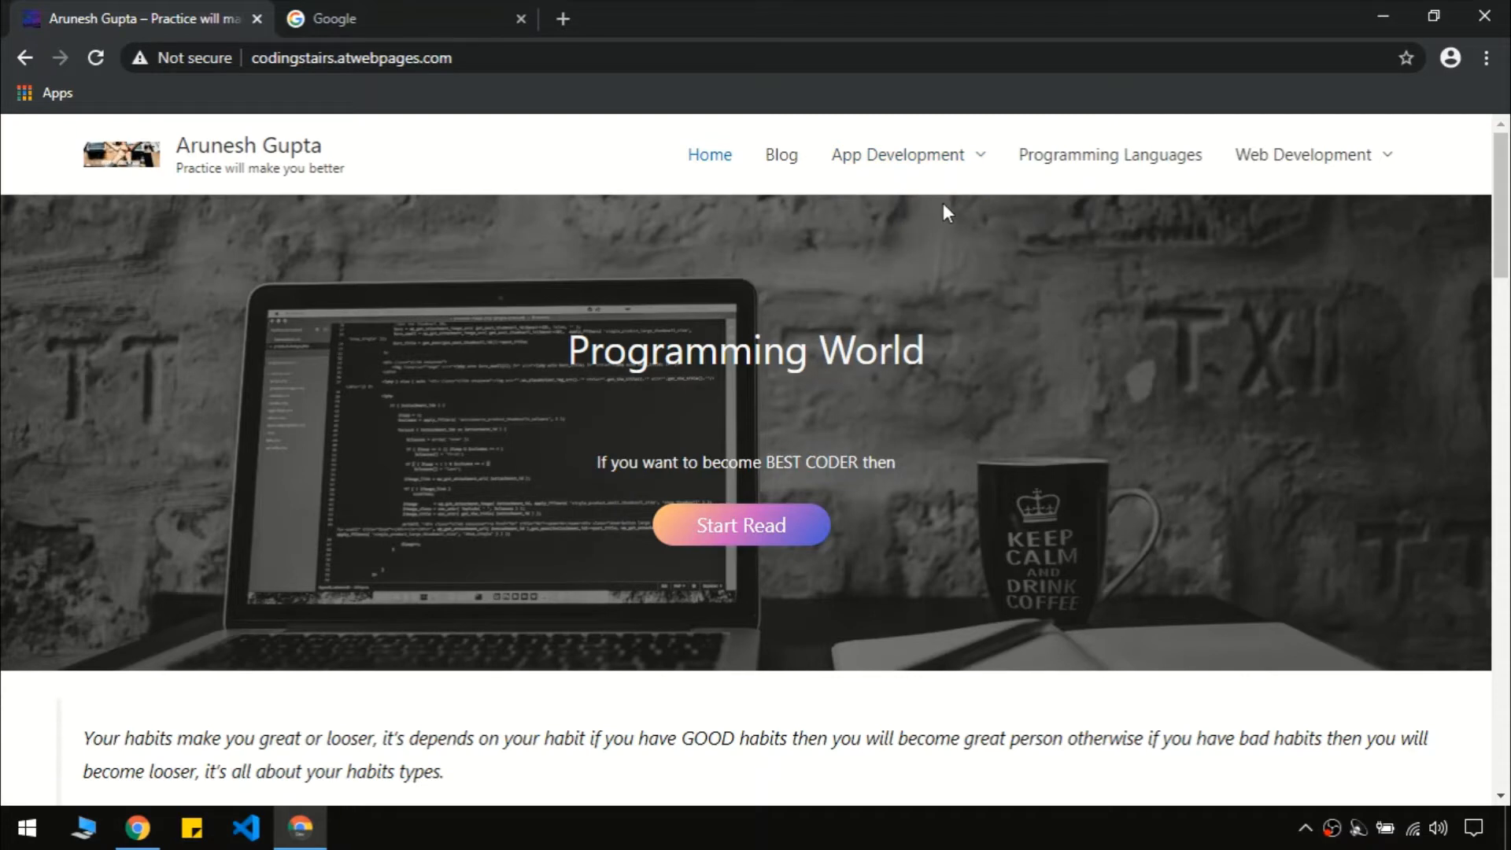
Scroll through the demo site's home page
mouse_move(1346, 161)
scroll(1507, 318, "down", 5)
left_click_drag(1506, 319, 1507, 744)
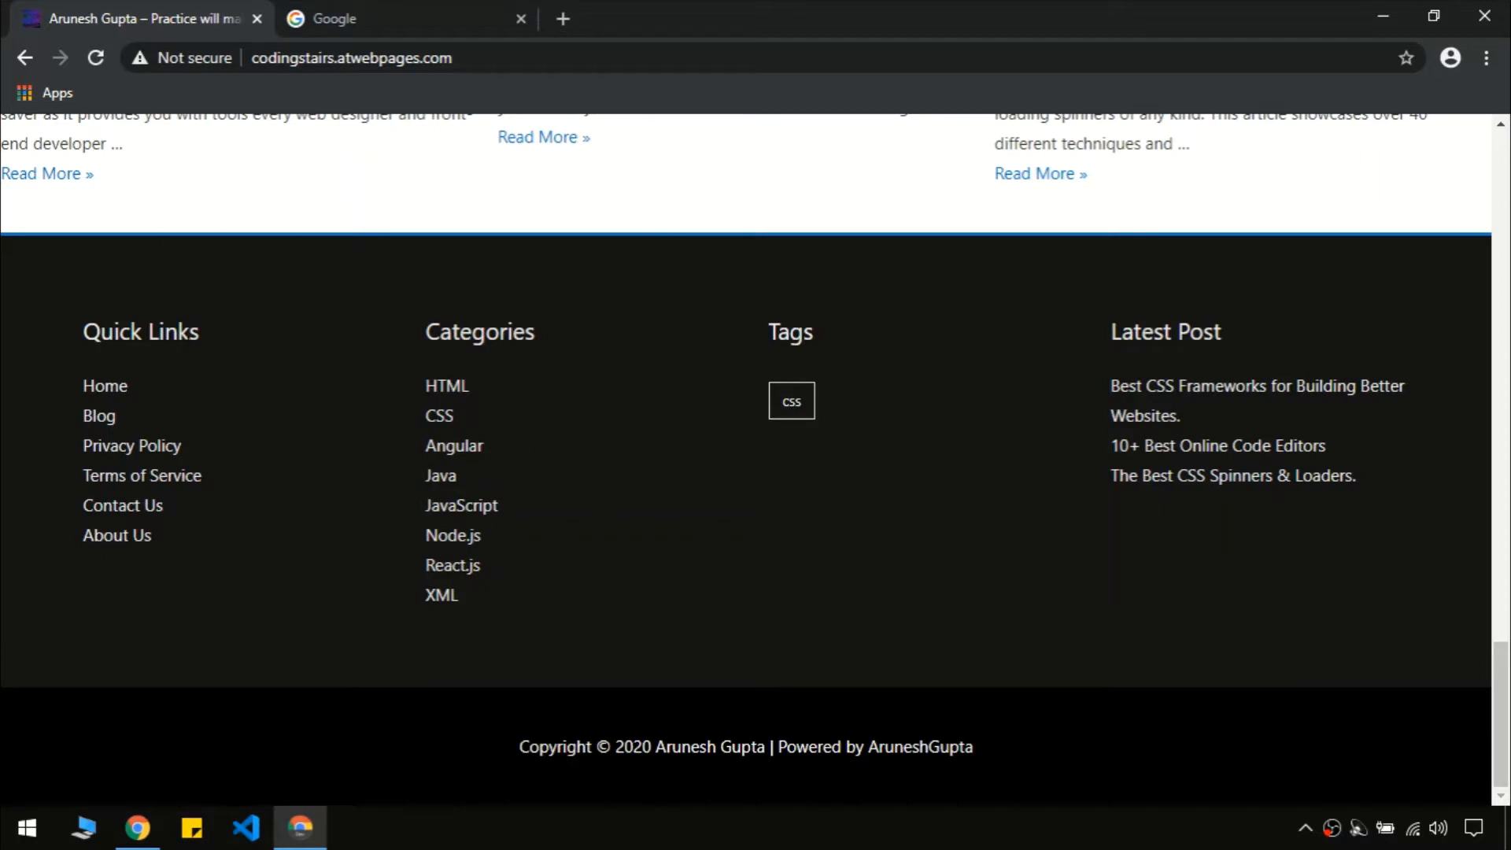
left_click_drag(1501, 754, 1501, 237)
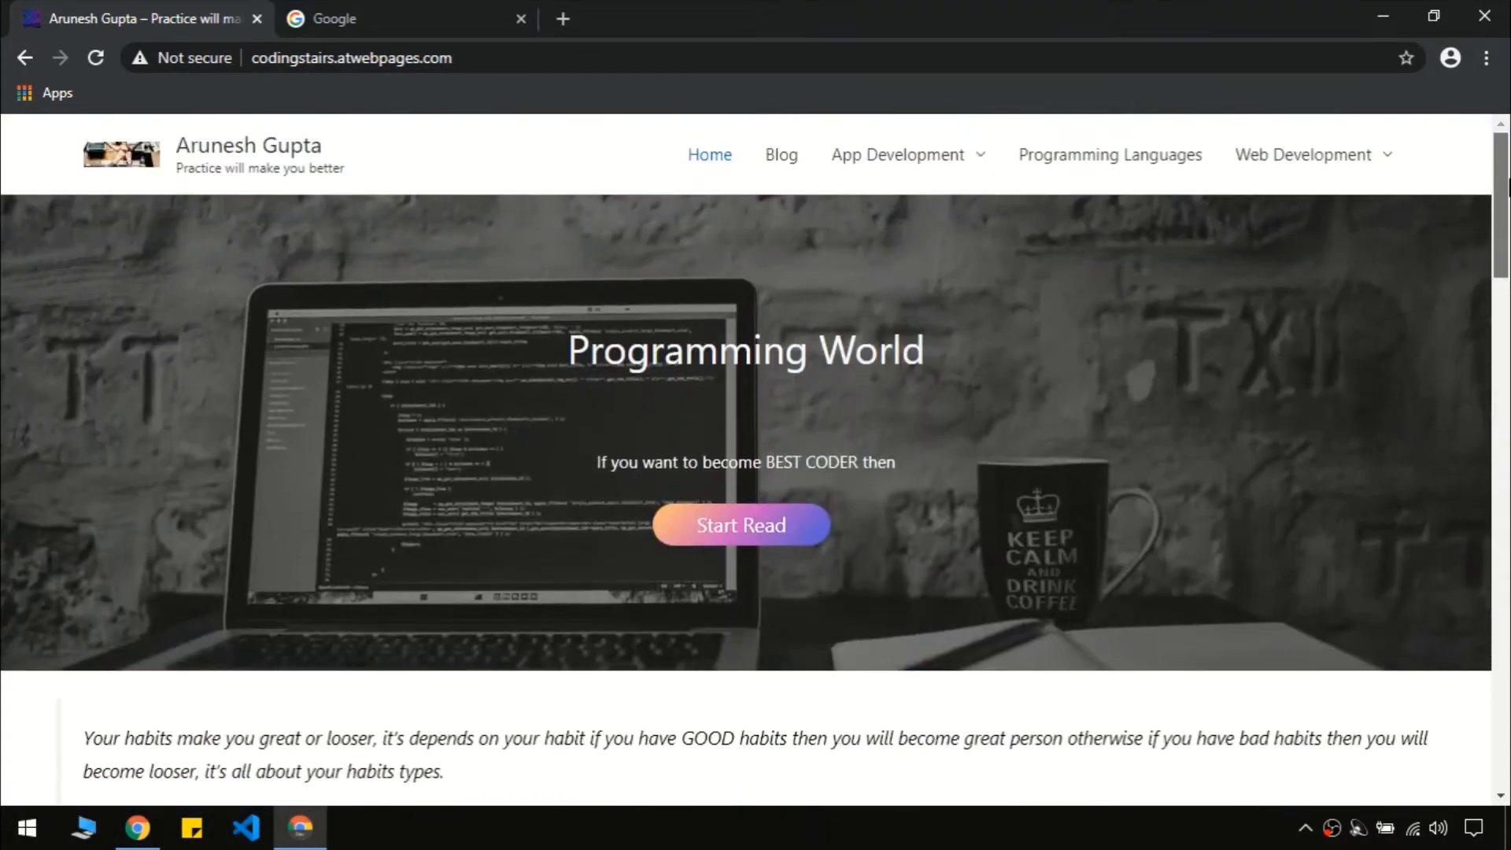
Open the Blog page, scroll through its posts, and return to the top
left_click(795, 159)
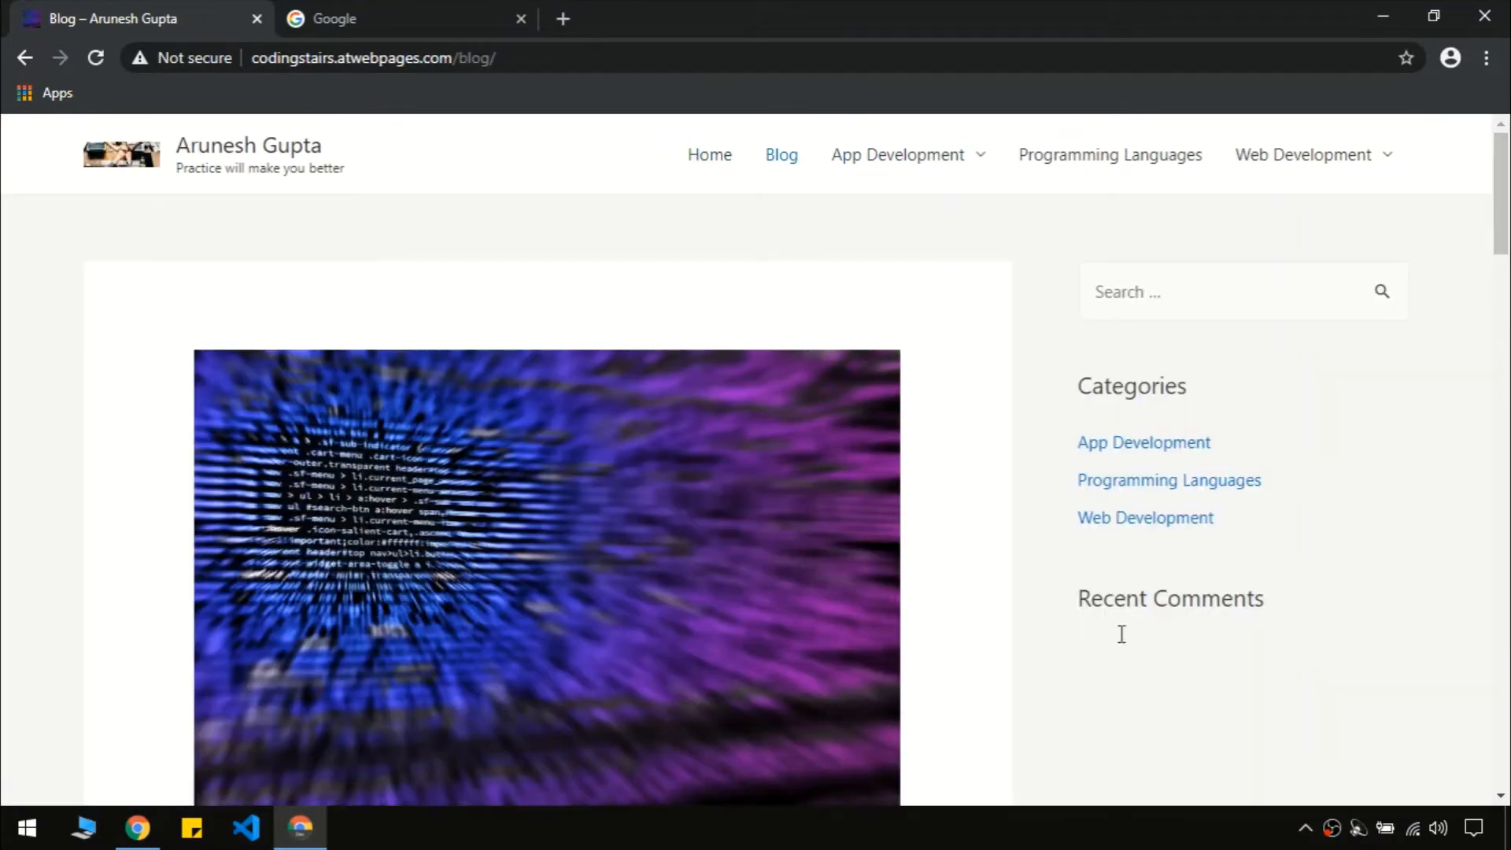
left_click_drag(1501, 212, 1507, 283)
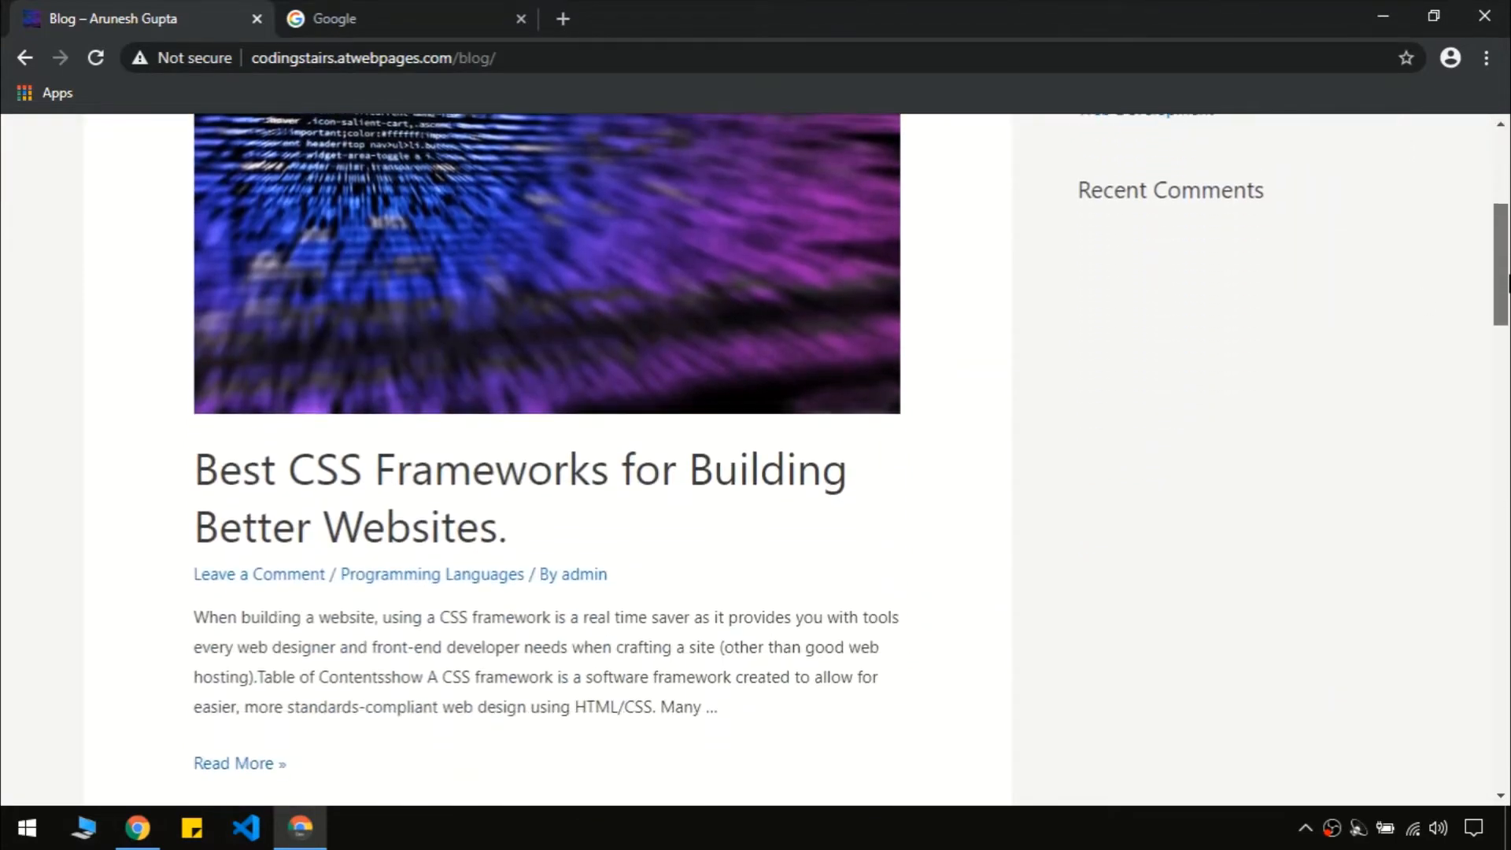
scroll(498, 373, "down", 8)
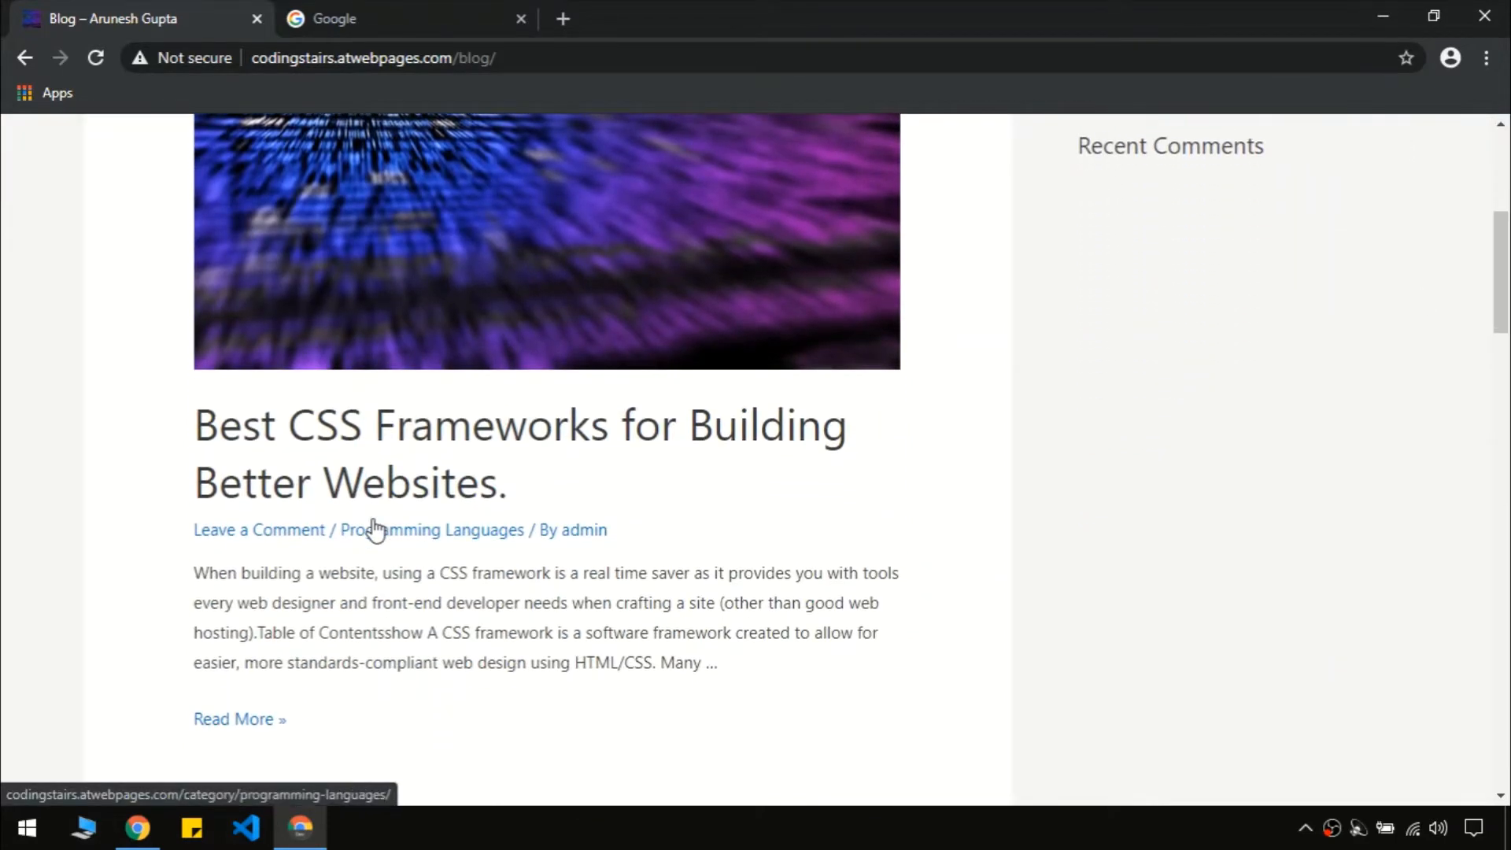
scroll(443, 558, "down", 15)
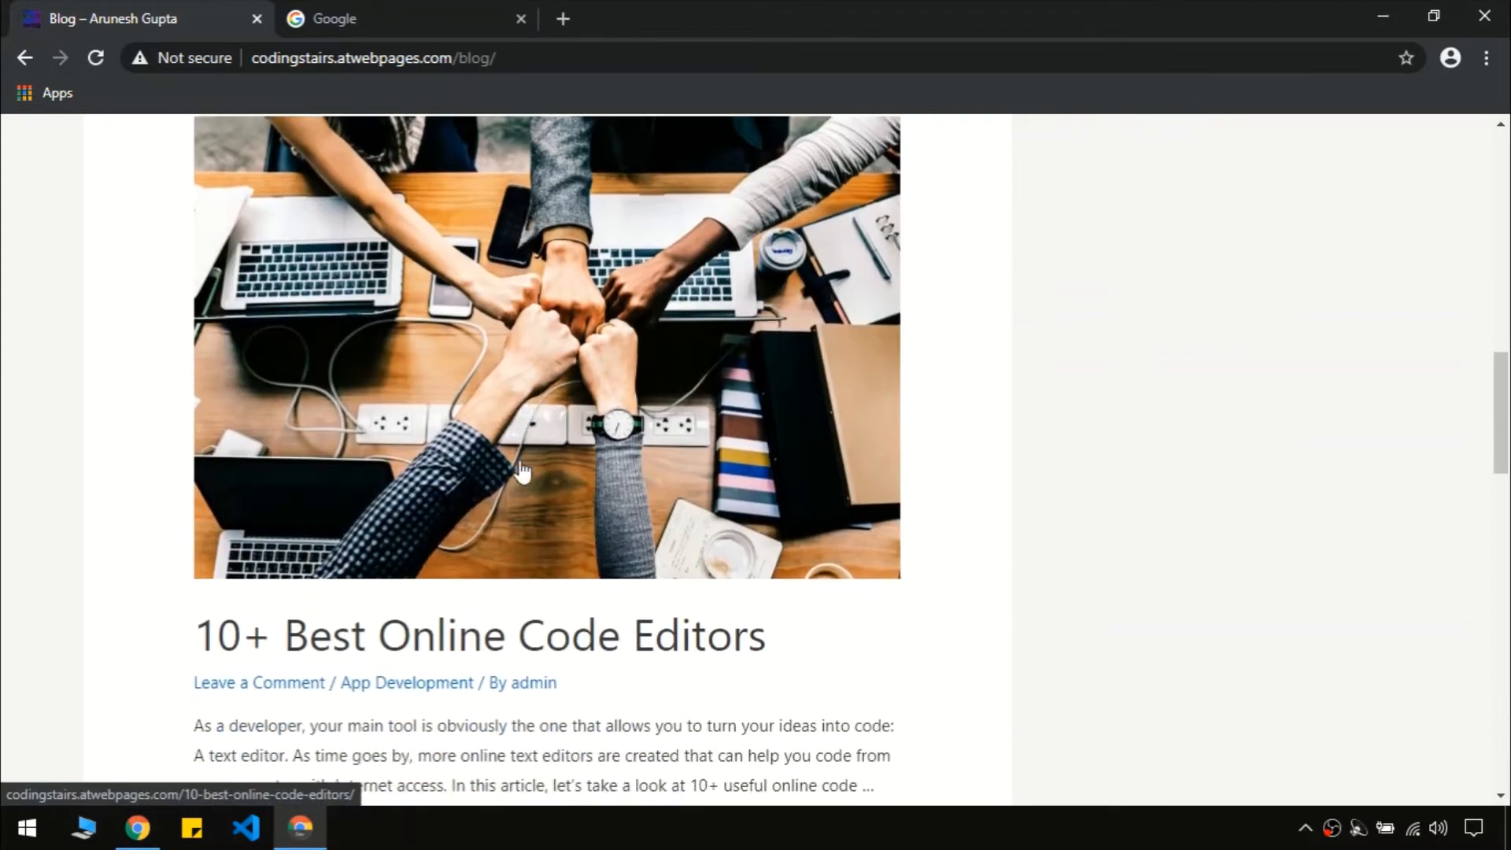
scroll(456, 485, "down", 8)
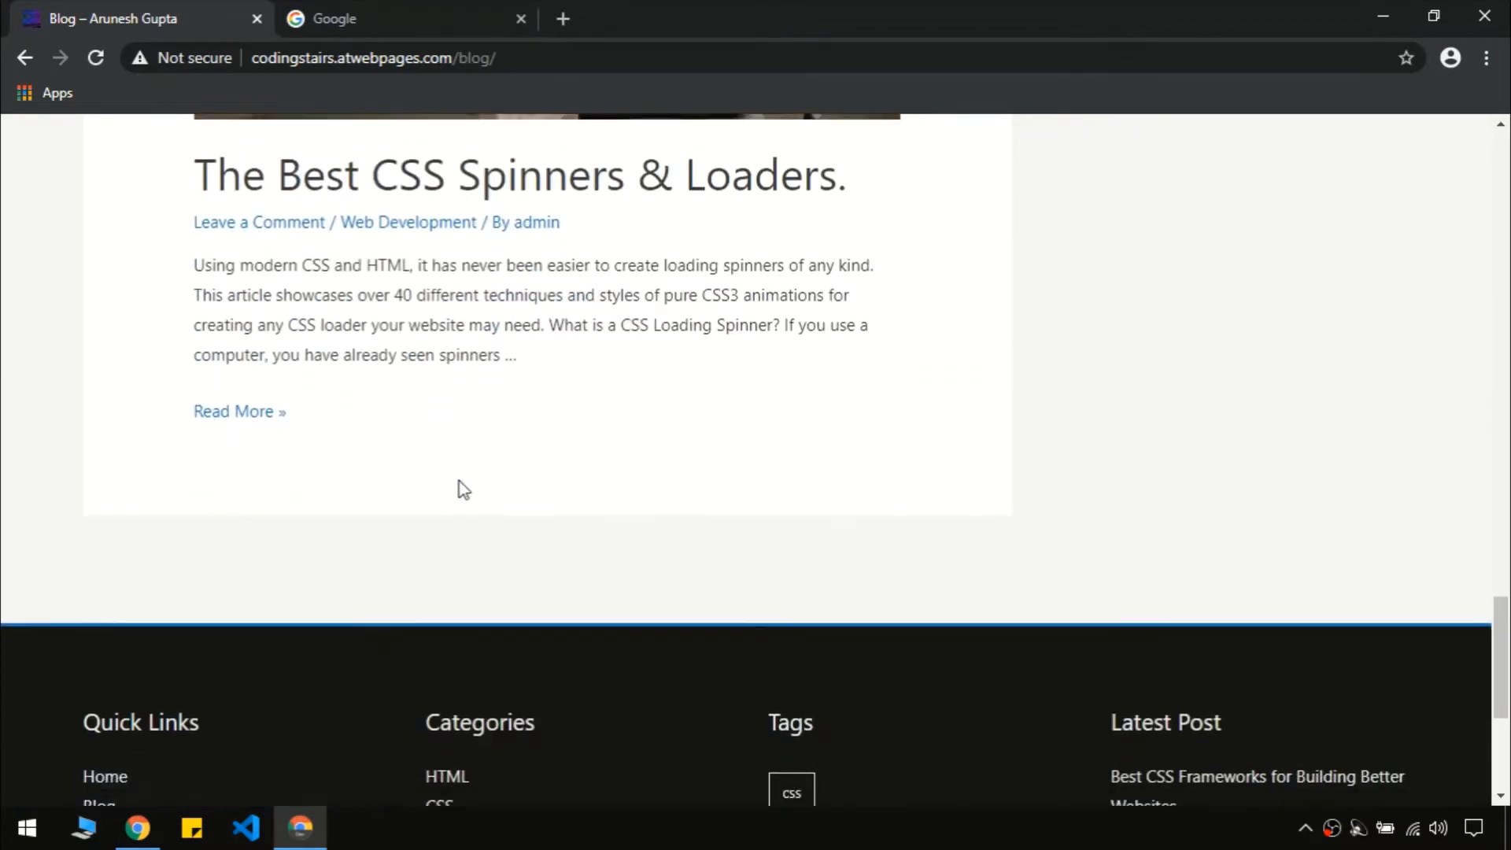
key("Home")
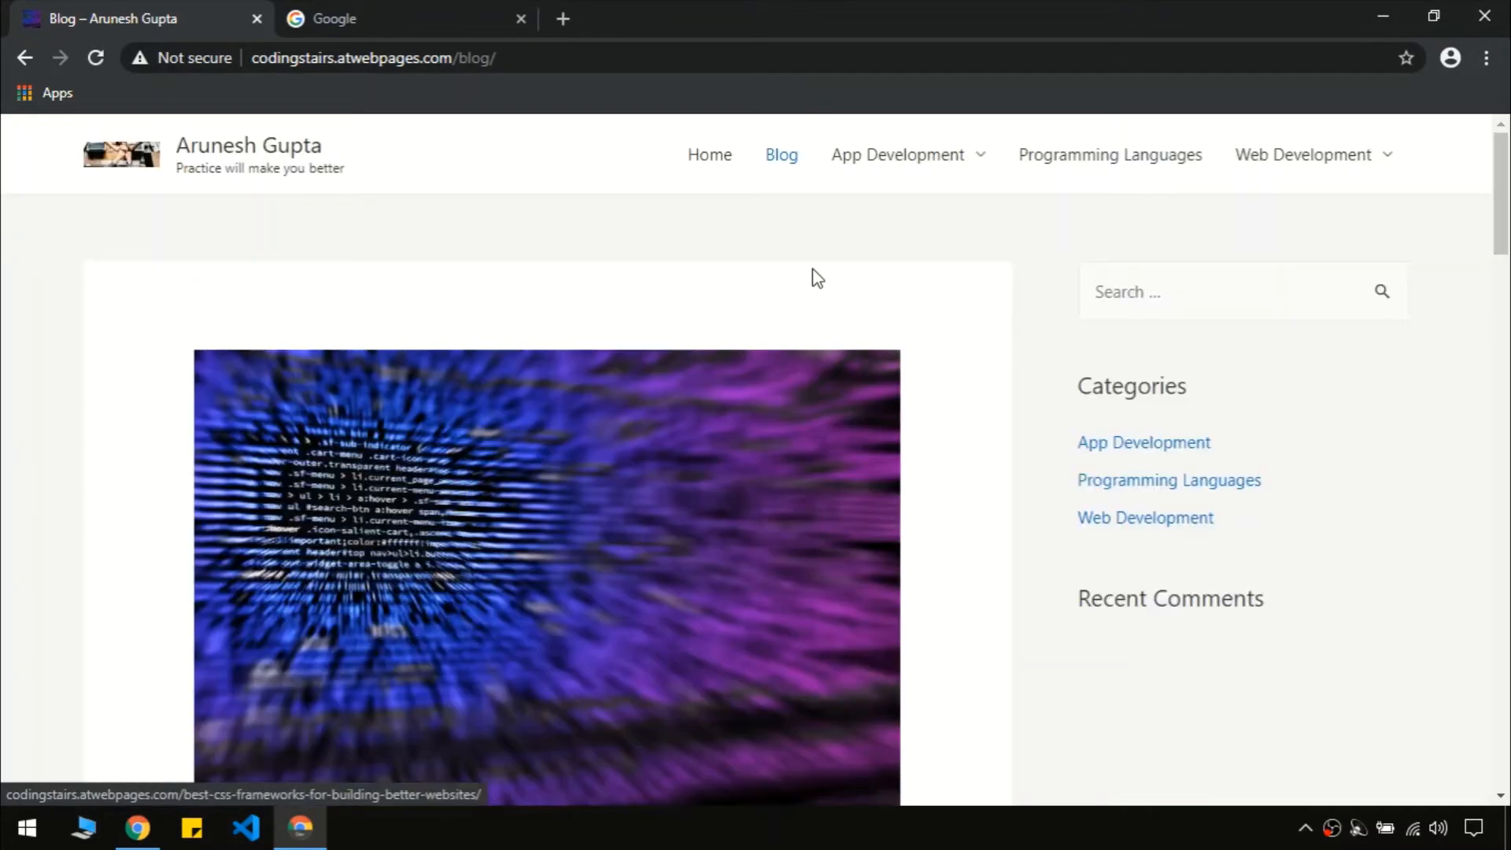
Open the App Development category page and scroll through it
left_click(866, 175)
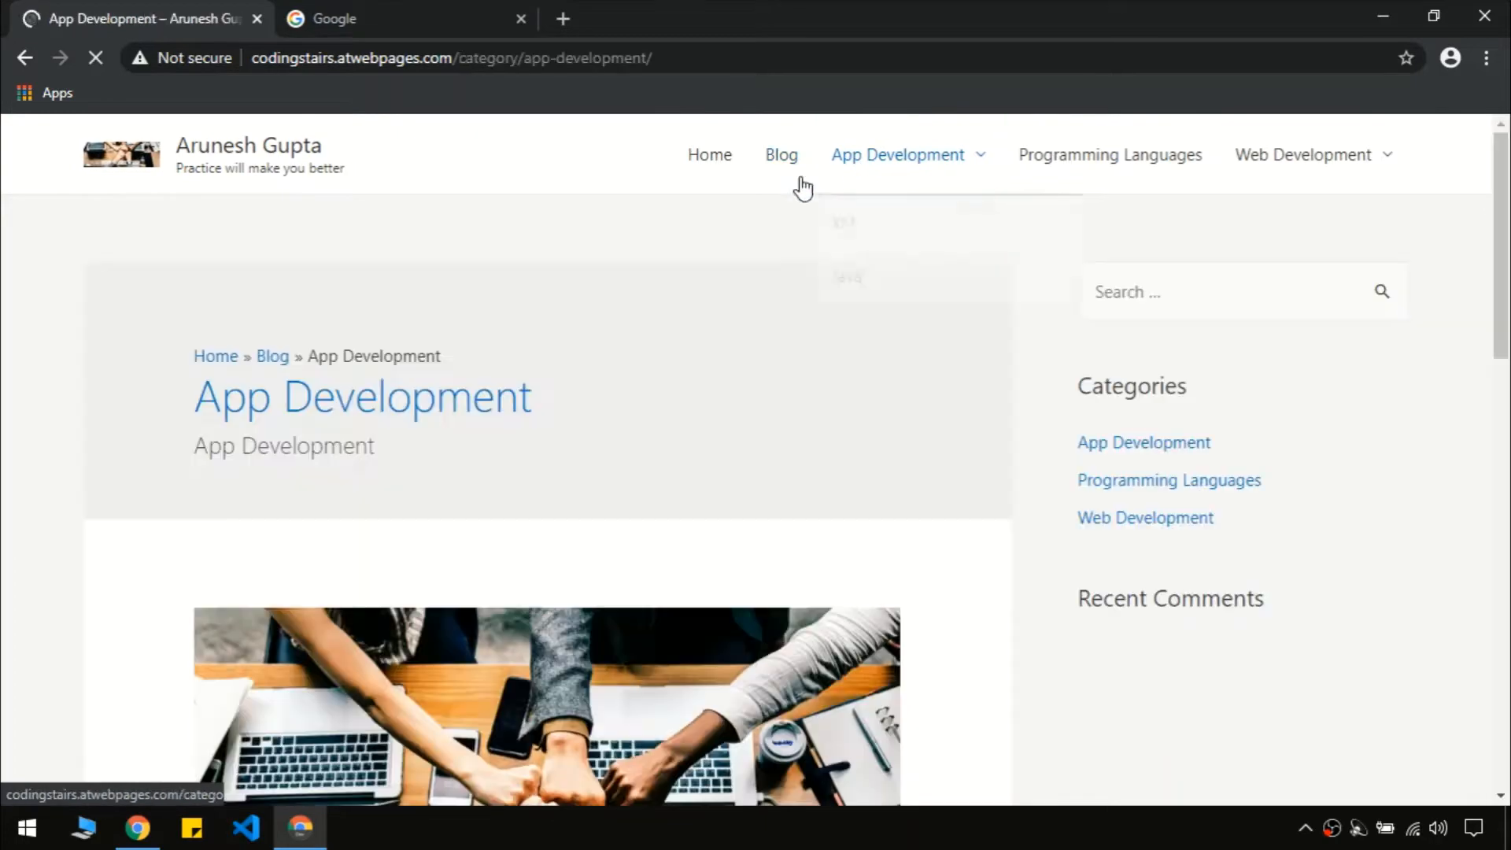
scroll(460, 425, "down", 1)
scroll(462, 426, "down", 12)
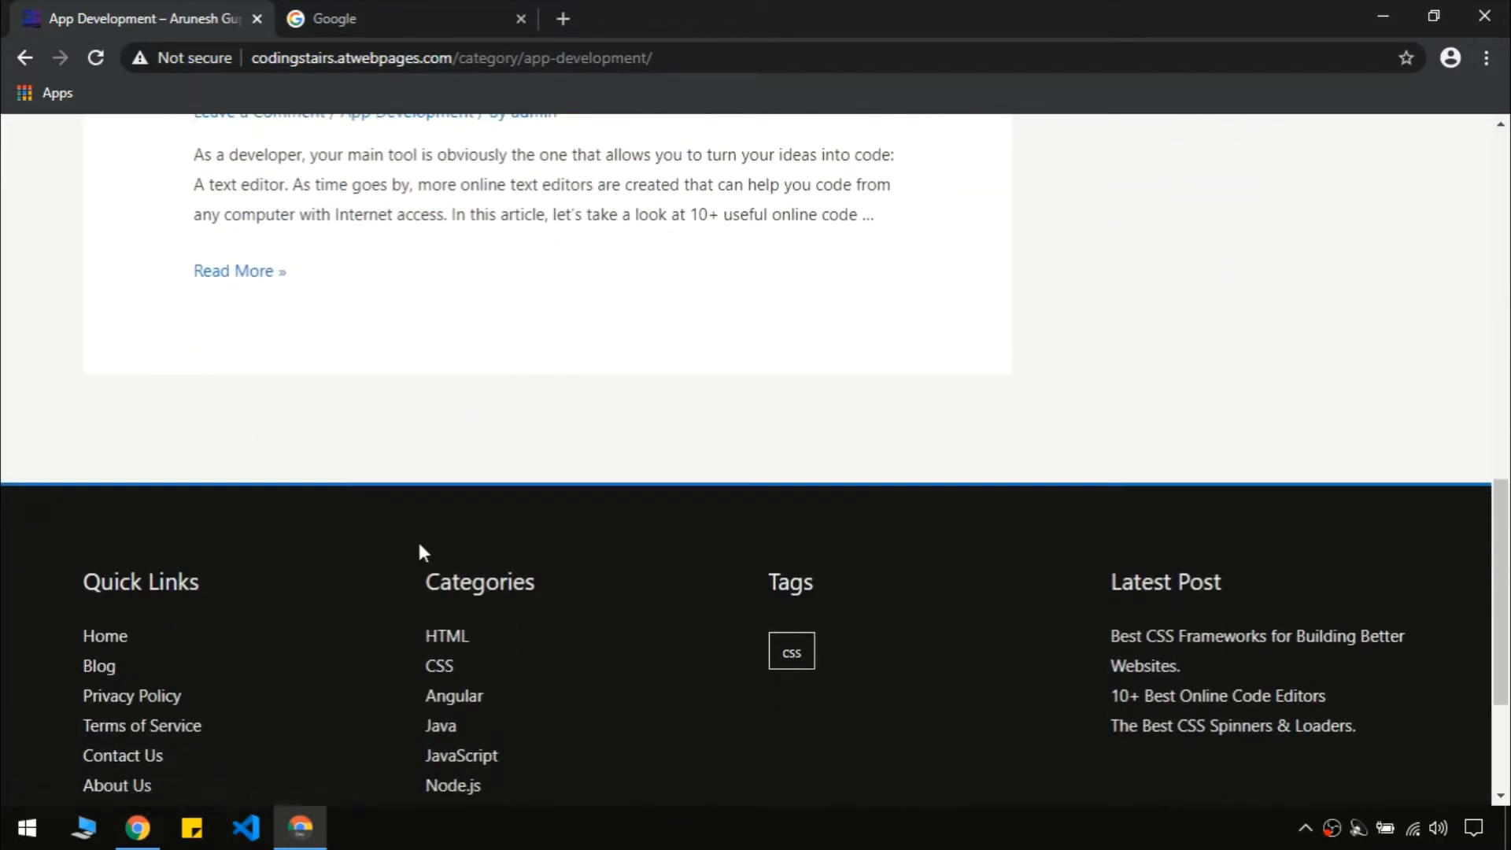
scroll(417, 550, "up", 13)
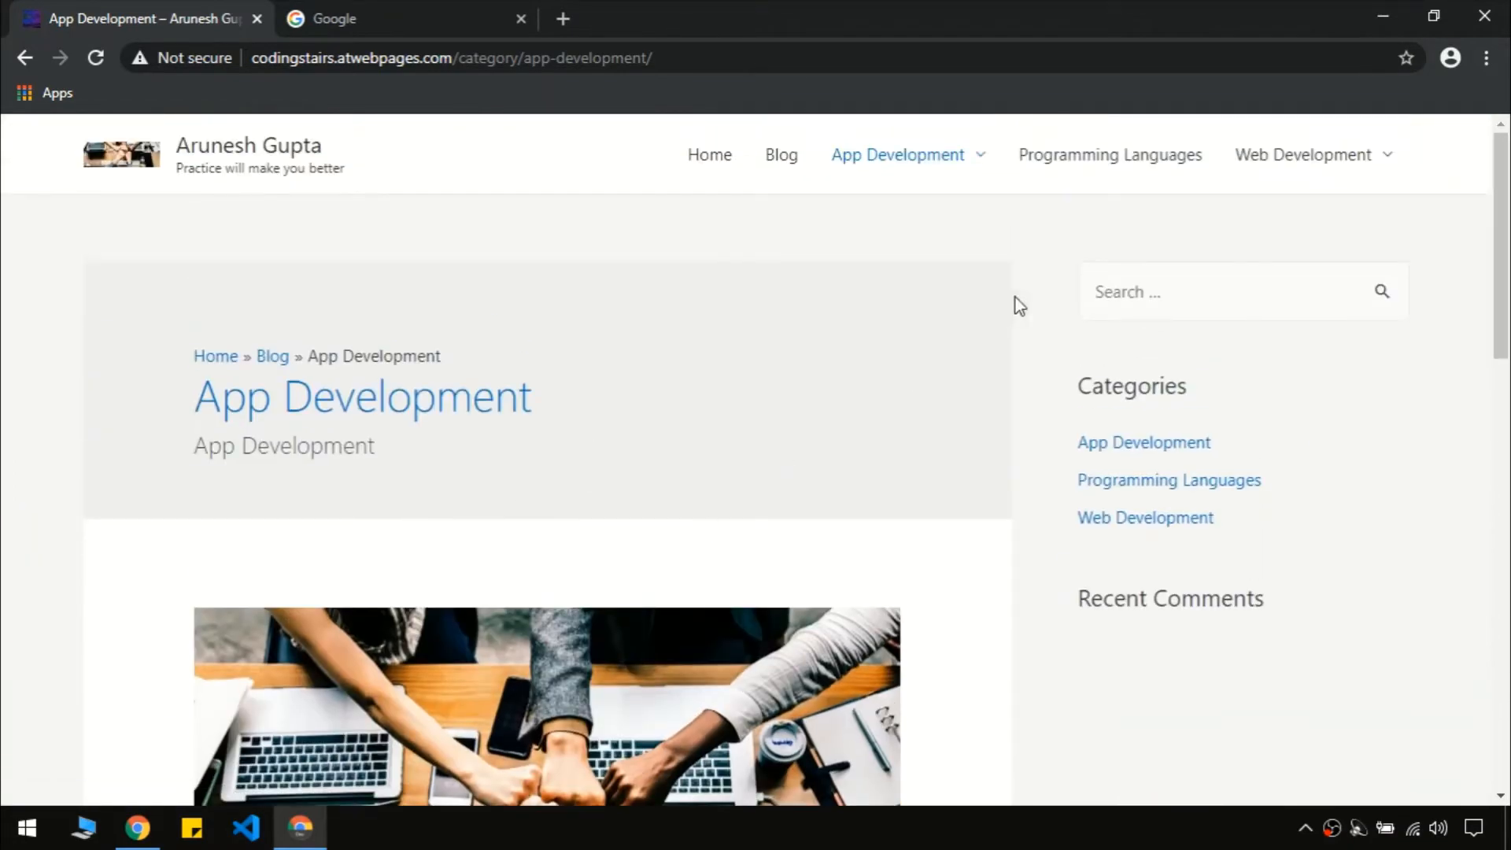
Browse the Programming Languages category page, then return to the home page
left_click(1111, 165)
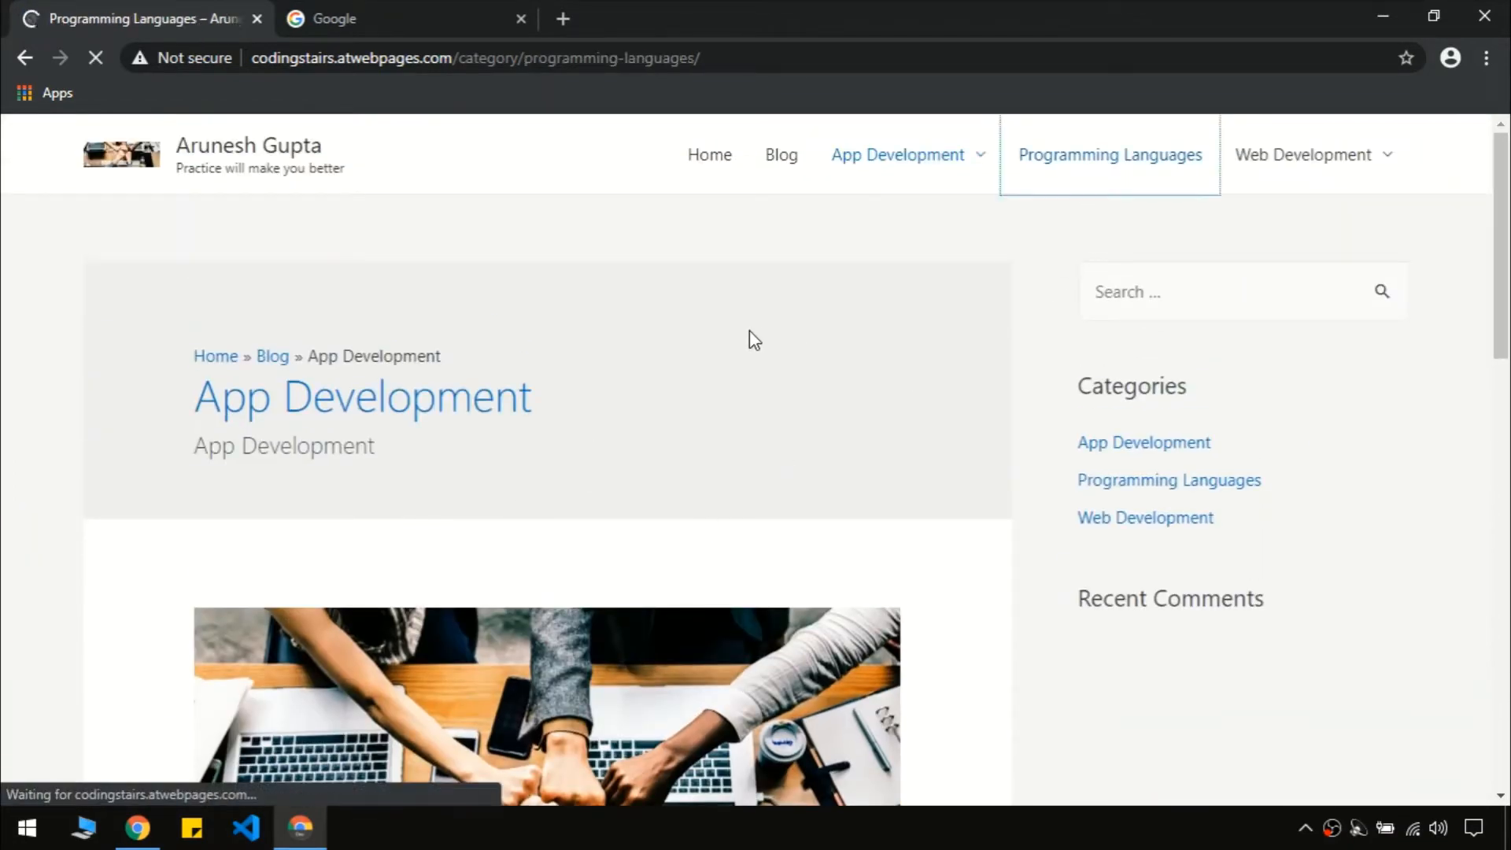
scroll(749, 329, "down", 15)
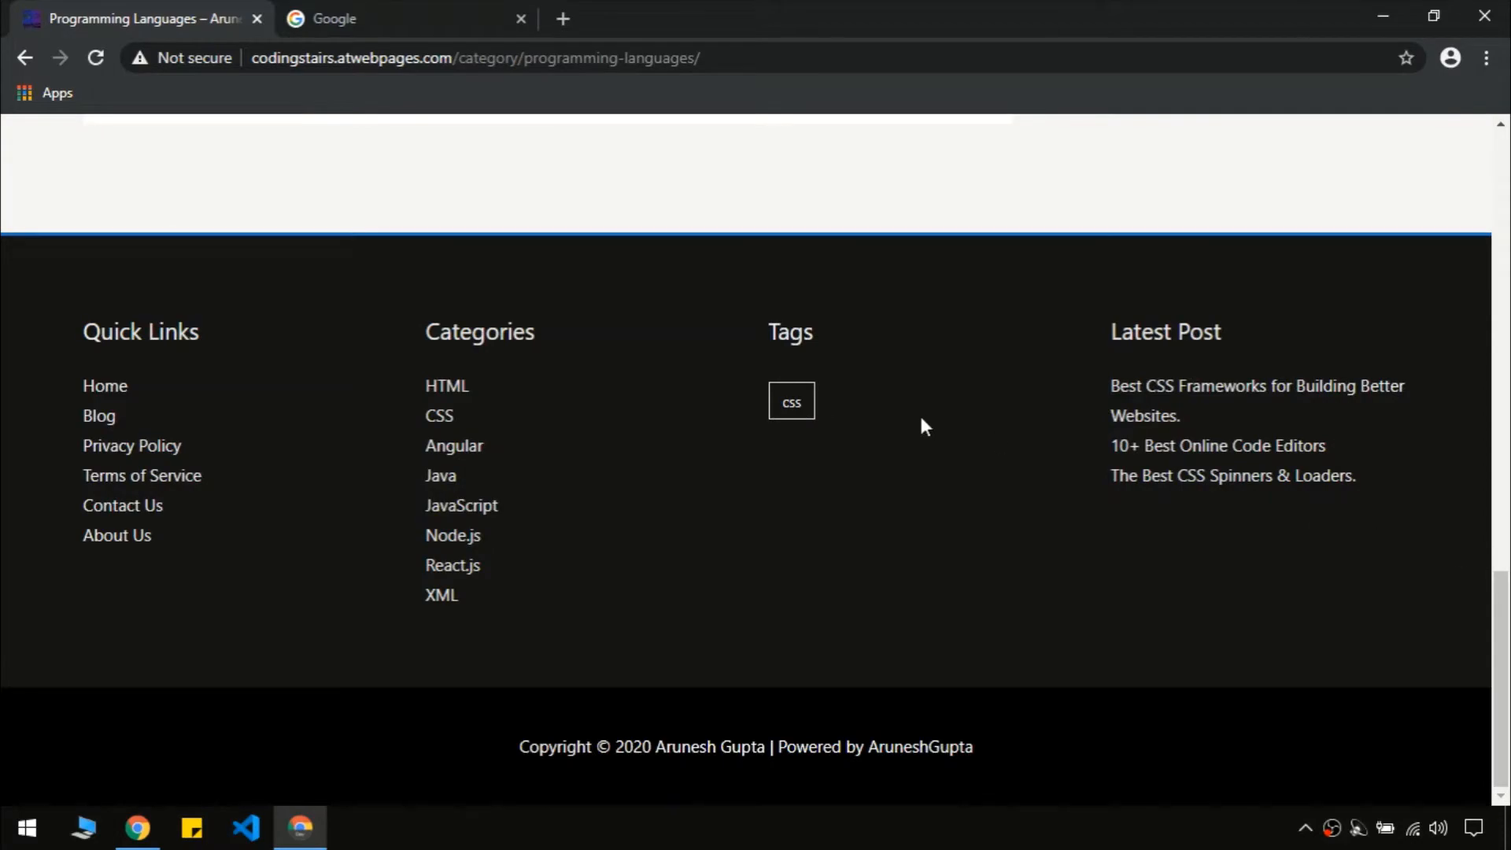
scroll(795, 443, "up", 15)
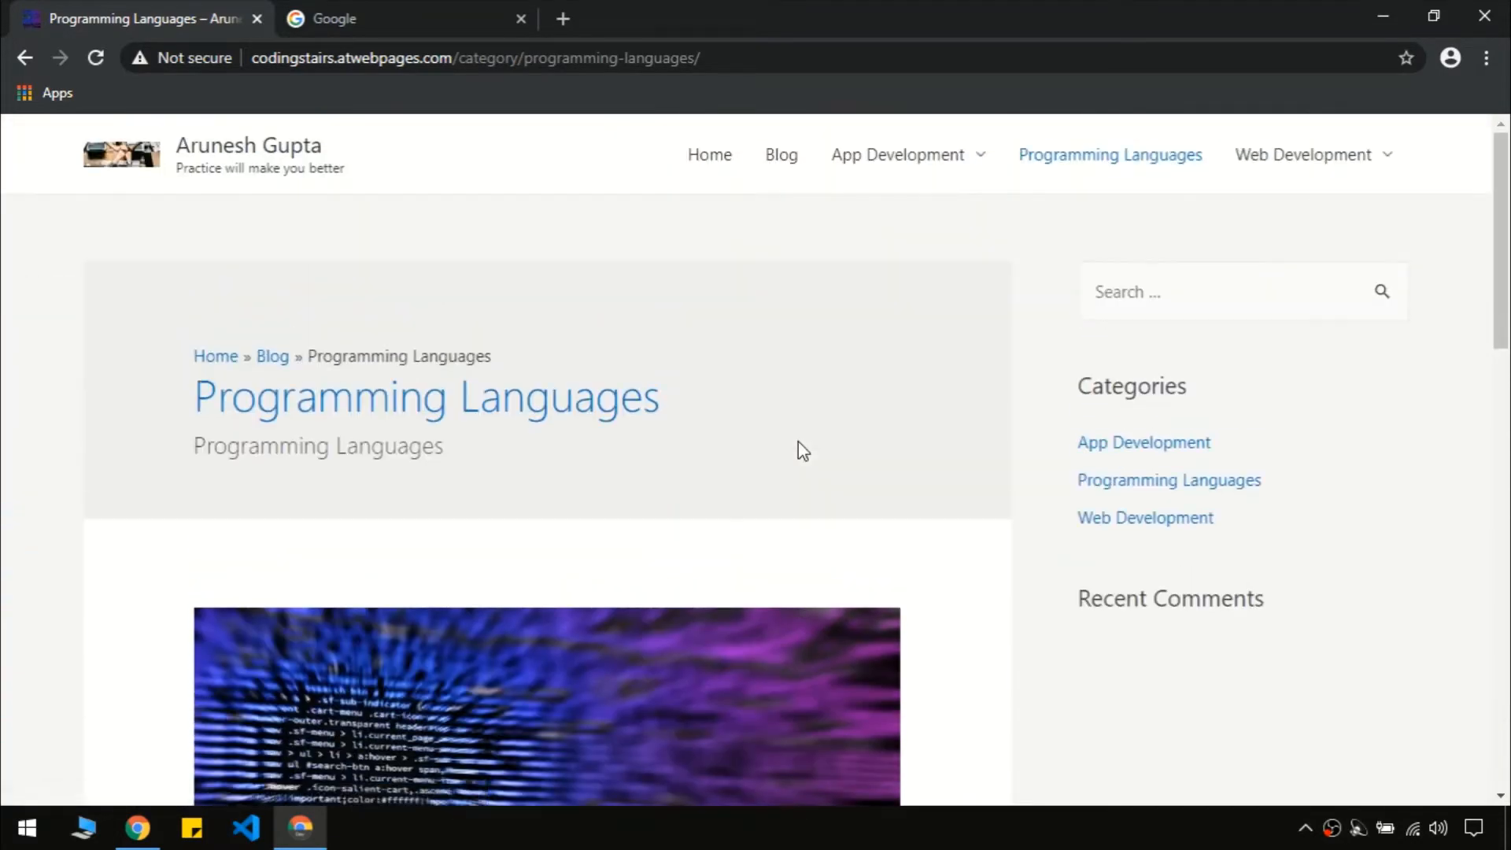
scroll(801, 450, "down", 15)
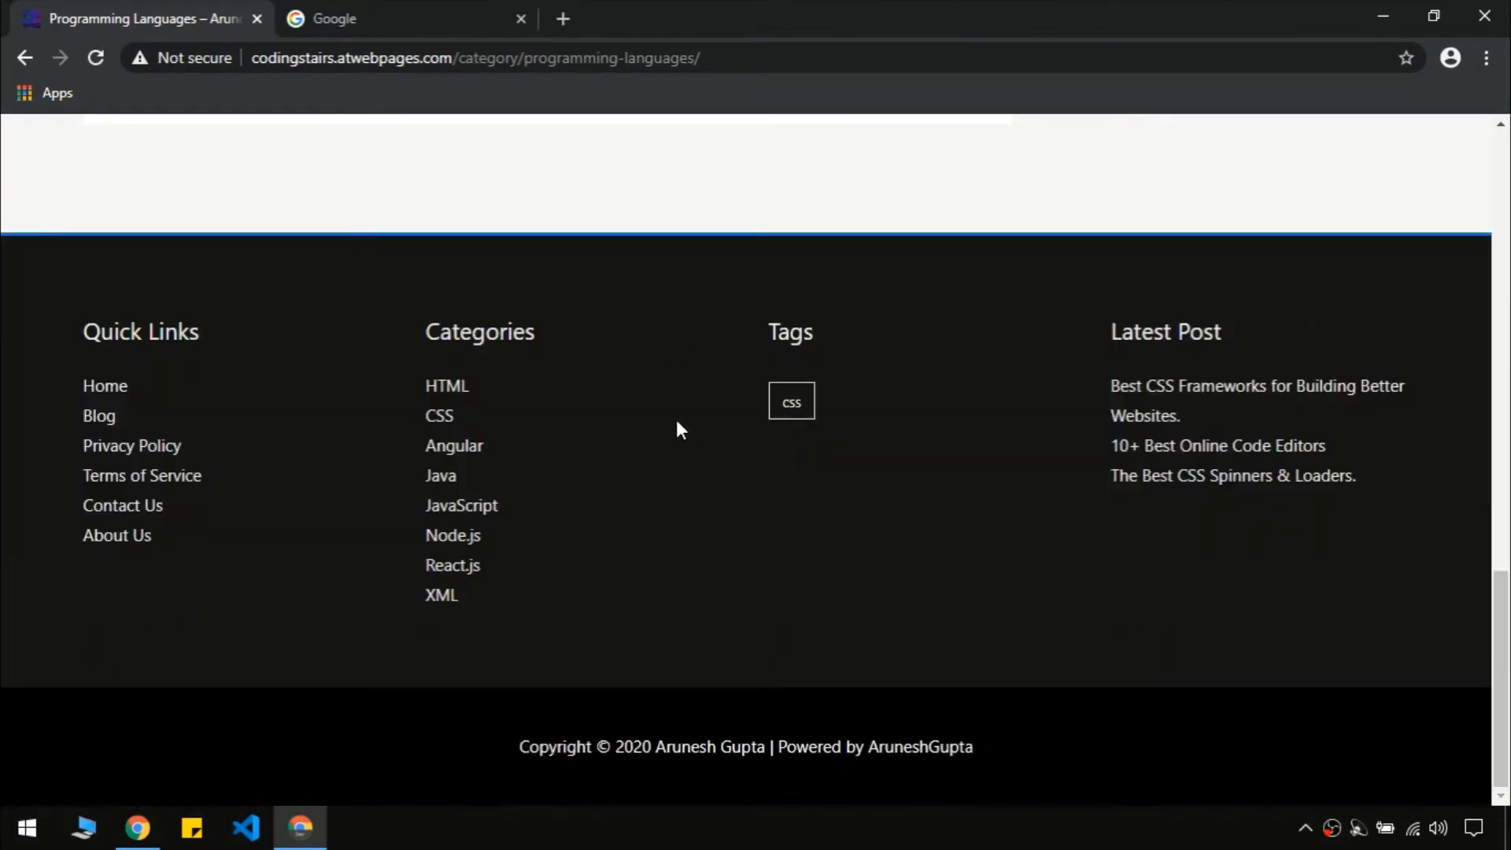
scroll(677, 422, "up", 15)
scroll(677, 422, "down", 15)
key("Home")
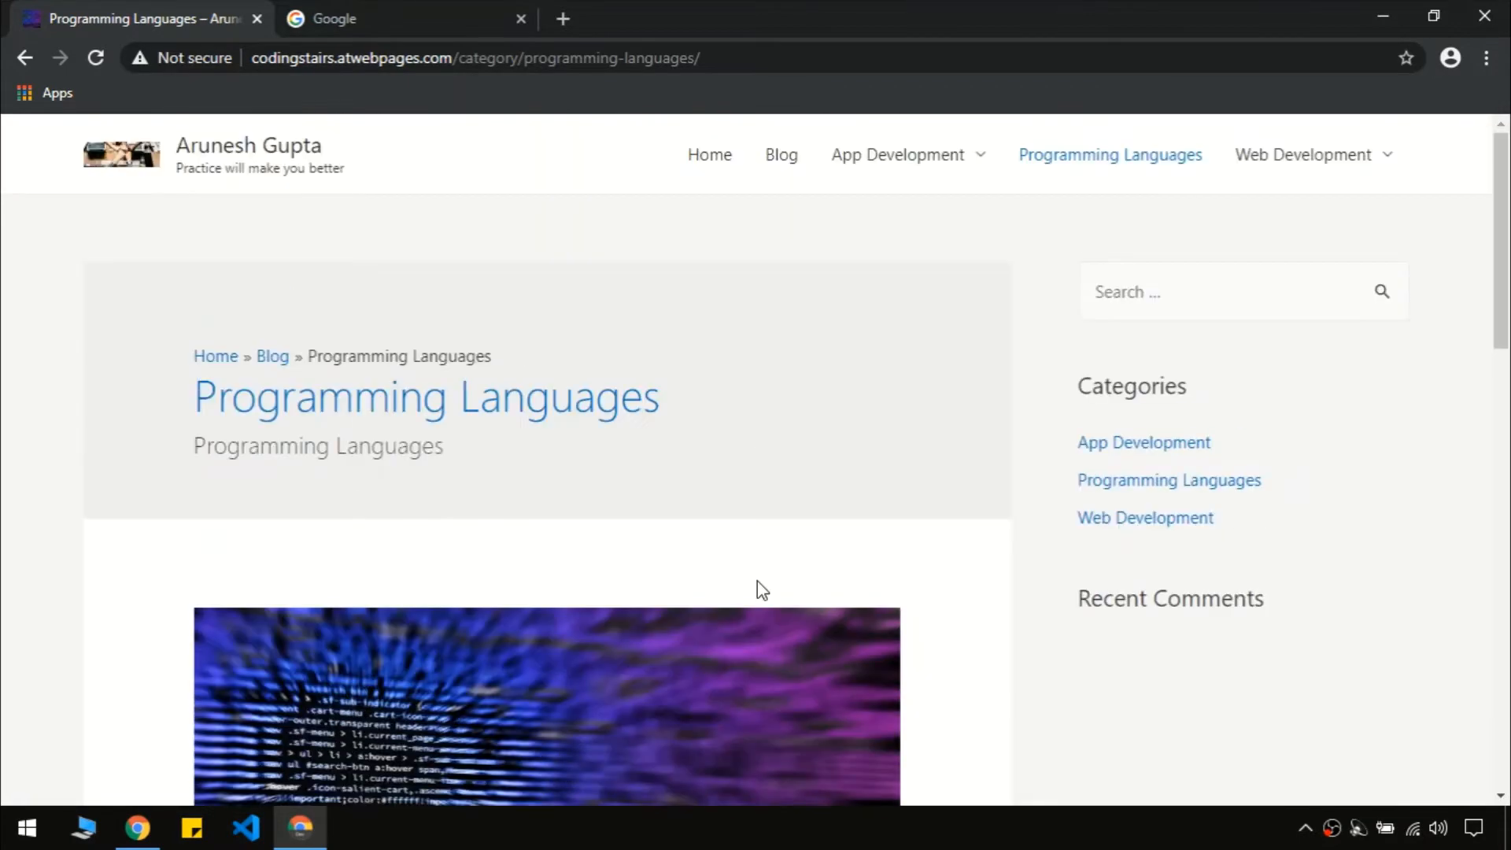
left_click(721, 169)
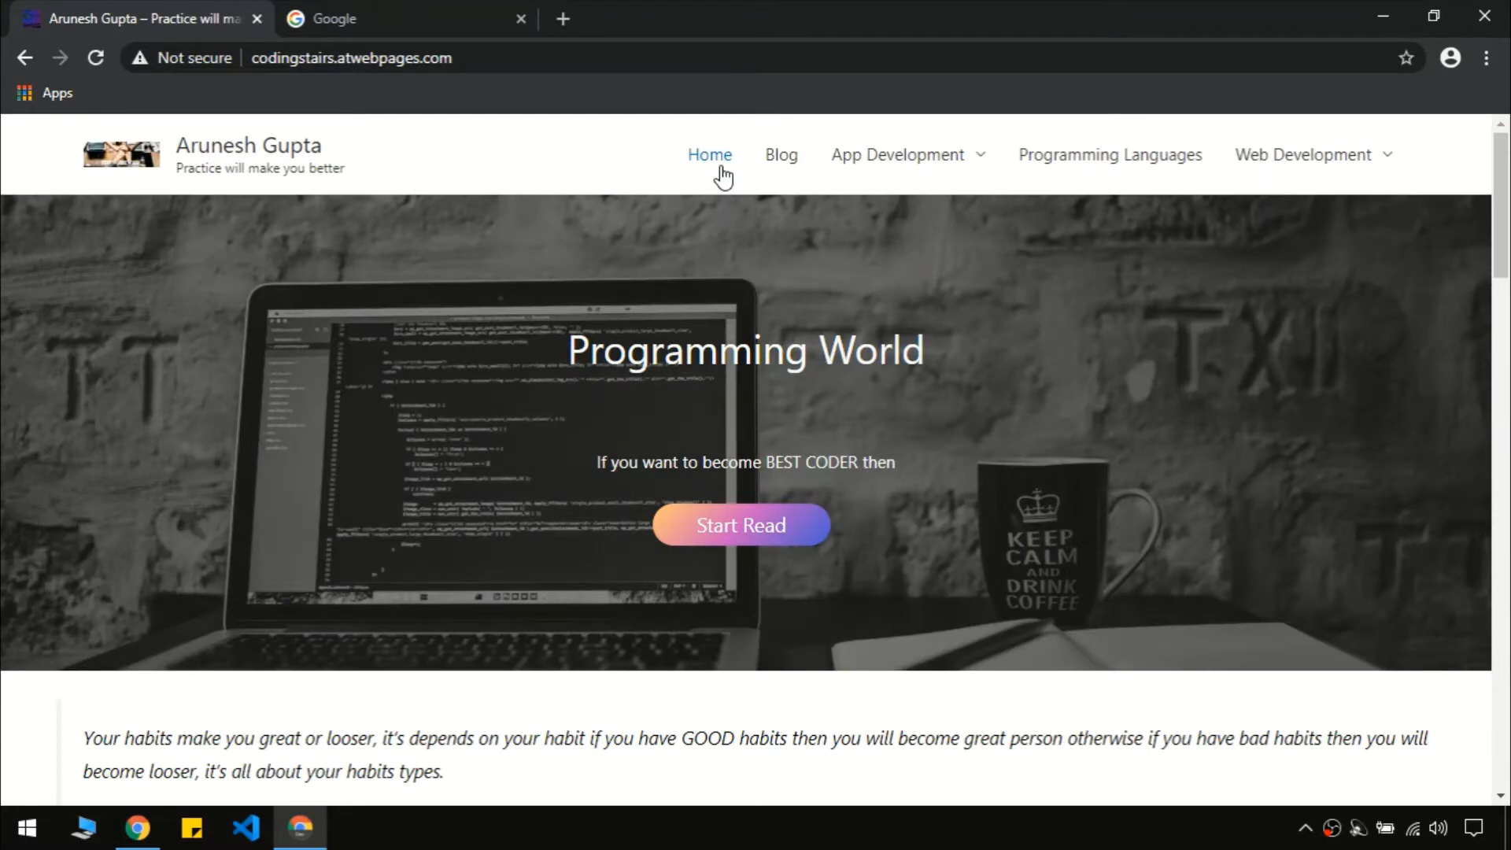
left_click_drag(1501, 197, 1507, 708)
triple_click(775, 349)
left_click(774, 350)
triple_click(774, 350)
left_click(774, 350)
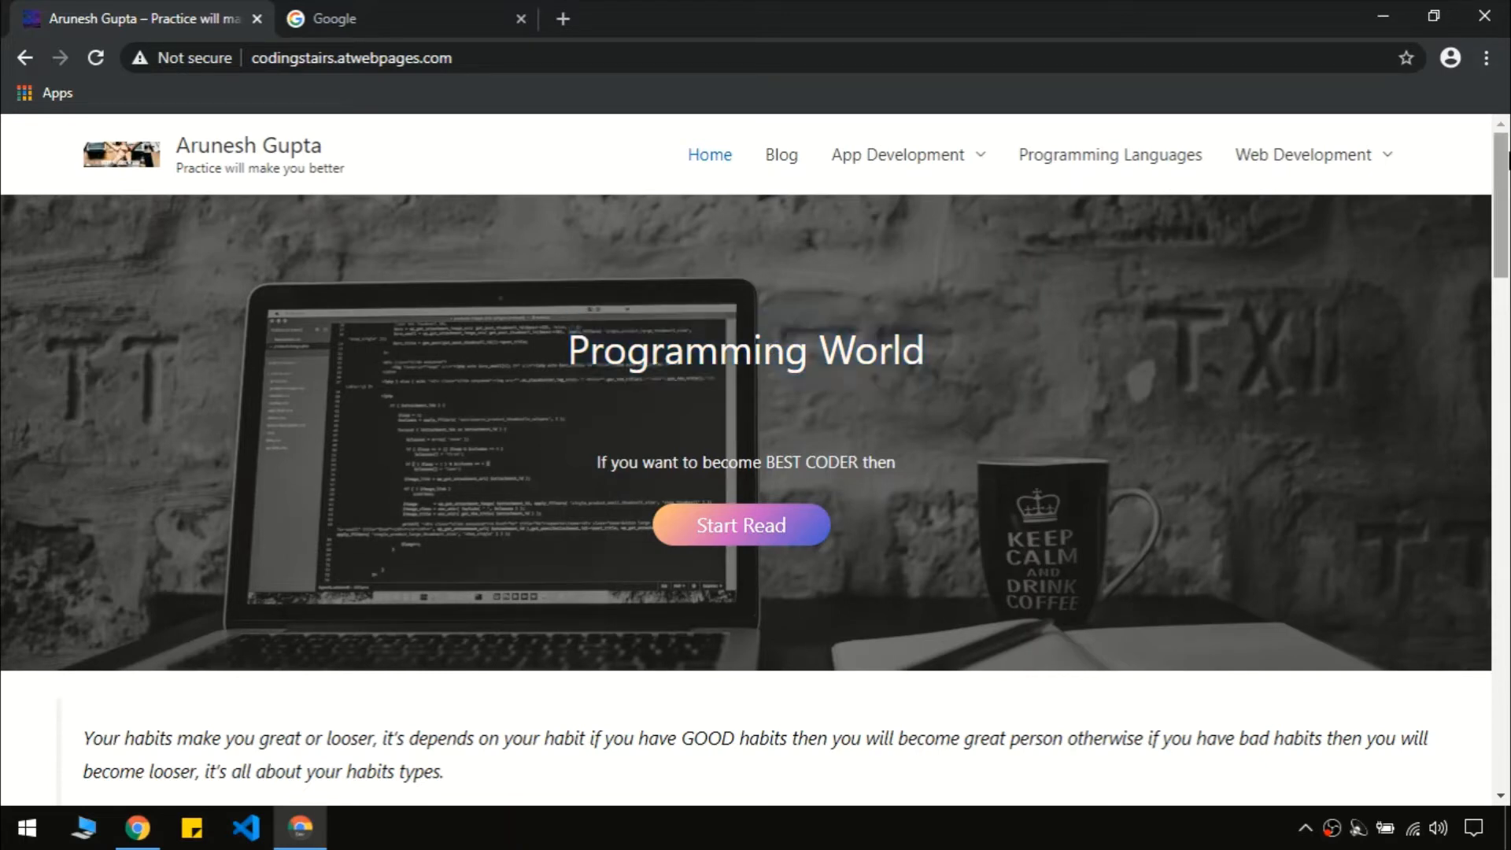
left_click_drag(1507, 161, 1507, 669)
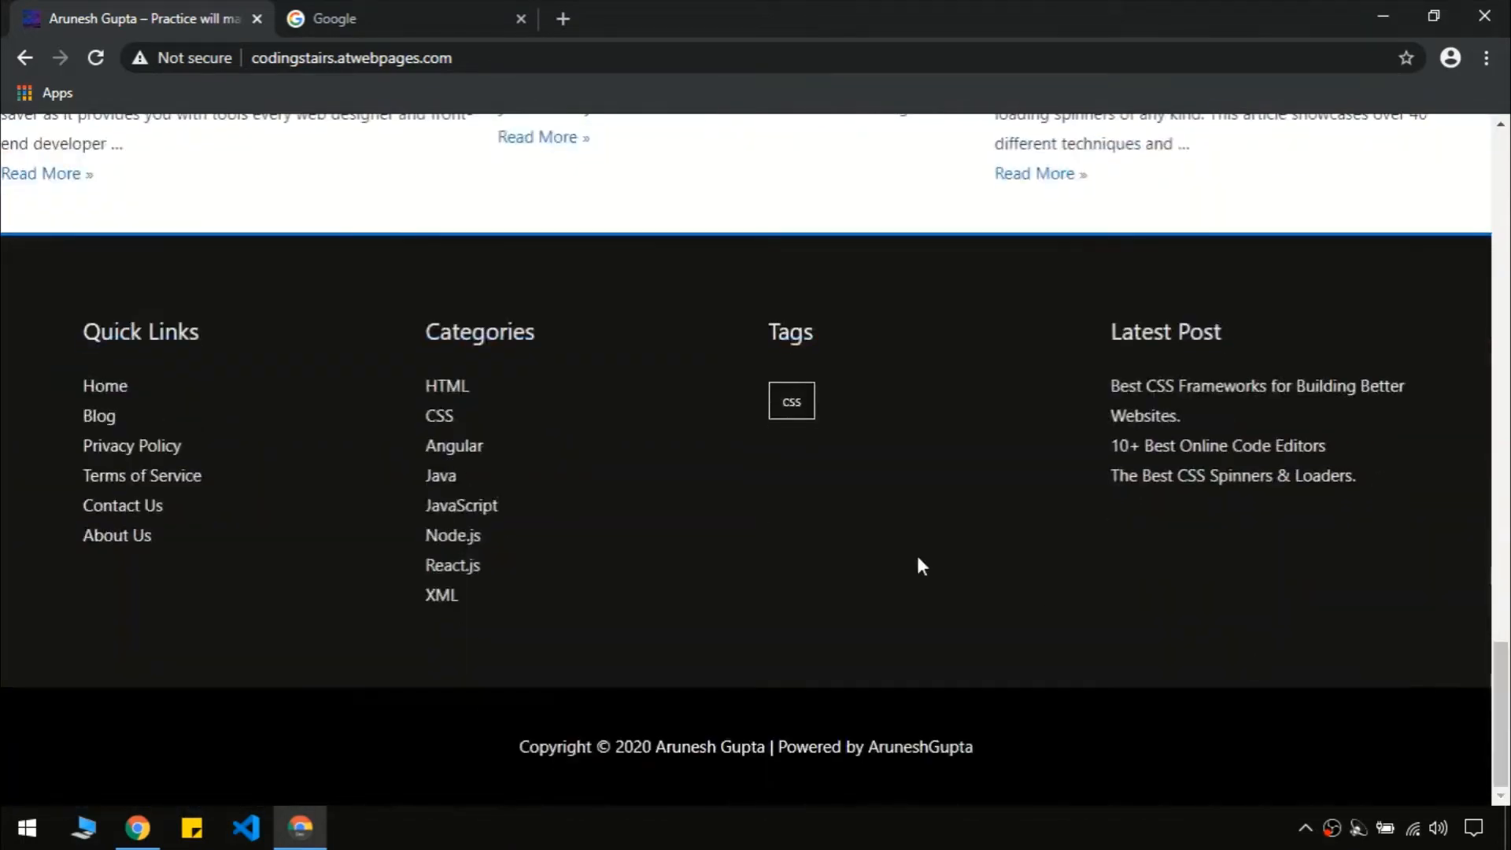
key("Home")
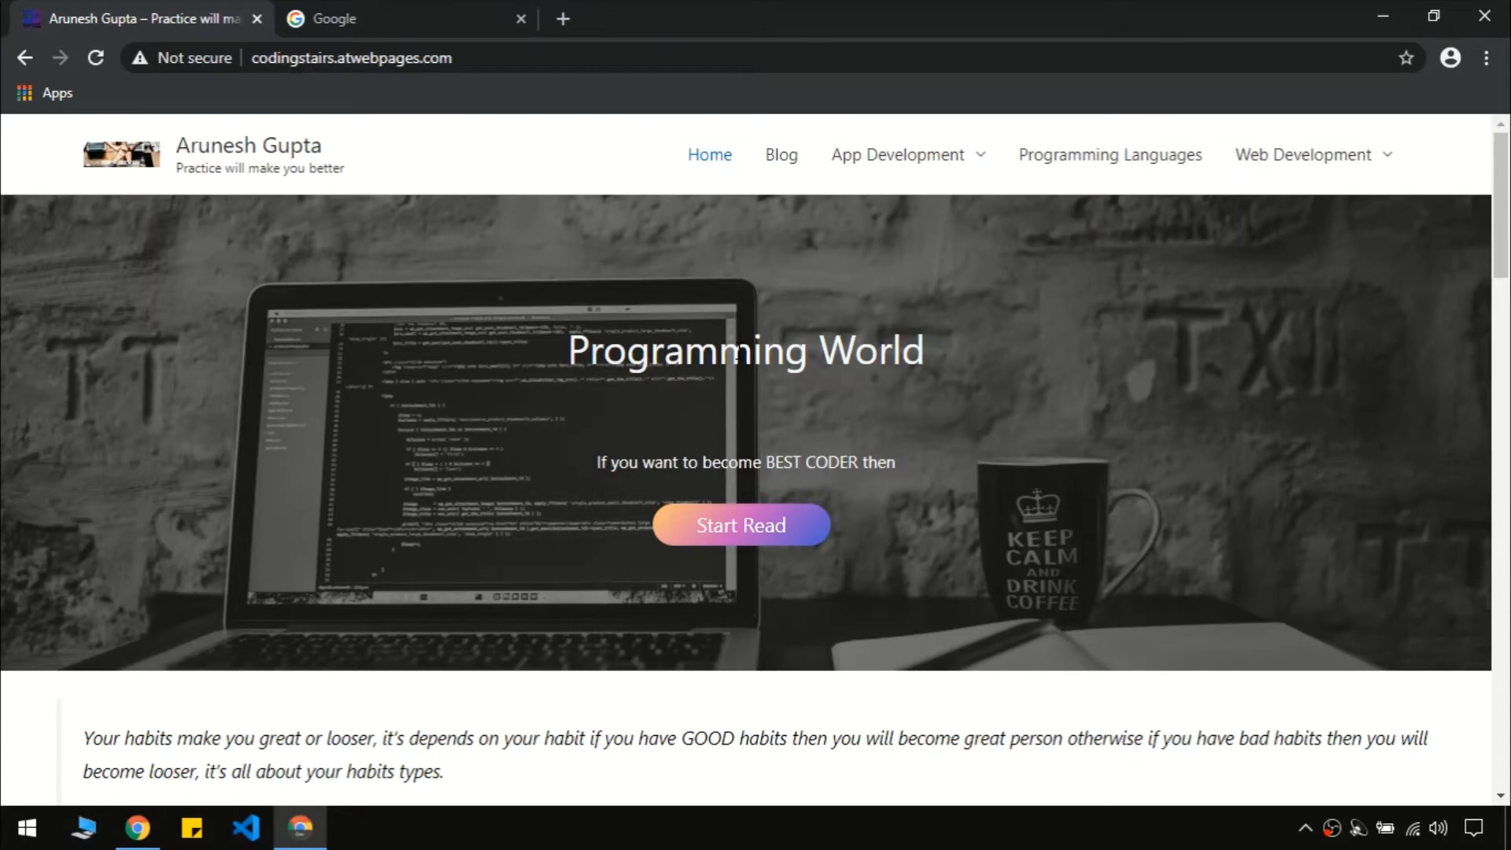
triple_click(736, 354)
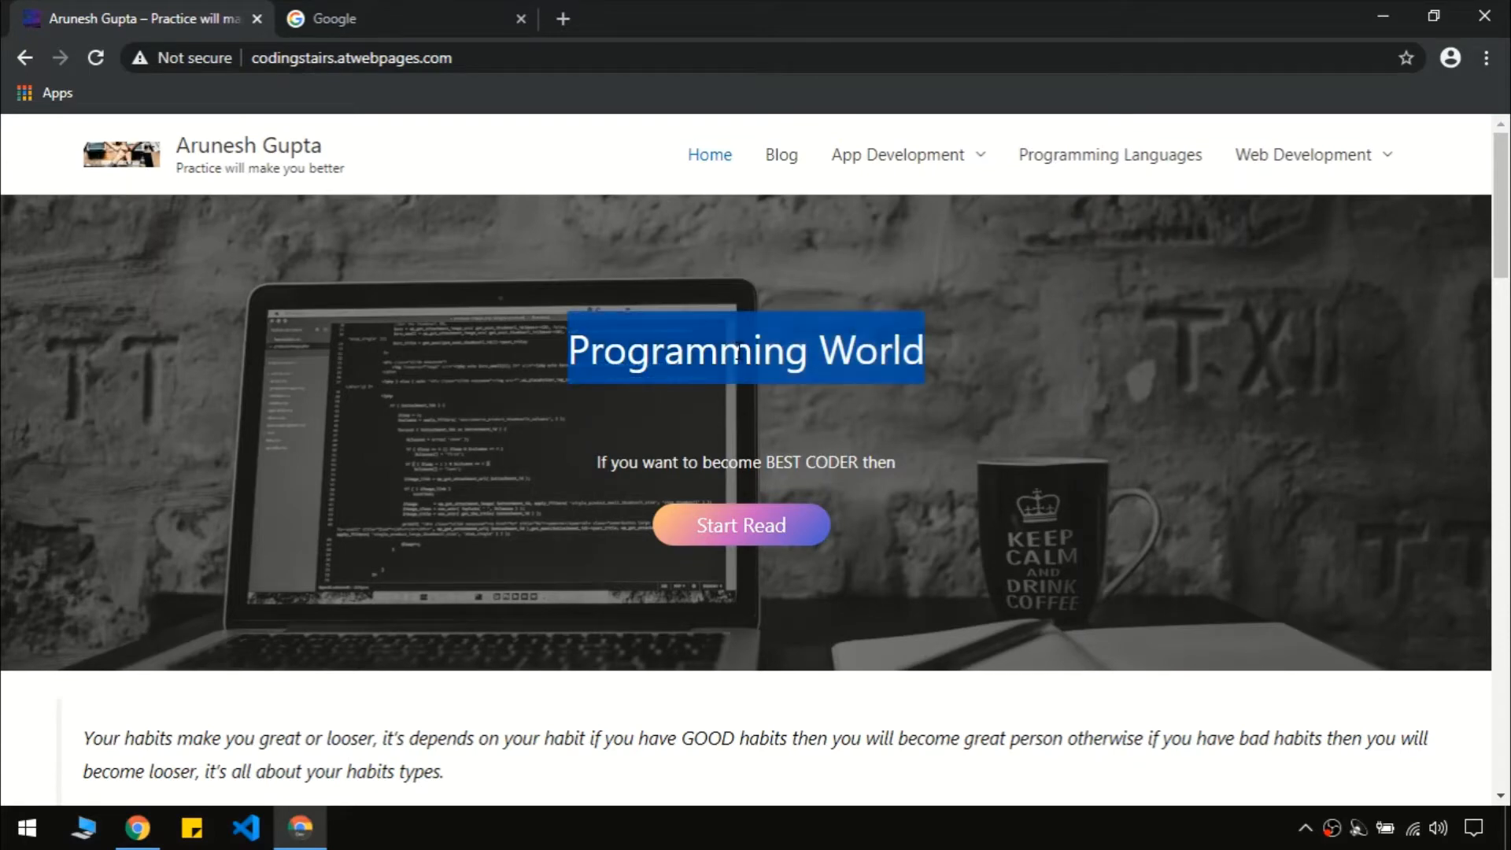
left_click(736, 355)
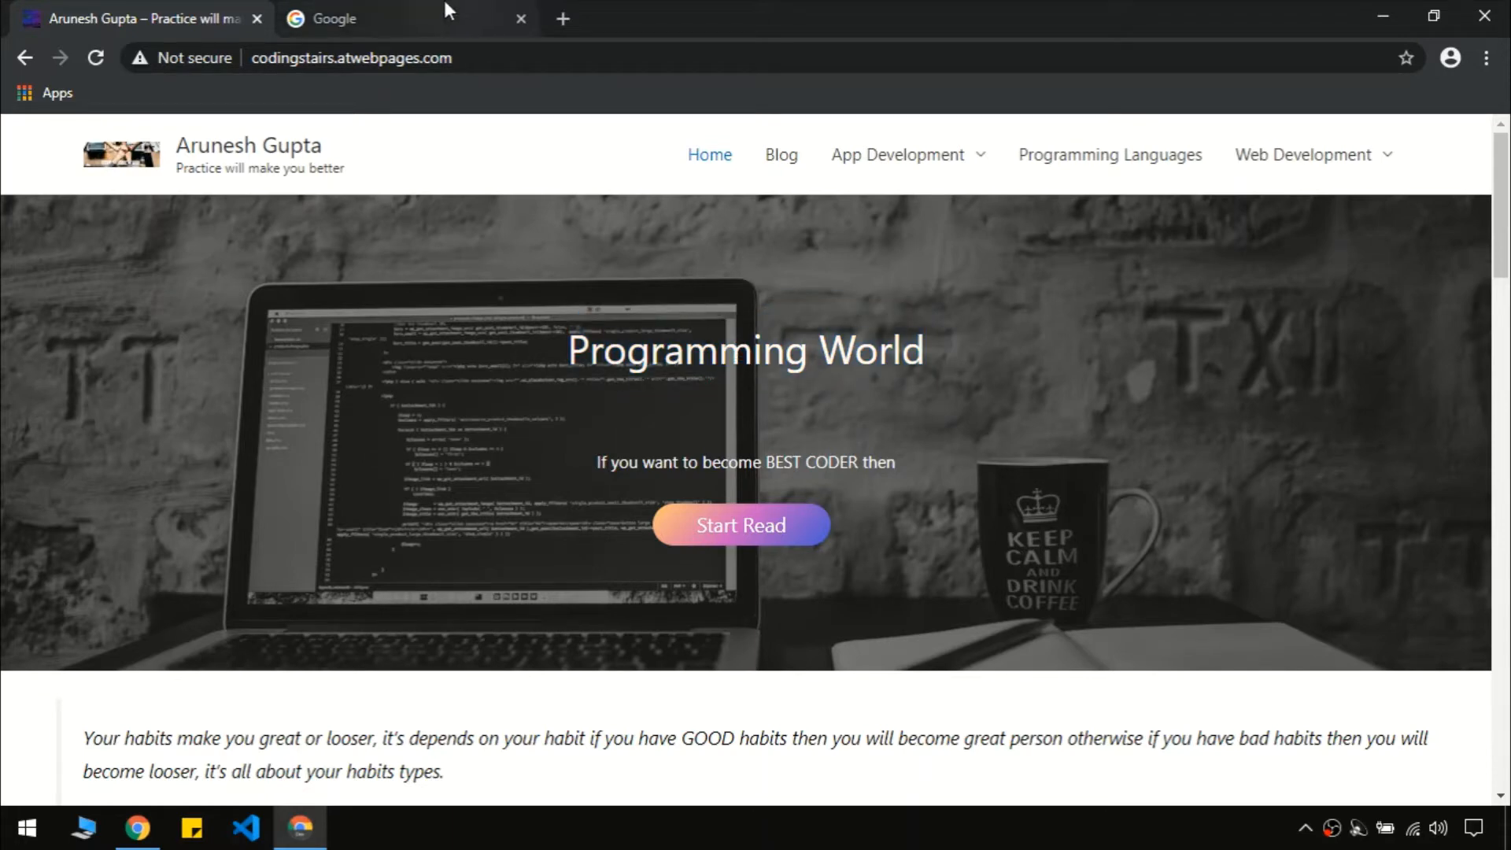
In the Google tab, search 'xampp download' and open the Download XAMPP result
left_click(464, 16)
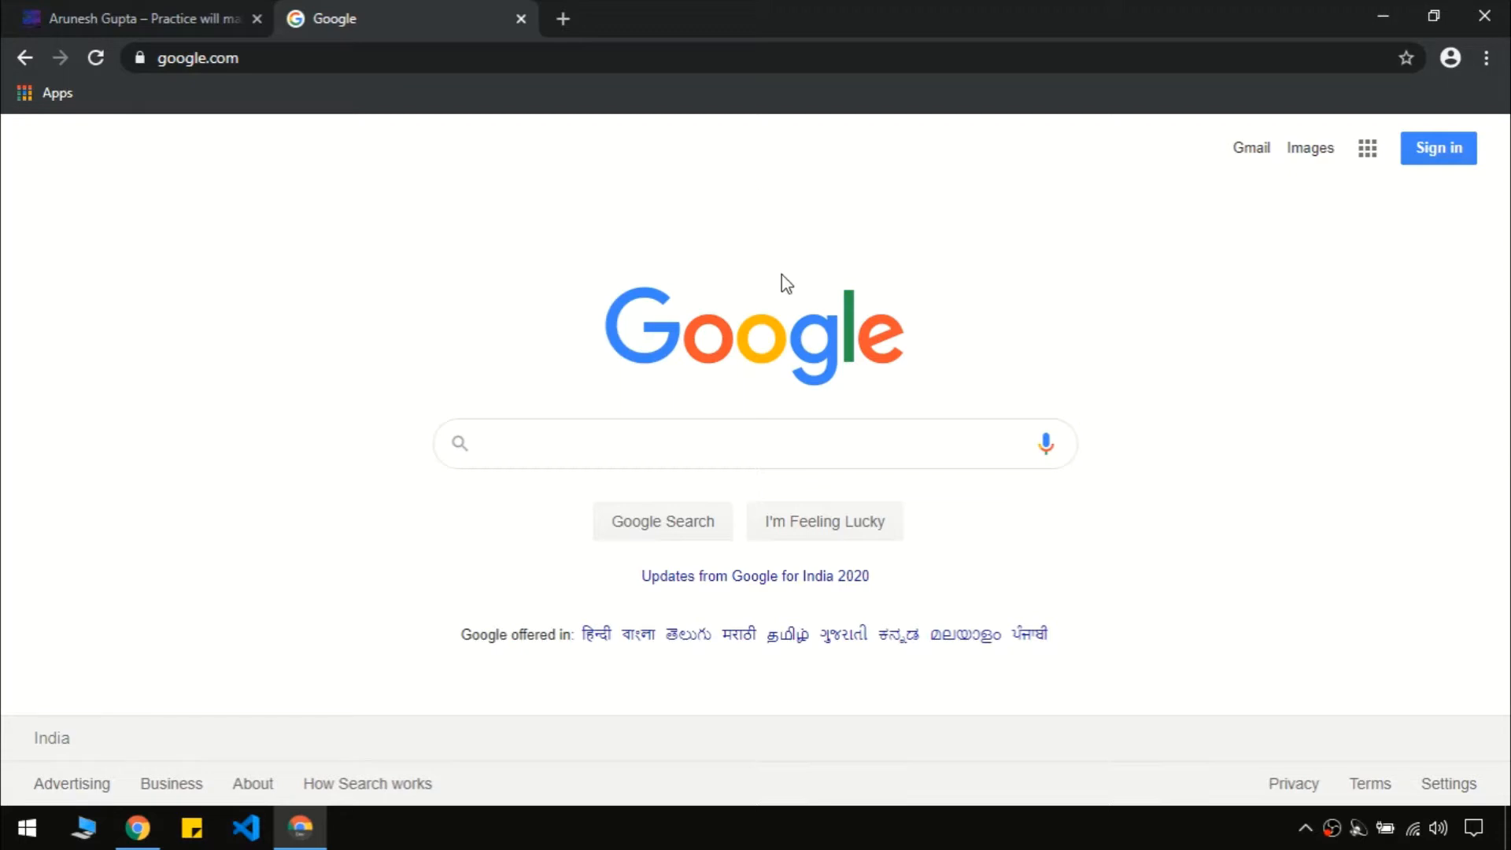
left_click(737, 439)
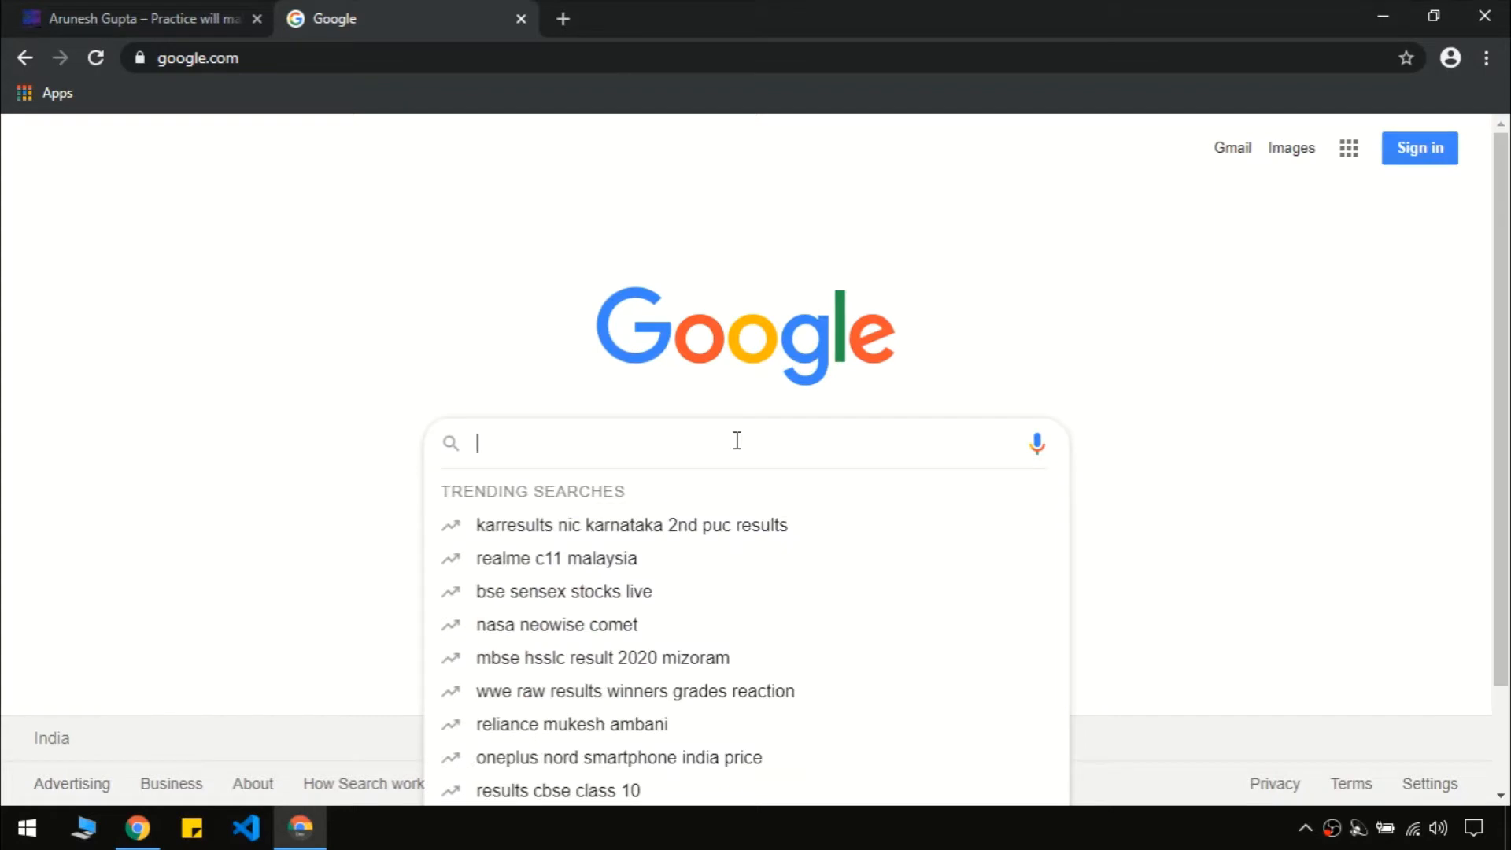
type("xa")
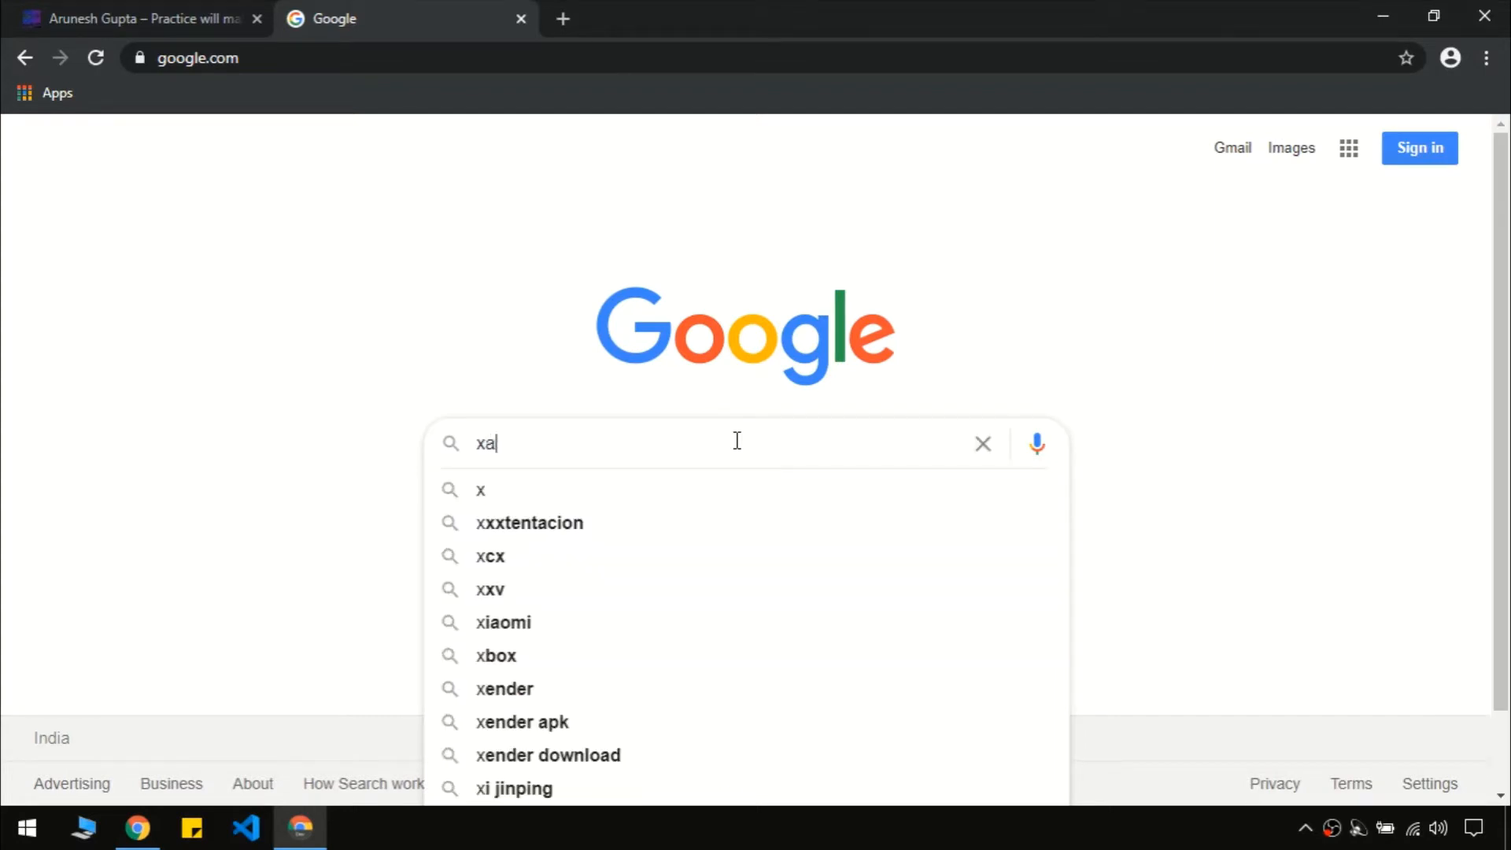
type("mpp")
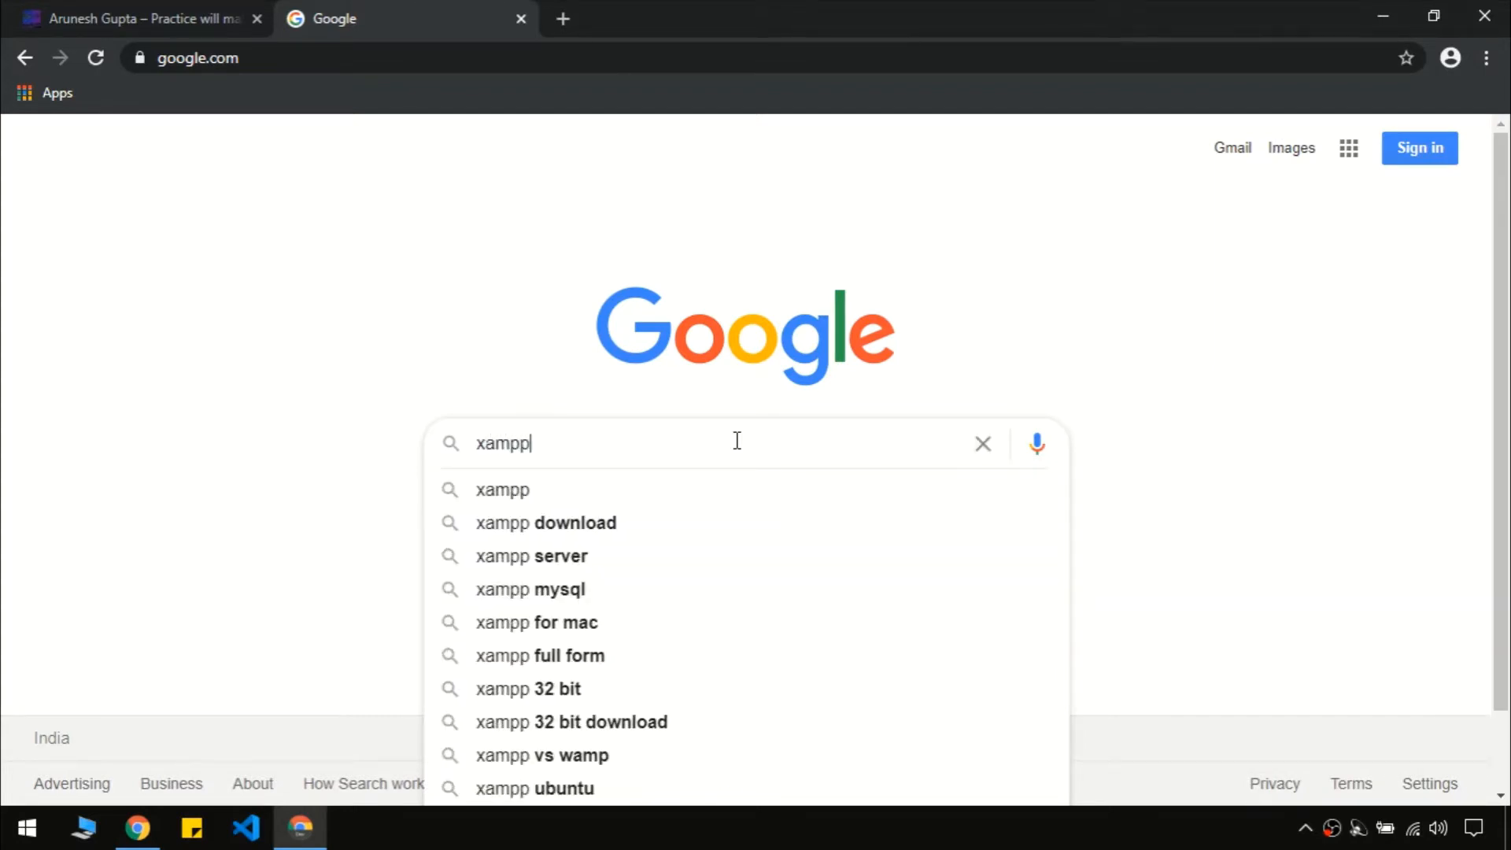
type(" download")
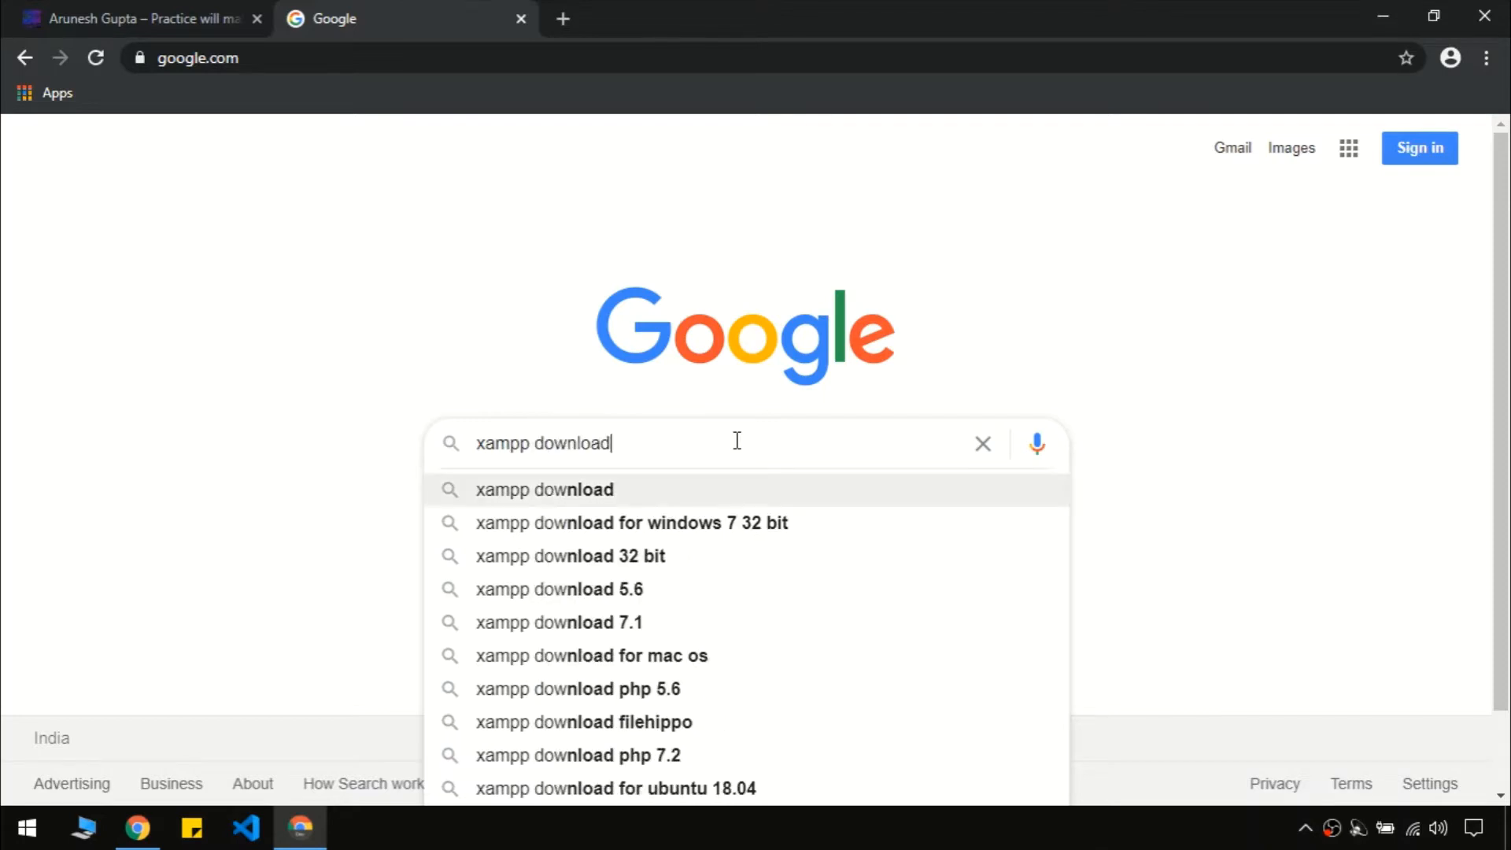
key("Return")
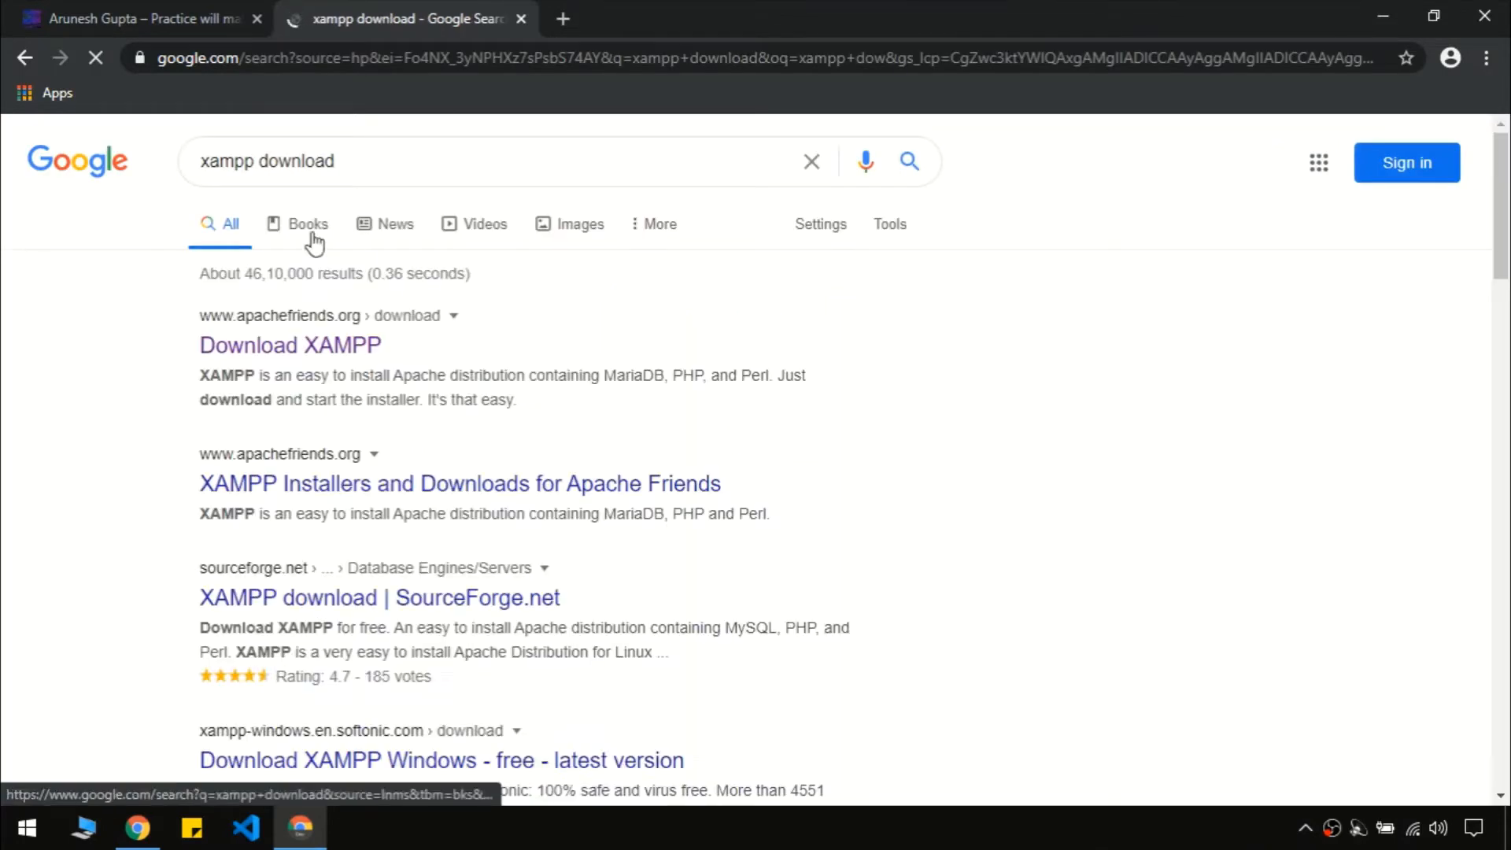
left_click(238, 353)
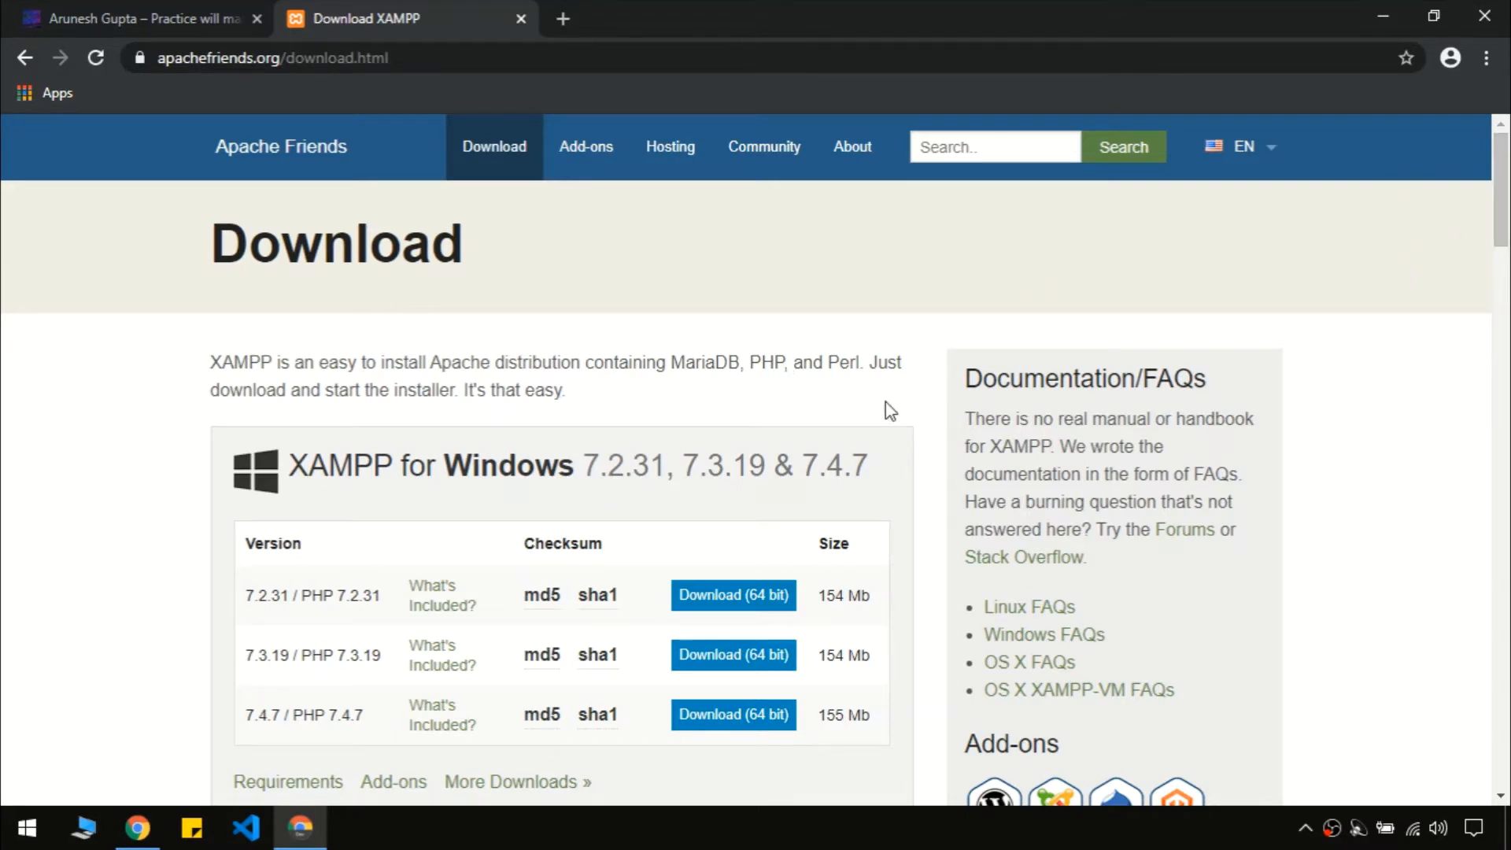
Start downloading the 64-bit XAMPP 7.4.7 installer for Windows
scroll(886, 403, "down", 8)
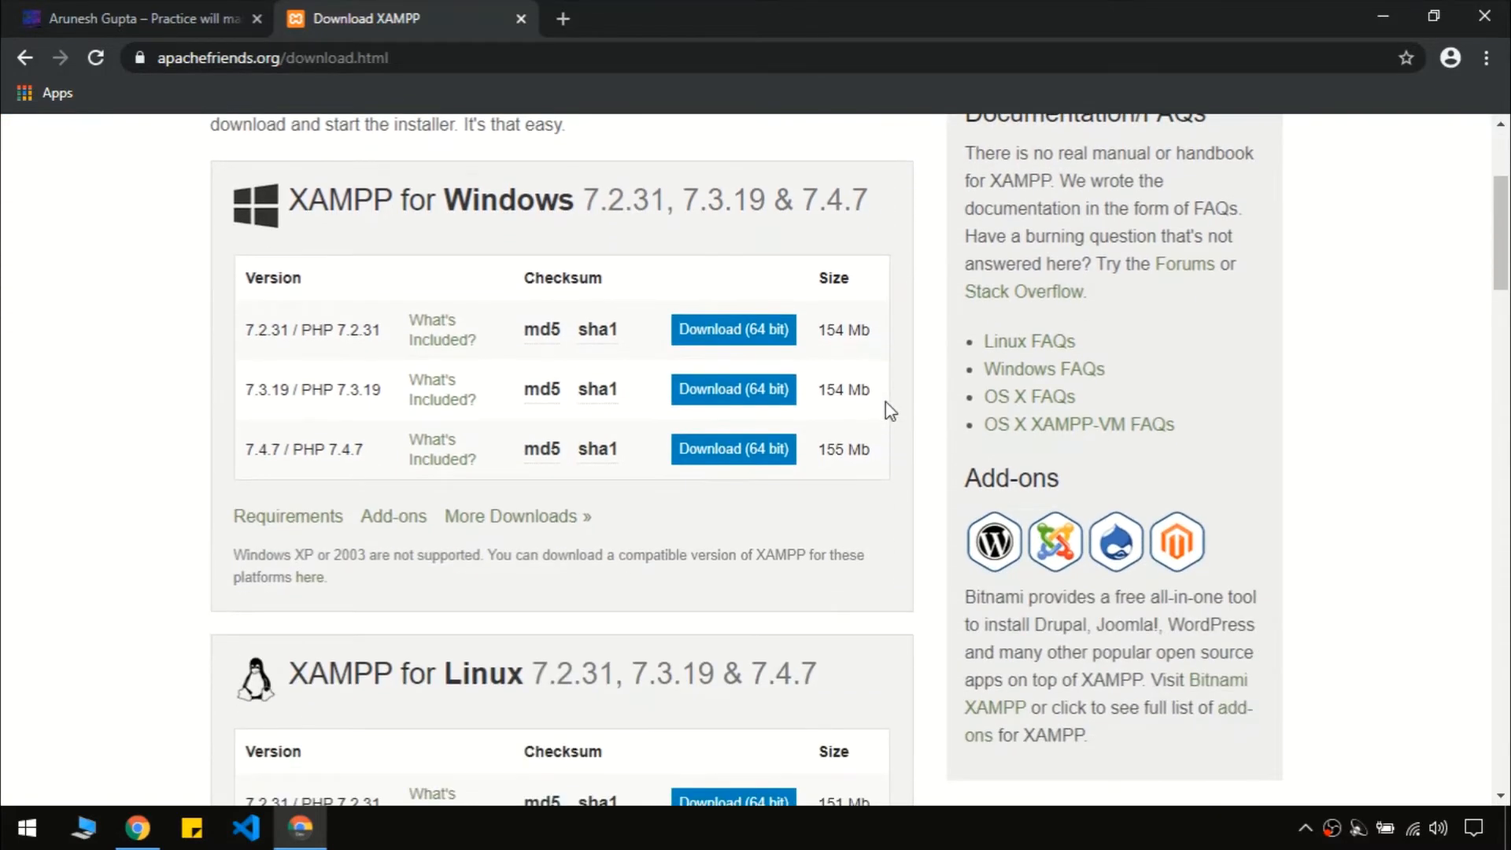
scroll(887, 407, "down", 5)
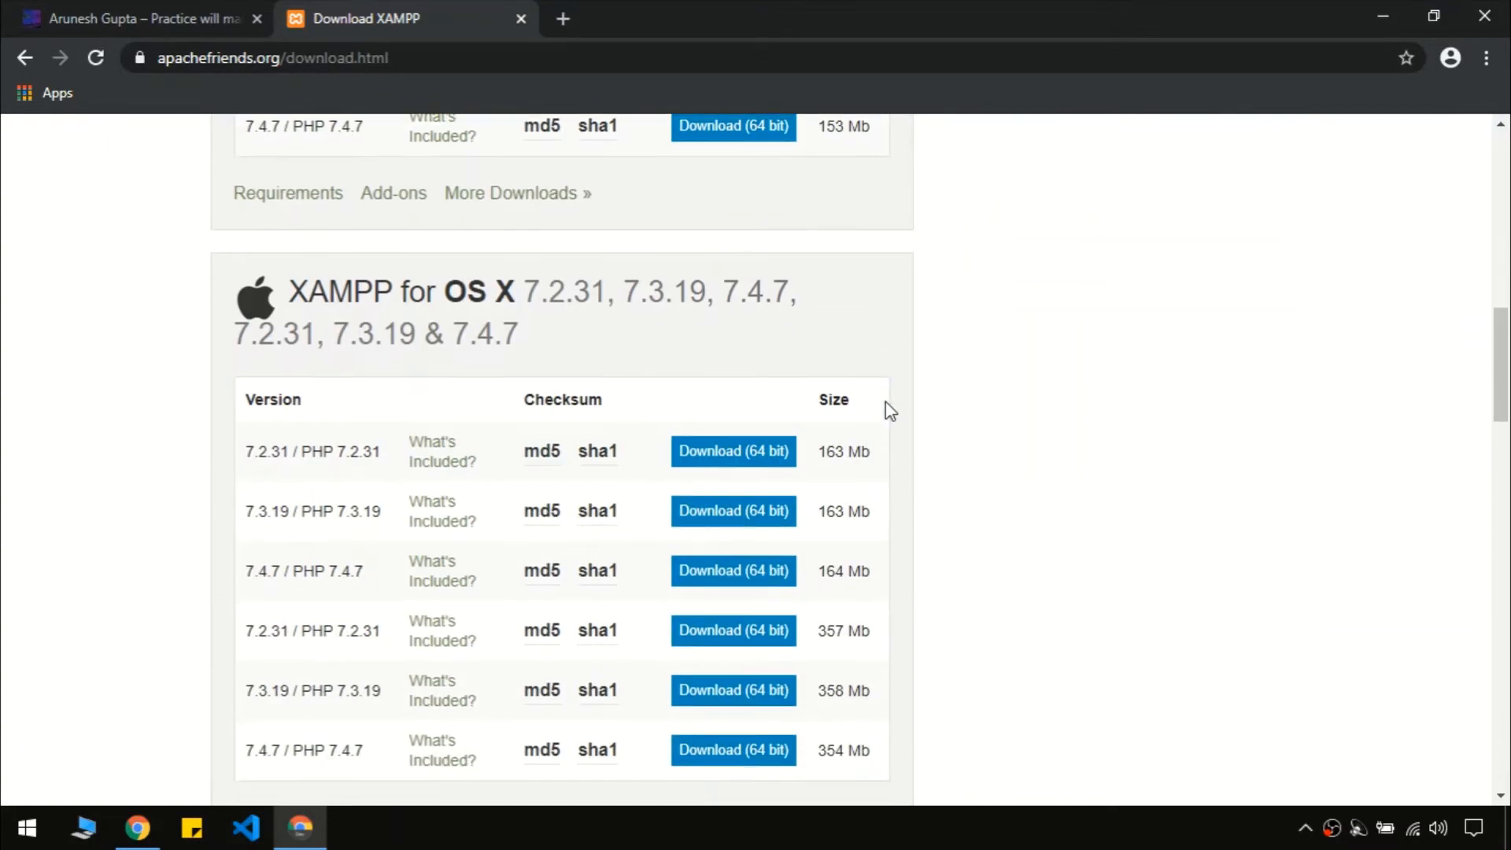
scroll(889, 410, "up", 12)
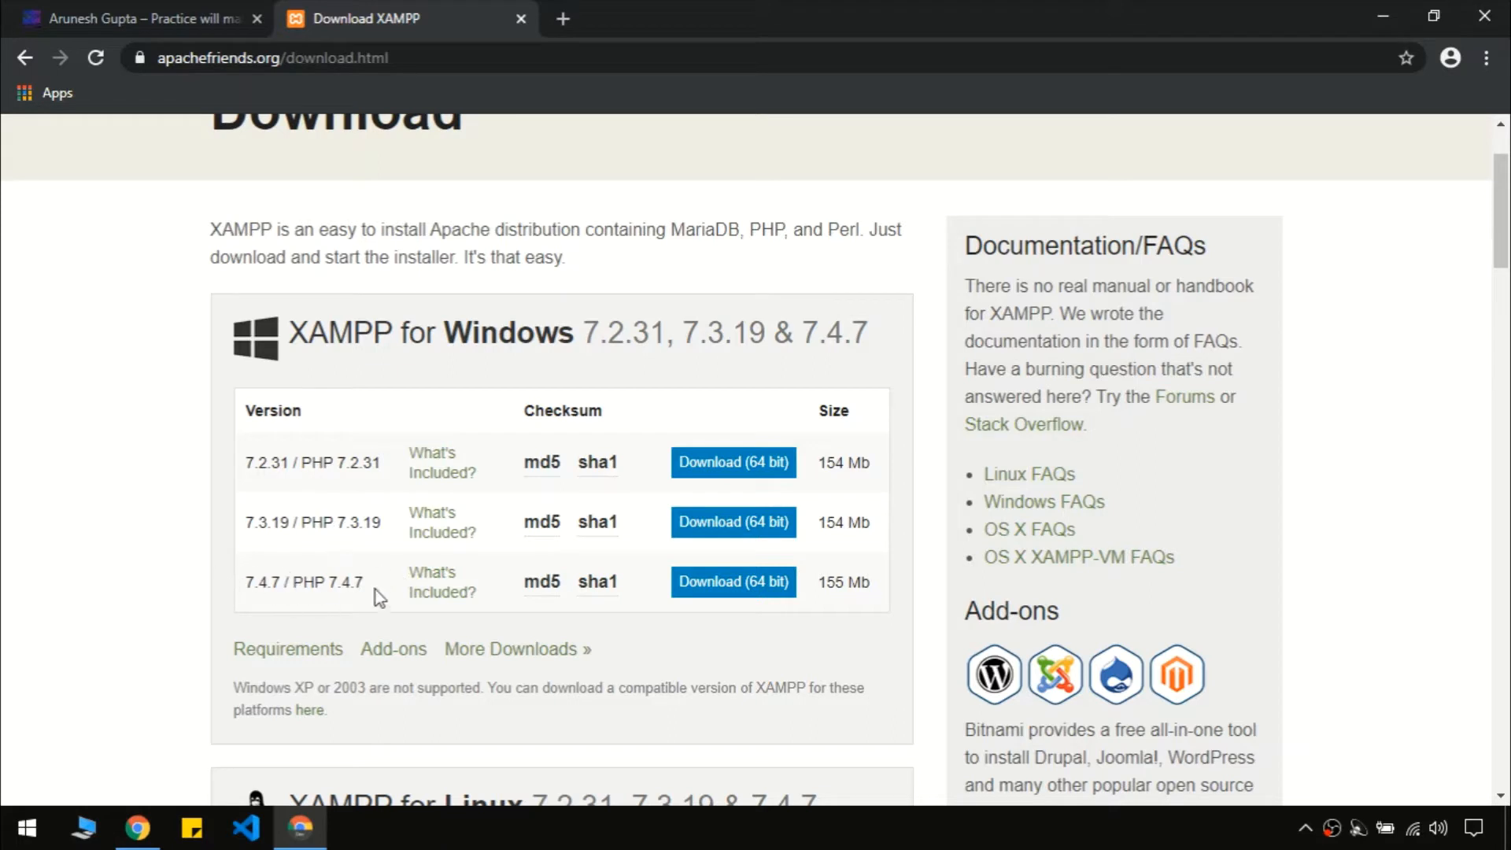
left_click(732, 596)
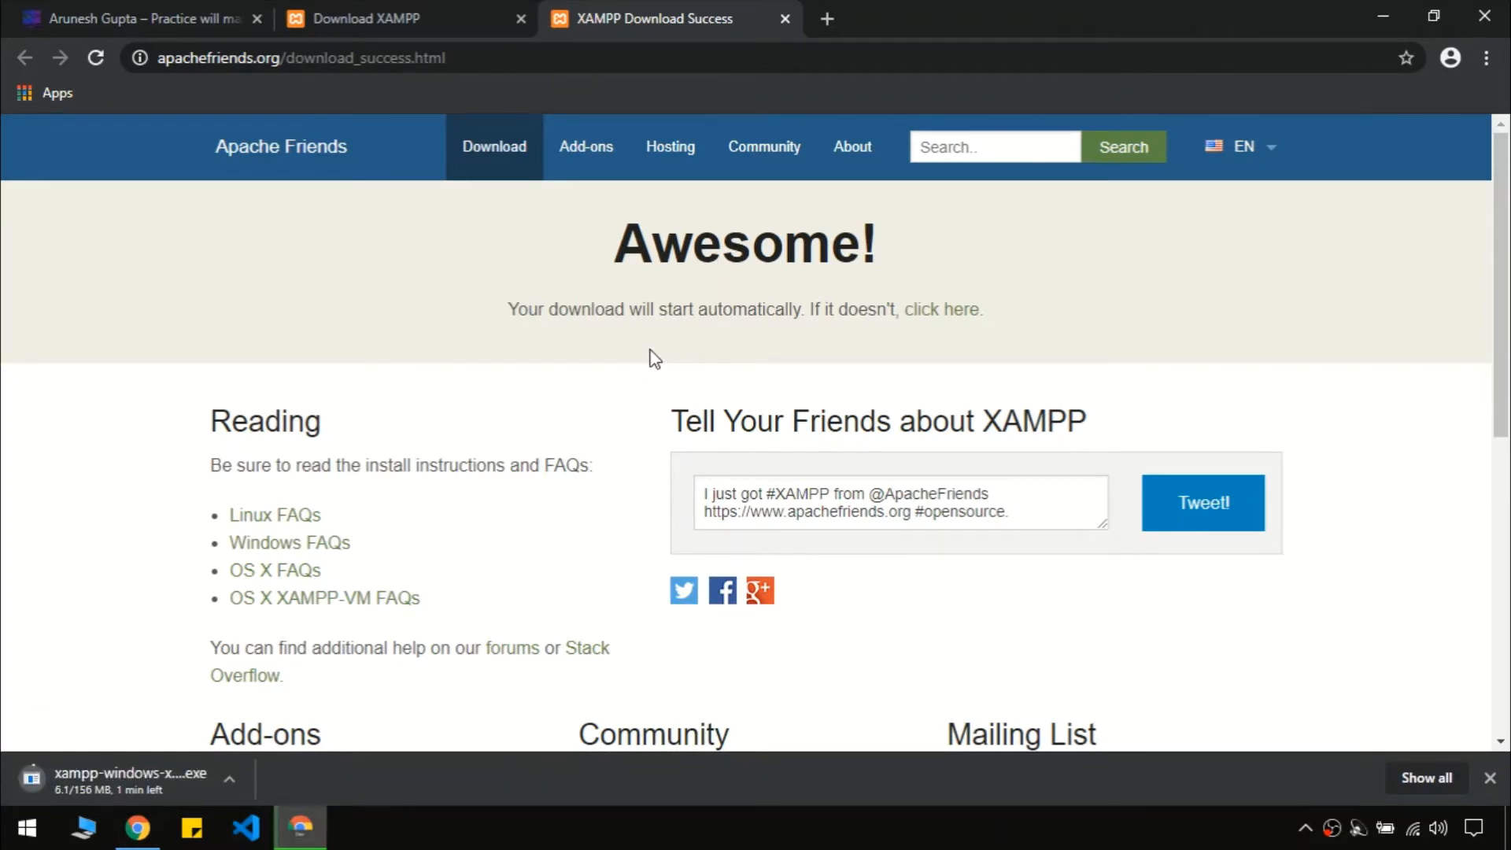
Cancel the XAMPP download and close the Downloads and Download Success tabs
key("ctrl+j")
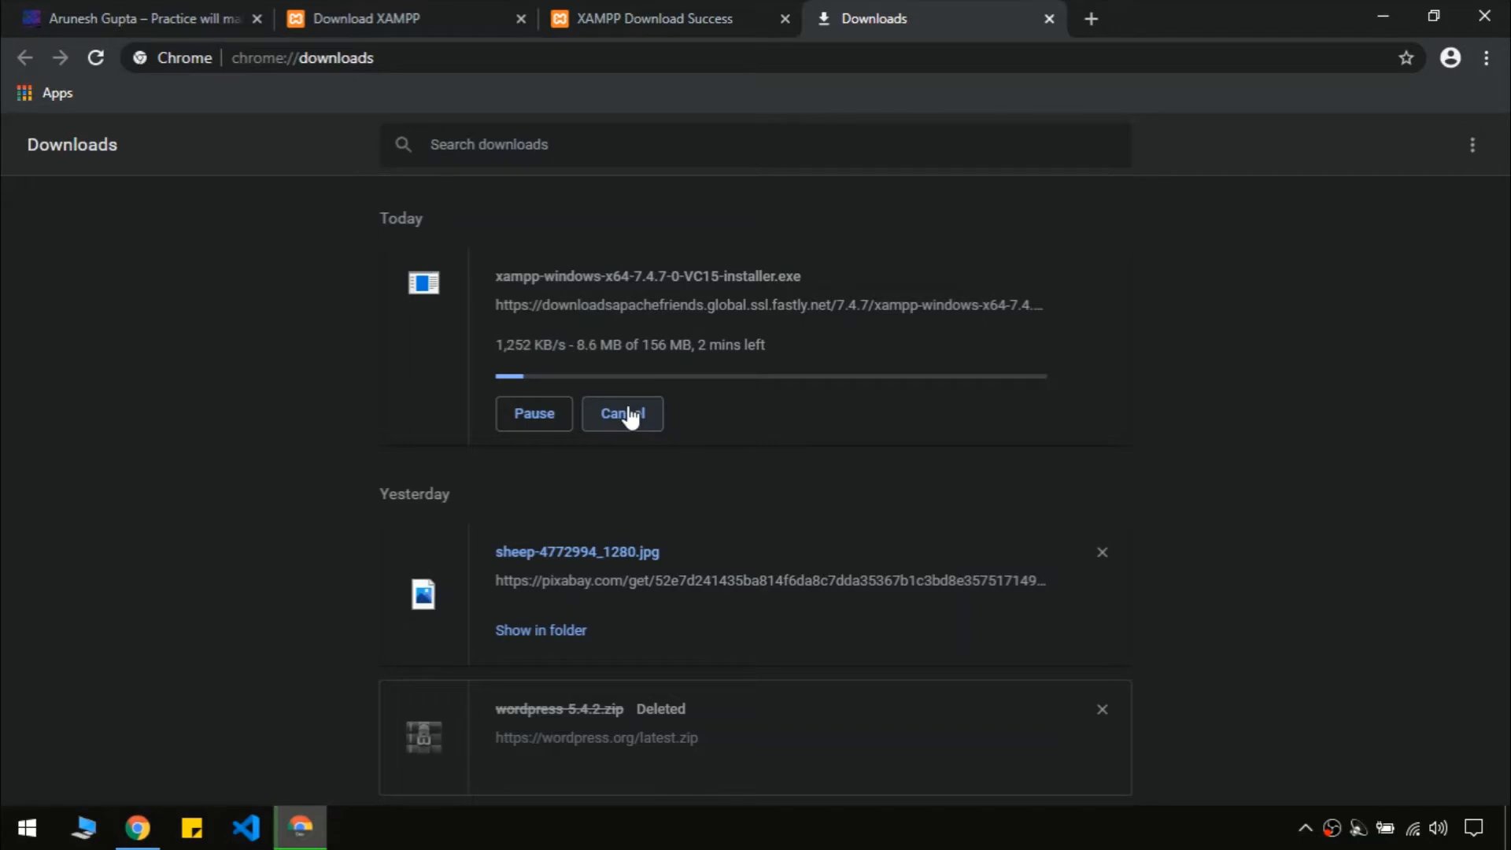
left_click(628, 414)
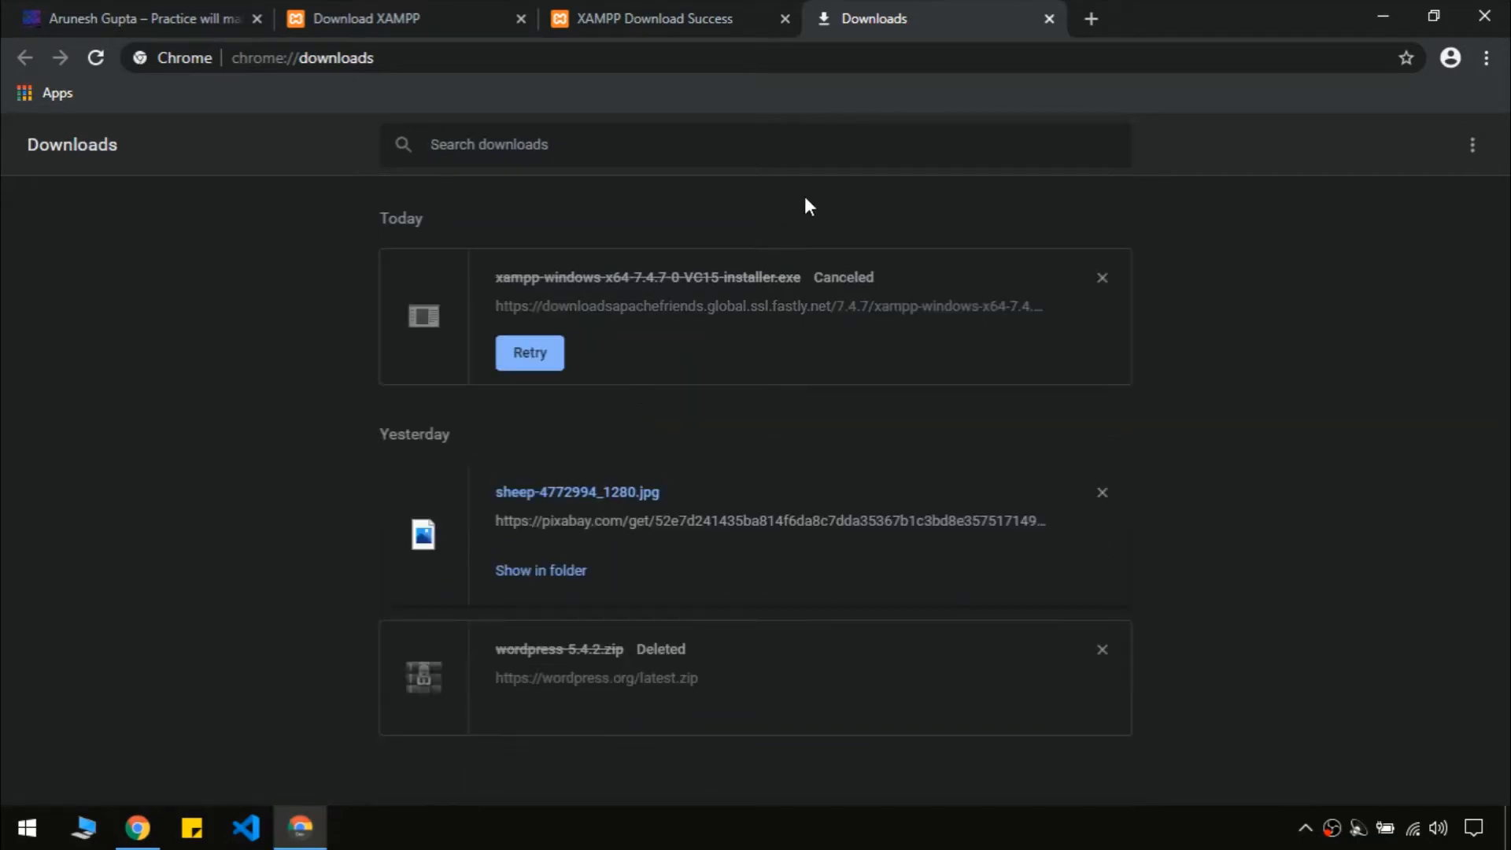
left_click(1050, 19)
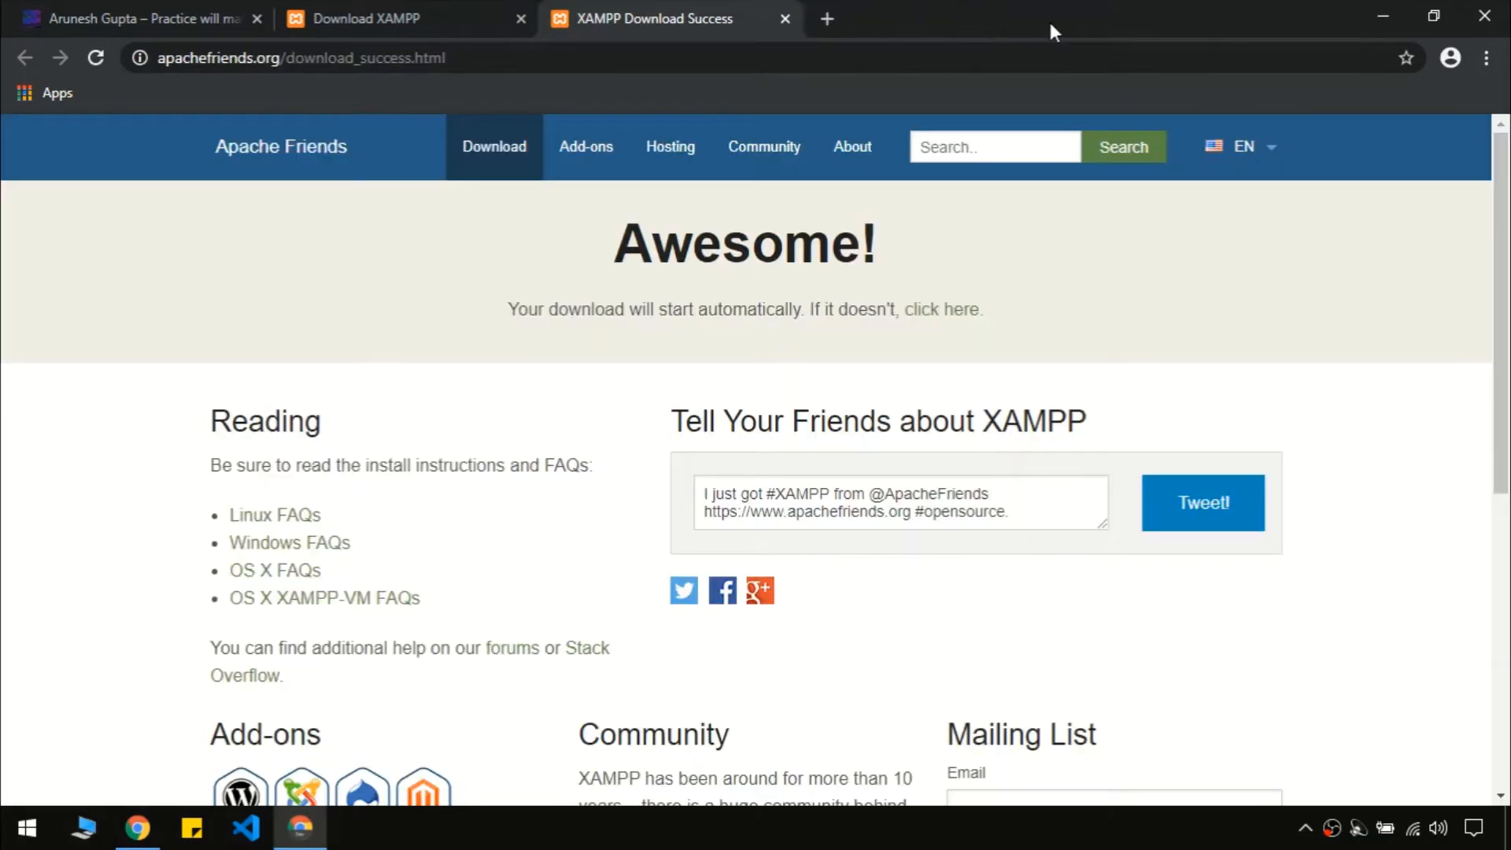
left_click(785, 19)
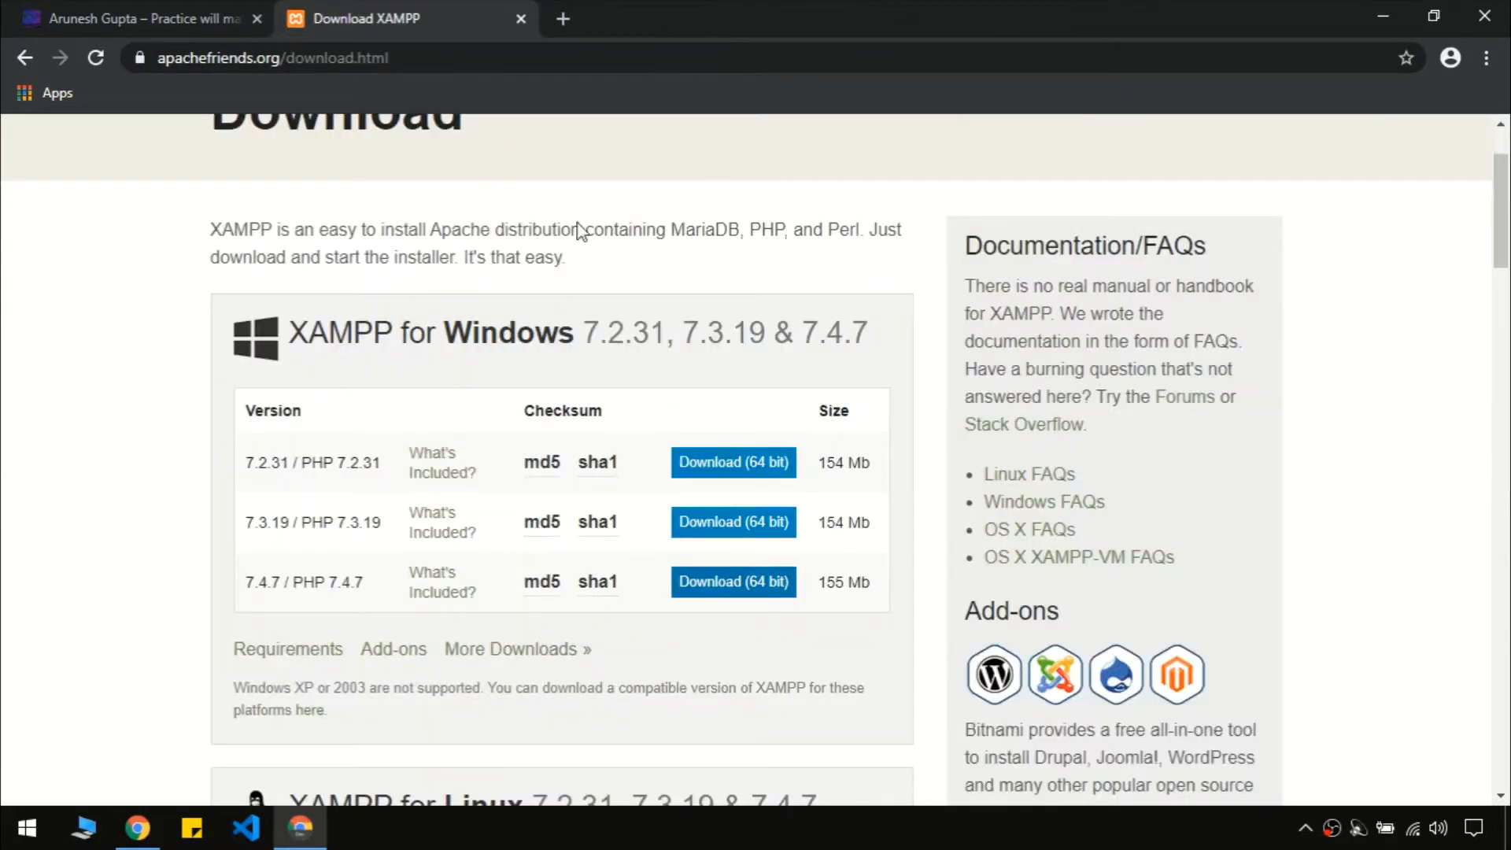
triple_click(770, 242)
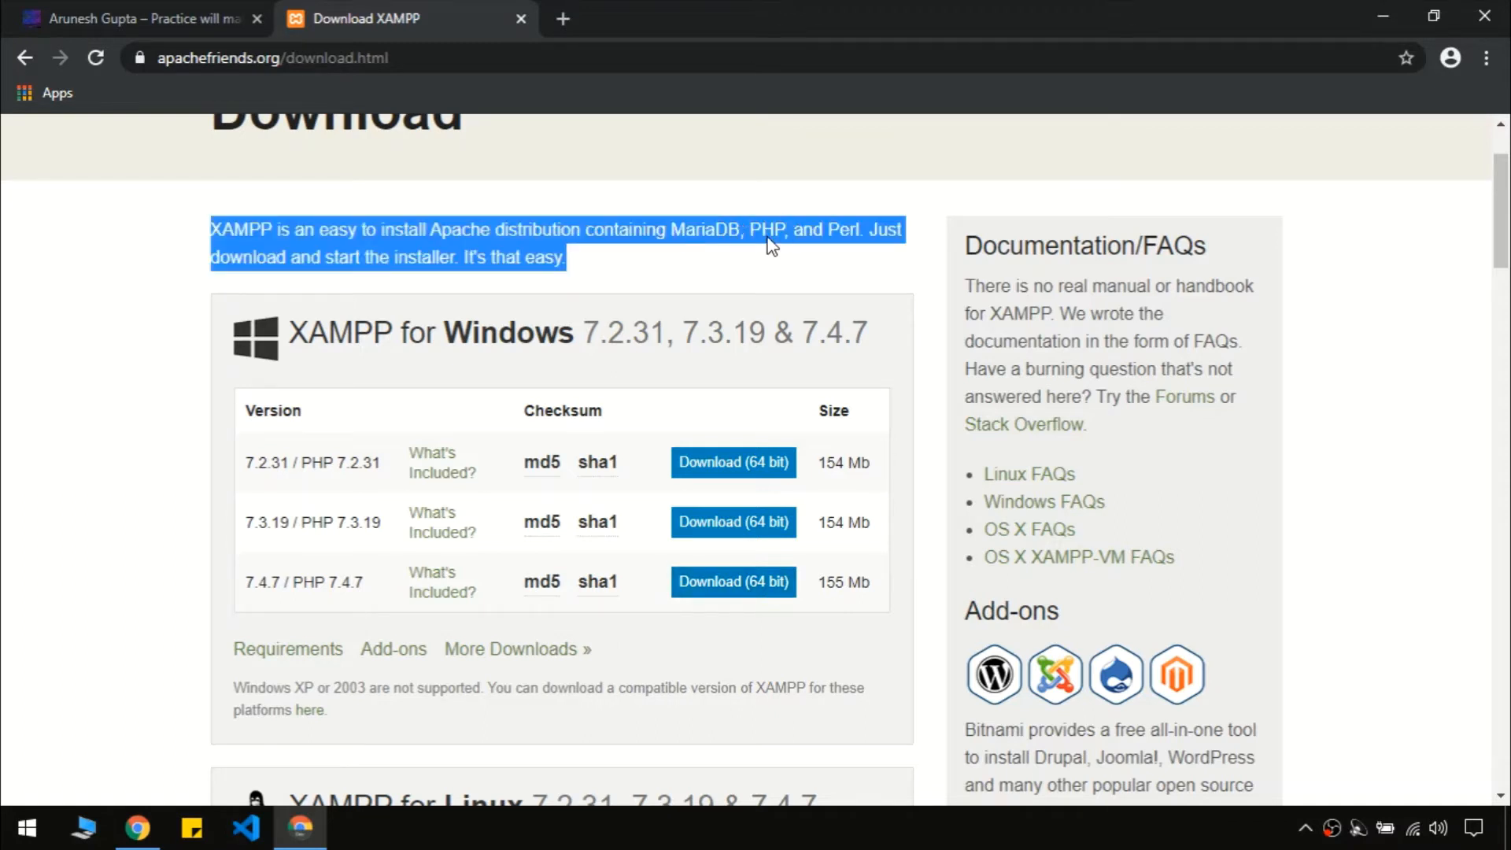
left_click(770, 241)
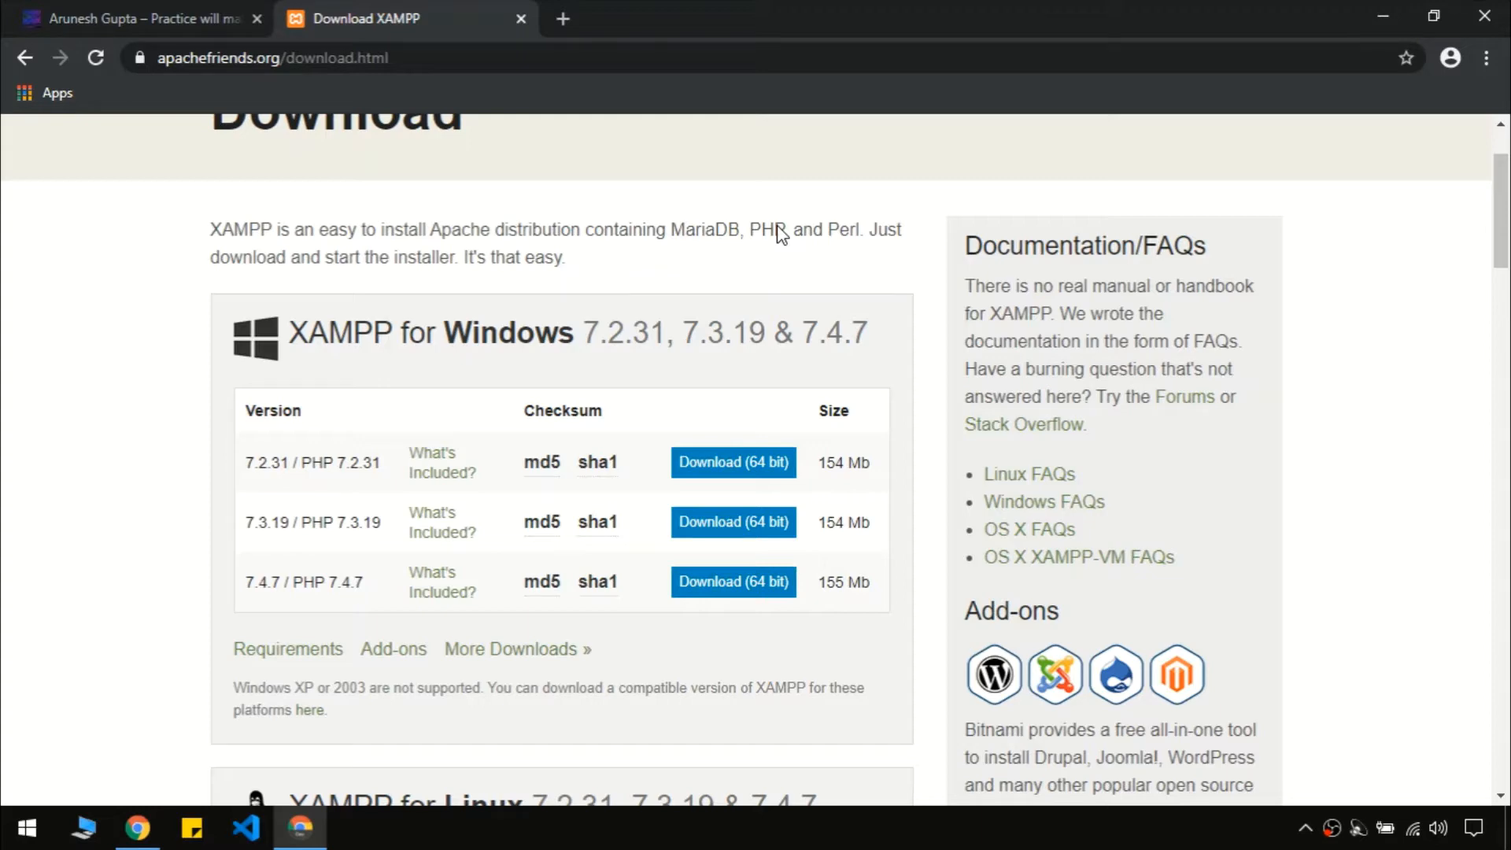
Launch XAMPP Control Panel from the Start menu search for 'xamp'
key("super")
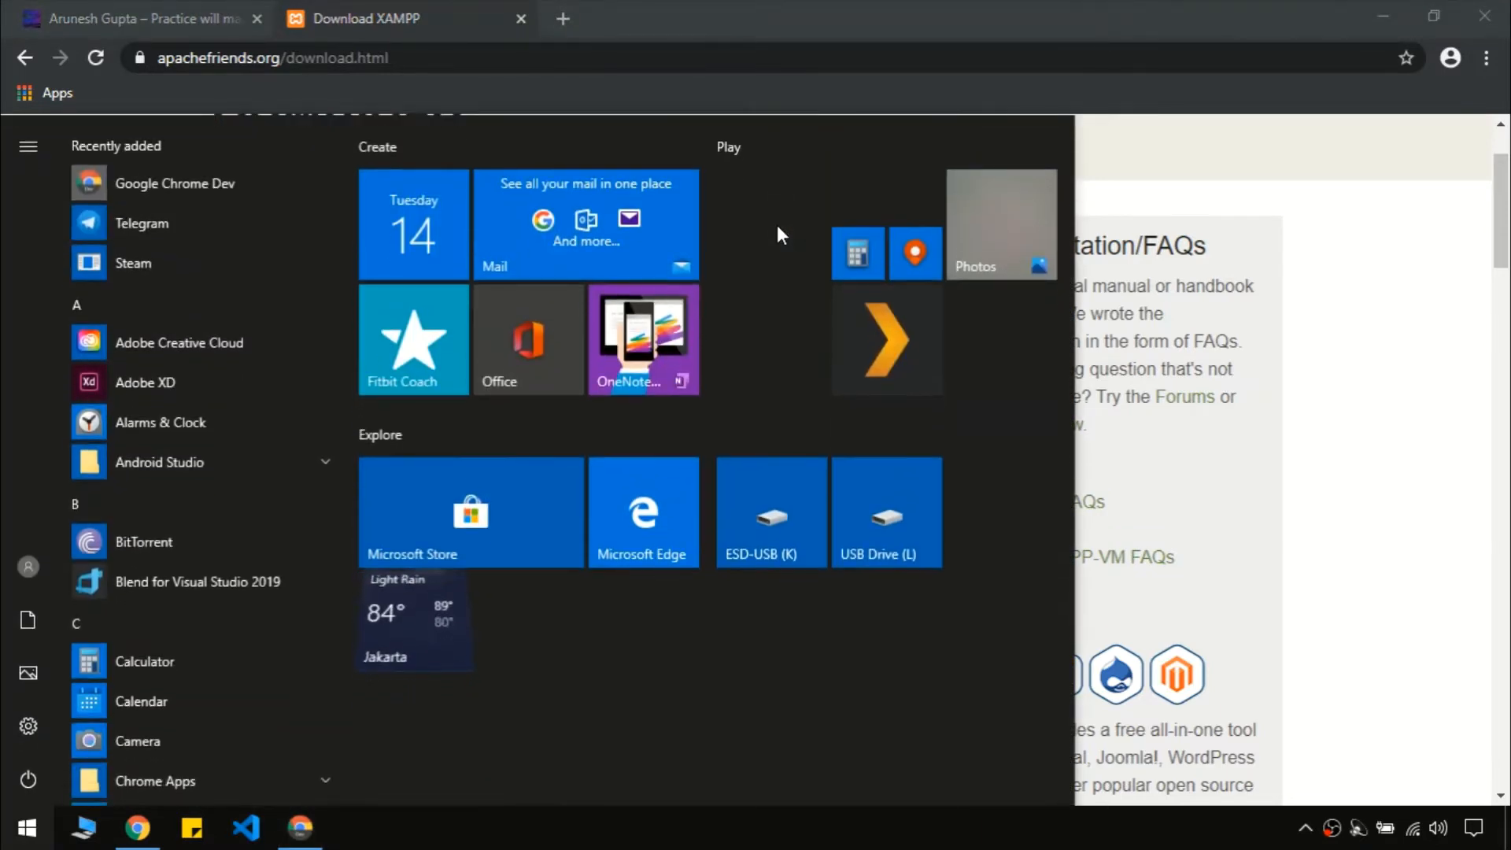
type("xamp")
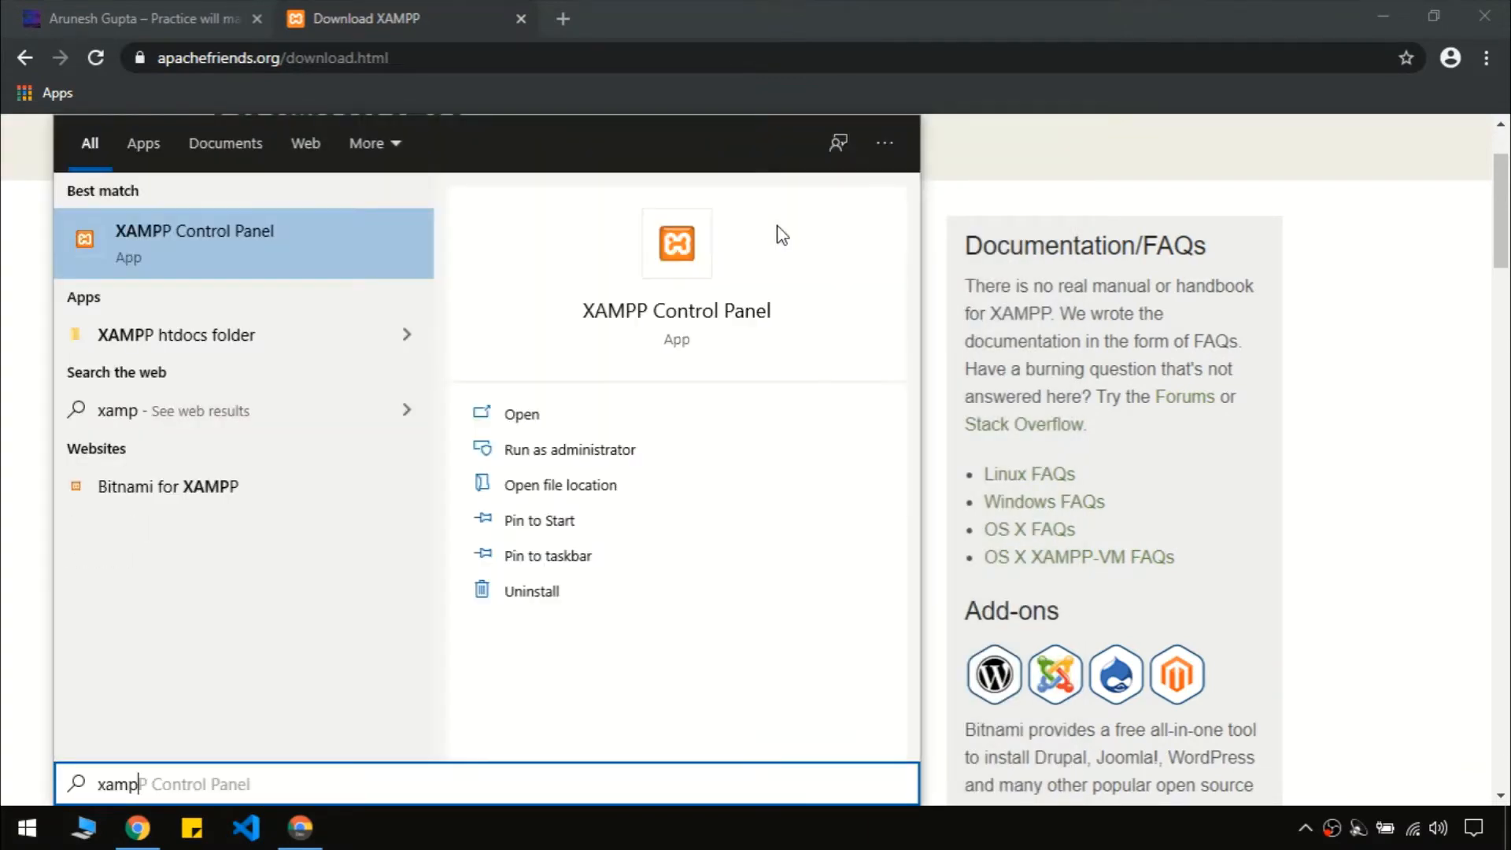
key("Tab")
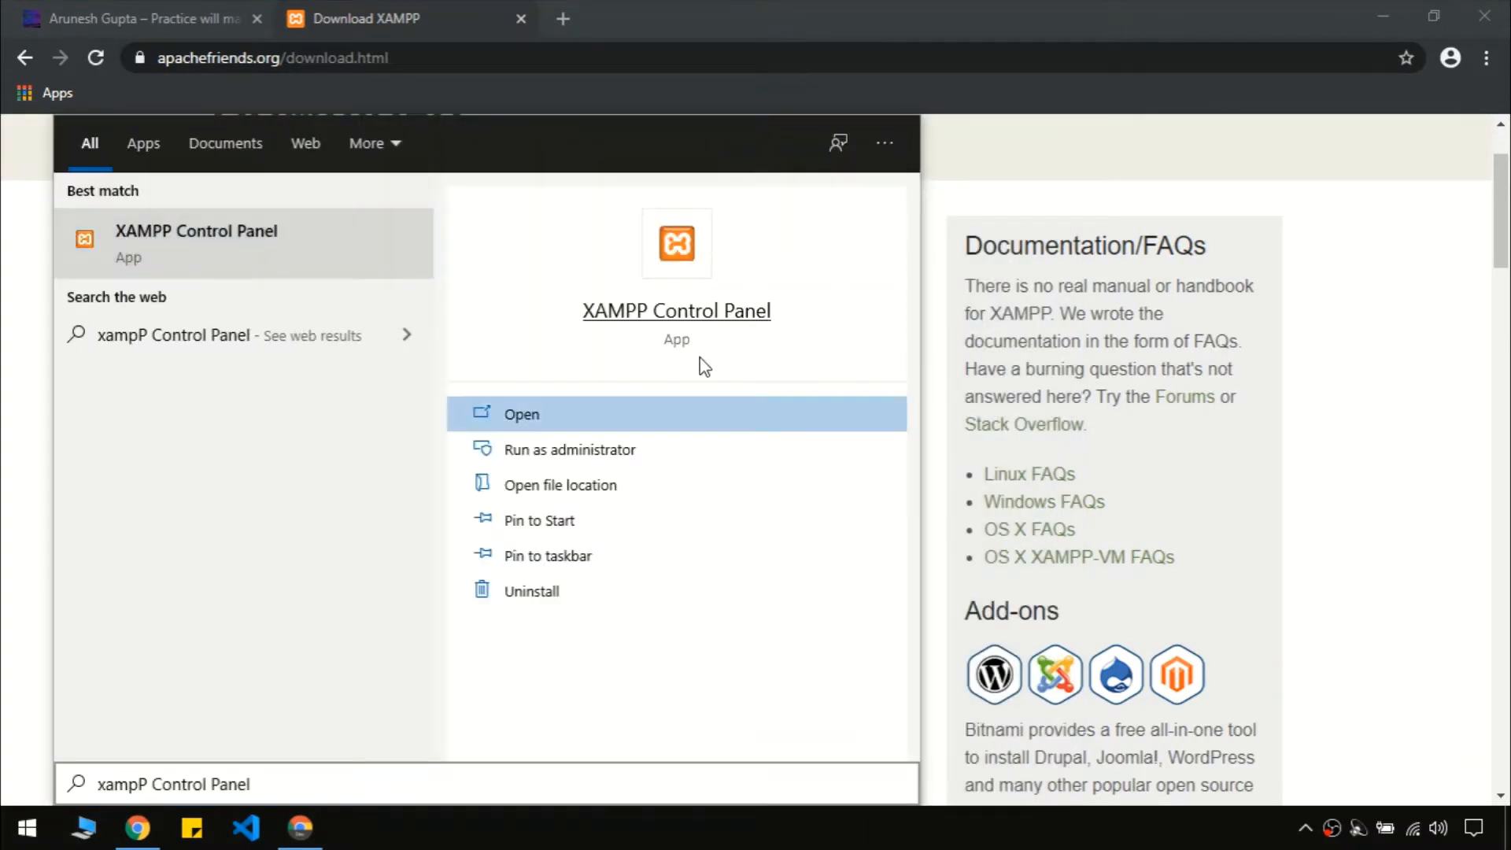
left_click(643, 413)
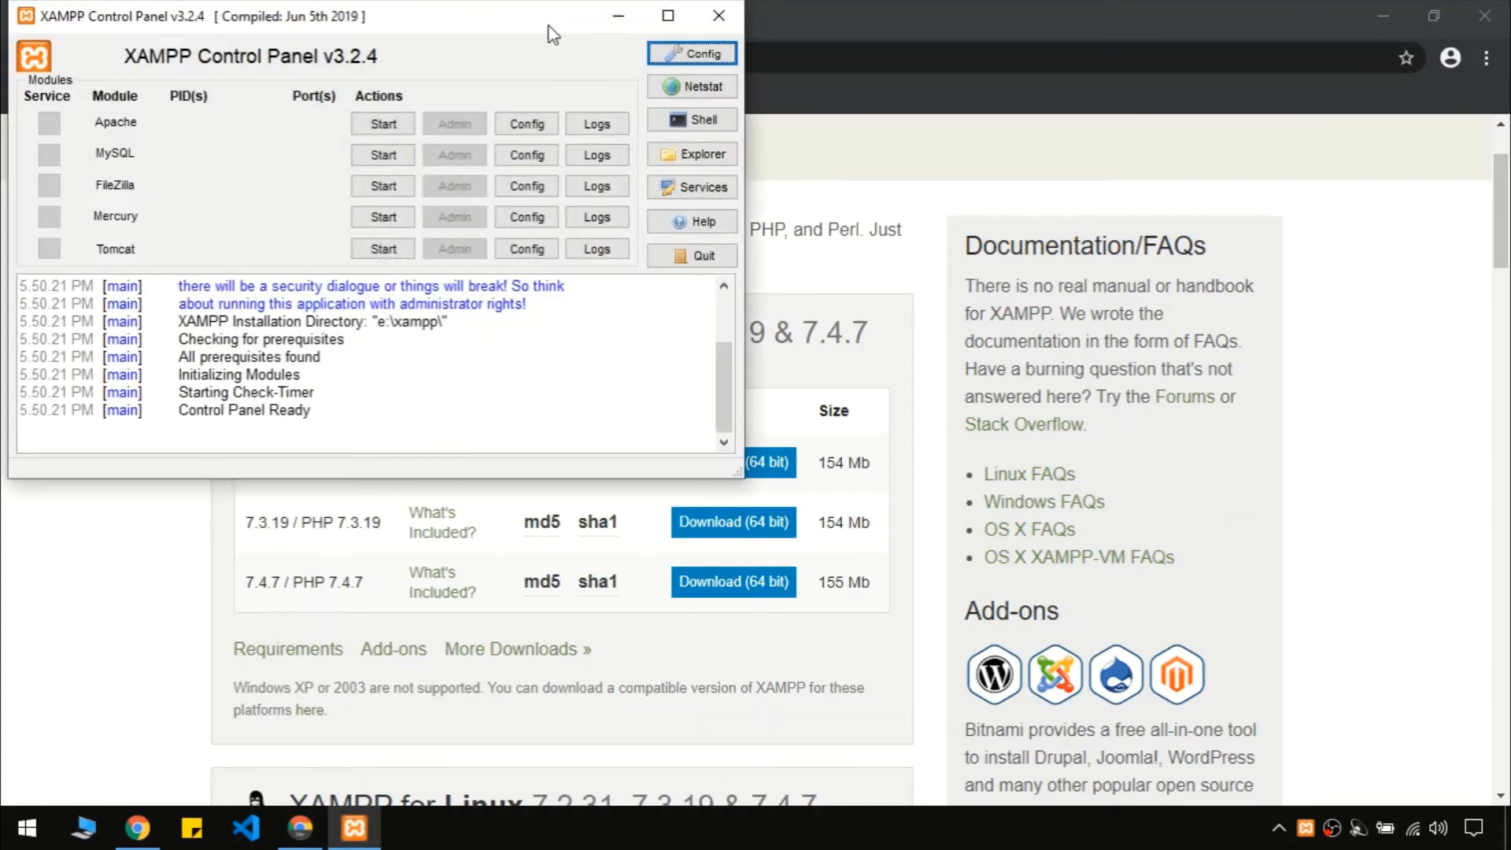
left_click_drag(554, 23, 860, 78)
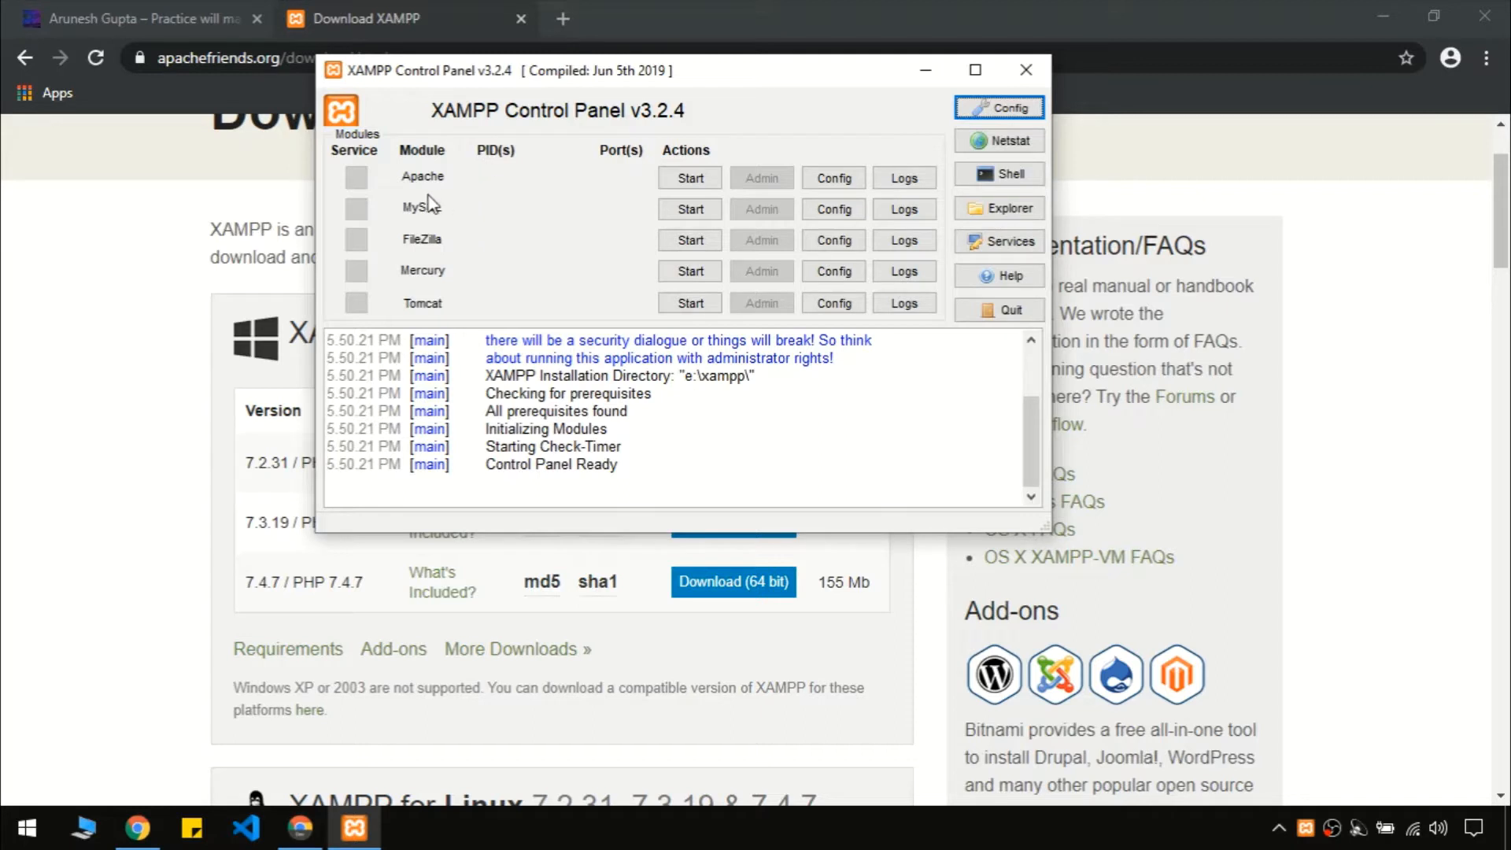
Start the Apache and MySQL modules and hide the control panel
left_click(692, 181)
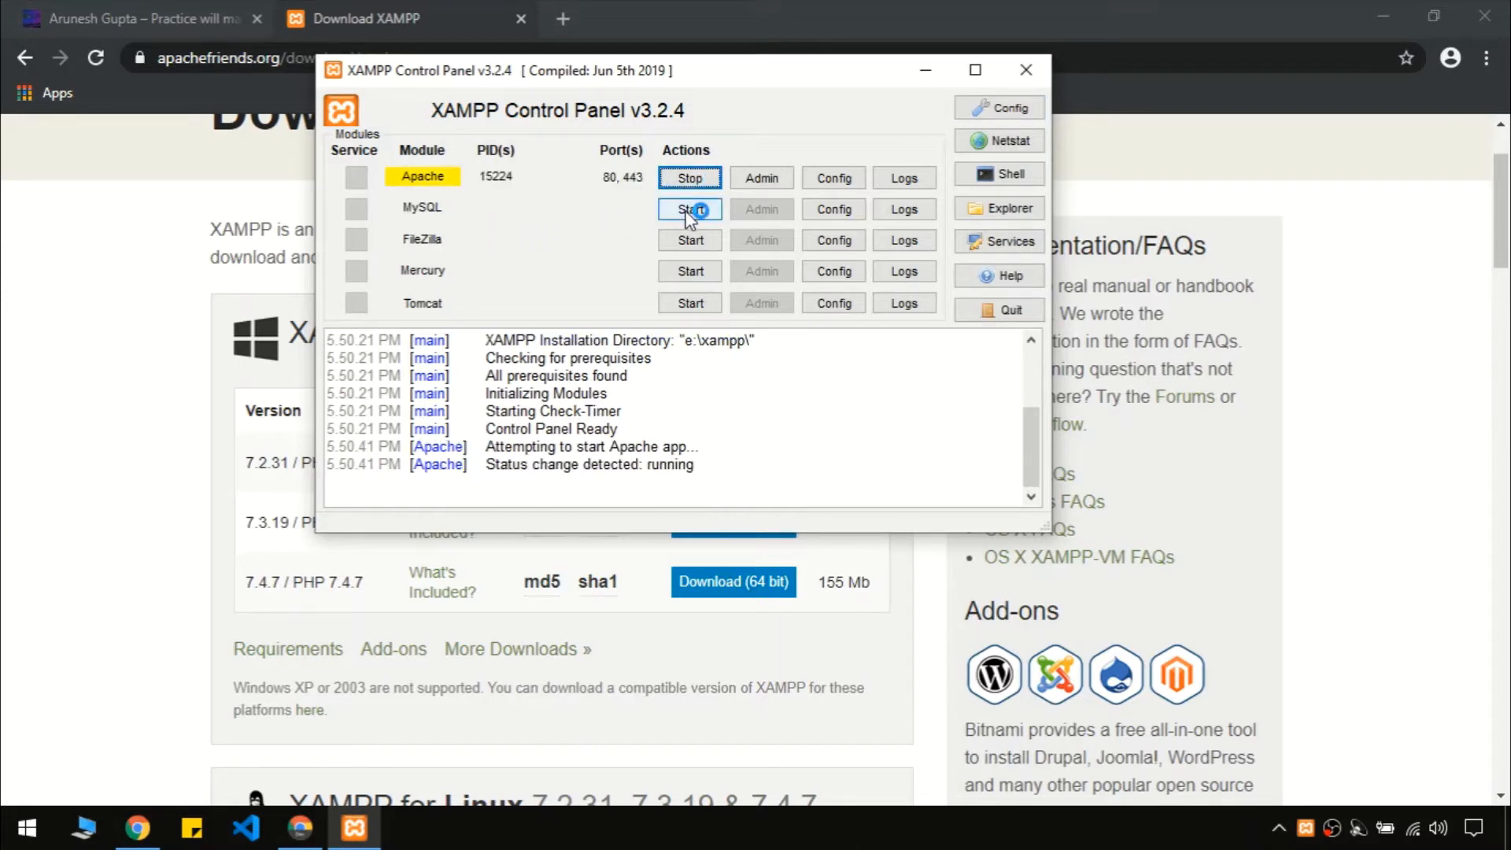
left_click(689, 212)
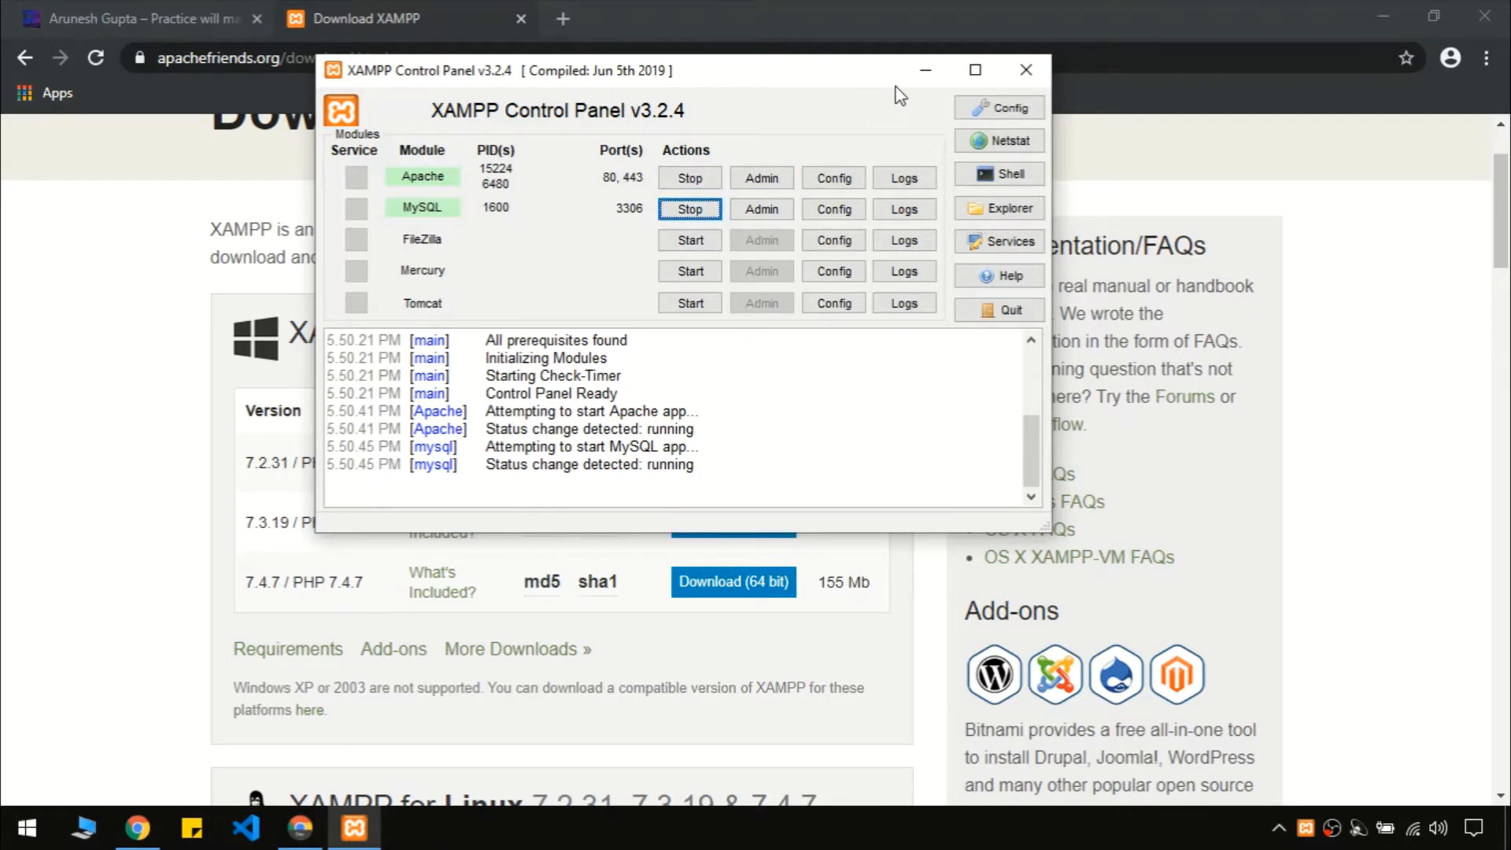
left_click(1027, 70)
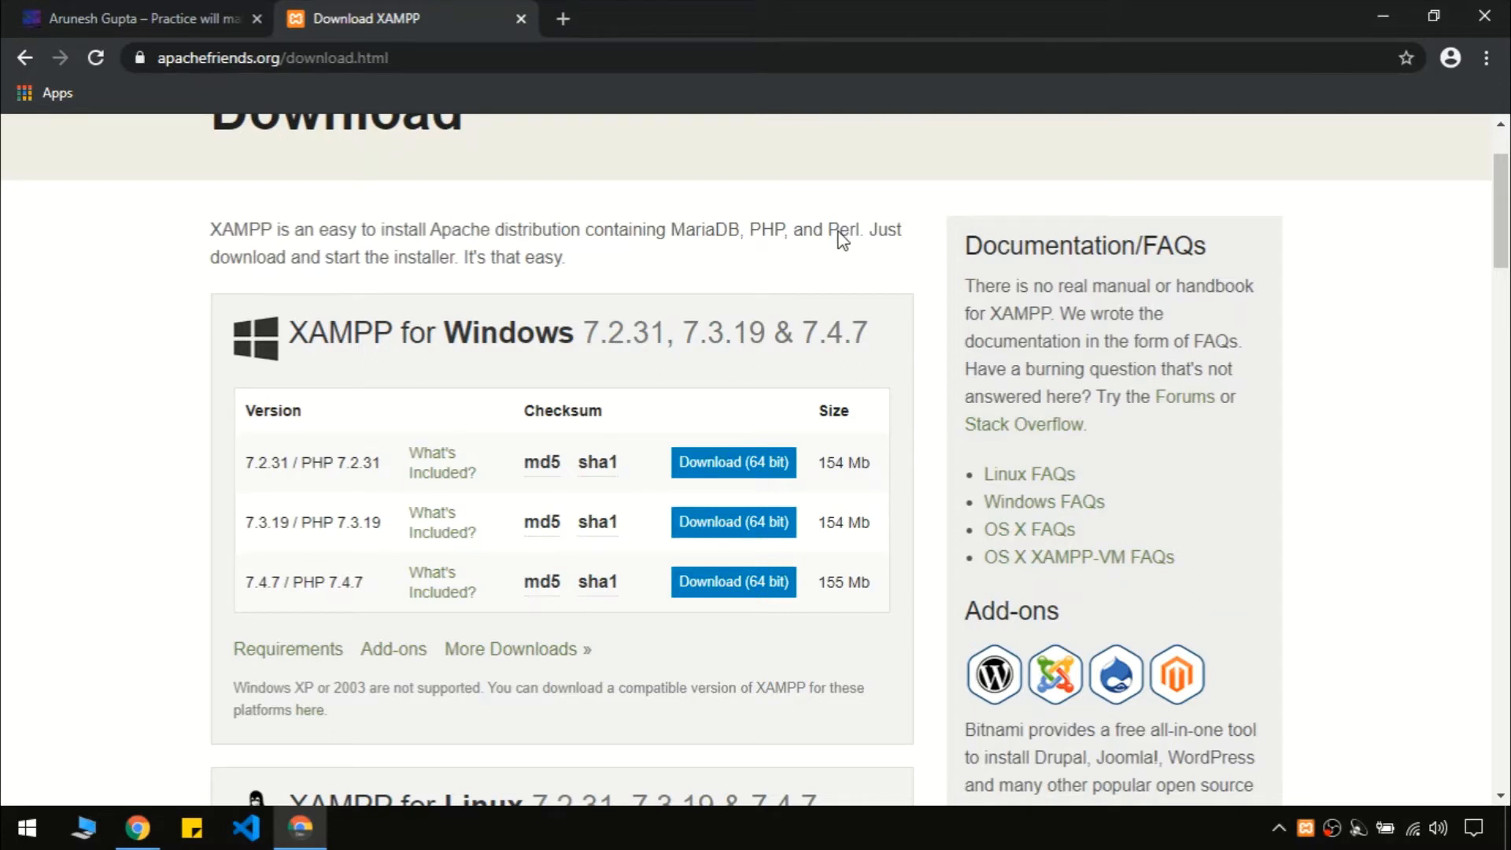
Load localhost/phpmyadmin in a new tab and view its Databases list
key("ctrl+t")
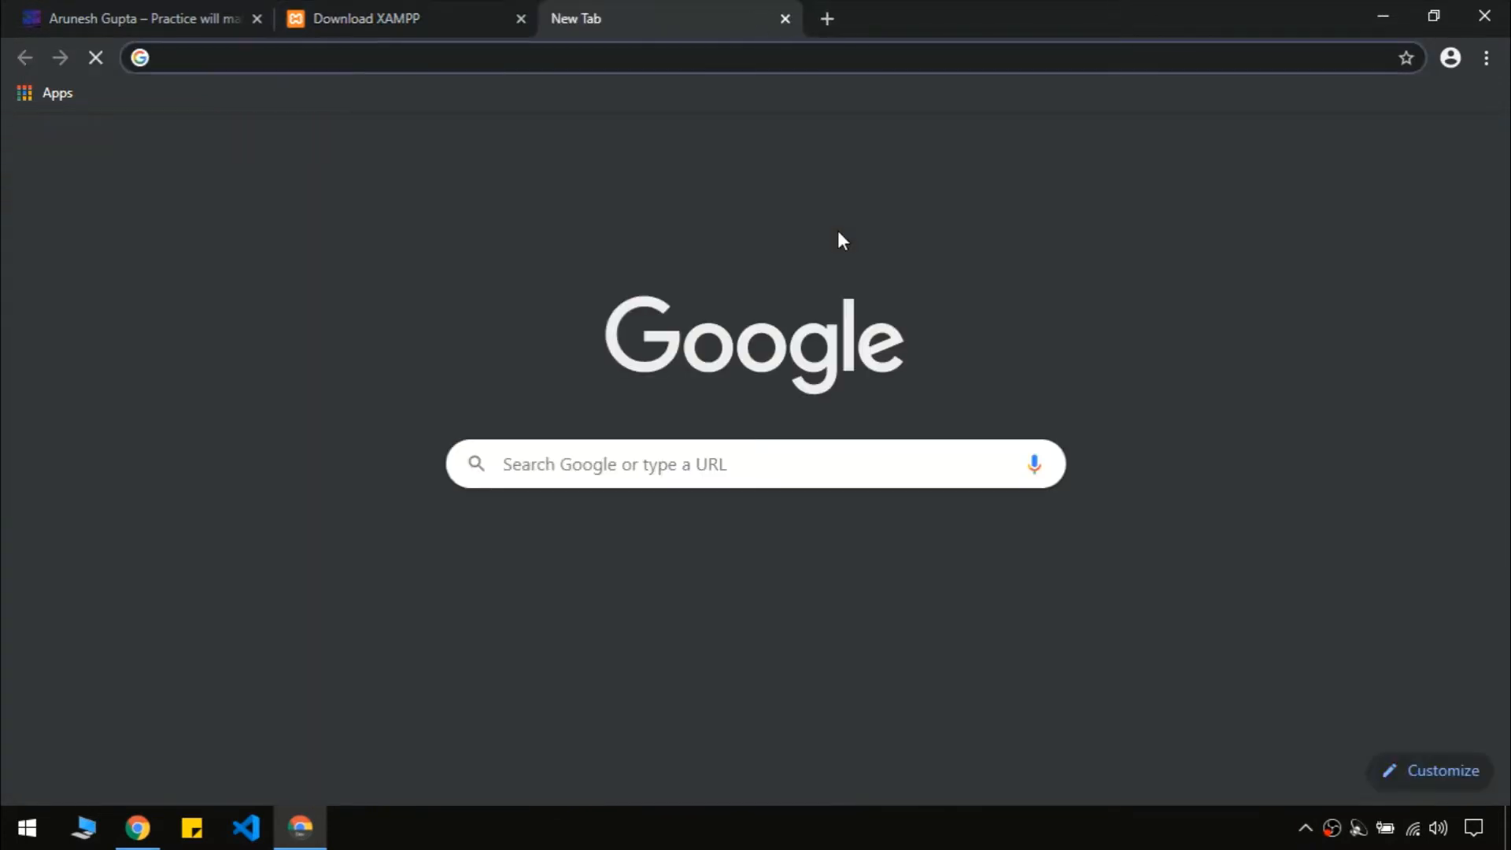
type("loc")
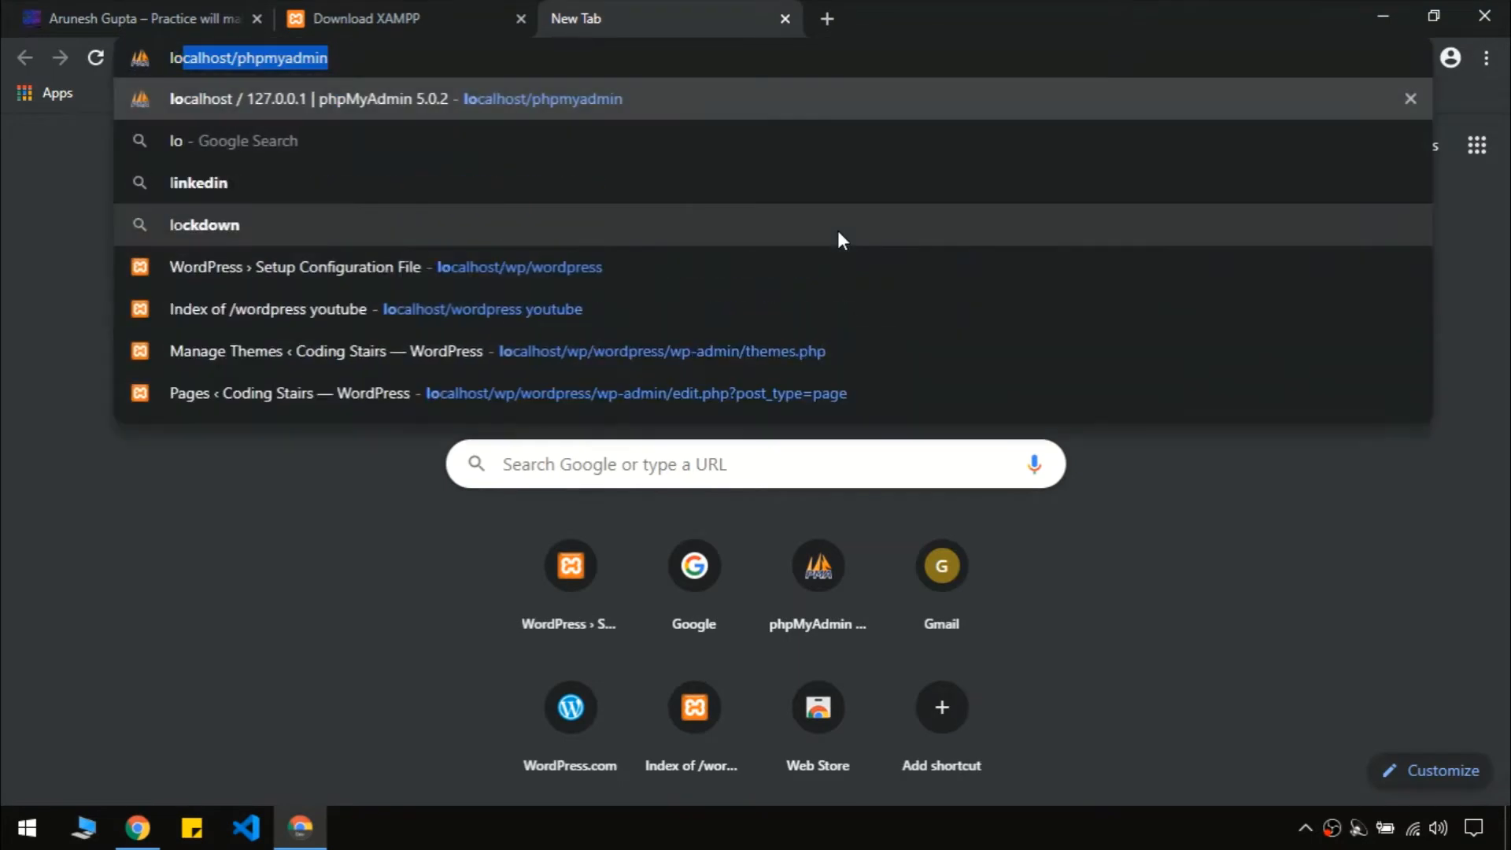
key("BackSpace")
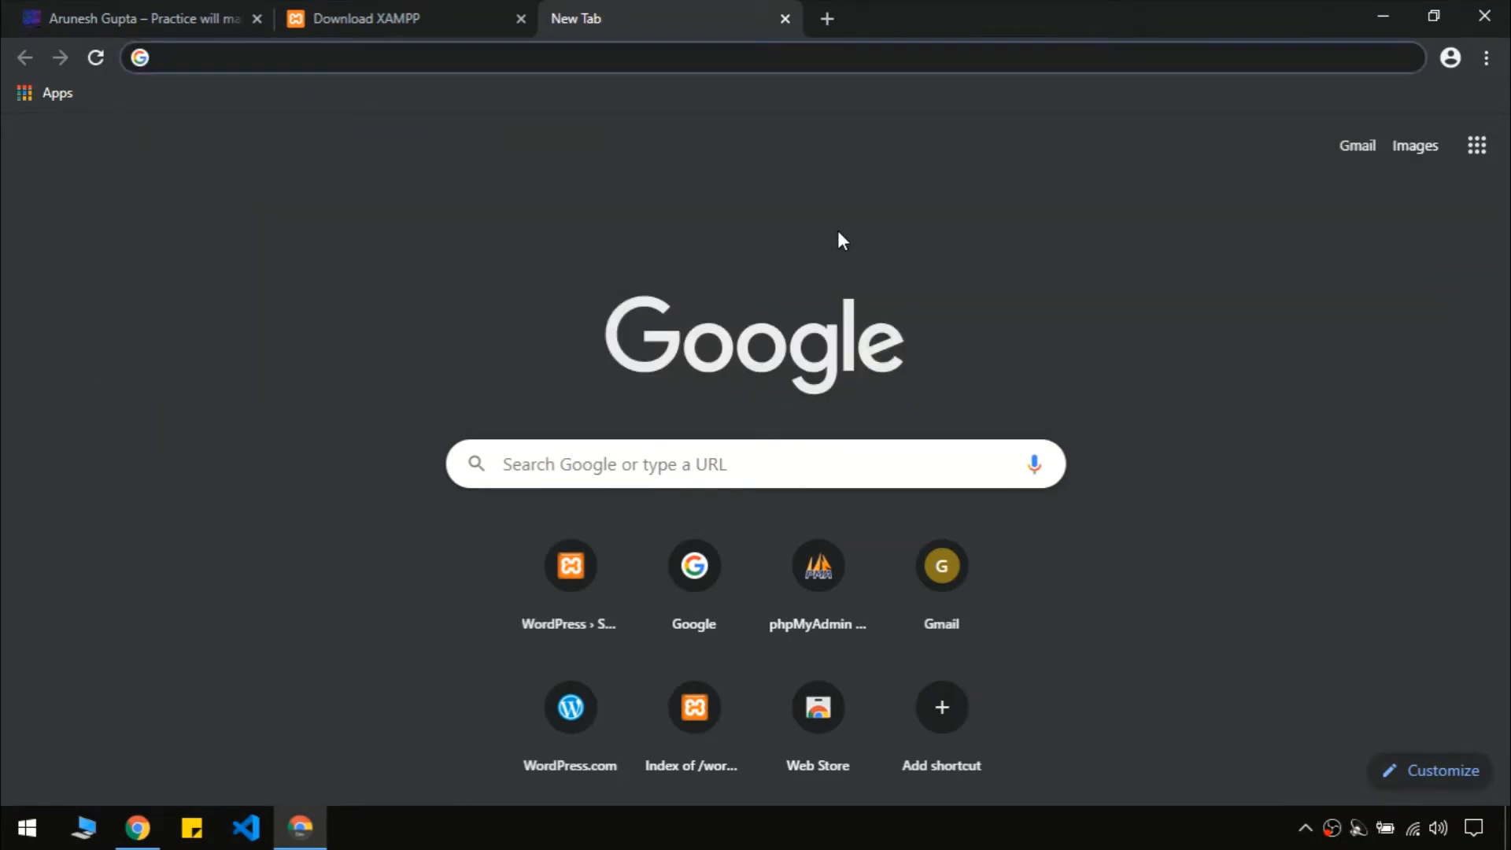
type("localho")
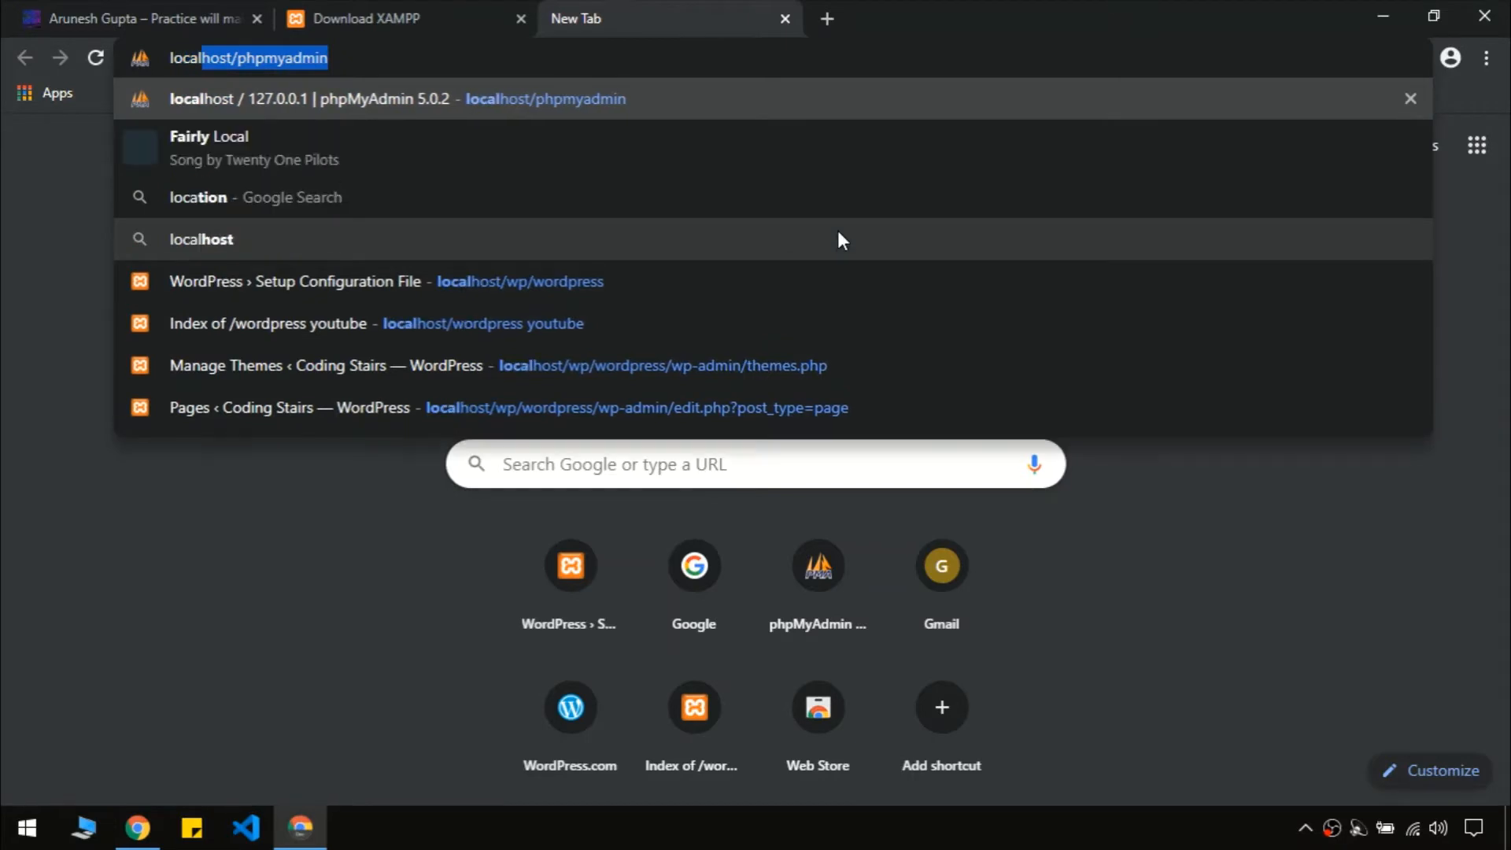
type("st")
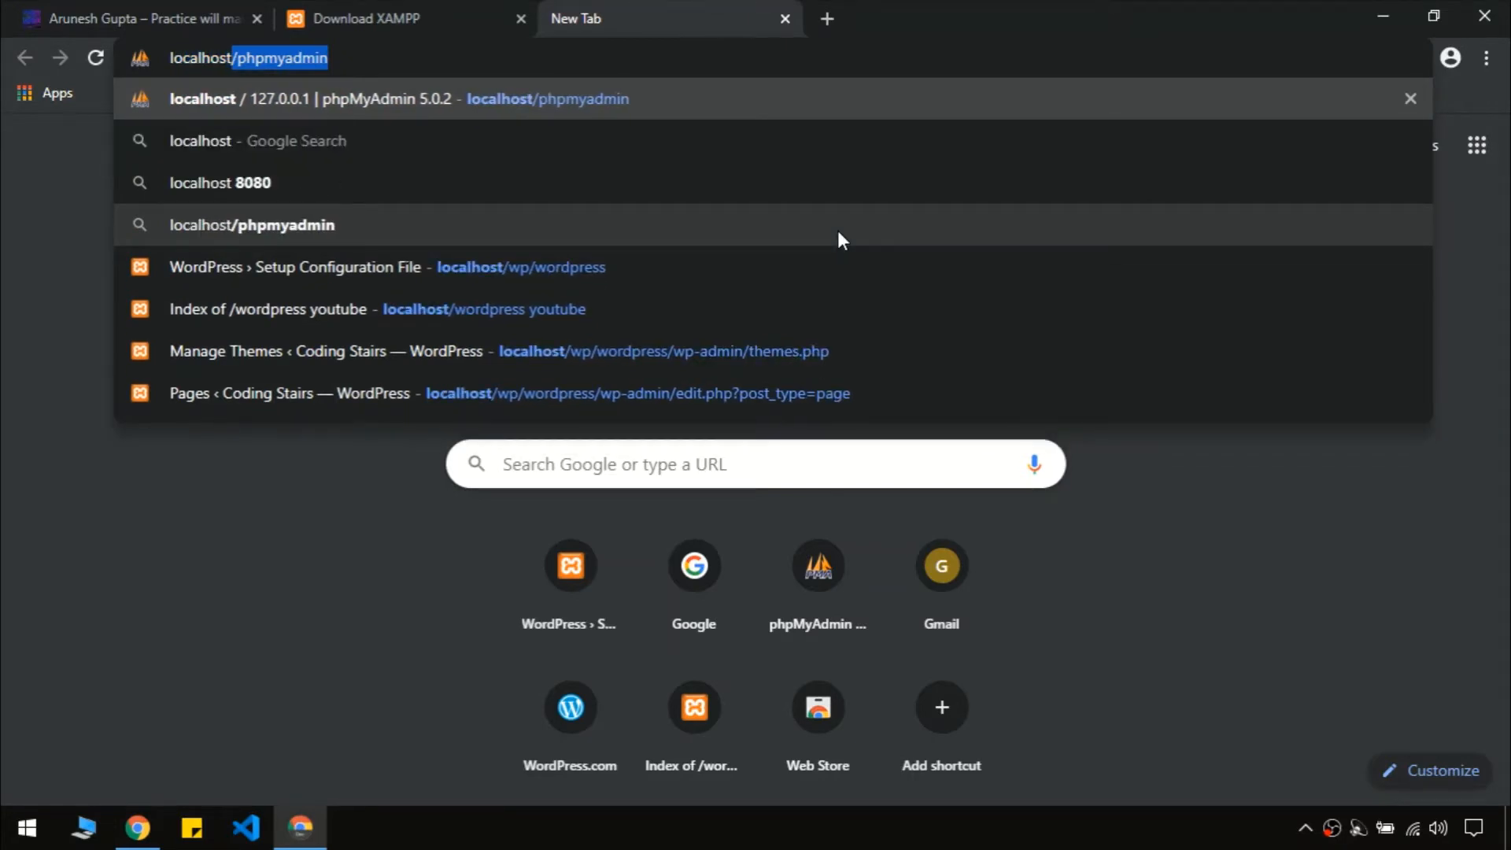
type("/phpm")
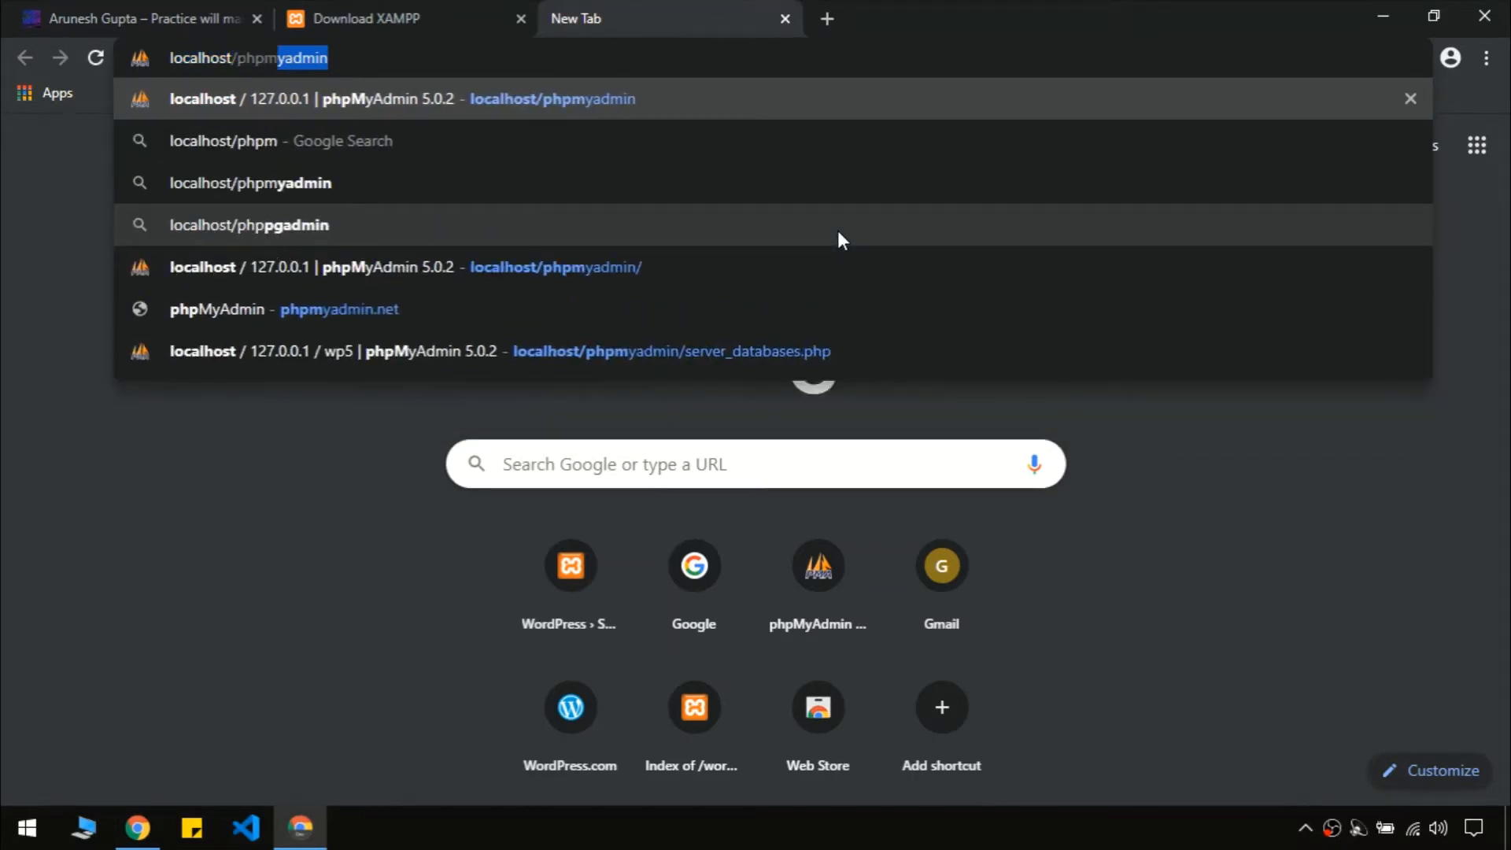
type("yadmin")
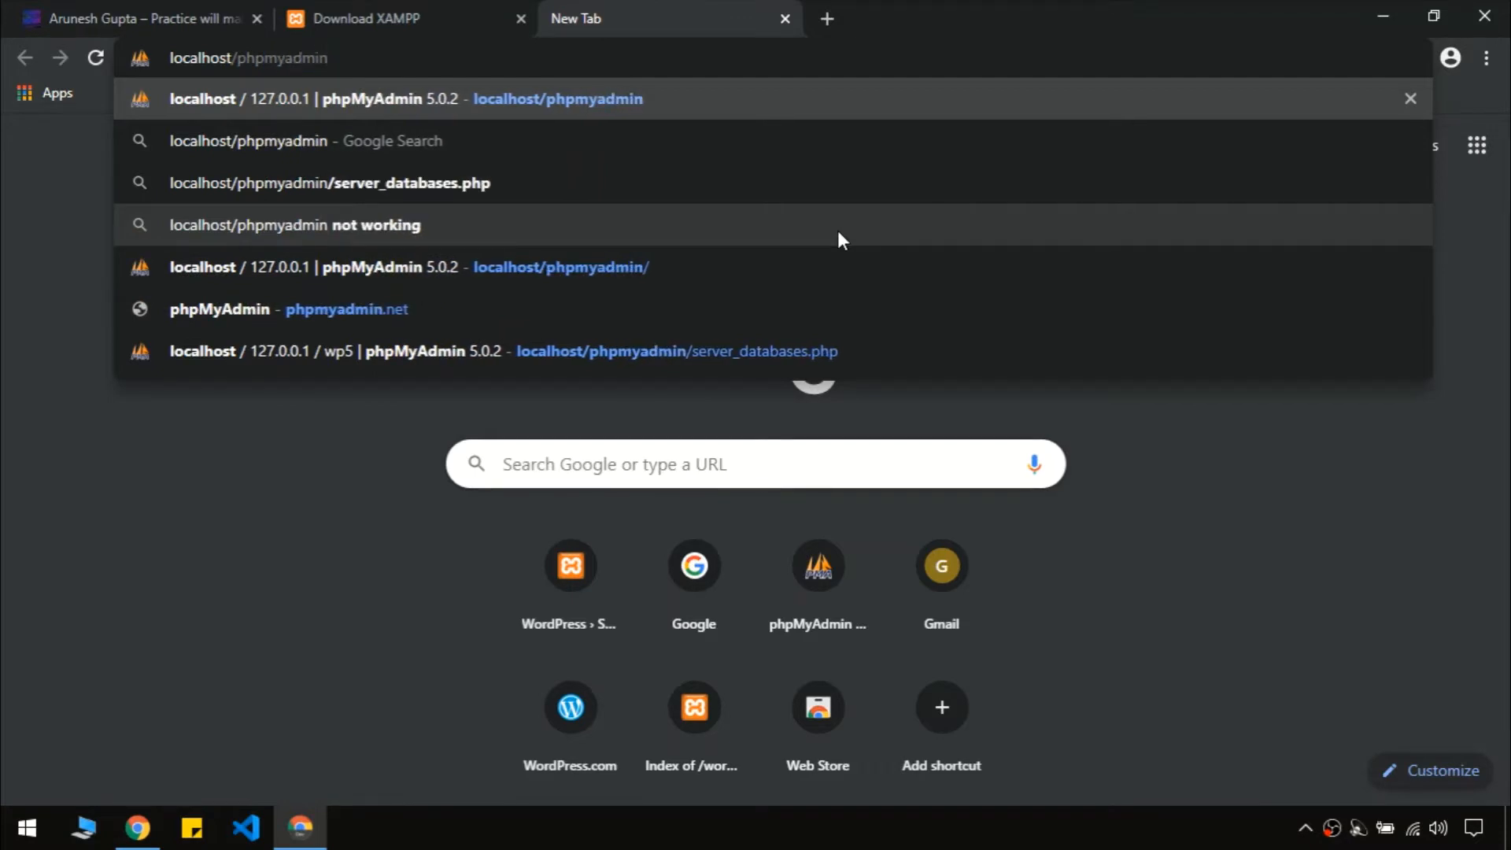
key("Return")
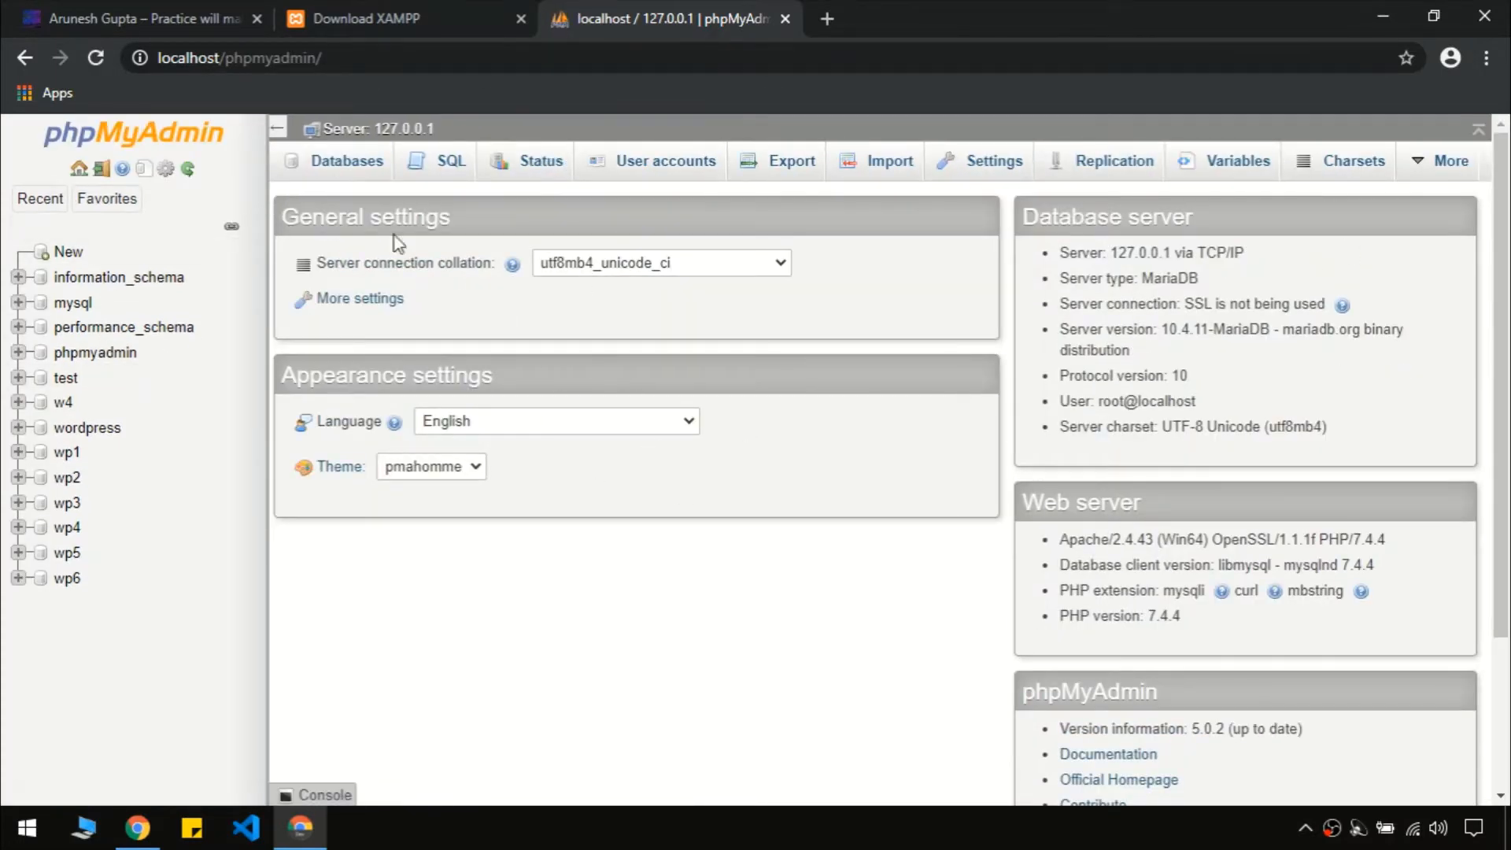
left_click(347, 168)
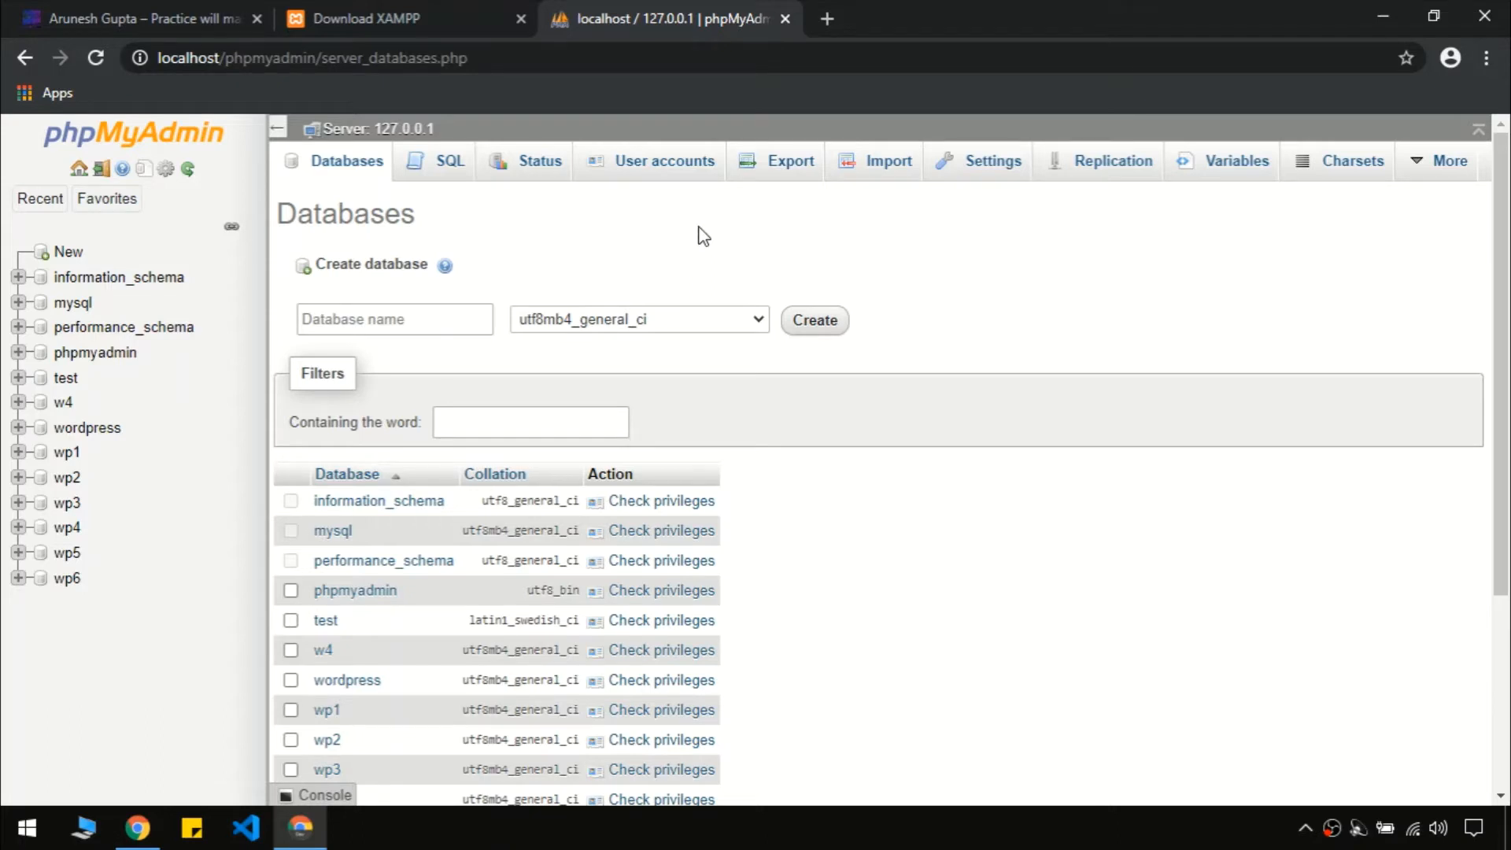
Search Google for 'wordpress download' and open the WordPress.org download page
key("ctrl+t")
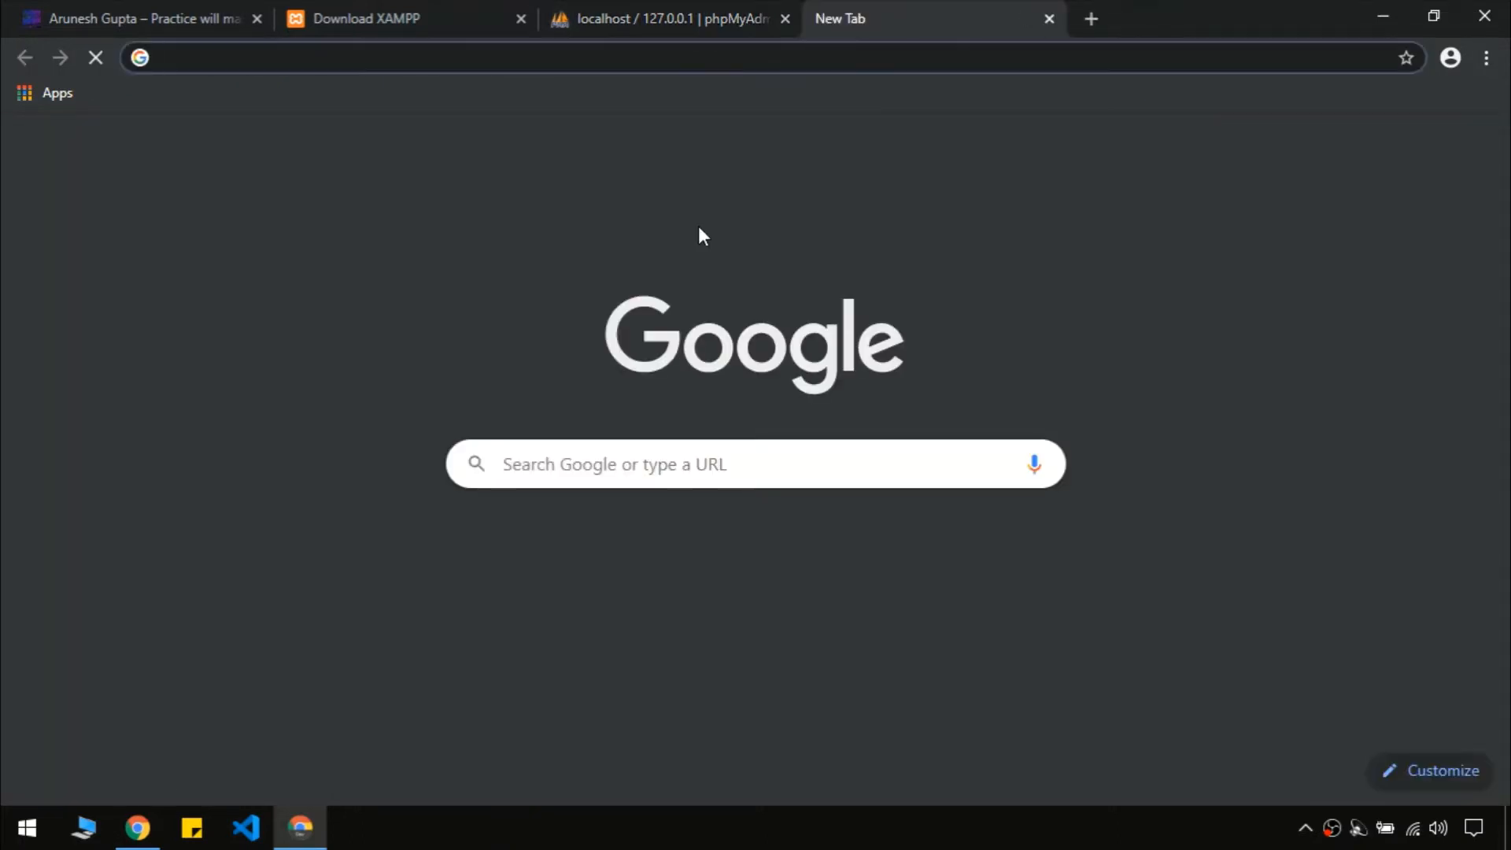
type("wordpress ")
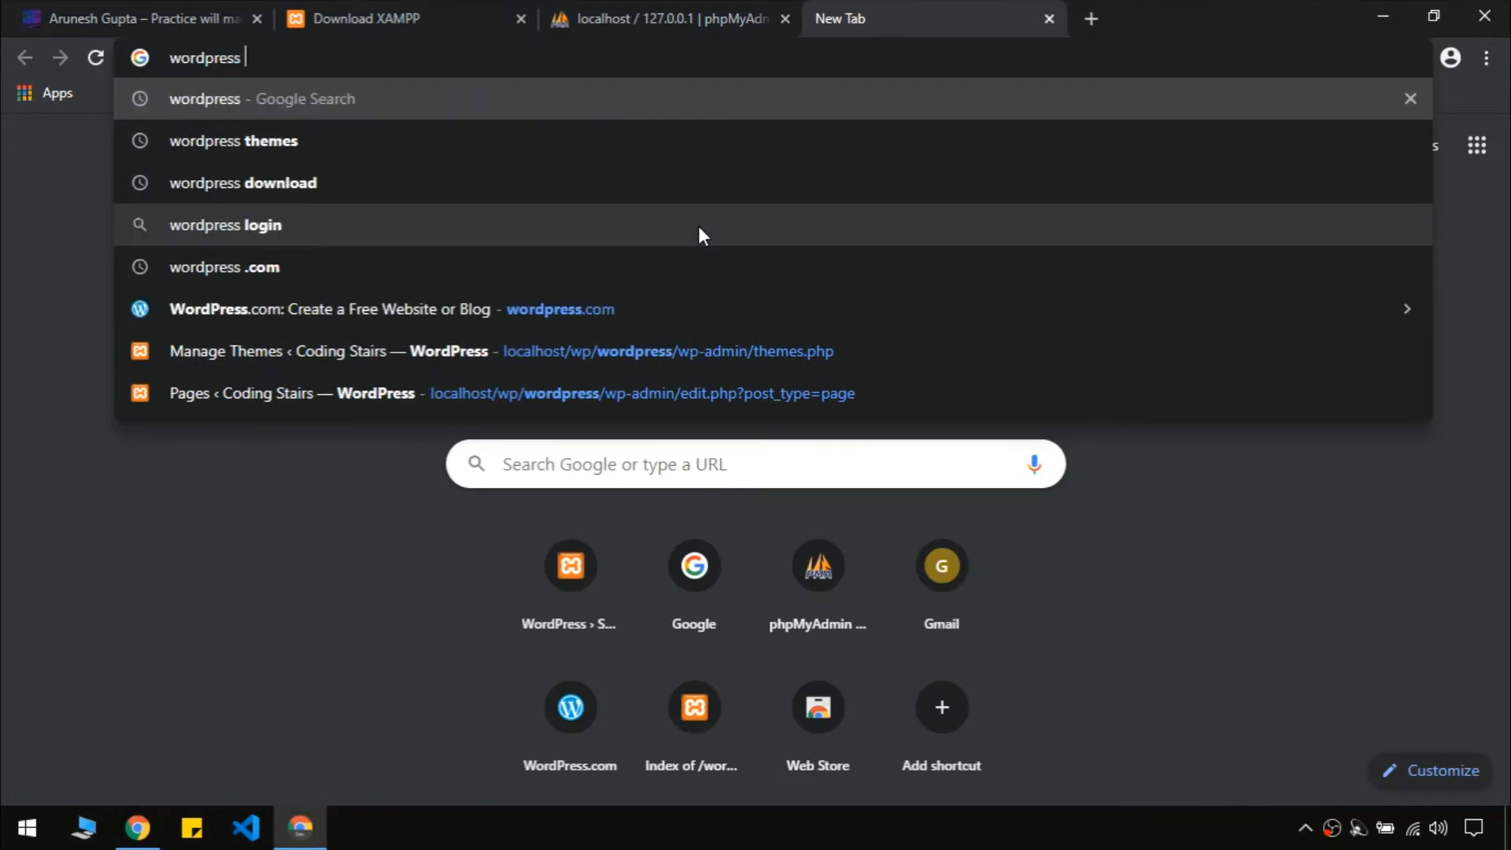
type("download")
key("Return")
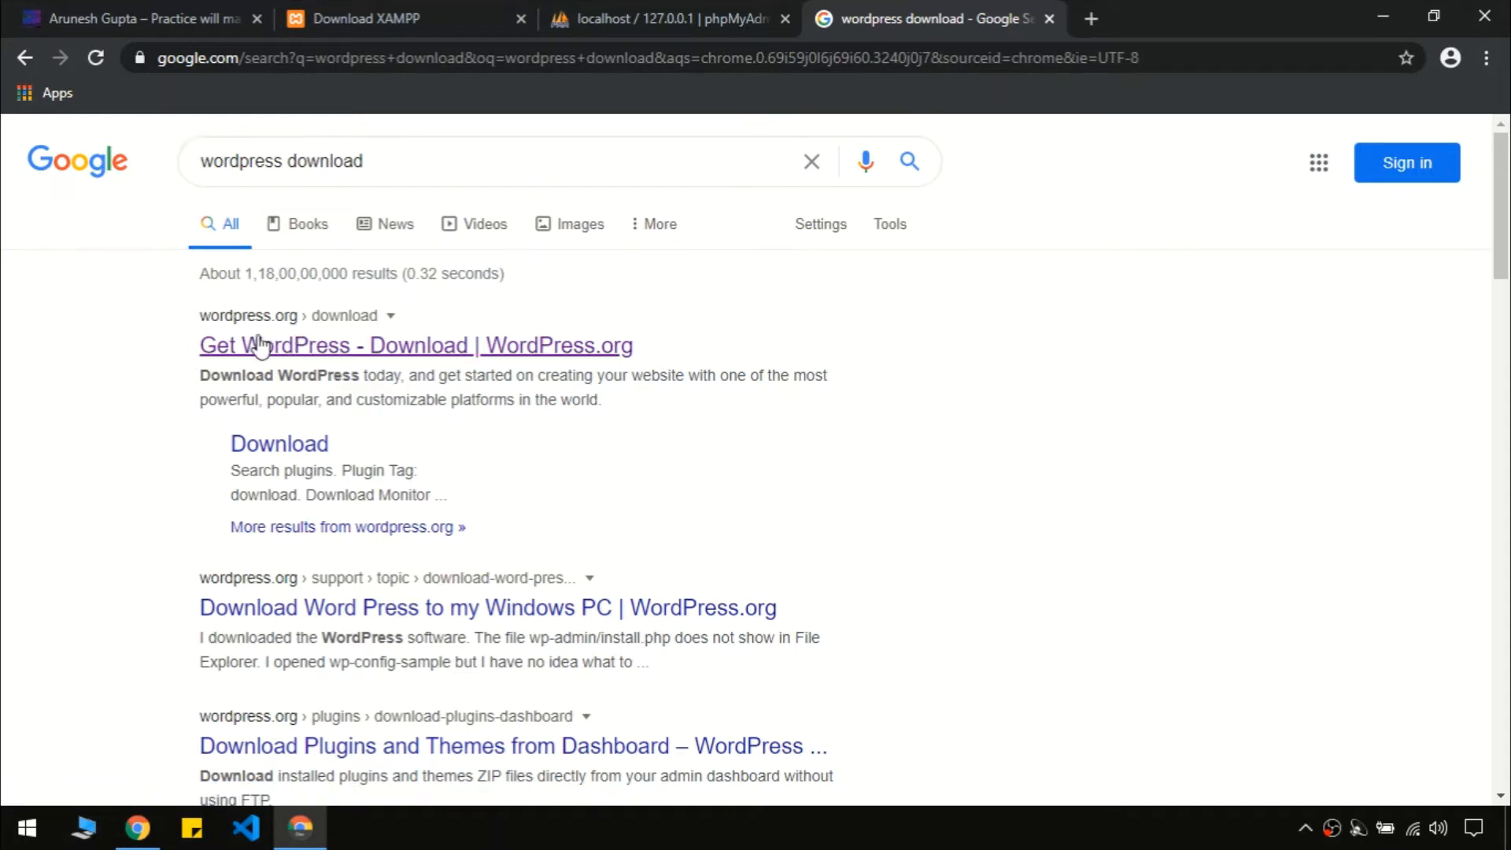
left_click(307, 346)
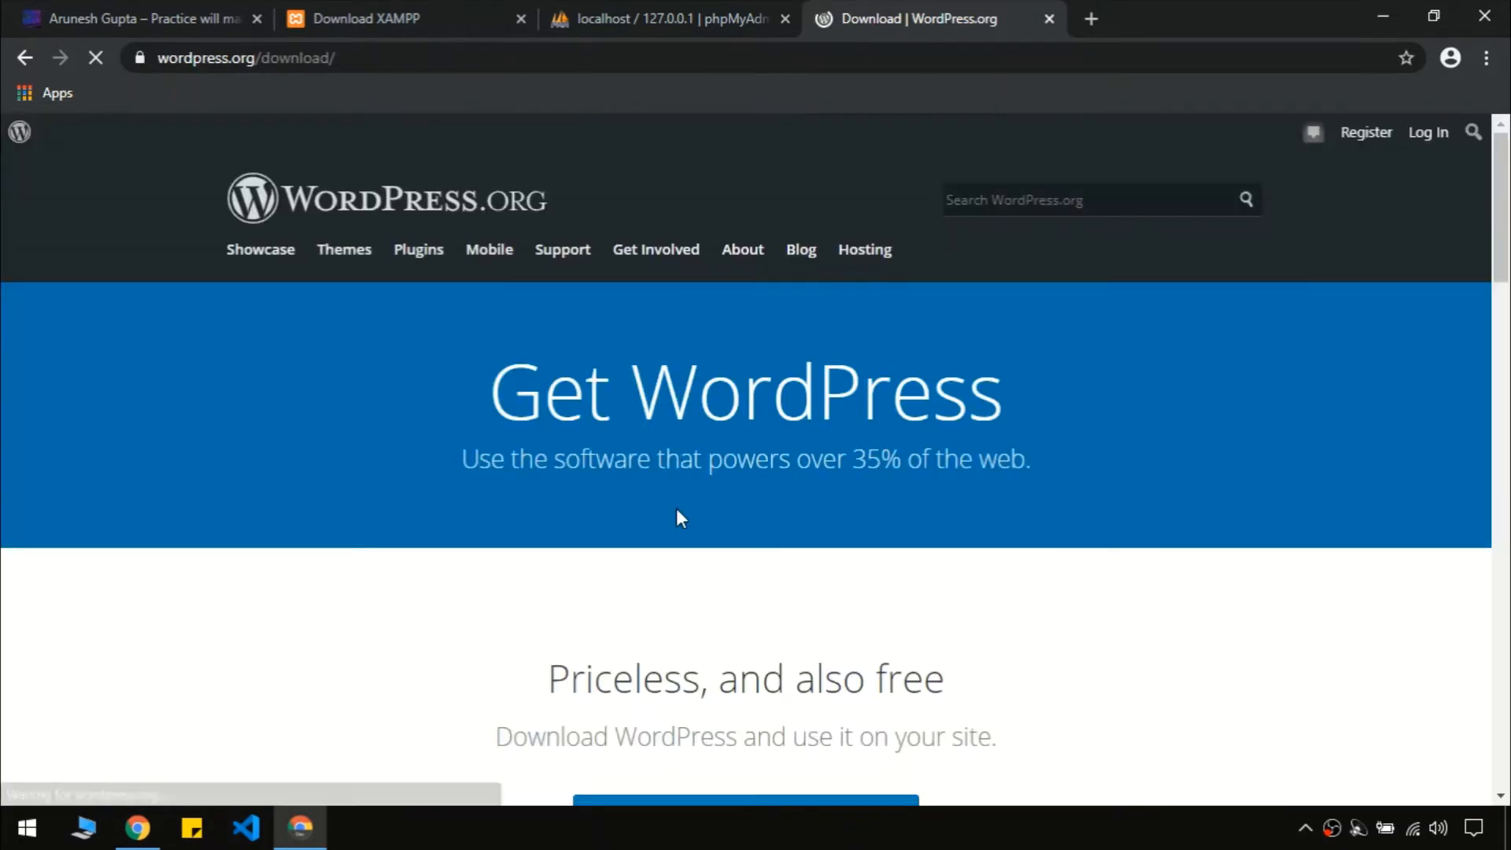
Start downloading the WordPress 5.4.2 zip package
scroll(1002, 590, "down", 3)
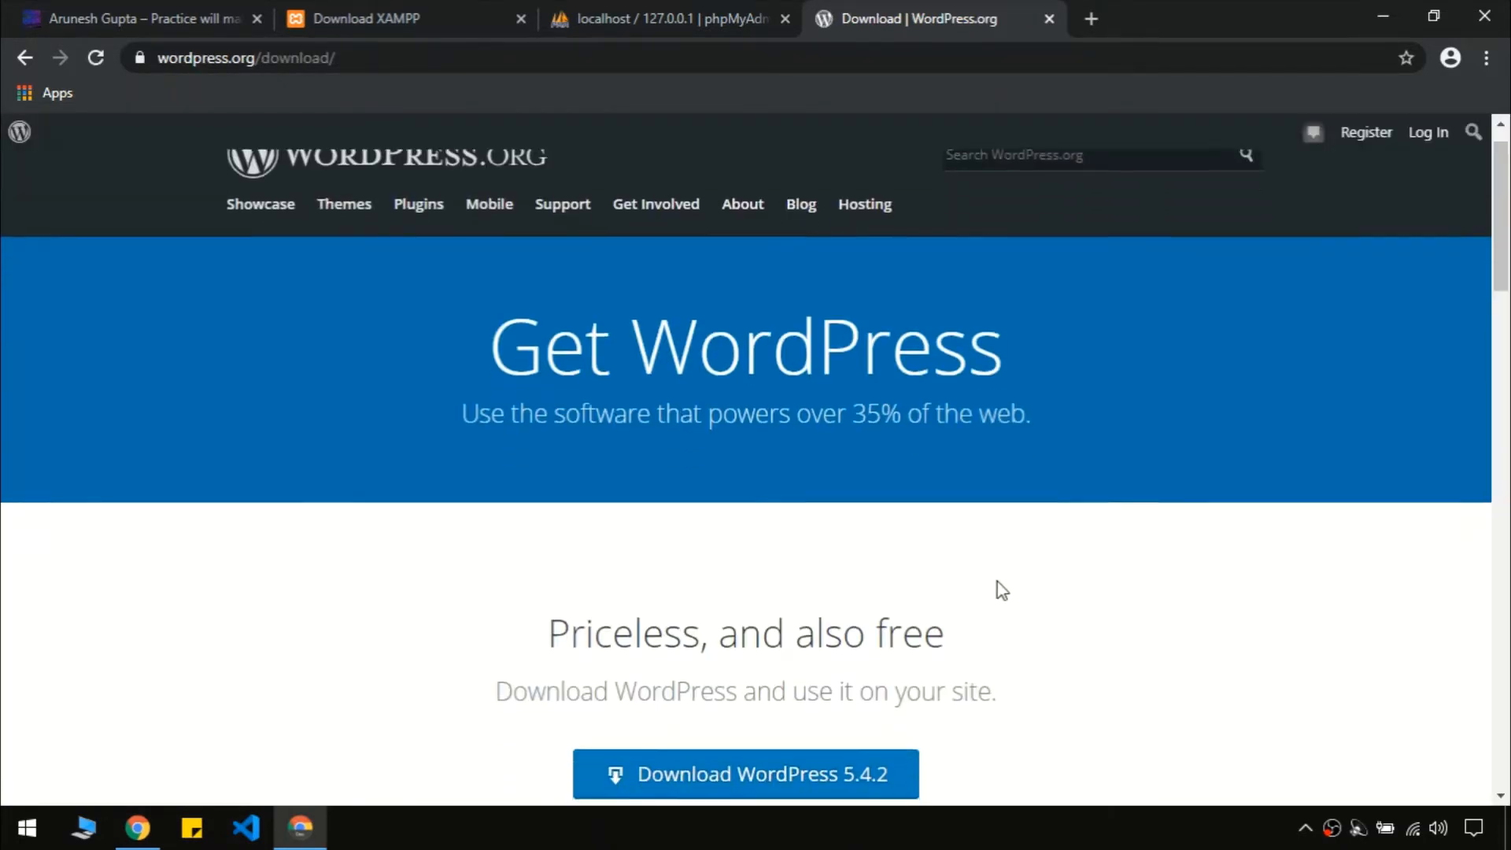
scroll(833, 654, "down", 3)
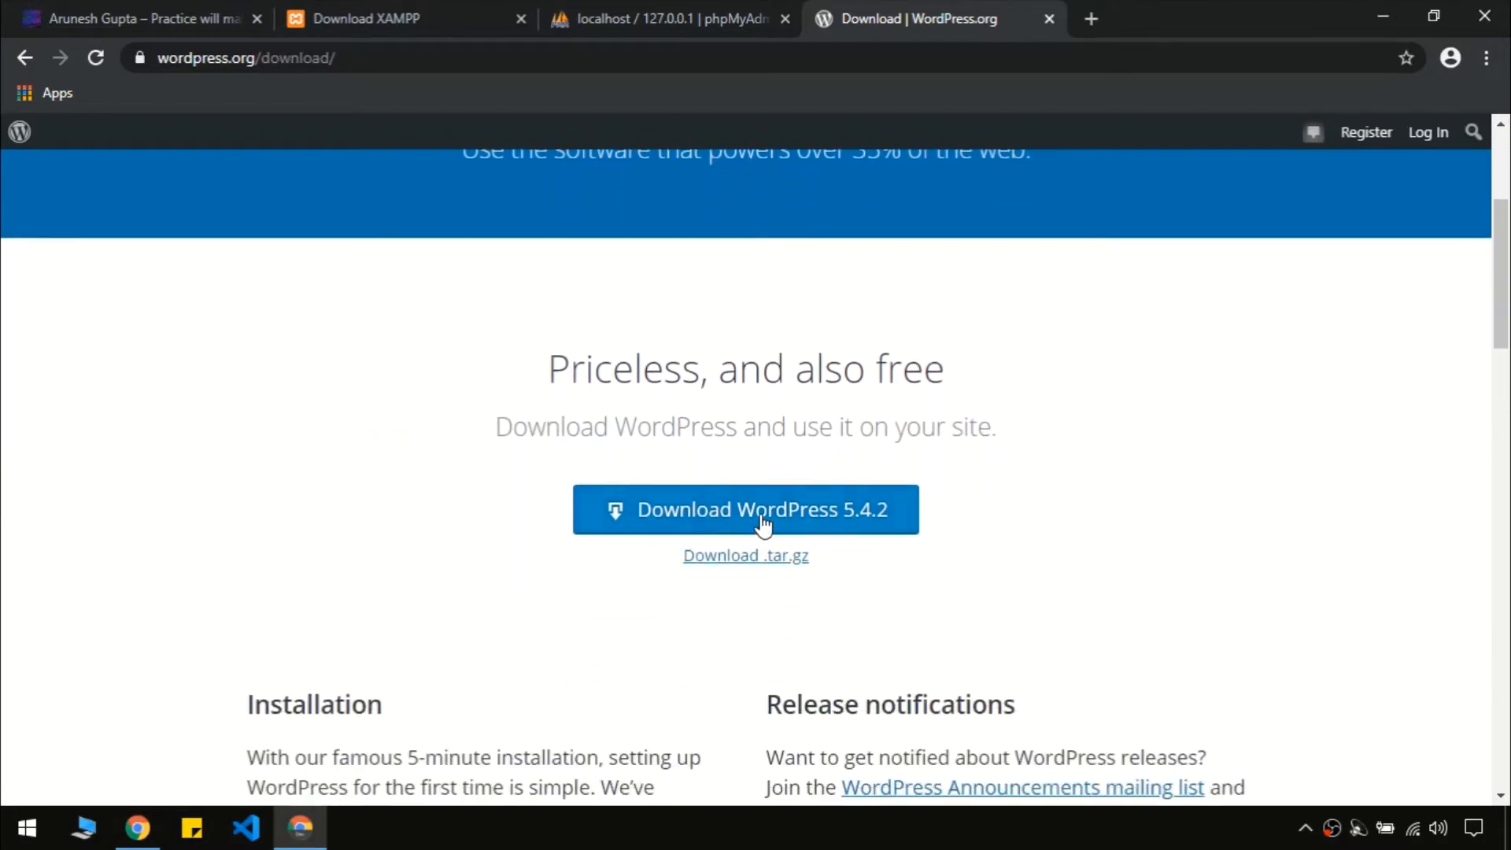
left_click(753, 518)
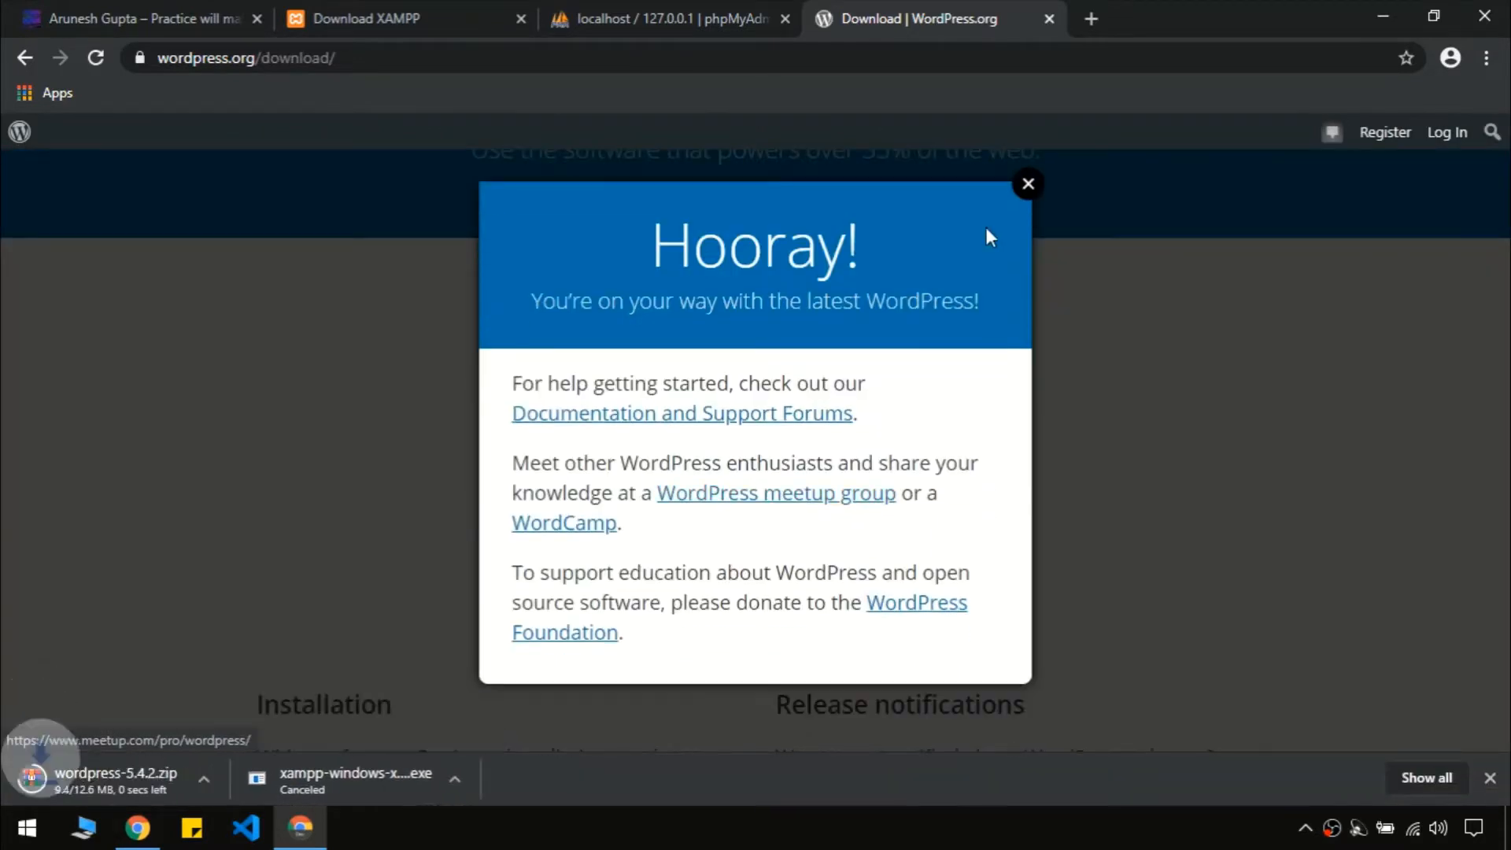
left_click(1028, 195)
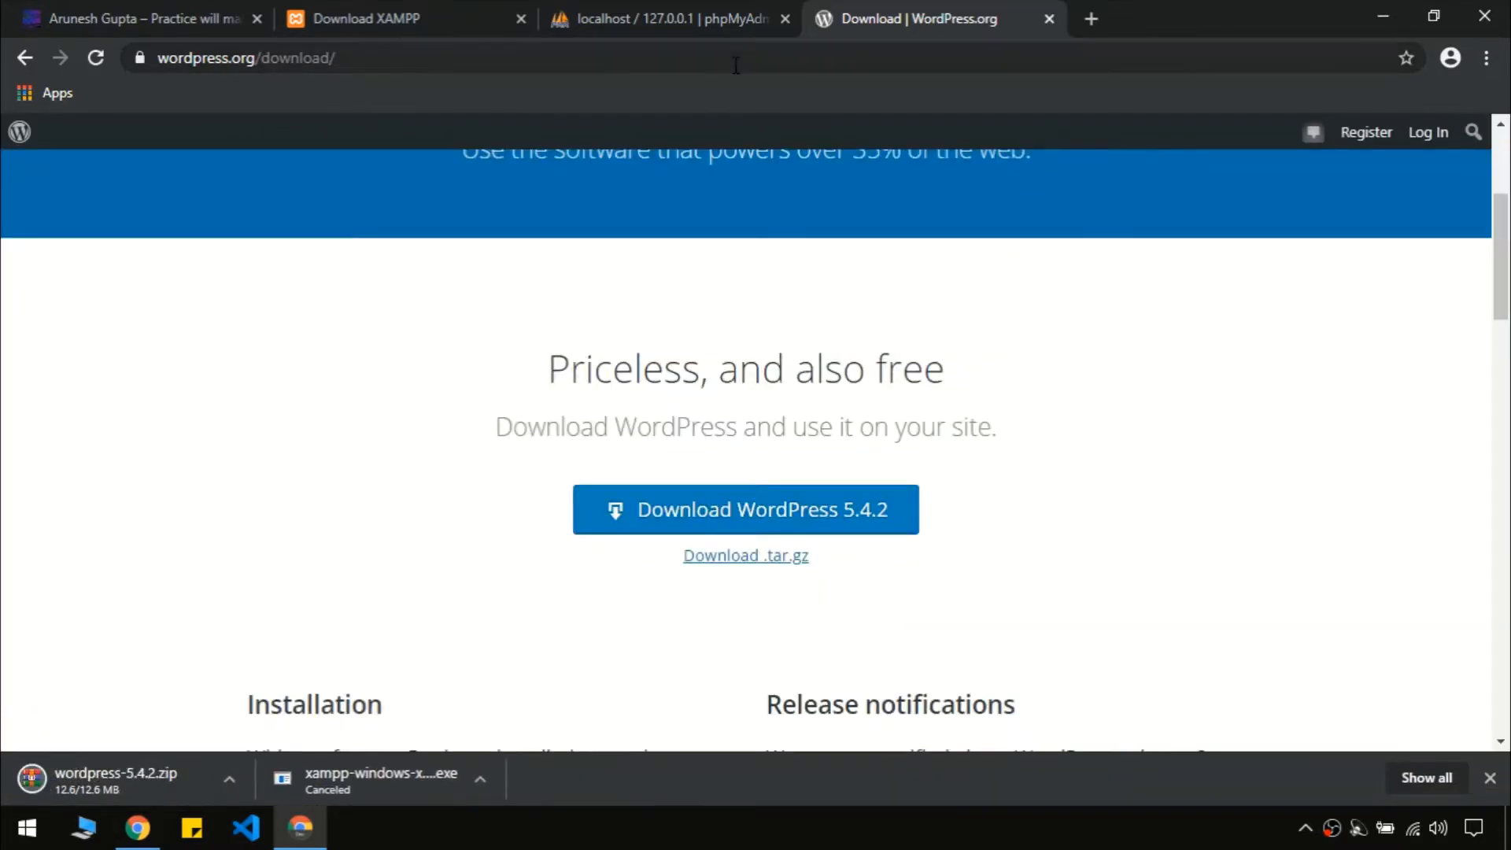
Cancel the wordpress-5.4.2.zip download and close the Downloads and WordPress.org tabs
key("ctrl+j")
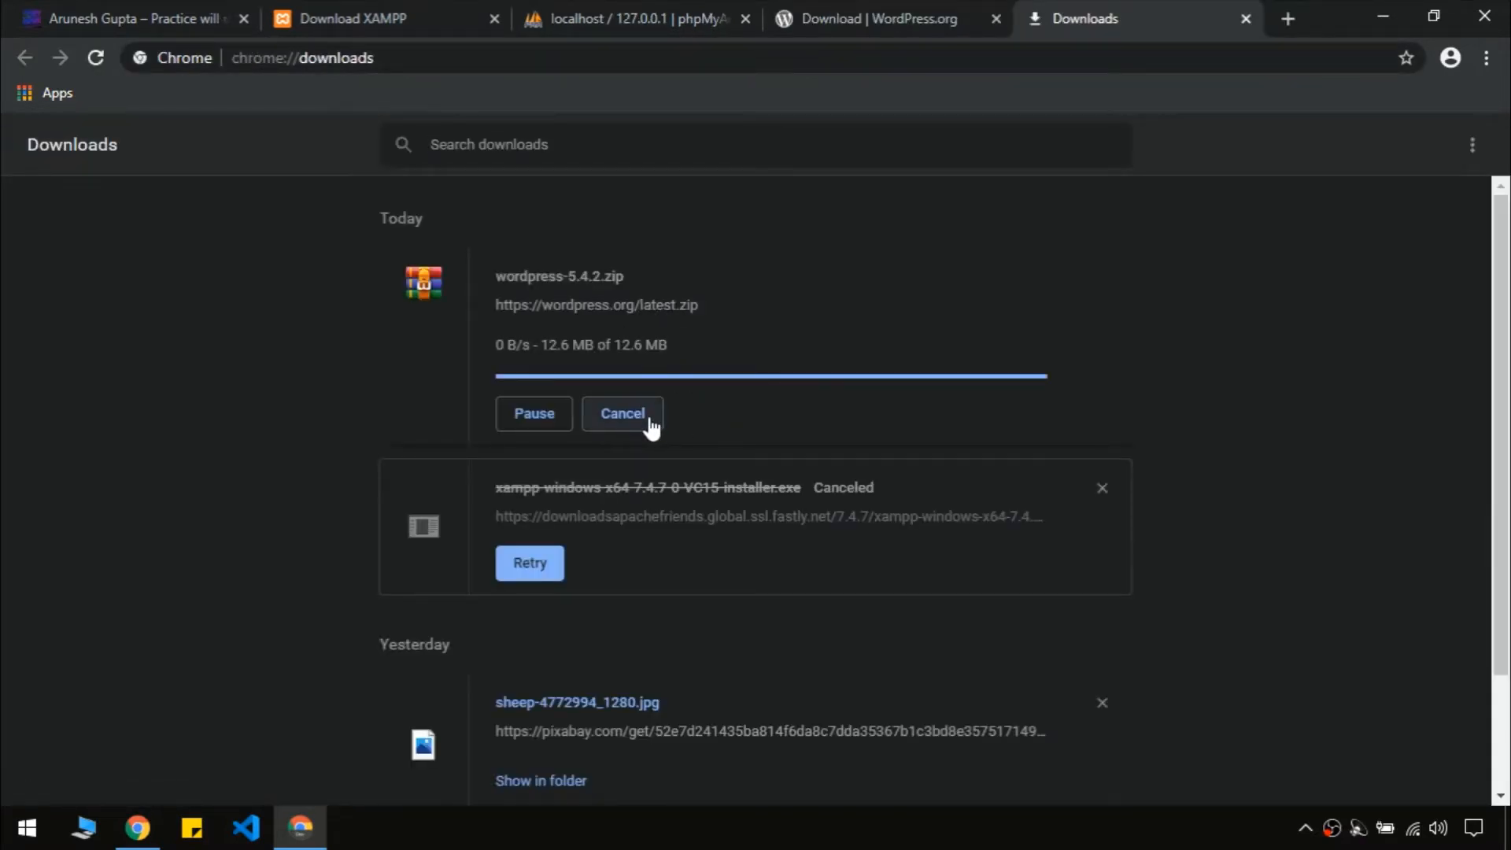
left_click(622, 414)
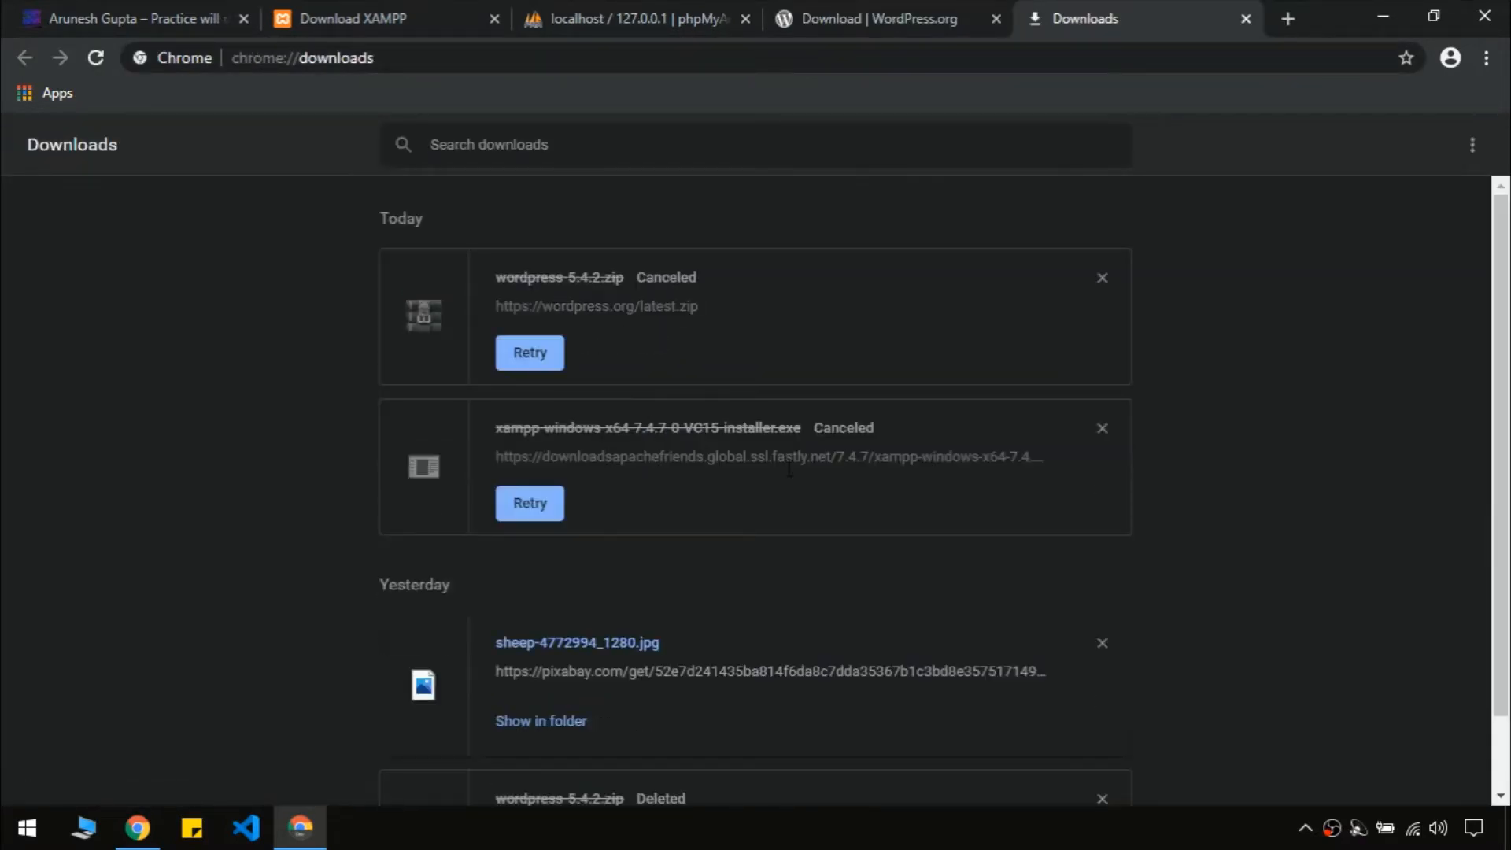
left_click(1247, 15)
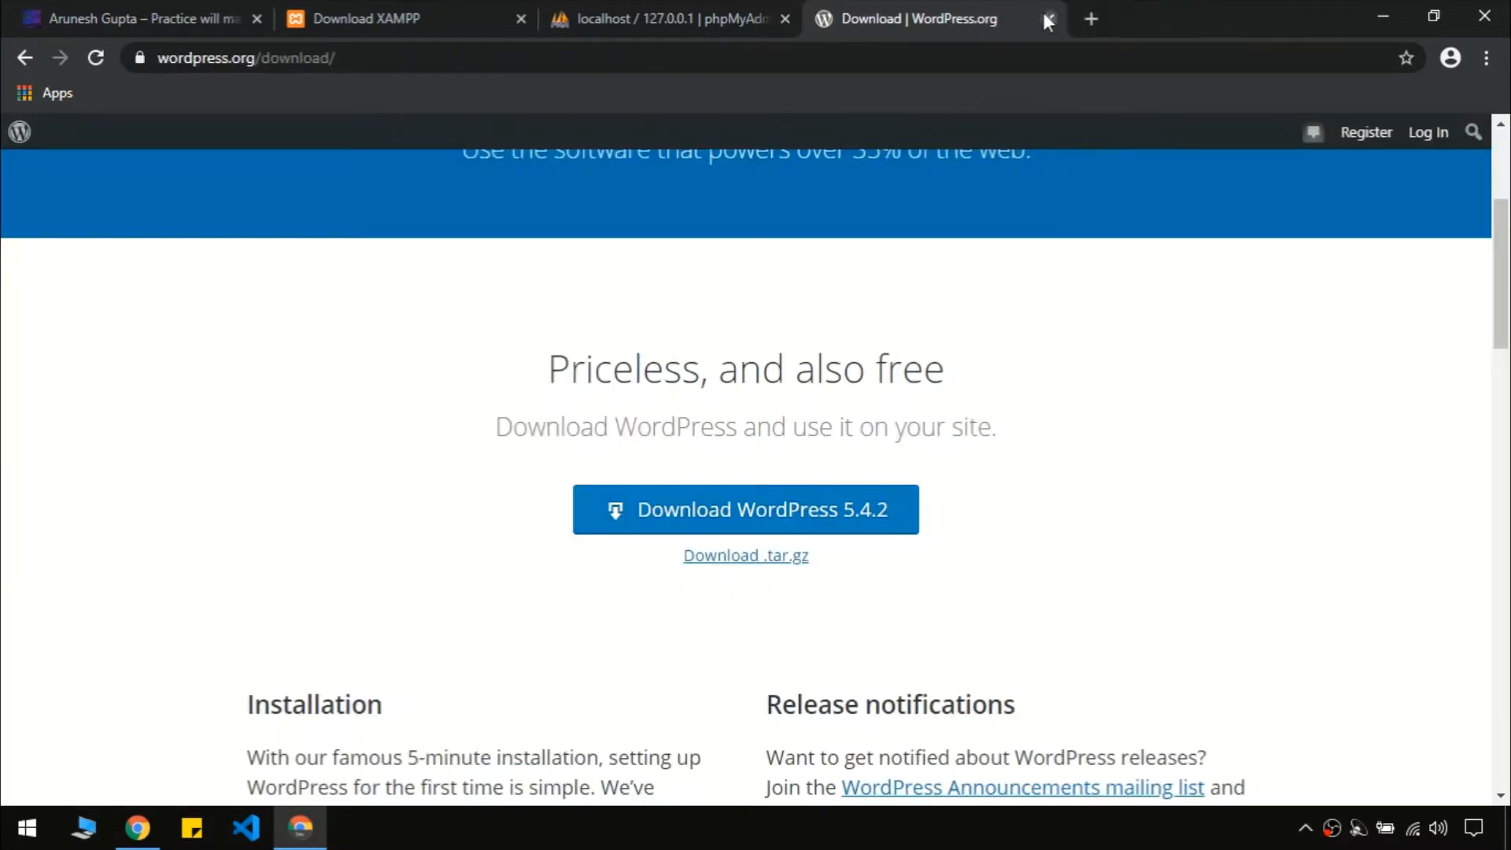
left_click(1044, 14)
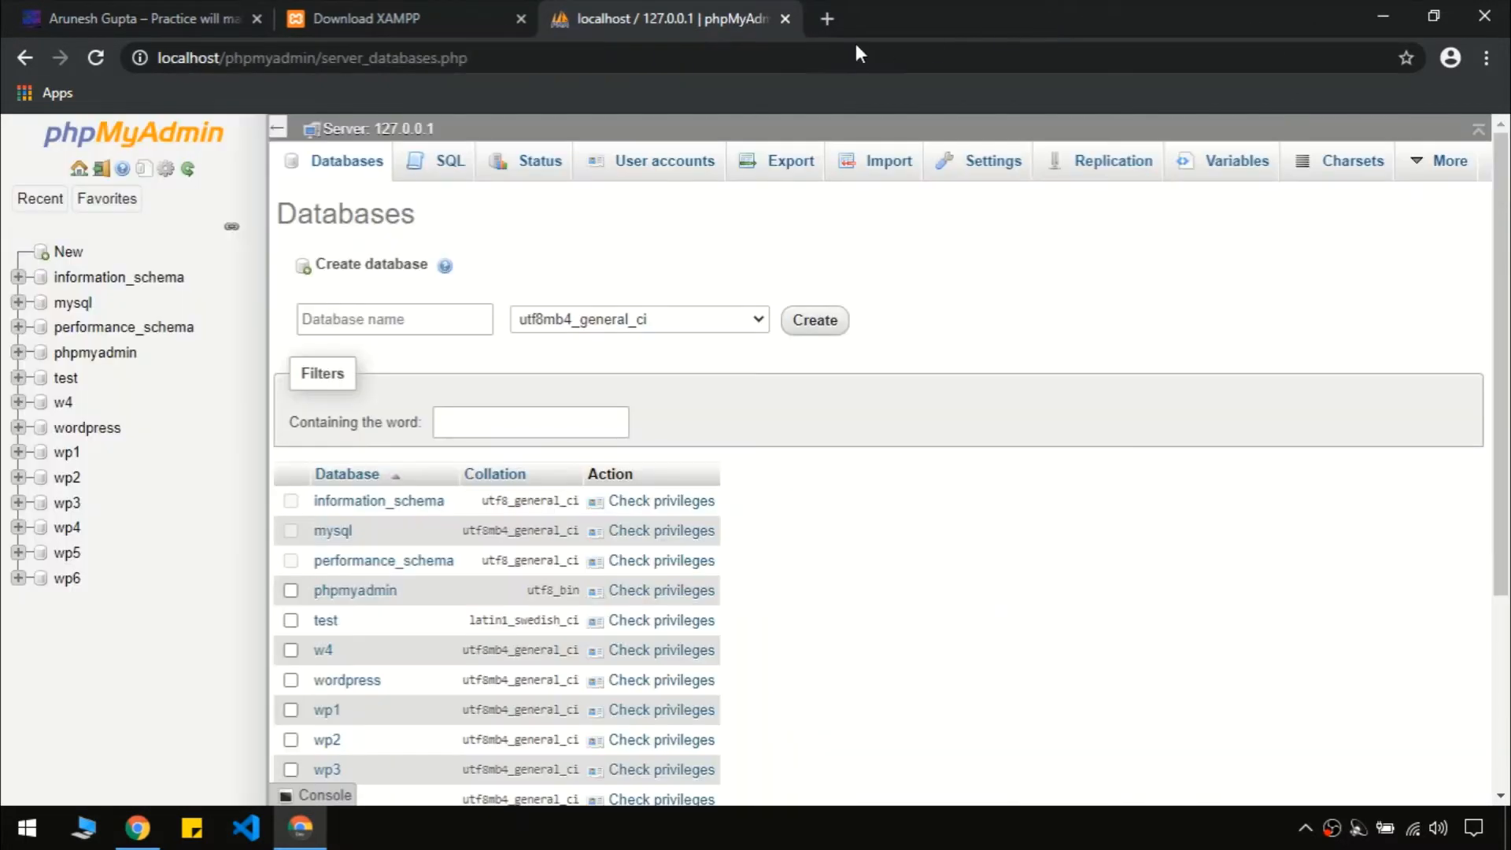
Try extracting wordpress-5.4.2.zip on the desktop, abandoning it at the replace prompt
left_click(1367, 11)
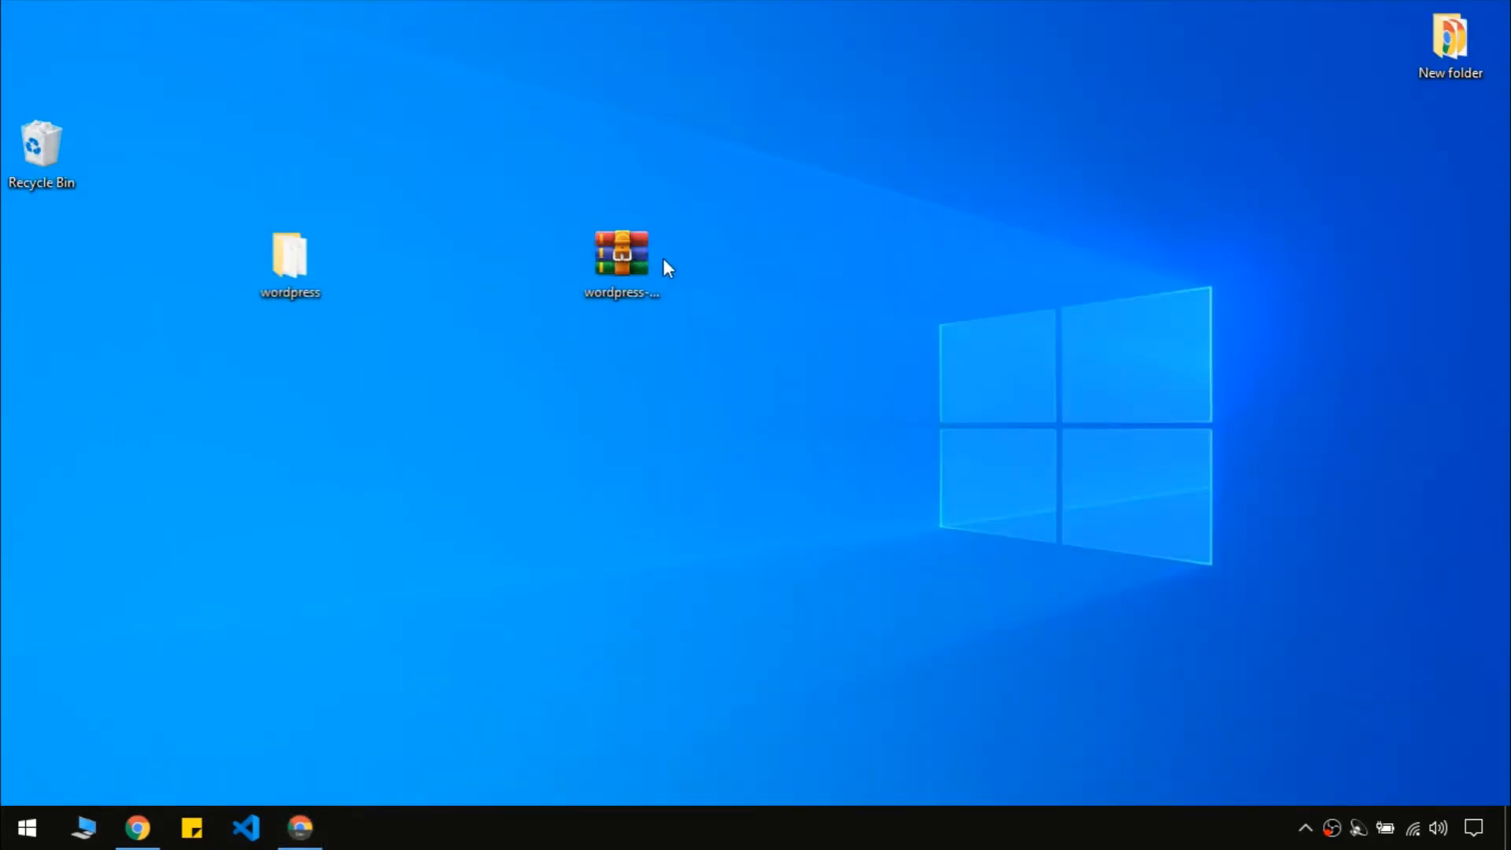
right_click(615, 252)
left_click(660, 341)
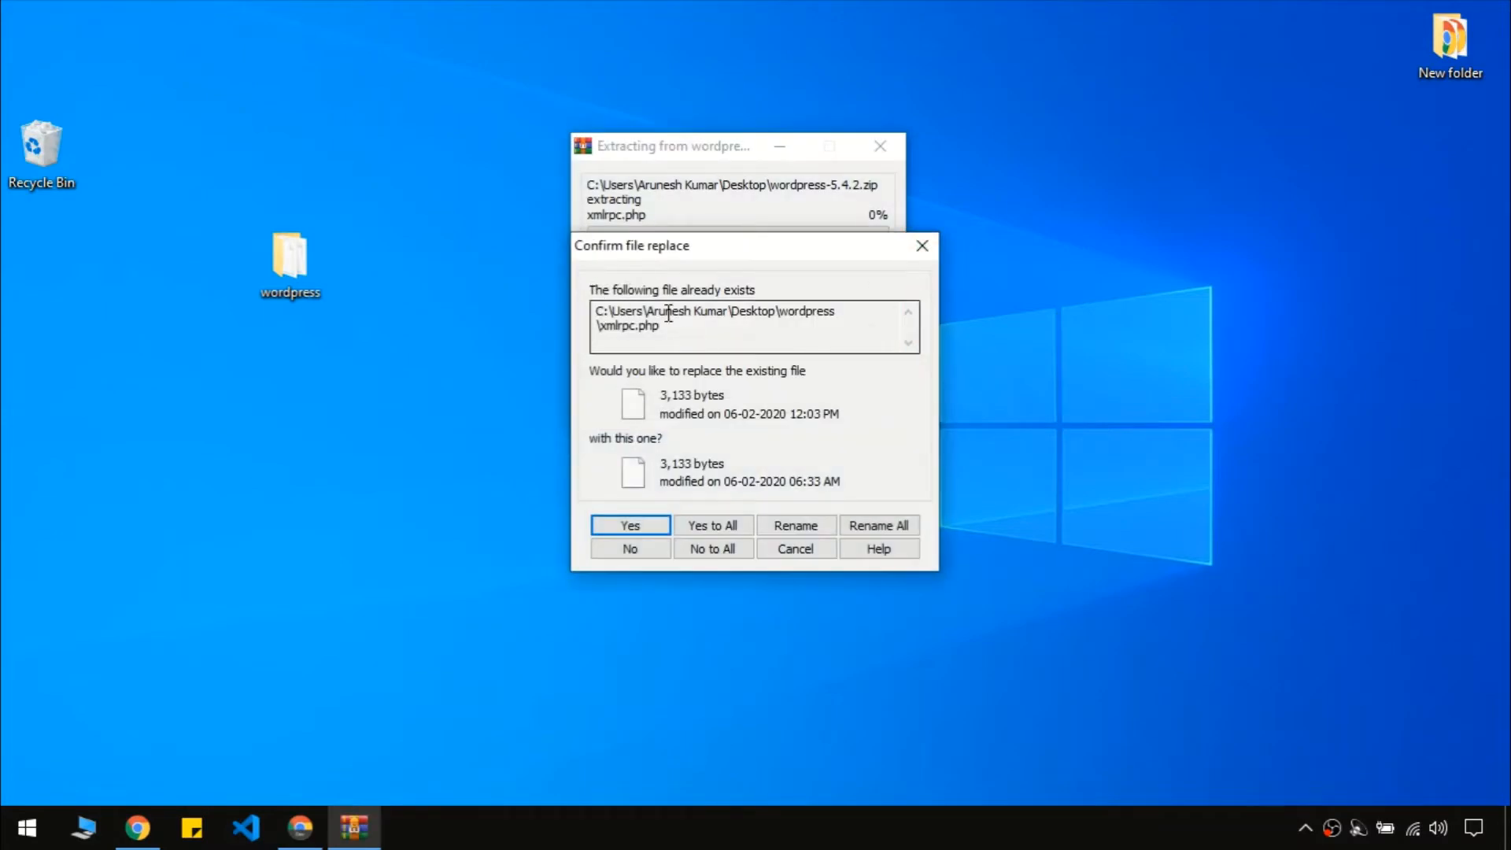
left_click(922, 246)
left_click(1100, 219)
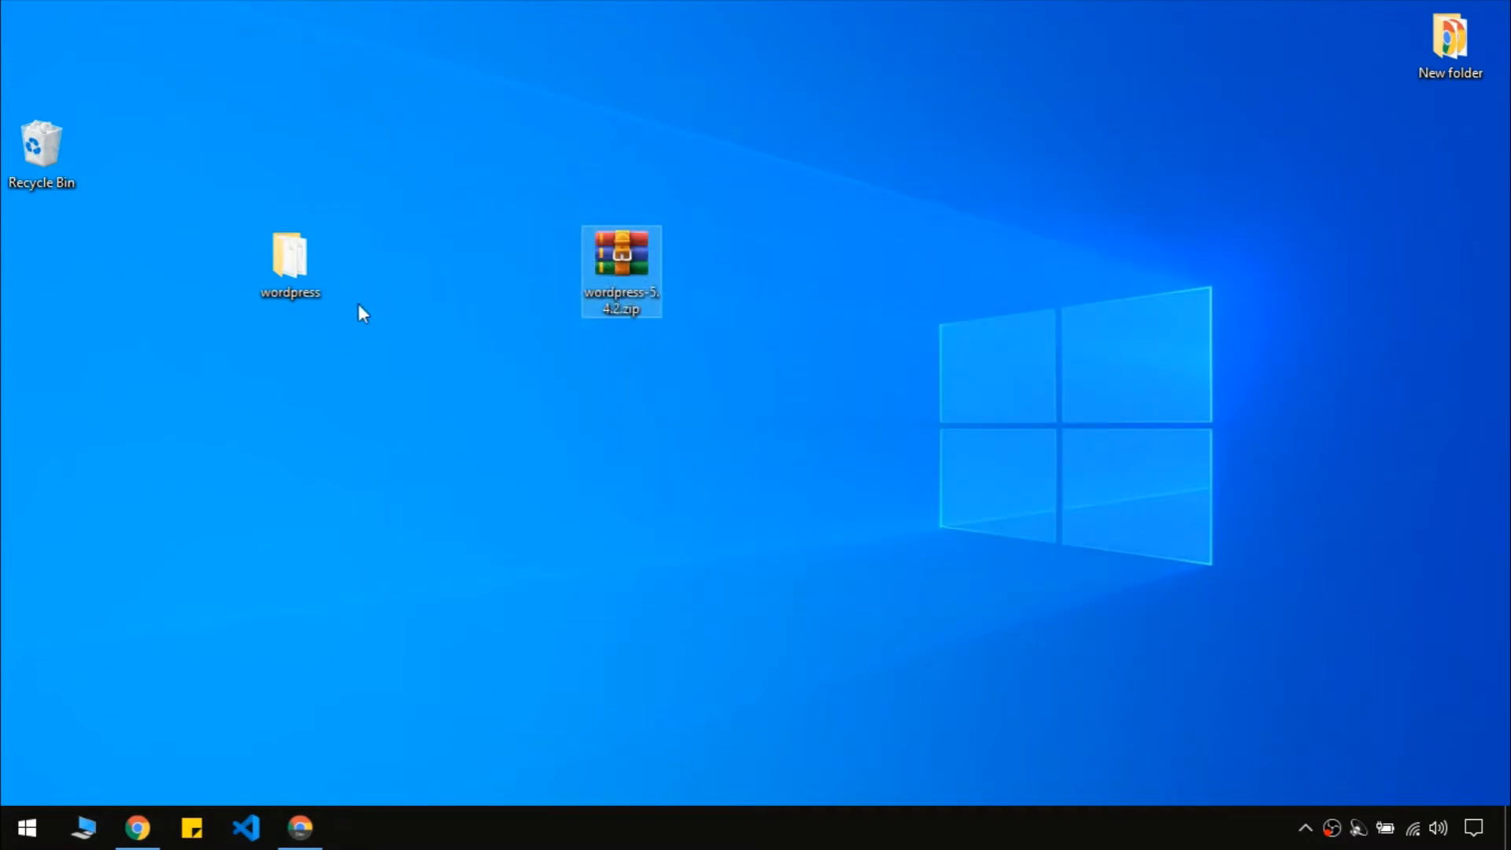
Copy the desktop wordpress folder and bring up This PC in File Explorer
left_click(371, 256)
left_click(281, 267)
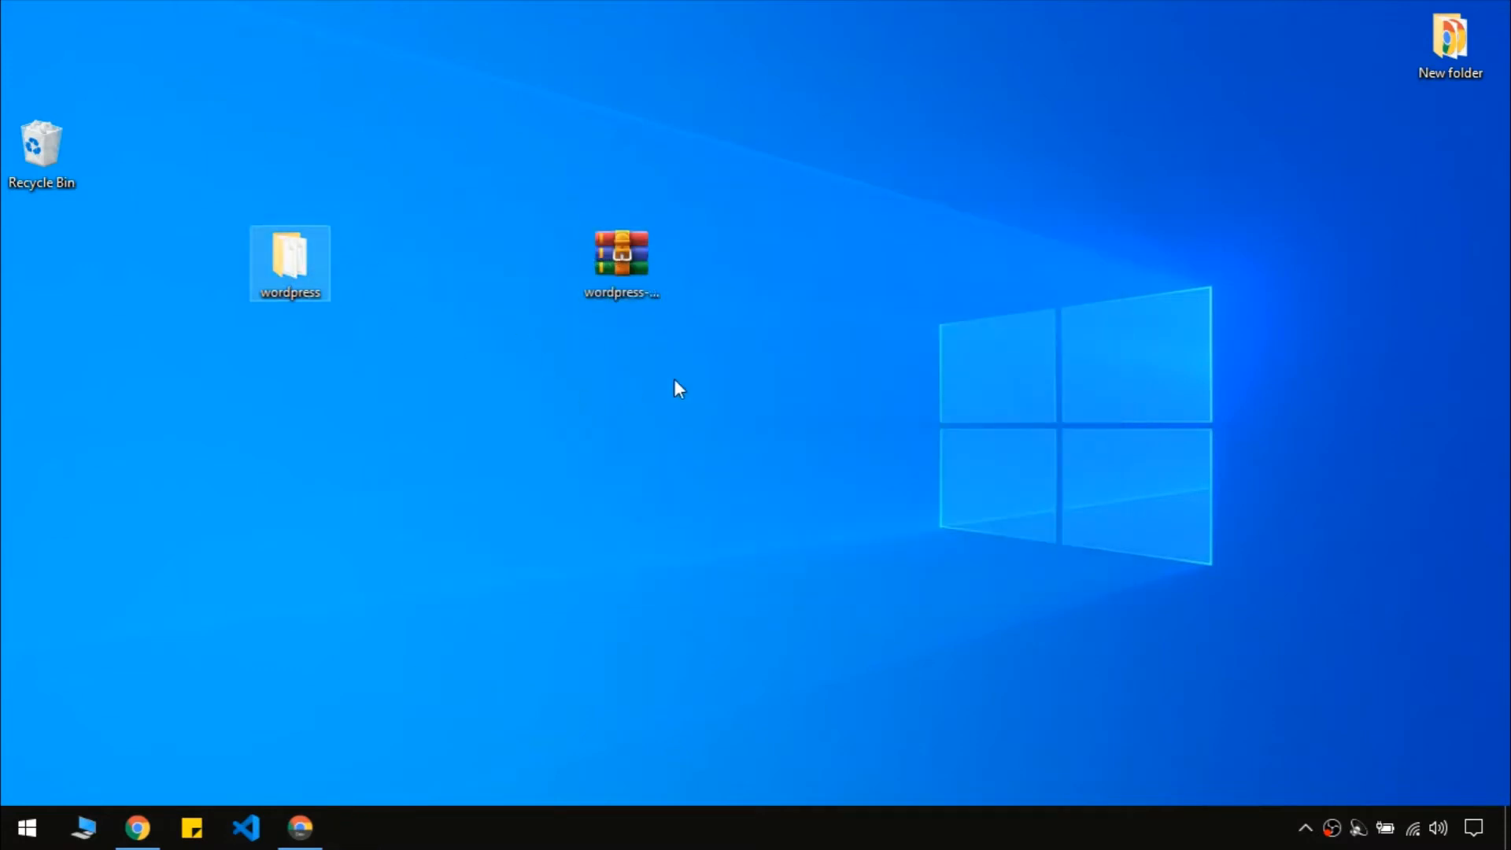
left_click(673, 379)
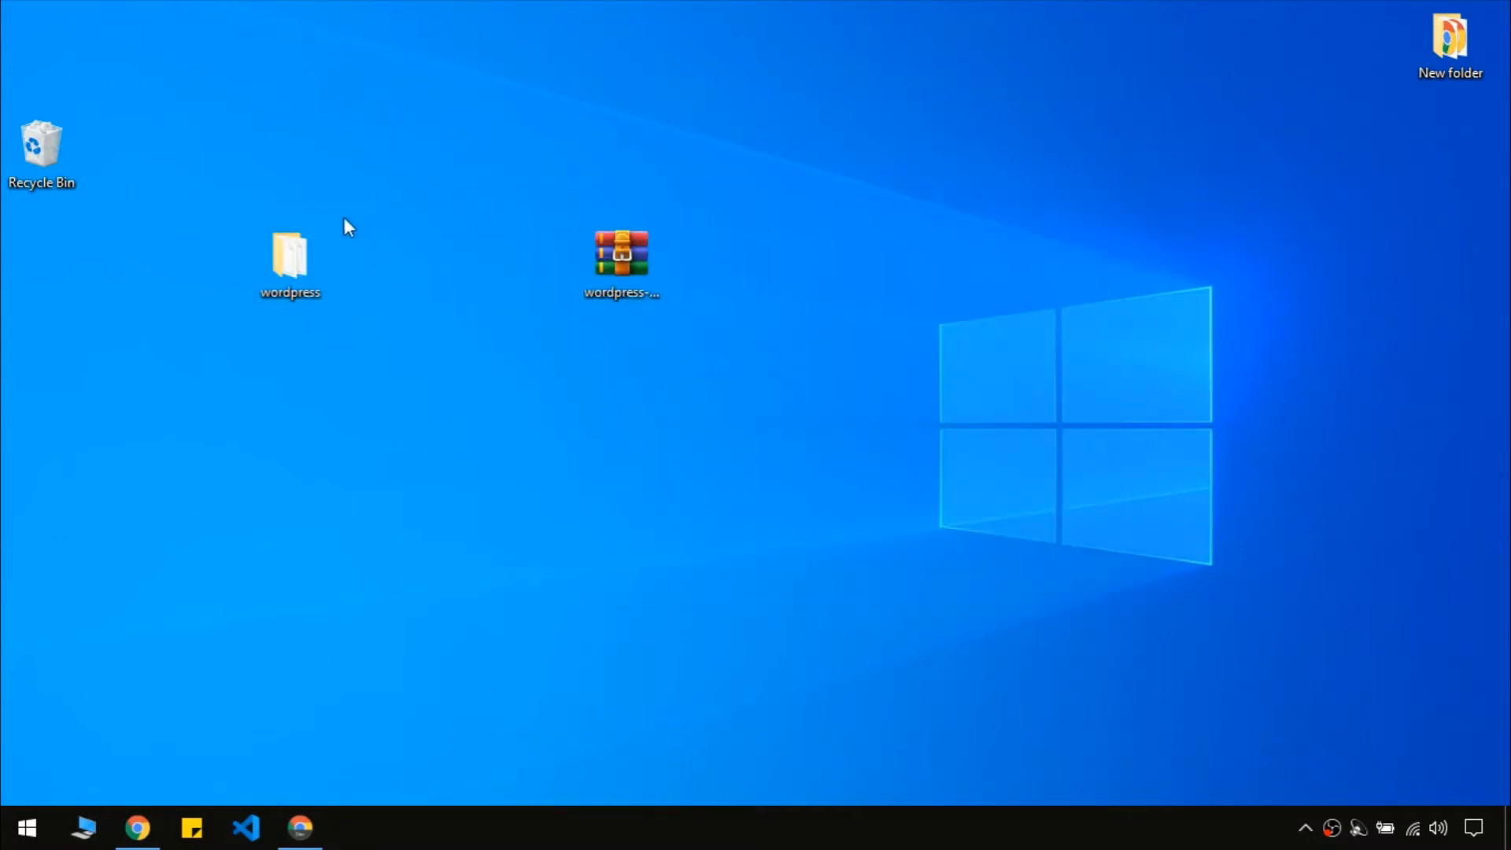
right_click(275, 250)
left_click(351, 655)
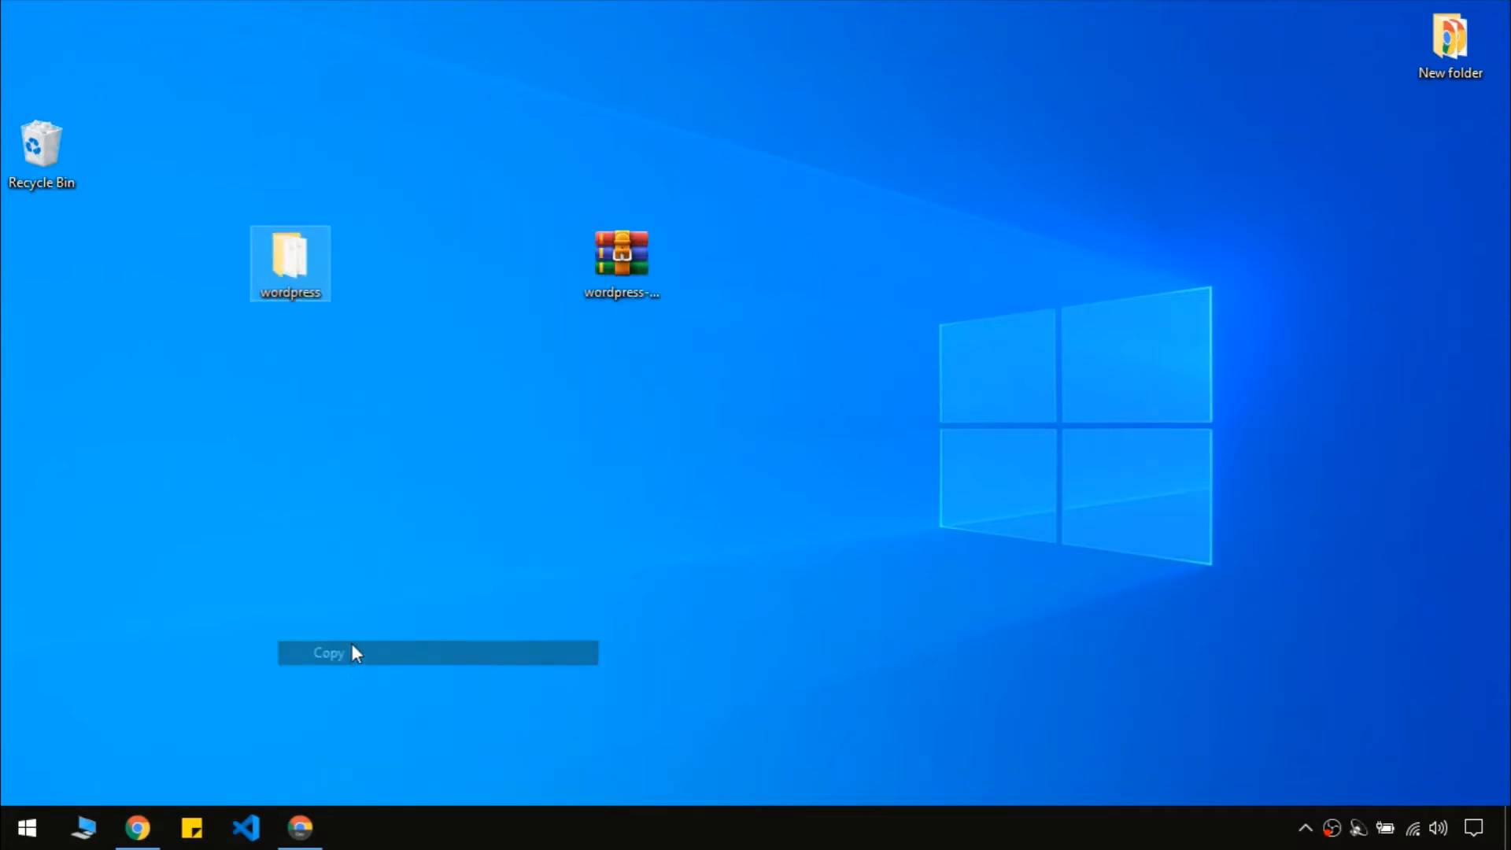
left_click(83, 827)
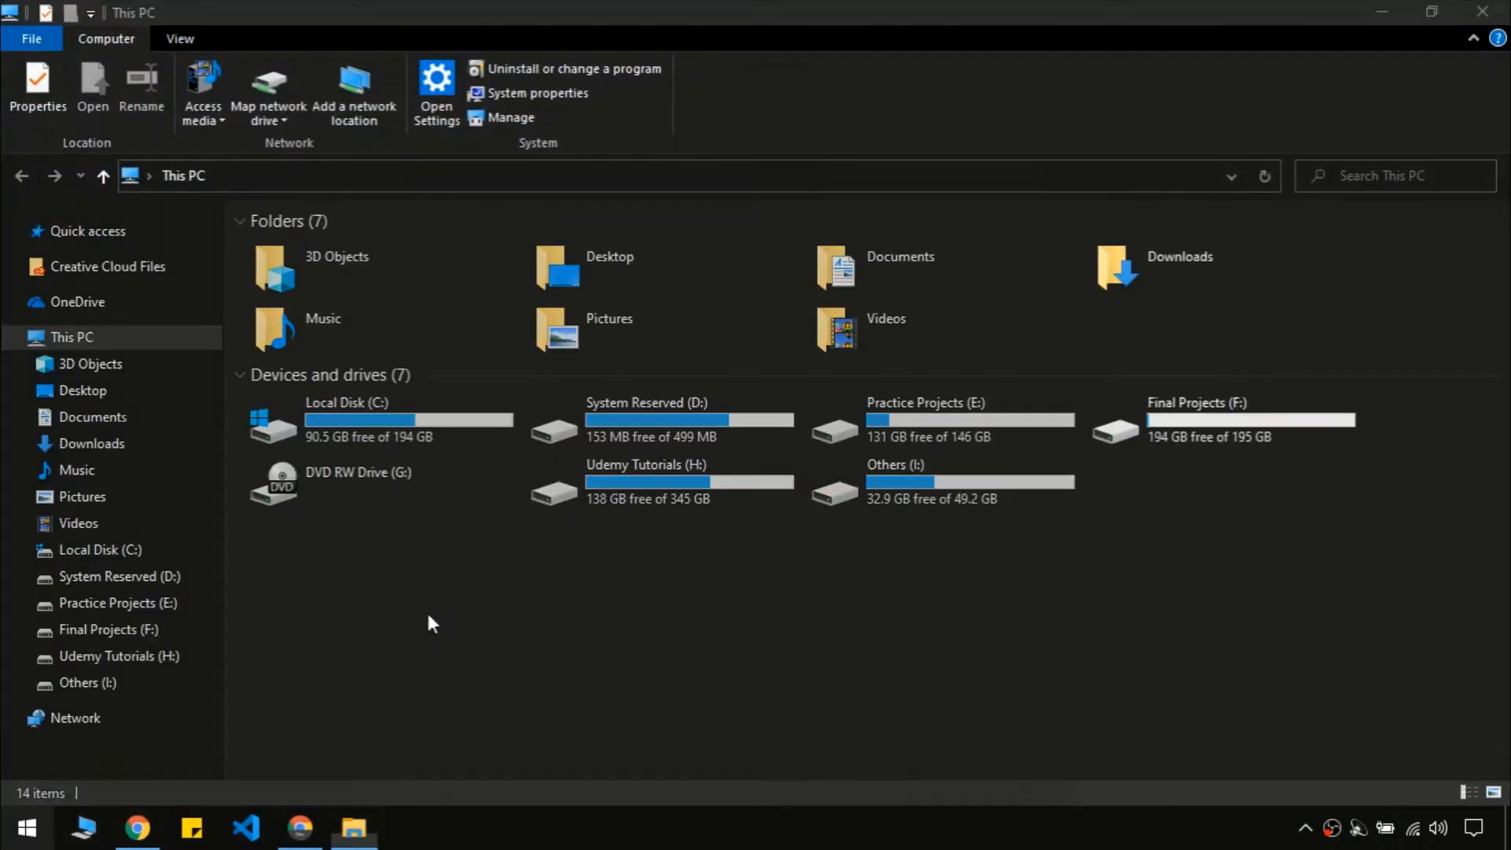
Launch XAMPP Control Panel via Start search 'xamp', then close it
key("super")
type("xamp")
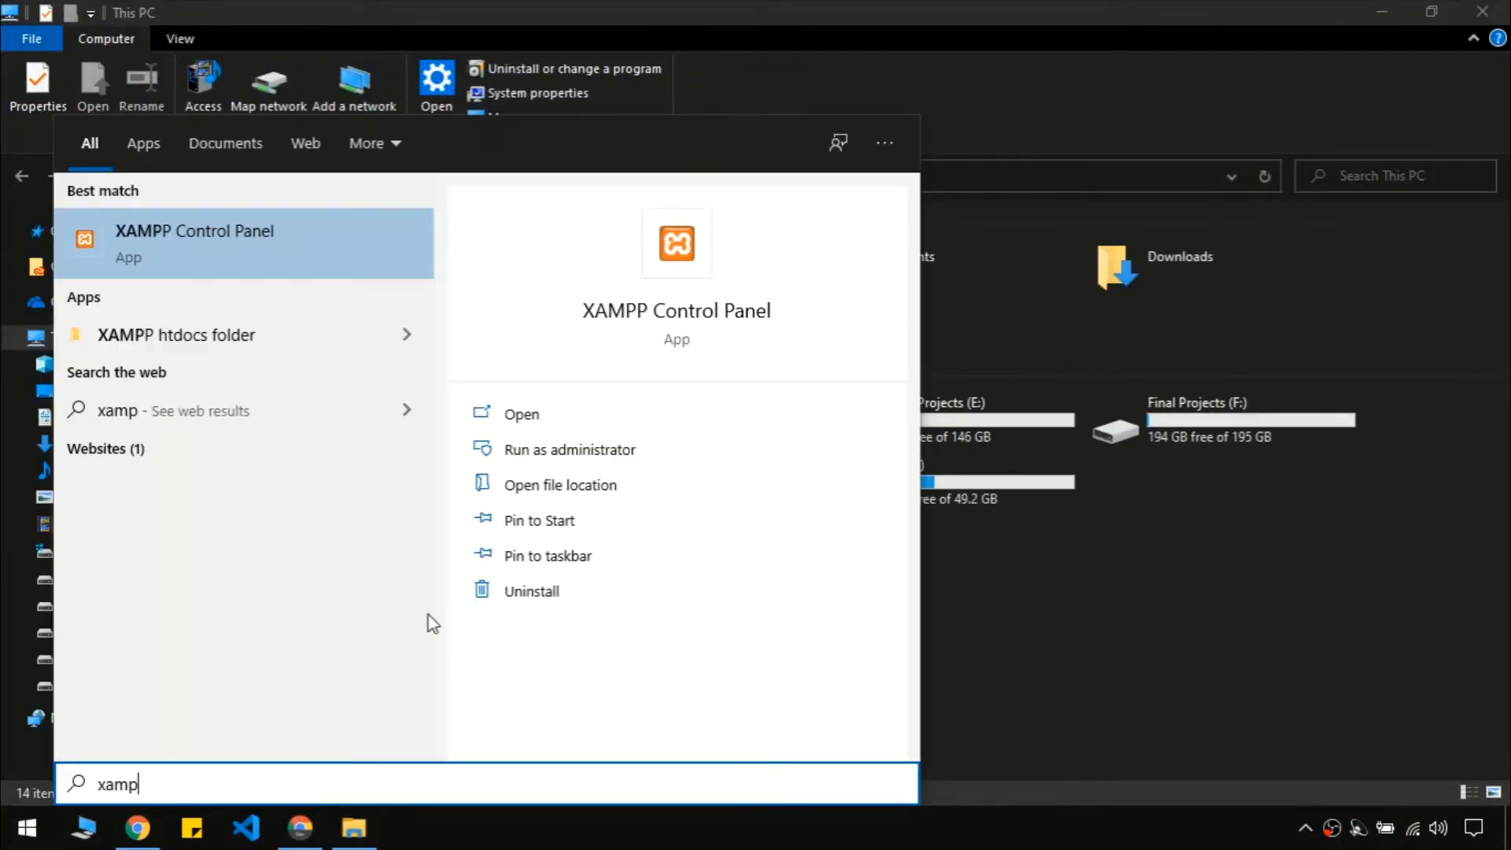
key("Return")
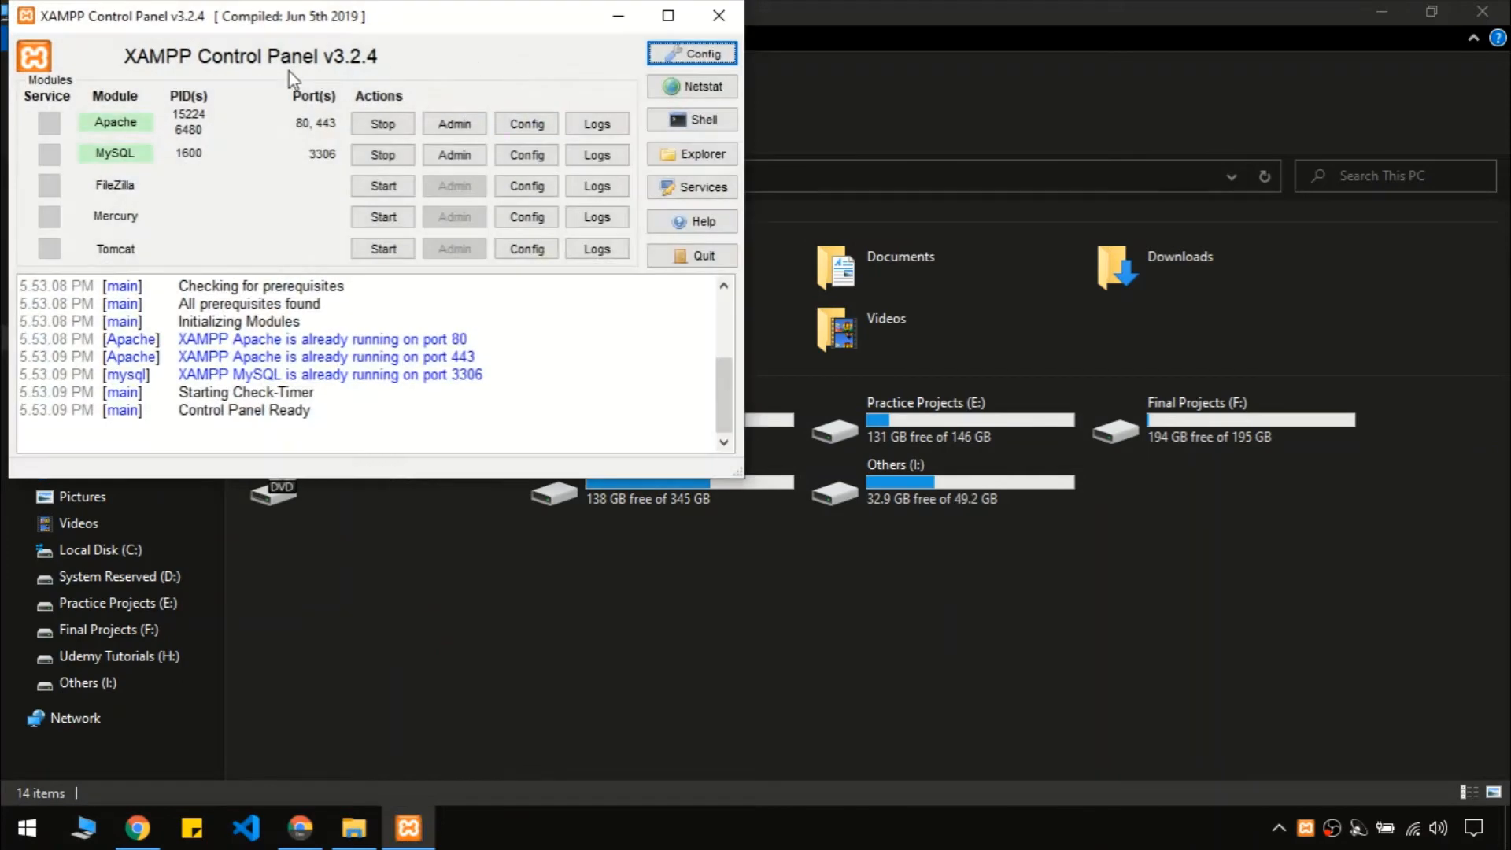
left_click_drag(392, 6, 671, 92)
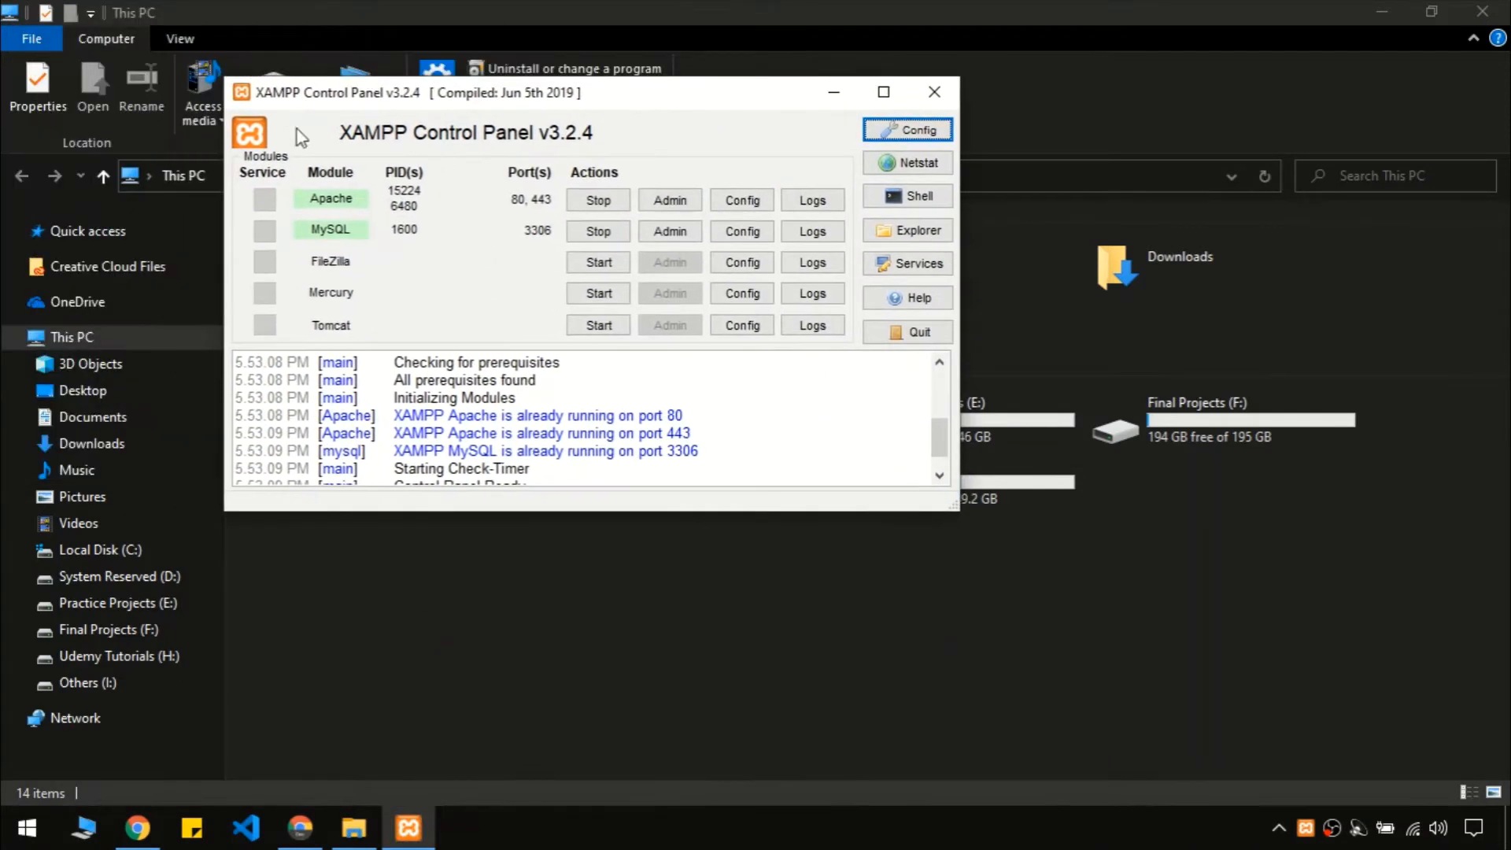
left_click(930, 92)
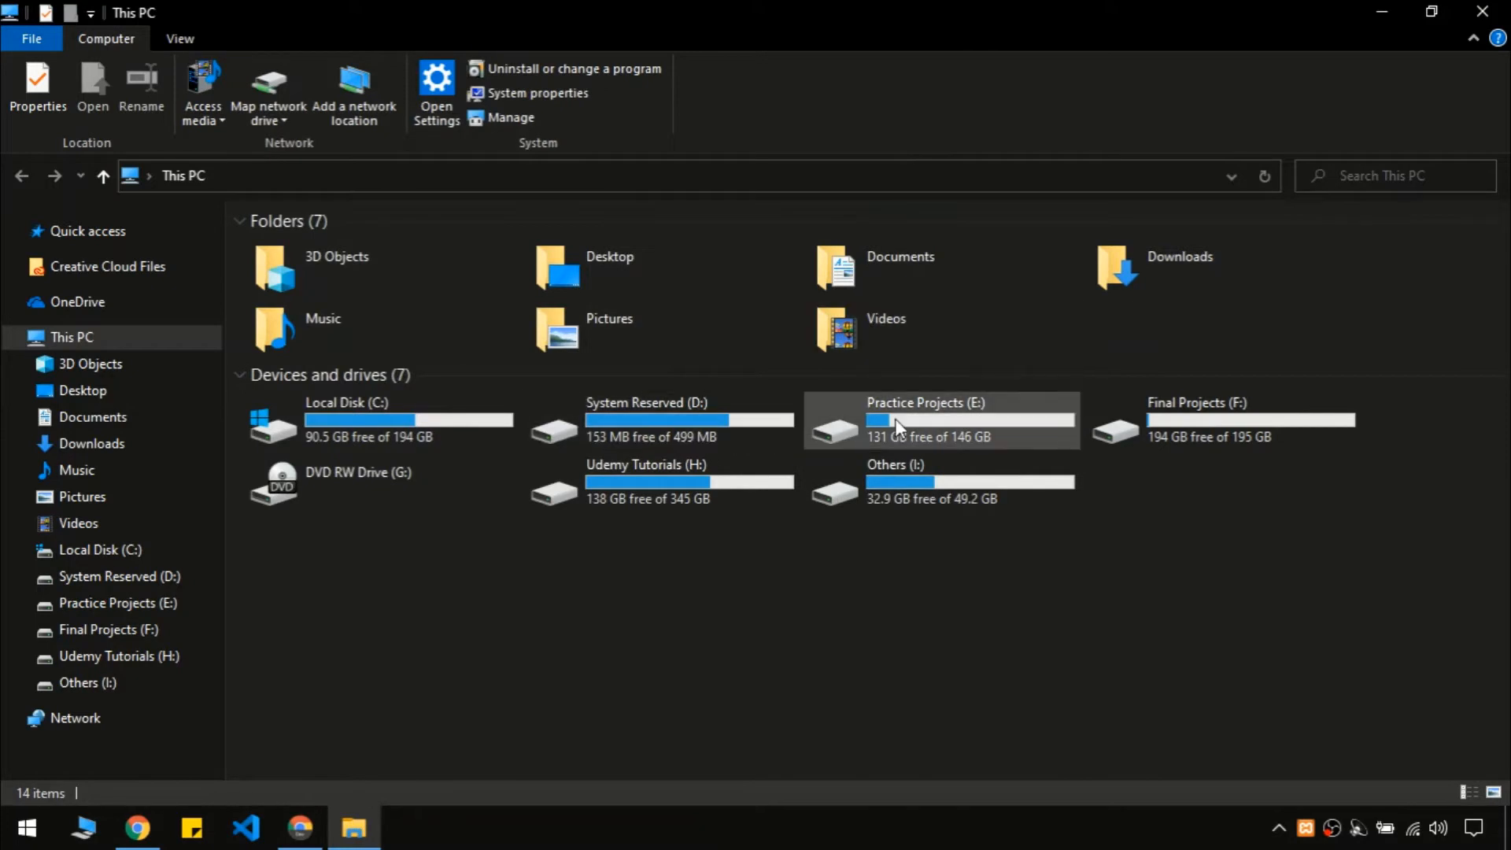
Navigate to Practice Projects (E:)\XAMPP\htdocs
double_click(897, 427)
left_click(895, 432)
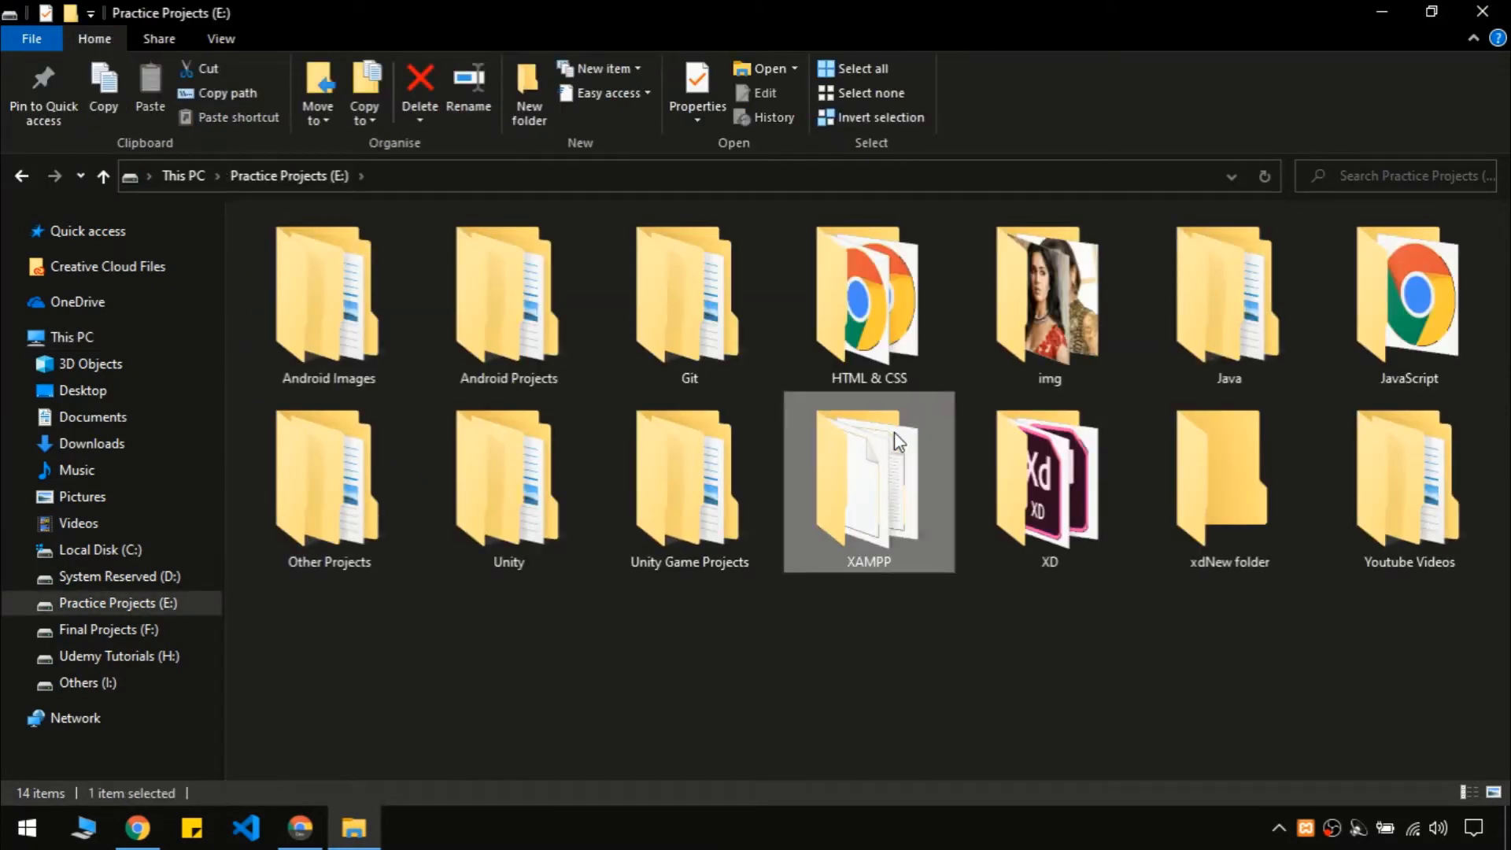
double_click(899, 442)
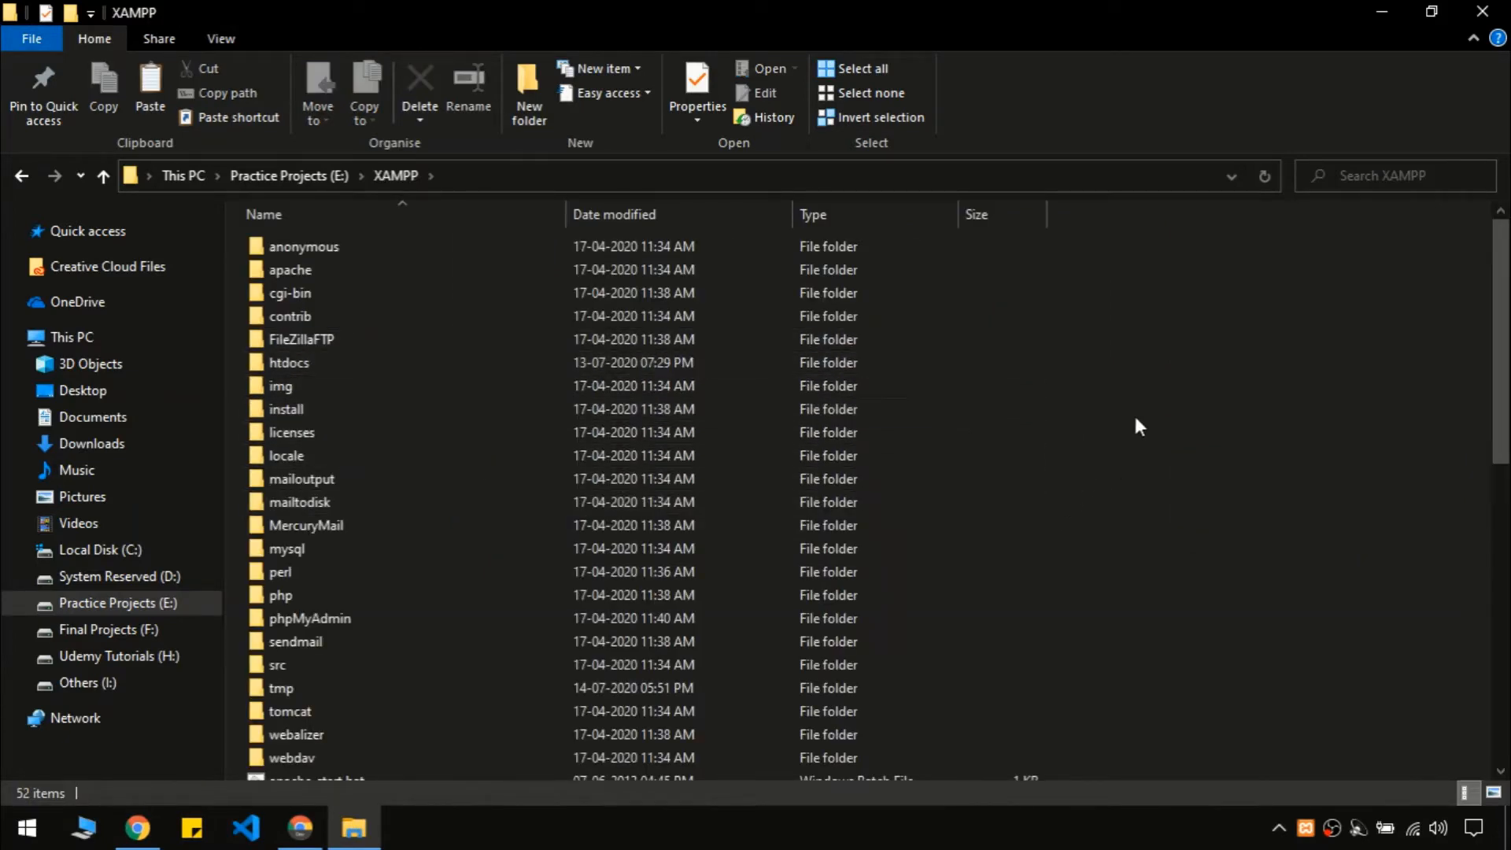
left_click(453, 364)
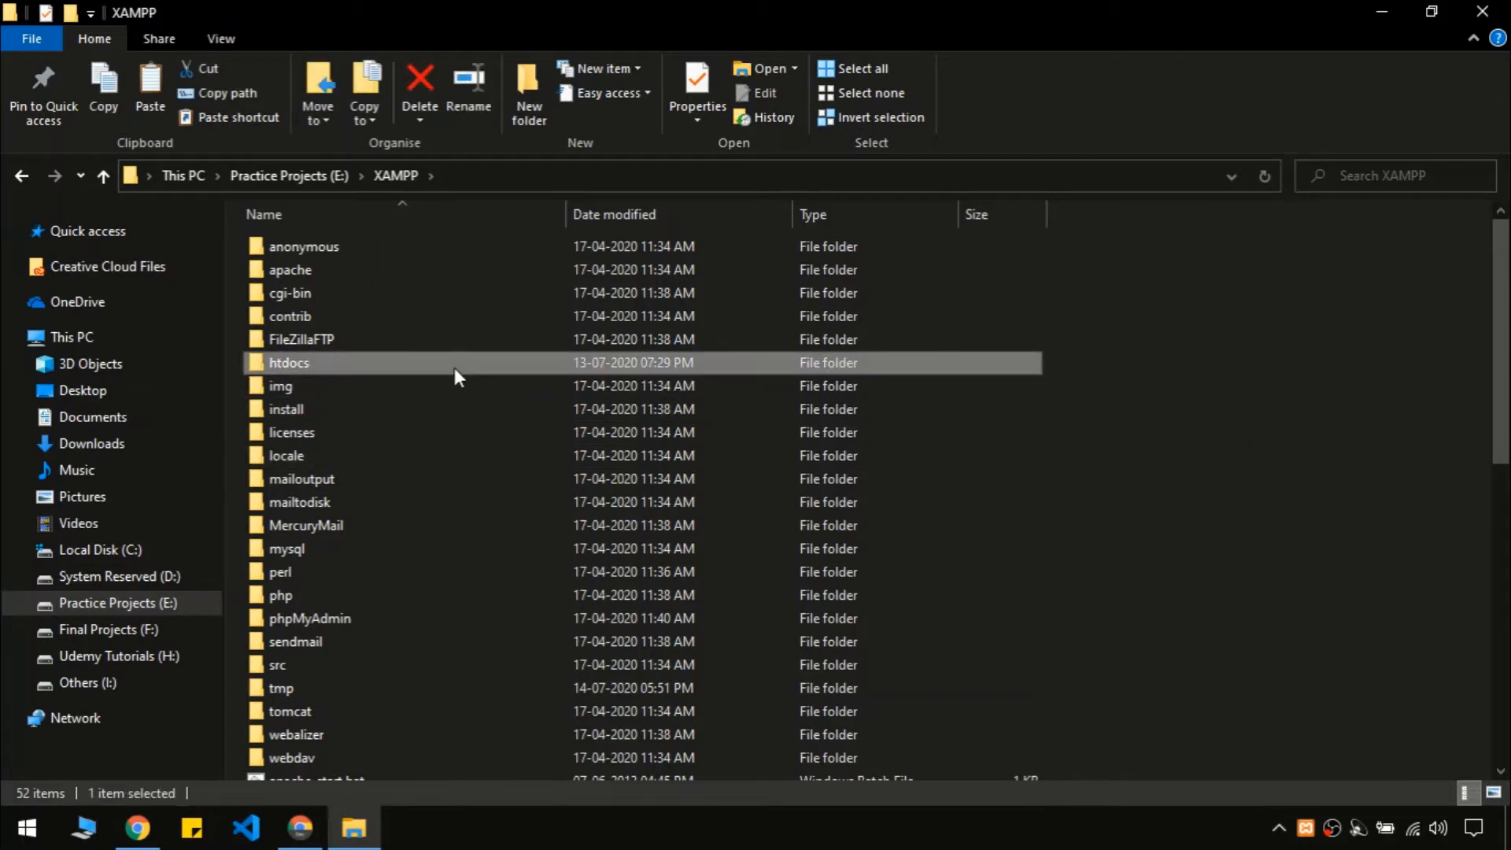
double_click(295, 367)
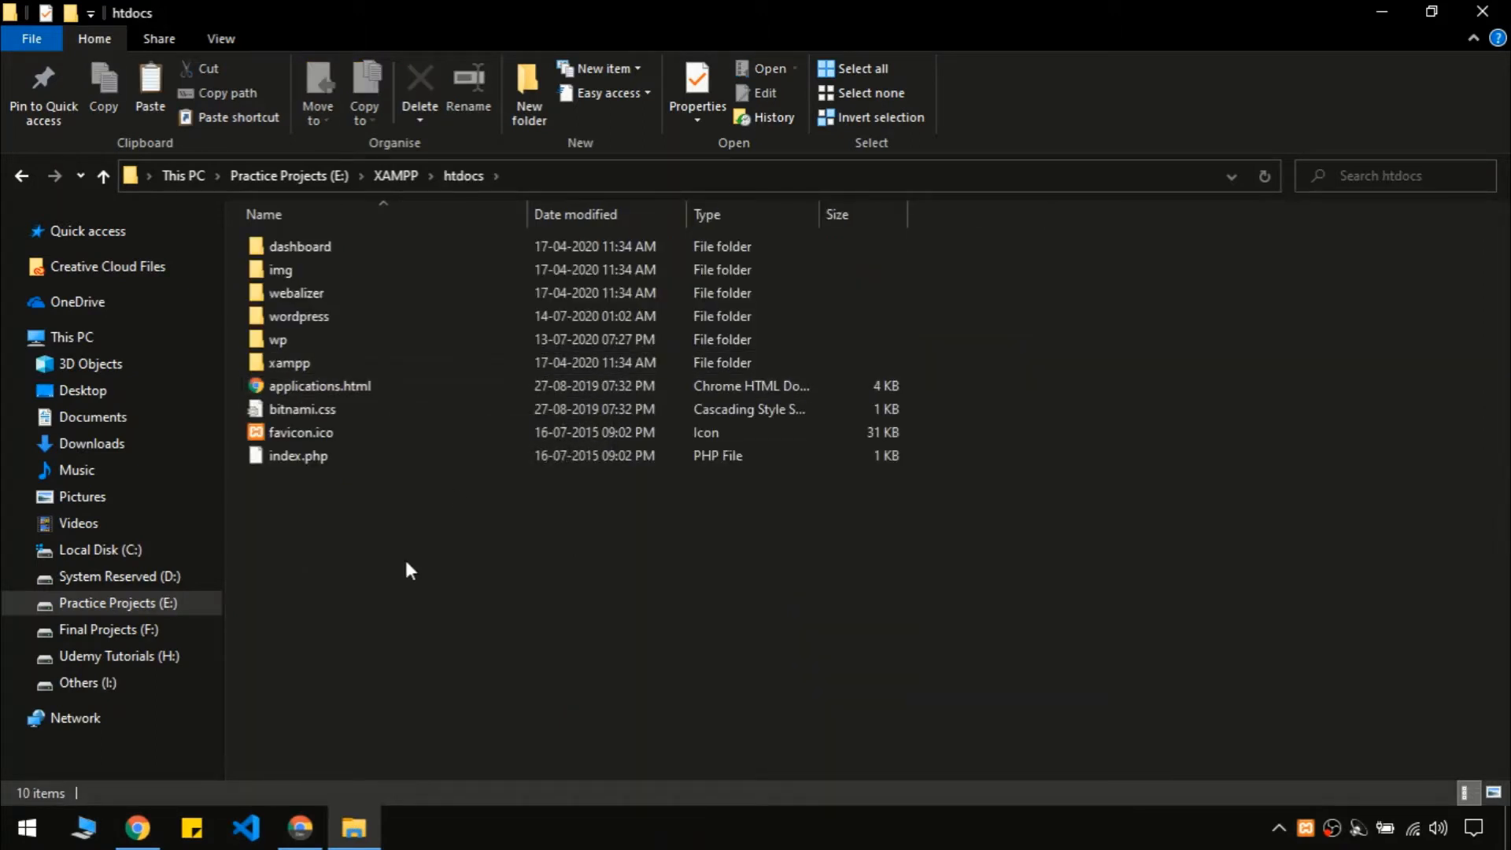
Create a new folder named youtube in htdocs
left_click(527, 117)
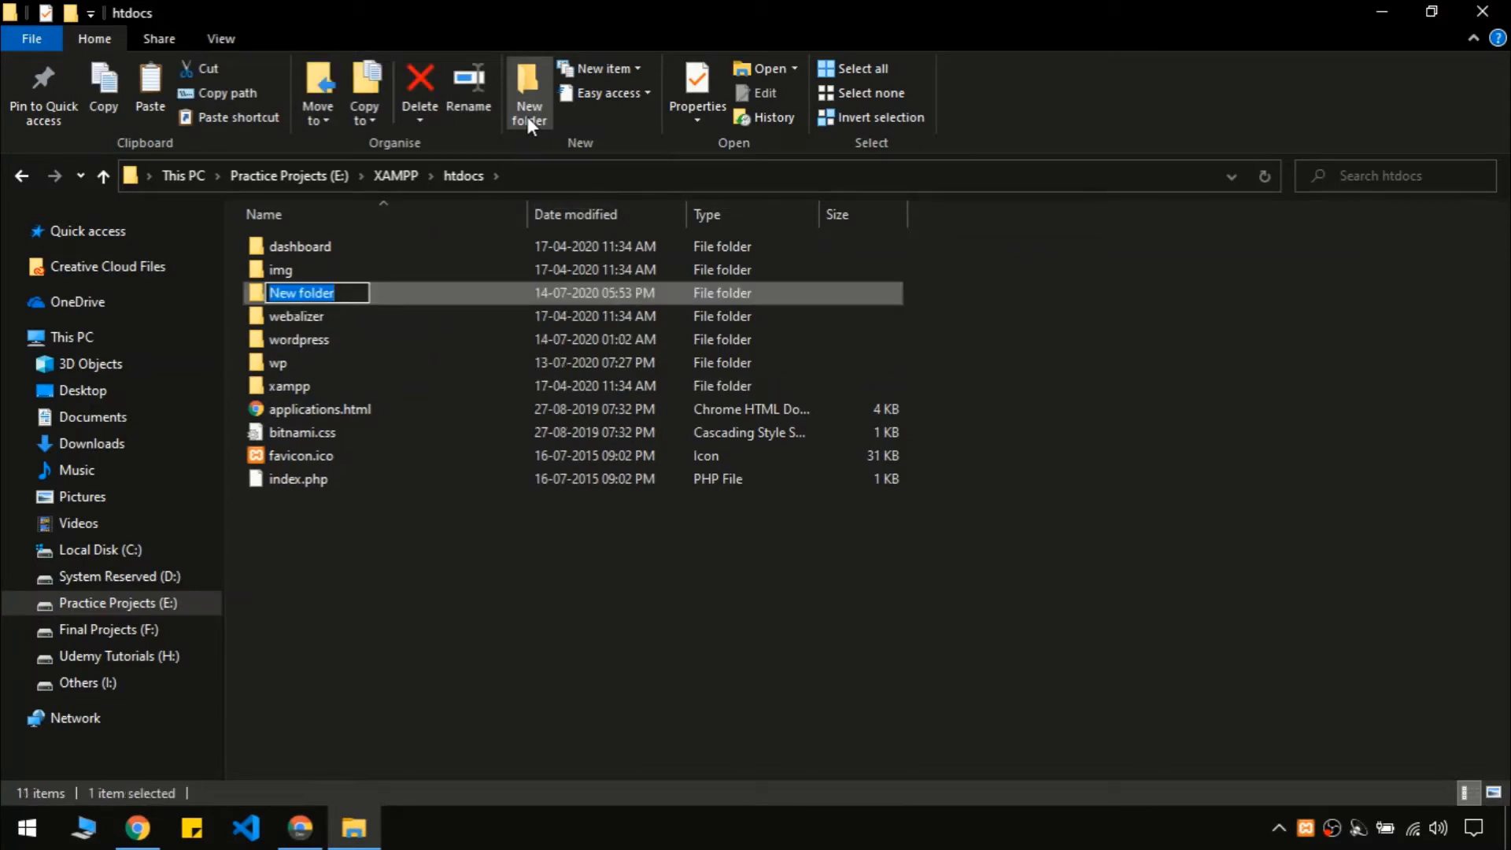
type("you")
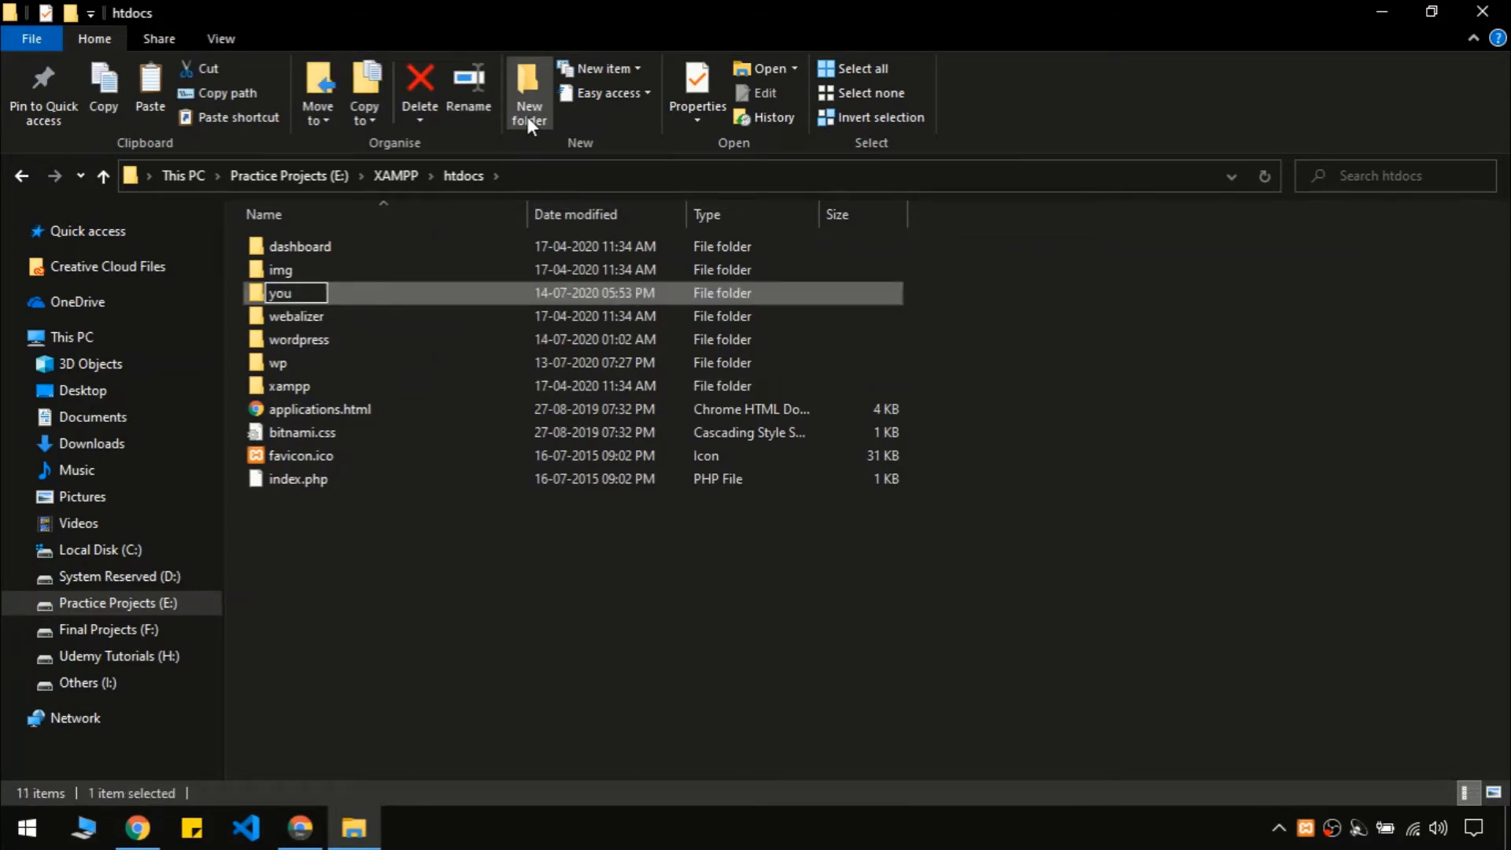
type("tube")
key("Return")
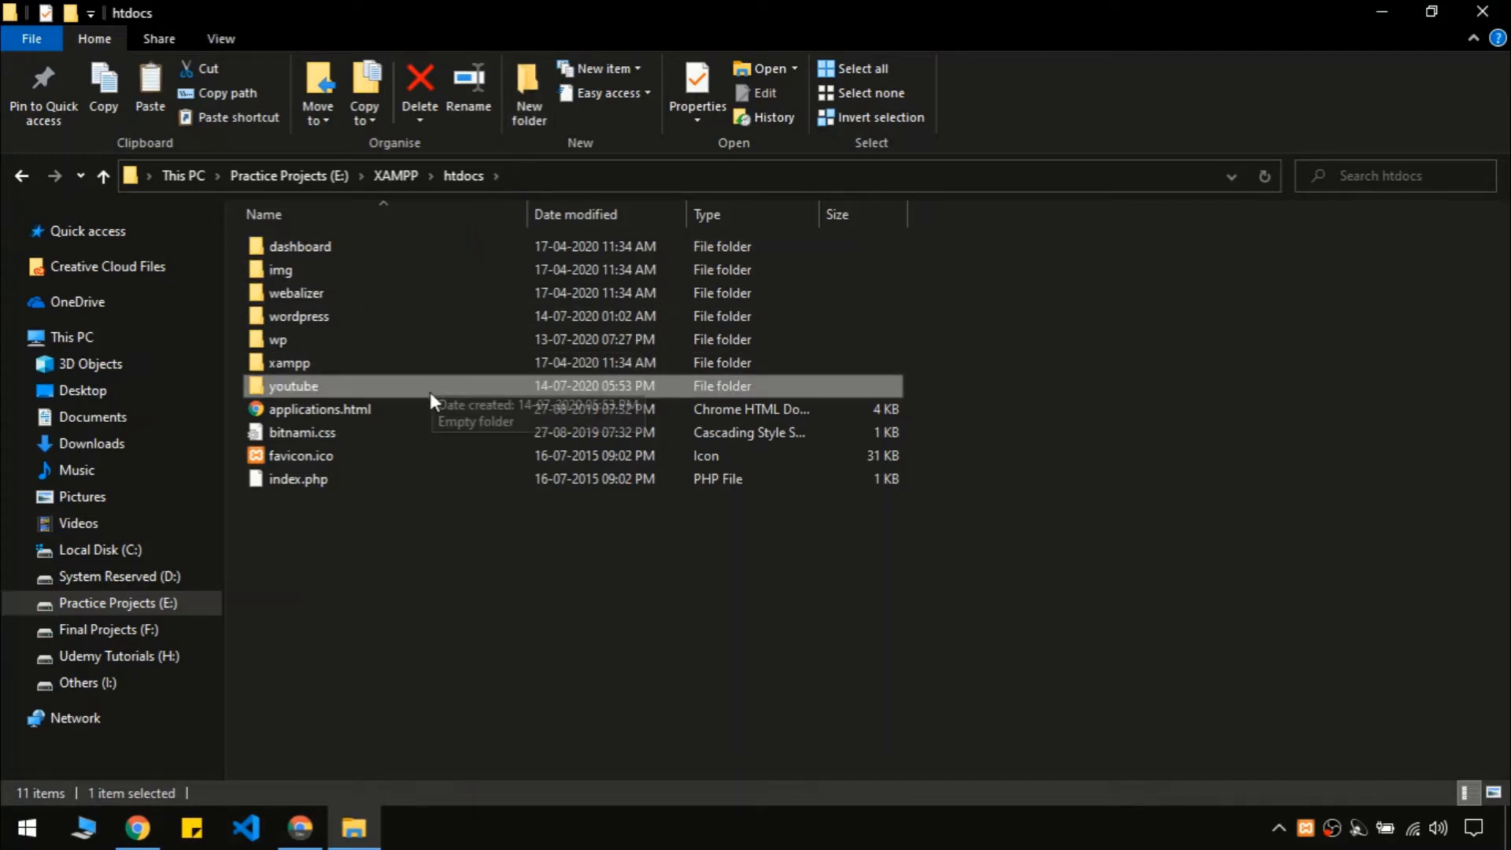
Paste the copied wordpress folder into youtube and refresh the listing
double_click(433, 382)
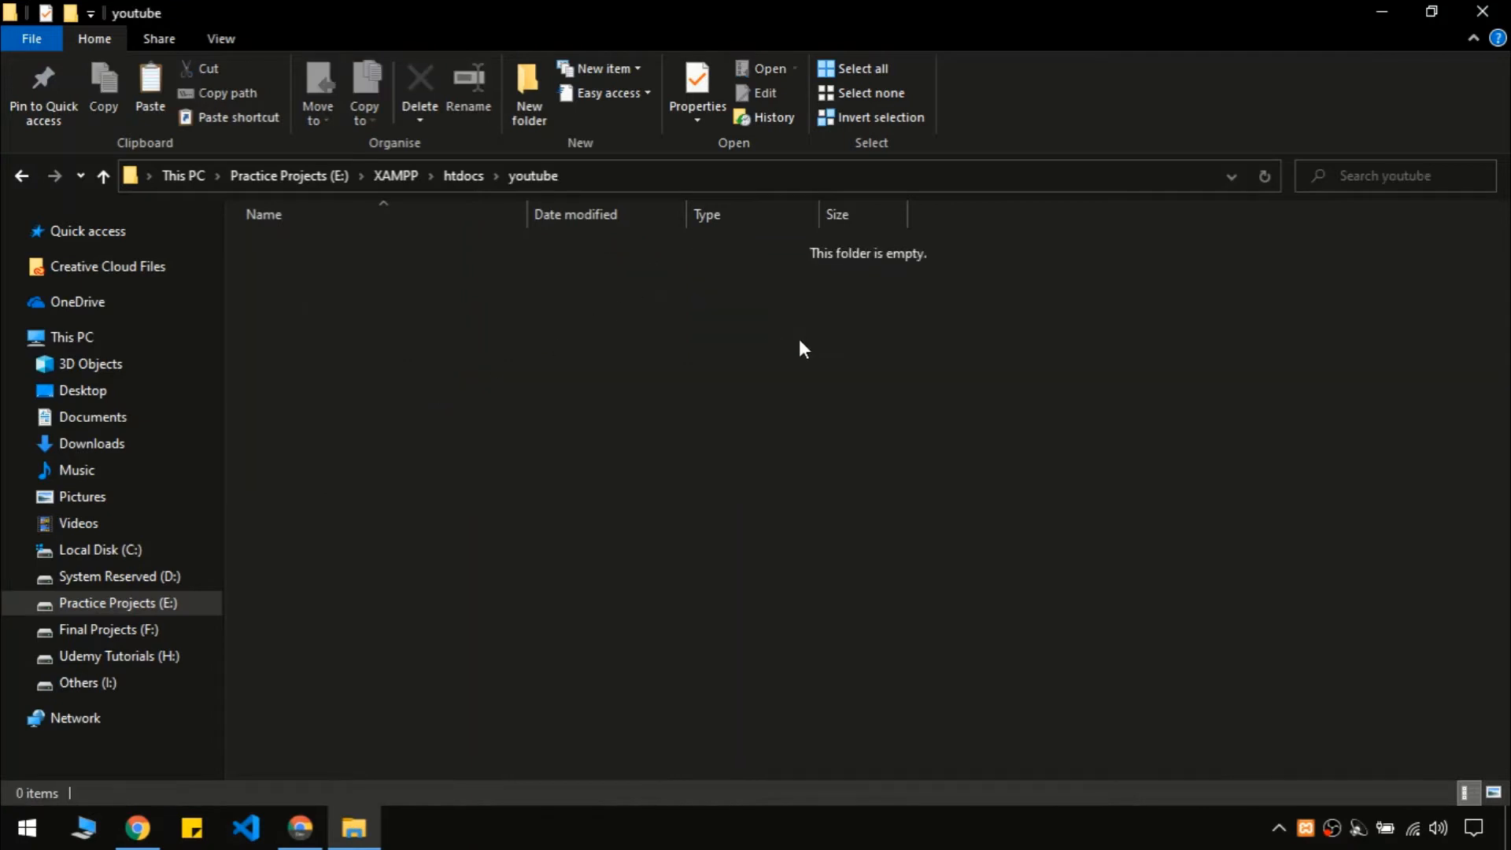
right_click(799, 338)
left_click(897, 486)
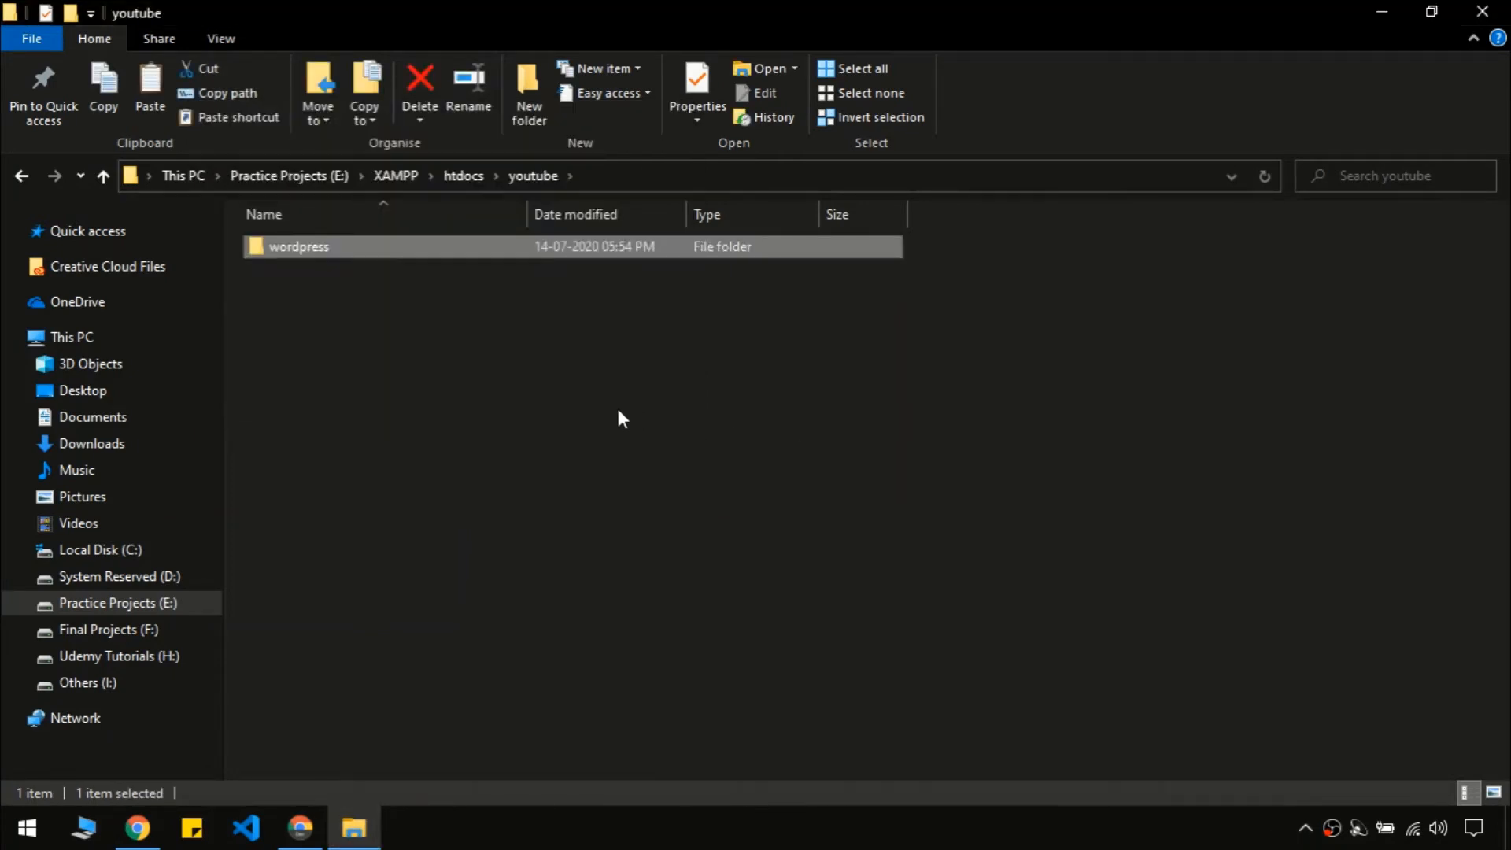
right_click(683, 372)
left_click(744, 463)
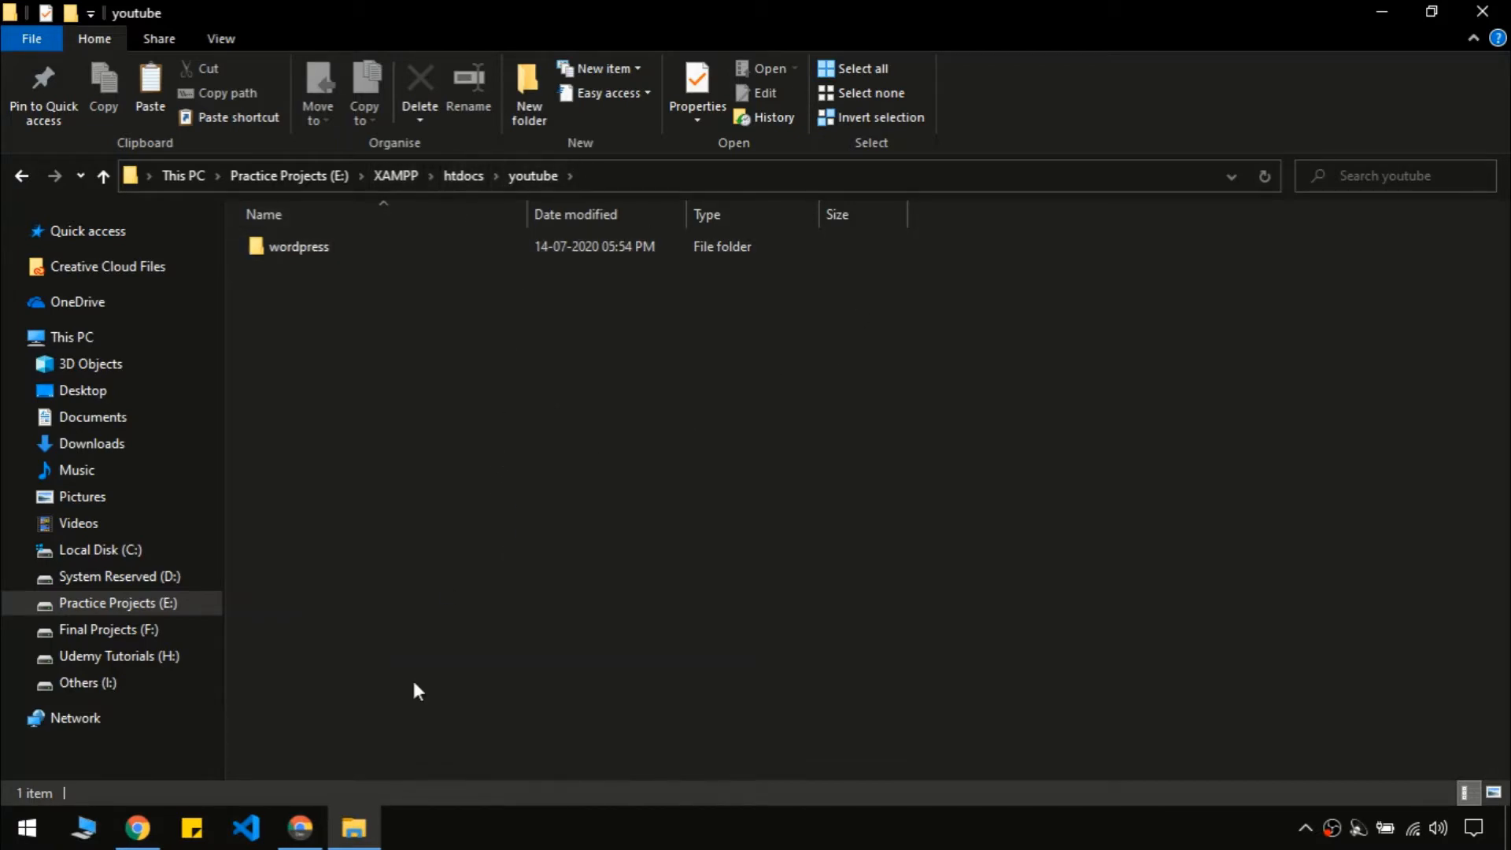
In a new Chrome tab, load localhost/youtube/ to see the folder listing with wordpress/
left_click(300, 822)
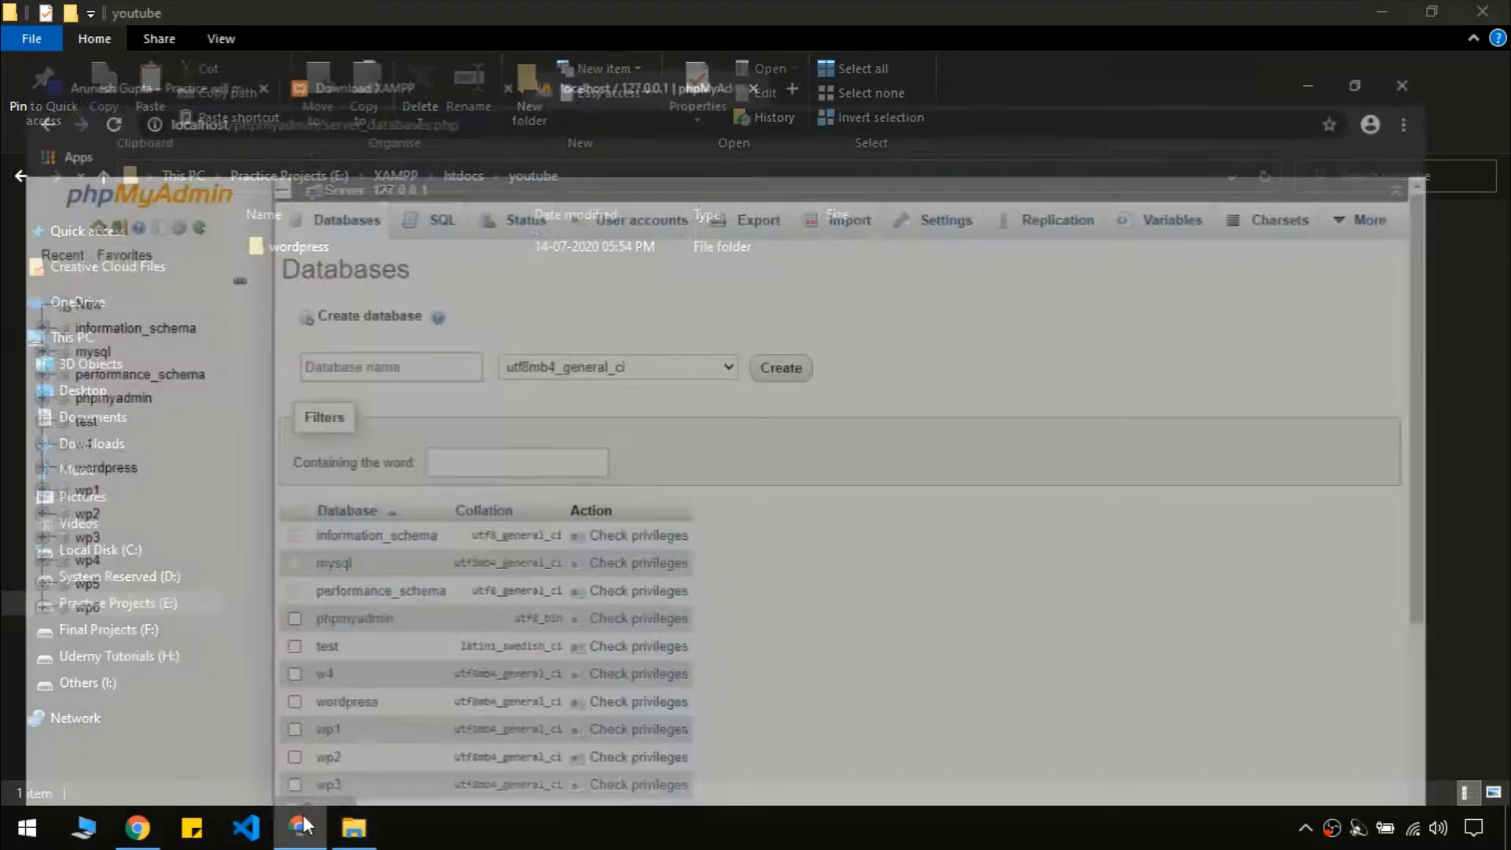
key("ctrl+t")
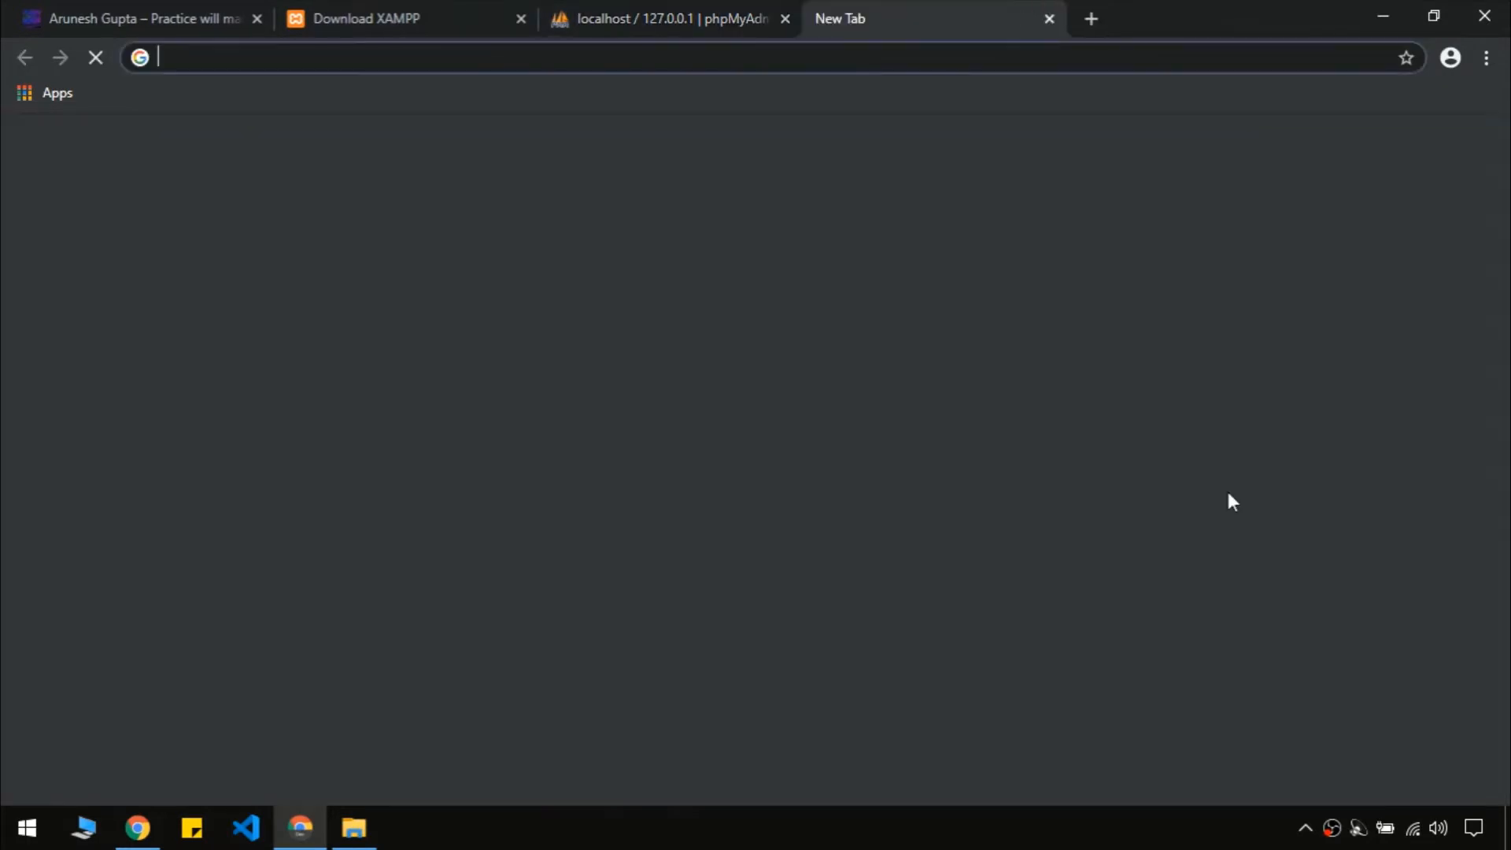
type("localh")
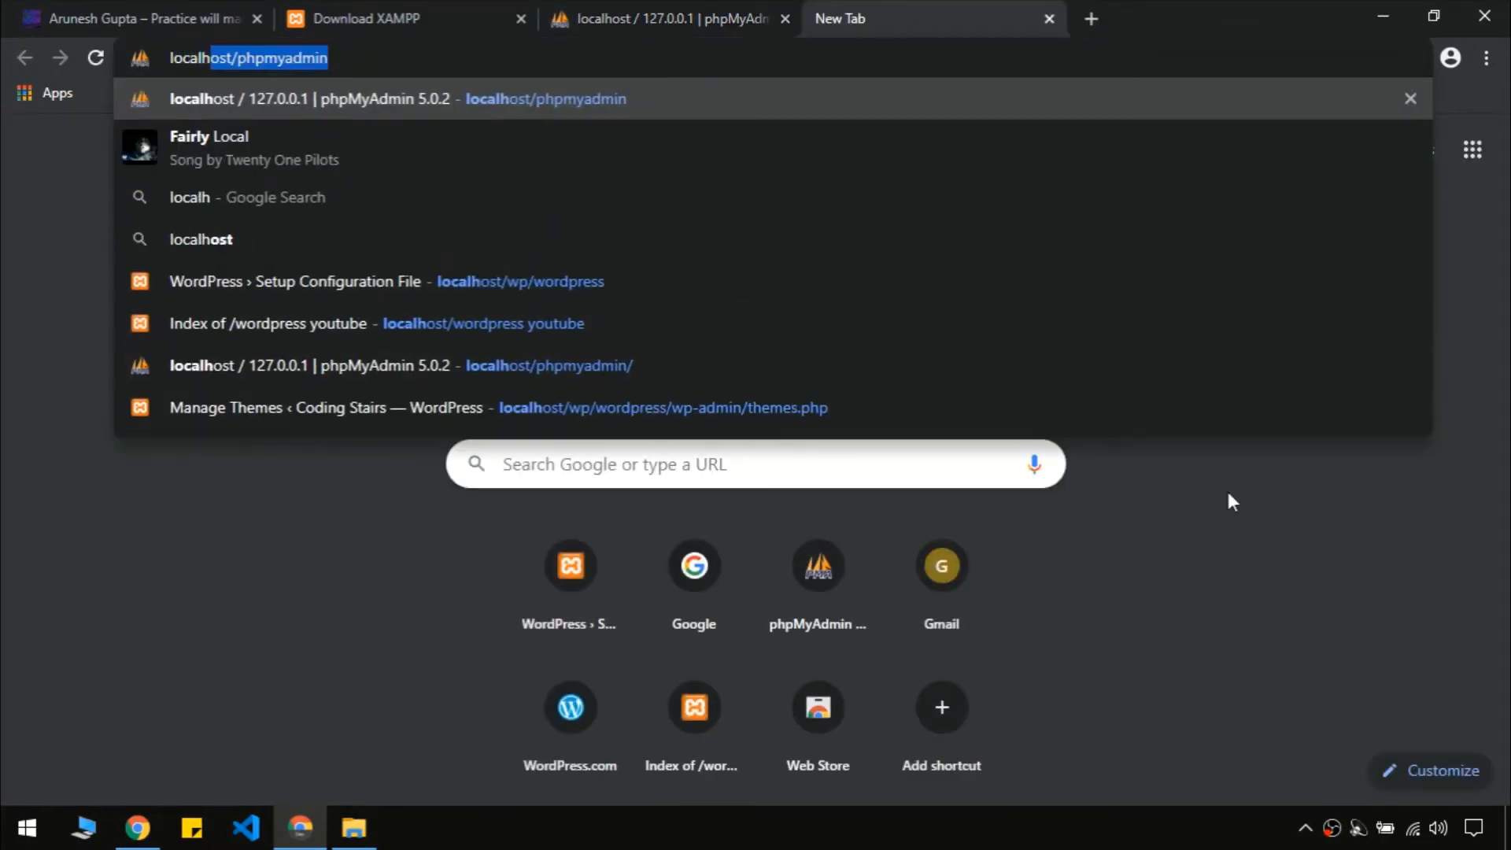
type("ost/")
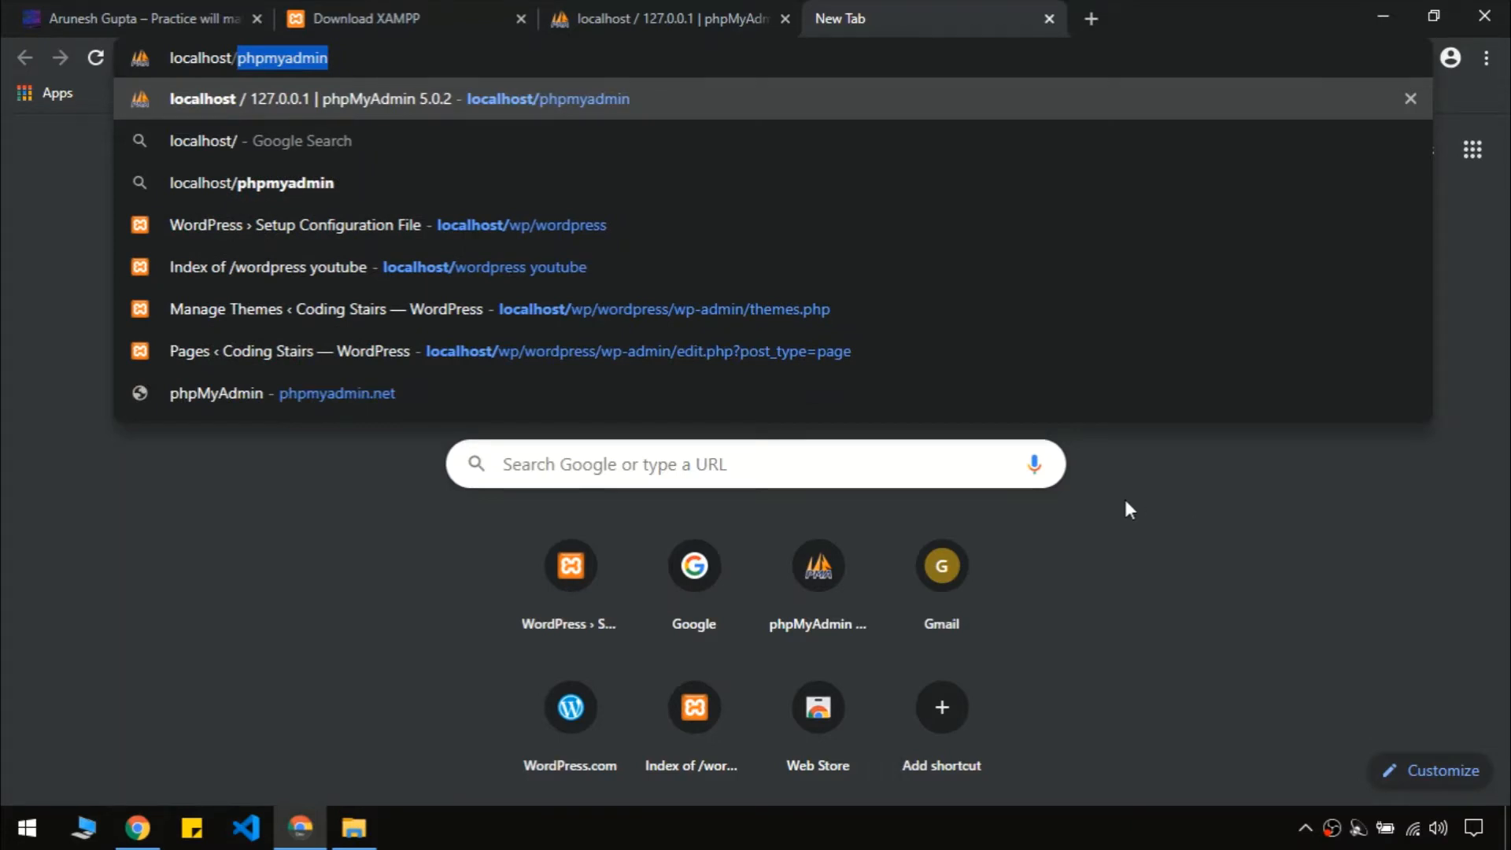
left_click(354, 827)
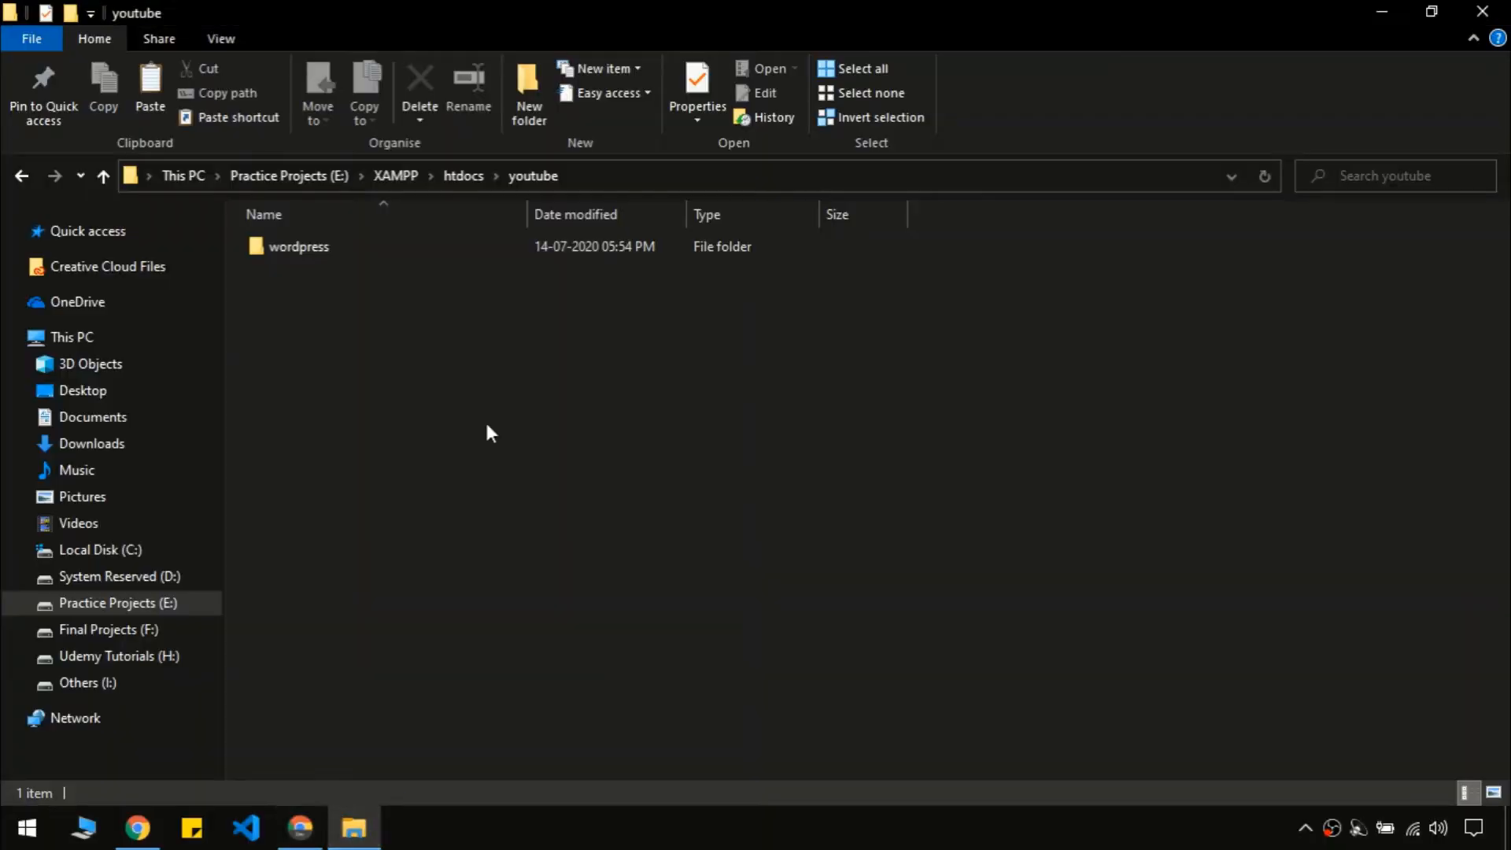
left_click(443, 174)
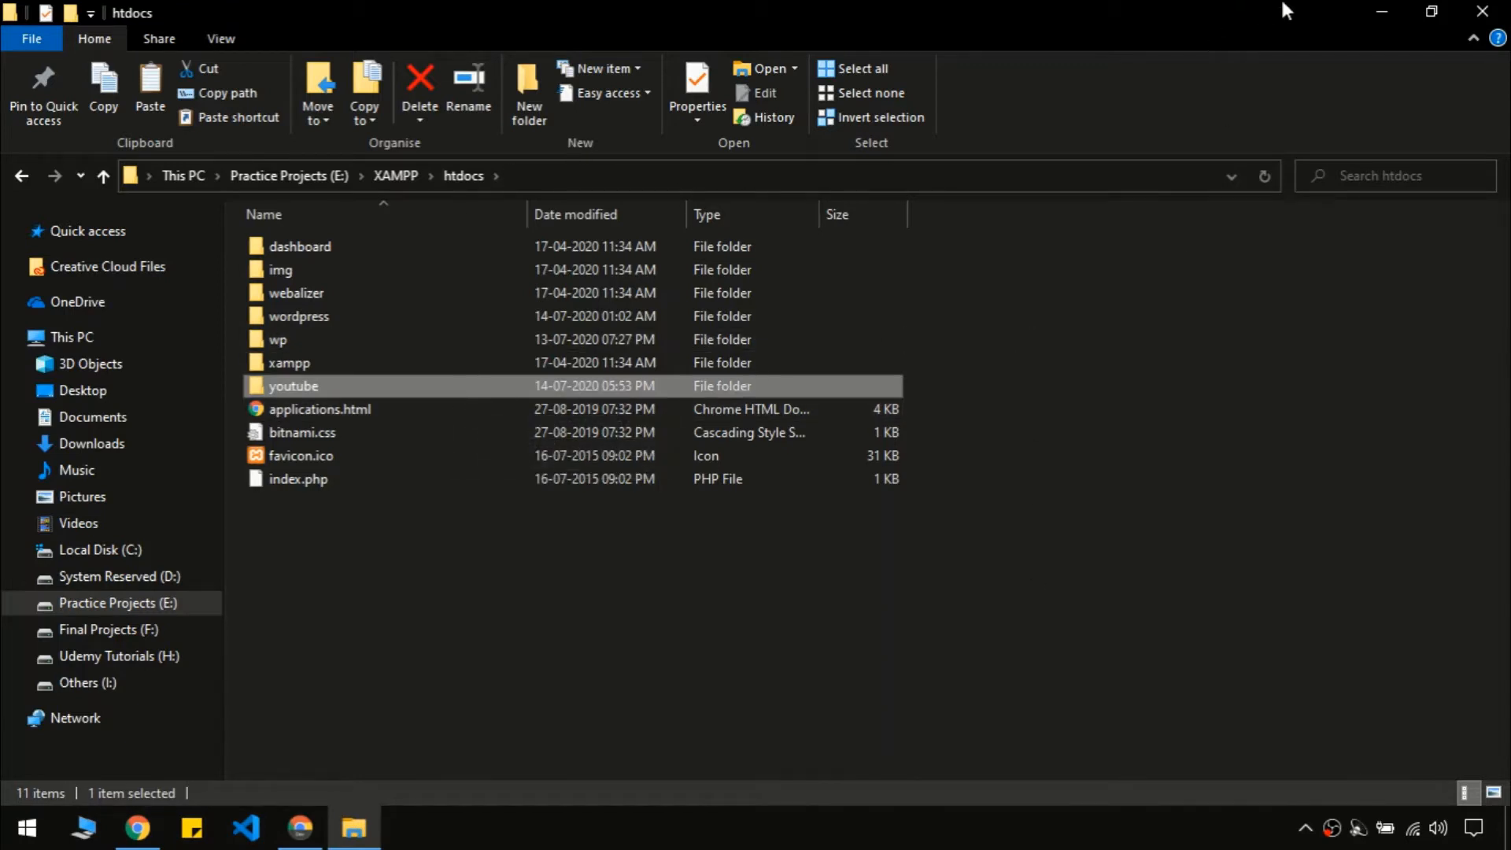
left_click(1383, 11)
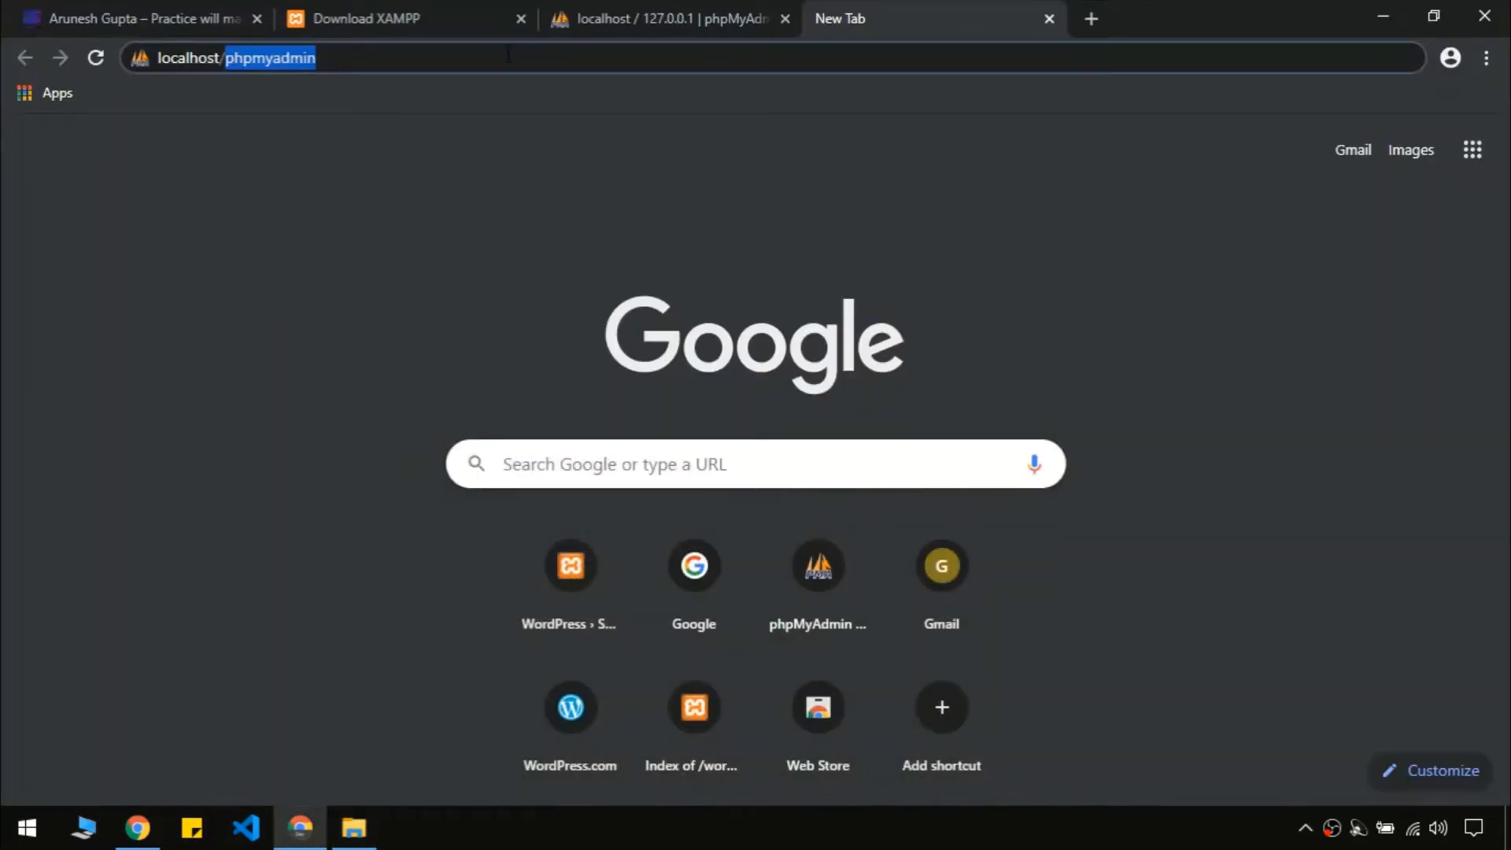
type("youtube")
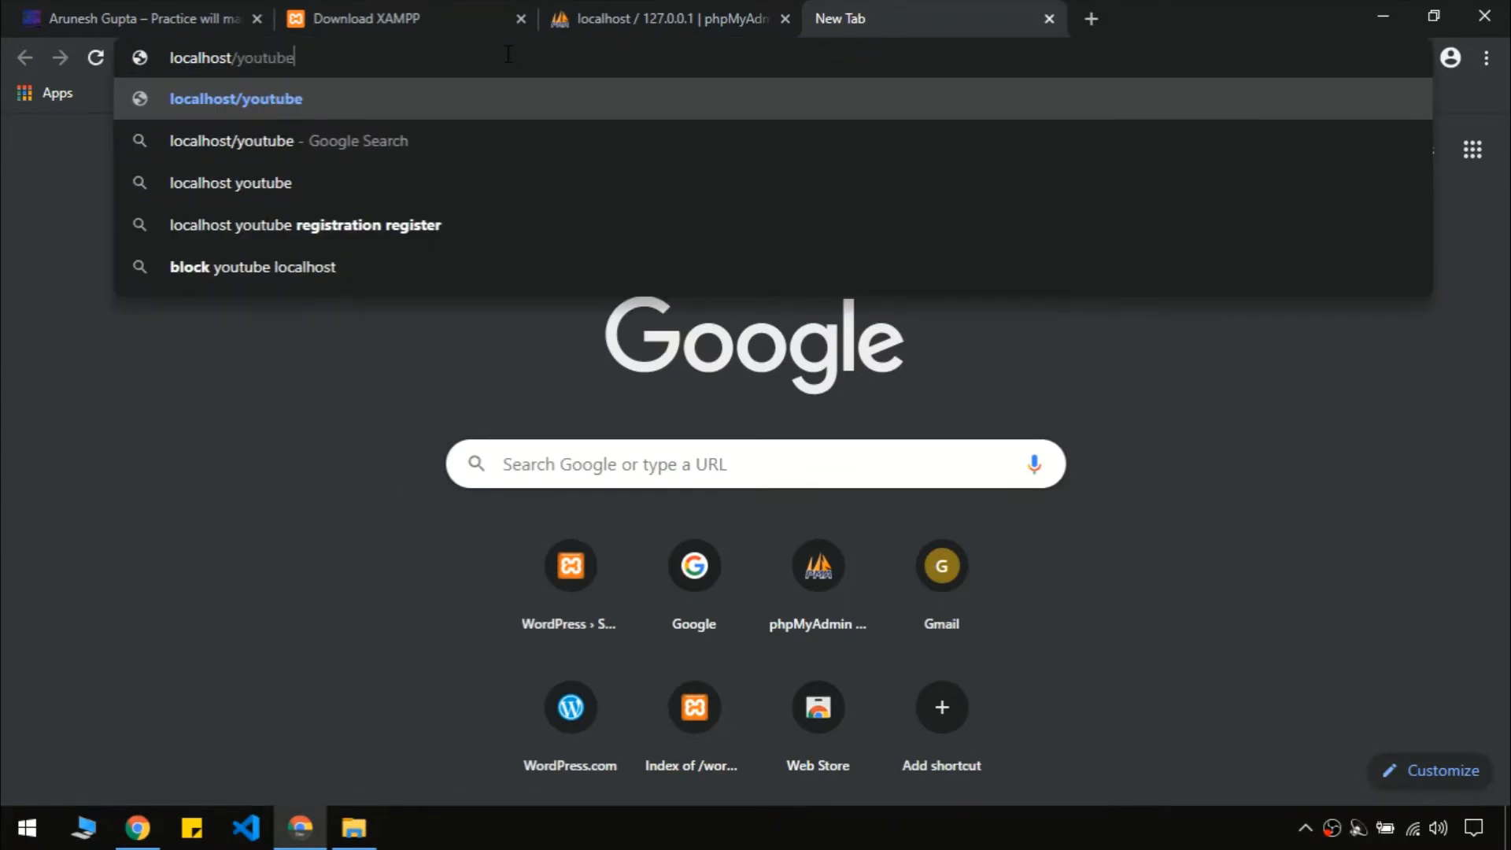
key("Return")
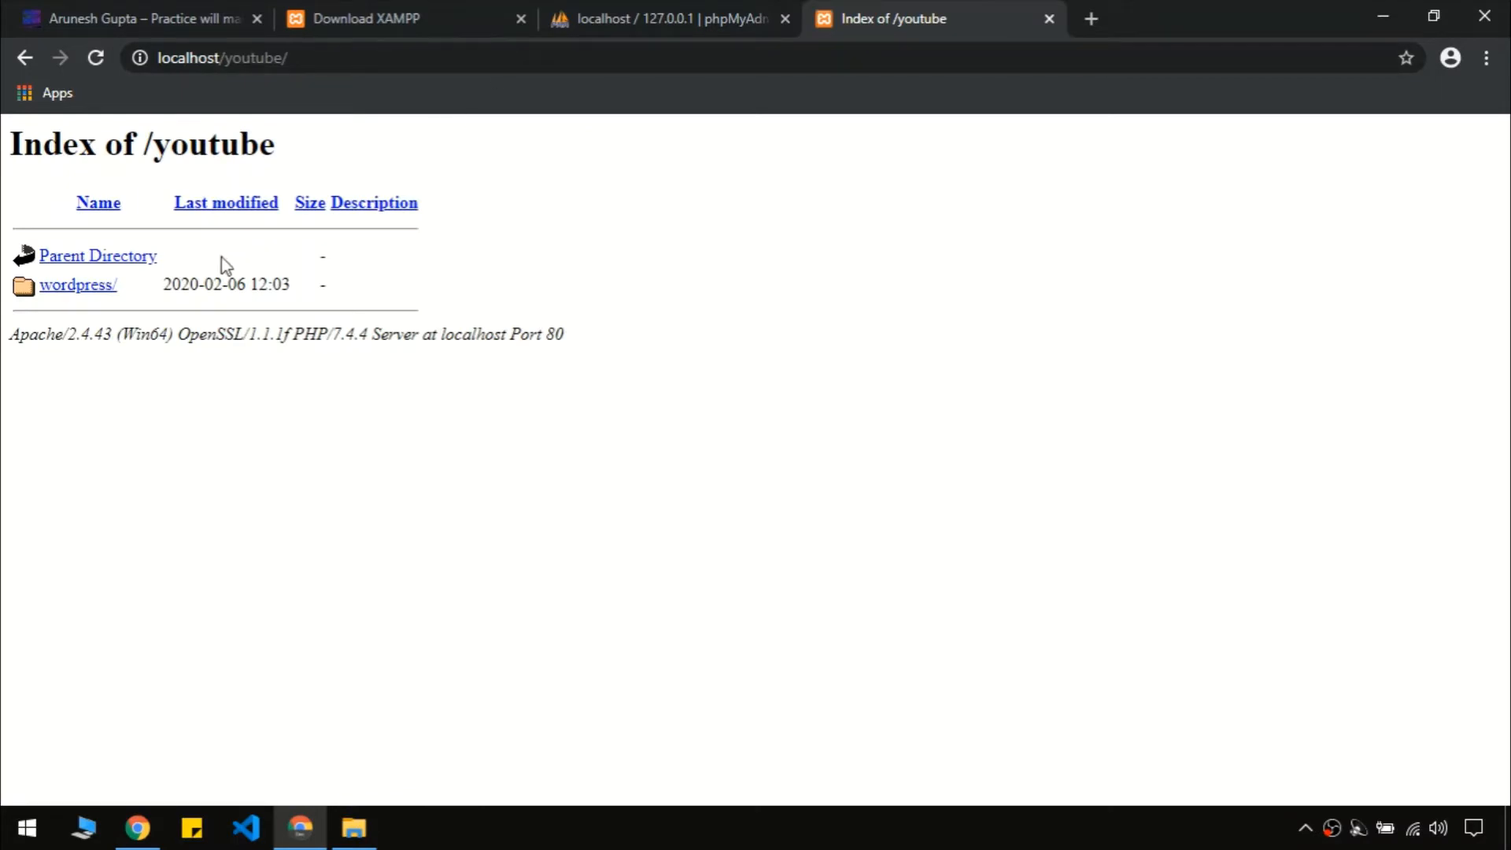
Open the youtube folder in Explorer and follow the wordpress/ link in Chrome
left_click(361, 833)
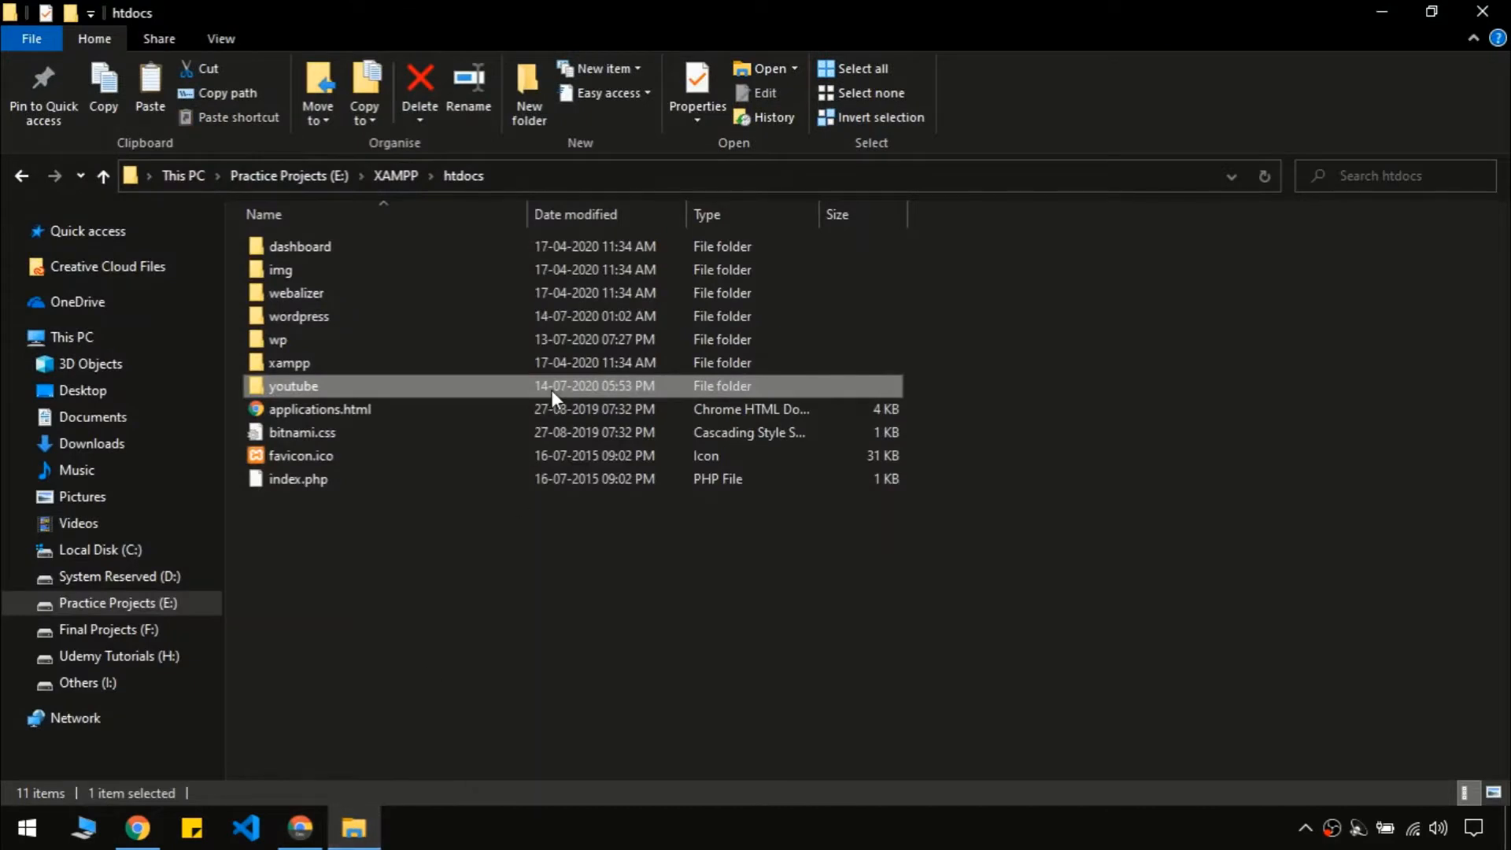
double_click(551, 388)
left_click(1382, 11)
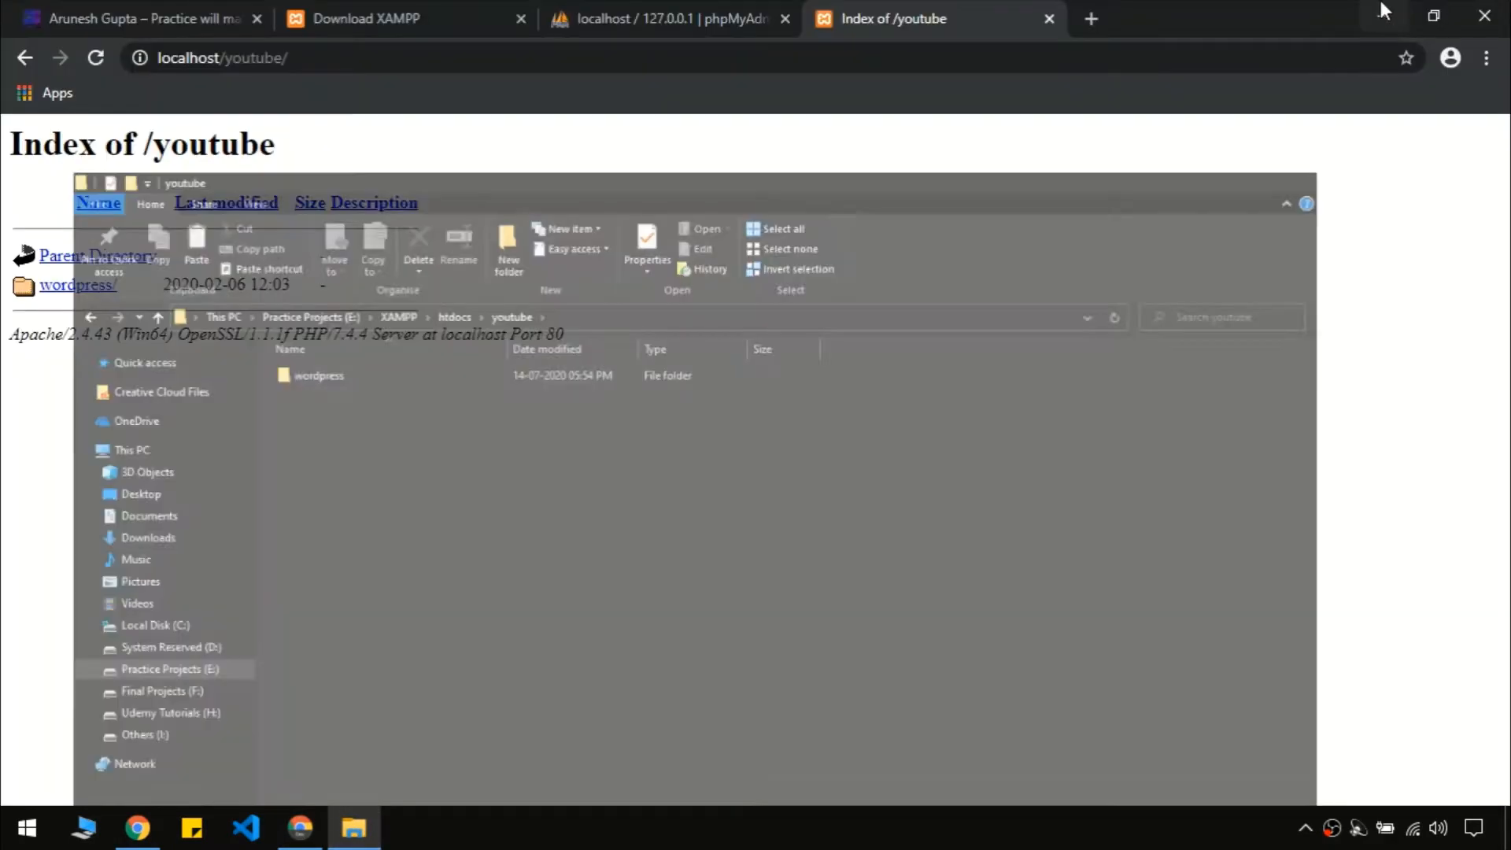
left_click(60, 286)
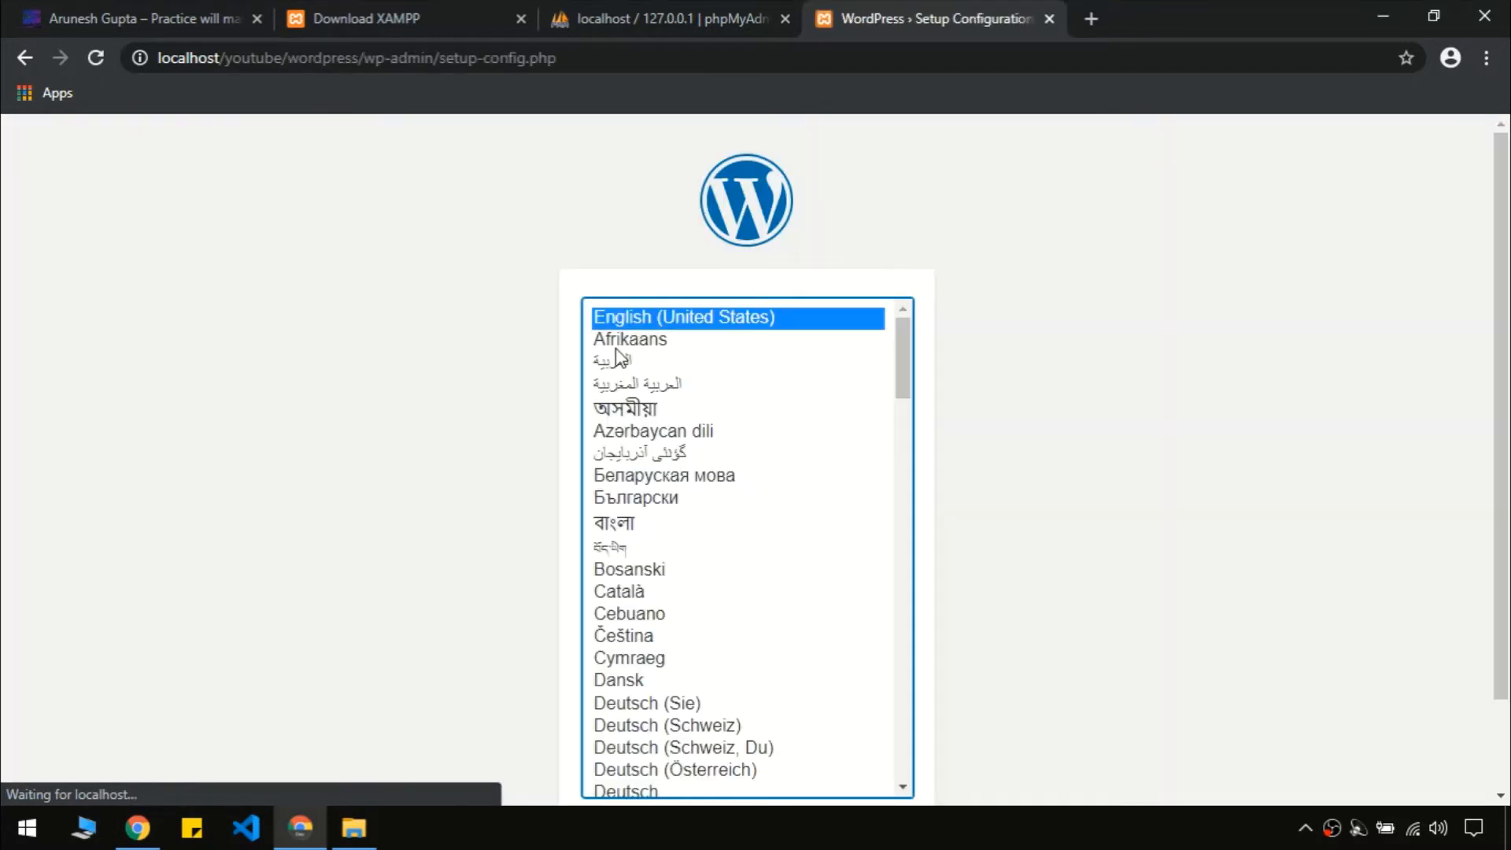
Choose English (United States) as the setup language and continue to the welcome page
left_click_drag(1508, 264, 1507, 409)
left_click_drag(1510, 351, 1509, 247)
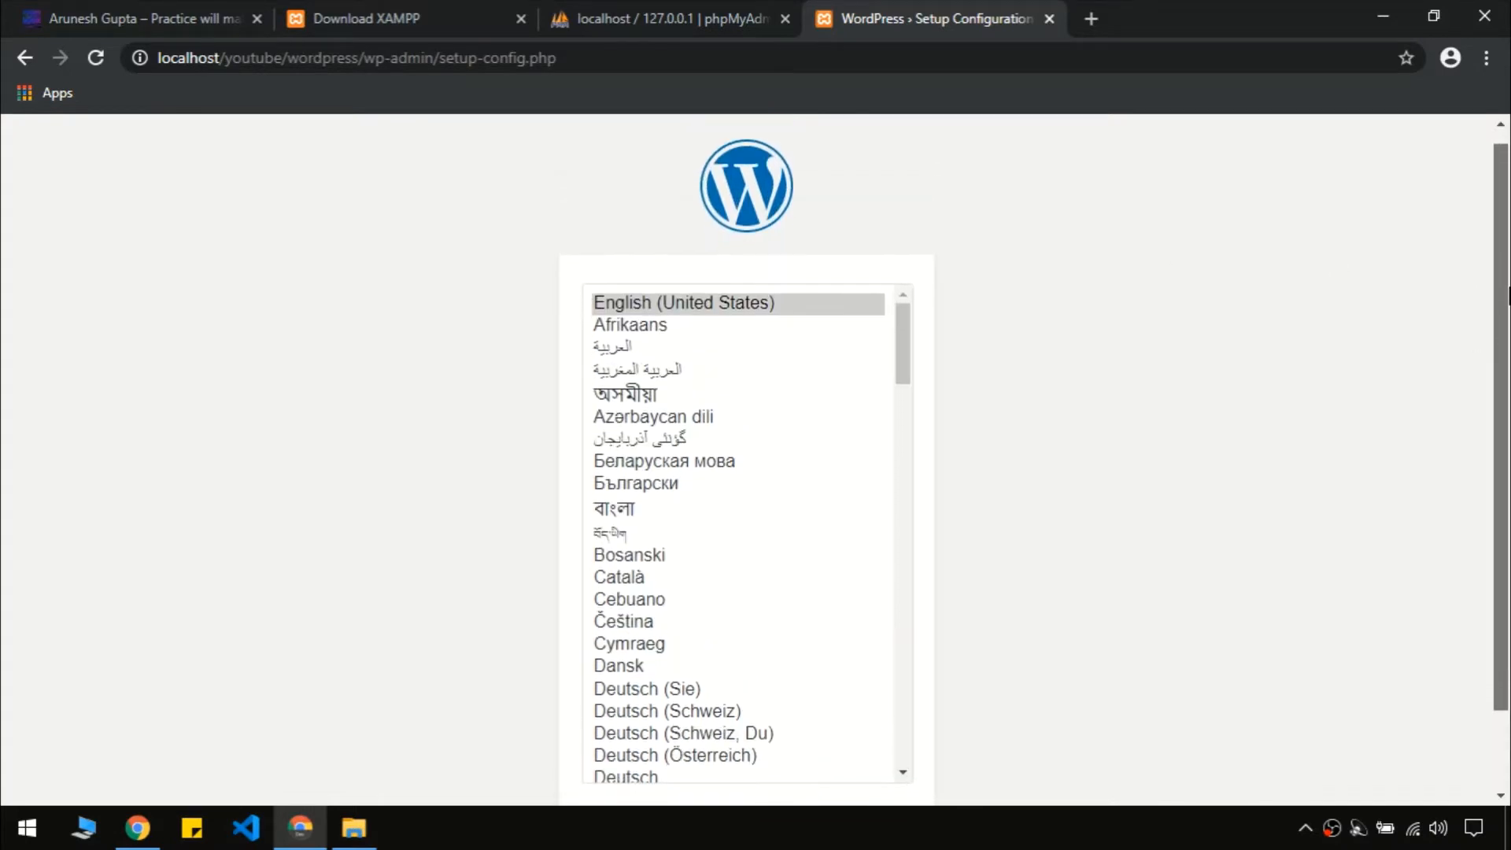
scroll(696, 173, "down", 2)
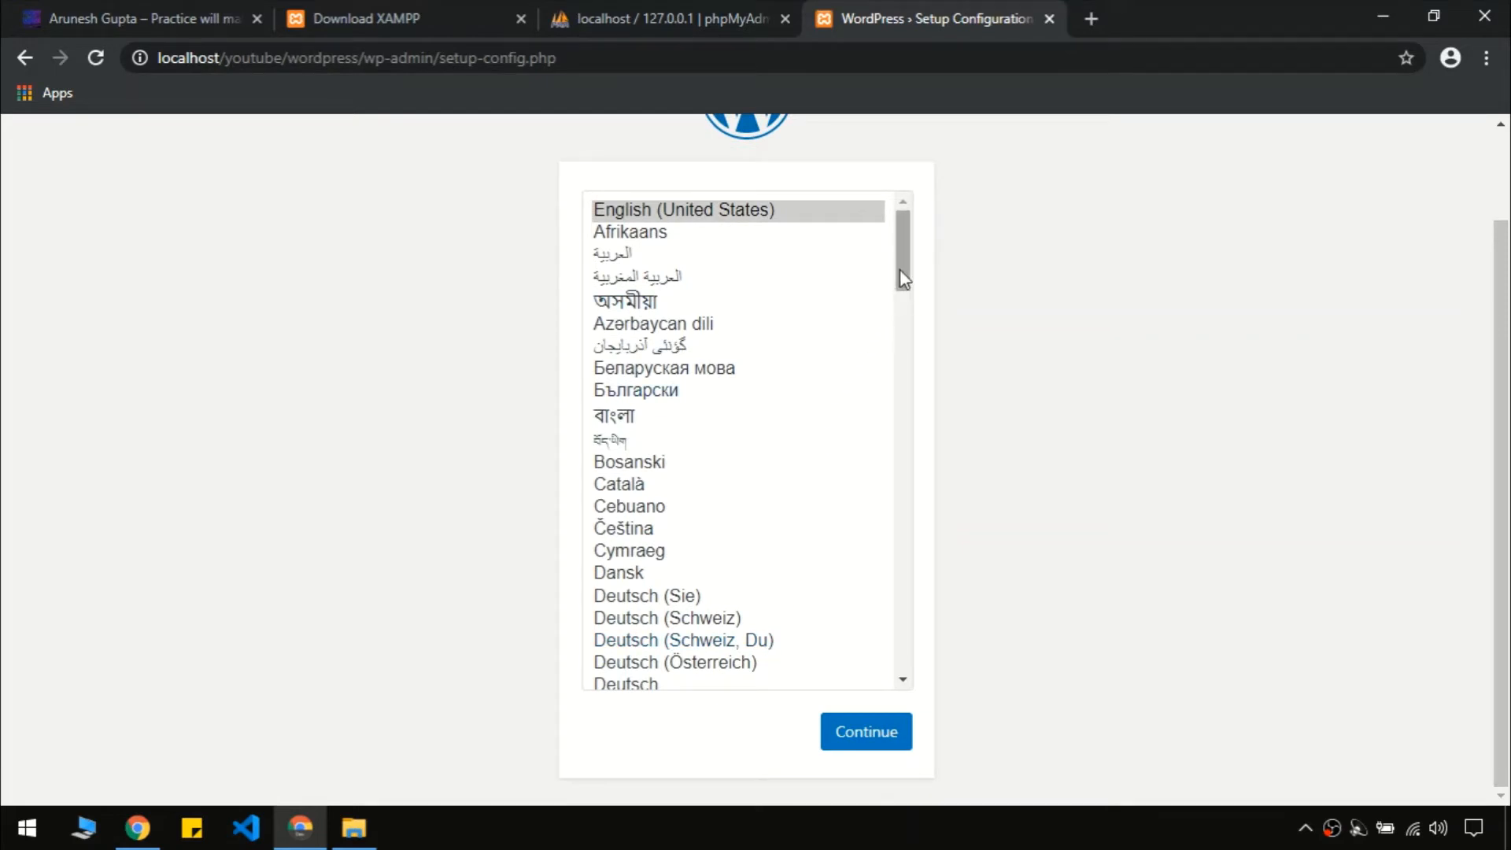
mouse_move(903, 280)
left_mouse_down()
mouse_move(872, 526)
mouse_move(910, 270)
left_mouse_up()
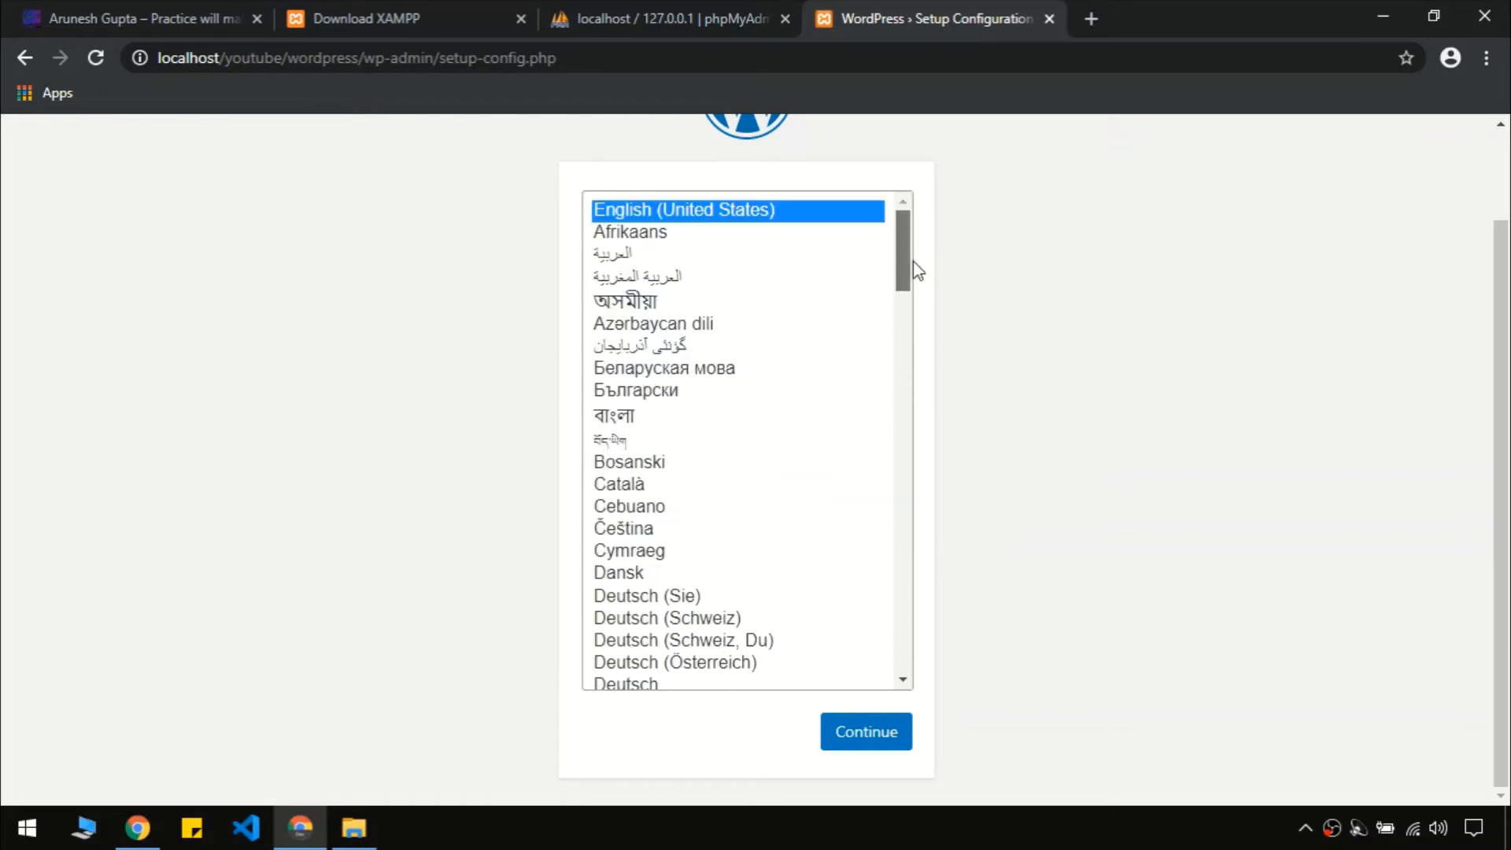
left_click(725, 211)
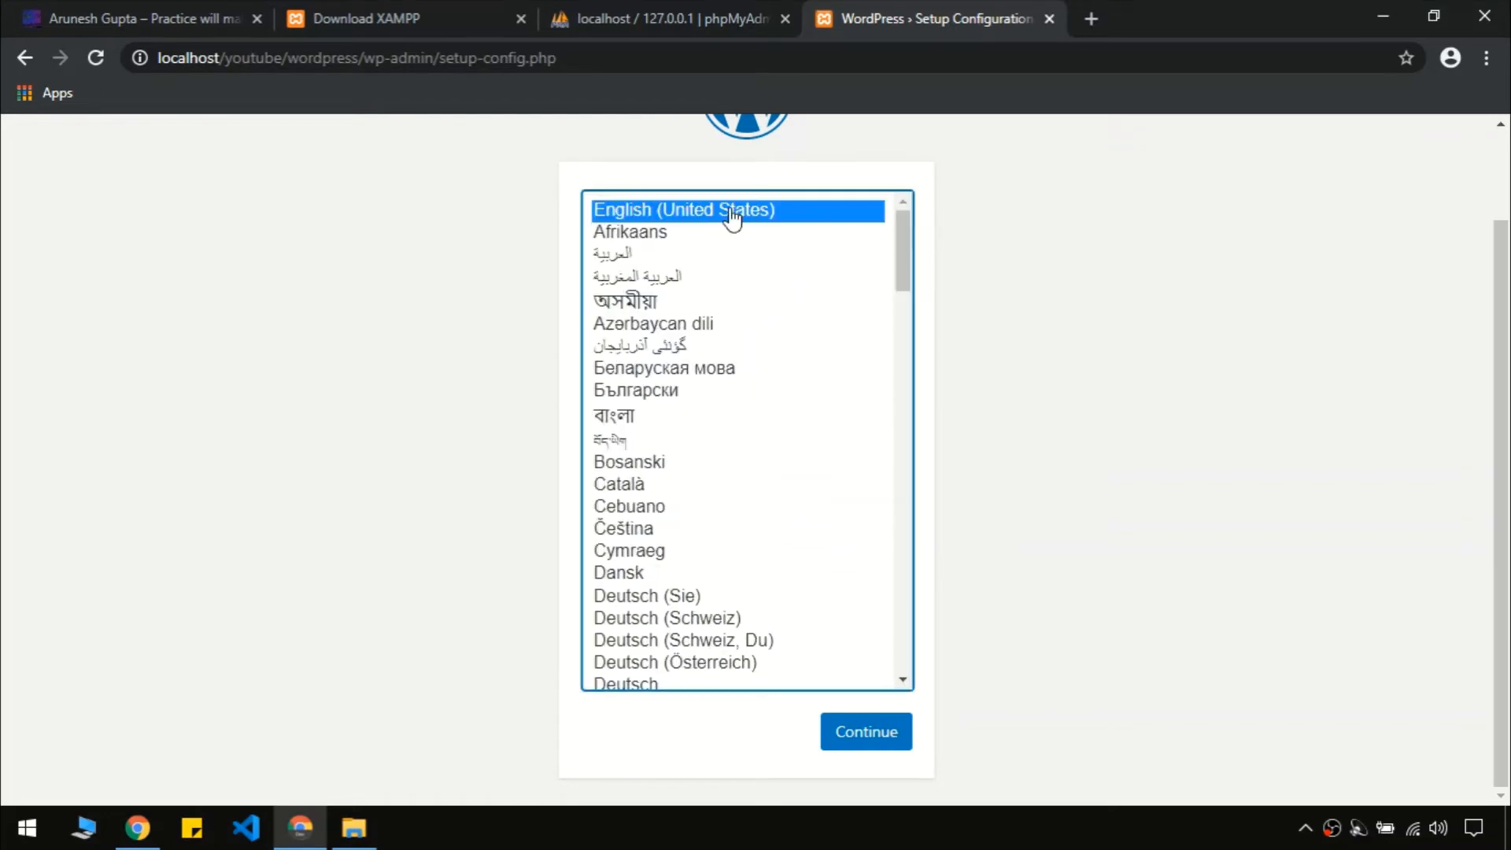
left_click(874, 744)
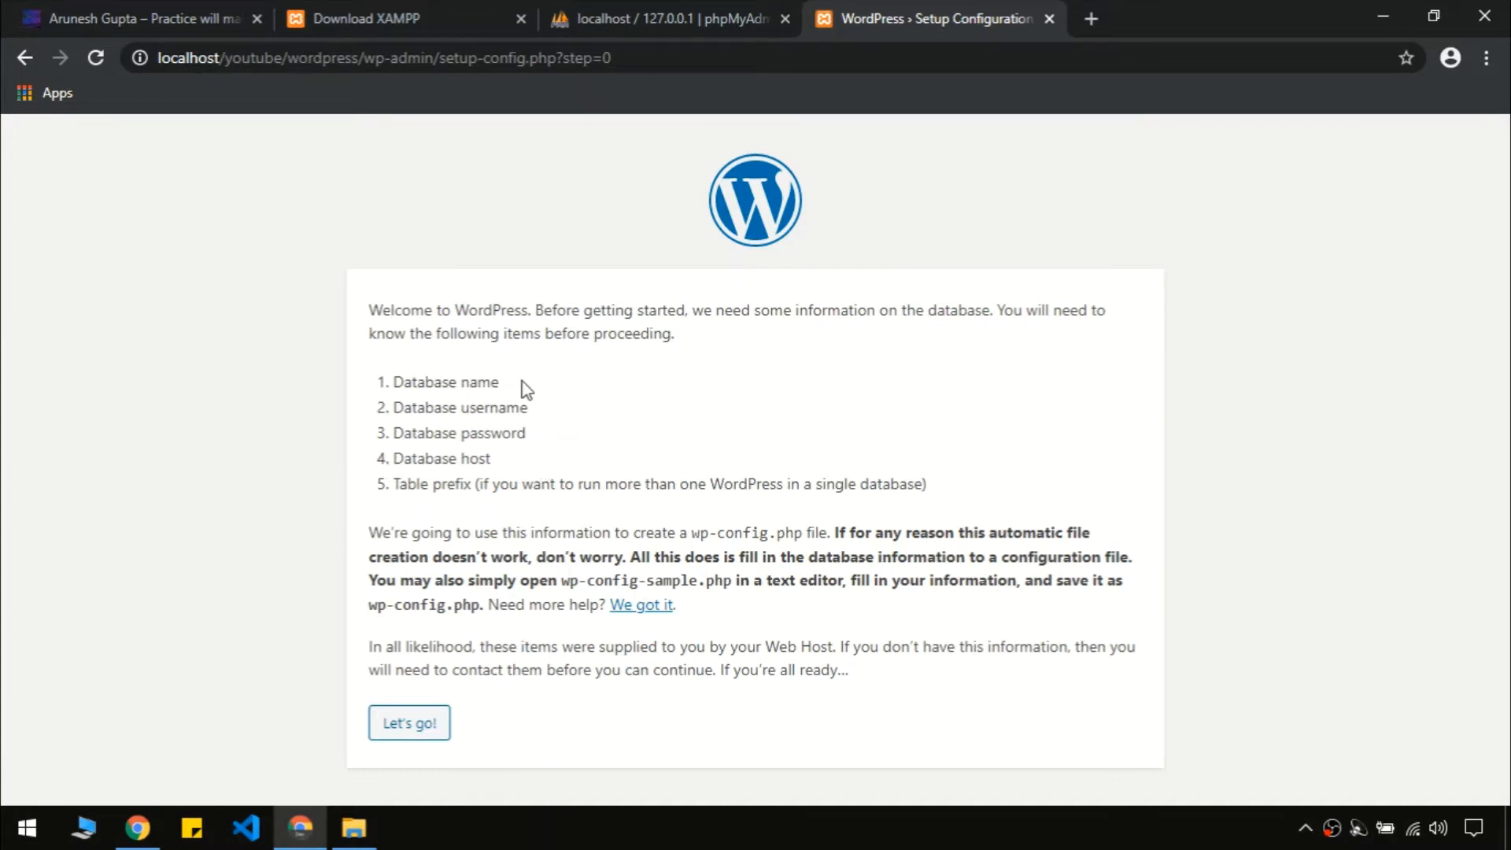
In phpMyAdmin's Databases page, create a new database named youtubedemo
left_click(608, 9)
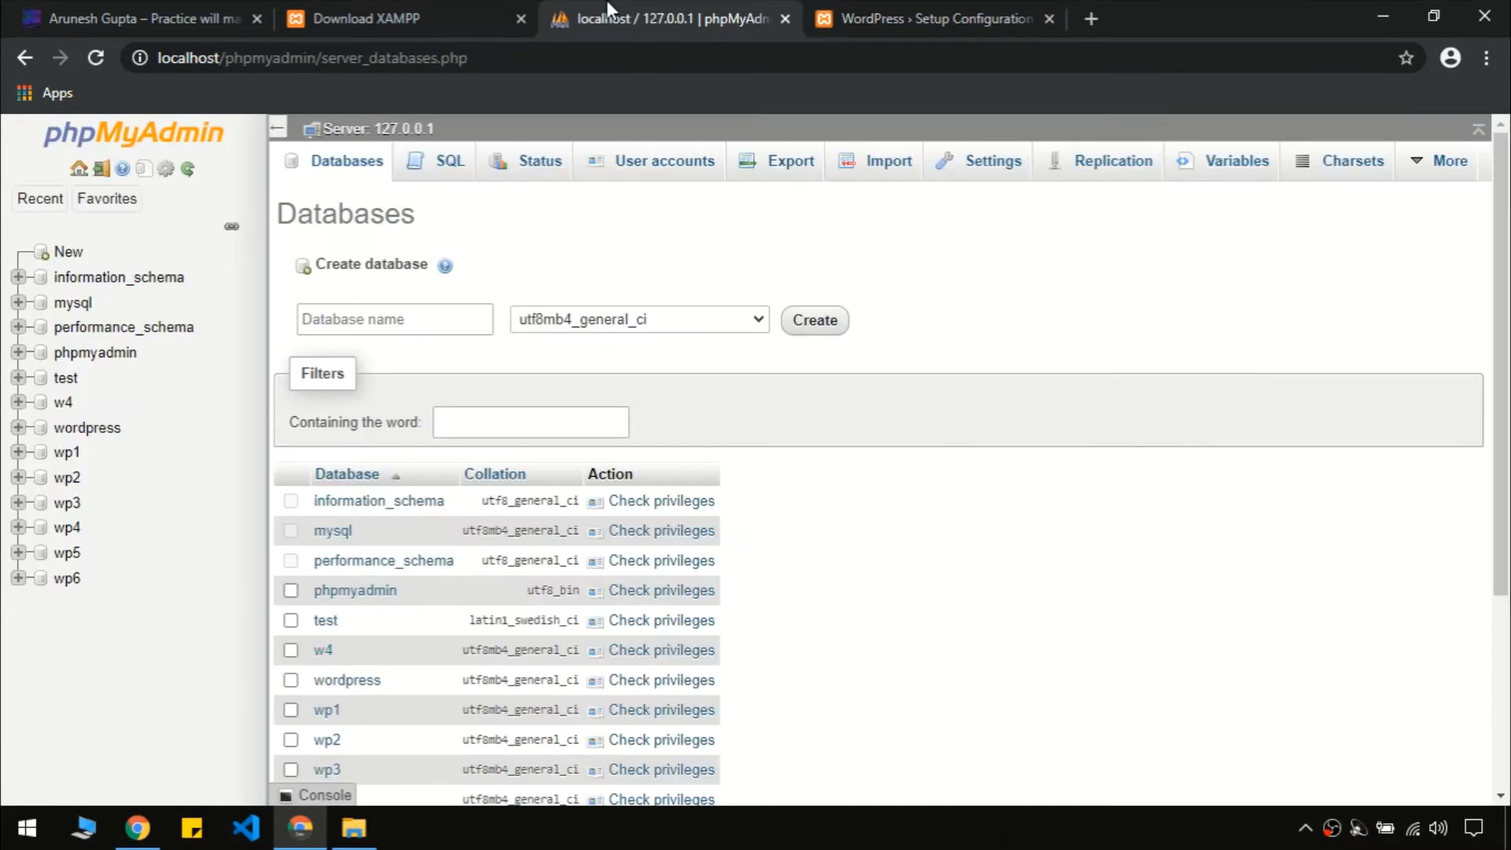
left_click(325, 169)
left_click(329, 319)
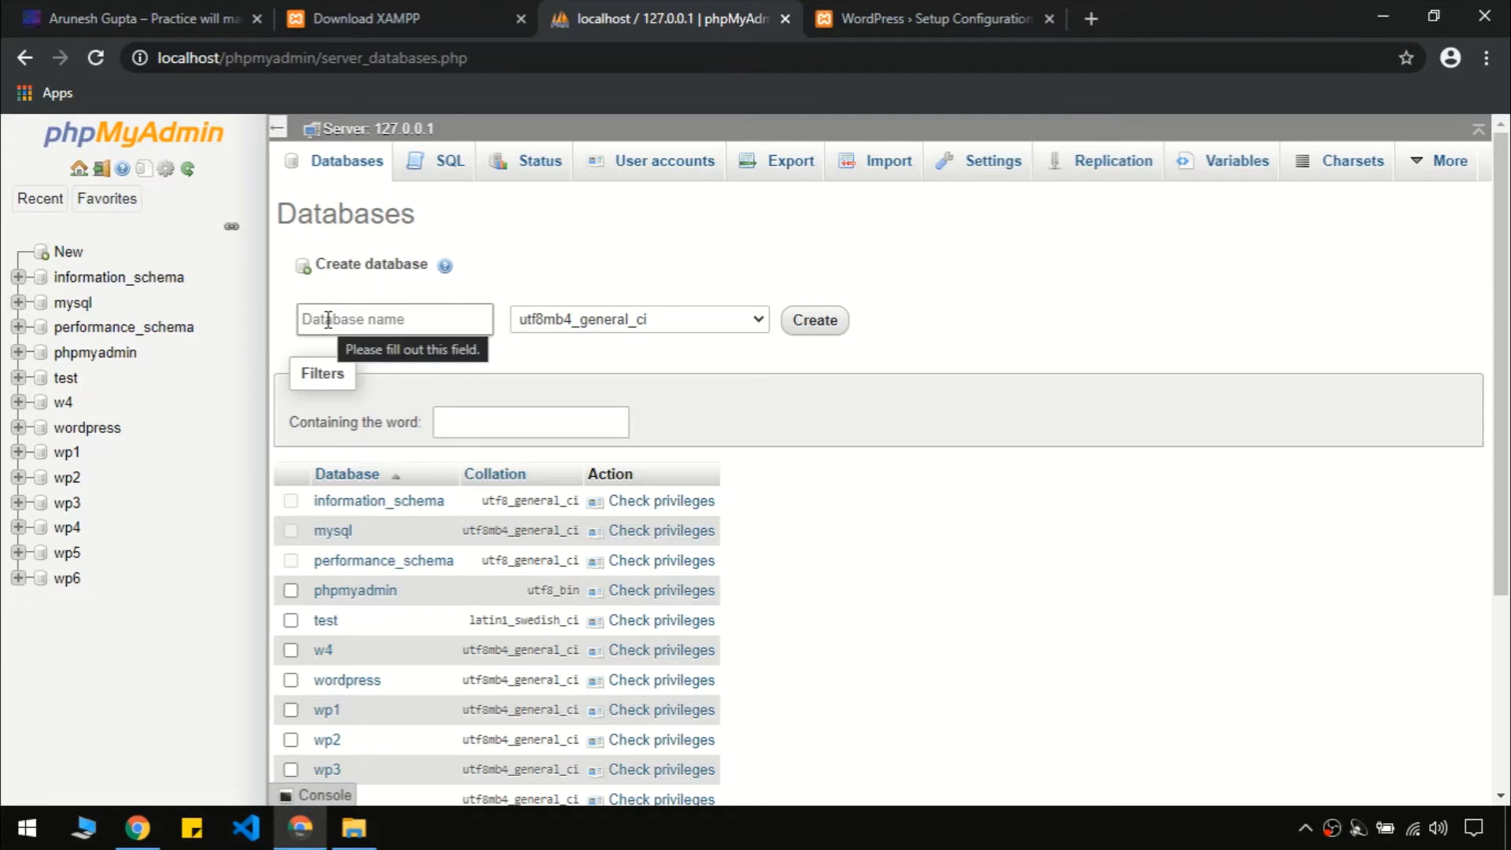
left_click(329, 319)
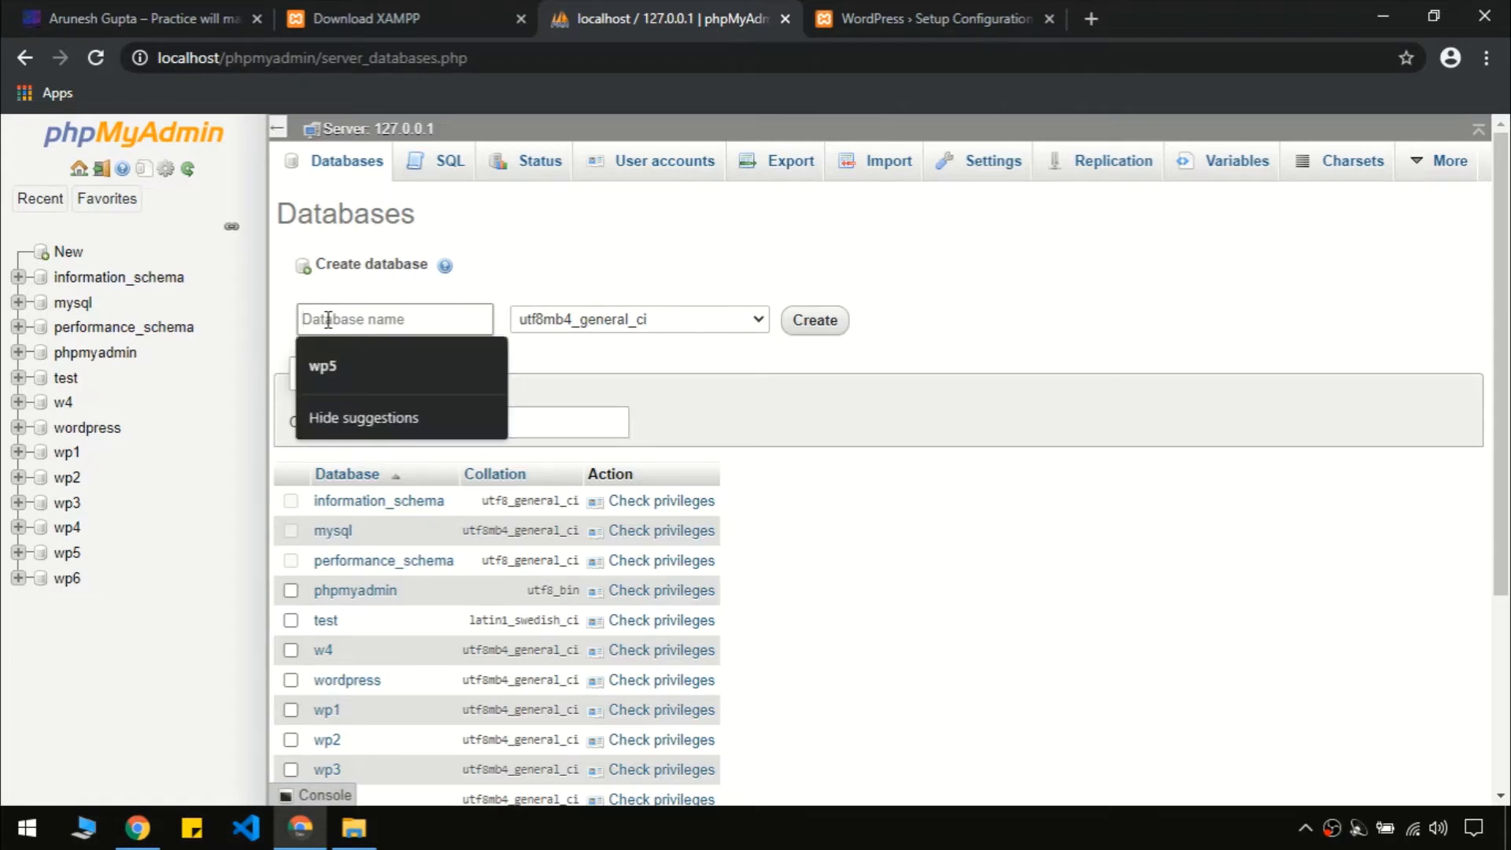
type("youtub")
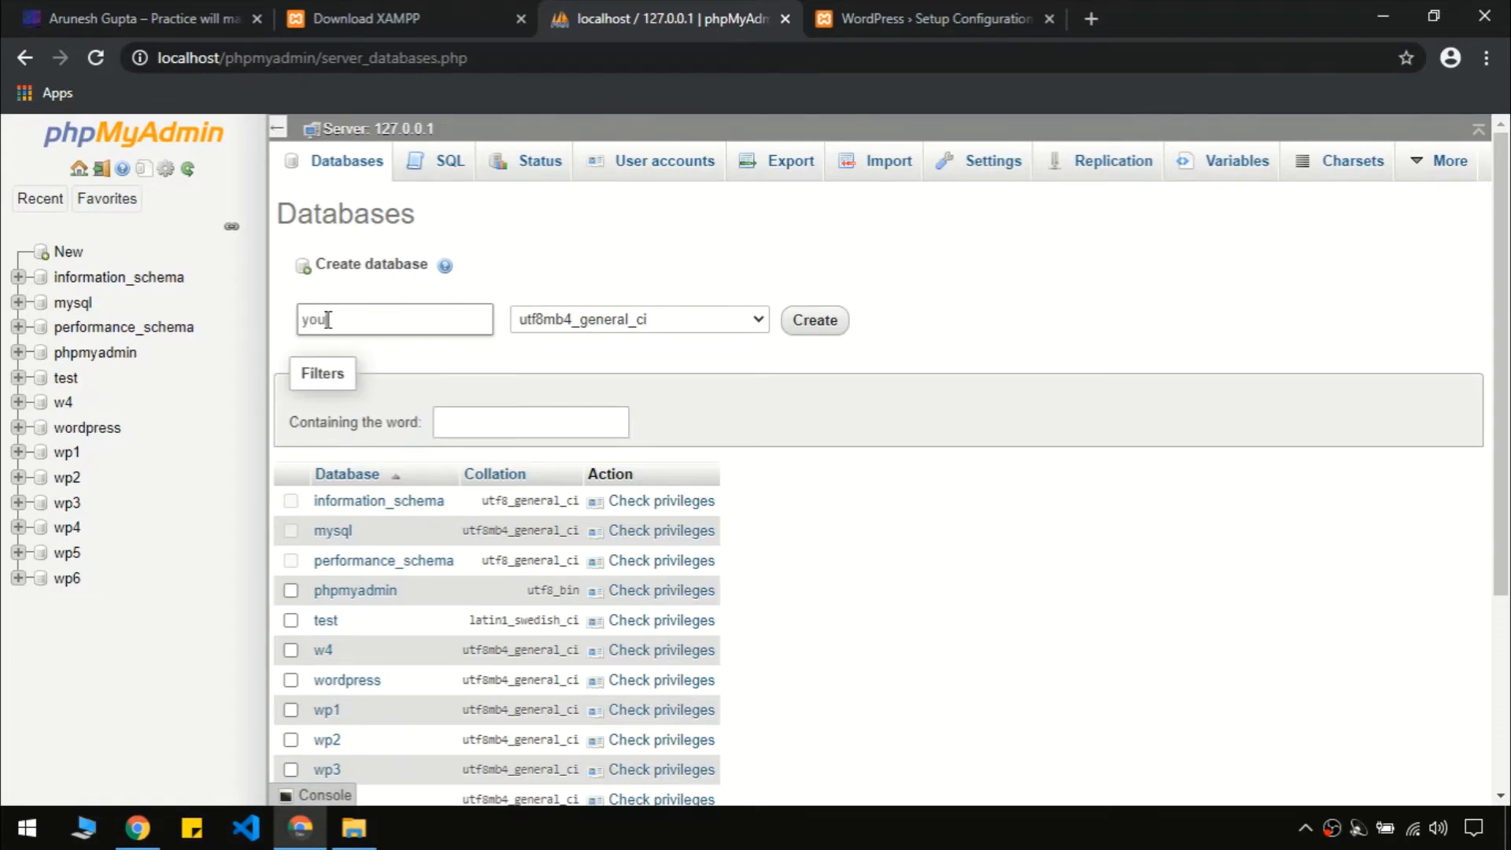
type("edemo")
left_click(811, 325)
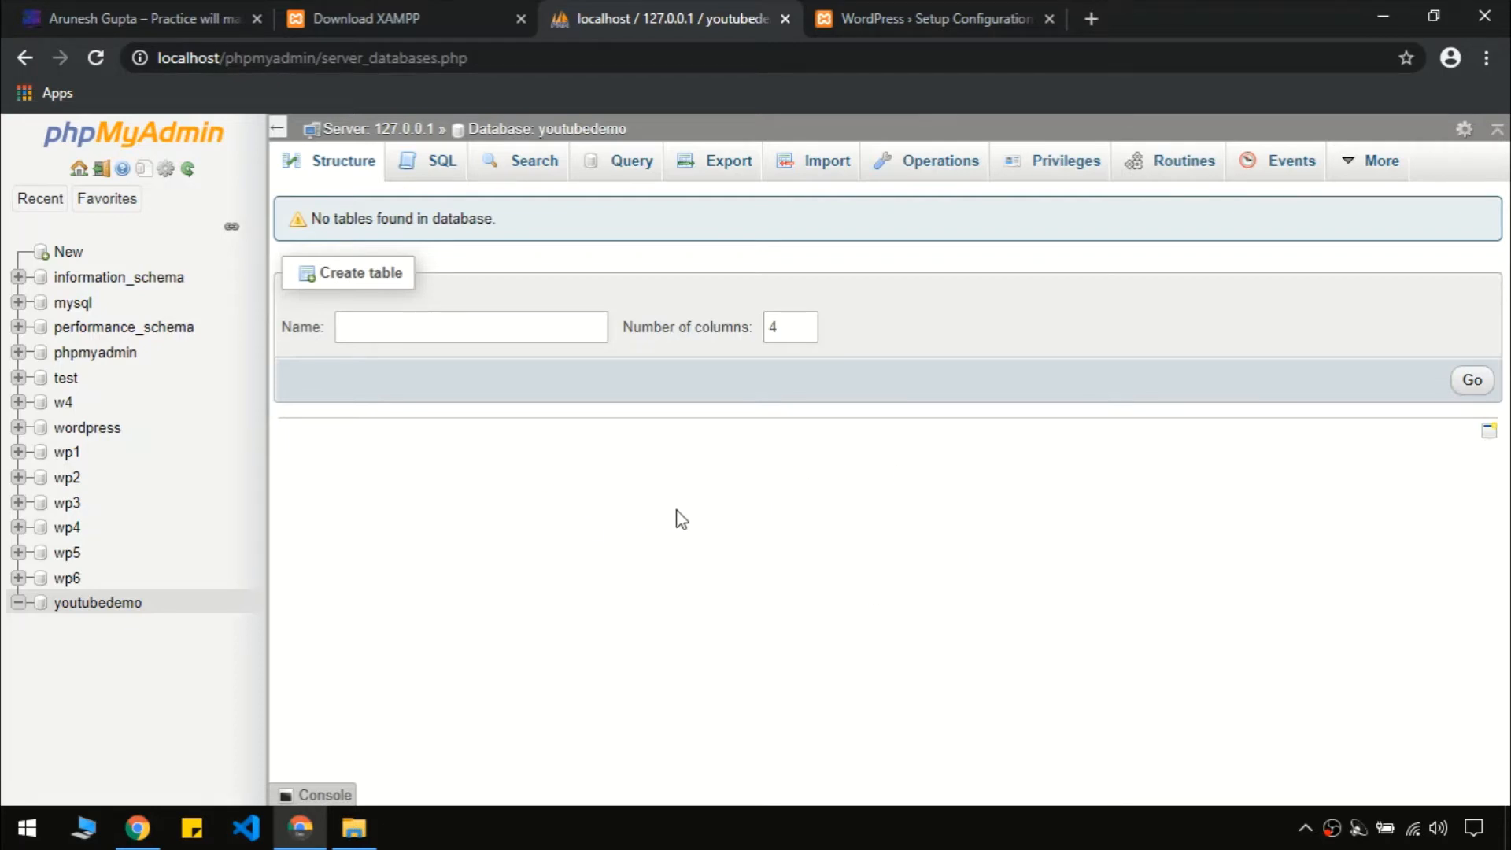
Check the empty youtubedemo structure, then return to the WordPress setup tab
left_click(79, 608)
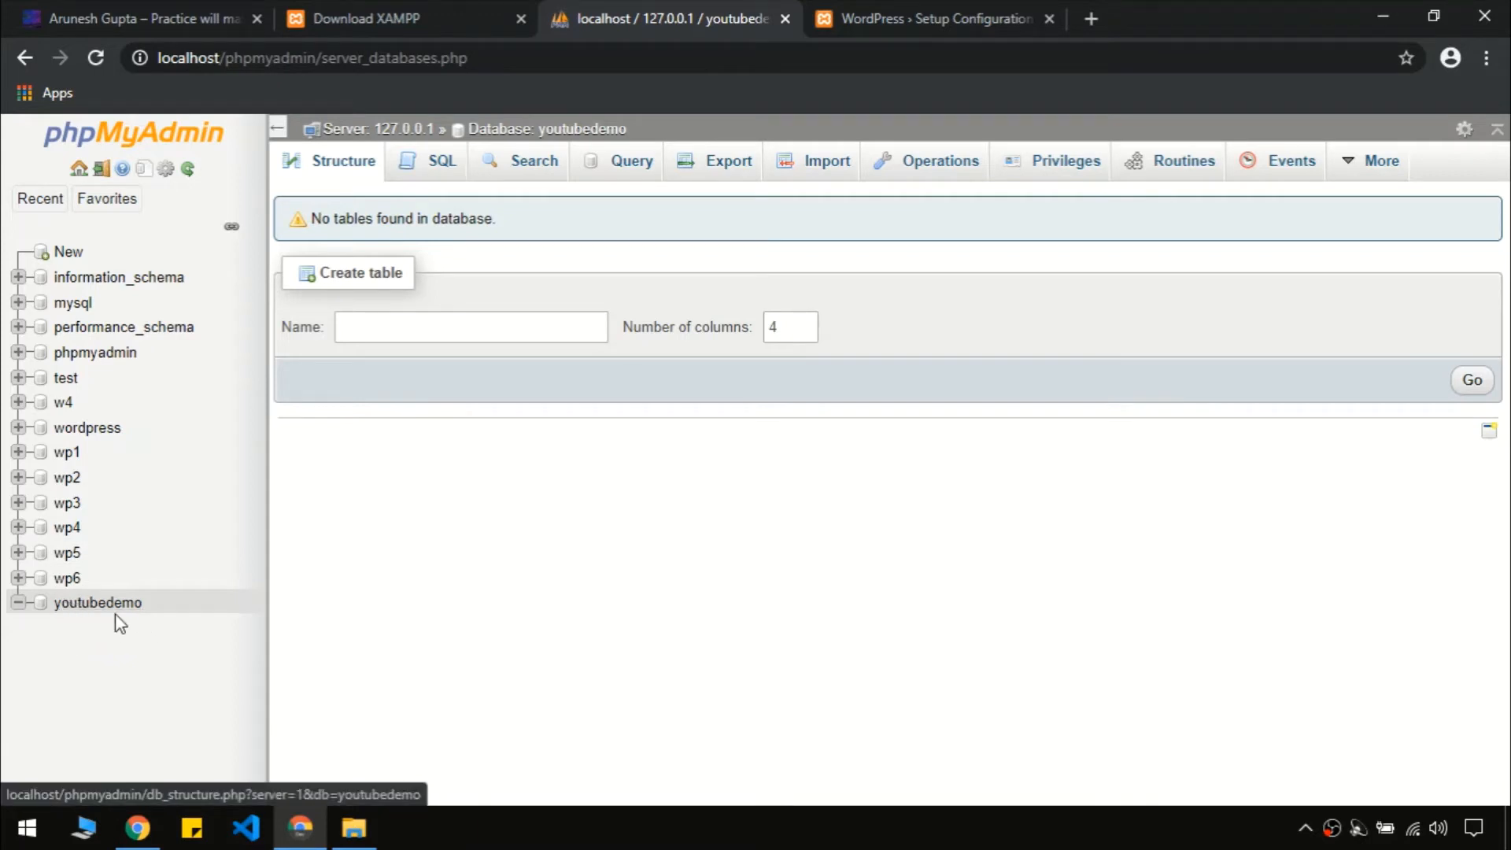
left_click(90, 604)
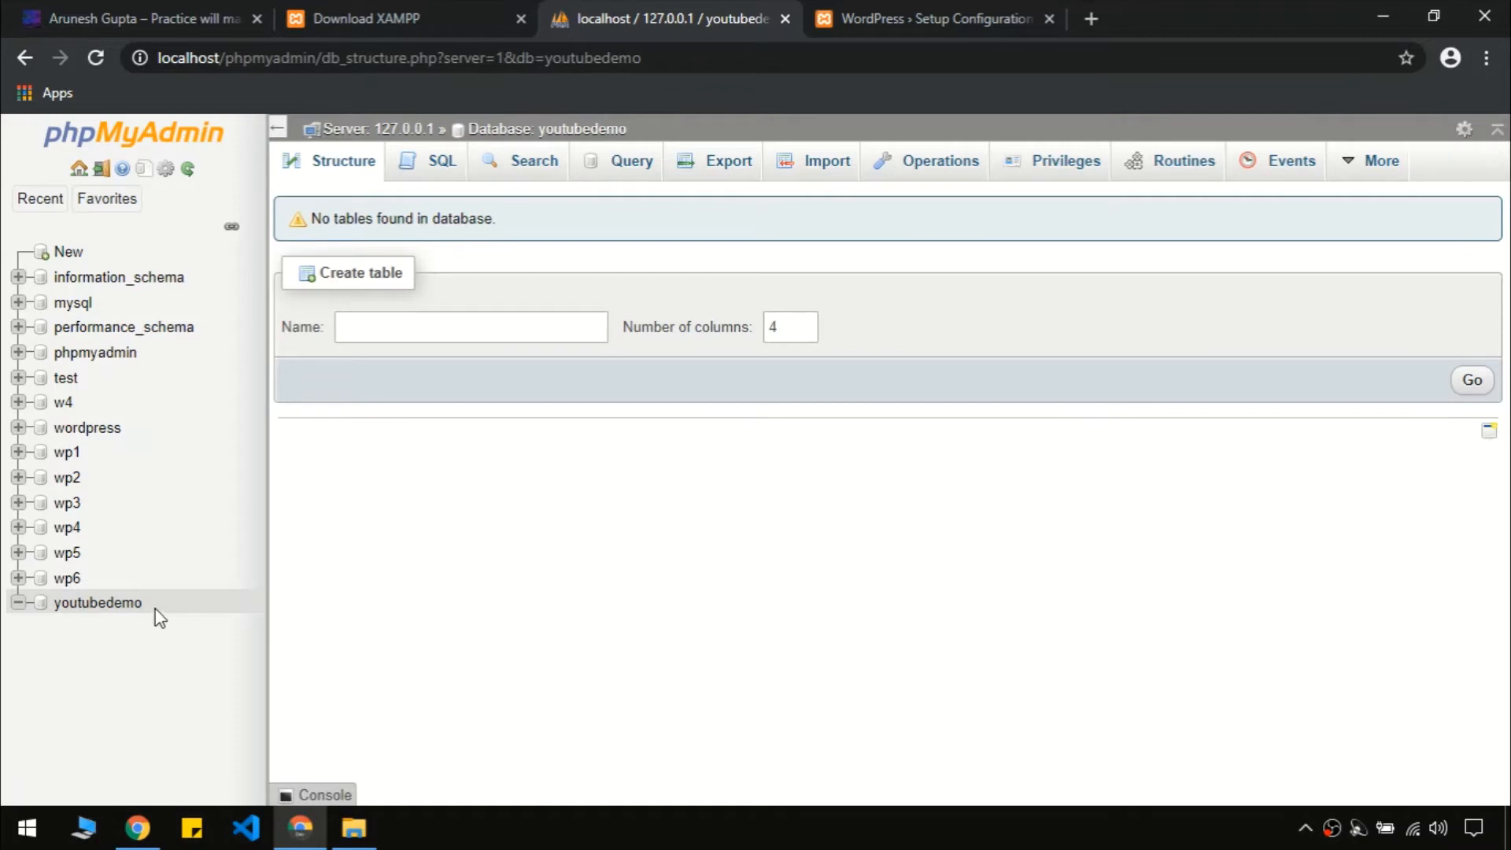
left_click(987, 8)
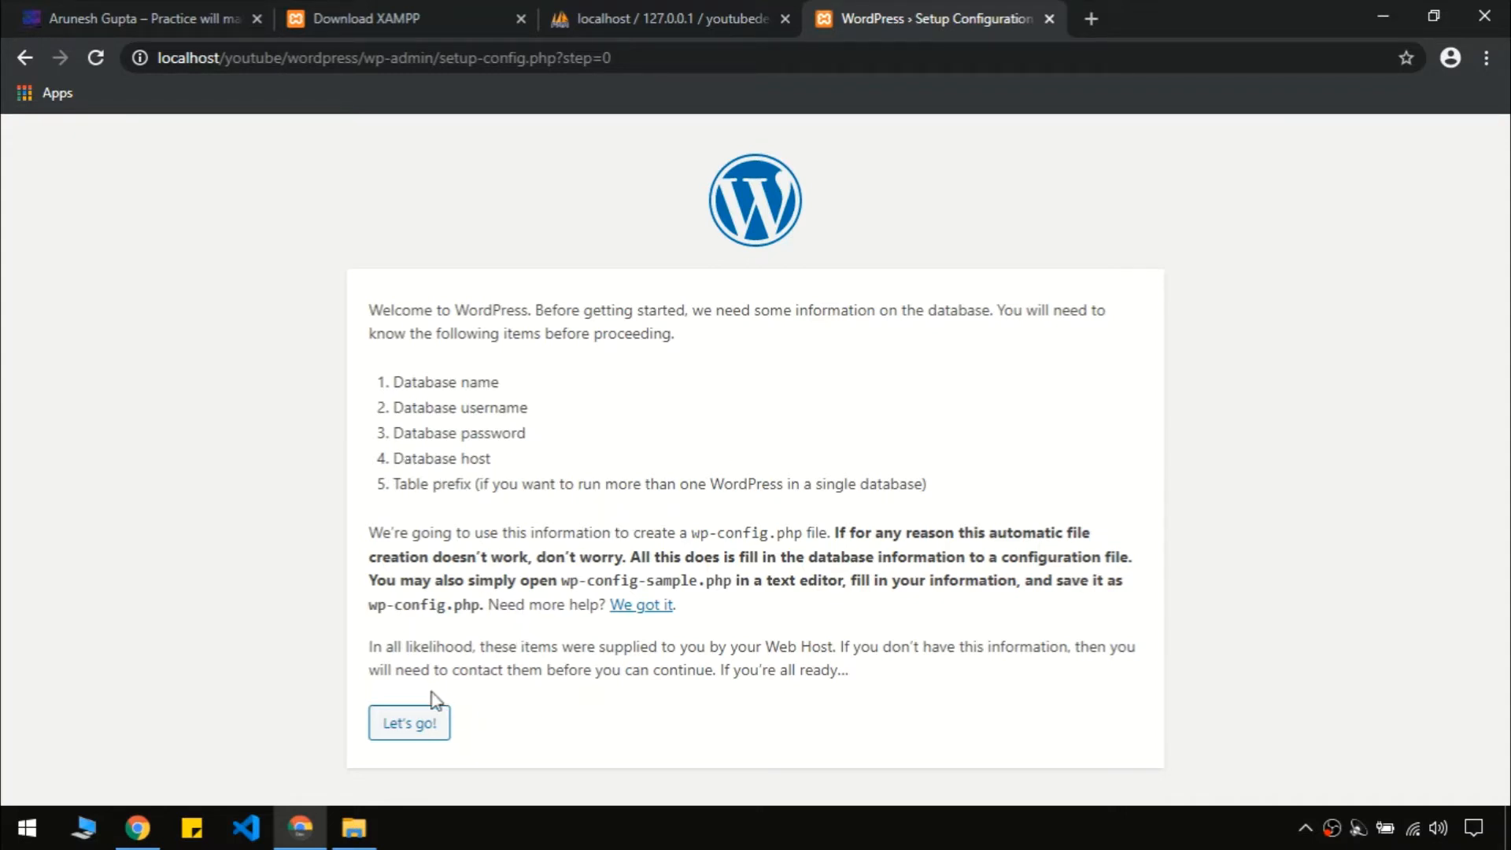
Enter database name youtubedemo and username root in the connection form
left_click(410, 728)
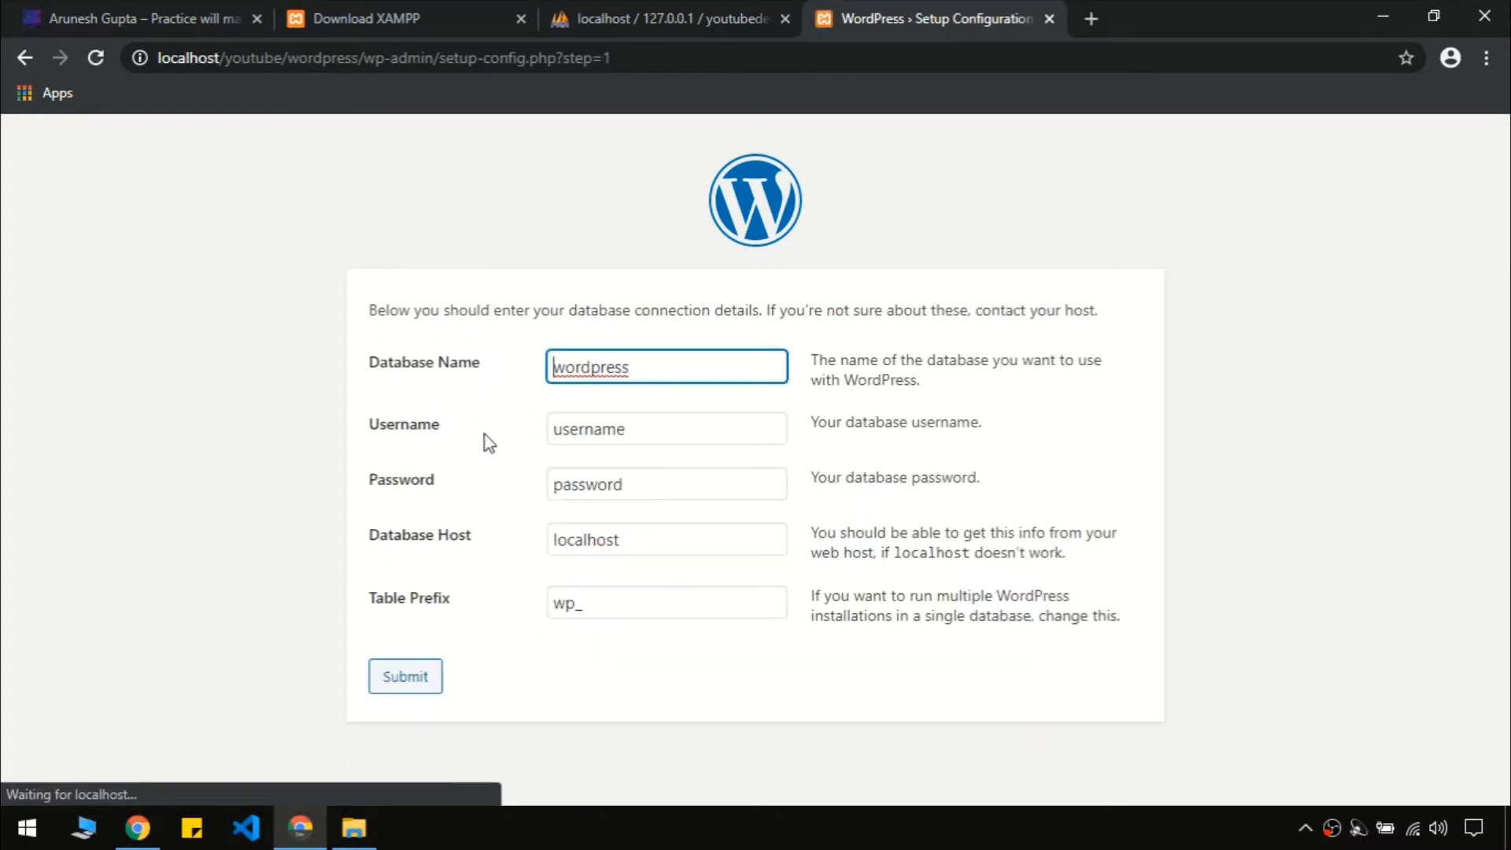
double_click(627, 363)
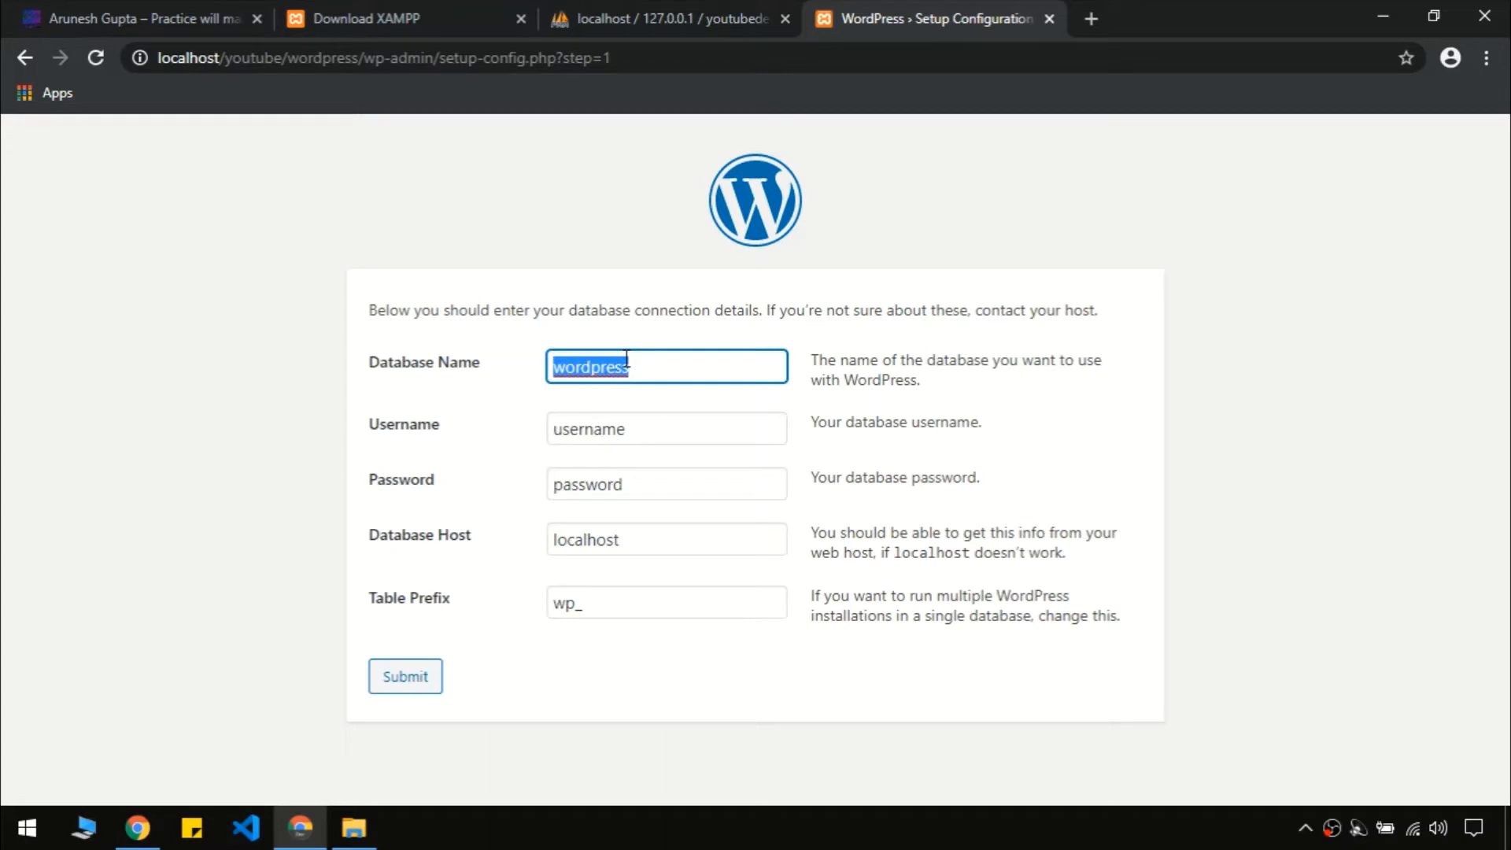
type("youtubedemo")
left_click(642, 422)
double_click(642, 422)
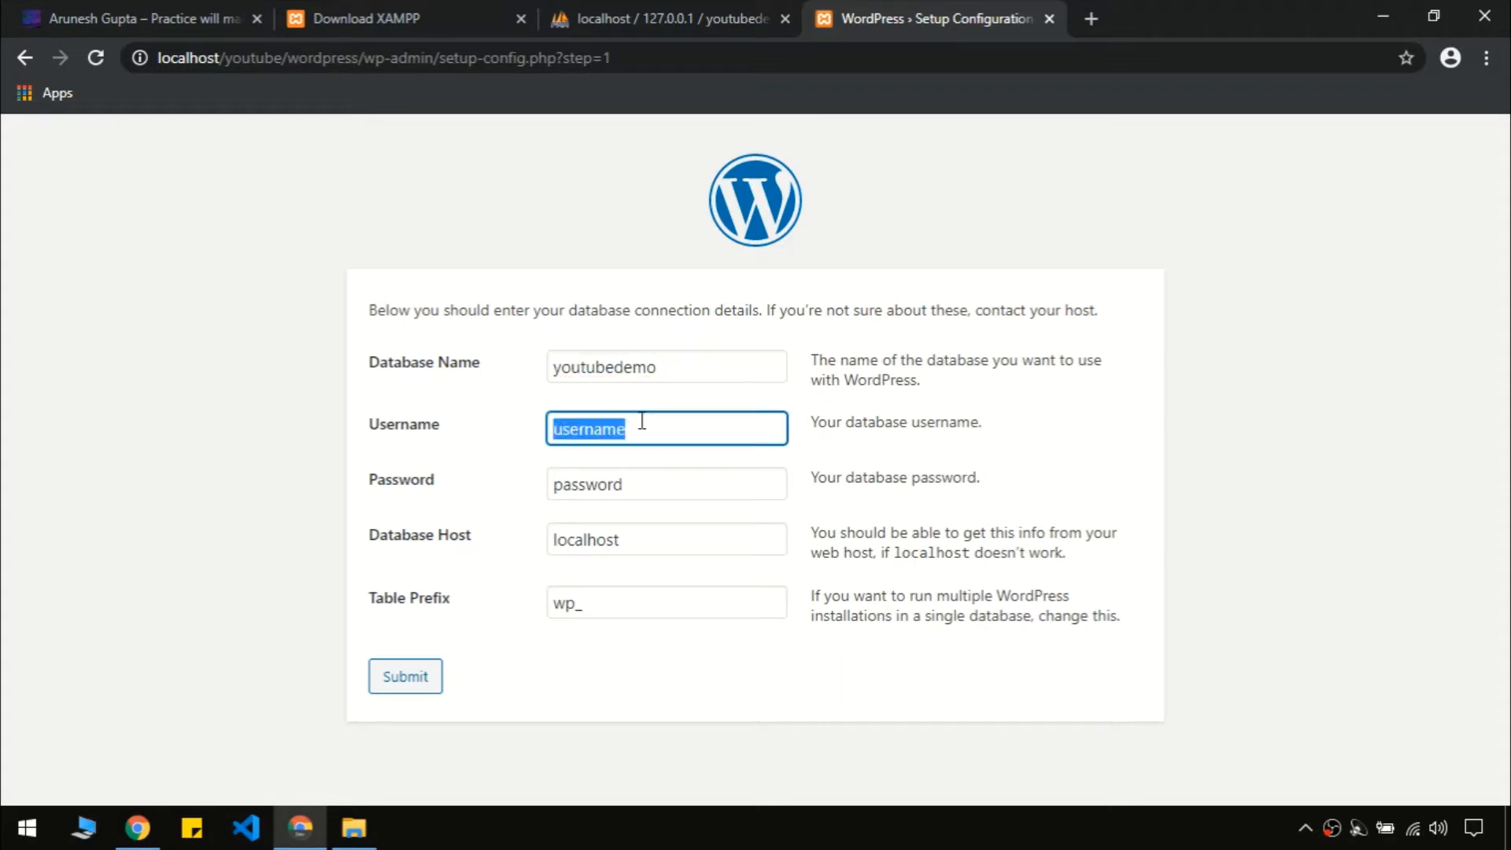
type("root")
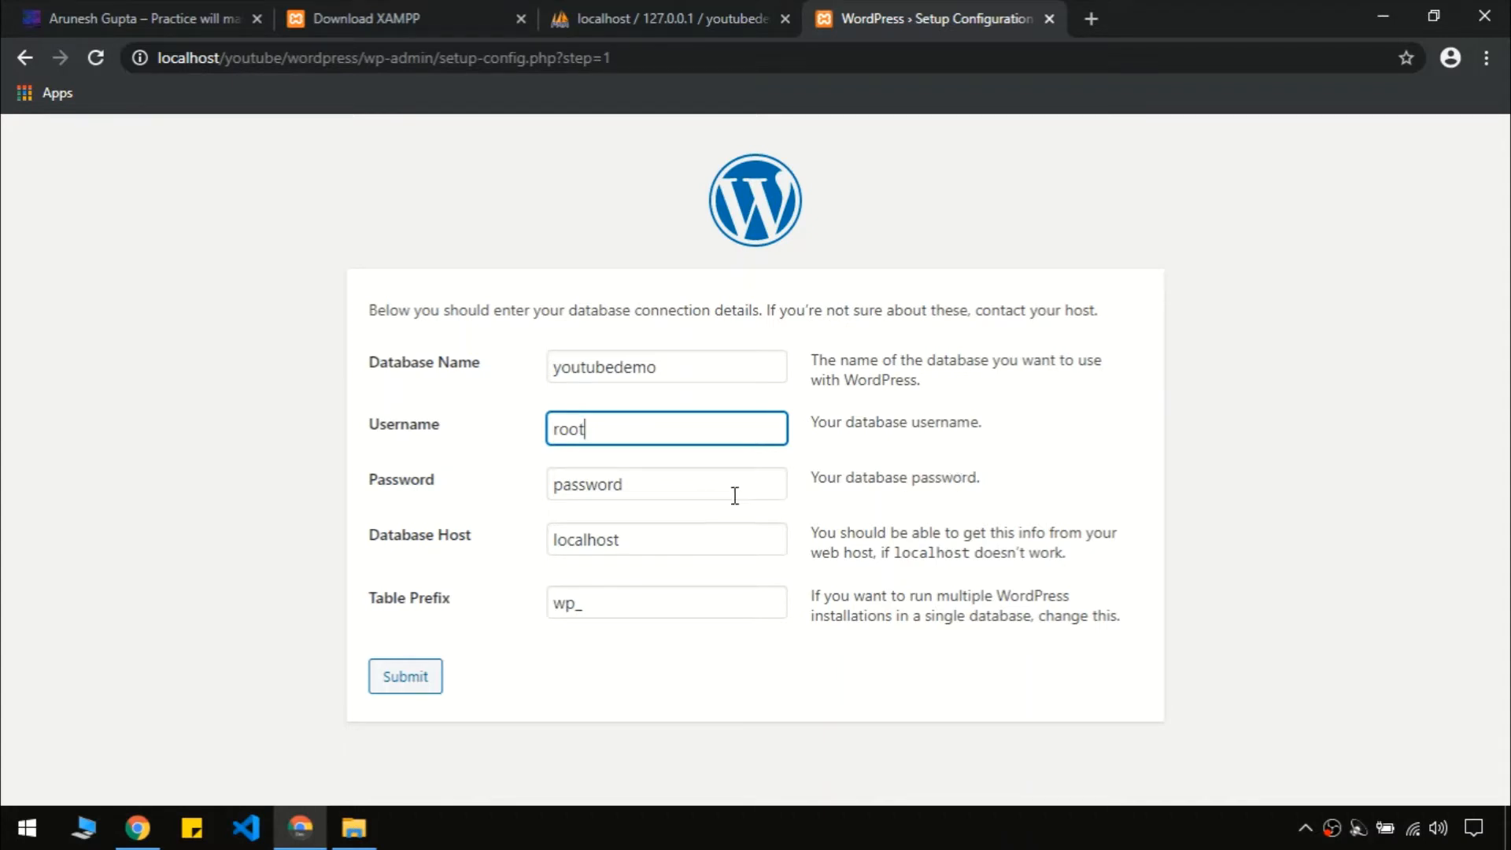
Leave the password blank, submit the details, and start the installation
left_click(710, 485)
key("ctrl+a")
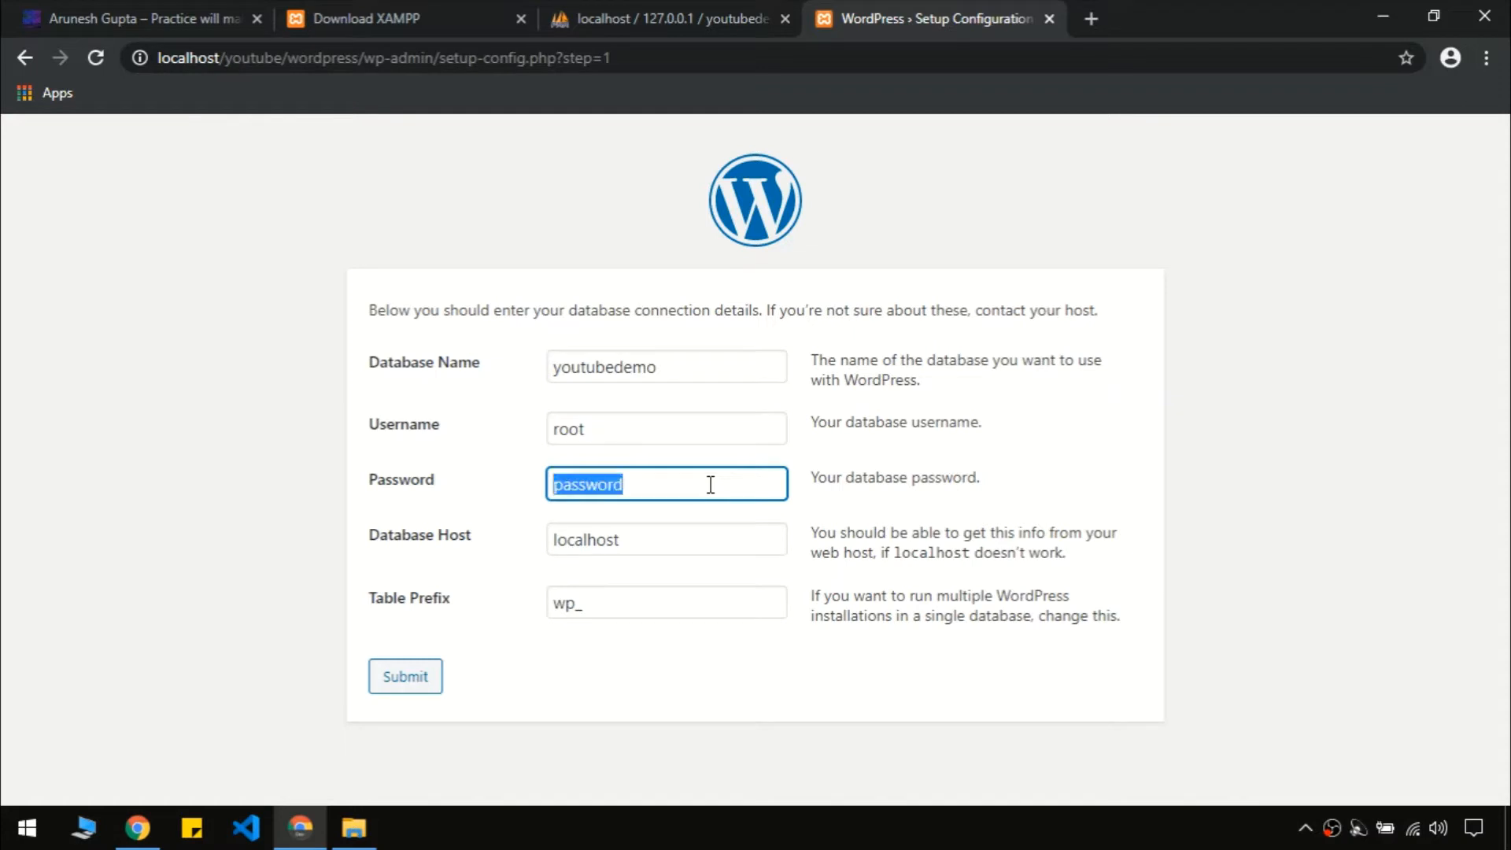
key("BackSpace")
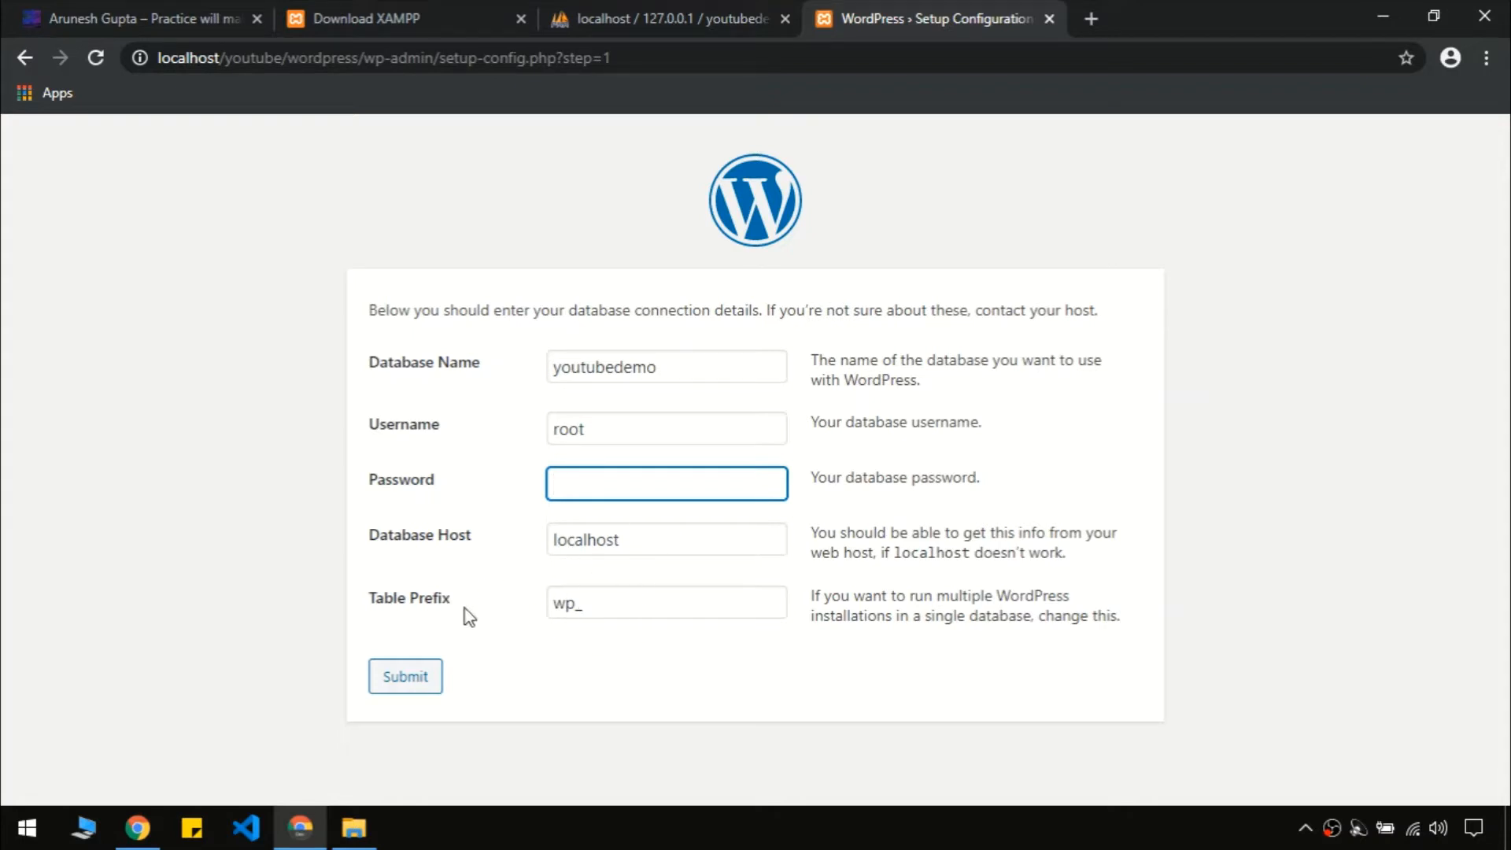
left_click(404, 677)
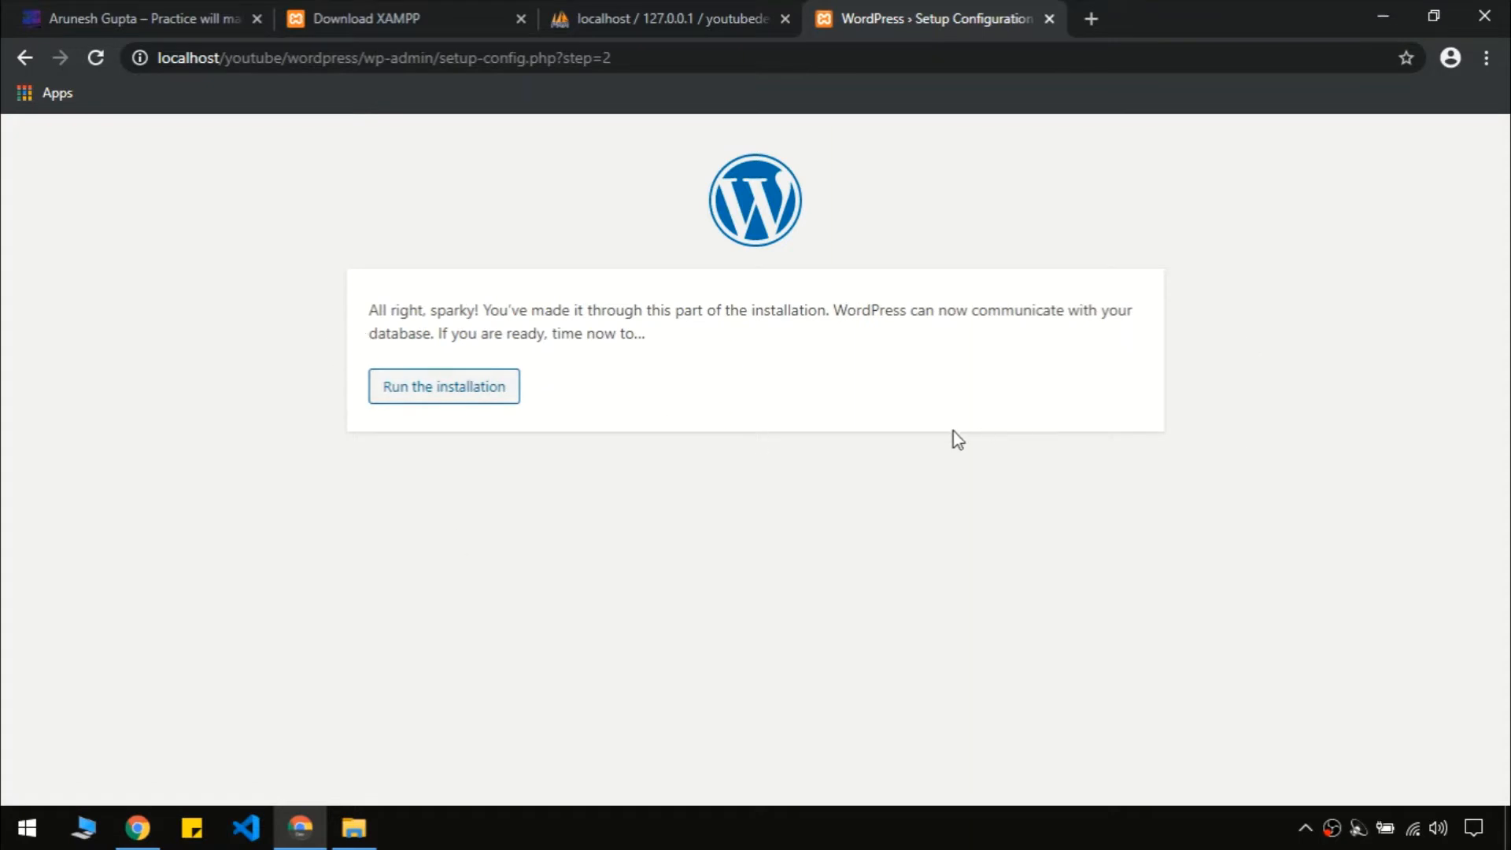
left_click_drag(387, 309, 674, 381)
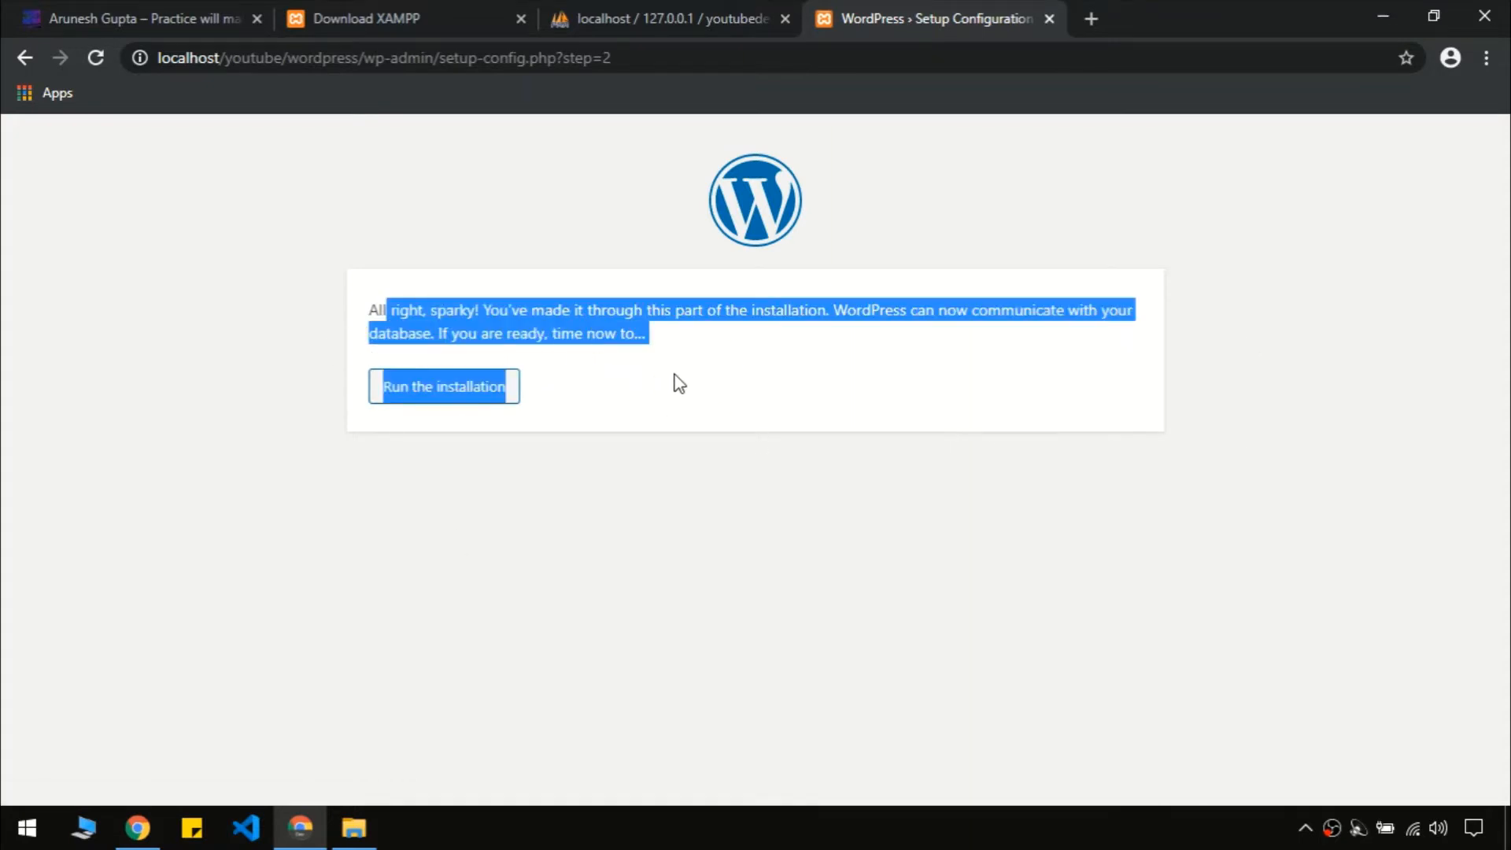
left_click(710, 319)
Enter 'Arunes' as the site title and move to the admin username
left_click(409, 391)
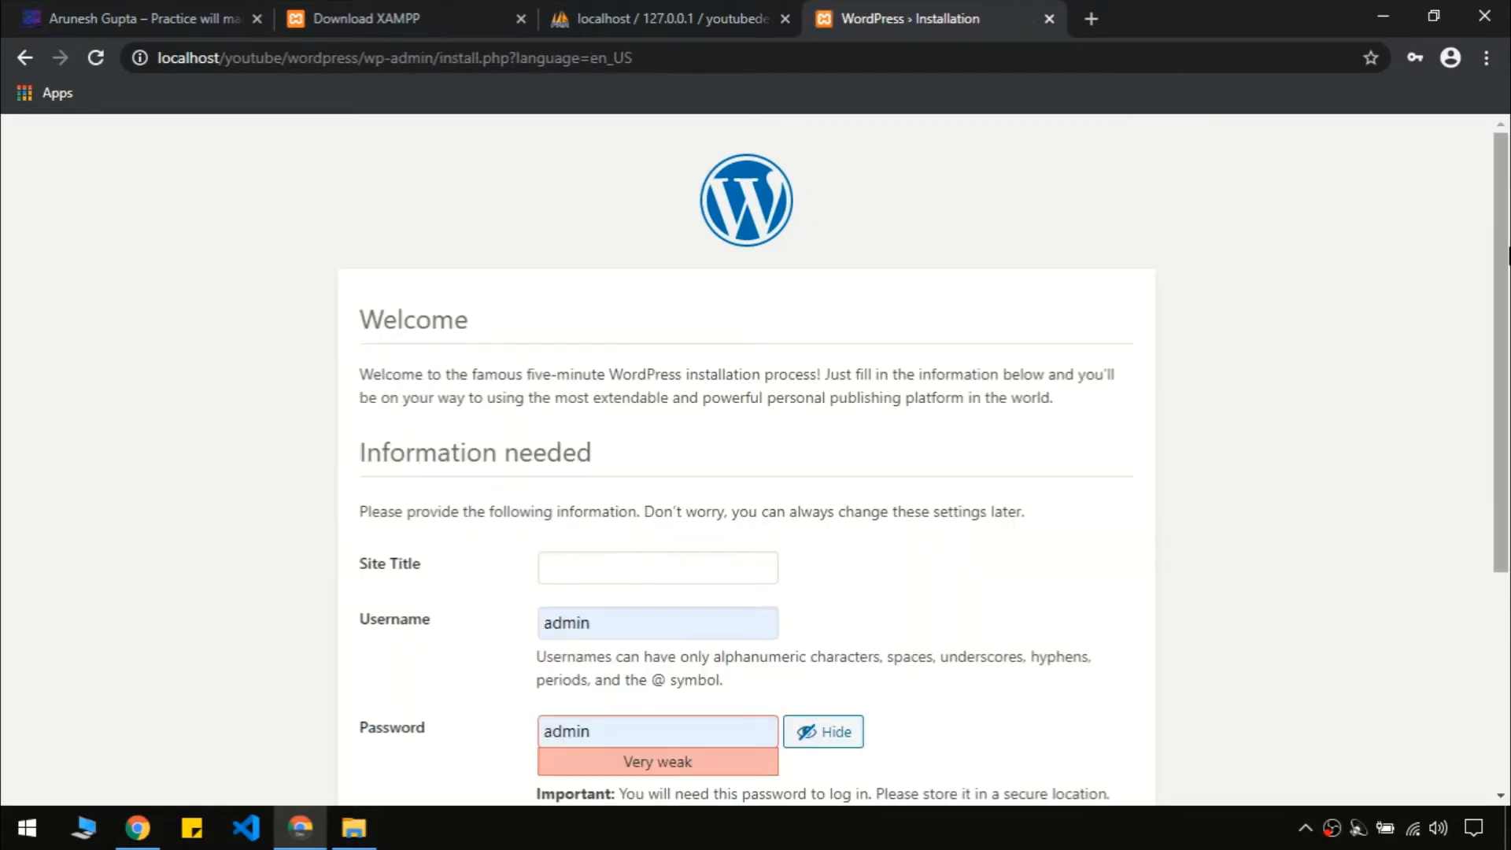
left_click_drag(1508, 260, 1508, 548)
scroll(772, 351, "up", 1)
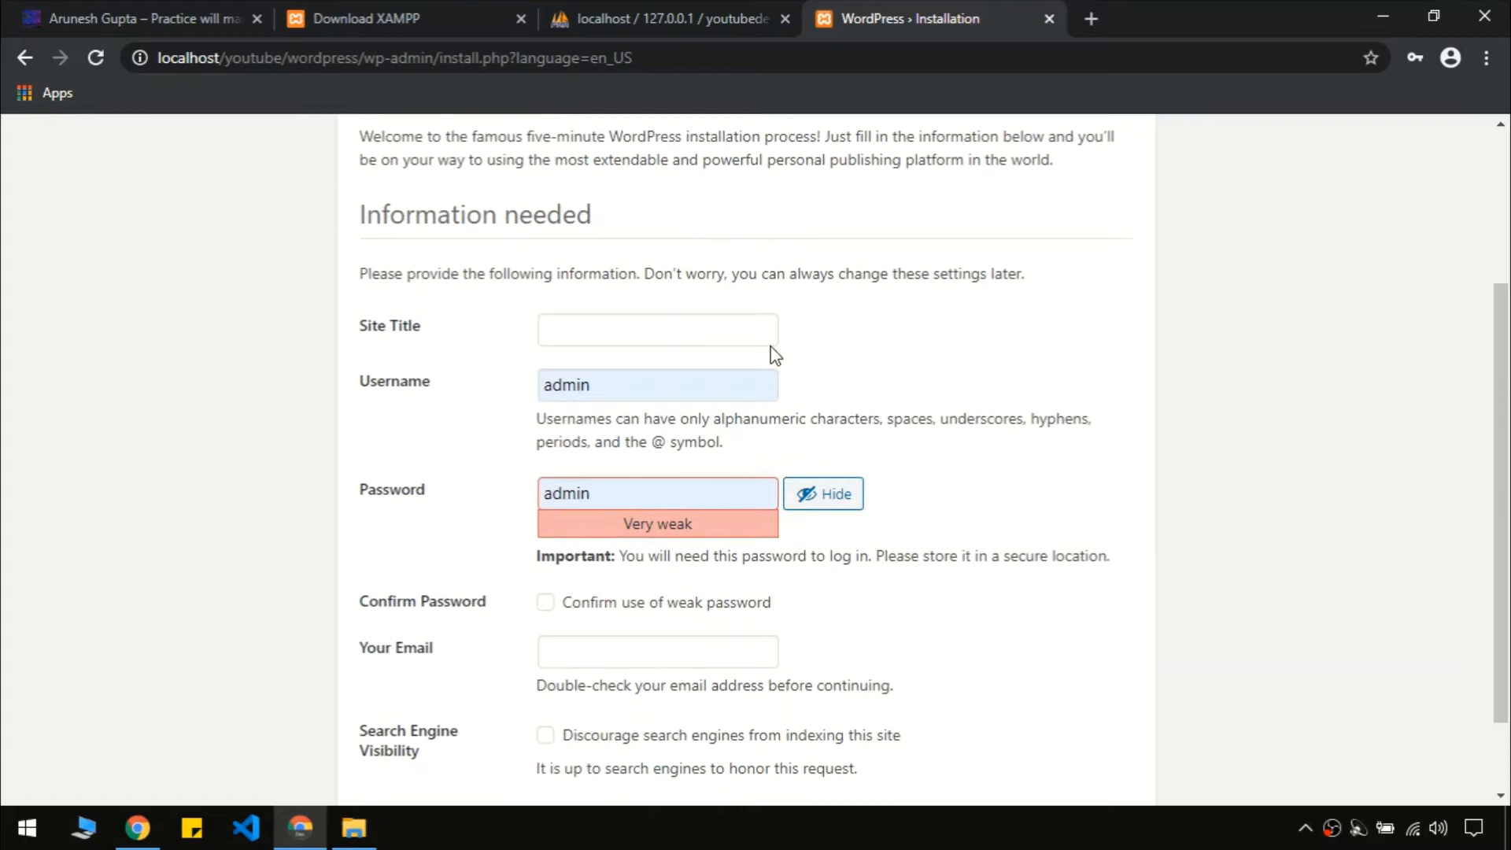
left_click(633, 326)
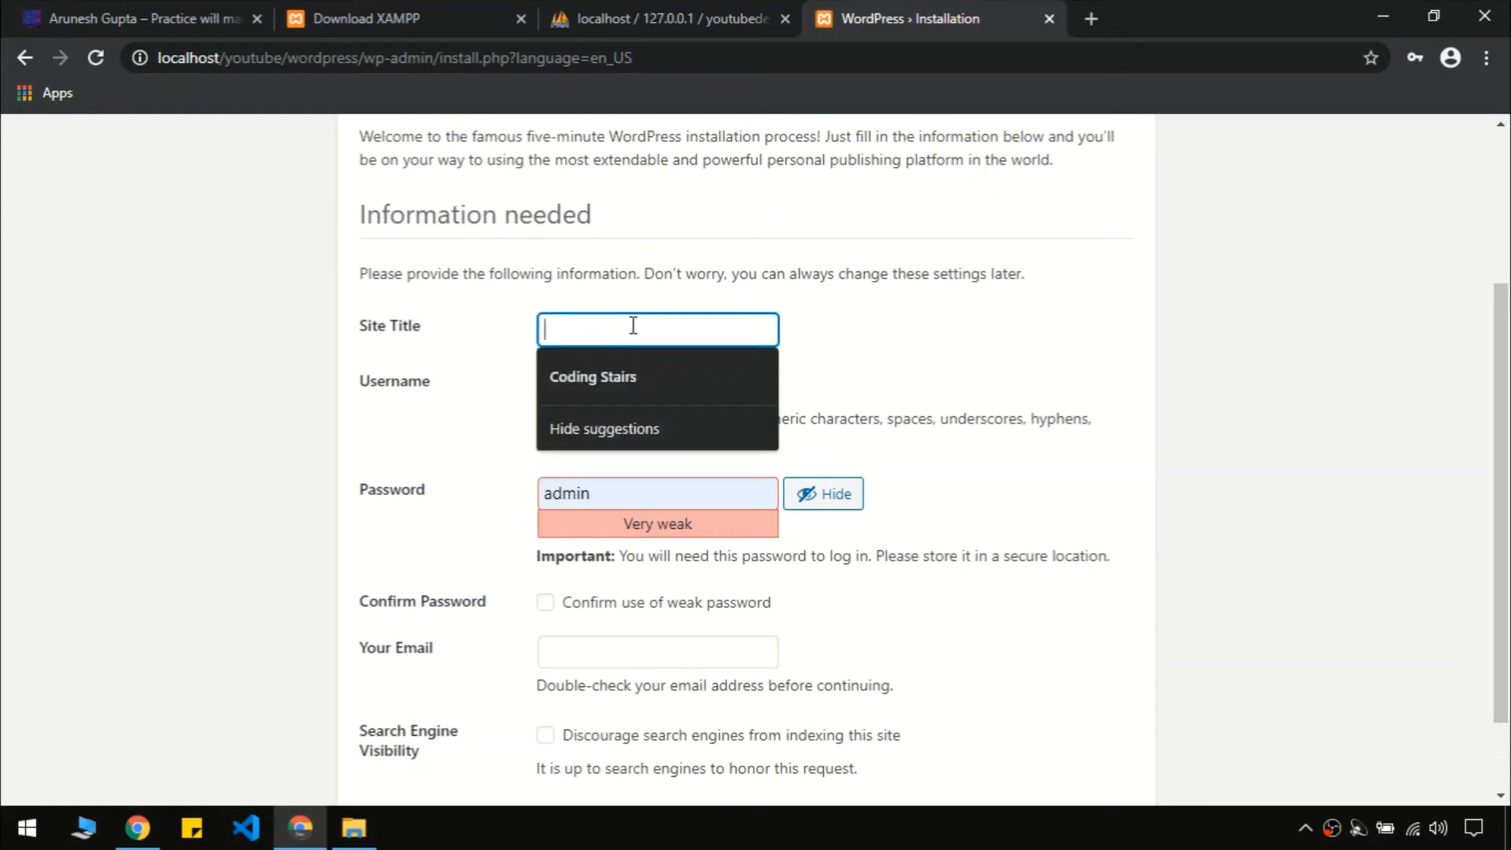
type("Arunesh")
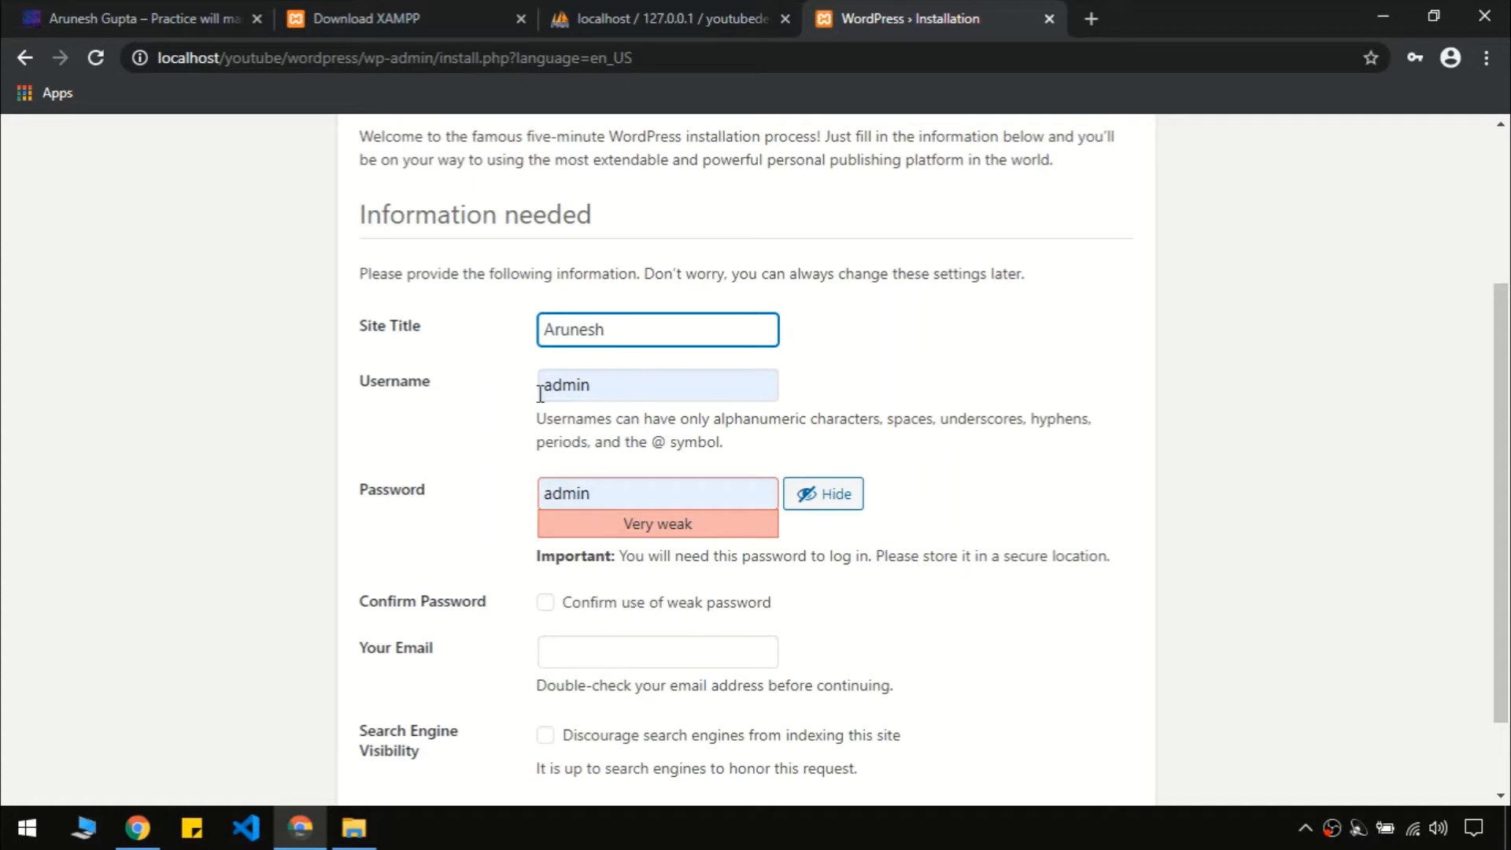
left_click(610, 385)
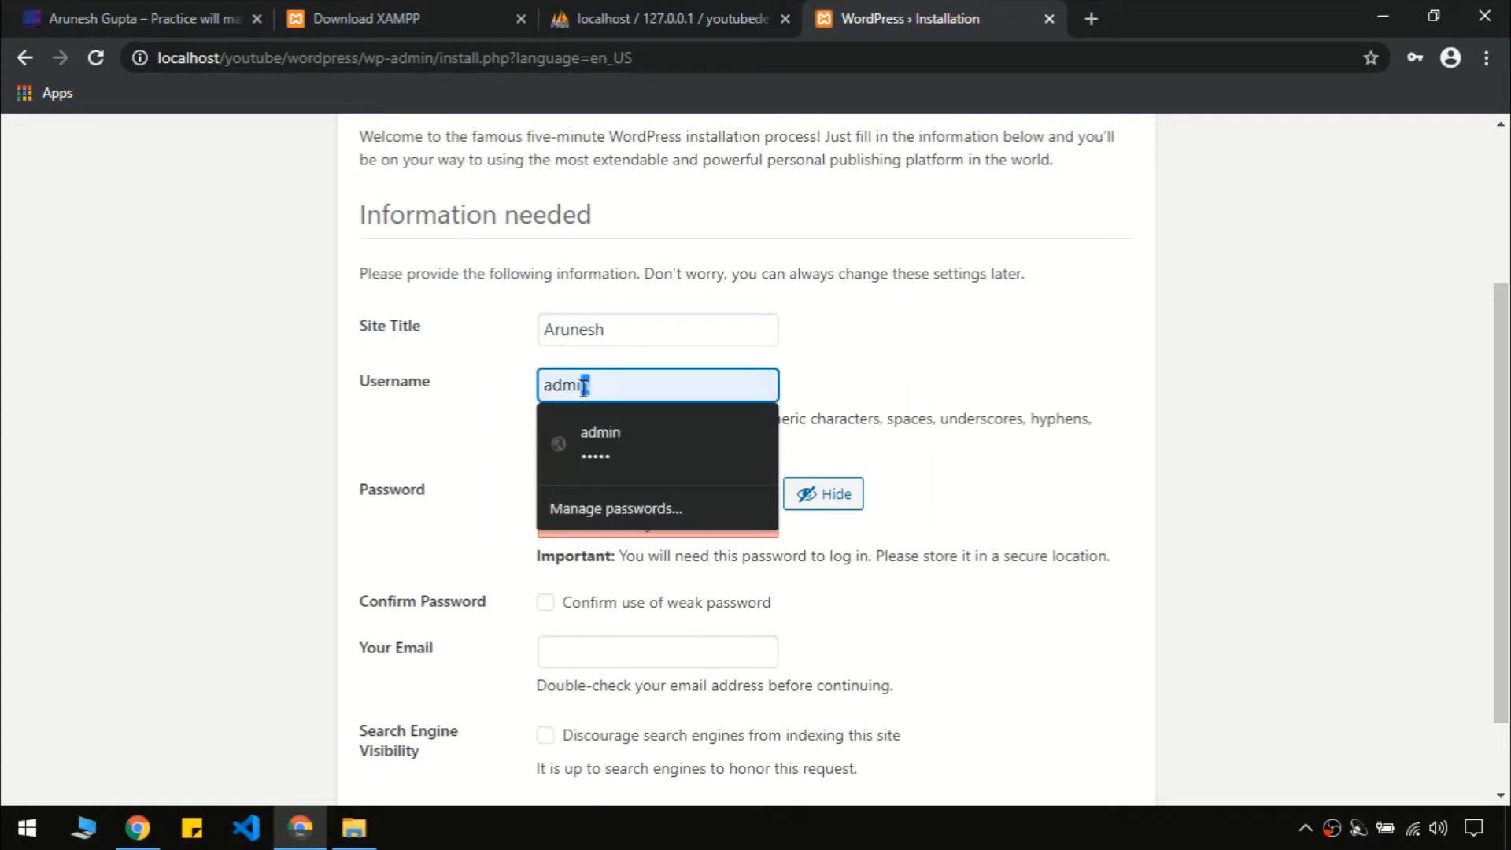
left_click(856, 390)
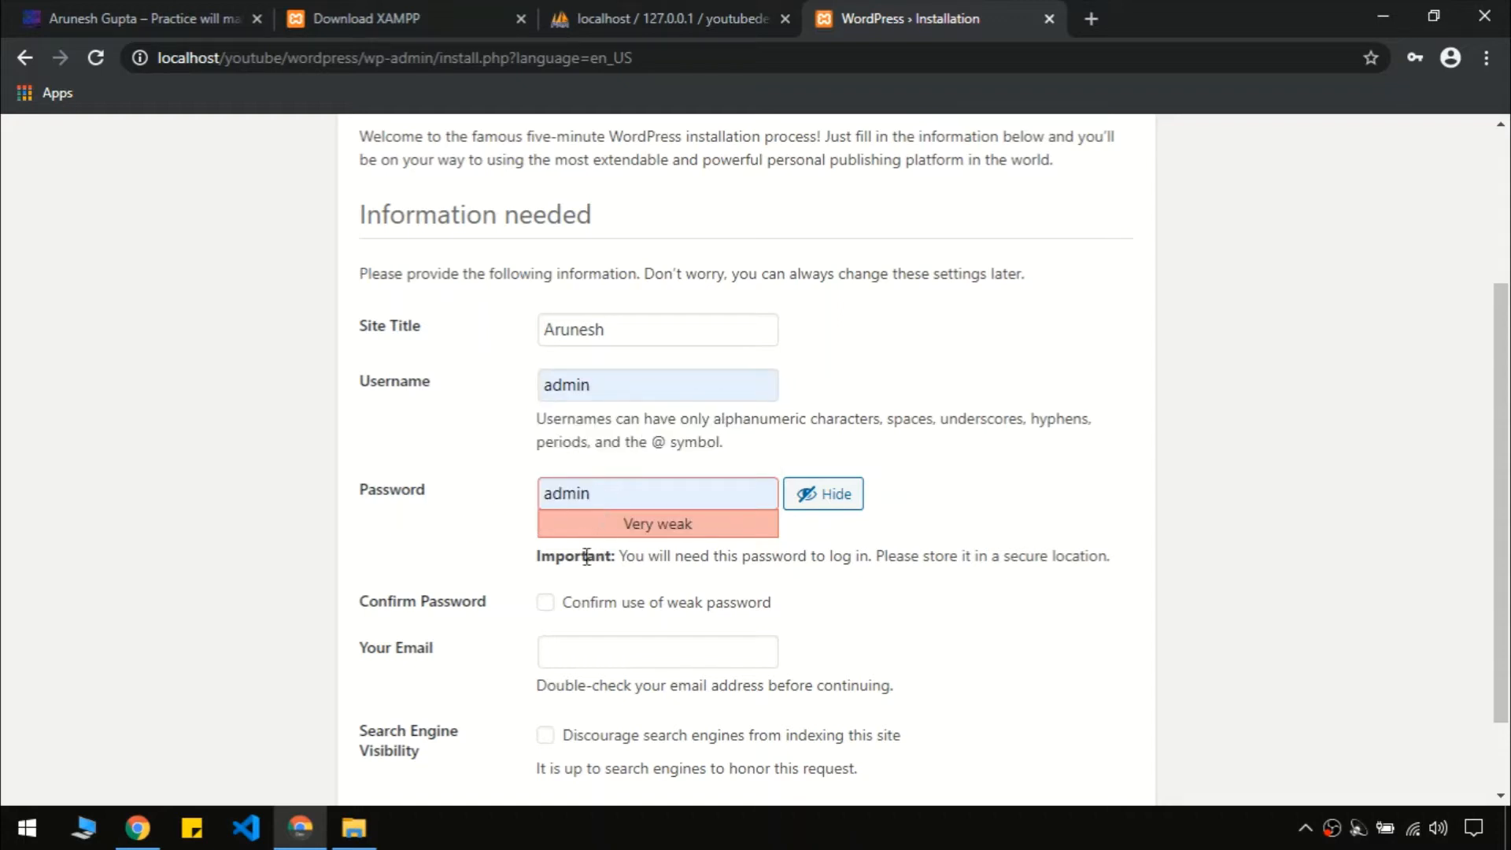
Confirm the weak password, fill in the admin e-mail, install WordPress, and reach the login page
left_click(546, 604)
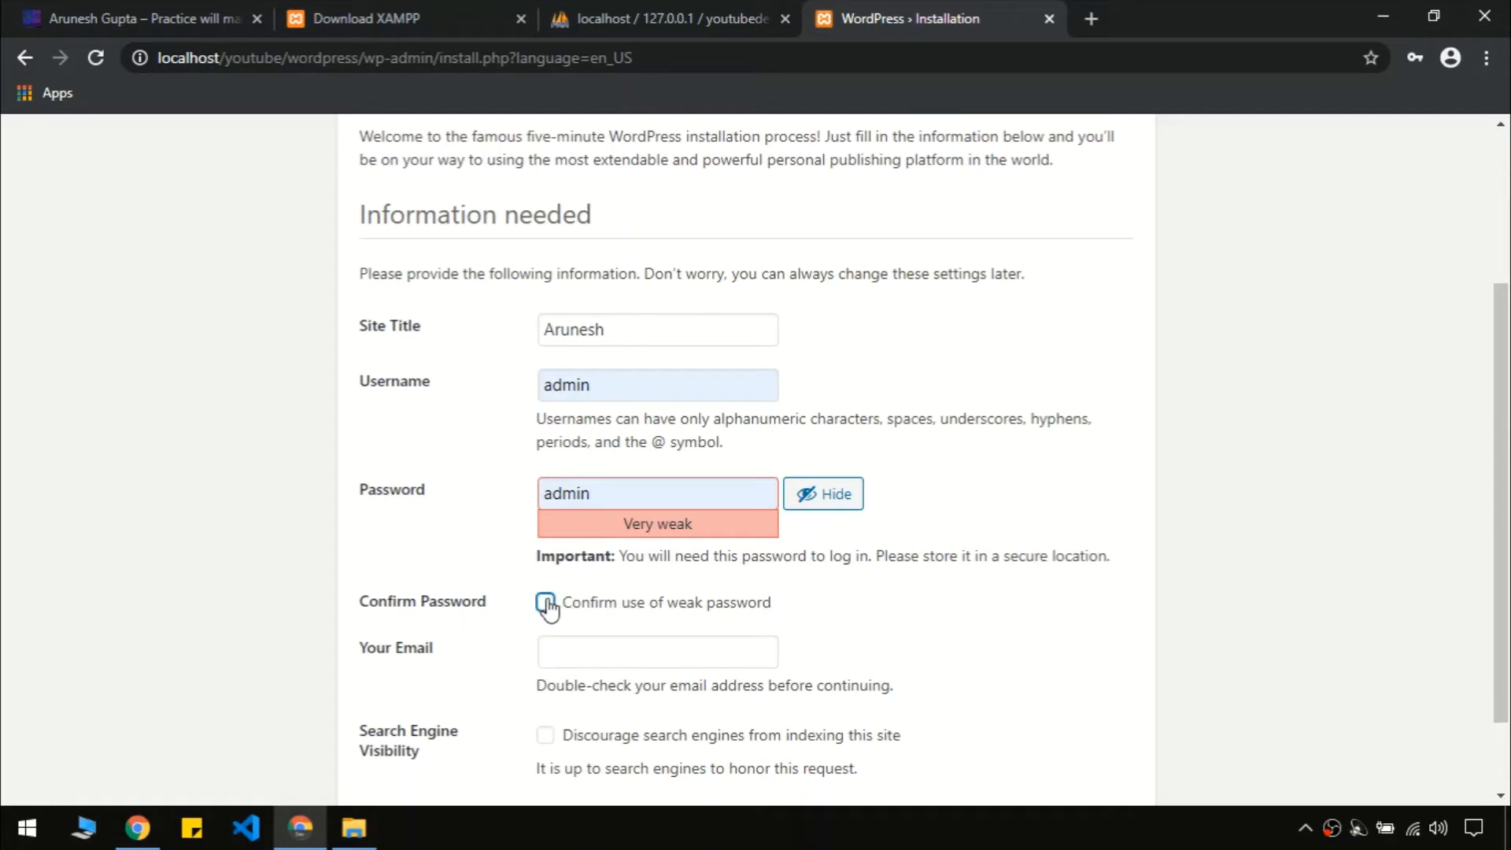
left_click(1283, 481)
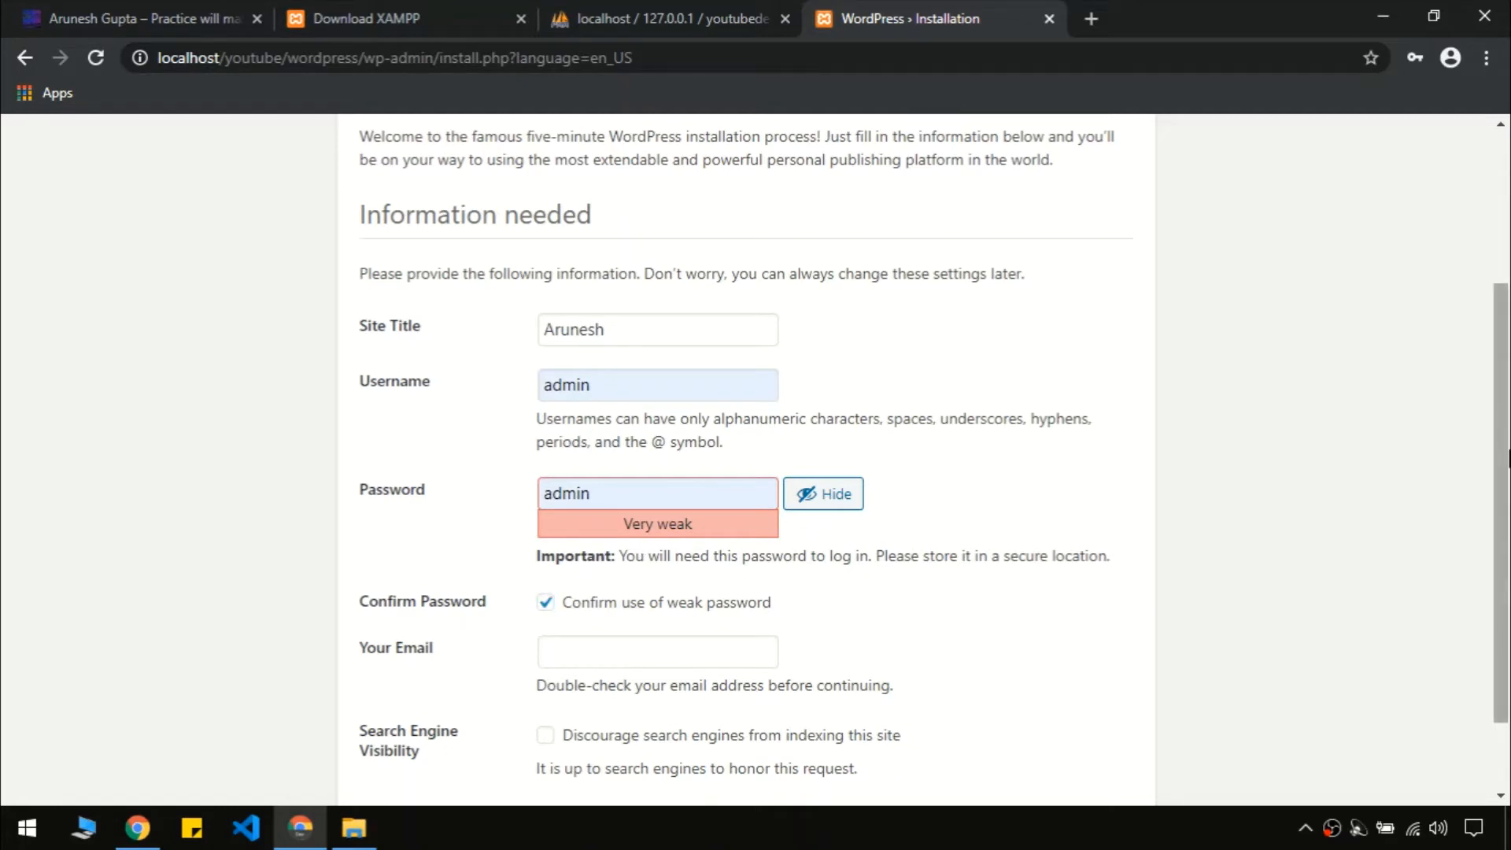
left_click_drag(1509, 458, 1508, 580)
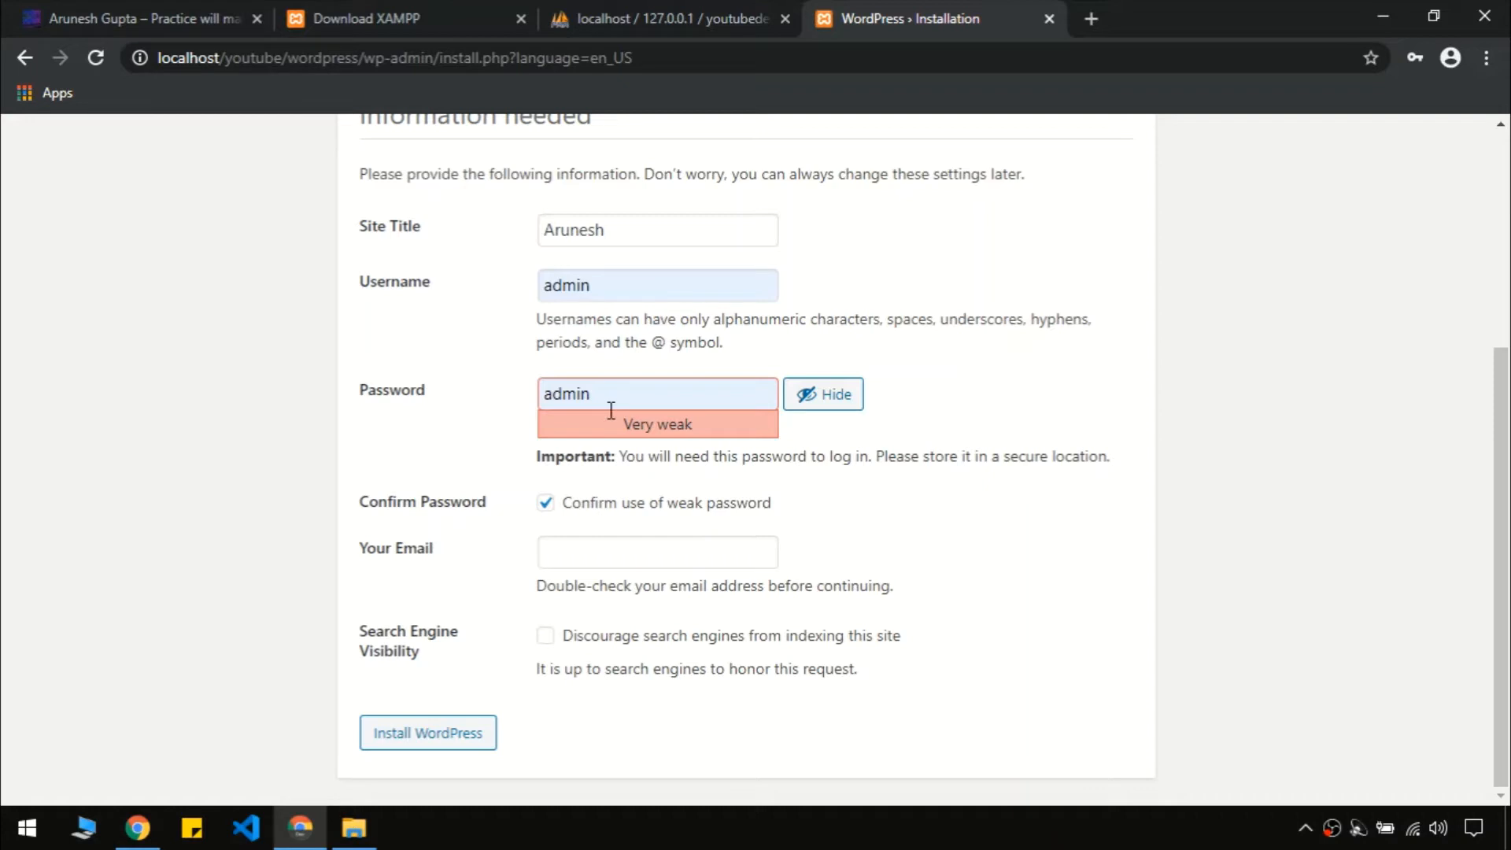
left_click(590, 552)
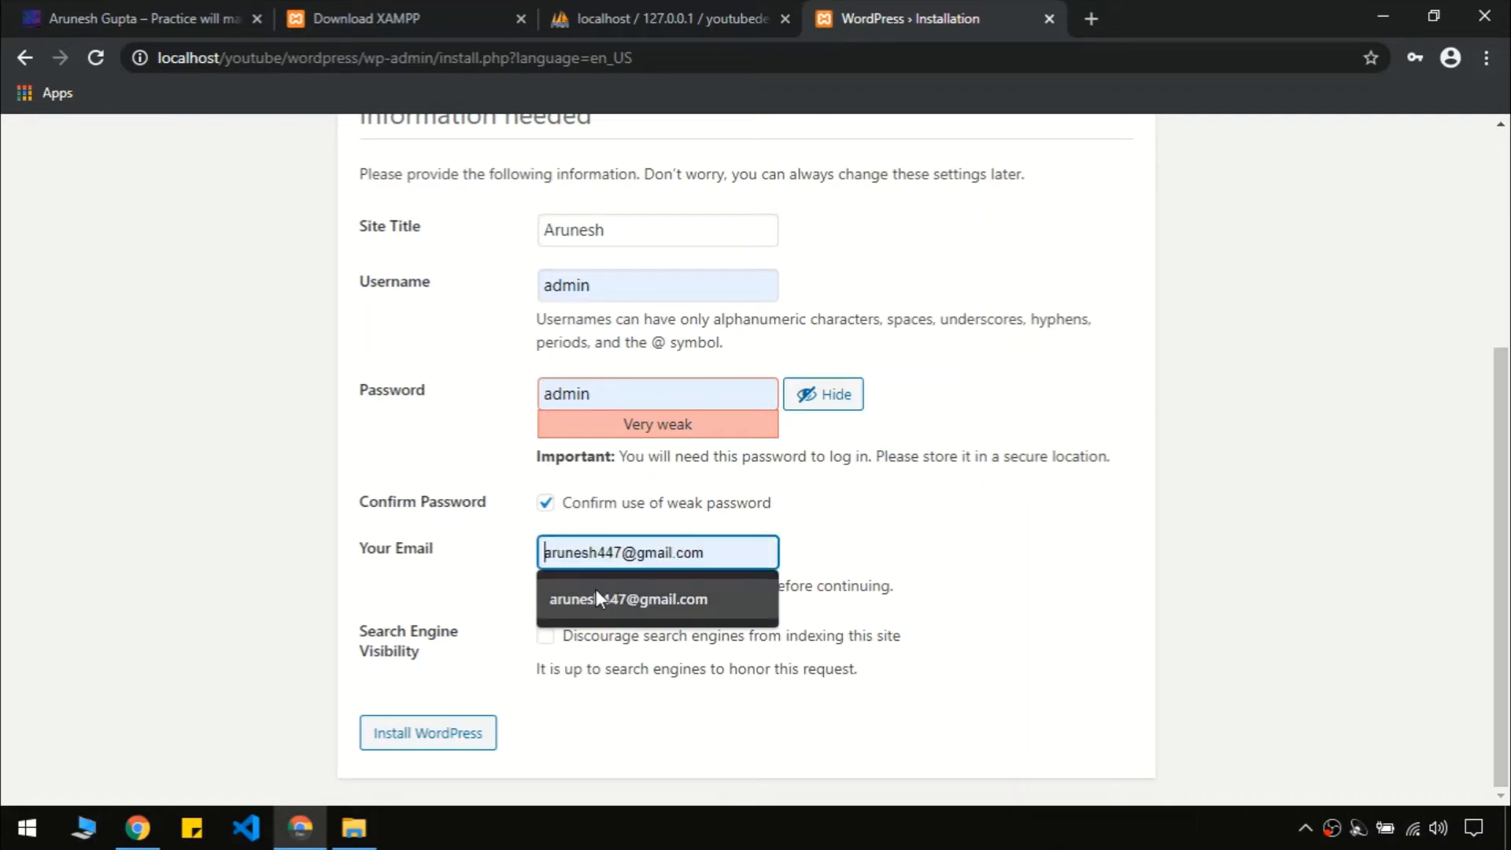
left_click(595, 588)
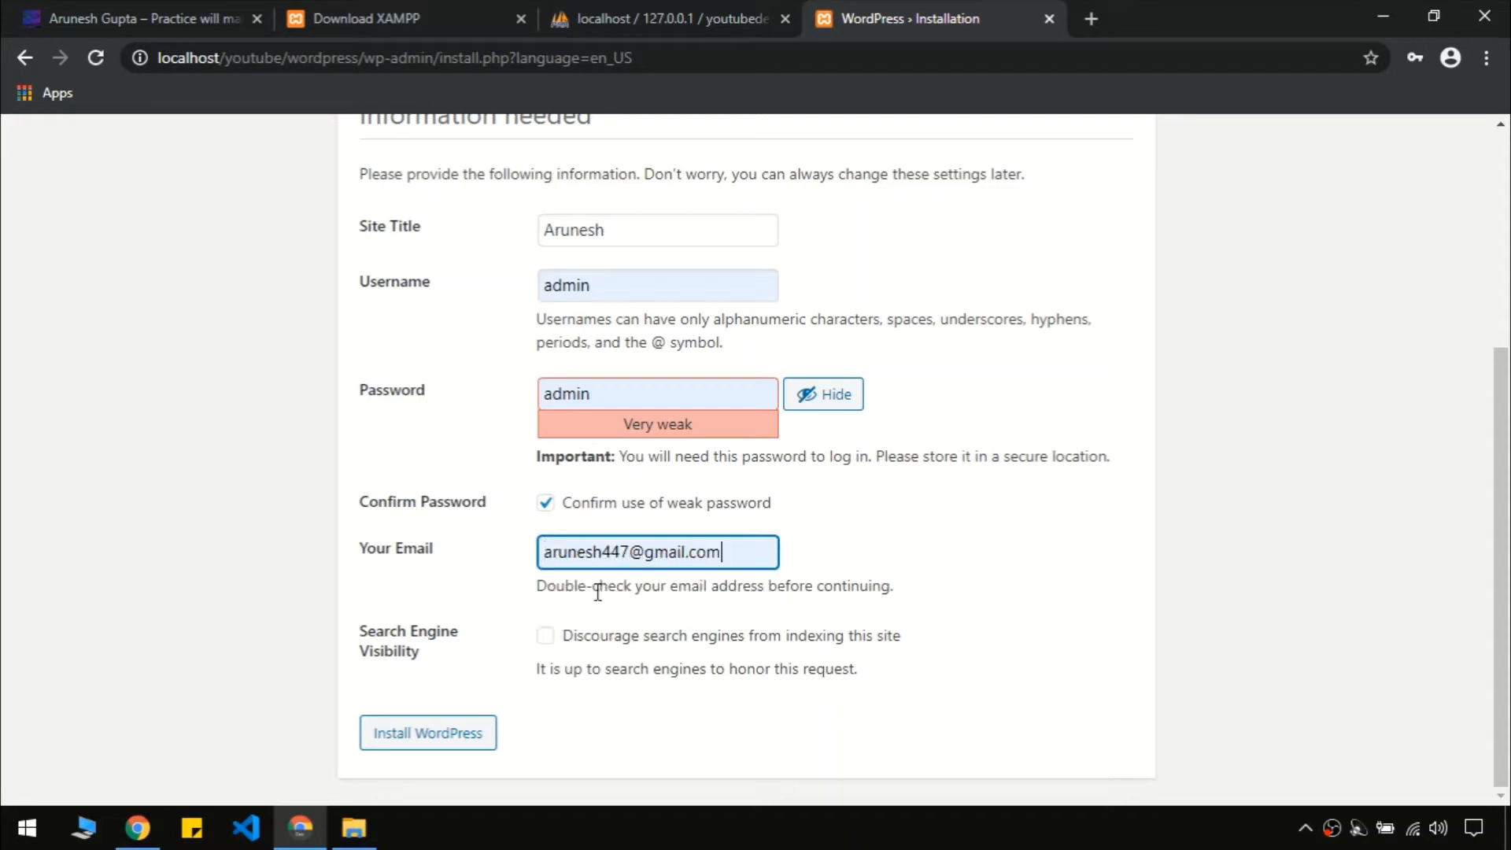
left_click(440, 741)
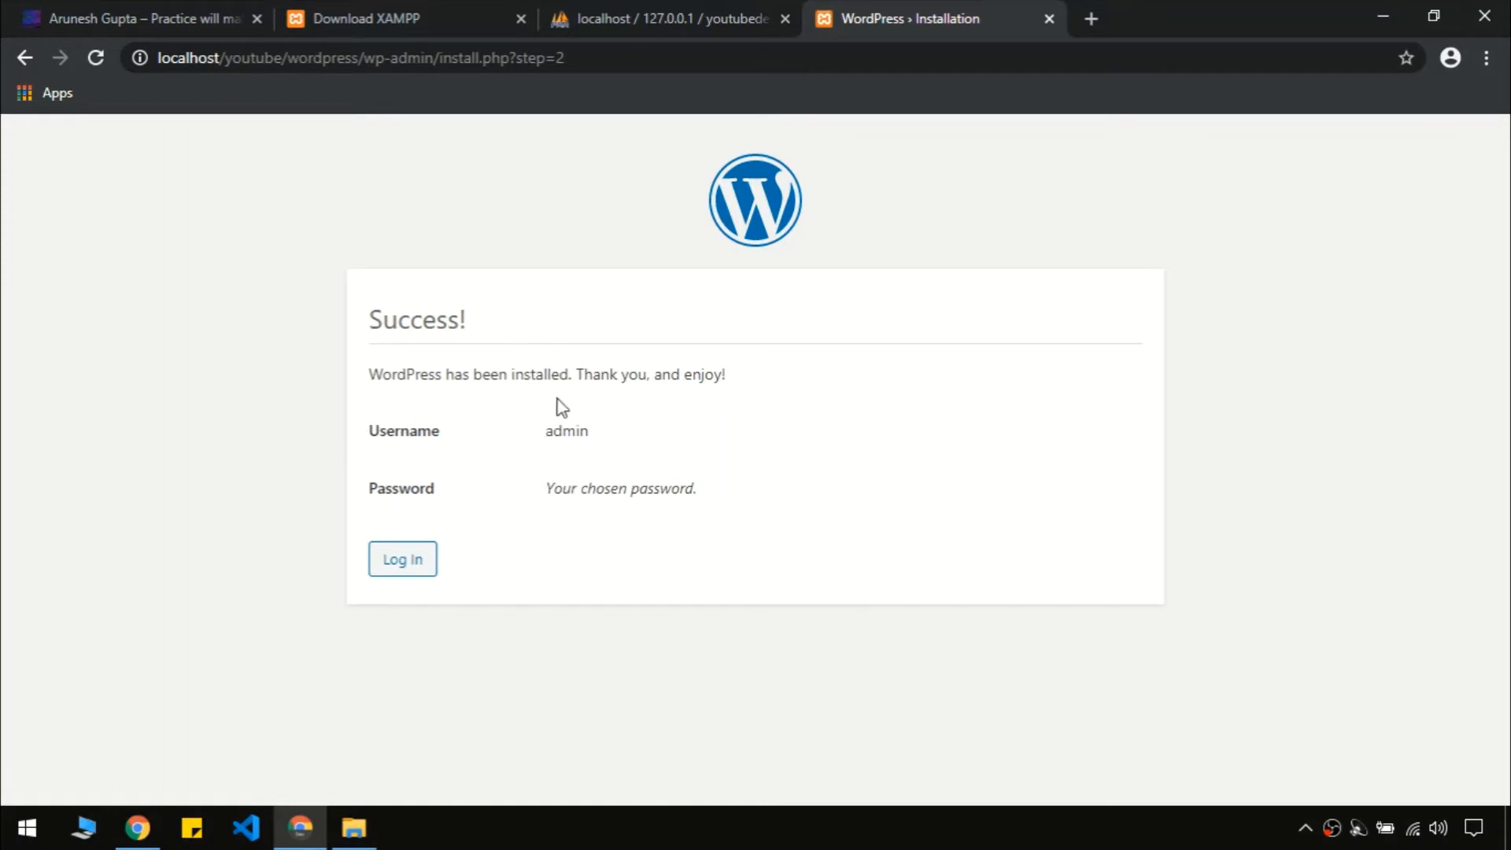
left_click(395, 562)
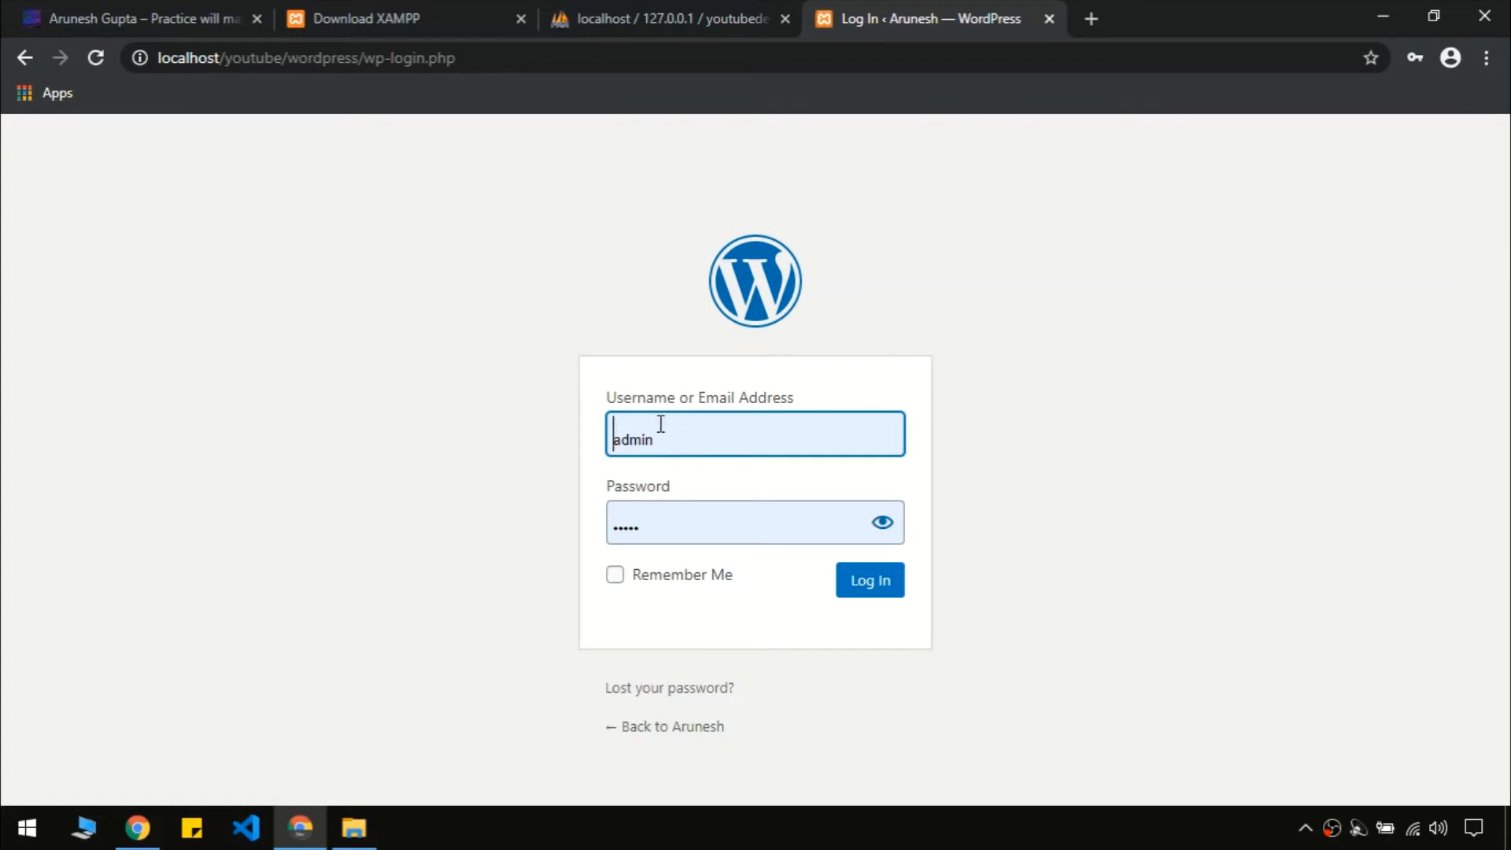
left_click(659, 431)
Log in as admin with the password revealed and Remember Me ticked
left_click(1023, 454)
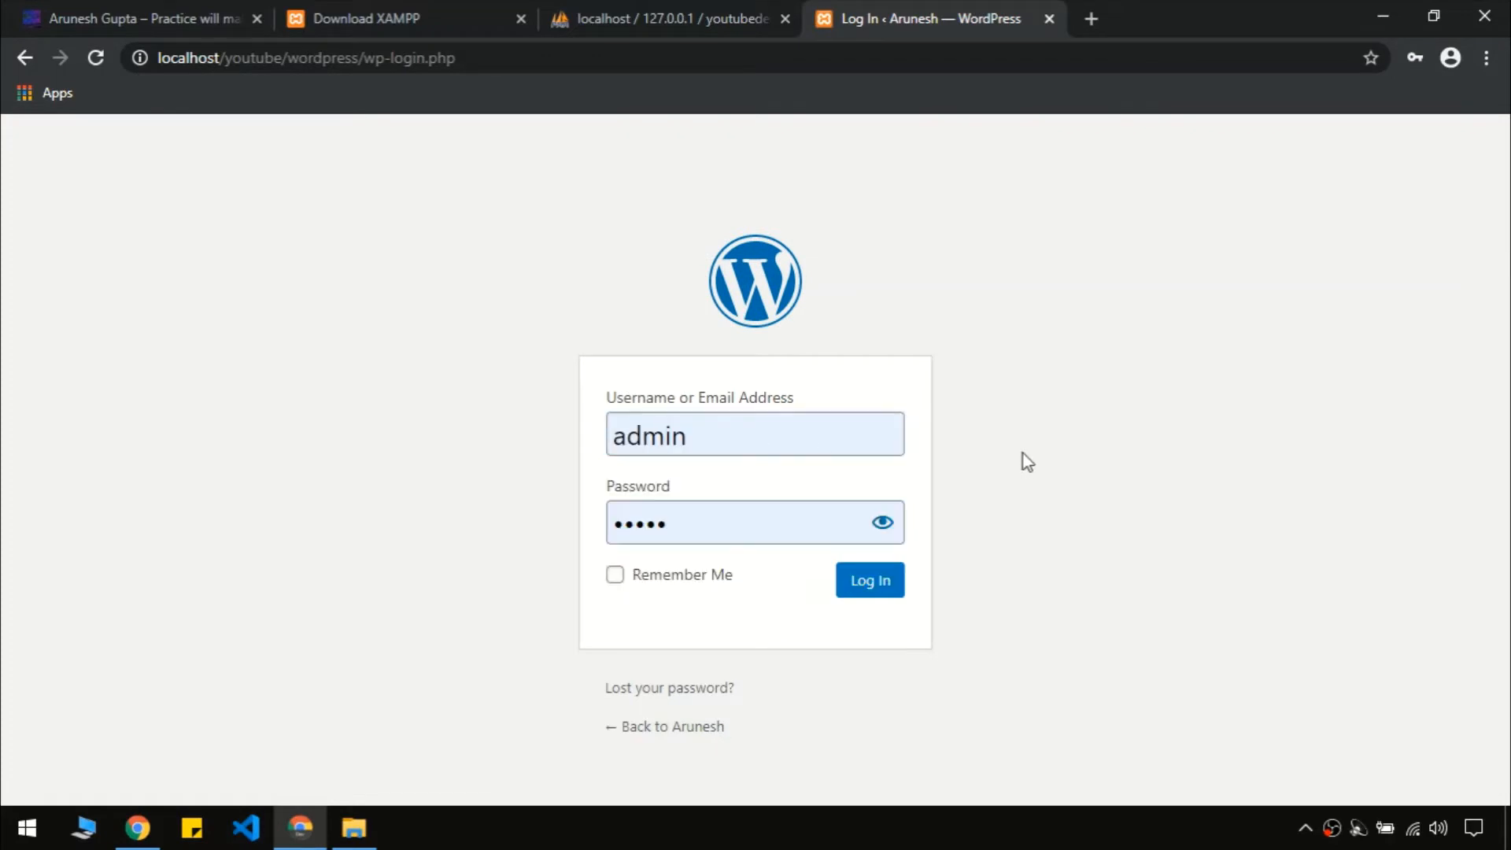
left_click(883, 523)
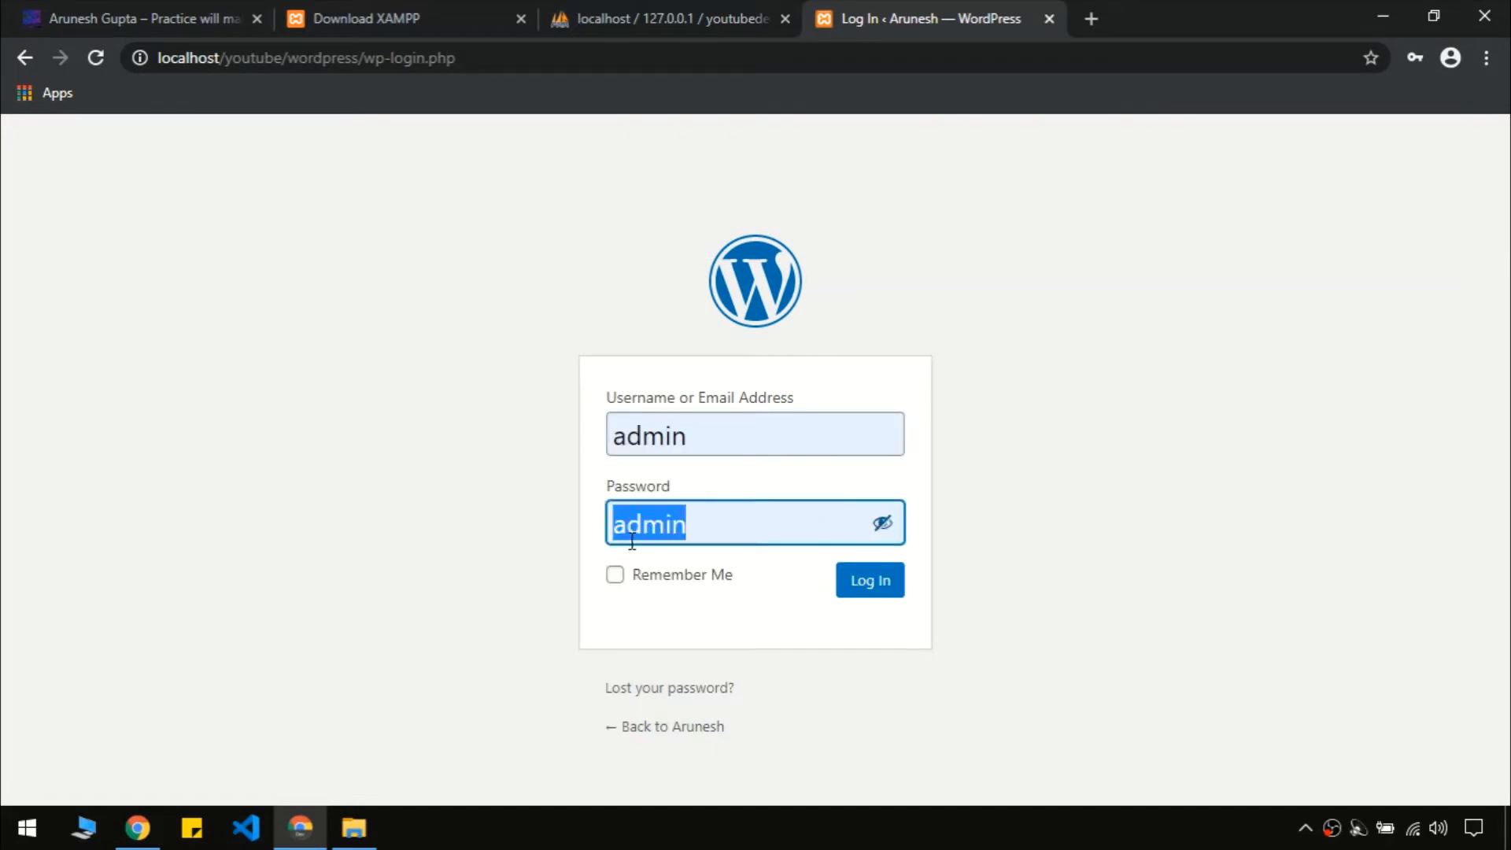
left_click(731, 529)
left_click(996, 496)
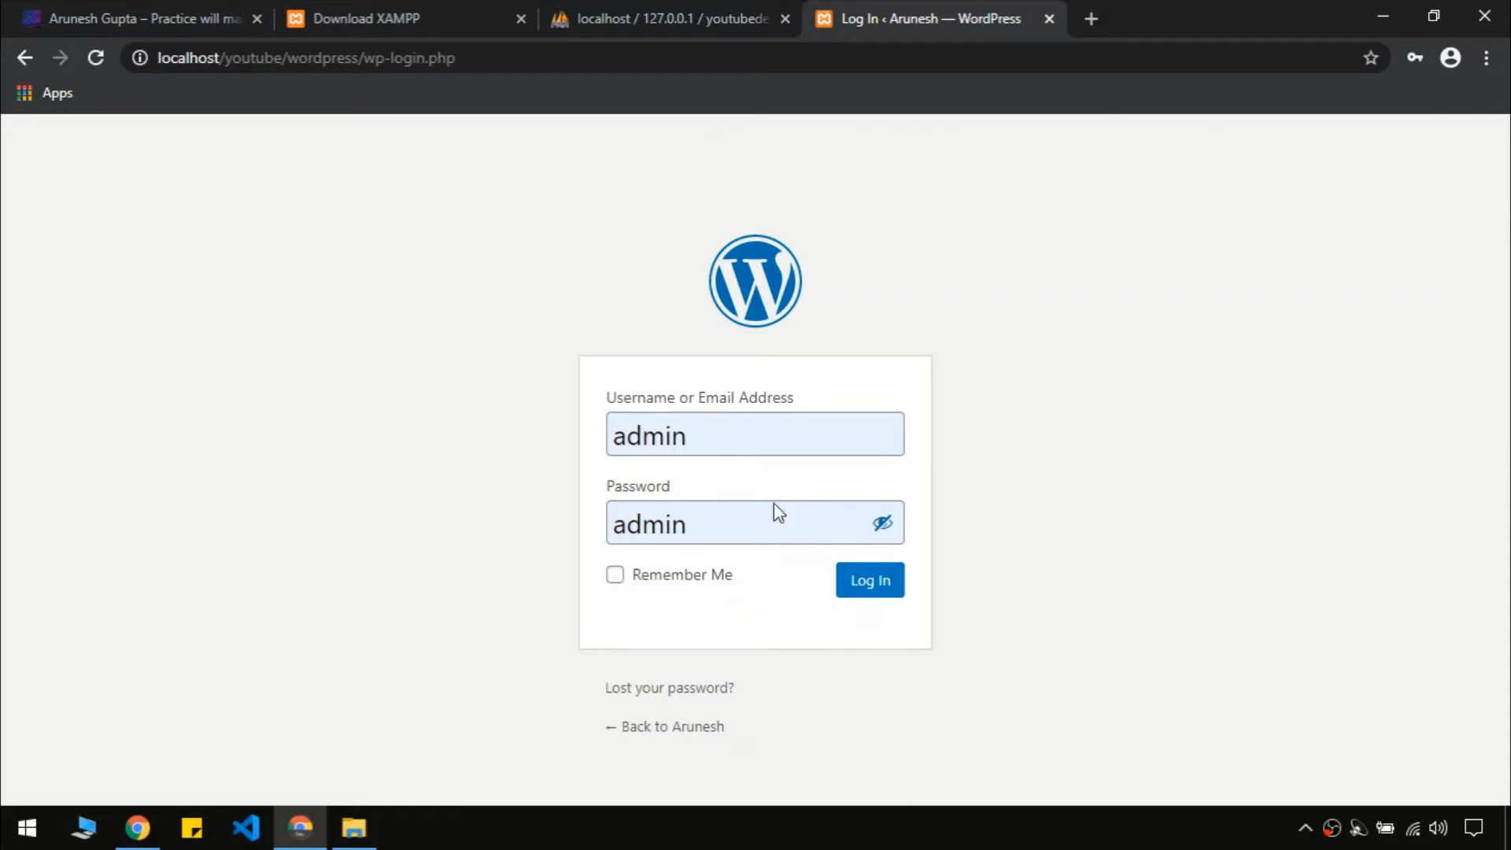
left_click(615, 578)
left_click(876, 594)
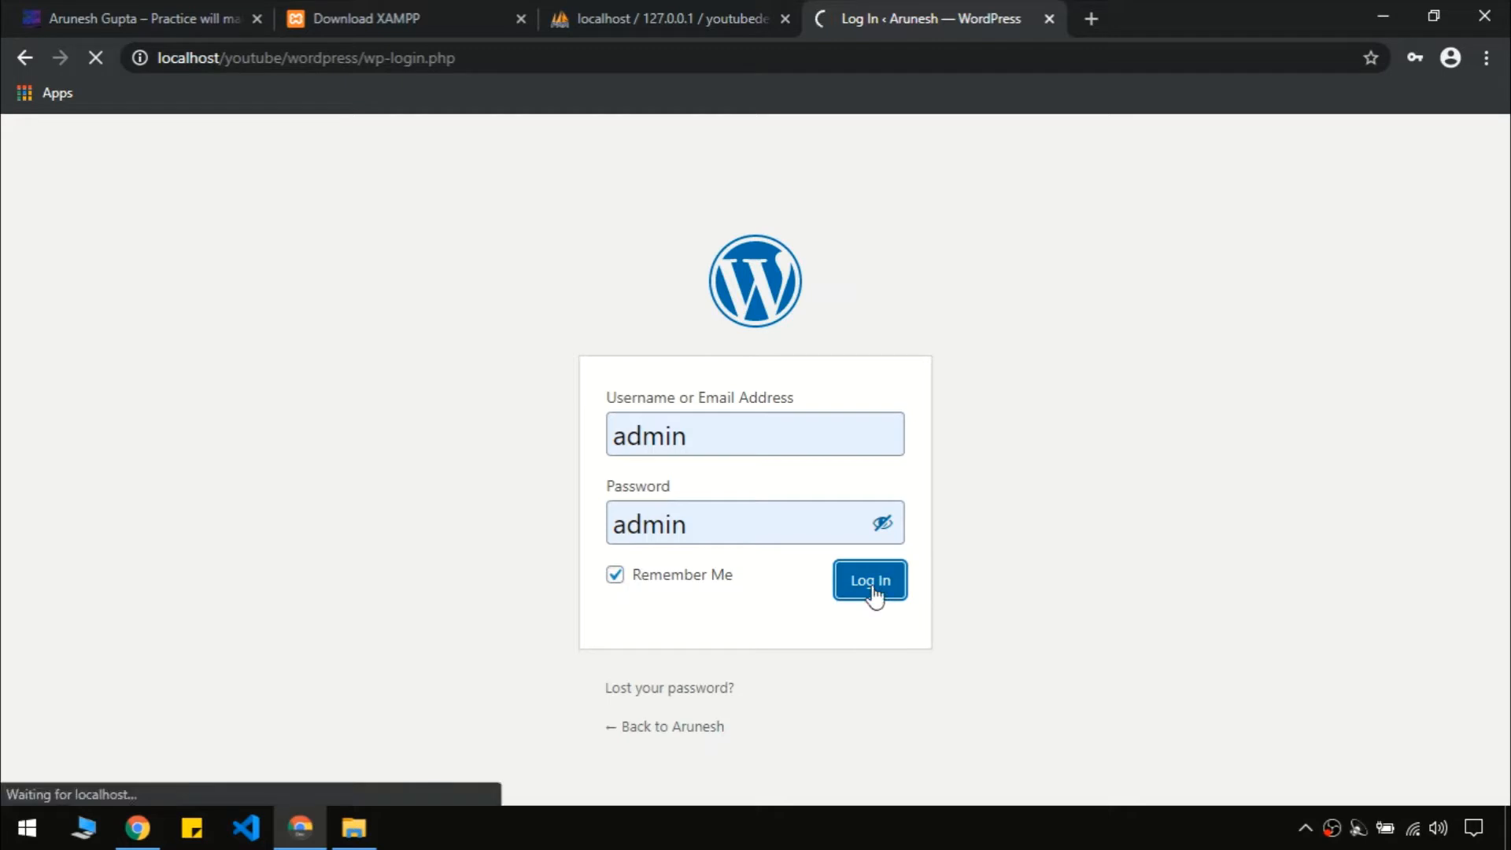
Close the phpMyAdmin and XAMPP download tabs
left_click(677, 17)
left_click(781, 20)
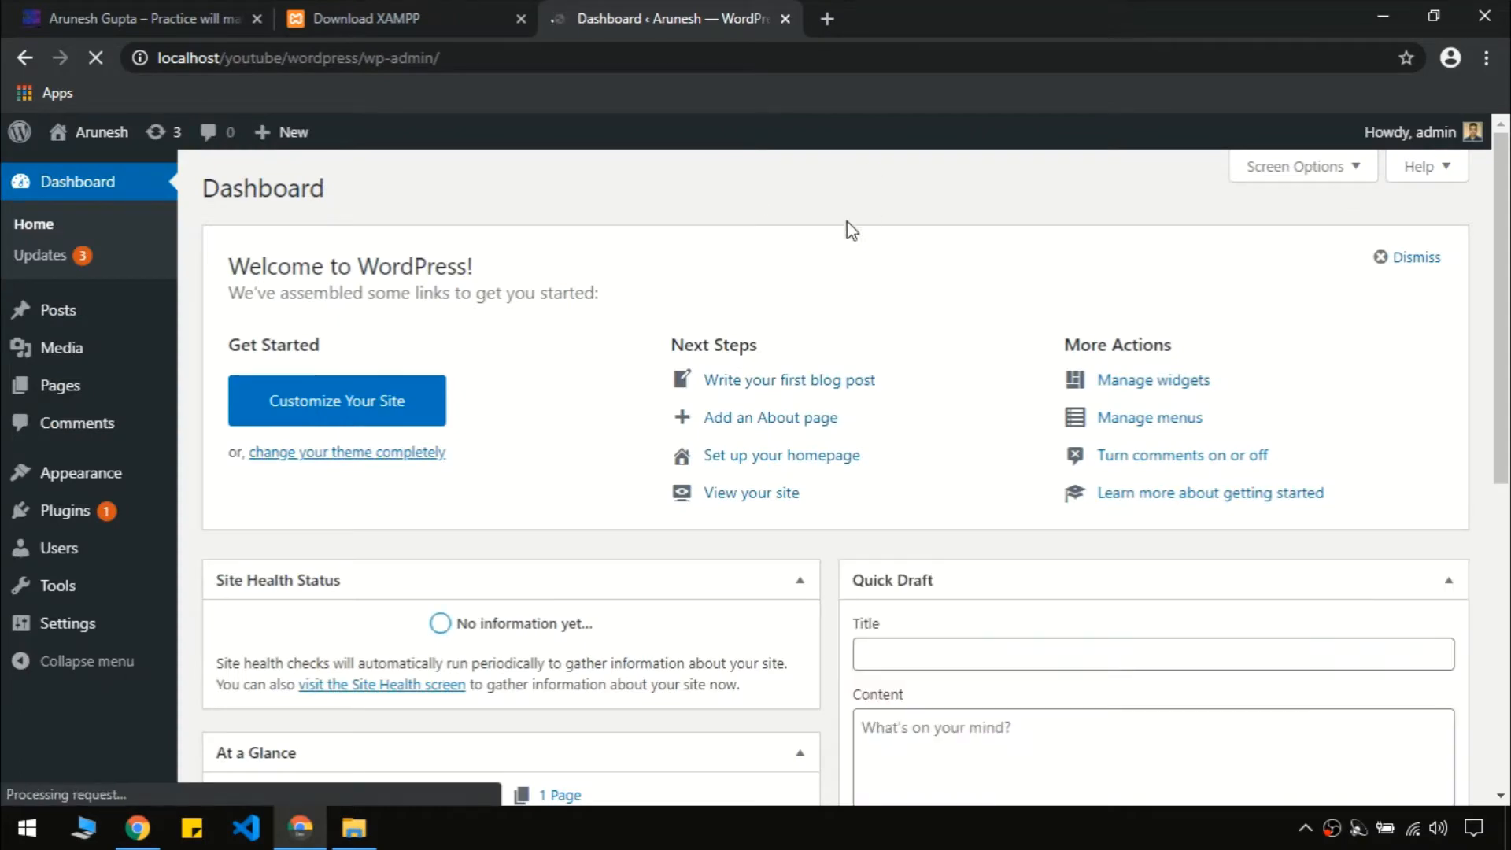
left_click(479, 24)
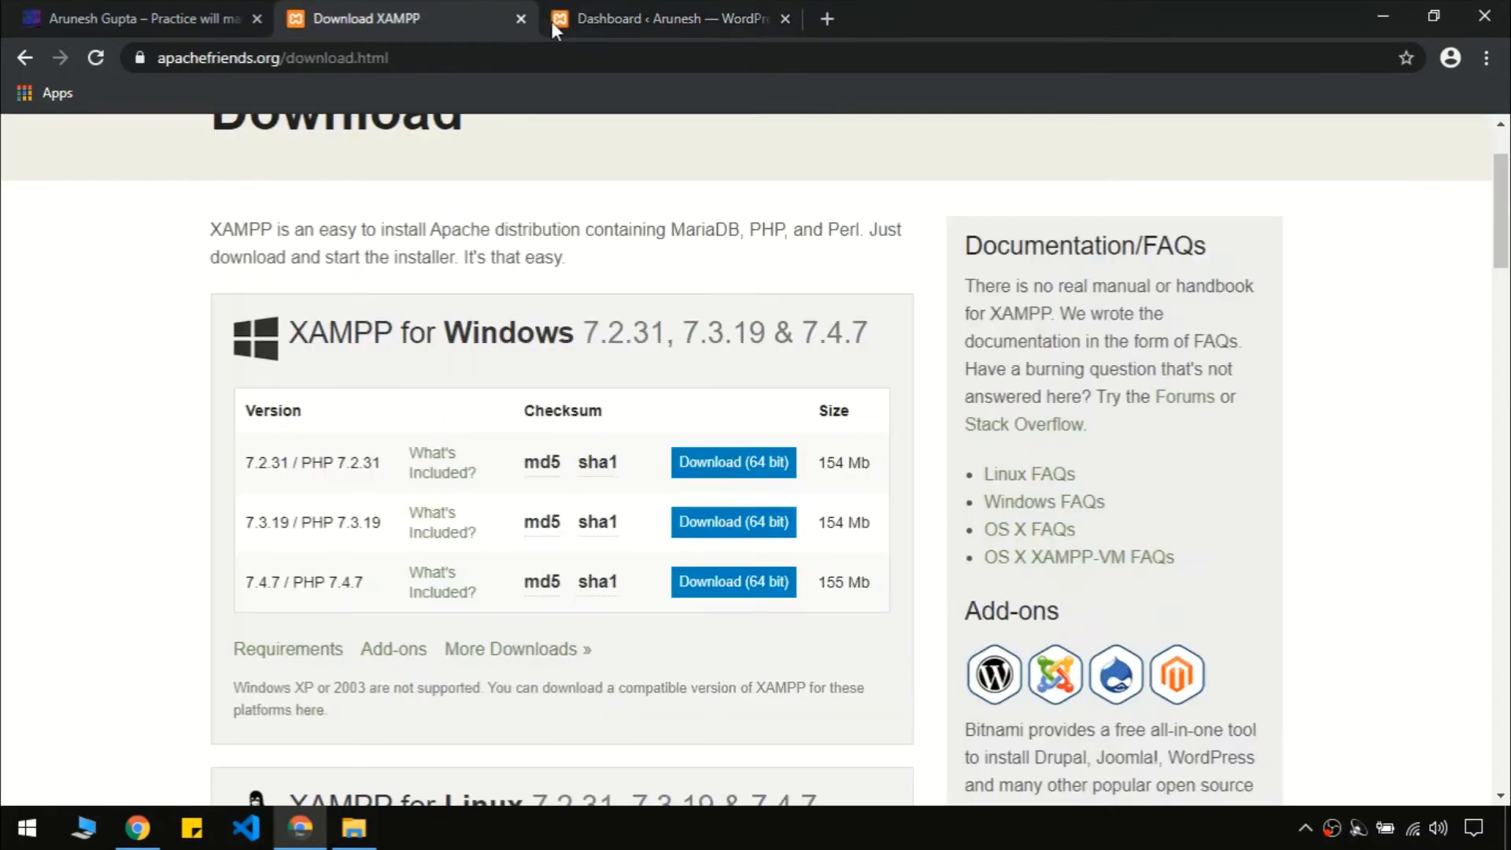
left_click(520, 19)
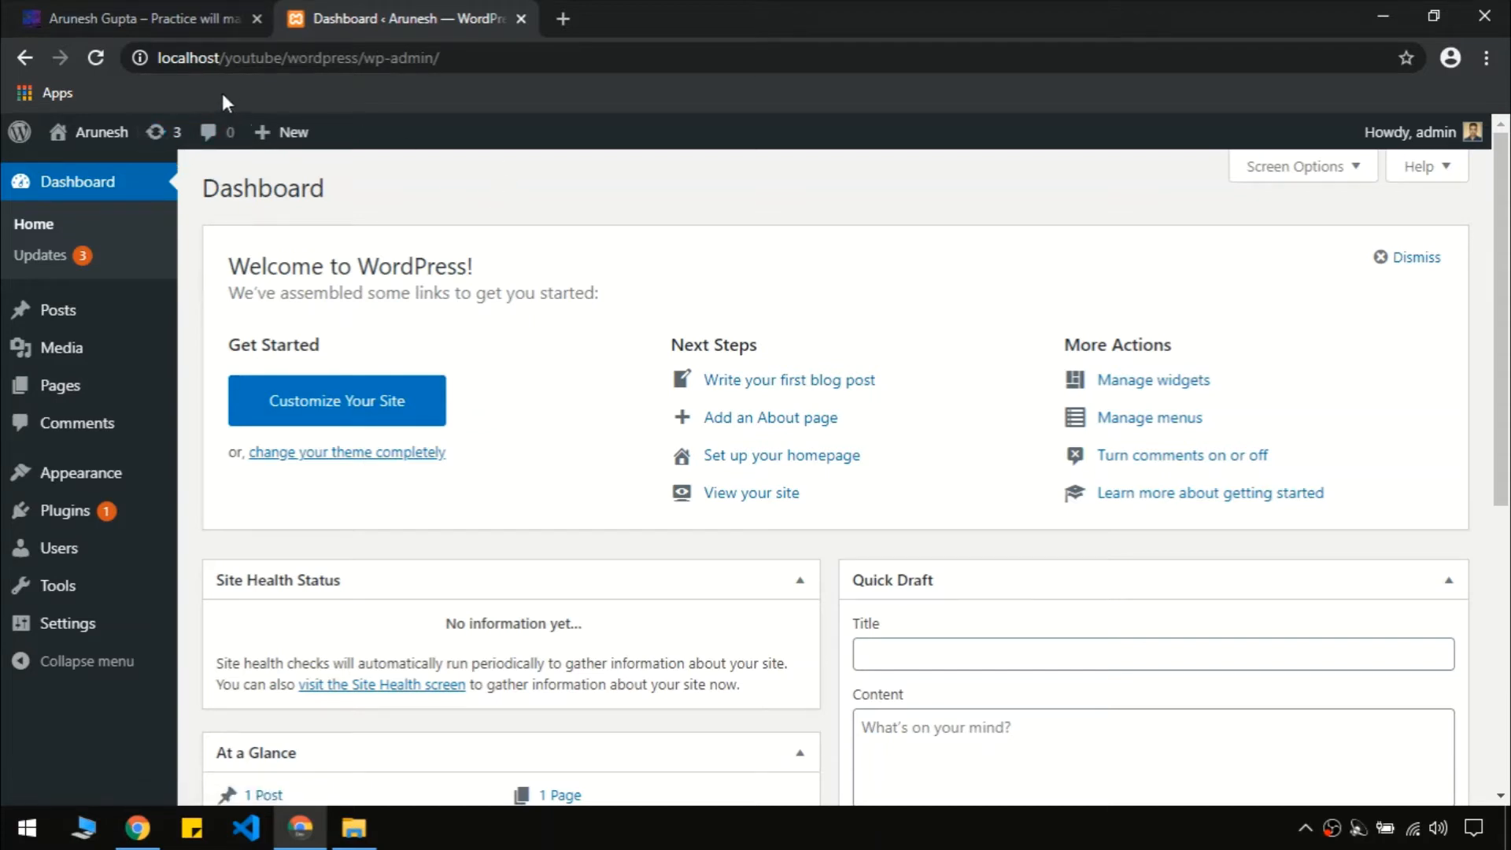
Open Visit Site in a new tab, scroll its Hello world! front page, and return to the Dashboard
mouse_move(94, 140)
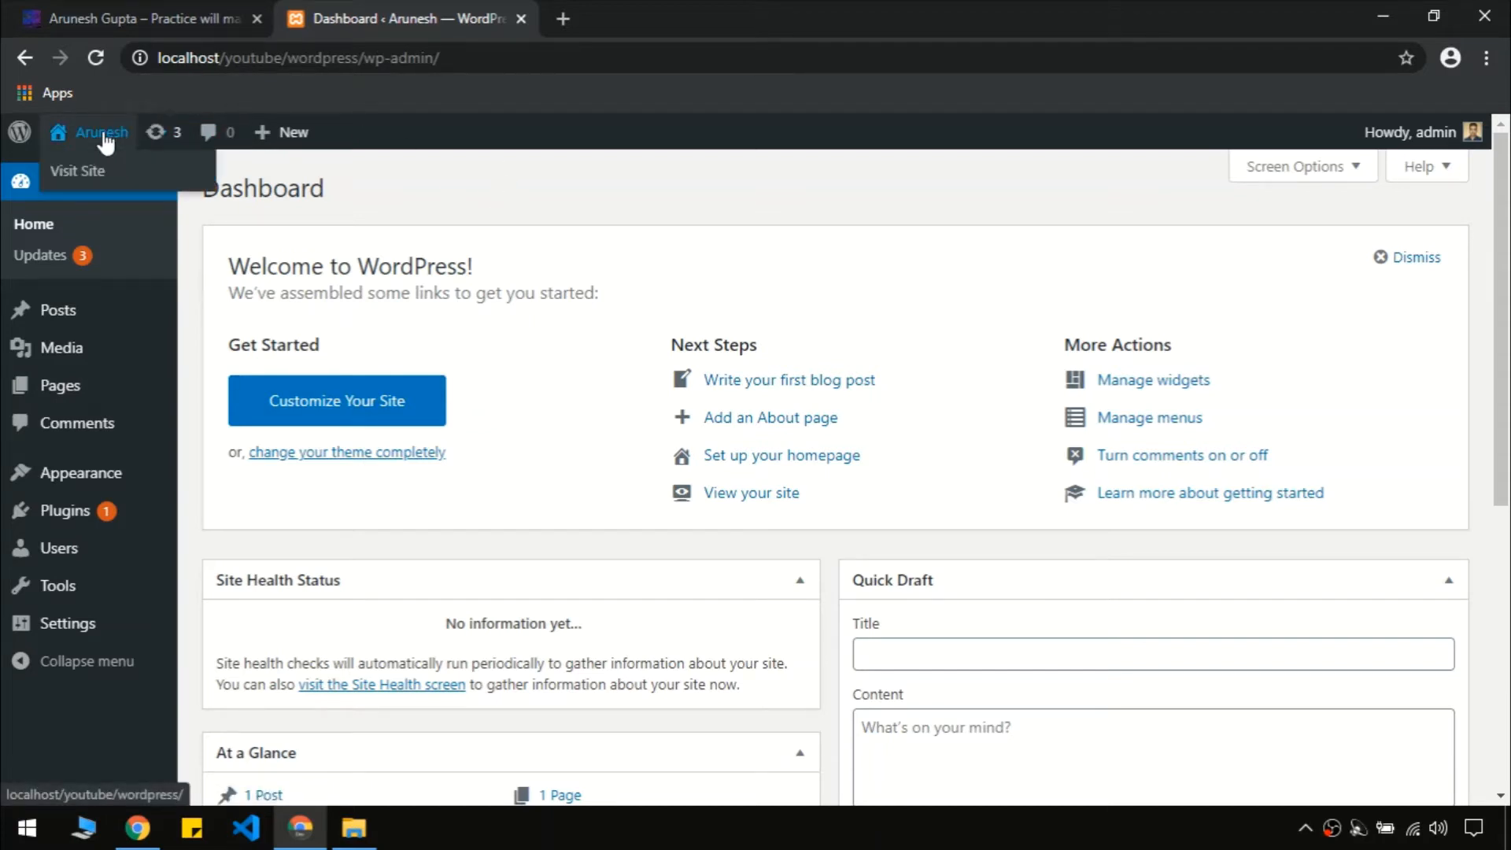
right_click(77, 174)
left_click(92, 184)
left_click(632, 11)
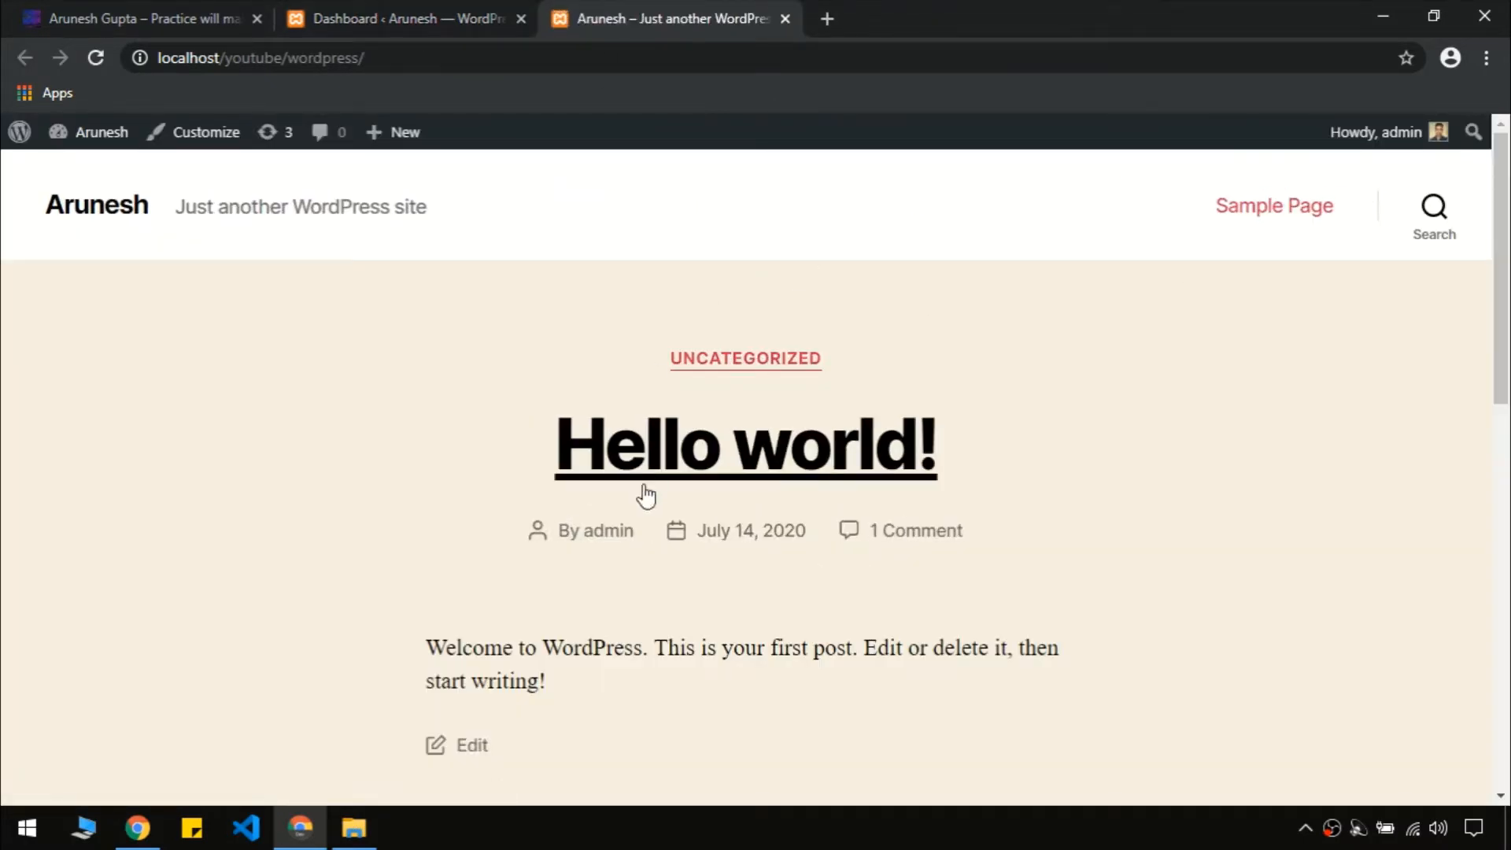
left_click_drag(1507, 275, 1509, 756)
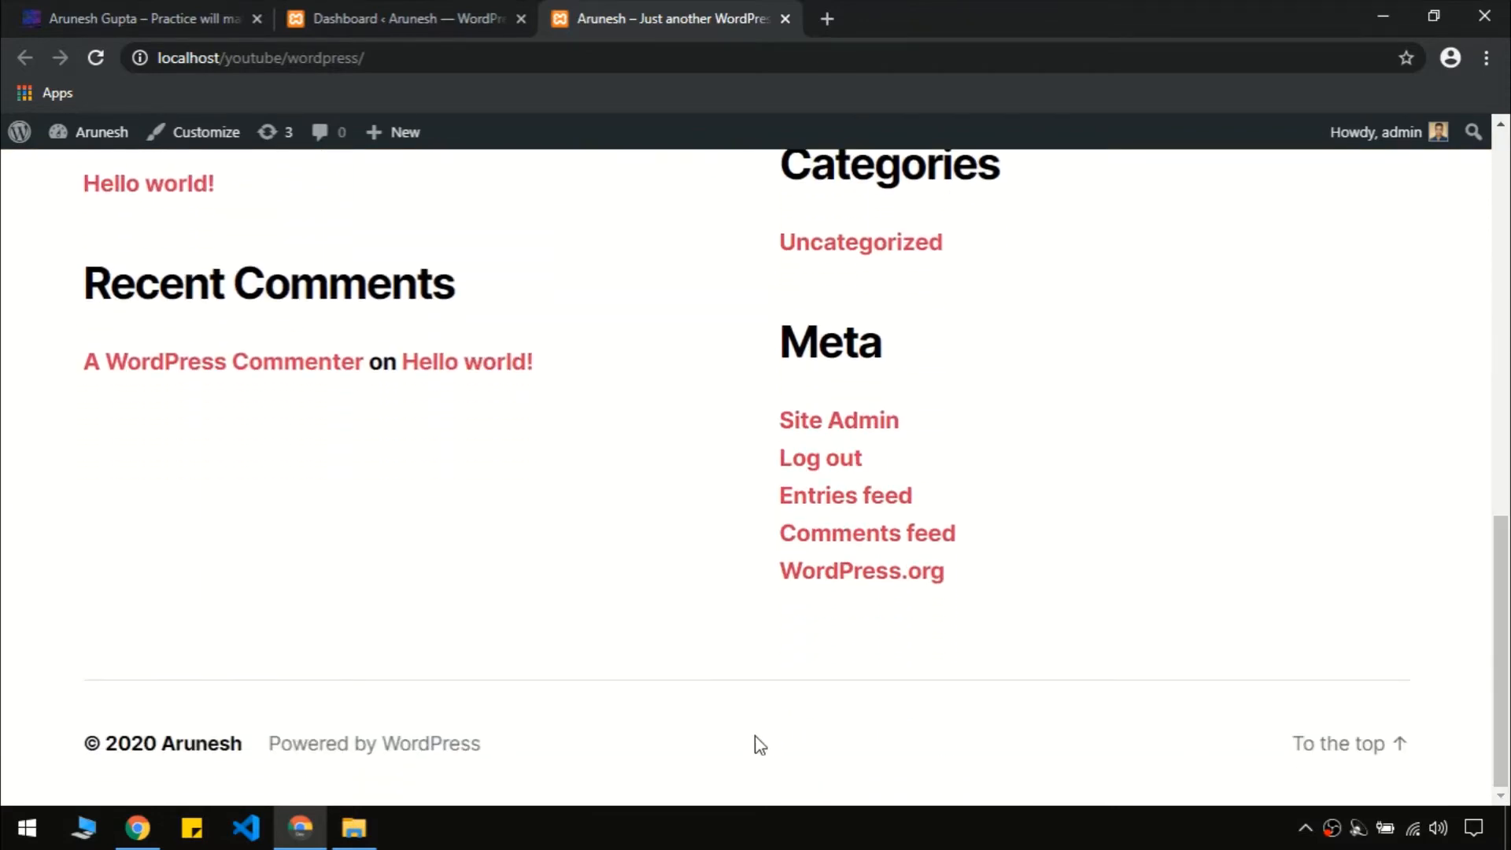
scroll(718, 751, "up", 10)
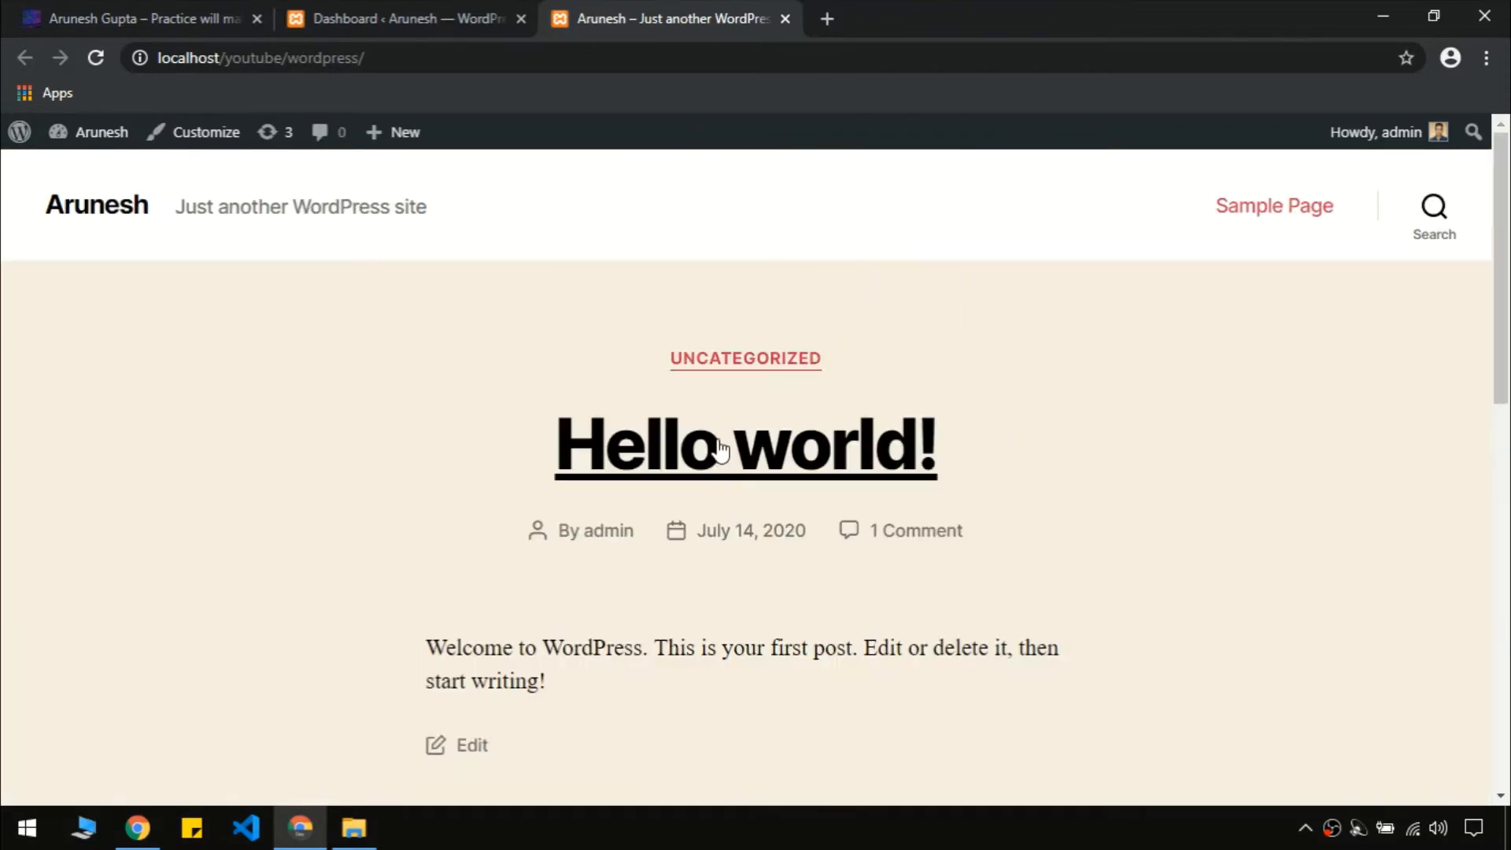
left_click(450, 10)
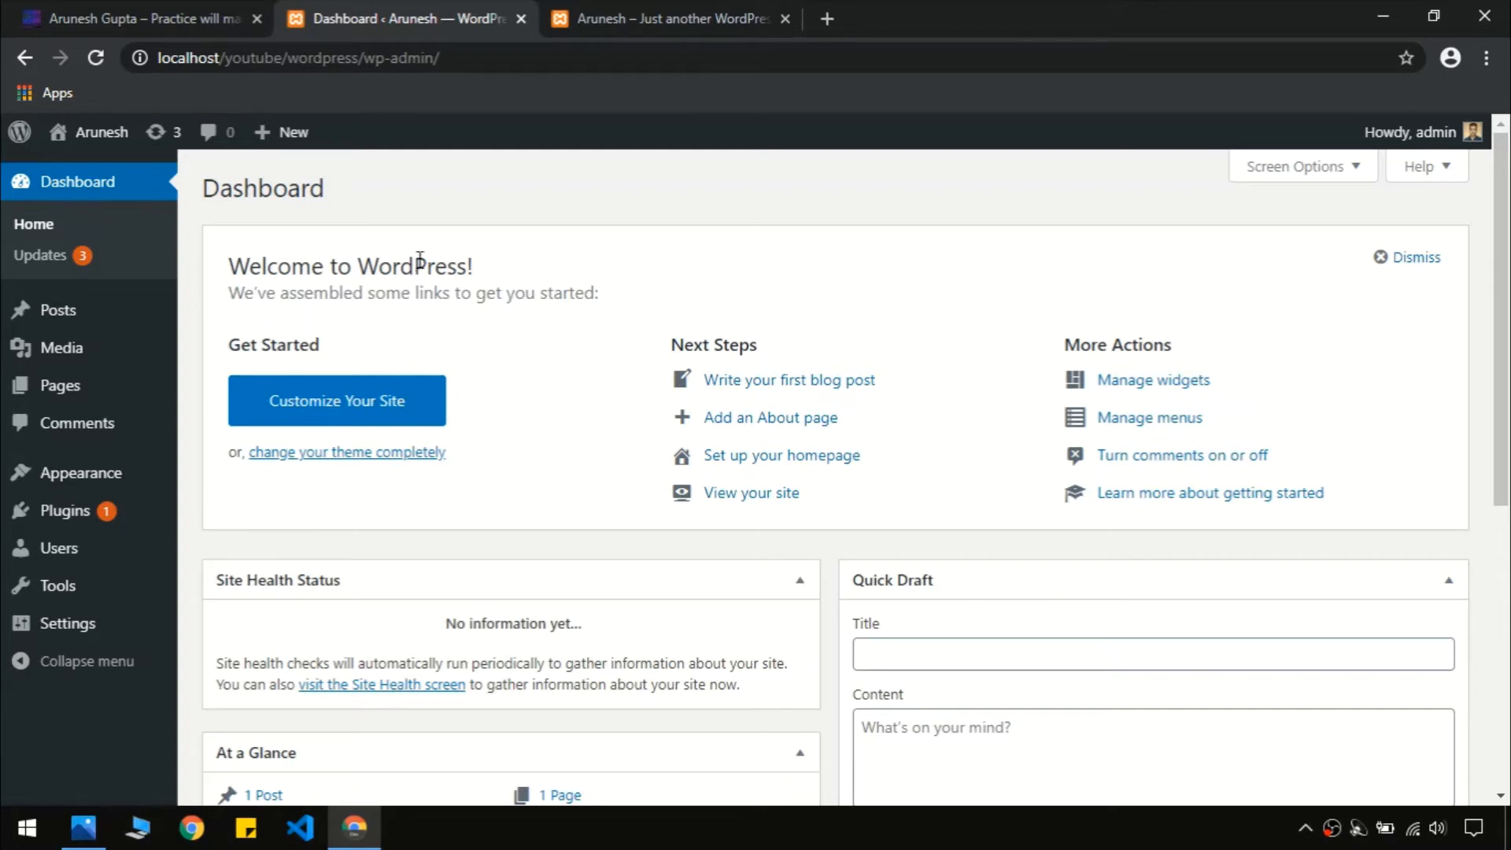
mouse_move(92, 329)
left_click(118, 18)
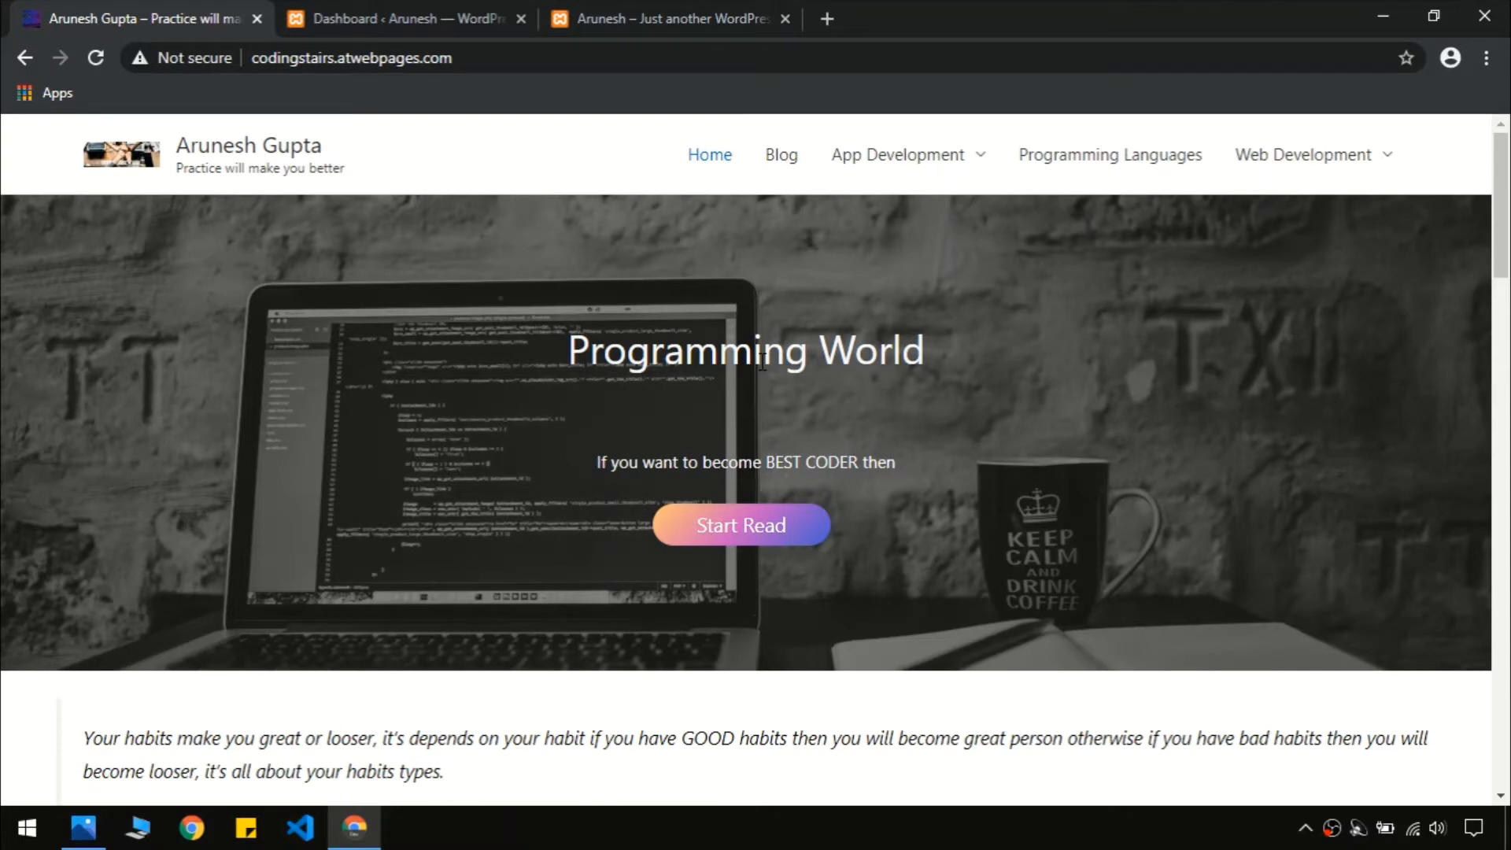
left_click(526, 9)
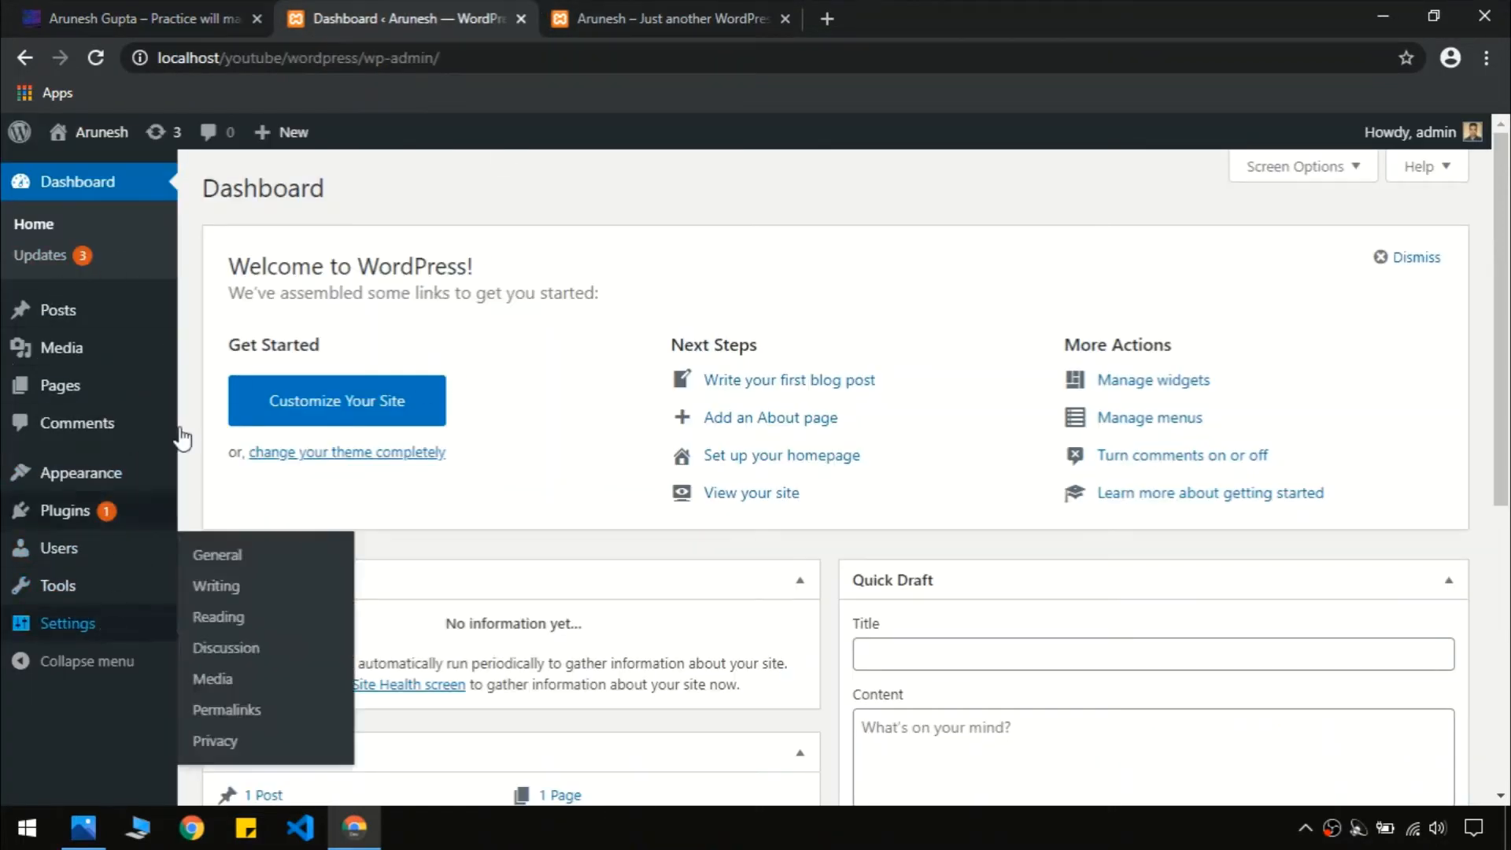
mouse_move(130, 494)
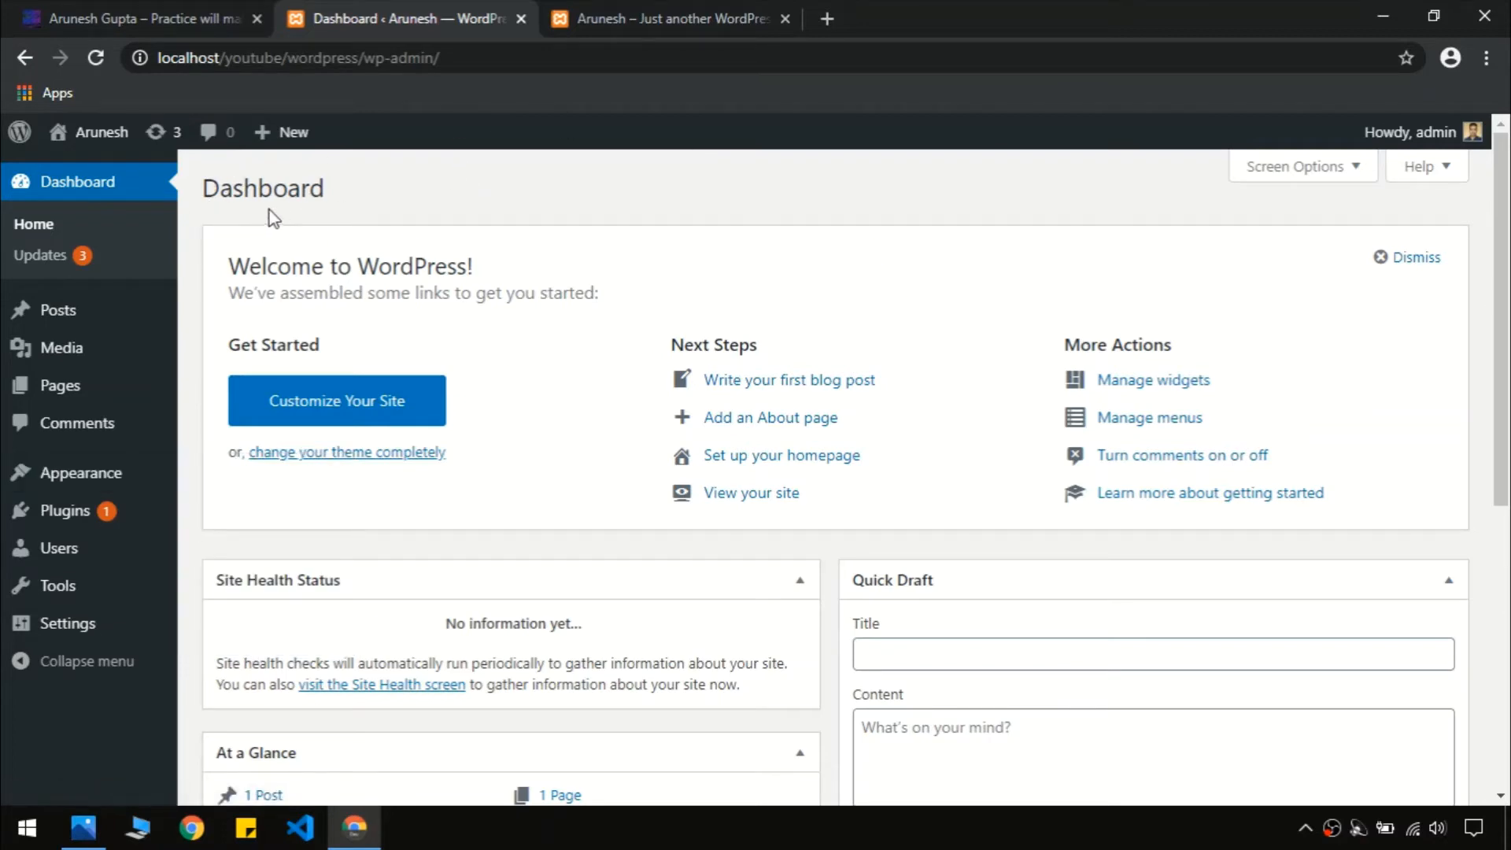
left_click(92, 187)
scroll(606, 515, "down", 5)
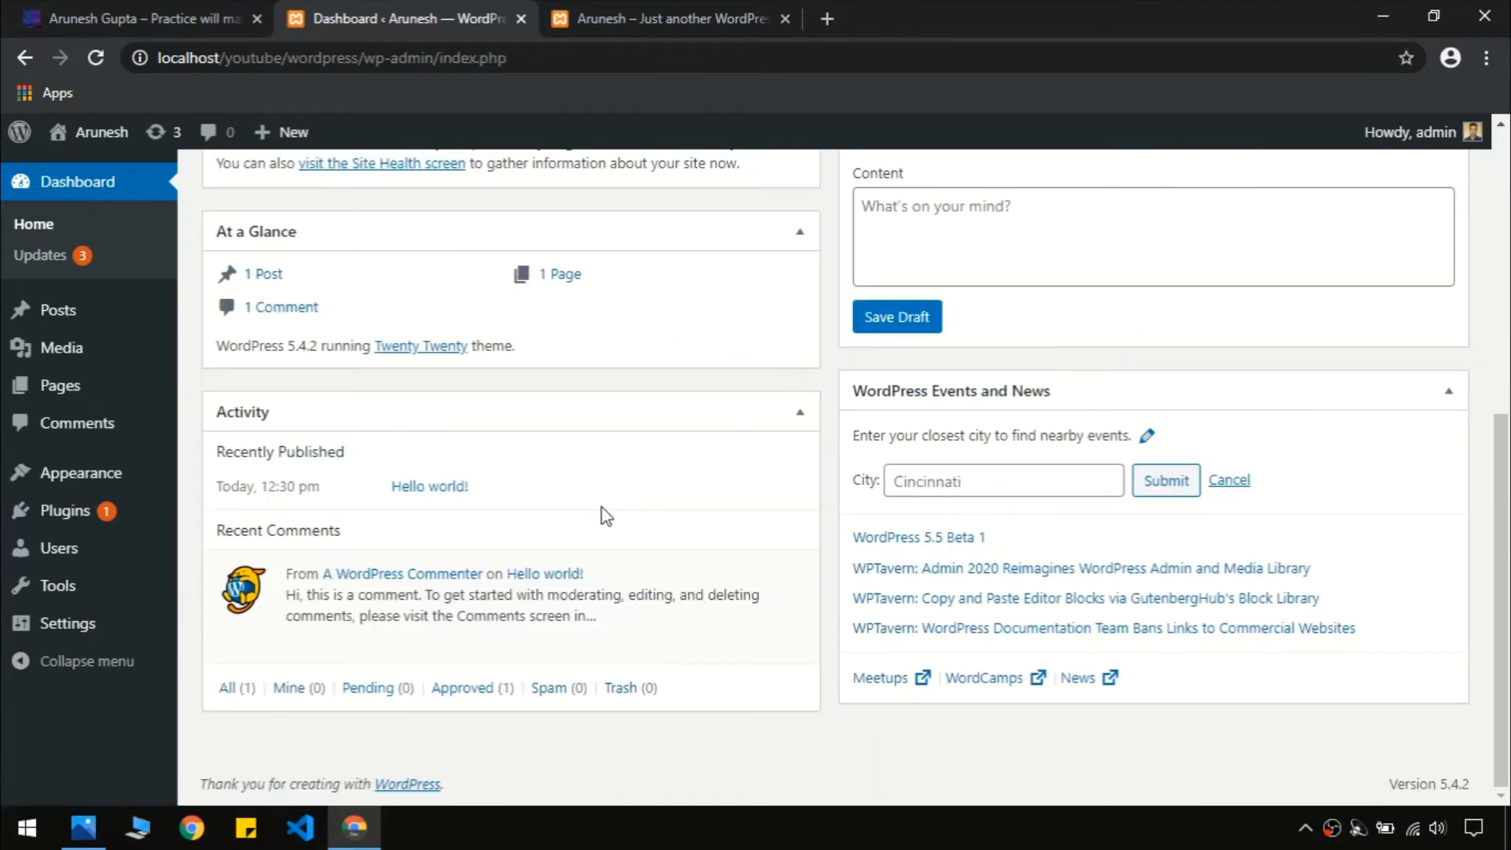
scroll(491, 490, "up", 5)
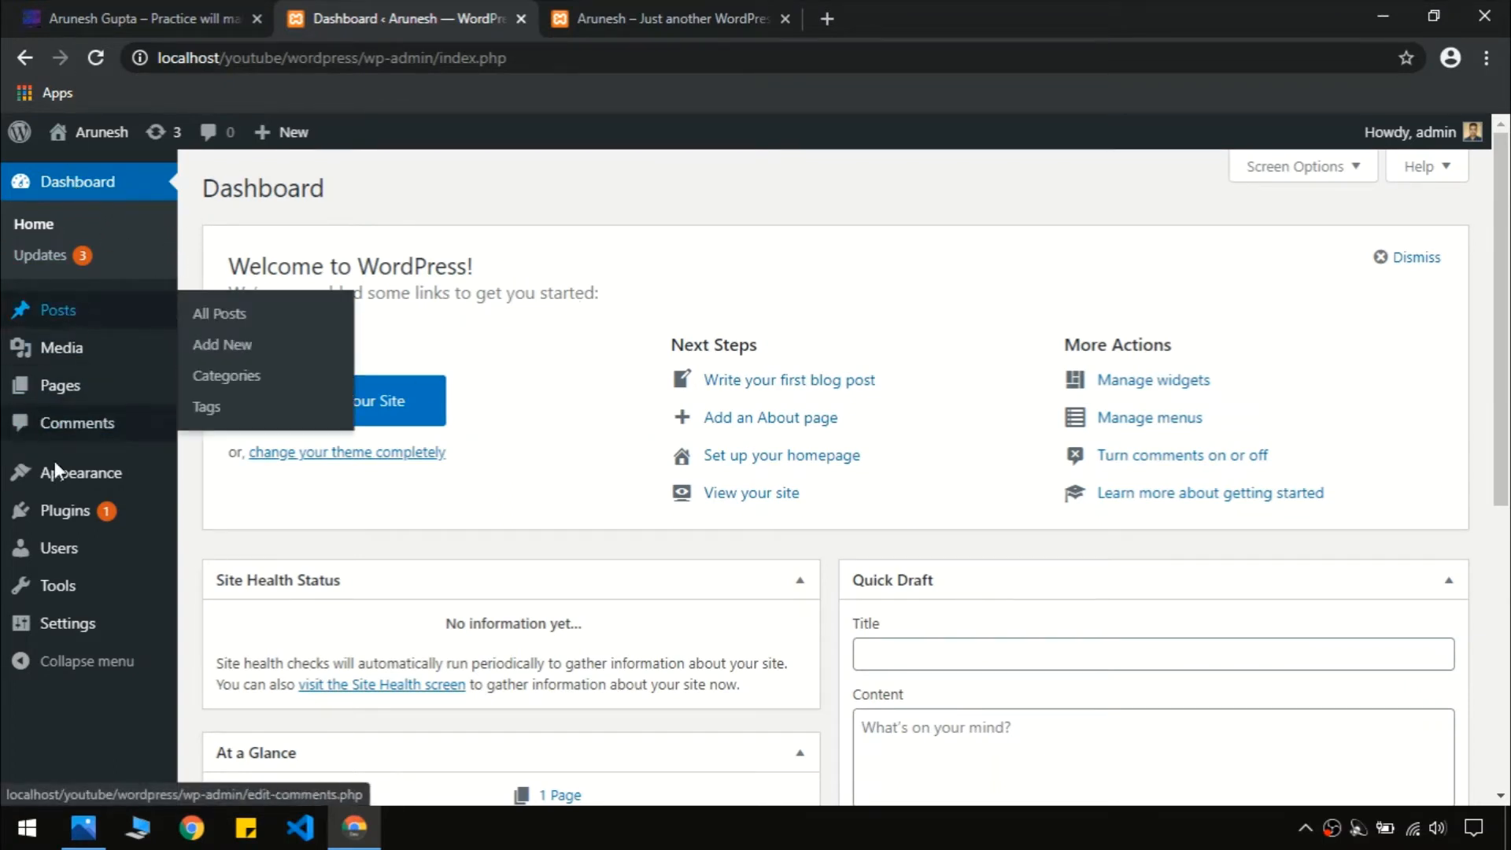
mouse_move(97, 601)
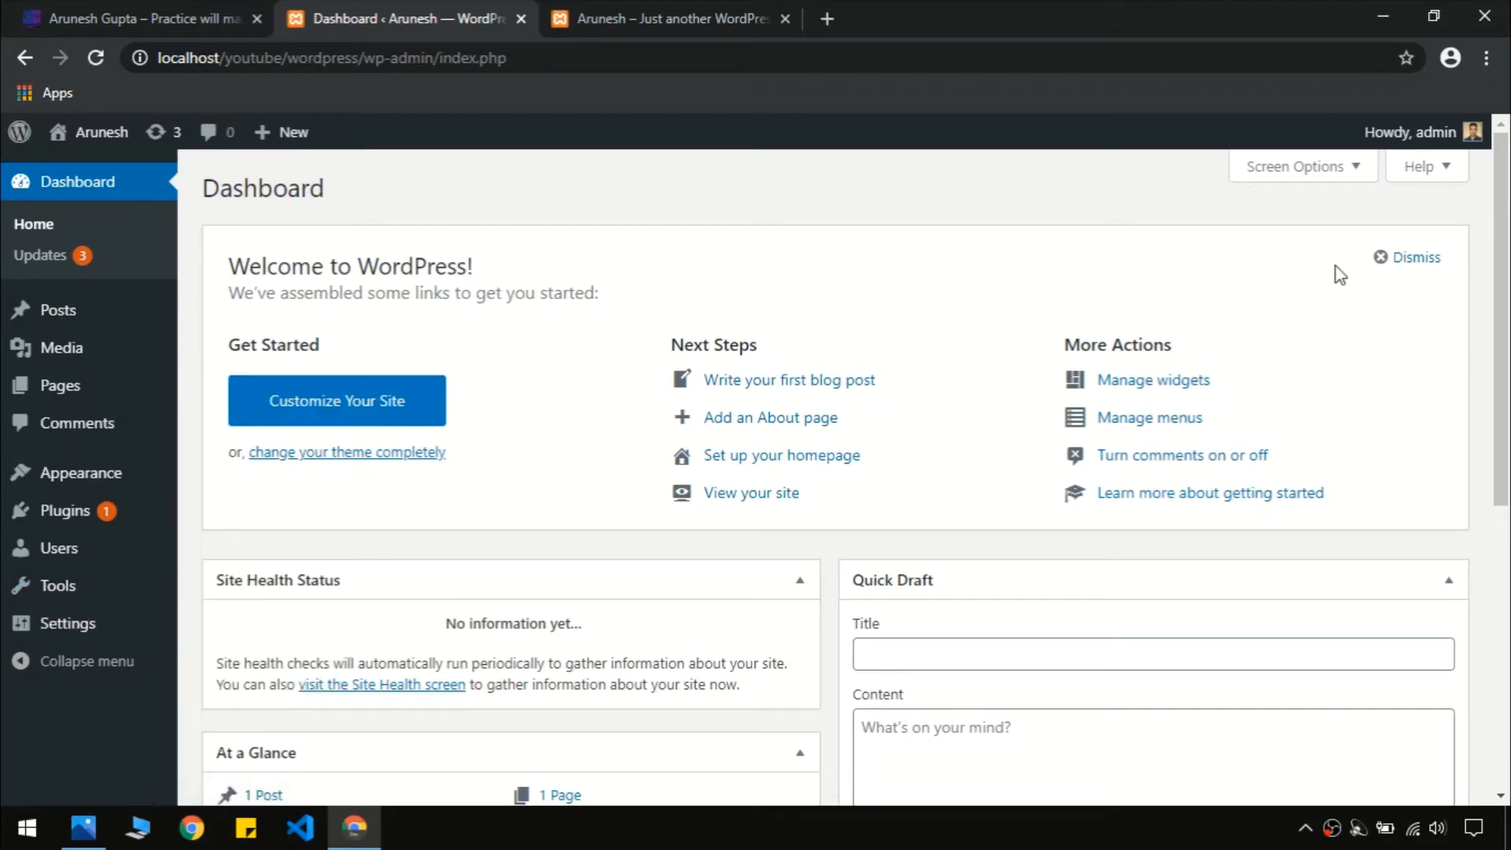
left_click_drag(1487, 412, 1487, 516)
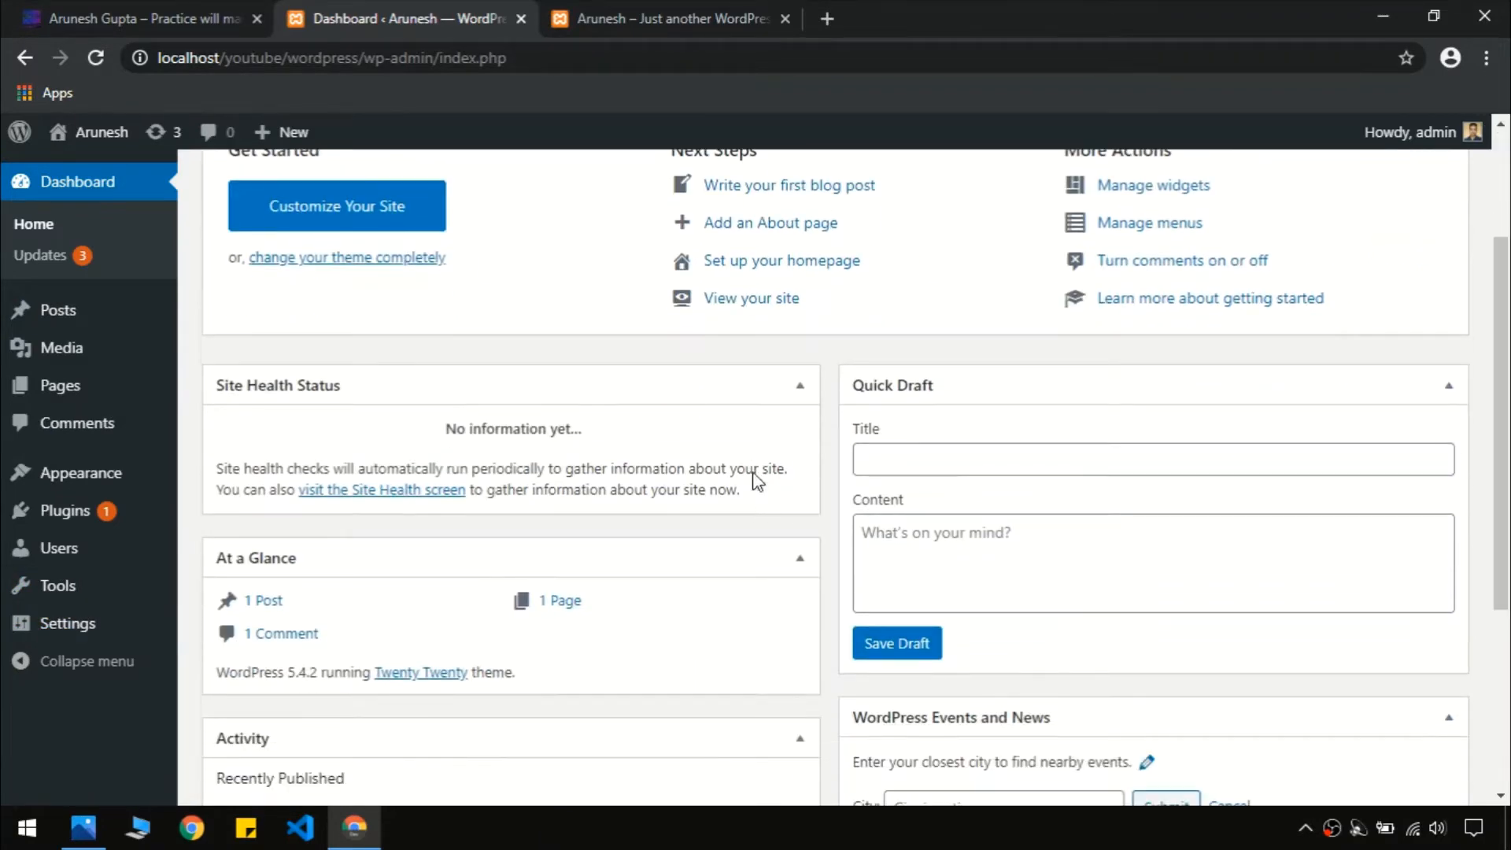
scroll(587, 556, "down", 4)
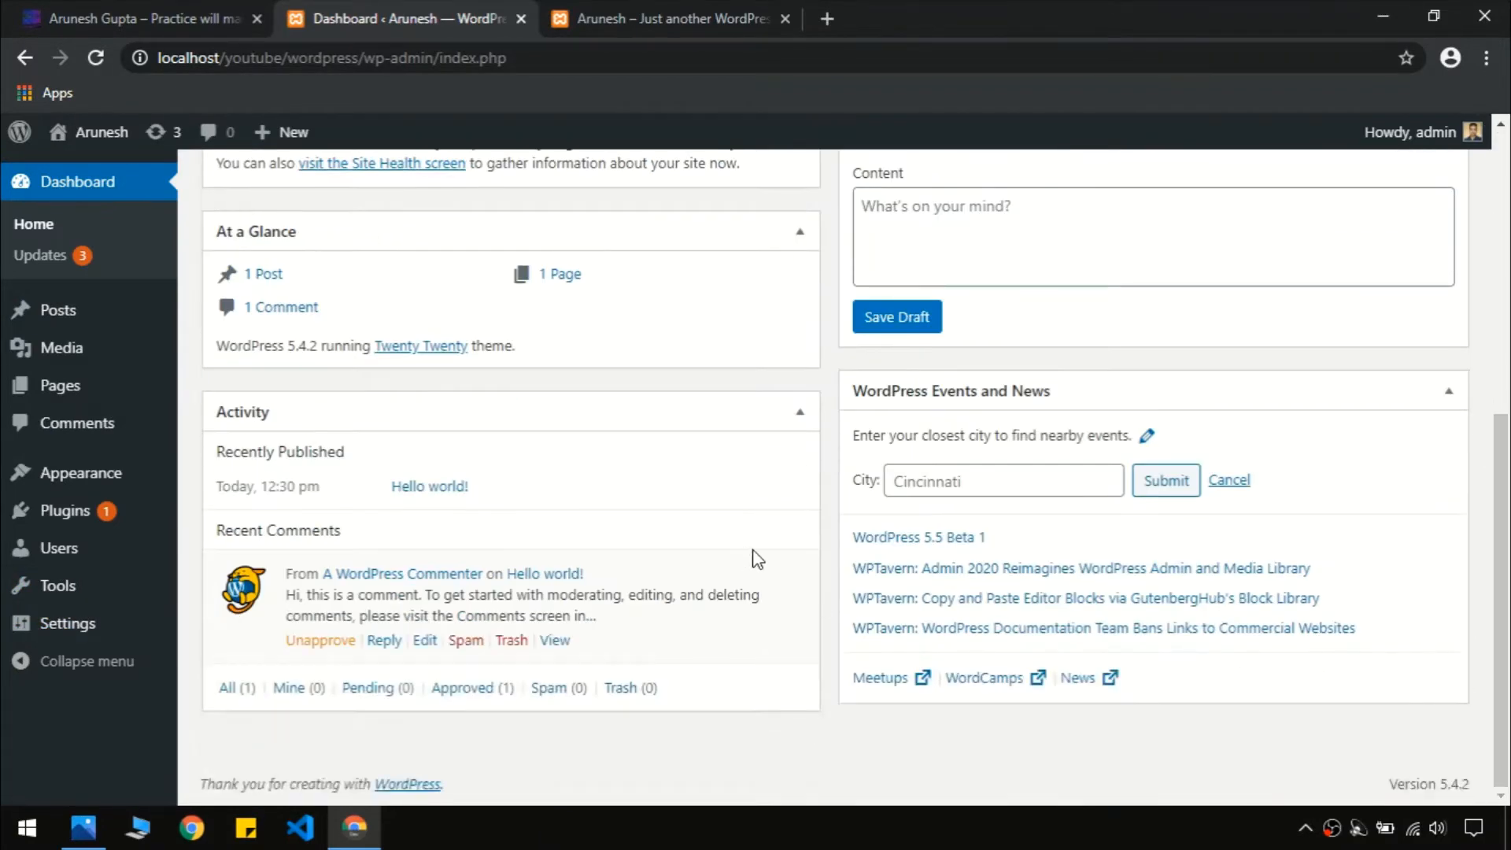
scroll(847, 504, "up", 7)
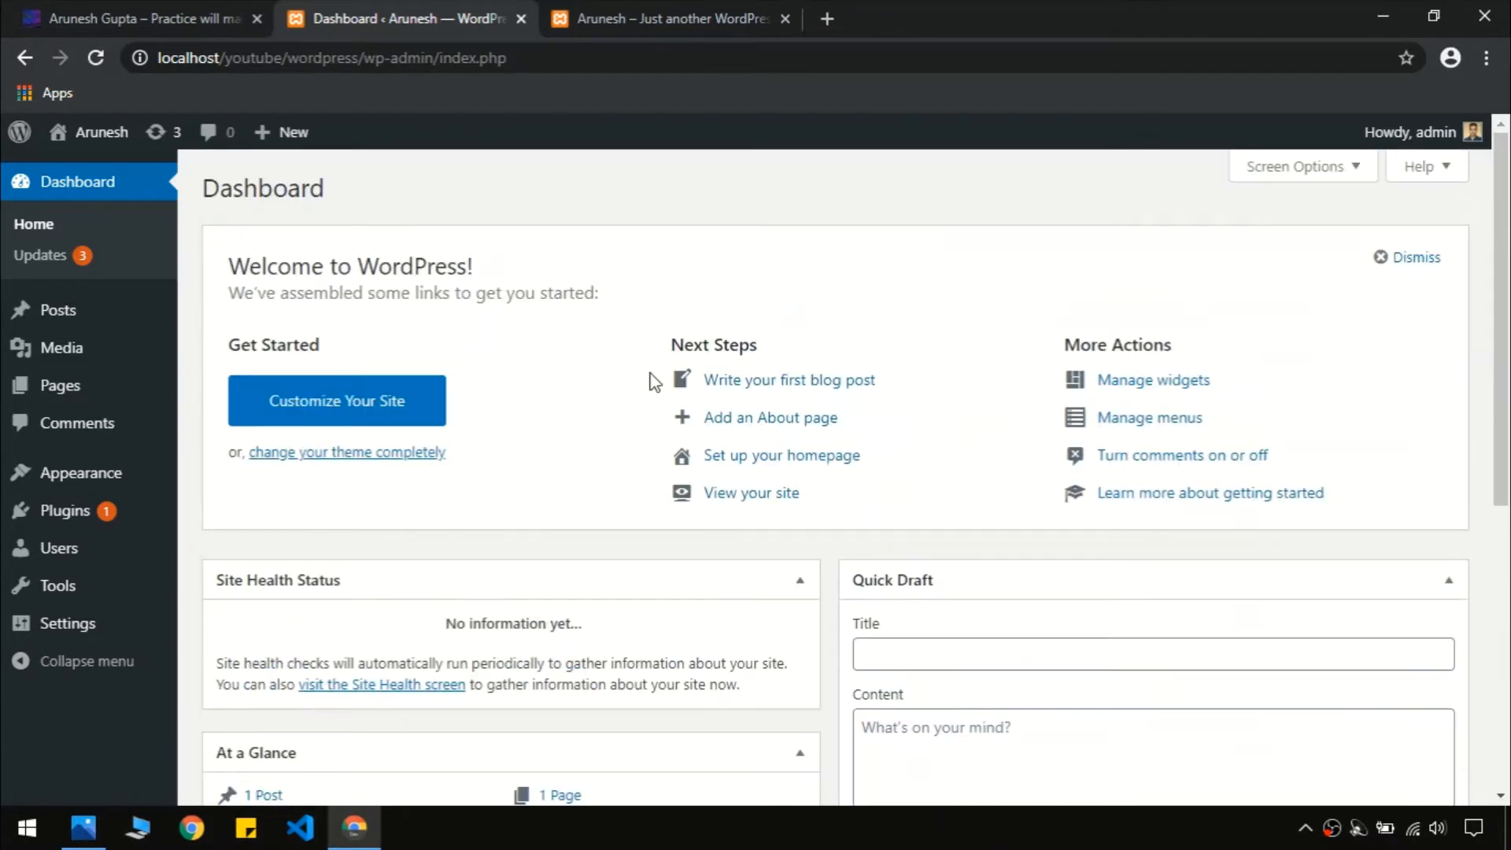
Browse Dashboard > Updates, toggling plugin Select All on and off, then go to the Posts list
left_click(16, 268)
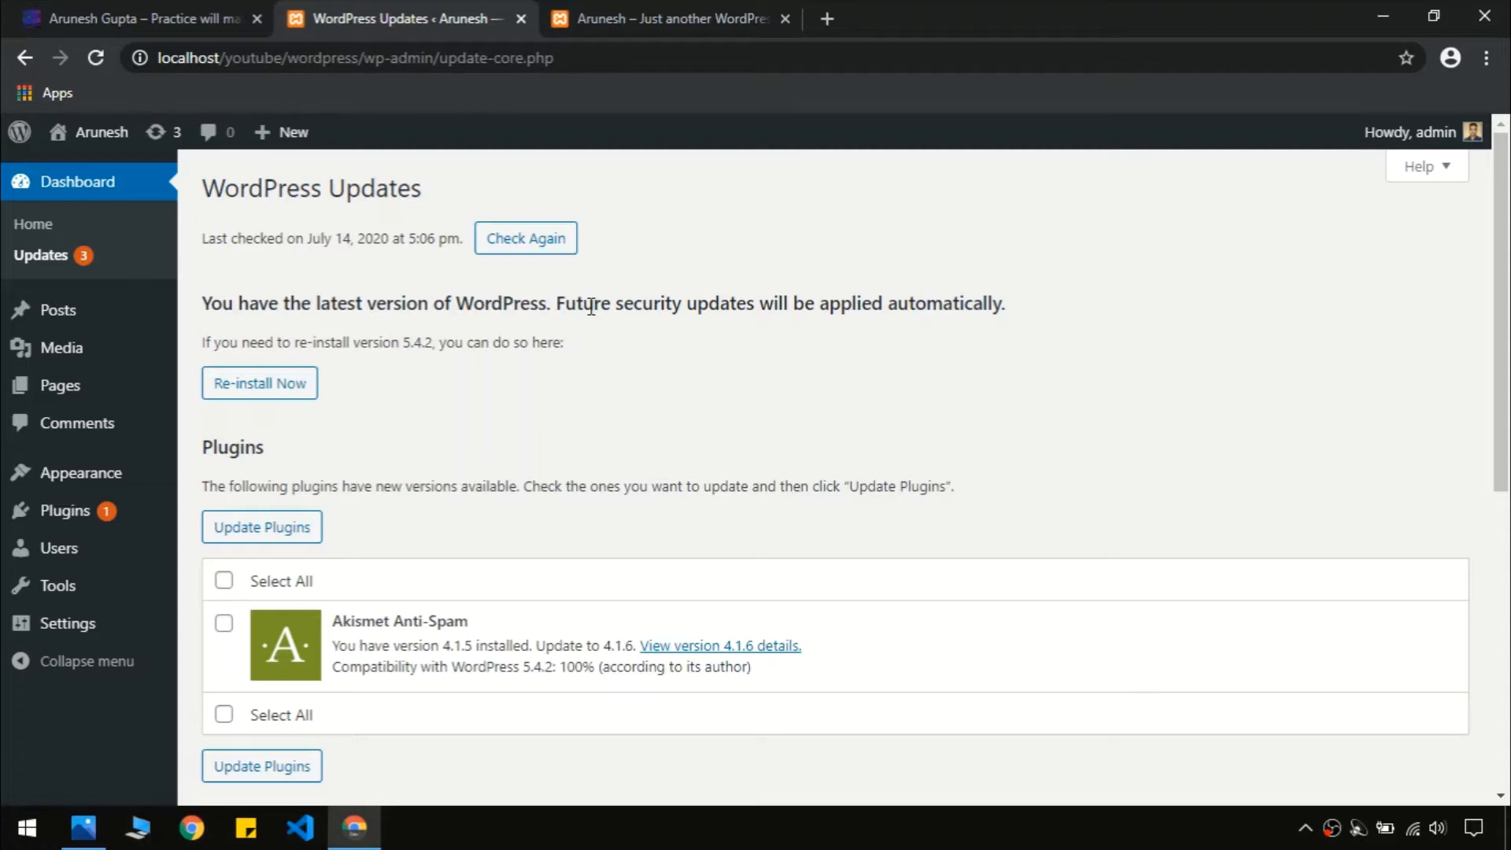
left_click(224, 581)
left_click(224, 582)
scroll(945, 465, "down", 6)
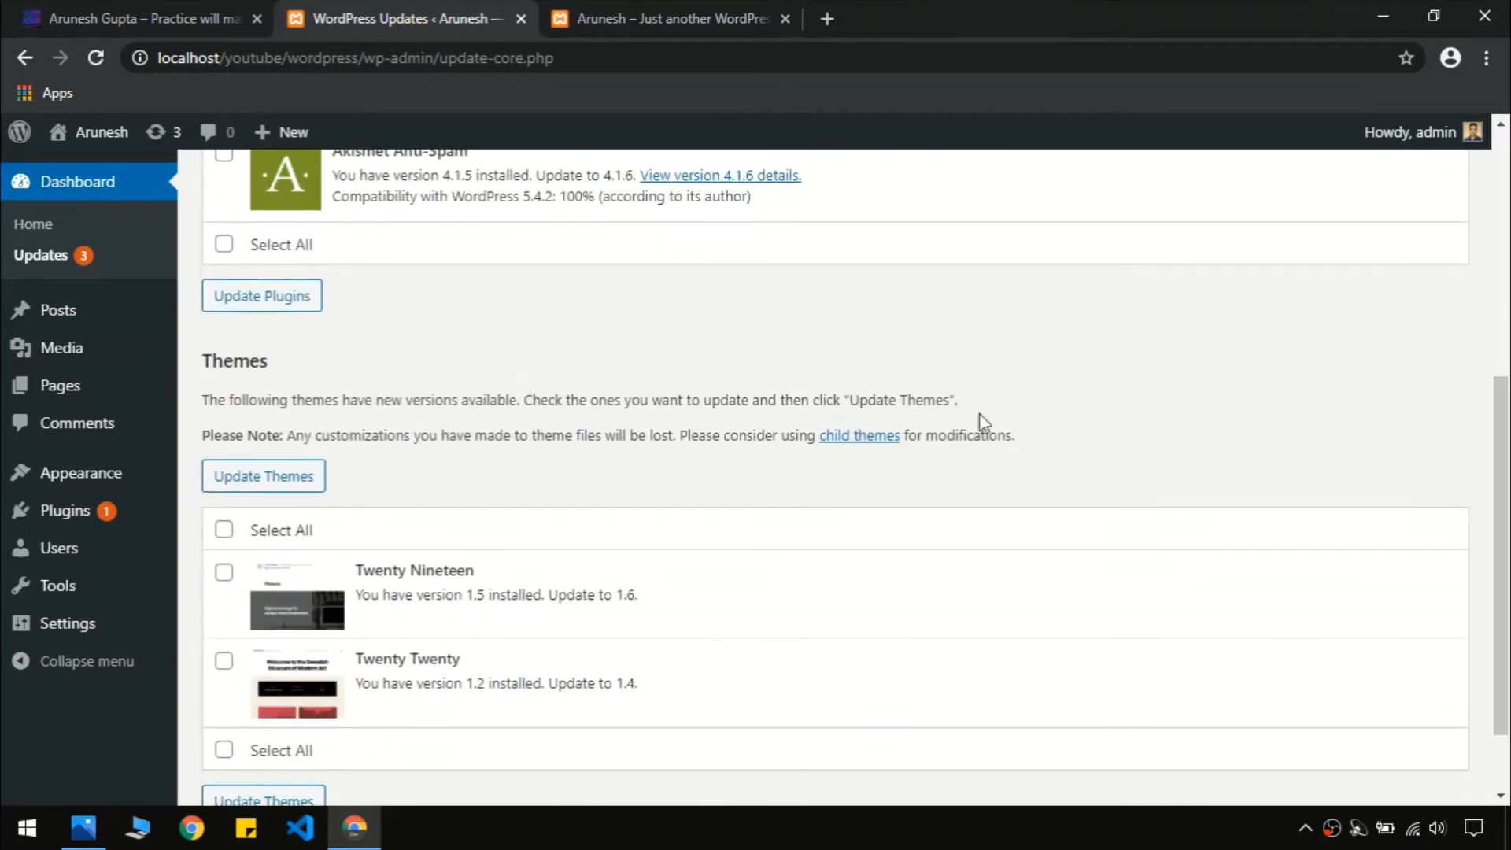
scroll(362, 499, "down", 2)
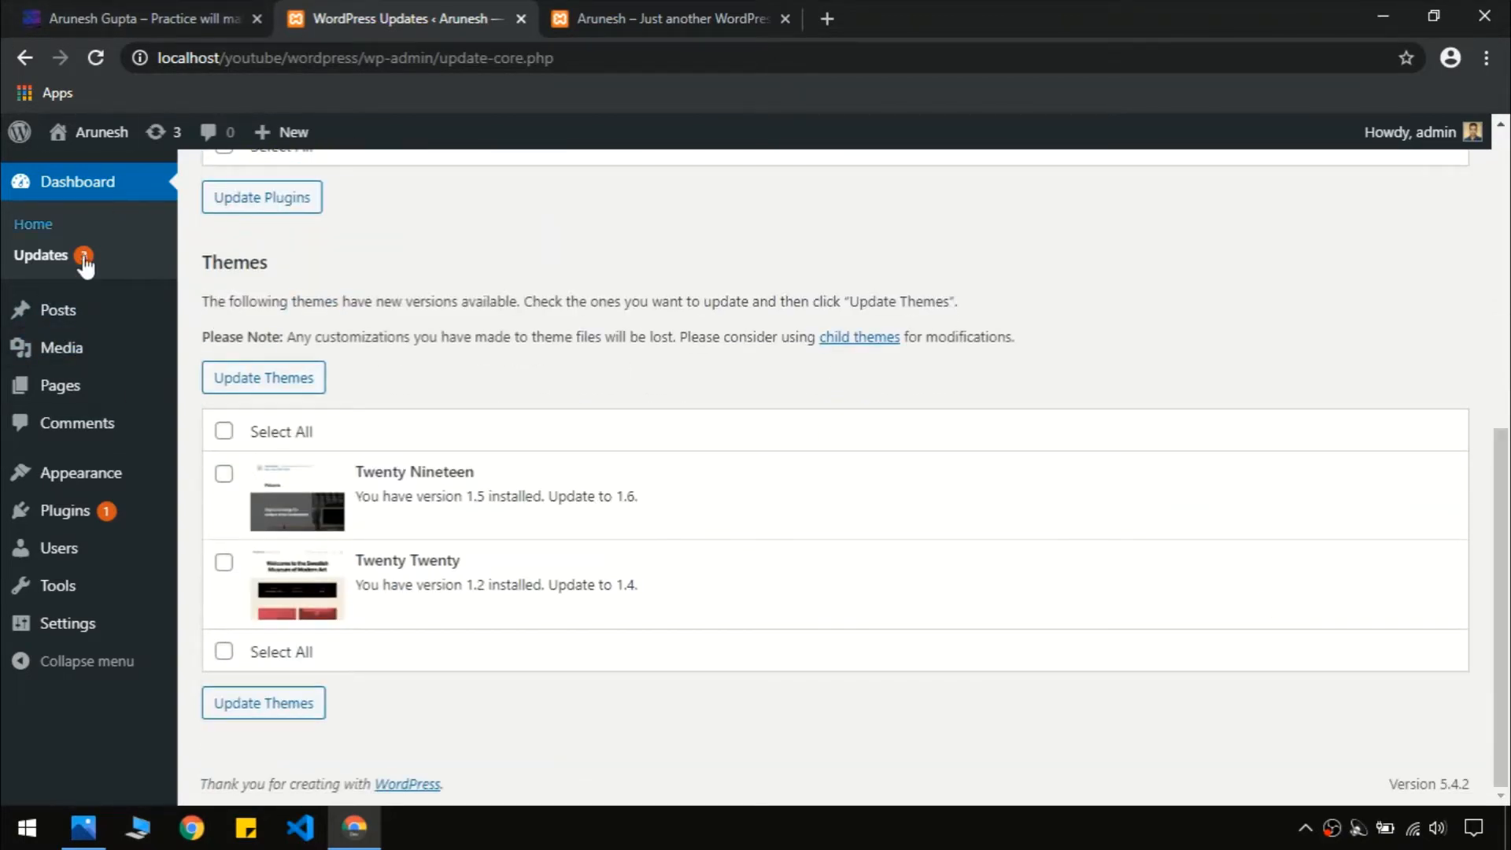
left_click(39, 322)
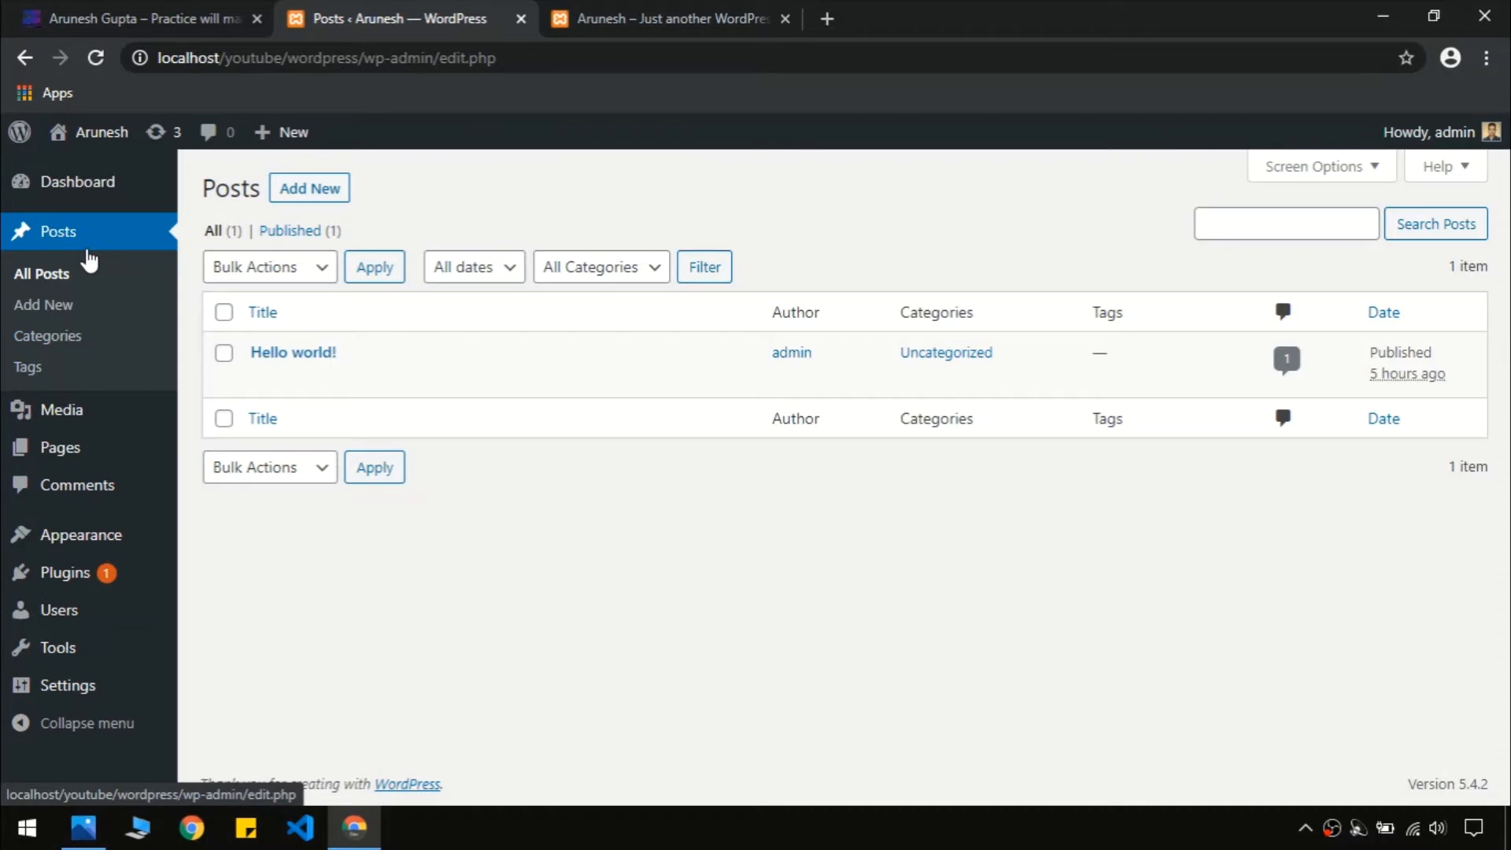
On the demo site, open the Blog listing
left_click(165, 11)
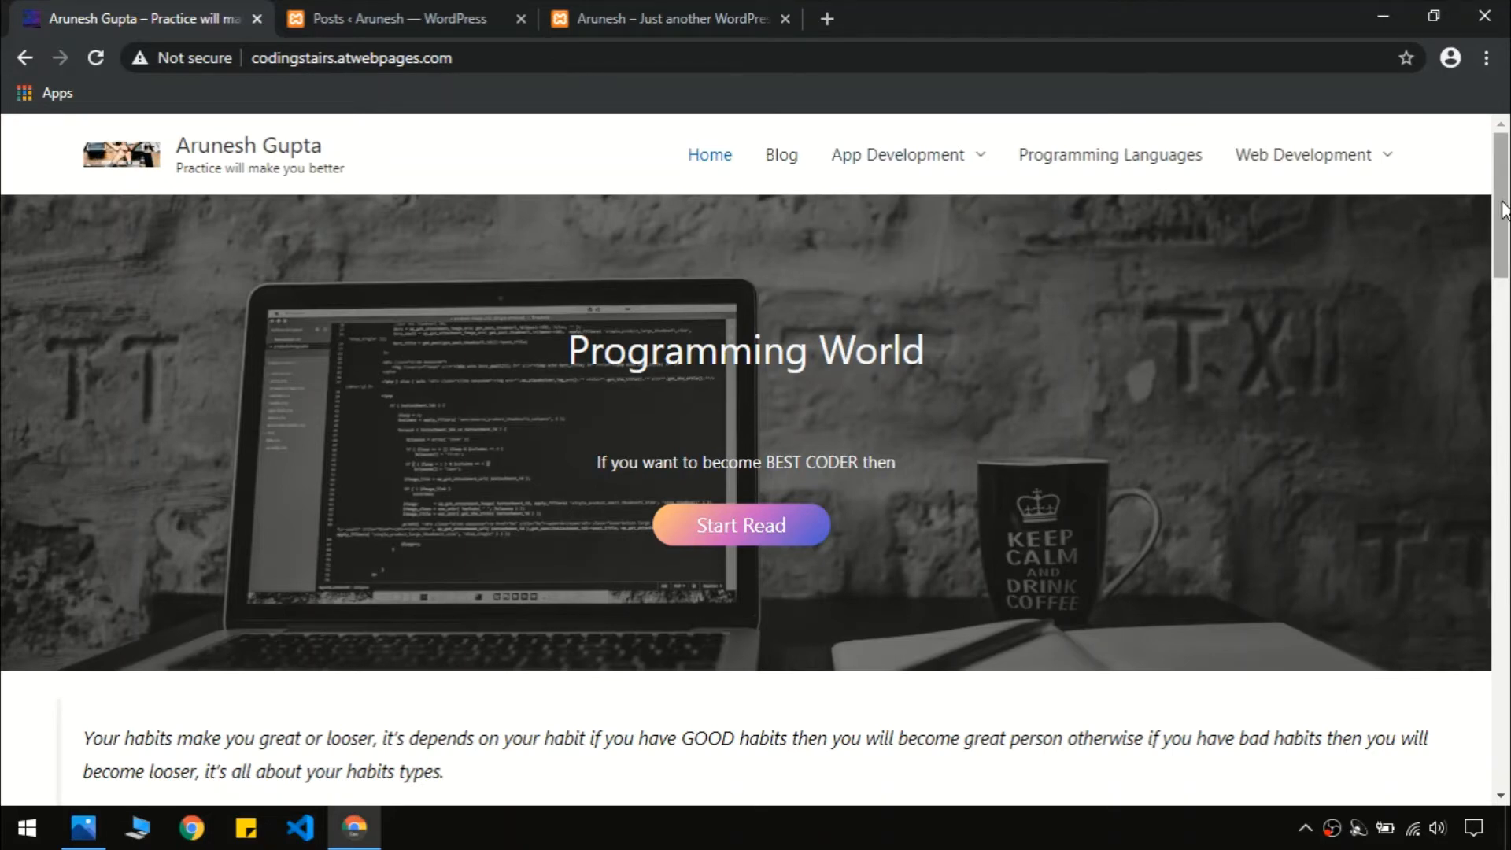
left_click_drag(1503, 209, 1503, 214)
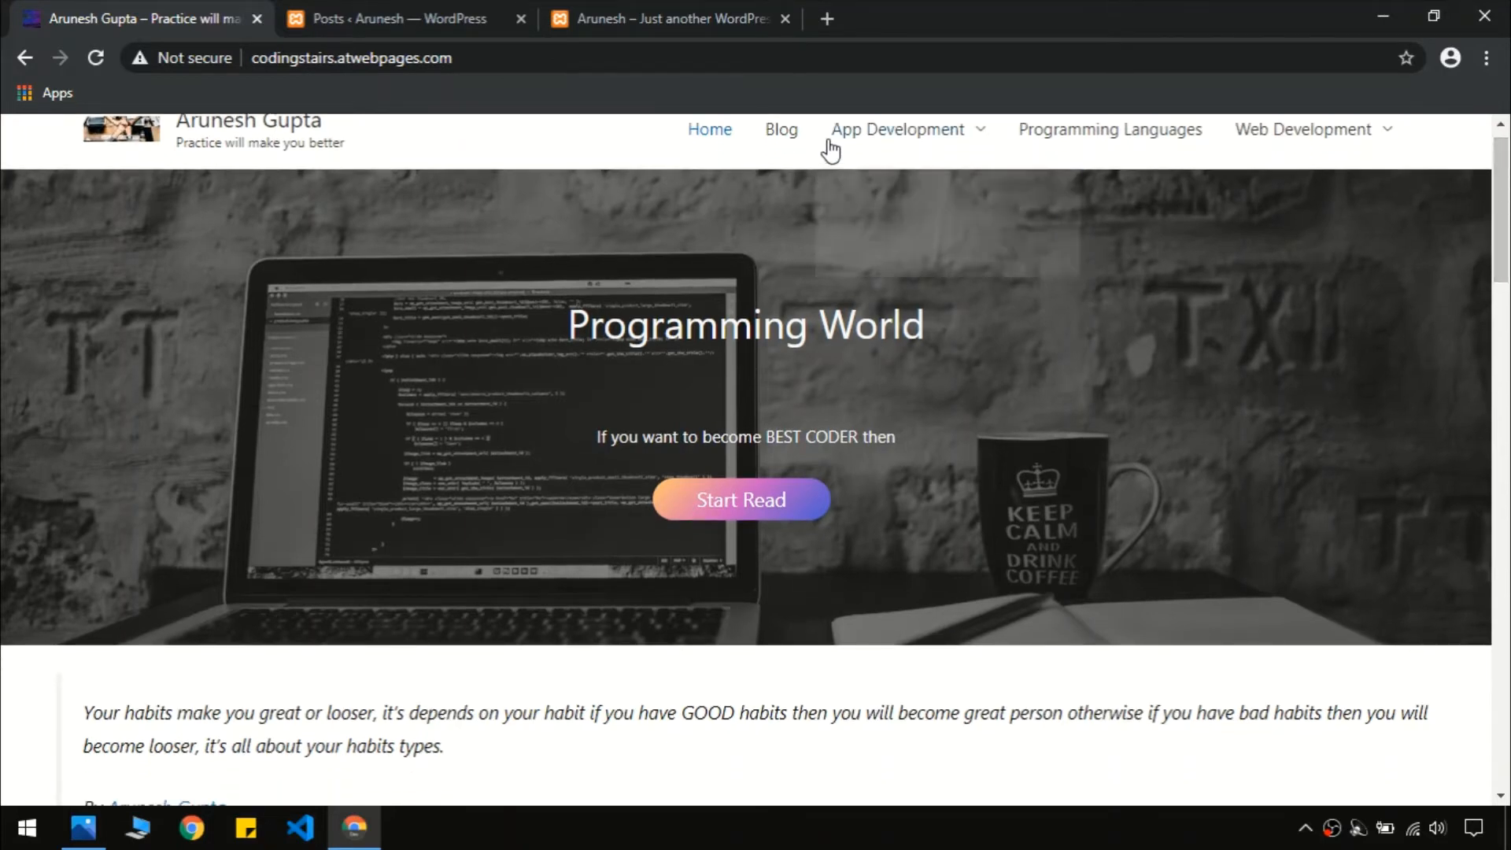
mouse_move(897, 132)
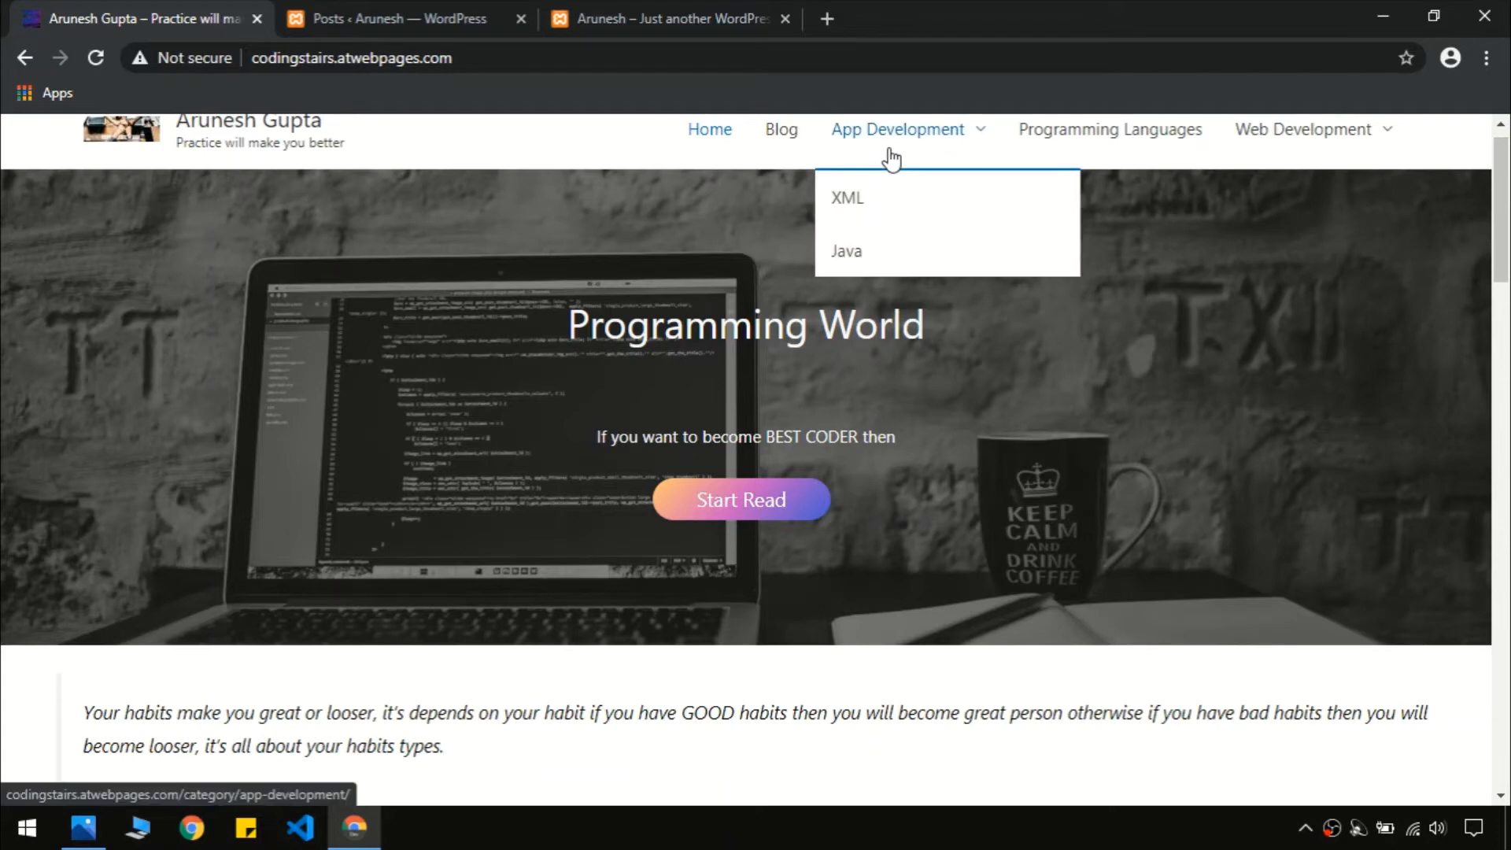
left_click(774, 132)
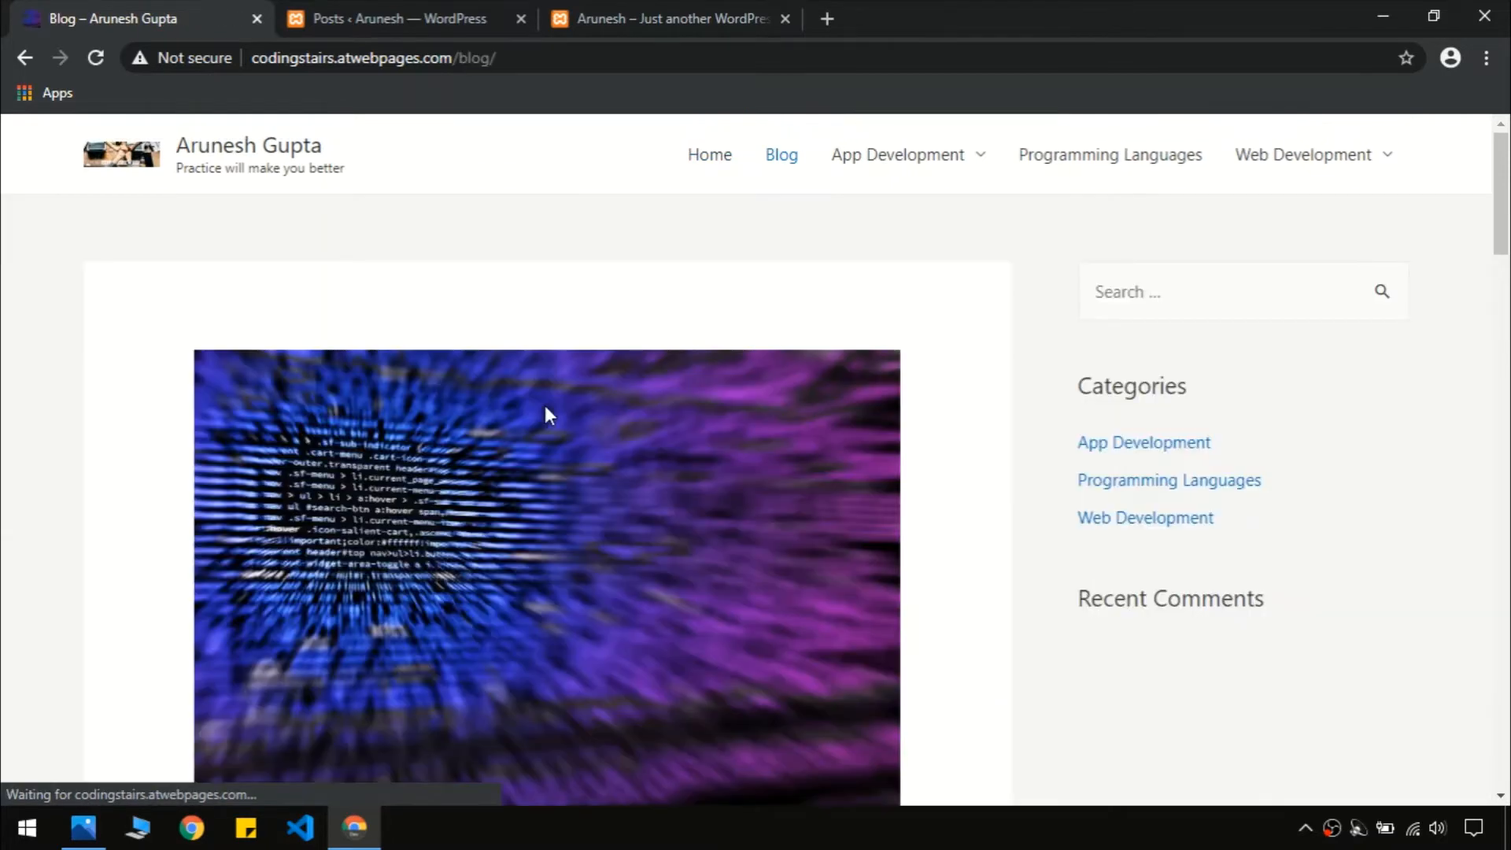
Read the Best CSS Frameworks article down to the footer, then return to the admin Posts tab
scroll(1210, 293, "down", 5)
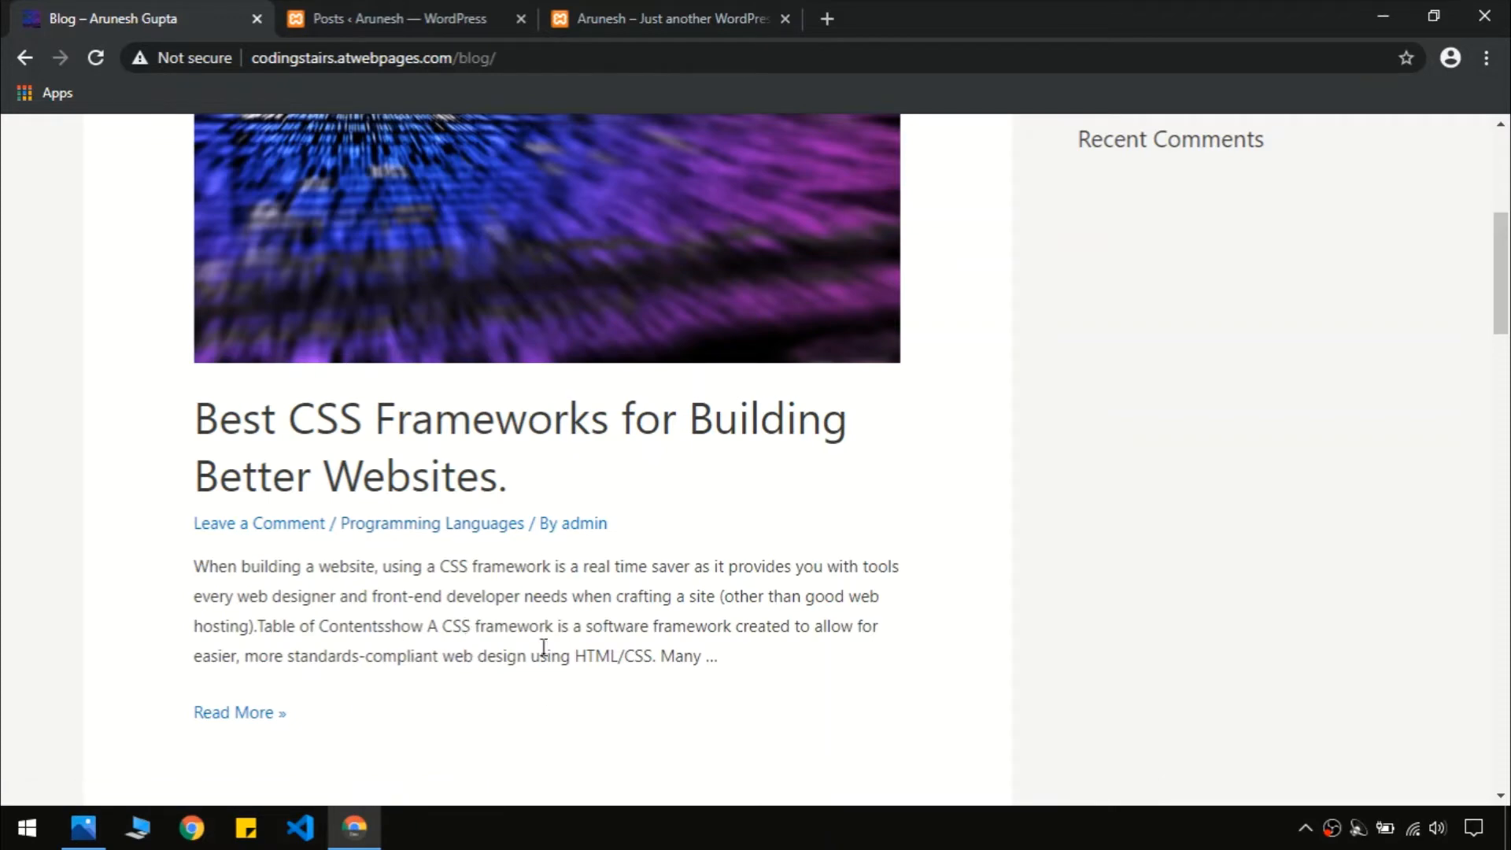
left_click(219, 714)
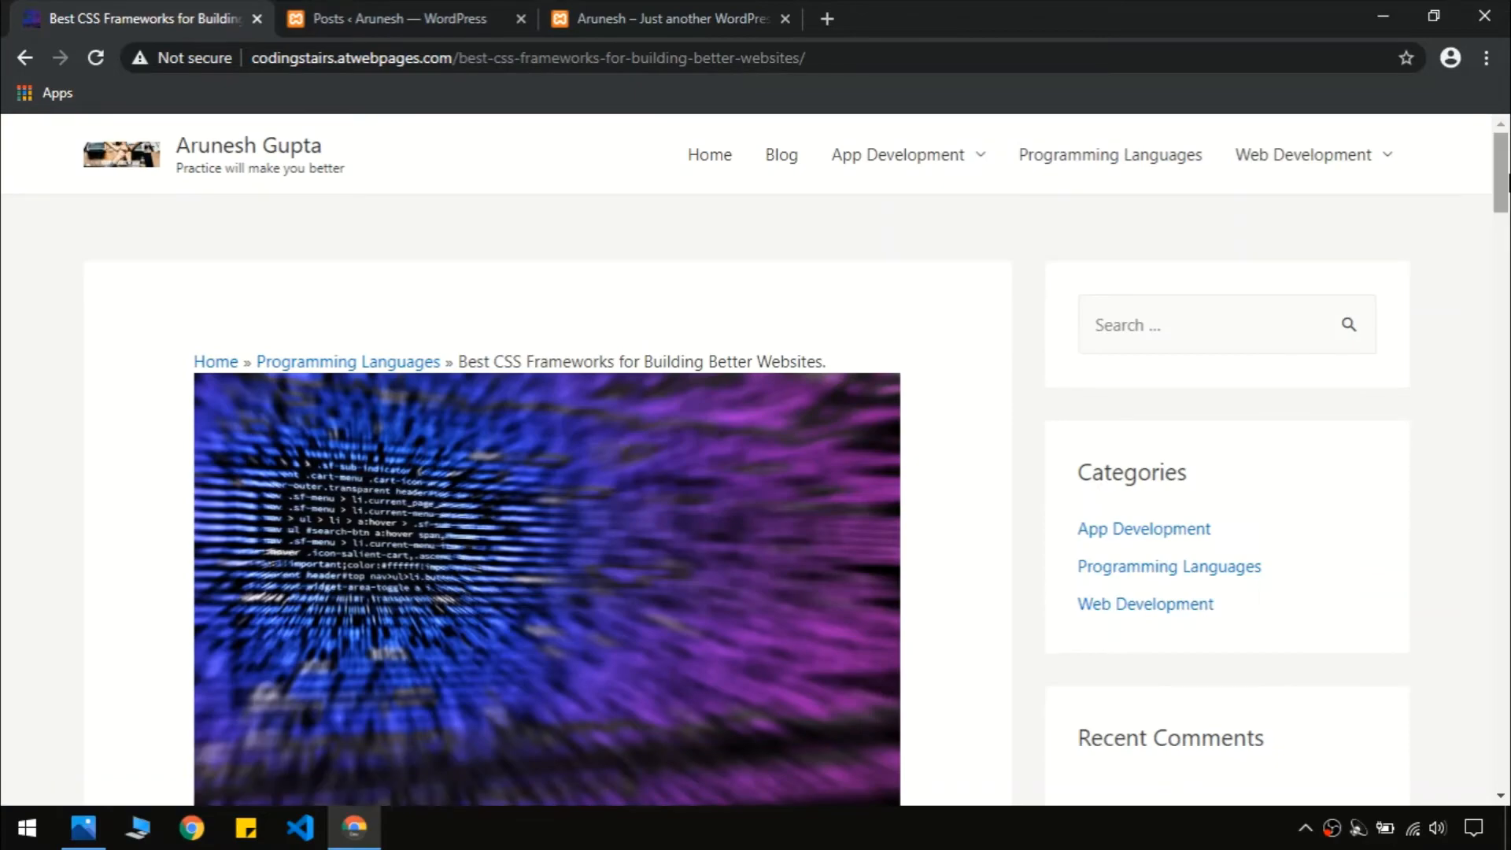
left_click_drag(1507, 181, 1507, 748)
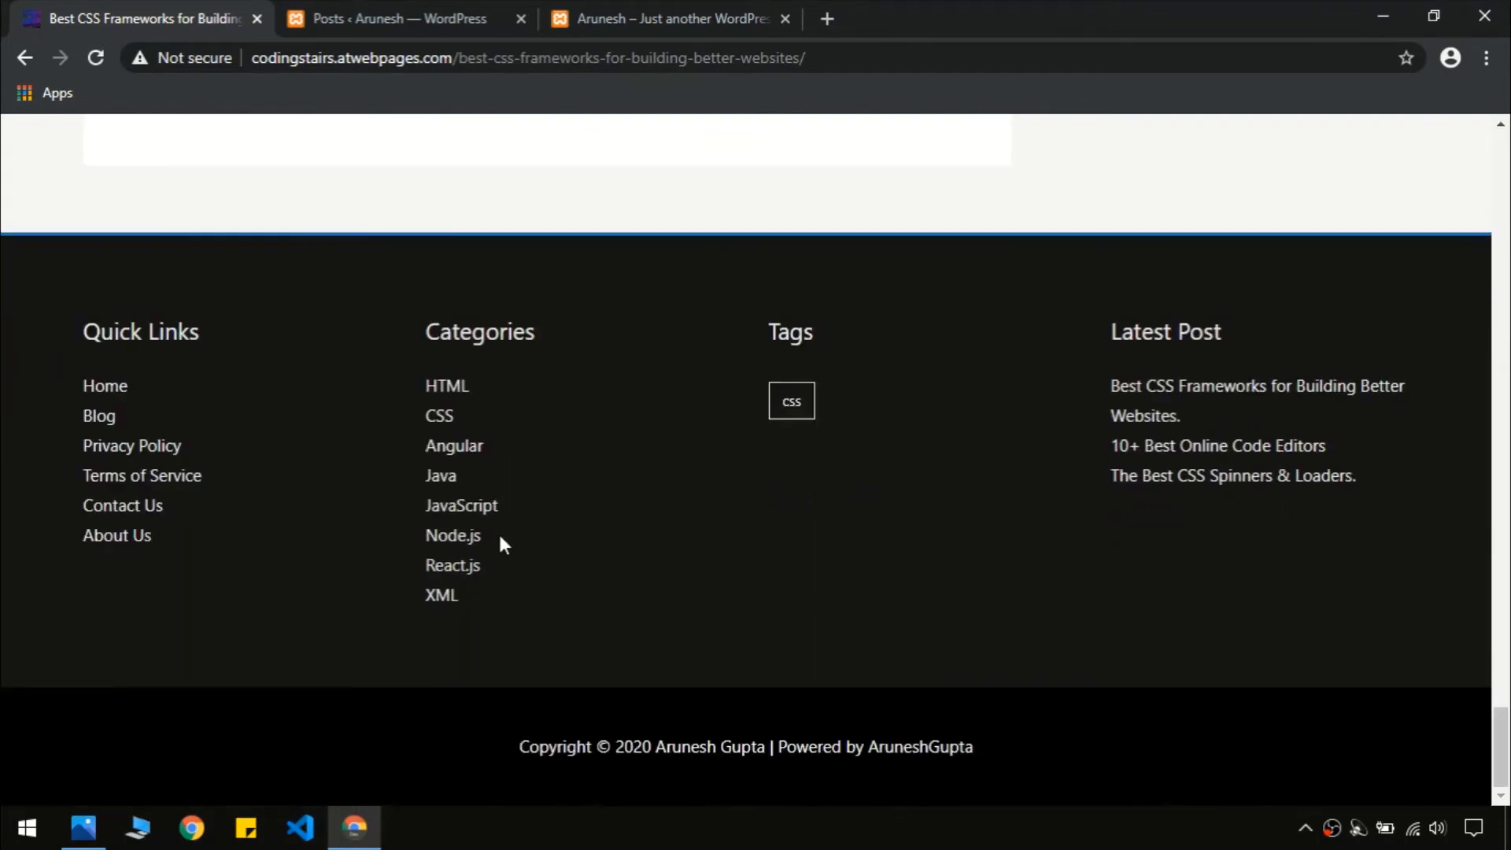
key("Home")
left_click(393, 18)
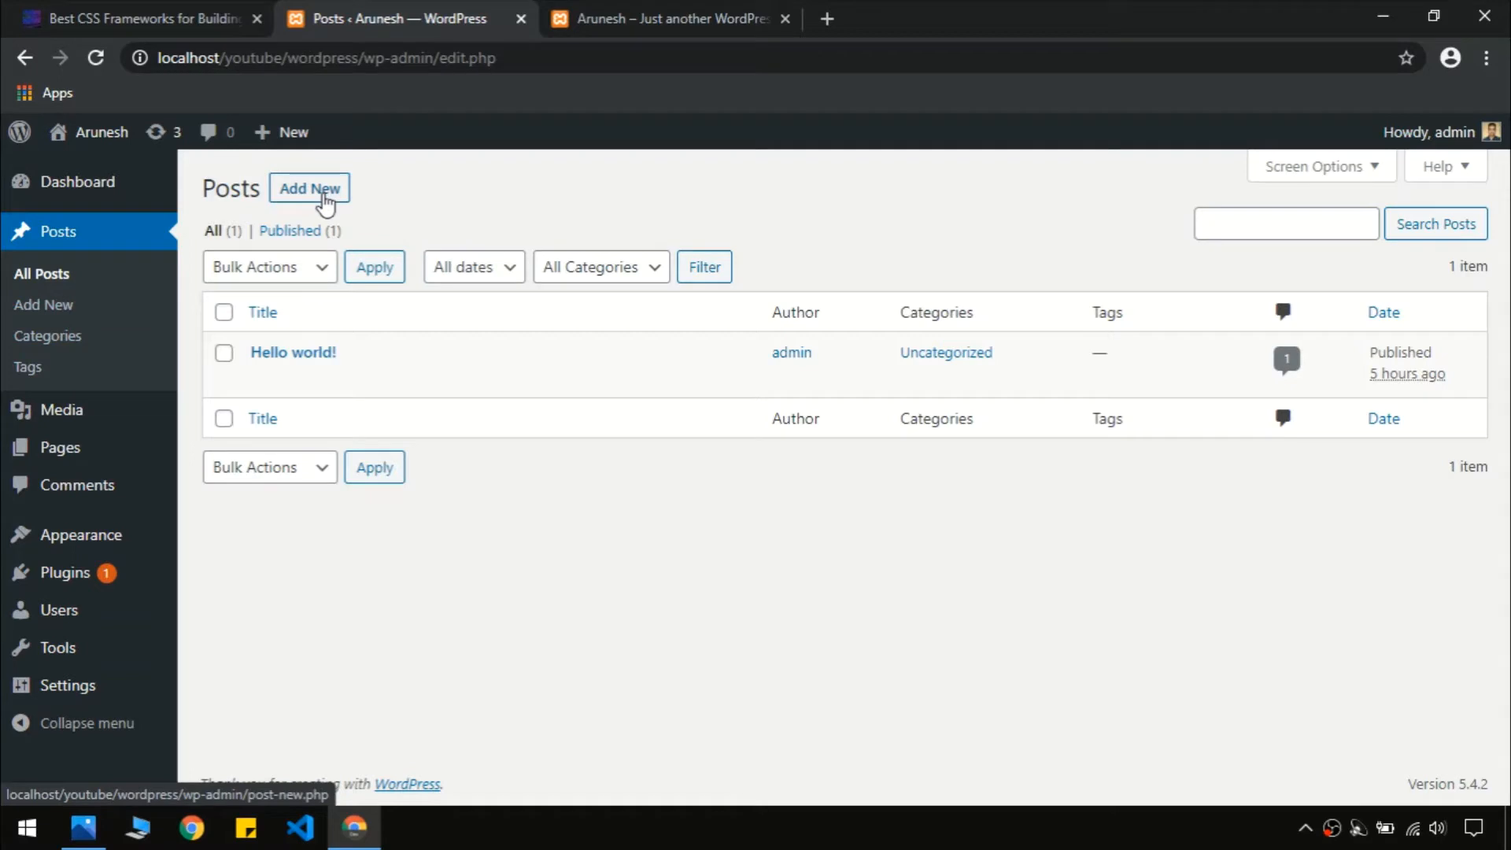
Open Posts > Categories and load the demo's Programming Languages category page in the other tab
left_click(63, 351)
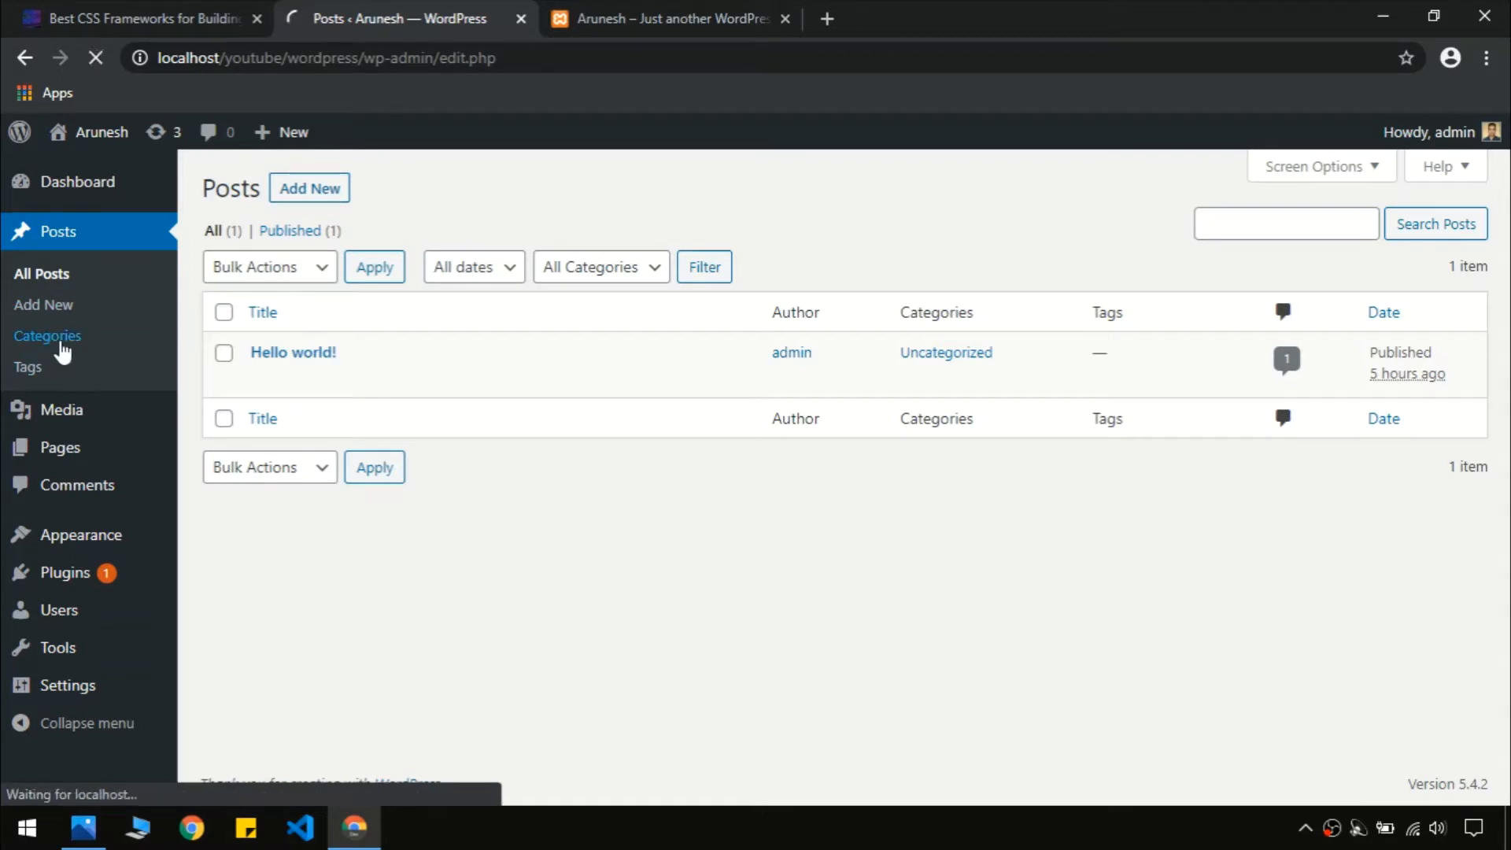
key("ctrl+shift+Tab")
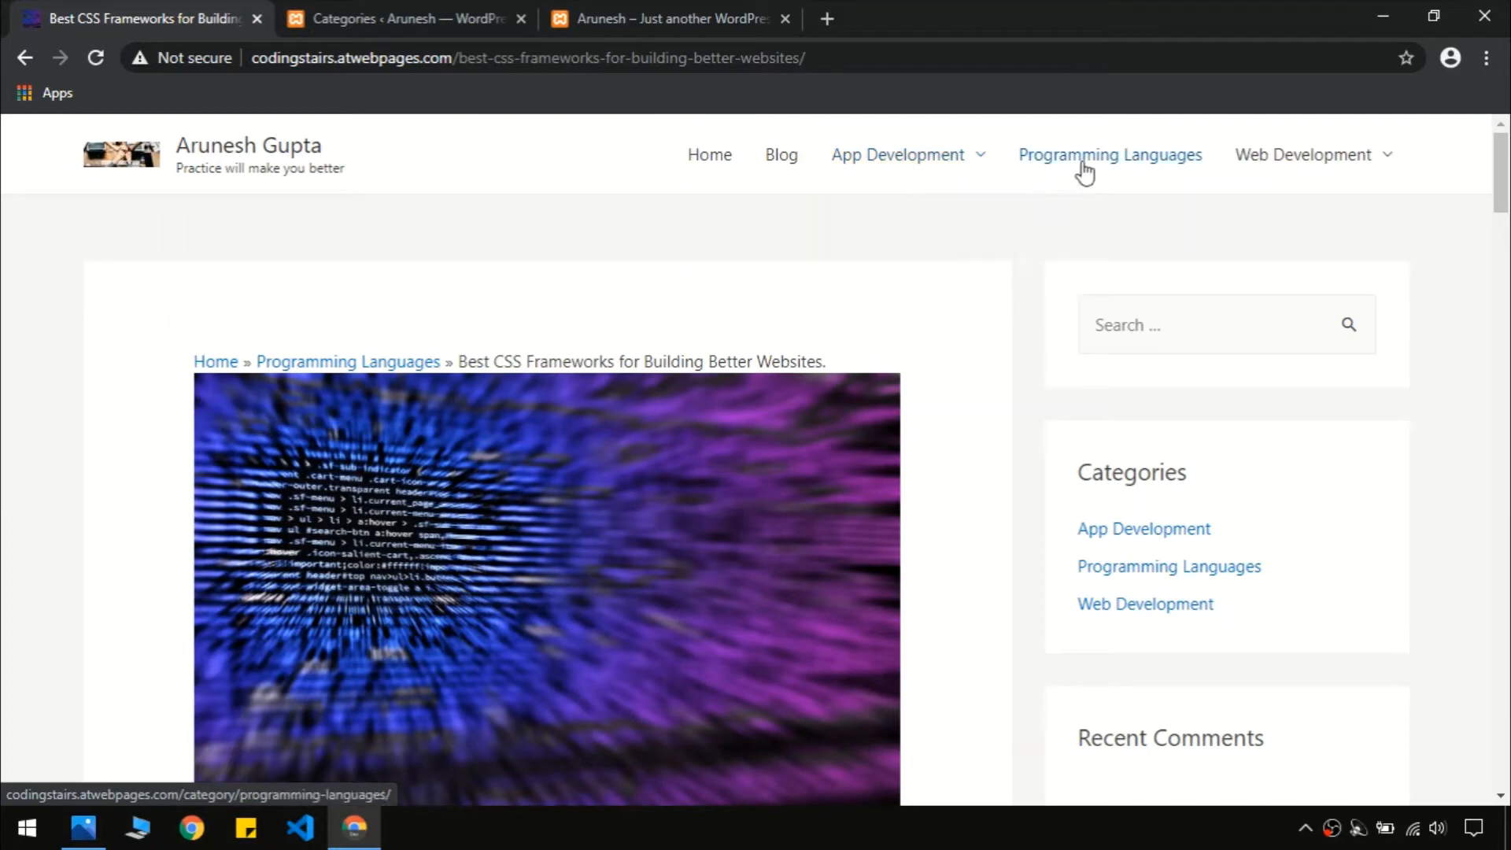
mouse_move(911, 174)
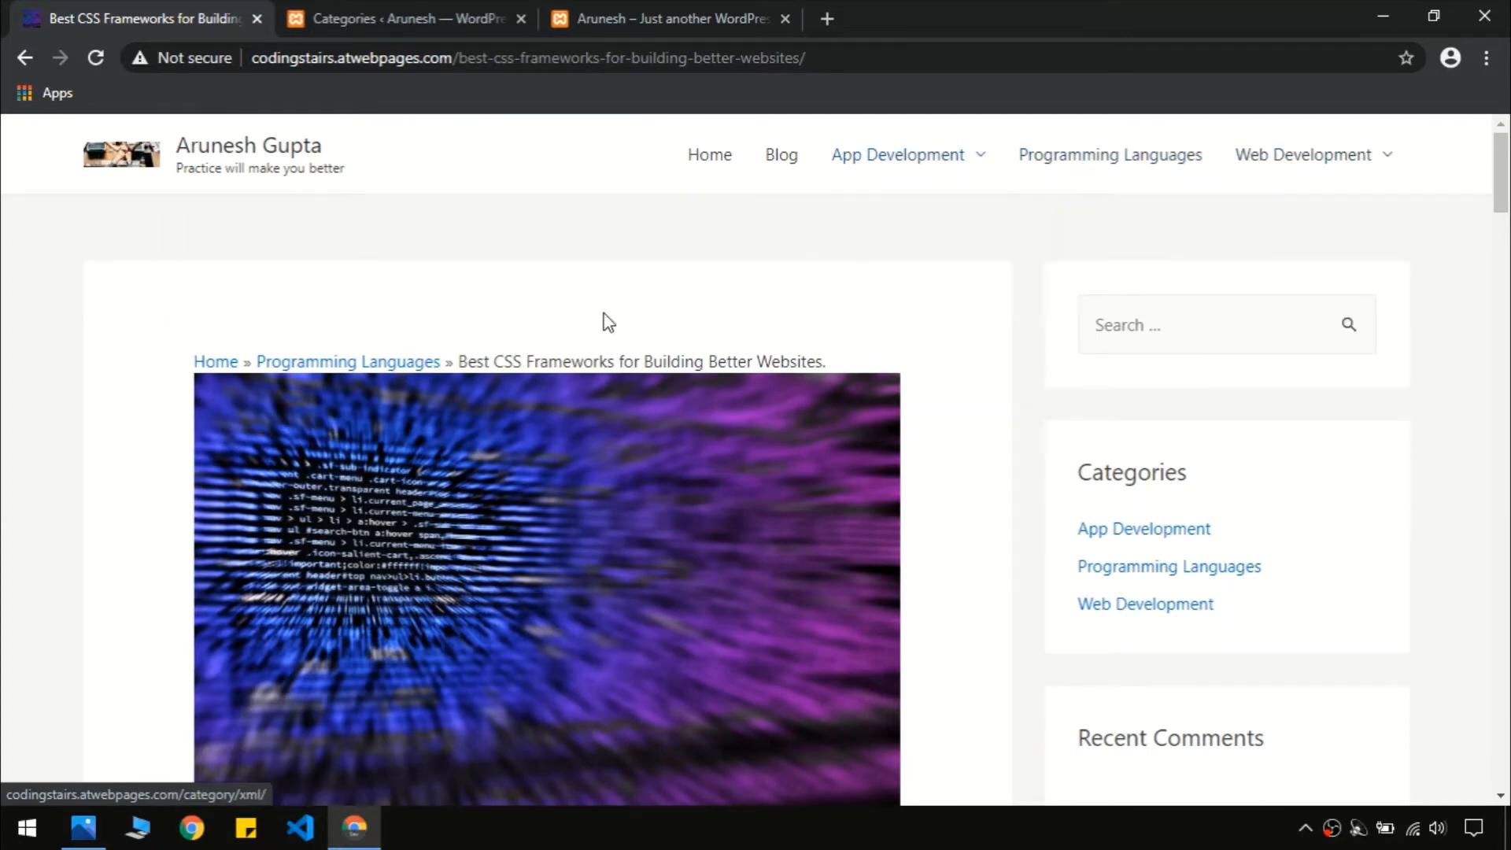
scroll(1503, 220, "down", 1)
scroll(1507, 226, "down", 7)
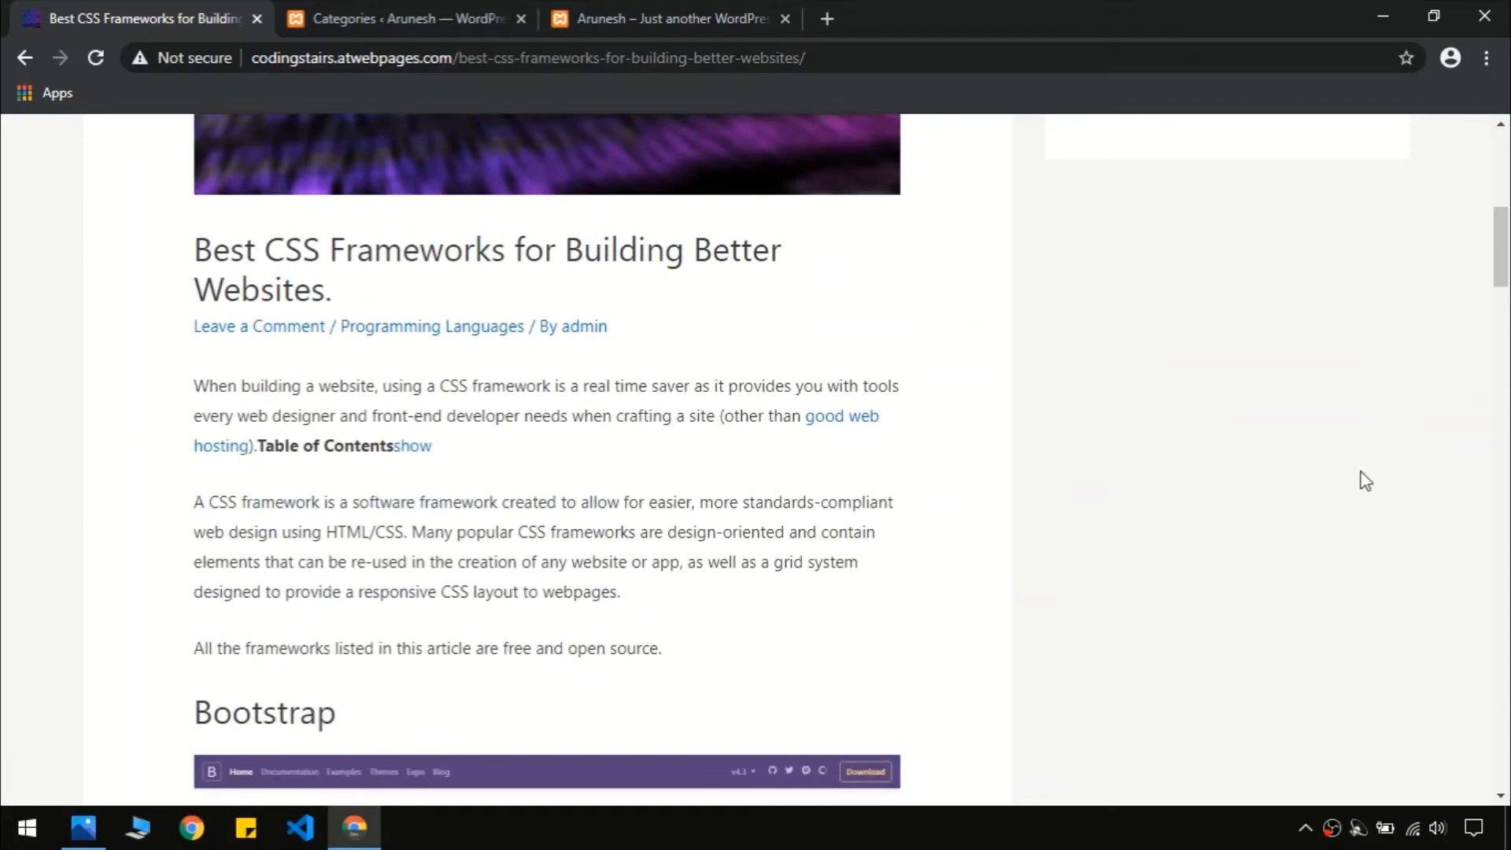
left_click_drag(1494, 273, 1479, 563)
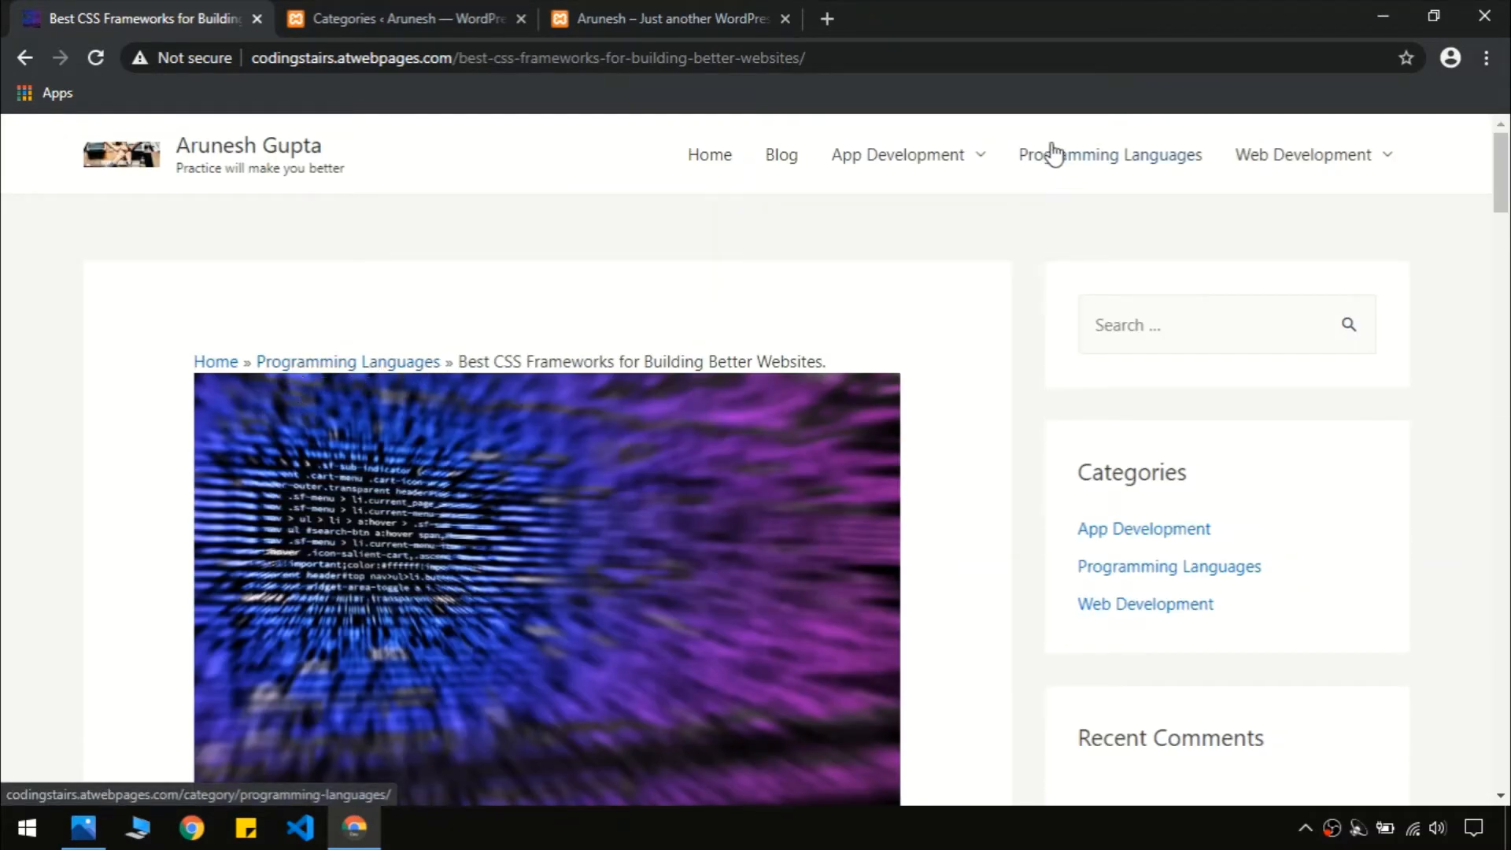
left_click(1120, 178)
left_click(374, 11)
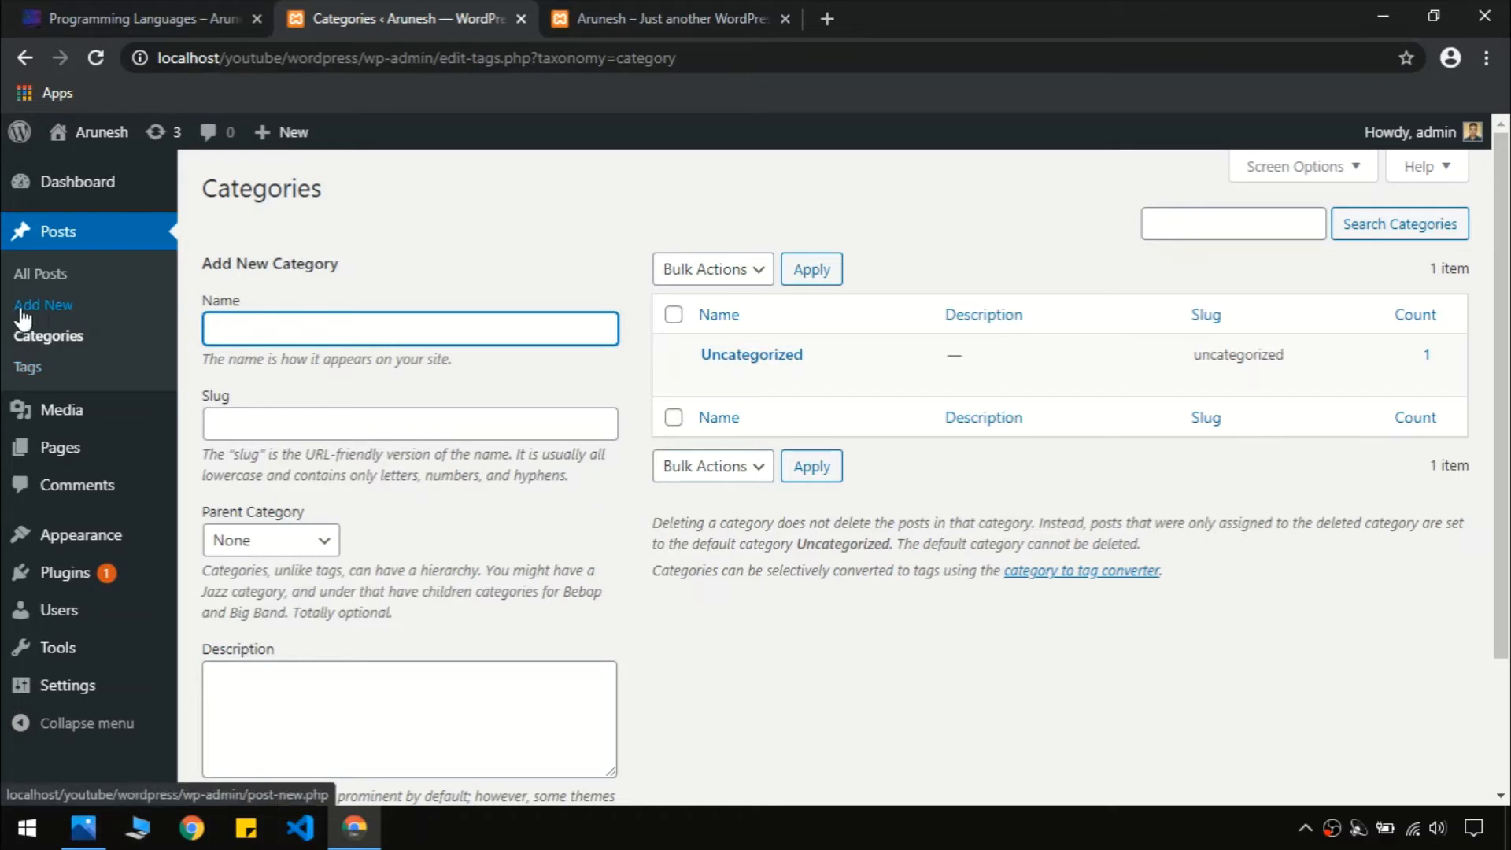
Compare the empty Tags page with the demo's Programming Languages page, then check the empty Media Library
left_click(28, 370)
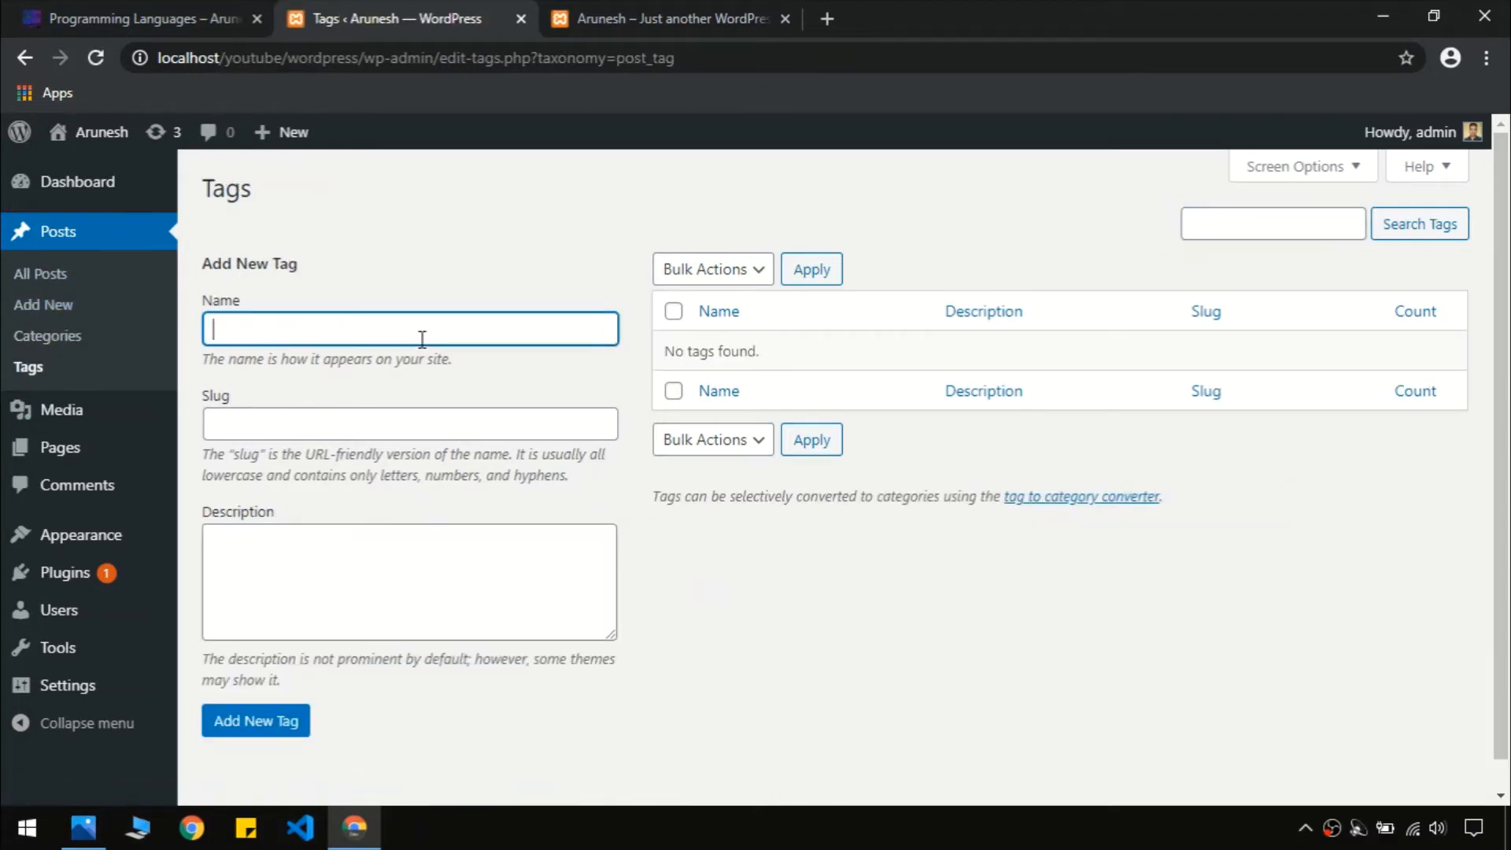
left_click(41, 3)
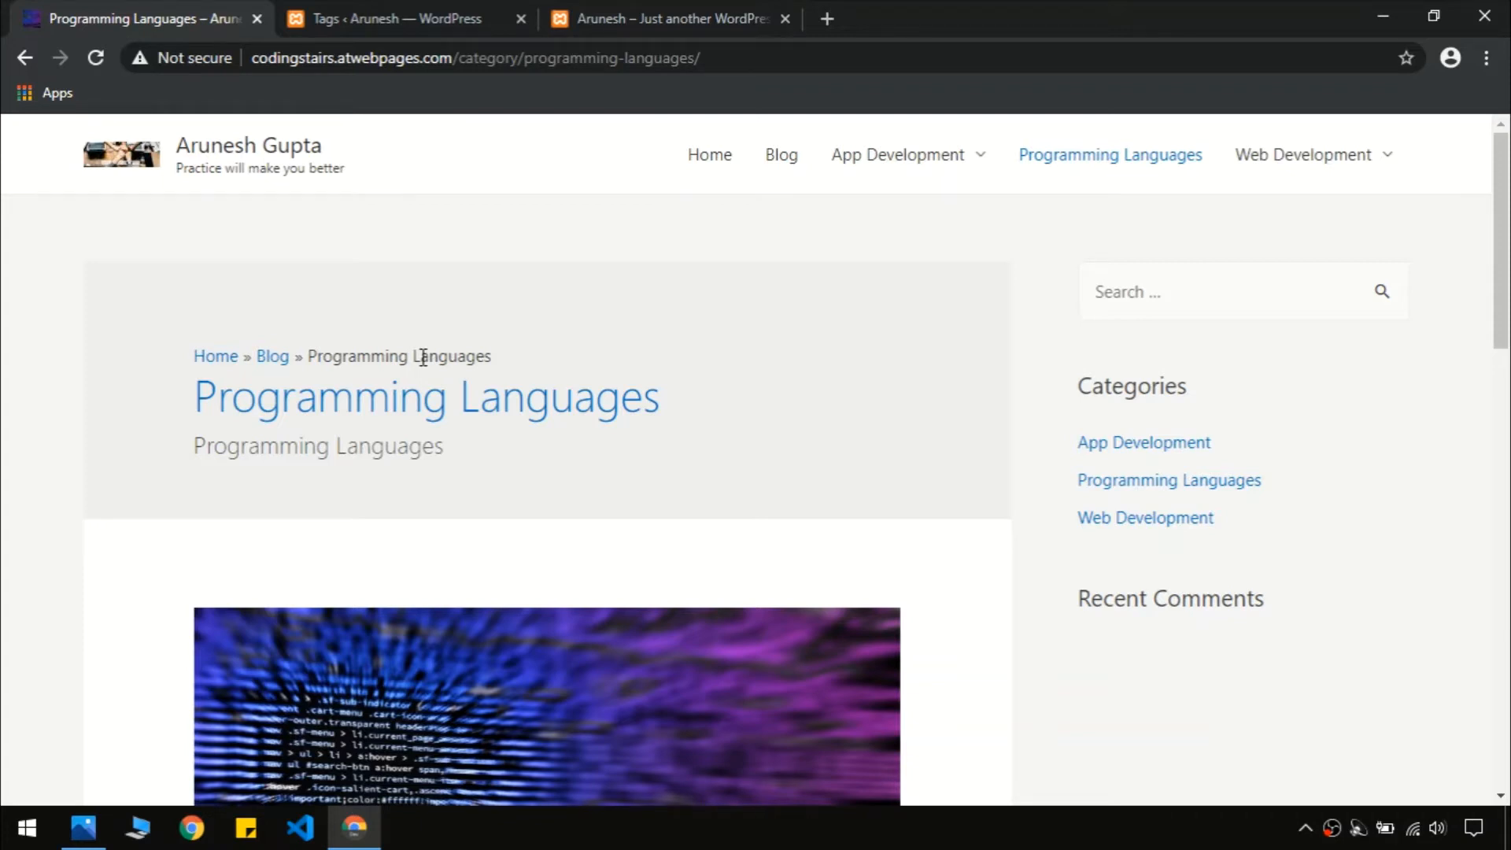
left_click(319, 16)
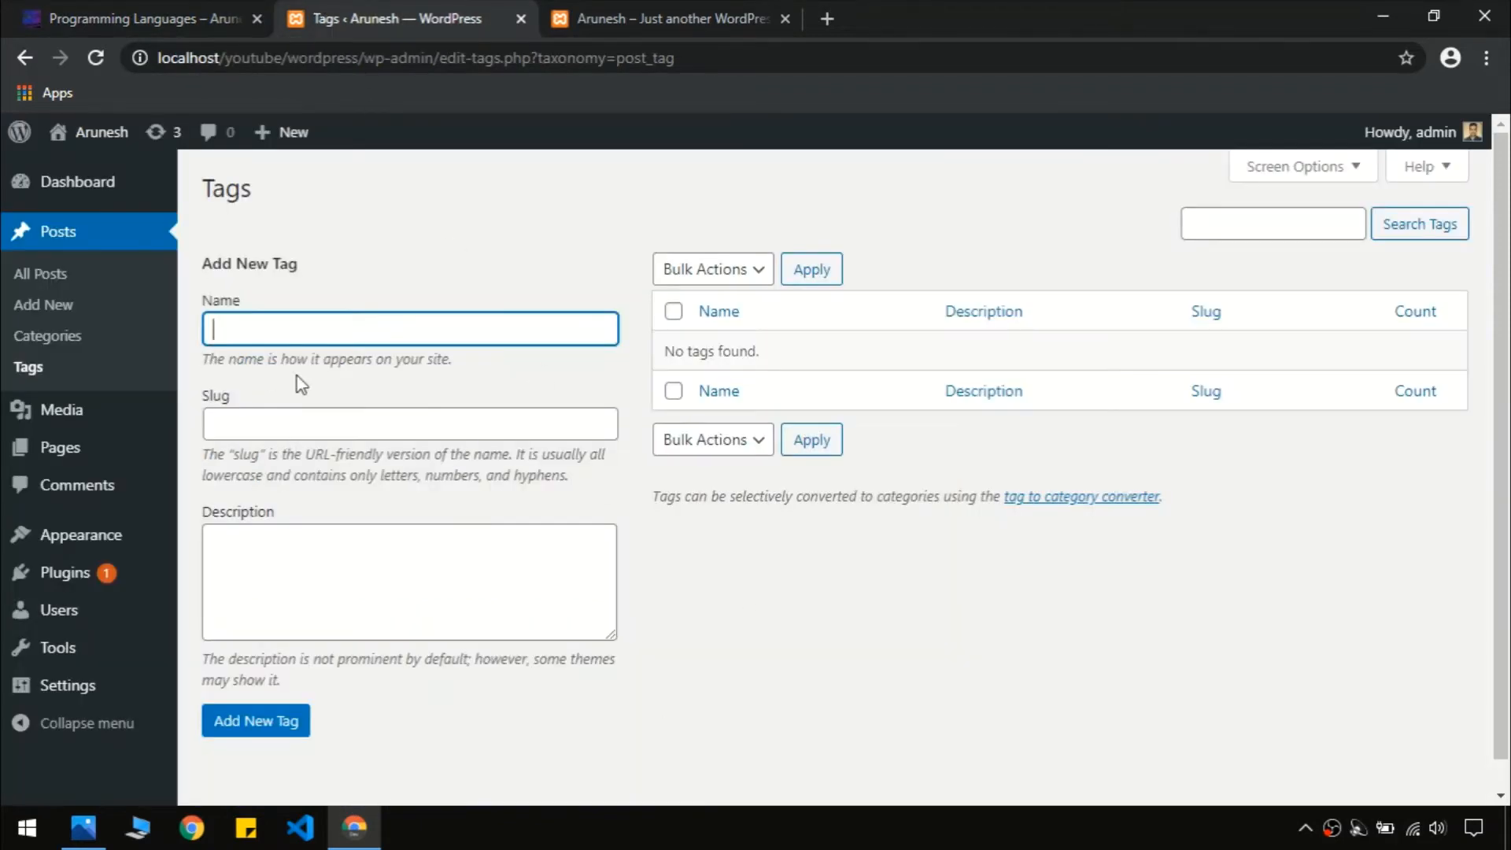
left_click(224, 15)
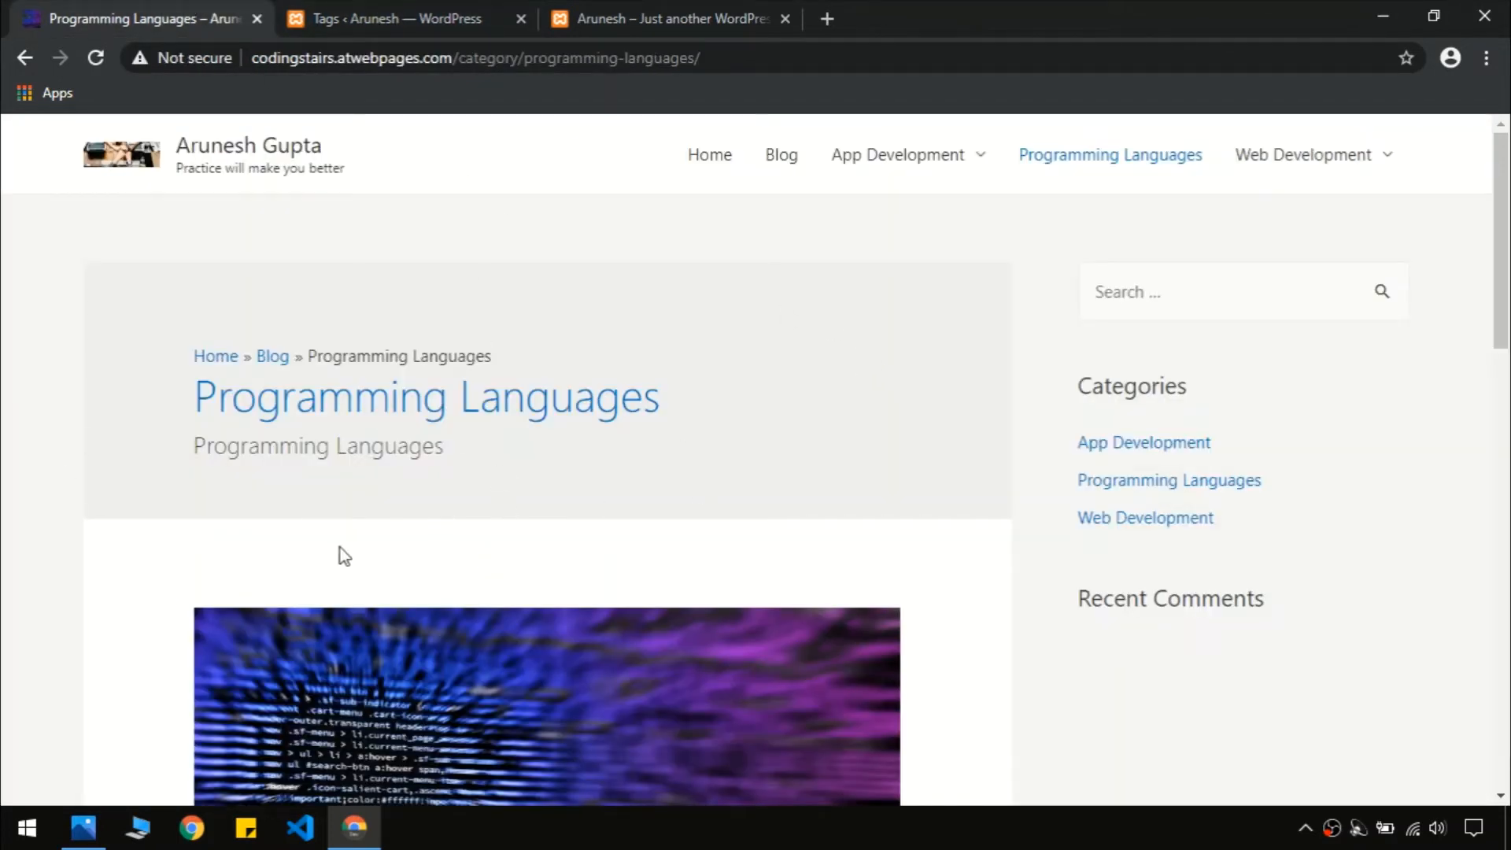
left_click(403, 11)
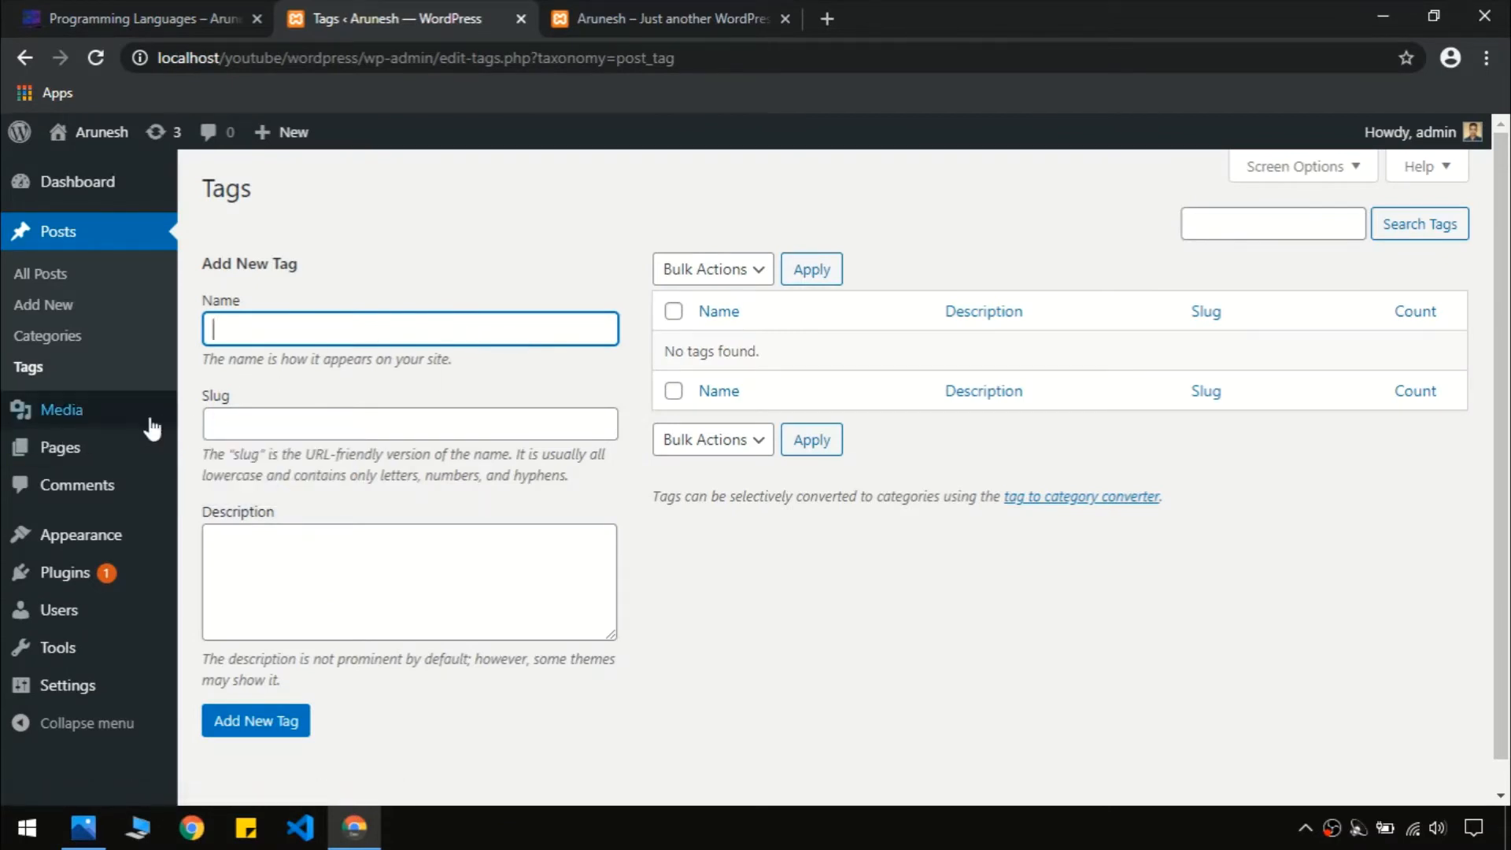
left_click(54, 410)
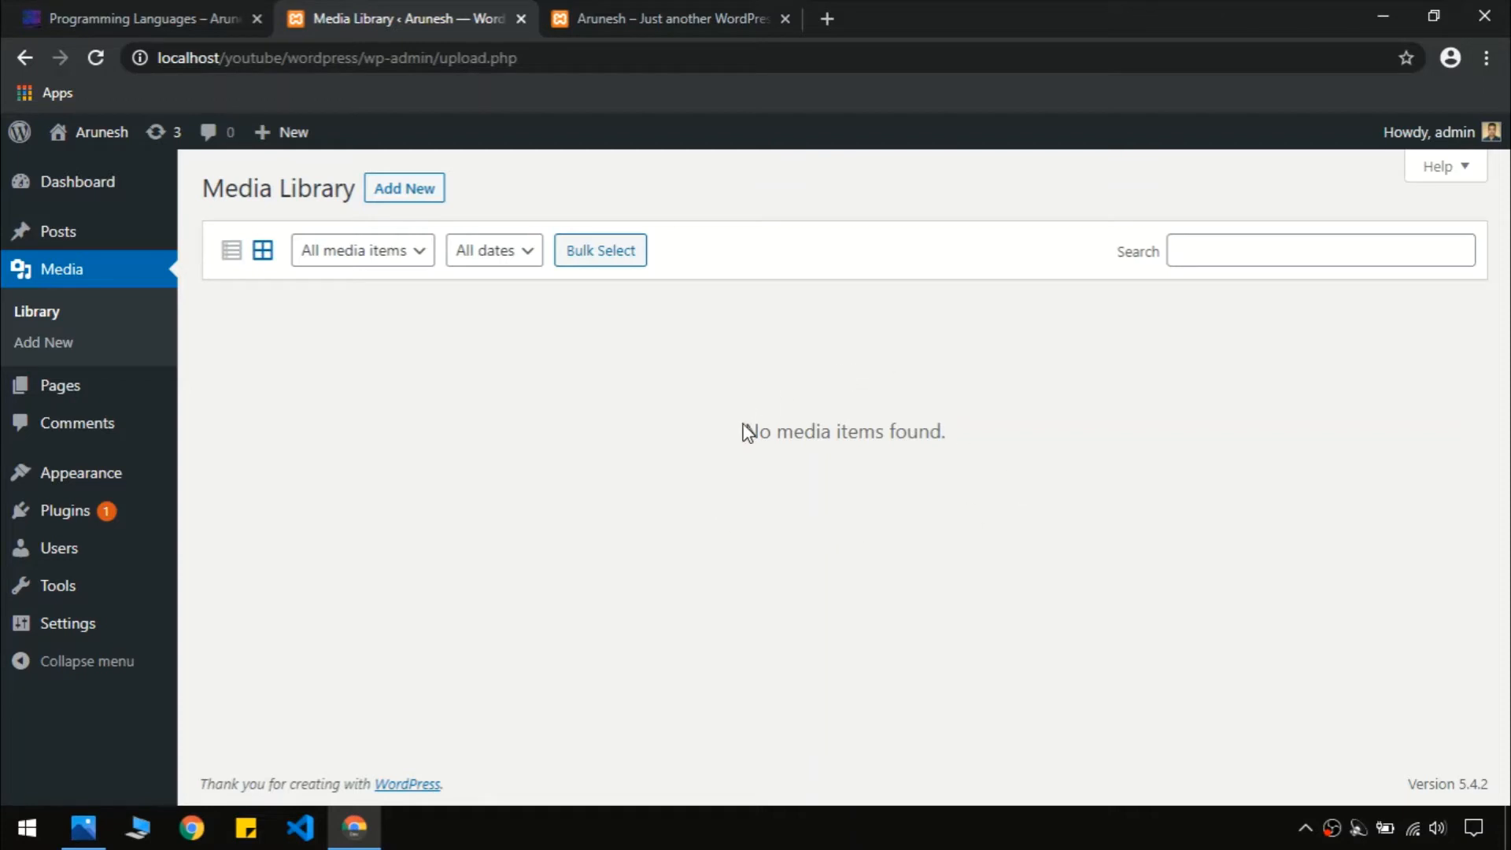
Open the local Pages list, then view the demo site's Contact Us page
left_click(111, 394)
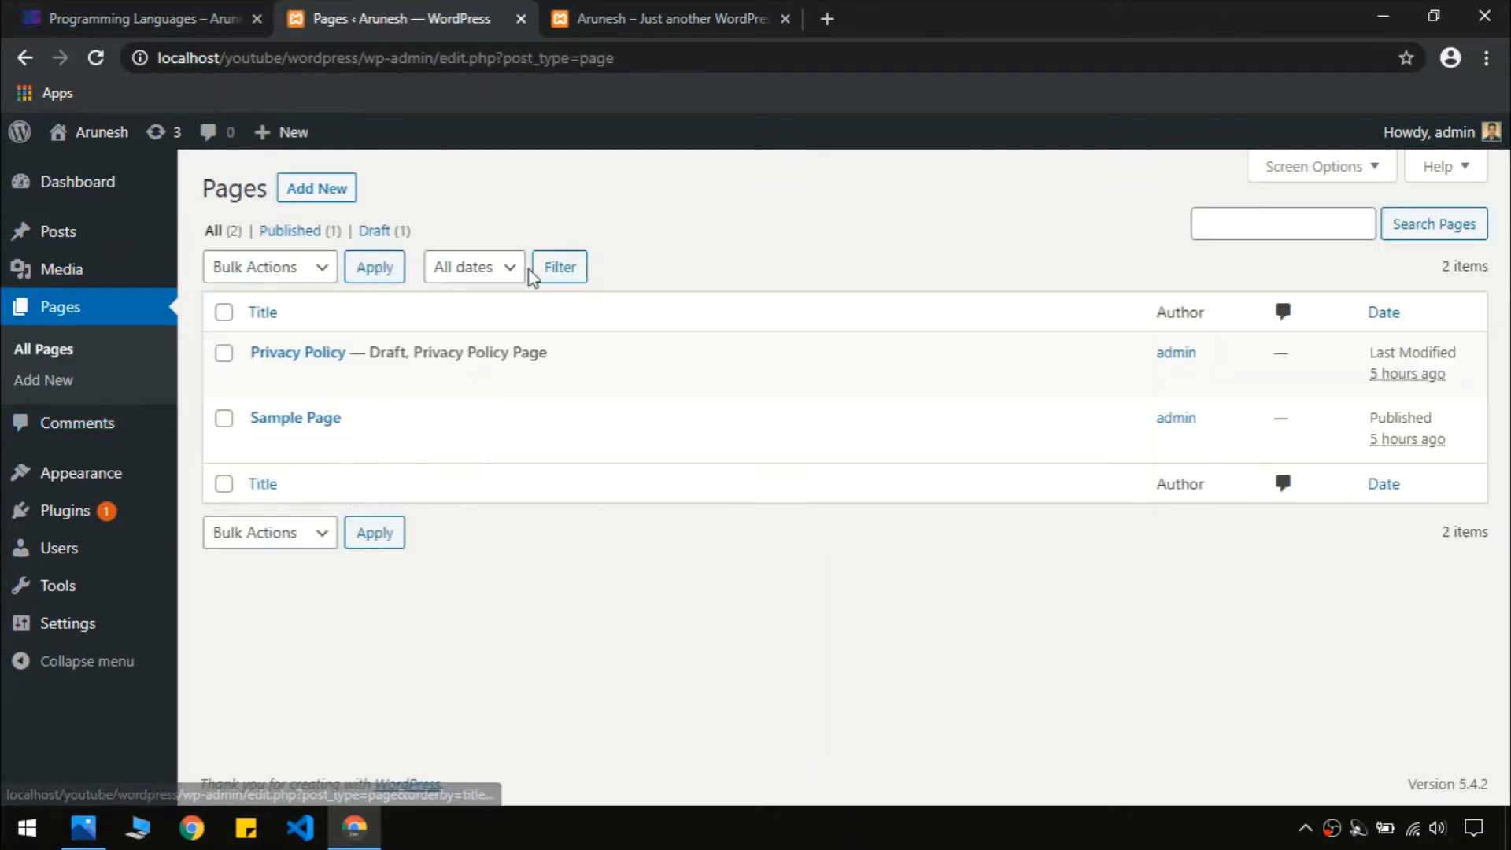
left_click(141, 17)
scroll(271, 515, "down", 15)
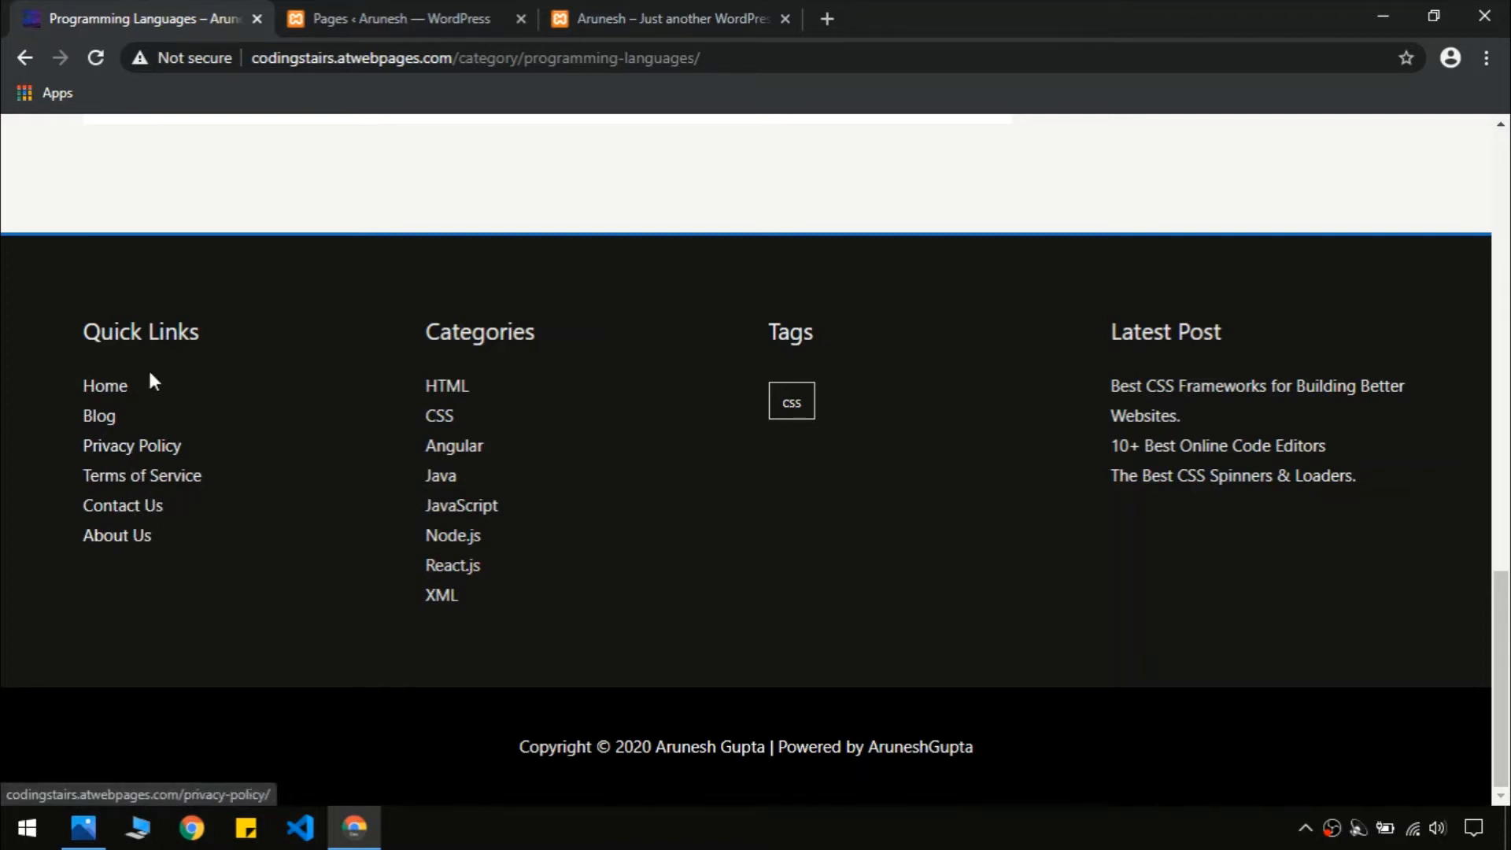
left_click(149, 506)
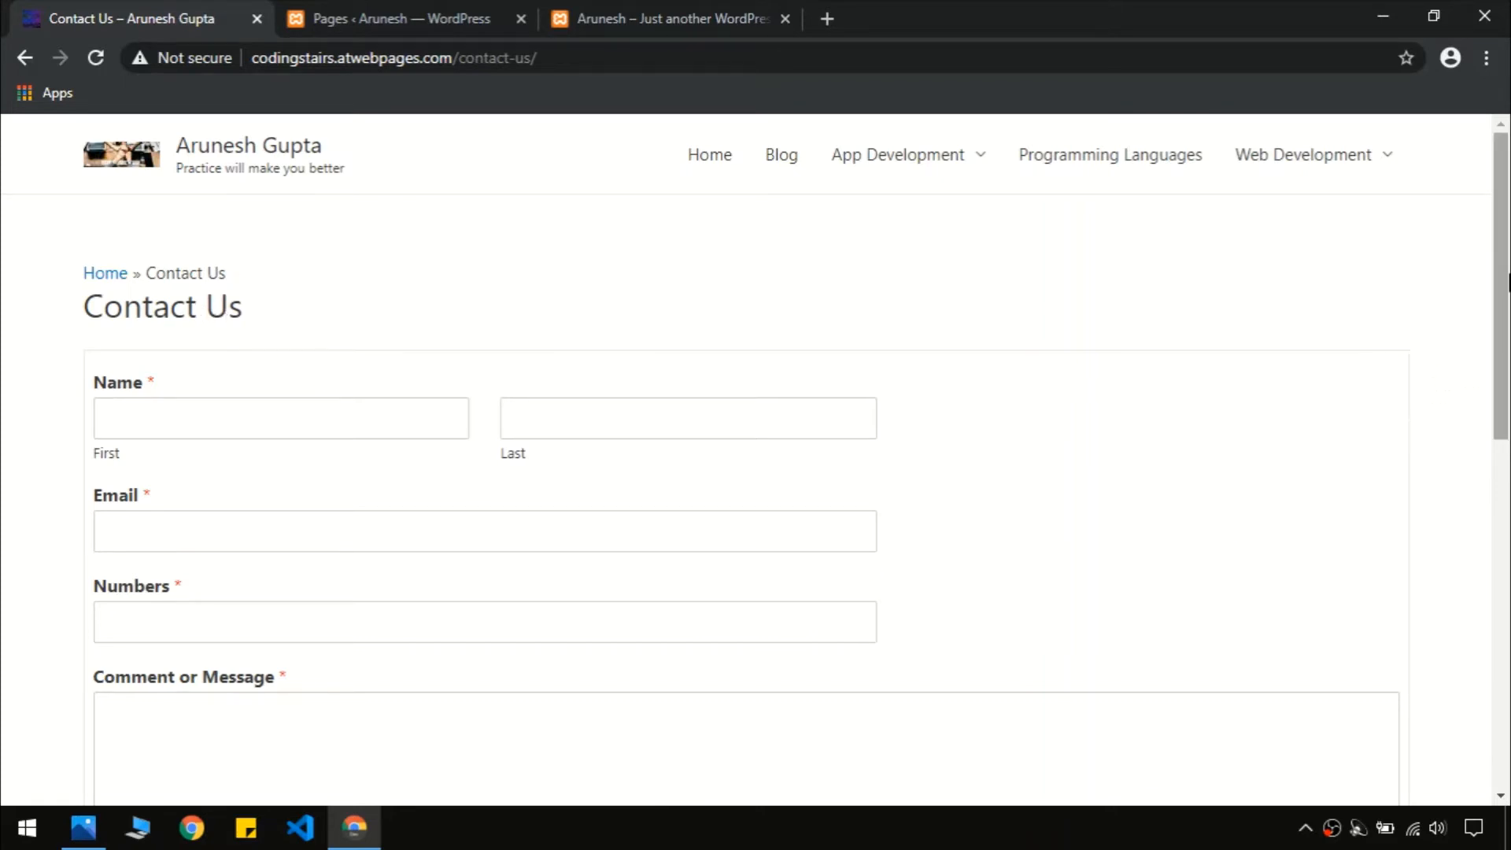
left_click_drag(1507, 283, 1506, 596)
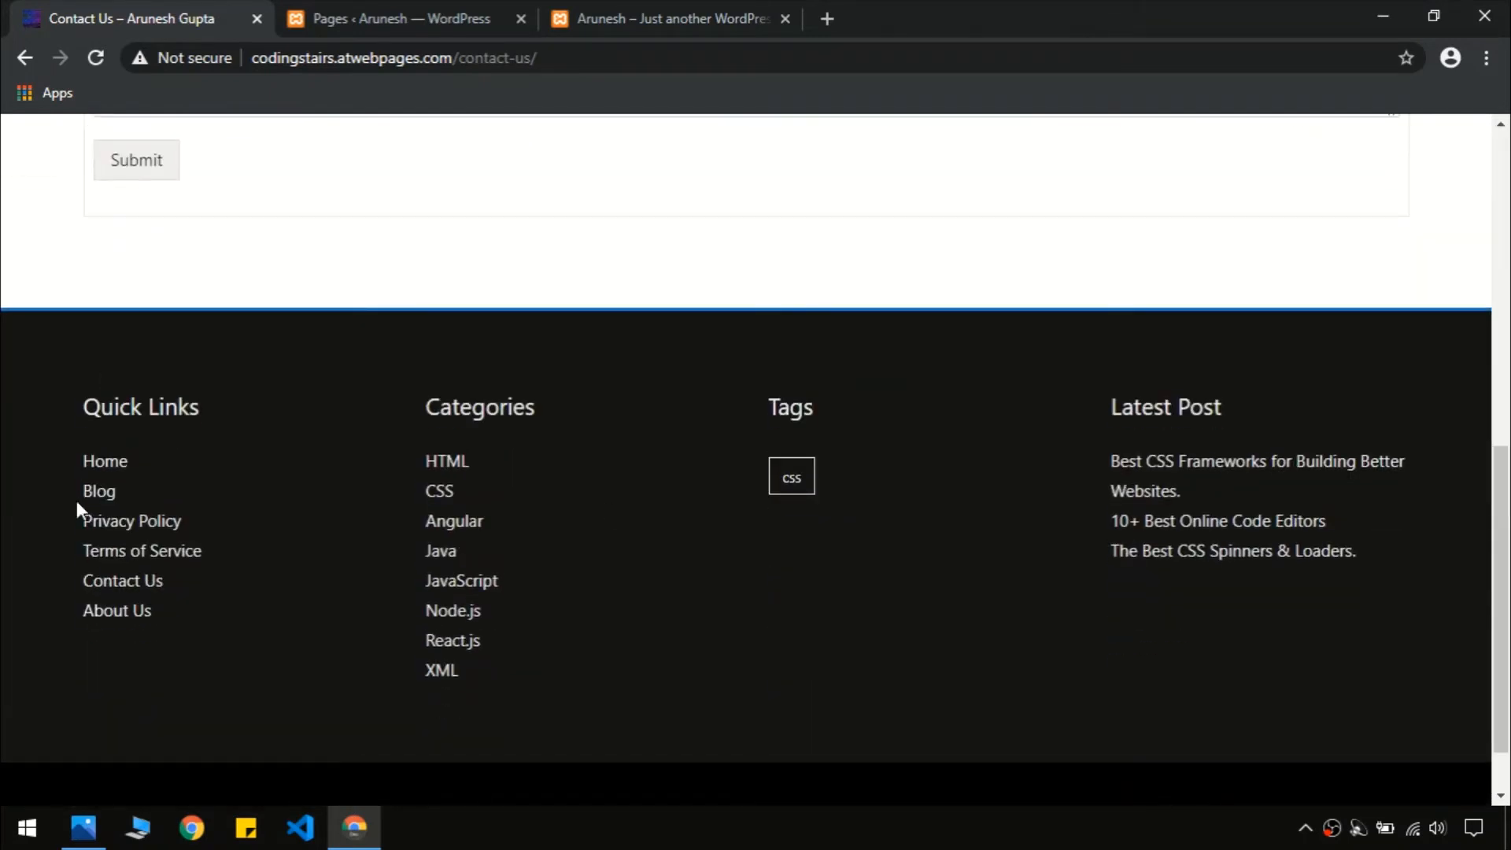
View the demo's About Us and Privacy Policy pages, then return to the Pages list
left_click(130, 606)
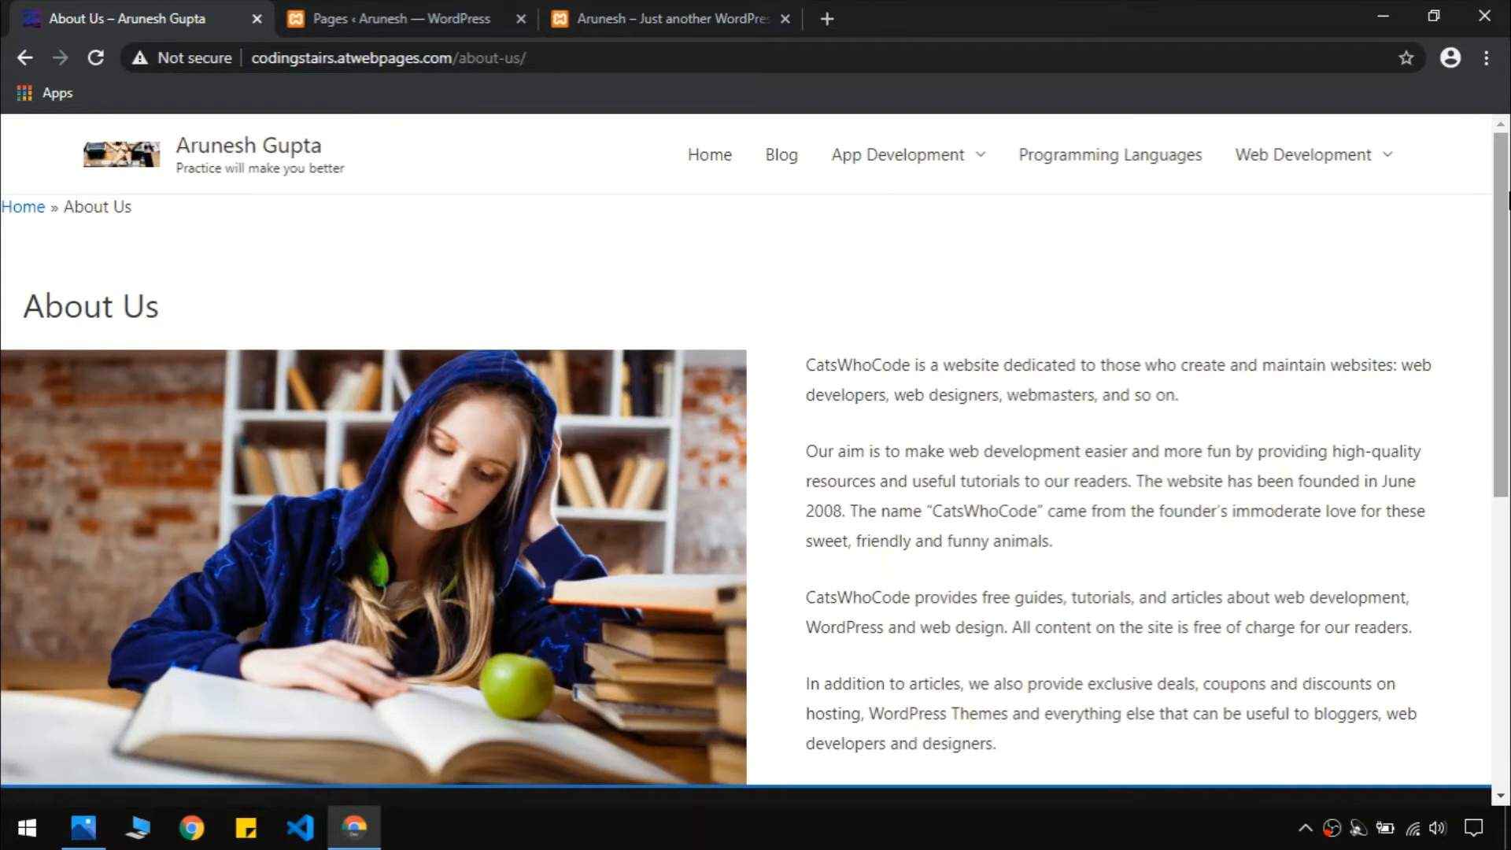
left_click_drag(1508, 193, 1508, 491)
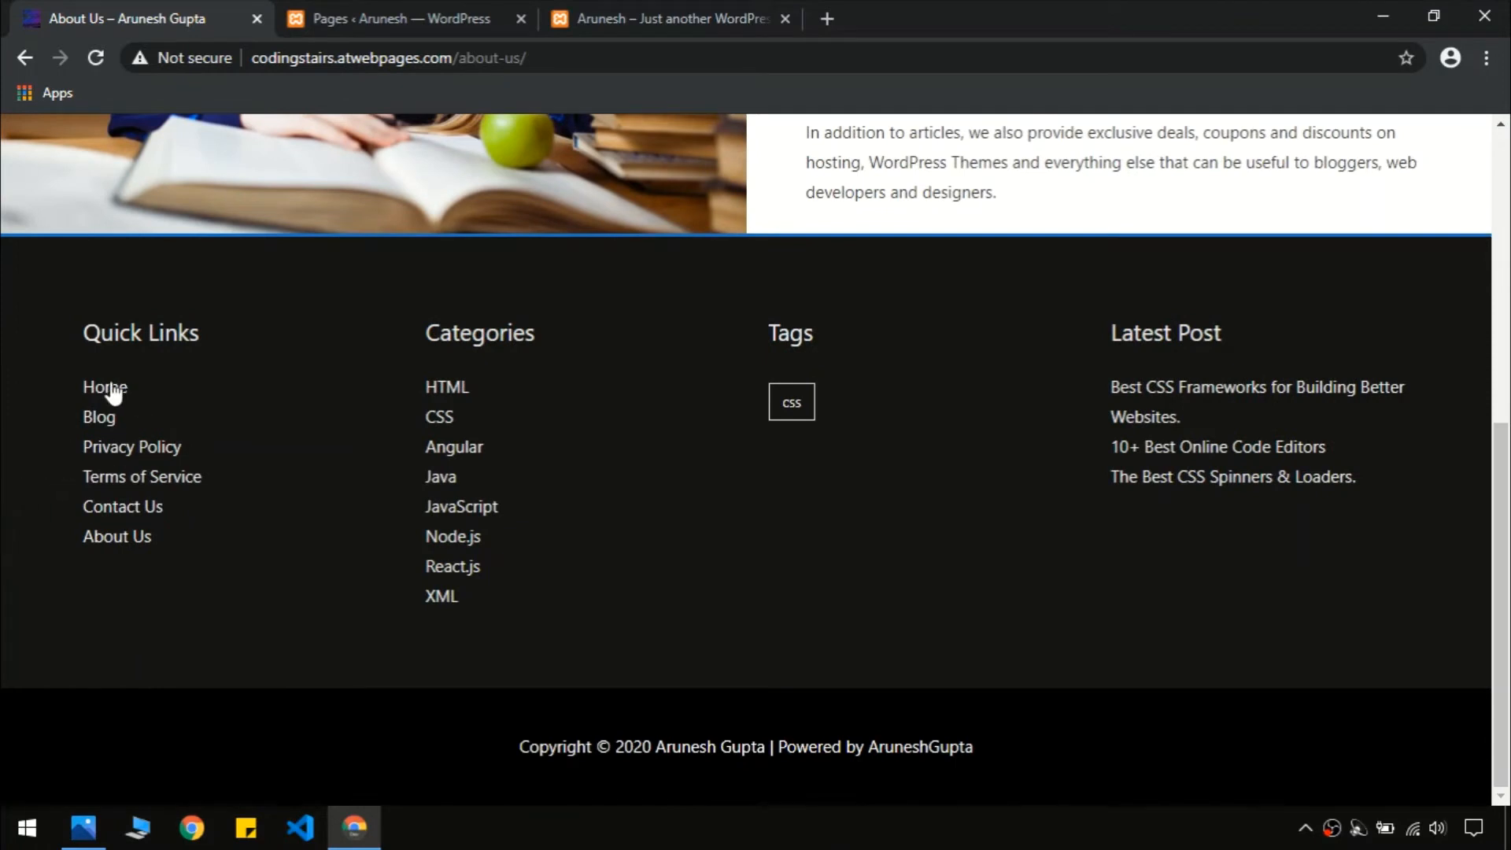
left_click(140, 455)
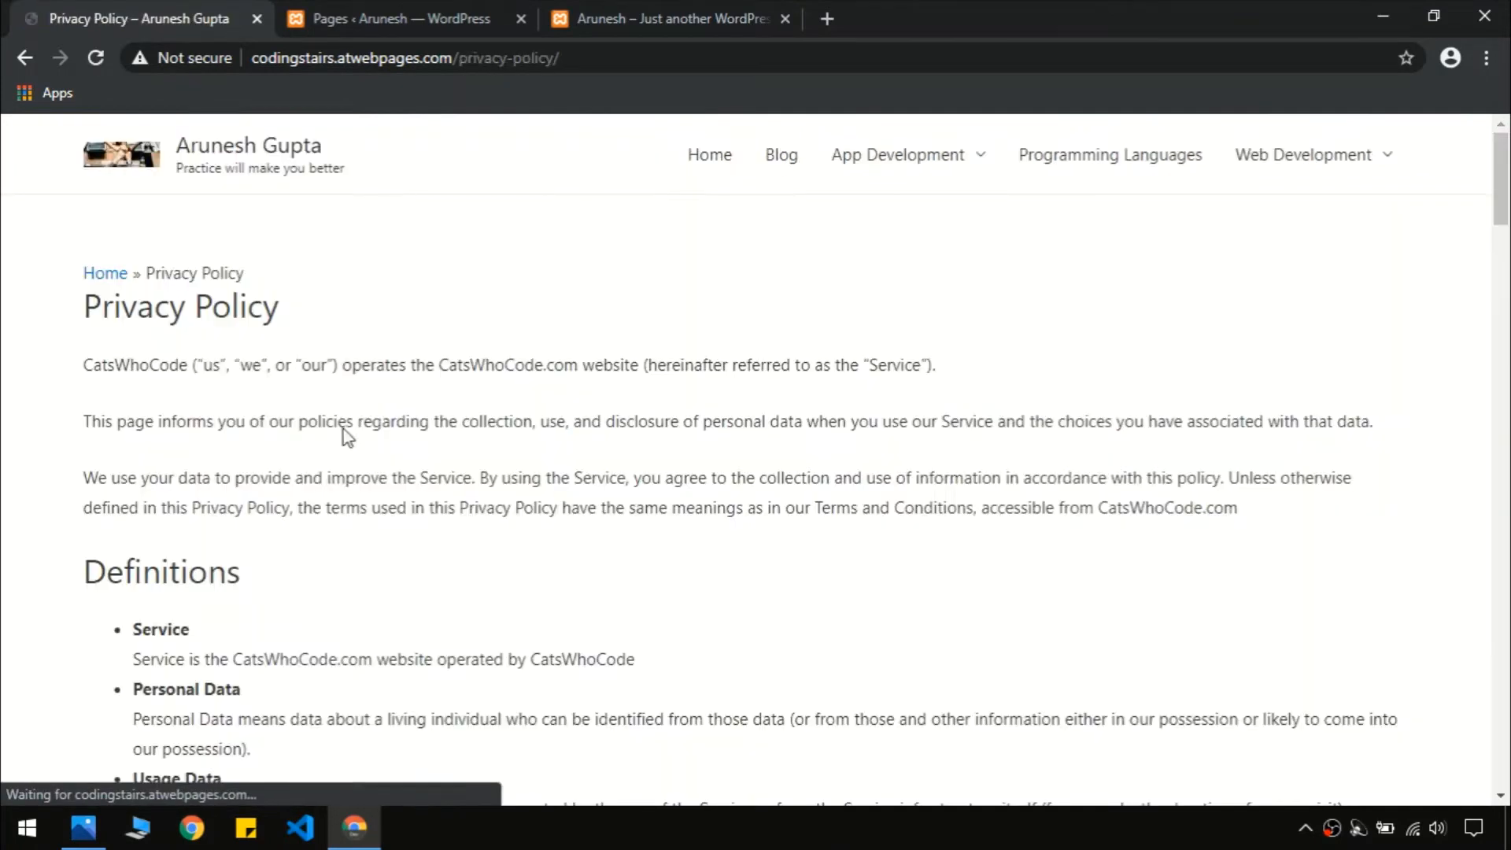
scroll(1204, 654, "down", 20)
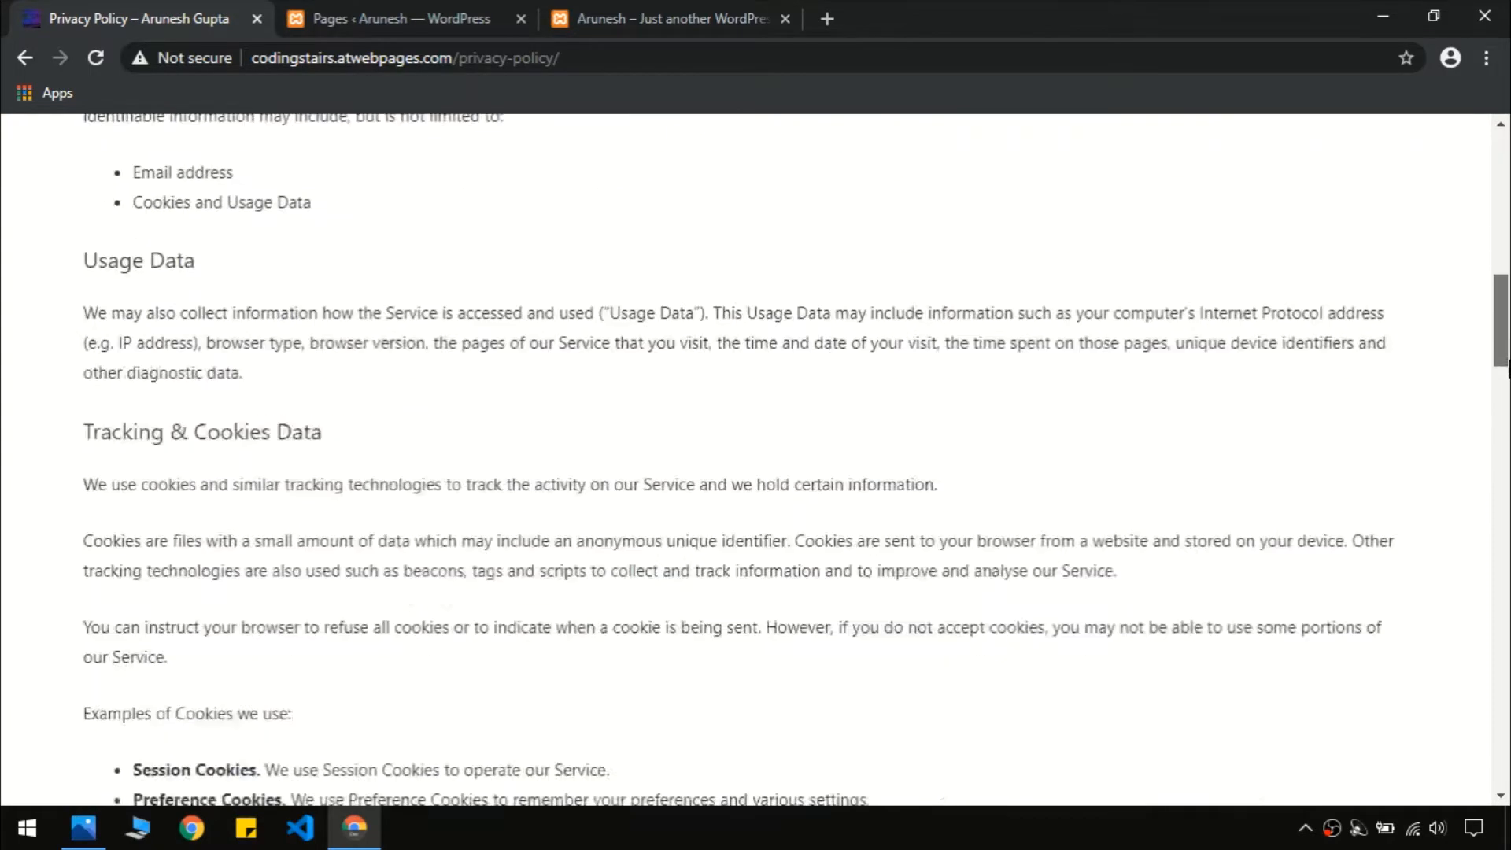
scroll(508, 510, "up", 20)
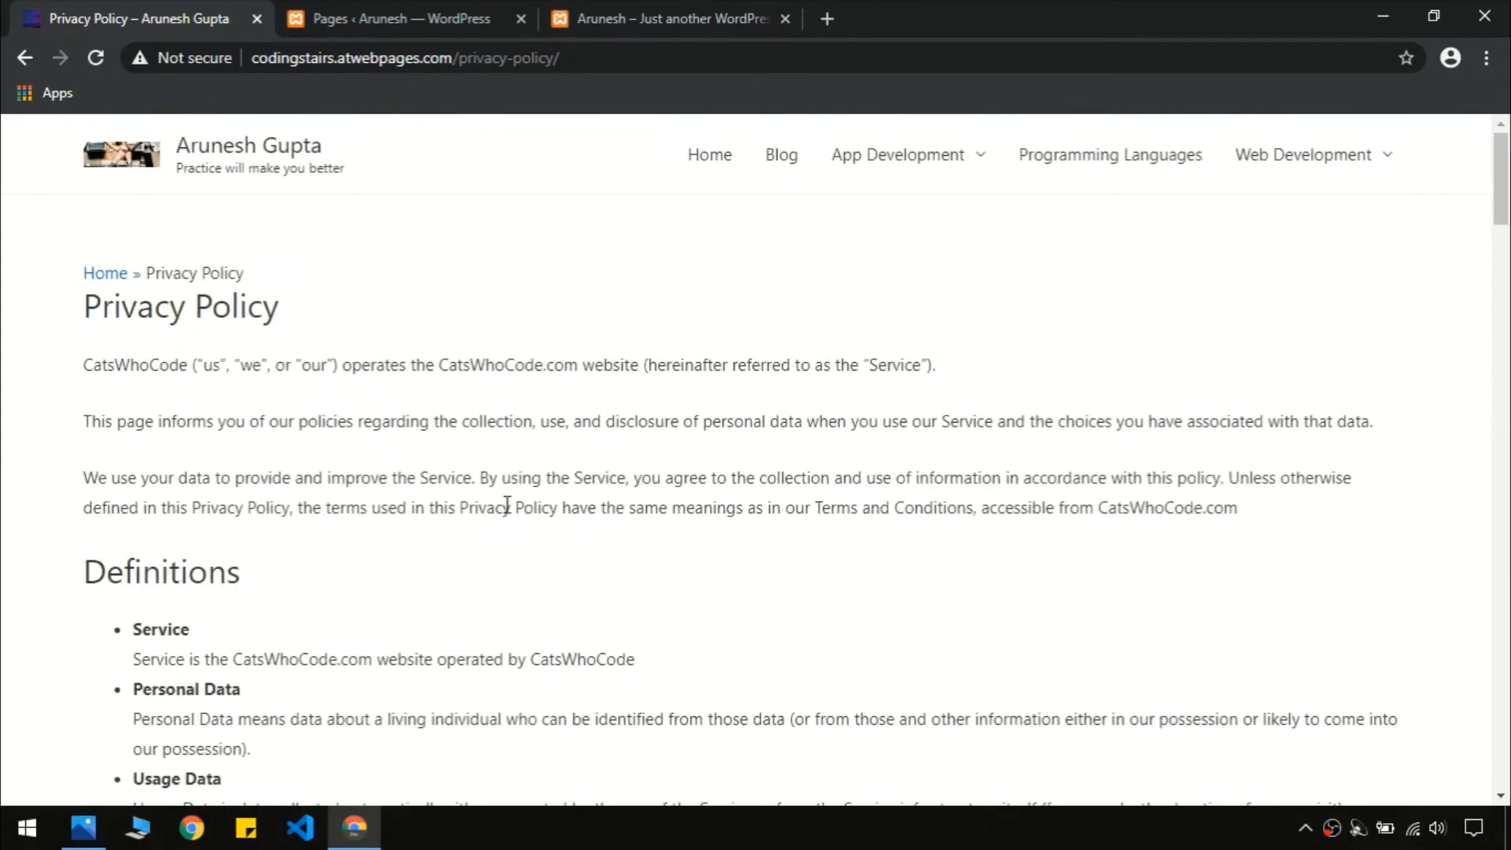
left_click(434, 9)
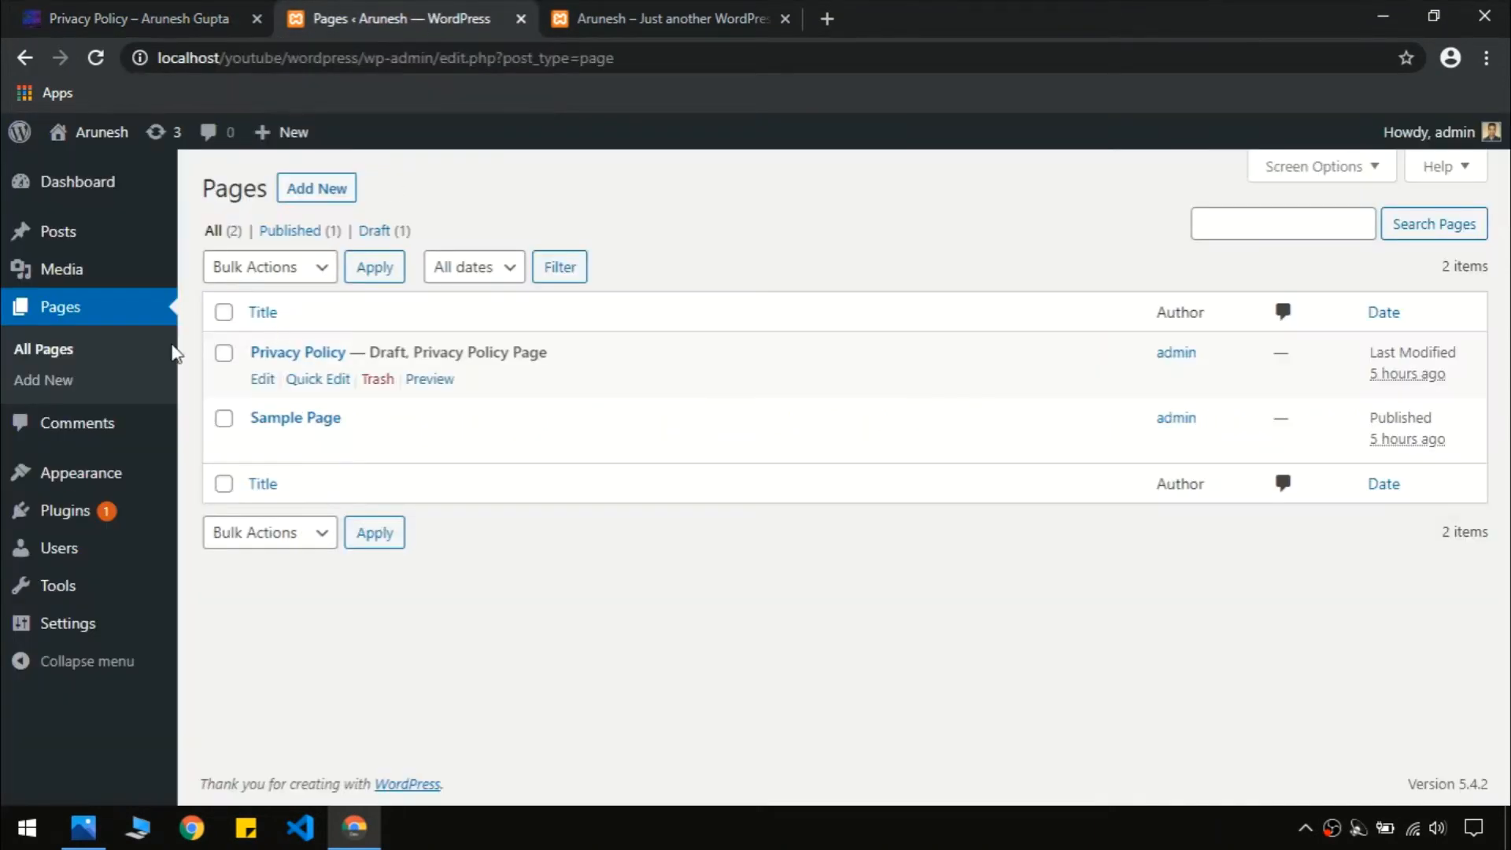
Read the demo blog's CSS frameworks article, then check the local Comments page's single sample comment
left_click(103, 432)
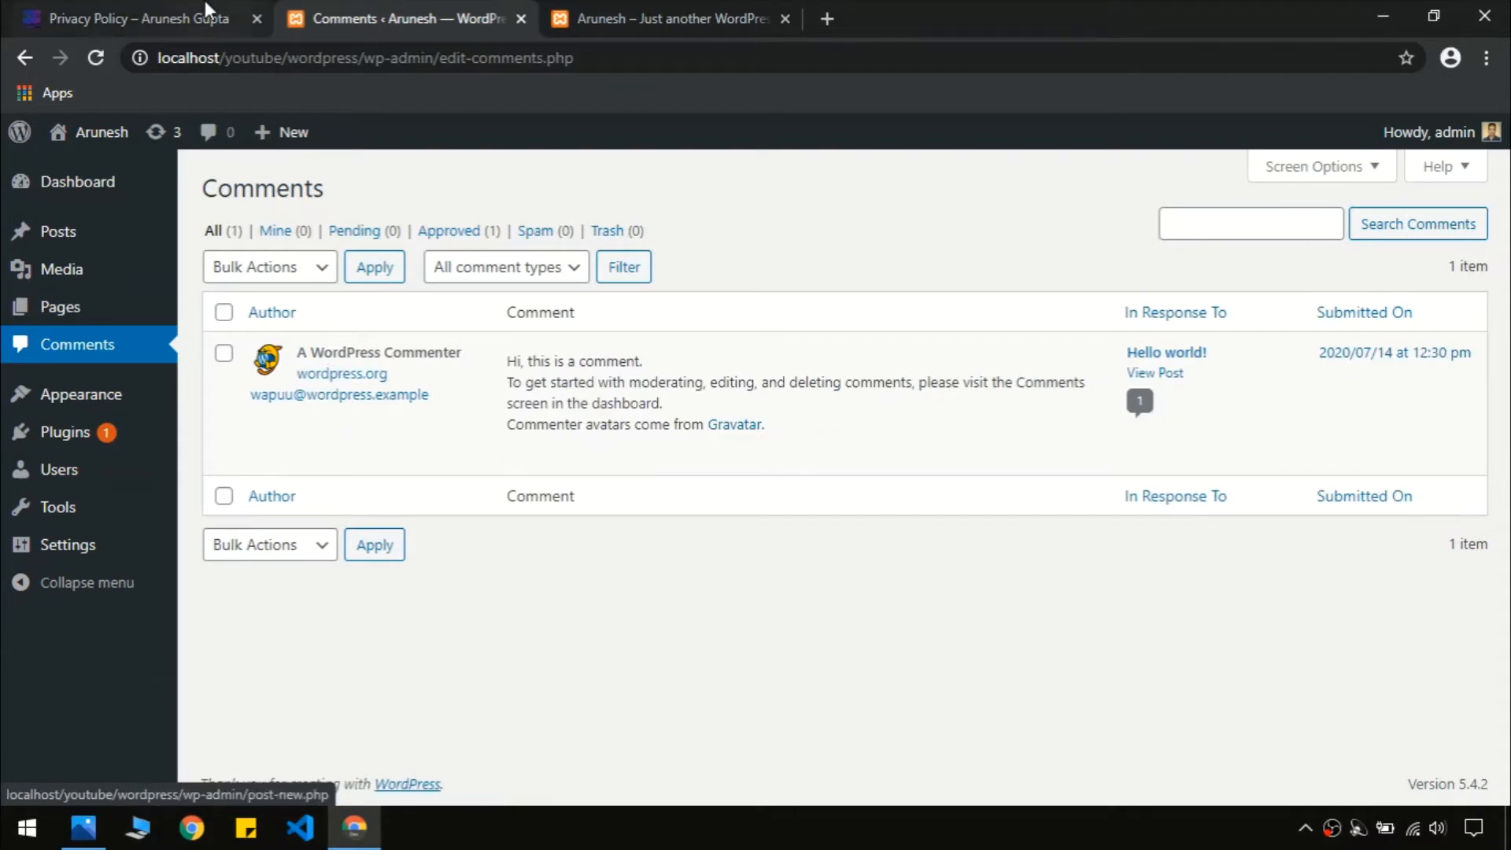
left_click(206, 9)
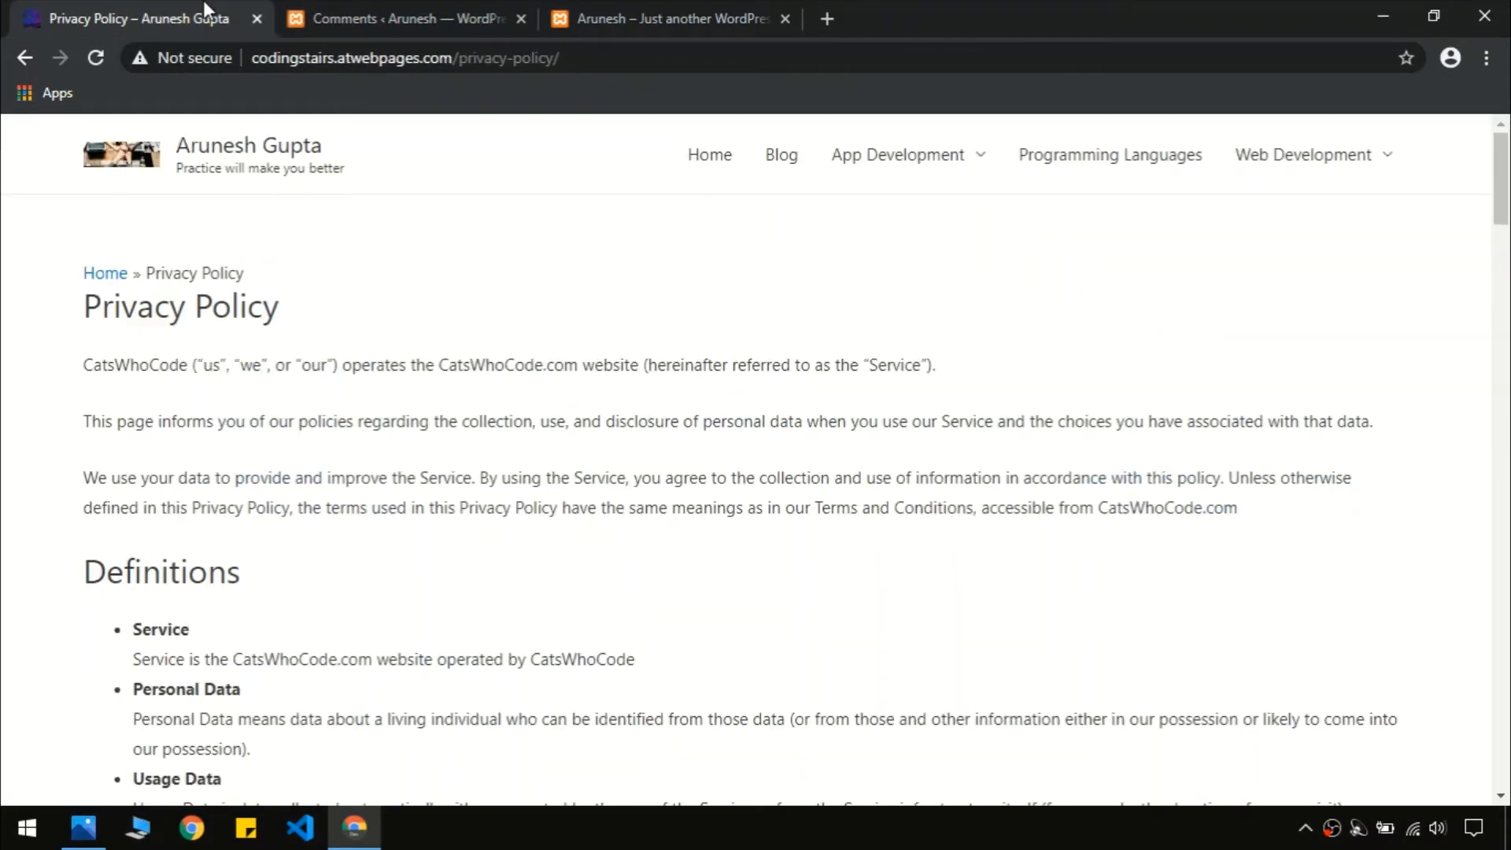
left_click(781, 157)
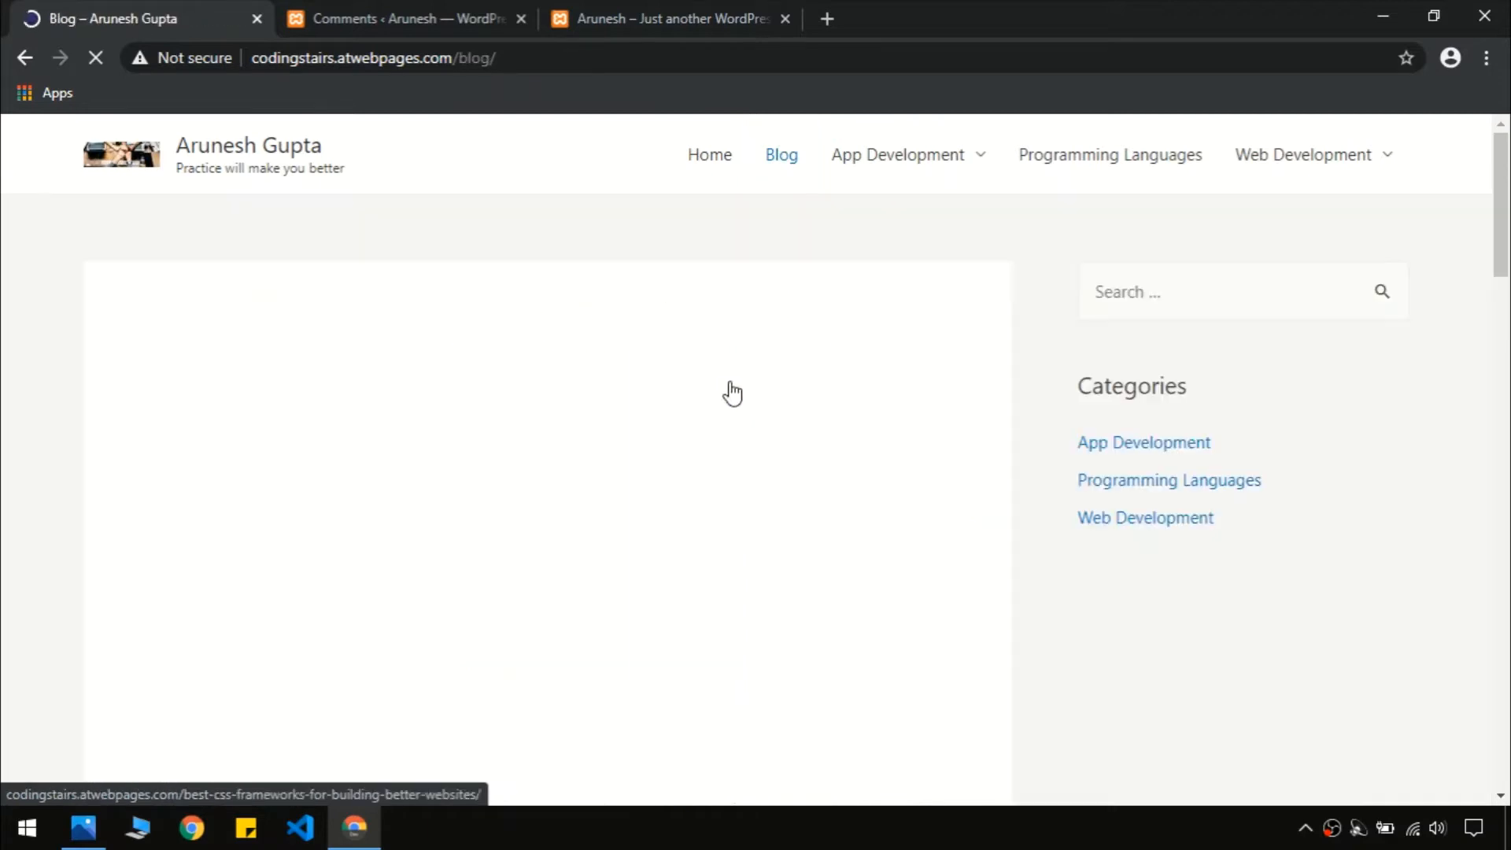
left_click(598, 475)
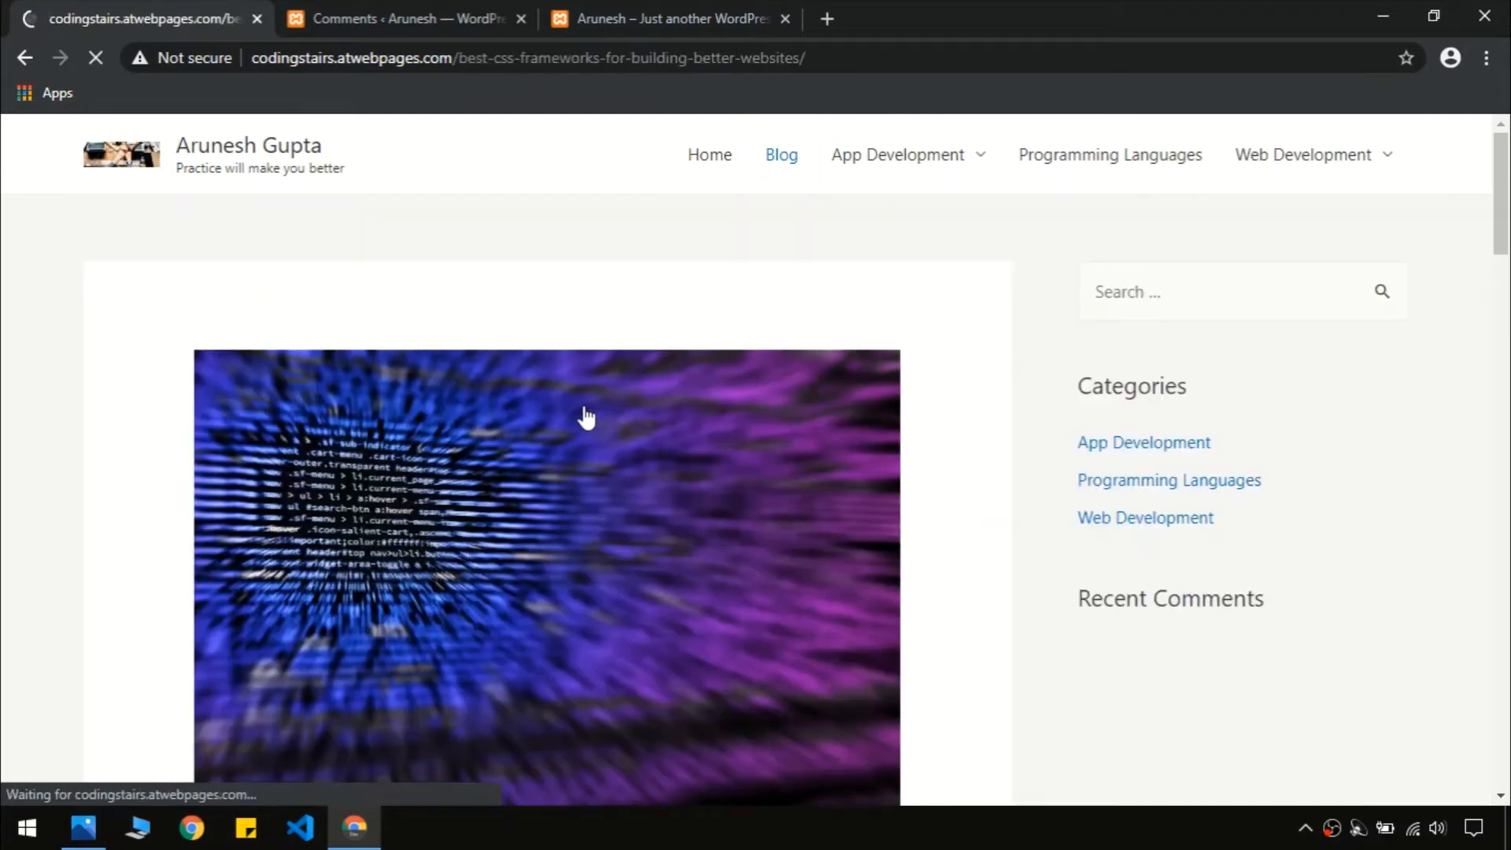
left_click_drag(1505, 192, 1507, 686)
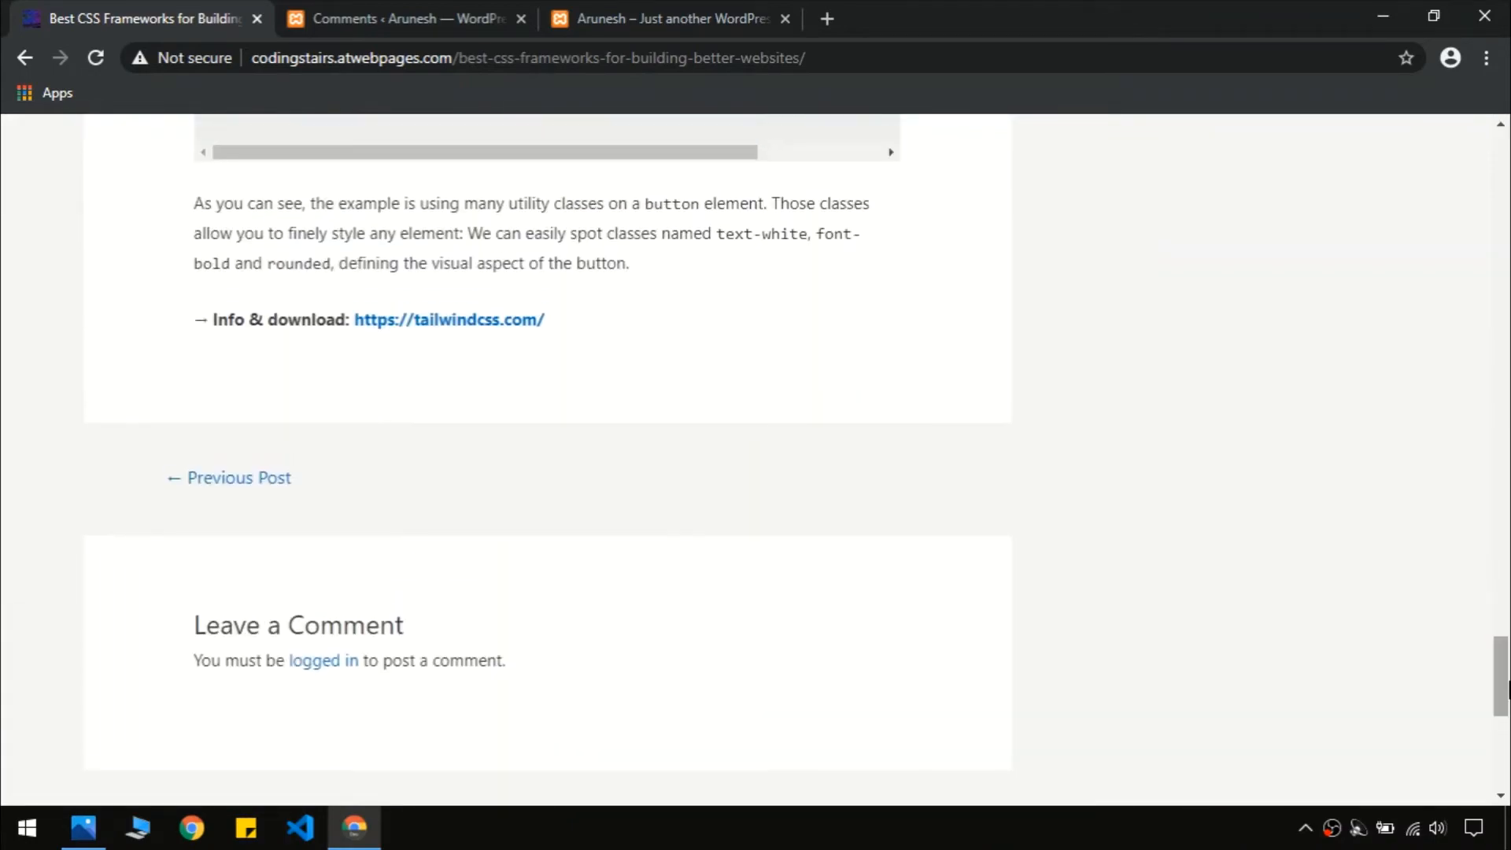
scroll(887, 564, "down", 3)
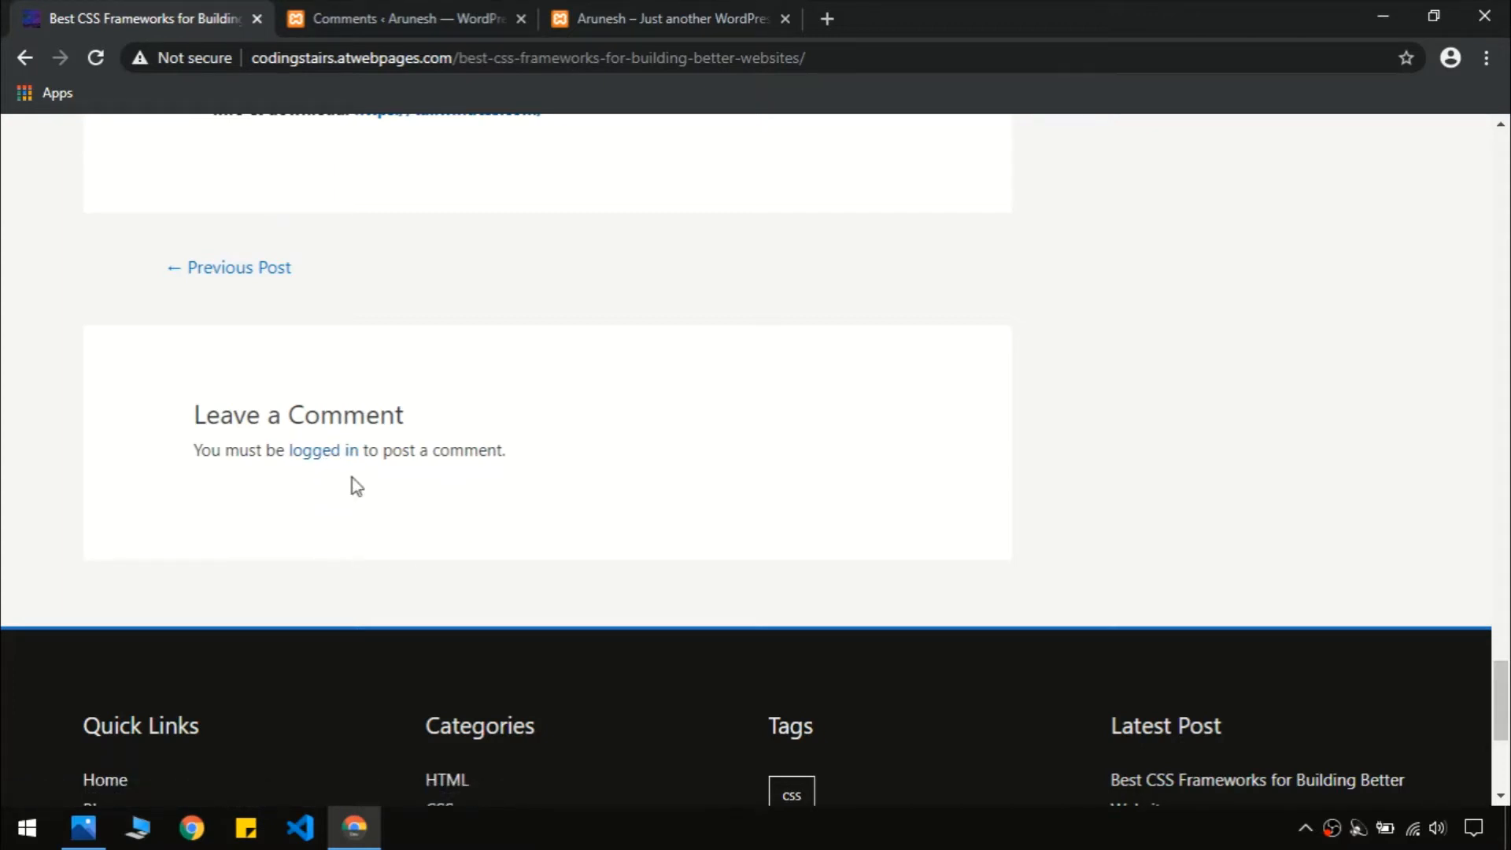
left_click(370, 18)
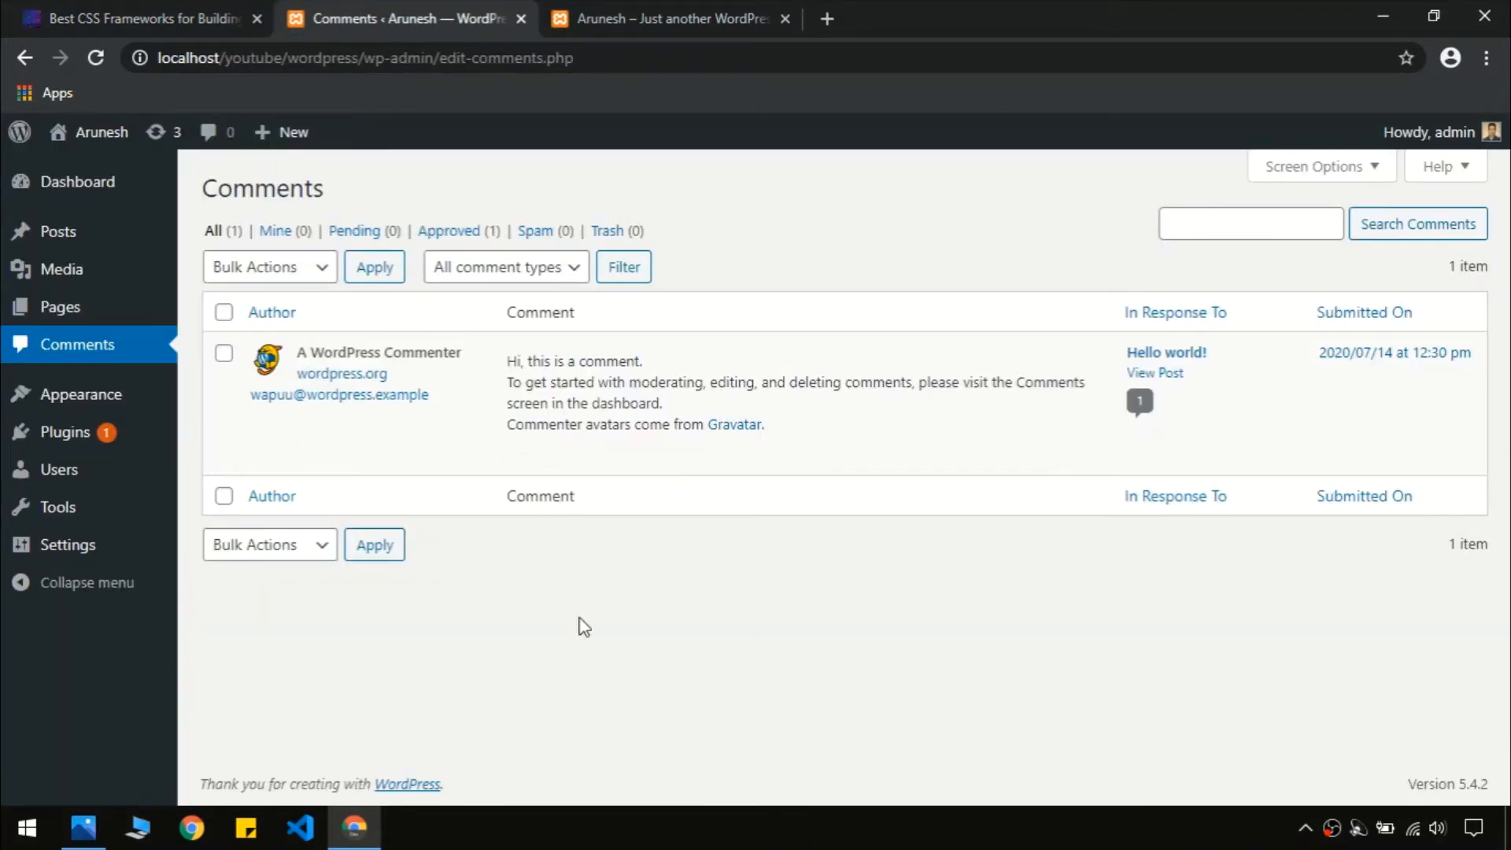
Open Appearance > Themes and browse the themes available under Add New
mouse_move(110, 411)
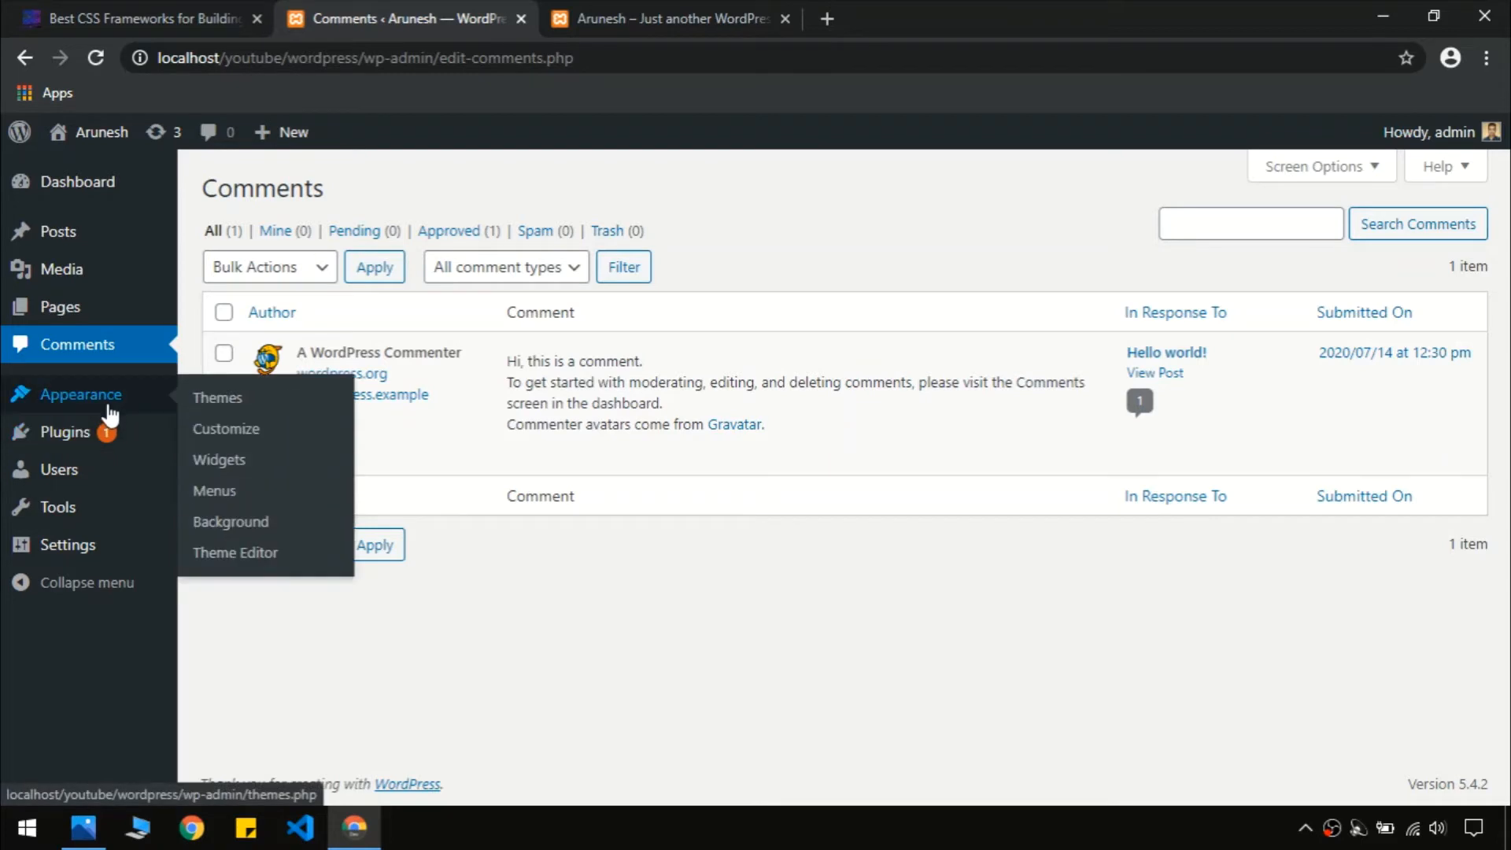
left_click(110, 411)
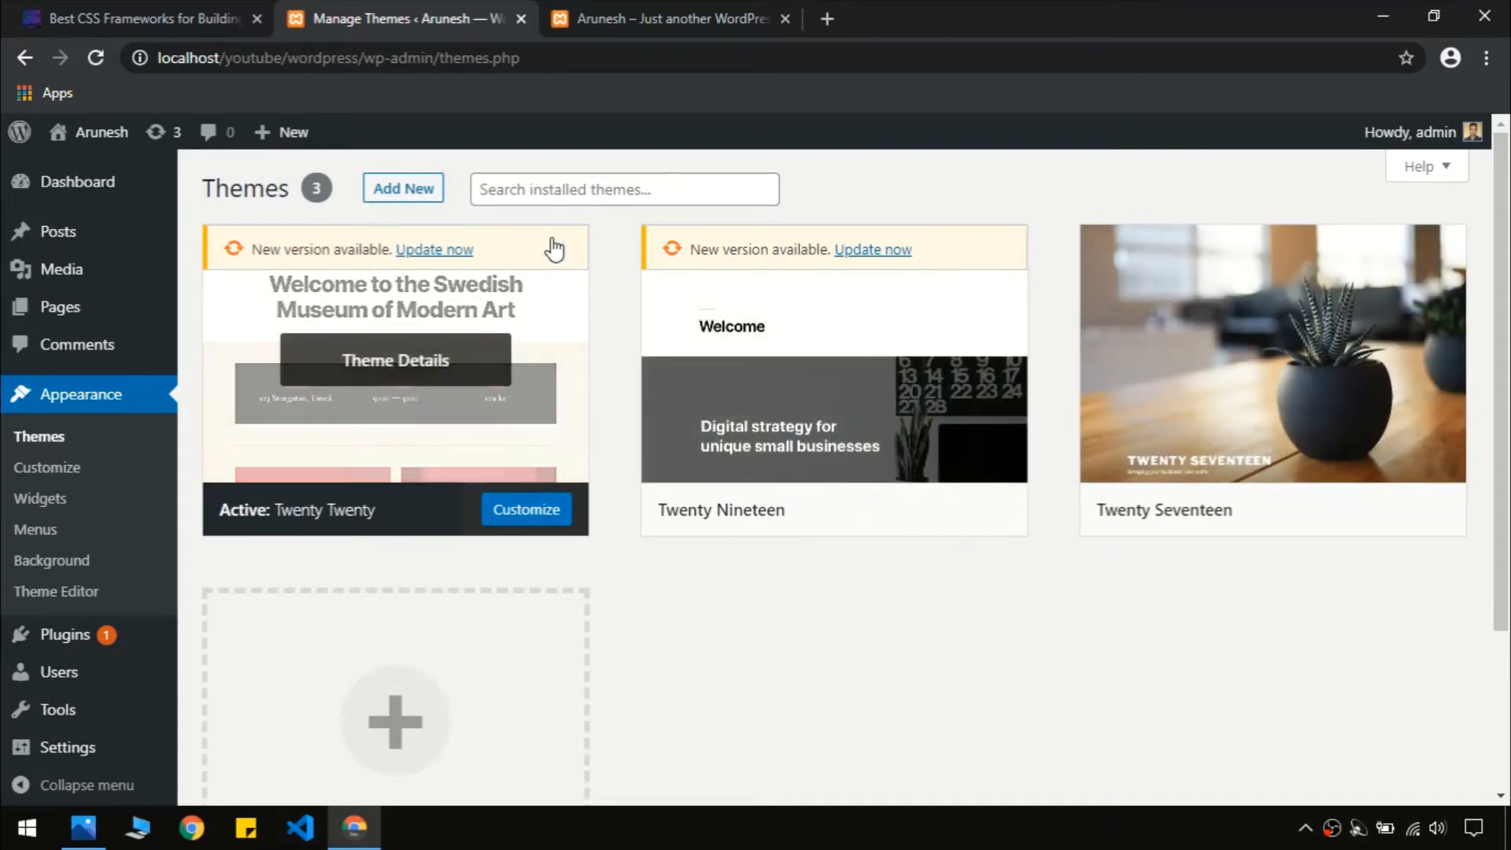
left_click(387, 196)
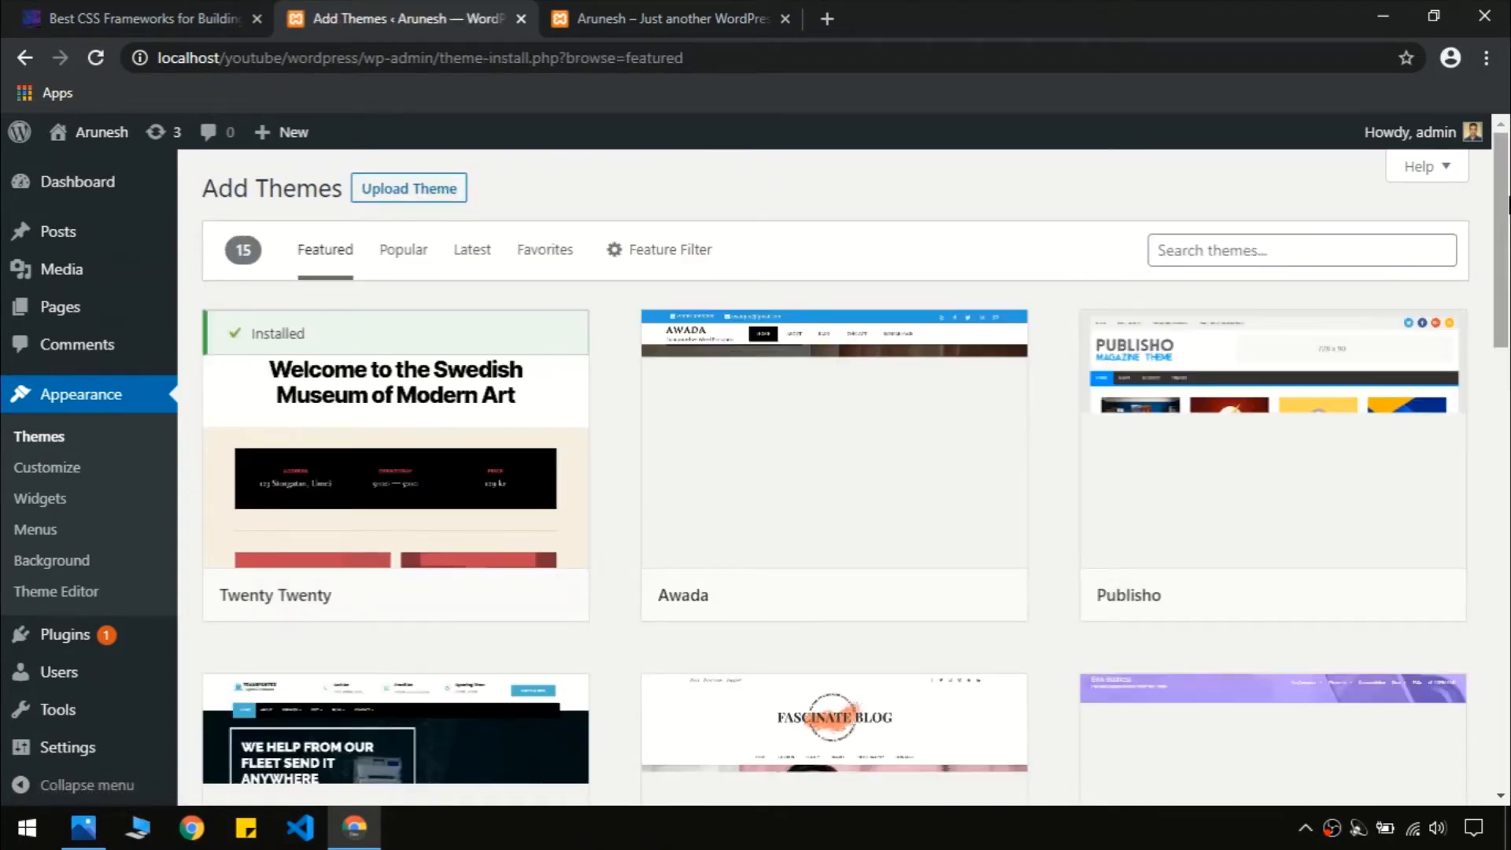
scroll(1508, 207, "down", 2)
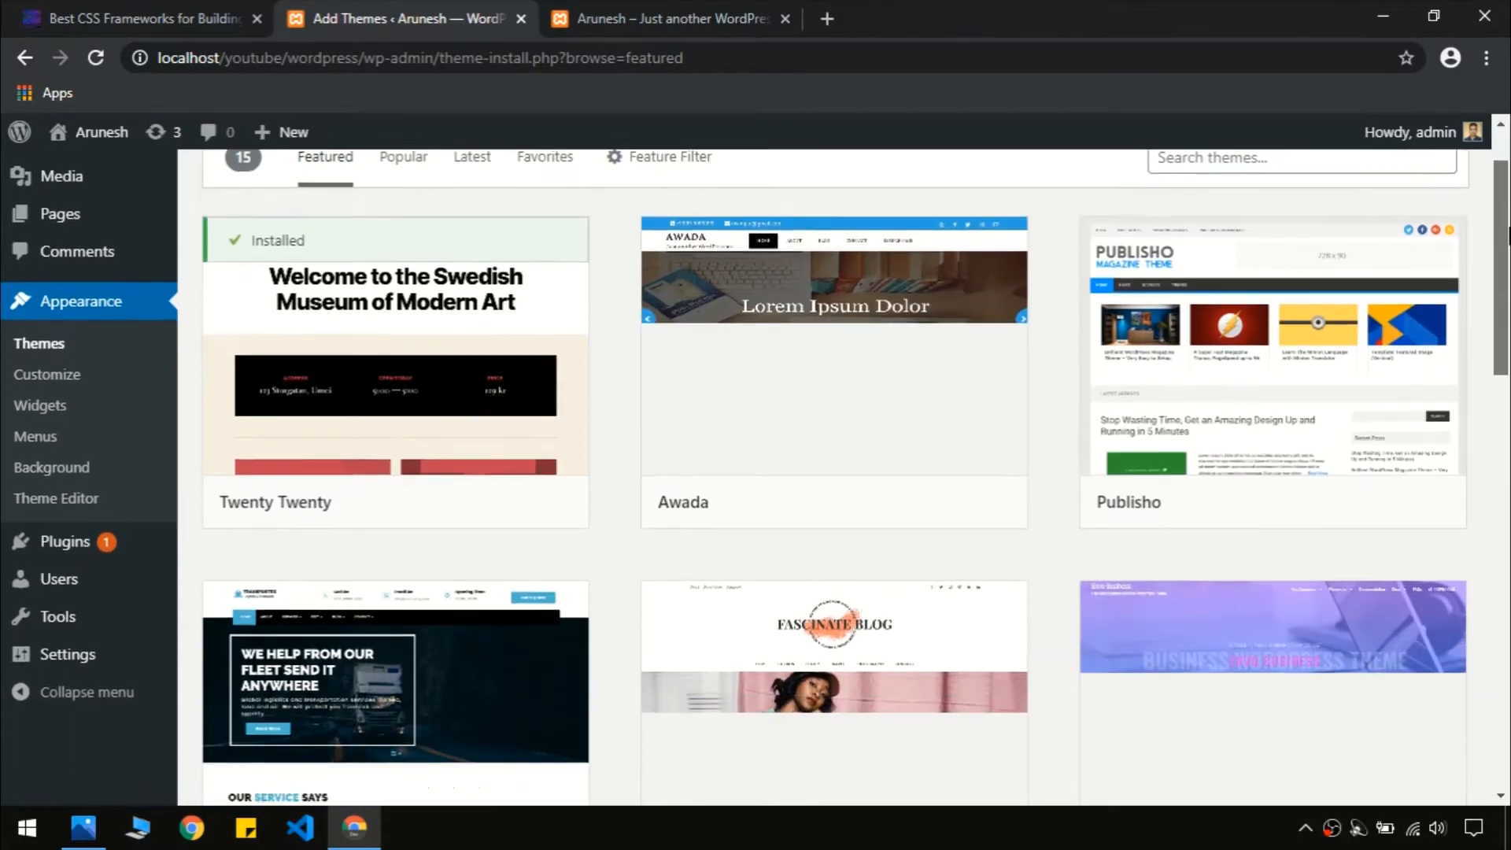
left_click_drag(1509, 245, 1508, 162)
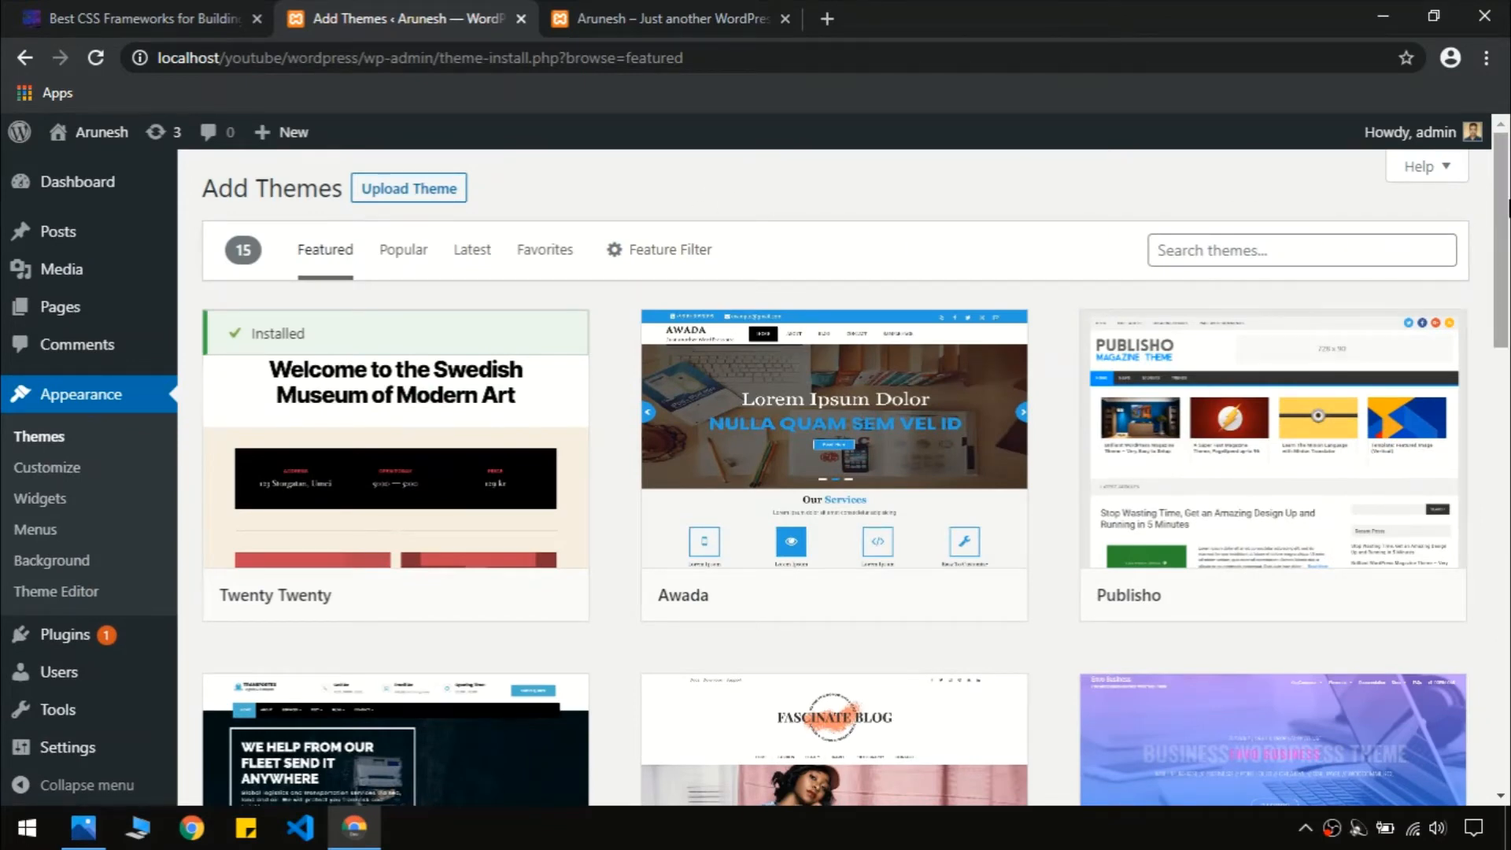
left_click_drag(1509, 210, 1508, 455)
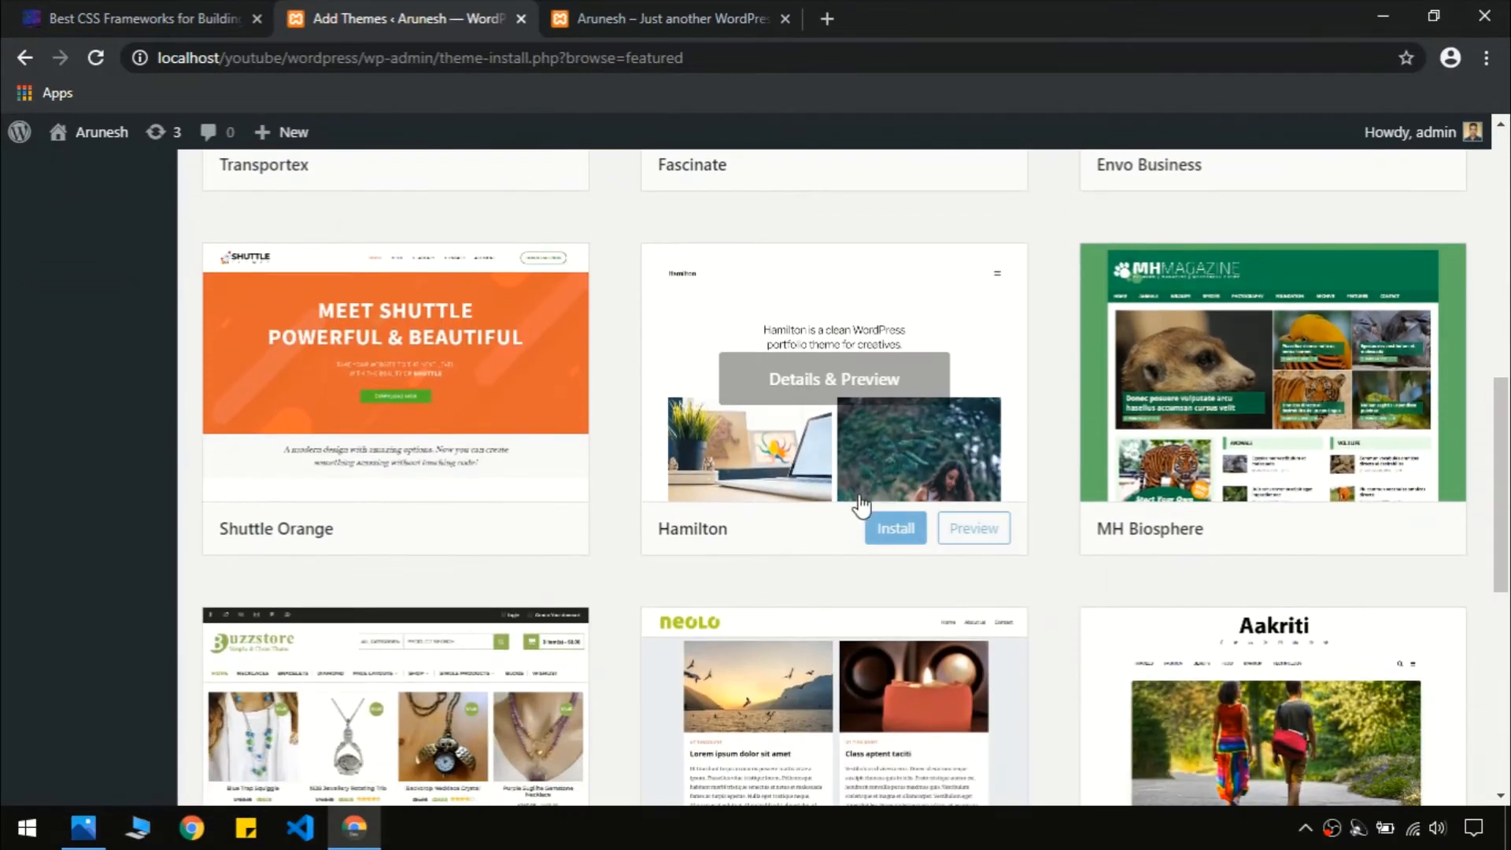
scroll(850, 506, "up", 8)
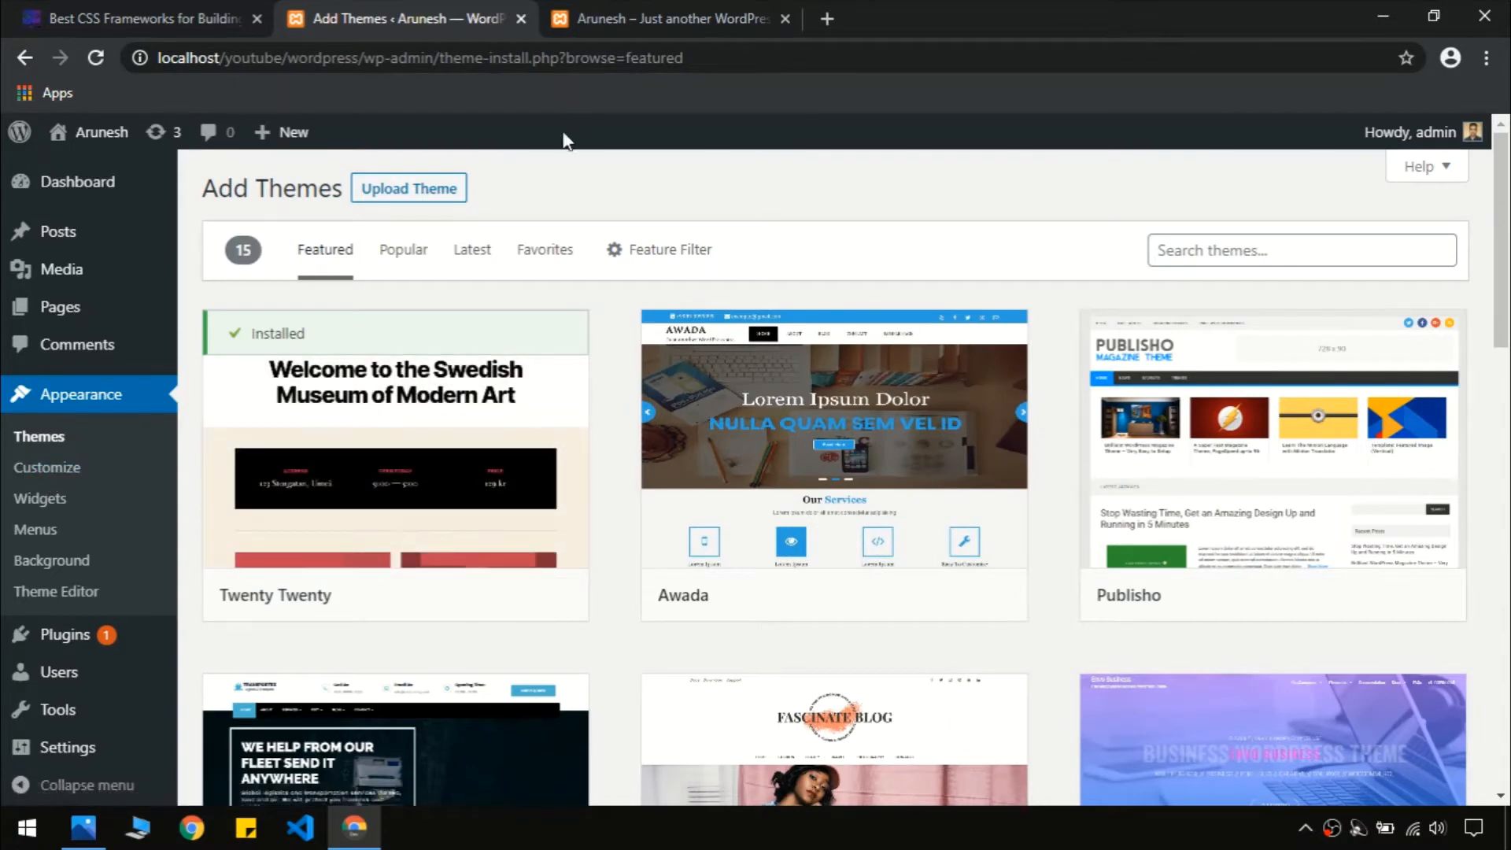
Compare Add Themes against the demo CSS article, then open the Twenty Twenty style.css editor
left_click(623, 1)
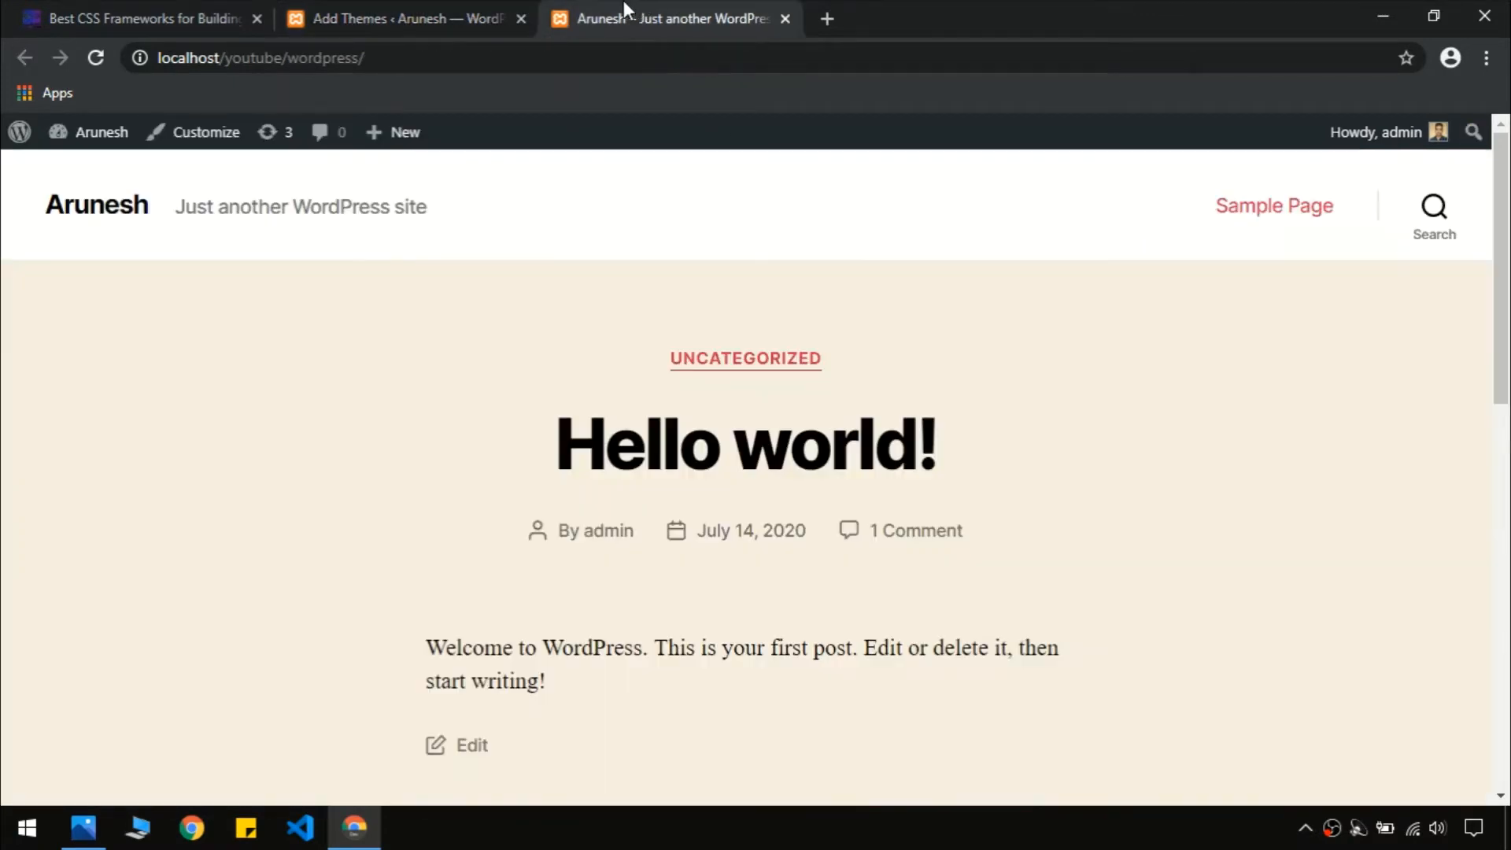
left_click(149, 14)
scroll(425, 324, "up", 20)
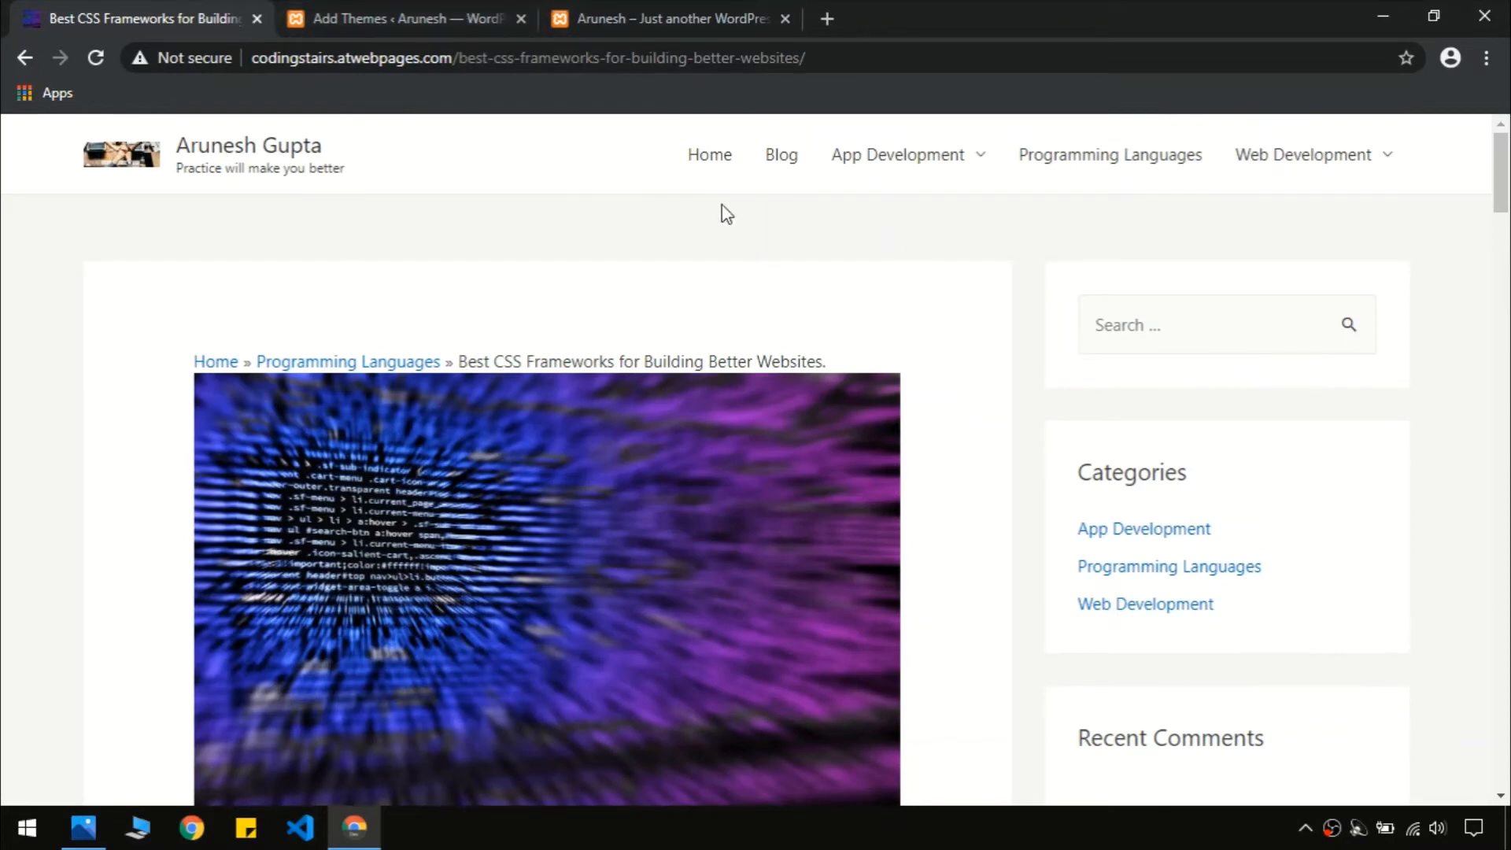
left_click(432, 12)
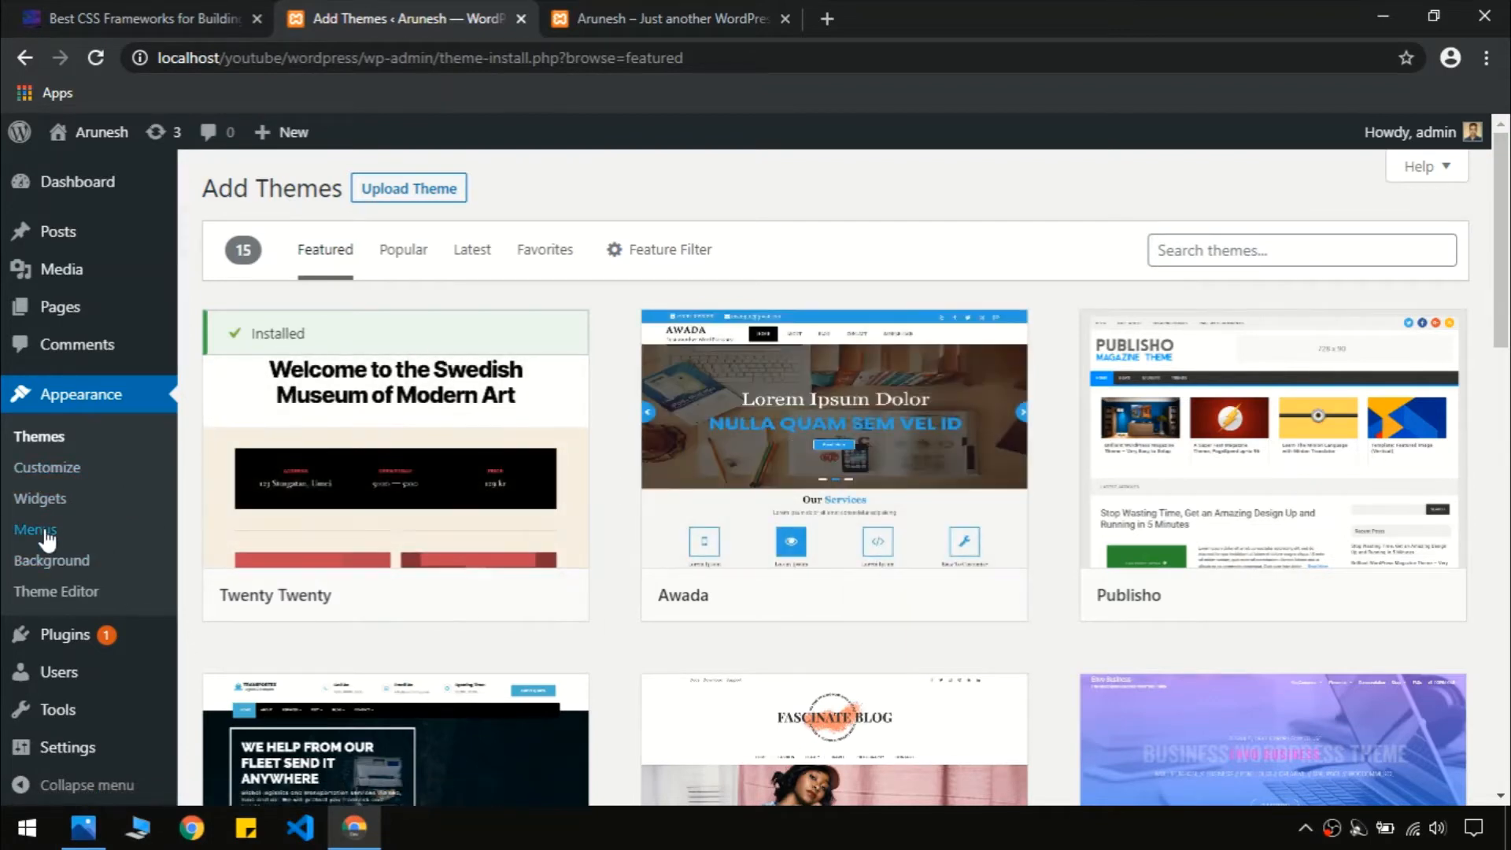
left_click(149, 17)
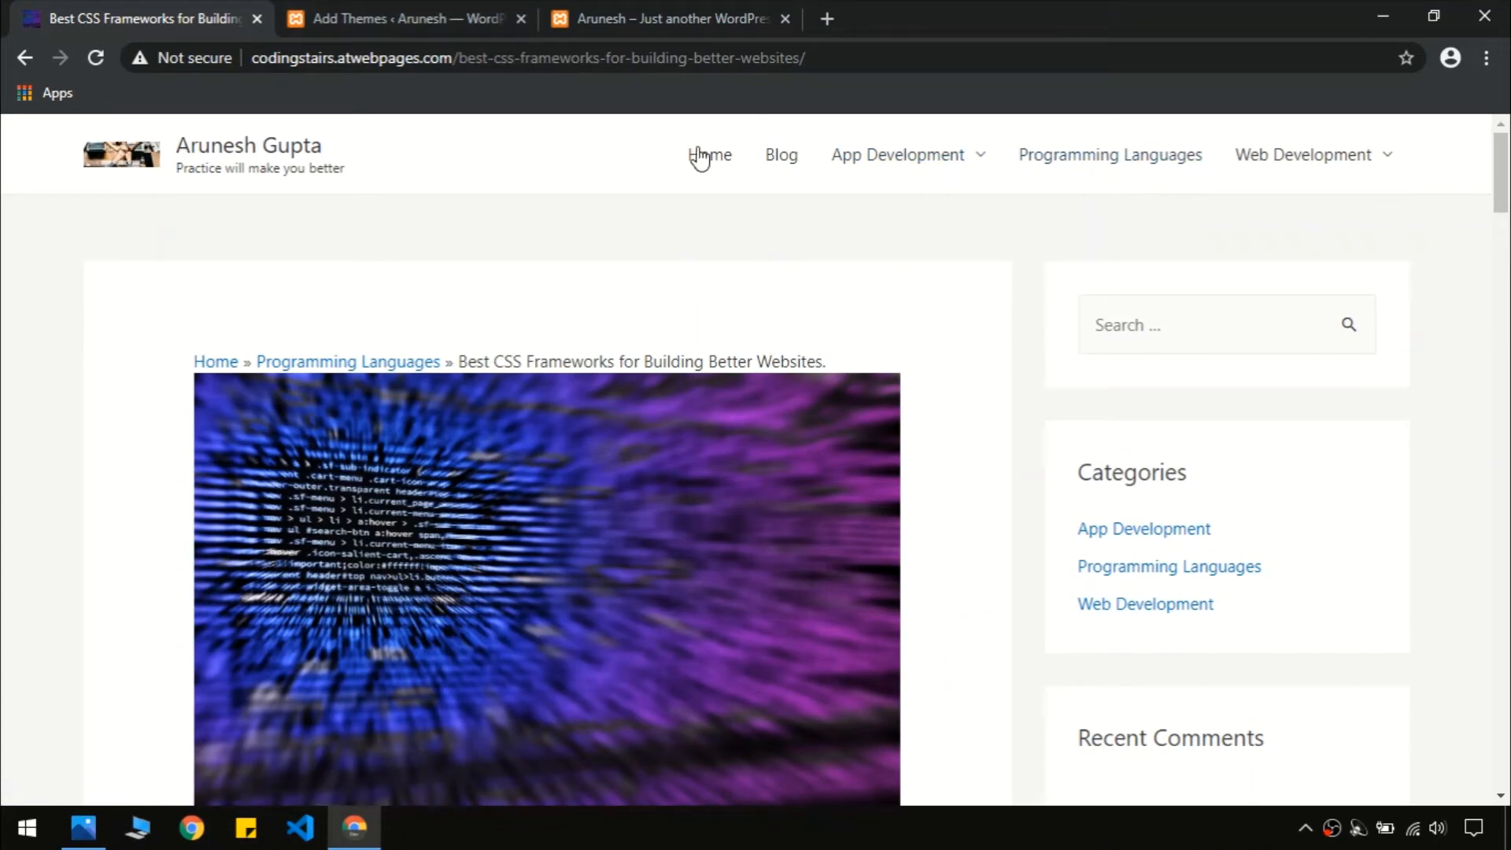
left_click(339, 17)
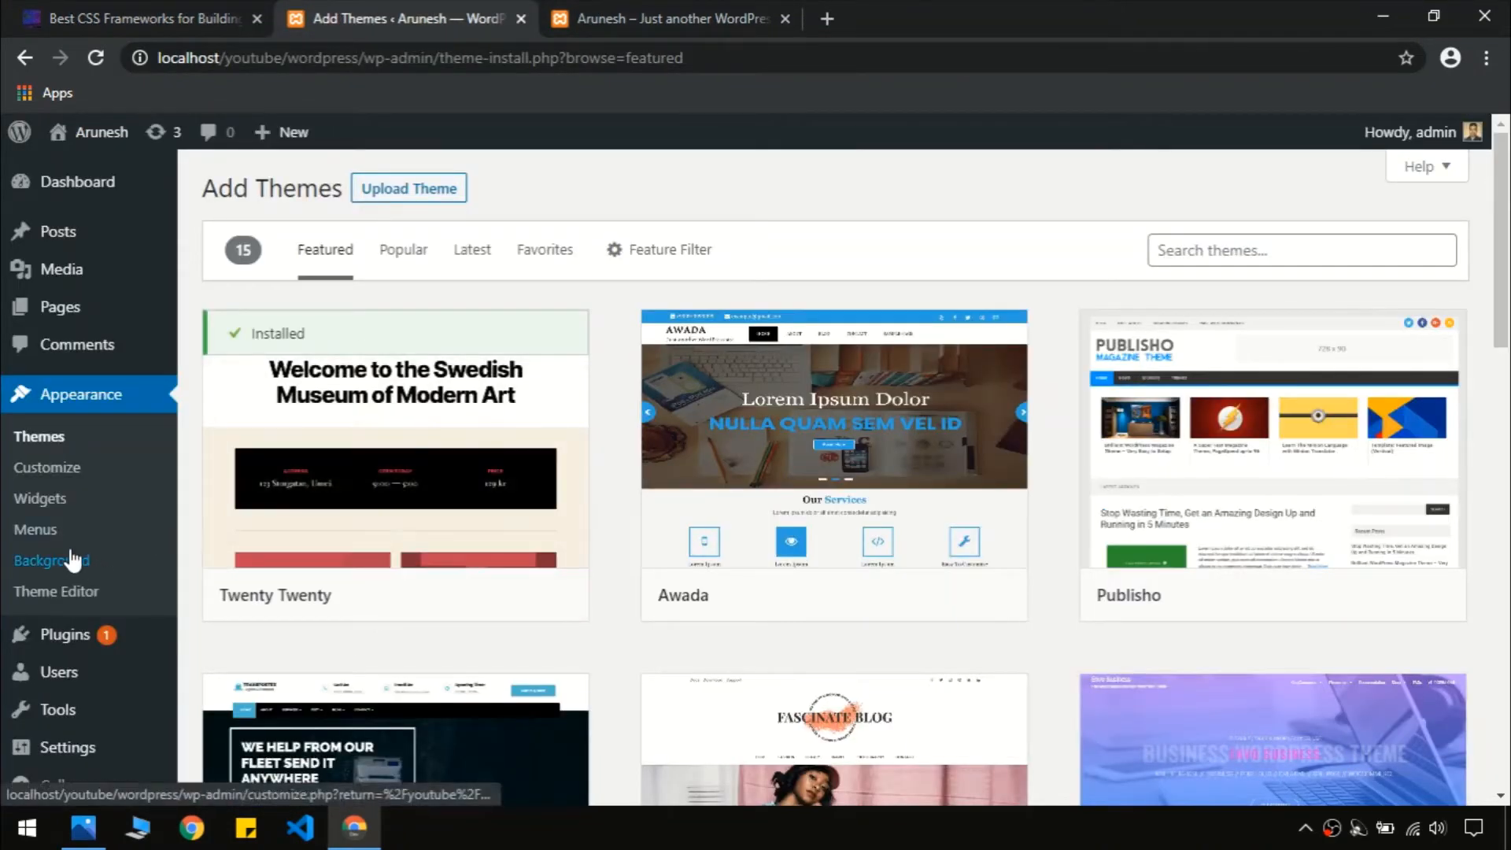
left_click(66, 572)
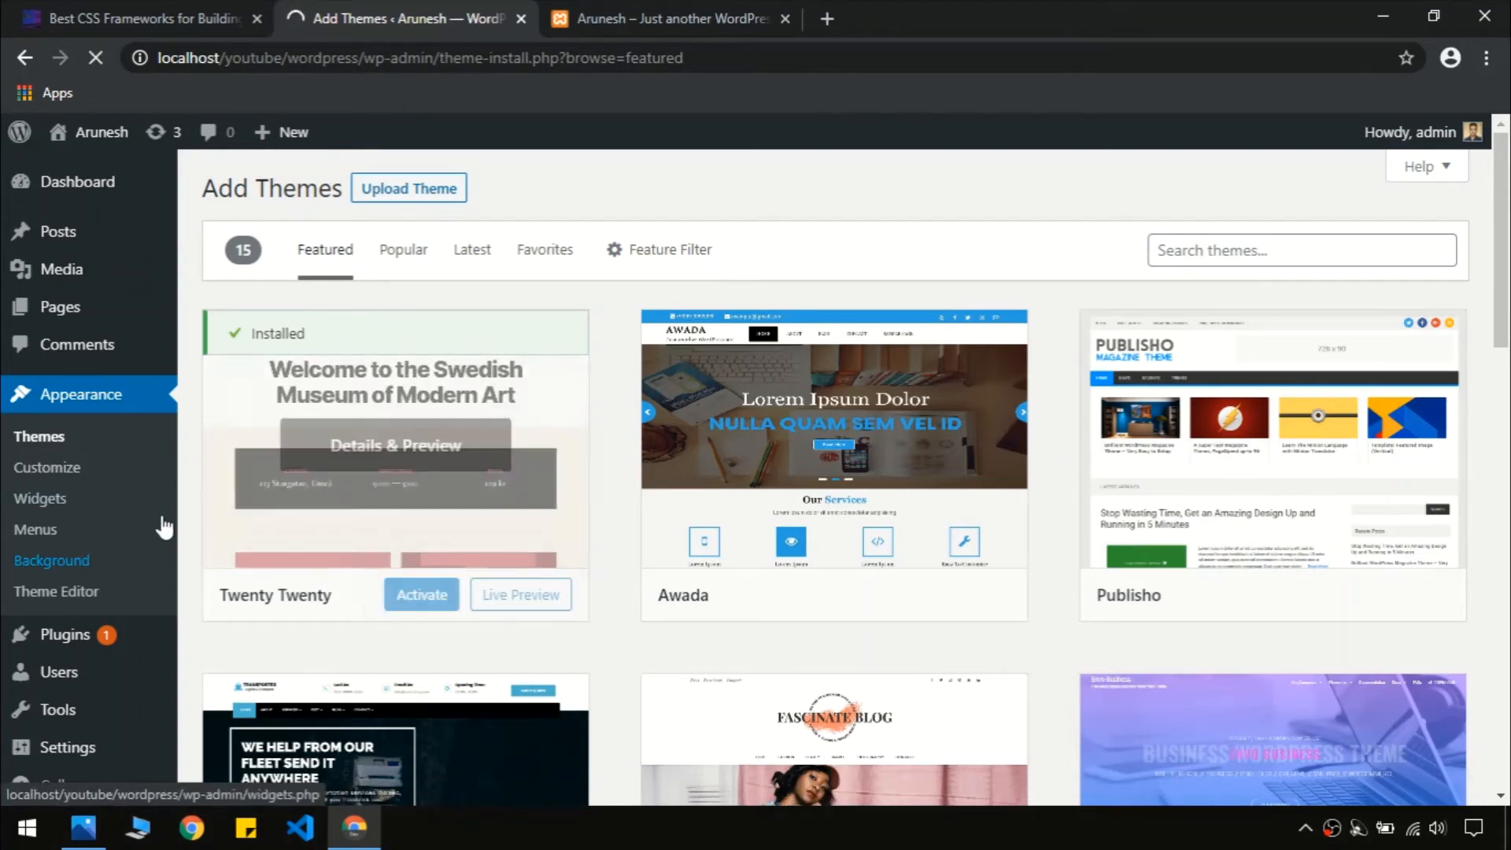
left_click(92, 598)
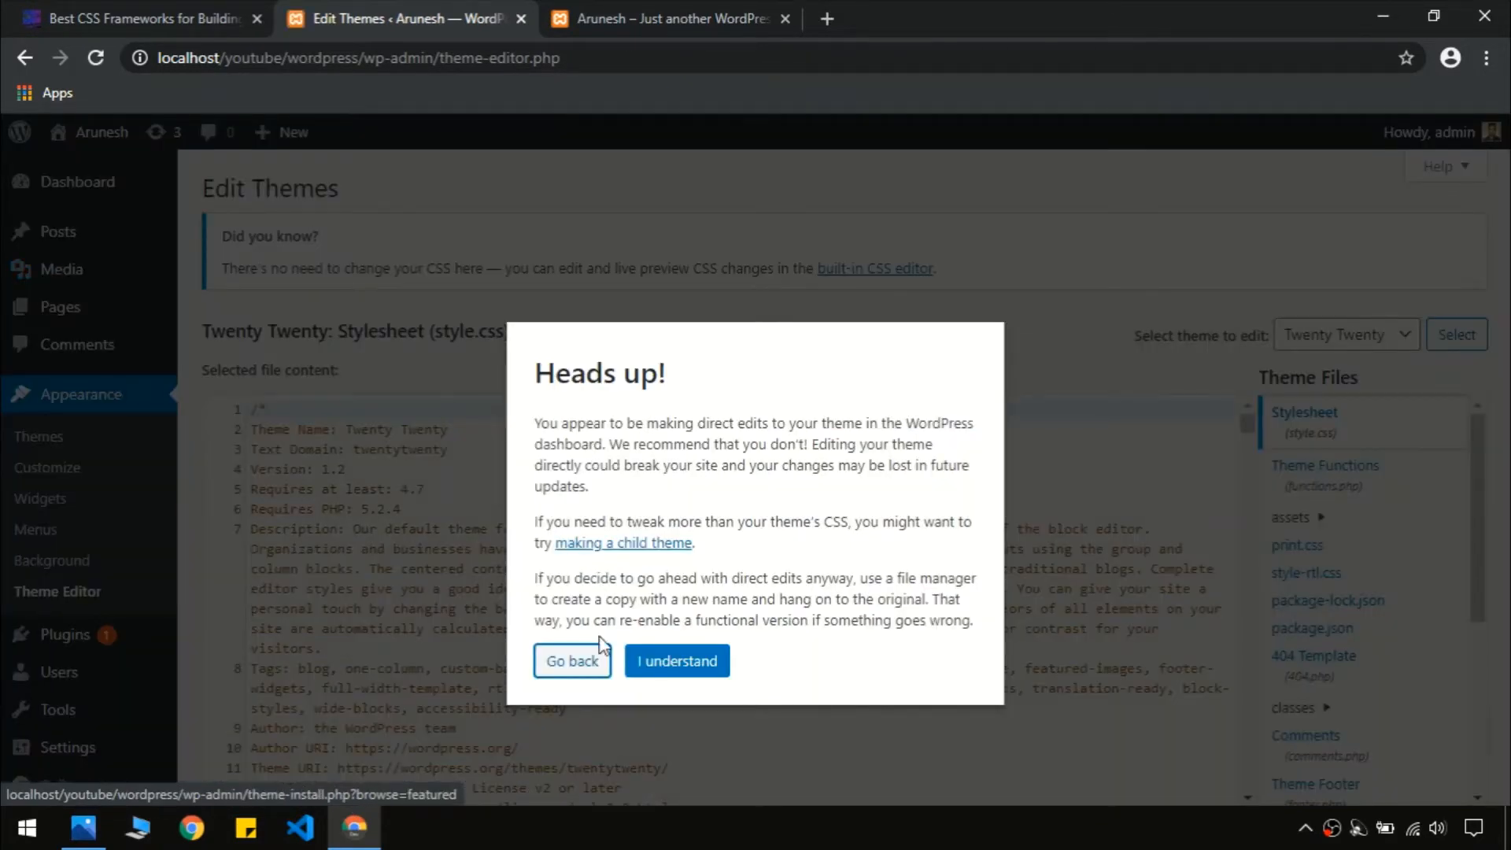
Back out of the theme editor warning, open Plugins, and view the demo's Contact Us page
left_click(586, 667)
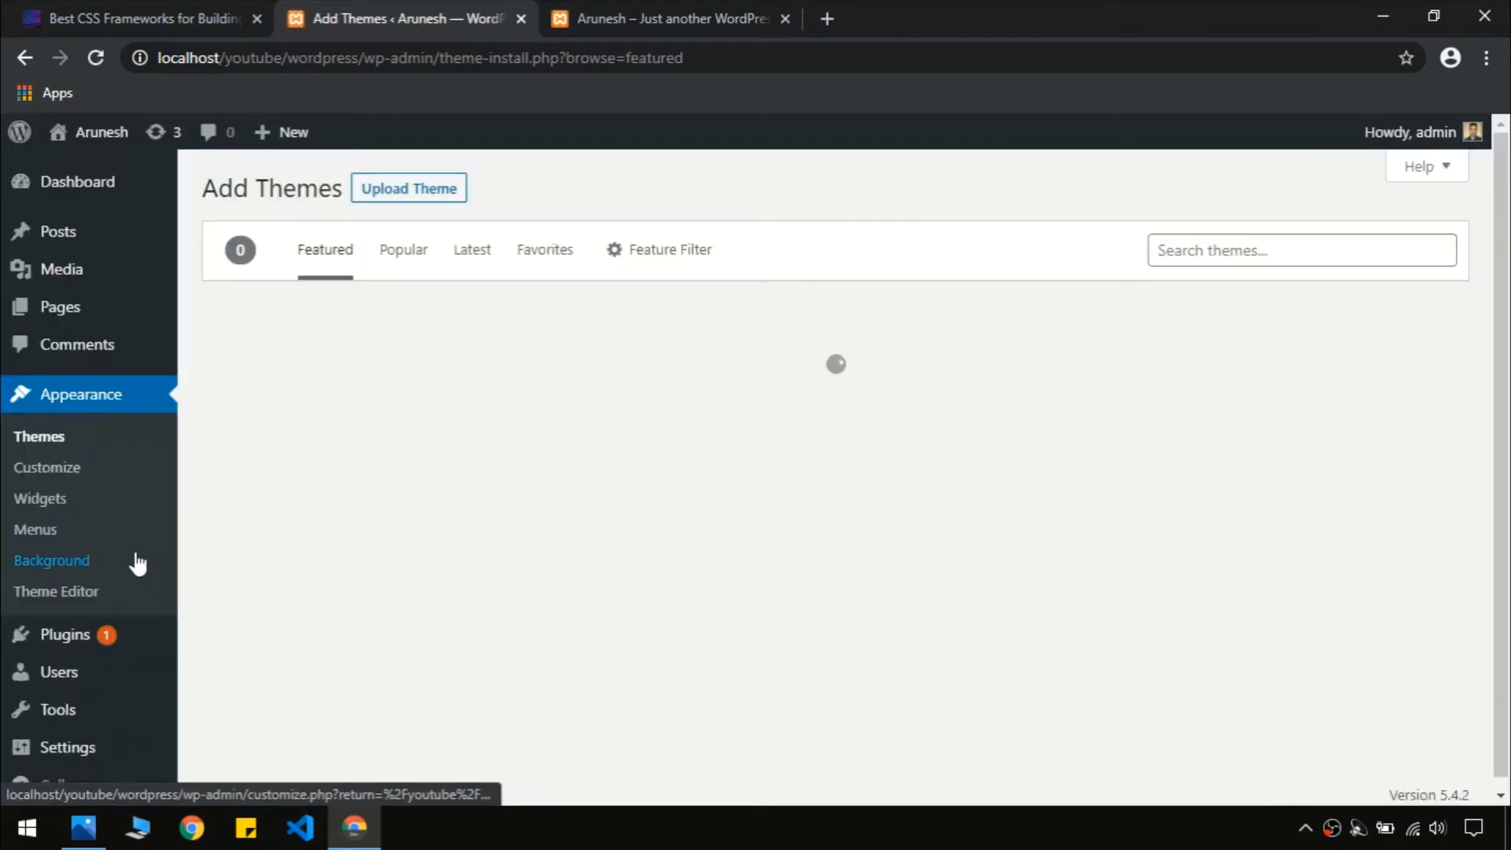
left_click(98, 639)
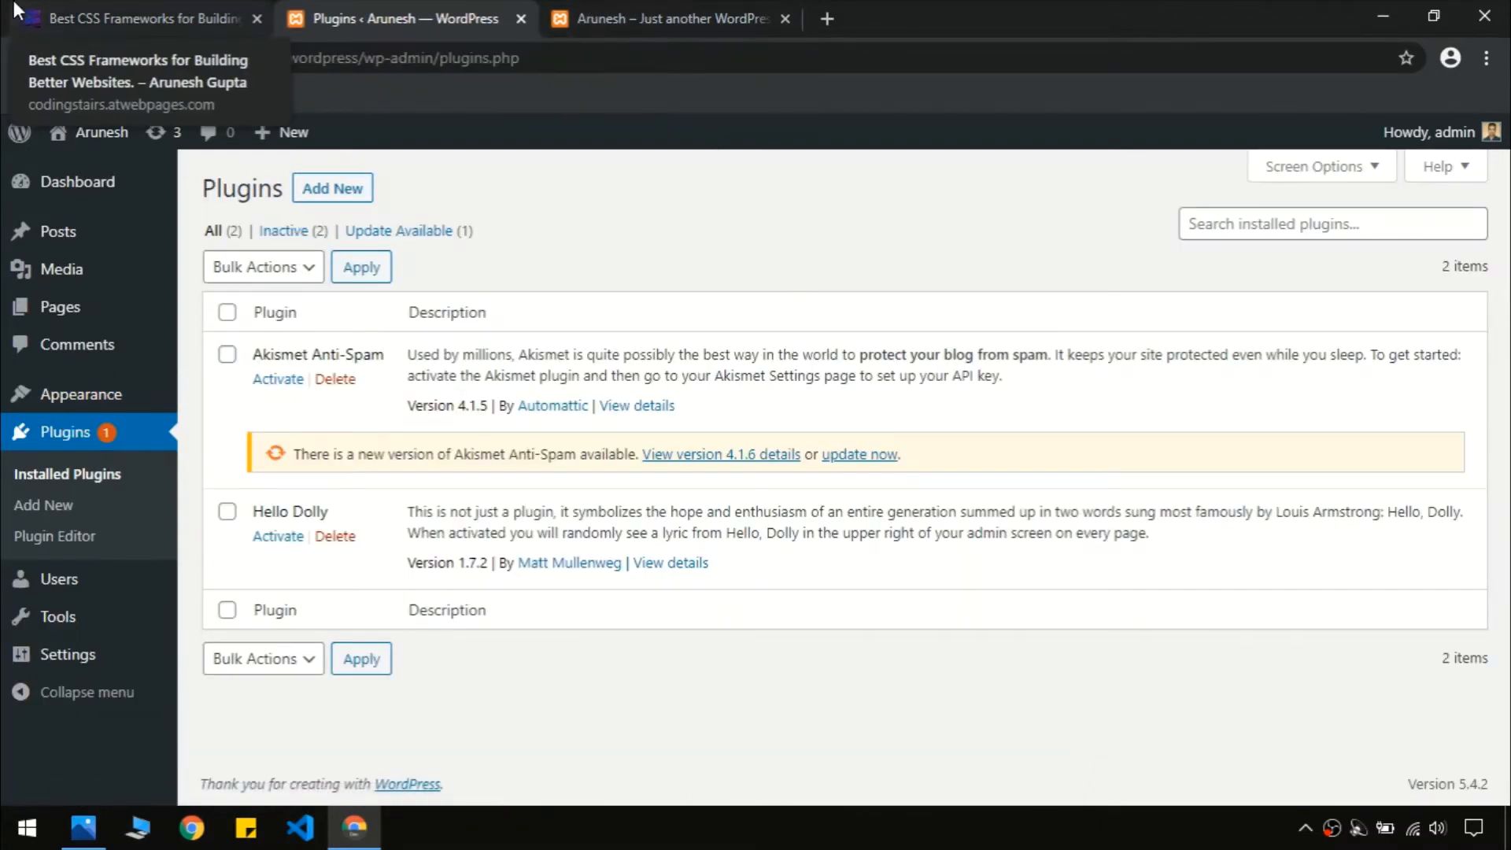
left_click(157, 17)
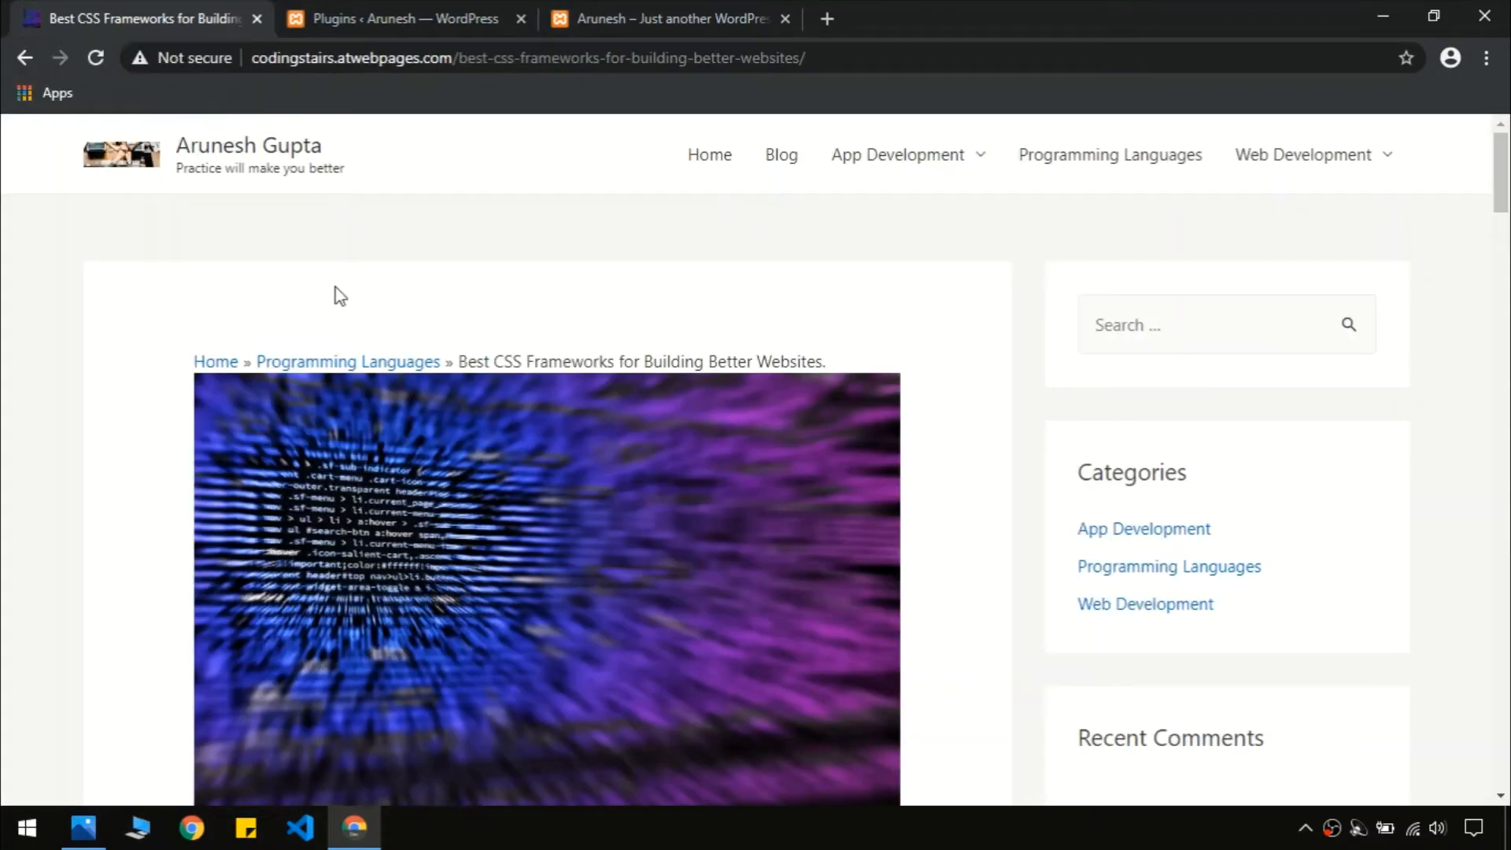
key("End")
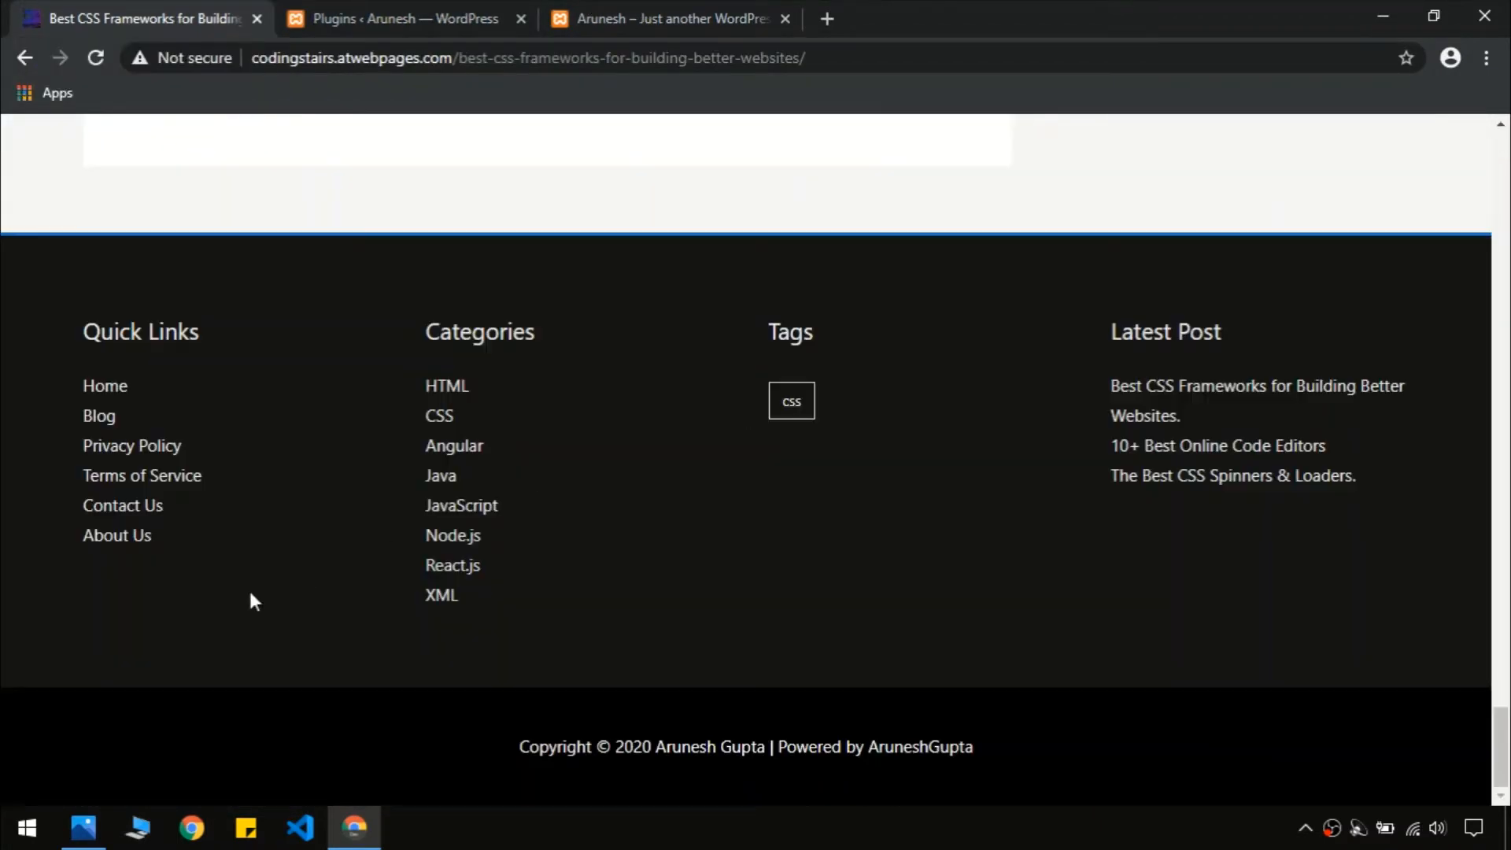
left_click(111, 508)
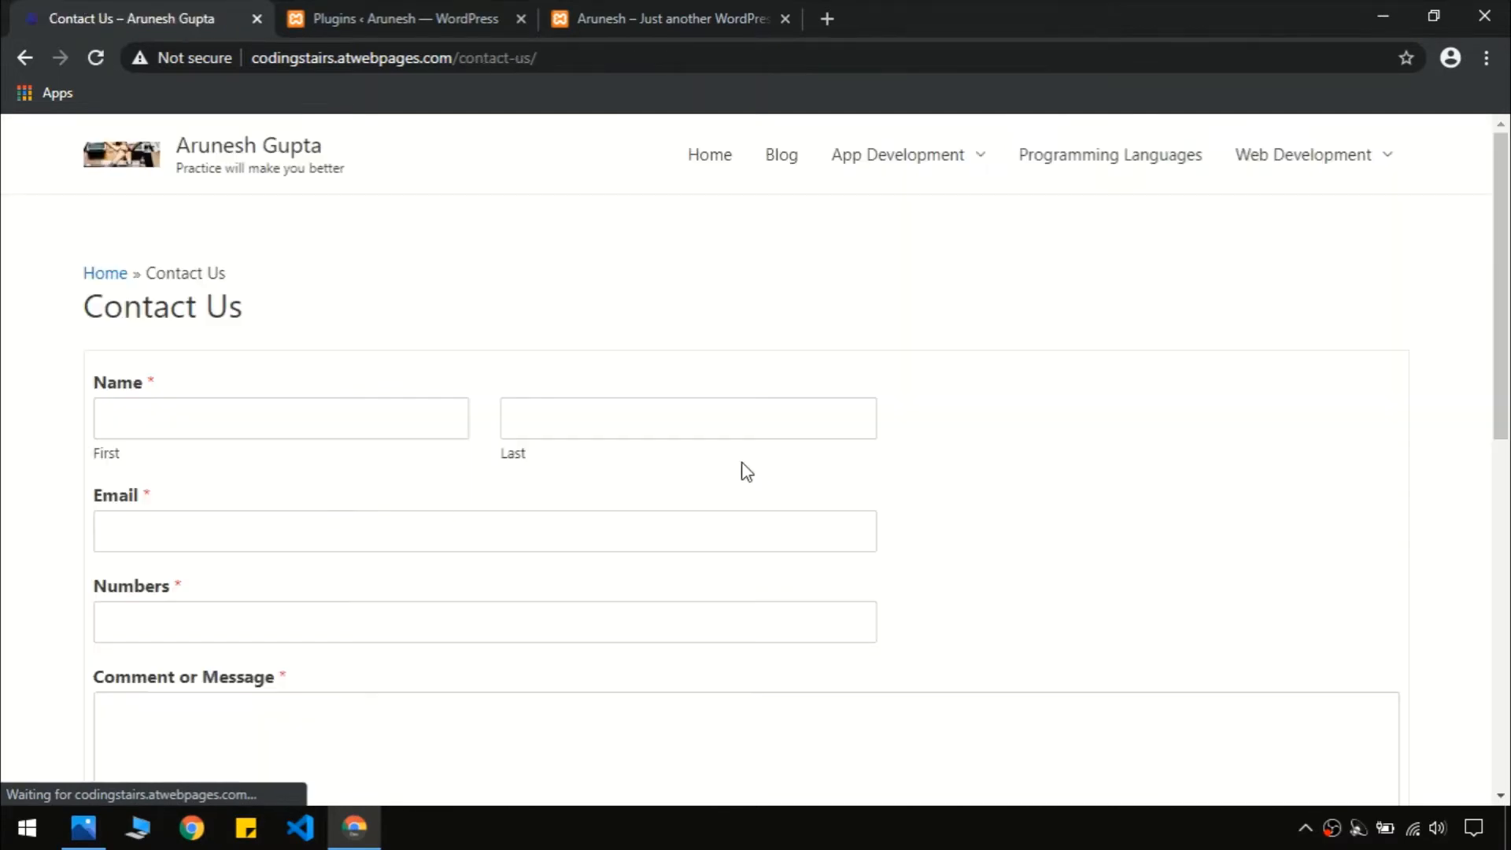
scroll(1499, 405, "down", 3)
scroll(1508, 405, "down", 5)
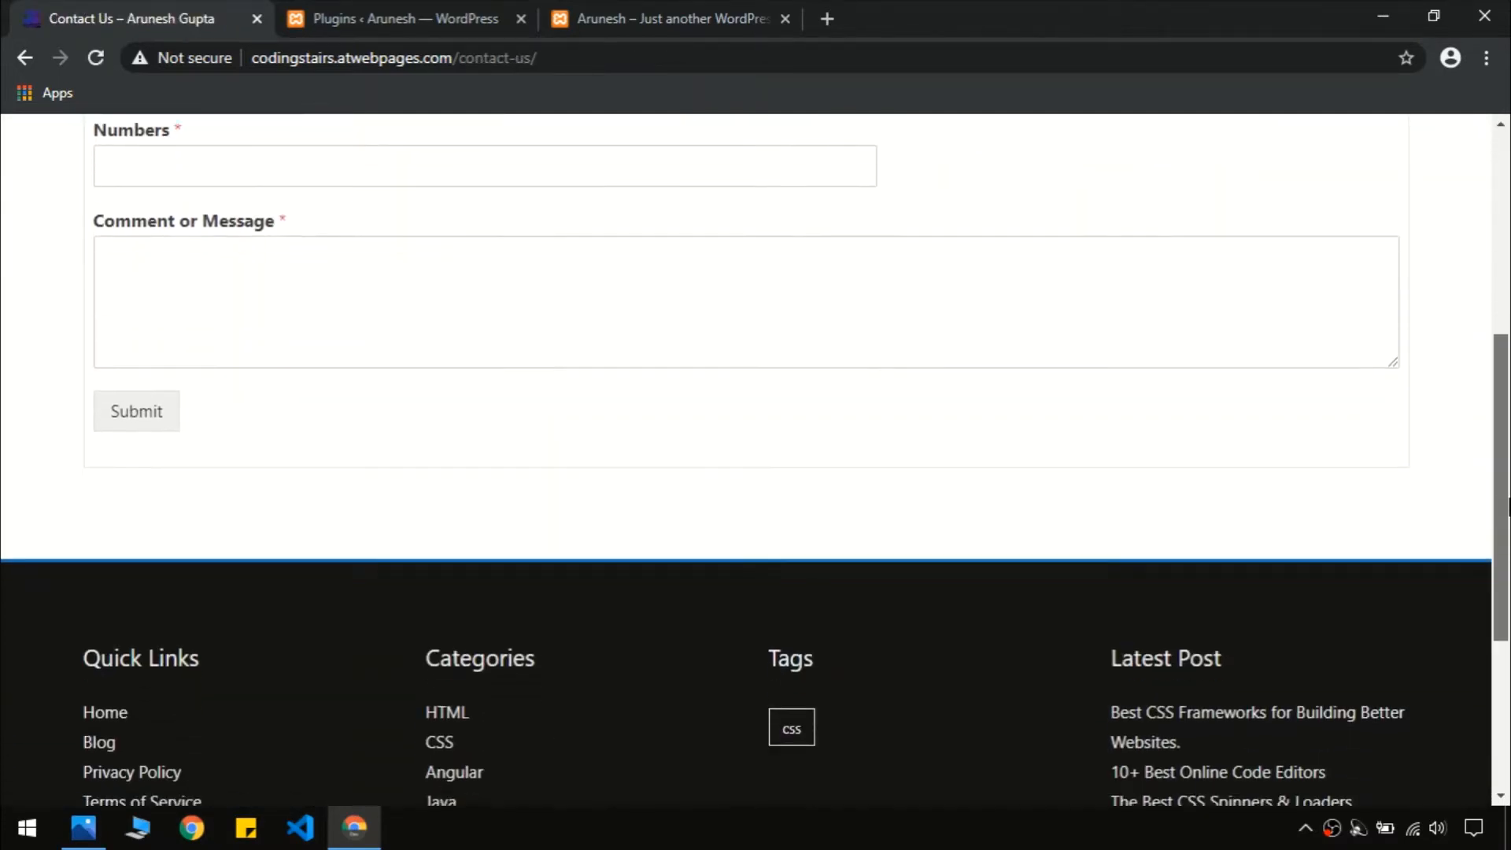
scroll(1508, 393, "up", 5)
scroll(1507, 376, "up", 1)
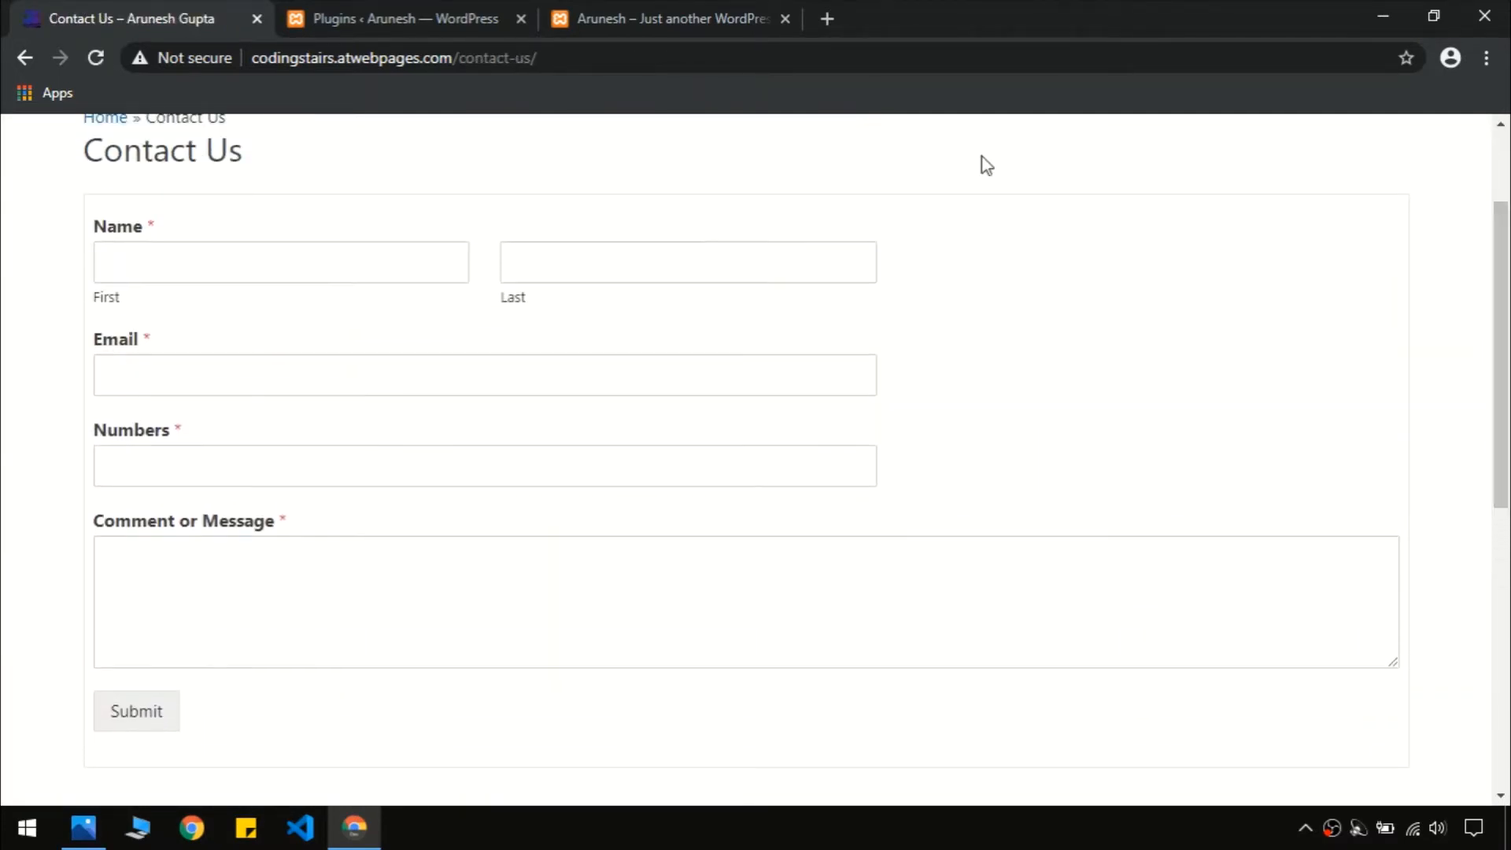
Open Add Plugins to see featured plugins like Akismet and Classic Editor, rechecking the demo contact form
left_click(388, 16)
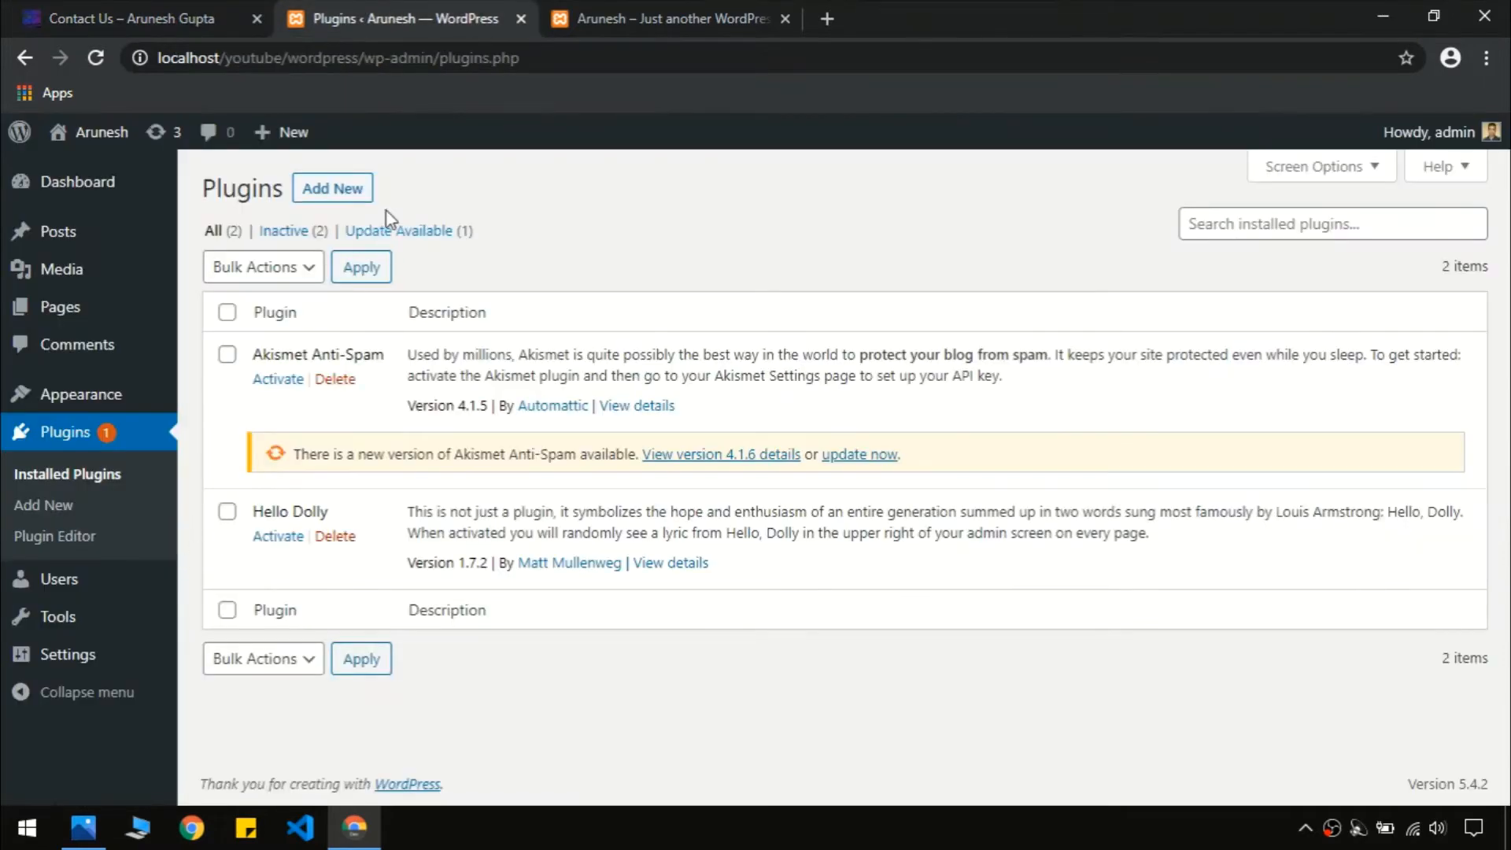
left_click(344, 187)
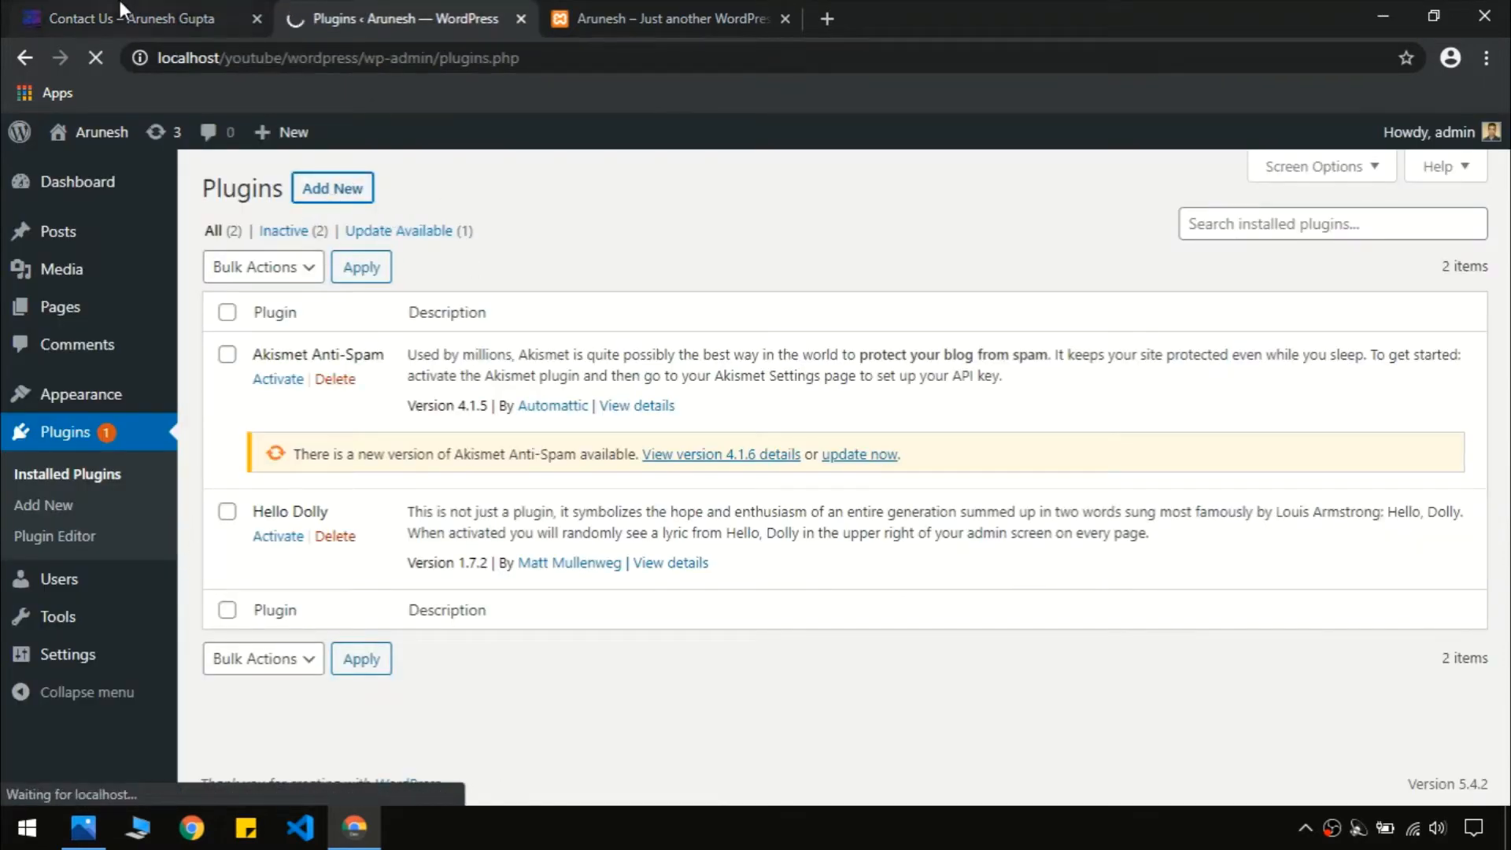
left_click(130, 18)
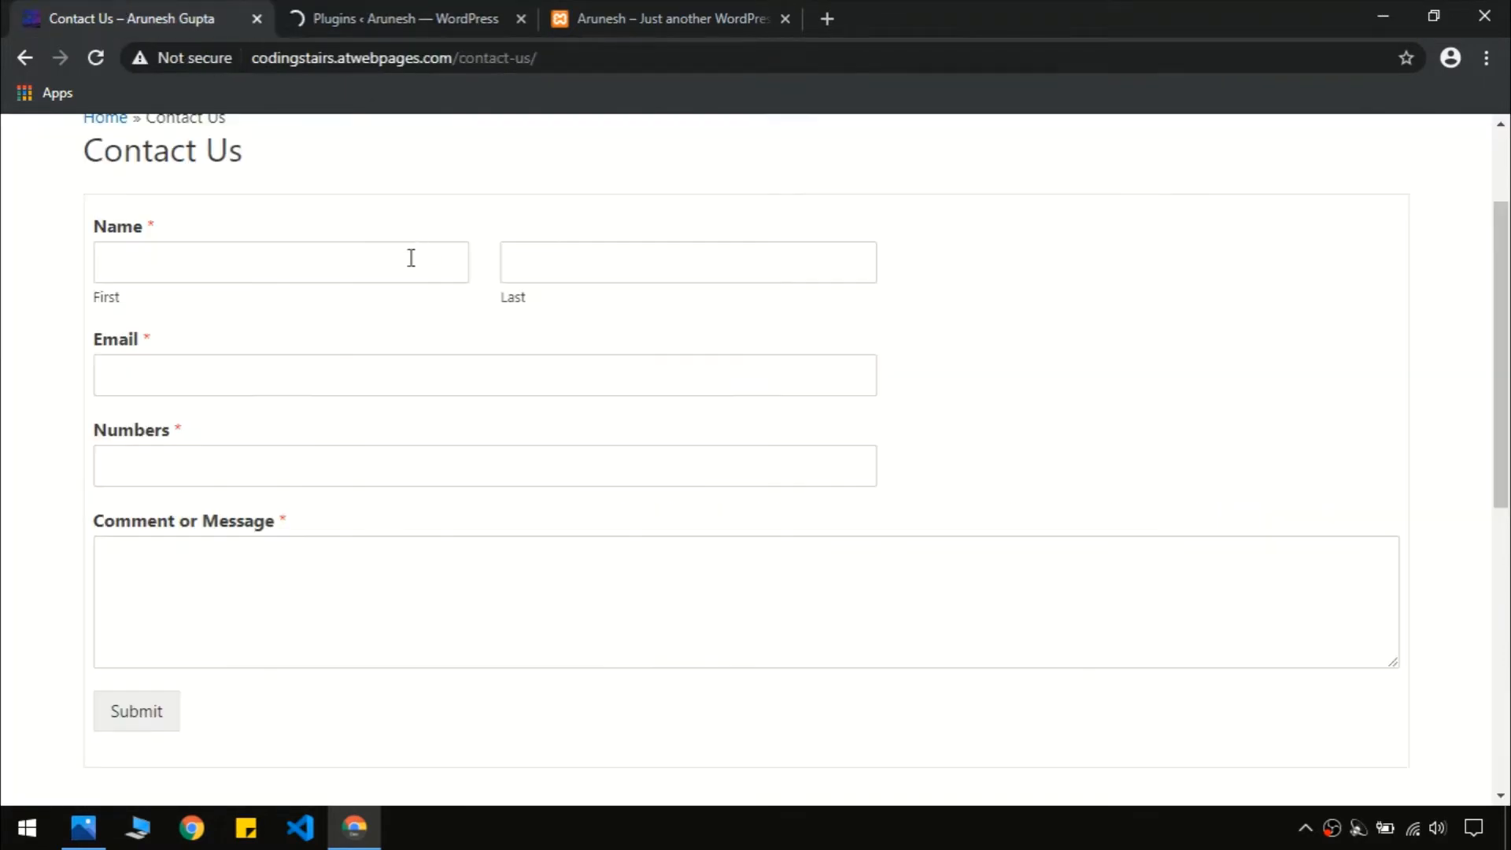
left_click(375, 16)
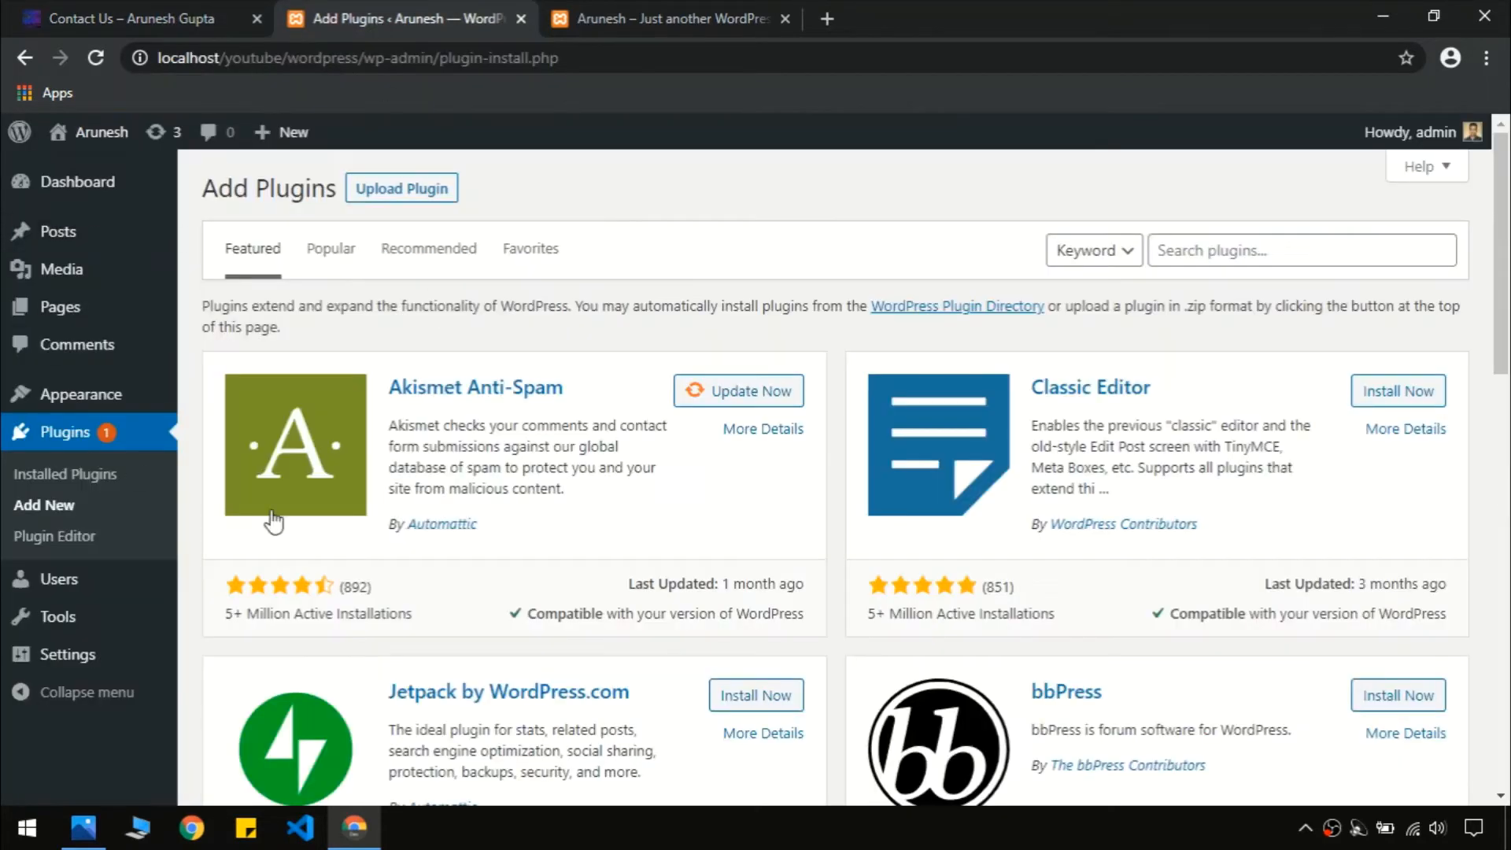
mouse_move(51, 586)
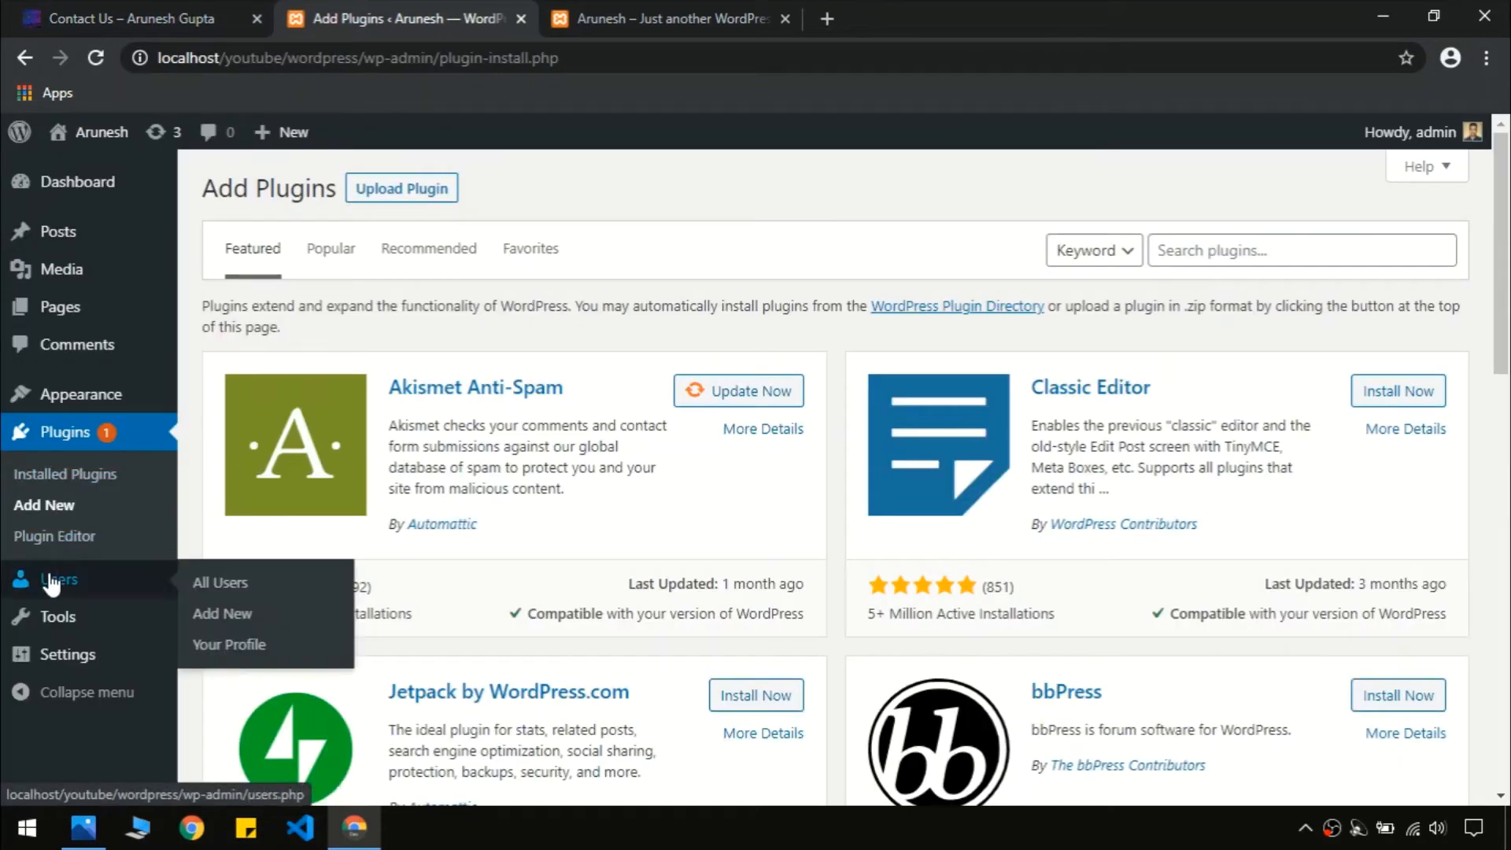
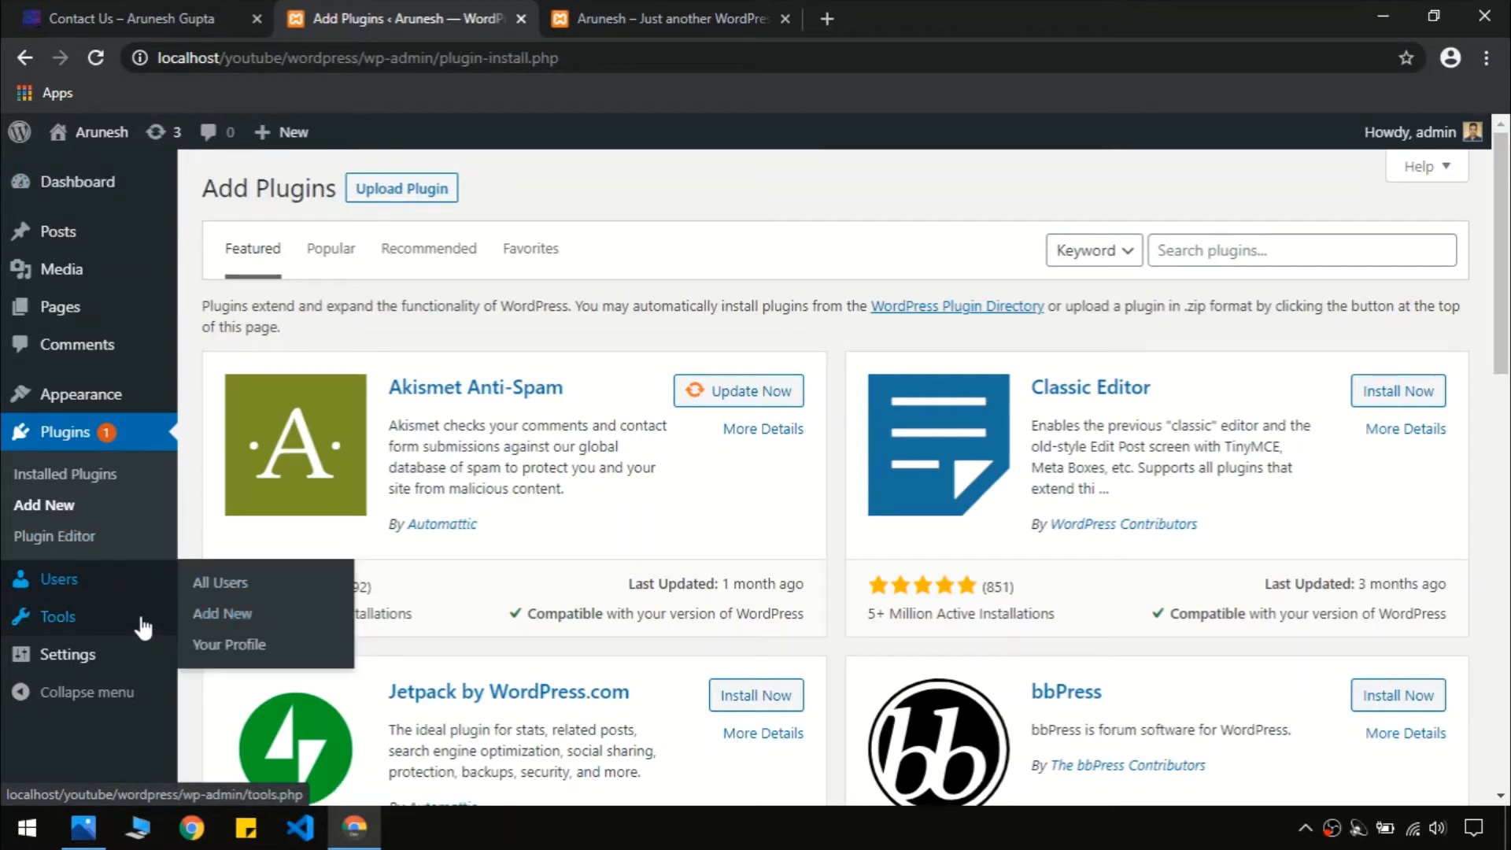
Open General Settings and scroll through the date format, time format and week-start options
mouse_move(105, 627)
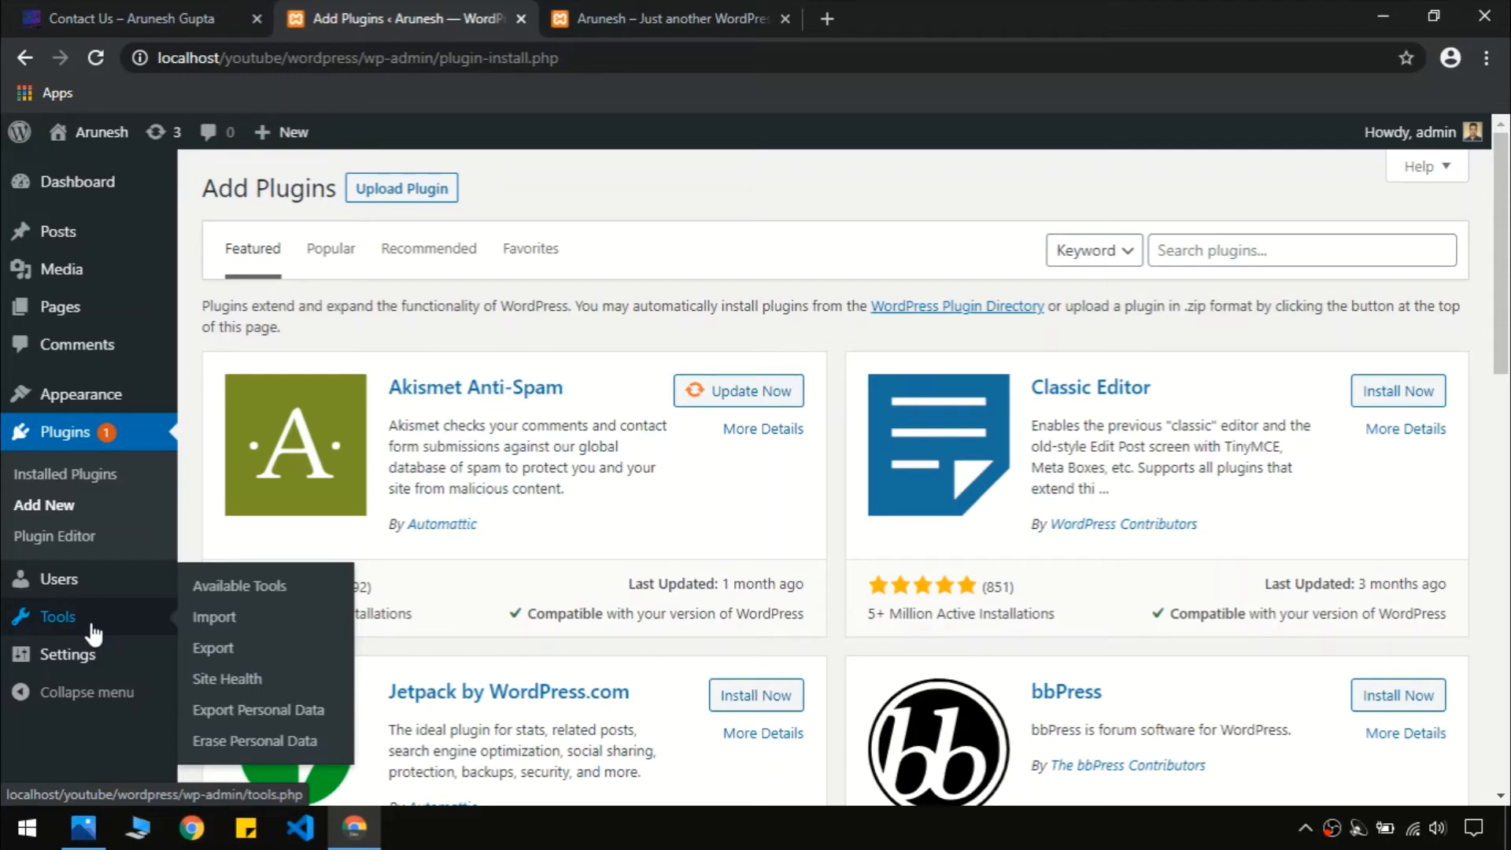
left_click(134, 669)
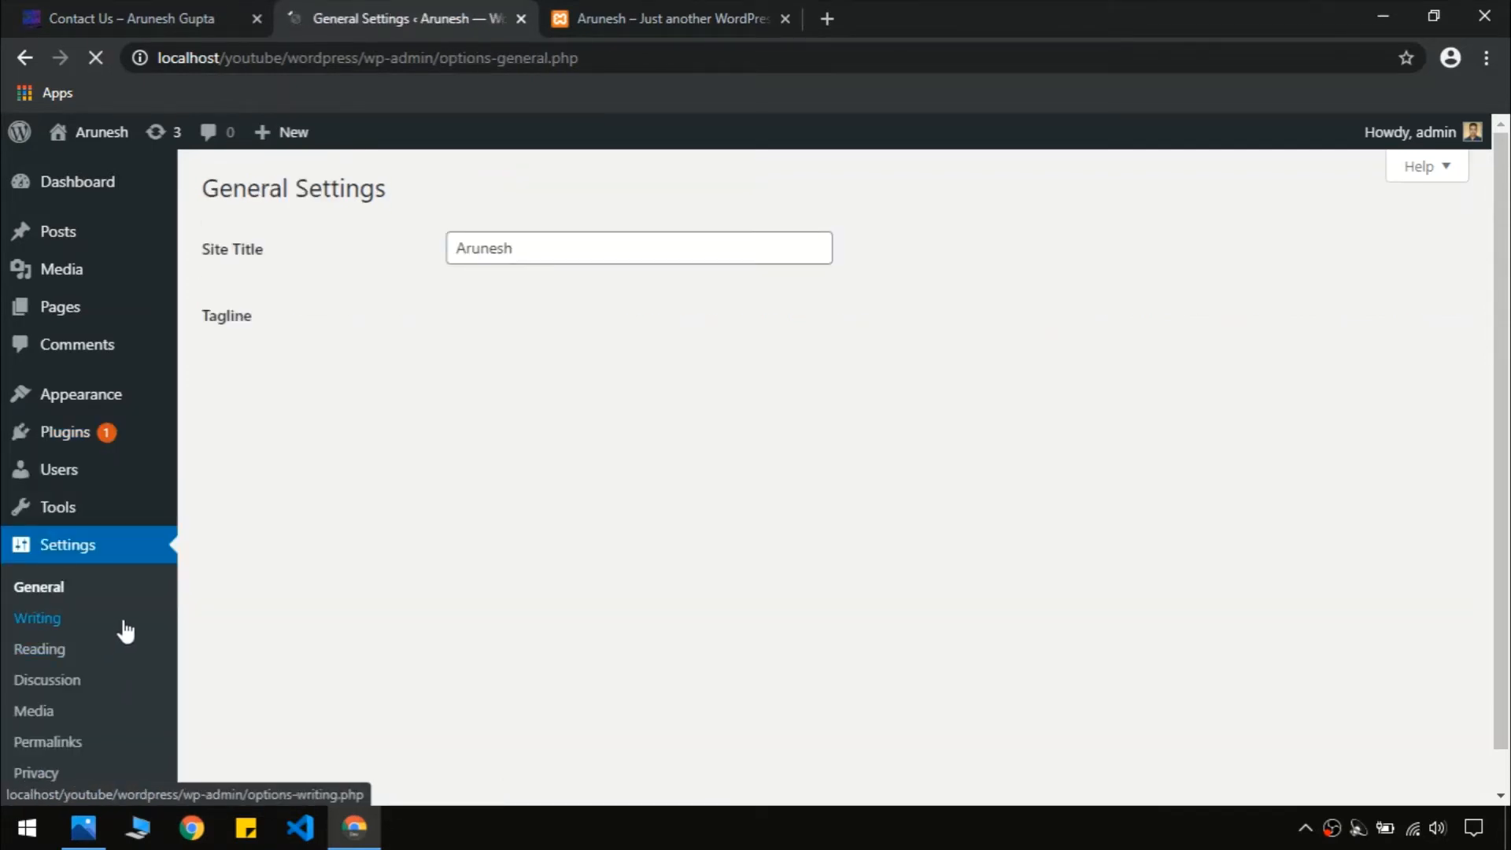
scroll(1508, 291, "down", 1)
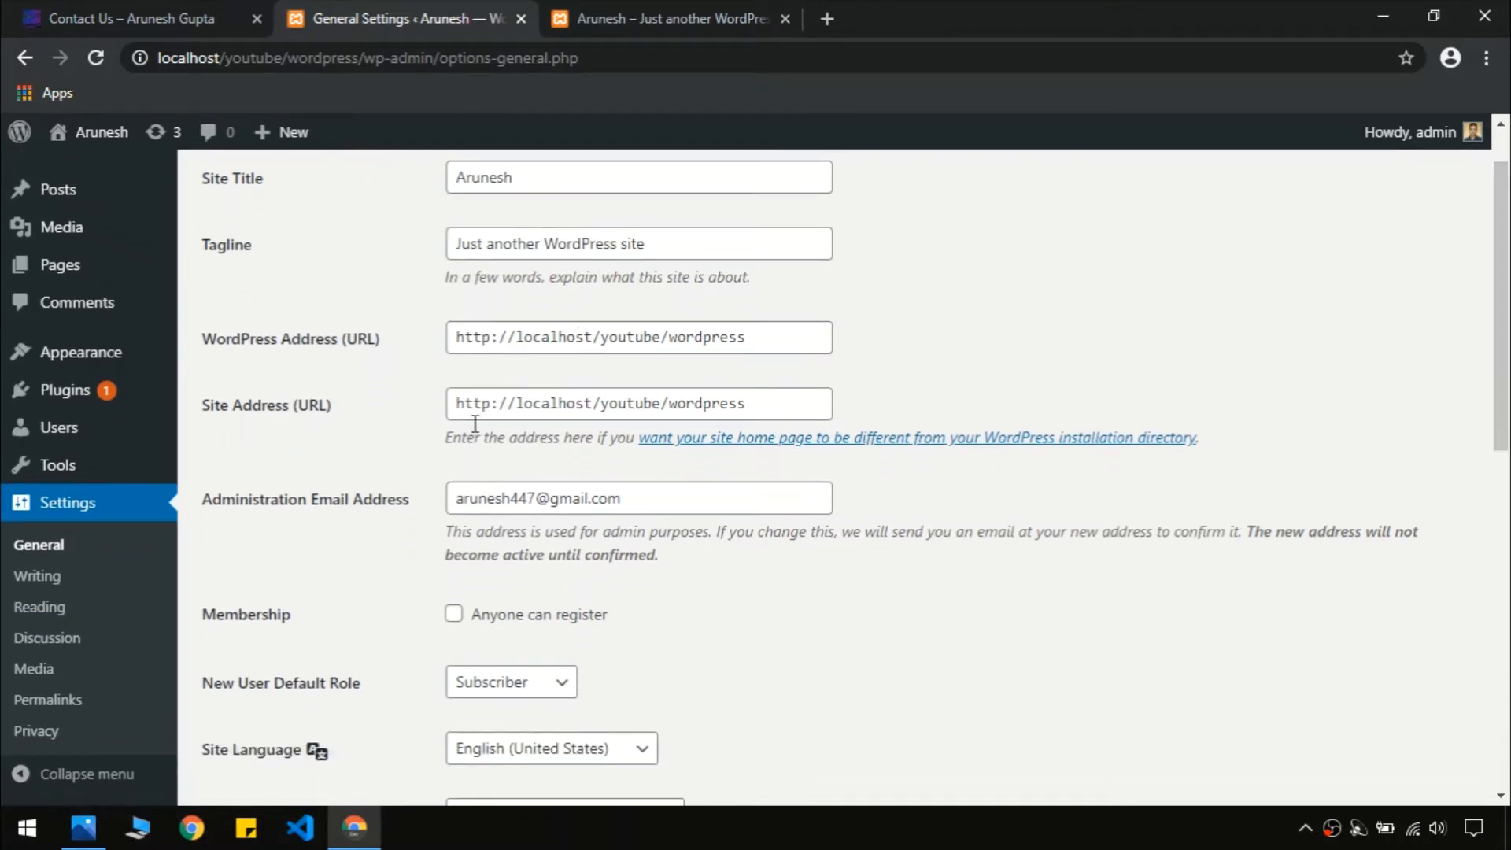
left_click_drag(1501, 352, 1506, 630)
scroll(582, 522, "down", 2)
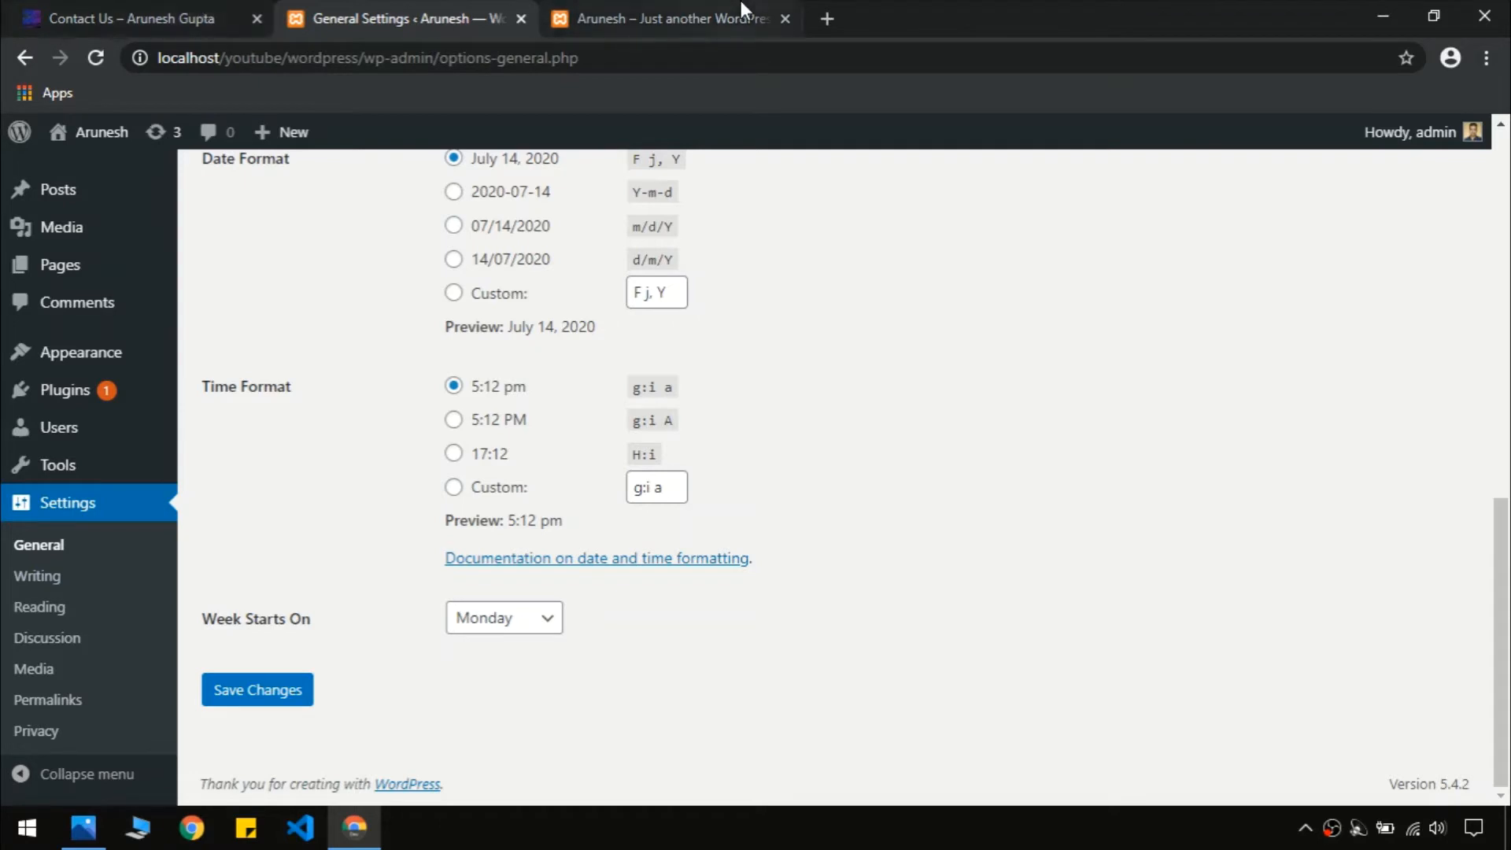
Glance at the live site's contact page and the local front page, then return to General Settings
left_click(116, 10)
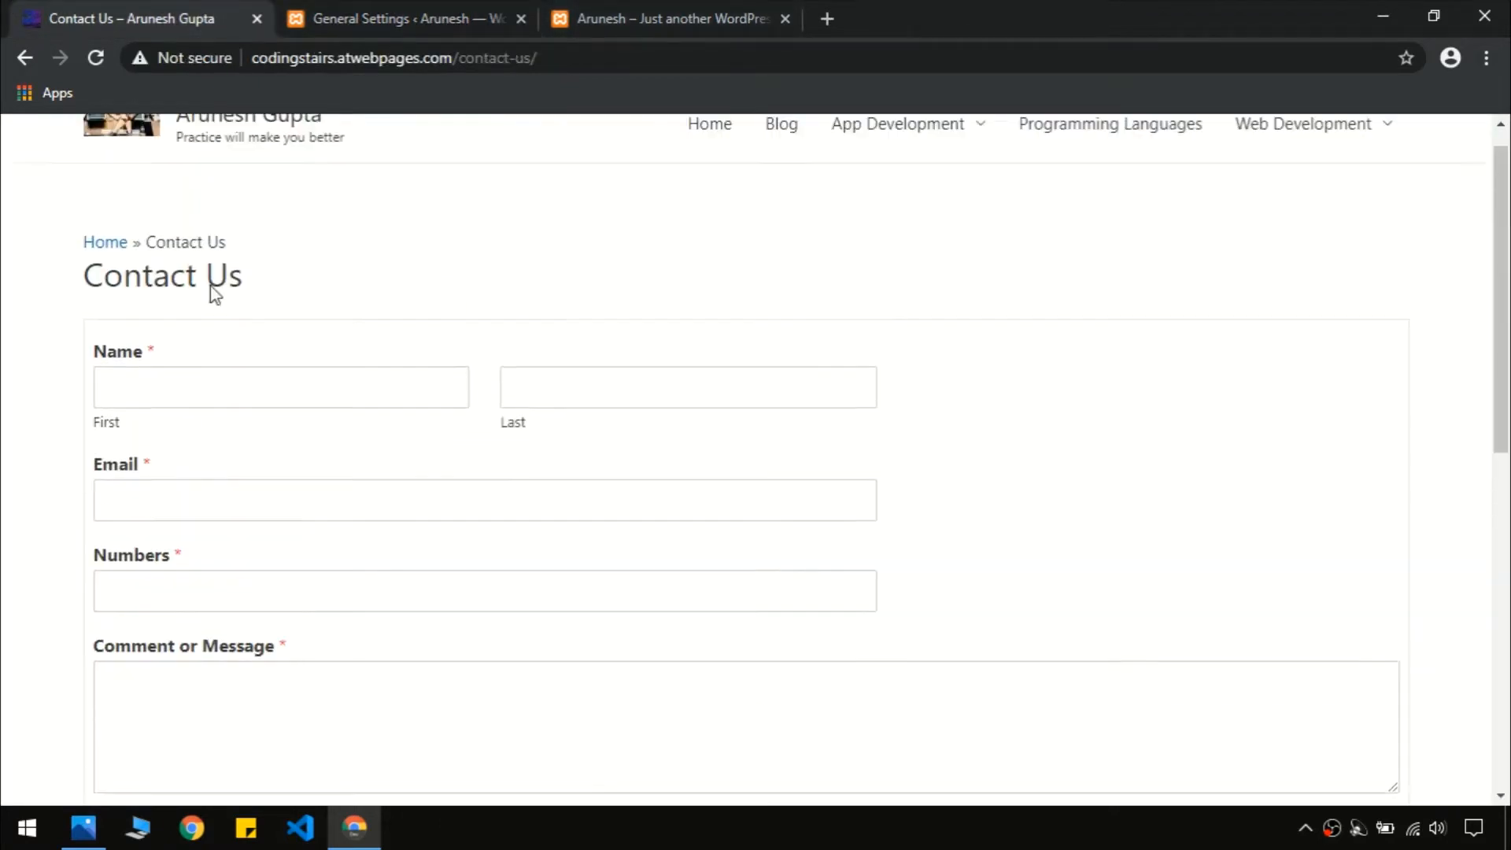
left_click(573, 10)
left_click(432, 11)
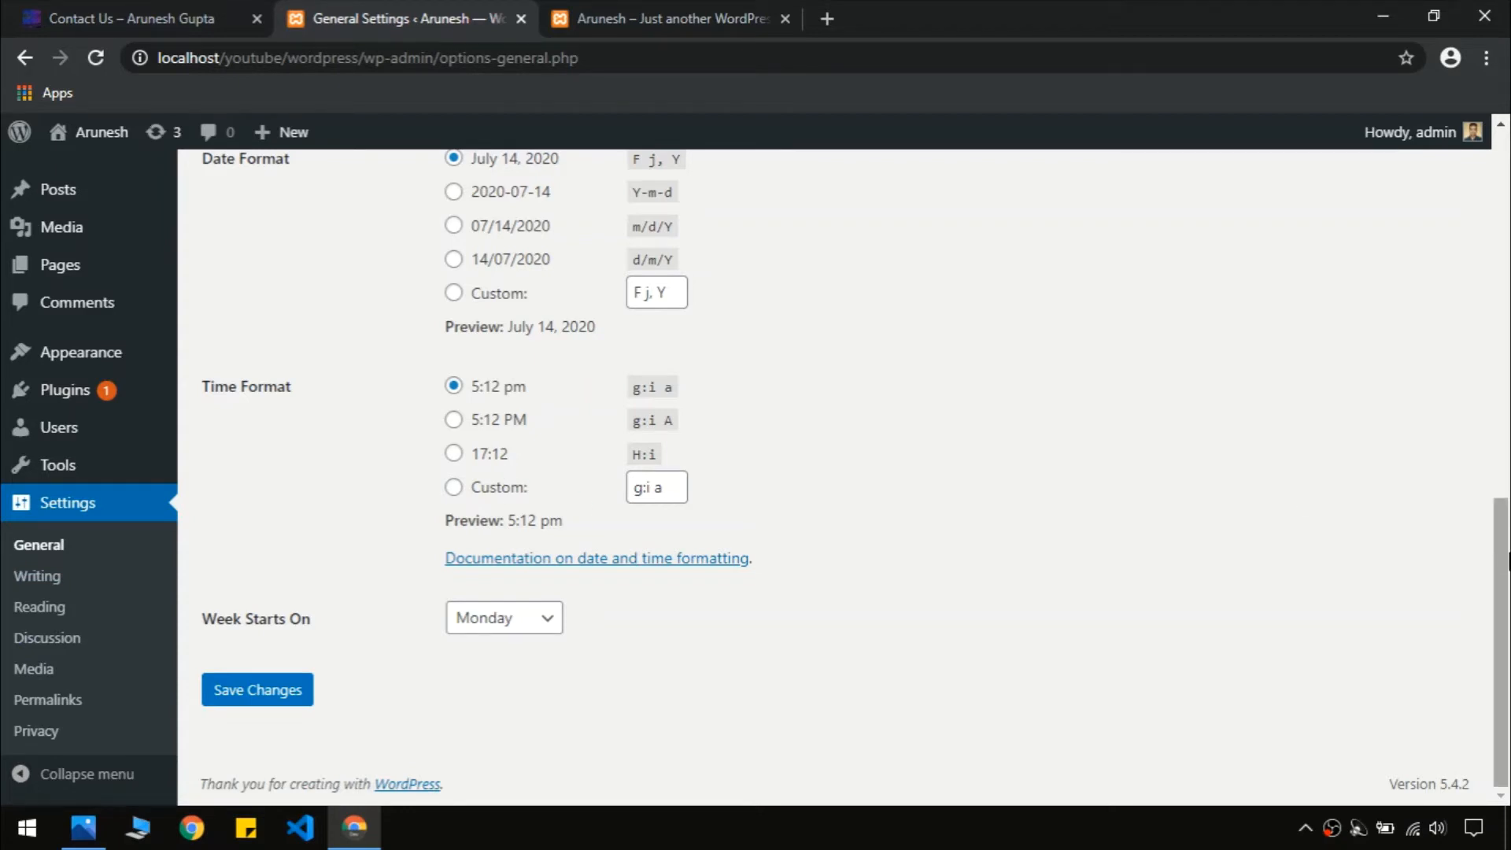
Open Reading Settings to review the homepage showing latest posts and the 10-post blog limit
left_click(51, 603)
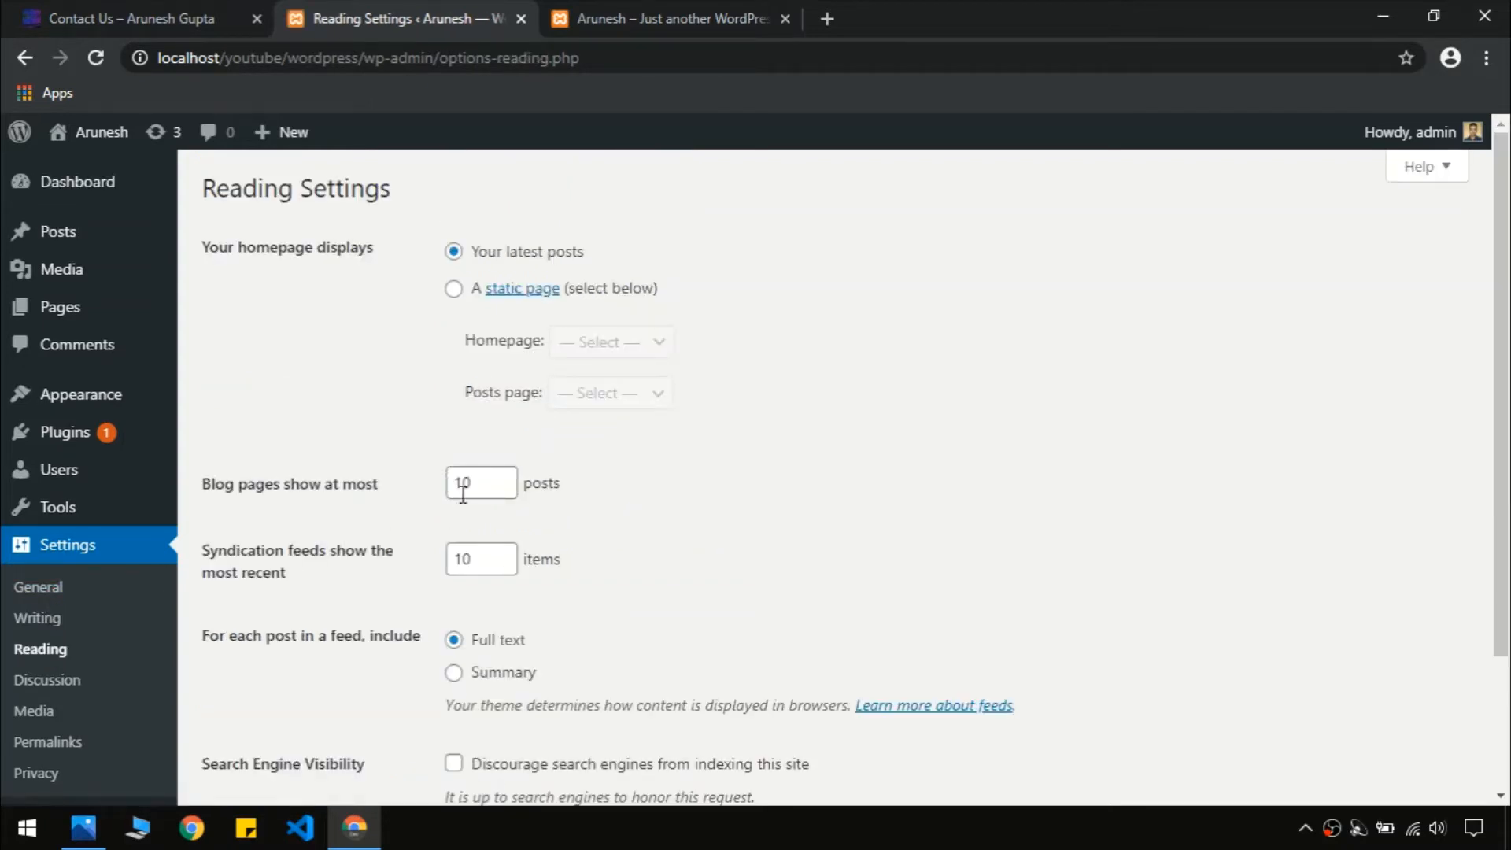
scroll(581, 338, "down", 3)
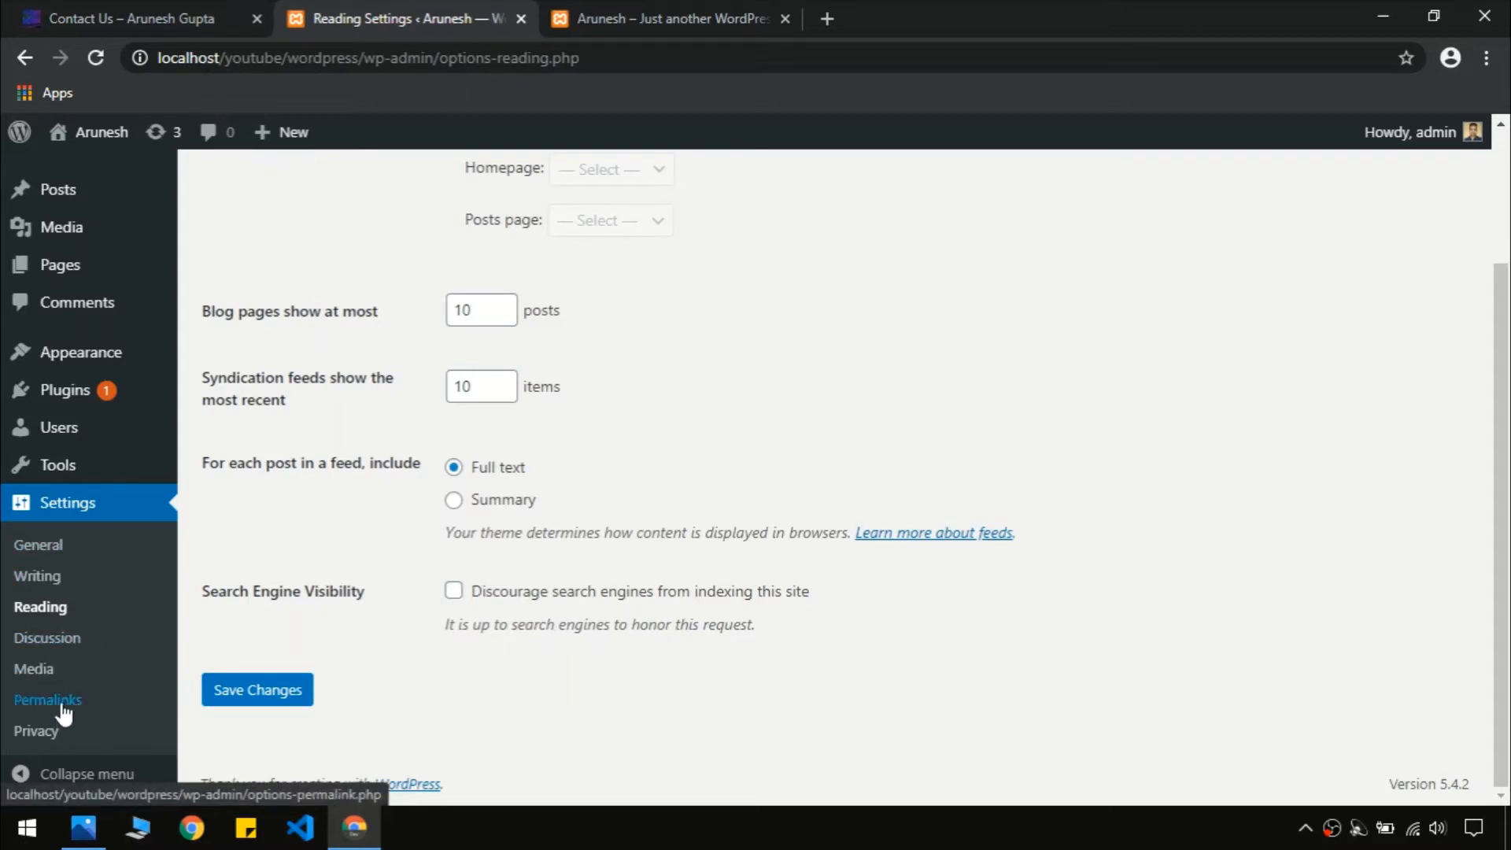
scroll(107, 296, "up", 2)
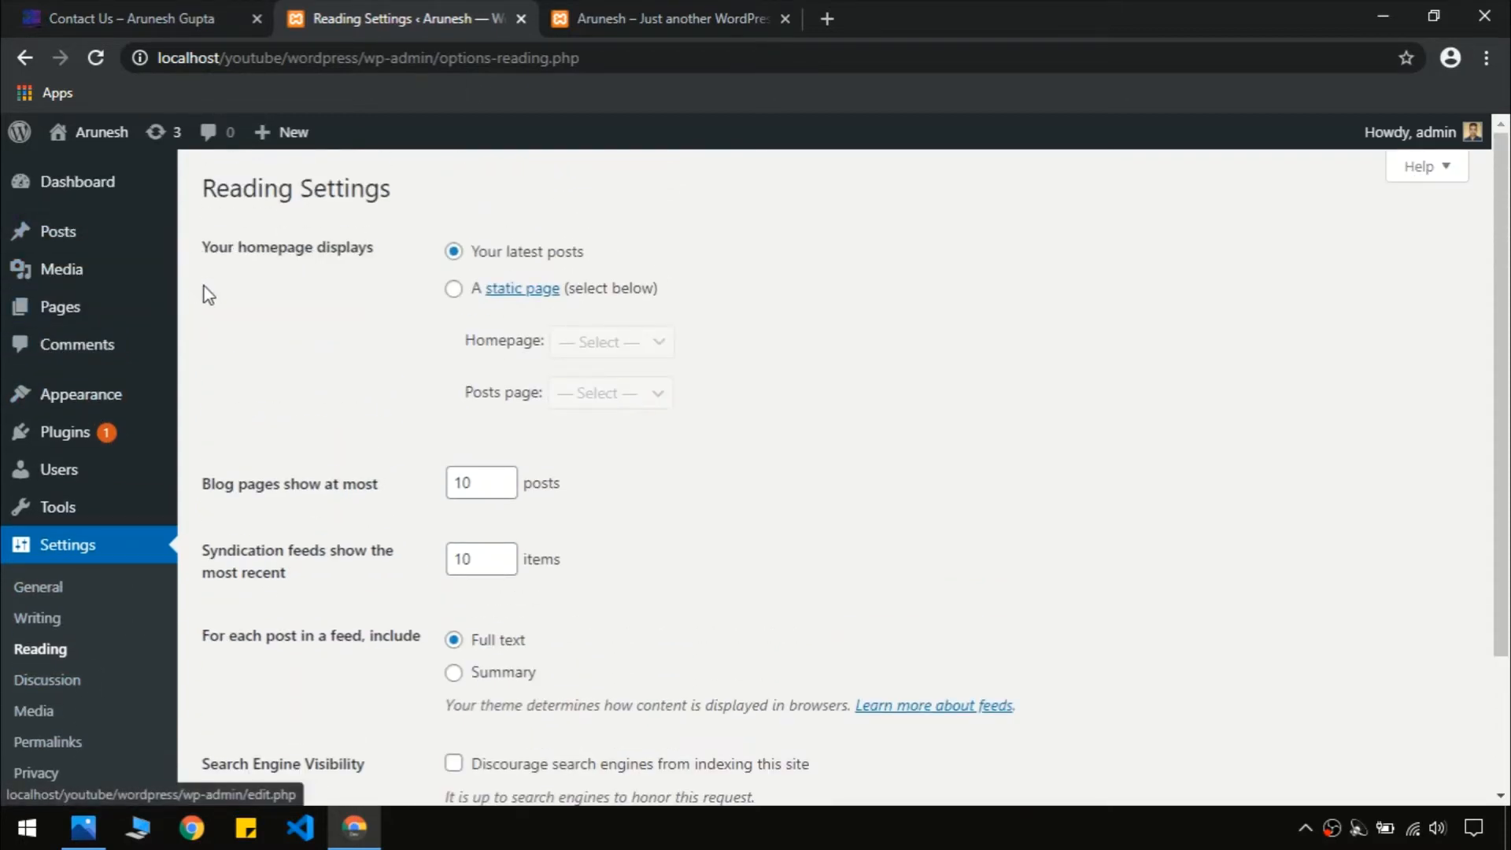
left_click(729, 3)
scroll(1503, 377, "down", 3)
scroll(1503, 376, "down", 10)
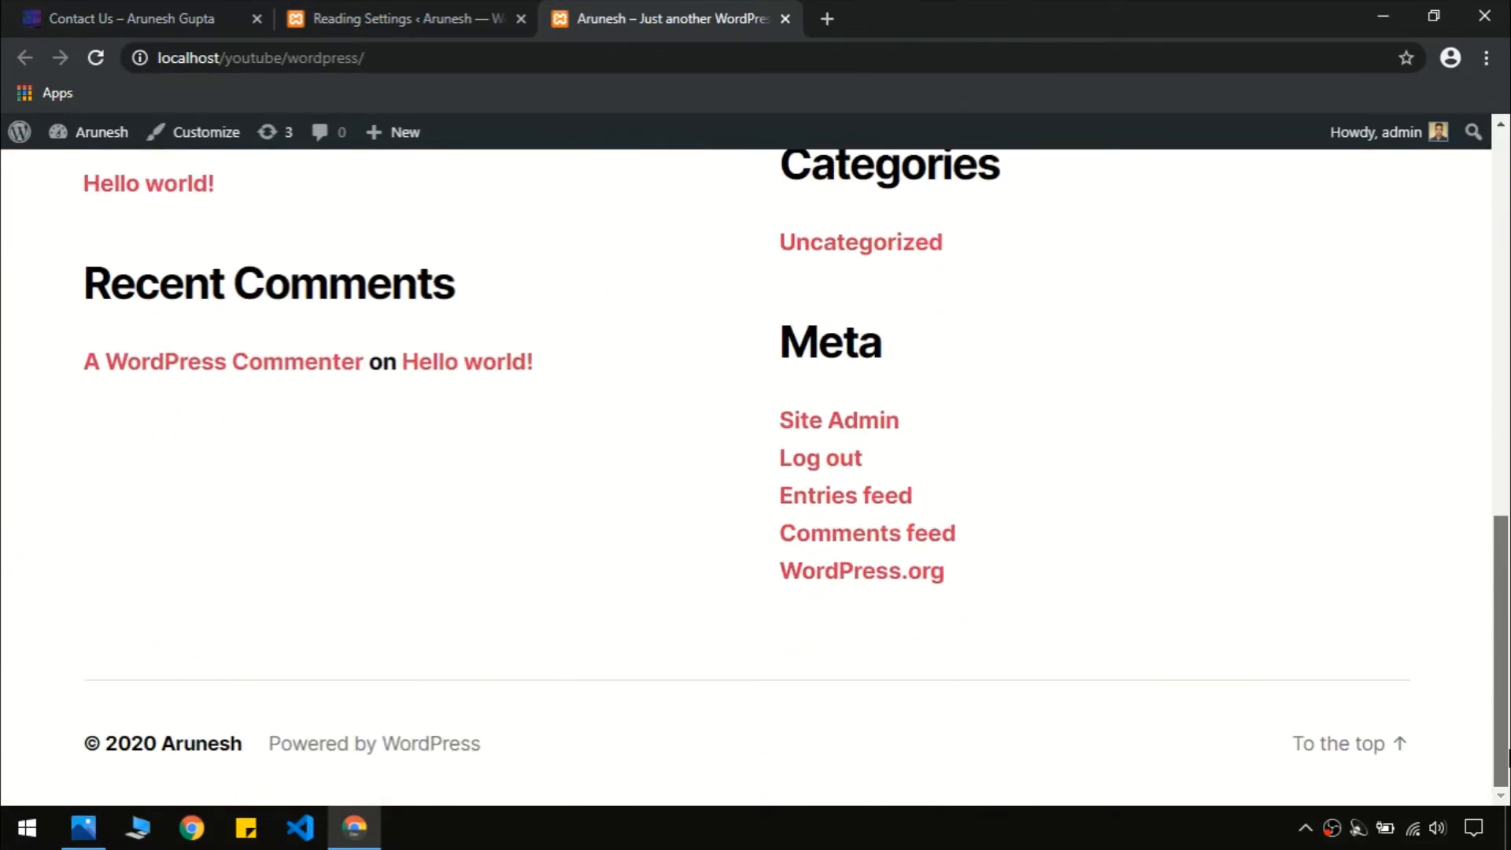
scroll(697, 669, "up", 15)
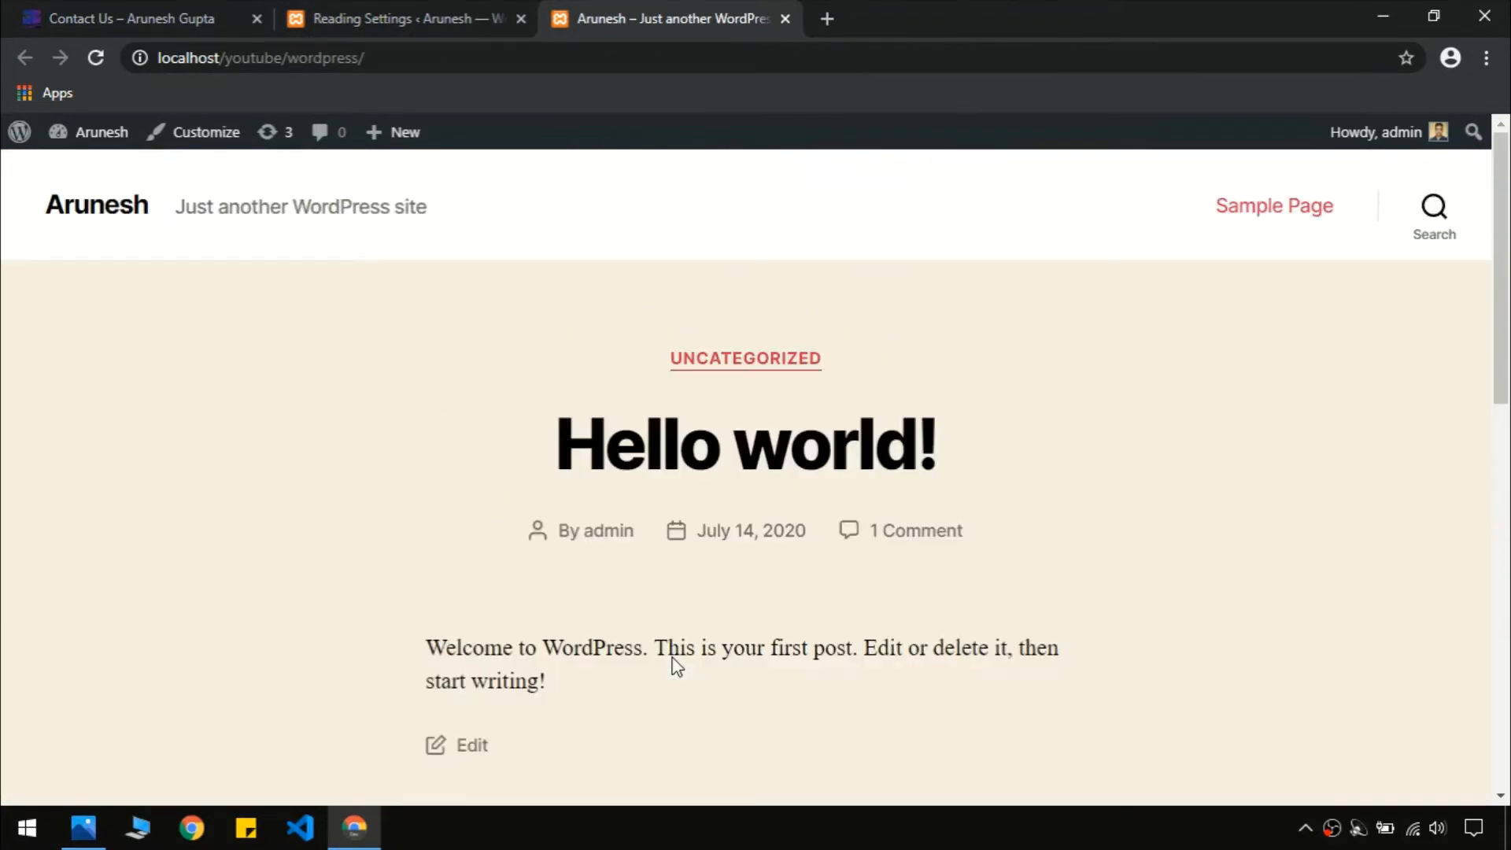
left_click(148, 7)
left_click(647, 7)
left_click(149, 12)
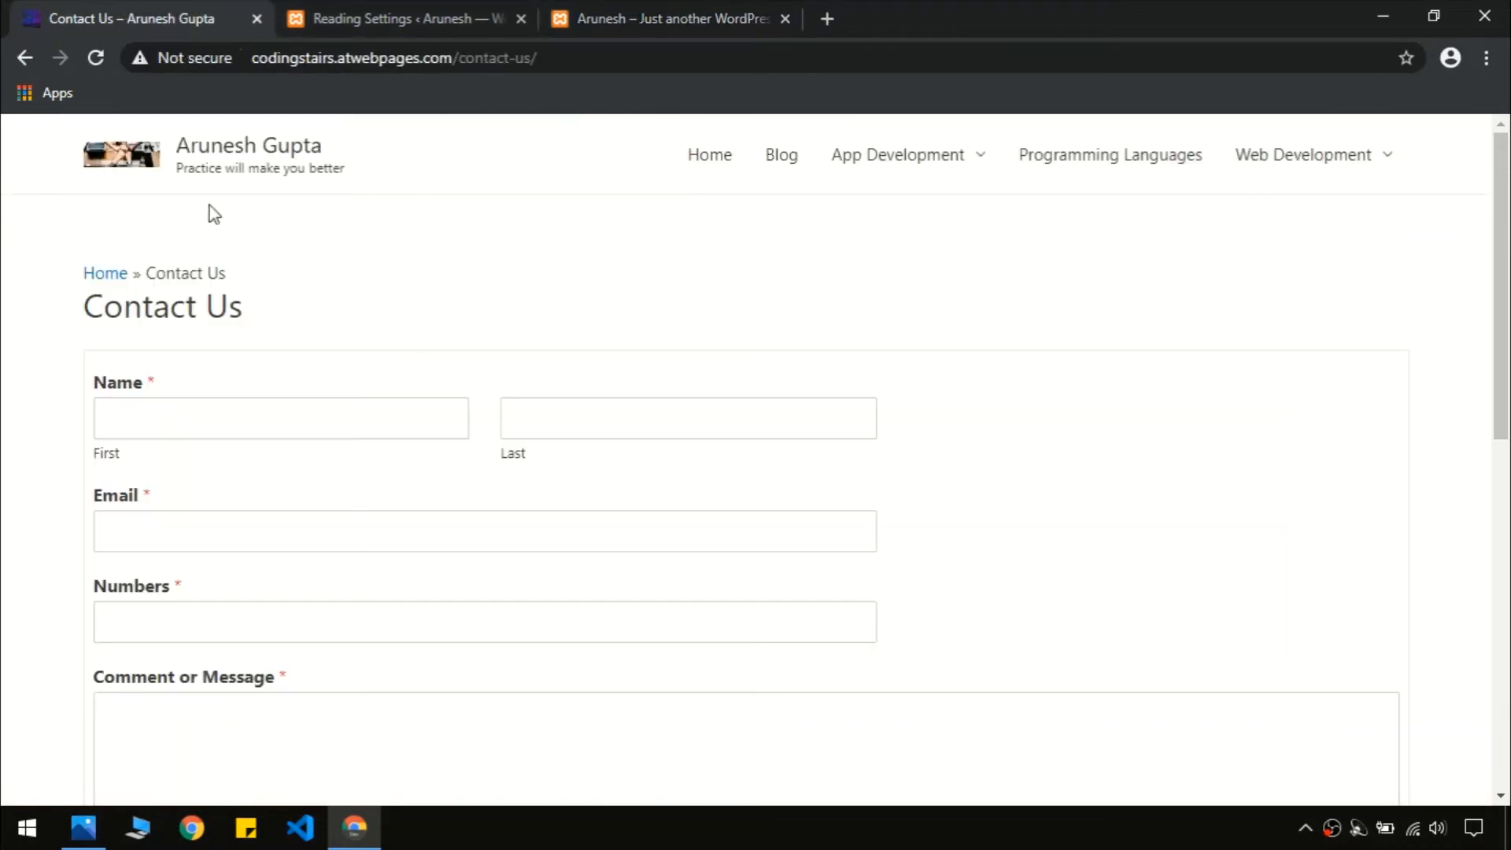
left_click(270, 155)
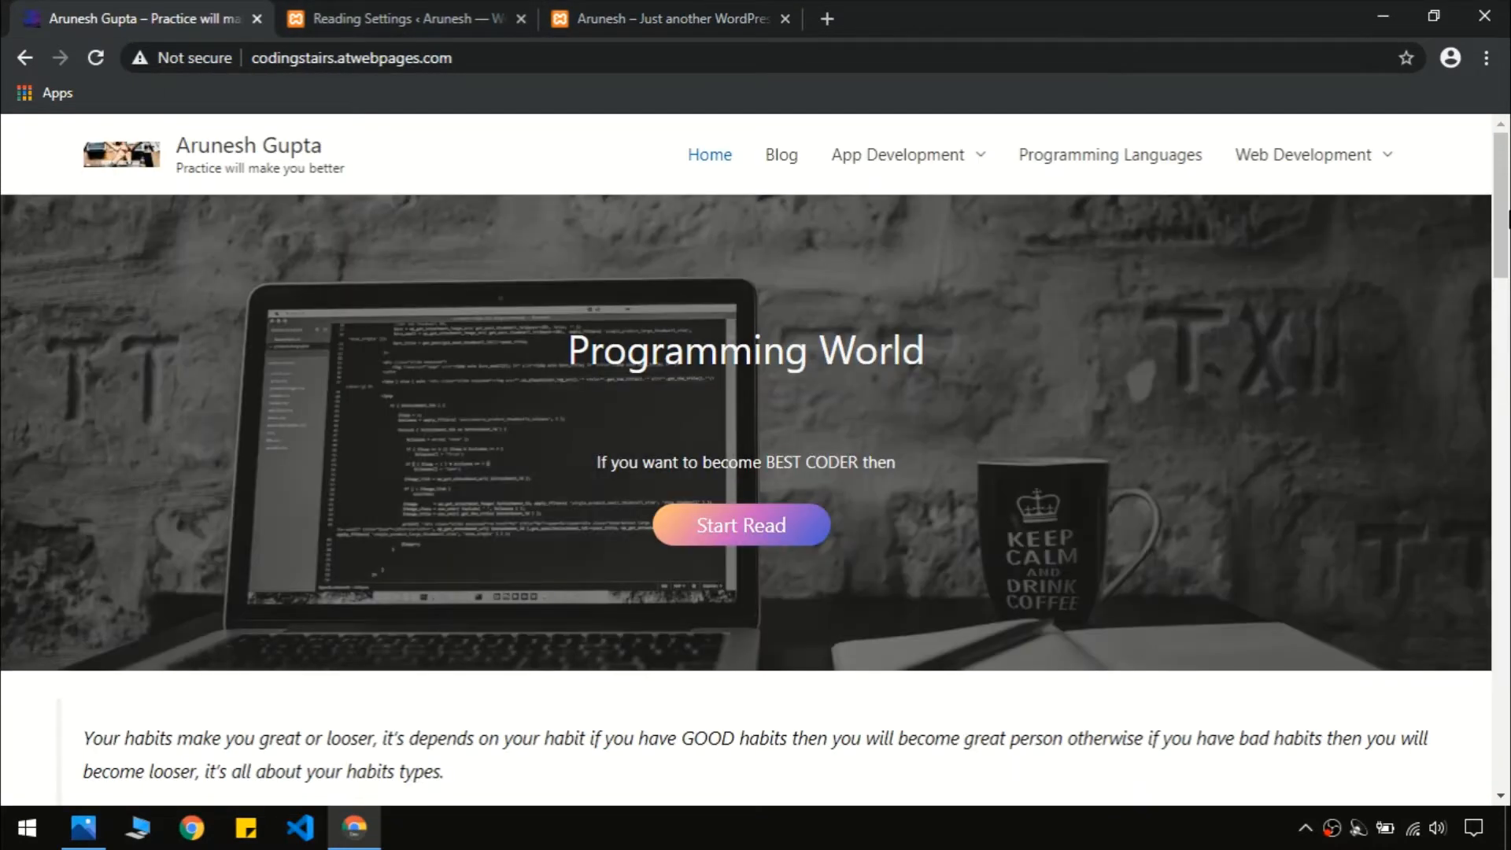
scroll(455, 406, "down", 9)
left_click_drag(1508, 394, 1509, 759)
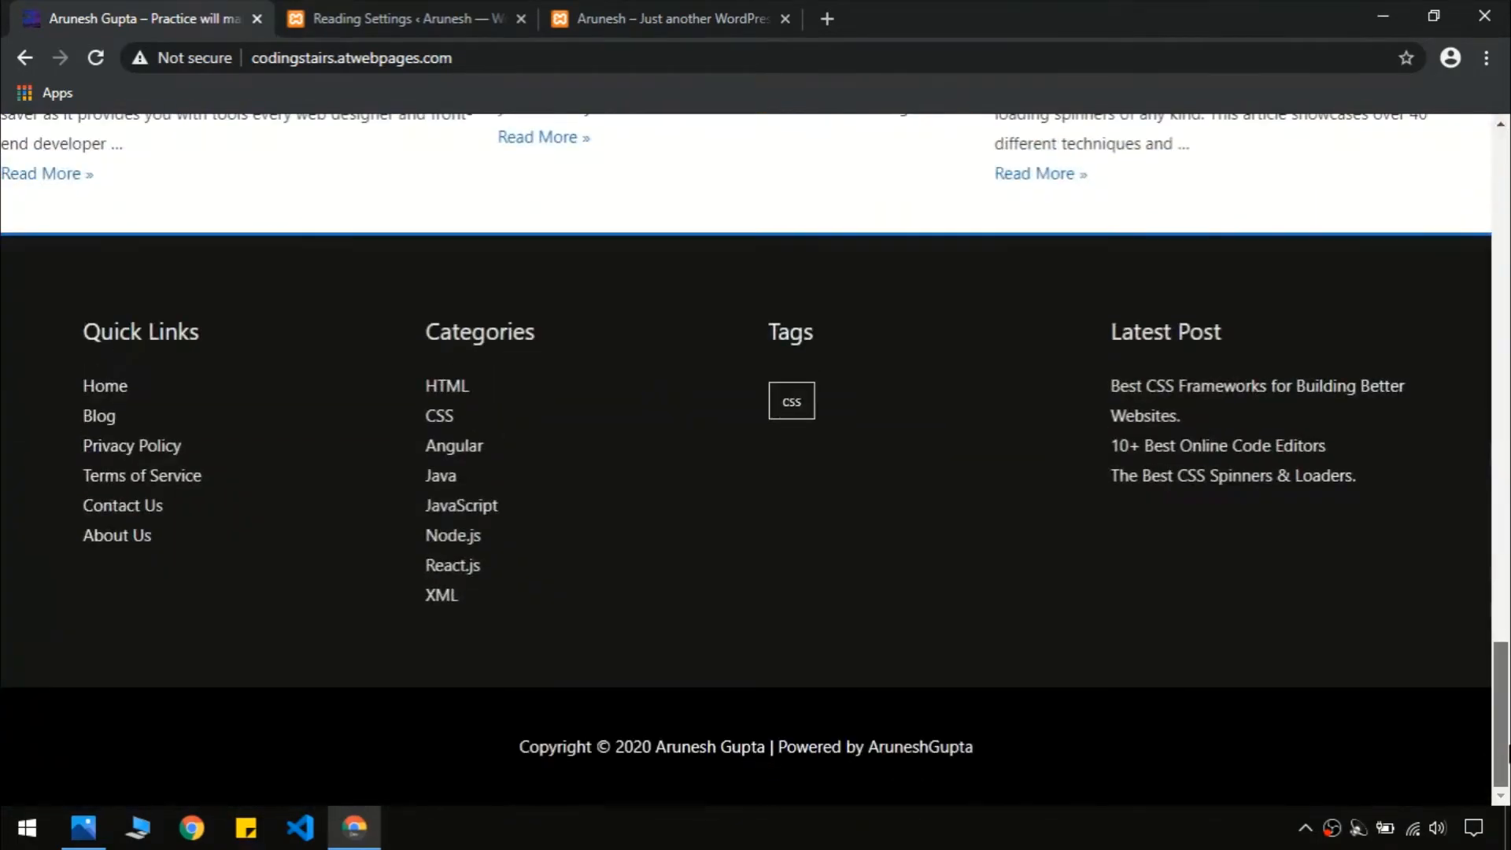
key("Home")
left_click(653, 16)
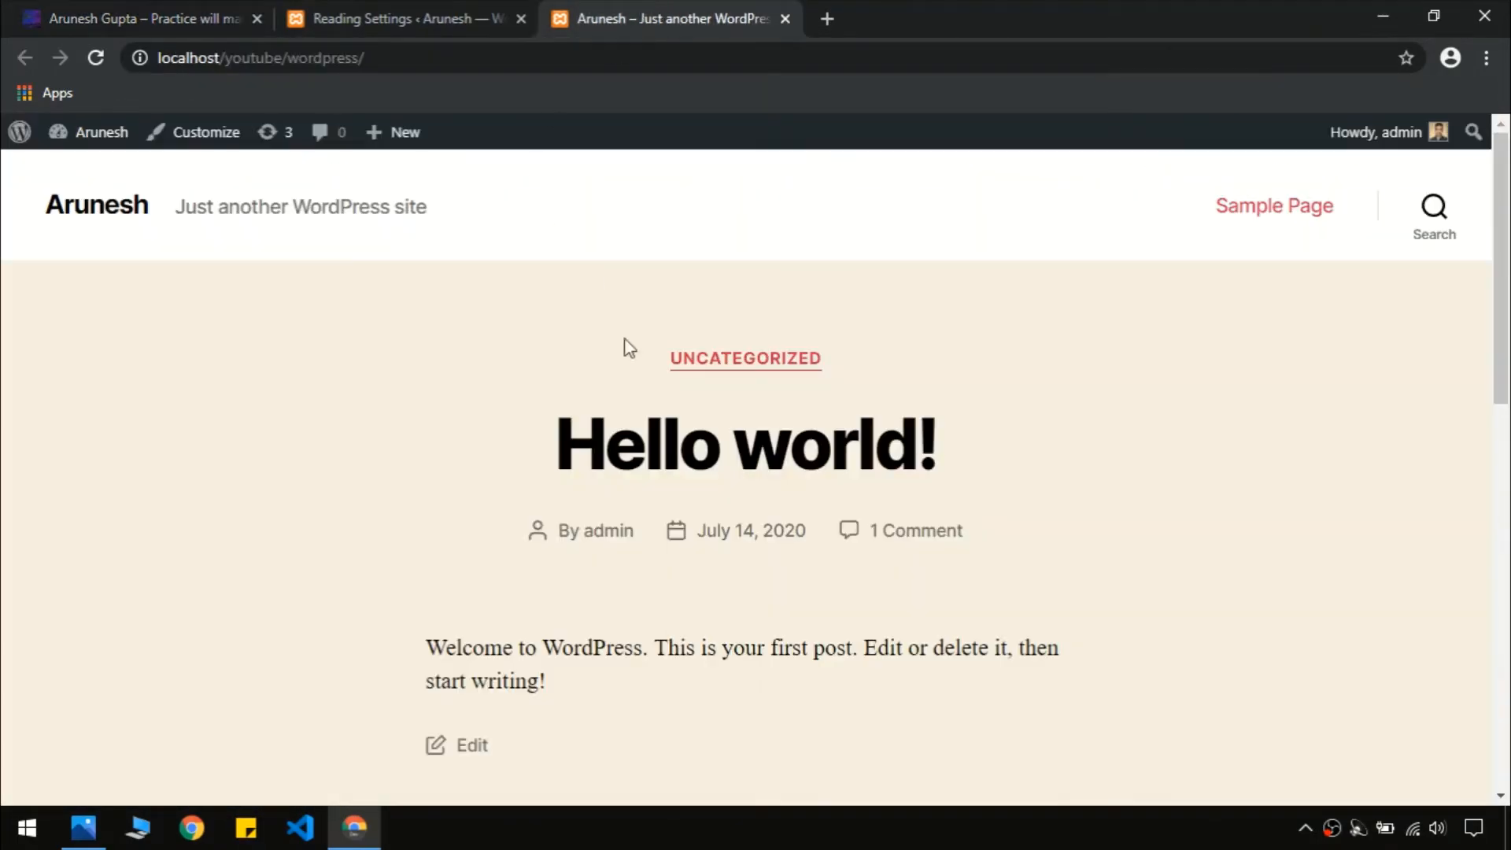
Bulk-delete both installed plugins, Akismet Anti-Spam and Hello Dolly, from the Plugins list
left_click(383, 9)
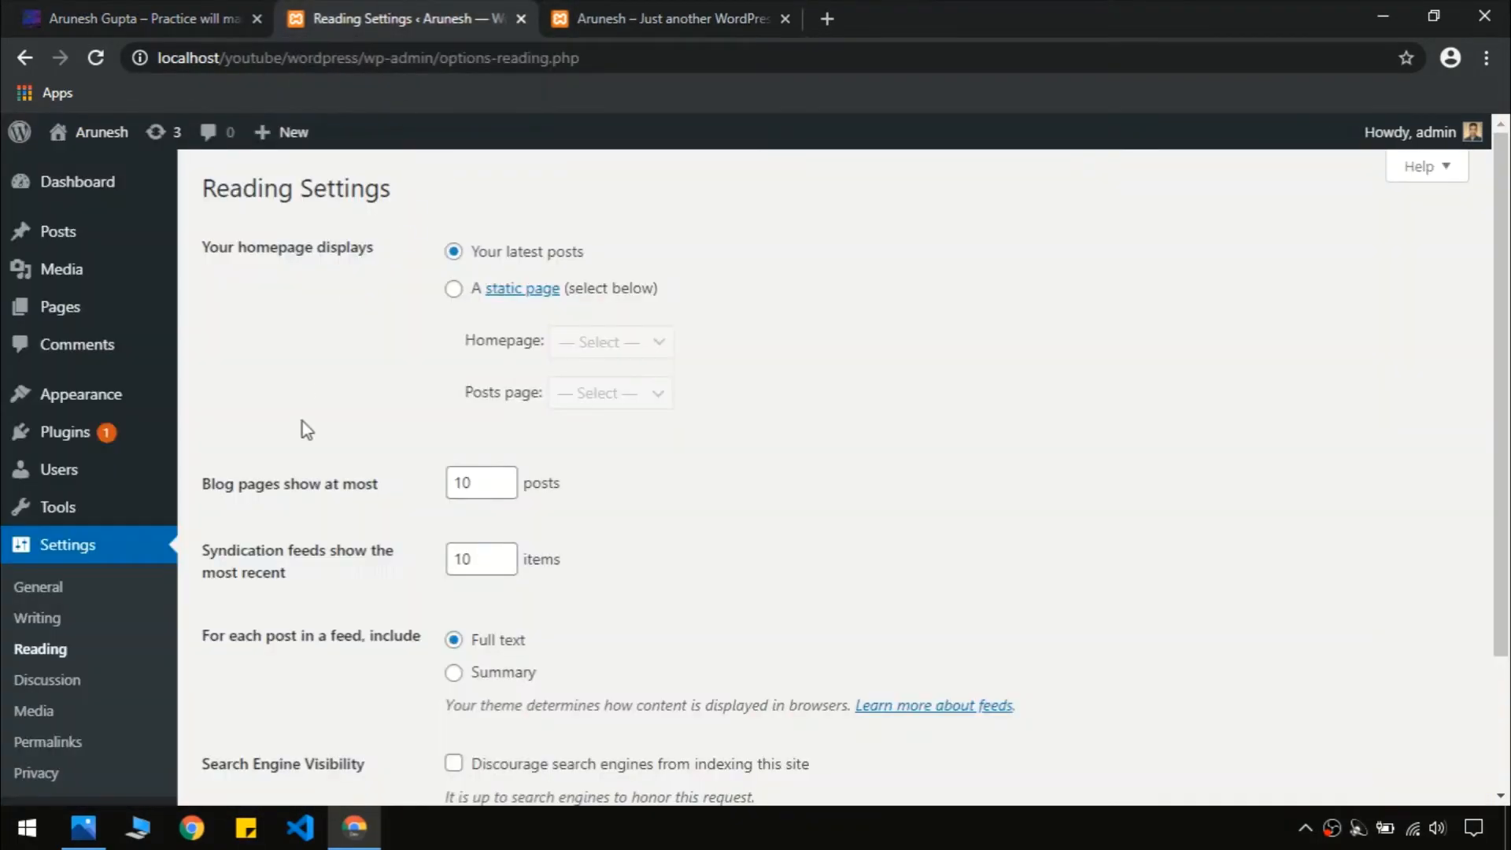
mouse_move(135, 392)
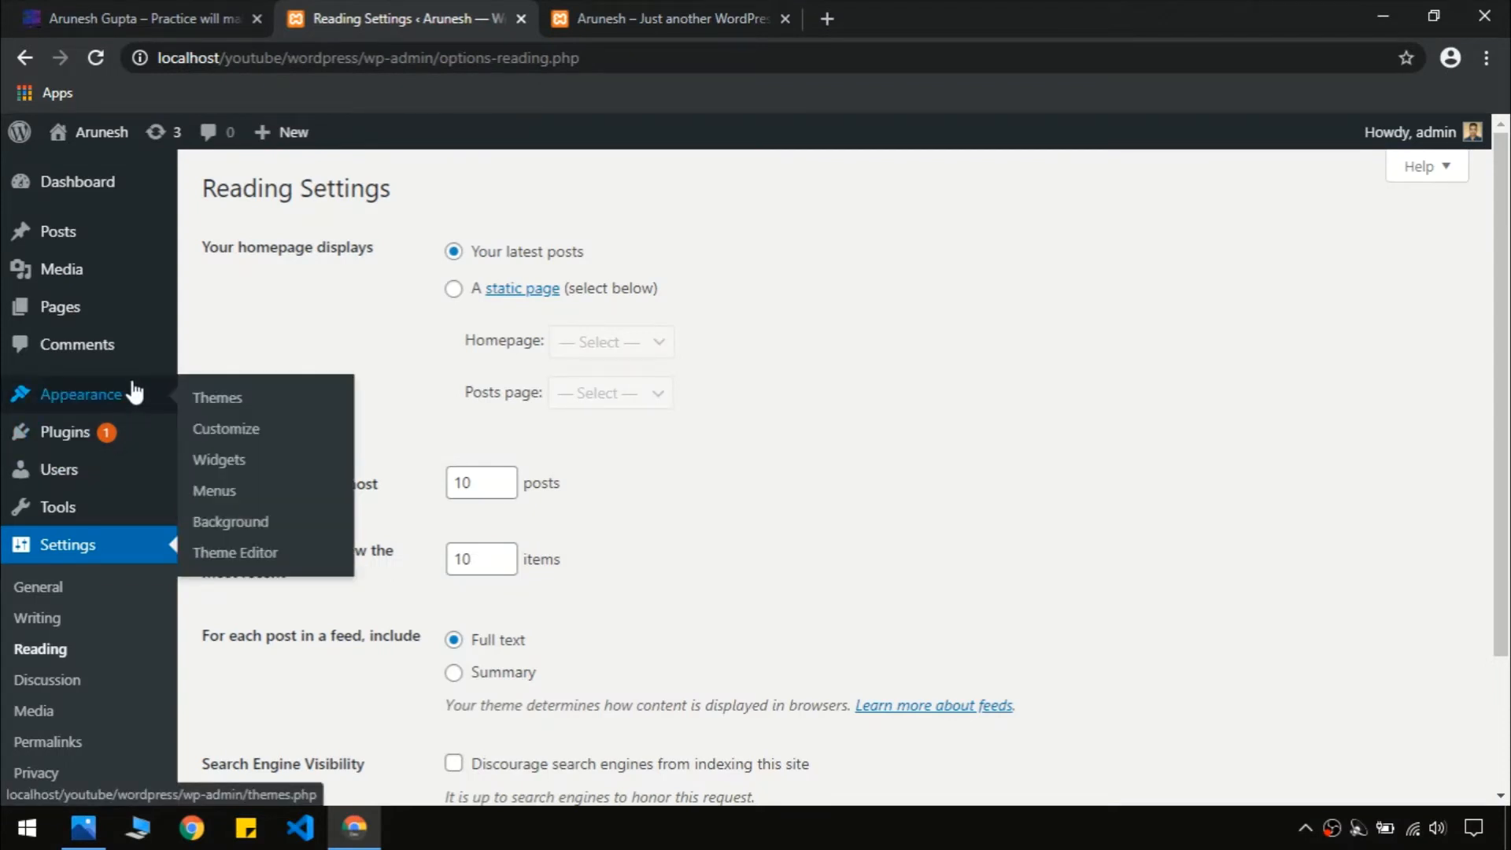
left_click(112, 439)
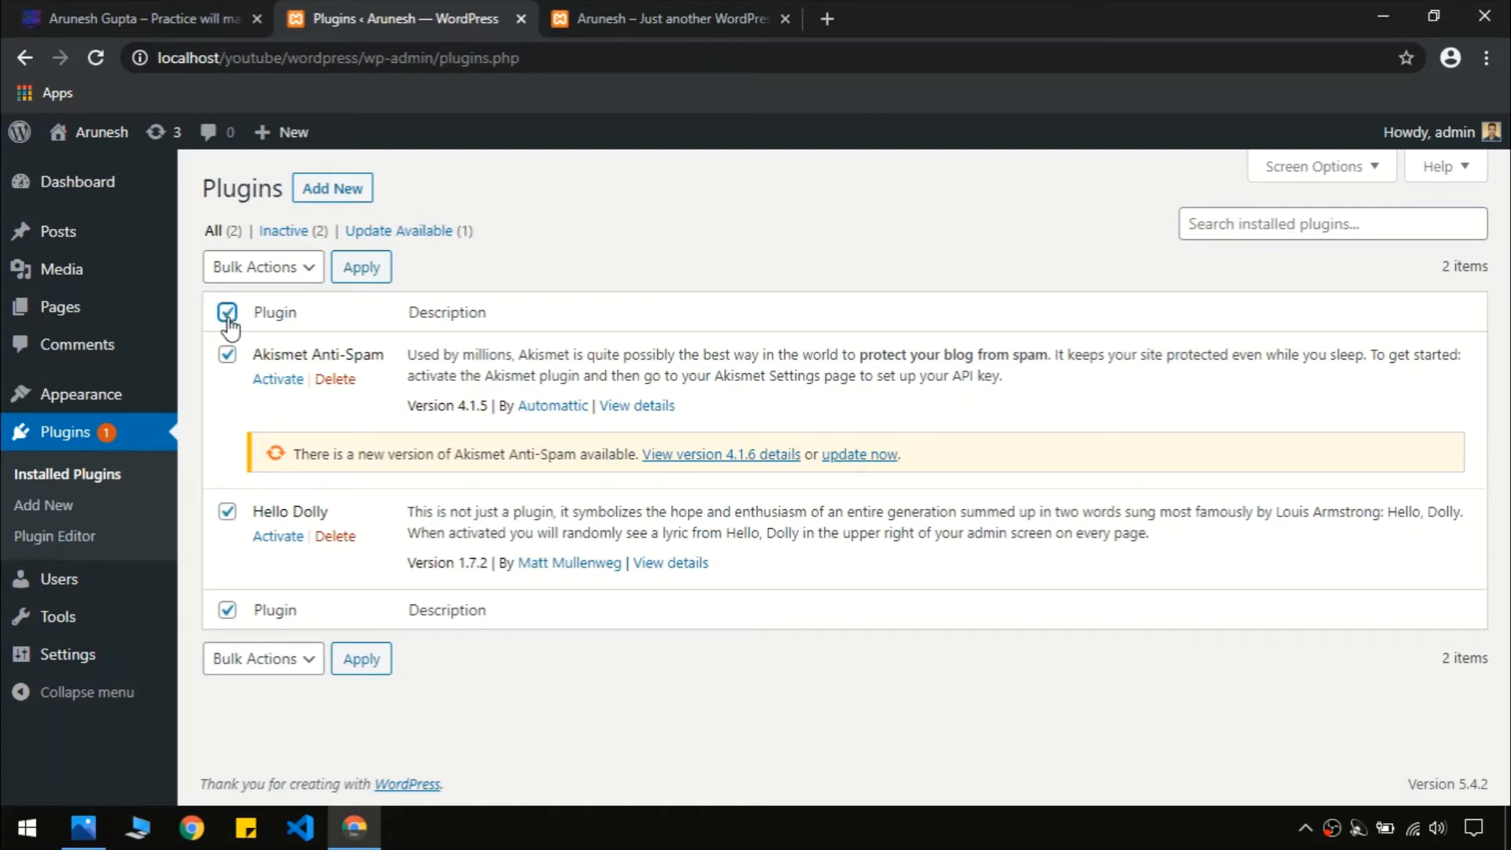
left_click(257, 273)
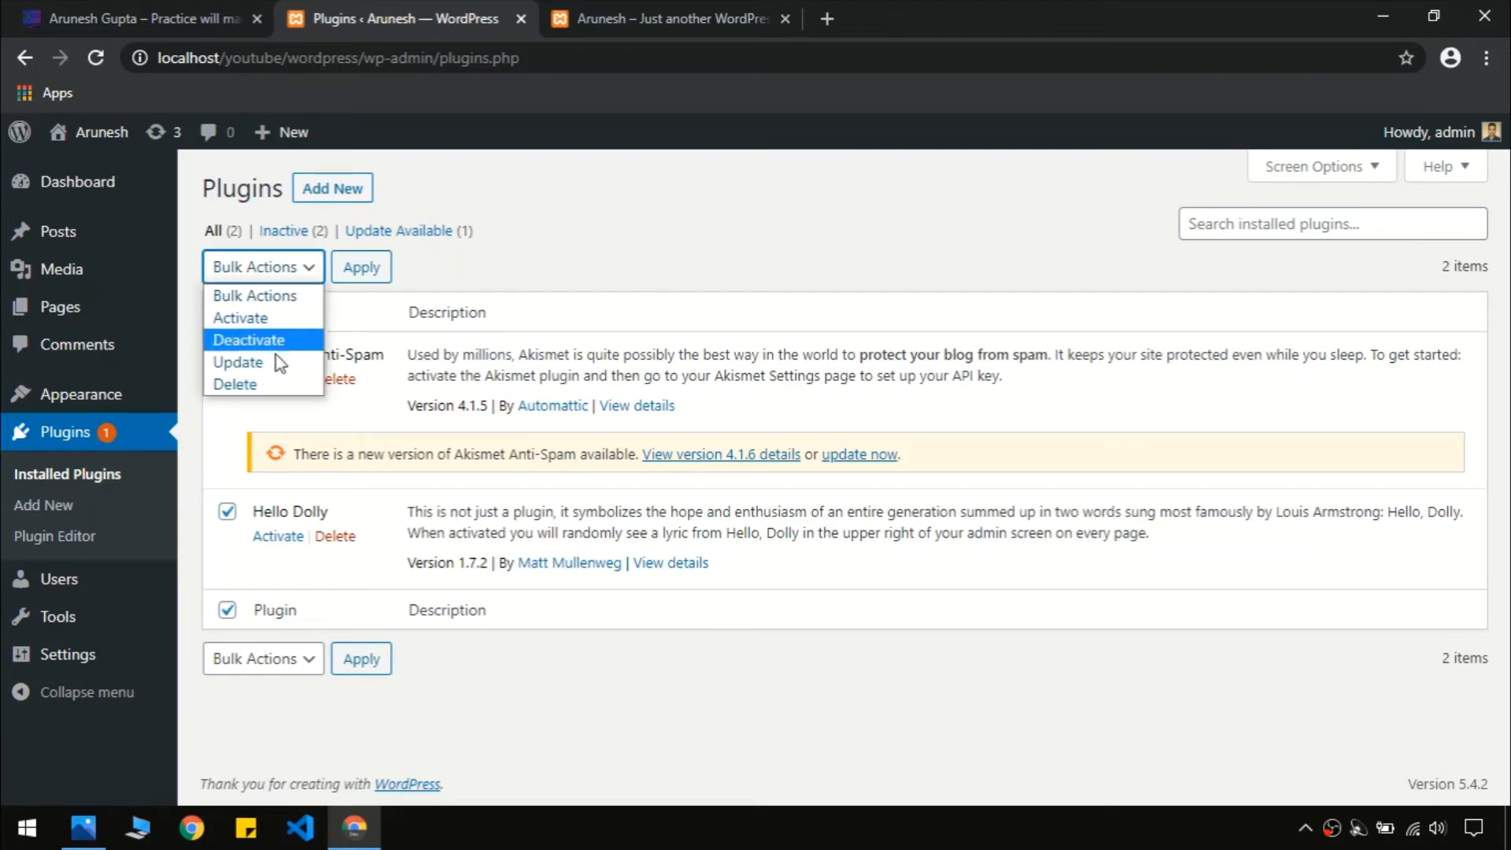
left_click(236, 384)
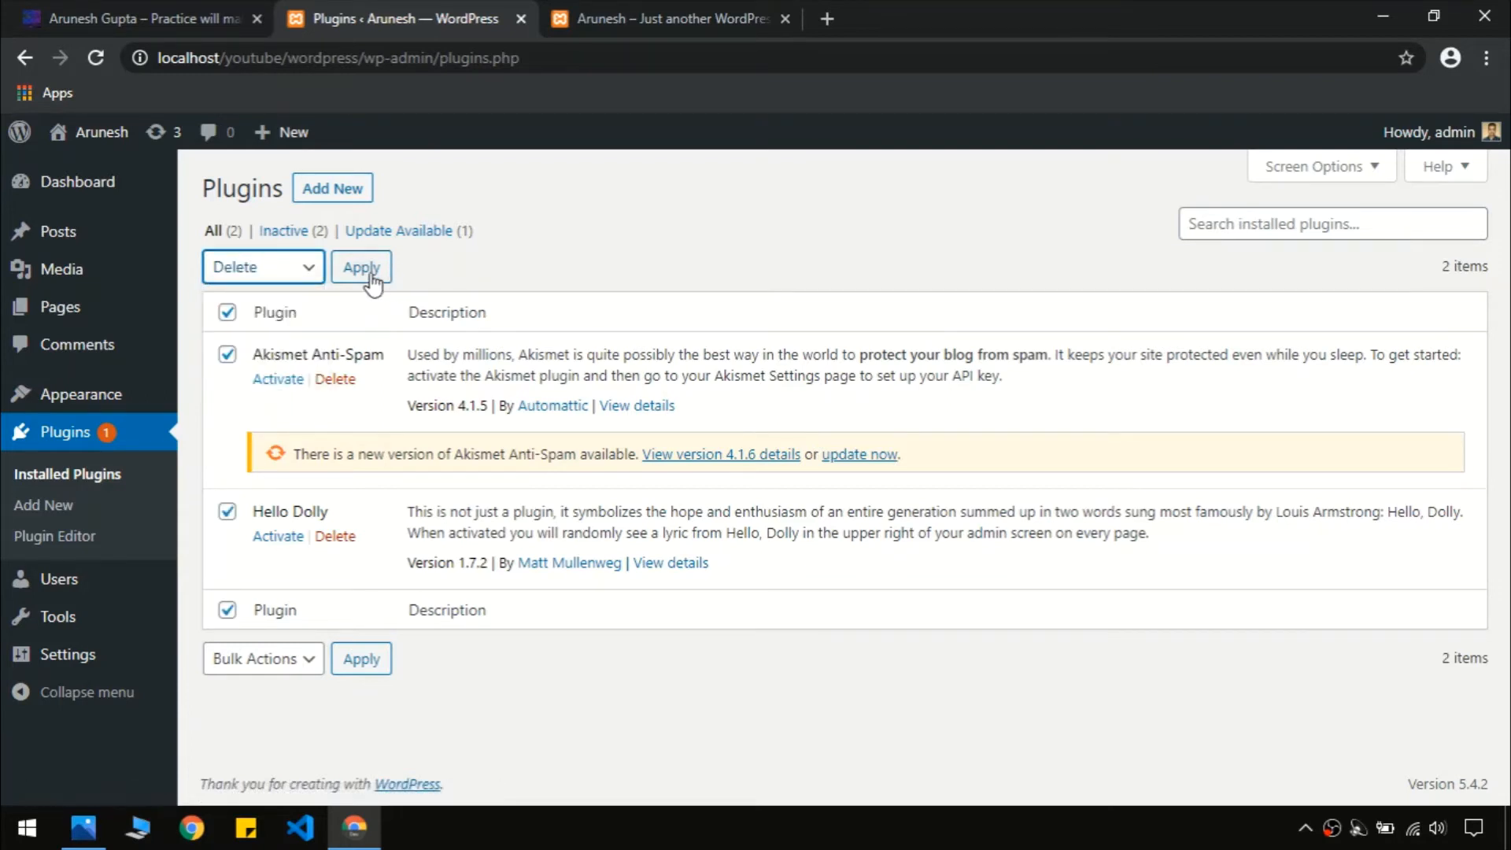
left_click(370, 273)
left_click(853, 199)
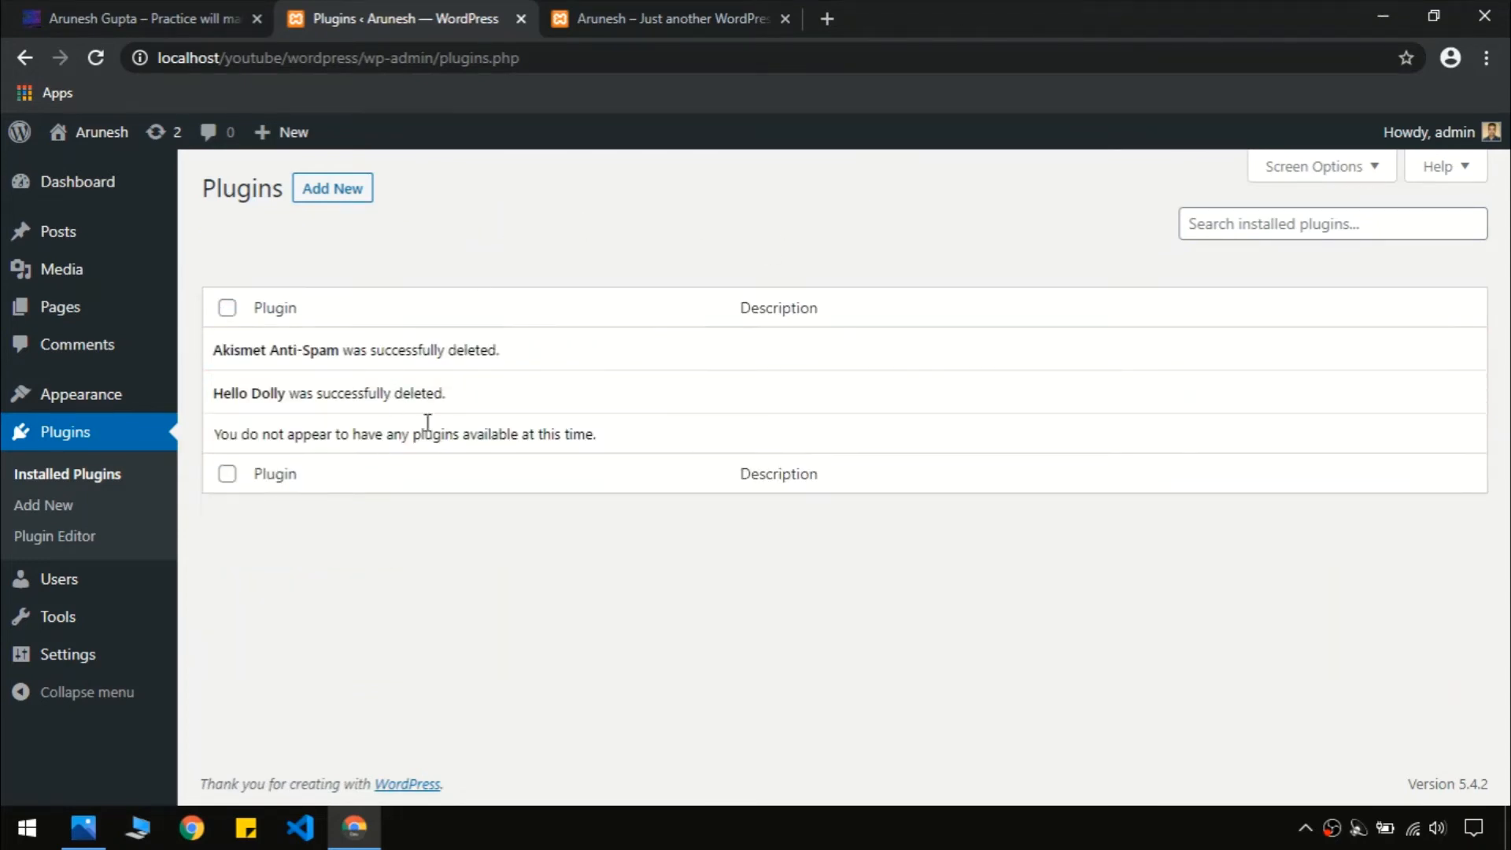
Browse the Popular themes under Add Themes, scrolling down to the Astra theme
left_click(100, 398)
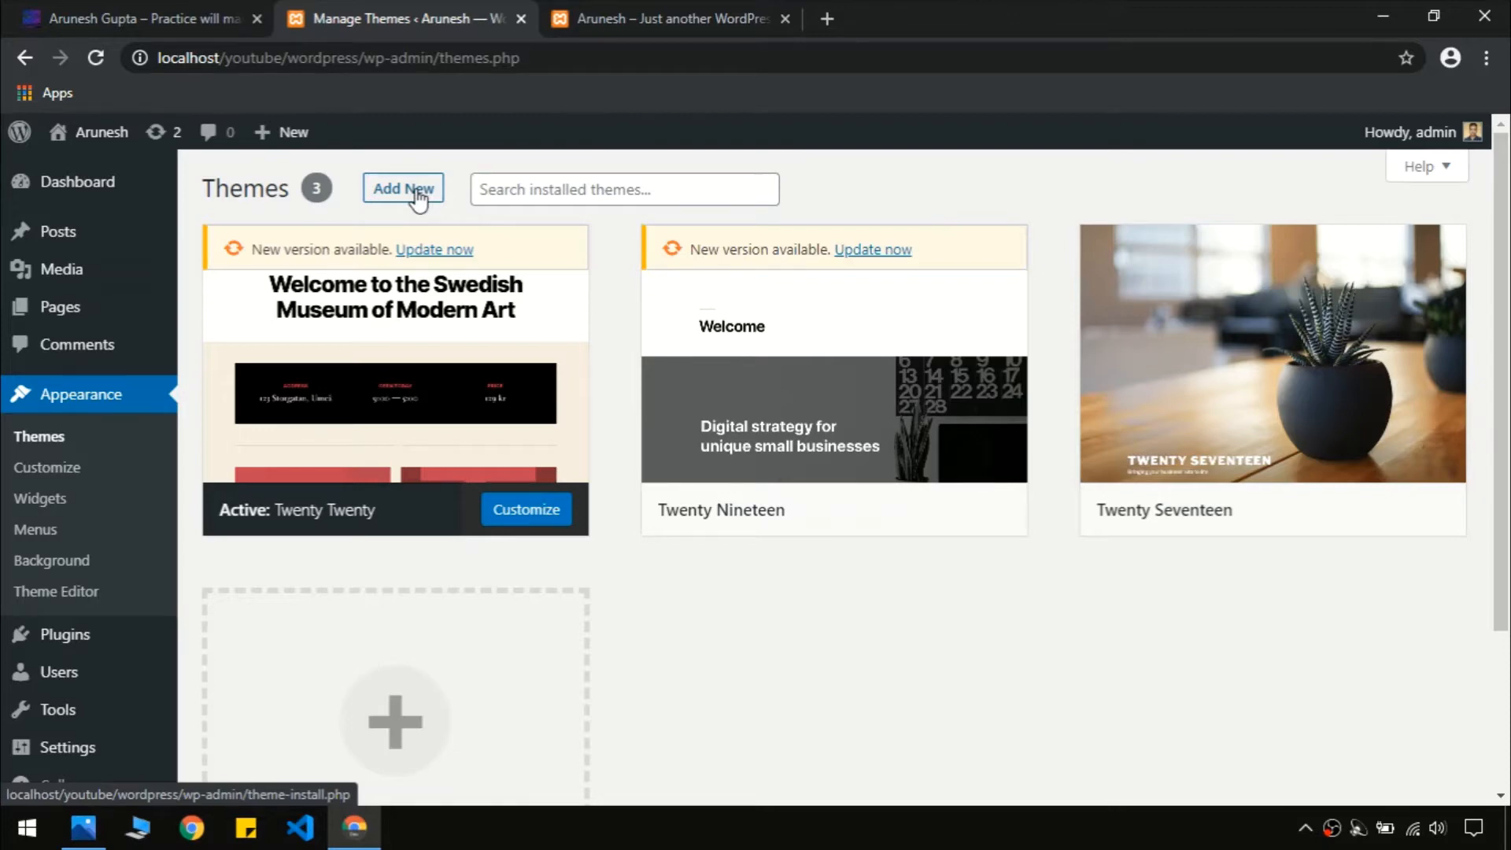
left_click(417, 193)
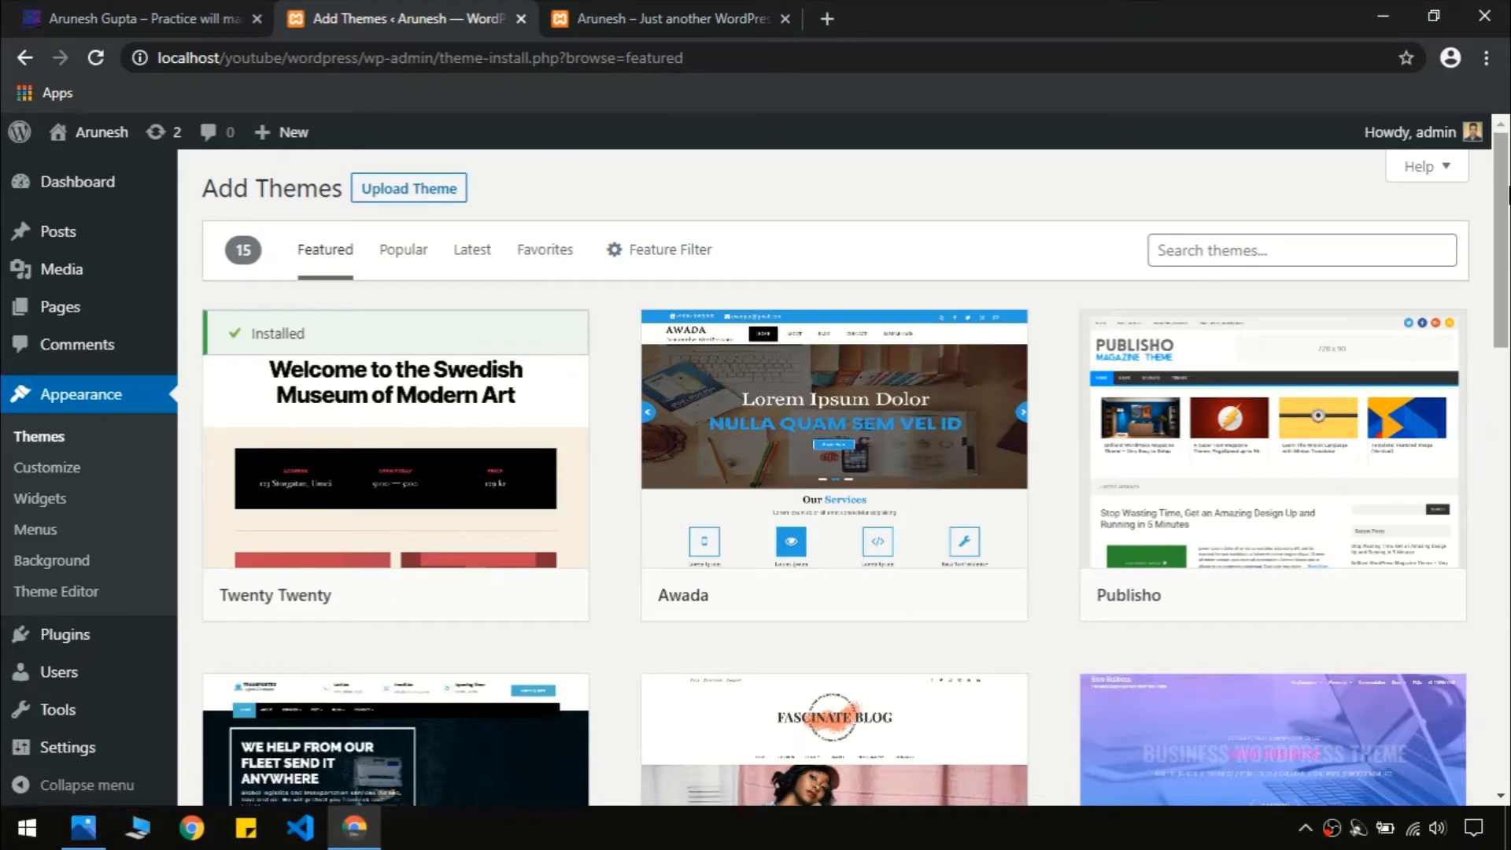
left_click_drag(1509, 195, 1500, 158)
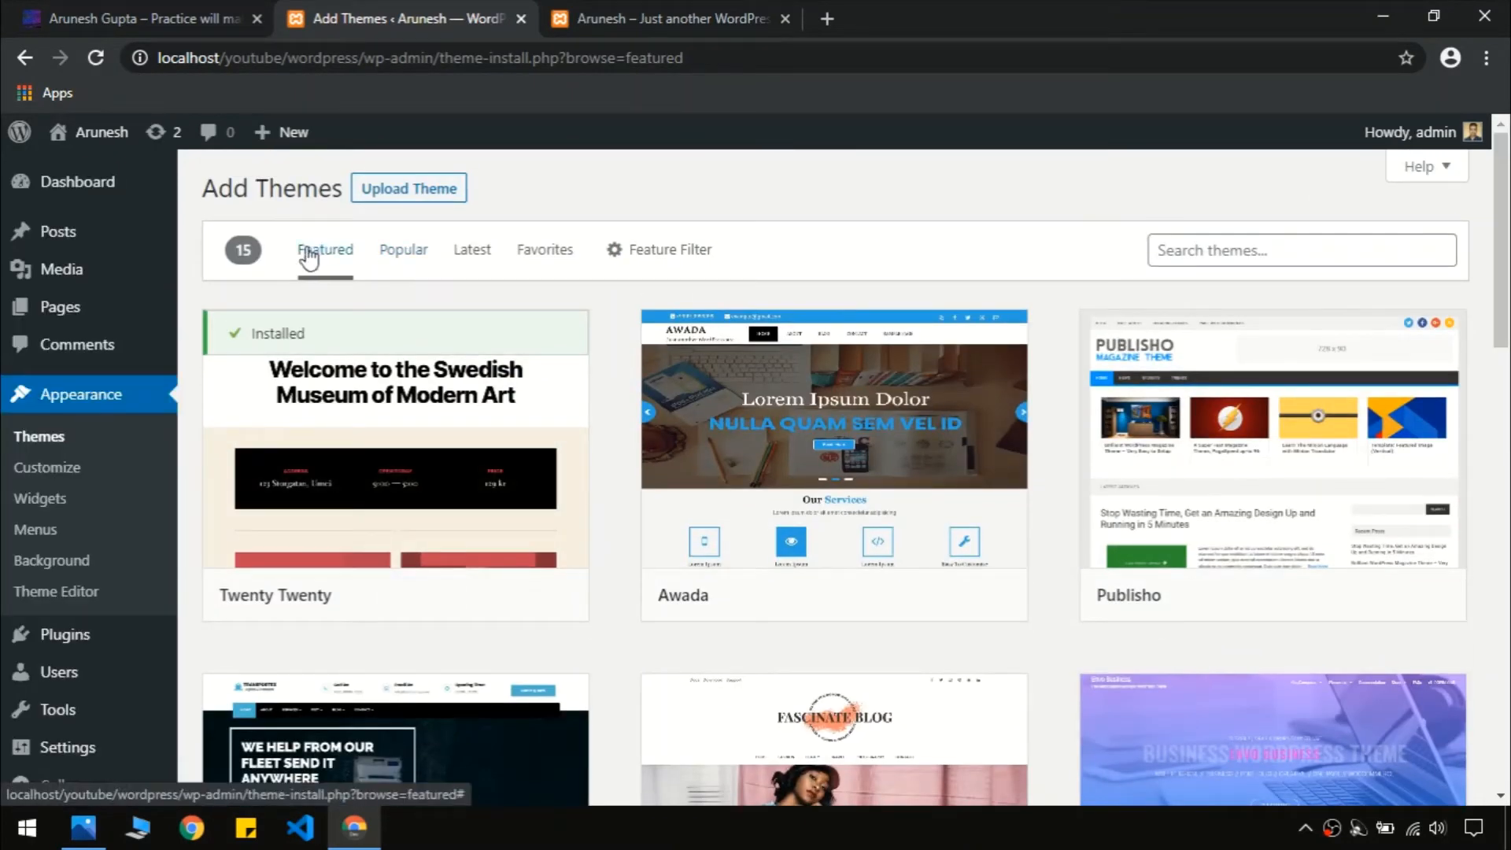
left_click(395, 253)
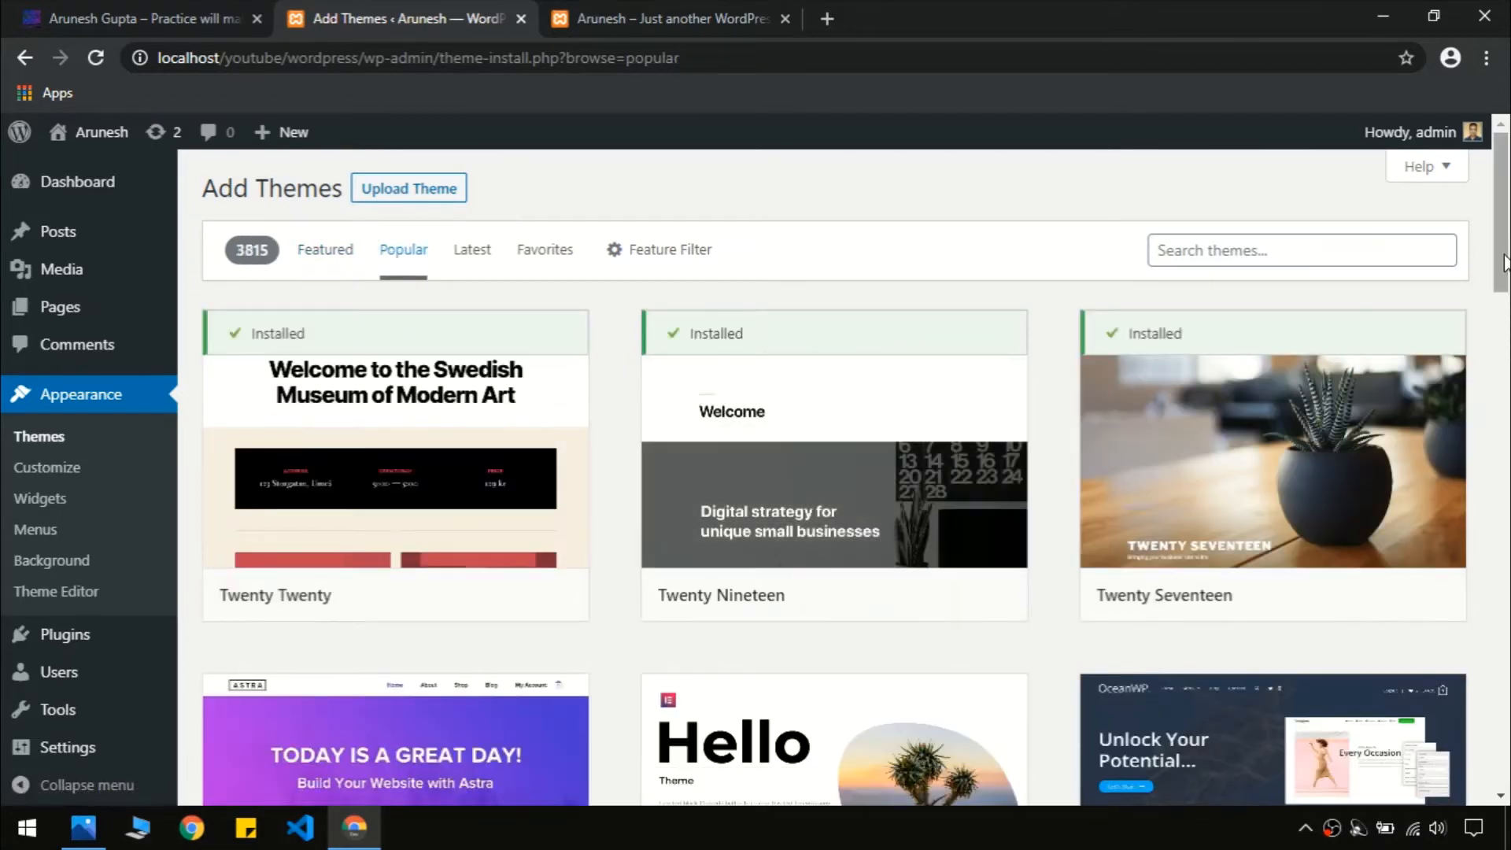
scroll(1505, 268, "down", 3)
mouse_move(1509, 305)
left_mouse_down()
mouse_move(1508, 338)
mouse_move(1508, 291)
left_mouse_up()
scroll(63, 402, "down", 5)
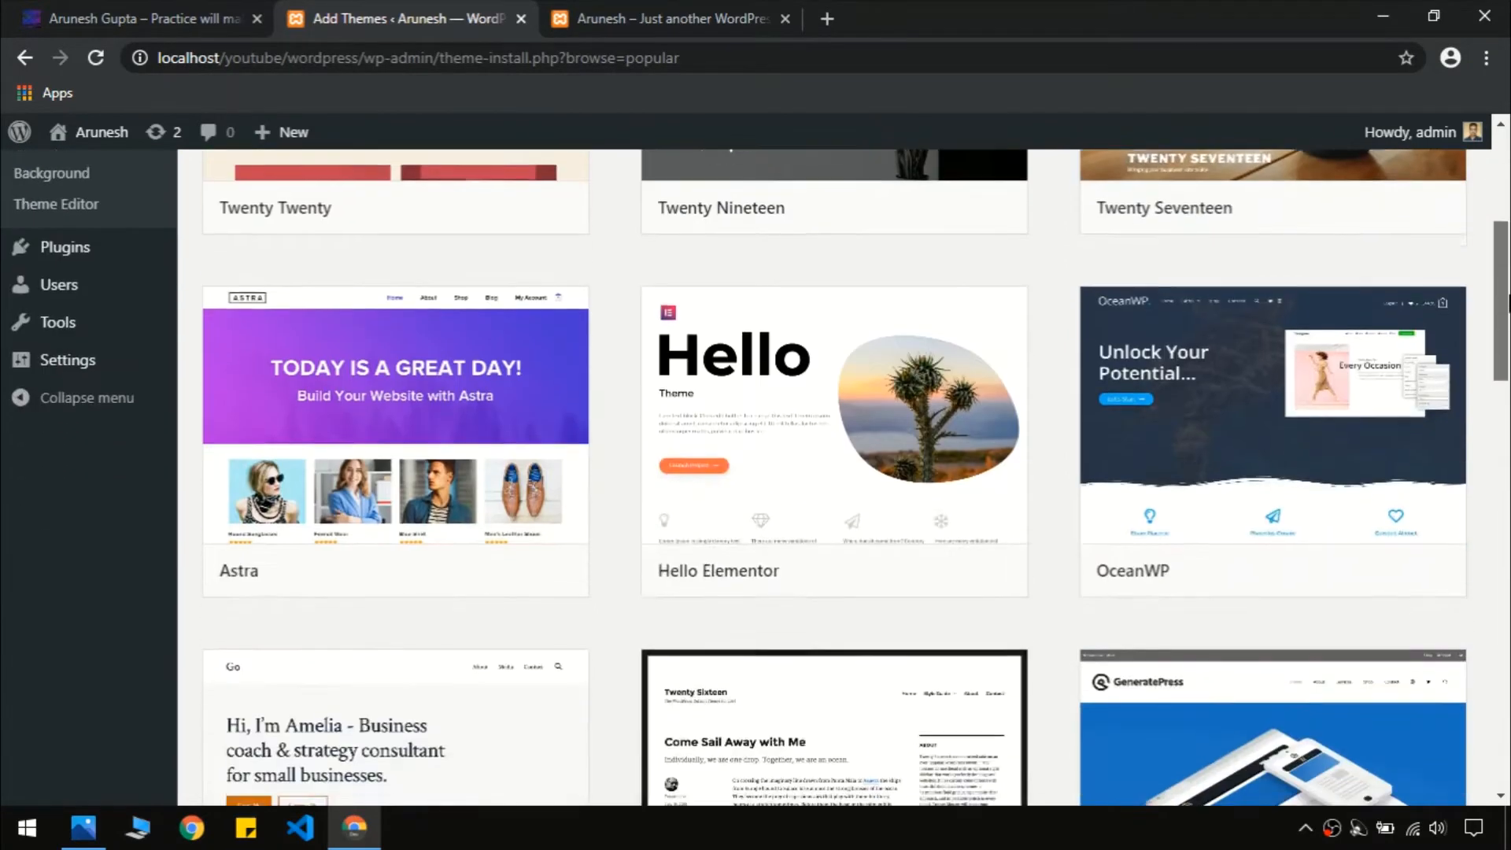
mouse_move(370, 302)
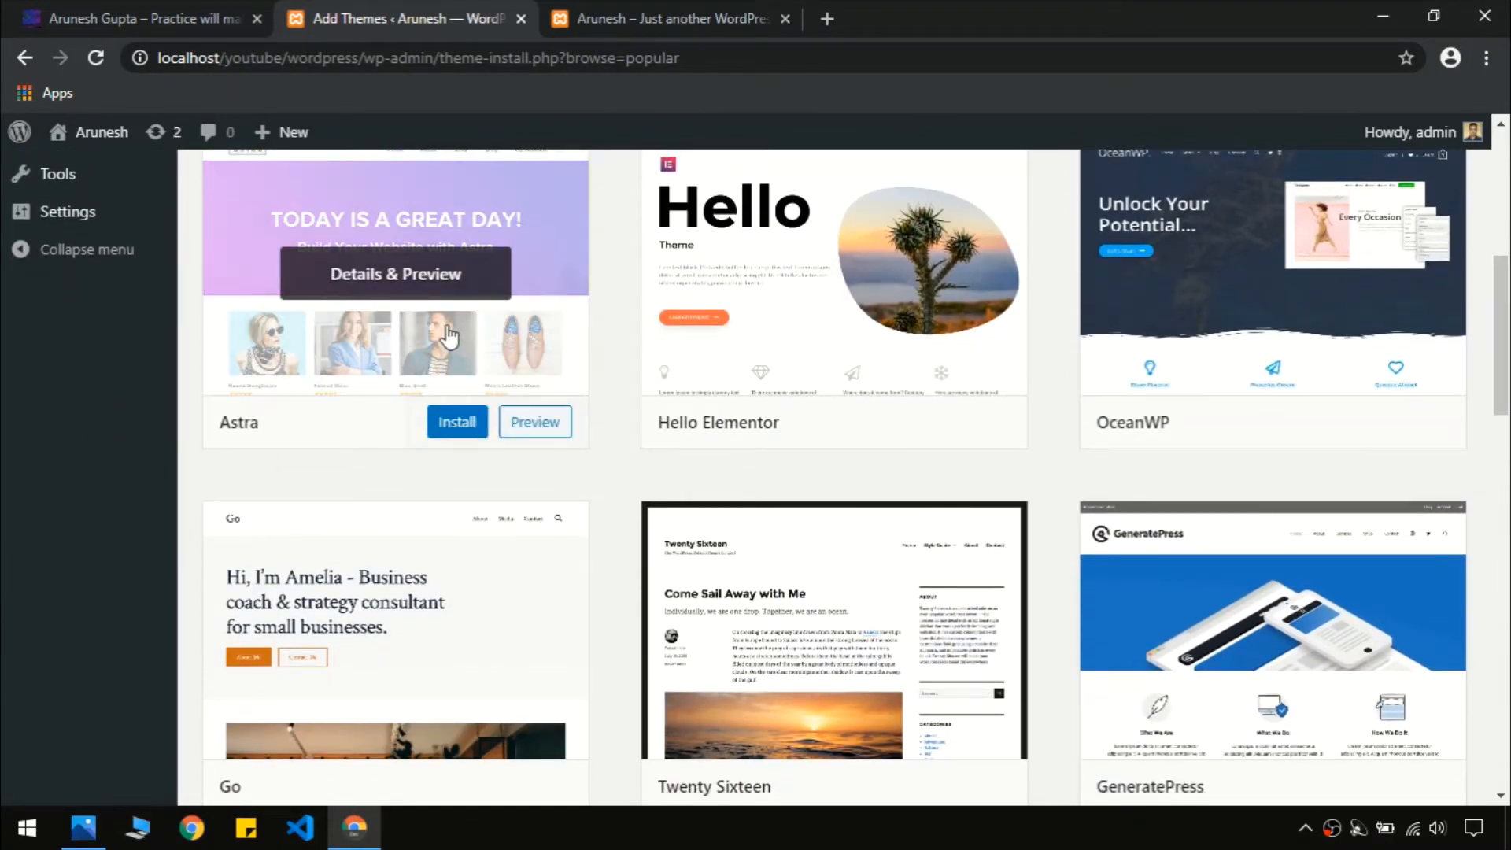
Install the Astra theme, check the front page while it installs, then activate Astra
left_click(468, 425)
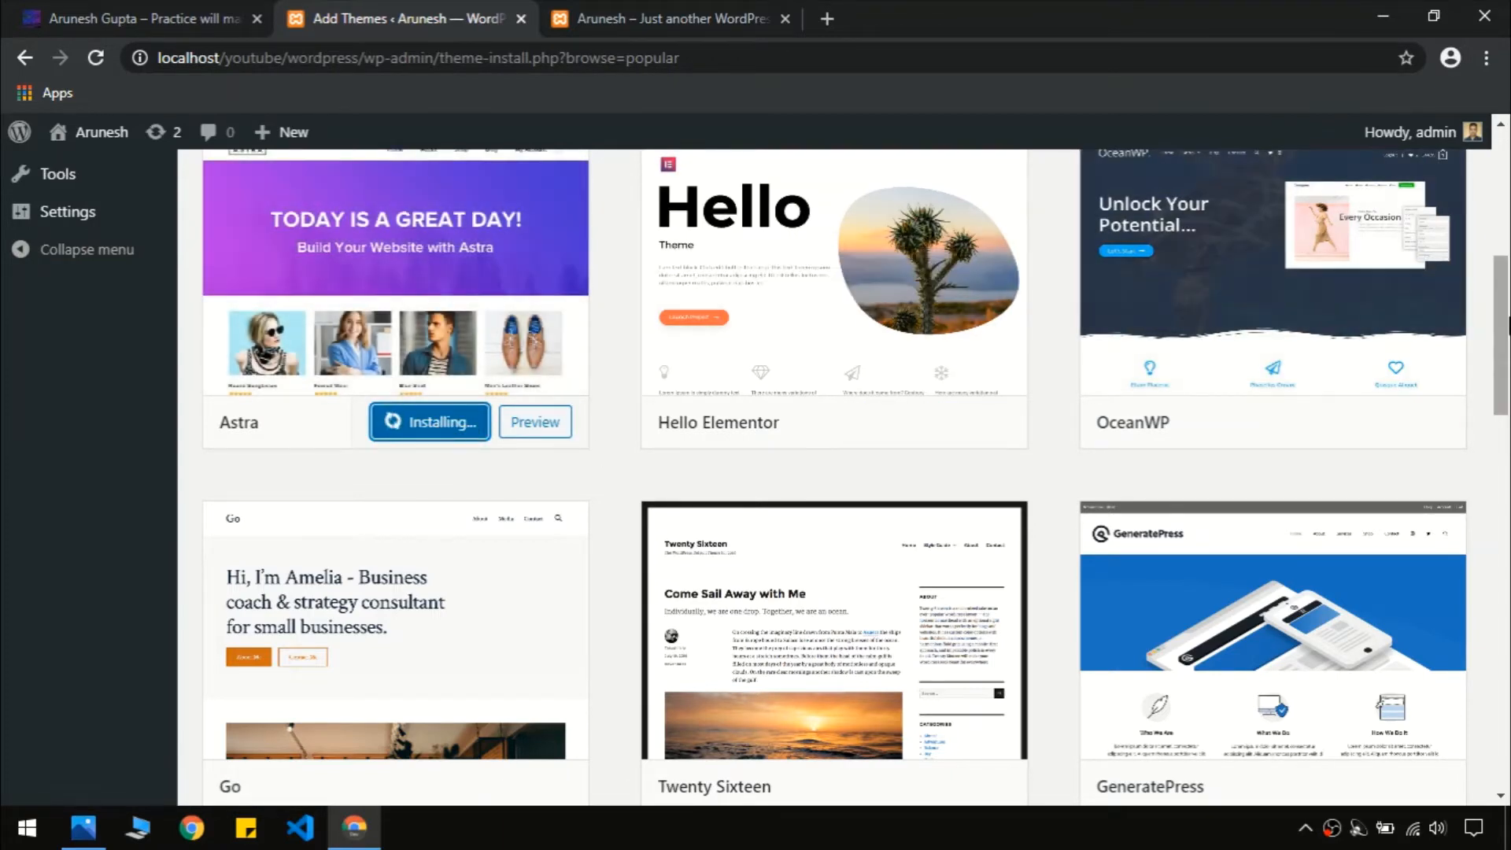
scroll(610, 283, "up", 1)
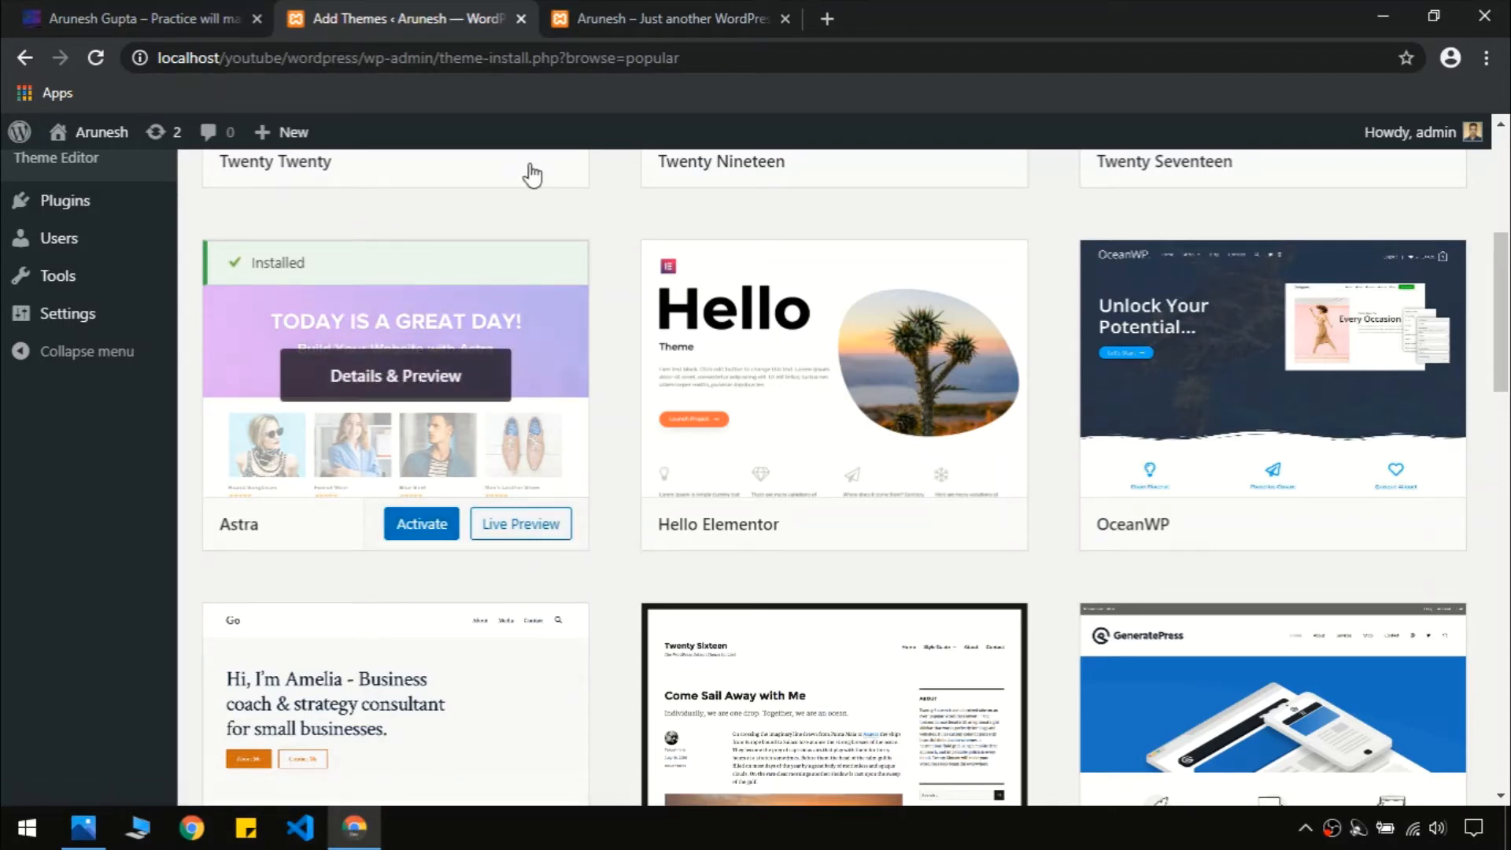
left_click(625, 16)
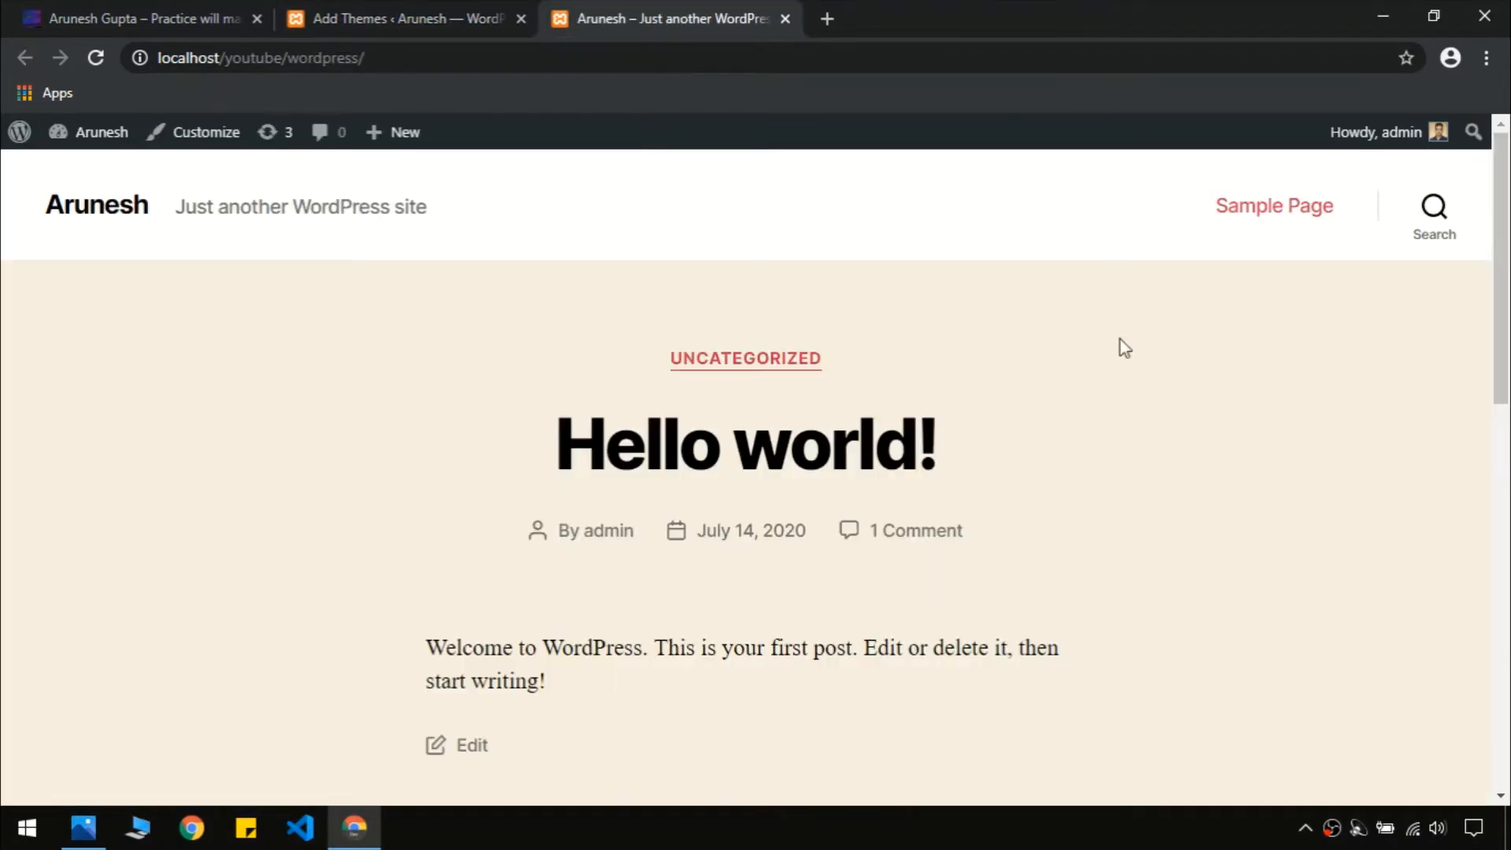
left_click(448, 12)
left_click(596, 11)
left_click(742, 370)
left_click(465, 17)
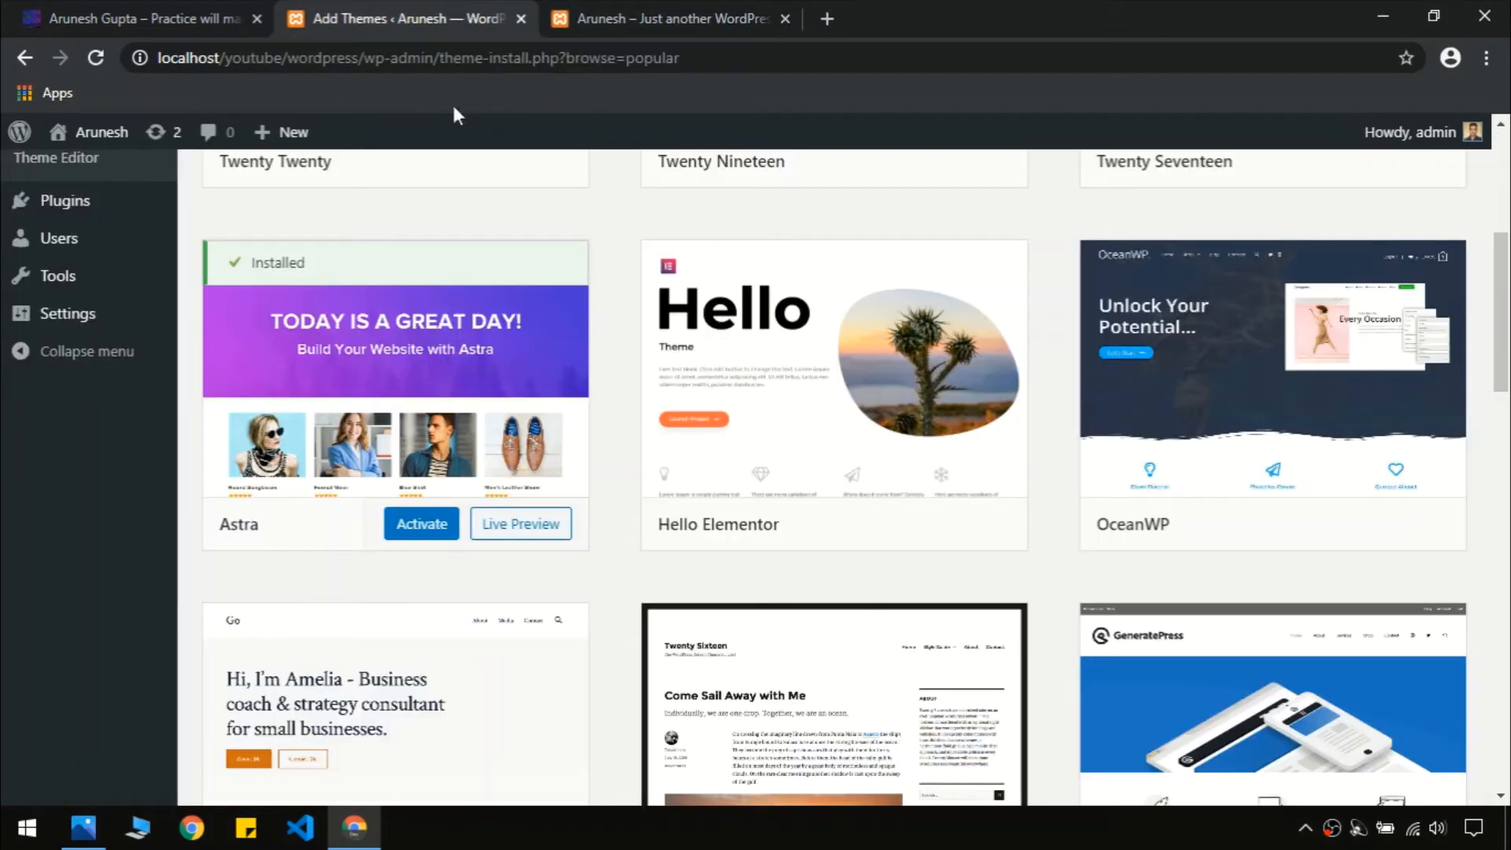
left_click(412, 537)
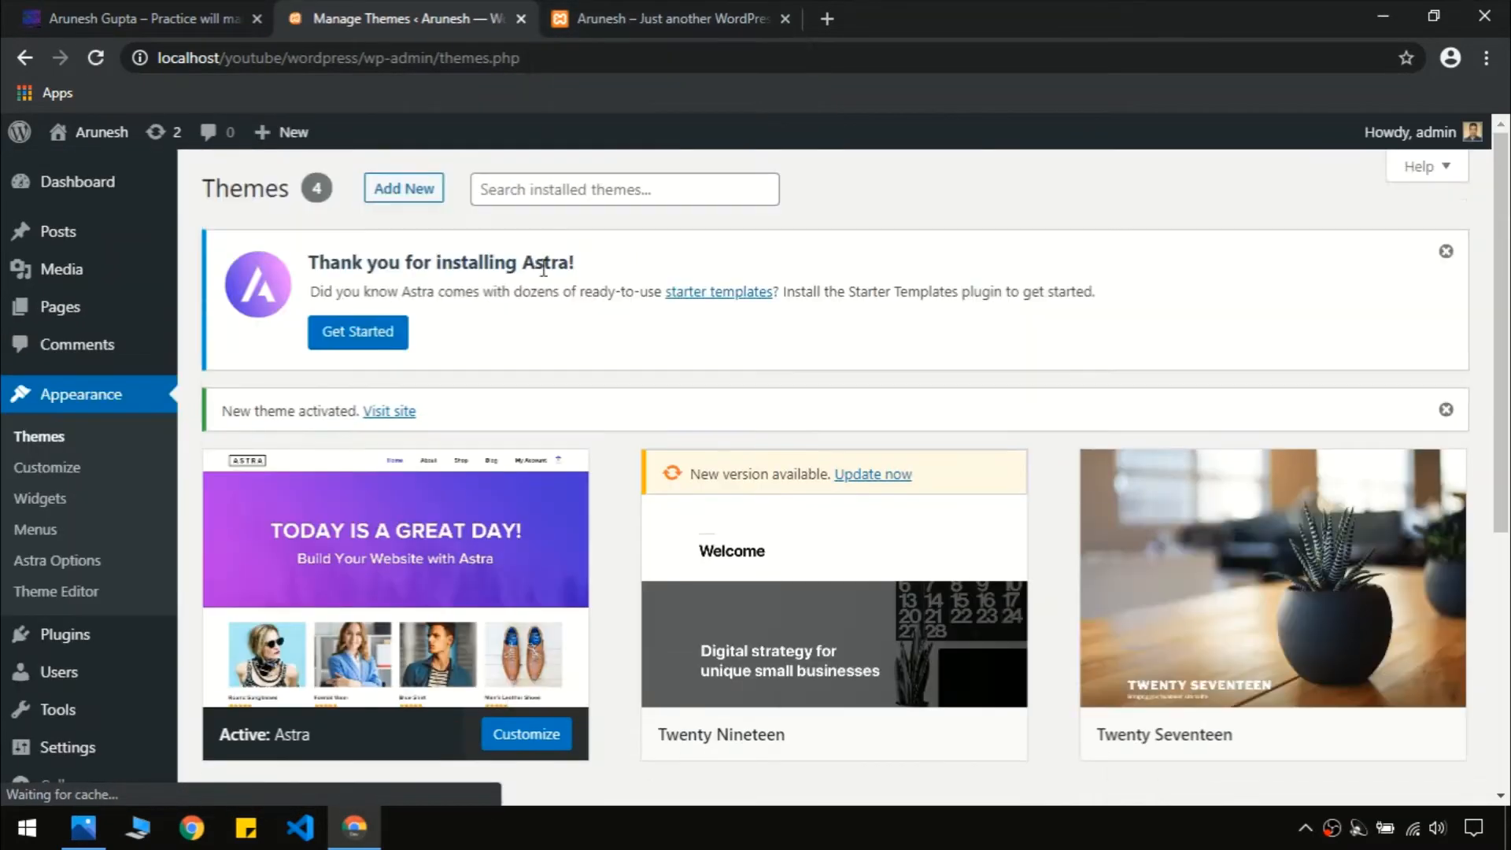
Dismiss the Astra welcome notice and reload the local site to see its new Astra look
left_click(1445, 251)
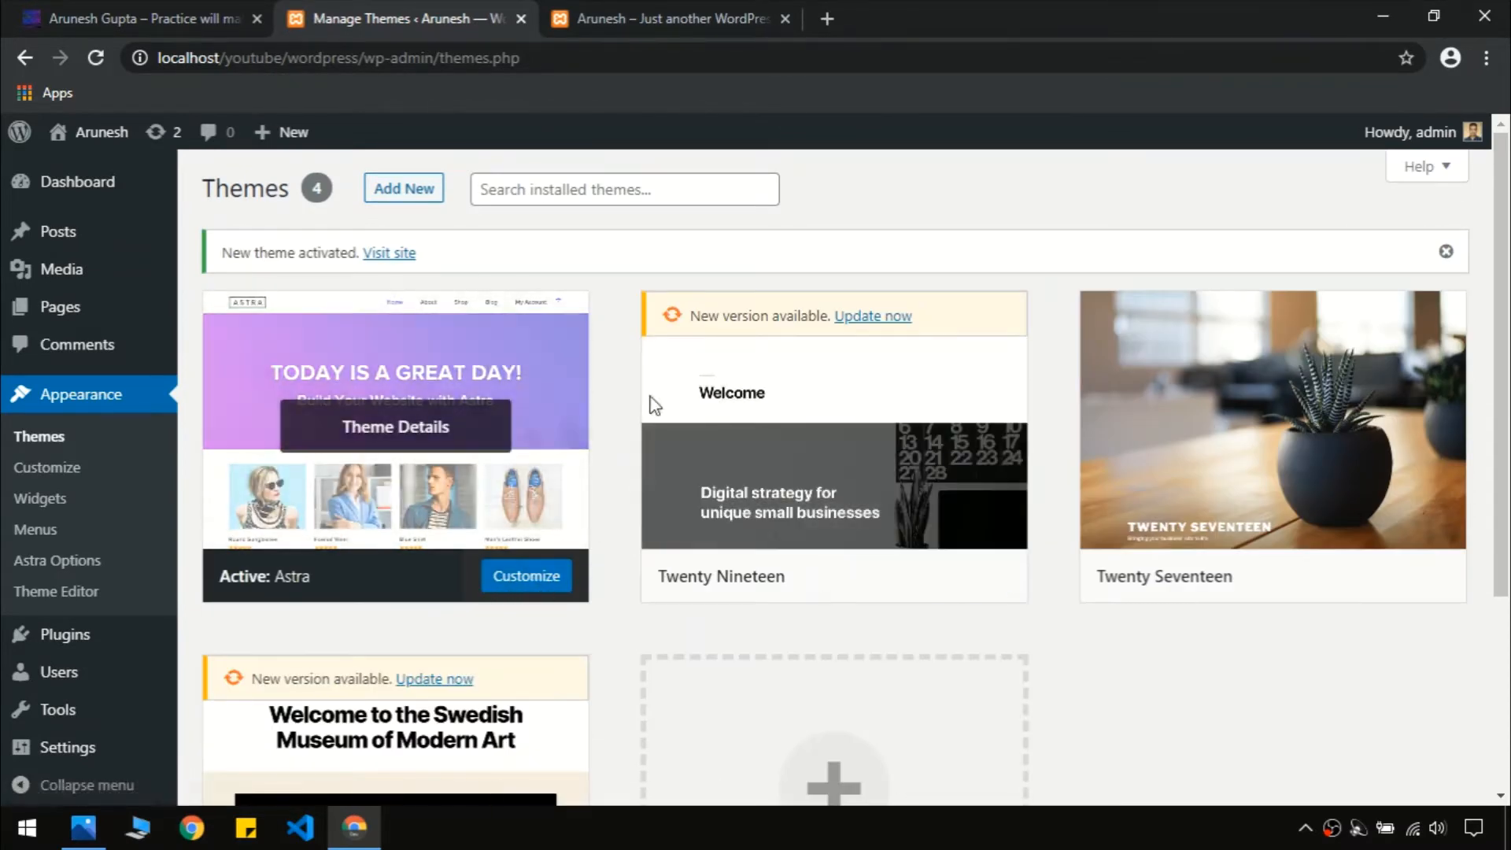
left_click(663, 6)
key("F5")
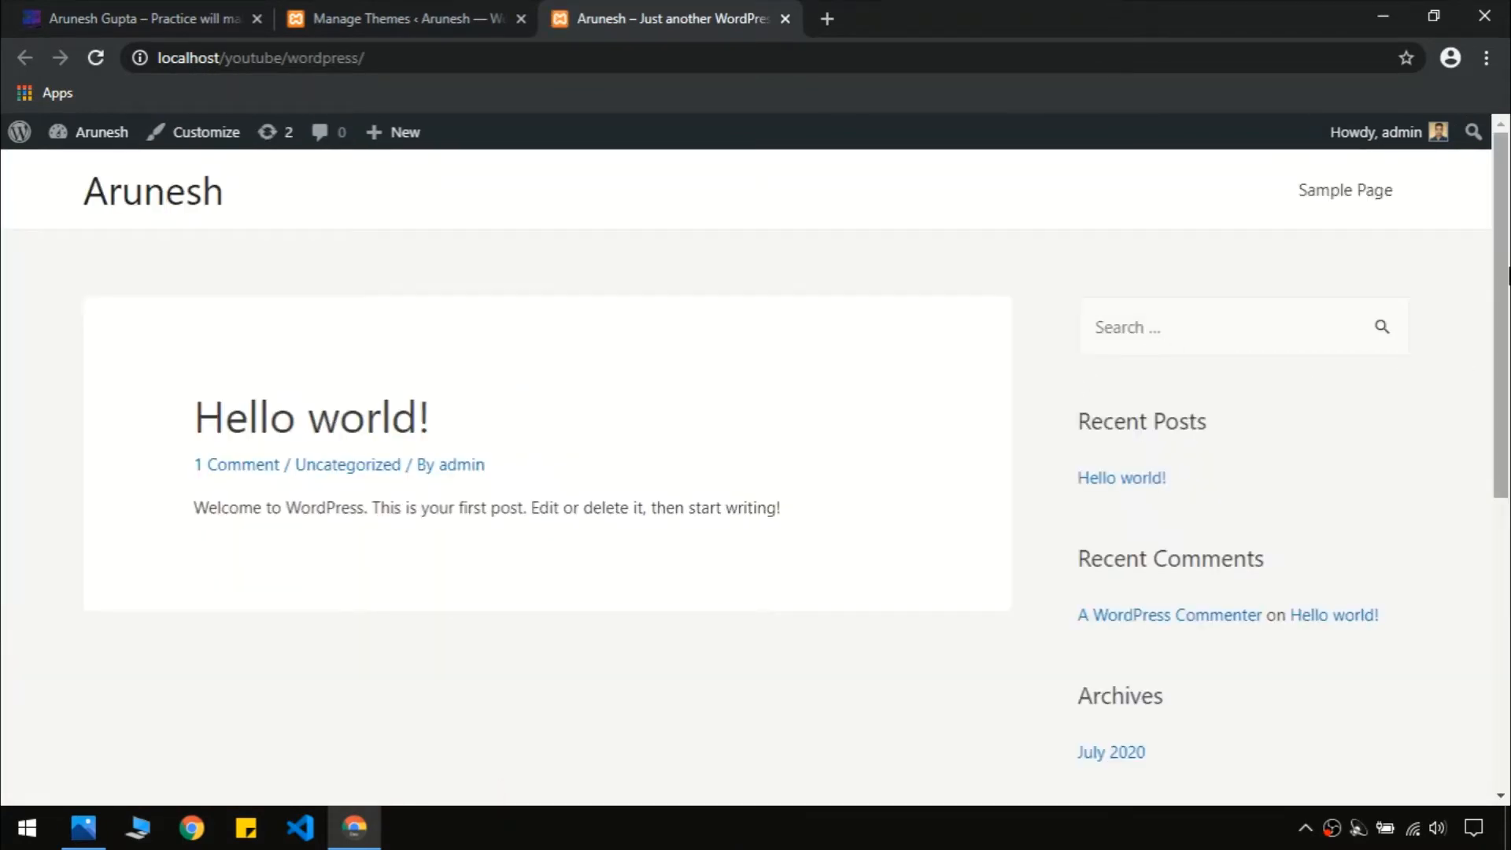
scroll(735, 724, "down", 7)
scroll(778, 694, "up", 7)
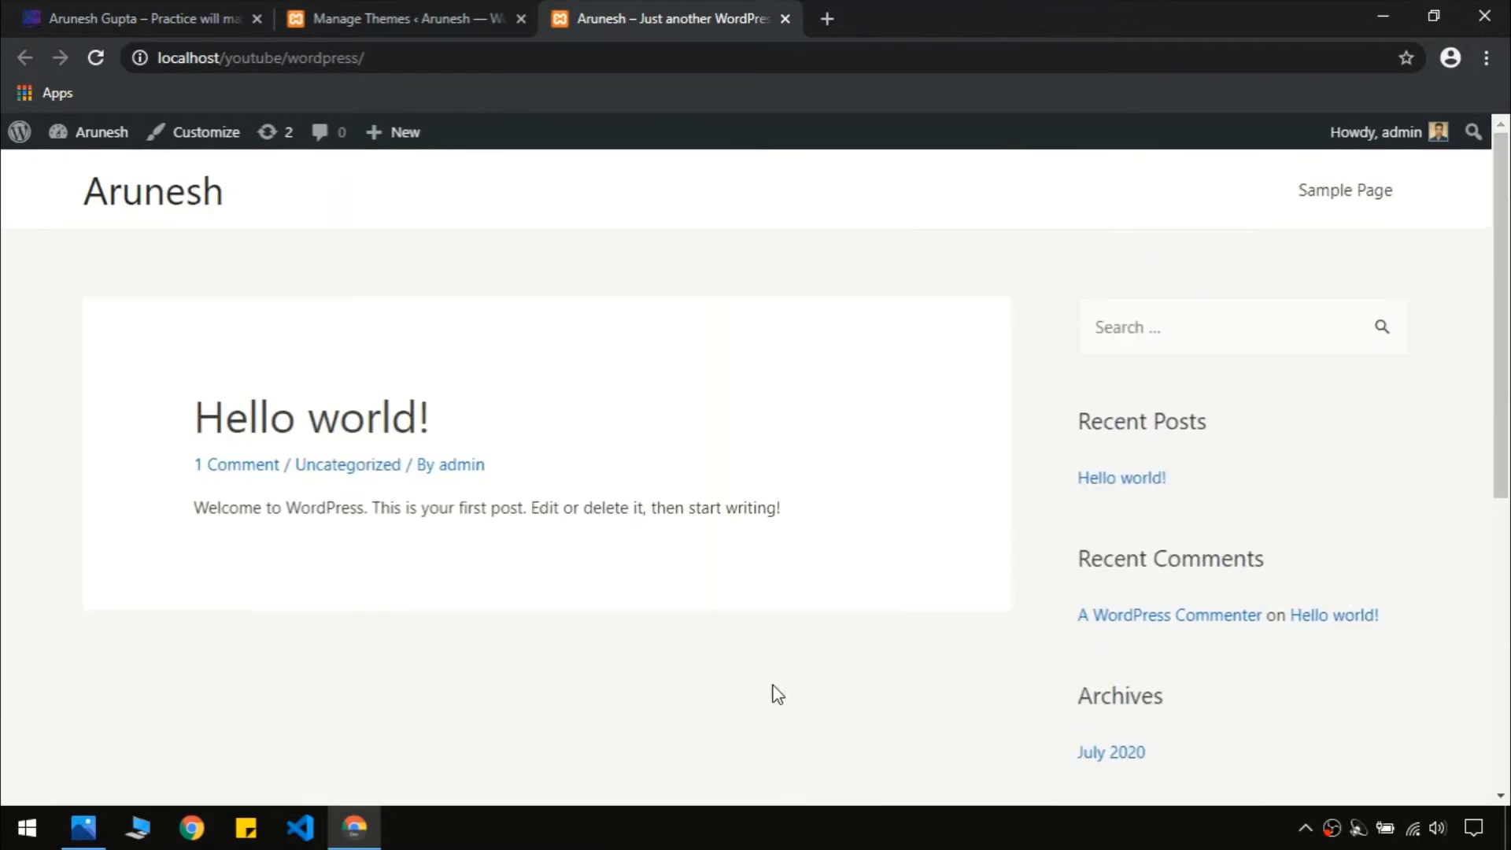
Compare the local site with the reference blog, then return to managing installed themes
left_click(126, 9)
scroll(1508, 366, "down", 10)
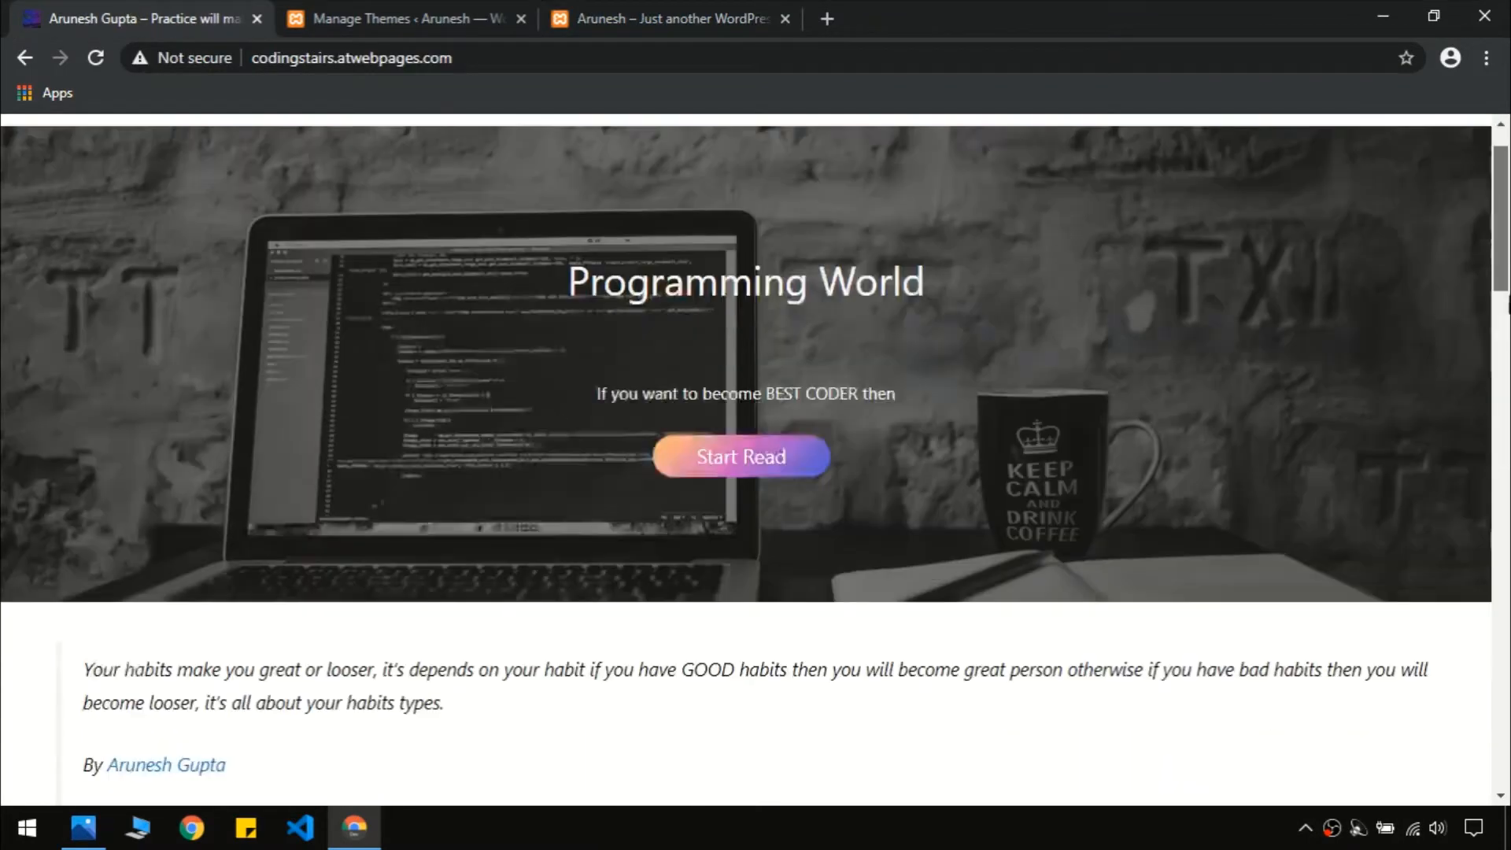
scroll(690, 492, "up", 10)
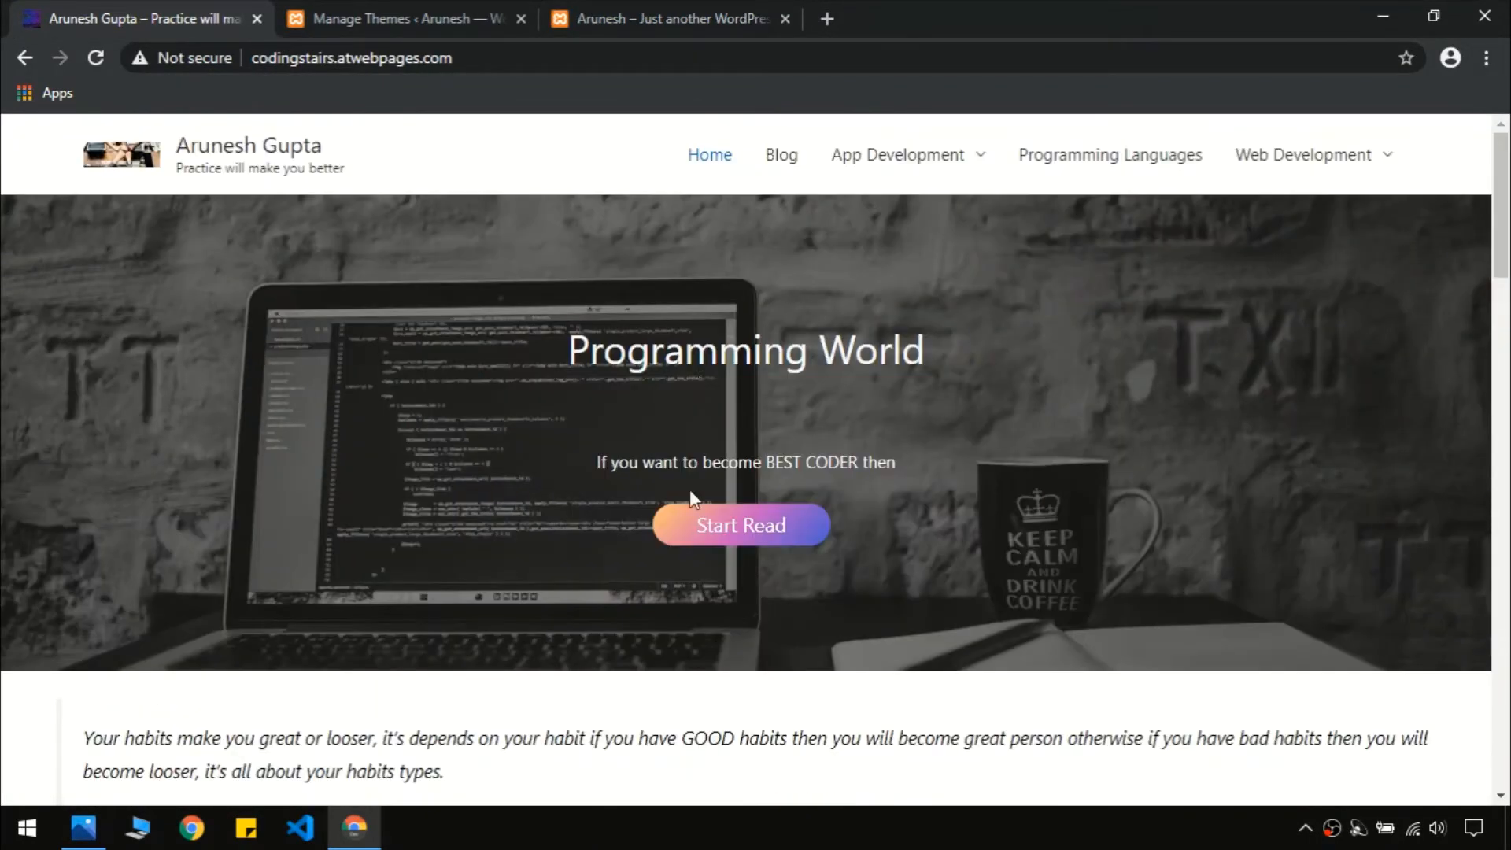
left_click(627, 9)
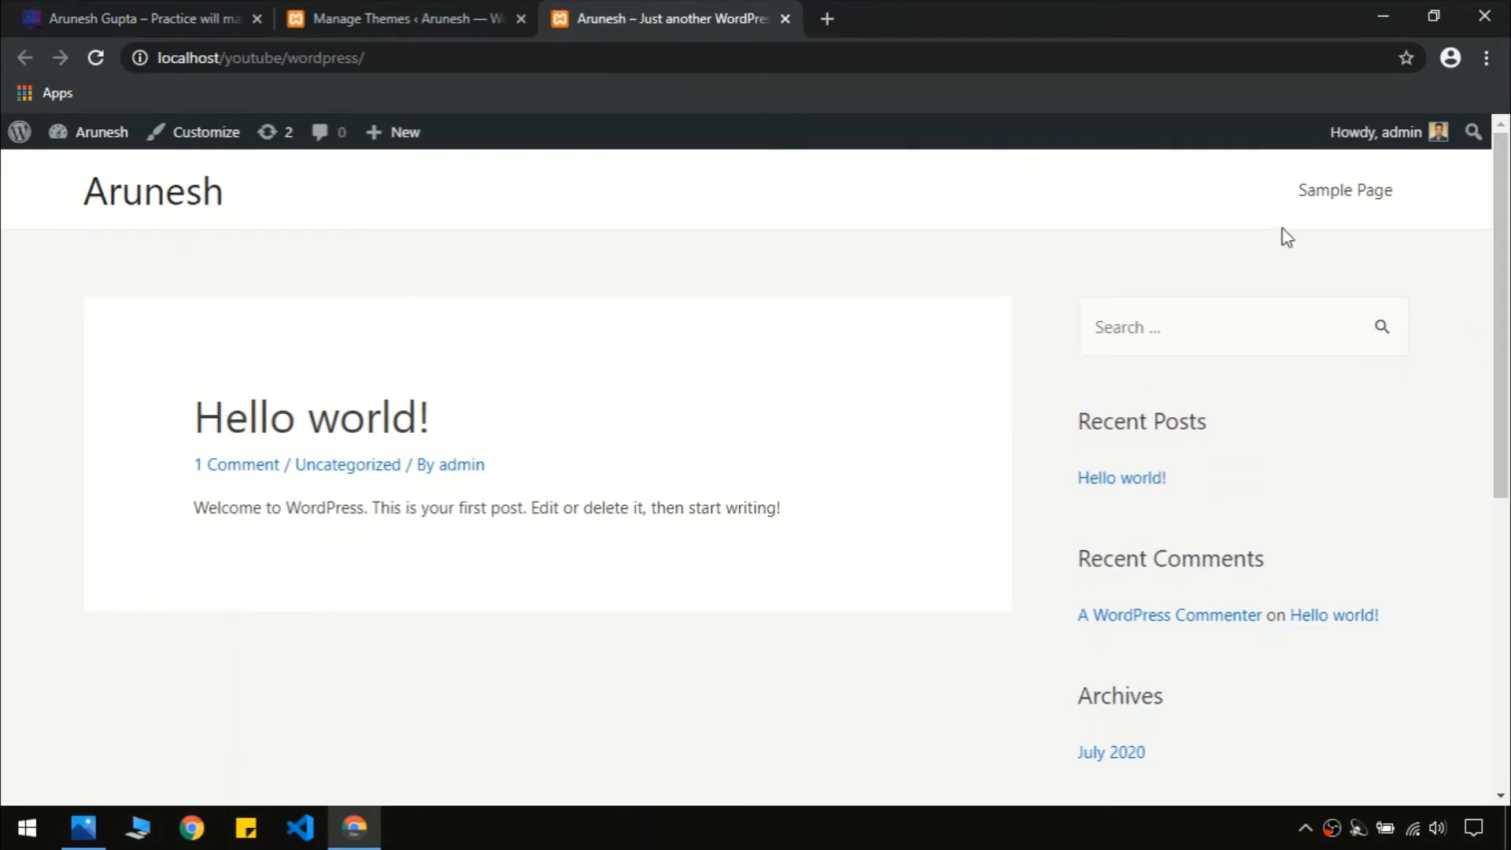
scroll(1503, 315, "down", 5)
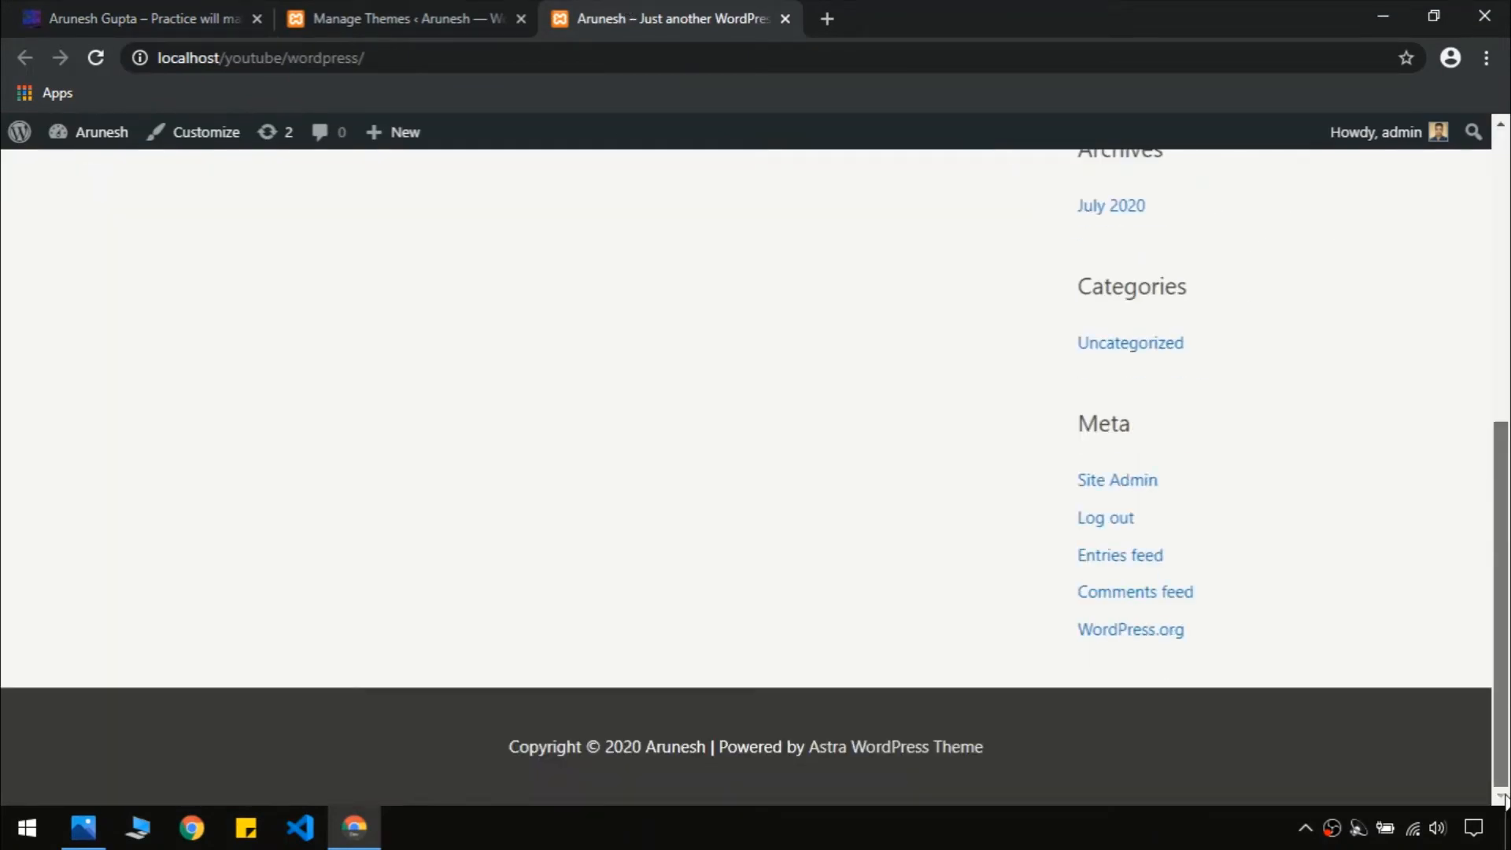
scroll(274, 706, "up", 5)
left_click(331, 7)
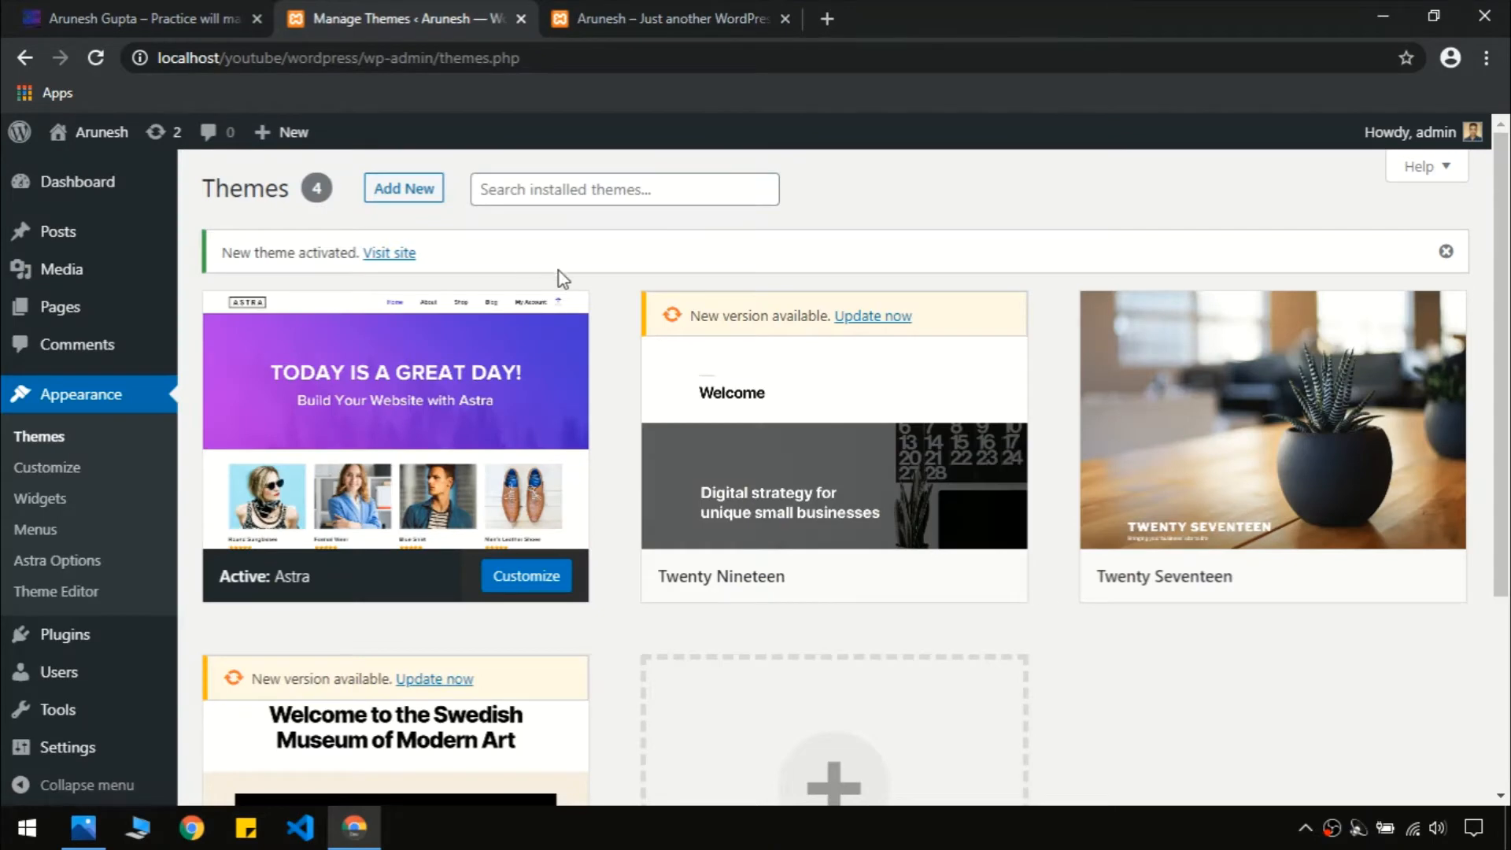
Delete Twenty Nineteen, Twenty Seventeen and Twenty Twenty from their theme details, confirming each
left_click(819, 445)
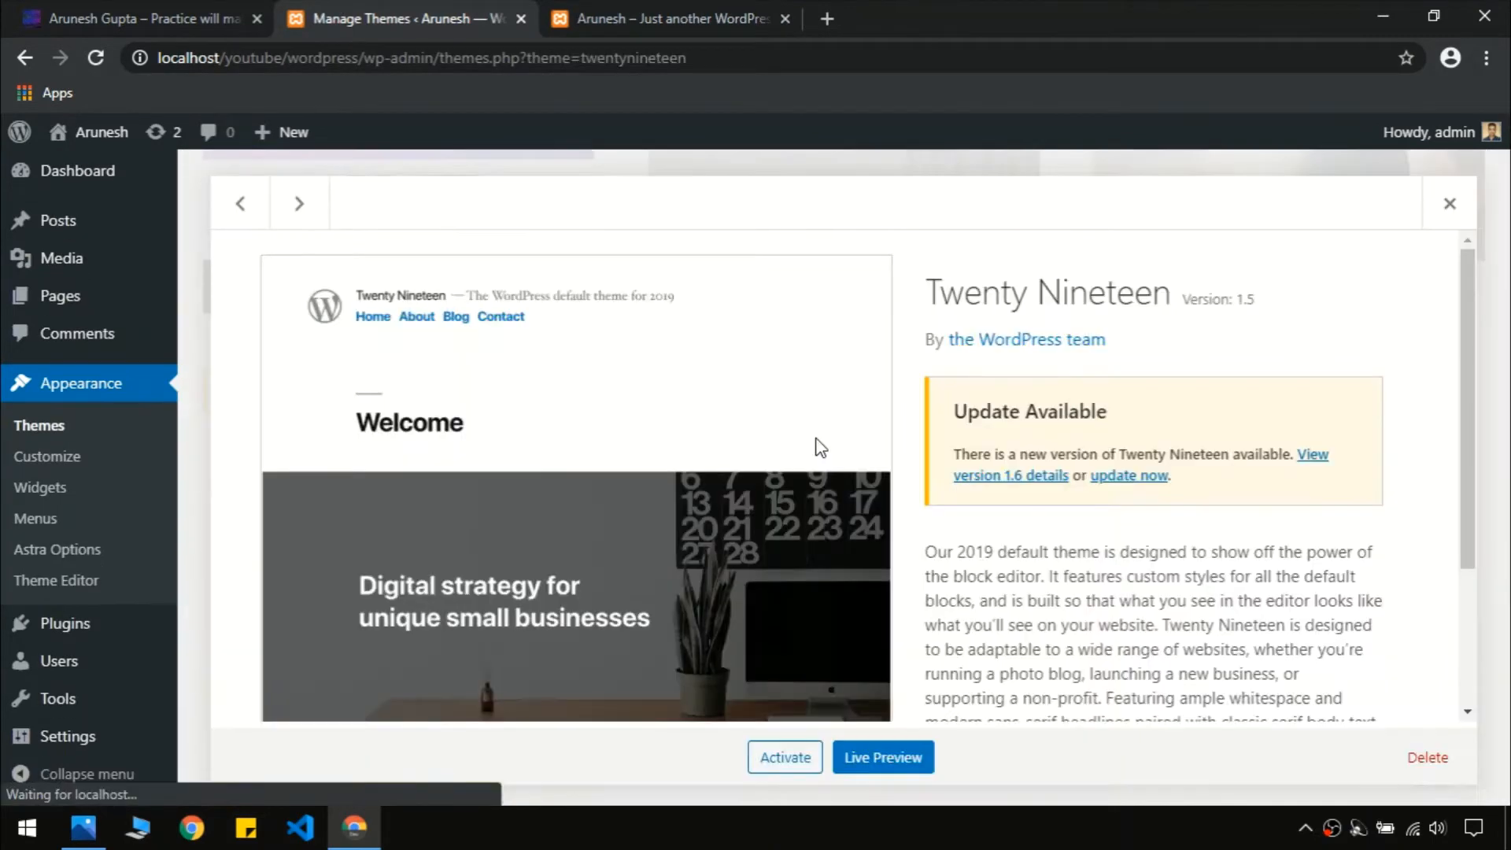
left_click(1427, 757)
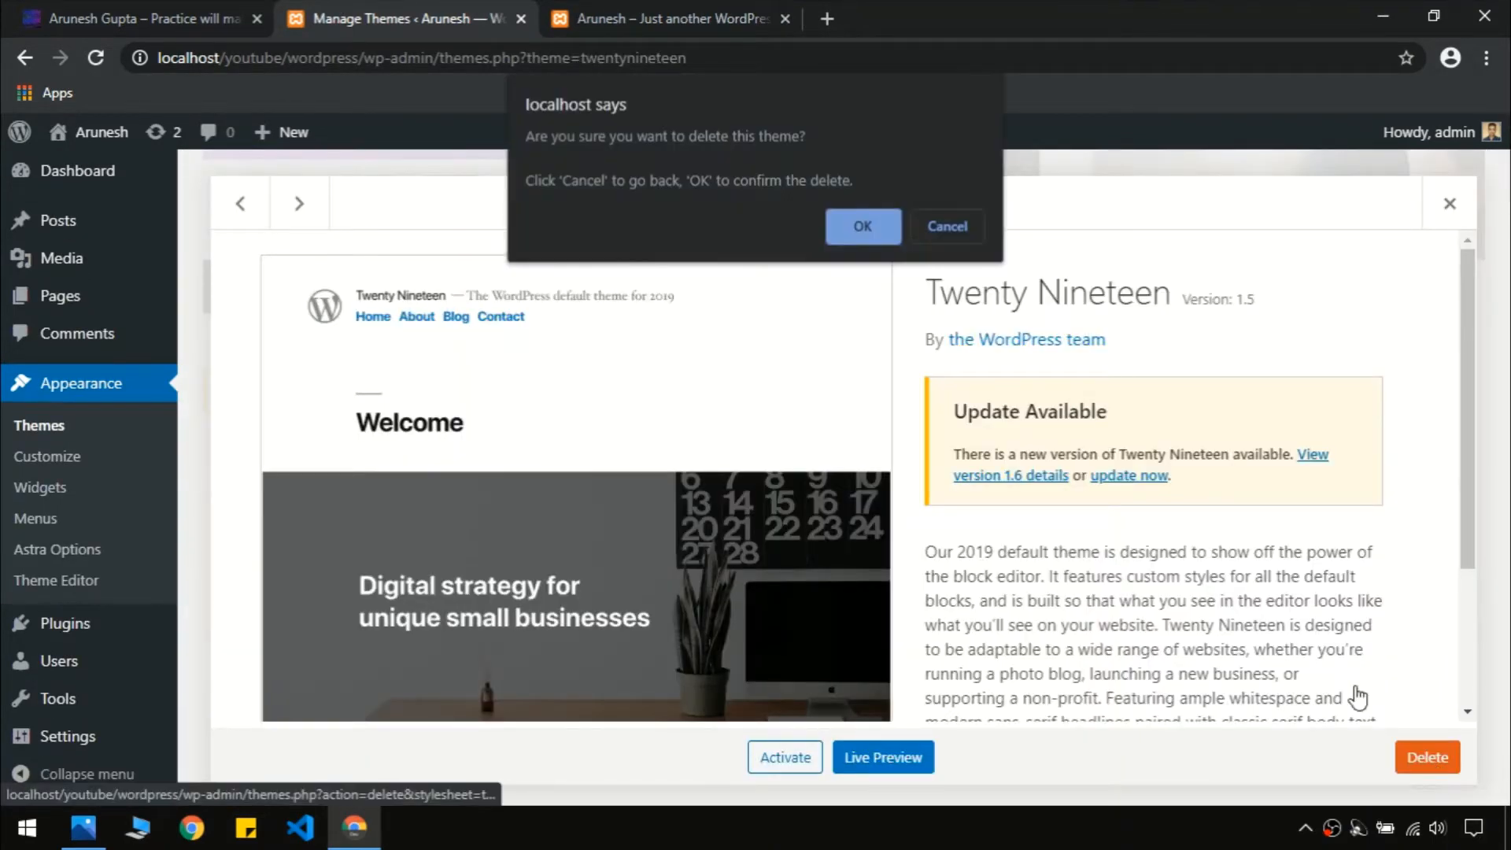
left_click(863, 228)
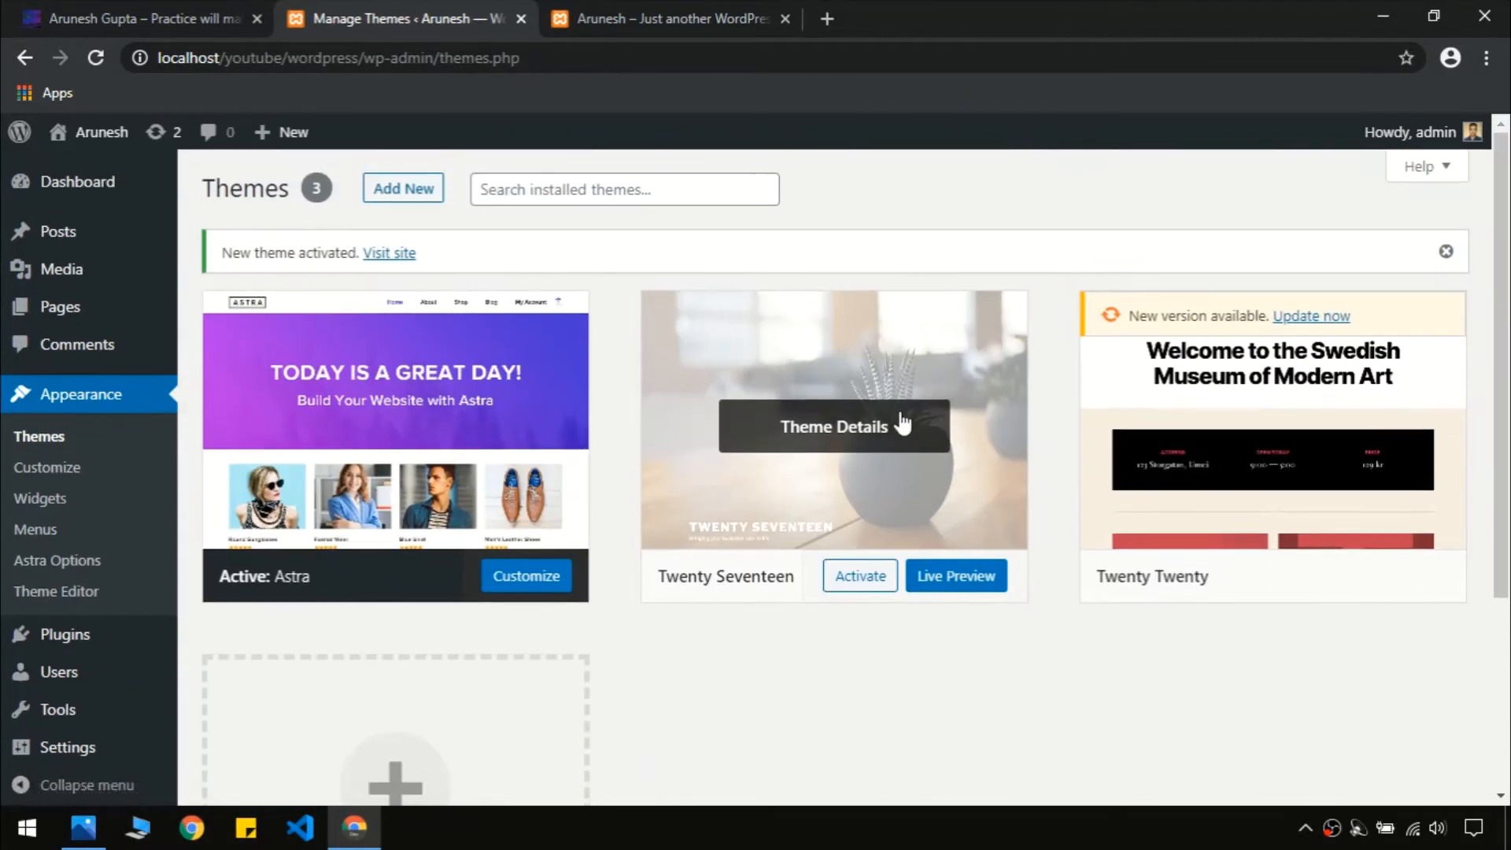
left_click(903, 424)
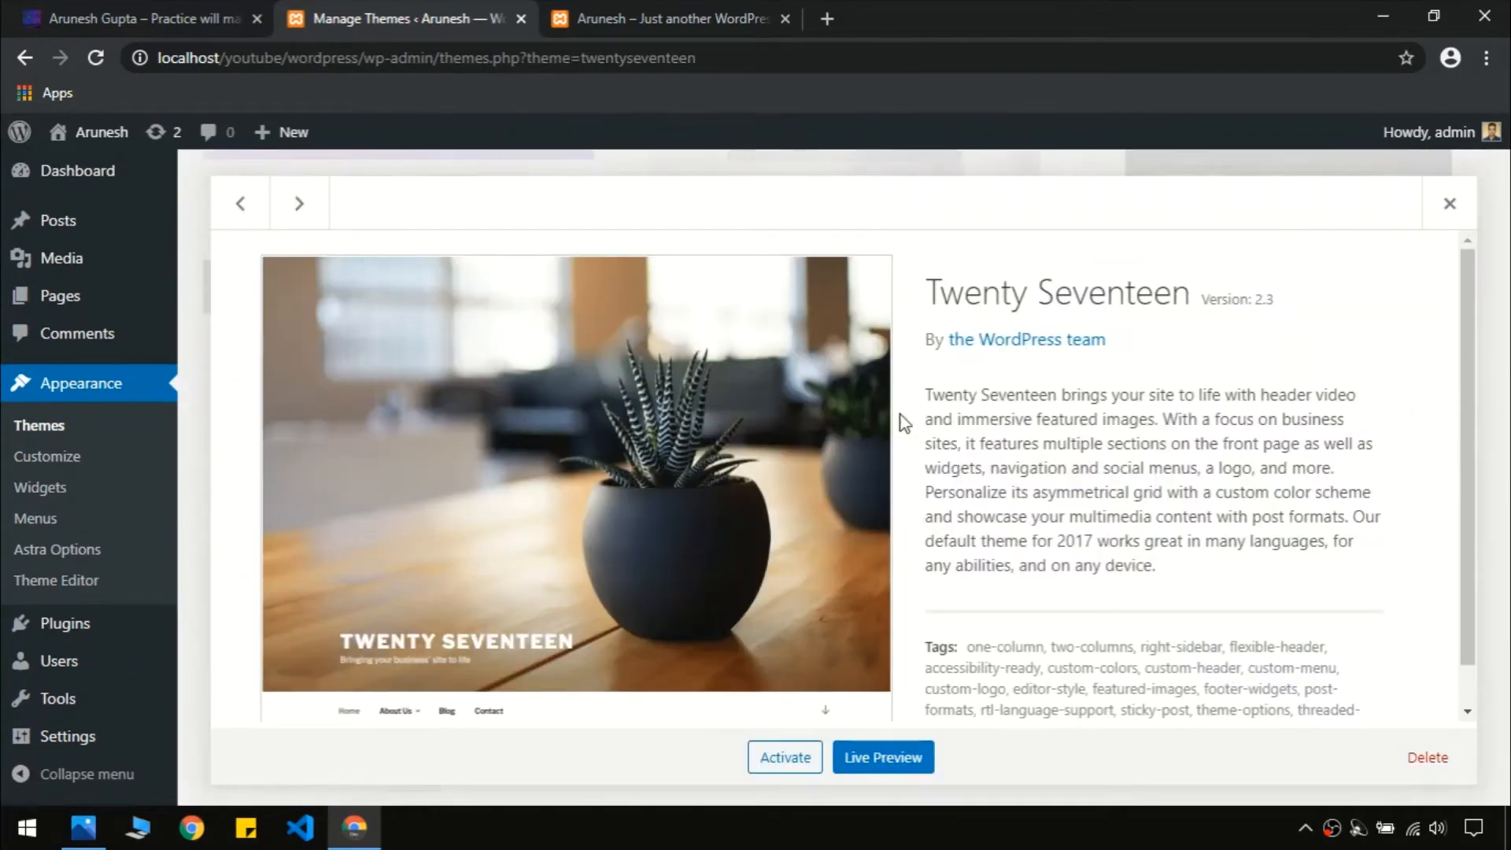
left_click(1427, 757)
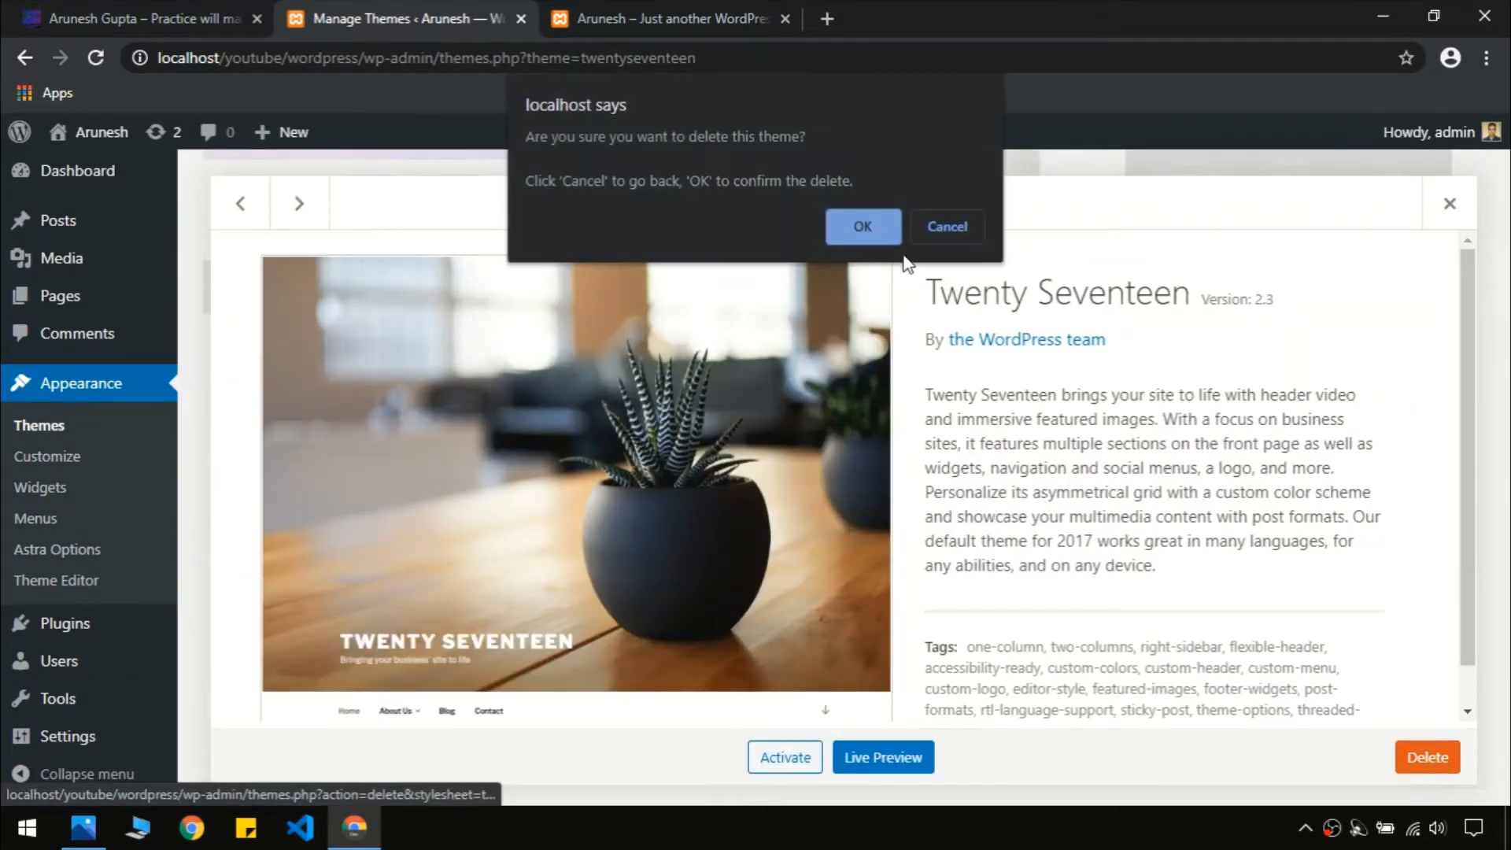
left_click(861, 228)
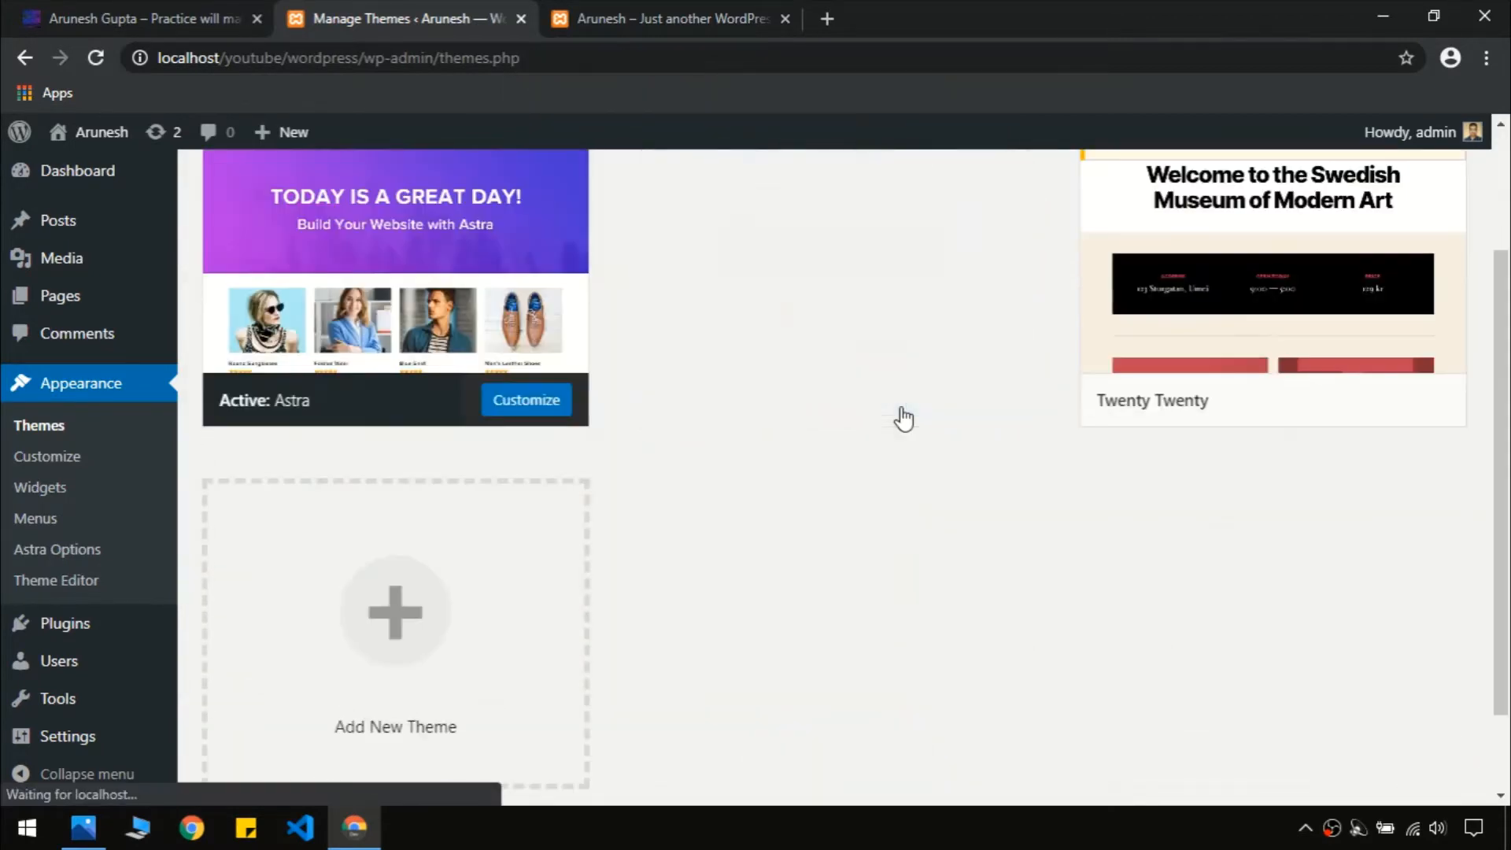
left_click(904, 425)
left_click(1427, 757)
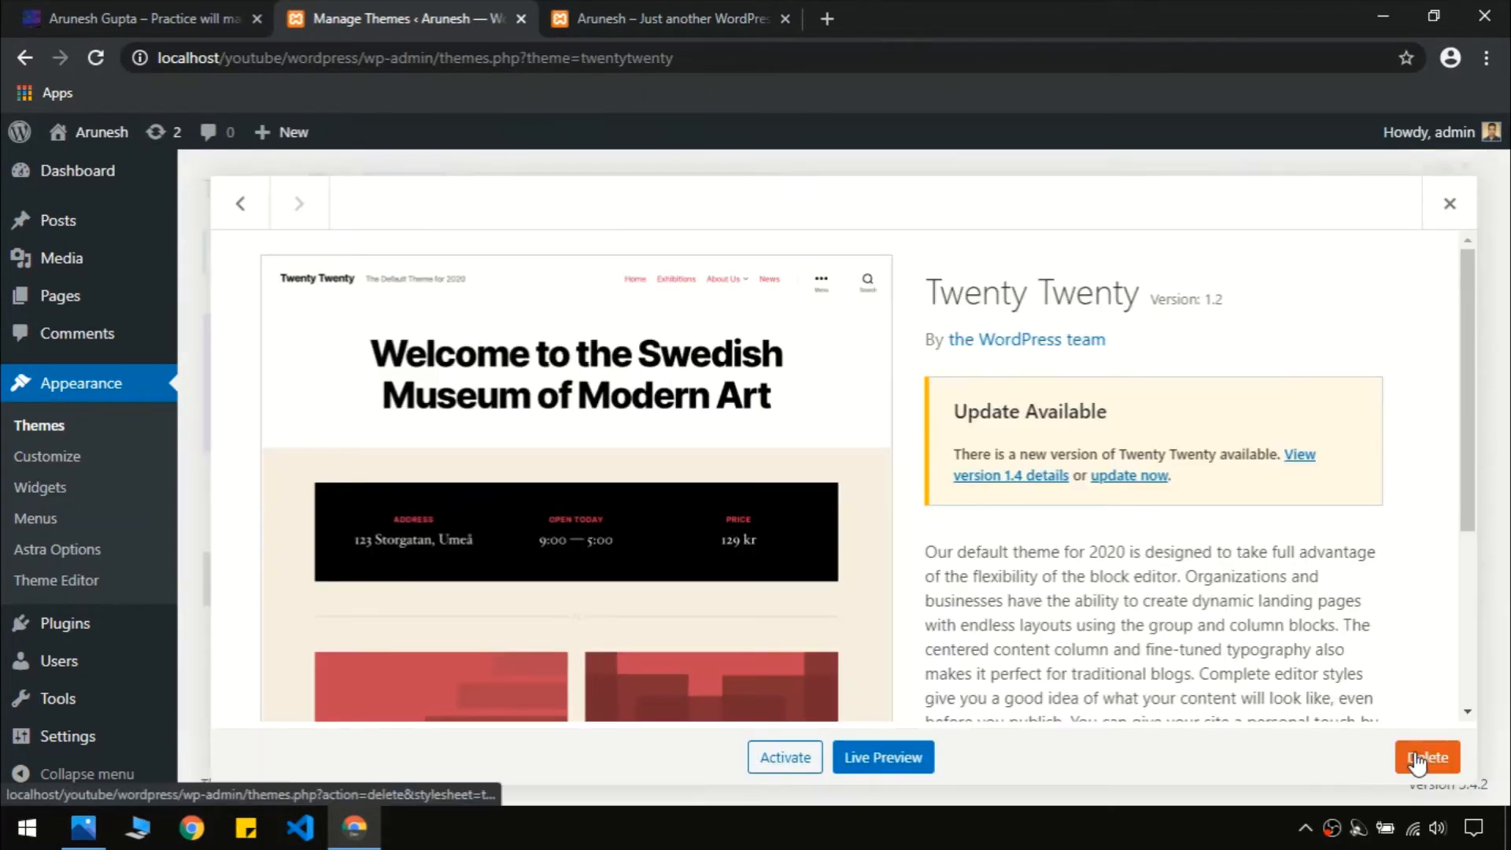
left_click(840, 230)
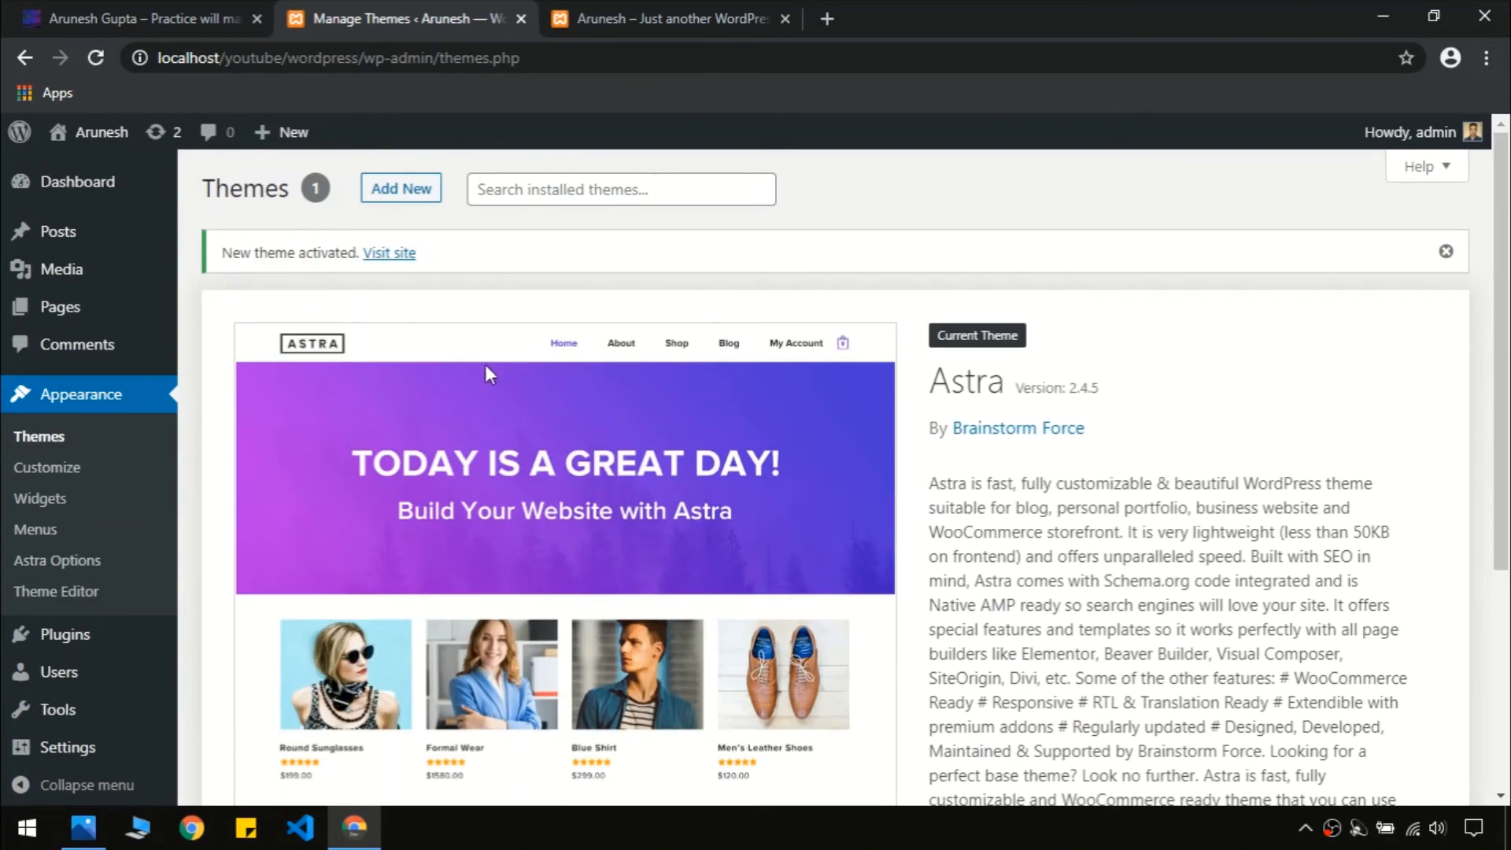
Glance at the reference blog site and come back to the Themes admin page
mouse_move(88, 247)
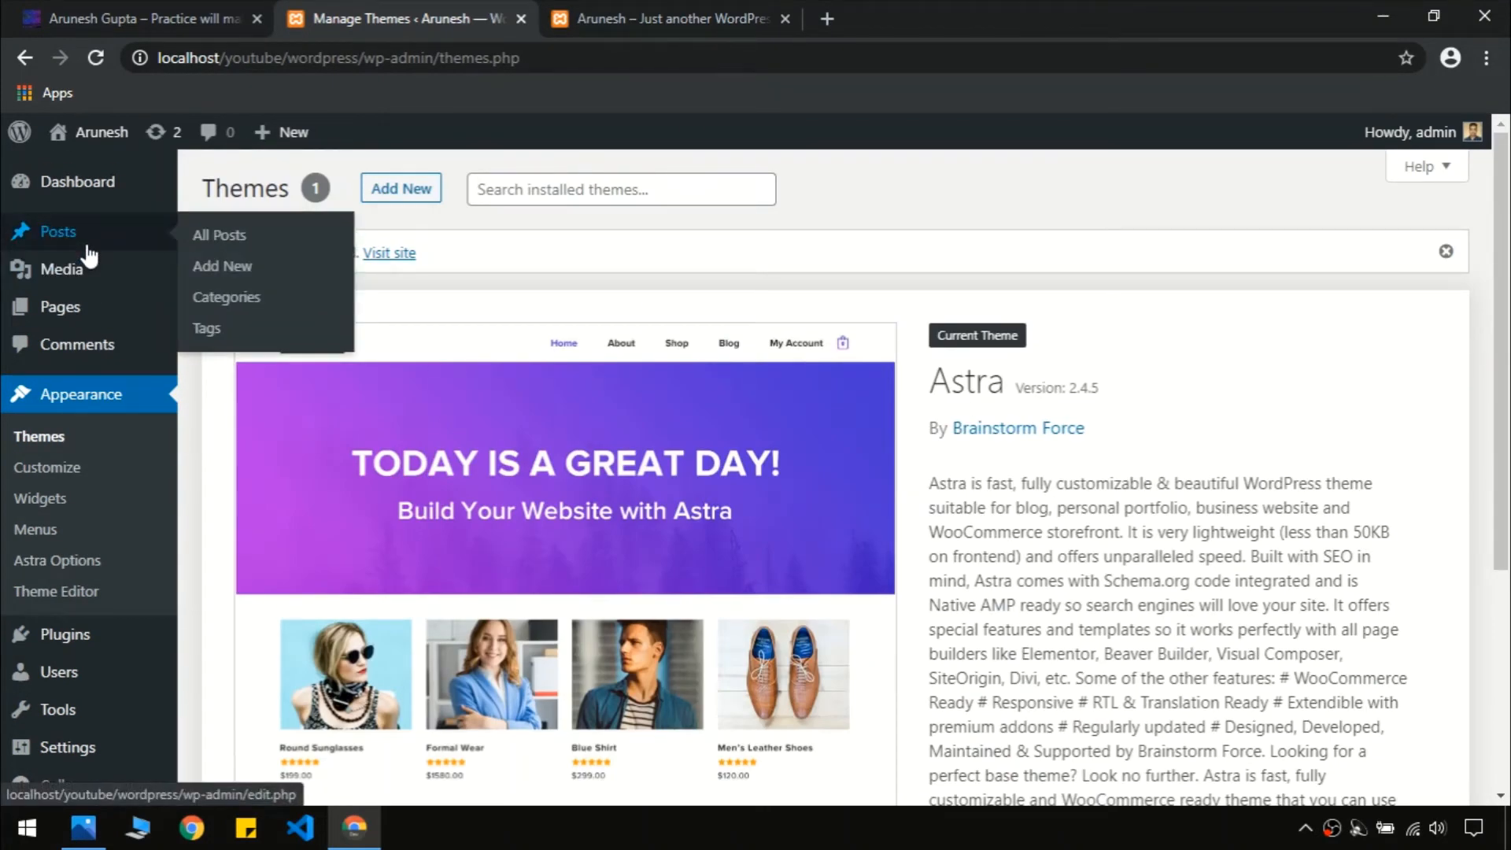
left_click(567, 17)
left_click(185, 30)
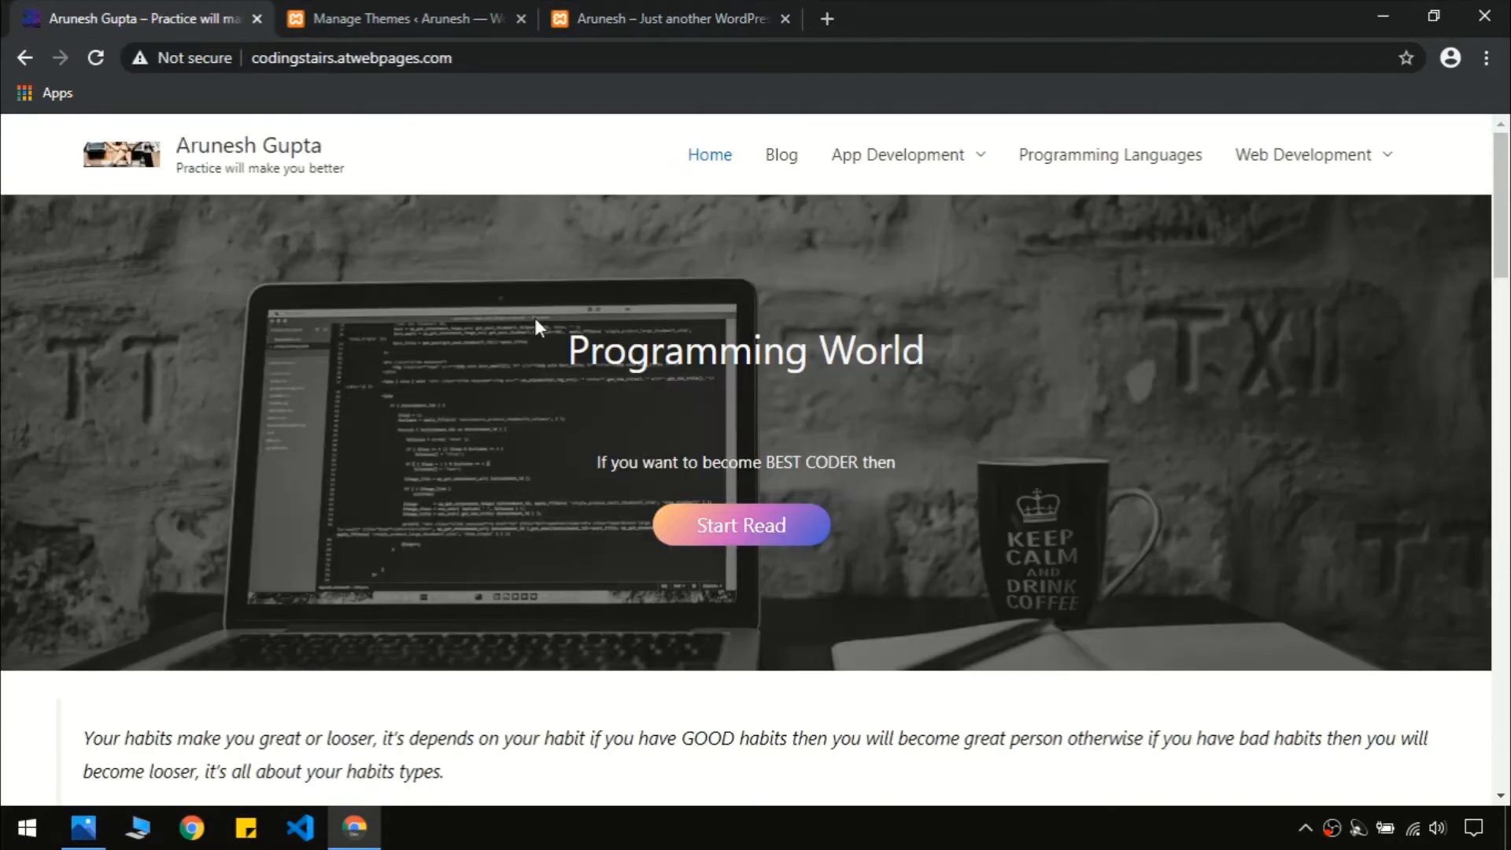
left_click(586, 17)
left_click(421, 18)
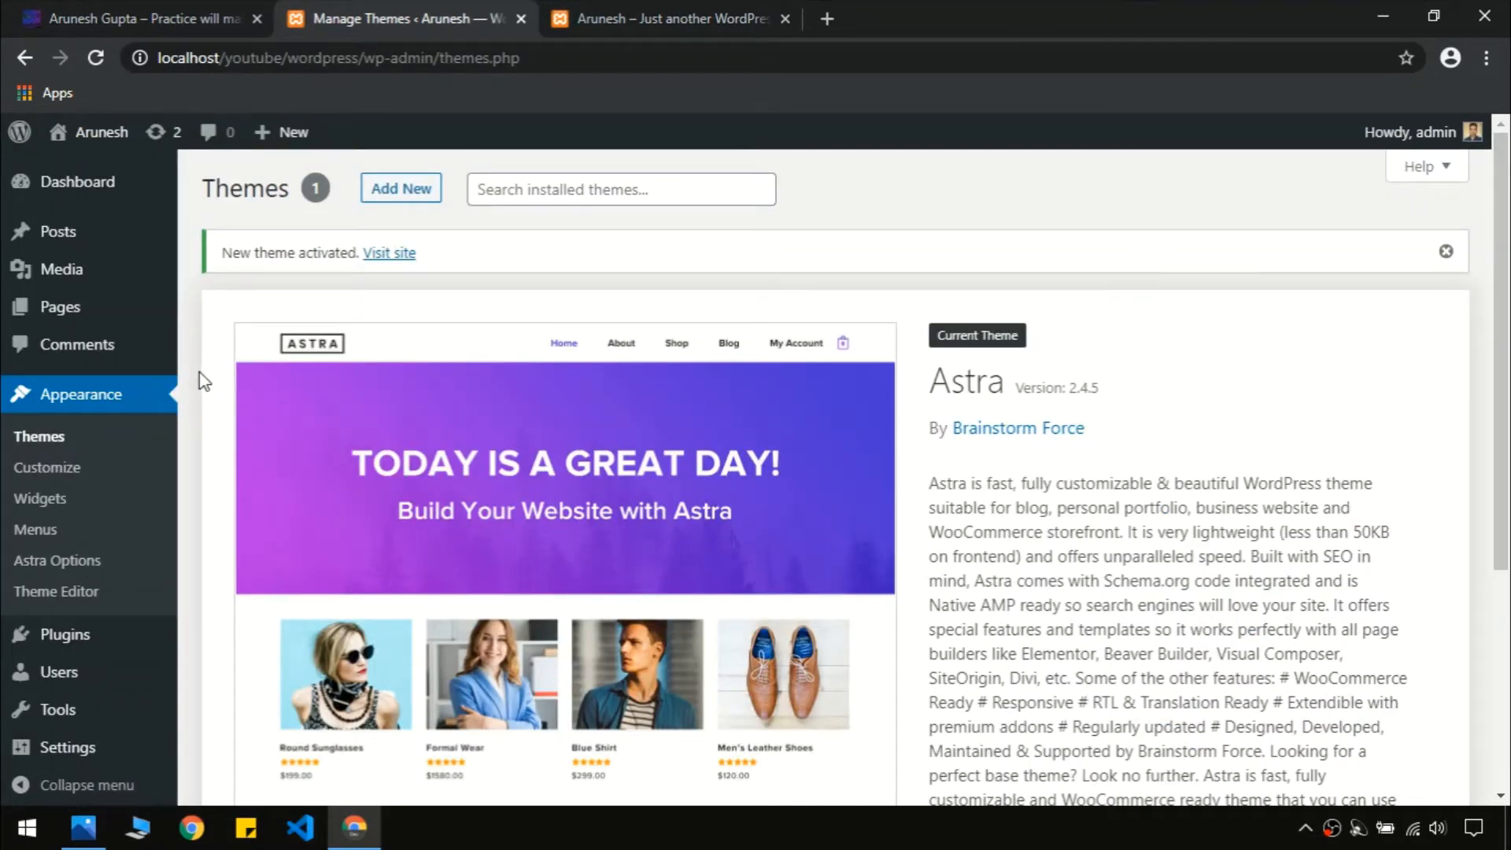
Move the sample 'Hello world!' post to the Trash via Bulk Actions, then start a new post
mouse_move(55, 230)
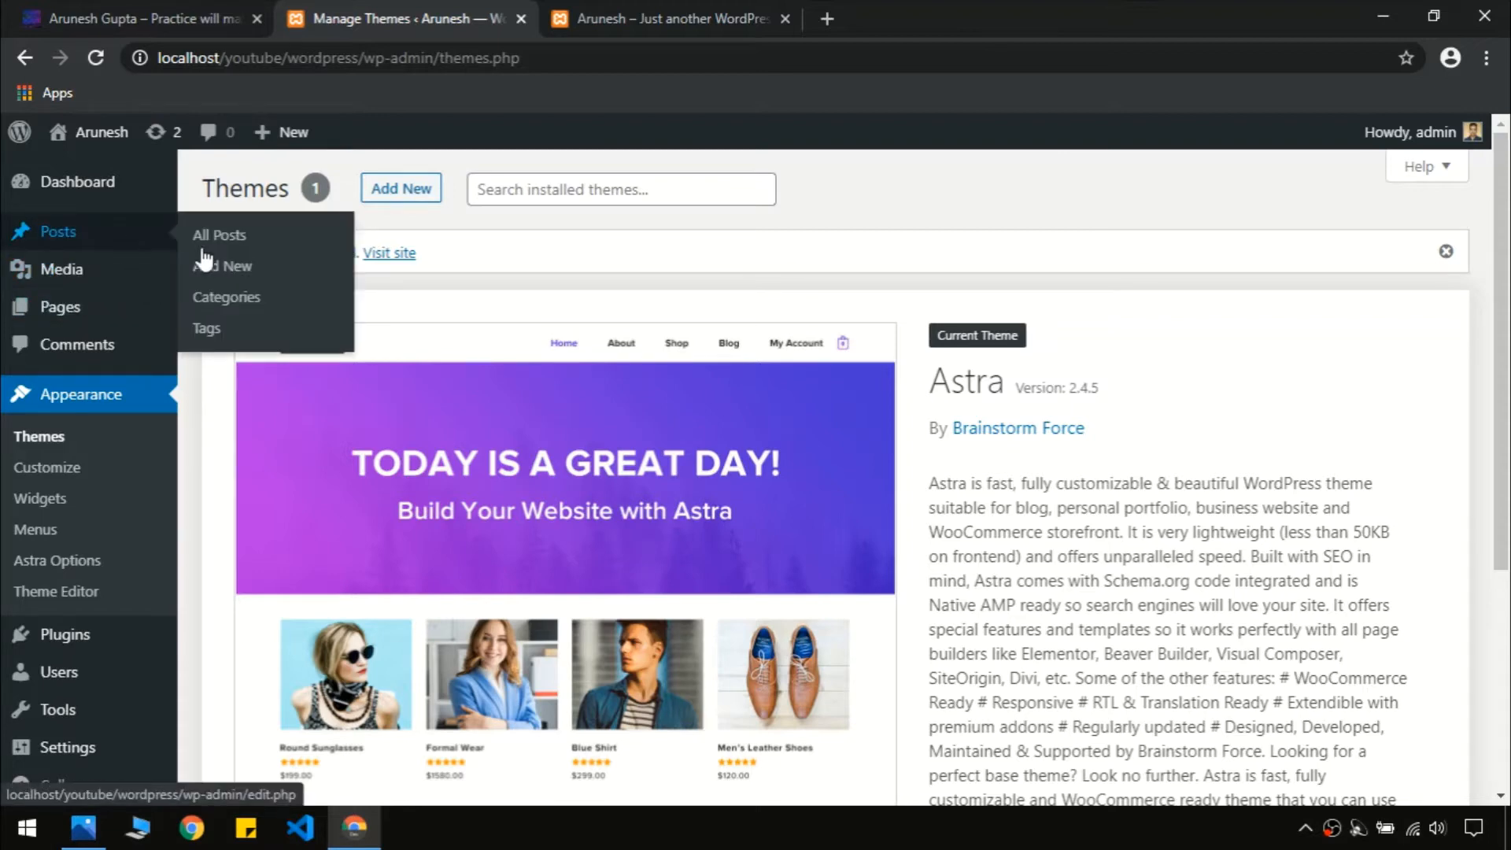
left_click(209, 272)
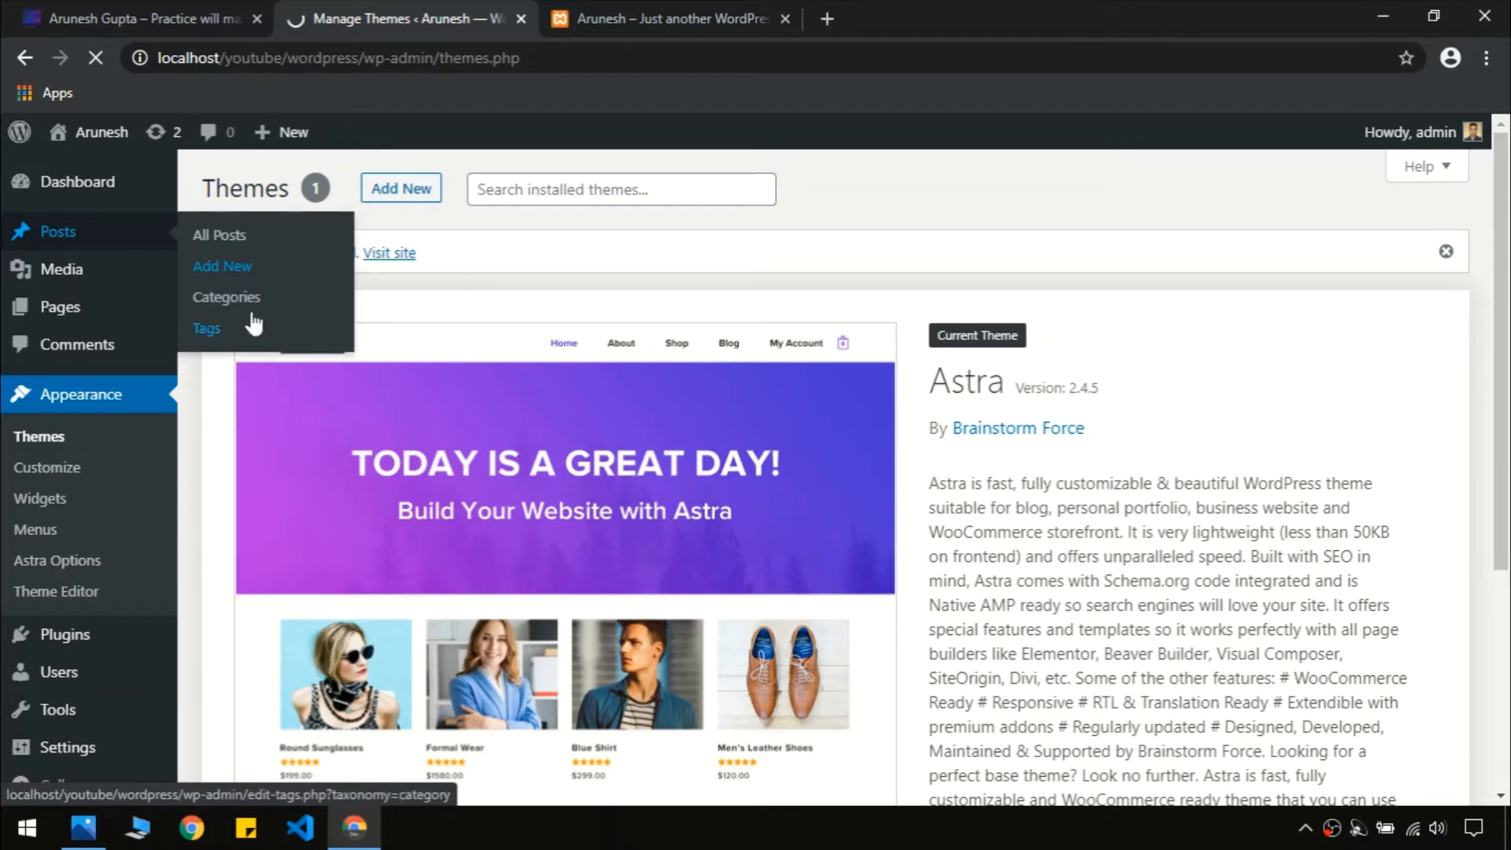
left_click(111, 243)
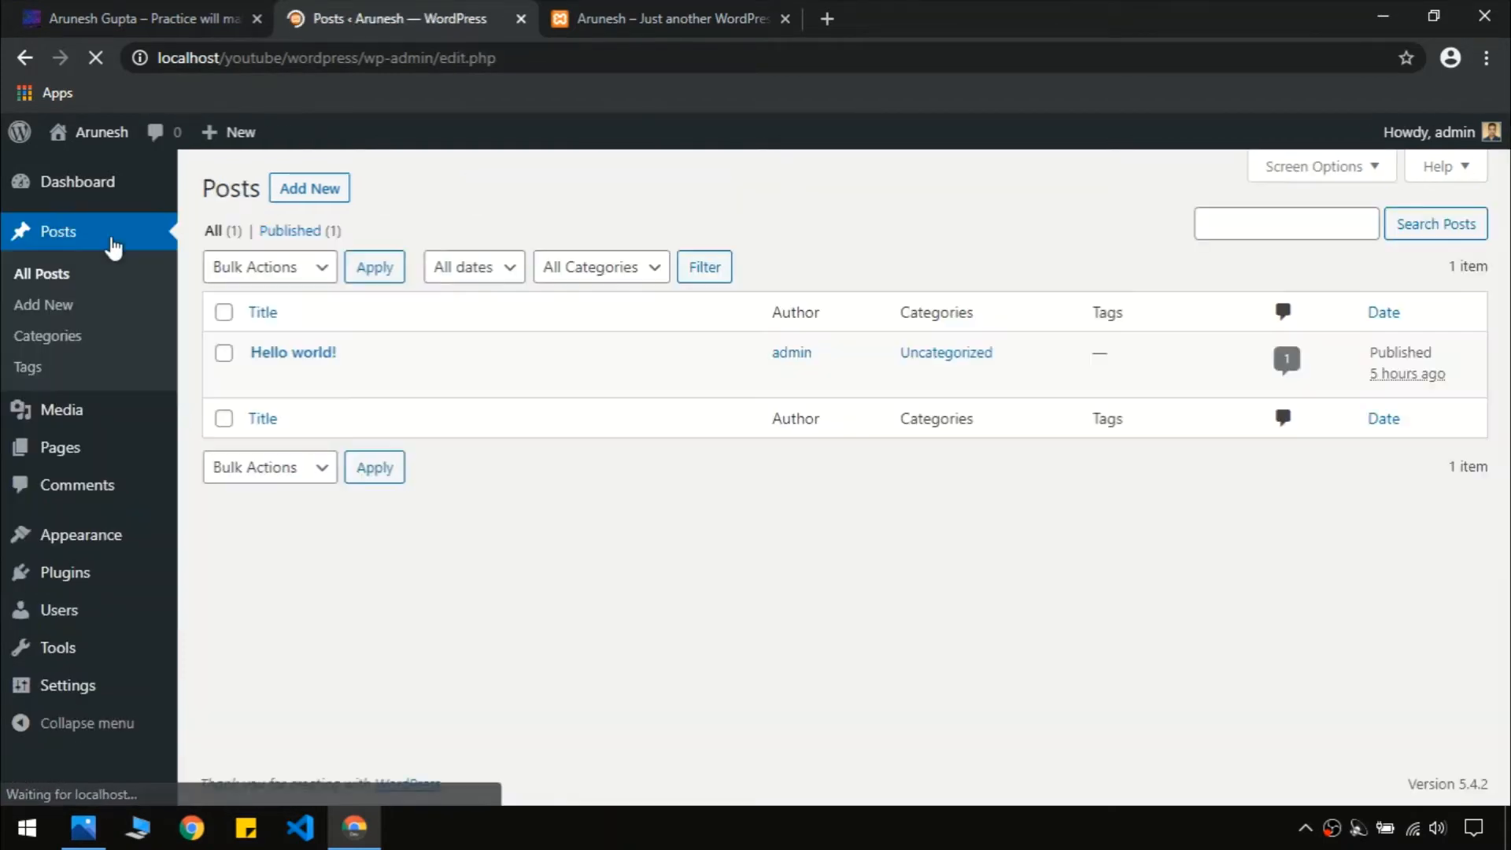
left_click(223, 313)
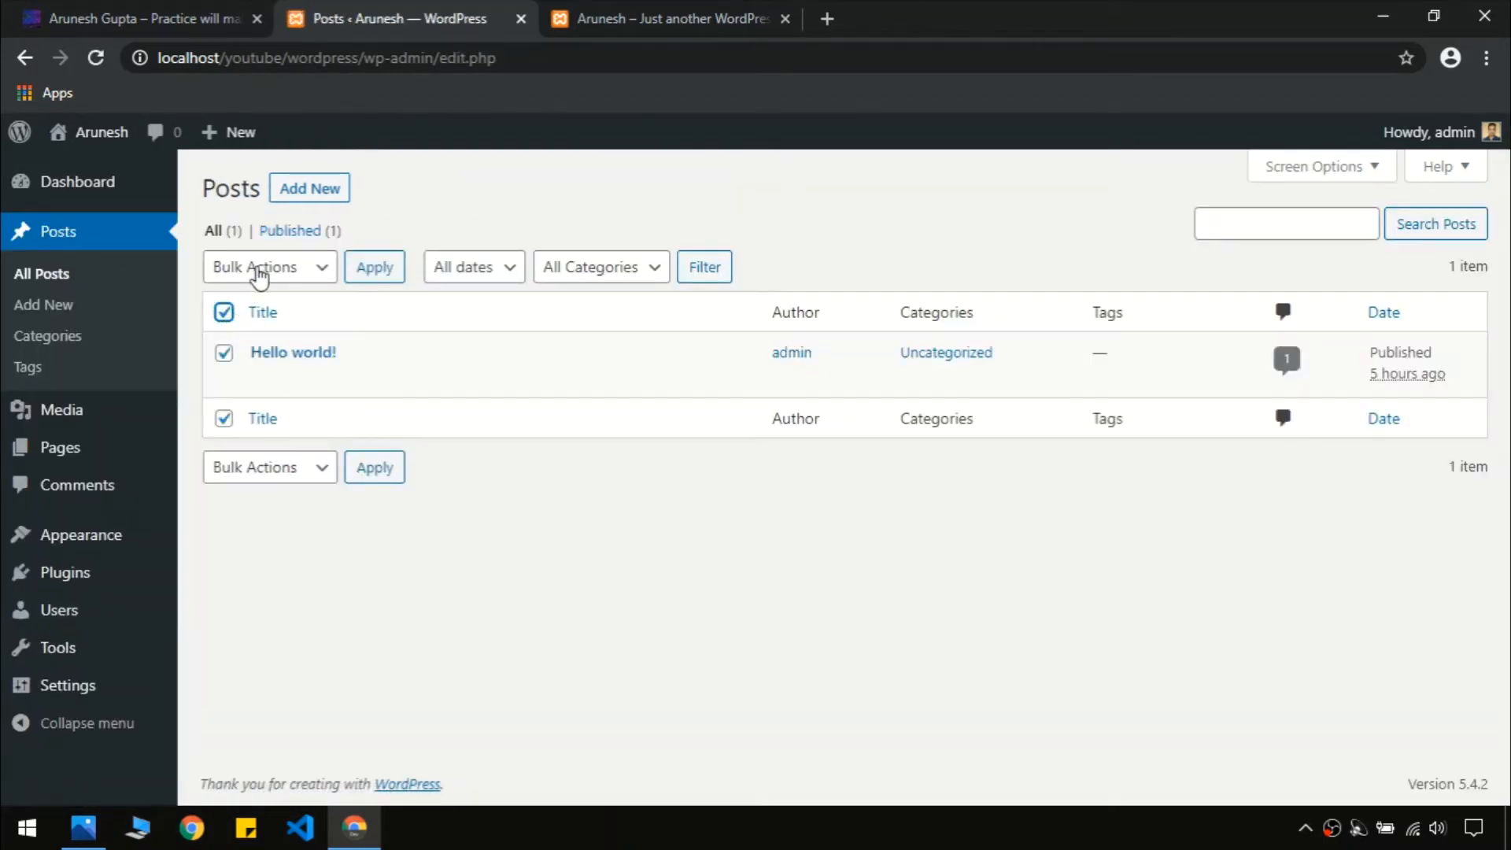
left_click(291, 279)
left_click(270, 339)
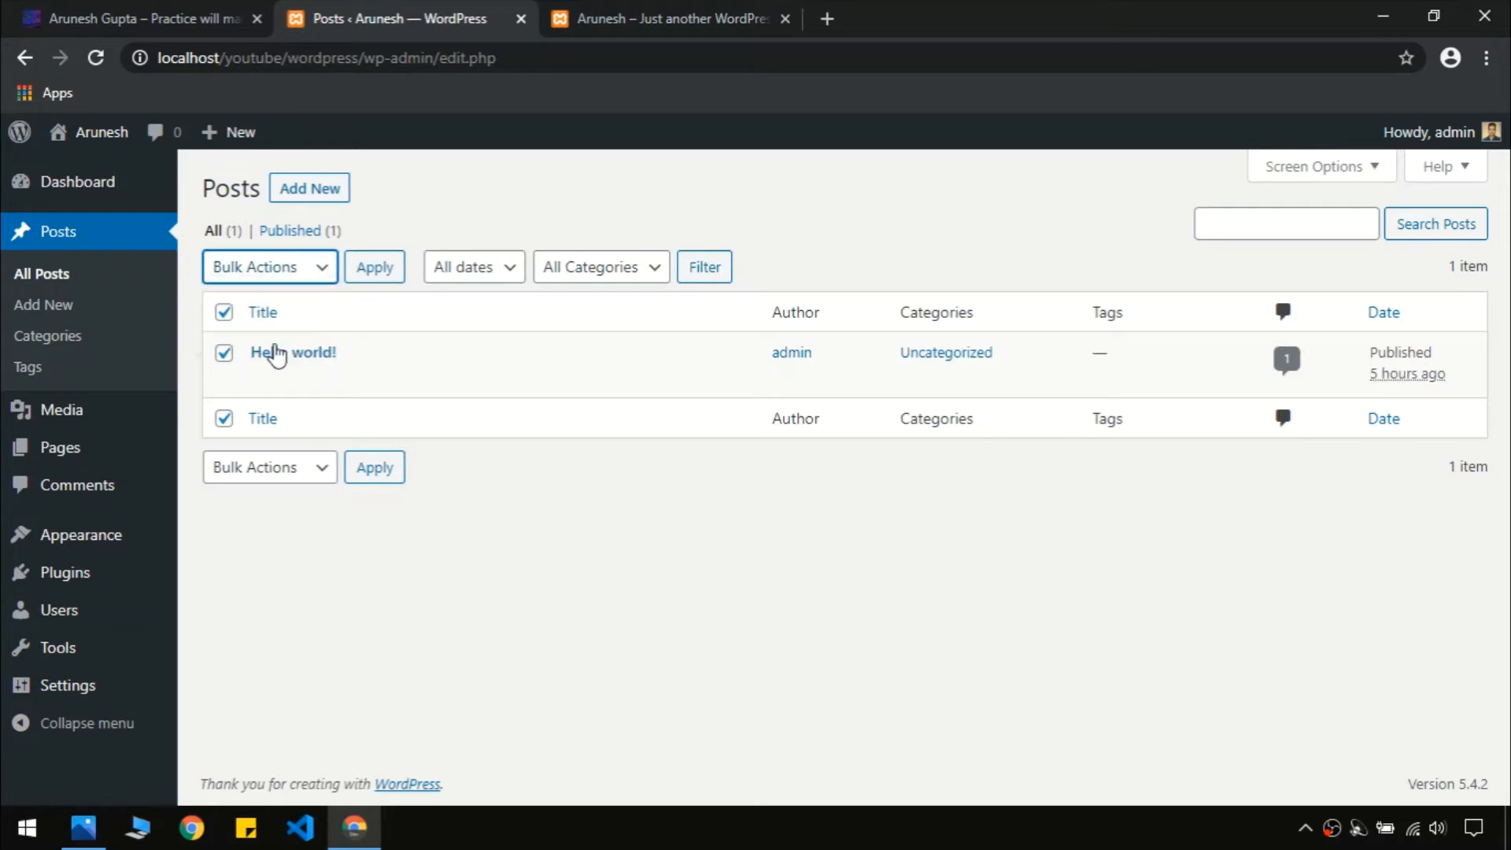
left_click(375, 276)
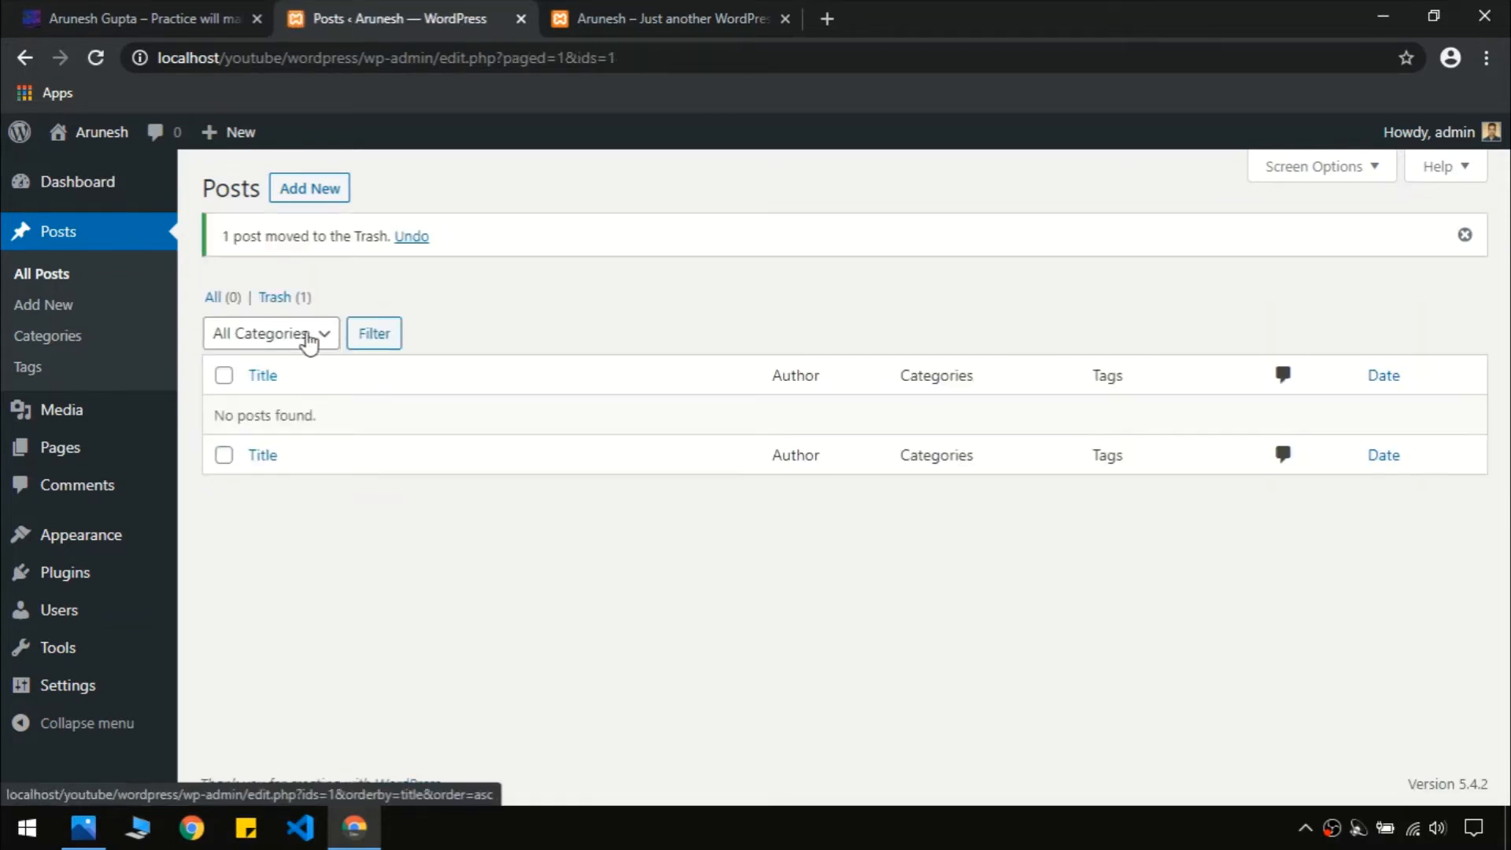
left_click(319, 190)
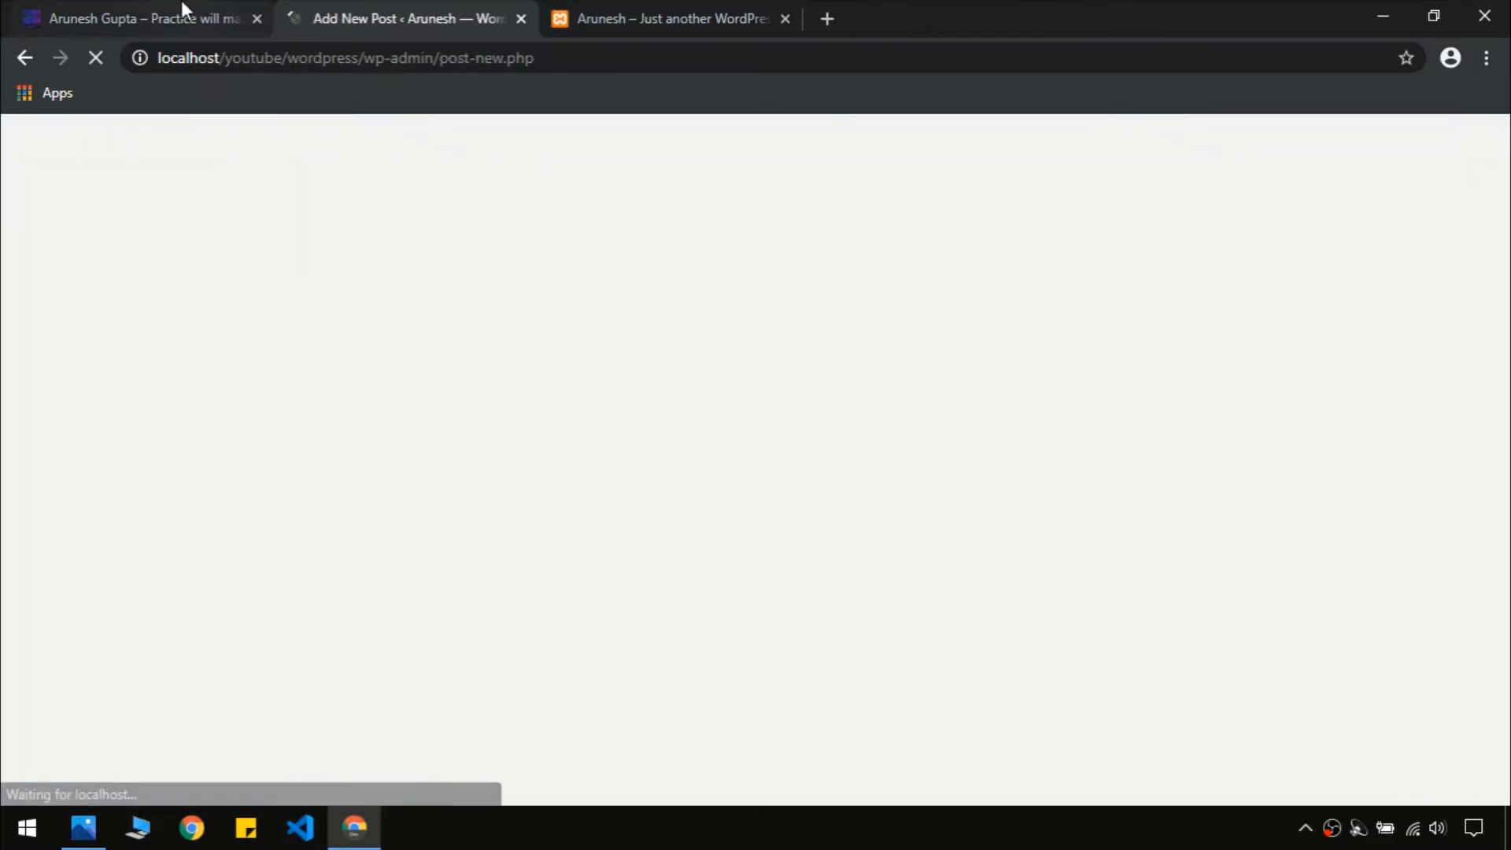
Scroll through the reference blog site's homepage looking for post content
left_click(182, 11)
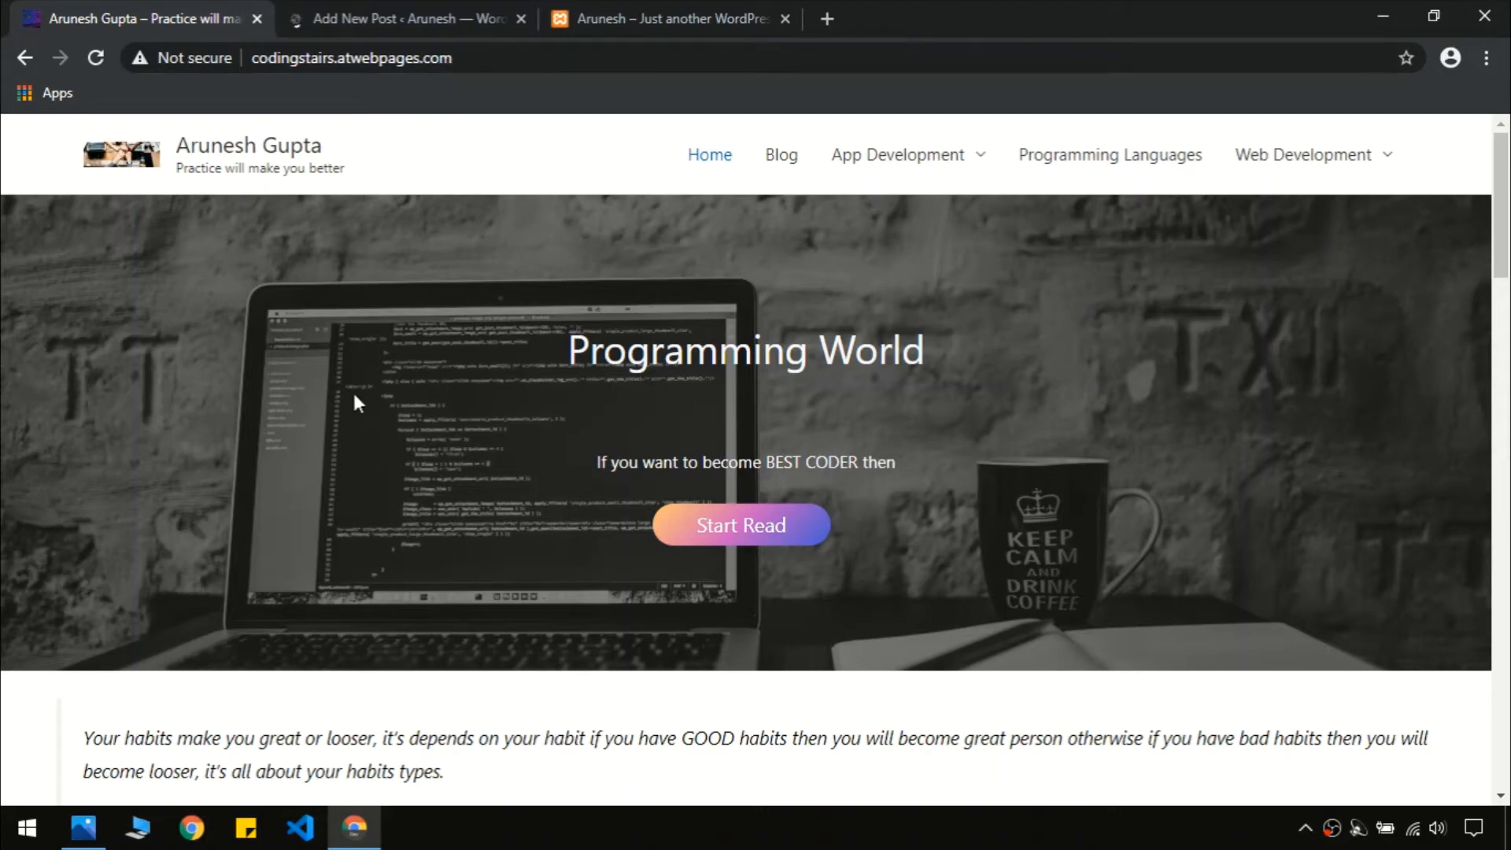
left_click_drag(1502, 205, 1503, 775)
scroll(857, 523, "up", 20)
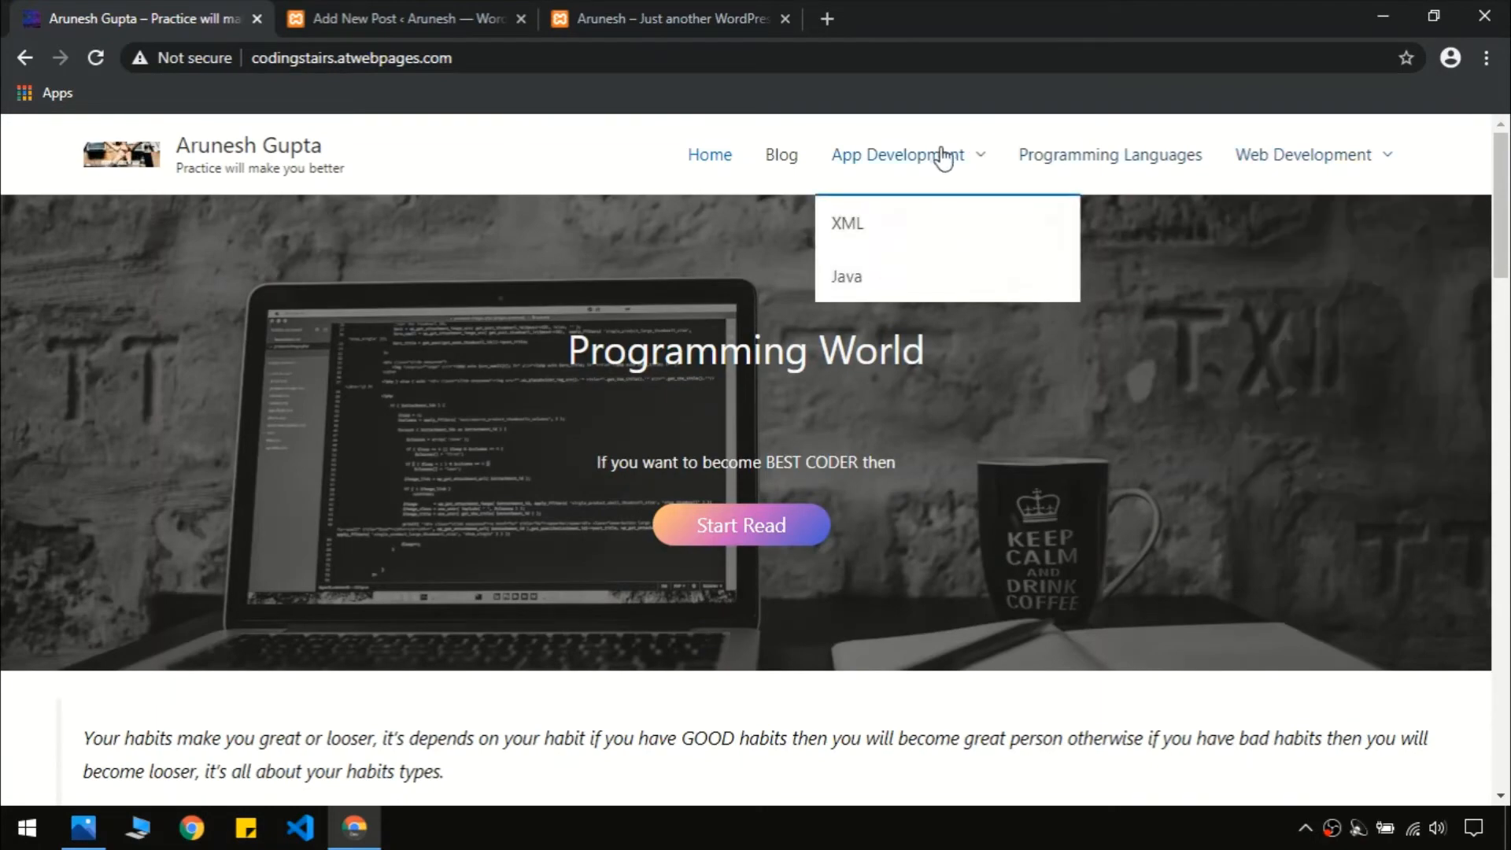
mouse_move(1373, 193)
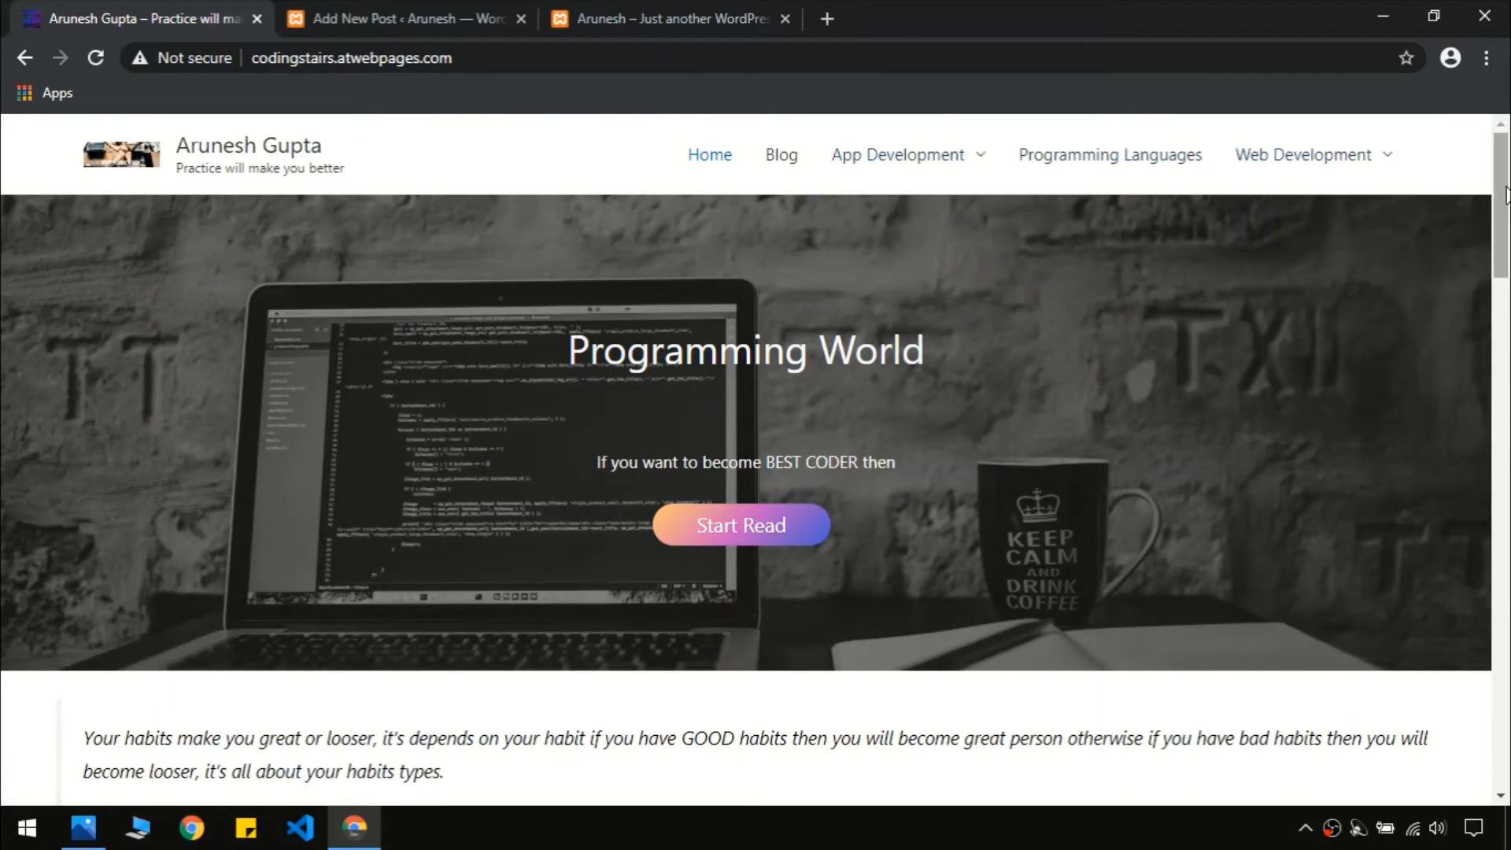
scroll(1504, 315, "down", 7)
scroll(1504, 315, "down", 10)
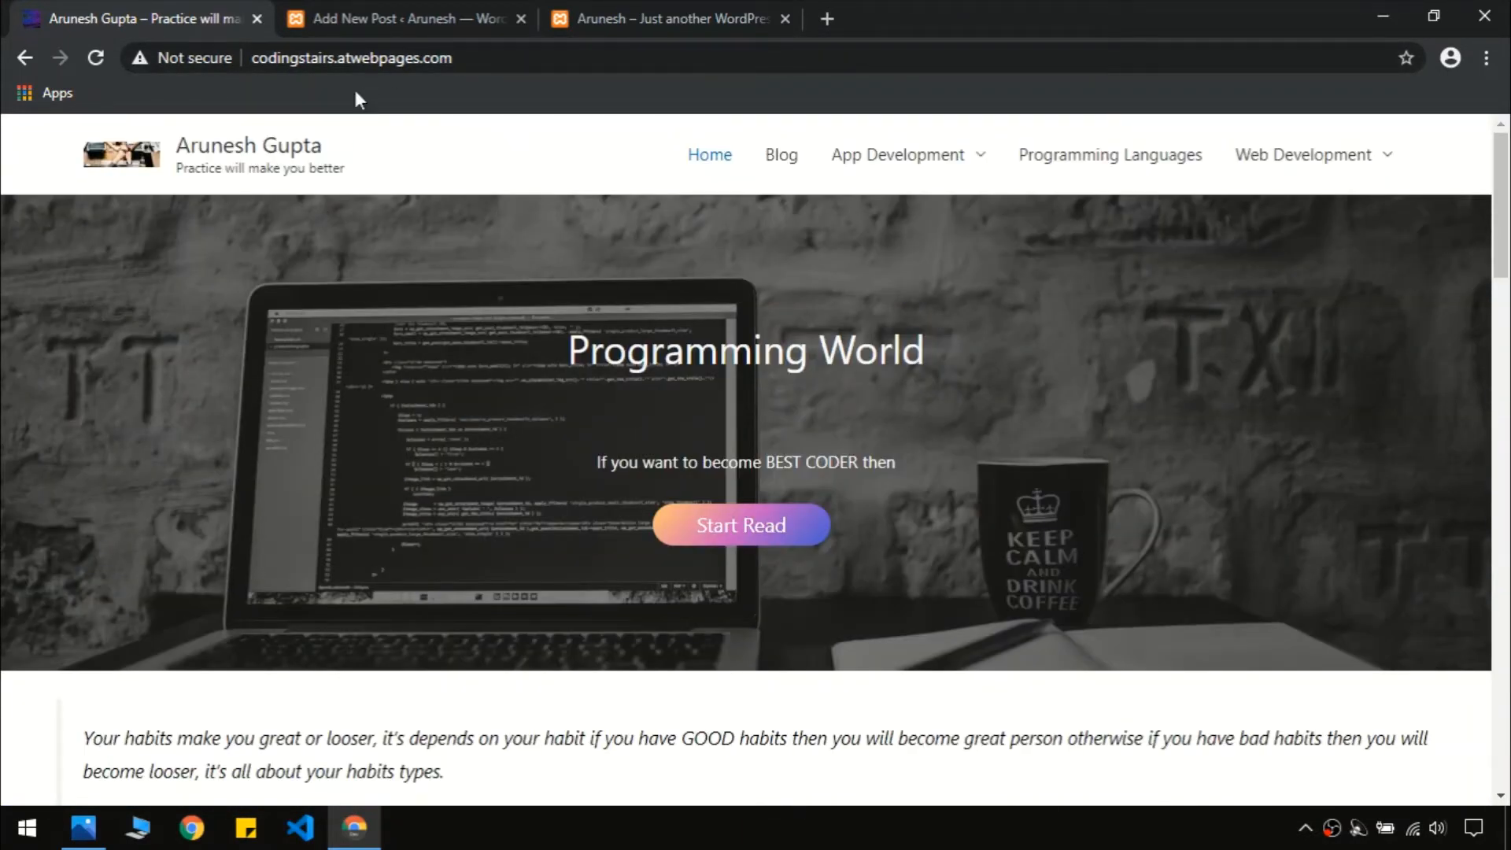
Open the live Blog's 'Best CSS Frameworks' post and select its full title for copying
left_click(771, 162)
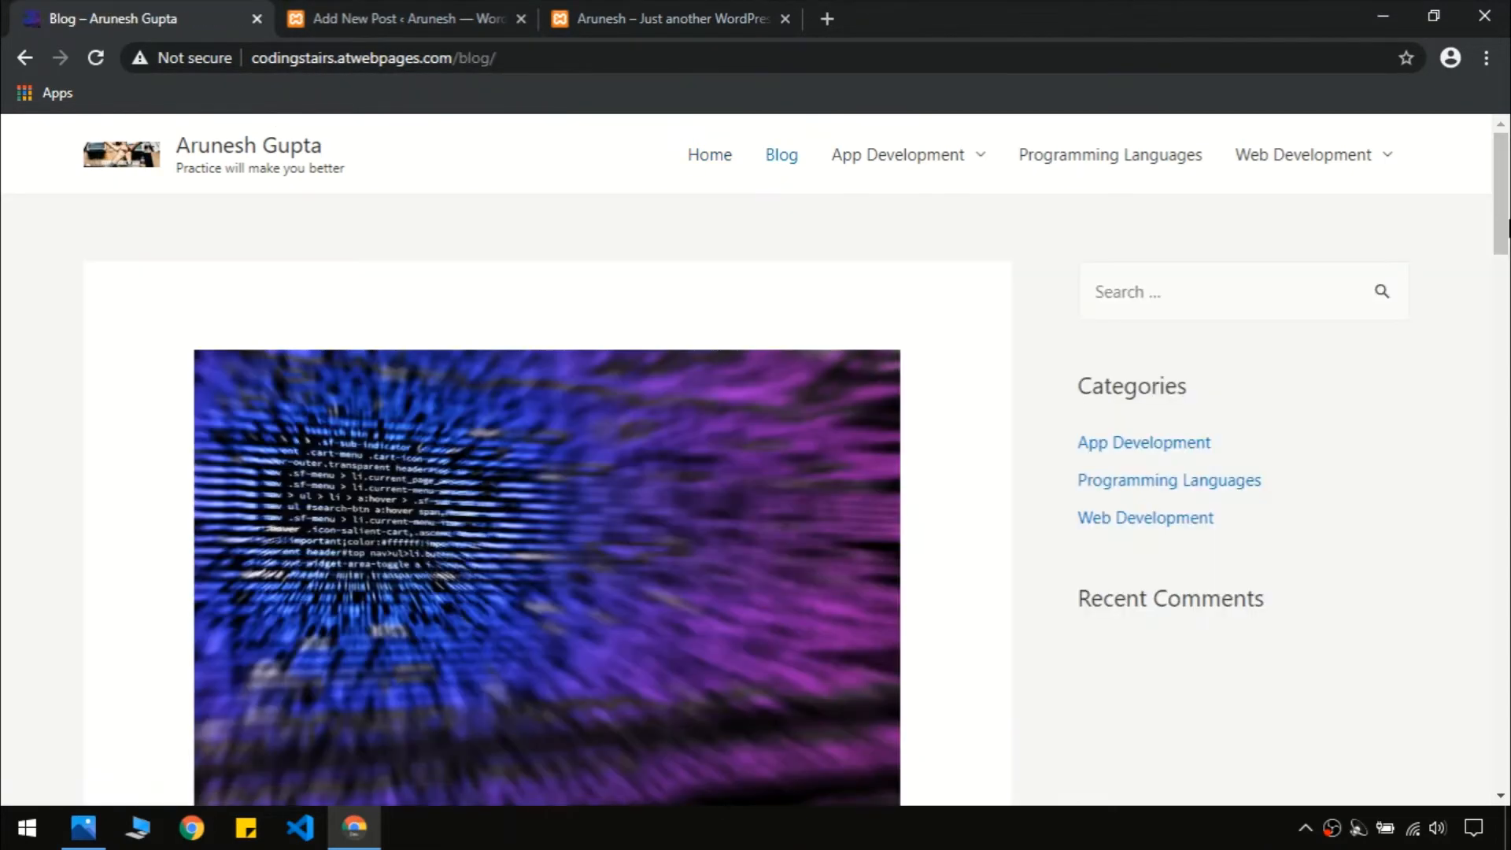
left_click_drag(1507, 228, 1508, 309)
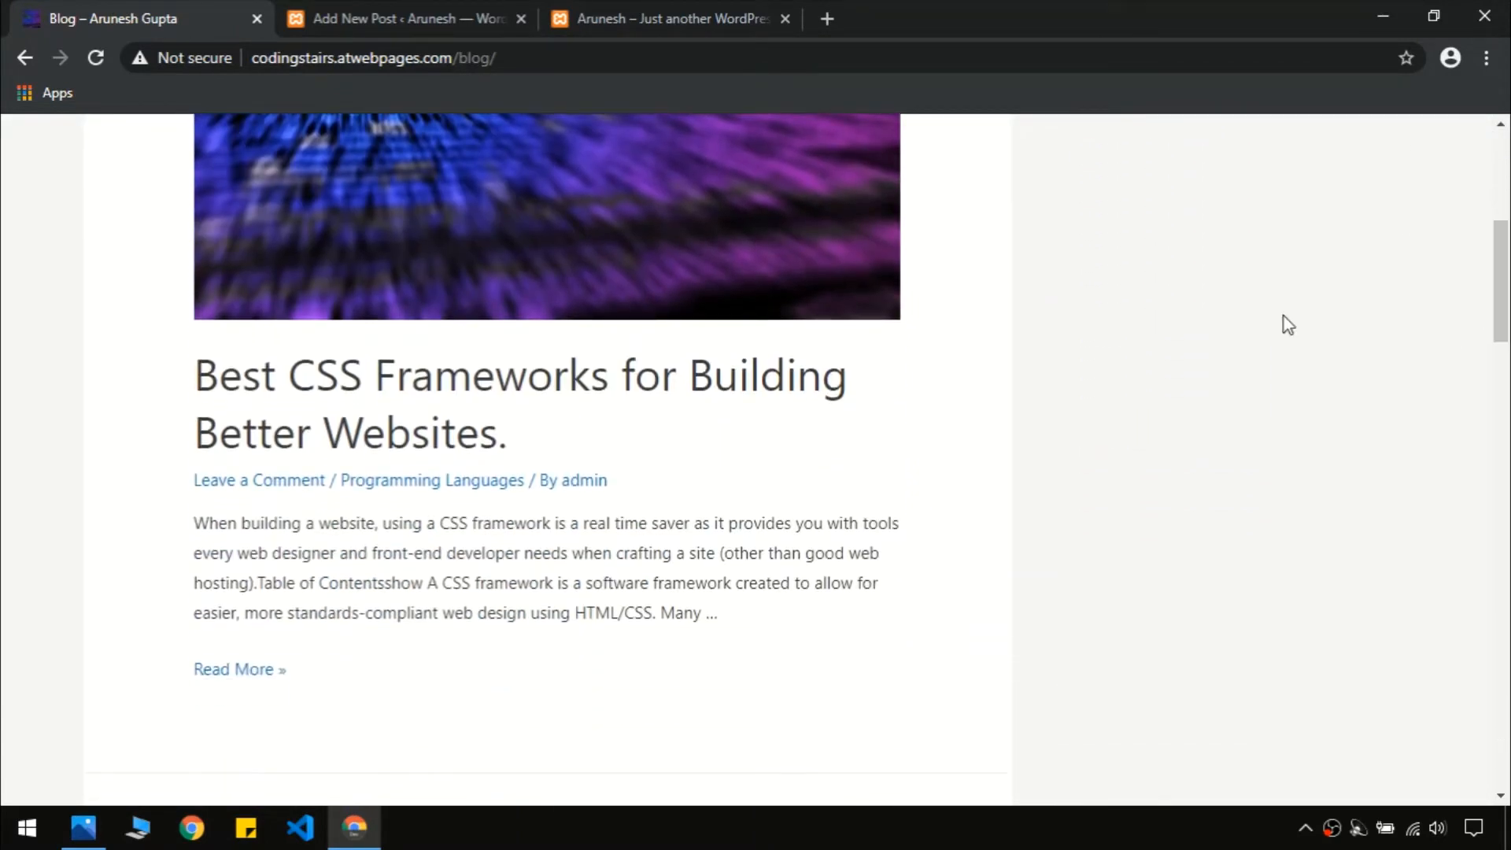
left_click(252, 670)
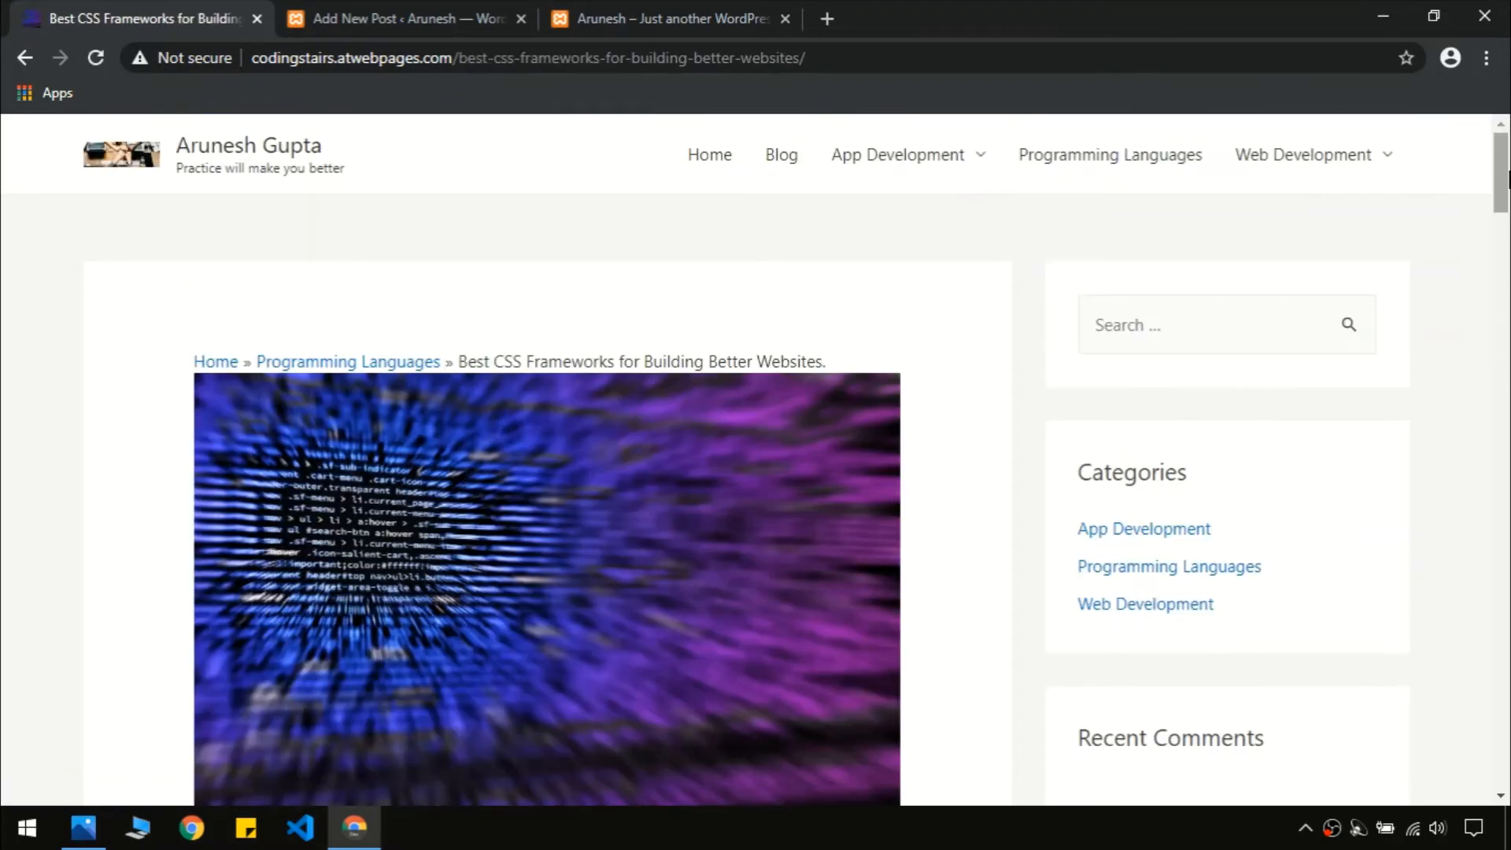
left_click_drag(1507, 181, 1507, 247)
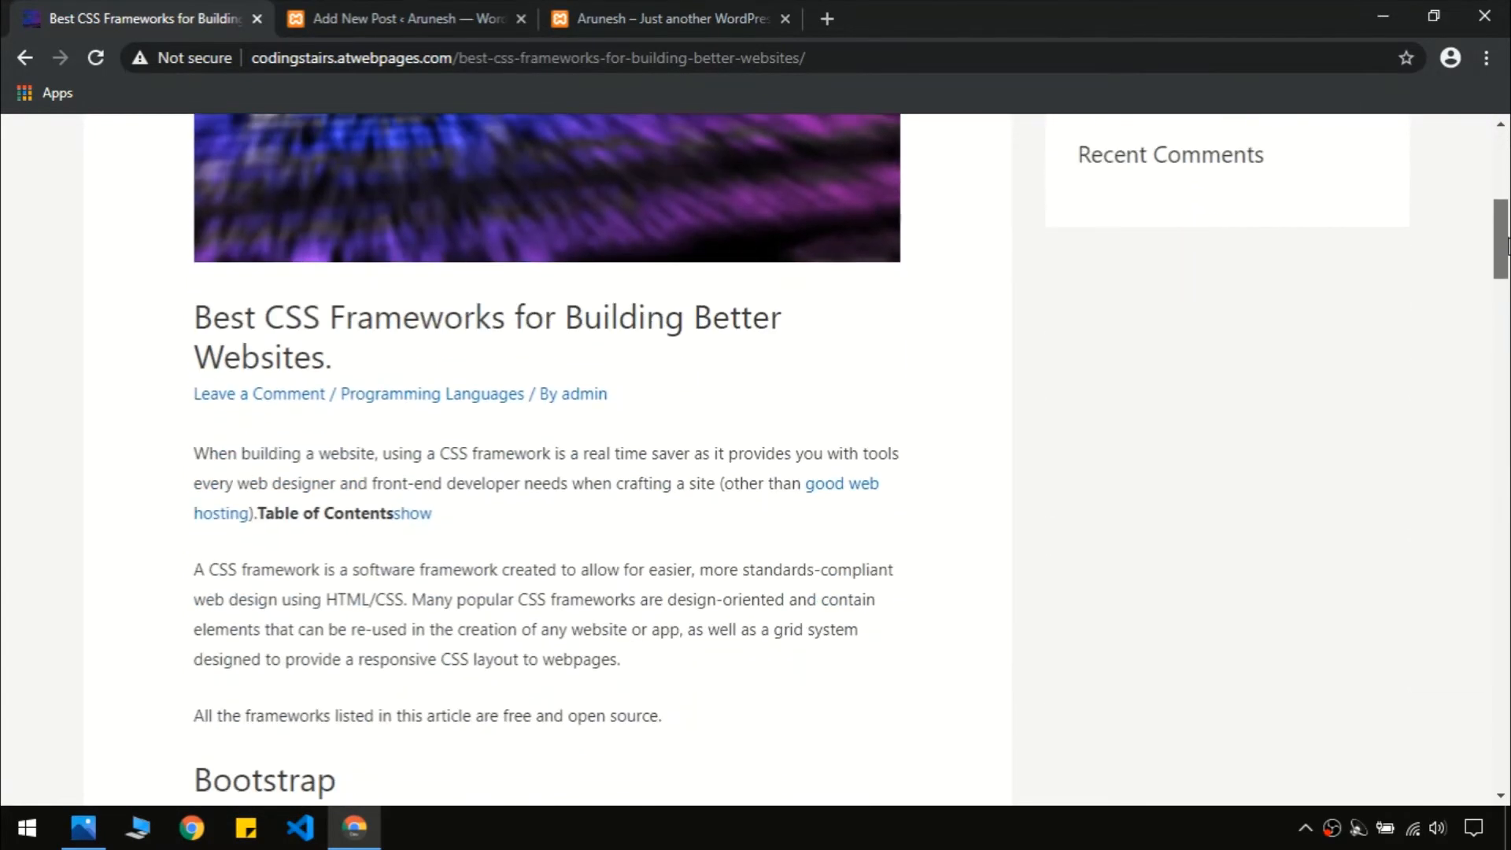
triple_click(229, 331)
key("ctrl+c")
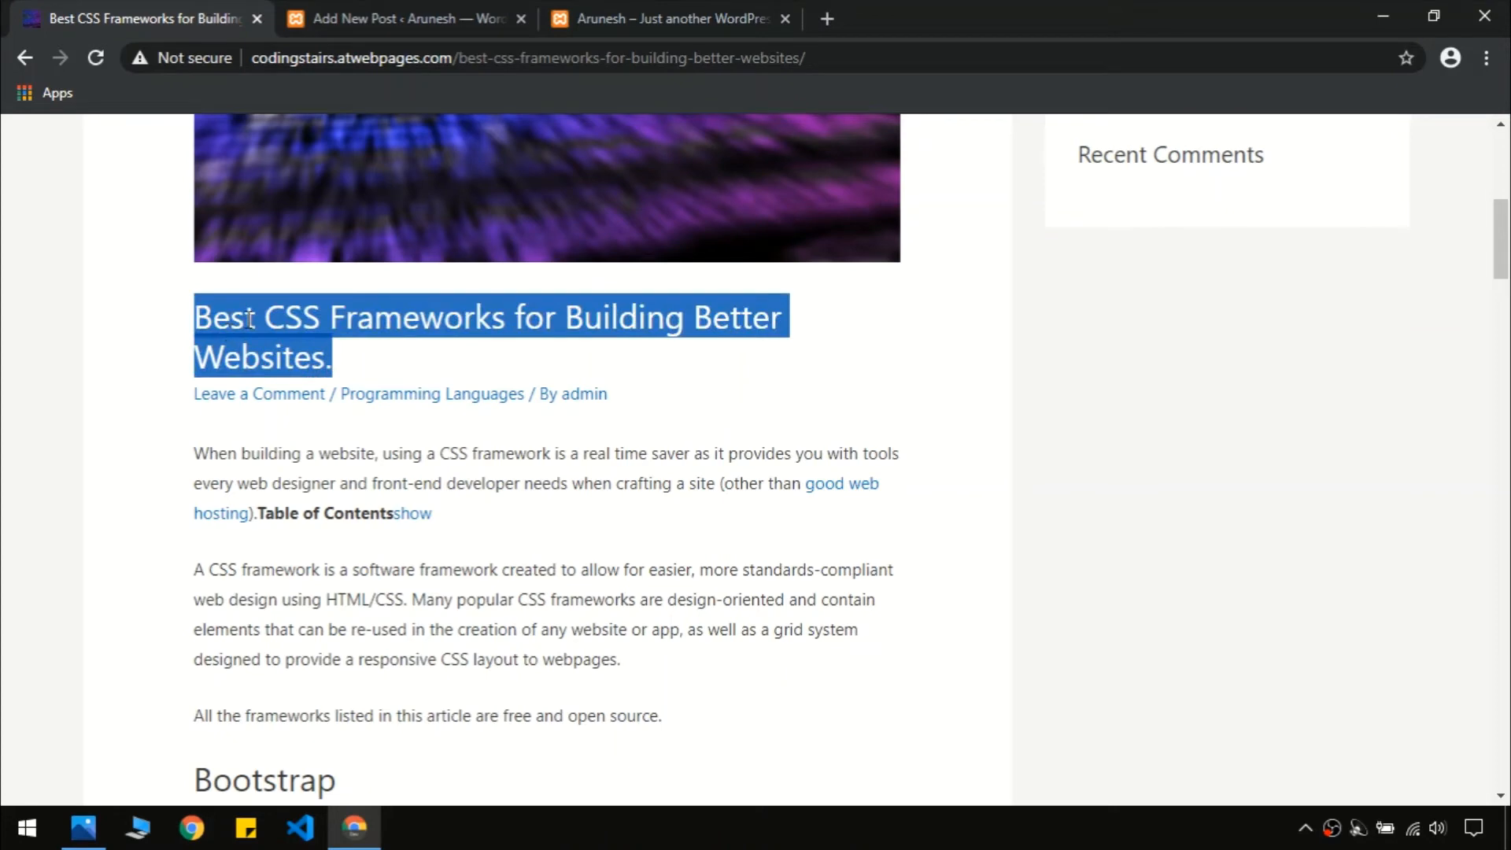
left_click(430, 14)
Paste 'Best CSS Frameworks for Building Better Websites.' as the new post's title
key("ctrl+v")
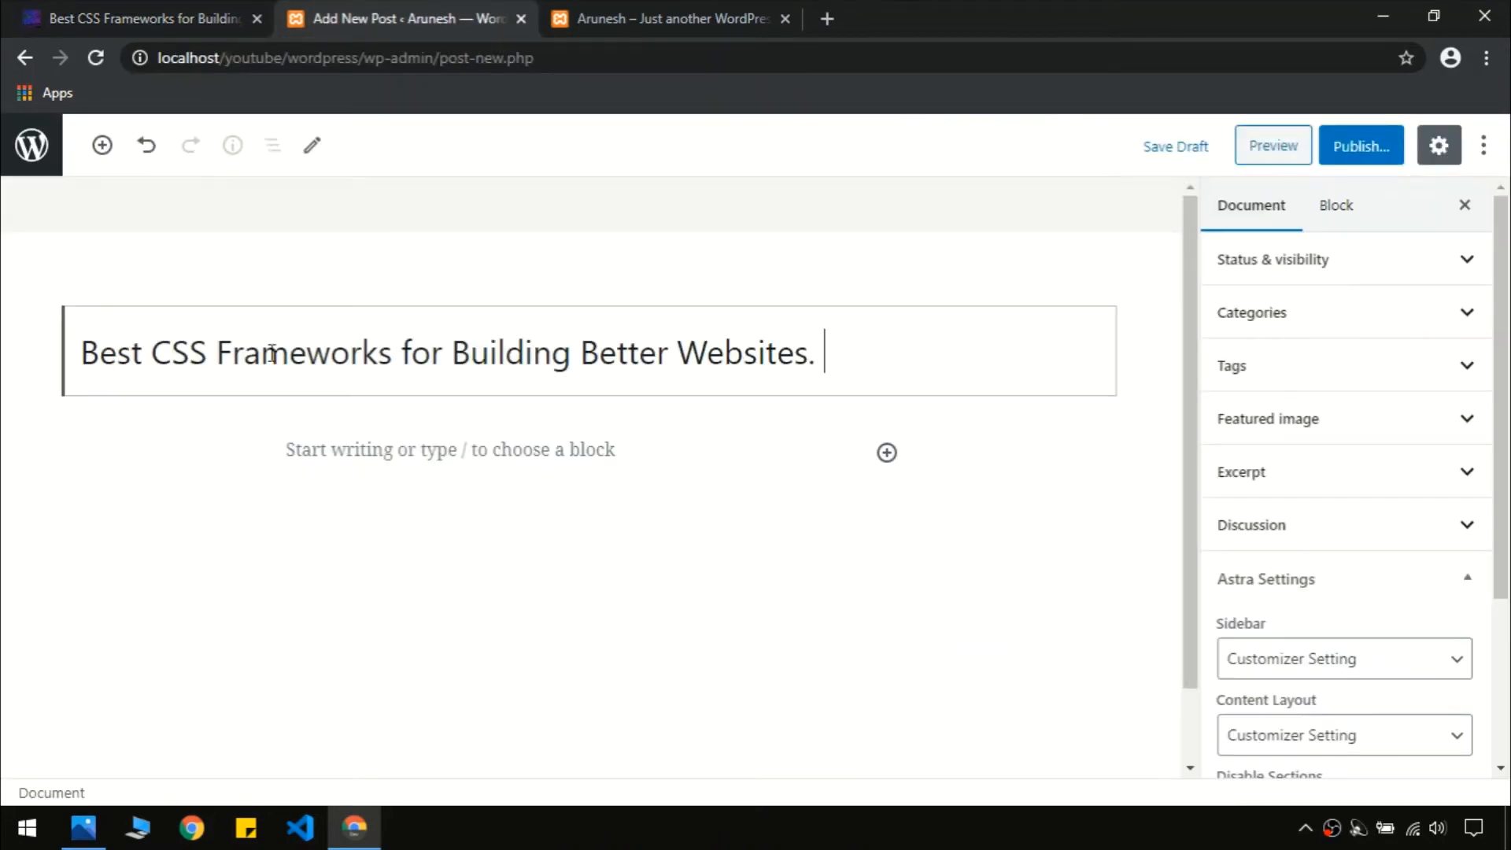
left_click(612, 451)
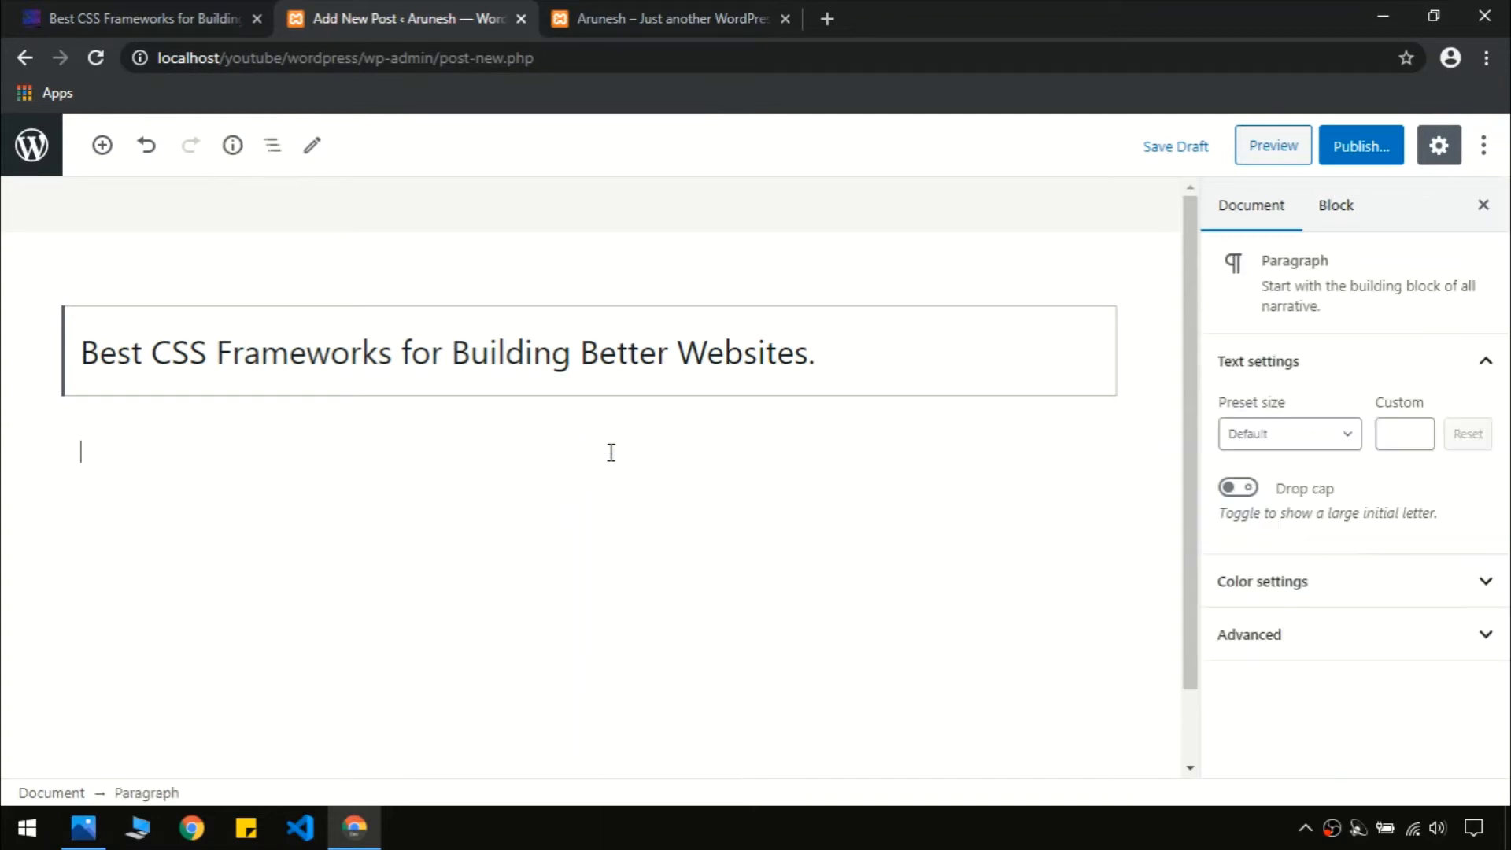
left_click(245, 6)
left_click(221, 432)
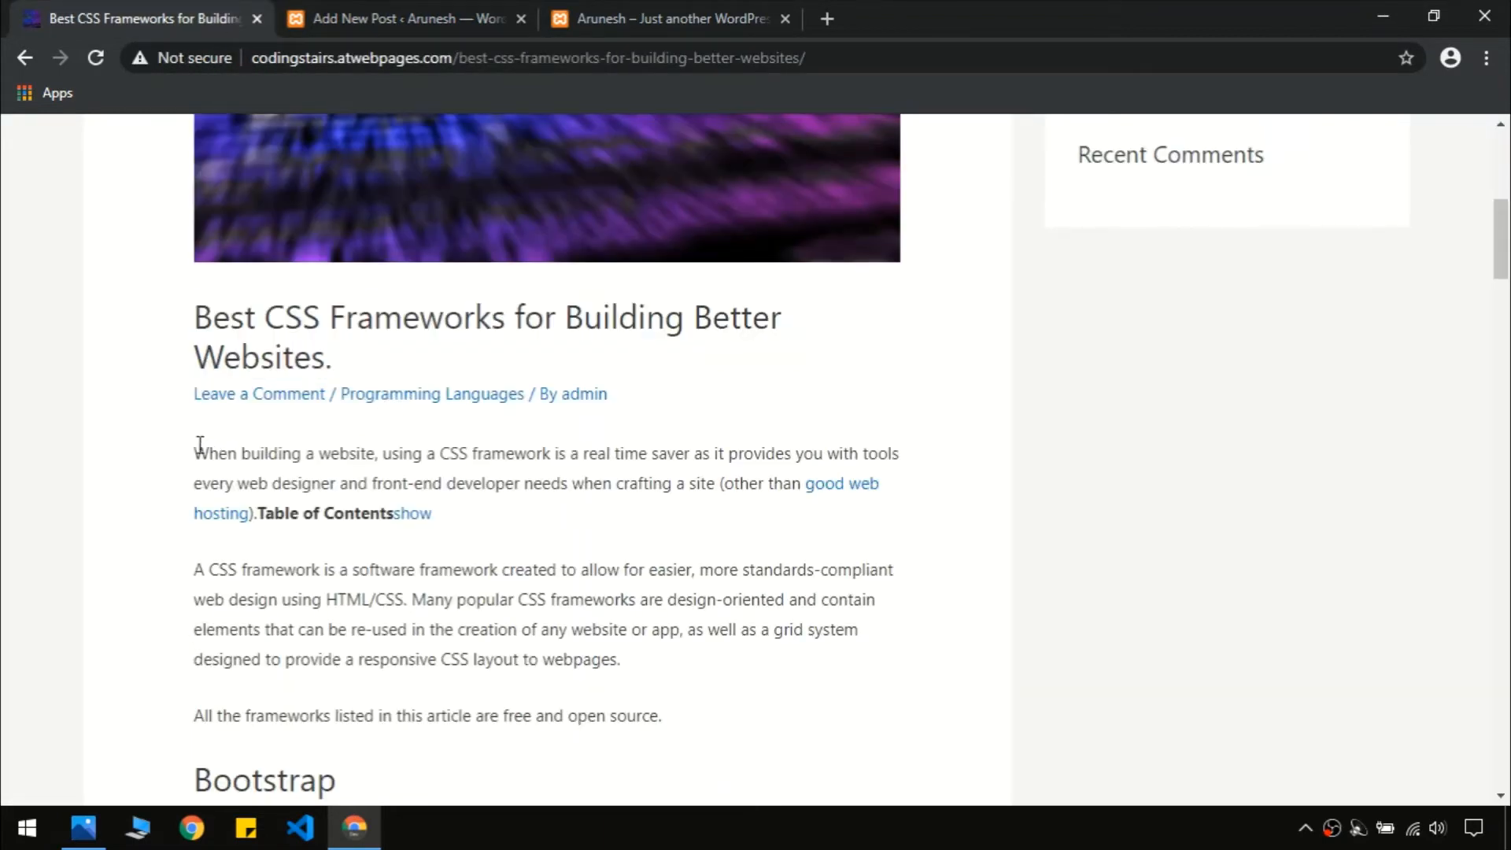
Copy the live article from the introduction through the Bulma section into the post body
left_click_drag(200, 445, 576, 708)
left_click(577, 708)
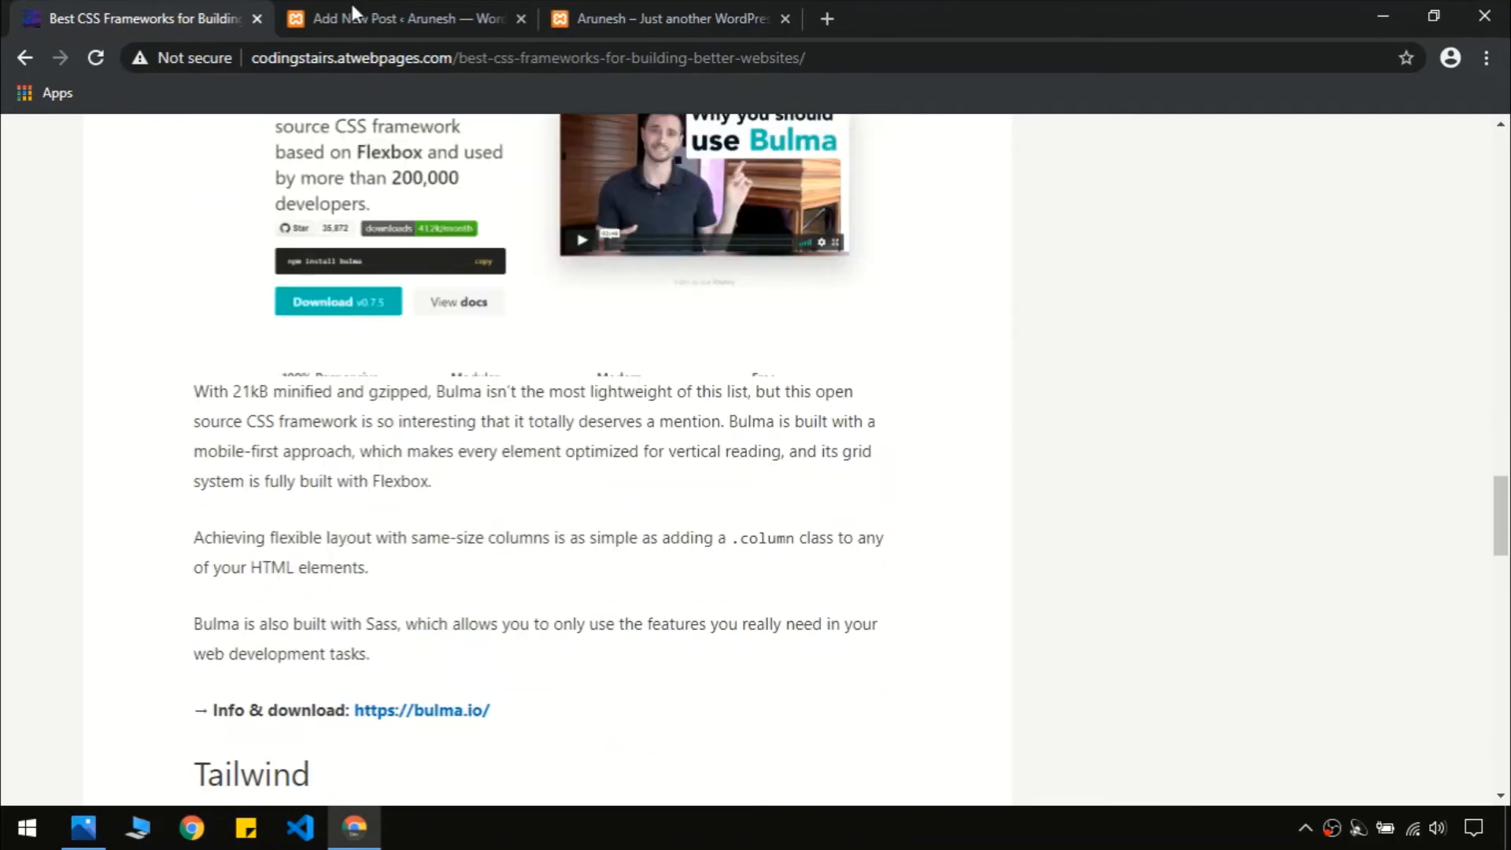
left_click(346, 17)
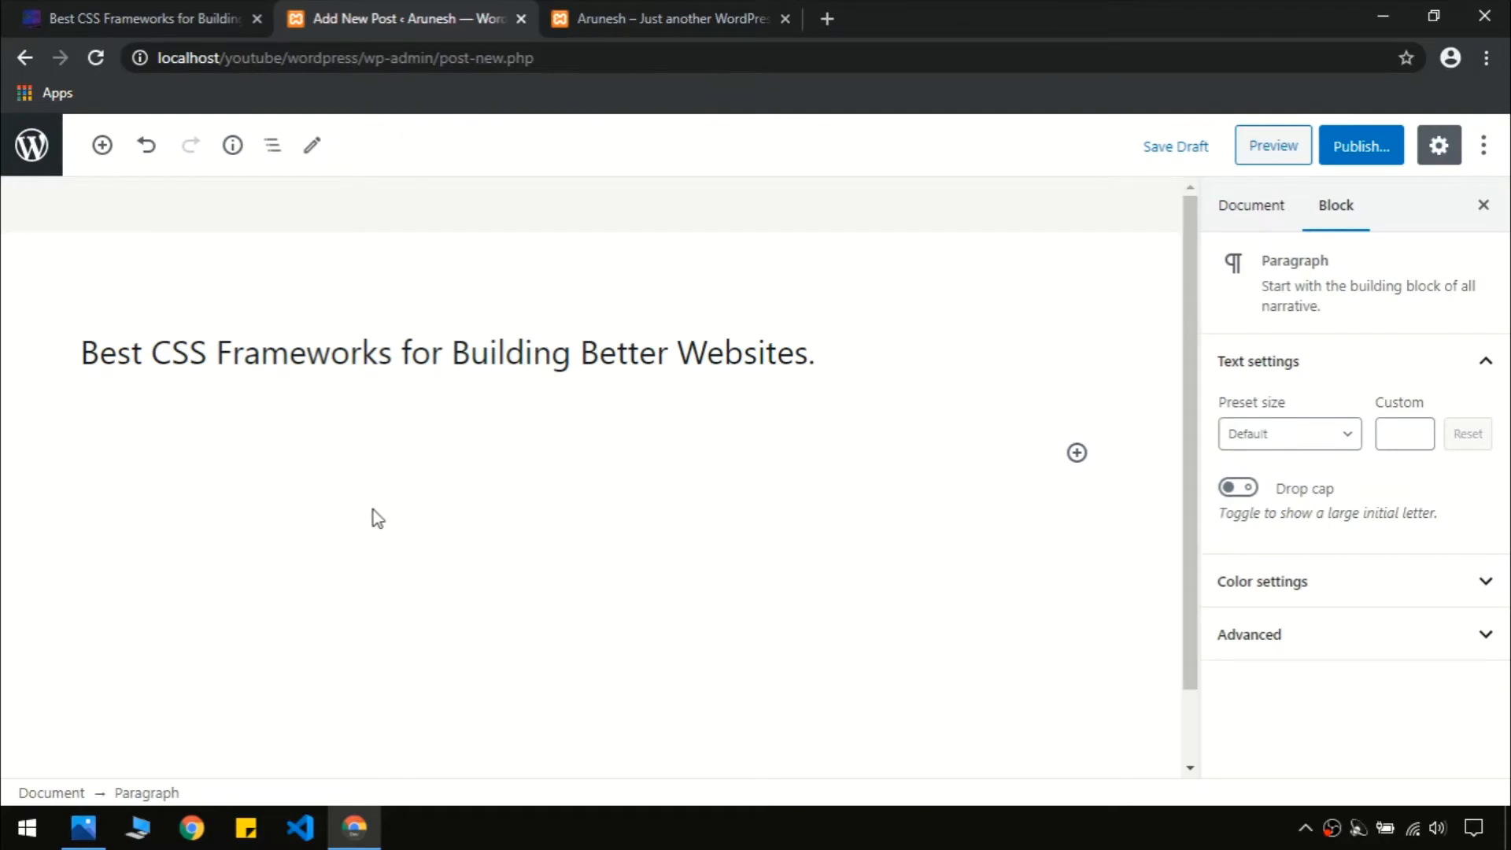
key("ctrl+v")
left_click_drag(1196, 709, 1216, 225)
left_click(984, 371)
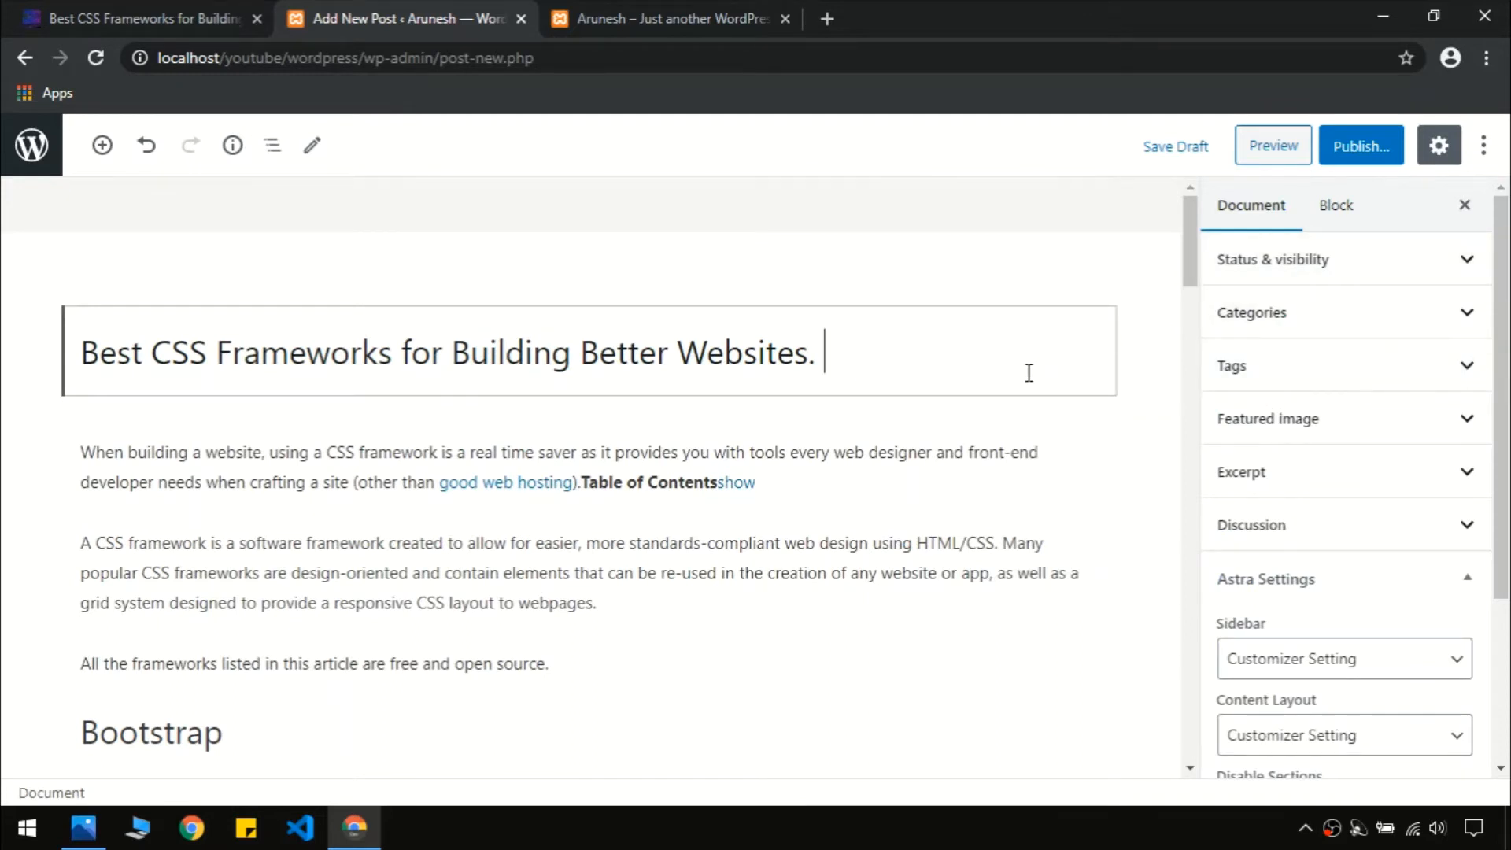
Create a new 'python' category and assign it to the post
left_click(1351, 275)
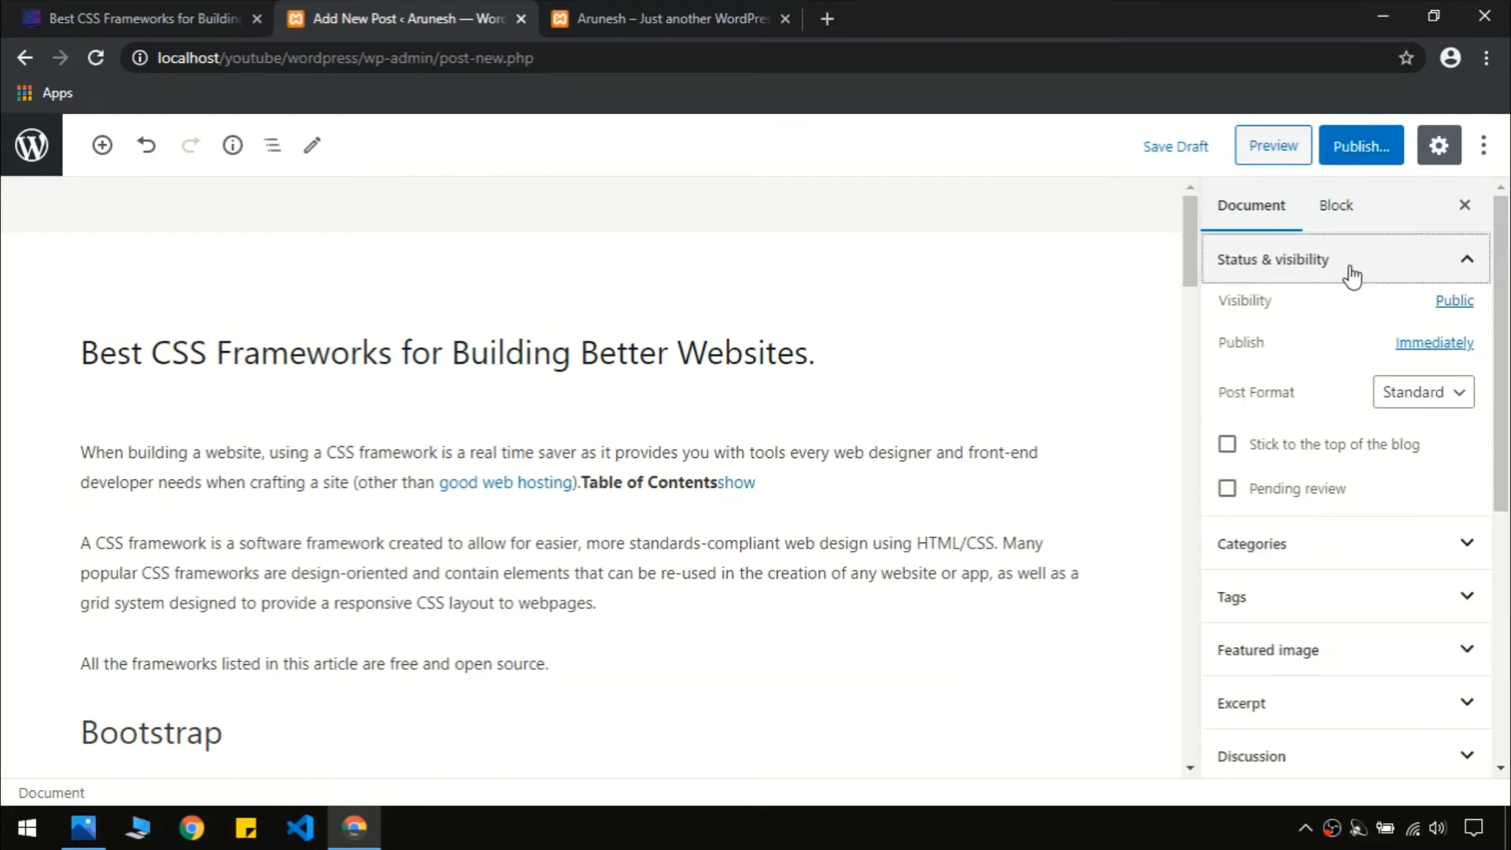
left_click(1463, 269)
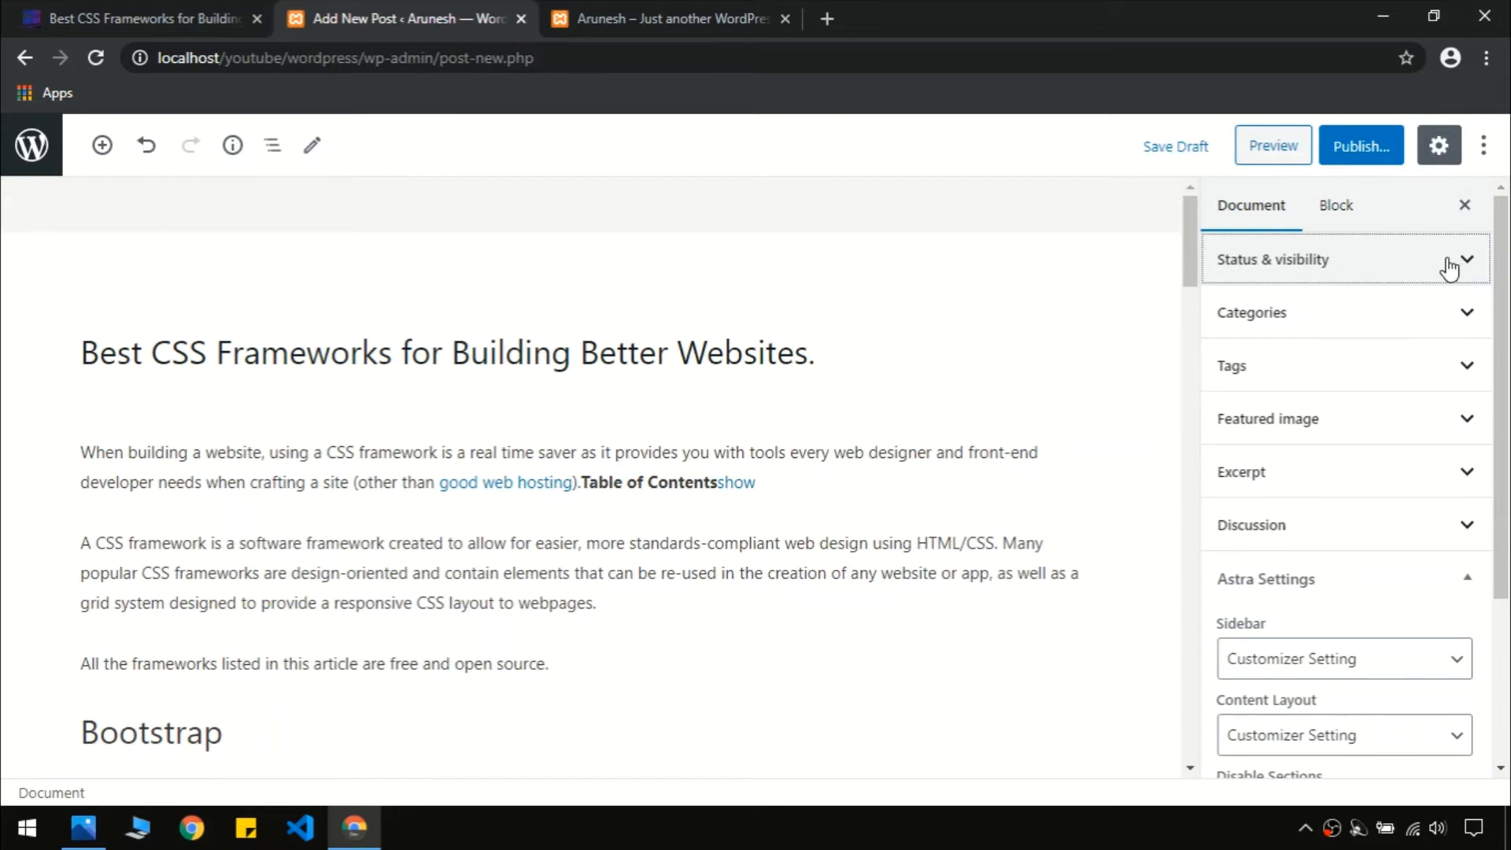
left_click(1448, 268)
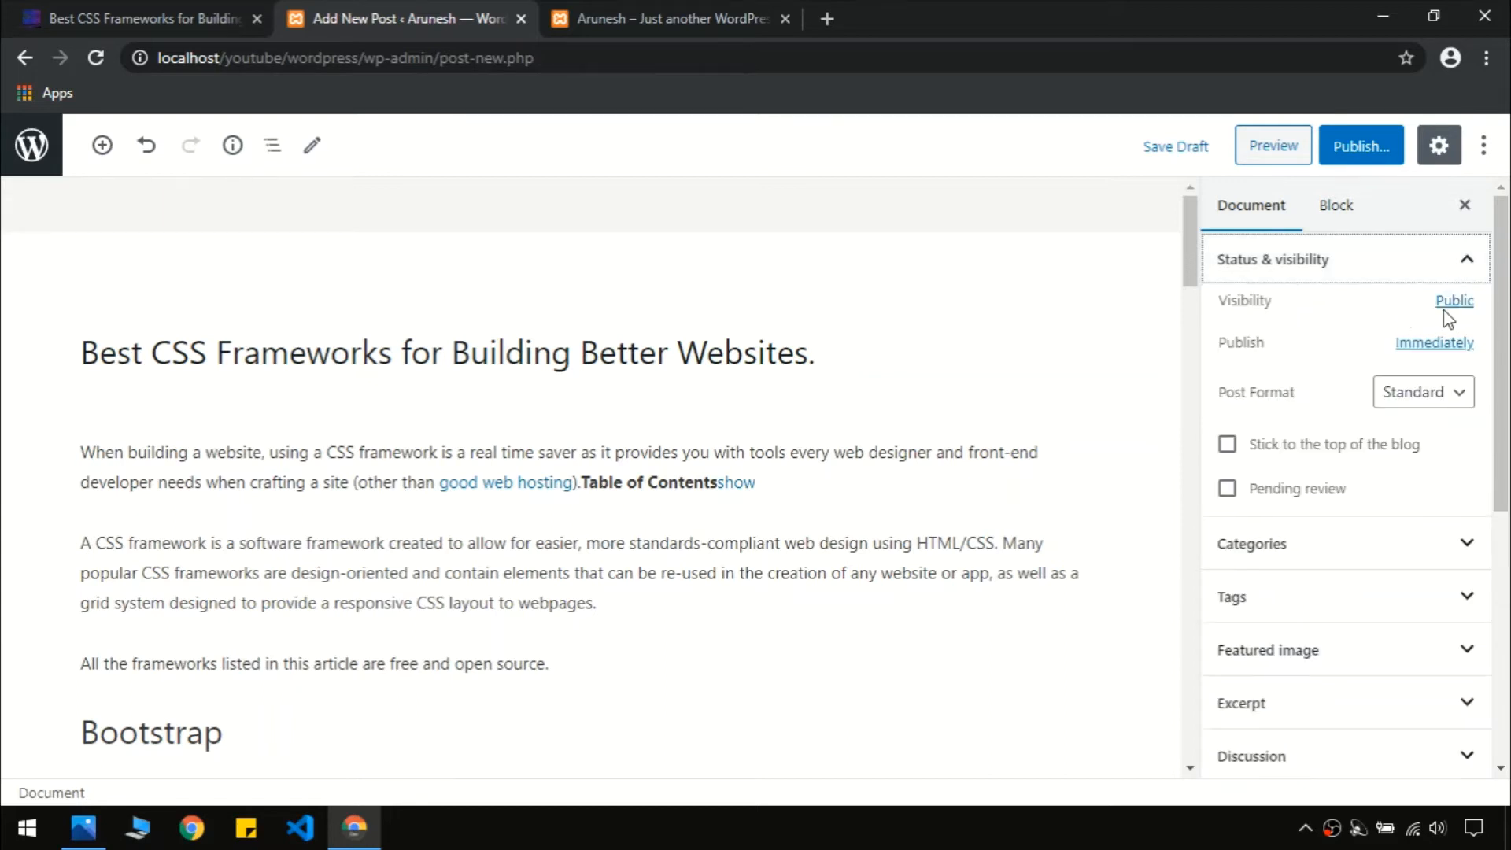
left_click(1390, 258)
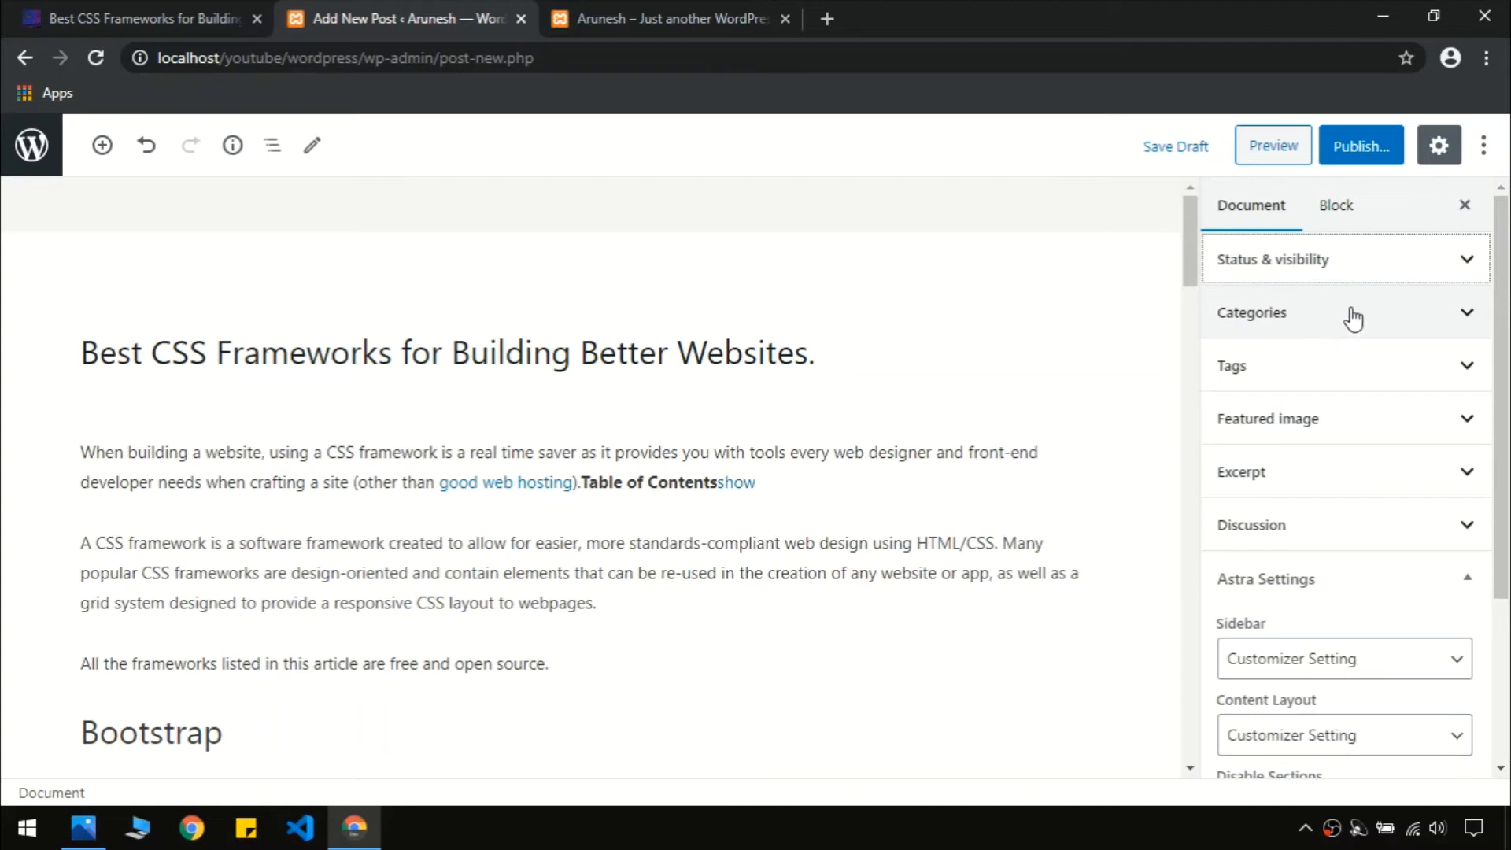
left_click(1367, 311)
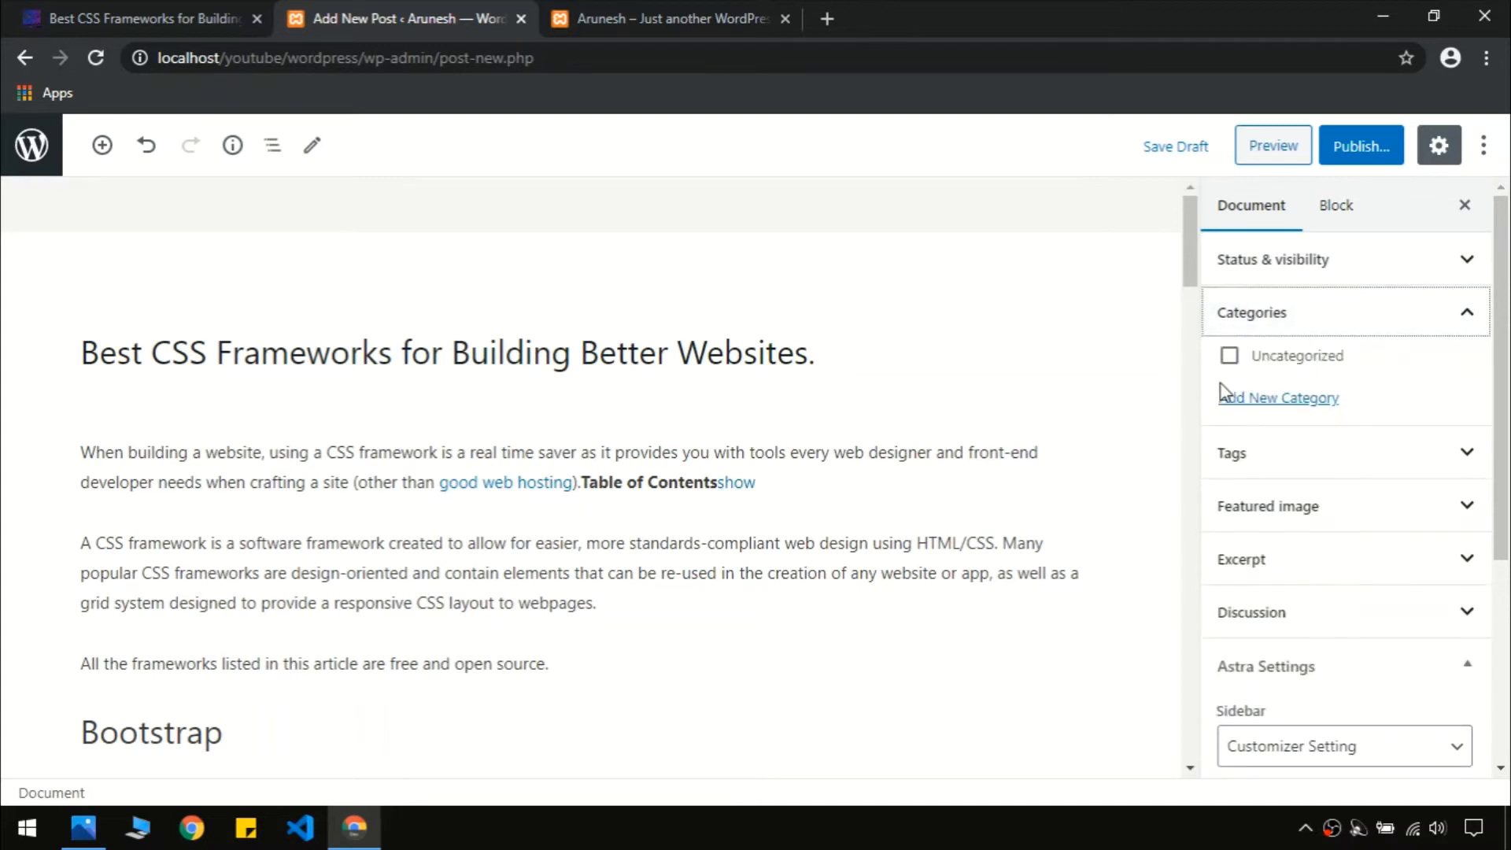
left_click(1240, 407)
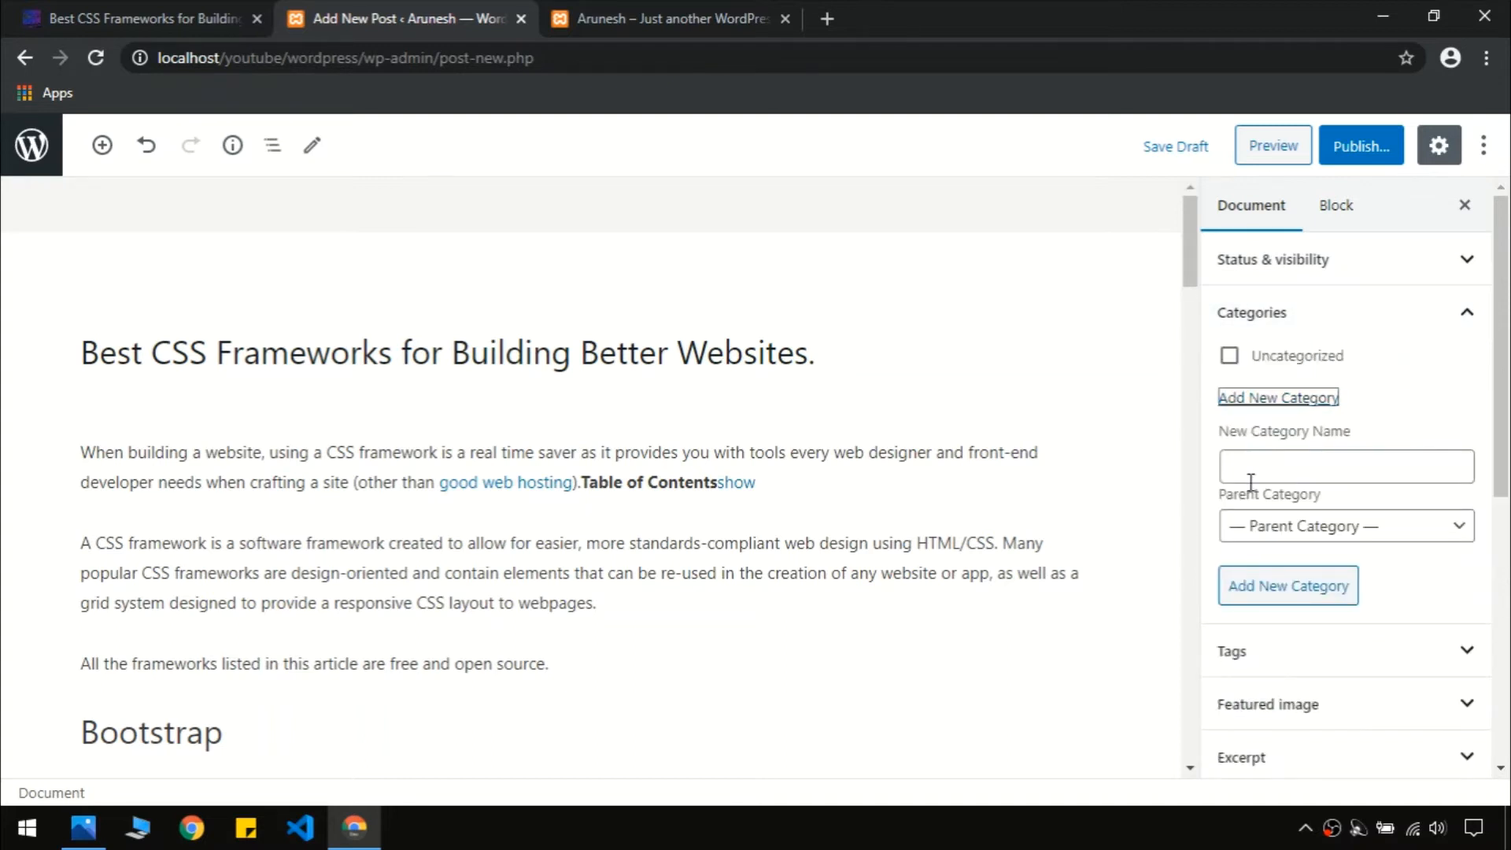
left_click(1267, 463)
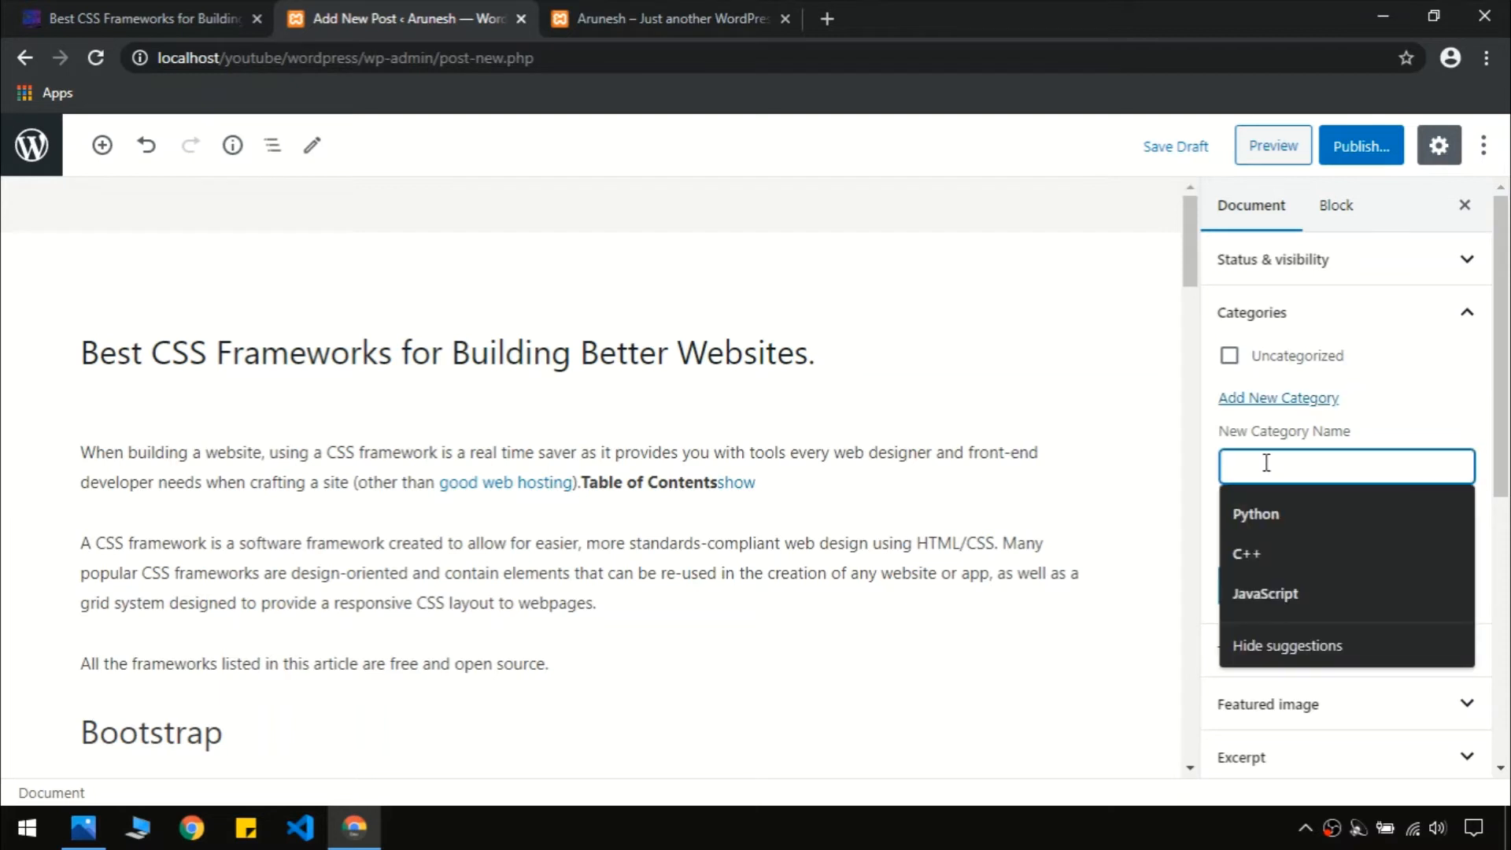
type("python")
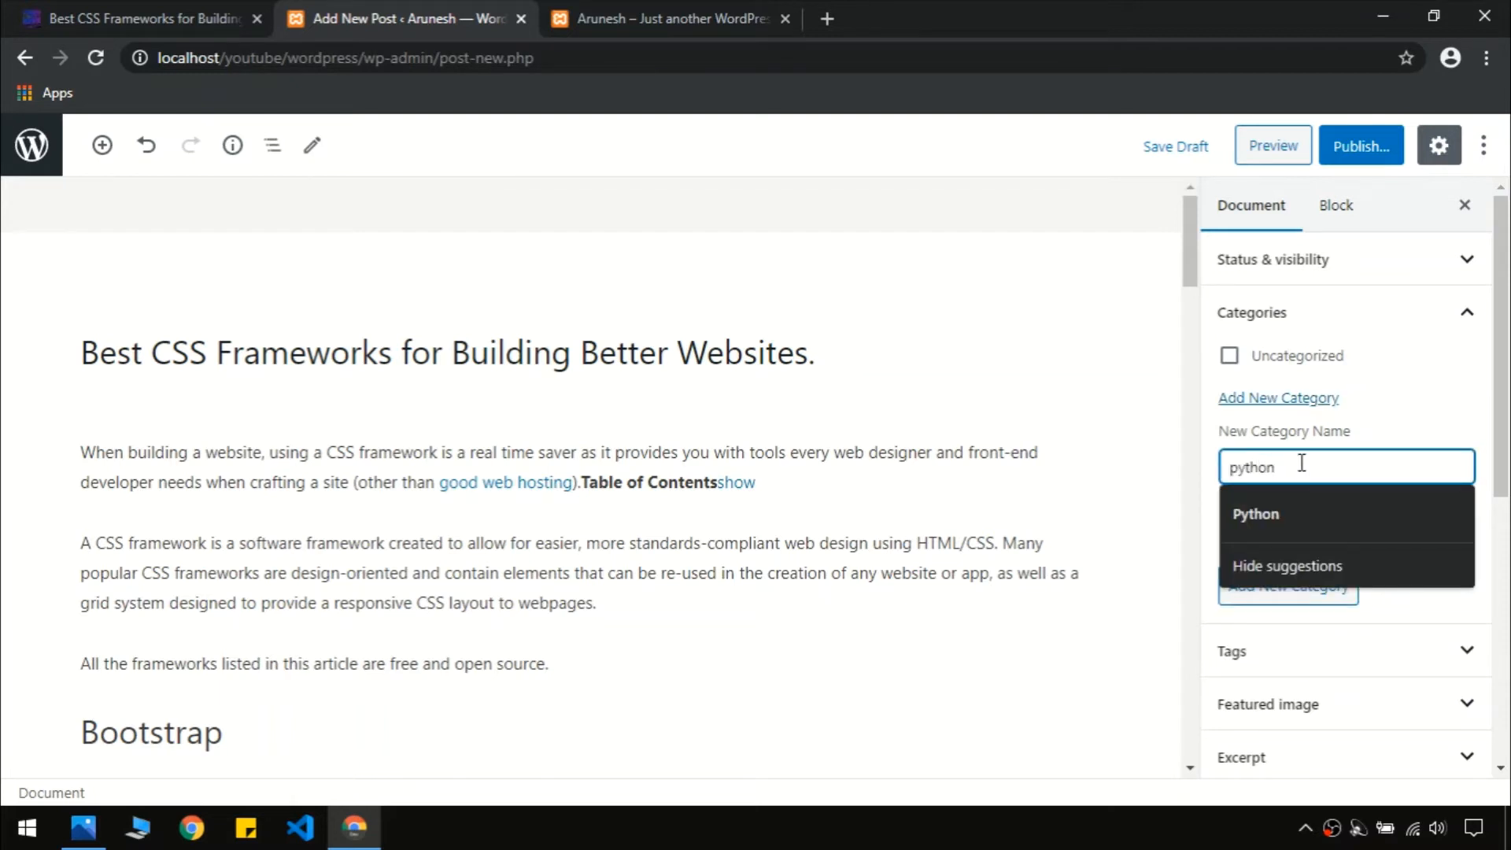
key("Return")
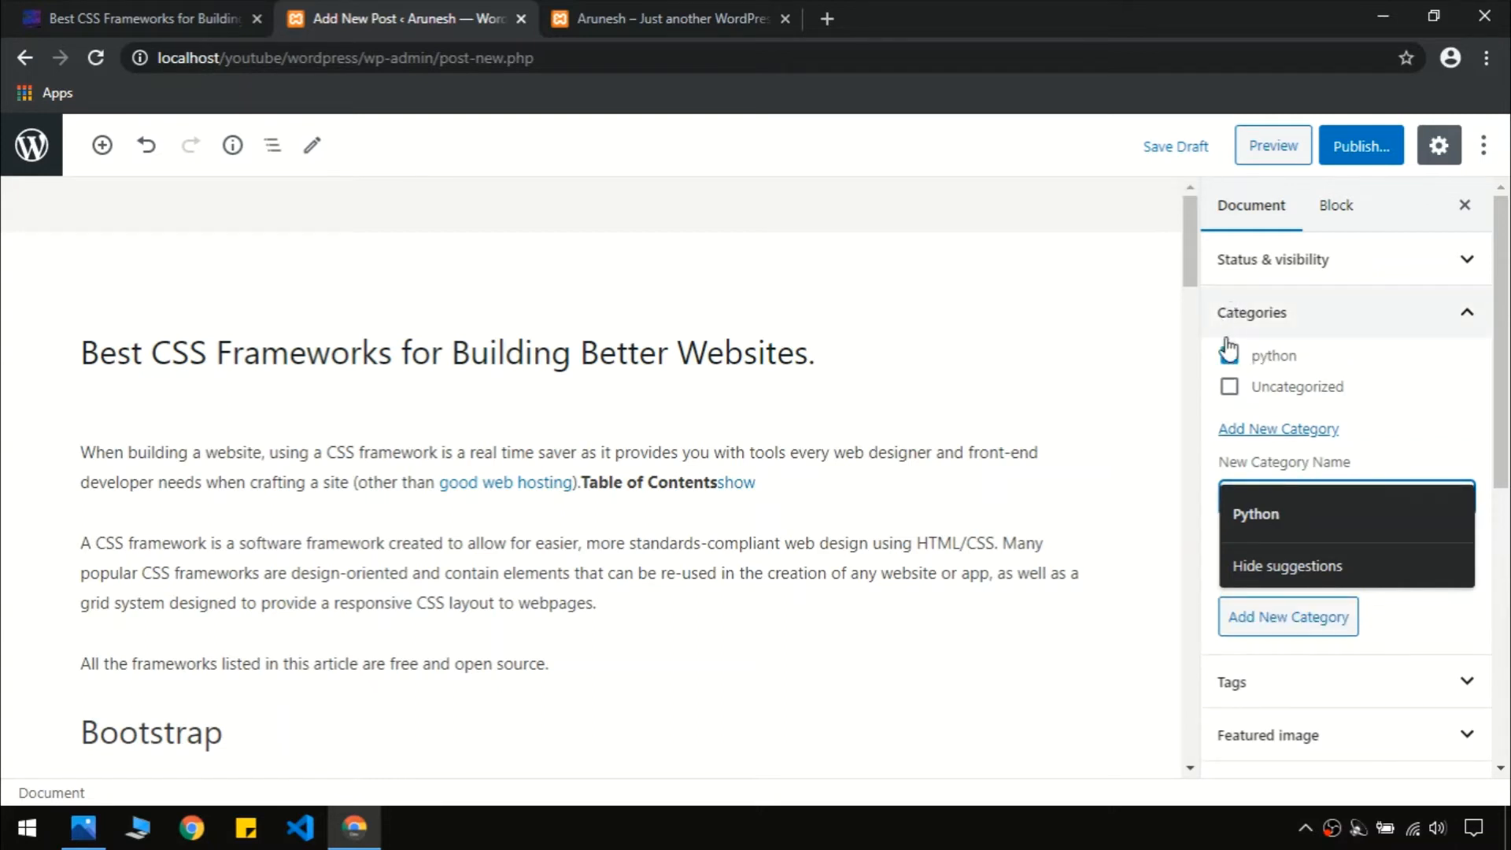
left_click(1506, 390)
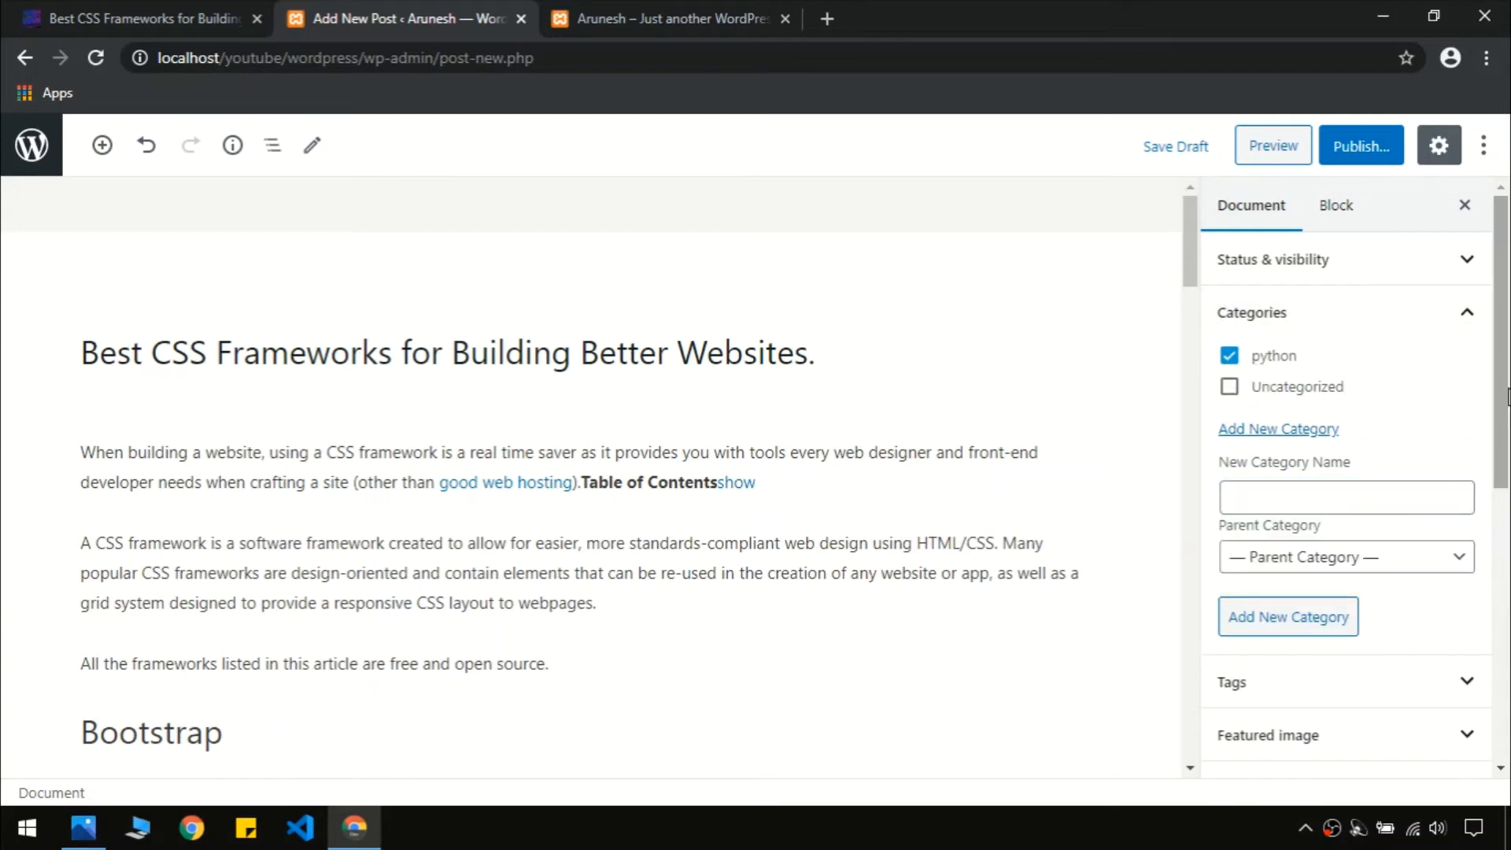
left_click(1457, 312)
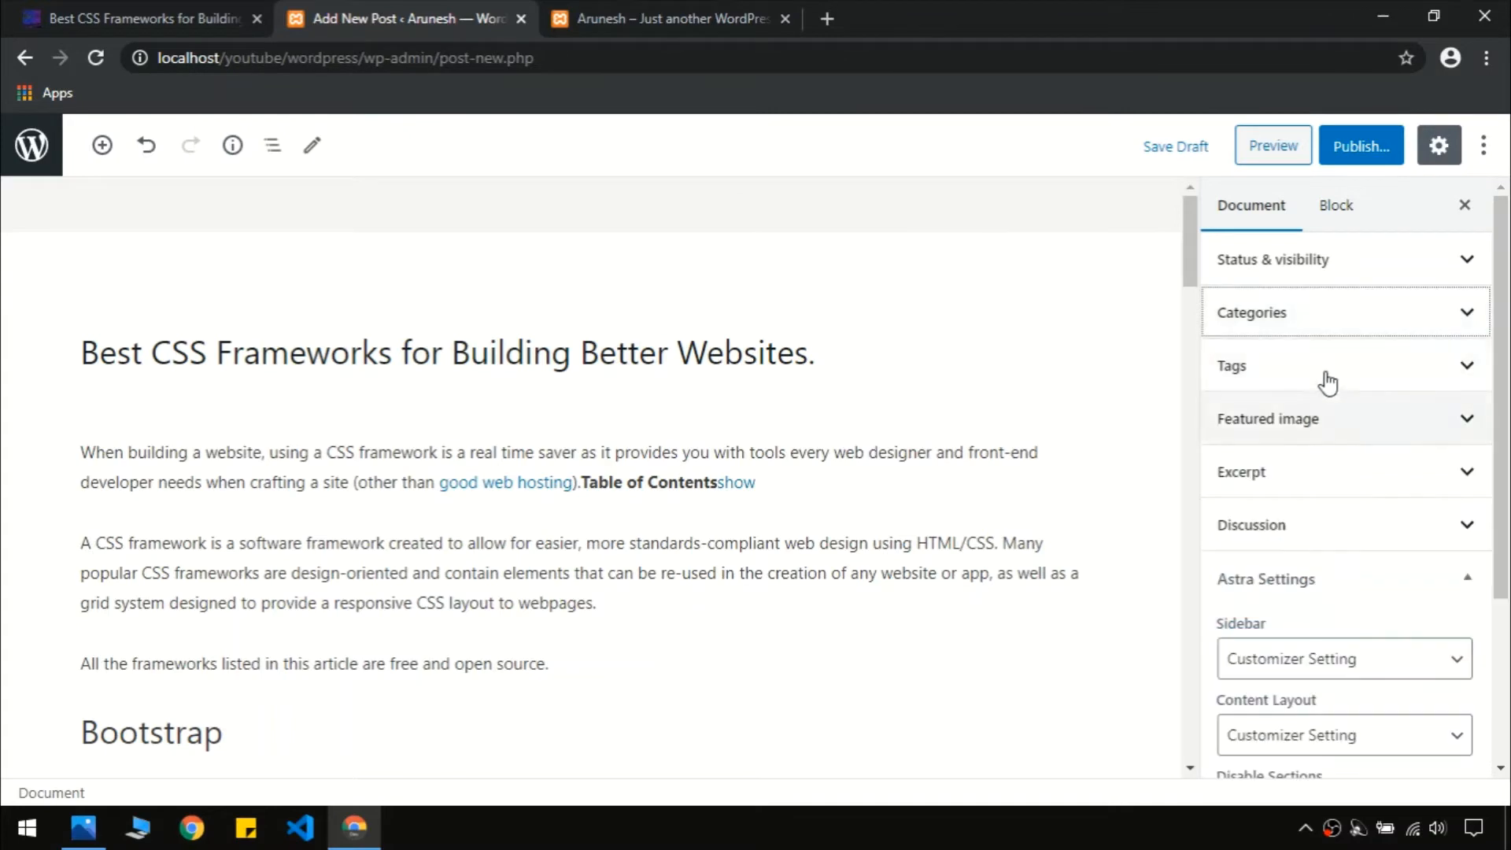
Tag the post with 'python' and 'programming'
left_click(1267, 368)
left_click(1275, 442)
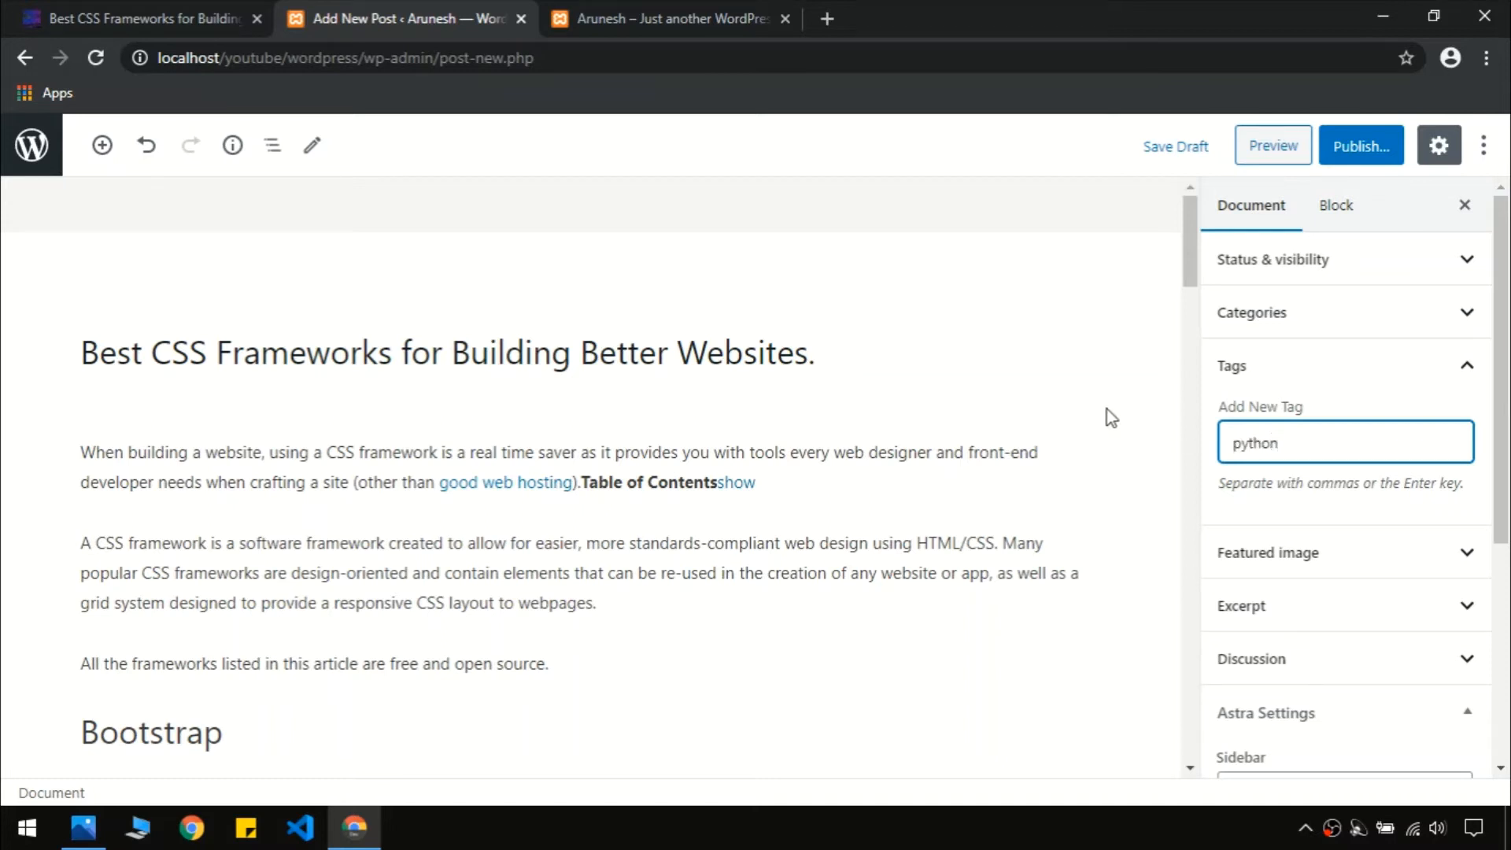
type("python")
key("Return")
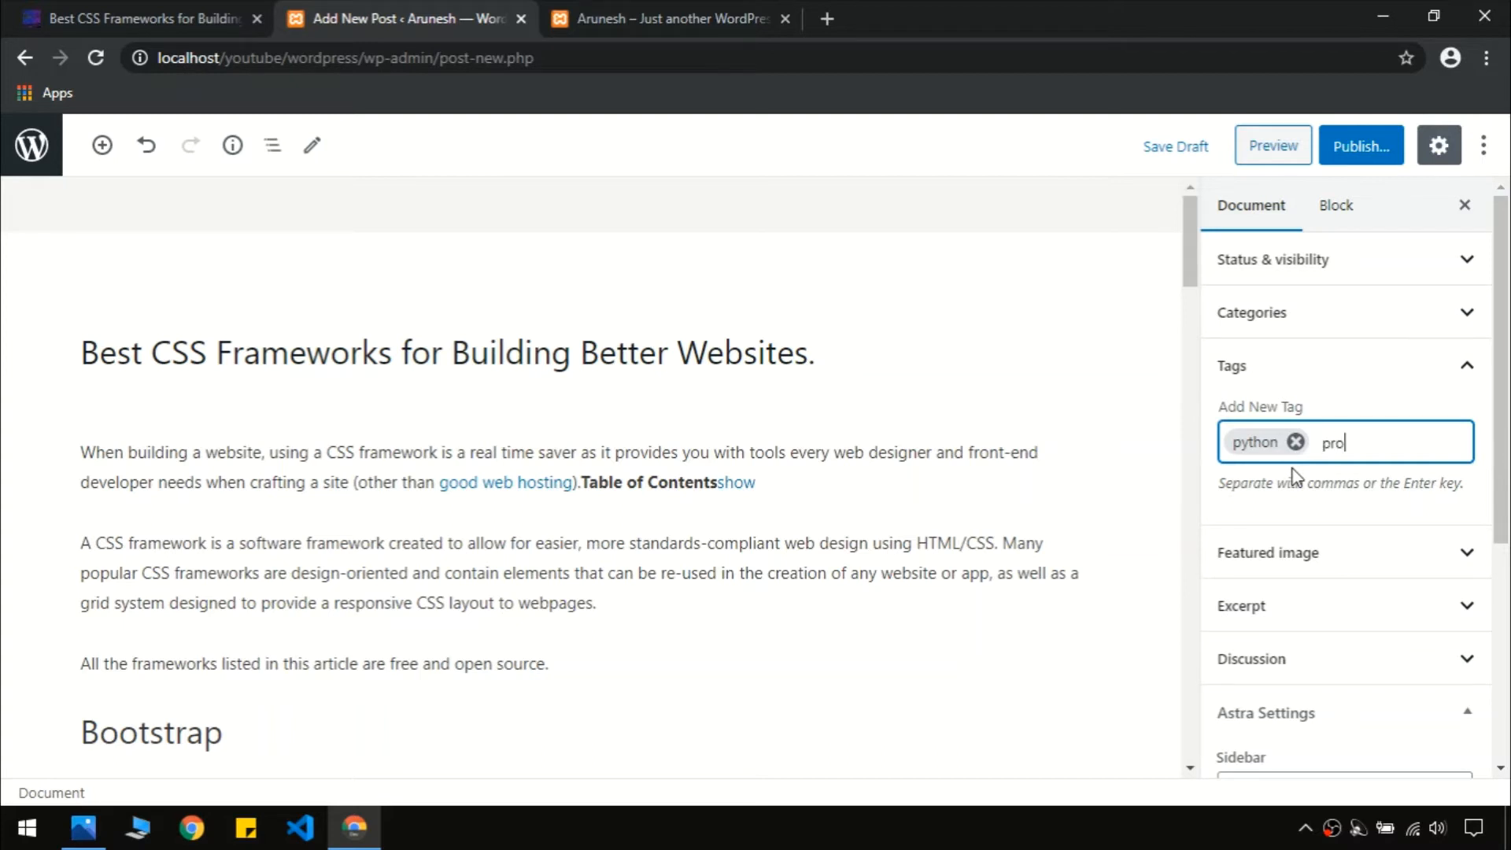
type("programming")
key("Return")
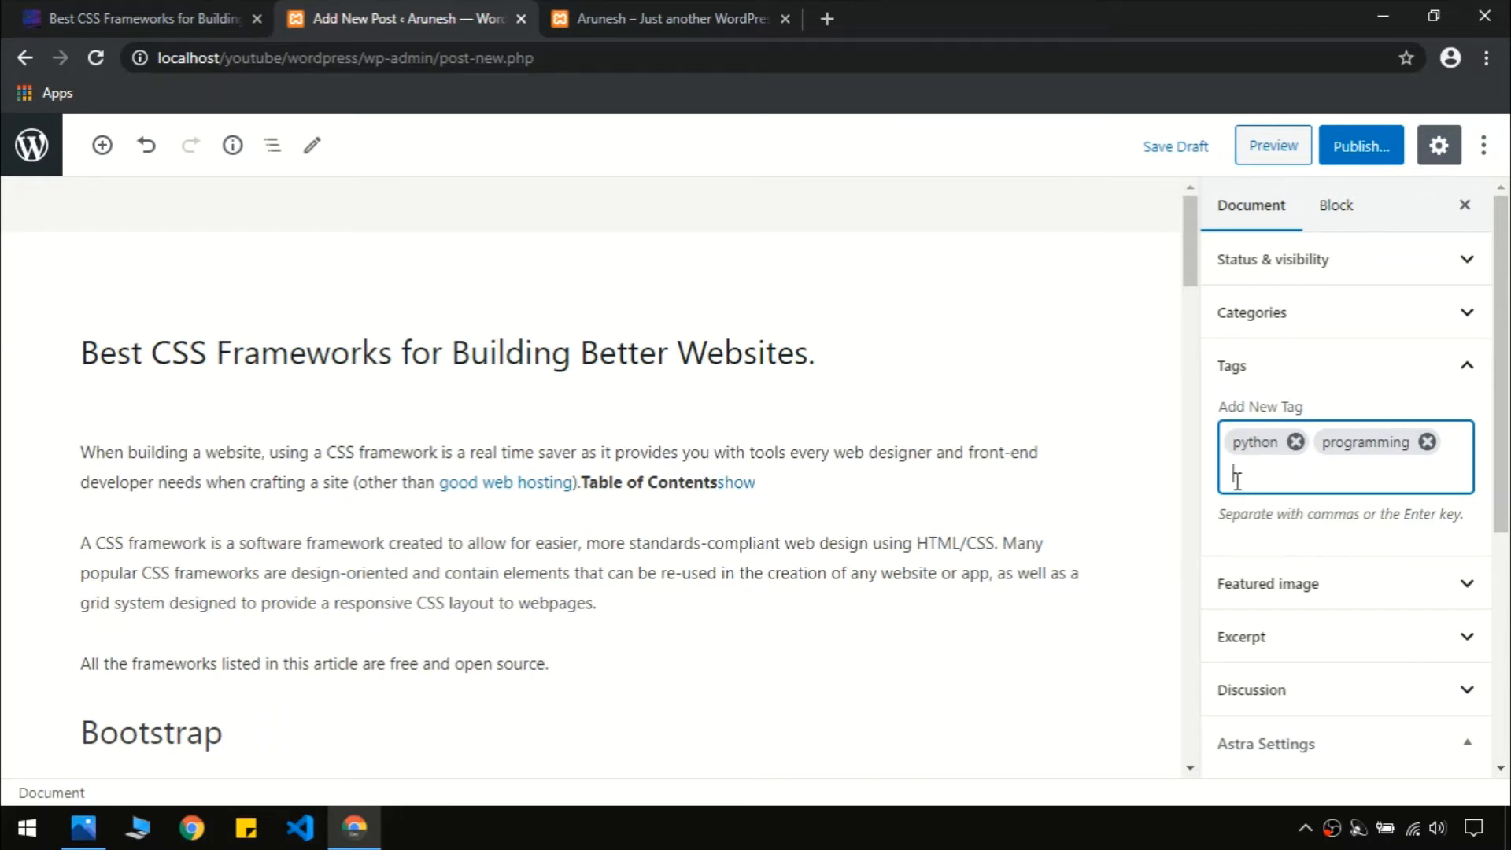
left_click(1463, 378)
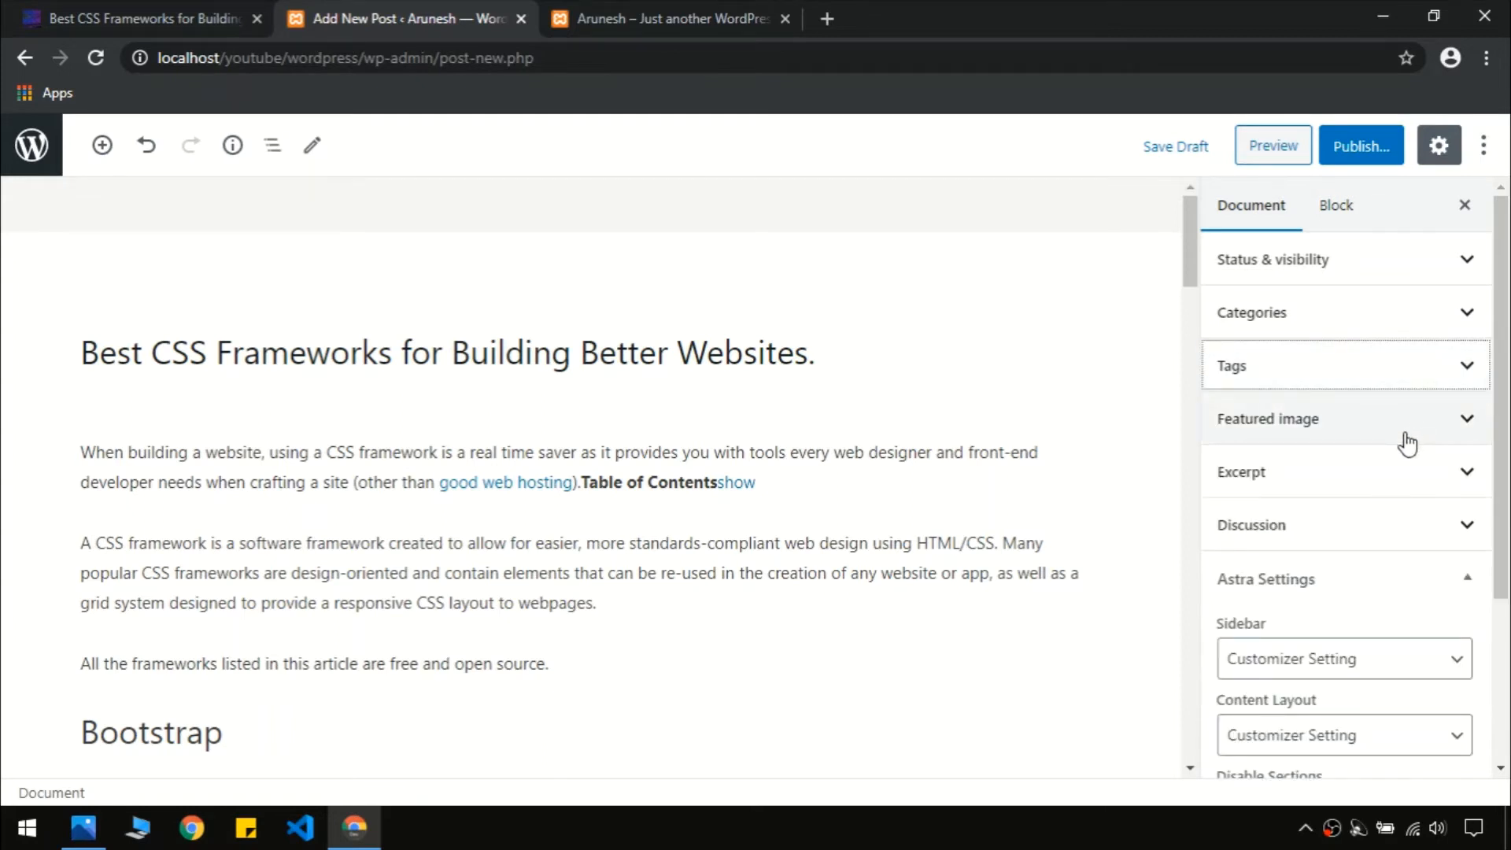
Publish the CSS frameworks post
left_click(1407, 441)
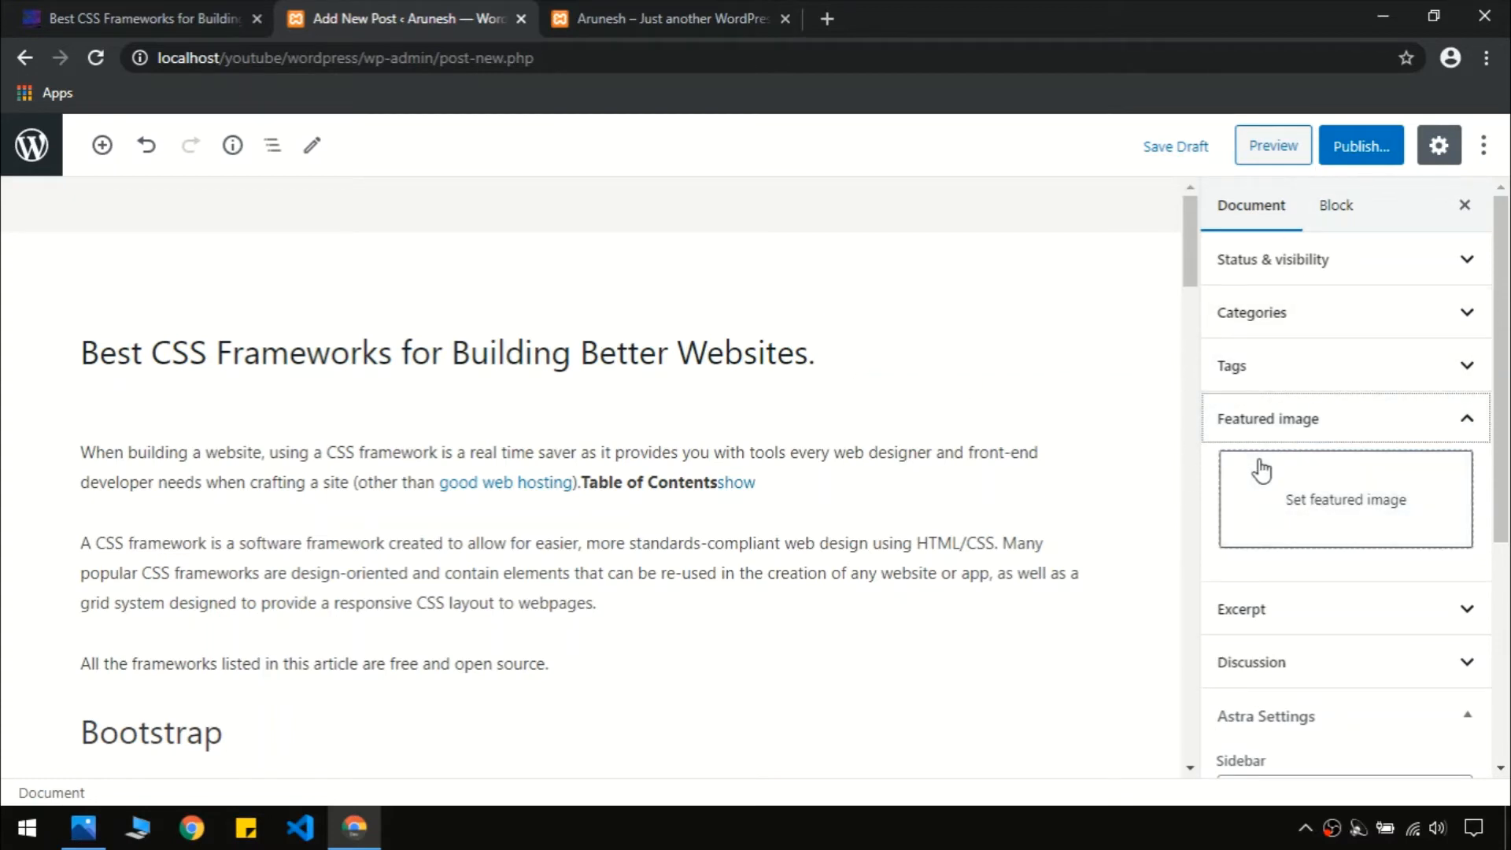
left_click(1355, 145)
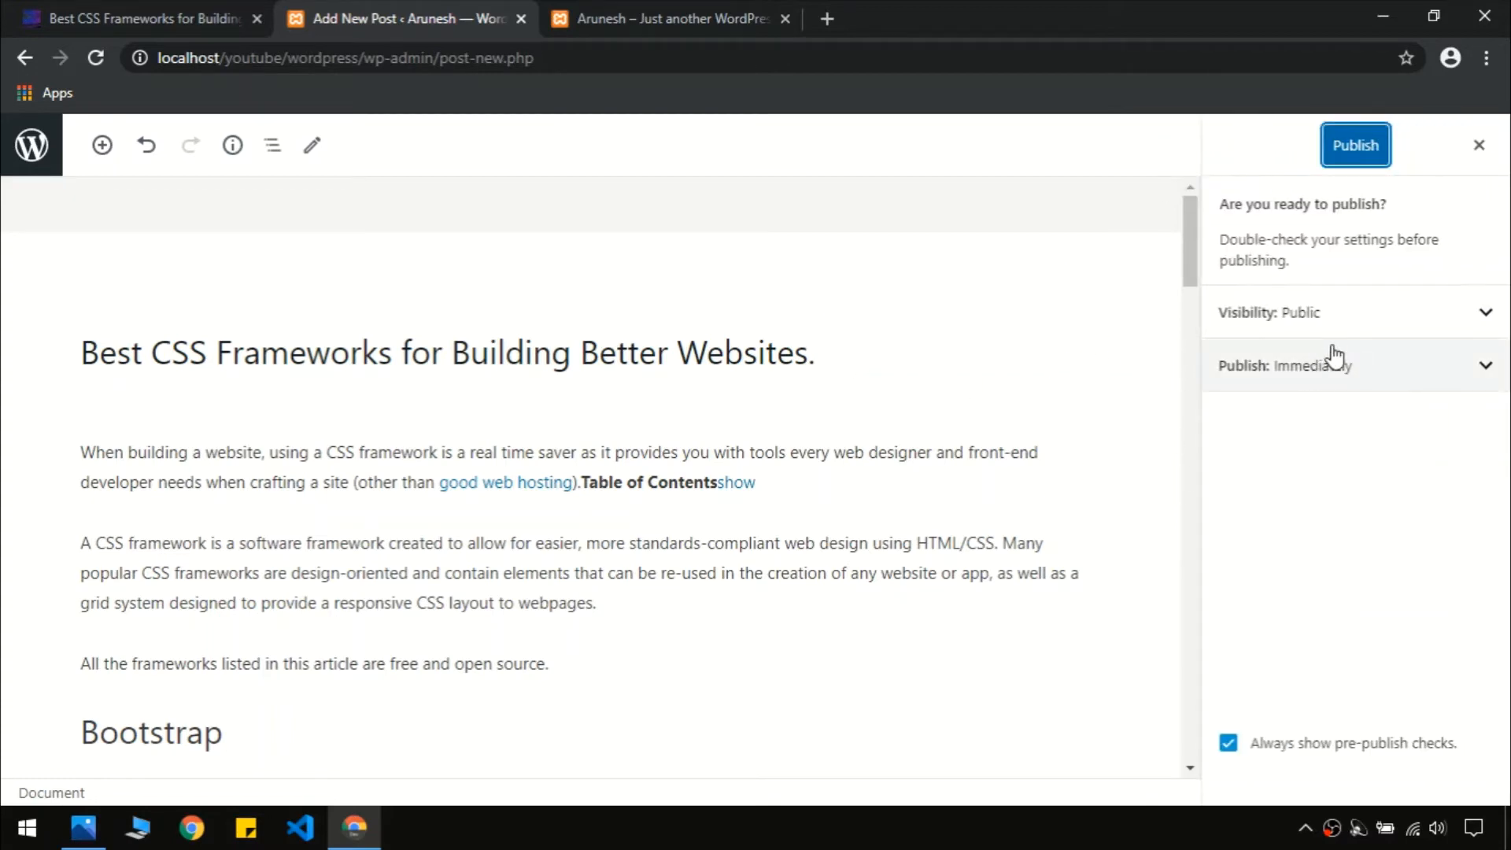
left_click(1353, 154)
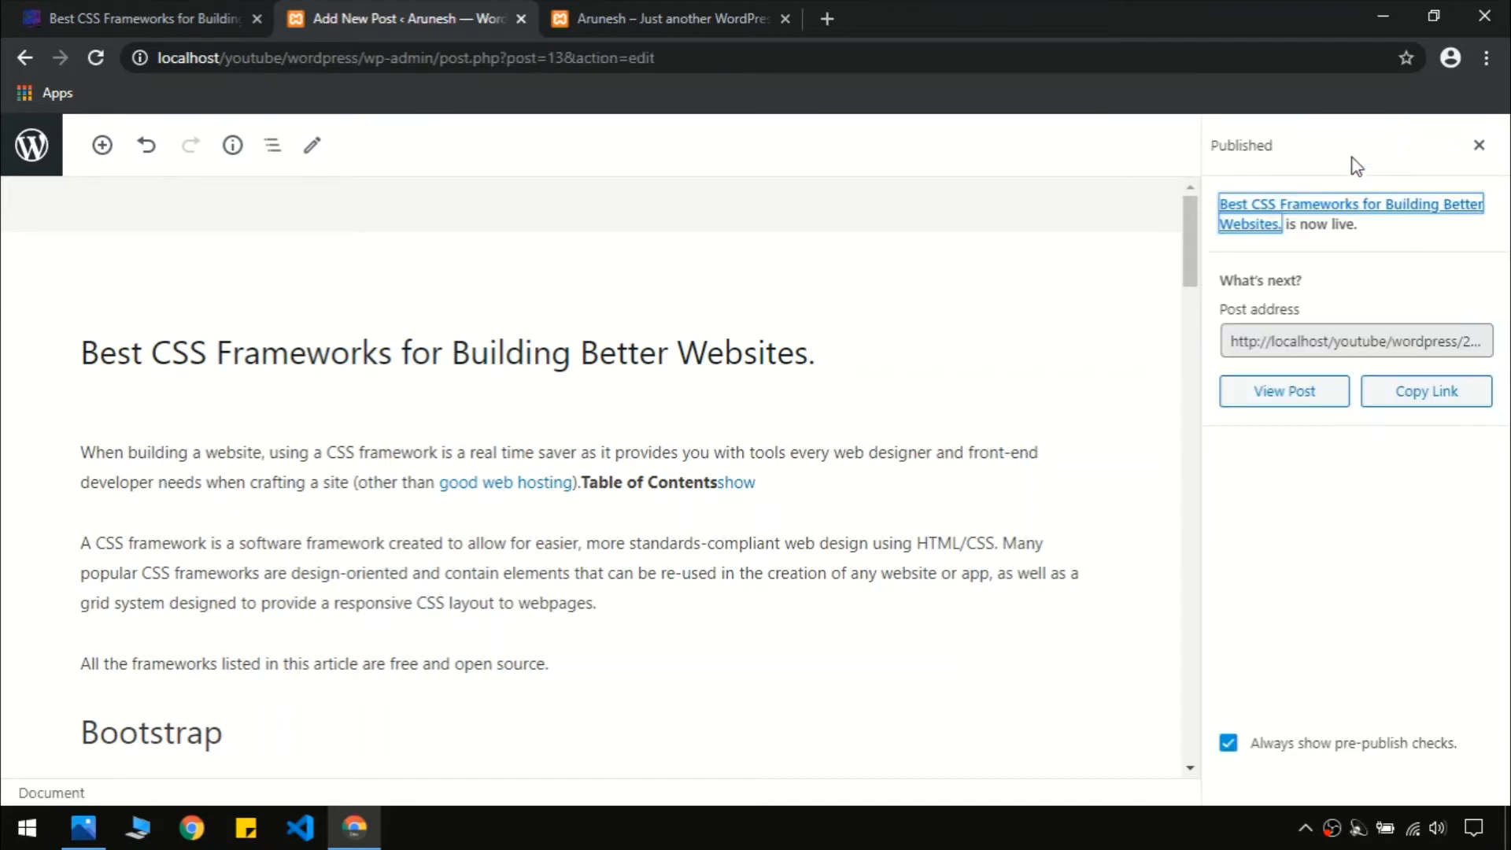
Open the published post's live page in a new browser tab
right_click(1261, 210)
left_click(1263, 213)
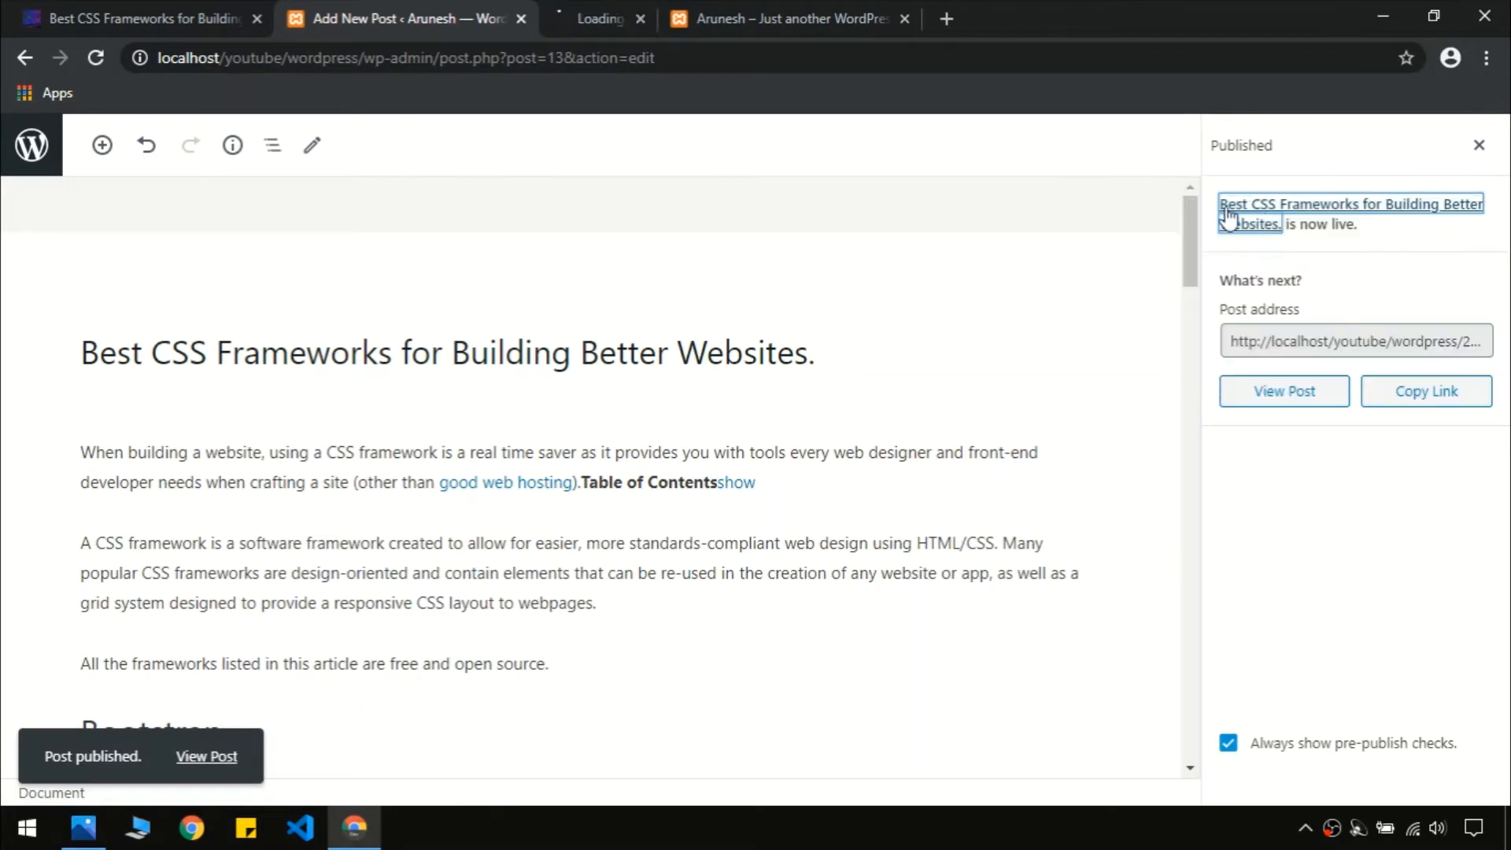
left_click(705, 3)
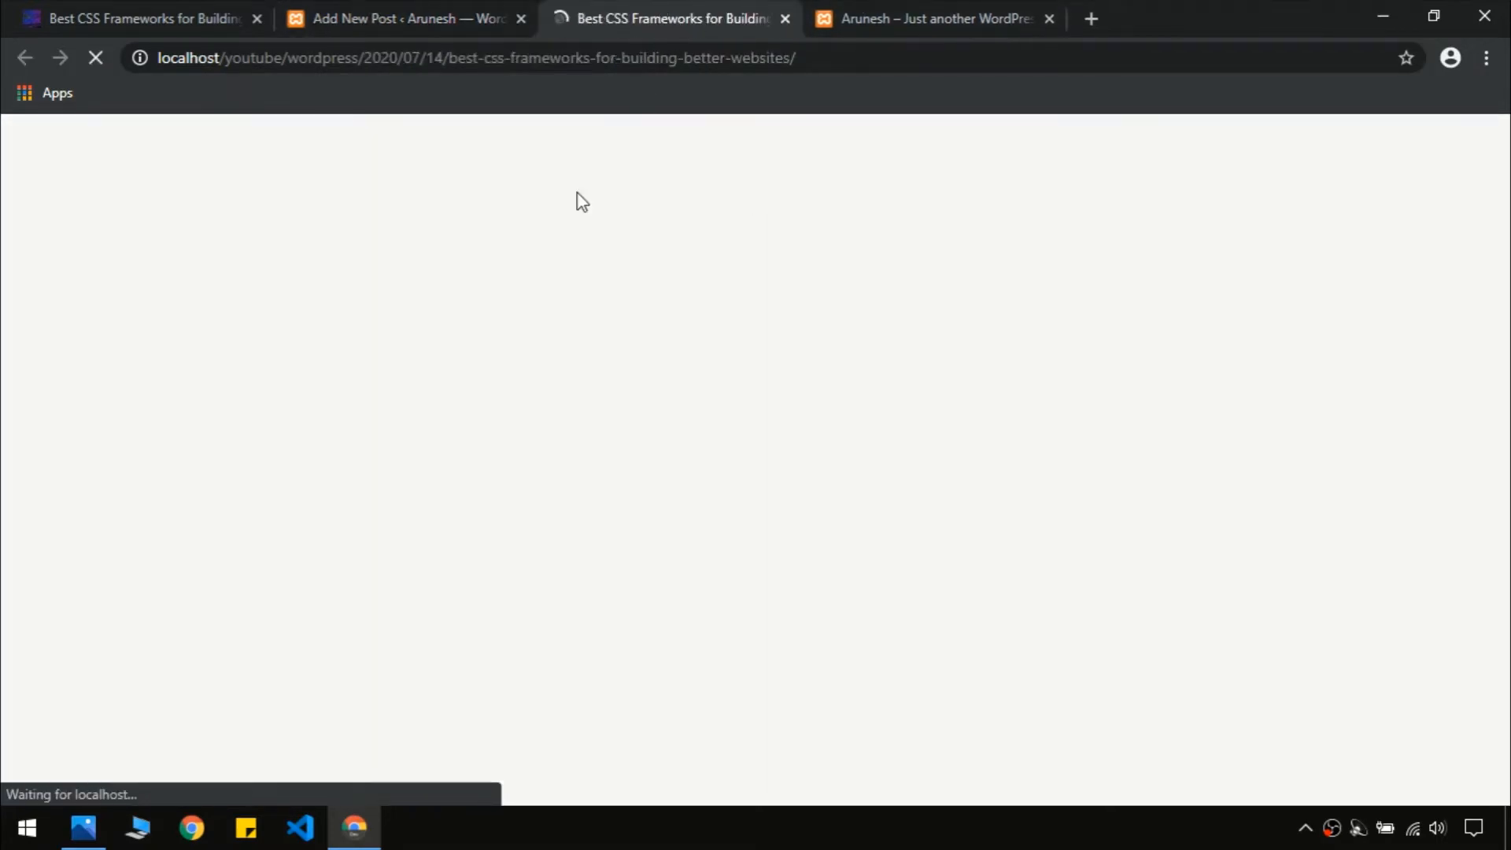
Review the published post and the local home page, closing the duplicate home tab
scroll(465, 373, "down", 10)
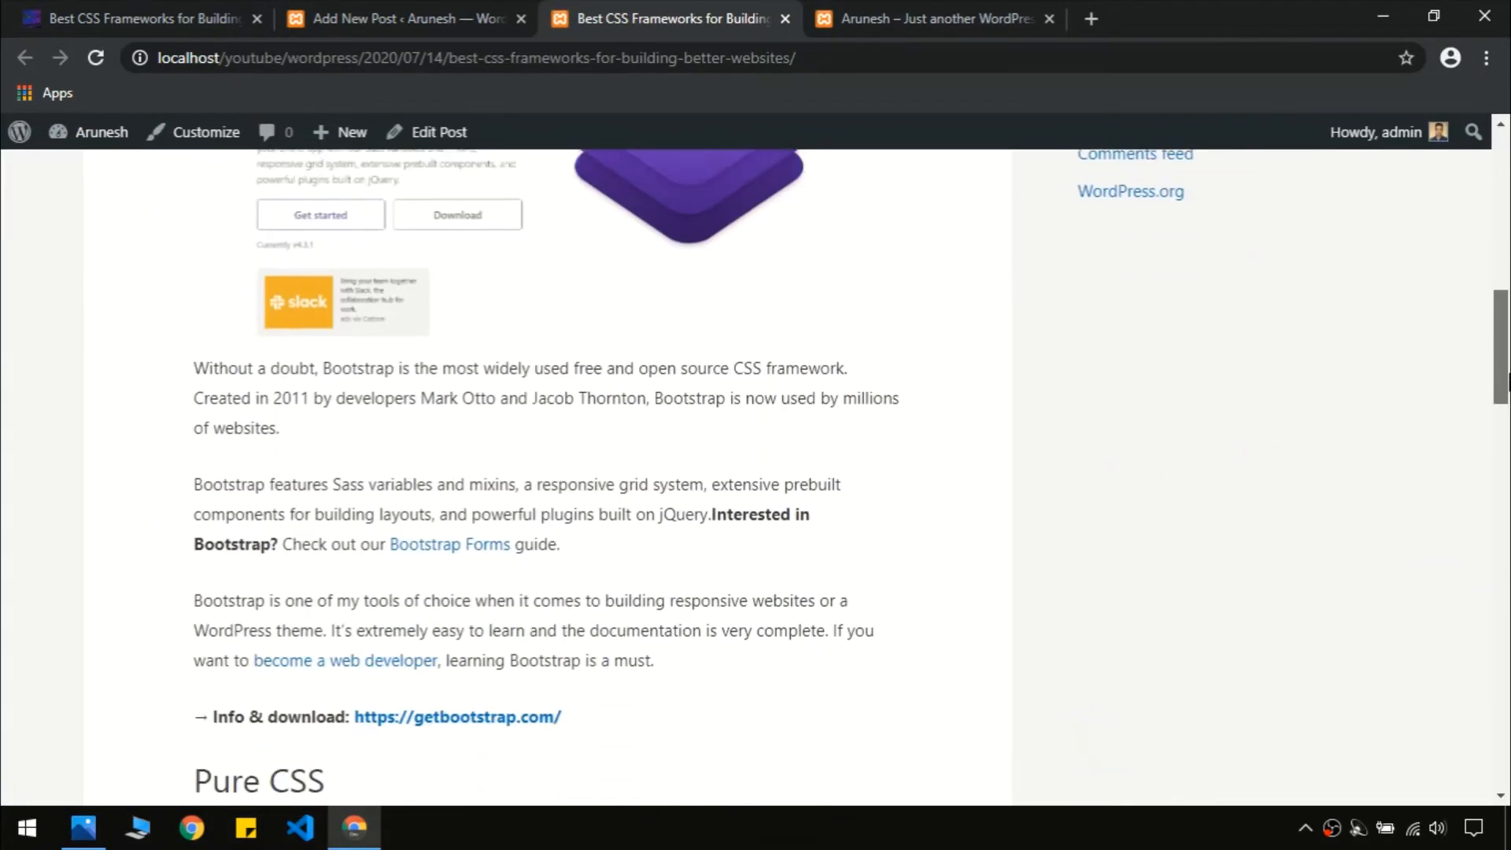
scroll(465, 373, "up", 10)
left_click(185, 211)
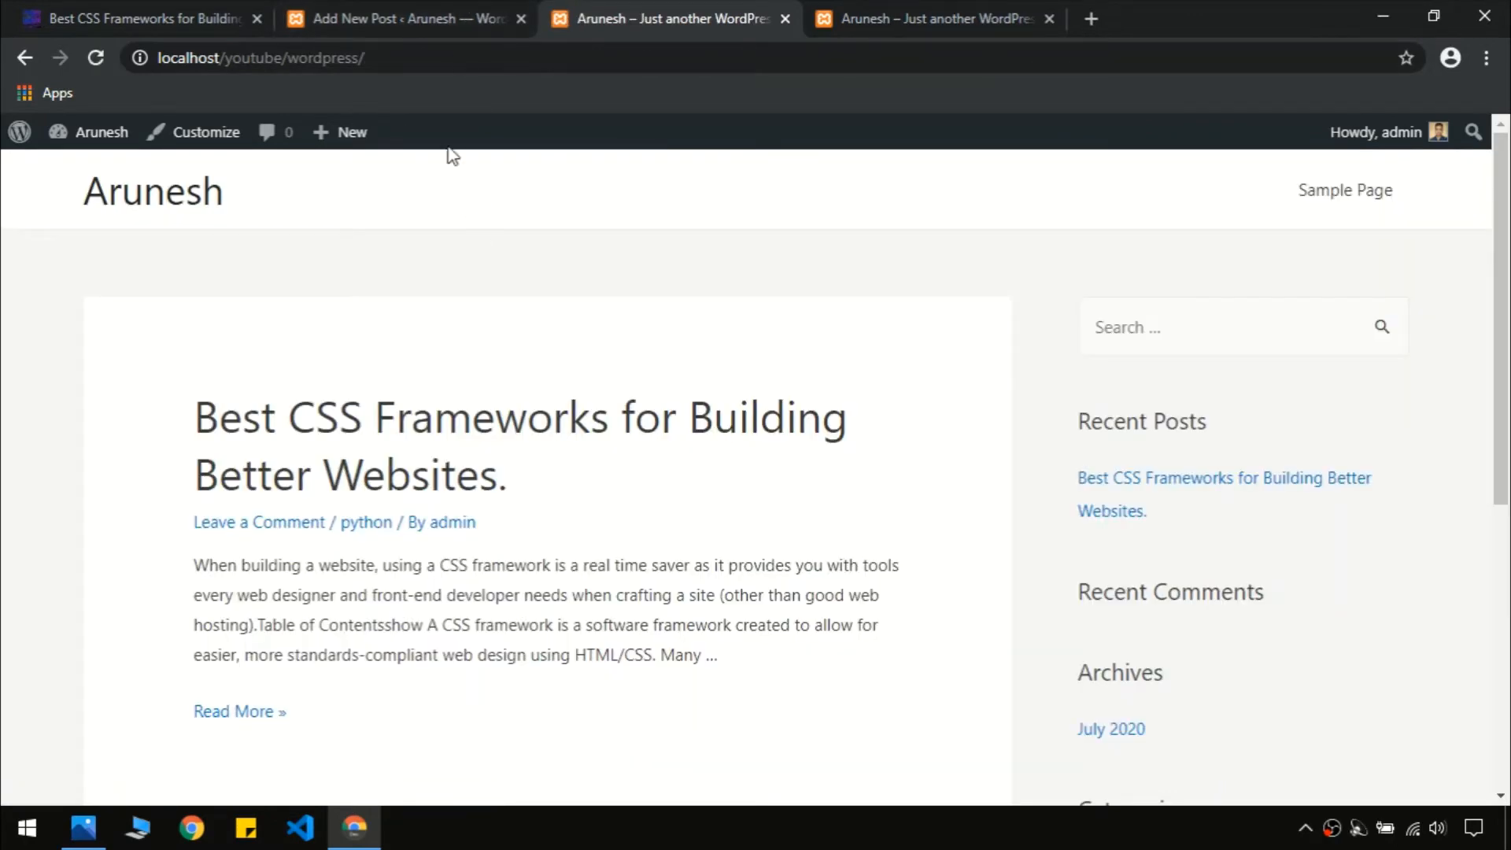
left_click(423, 22)
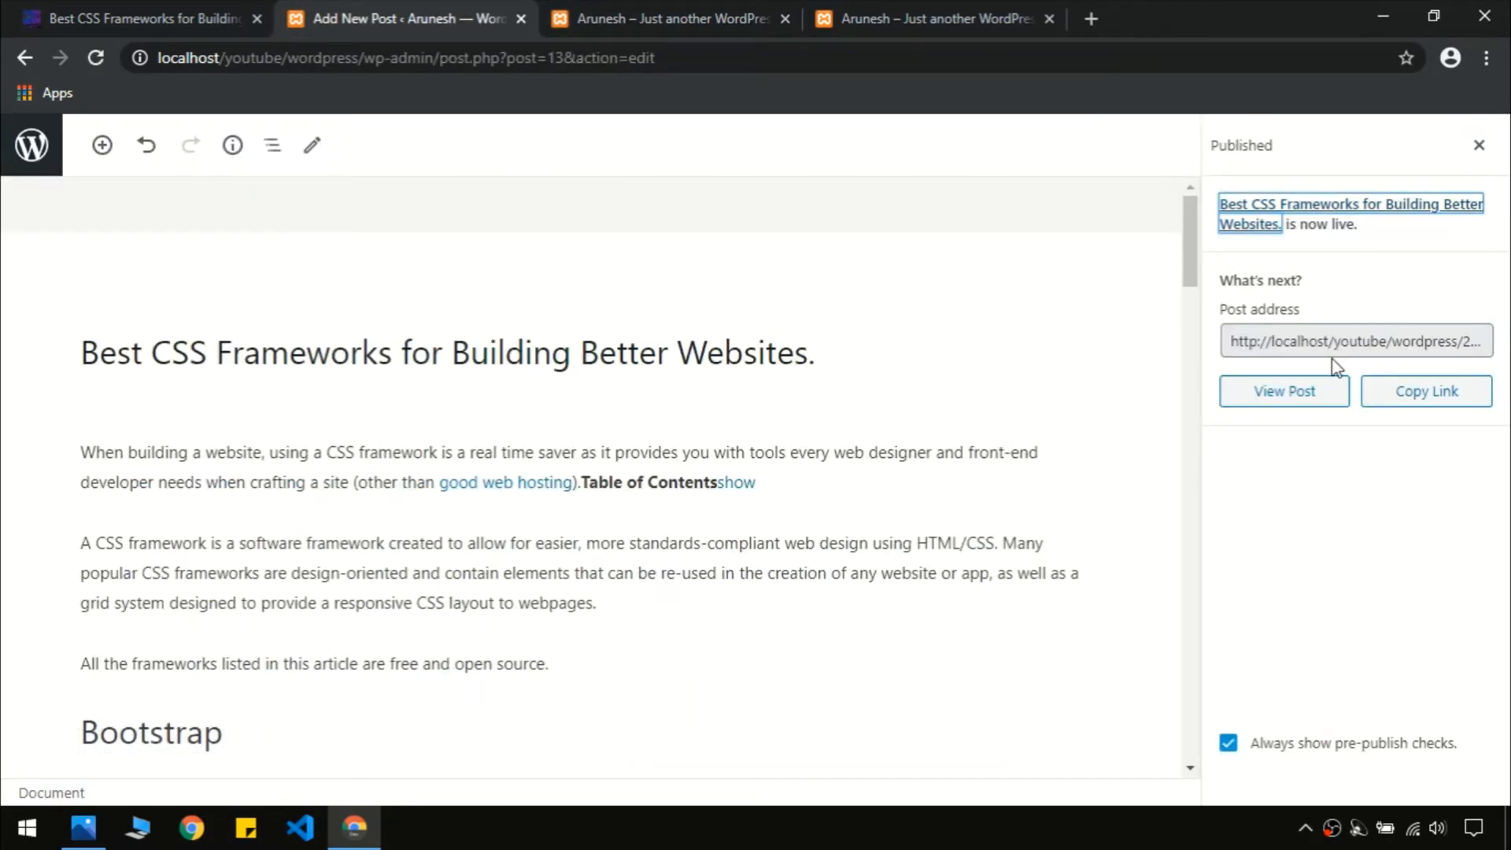
left_click(740, 5)
key("ctrl+w")
left_click(668, 9)
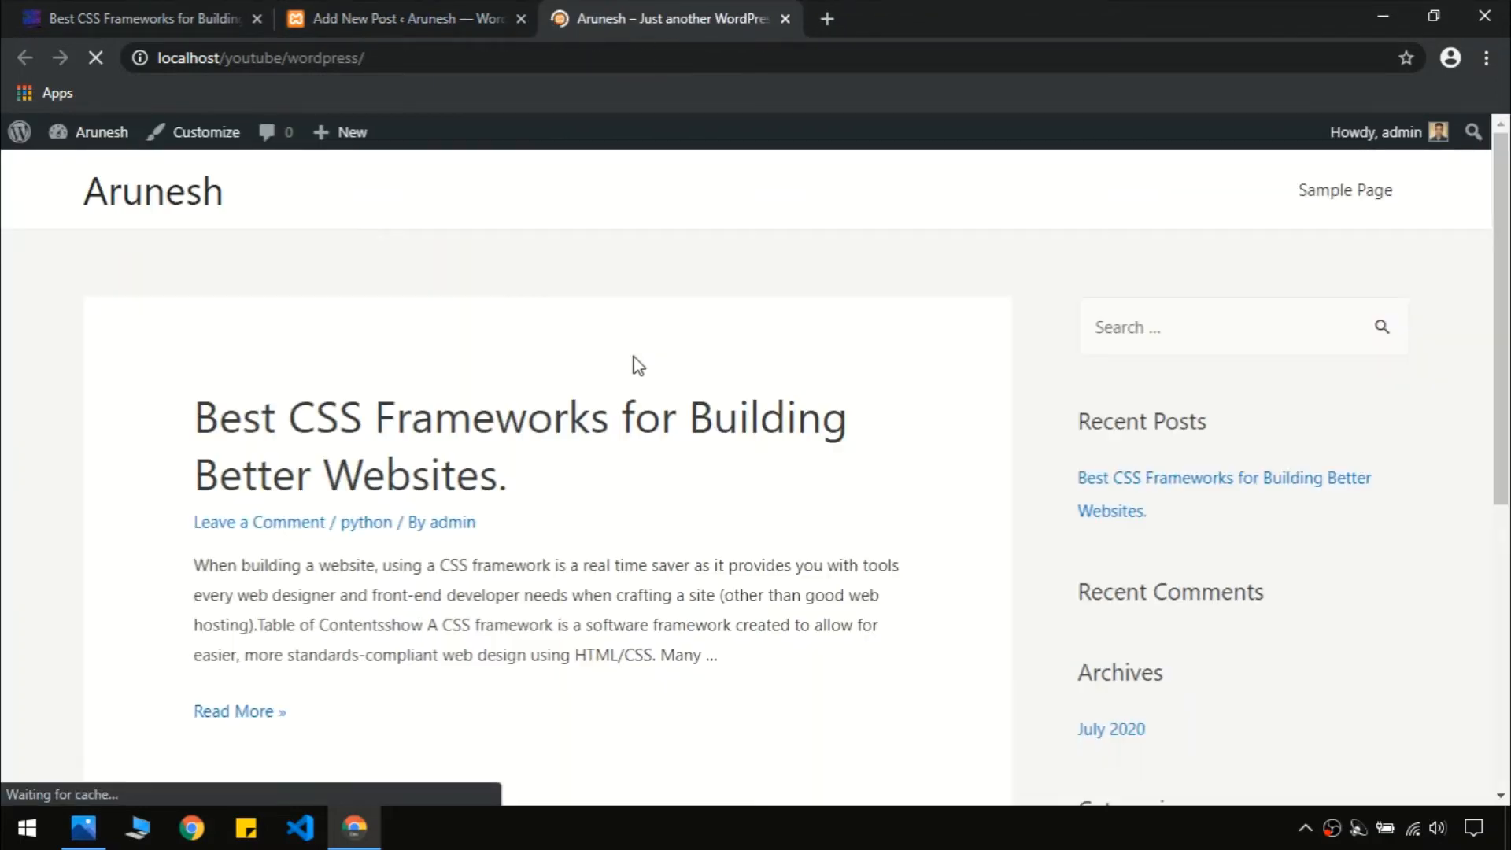
scroll(702, 451, "down", 4)
scroll(548, 472, "up", 3)
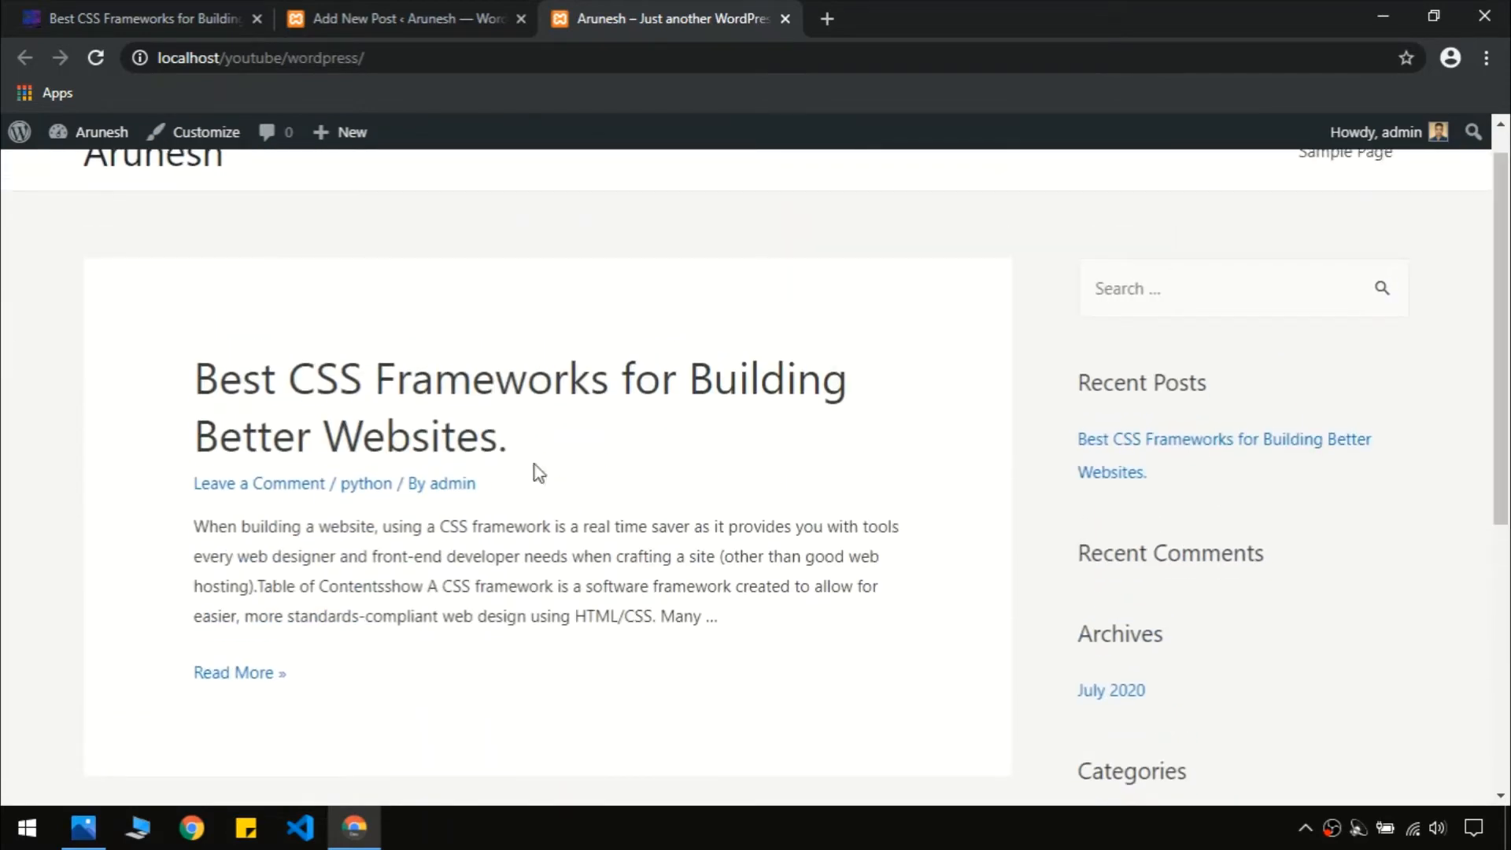
Browse the original codingstairs article, its home page and its Blog page
left_click(189, 17)
scroll(310, 286, "up", 10)
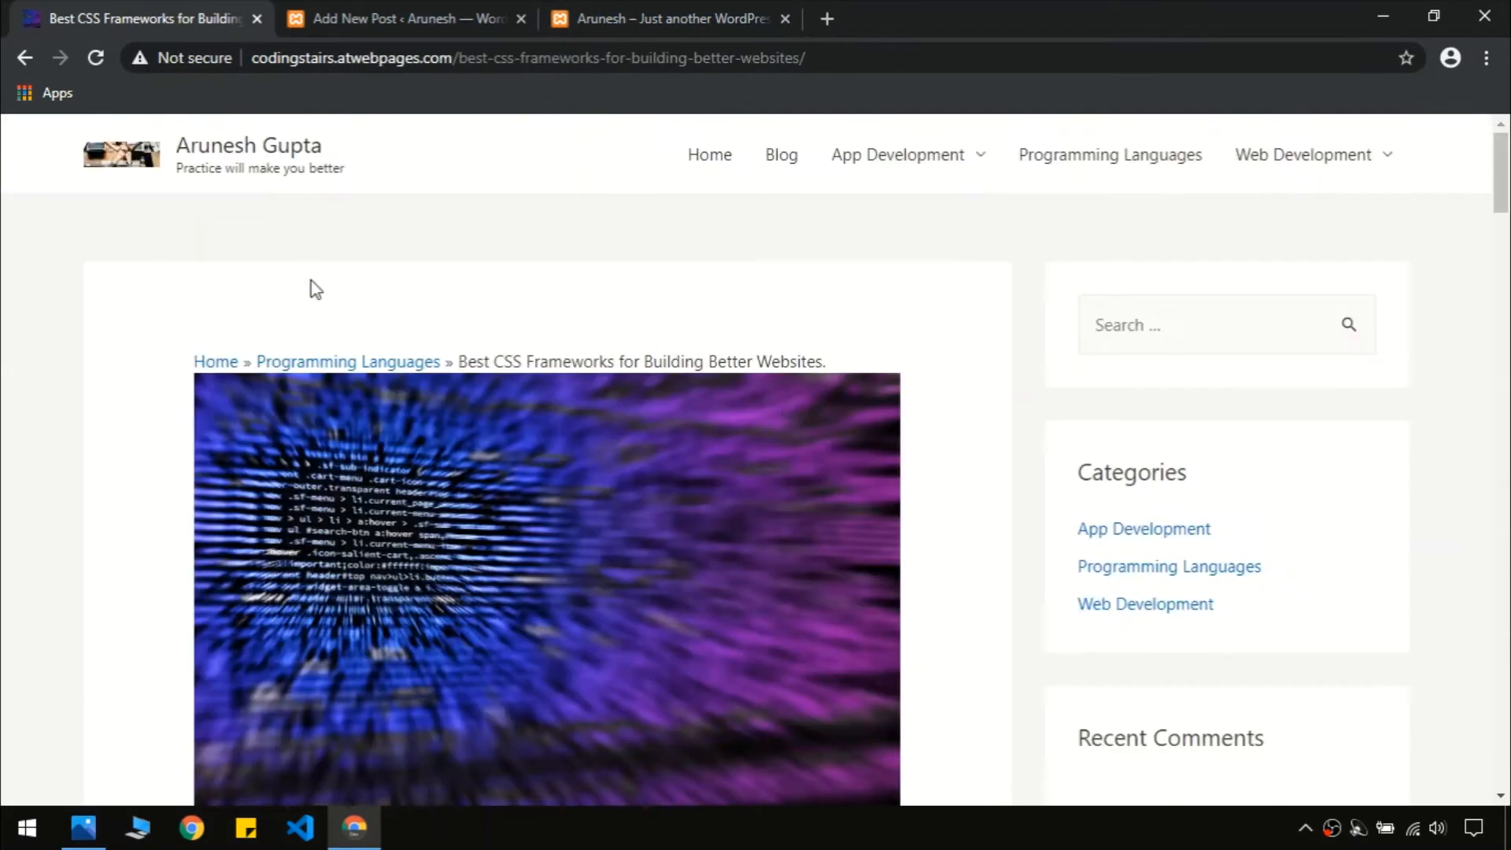
left_click(258, 150)
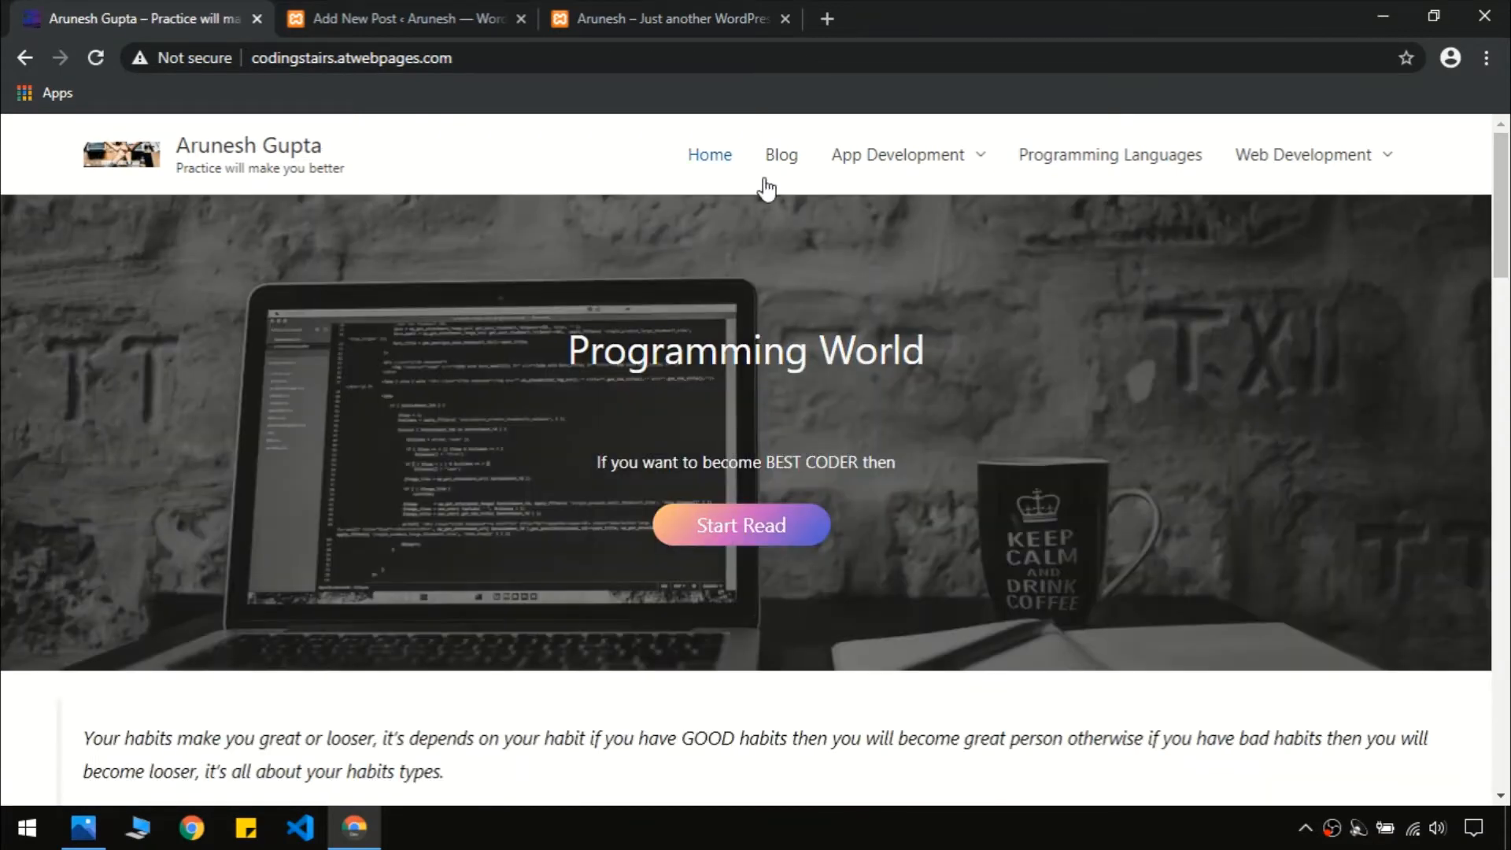
left_click(779, 158)
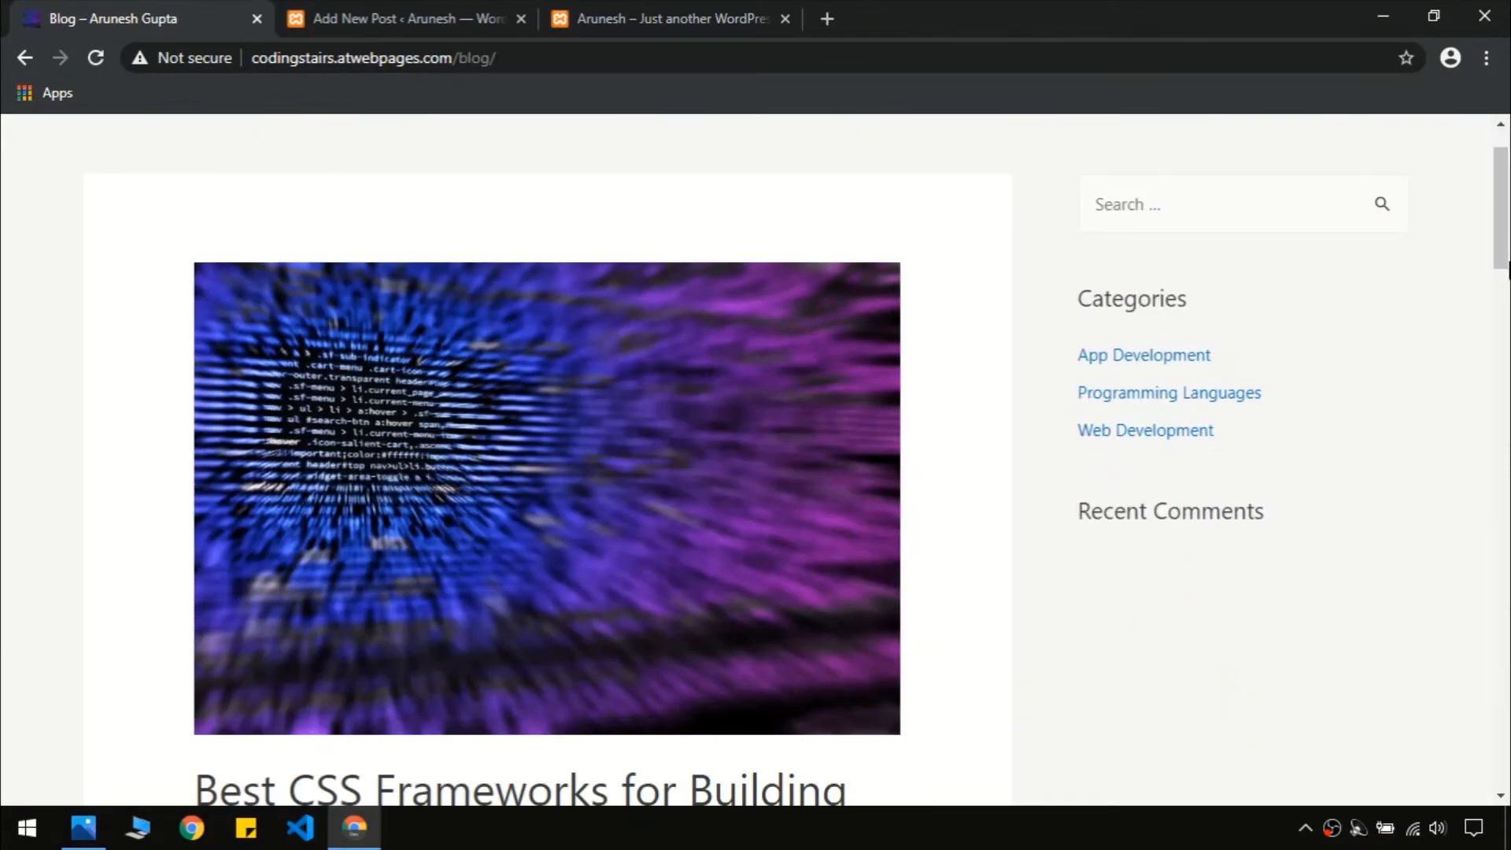
scroll(1508, 318, "down", 7)
scroll(1507, 310, "up", 2)
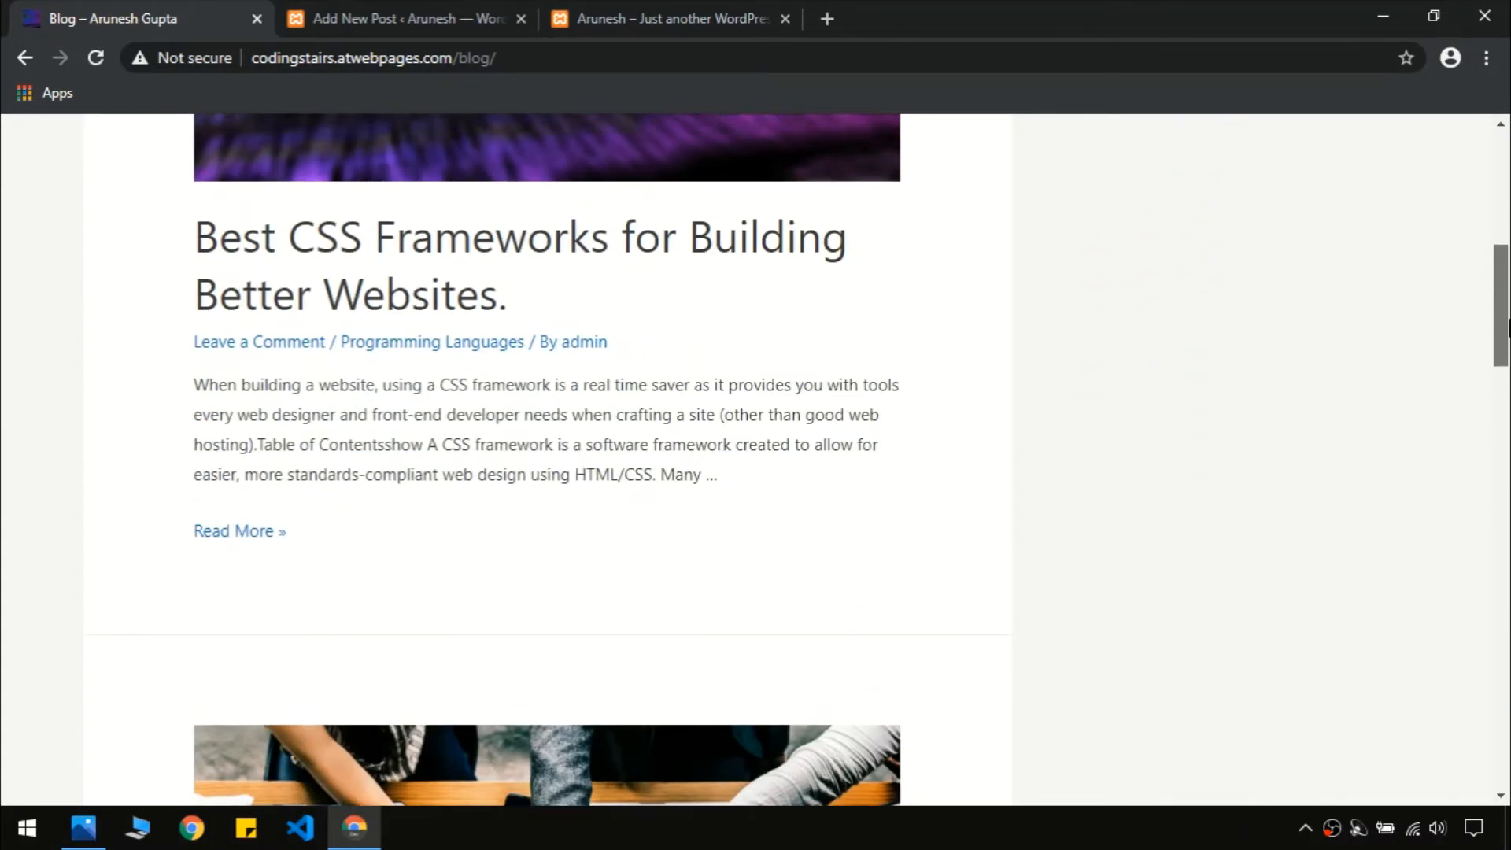
scroll(1507, 303, "up", 5)
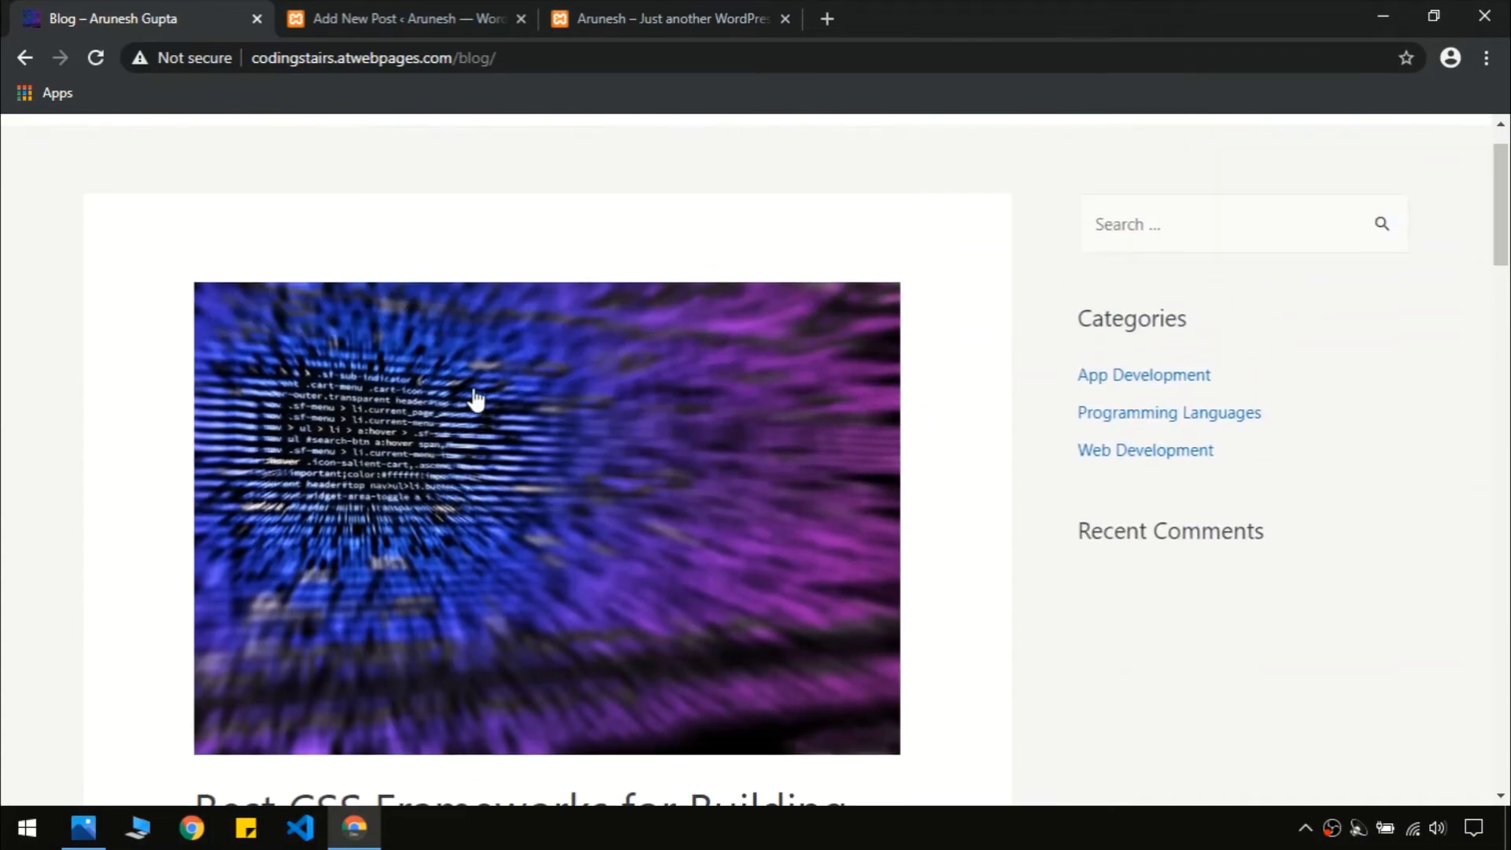
Return to the post editor with the Featured image settings shown
left_click(586, 25)
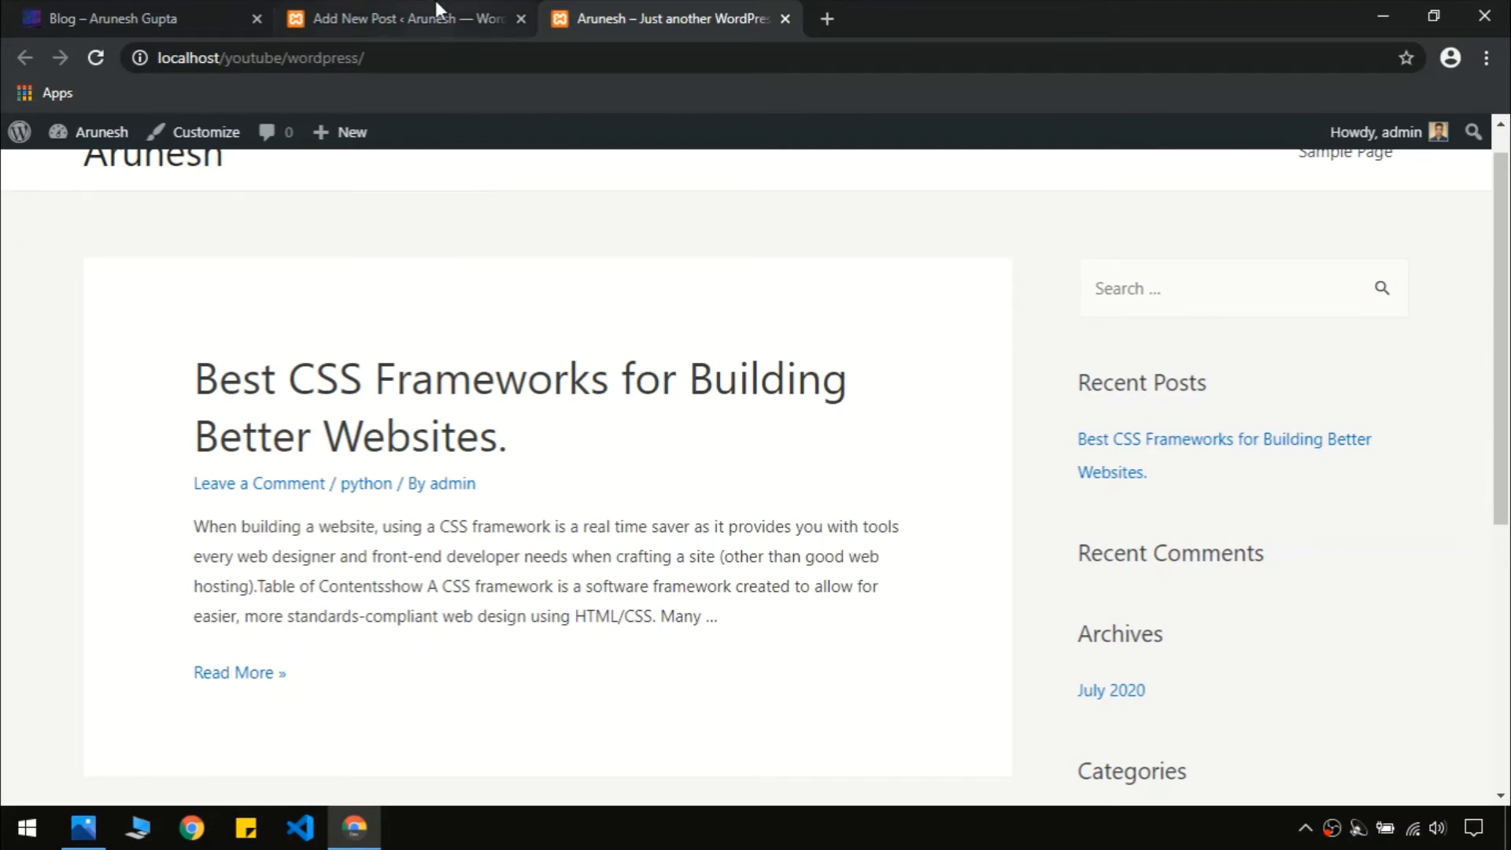
left_click(394, 18)
left_click(1478, 145)
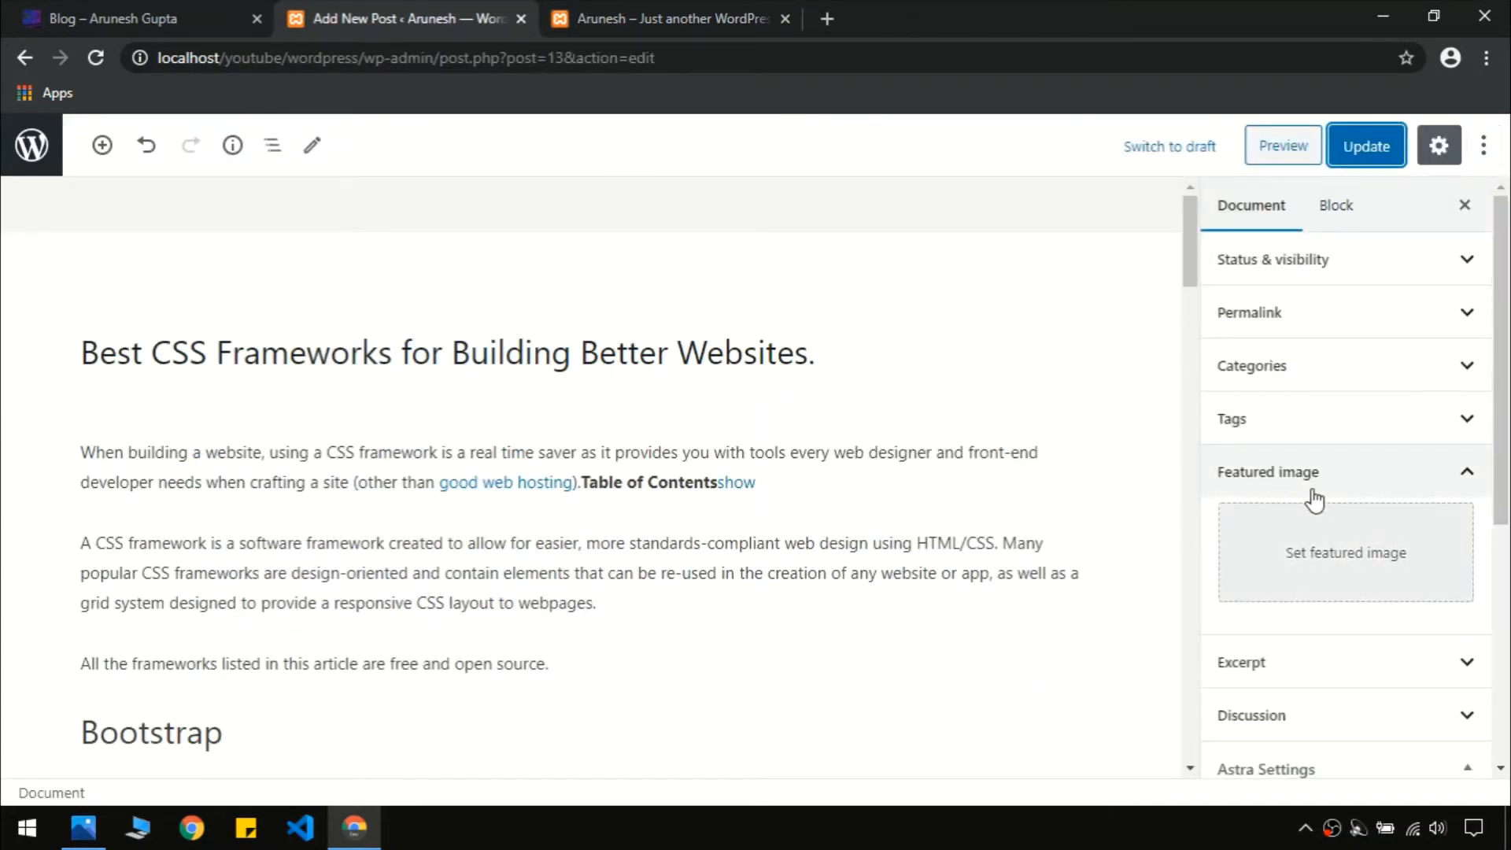
Upload 1.jpg from the computer into the featured image media dialog
left_click(1322, 561)
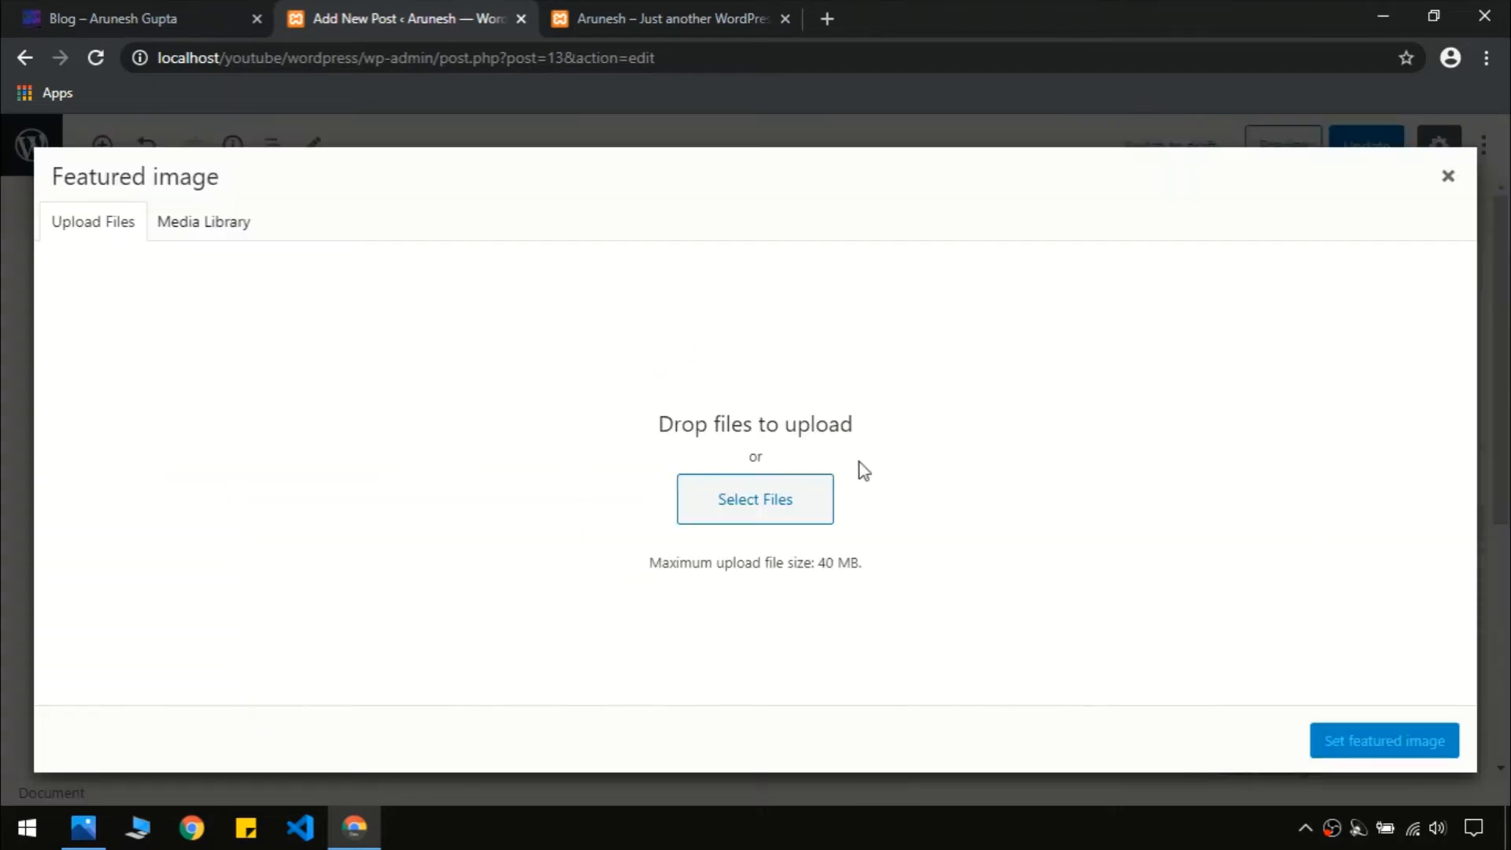
left_click(747, 504)
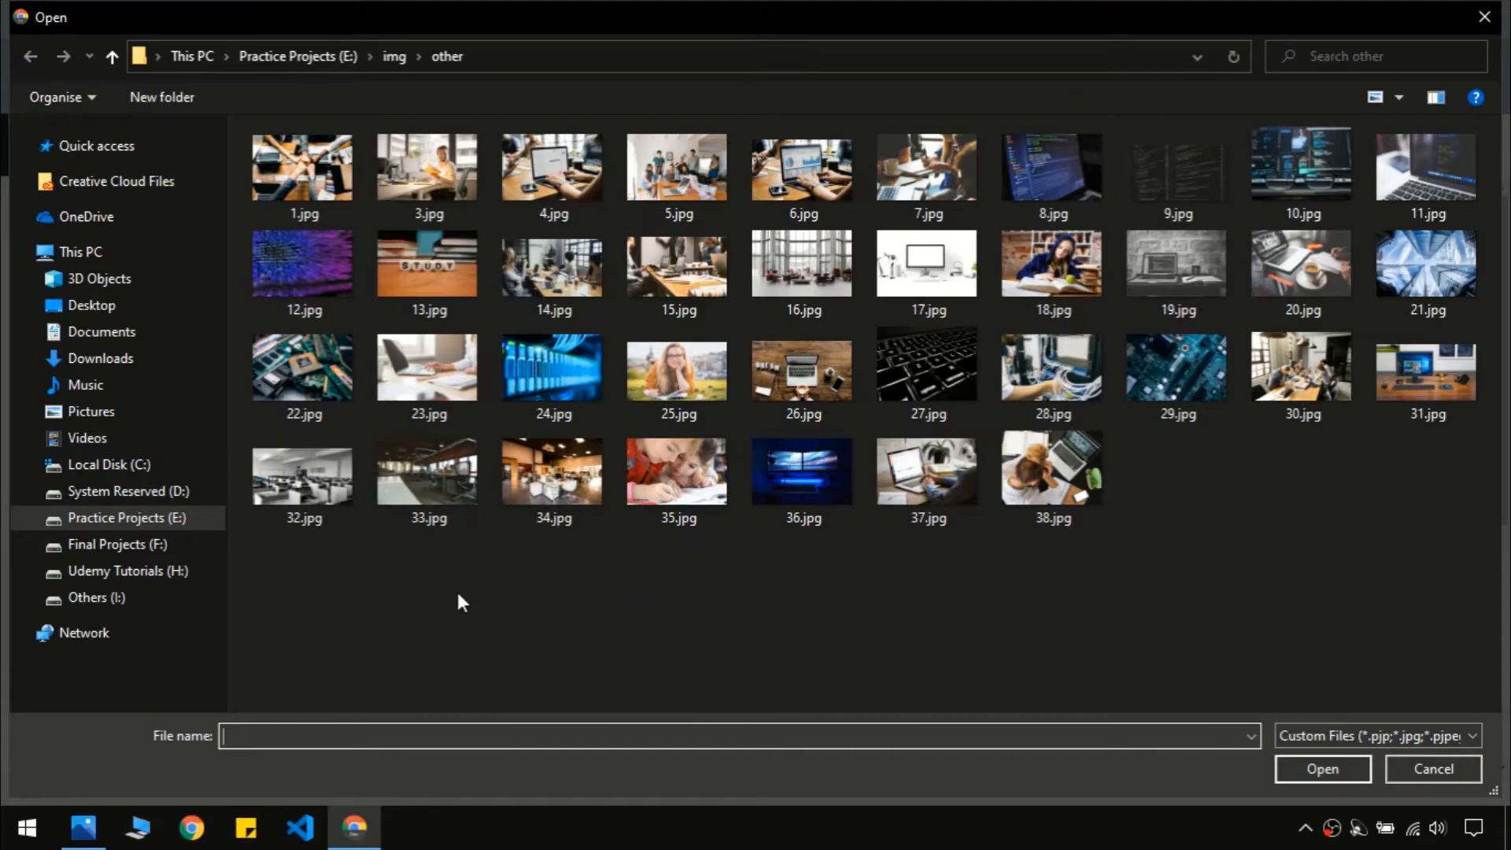
left_click(304, 171)
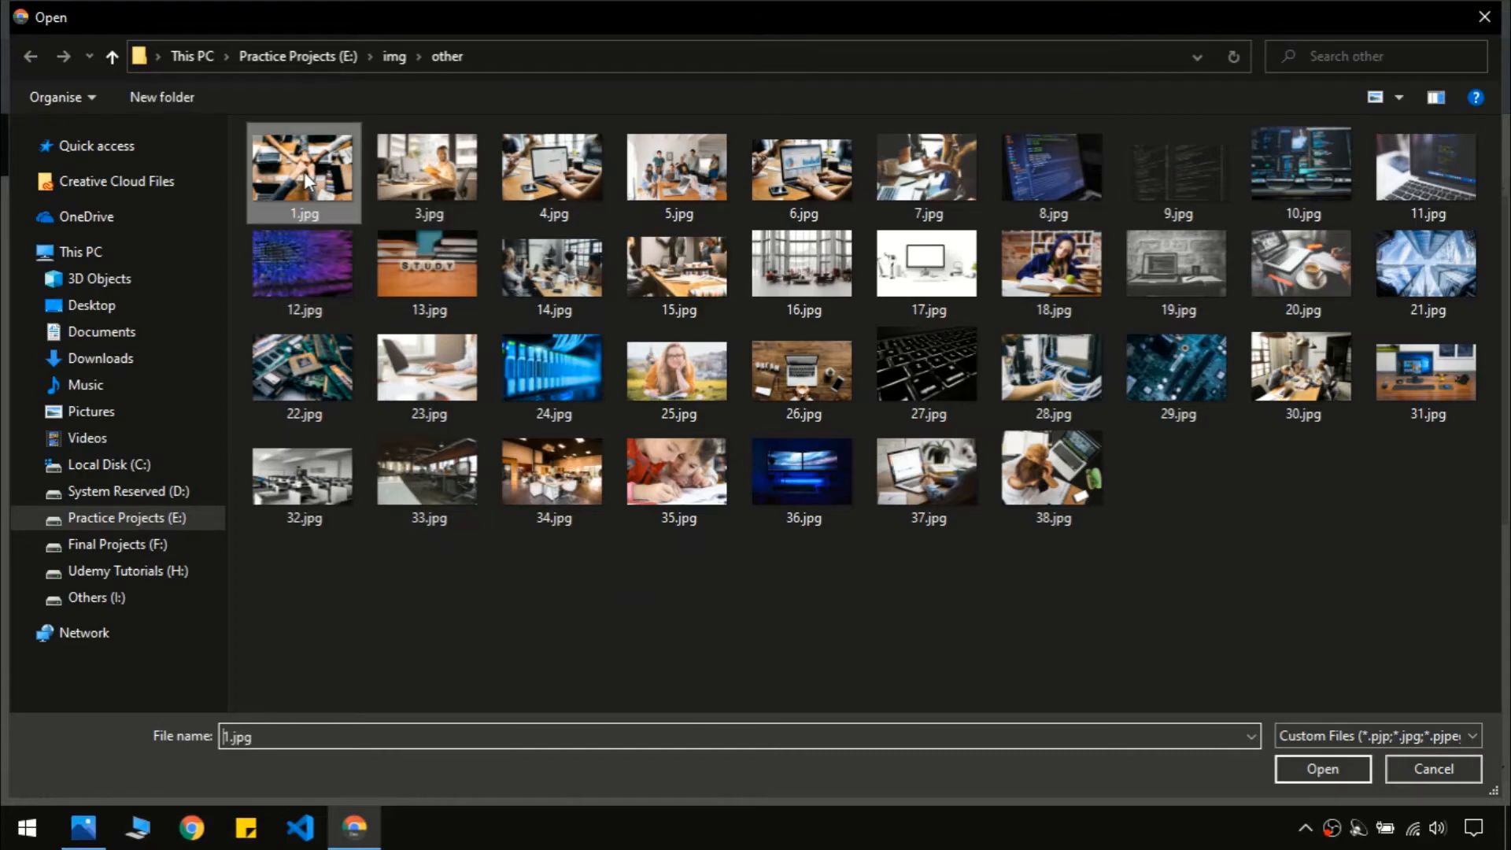
left_click(1343, 761)
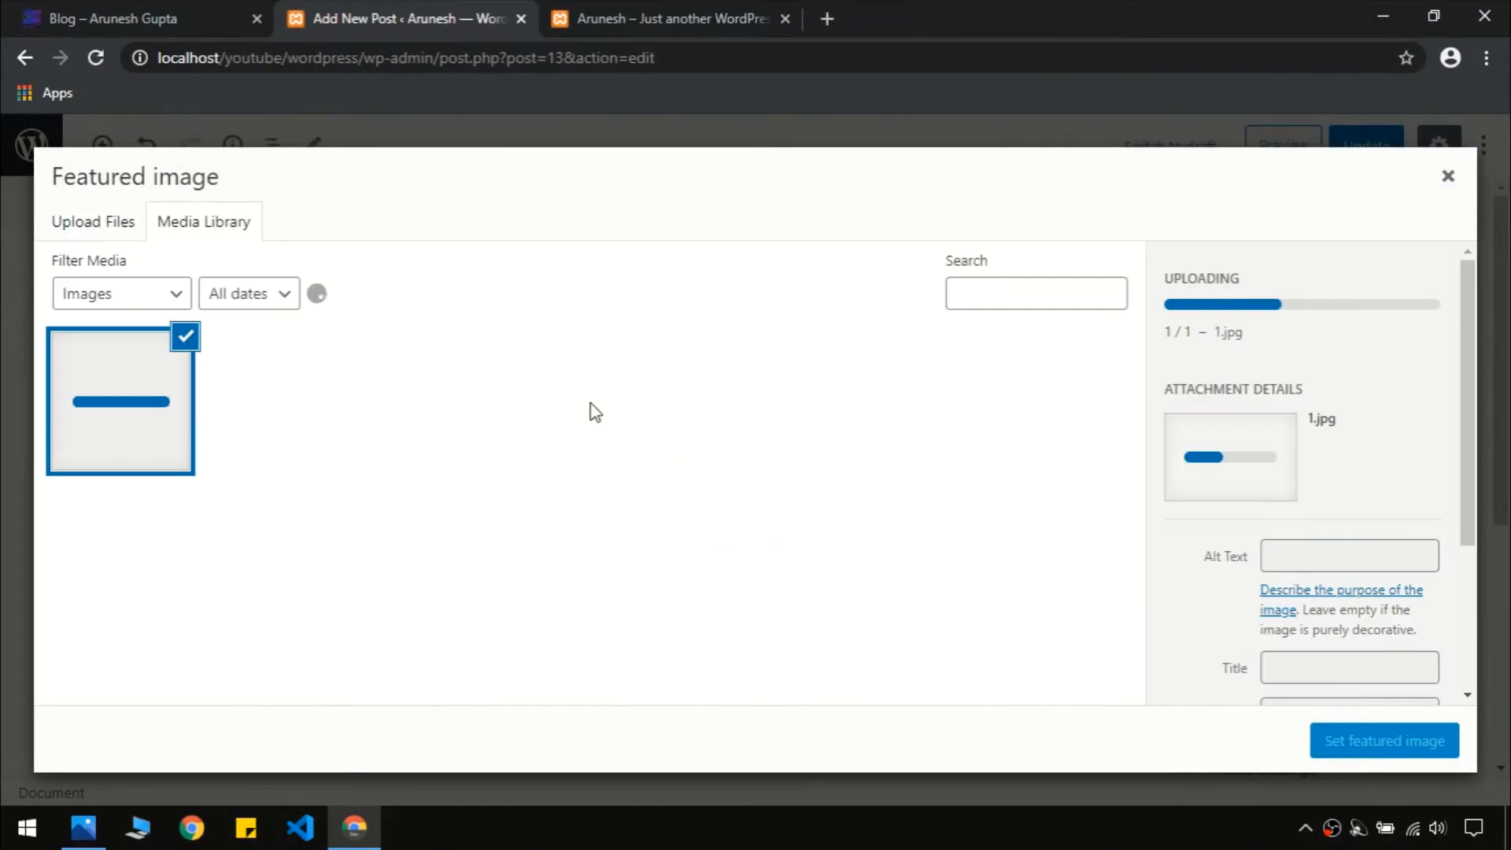
left_click_drag(1466, 494, 1478, 677)
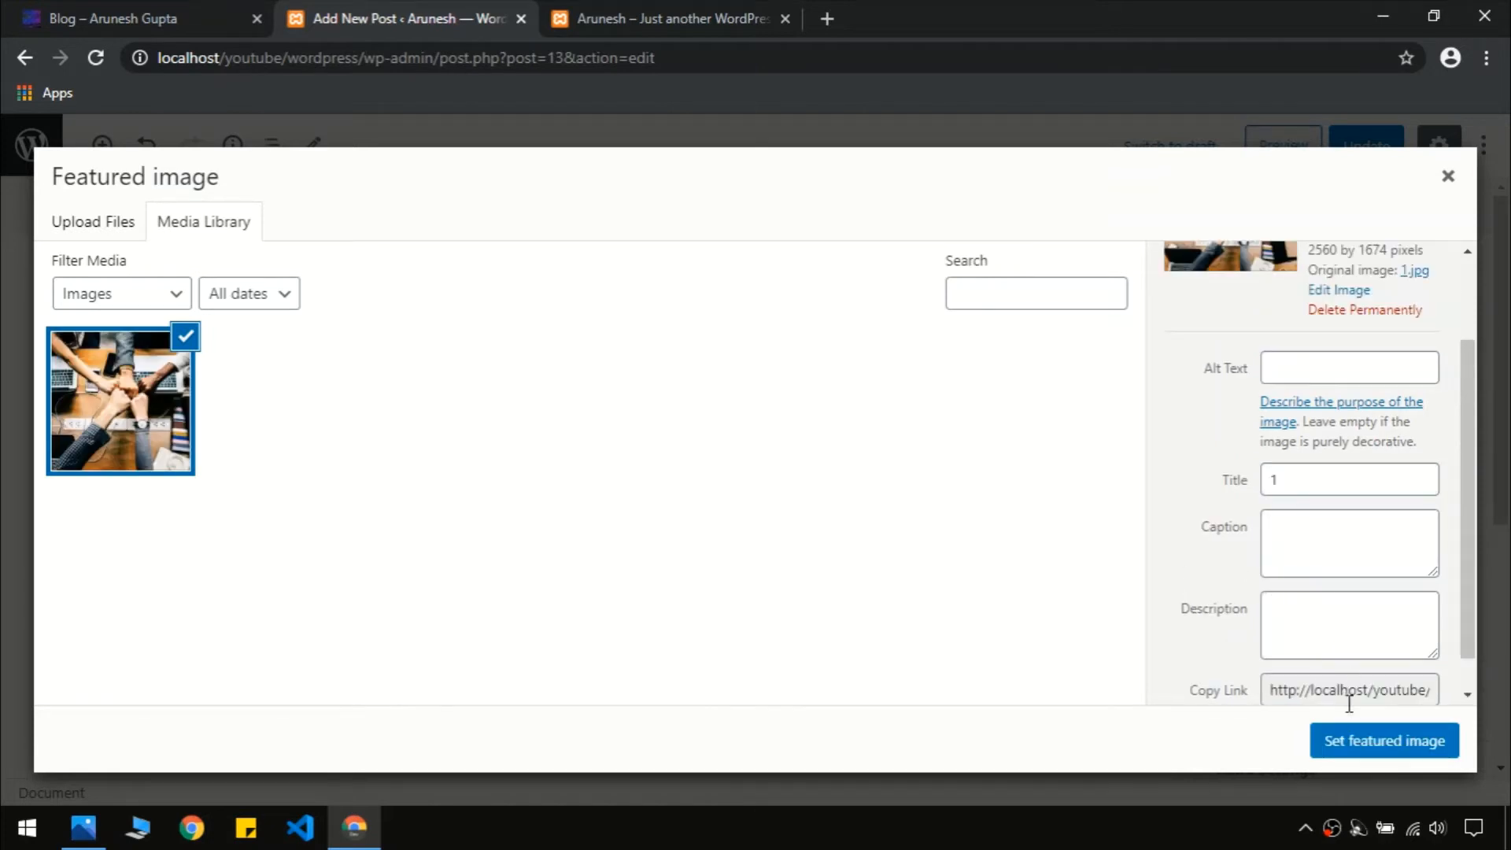
Apply 1.jpg as the featured image and collapse the Featured image and Astra Settings panels
left_click(1343, 746)
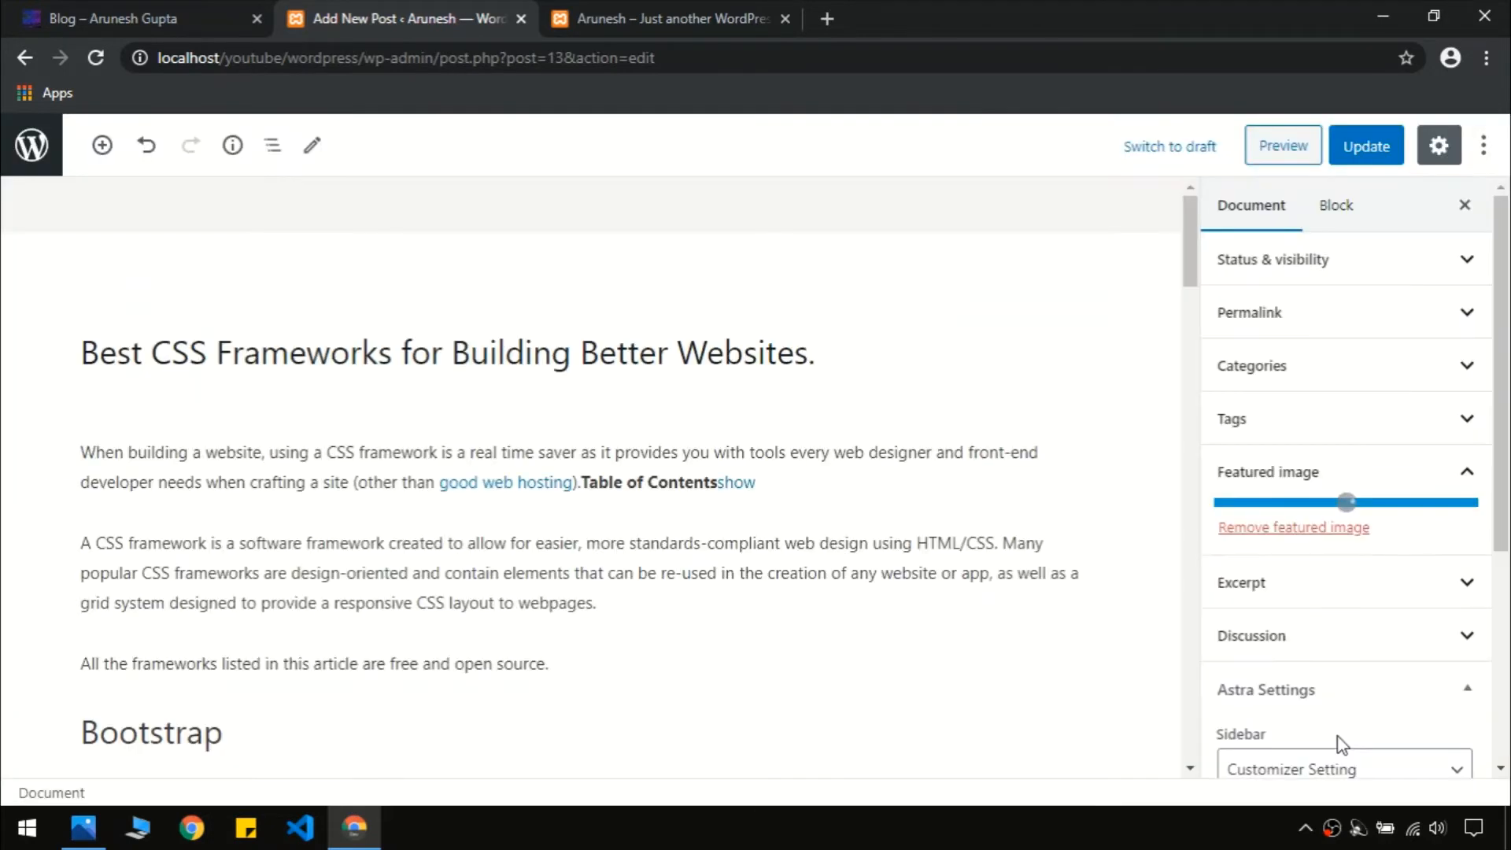
scroll(1495, 444, "down", 3)
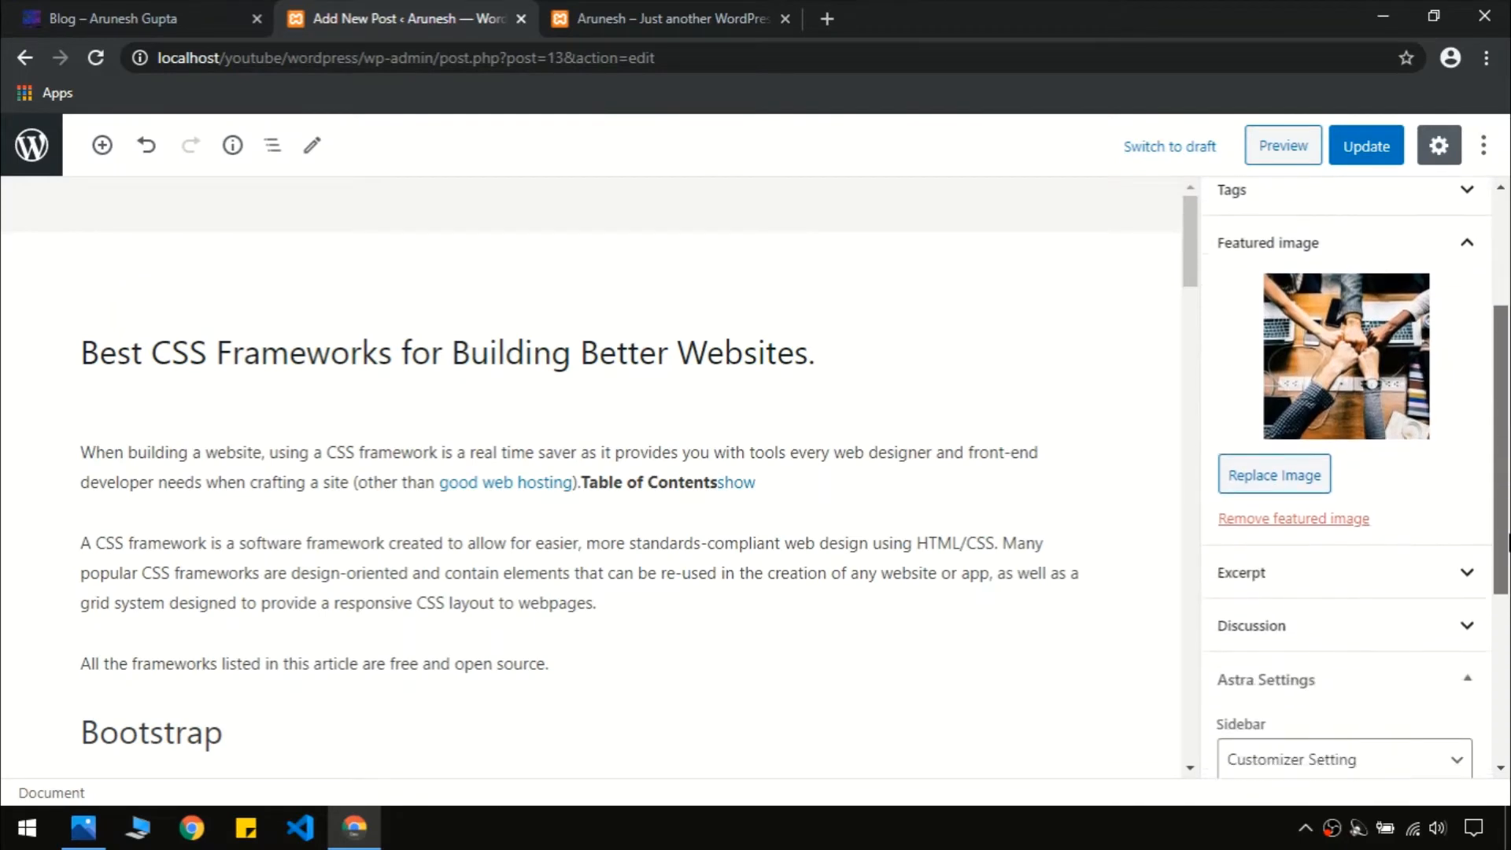
left_click(1467, 245)
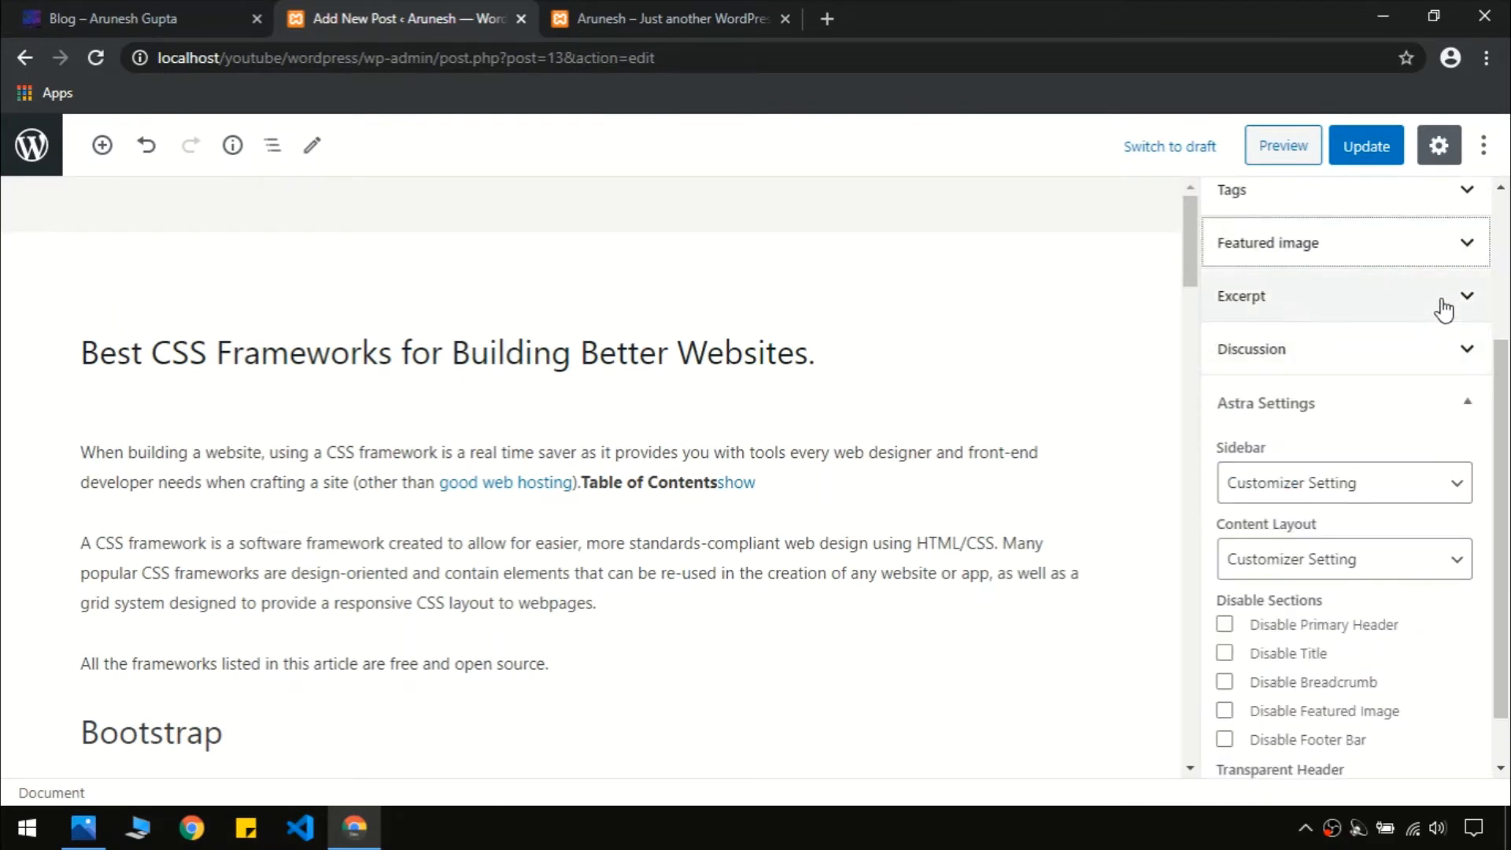
left_click(1433, 415)
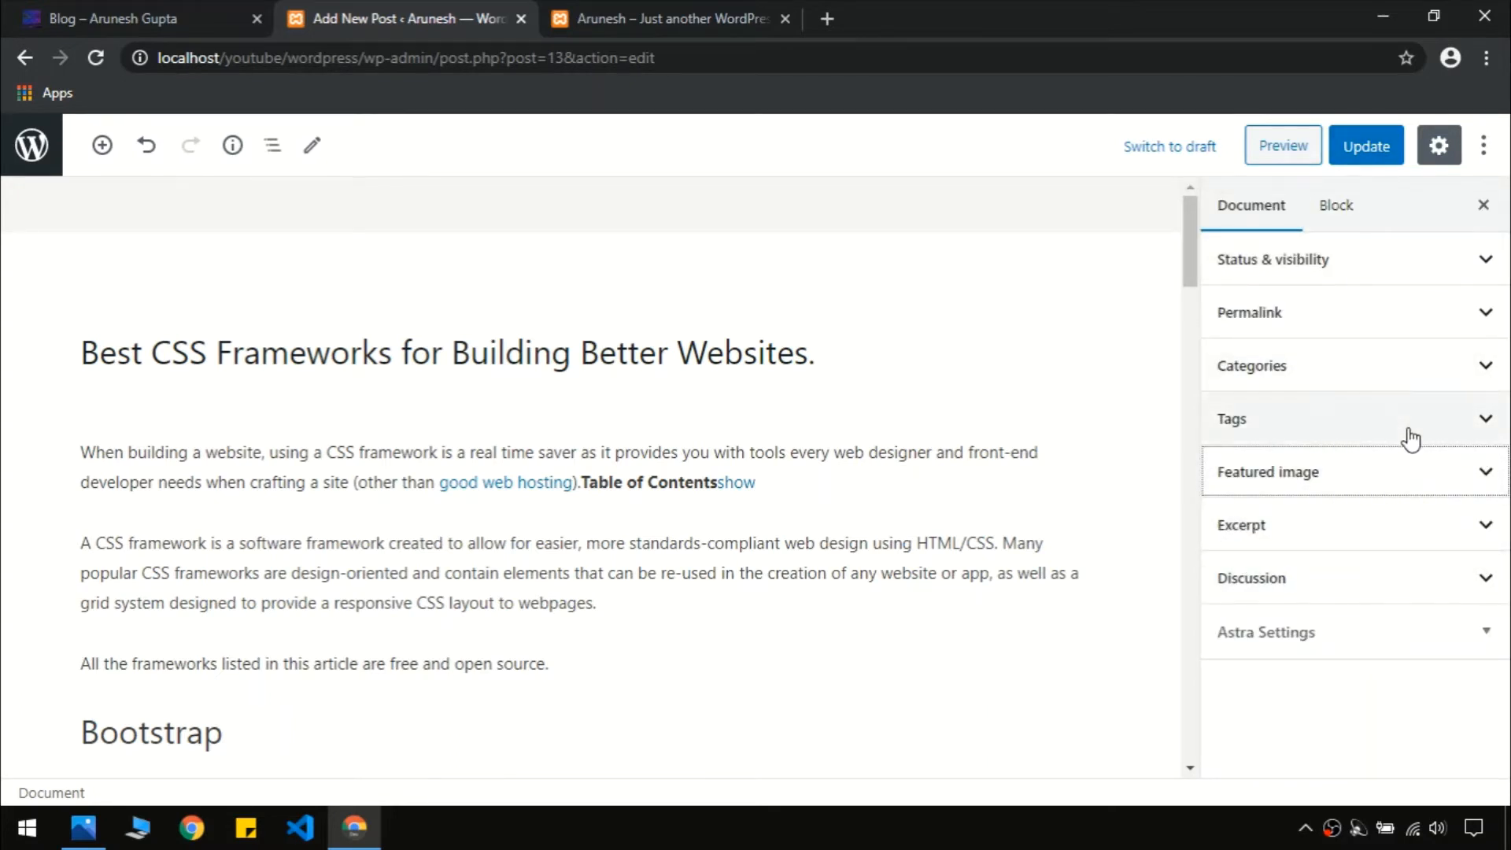
Update the post and reload the local home page to see the featured image
left_click(1349, 151)
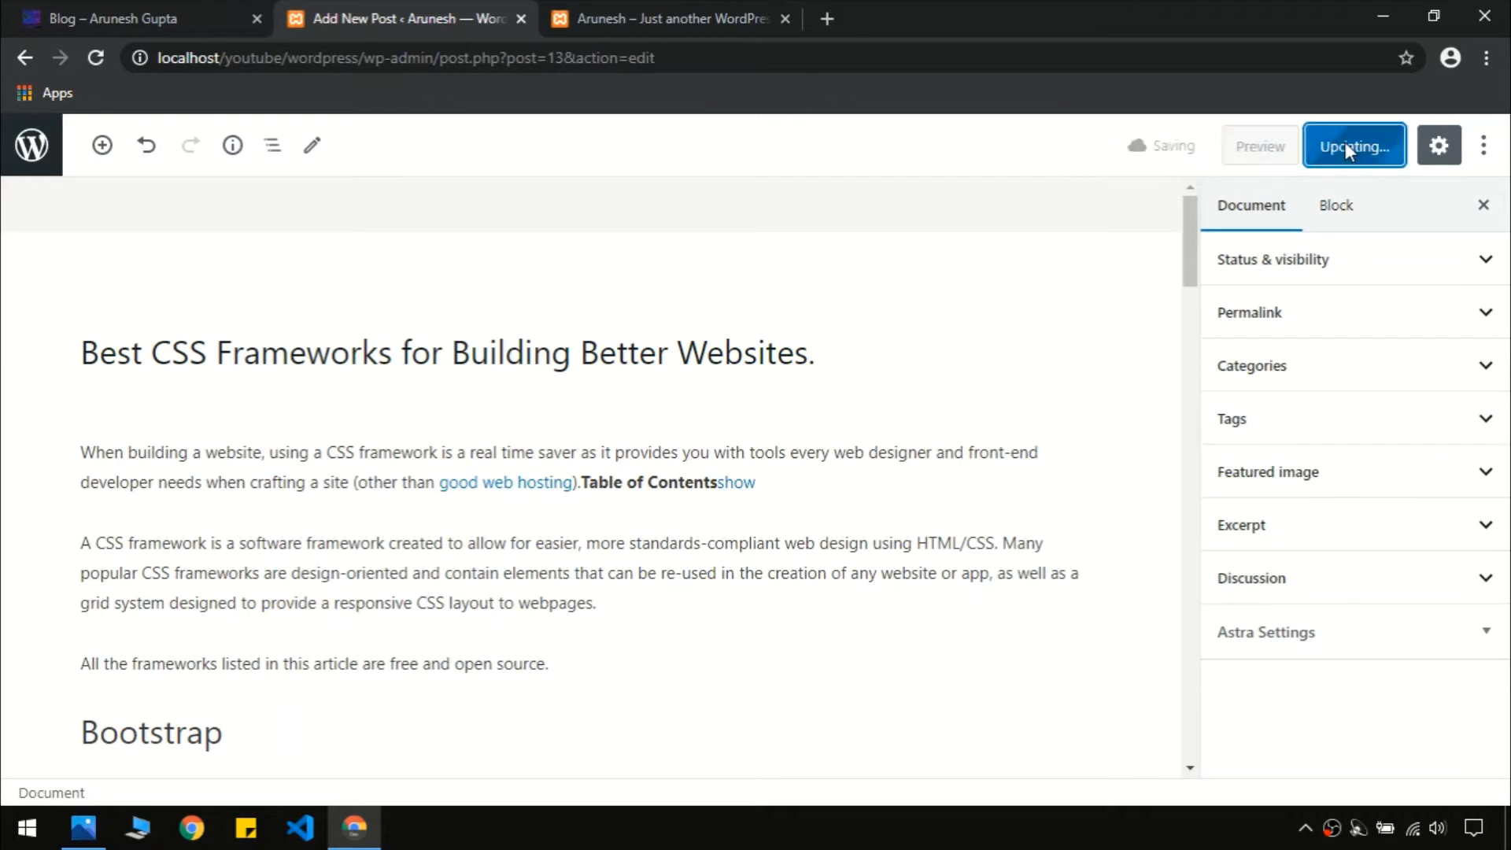
left_click(644, 8)
left_click(482, 375)
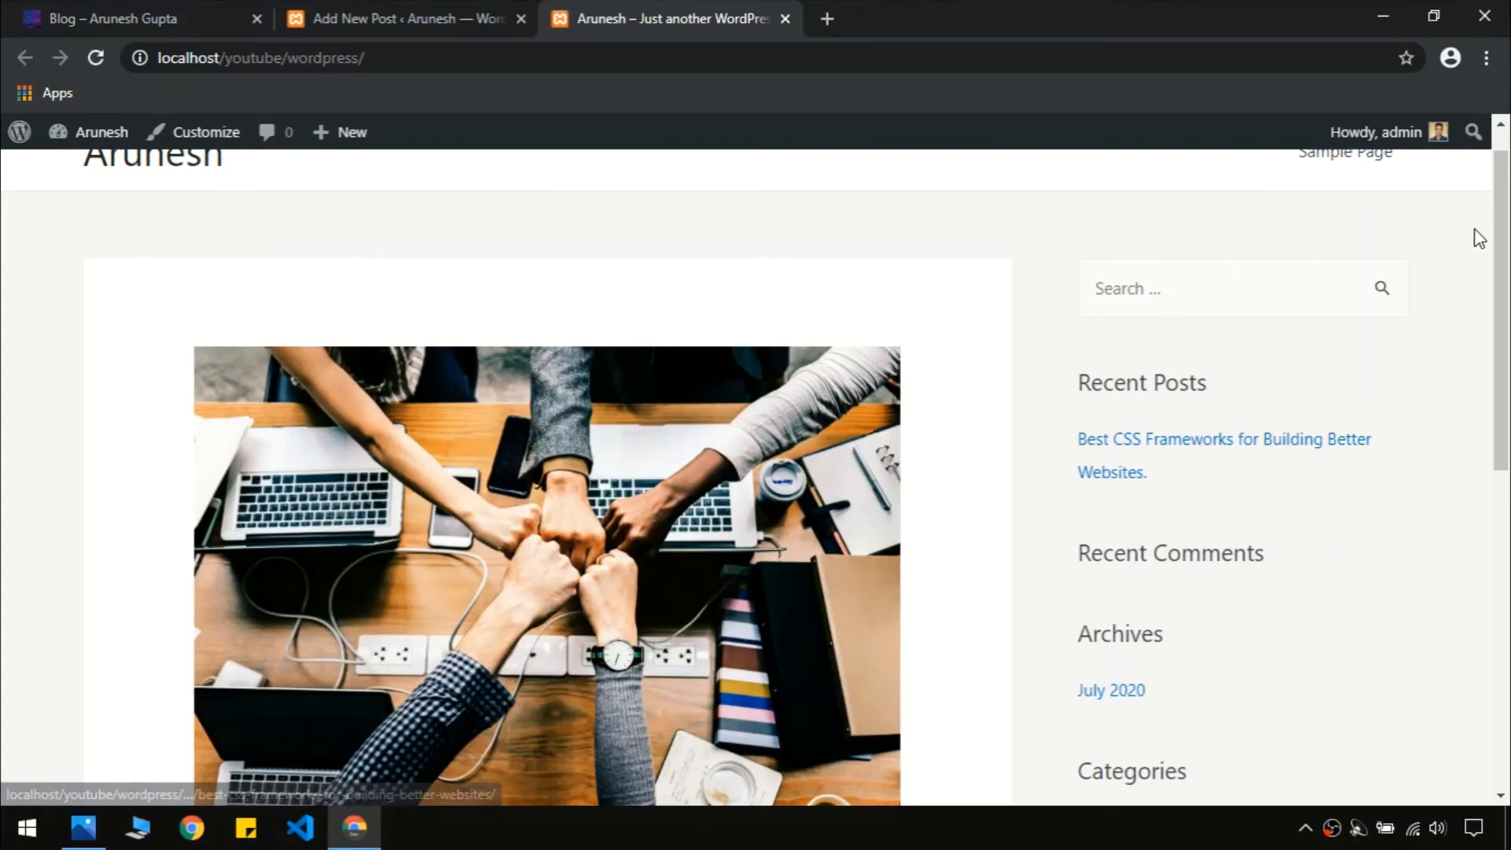
Compare the local home page with the codingstairs blog and open the full CSS frameworks post
left_click_drag(1503, 238, 1506, 453)
left_click(55, 8)
left_click_drag(1508, 210, 1508, 173)
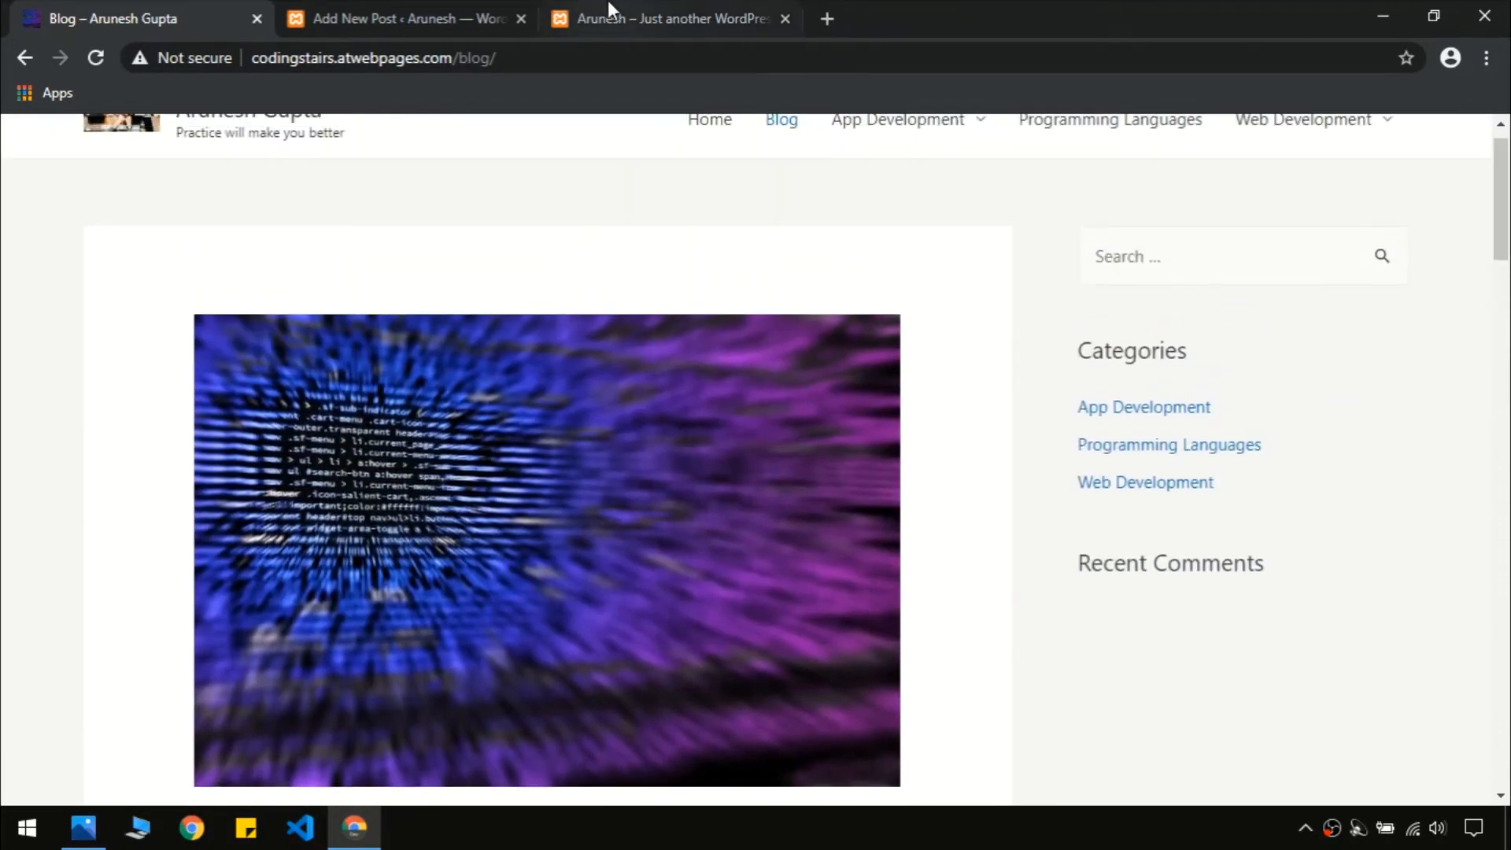
left_click(614, 17)
left_click_drag(1507, 449, 1505, 547)
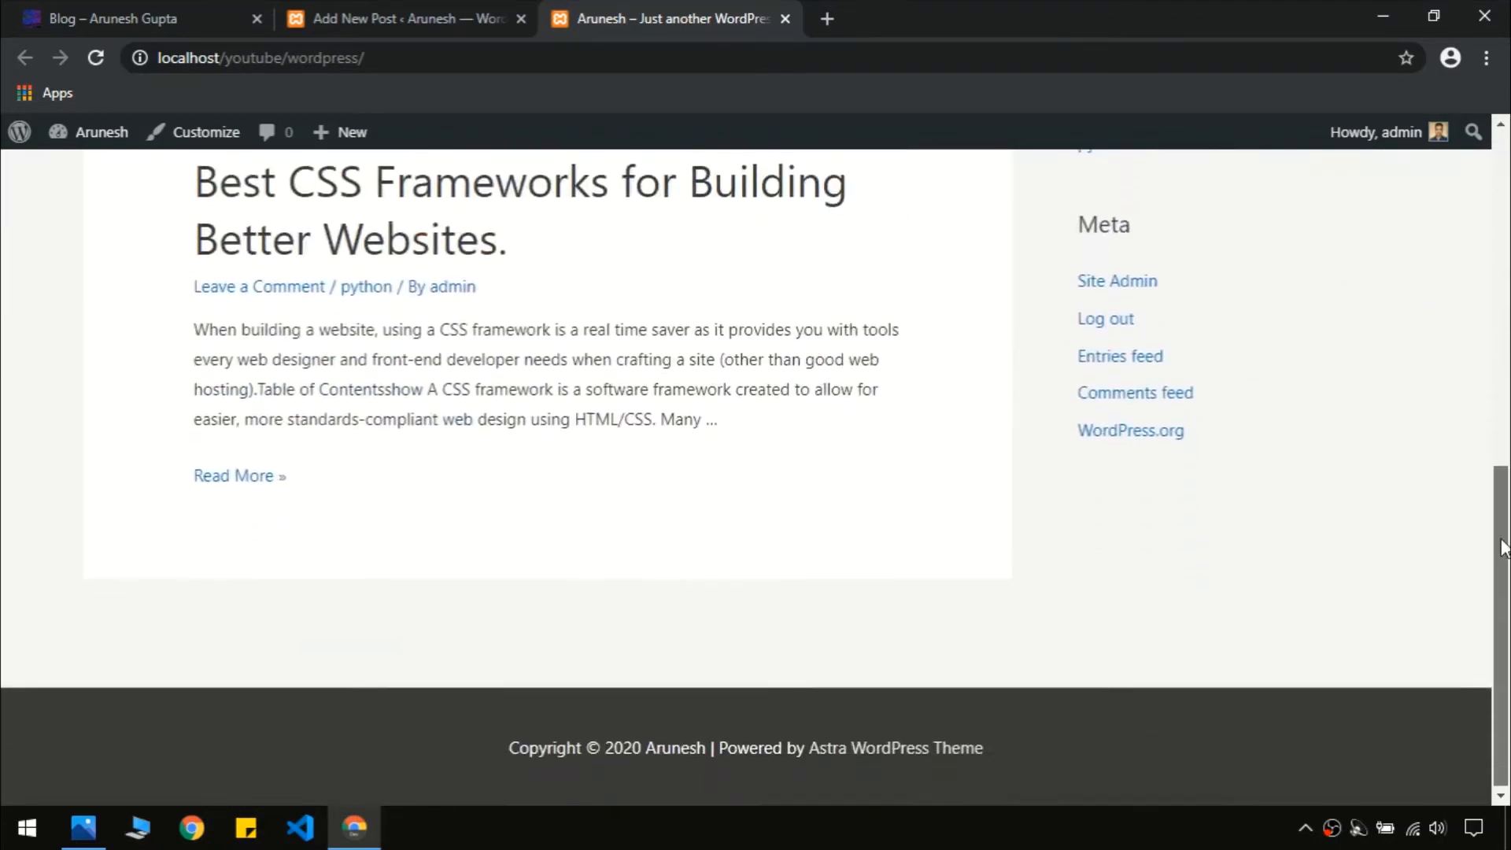
left_click(253, 478)
left_click_drag(1508, 315, 1508, 138)
Back in the editor, expand the Featured image section and open a new browser tab
left_click(413, 17)
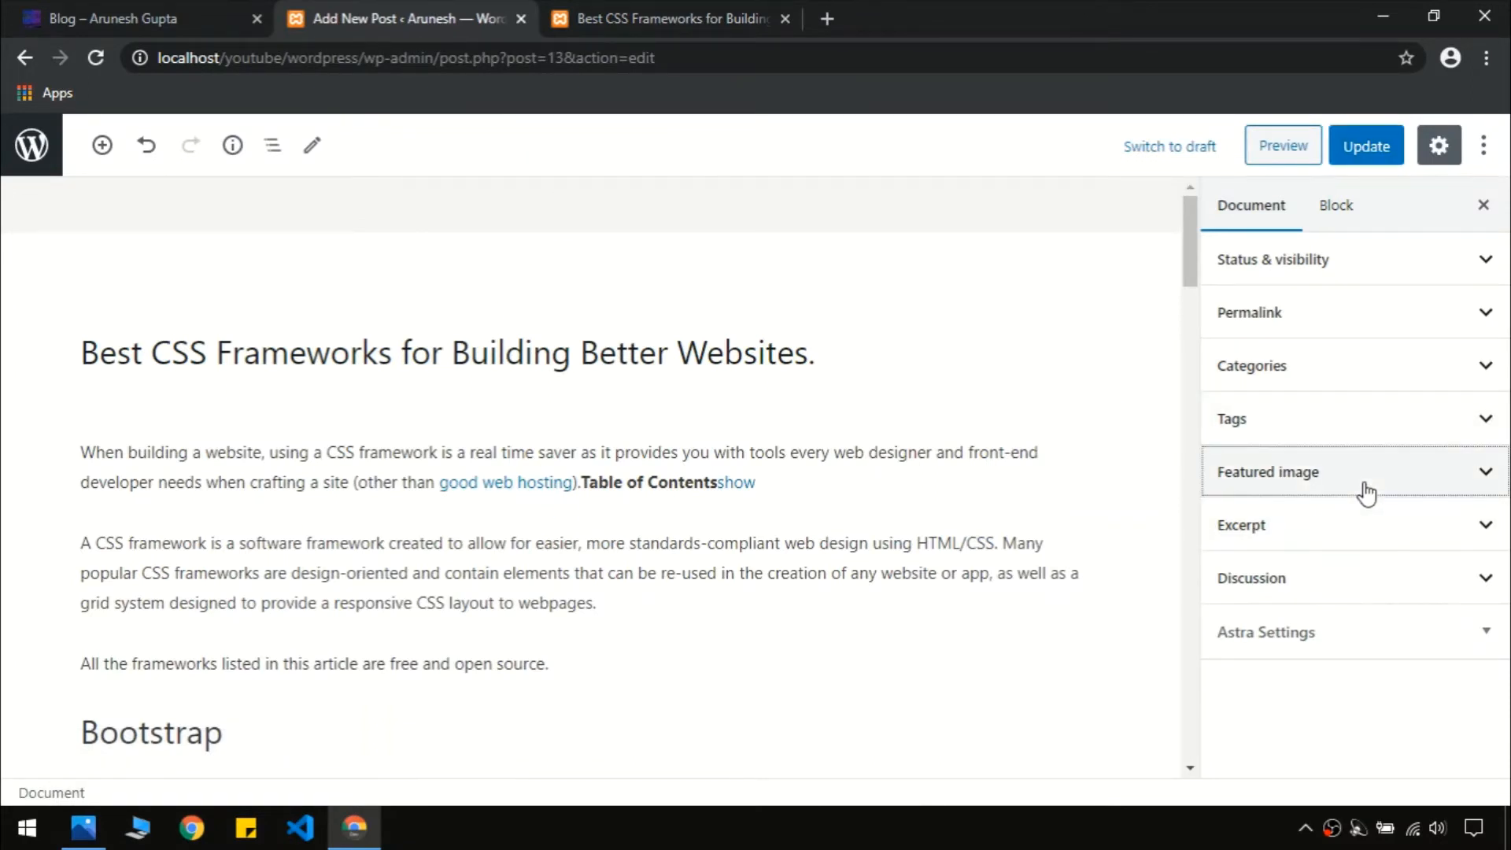
left_click(1363, 488)
scroll(1453, 502, "down", 1)
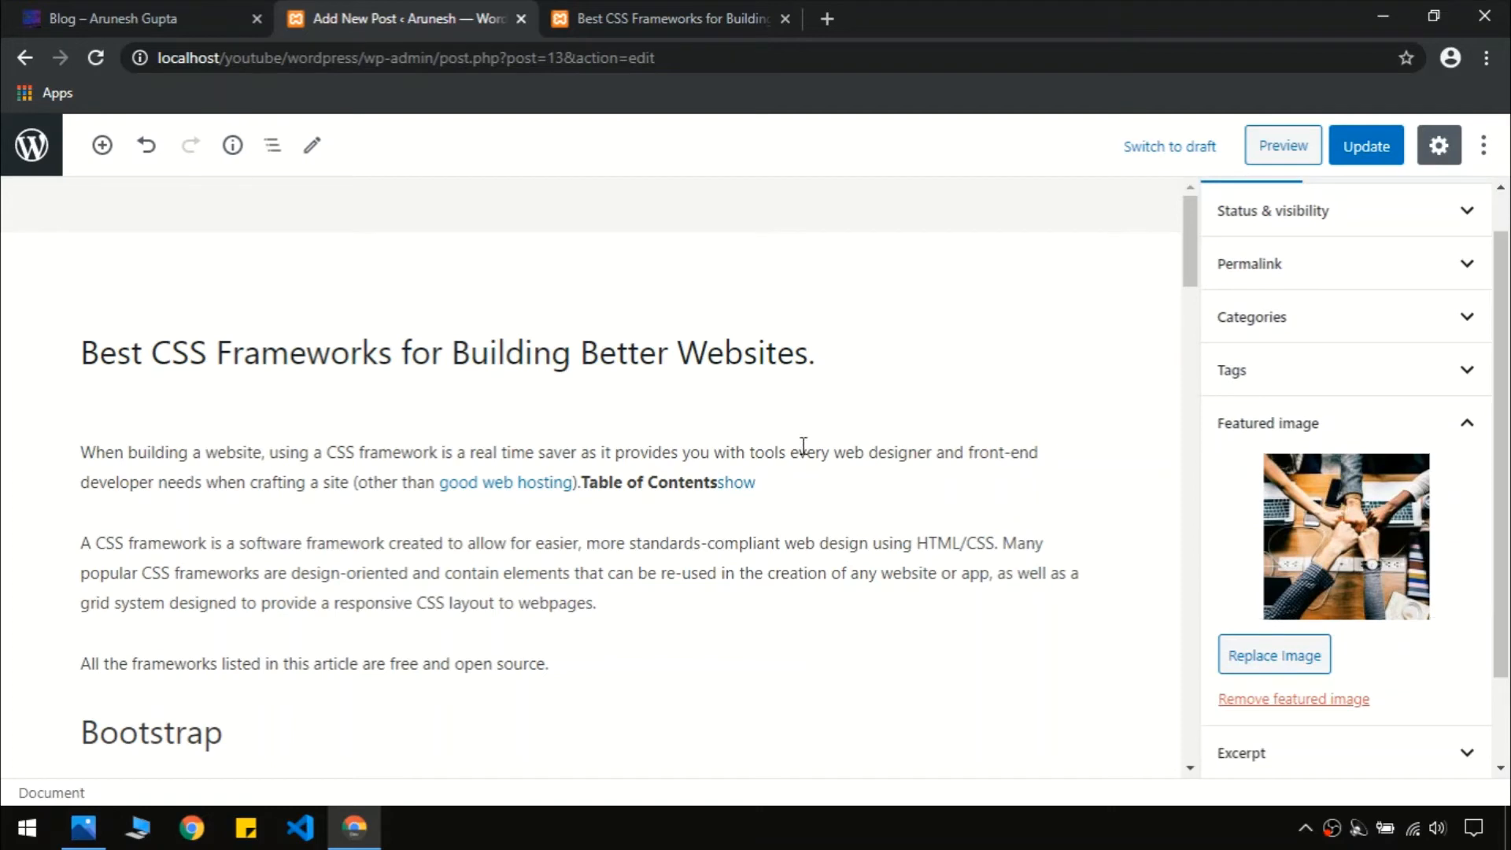
key("ctrl+t")
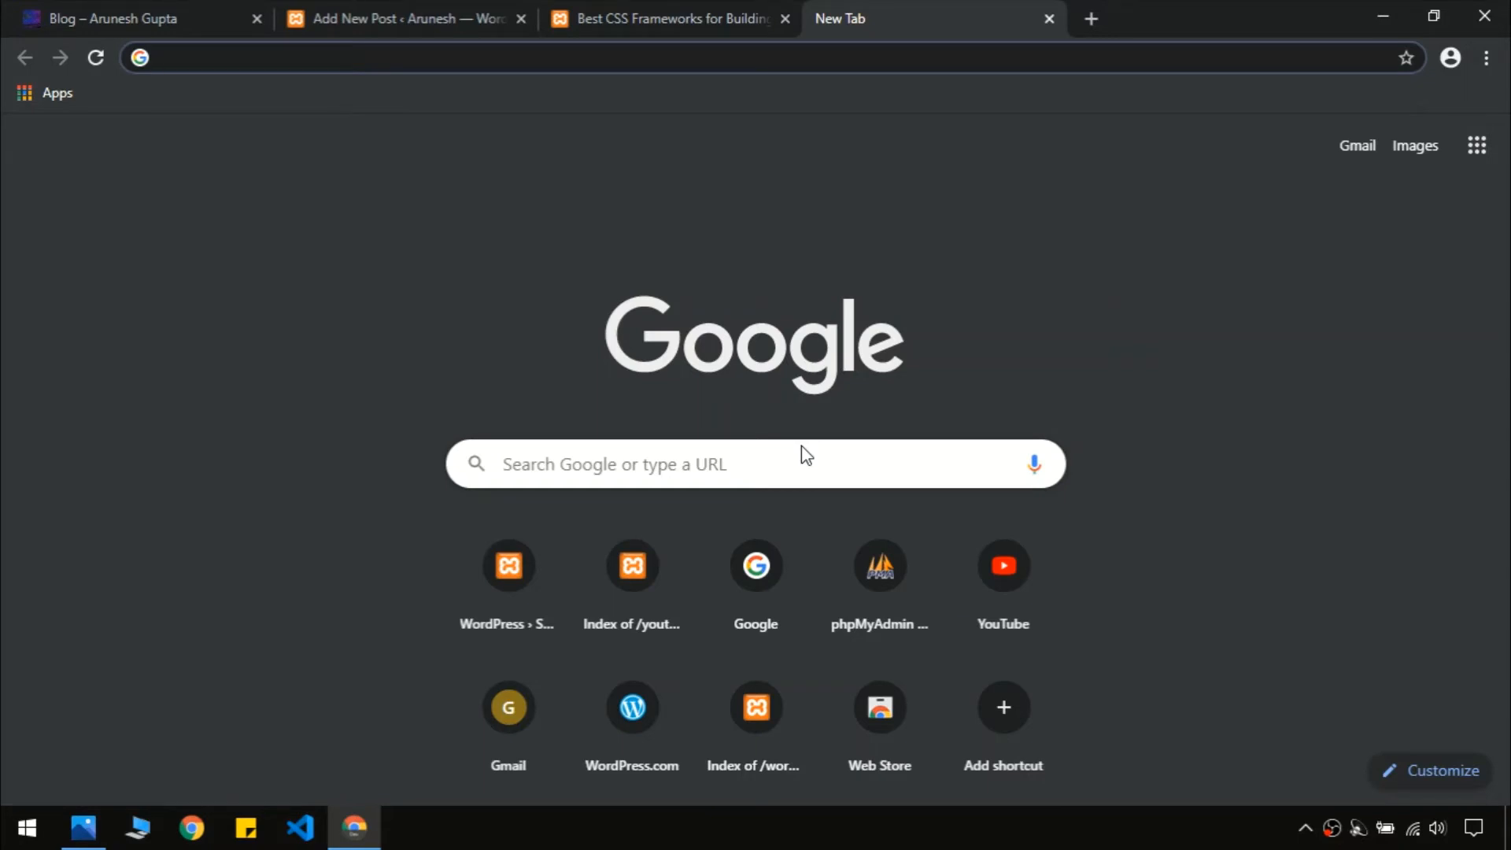
Search Google for pixabay and open the puppy-and-kitten photo page on Pixabay
type("pixa")
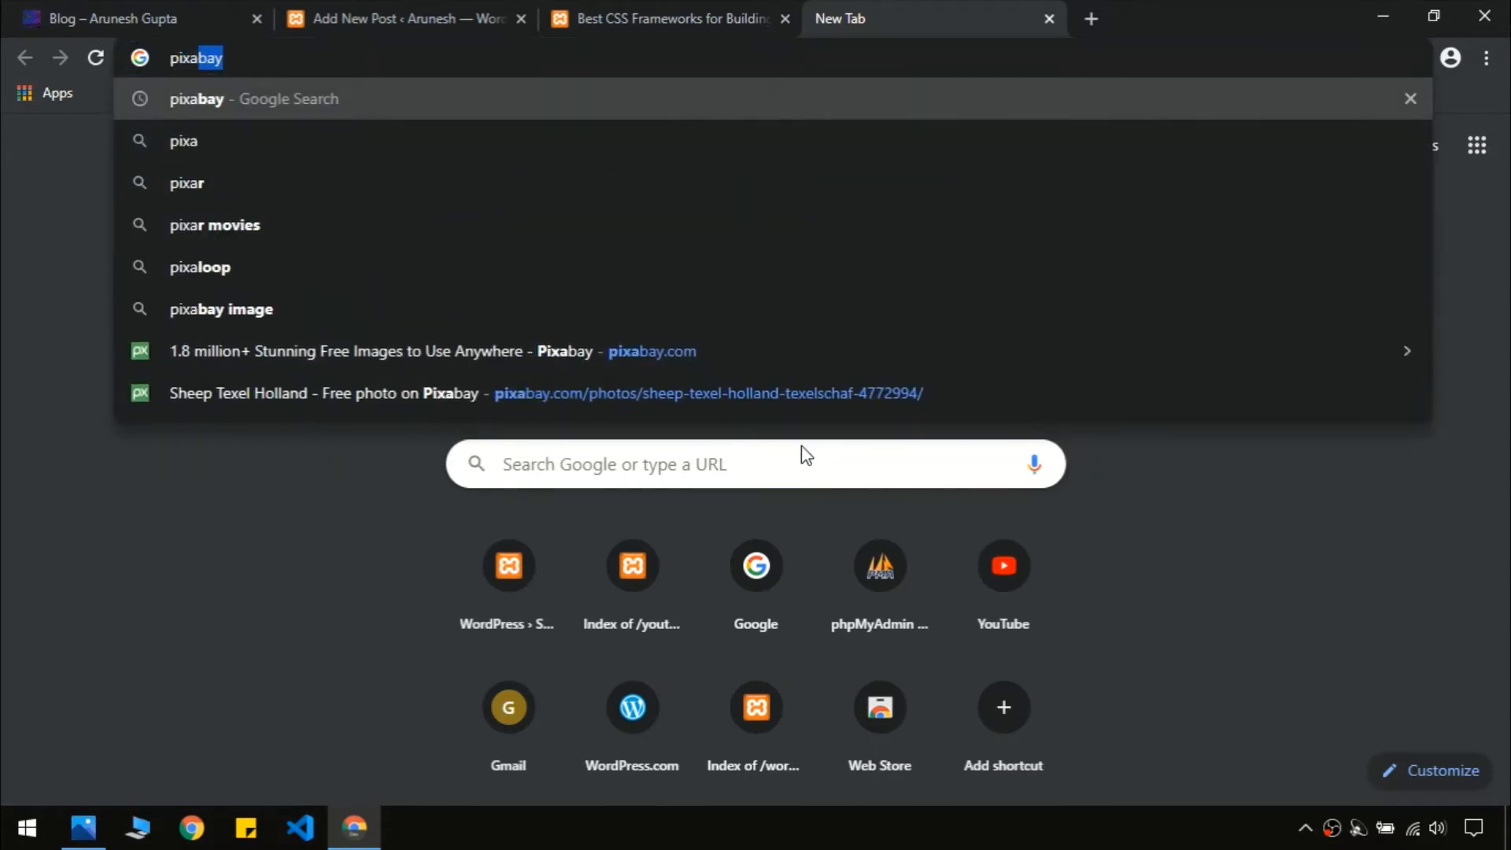
type("bay")
key("Return")
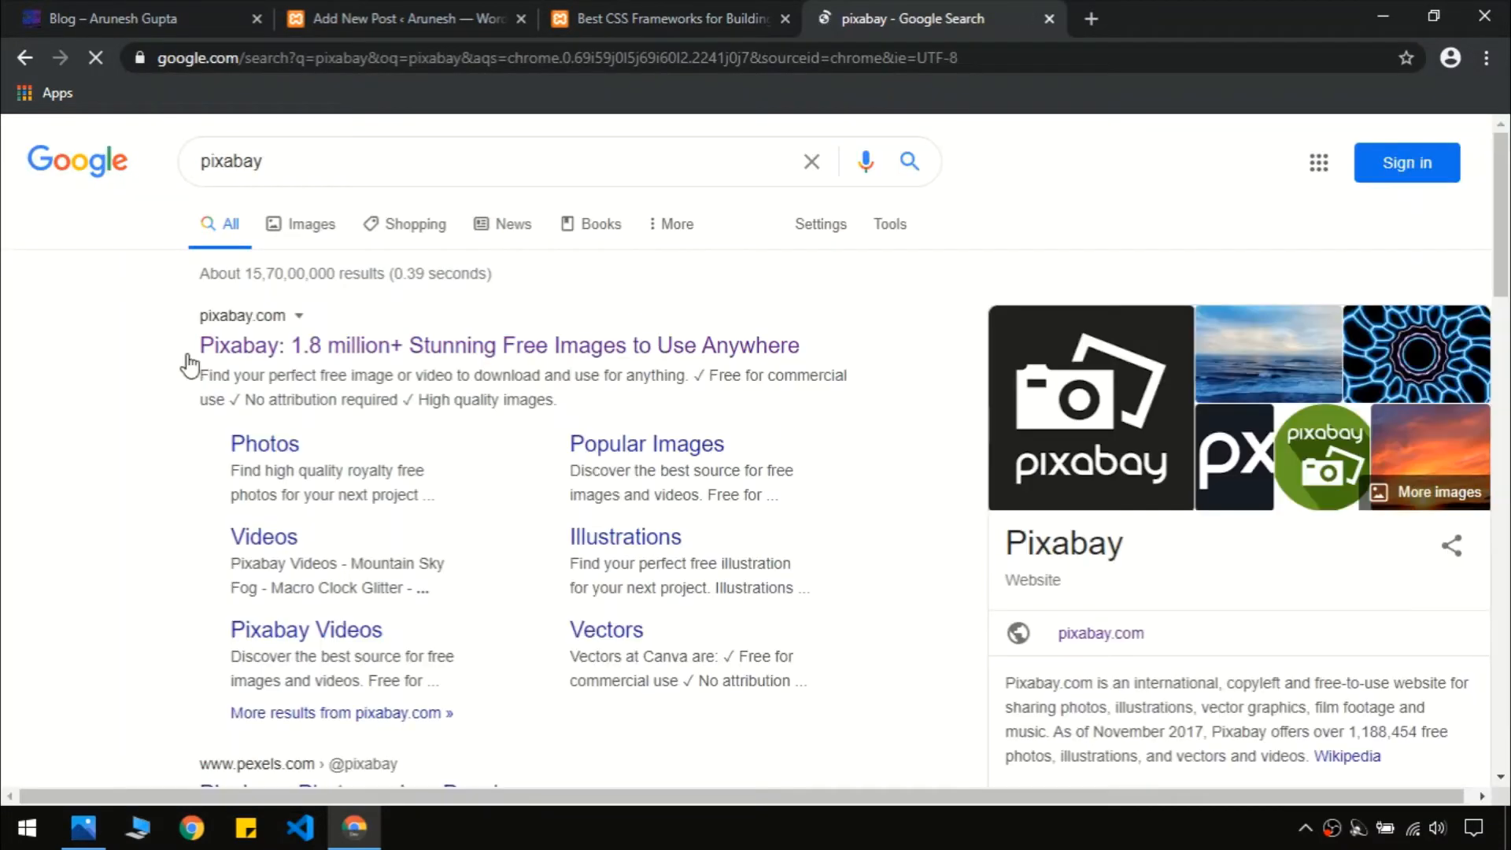
left_click(221, 344)
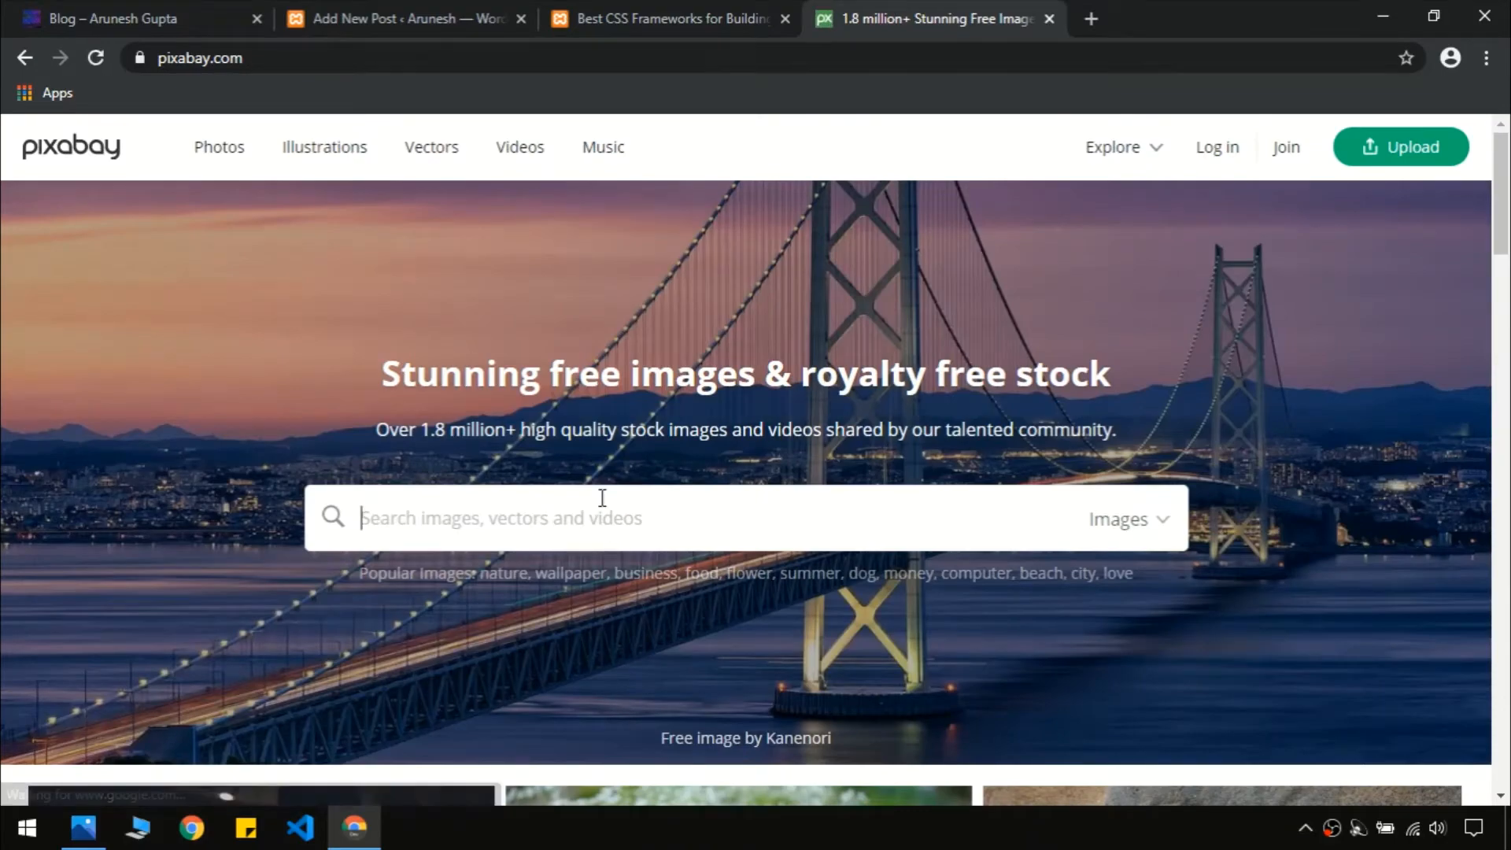
left_click_drag(1504, 199, 1508, 519)
left_click(779, 224)
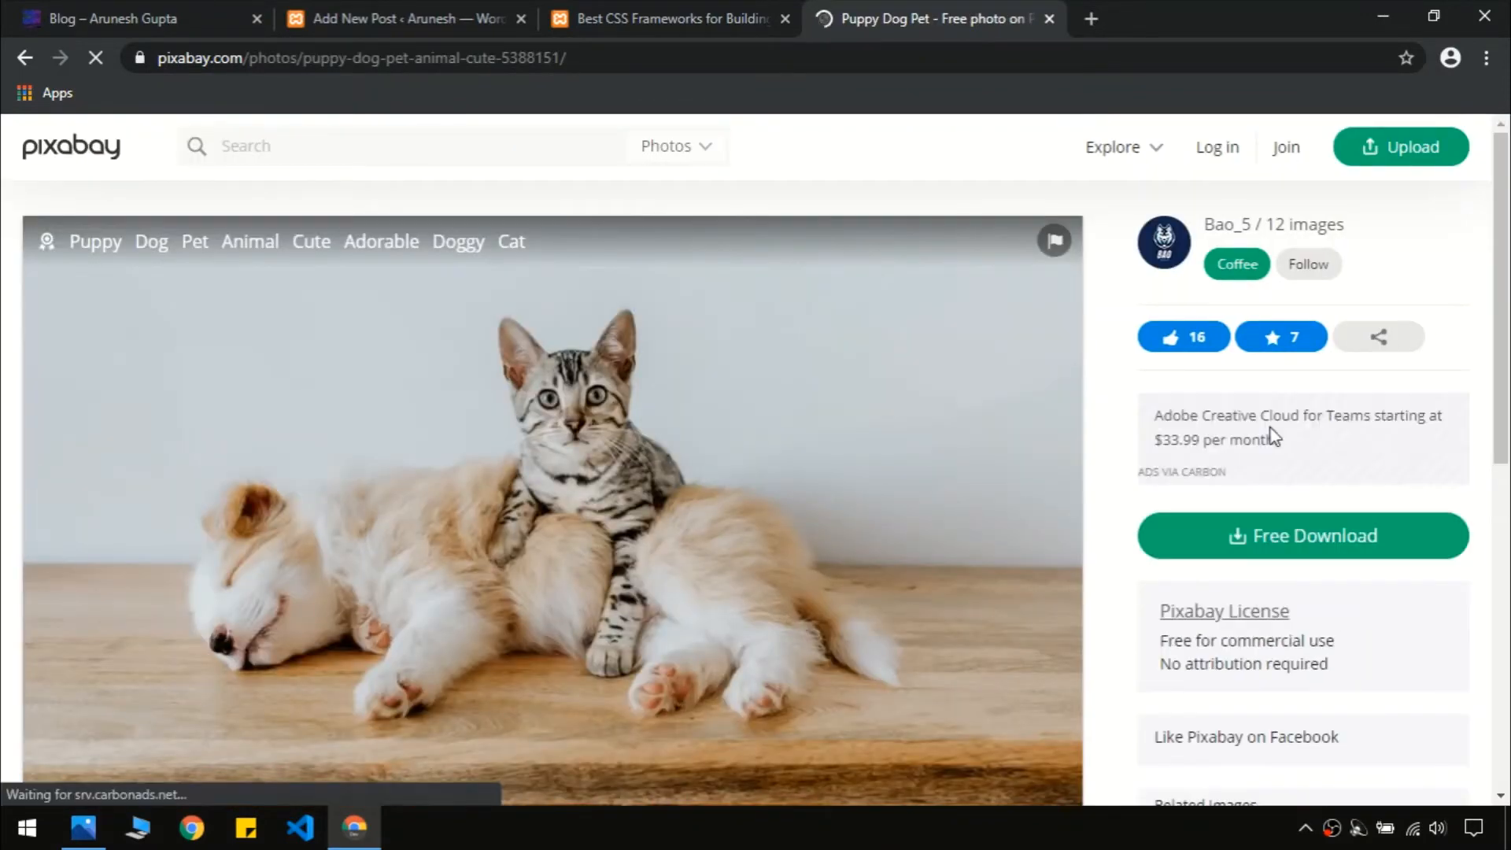
Download the photo at 1280×720 and dismiss the download dialog
left_click(1285, 567)
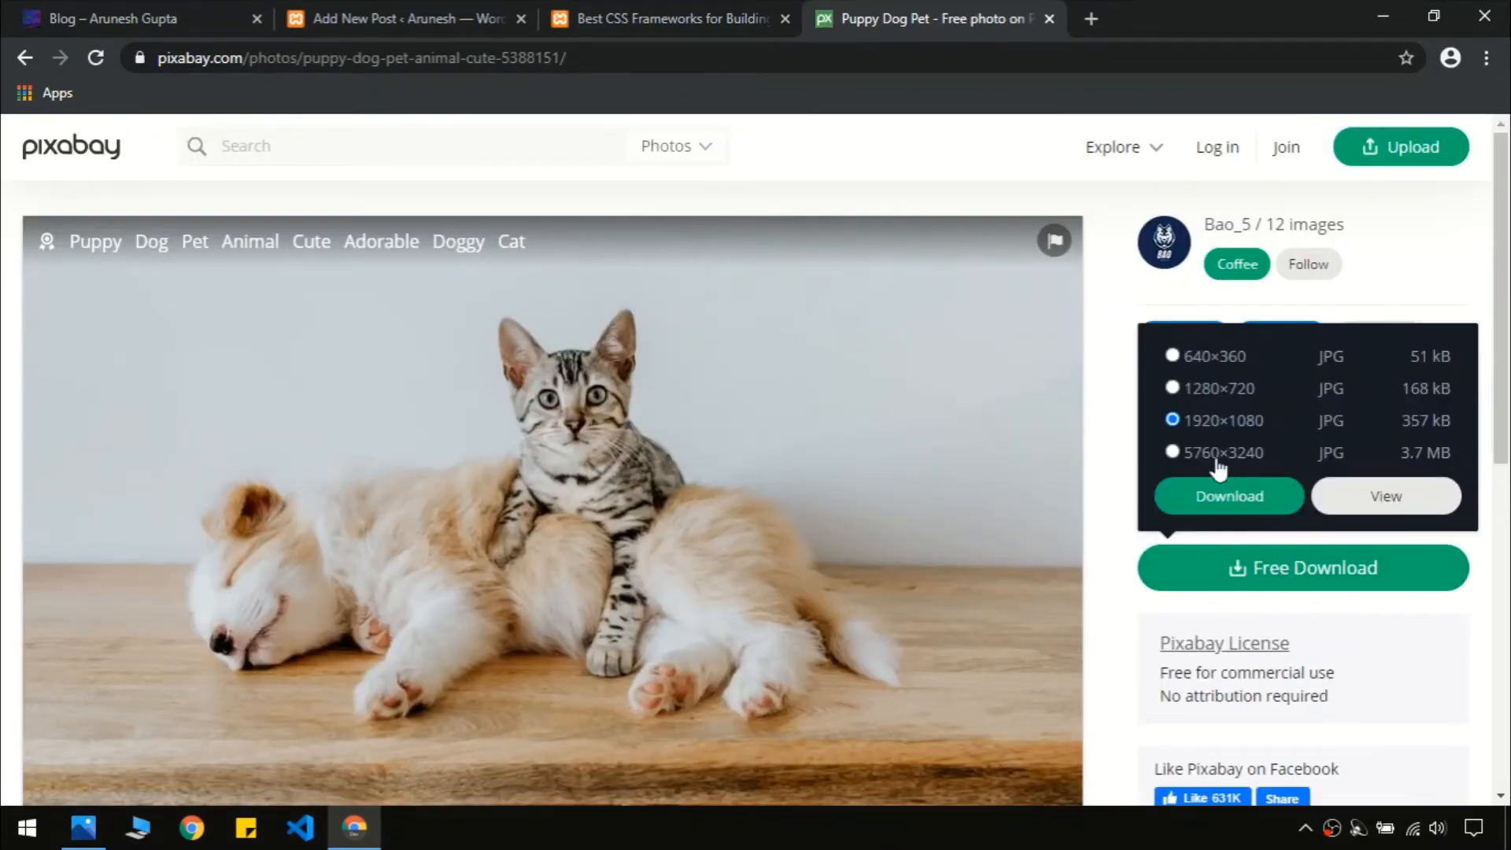
left_click(1211, 393)
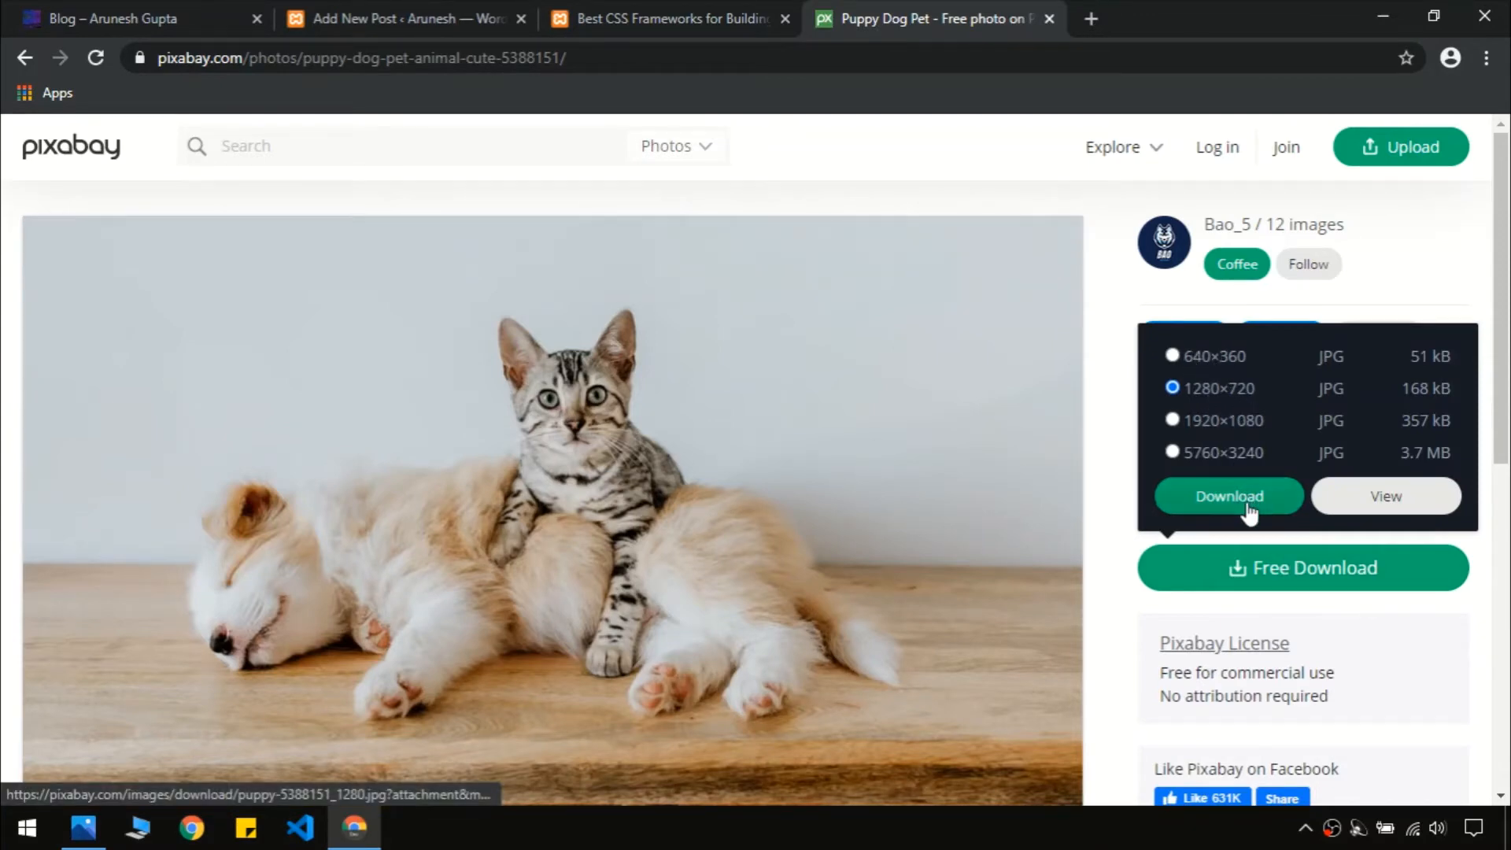
left_click(1249, 511)
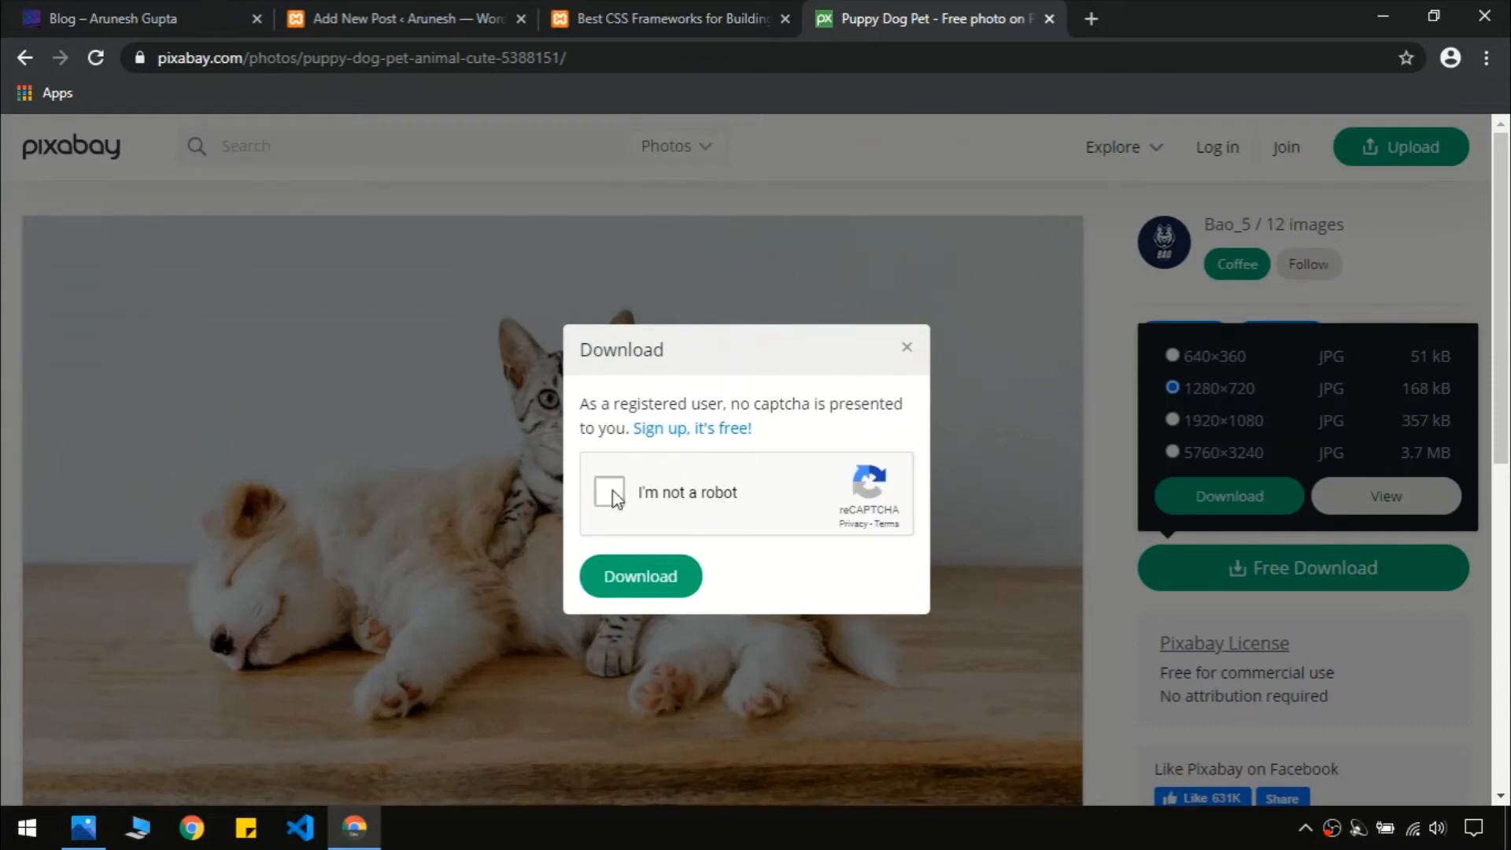
left_click(906, 348)
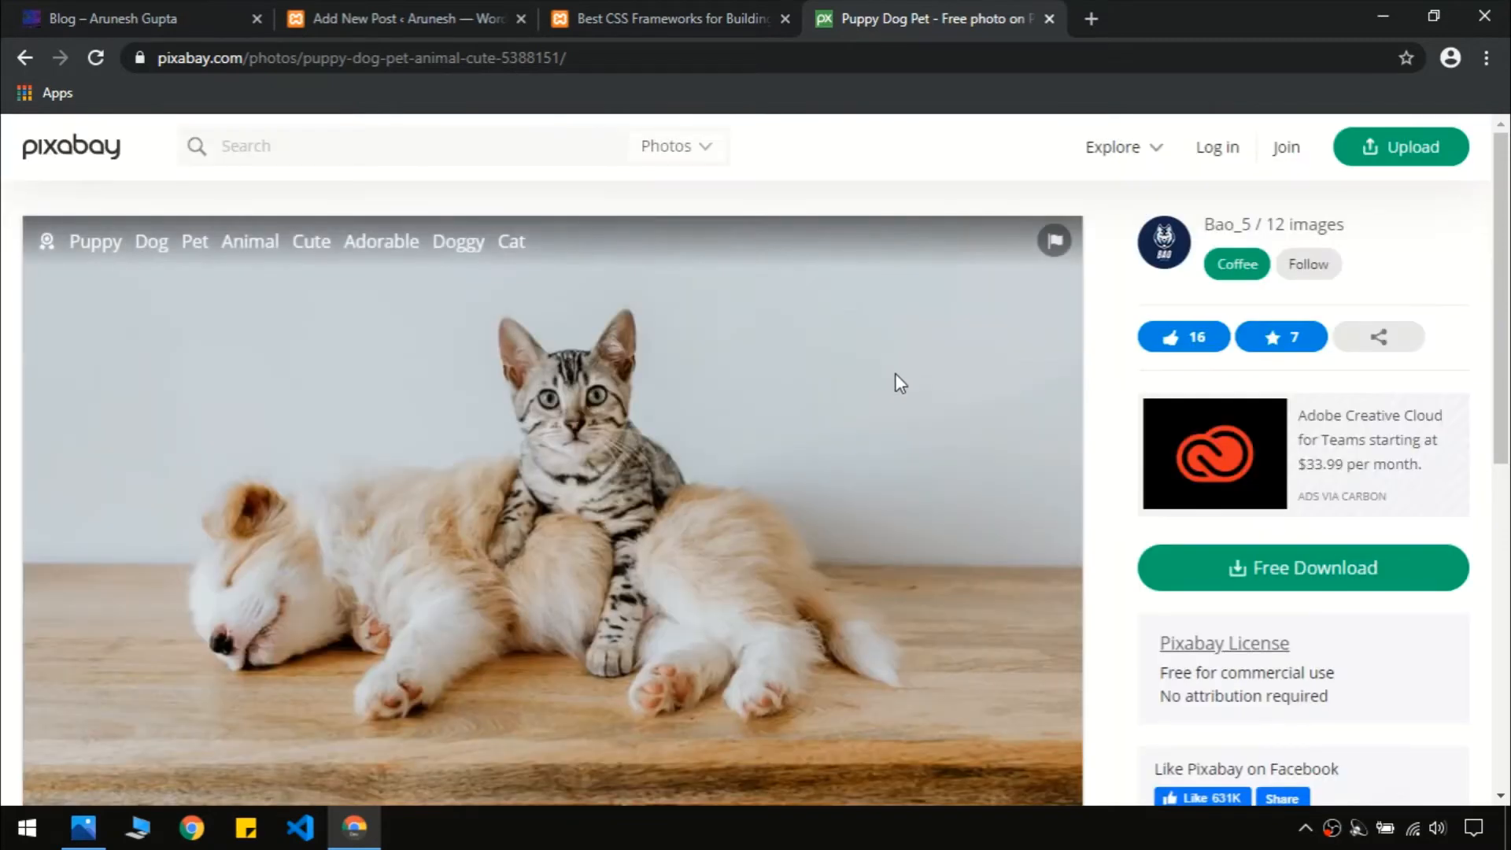
Close the Pixabay tab and view the published post and the site's home page
key("ctrl+w")
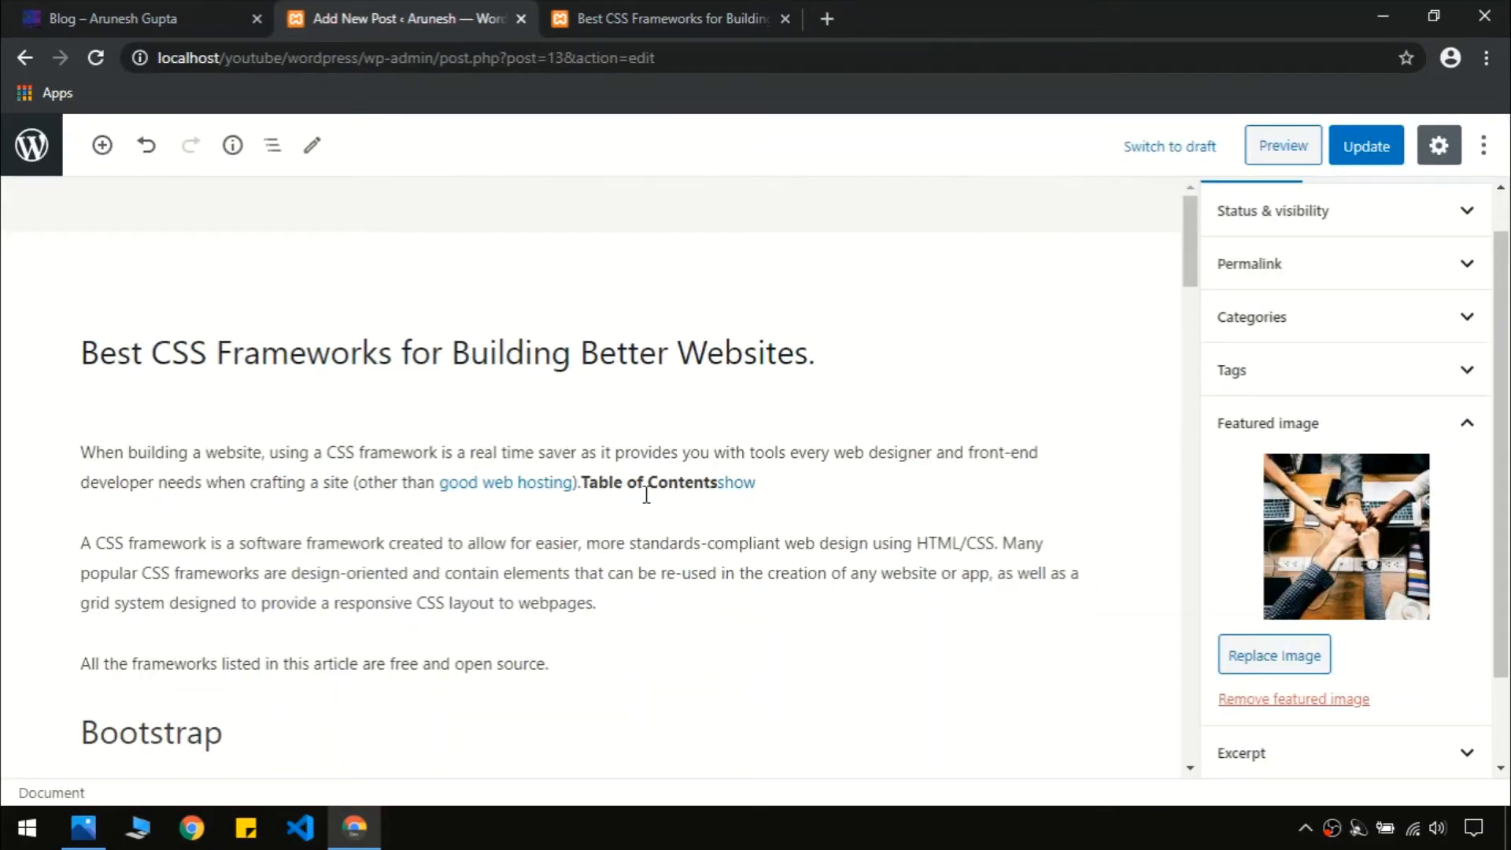
left_click(583, 11)
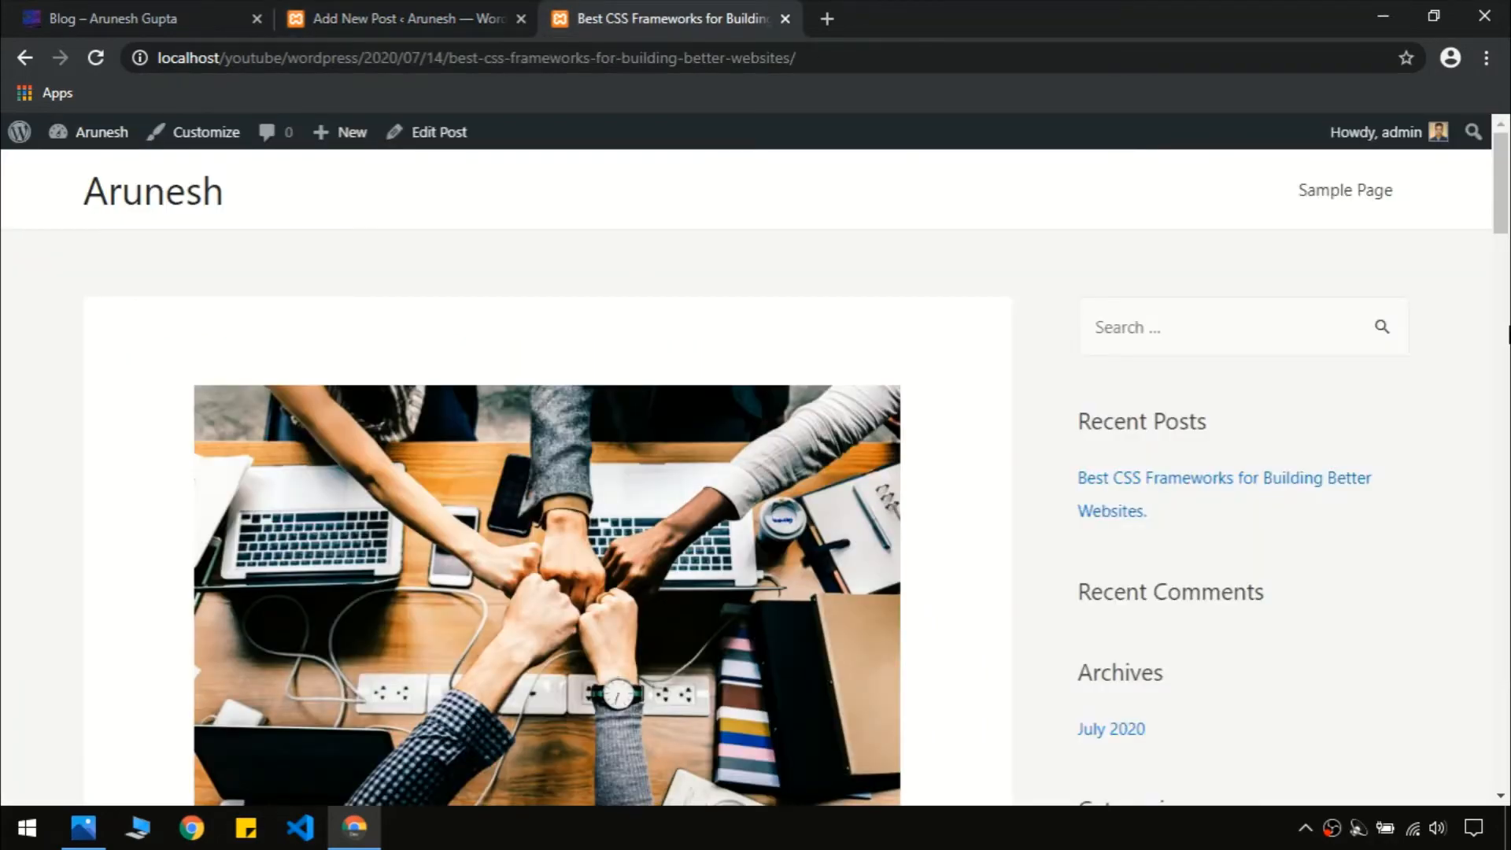
left_click_drag(1506, 208, 1509, 134)
left_click(135, 211)
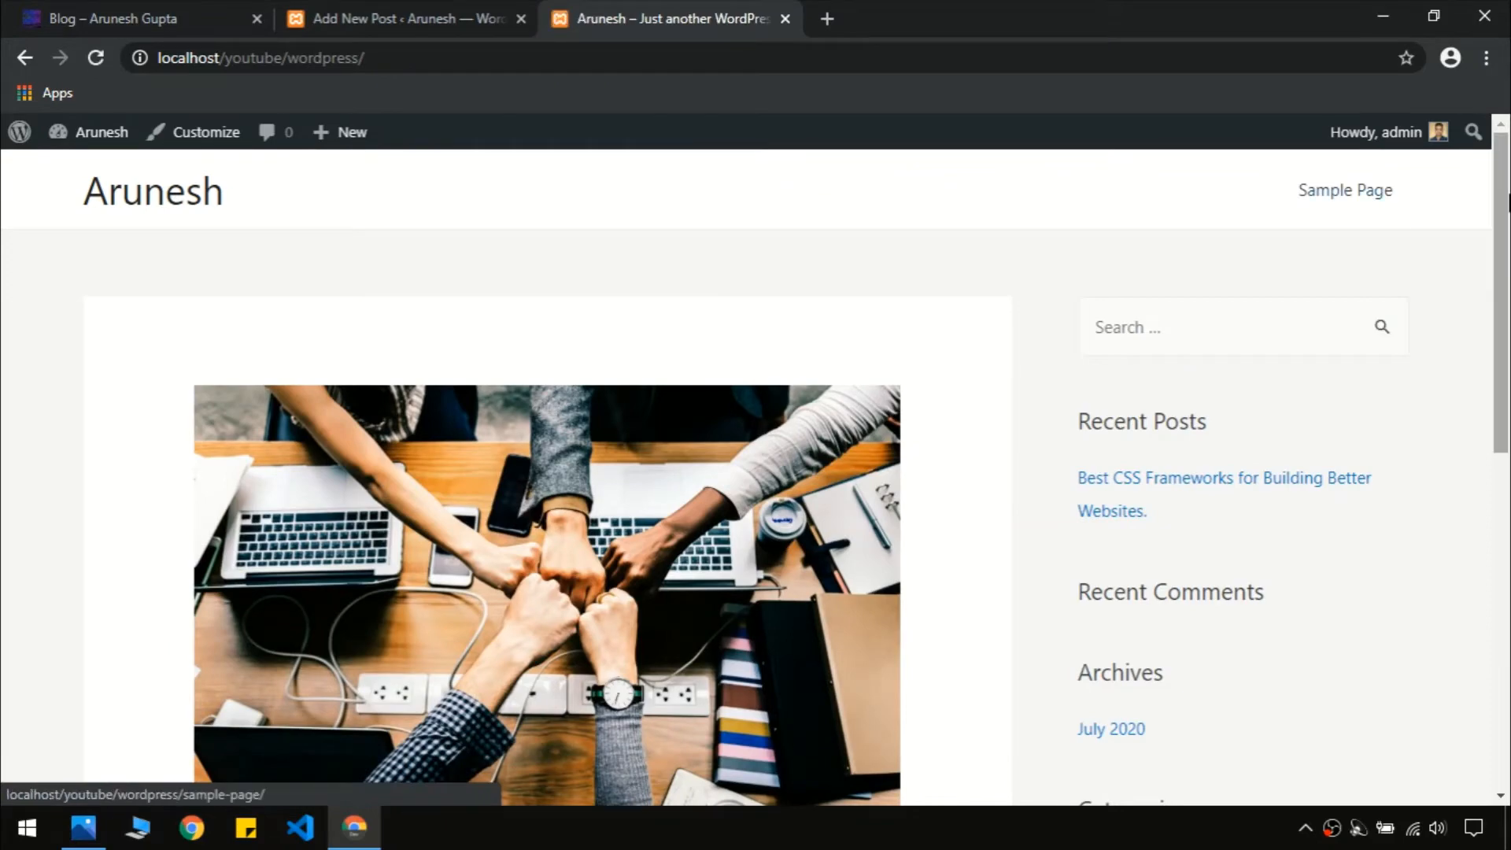
mouse_move(1504, 216)
left_mouse_down()
mouse_move(1507, 558)
mouse_move(1507, 228)
left_mouse_up()
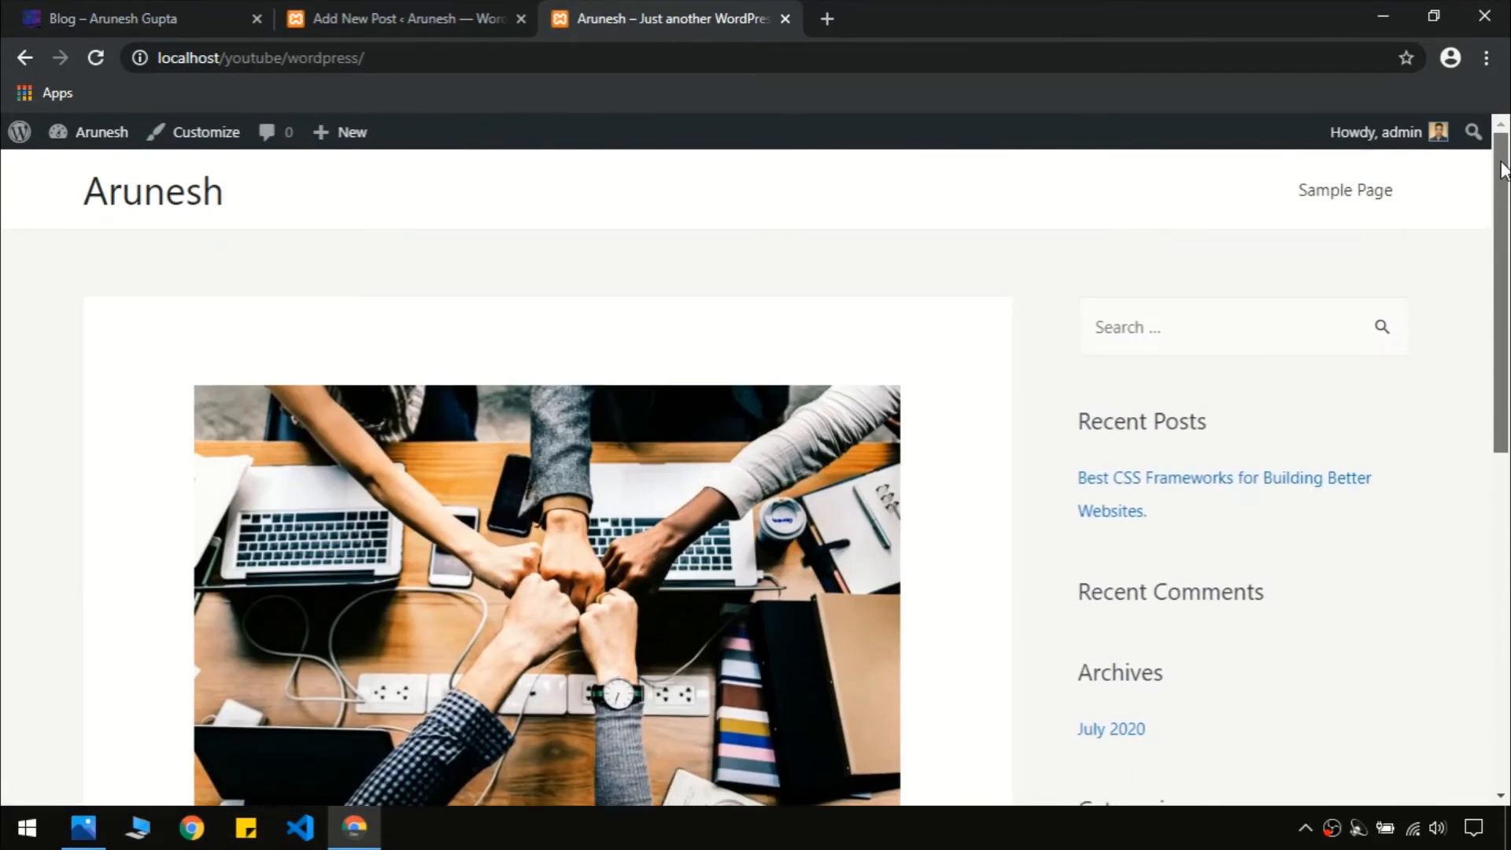
Leave the post editor for the Posts list and start a new post
left_click(405, 17)
left_click(31, 145)
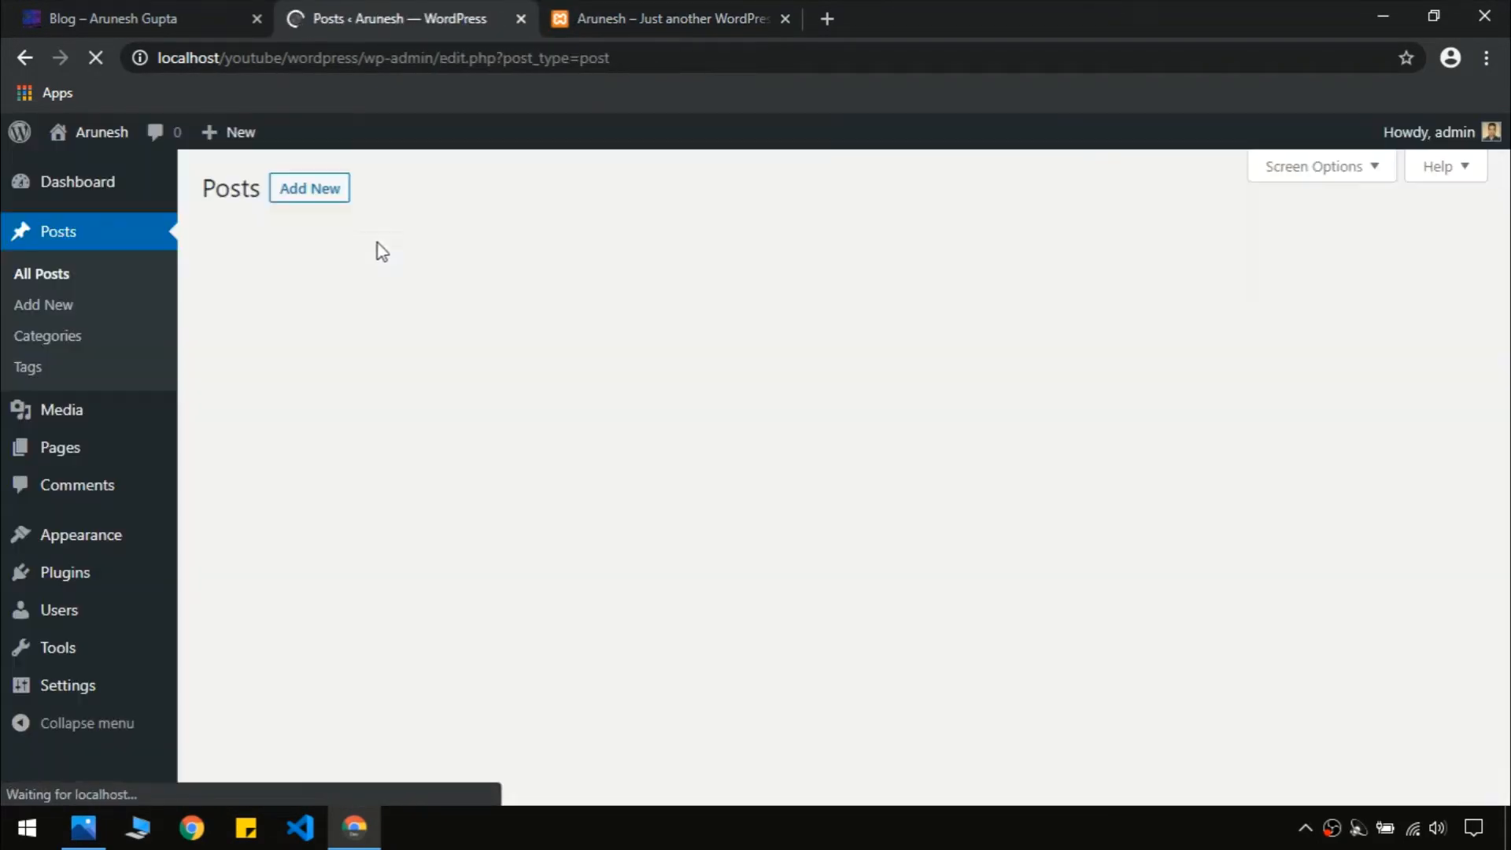
left_click(320, 193)
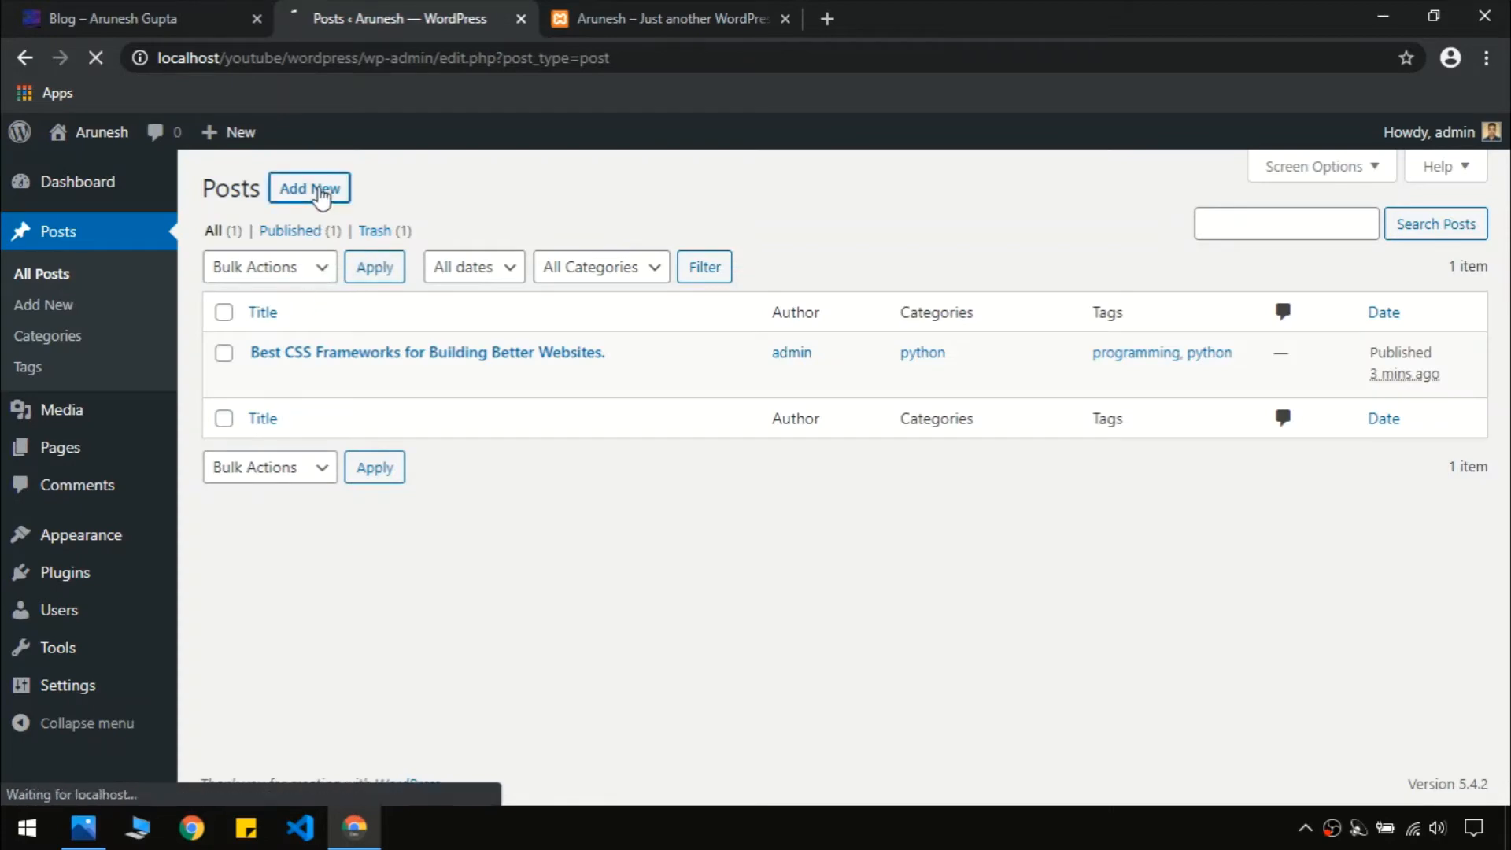
Copy the live article's heading '10+ Best Online Code Editors' into the new post title
left_click(229, 4)
left_click_drag(1503, 236, 1505, 444)
scroll(423, 529, "down", 5)
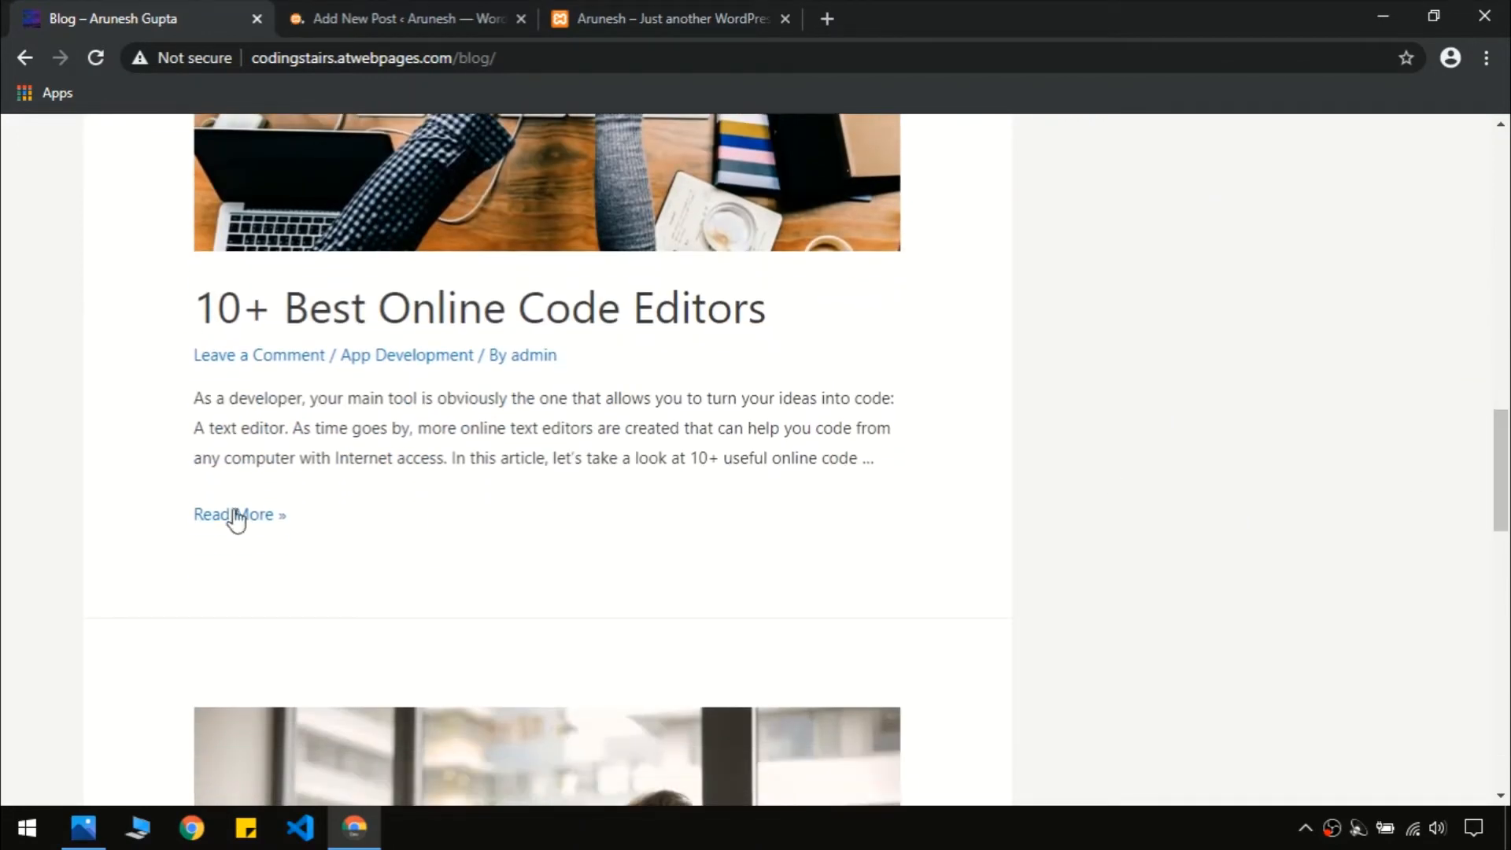
left_click(236, 516)
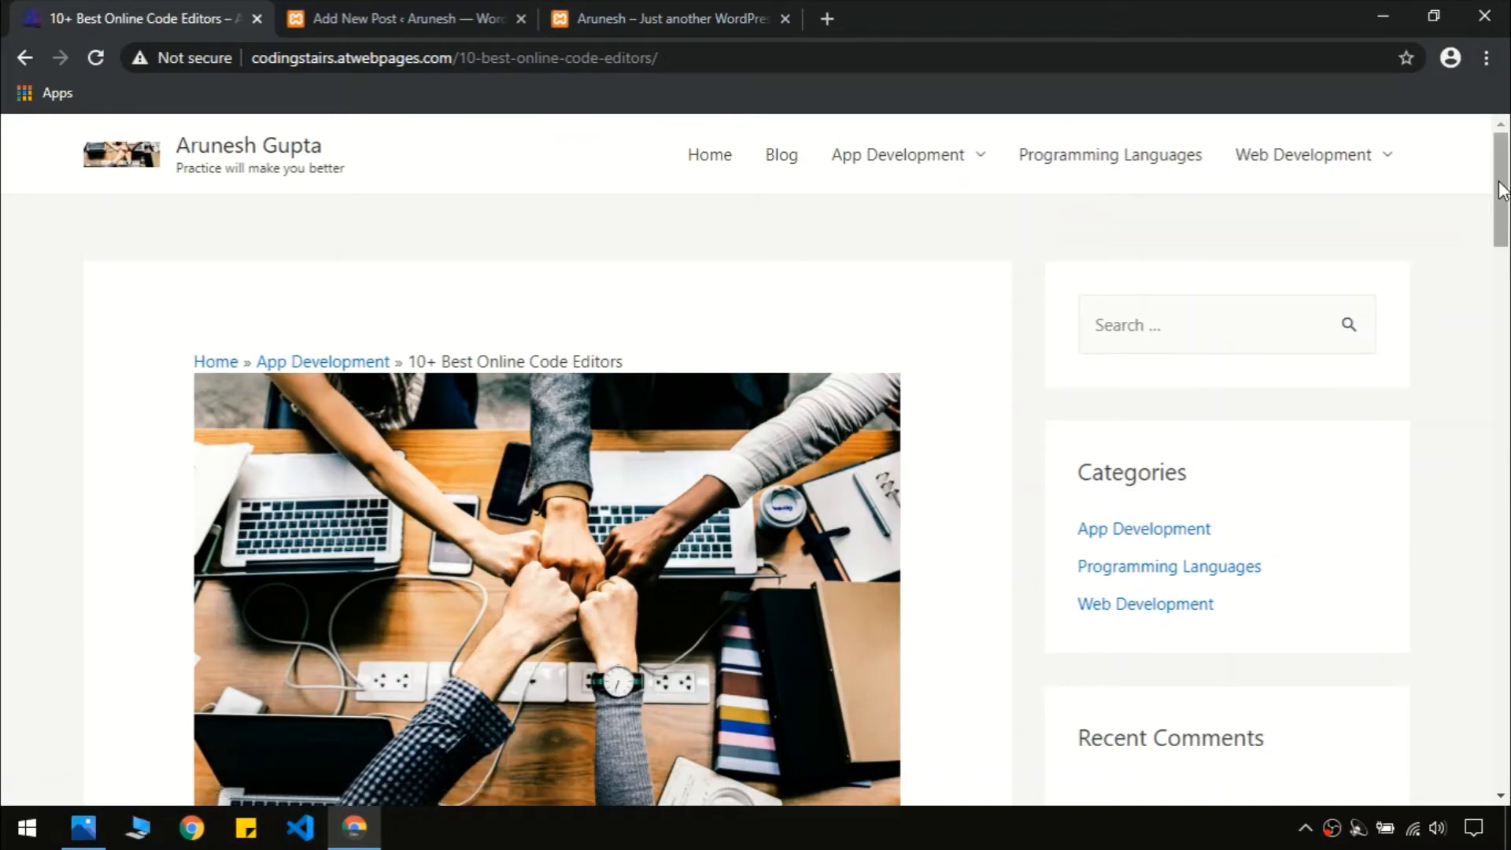
left_click_drag(1504, 186, 1507, 295)
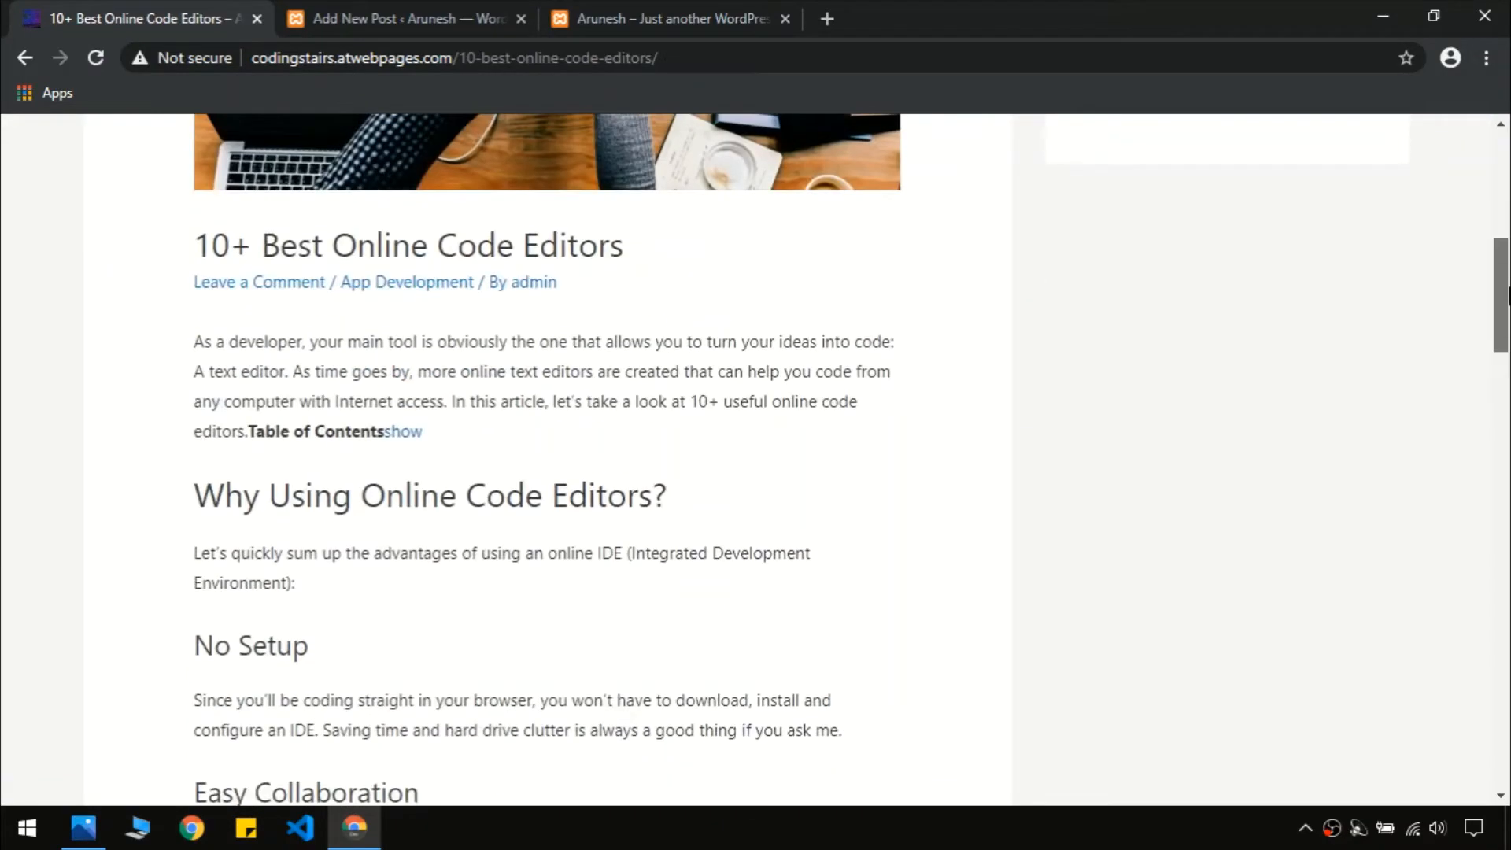
triple_click(526, 238)
key("ctrl+c")
left_click(526, 237)
left_click(405, 18)
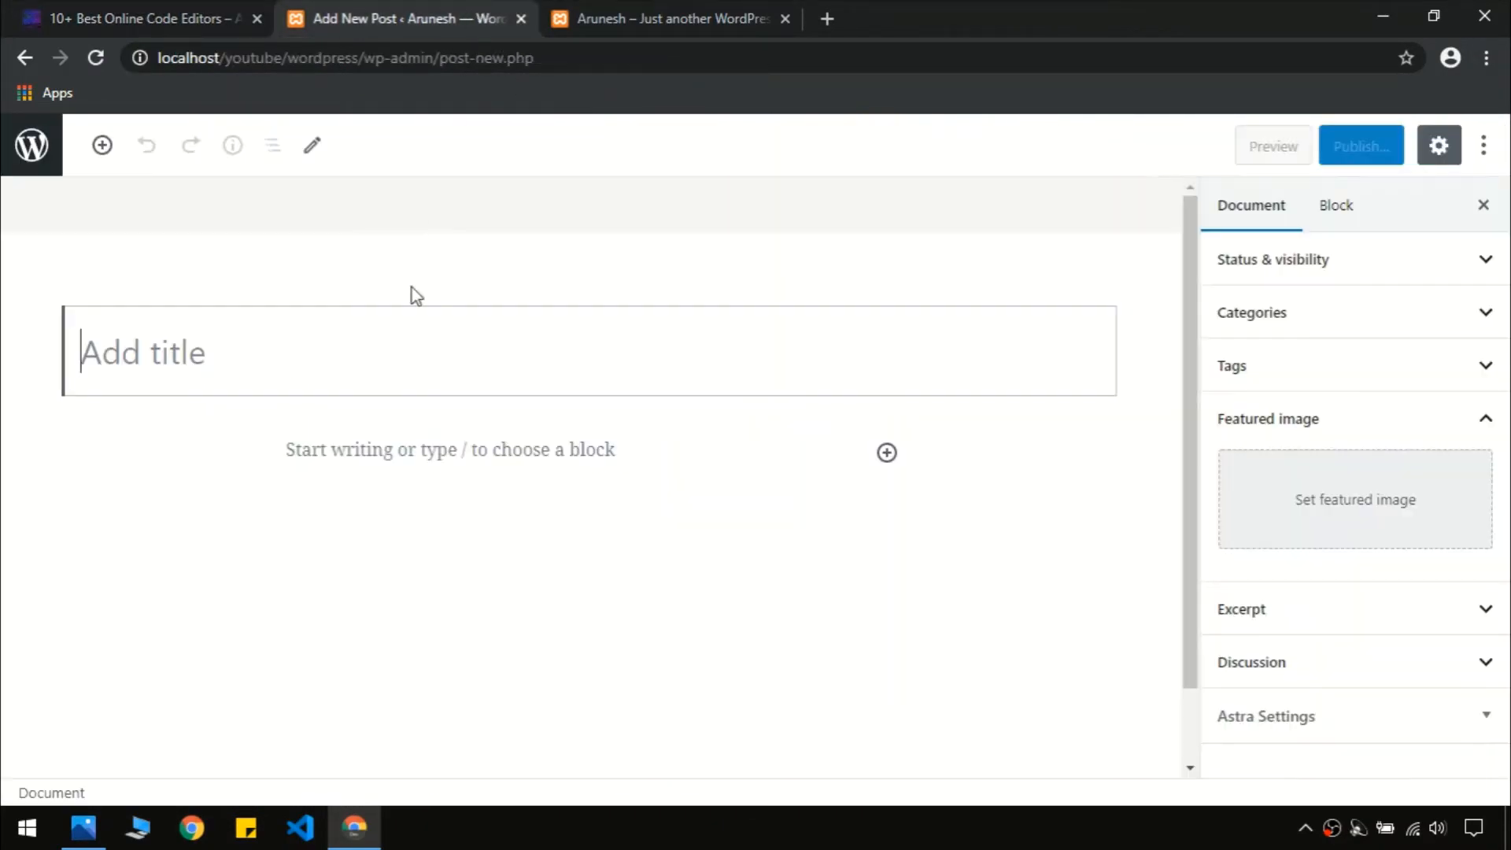
key("ctrl+v")
Copy the article's body text and screenshots and paste them into the post body
left_click(177, 17)
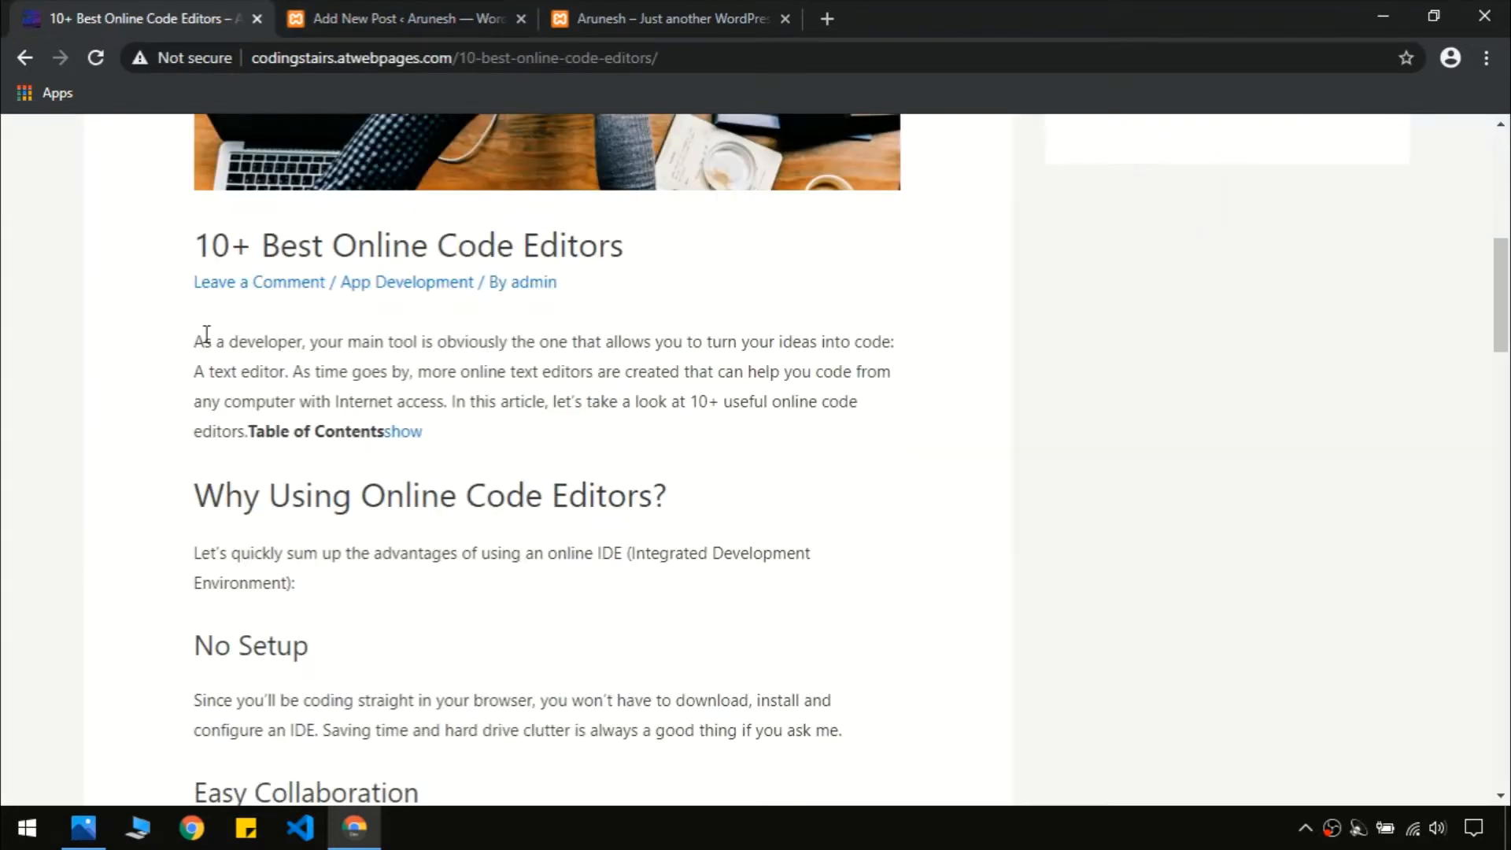
left_click_drag(197, 338, 346, 645)
left_click_drag(506, 799, 370, 247)
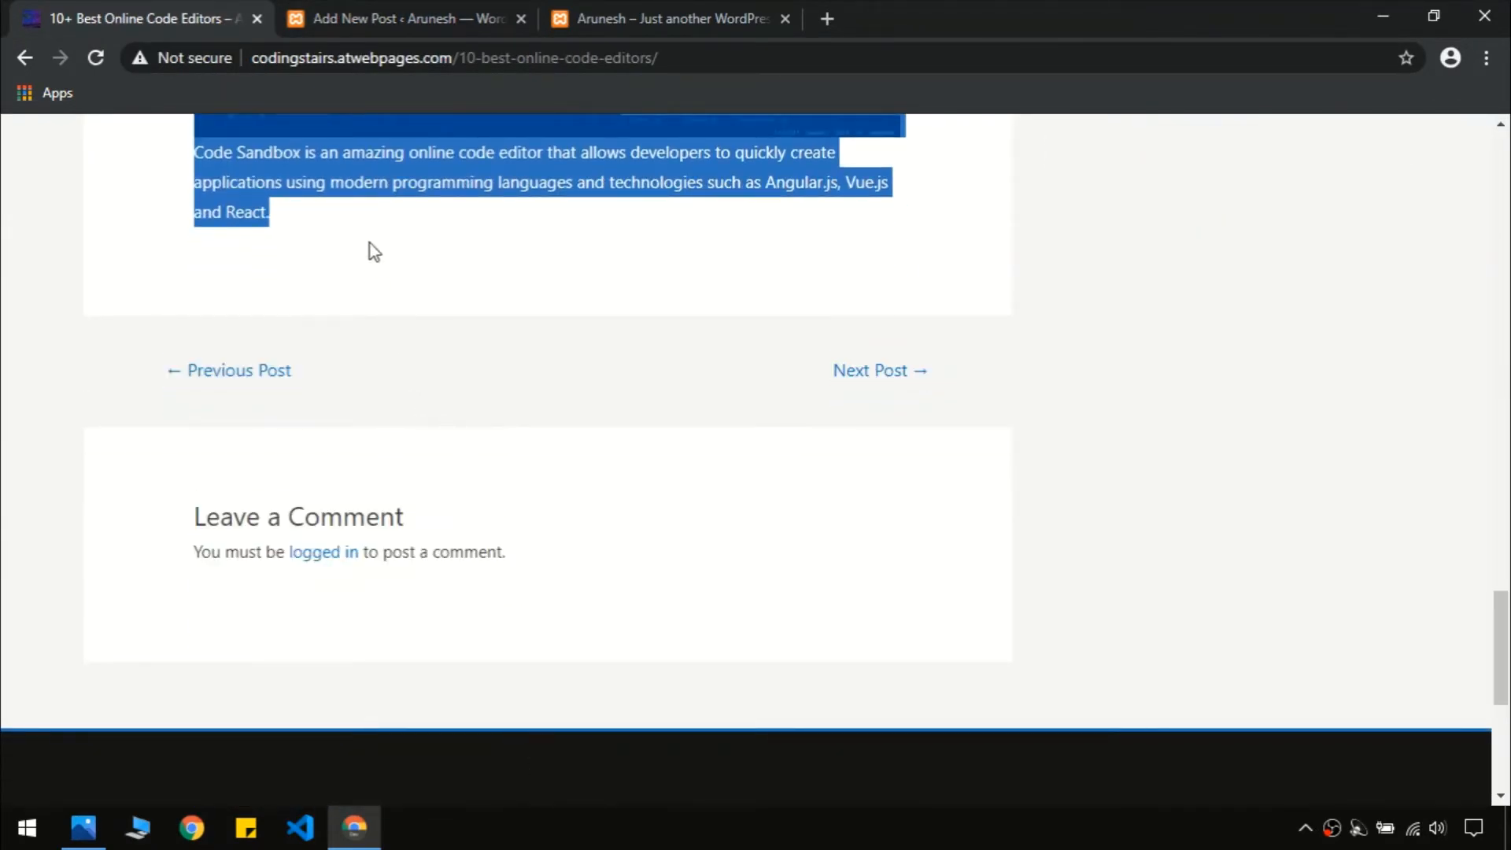
key("ctrl+Tab")
left_click(418, 437)
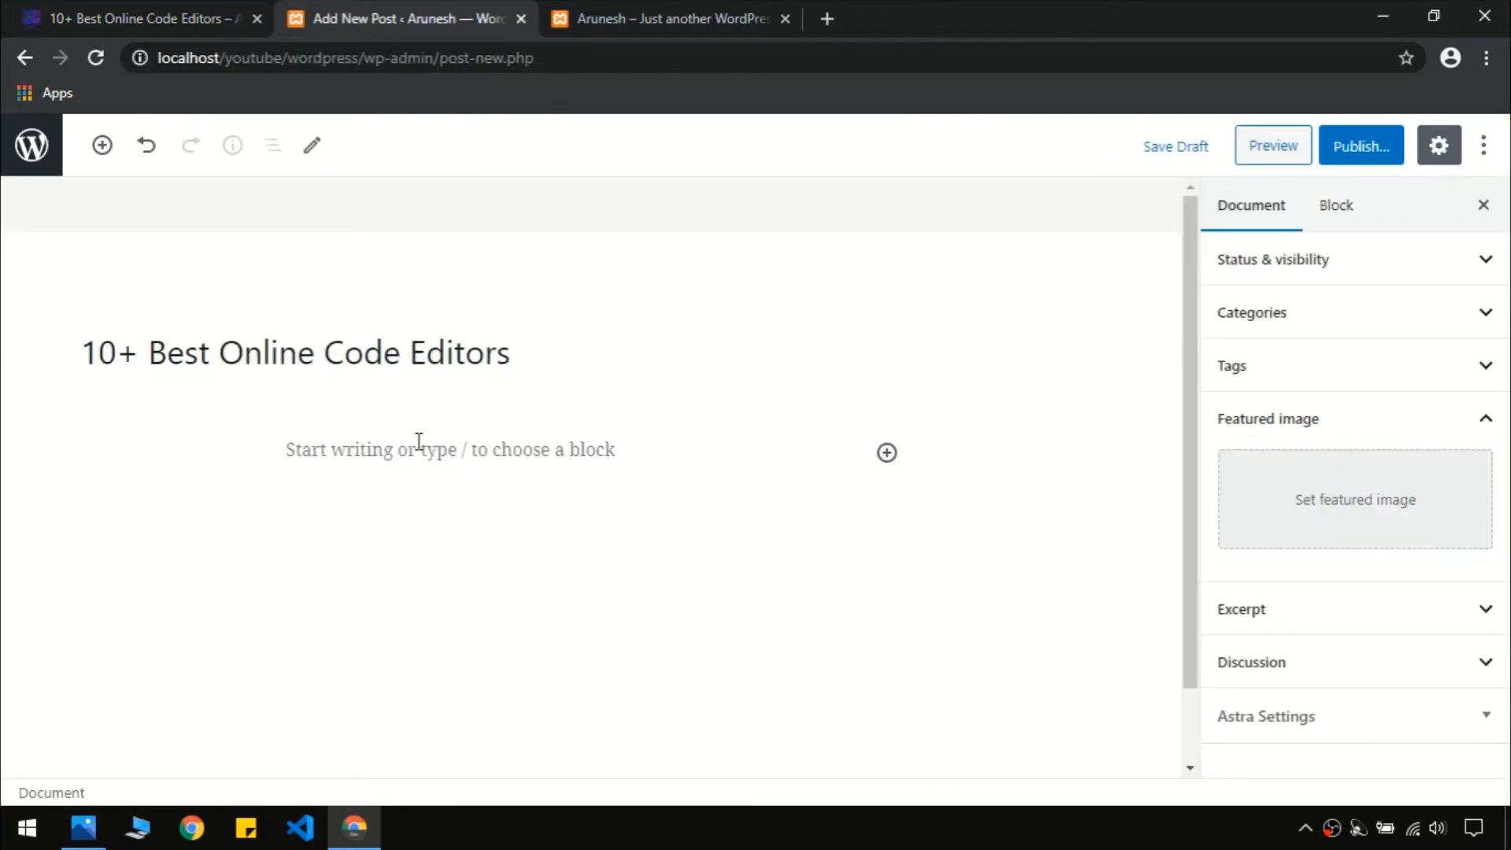
key("ctrl+v")
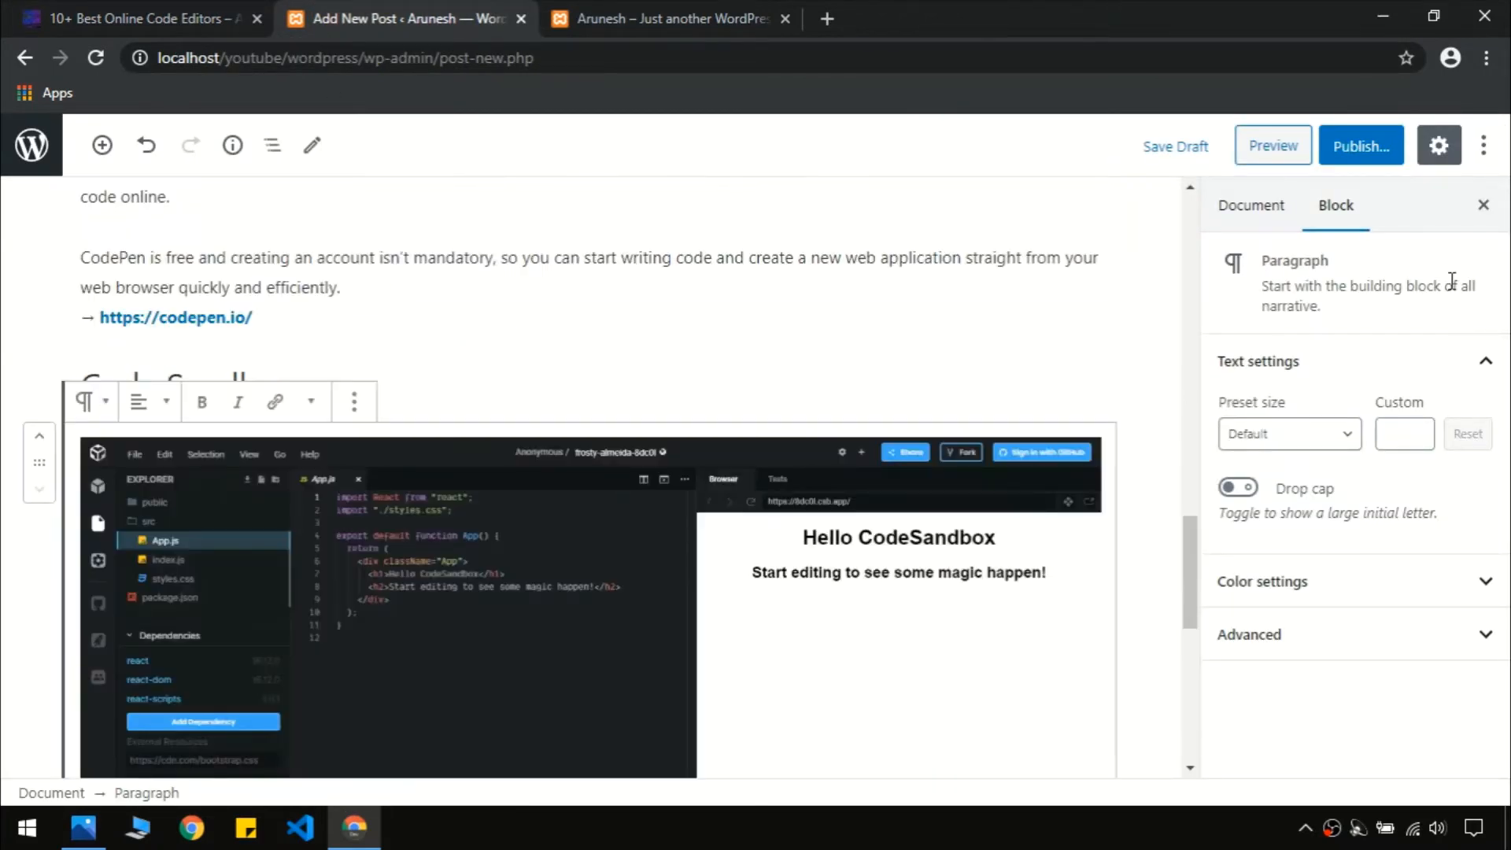
Create a new 'c++' category and assign it to the post
left_click(1288, 211)
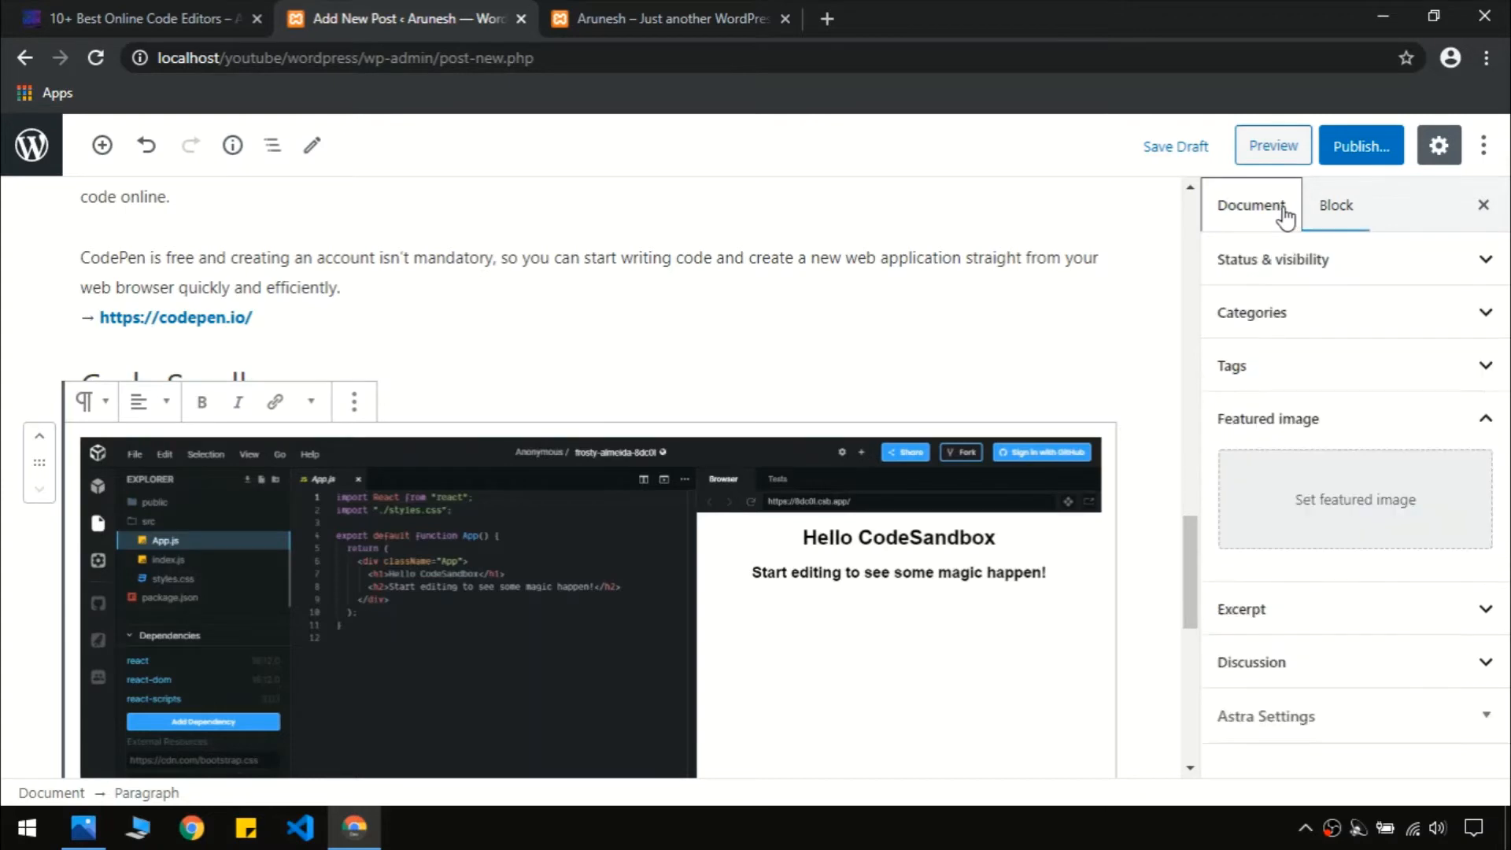
left_click(1449, 319)
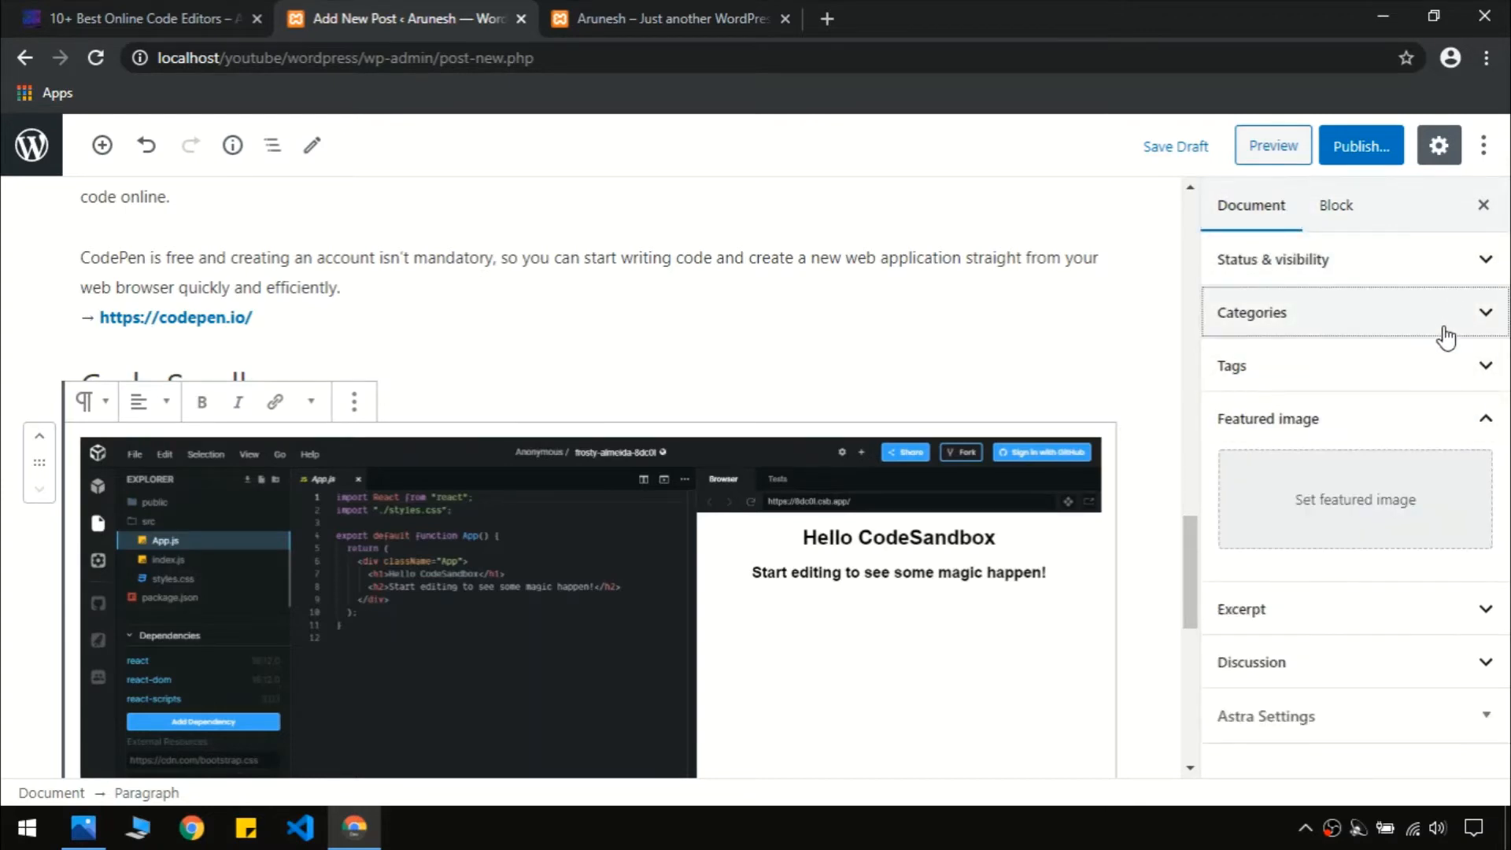
left_click(1263, 426)
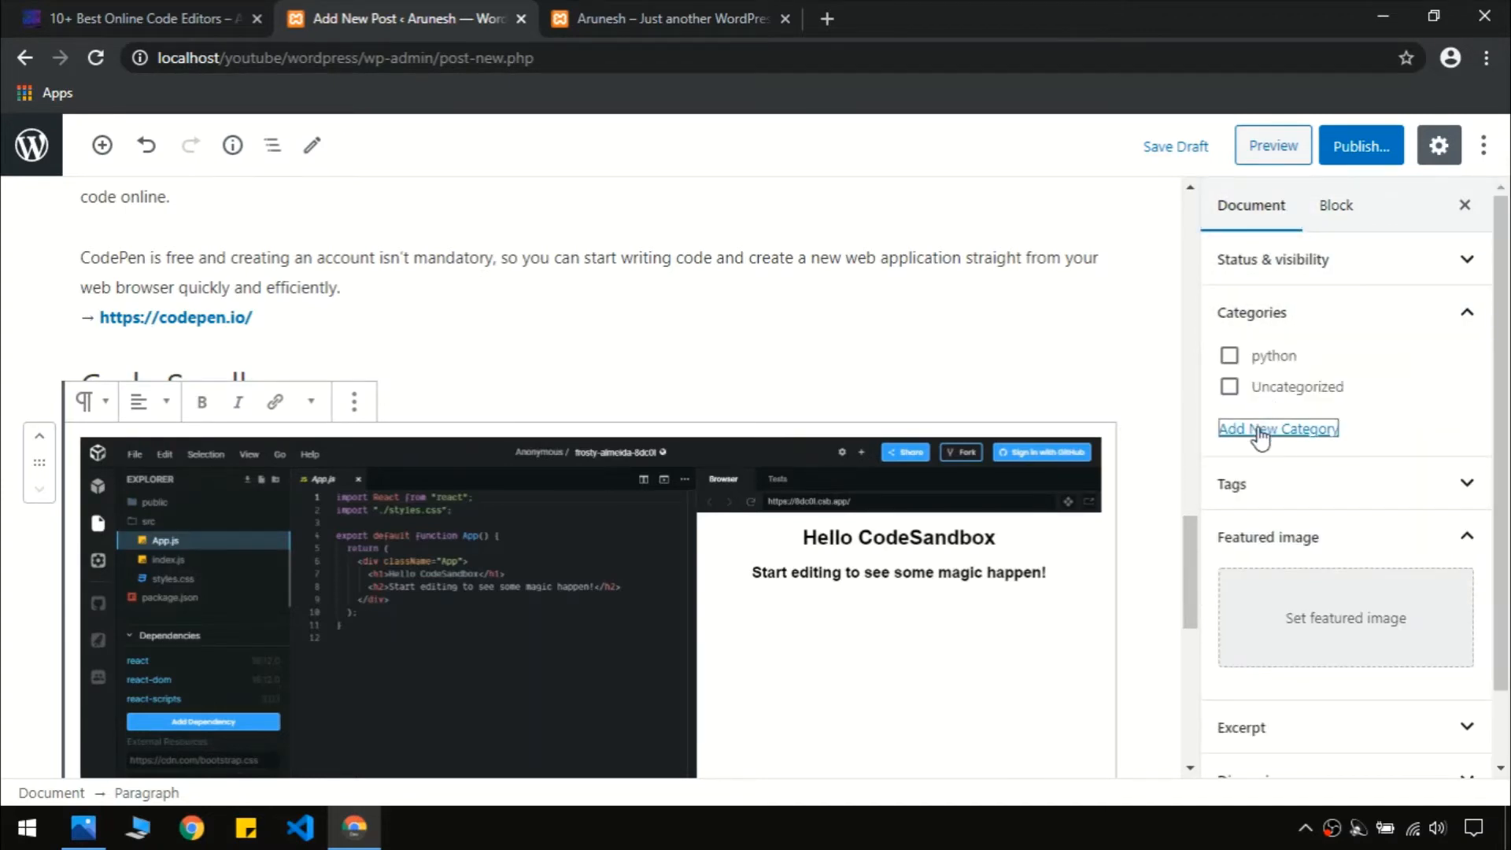
left_click(1267, 500)
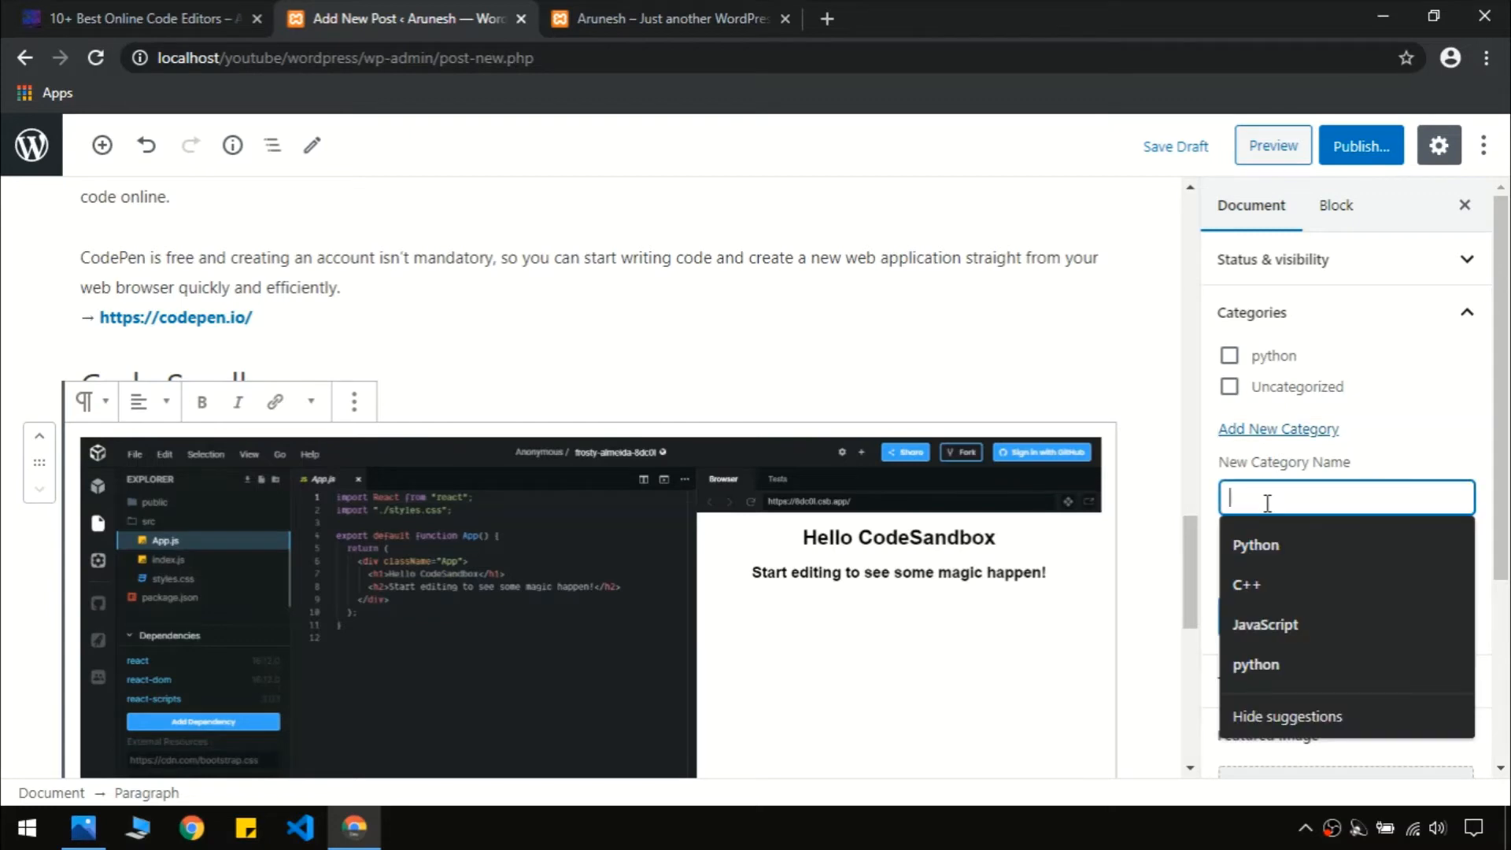
type("c++")
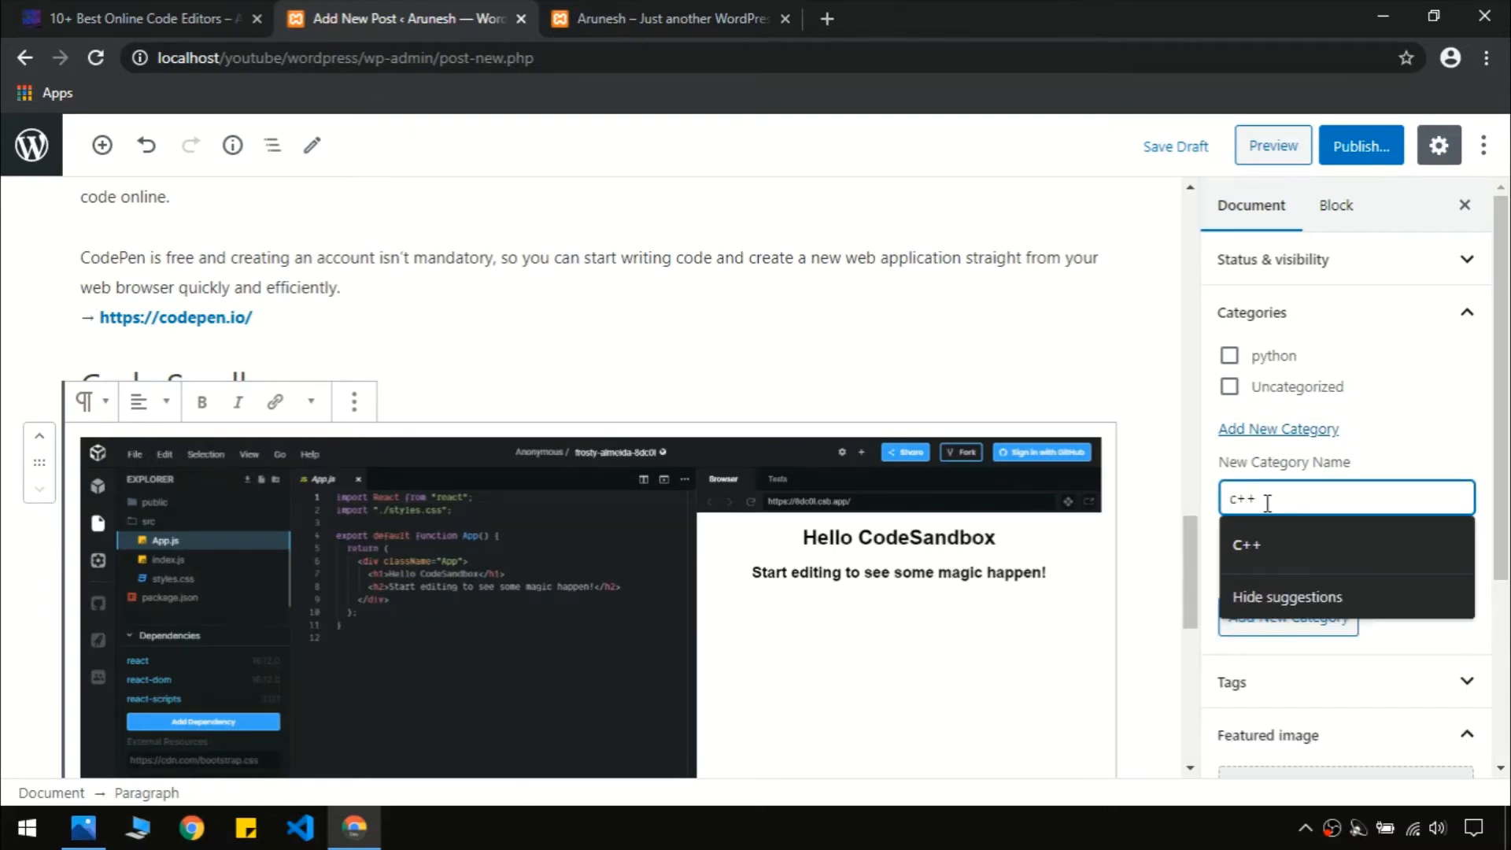
key("Return")
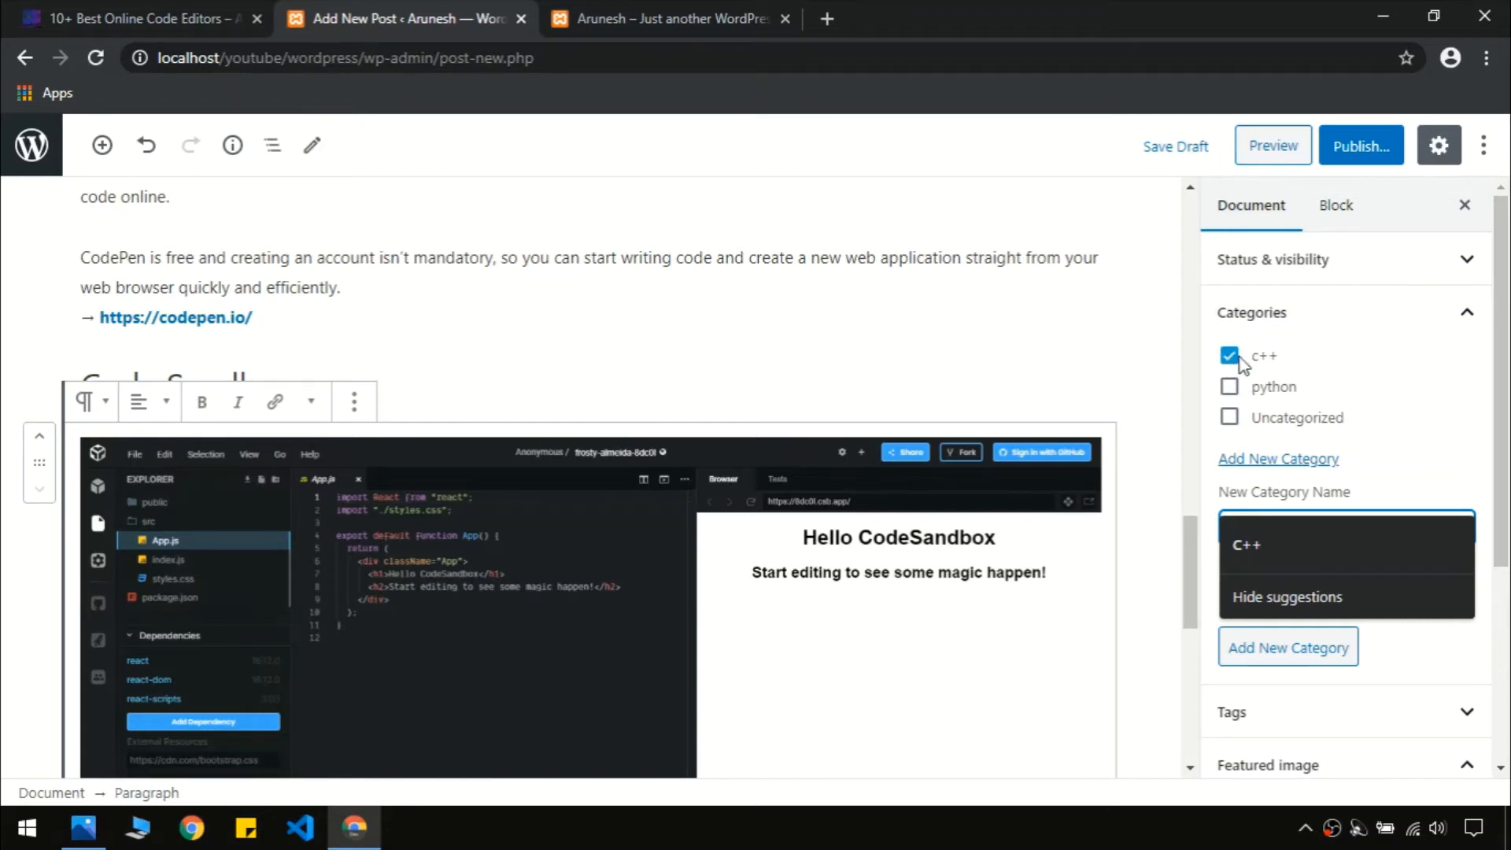
left_click(1465, 313)
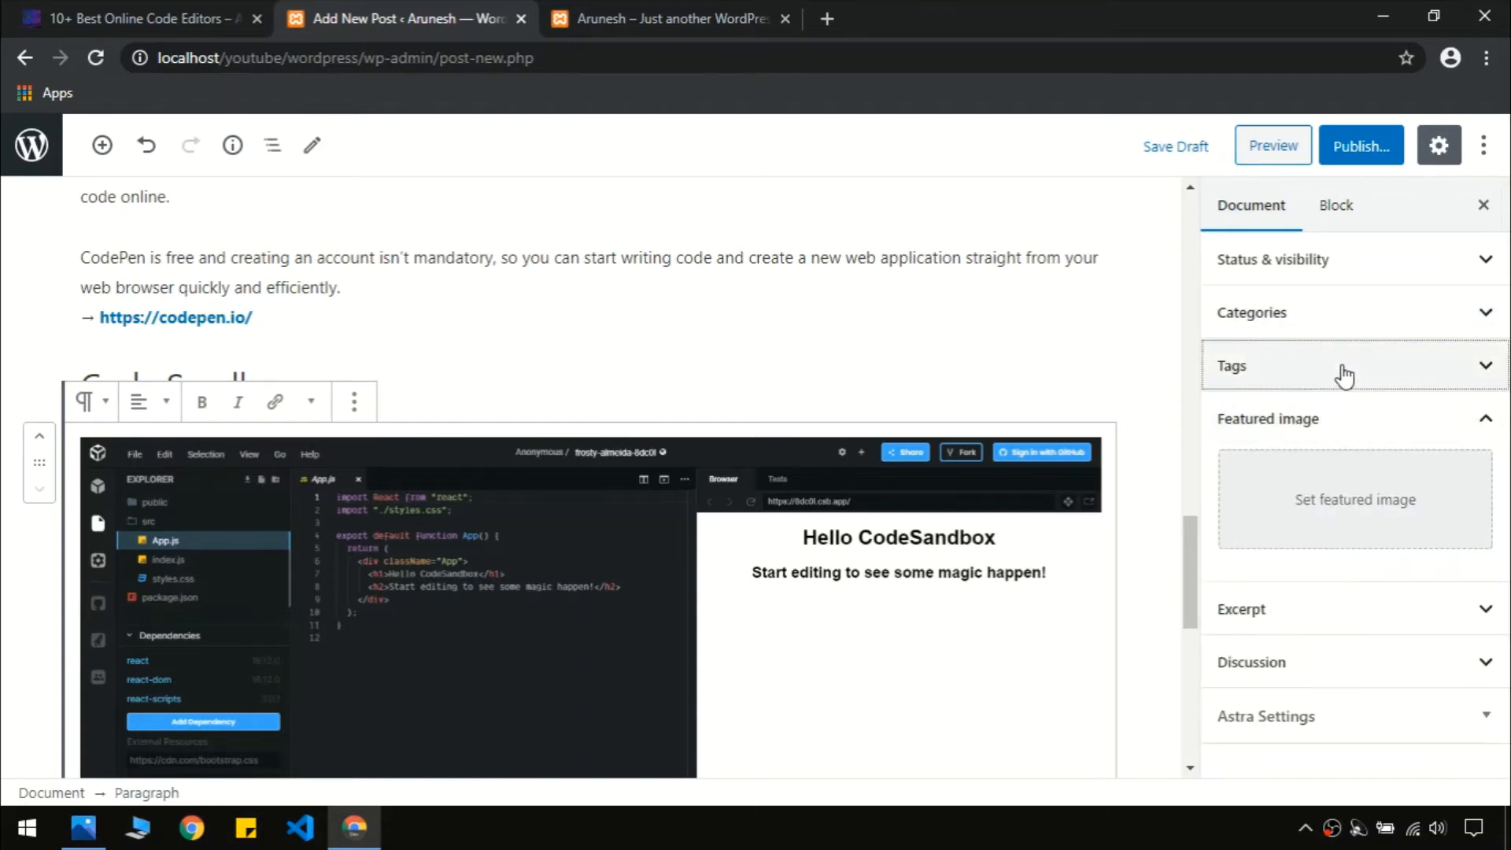
Tag the post with 'c++' and 'computer'
left_click(1345, 376)
left_click(1292, 439)
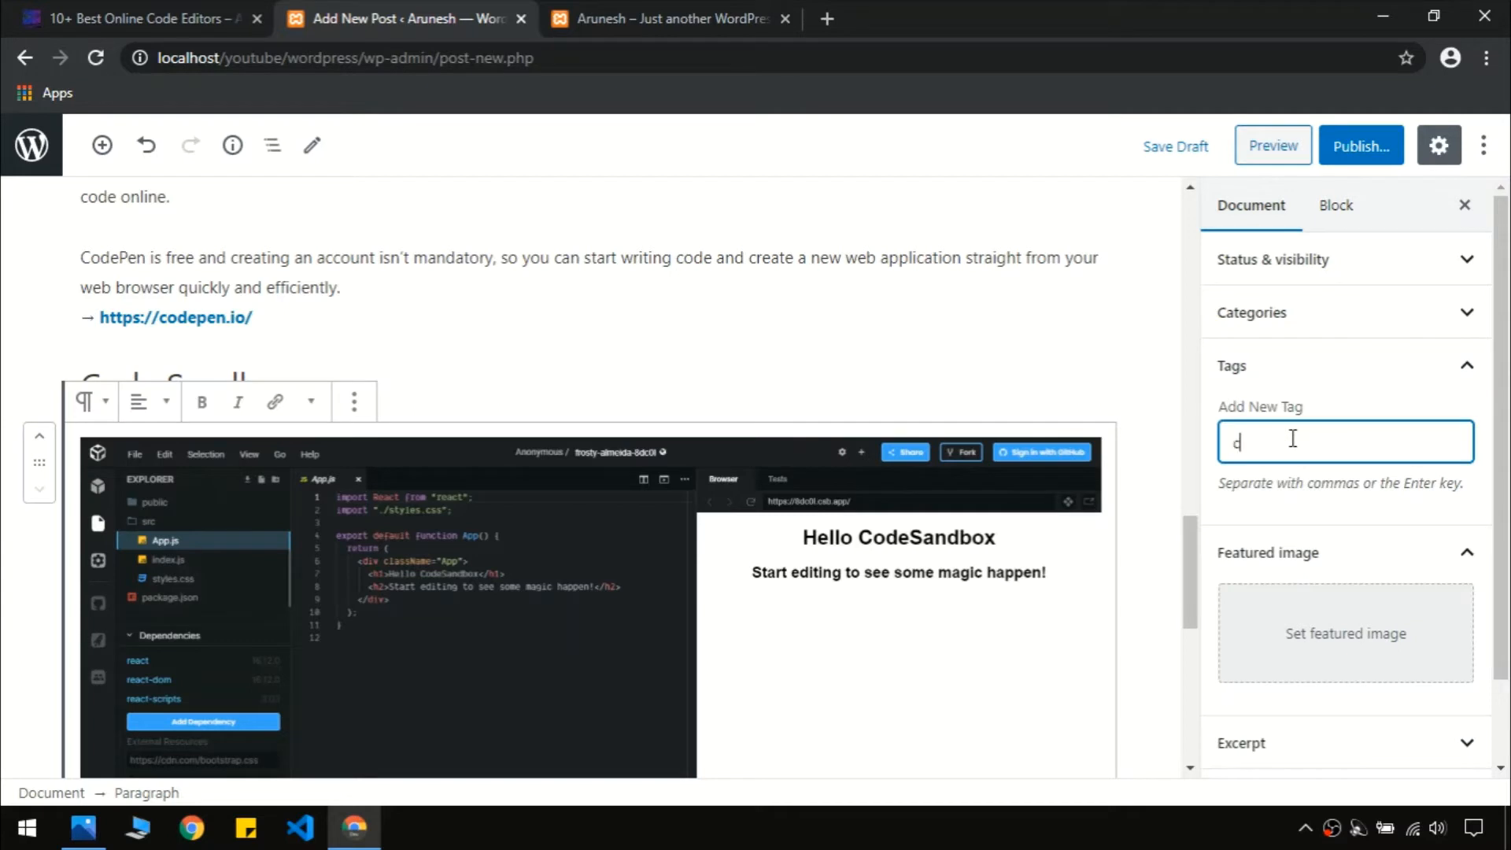
type("c++")
key("Return")
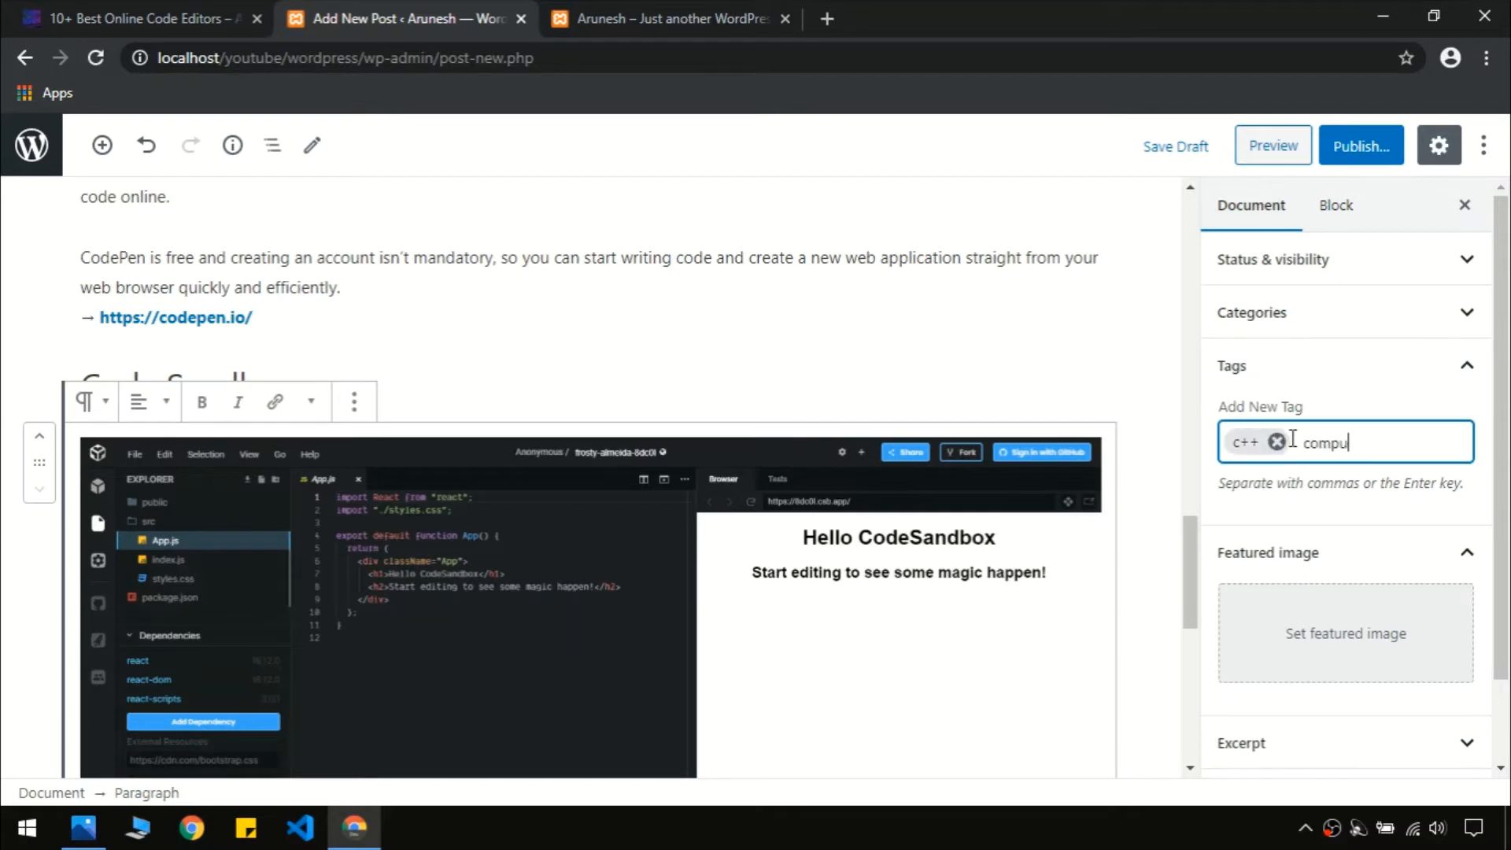
type("computer")
key("Return")
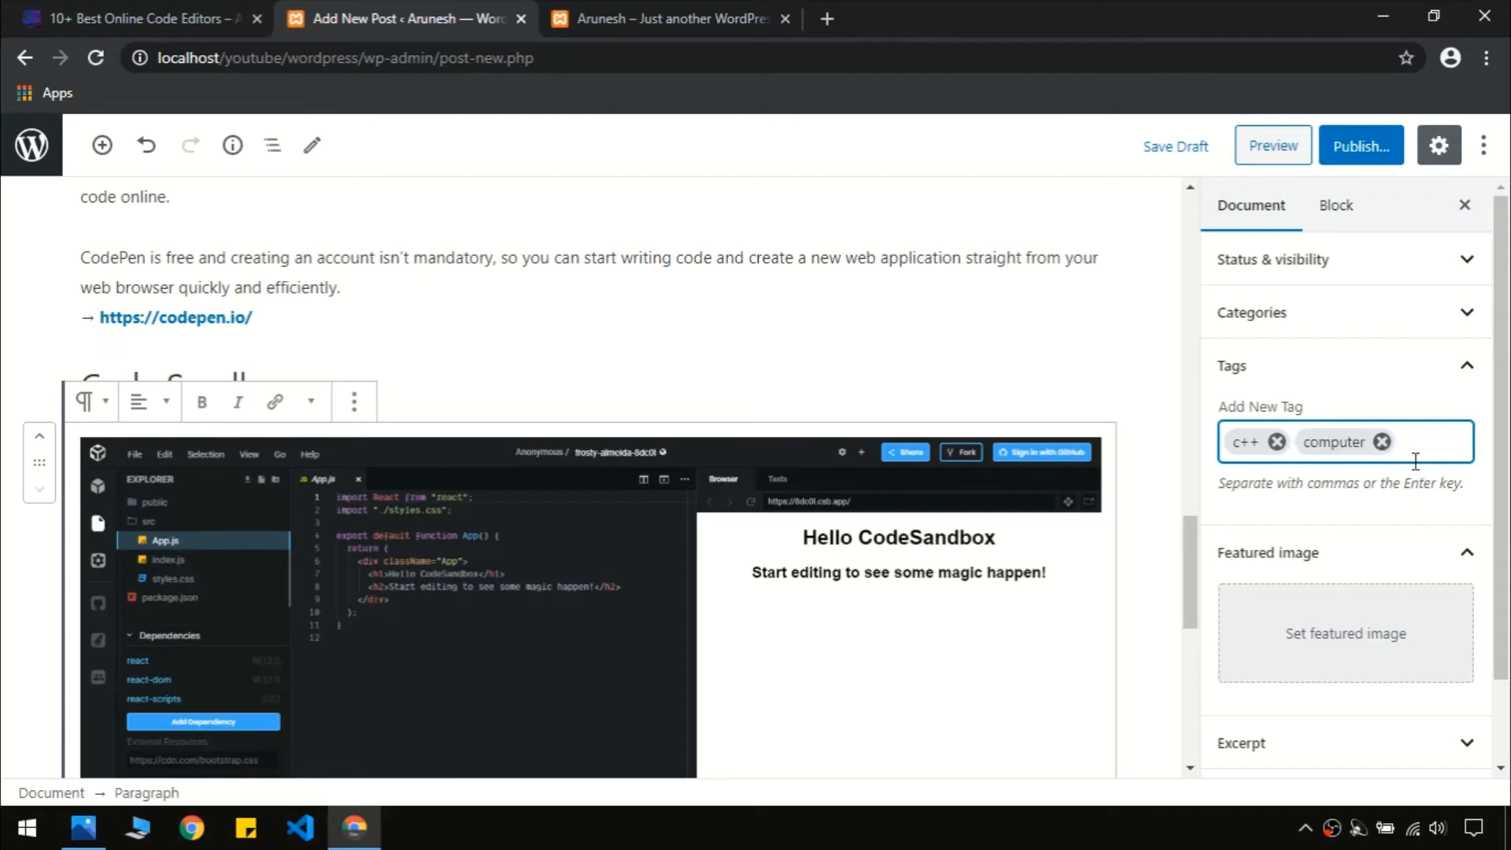
Upload 3.jpg from the computer through the post's featured image chooser
left_click(1465, 370)
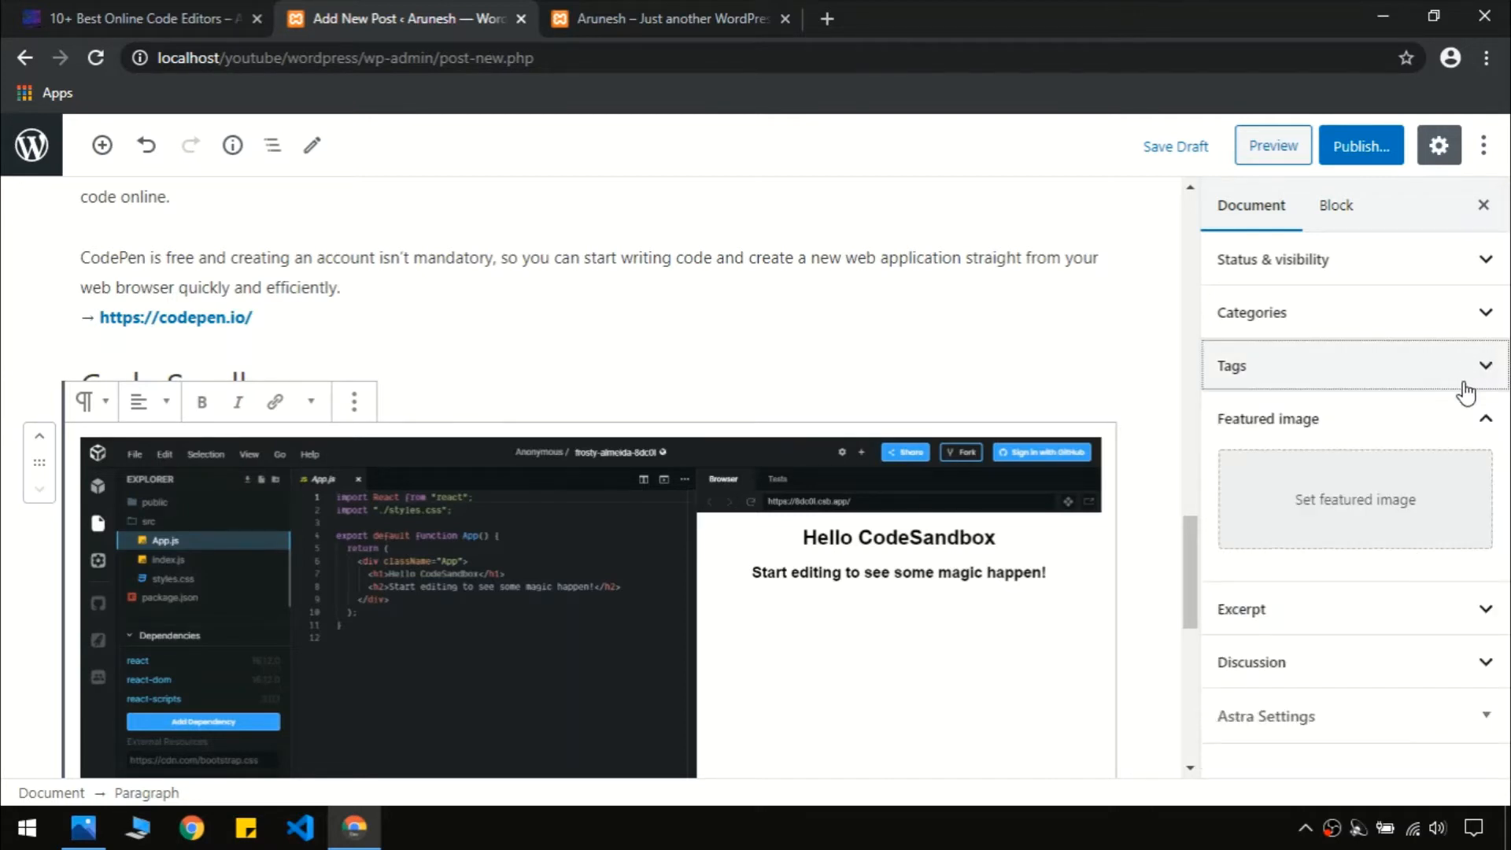
left_click(1353, 505)
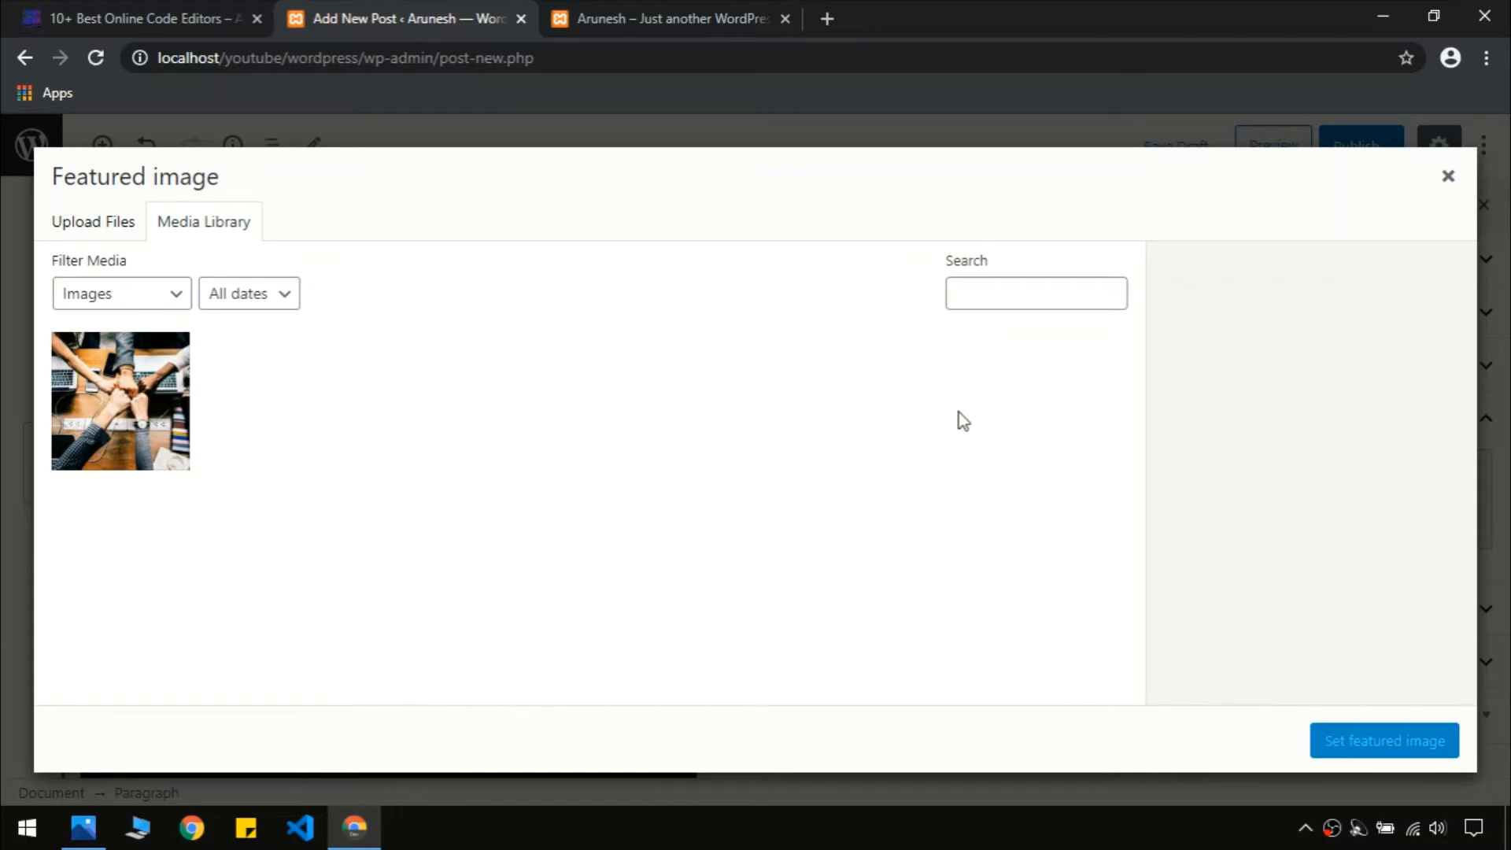
left_click(118, 224)
left_click(703, 493)
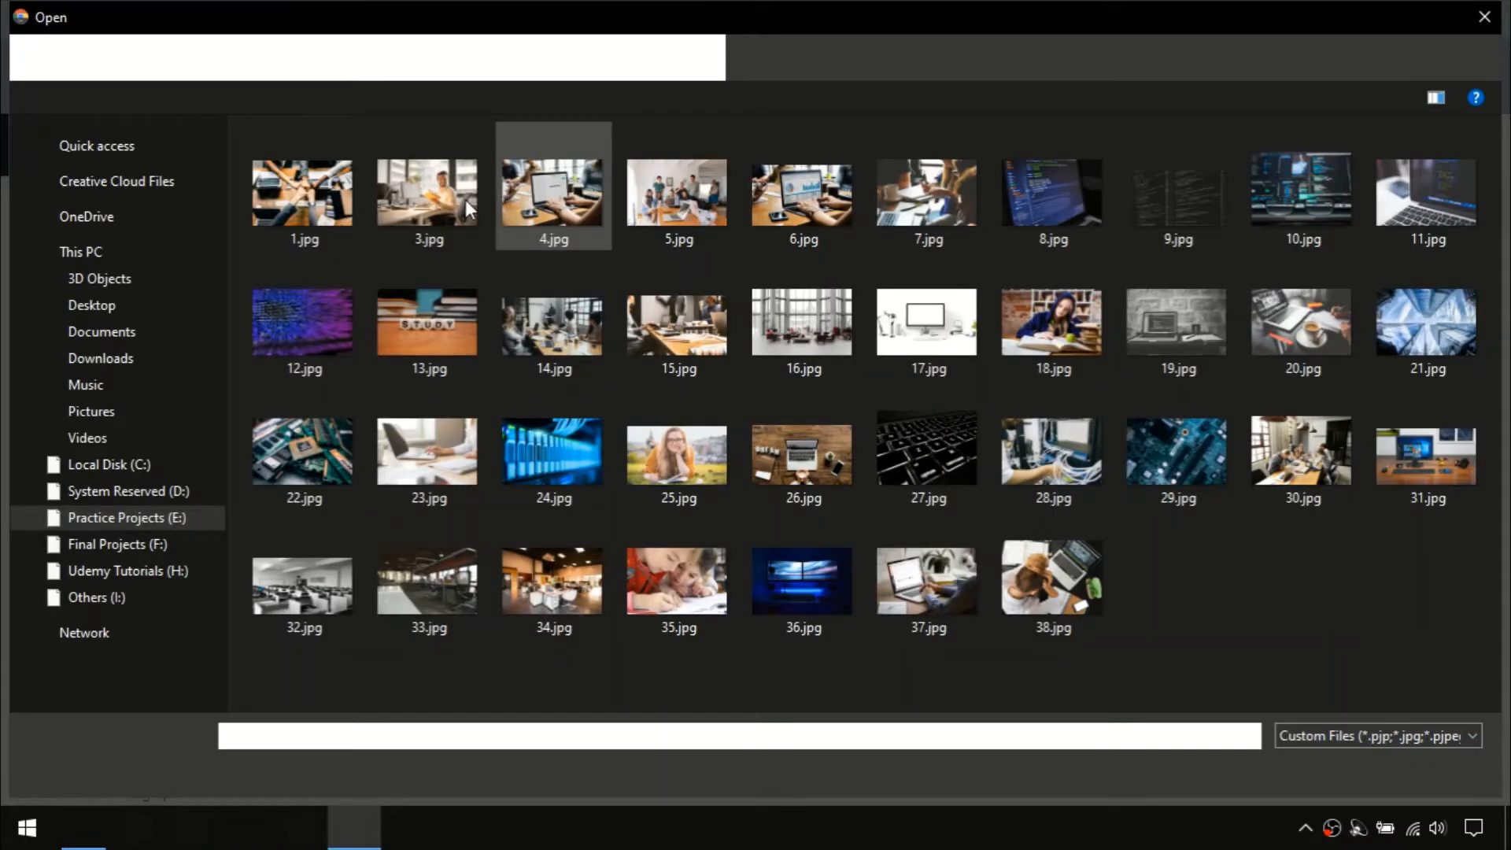
double_click(465, 200)
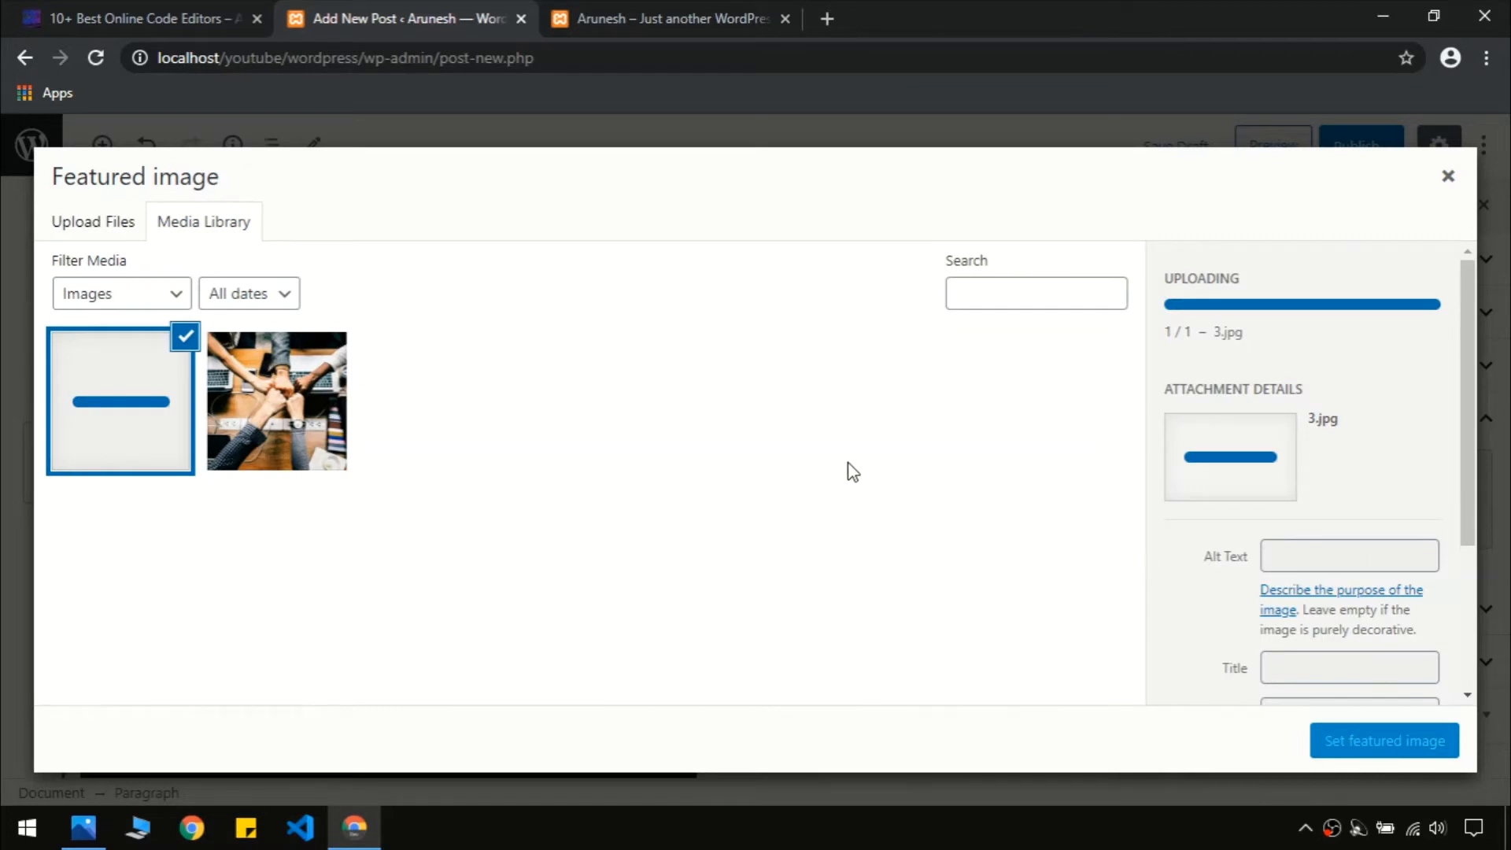
left_click_drag(1469, 365, 1509, 313)
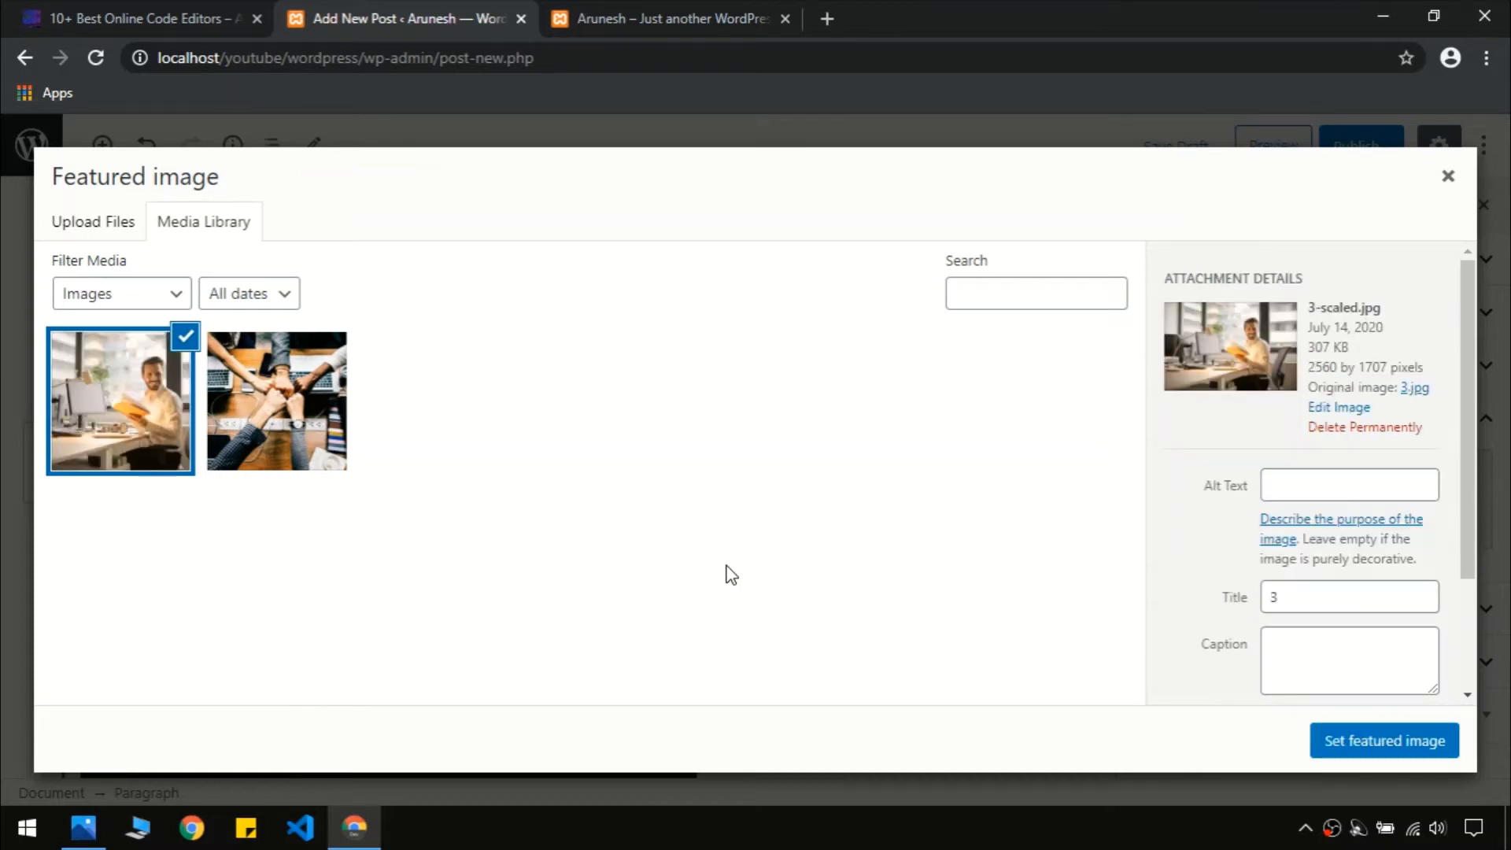
Set 3.jpg as the featured image and publish the code editors post
left_click(1384, 742)
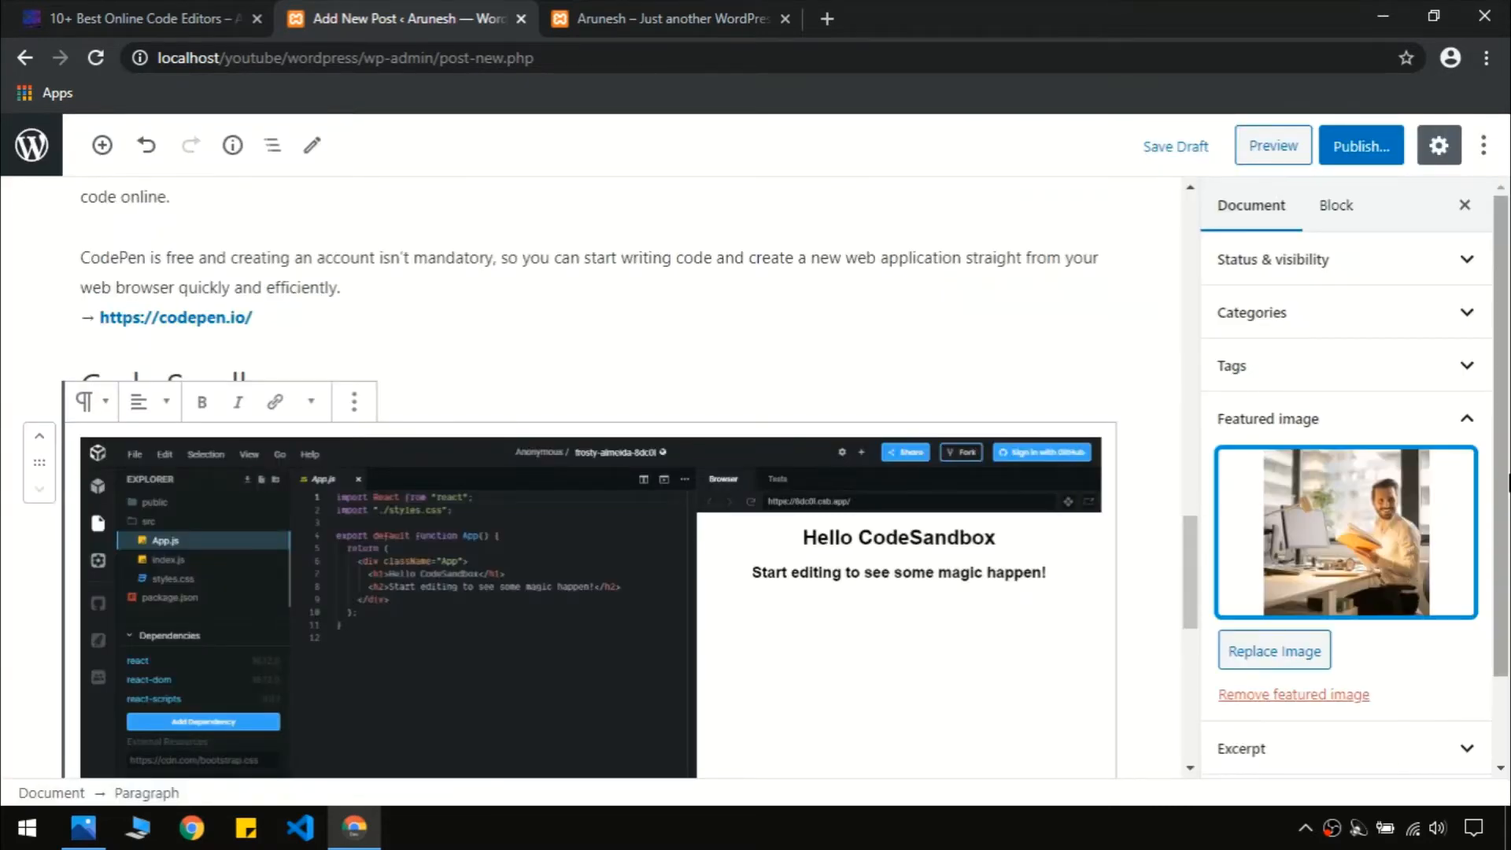
scroll(1382, 755, "down", 1)
left_click(1408, 314)
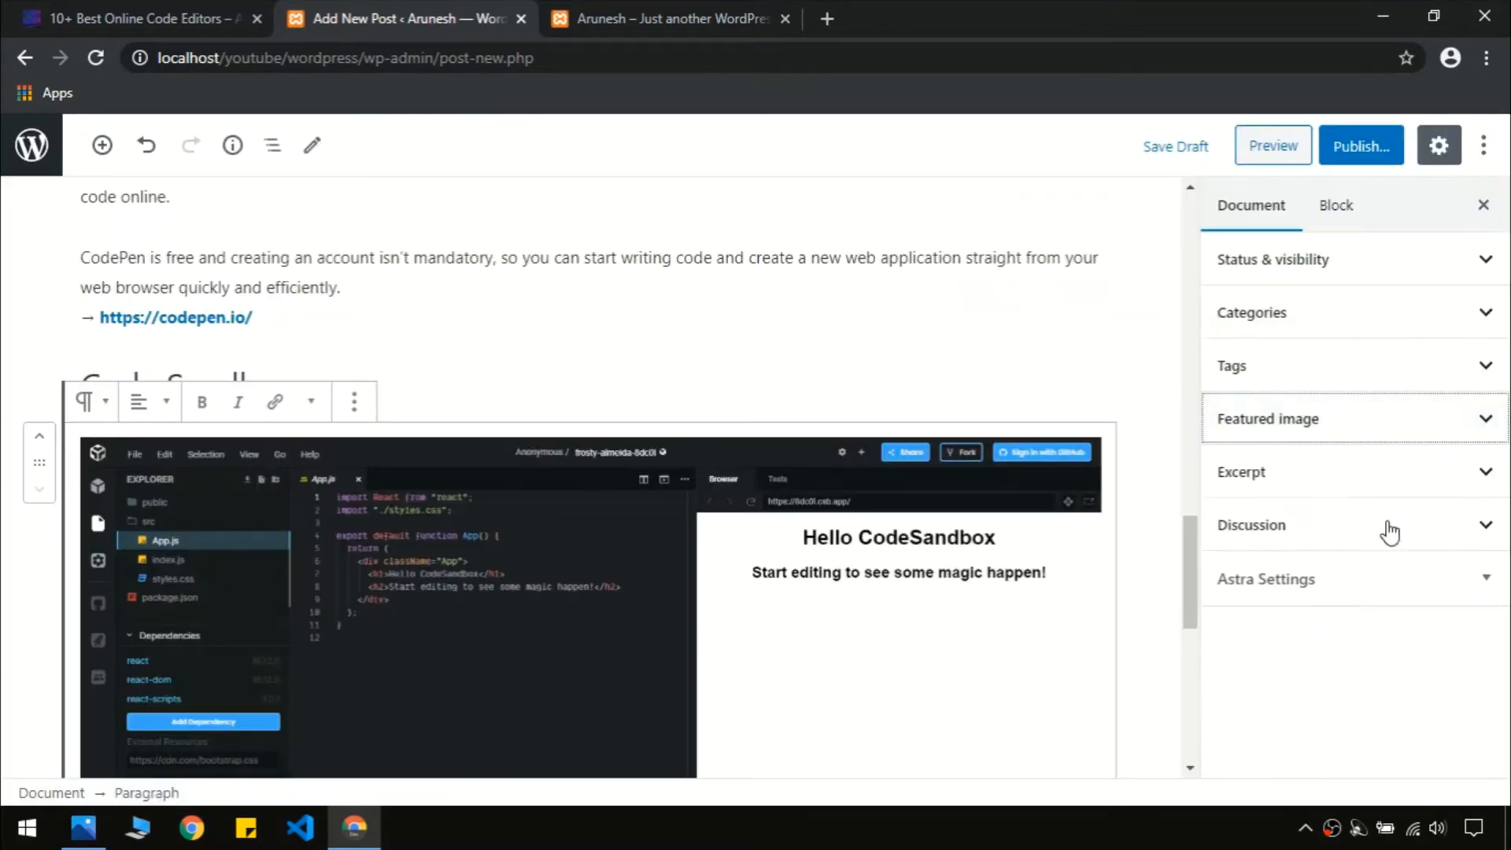
left_click(1340, 146)
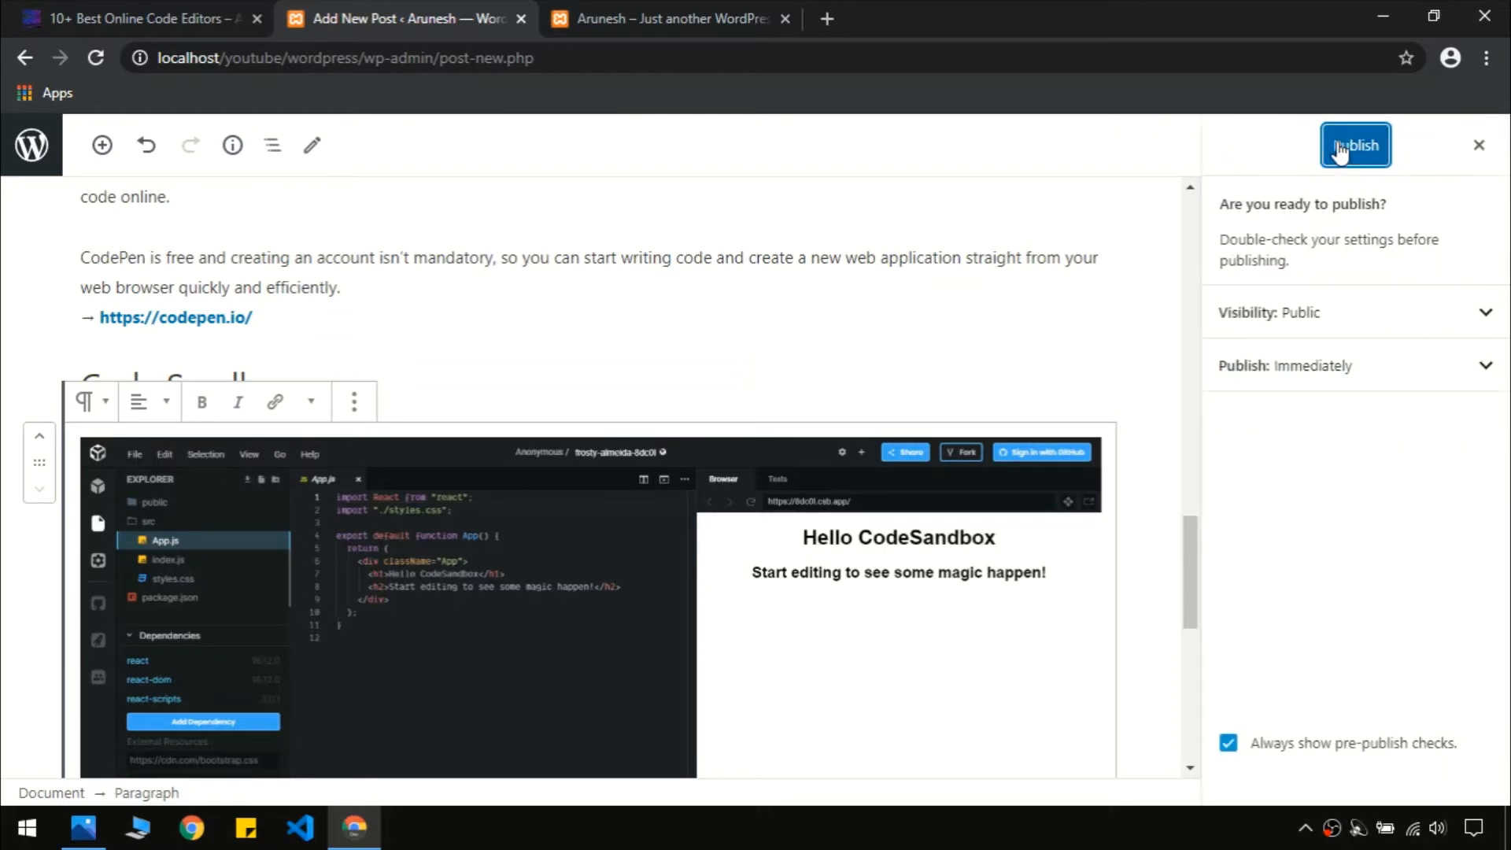
left_click(1354, 145)
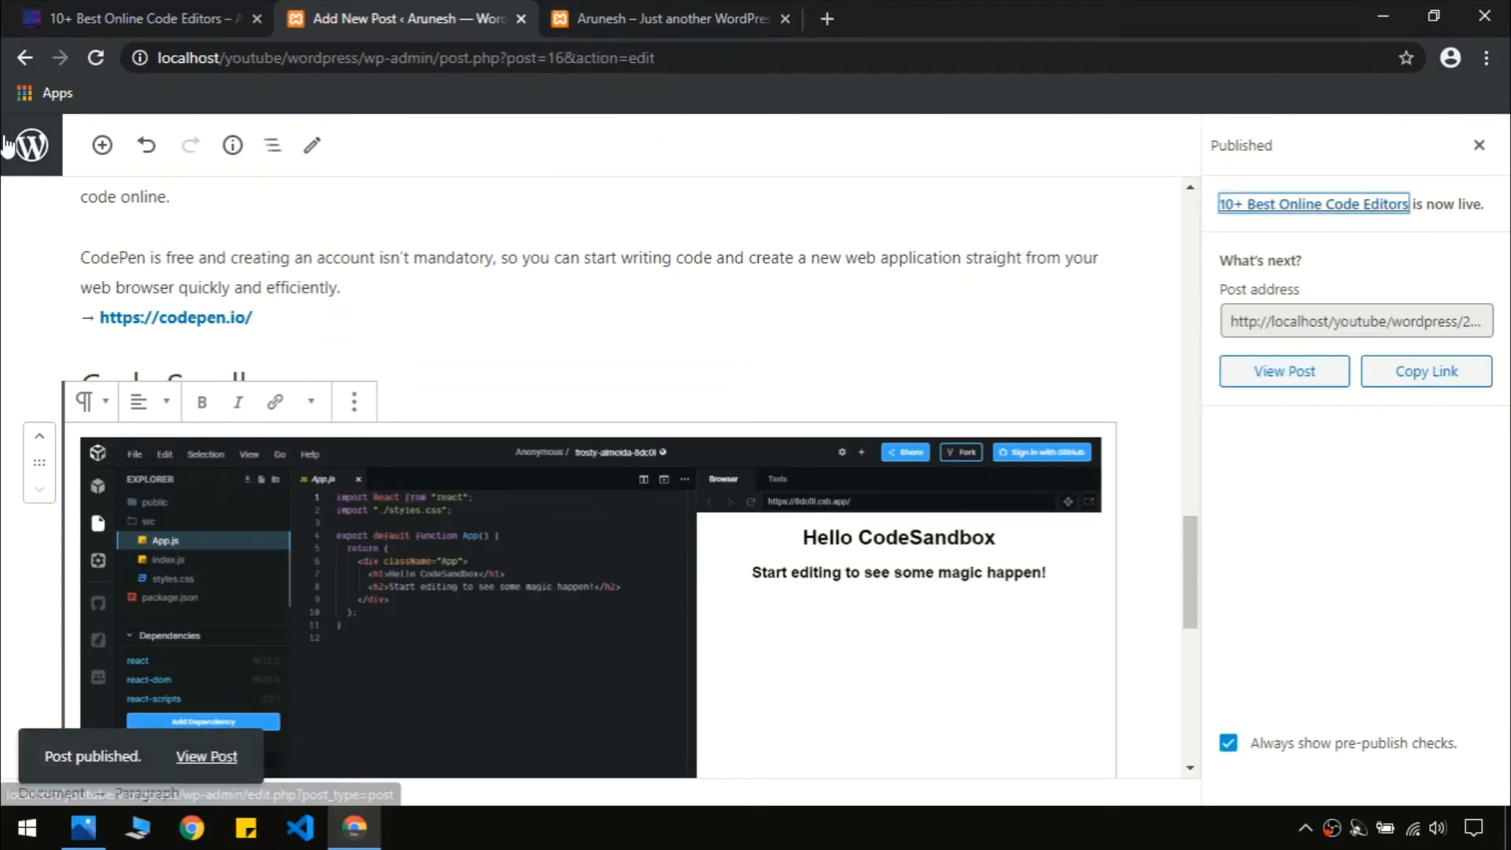
Go to the Posts list, then reload the source site and open its Blog page
left_click(33, 144)
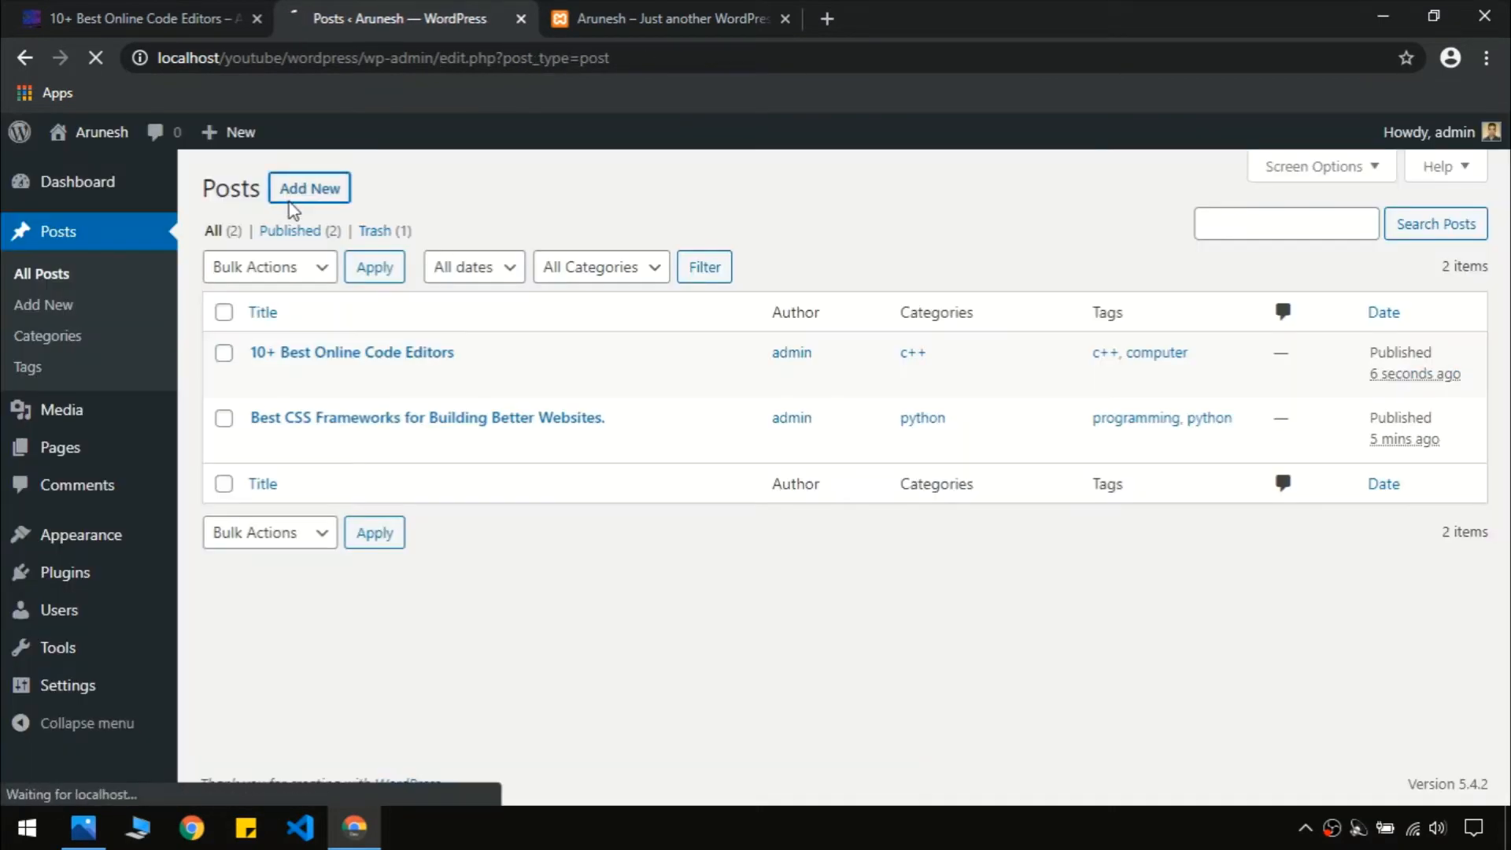
left_click(195, 9)
key("F5")
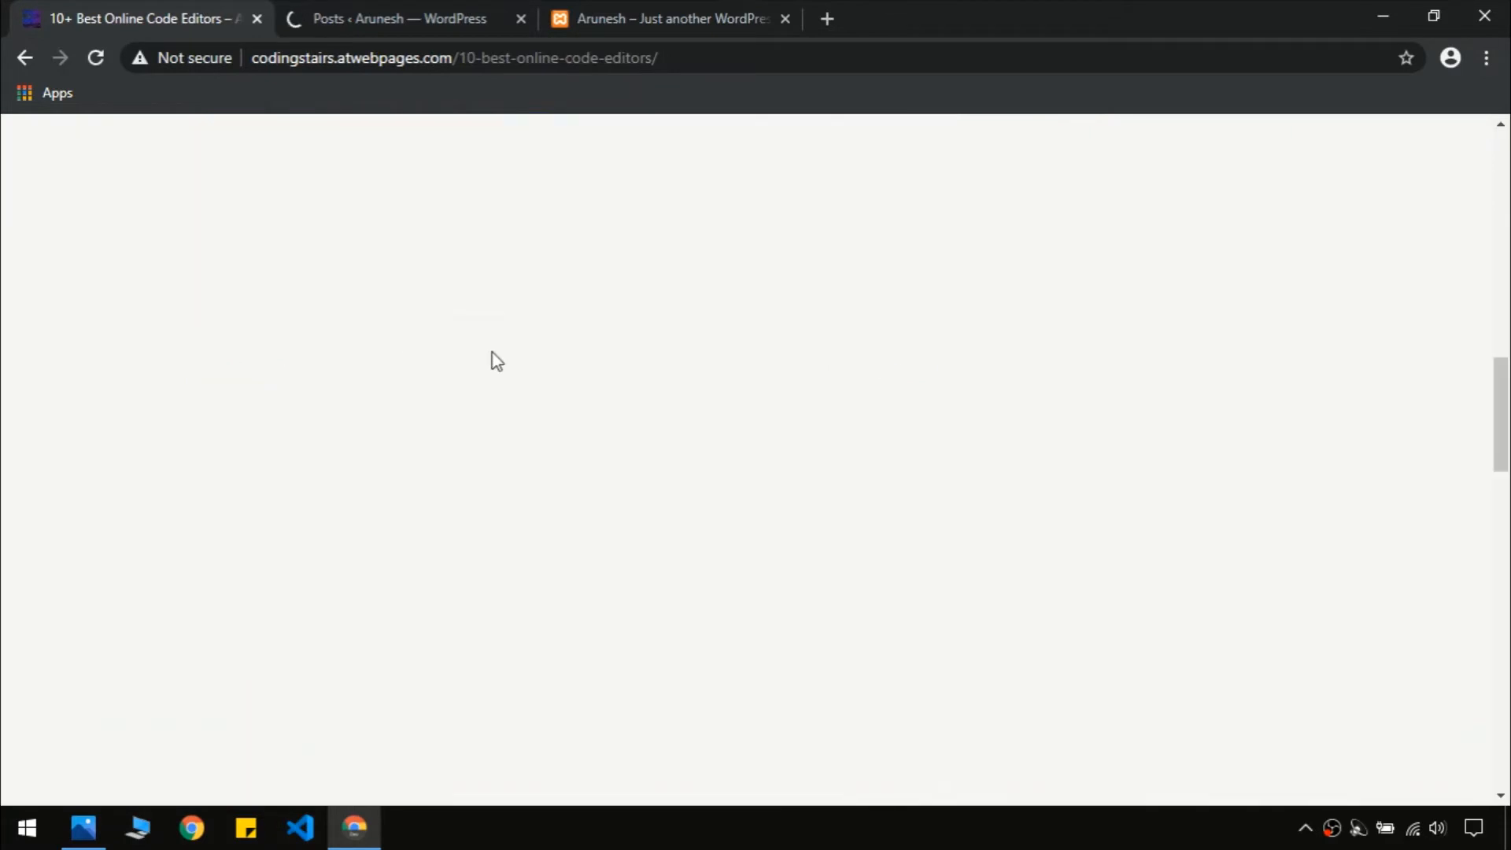
left_click(787, 161)
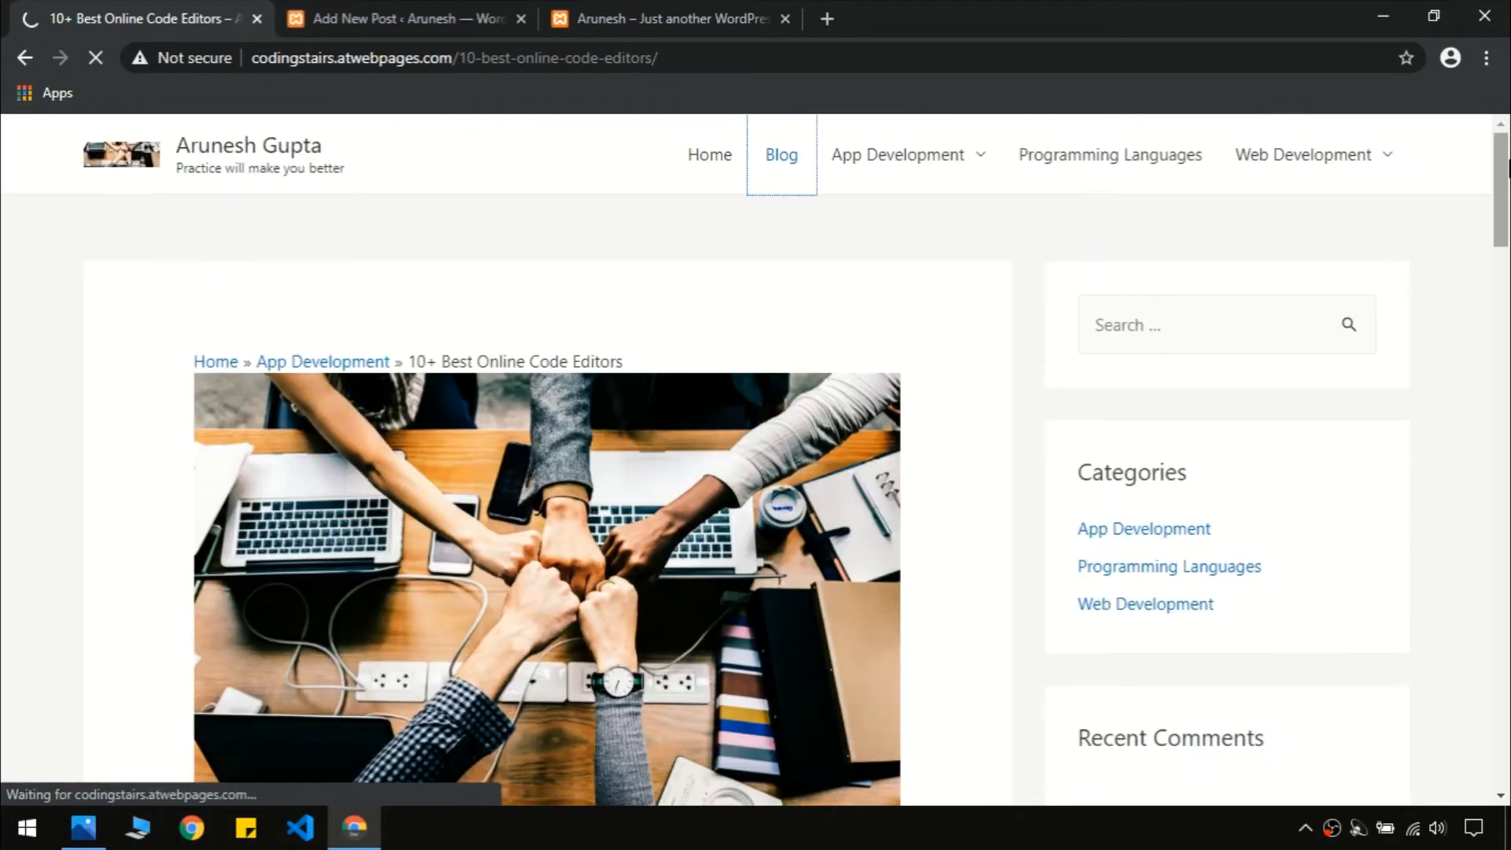
left_click_drag(1509, 167, 1508, 268)
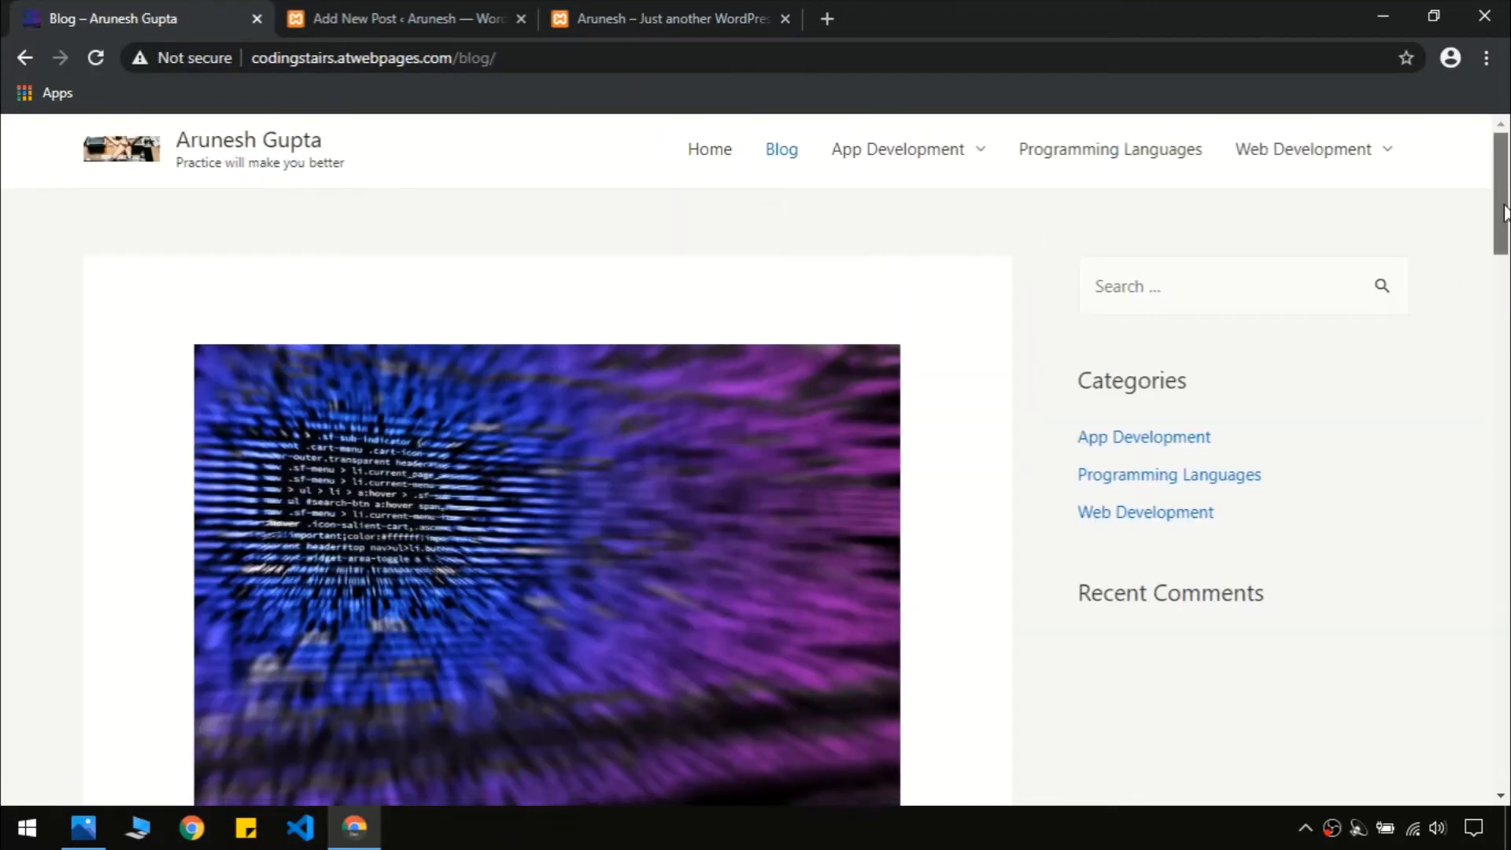
left_click_drag(1509, 177, 1509, 604)
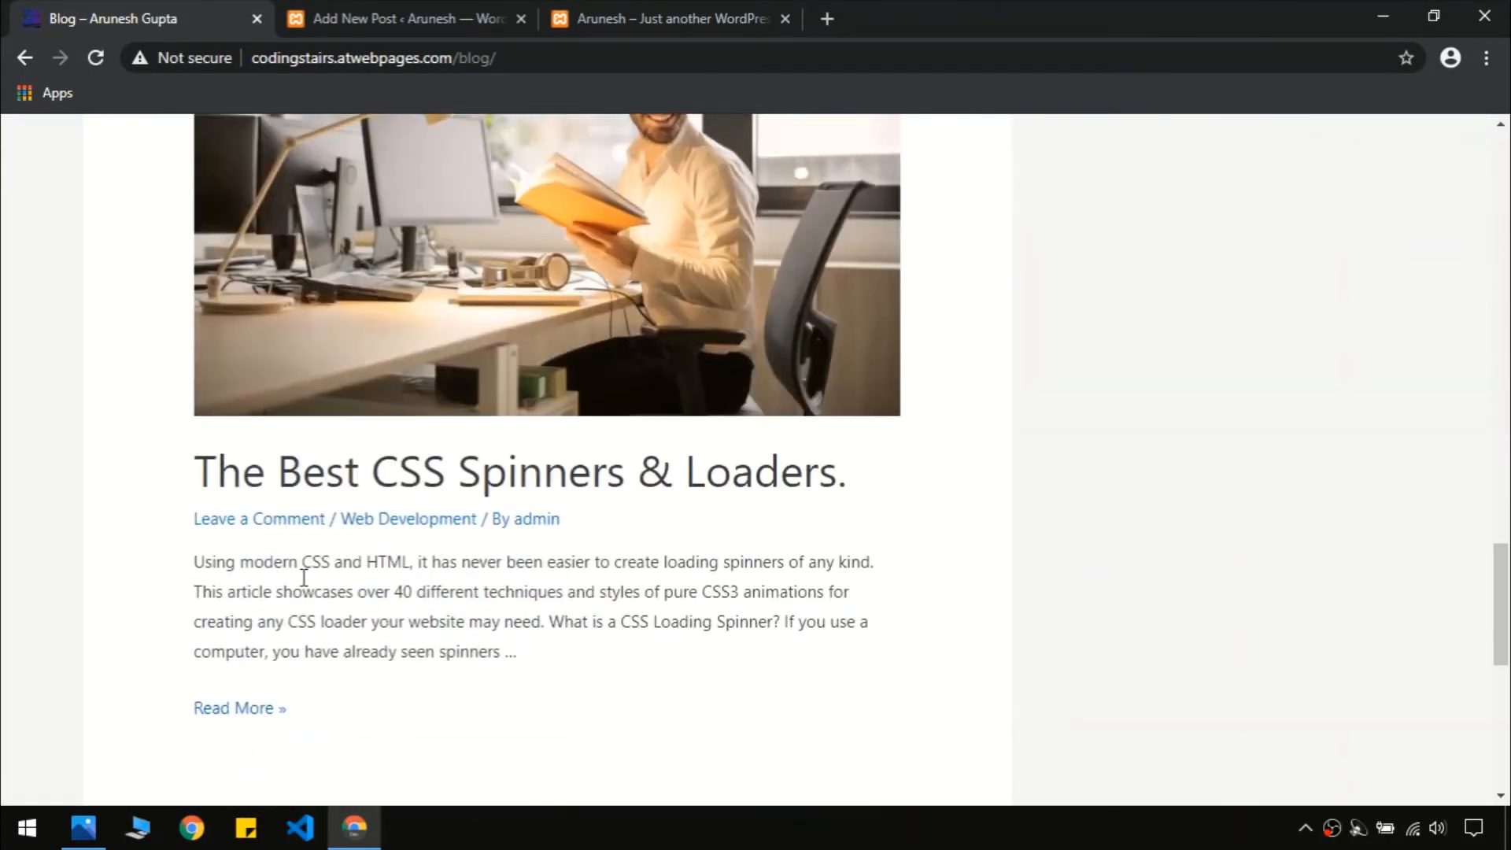
Open The Best CSS Spinners & Loaders article and copy its title into the new post
left_click(259, 710)
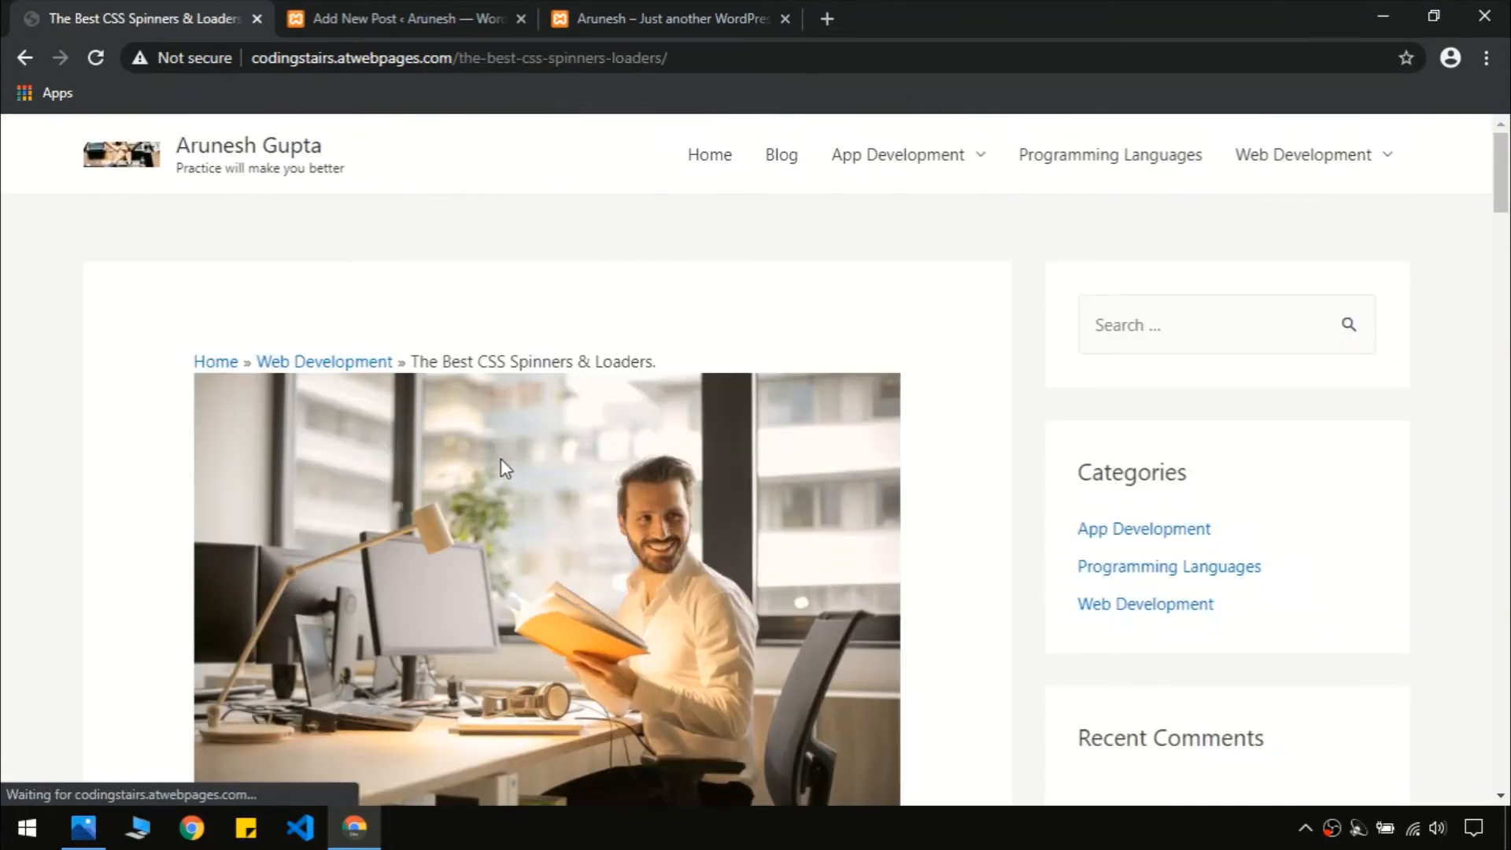
left_click_drag(1508, 189, 1510, 268)
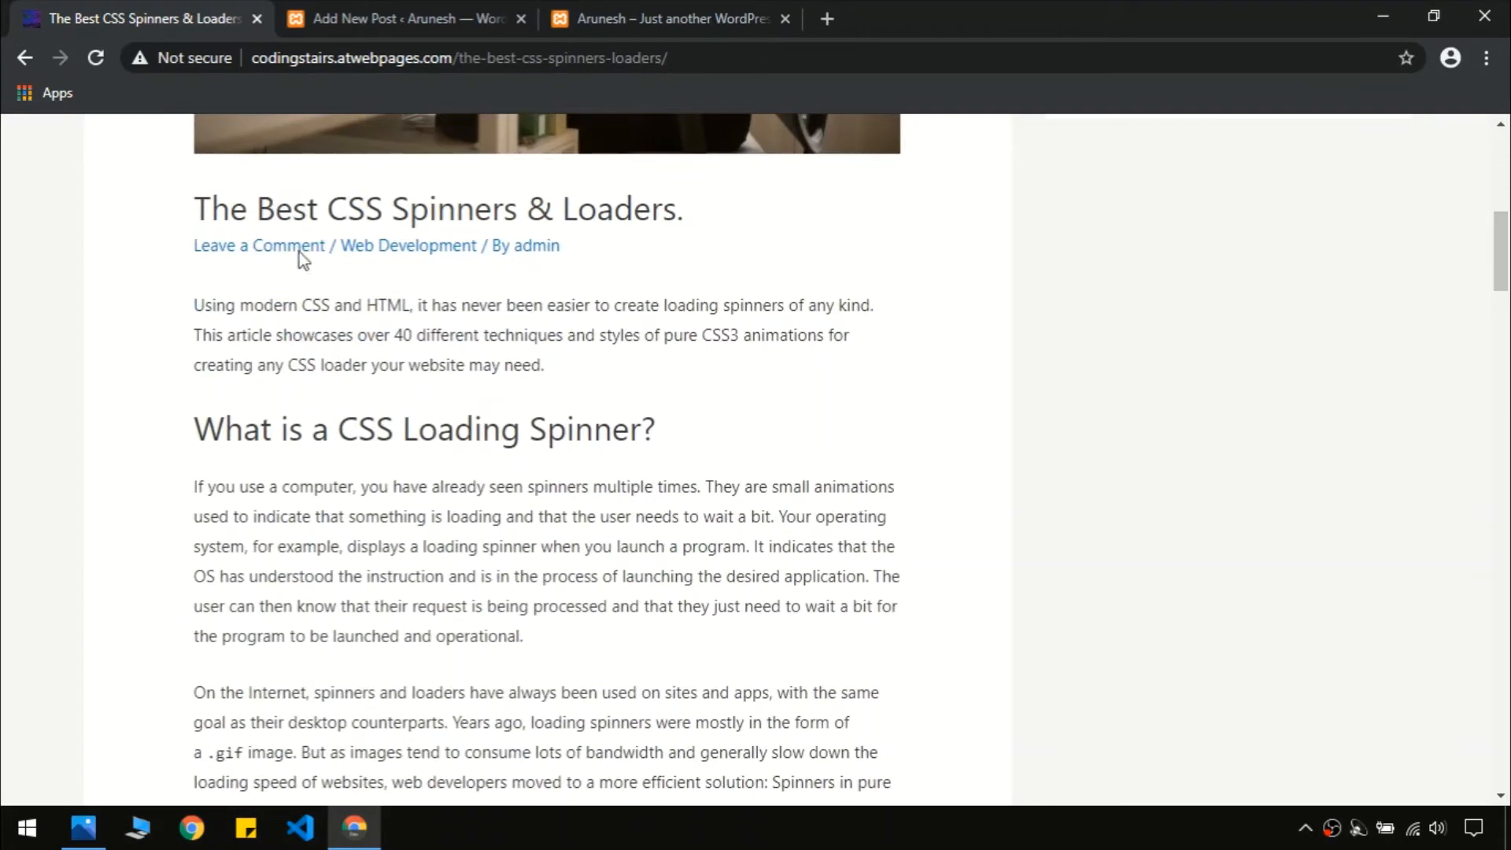
triple_click(349, 211)
left_click(364, 9)
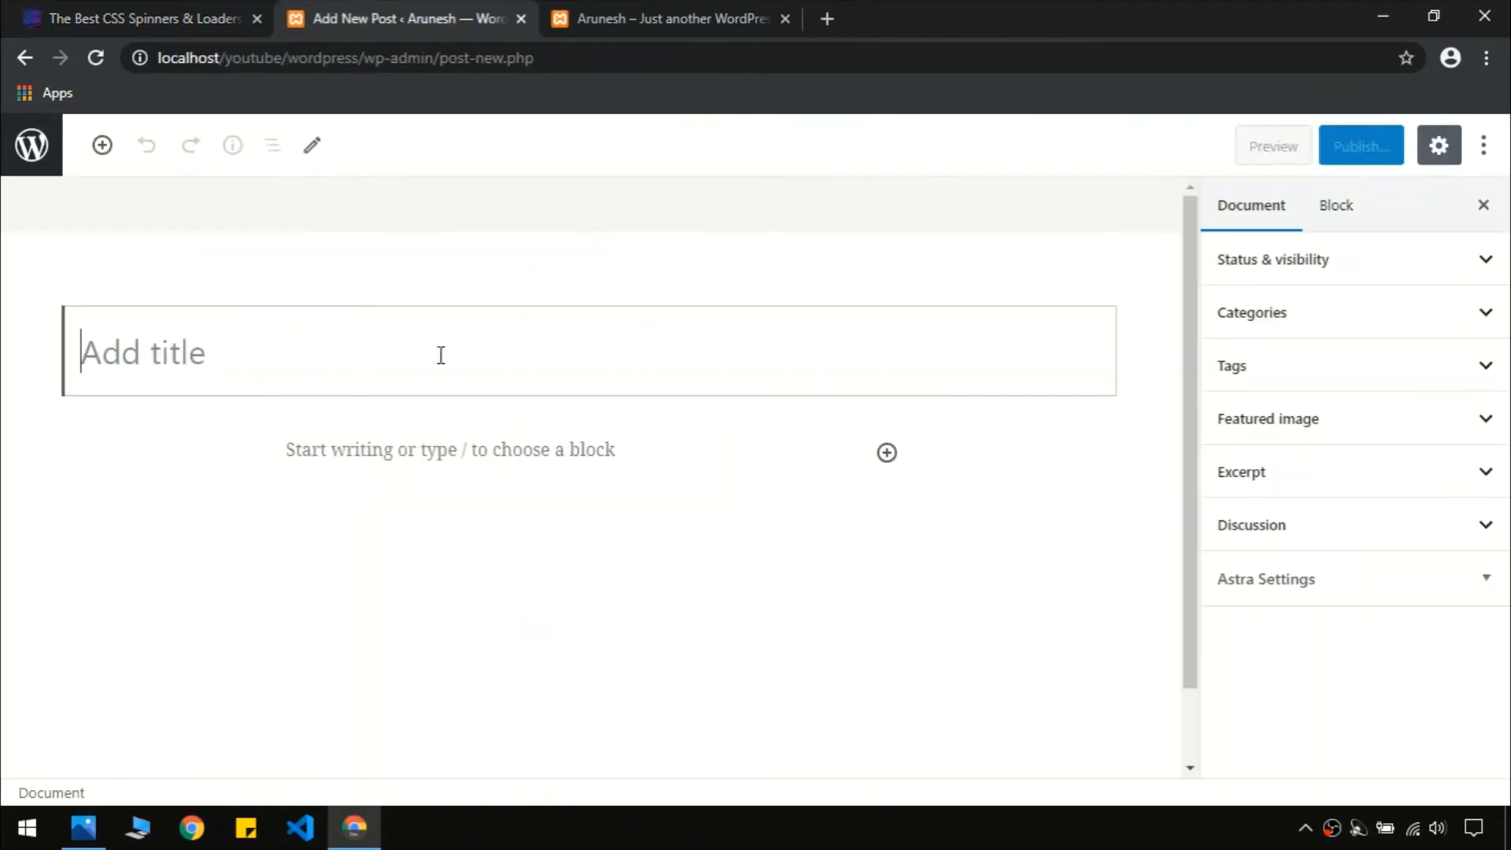
left_click(245, 5)
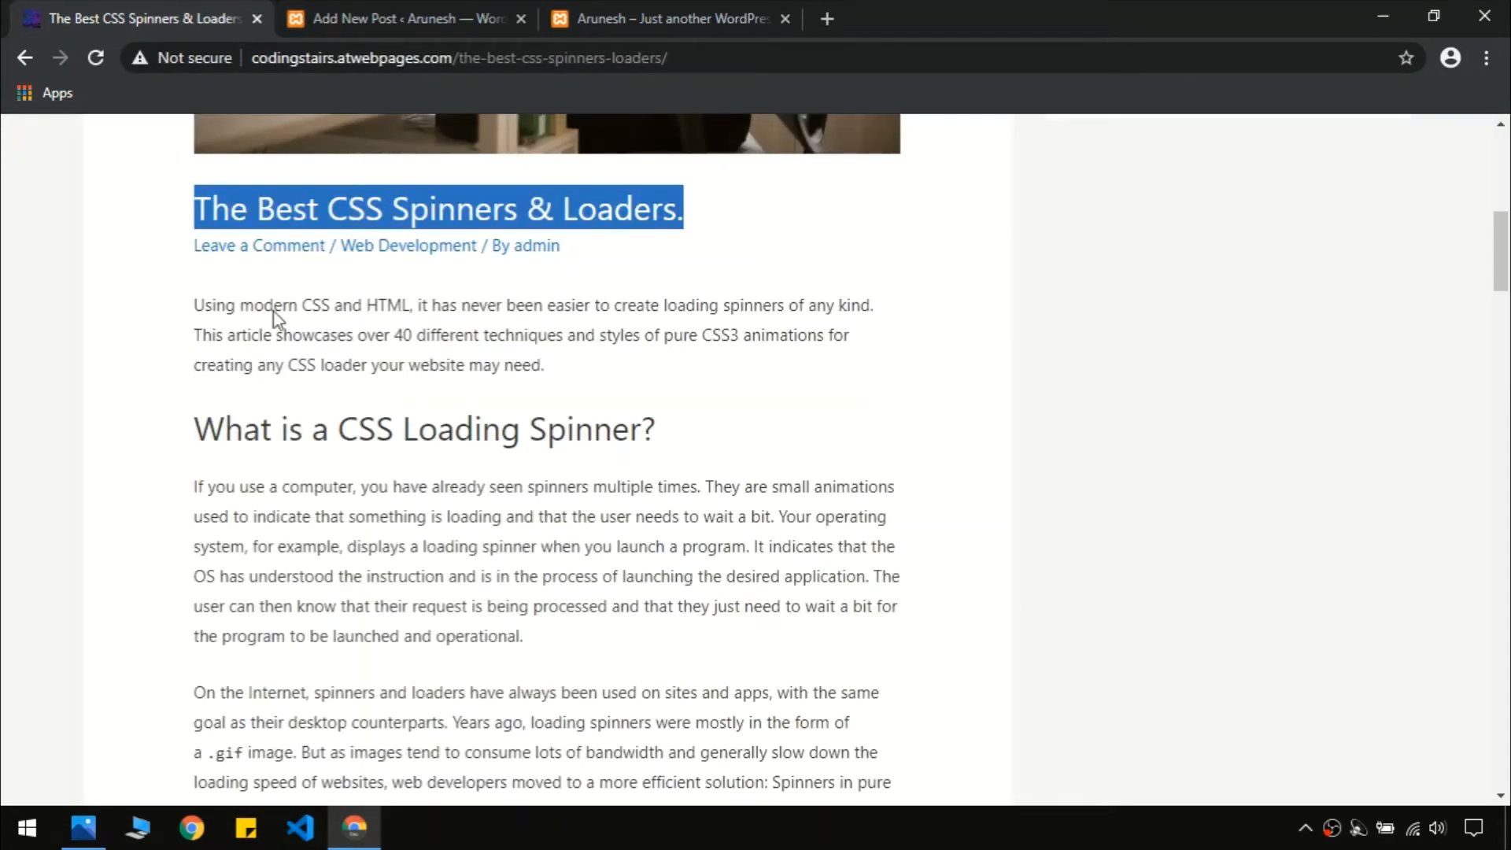
Copy the article body and paste it into the new post's content
left_click_drag(200, 297, 394, 370)
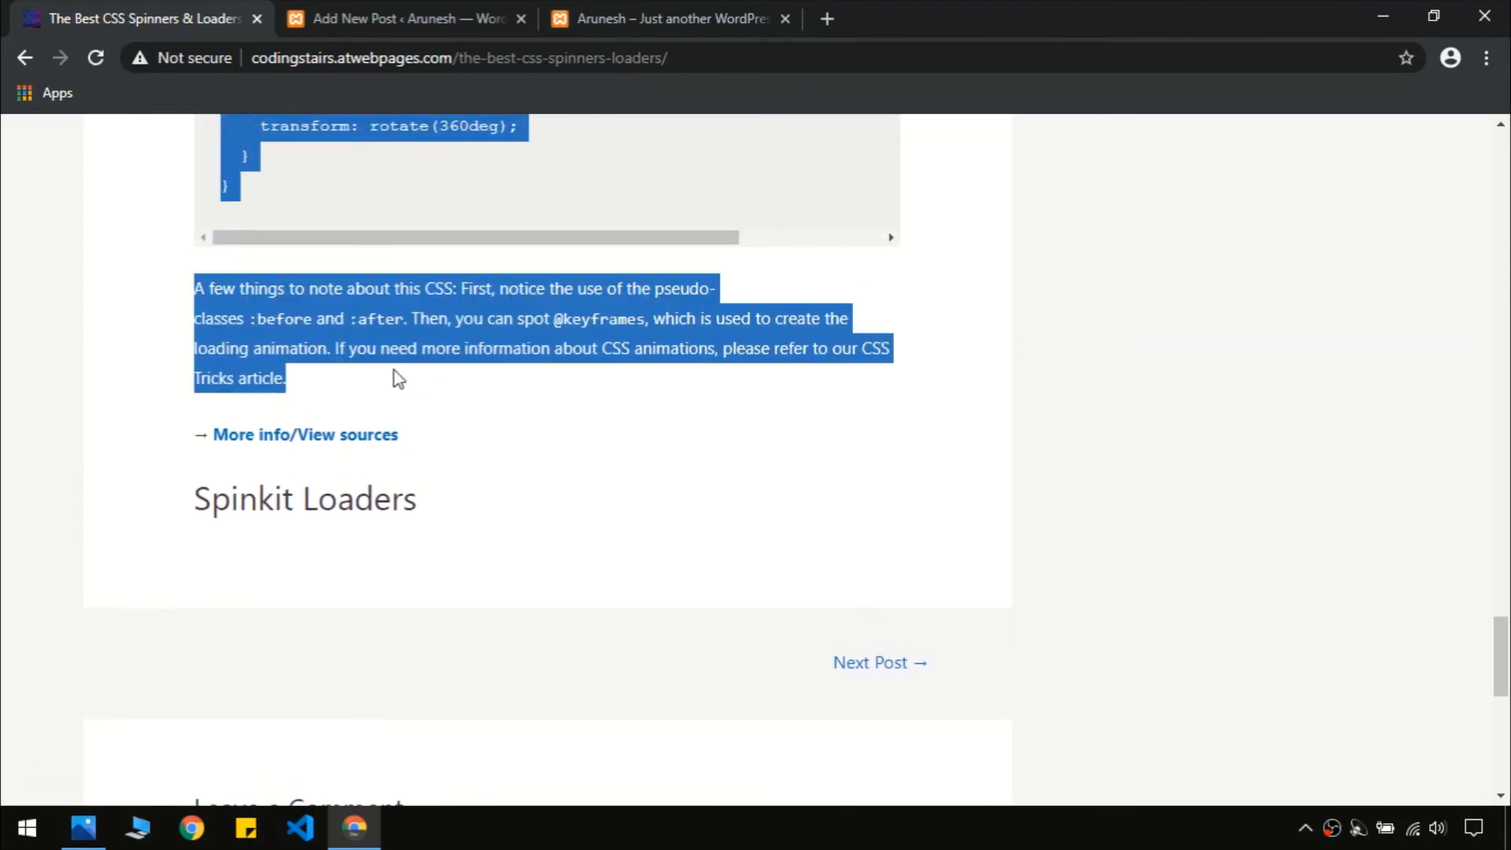
left_click(399, 6)
left_click(385, 462)
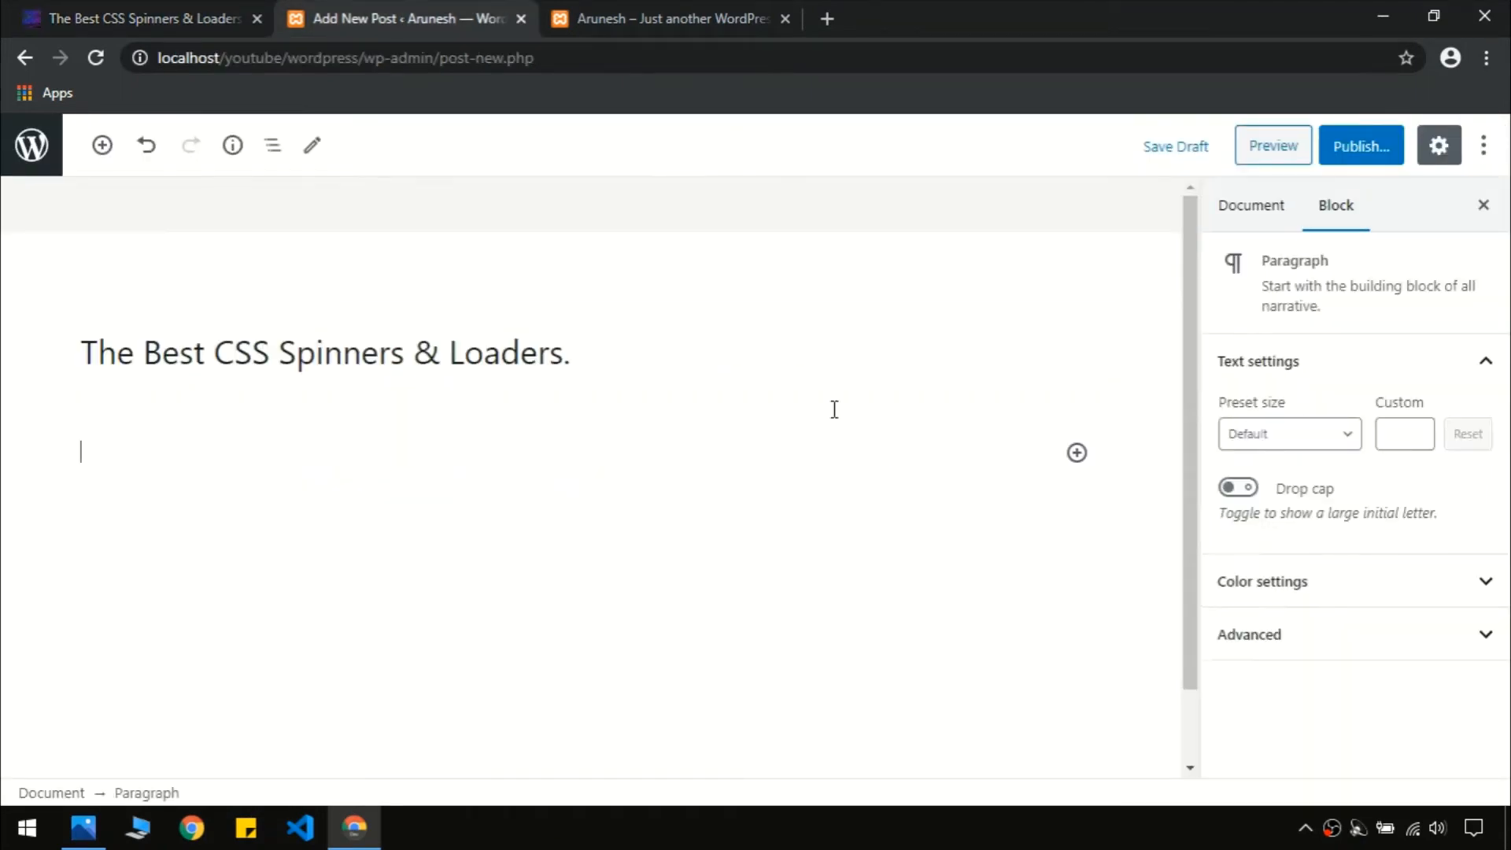
key("ctrl+v")
left_click(1297, 225)
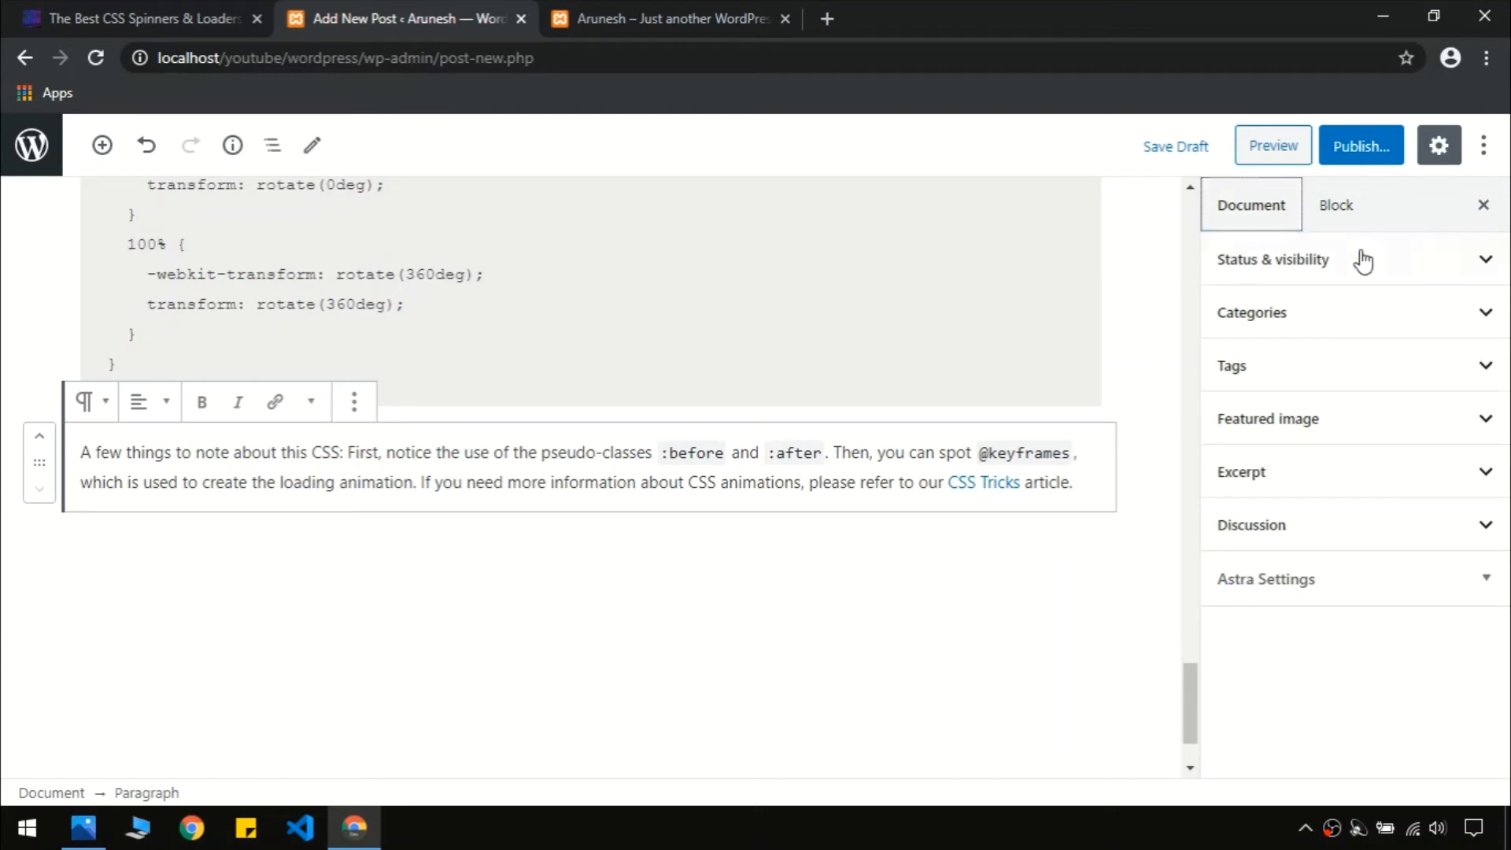
Assign the python category and create and assign a new javascript category
left_click(1368, 263)
left_click(1371, 266)
left_click(1322, 326)
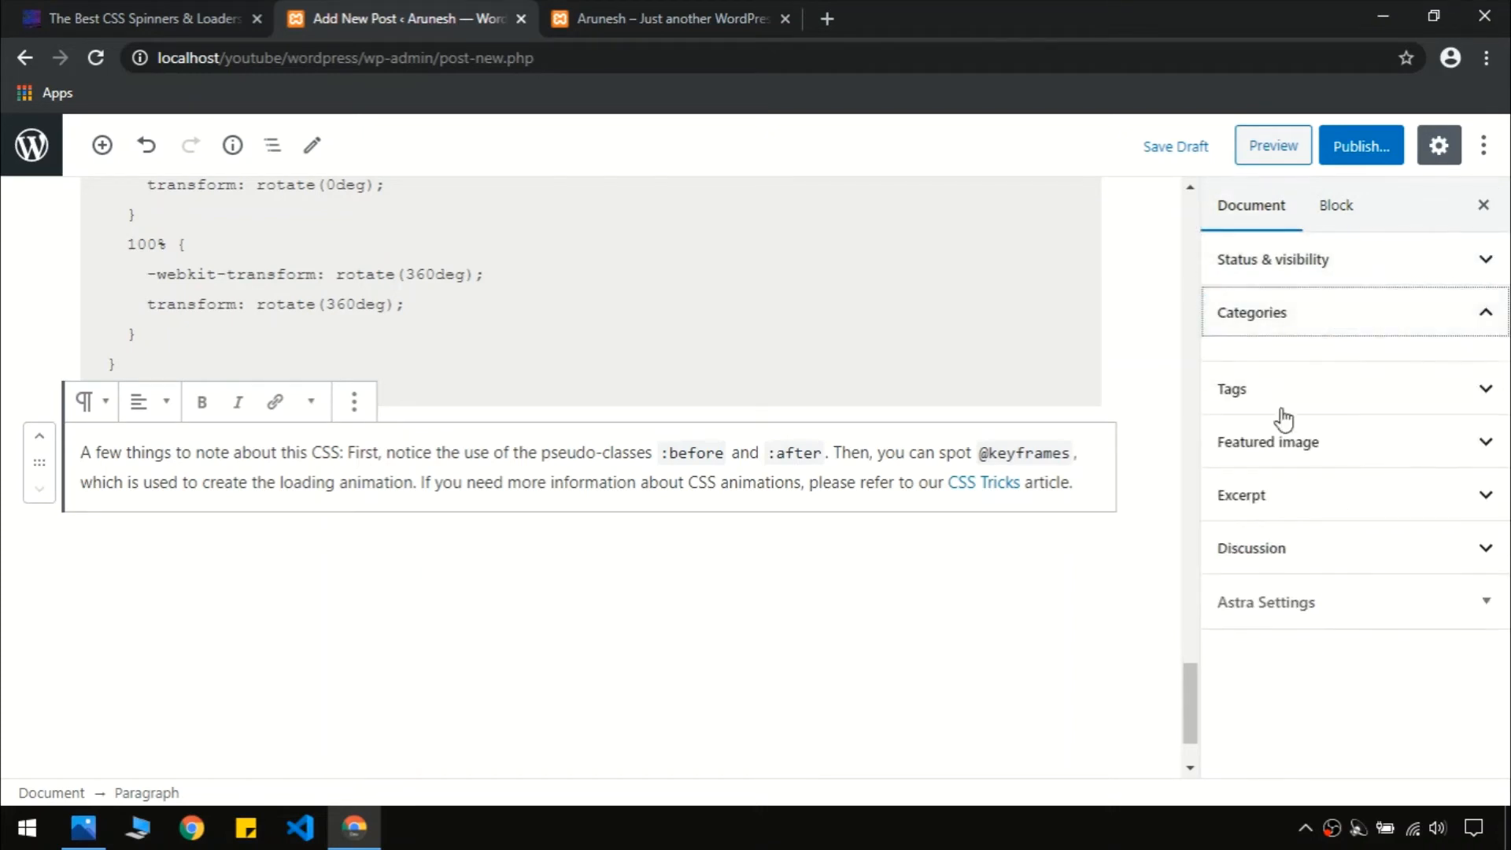
left_click(1281, 460)
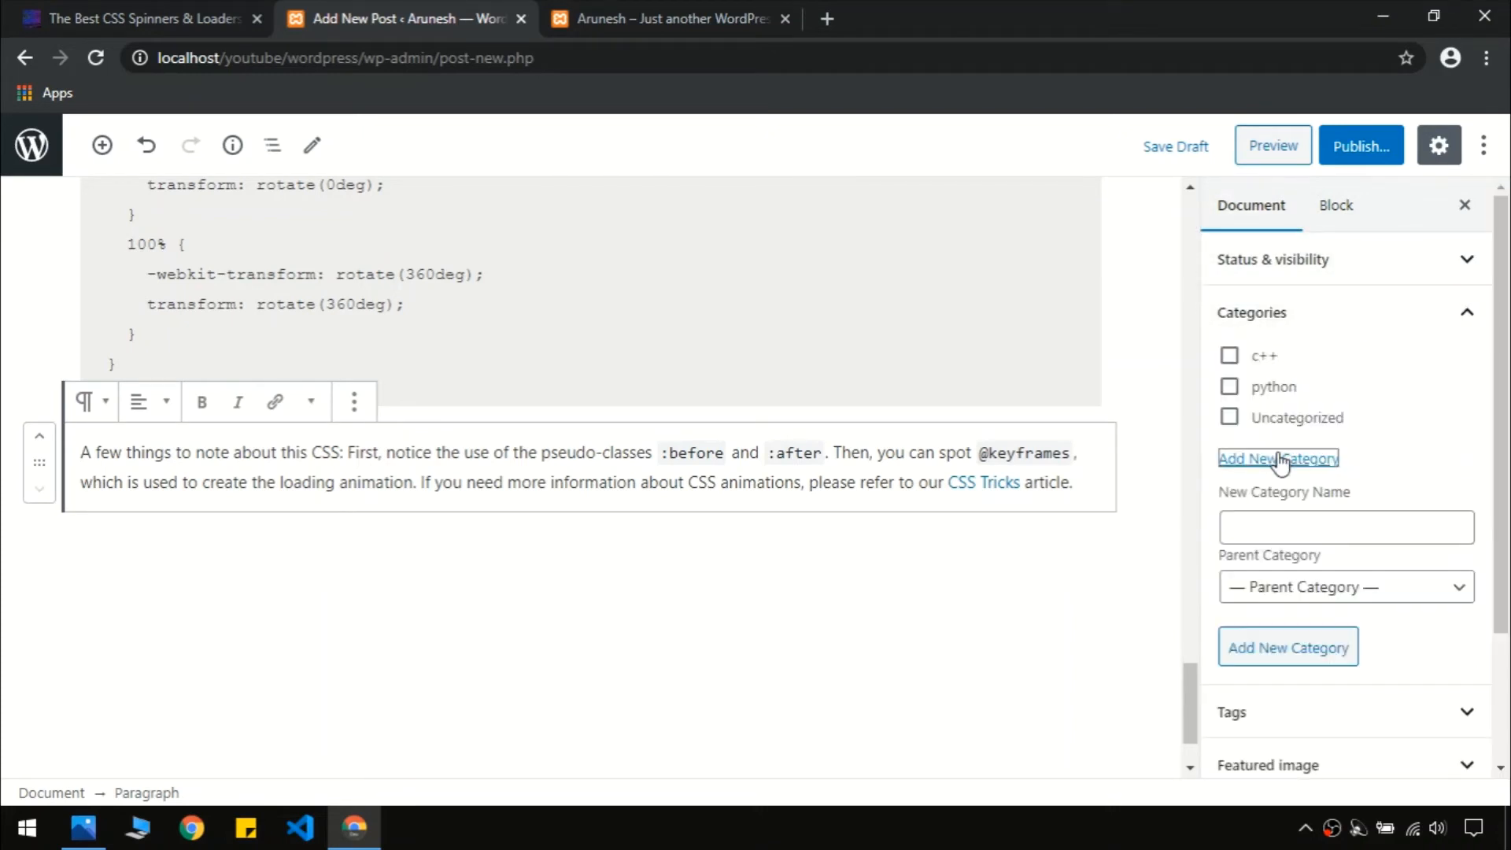
left_click(1297, 525)
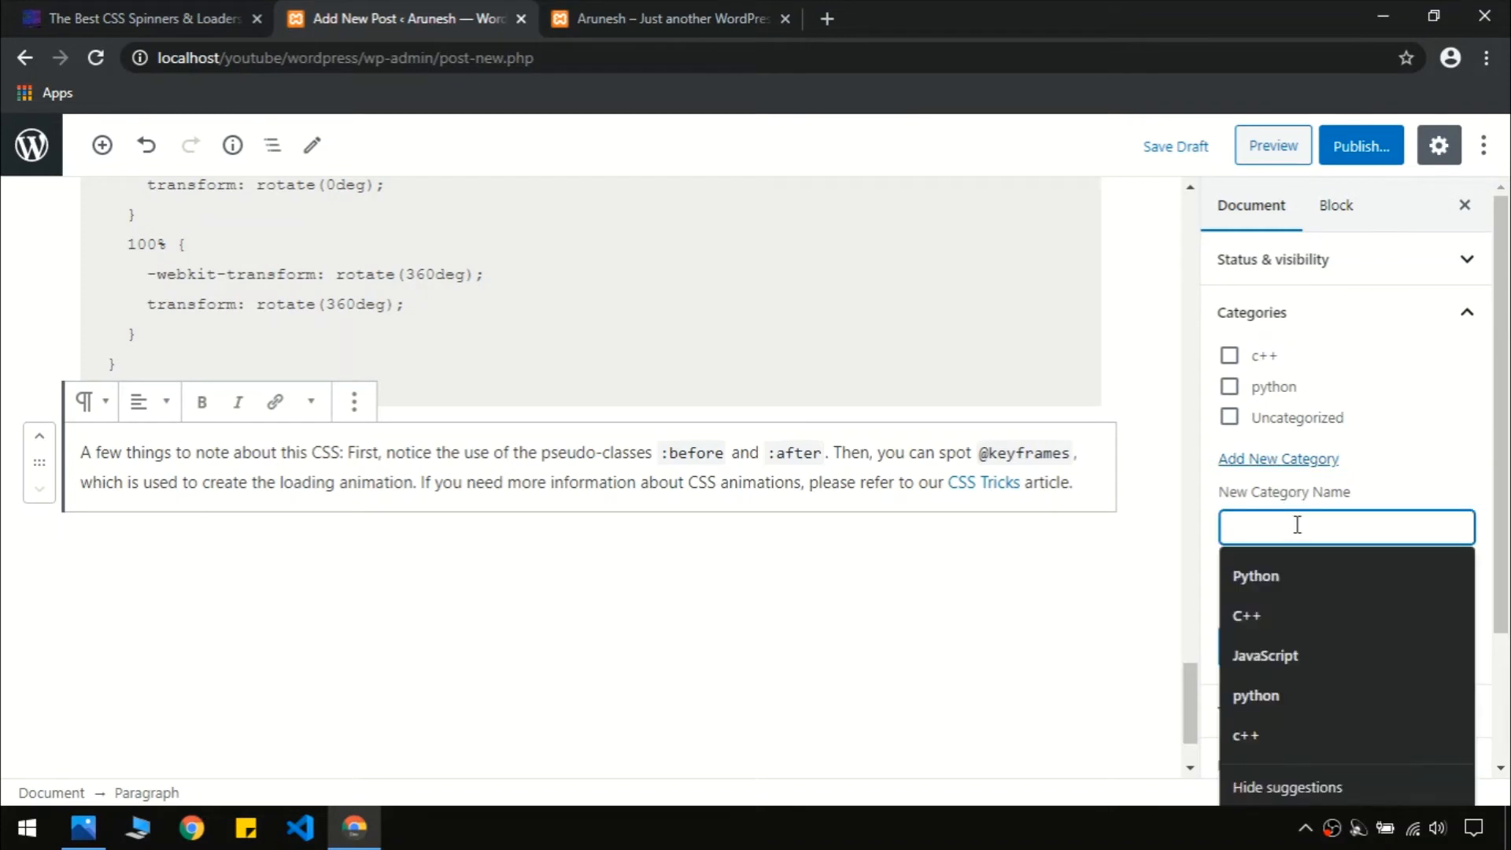
left_click(1230, 387)
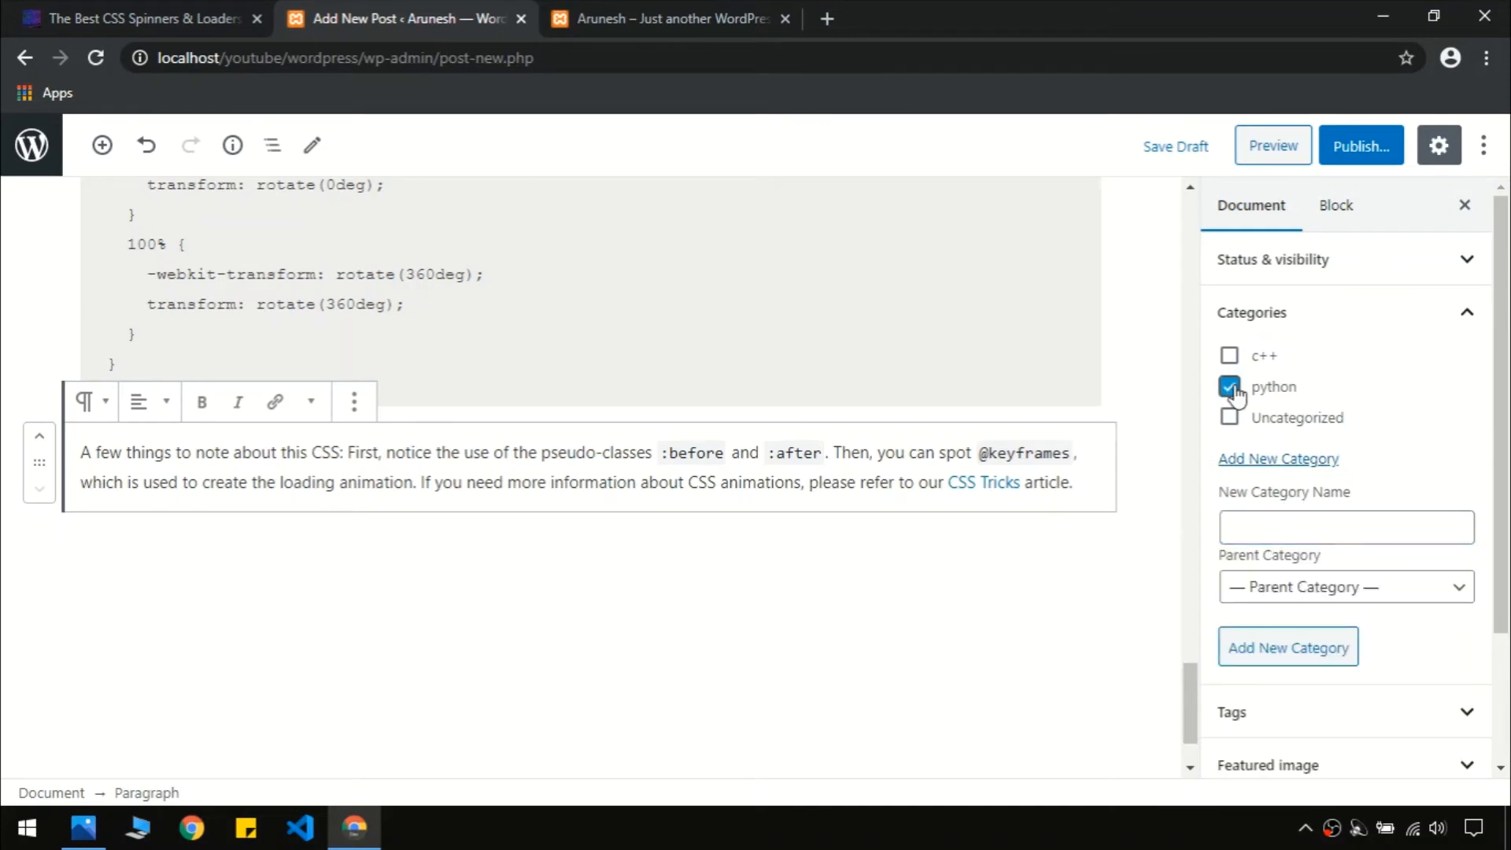
left_click(1273, 525)
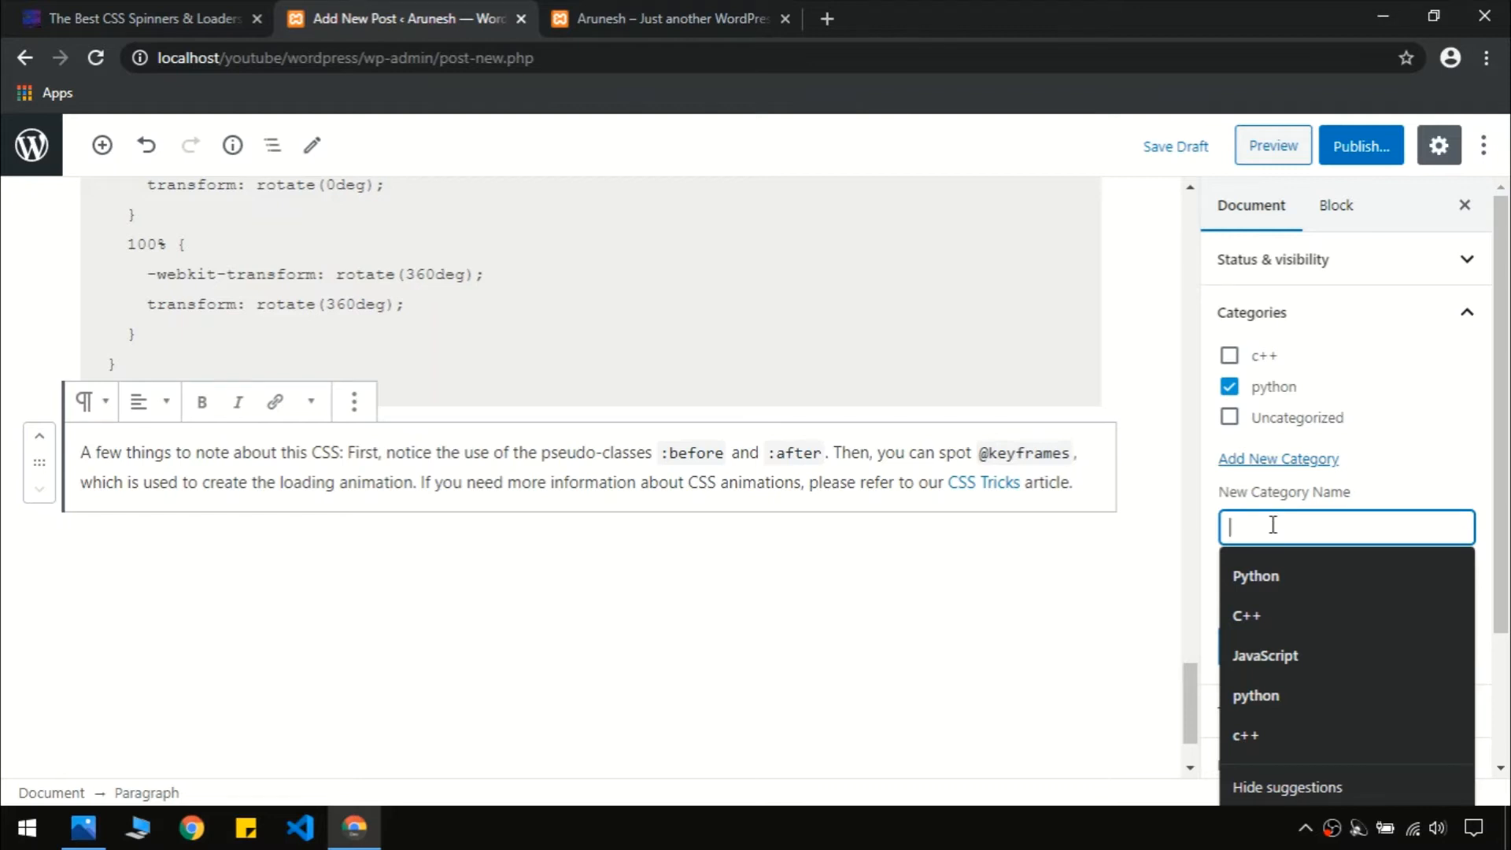
type("javacs")
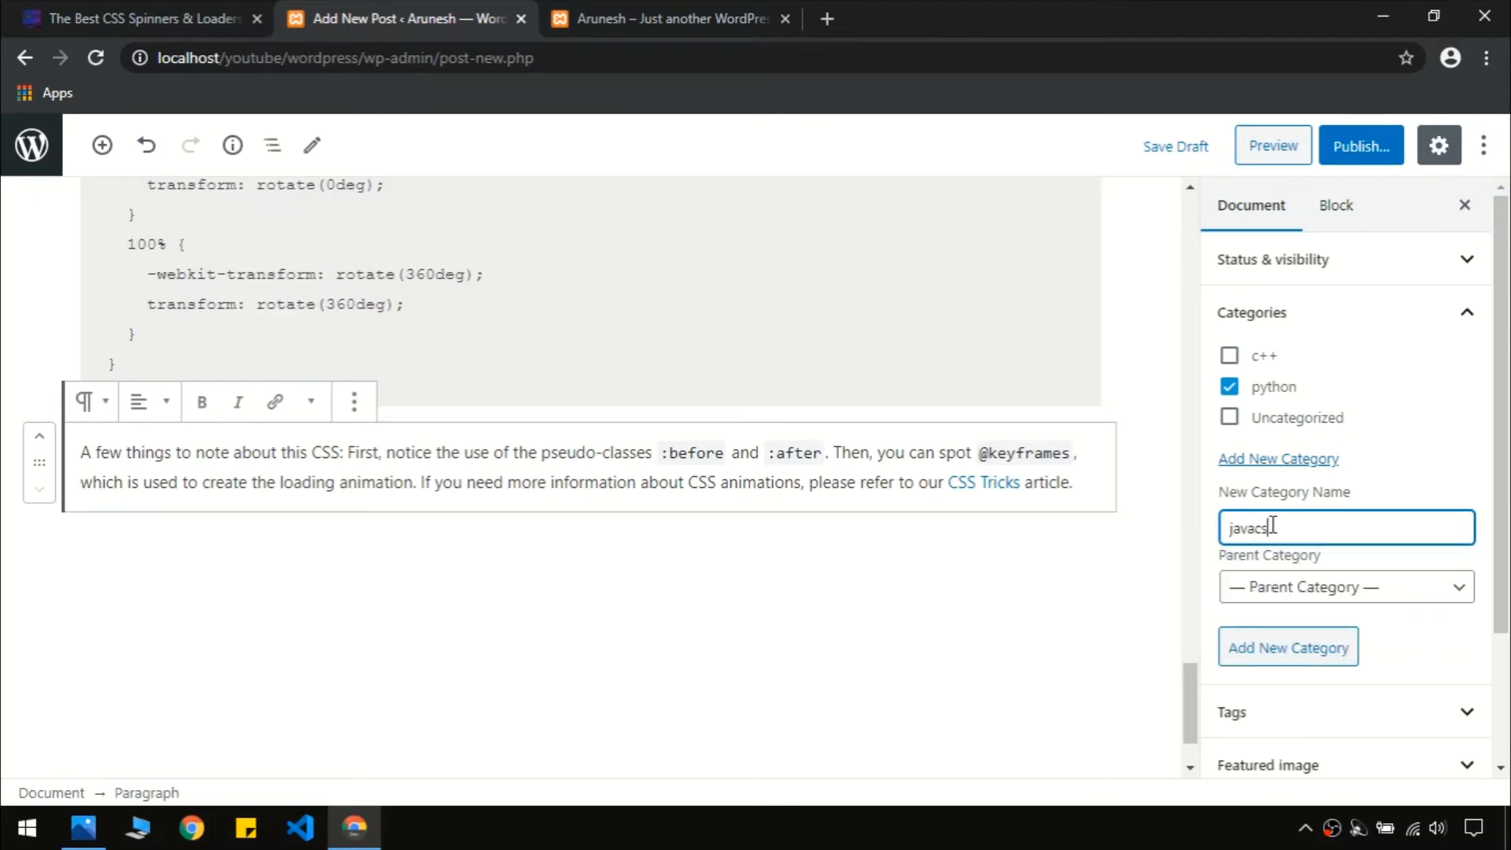
key("BackSpace")
key("BackSpace")
key("BackSpace")
type("ja")
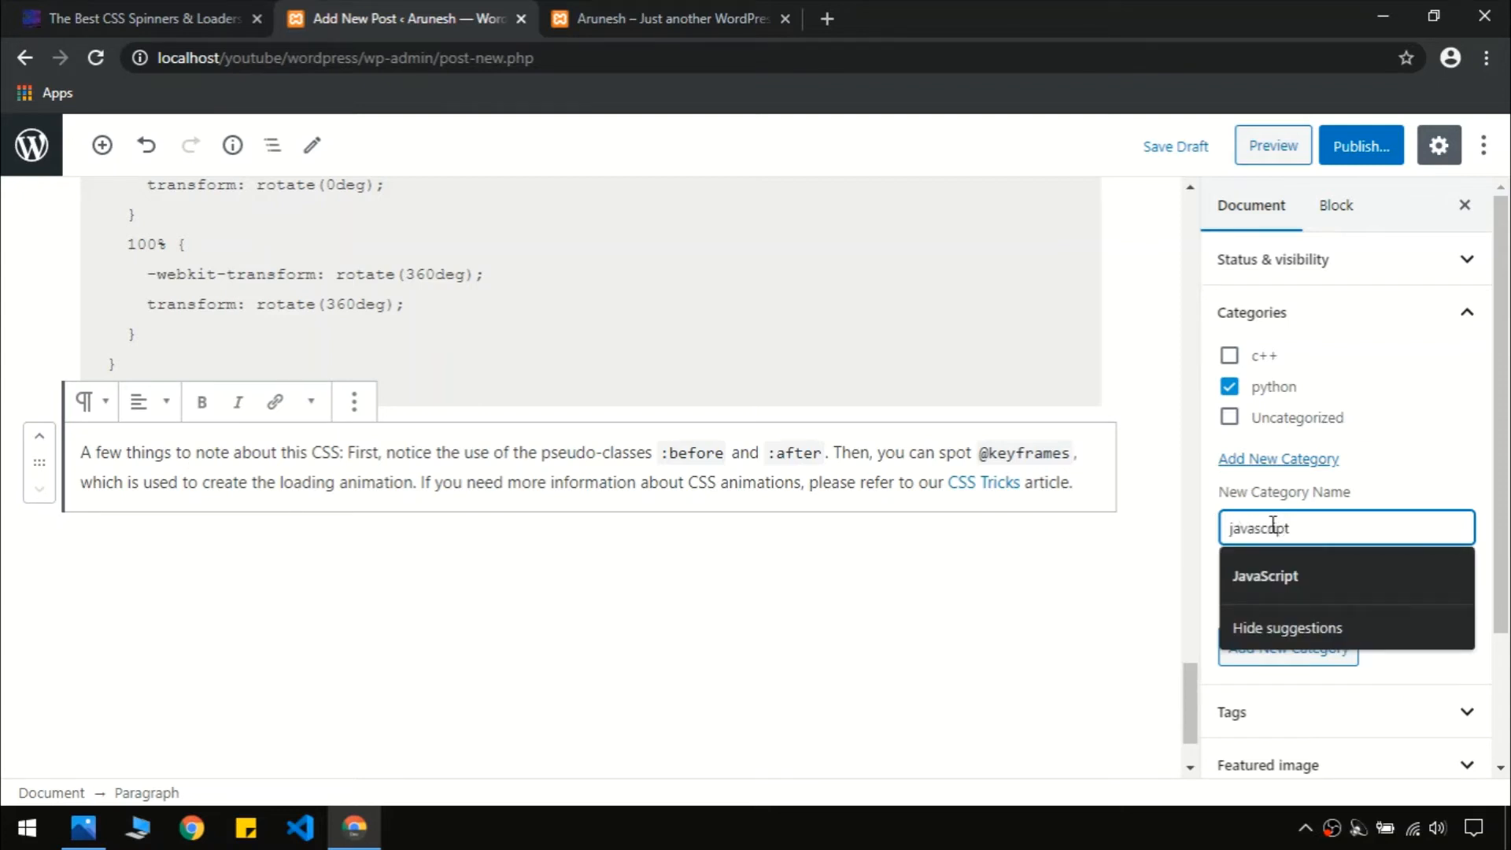
key("Return")
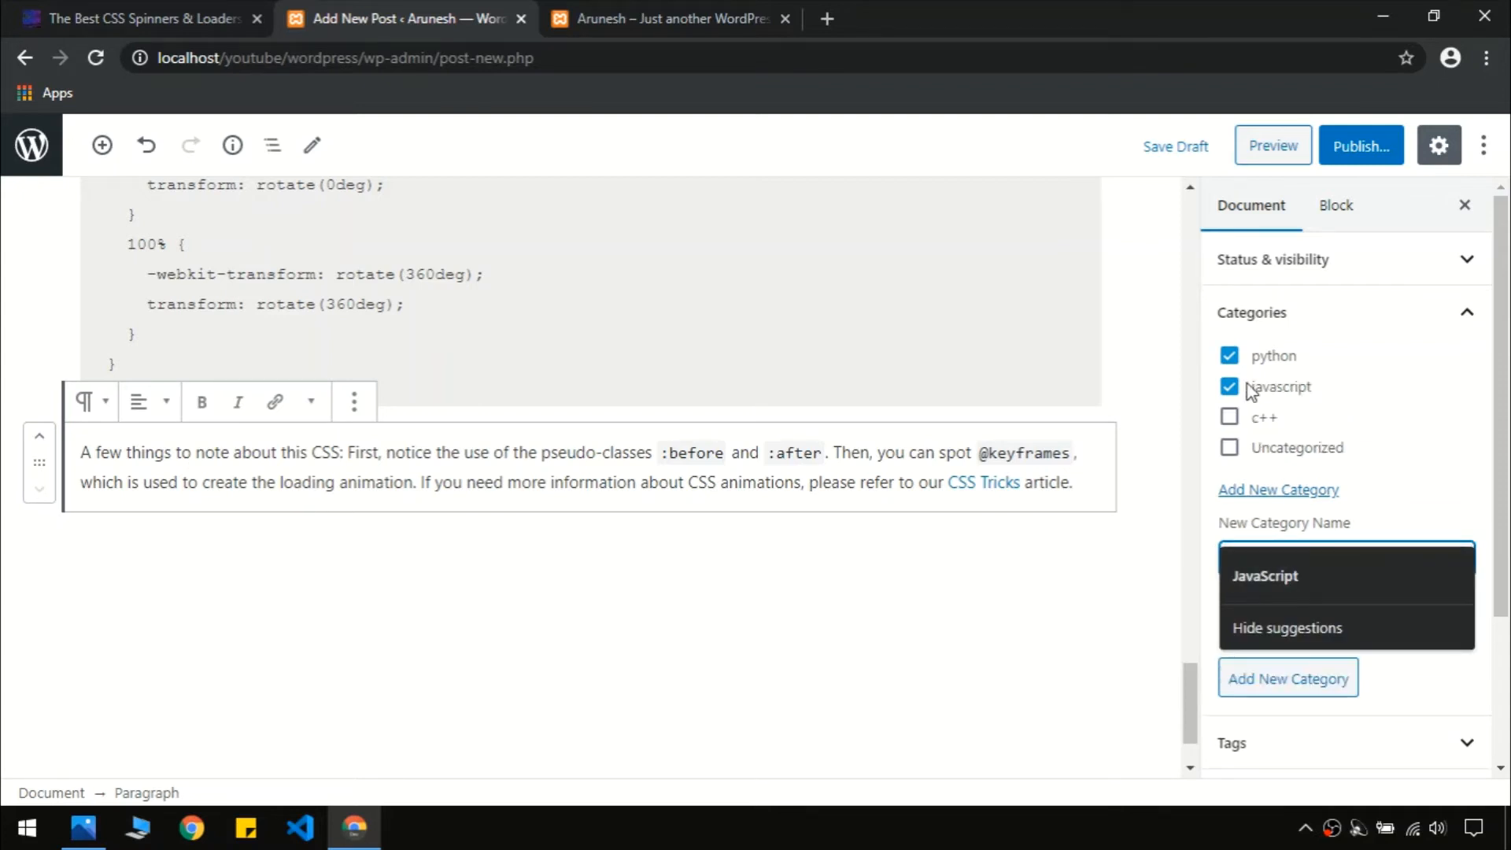
left_click(1464, 313)
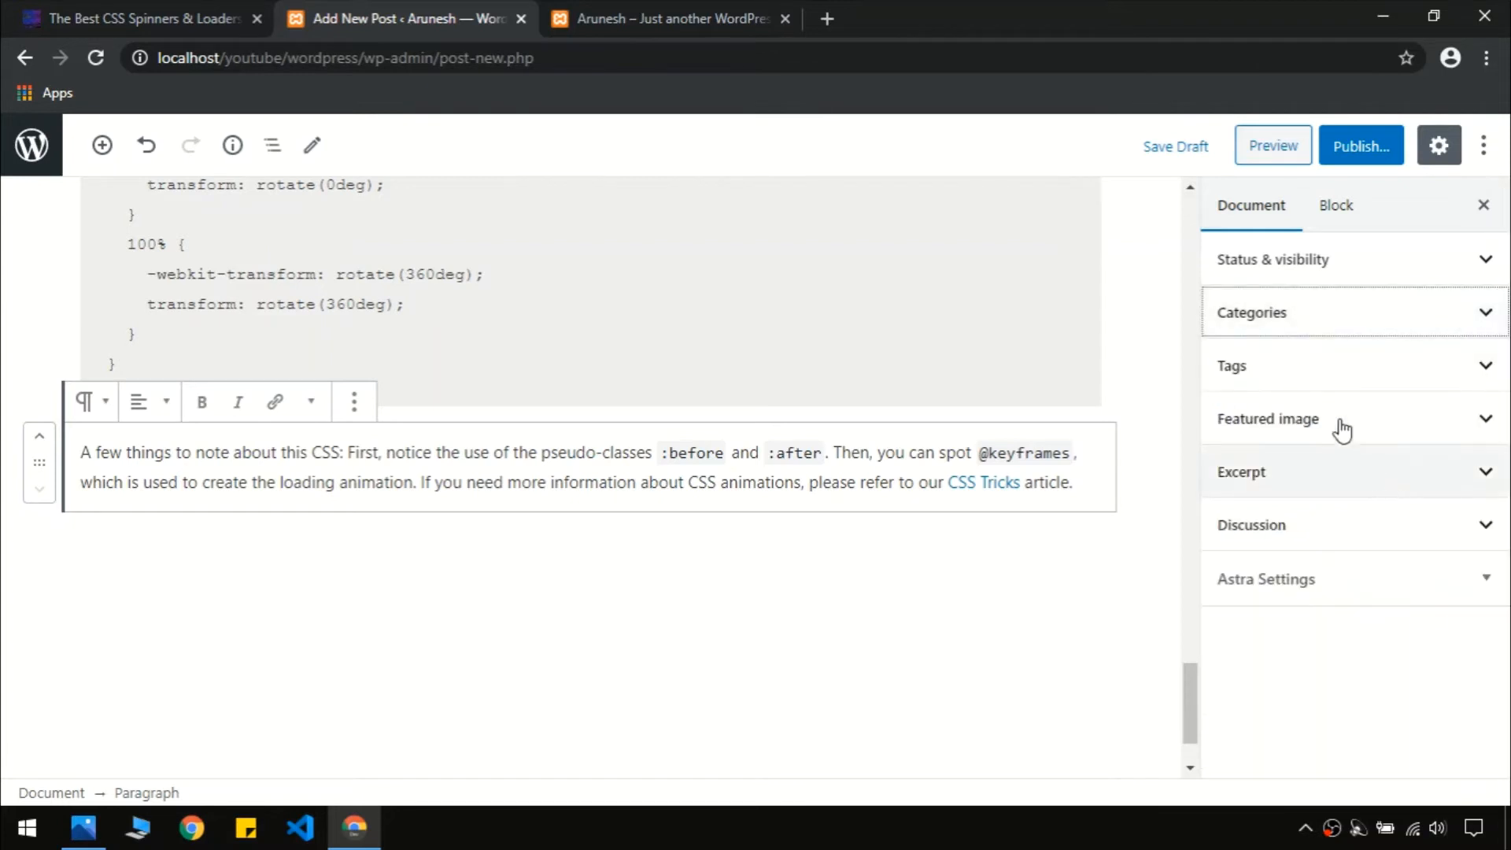
Add the tags python and javascript to the post
left_click(1309, 375)
left_click(1263, 447)
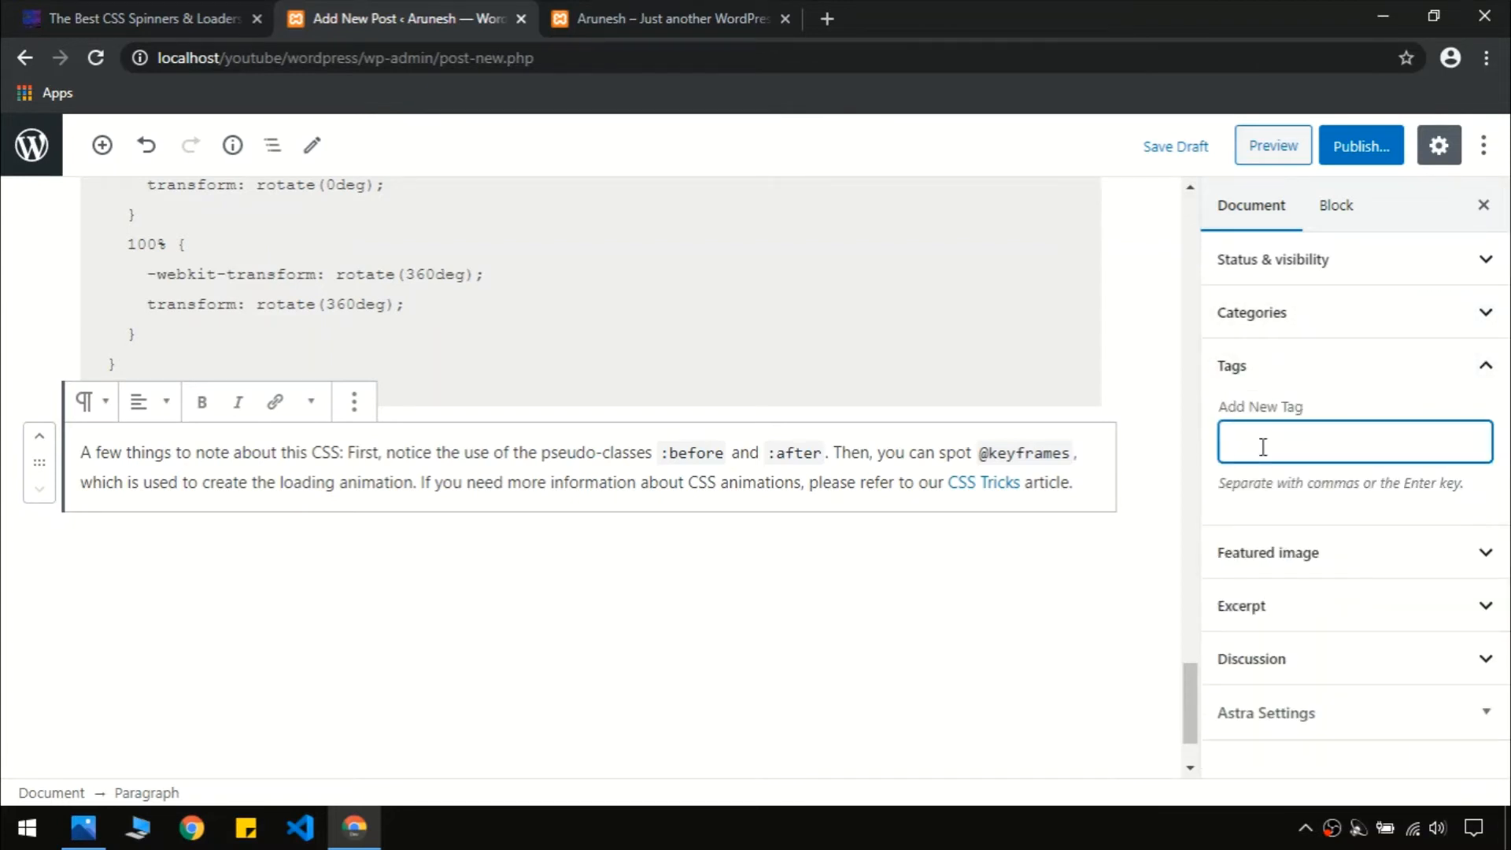
type("python")
key("Return")
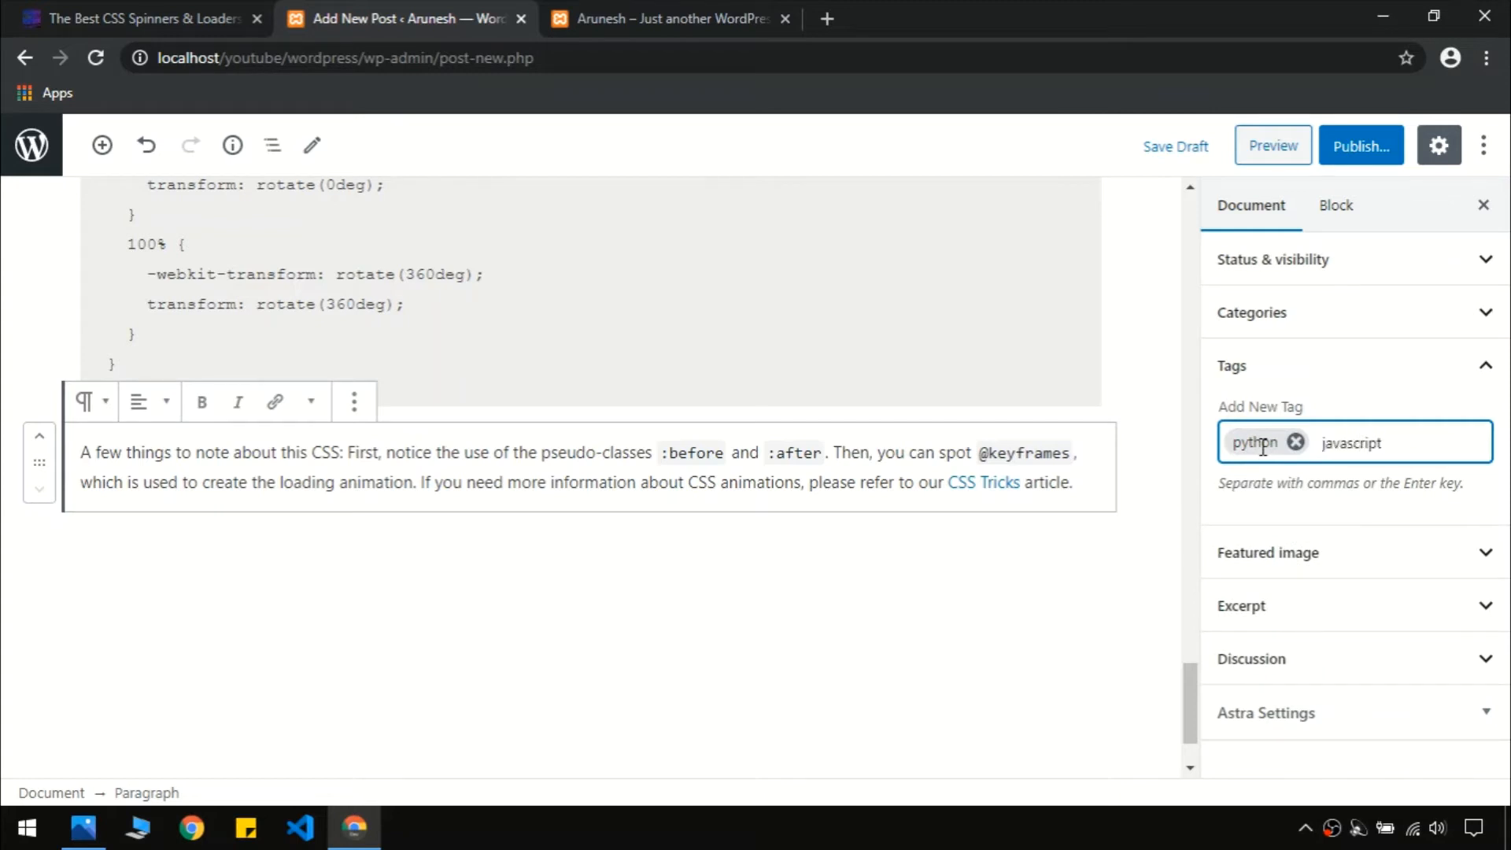
key("Return")
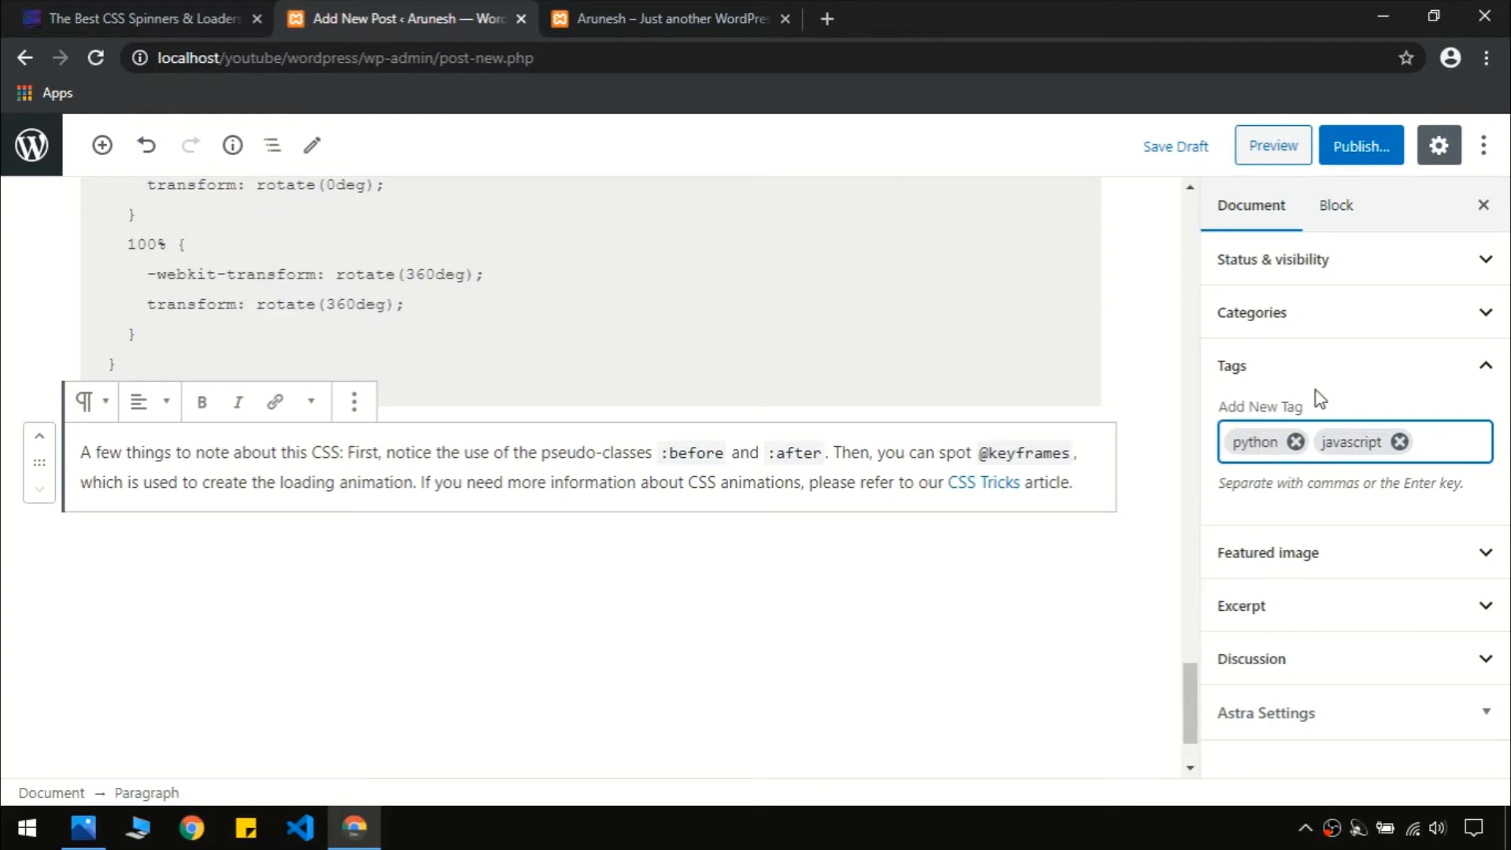
left_click(1326, 364)
left_click(1359, 423)
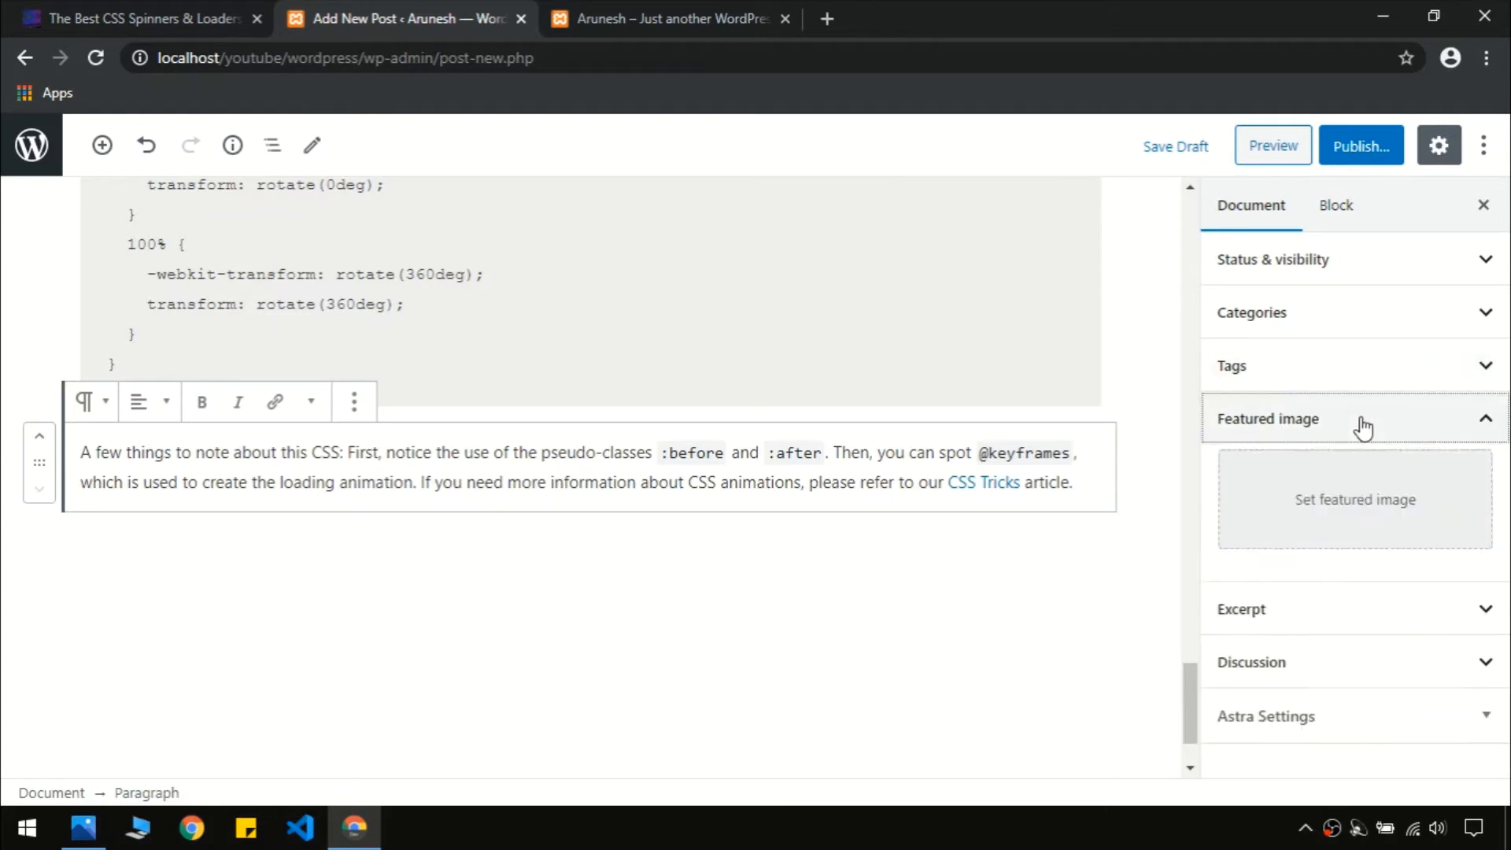
Upload 19.jpg, the circuit-board photo, and make it the featured image
left_click(1349, 487)
left_click(103, 233)
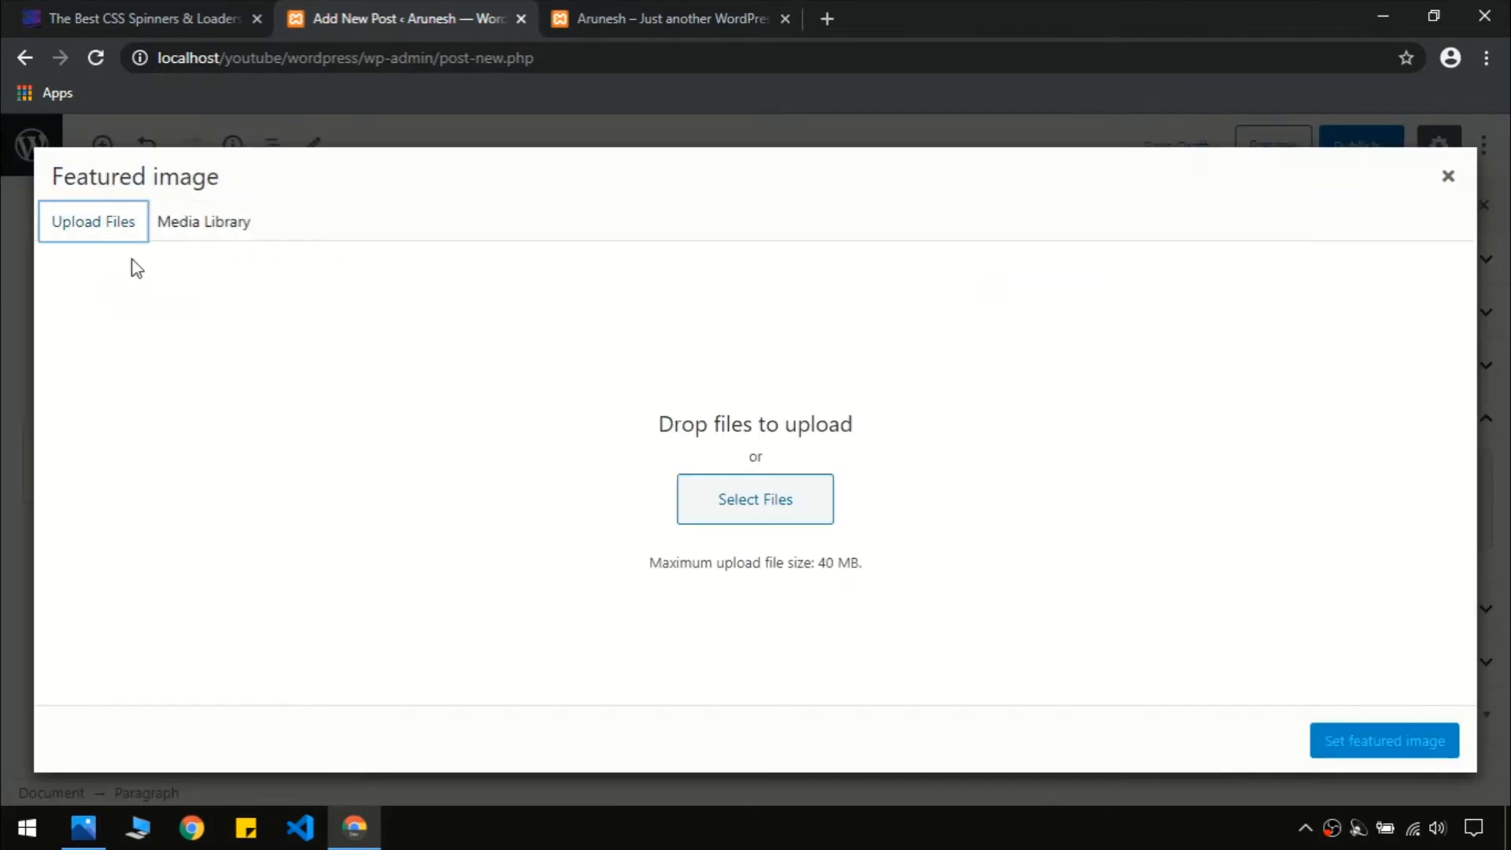
left_click(708, 488)
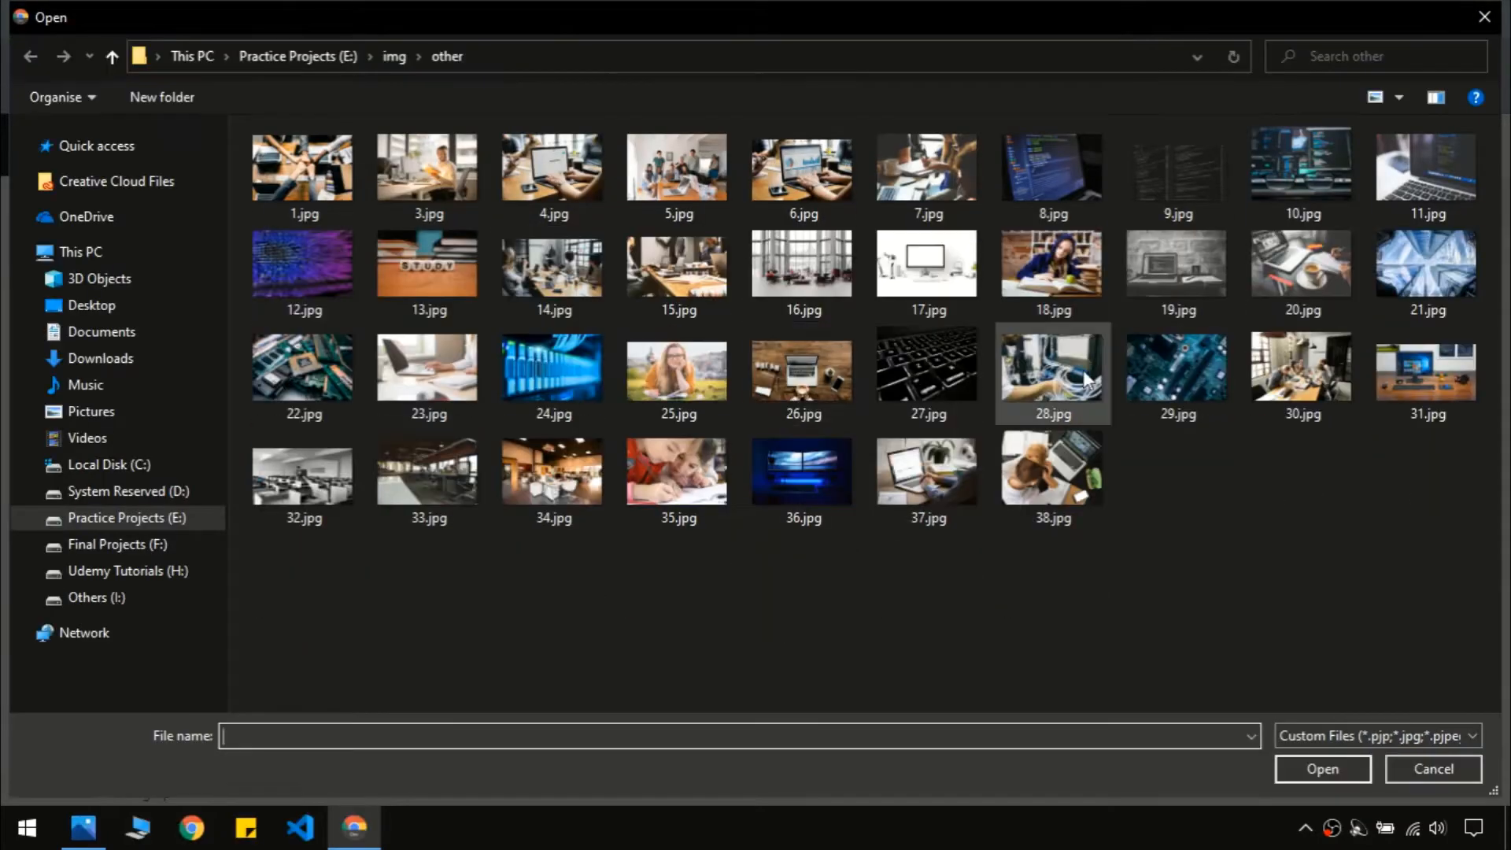
double_click(1178, 343)
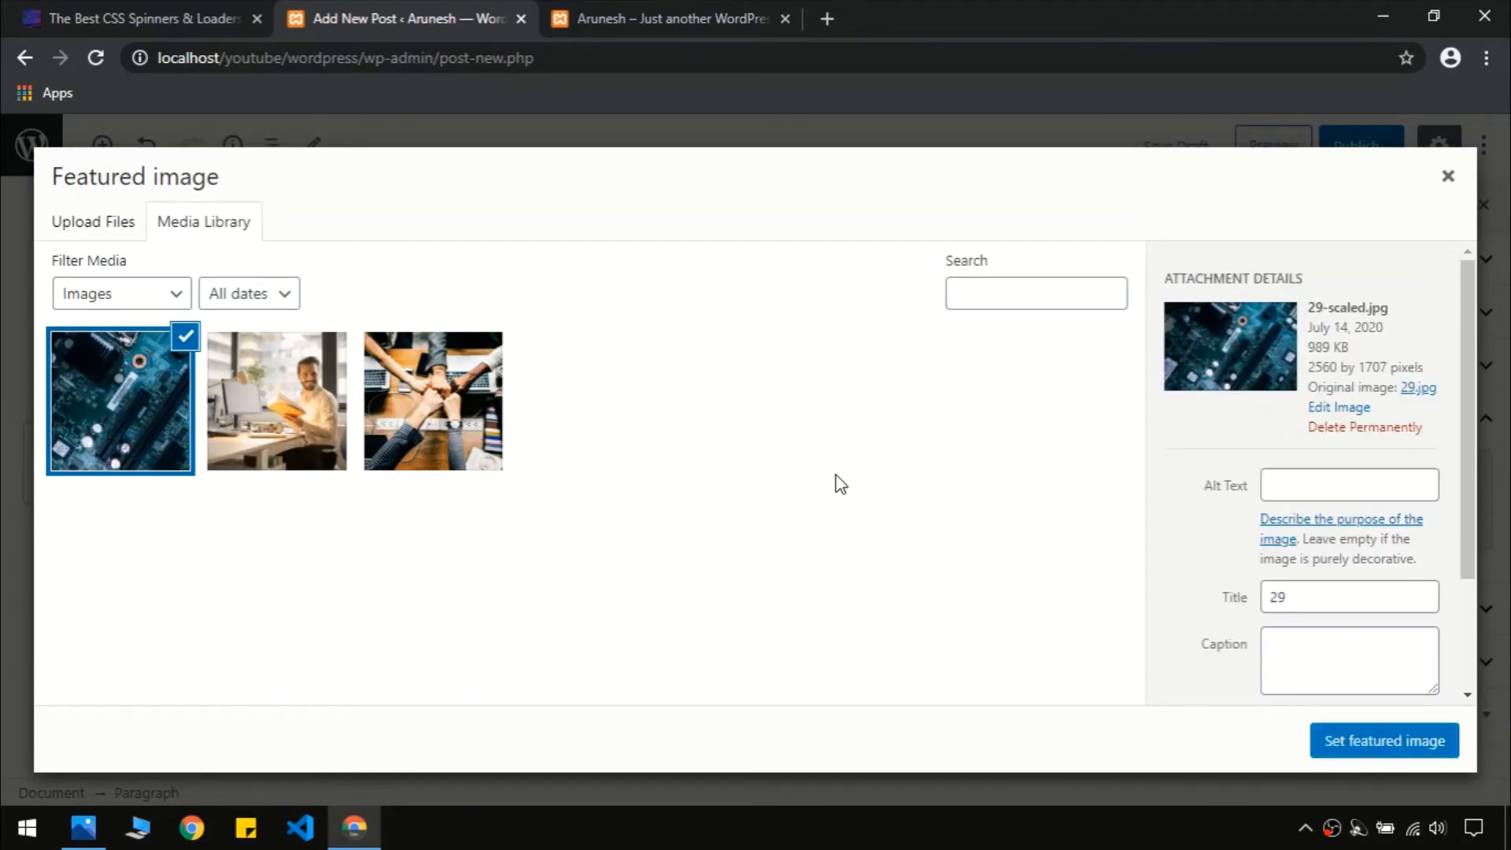
left_click(1334, 746)
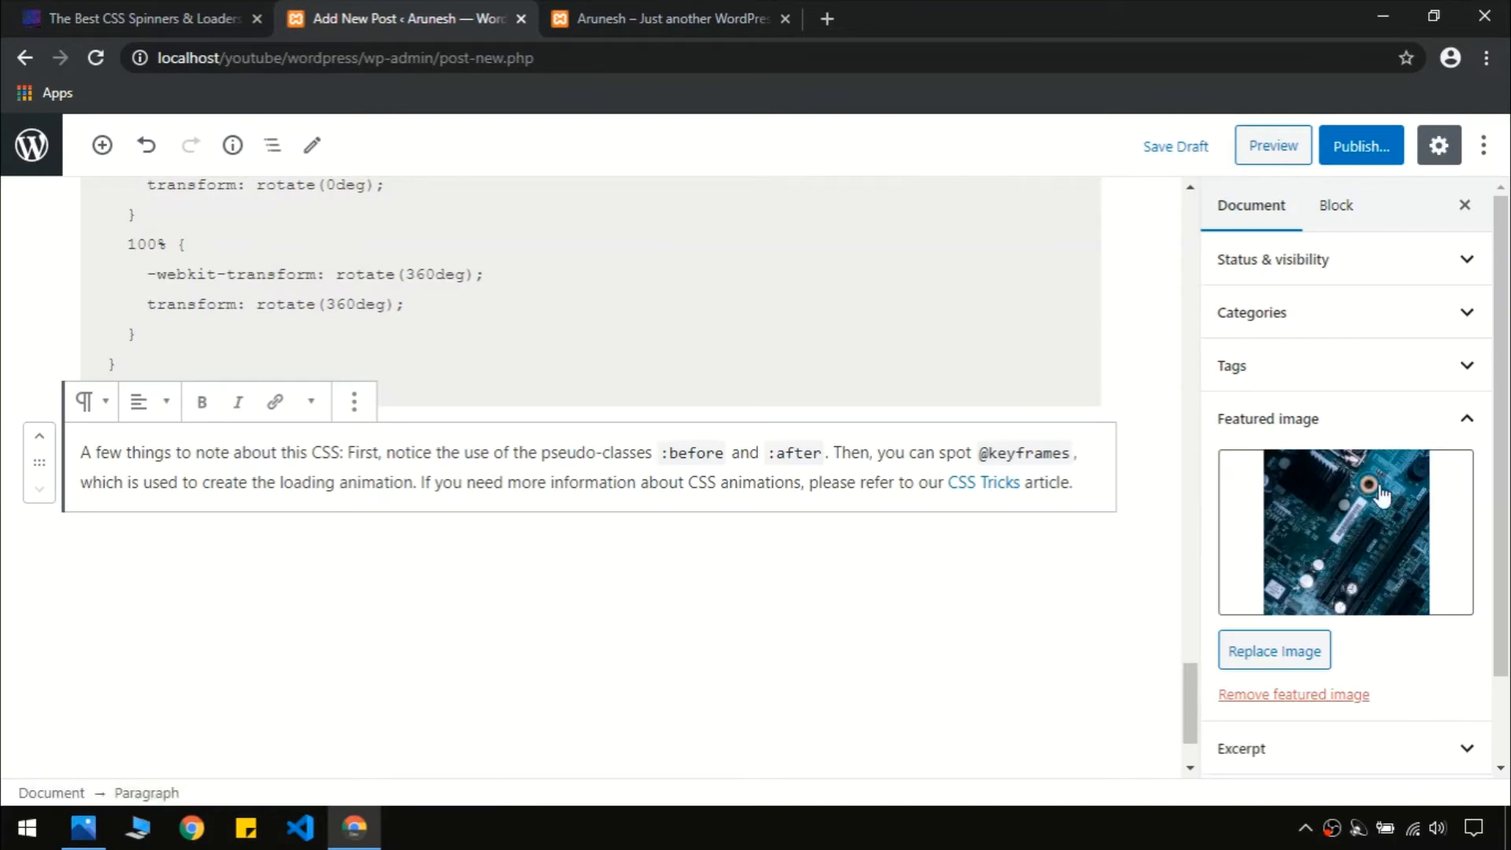
Publish the CSS spinners post
left_click(1454, 415)
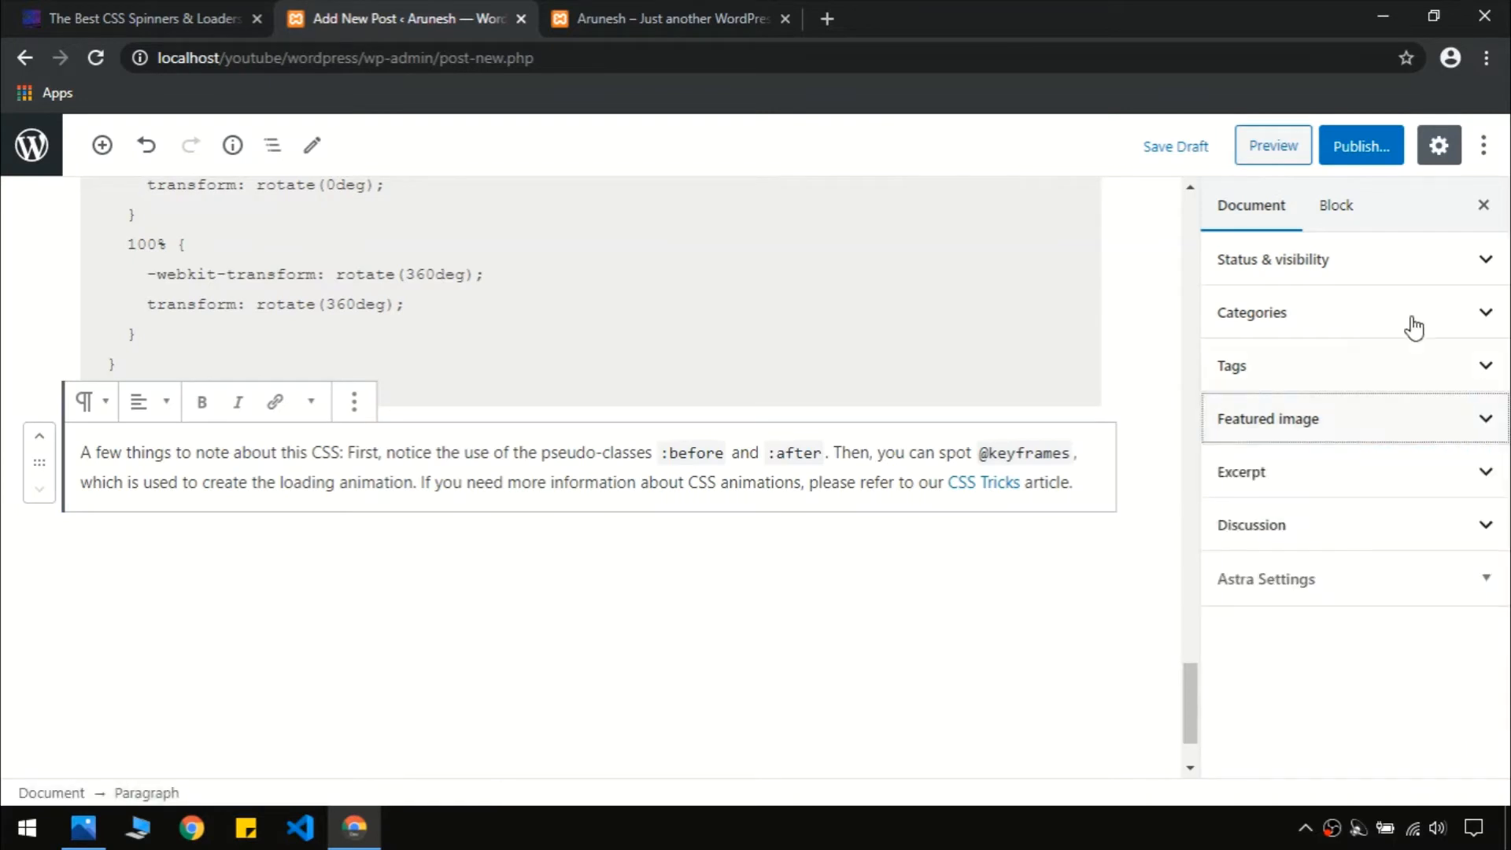
left_click(1389, 160)
left_click(1350, 145)
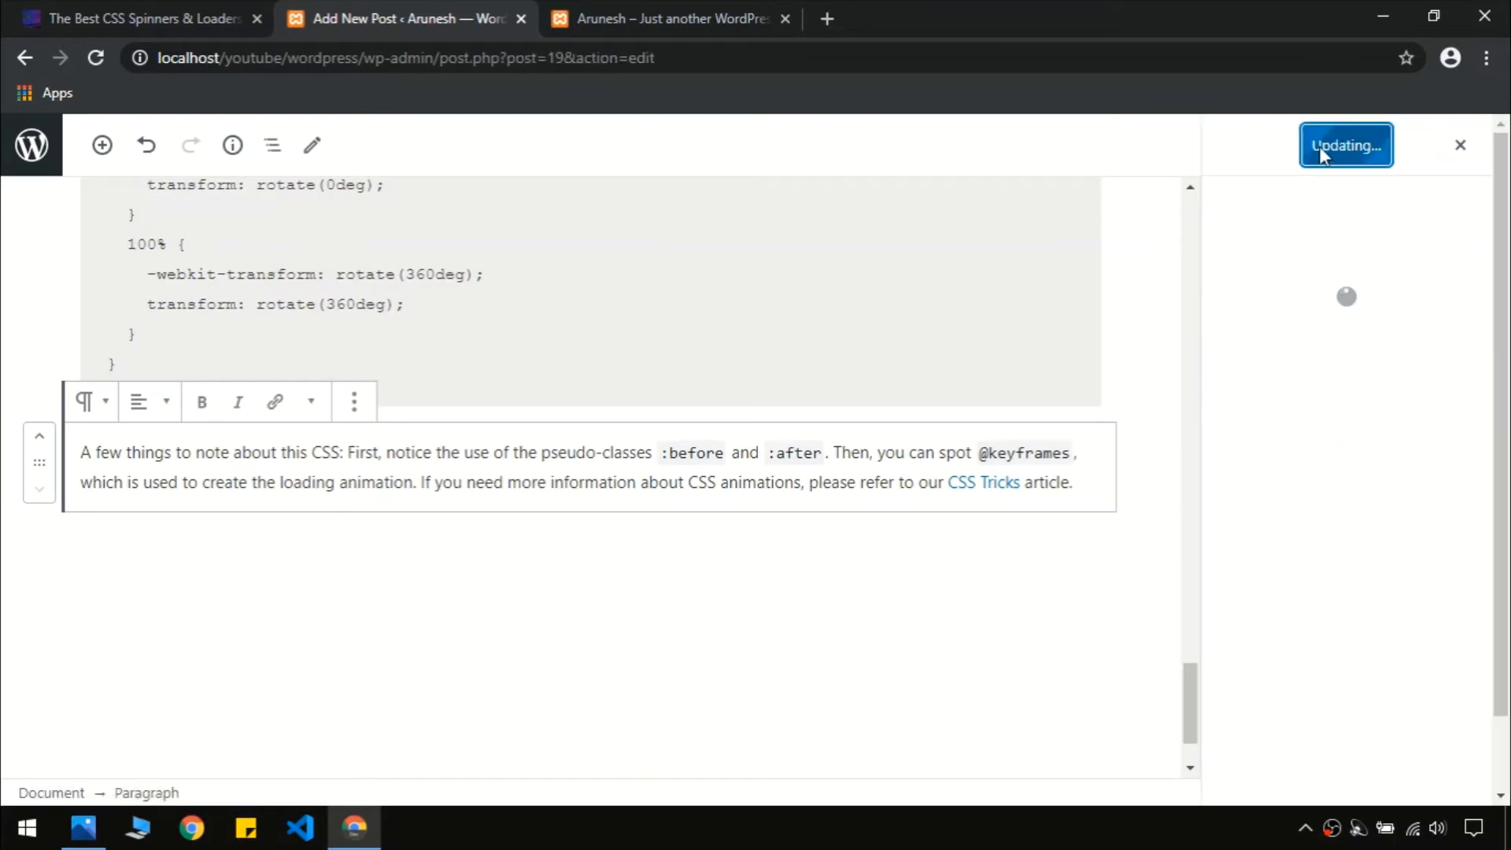
Reload the live site to check the new post, then return to the admin Posts list
left_click(700, 9)
left_click(180, 202)
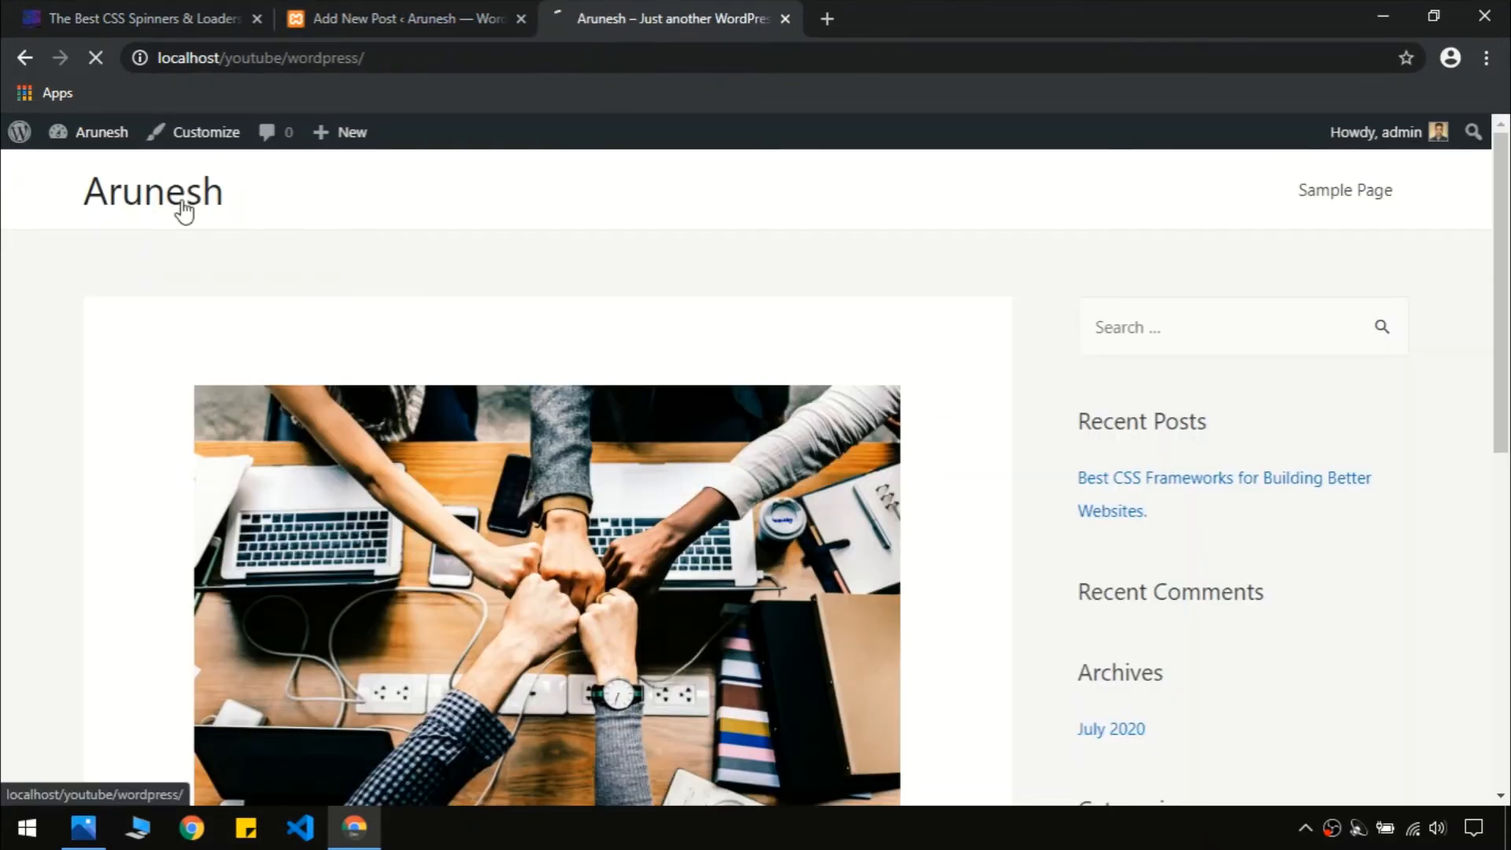
left_click_drag(1507, 221, 1507, 740)
key("Home")
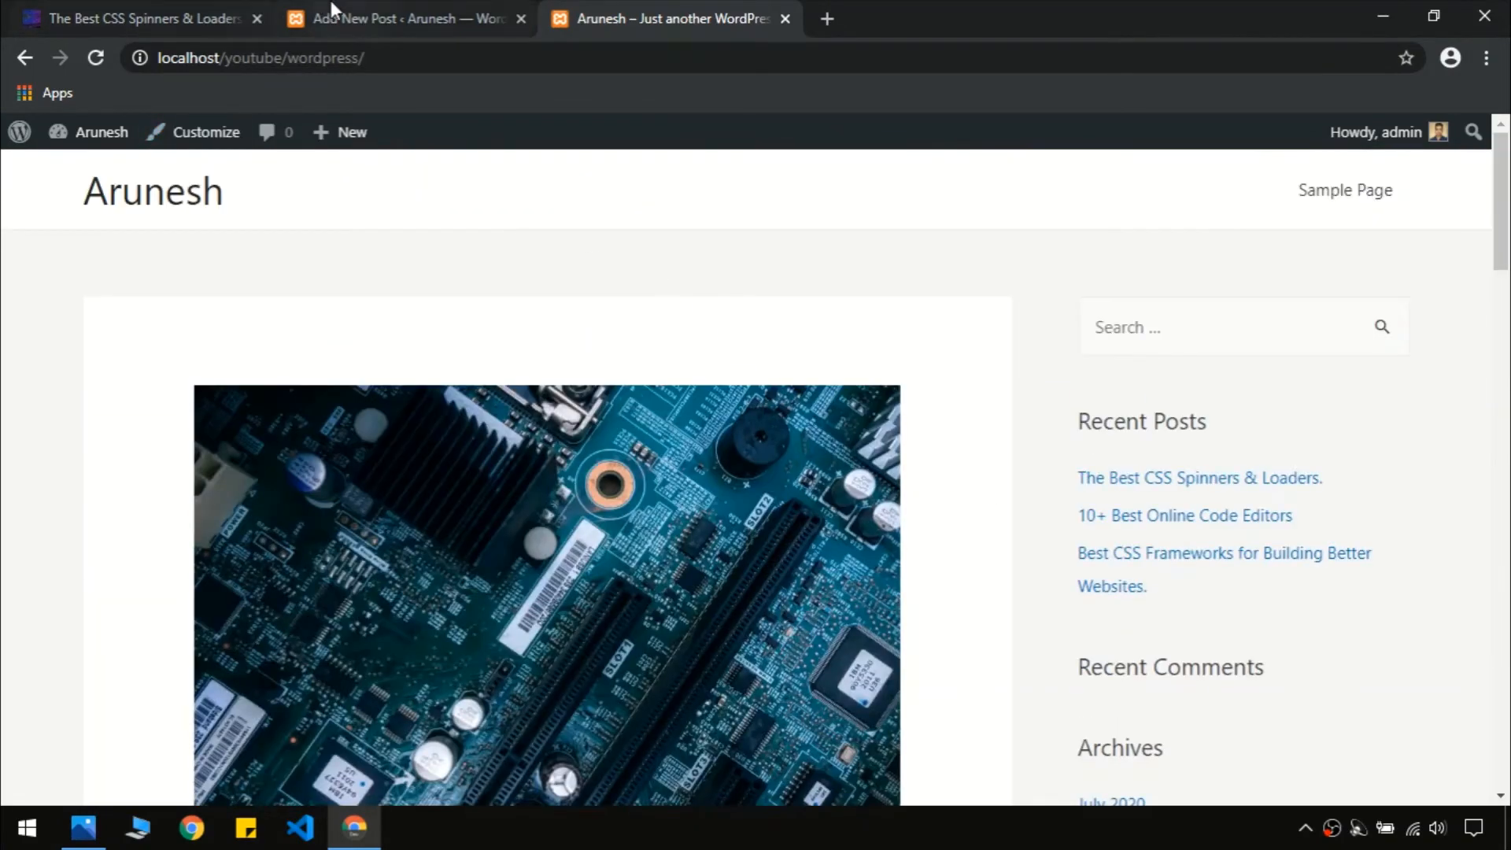
left_click_drag(1508, 228, 1508, 746)
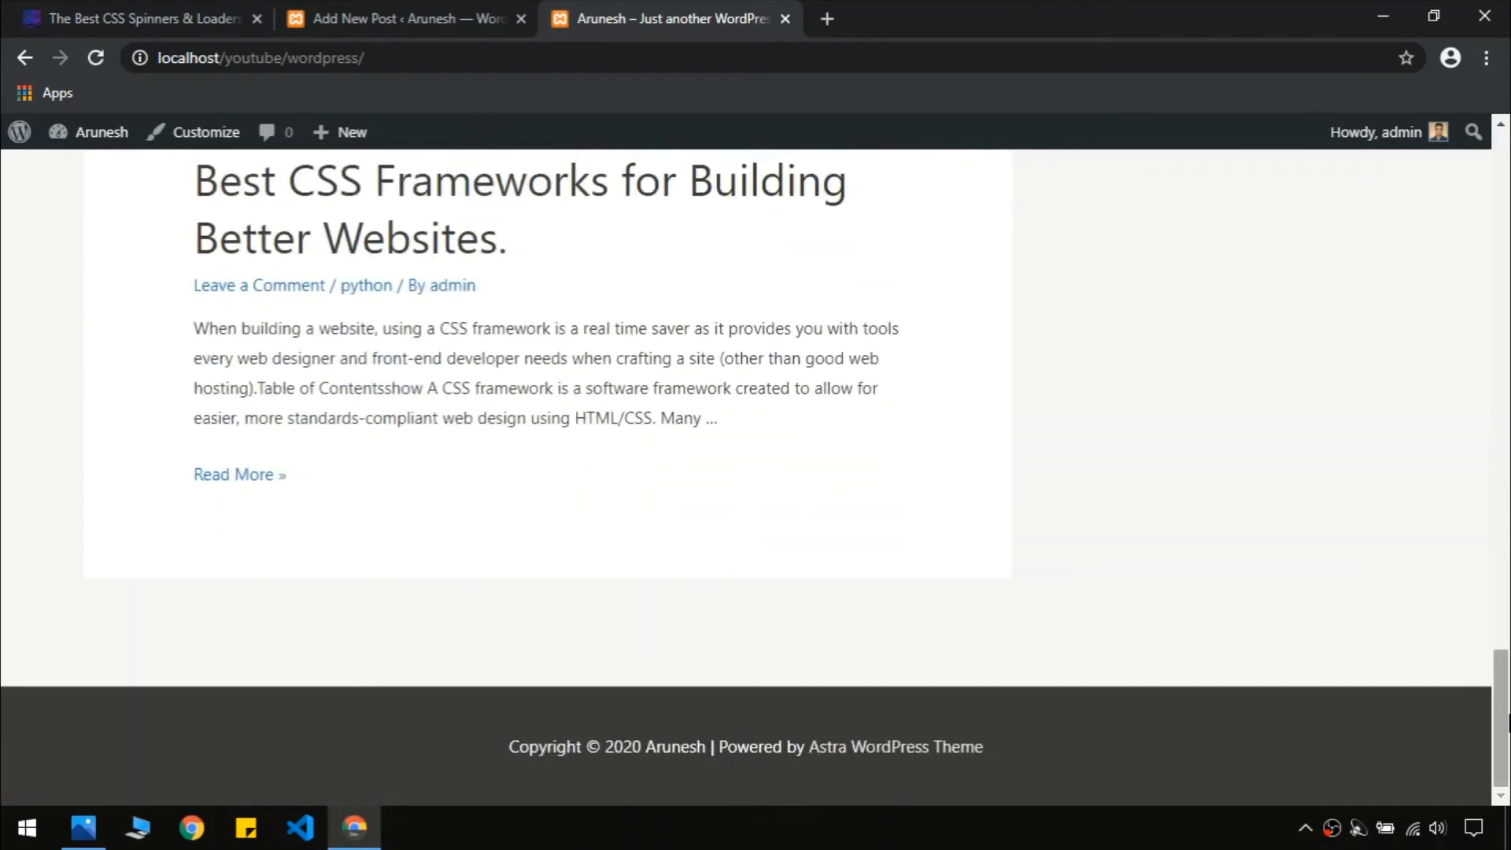
scroll(854, 386, "up", 15)
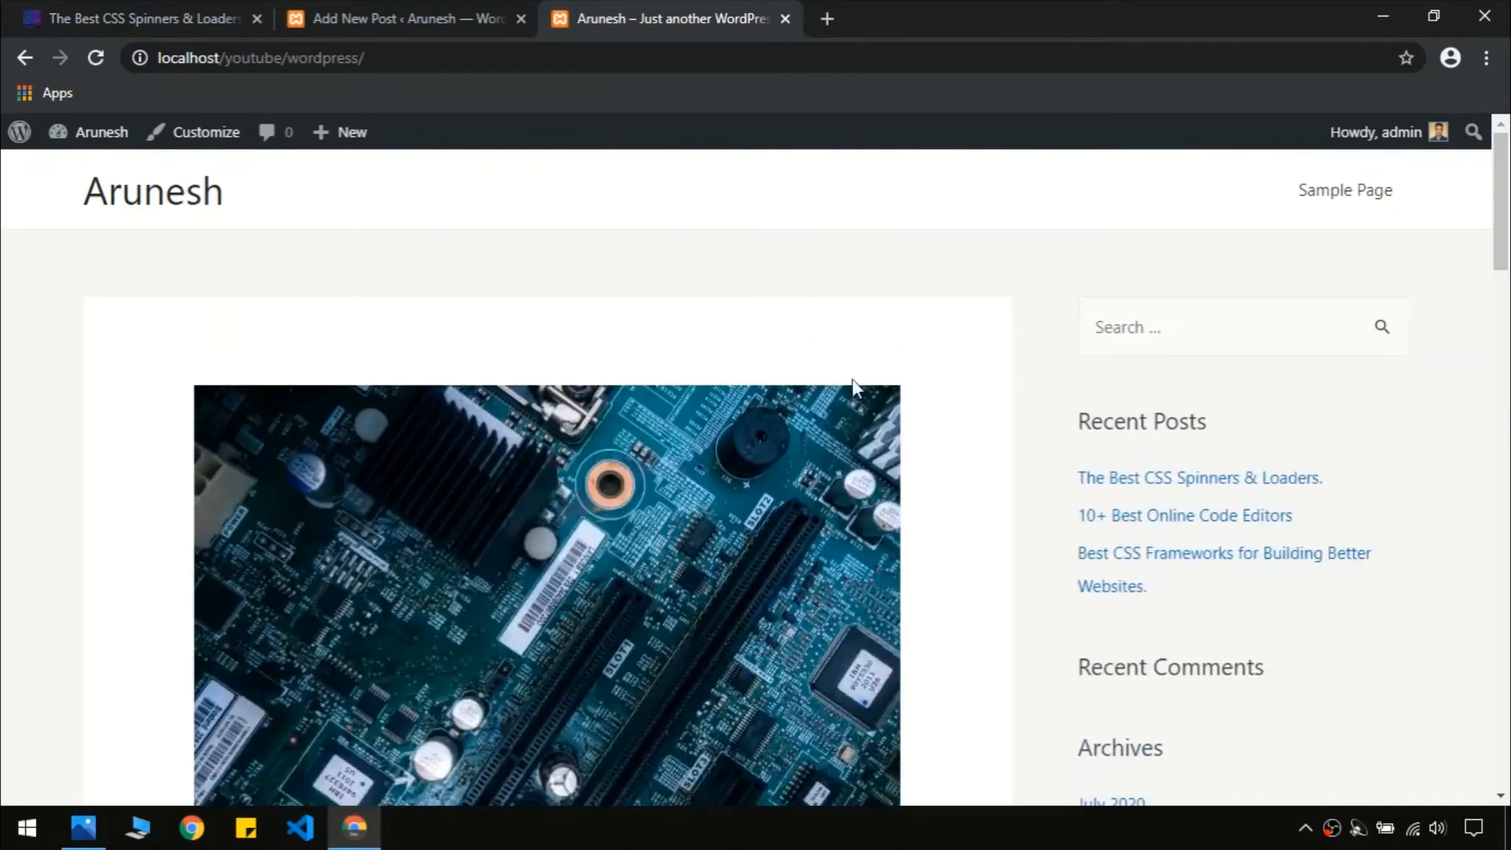
left_click_drag(1499, 225, 1499, 739)
left_click(343, 11)
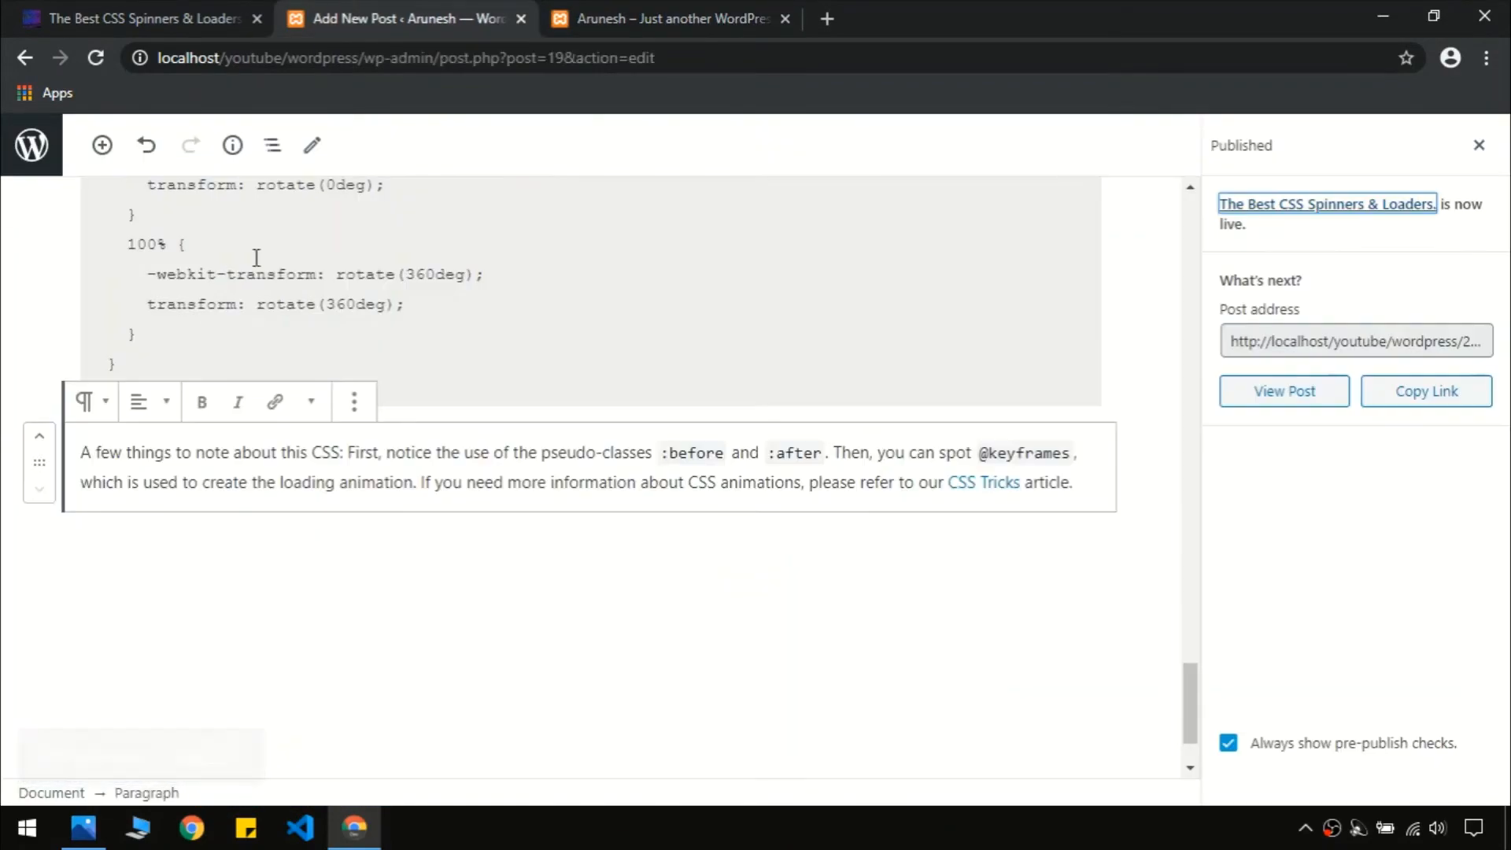
left_click(28, 151)
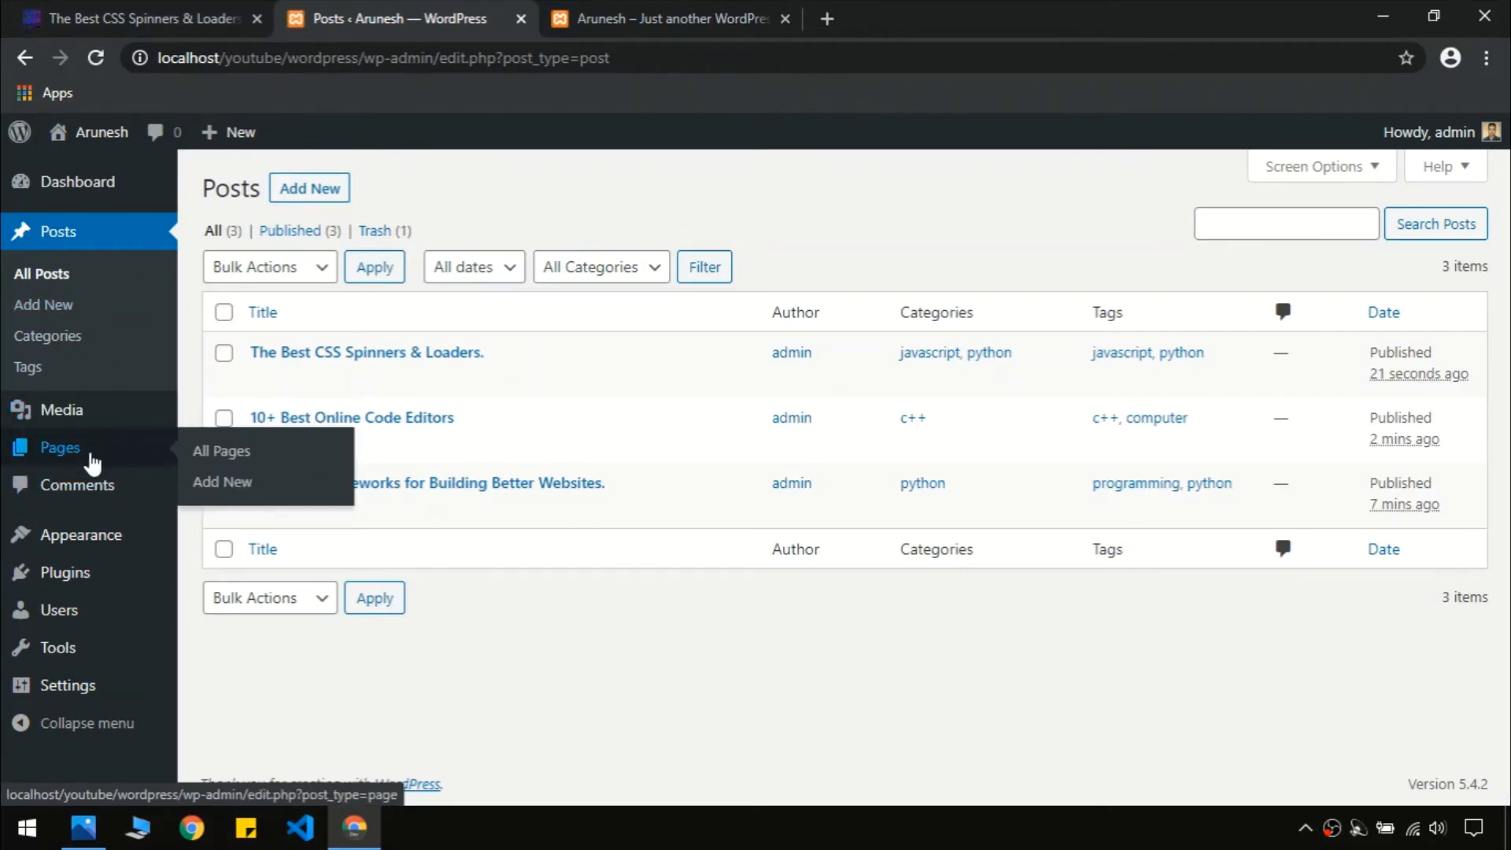
Move the Privacy Policy and Sample Page pages to the trash with a bulk action
left_click(93, 463)
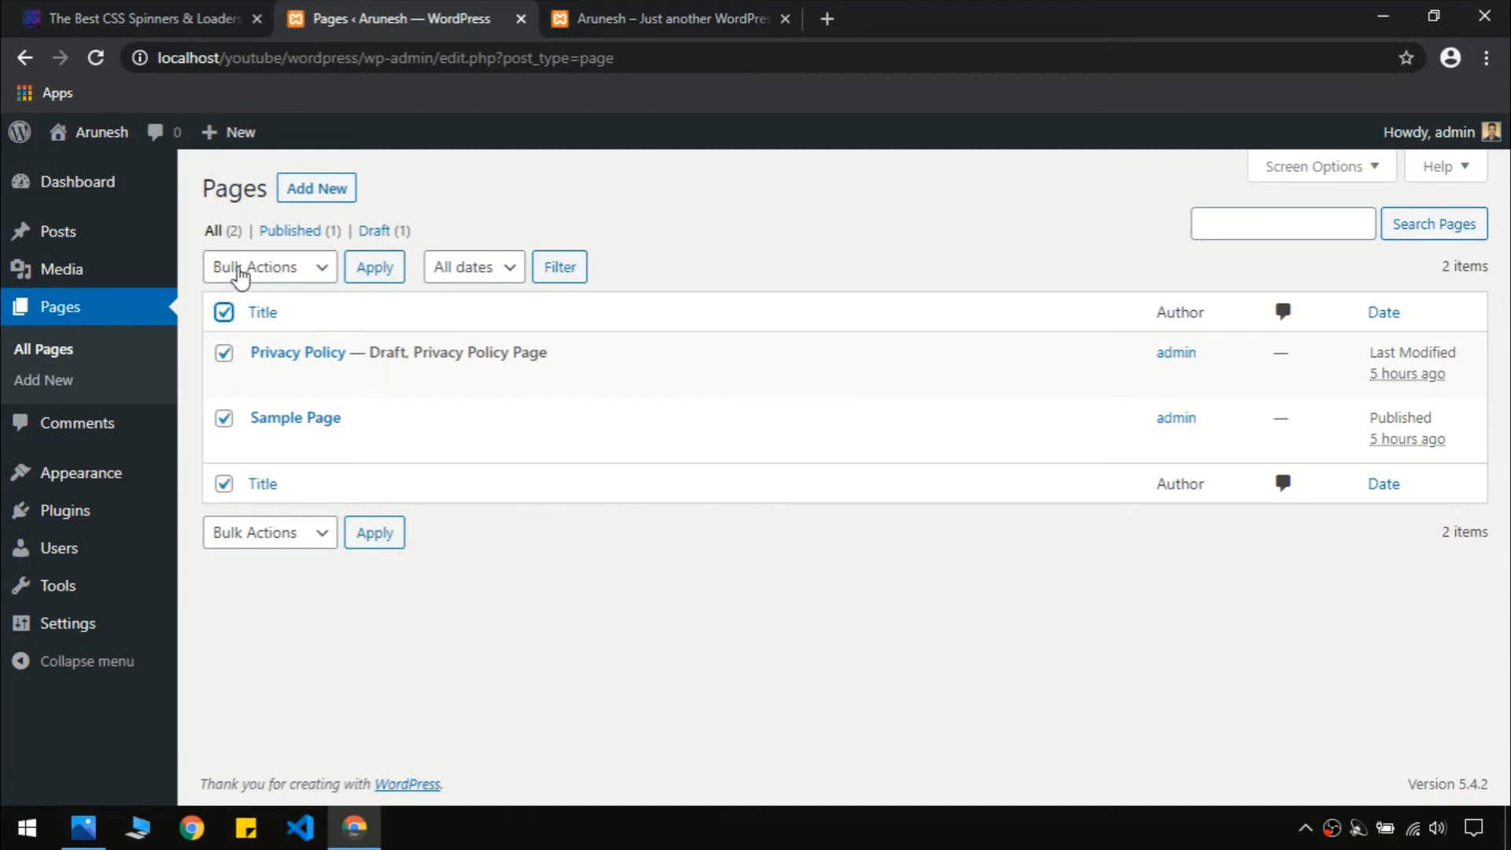
left_click(240, 276)
left_click(271, 338)
left_click(389, 270)
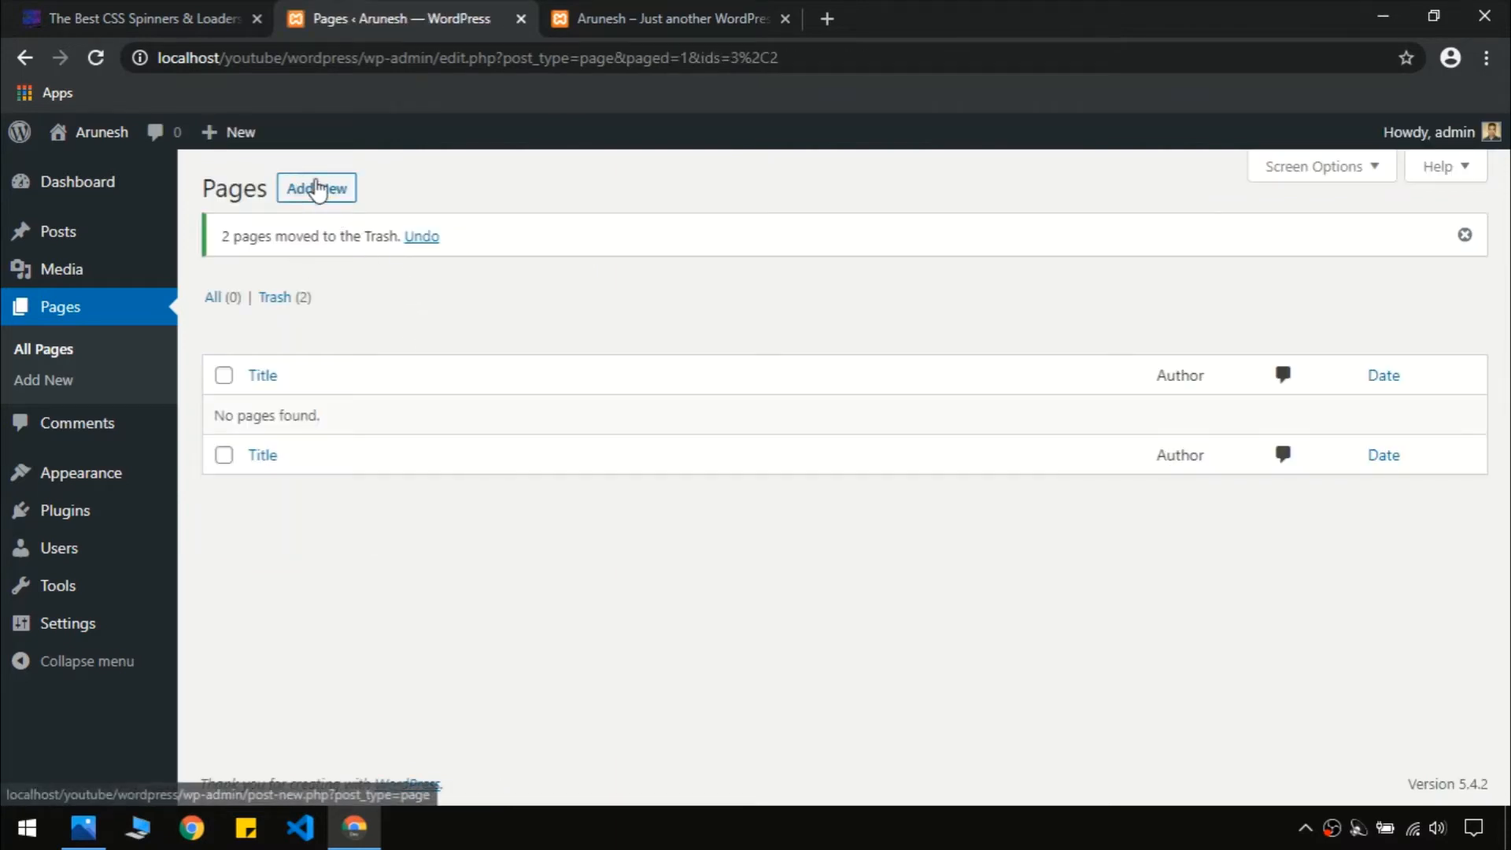
Create and publish a page titled 'Home', then return to the Pages list
left_click(327, 189)
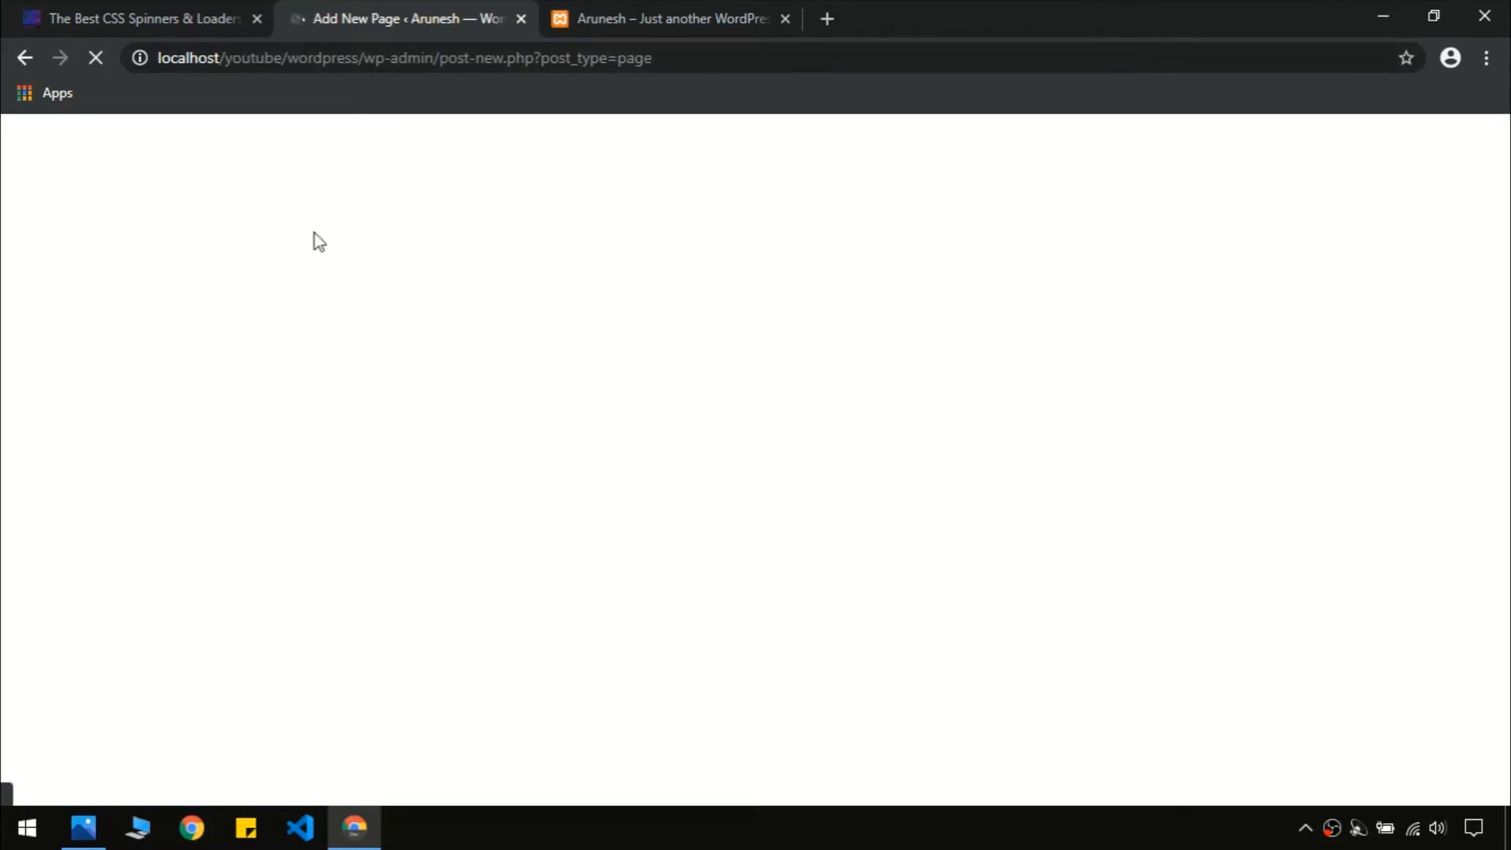
left_click(174, 18)
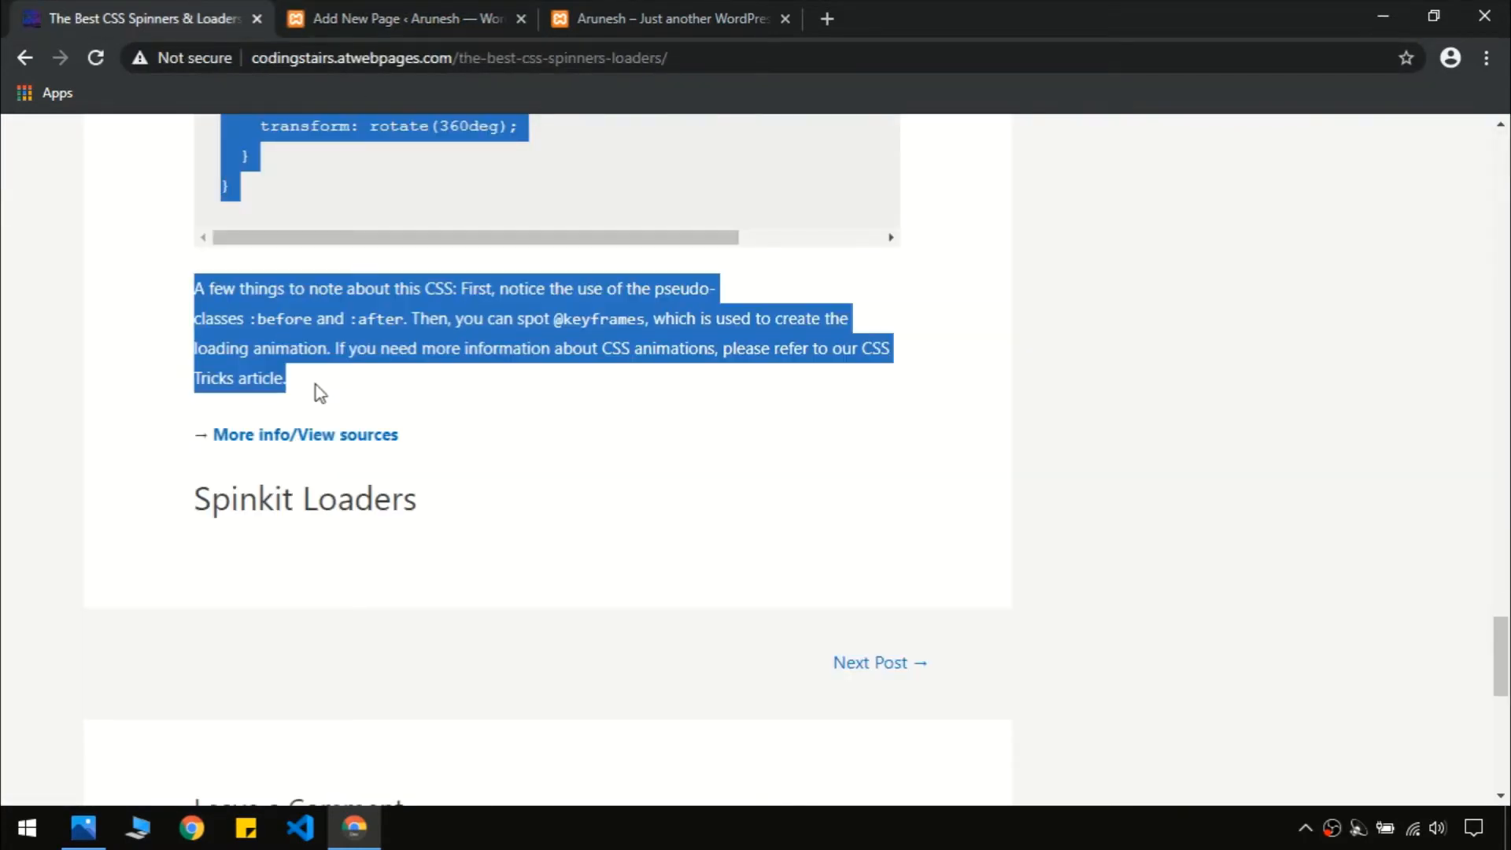
left_click(153, 253)
scroll(153, 252, "down", 10)
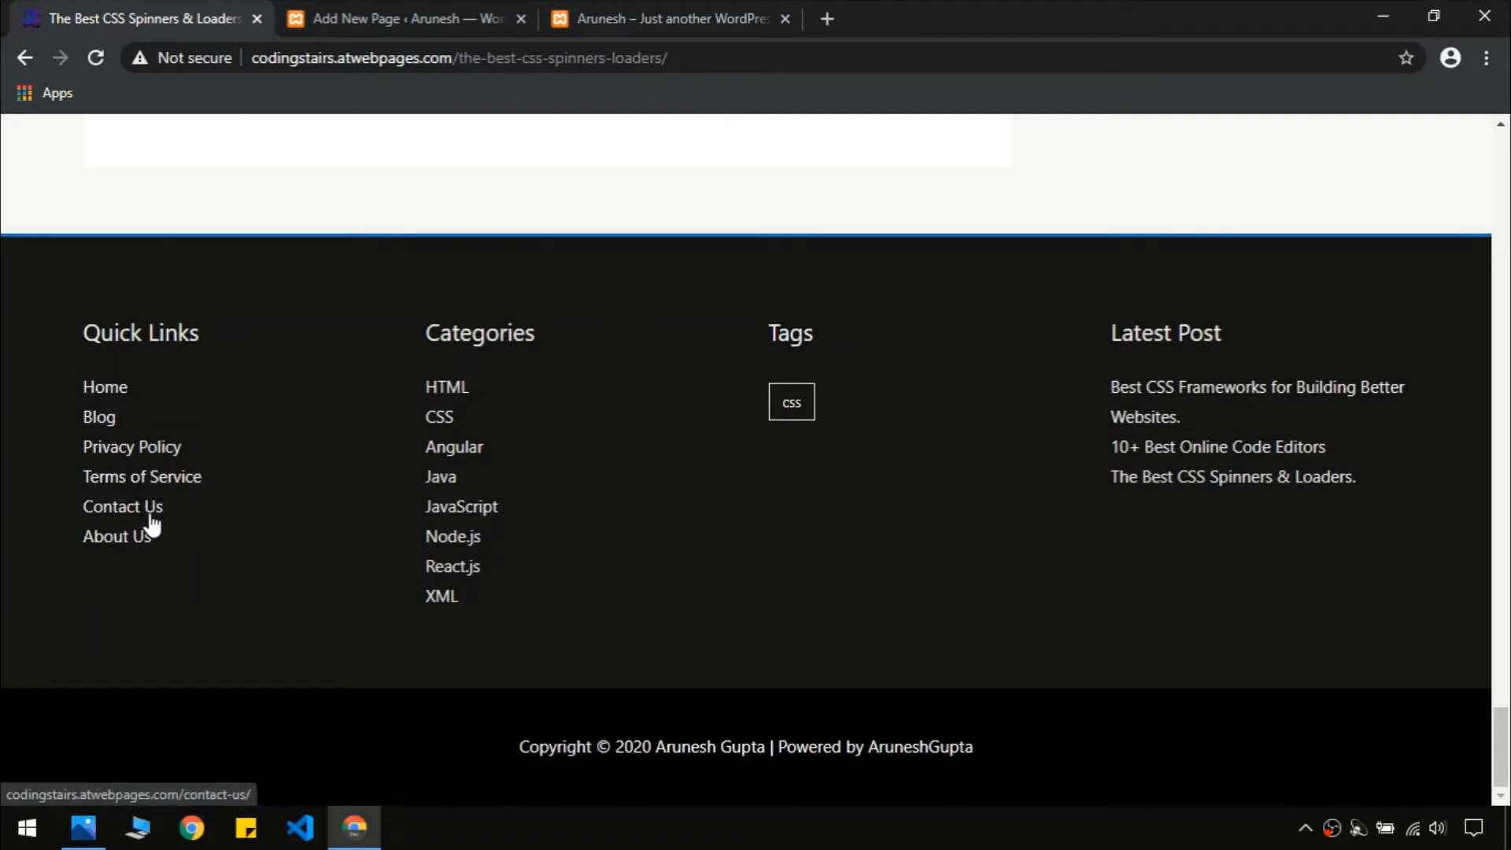
left_click(340, 13)
type("Home")
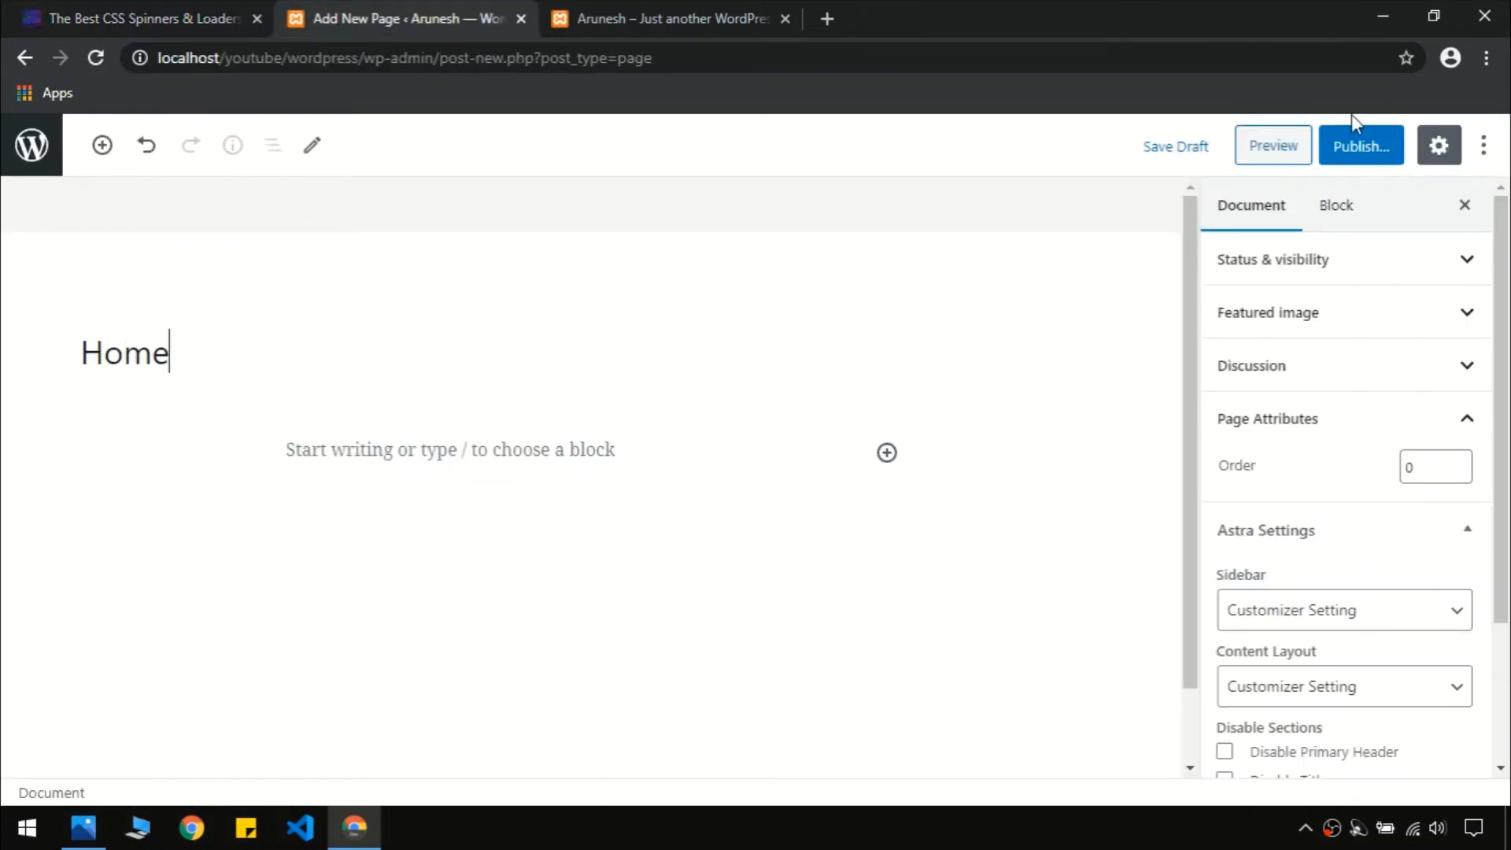
left_click(1362, 158)
left_click(1362, 158)
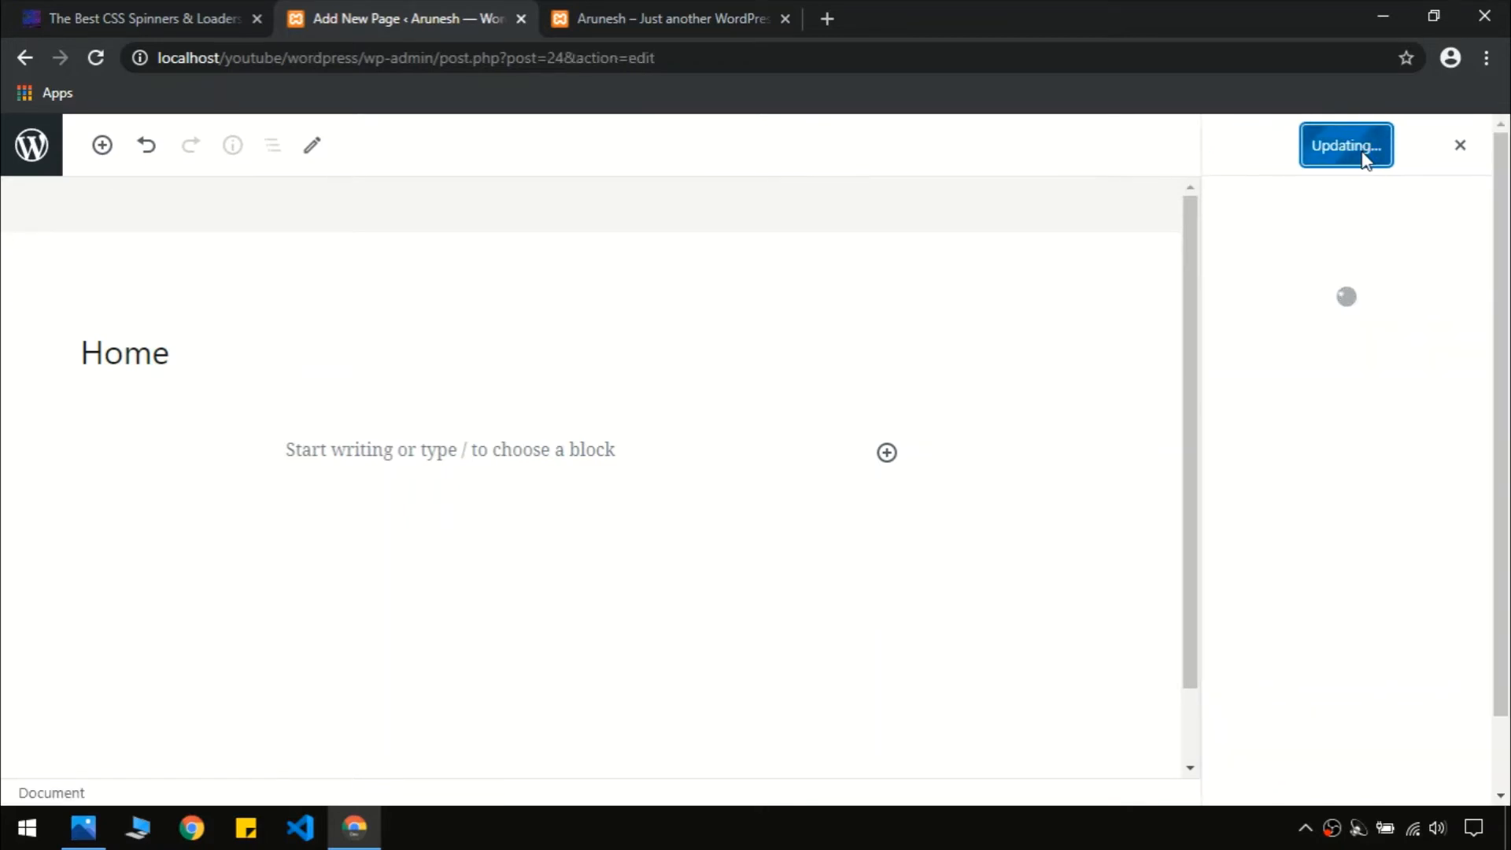
left_click(1474, 156)
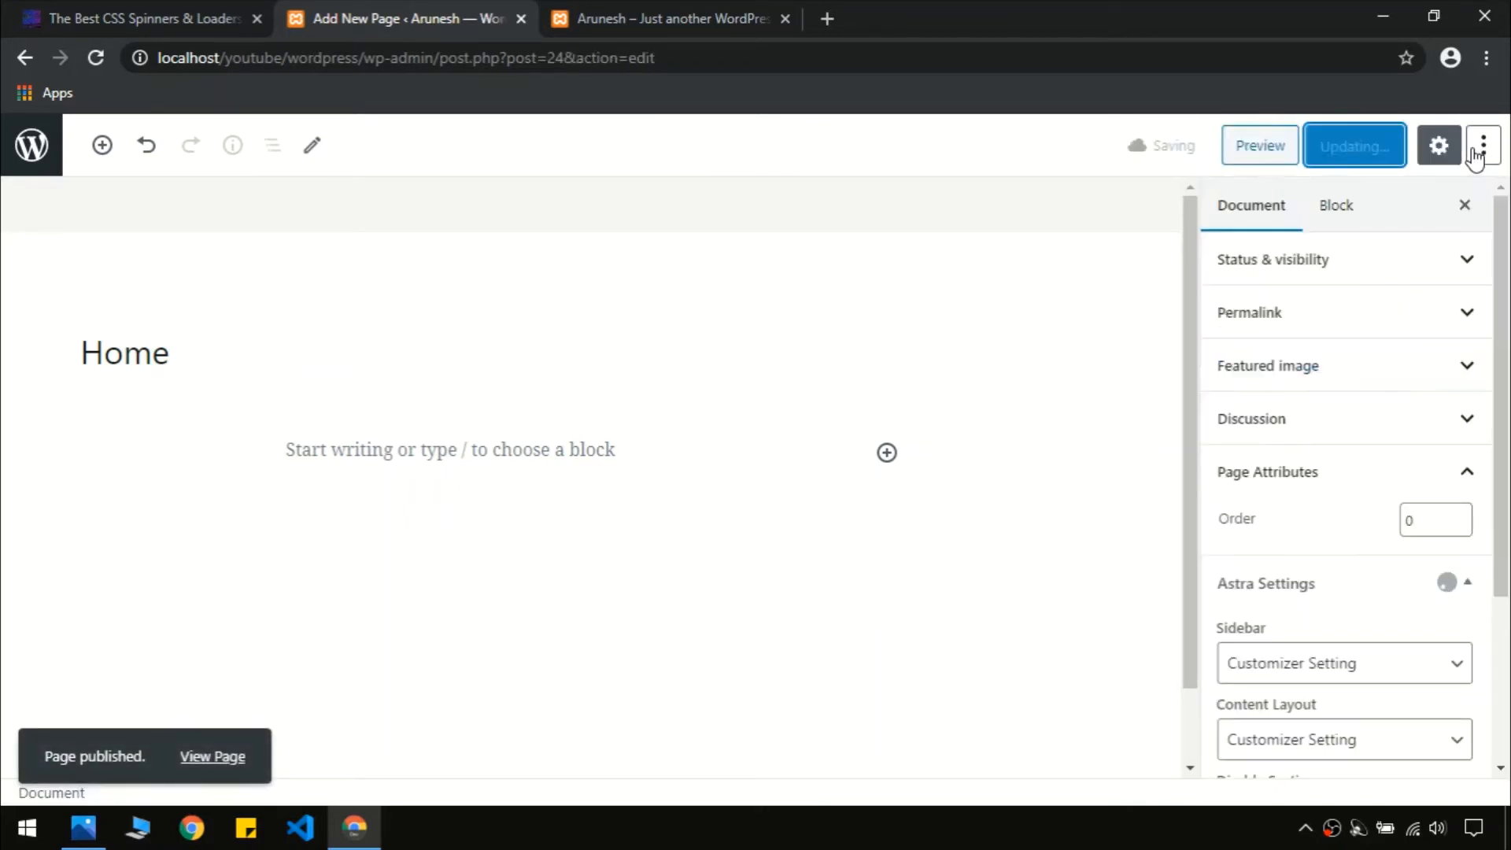
left_click(45, 161)
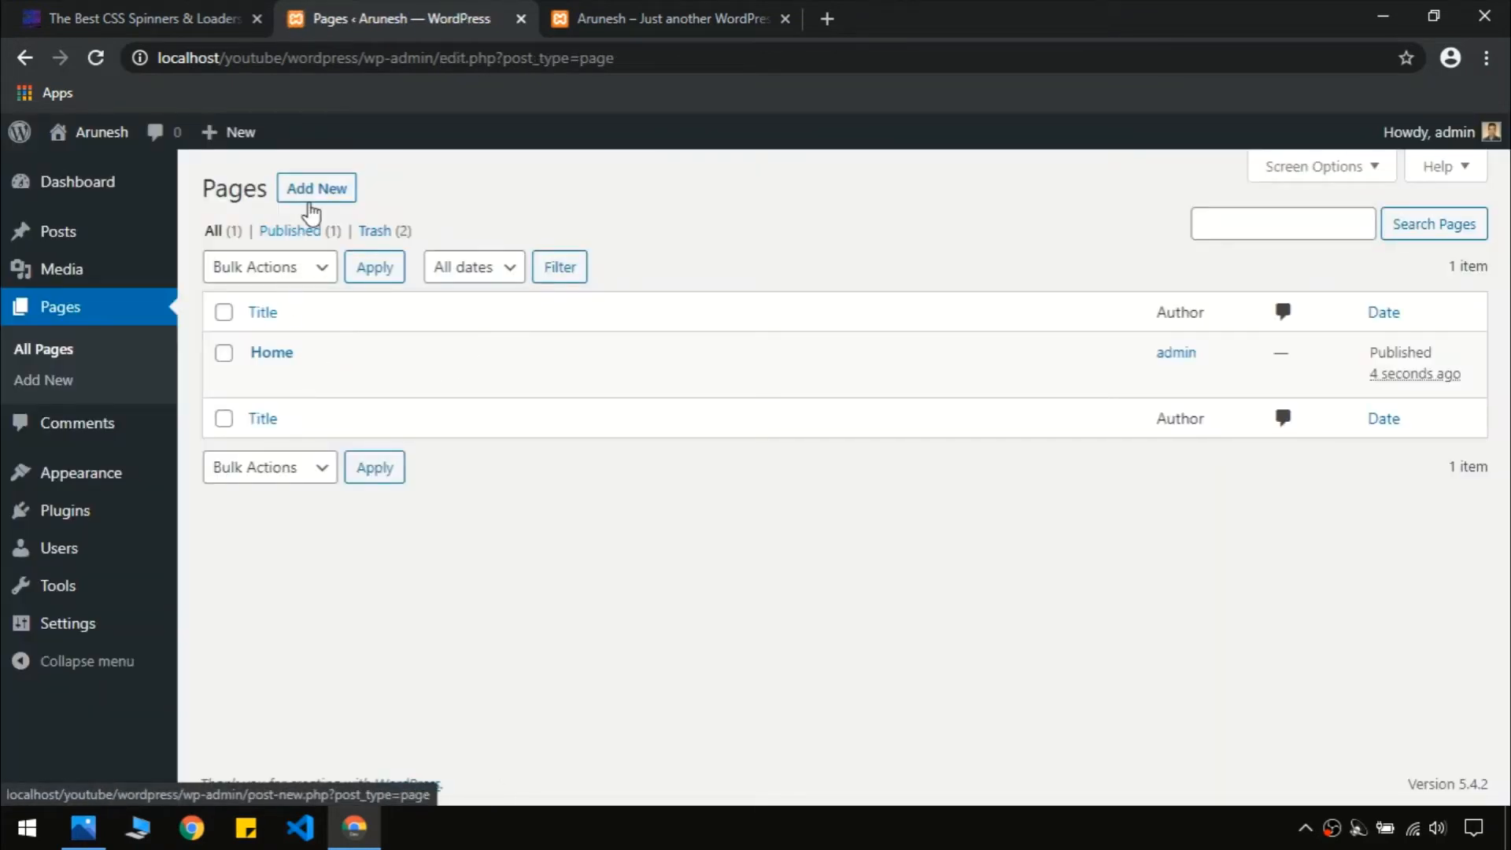
left_click(324, 189)
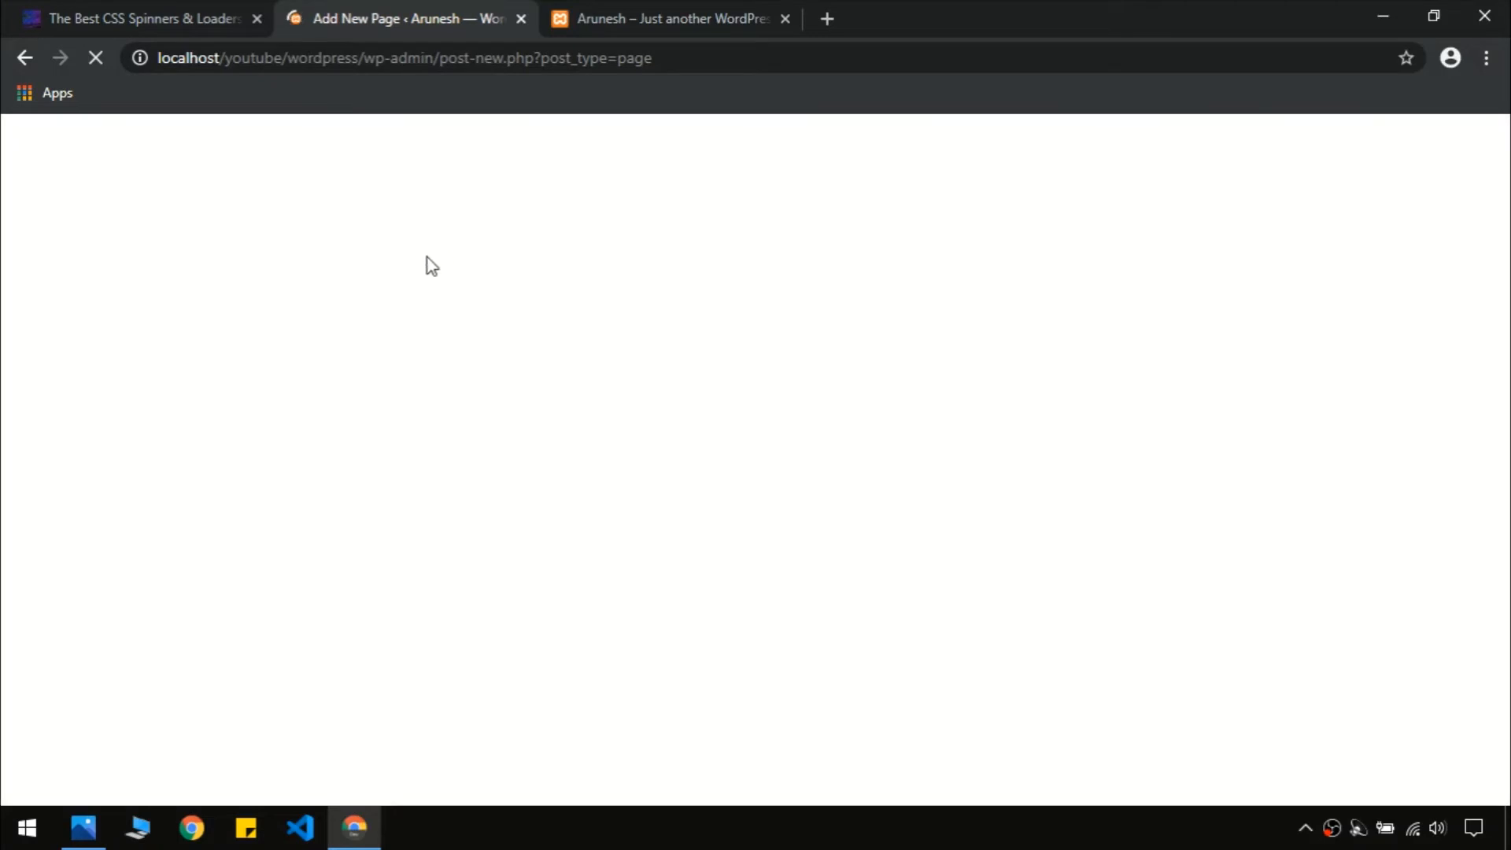
Title the new page 'Blog' and compare against the original site's homepage
left_click(613, 9)
left_click(376, 22)
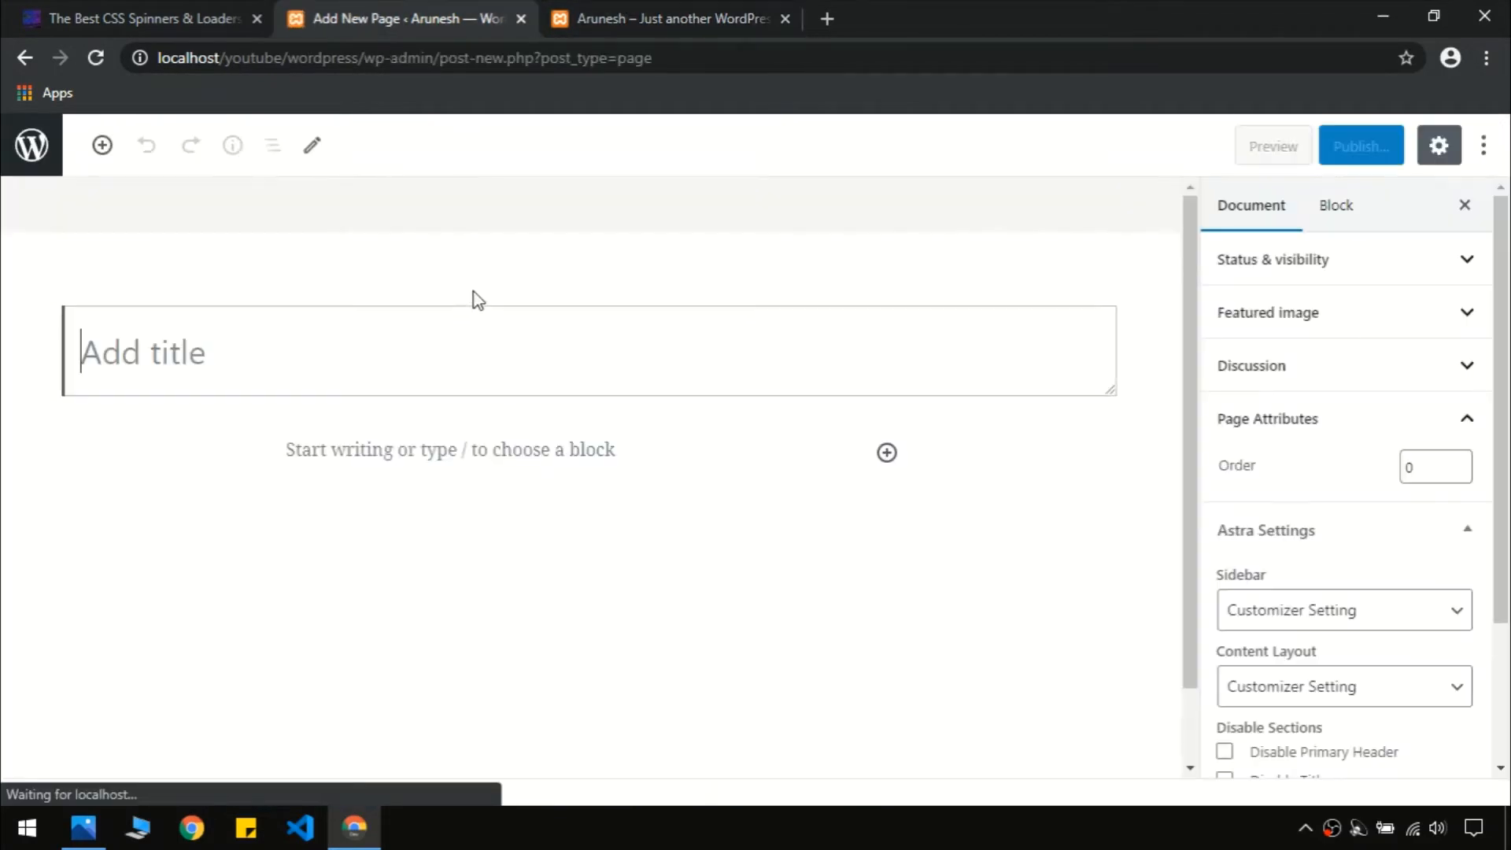
type("Blog")
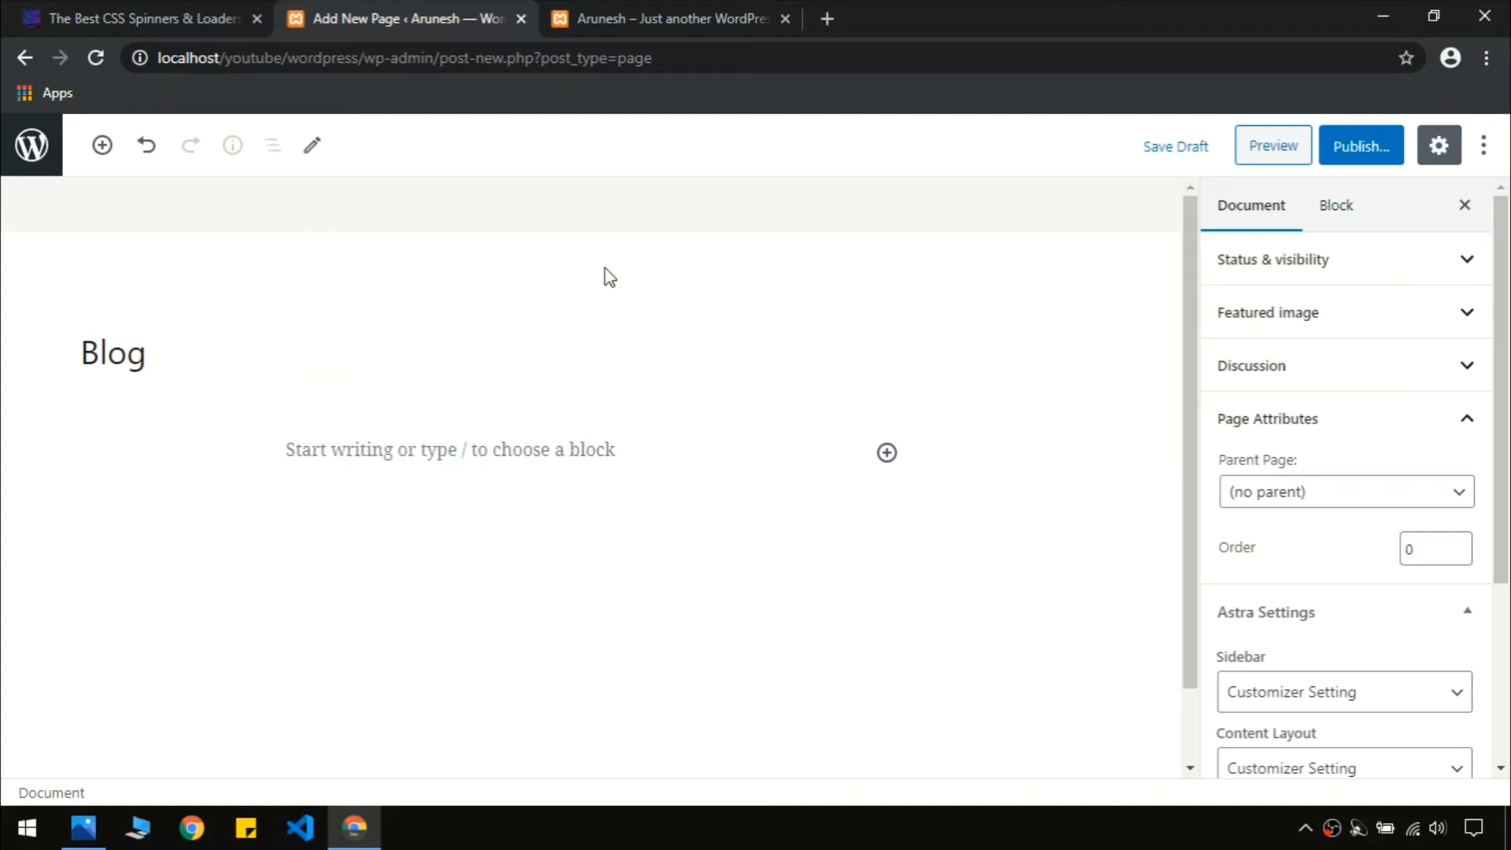
left_click(1388, 157)
left_click(126, 16)
scroll(150, 271, "up", 3)
left_click(117, 159)
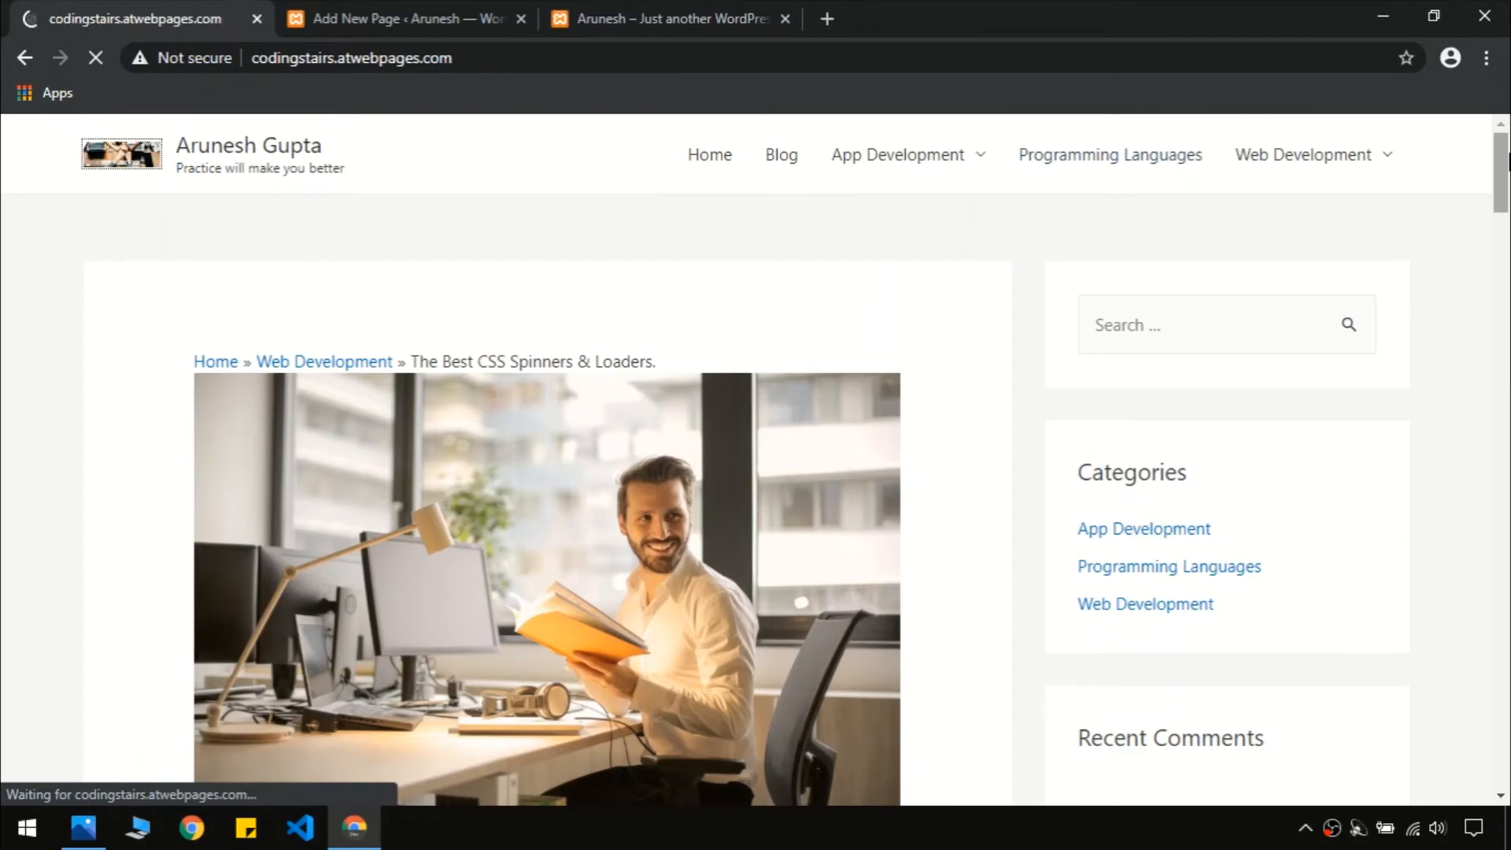
scroll(1508, 228, "down", 3)
scroll(869, 626, "down", 20)
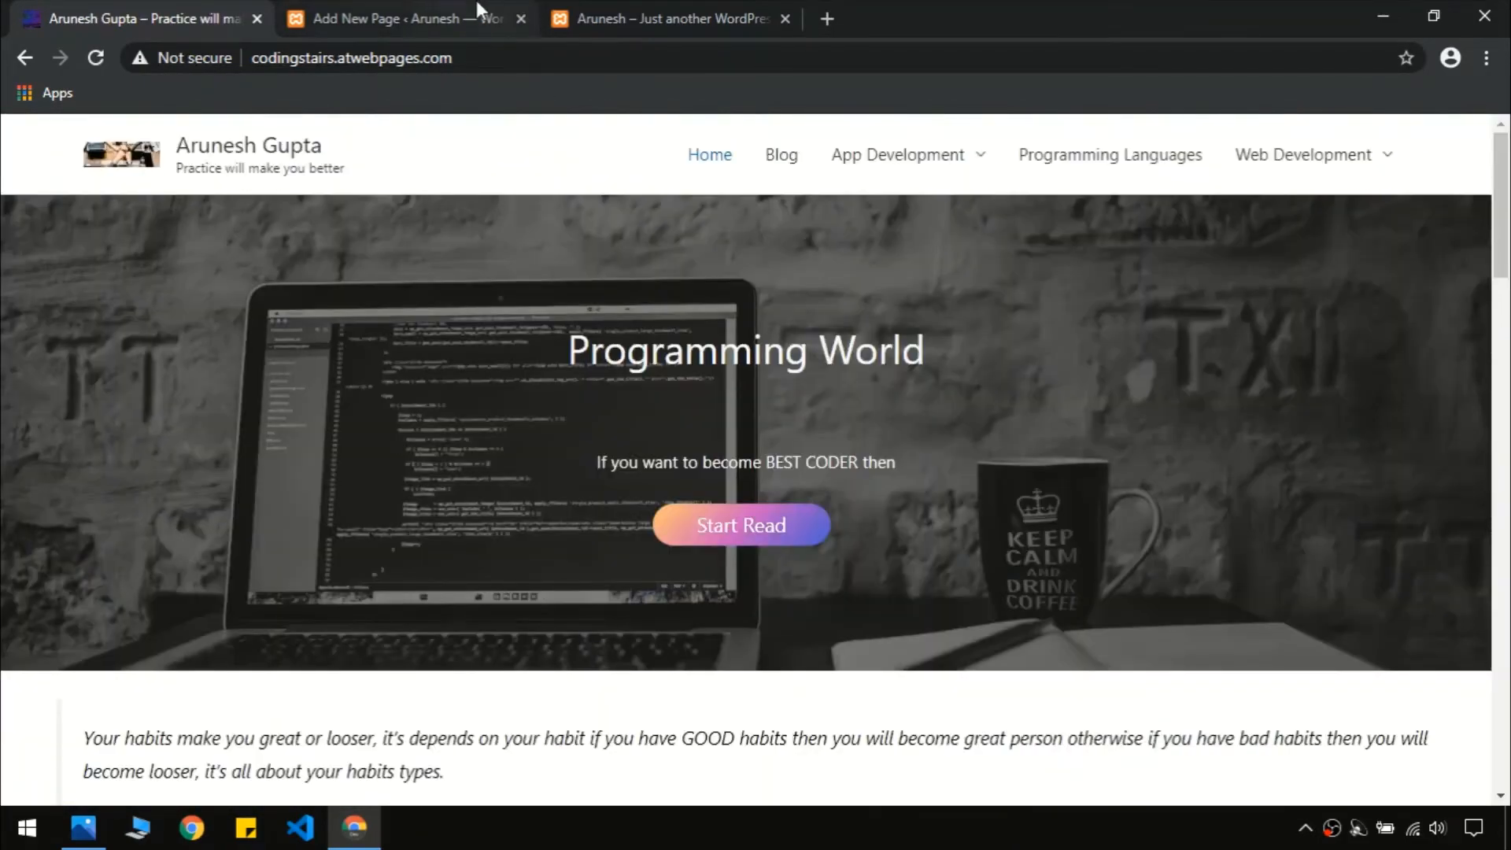
Check the local site's pages, then publish the Blog page
left_click(476, 6)
left_click(576, 7)
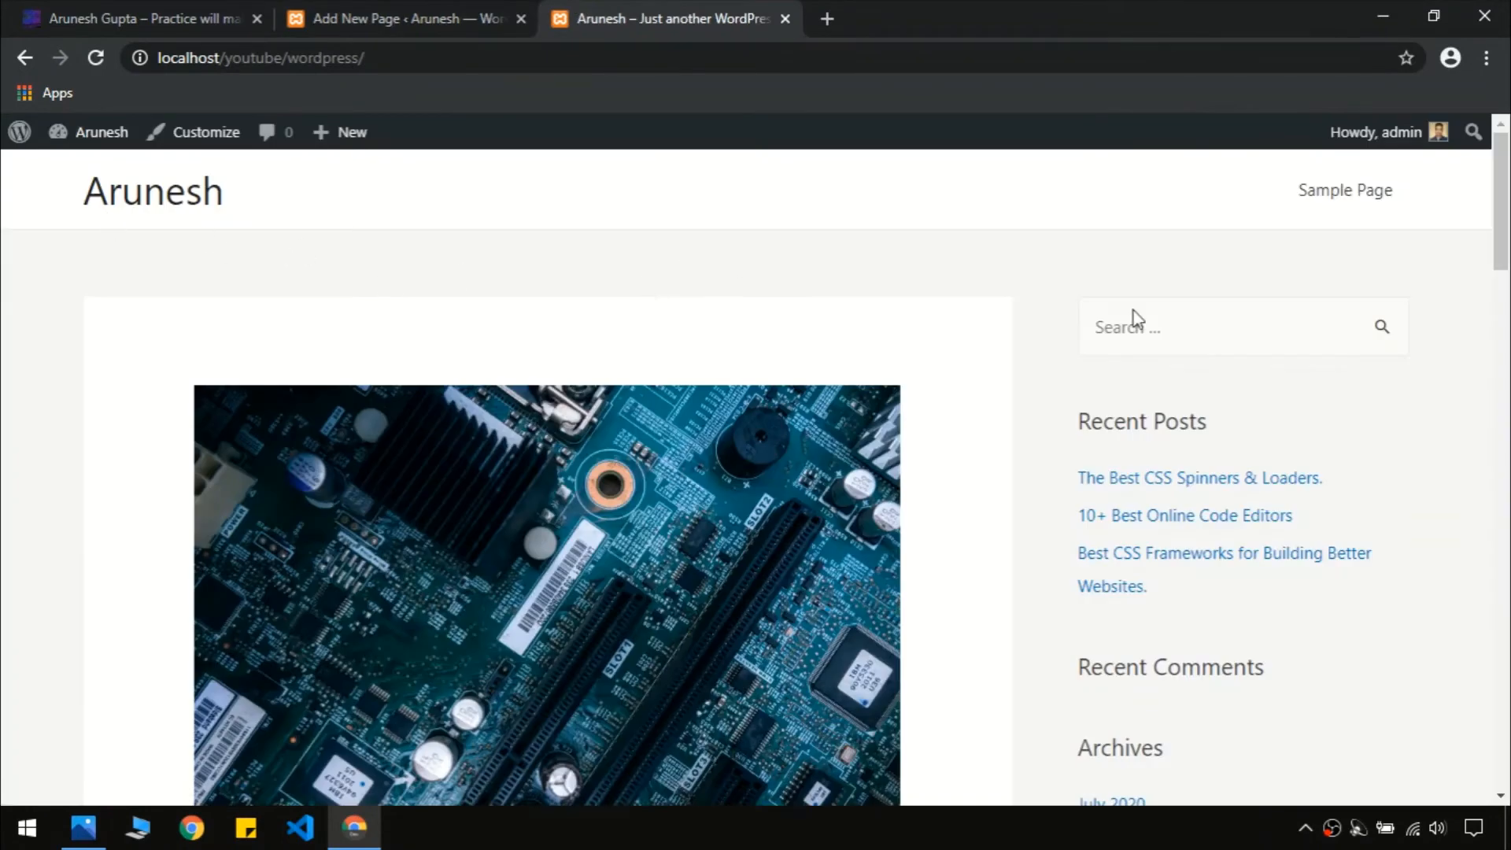
left_click_drag(1501, 228, 1506, 759)
scroll(1013, 616, "up", 20)
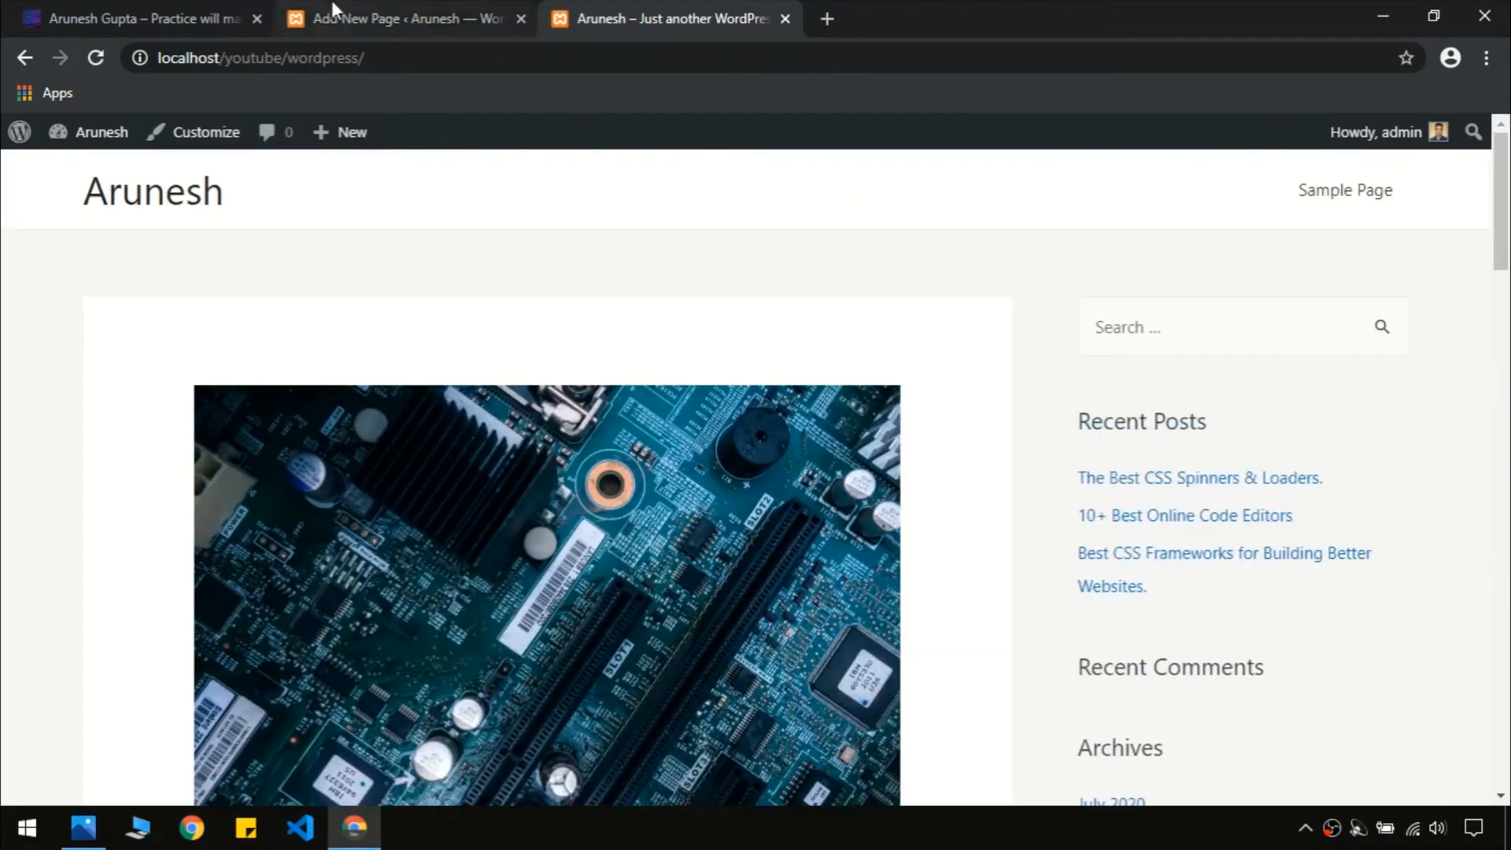
left_click(157, 11)
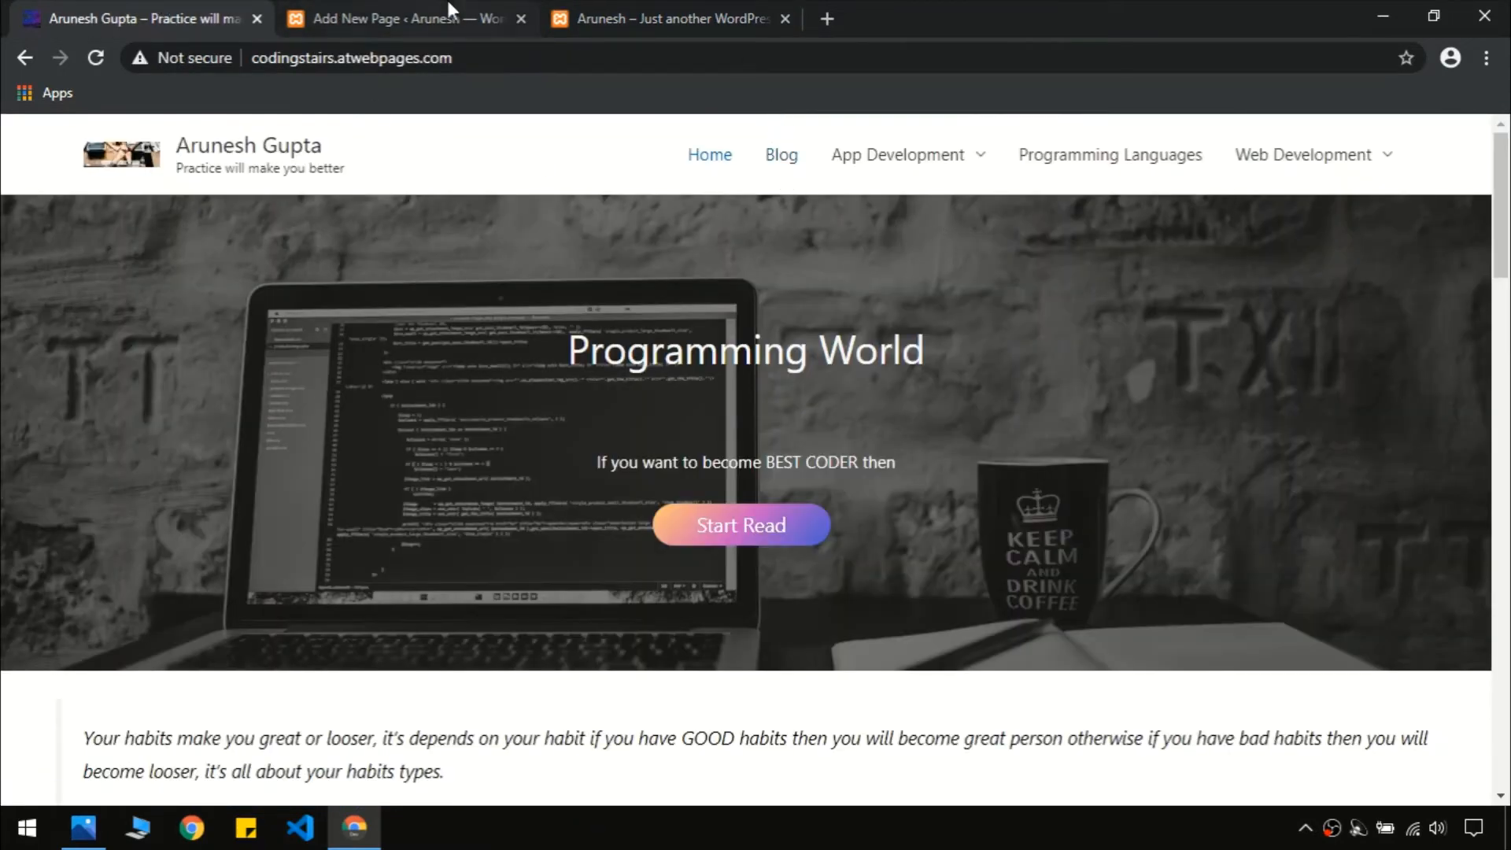
left_click(396, 10)
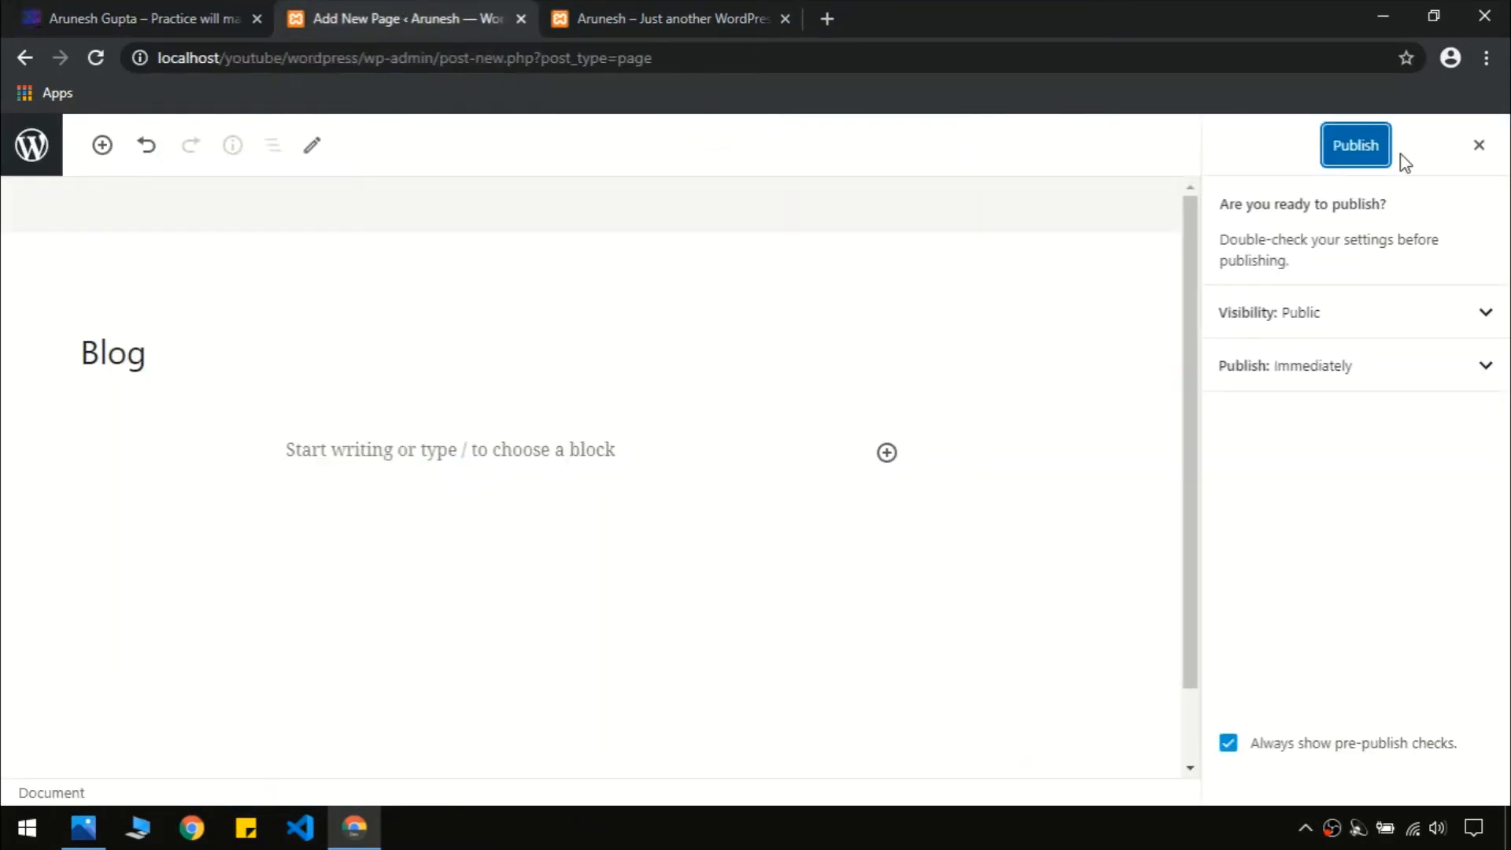
left_click(1373, 153)
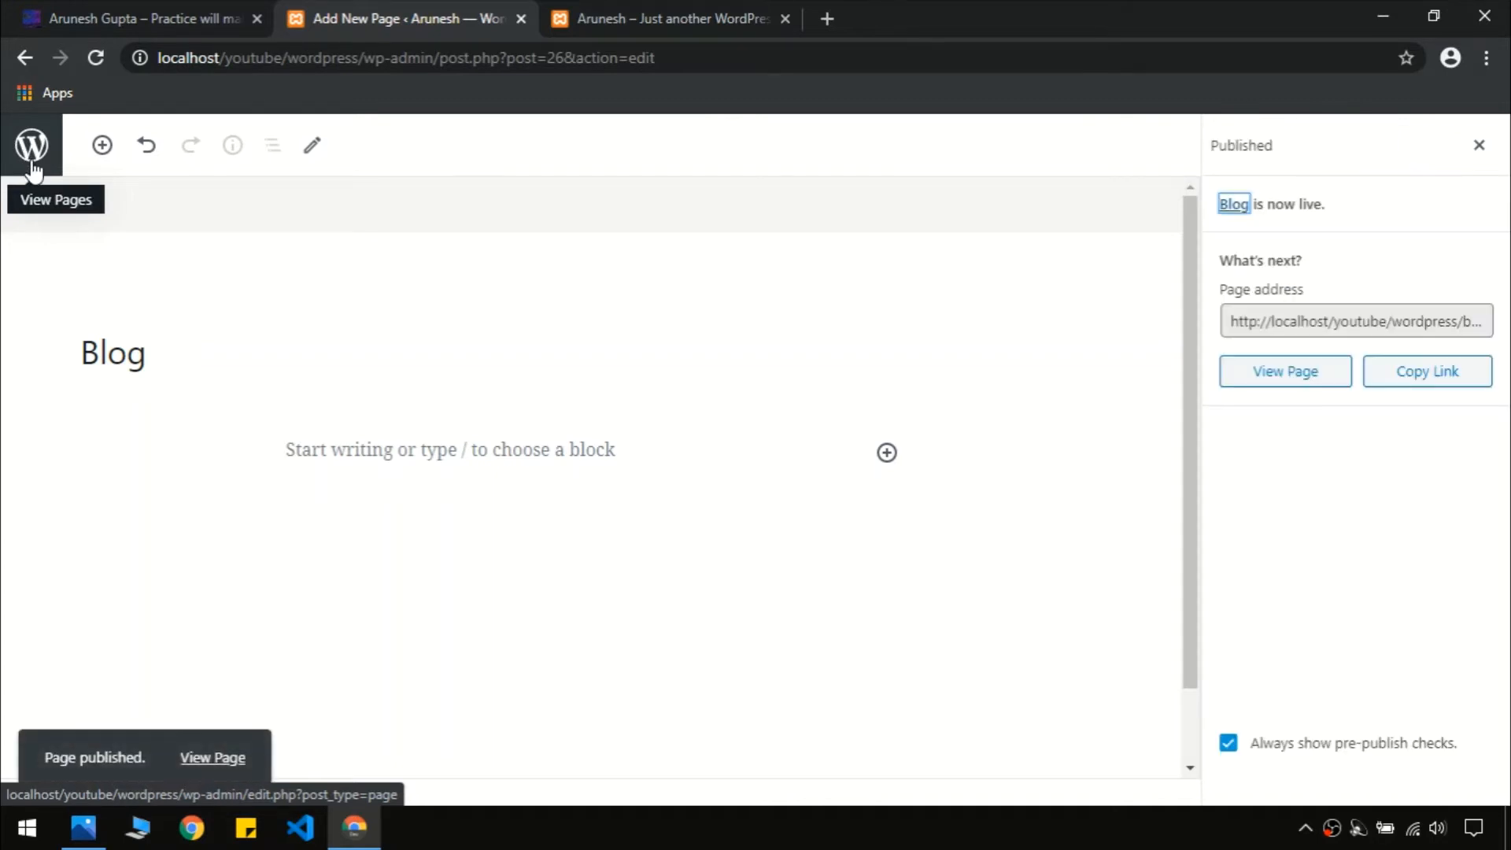
Return to Pages and copy the Privacy Policy footer link text from the live site
left_click(32, 163)
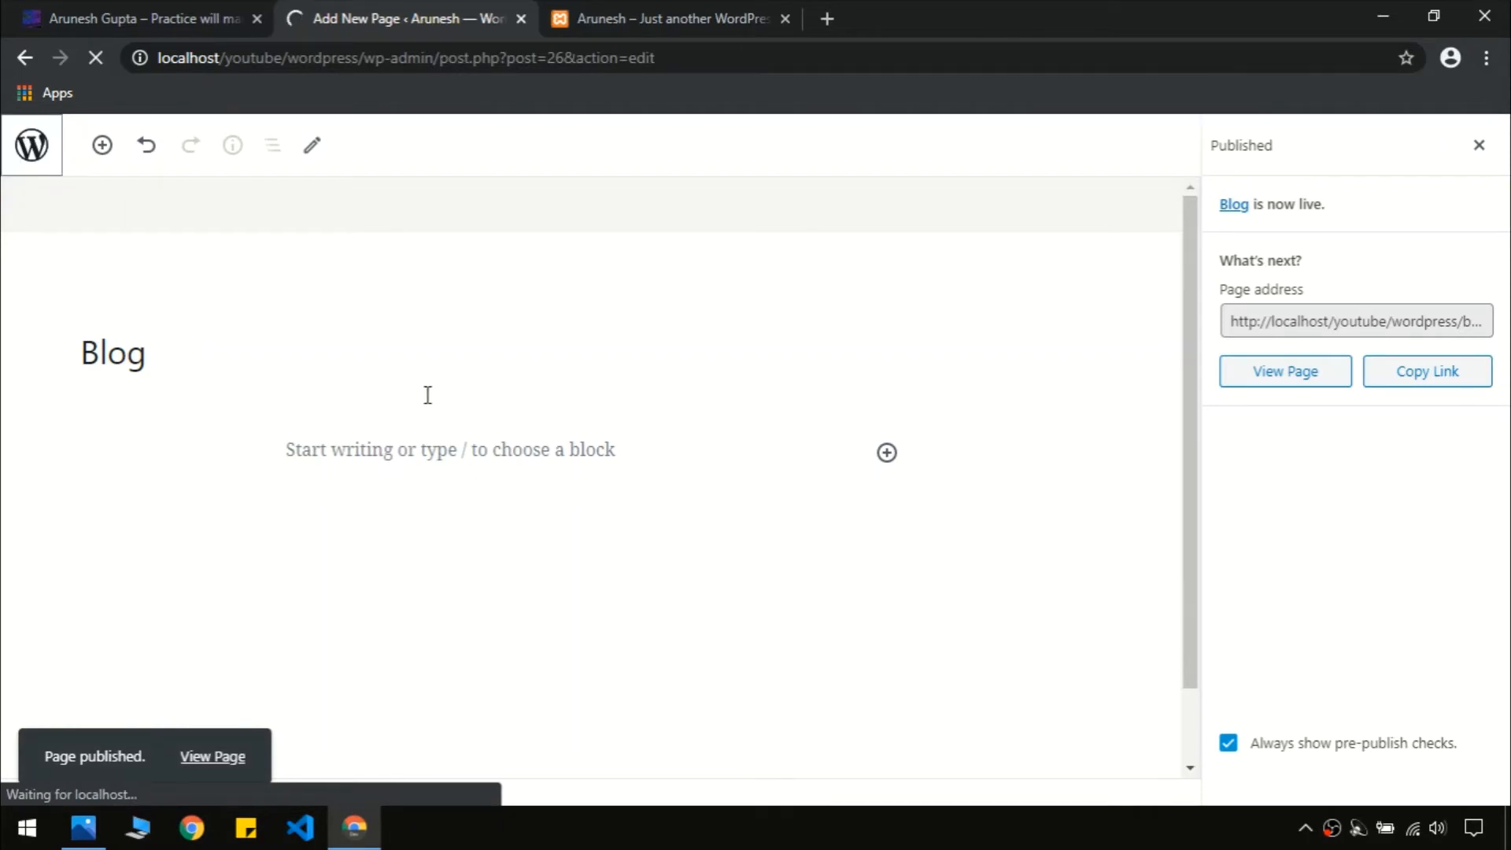
left_click(211, 10)
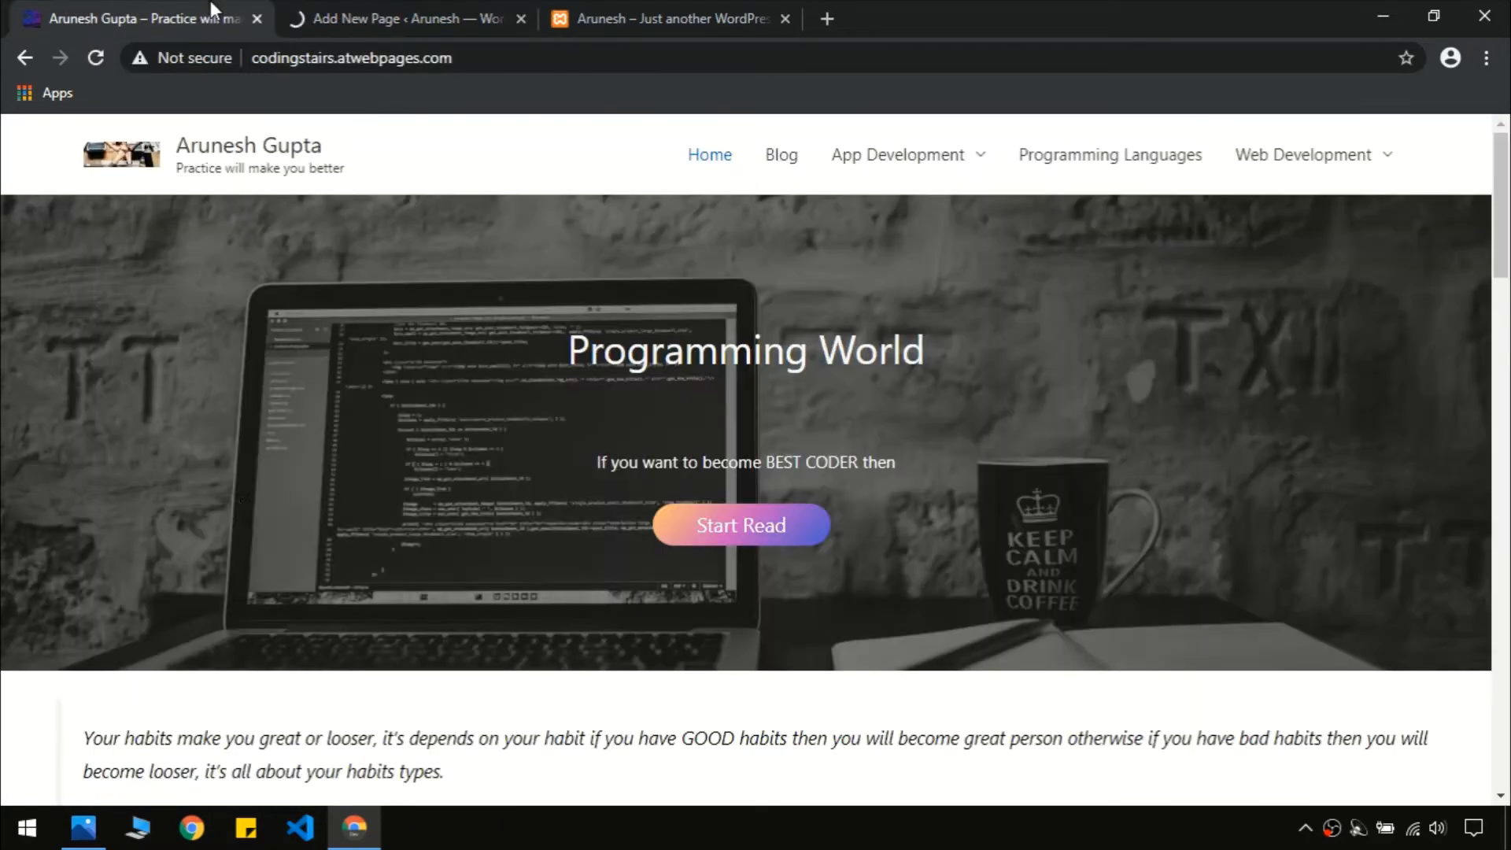
scroll(232, 682, "down", 20)
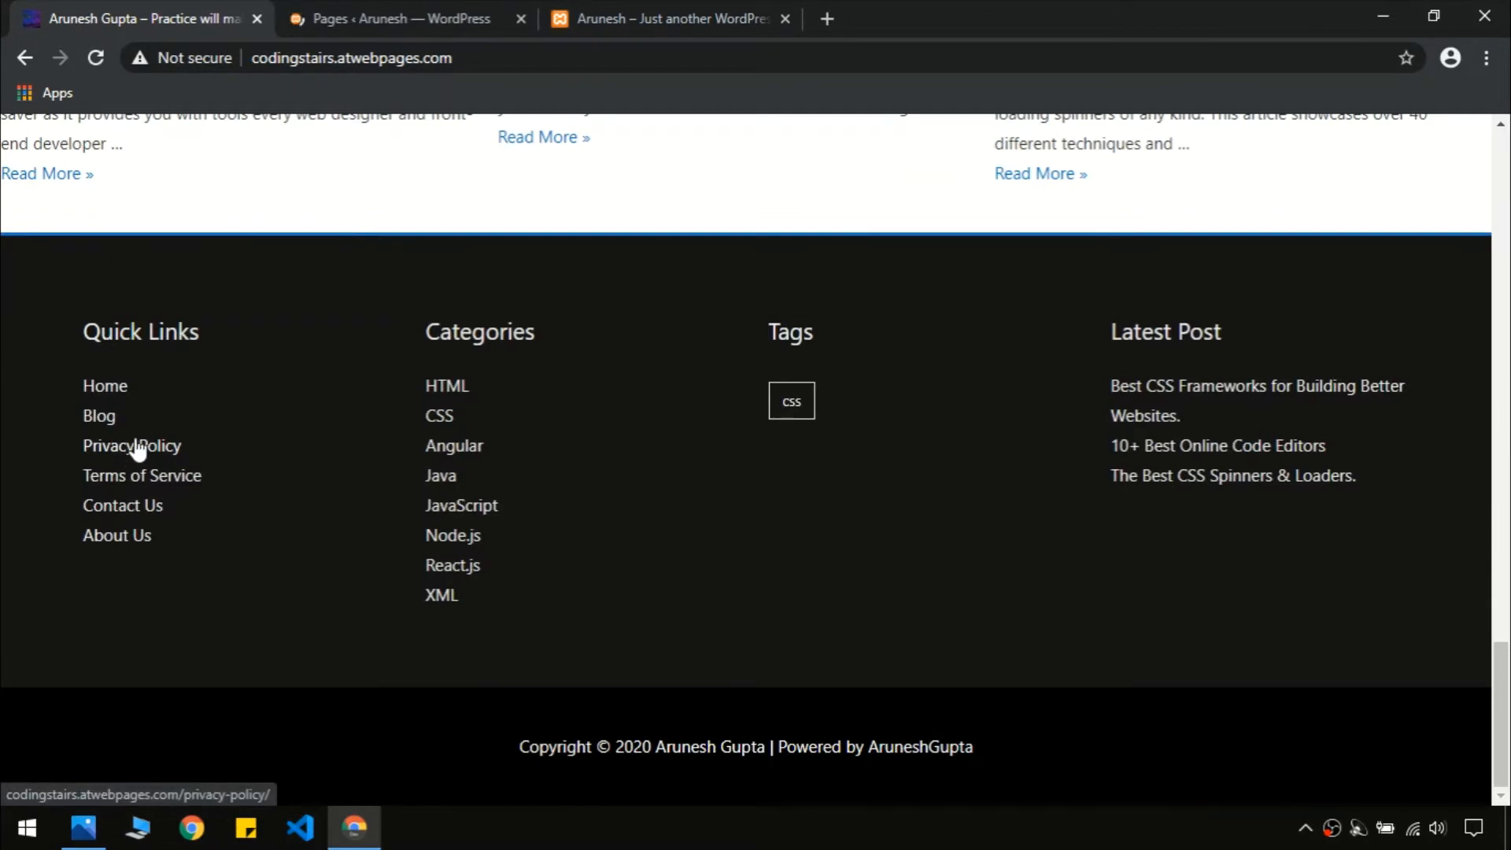
left_click_drag(64, 472, 78, 443)
key("ctrl+c")
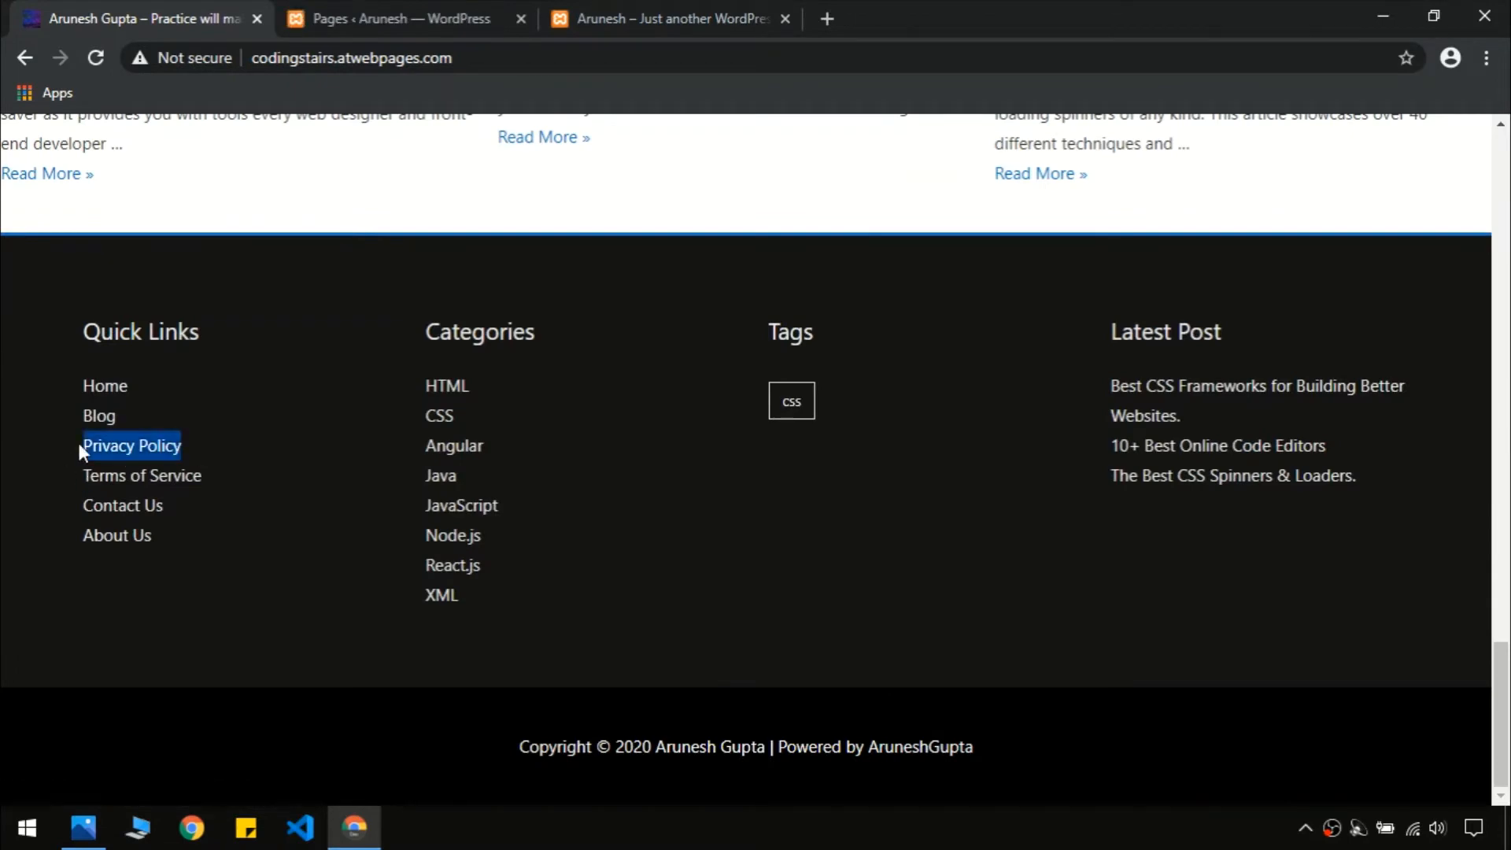
left_click(330, 18)
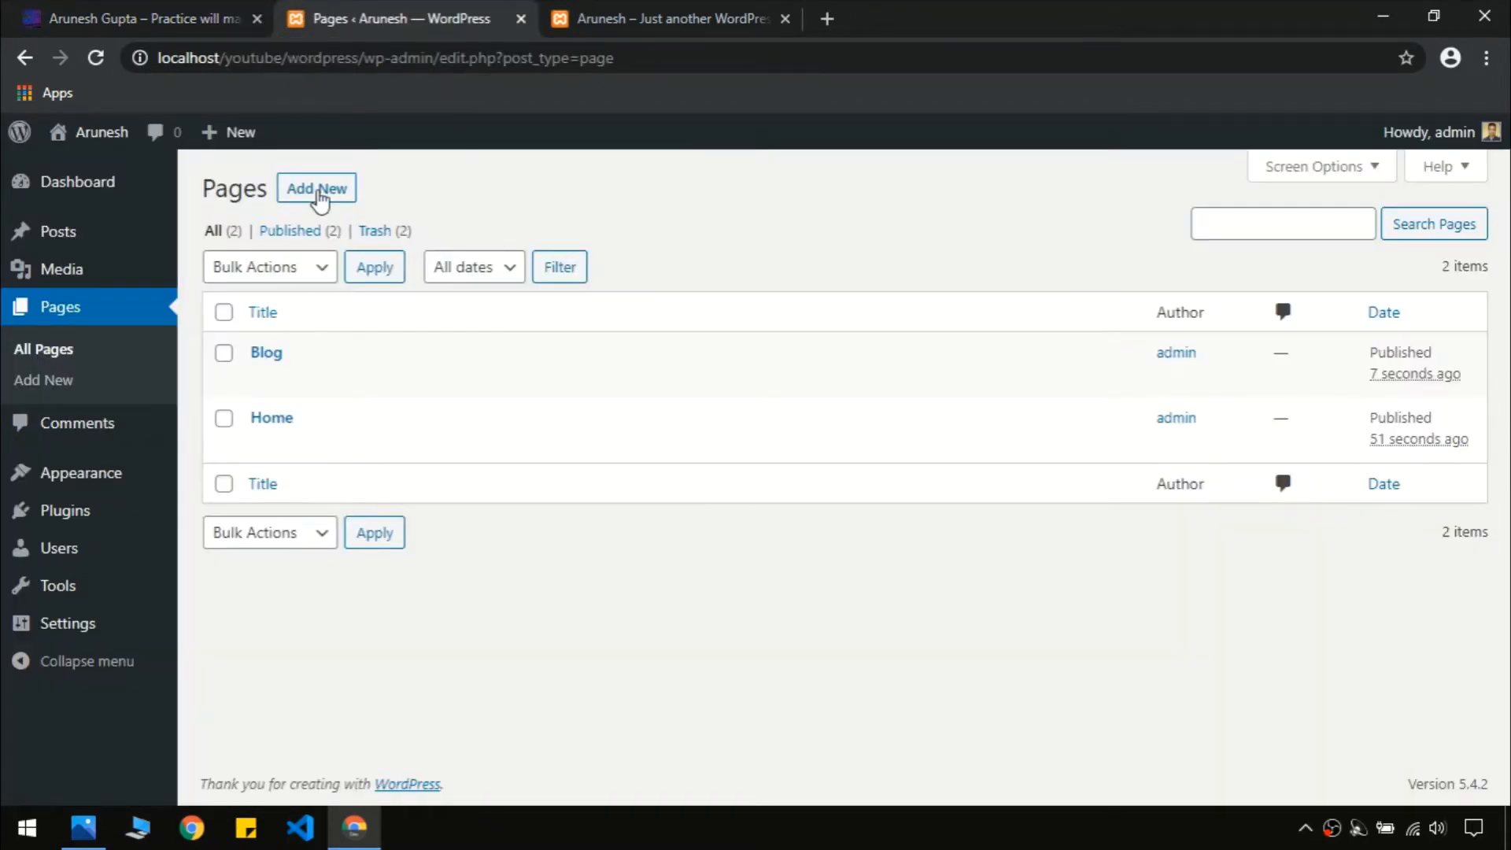
Start a new page titled 'Privacy Policy' and open a fresh browser tab
left_click(323, 192)
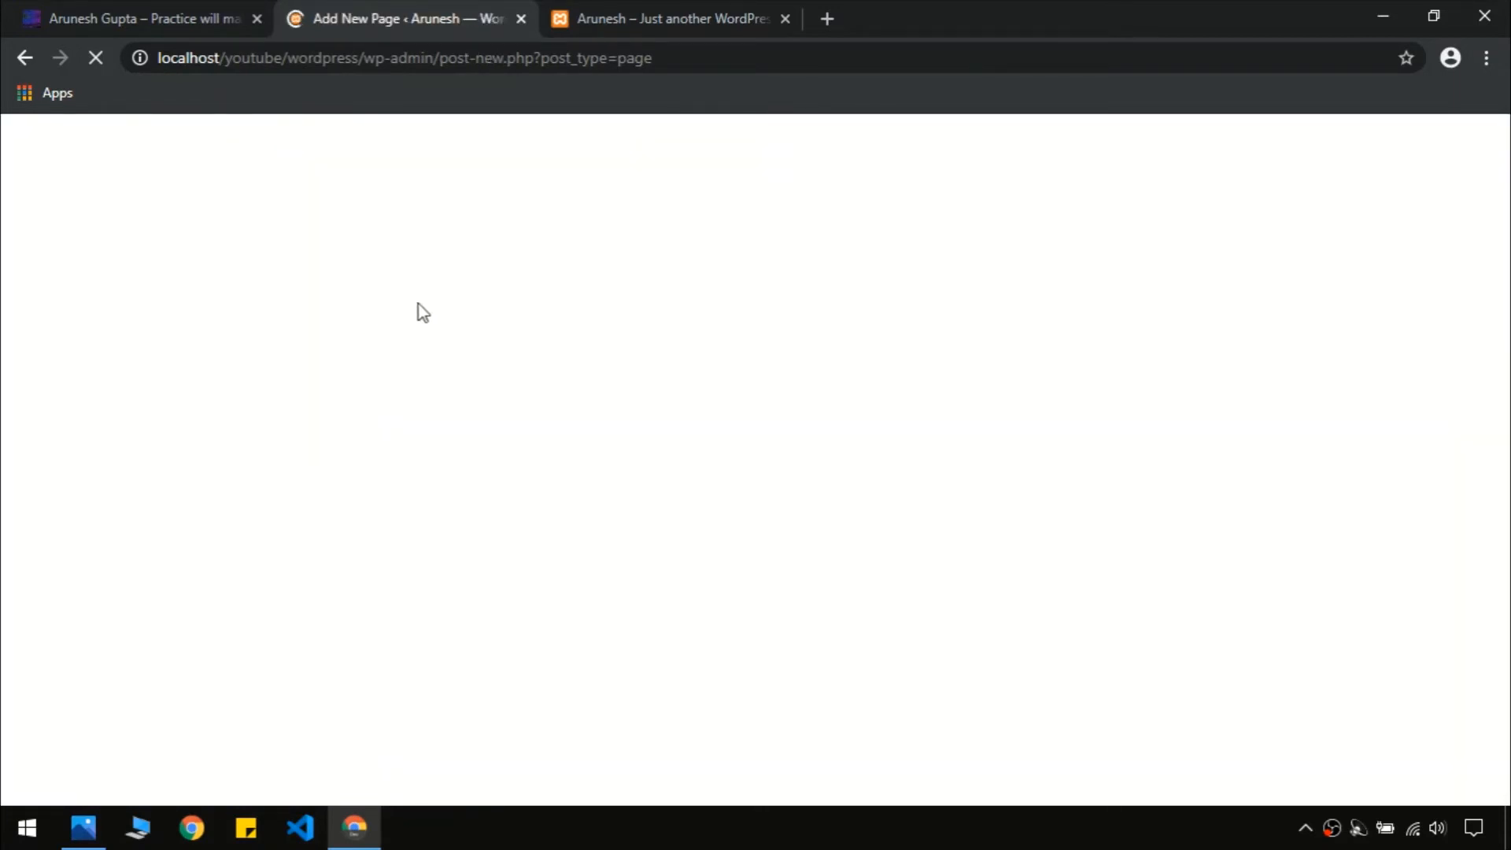
key("ctrl+v")
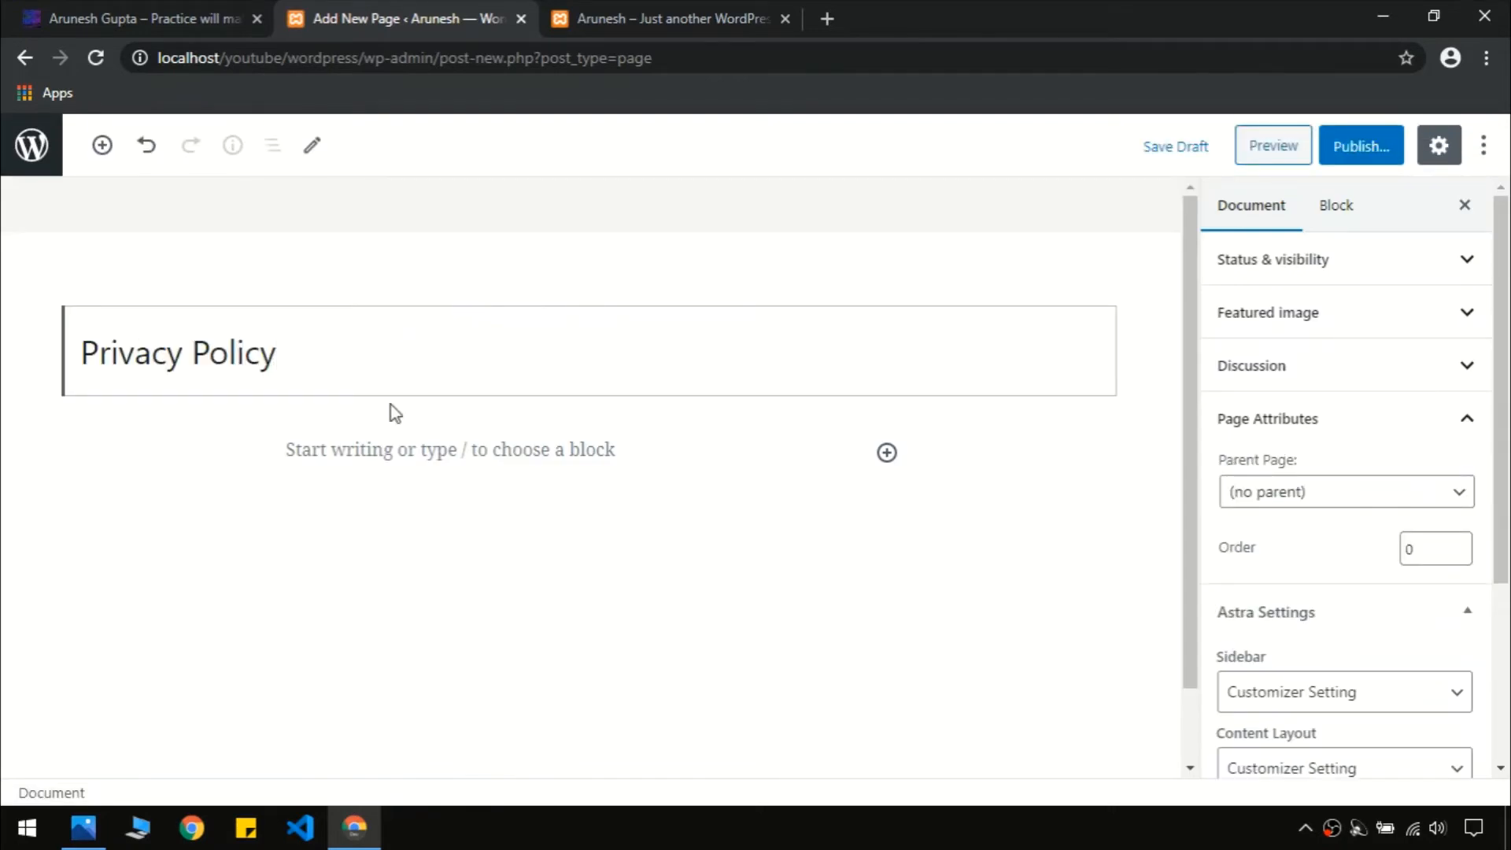
left_click(675, 233)
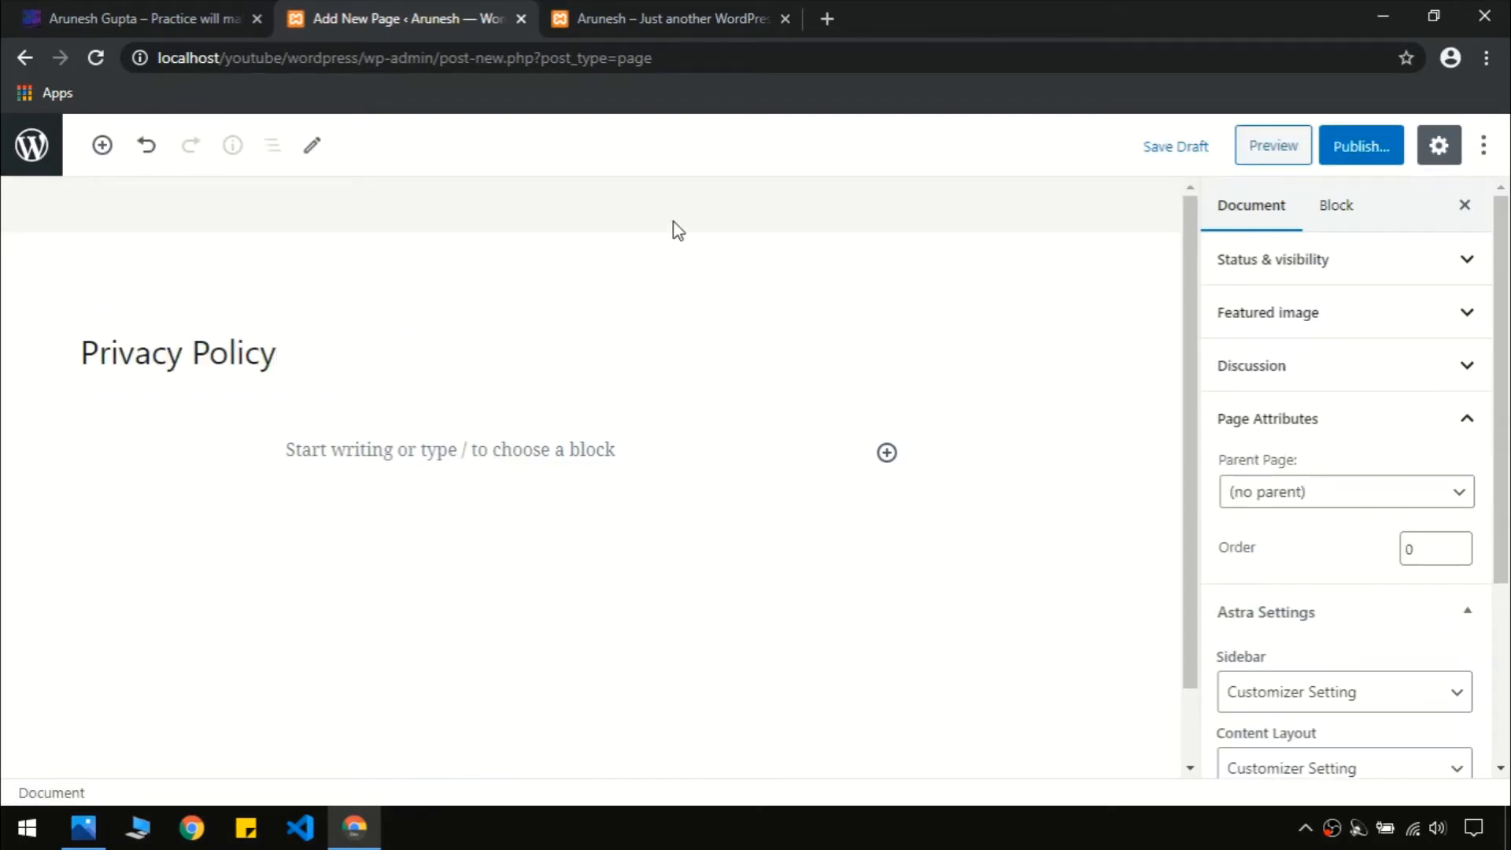
key("ctrl+t")
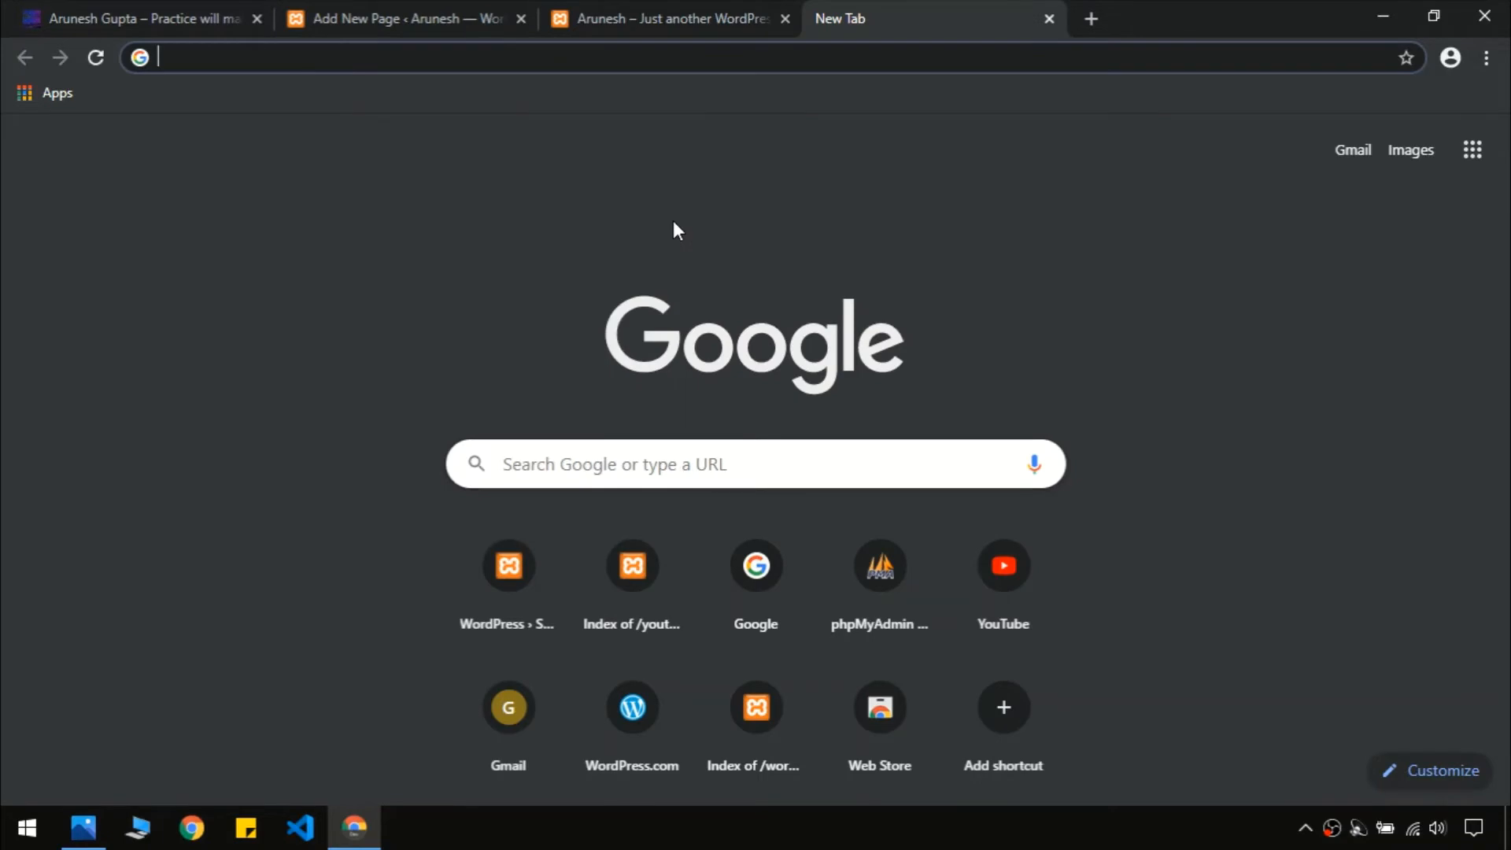
Search Google for 'privacy policy generator' and open the policymaker.io generator
type("Privacy Policy")
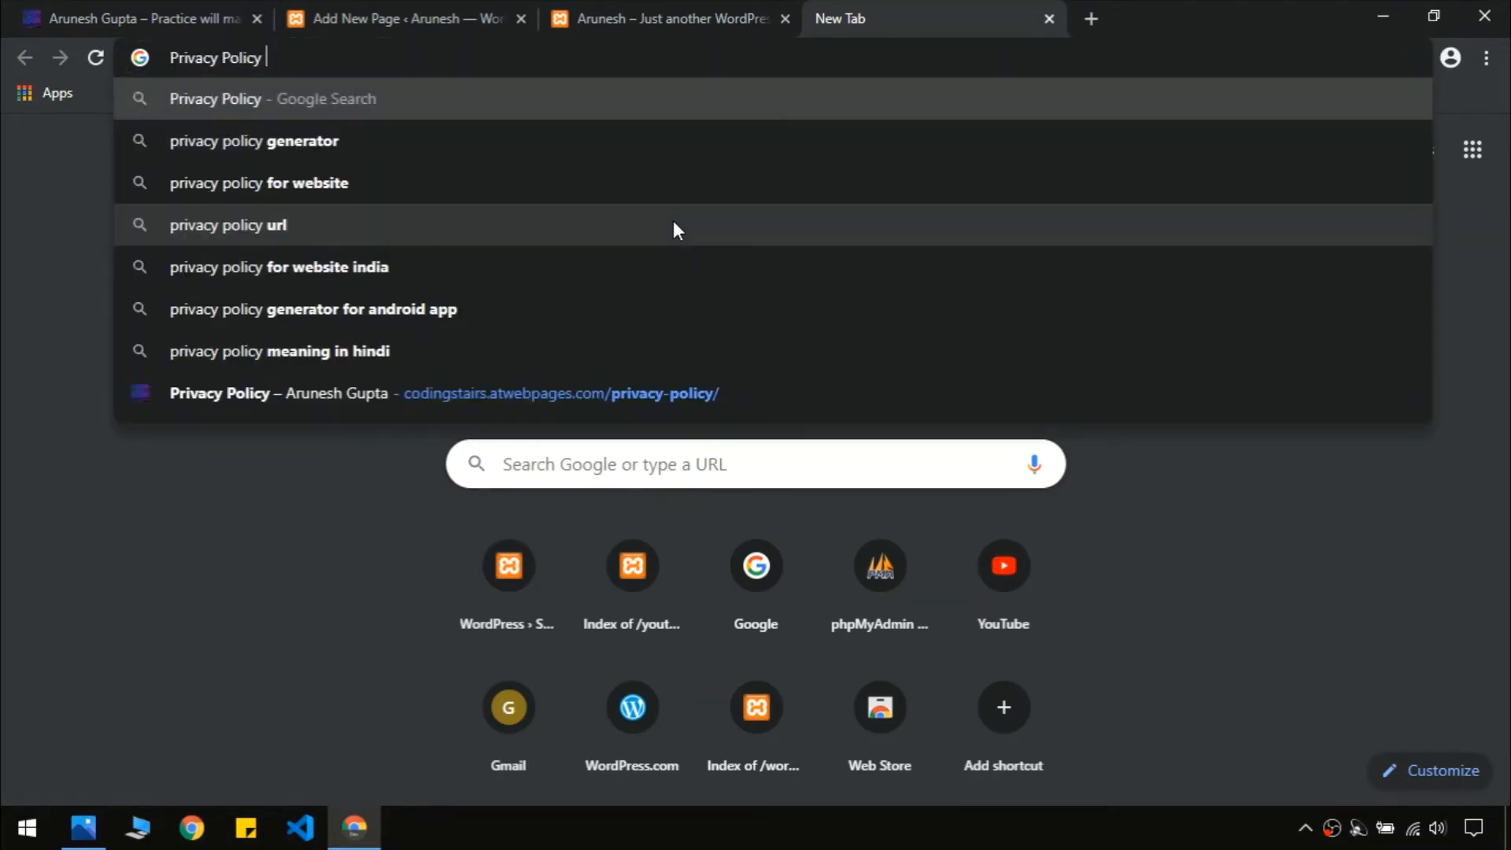
key("Down")
key("Return")
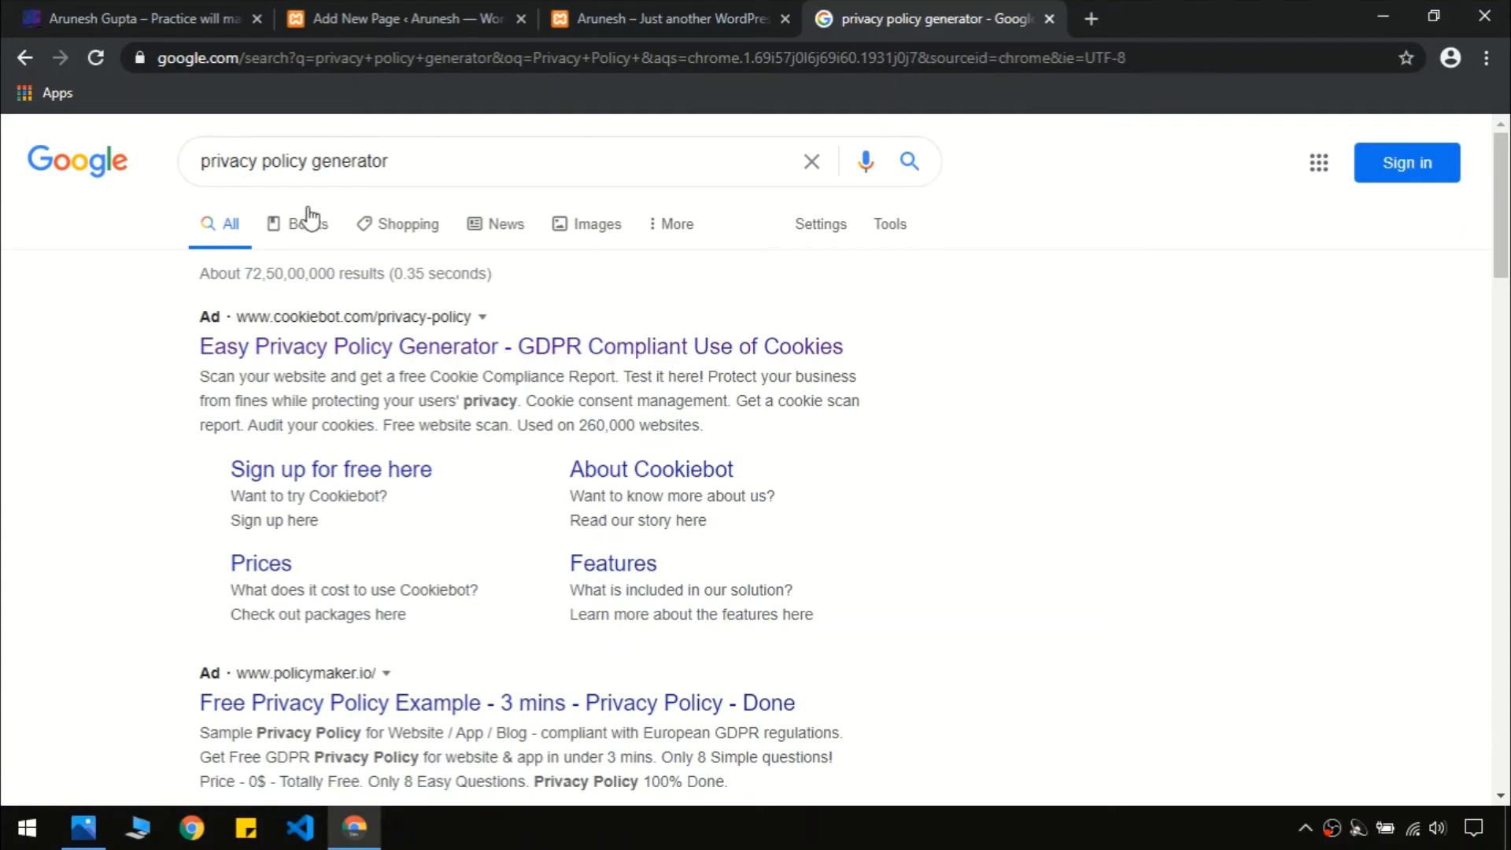
left_click_drag(1492, 240, 1492, 329)
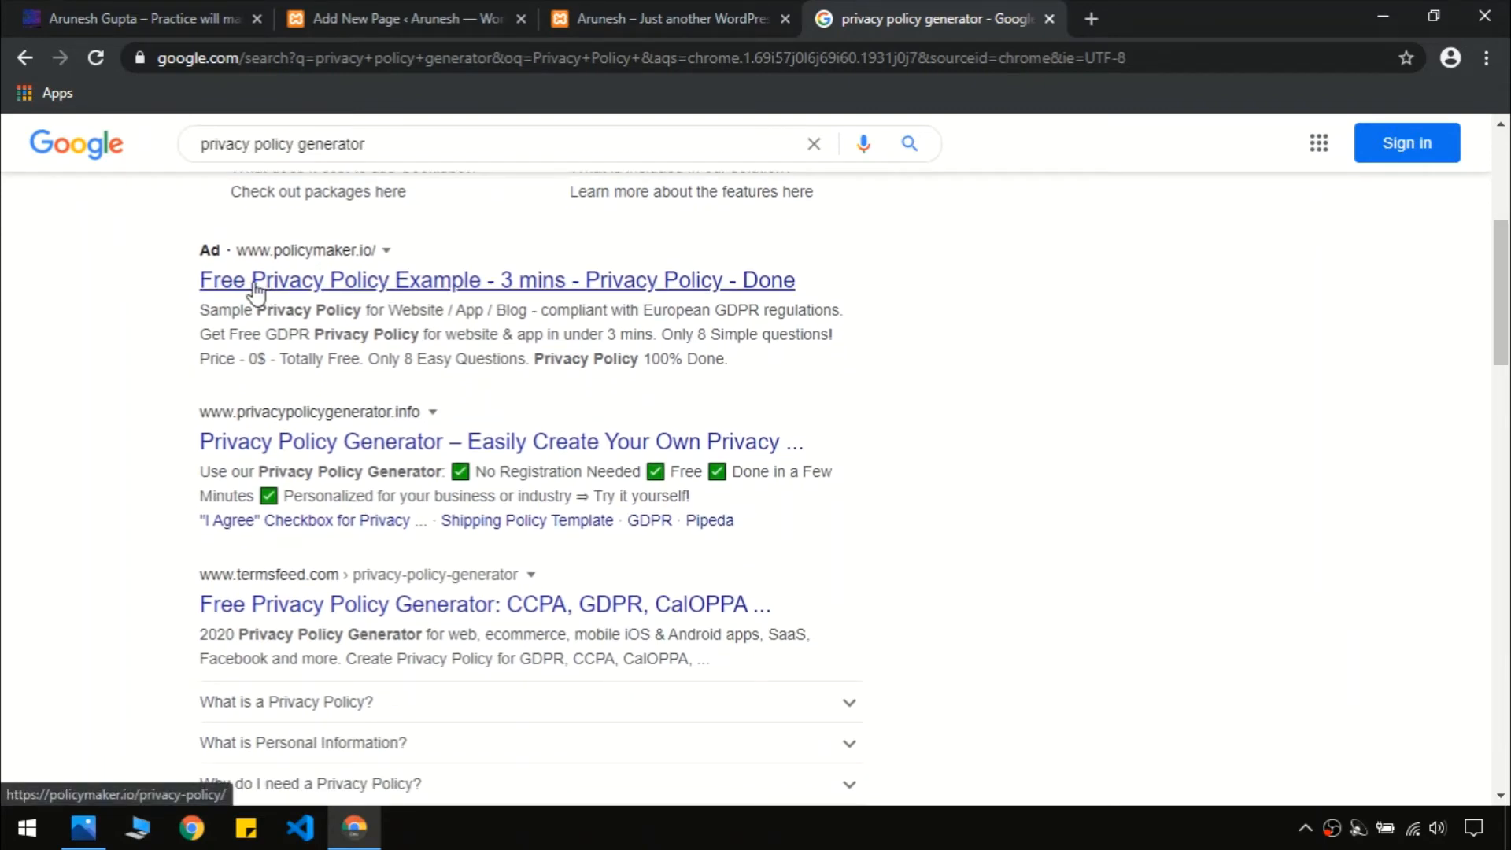
left_click(388, 283)
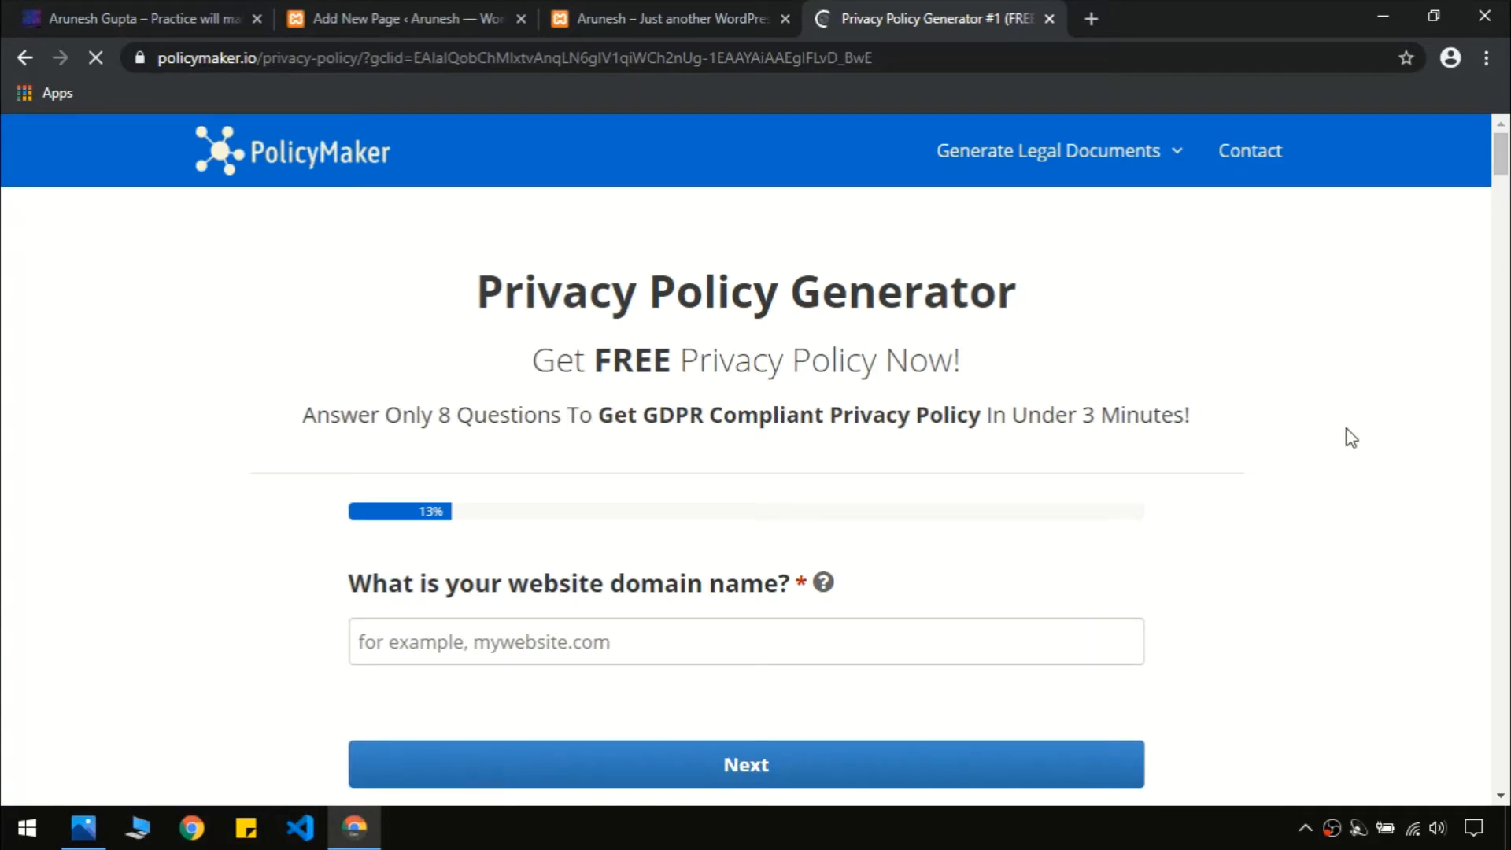
Copy the live codingstairs site's web address from the browser
scroll(1290, 534, "down", 1)
scroll(1244, 543, "up", 1)
scroll(708, 563, "down", 1)
scroll(512, 581, "down", 2)
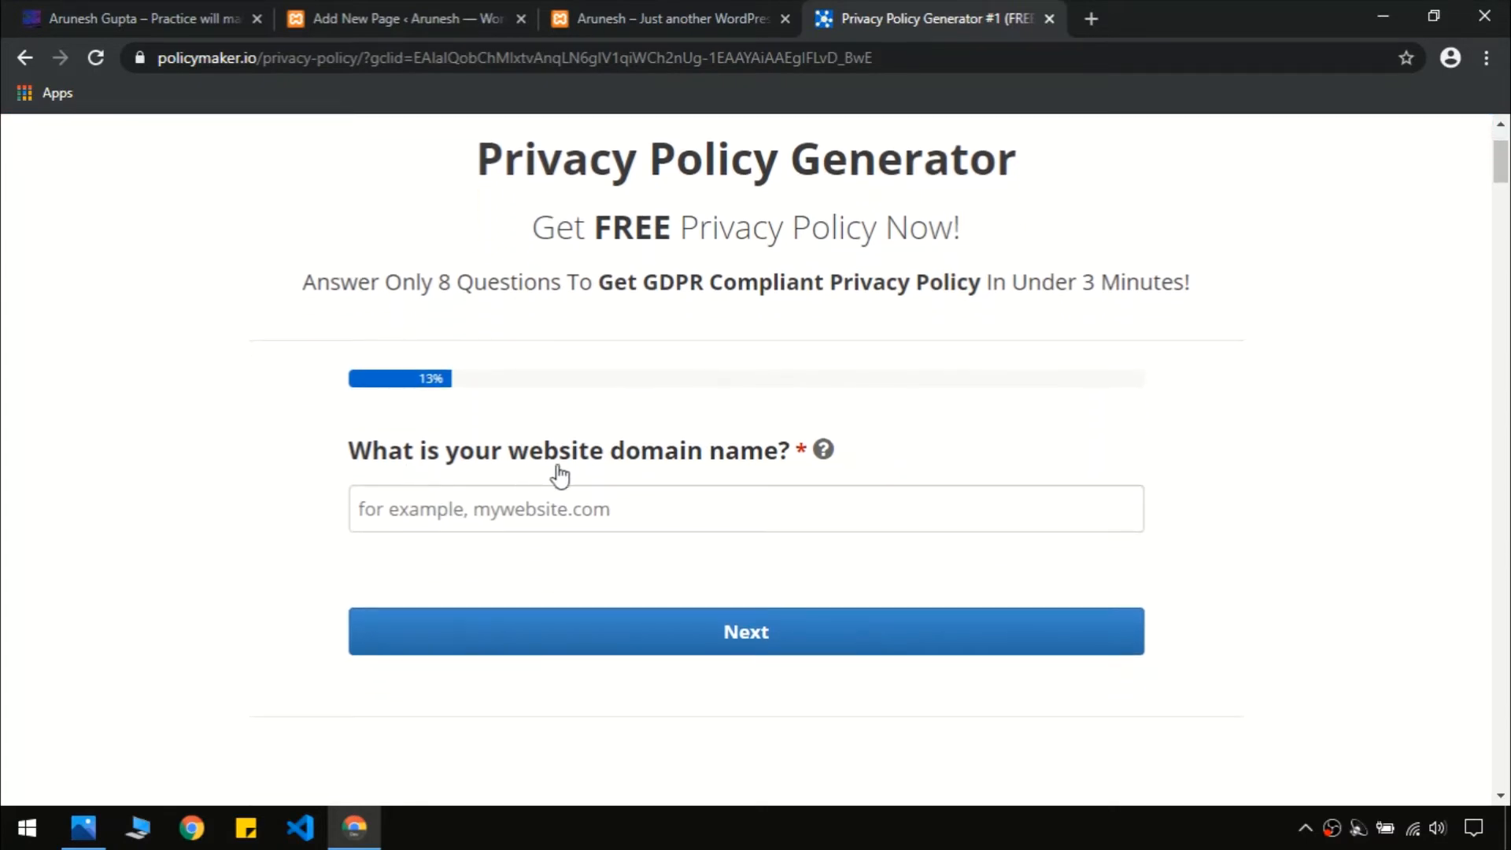
scroll(693, 472, "down", 1)
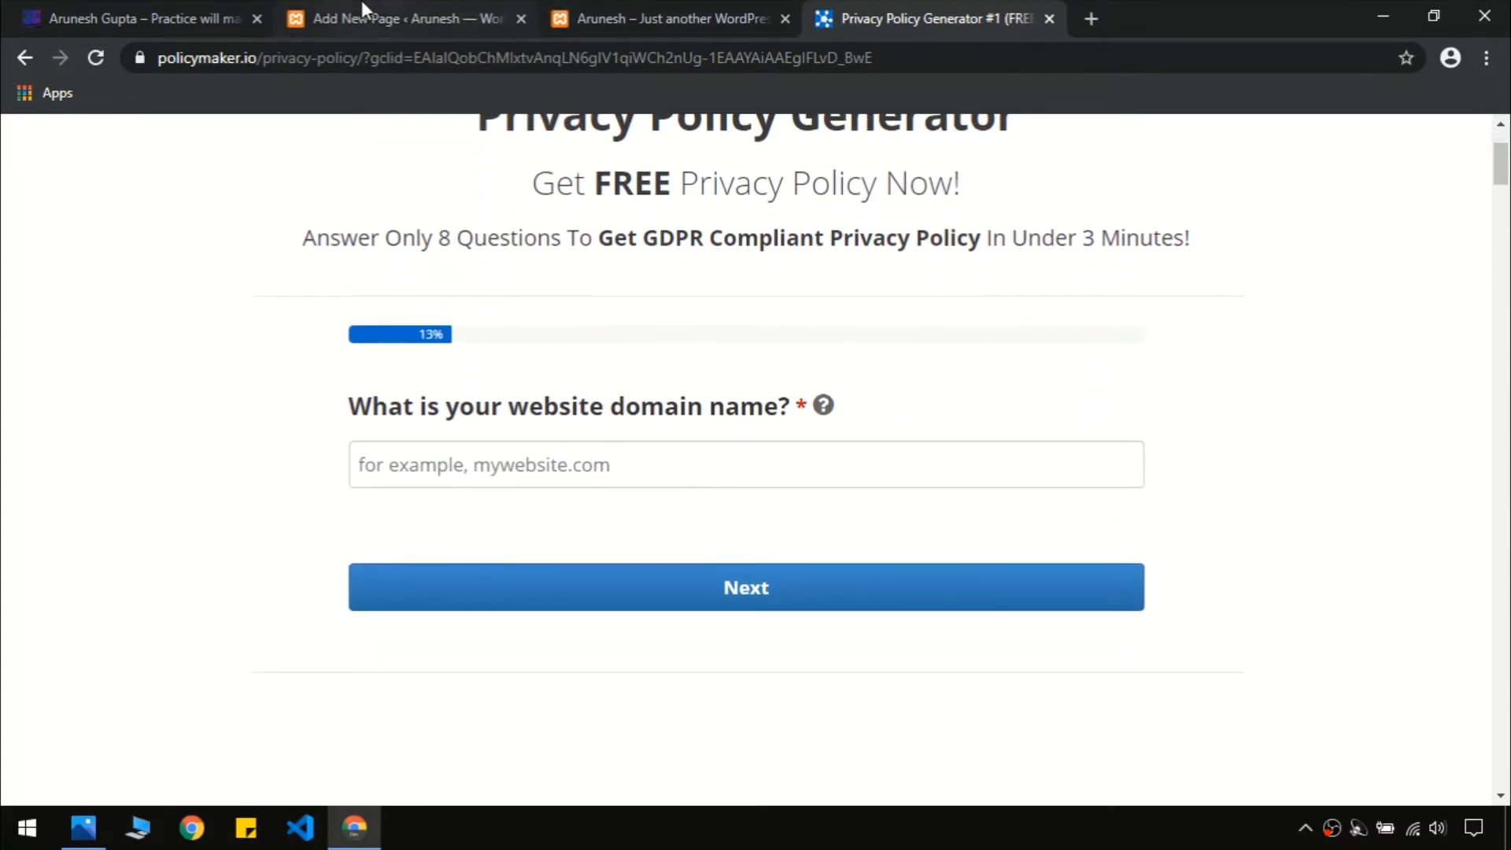
left_click(305, 22)
left_click(186, 11)
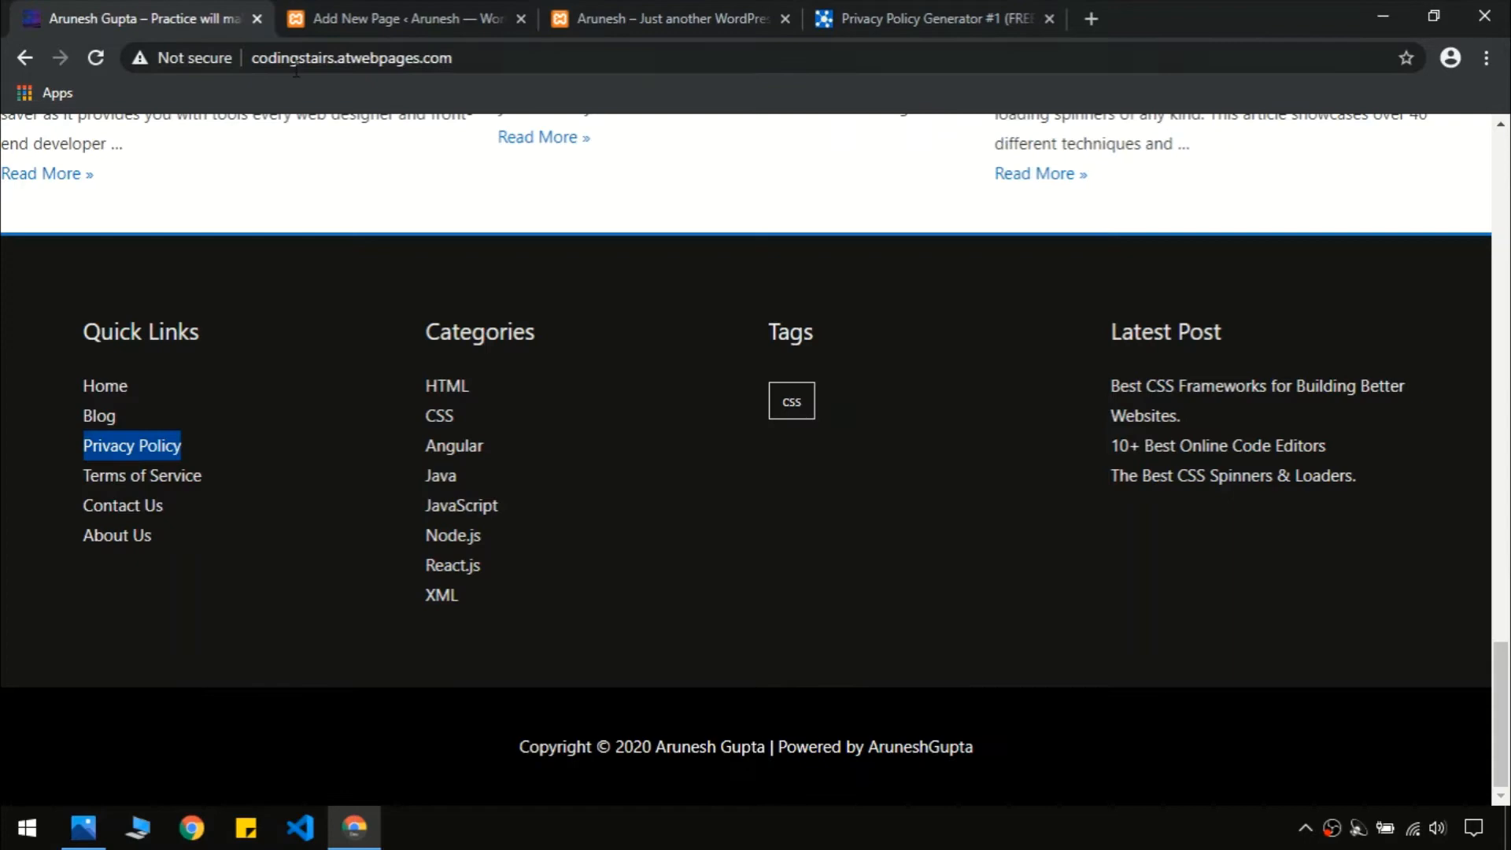
left_click(462, 59)
key("ctrl+c")
left_click(618, 220)
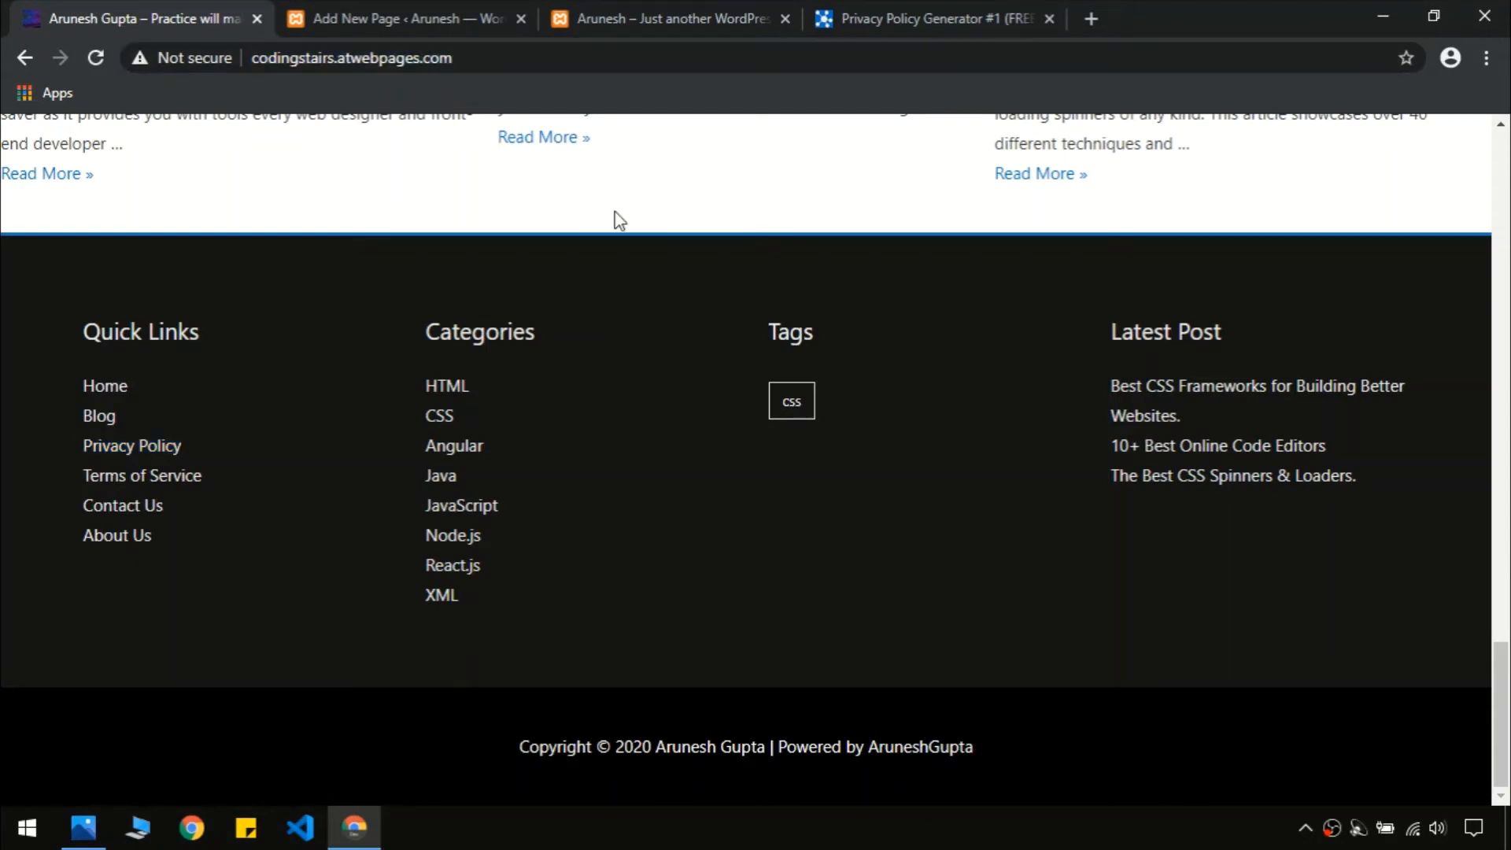
left_click(645, 9)
left_click(450, 68)
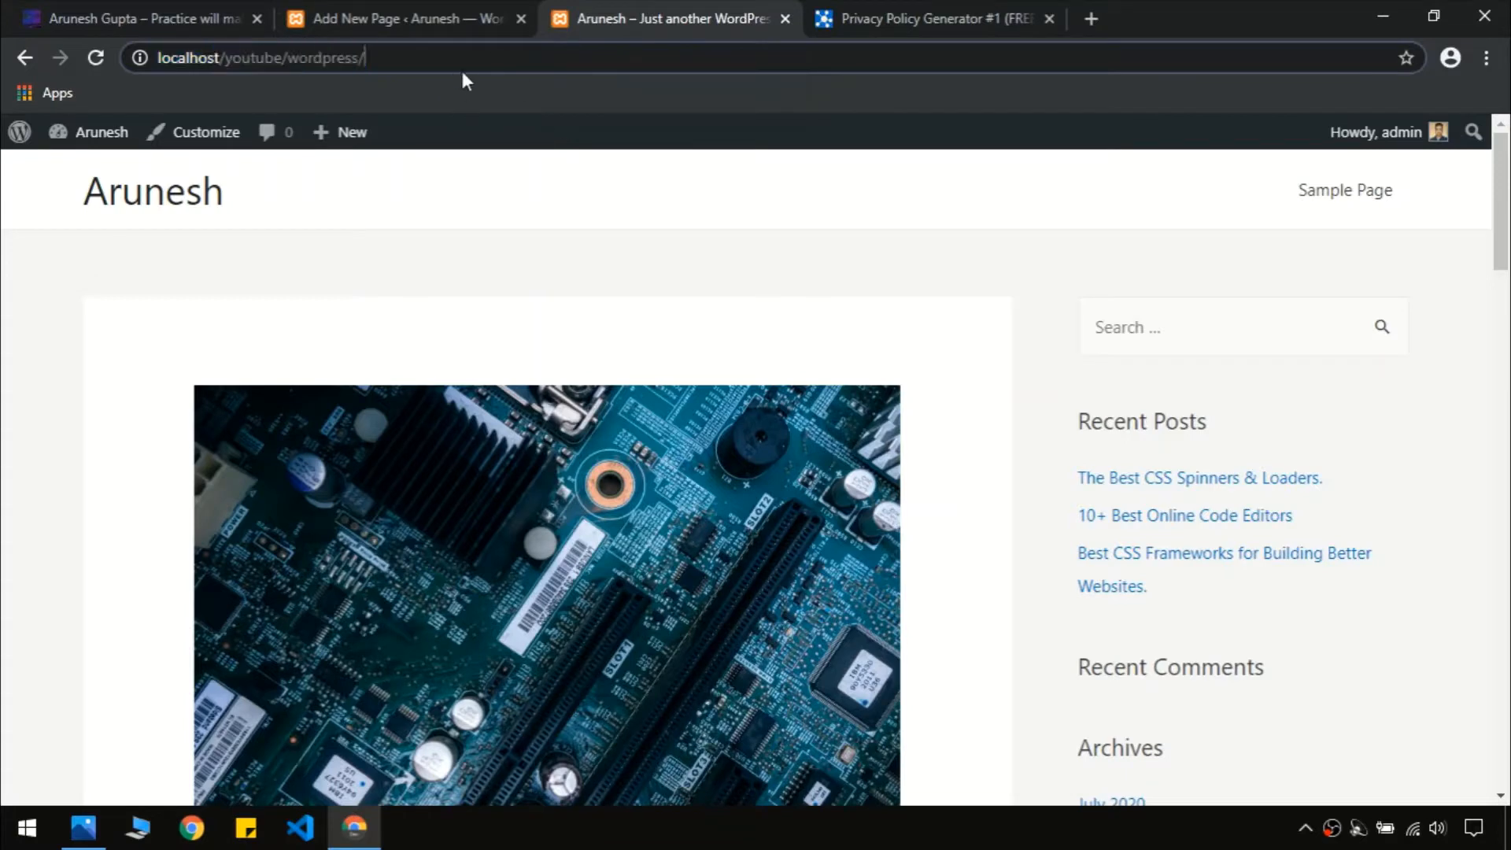
left_click(122, 10)
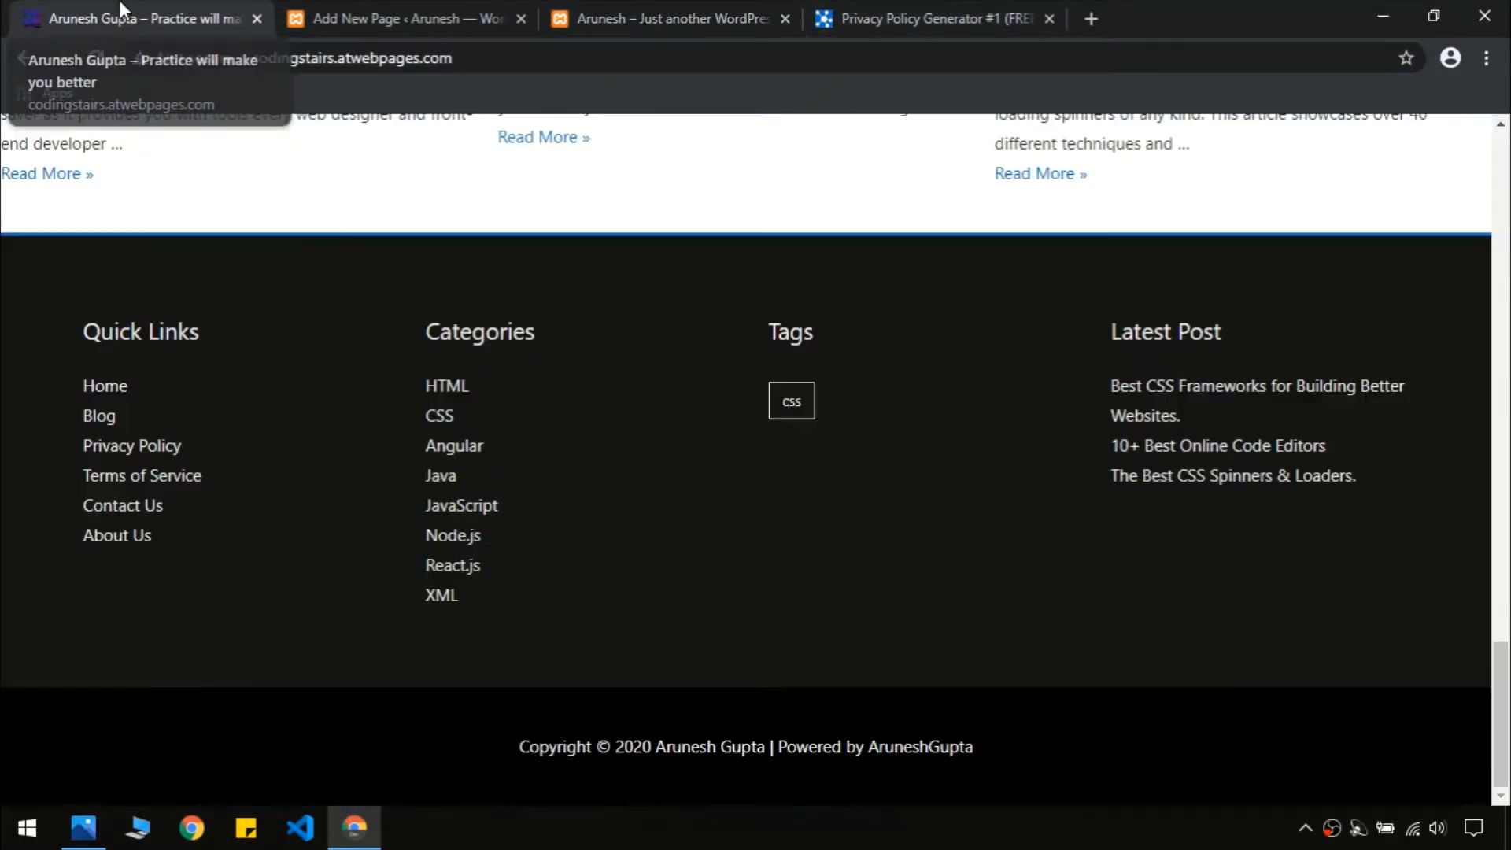
left_click(915, 11)
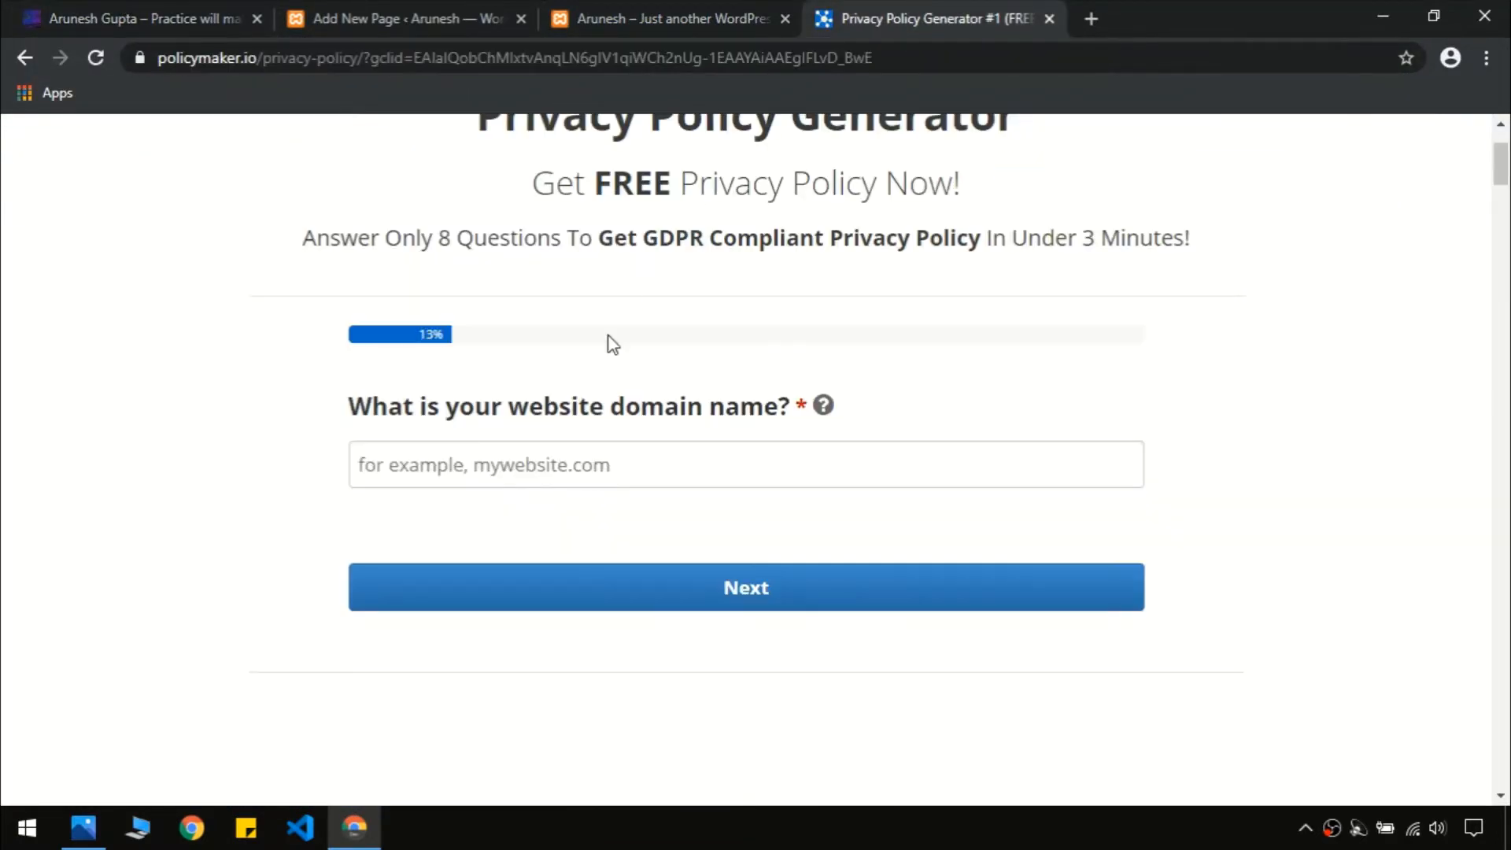
Fill in PolicyMaker with the pasted site domain, the company name, and India as country
left_click(575, 451)
key("ctrl+v")
left_click(641, 579)
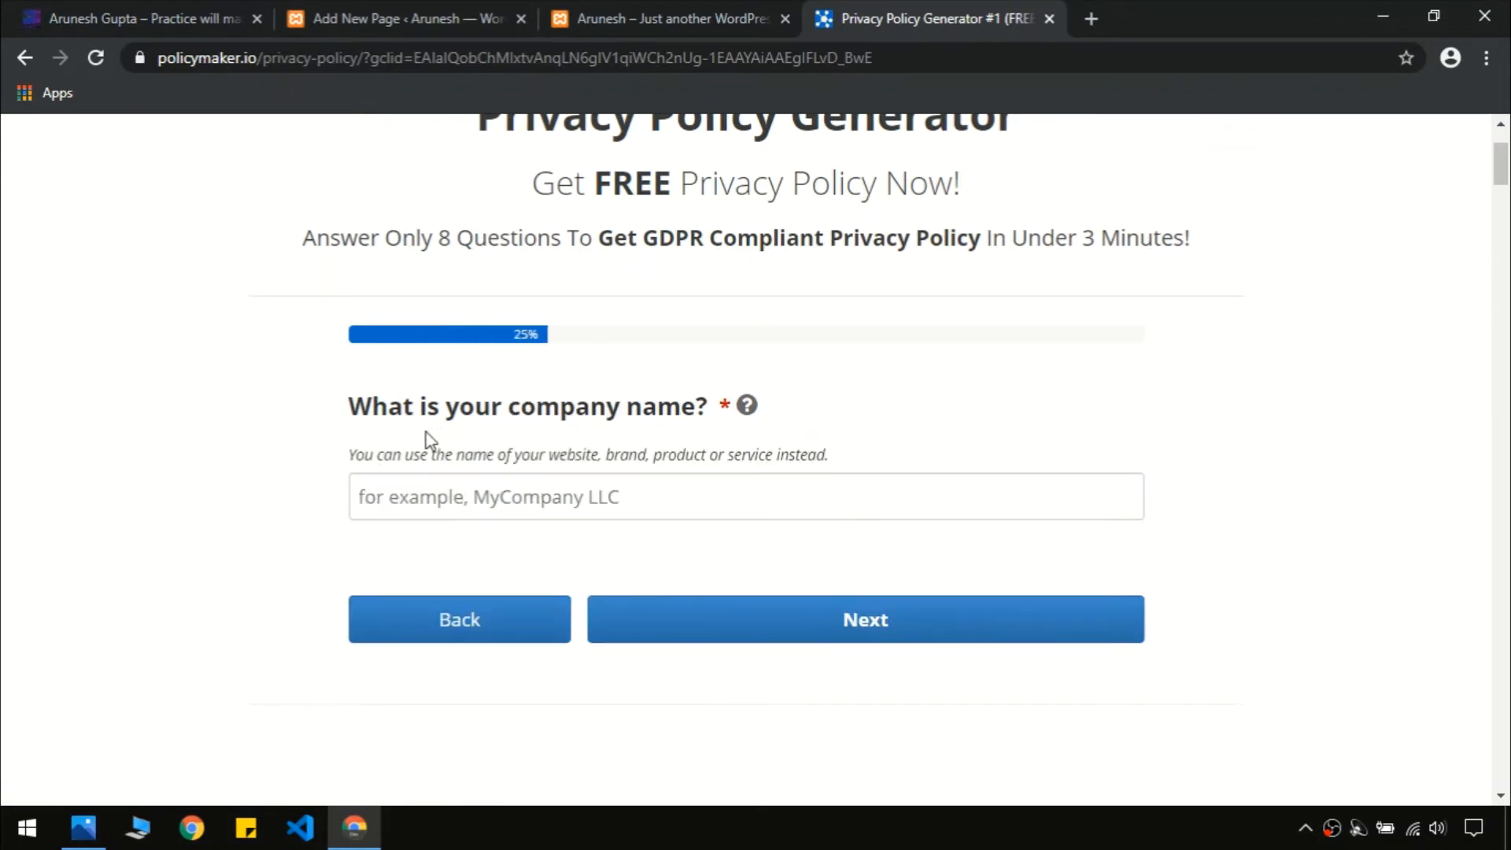
left_click(640, 495)
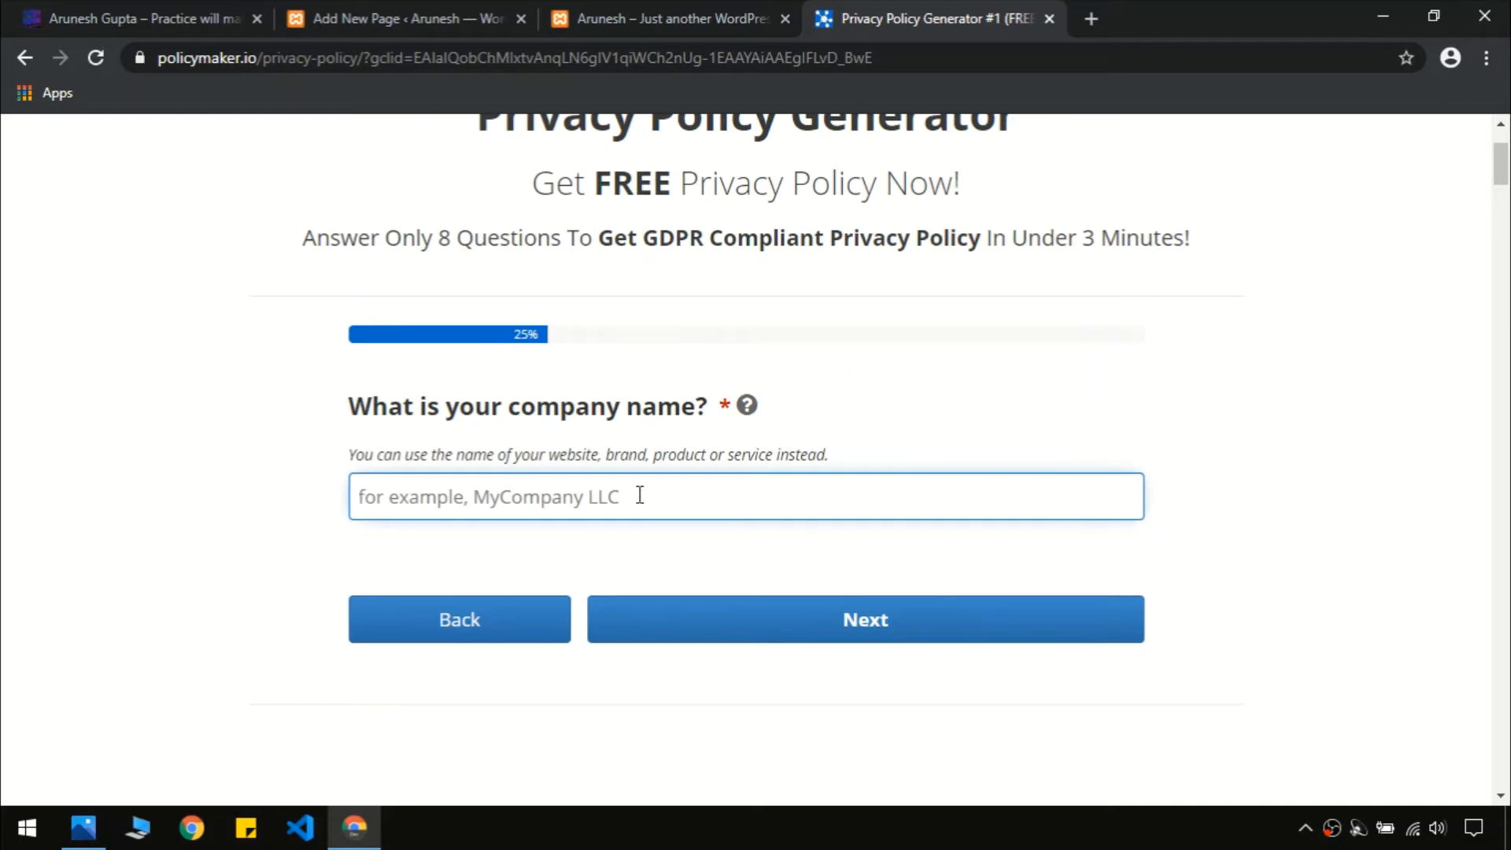
type("Arunesh")
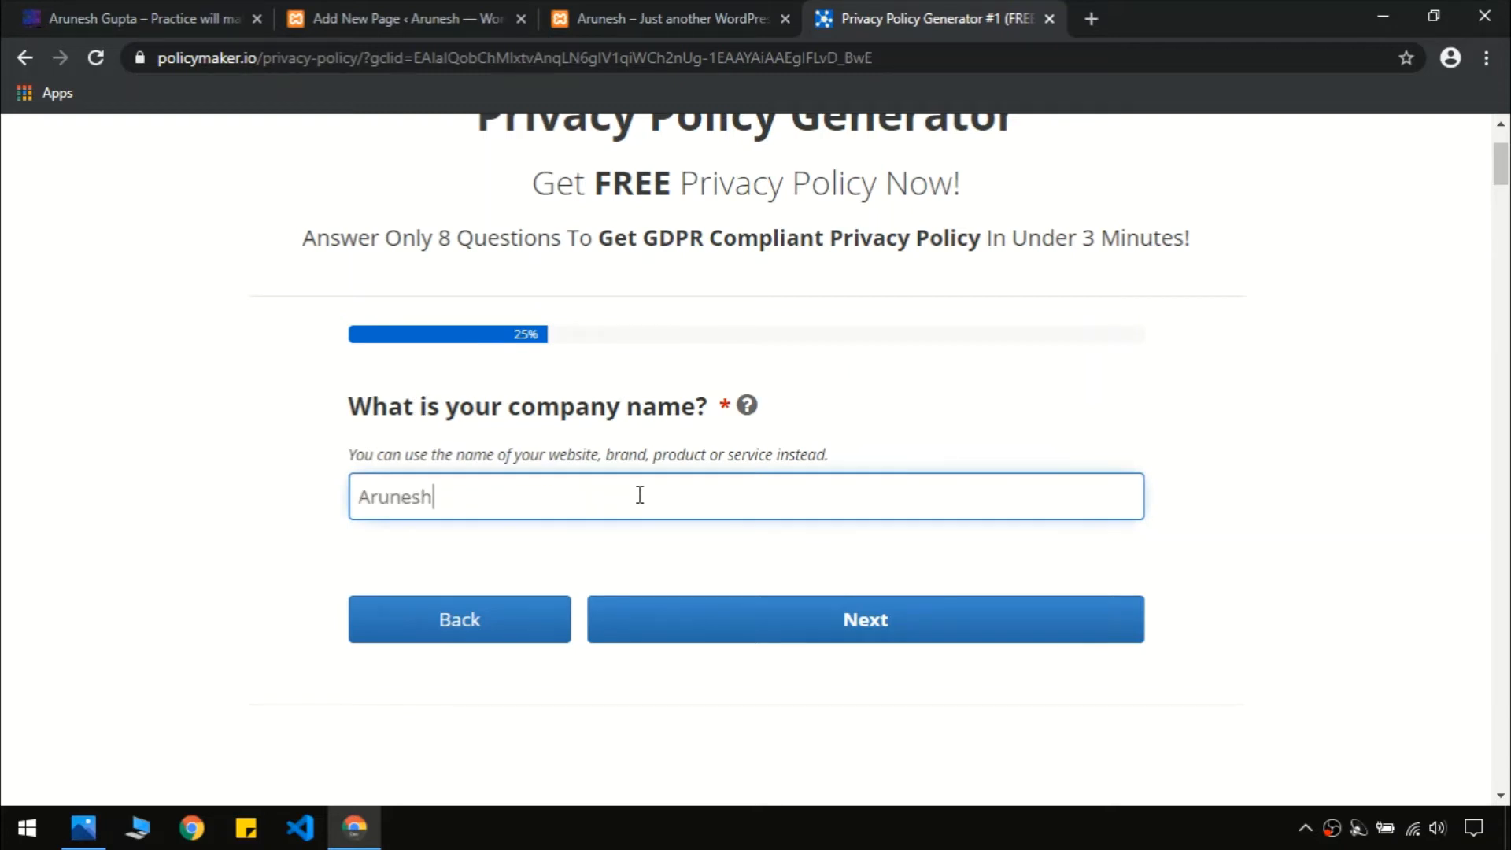
left_click(663, 605)
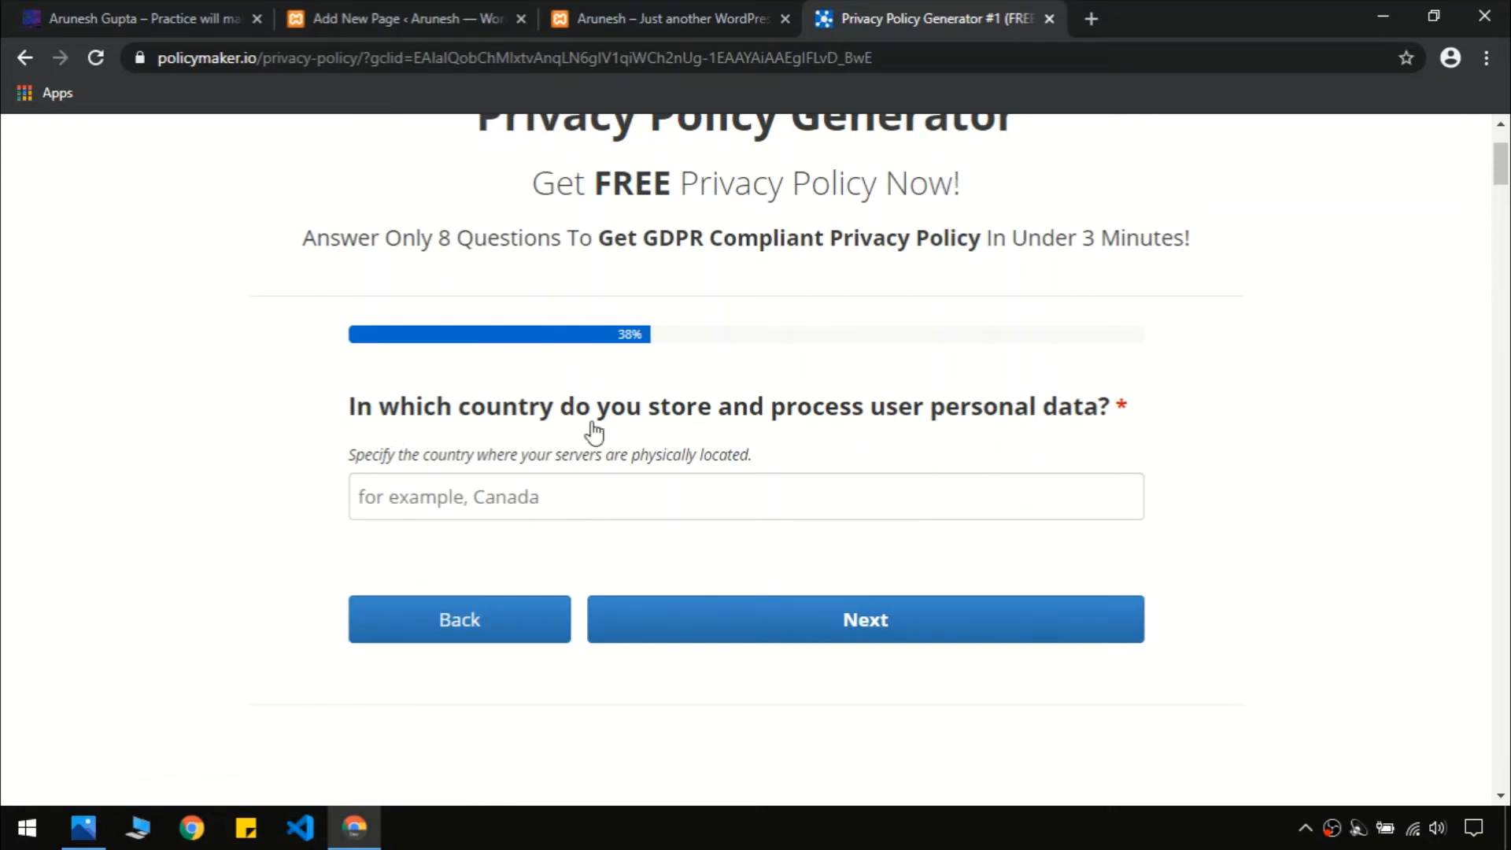
left_click(767, 515)
type("India")
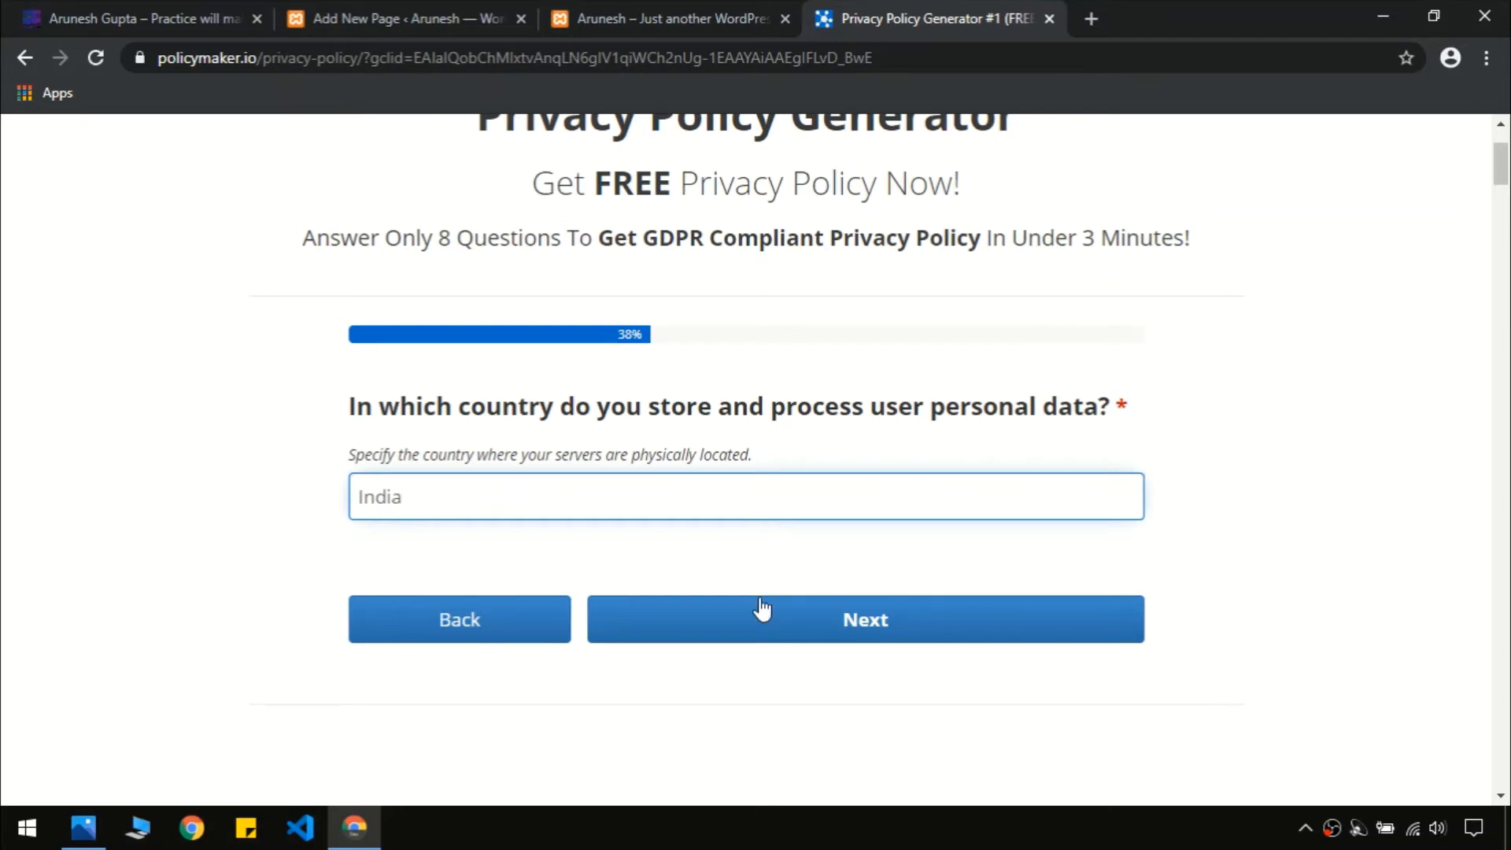
left_click(775, 635)
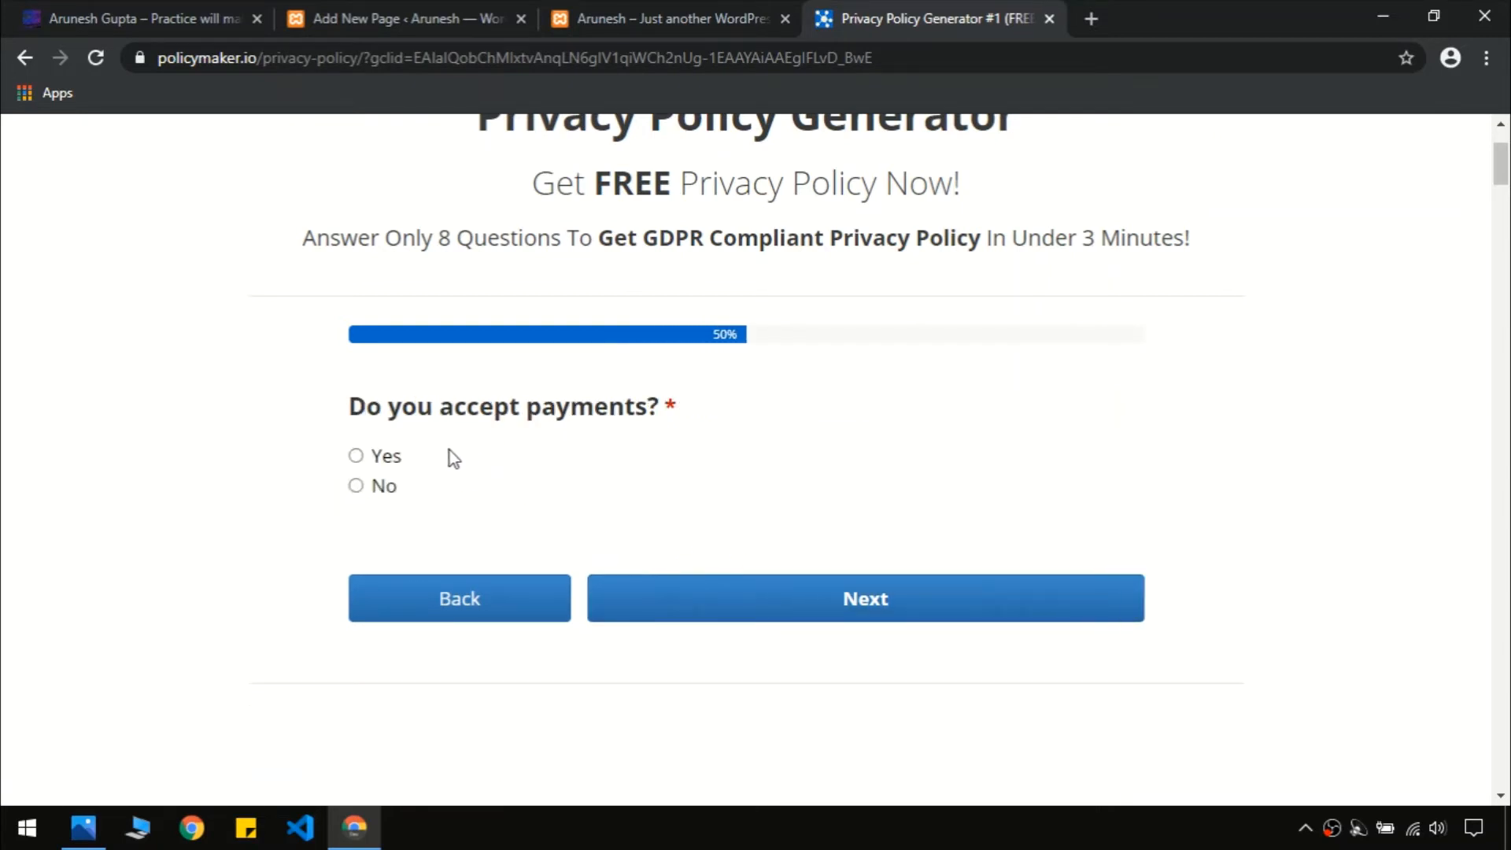
Answer No to both accepting payments and showing ads
left_click(377, 484)
left_click(738, 598)
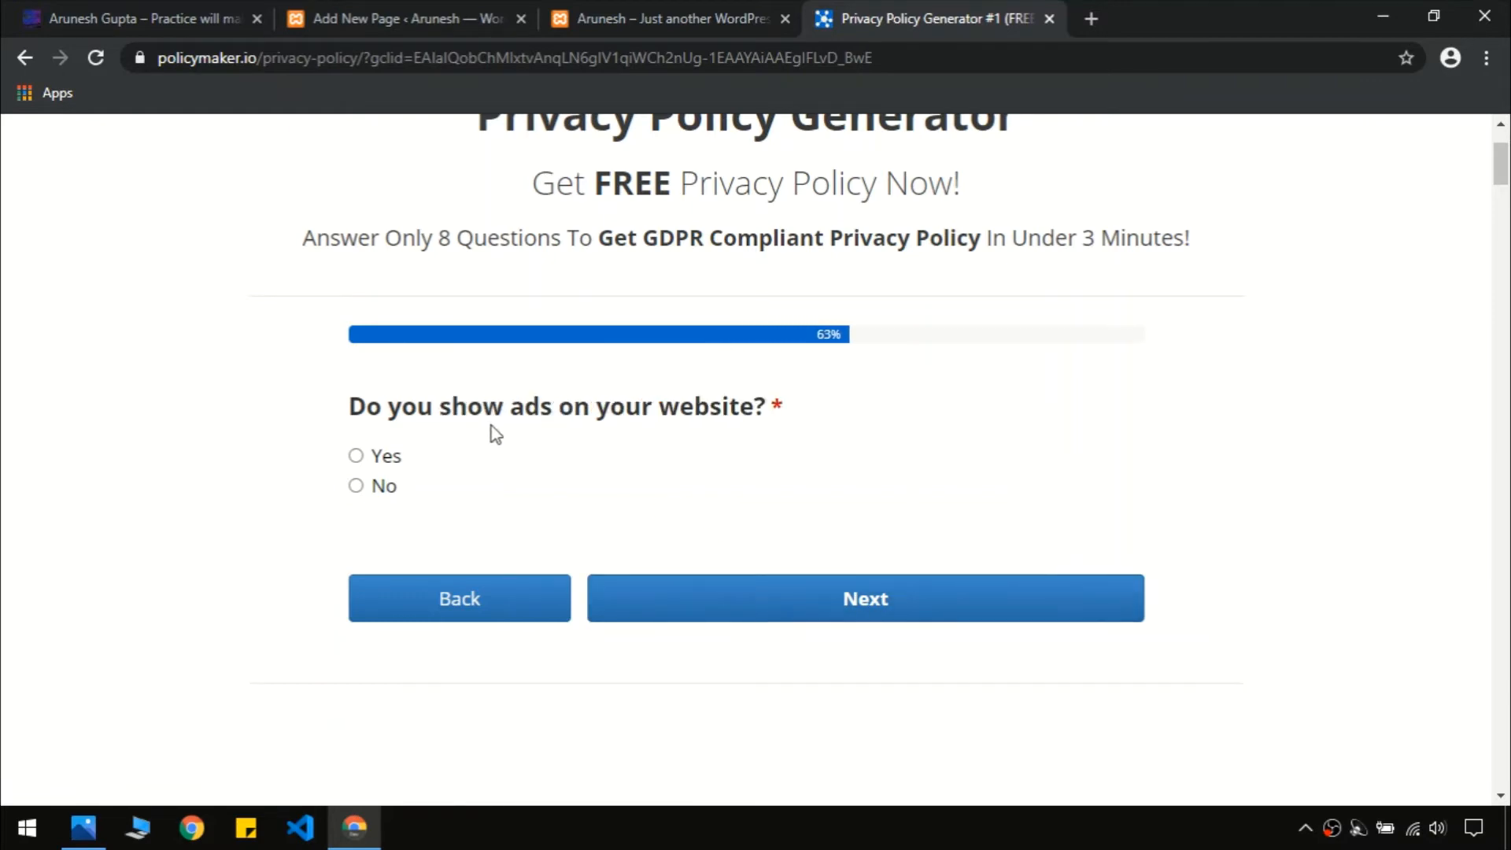
left_click(375, 487)
left_click(810, 598)
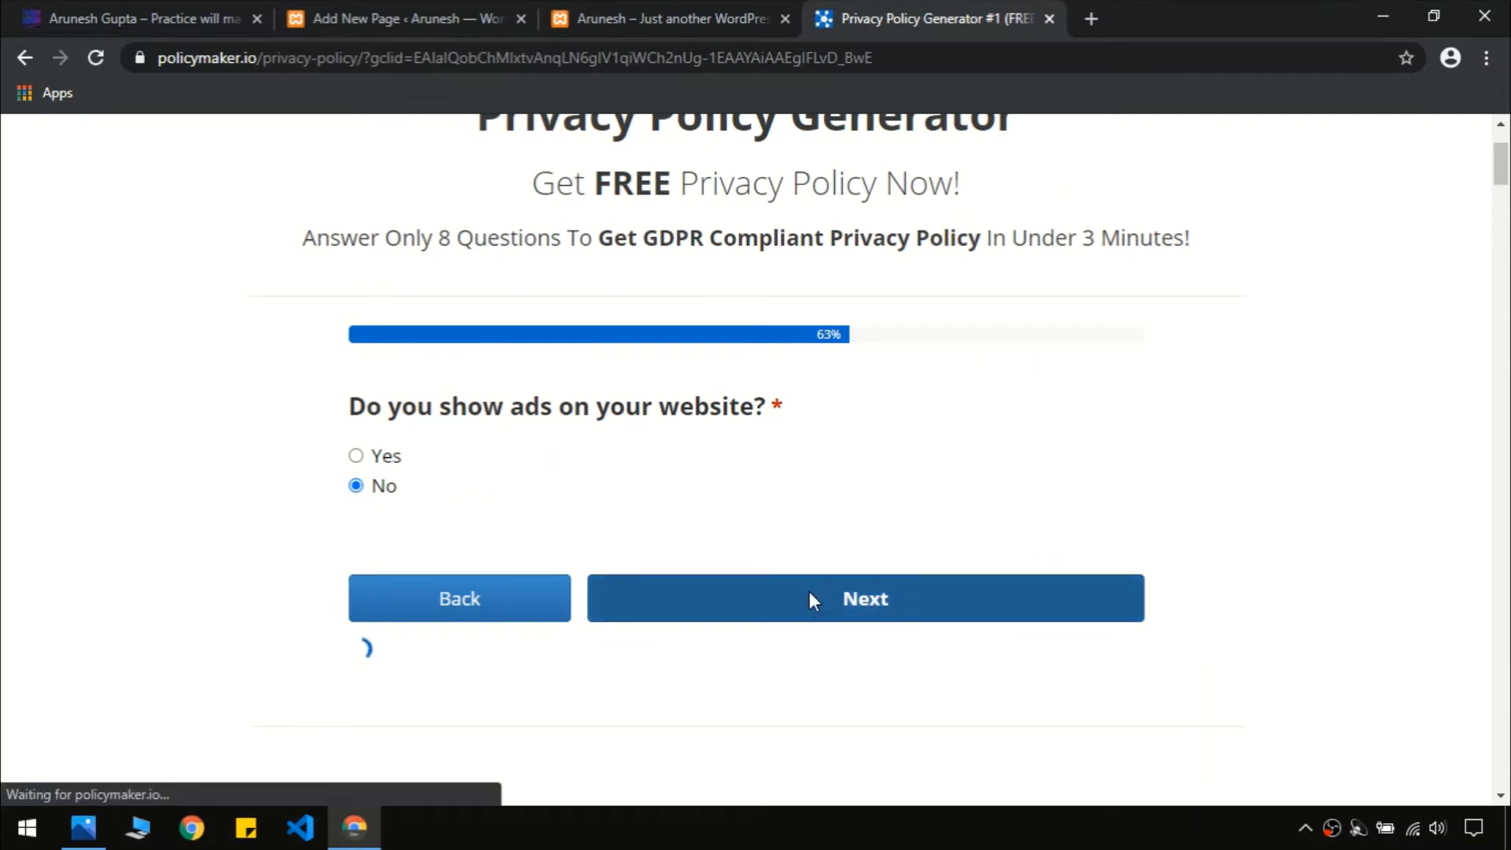
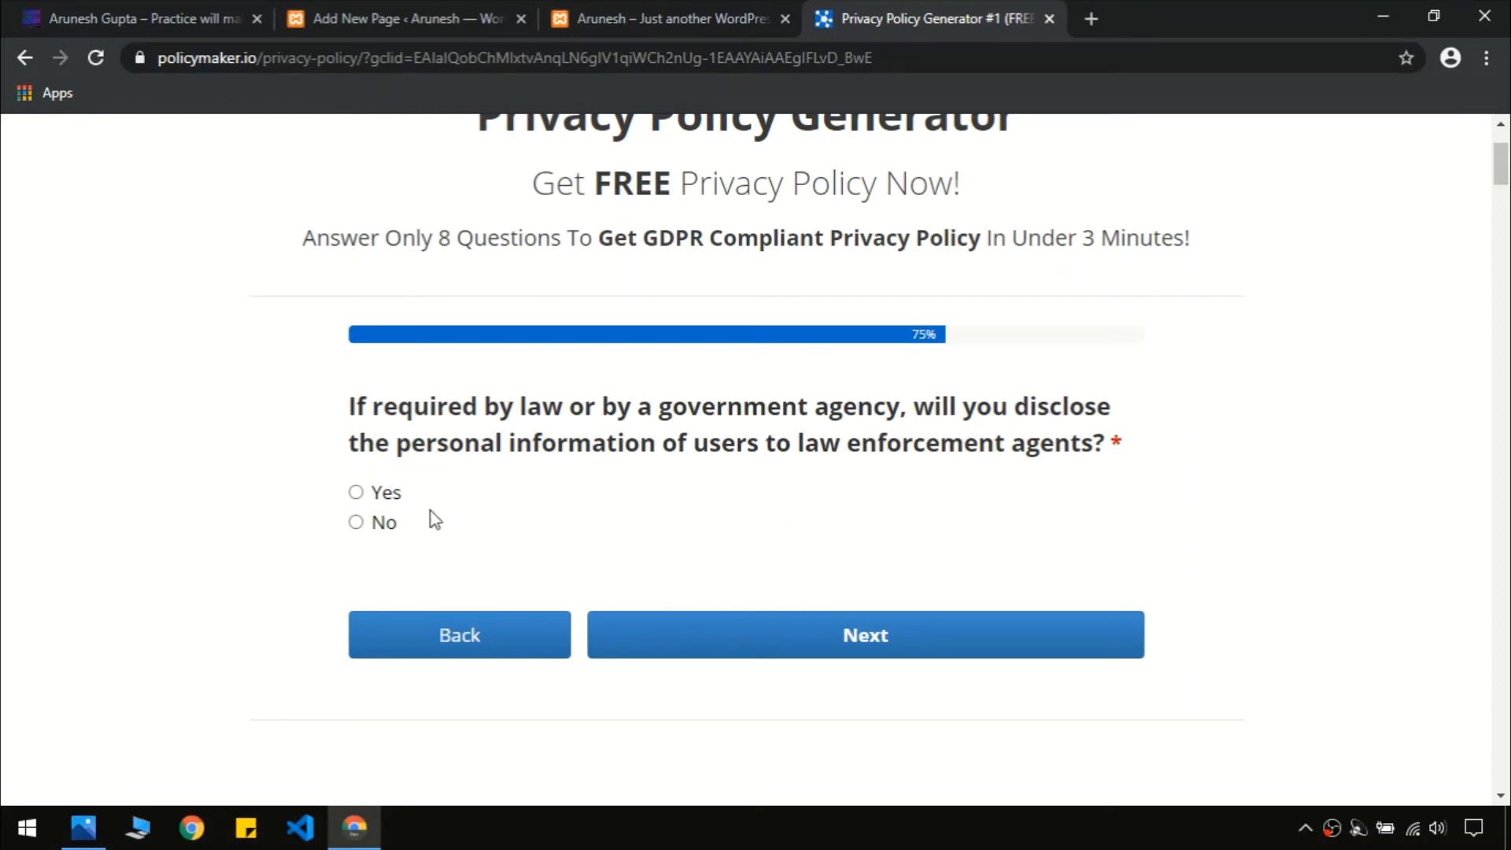
Answer No to the remaining data questions and set the effective date to July 14, 2020
left_click(757, 630)
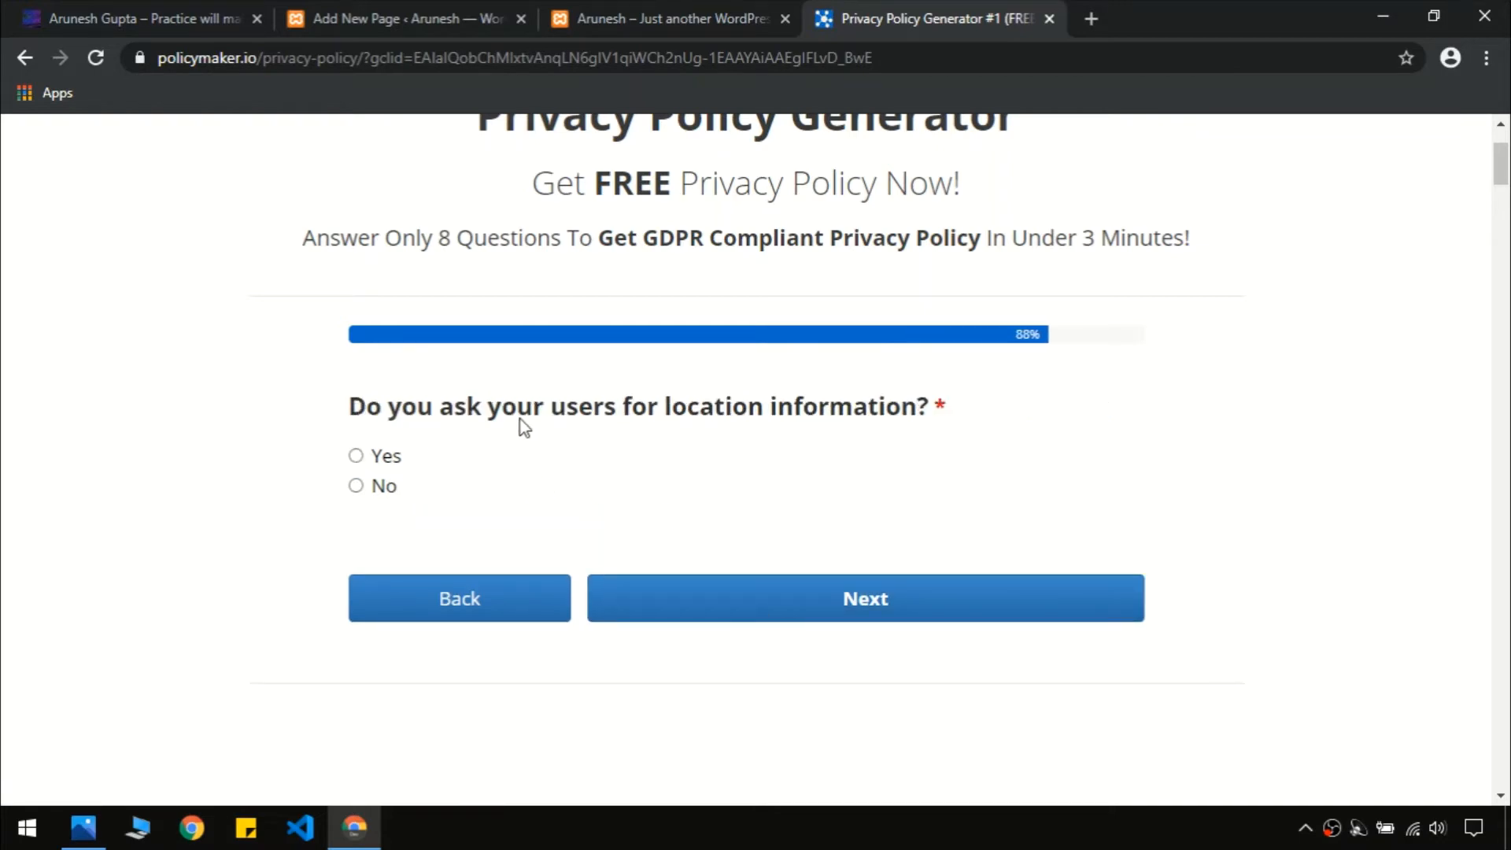
left_click(390, 489)
left_click(791, 616)
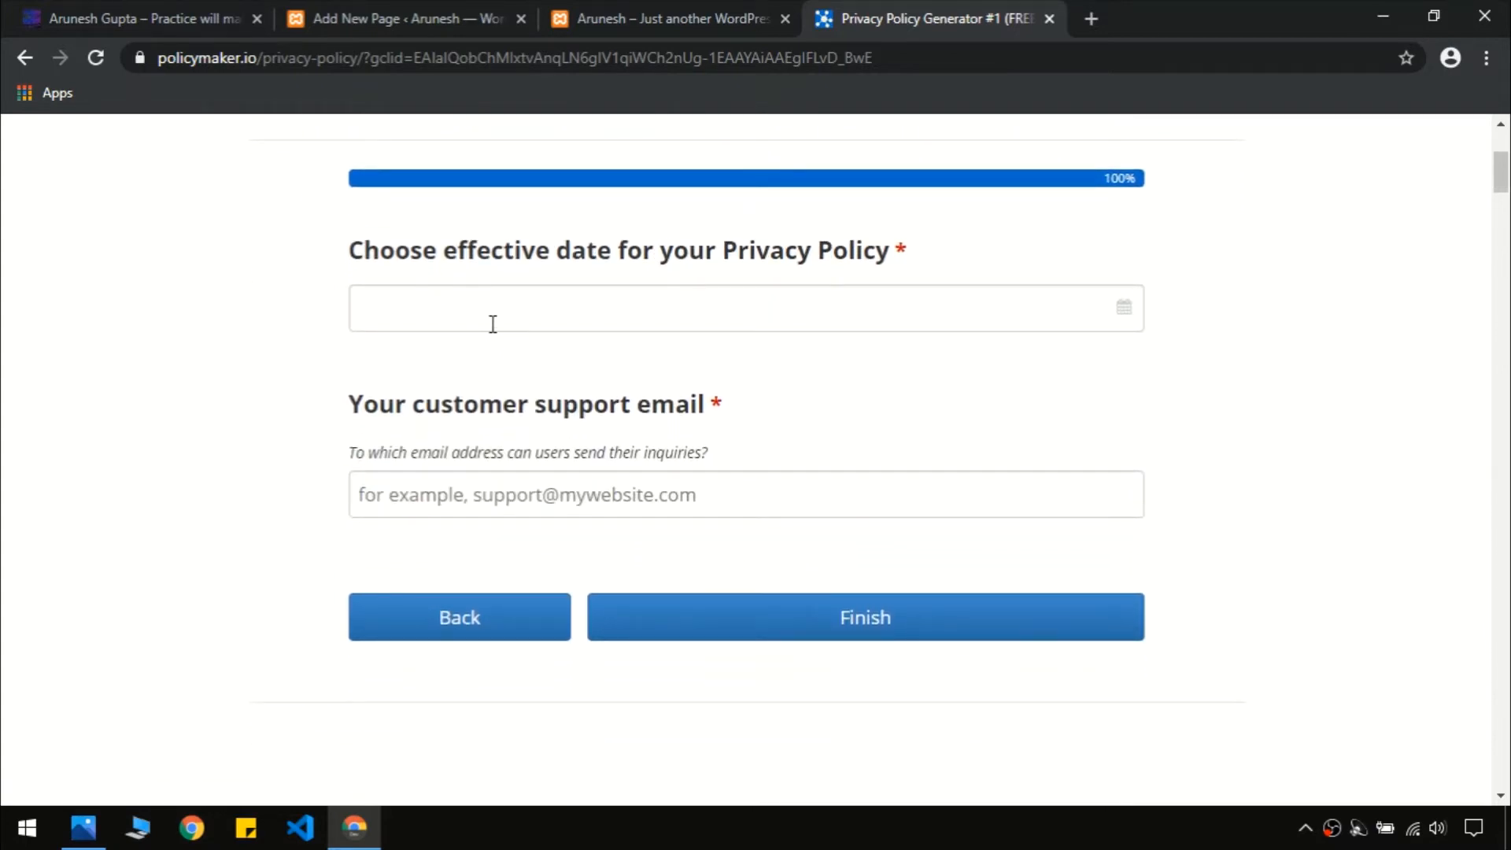
left_click(492, 324)
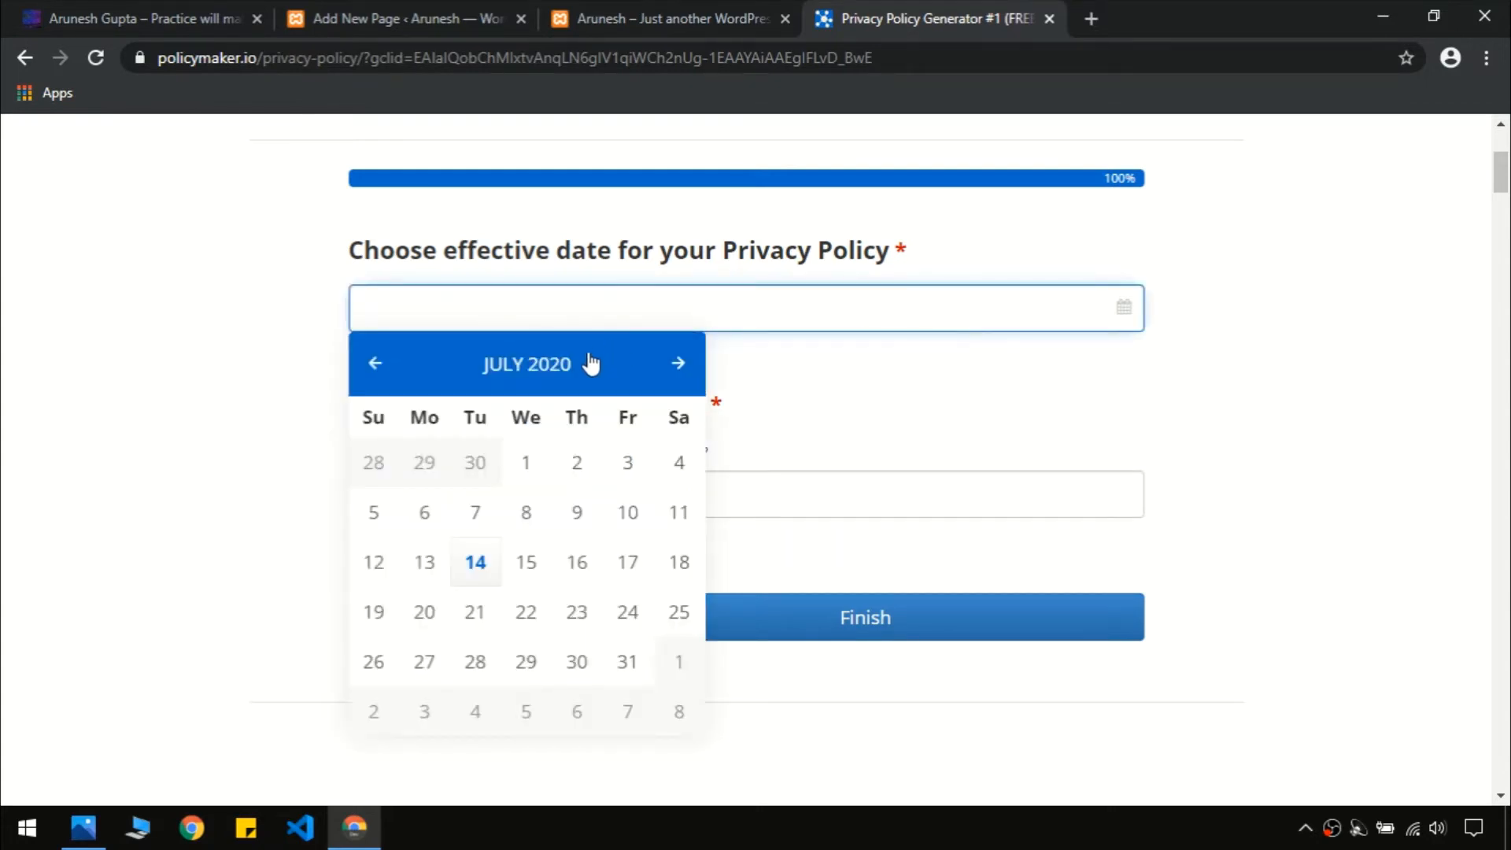
left_click(475, 564)
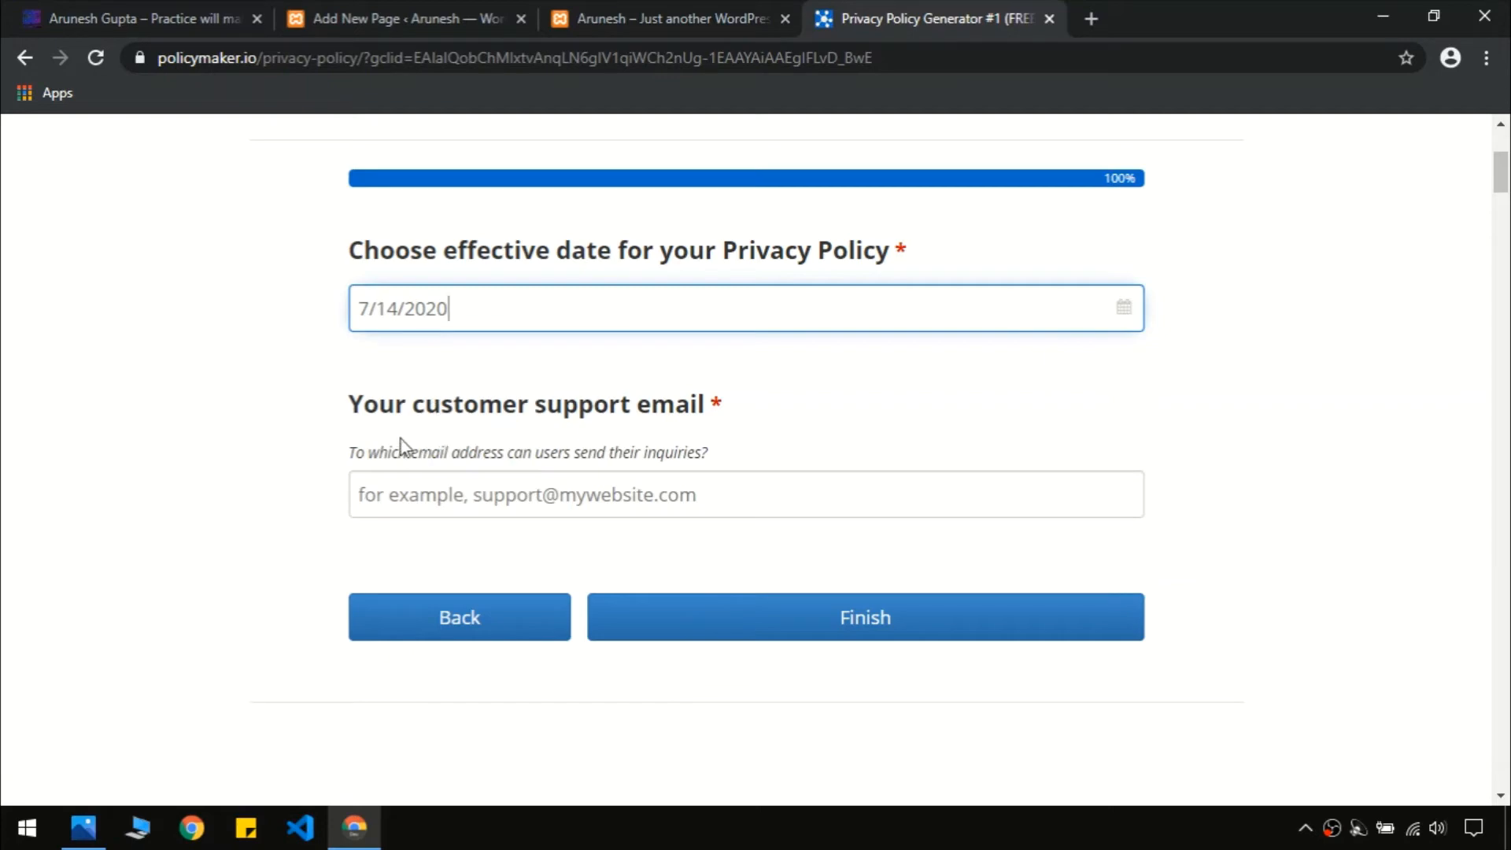
Enter the customer support email address and finish the PolicyMaker questionnaire
left_click(573, 489)
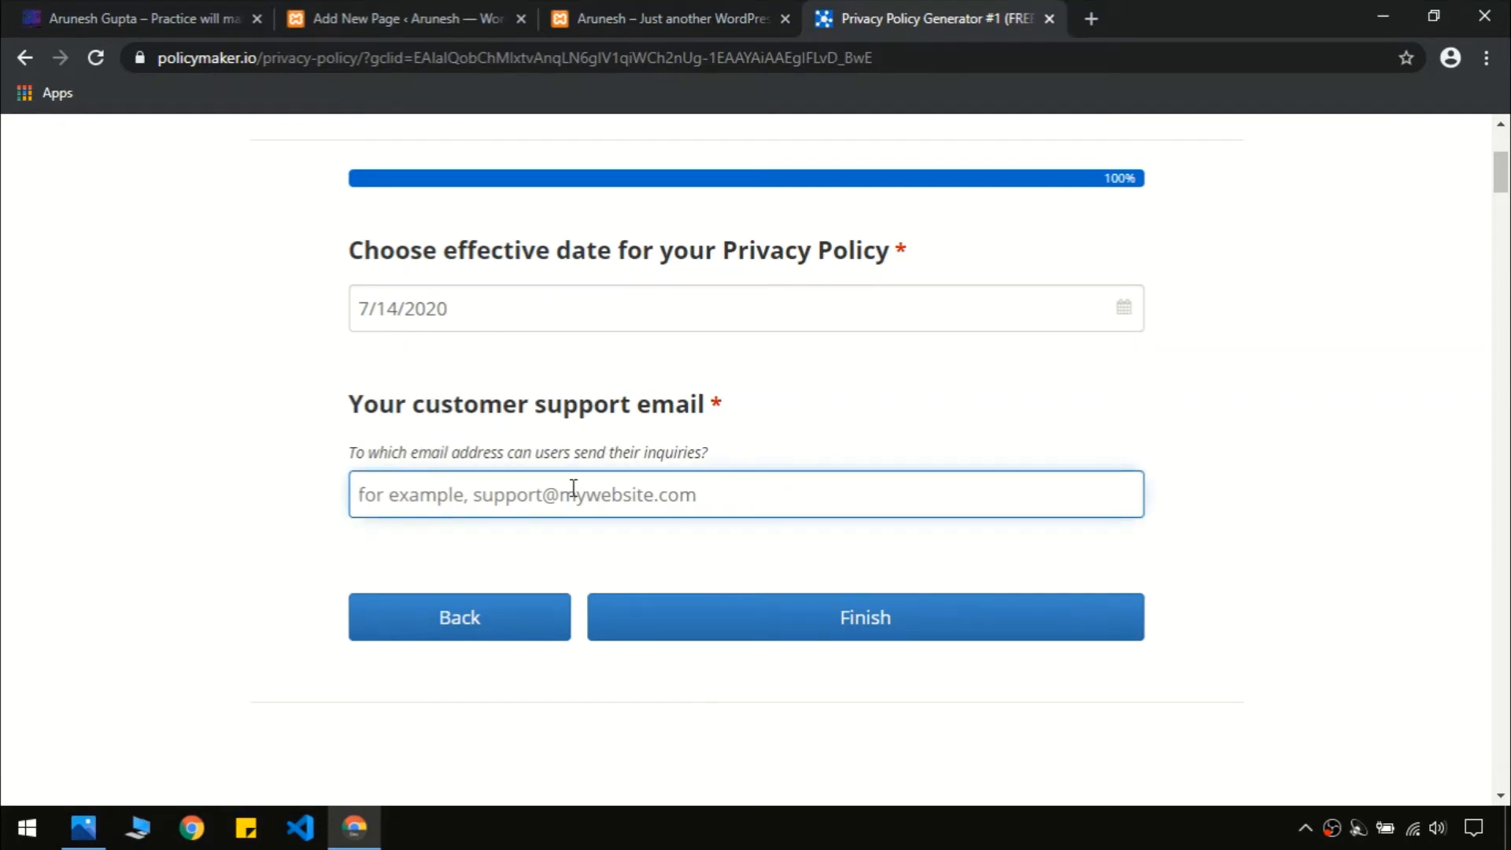
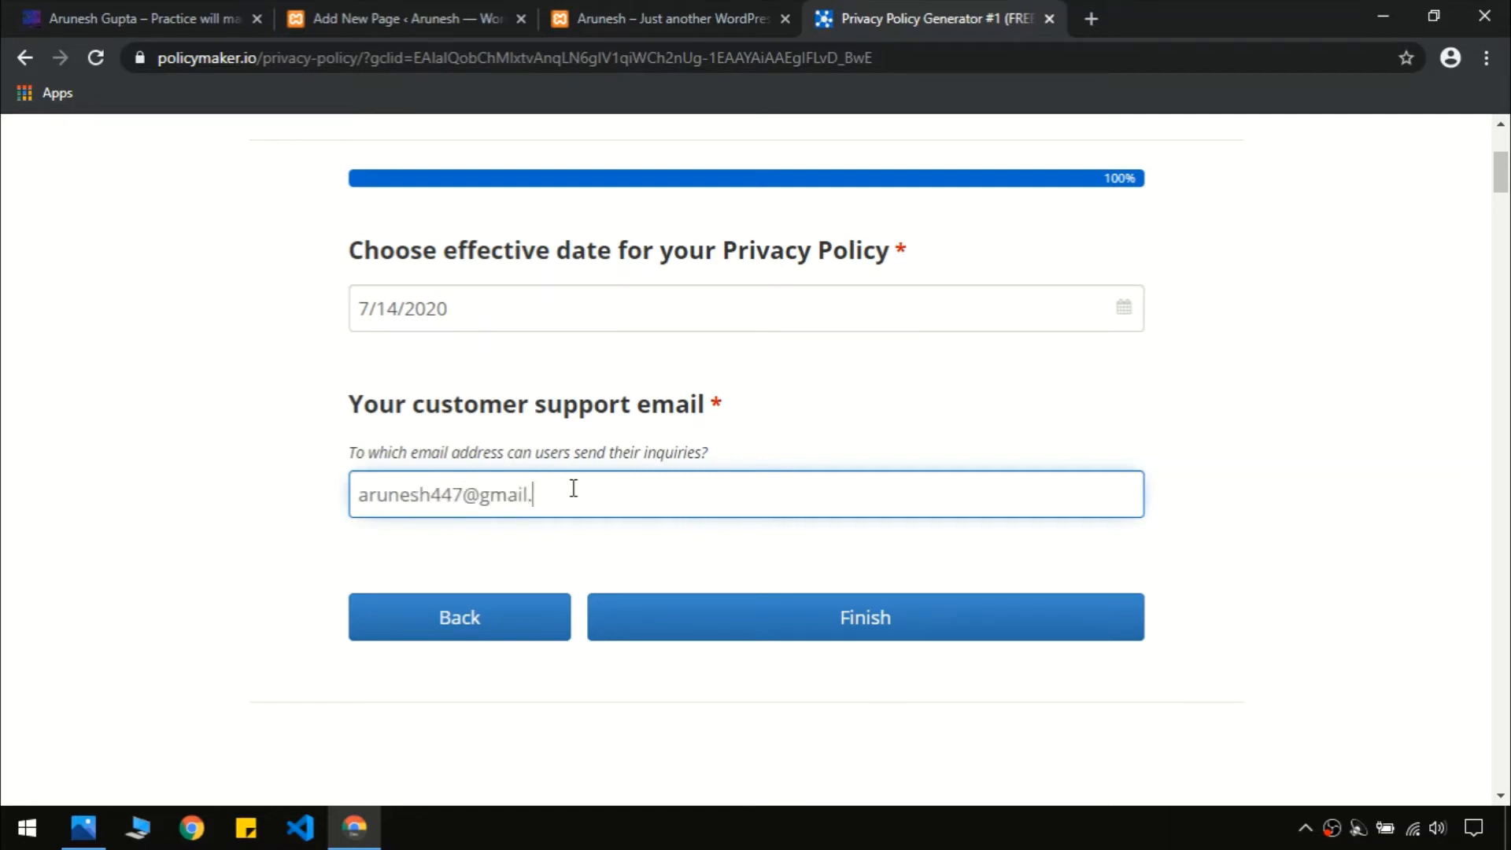
left_click(839, 612)
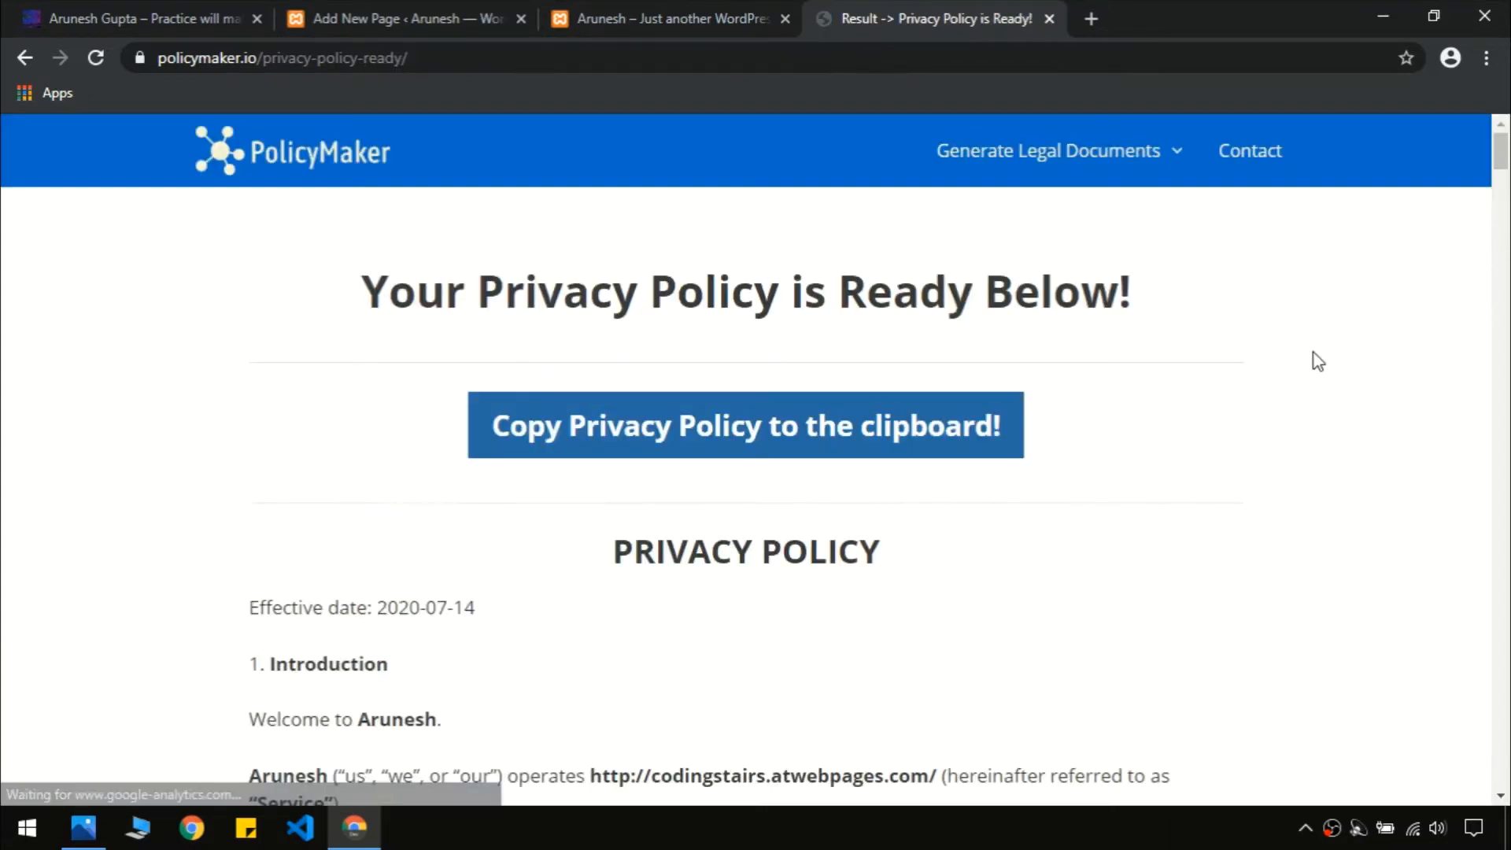
Copy the generated privacy policy text to the clipboard and return to WordPress
scroll(661, 451, "down", 6)
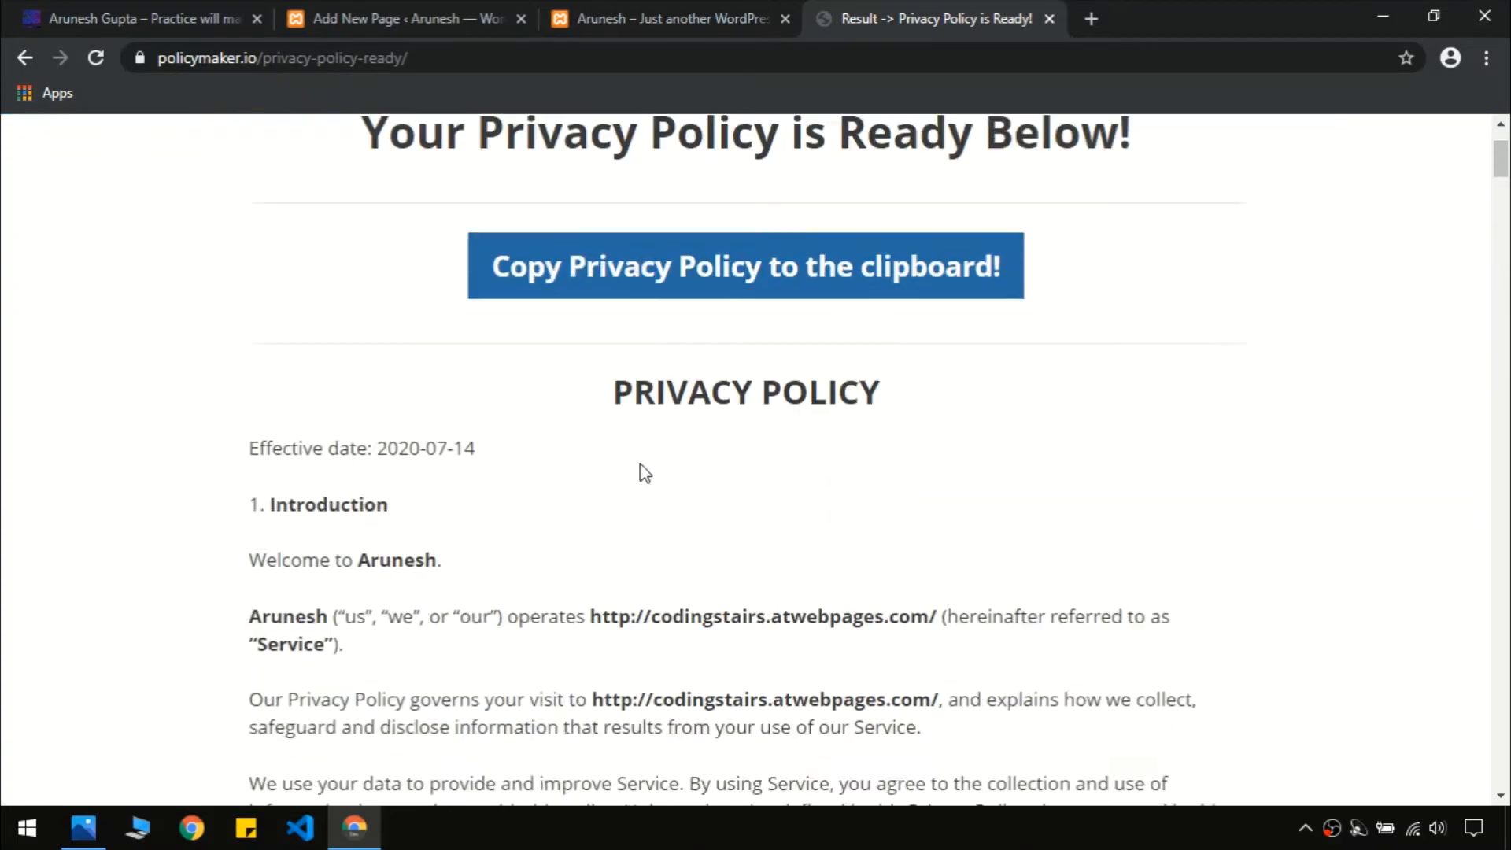
scroll(429, 649, "down", 18)
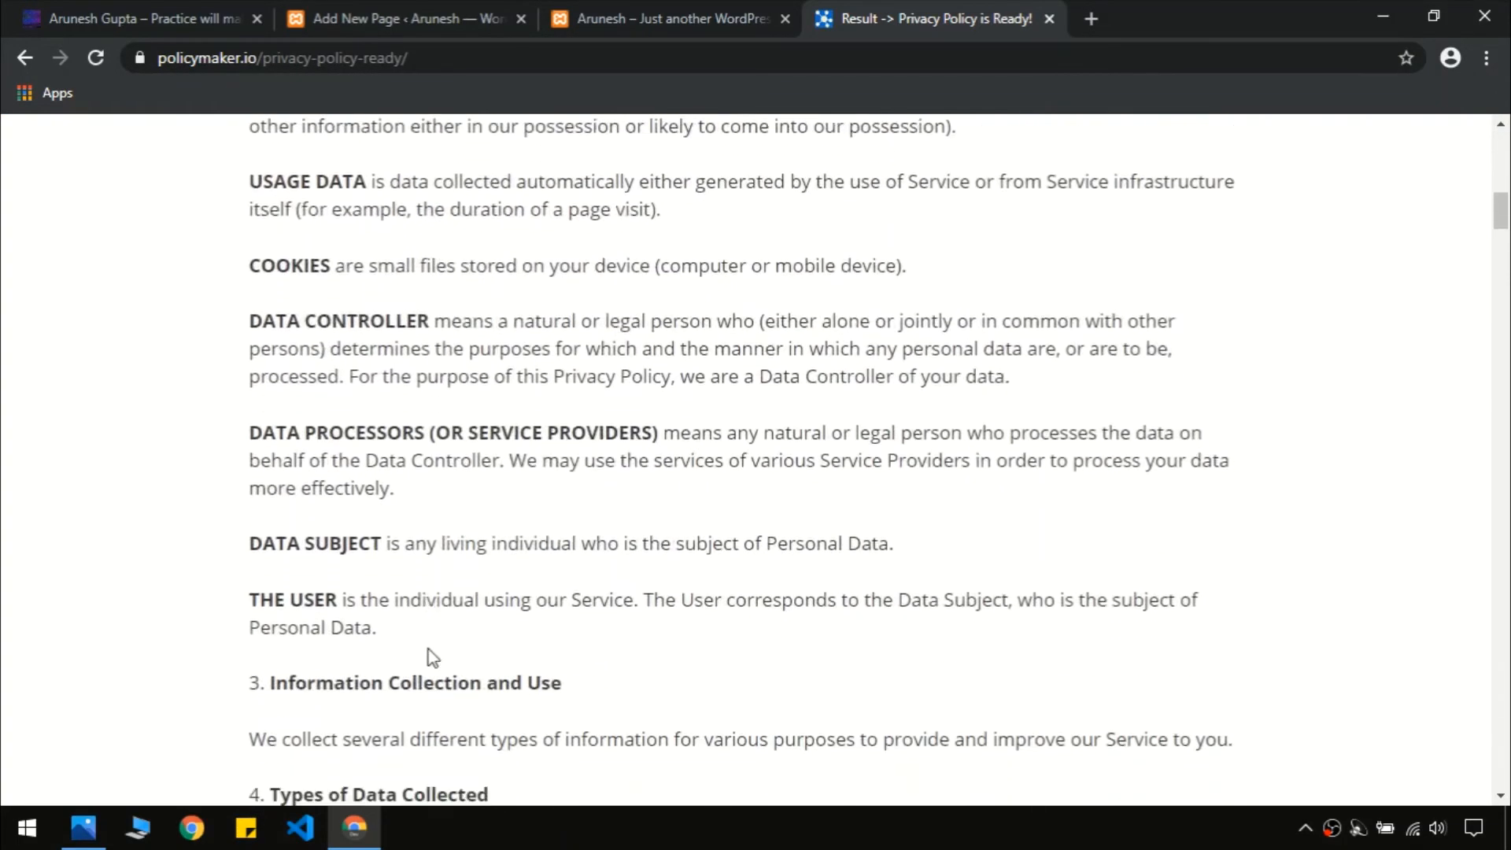
scroll(428, 650, "up", 20)
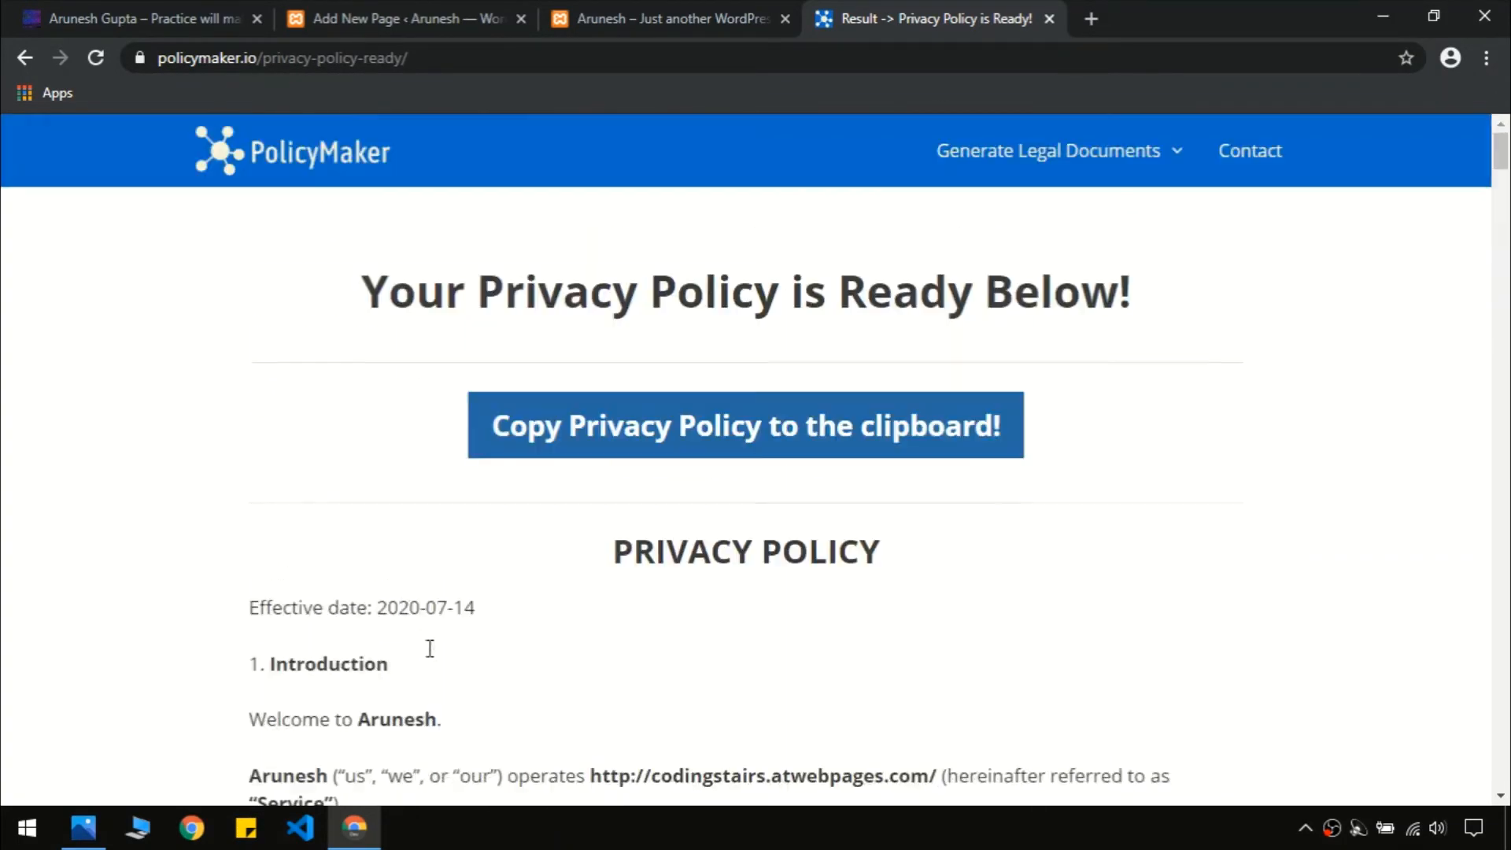
left_click(670, 440)
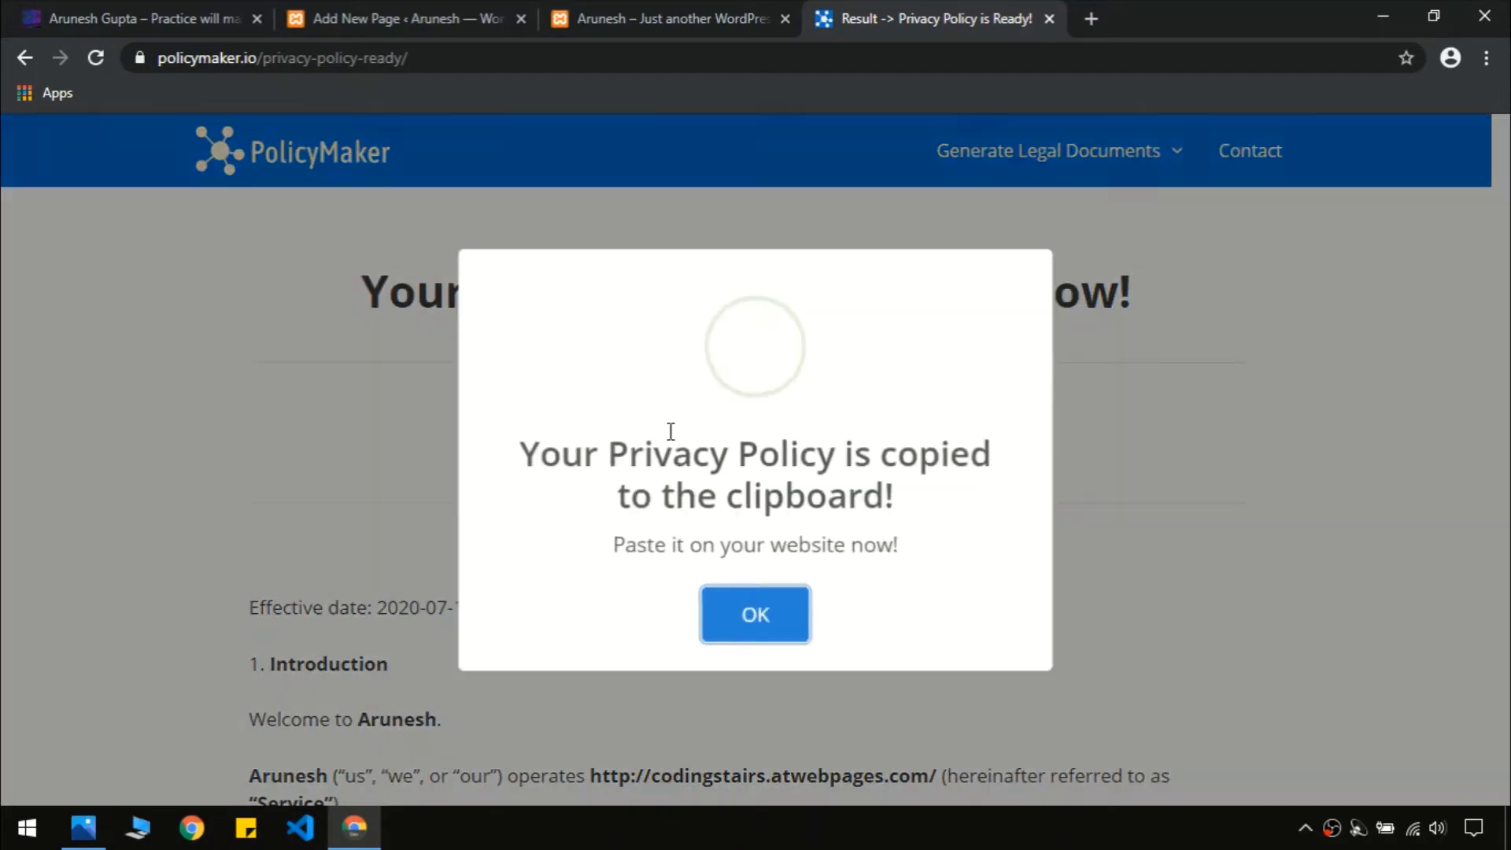
left_click(769, 609)
left_click(705, 8)
Paste the generated policy into the Privacy Policy page body and publish it
left_click(507, 11)
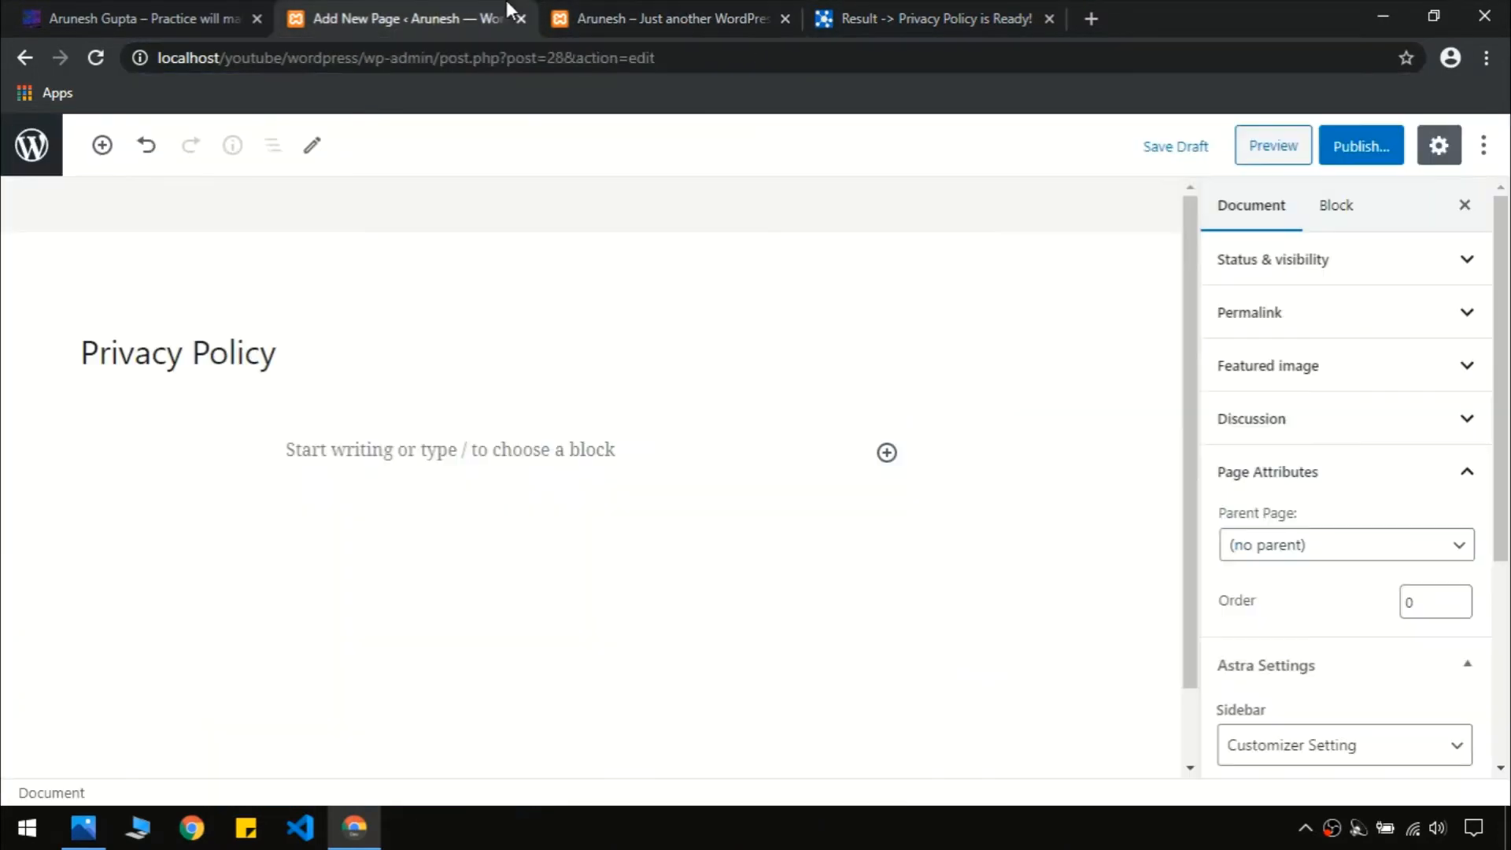
left_click(397, 455)
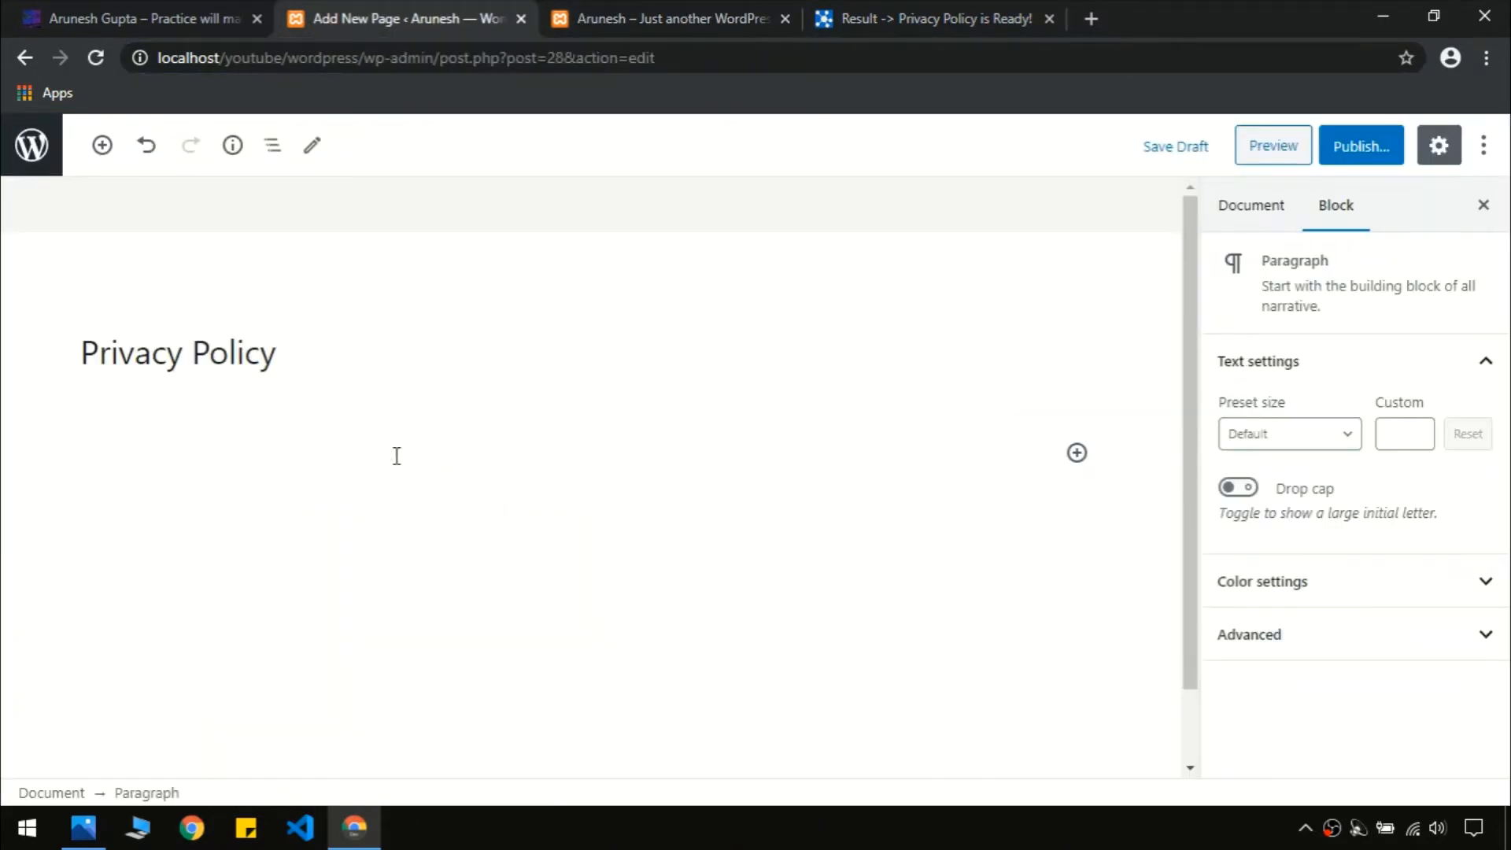
key("ctrl+v")
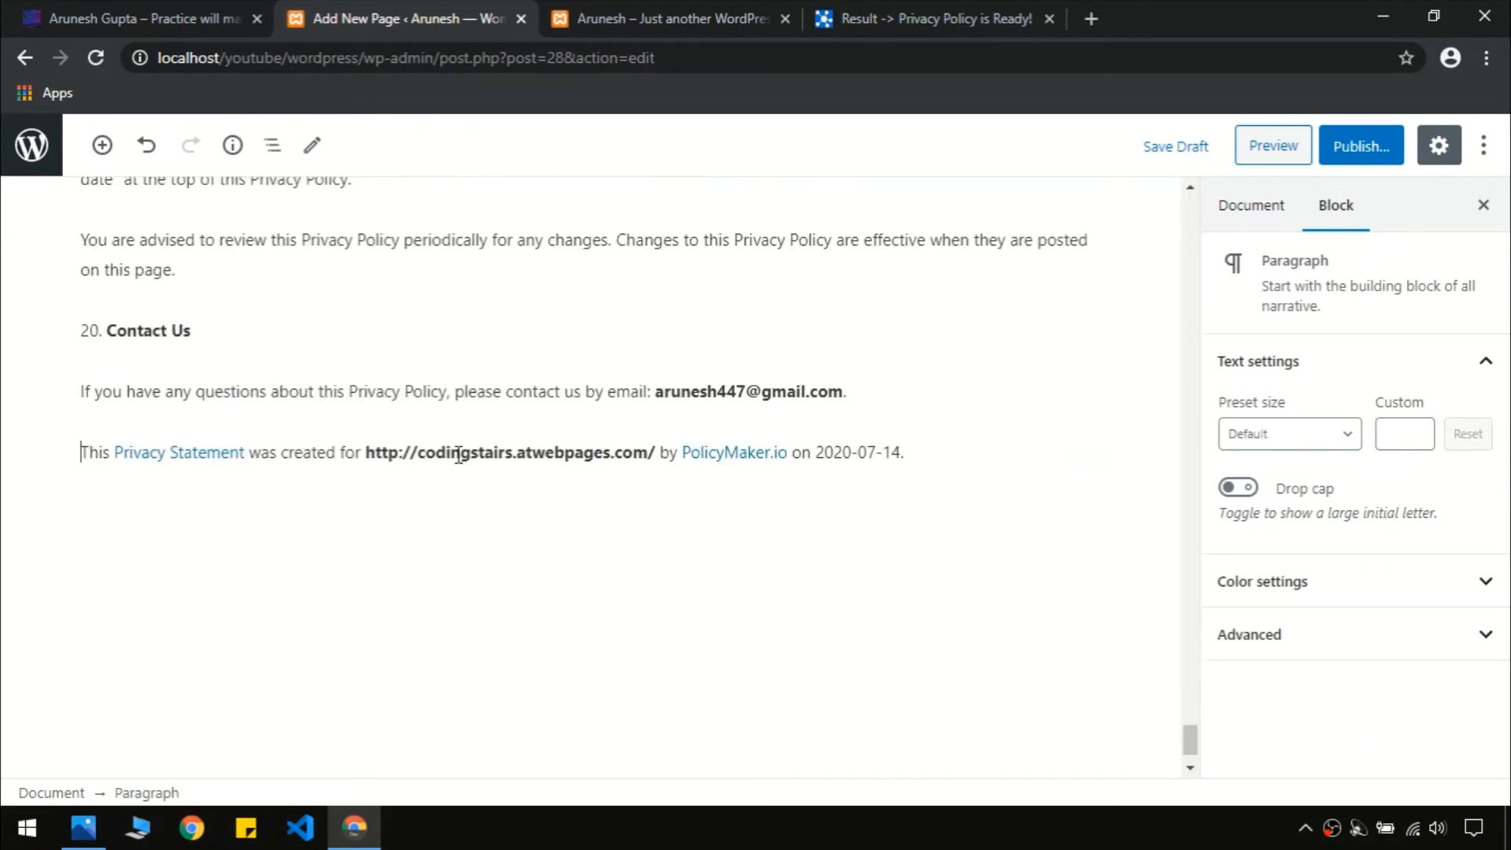
left_click_drag(1193, 739, 1191, 209)
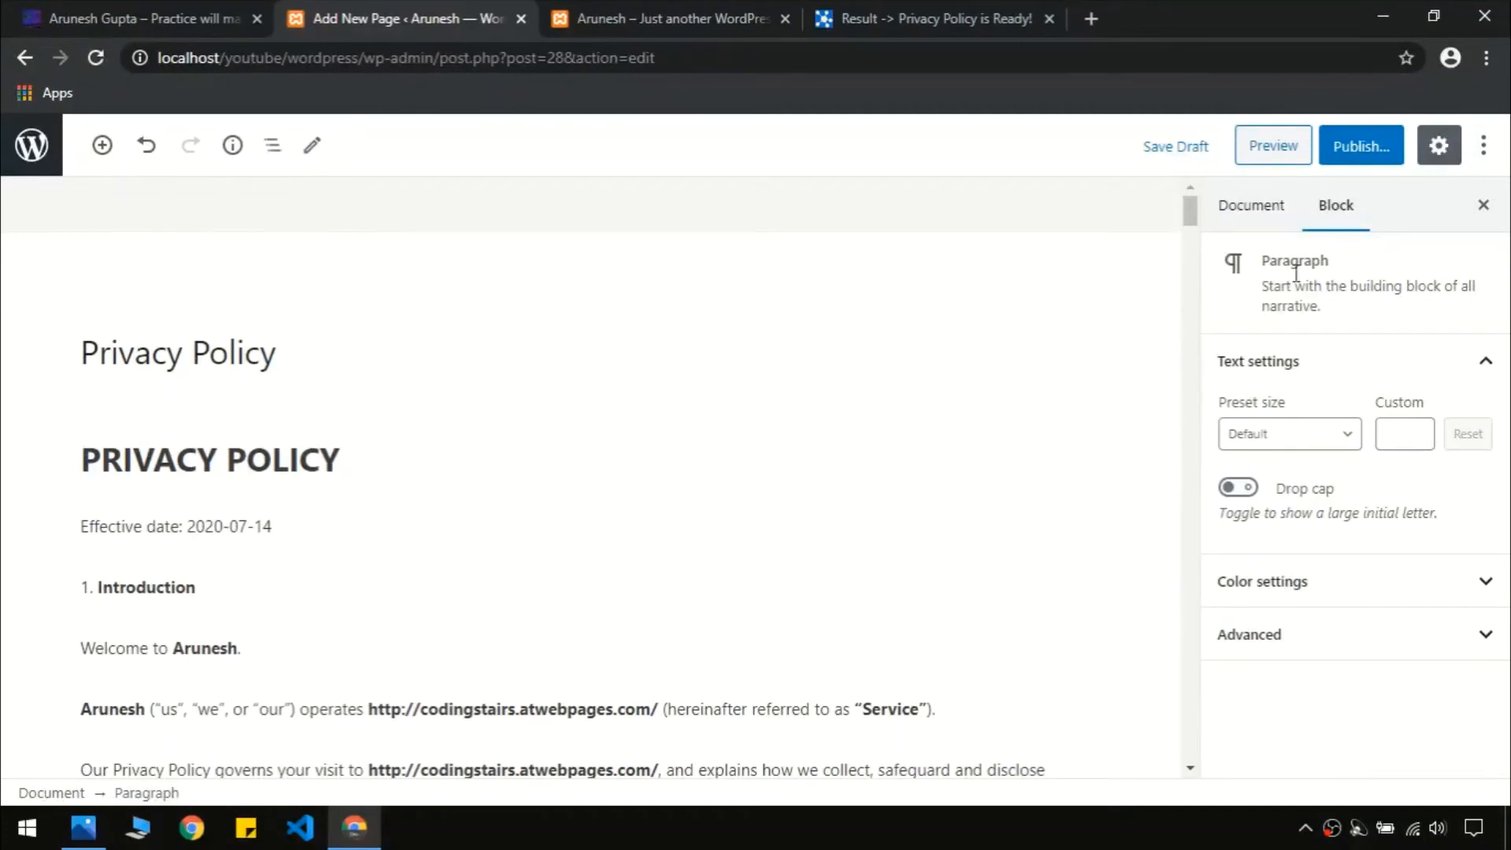
left_click(1355, 150)
left_click(1347, 153)
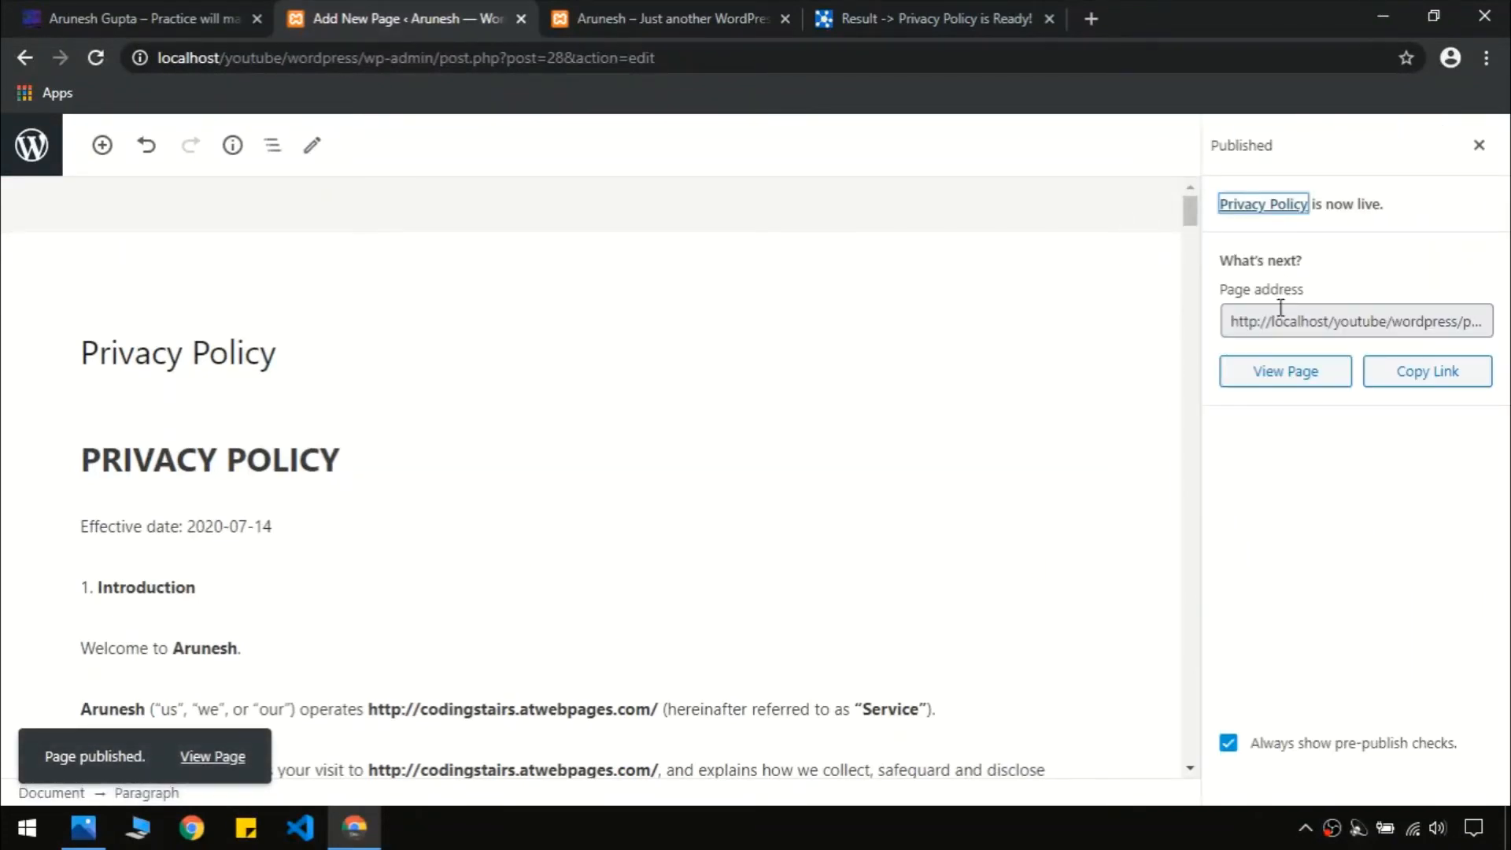
Check the published Privacy Policy page live in a new tab, then close that tab
left_click(1417, 376)
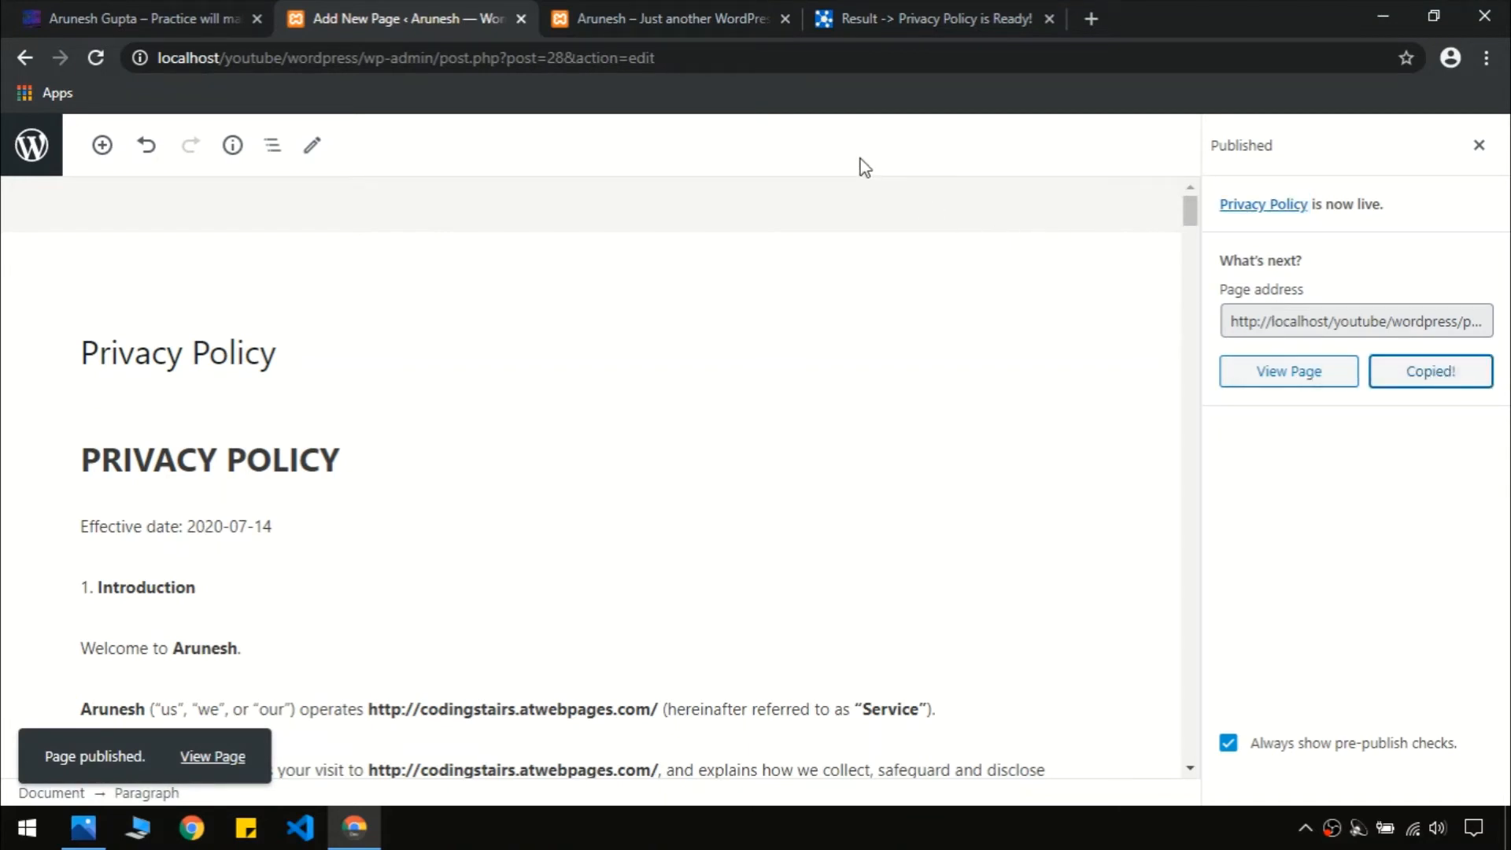
key("ctrl+t")
key("ctrl+v")
key("Return")
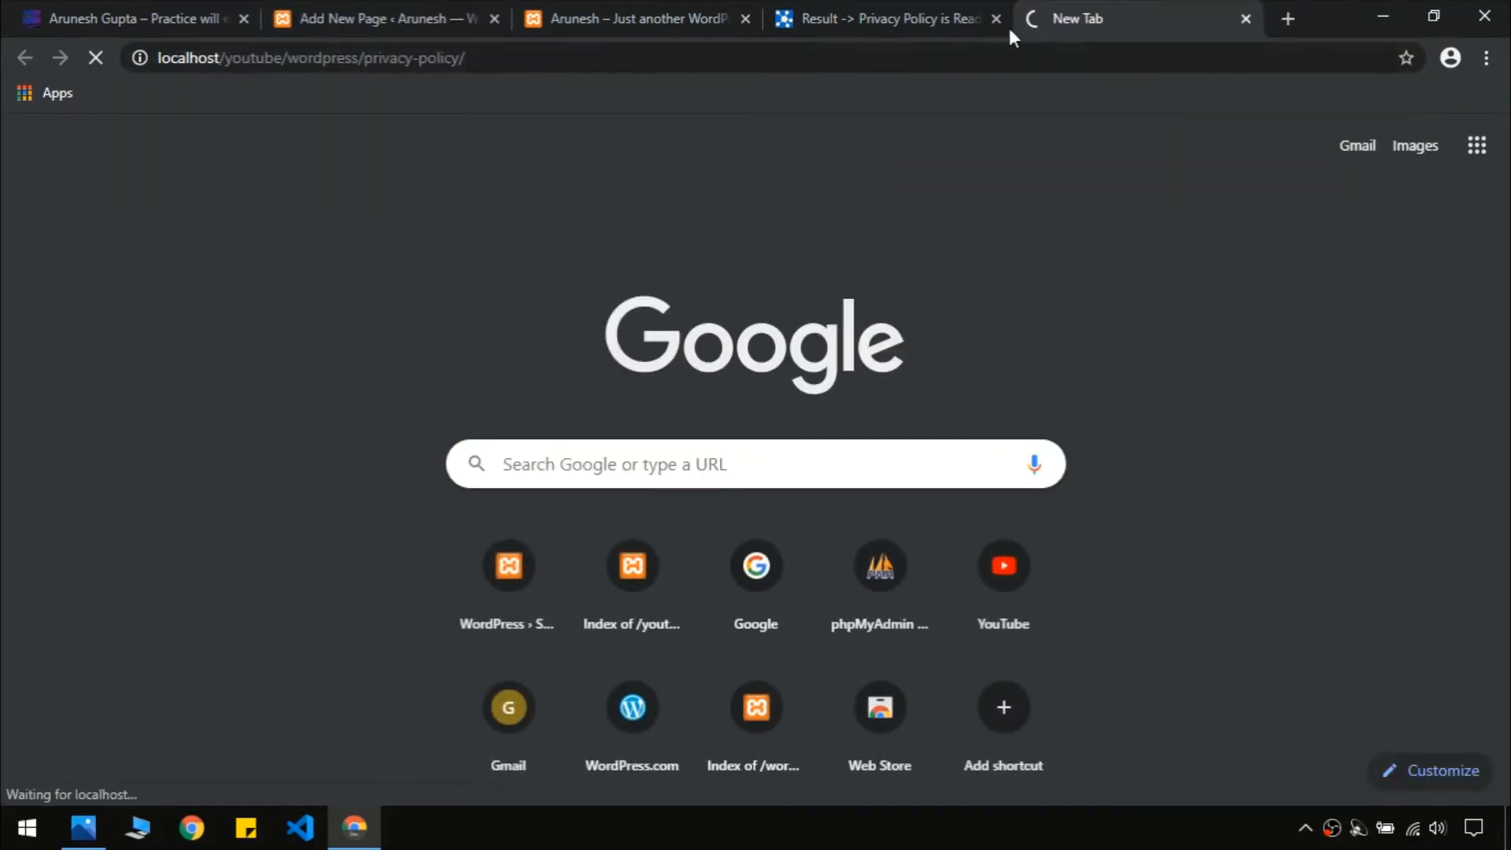
left_click_drag(1009, 27, 716, 15)
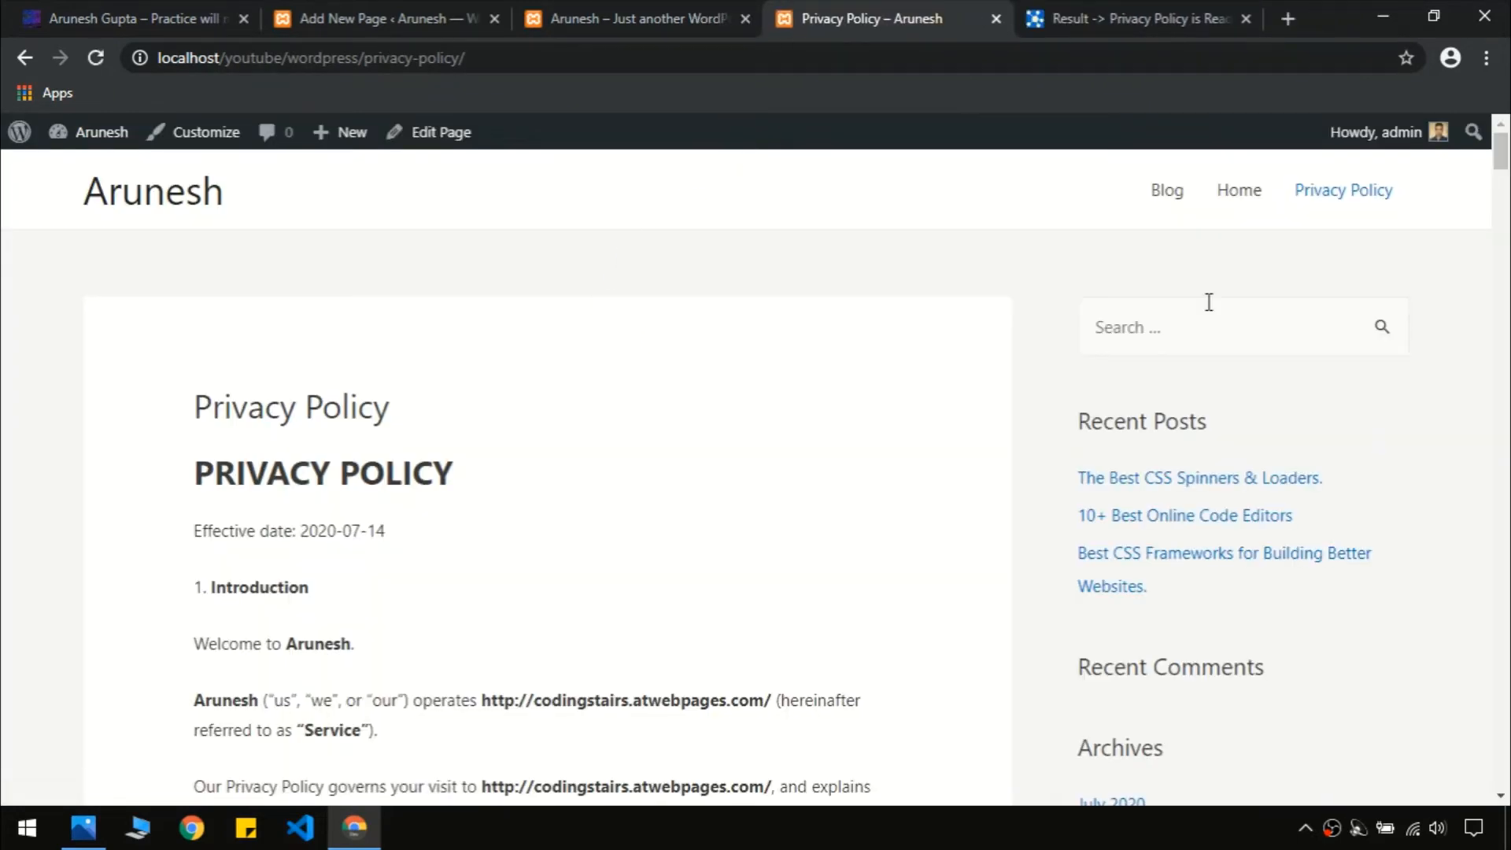
left_click_drag(1502, 161, 1499, 772)
scroll(661, 516, "up", 20)
key("ctrl+w")
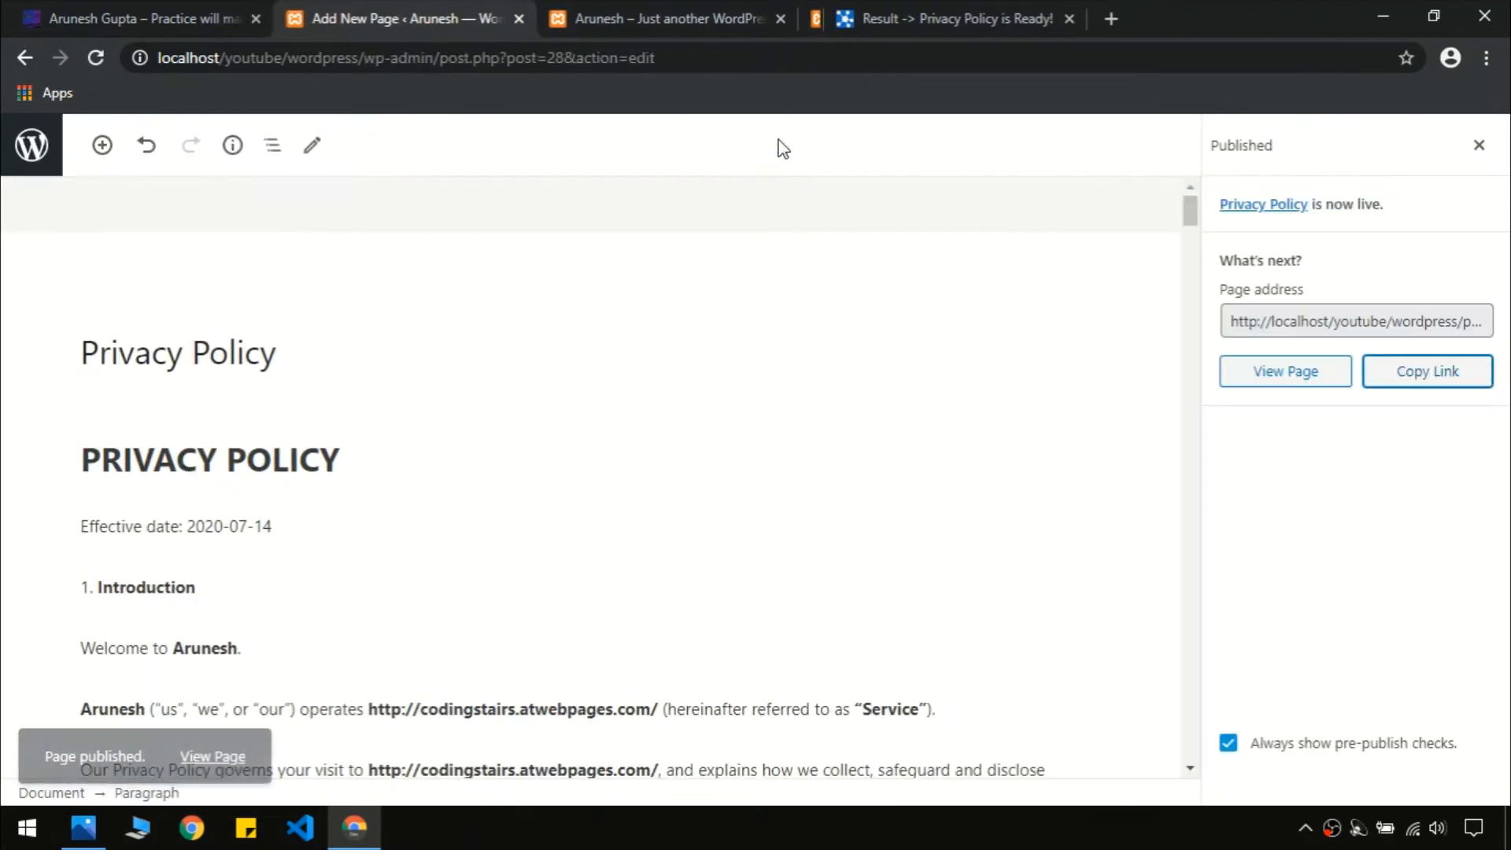
Close the PolicyMaker tab and look up the Terms of Service link in the reference site's footer
left_click(957, 22)
key("ctrl+w")
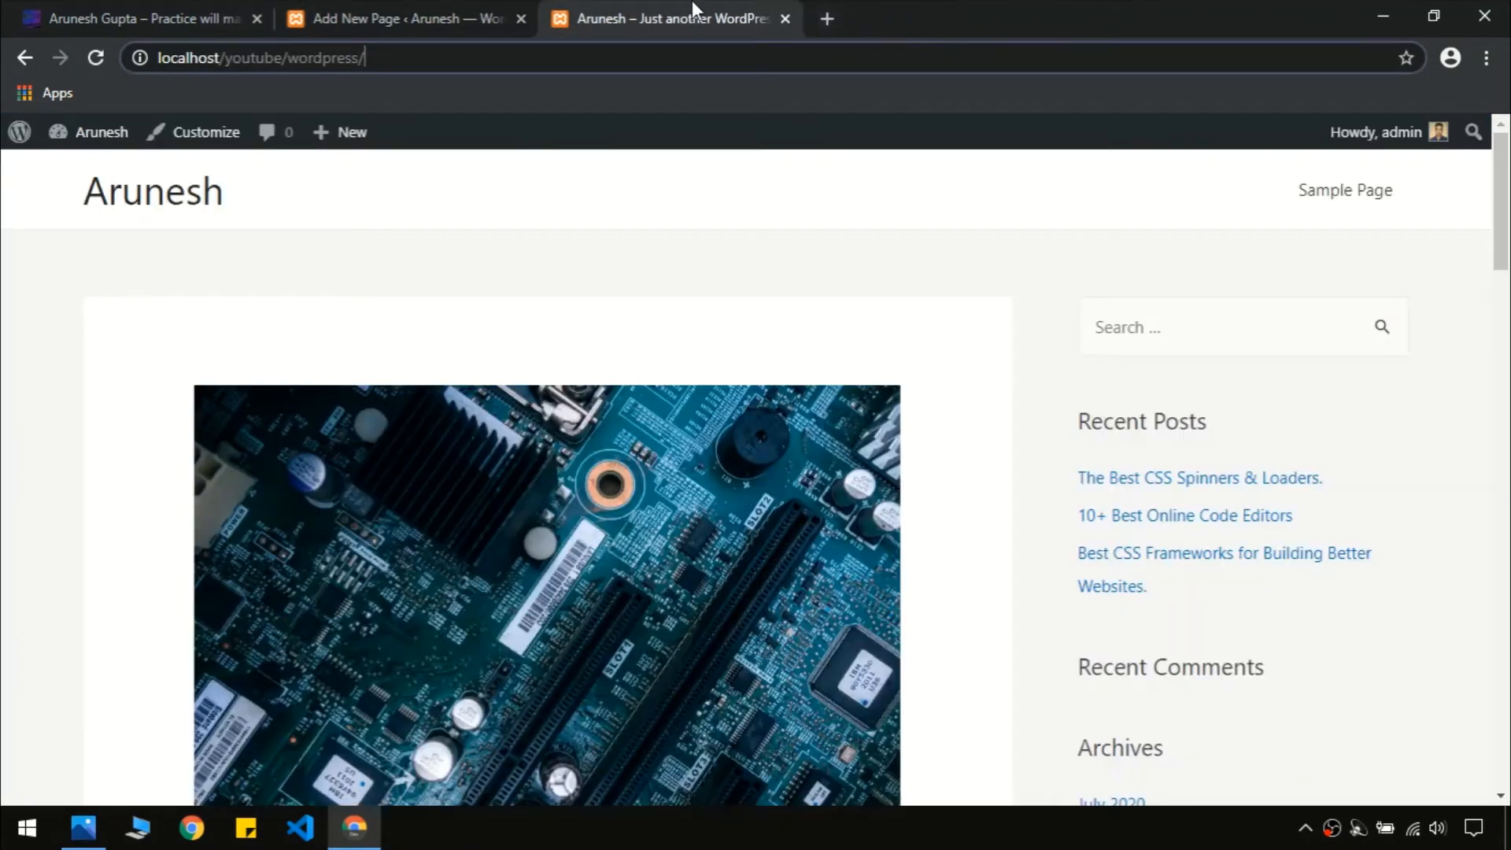
left_click(431, 17)
left_click(165, 18)
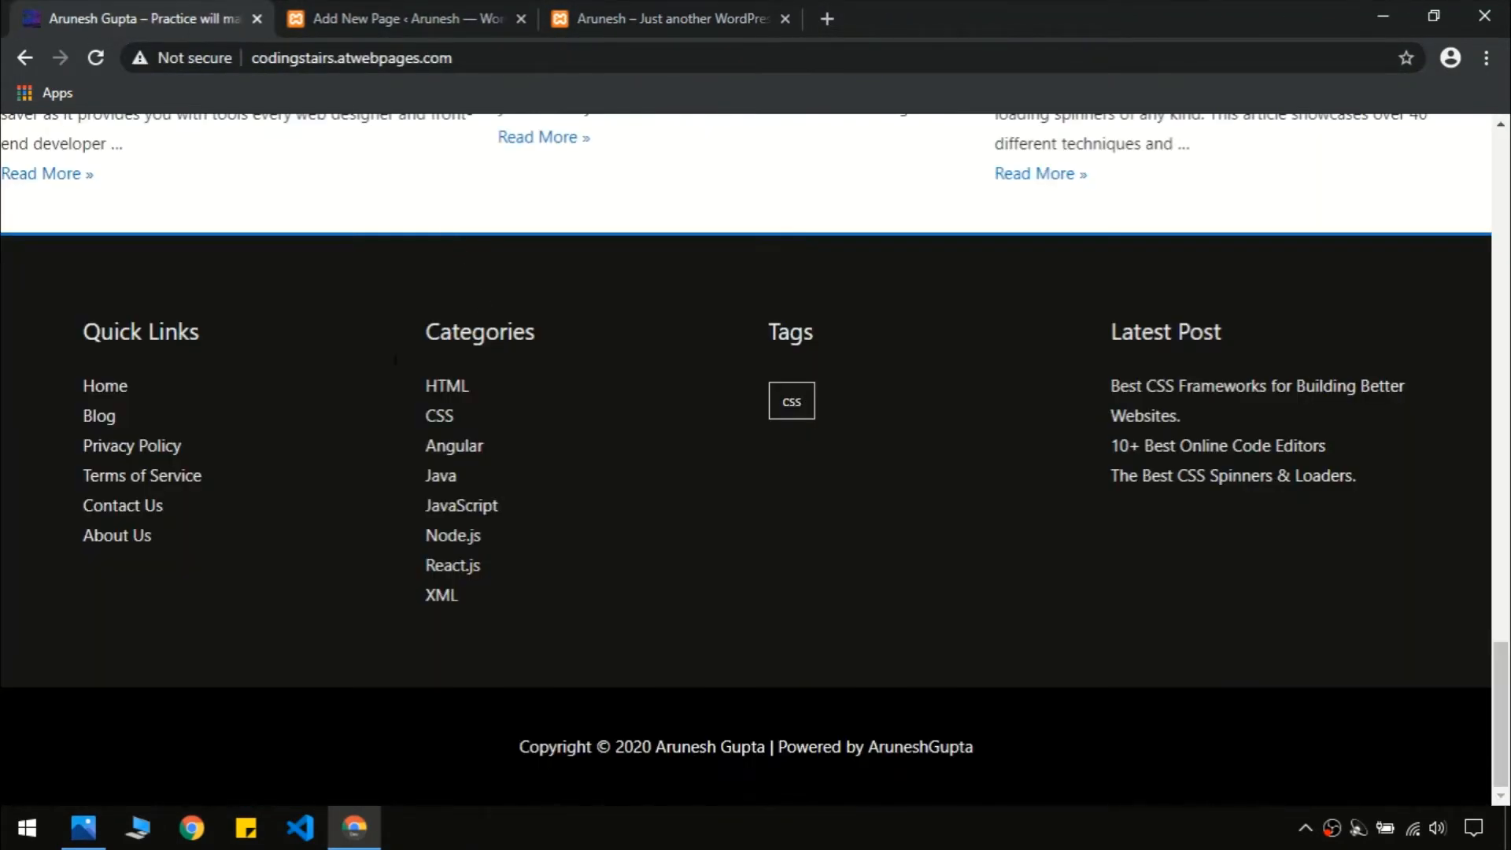
left_click_drag(202, 482, 76, 492)
left_click(245, 493)
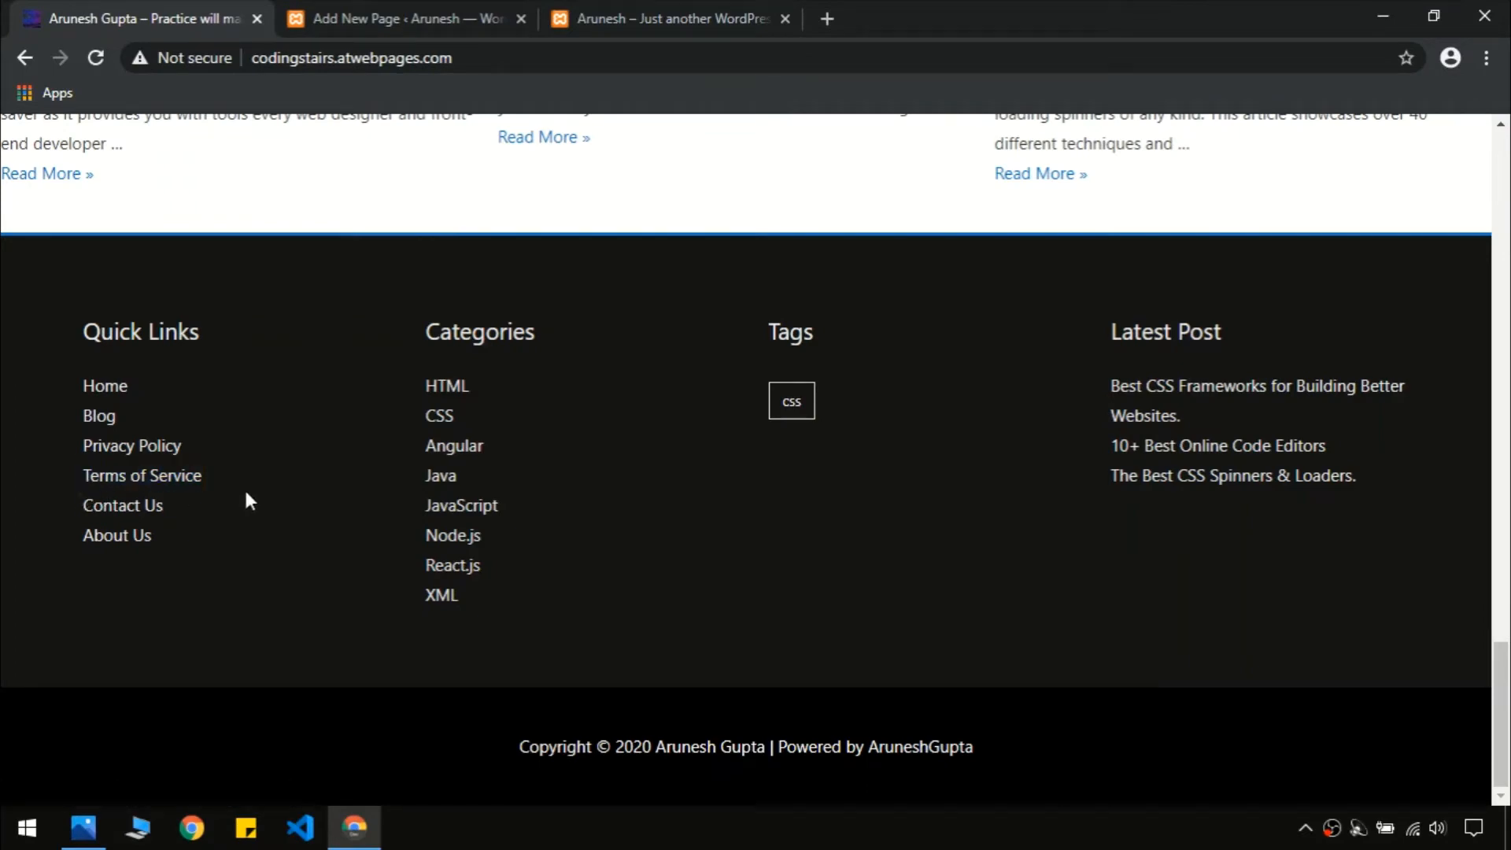
Start a new WordPress page titled 'Terms of Service'
left_click(482, 30)
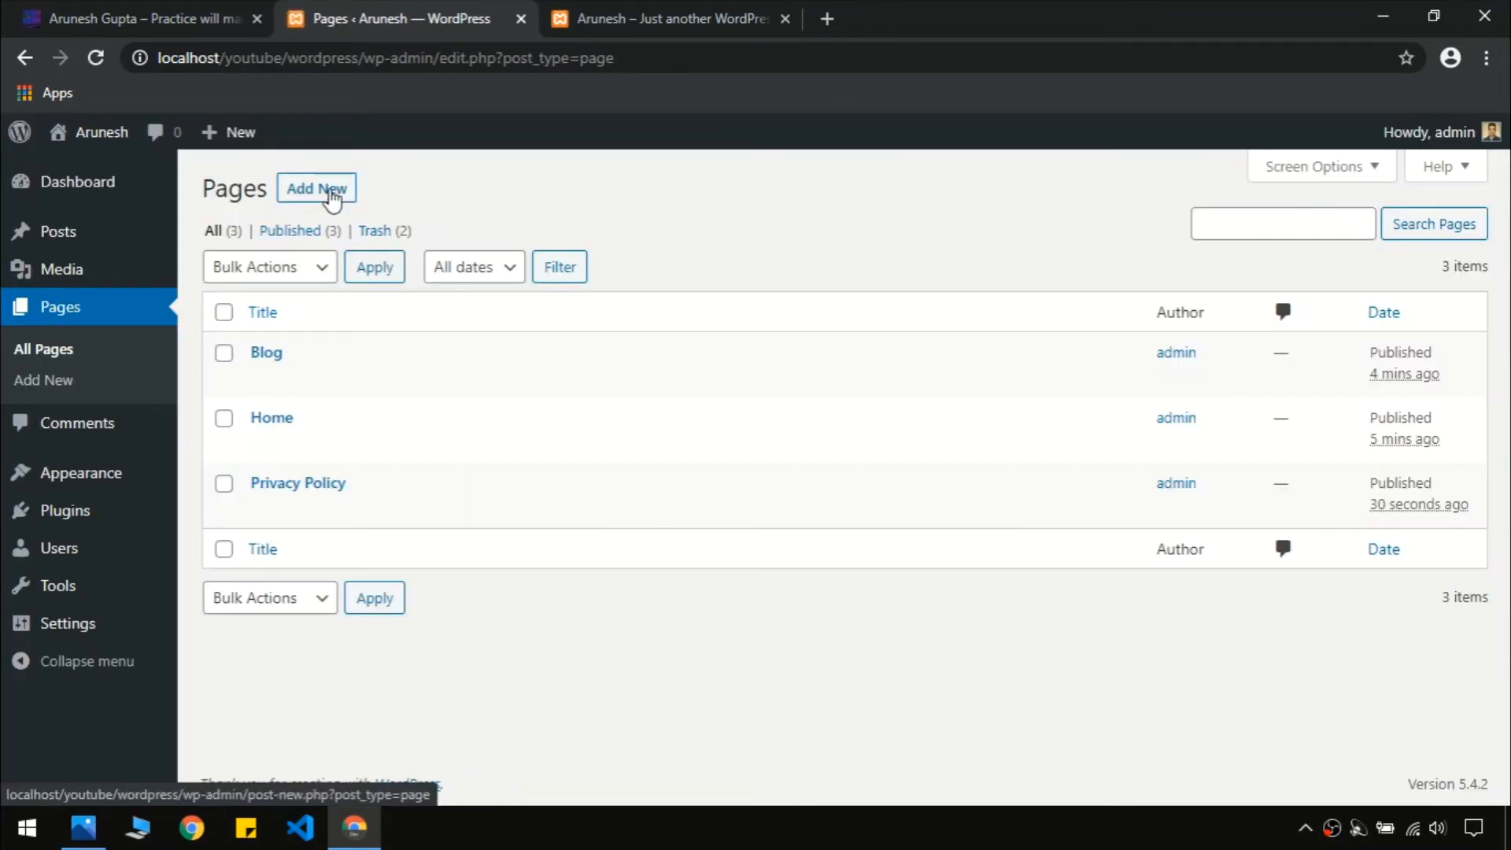
left_click(332, 193)
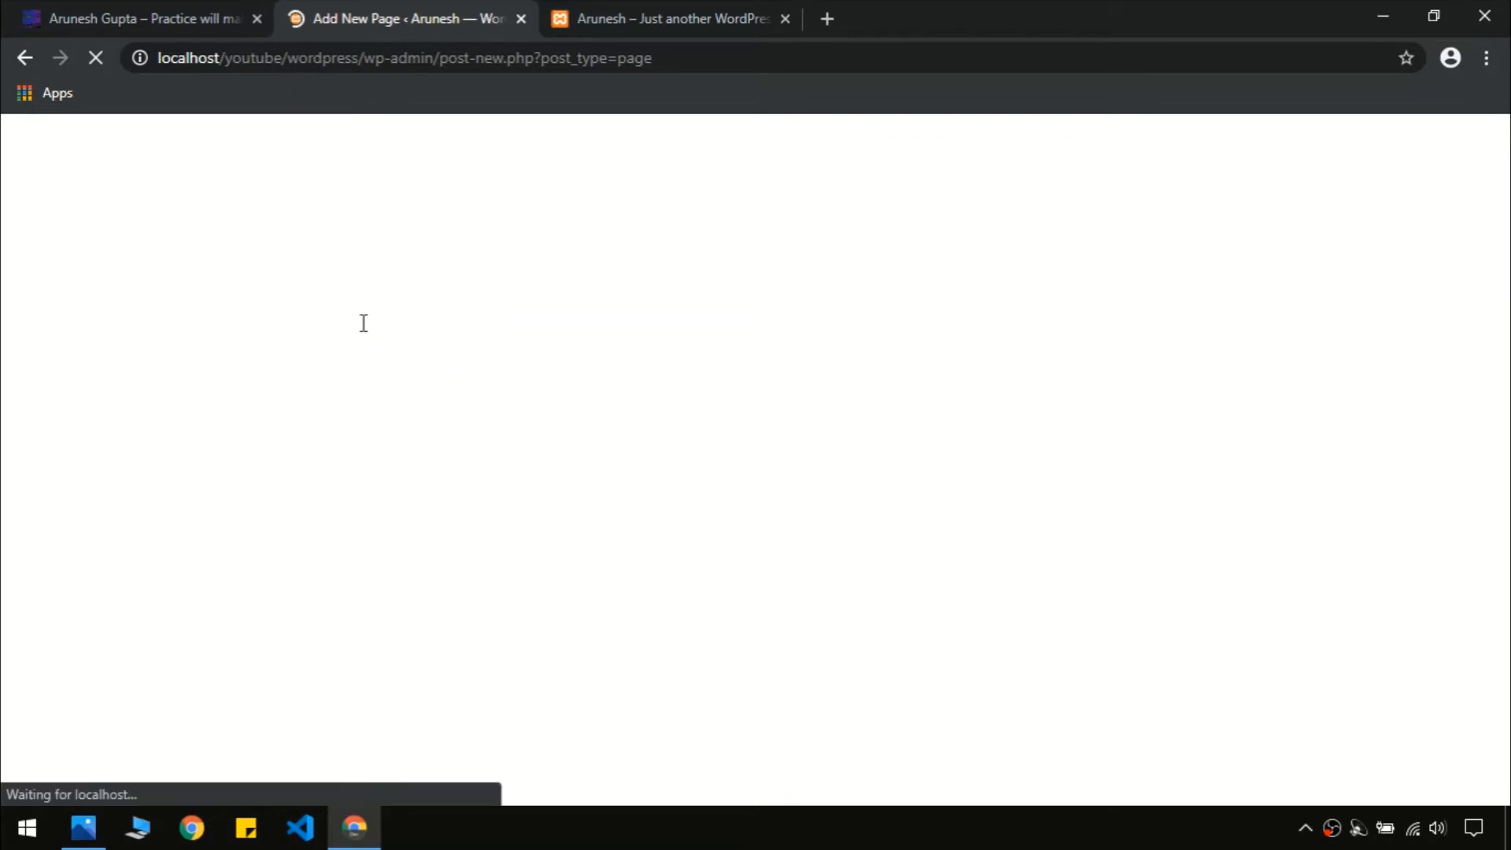
type("Terms of Service")
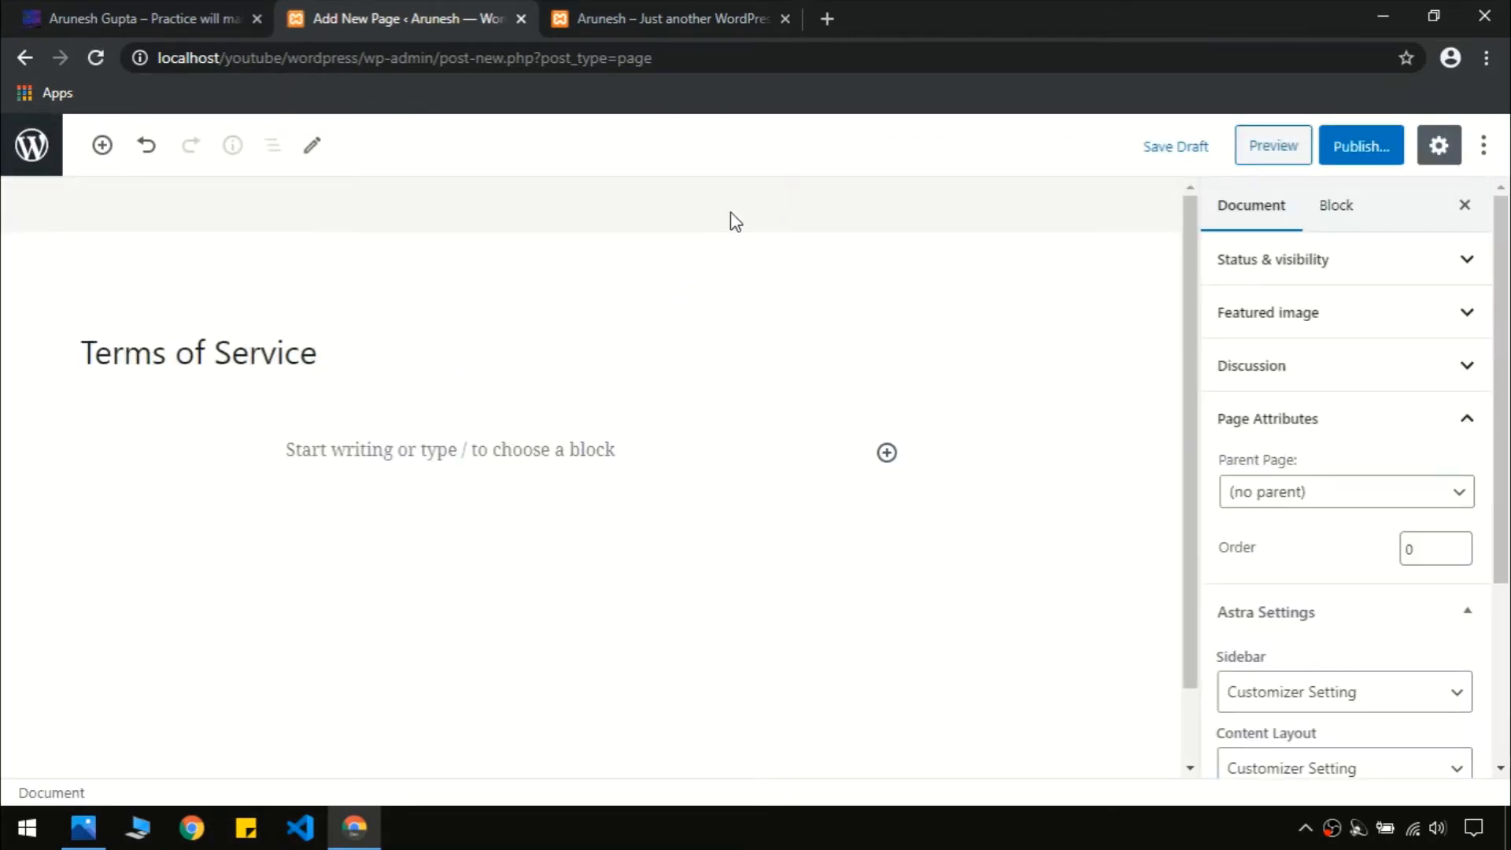
key("ctrl+t")
Search Google for a terms of service generator and open the TermsFeed result in a new tab
key("ctrl+v")
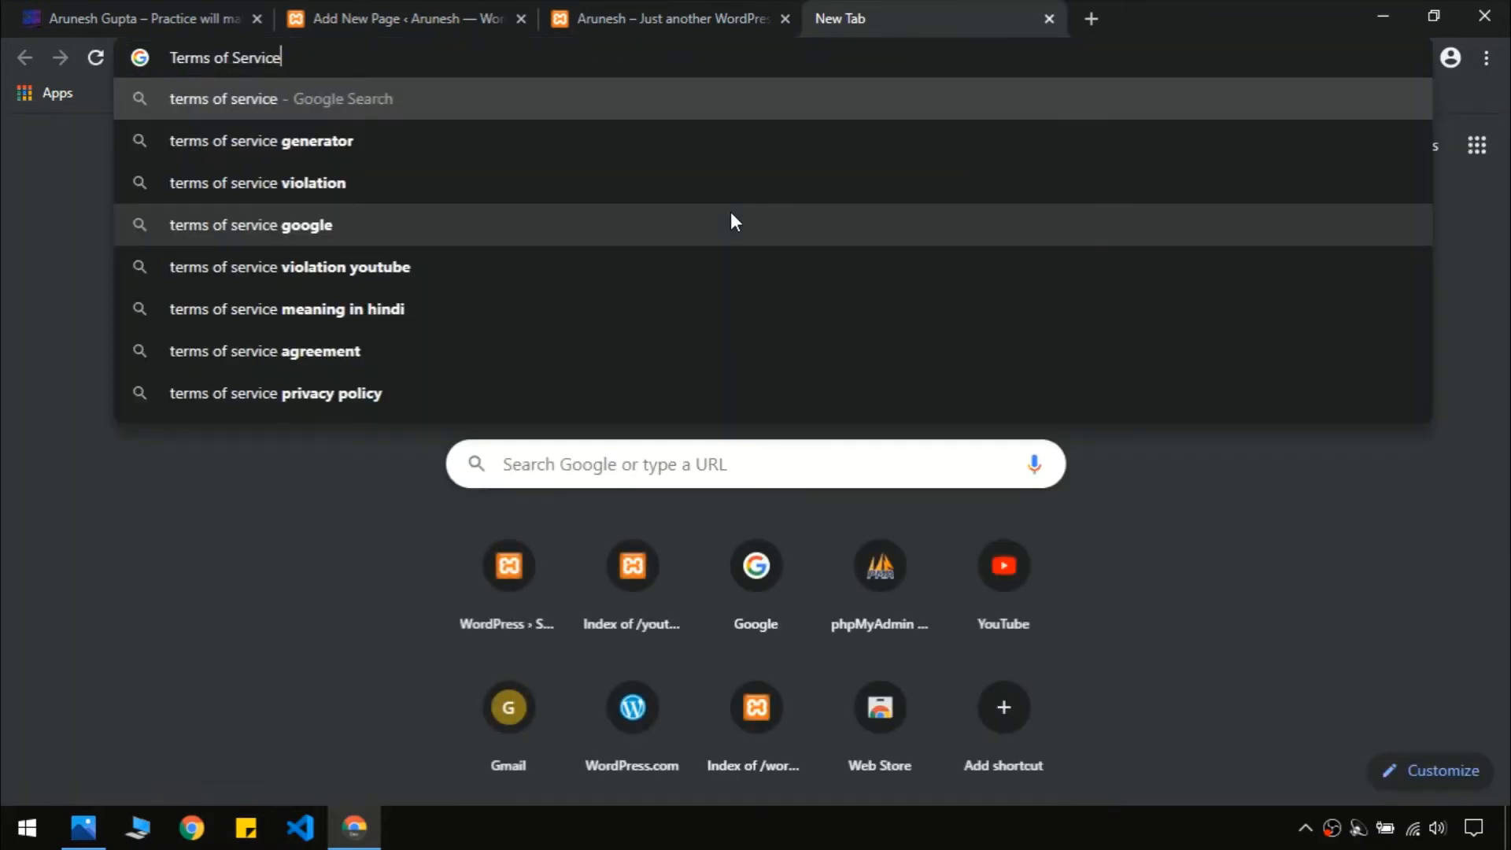
key("Down")
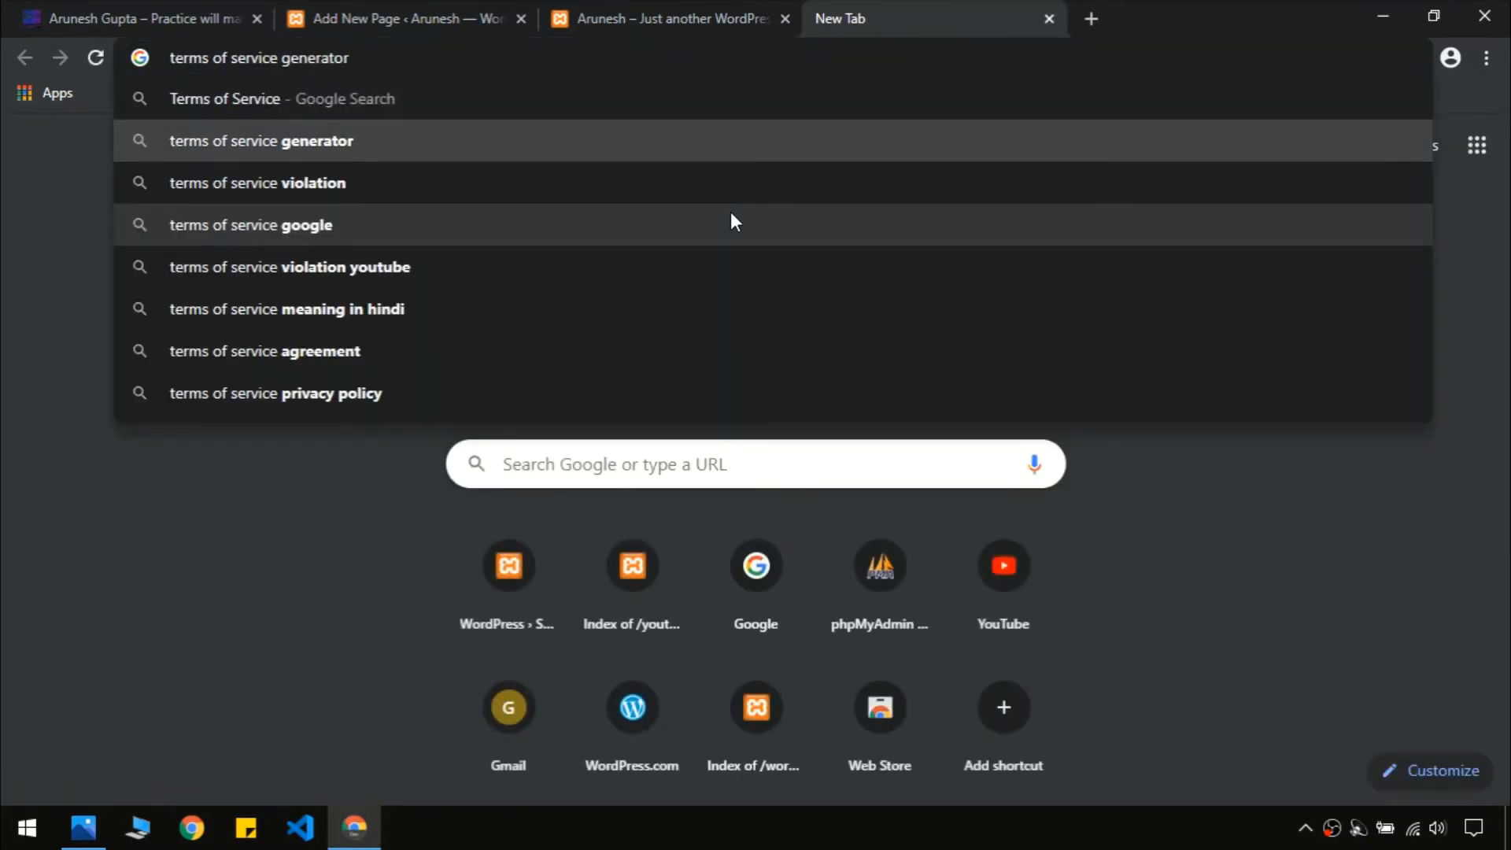
key("Return")
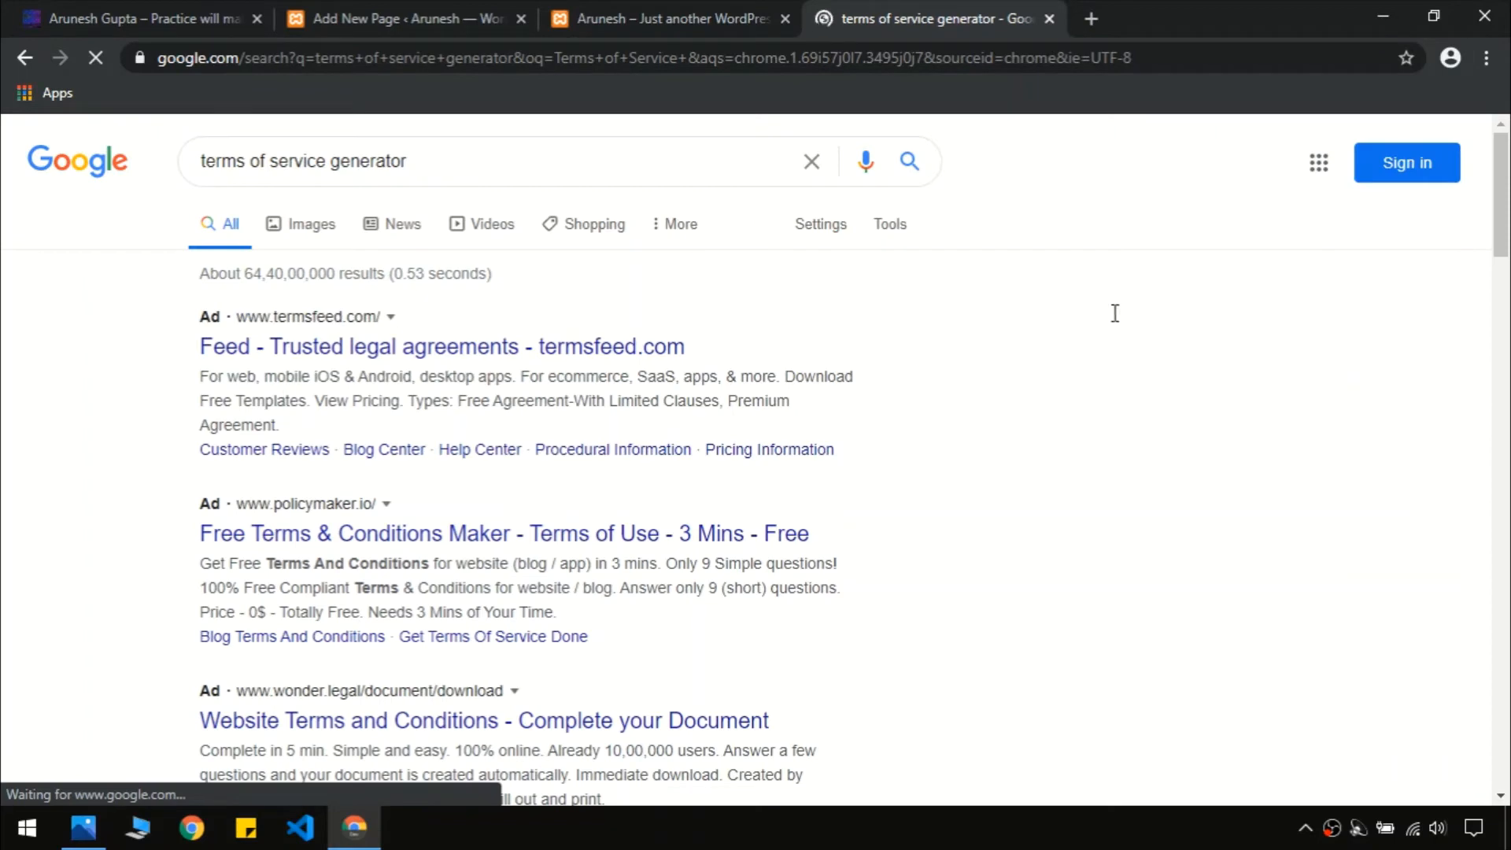
scroll(447, 490, "down", 1)
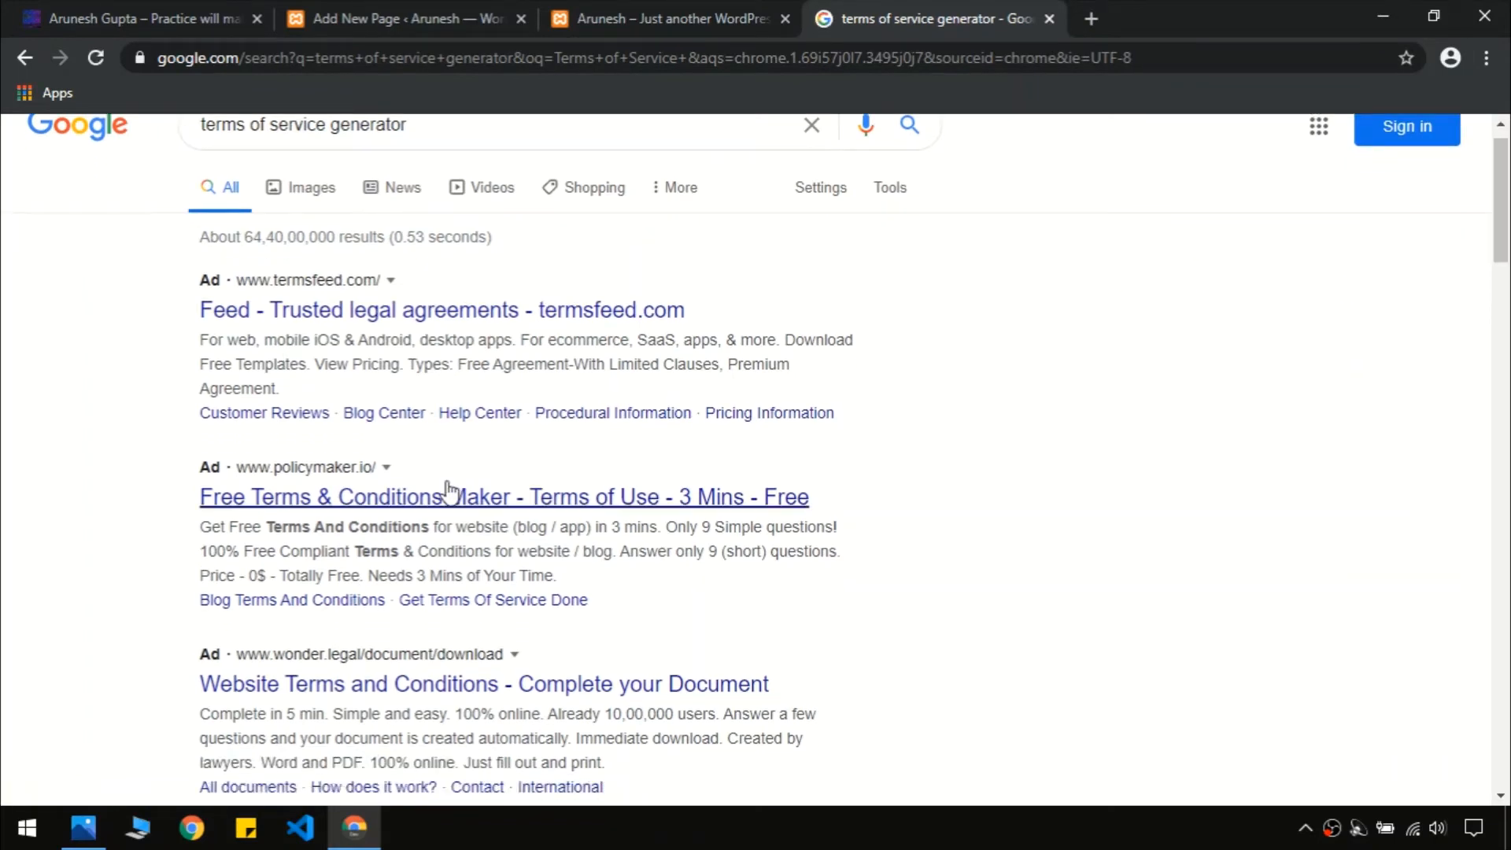
scroll(447, 490, "up", 1)
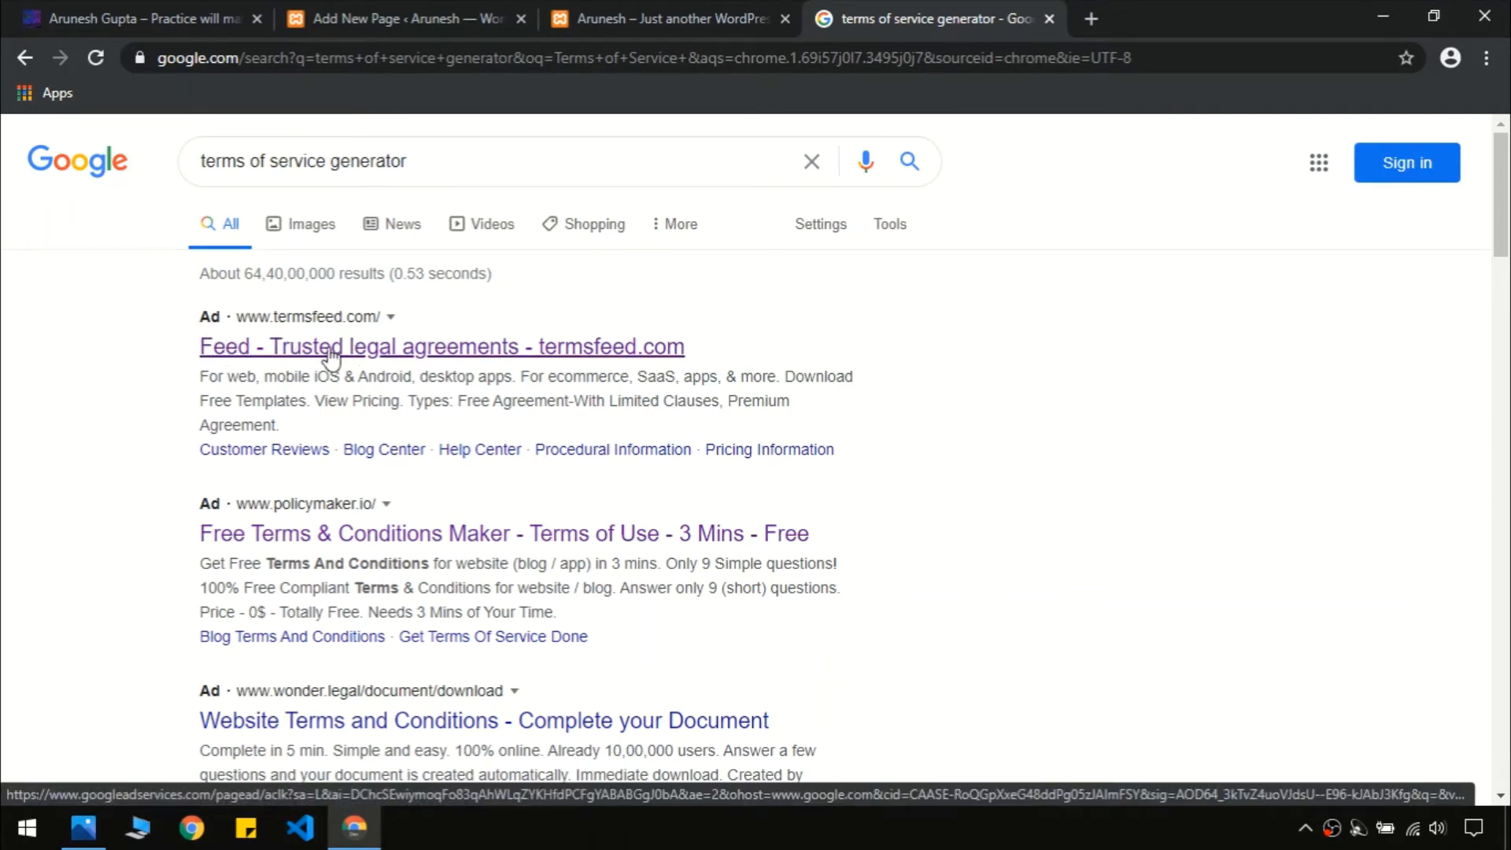
right_click(388, 344)
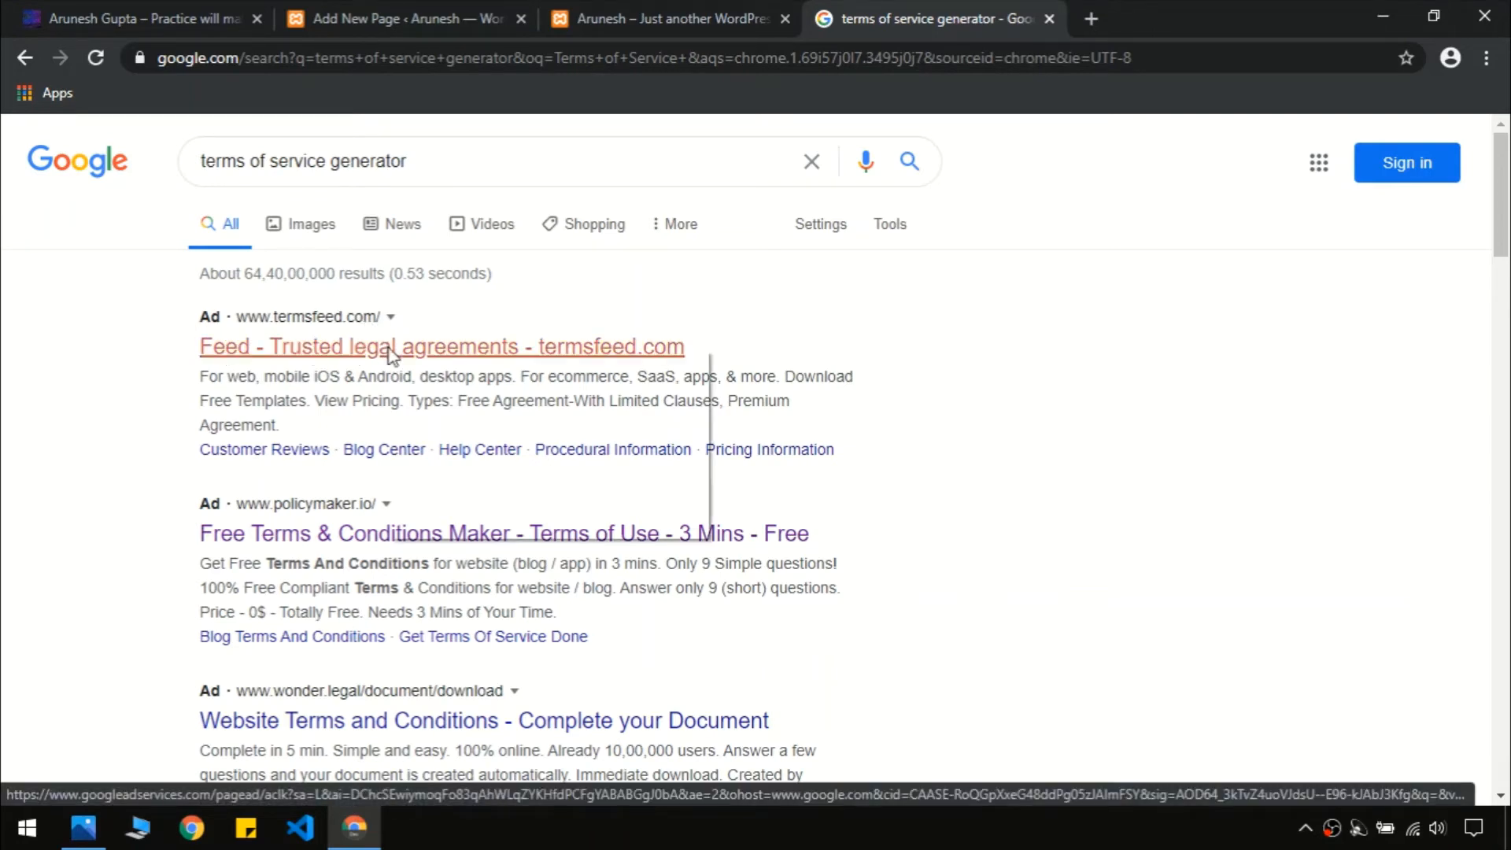
left_click(413, 362)
left_click(1096, 13)
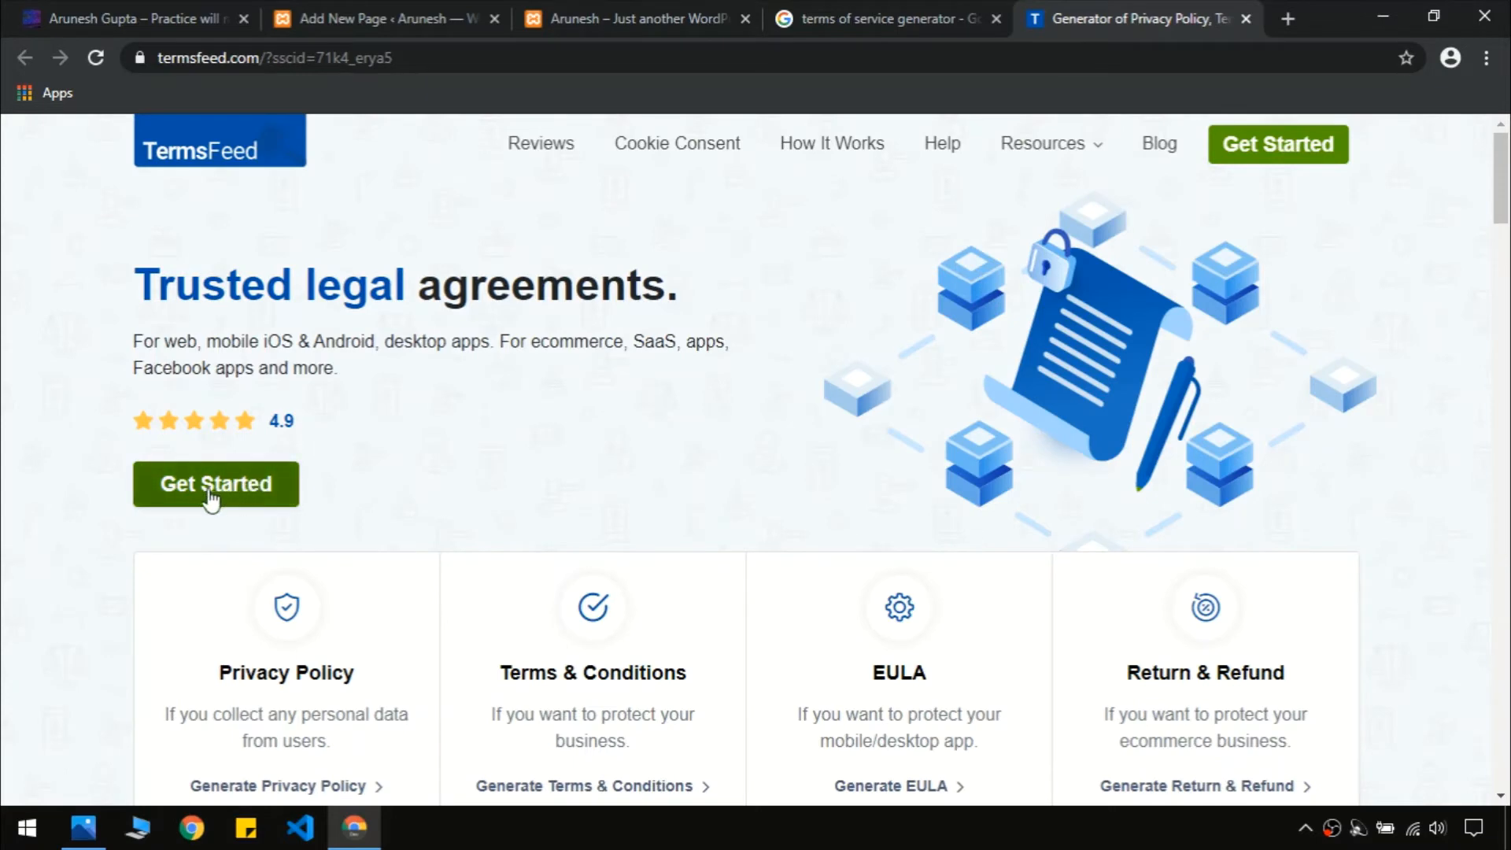
Start TermsFeed's Terms & Conditions generator and mark the terms as being for a website
left_click(260, 479)
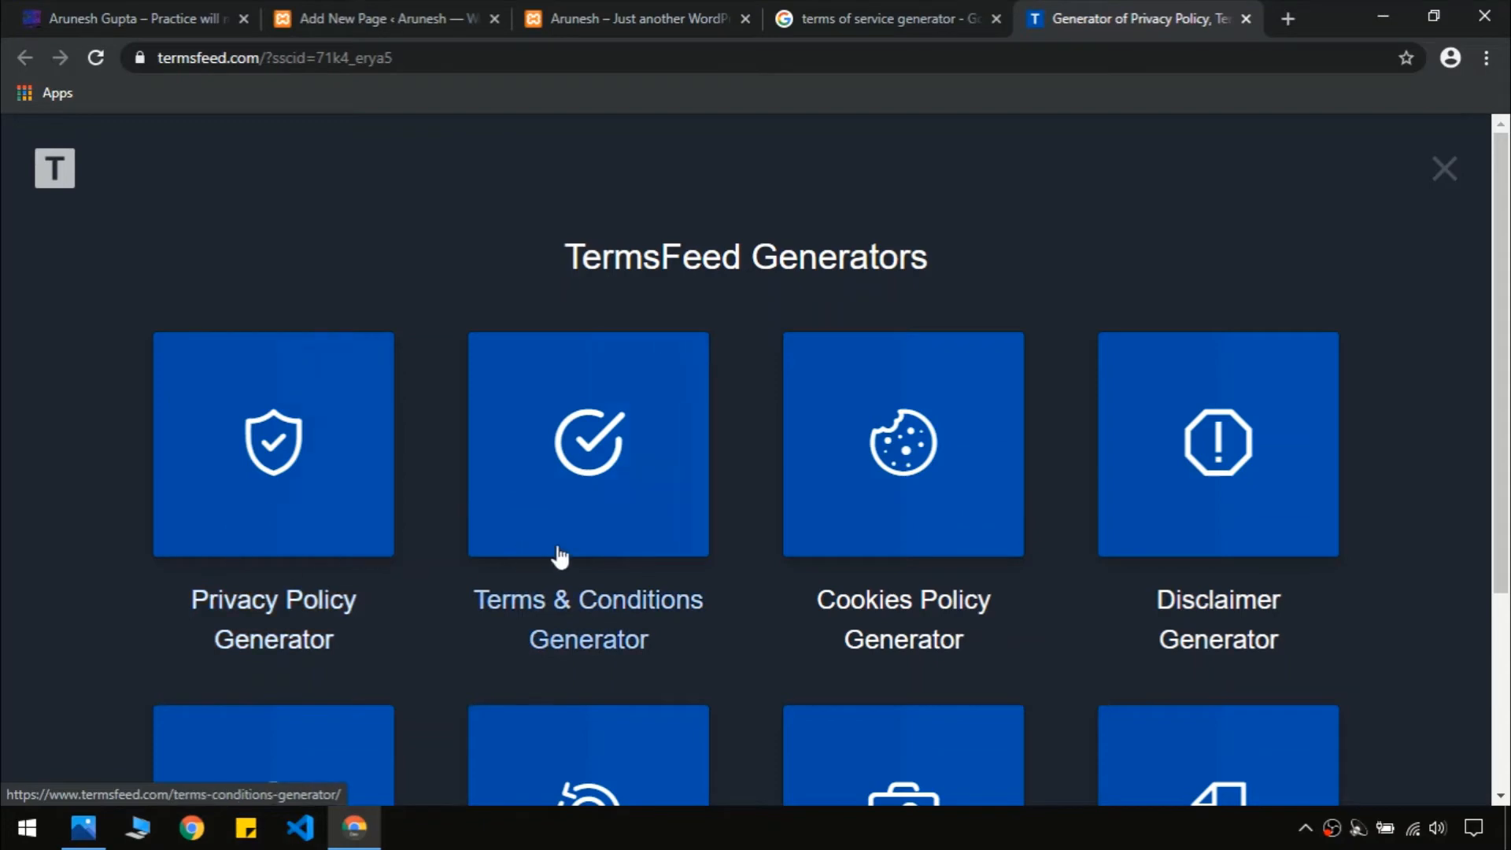
left_click(624, 446)
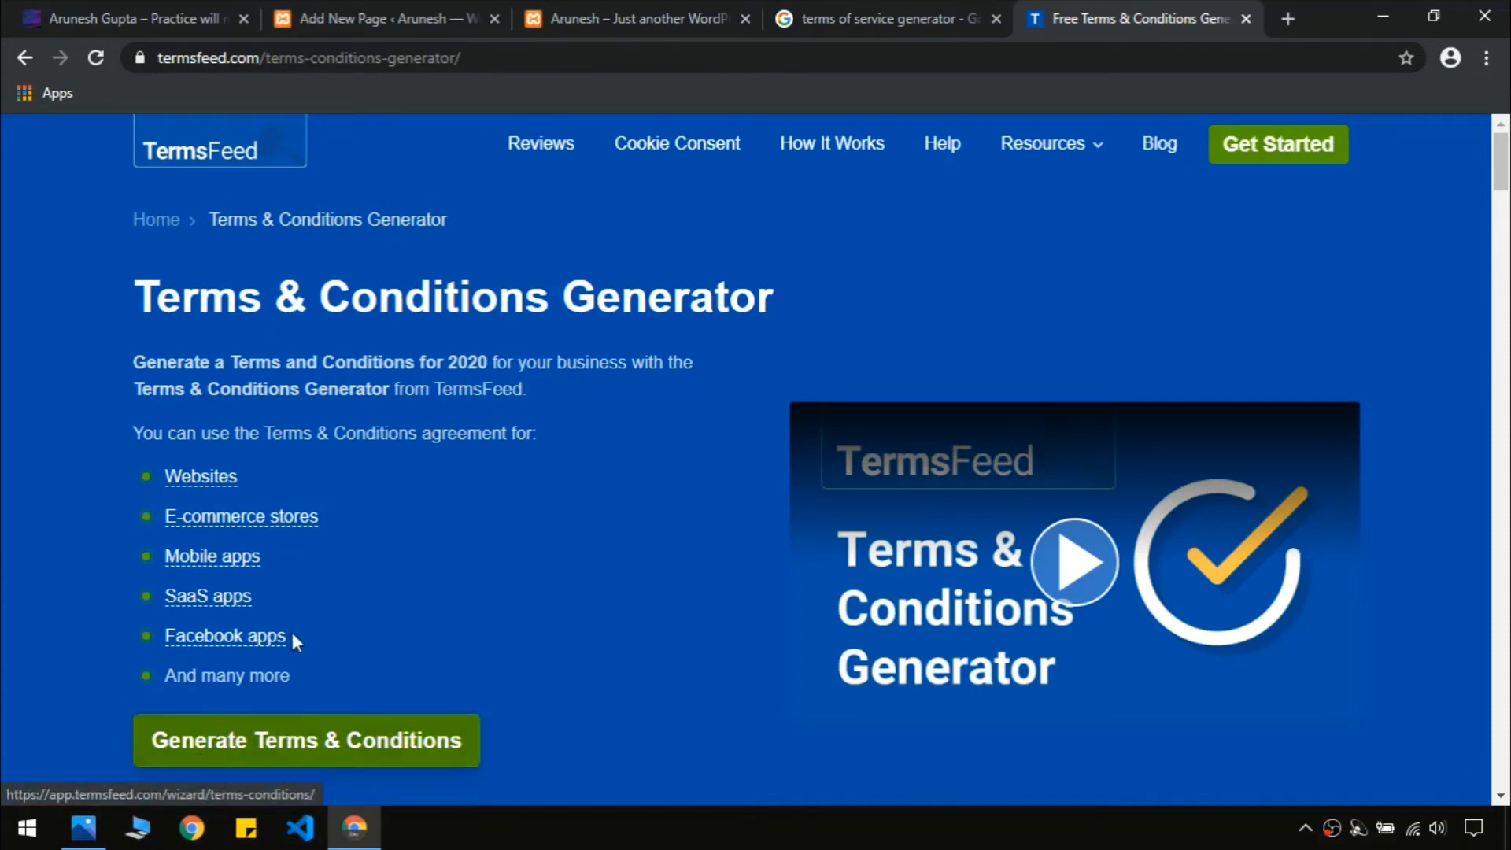
left_click(329, 749)
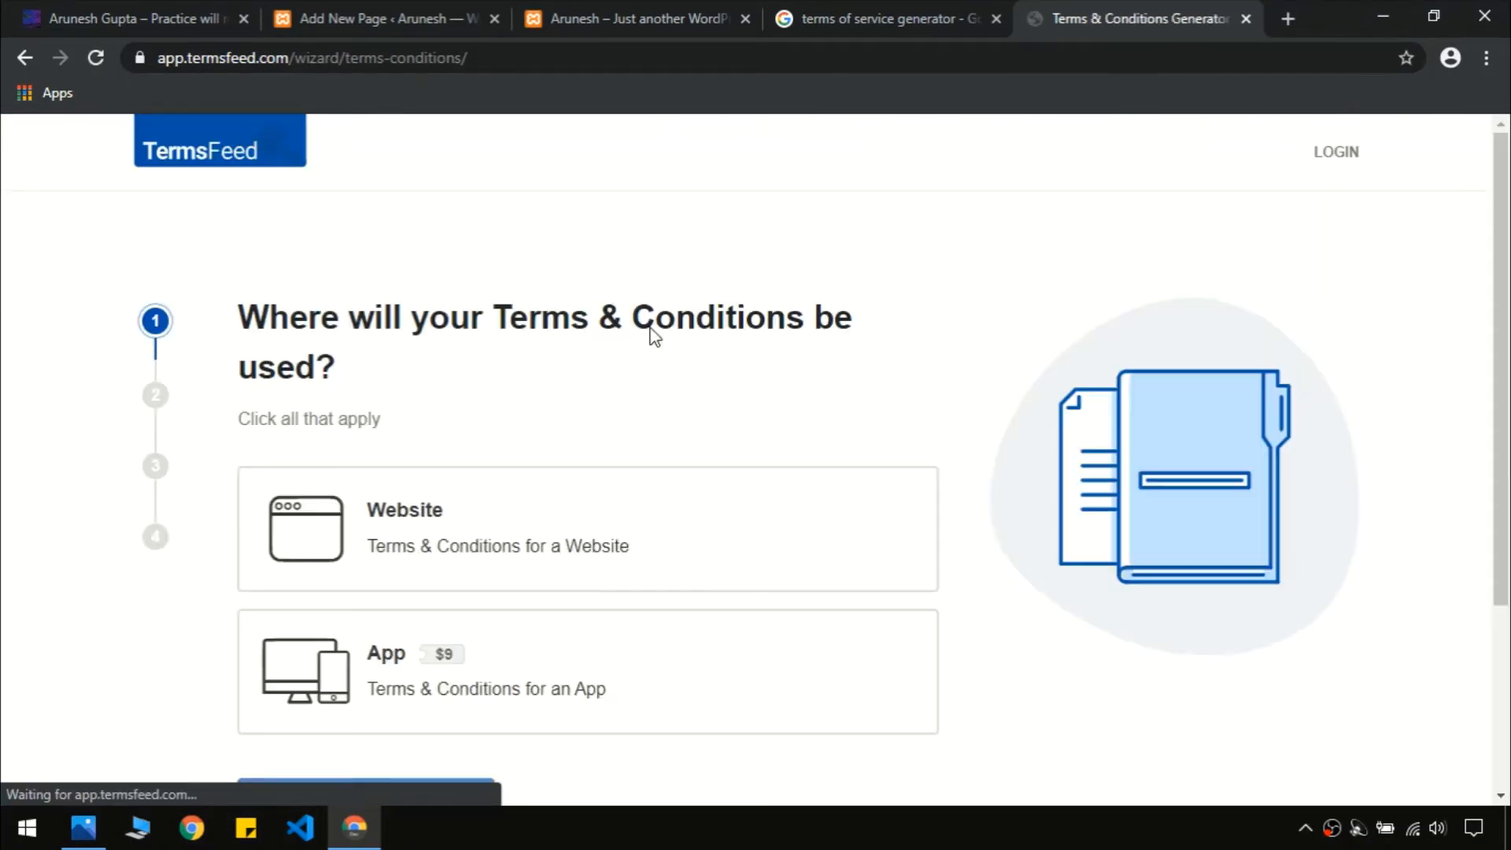
scroll(1505, 401, "down", 1)
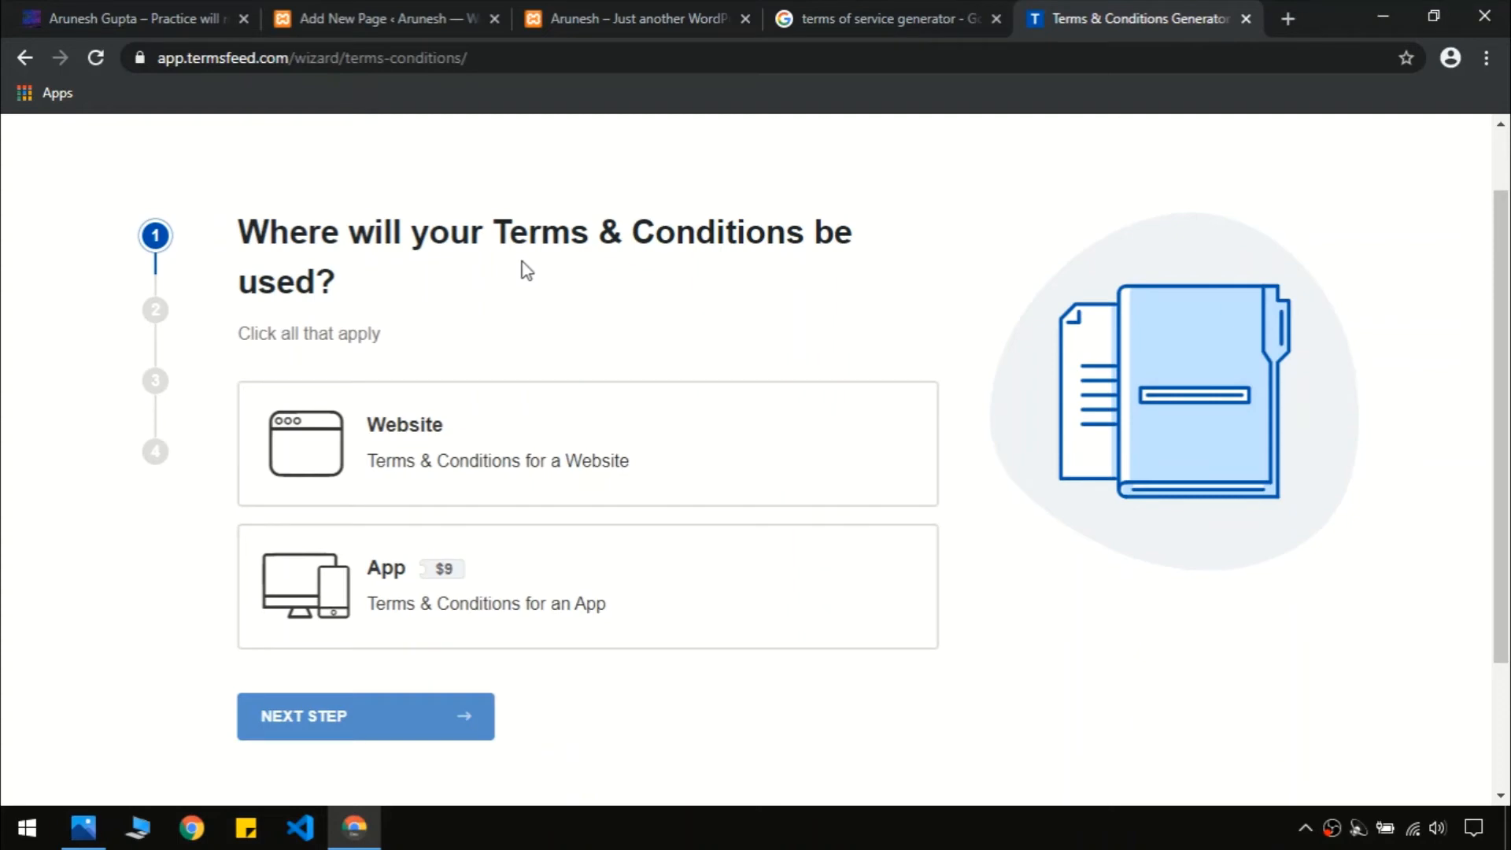
left_click(421, 444)
left_click(399, 712)
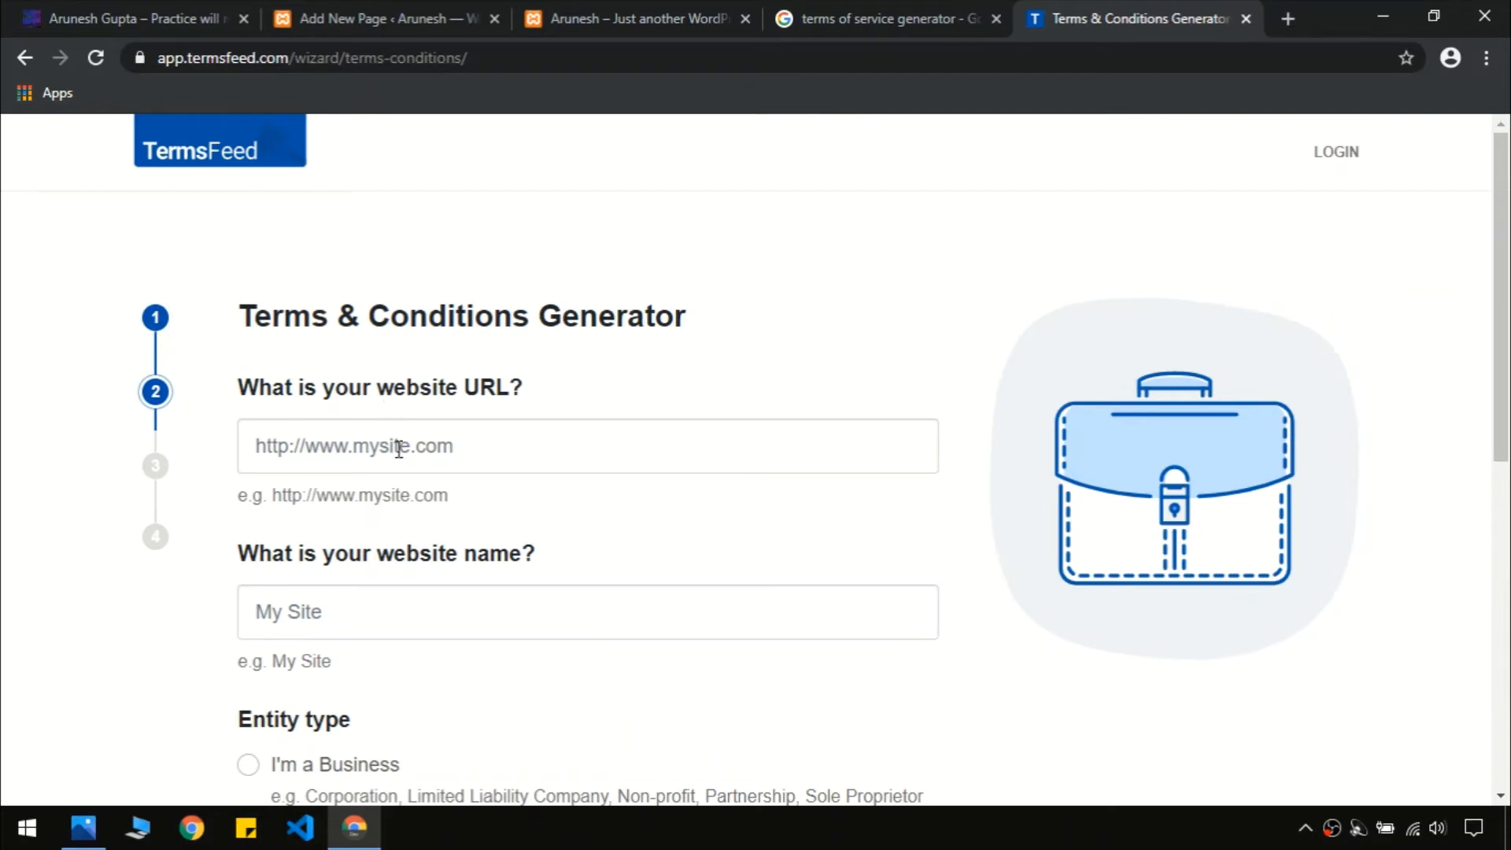
Paste the site's web address into the URL field and enter the website name
left_click(213, 17)
left_click(405, 60)
key("ctrl+c")
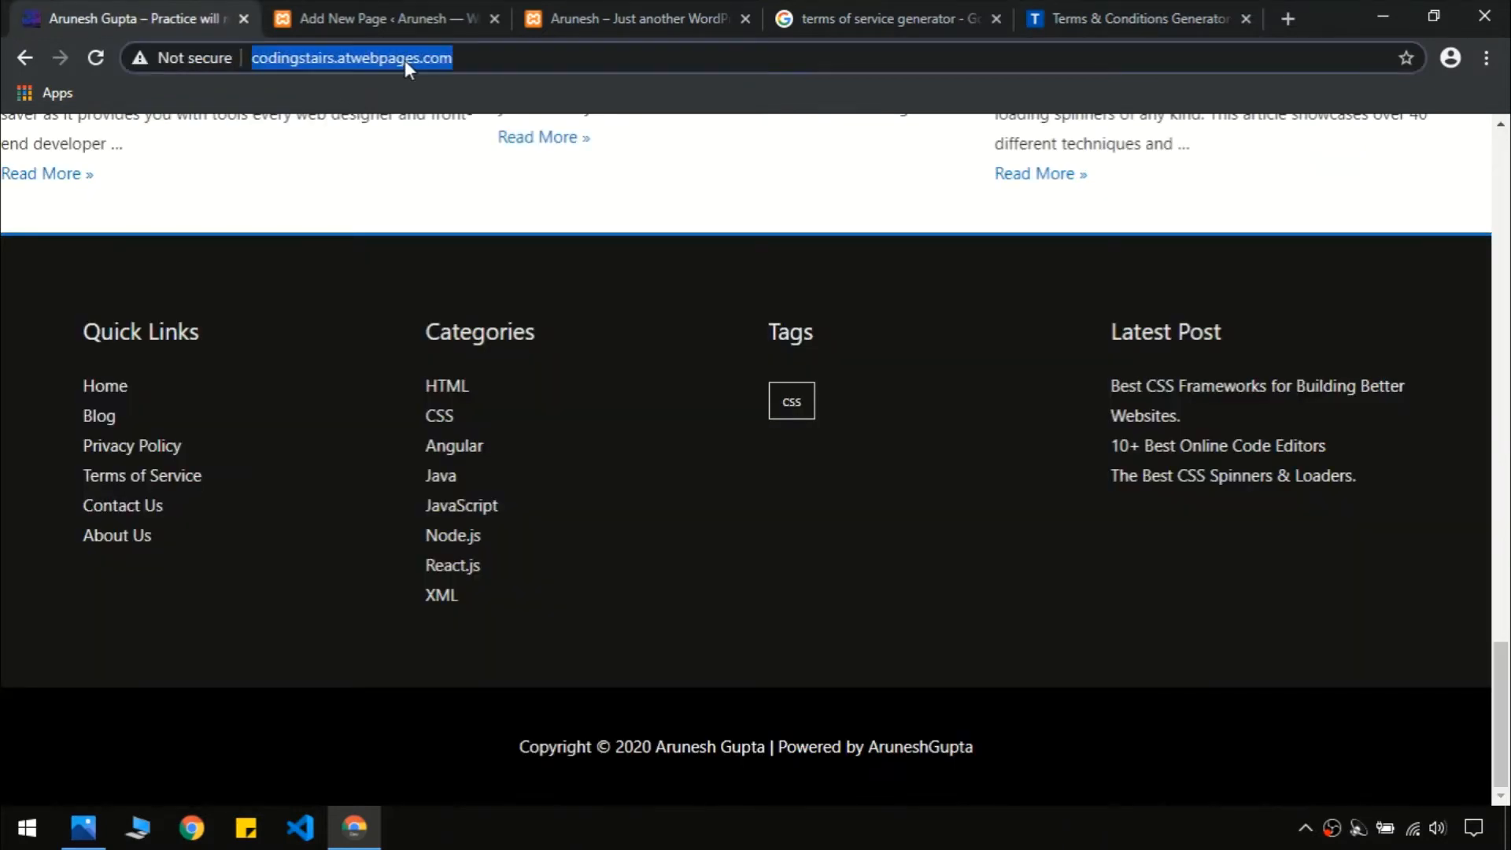
left_click(1227, 18)
left_click(402, 458)
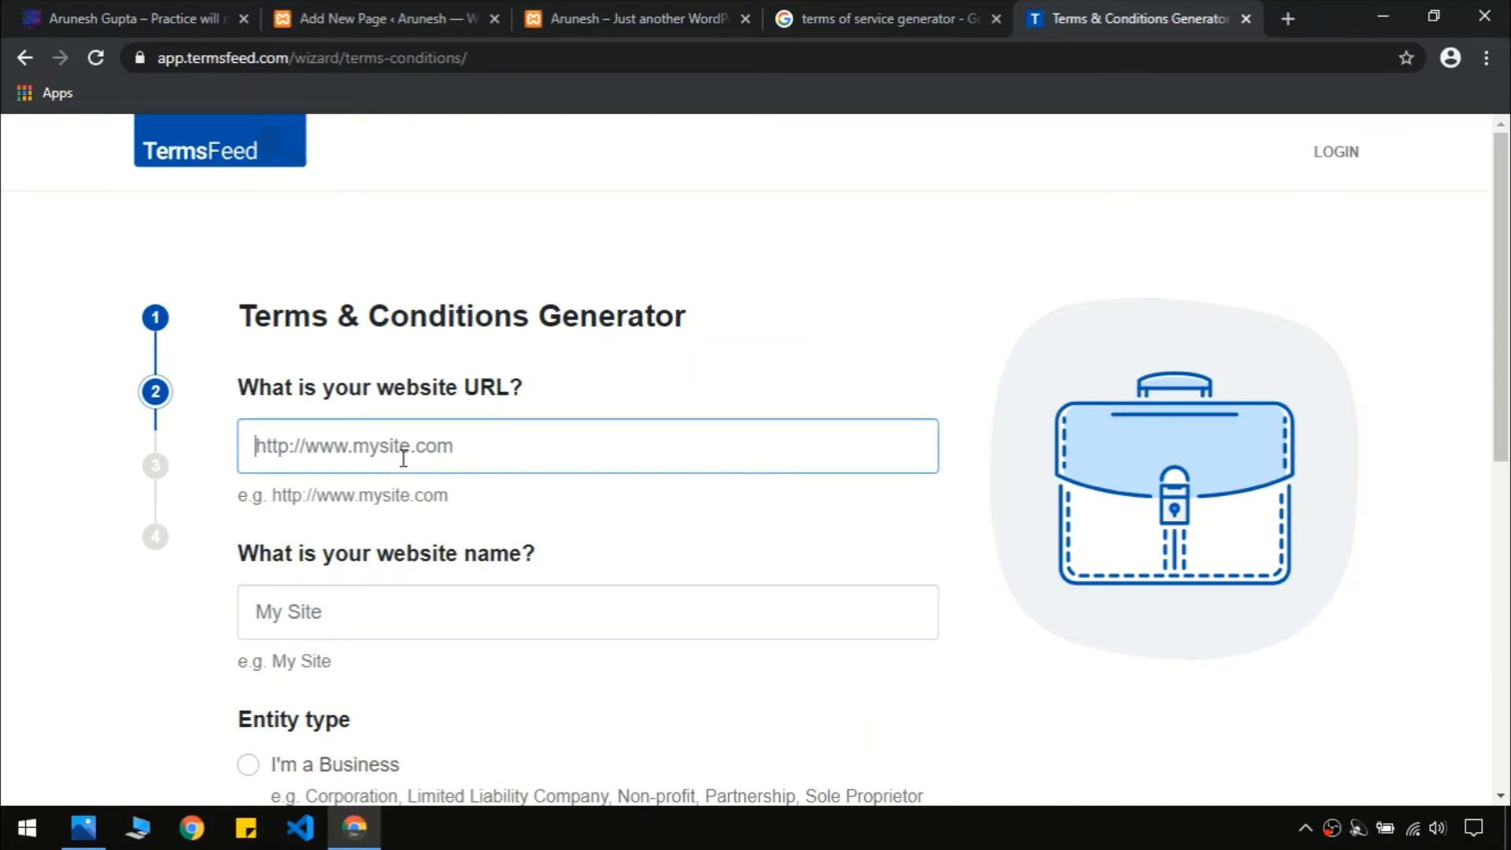
key("ctrl+v")
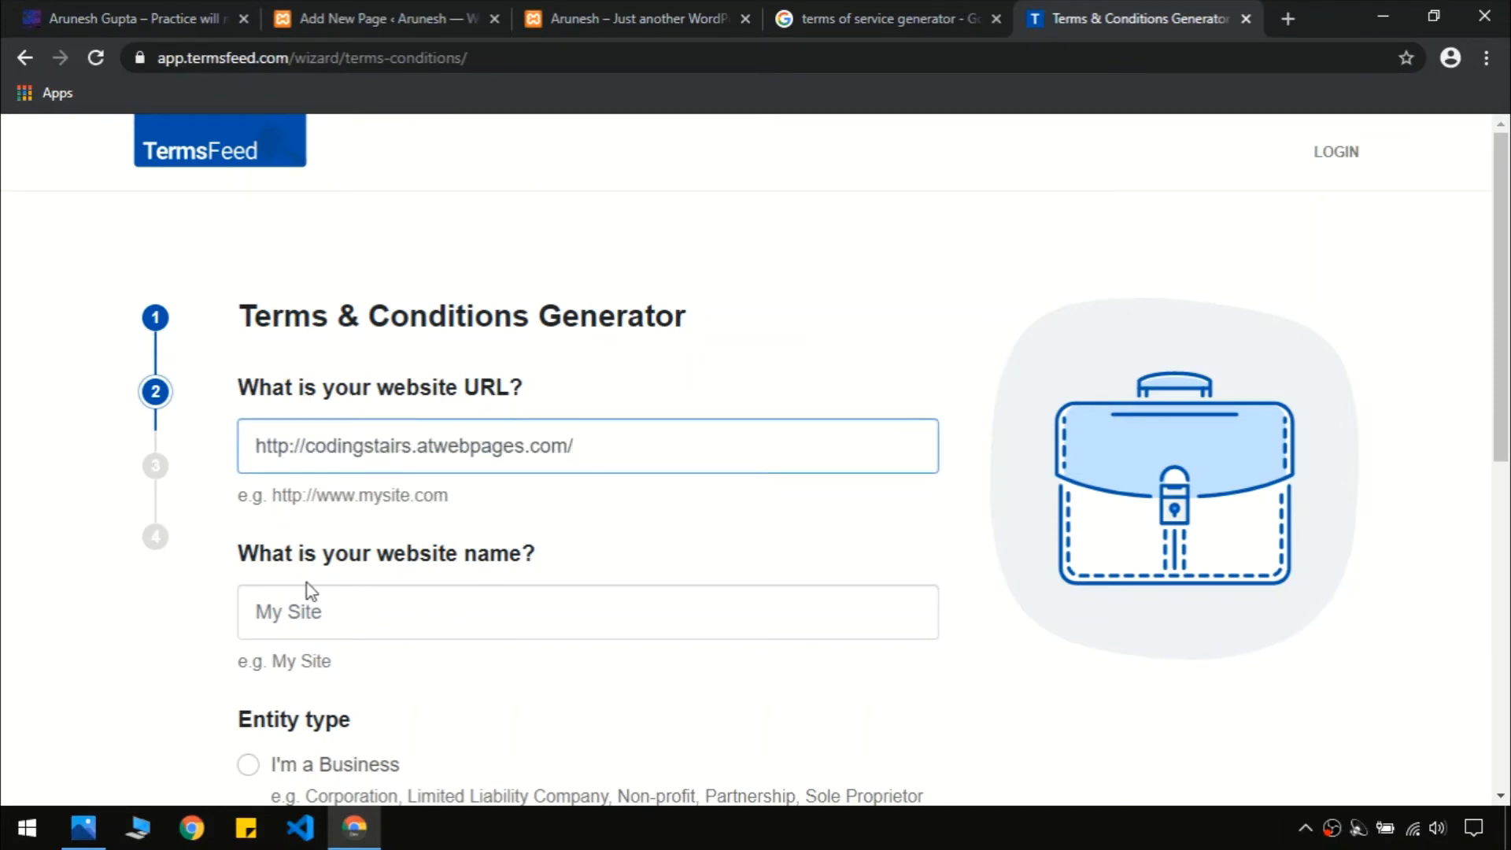
left_click(366, 615)
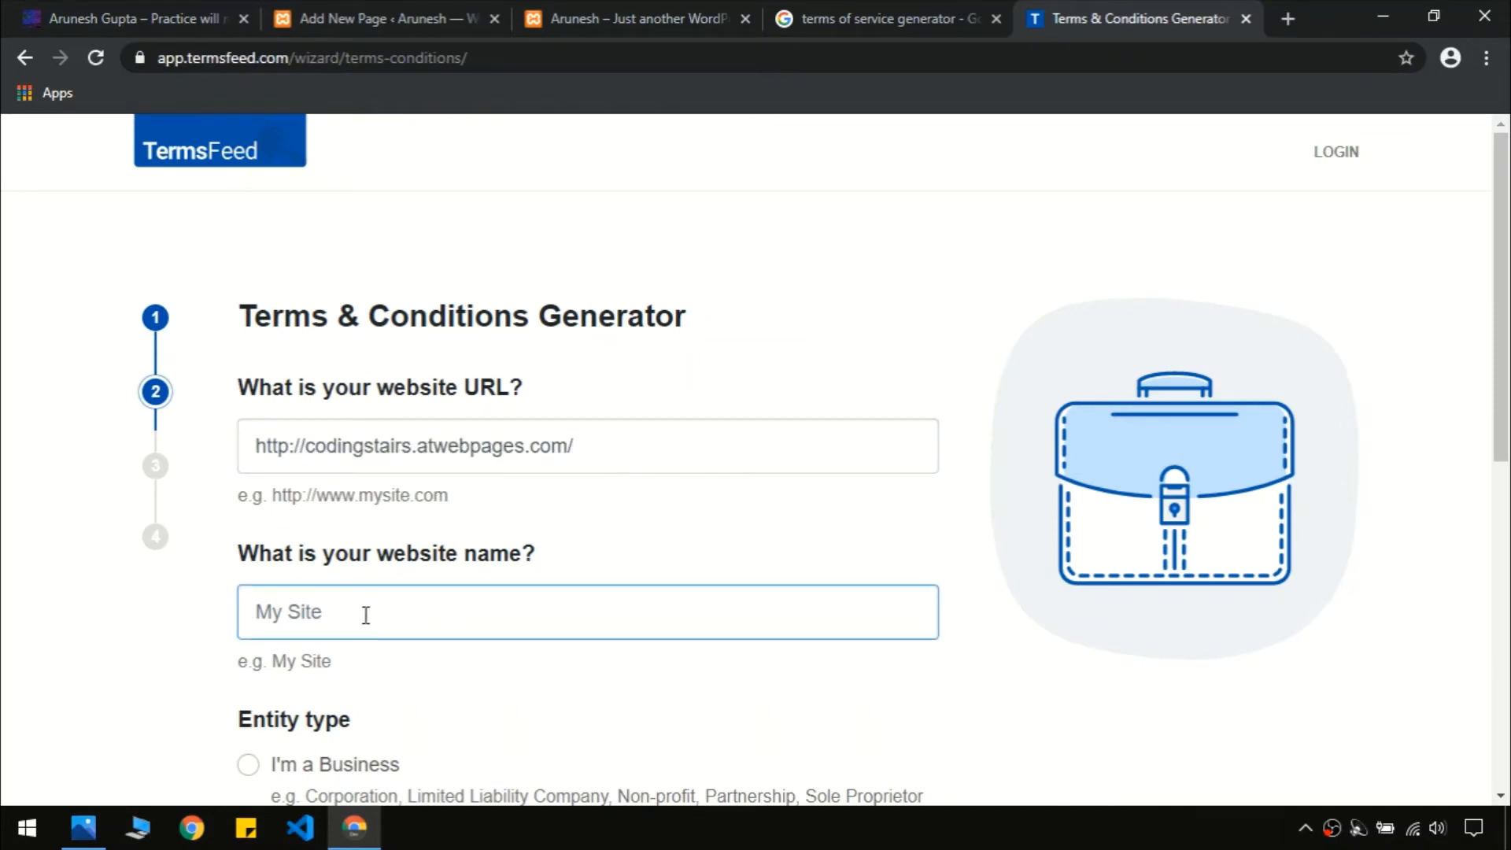
type("Arunesh")
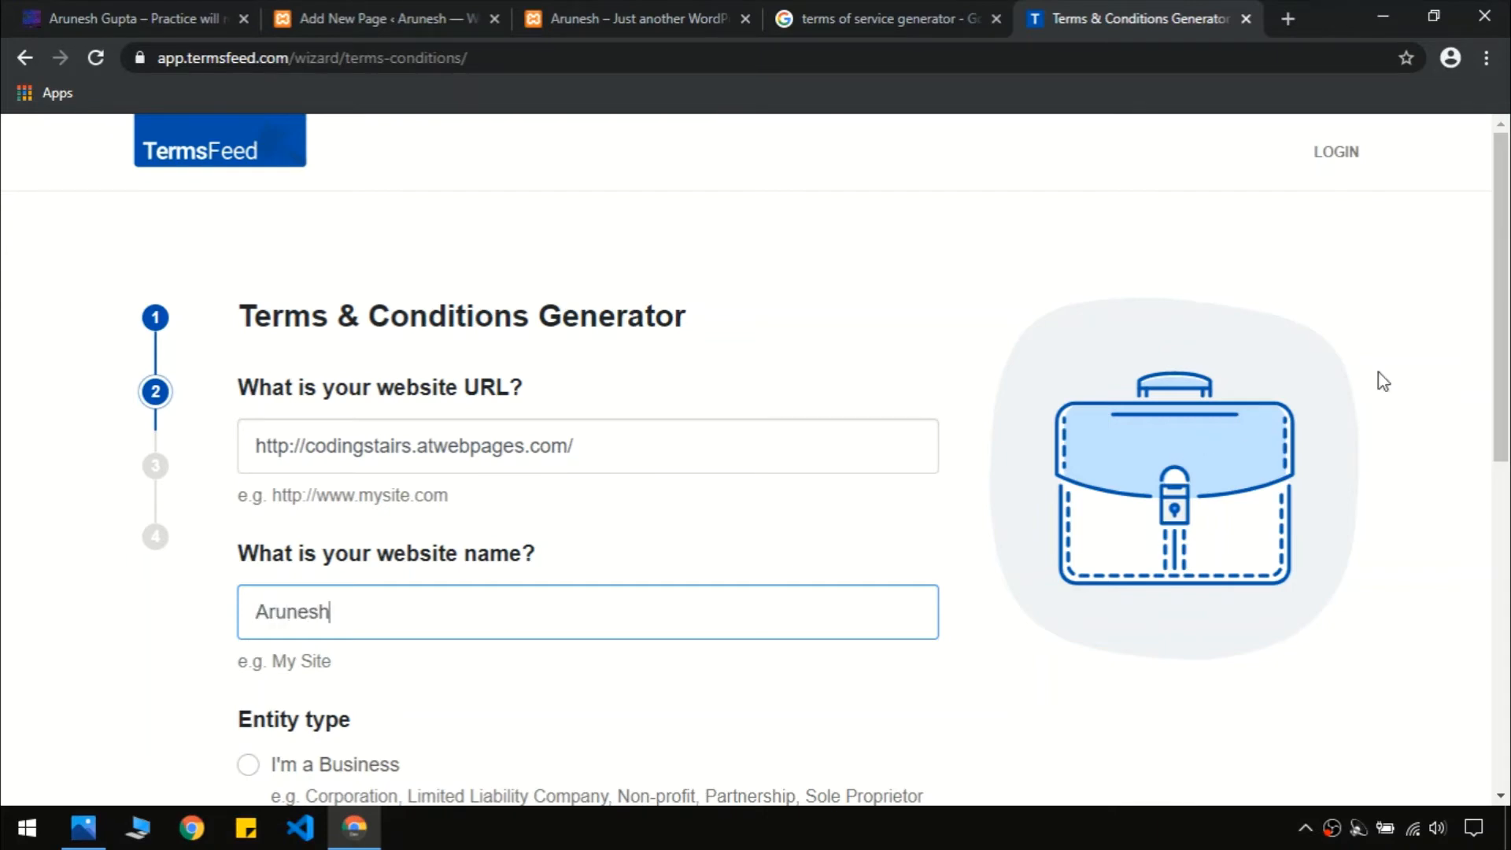
Set the entity type to Individual, country India and state Karnataka, then advance to step 3
scroll(688, 439, "down", 5)
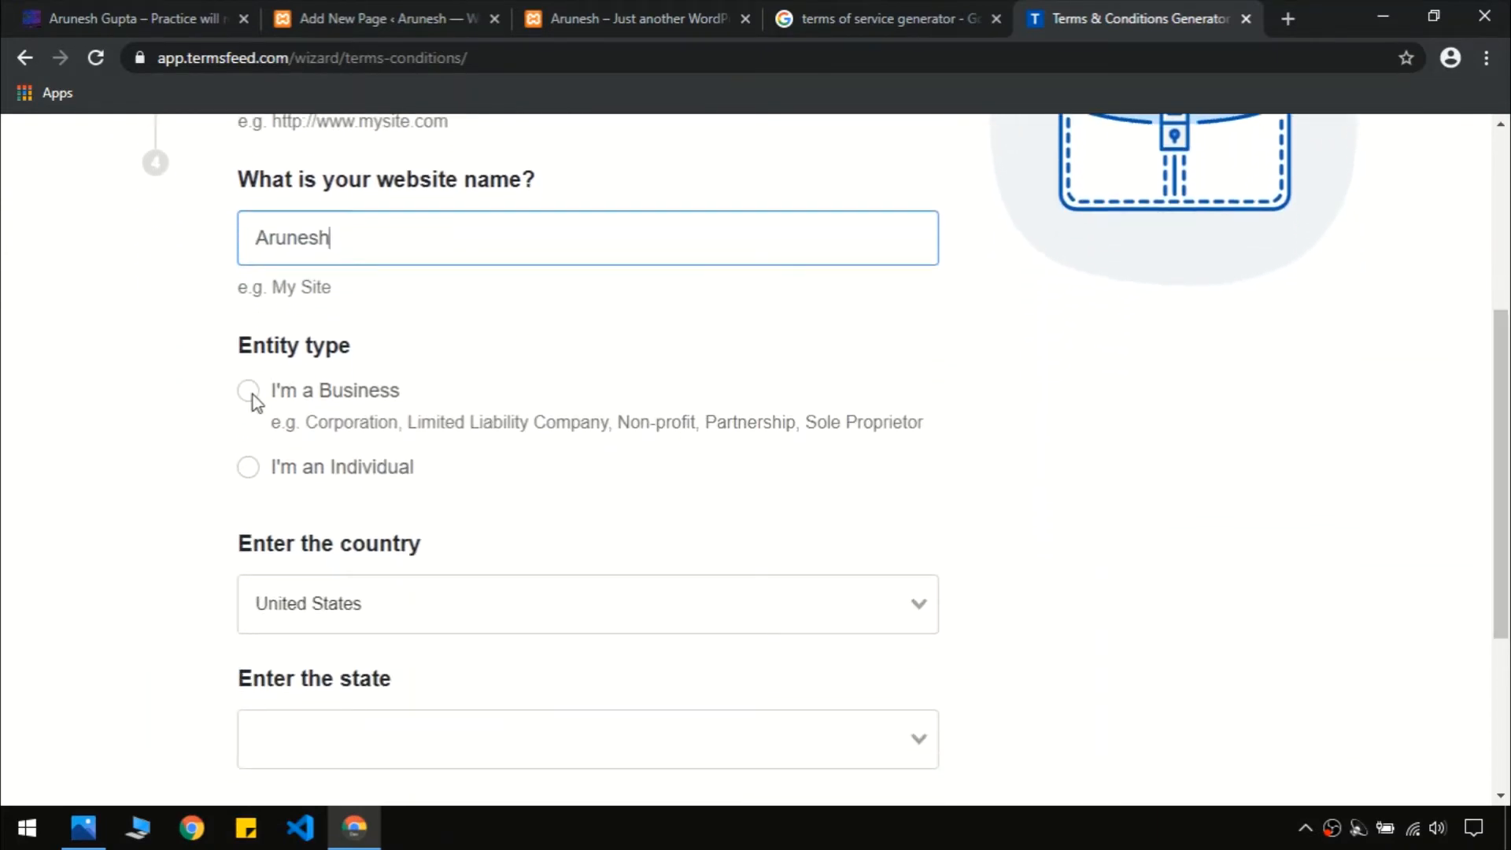
left_click(252, 472)
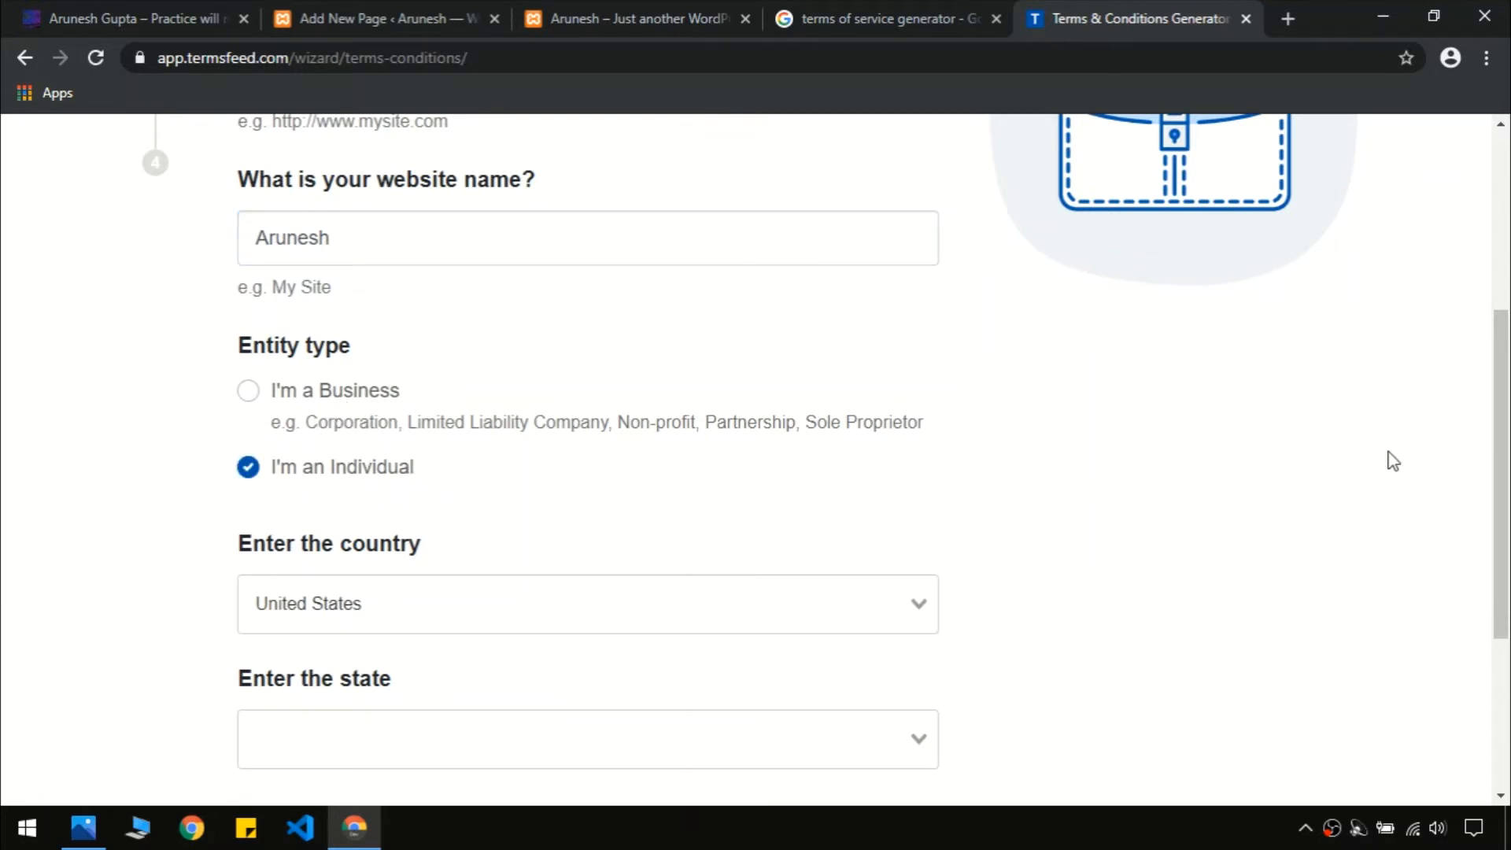
scroll(1385, 461, "down", 2)
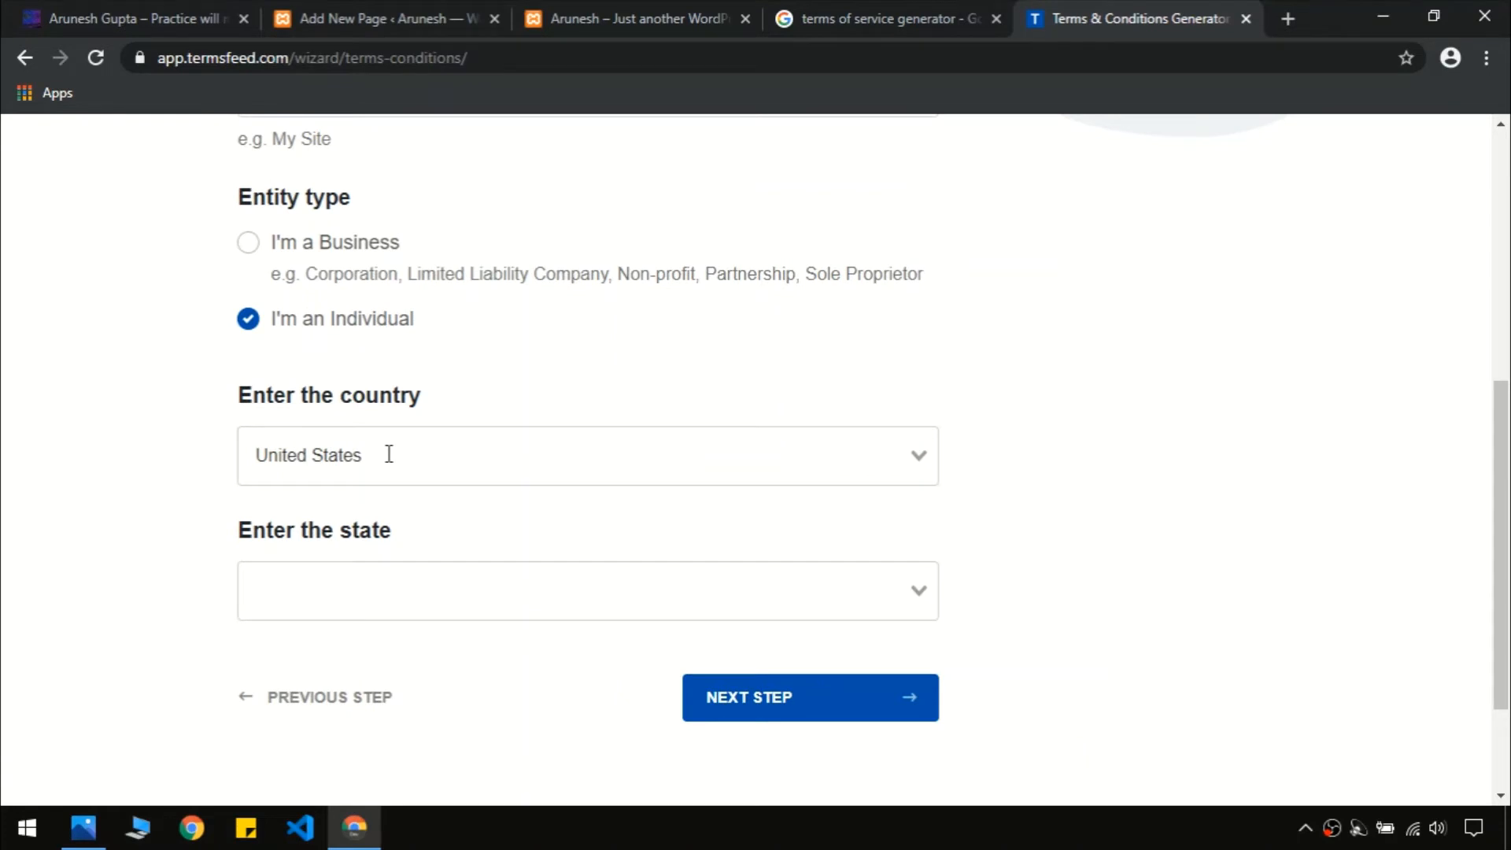
left_click(388, 454)
type("india")
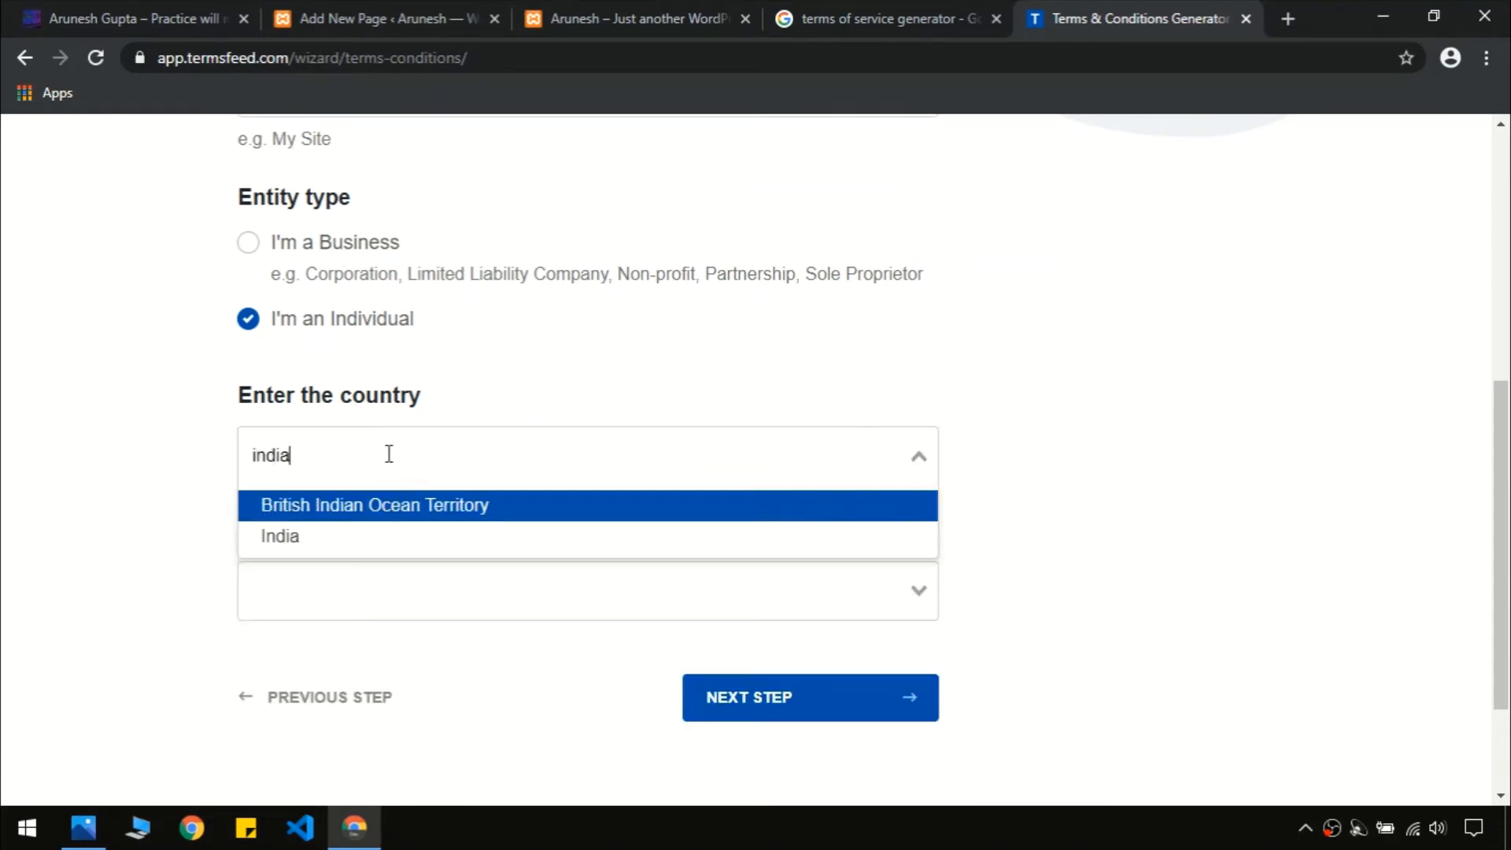
left_click(380, 536)
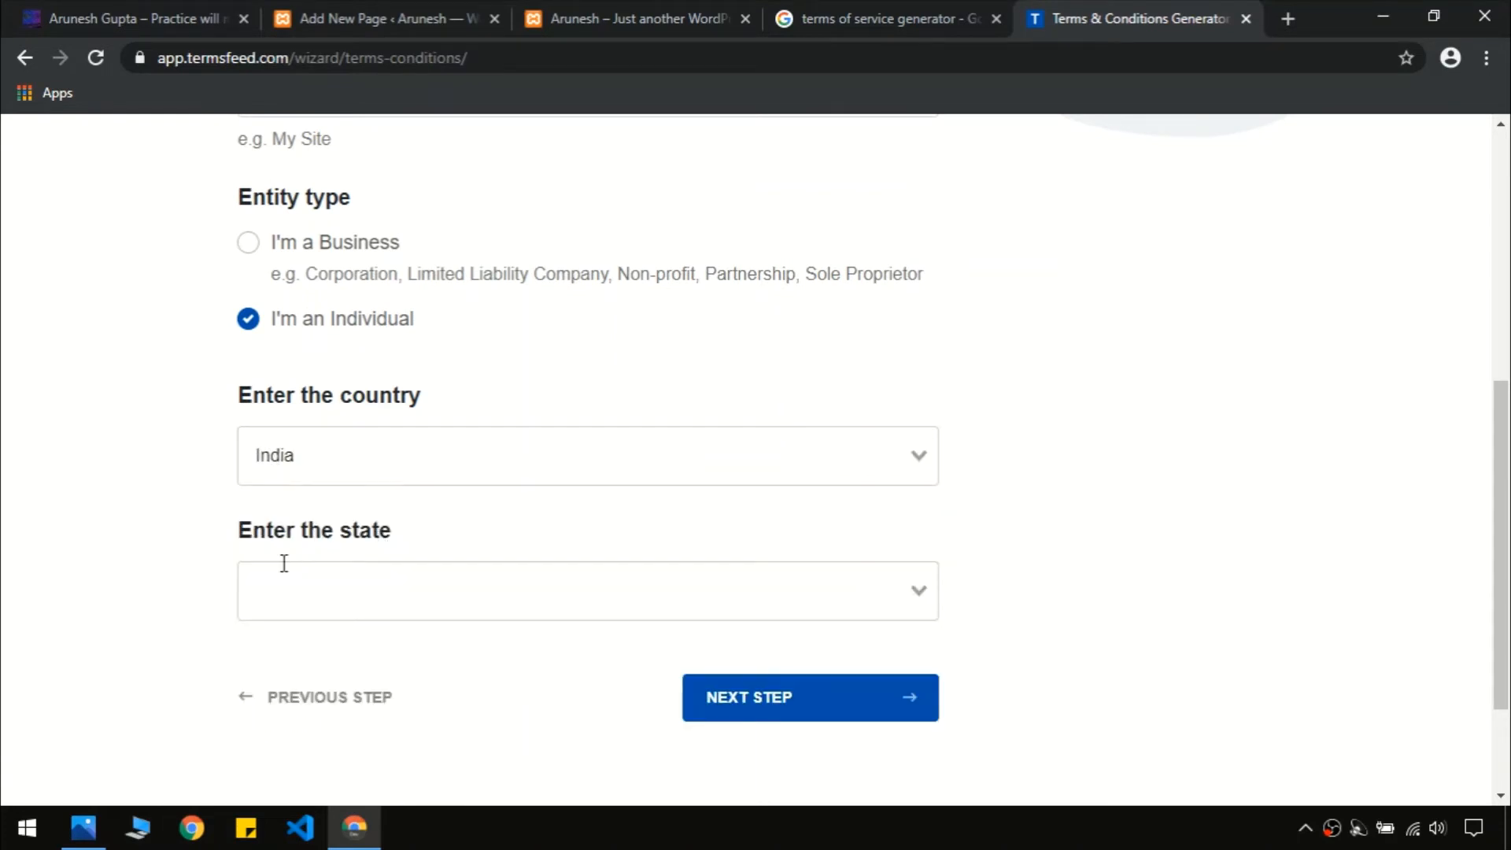
left_click(380, 596)
type("kar")
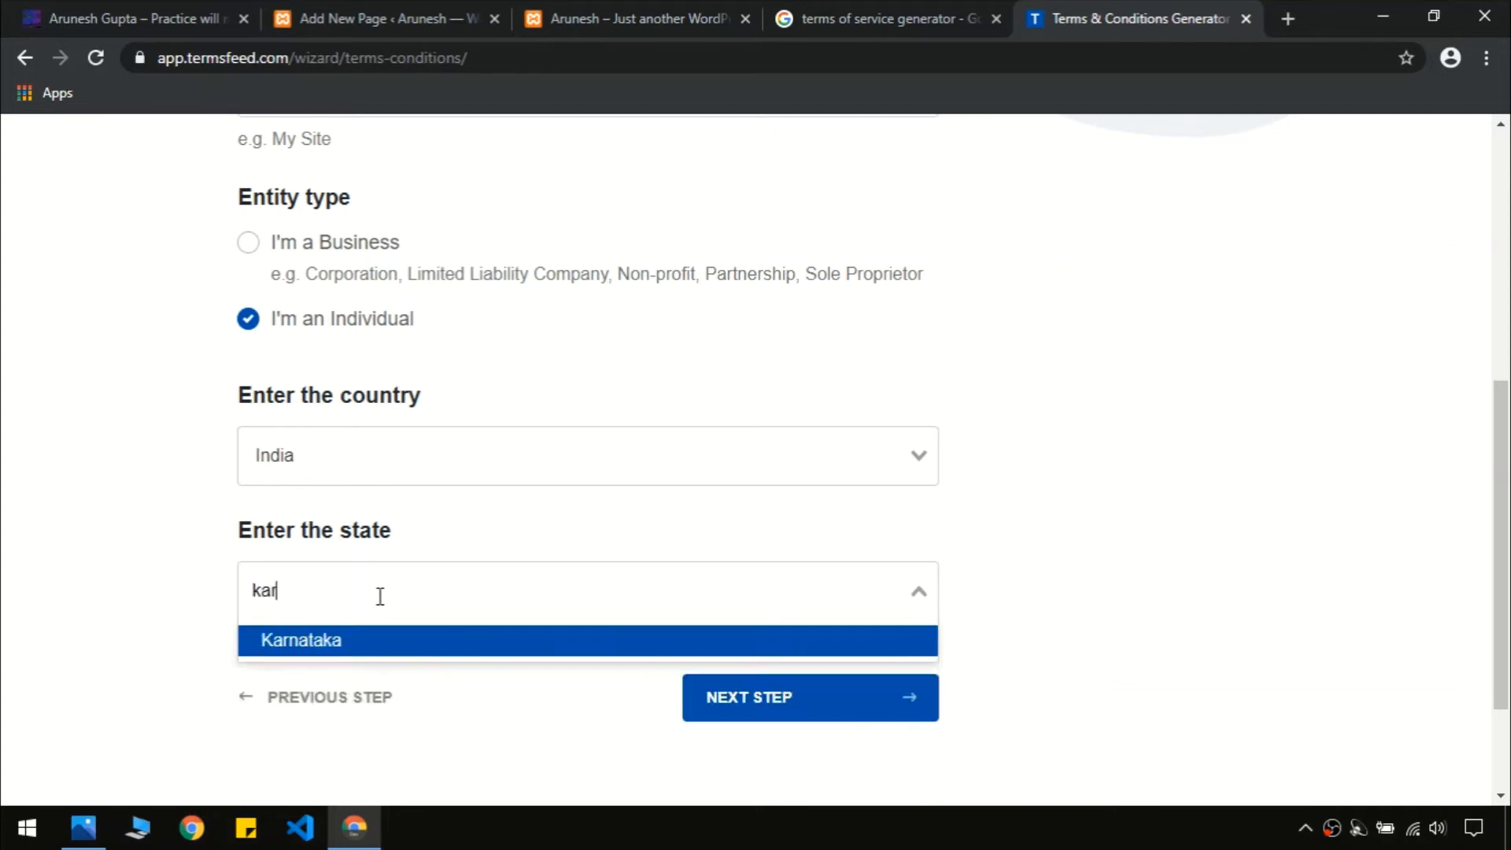
key("Return")
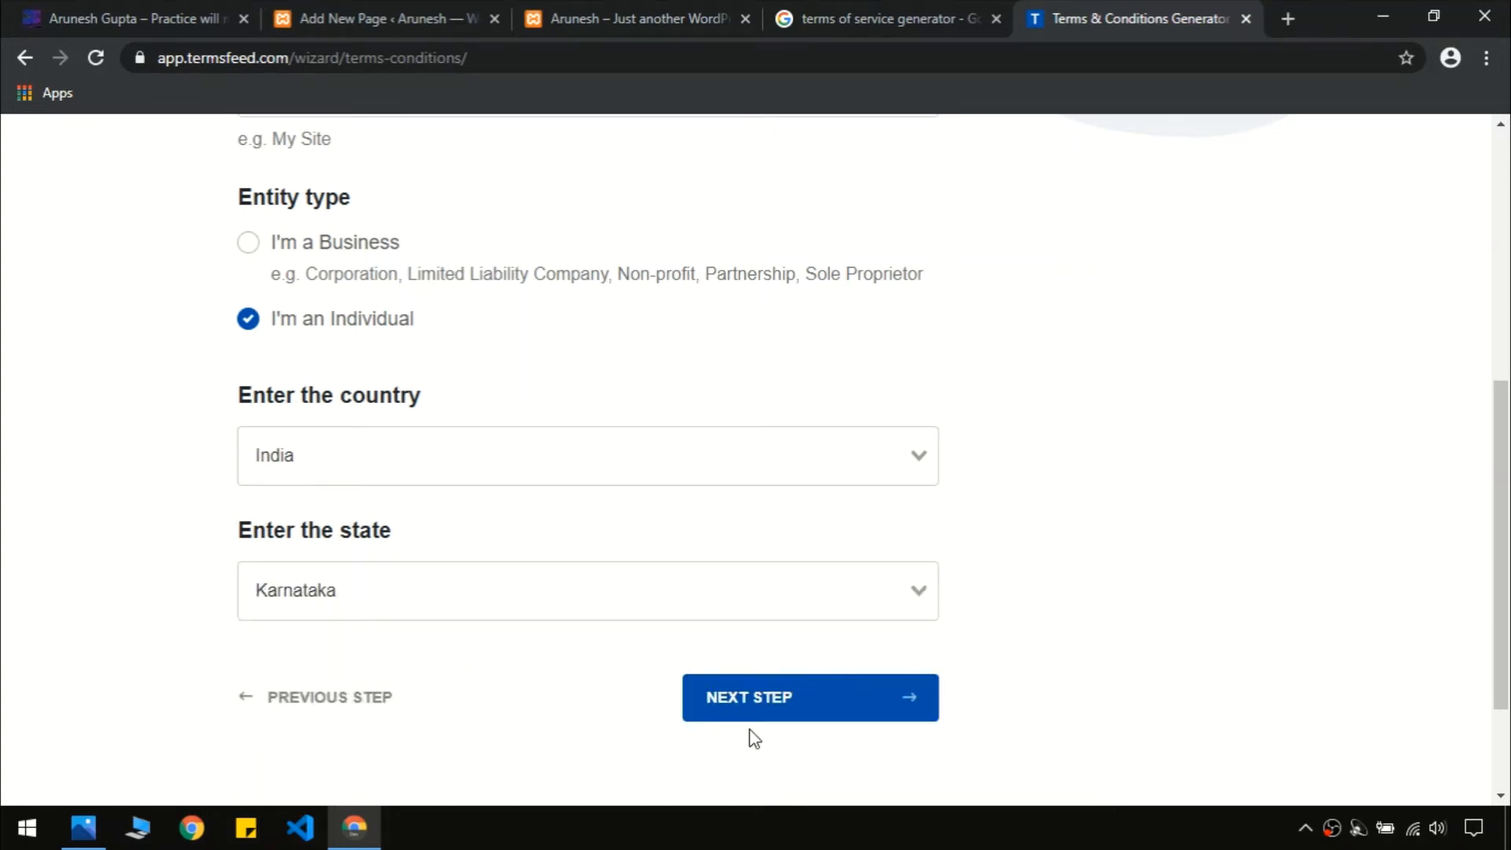
left_click(761, 710)
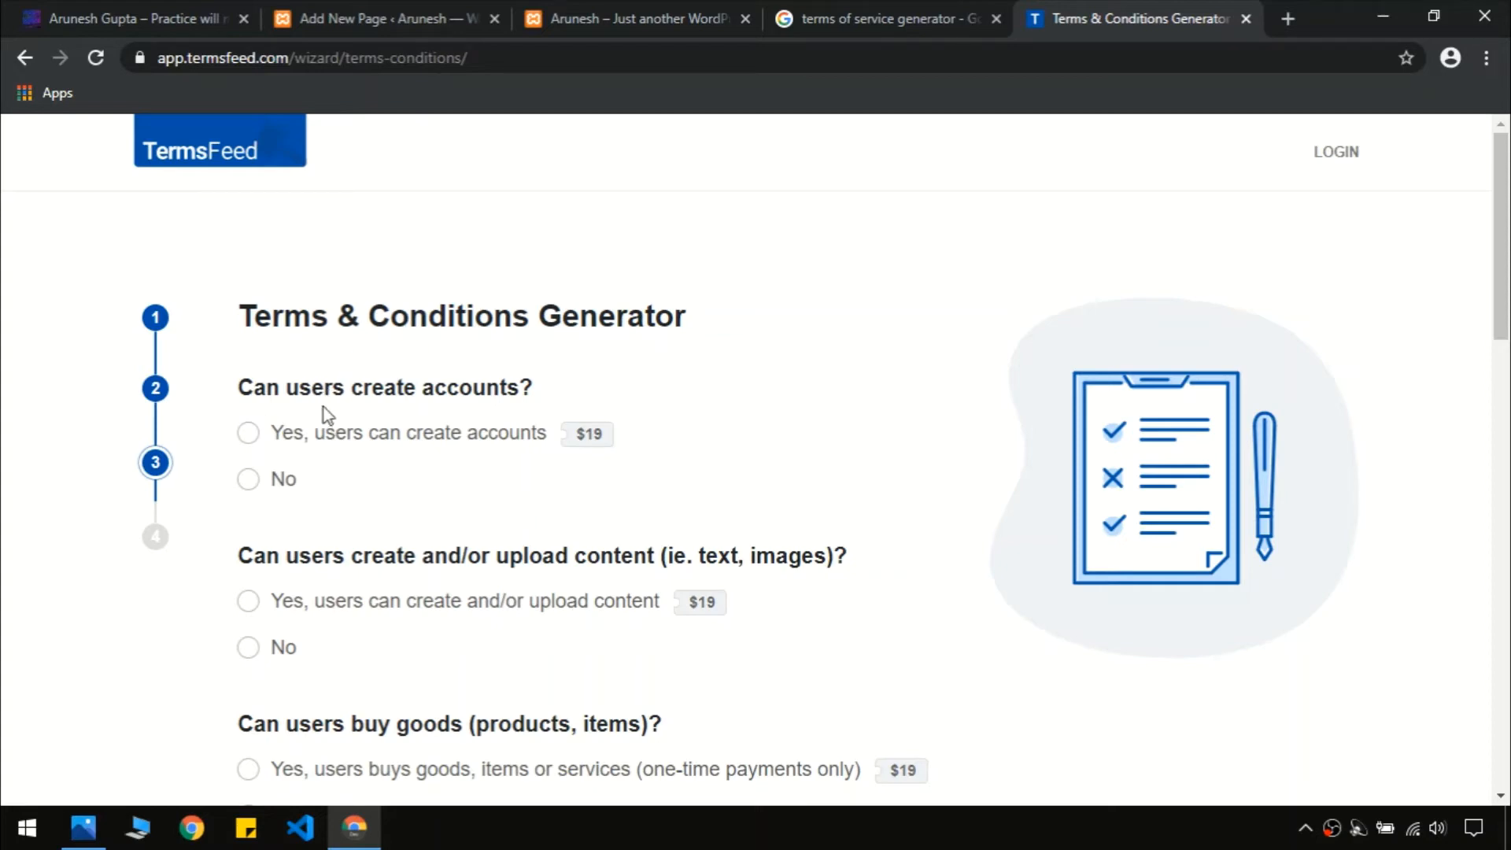
Answer No to accounts, uploads, purchases, subscriptions, trademarks, feedback and promotions questions
left_click(247, 478)
left_click_drag(1503, 262, 1505, 352)
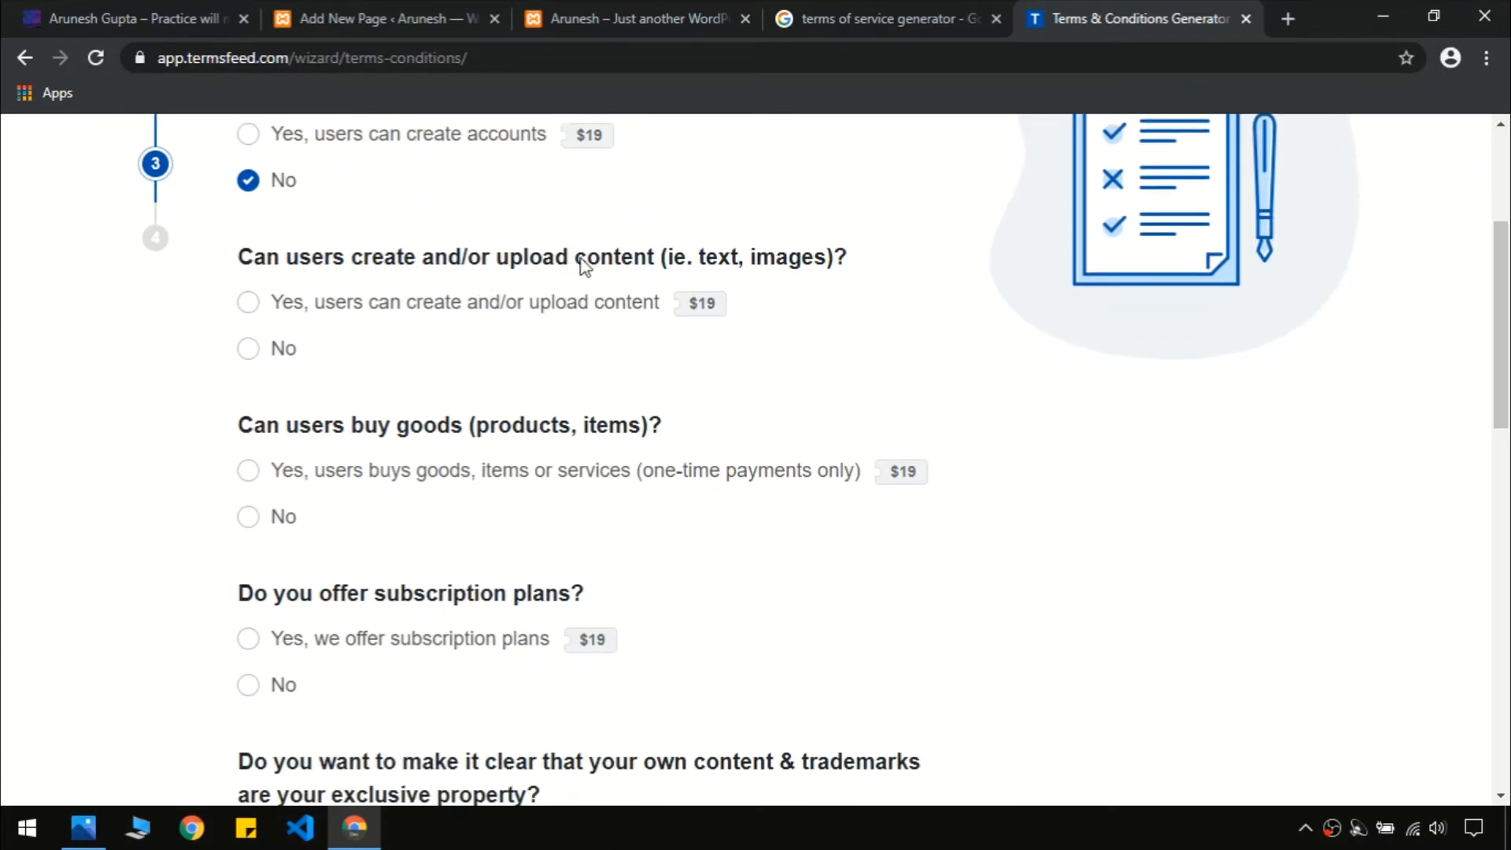
left_click(248, 349)
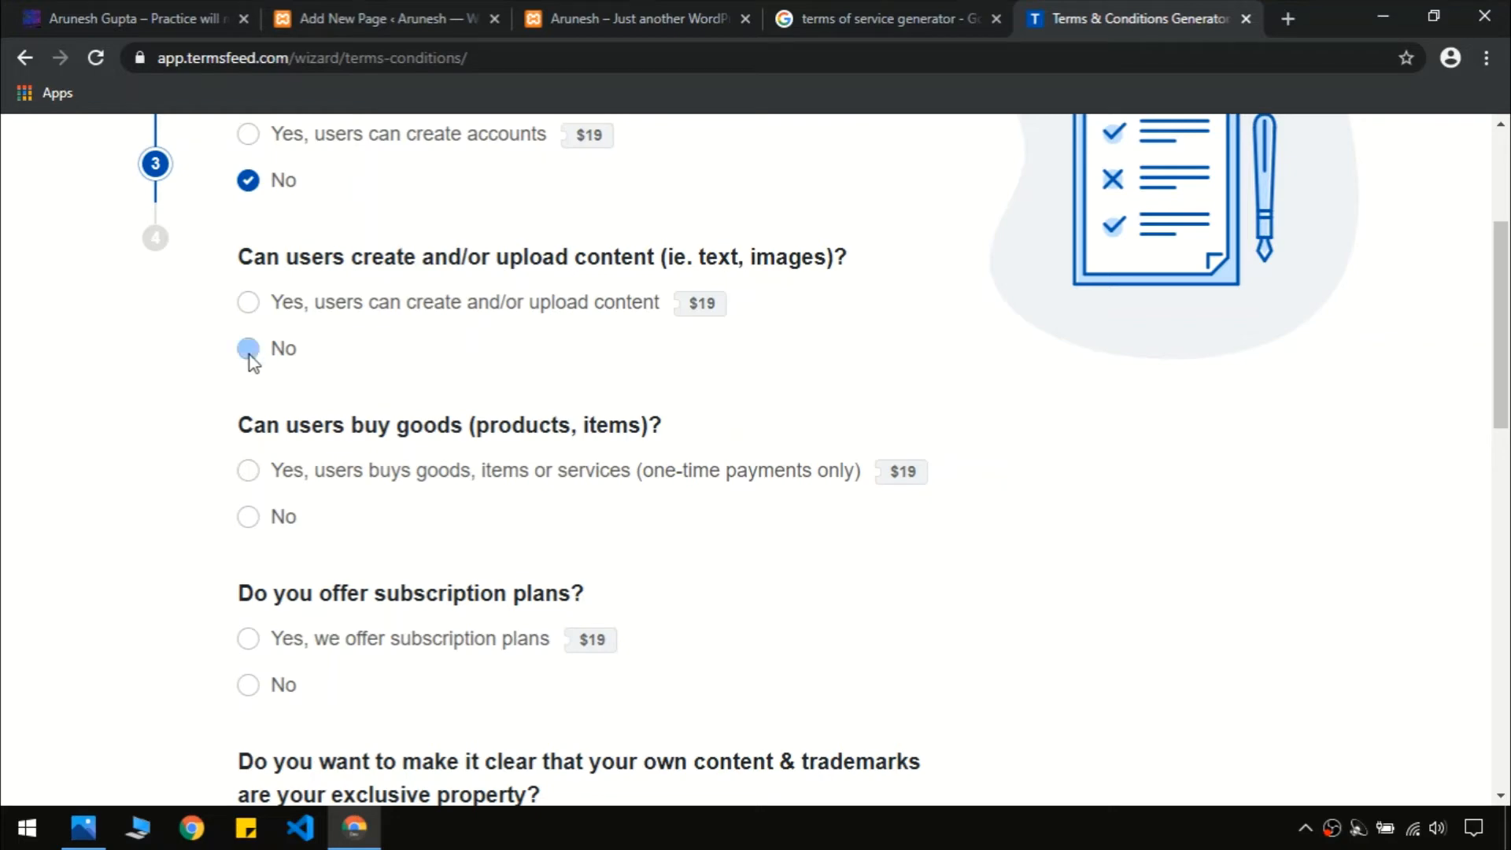
left_click(284, 519)
left_click(268, 686)
left_click_drag(1502, 355, 1508, 519)
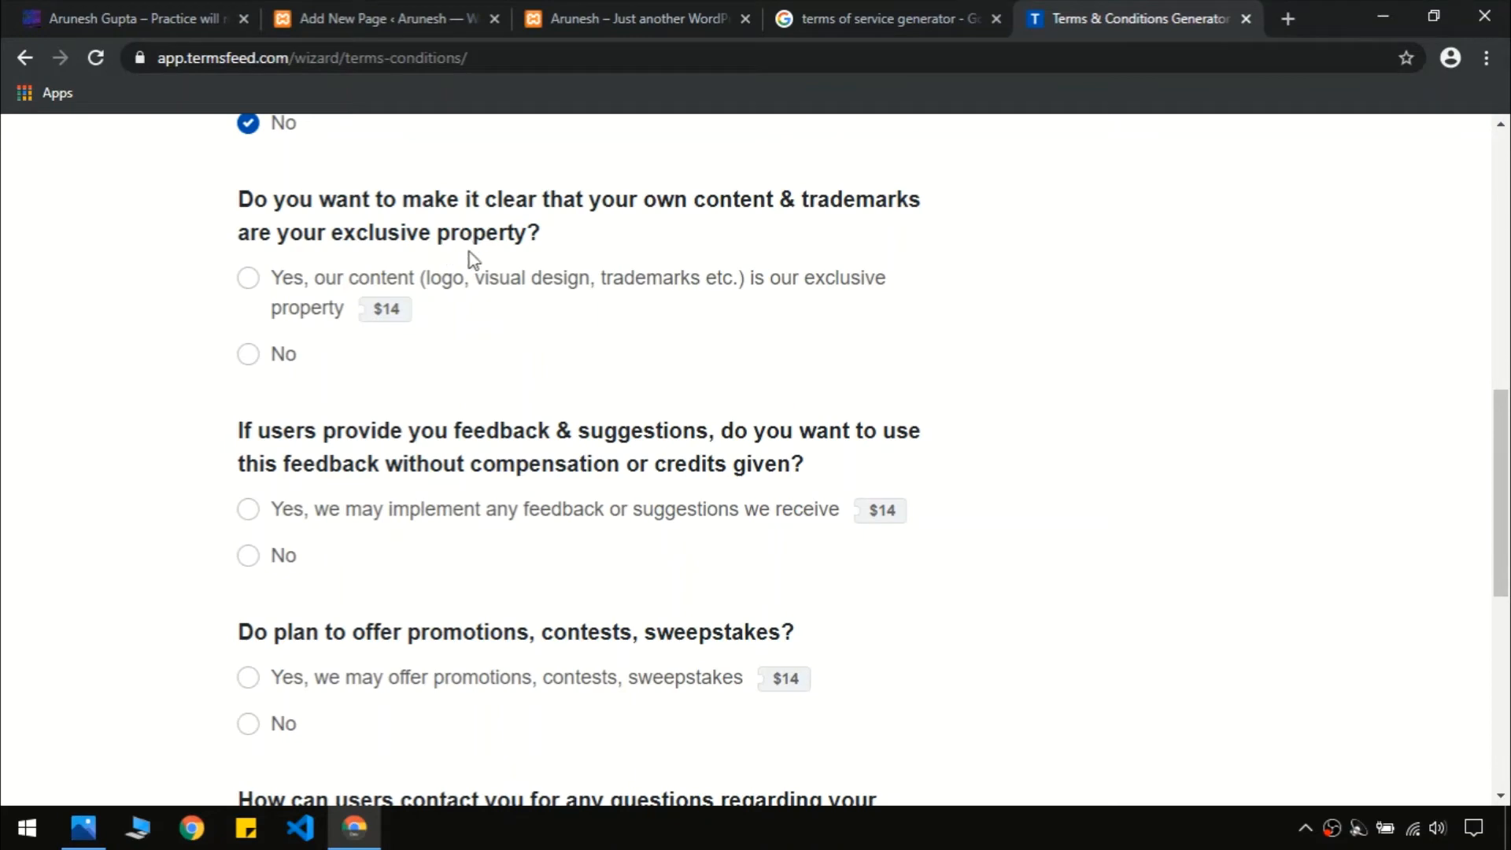
left_click(250, 364)
left_click_drag(246, 553, 259, 636)
left_click(256, 560)
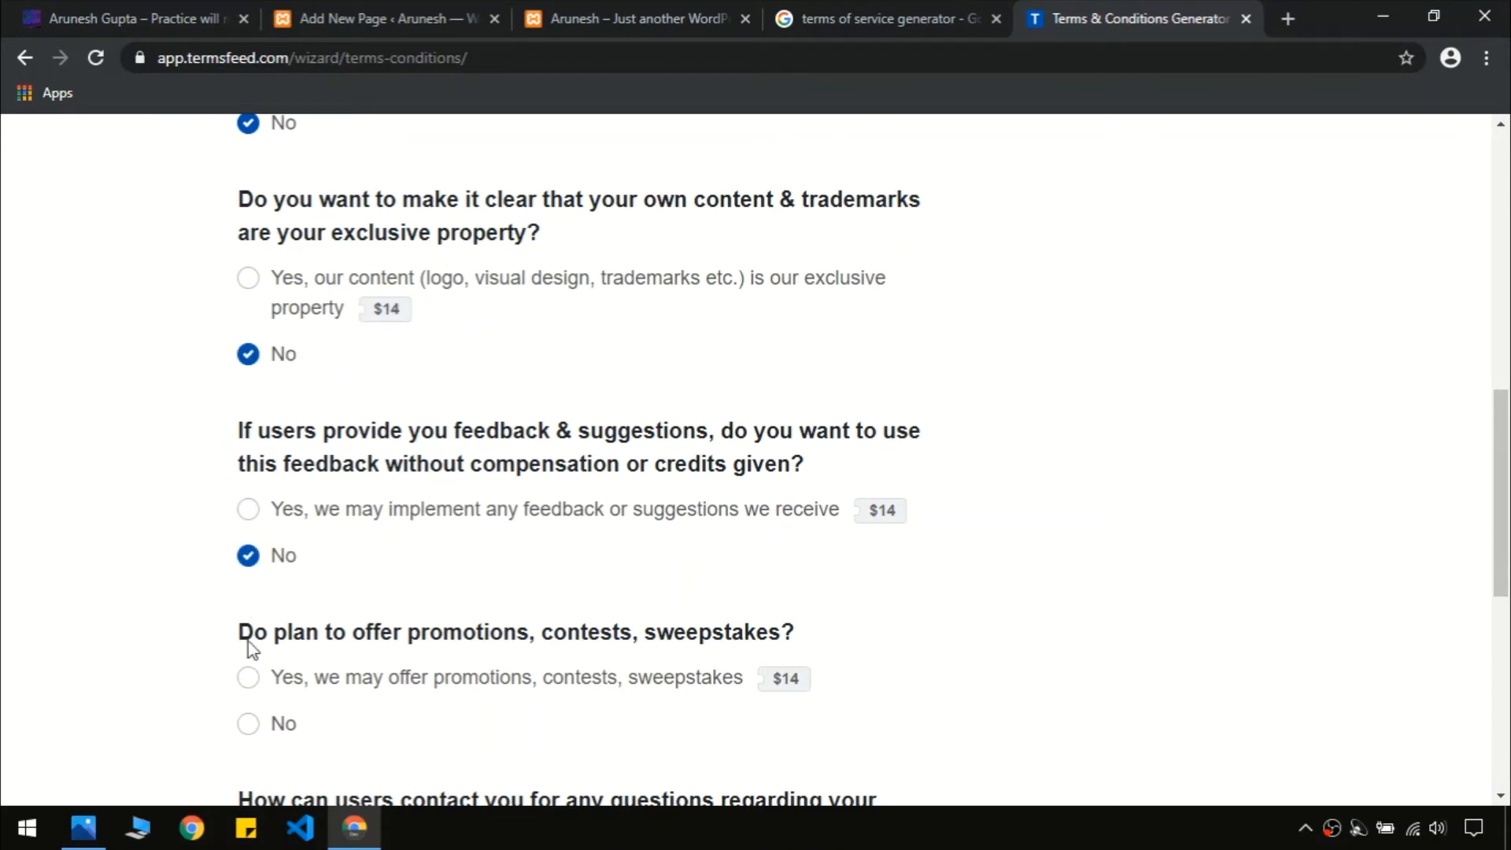
left_click(250, 724)
Allow contact by email, start entering the contact email address, and move to the final step
scroll(1390, 464, "down", 8)
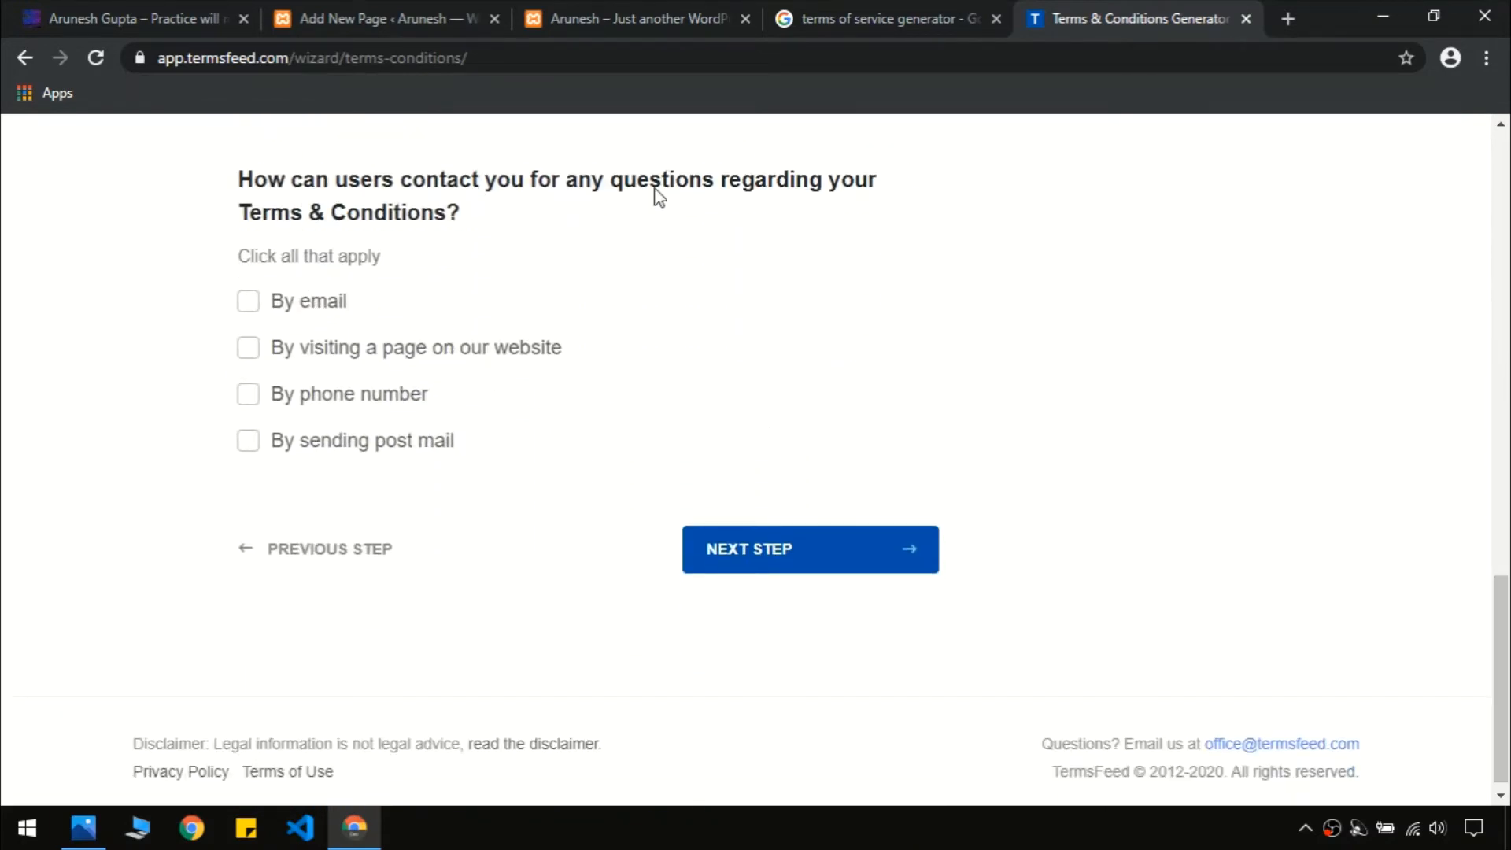
left_click(246, 309)
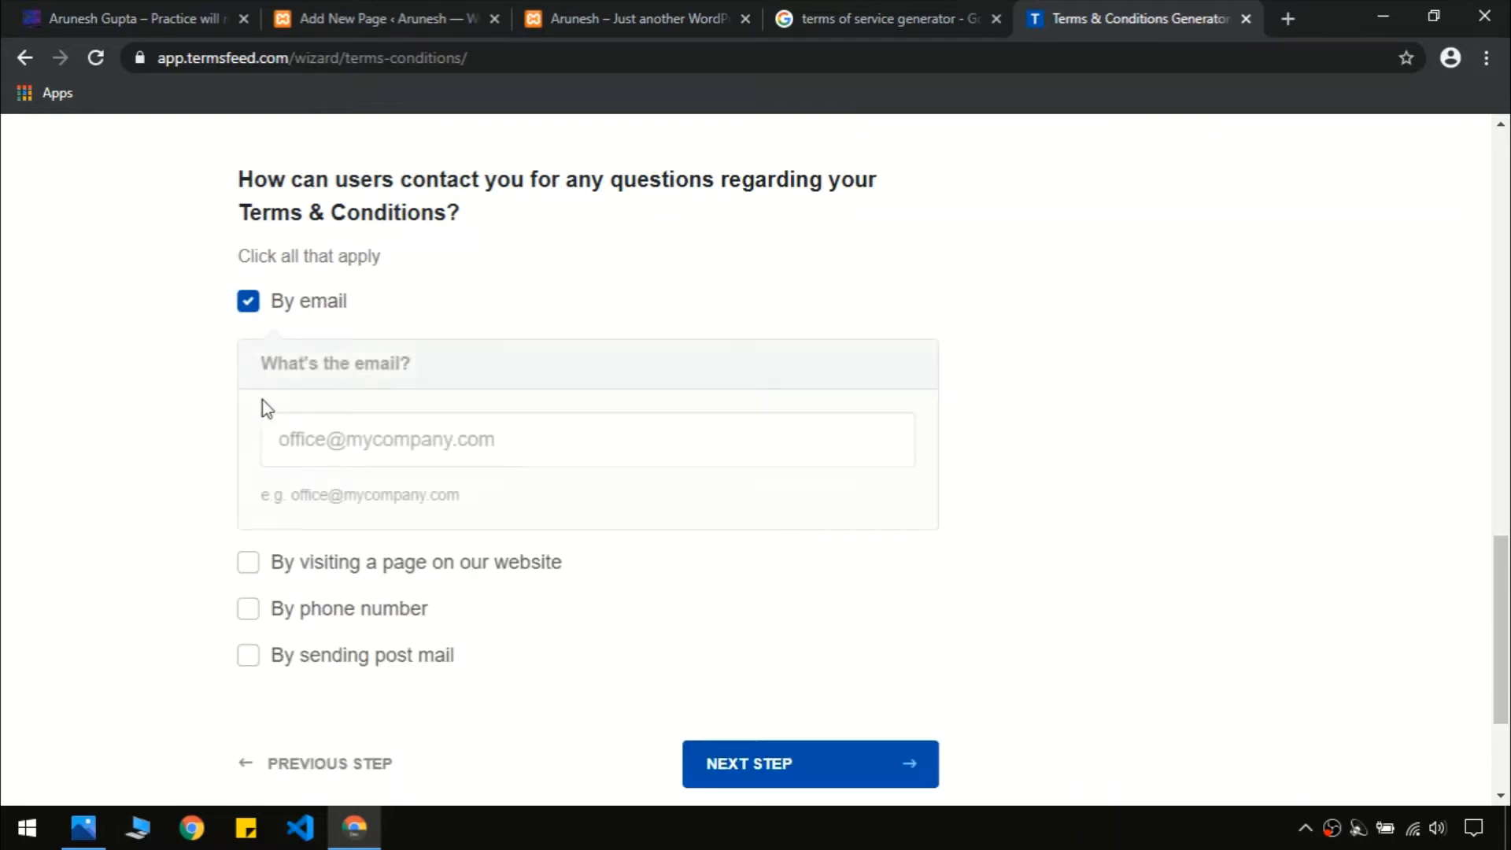
left_click(334, 441)
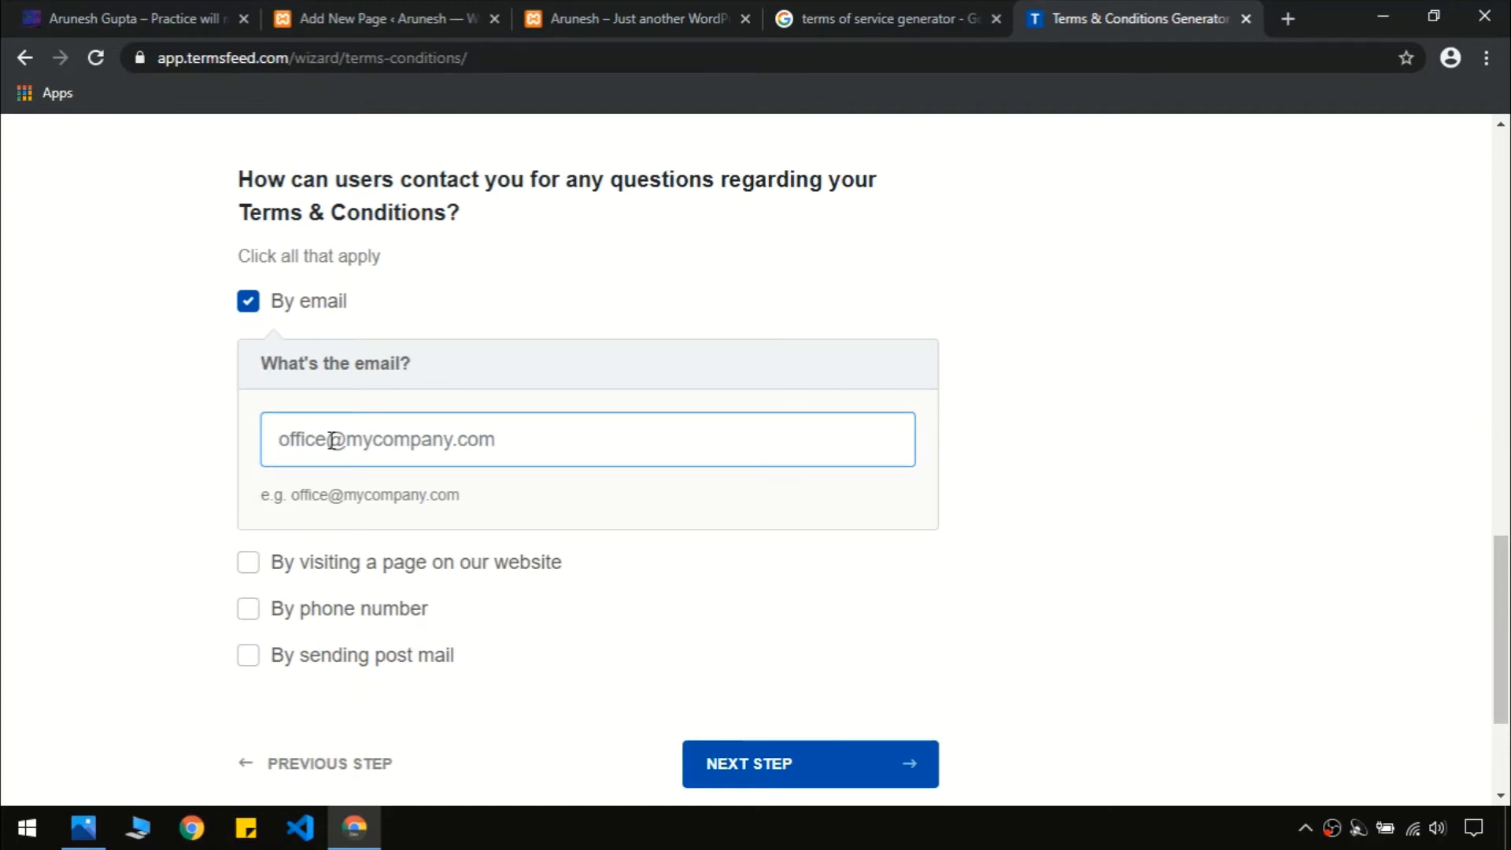
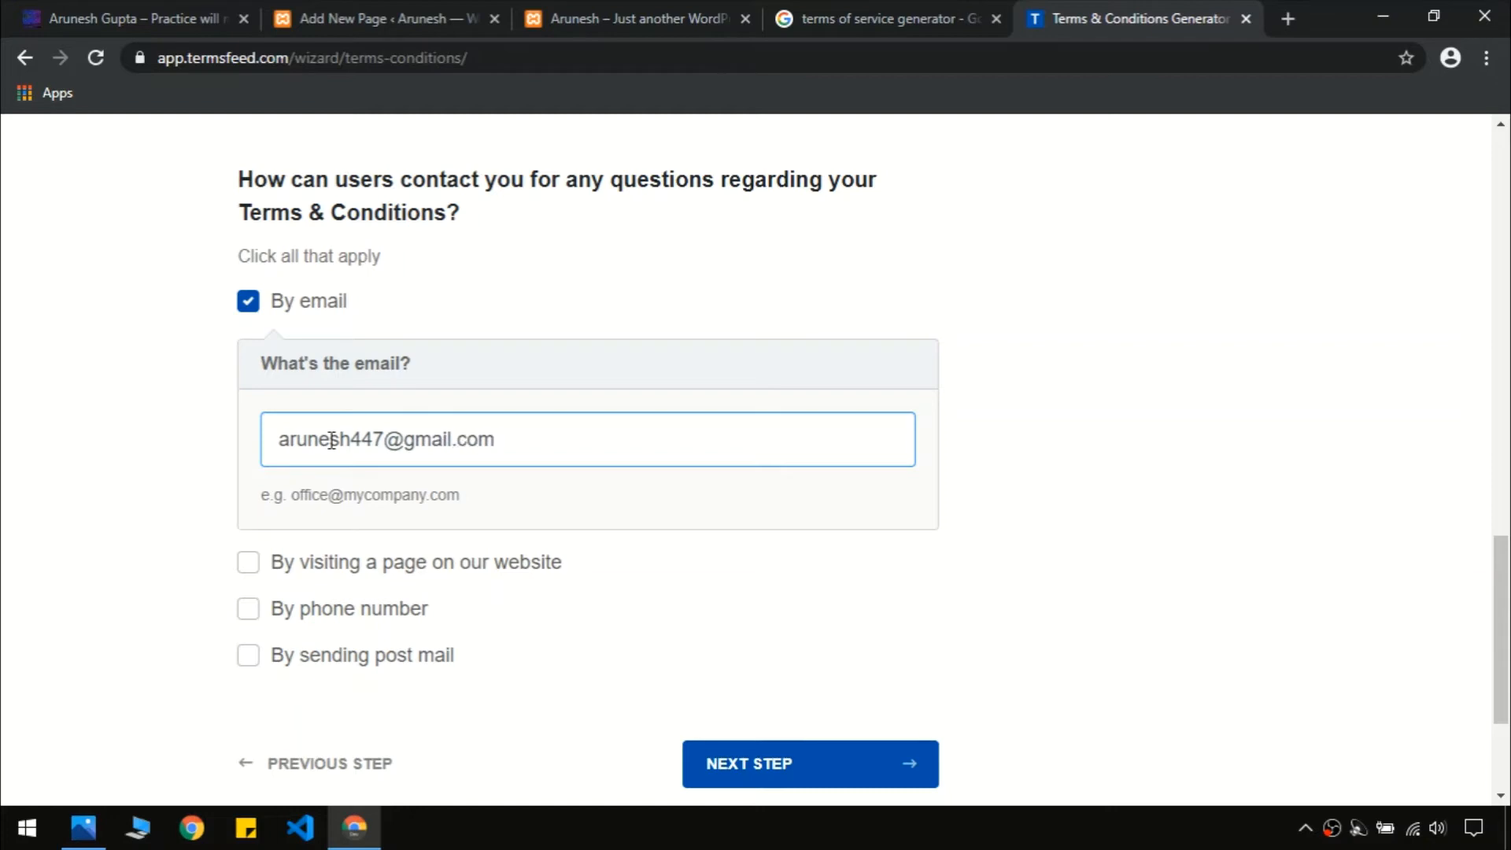
left_click(758, 777)
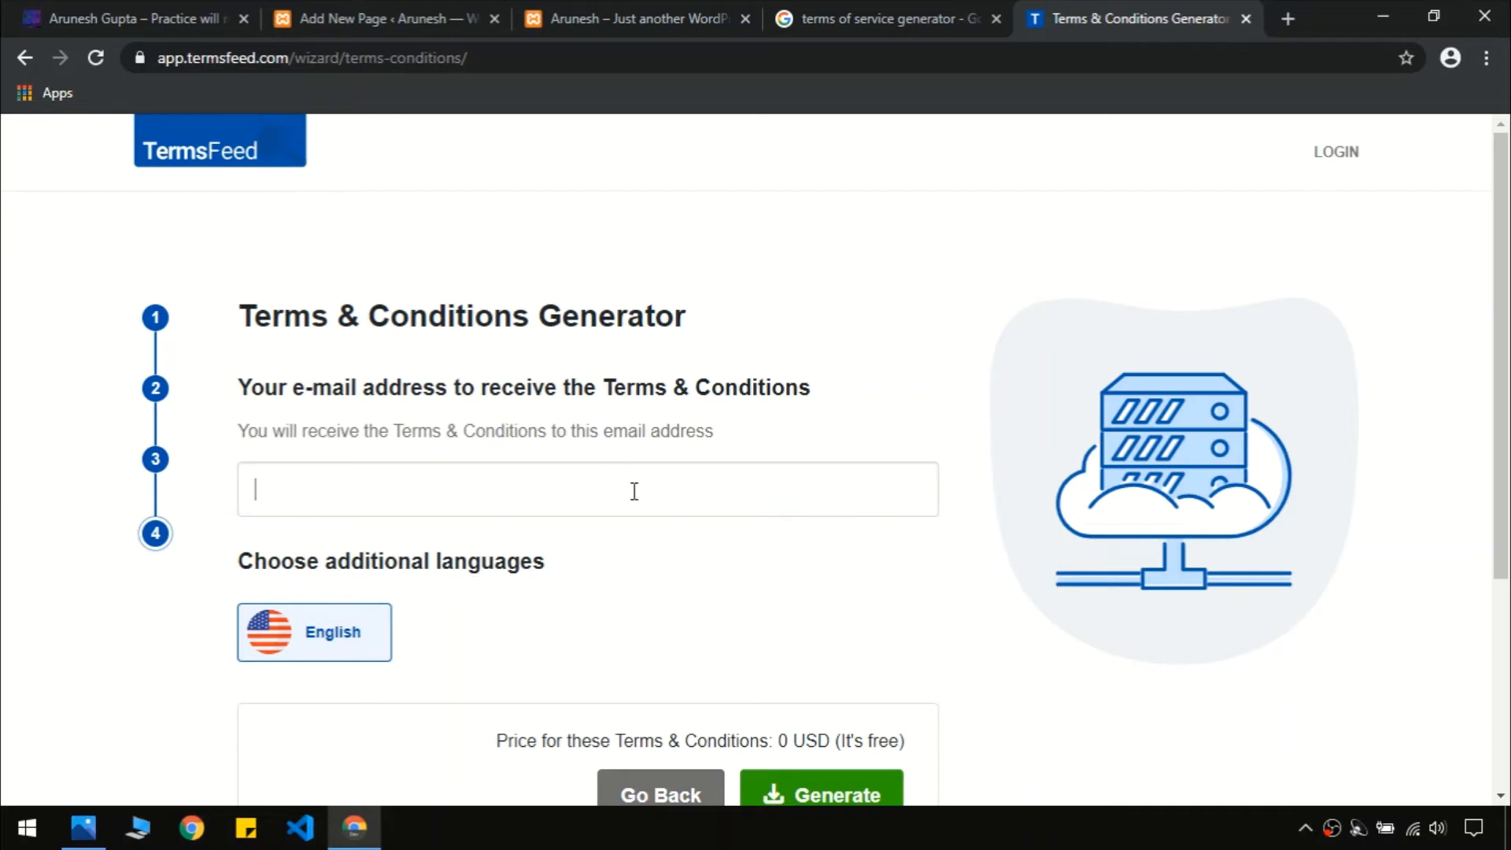
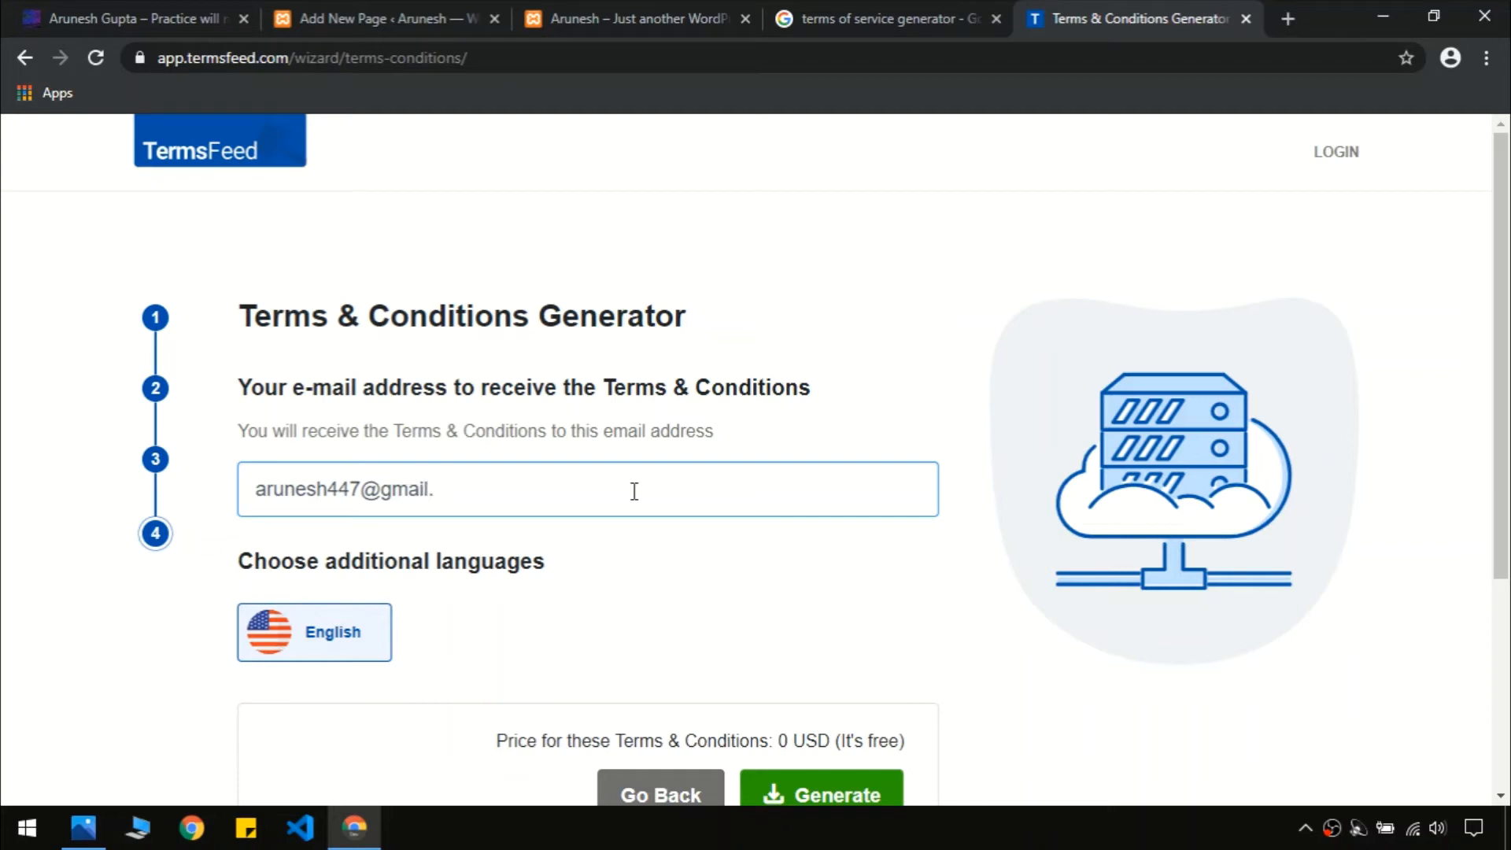
Complete the contact email address and generate the Terms & Conditions document
scroll(1461, 533, "down", 2)
left_click(840, 673)
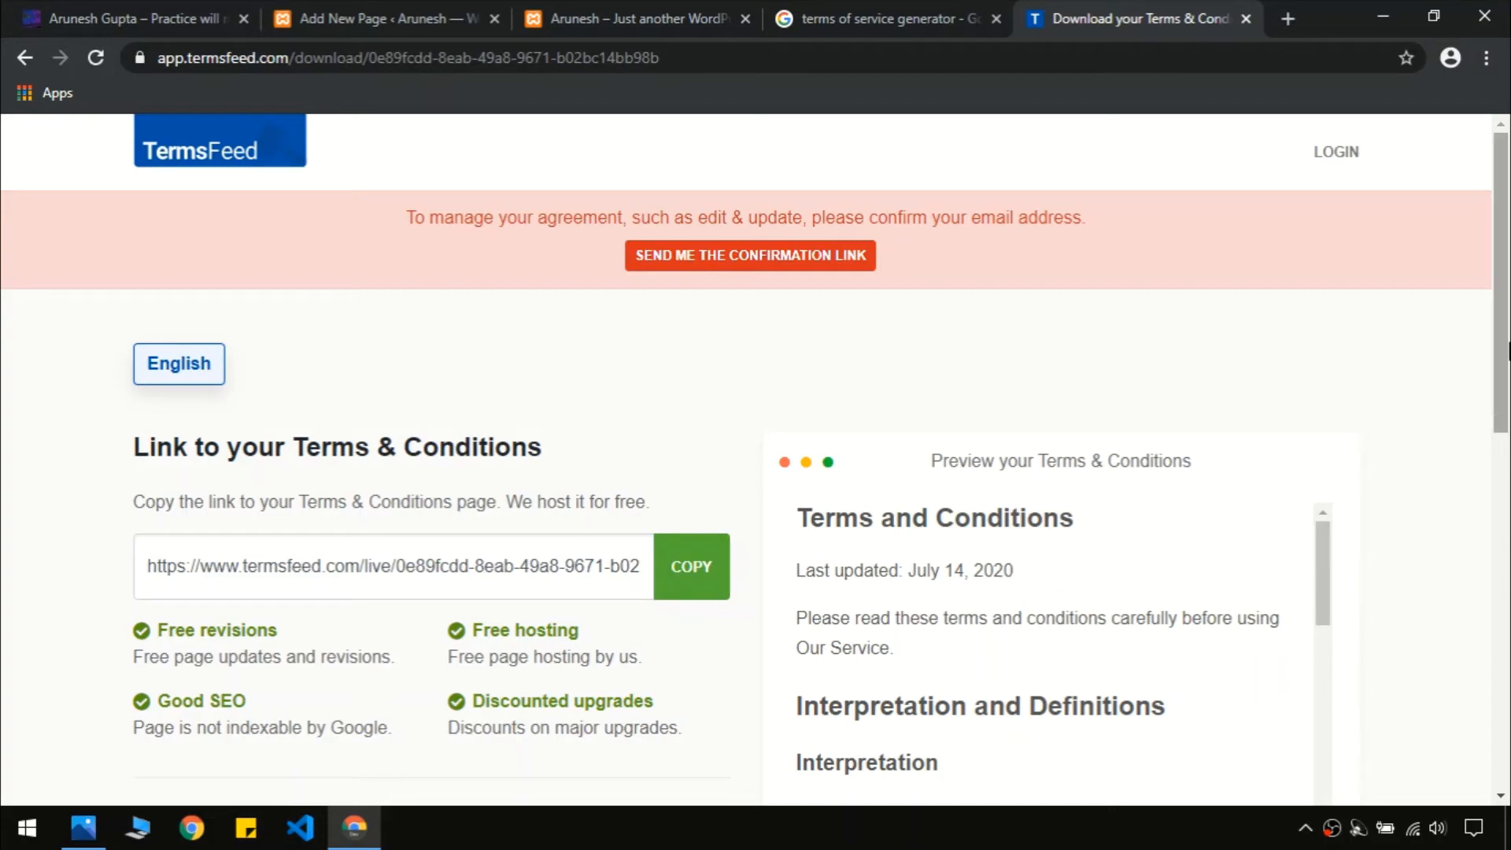
Paste the hosted terms link into the Terms of Service page, then undo the failed embed
scroll(1365, 397, "down", 3)
left_click_drag(1325, 362, 1363, 681)
scroll(306, 236, "down", 1)
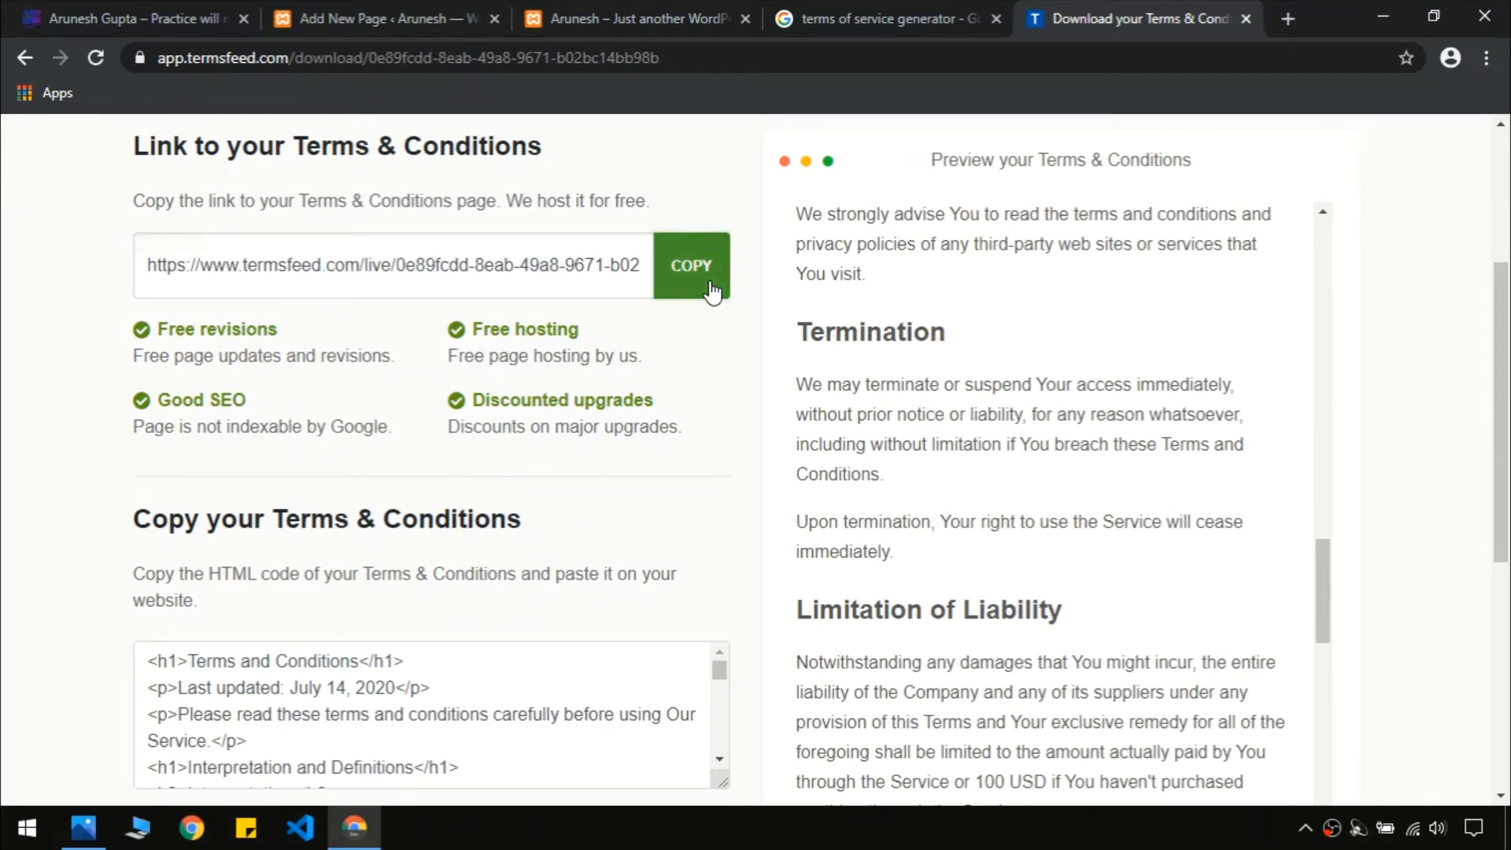
left_click(691, 265)
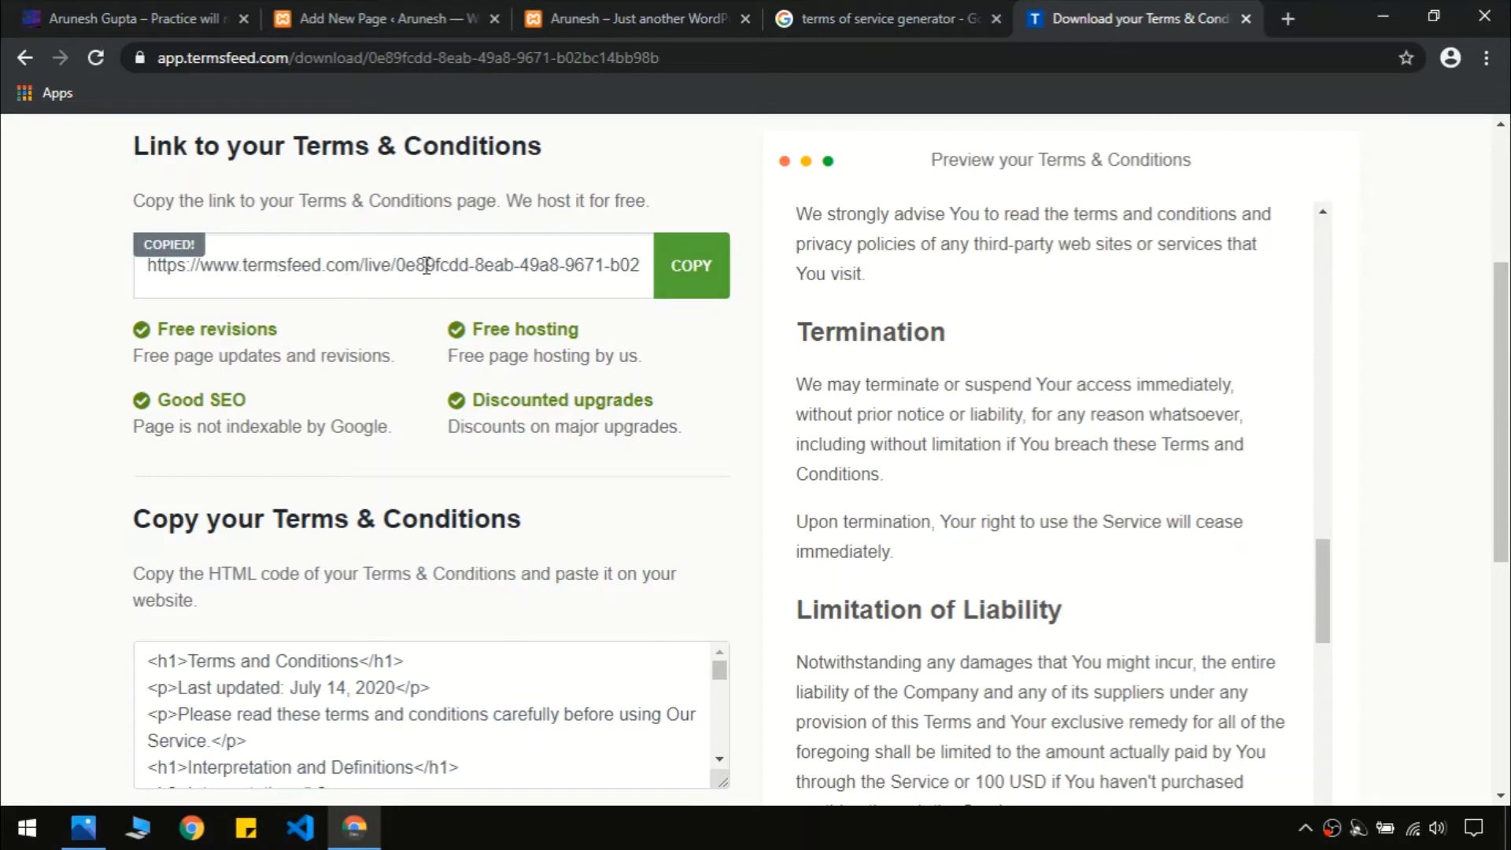
left_click(551, 11)
left_click(405, 11)
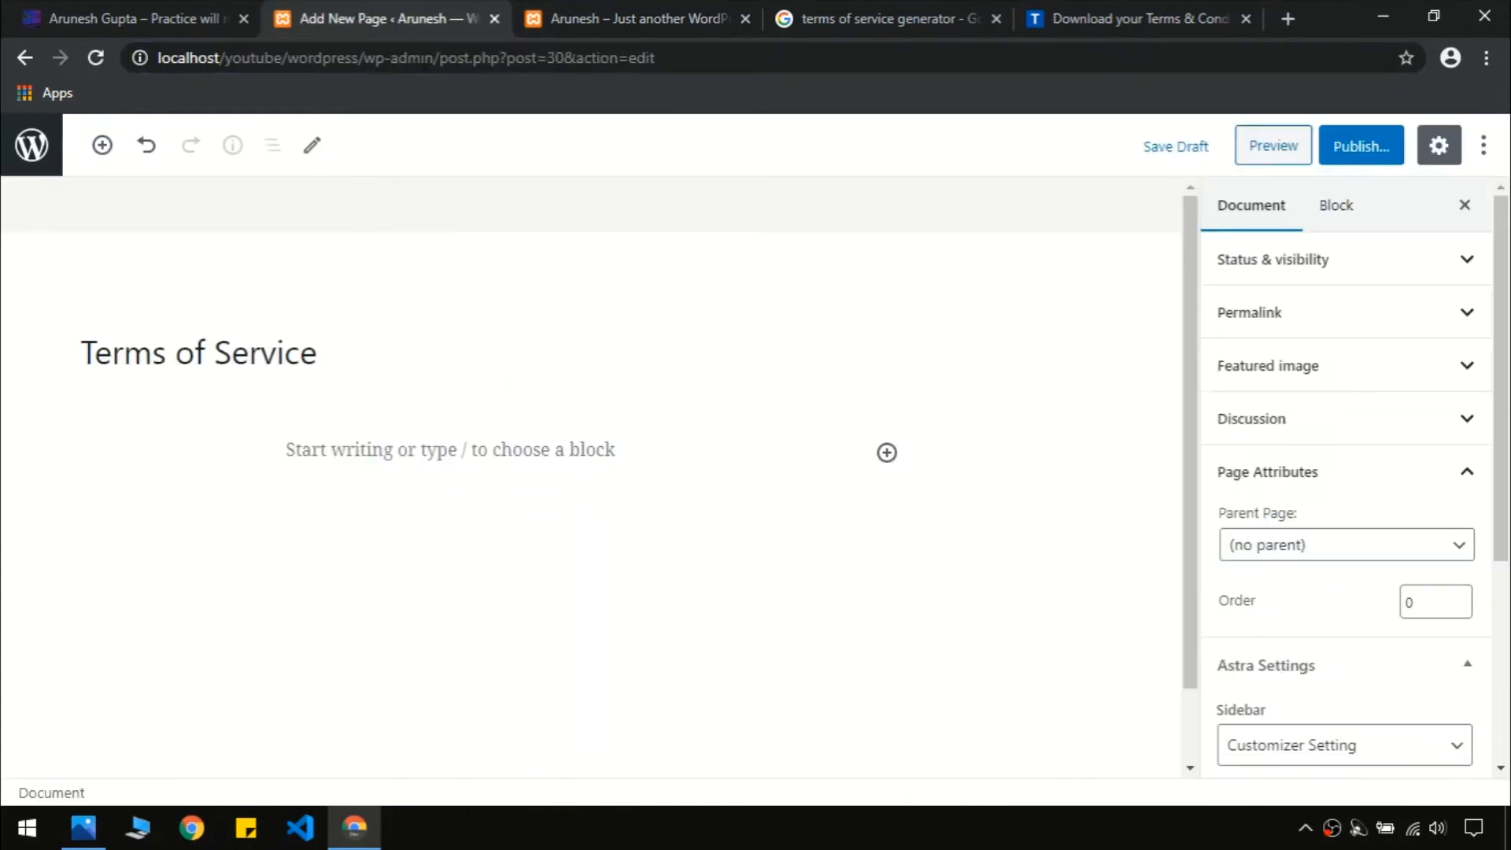
left_click(424, 442)
key("ctrl+v")
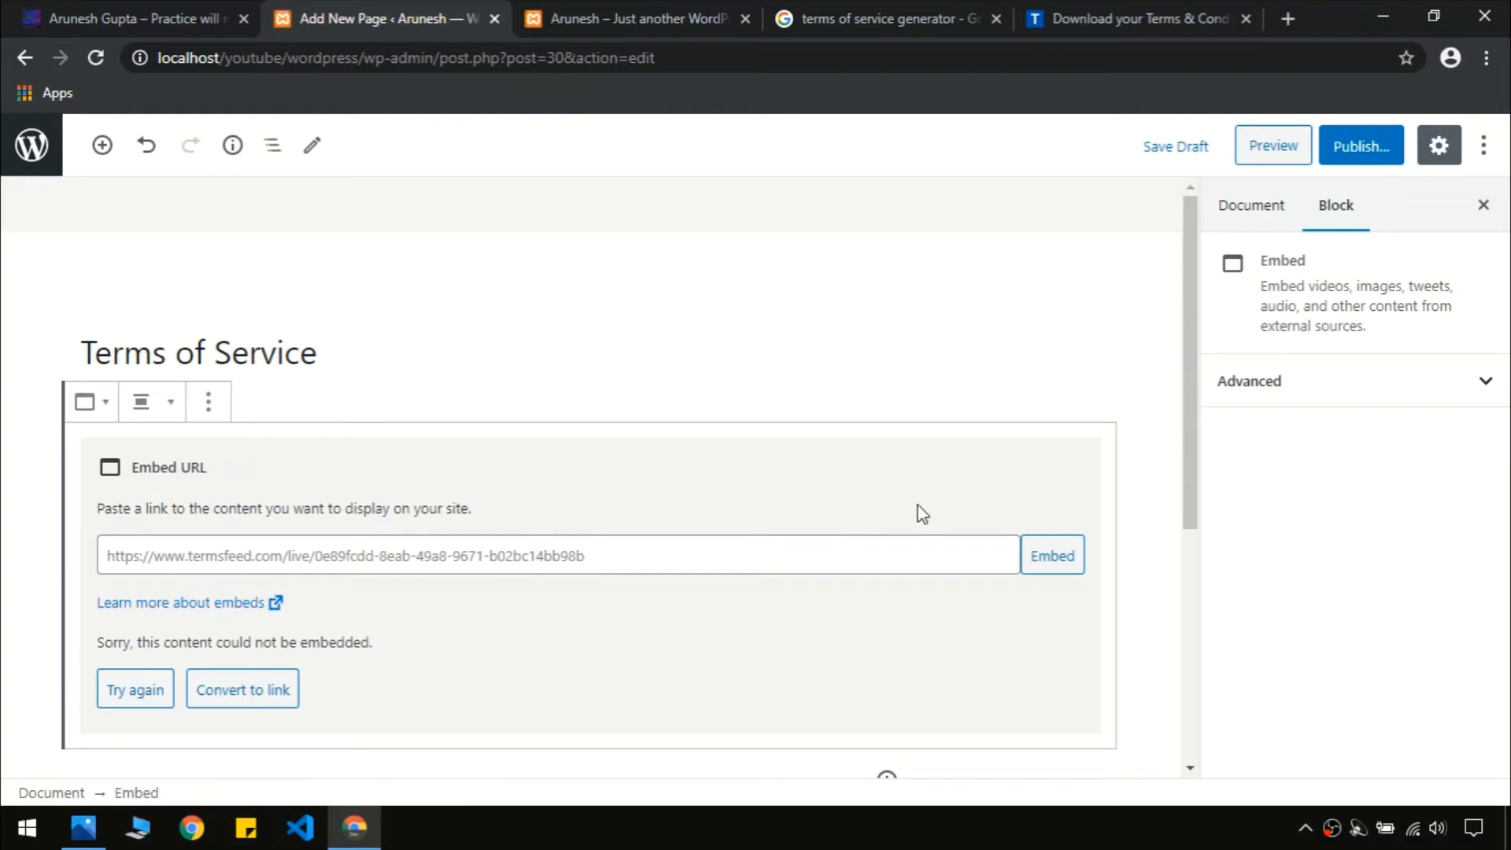
key("ctrl+z")
Copy the Terms & Conditions HTML code from TermsFeed and return to the page editor
left_click(1133, 18)
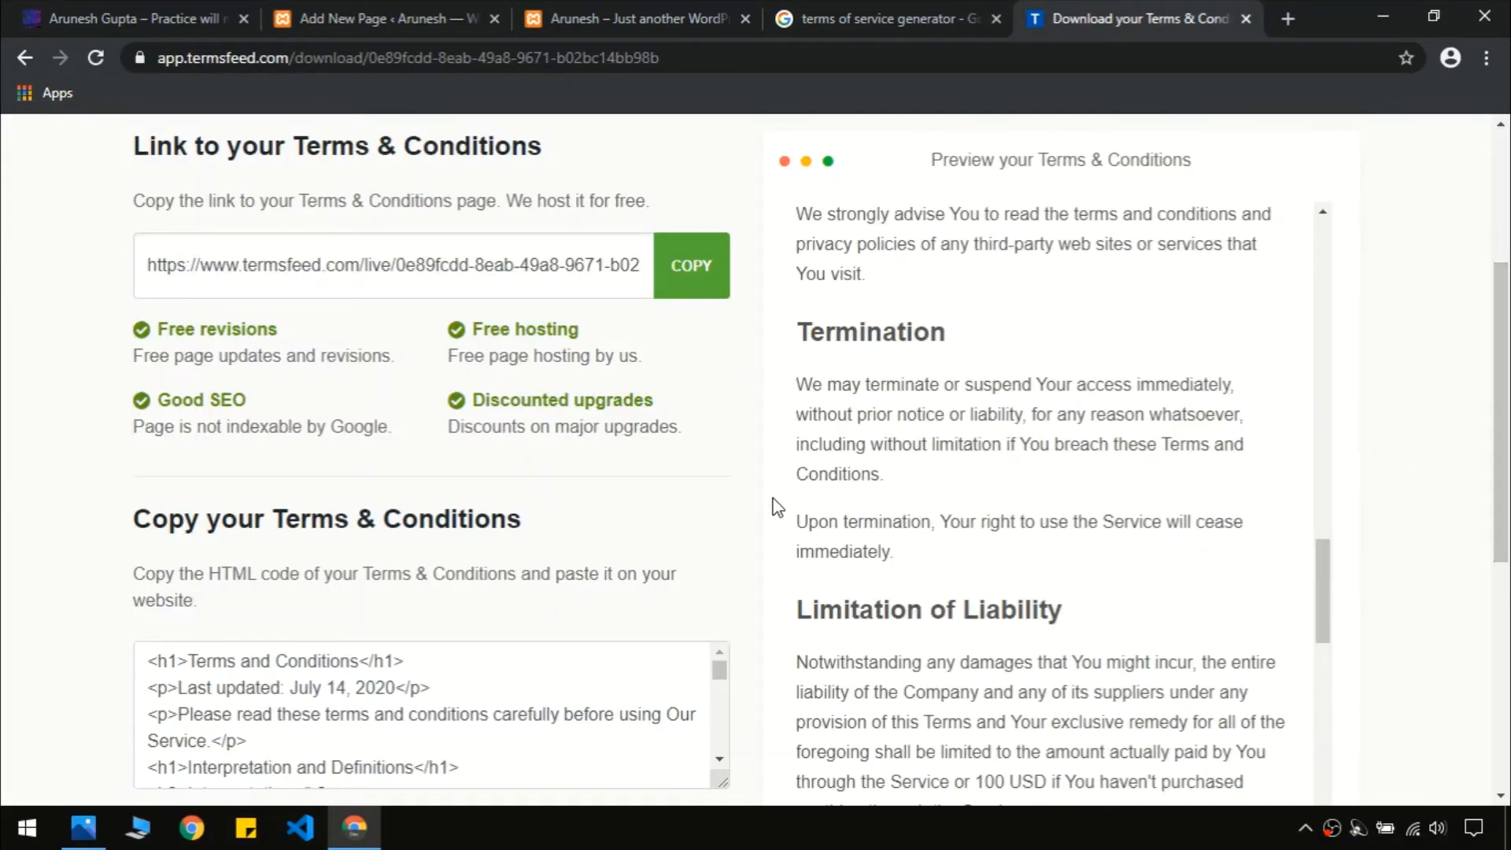
scroll(519, 437, "down", 4)
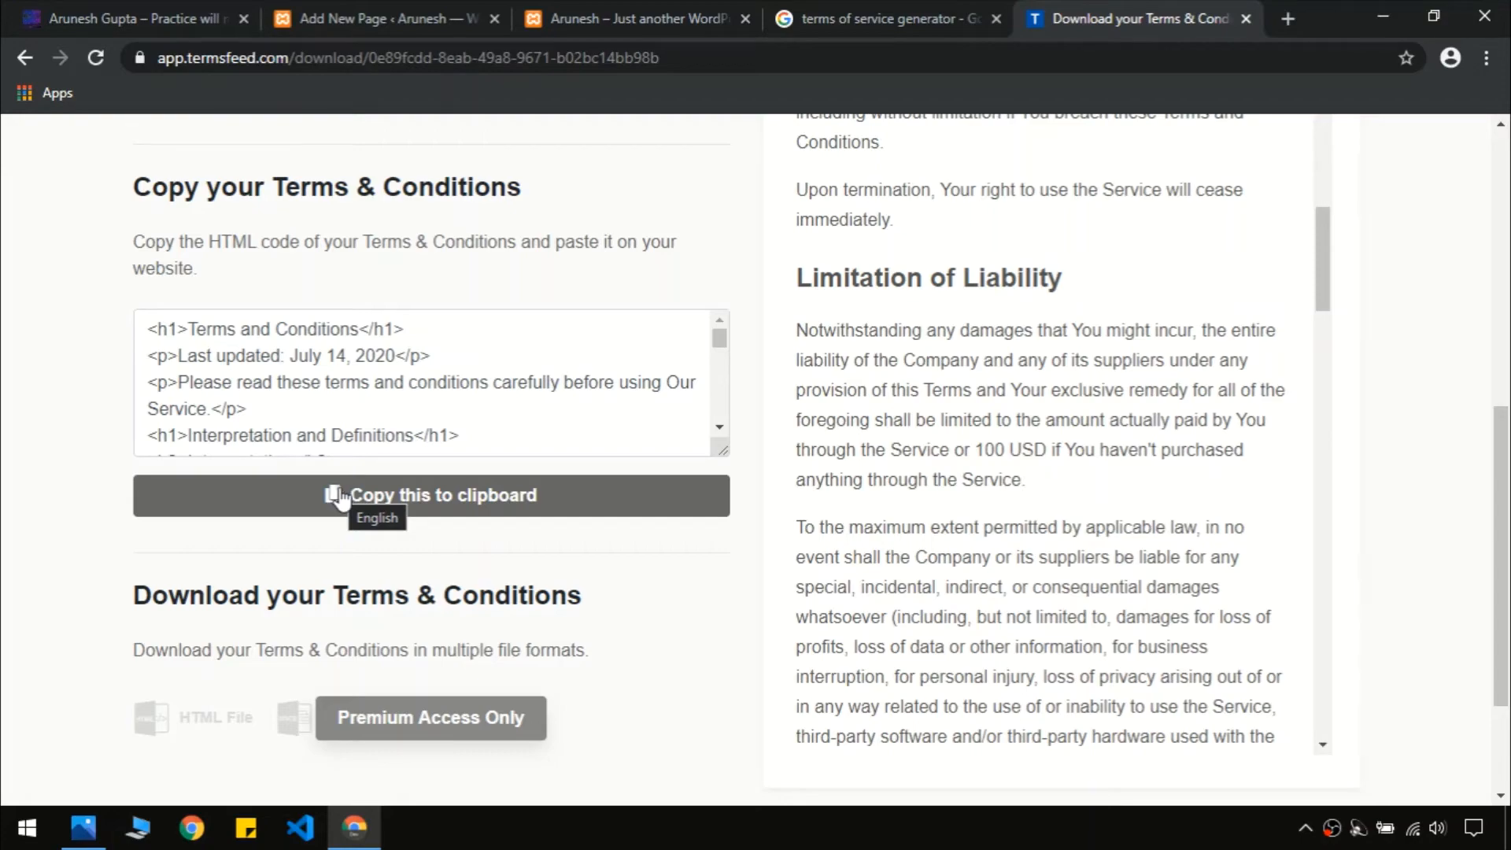
scroll(541, 642, "up", 7)
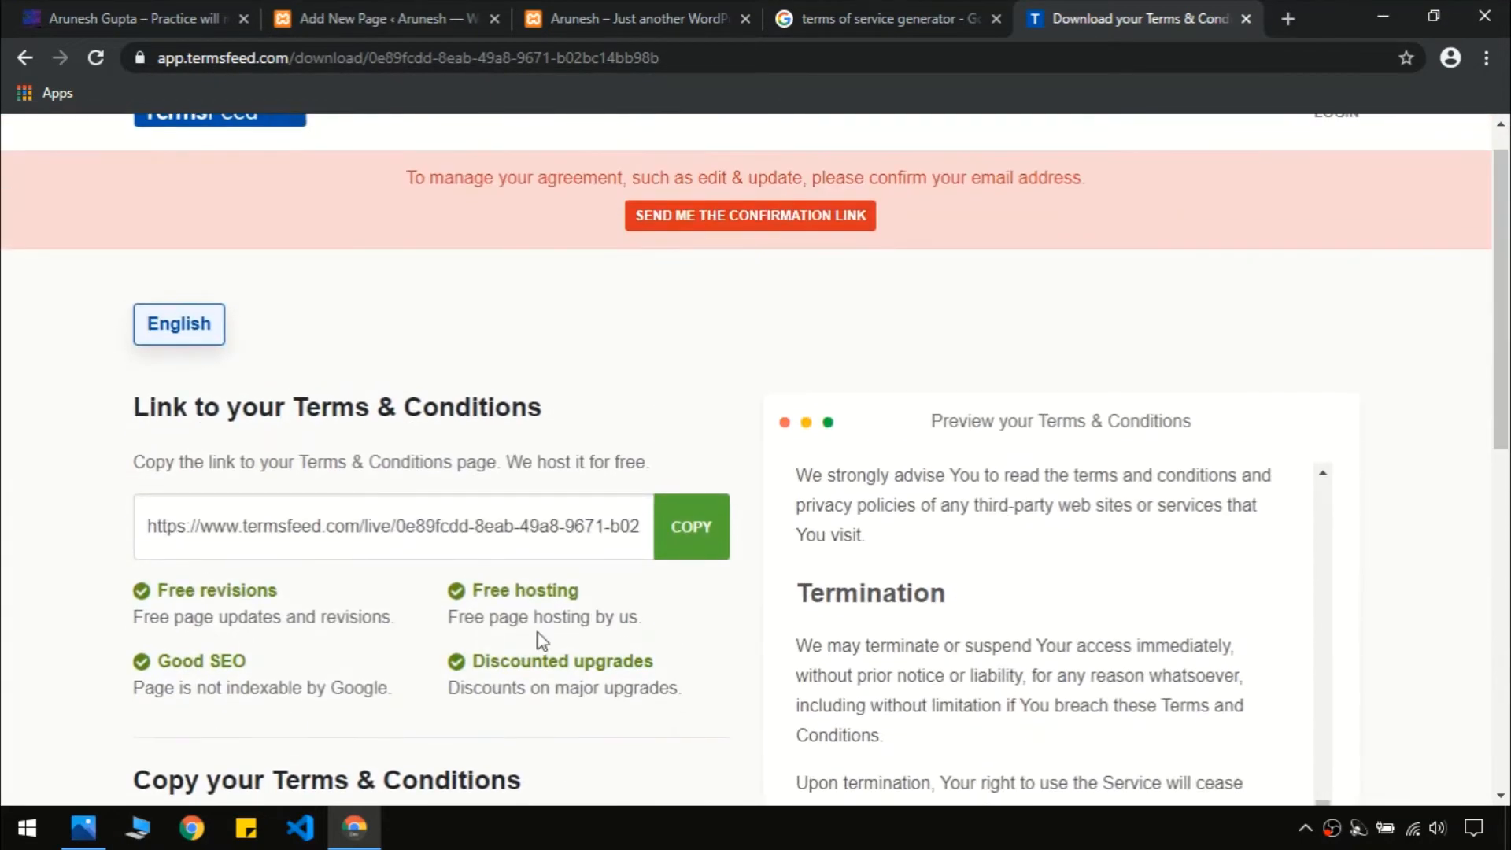
scroll(541, 642, "down", 7)
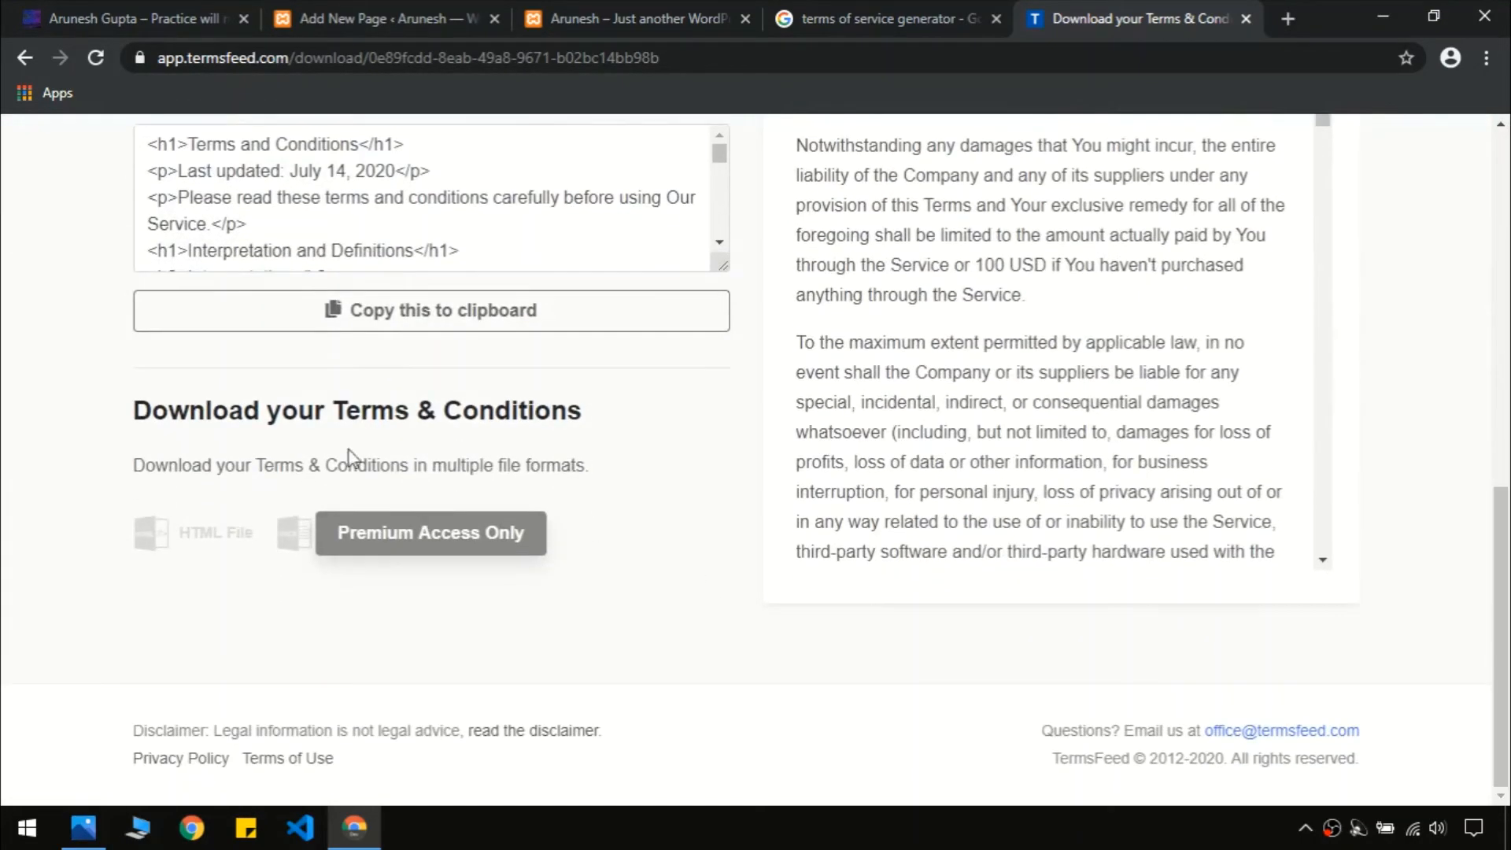
left_click(236, 327)
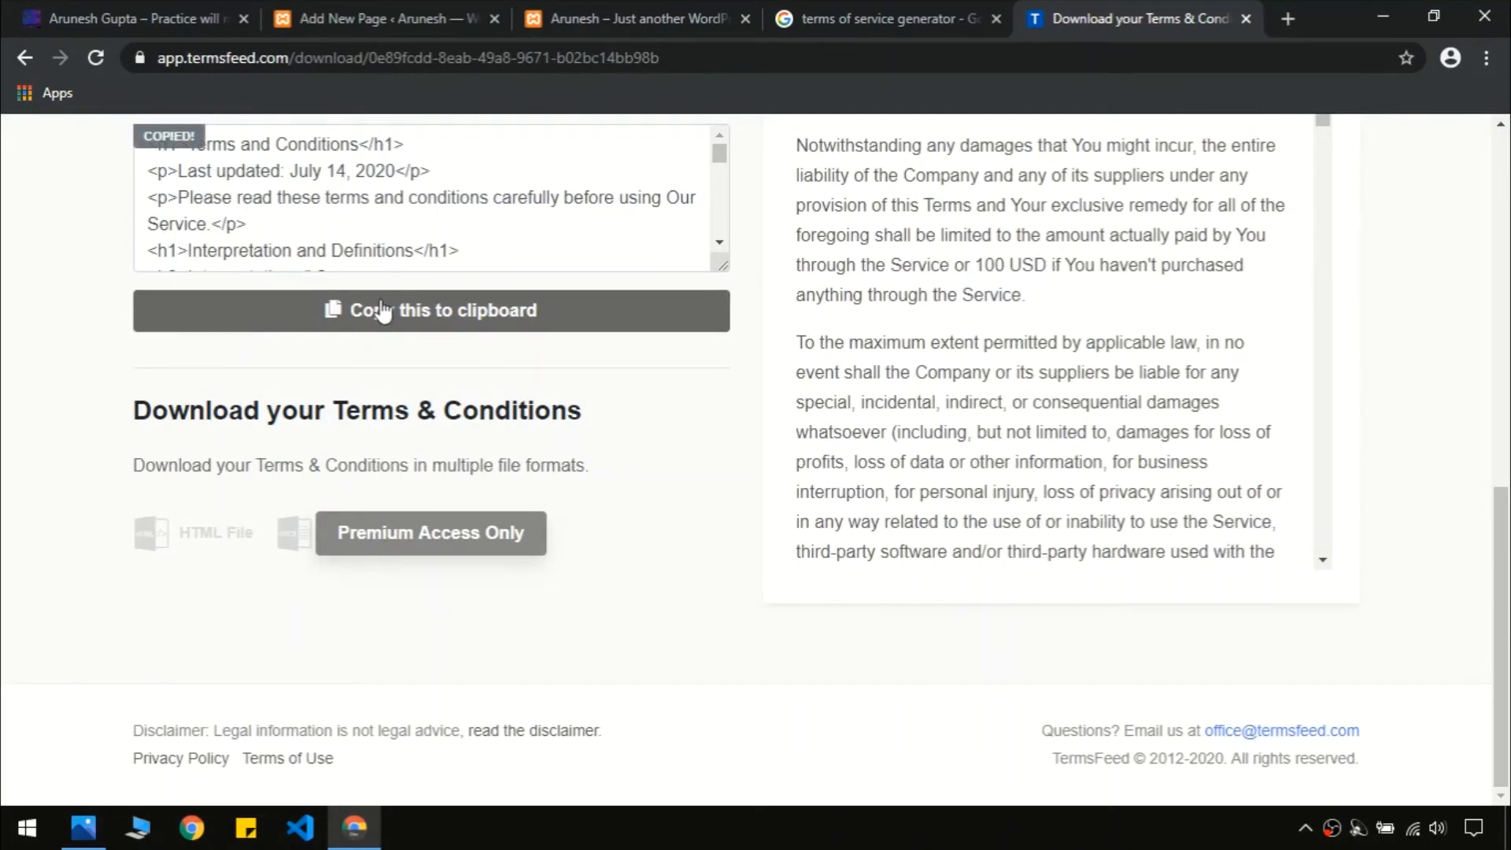
left_click(326, 18)
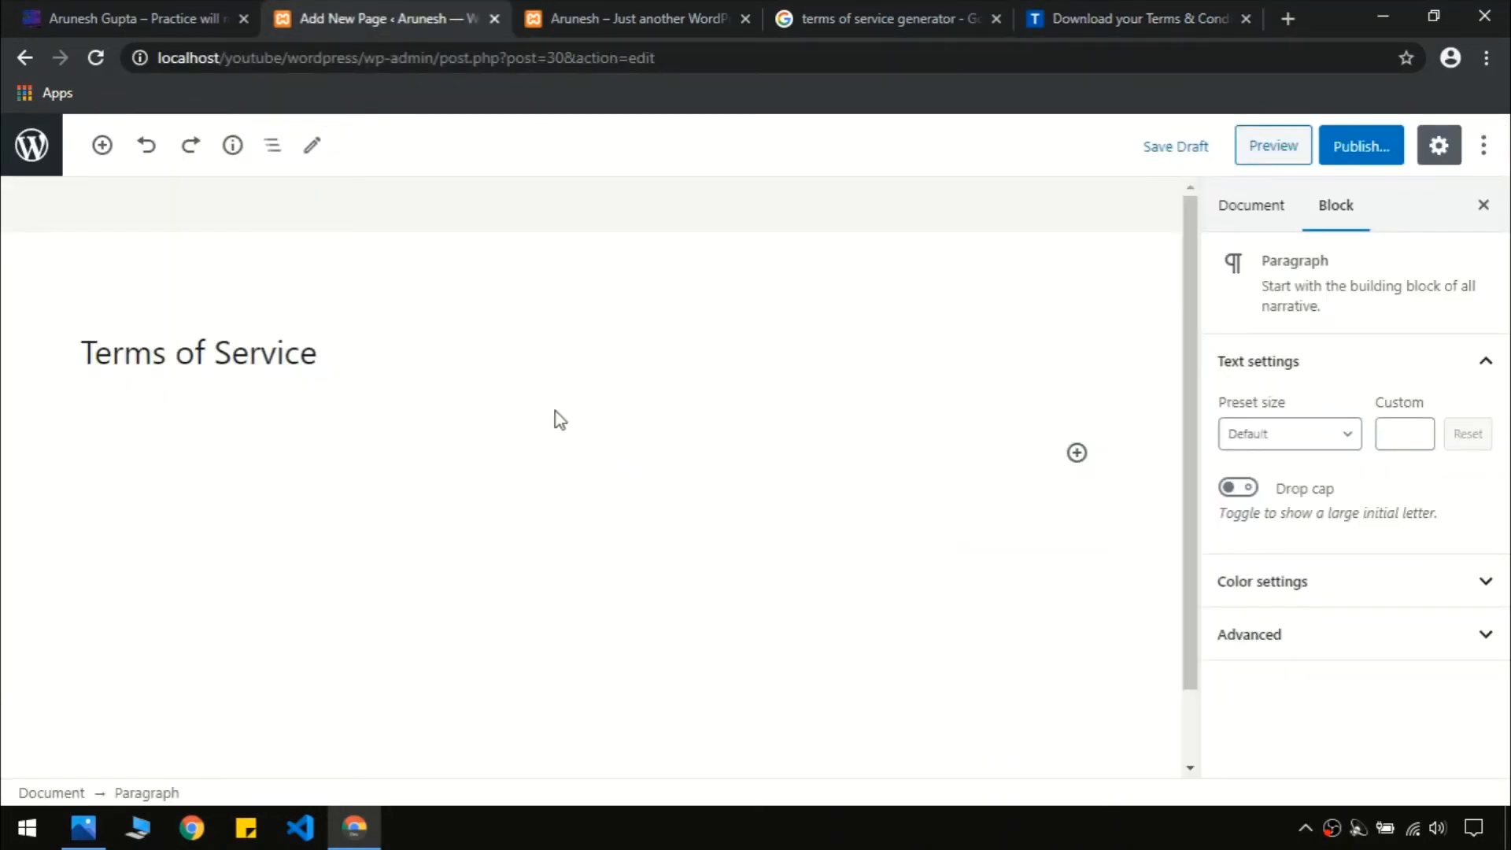
Paste the full terms into the page, undoing a trial deletion of the contact e-mail line
key("ctrl+v")
left_click(602, 475)
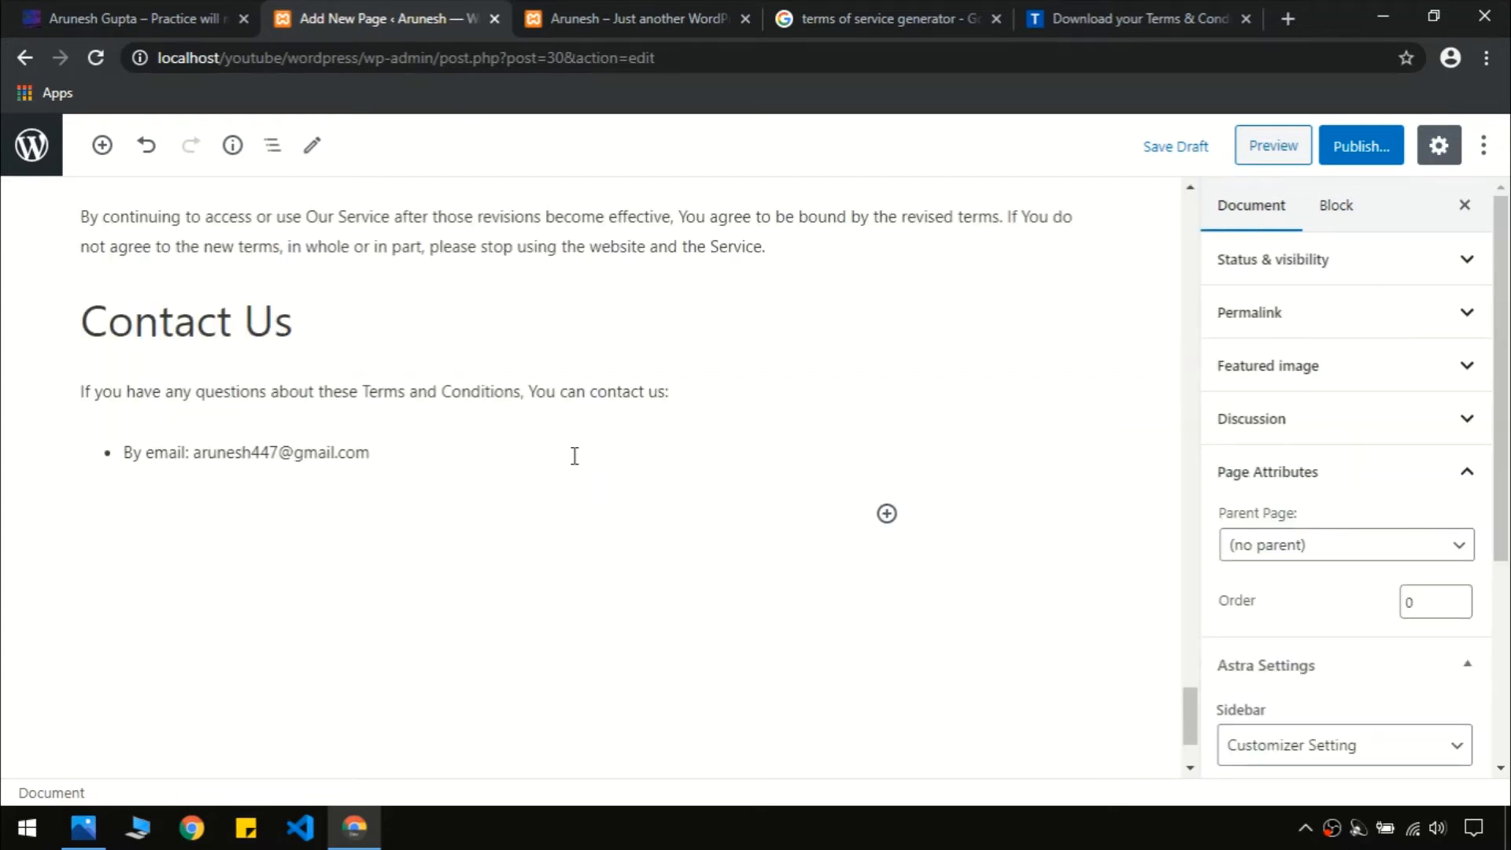
left_click(575, 455)
key("ctrl+a")
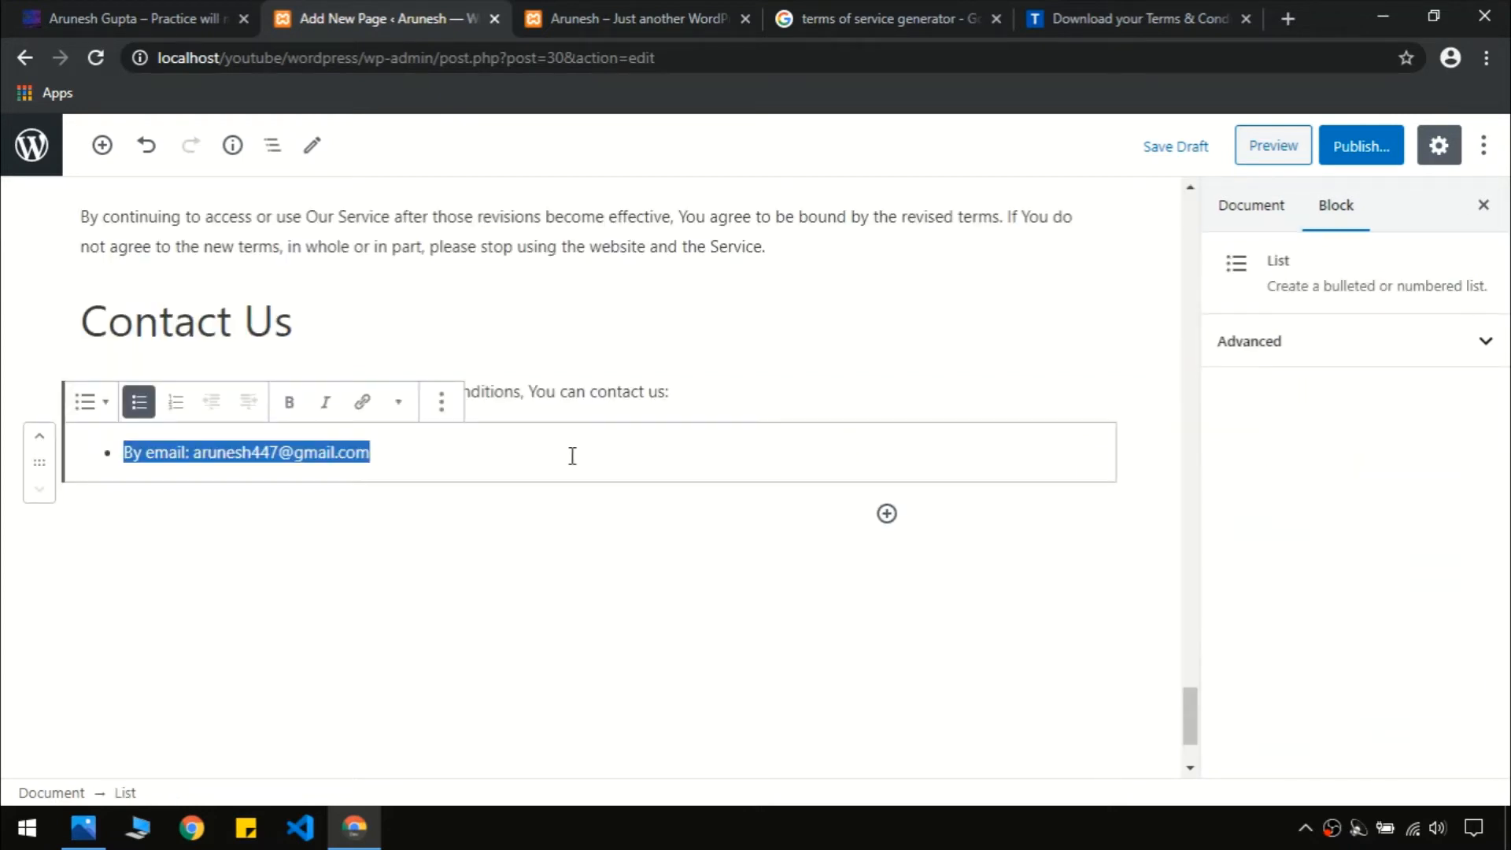
key("BackSpace")
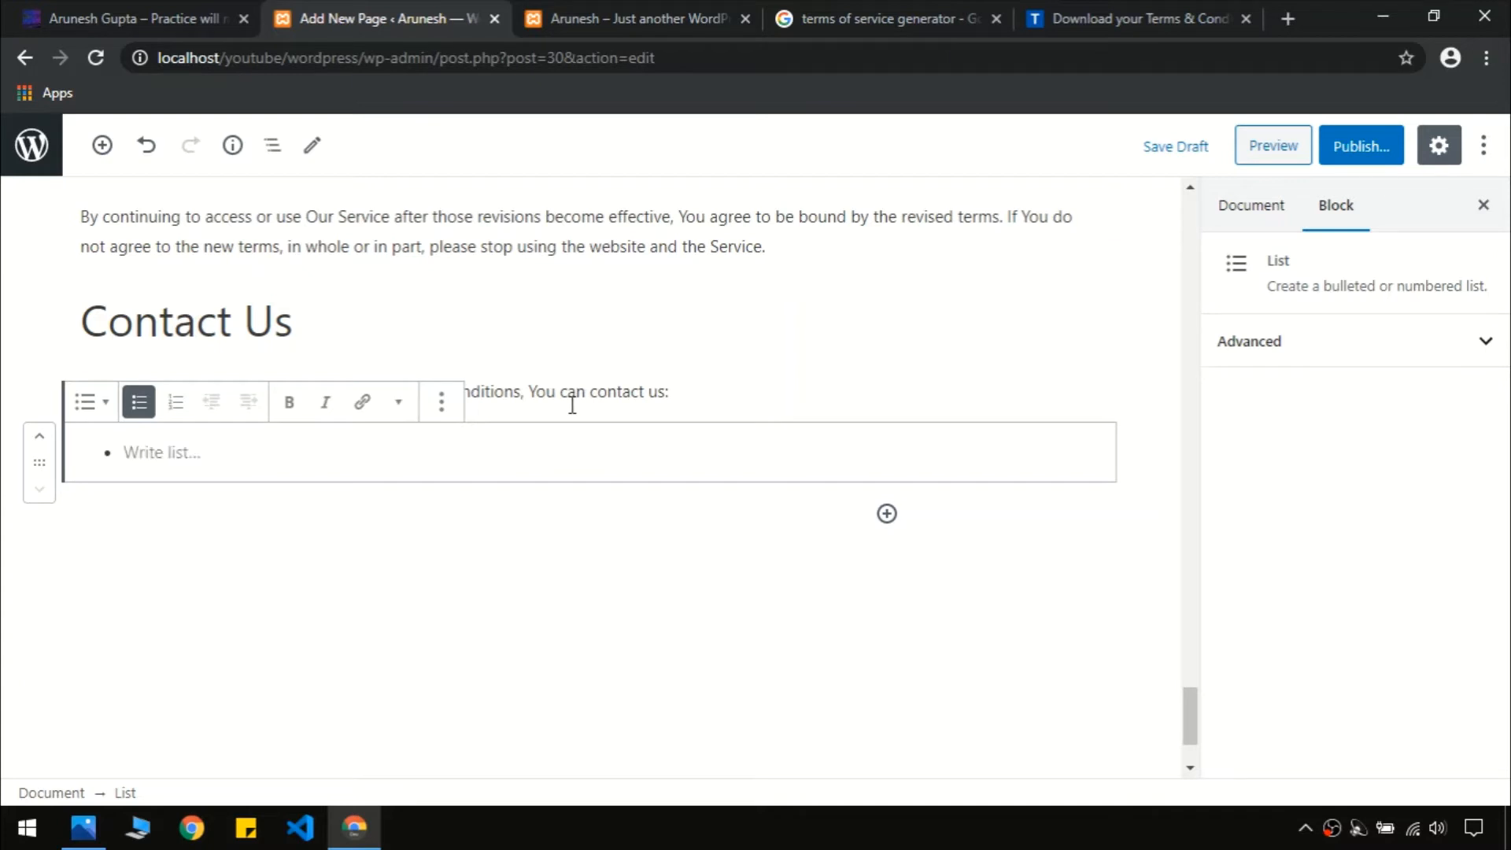
left_click(470, 620)
key("ctrl+z")
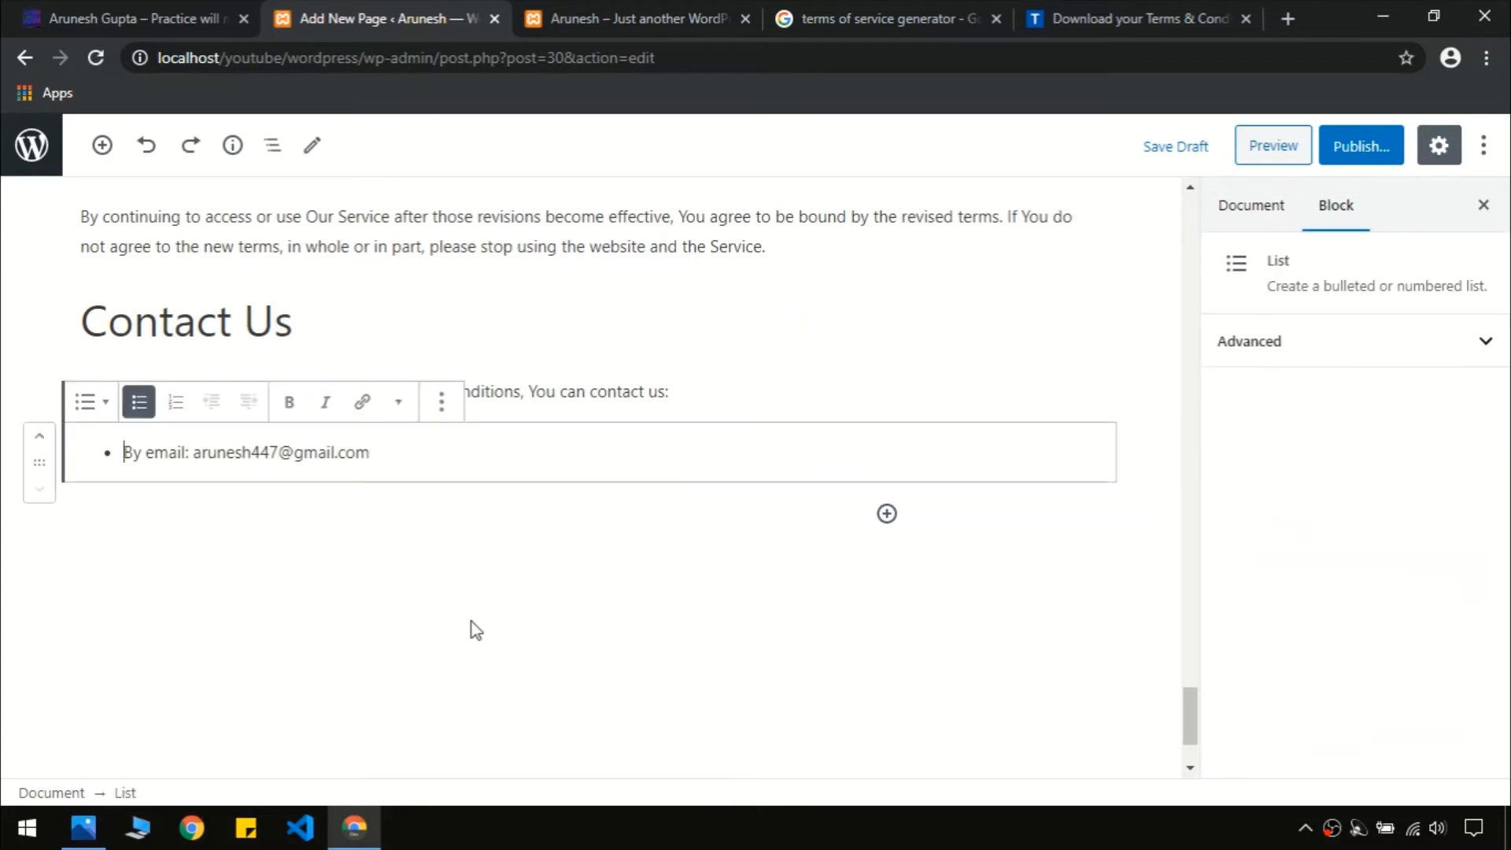
key("ctrl+z")
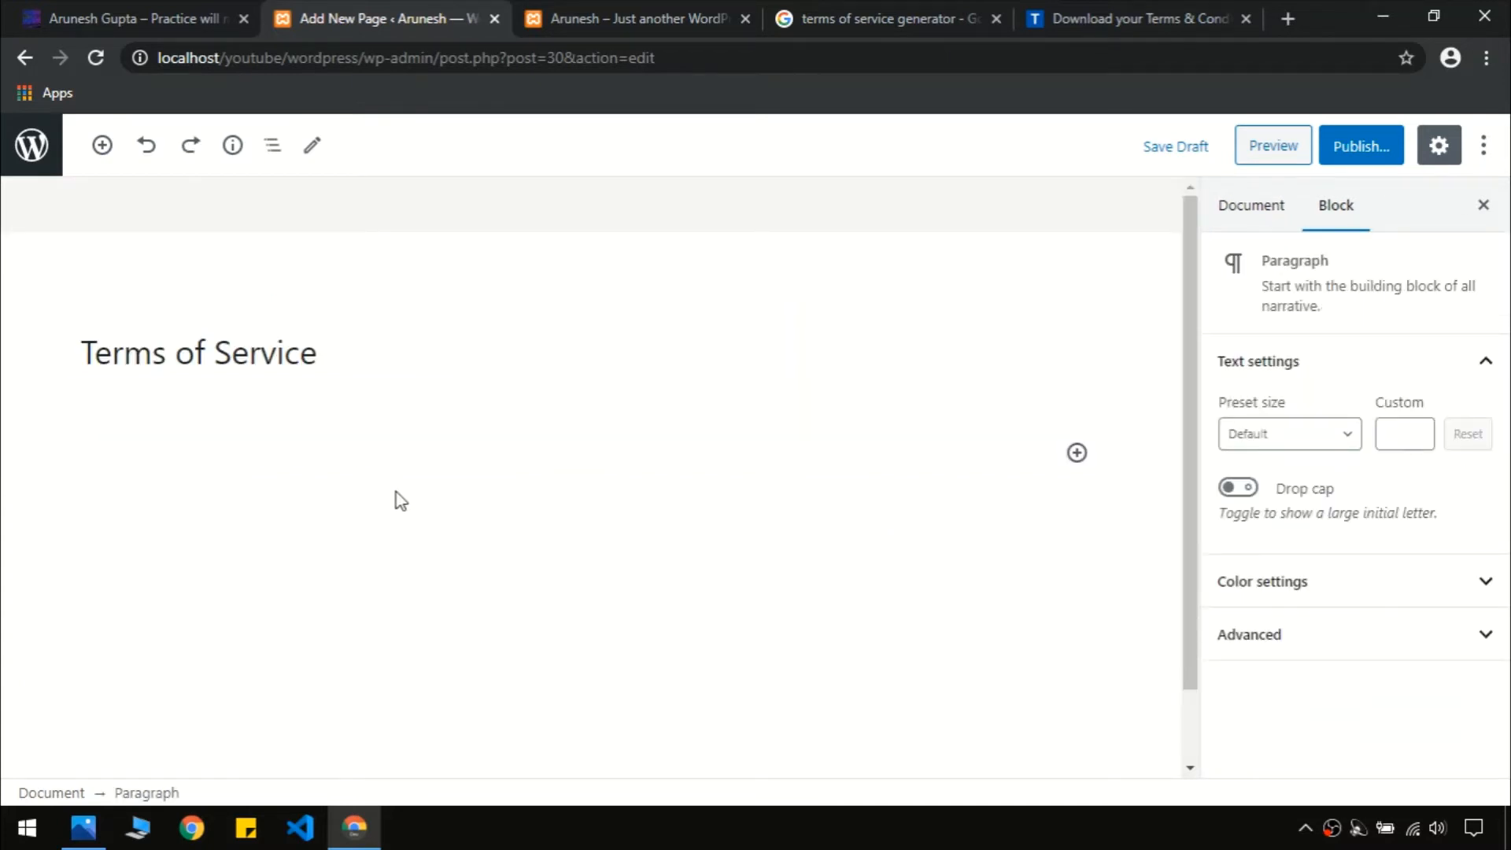
key("ctrl+shift+z")
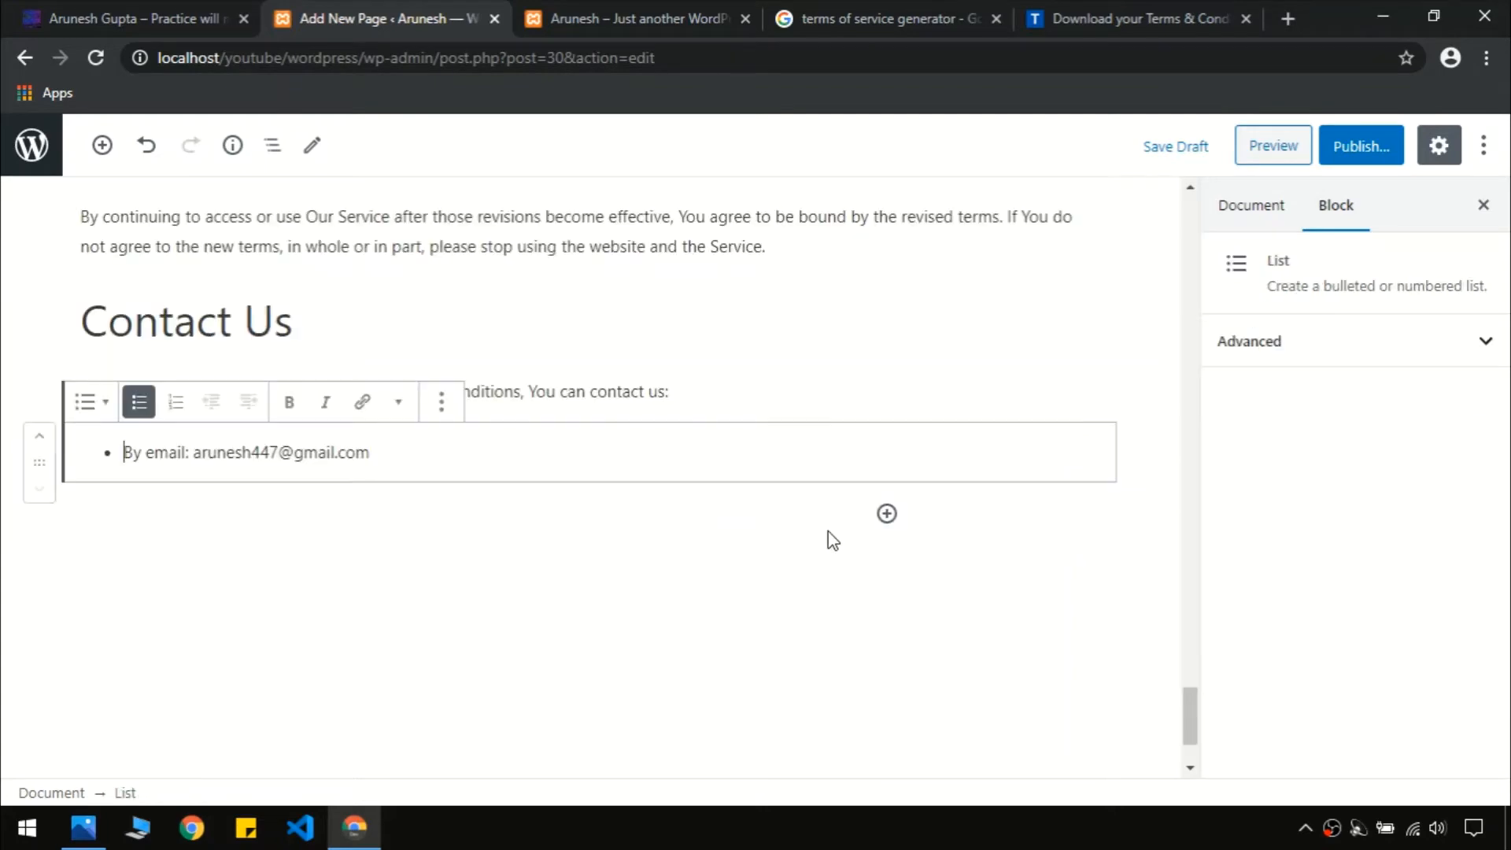
scroll(825, 531, "up", 10)
scroll(827, 532, "down", 20)
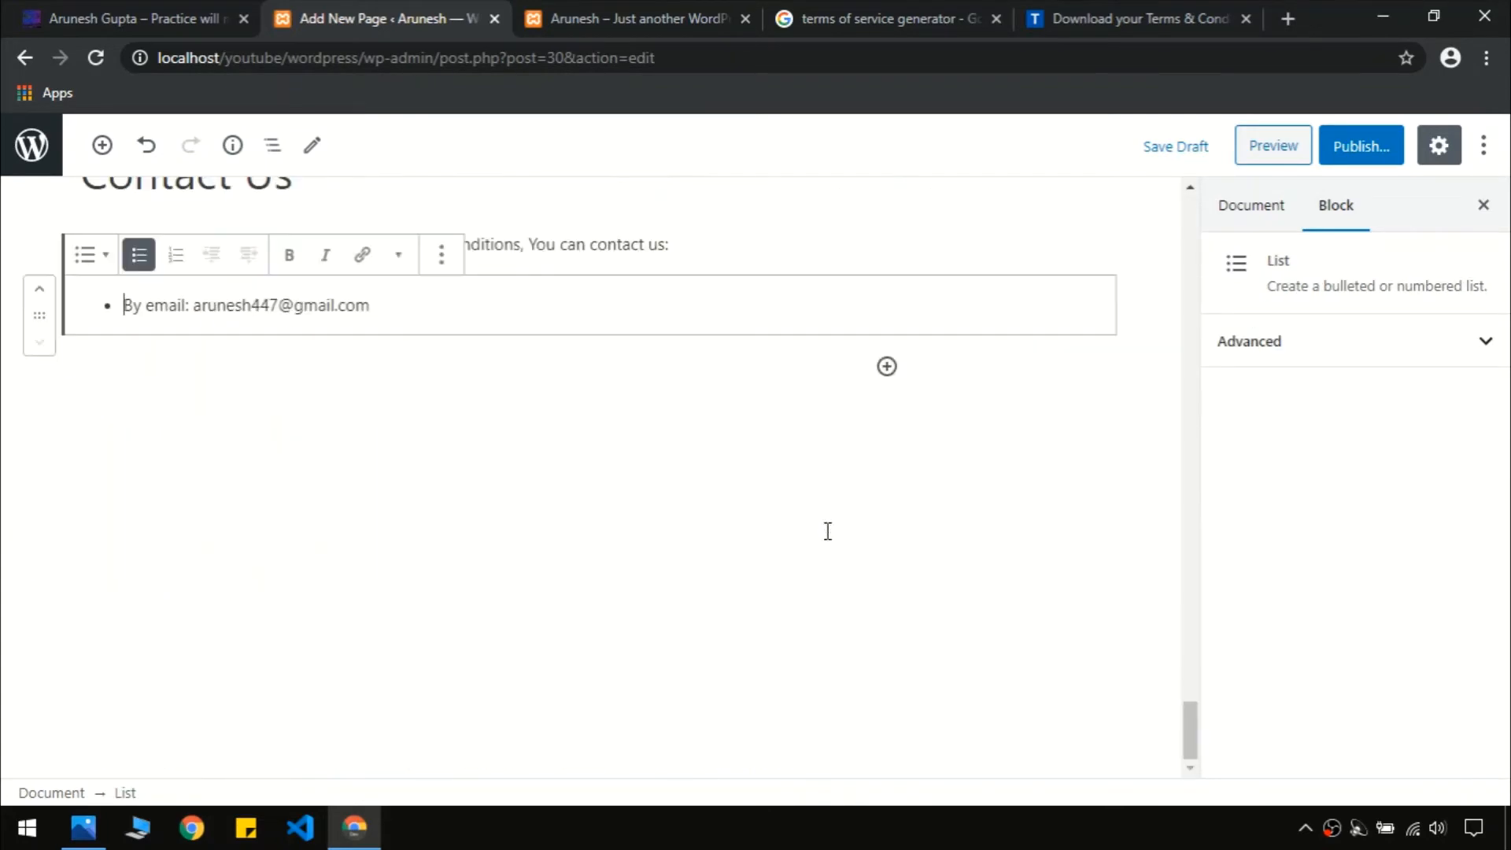
left_click(676, 606)
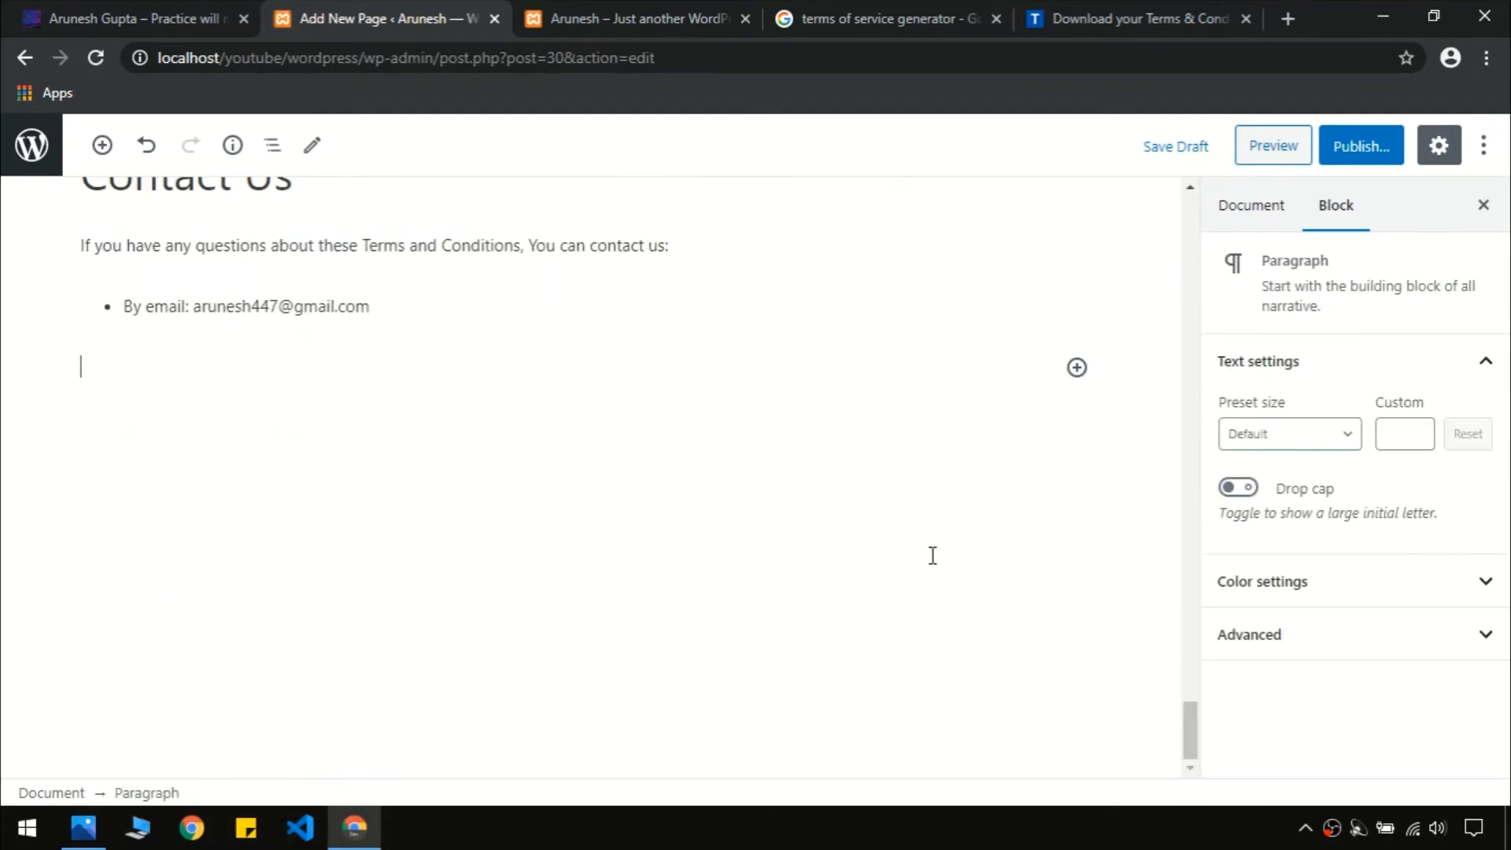
scroll(932, 556, "up", 20)
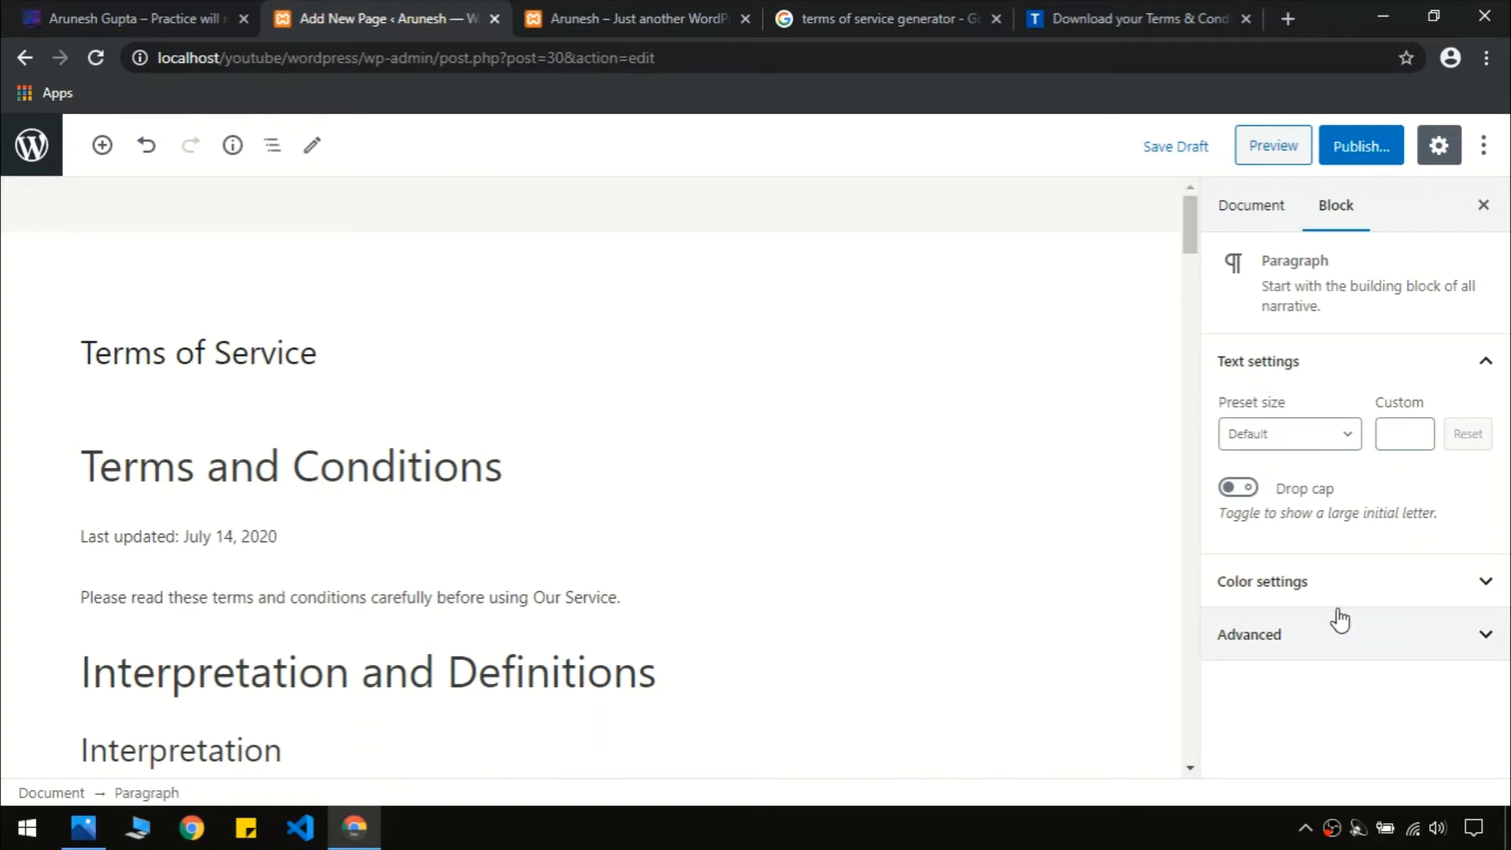
Publish the Terms of Service page and check the reference site's footer links
left_click(1355, 149)
left_click(1352, 140)
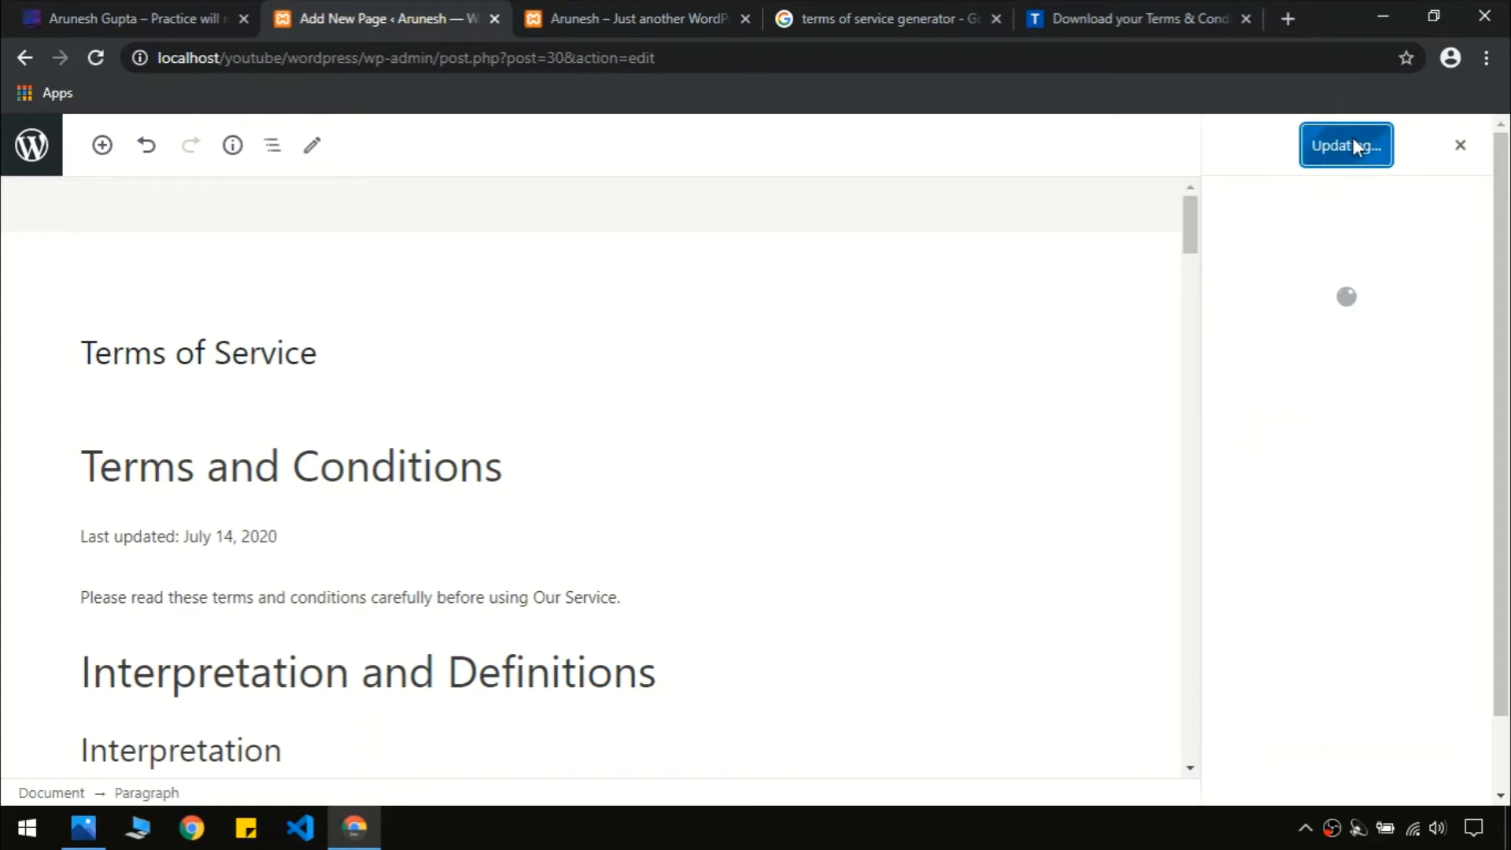
left_click(56, 161)
left_click(147, 18)
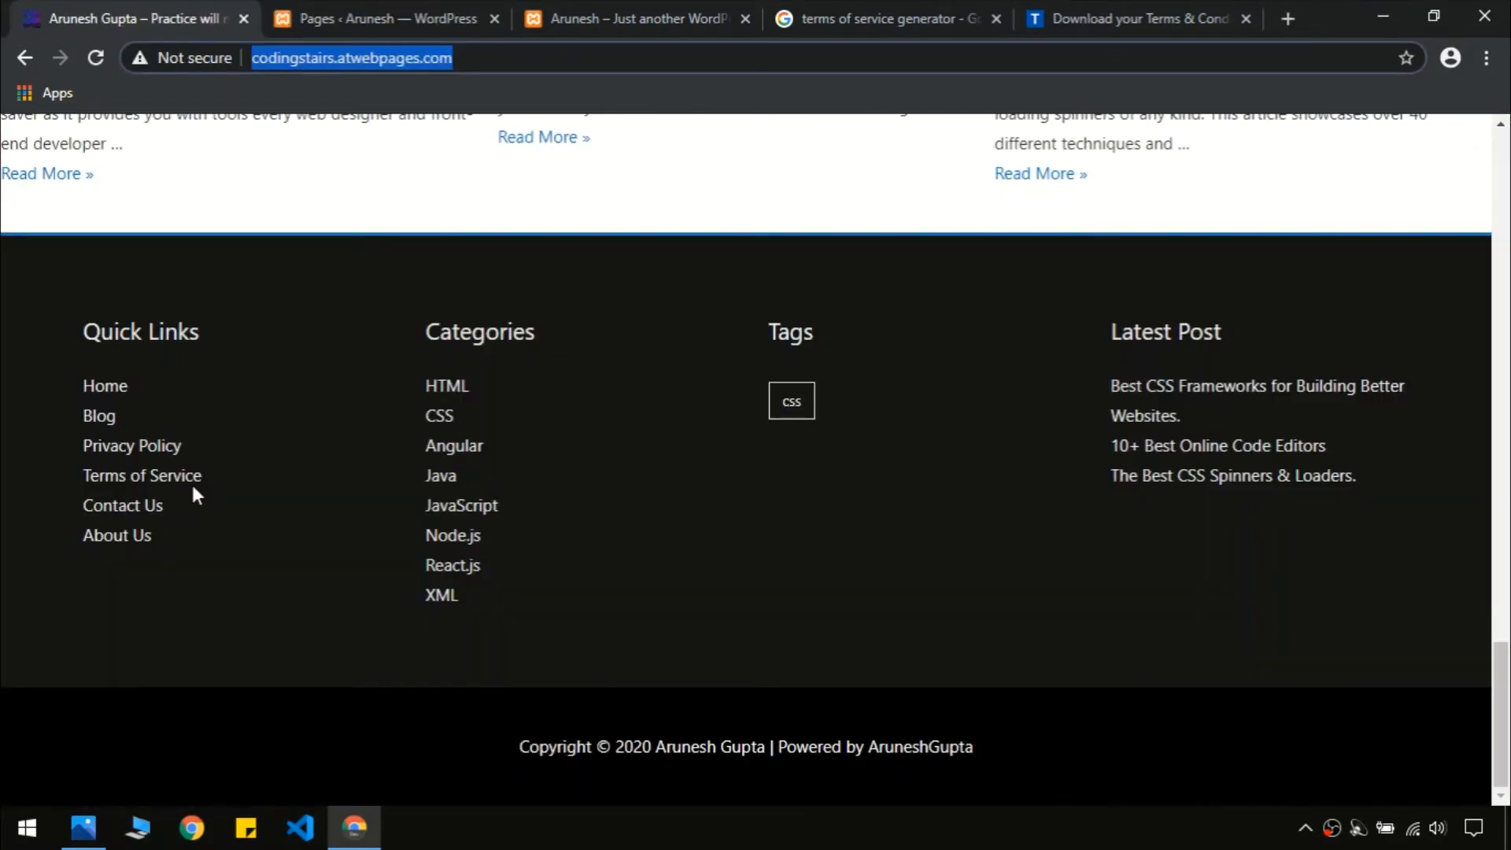
Add a new page titled 'Contact Us' from the Pages list and publish it
left_click(347, 17)
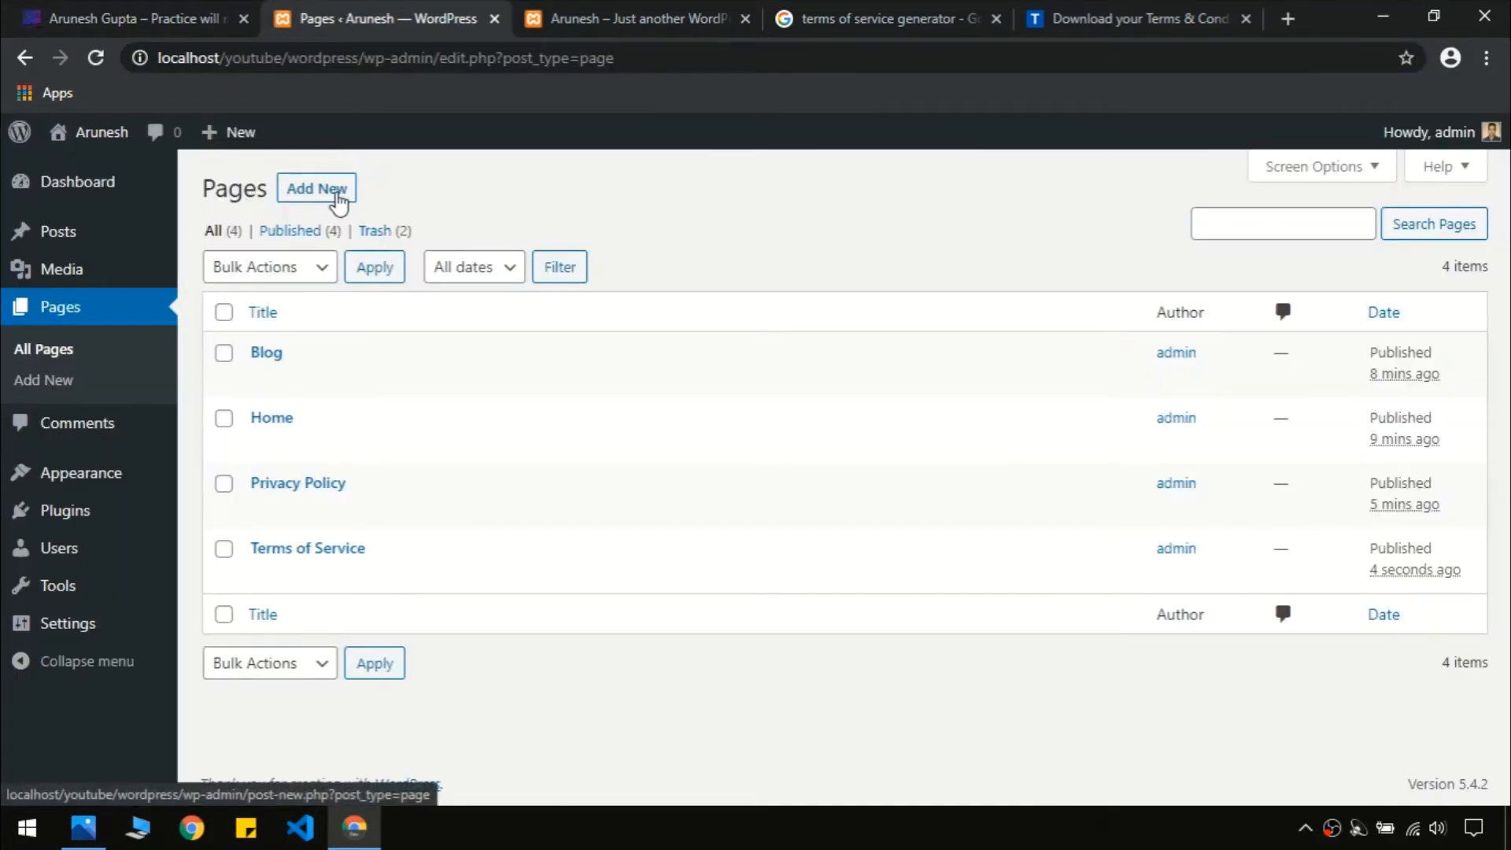
left_click(337, 196)
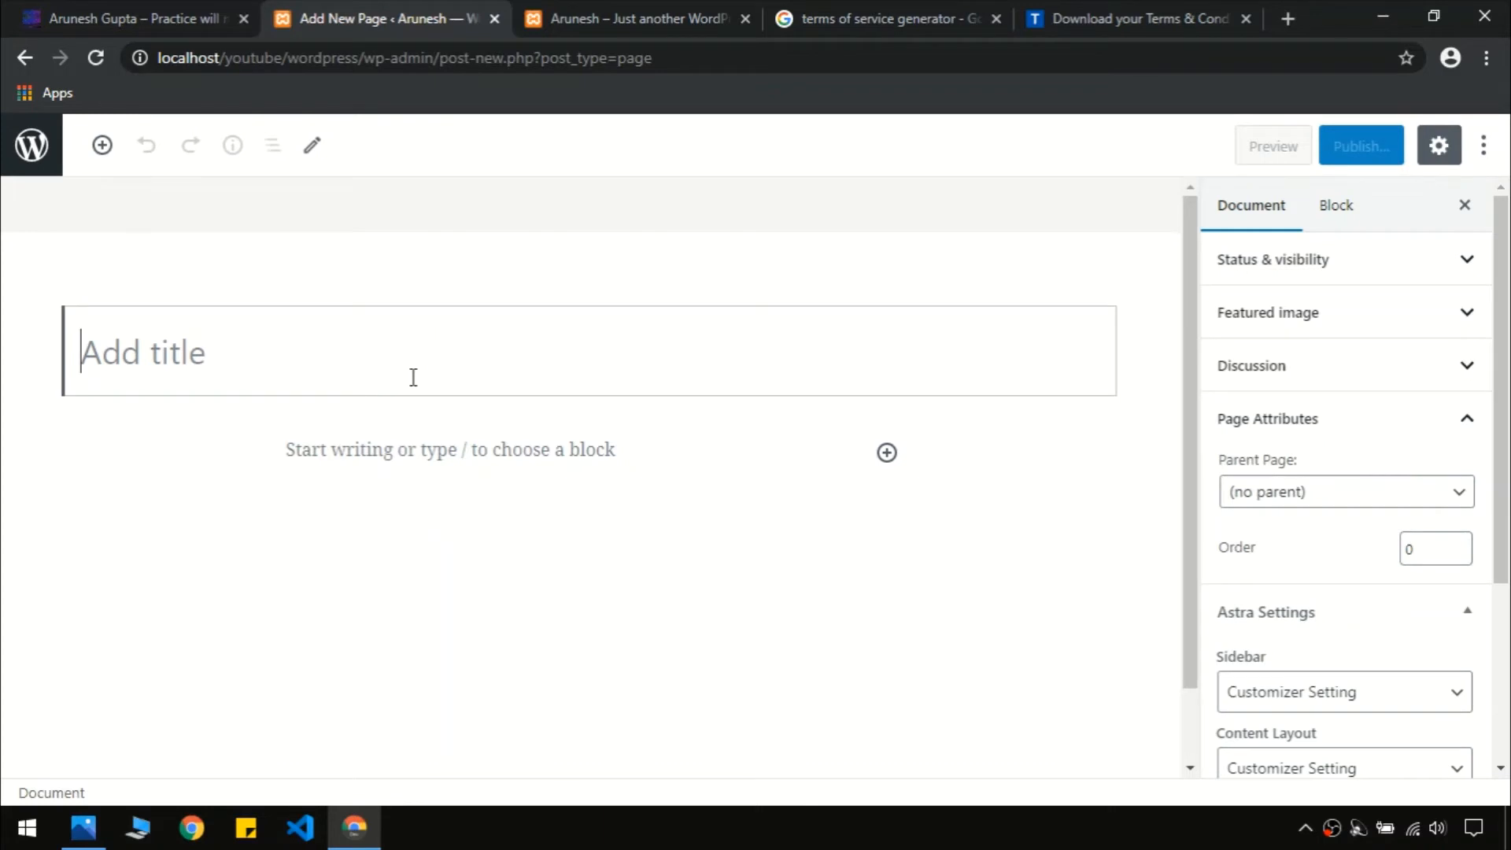
type("Contact")
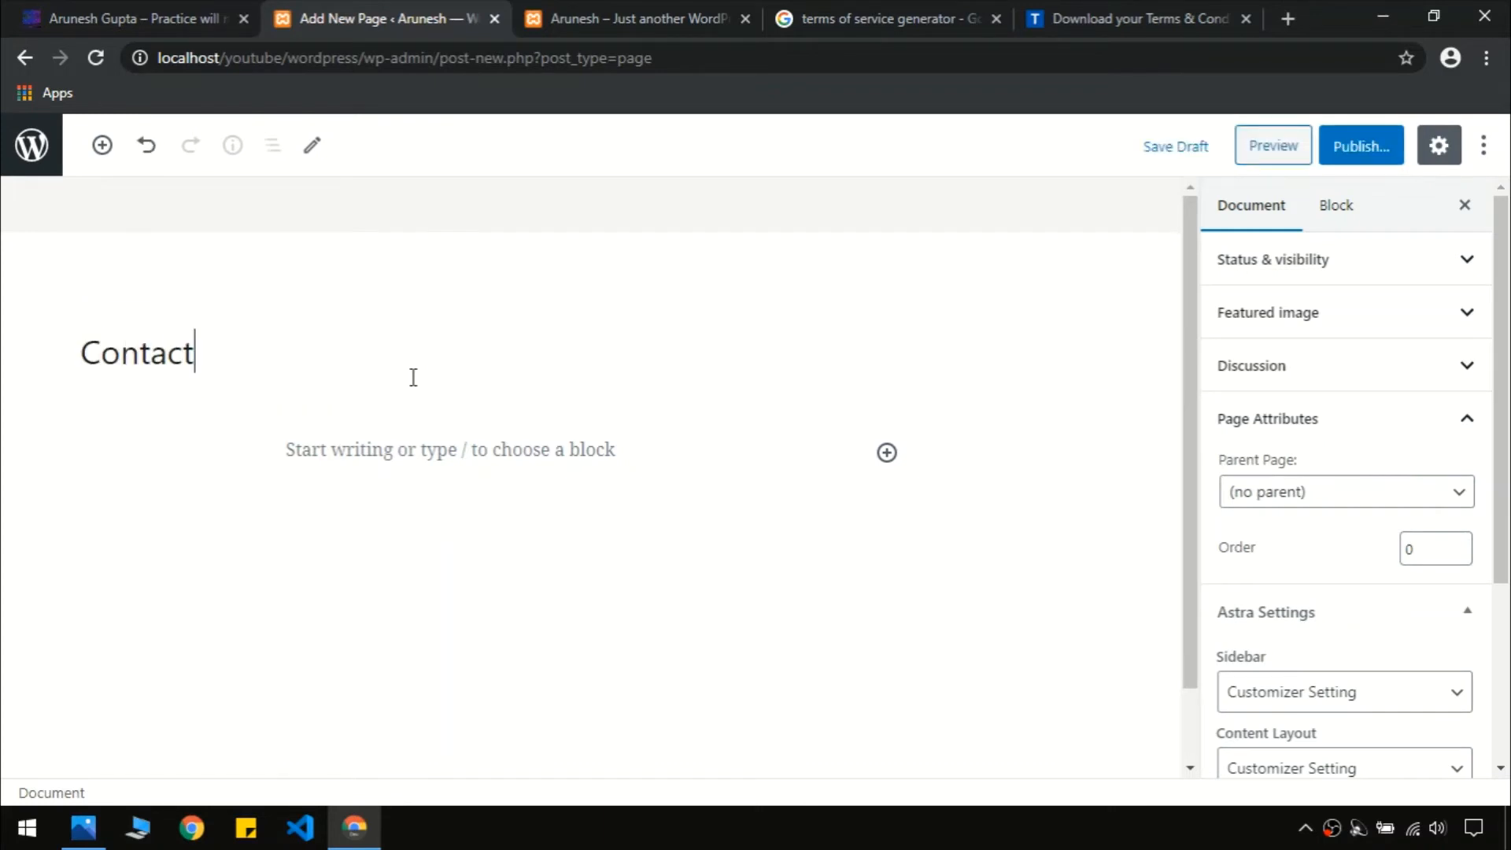
type(" Us")
left_click(1375, 148)
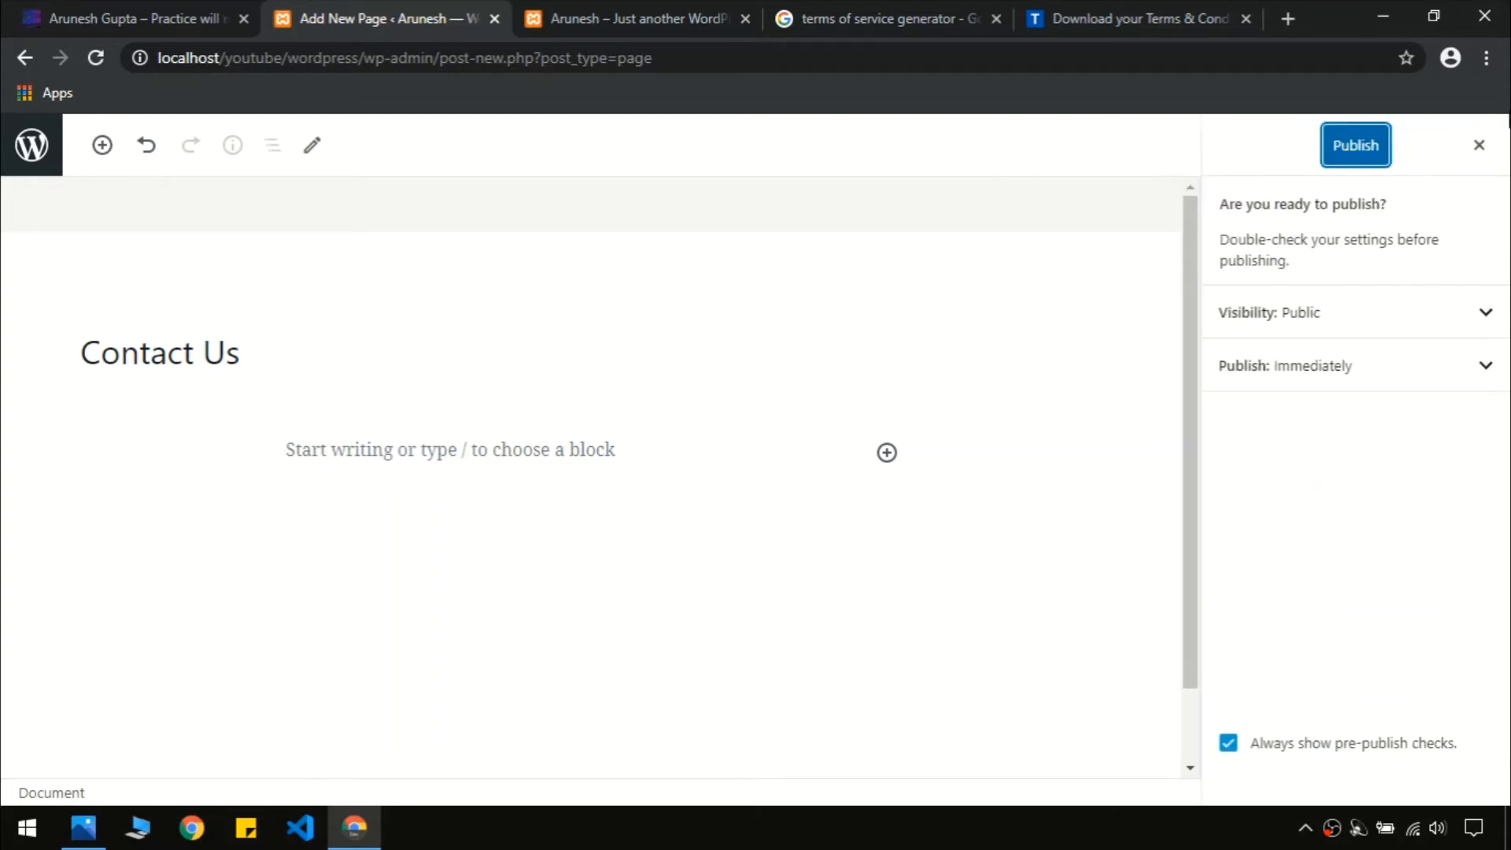
left_click(1355, 145)
left_click(134, 19)
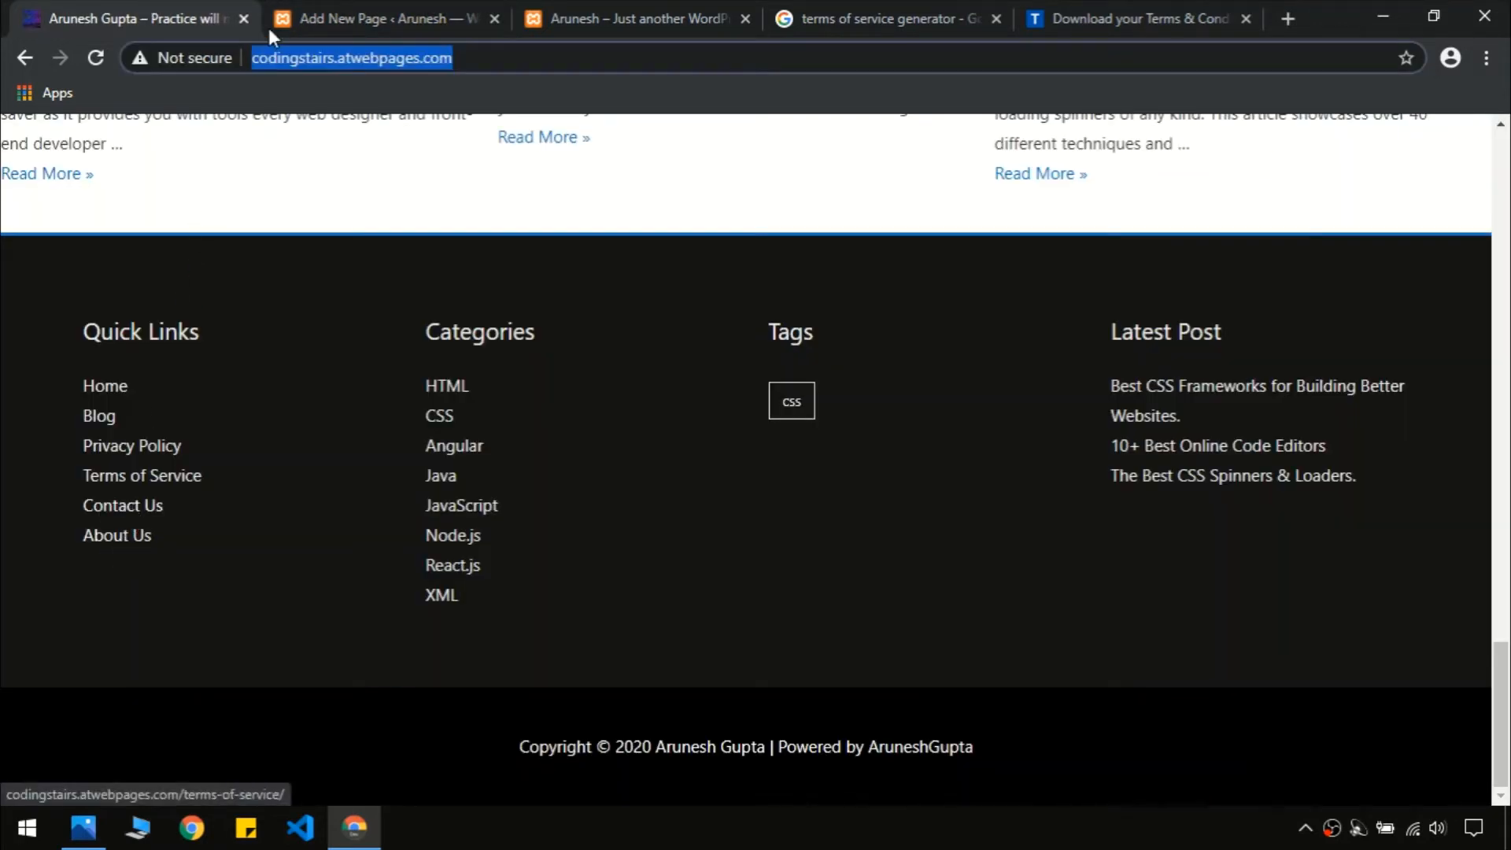
left_click(323, 19)
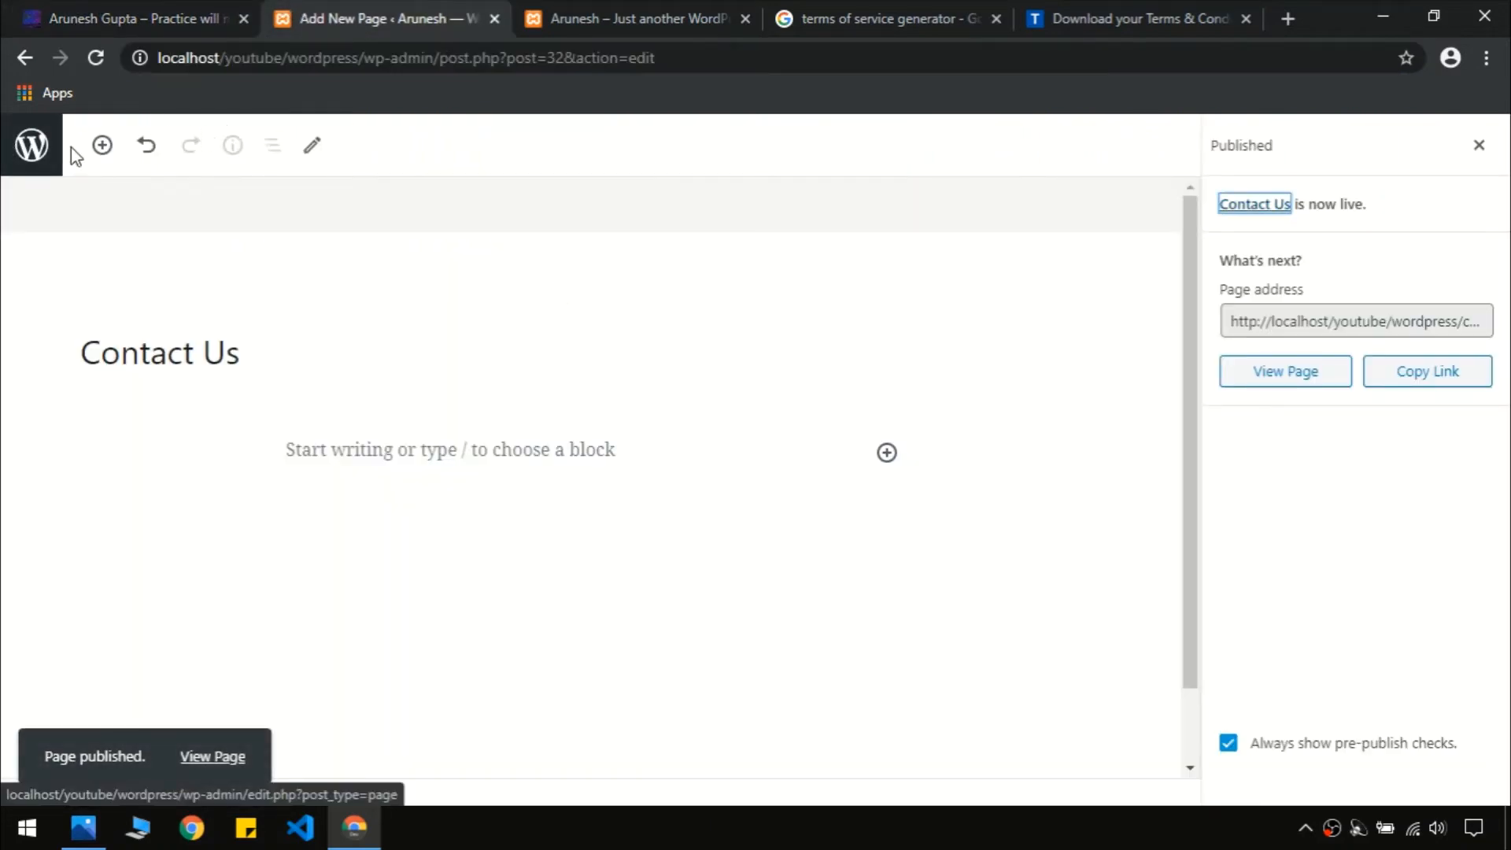
left_click(35, 145)
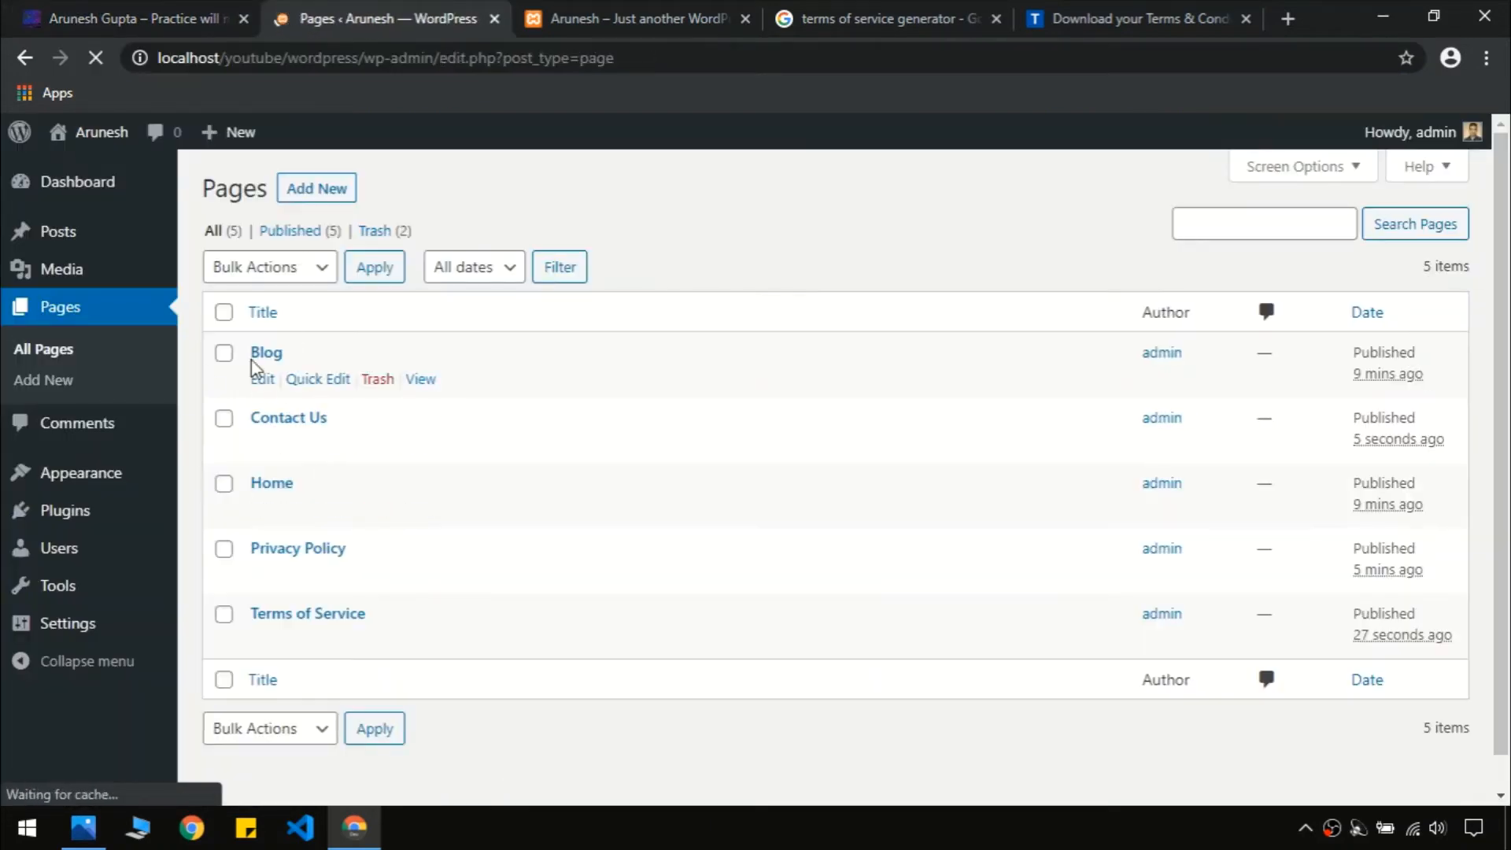
Start a page titled 'About Us' and review the live site's About Us page for reference
left_click(334, 198)
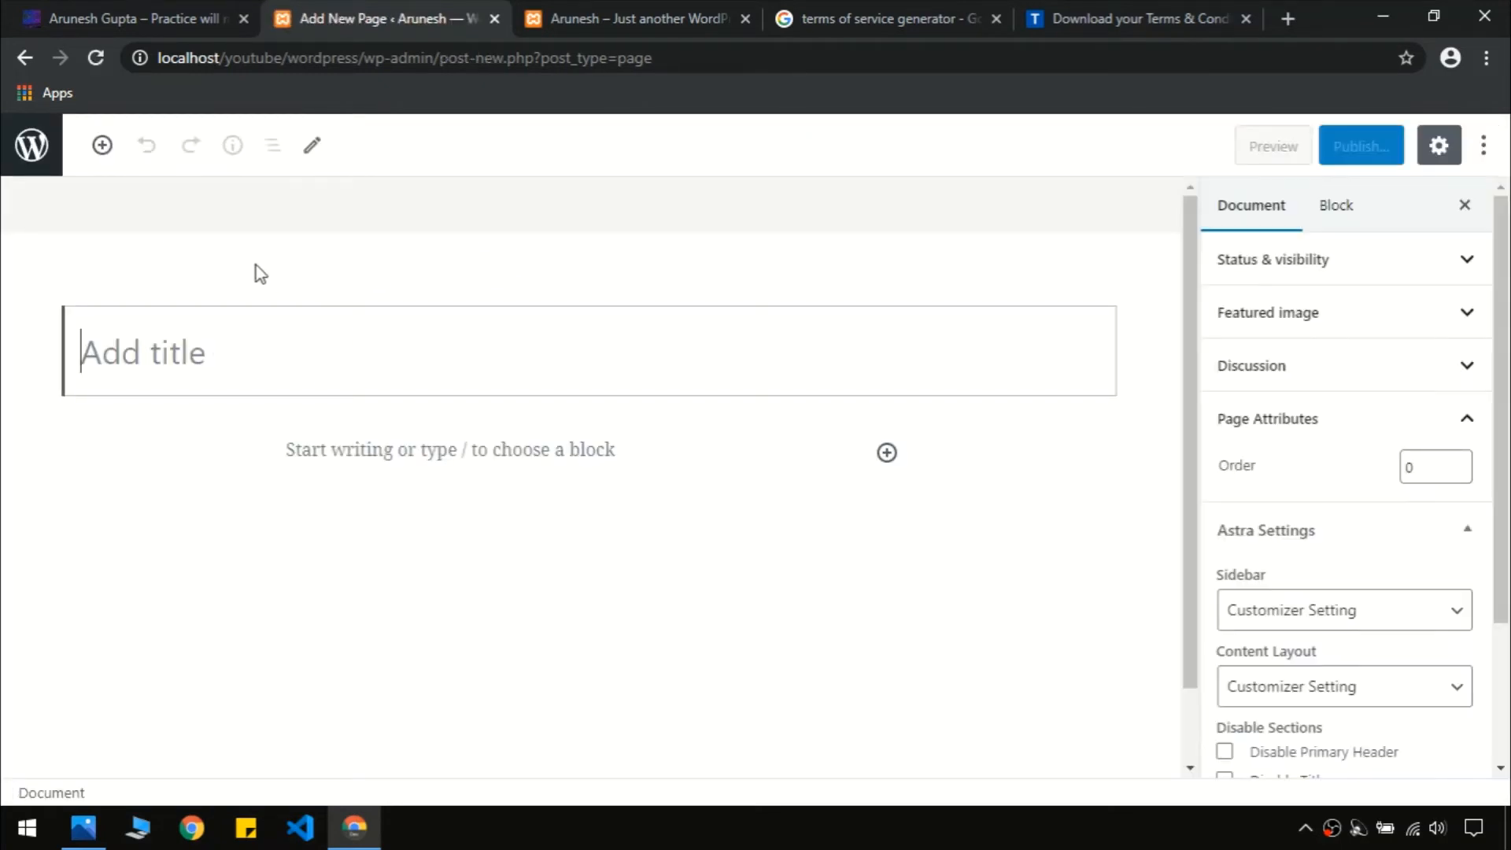
type("About Us")
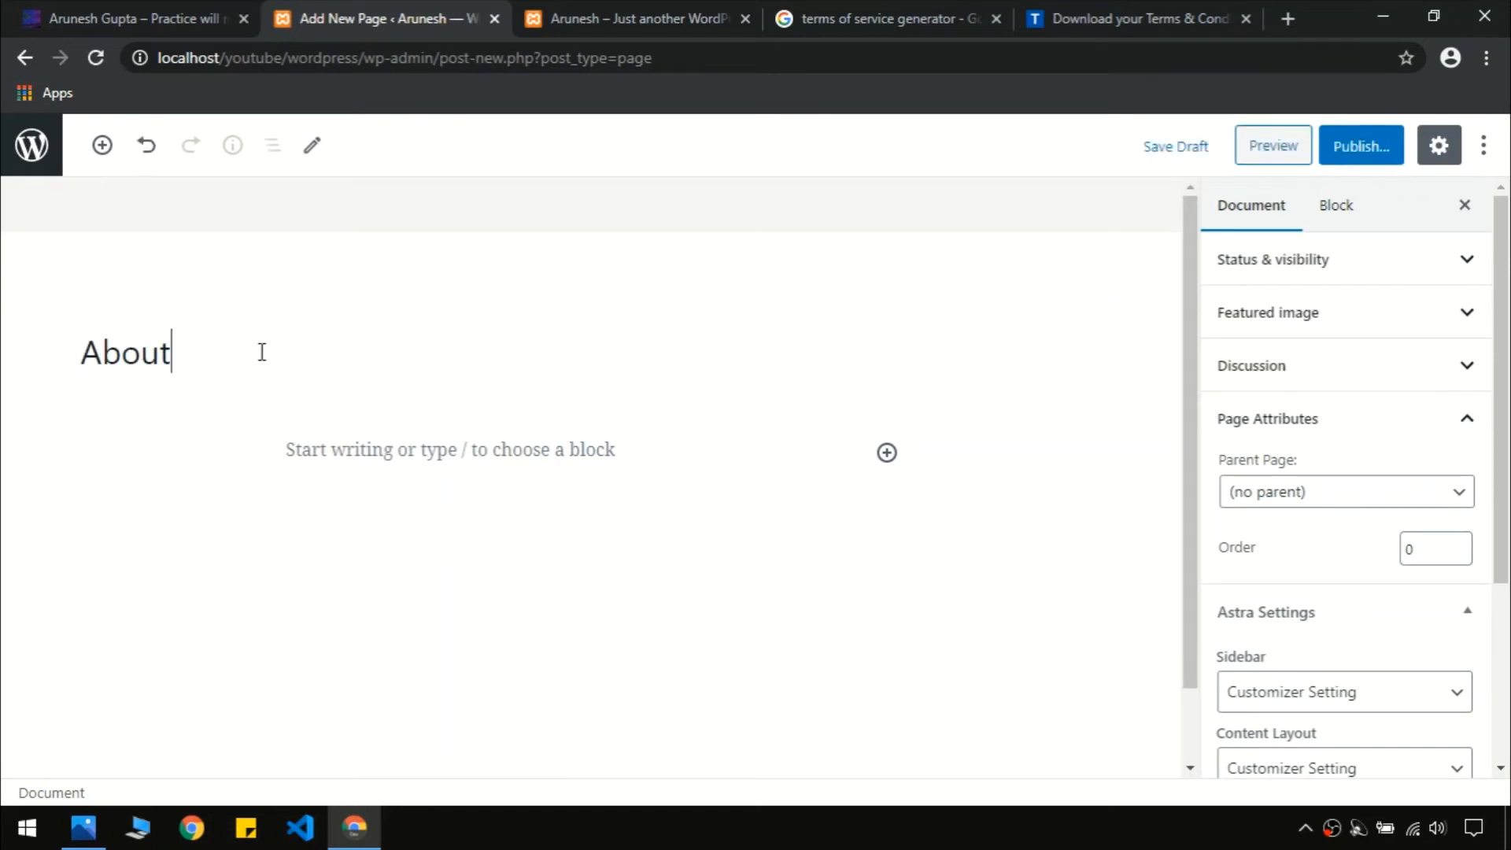
left_click(36, 6)
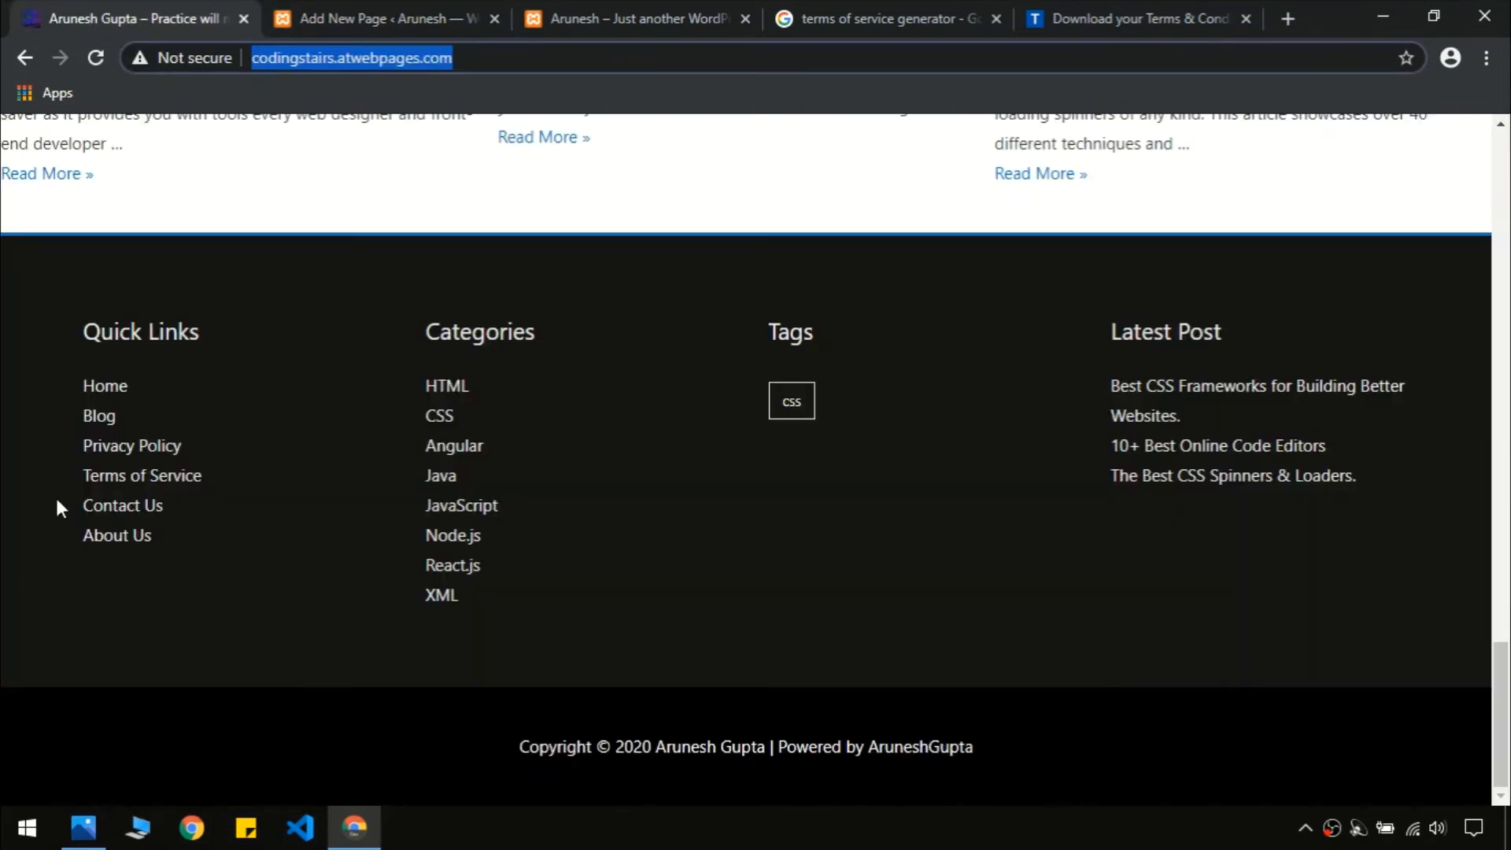
left_click(113, 535)
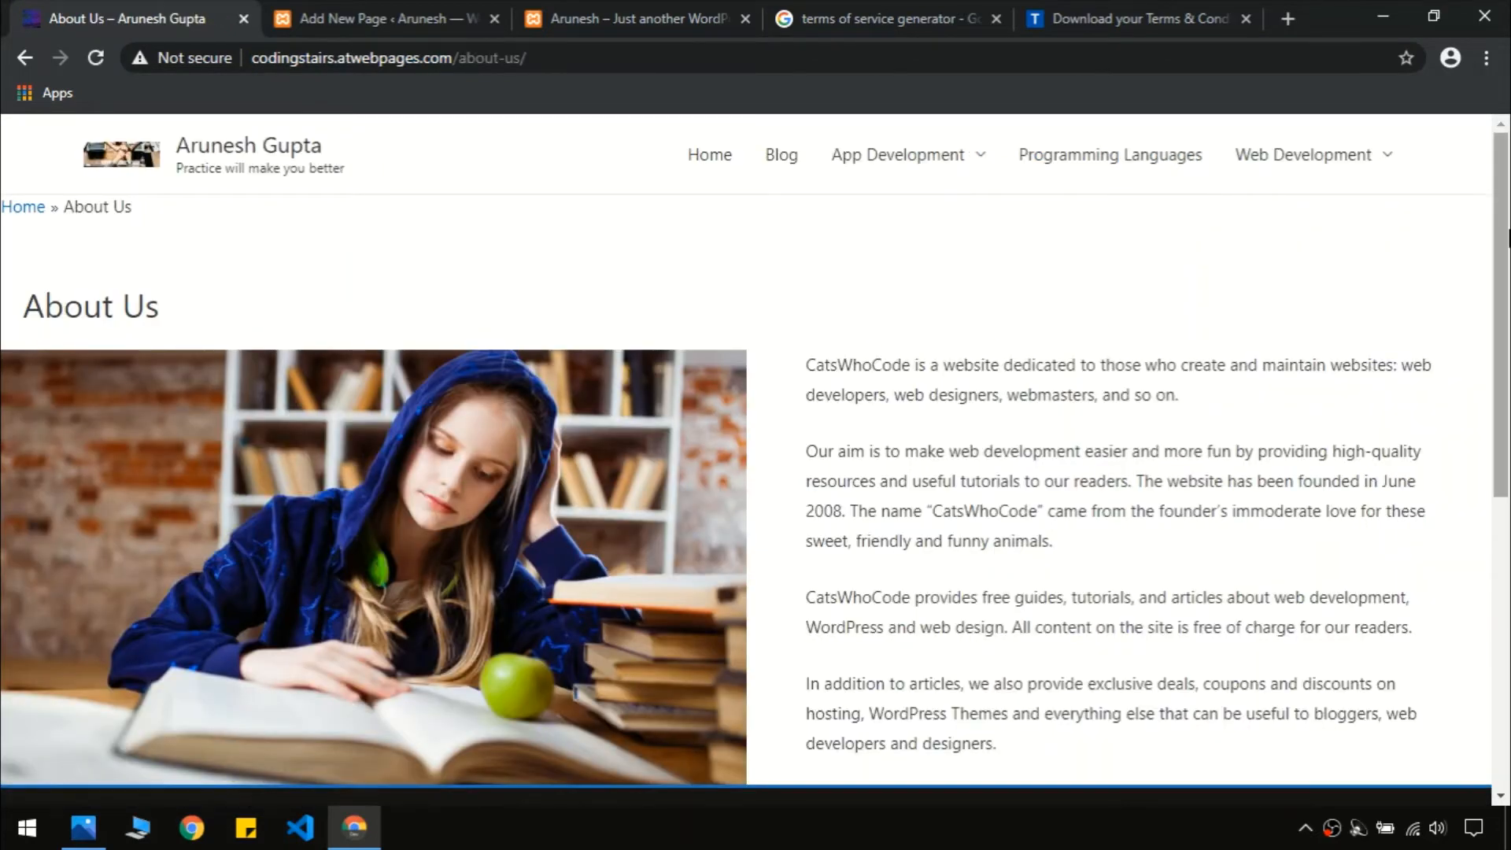
scroll(1508, 331, "down", 2)
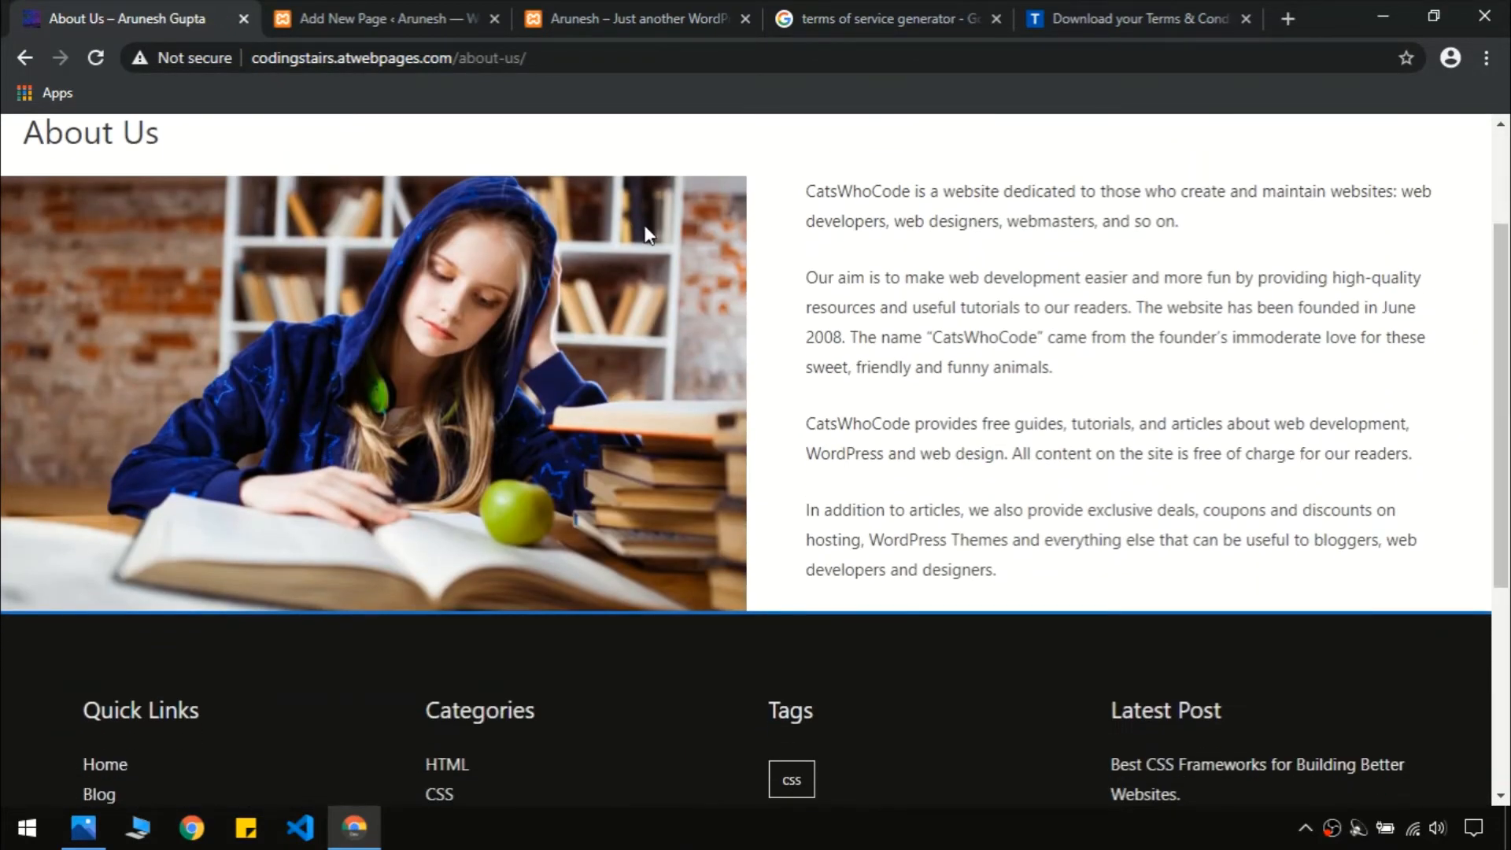
scroll(1501, 354, "up", 2)
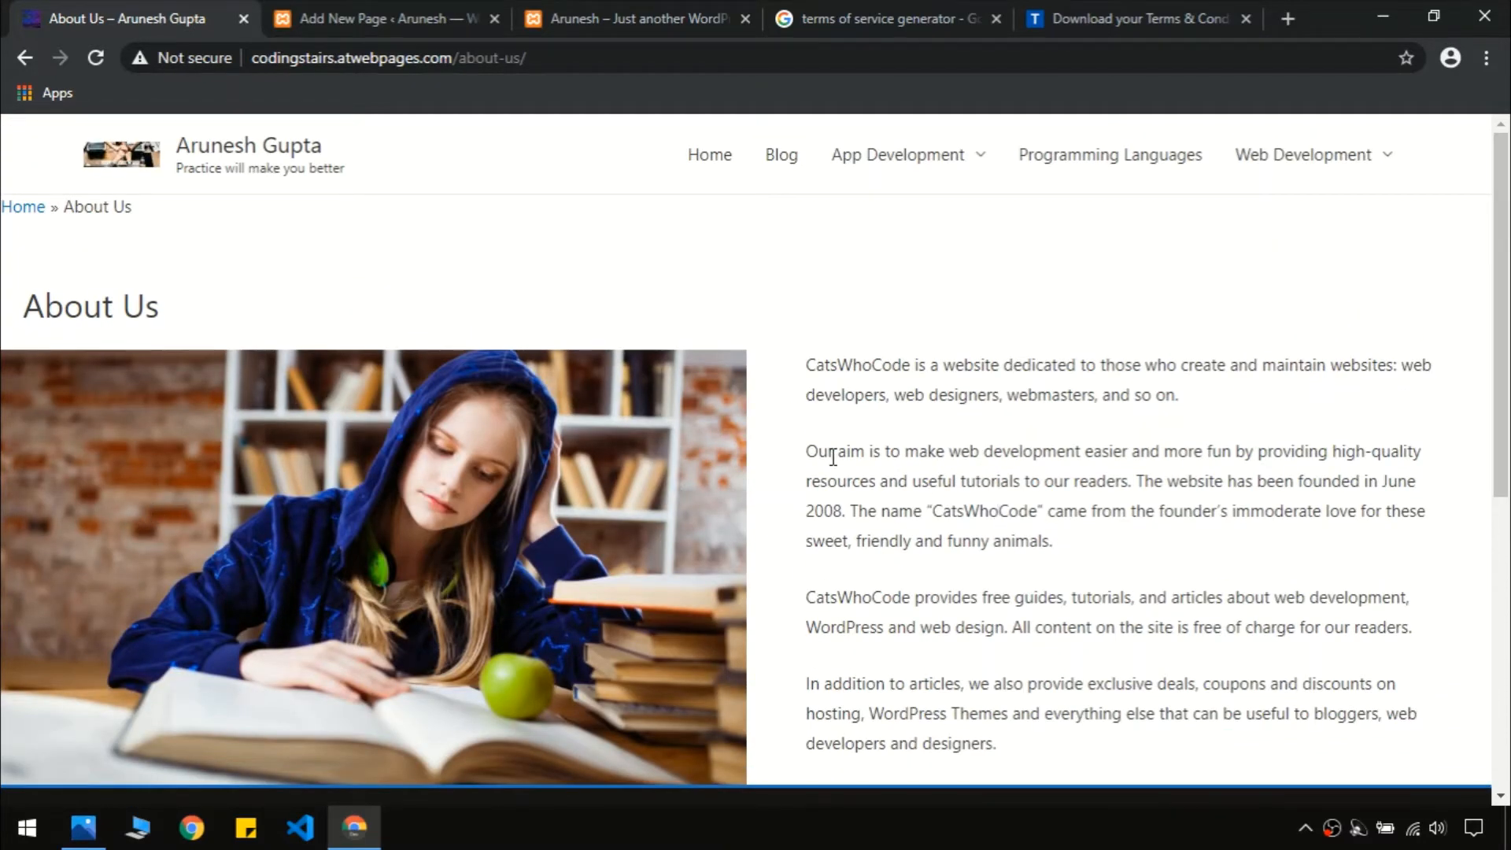
left_click_drag(807, 455, 1431, 448)
left_click(1352, 535)
scroll(1225, 418, "down", 1)
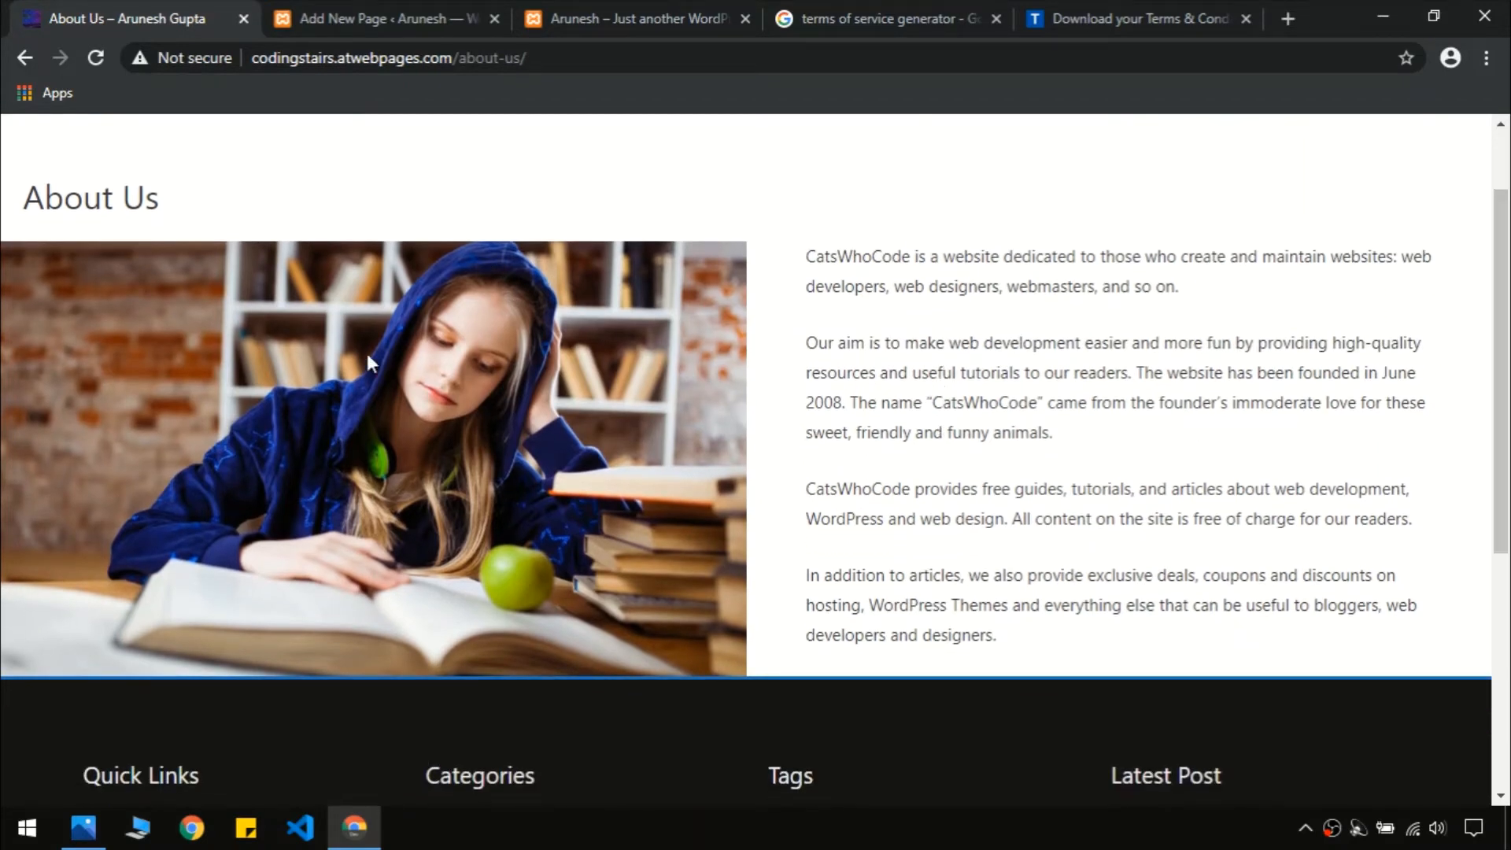
left_click(384, 17)
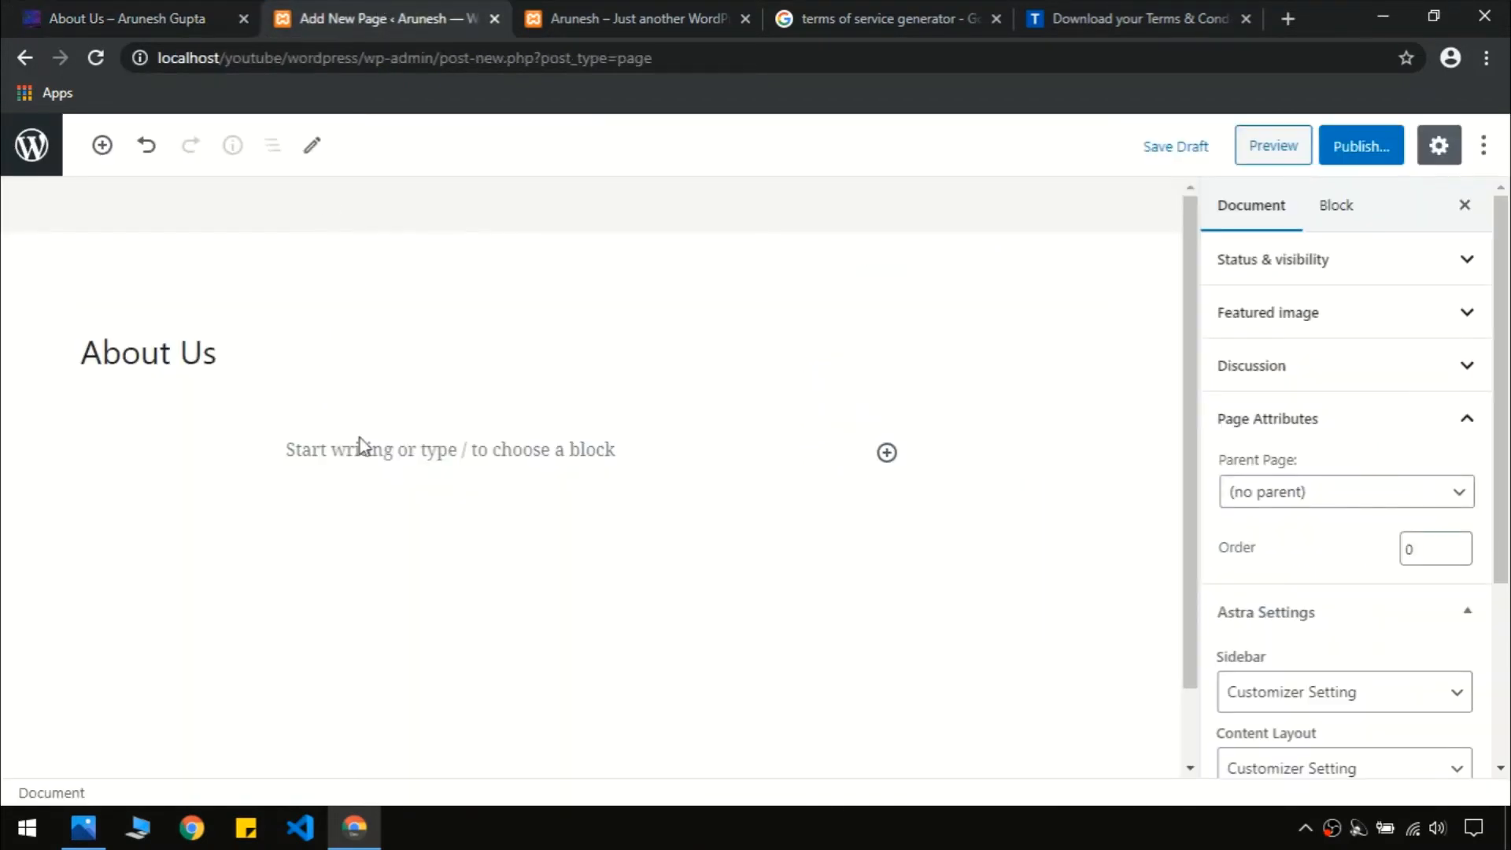
Insert a Media & Text block into the About Us page body
left_click(385, 458)
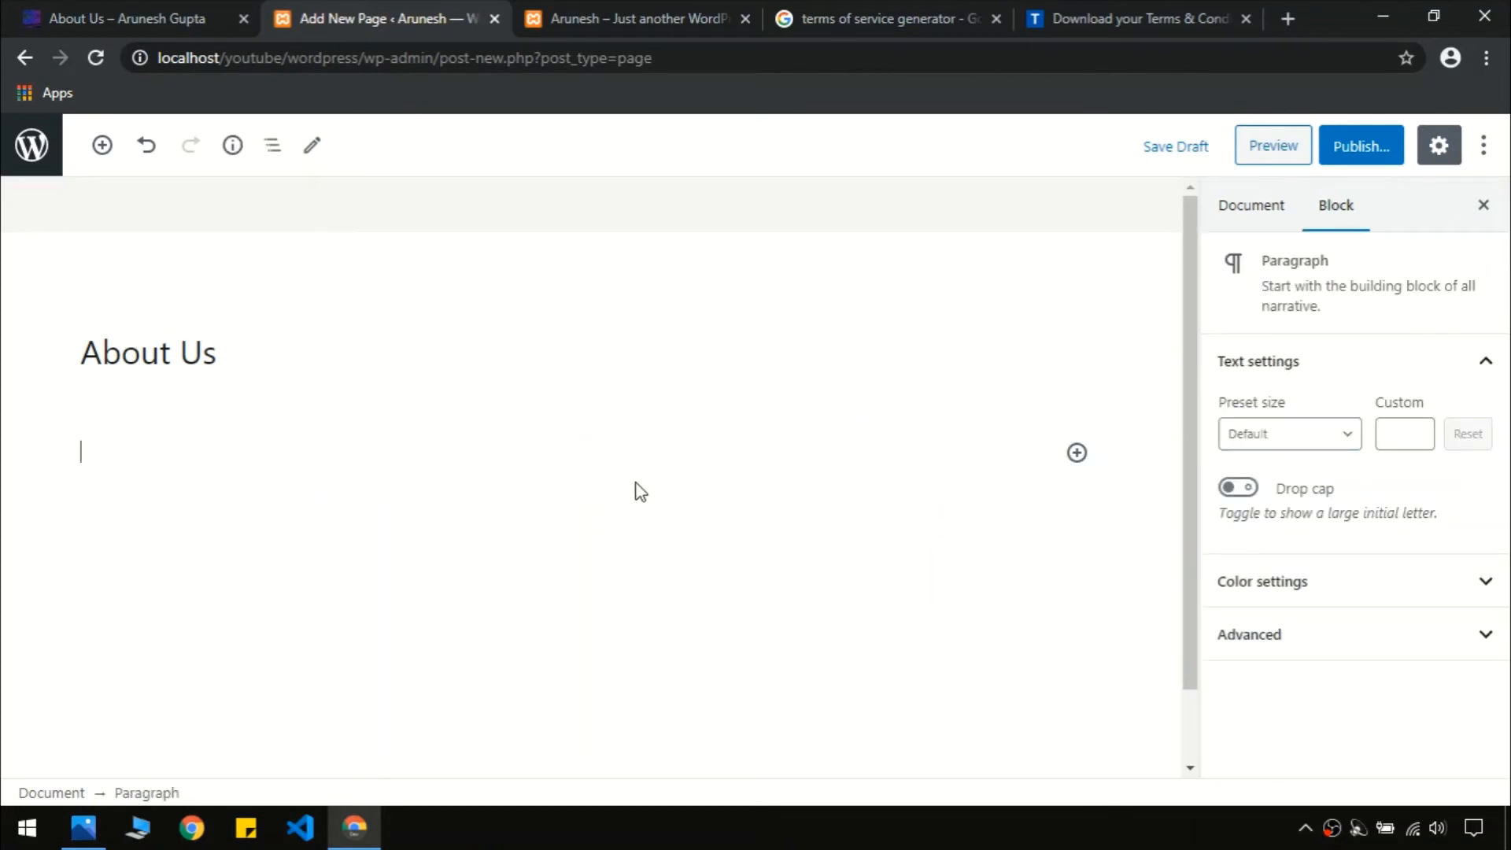
left_click(1076, 455)
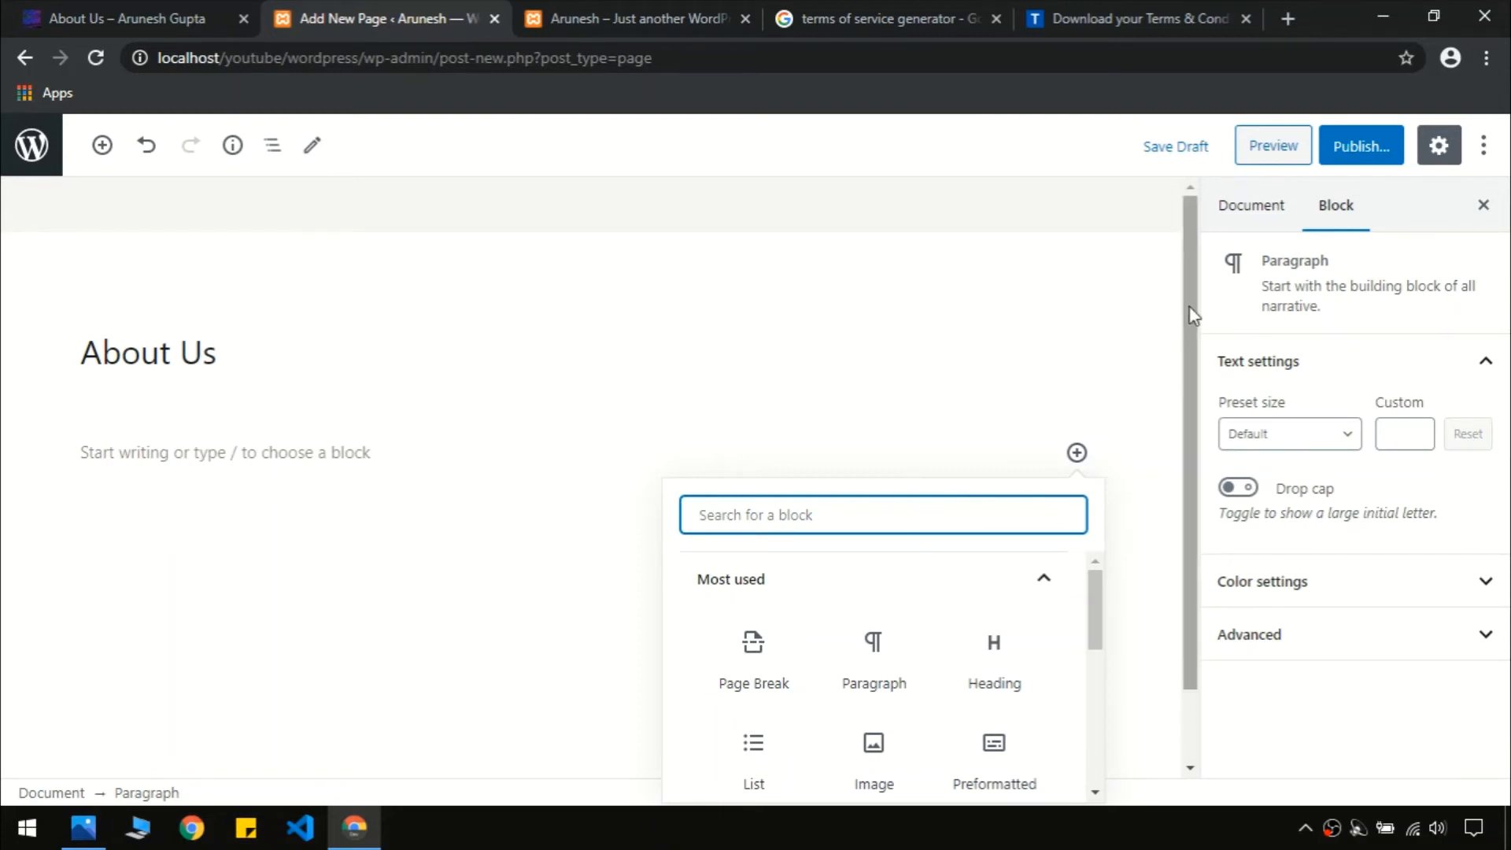
left_click_drag(1188, 310, 1153, 406)
left_click(1078, 370)
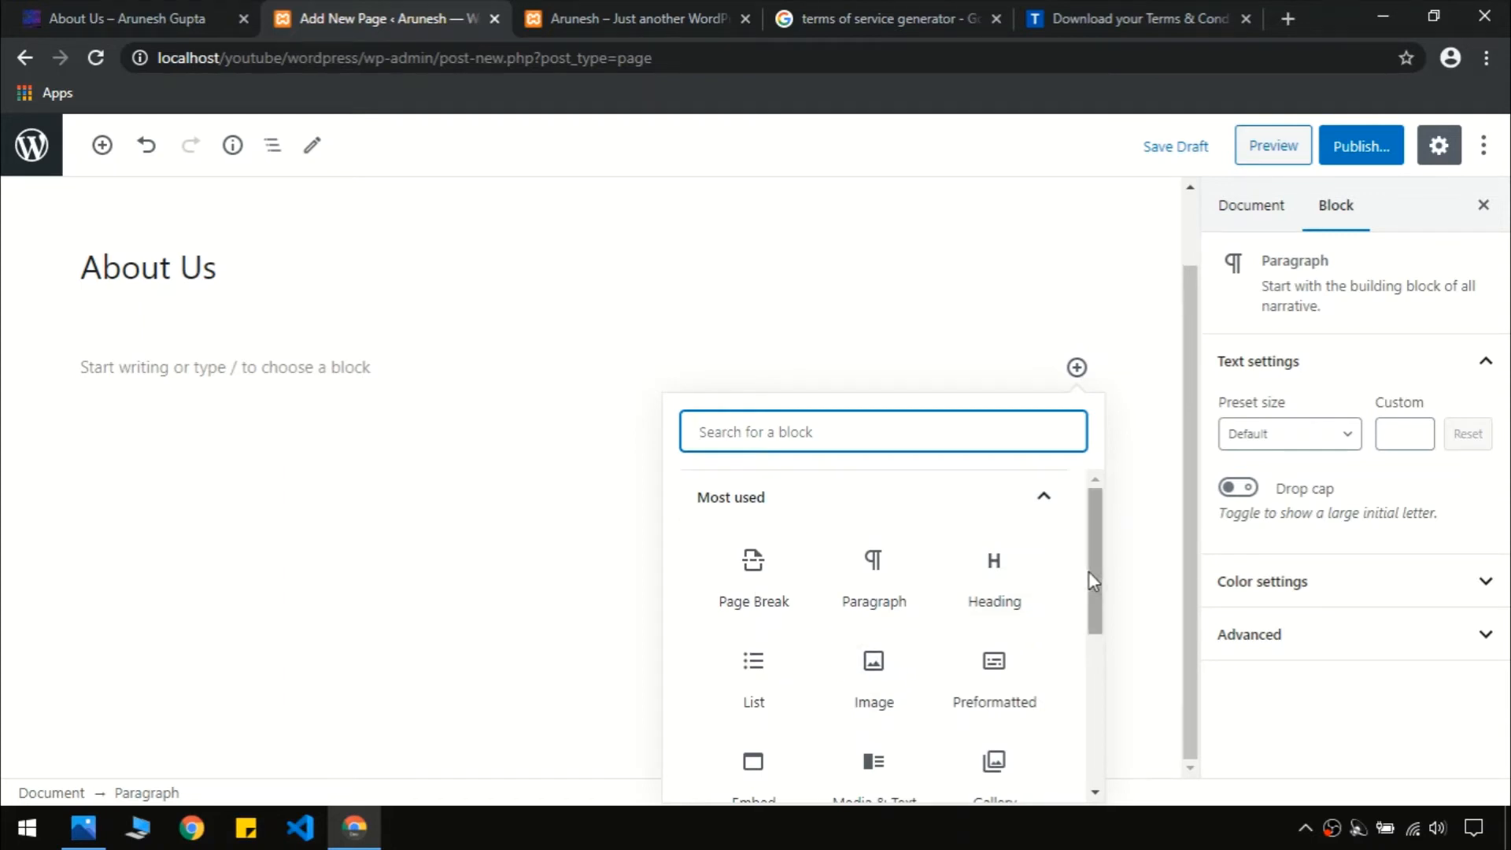
left_click_drag(1092, 573, 1089, 540)
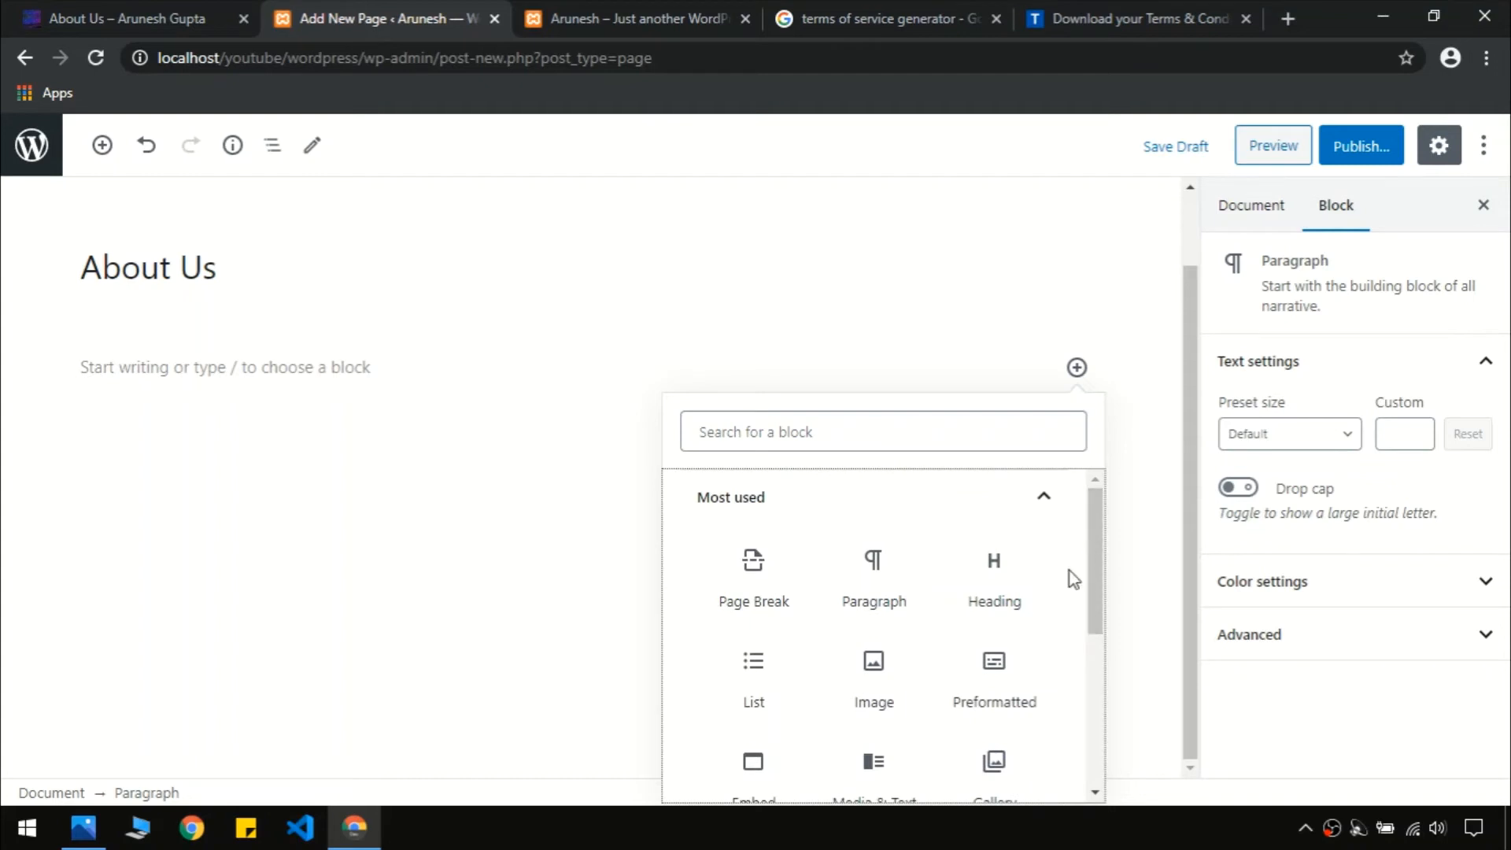
left_click(901, 443)
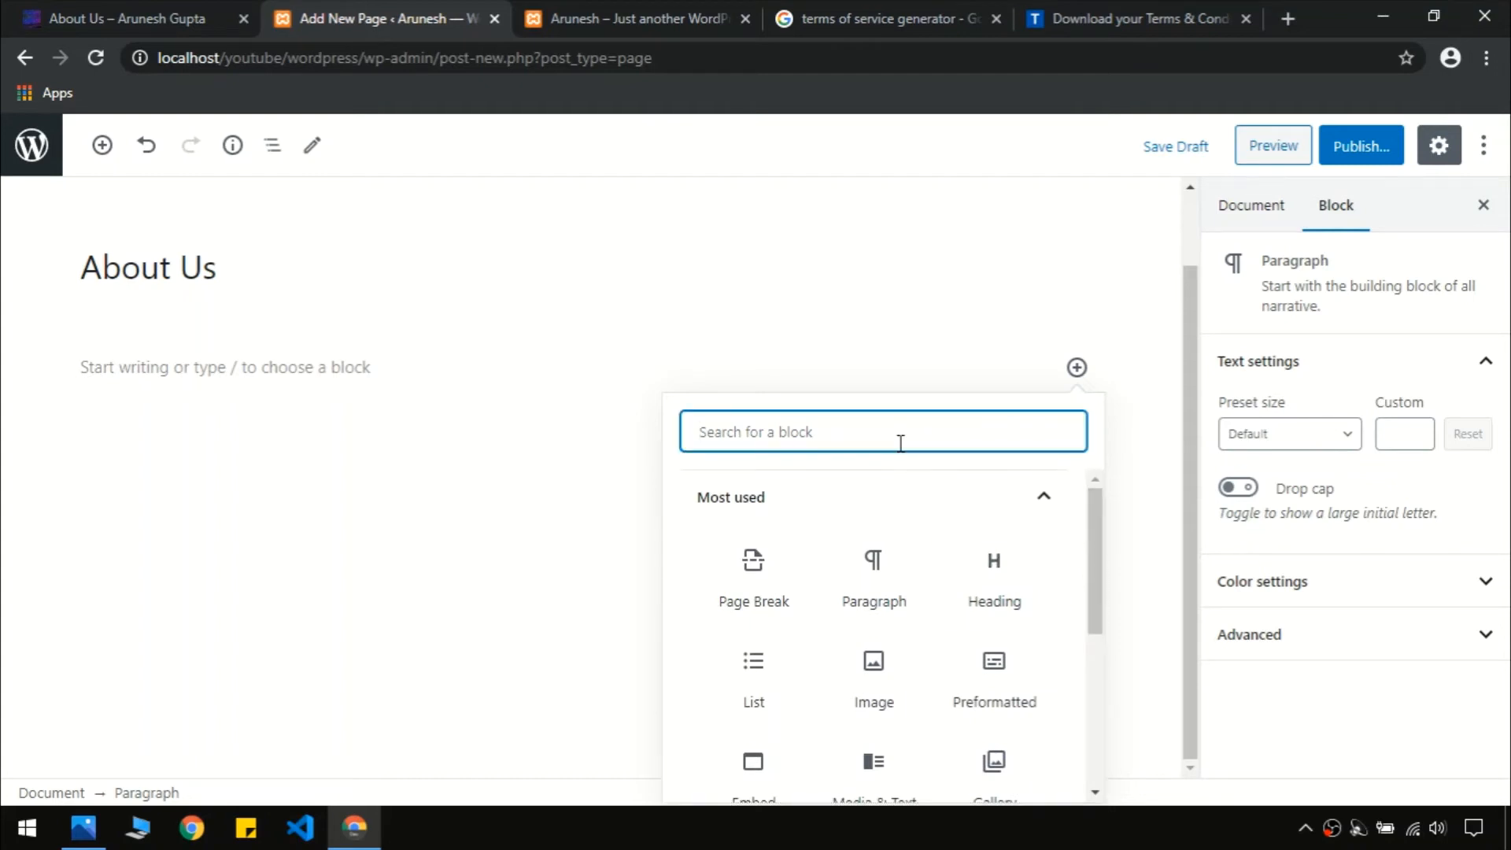
type("media")
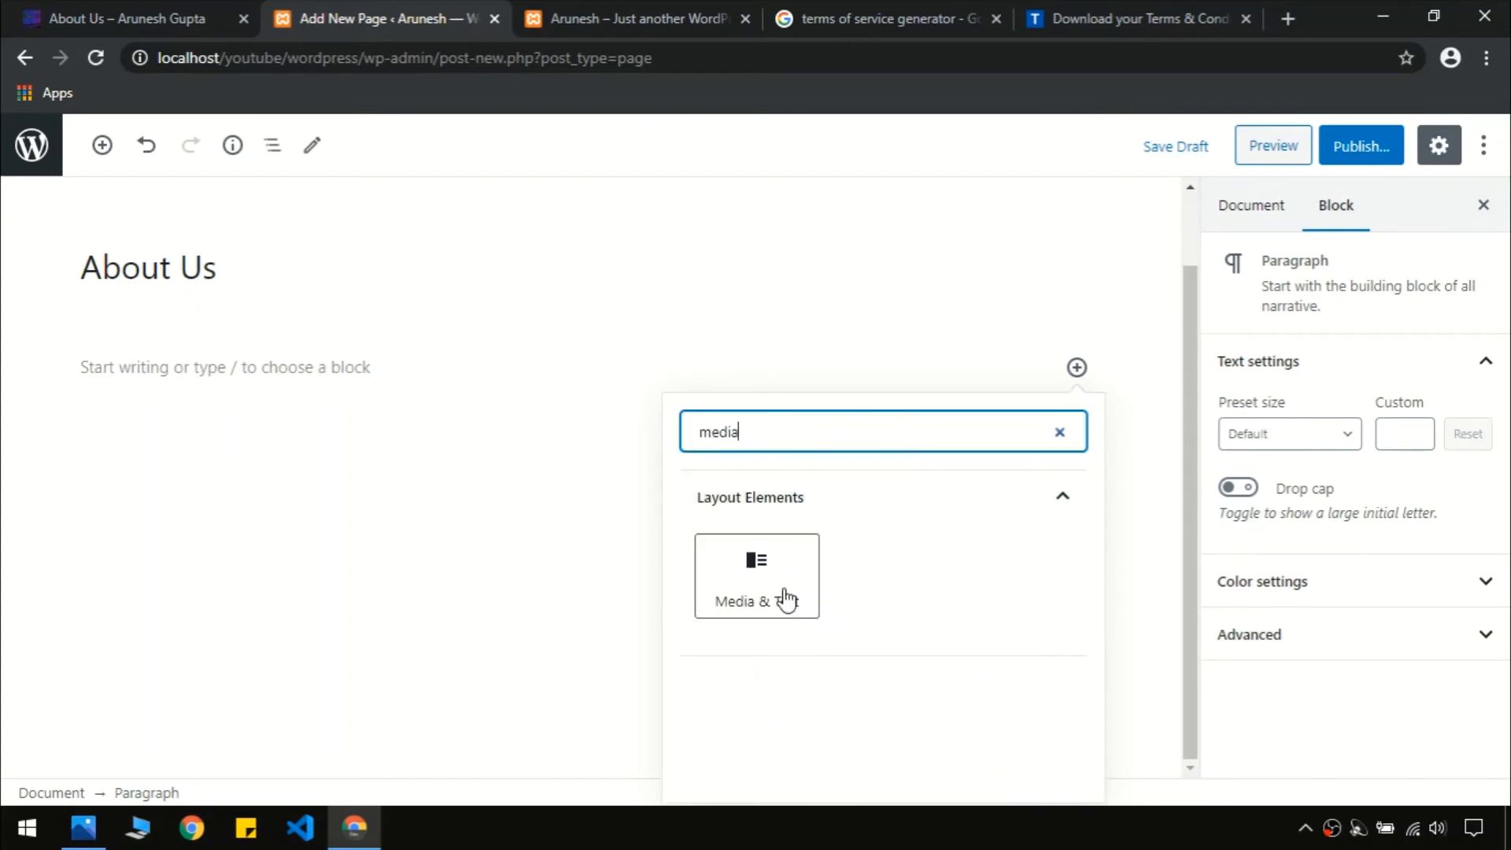
left_click(759, 600)
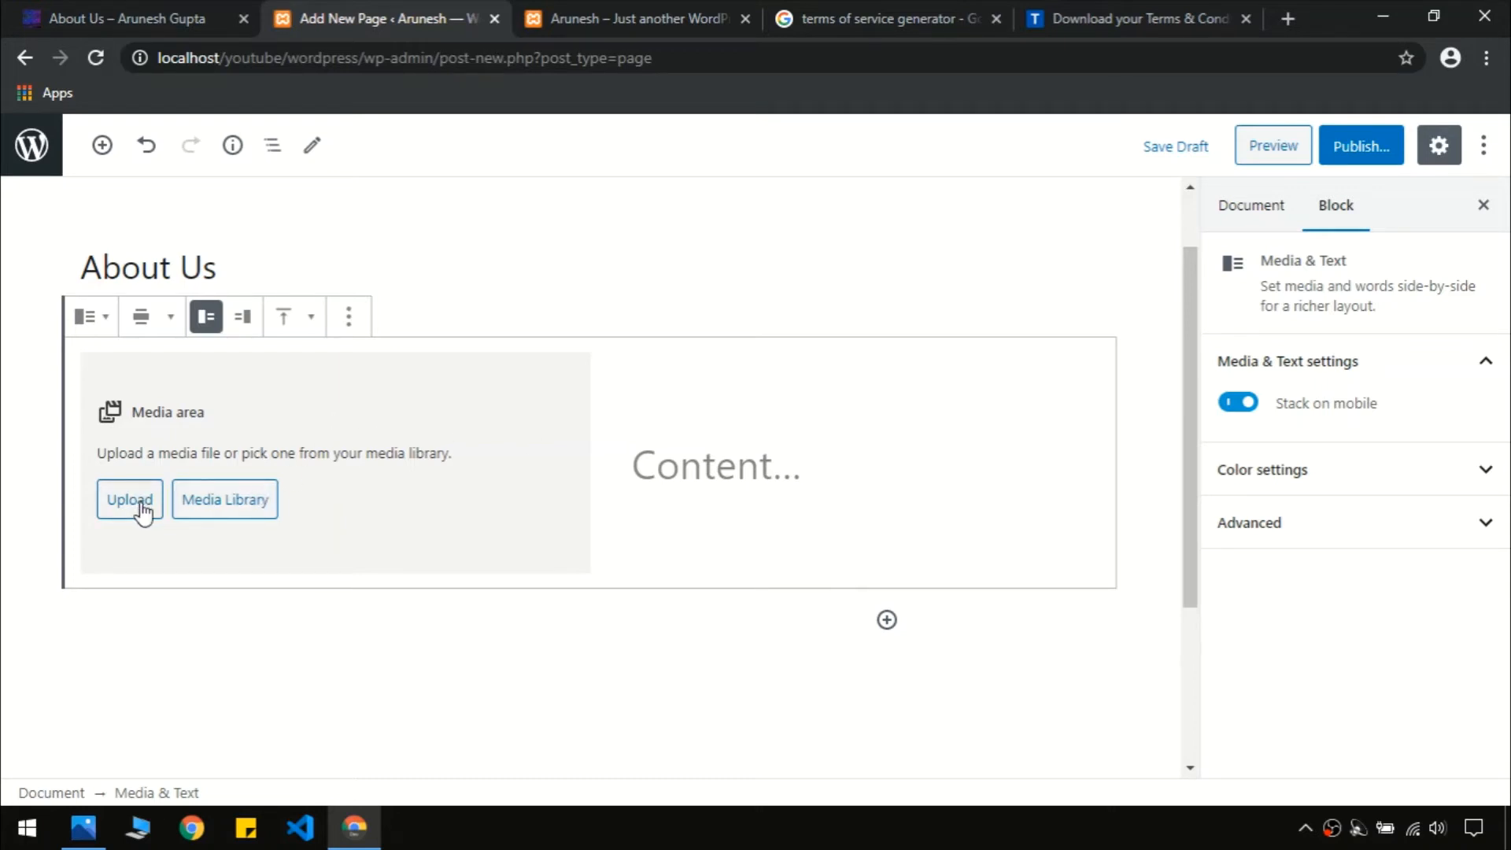
Fill the block with the desk photo 3-scaled.jpg from the Media Library
left_click(239, 513)
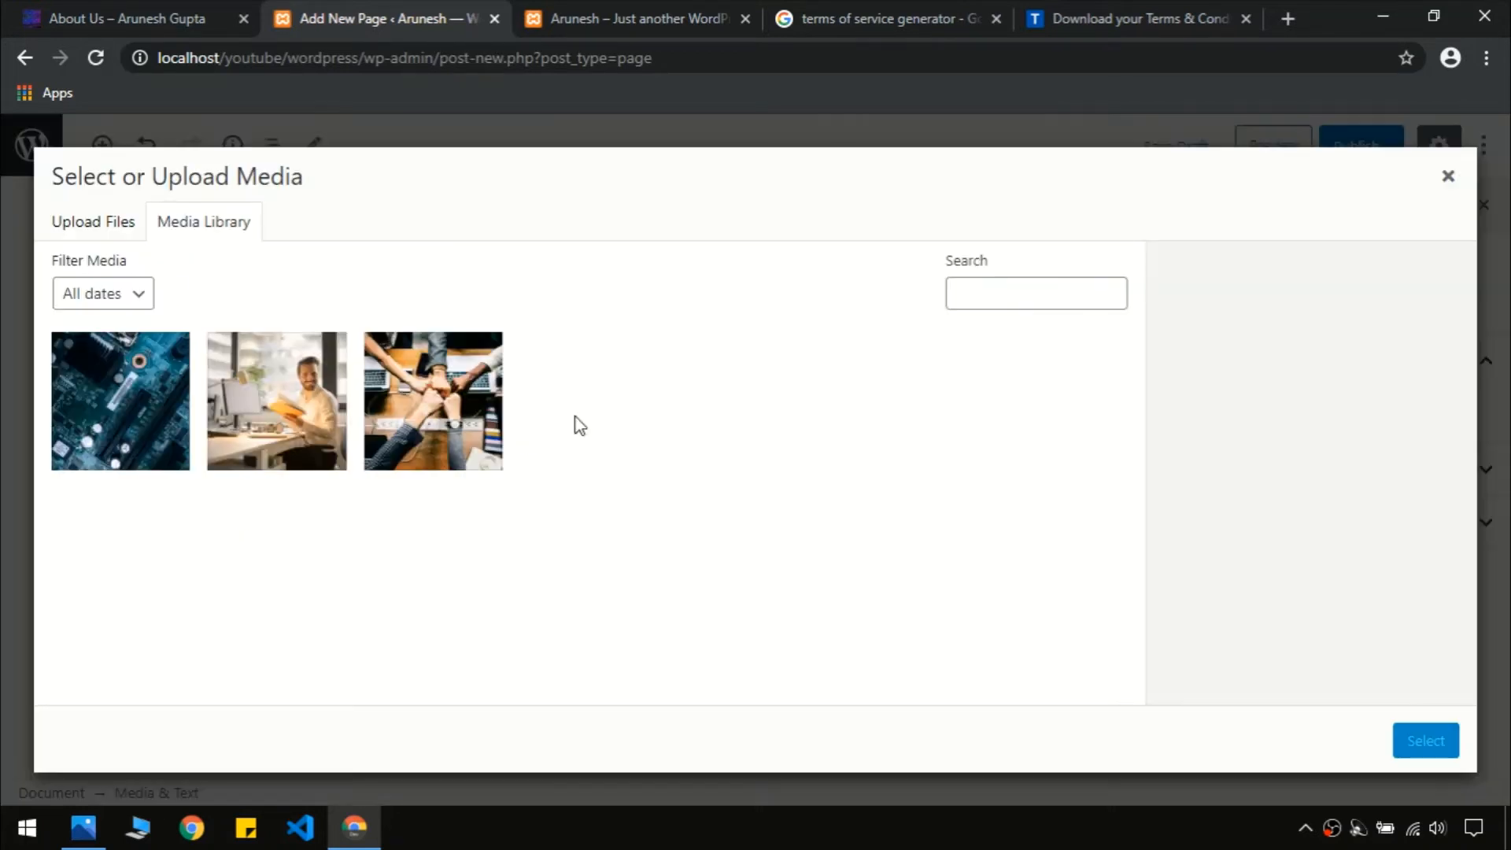
left_click(279, 396)
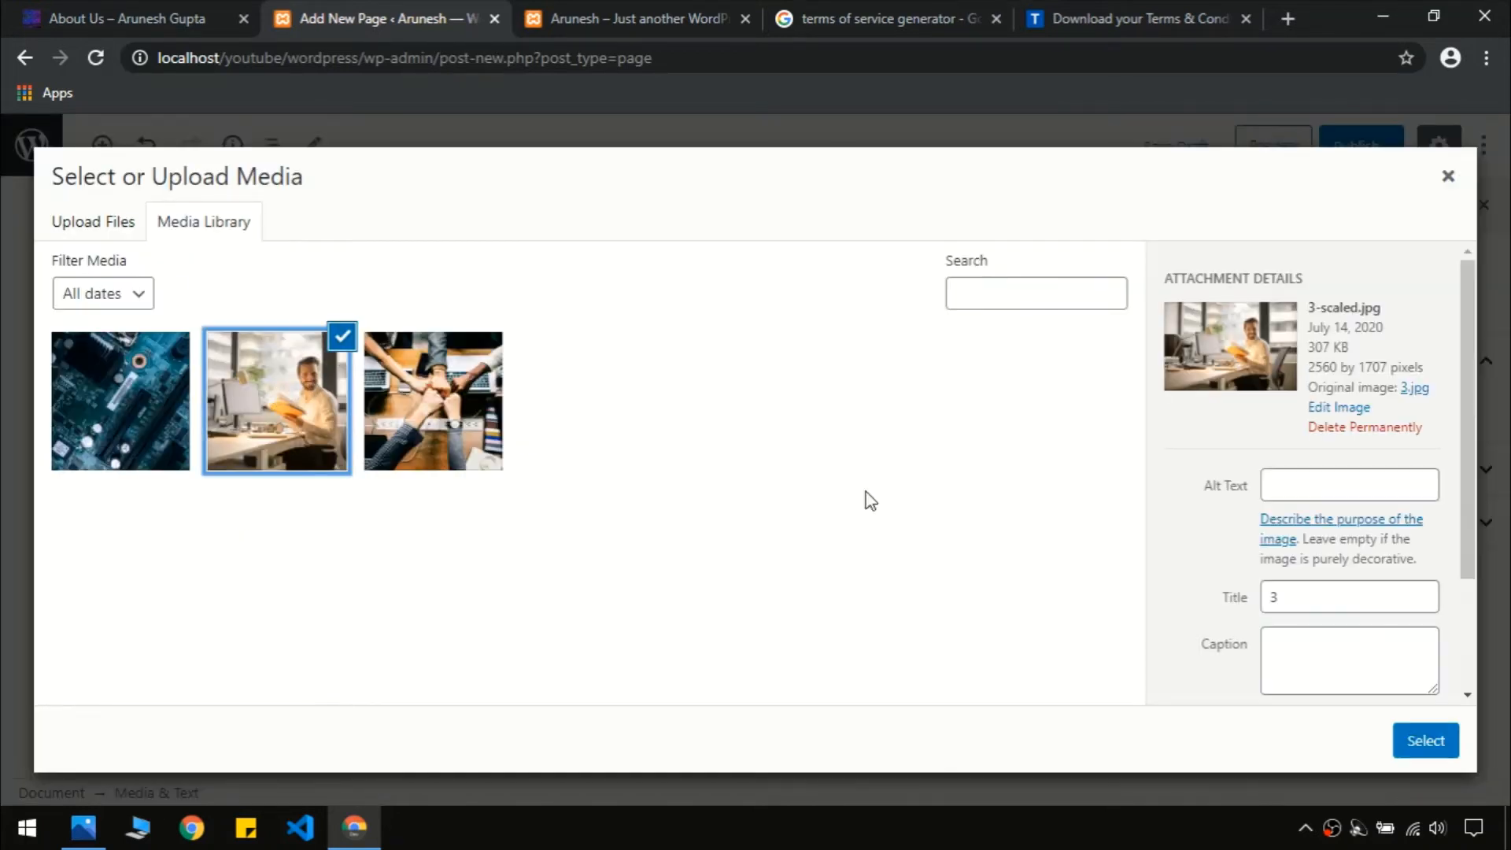
left_click(1424, 743)
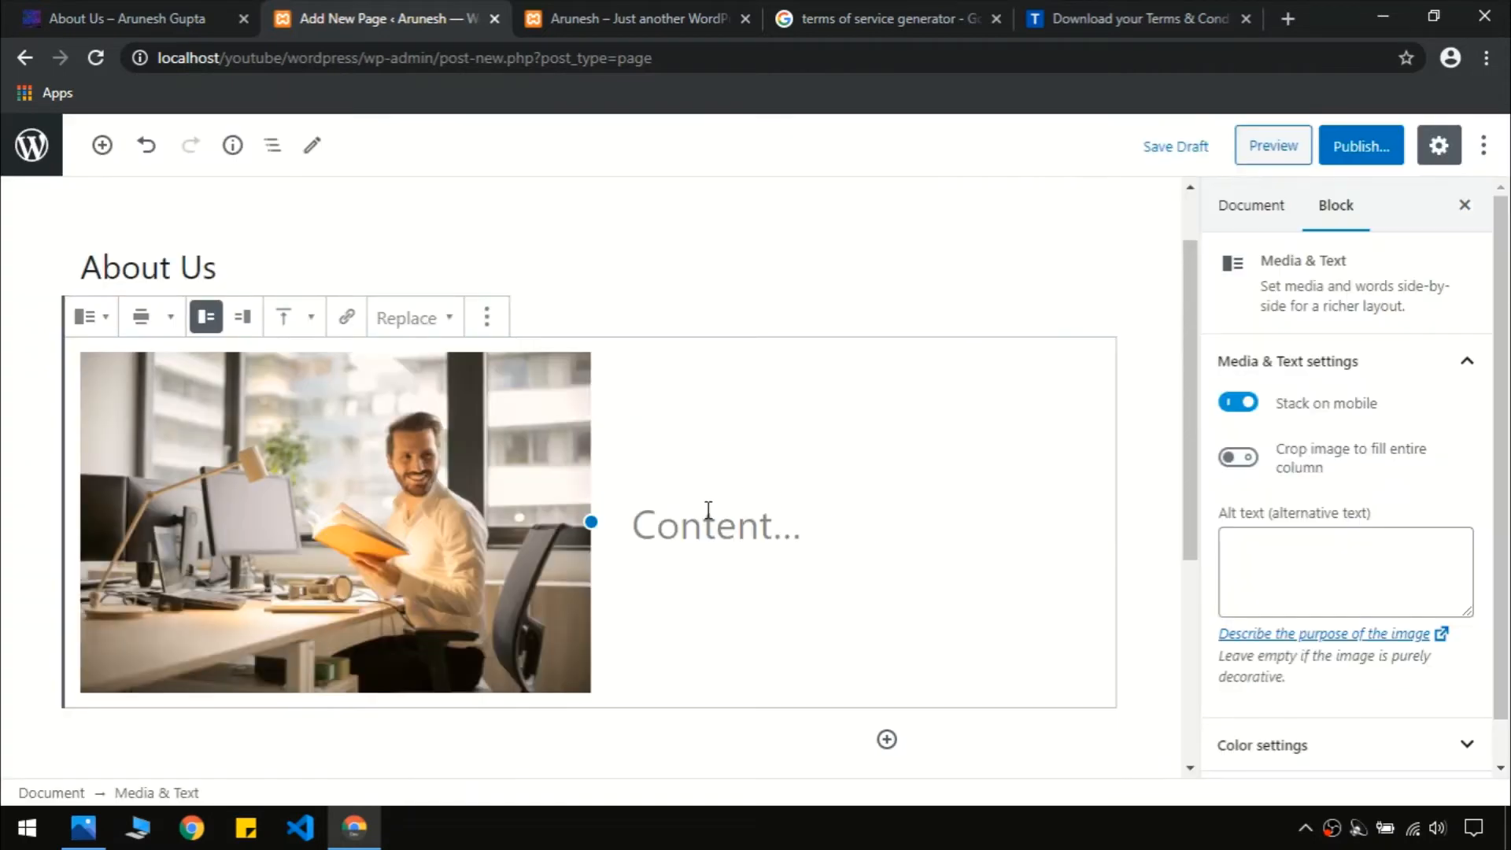
left_click(757, 527)
Copy the four About Us paragraphs from the live CatsWhoCode page and paste them beside the photo
left_click(183, 18)
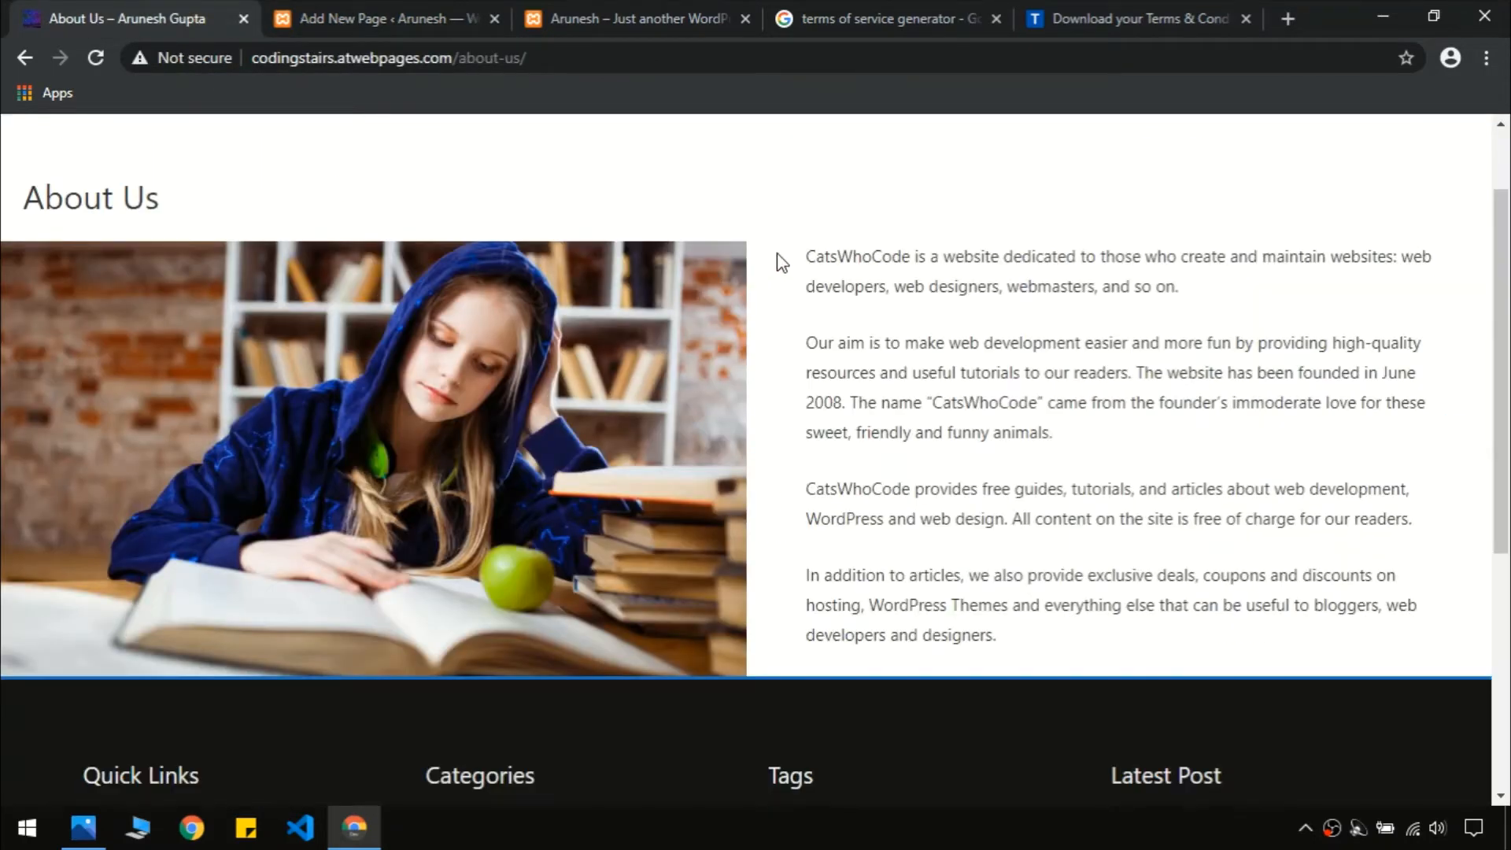
left_click_drag(799, 260, 1066, 650)
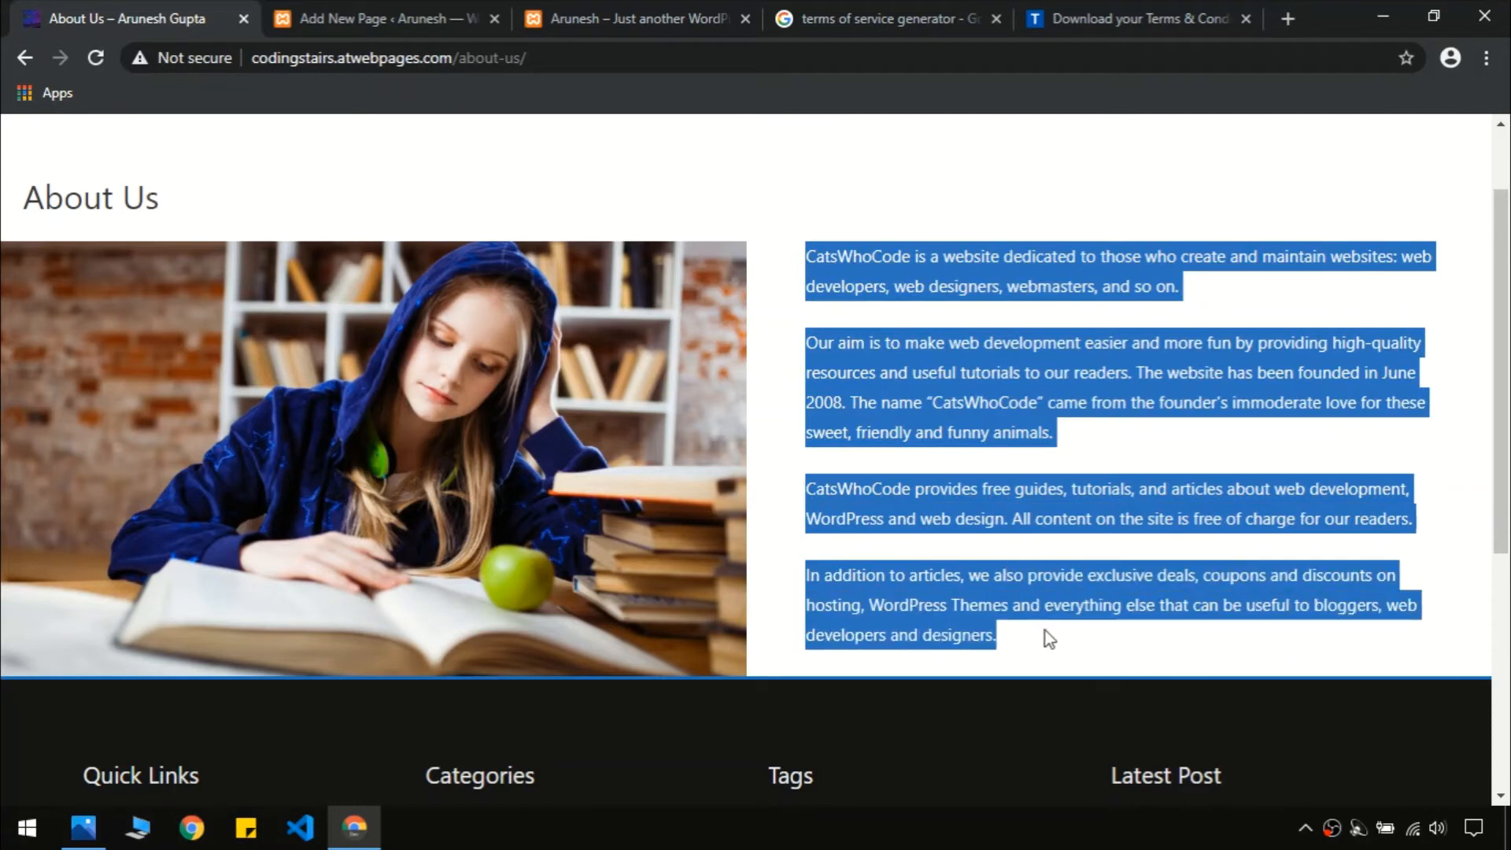
key("ctrl+c")
left_click(370, 18)
key("ctrl+v")
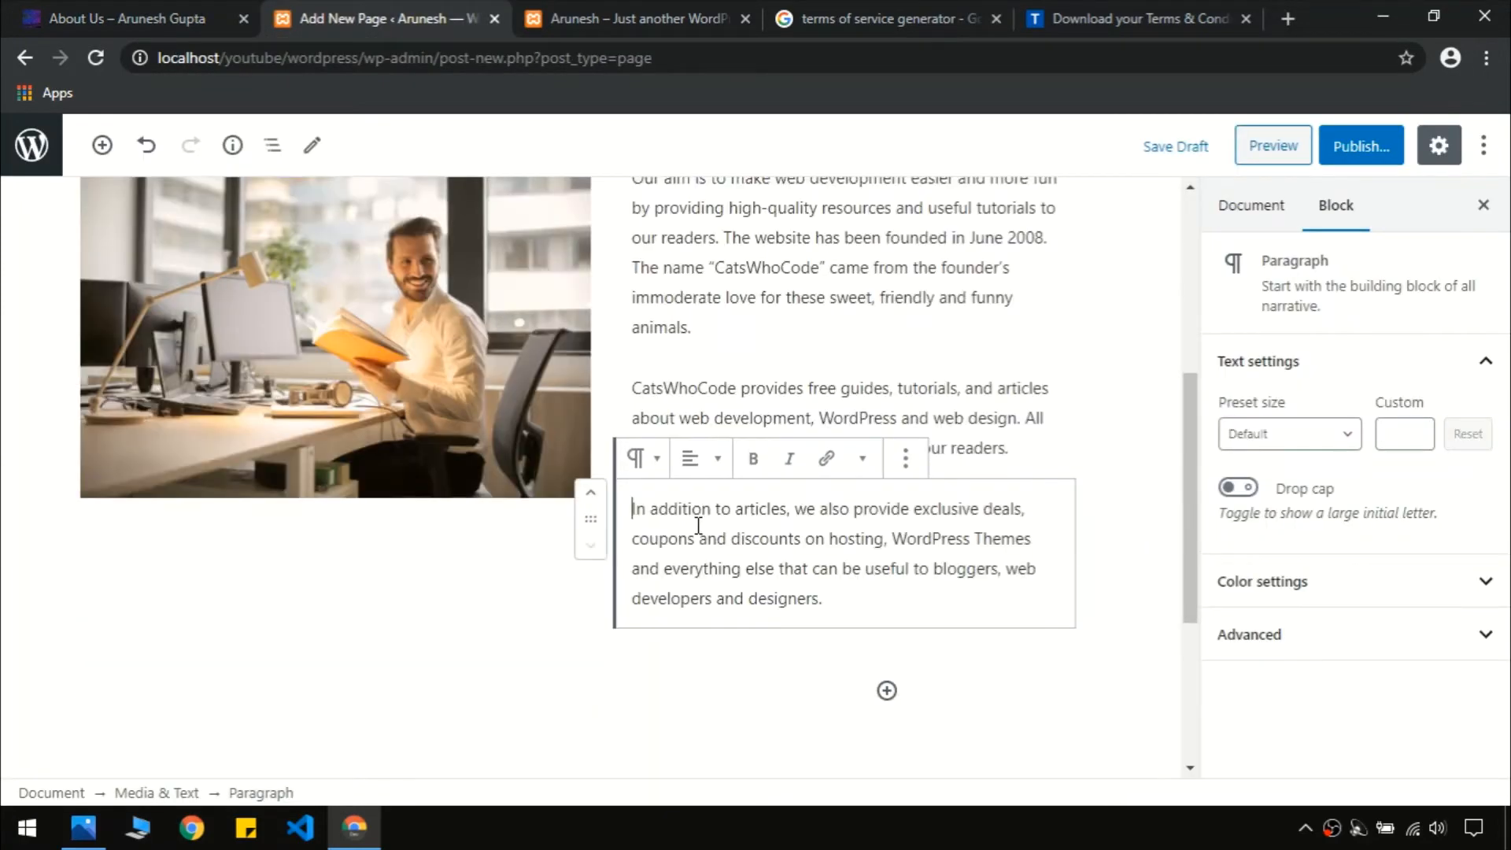
left_click_drag(1190, 523, 1201, 463)
left_click(465, 417)
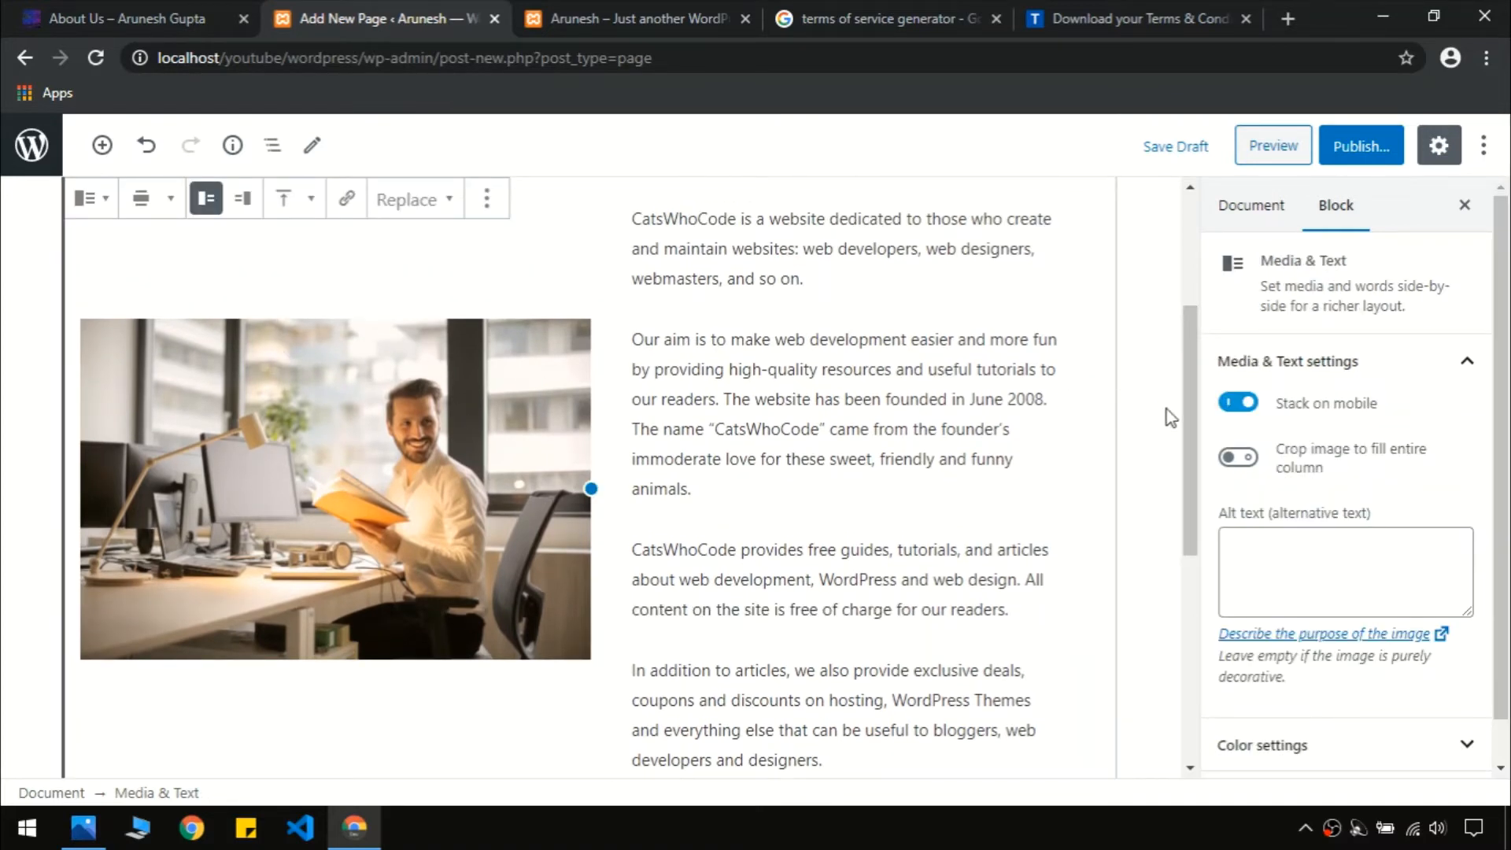
Try the Media & Text width, photo side and alignment options, keeping wide width, photo left, text top
left_click_drag(1184, 422, 1196, 404)
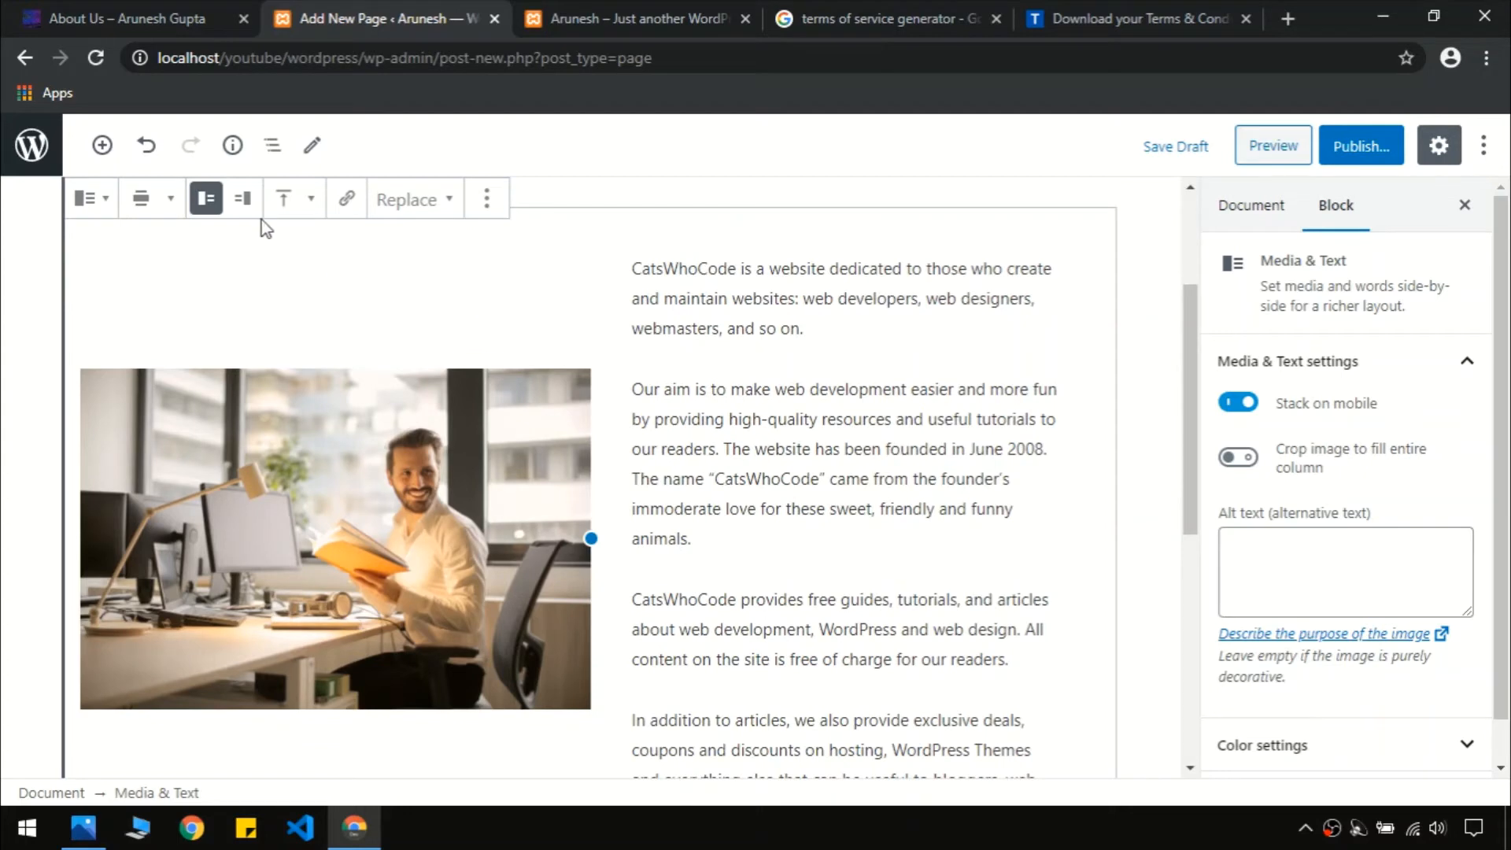
left_click(163, 207)
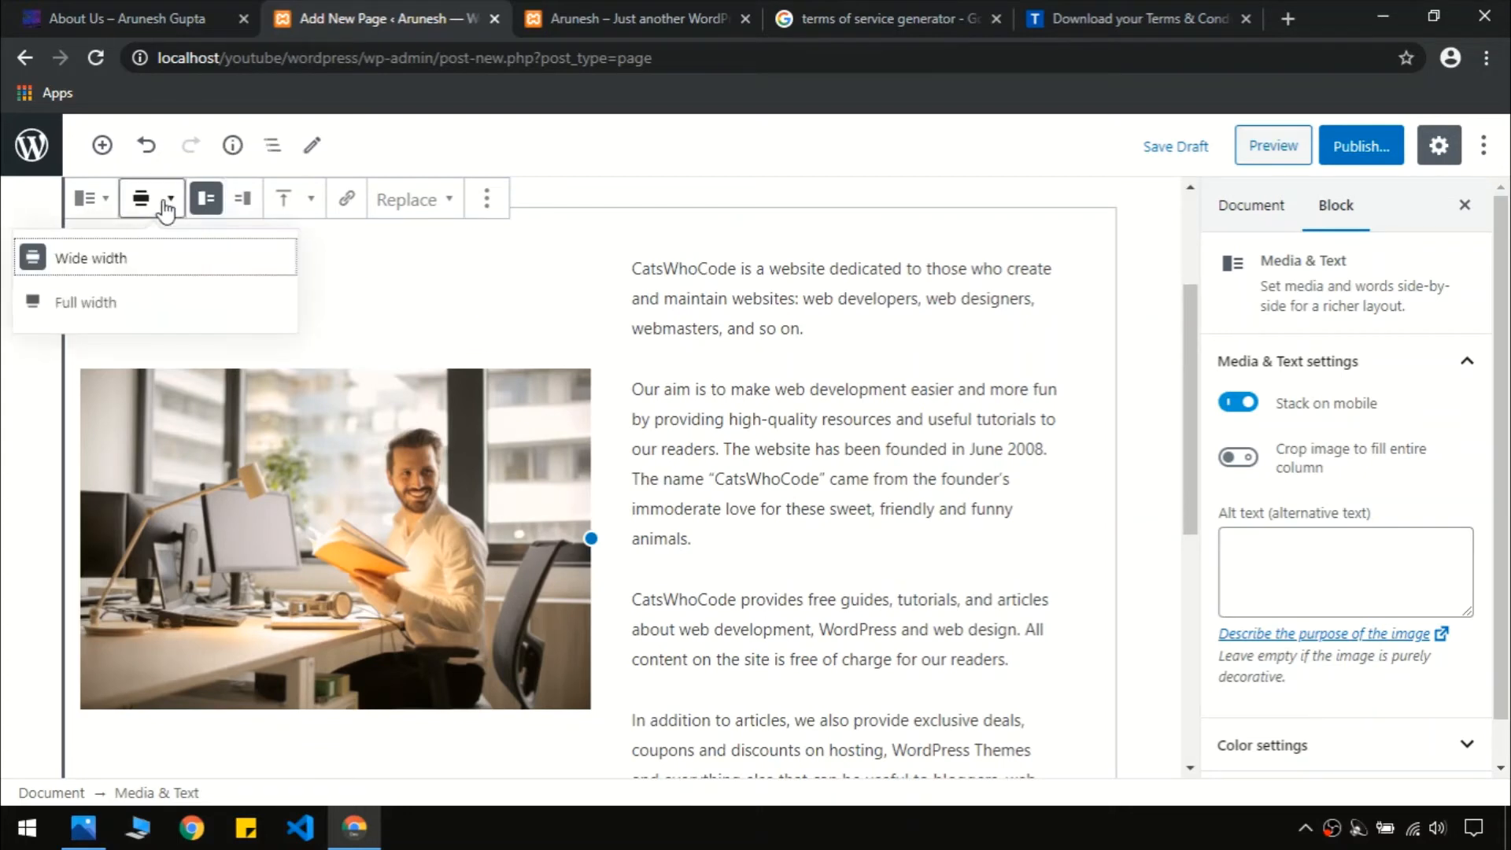
left_click(124, 304)
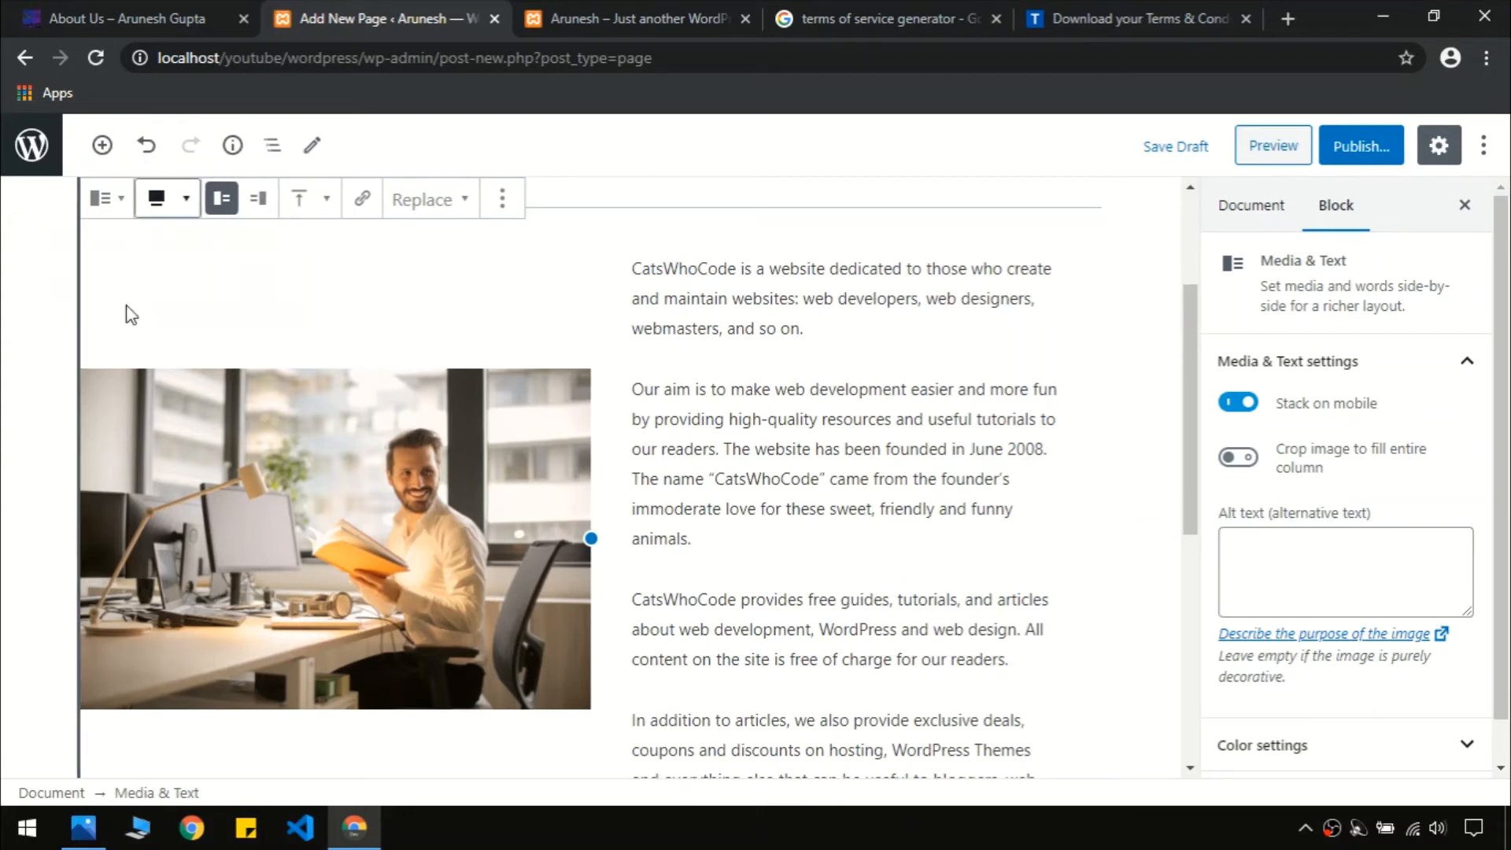
left_click(162, 206)
left_click(153, 253)
left_click(93, 199)
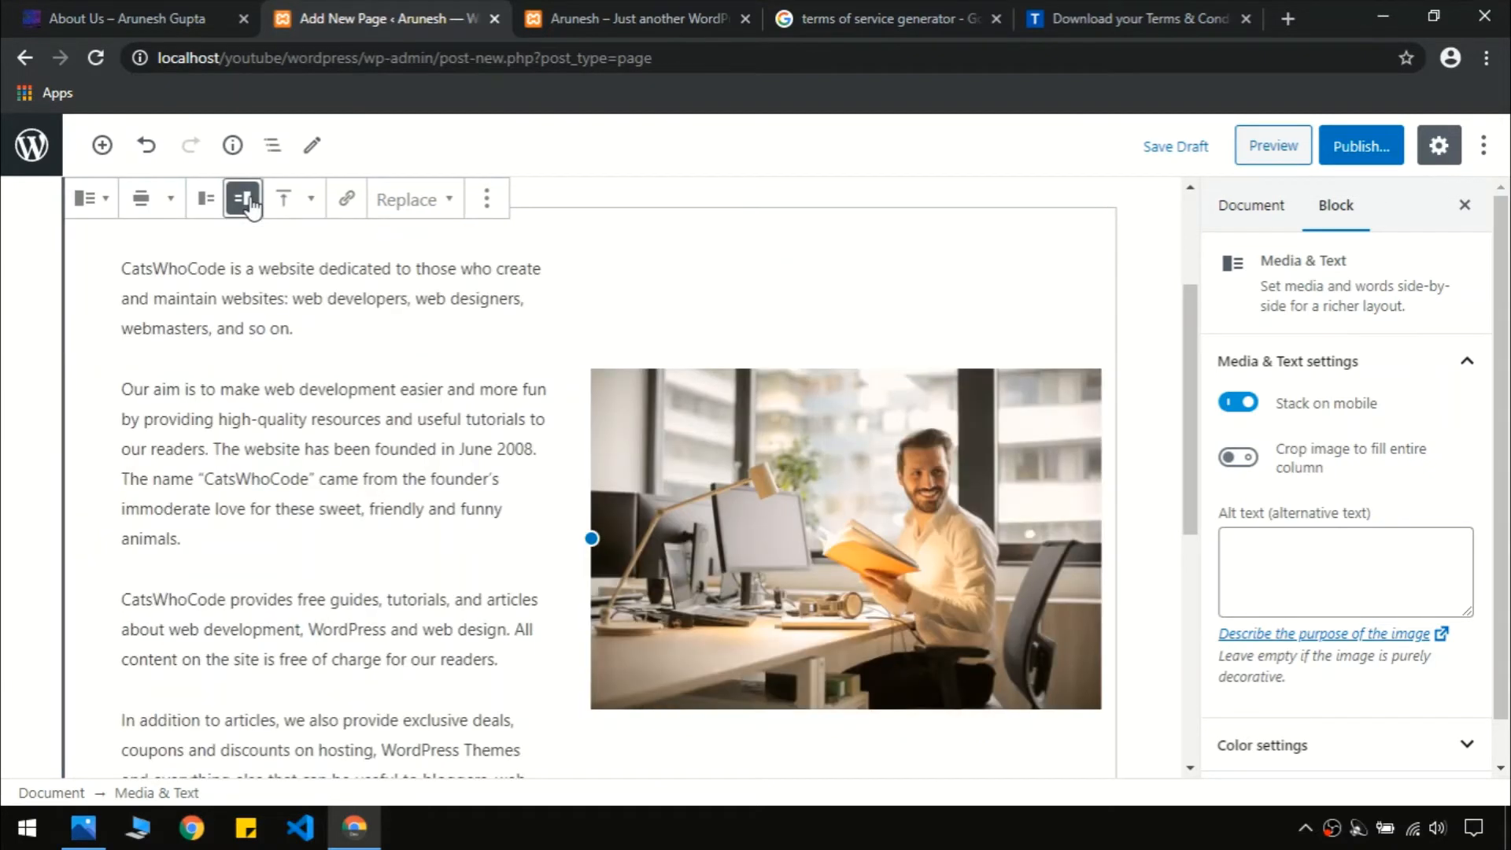
left_click(205, 197)
left_click(290, 200)
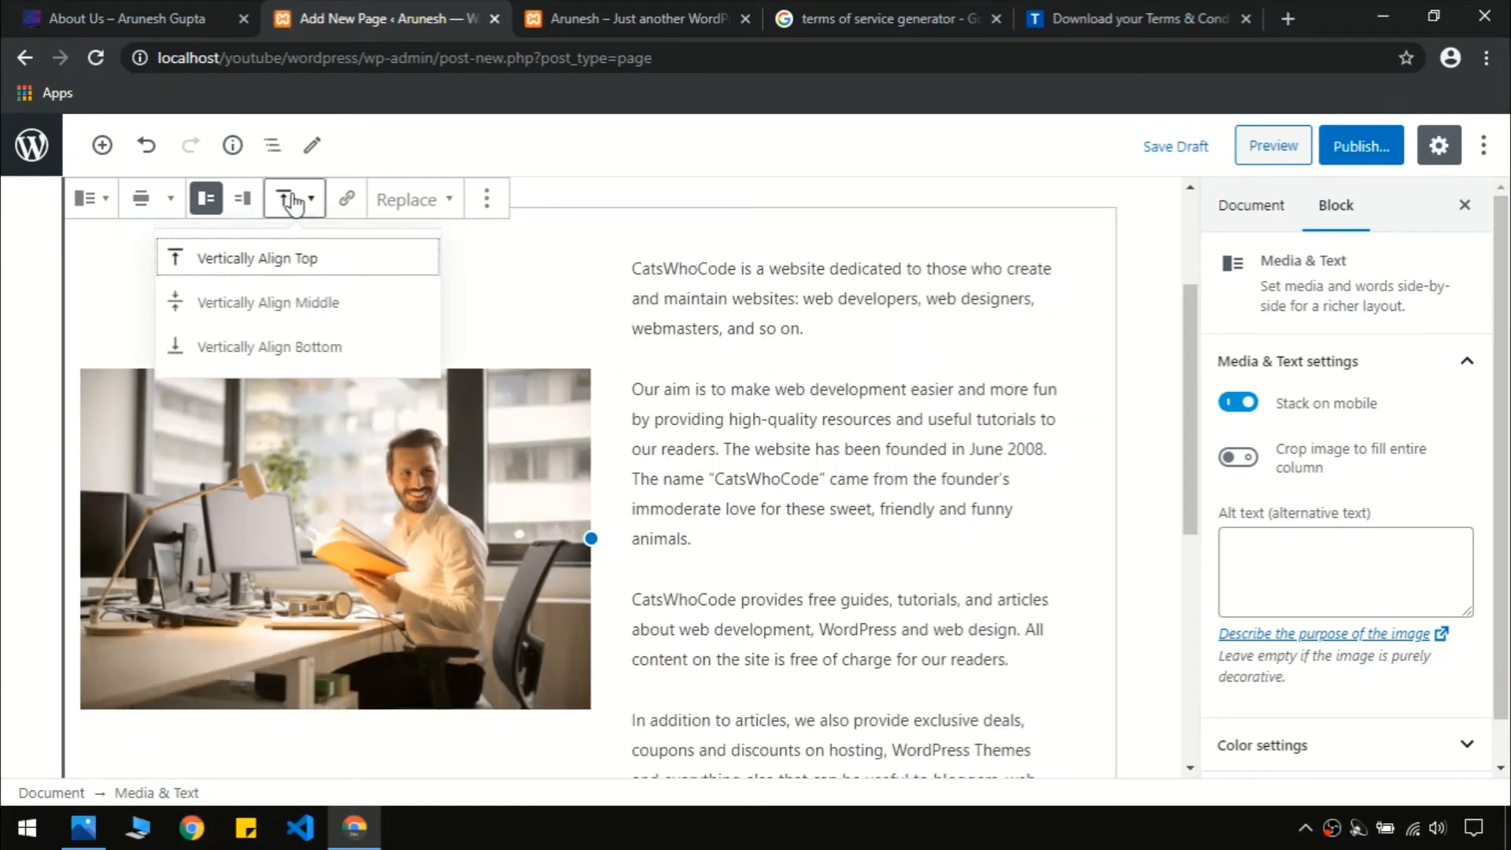
left_click(272, 303)
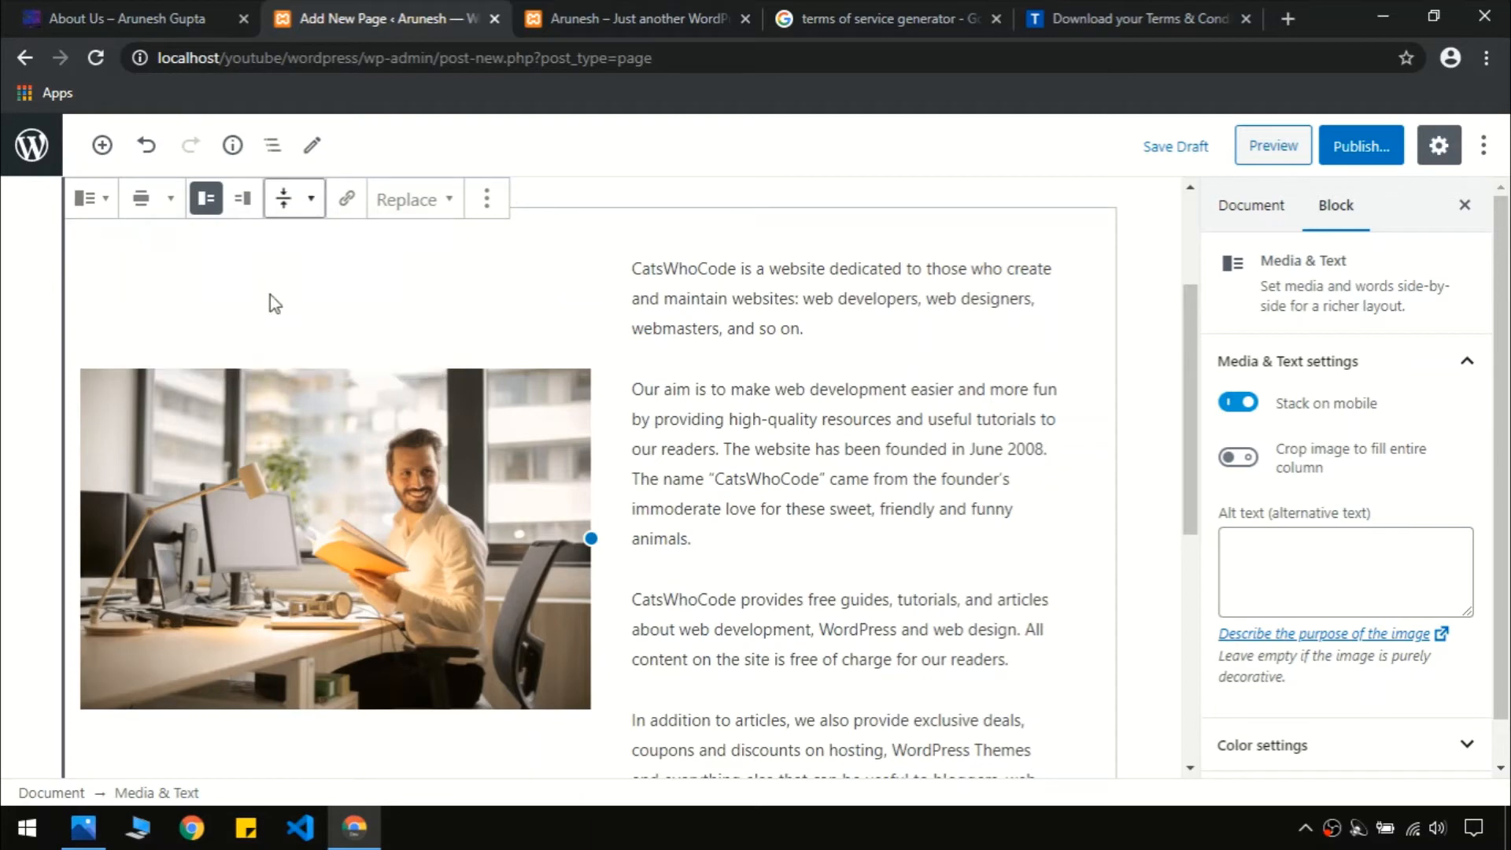
left_click(276, 203)
left_click(206, 258)
Crop the photo to fill its entire column and publish the About Us page
scroll(1394, 404, "down", 1)
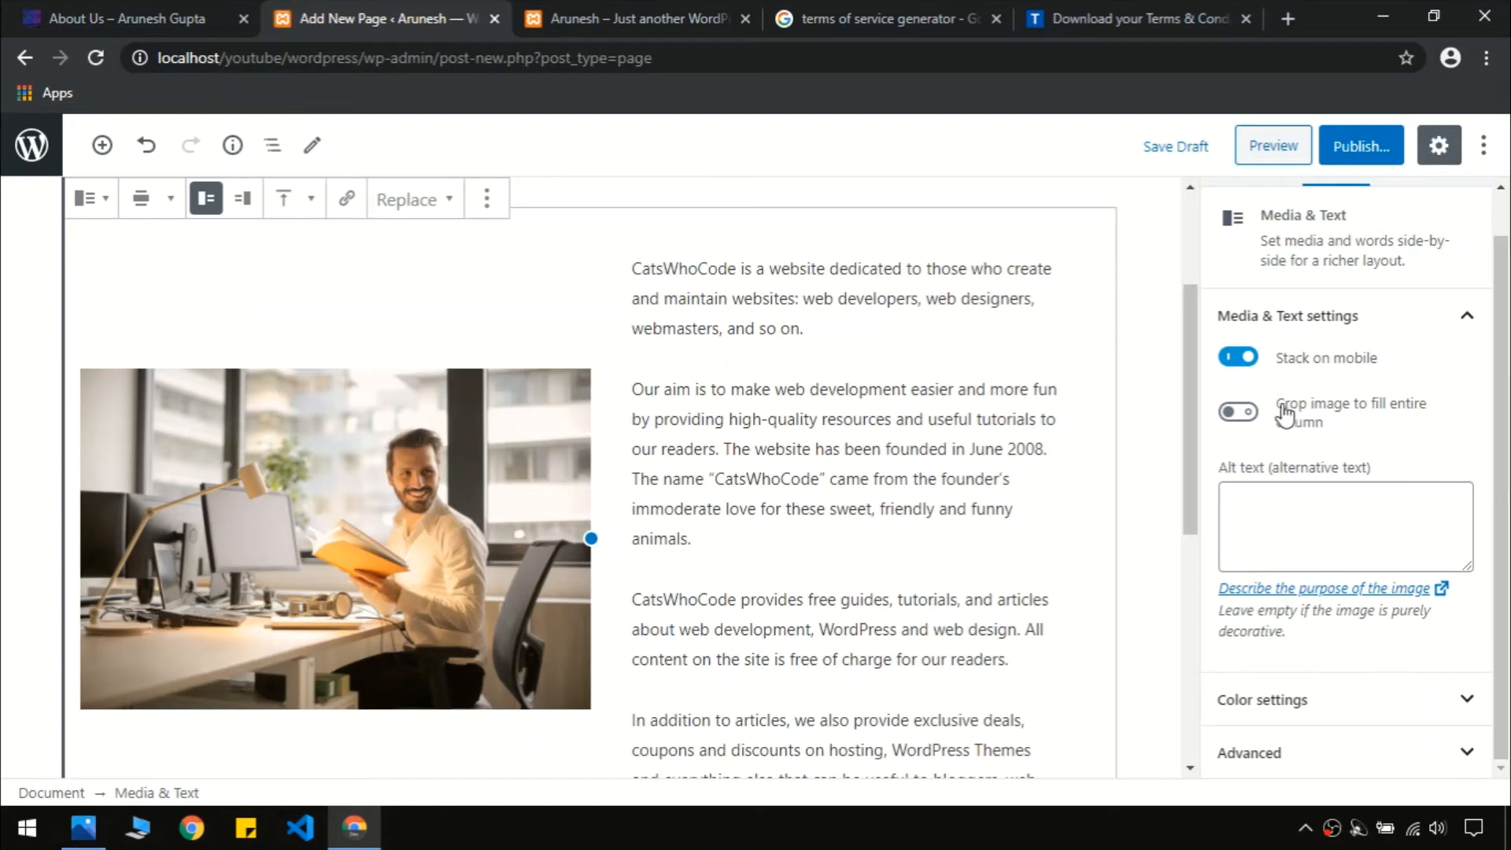
left_click(1248, 416)
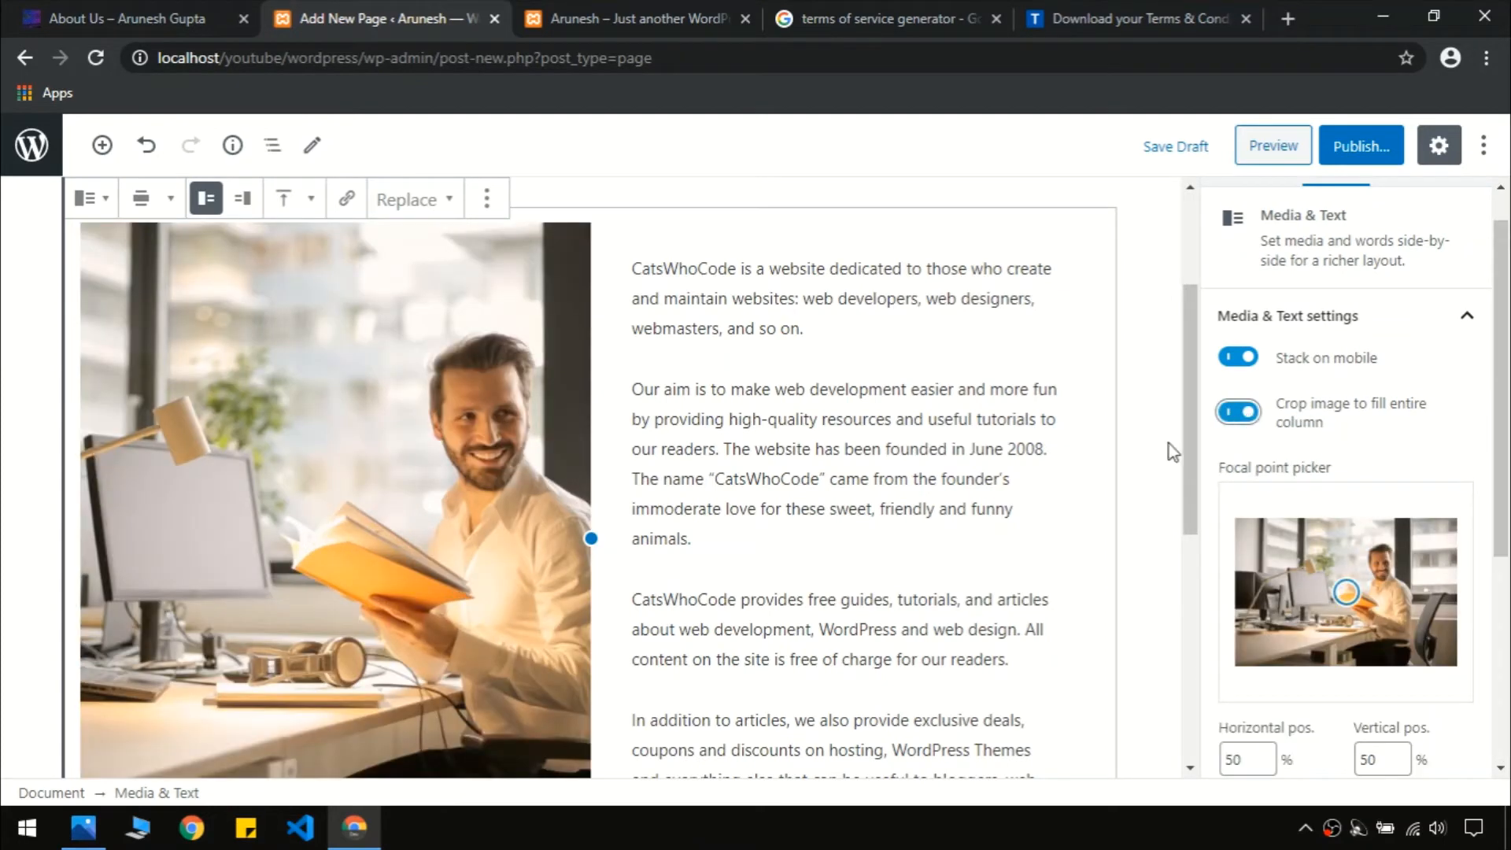
mouse_move(1190, 441)
left_mouse_down()
mouse_move(1201, 395)
mouse_move(1211, 470)
mouse_move(1201, 420)
left_mouse_up()
left_click(1238, 415)
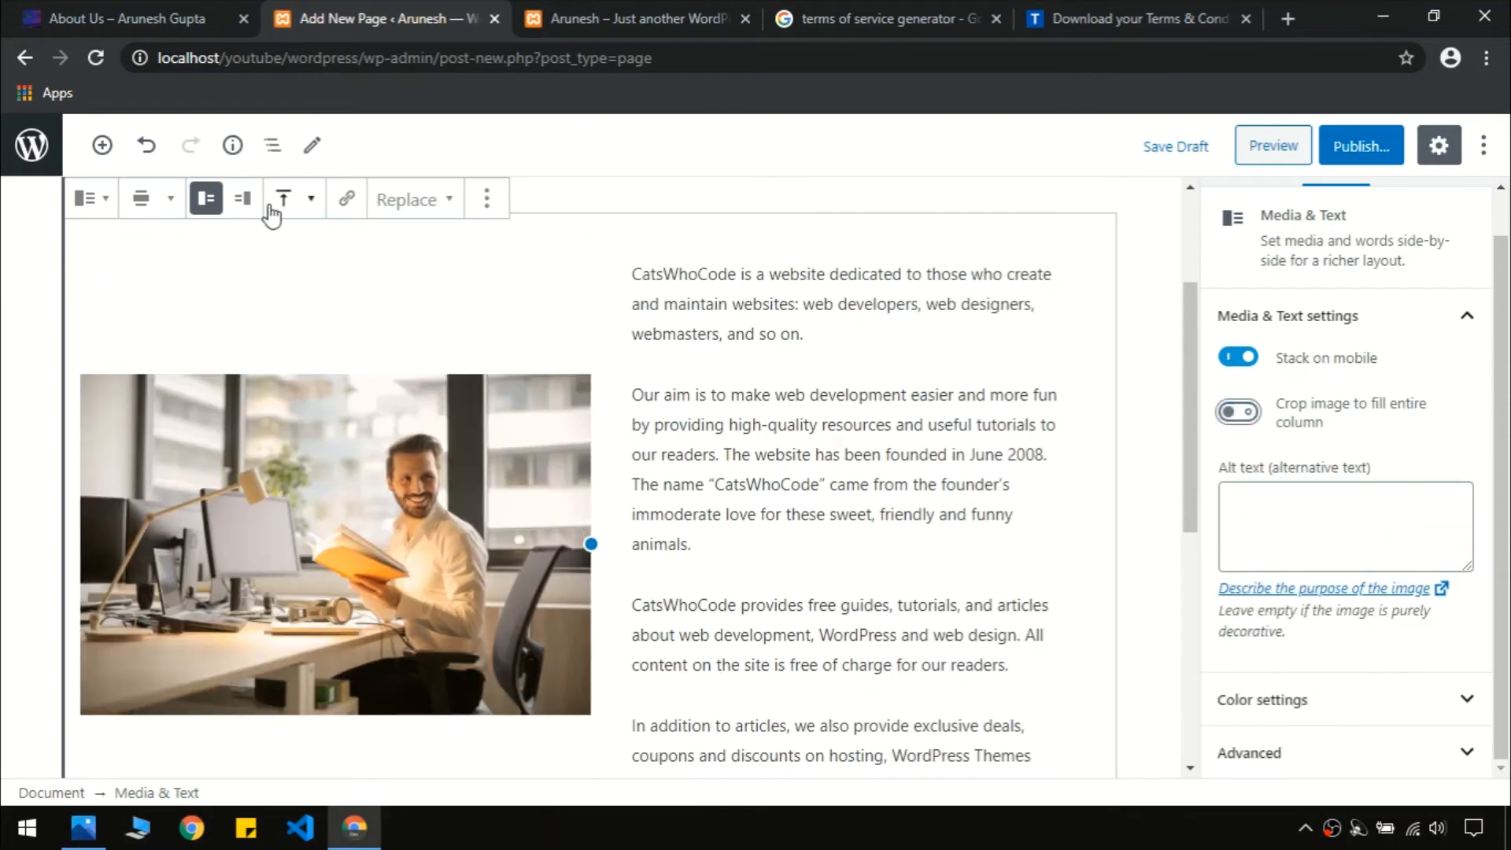
left_click_drag(1183, 429, 1189, 528)
left_click(220, 18)
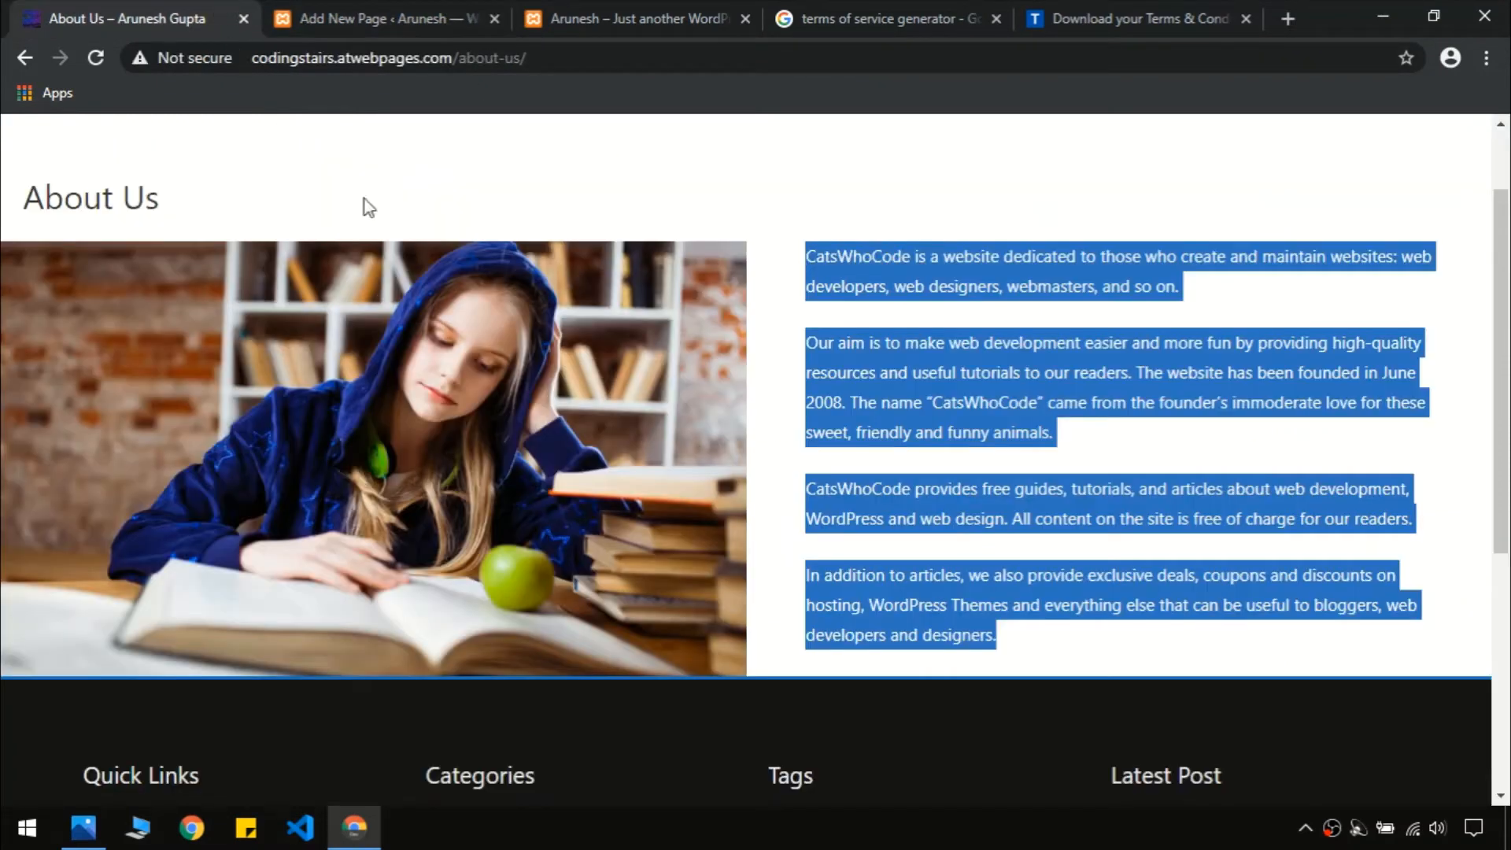
left_click(771, 370)
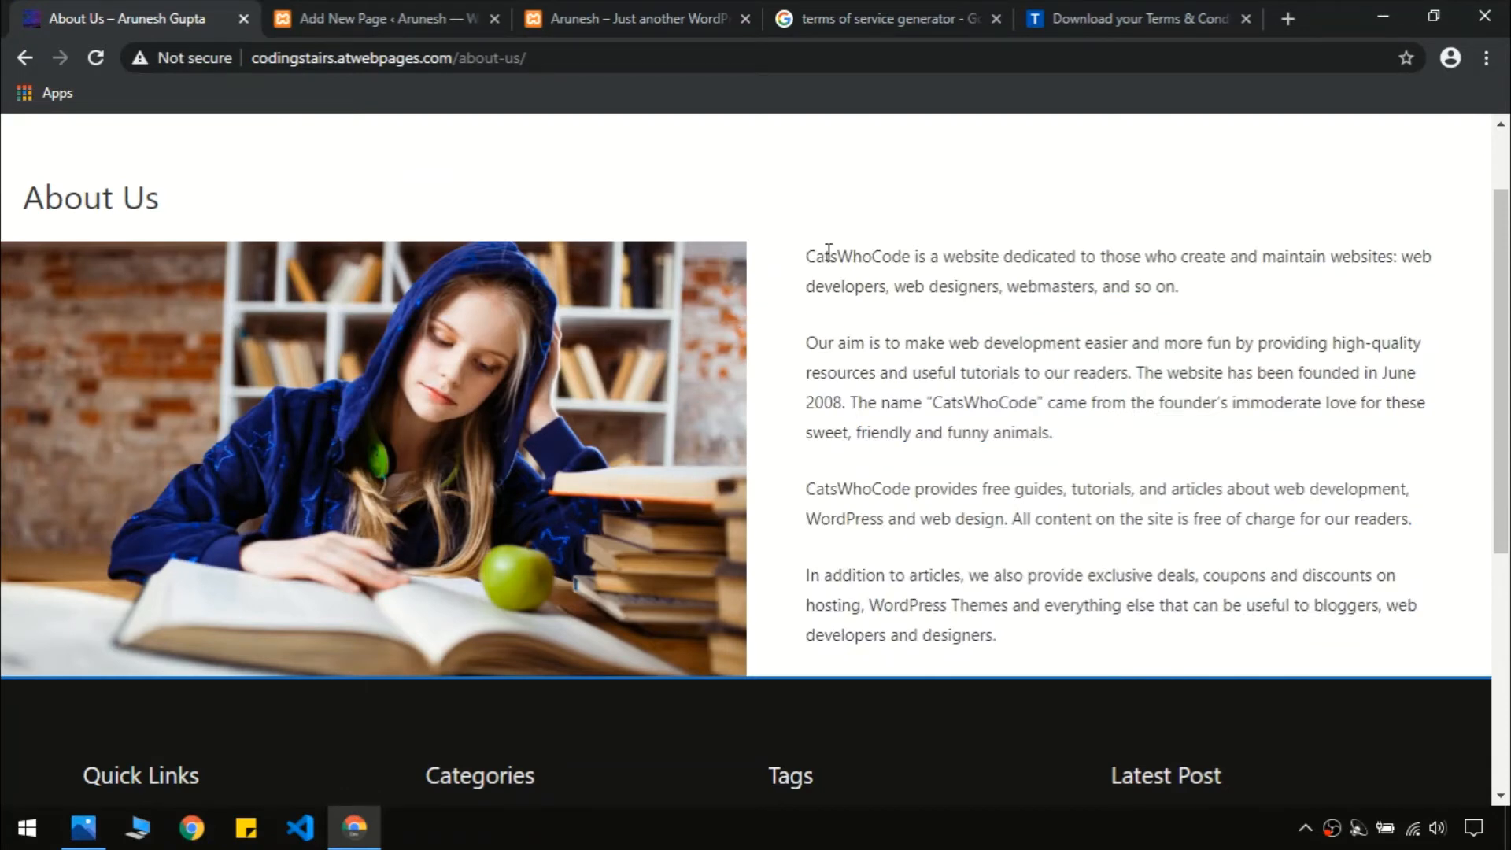
left_click(331, 16)
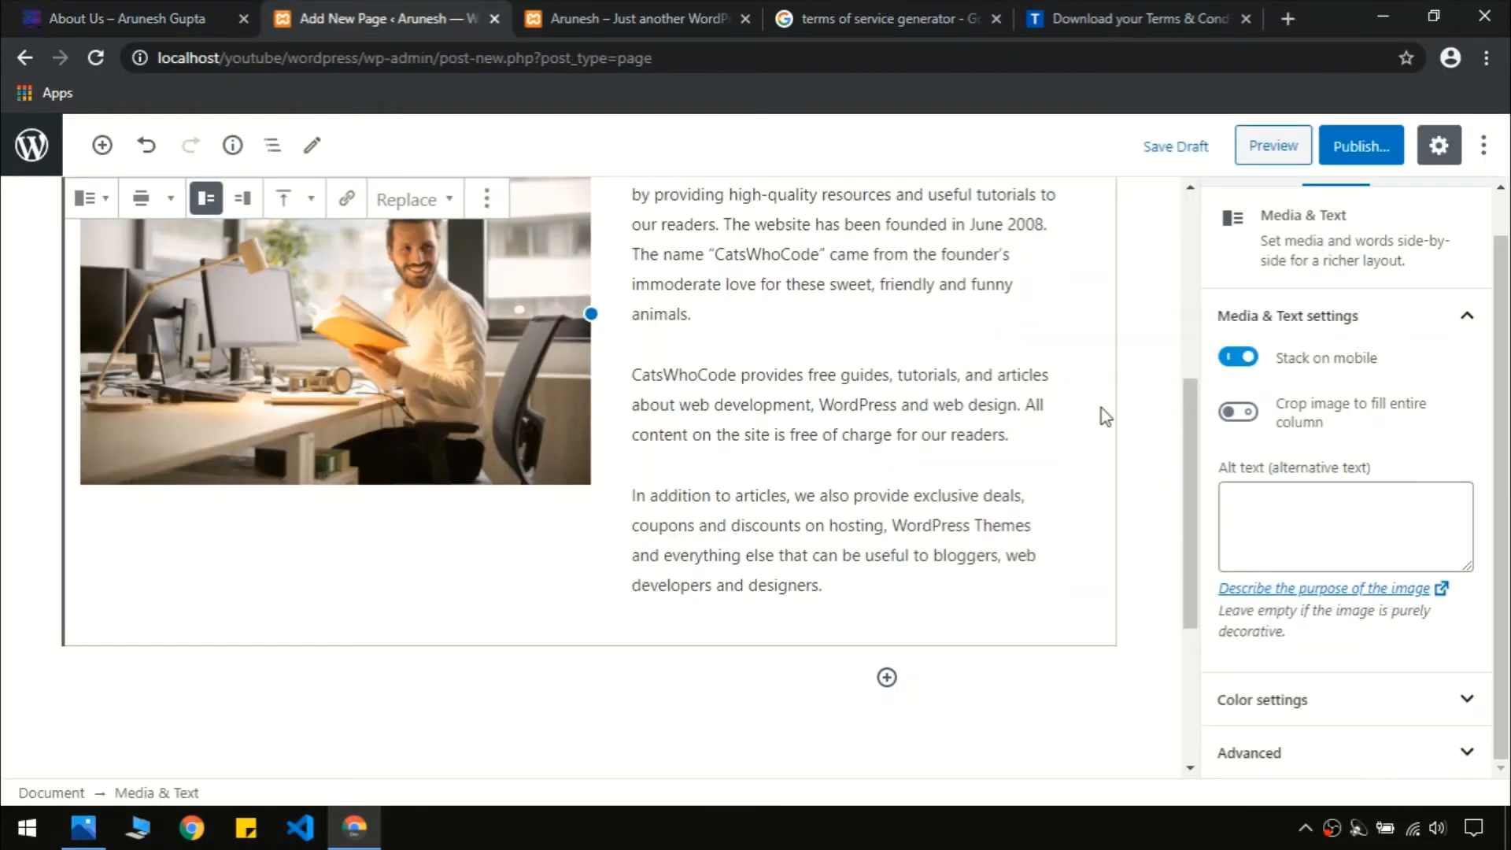
scroll(1190, 496, "up", 3)
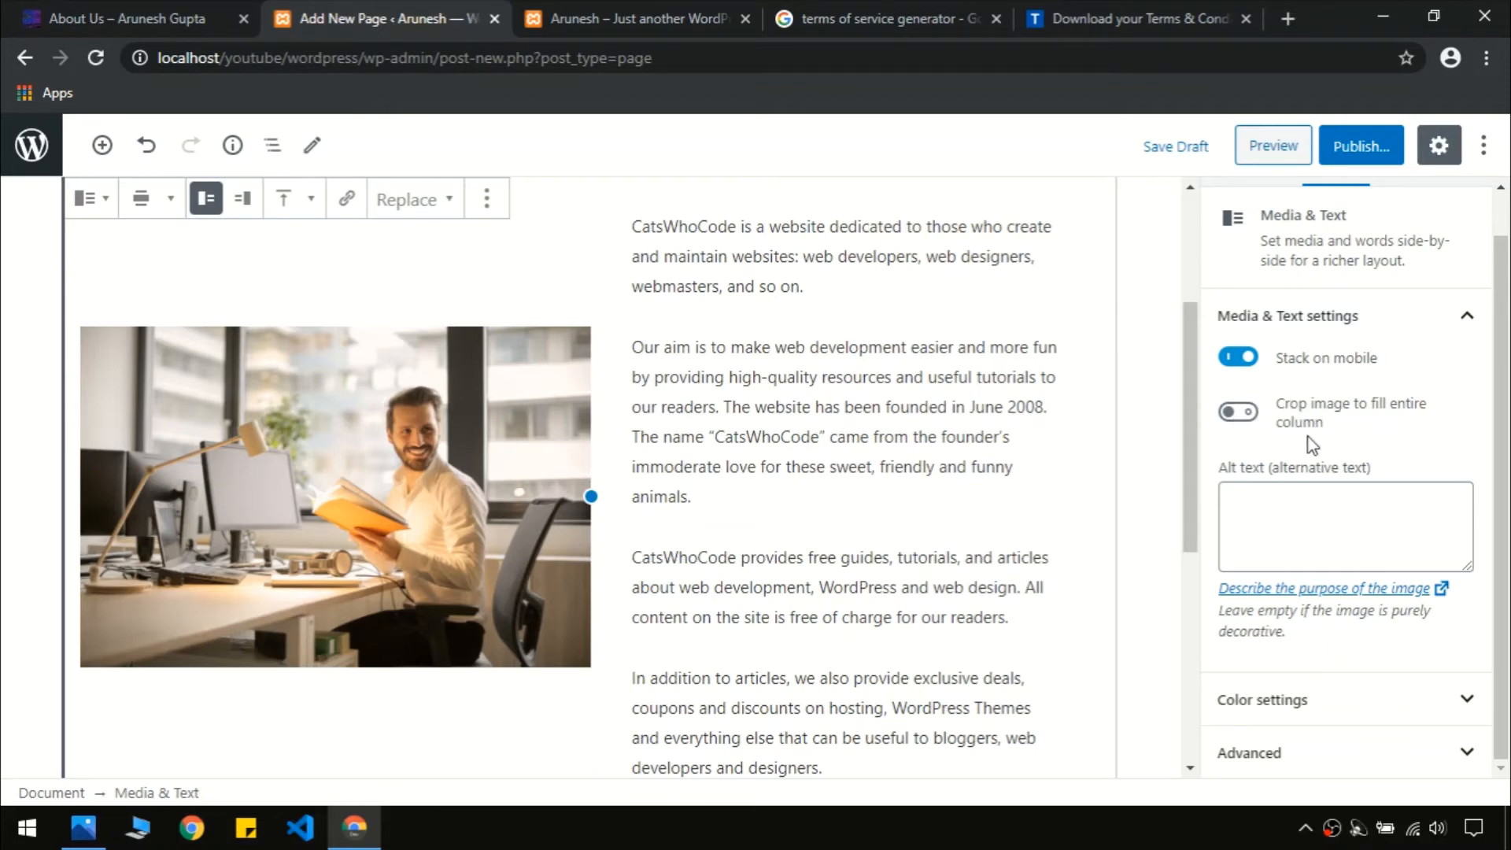
scroll(564, 504, "up", 1)
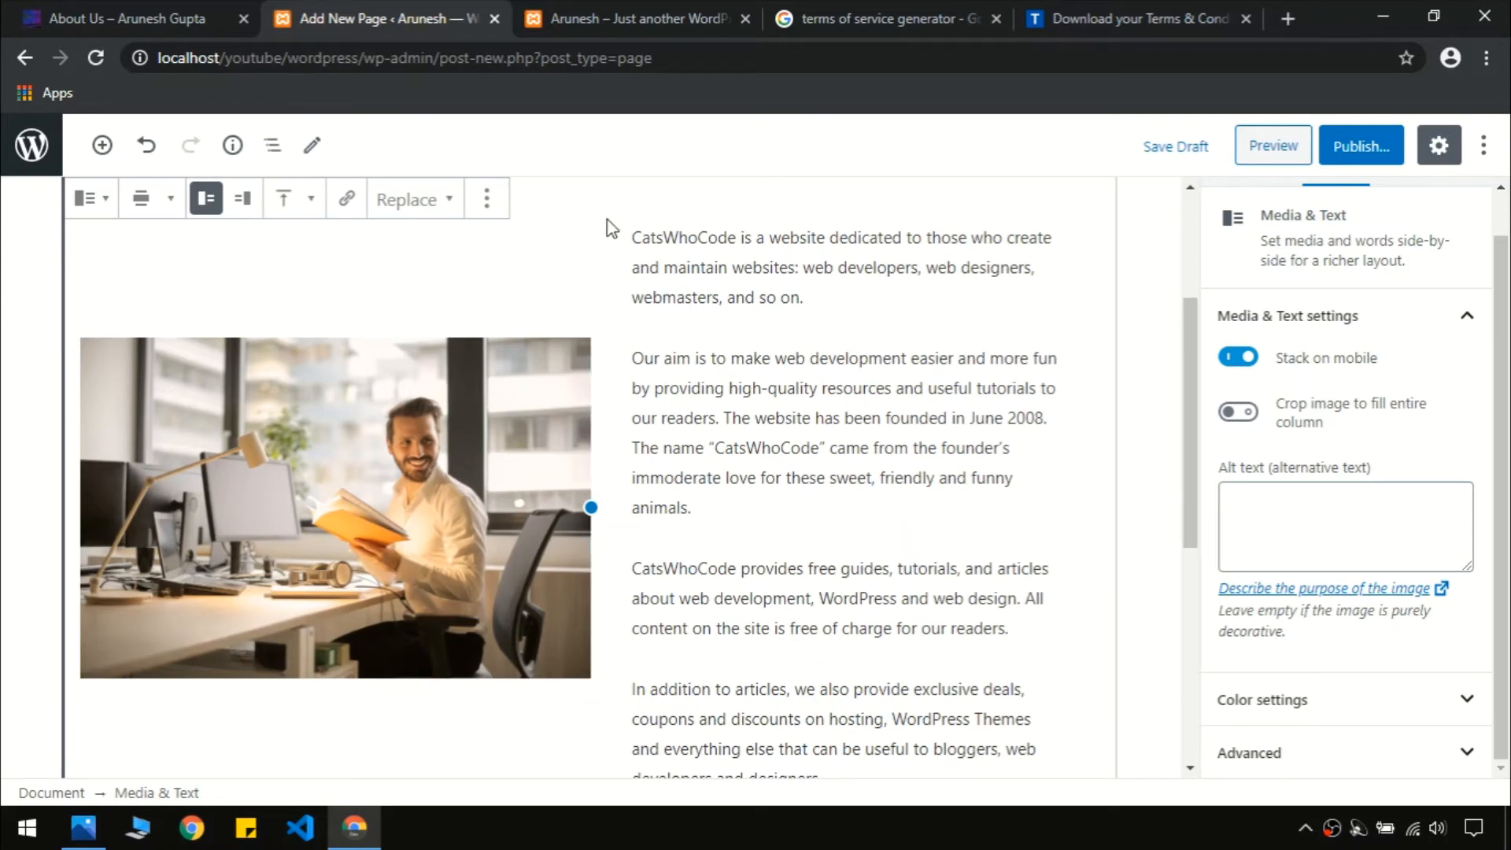
left_click(1246, 425)
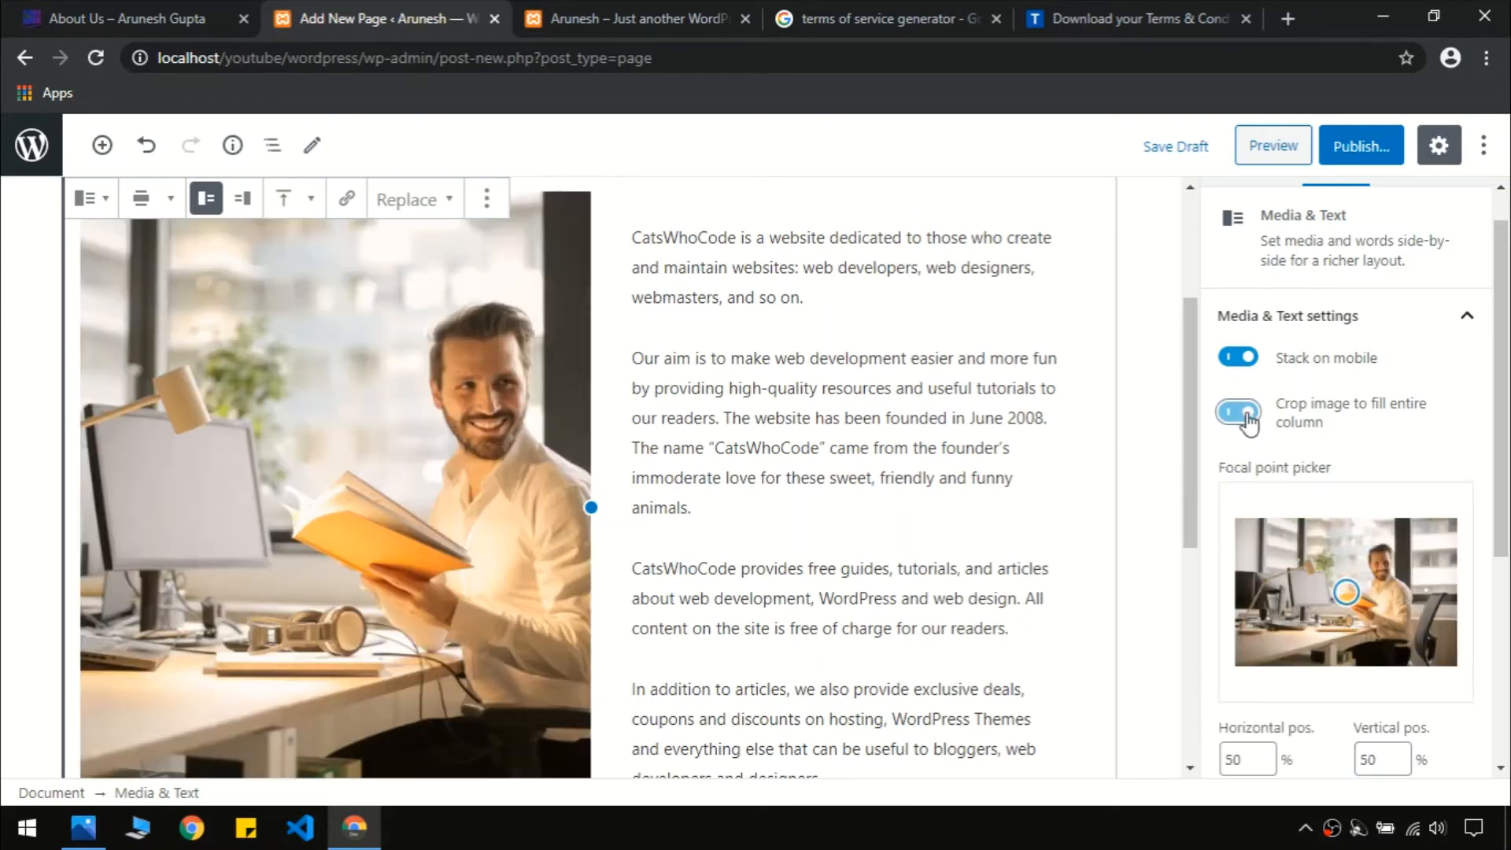
scroll(1192, 425, "up", 1)
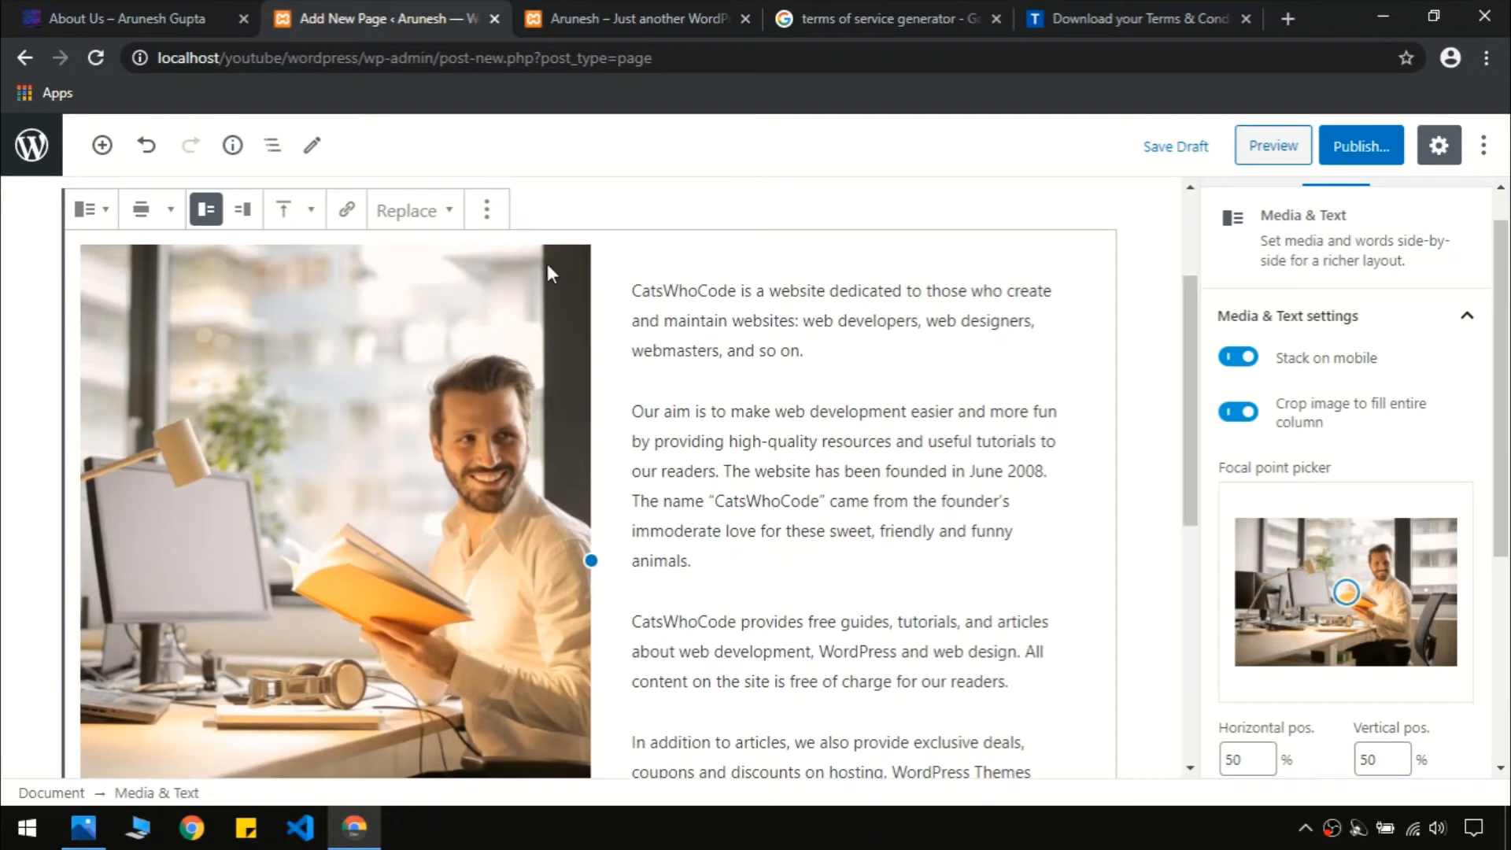
left_click(1357, 149)
left_click(1353, 142)
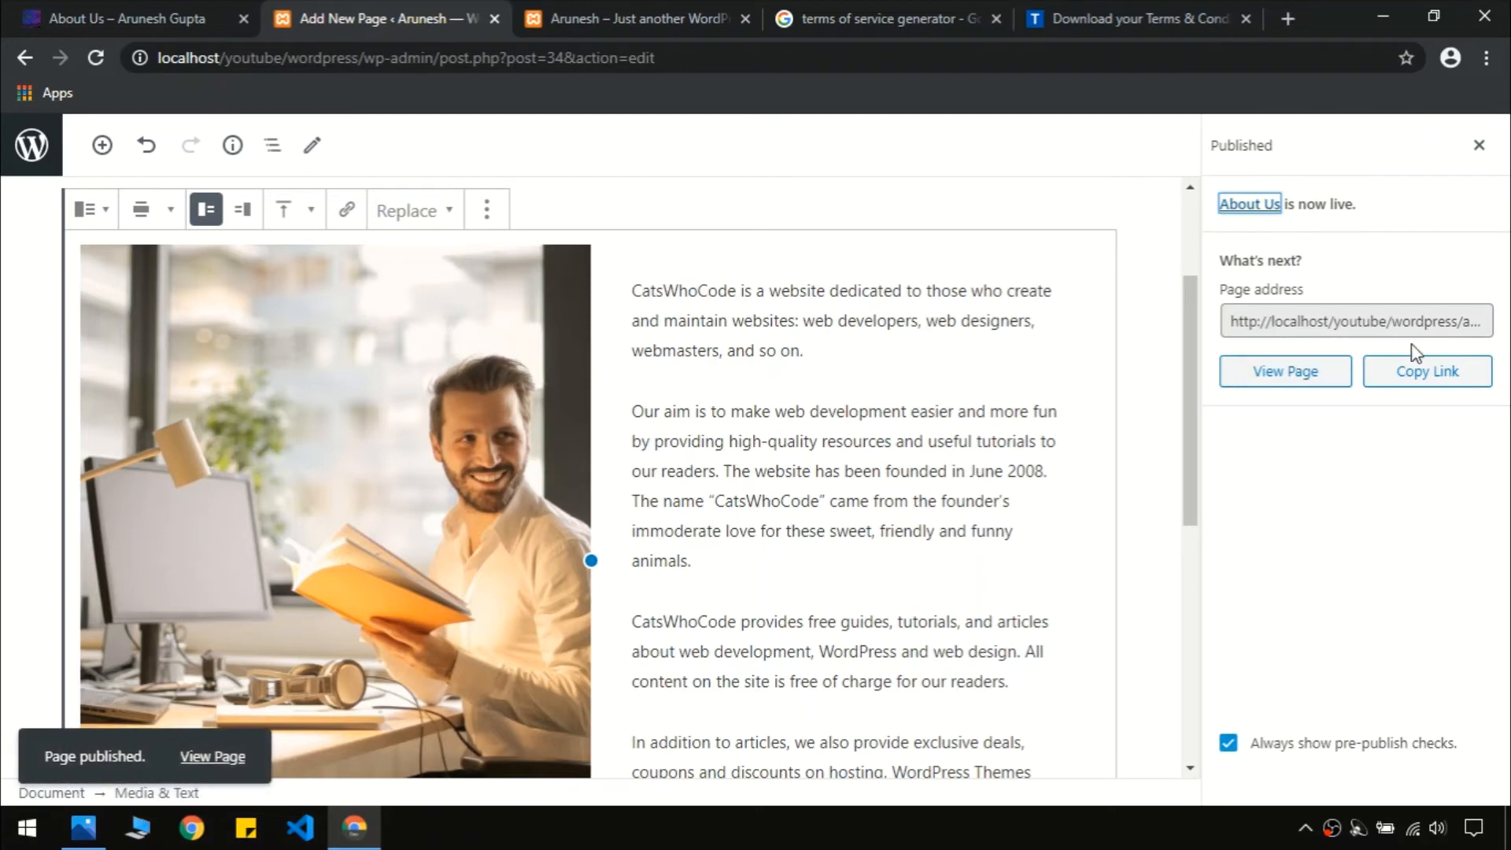
Open the published About Us page's link in a new browser tab
left_click(1419, 378)
key("ctrl+t")
key("ctrl+v")
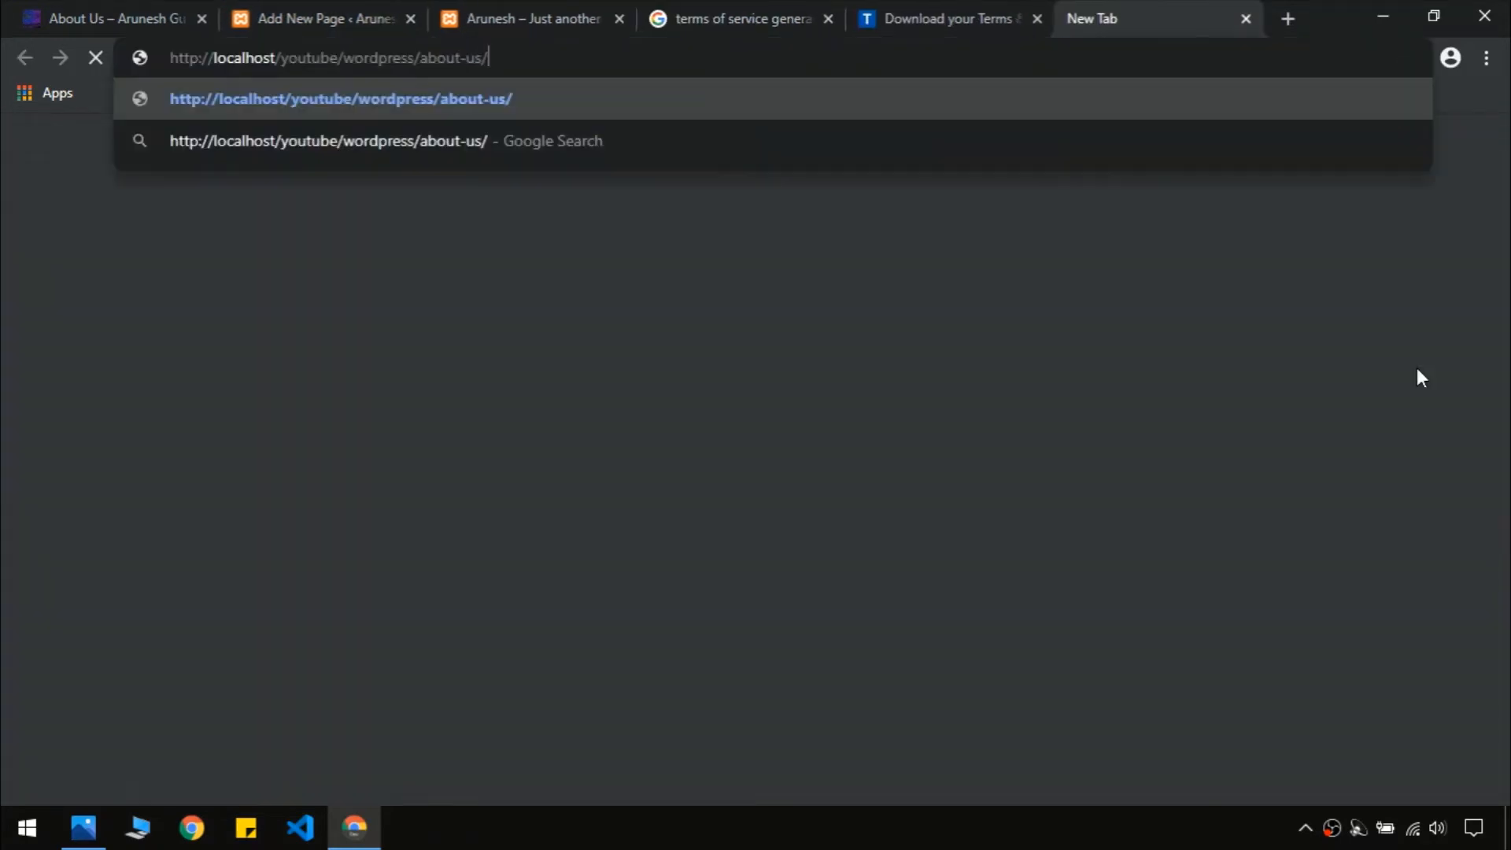
key("Return")
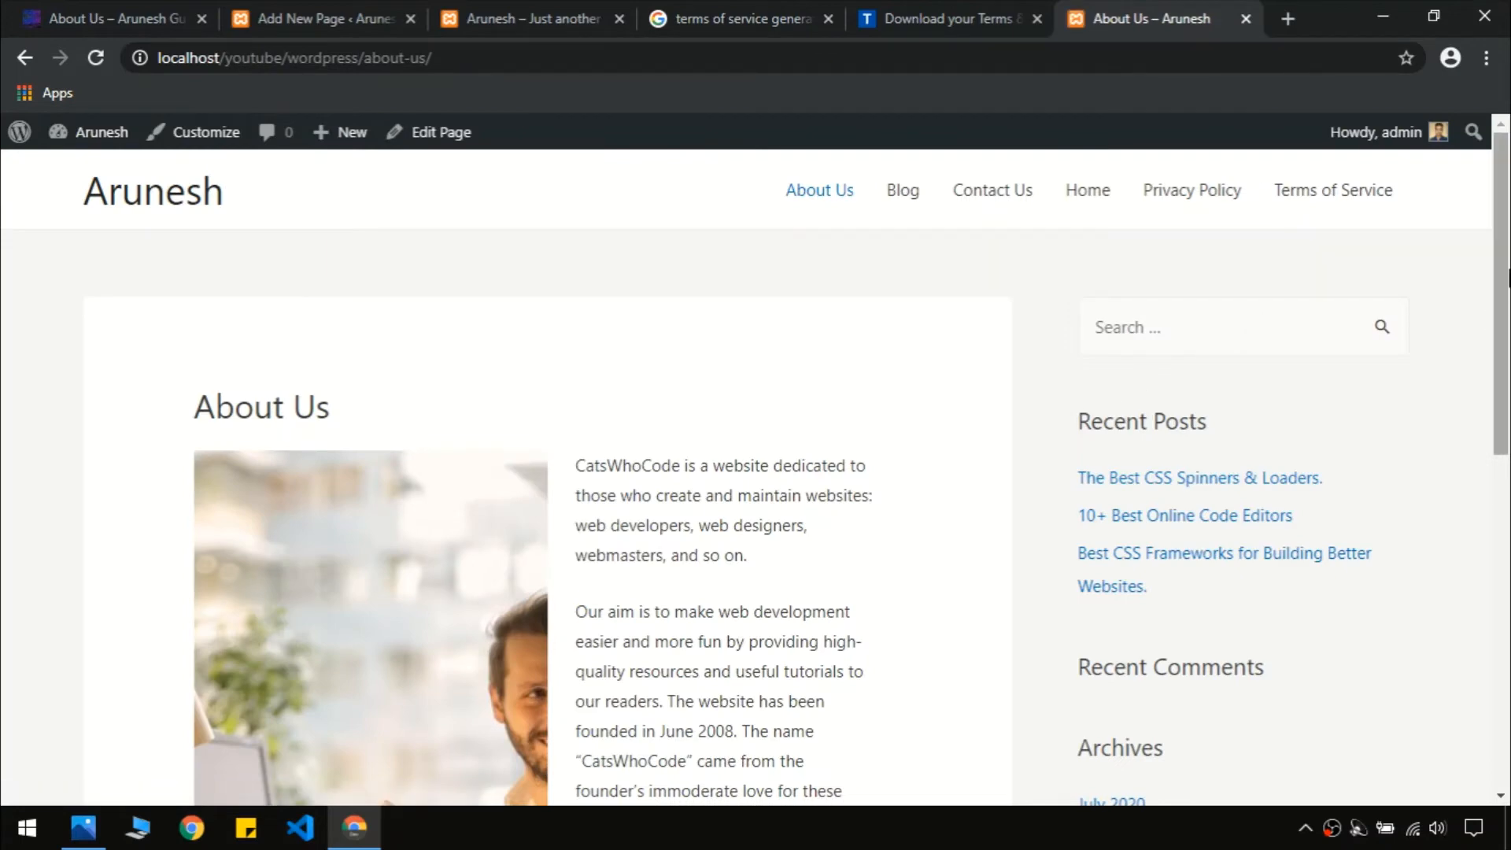
left_click_drag(1508, 271, 1509, 220)
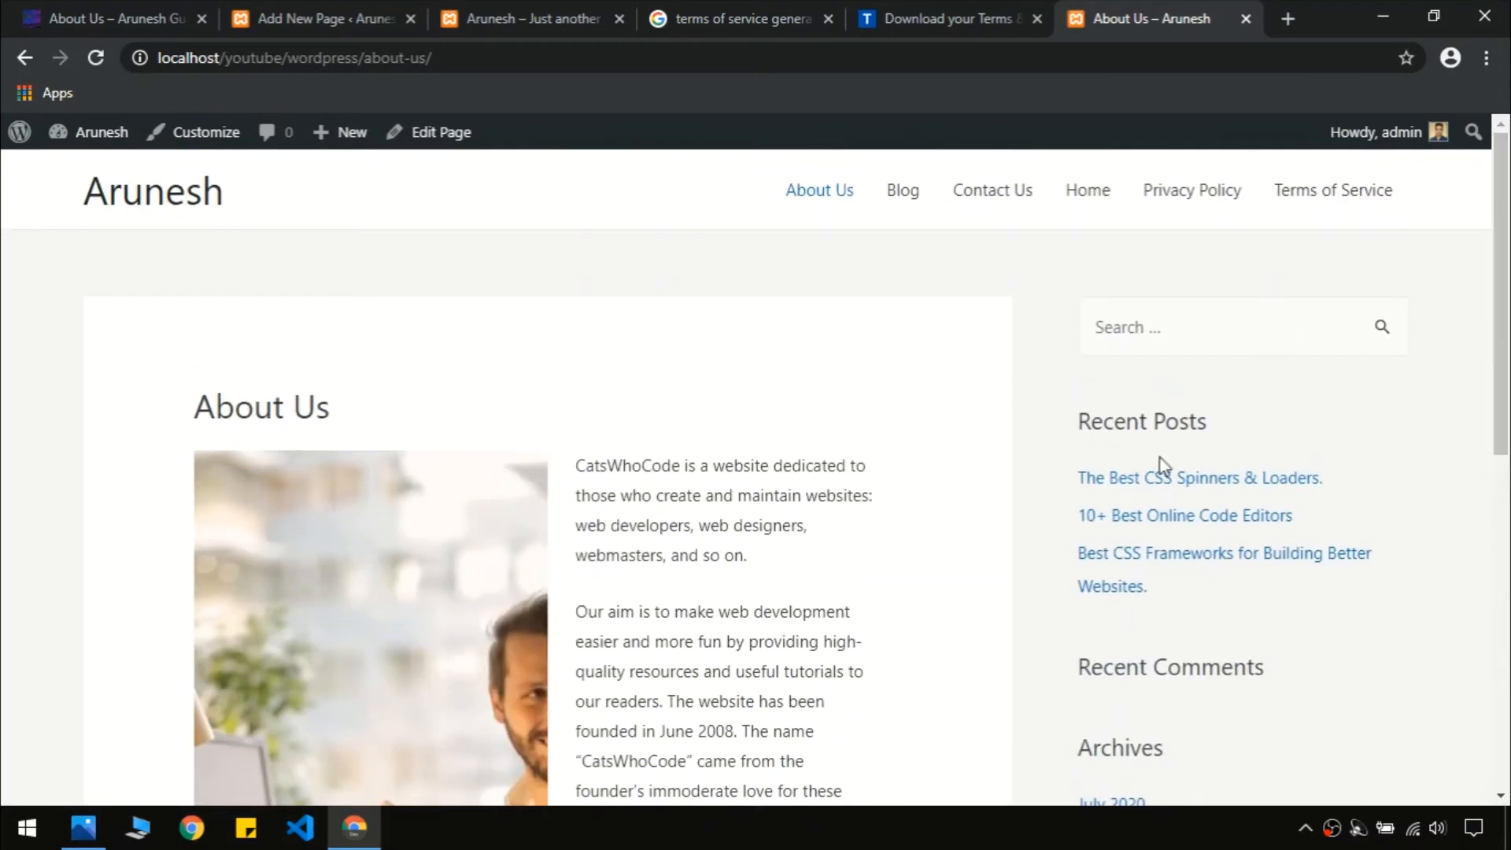
Compare it with the reference About Us page, then close the terms download tab
left_click(161, 16)
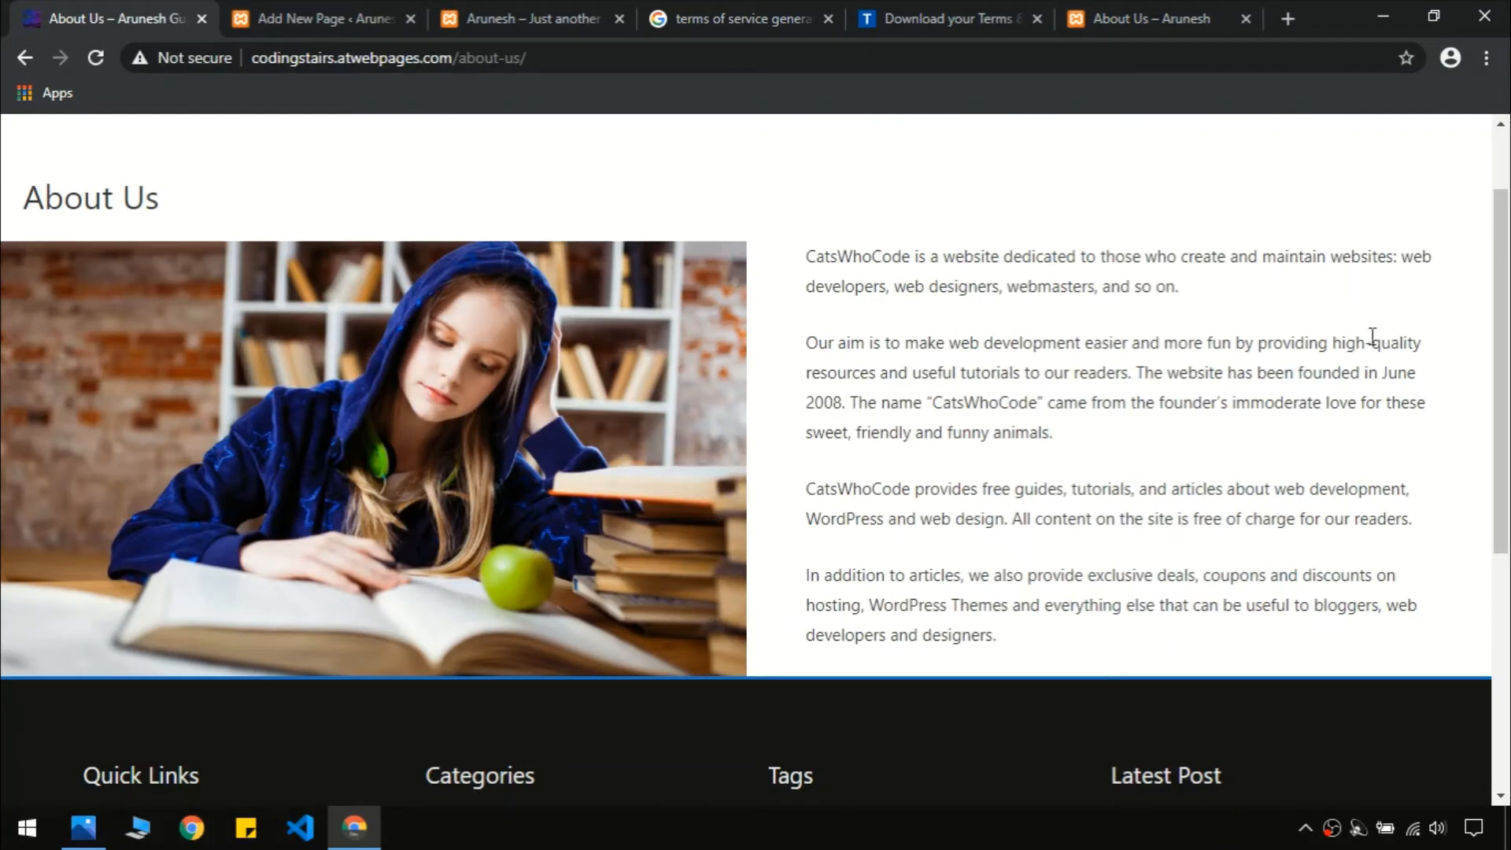
left_click(1165, 18)
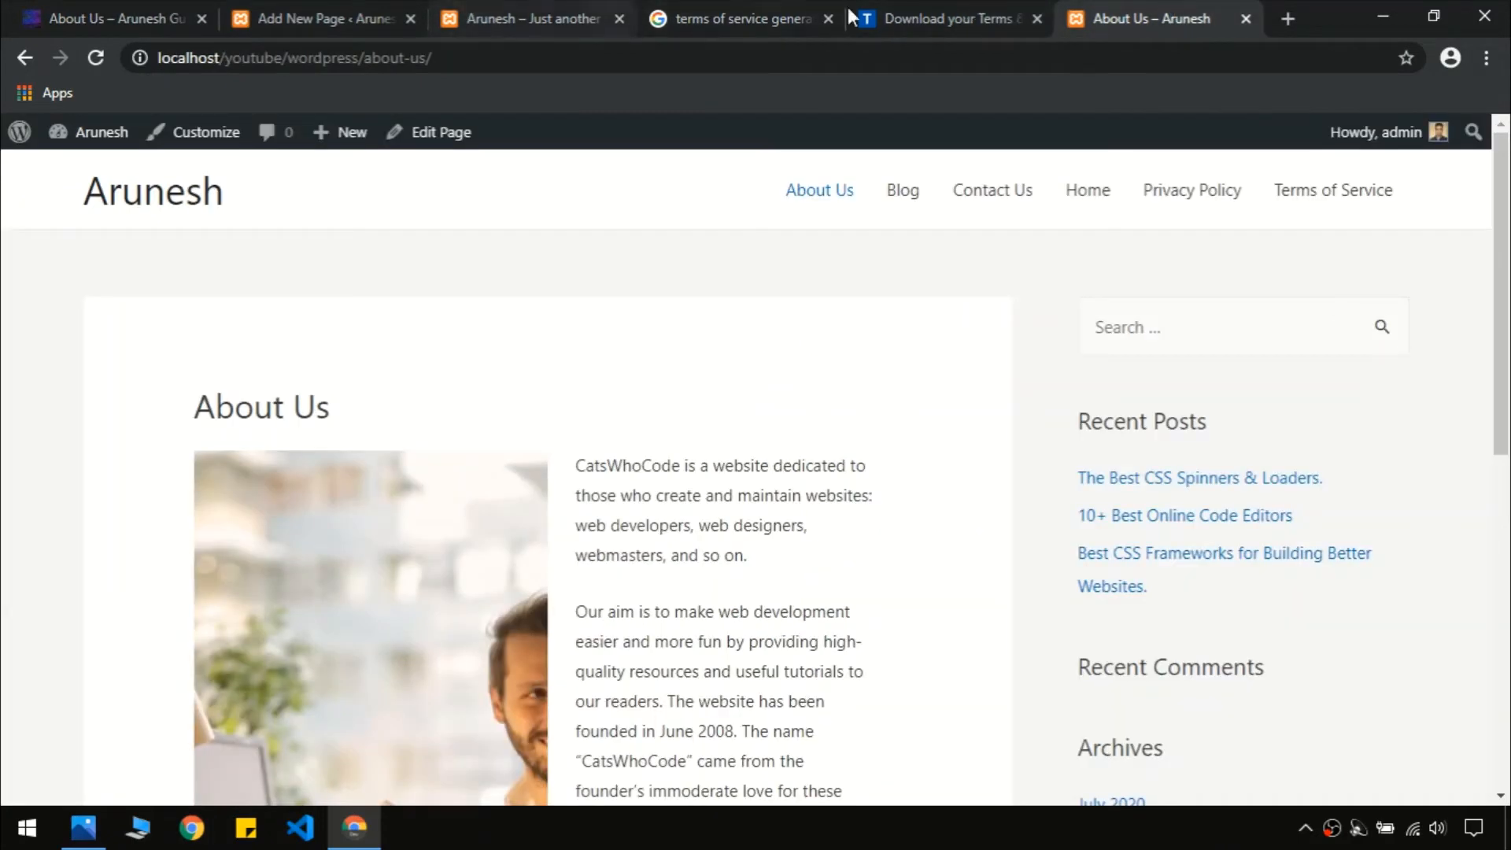
left_click(881, 11)
key("ctrl+w")
Close the terms of service search tab and dismiss the editor's Published panel
left_click(842, 3)
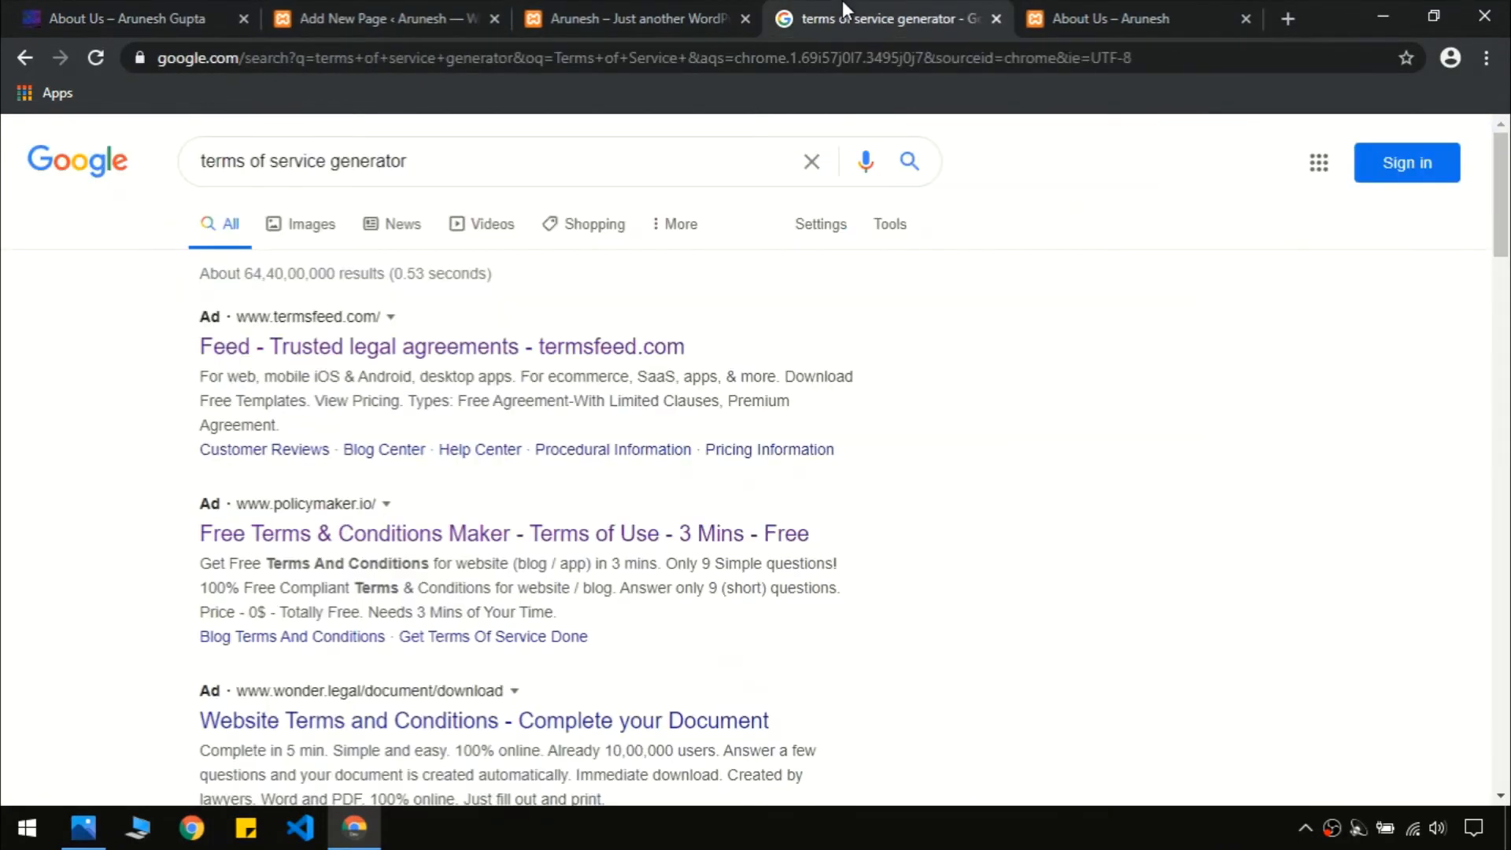
key("ctrl+w")
left_click(406, 18)
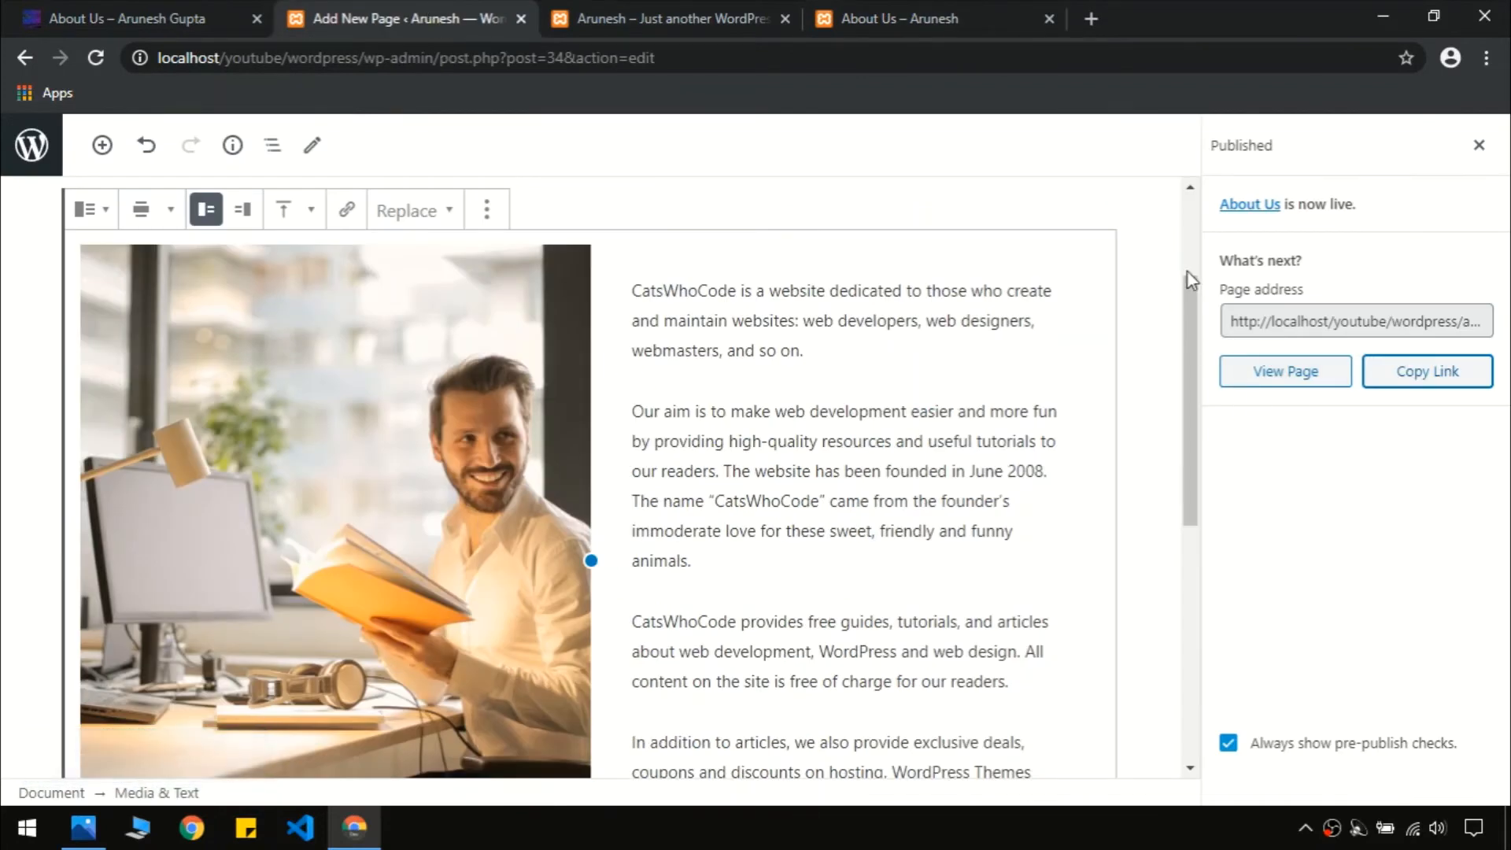
left_click(1478, 145)
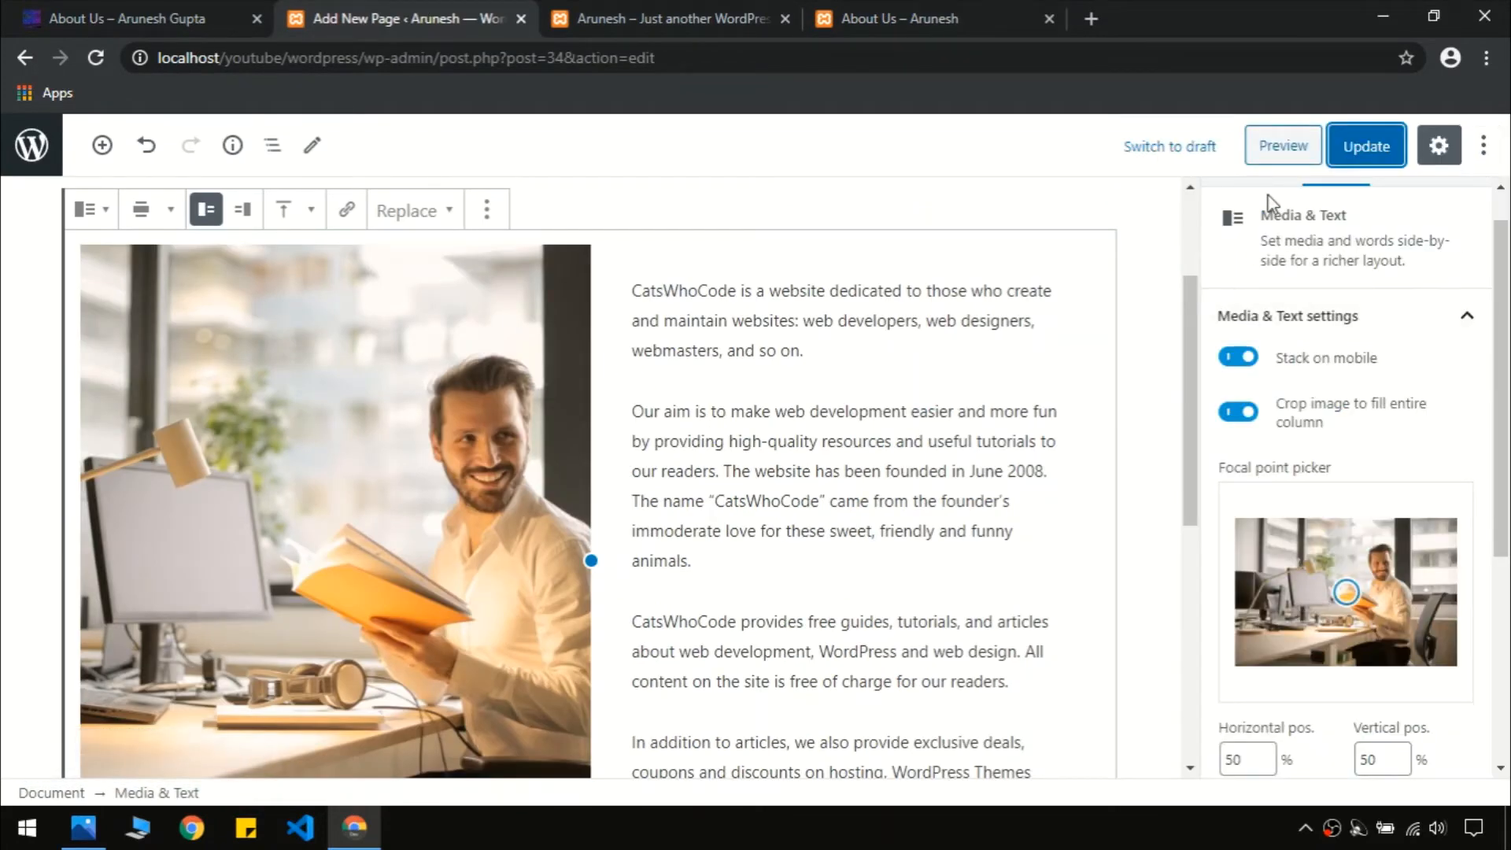
Set the About Us page's Astra sidebar to No Sidebar and update the page
scroll(1259, 315, "up", 1)
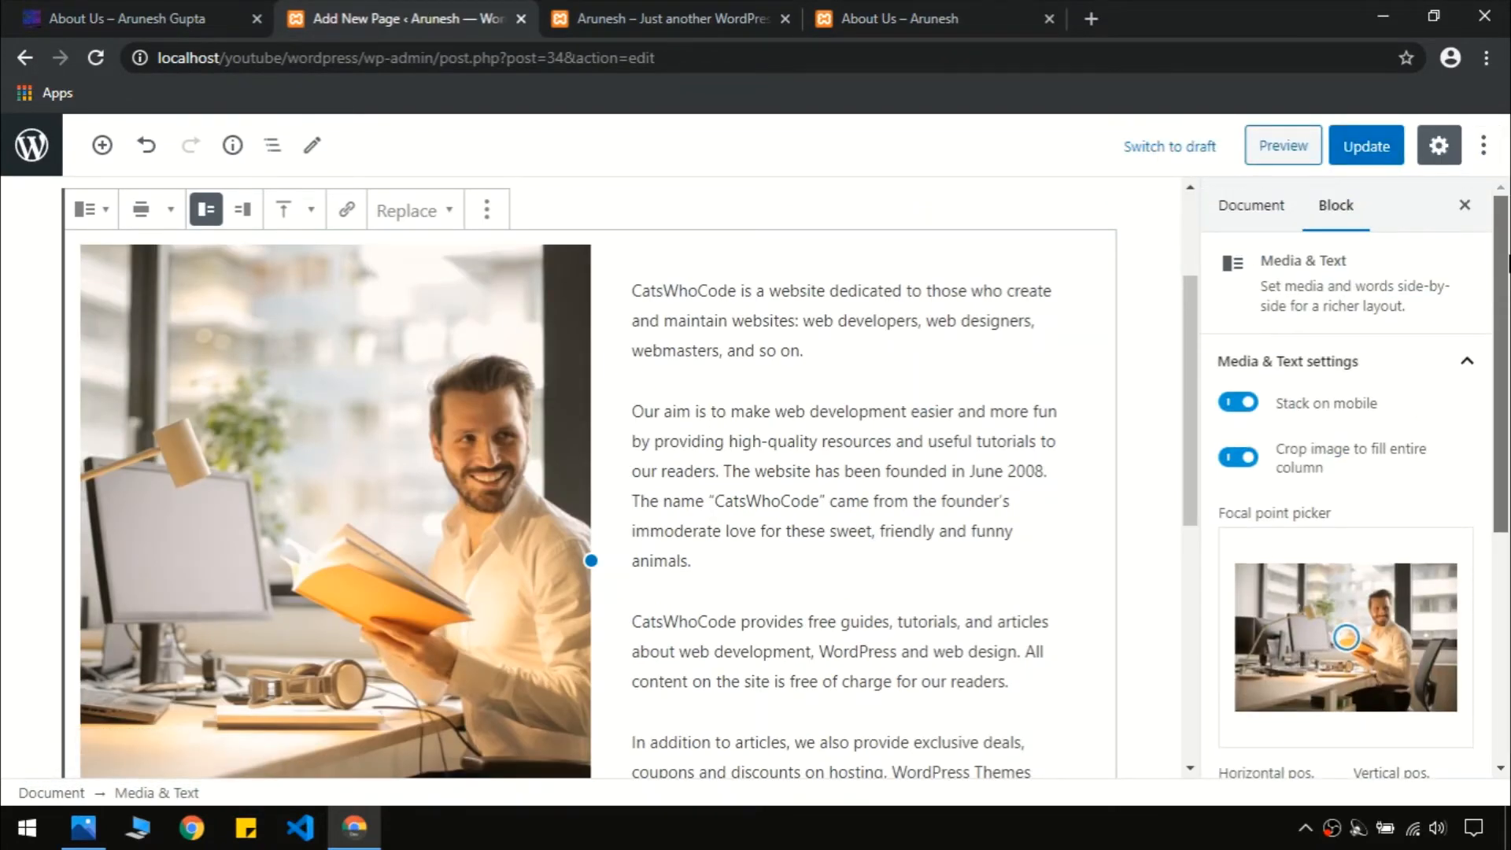
left_click(1247, 206)
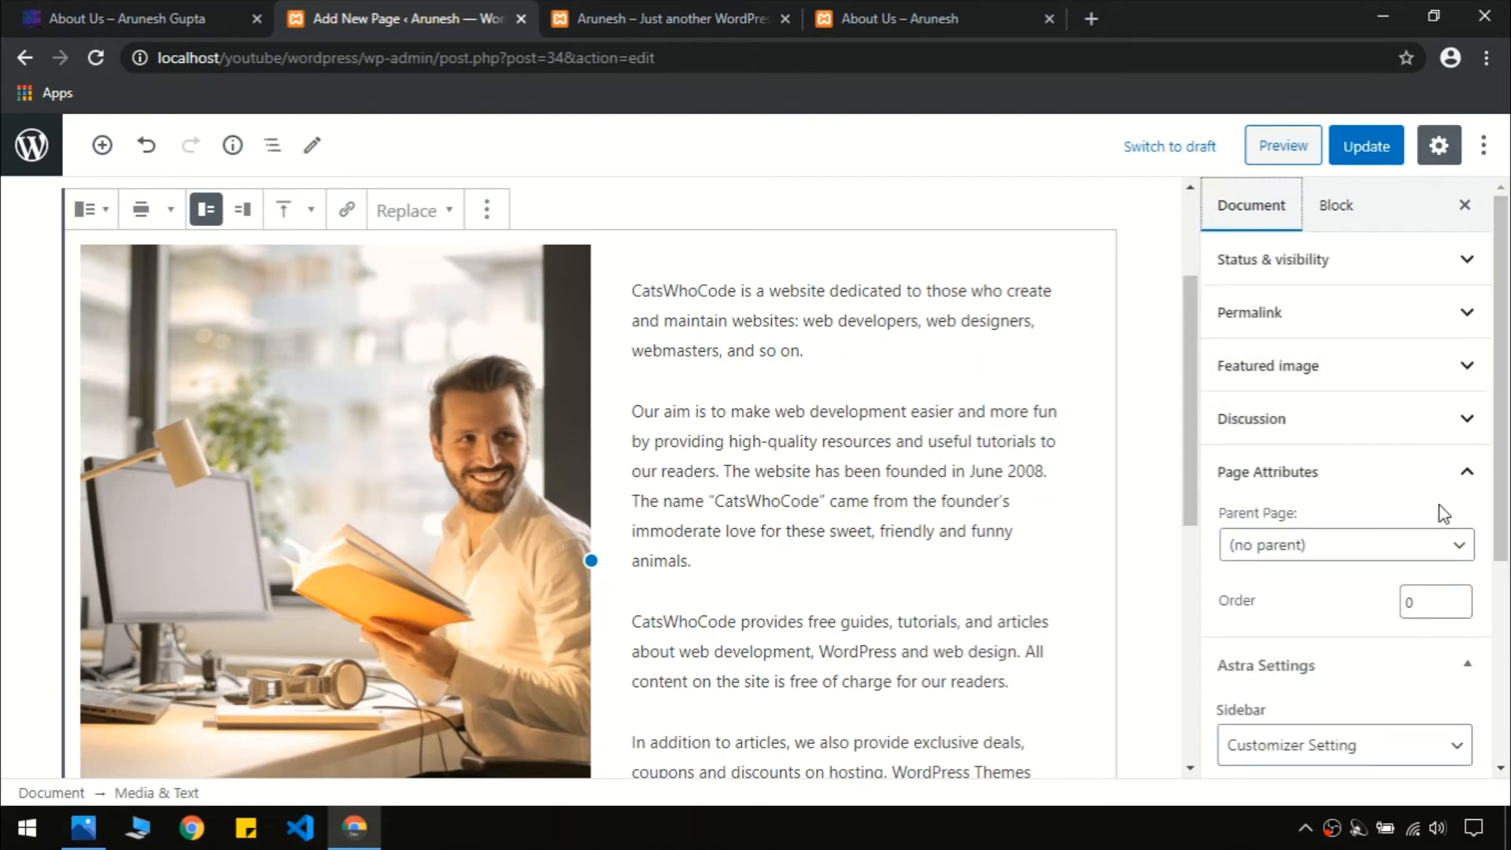
scroll(1379, 642, "down", 3)
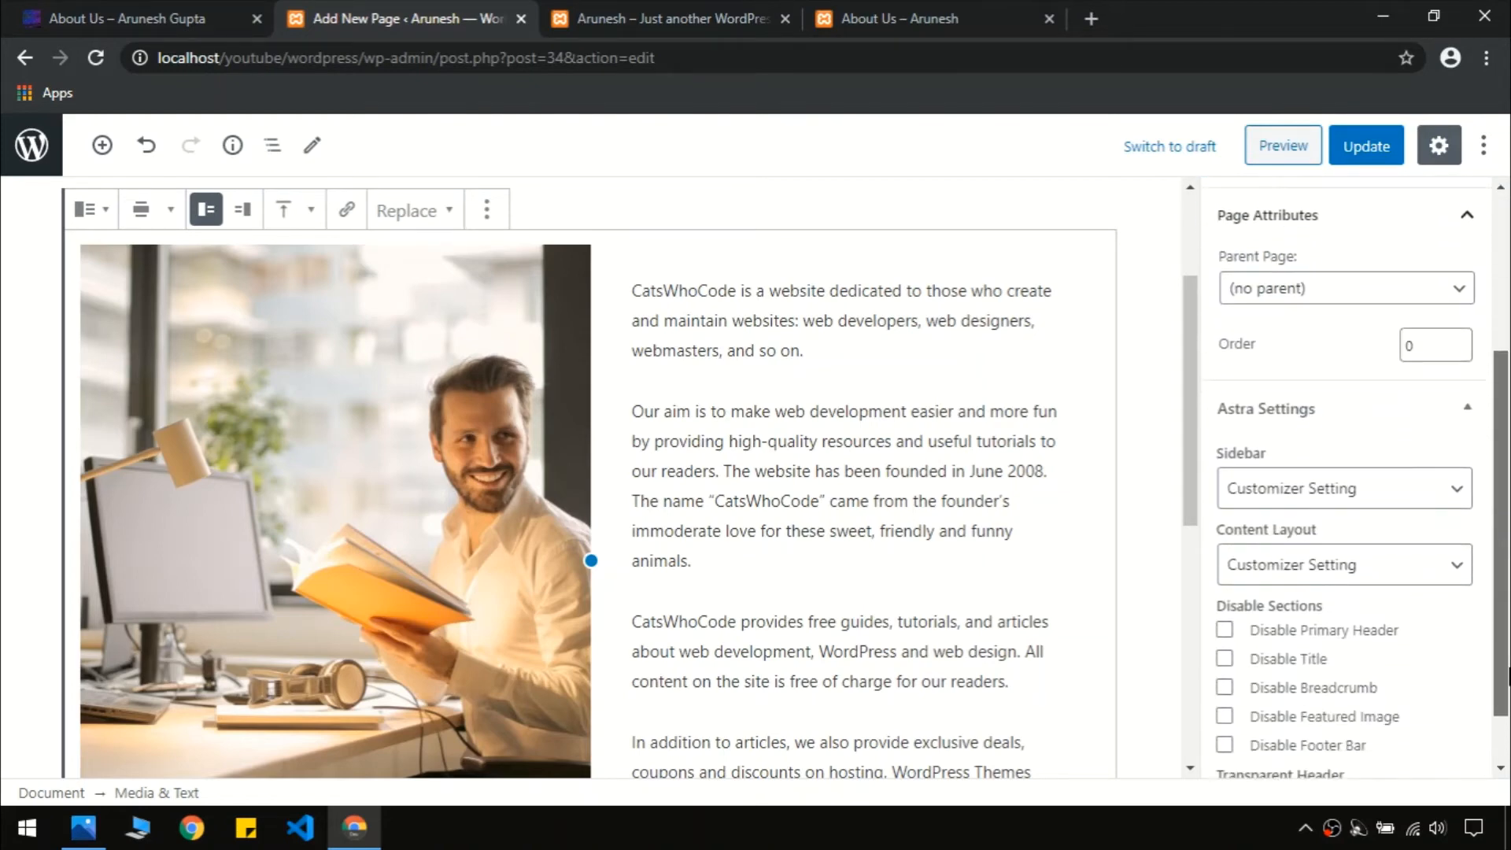
scroll(1461, 424, "down", 1)
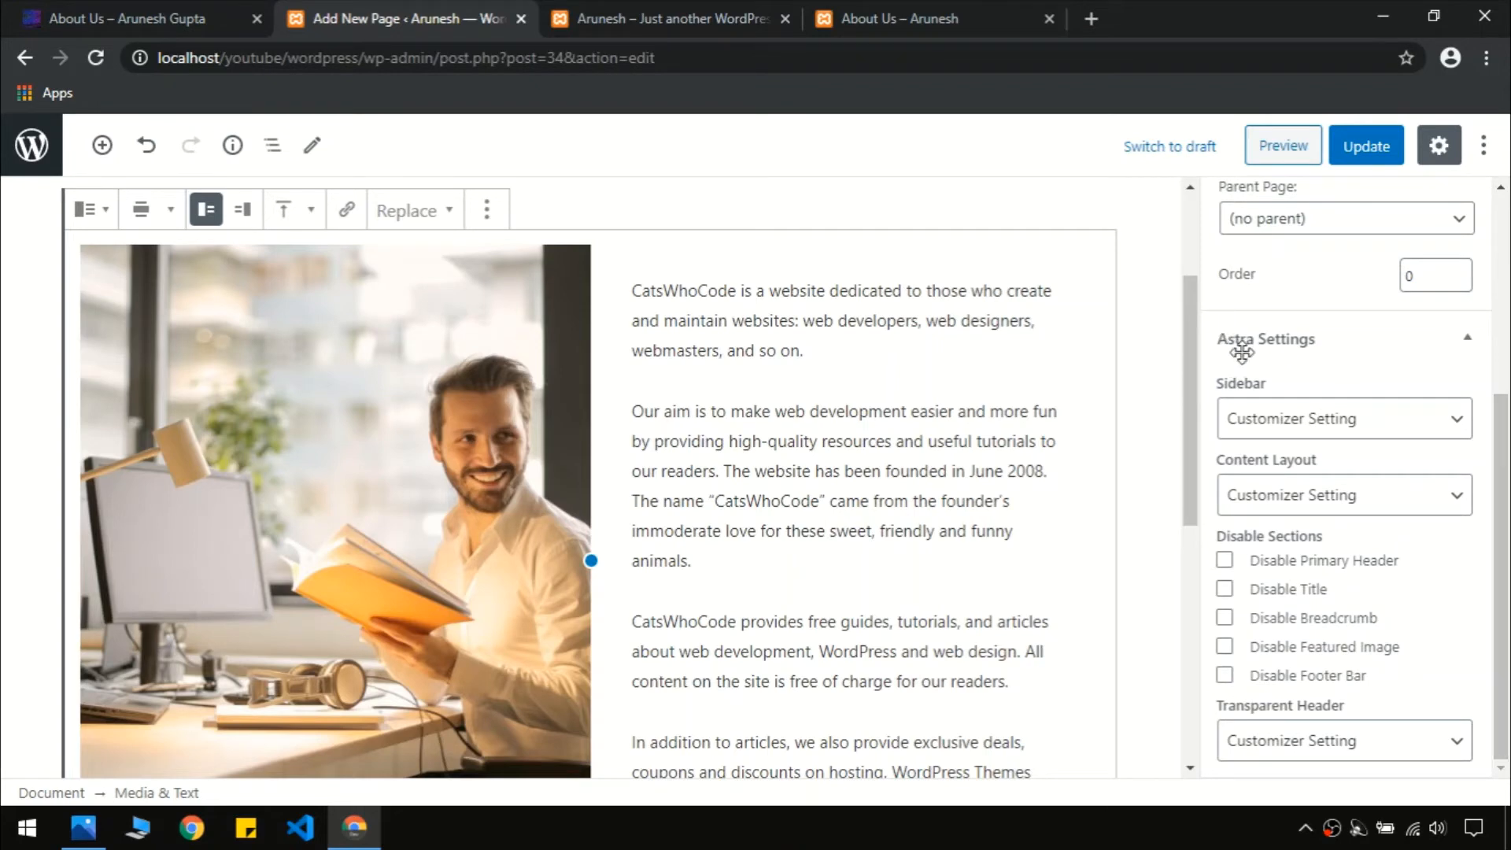
left_click(1305, 500)
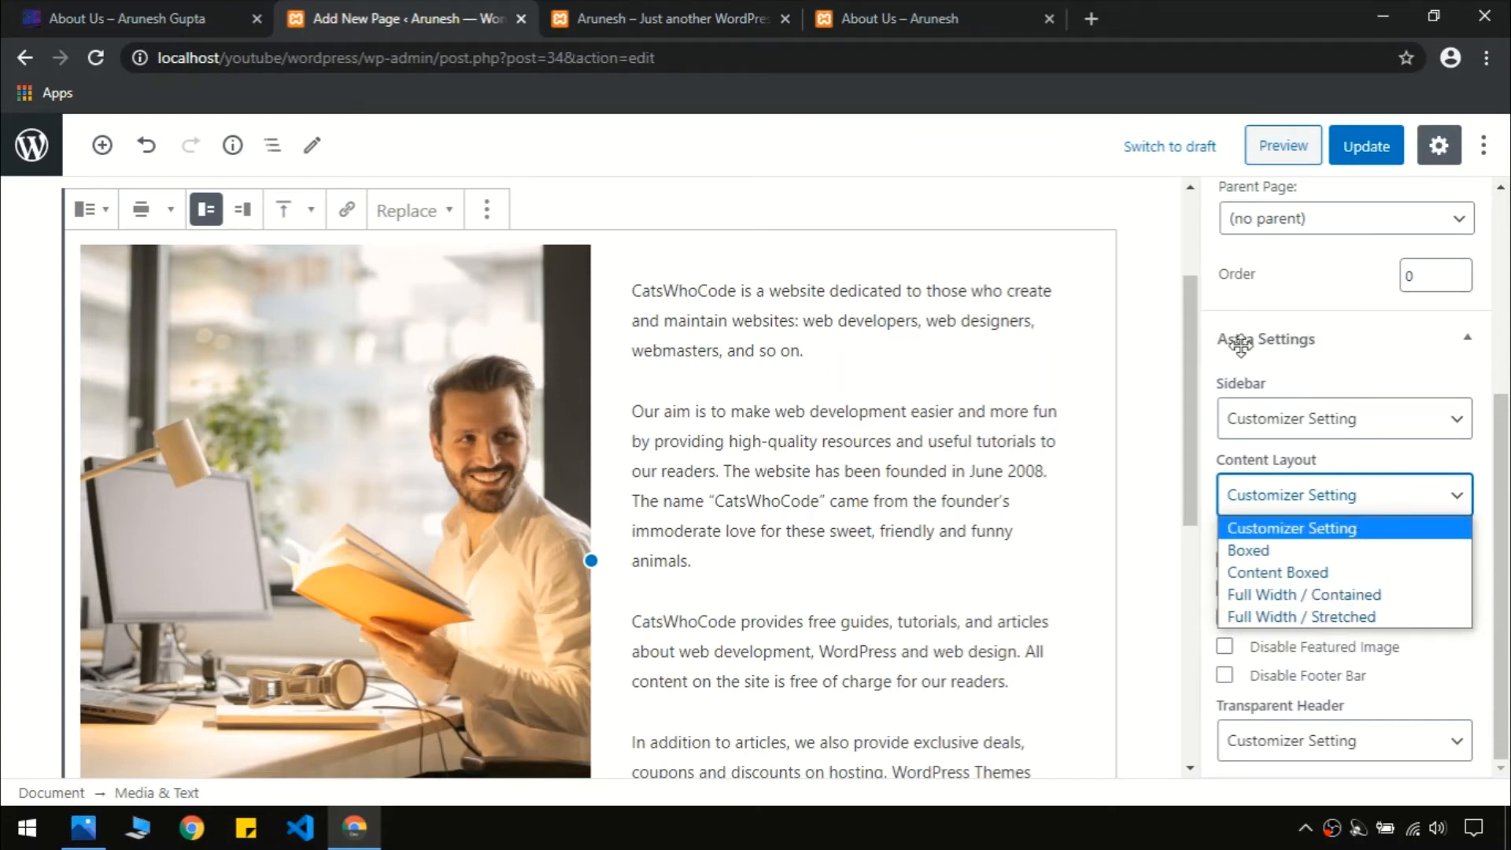
left_click(1318, 419)
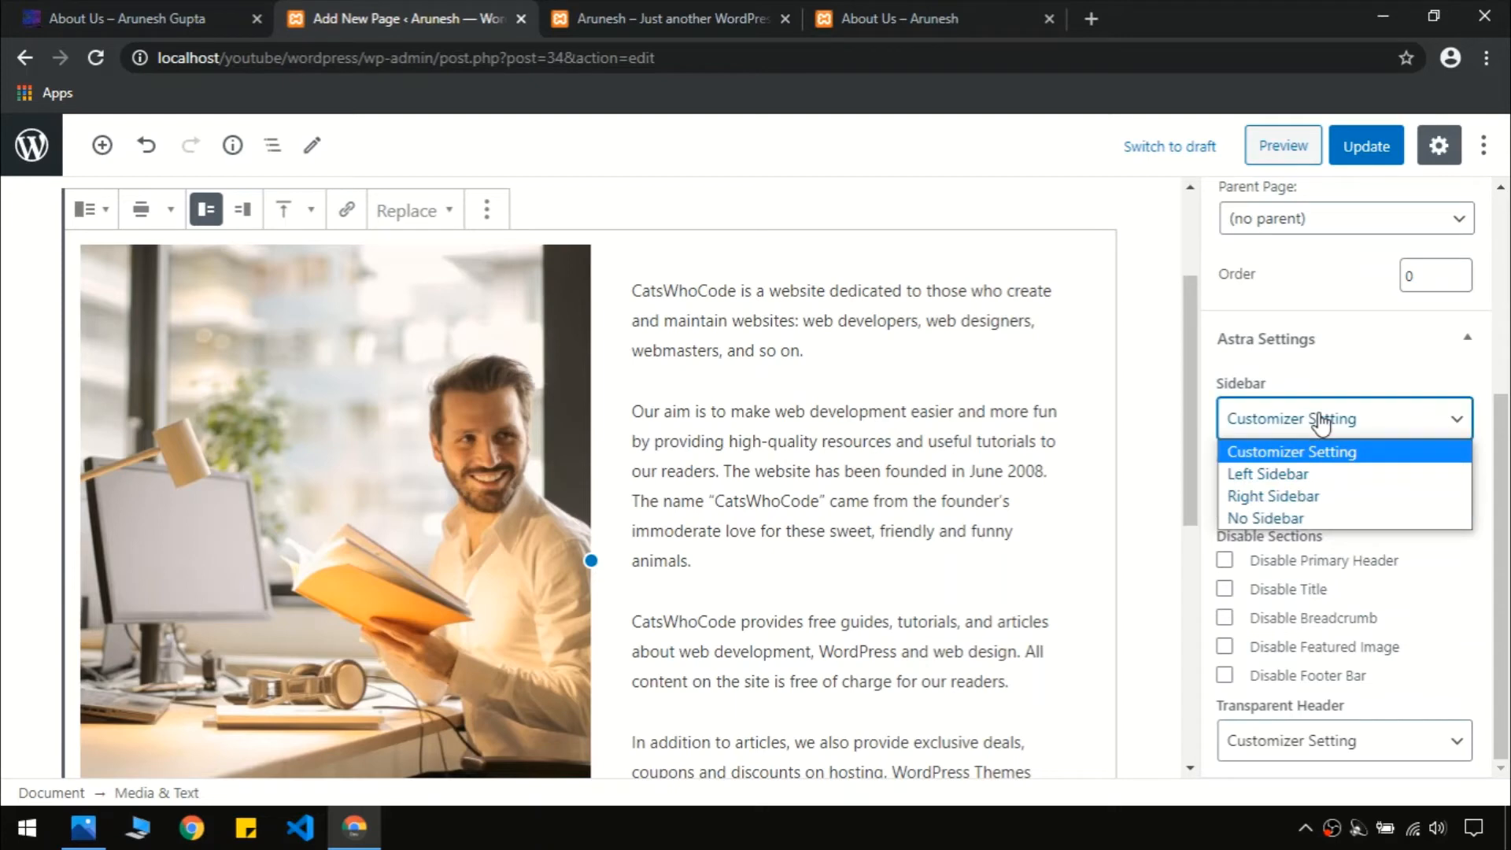
left_click(1289, 519)
left_click(1366, 147)
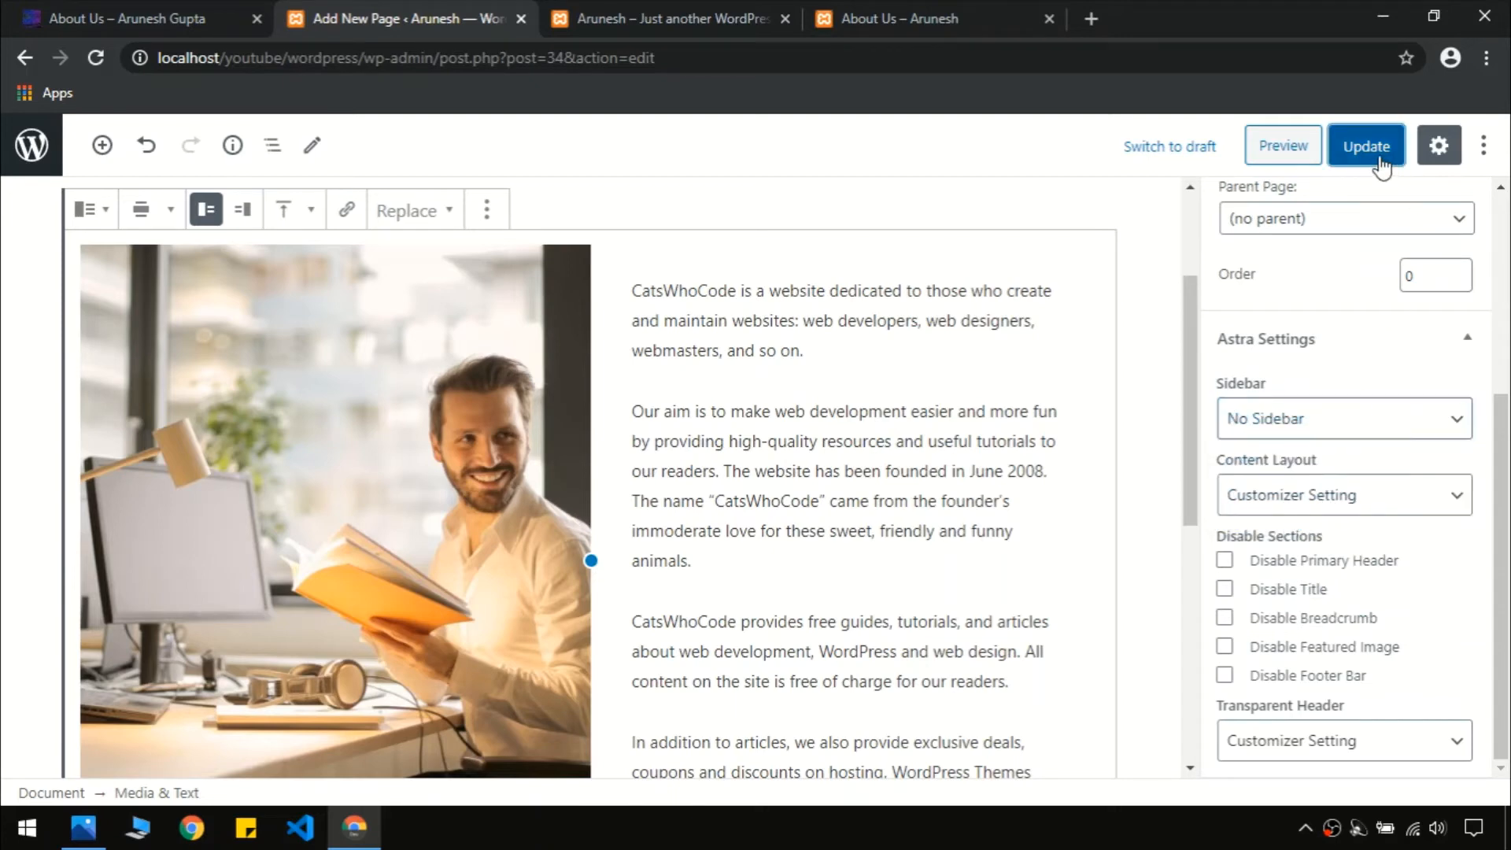
left_click(938, 11)
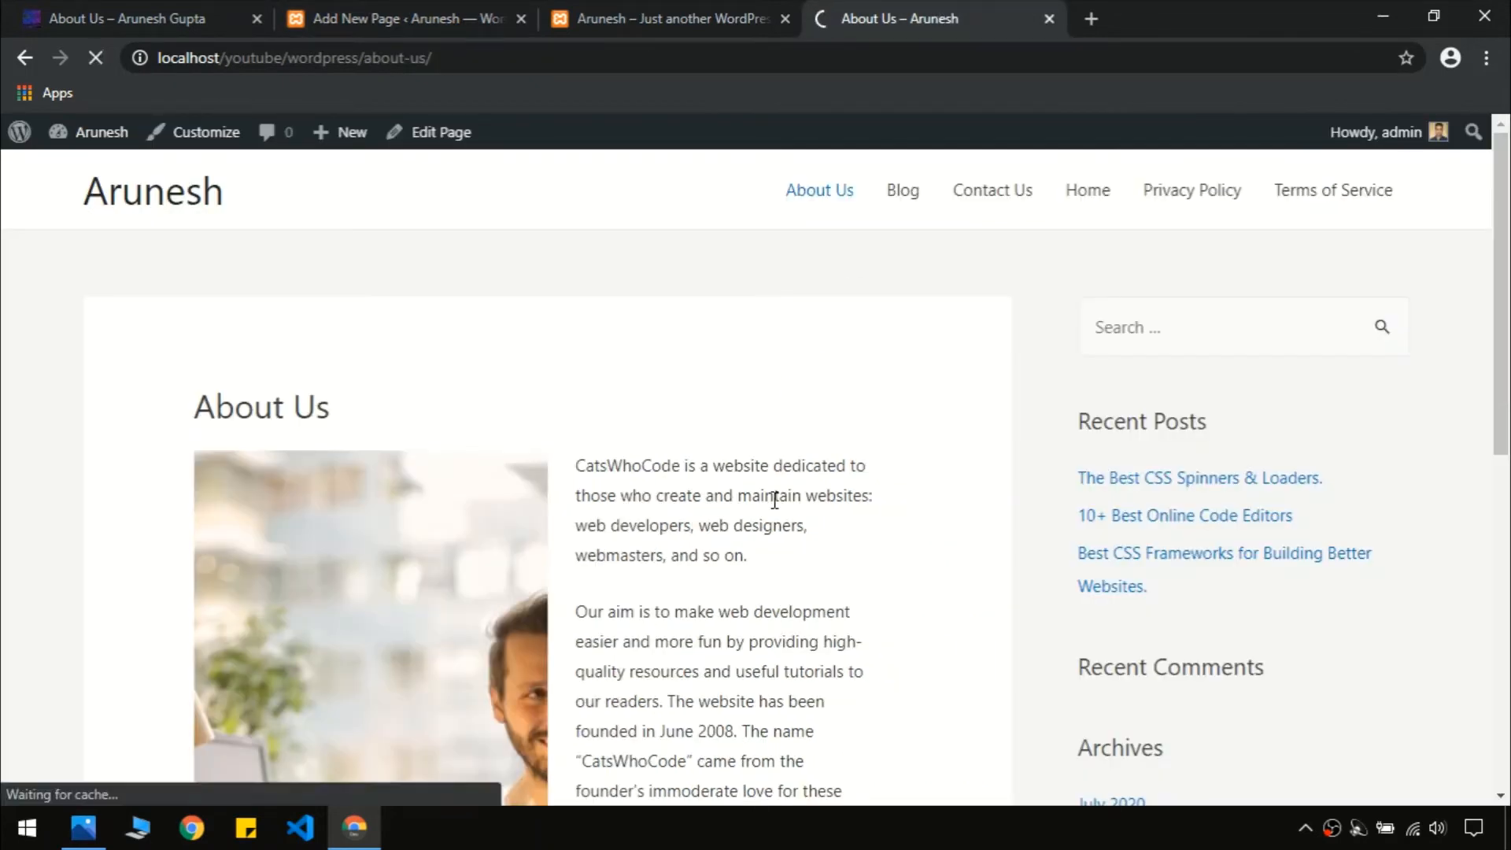
mouse_move(1504, 320)
left_mouse_down()
mouse_move(1507, 586)
mouse_move(1508, 325)
left_mouse_up()
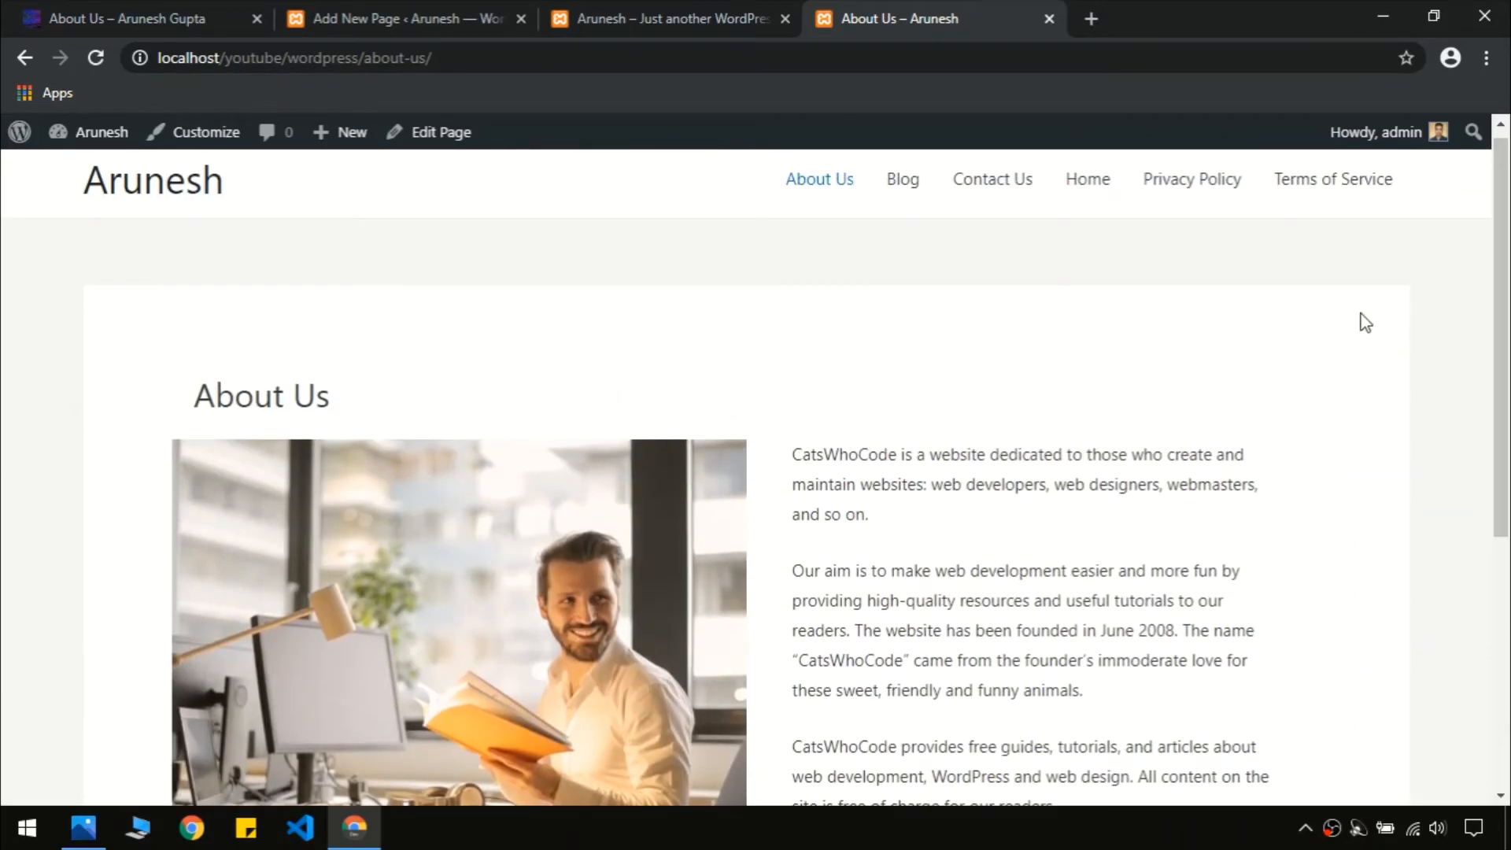
left_click(741, 1)
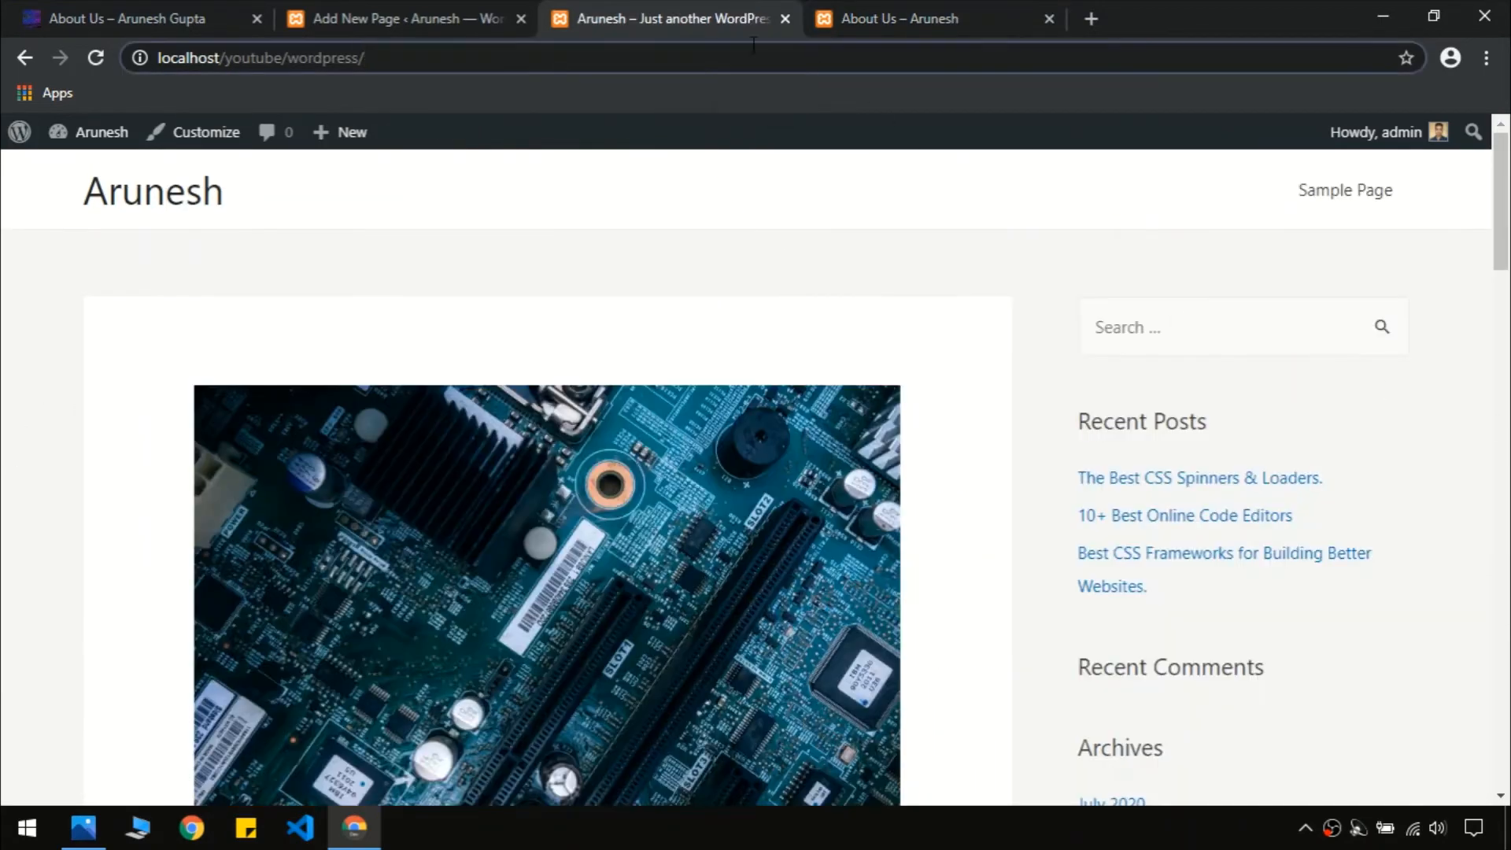
left_click(435, 3)
scroll(1507, 393, "up", 4)
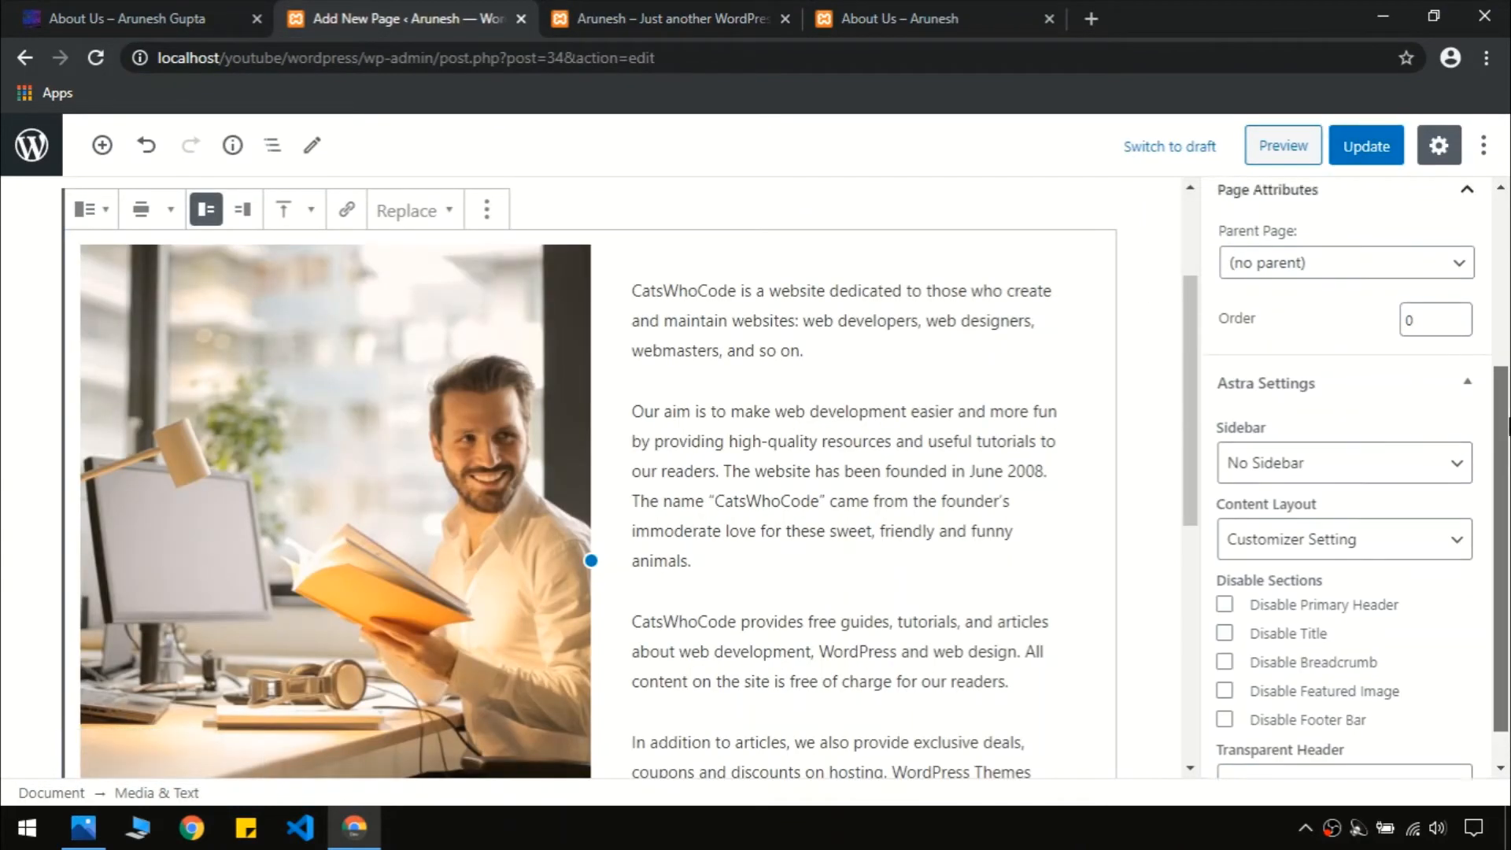
scroll(1508, 590, "down", 4)
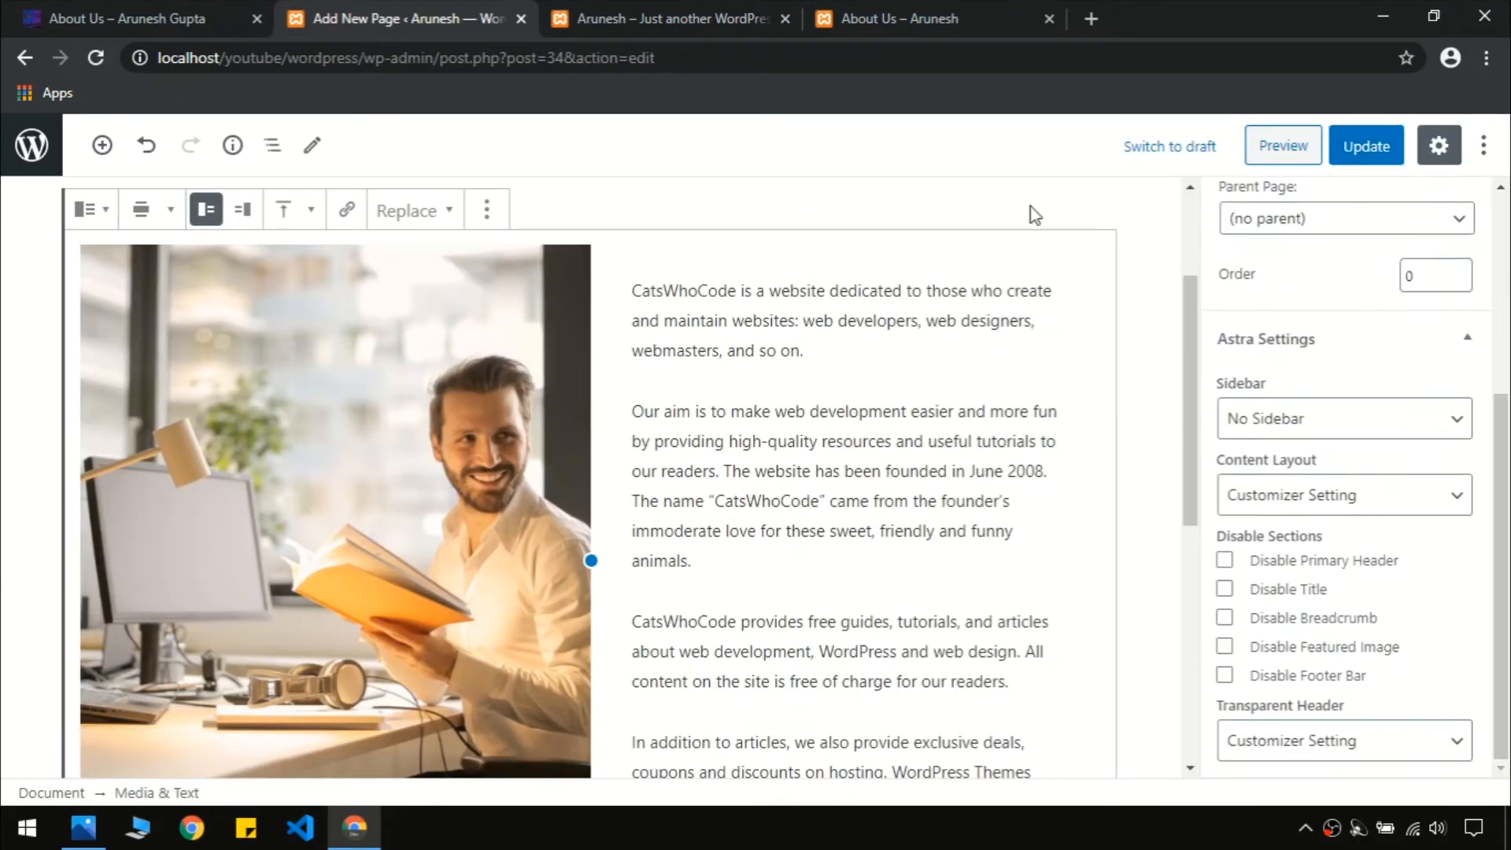
left_click(964, 3)
scroll(756, 433, "down", 5)
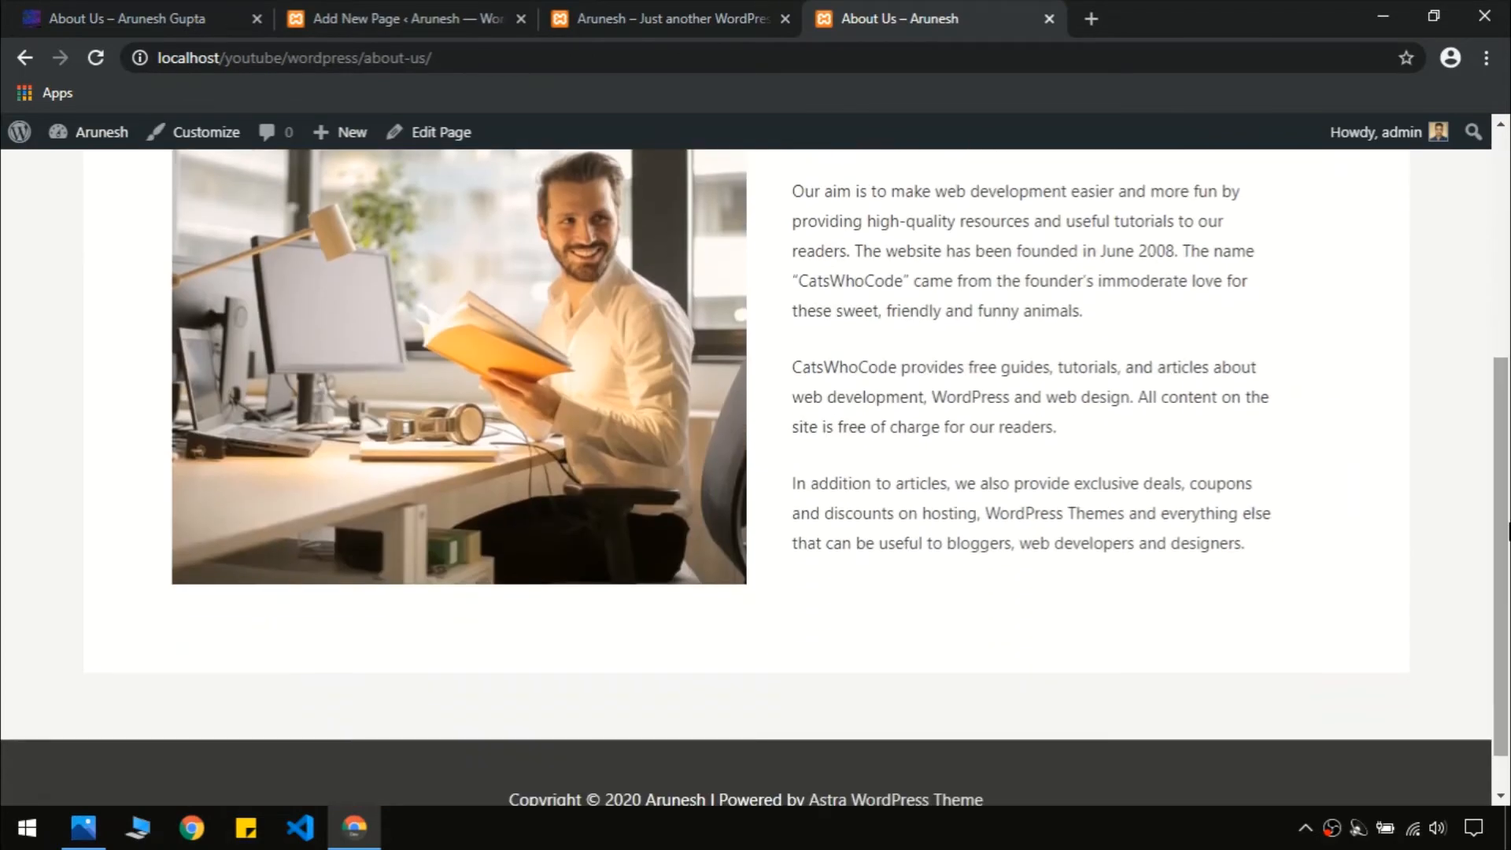
scroll(894, 354, "up", 5)
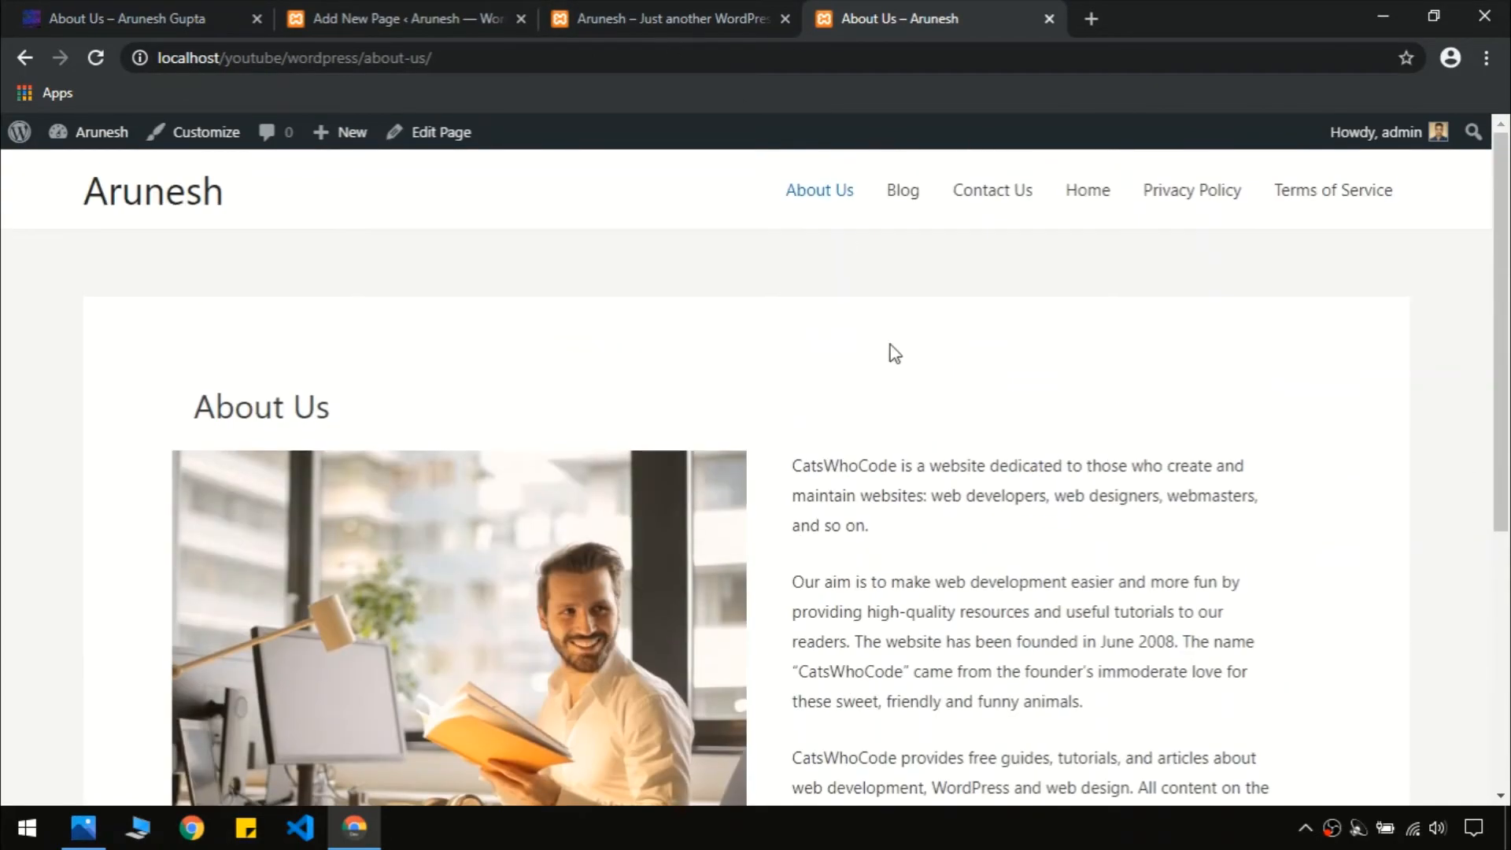
left_click(688, 11)
left_click(482, 22)
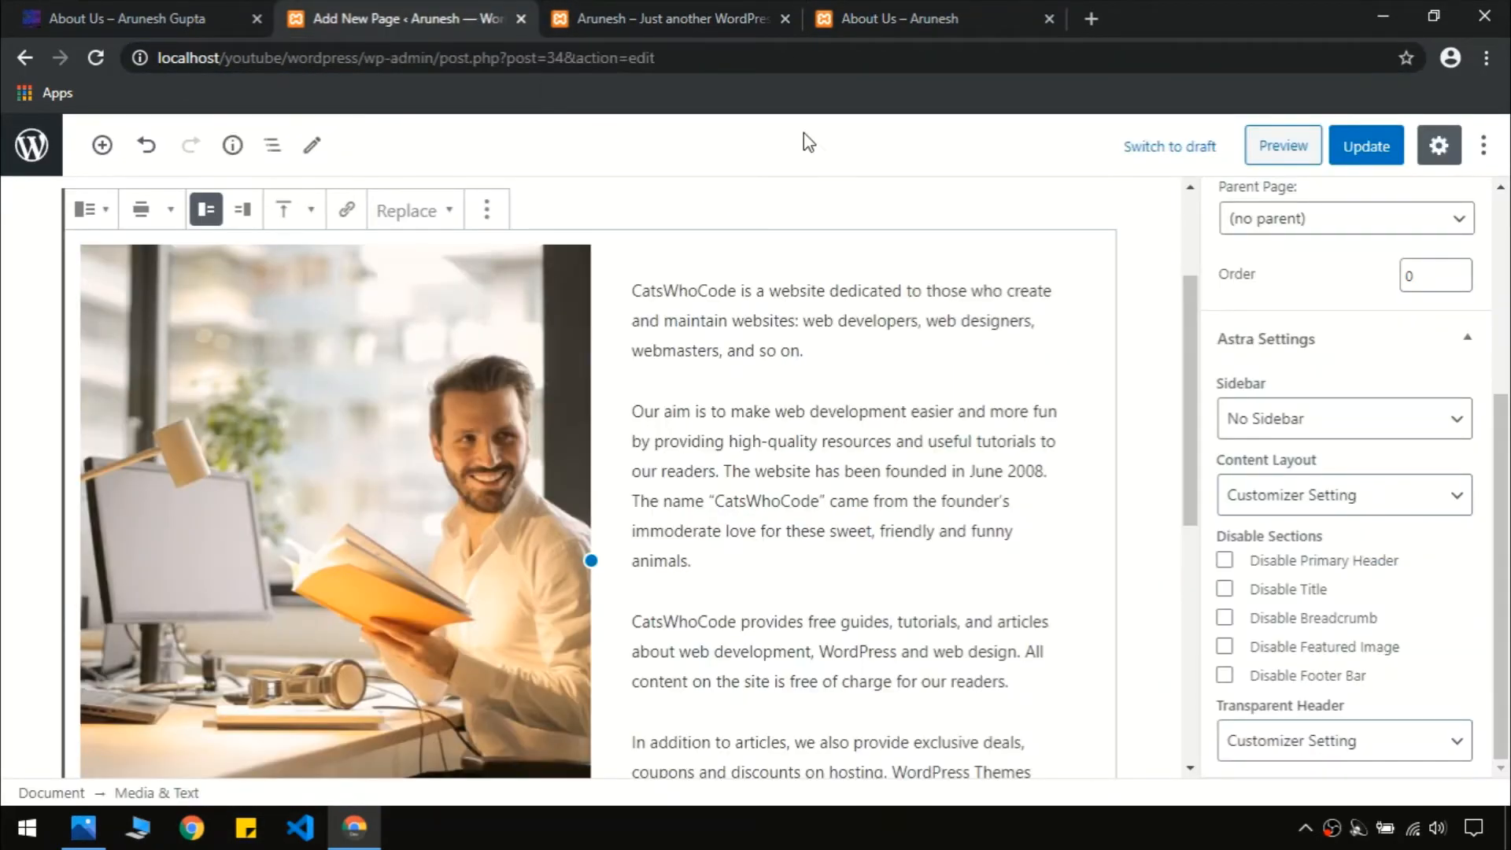
left_click(875, 11)
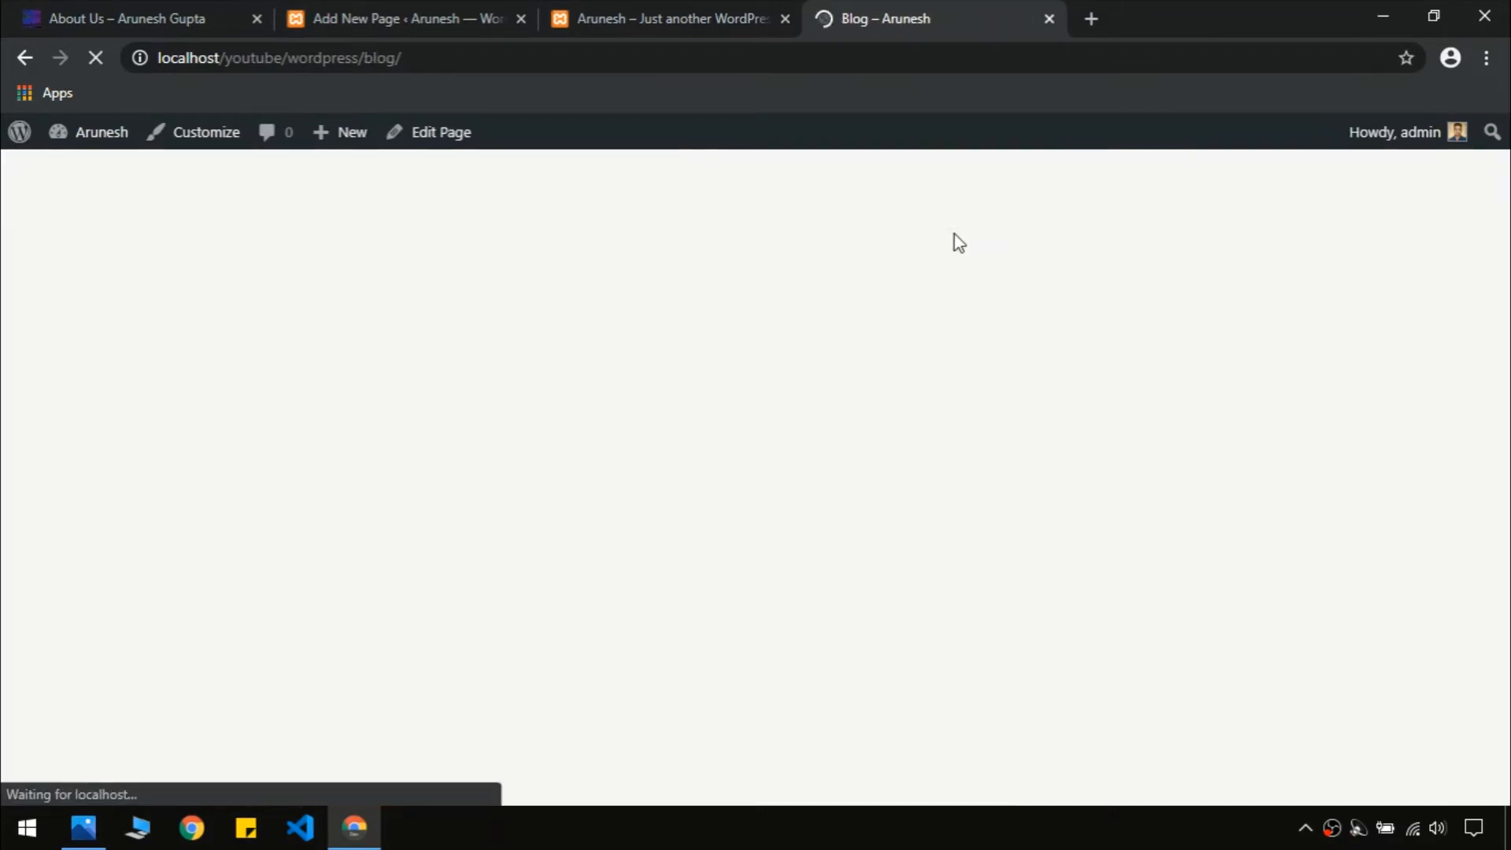
mouse_move(1509, 303)
left_mouse_down()
mouse_move(1508, 460)
mouse_move(1508, 313)
left_mouse_up()
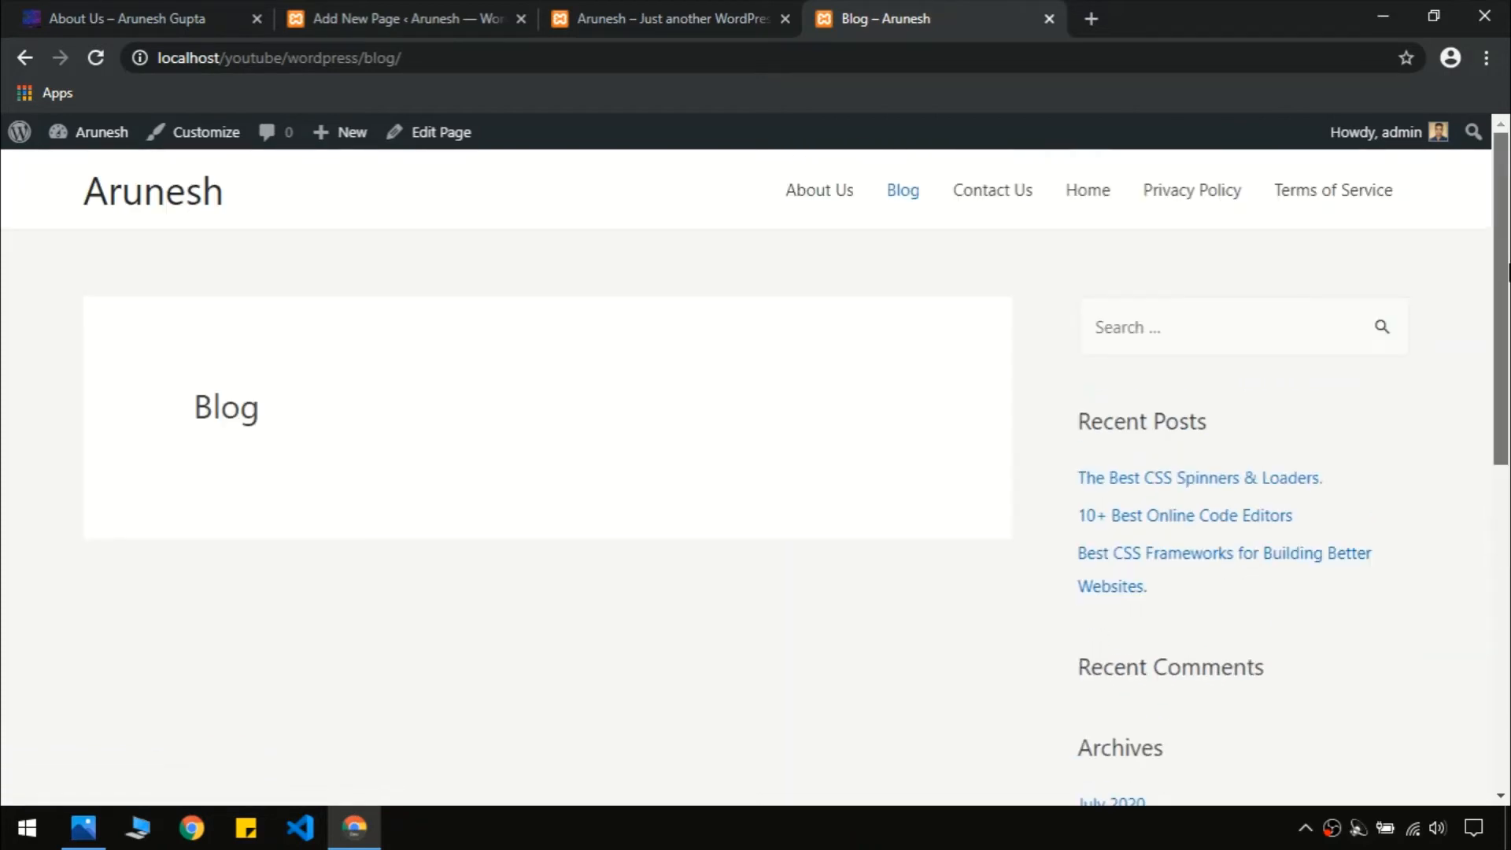
left_click(997, 211)
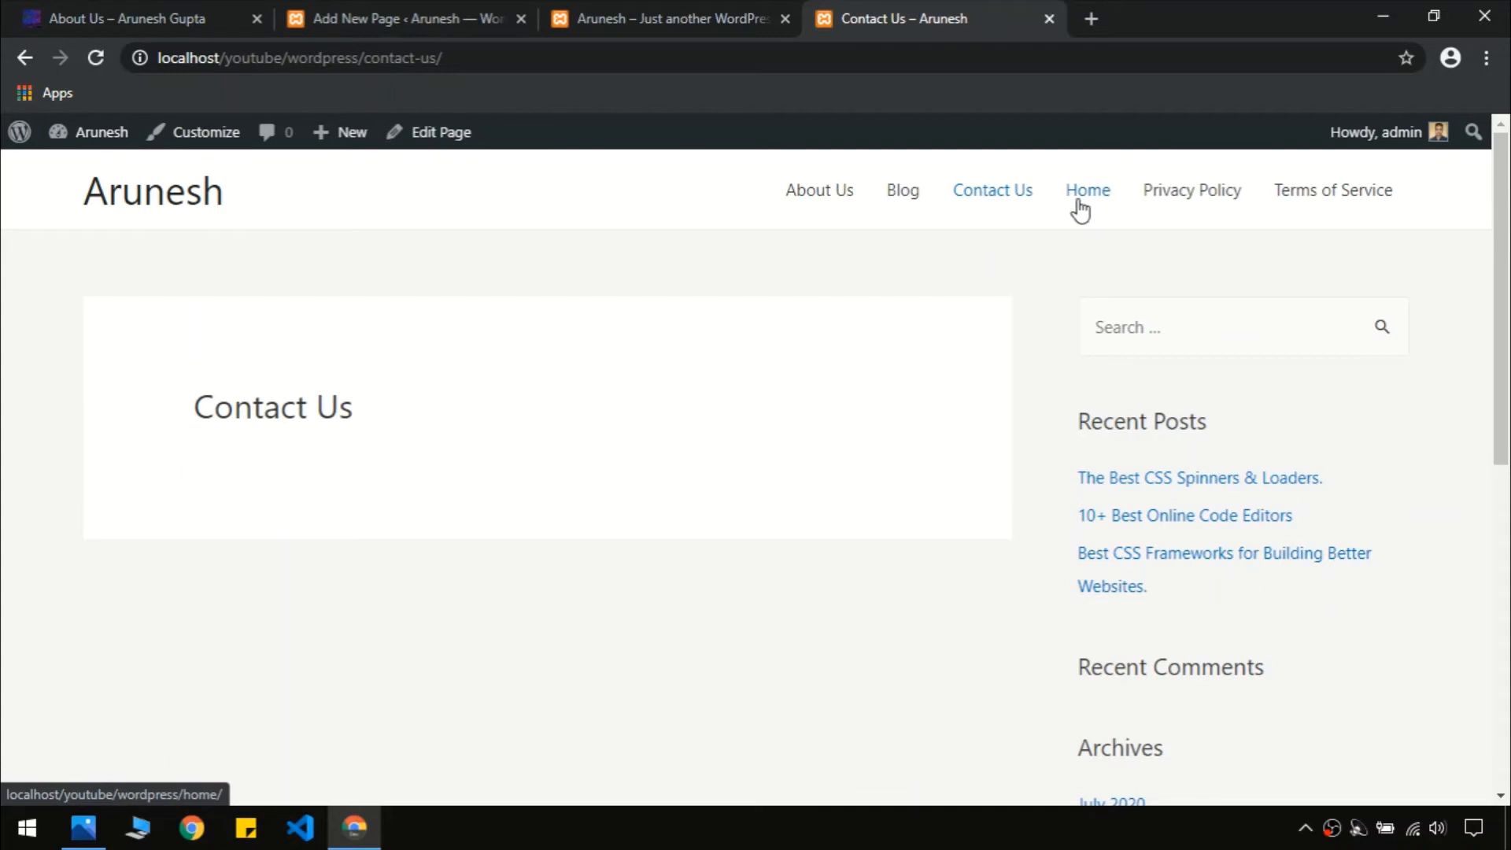
left_click(1080, 209)
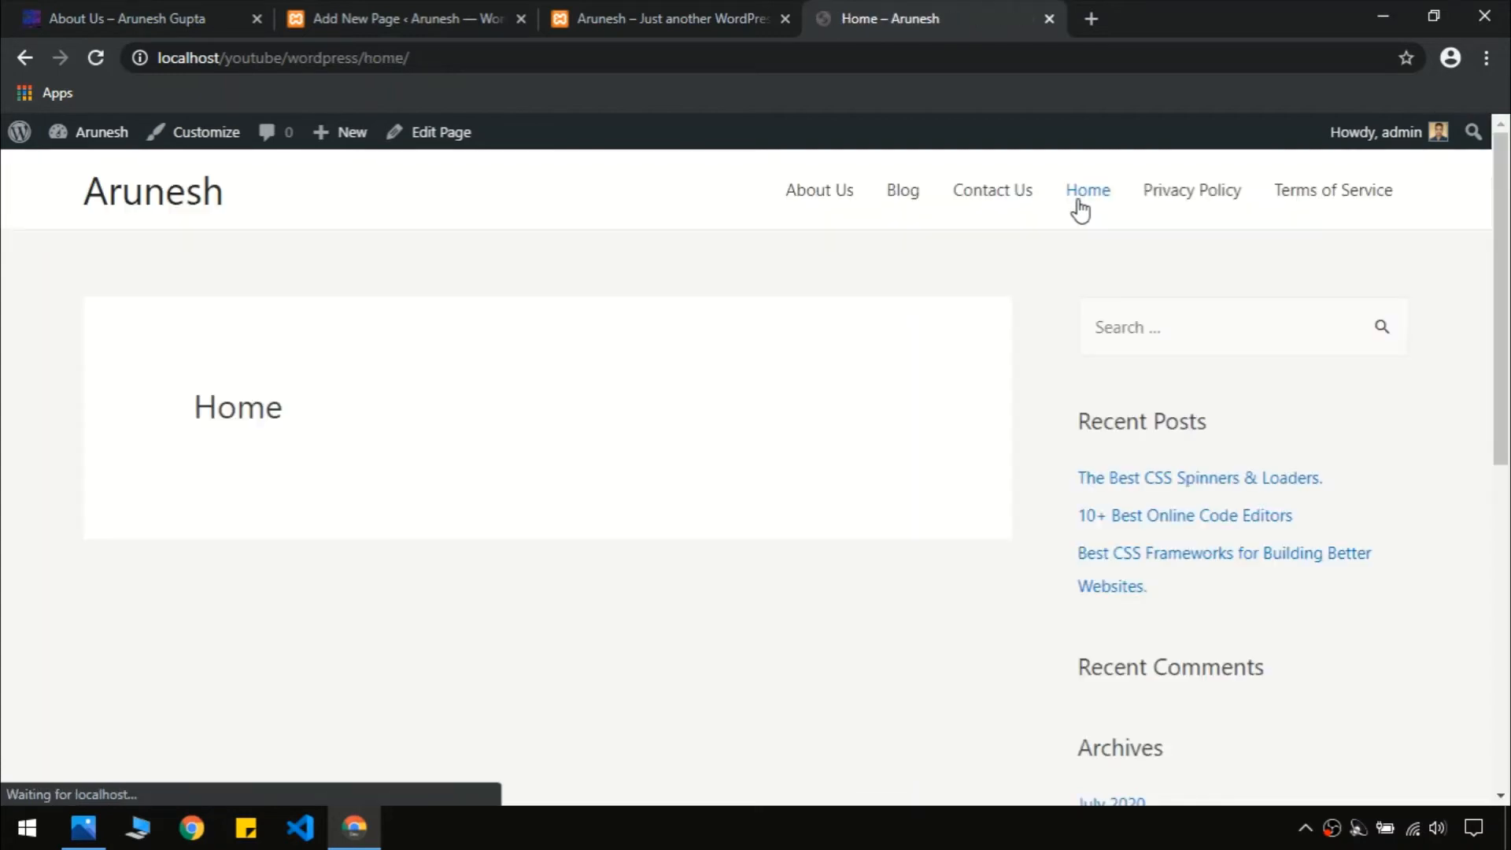
left_click(1198, 196)
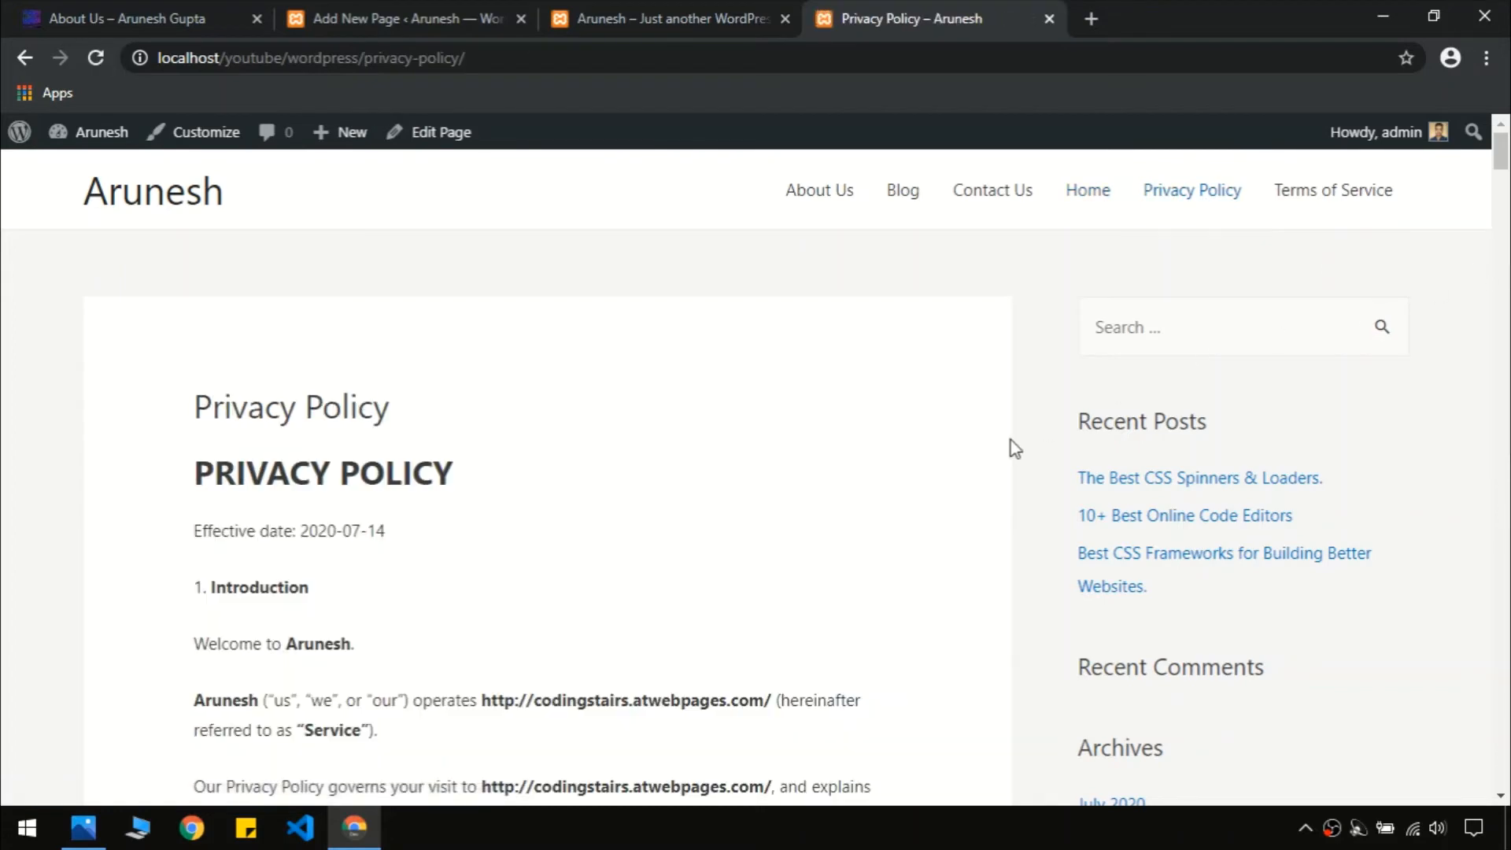
left_click_drag(1502, 161, 1501, 222)
scroll(1244, 388, "up", 10)
left_click(582, 17)
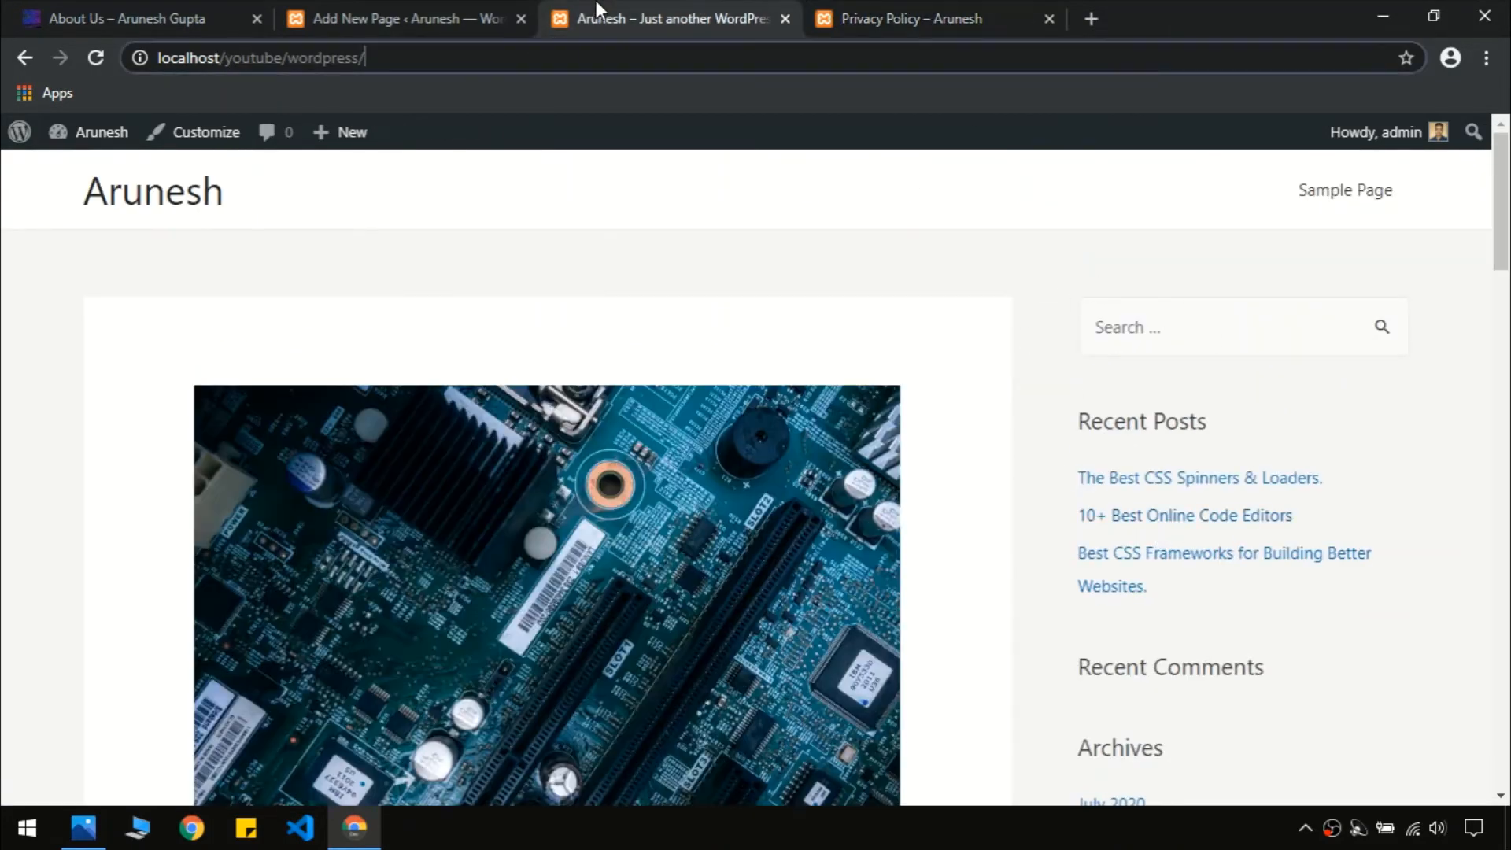
left_click(972, 19)
left_click(391, 17)
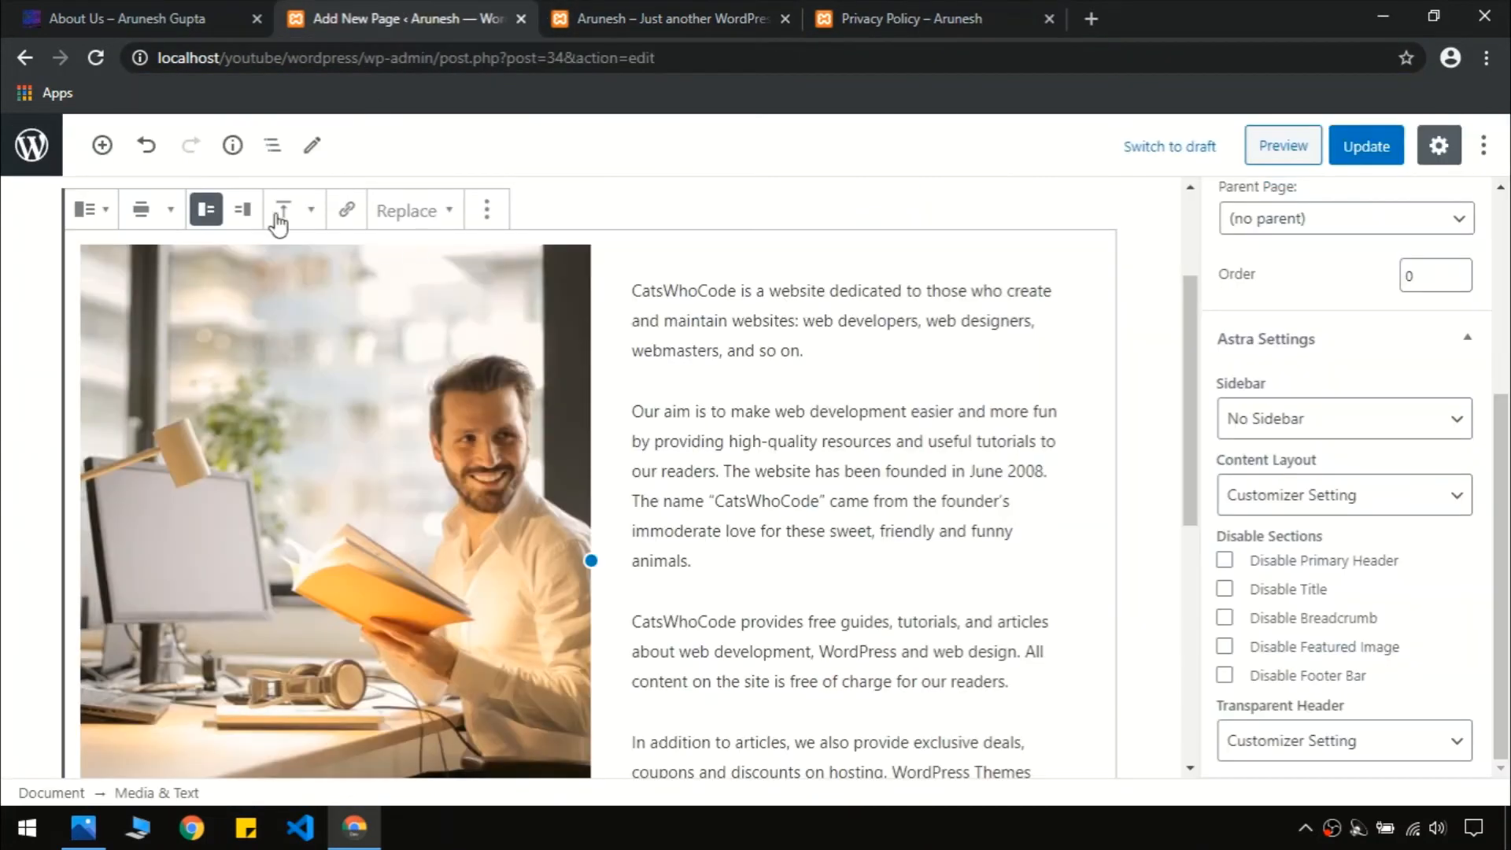
Edit the Privacy Policy page, set its Astra sidebar to No Sidebar, and update it
left_click(32, 146)
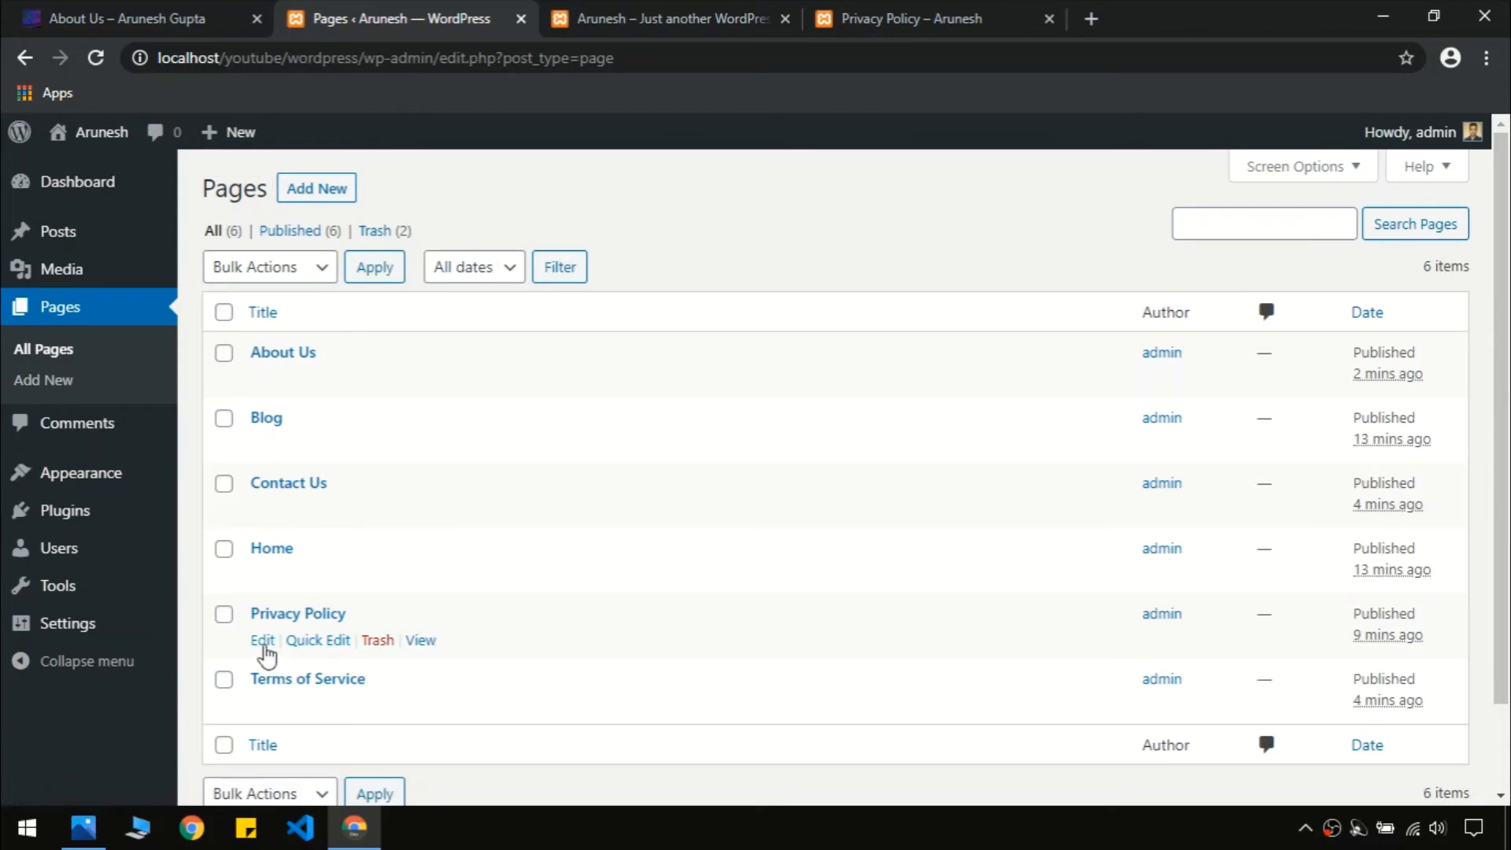
left_click(264, 646)
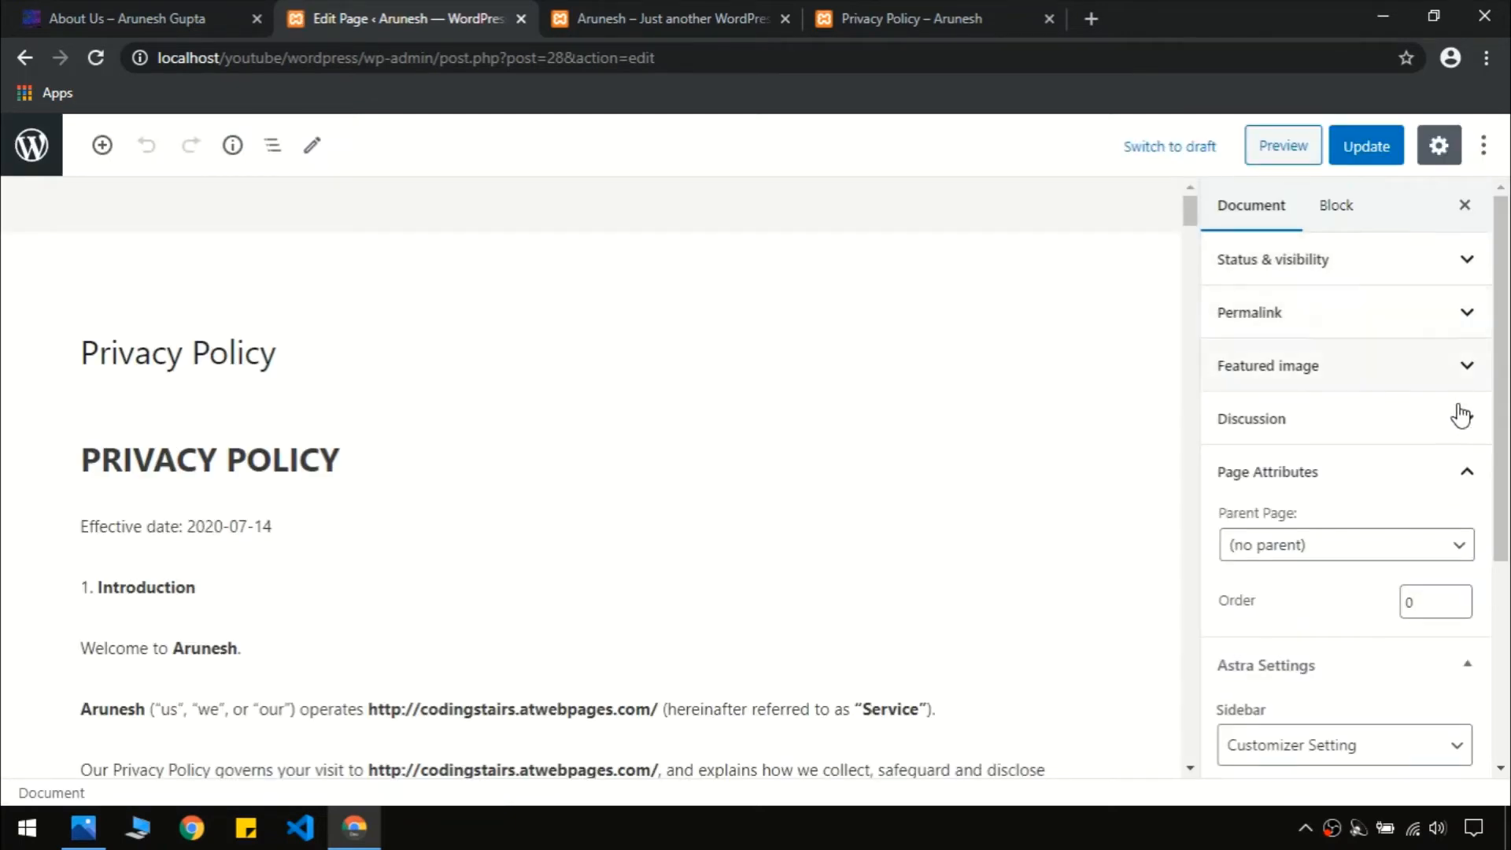
scroll(1434, 541, "down", 4)
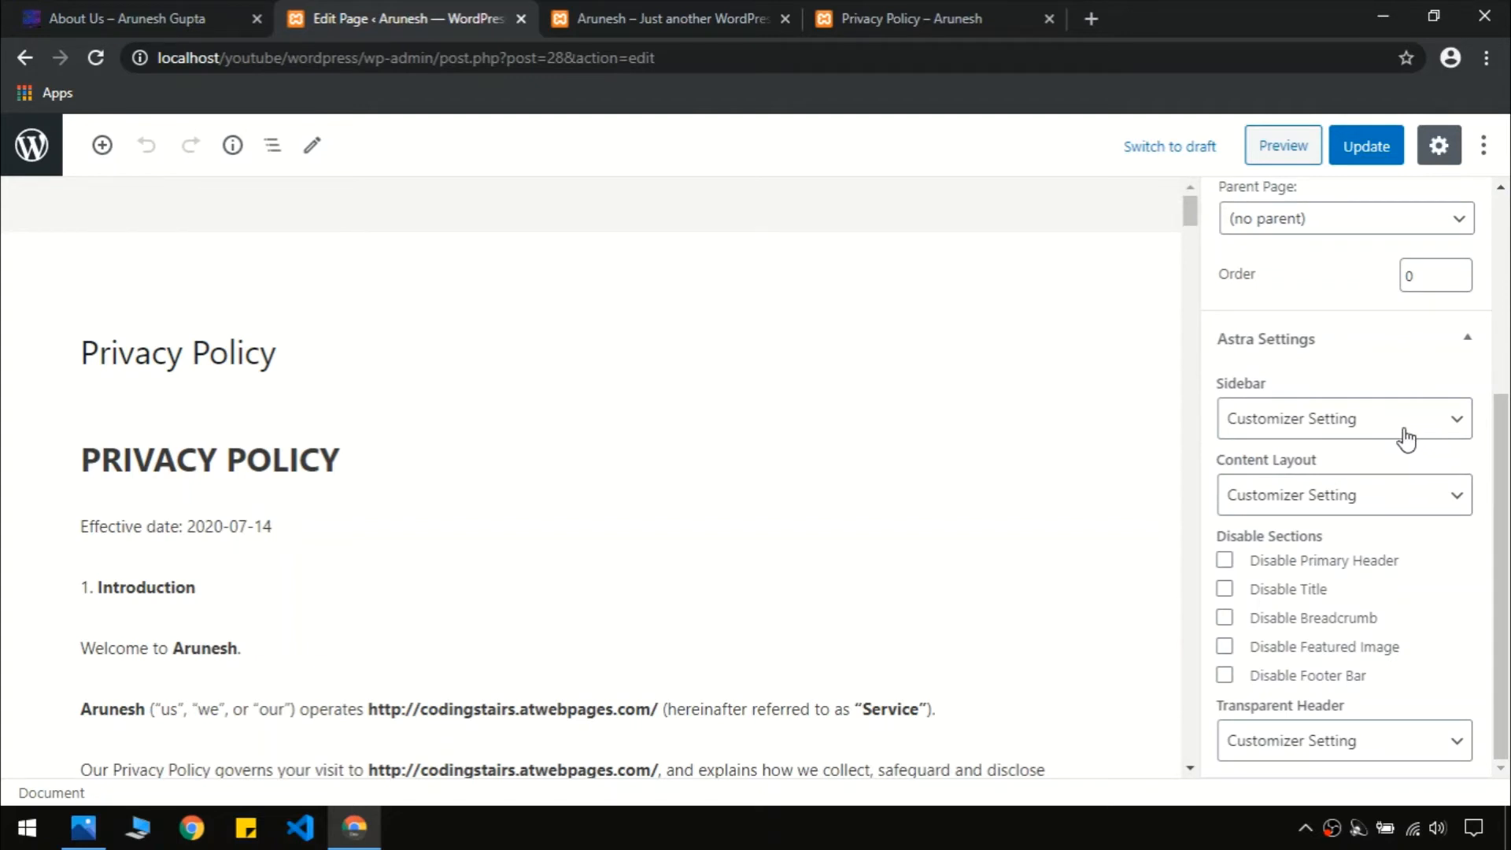
left_click(1253, 427)
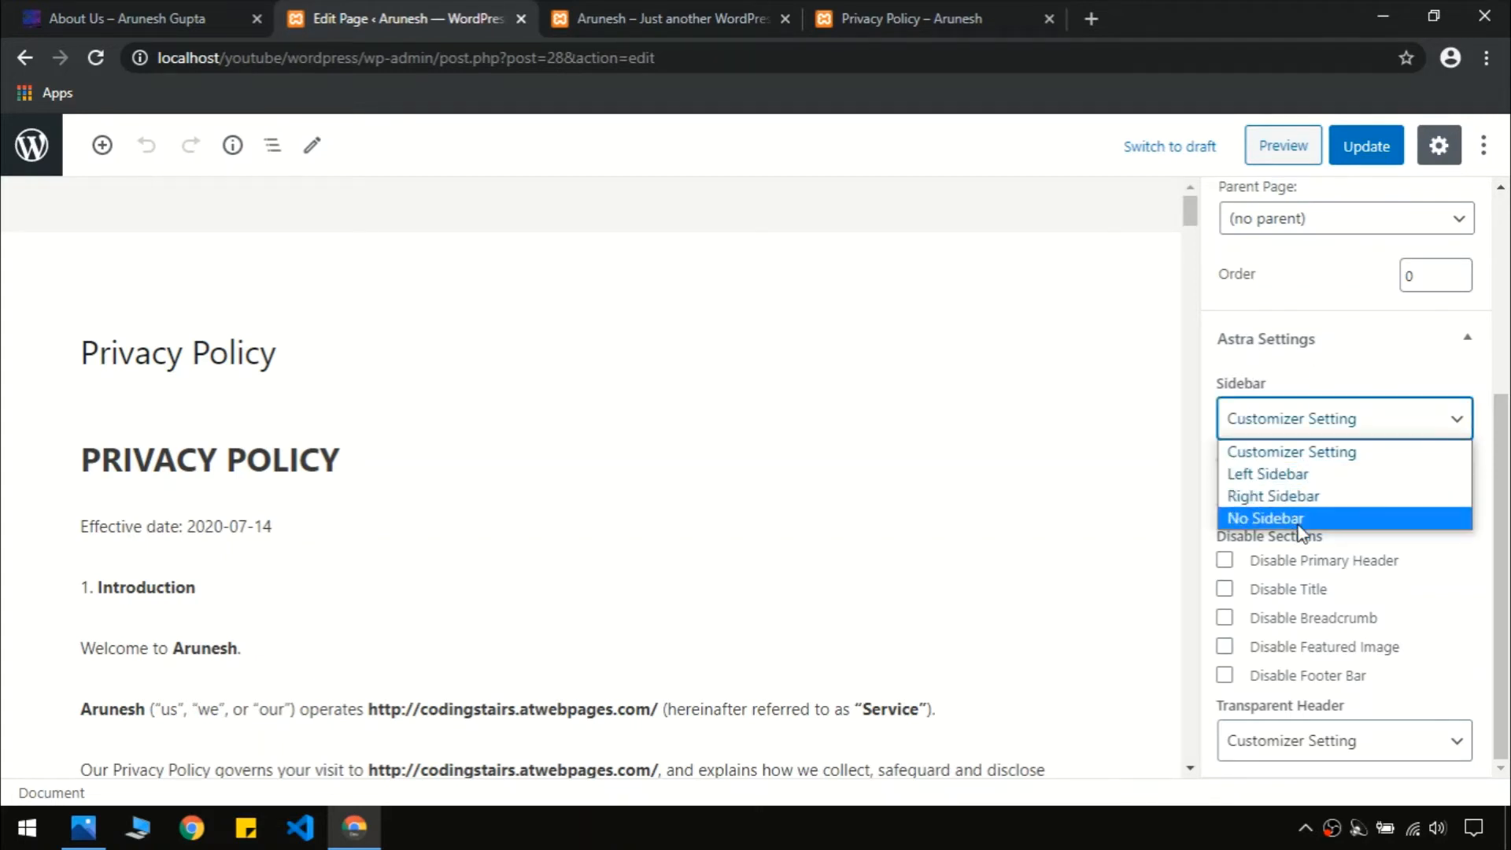
left_click(1259, 516)
left_click(1373, 151)
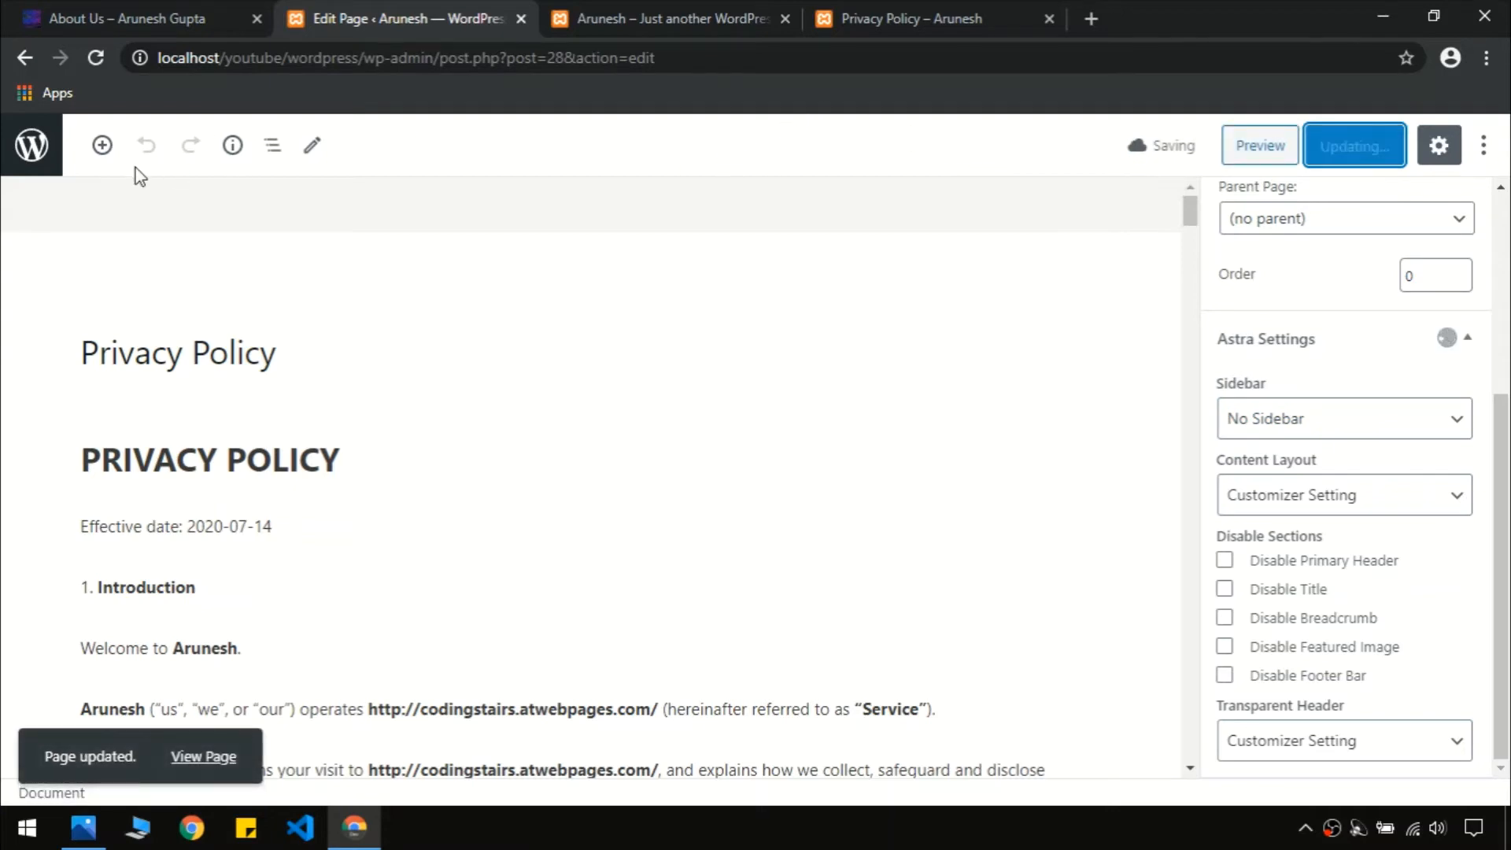
left_click(907, 11)
Close the extra home-page tab and reload the live Privacy Policy page to confirm no sidebar
left_click(791, 5)
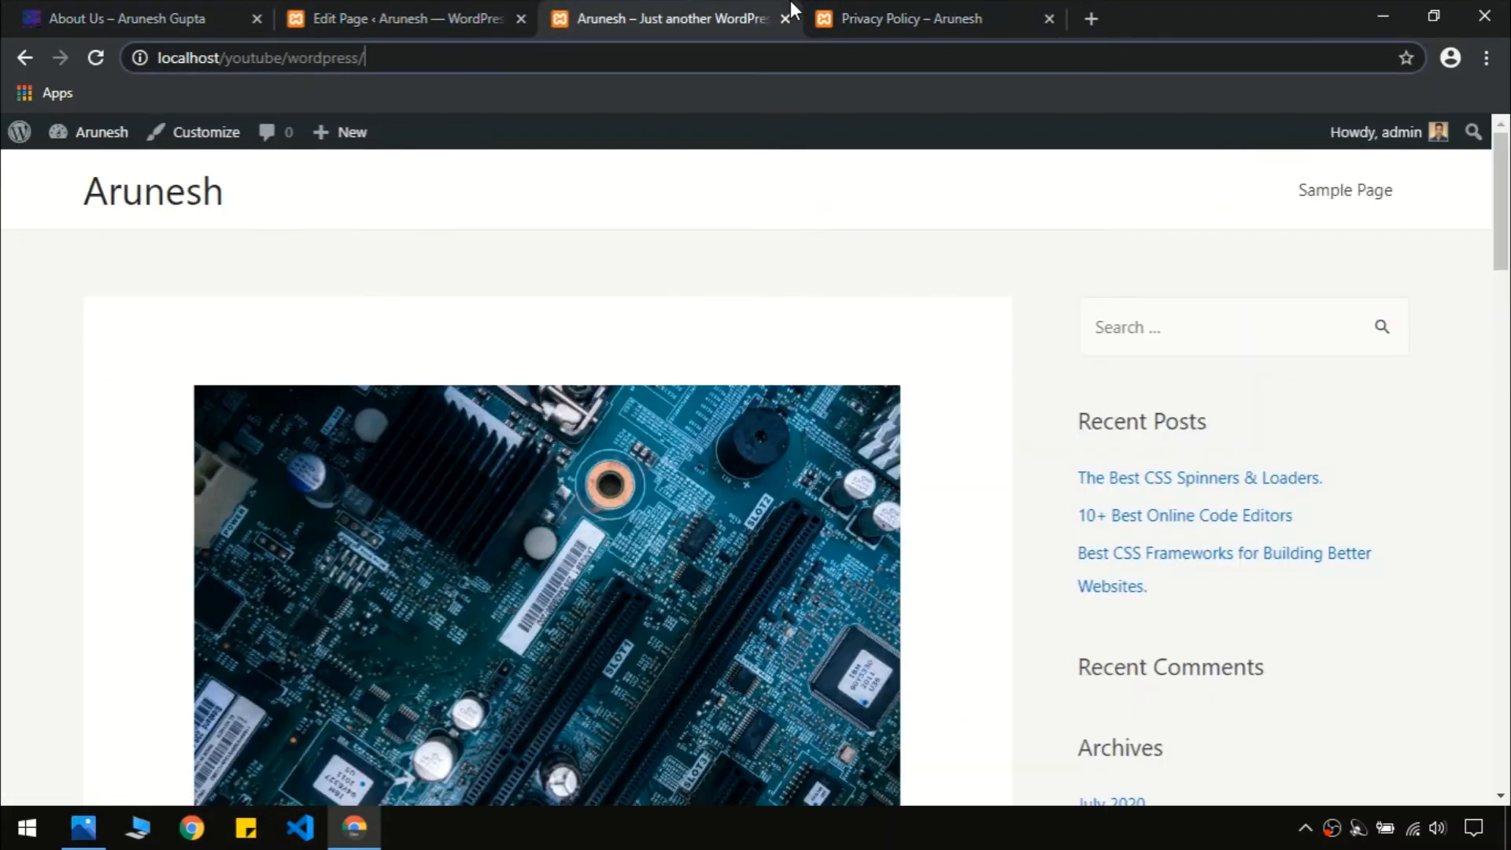
left_click(462, 11)
left_click(697, 11)
left_click(785, 18)
key("F5")
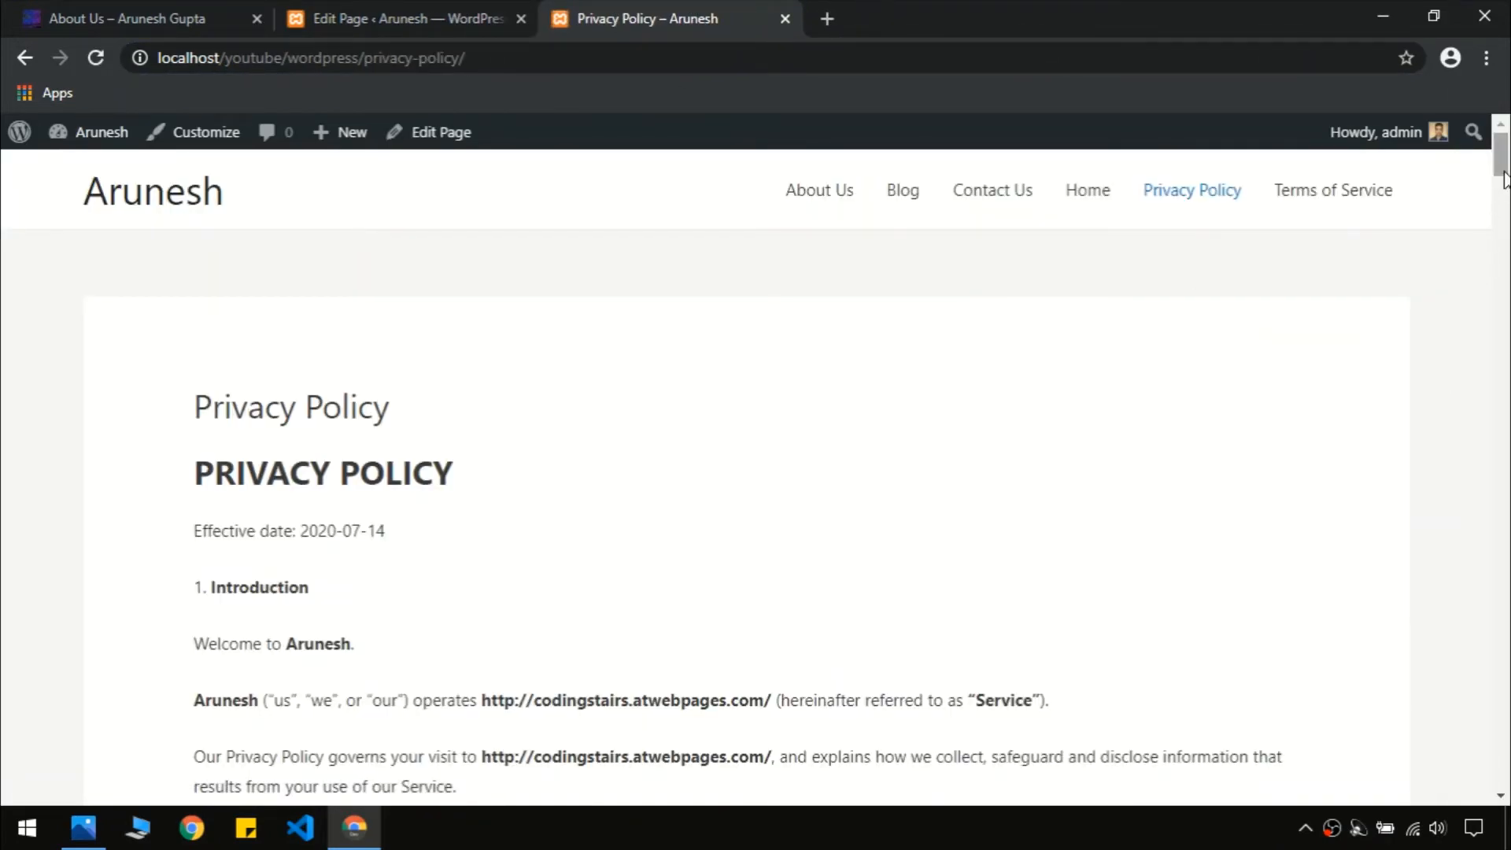
scroll(1302, 428, "down", 7)
scroll(692, 472, "up", 7)
left_click(399, 18)
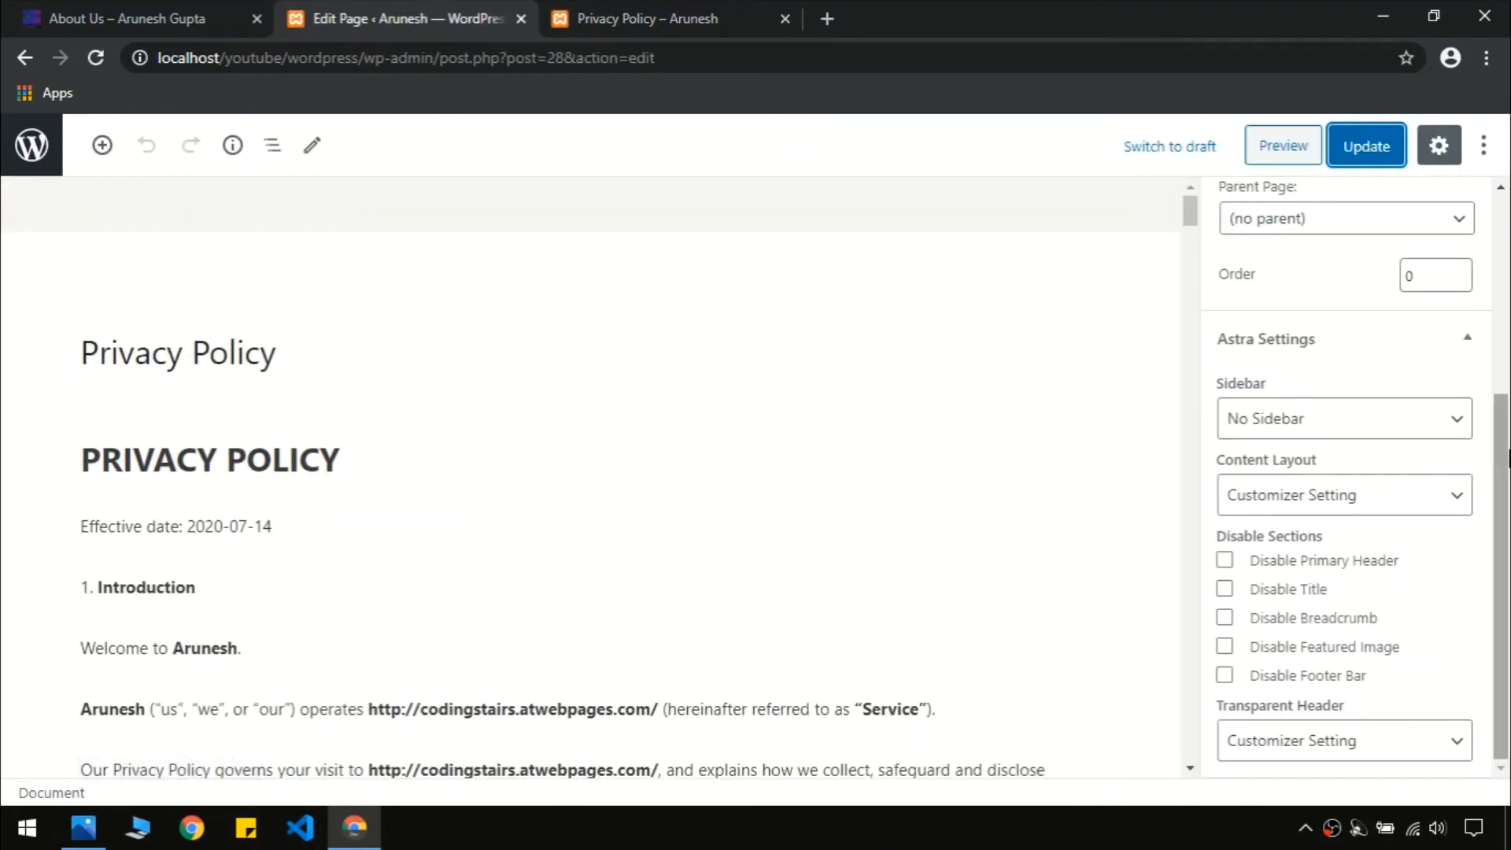
left_click(653, 18)
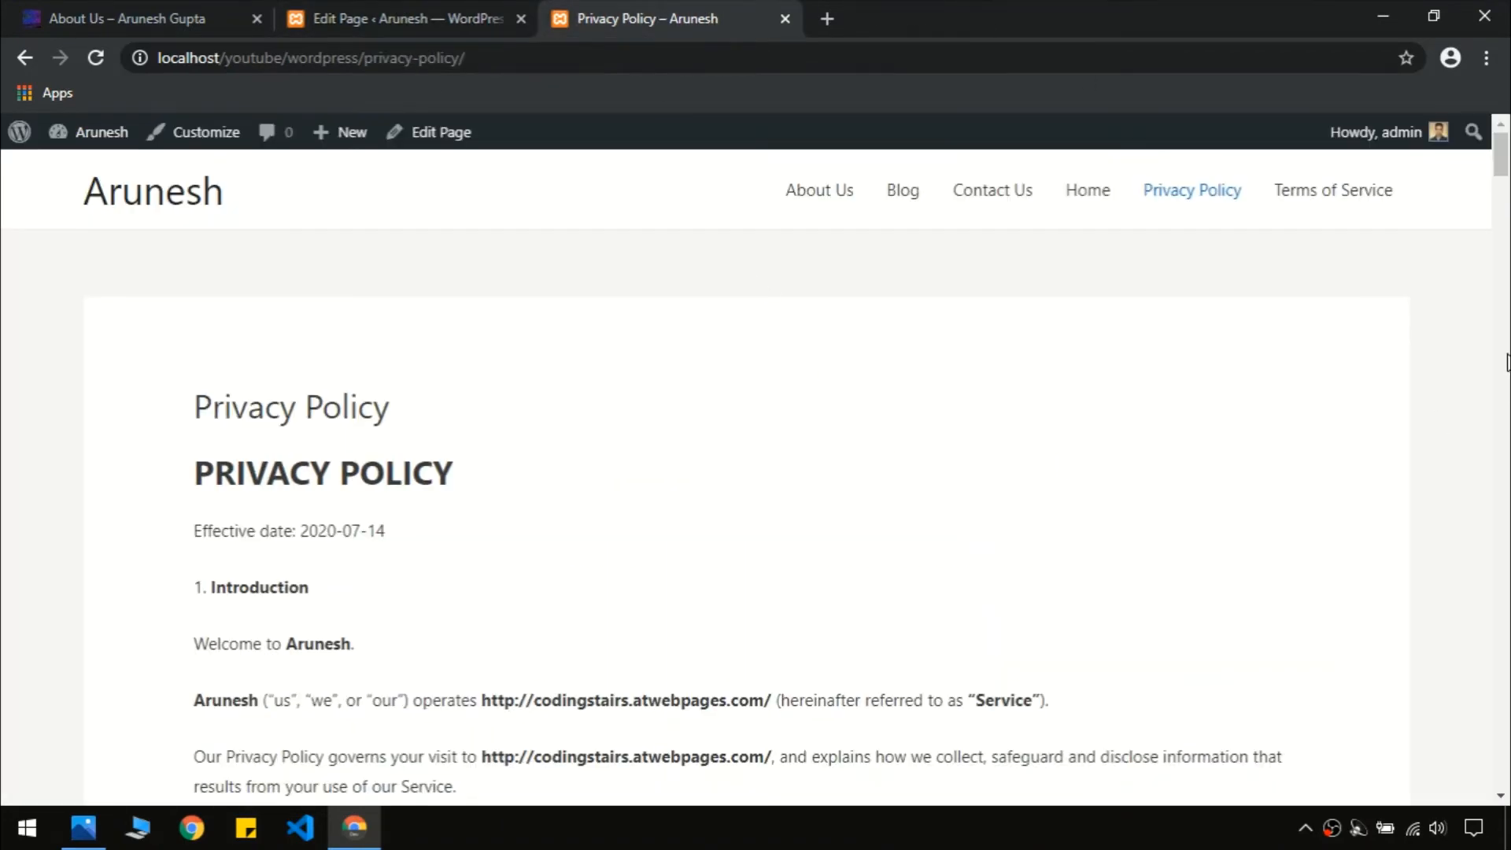
left_click(422, 10)
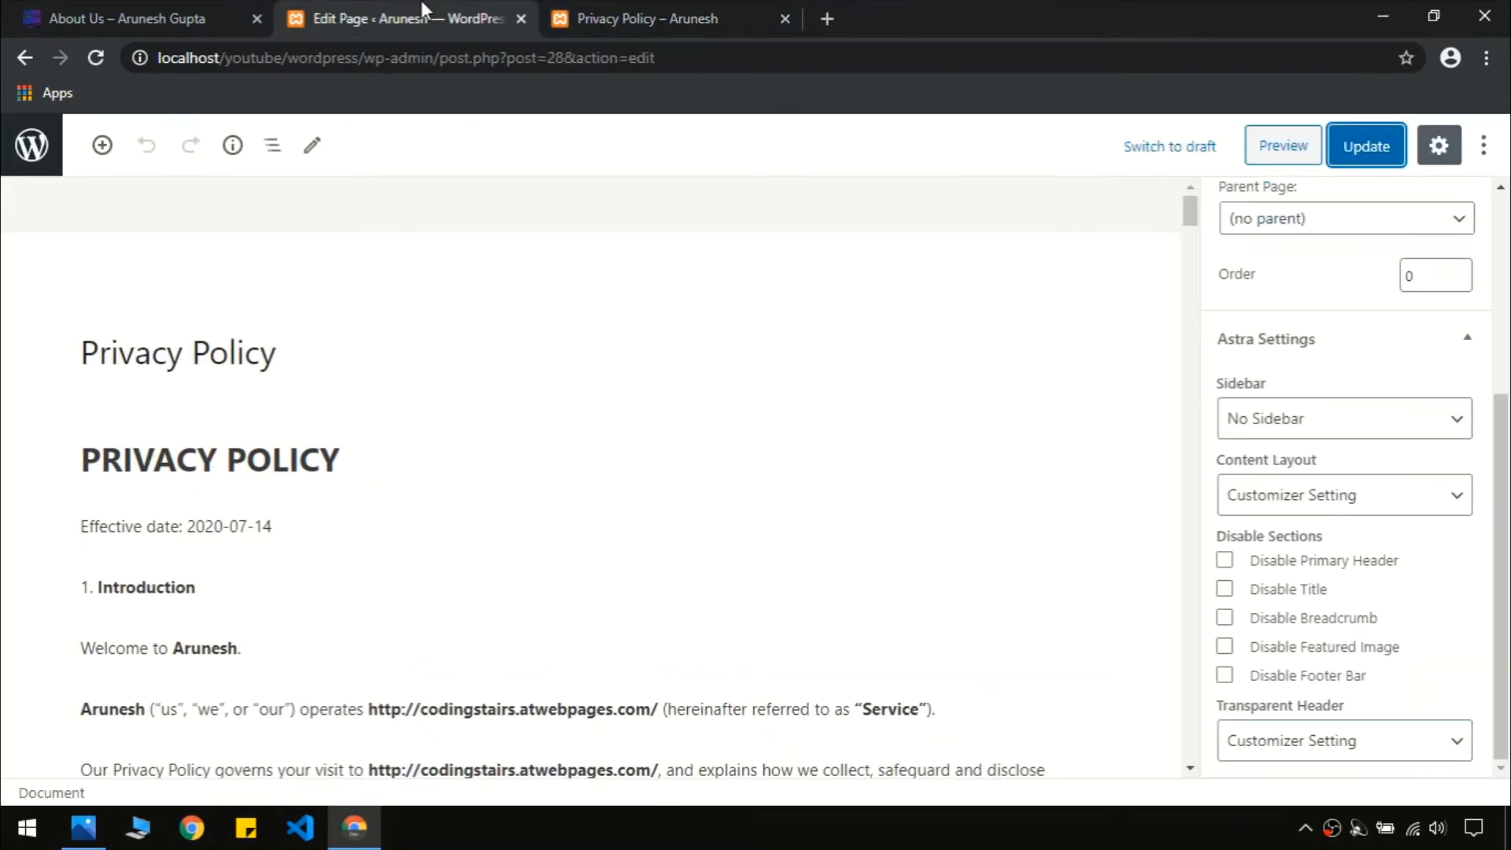
Set the Privacy Policy content layout to Full Width / Stretched, update, and view it live
left_click(1364, 485)
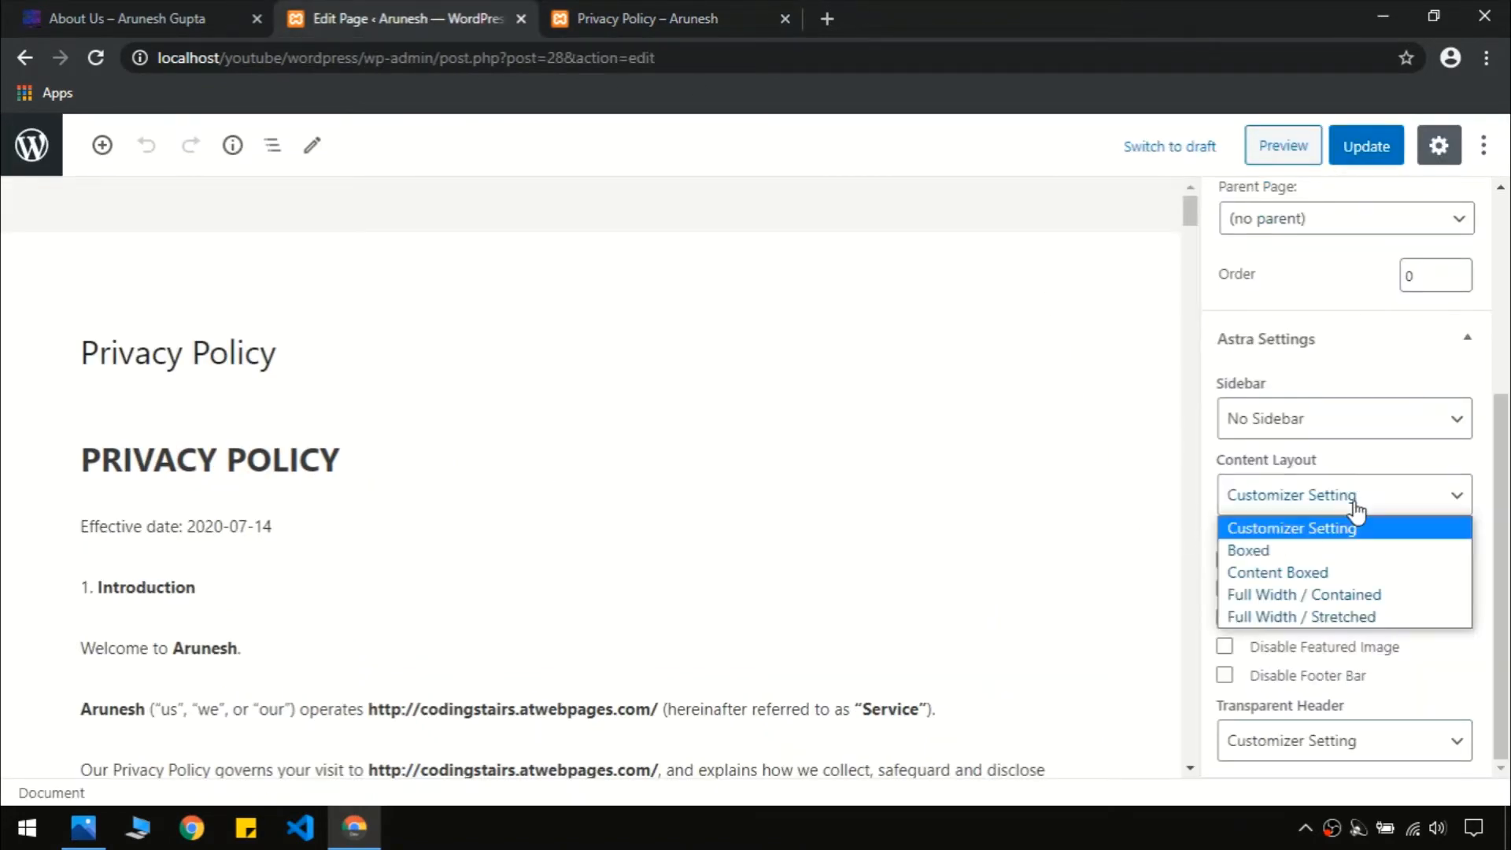
left_click(1307, 618)
left_click(1359, 146)
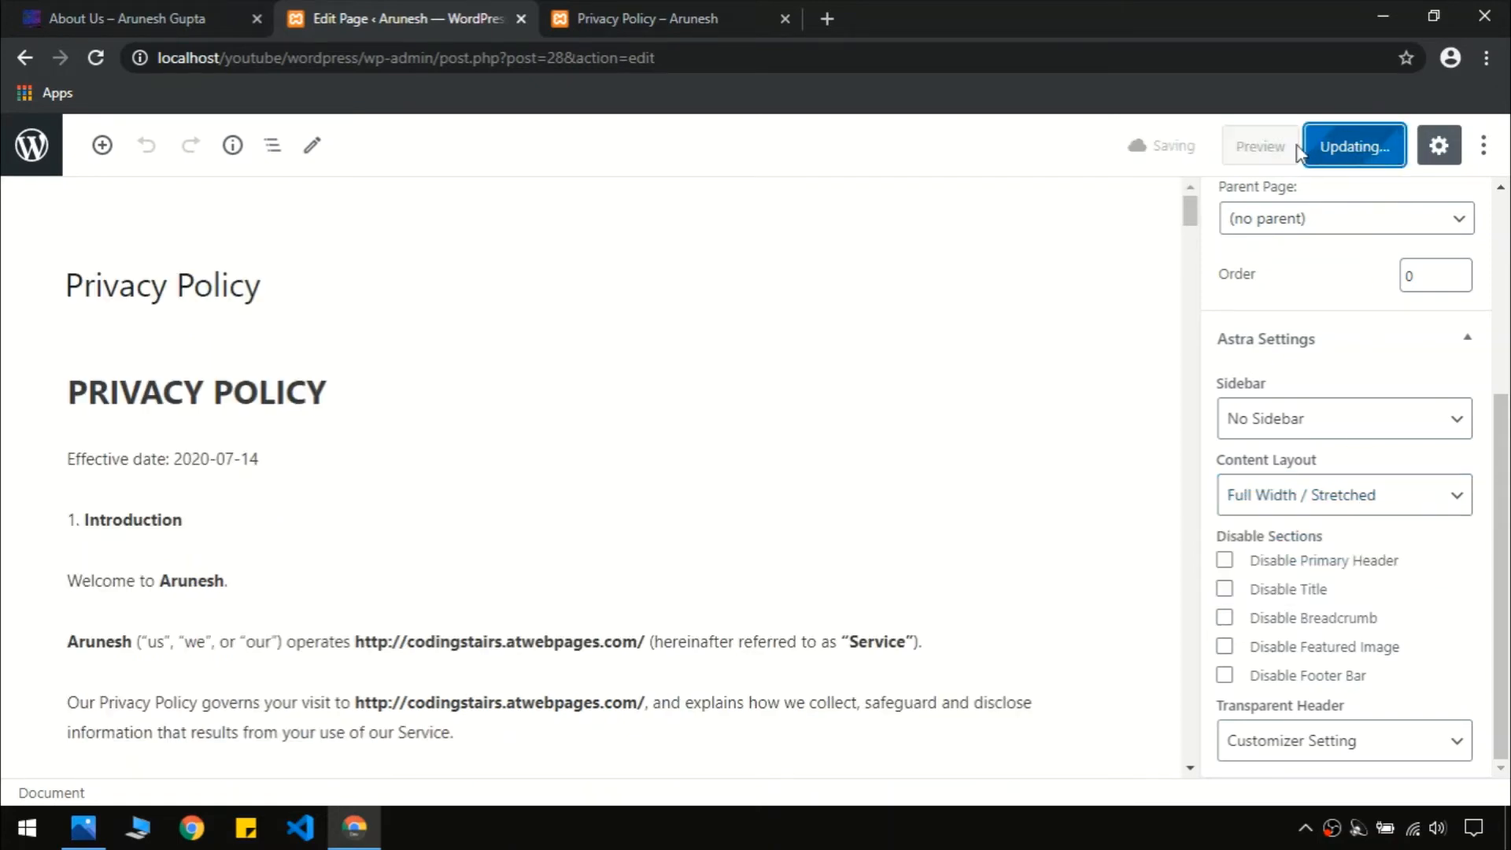
left_click(618, 10)
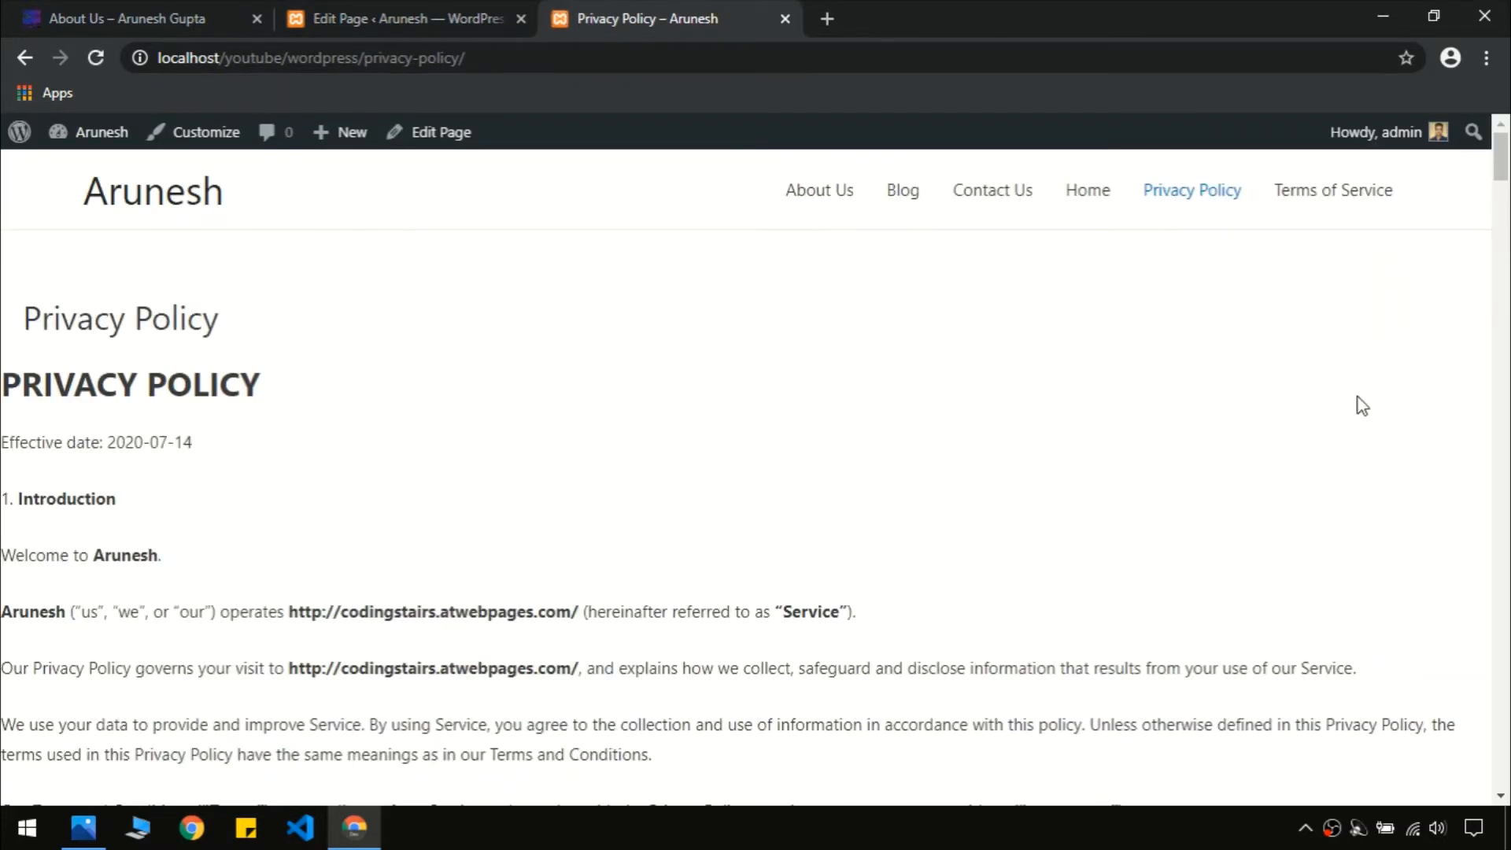
left_click(405, 19)
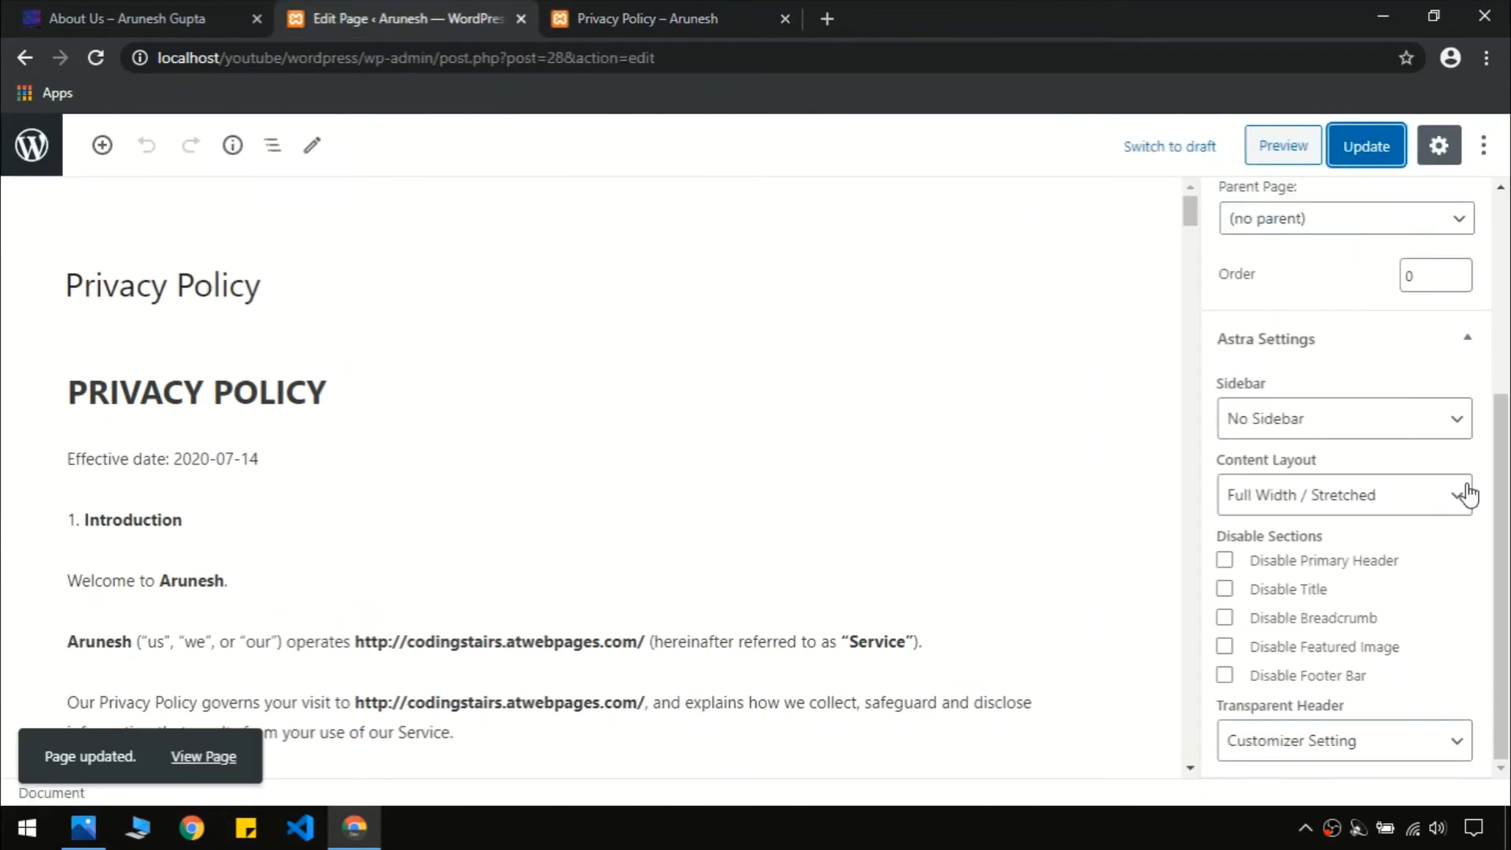
Change the layout to Full Width / Contained, update, and check the reloaded live page
left_click(1411, 502)
left_click(1314, 593)
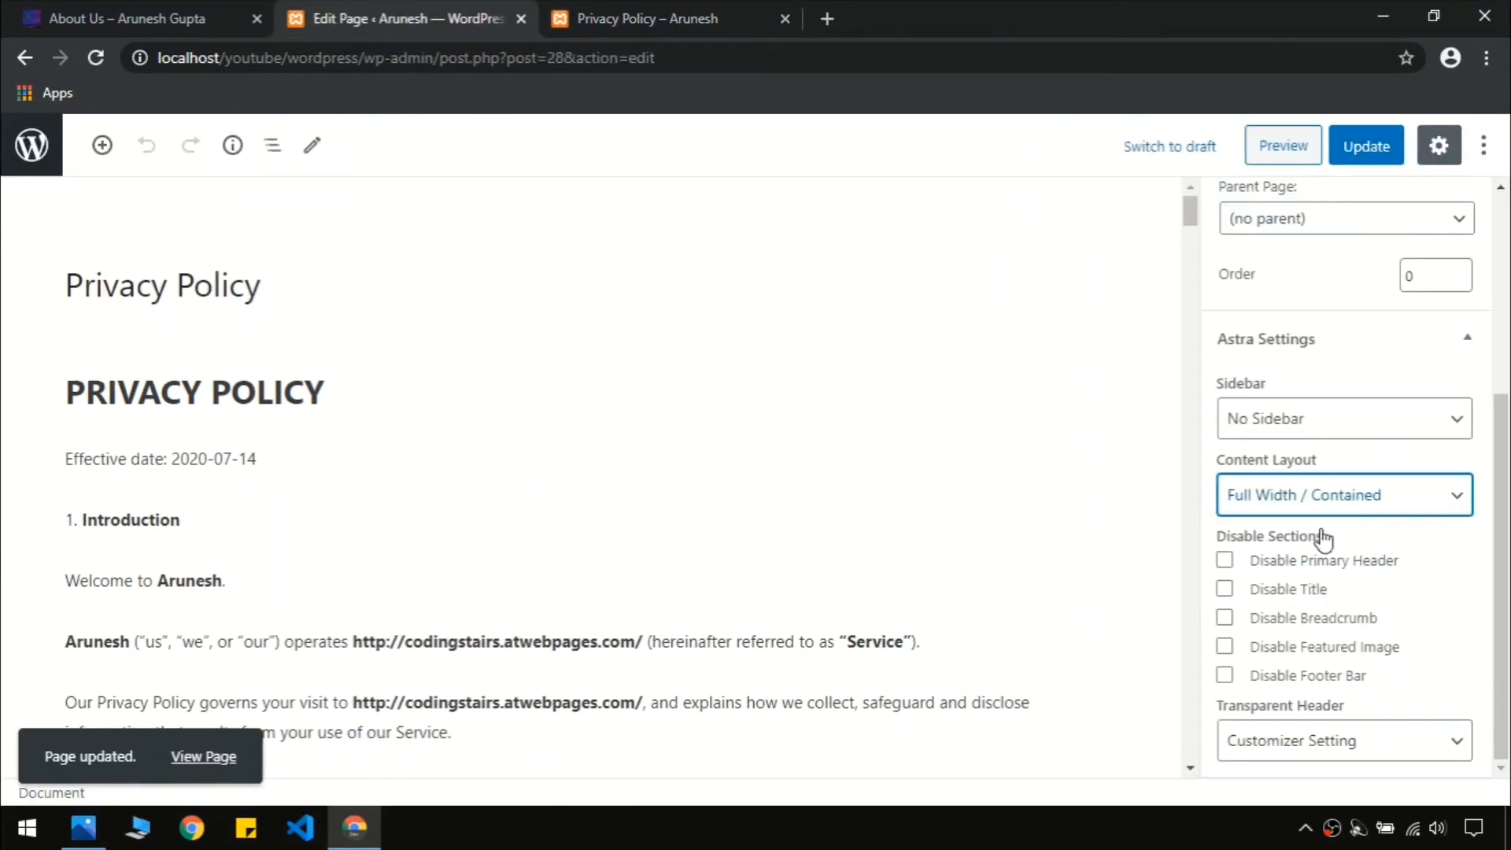
left_click(1376, 163)
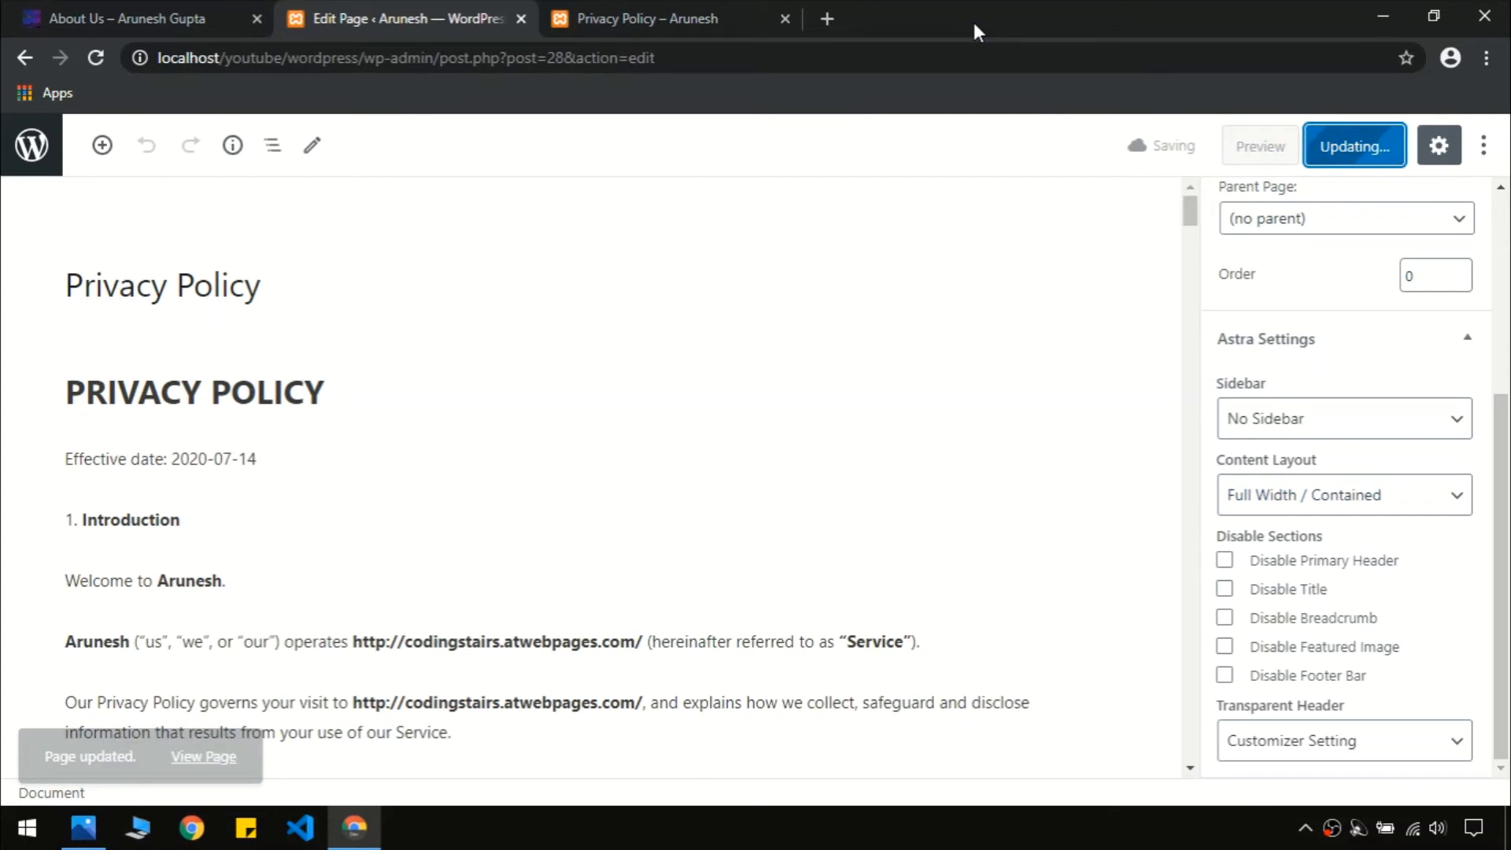
left_click(659, 1)
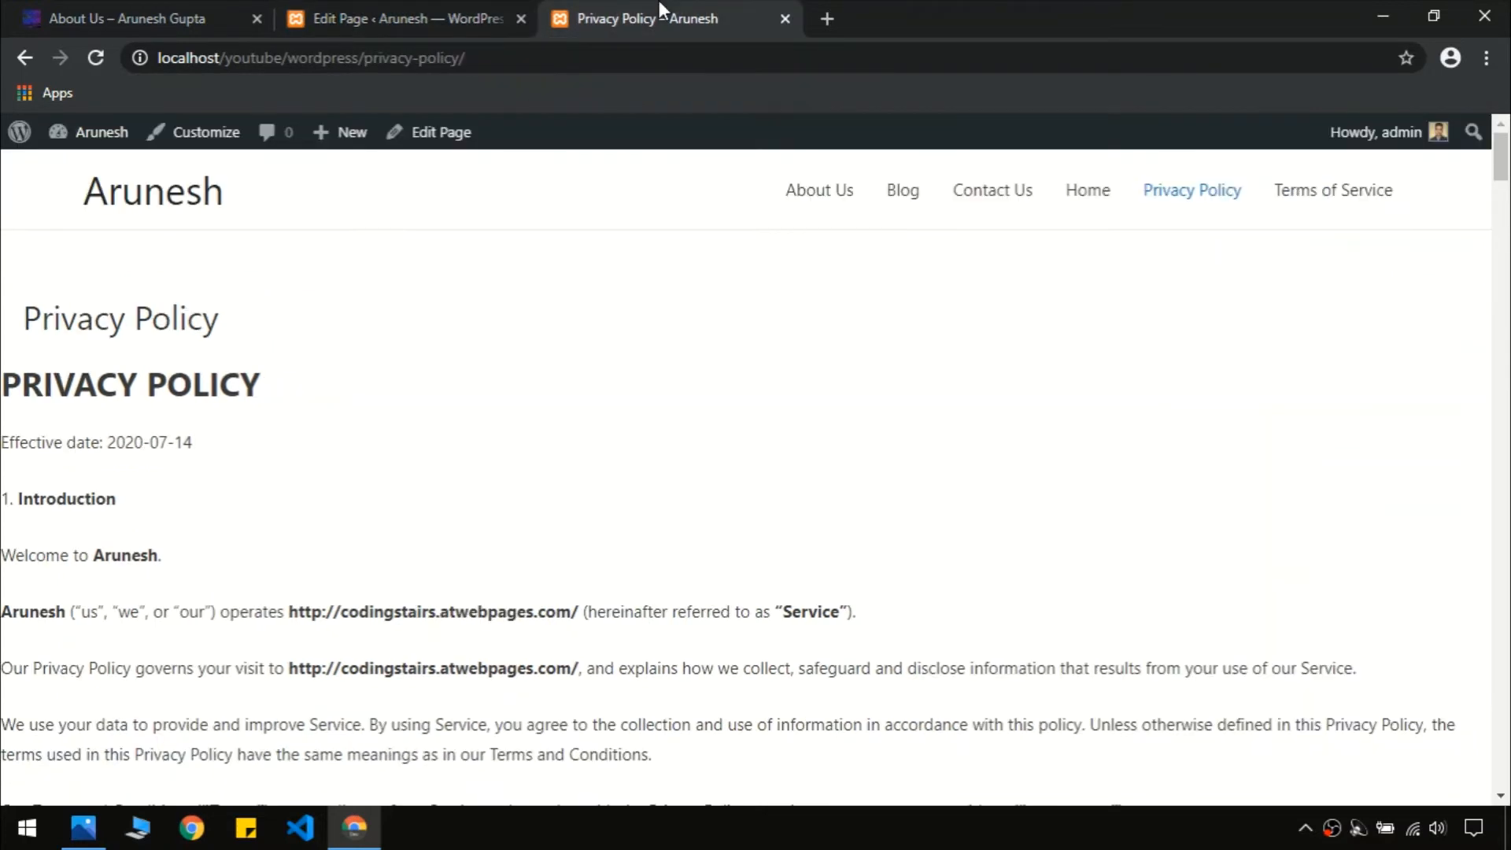
key("F5")
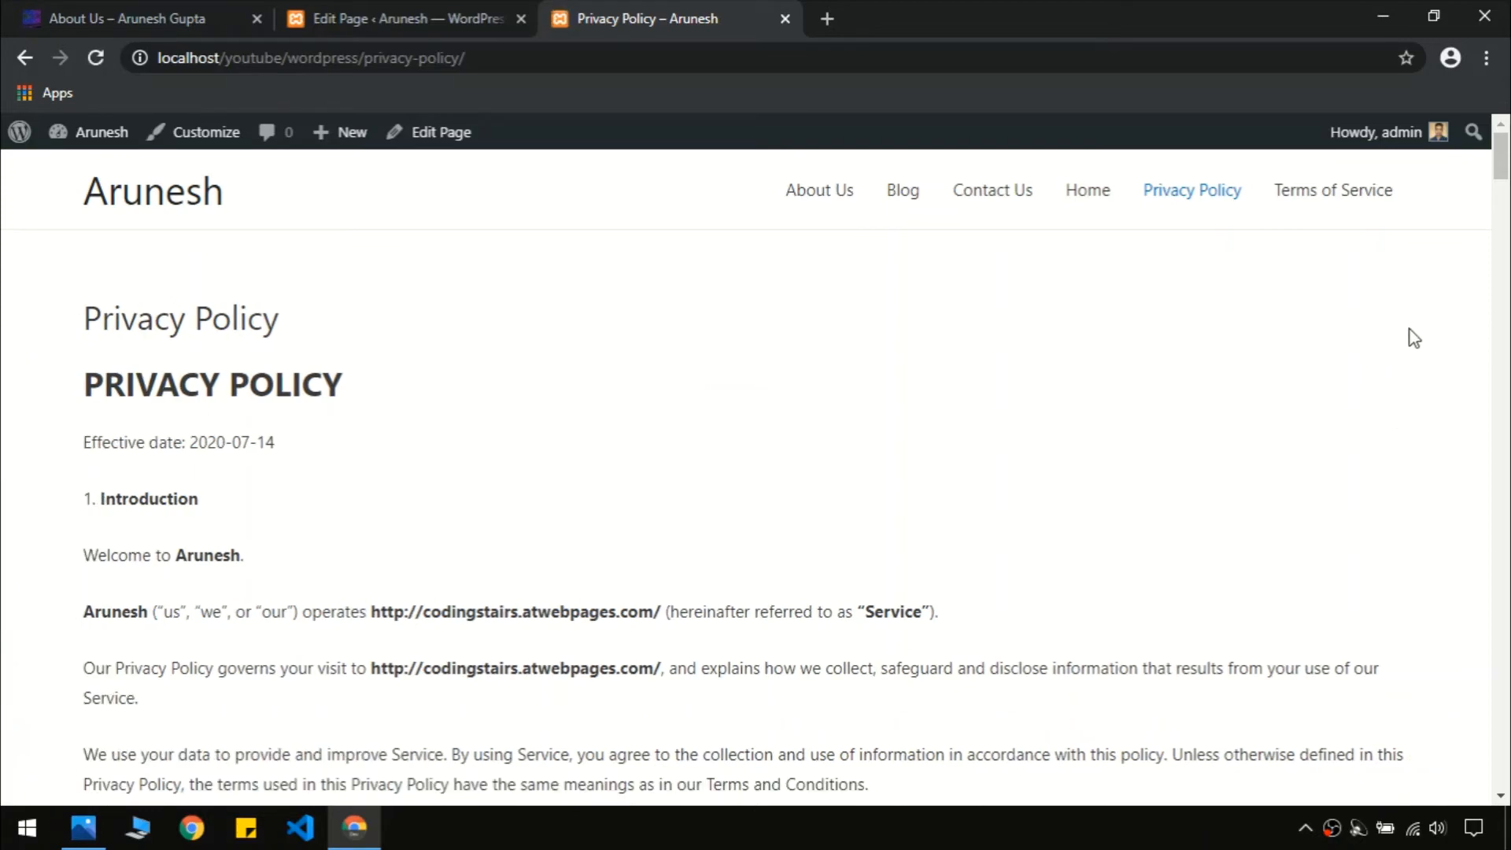
left_click_drag(1508, 179, 1507, 661)
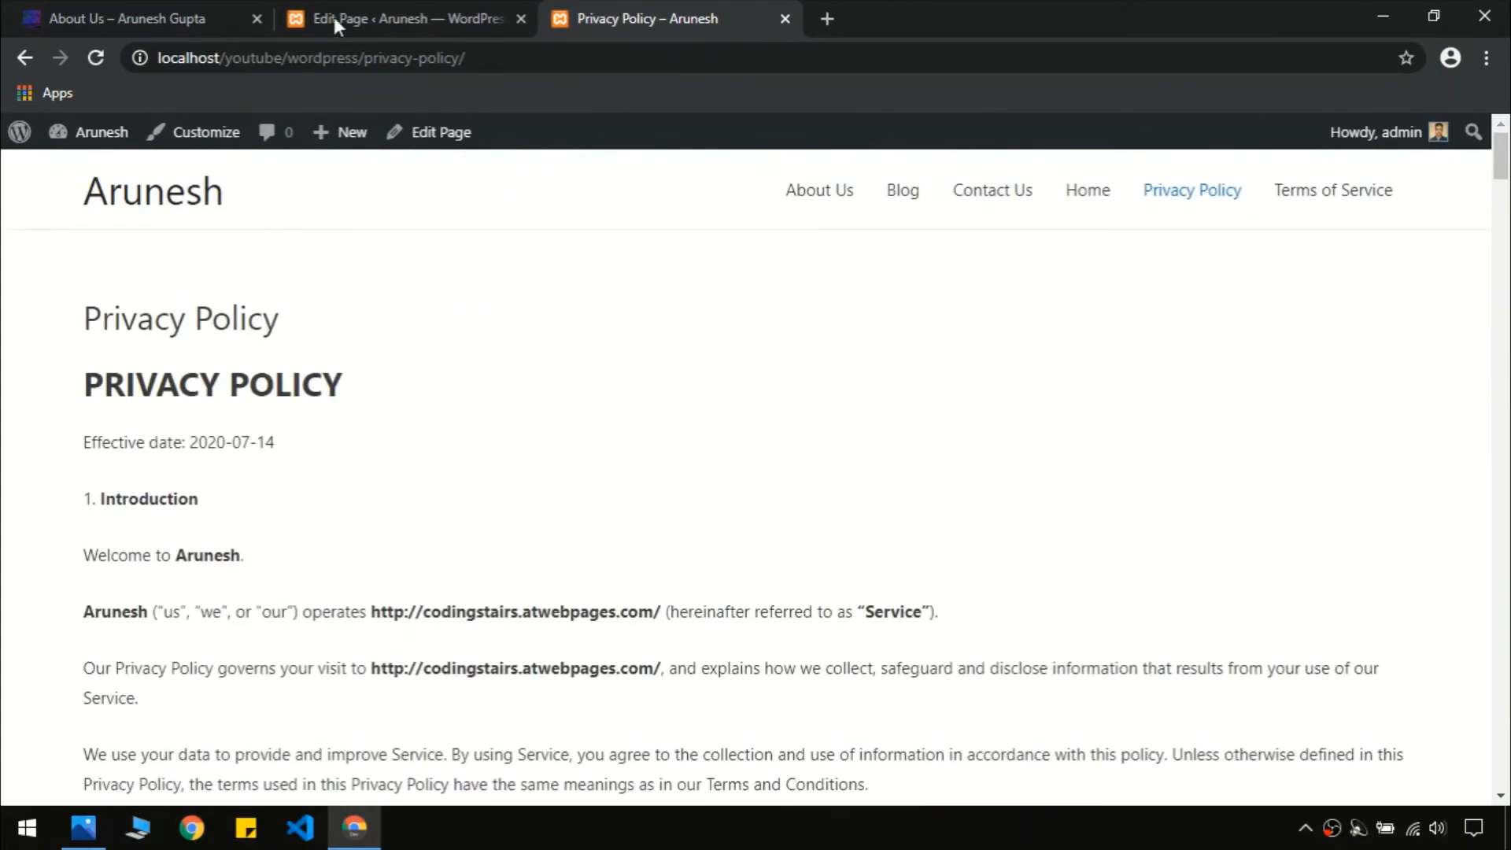
left_click(335, 24)
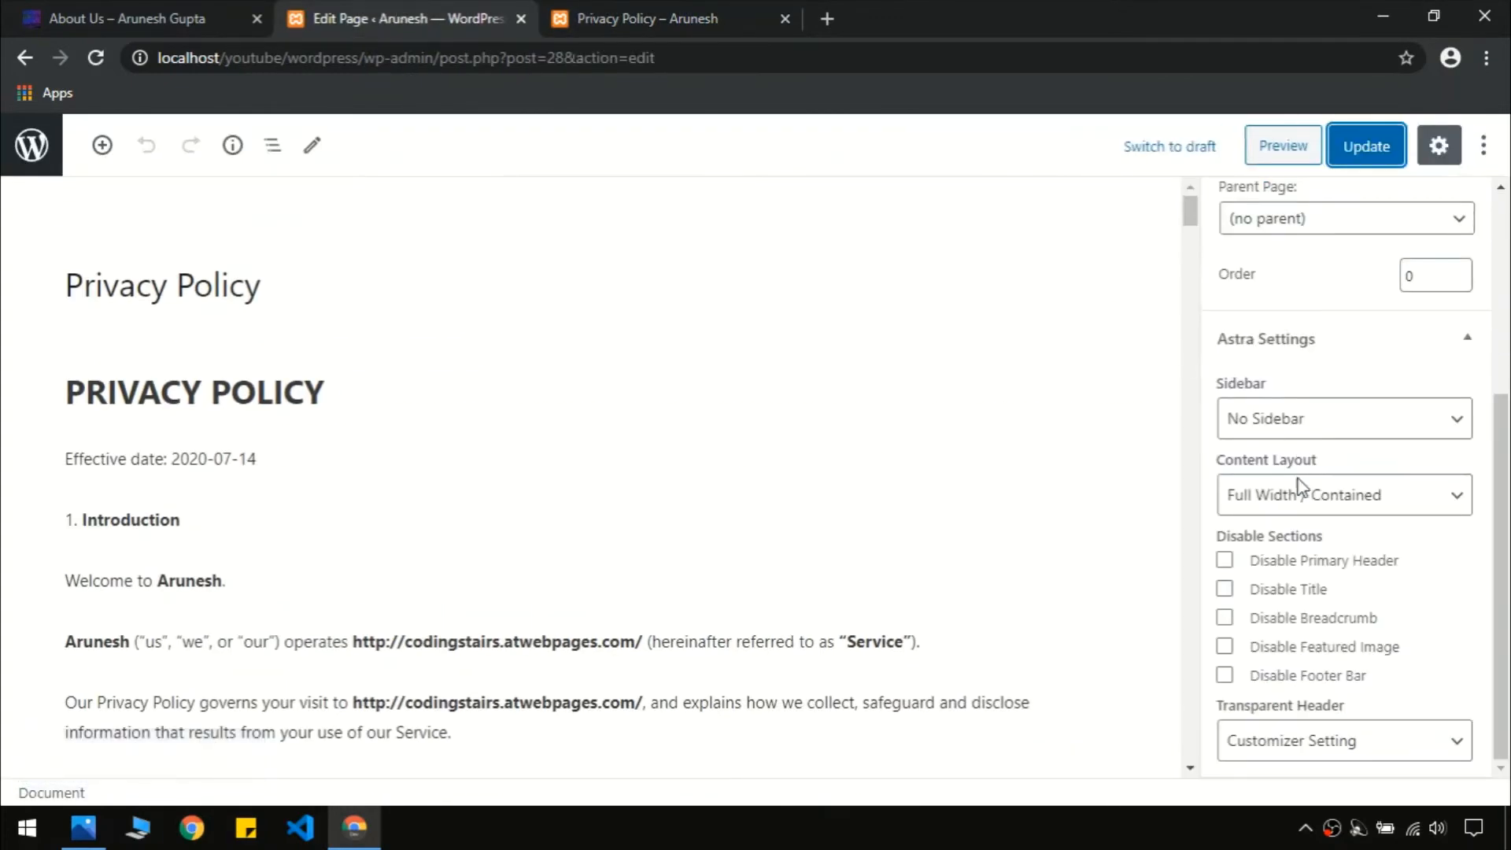
Look over the live site, then open the Terms of Service page for editing
left_click(32, 145)
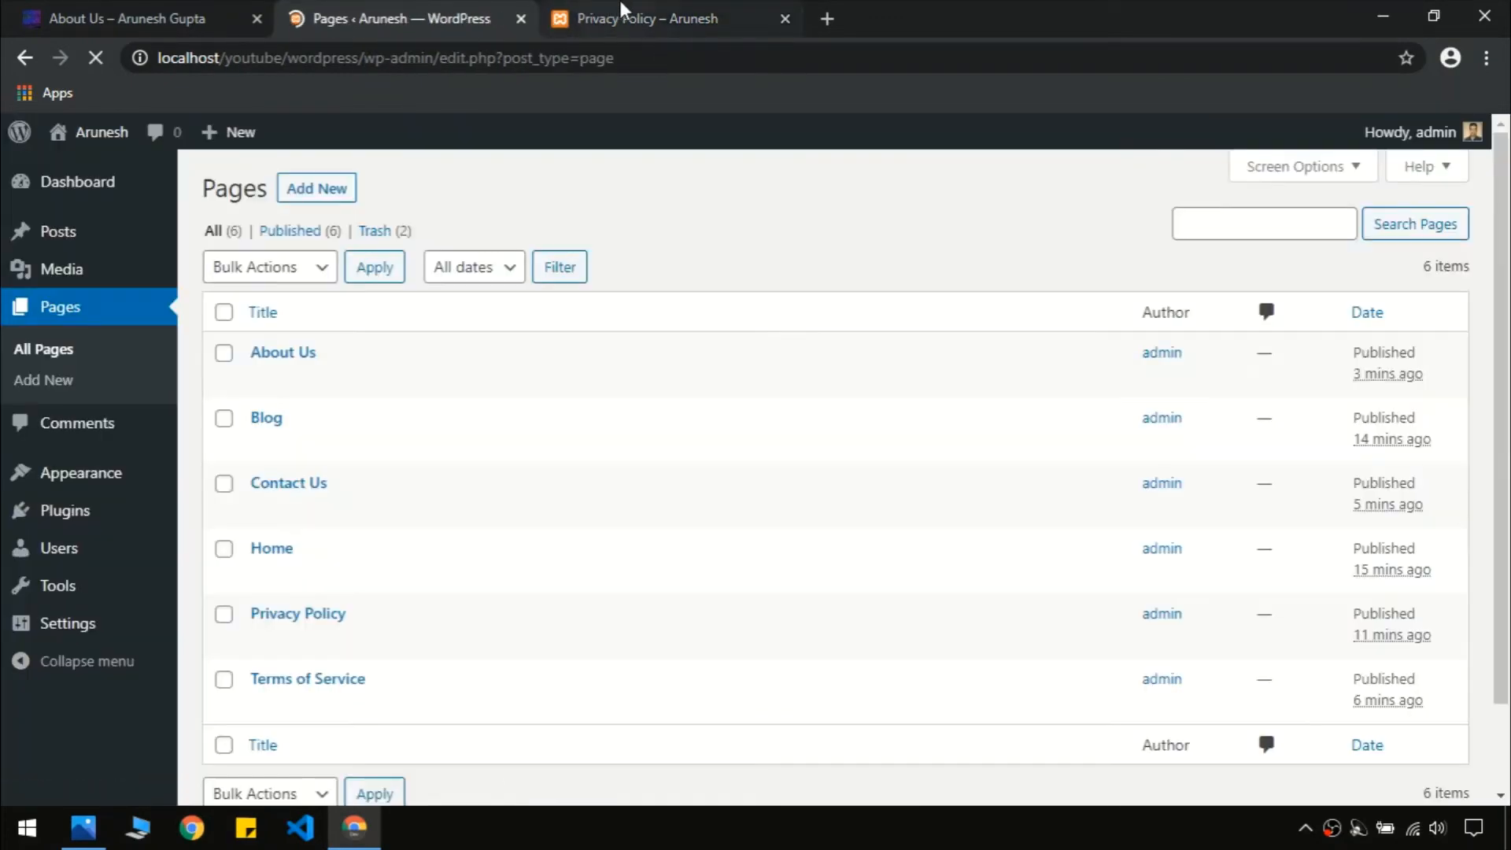
left_click(622, 11)
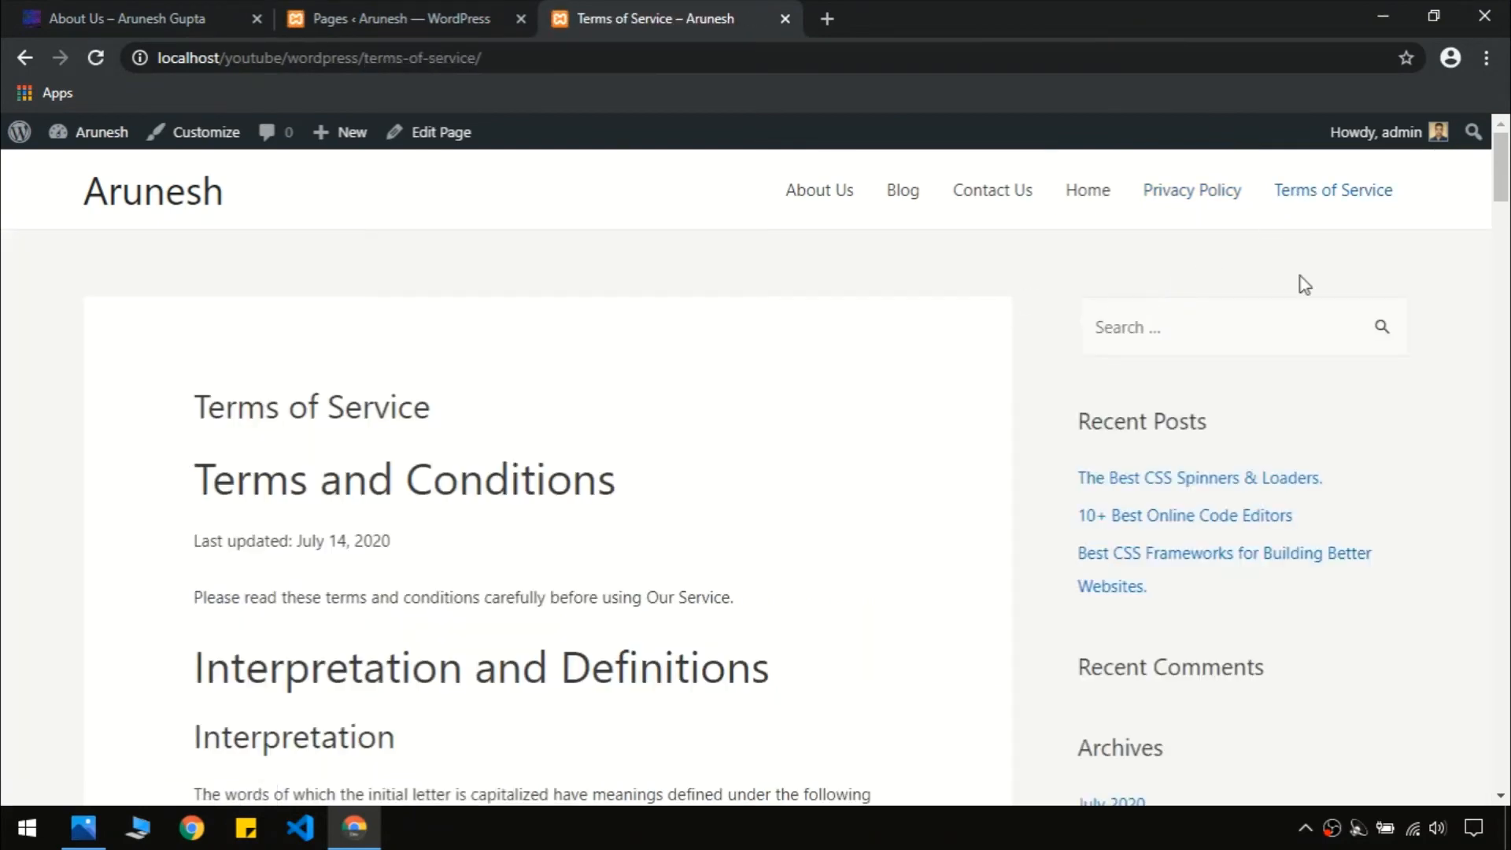
scroll(1348, 337, "down", 5)
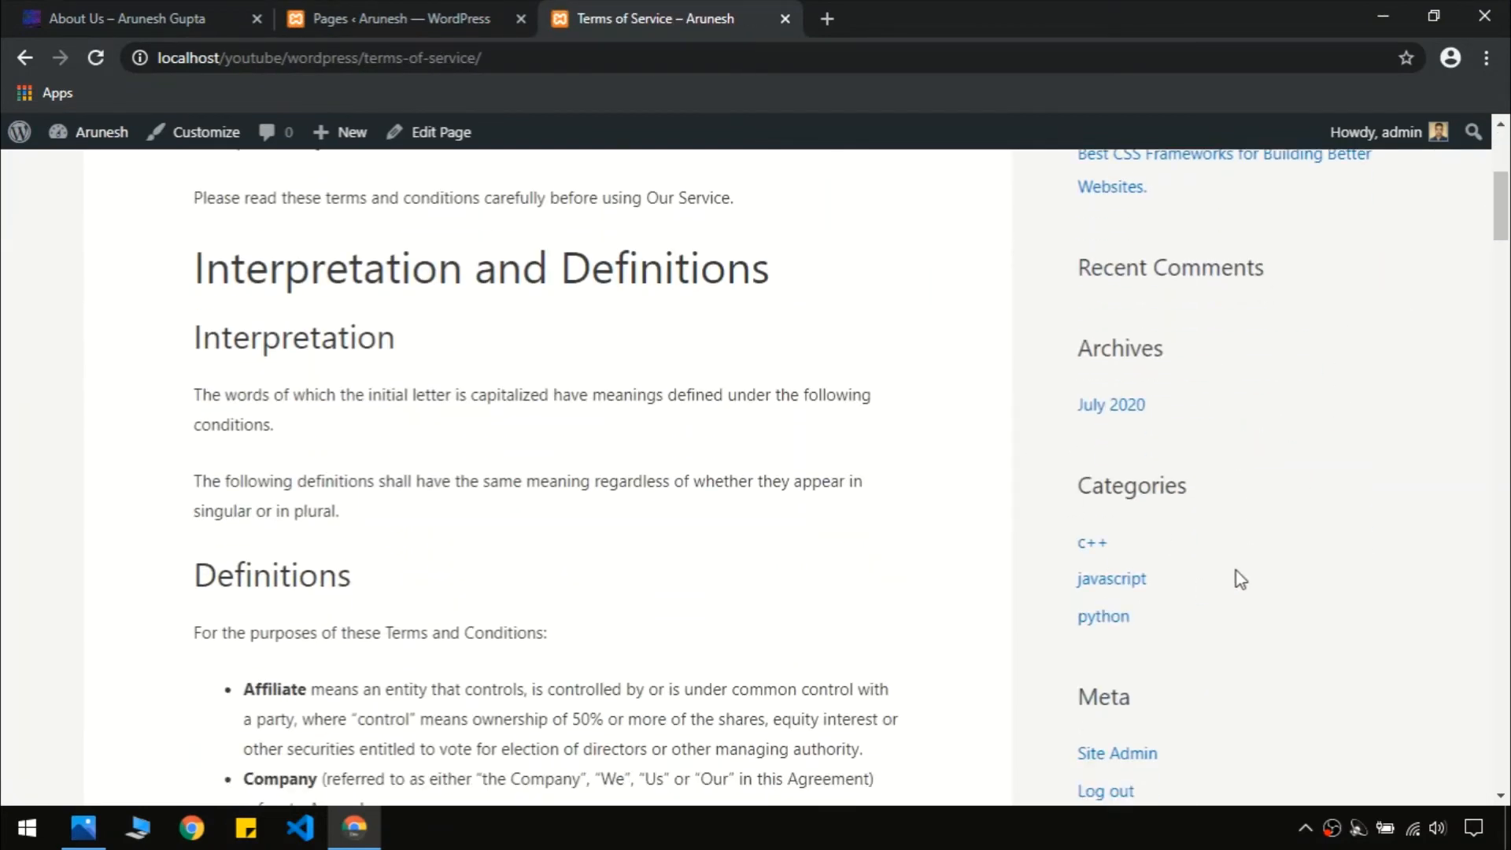
scroll(1056, 451, "up", 5)
left_click(440, 16)
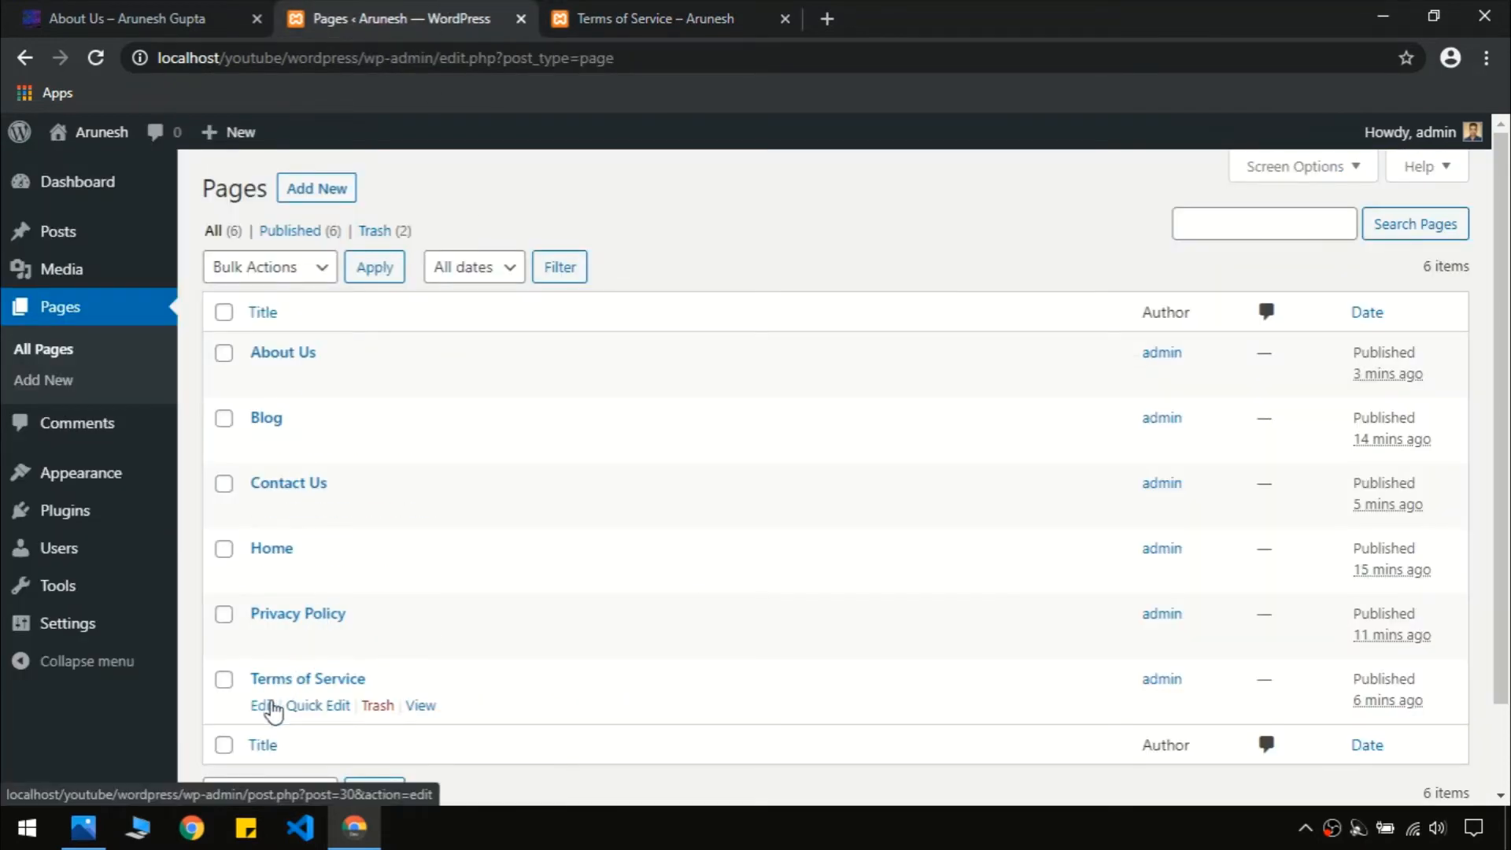
left_click(268, 705)
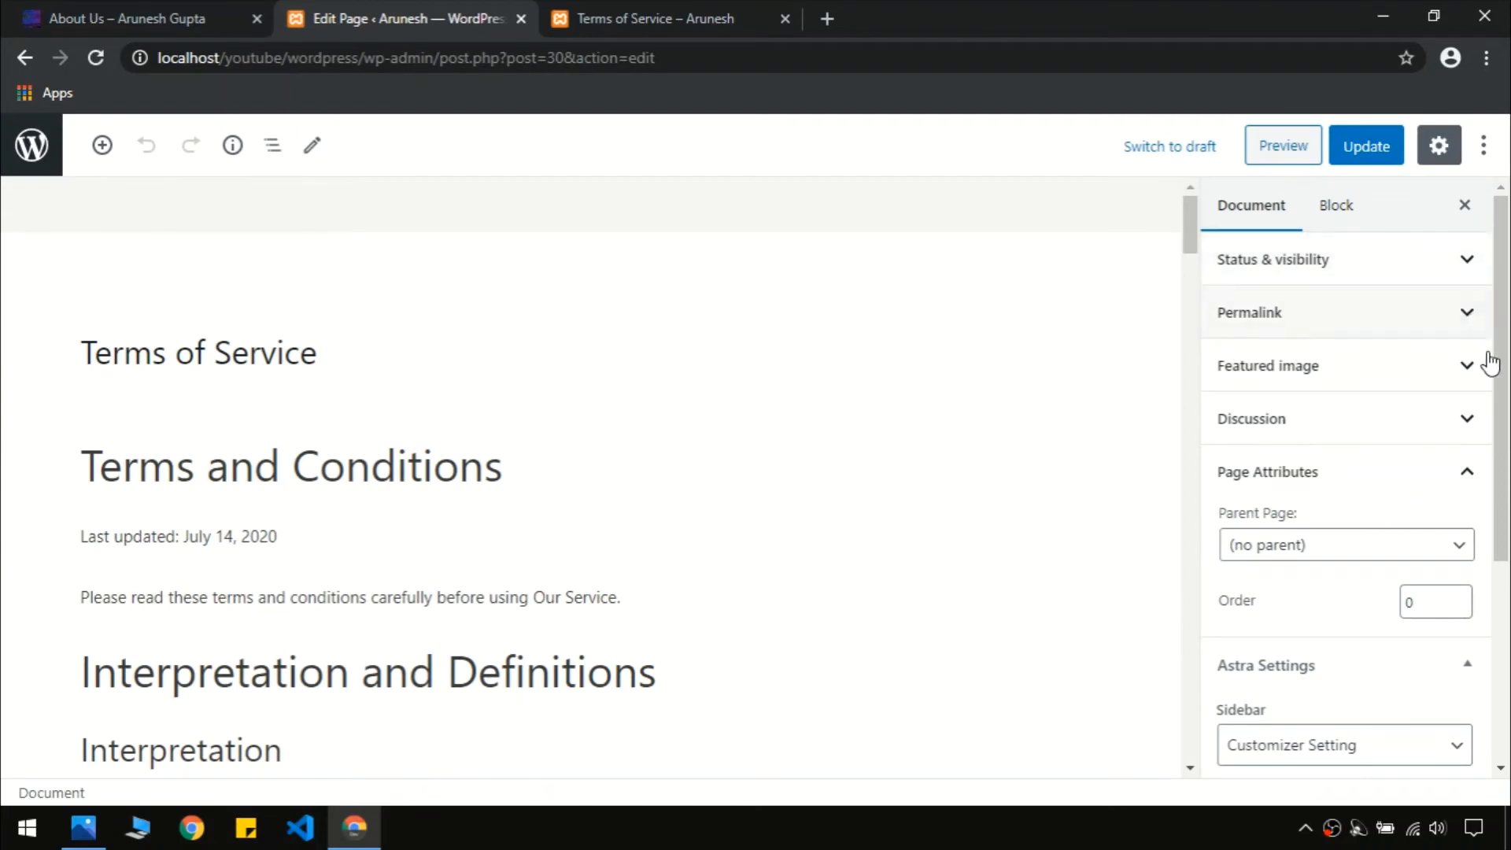
Give Terms of Service No Sidebar and a Full Width / Contained layout, and update it
scroll(1490, 363, "down", 4)
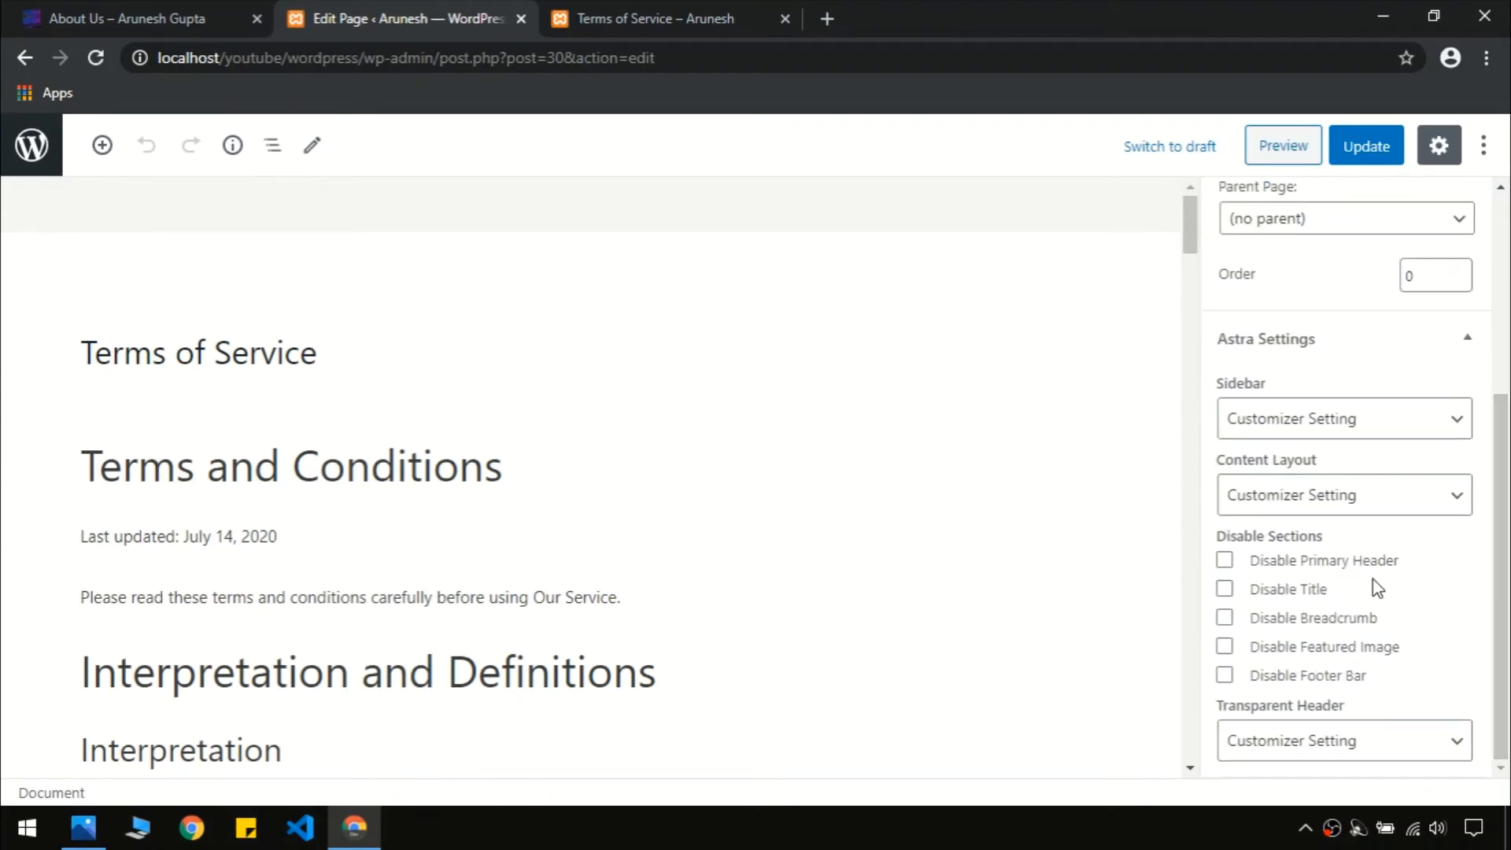
left_click(1322, 428)
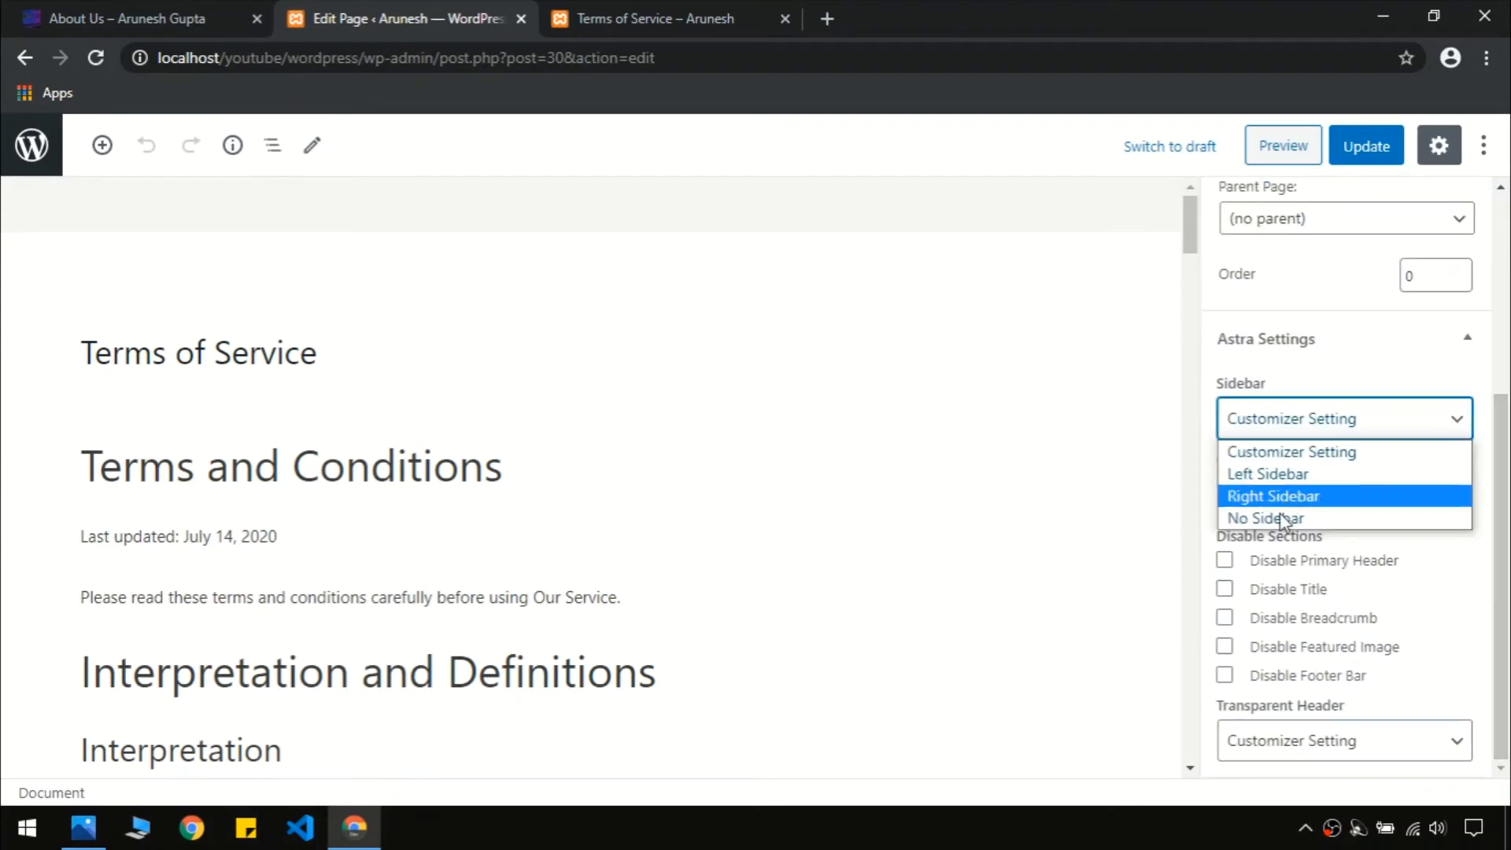
left_click(1295, 518)
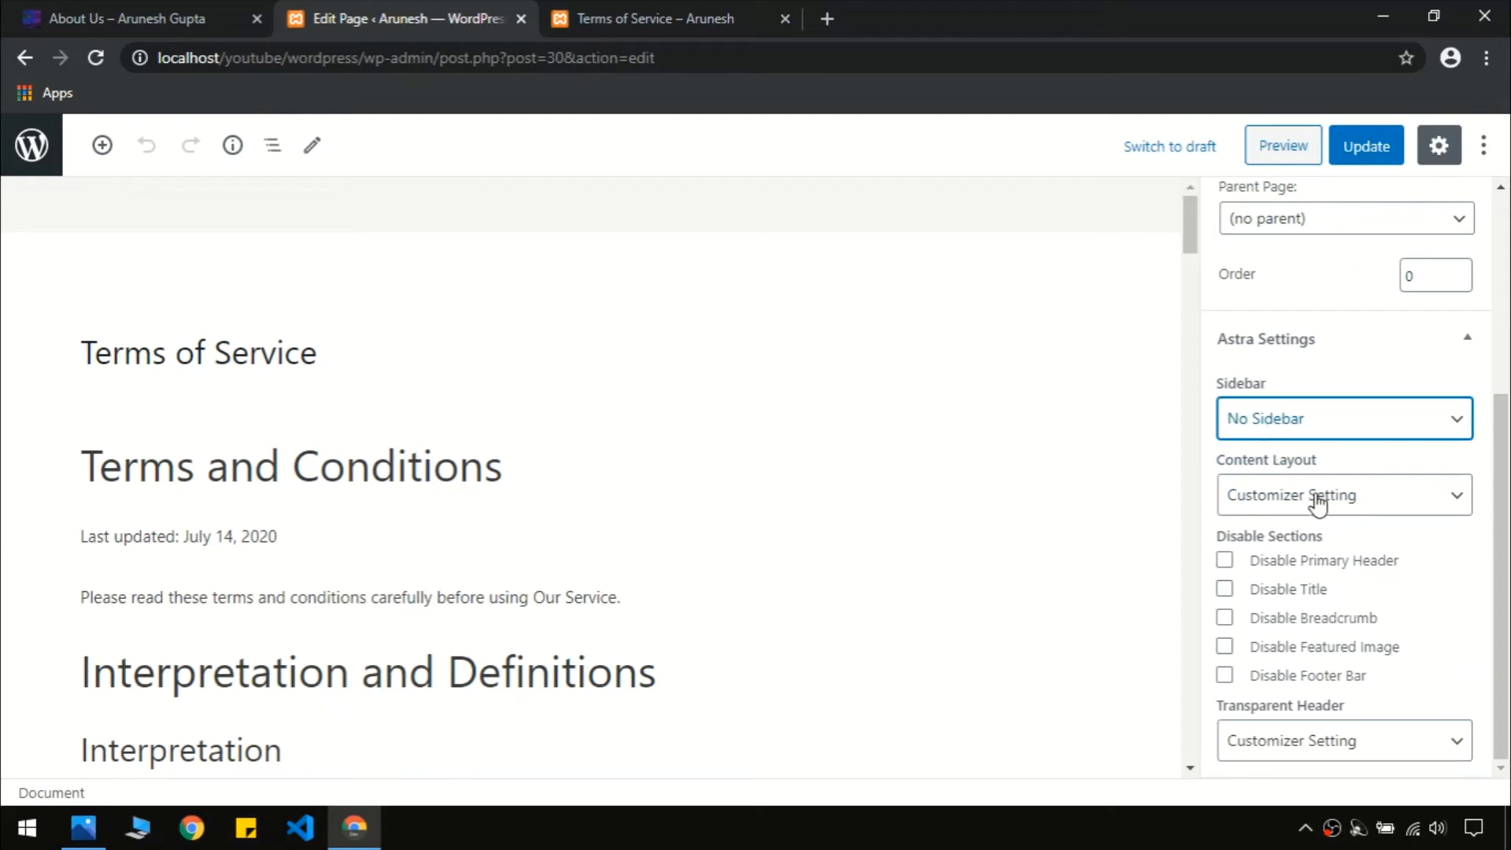
left_click(1318, 500)
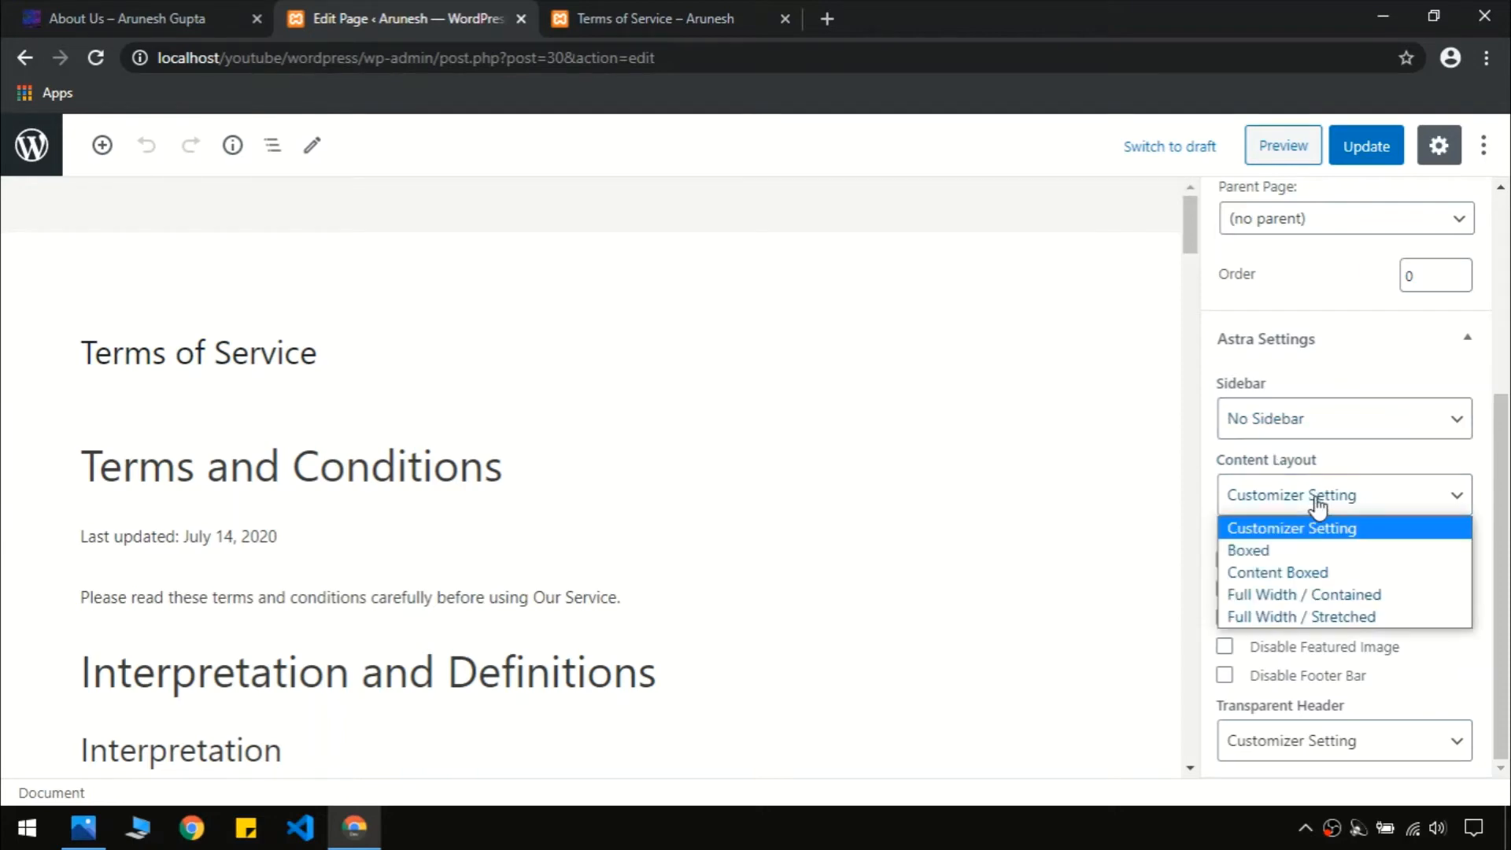
left_click(1283, 596)
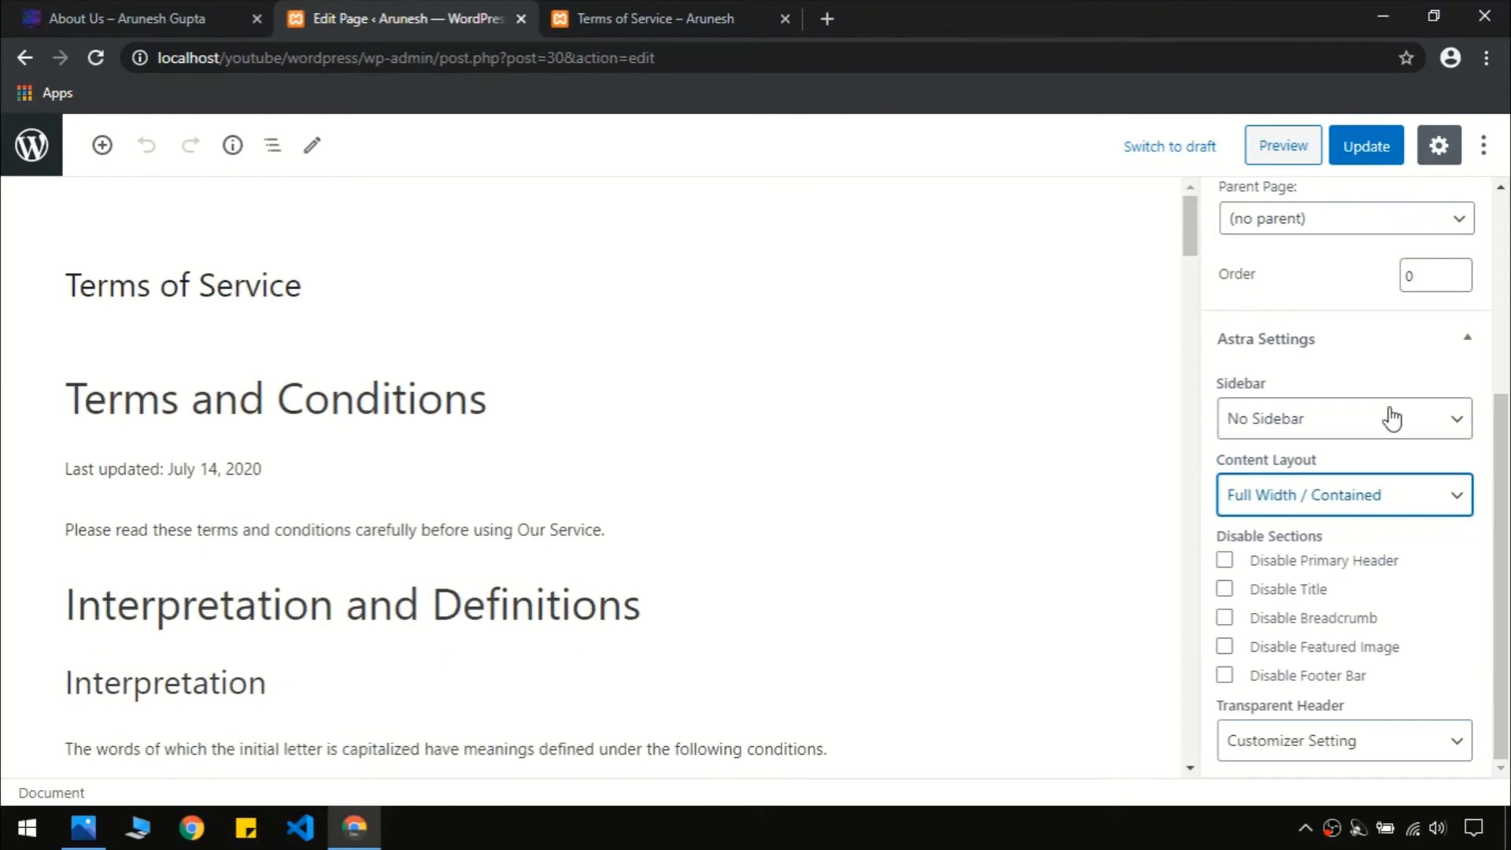
left_click(1369, 148)
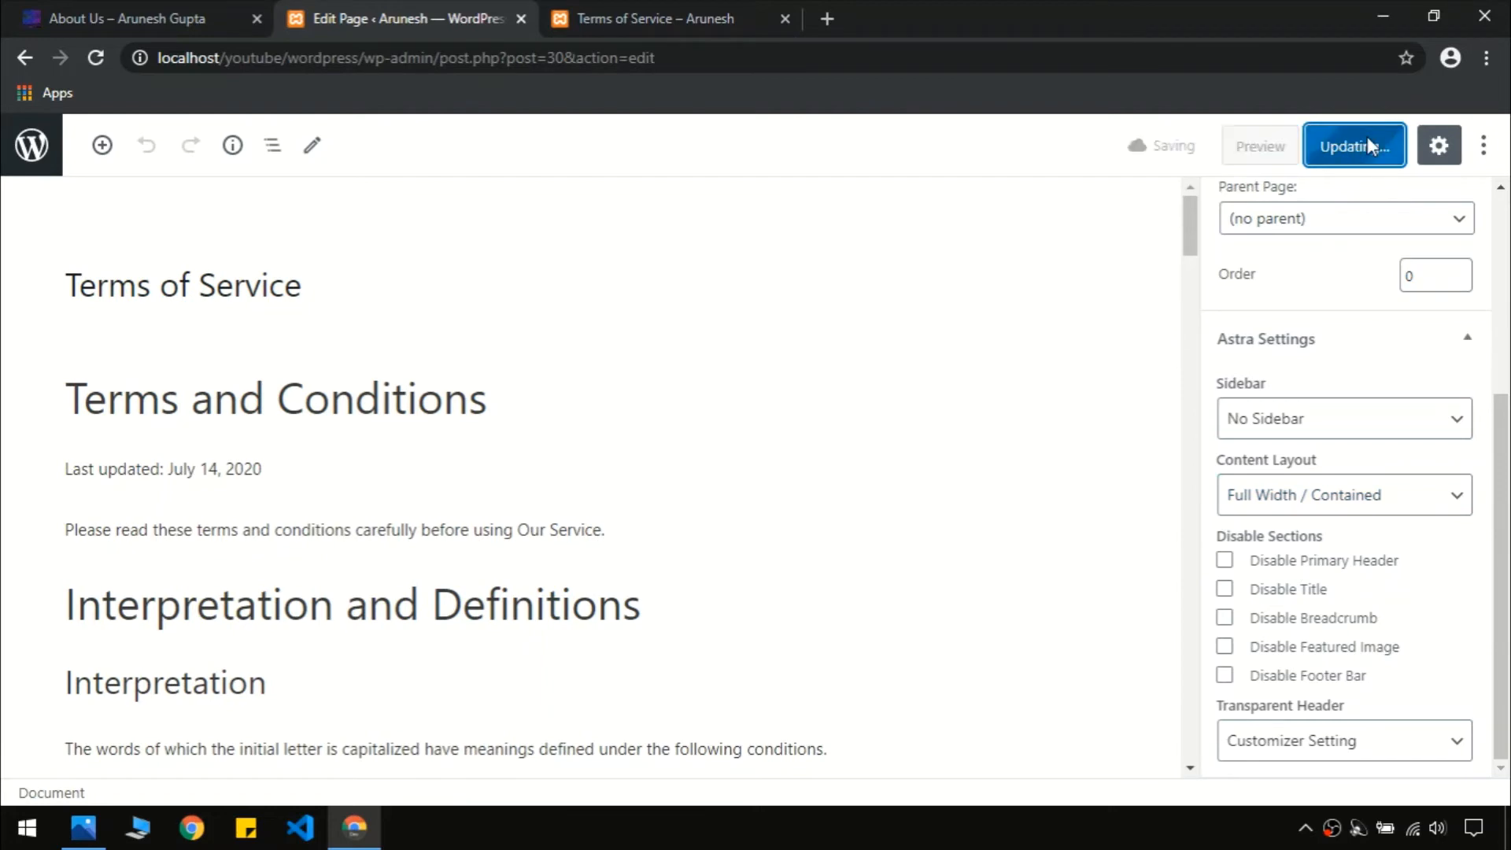
Check the live Terms of Service page shows full width, then return to the editor
left_click(647, 11)
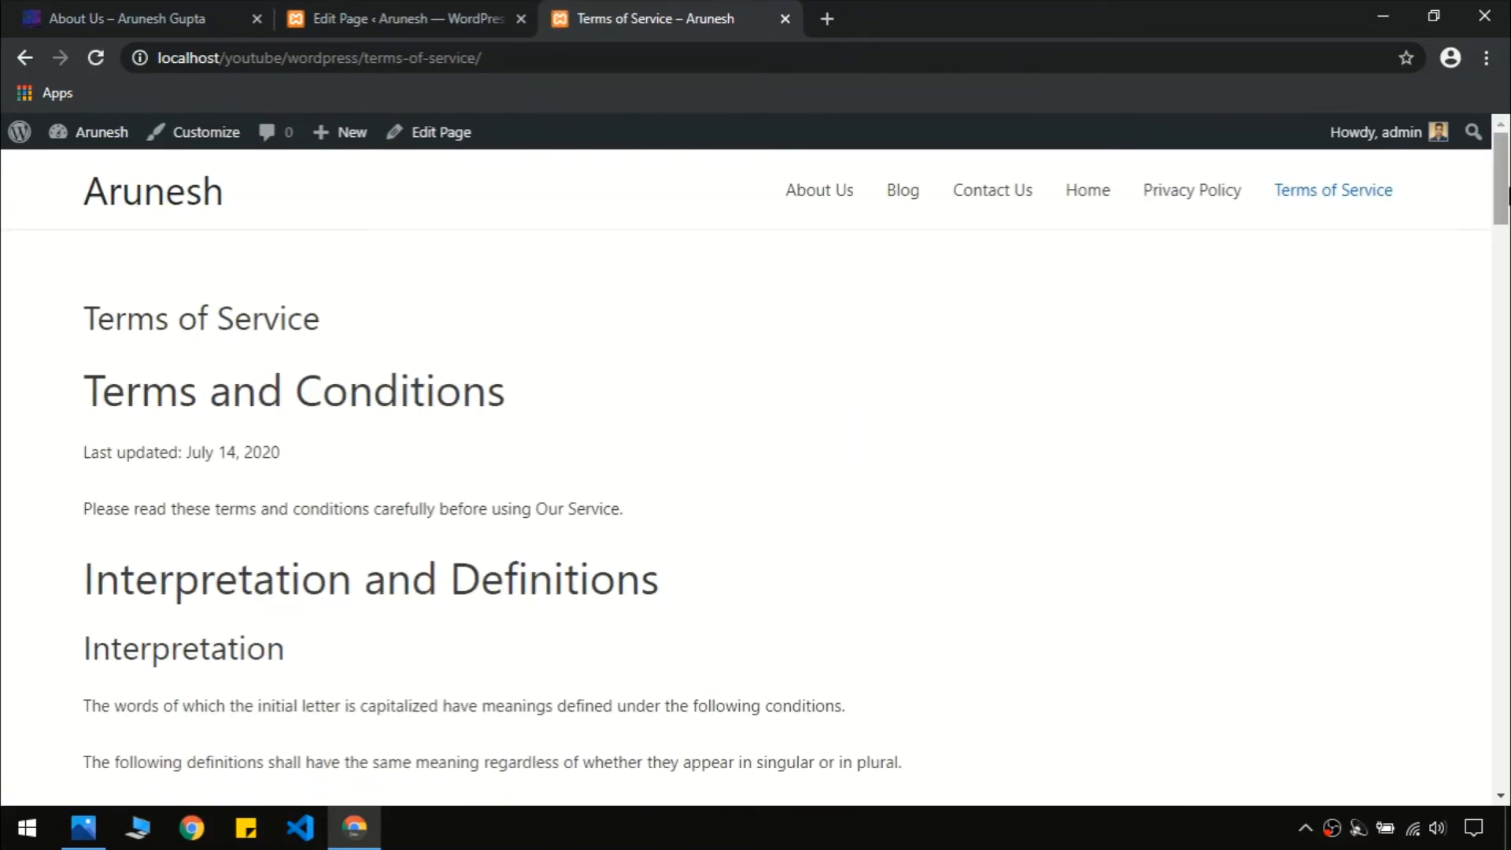
left_click_drag(1504, 200, 1508, 541)
key("Home")
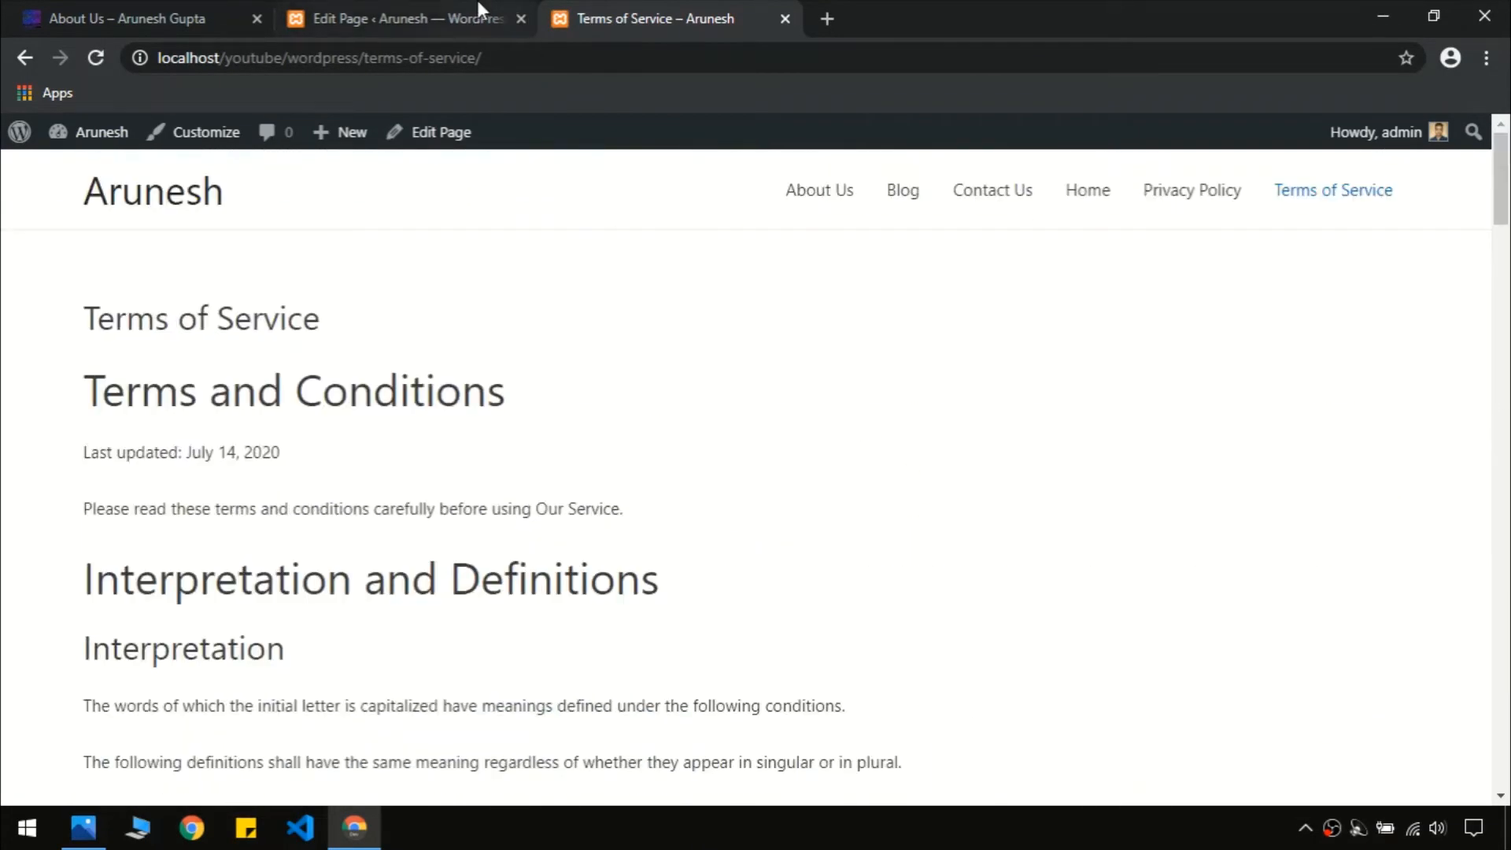
left_click(437, 11)
Open the About Us page for editing from the pages list
left_click(44, 150)
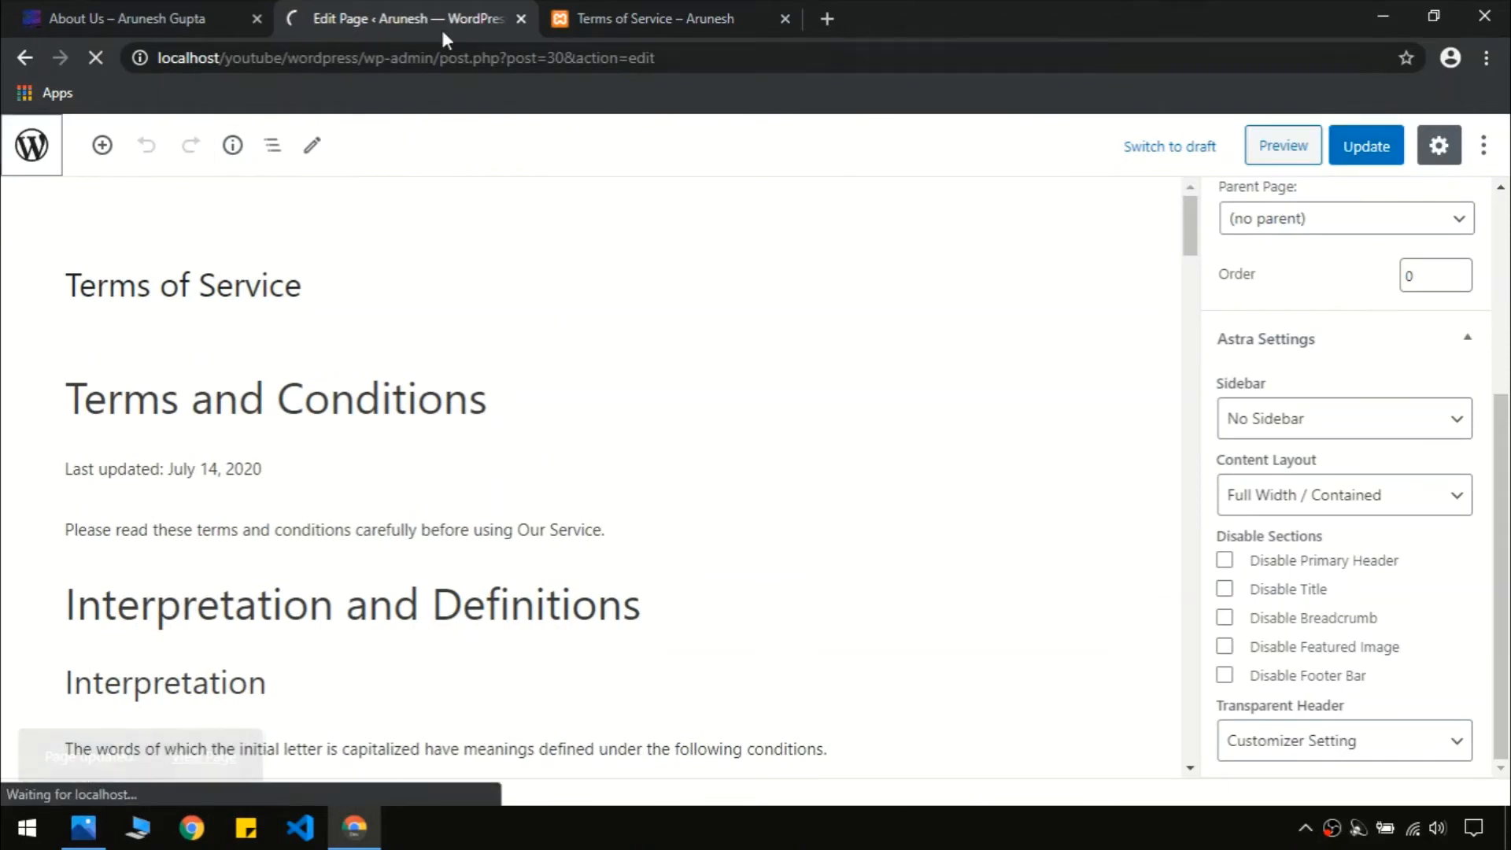
left_click(602, 9)
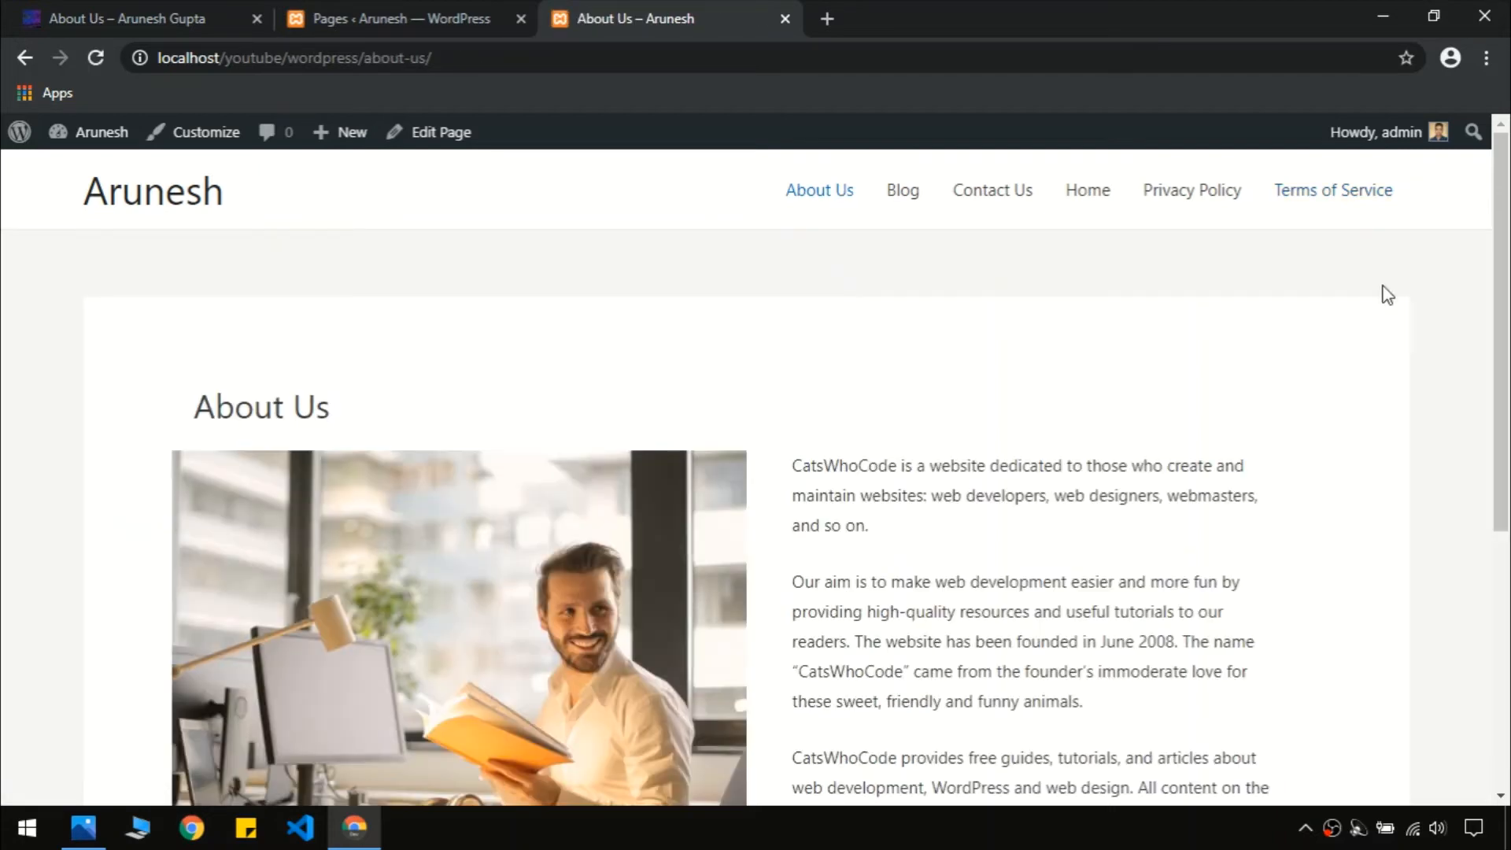
left_click(375, 11)
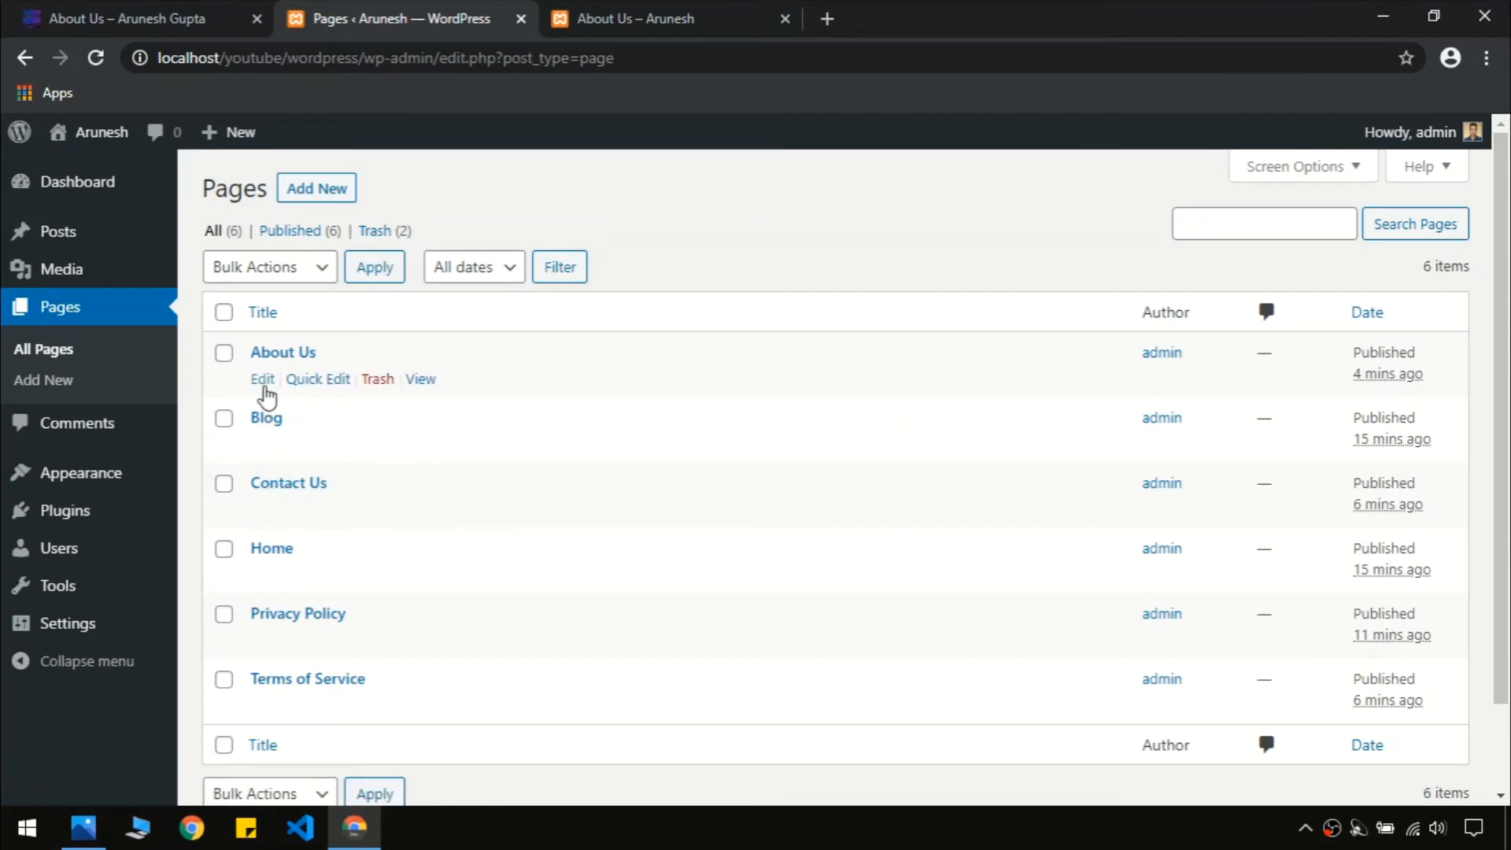
left_click(262, 380)
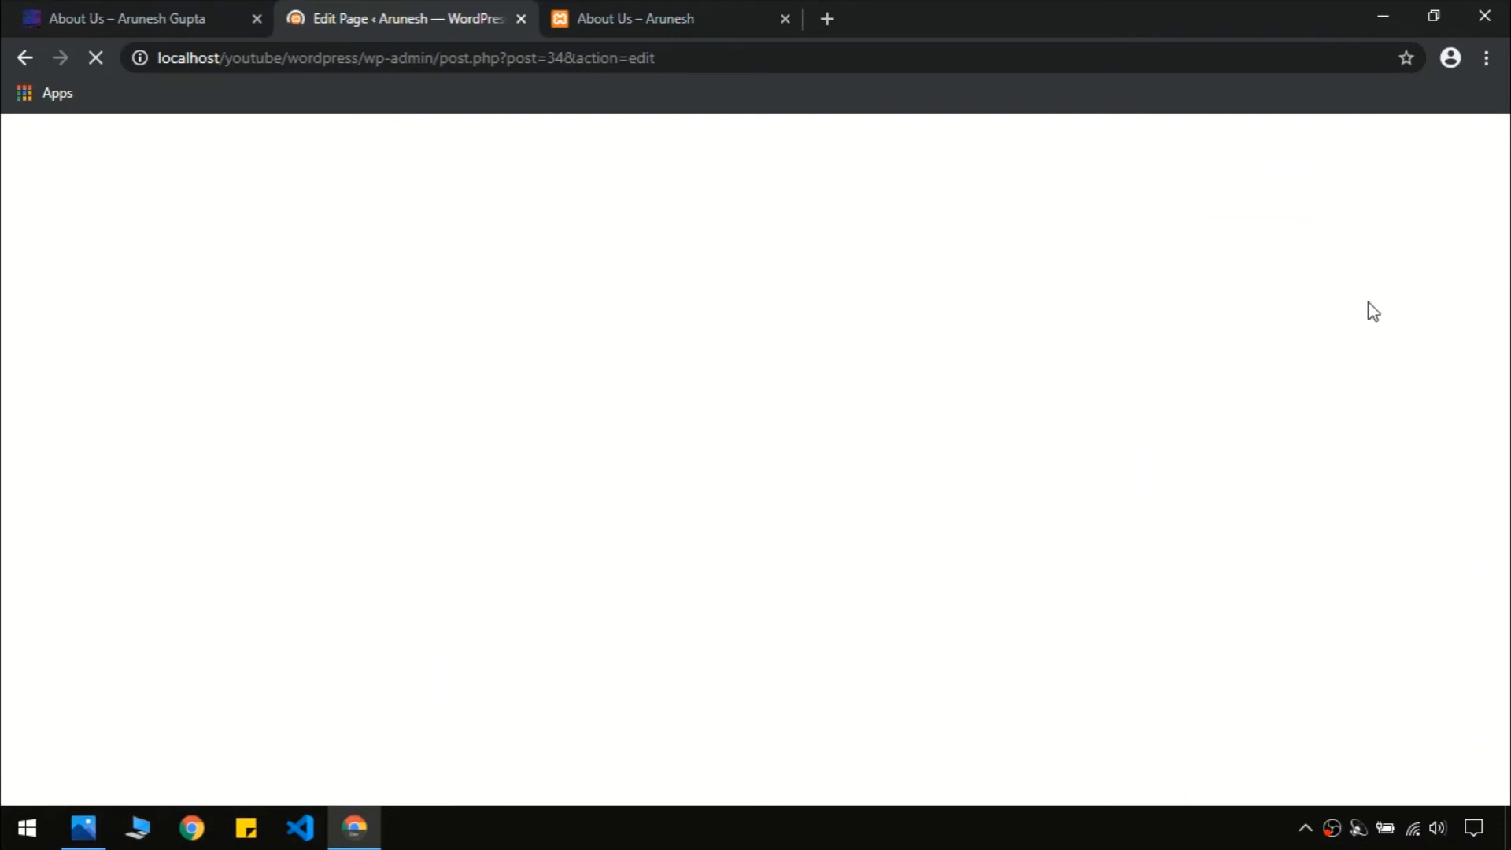
Set About Us to No Sidebar with a Full Width / Contained layout and update it
scroll(1430, 370, "down", 4)
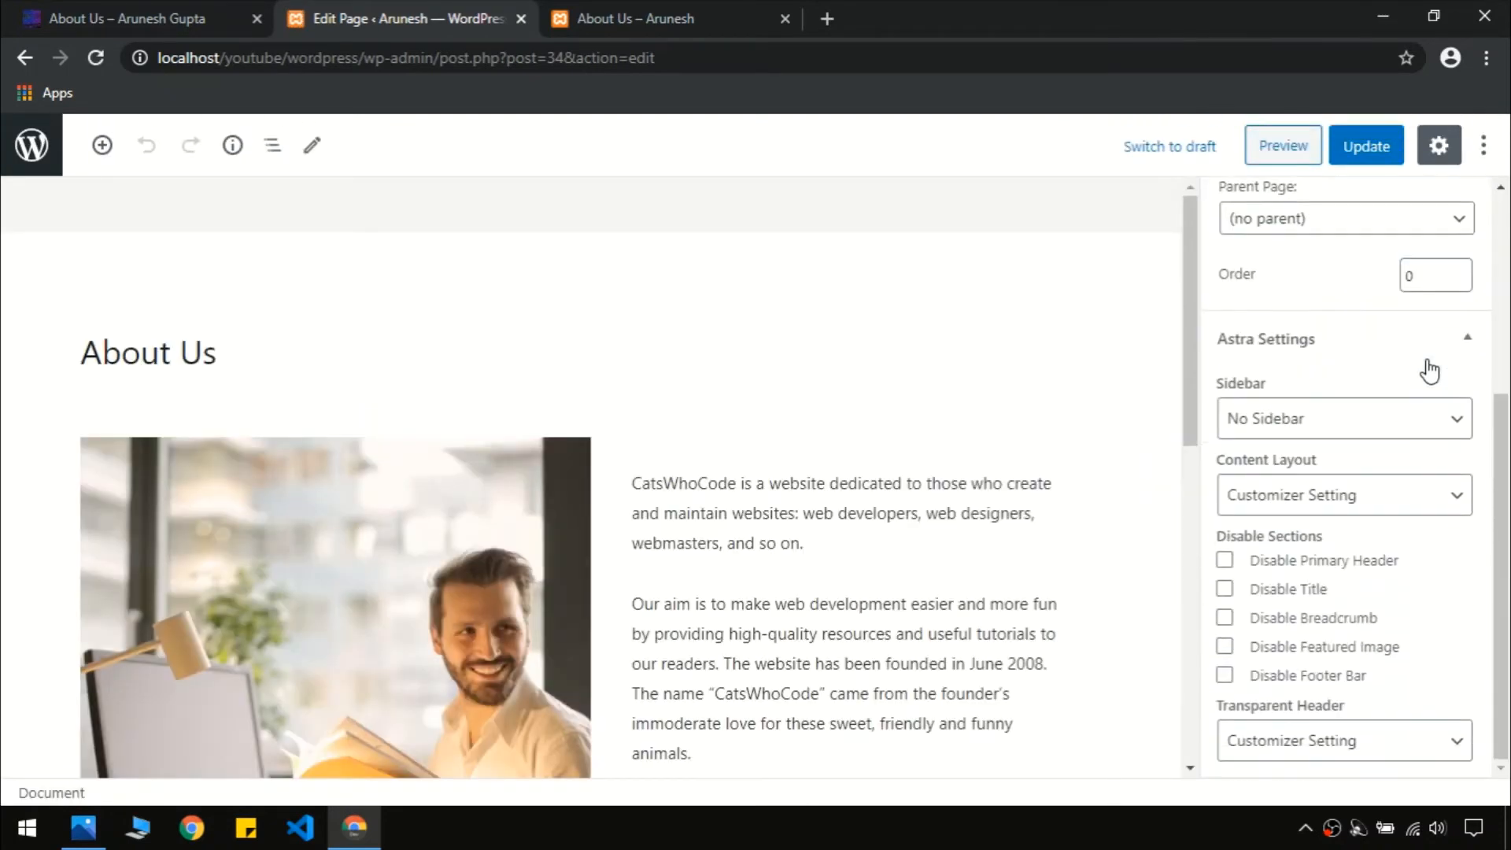
left_click(1360, 410)
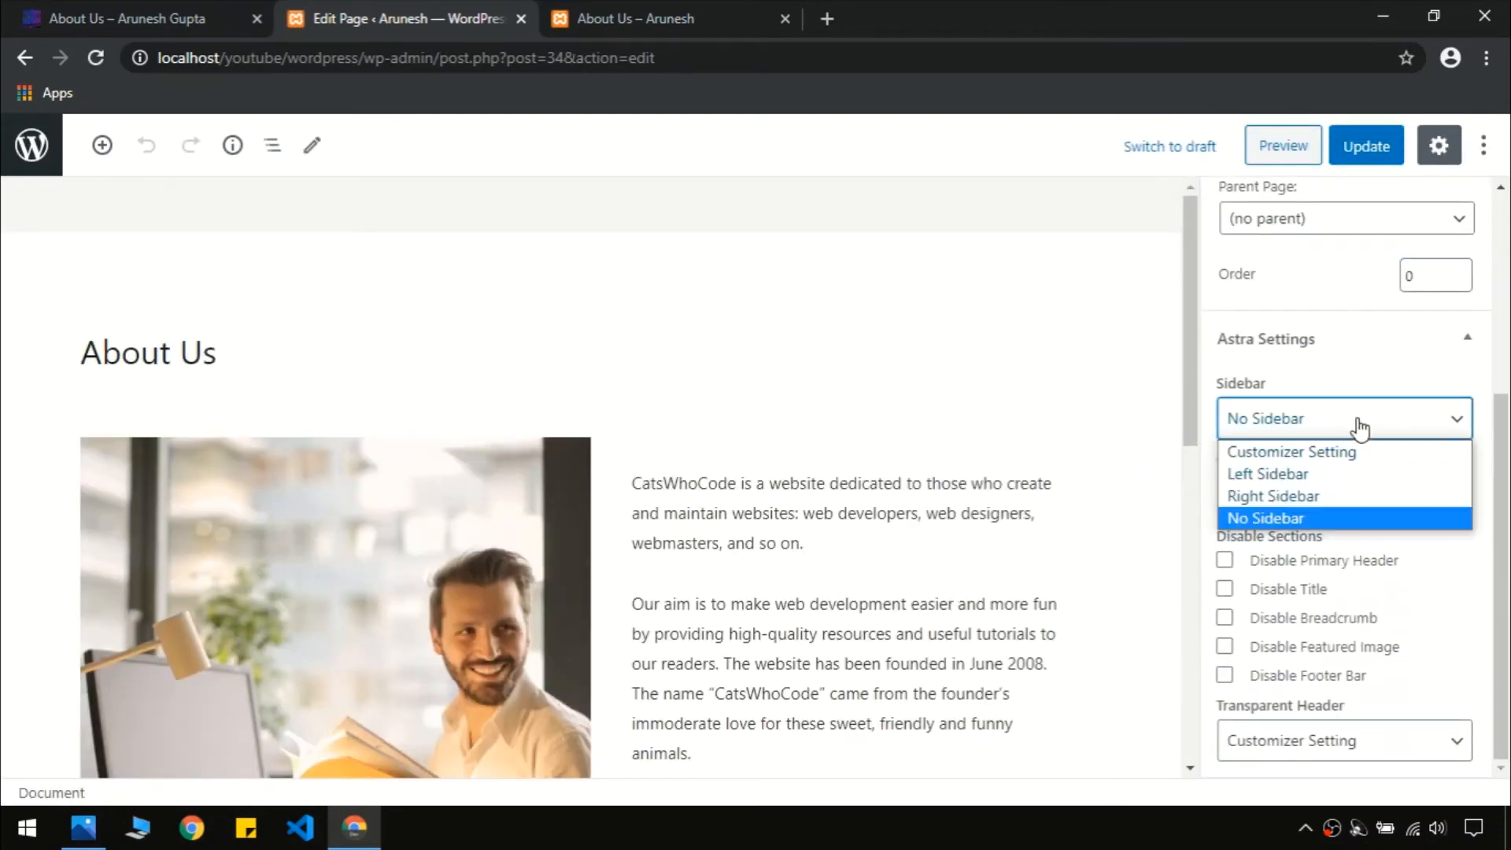
left_click(1304, 514)
left_click(1307, 504)
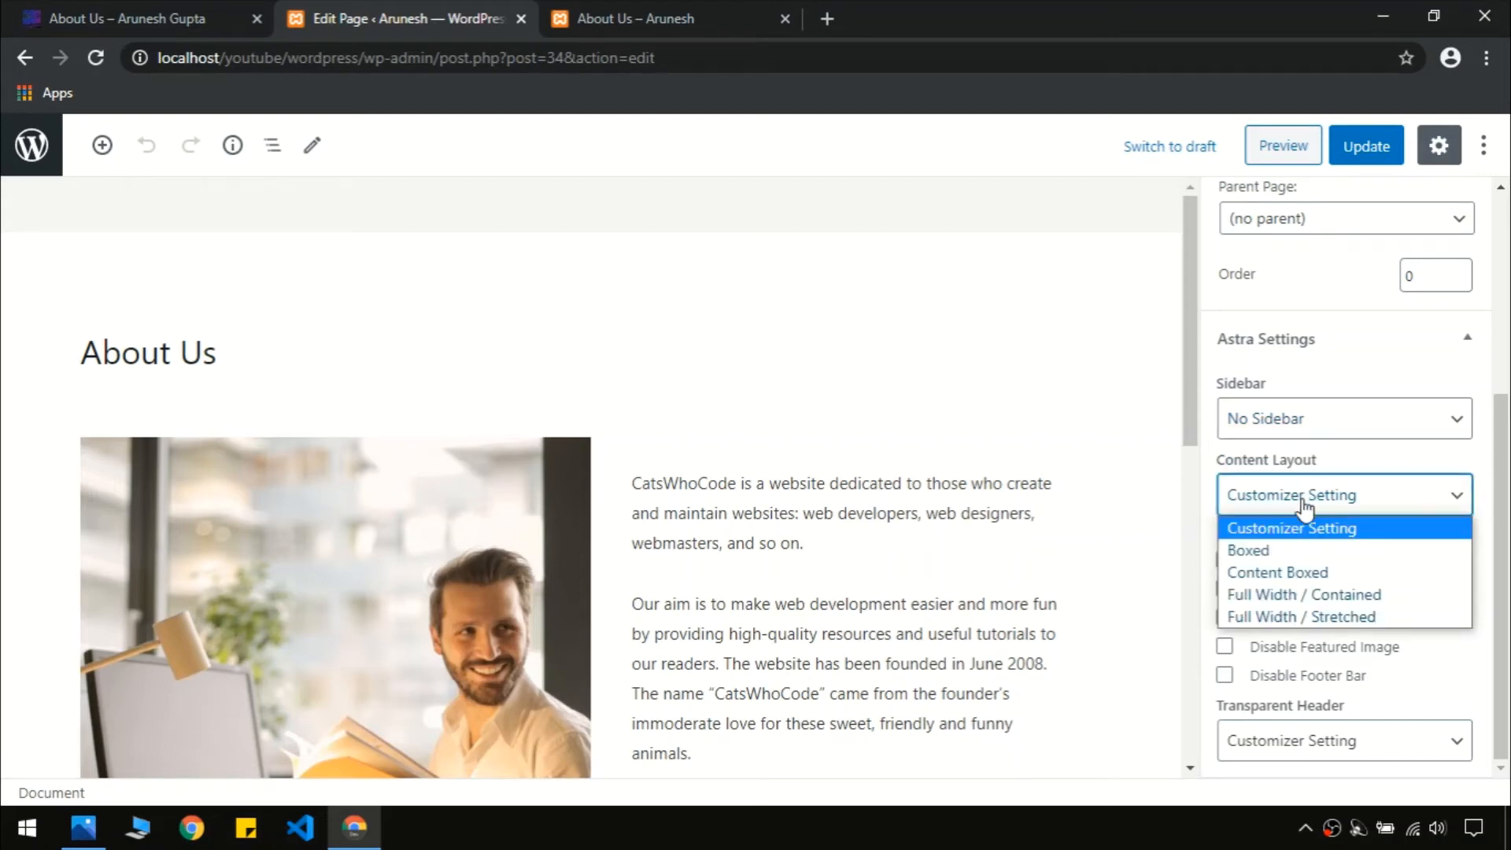
left_click(1276, 595)
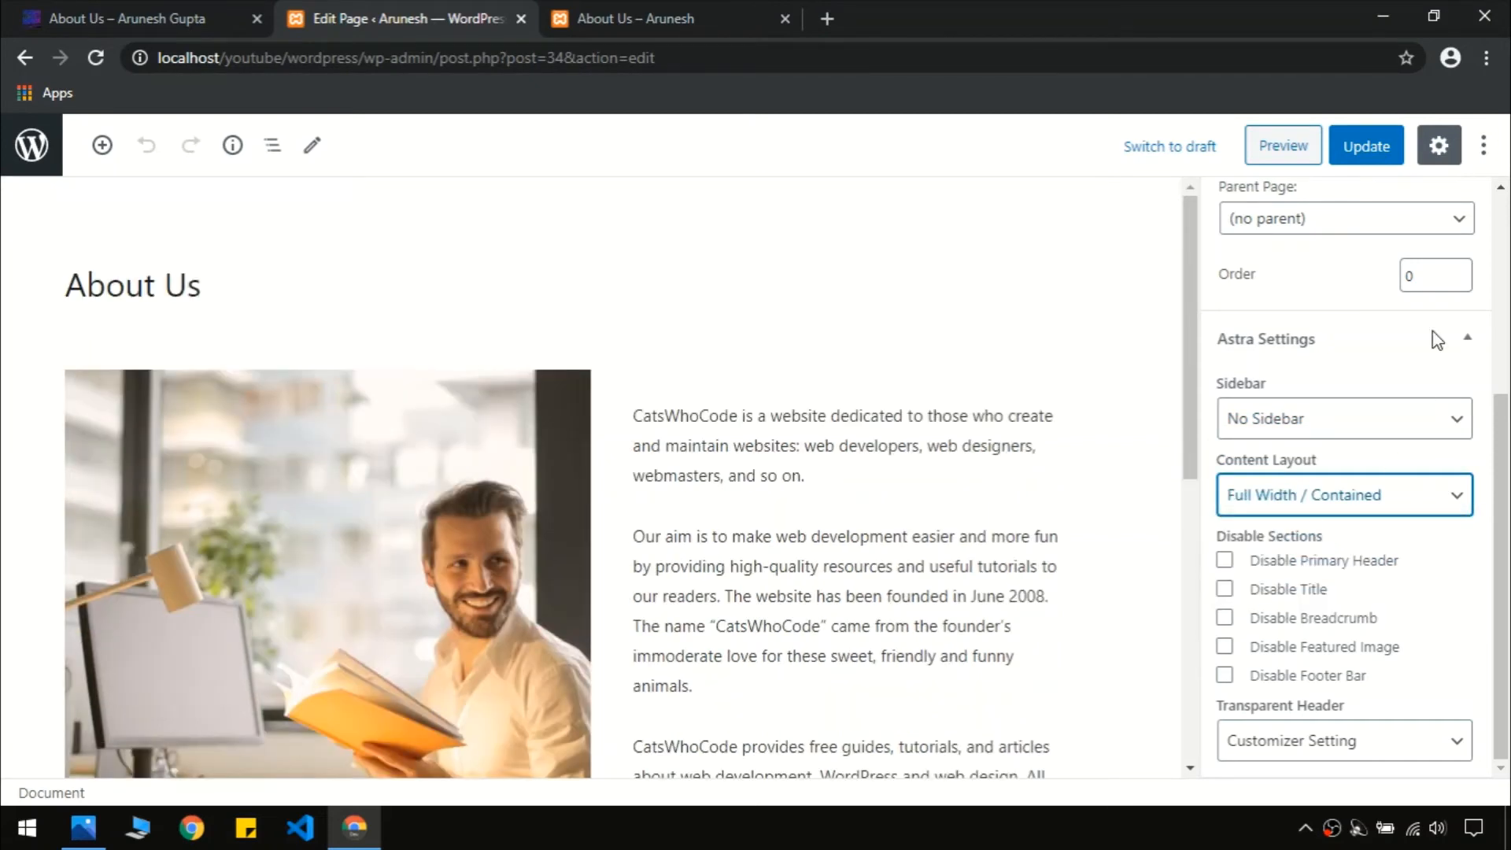
left_click(1355, 157)
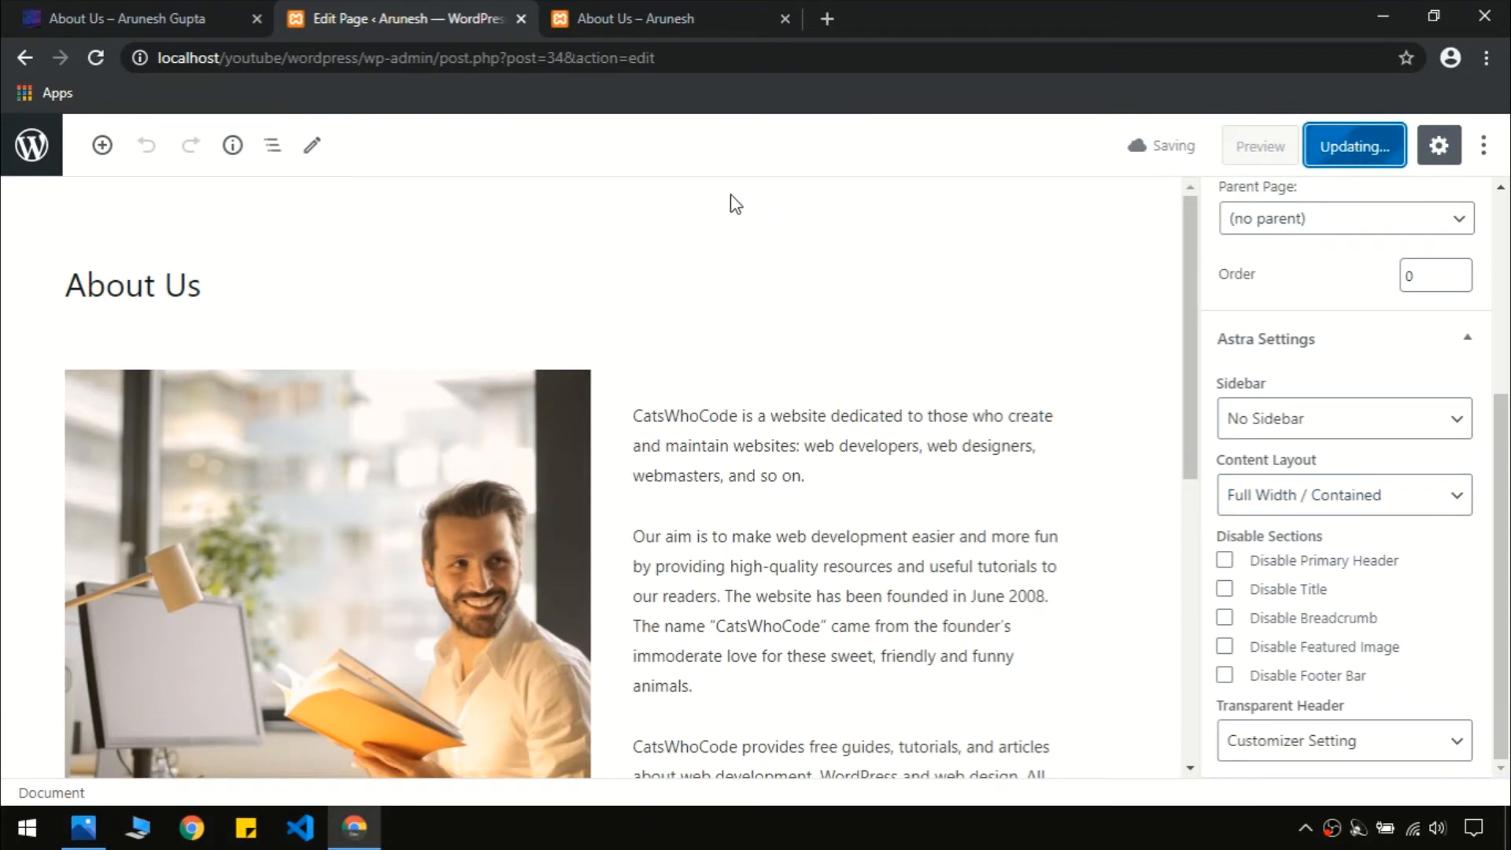
Reload the live About Us page to confirm it now spans the full width
left_click(687, 11)
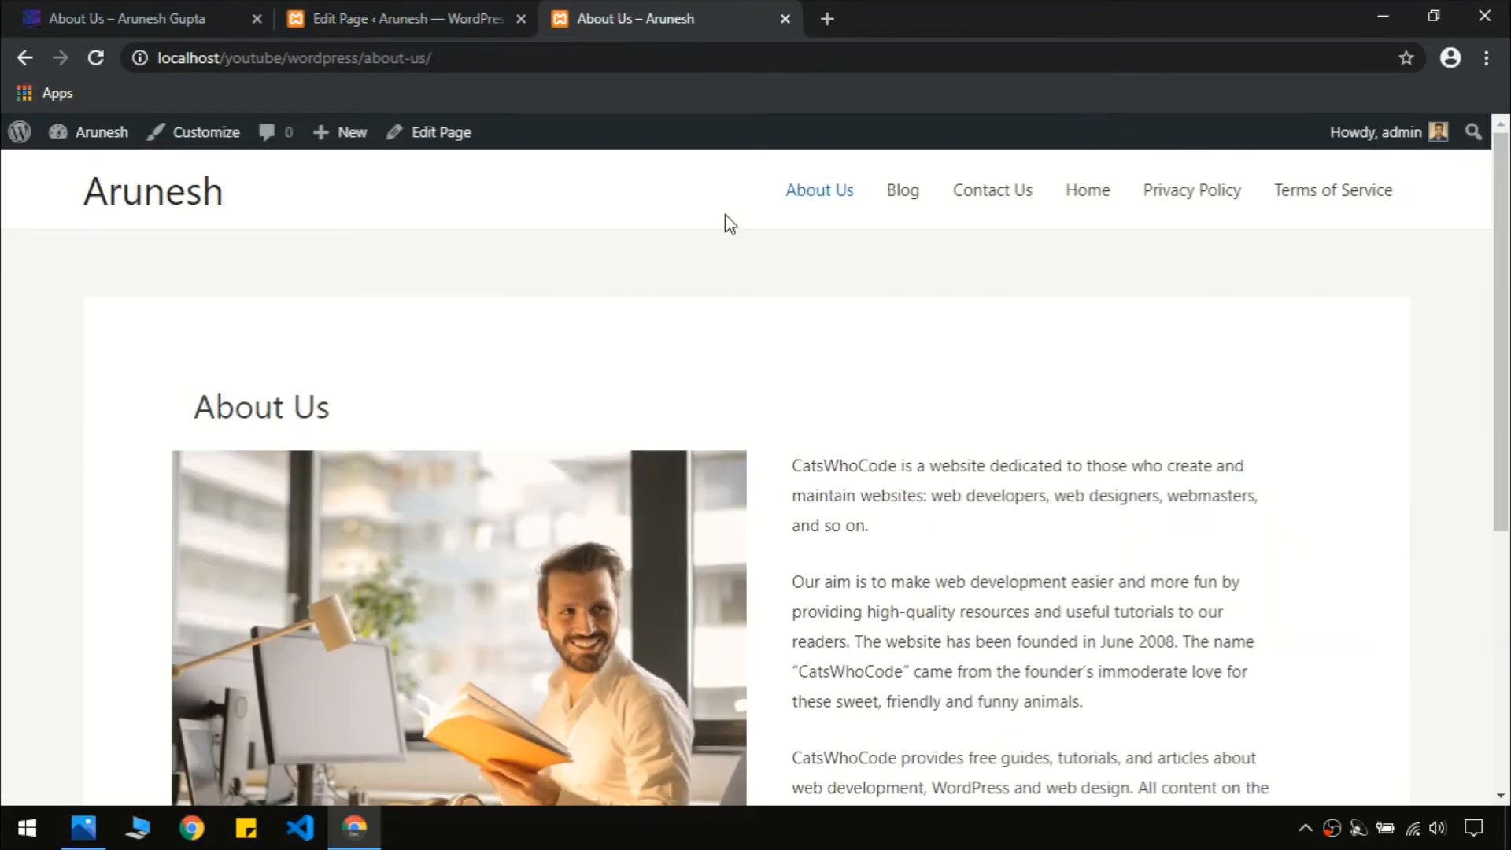
key("F5")
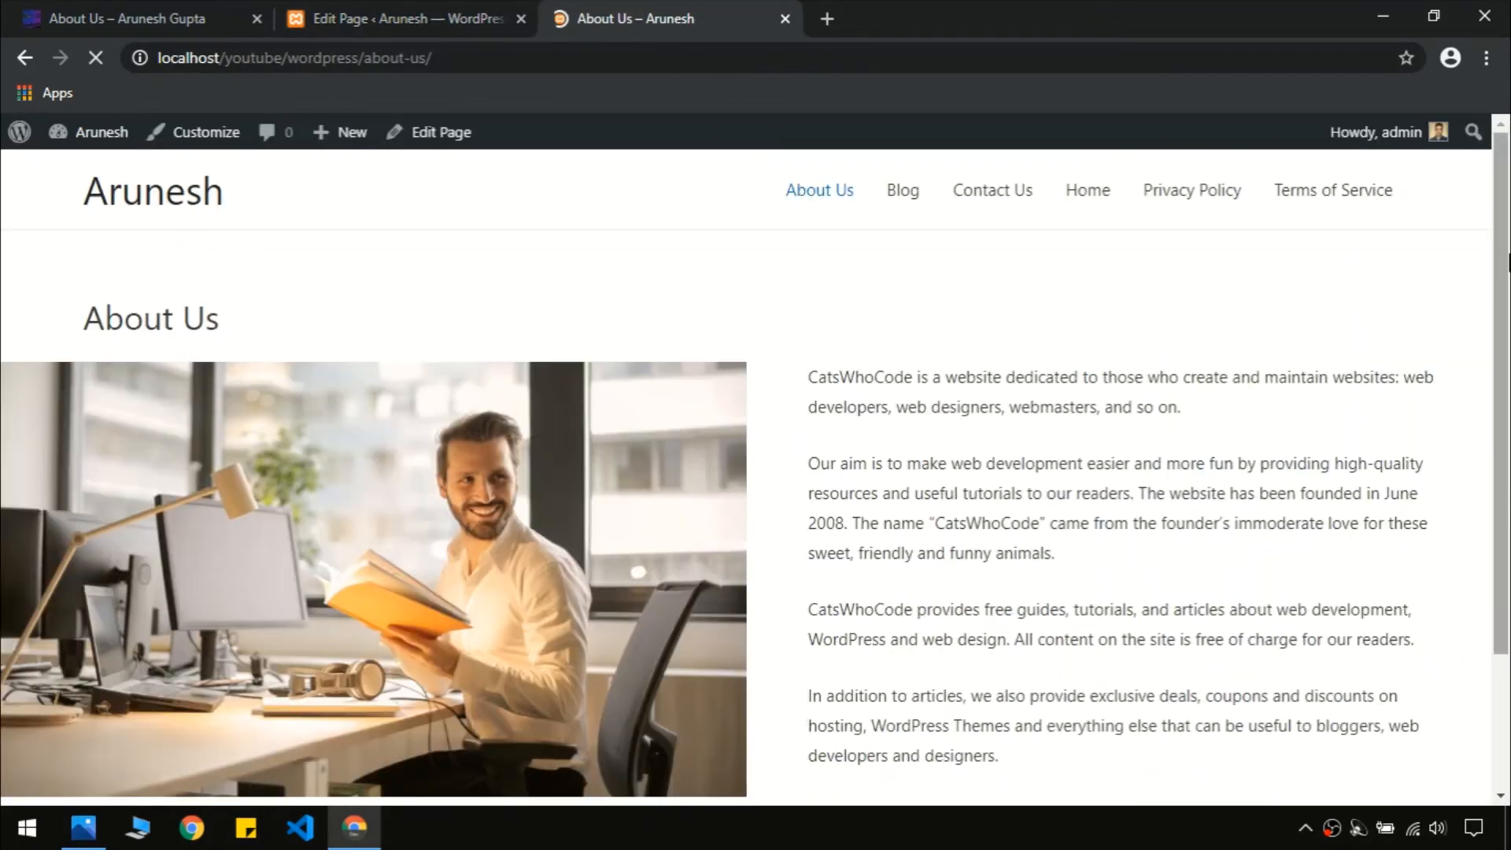
scroll(1507, 262, "down", 3)
scroll(1126, 376, "up", 3)
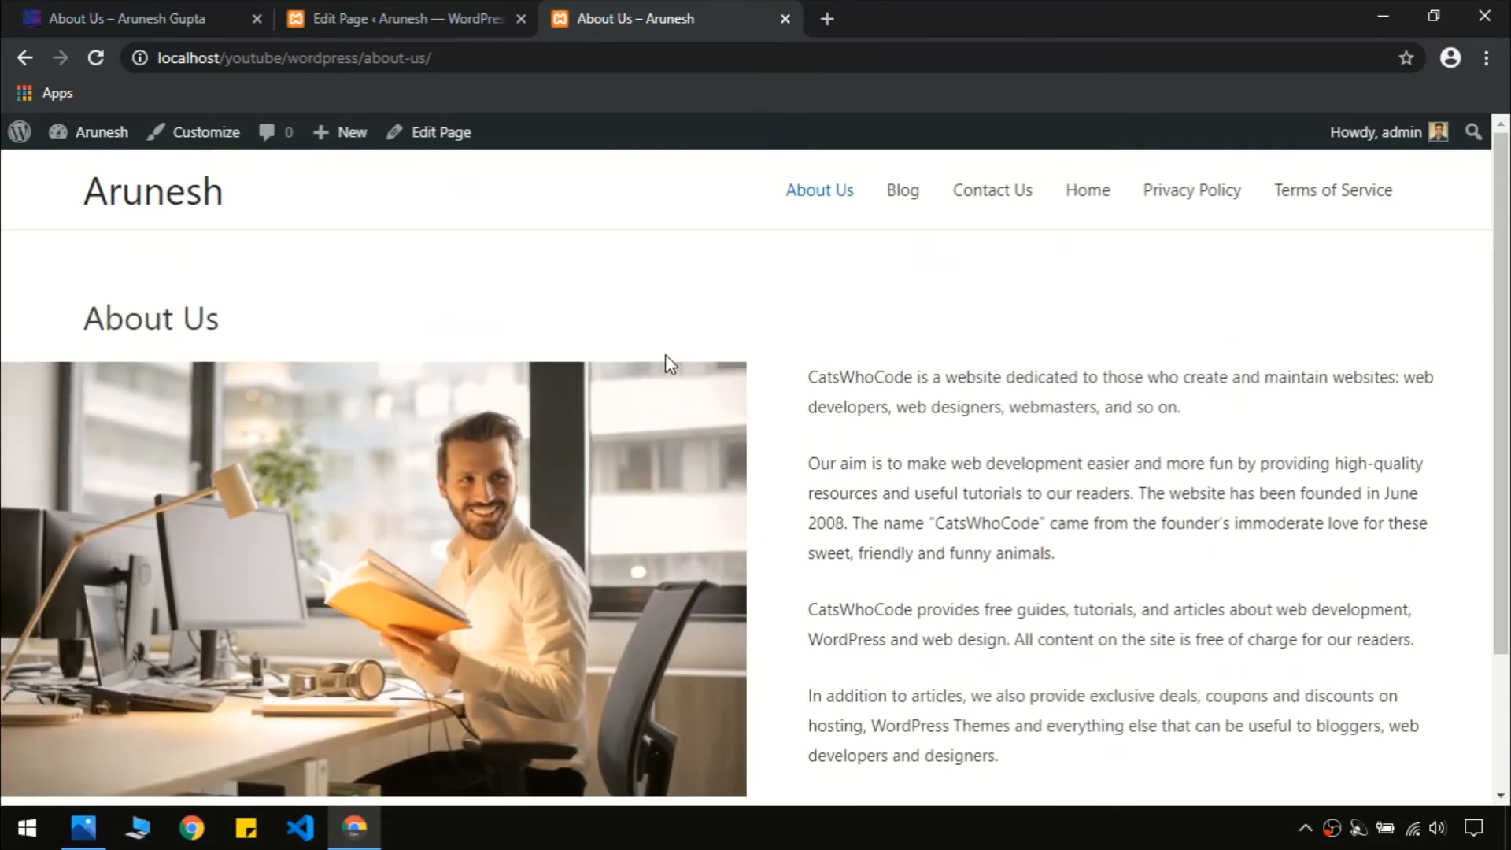
left_click(370, 18)
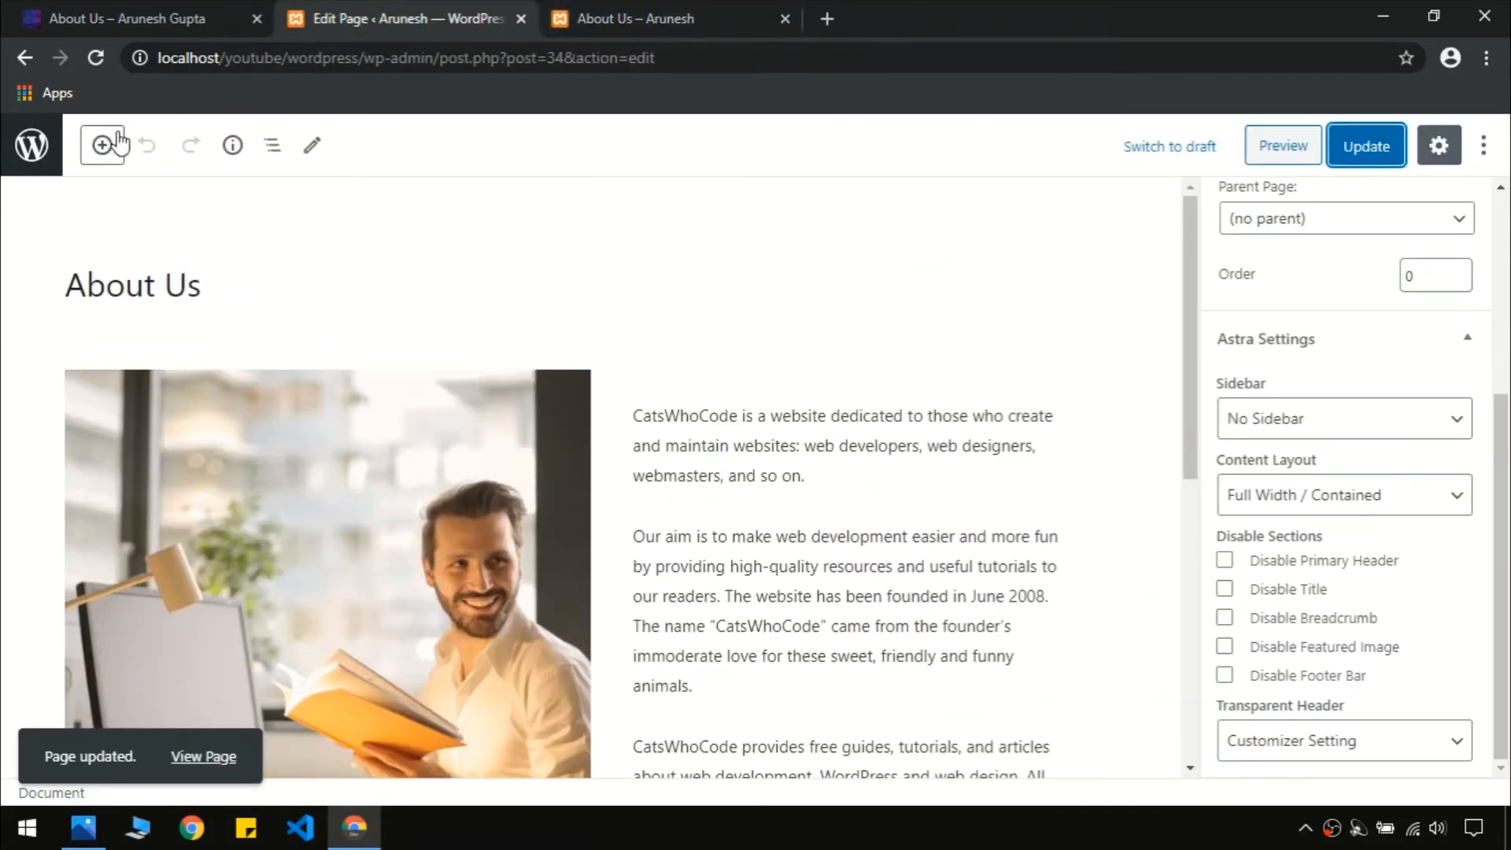
left_click(30, 157)
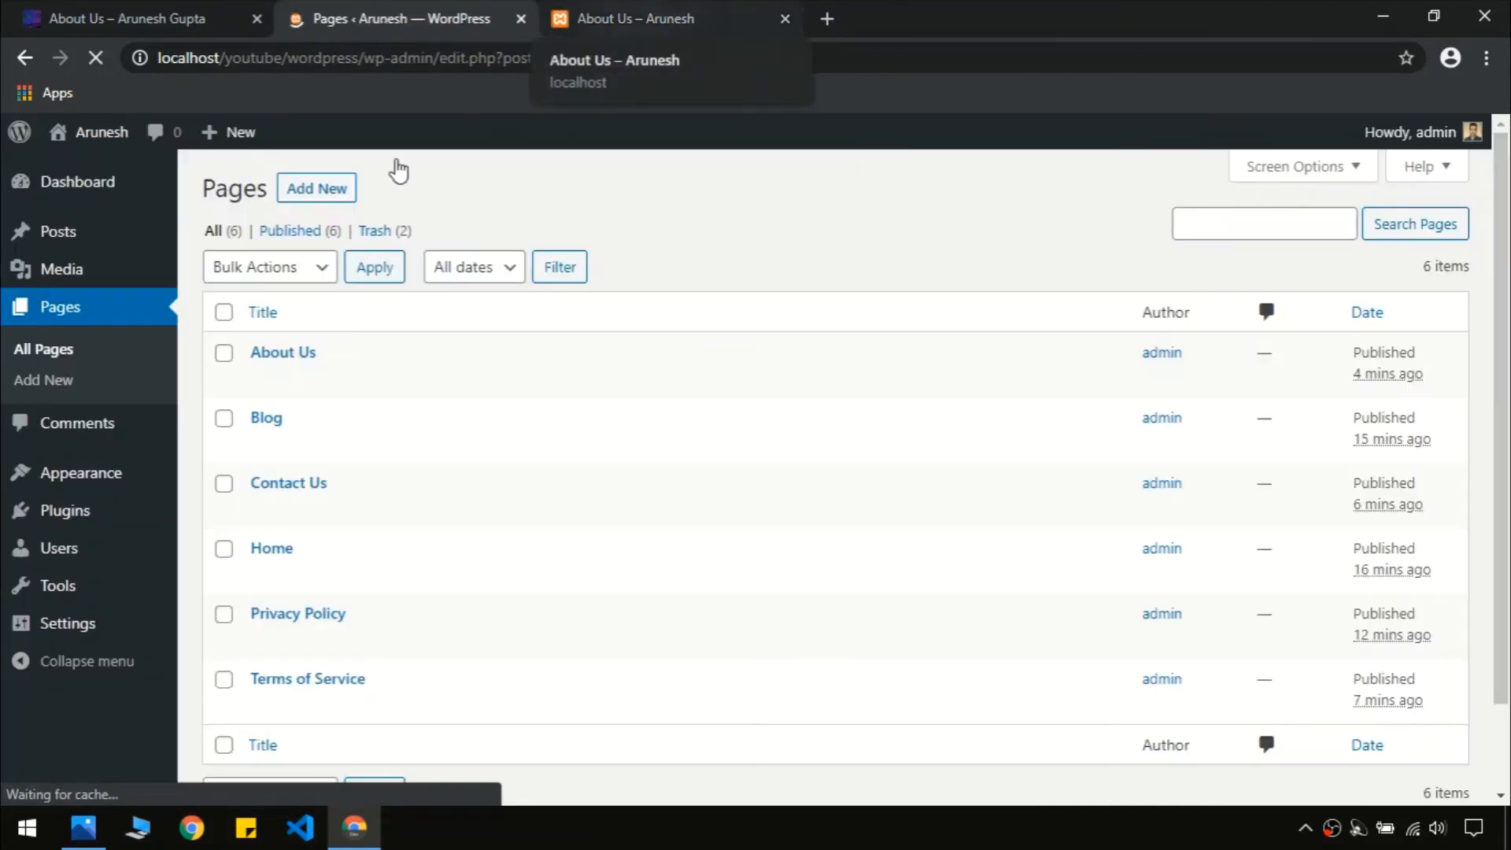
mouse_move(132, 251)
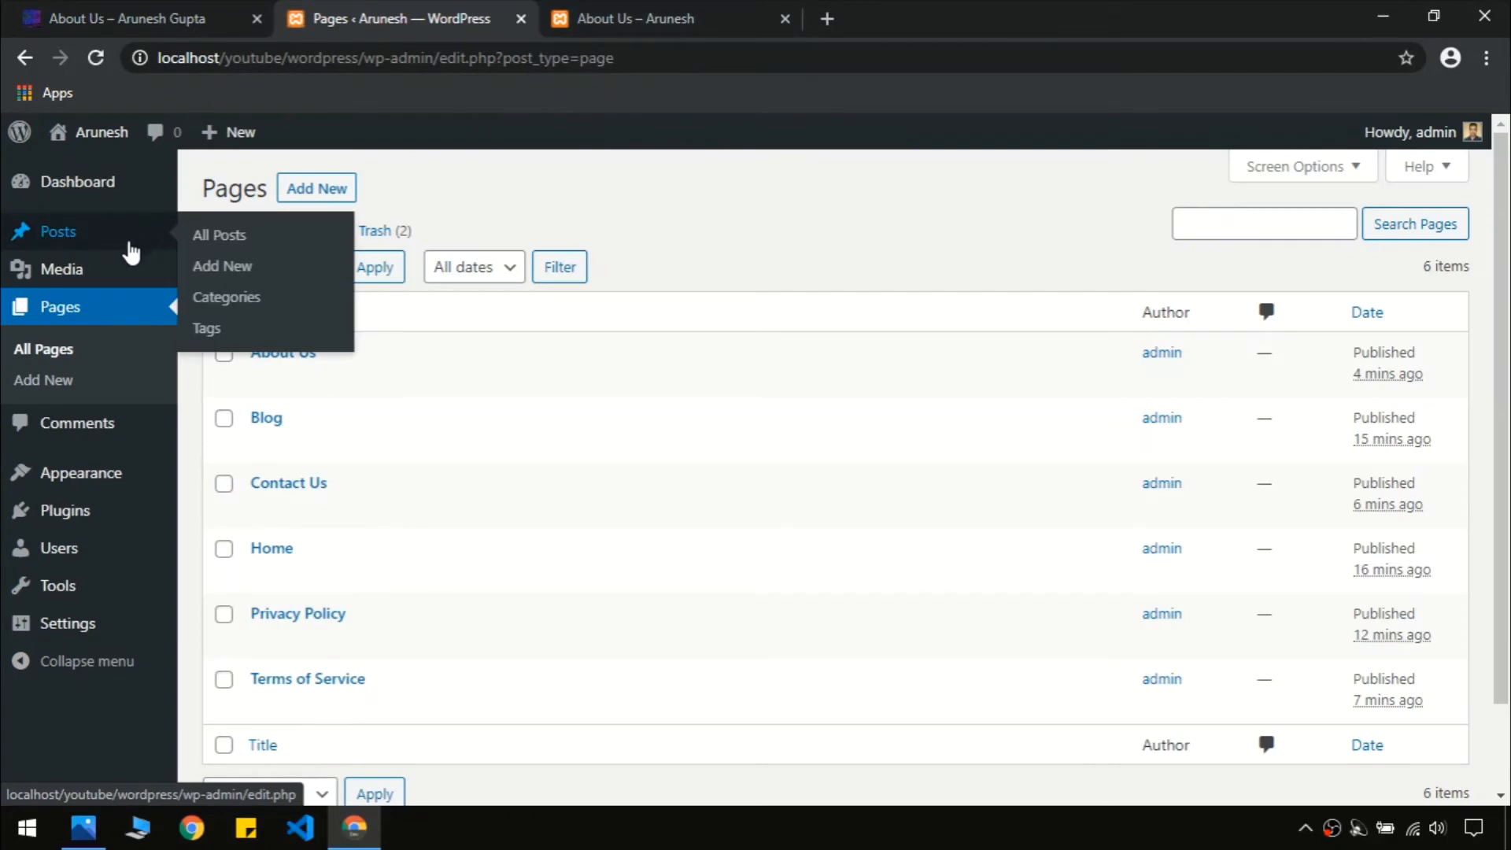
left_click(618, 16)
scroll(688, 470, "down", 3)
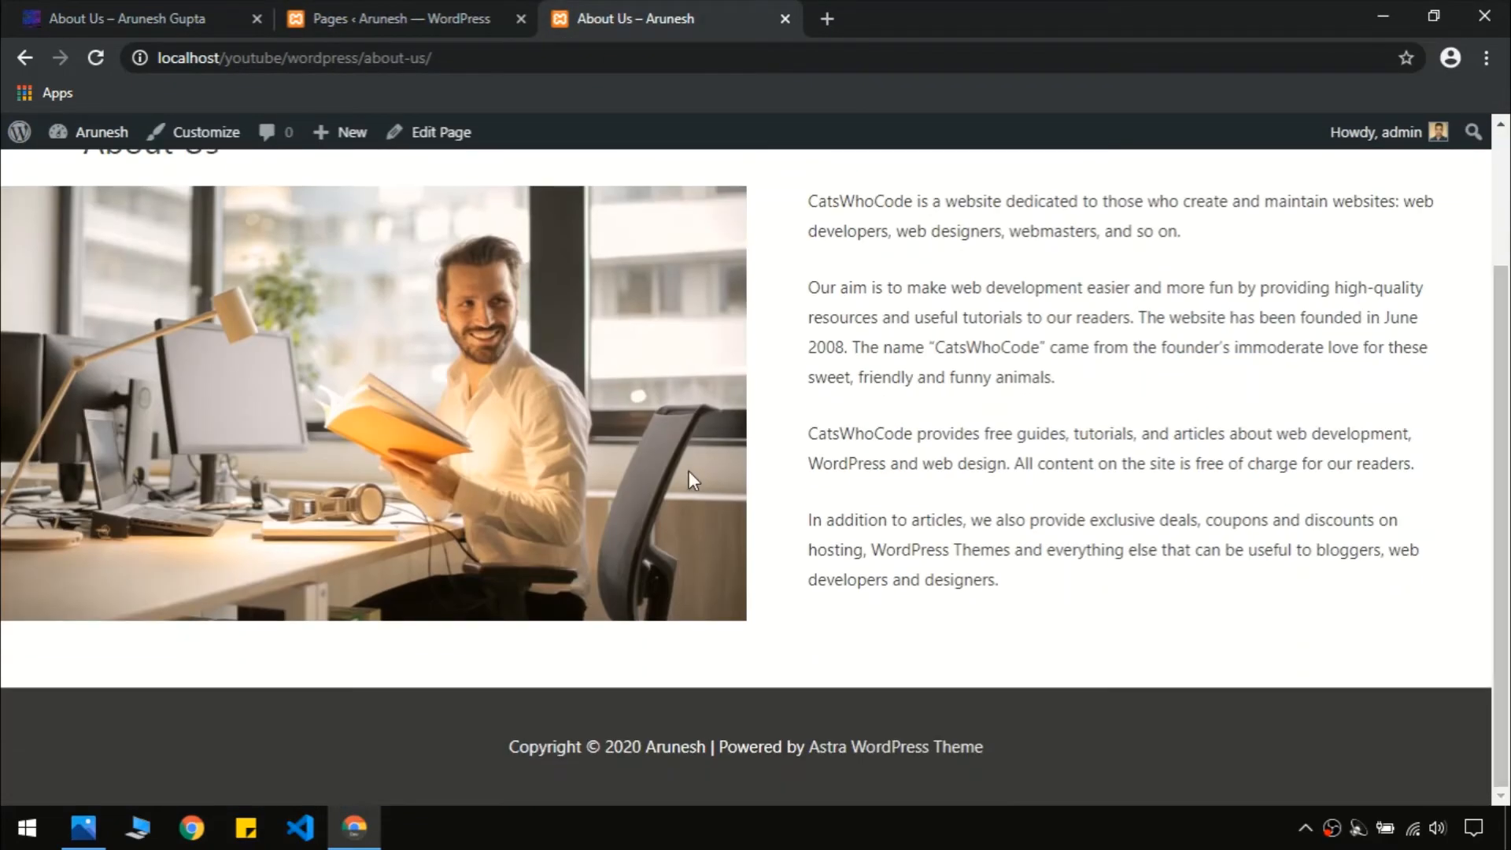
scroll(688, 471, "up", 3)
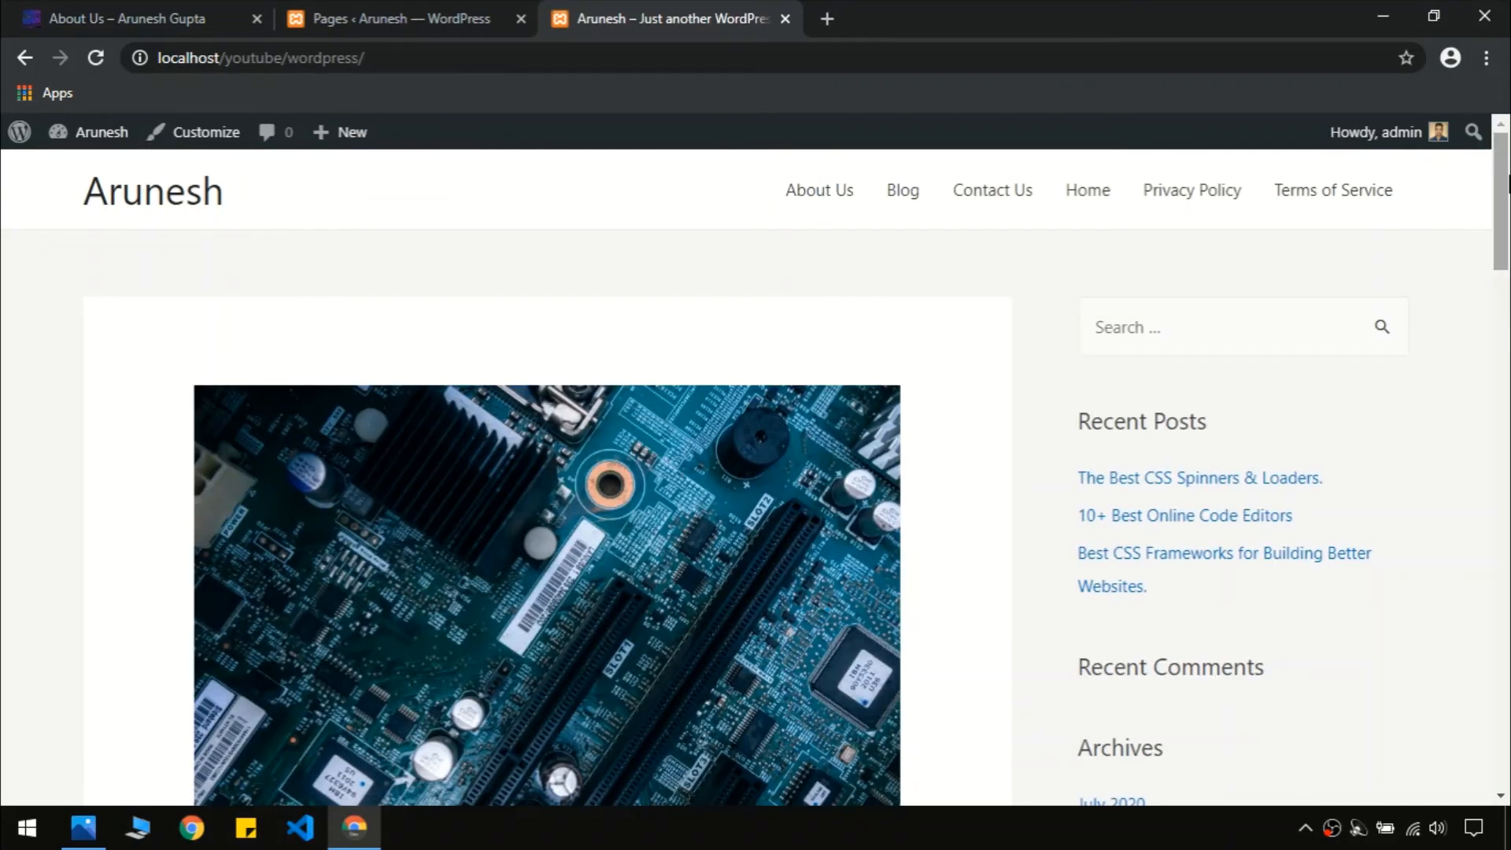
Check the site's Blog page in the browser
left_click_drag(1509, 185, 1508, 382)
scroll(881, 343, "up", 9)
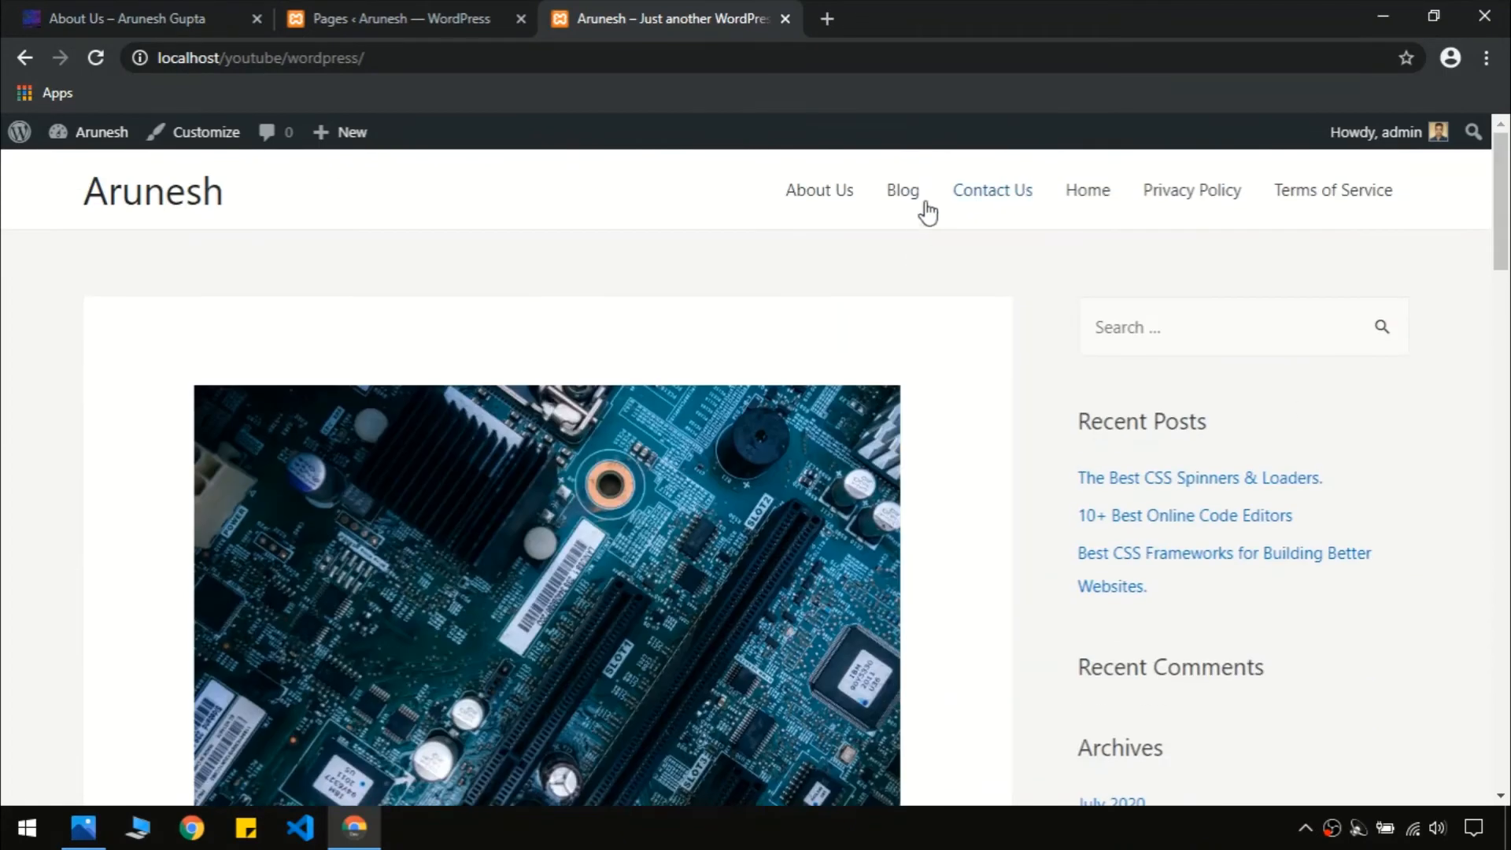
left_click(914, 205)
left_click_drag(1509, 250, 1509, 429)
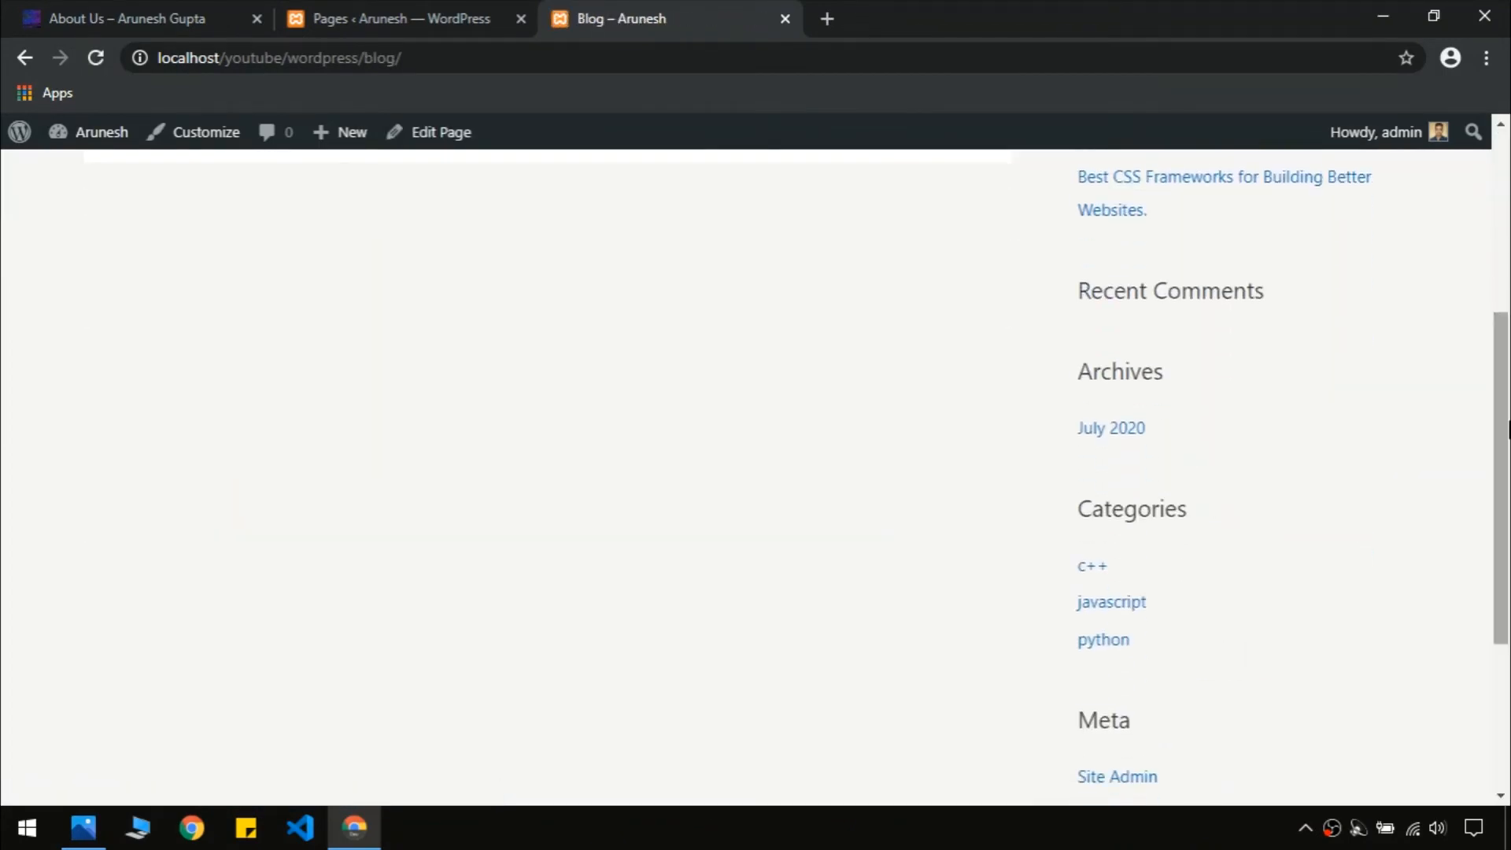
scroll(806, 343, "up", 5)
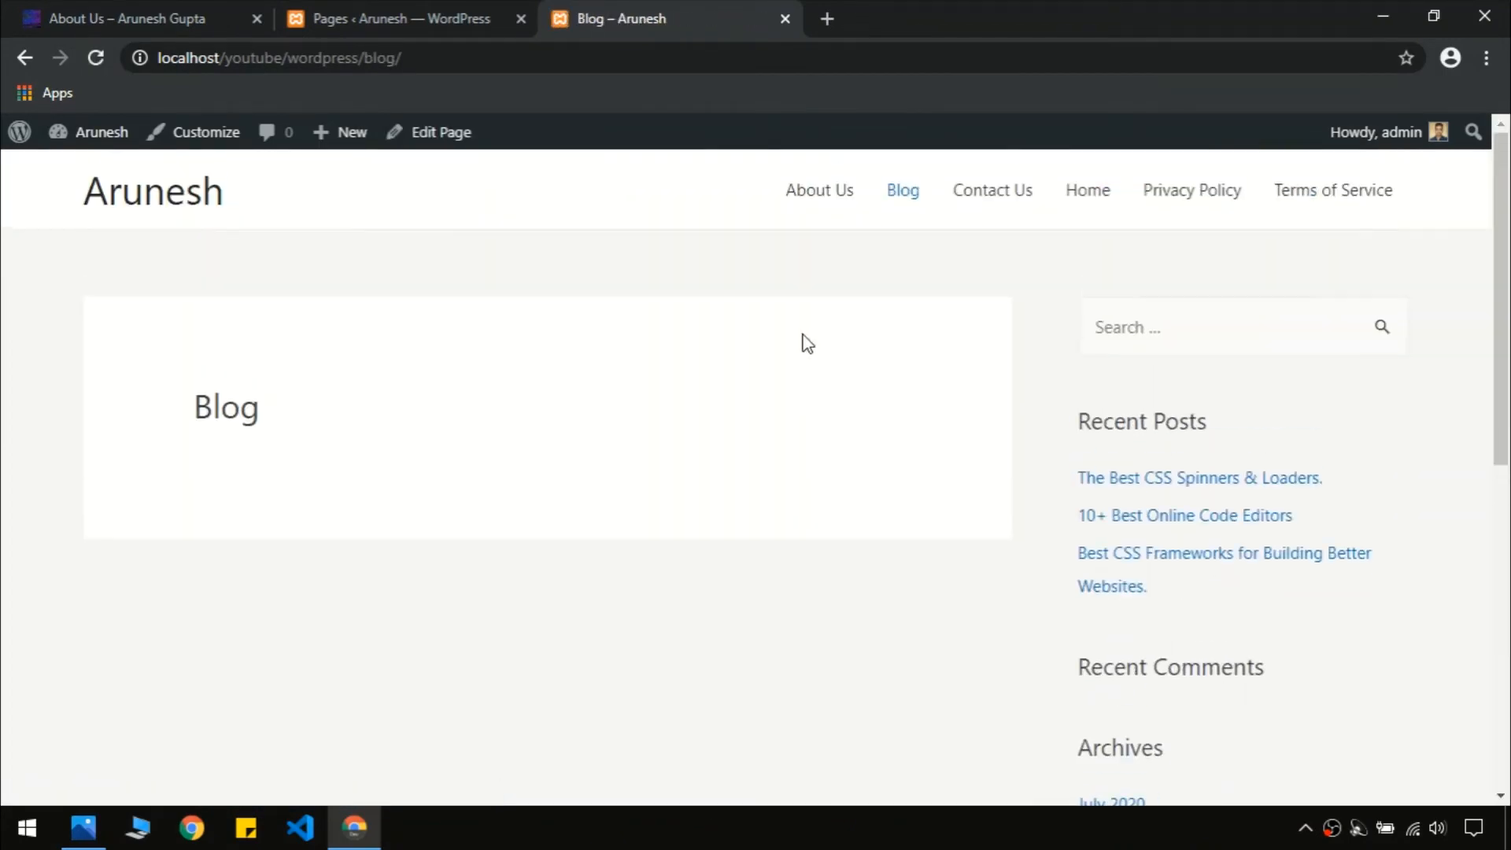
Open Settings > Reading in the WordPress admin
left_click(410, 11)
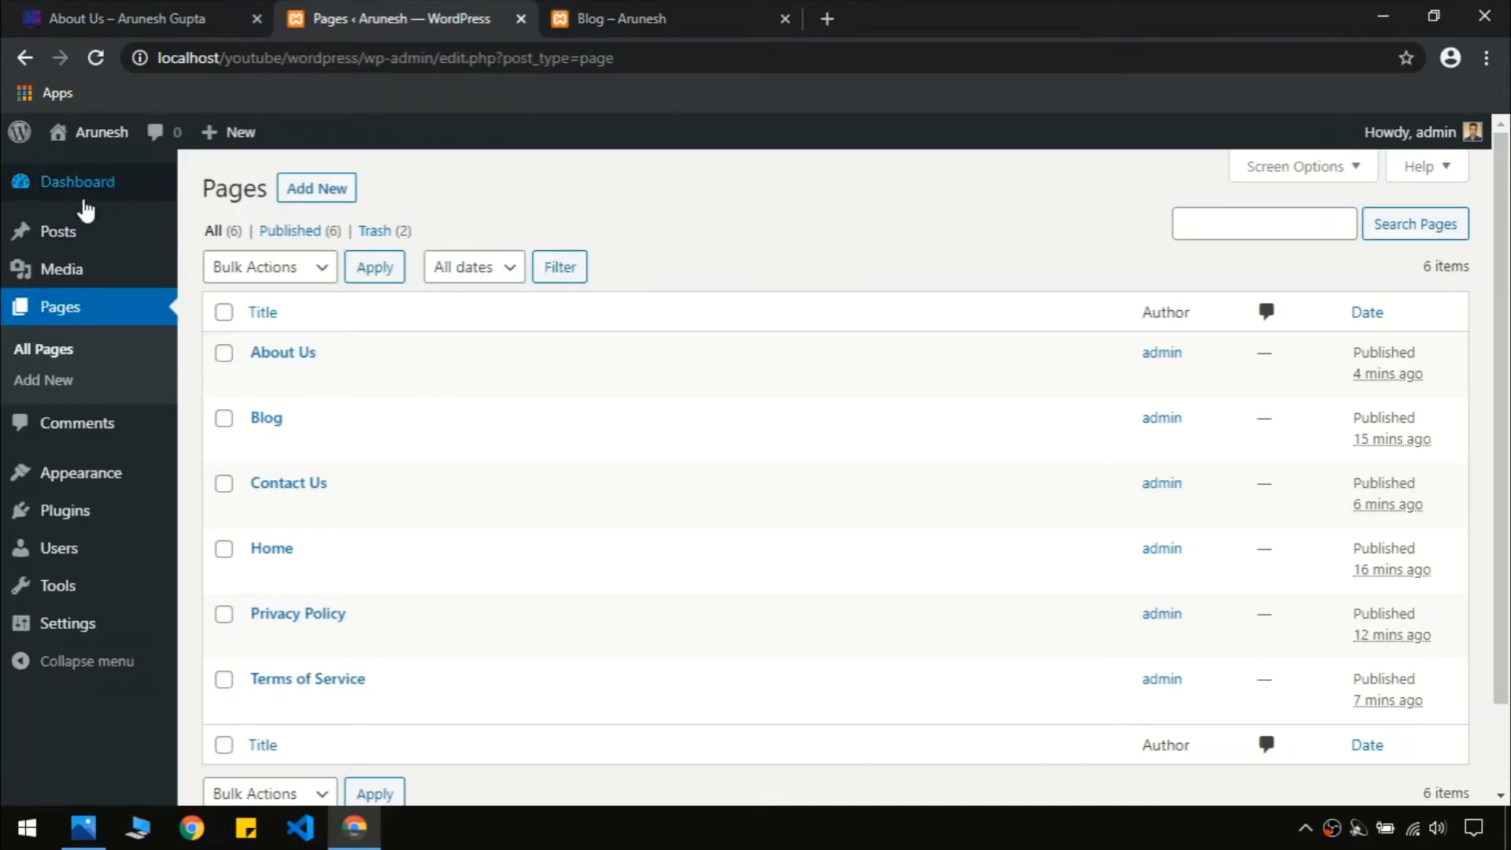
left_click(60, 639)
scroll(73, 629, "down", 10)
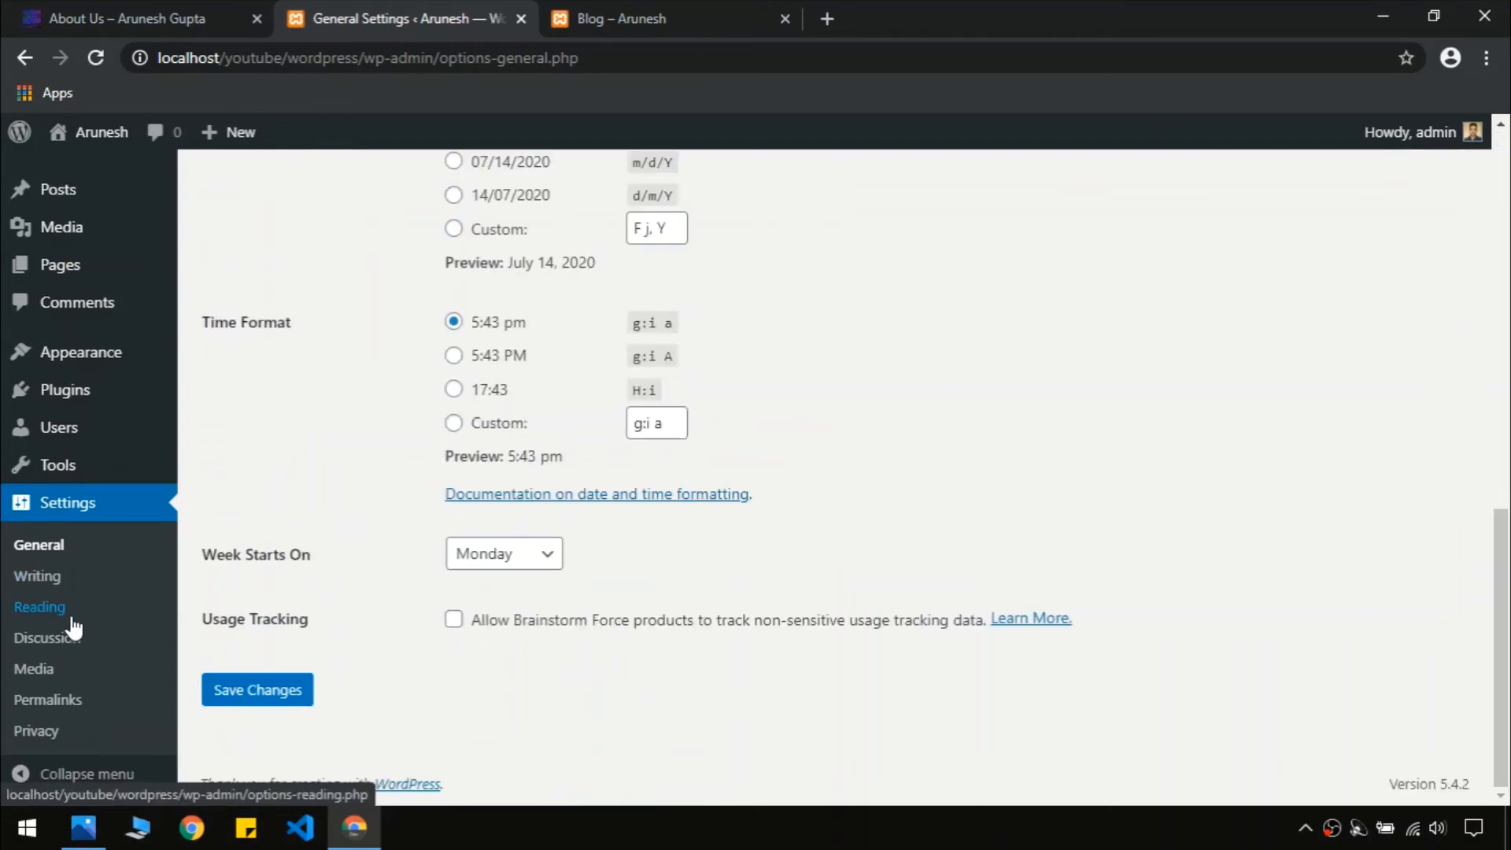
left_click(61, 556)
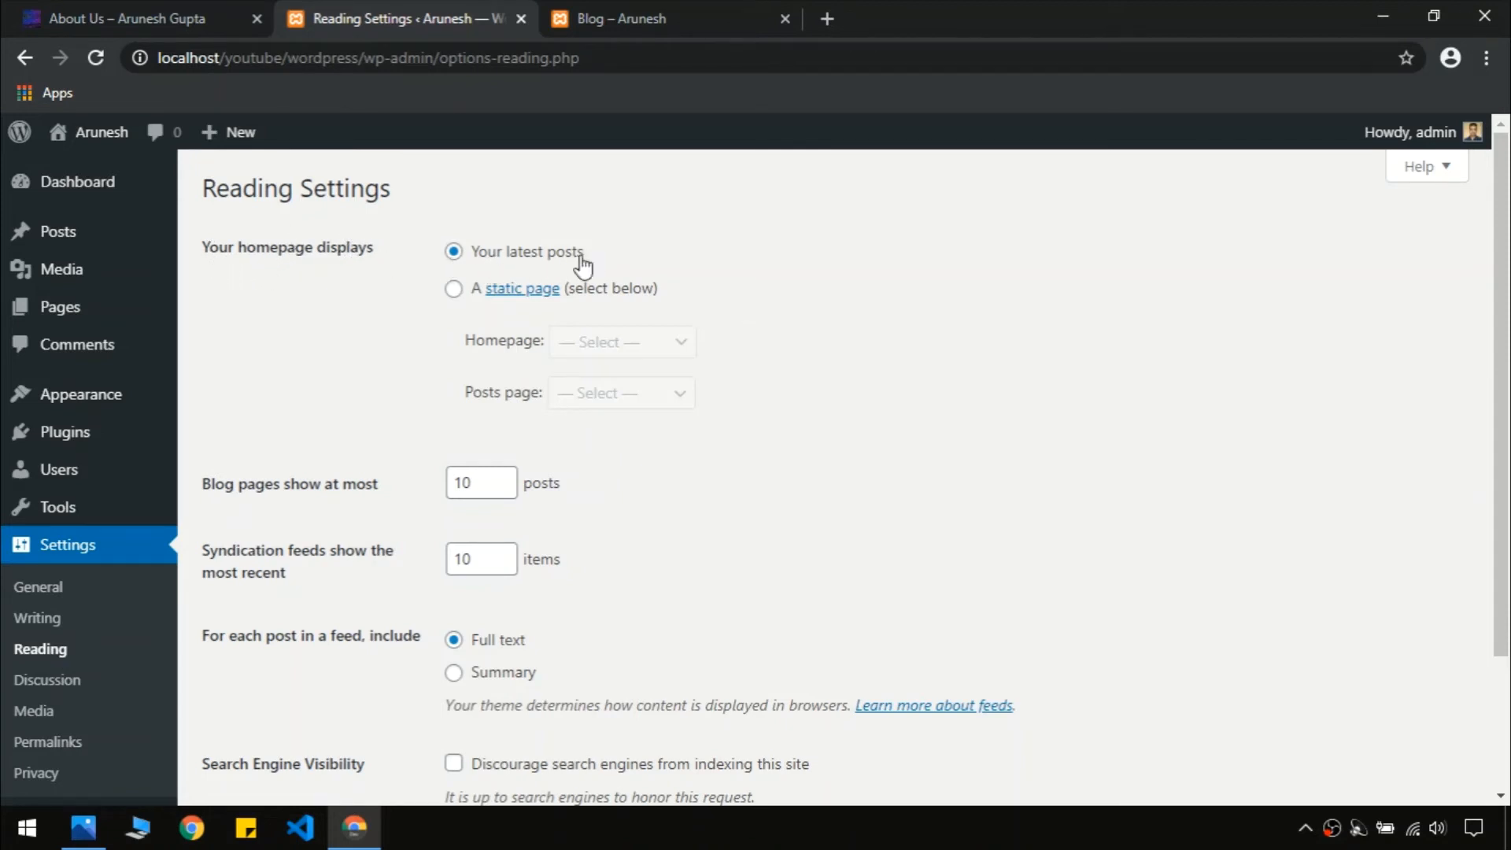
Look over the site's home page, then go back to Reading Settings
left_click(694, 4)
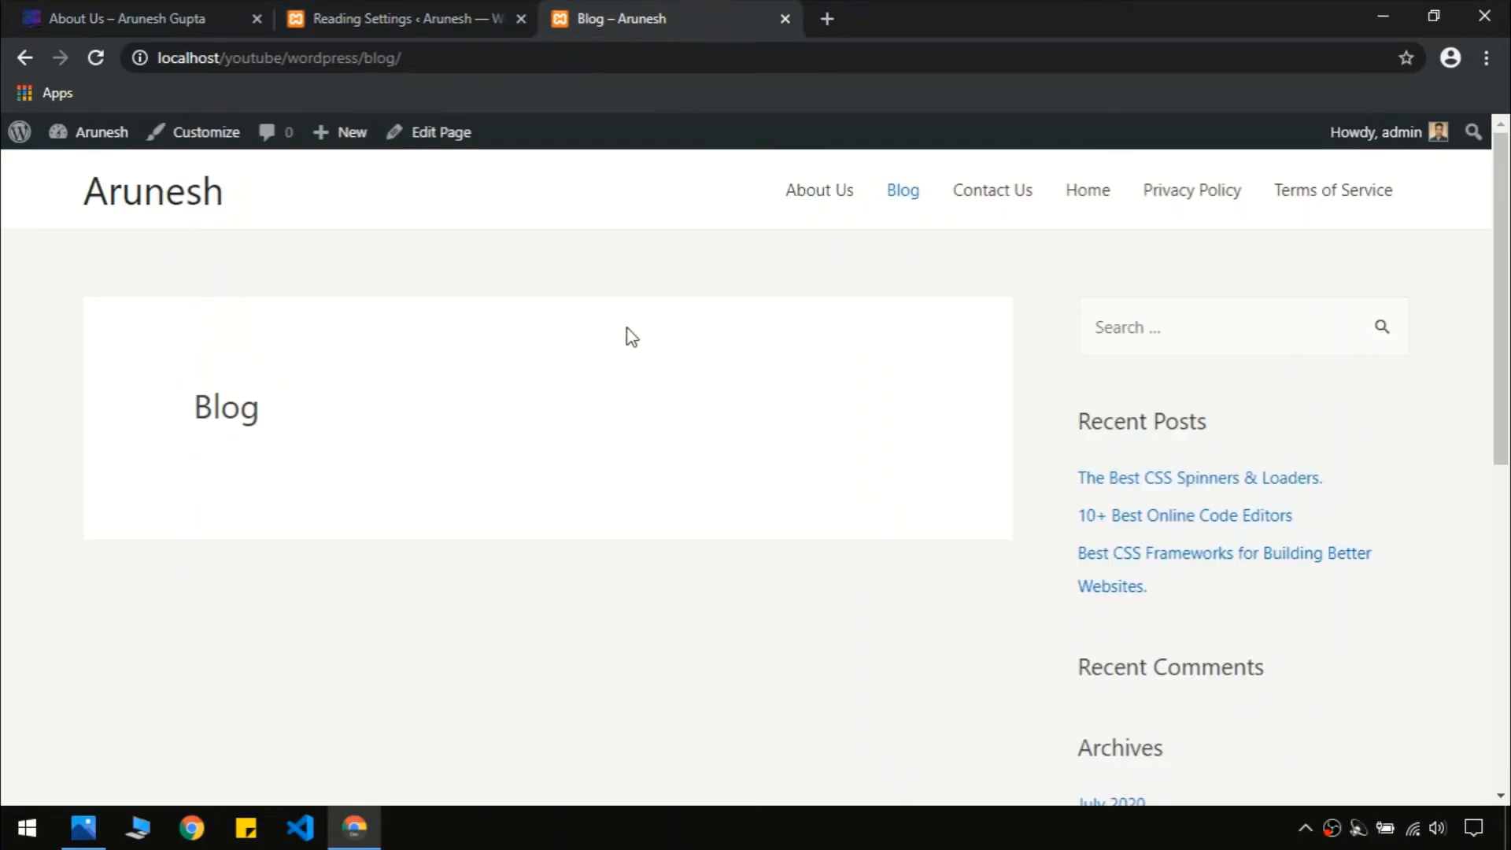
left_click(157, 193)
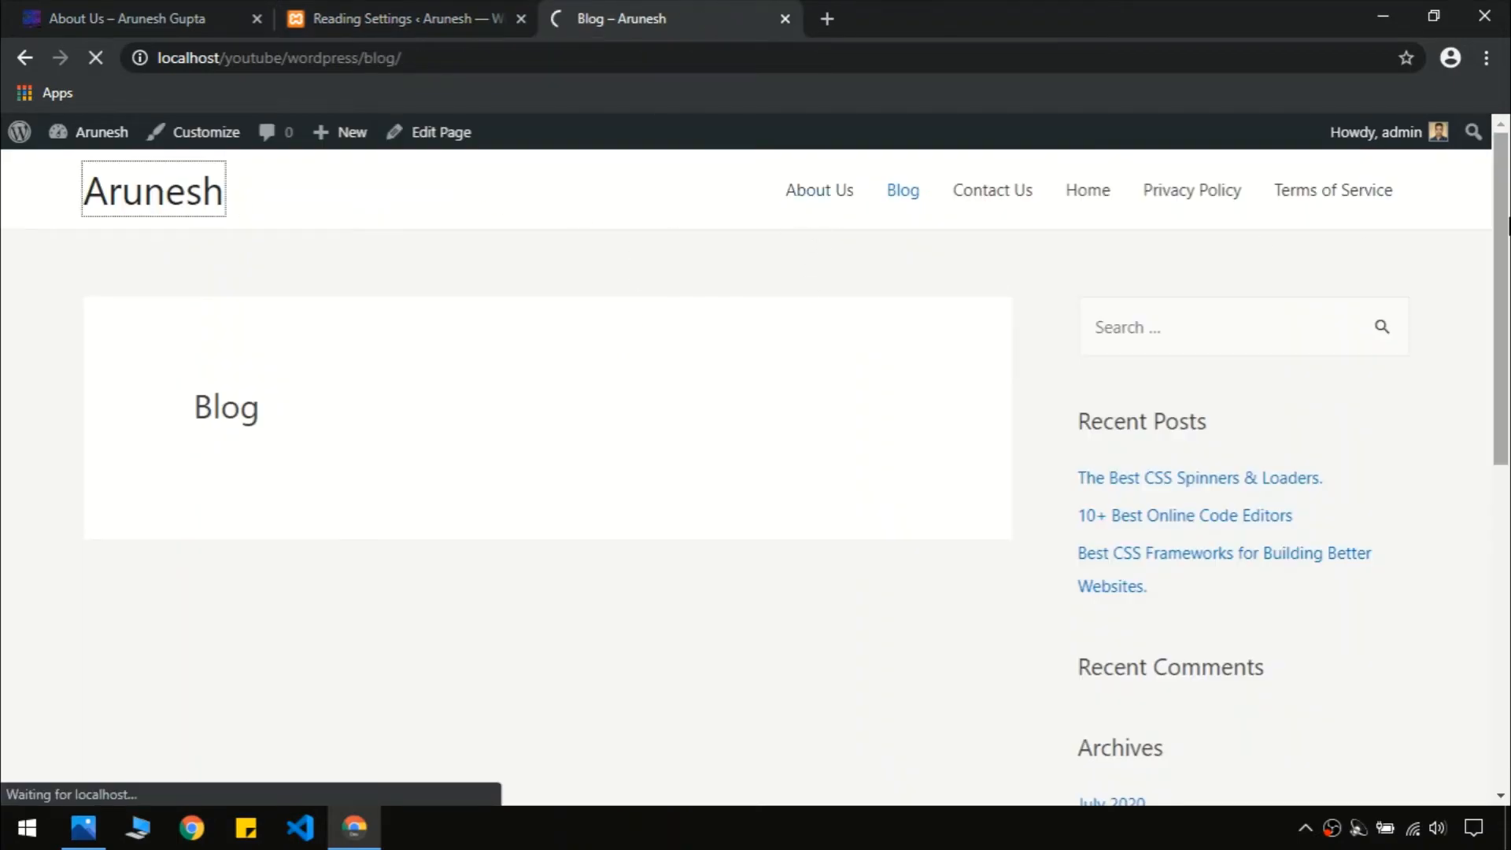
scroll(547, 472, "down", 5)
scroll(944, 428, "down", 5)
scroll(945, 428, "up", 10)
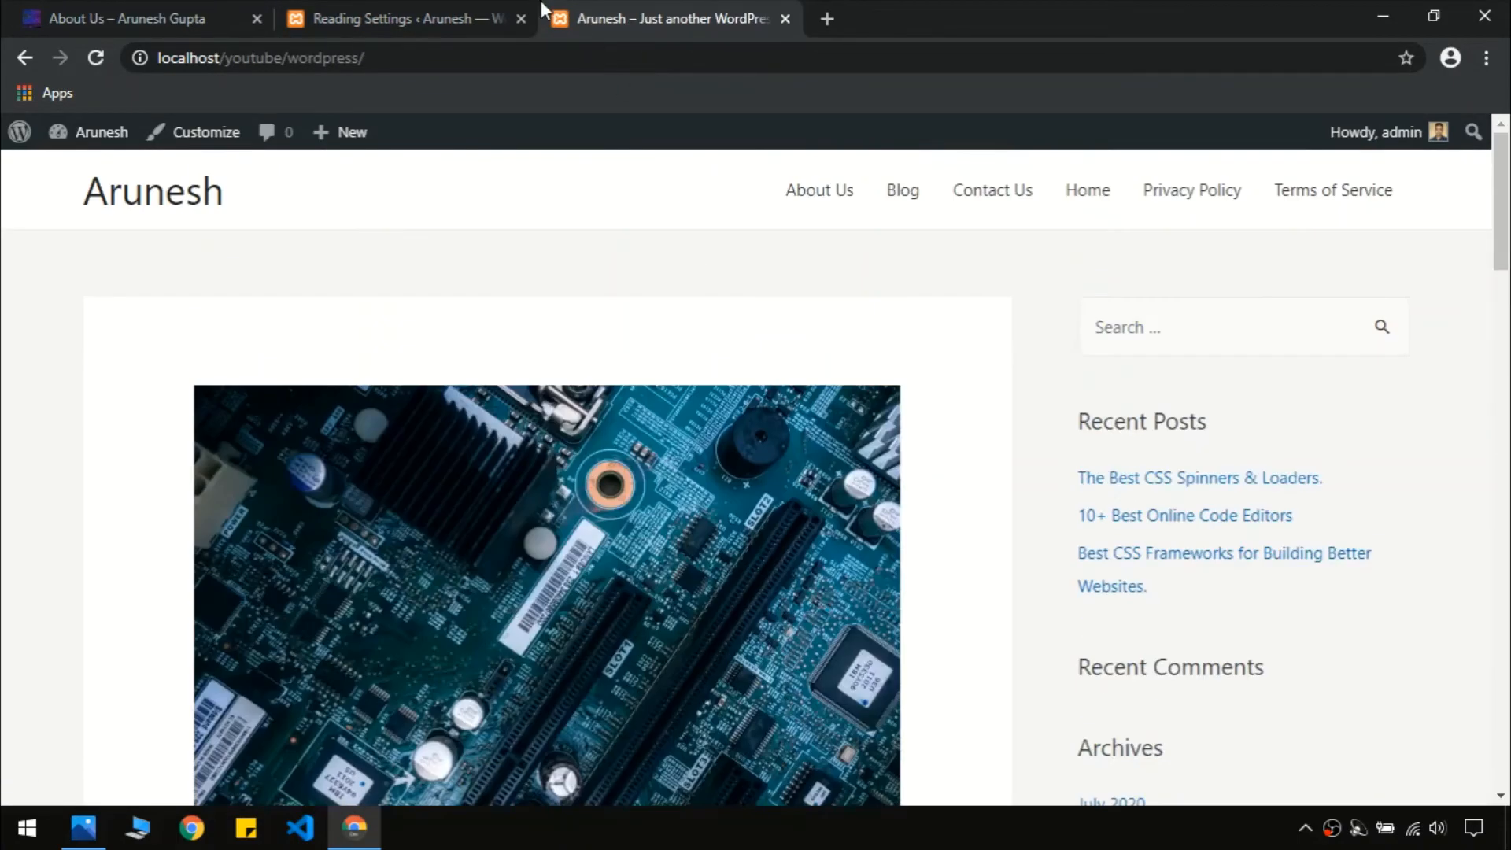
left_click(482, 11)
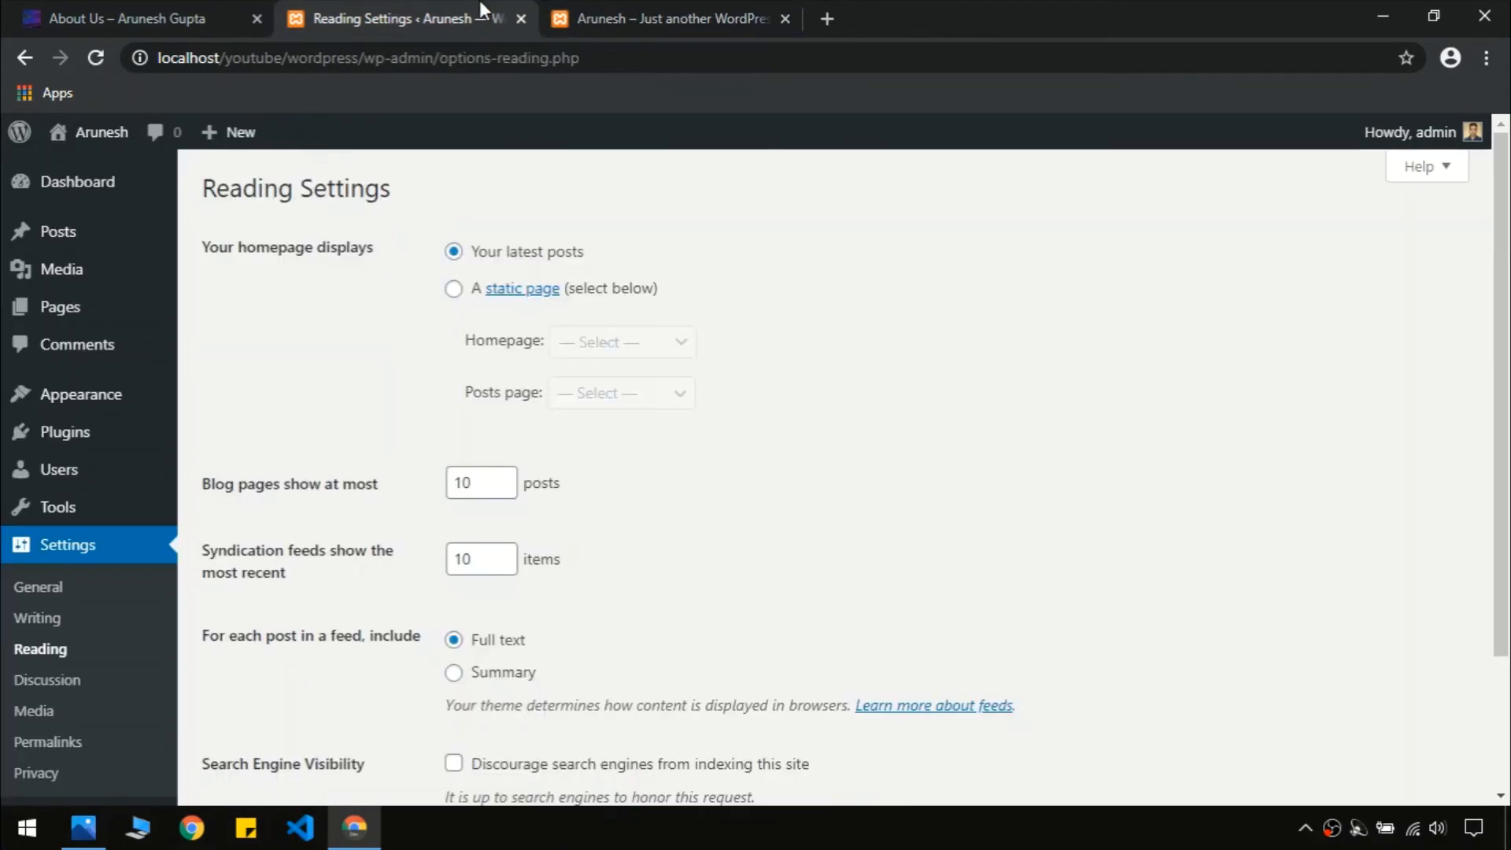
Make the homepage a static page, with Home as homepage and Blog as posts page
left_click(453, 289)
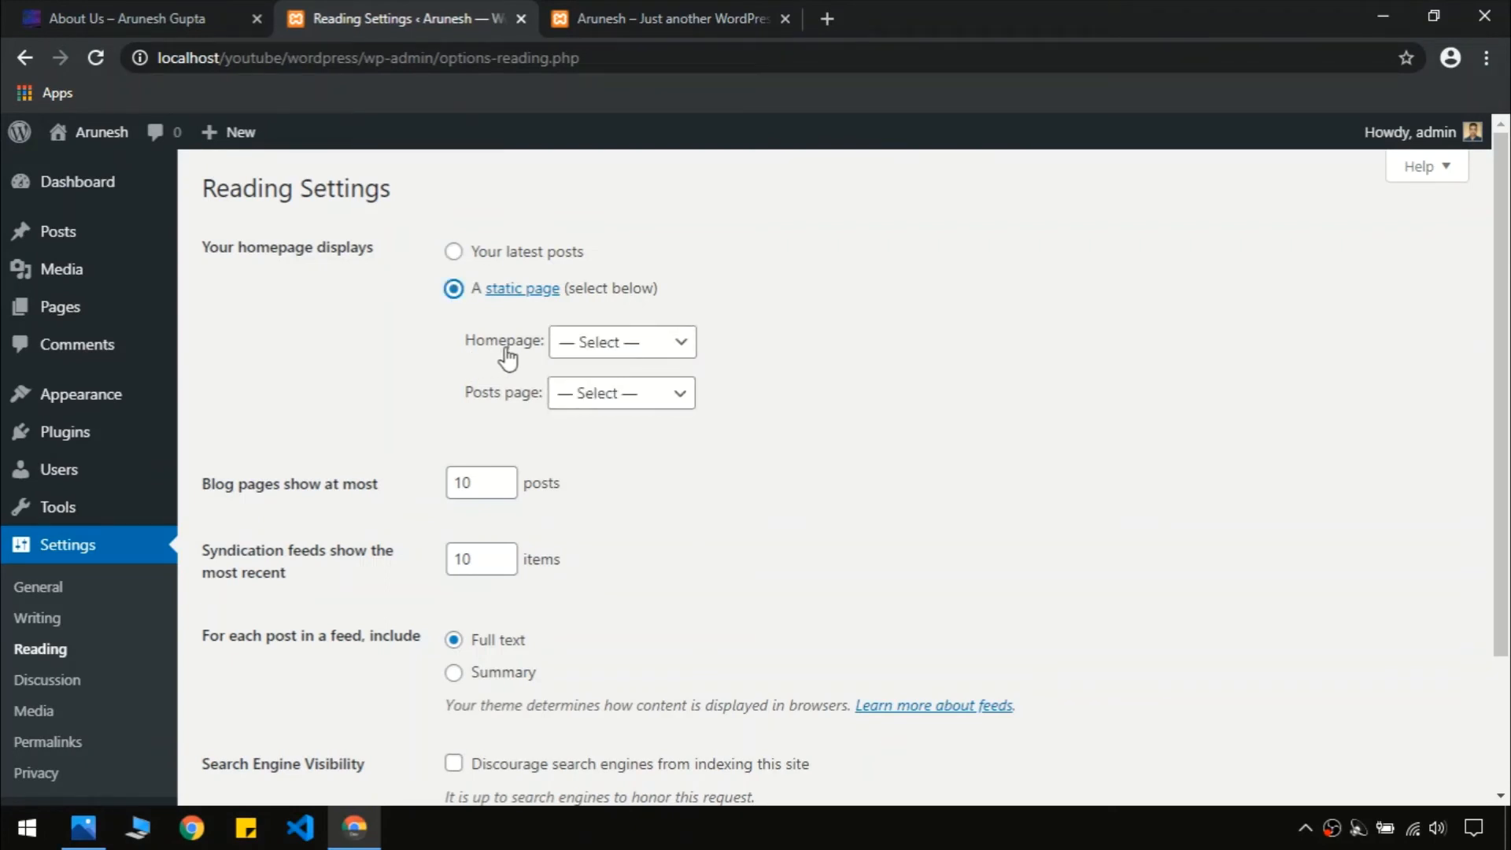
left_click(580, 342)
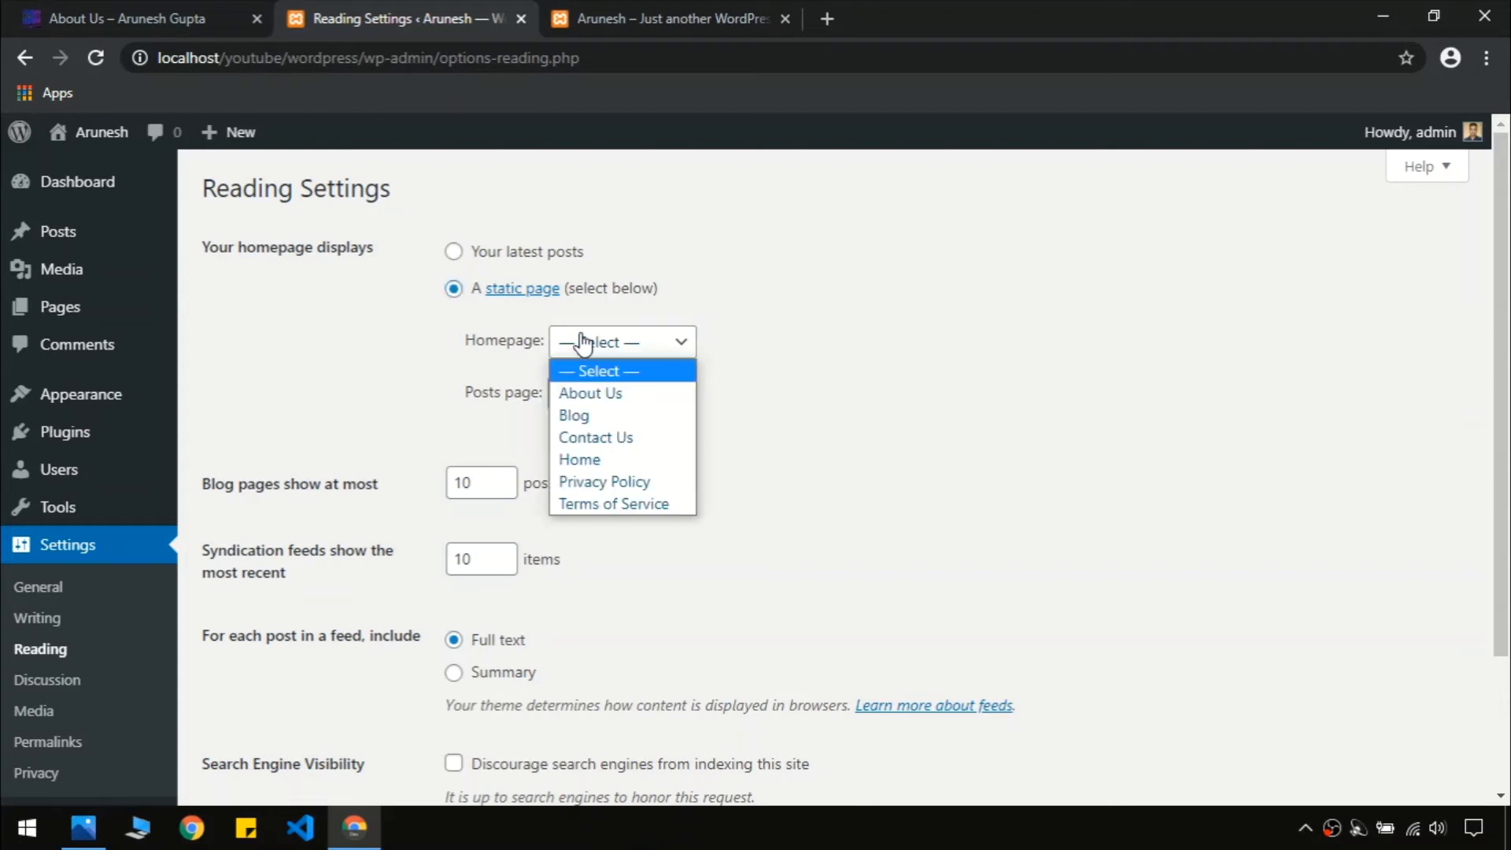
left_click(622, 470)
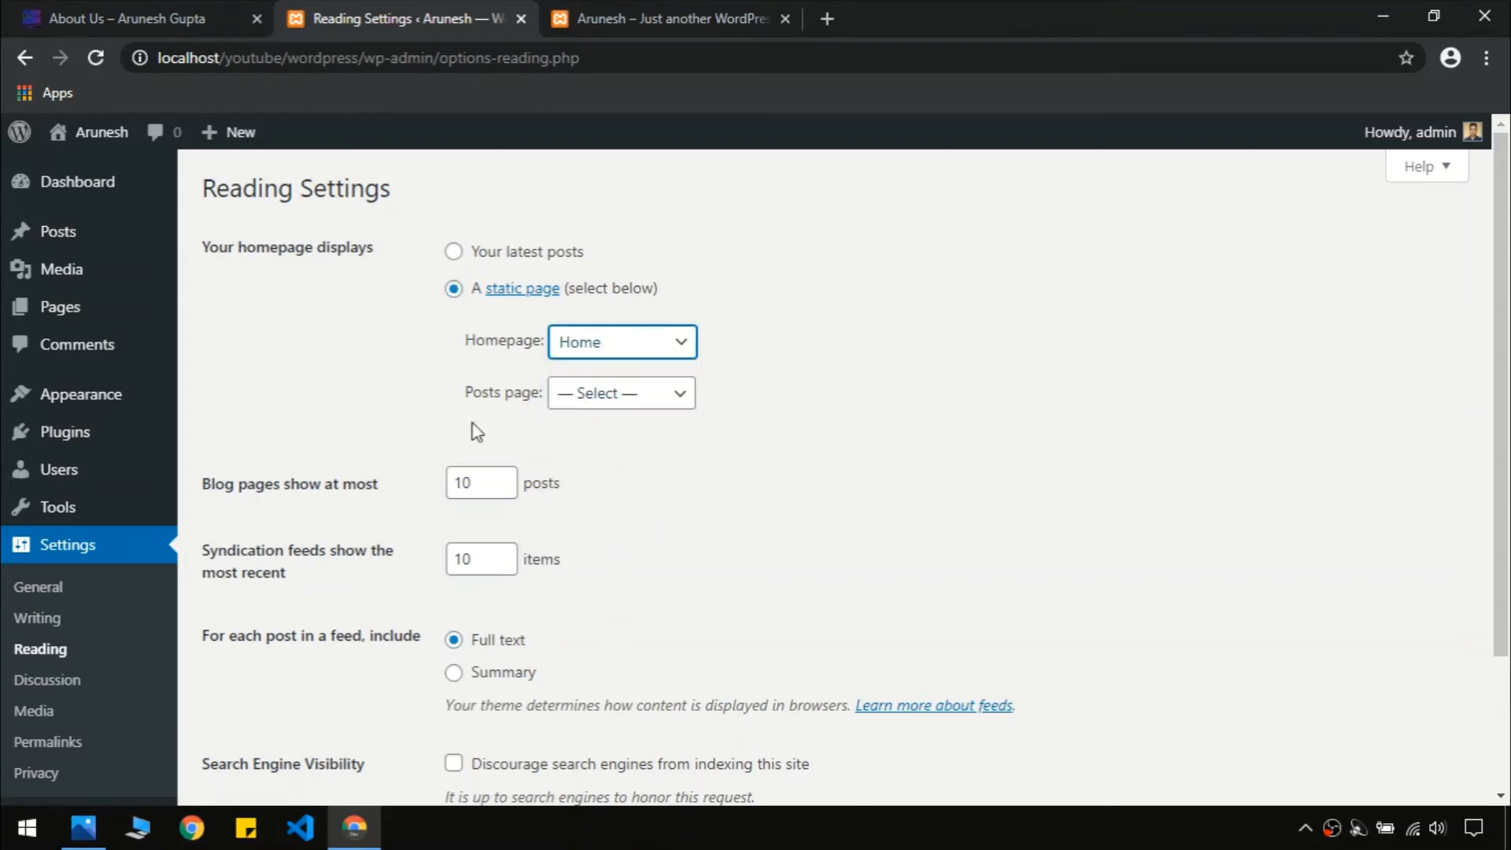
left_click(596, 396)
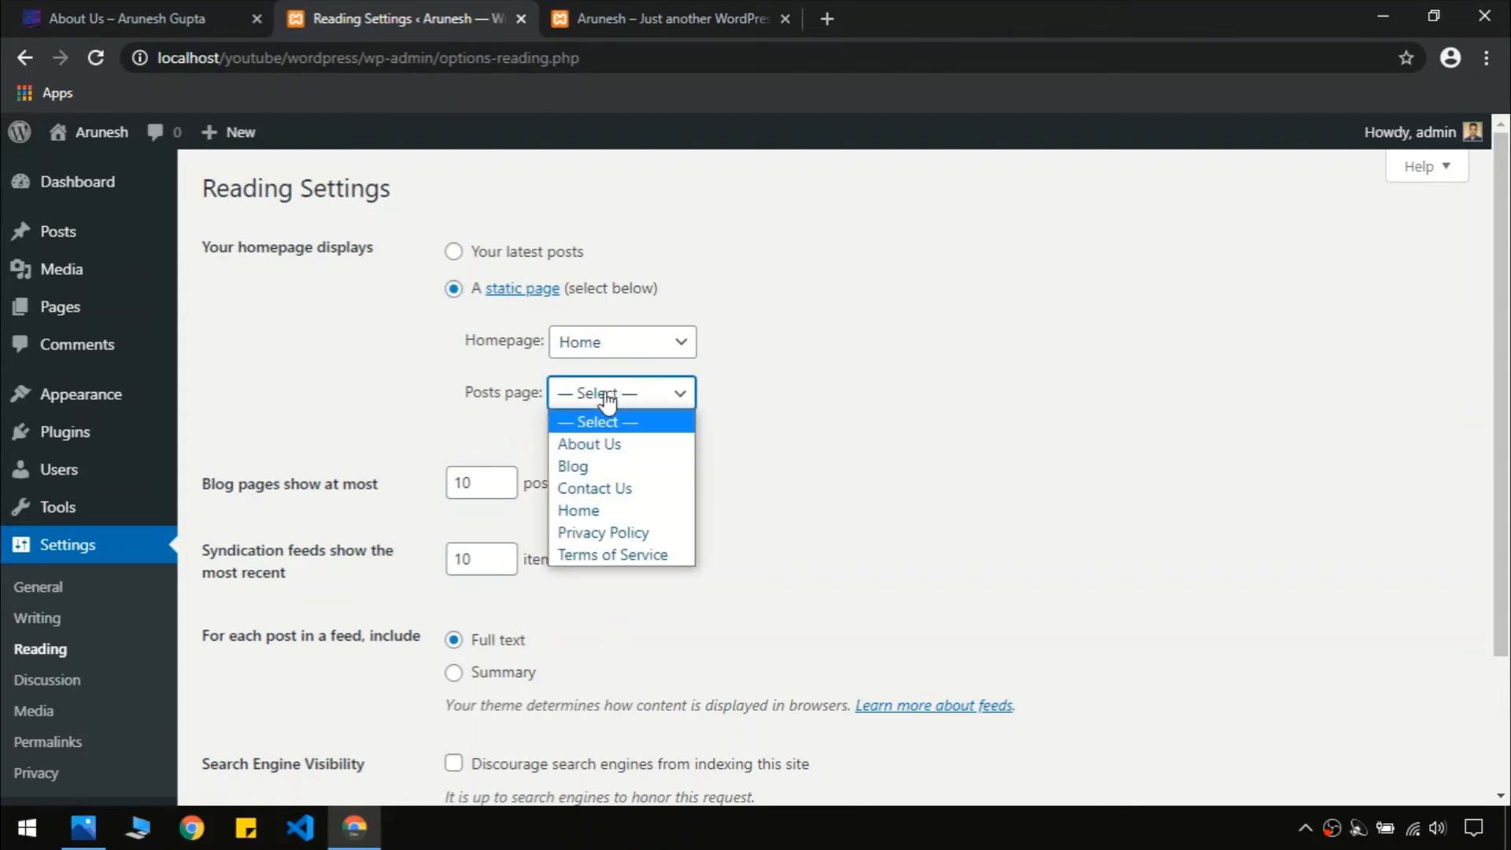
left_click(626, 469)
left_click(1171, 424)
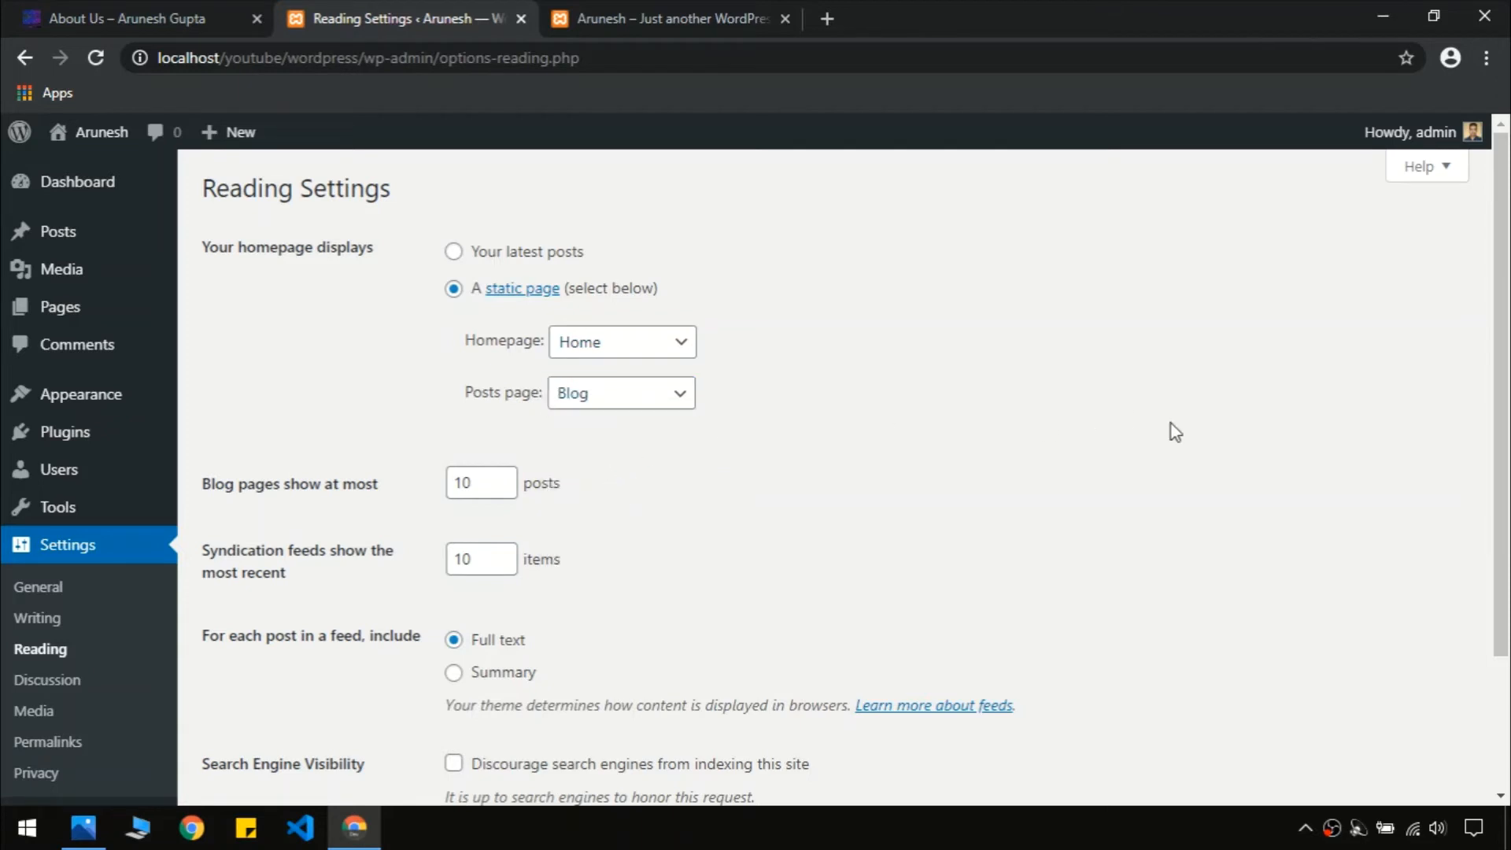
Save the Reading Settings and check that the front page now shows Home
left_click_drag(1501, 330, 1501, 464)
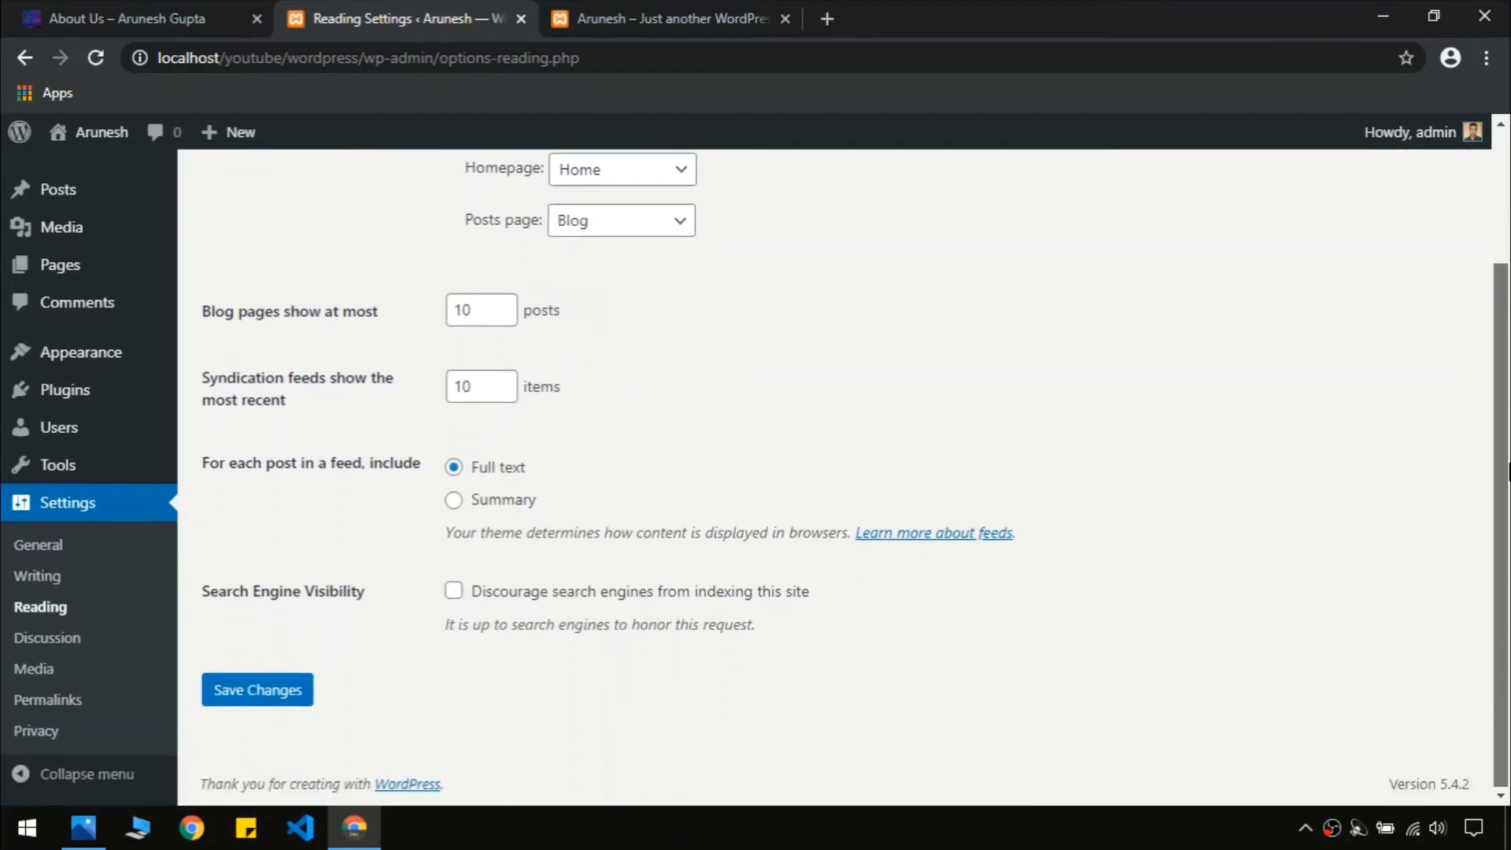
left_click(232, 699)
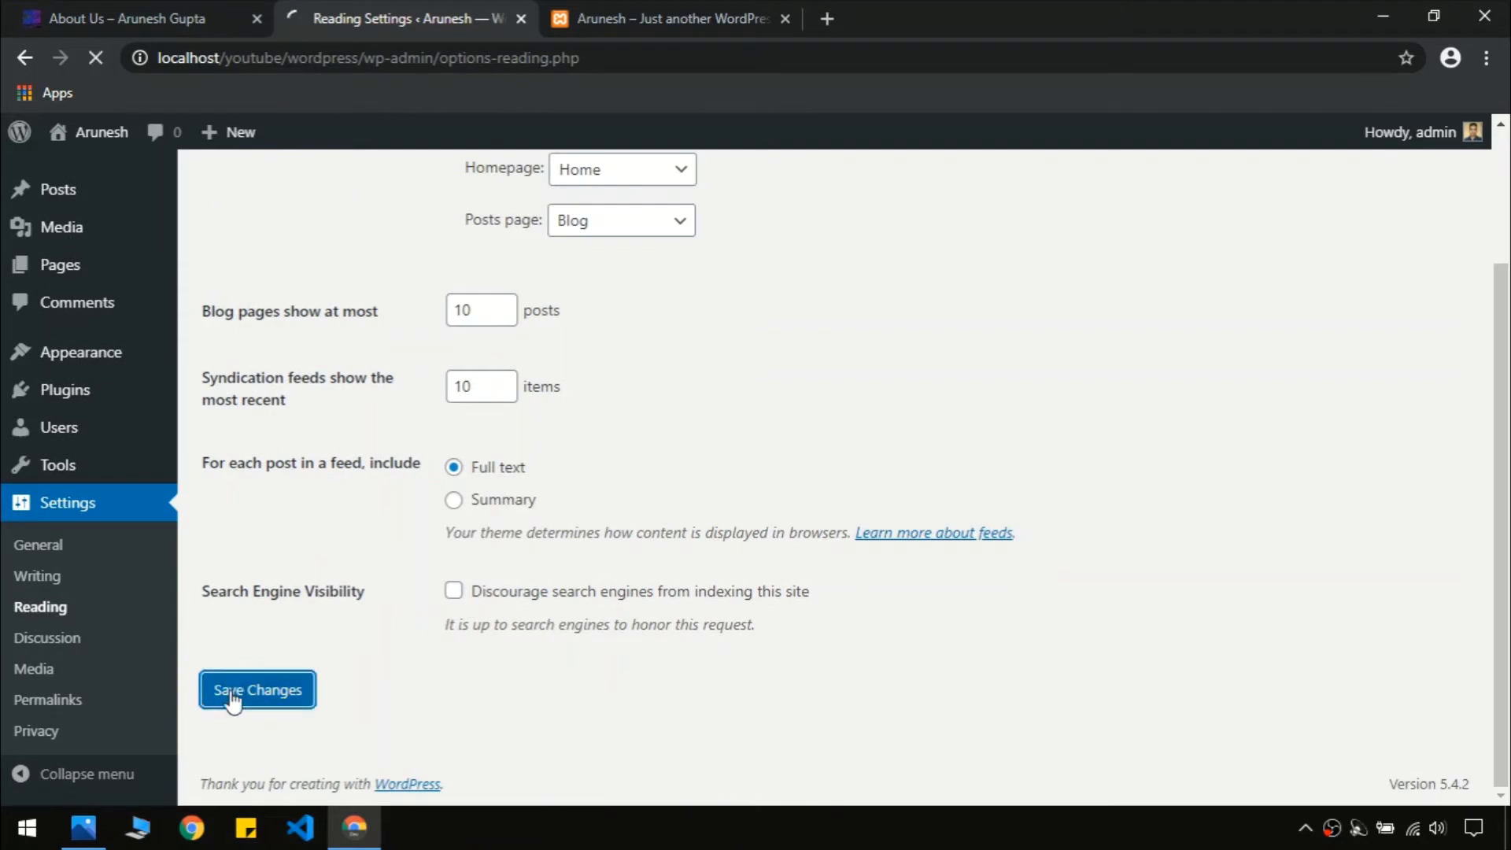
left_click(617, 21)
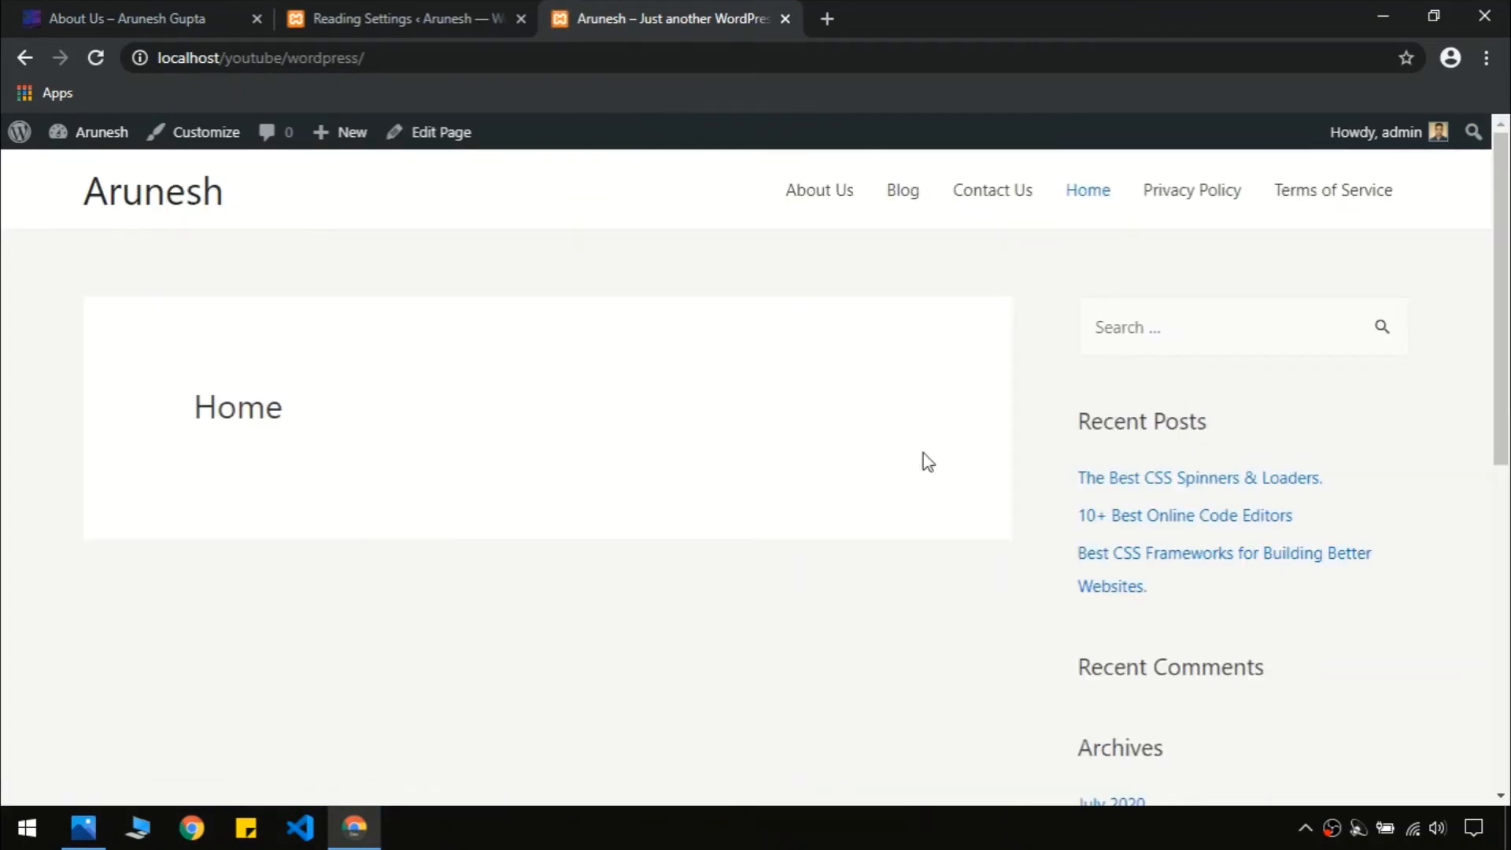
scroll(1119, 563, "down", 7)
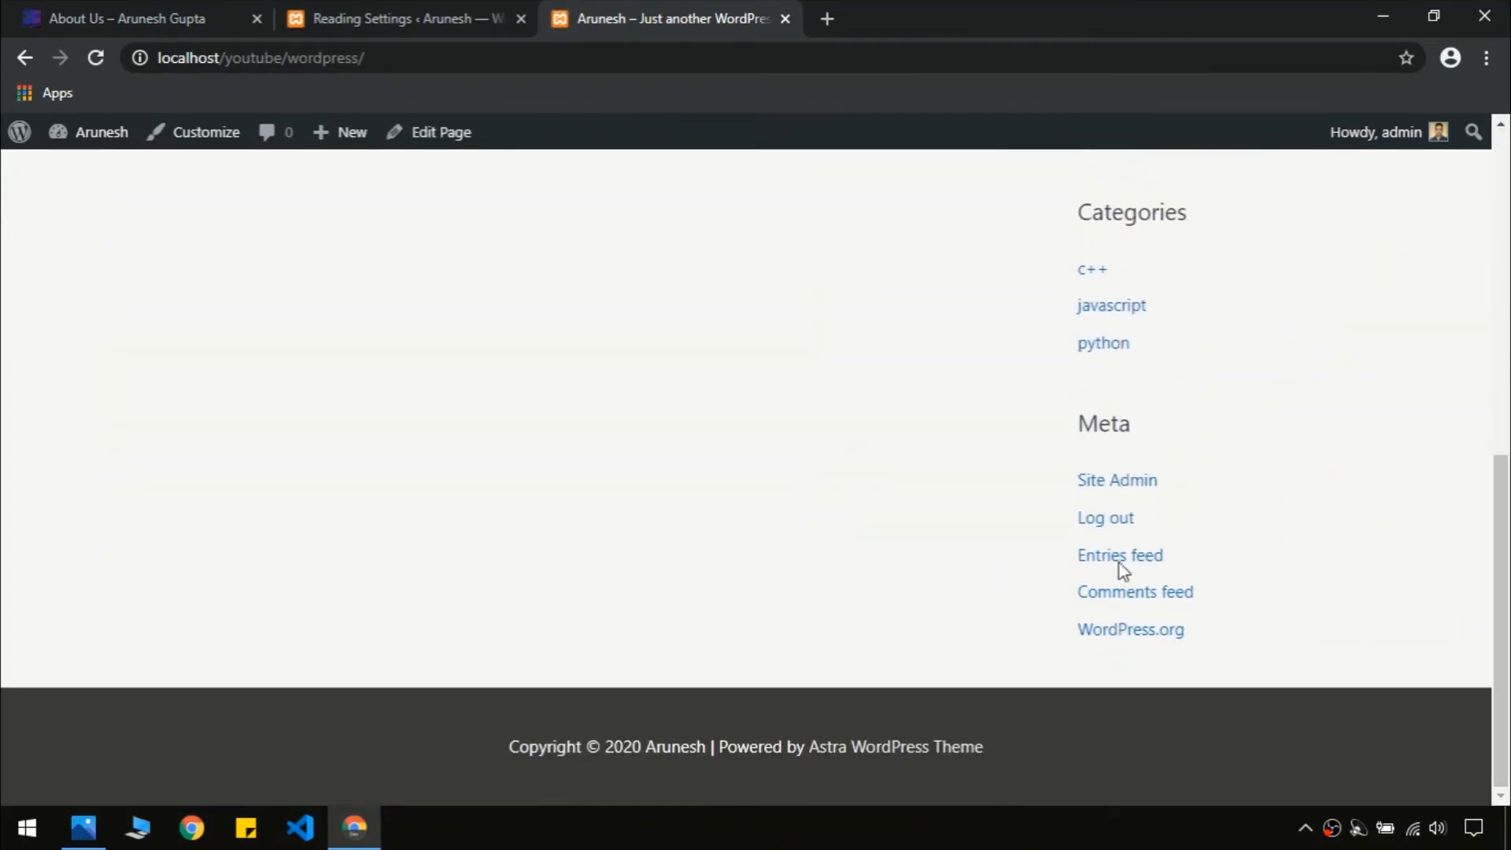
scroll(1119, 564, "up", 8)
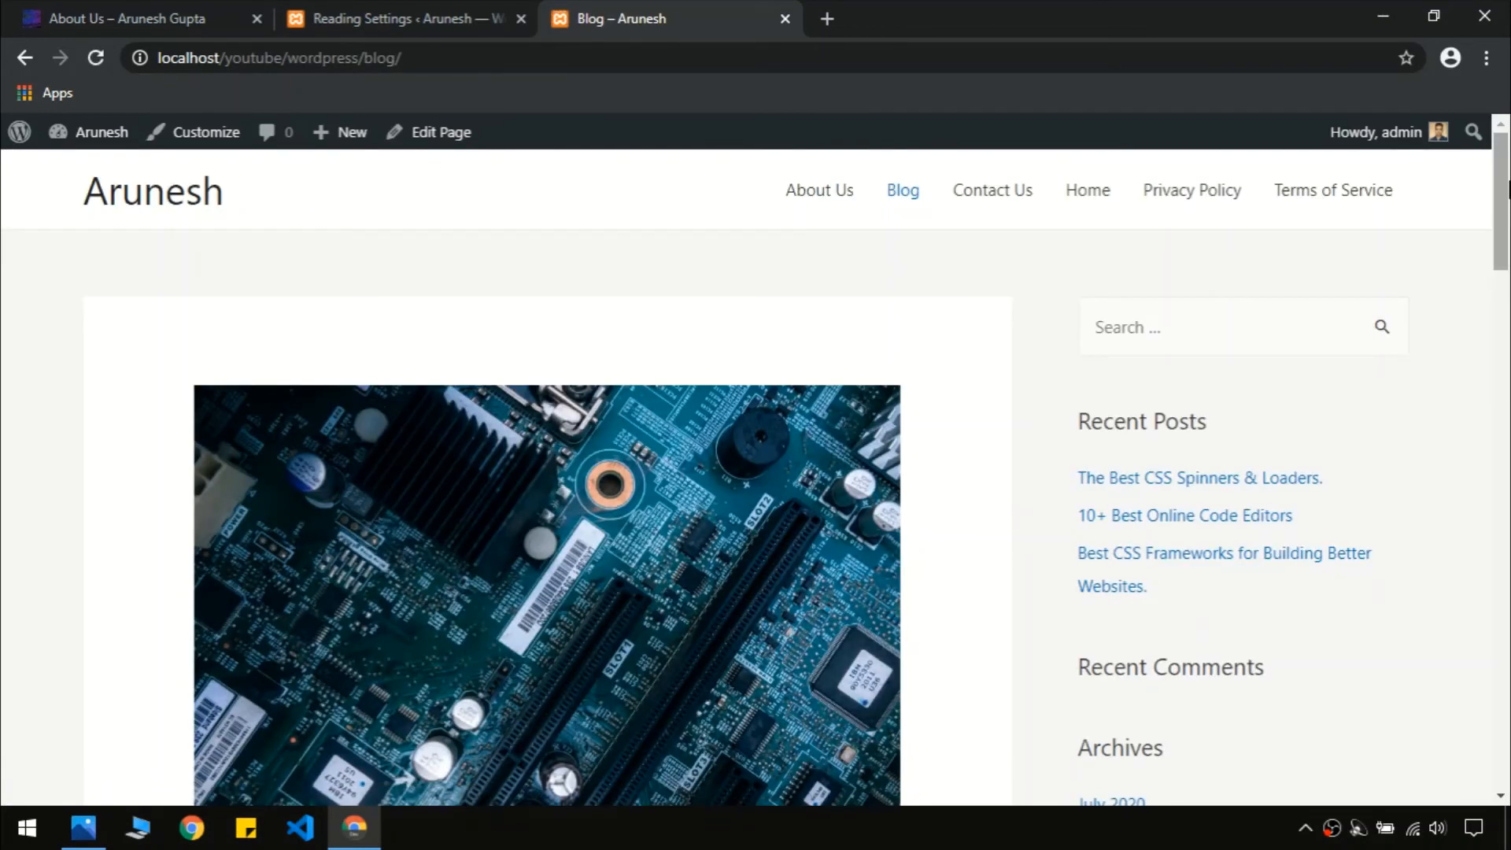
scroll(942, 347, "down", 4)
left_click_drag(1508, 259, 1507, 685)
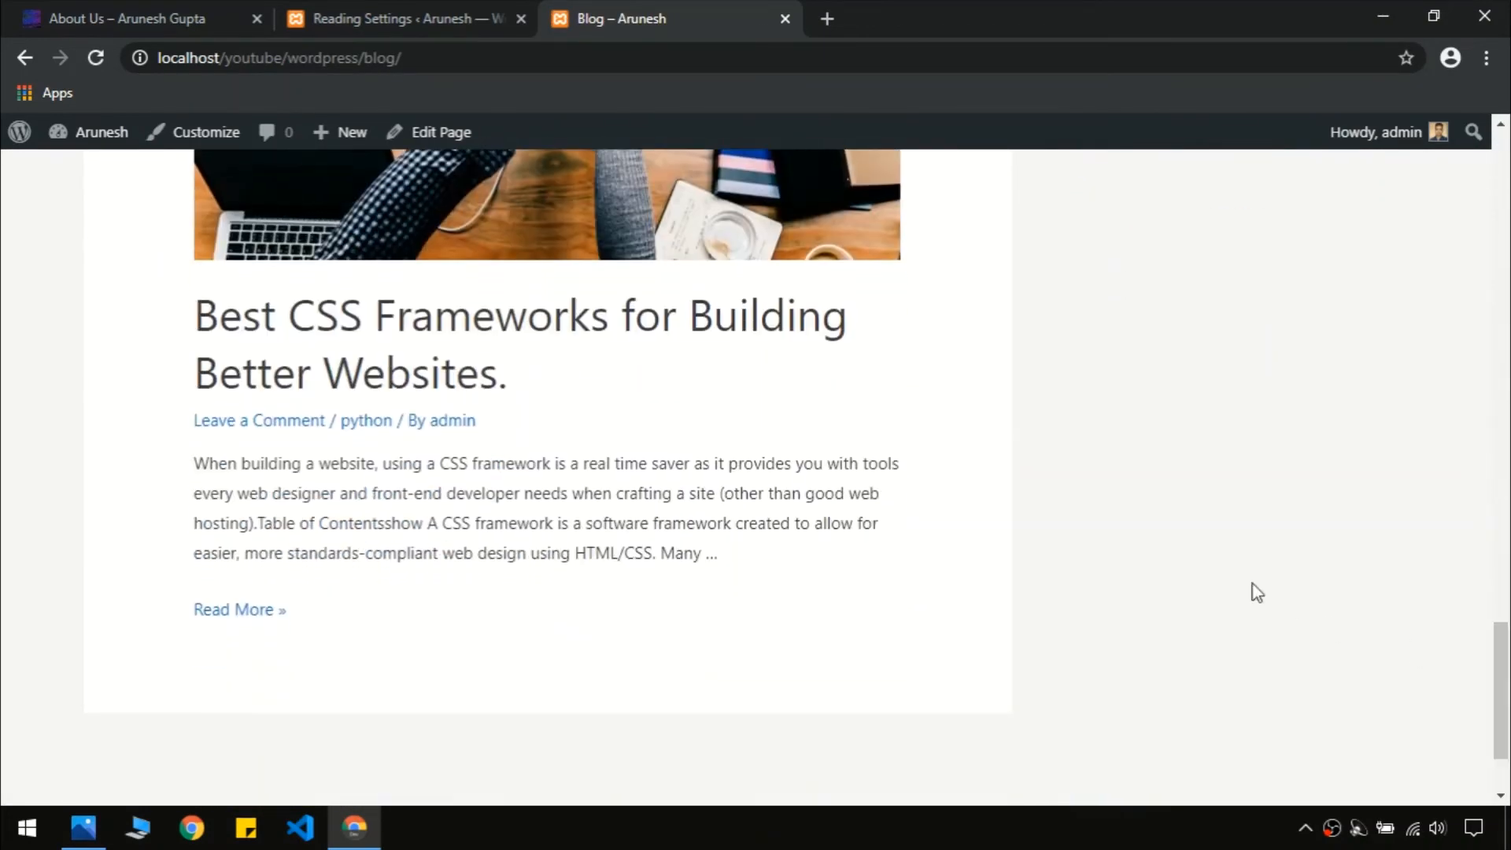
scroll(1227, 578, "up", 20)
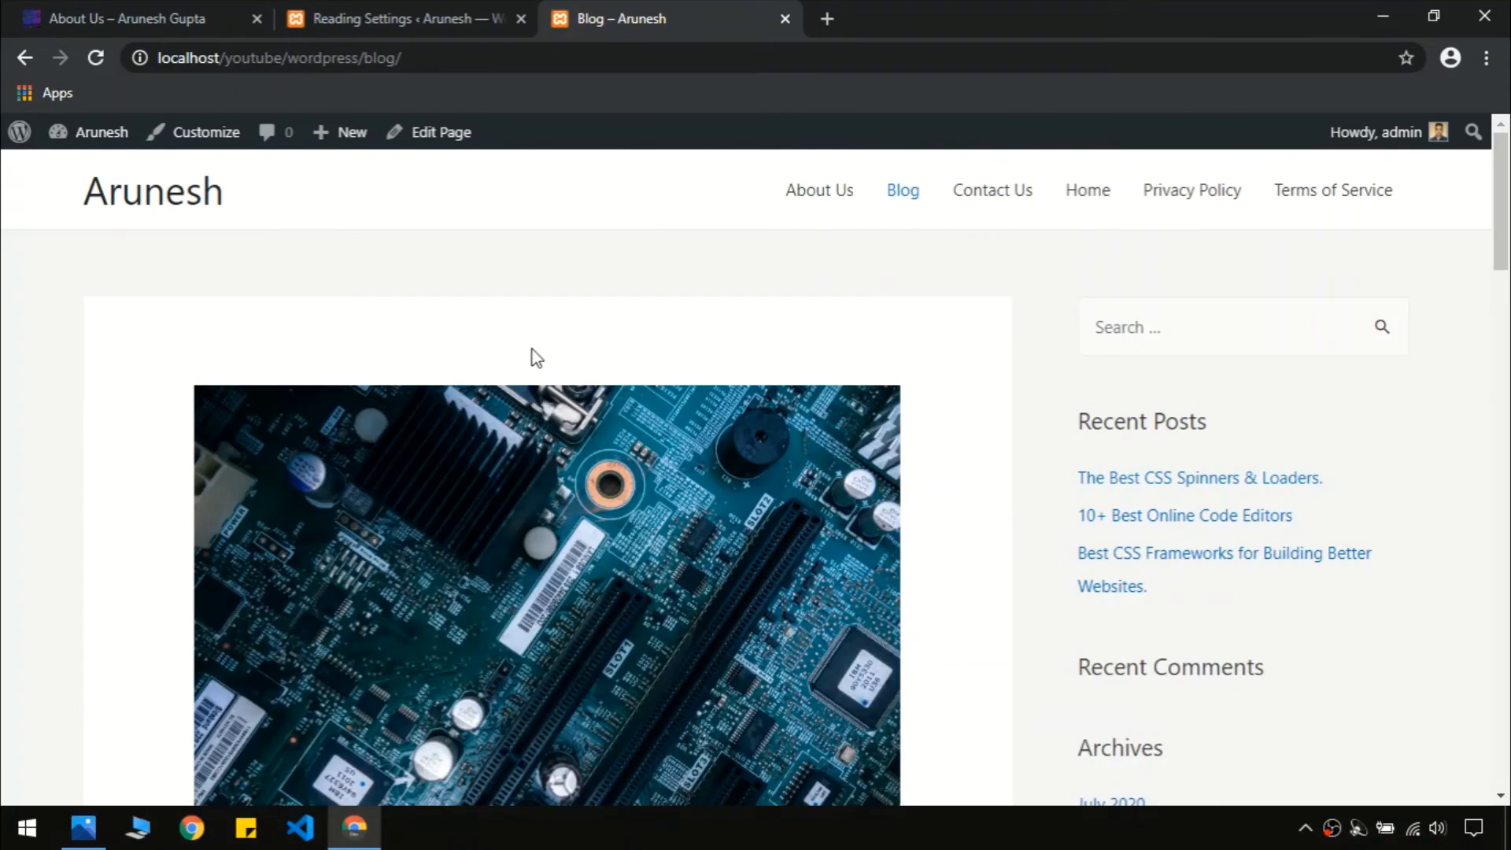
Compare the local home page with the live site's About Us and home pages
left_click(196, 216)
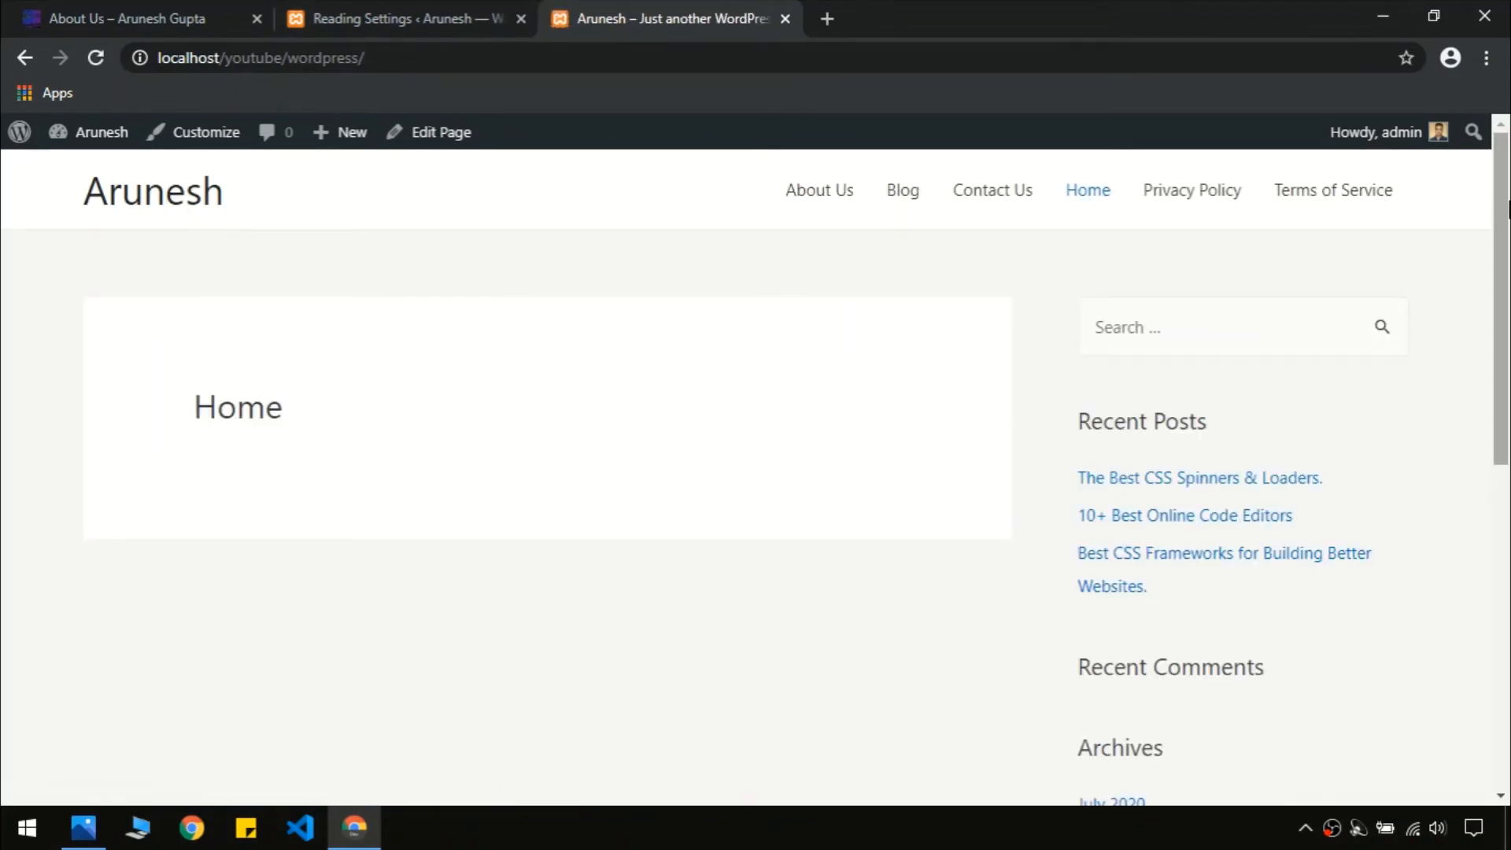
scroll(708, 331, "down", 8)
scroll(448, 465, "up", 8)
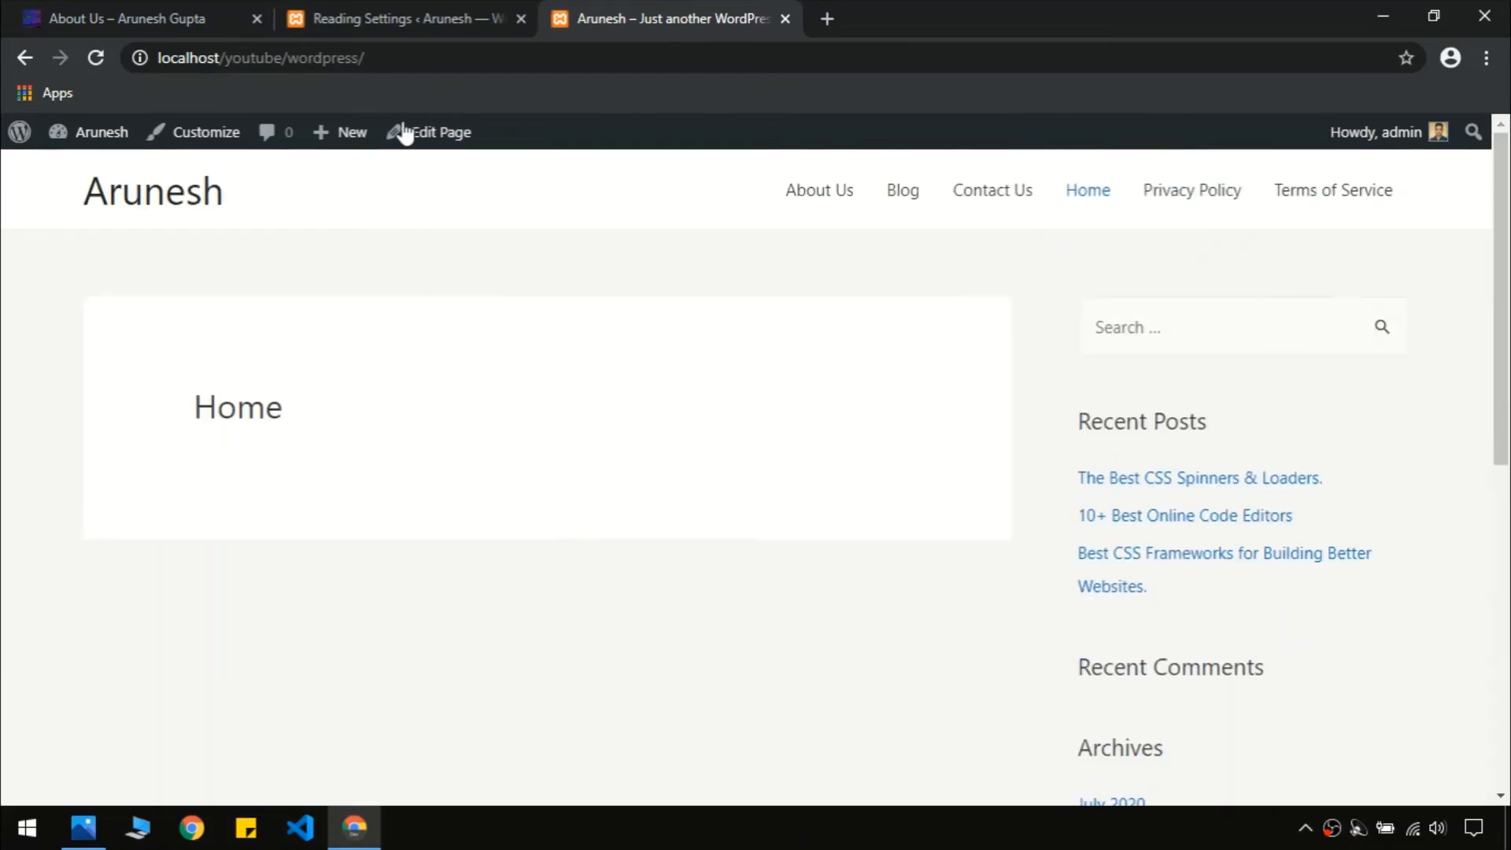
left_click(363, 17)
left_click(118, 18)
left_click(710, 158)
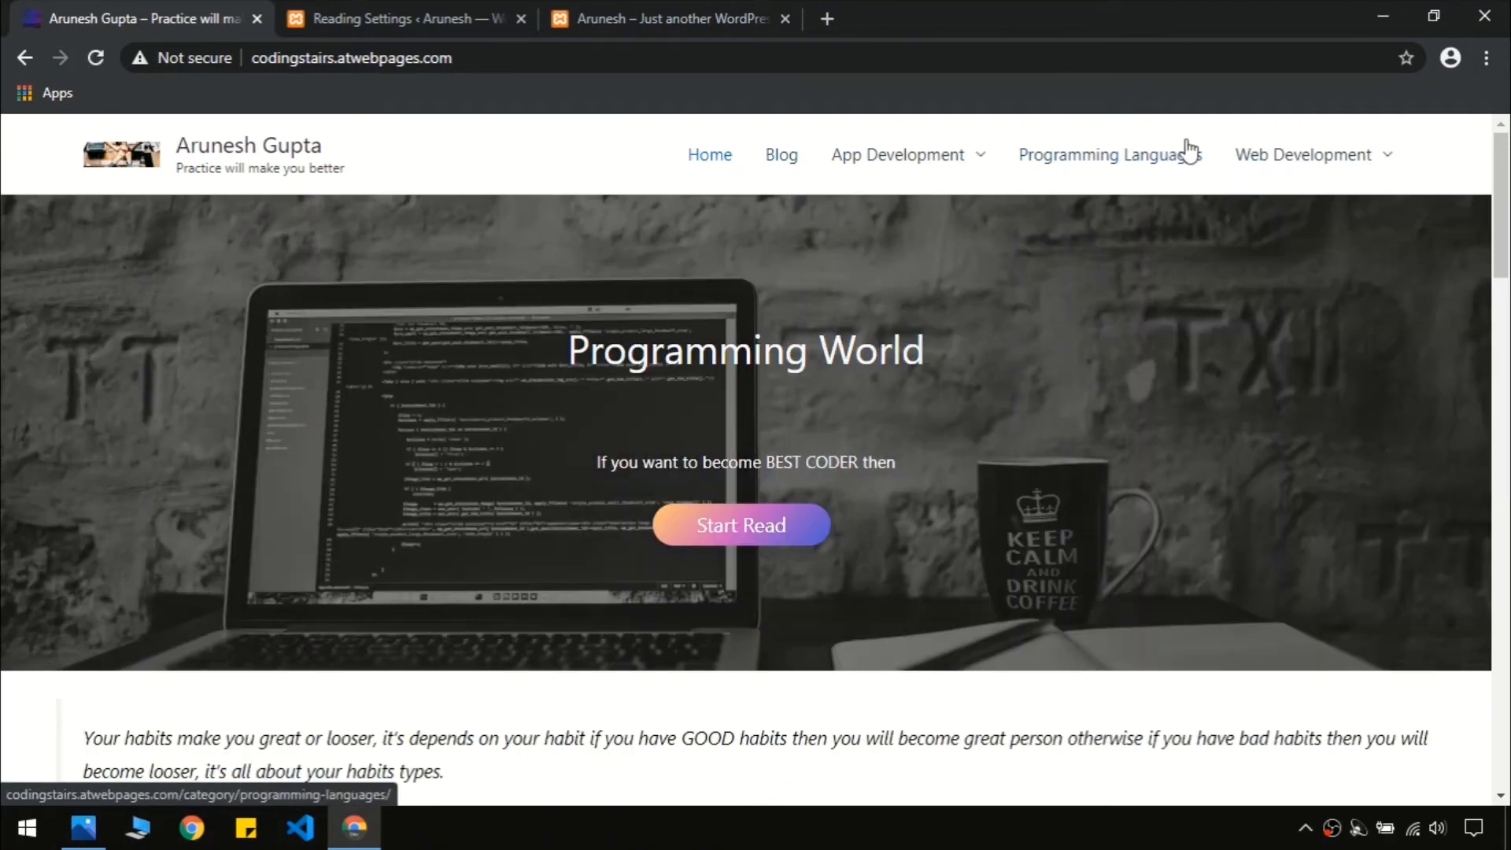
mouse_move(1349, 167)
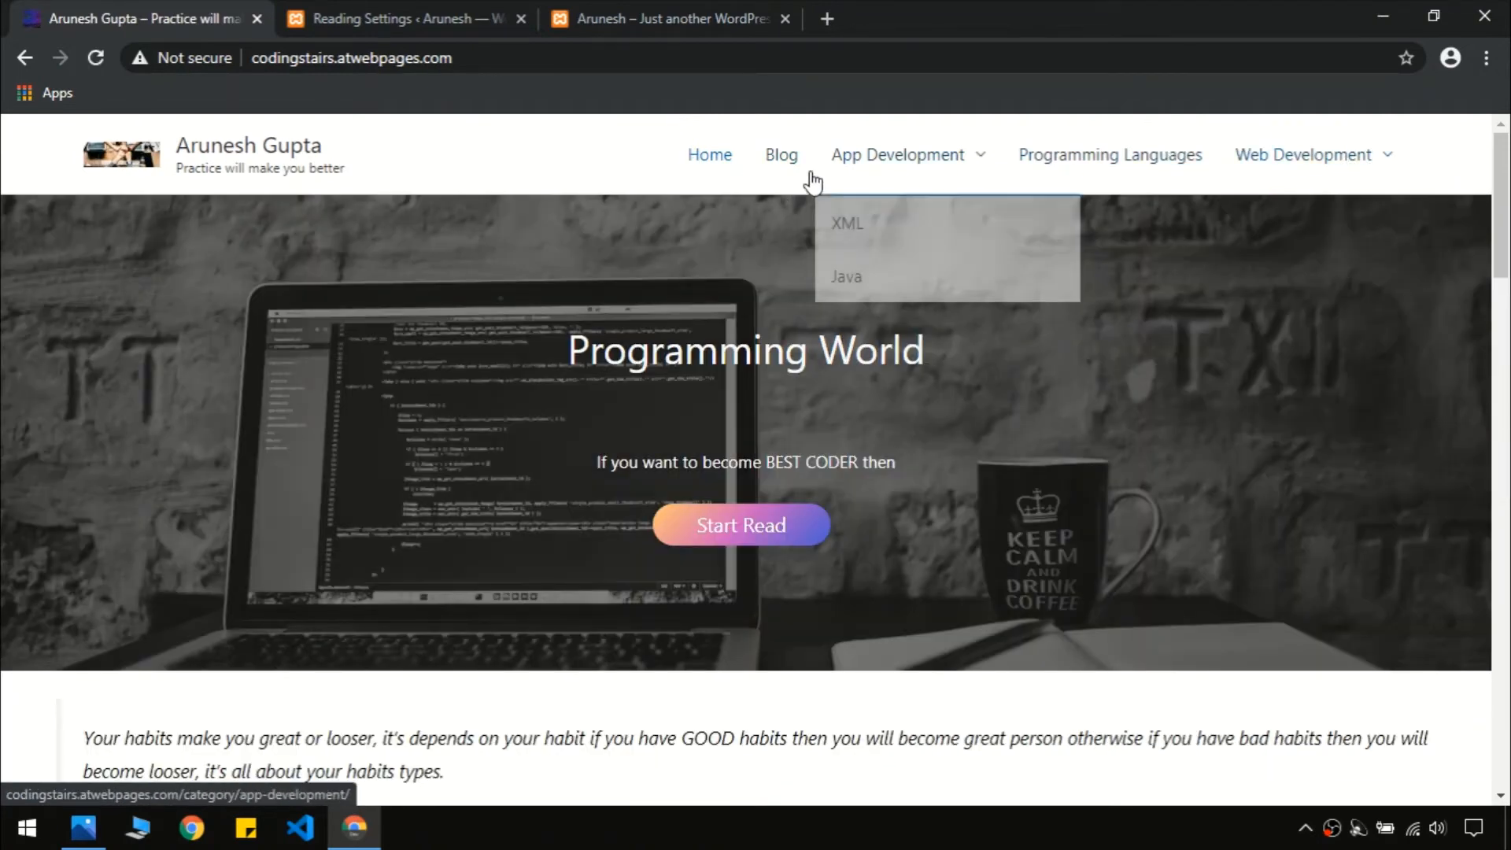
Recheck the local site against the live site, then return to Reading Settings
left_click(591, 7)
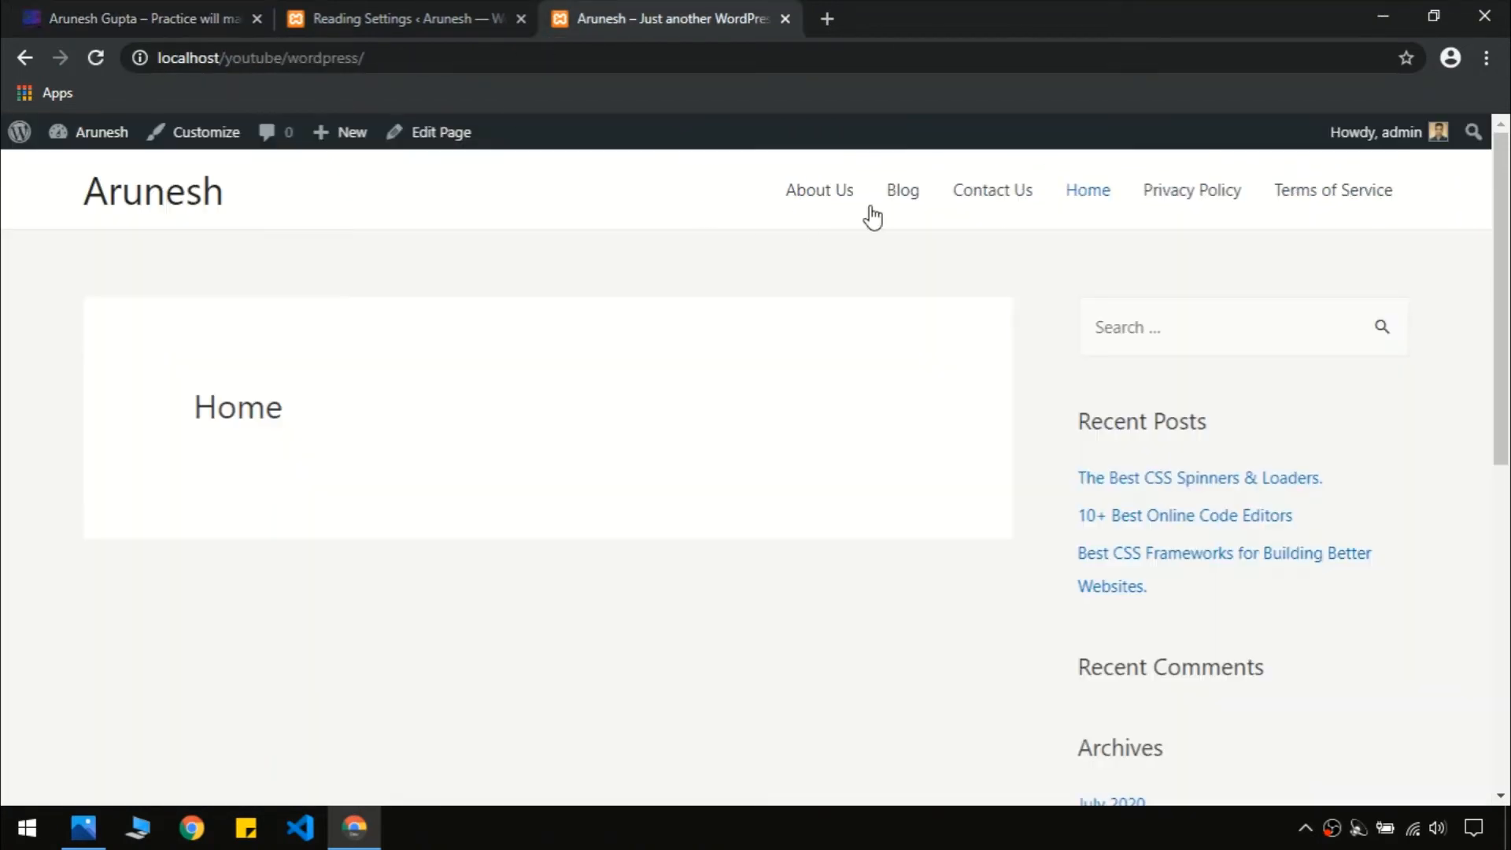
scroll(613, 316, "down", 10)
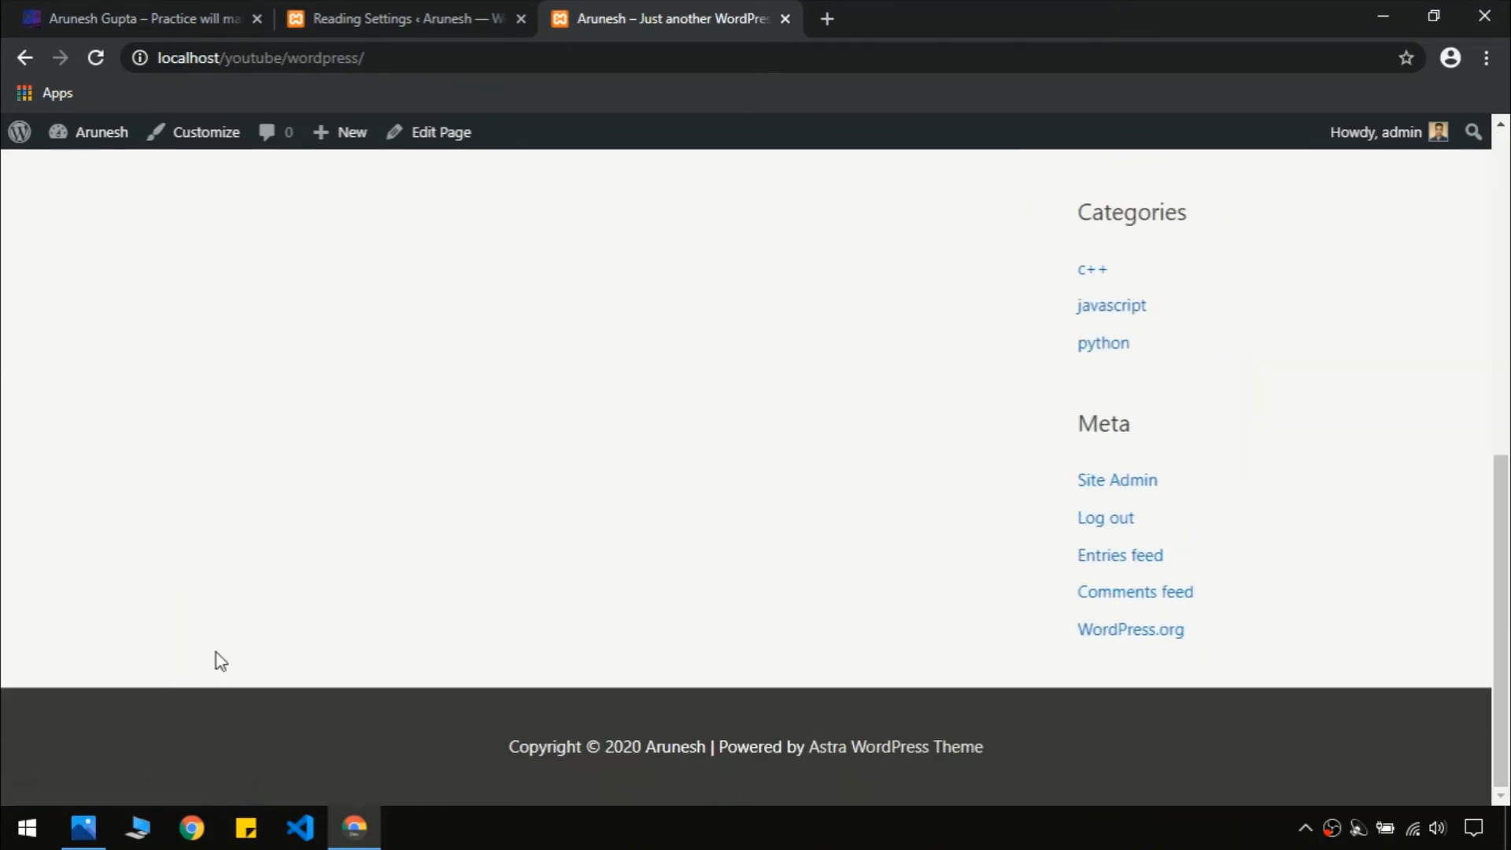
scroll(934, 351, "up", 10)
left_click(120, 14)
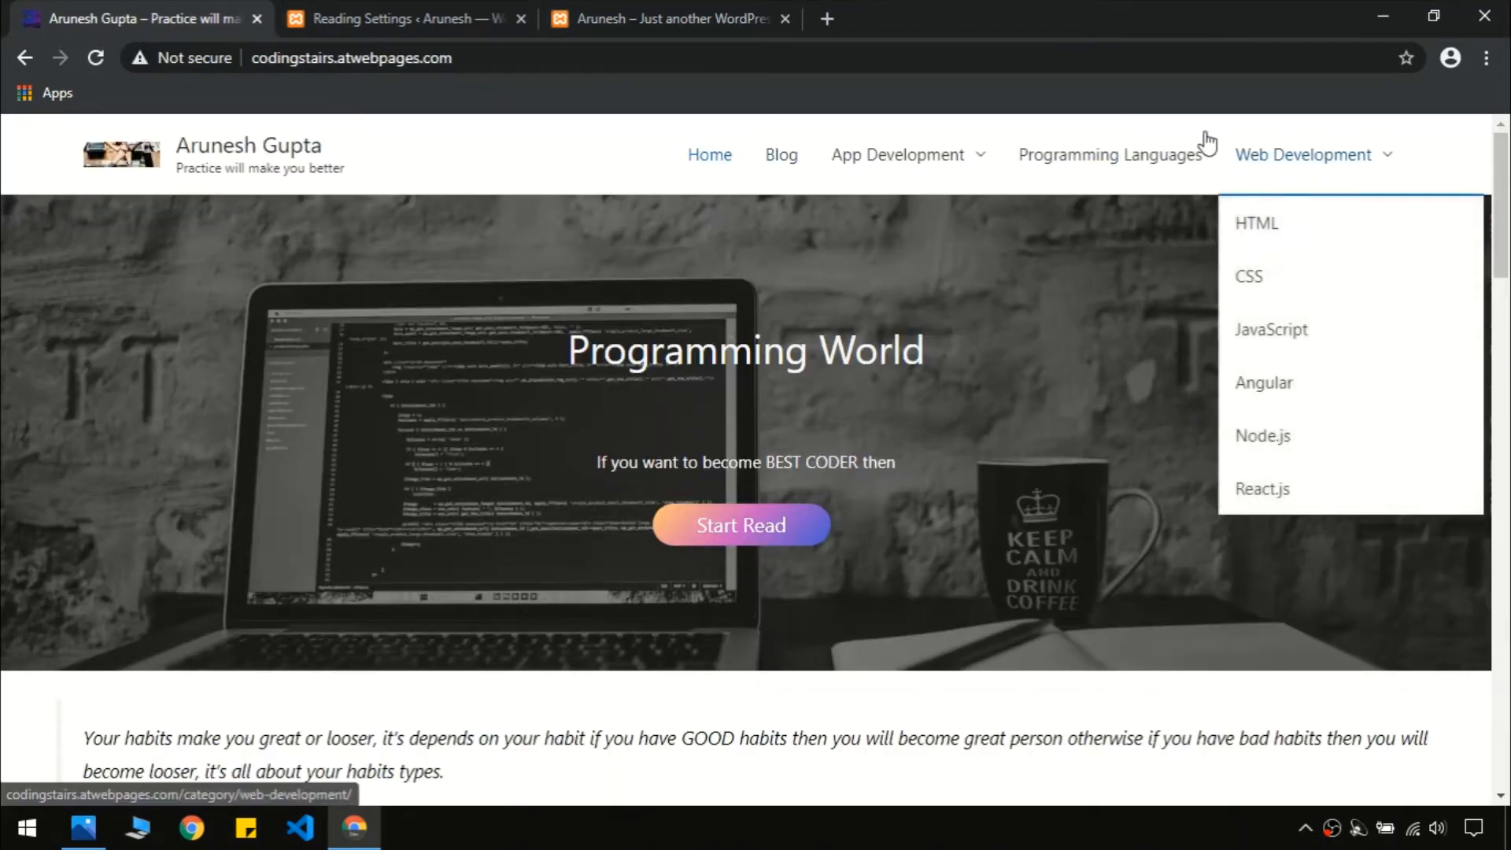
left_click(423, 9)
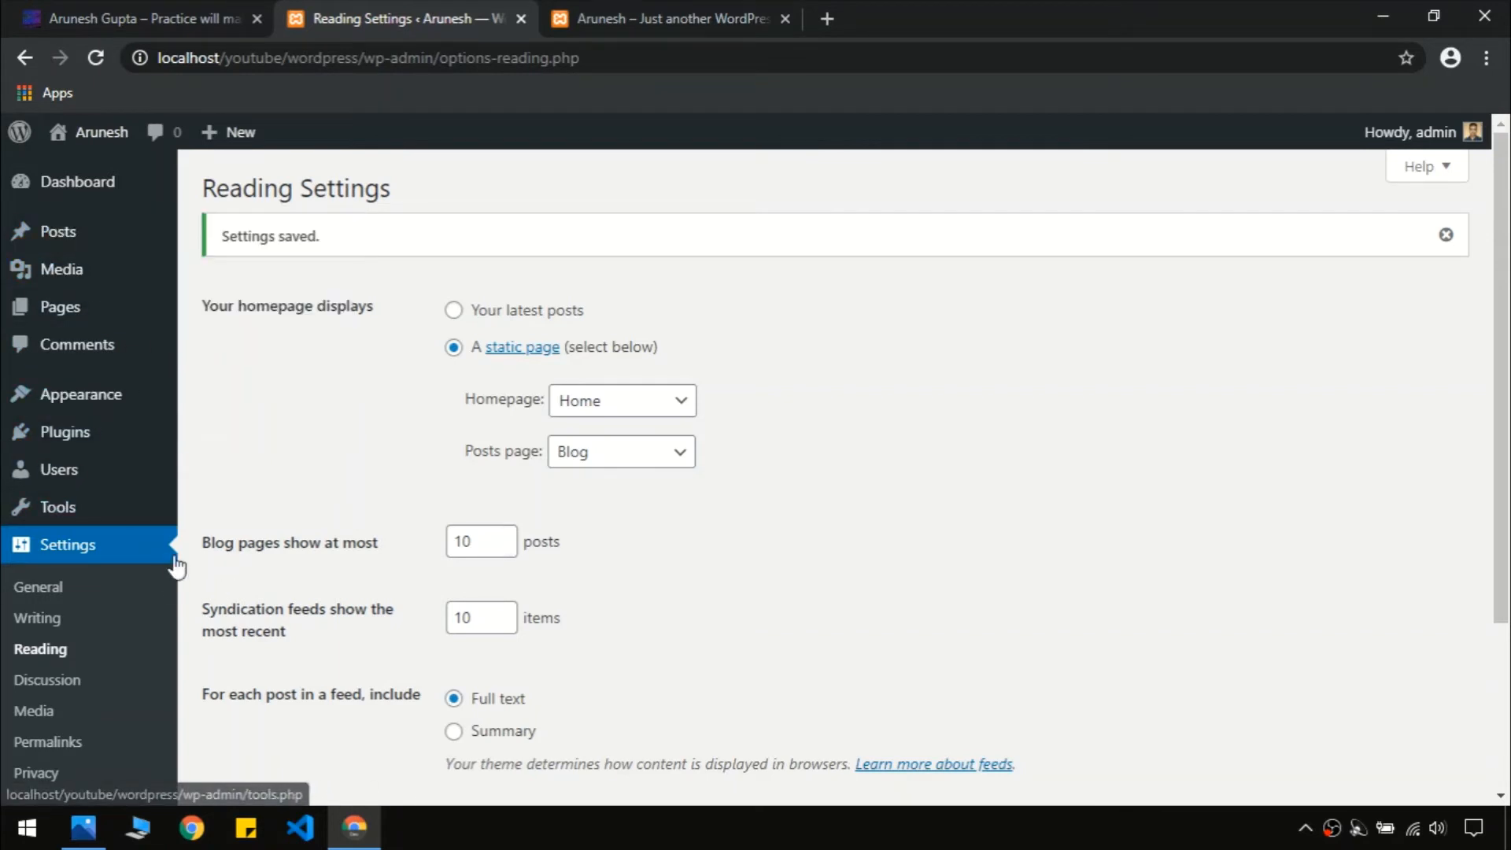
Open the full CSS Spinners post from the site's Blog page
mouse_move(140, 512)
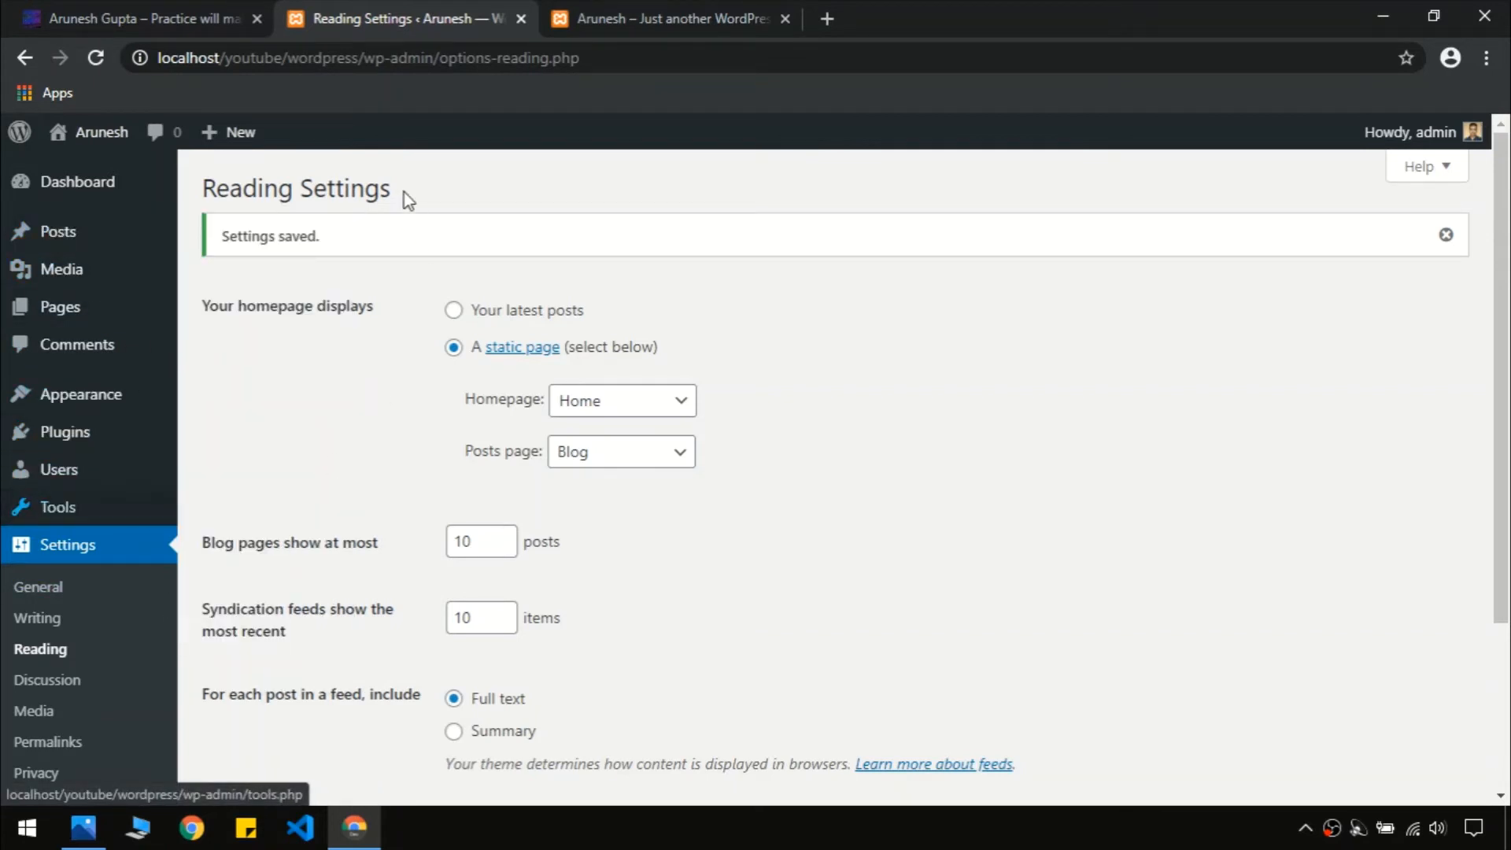
scroll(111, 617, "down", 3)
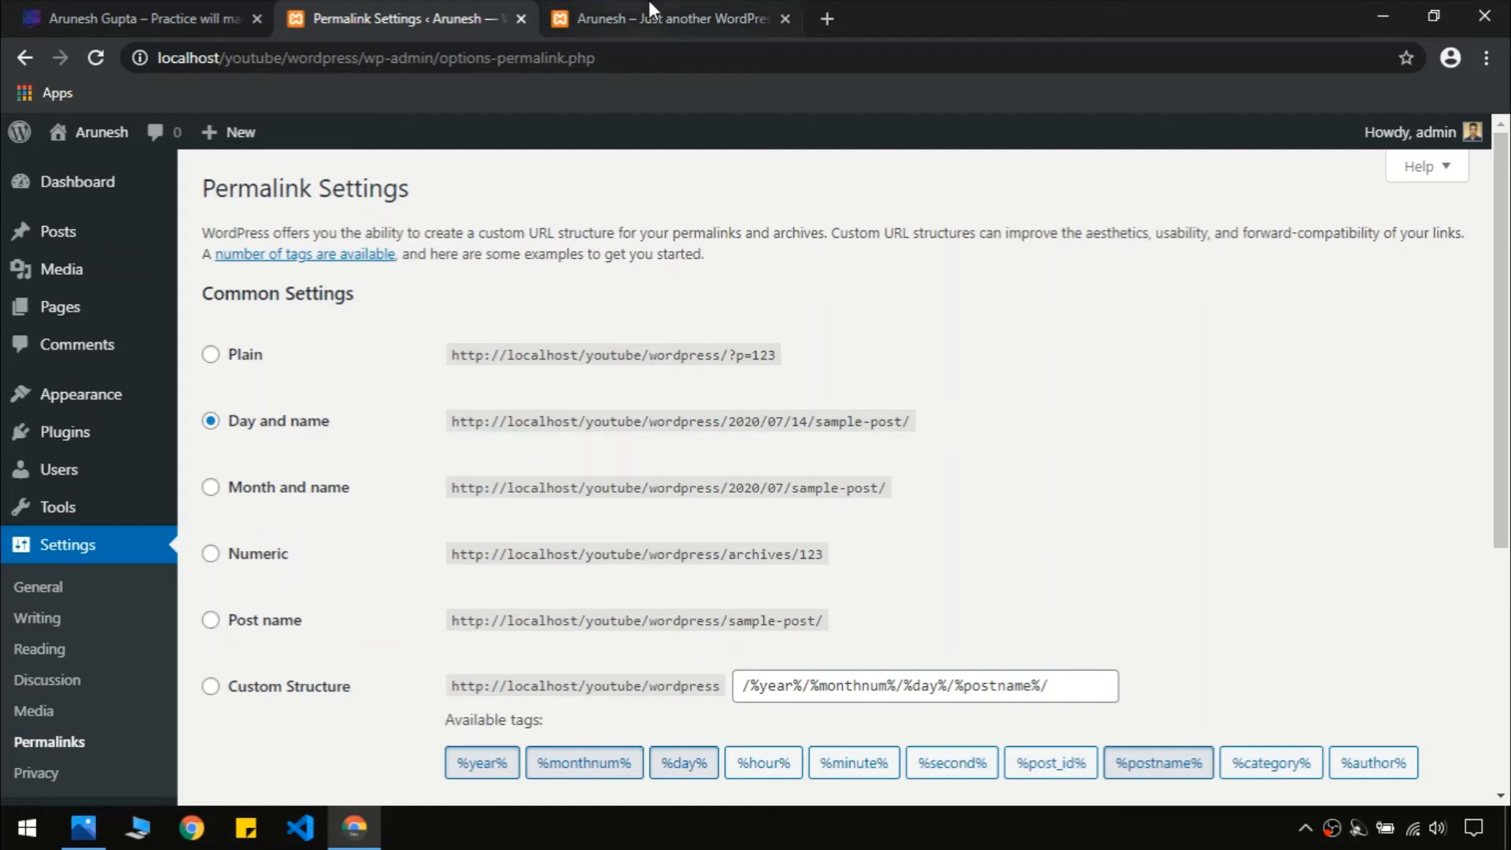
left_click(695, 20)
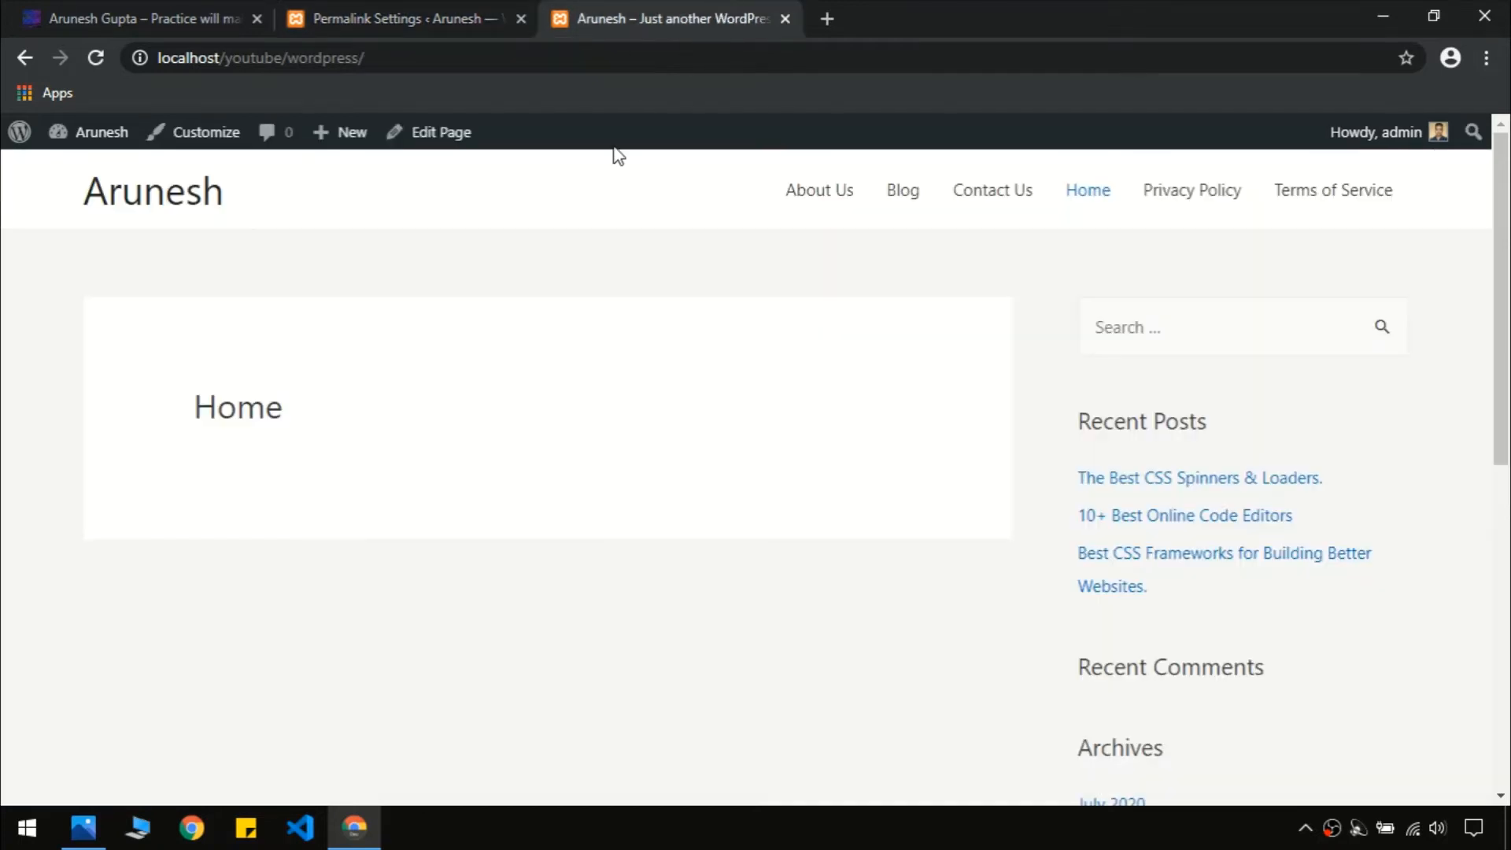
left_click(906, 198)
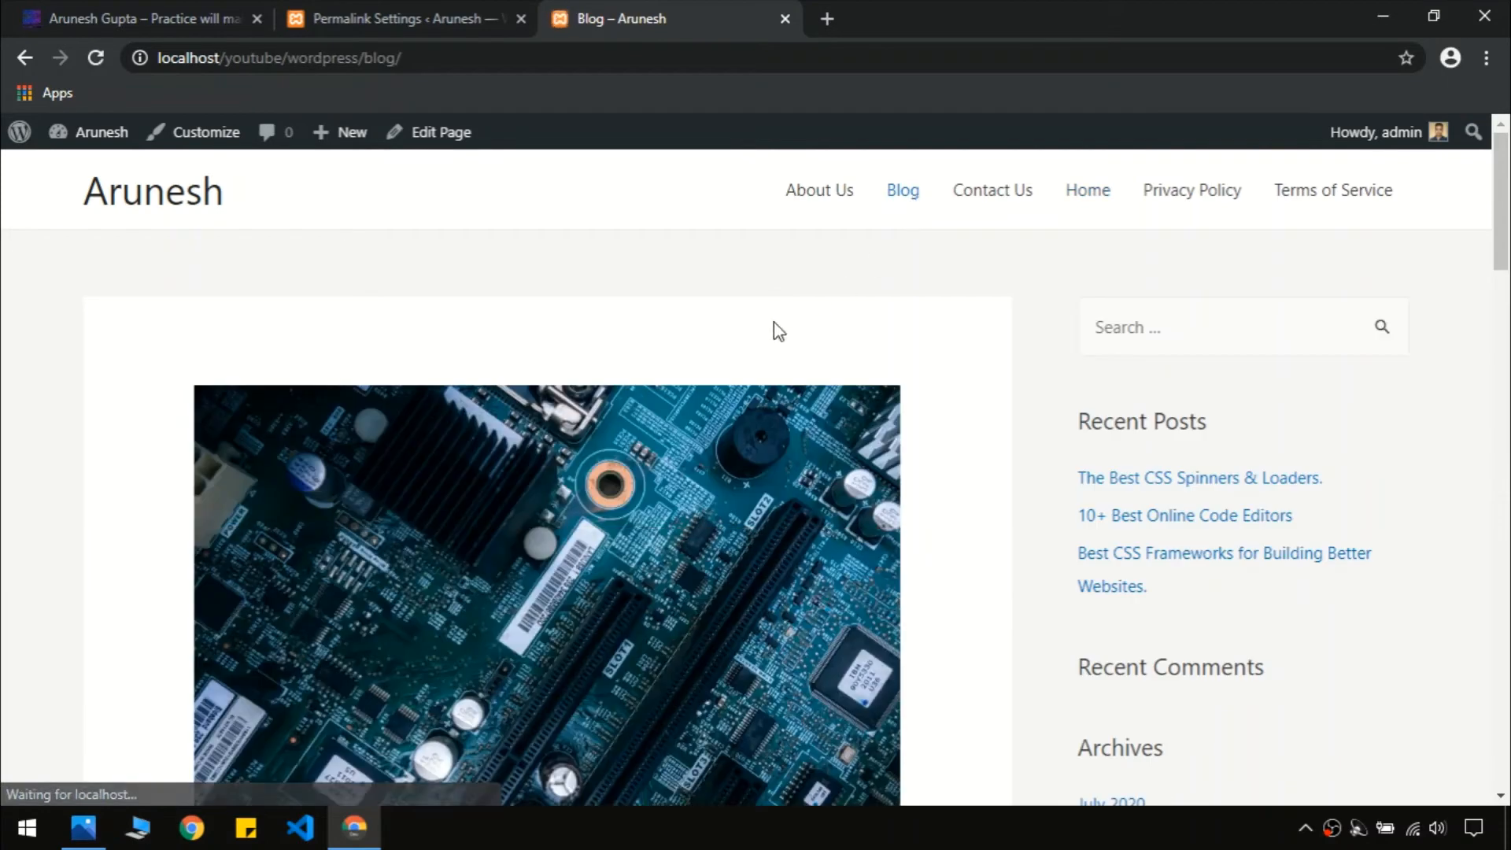
scroll(551, 472, "down", 6)
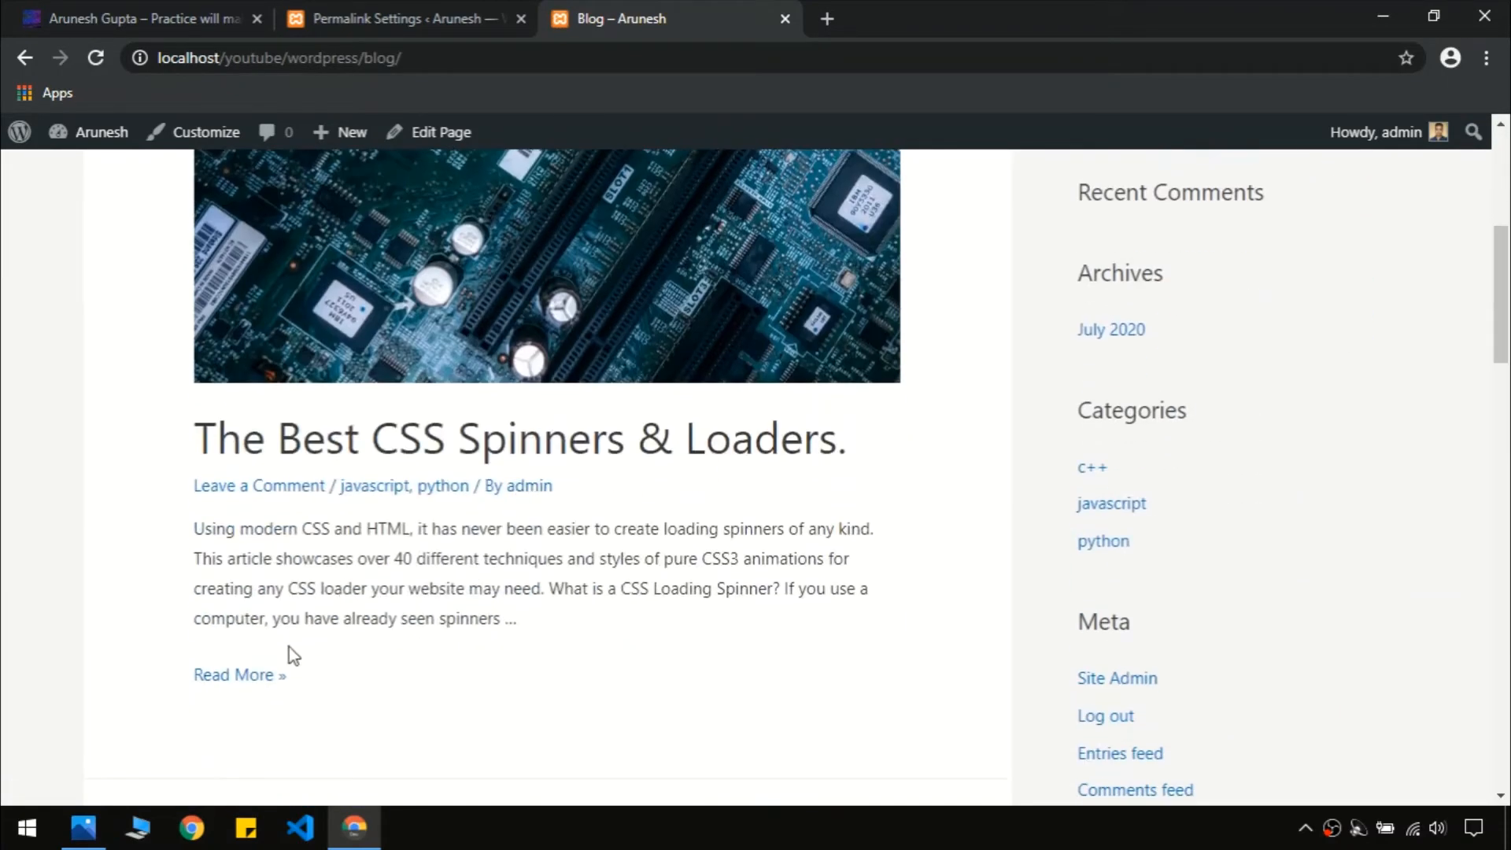
left_click(257, 678)
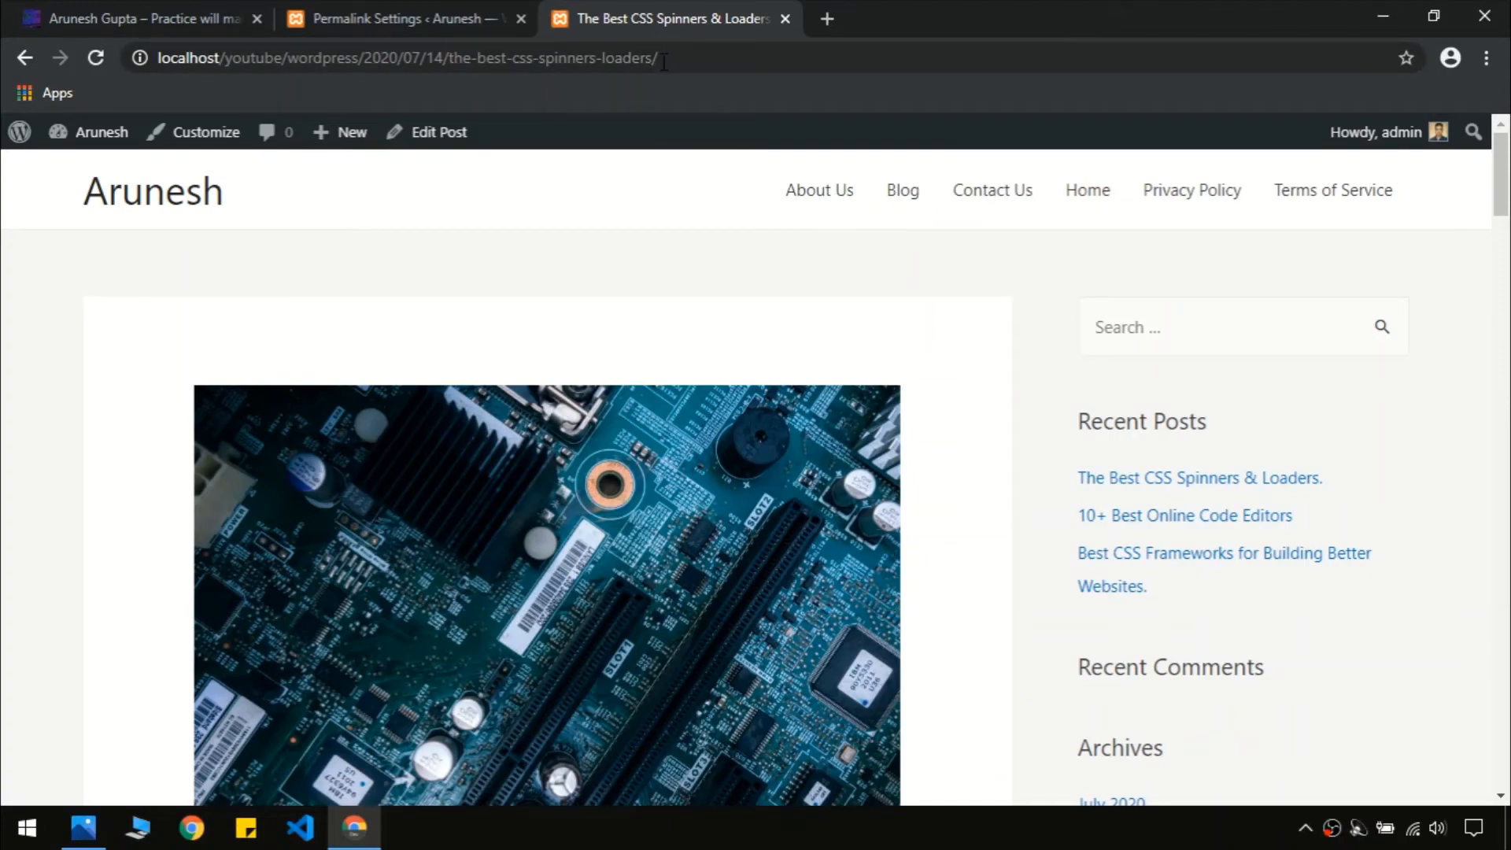
Inspect the post's dated 2020/07/14 address, then return to Permalink Settings
left_click_drag(1500, 193, 1505, 309)
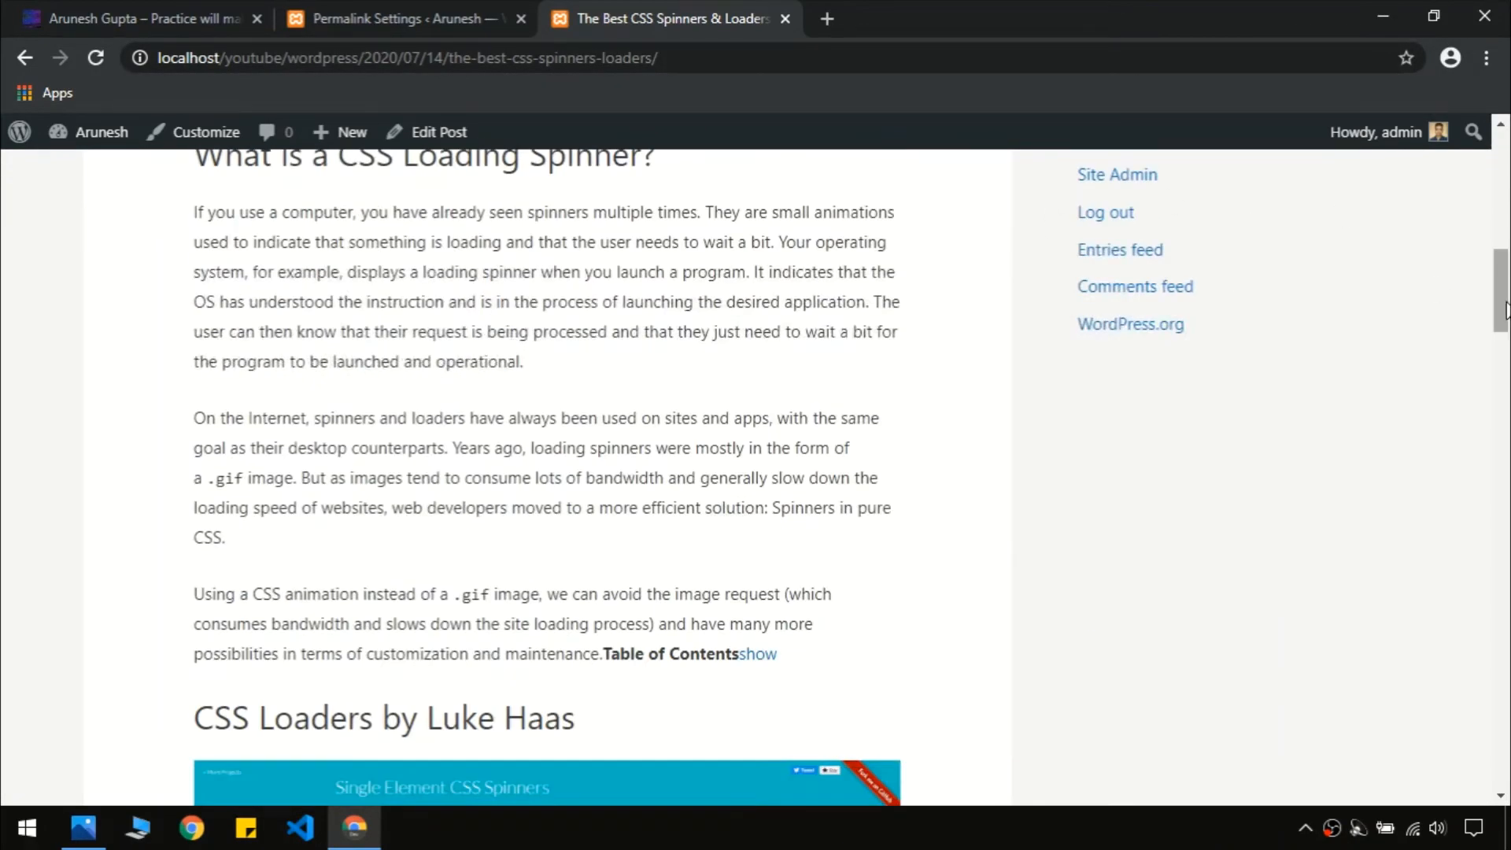
scroll(582, 315, "up", 4)
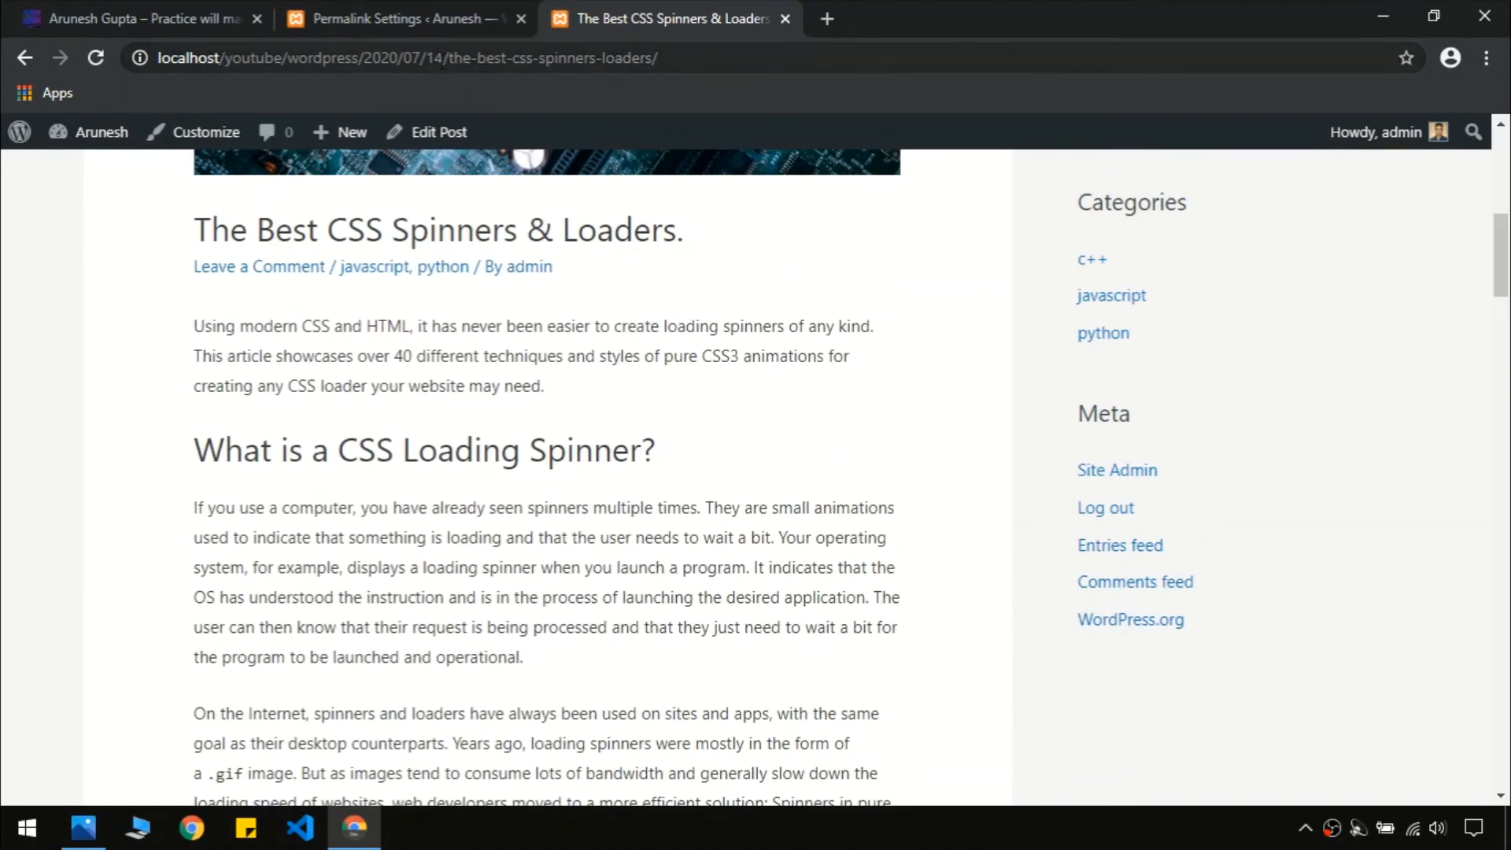
left_click_drag(443, 59, 364, 59)
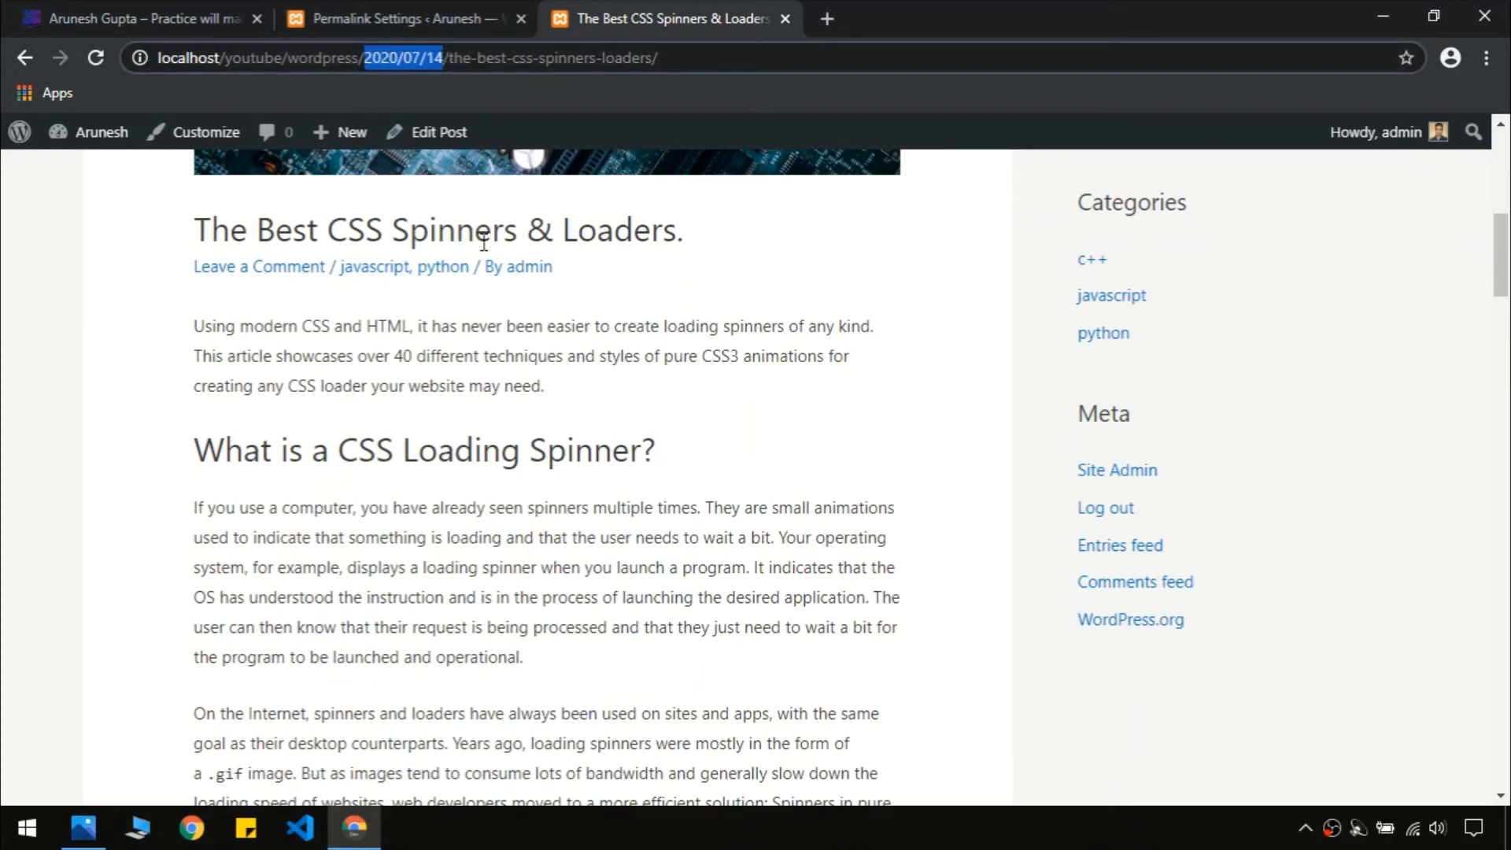
left_click(525, 326)
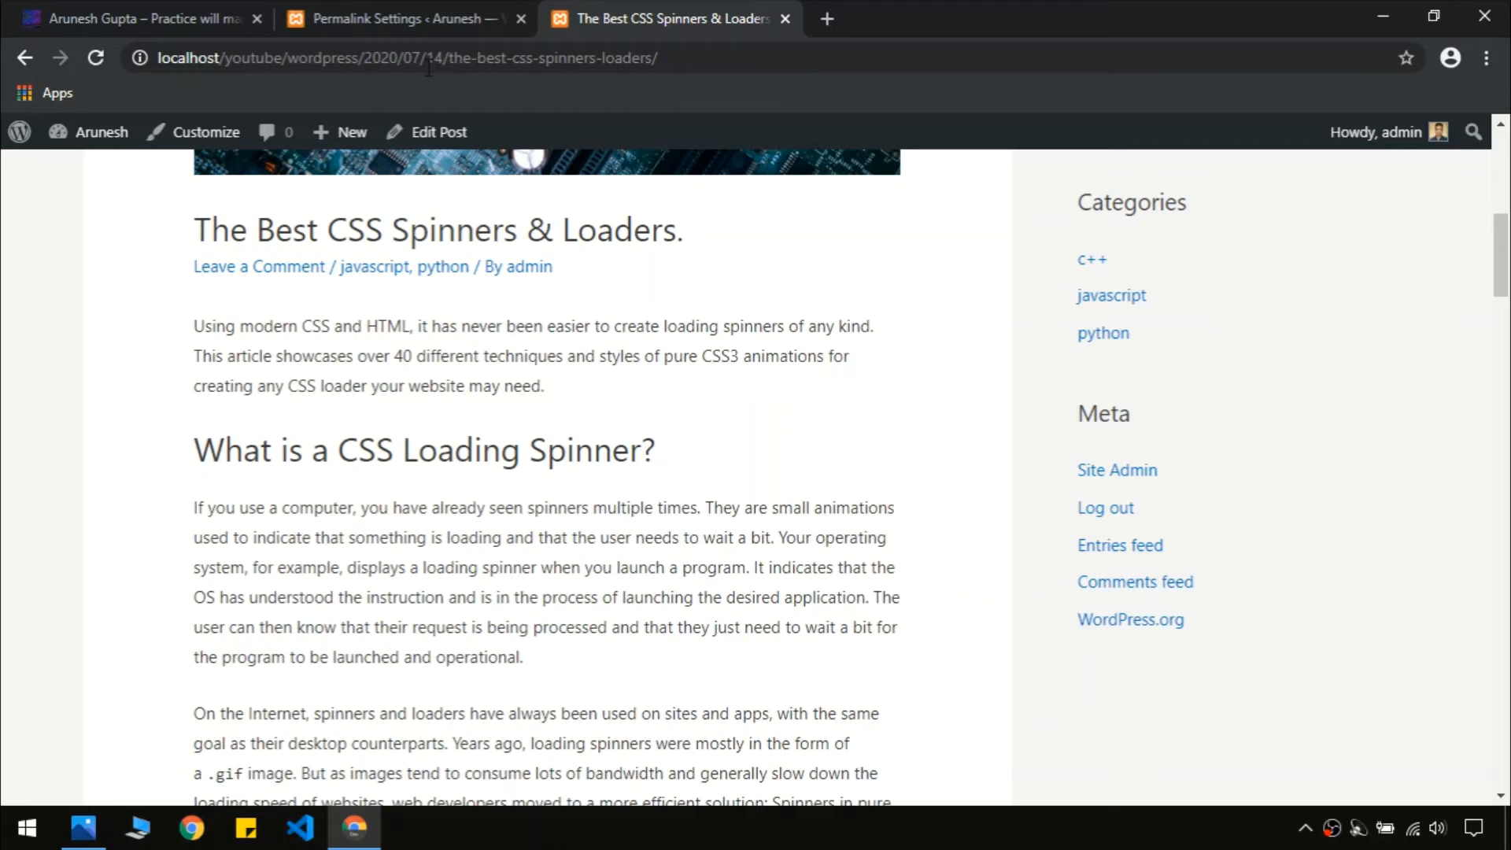
left_click_drag(421, 62, 356, 62)
left_click(570, 385)
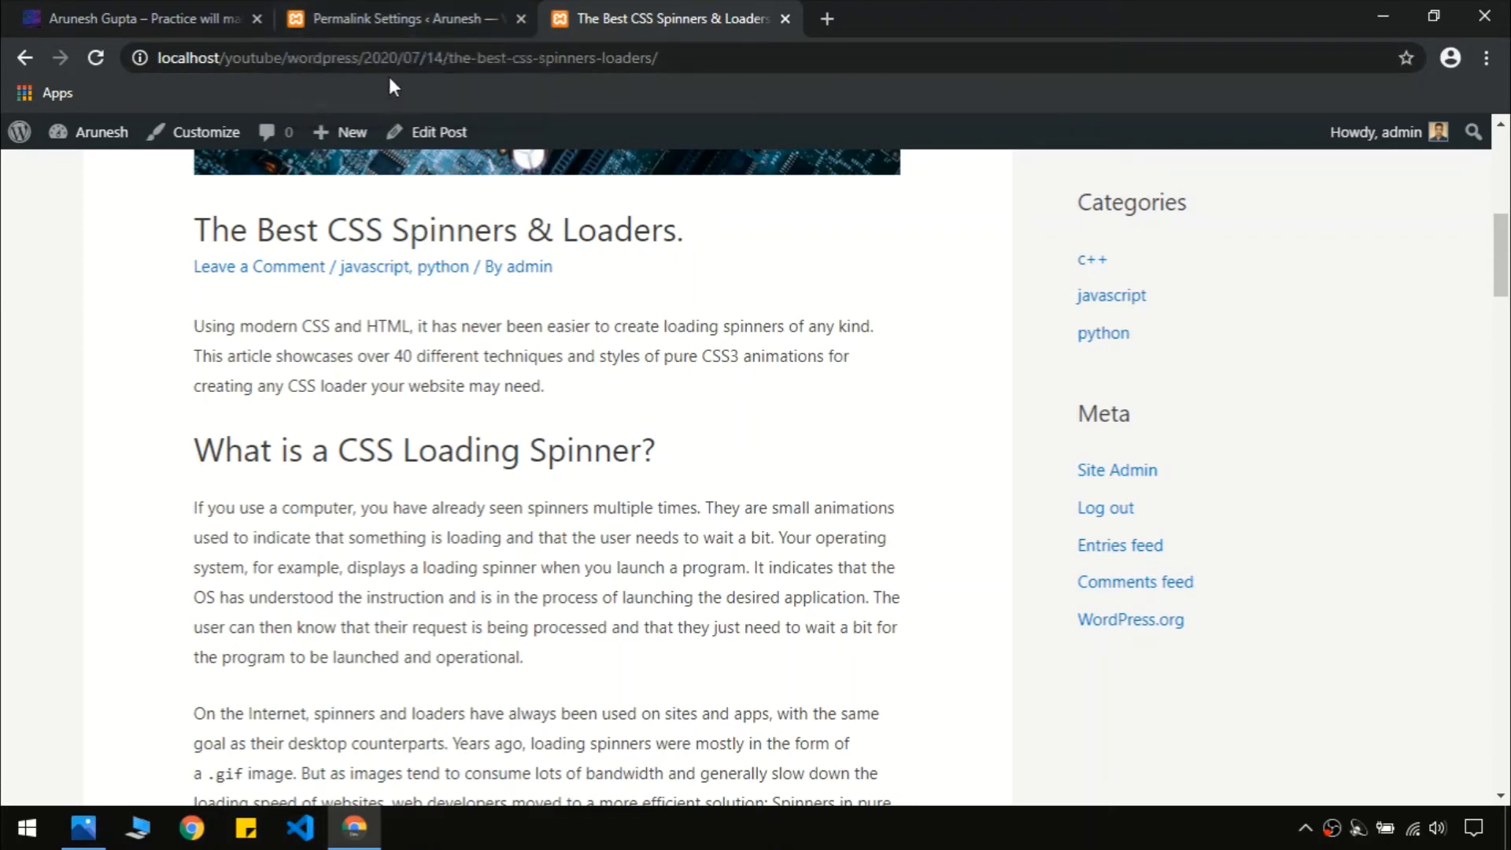
left_click(394, 16)
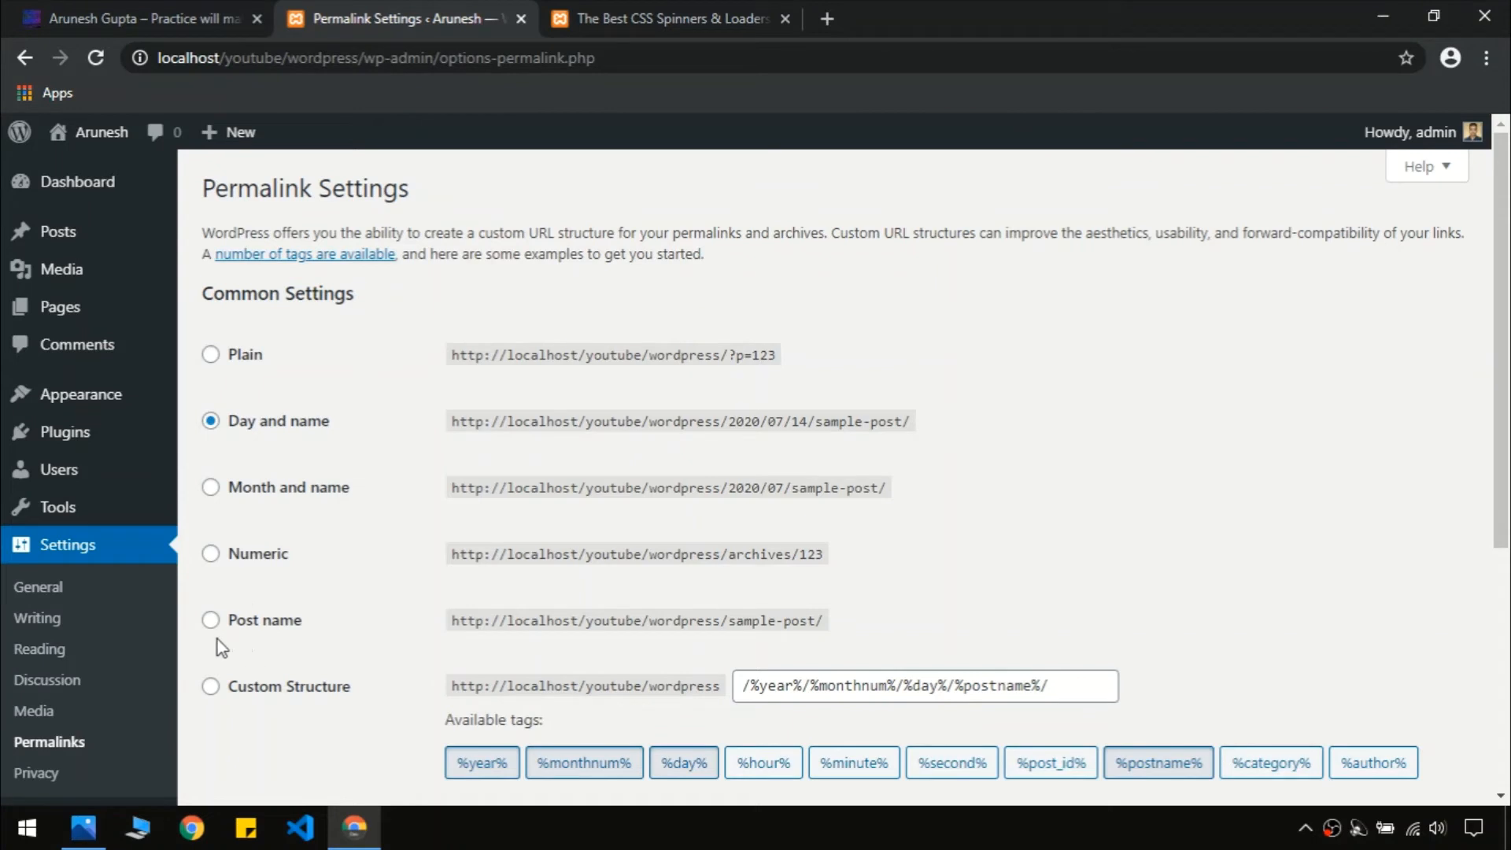
Switch permalinks to the Post name structure /%postname%/ and save the change
left_click(210, 620)
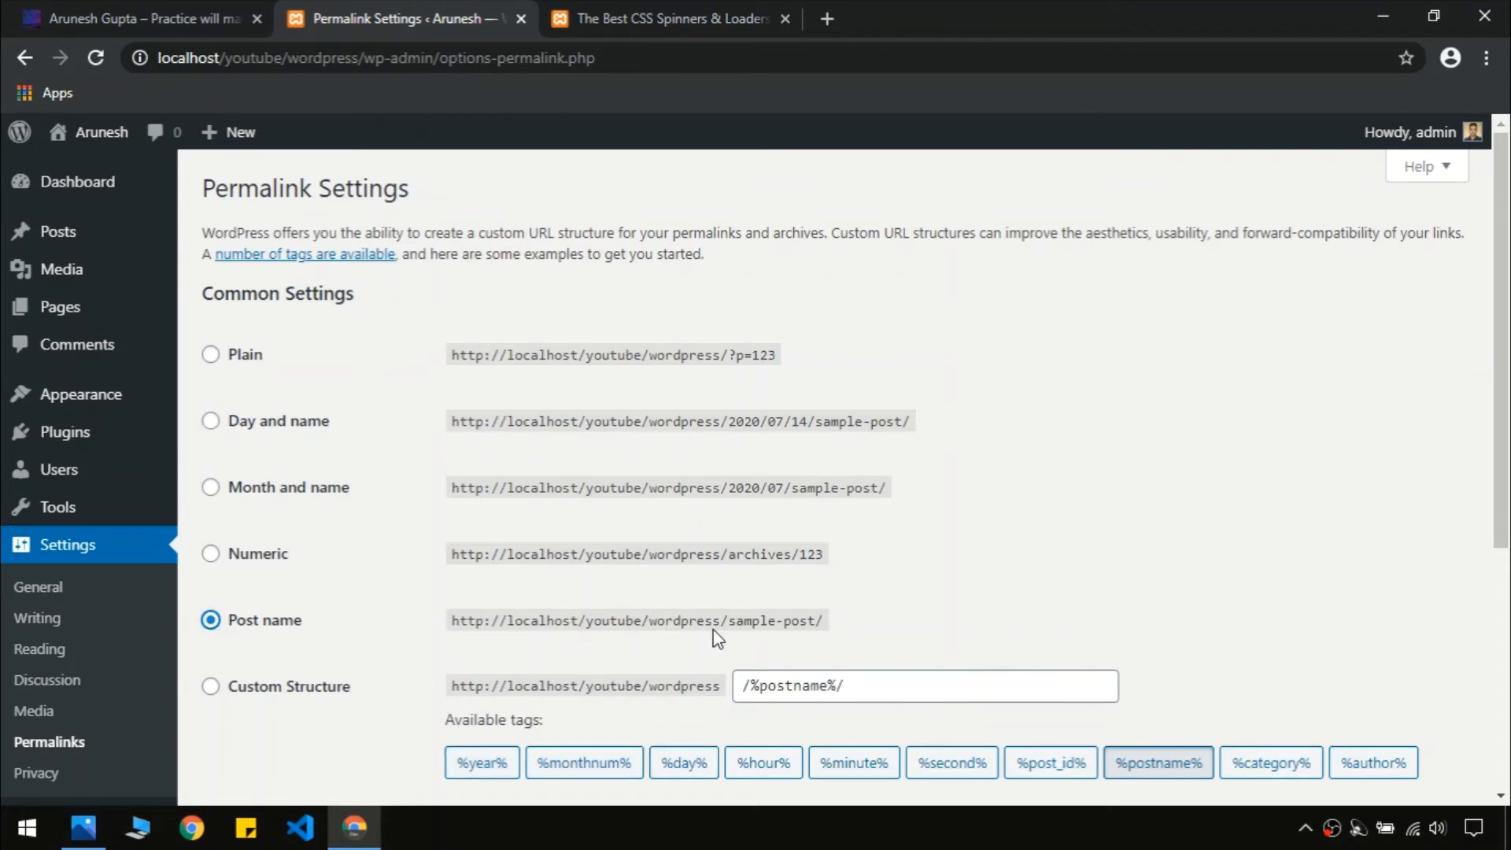
left_click_drag(720, 621, 483, 633)
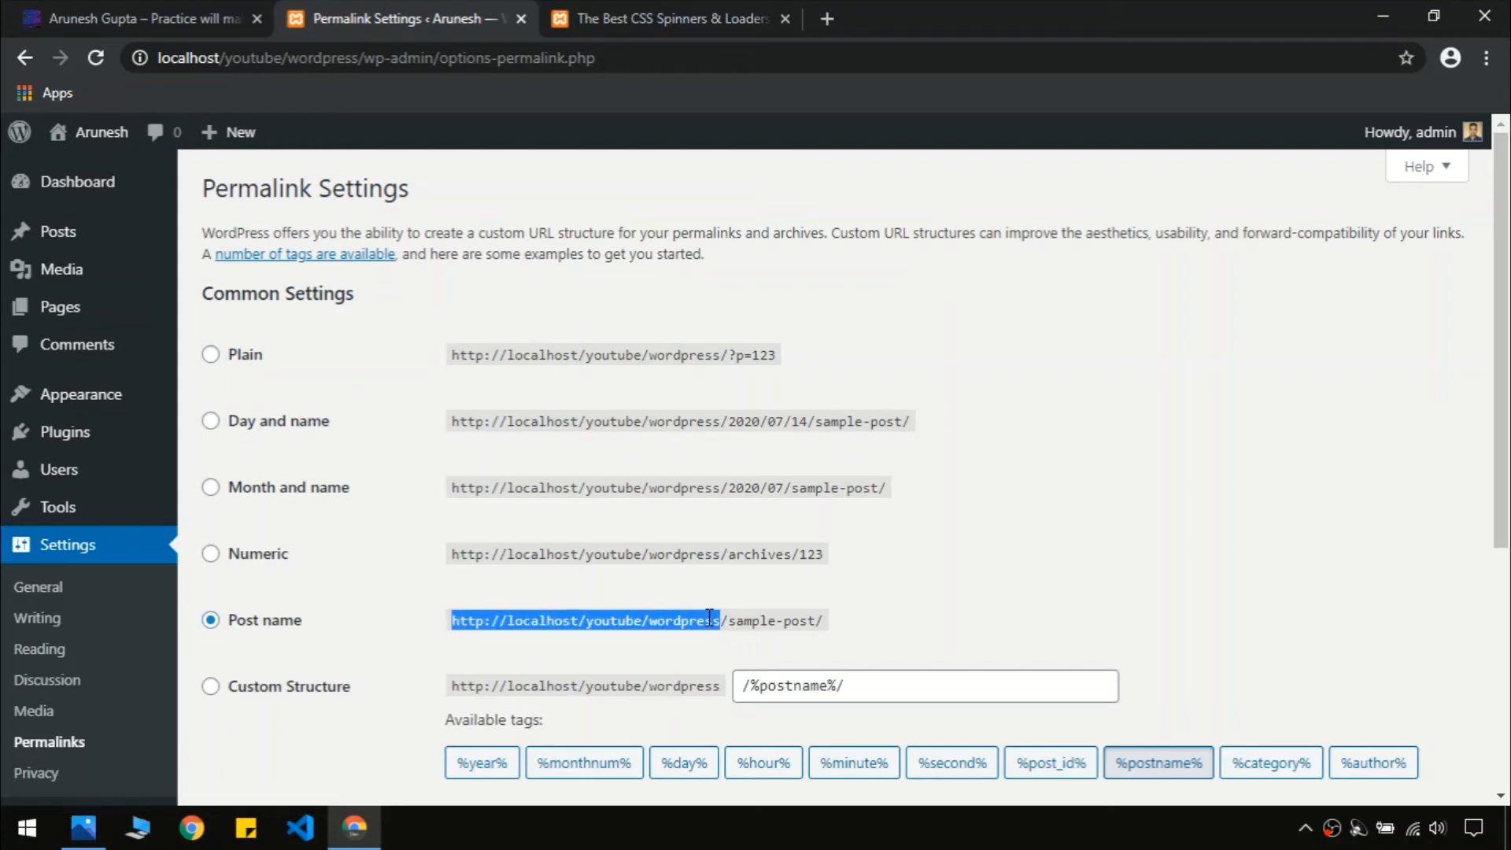
left_click_drag(722, 619, 835, 619)
left_click(834, 619)
scroll(944, 504, "down", 5)
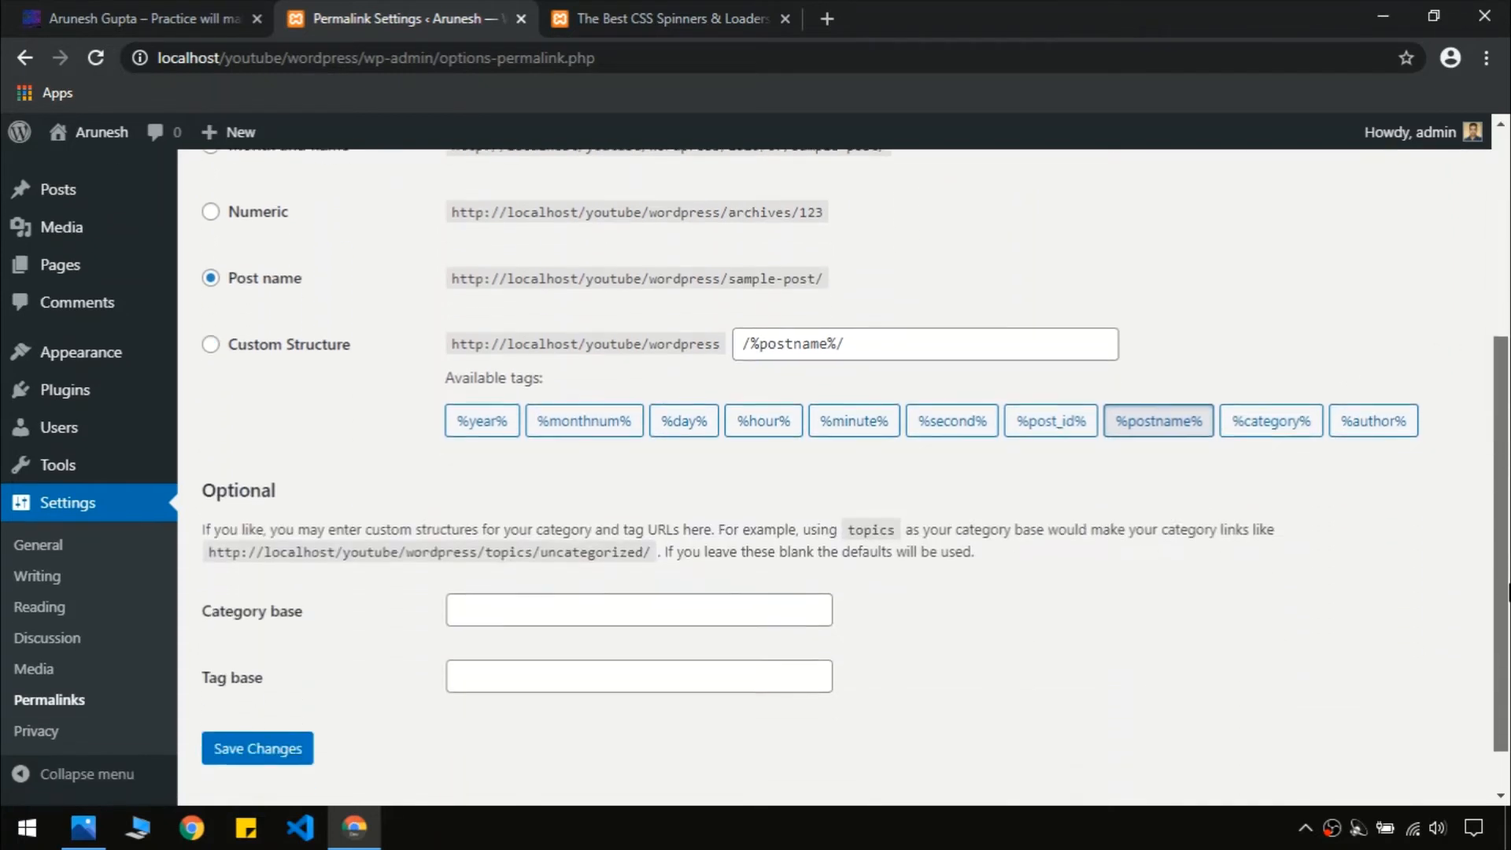
left_click(230, 714)
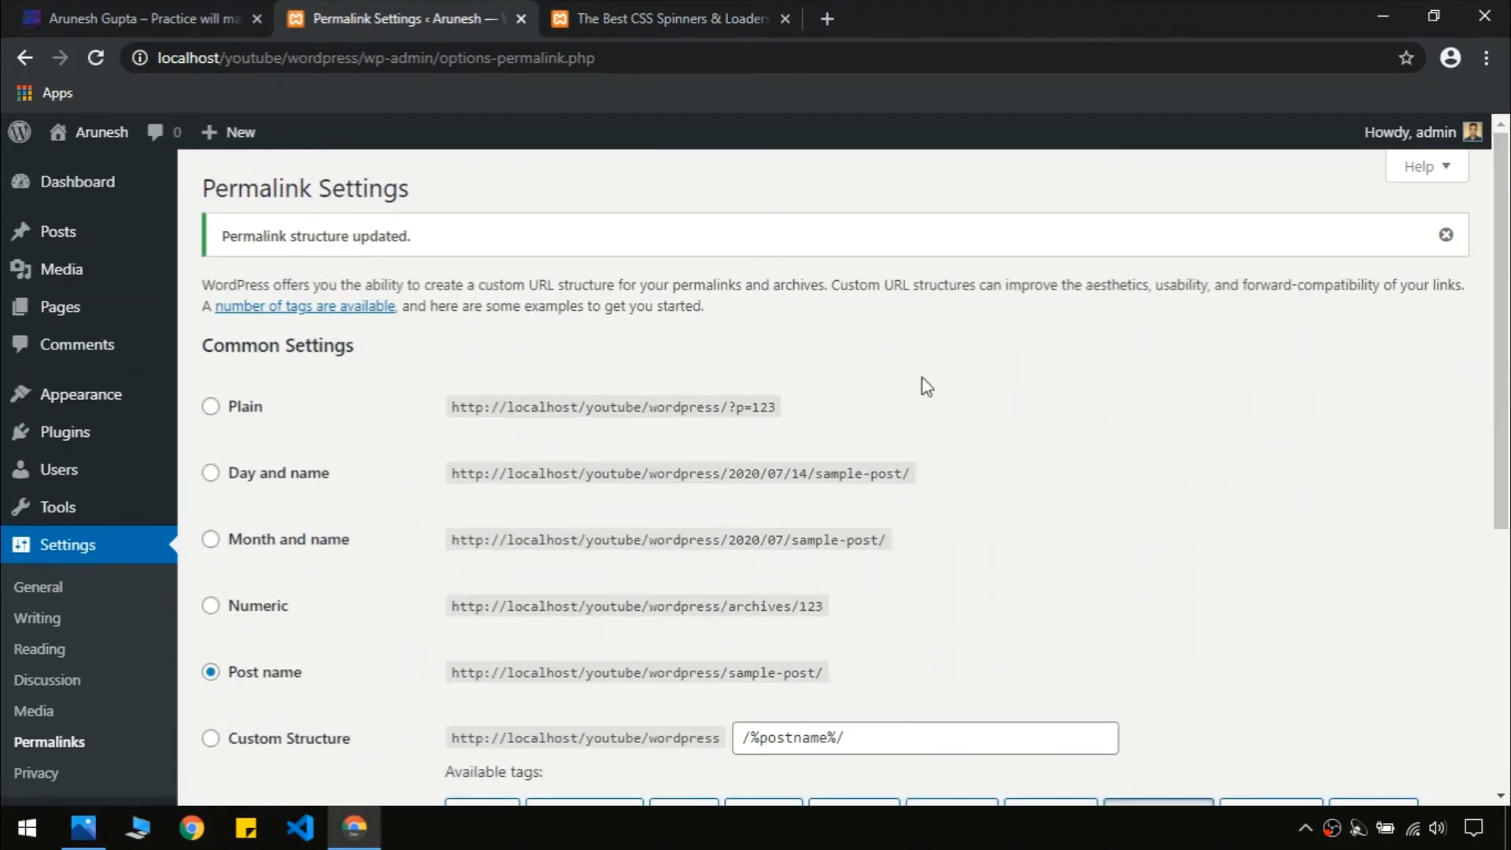
scroll(421, 478, "down", 5)
Reload the post's old dated address, then reopen the CSS Spinners post from Blog
left_click(582, 12)
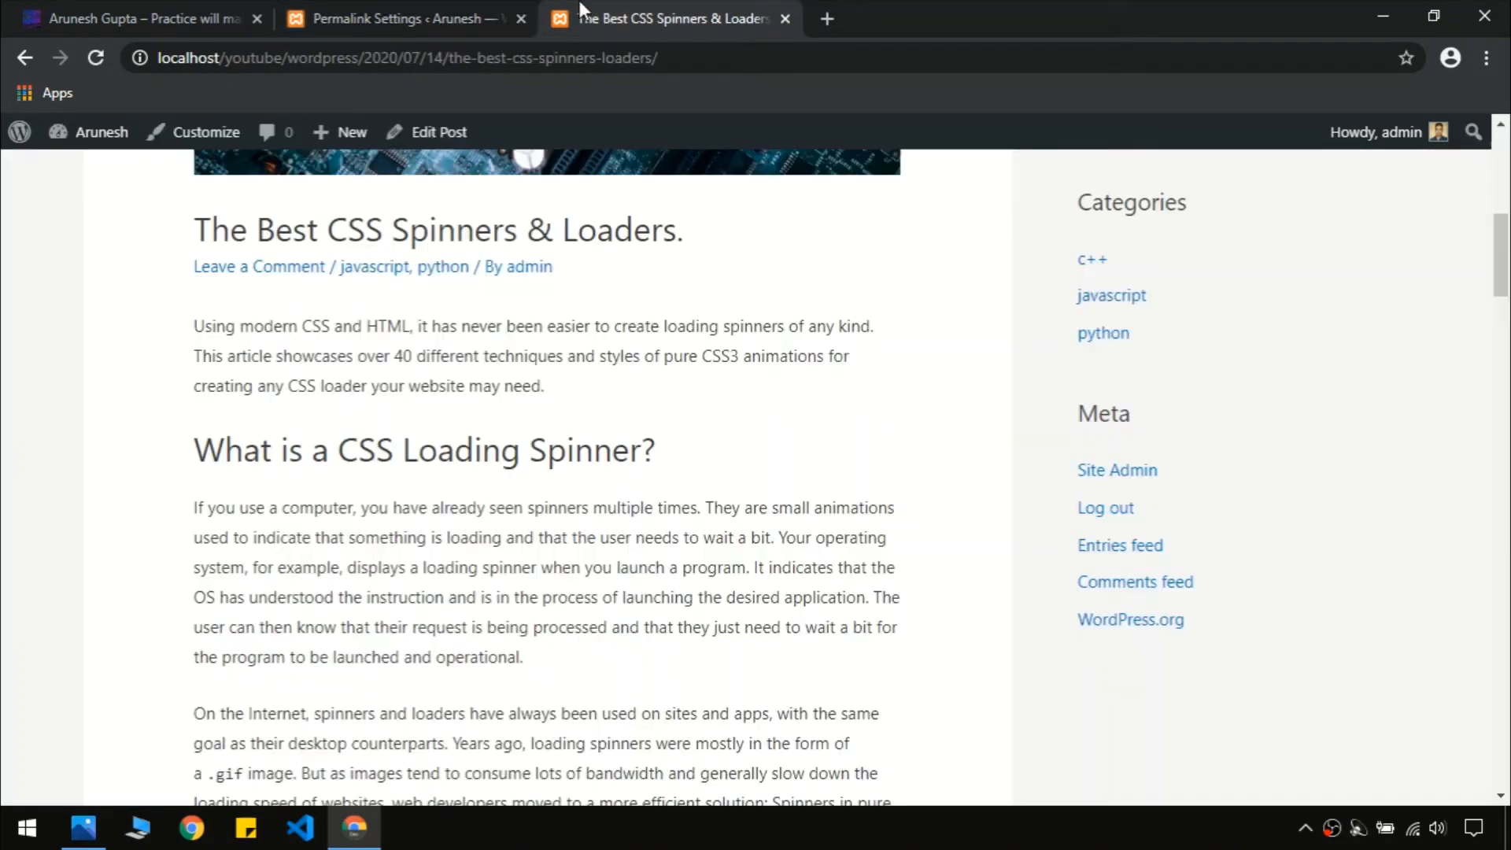
key("F5")
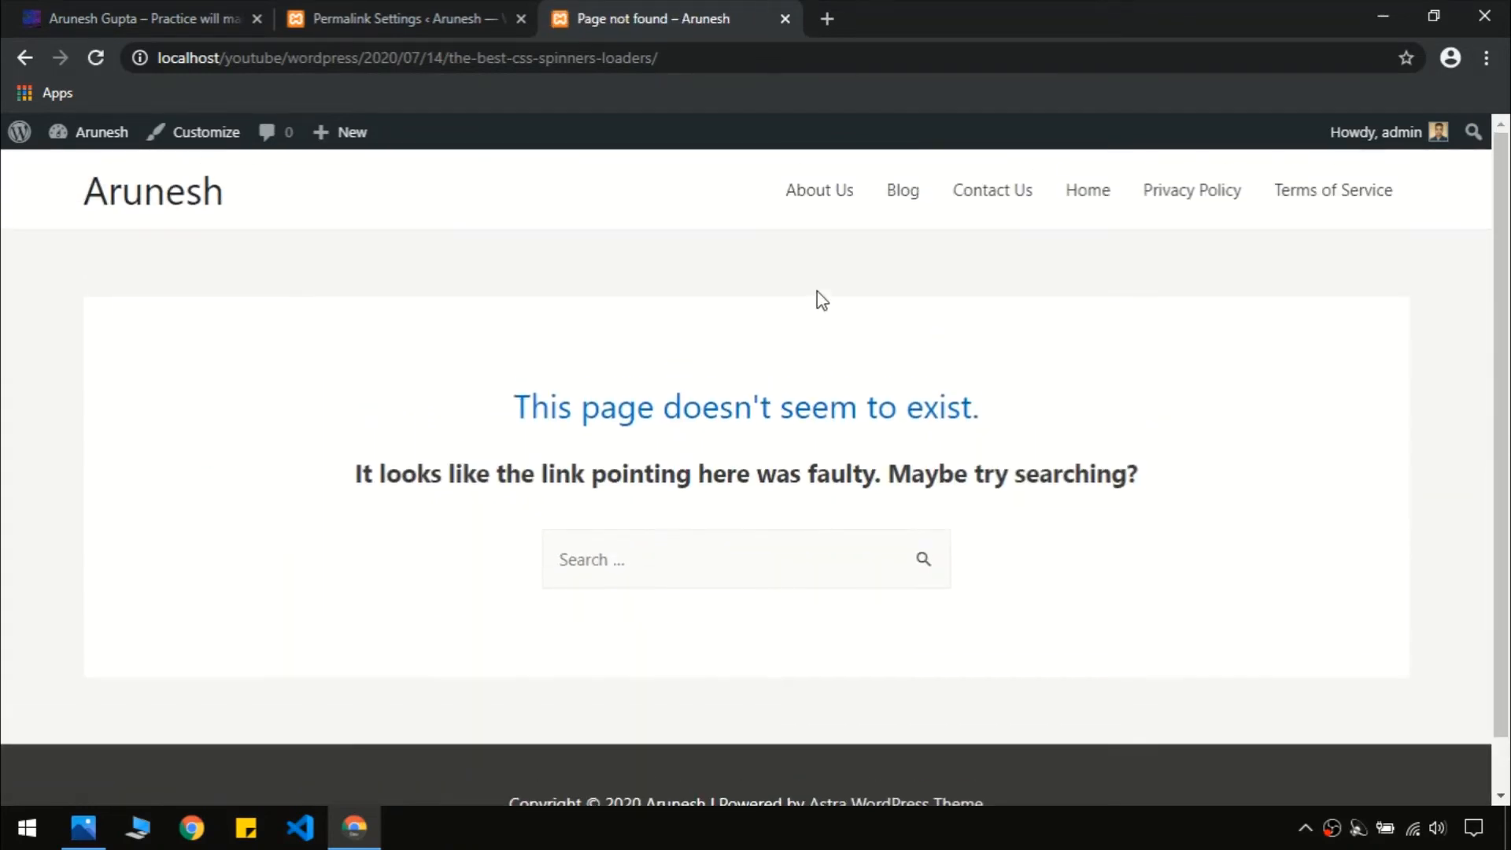
left_click(905, 195)
scroll(1362, 310, "down", 5)
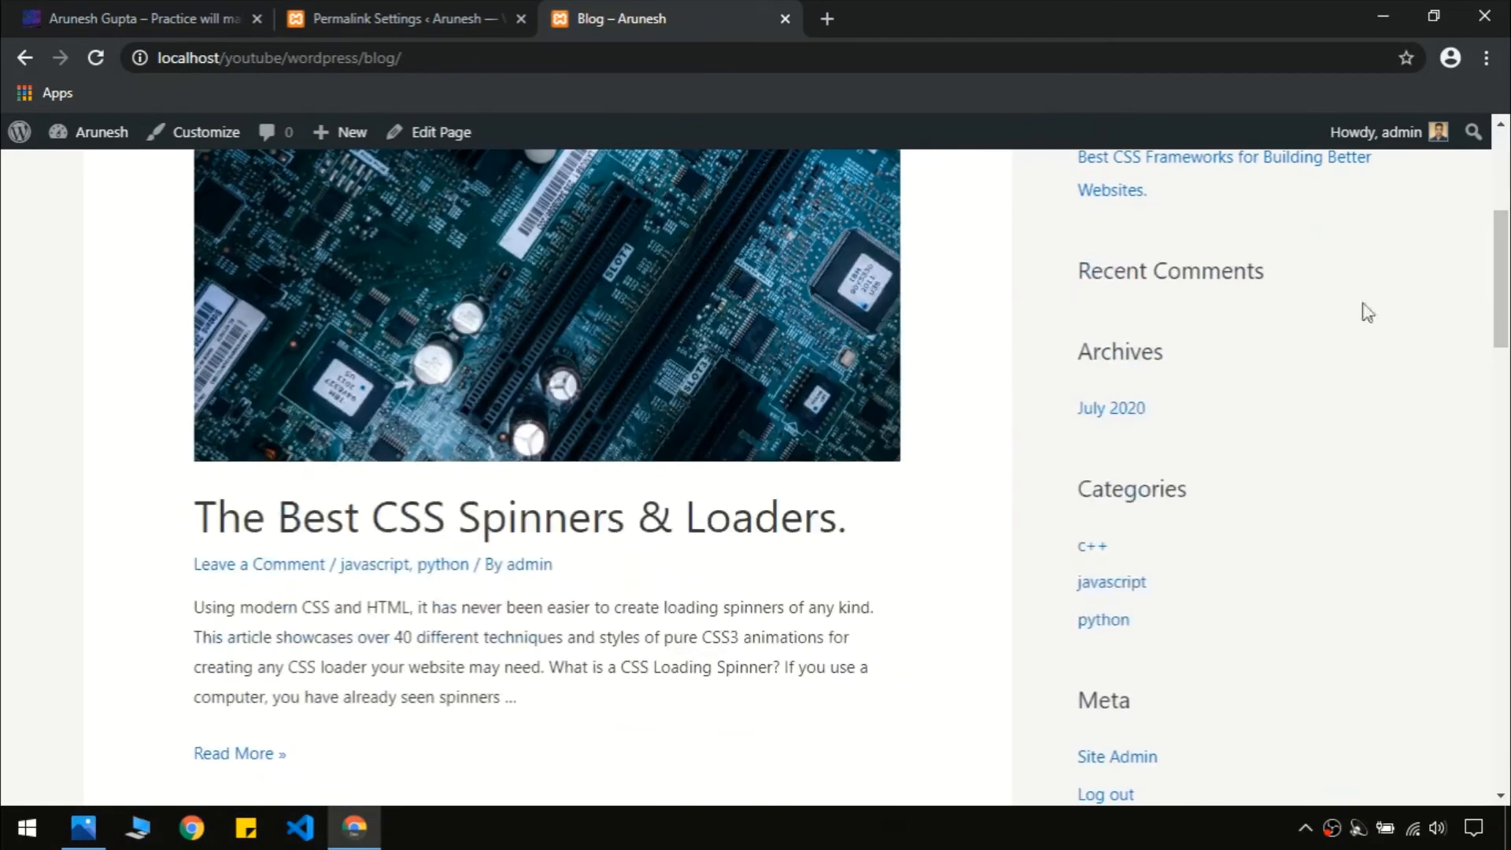
left_click(294, 246)
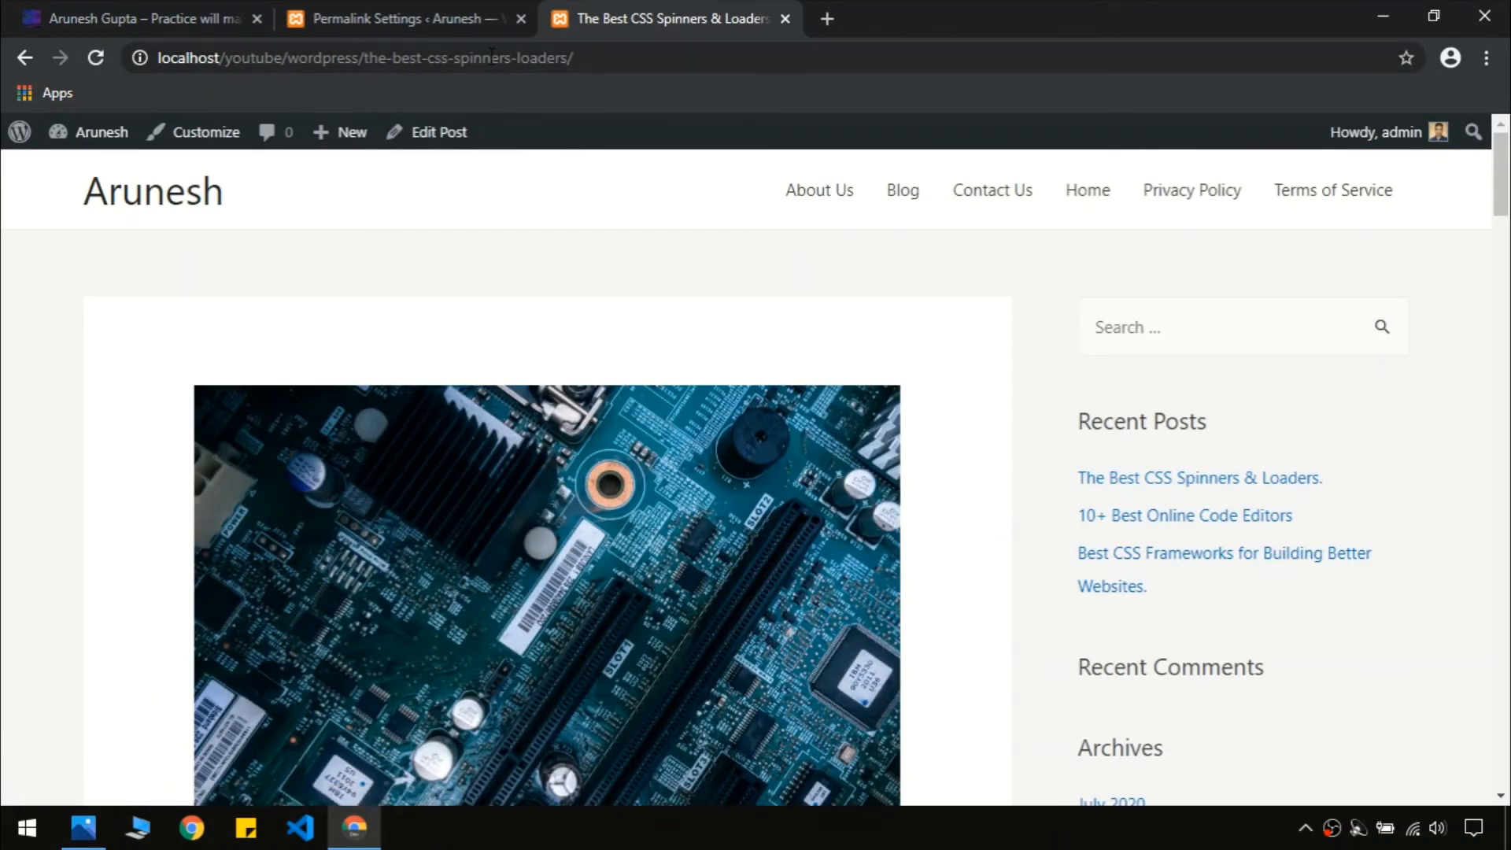
Check the post's new /the-best-css-spinners-loaders/ address, then return to Permalink Settings
left_click_drag(352, 59, 118, 65)
left_click(367, 61)
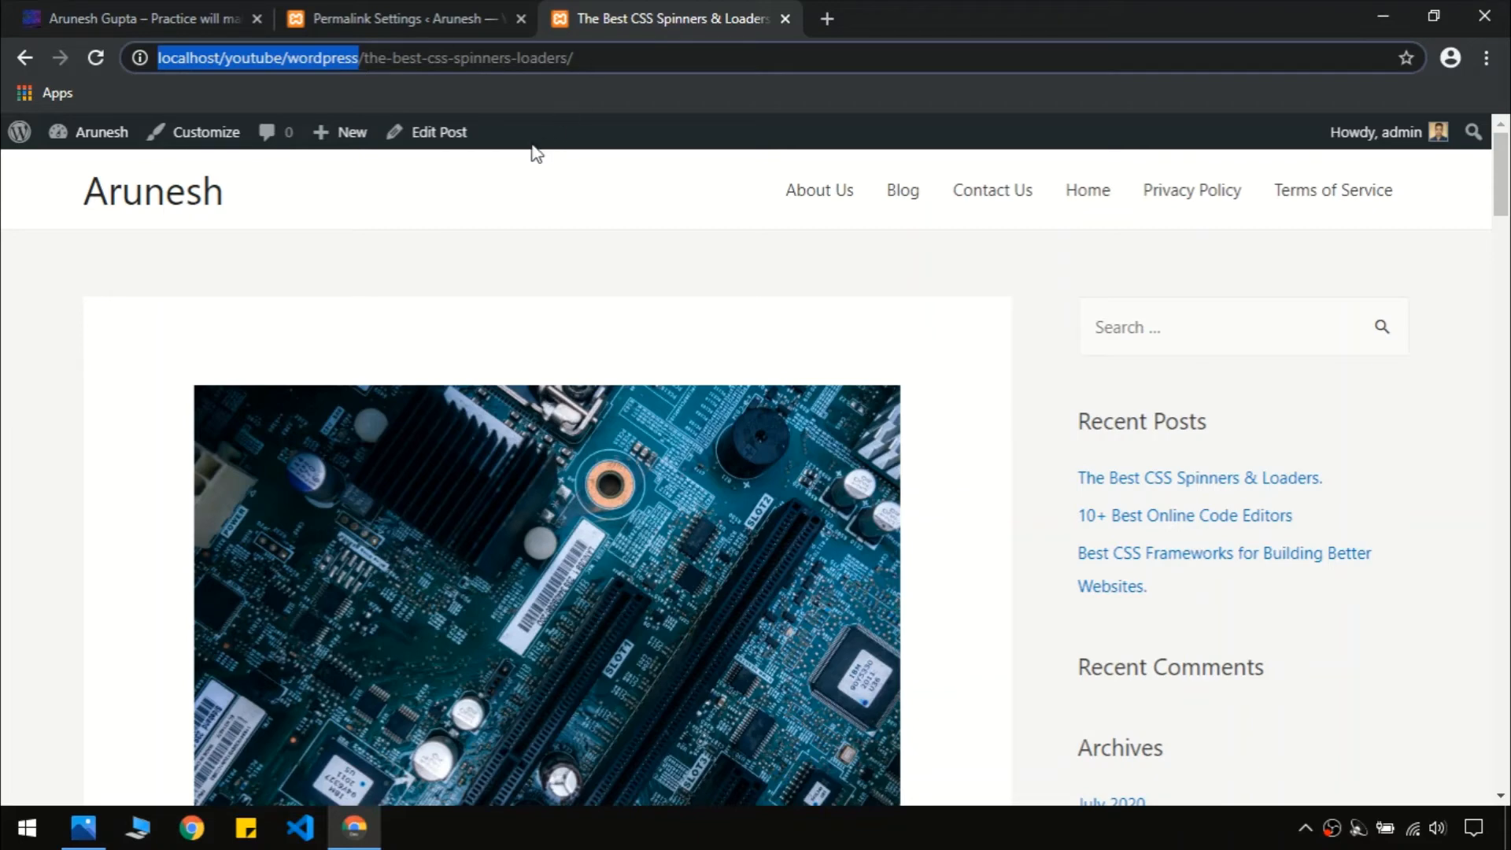
left_click(683, 223)
left_click(403, 11)
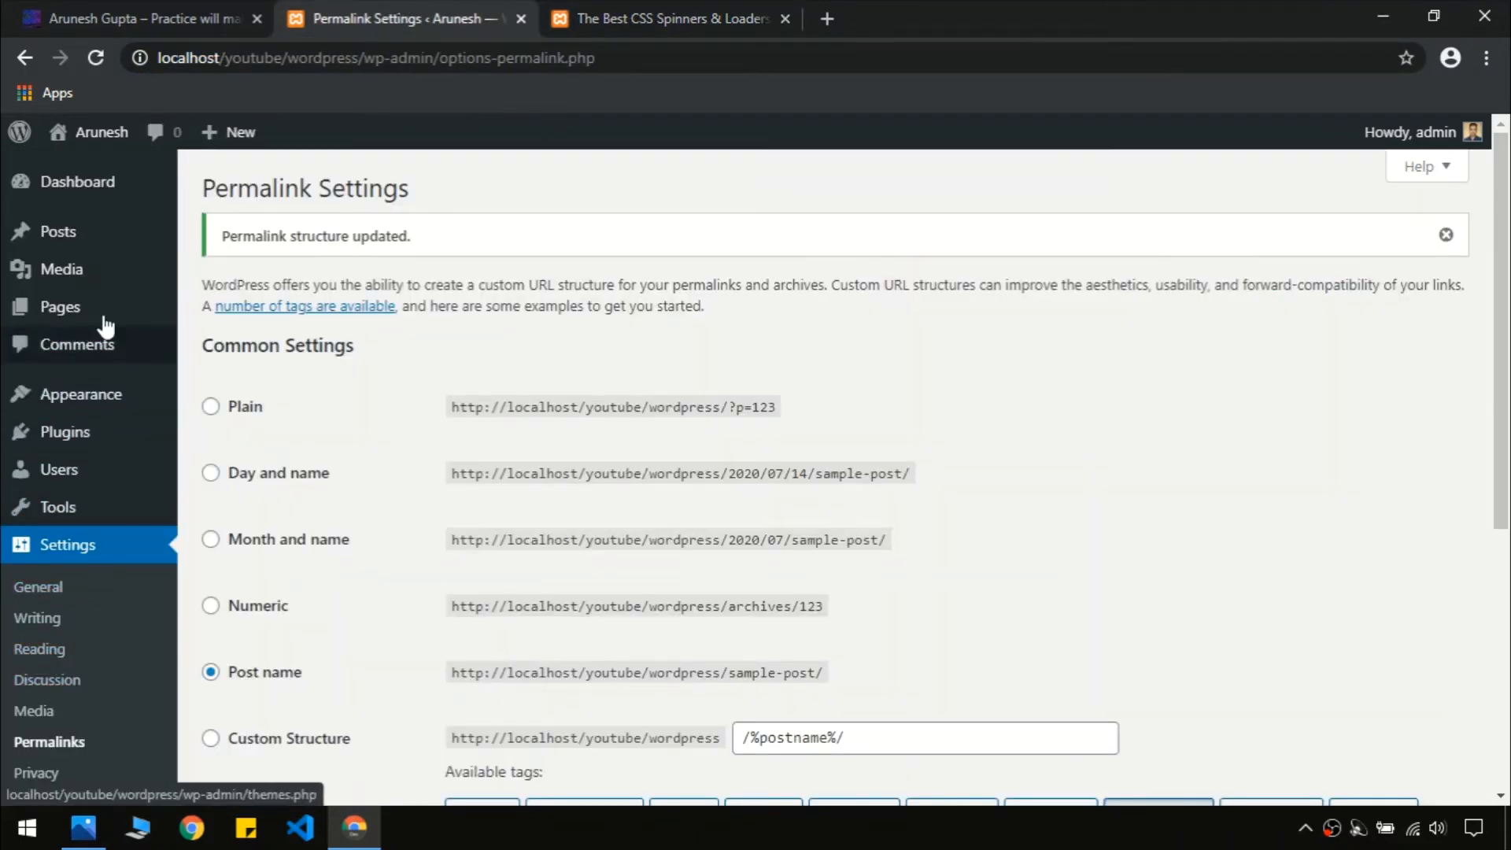
mouse_move(104, 271)
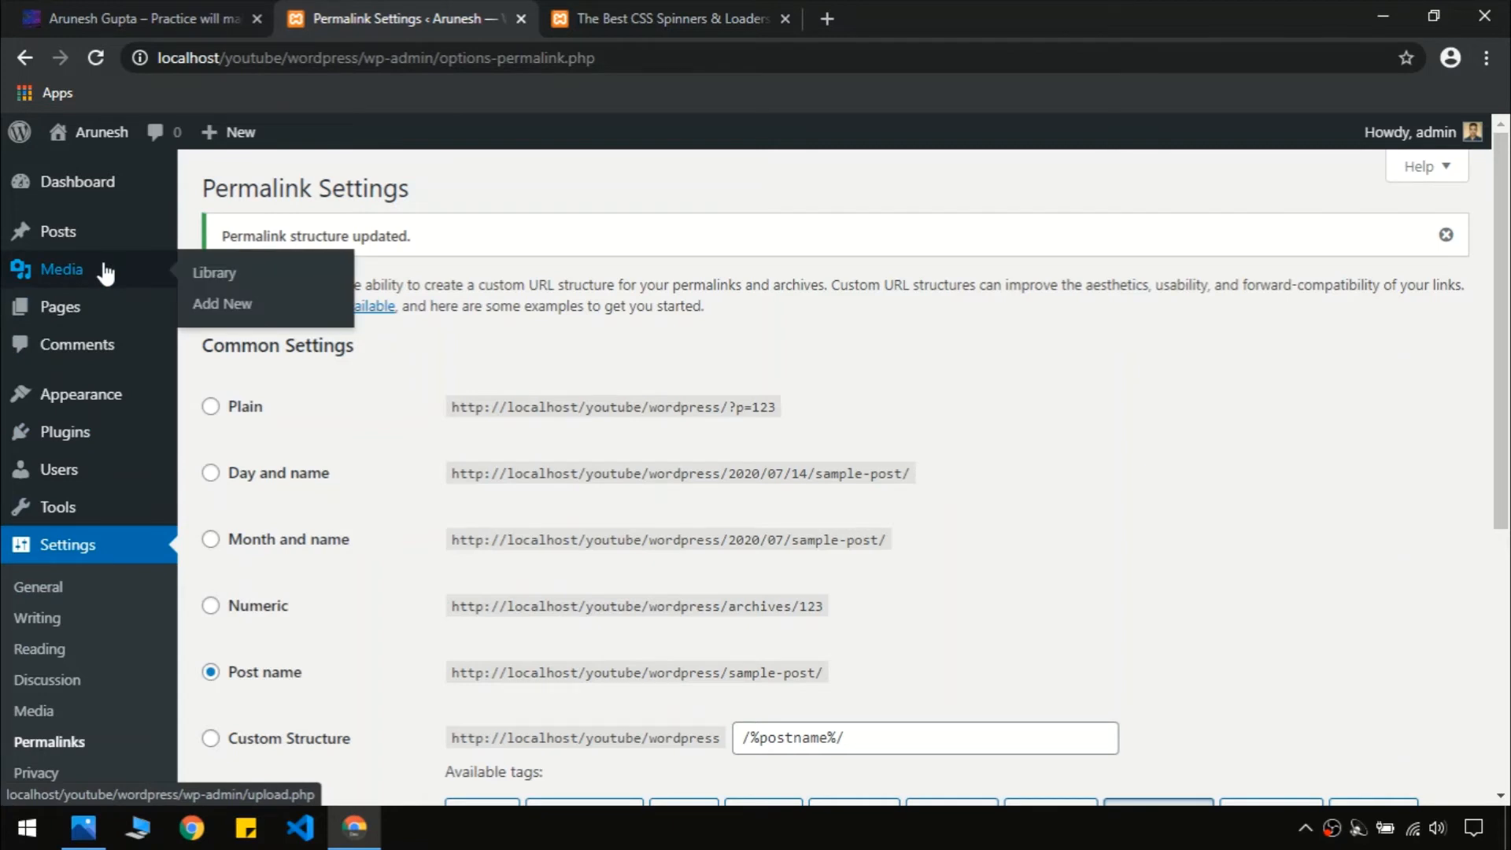
Upload 15.jpg, 16.jpg, 17.jpg and 18.jpg to the Media Library
left_click(103, 267)
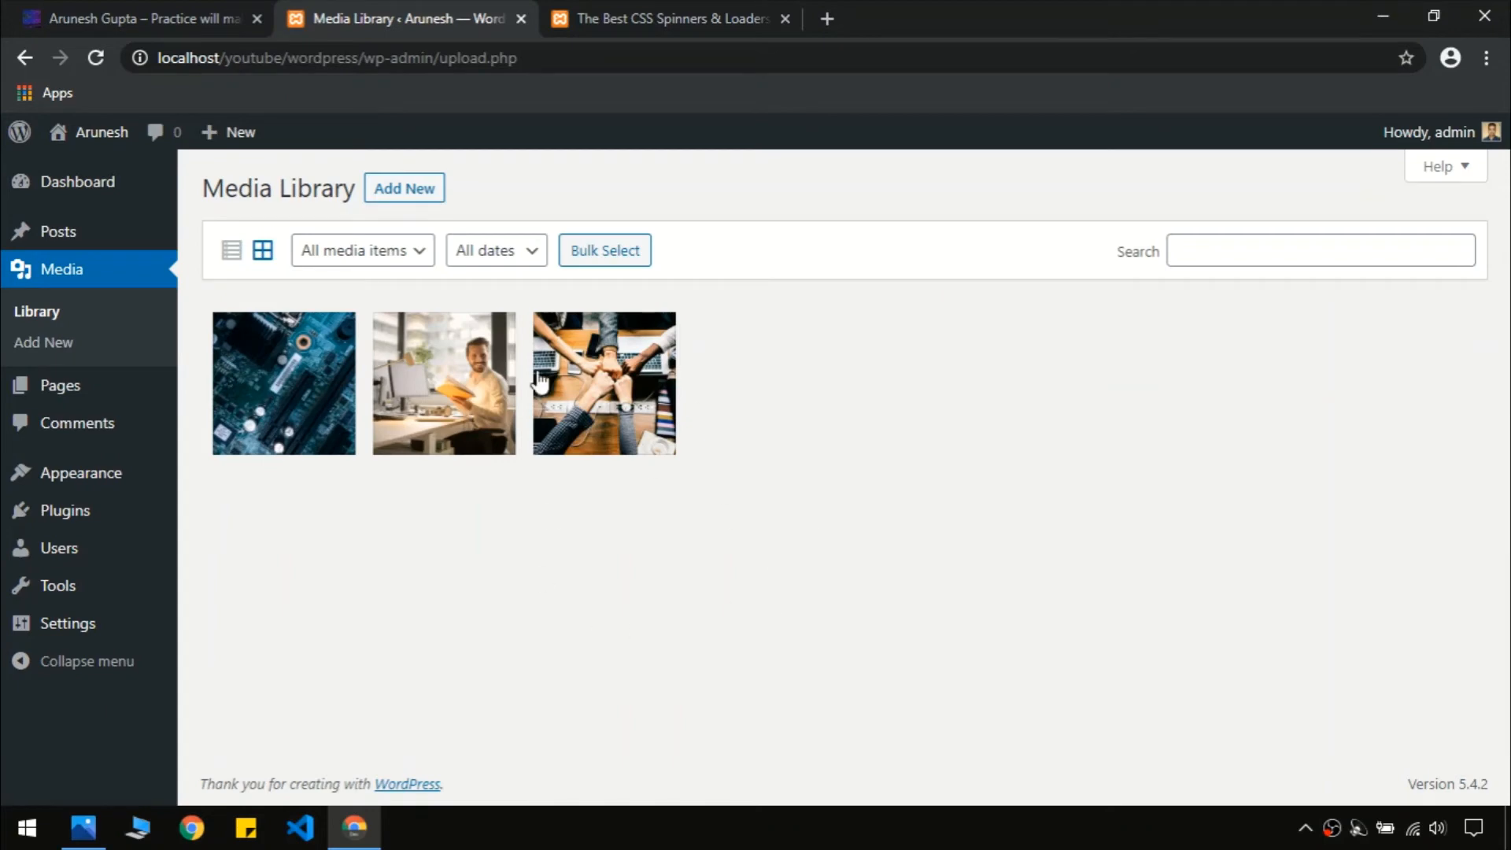
left_click(405, 189)
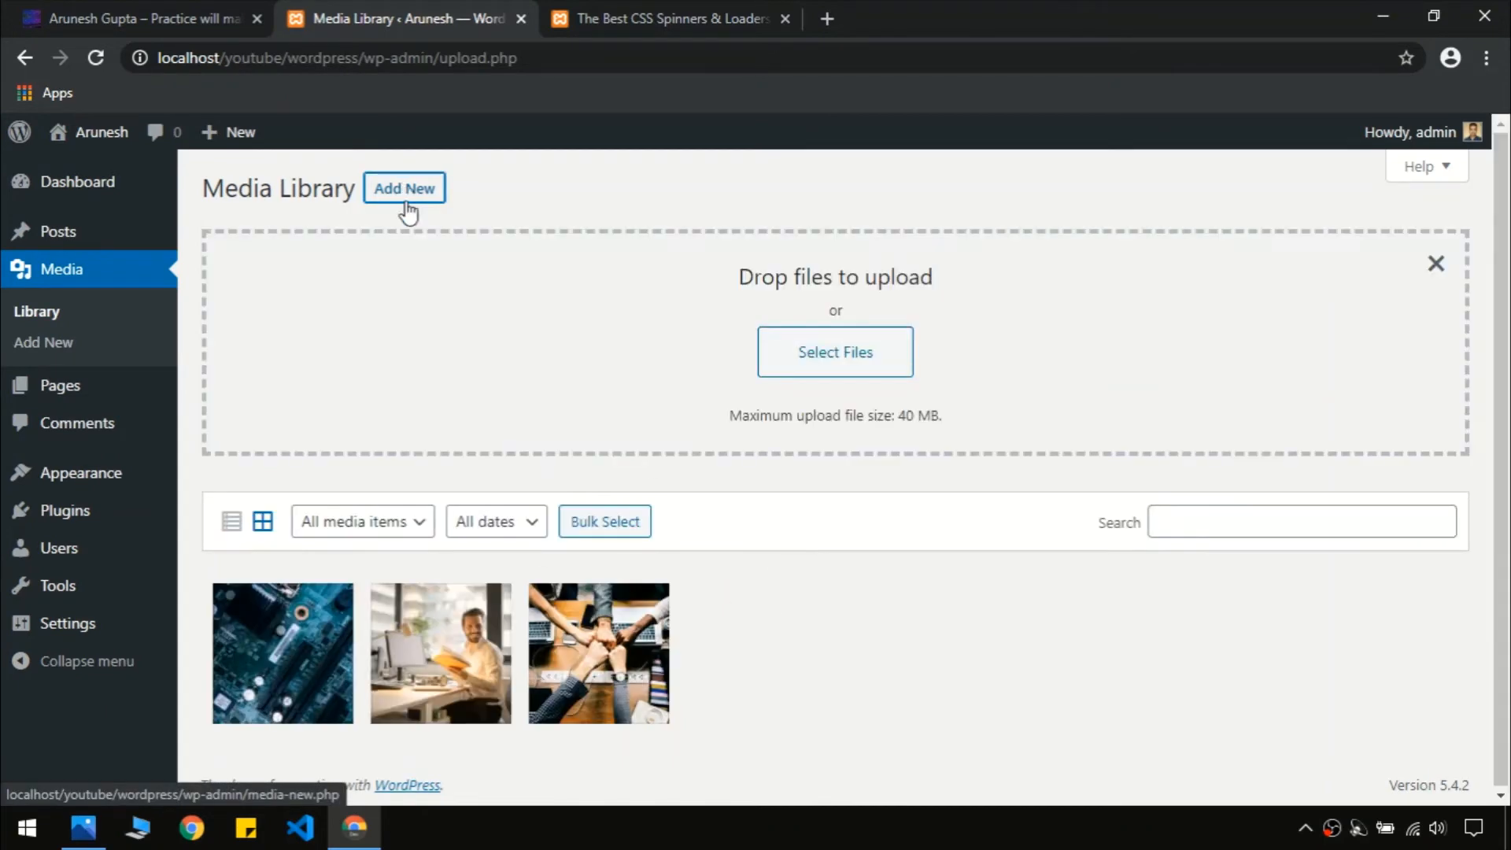
left_click(779, 374)
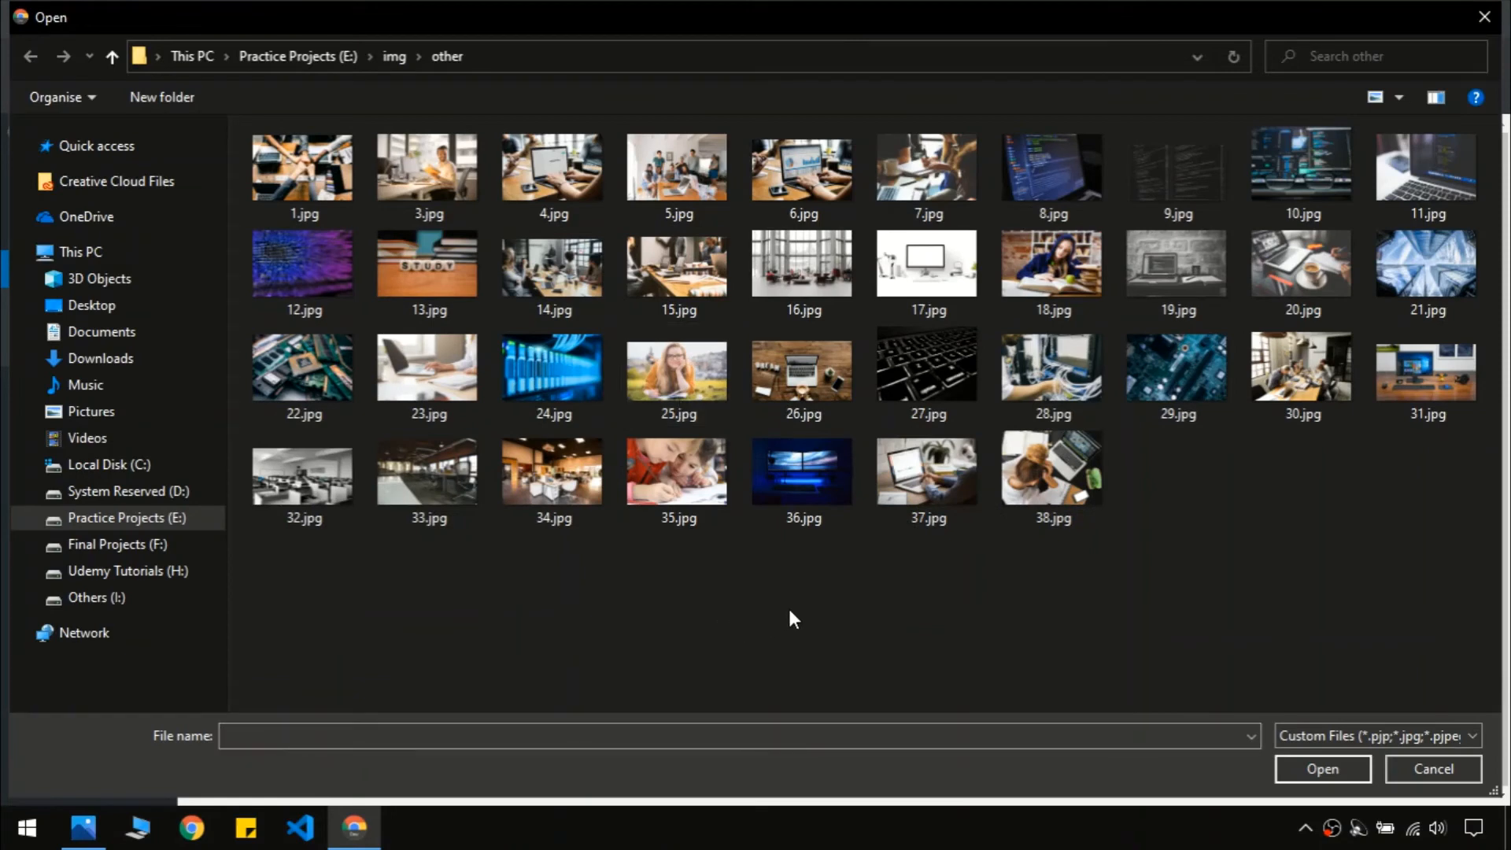
left_click(1051, 272)
left_click(894, 263, "ctrl")
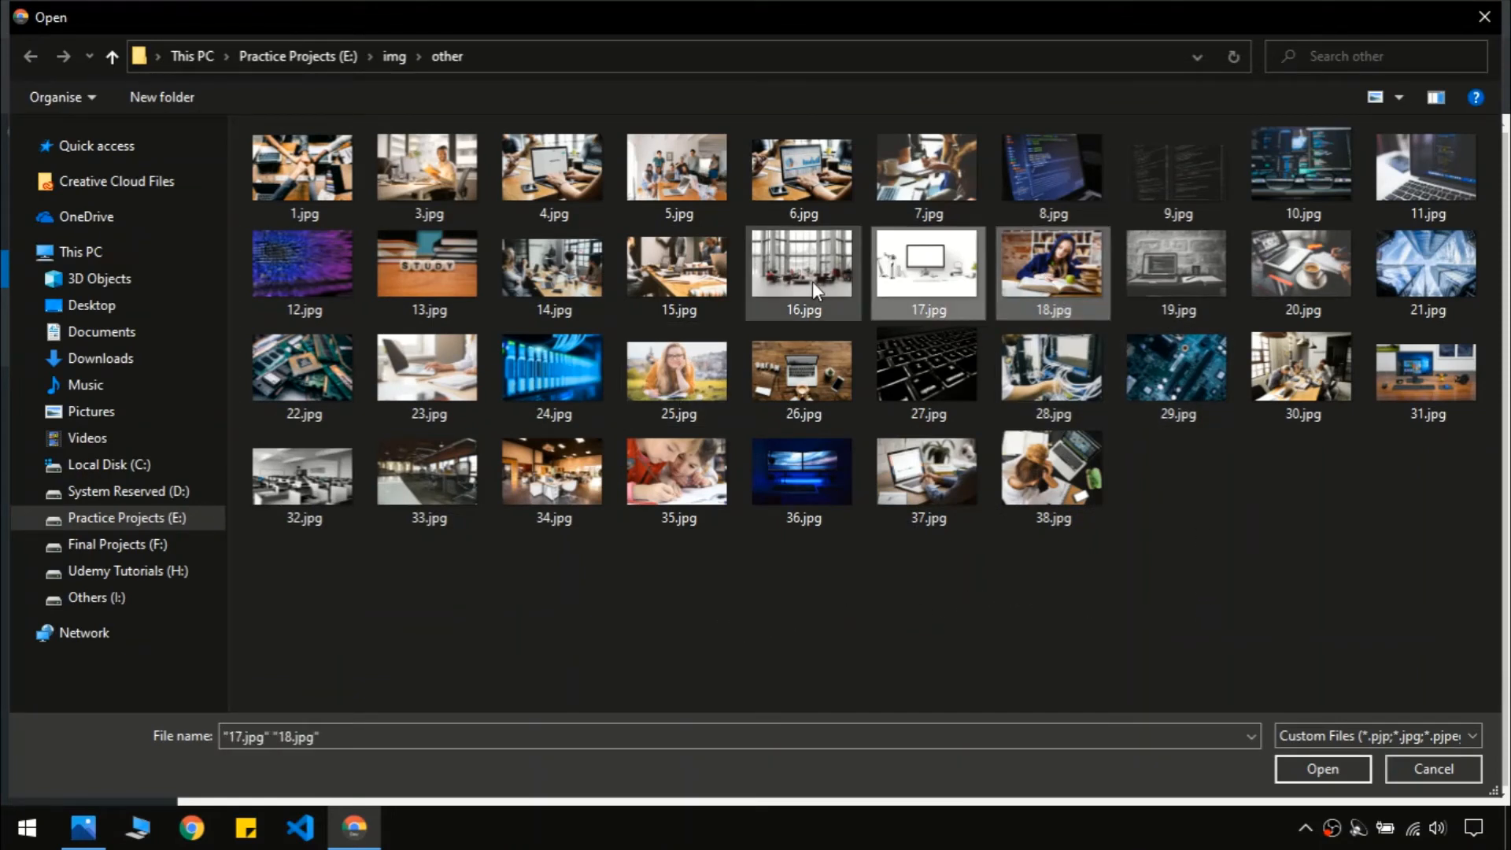
left_click(812, 281, "ctrl")
left_click(679, 285, "ctrl")
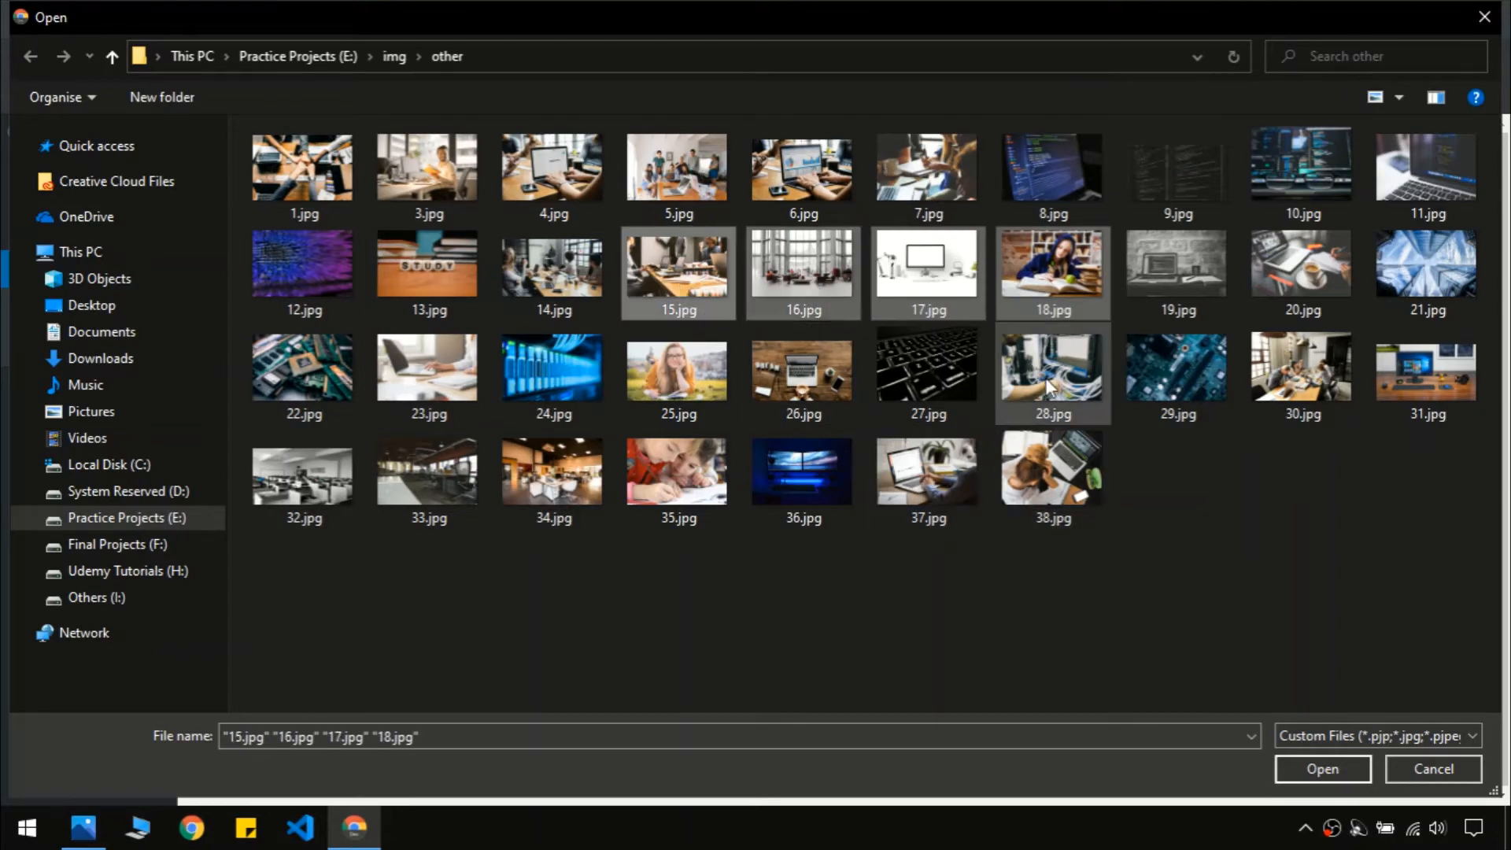
left_click(1308, 764)
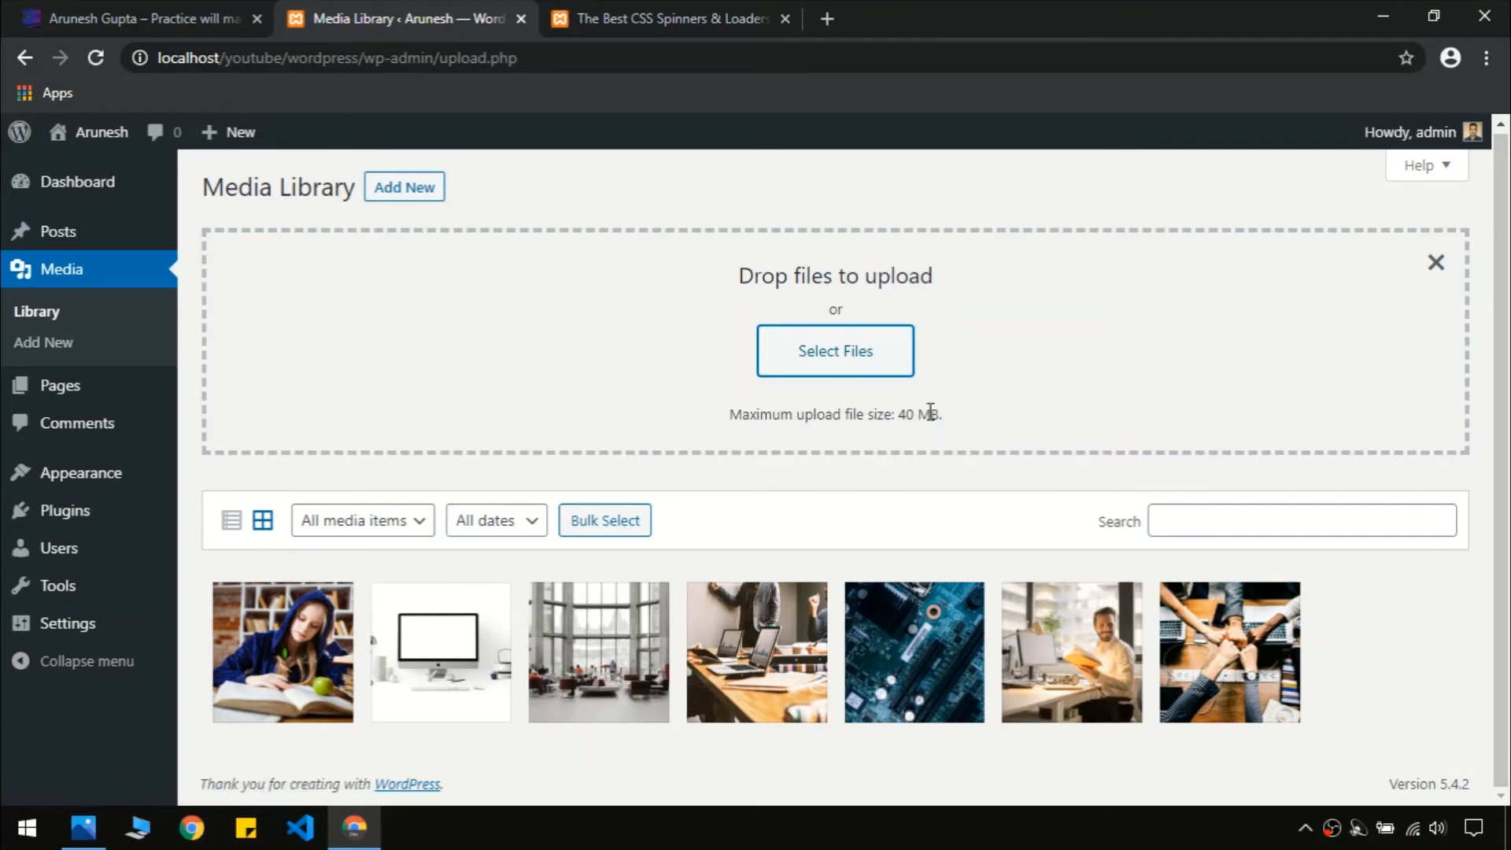
left_click(1436, 266)
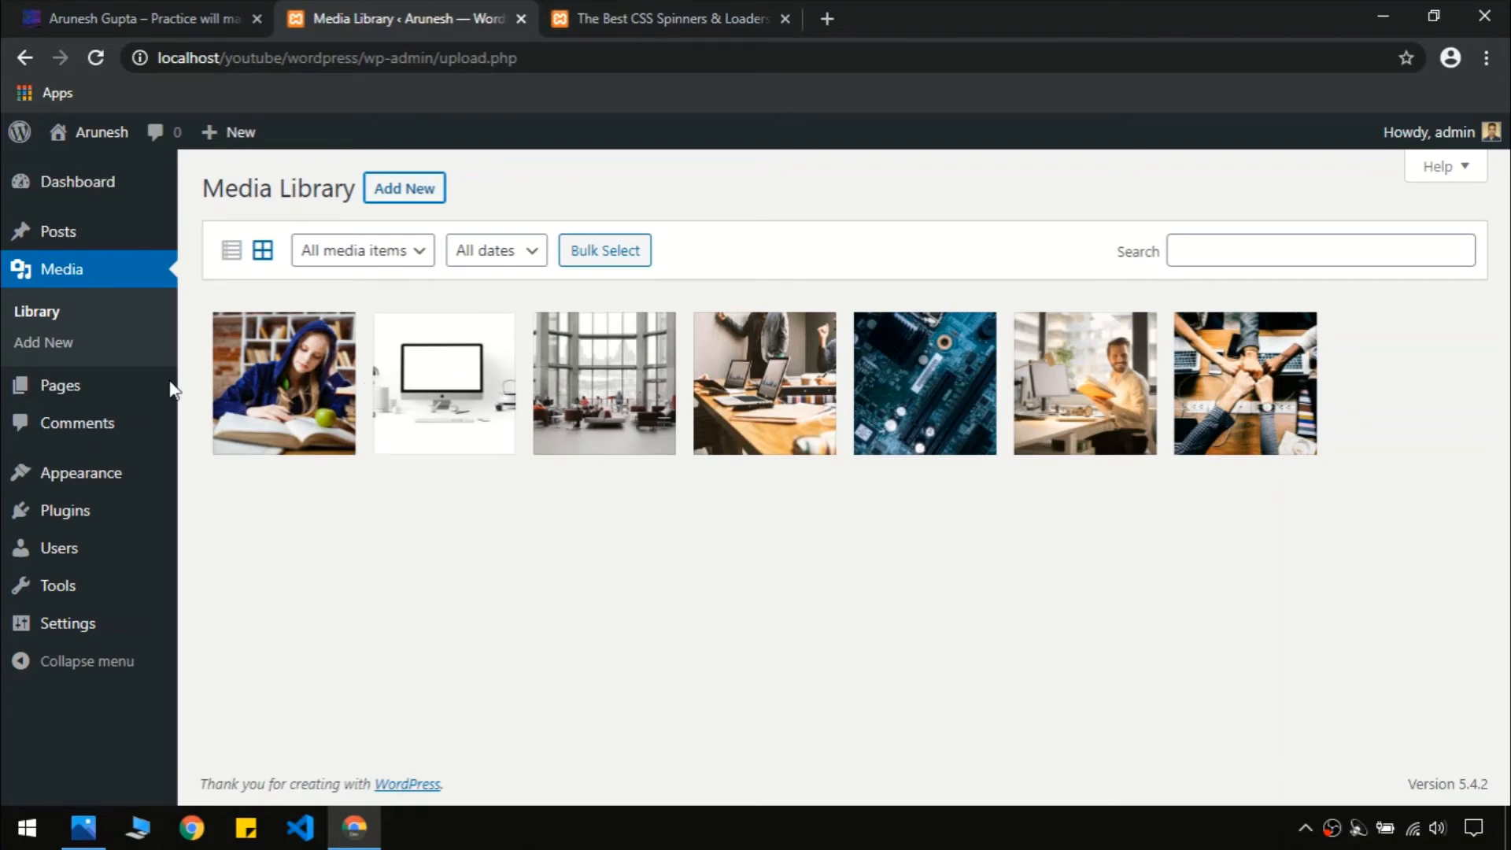
Open the Comments admin page, briefly checking the CSS Spinners post tab
left_click(137, 435)
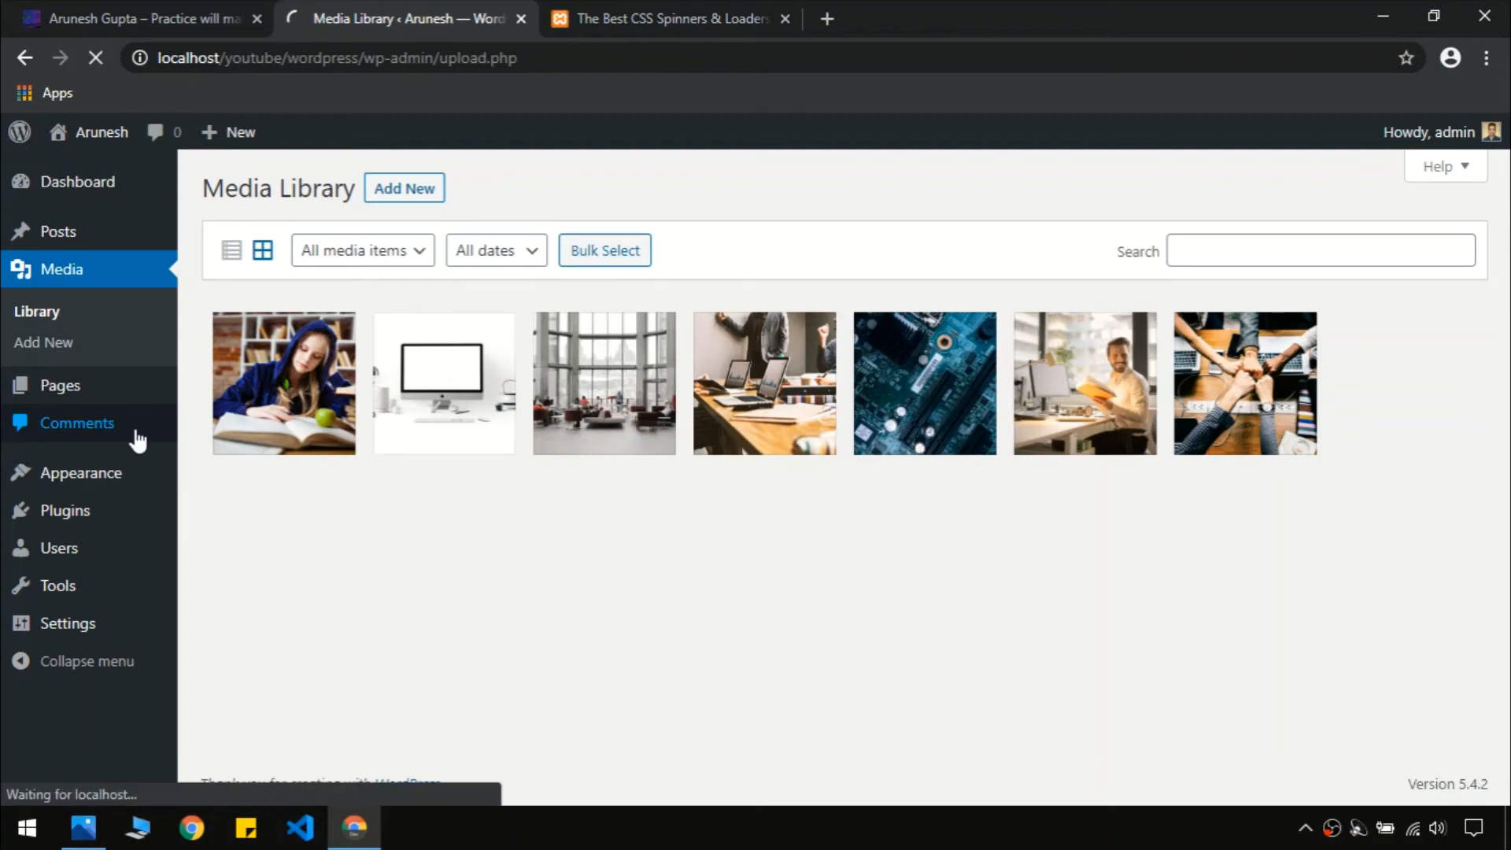
left_click(624, 13)
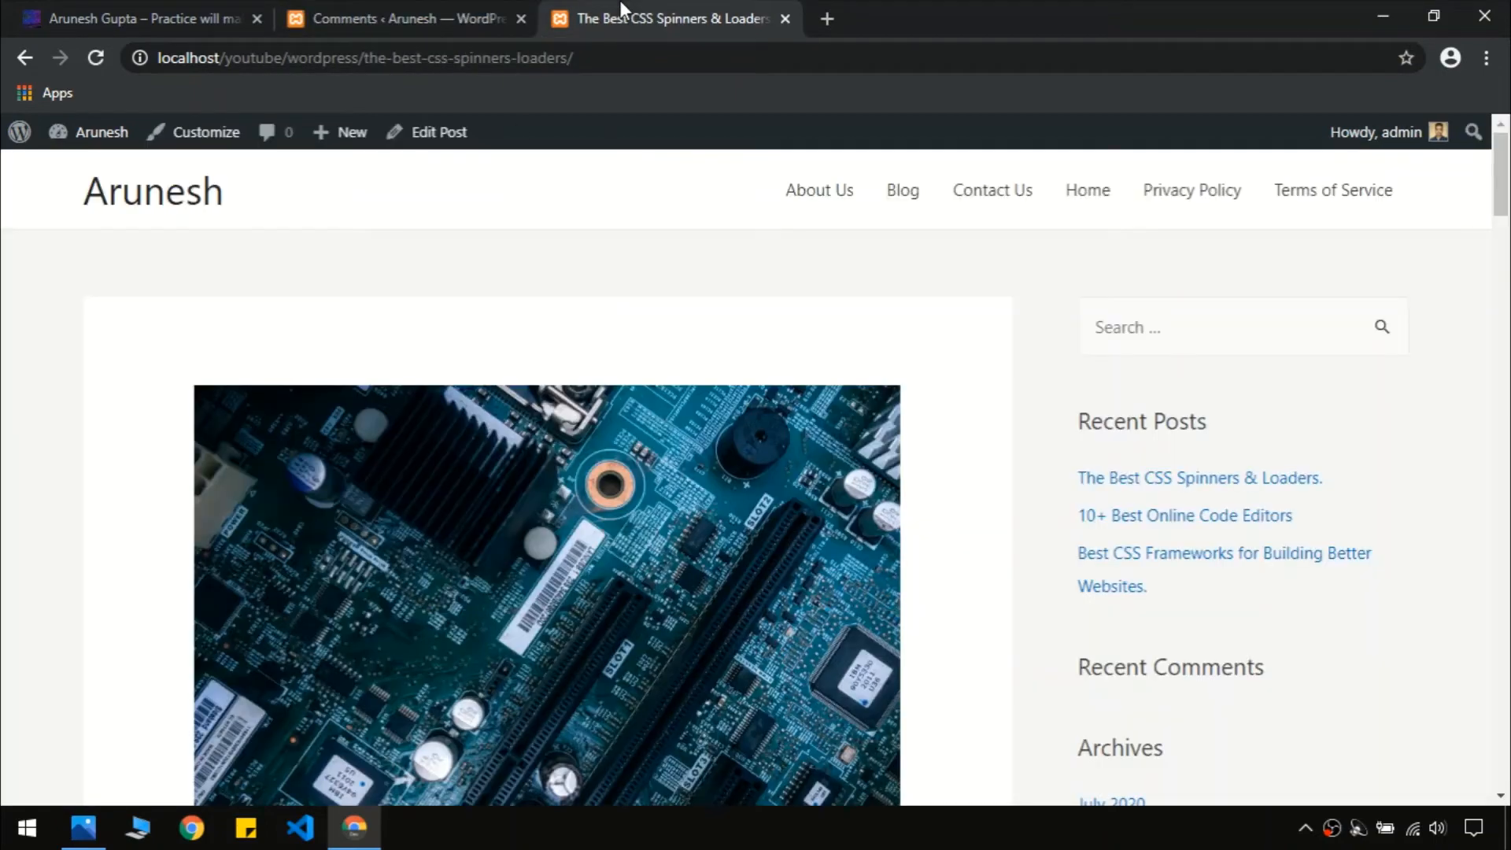
scroll(1269, 368, "down", 6)
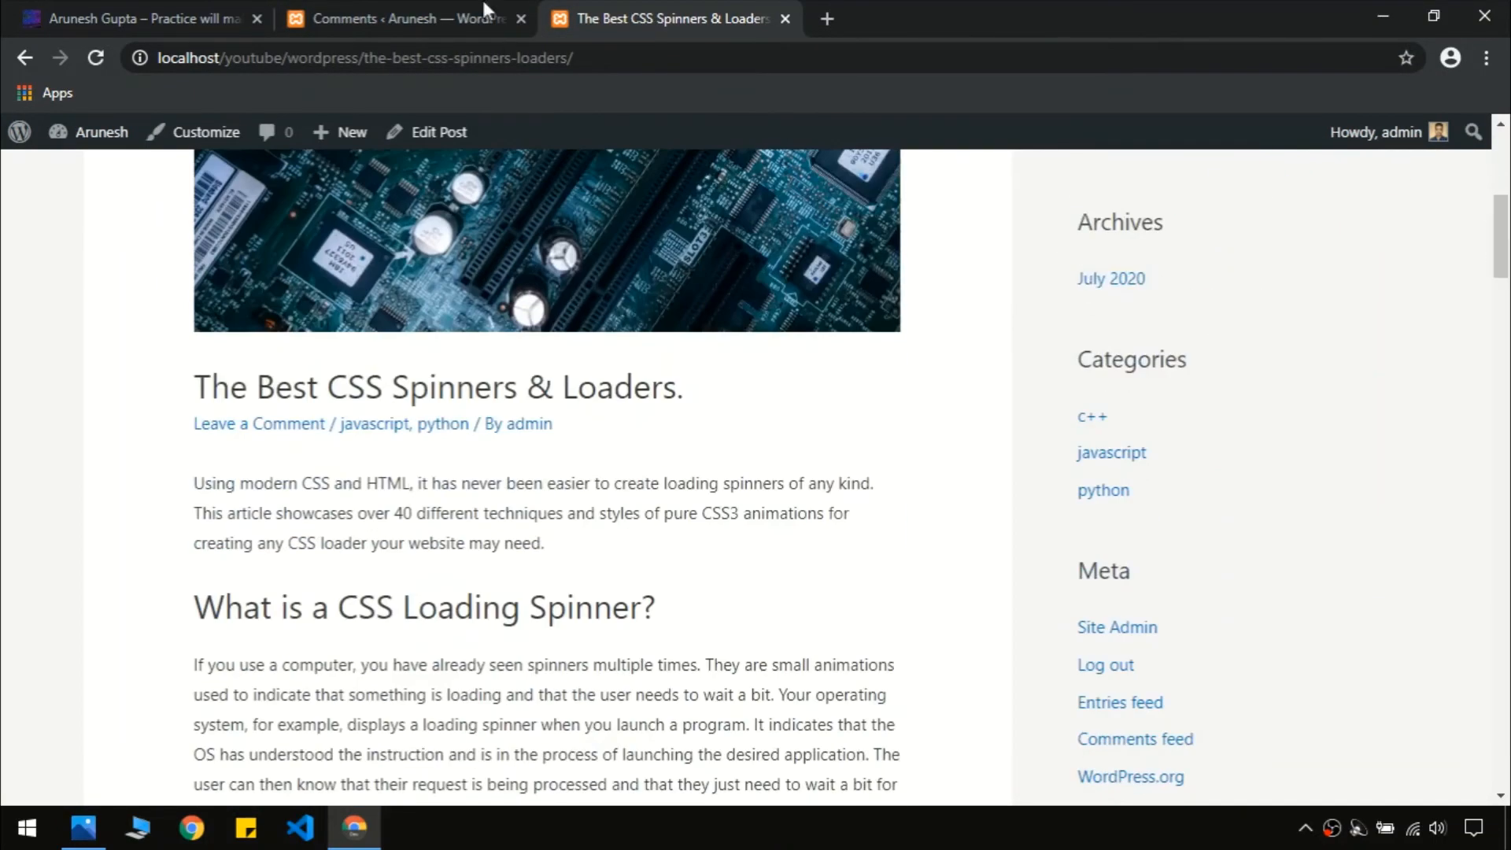
left_click(485, 11)
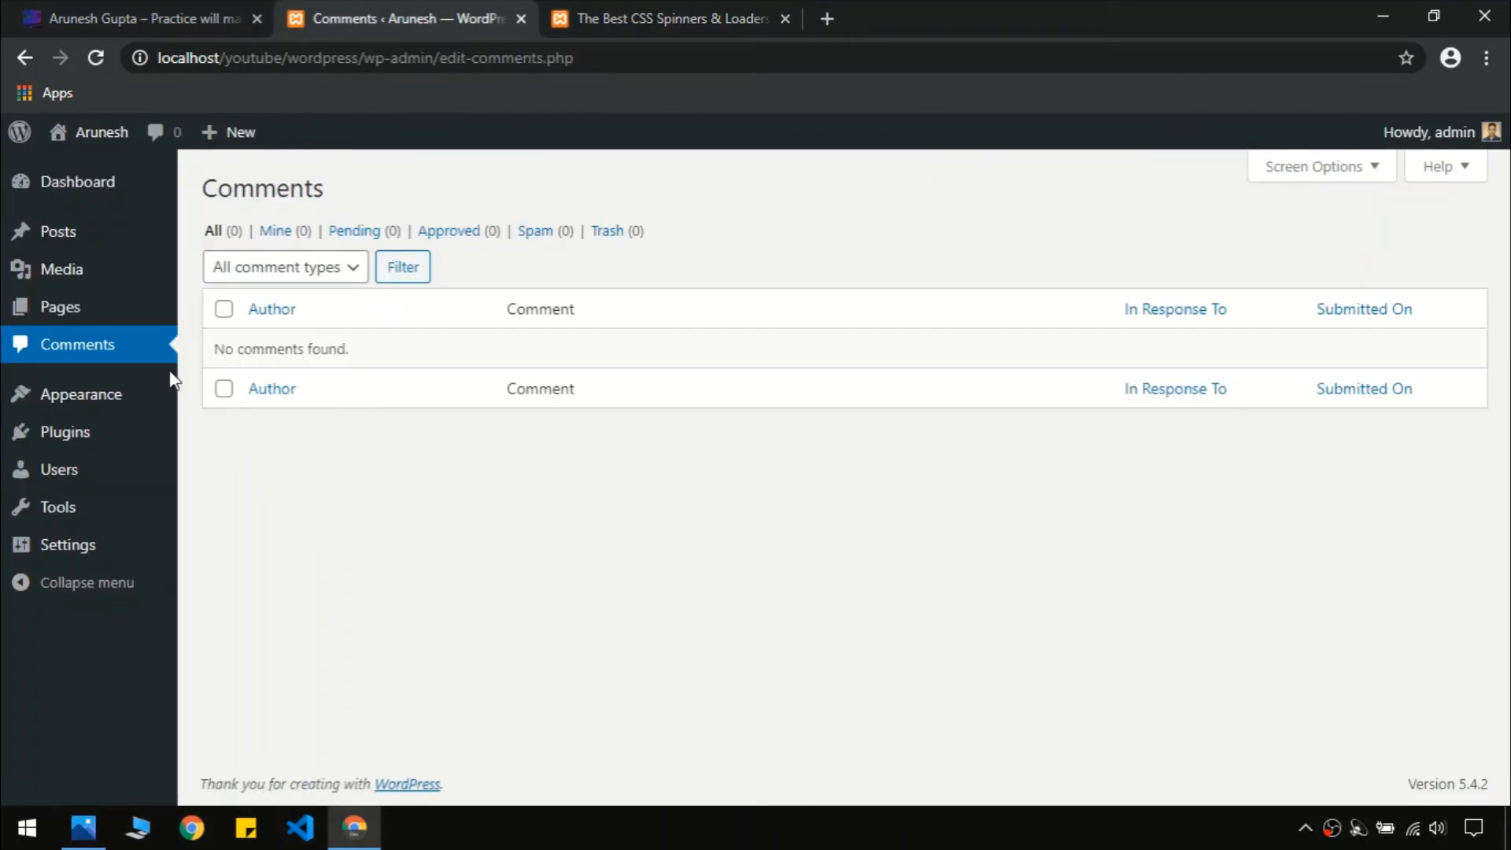
Open Plugins, look at the live site's Contact Us page, then go to Add New plugins
mouse_move(117, 451)
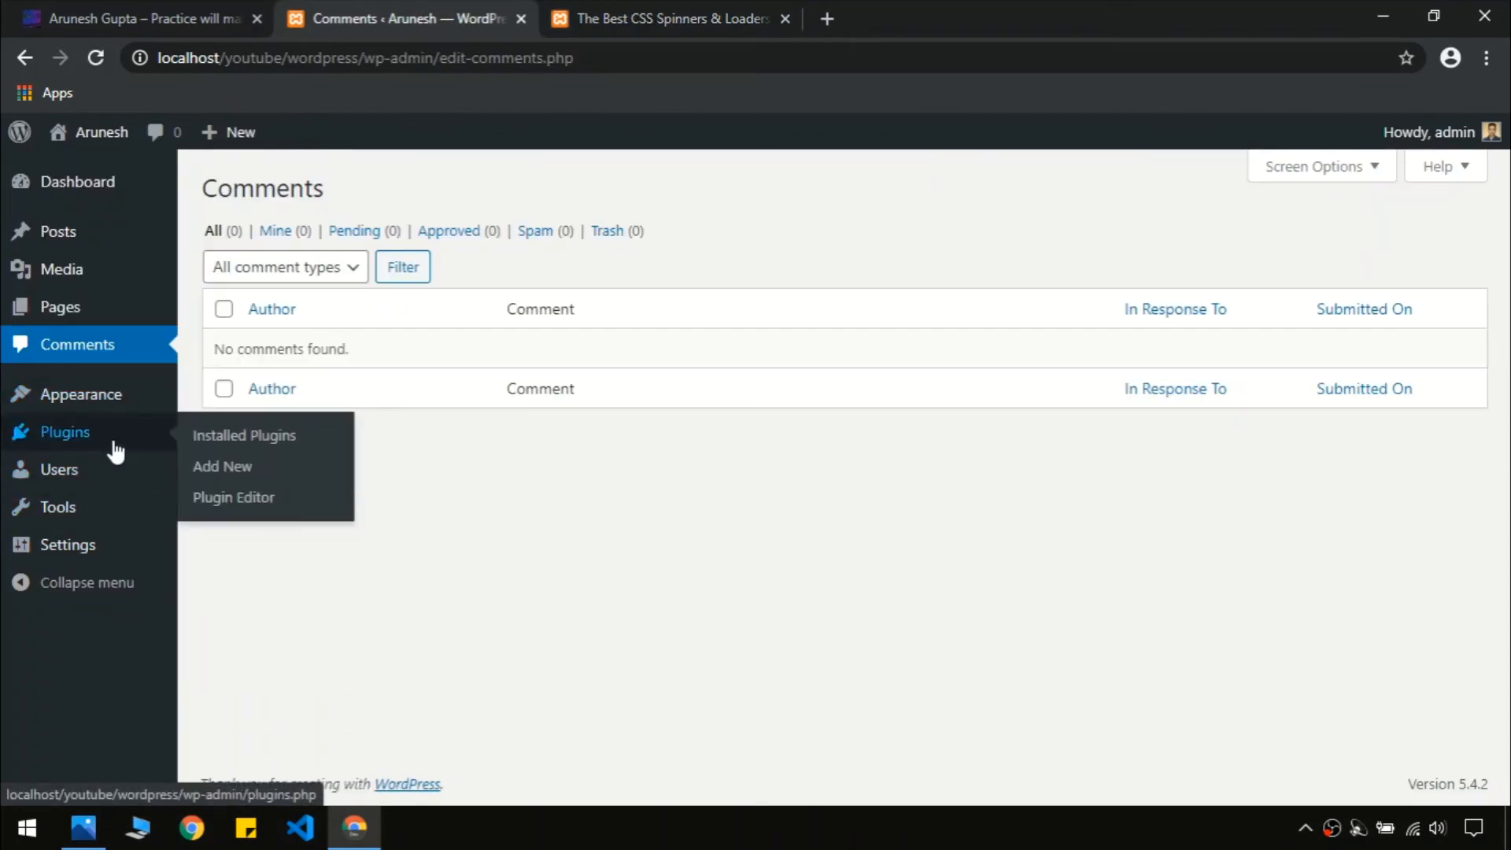
left_click(117, 451)
left_click(153, 5)
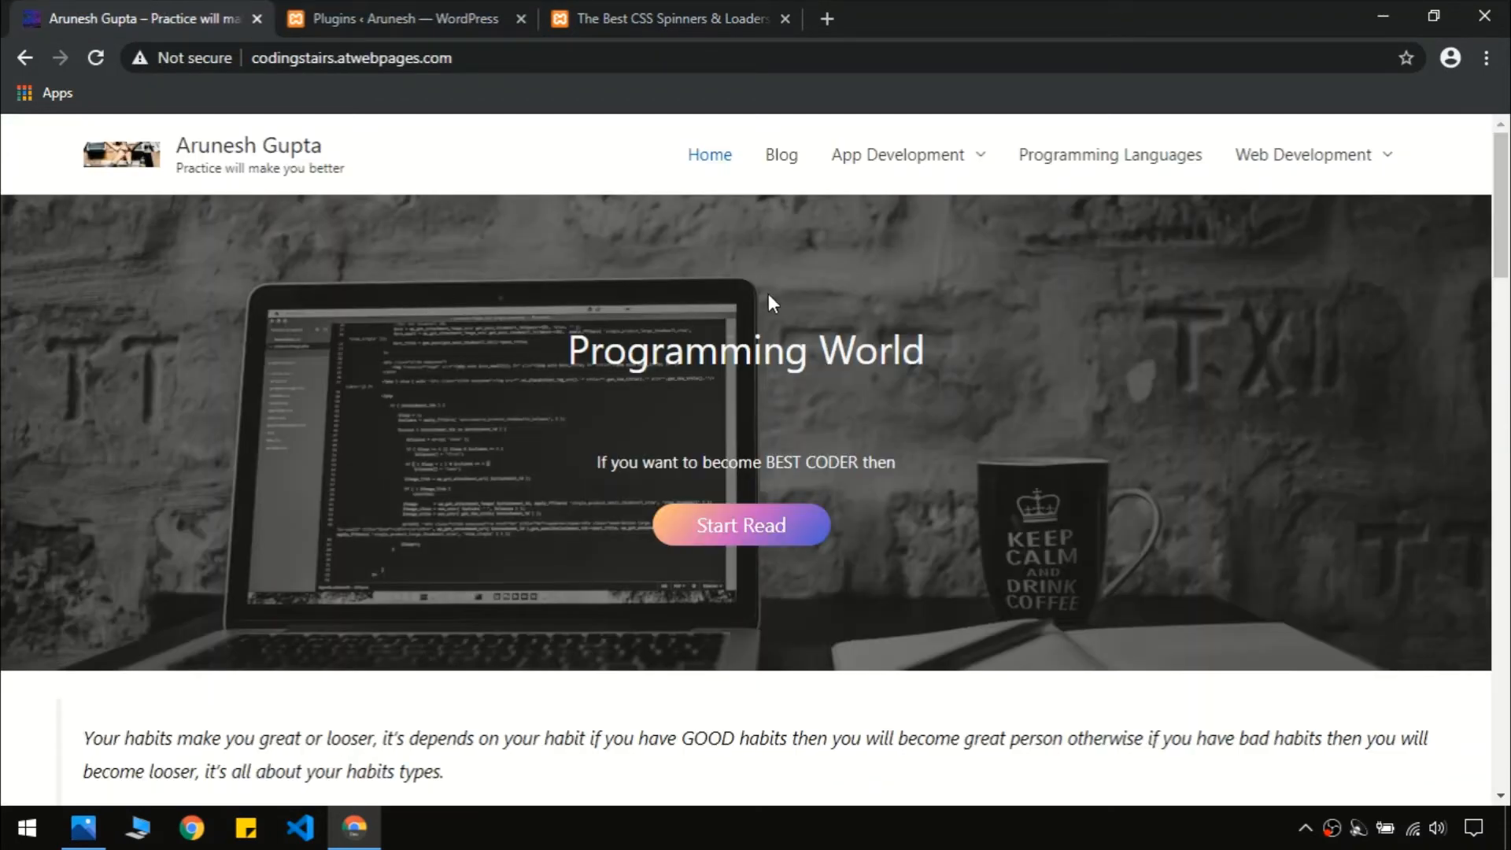
key("End")
left_click(105, 510)
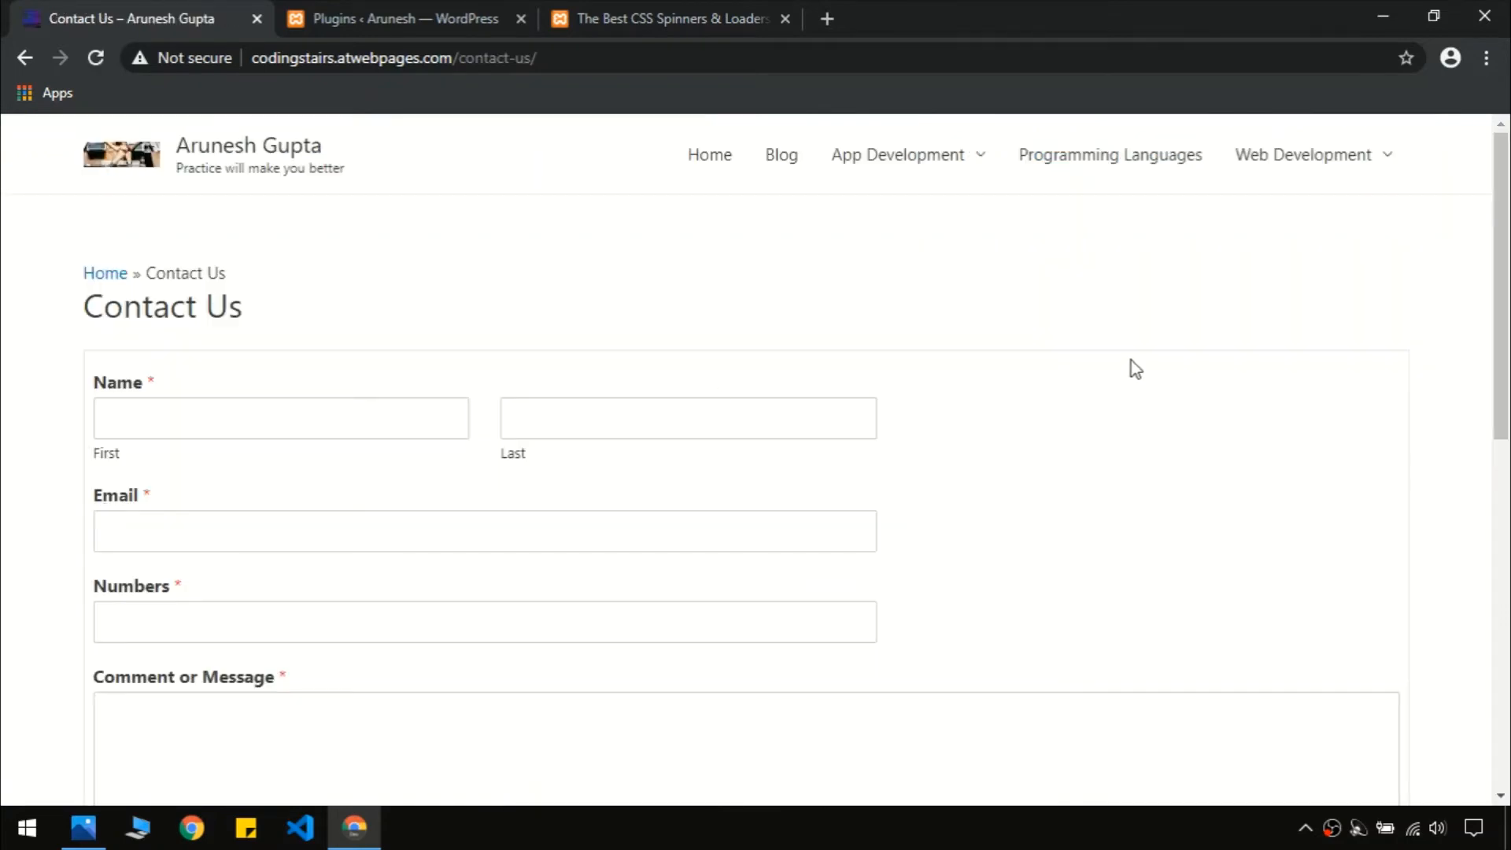
left_click_drag(1508, 256, 1508, 314)
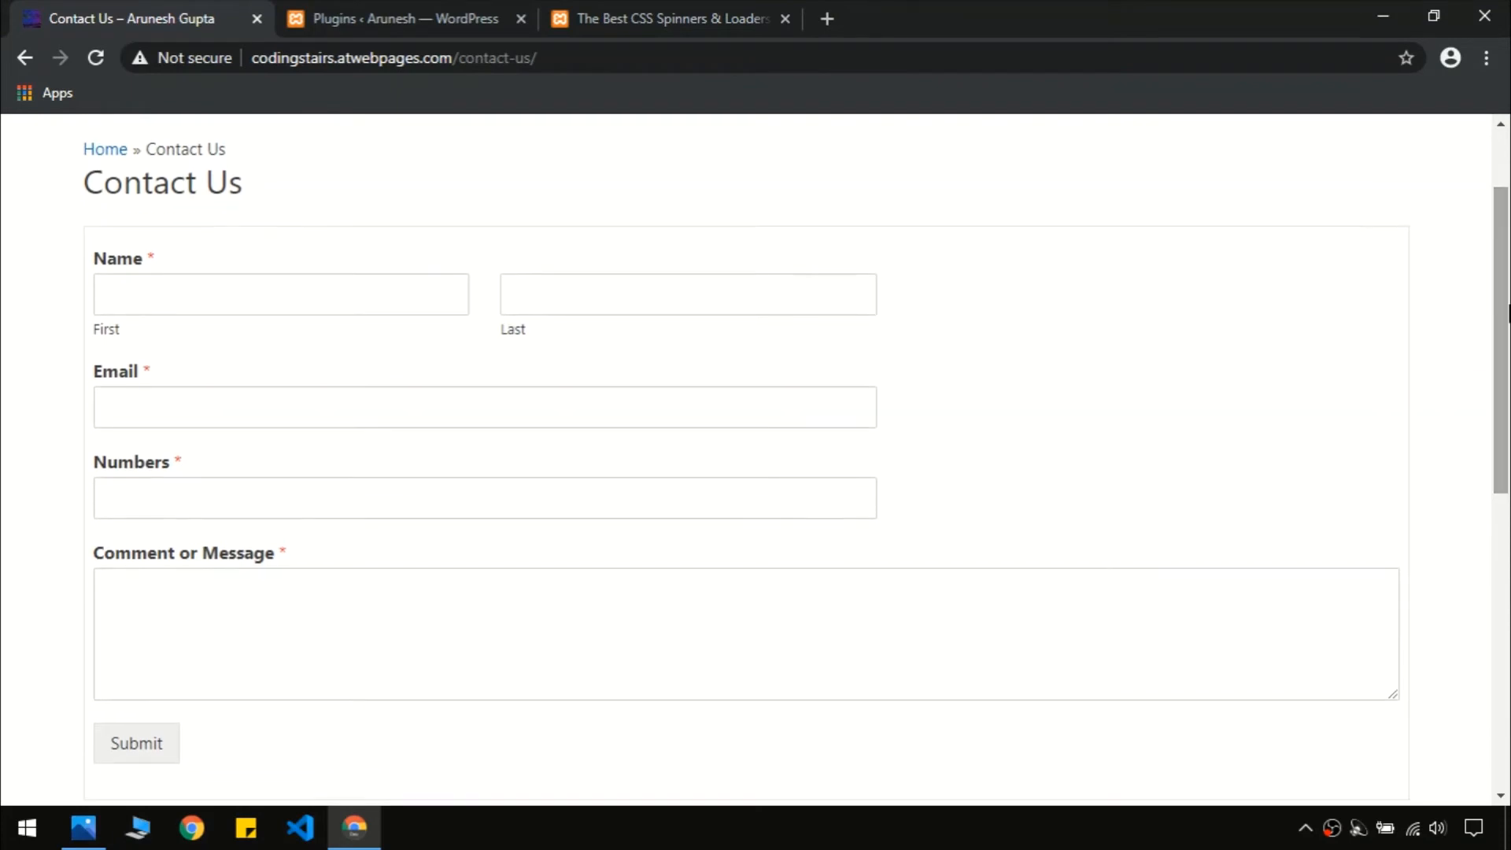
left_click(315, 12)
left_click(331, 203)
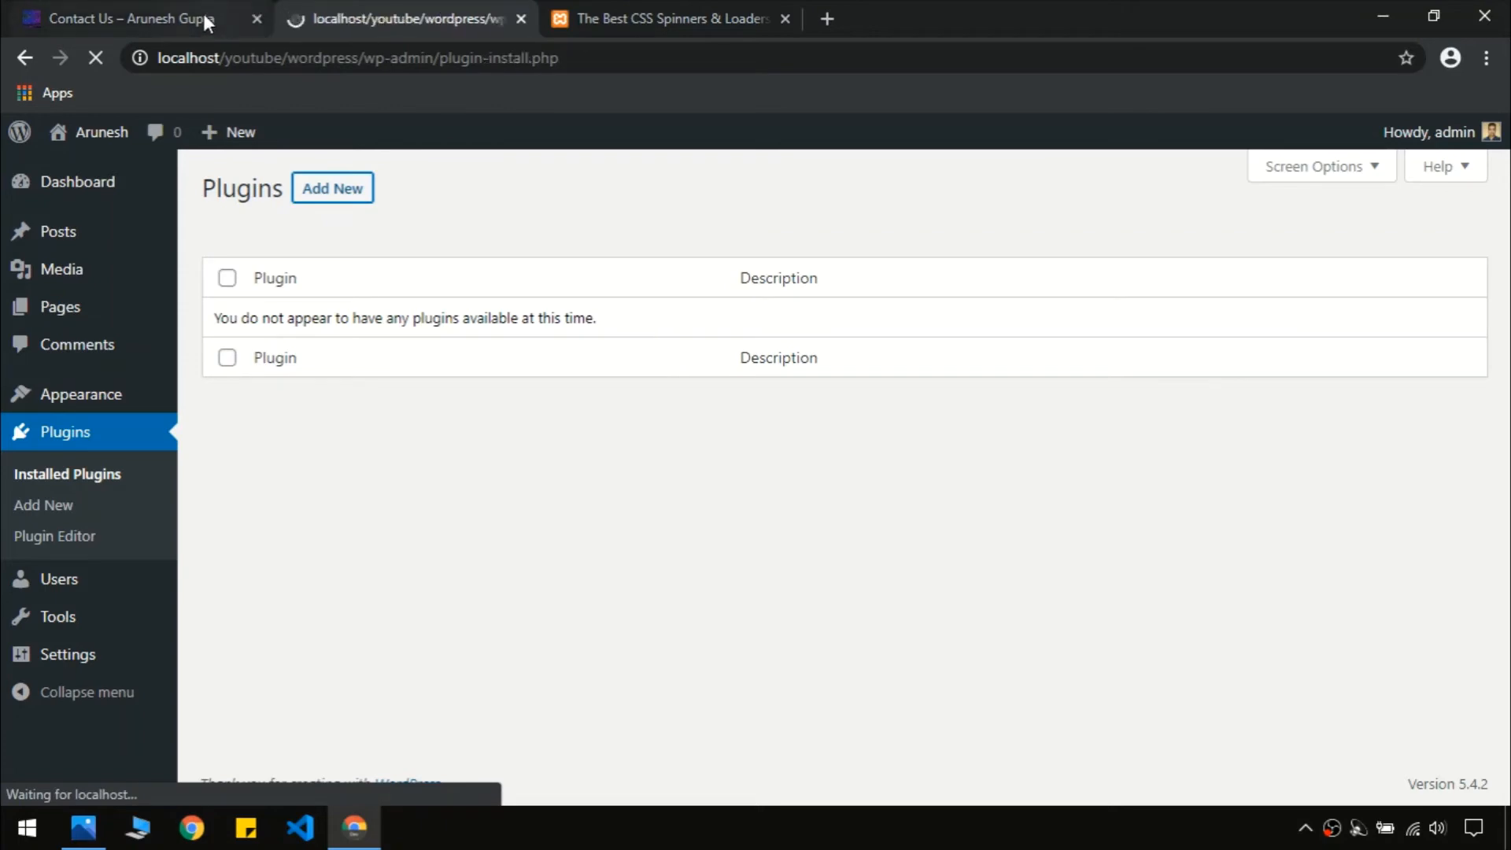
Search the plugin directory for 'contact' form plugins
scroll(1353, 259, "down", 1)
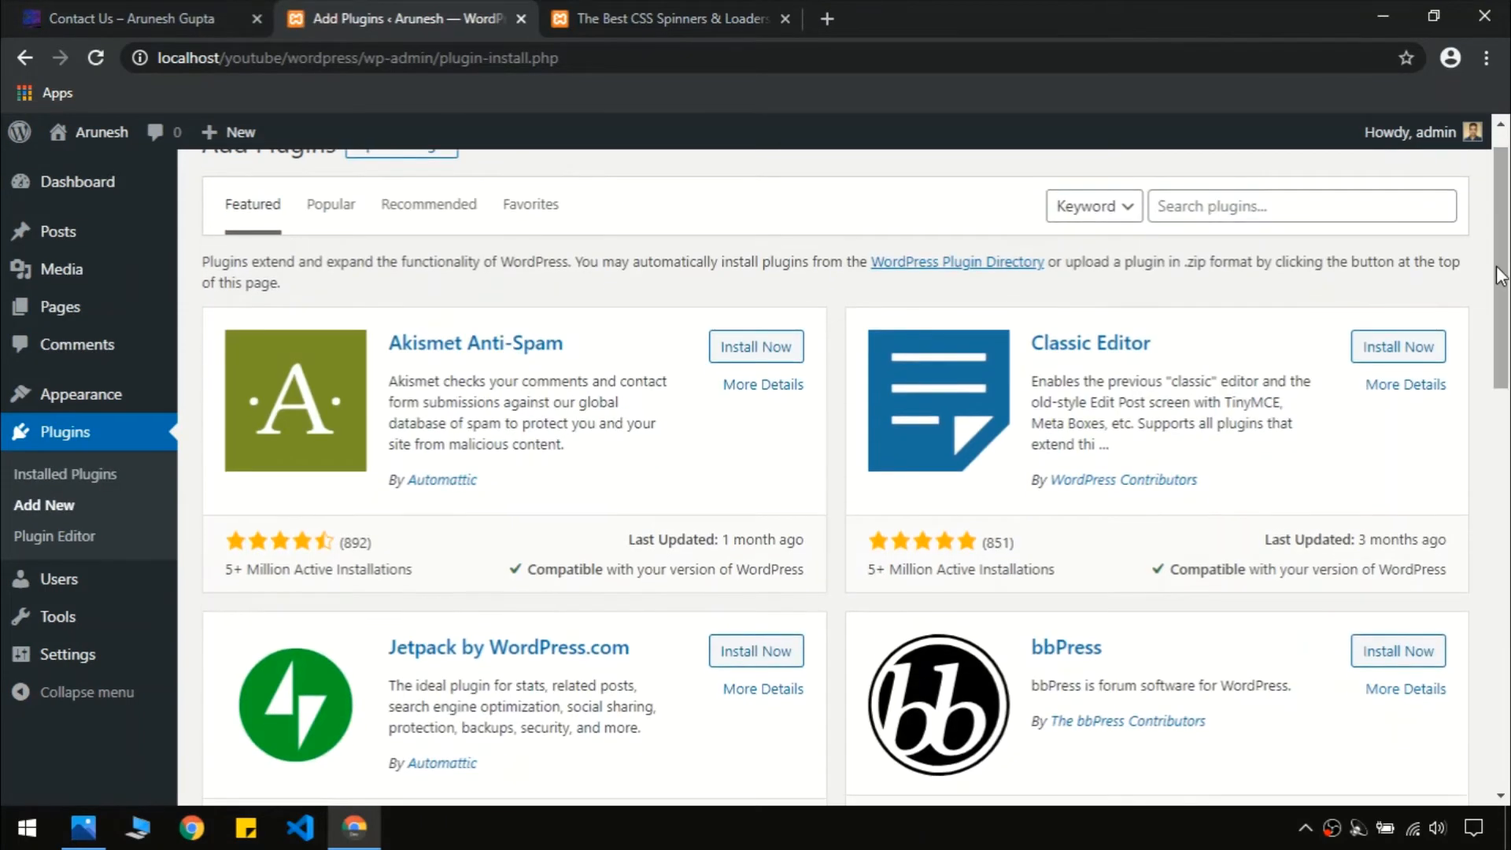
left_click(1277, 207)
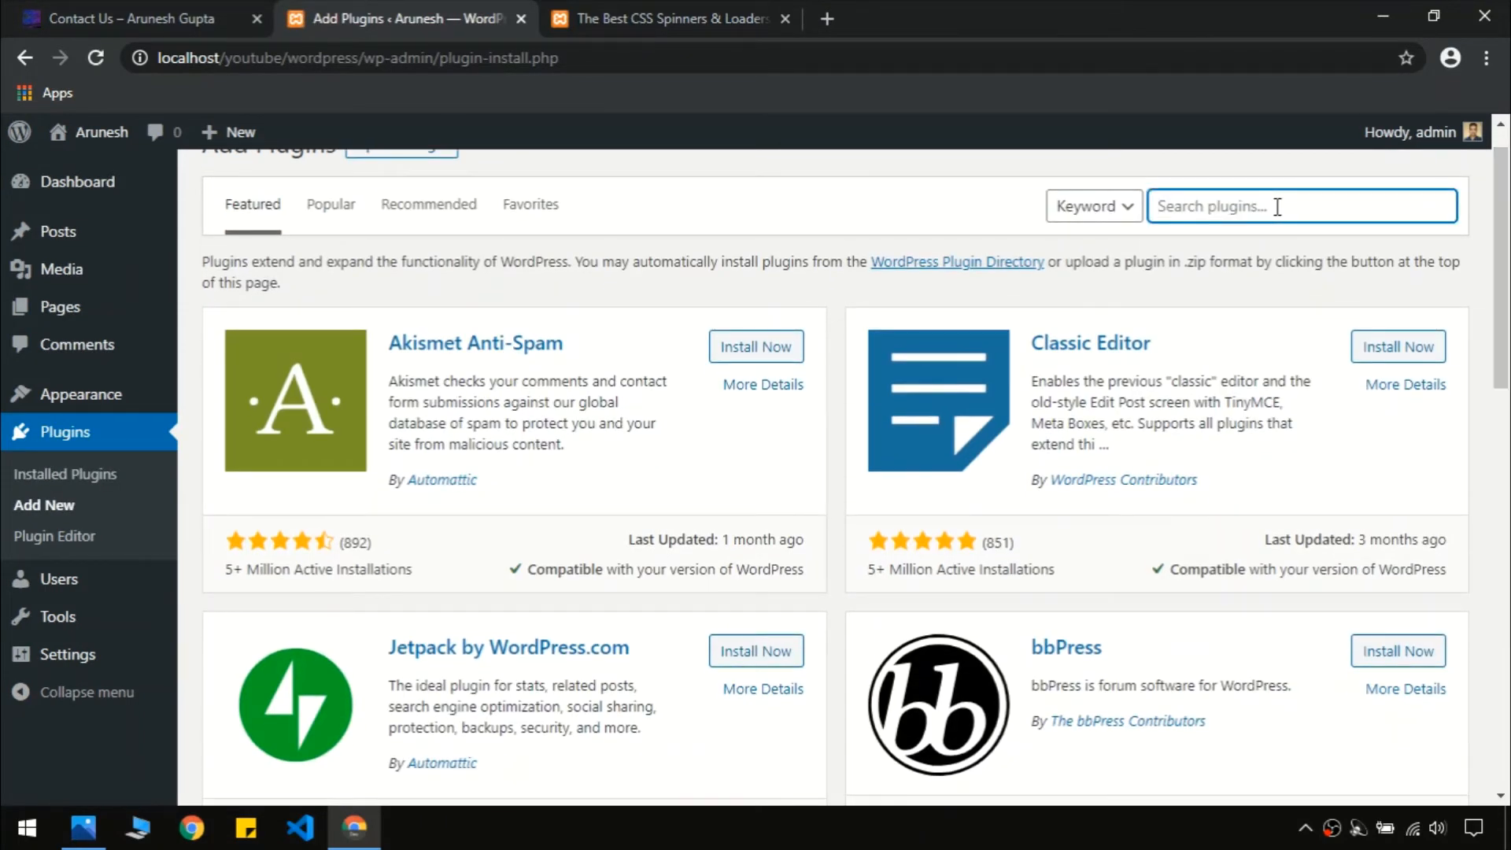
scroll(1286, 206, "up", 1)
left_click(1108, 201)
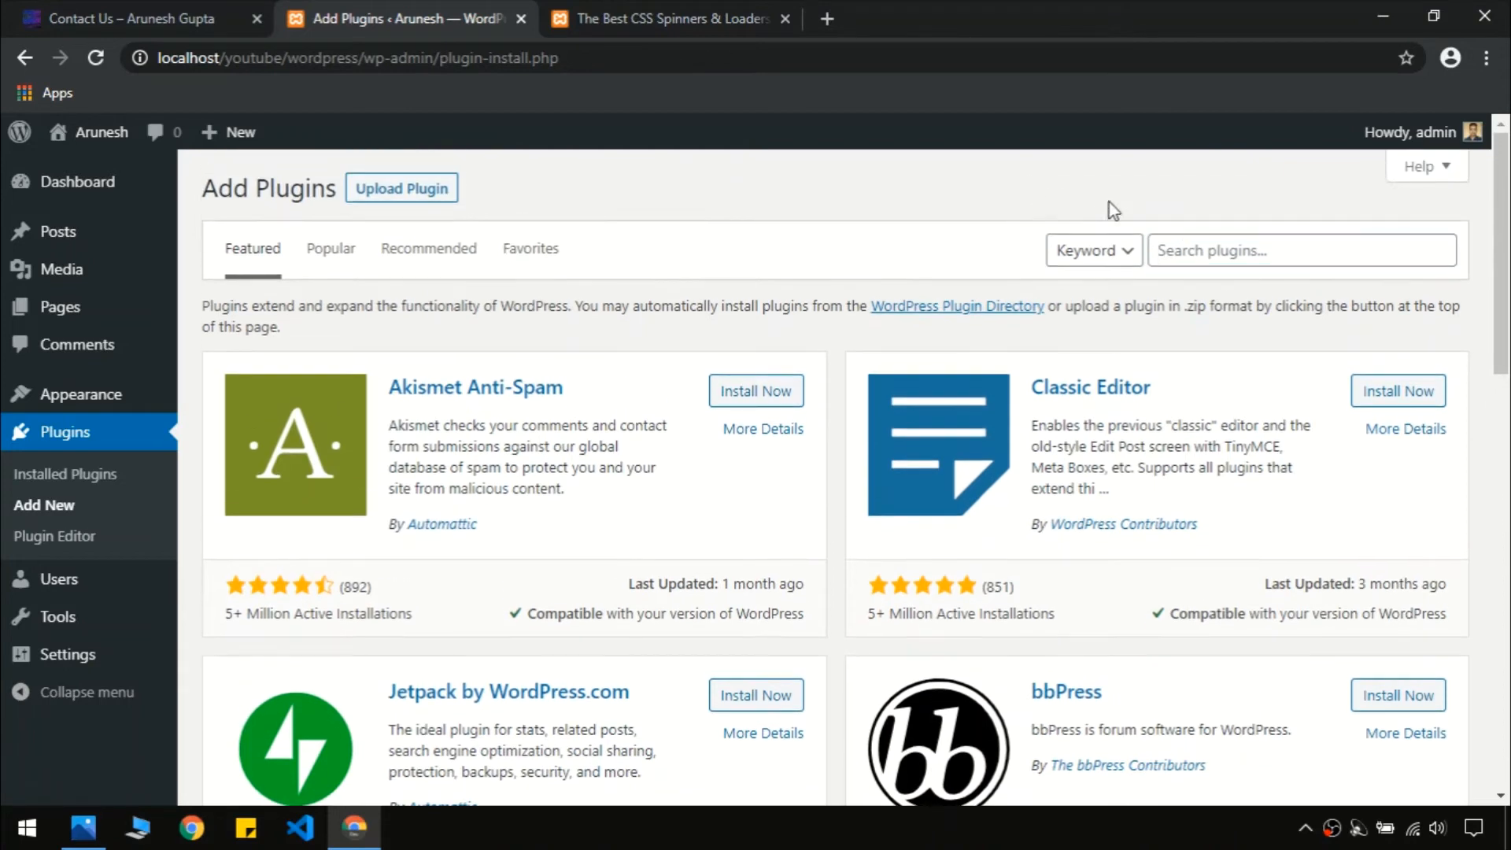
left_click(1212, 246)
type("contact us")
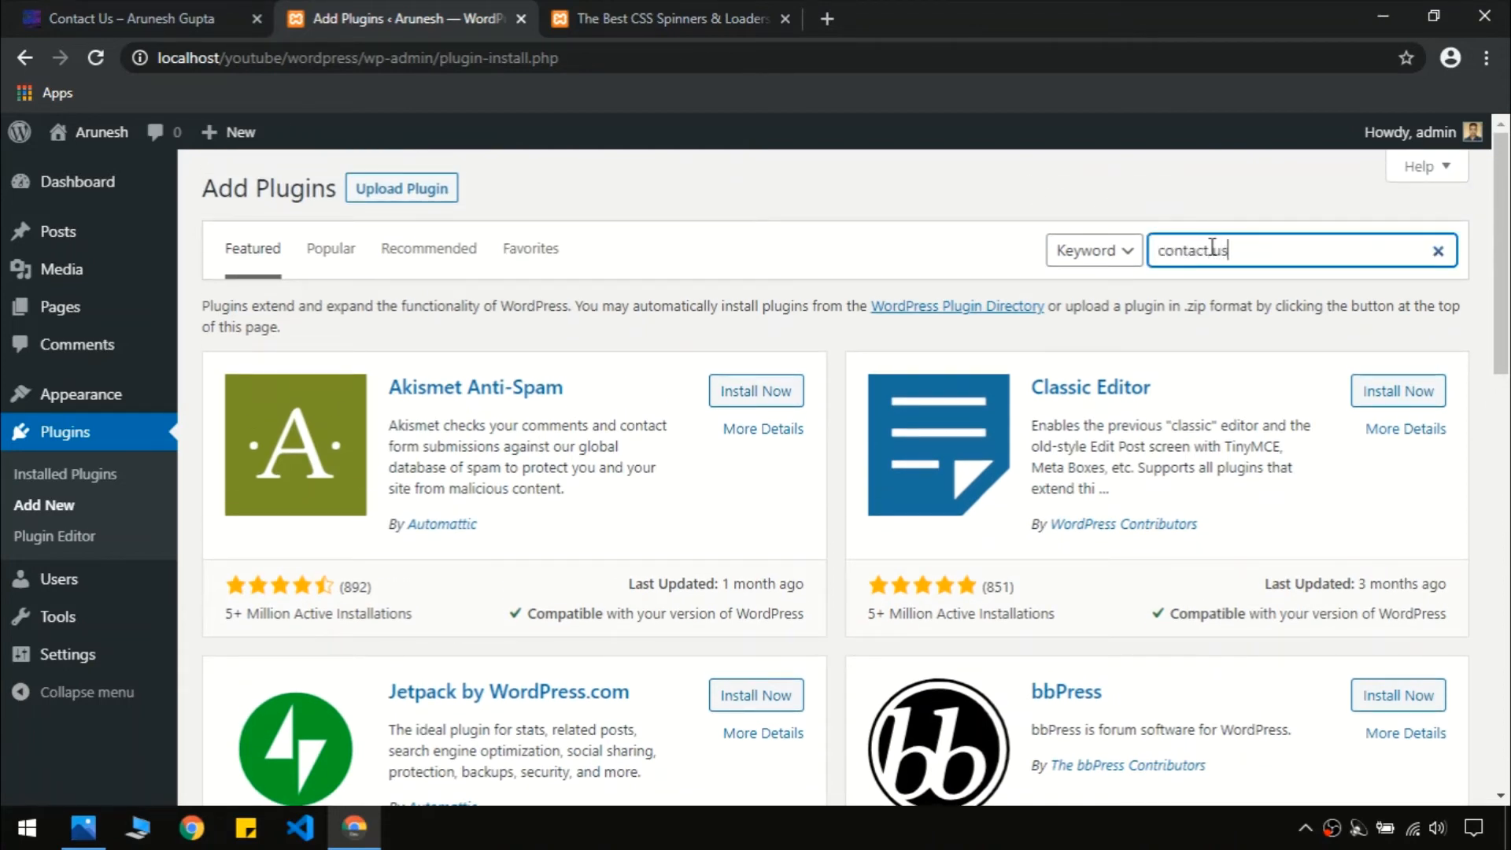
key("BackSpace")
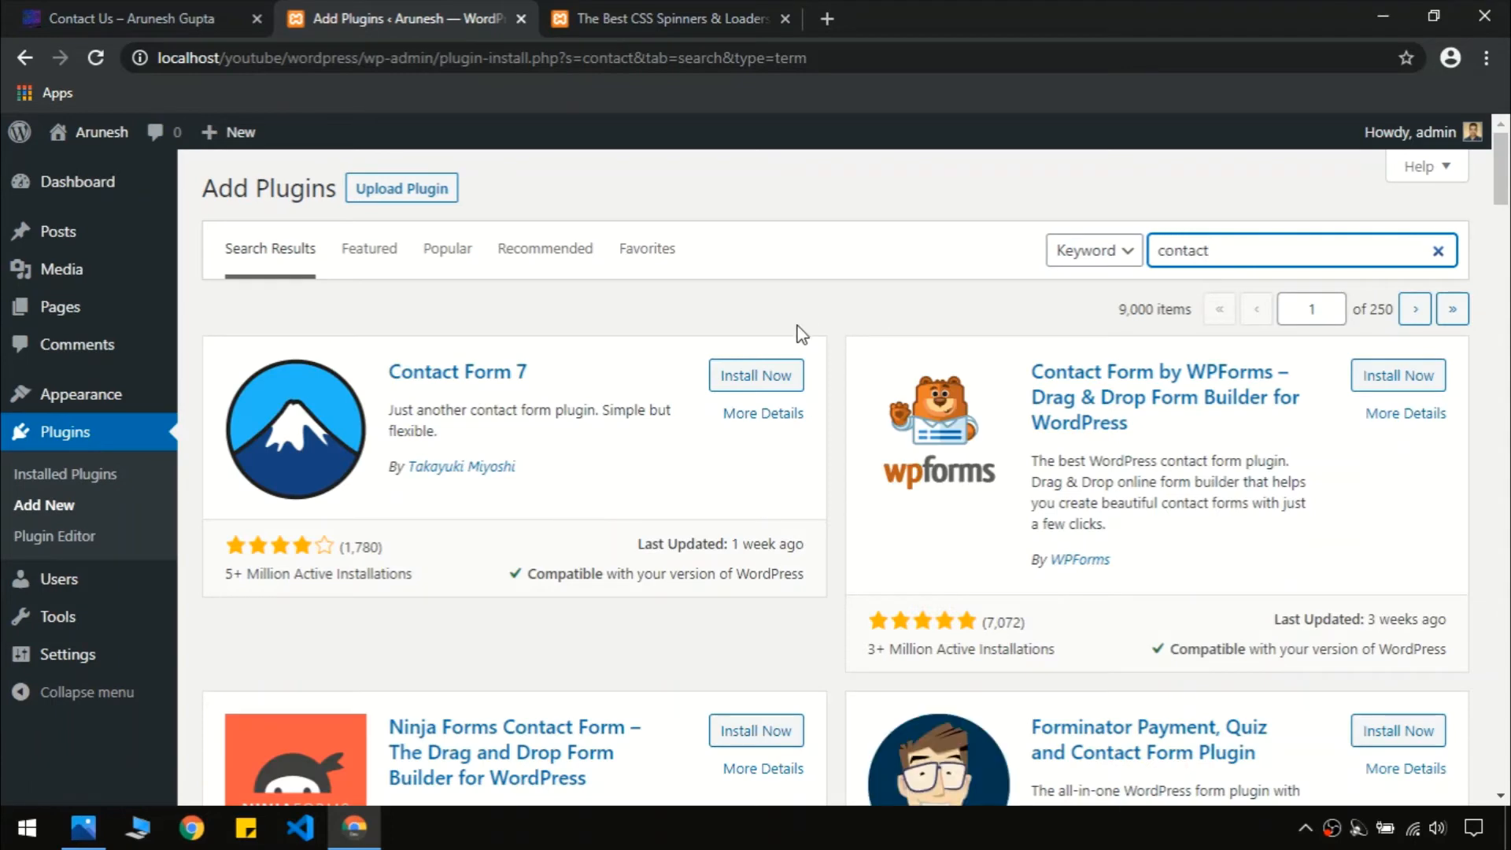
left_click_drag(1500, 195, 1506, 212)
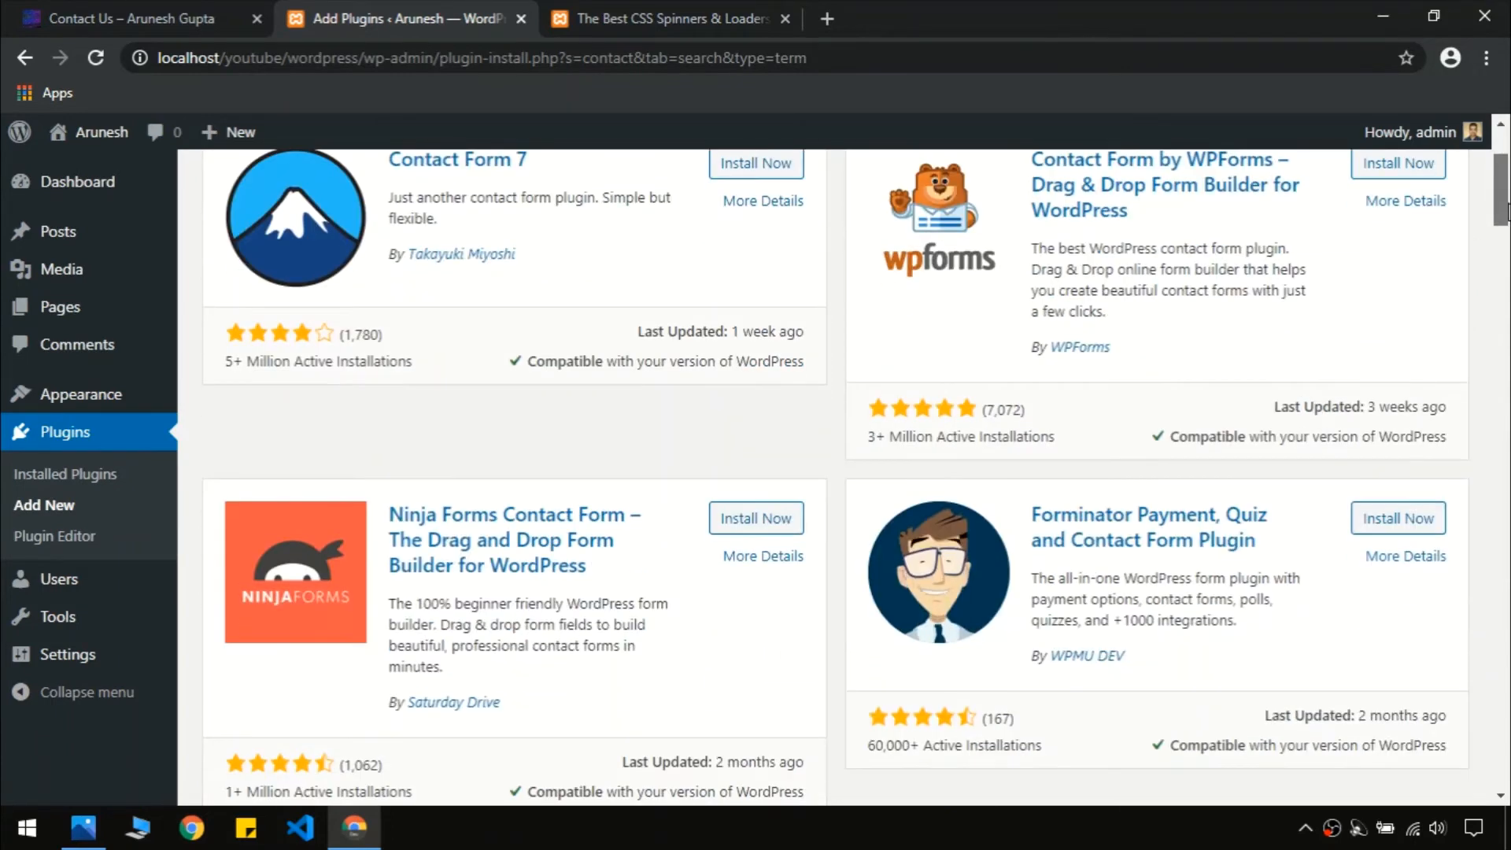
scroll(1506, 212, "up", 1)
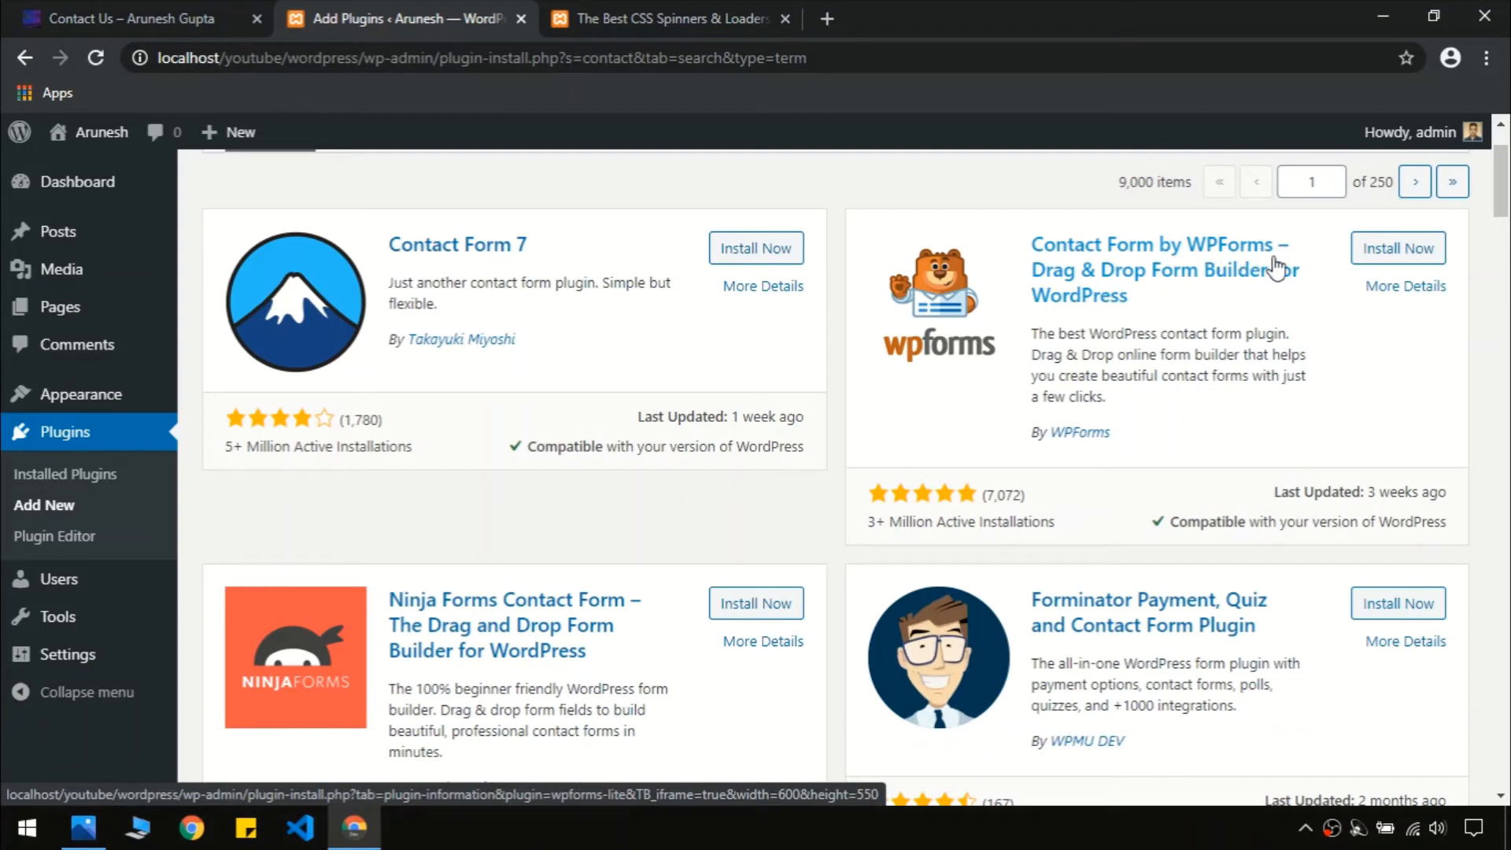
Install the WPForms contact form plugin and activate it
left_click(1390, 250)
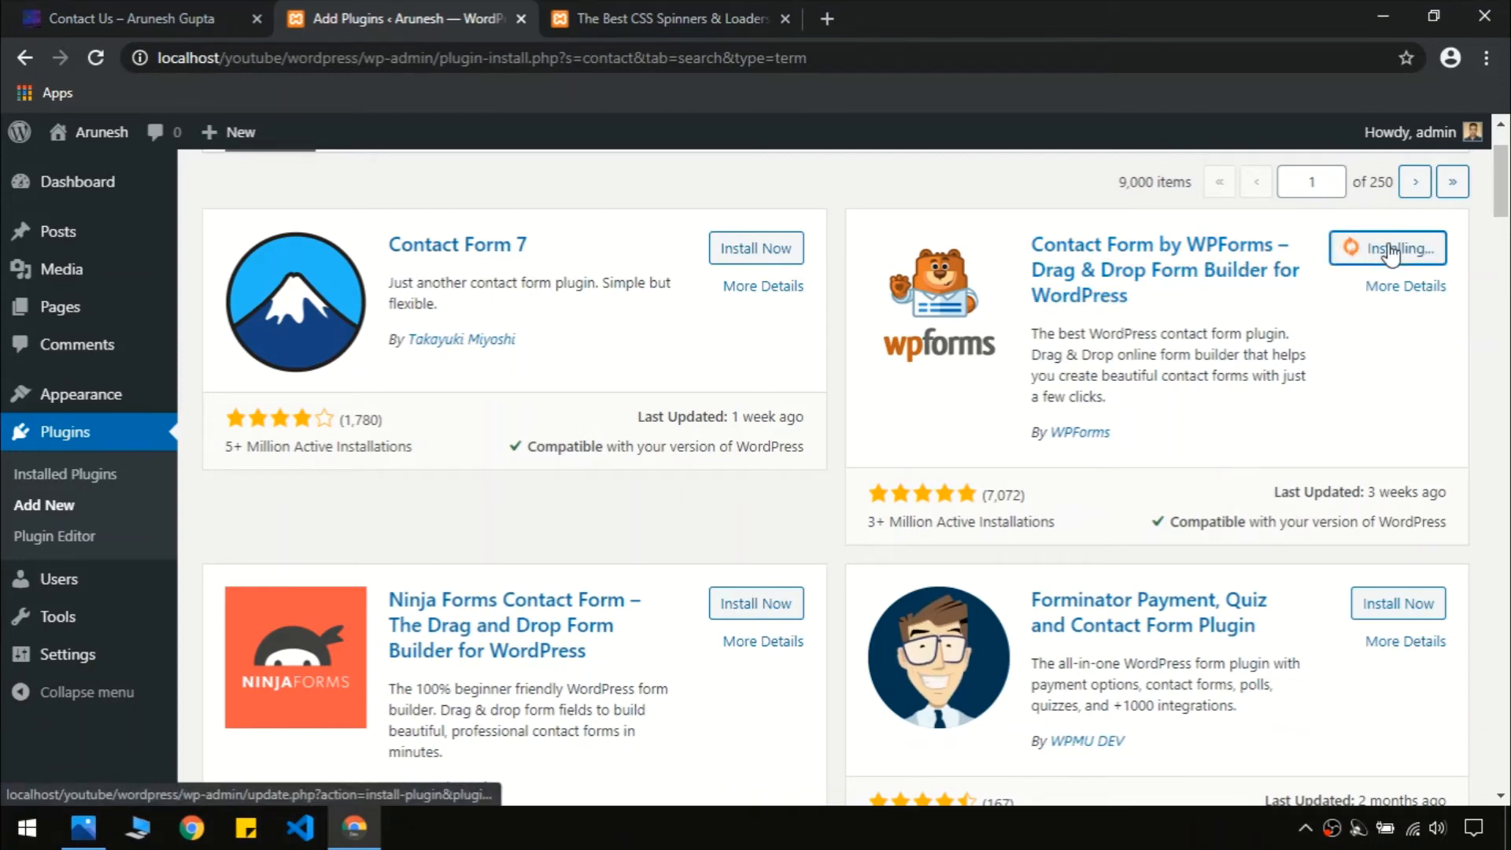
scroll(1118, 468, "up", 1)
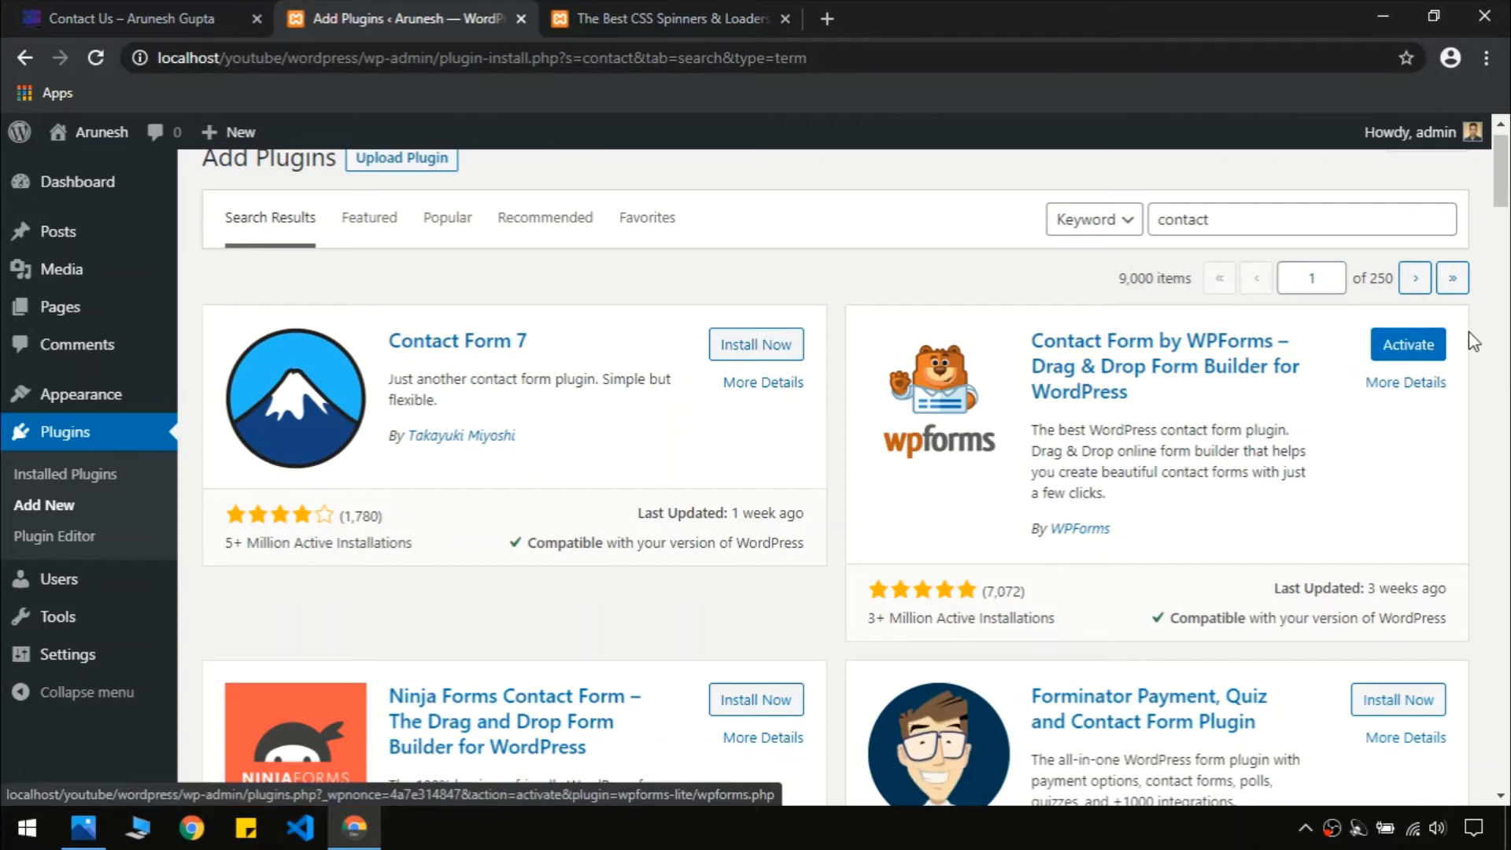
left_click(1431, 347)
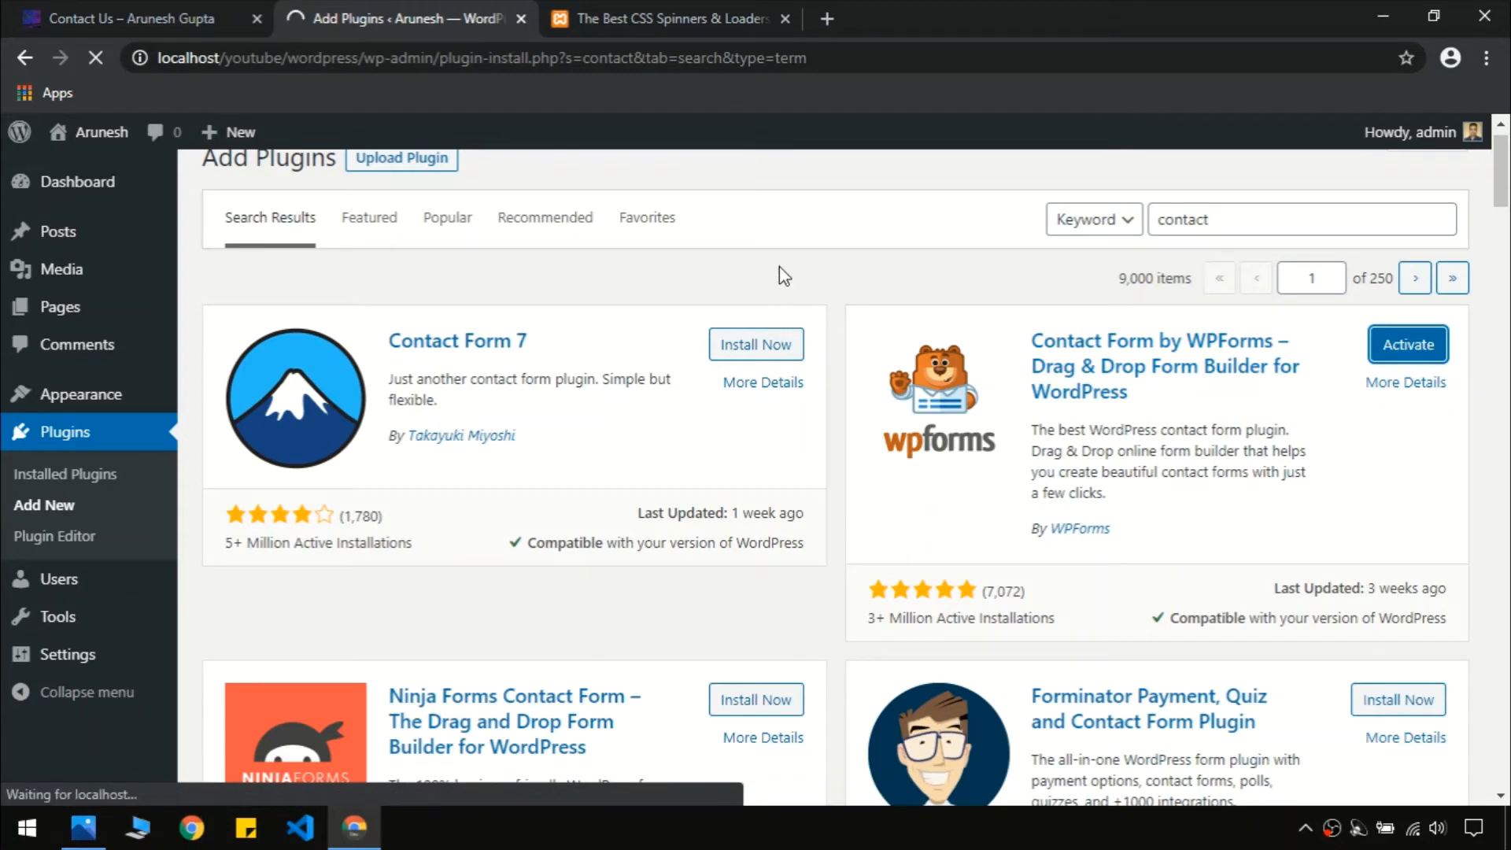
scroll(779, 268, "up", 1)
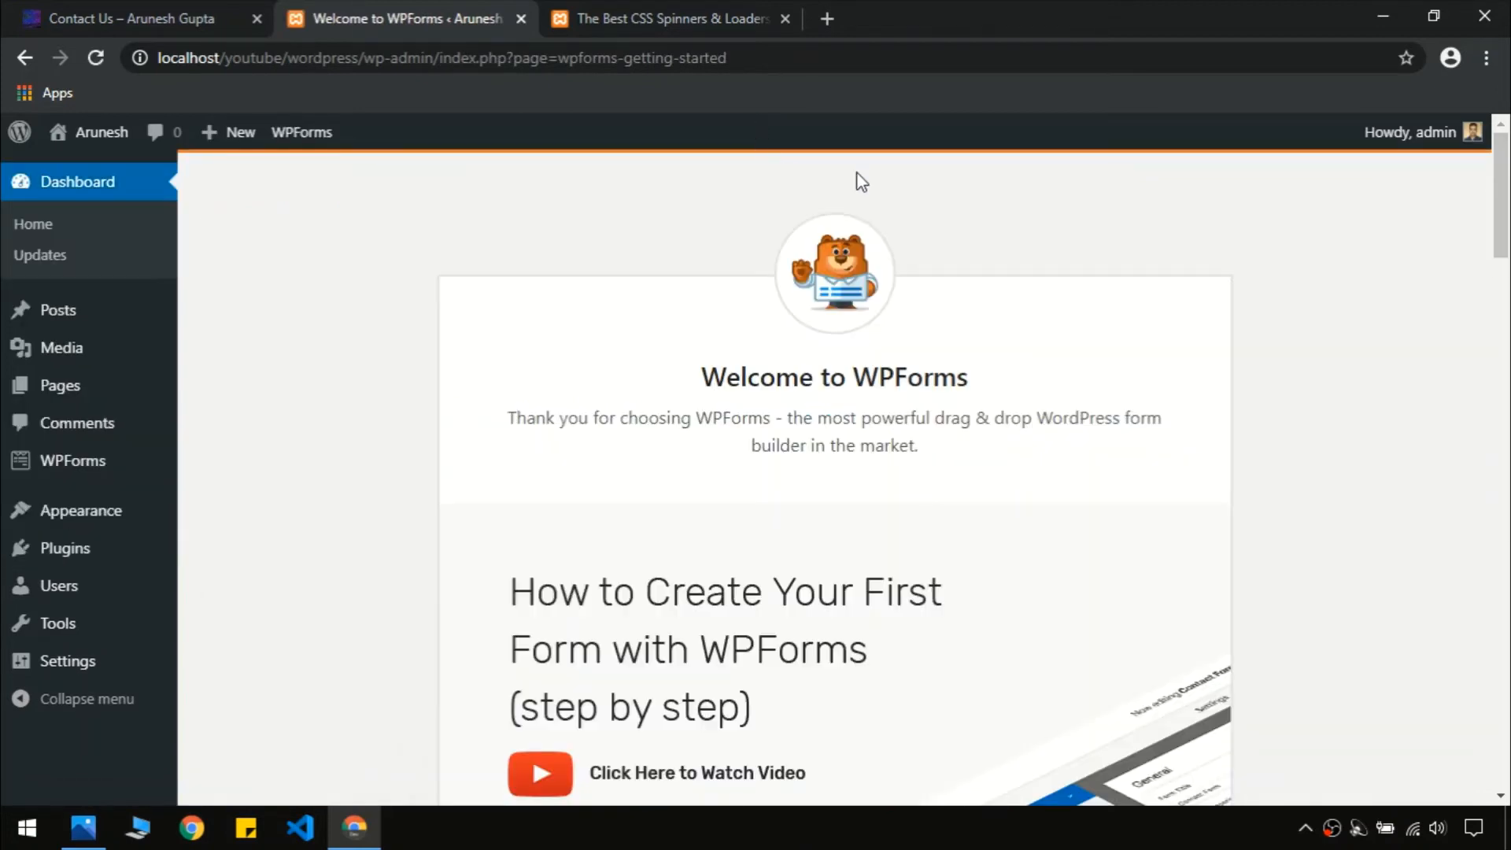
Open WPForms All Forms, dismiss the Challenge popup, and start a new form
left_click_drag(1501, 218, 1508, 353)
scroll(857, 323, "up", 7)
mouse_move(131, 459)
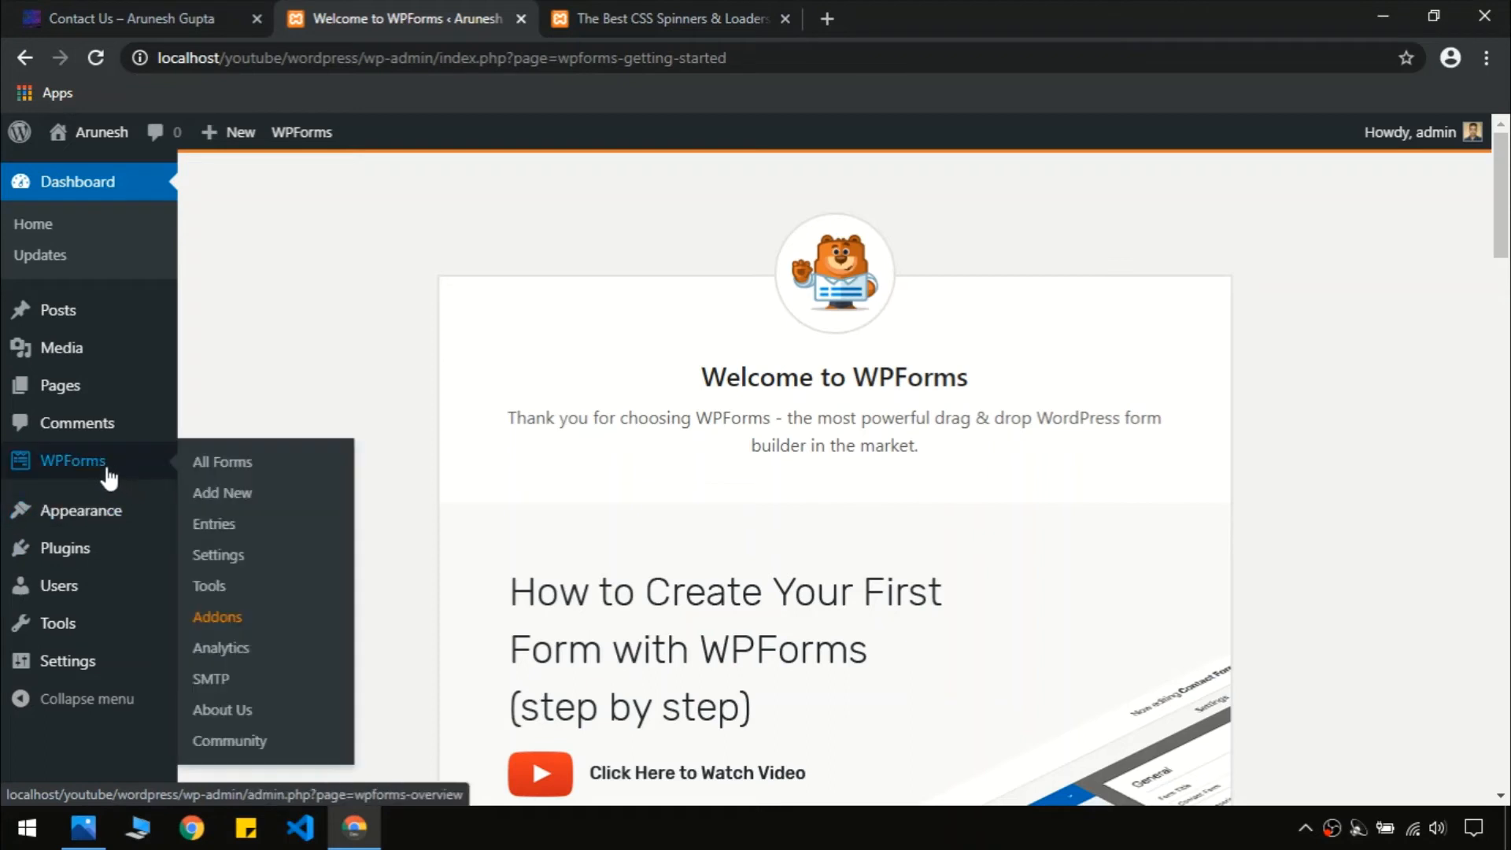
left_click(63, 471)
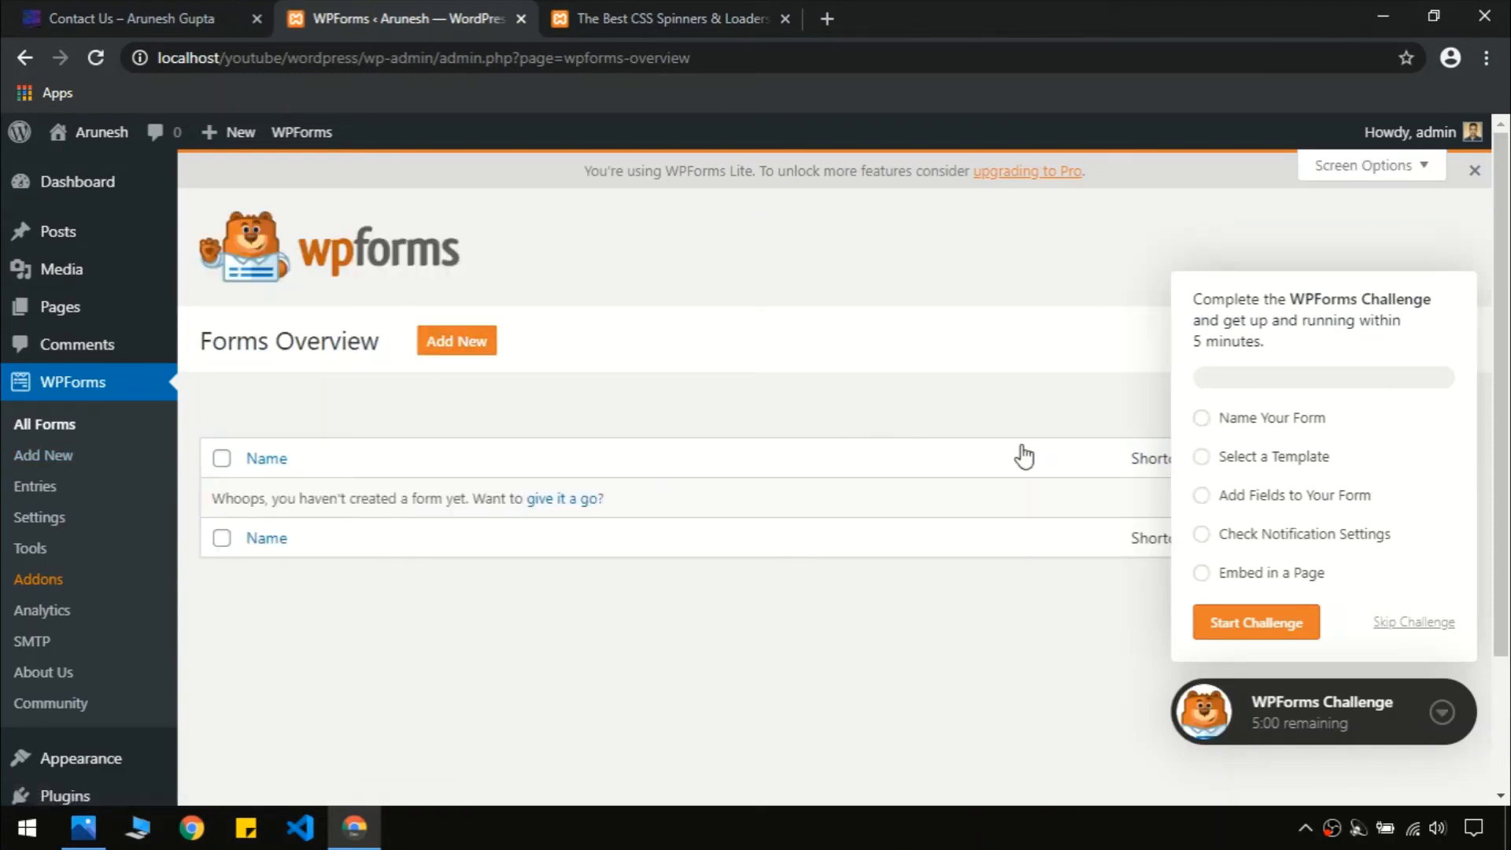
left_click(1442, 714)
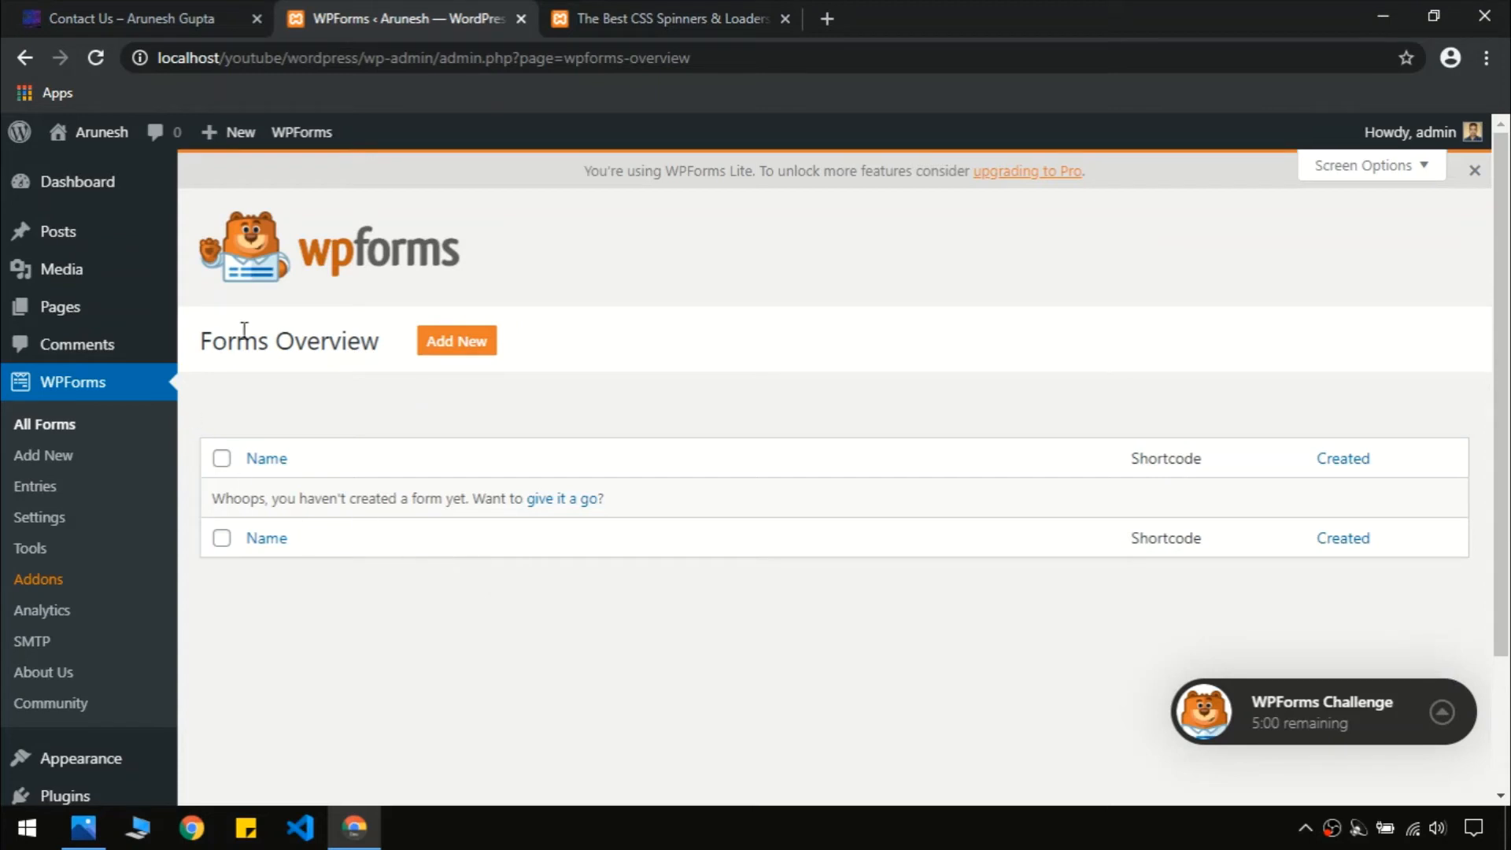
left_click(451, 350)
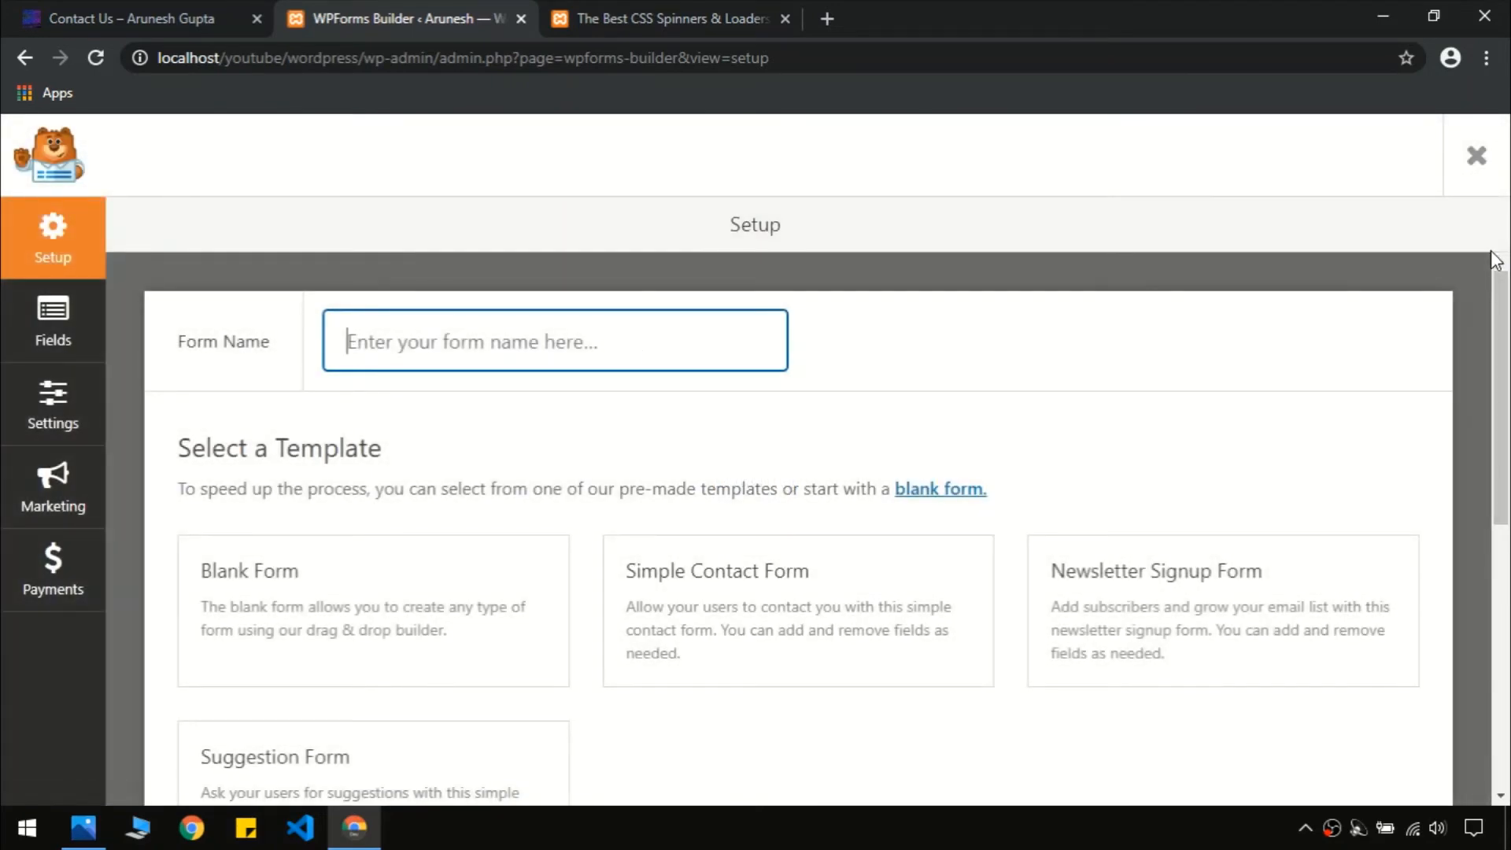
Name the form 'first contact form' and build it from the Simple Contact Form template
mouse_move(1501, 311)
left_mouse_down()
mouse_move(1503, 347)
mouse_move(1499, 315)
left_mouse_up()
type("first contact form")
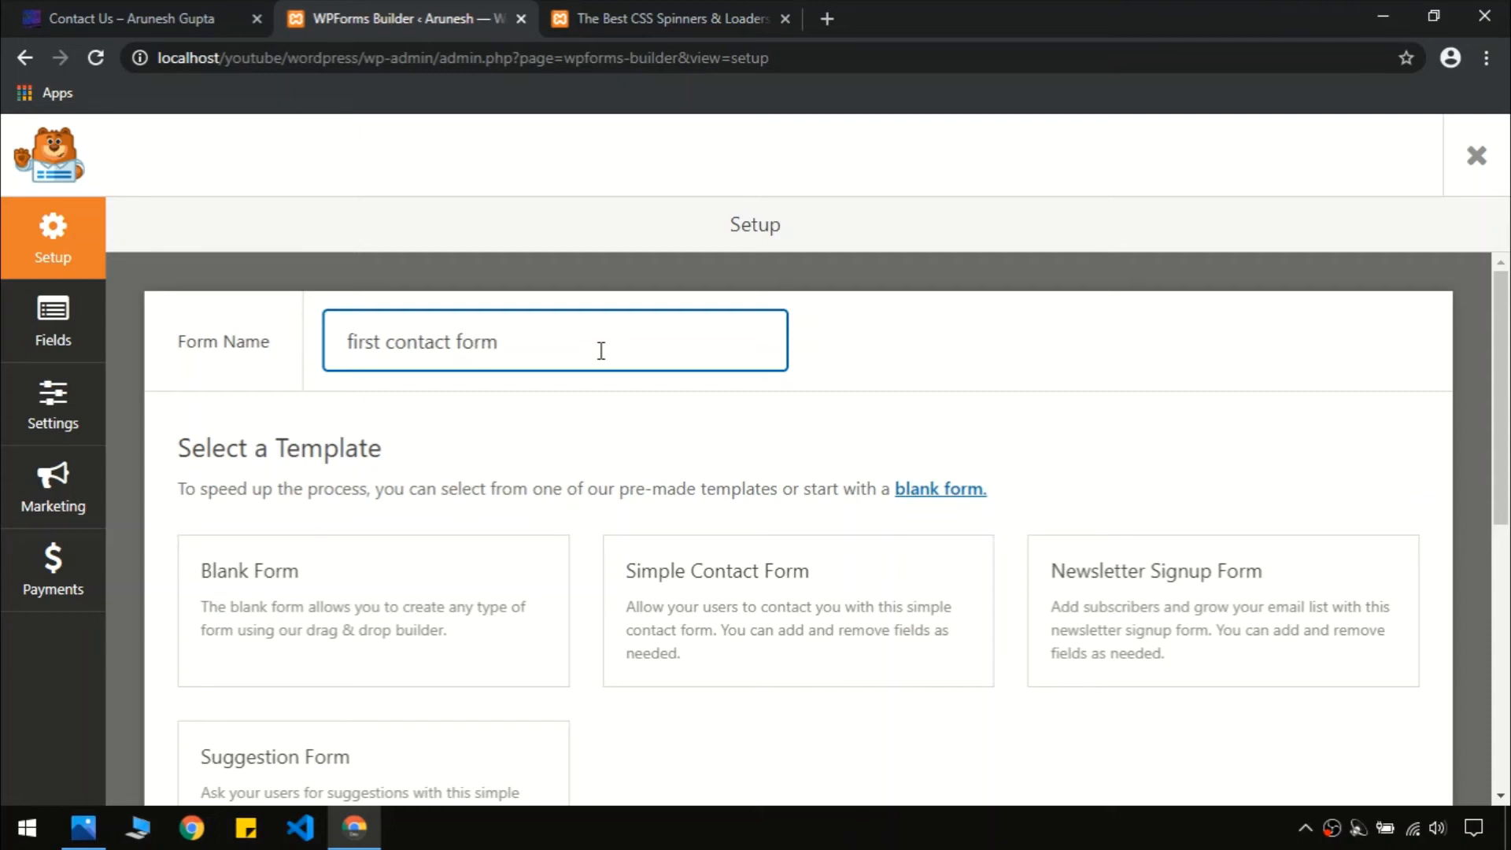
scroll(1474, 459, "down", 1)
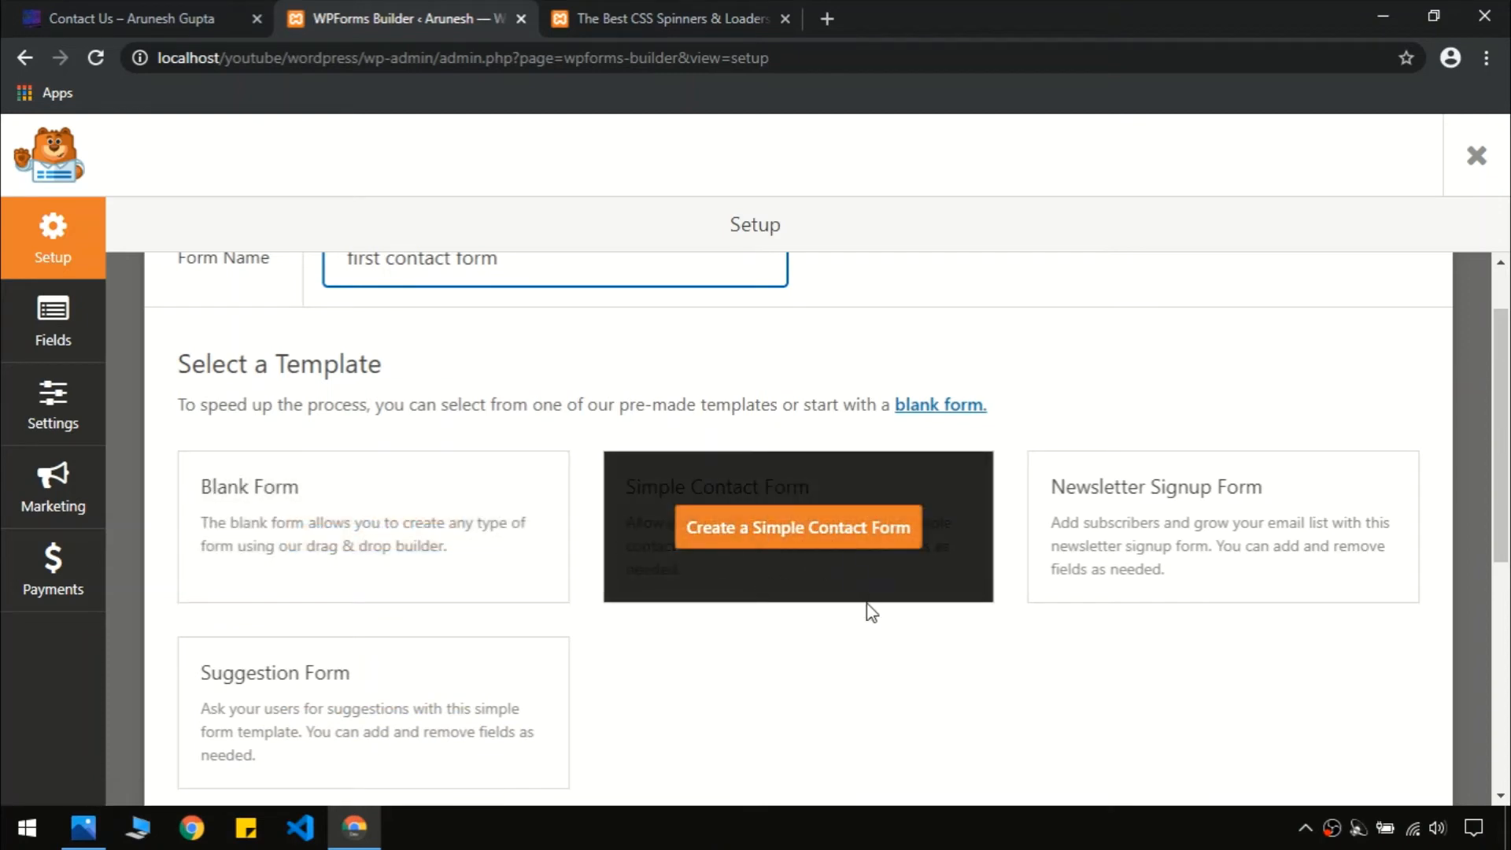
left_click(798, 528)
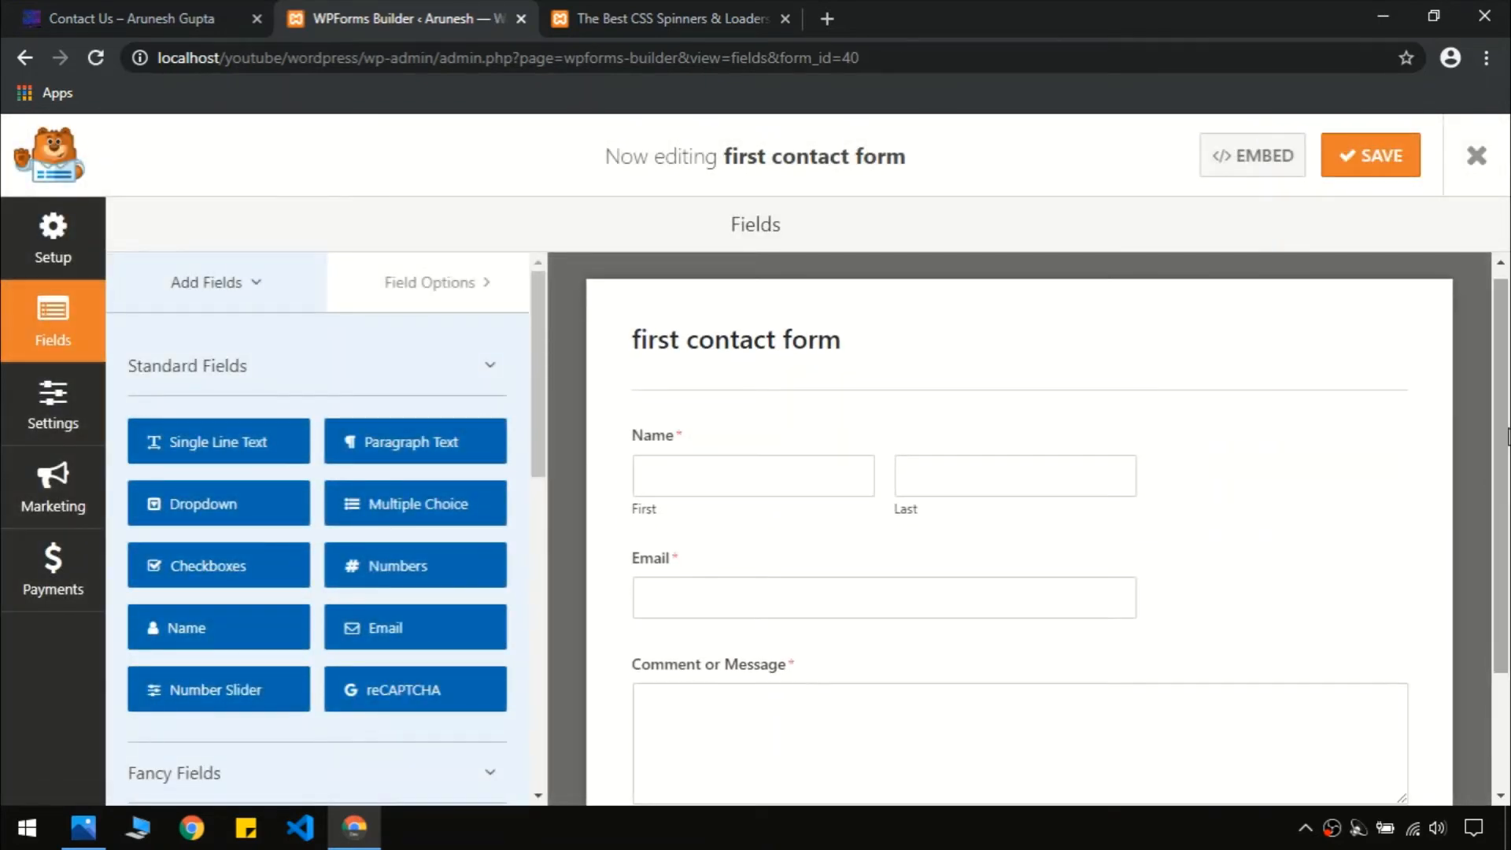
Add a required Numbers field between Email and Comment or Message, then save
scroll(1503, 468, "down", 1)
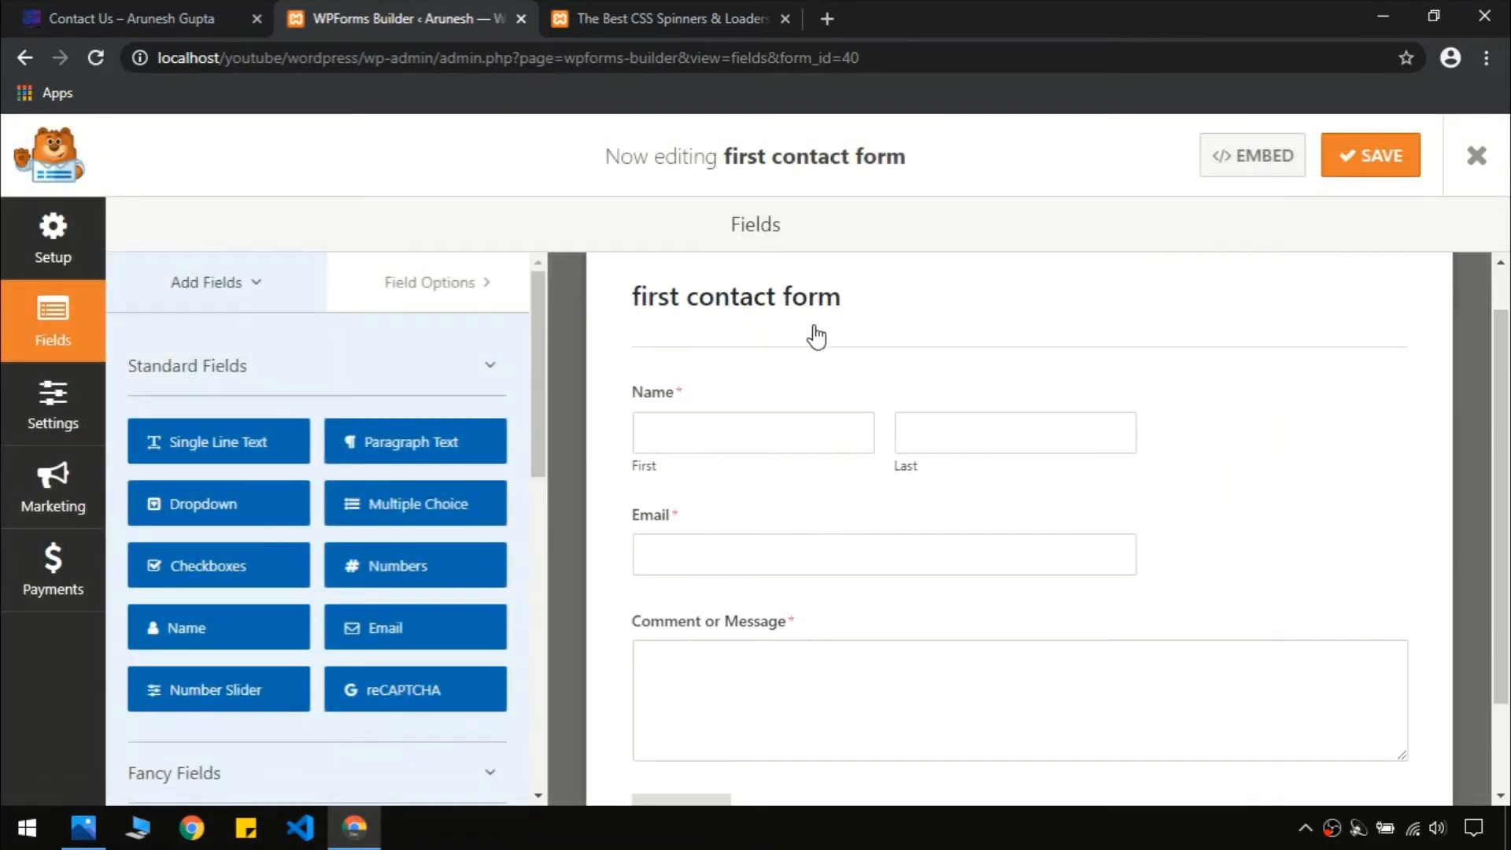
scroll(1507, 496, "down", 1)
scroll(1507, 495, "down", 1)
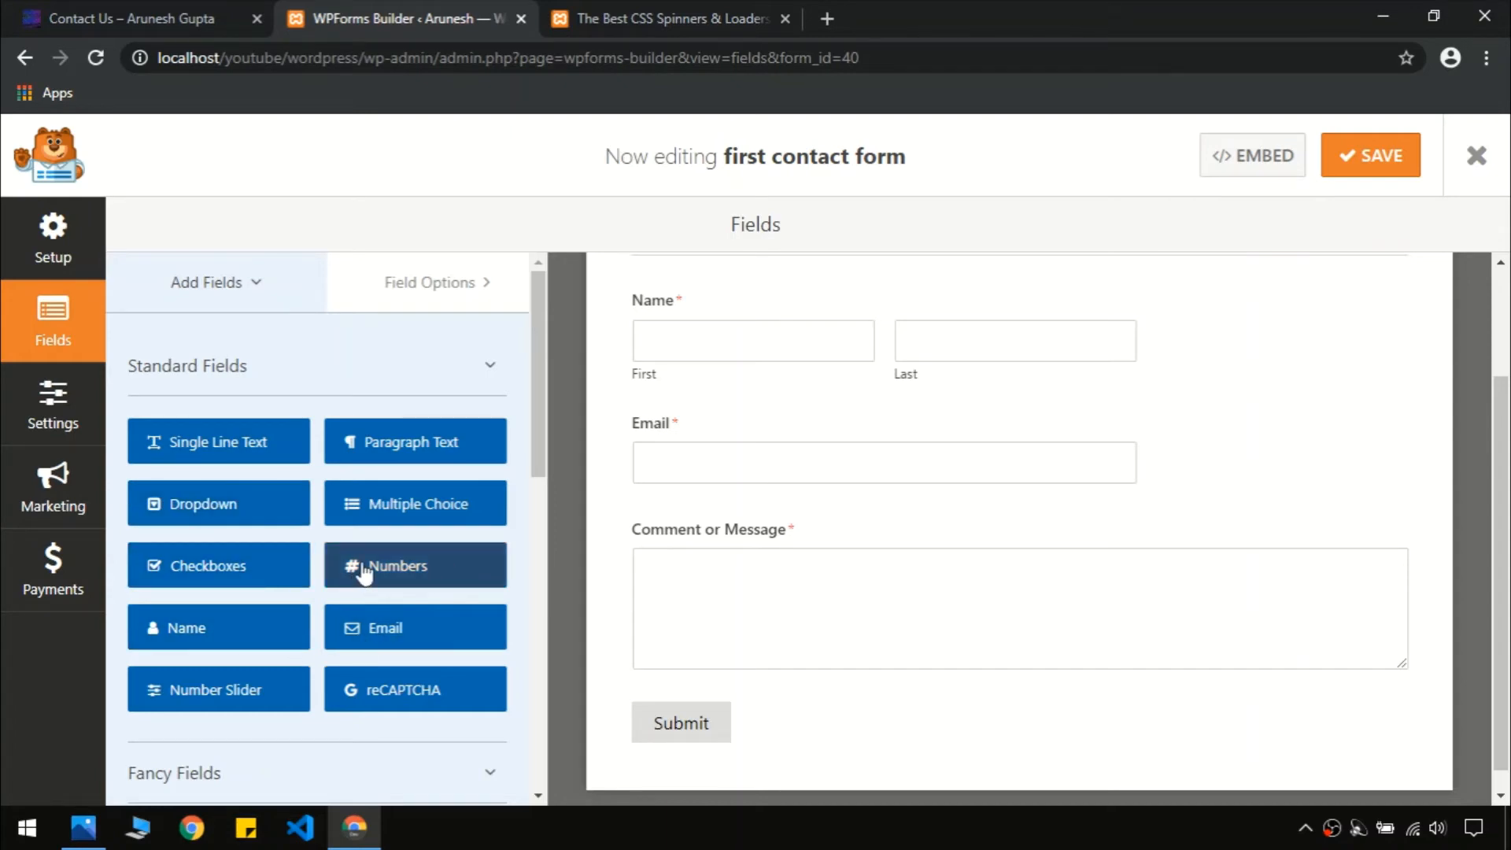
left_click_drag(363, 574, 658, 526)
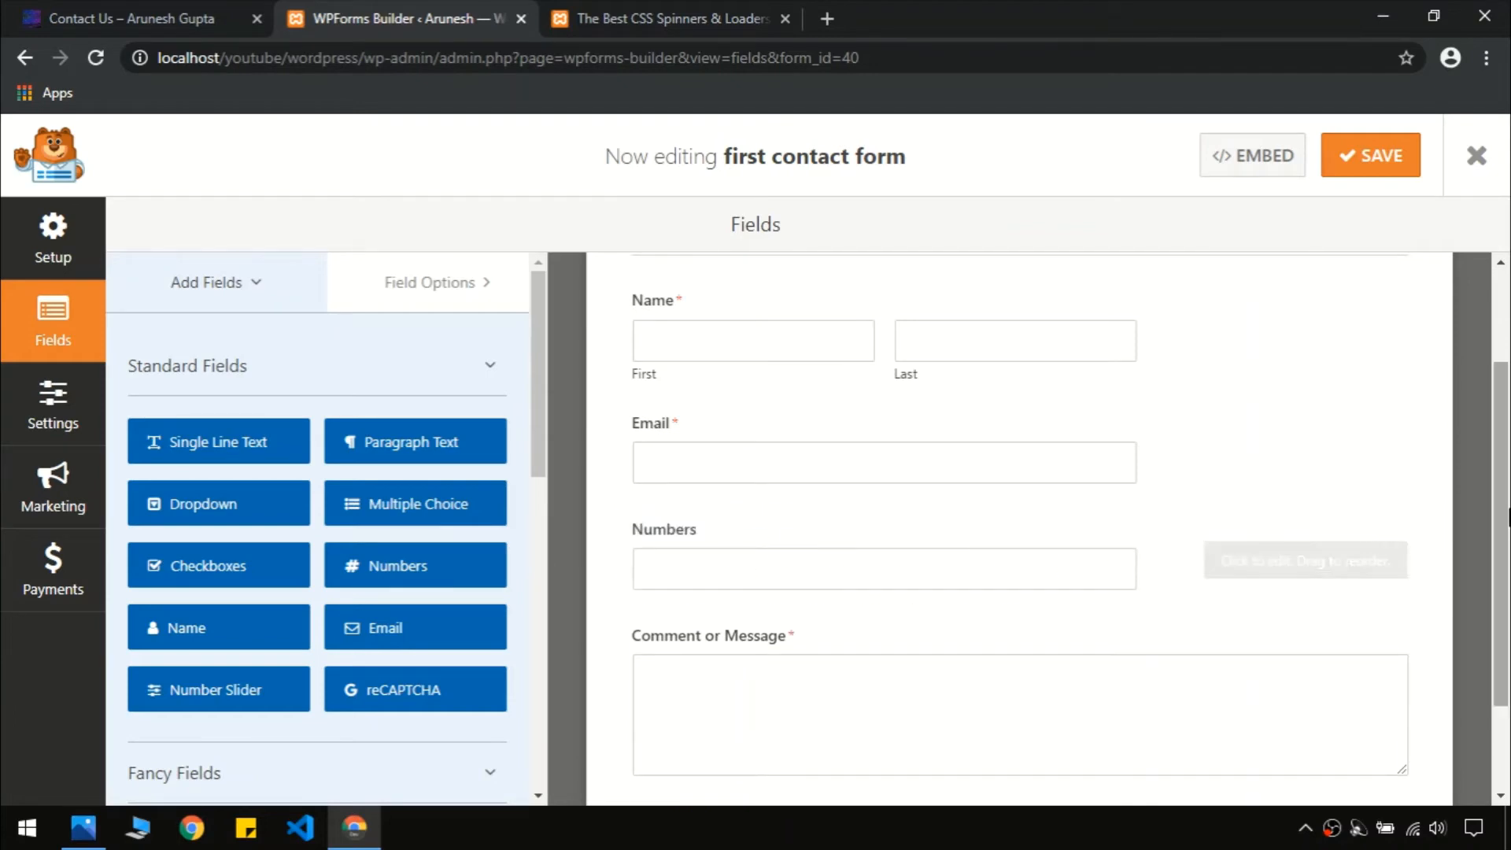
scroll(975, 536, "down", 1)
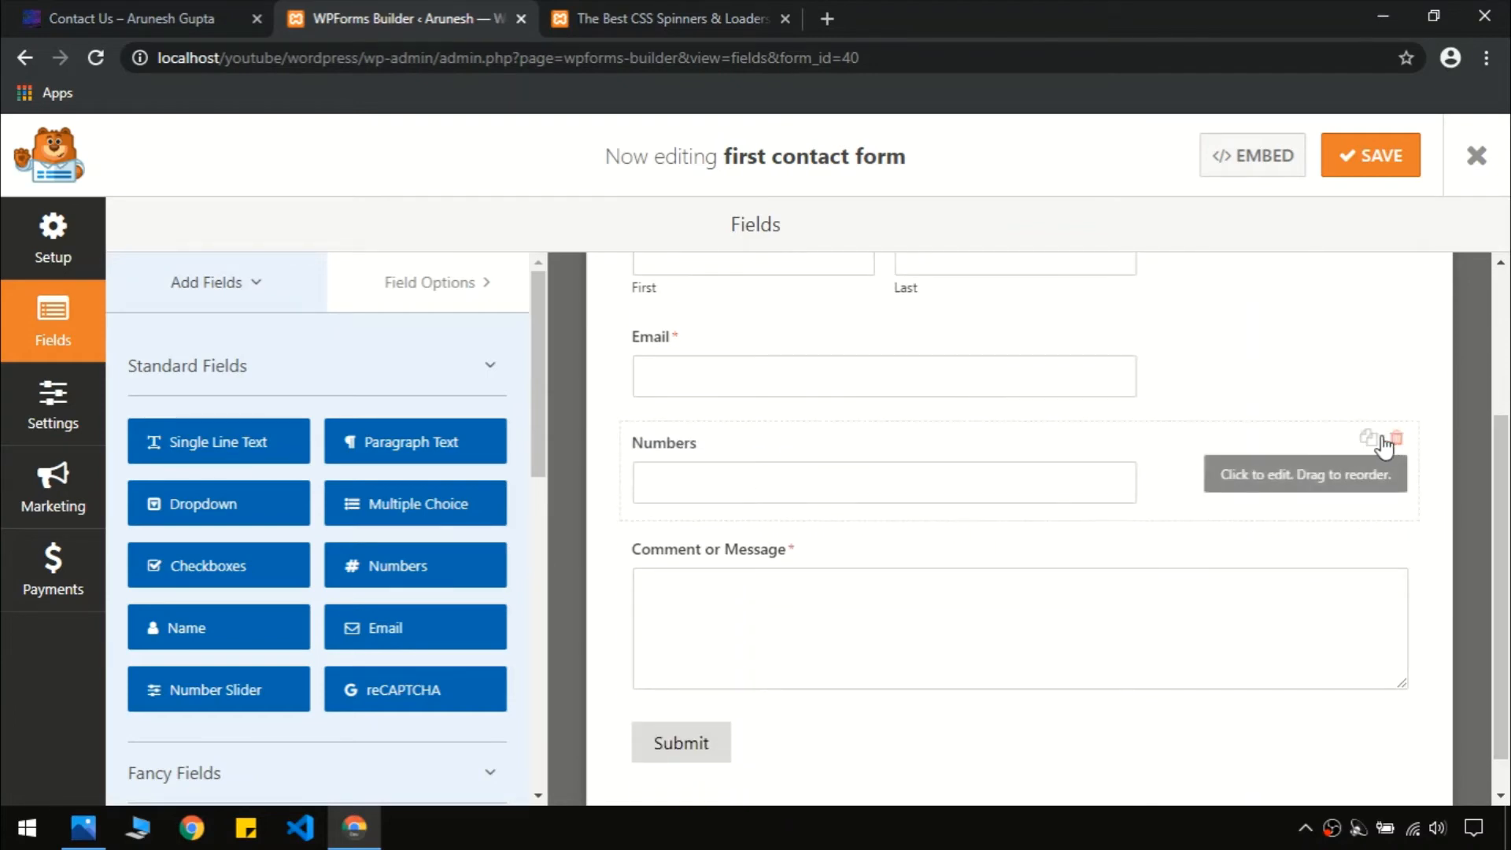
left_click(1225, 463)
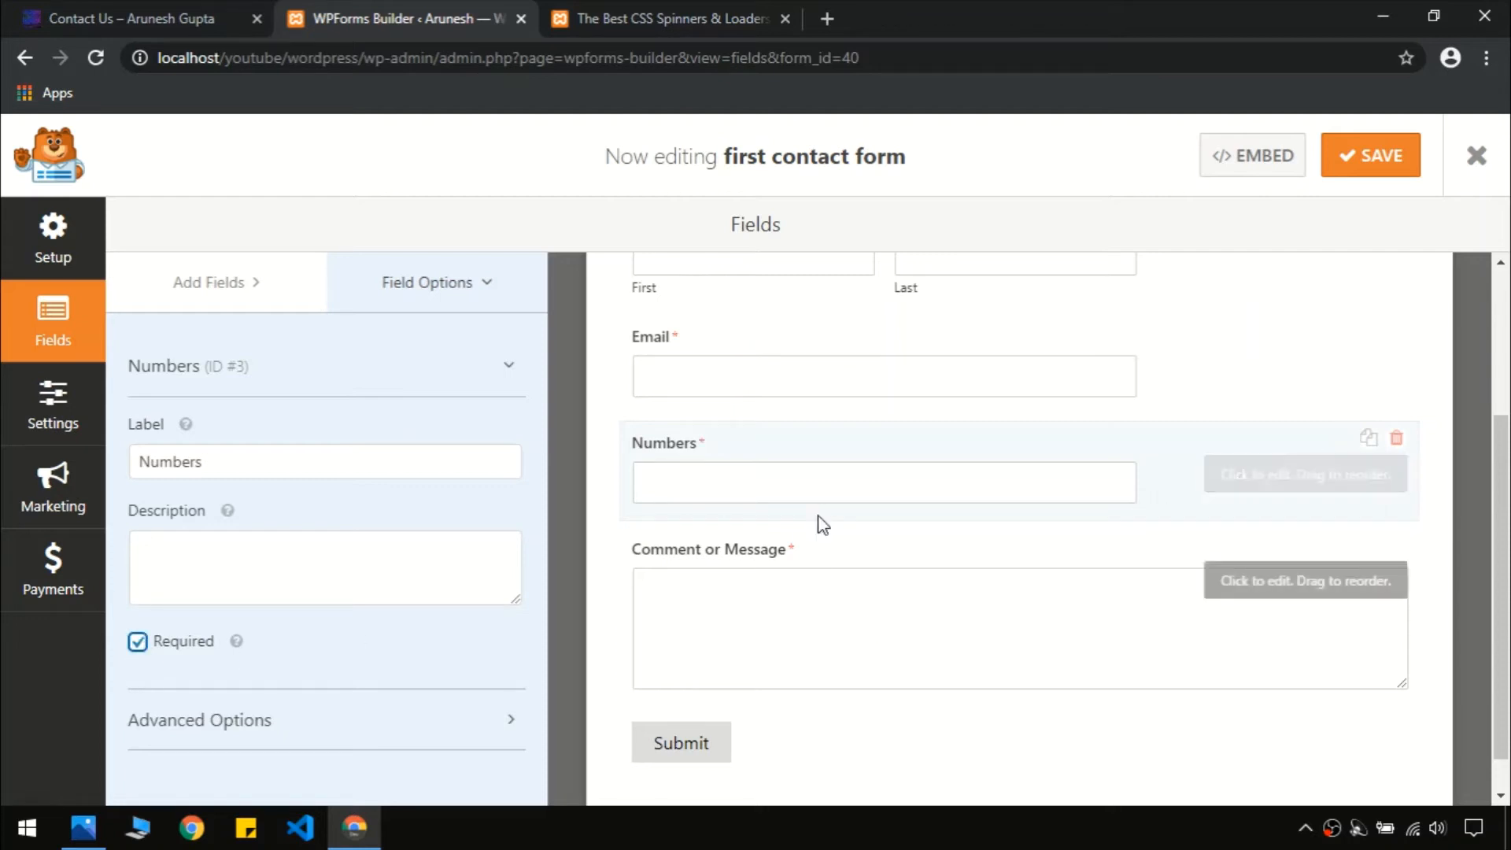
left_click_drag(1508, 538, 1508, 635)
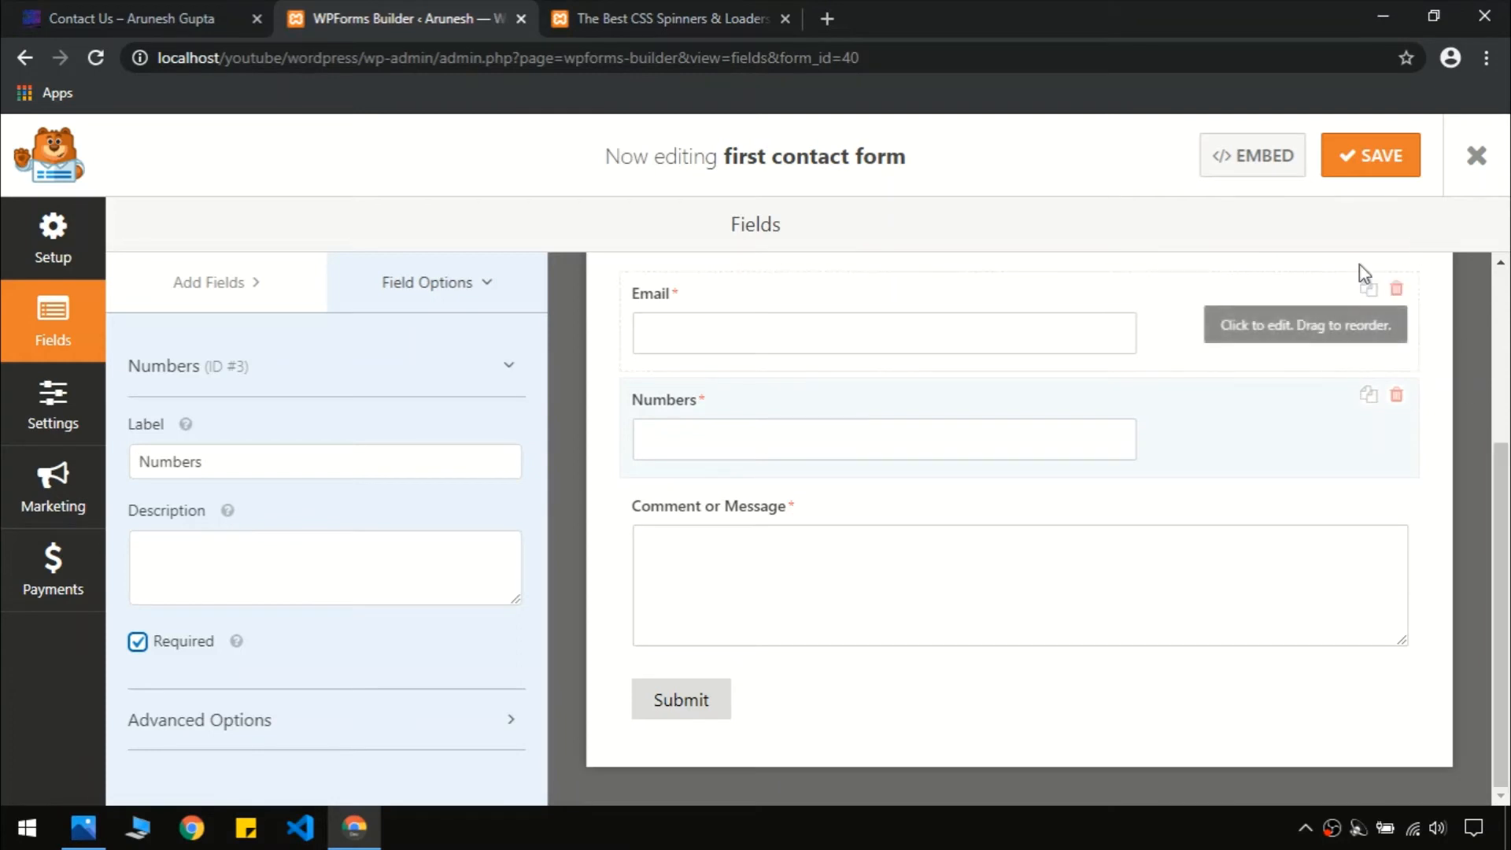
left_click(1347, 154)
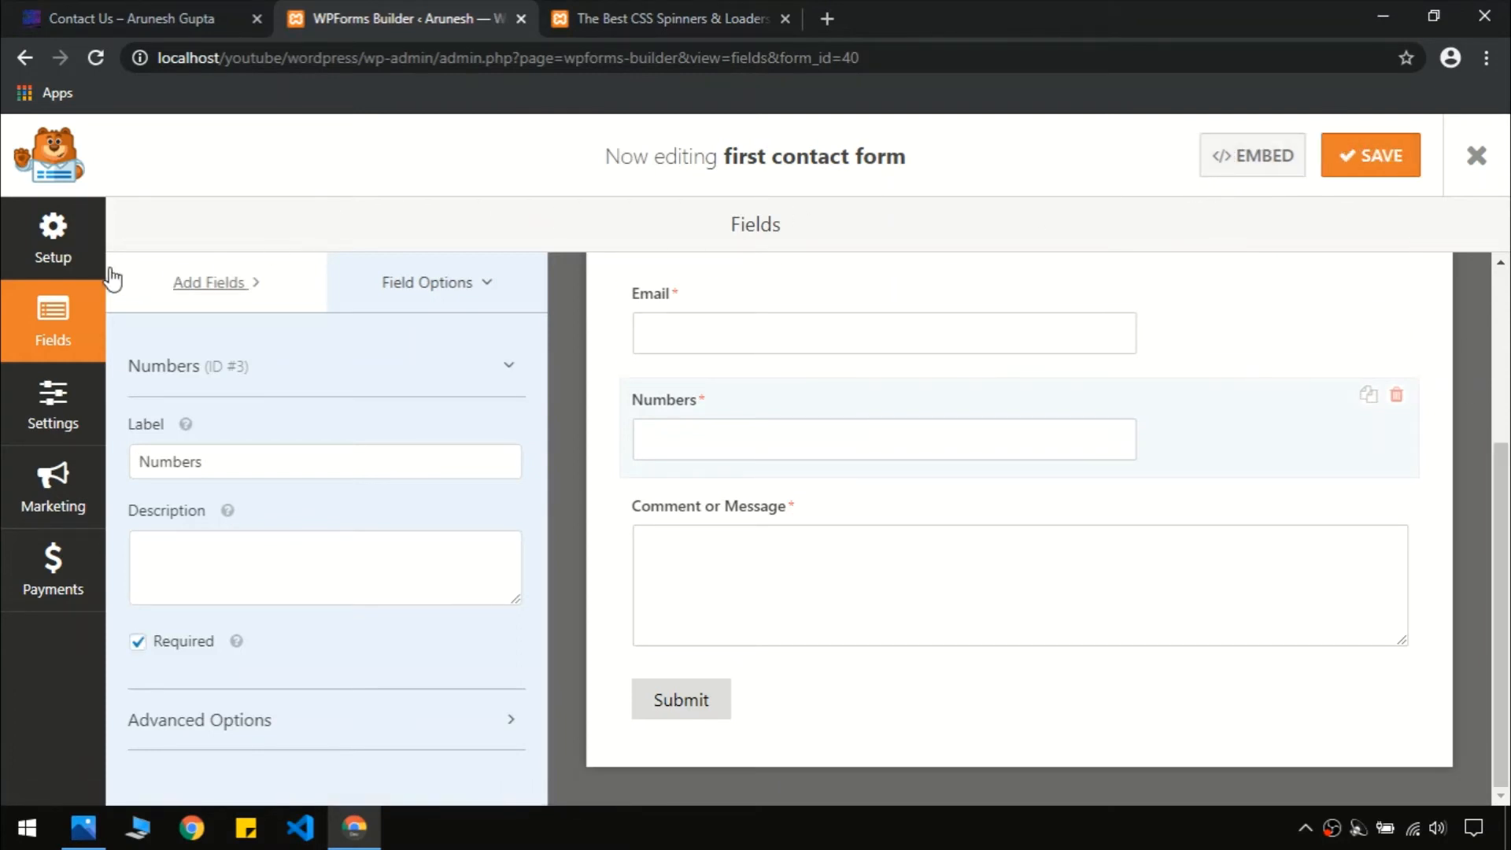
Close the builder and copy the [wpforms id="40"] shortcode from Forms Overview
left_click(1485, 161)
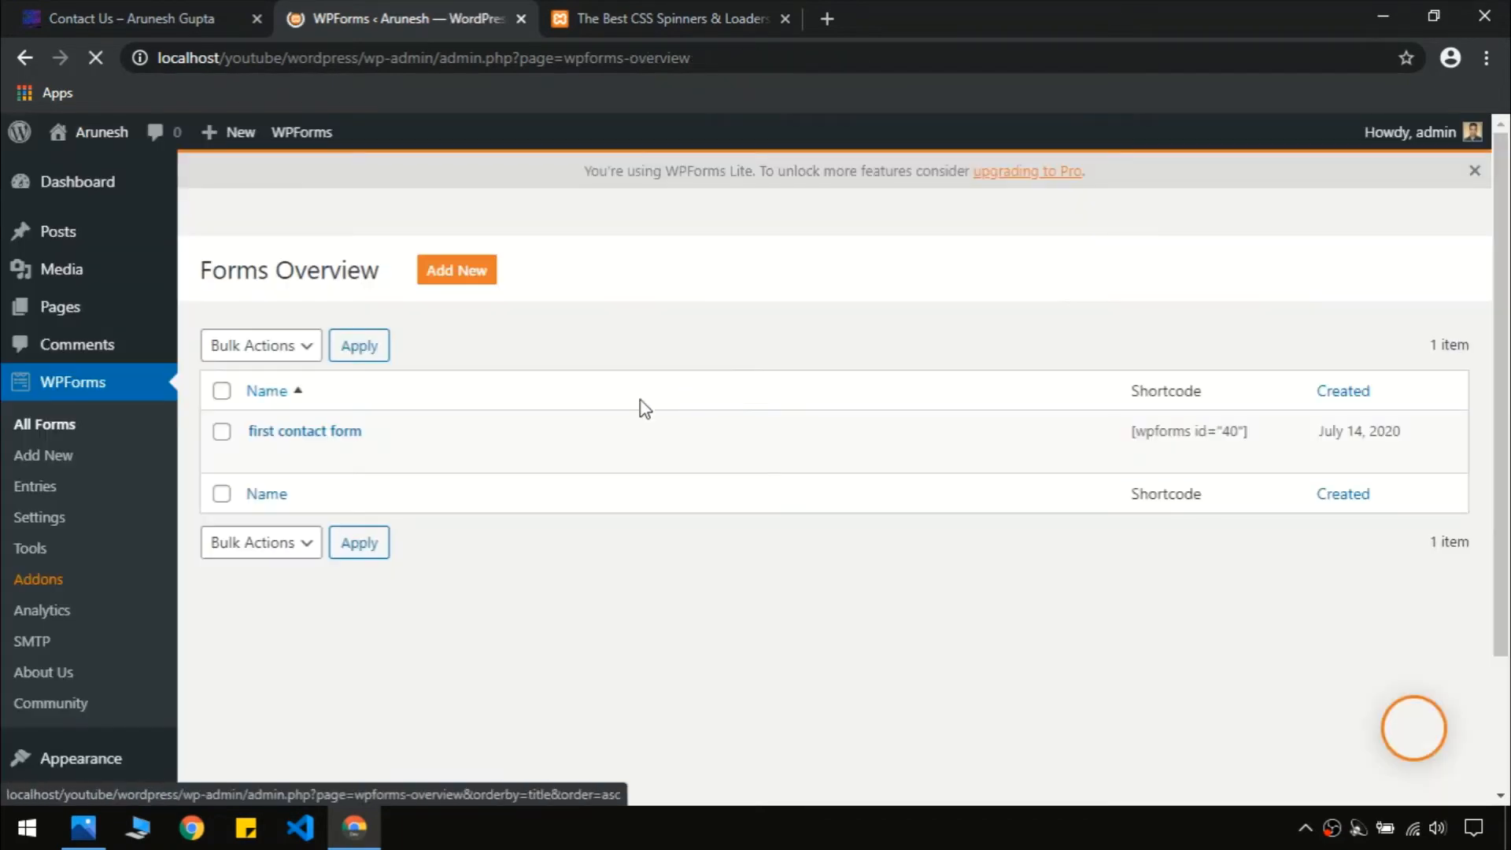
mouse_move(317, 512)
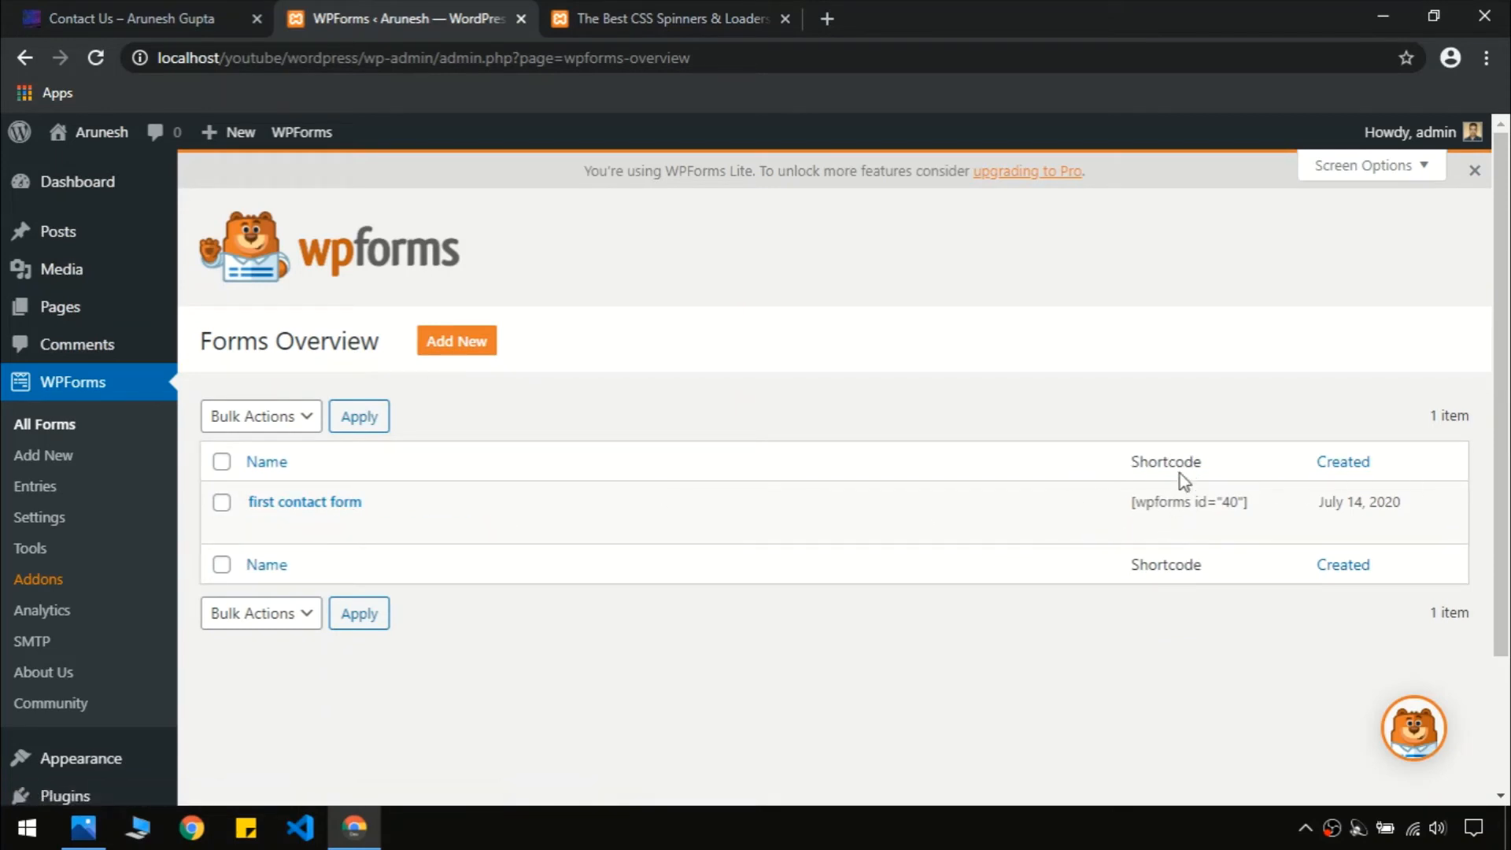
triple_click(1166, 502)
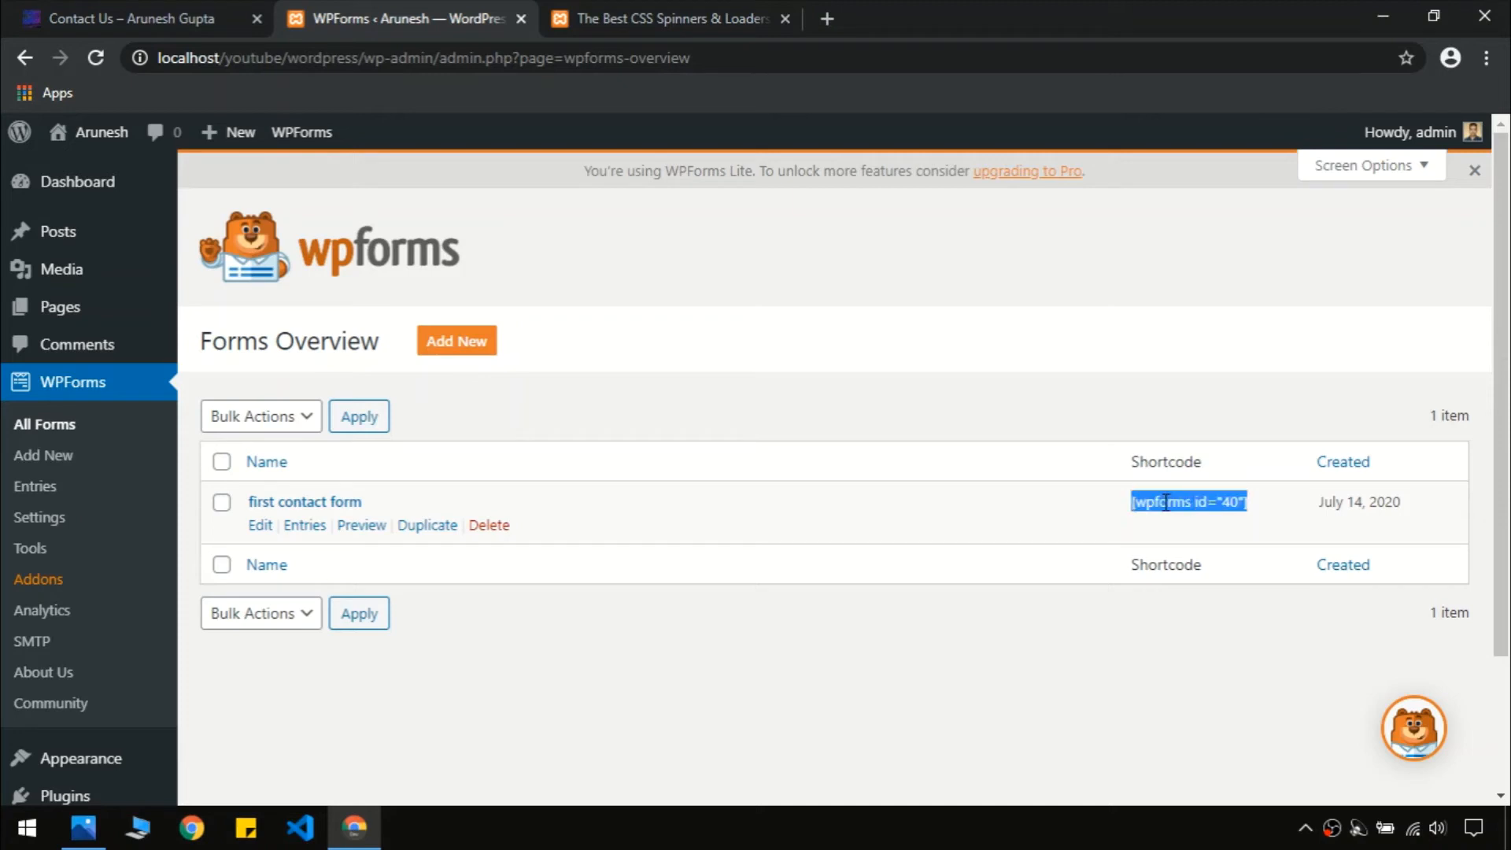
right_click(1165, 502)
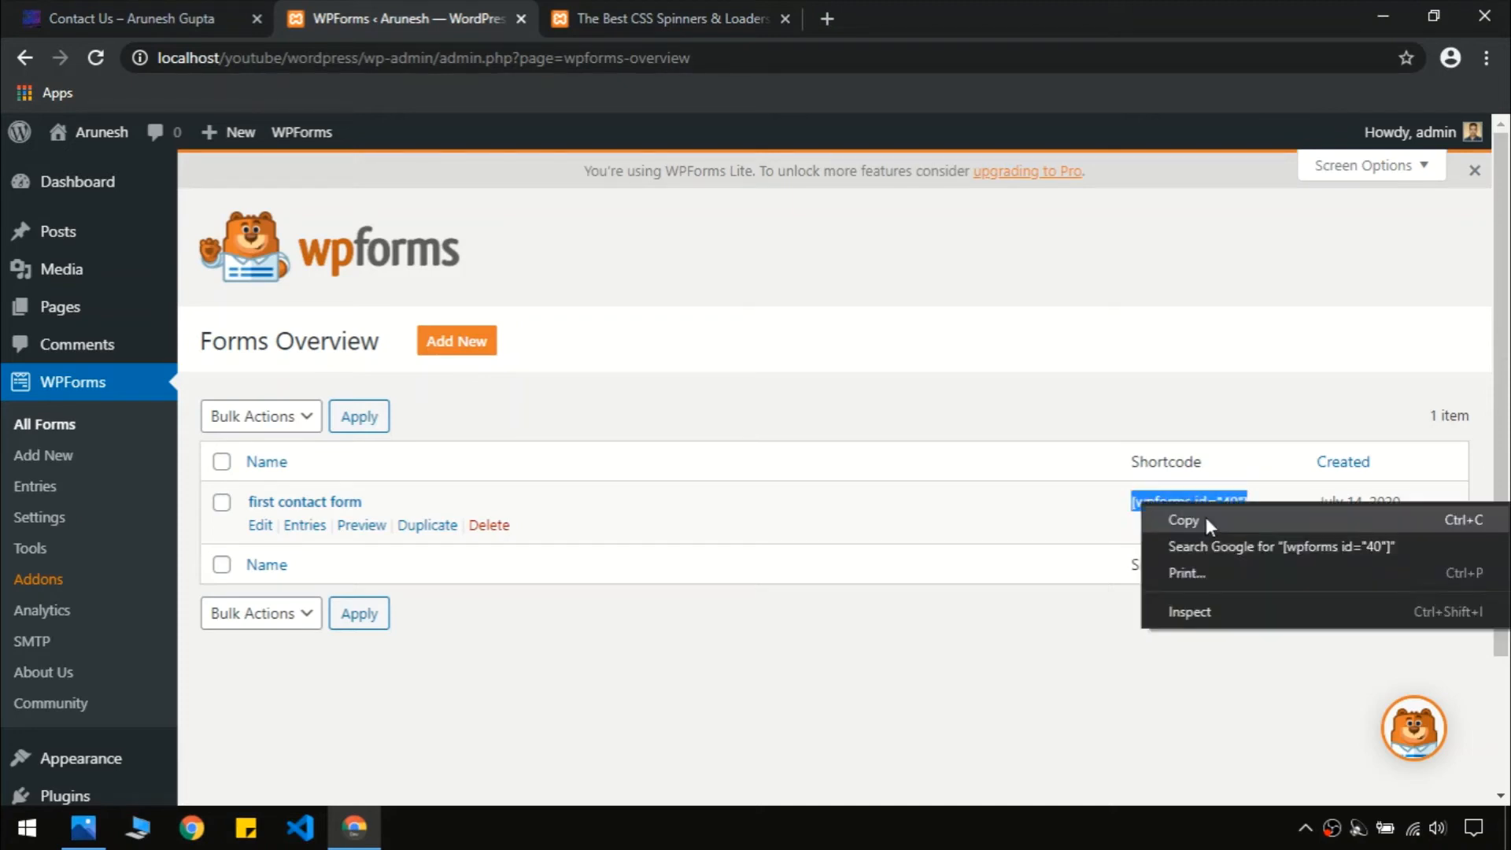
left_click(1206, 517)
Paste the shortcode into the empty paragraph of the Contact Us page
mouse_move(94, 301)
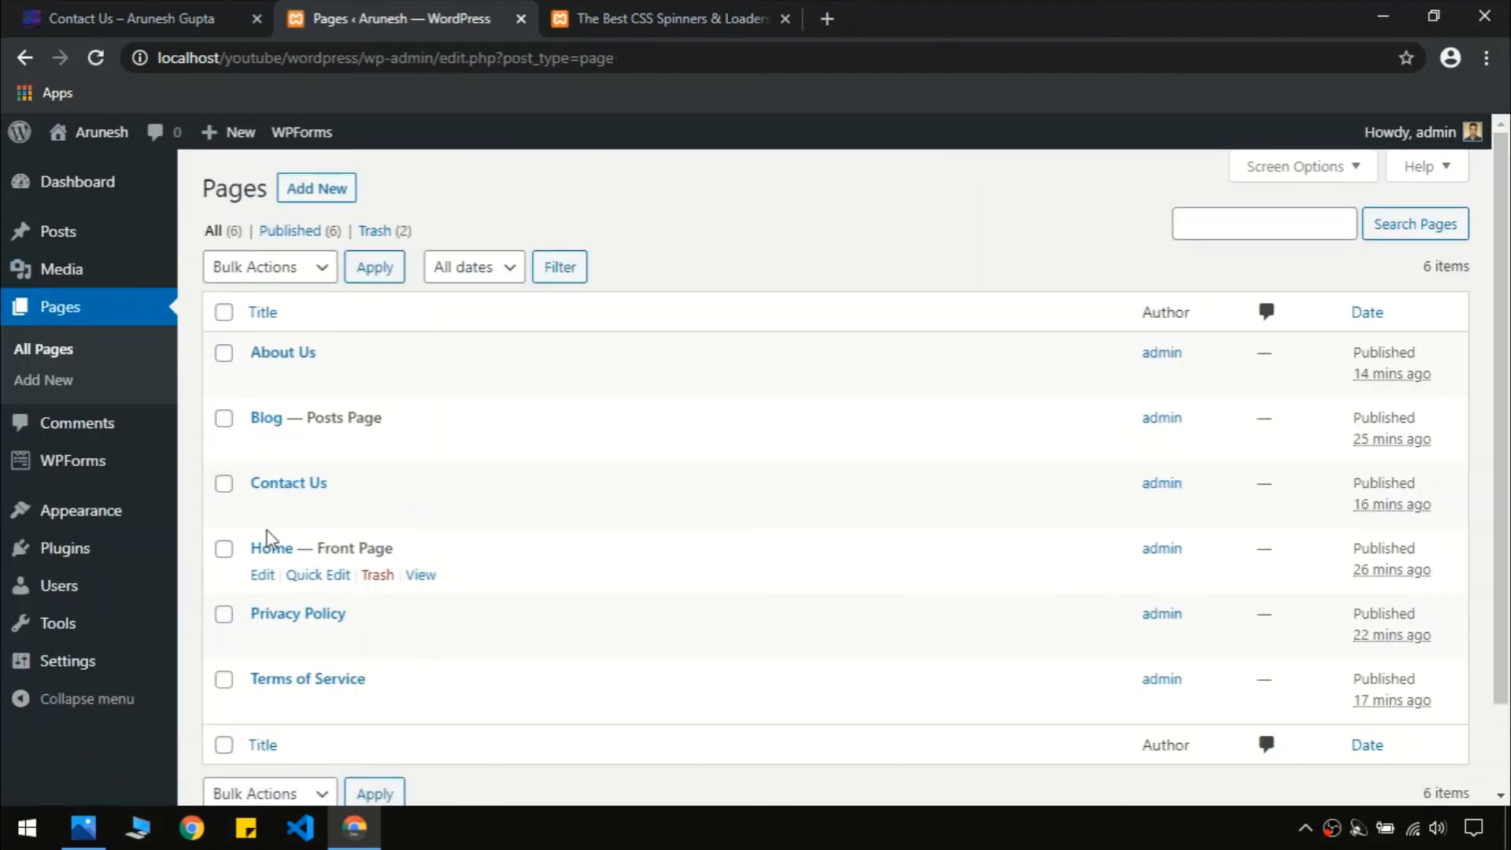
left_click(263, 511)
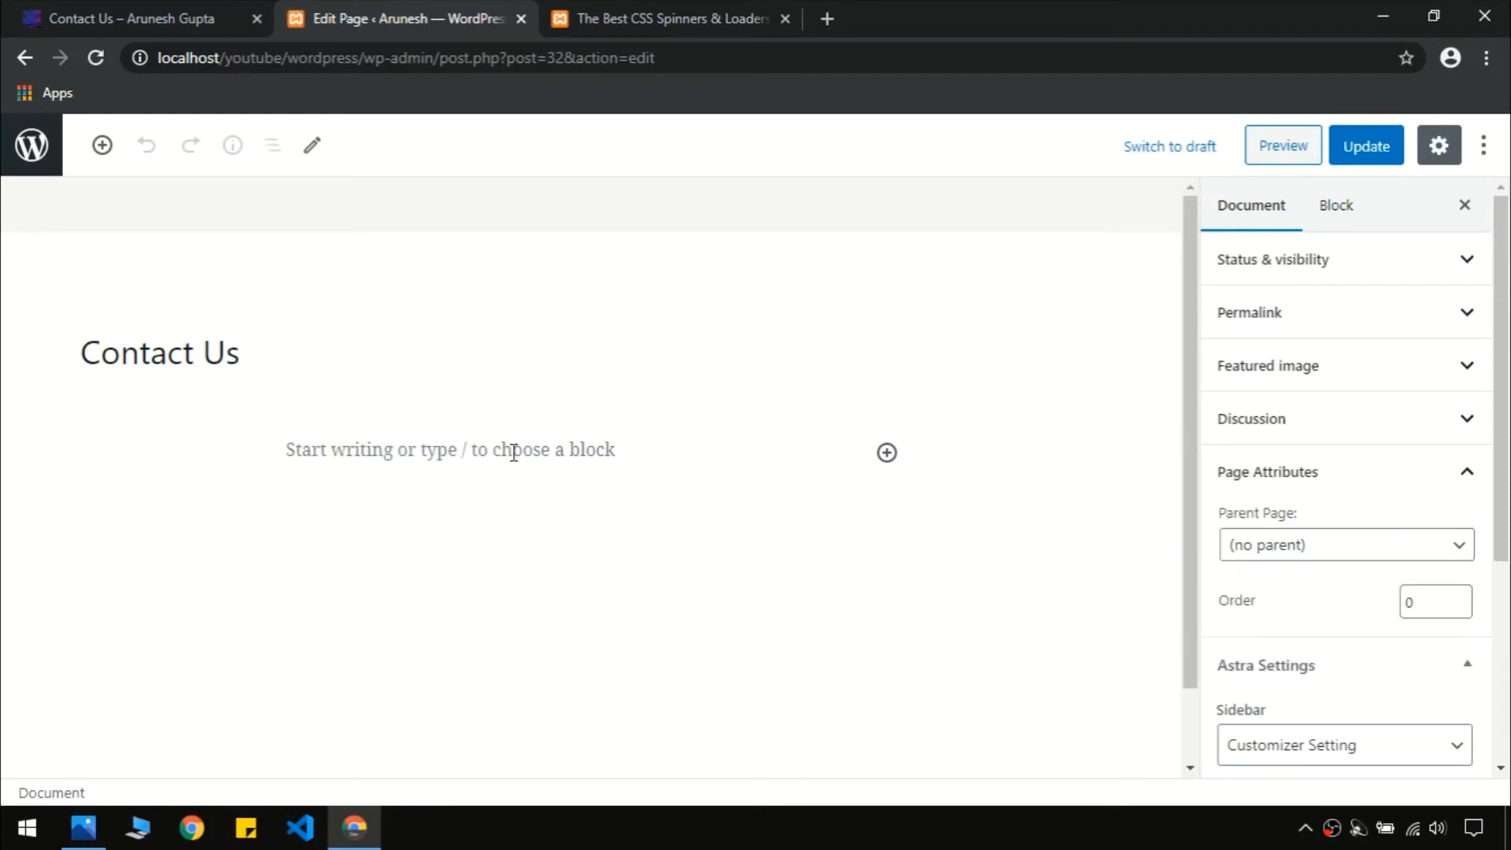
left_click(513, 452)
right_click(513, 452)
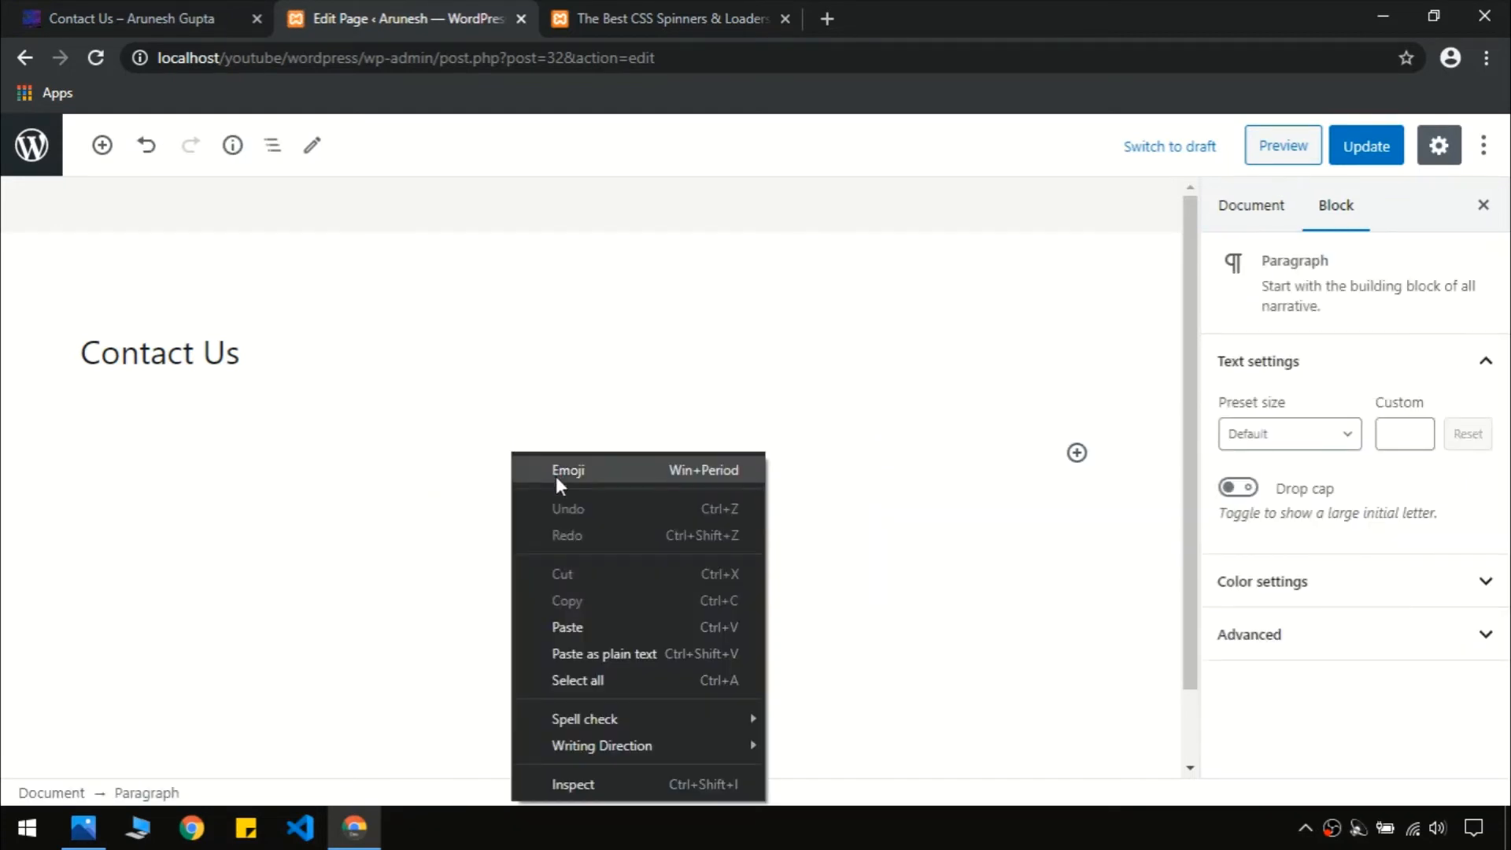
left_click(564, 623)
Set Contact Us to No Sidebar and Full Width / Contained, then update the page
left_click(447, 607)
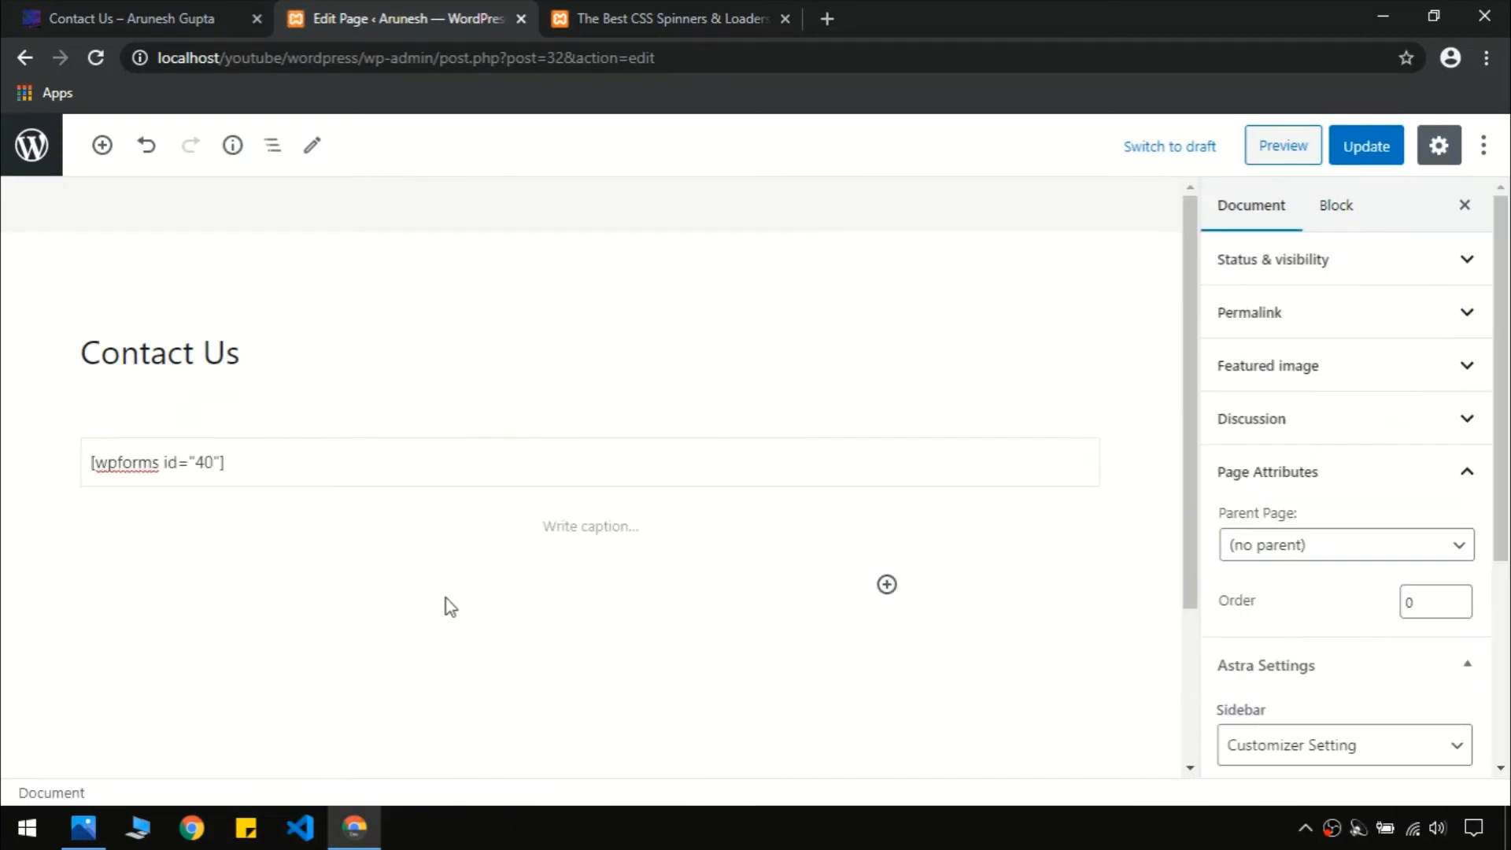
scroll(1495, 397, "down", 4)
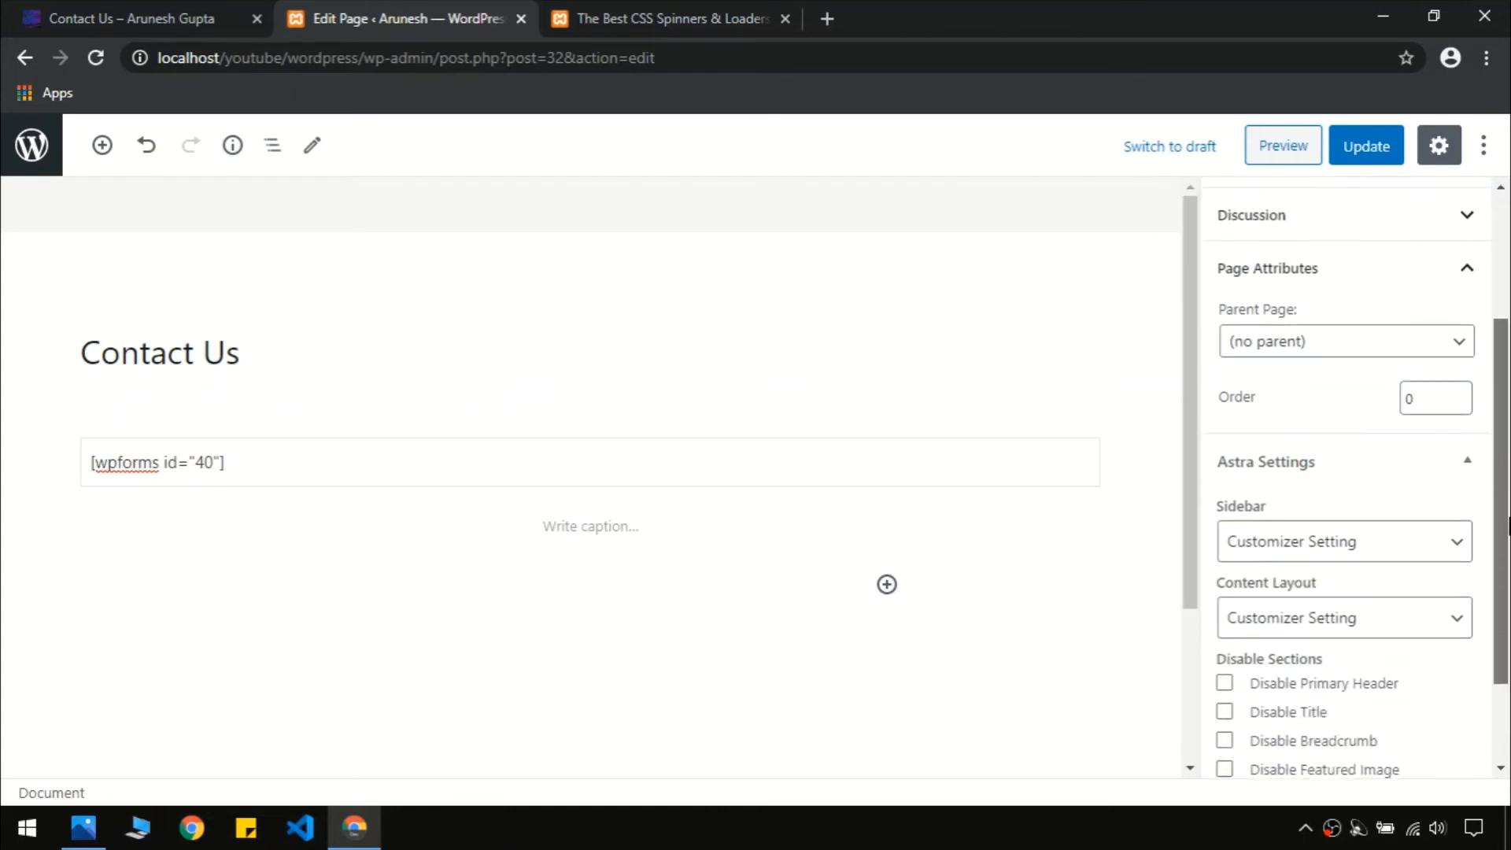
left_click(1326, 431)
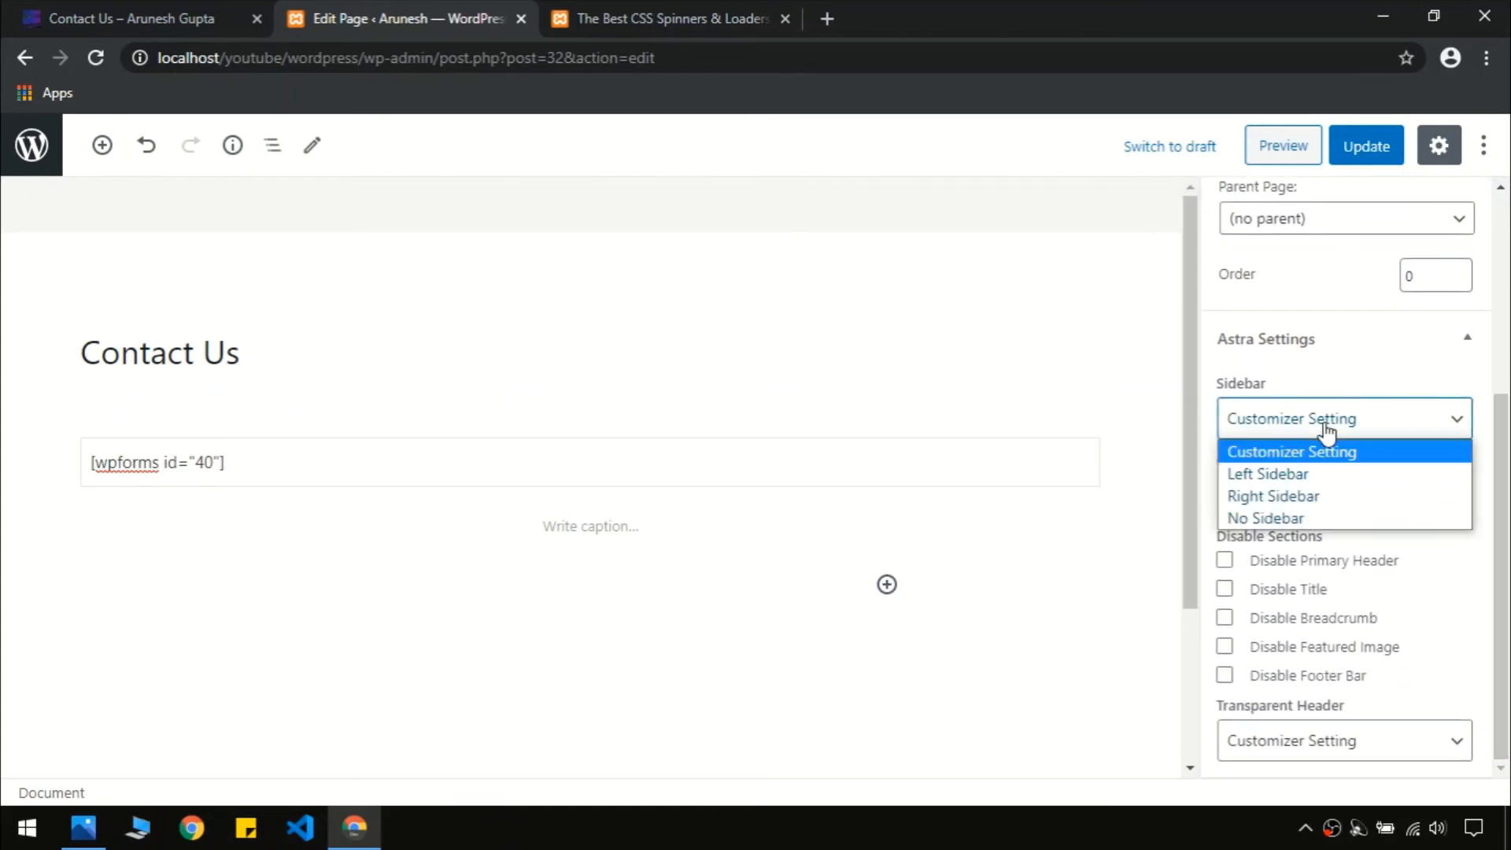
left_click(1271, 517)
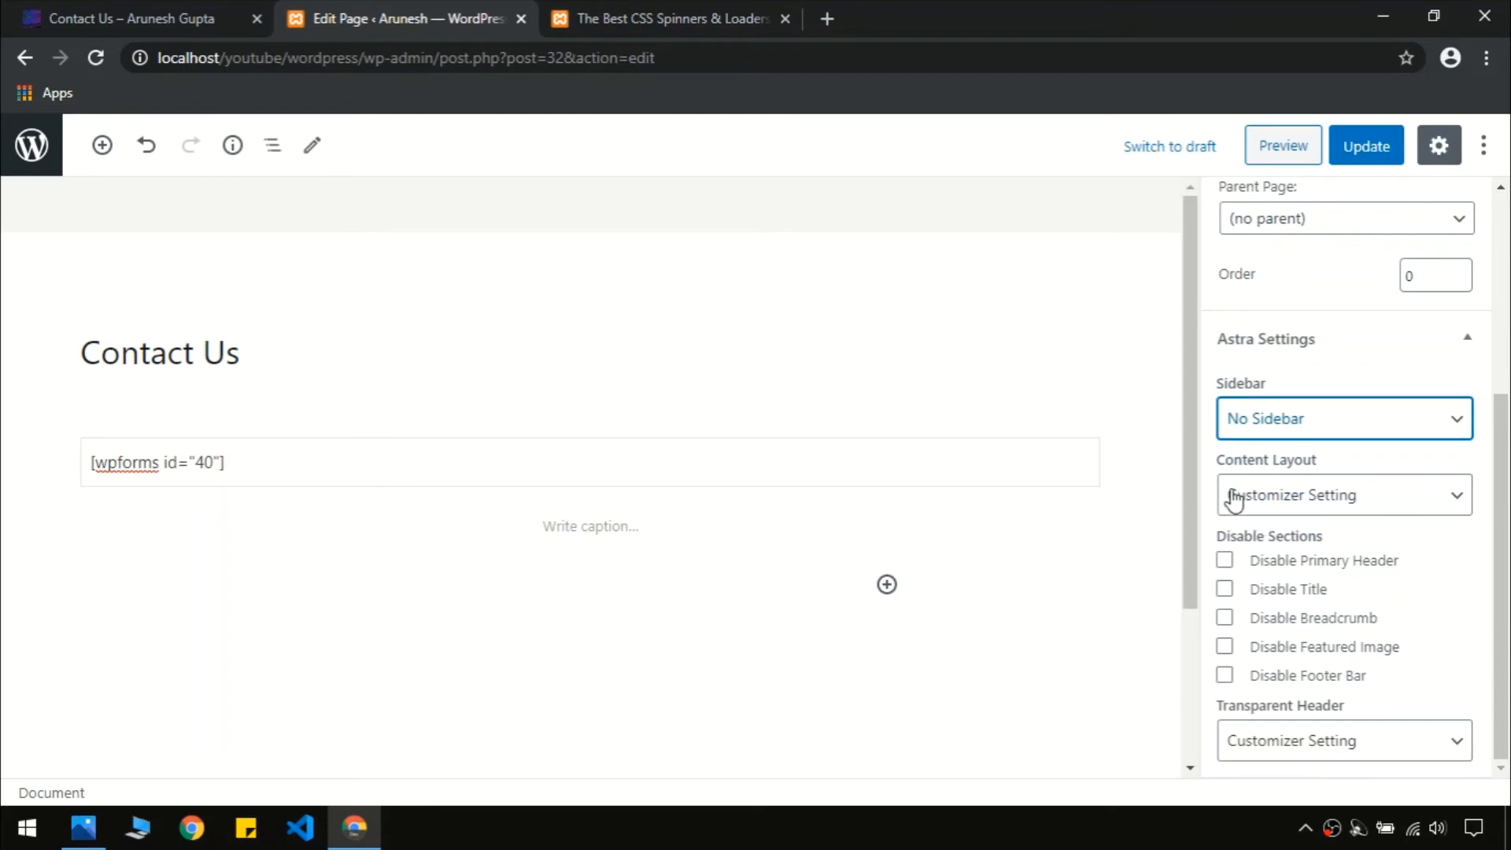
left_click(1269, 504)
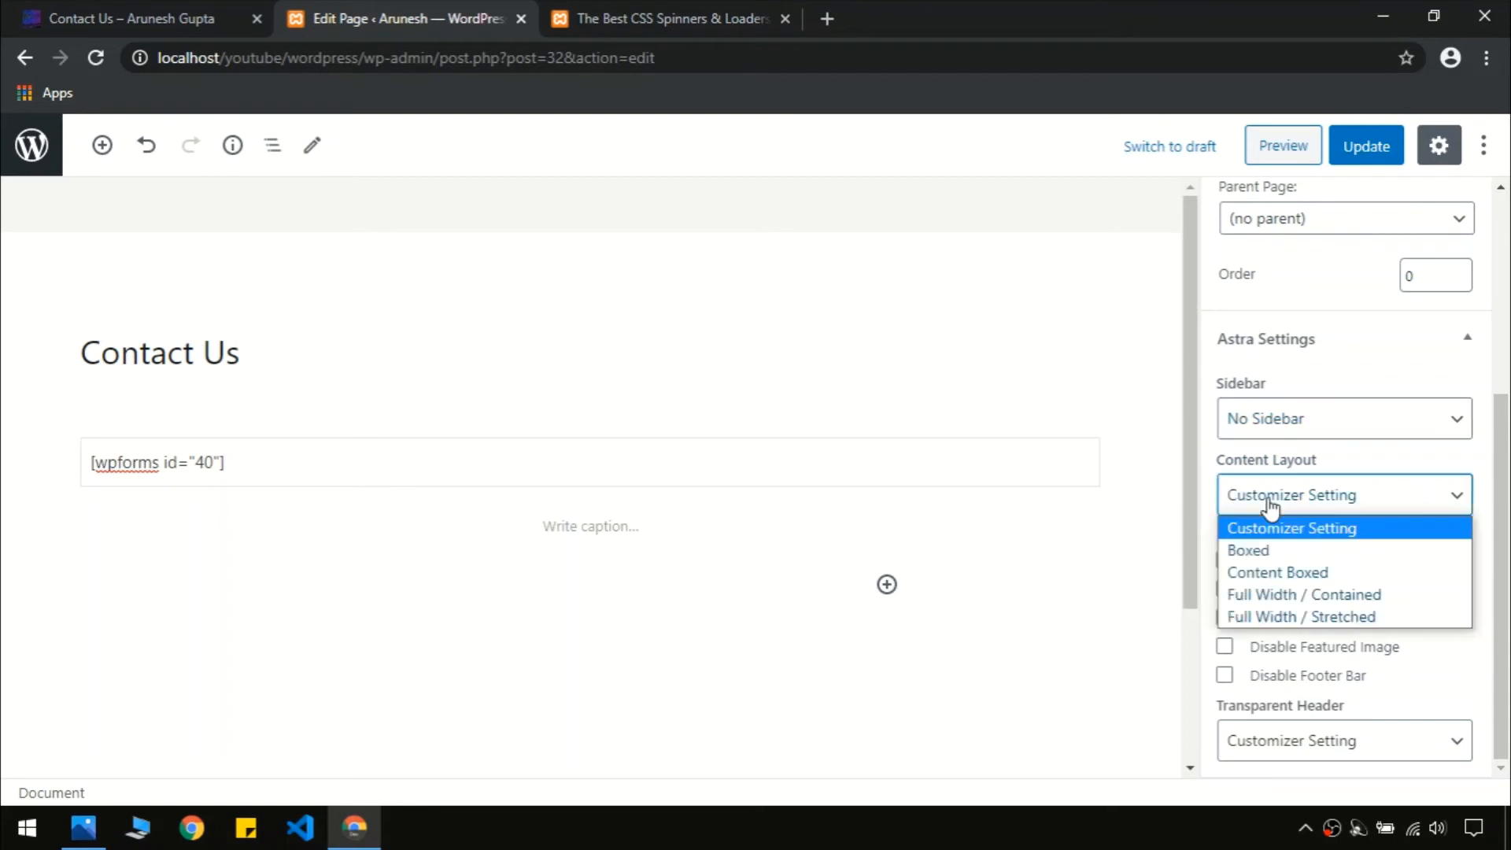
left_click(1277, 604)
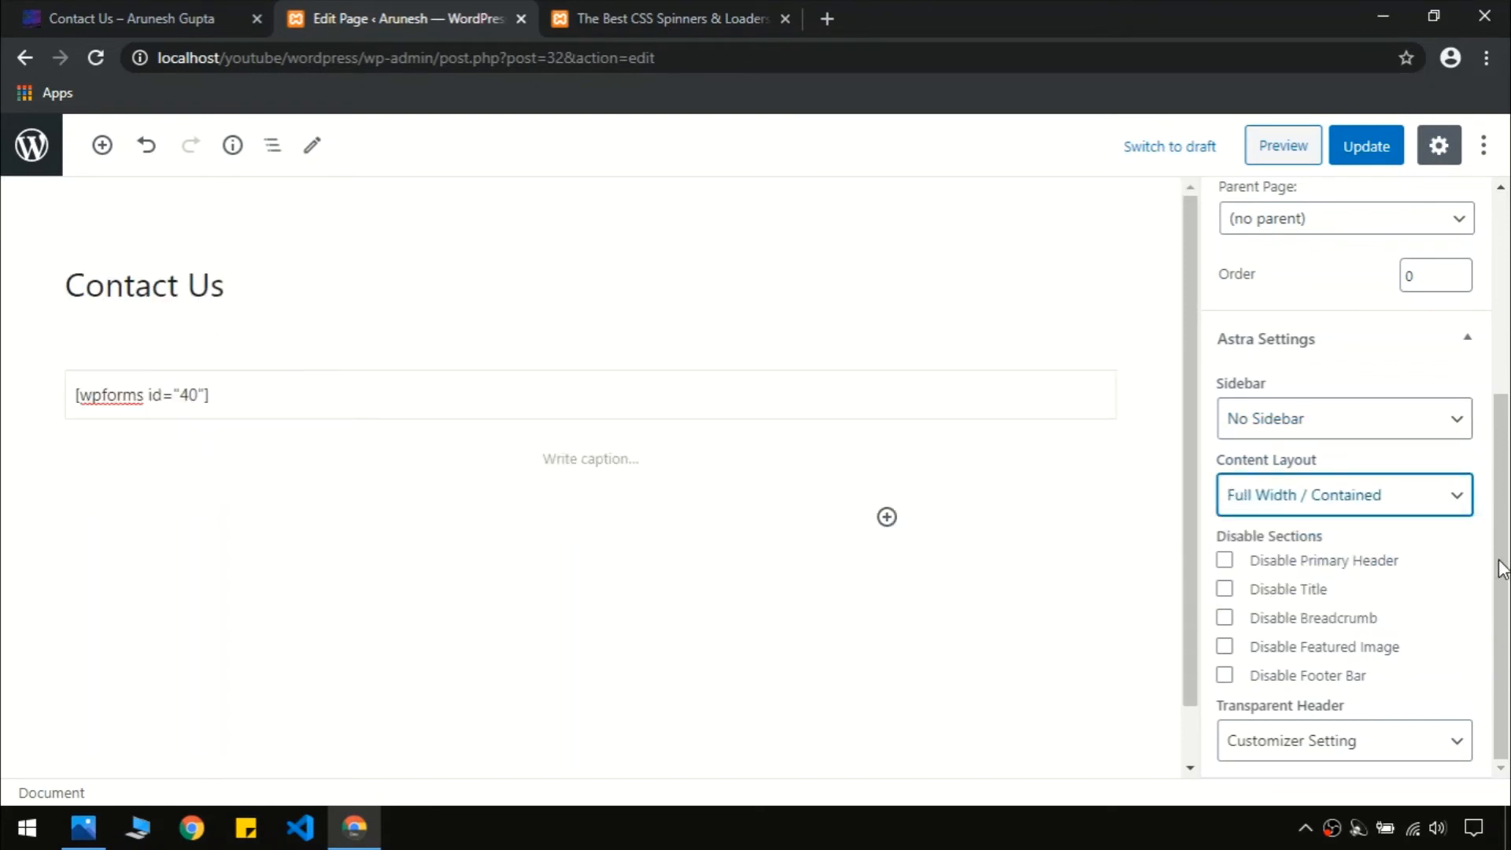
scroll(1507, 564, "up", 4)
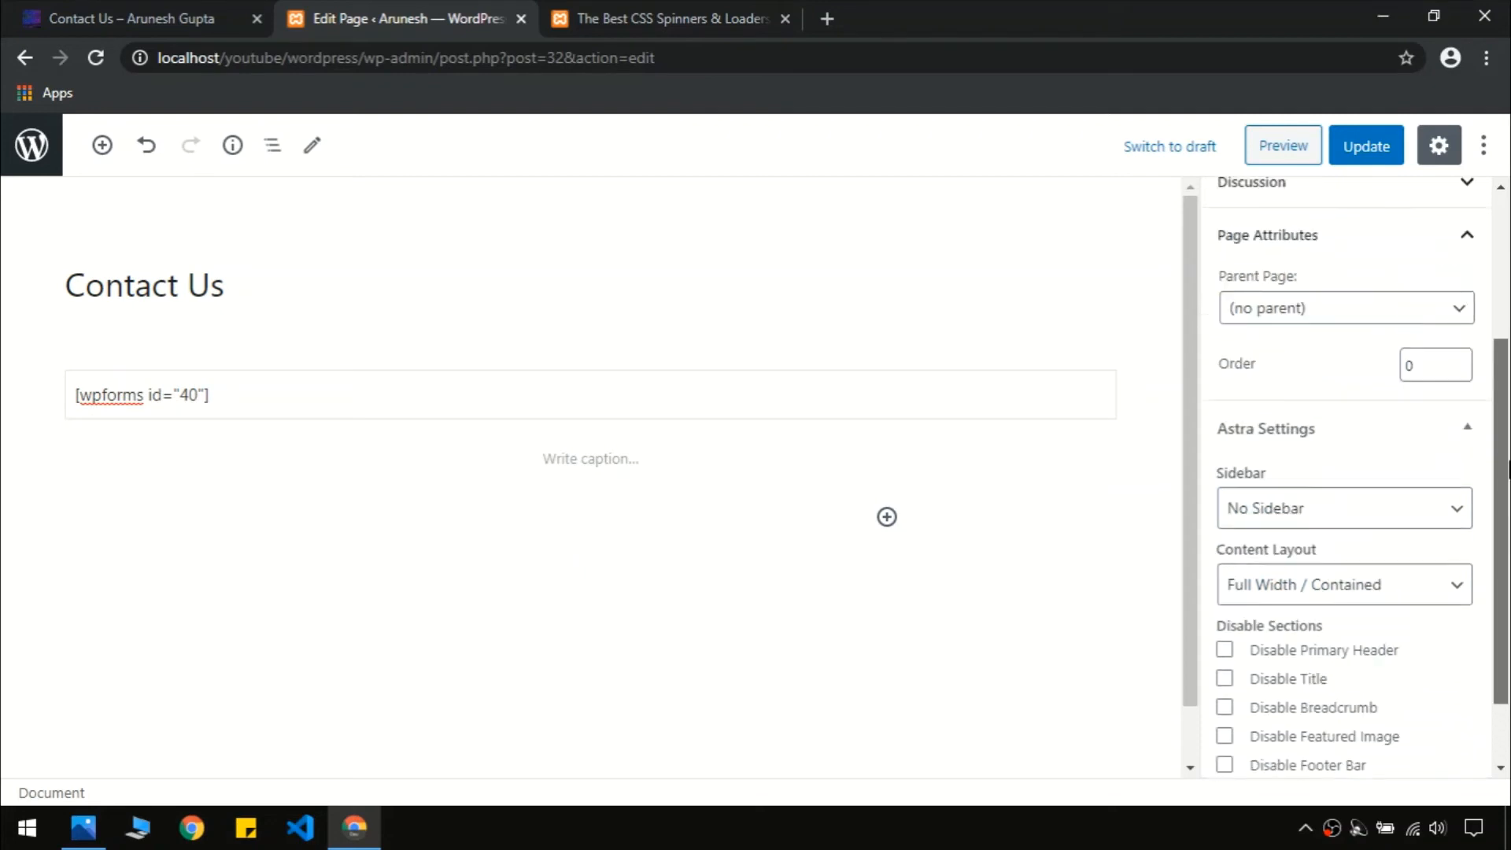
left_click(1358, 142)
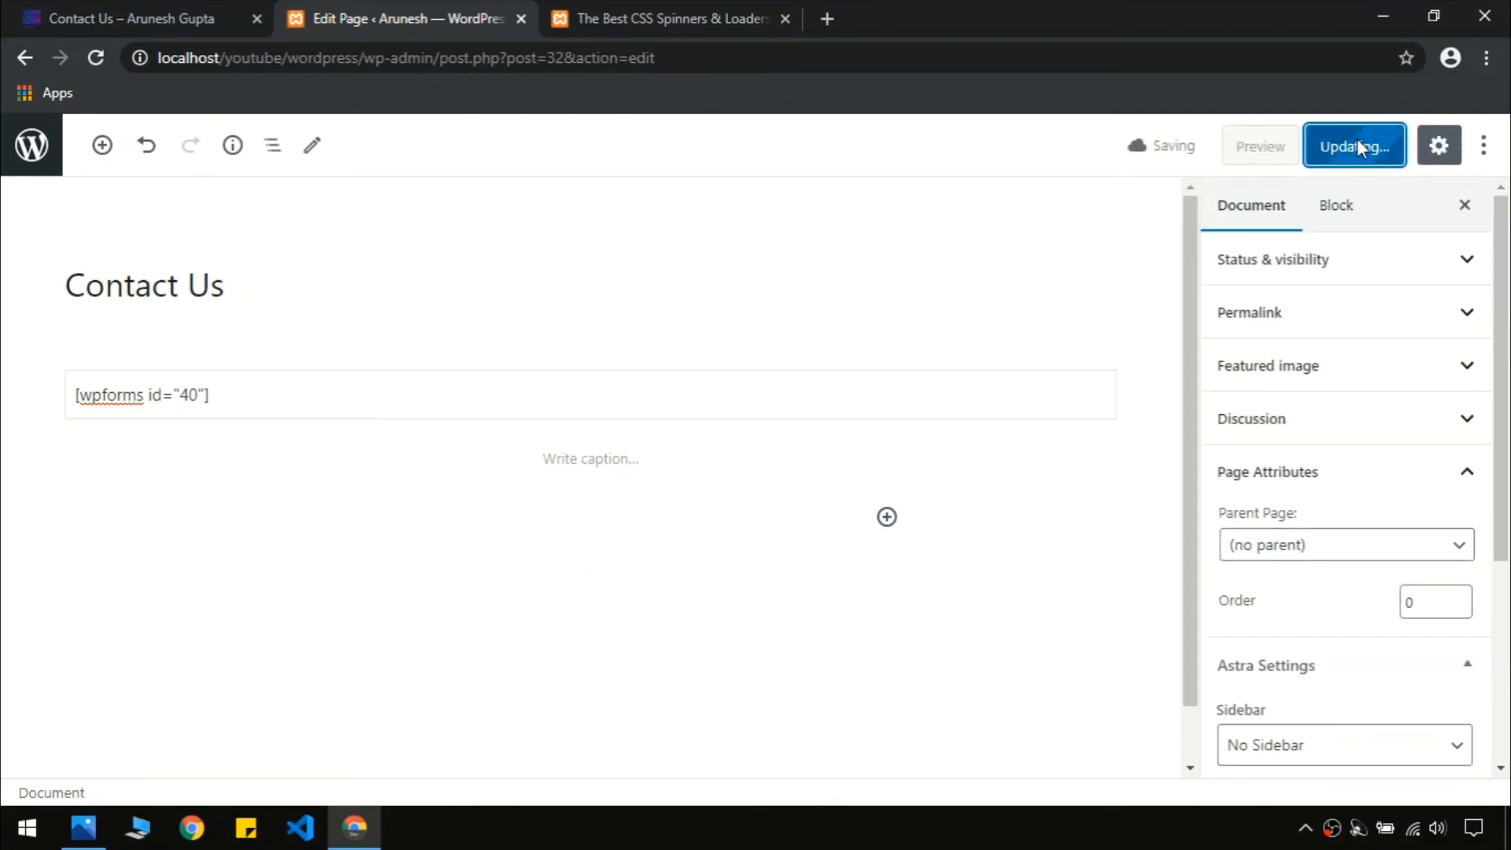
Leave the editor, glance at the reference Contact Us page, and open the local one
left_click(49, 166)
left_click(93, 25)
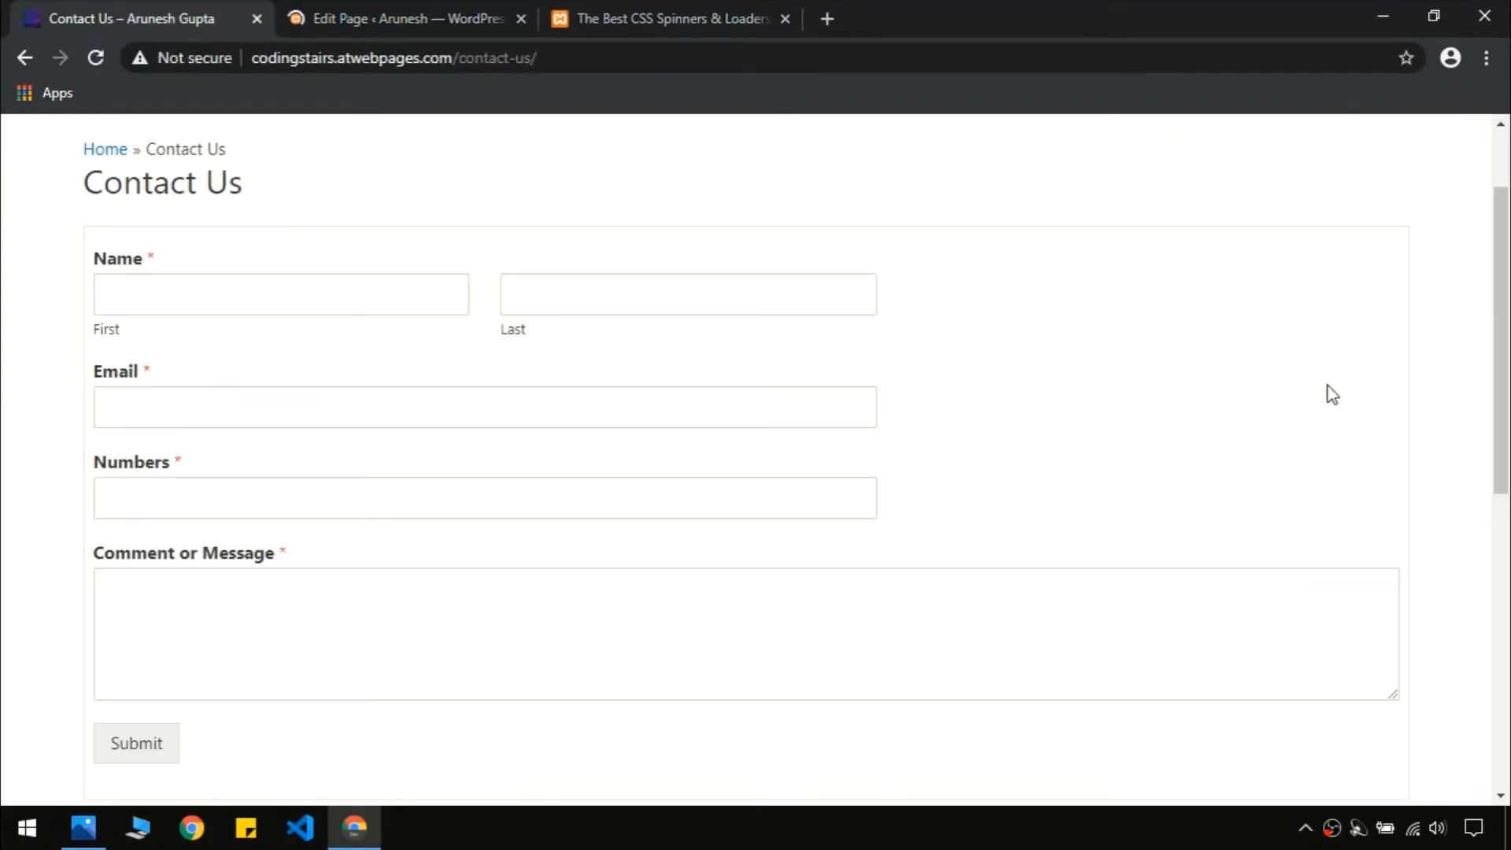
left_click(378, 16)
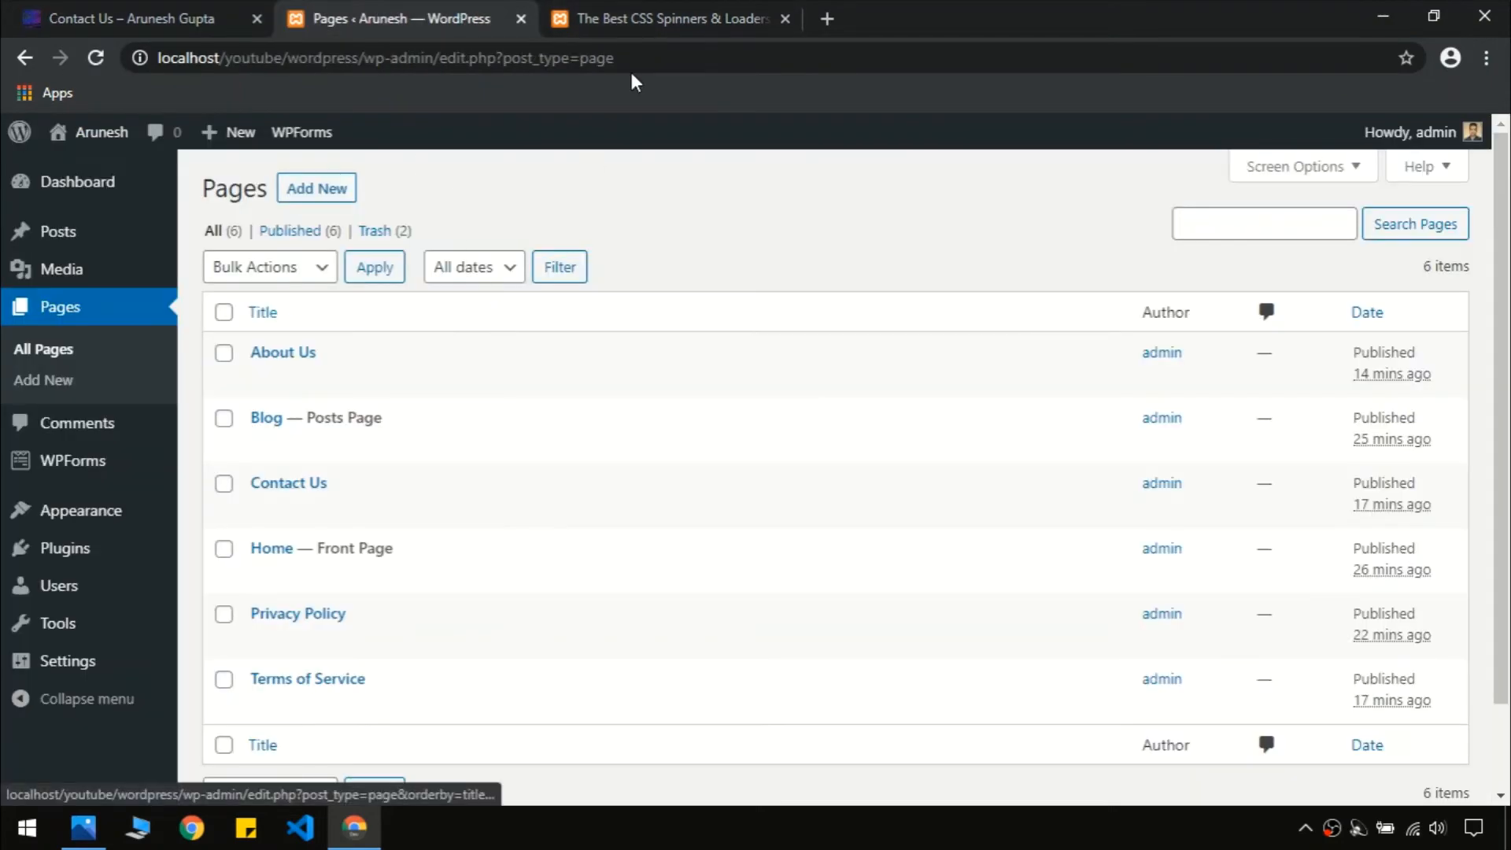
left_click(652, 11)
scroll(868, 438, "up", 6)
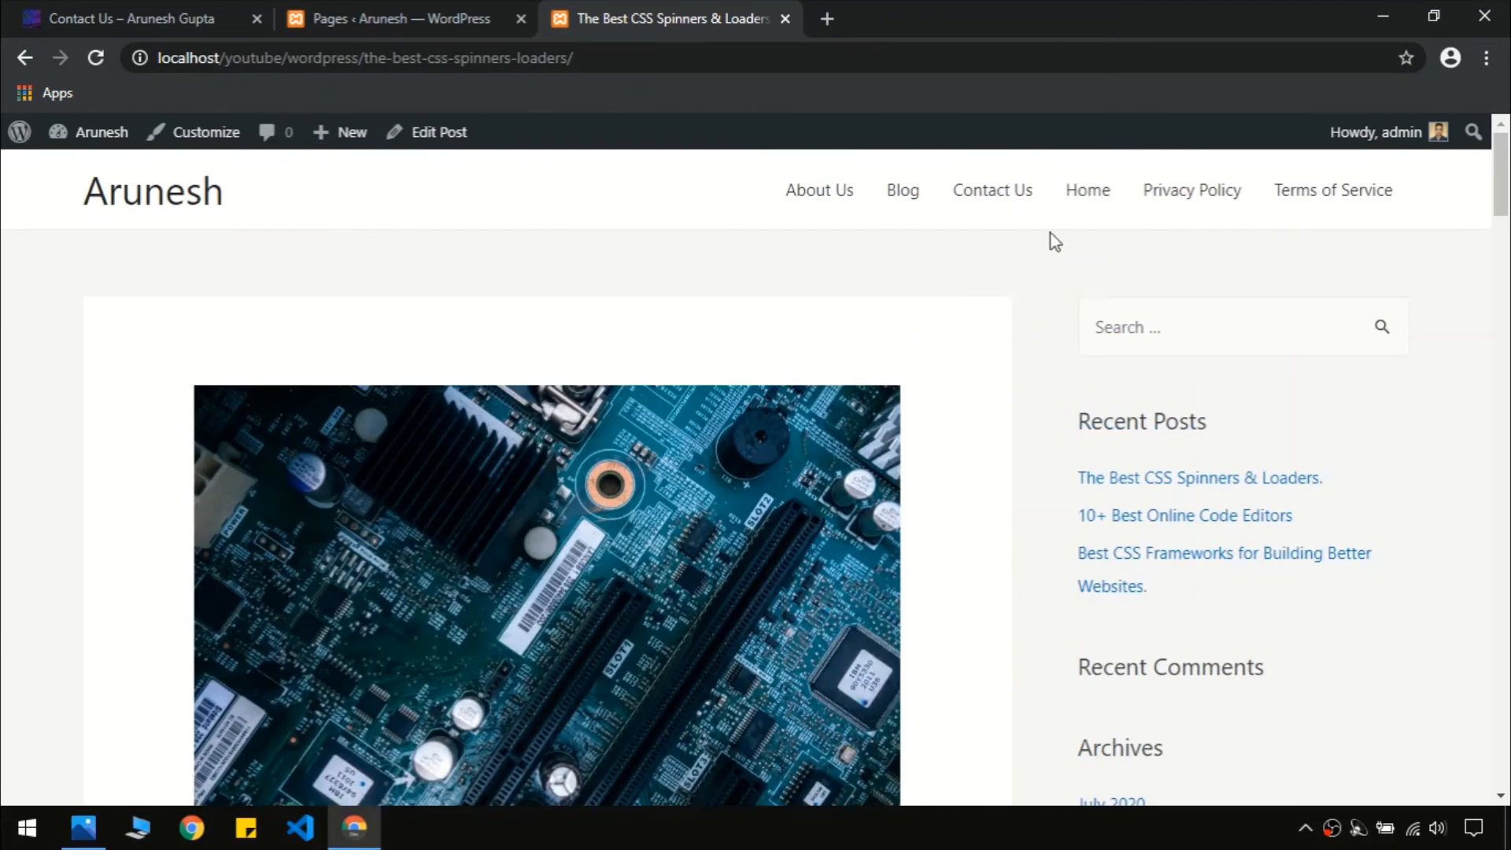
left_click(990, 191)
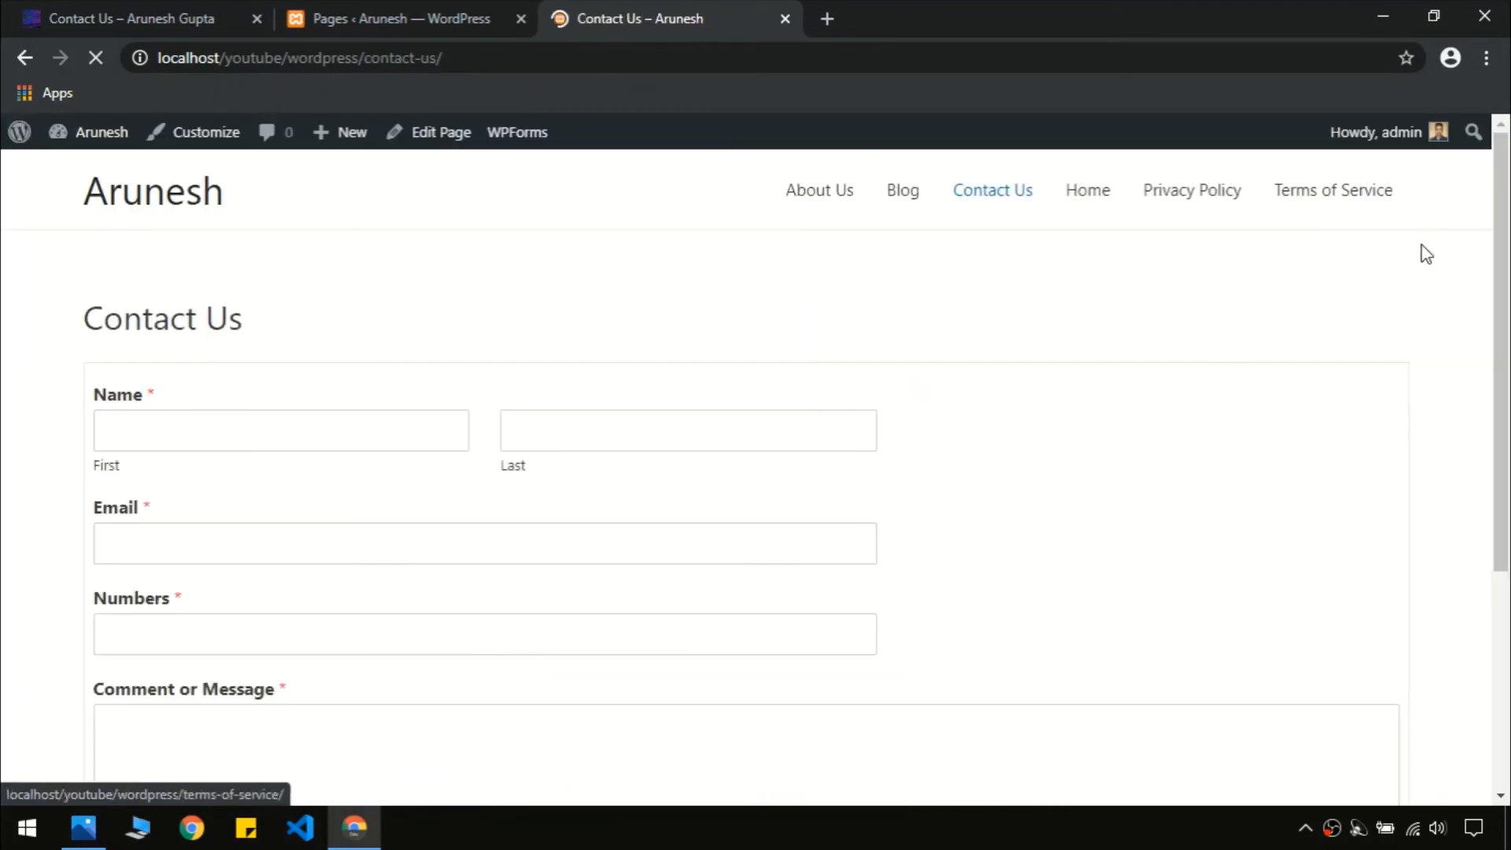
Compare the local Contact Us form with the reference site, then return to Pages
scroll(1508, 249, "down", 4)
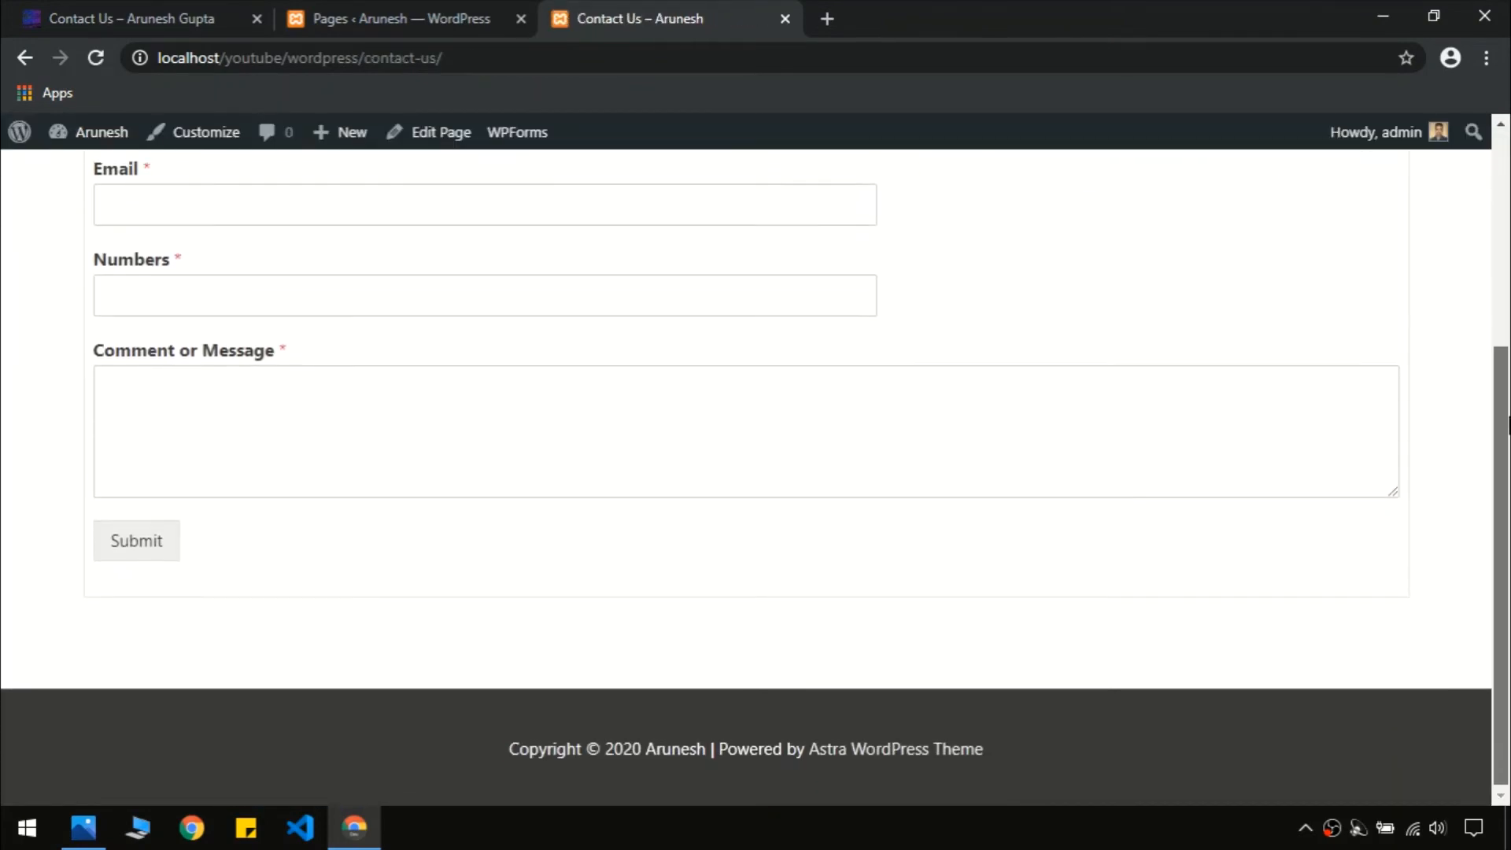
scroll(1509, 249, "up", 4)
scroll(1356, 439, "up", 1)
scroll(1356, 439, "down", 5)
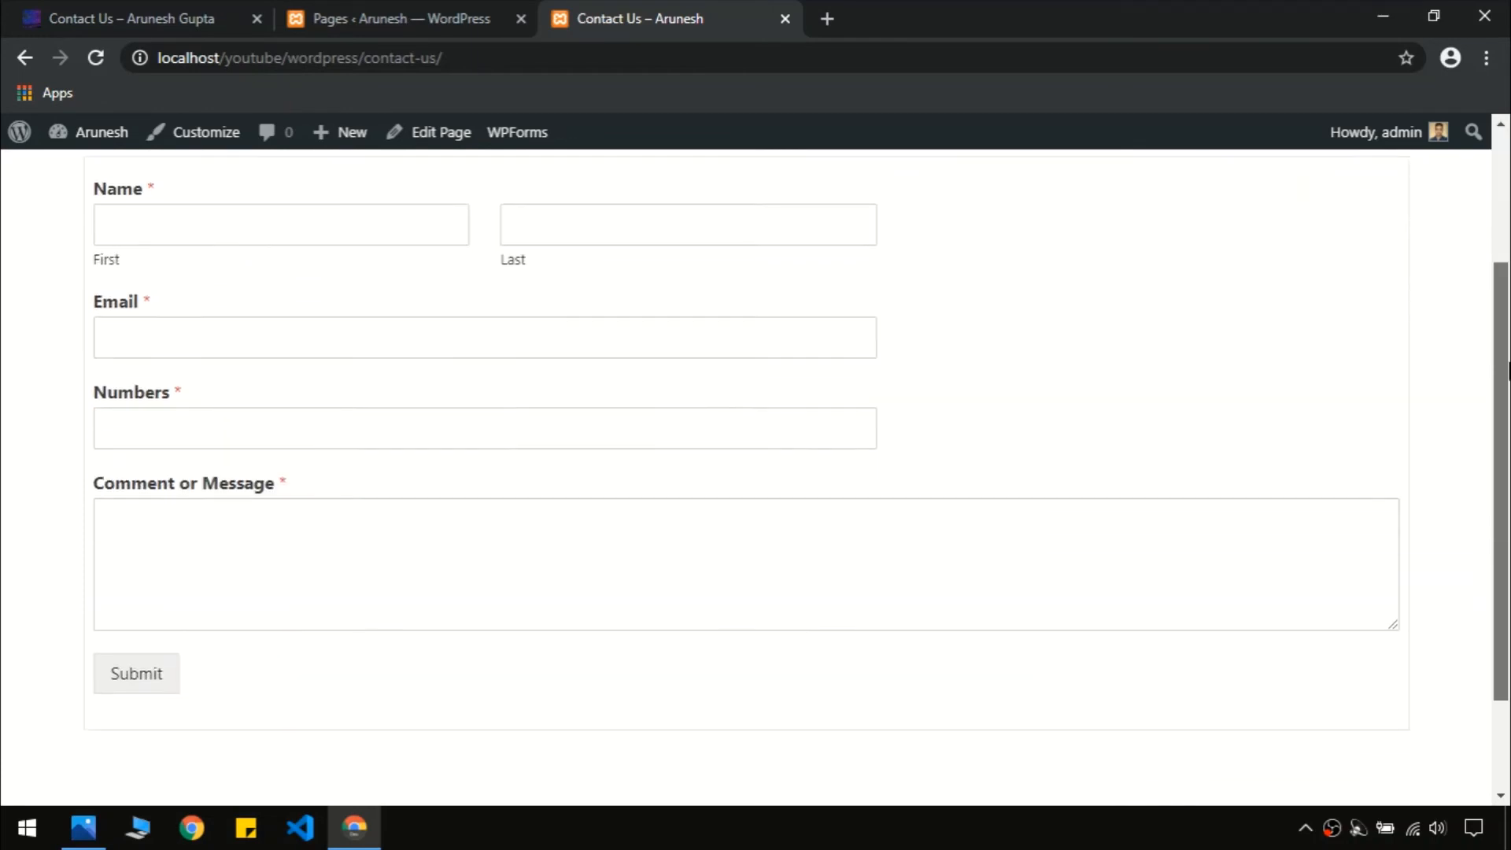
scroll(1356, 439, "up", 5)
scroll(470, 318, "up", 2)
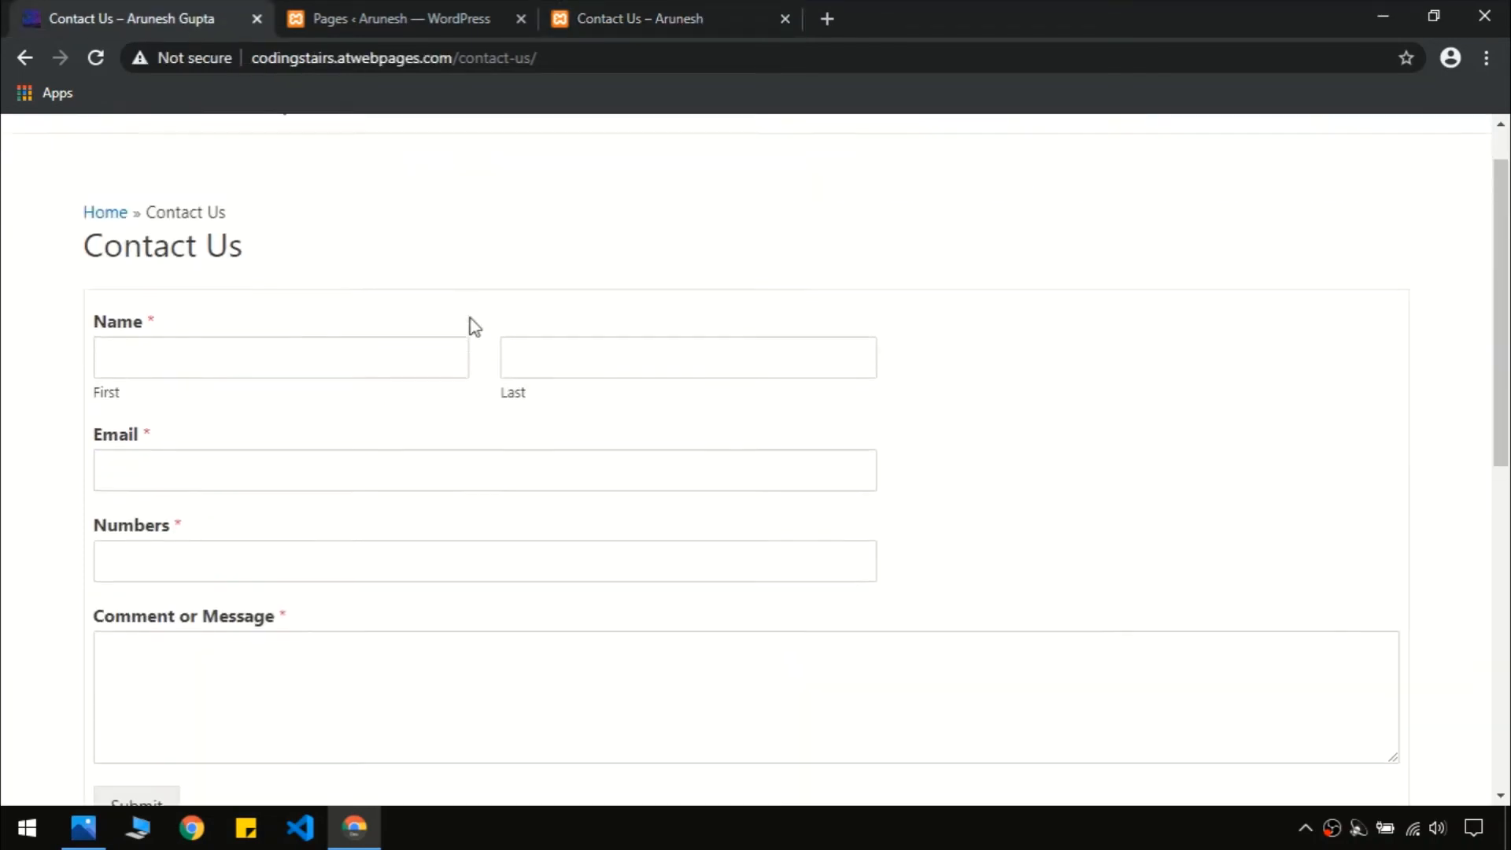
mouse_move(1509, 195)
left_mouse_down()
mouse_move(1508, 433)
mouse_move(1504, 186)
left_mouse_up()
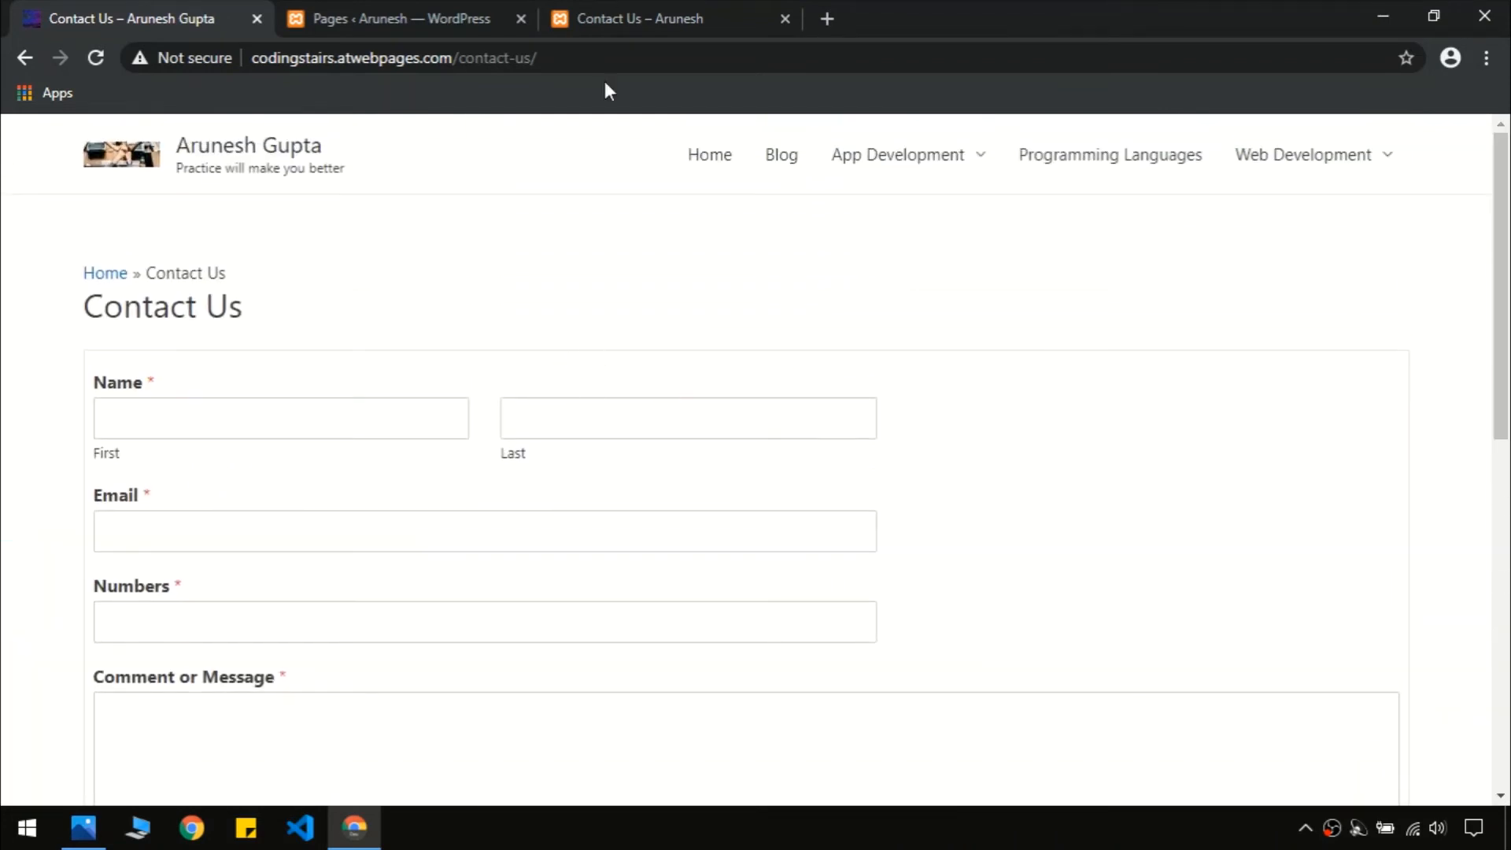
mouse_move(1504, 388)
left_mouse_down()
mouse_move(1505, 558)
mouse_move(1505, 389)
left_mouse_up()
left_click(643, 12)
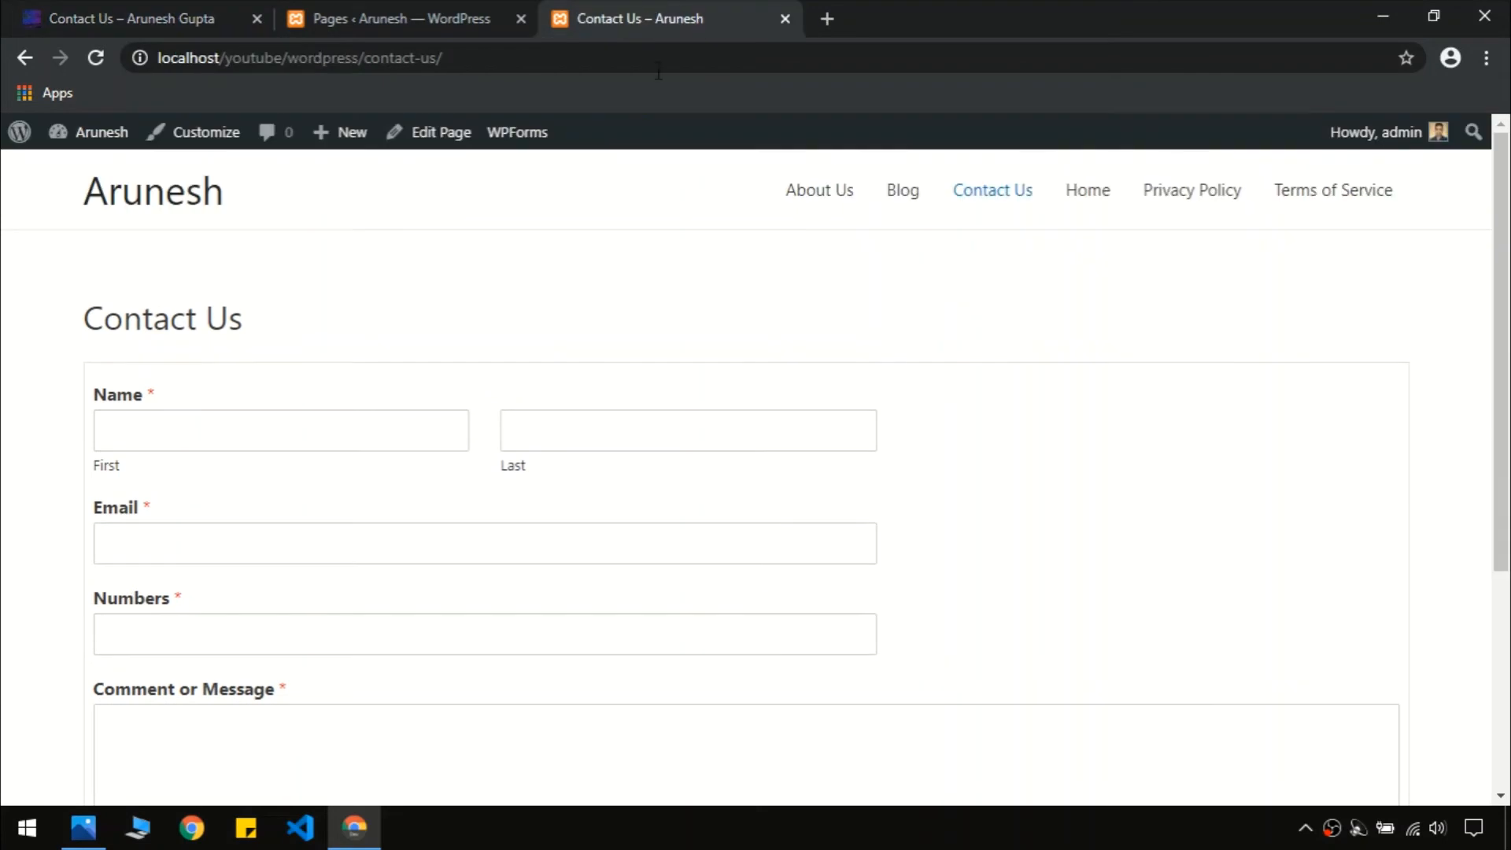
mouse_move(1499, 318)
left_mouse_down()
mouse_move(1500, 550)
mouse_move(1487, 318)
left_mouse_up()
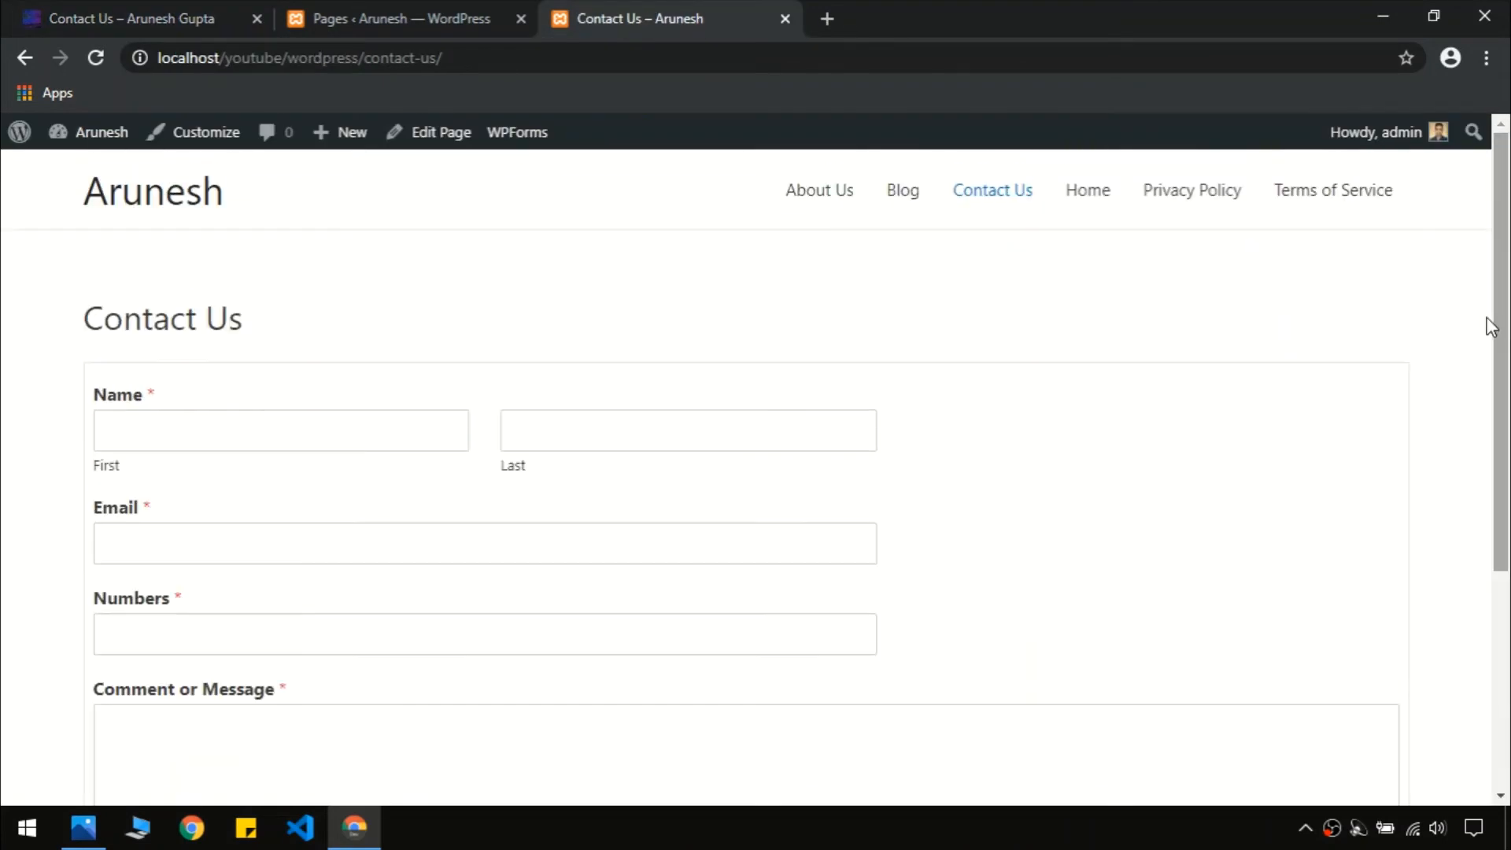
left_click(376, 11)
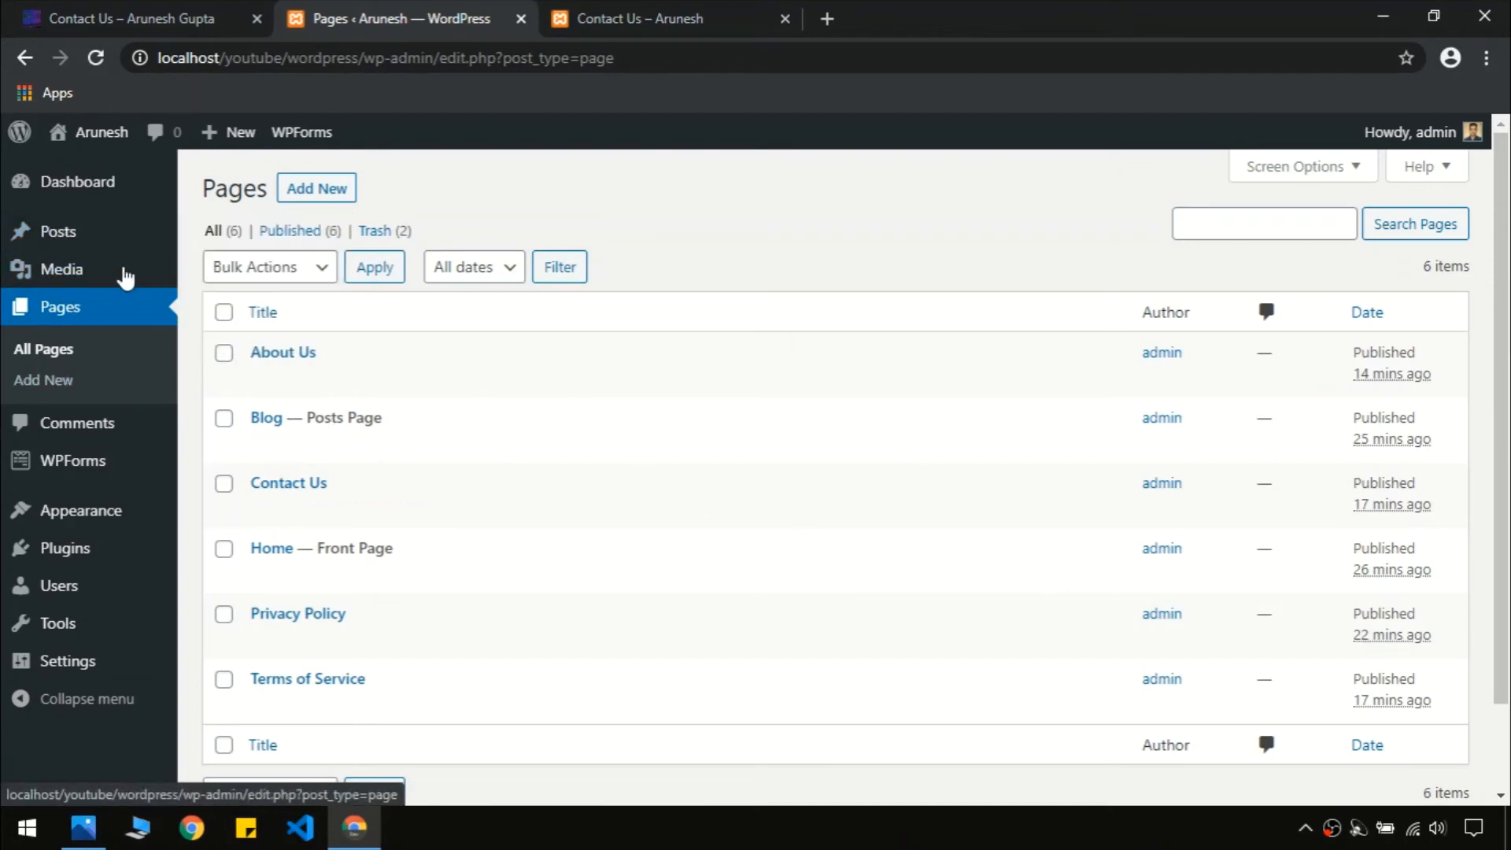
Open Posts > Categories, checking the reference Contact Us page in between
mouse_move(125, 250)
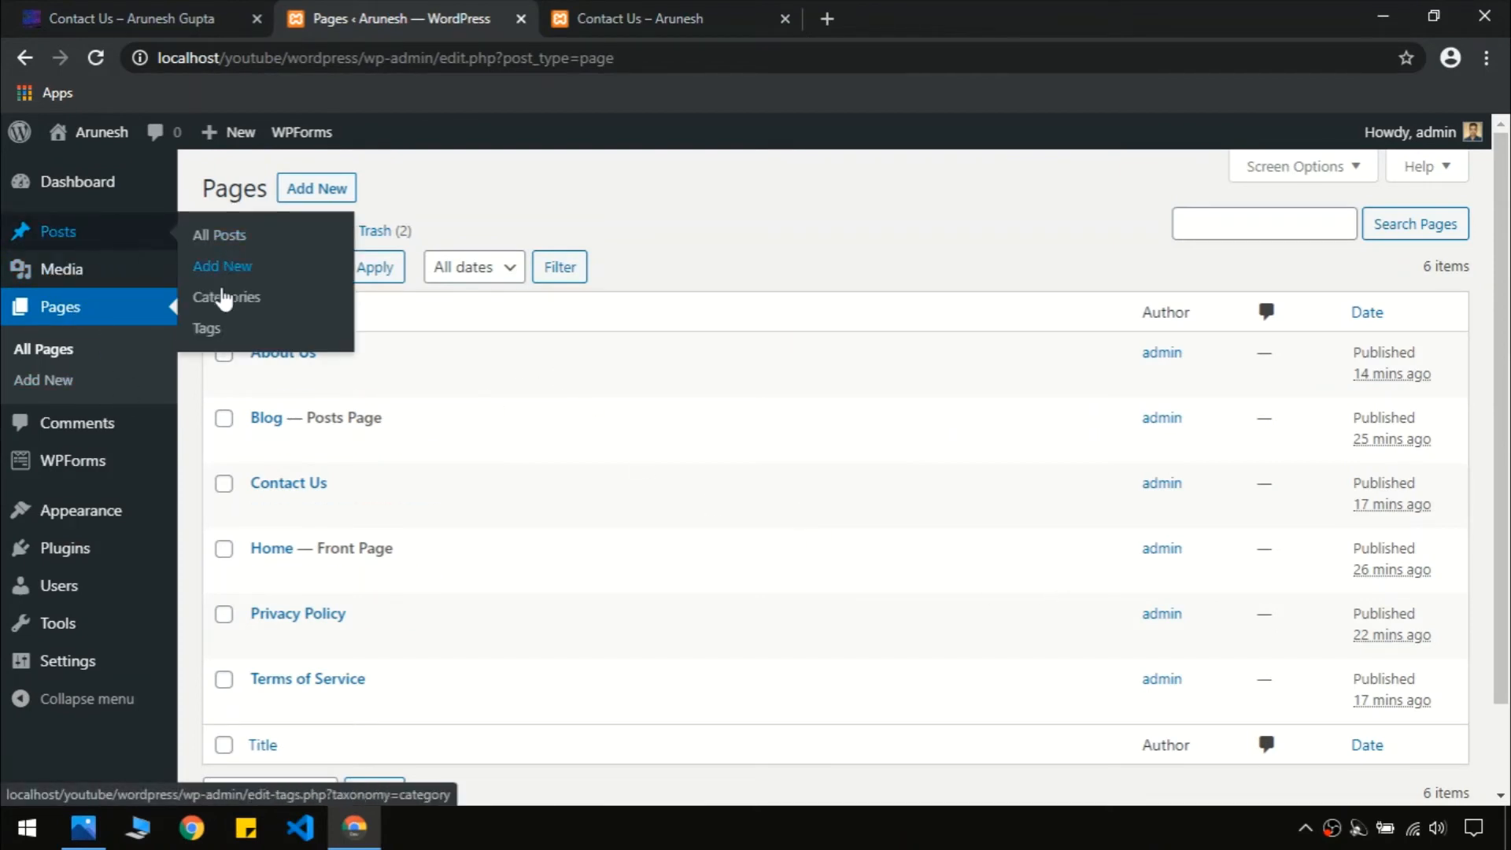
left_click(225, 303)
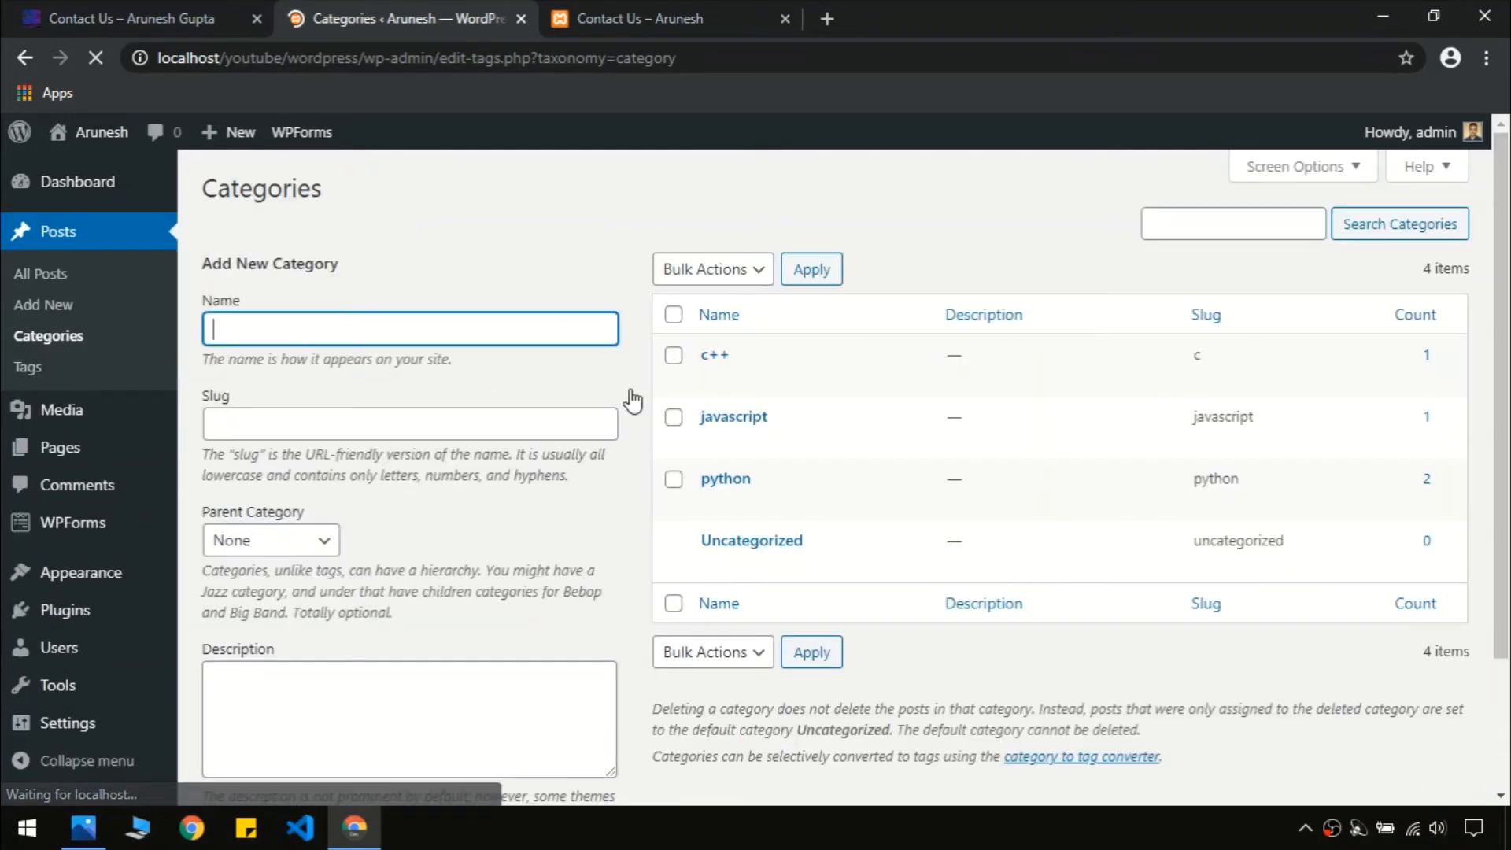
left_click_drag(1507, 290, 1508, 370)
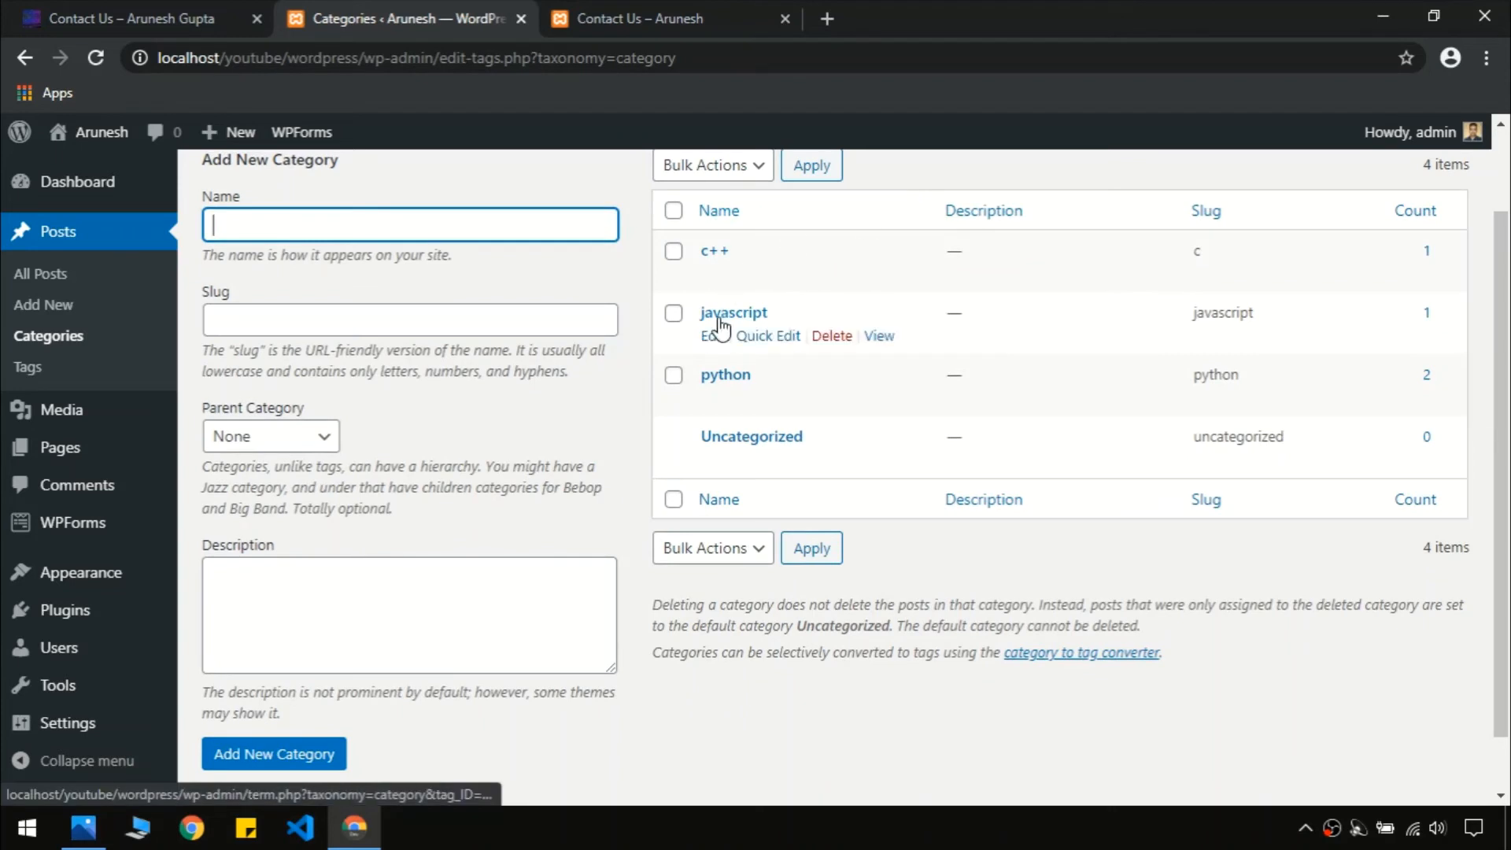
left_click(4, 8)
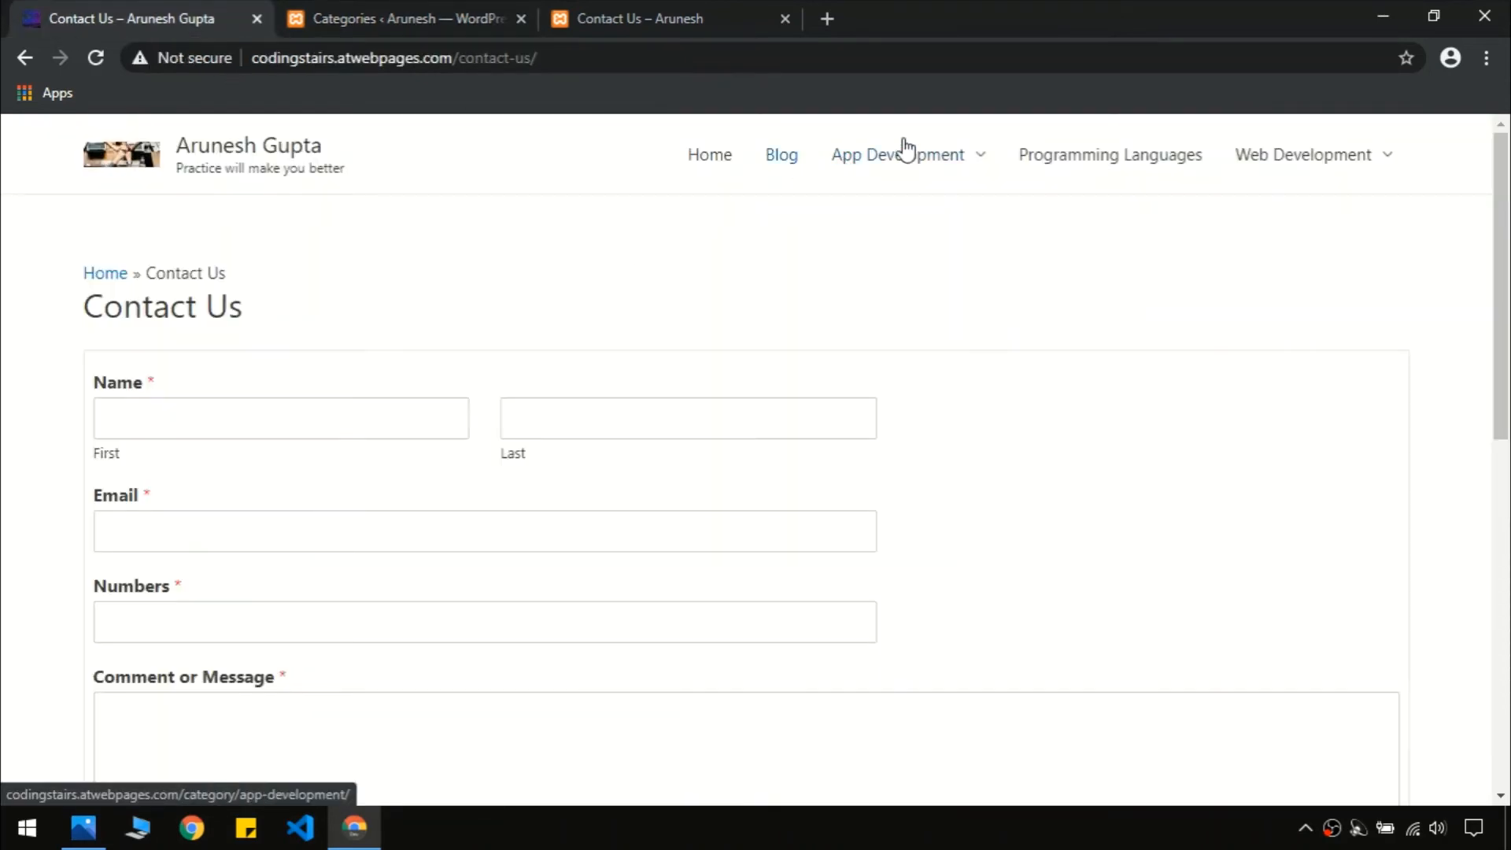
mouse_move(1315, 162)
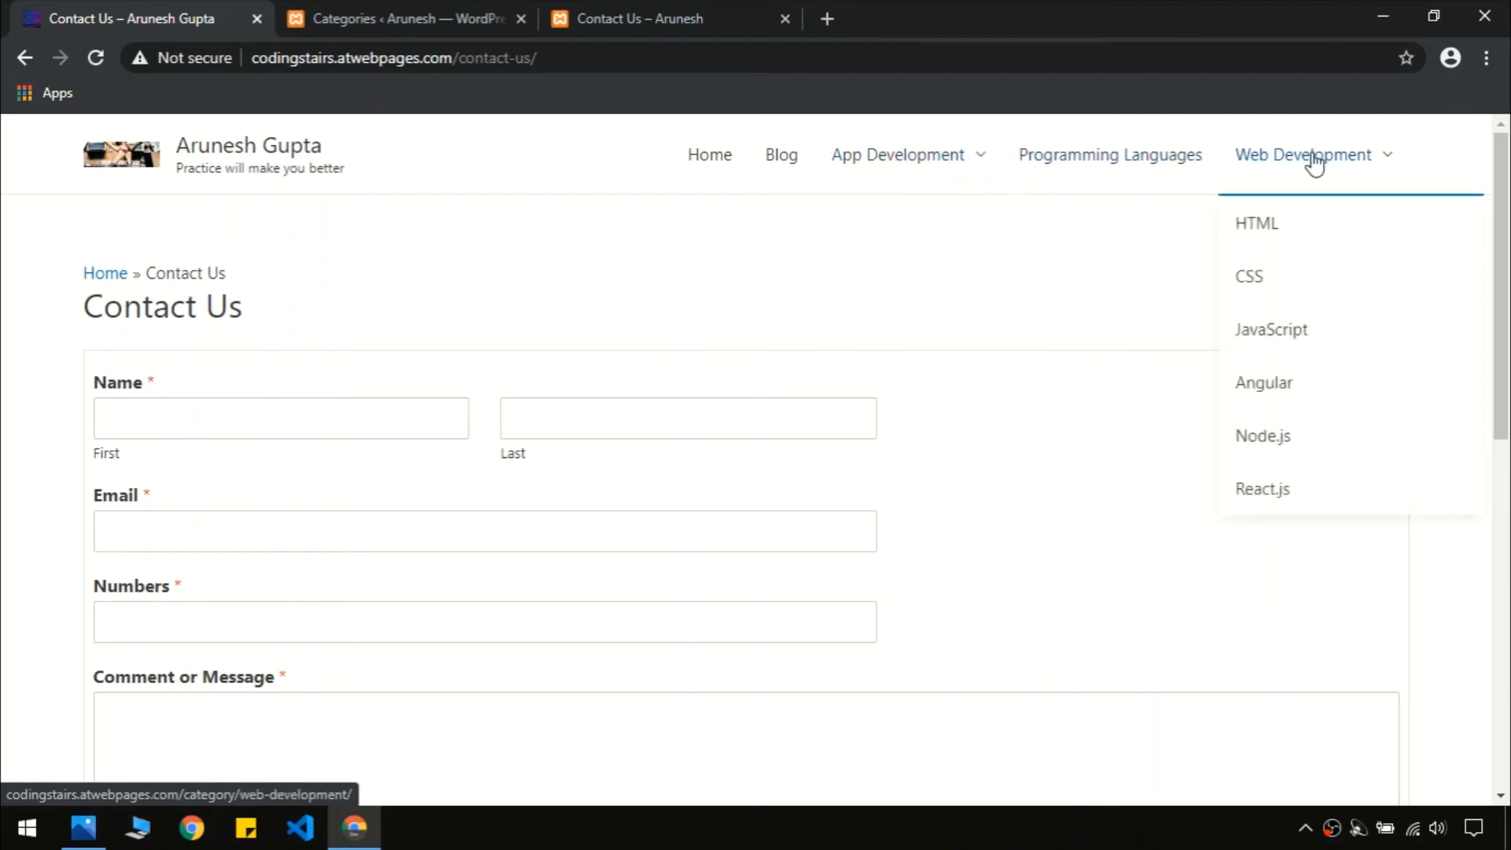
left_click(299, 22)
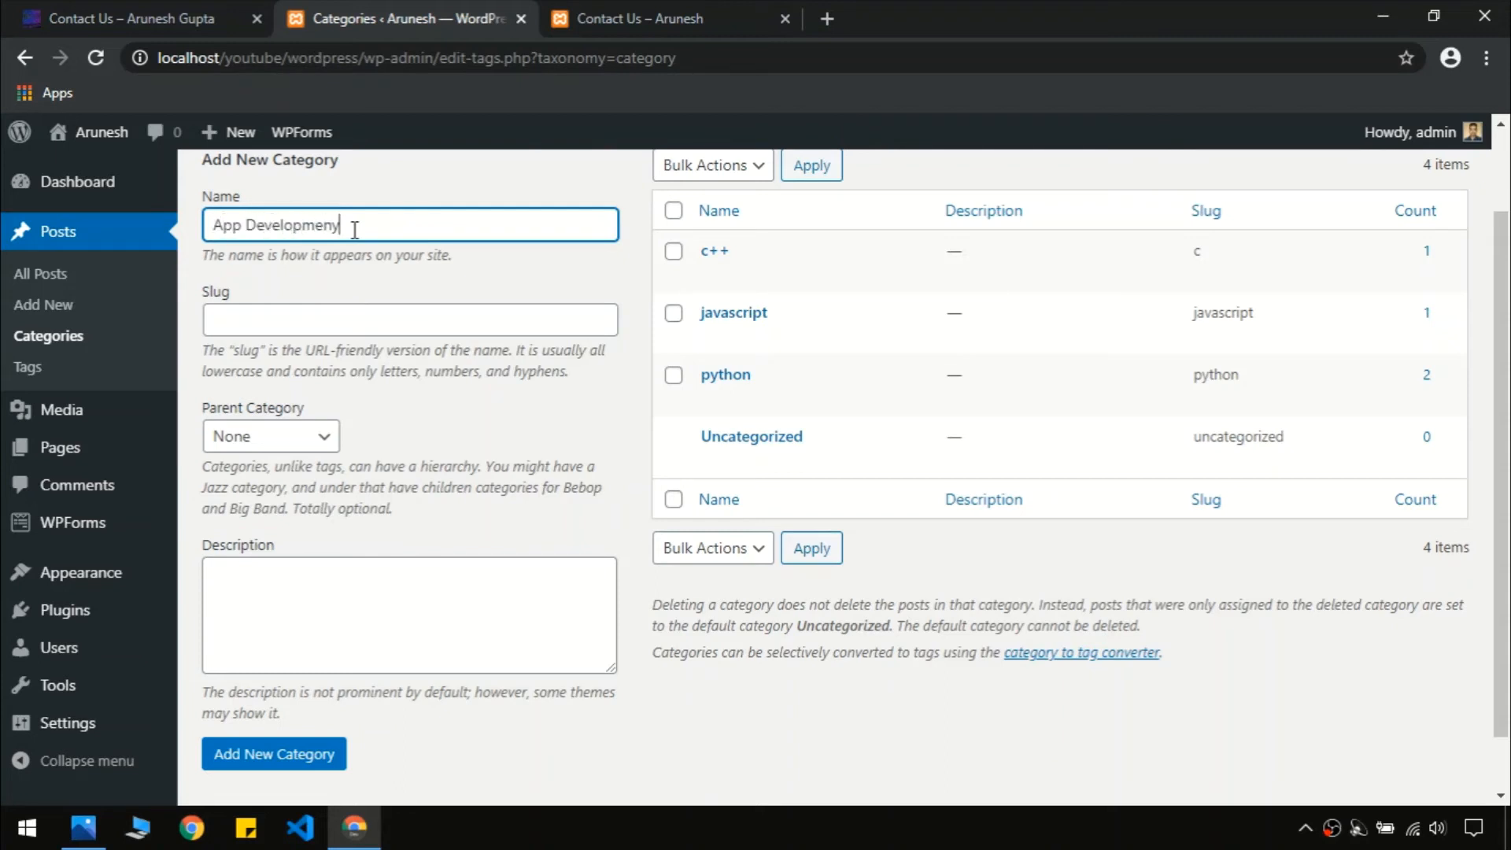
Add category App Development, reusing the name for its slug and description
type("t")
key("ctrl+a")
key("ctrl+c")
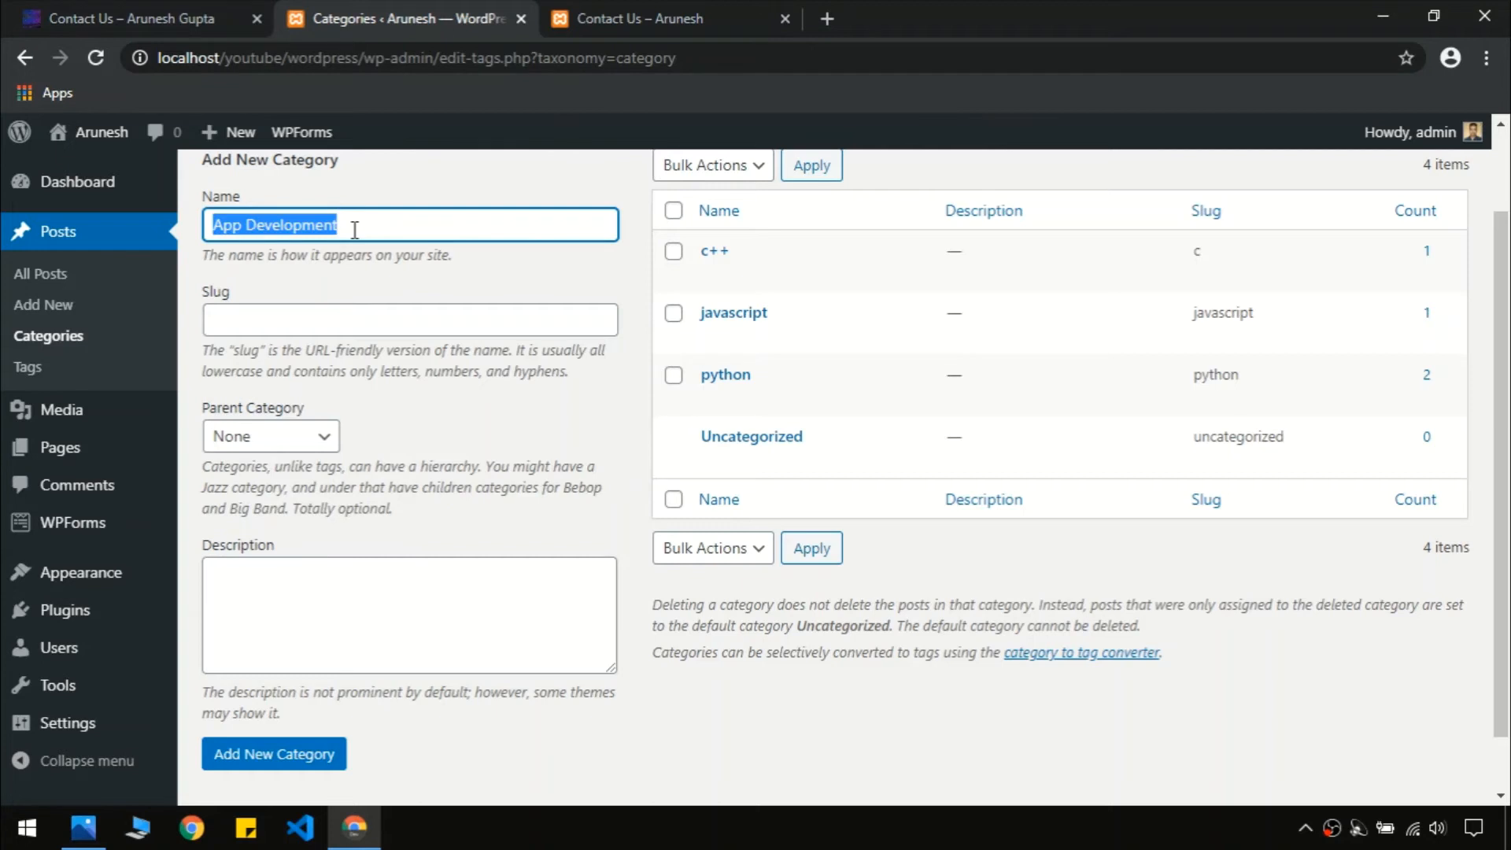
left_click(338, 320)
key("ctrl+v")
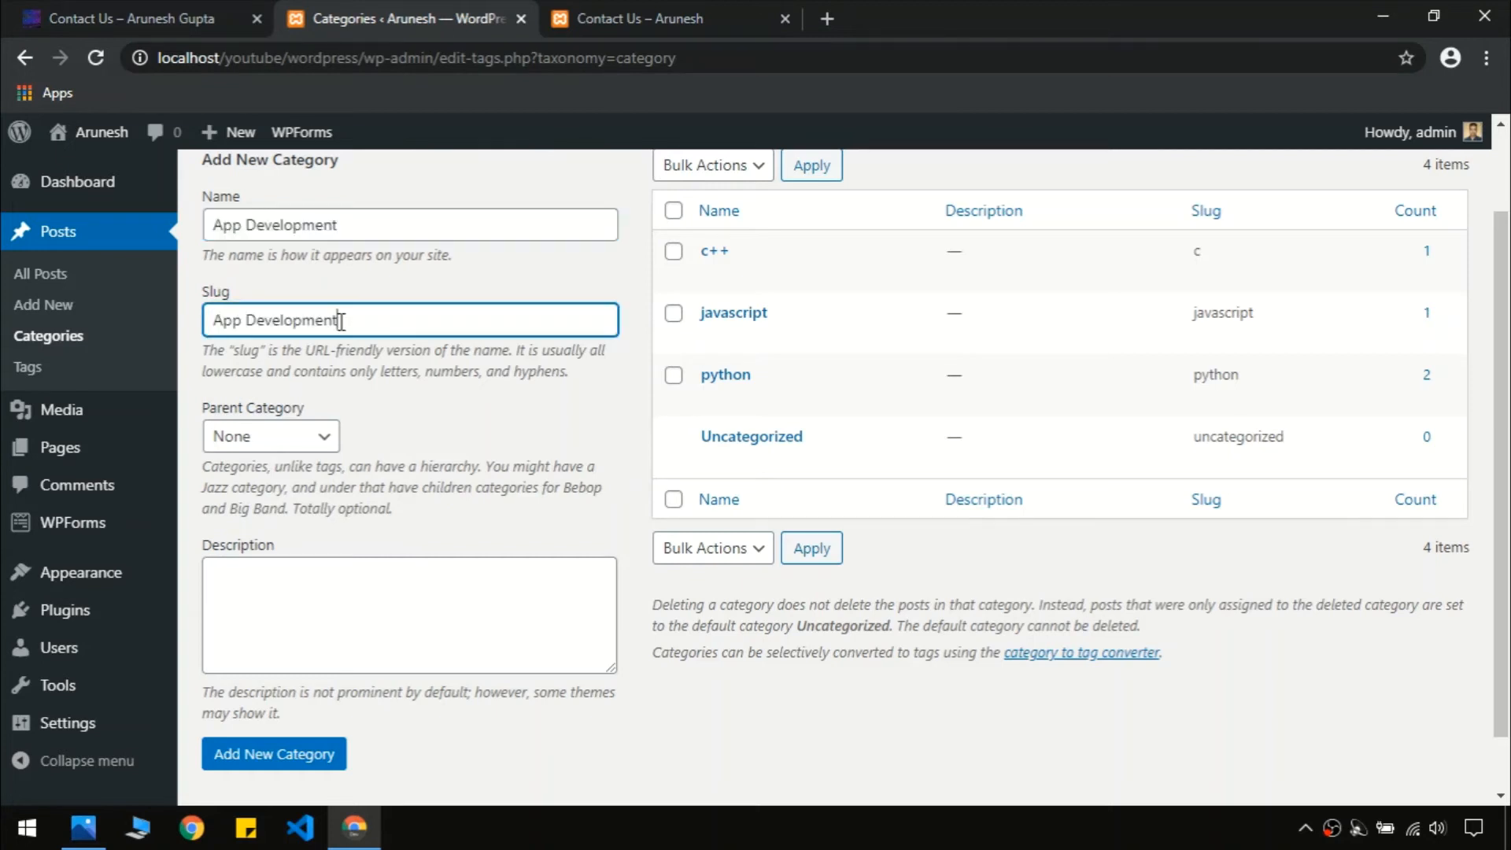
left_click(396, 608)
key("ctrl+v")
left_click(295, 758)
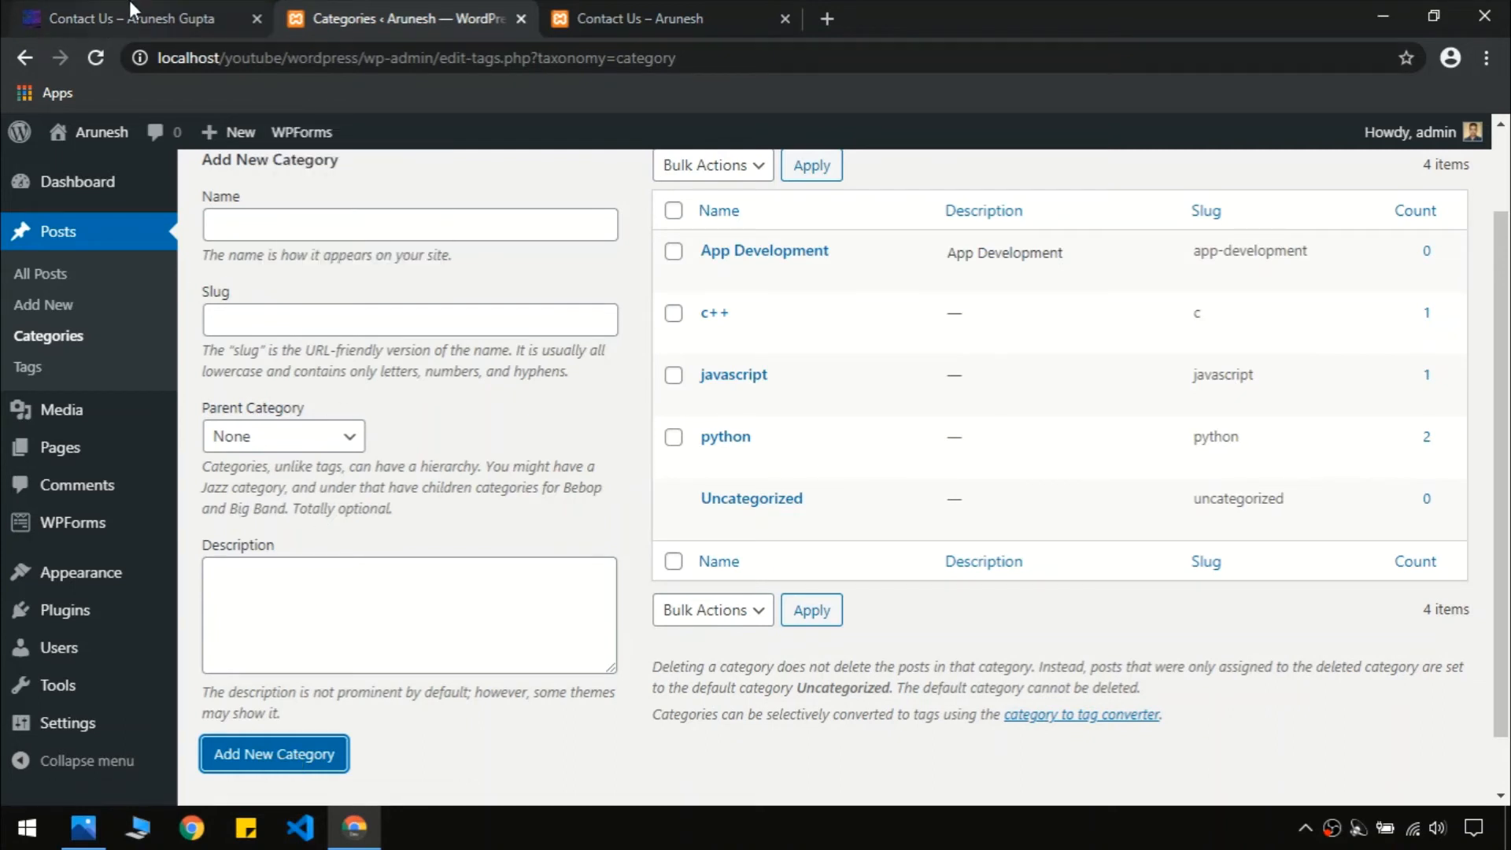
Add a 'Programming language' category using the same text as slug and description
left_click(107, 22)
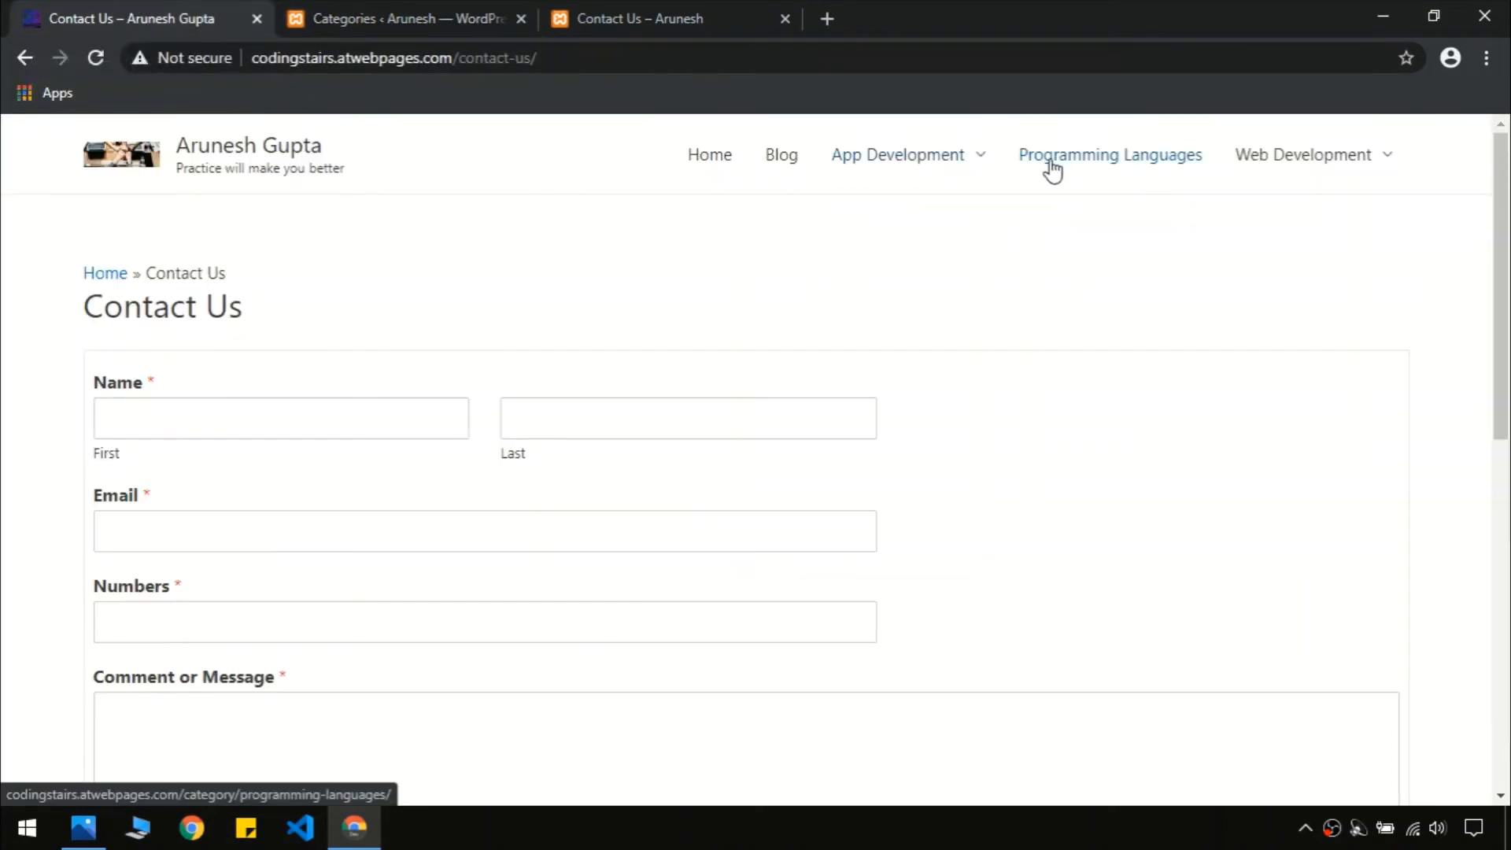
left_click(454, 11)
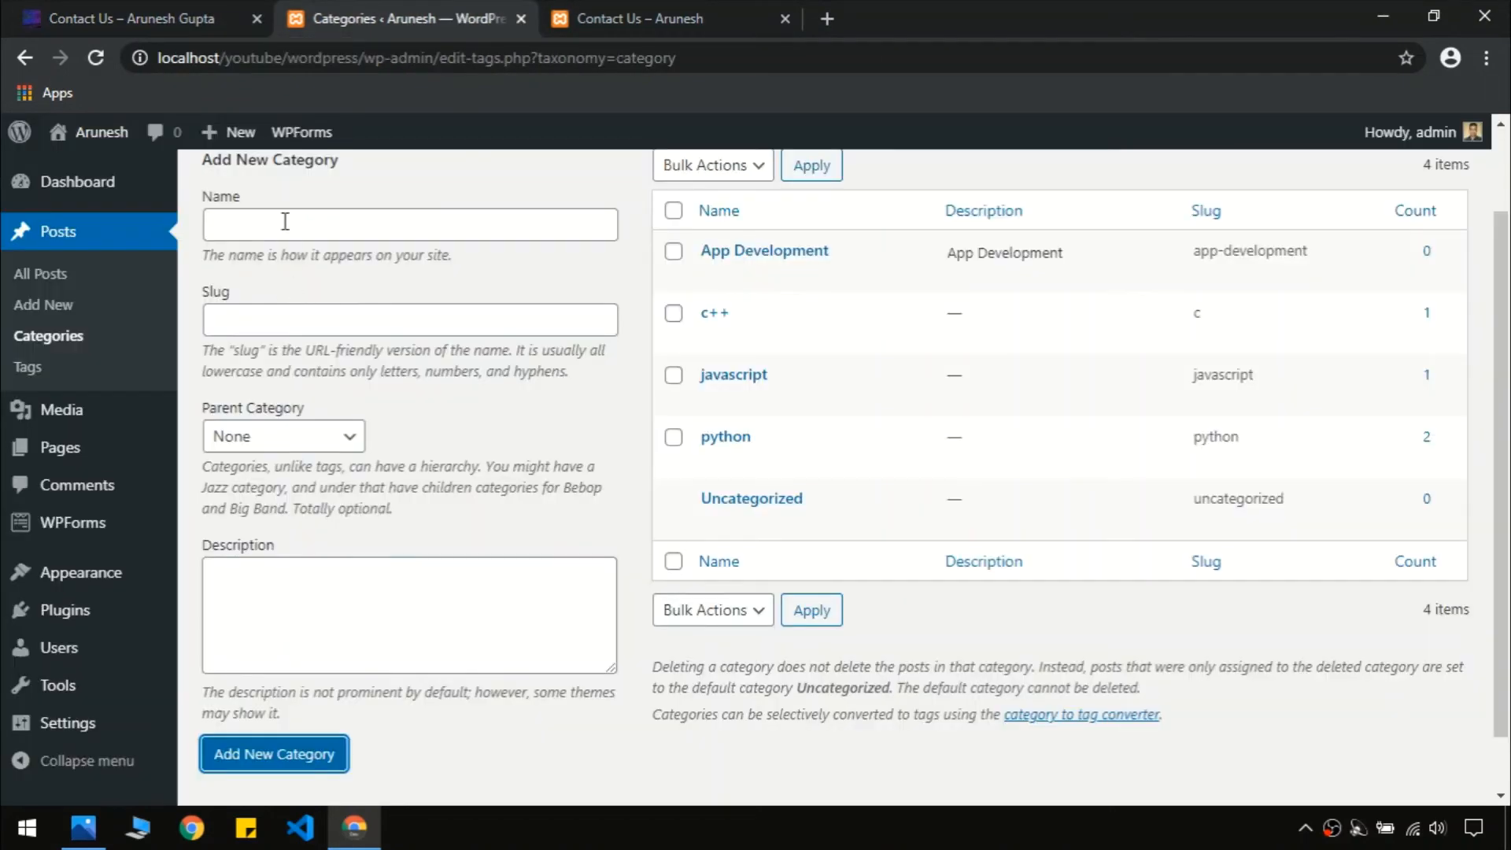
left_click(285, 222)
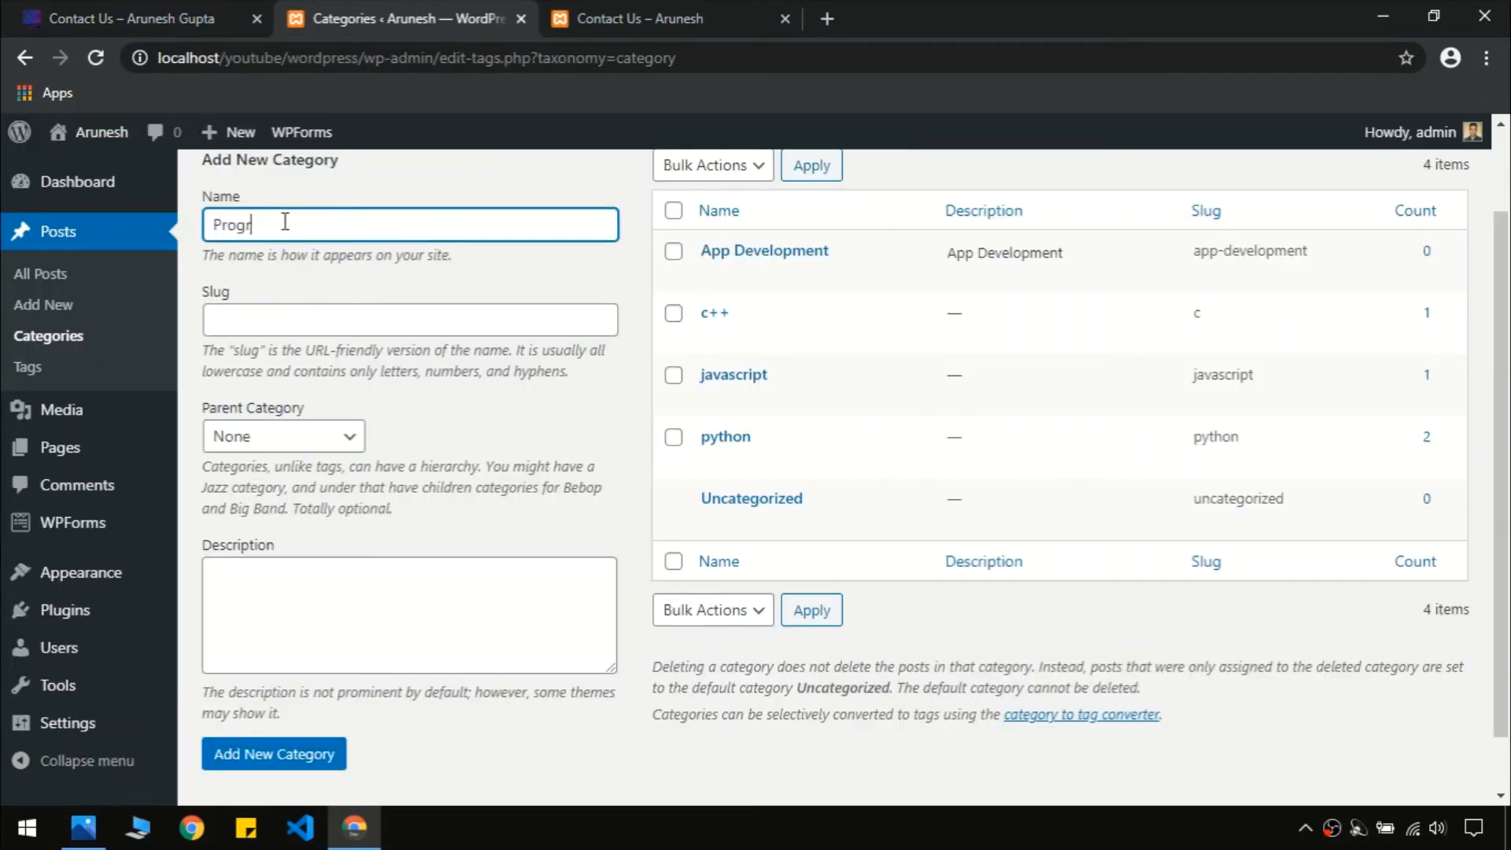
type("Programming language")
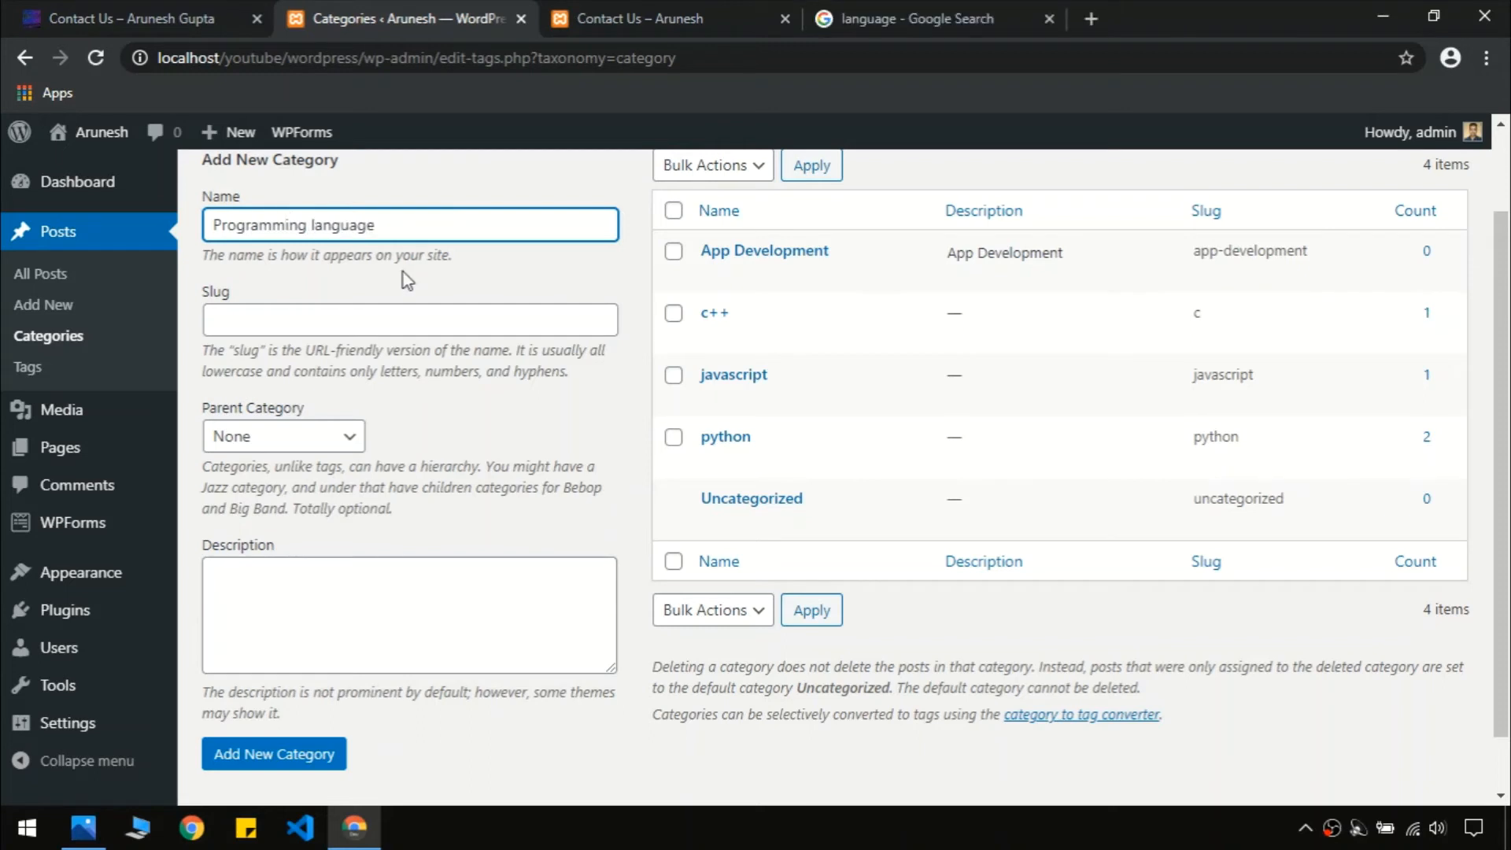
key("ctrl+a")
key("ctrl+c")
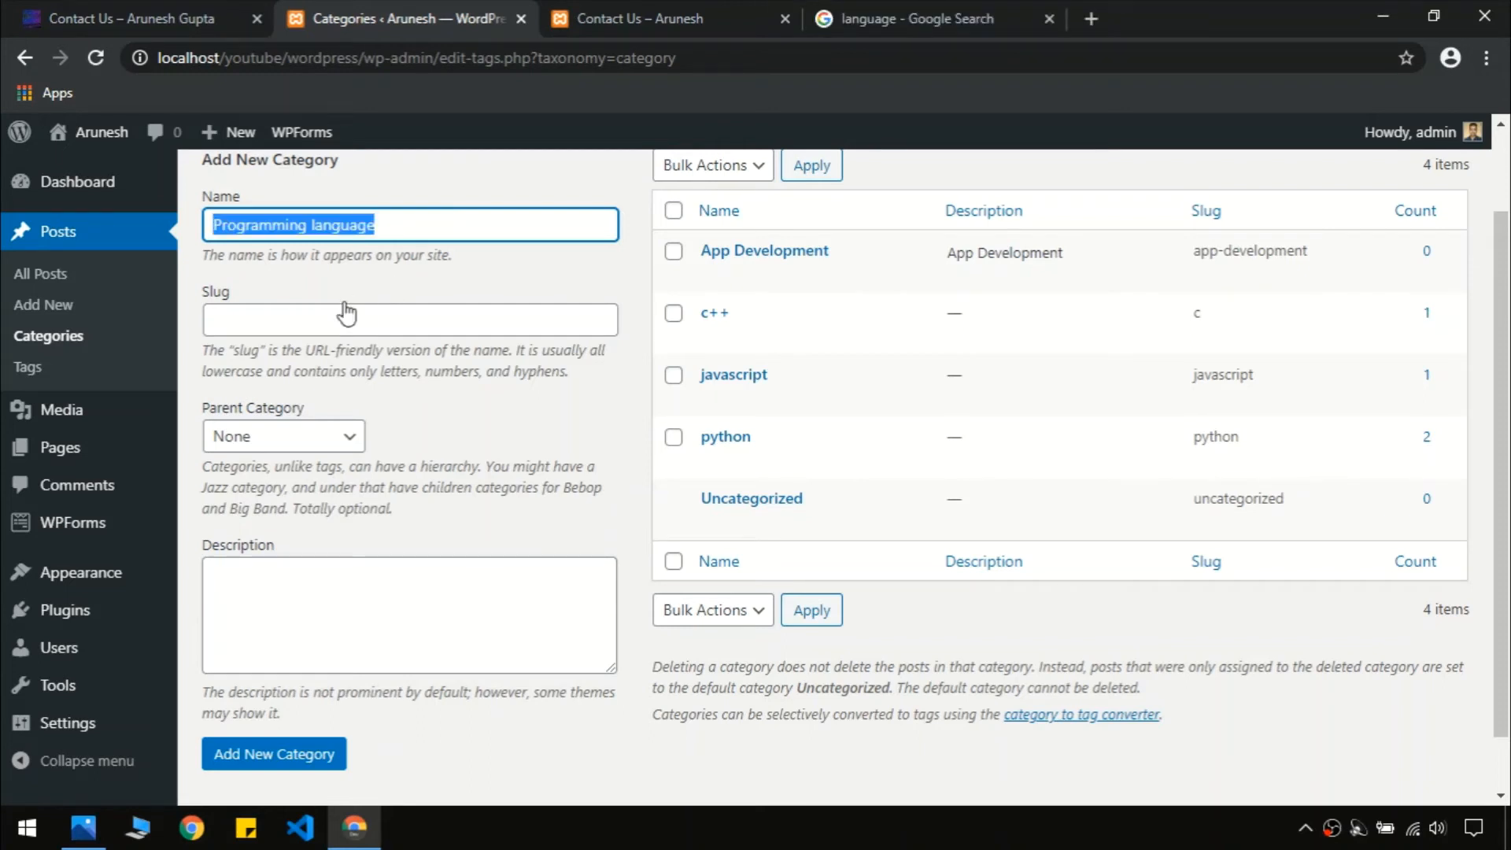
left_click(347, 315)
key("ctrl+v")
left_click(354, 601)
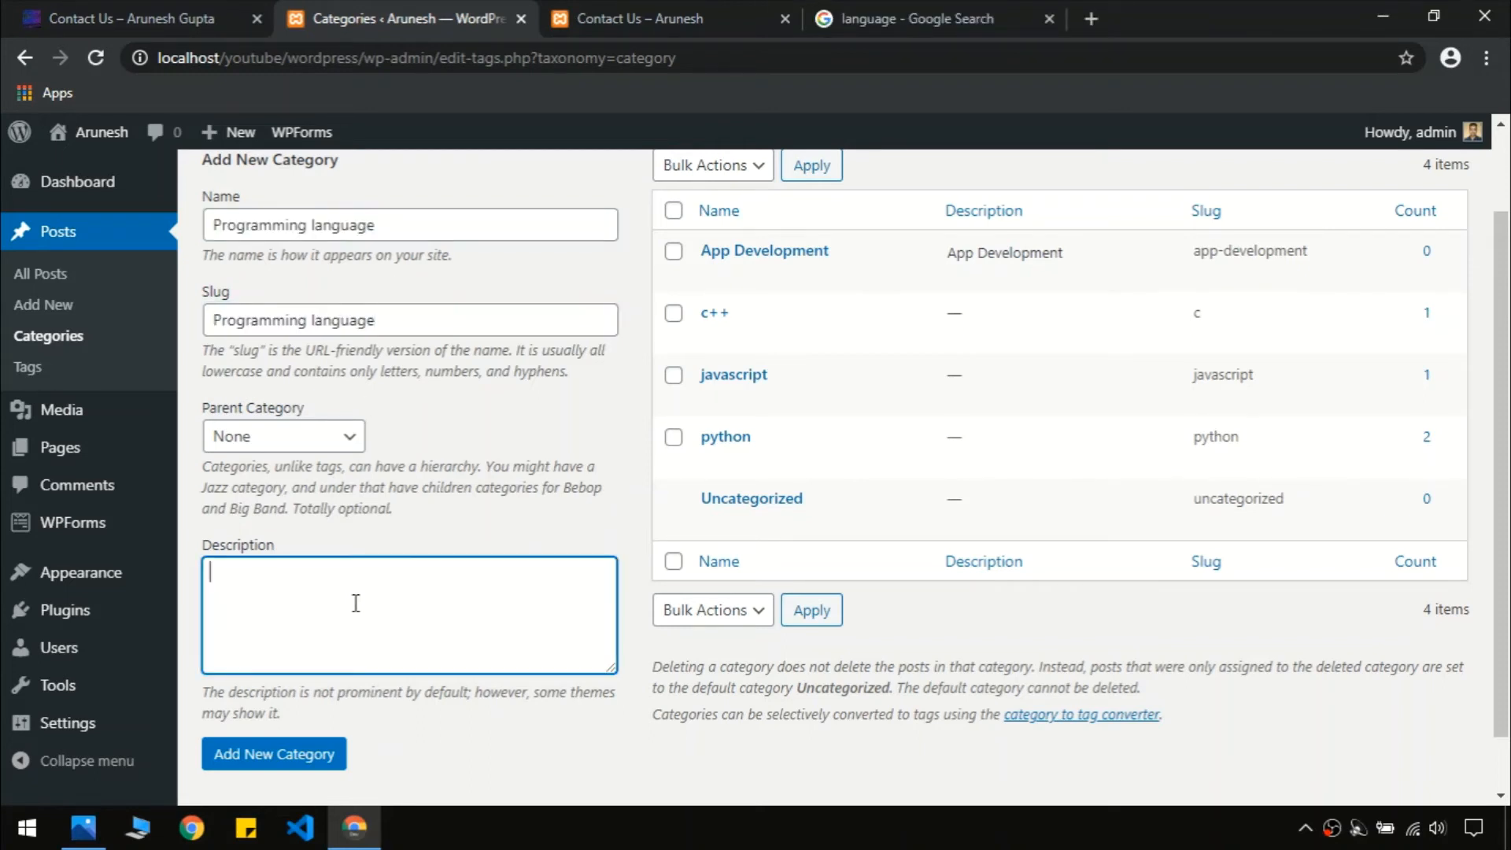
key("ctrl+v")
left_click(301, 752)
Add a 'Web Development' category with matching slug and description
left_click(126, 4)
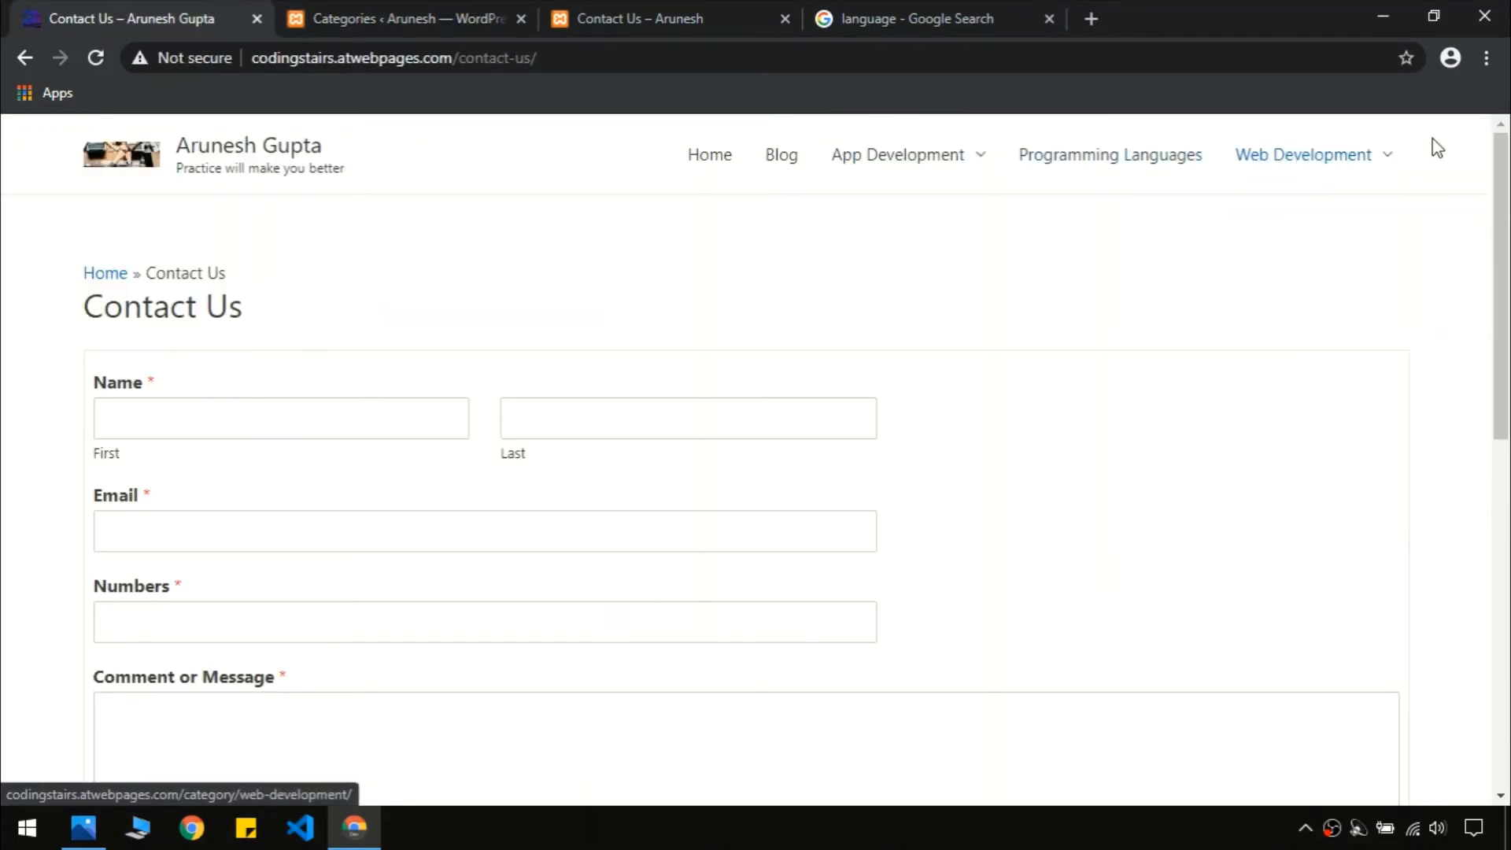
left_click(307, 15)
left_click(356, 225)
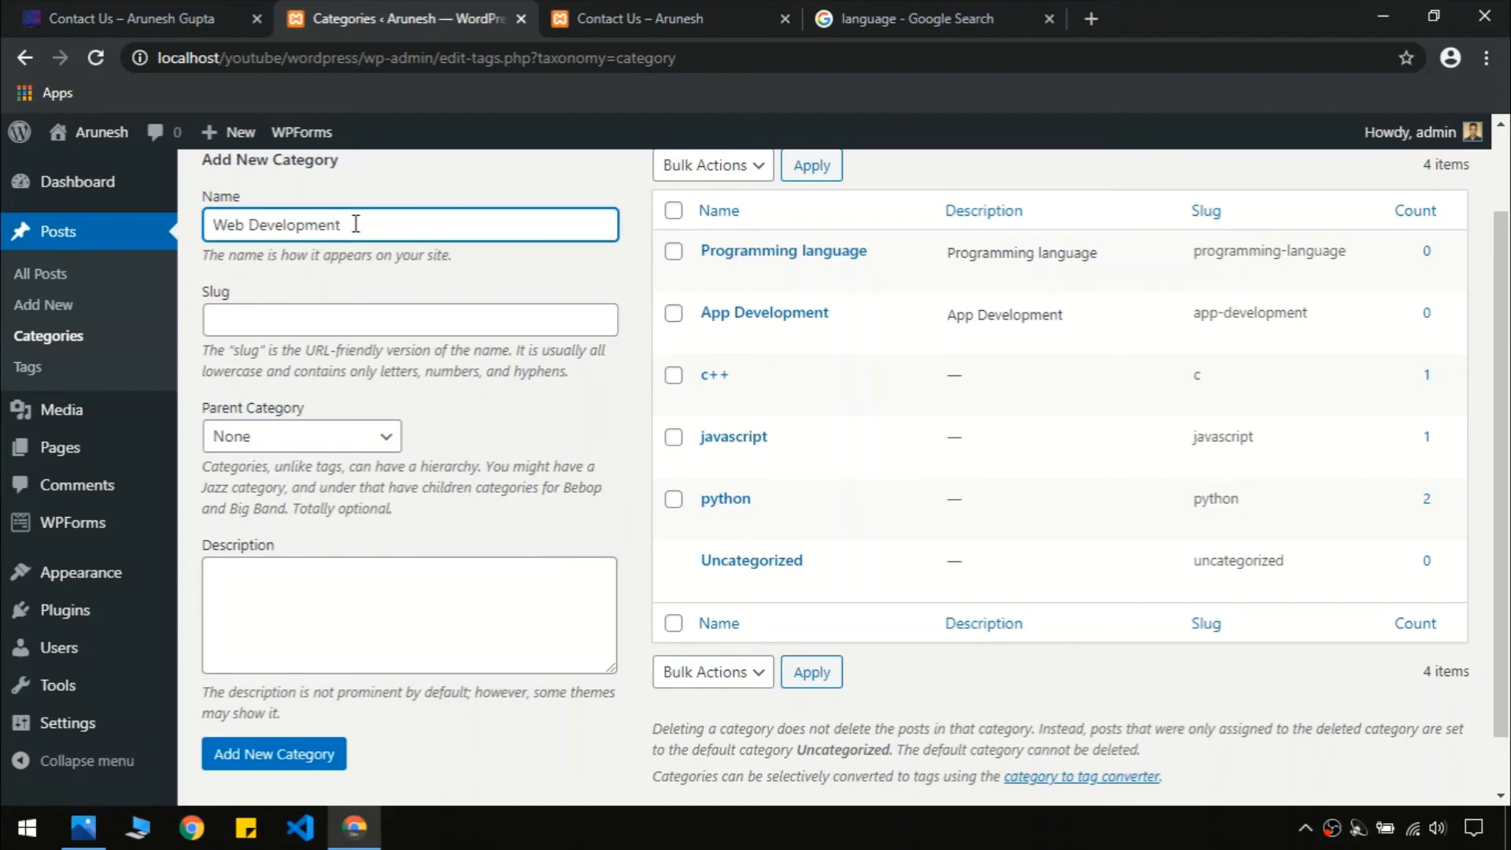
key("ctrl+a")
key("ctrl+c")
left_click(361, 307)
key("ctrl+v")
left_click(401, 603)
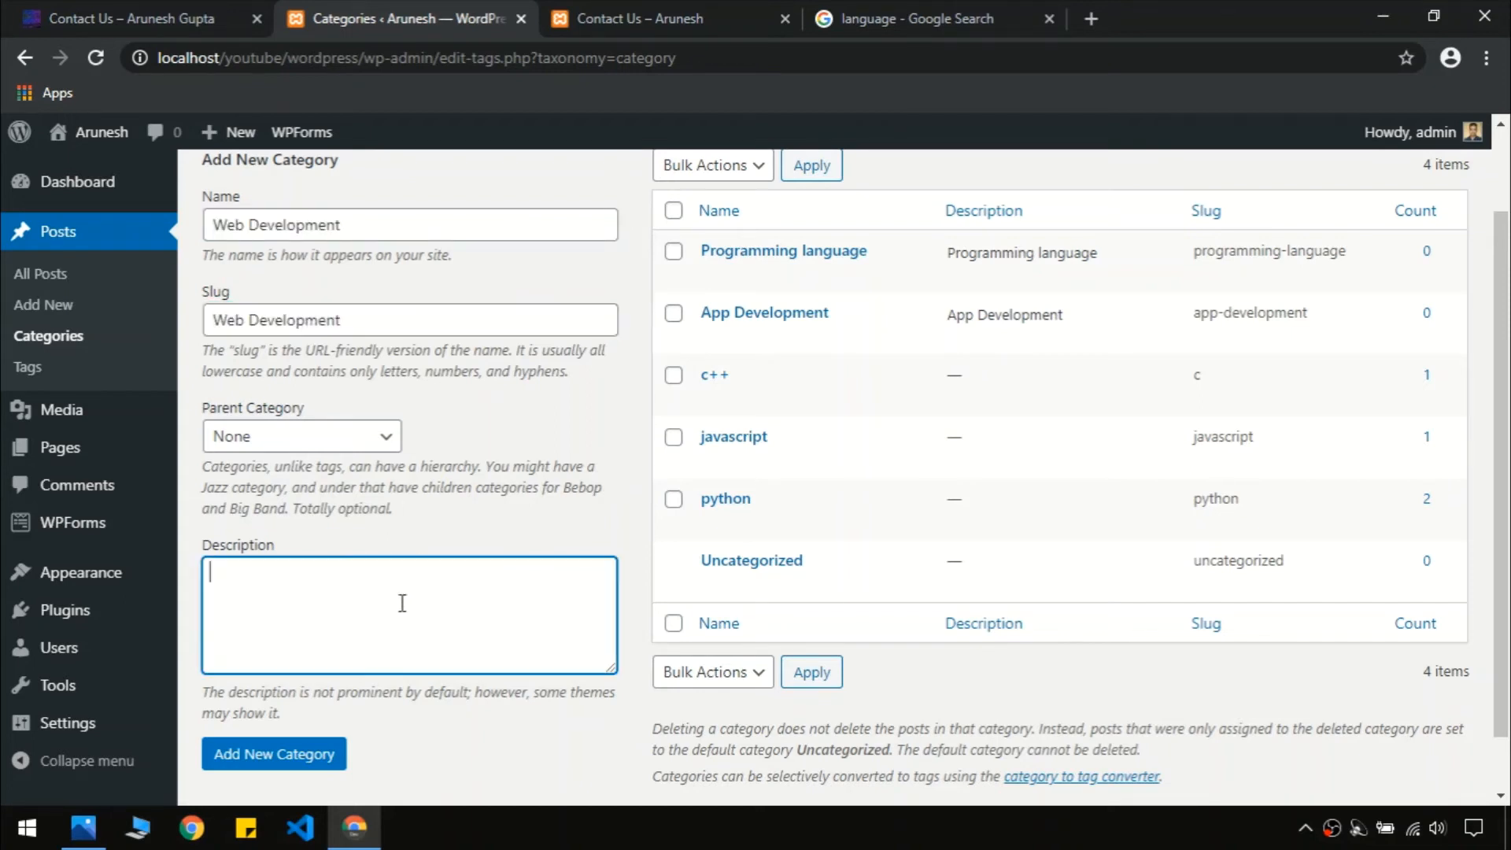
key("ctrl+v")
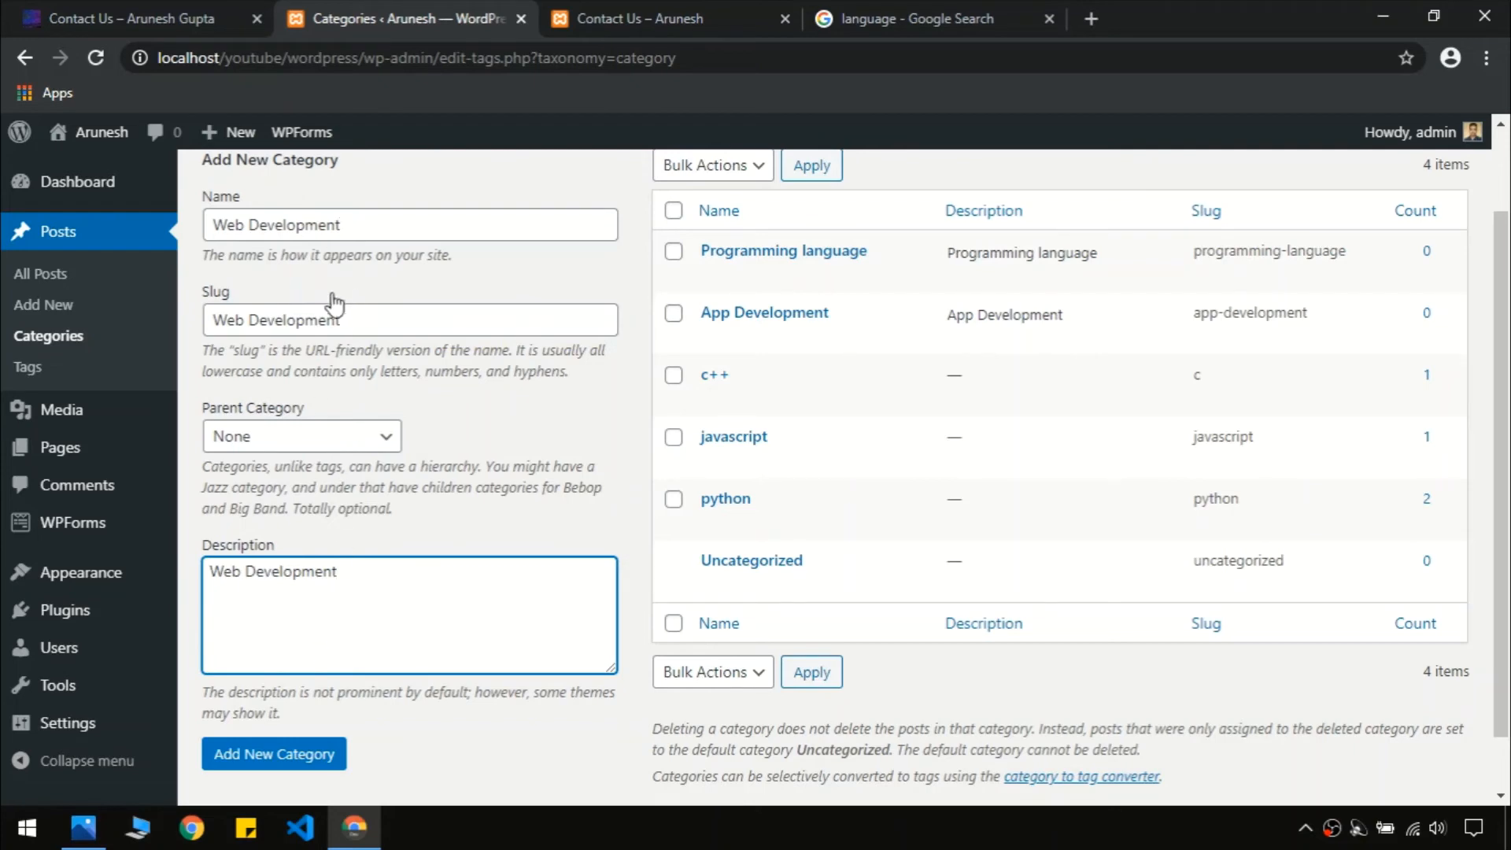
left_click(264, 760)
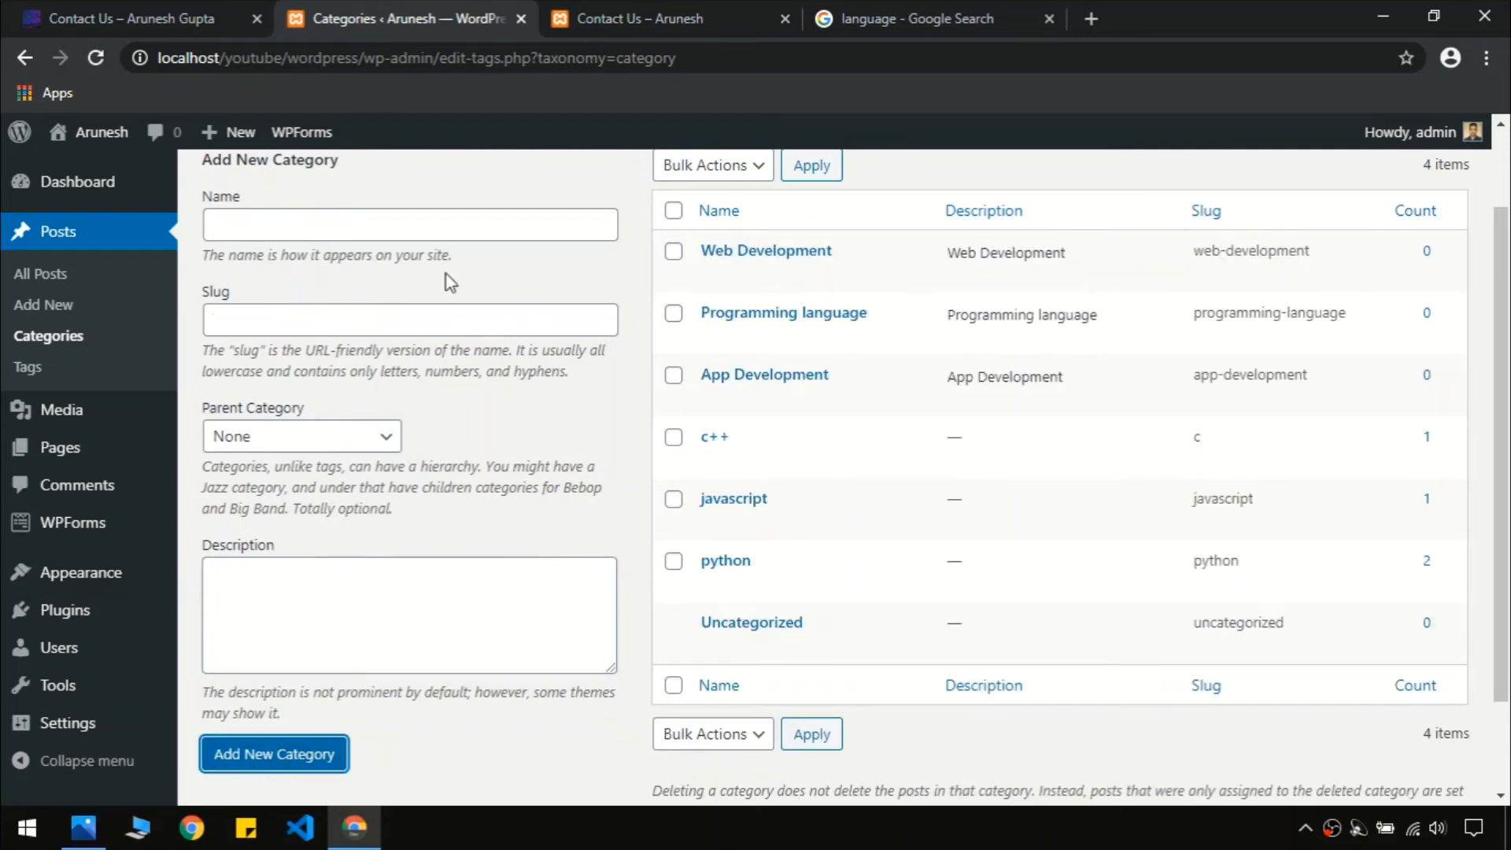
Add an 'XML' category with matching slug and description
left_click(134, 18)
mouse_move(971, 158)
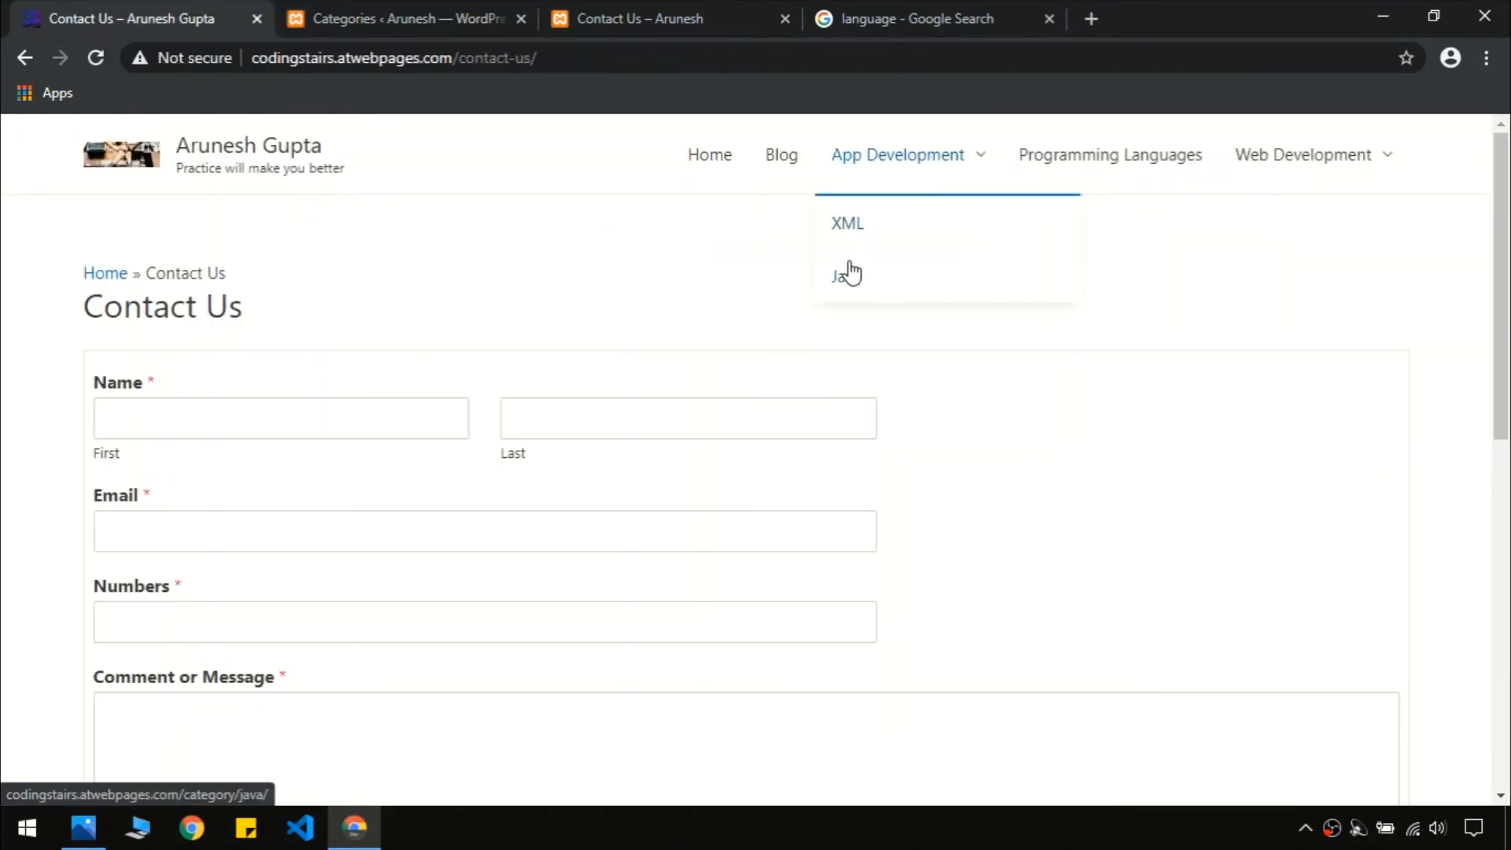
left_click(417, 16)
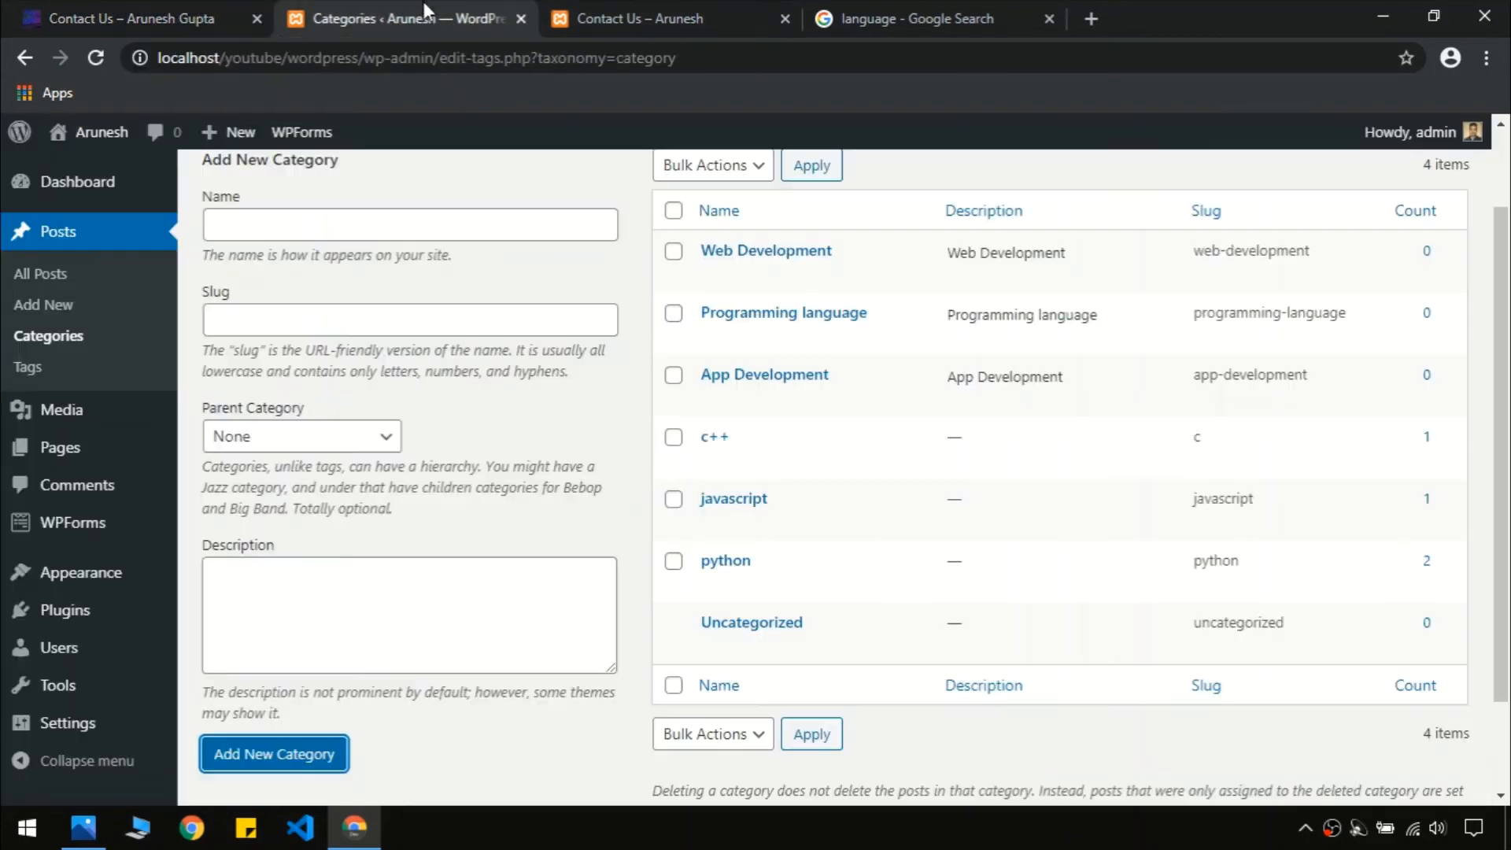
left_click(309, 233)
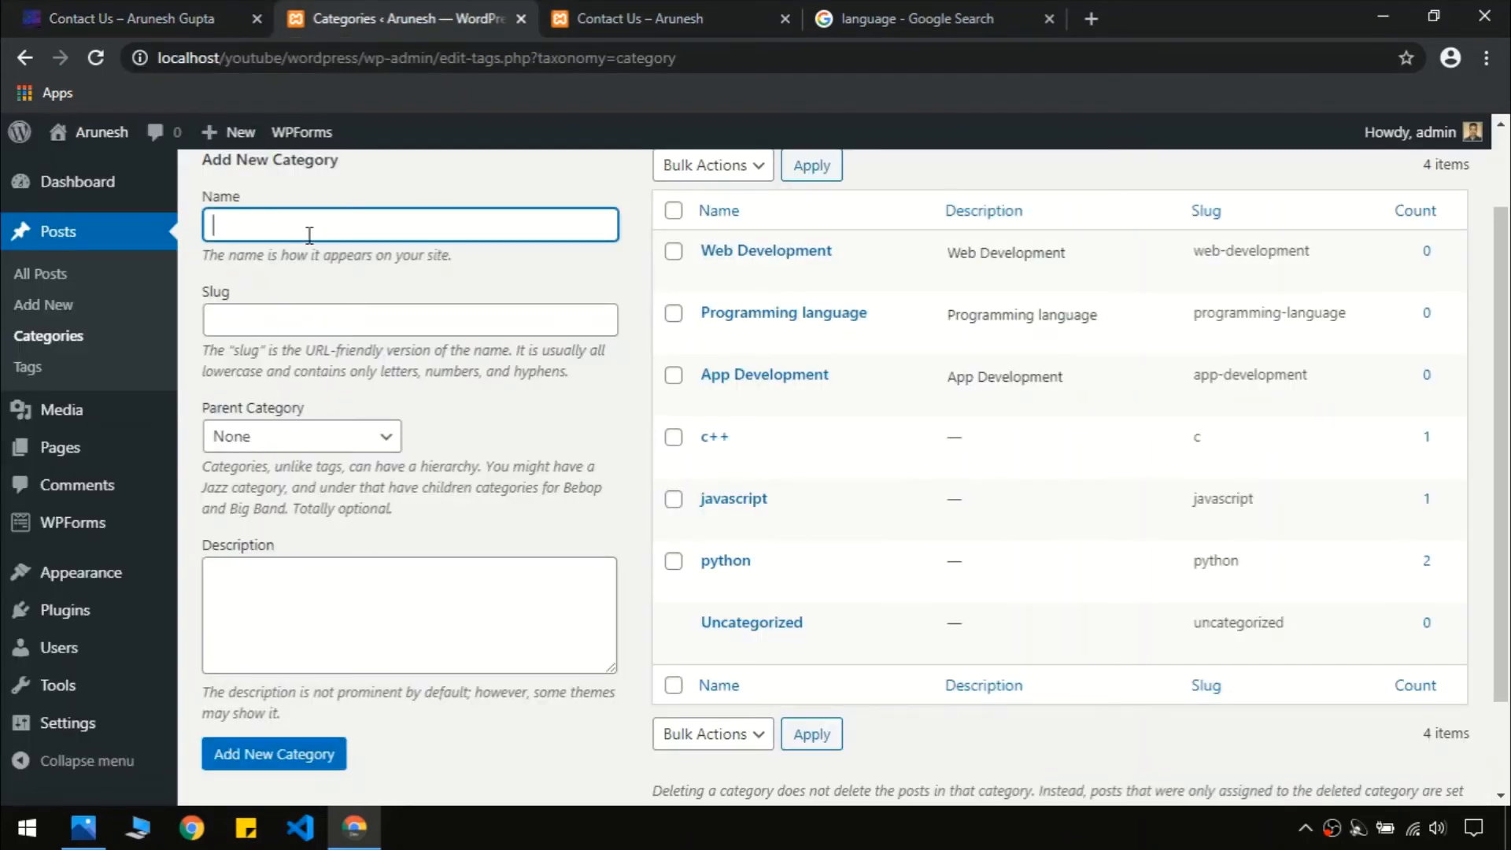
key("ctrl+a")
key("ctrl+c")
left_click(309, 319)
key("ctrl+v")
left_click(358, 630)
key("ctrl+v")
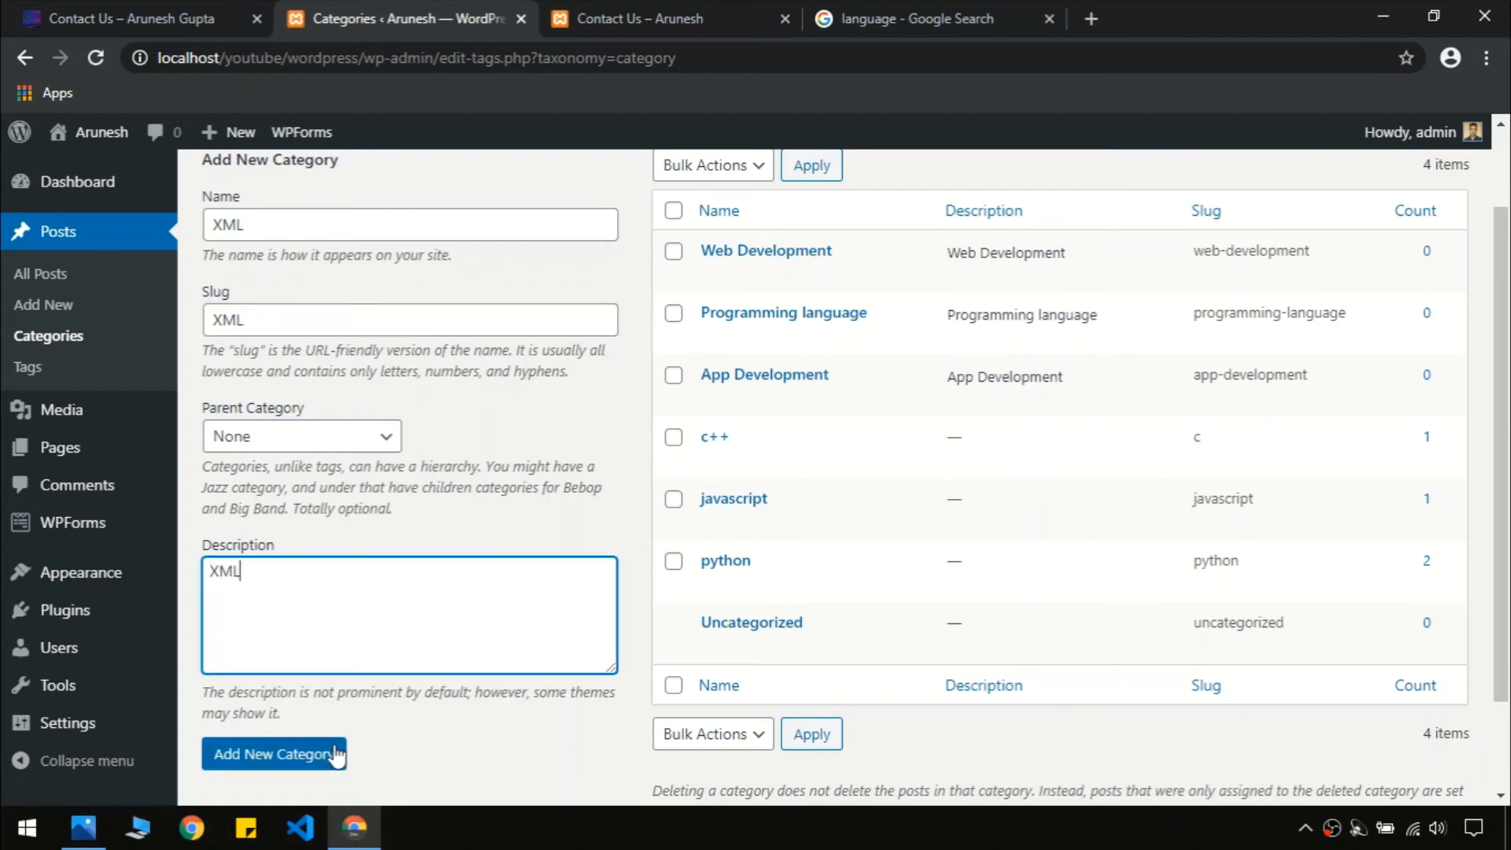
left_click(333, 757)
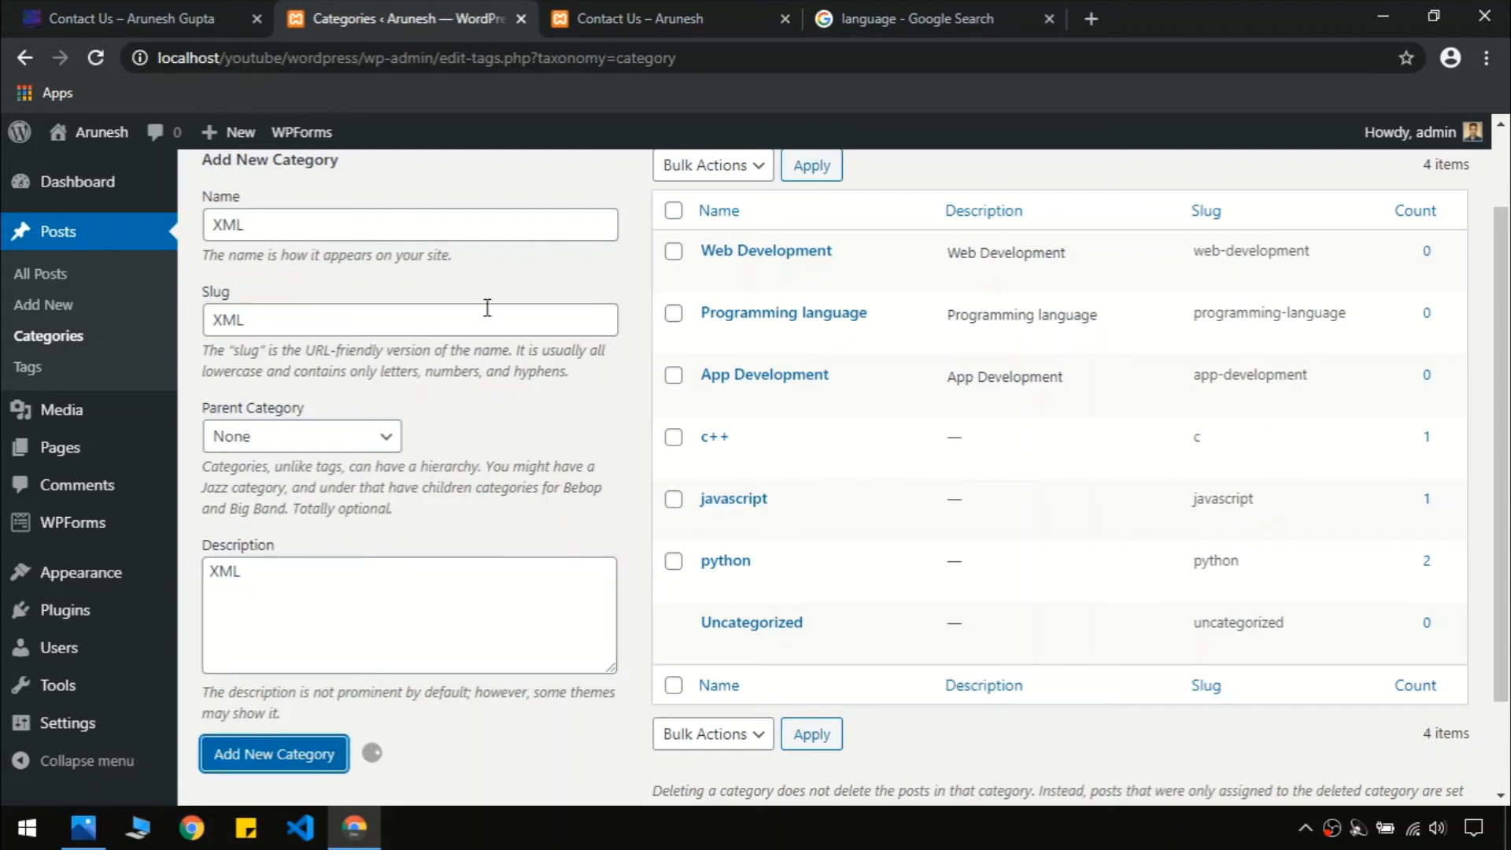
Add an 'HTML' category with matching slug and description
left_click(169, 15)
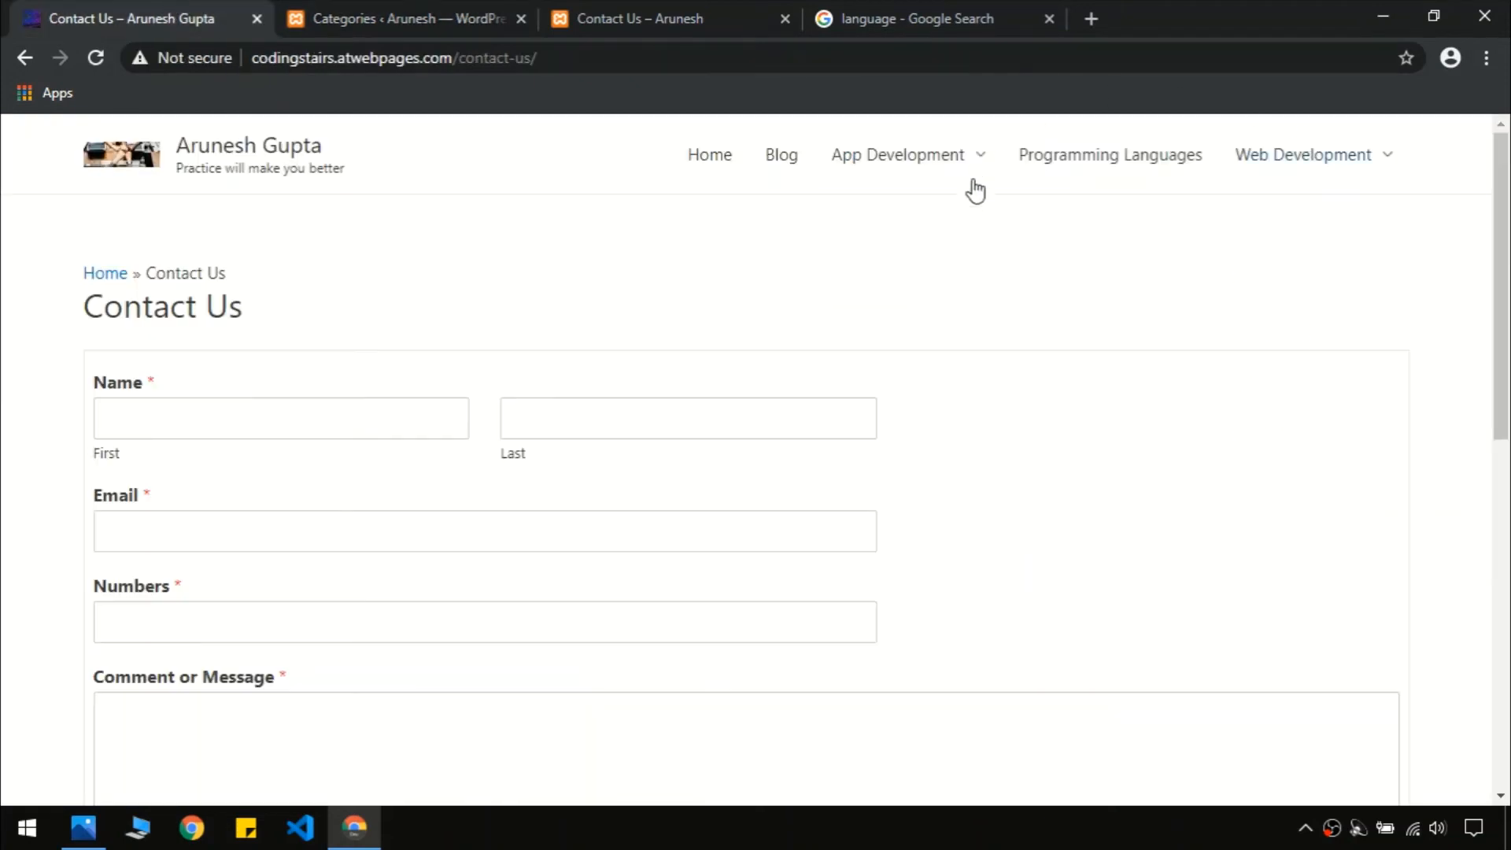
mouse_move(1292, 155)
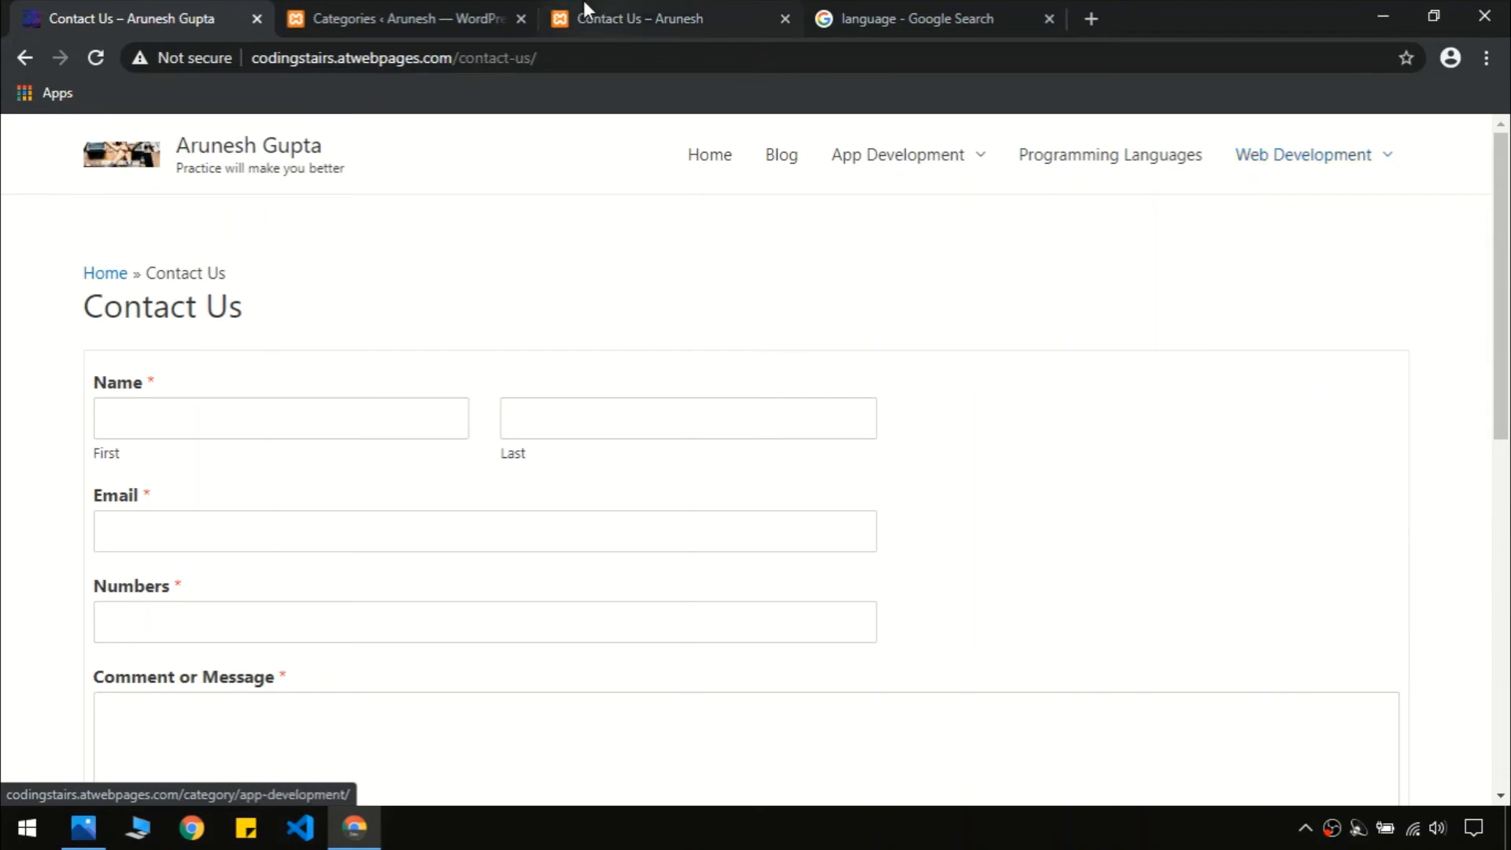
left_click(398, 18)
left_click(373, 236)
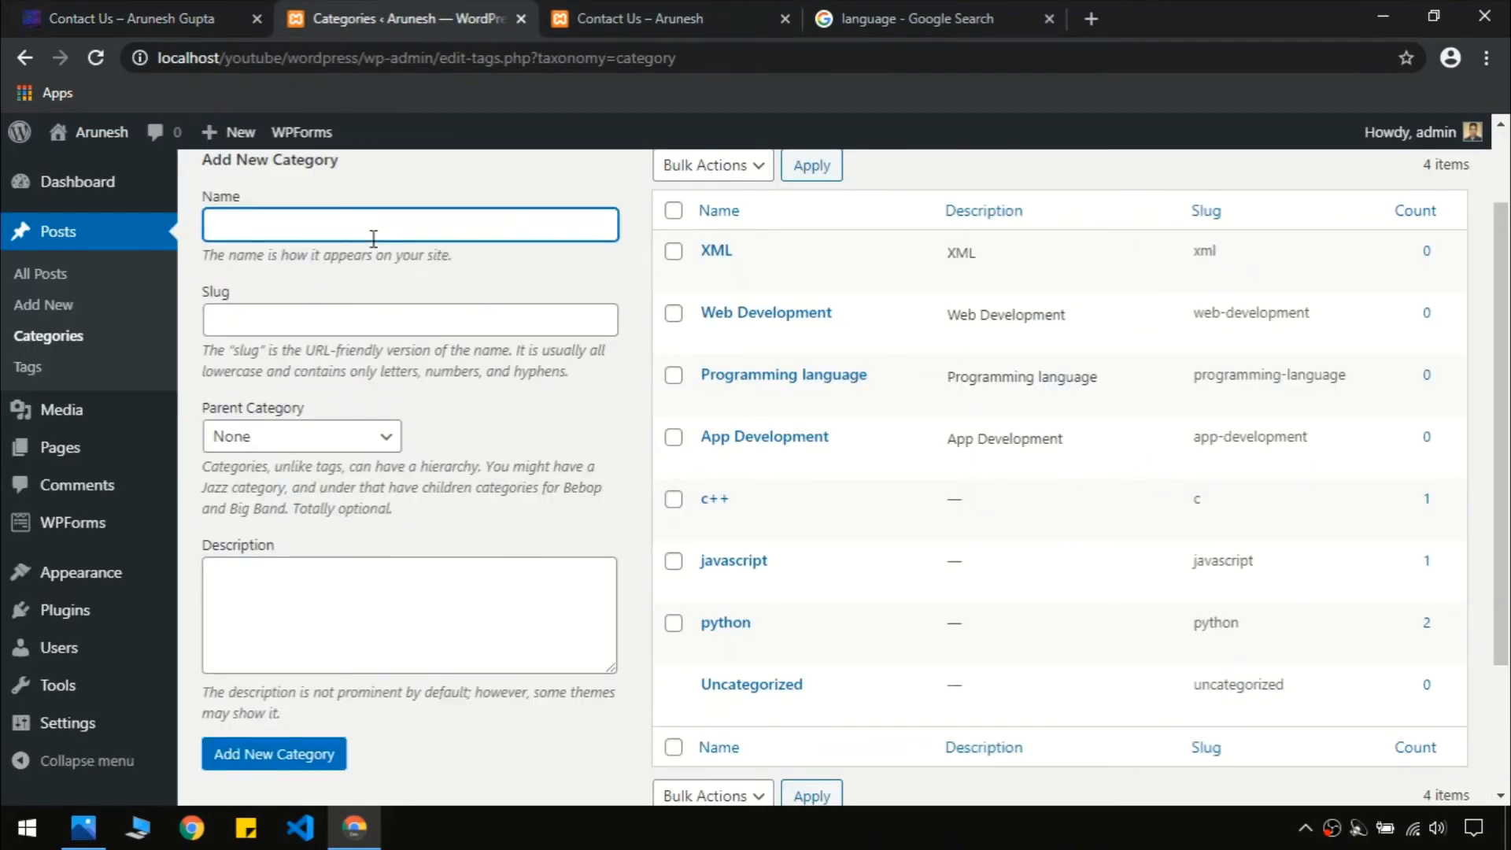
key("ctrl+a")
left_click(372, 317)
key("ctrl+v")
left_click(313, 617)
key("ctrl+v")
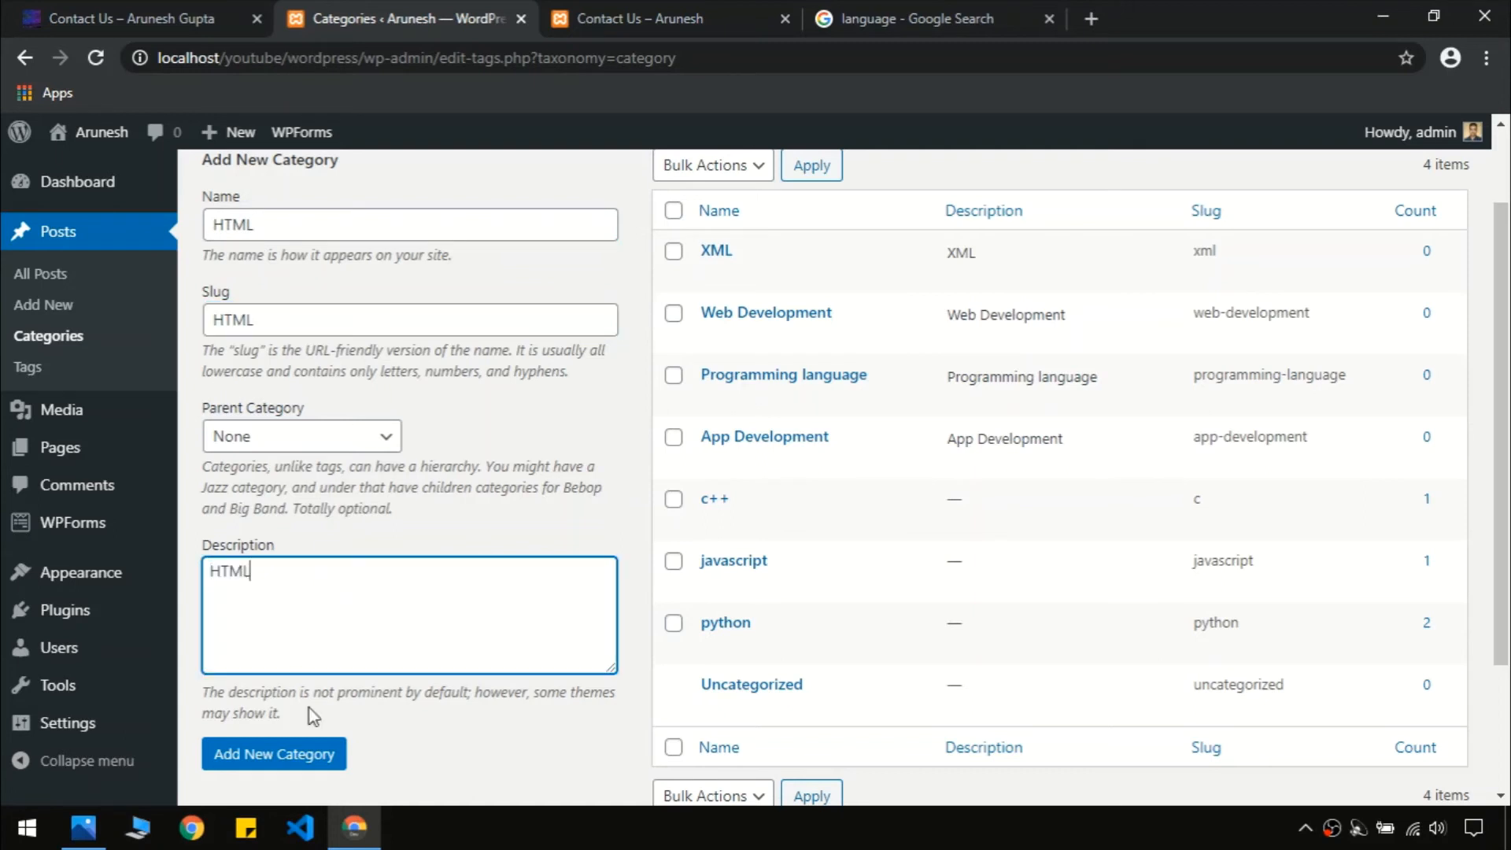
left_click(307, 756)
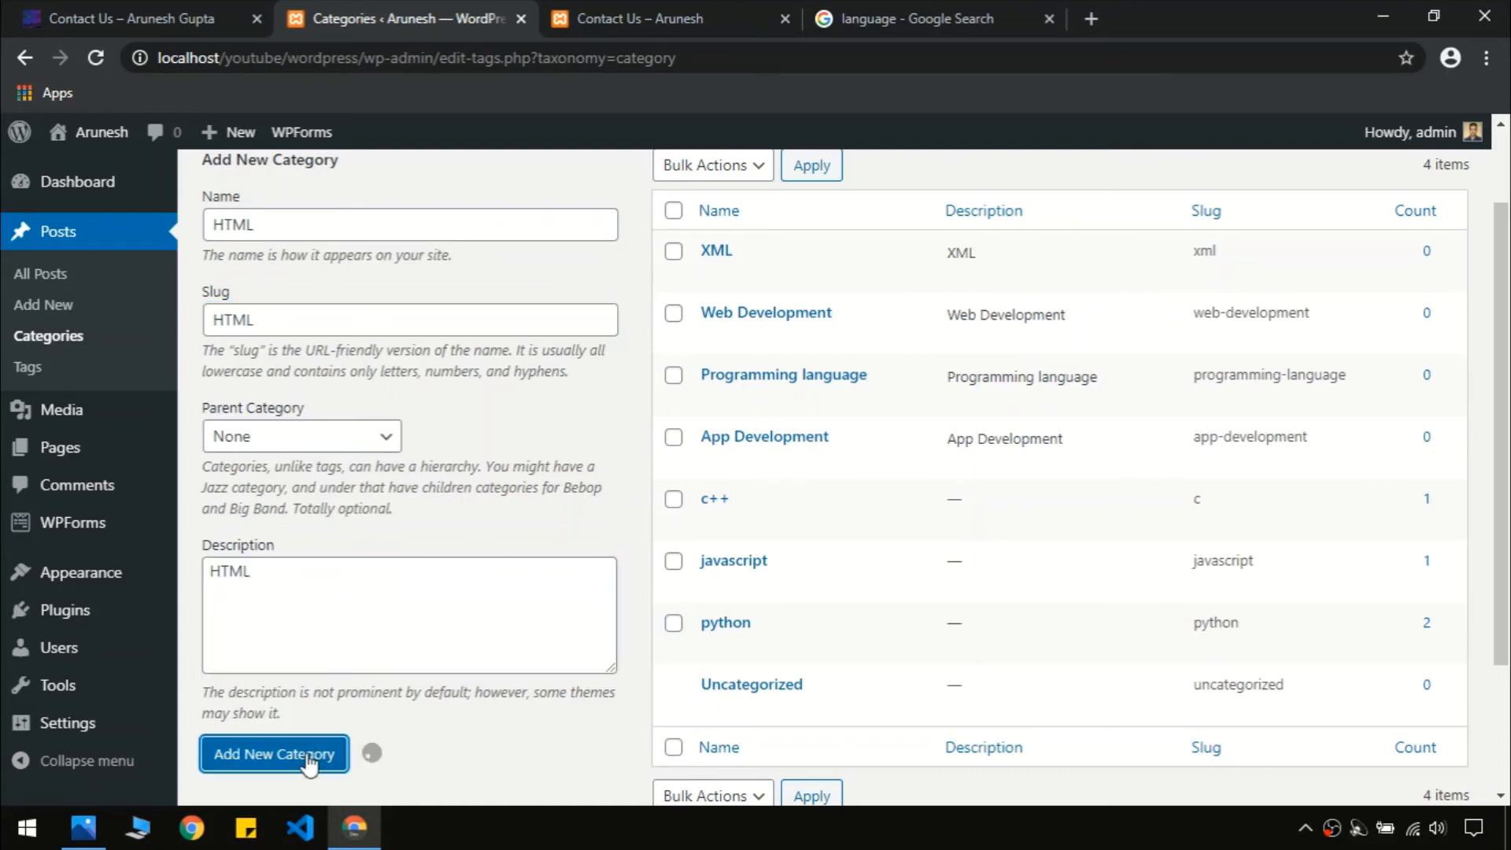
Add a 'CSS' category with matching slug and description
left_click(318, 232)
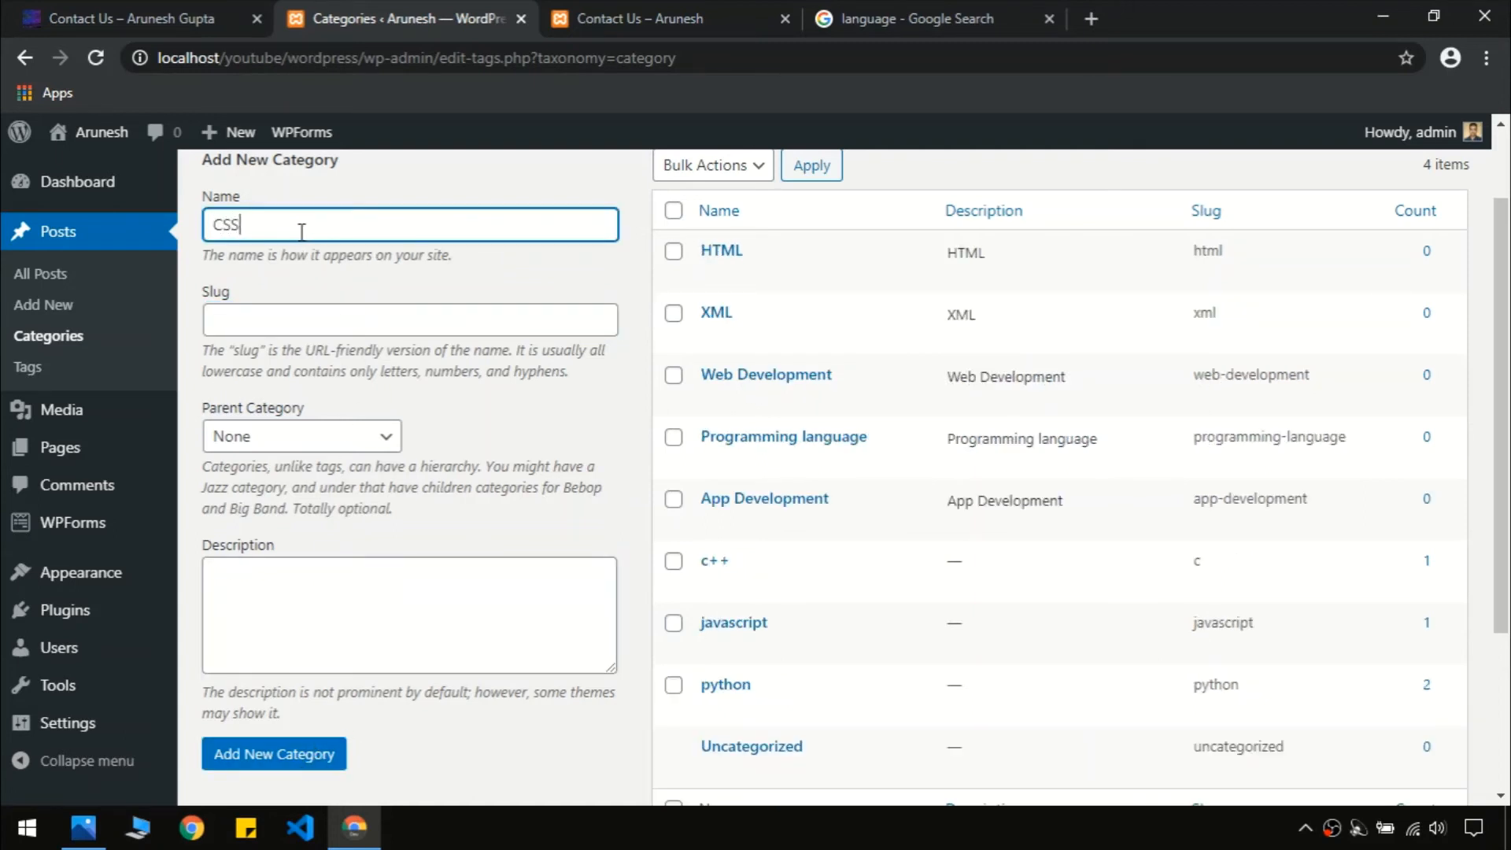
key("ctrl+a")
left_click(307, 325)
key("ctrl+v")
left_click(320, 582)
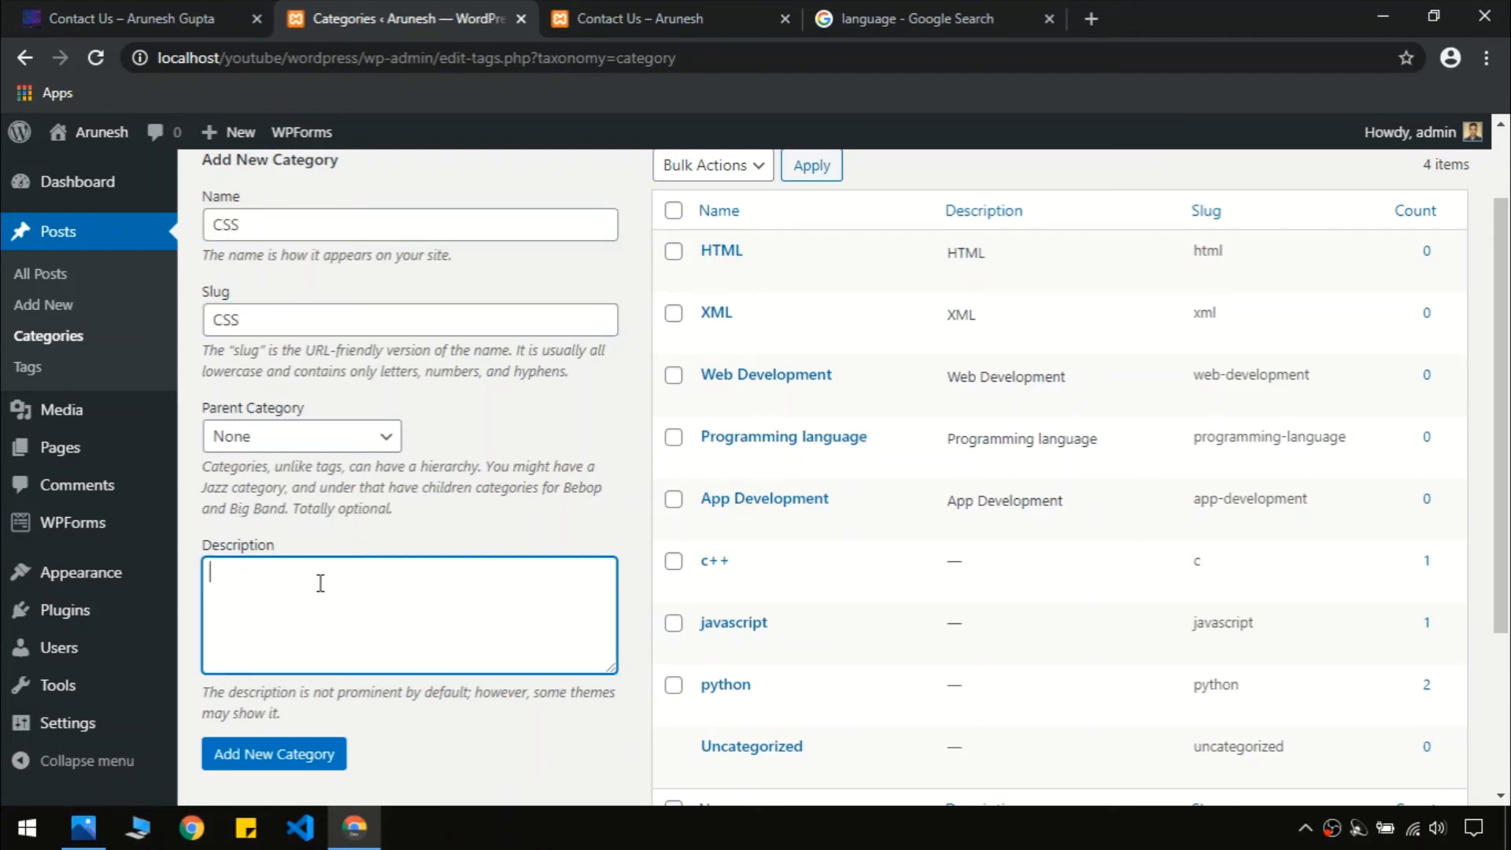
key("ctrl+v")
left_click(315, 756)
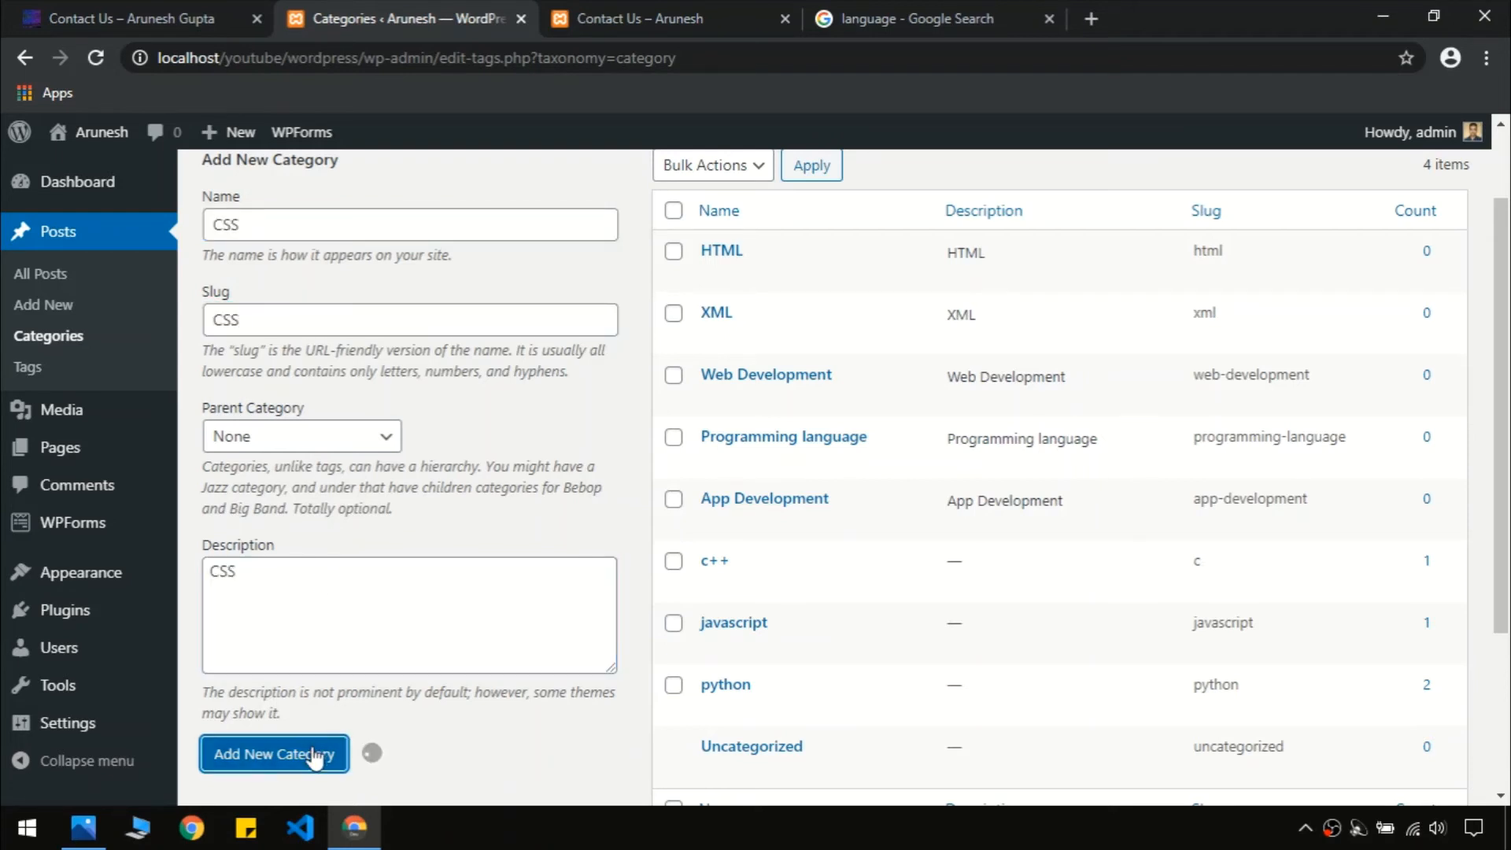
Try adding a 'JavaScript' category twice; it is rejected as already existing
left_click(315, 232)
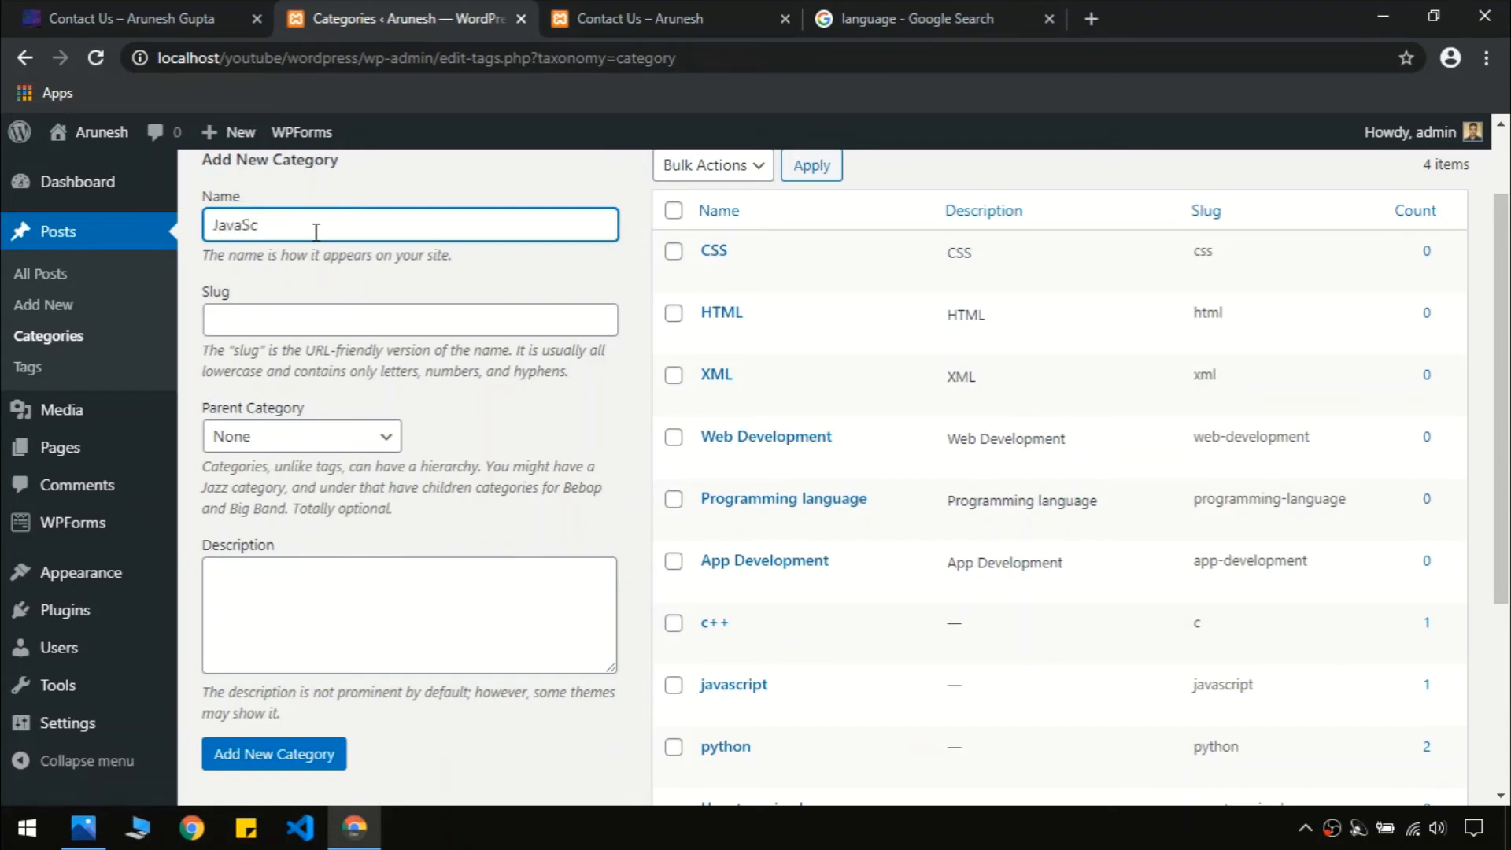
double_click(315, 232)
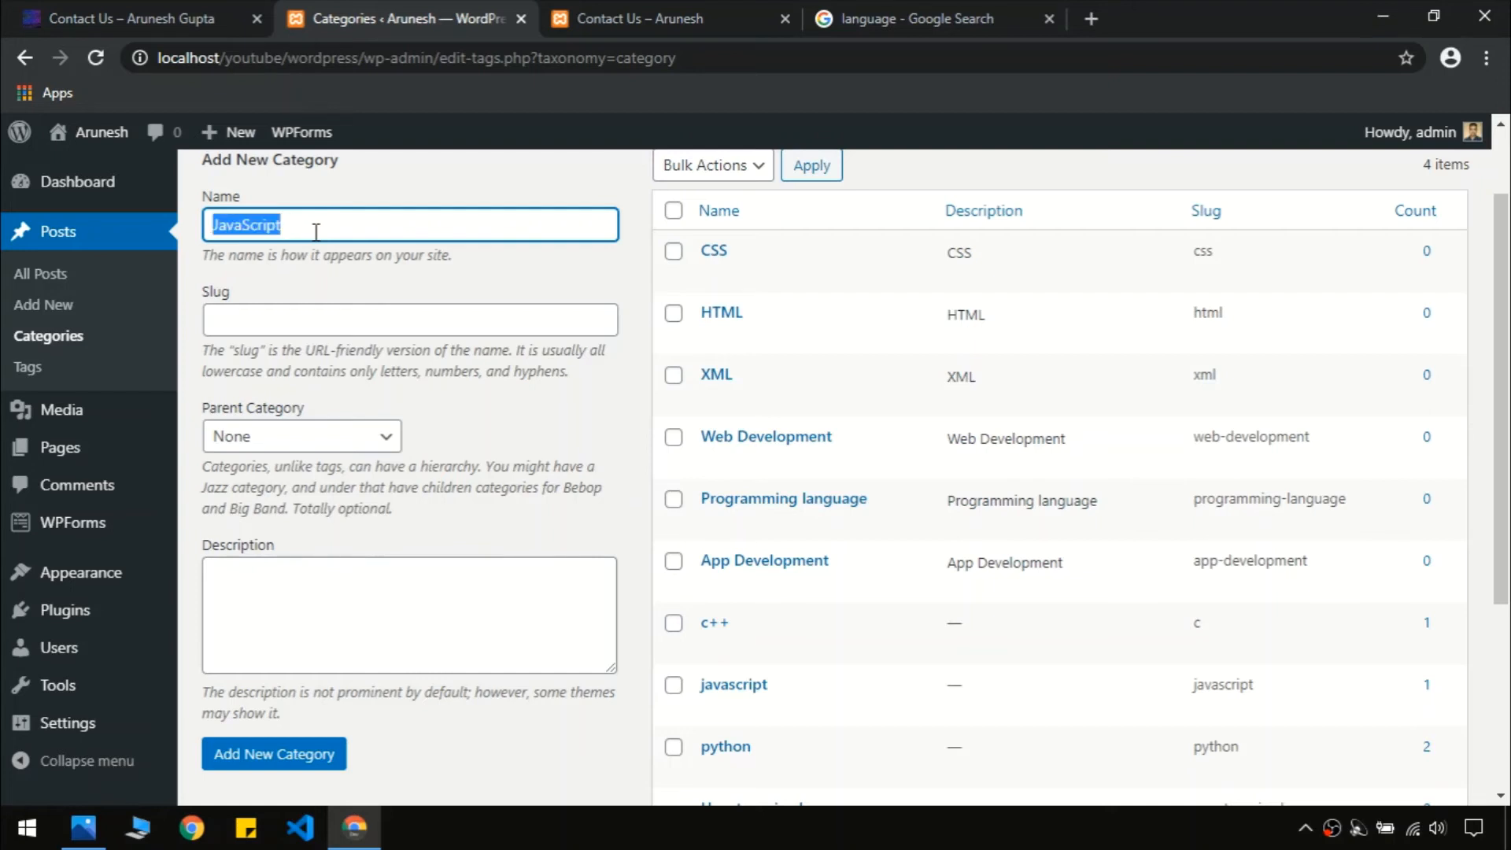
left_click(270, 315)
key("ctrl+v")
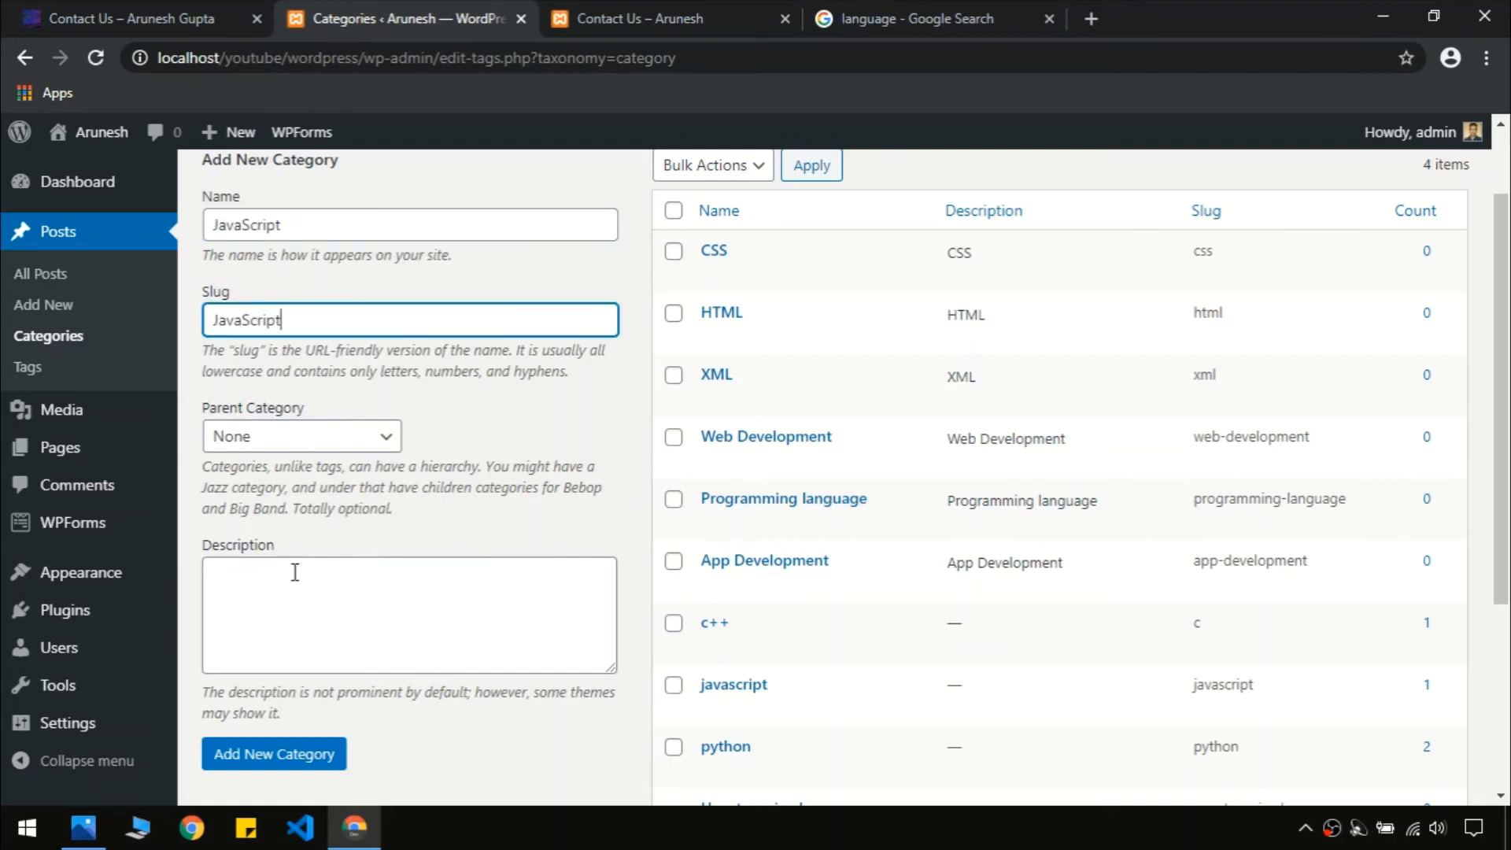
left_click(297, 573)
key("ctrl+v")
left_click(303, 757)
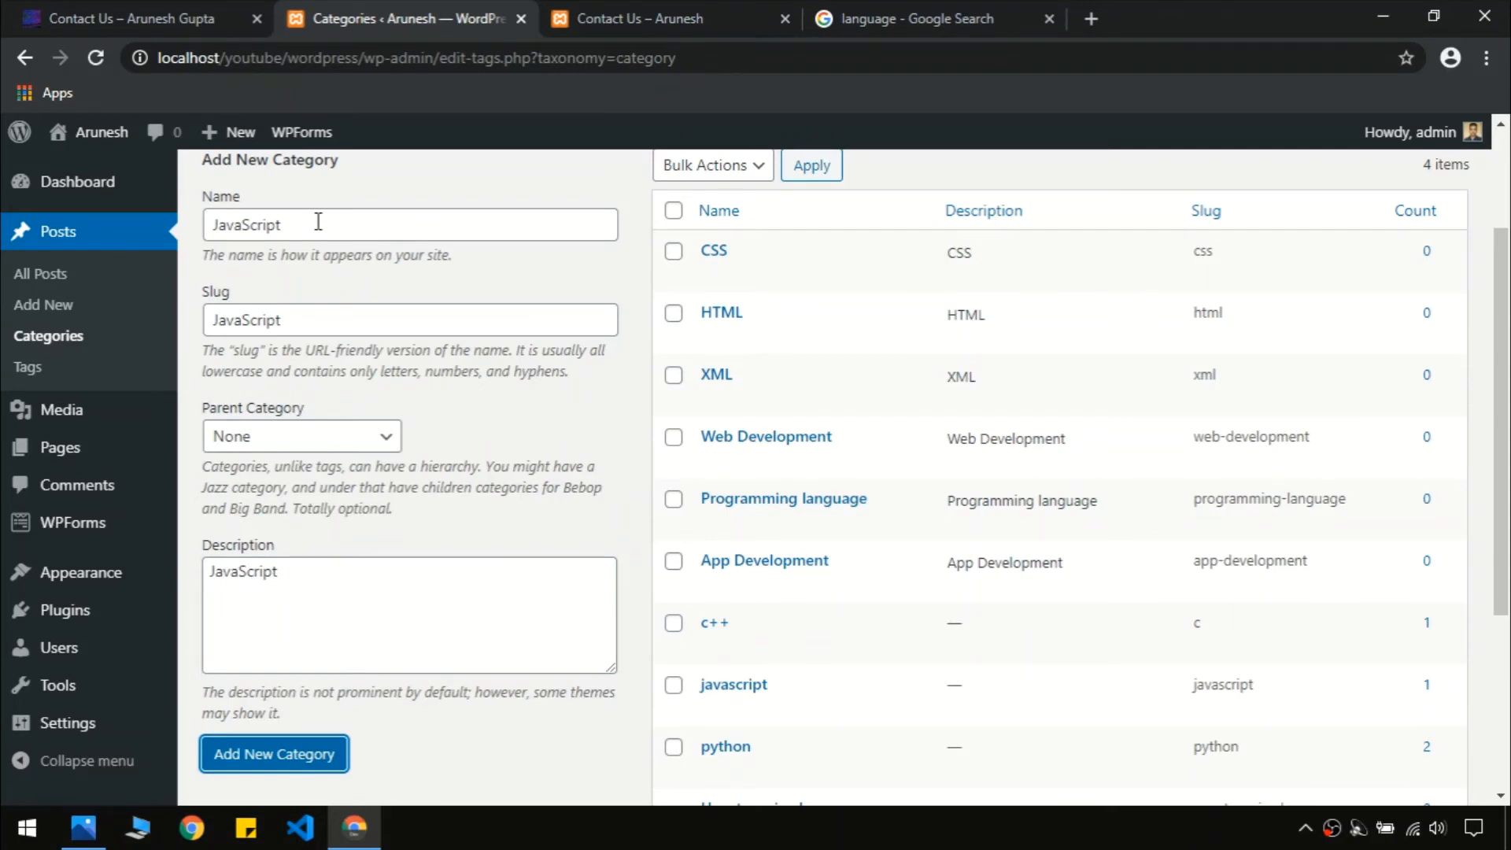
scroll(1089, 528, "down", 4)
scroll(874, 573, "up", 5)
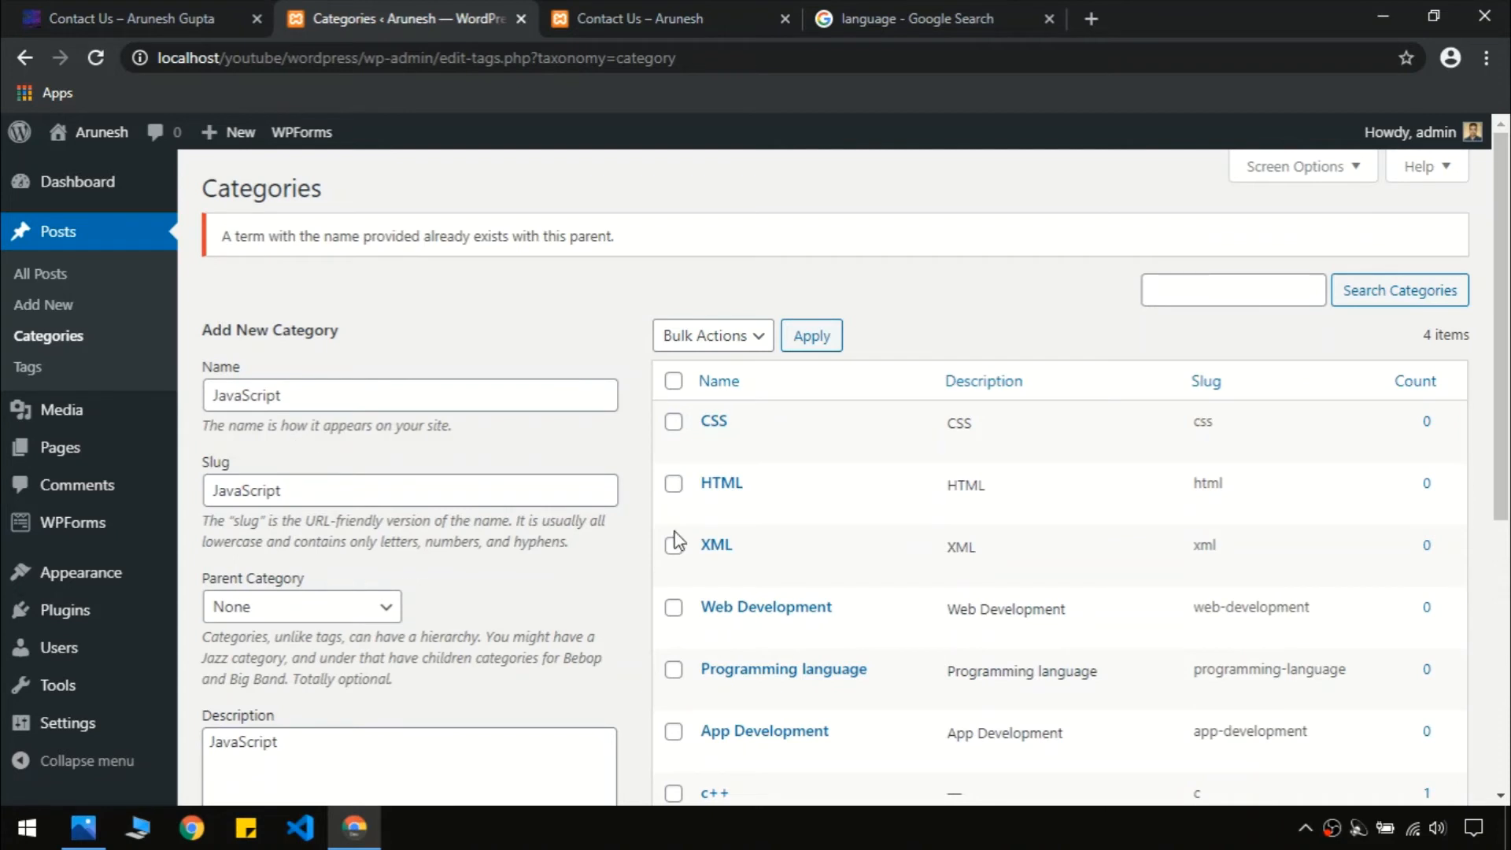
scroll(1503, 330, "down", 2)
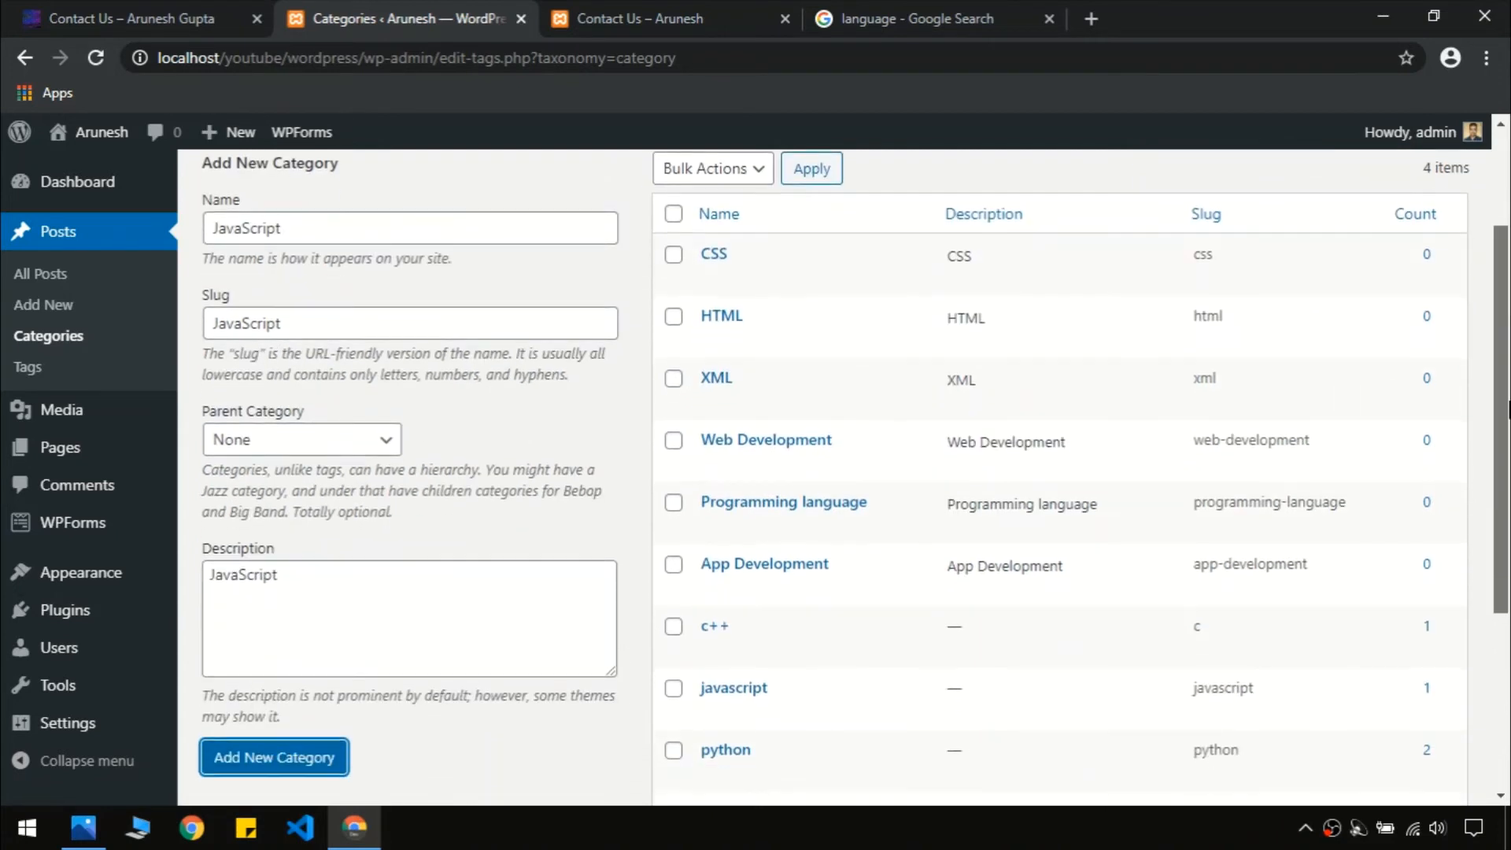
left_click(256, 759)
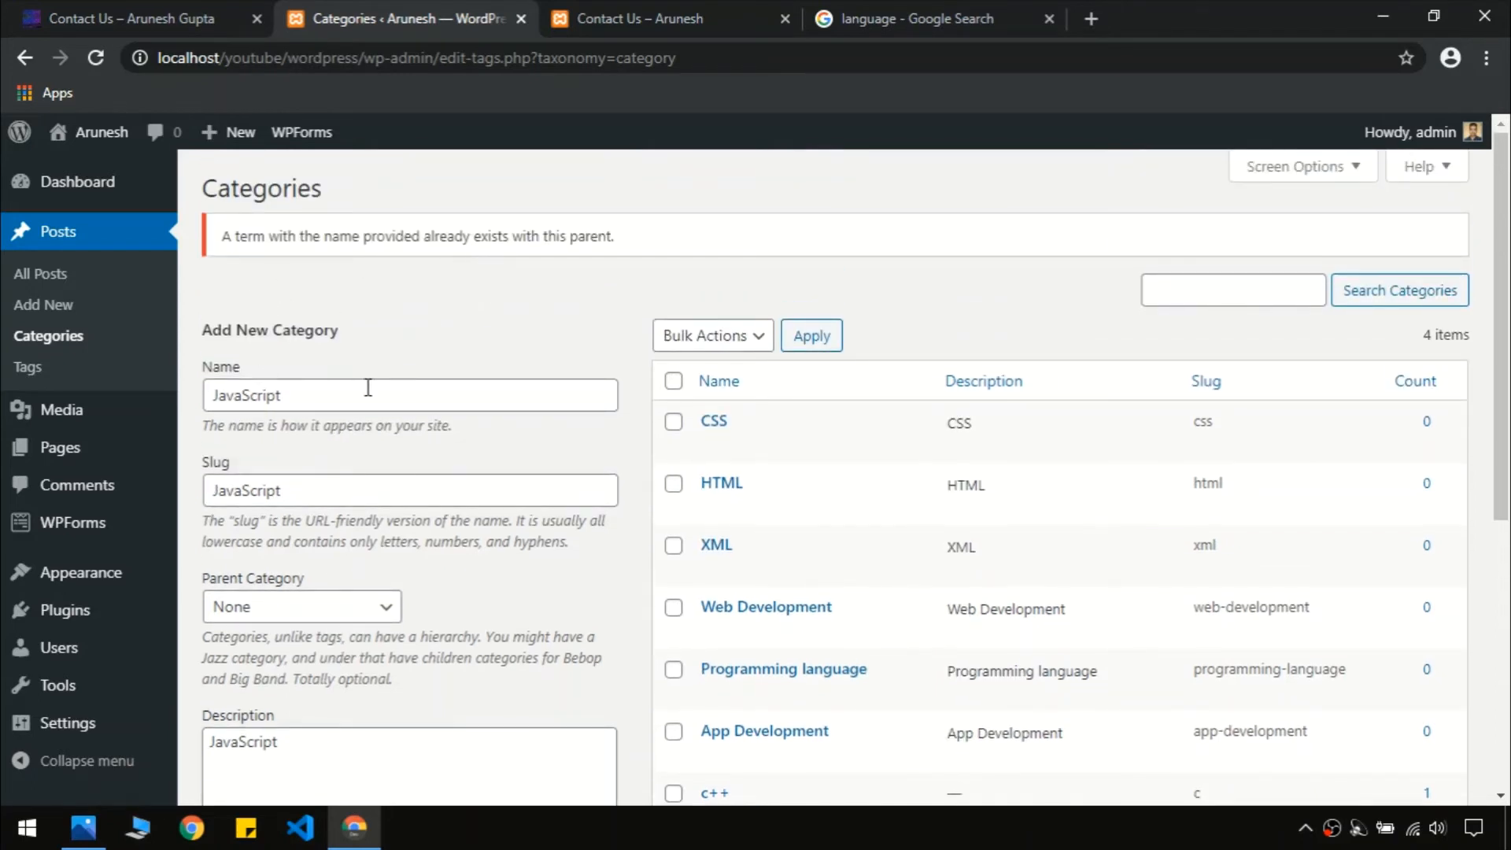
scroll(1507, 527, "down", 3)
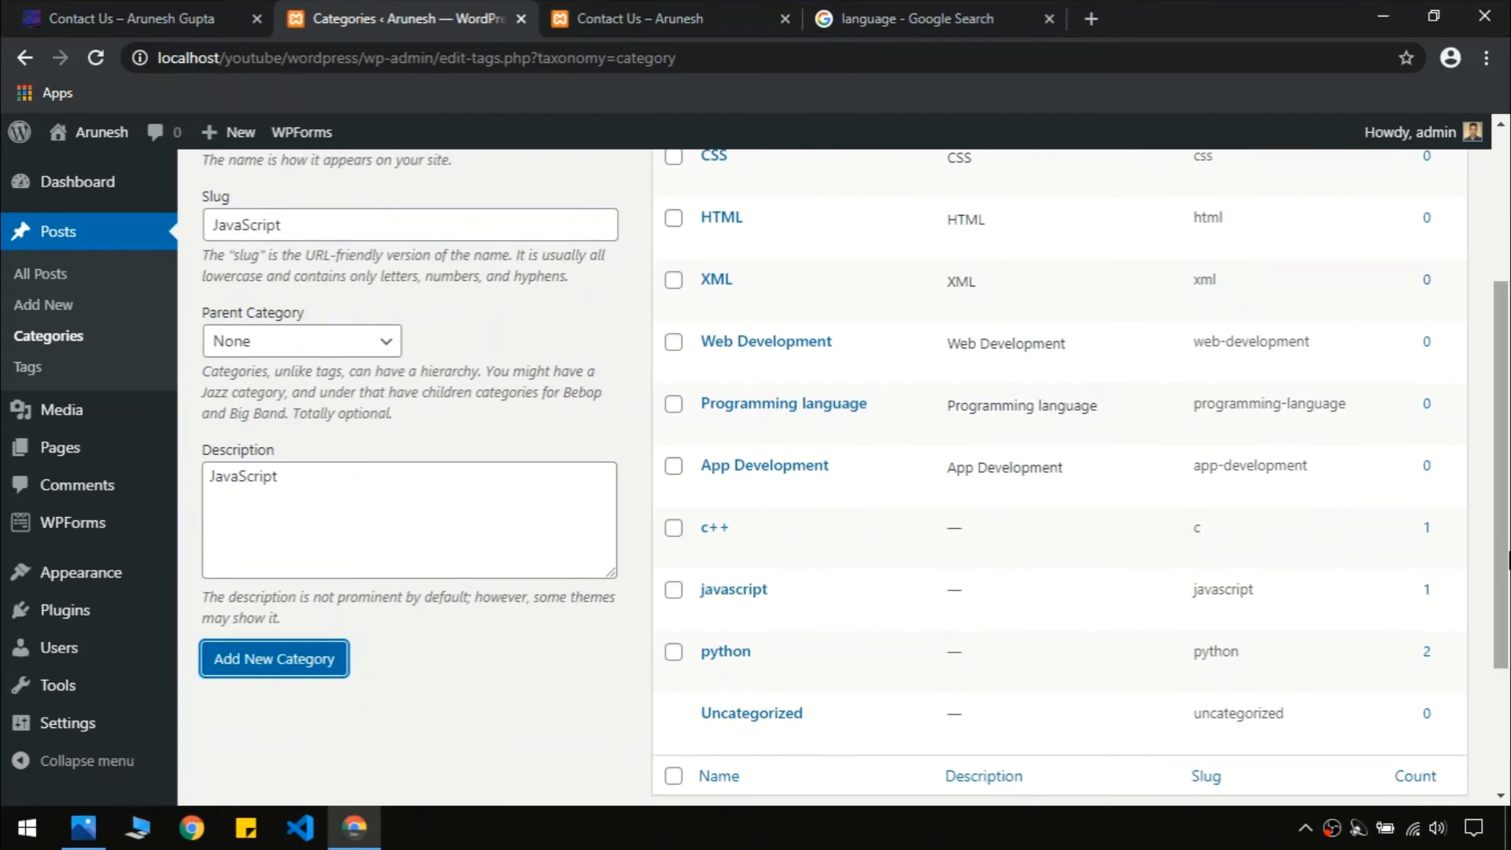
scroll(1509, 551, "up", 4)
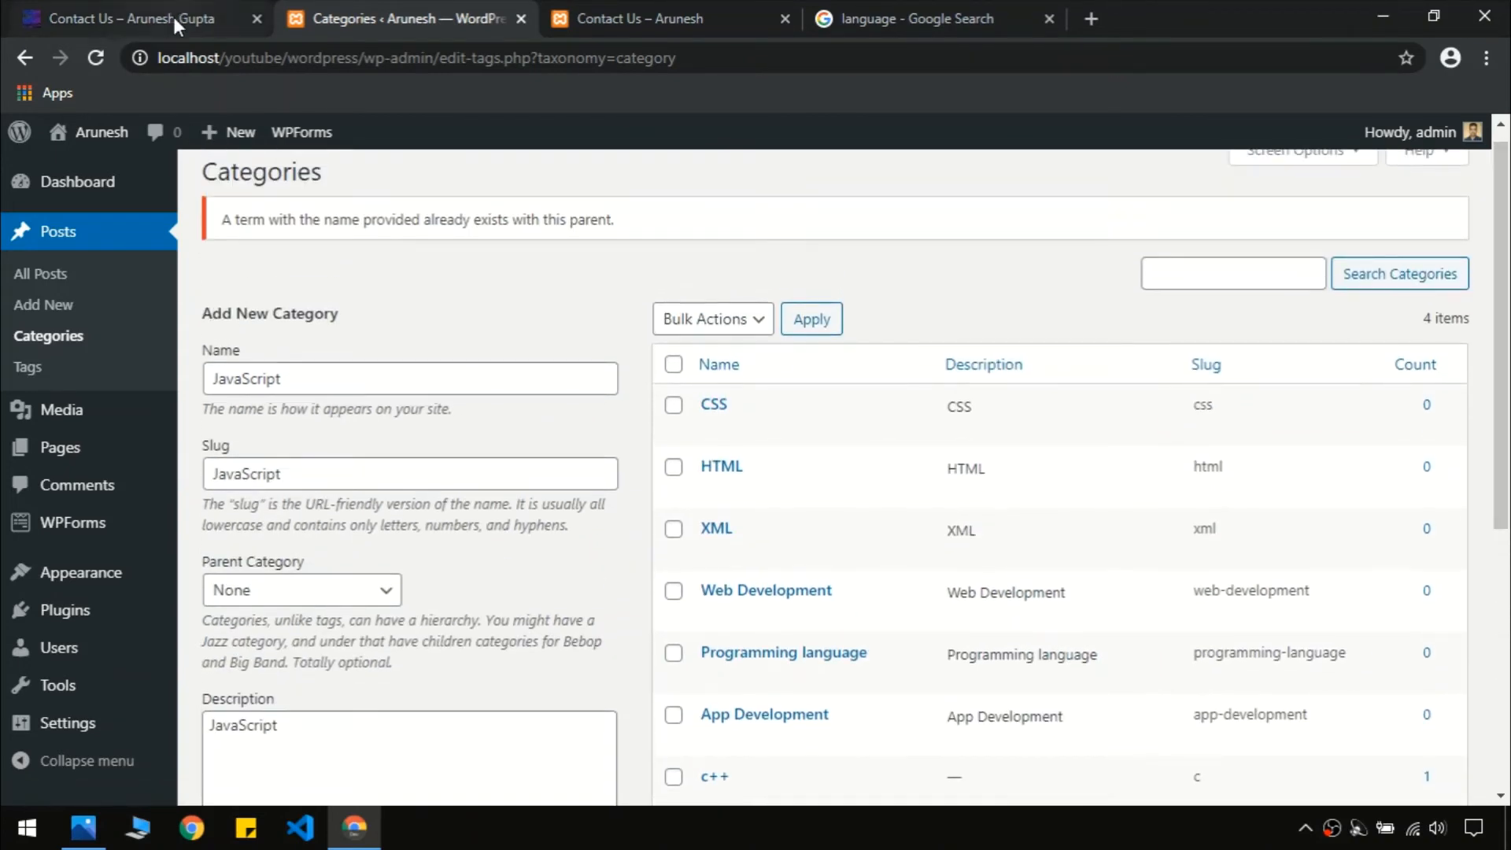
left_click(151, 19)
Replace JavaScript with 'Angular' in name, slug and description and add the category
mouse_move(1283, 161)
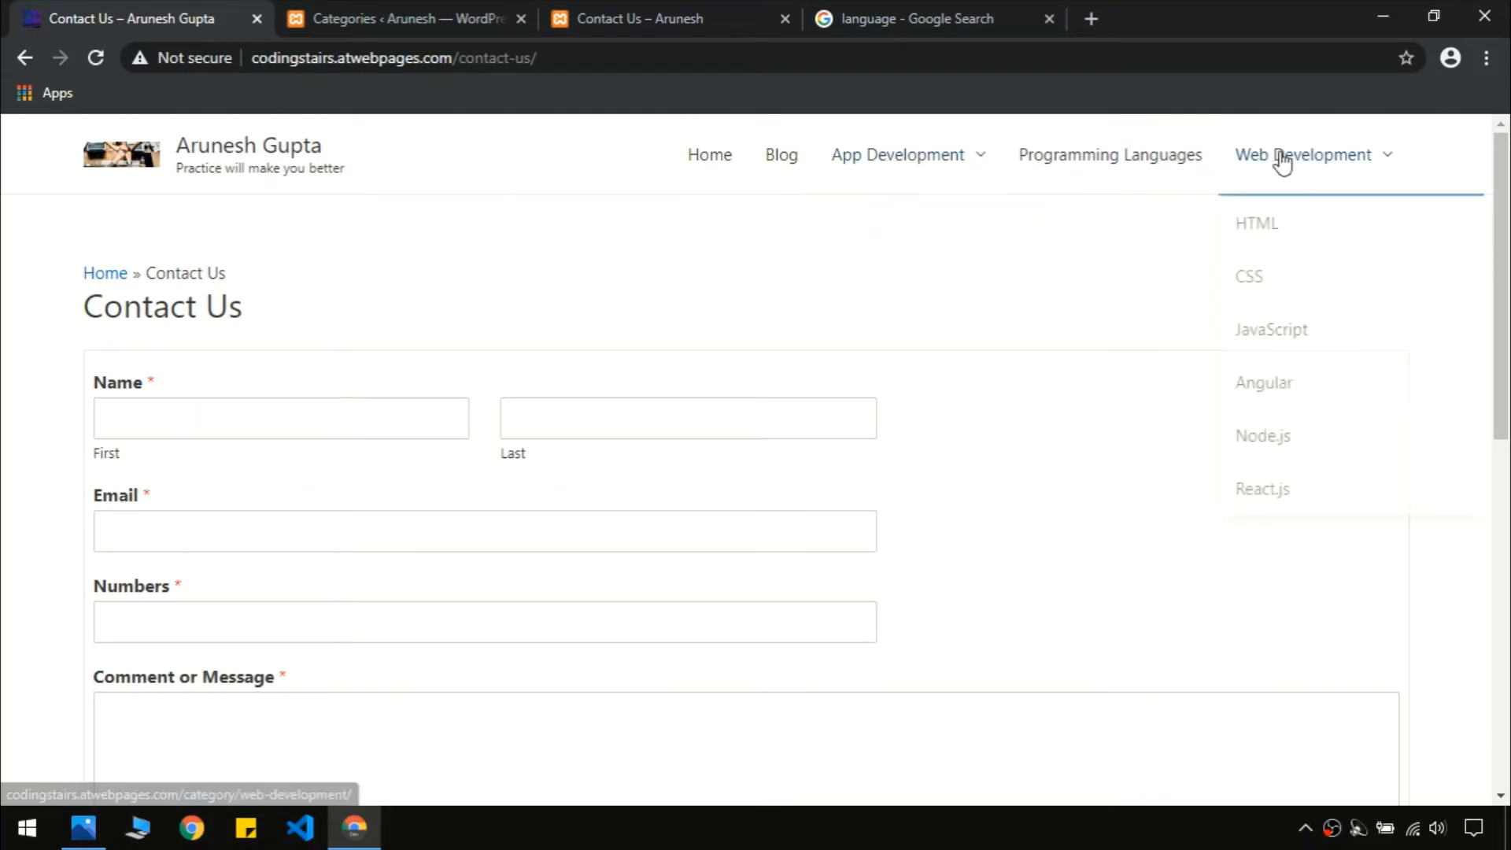
left_click(447, 14)
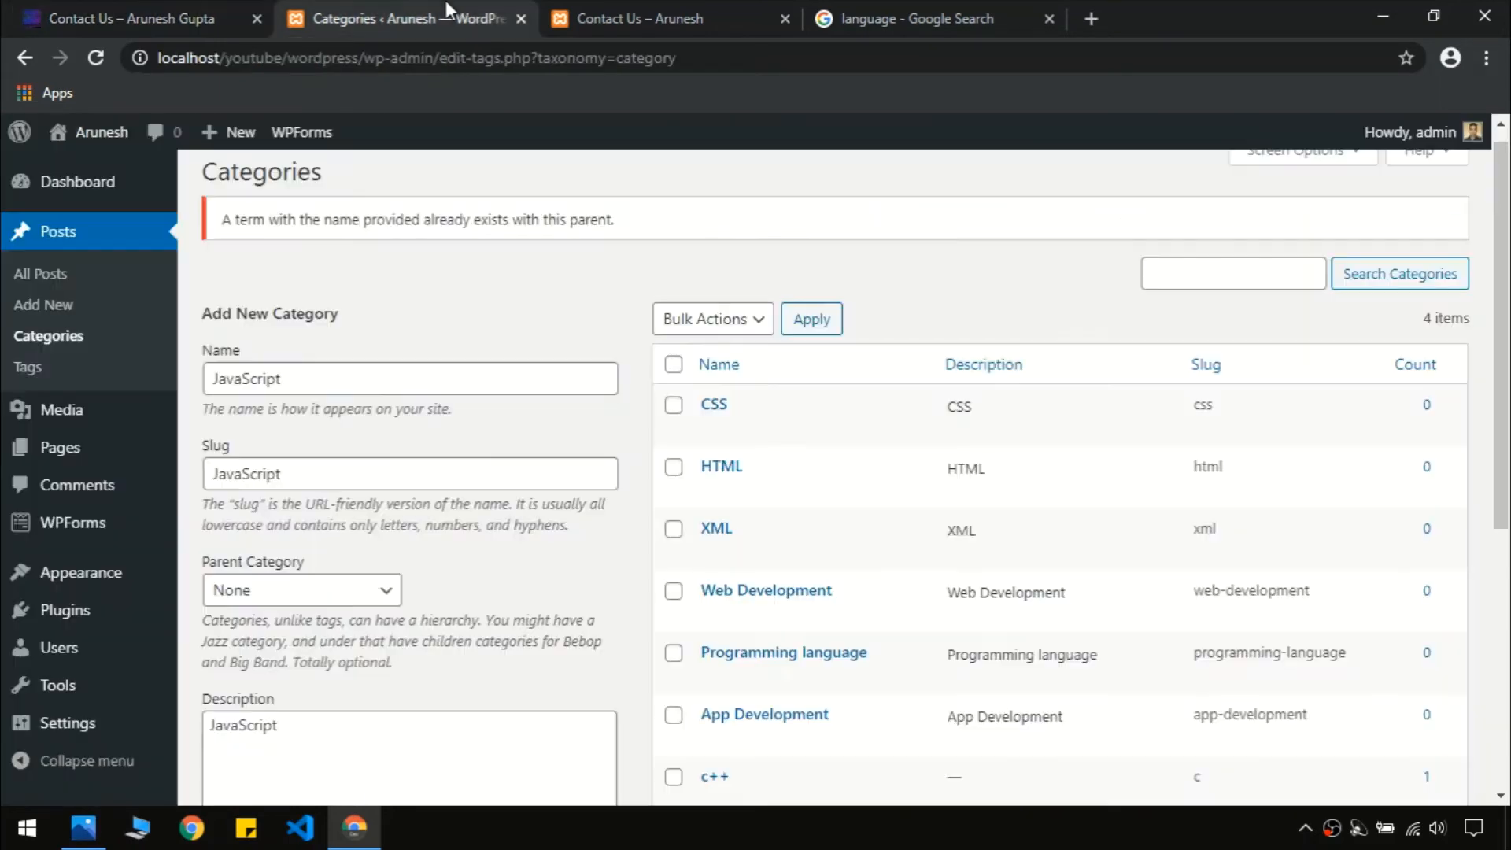
double_click(288, 375)
type("Angular")
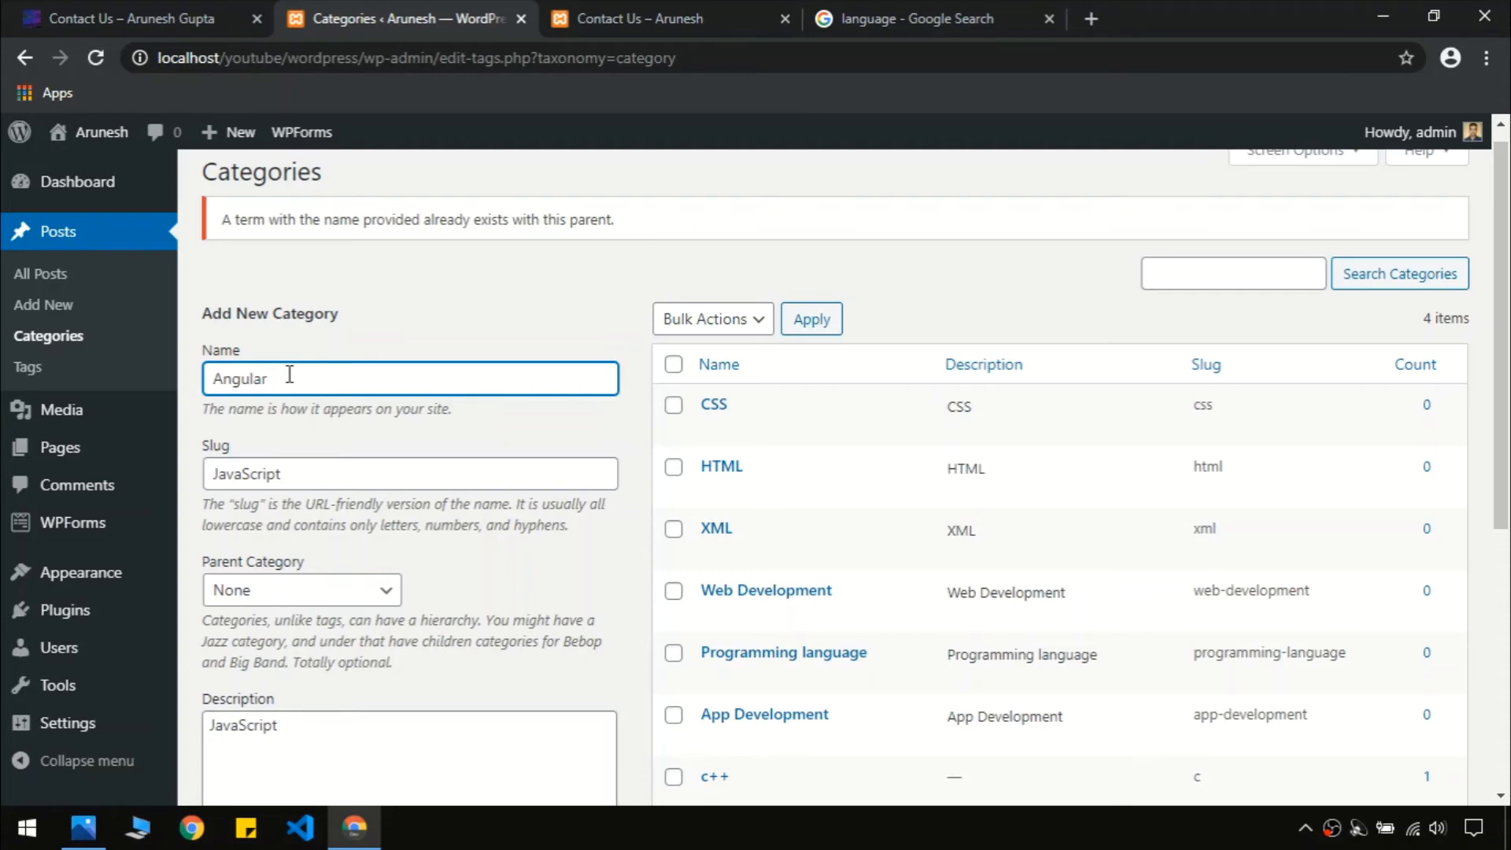
double_click(289, 374)
key("ctrl+c")
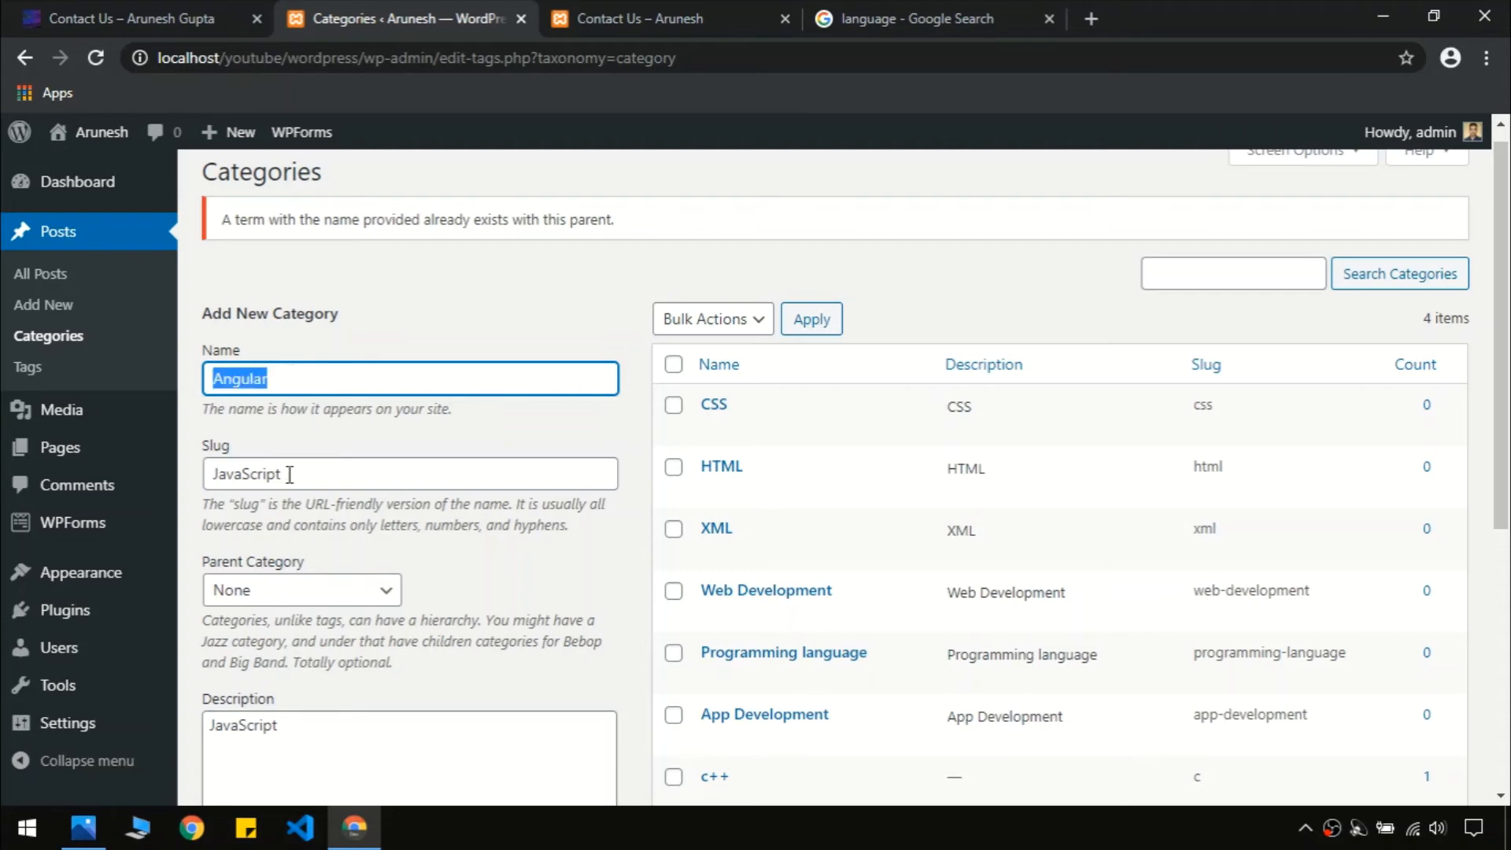
left_click(286, 473)
double_click(286, 473)
key("ctrl+v")
left_click(354, 749)
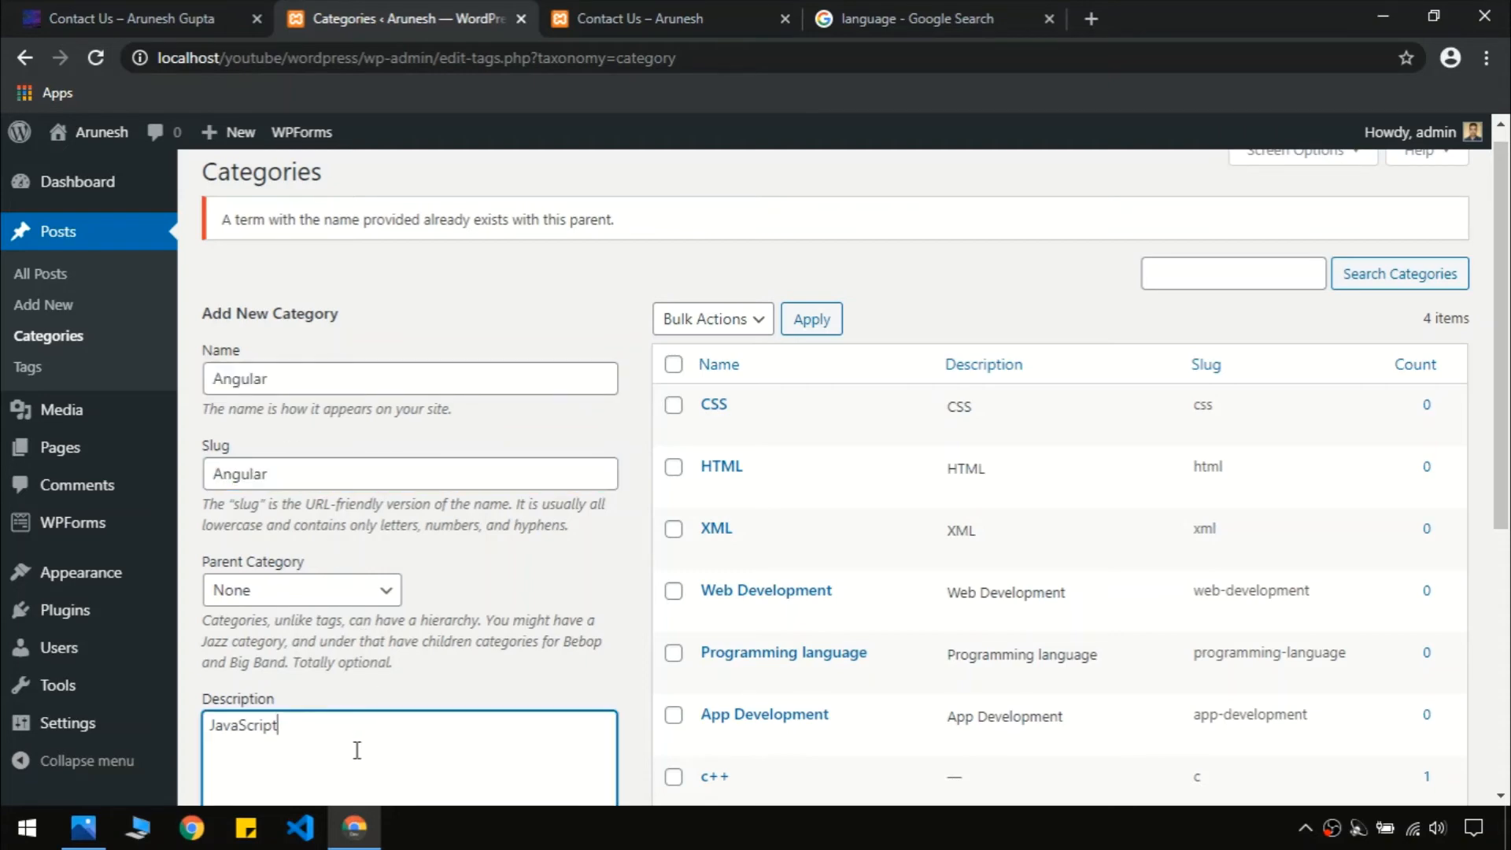
double_click(354, 749)
key("ctrl+v")
scroll(354, 748, "down", 5)
left_click(319, 455)
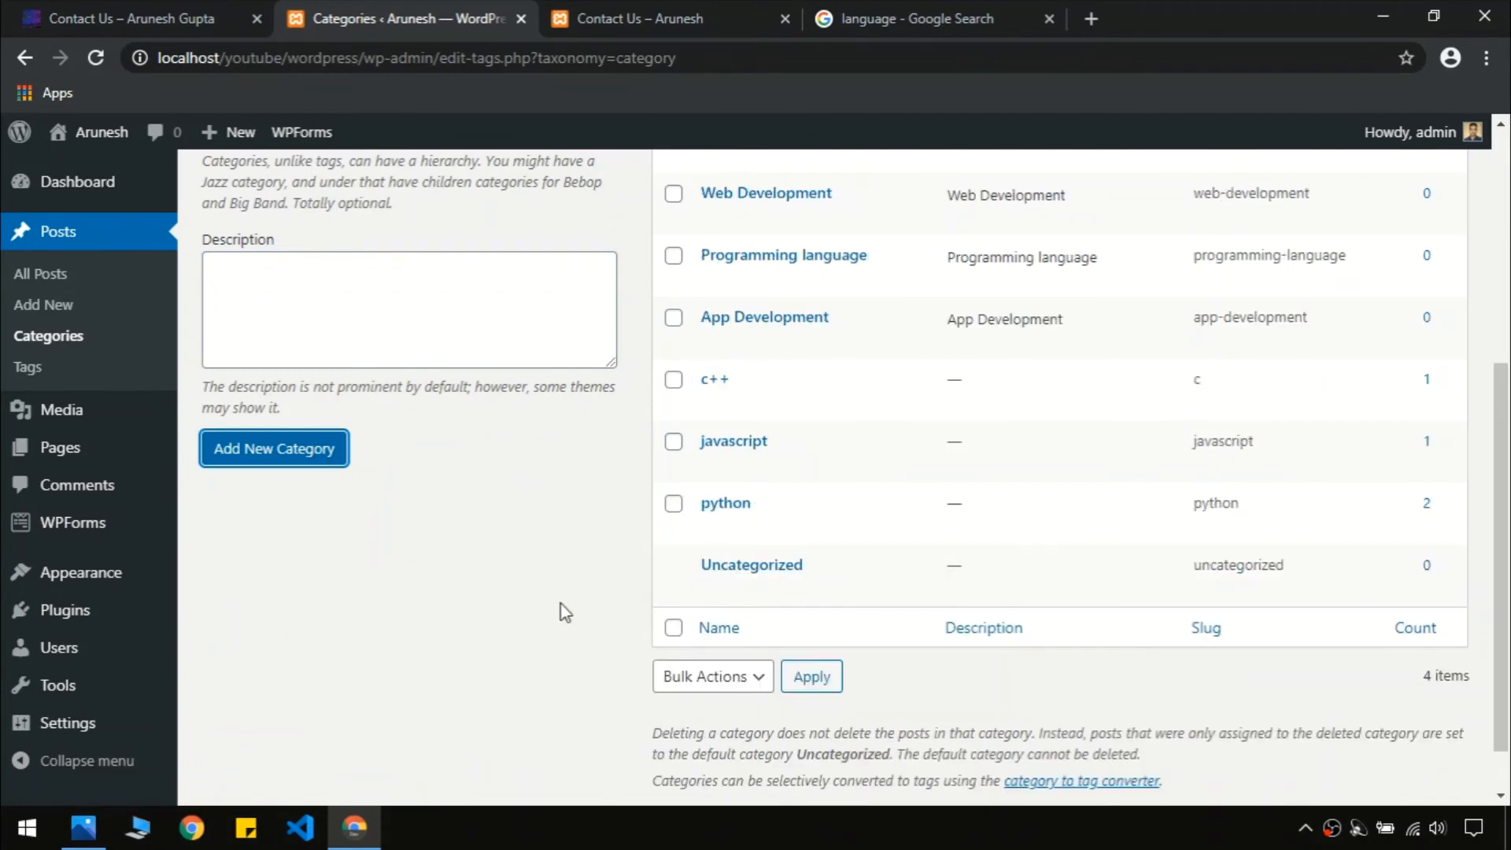
left_click_drag(1508, 599, 1509, 387)
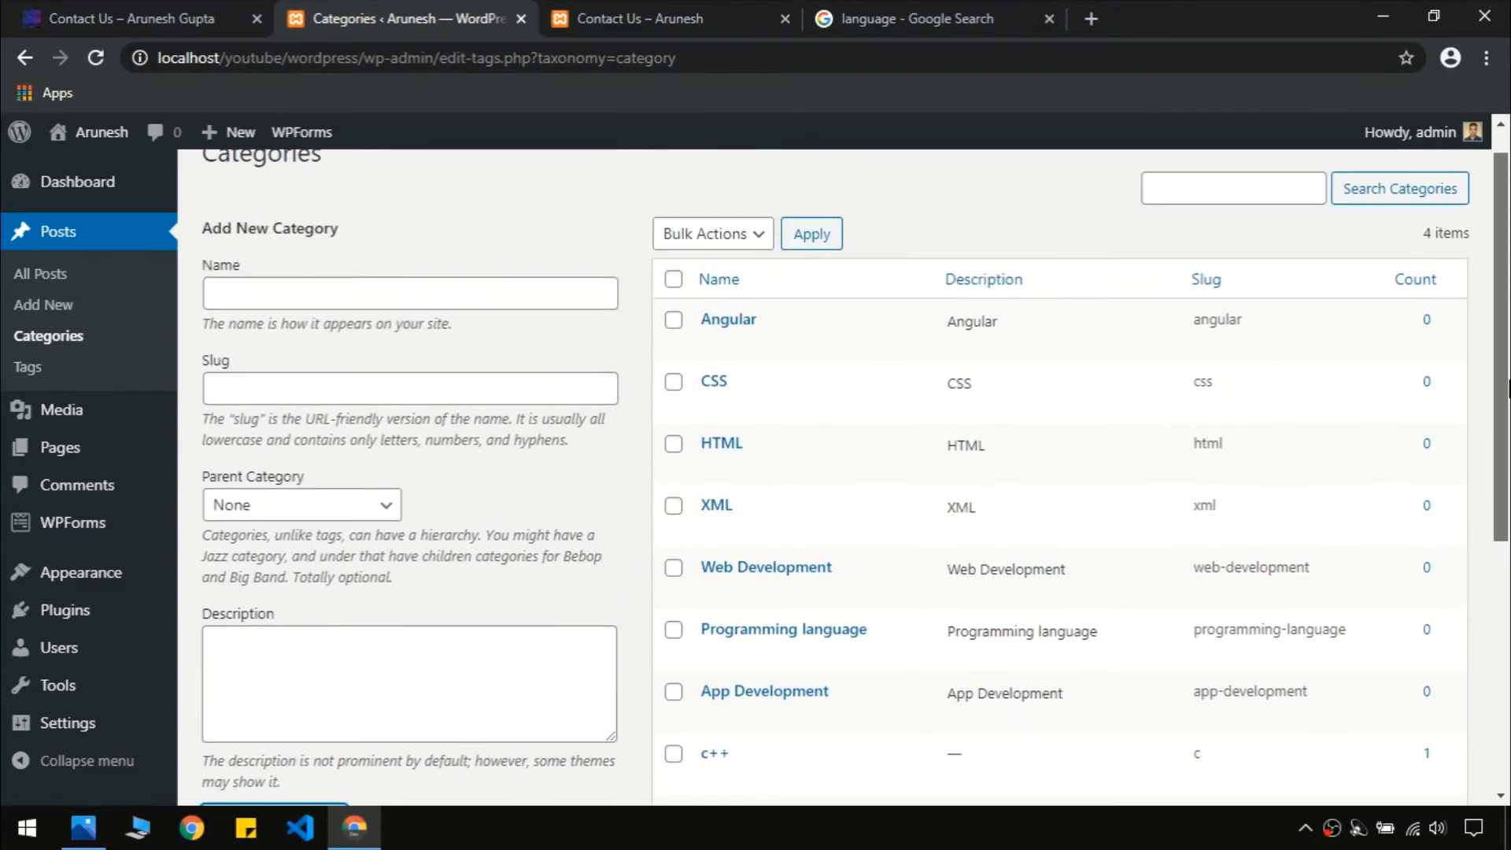
Add a 'Node.js' category with matching slug and description
left_click(197, 7)
mouse_move(1291, 161)
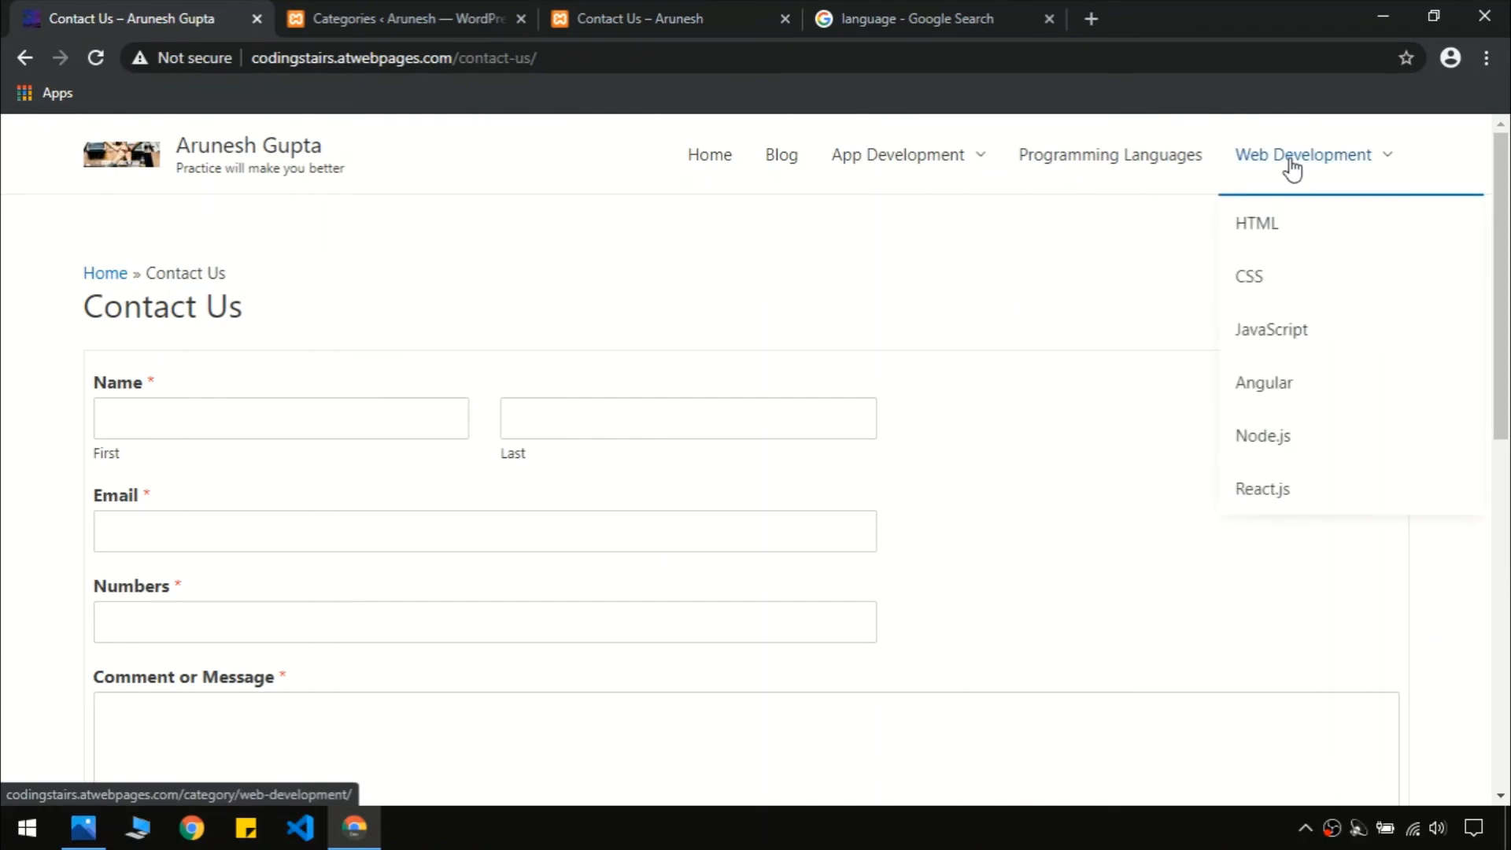
left_click(464, 11)
left_click(294, 299)
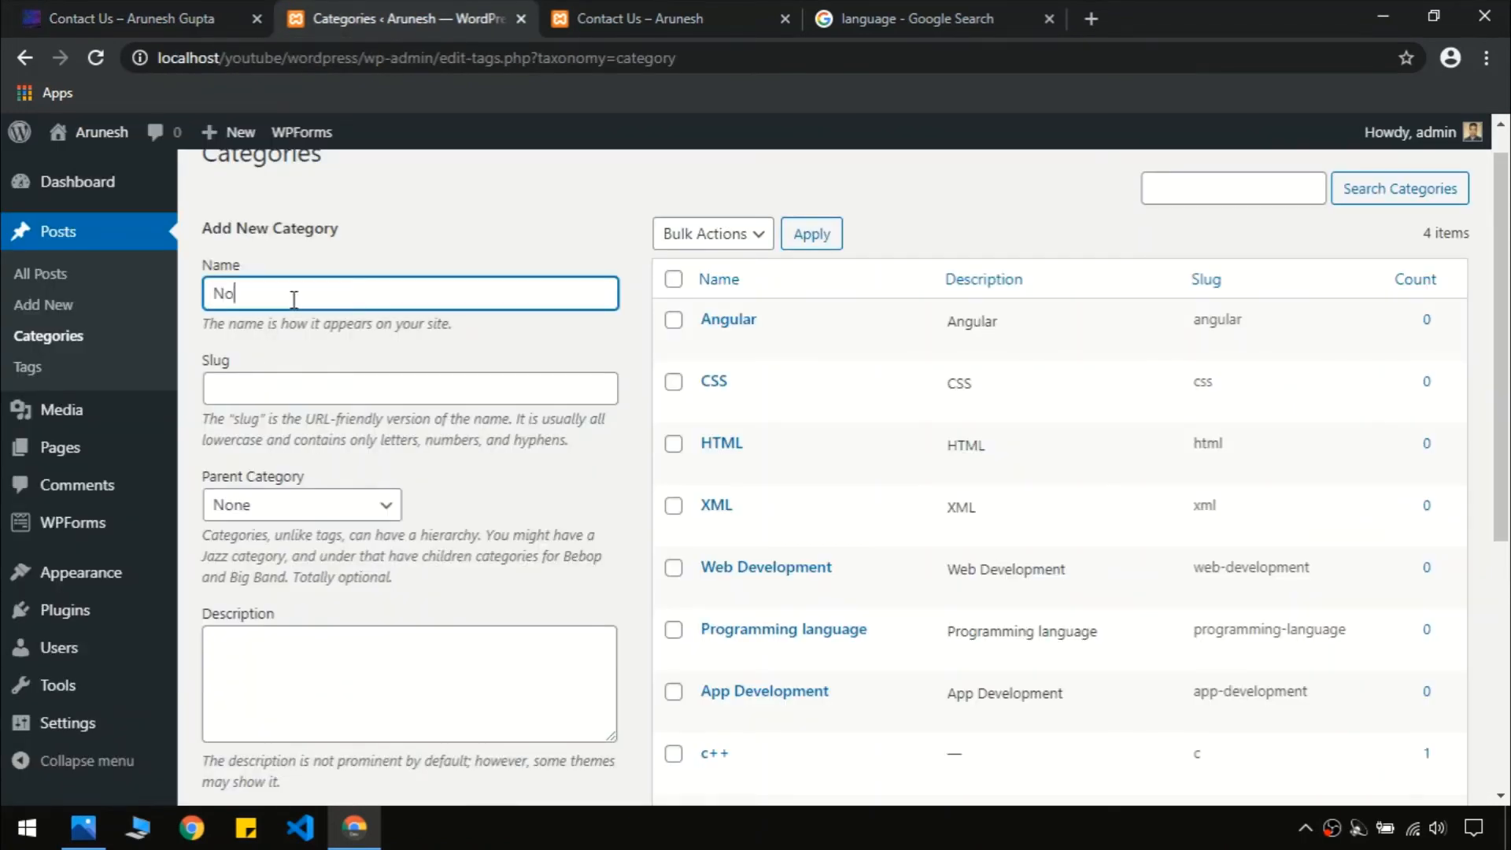
key("ctrl+a")
key("ctrl+c")
left_click(324, 381)
key("ctrl+v")
left_click(400, 682)
key("ctrl+v")
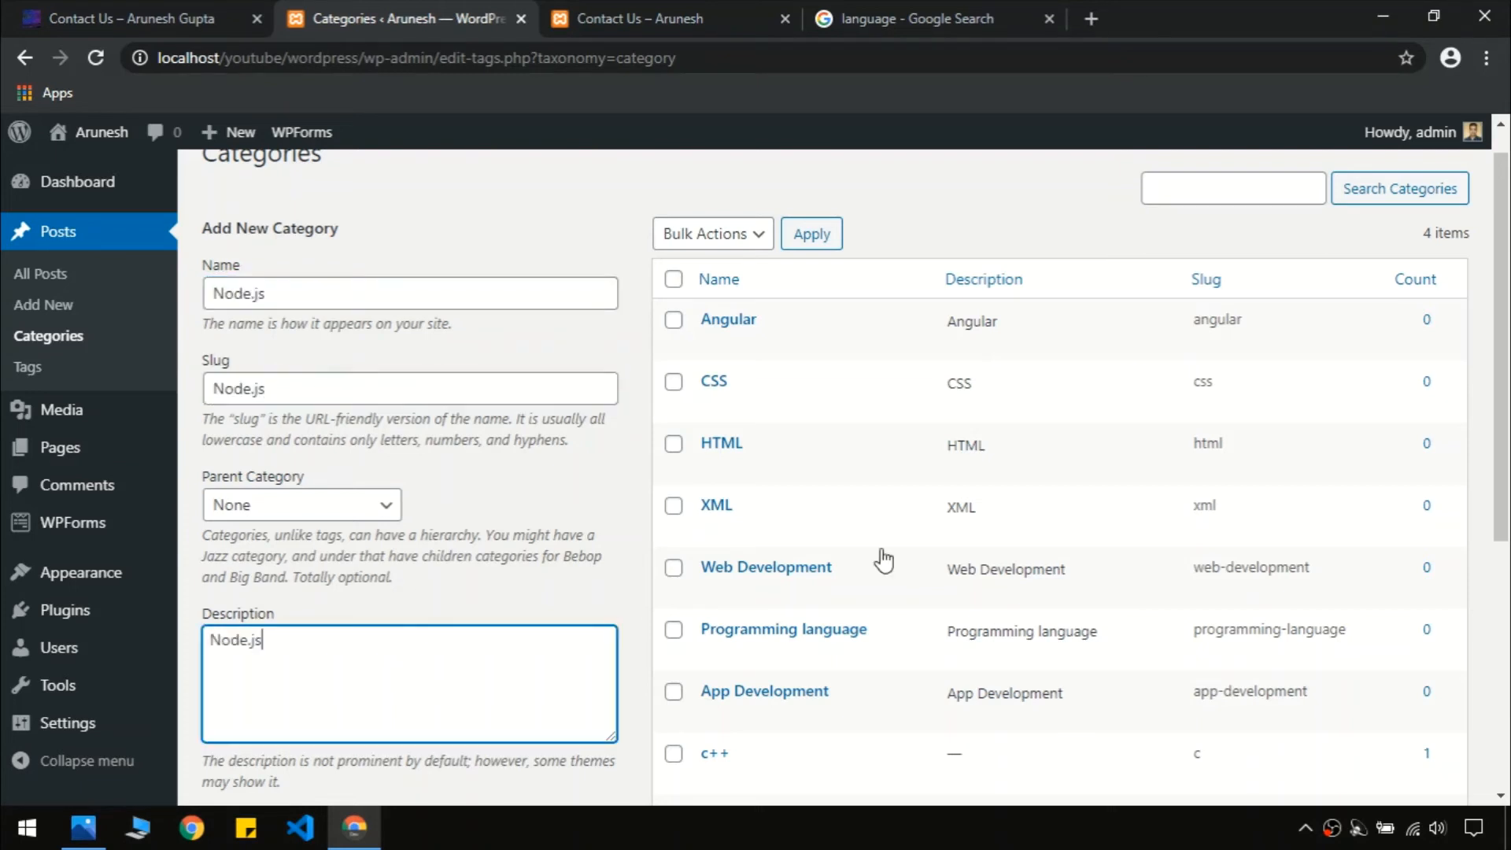
scroll(854, 478, "down", 1)
left_click(241, 773)
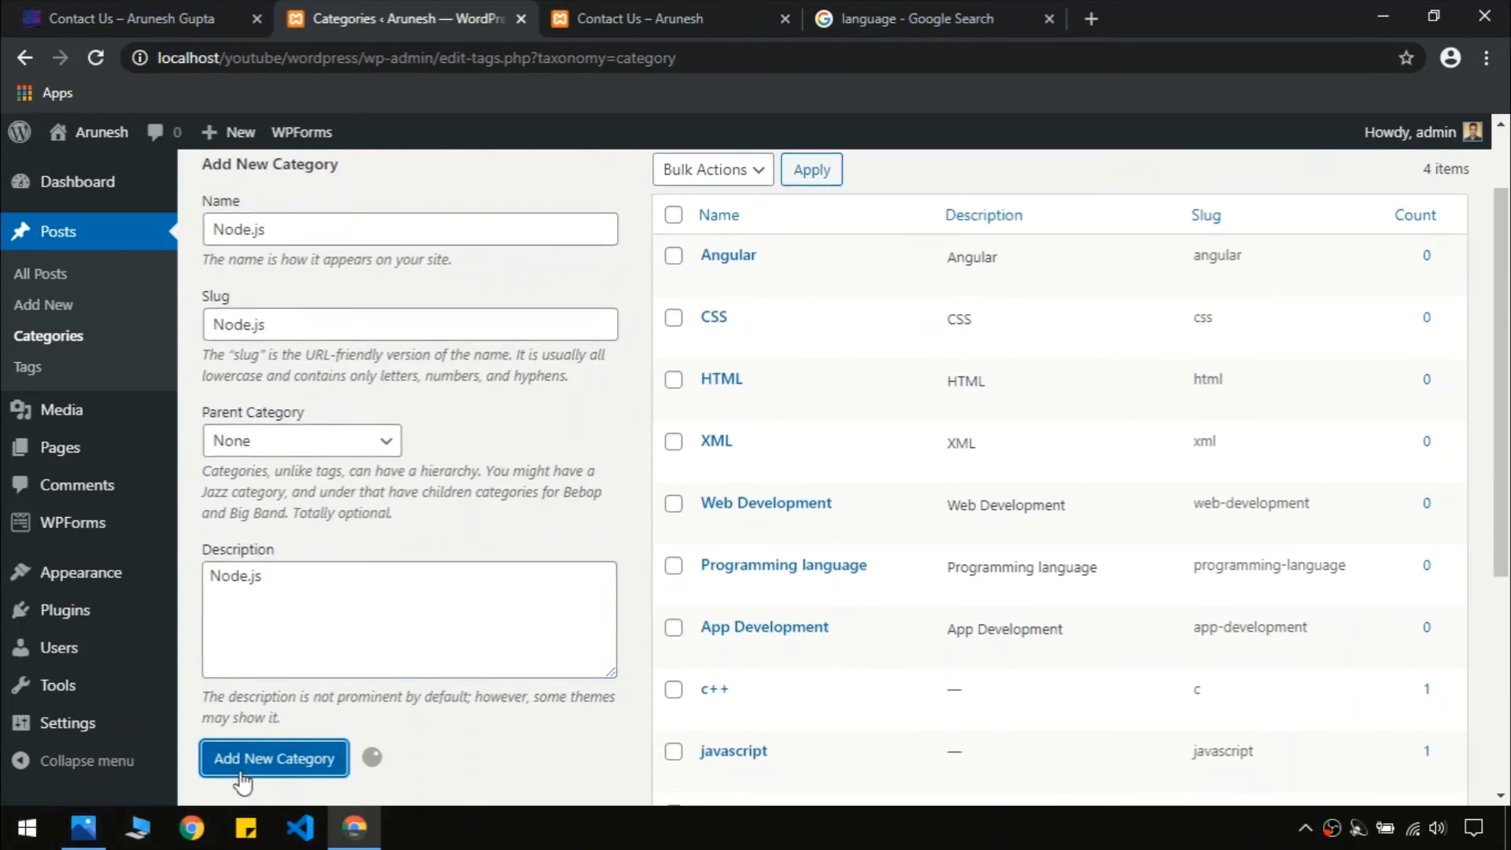
Add a 'React.js' category with matching slug and description
left_click(411, 240)
key("ctrl+v")
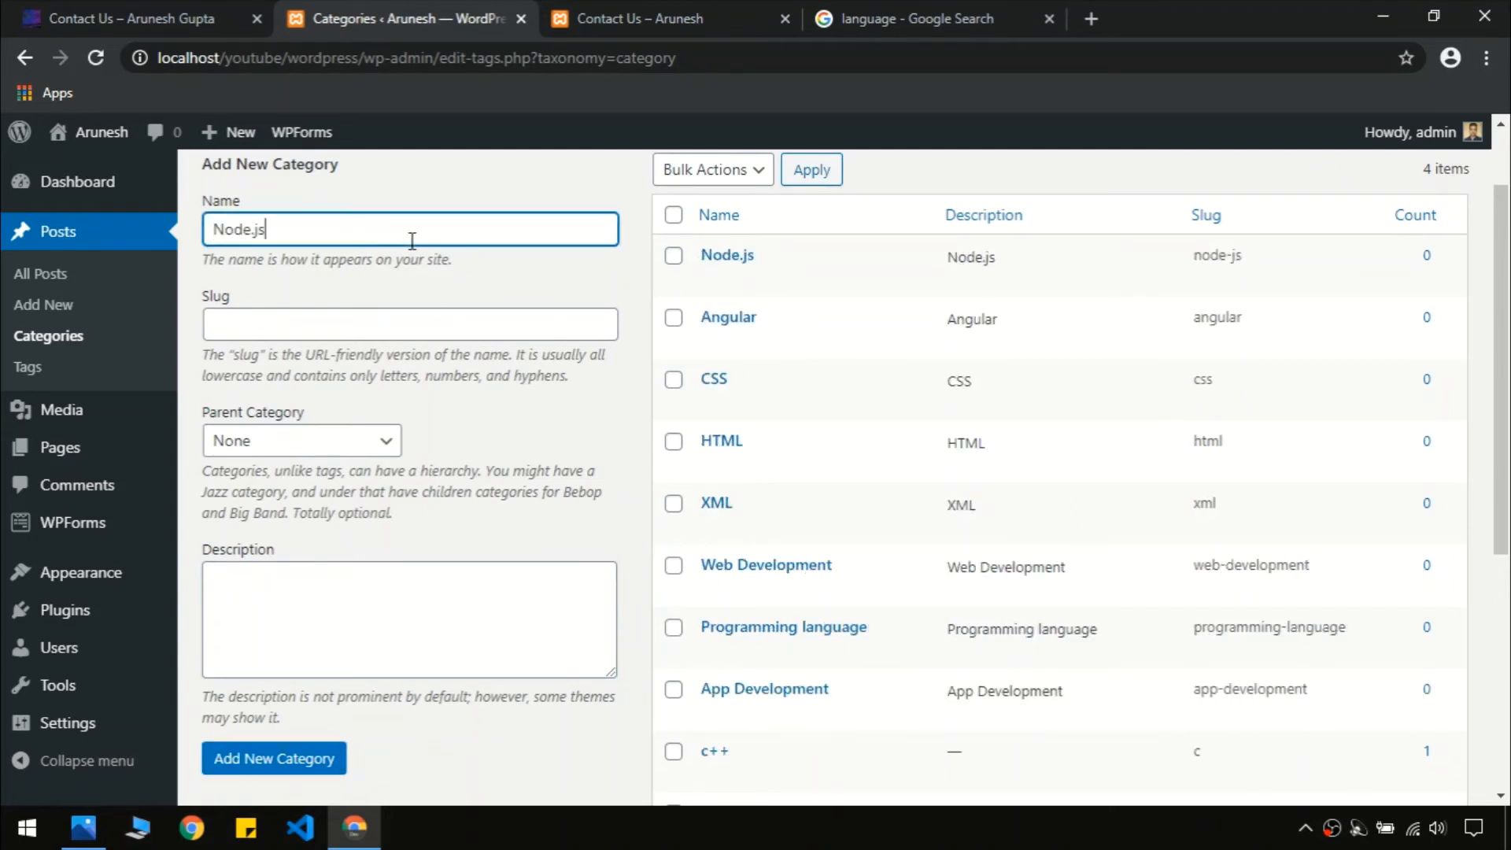
key("ctrl+a")
key("BackSpace")
key("ctrl+a")
key("ctrl+c")
left_click(399, 325)
key("ctrl+v")
left_click(367, 565)
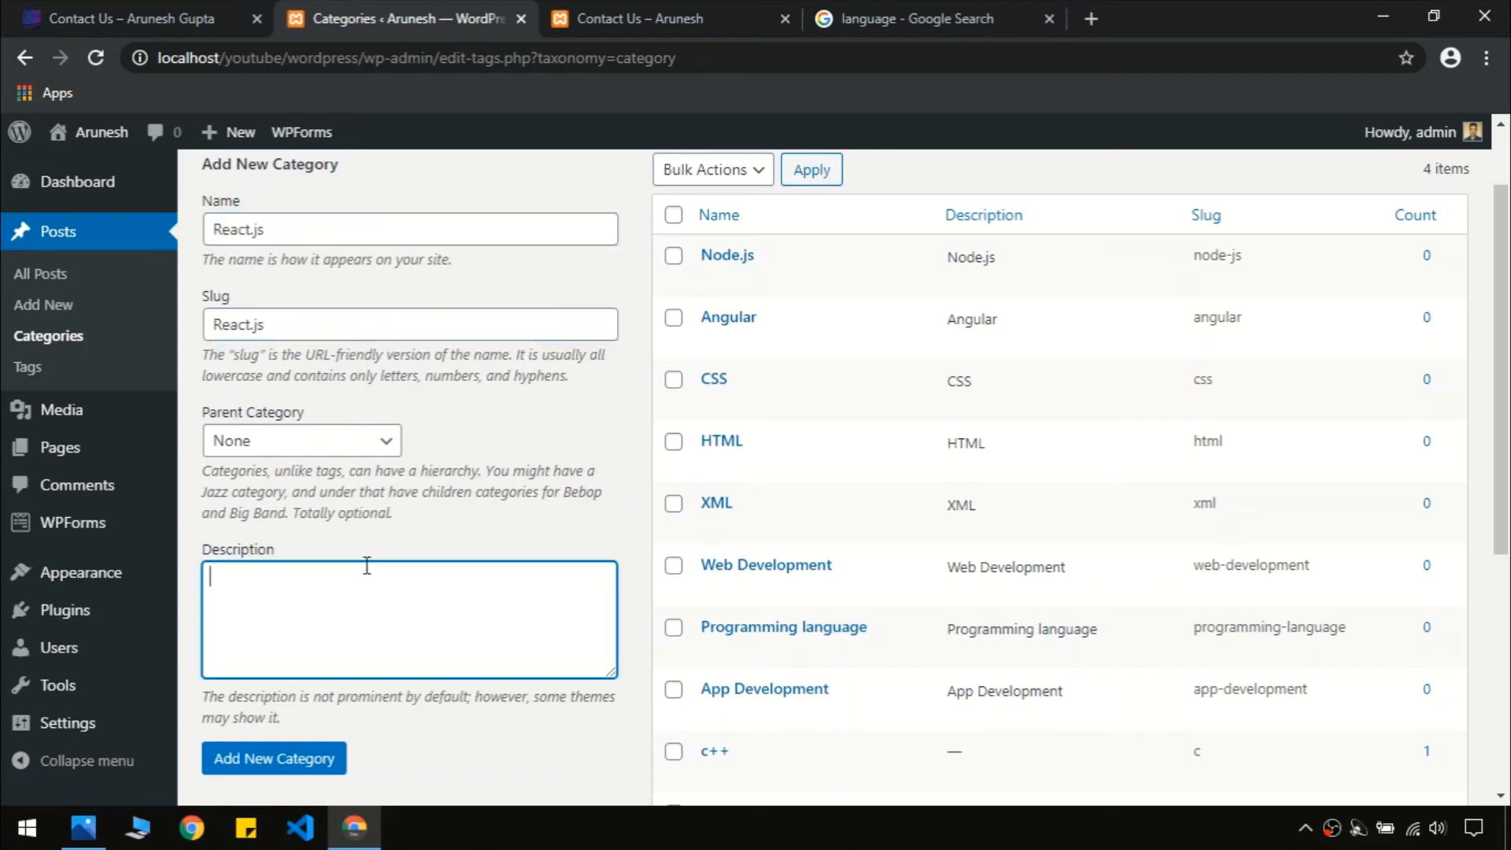
key("ctrl+v")
left_click(324, 777)
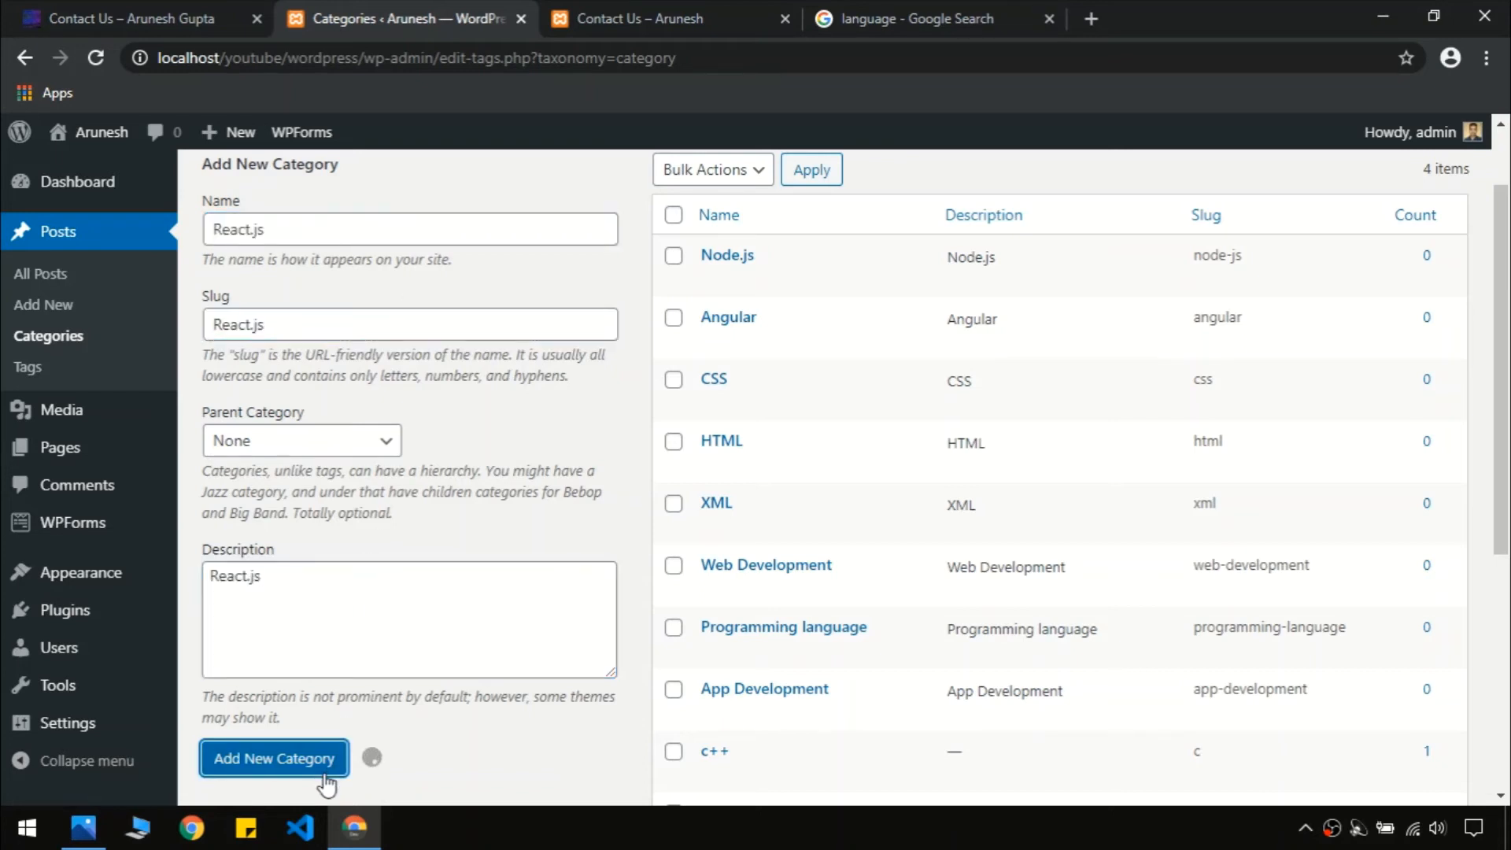
scroll(1507, 472, "down", 4)
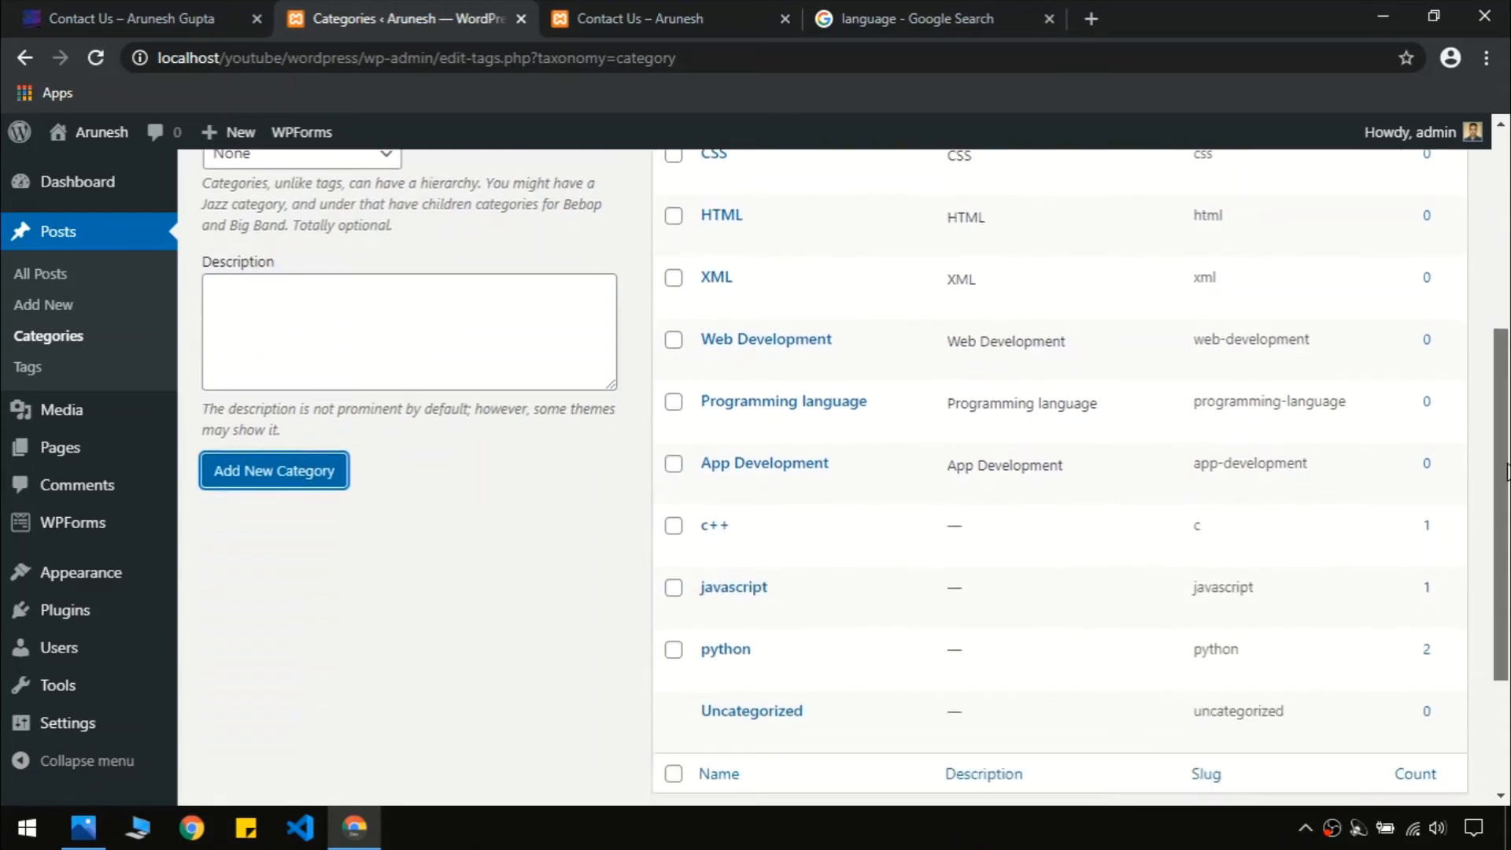
mouse_move(1507, 472)
left_mouse_down()
mouse_move(1507, 492)
mouse_move(1508, 210)
mouse_move(1506, 444)
left_mouse_up()
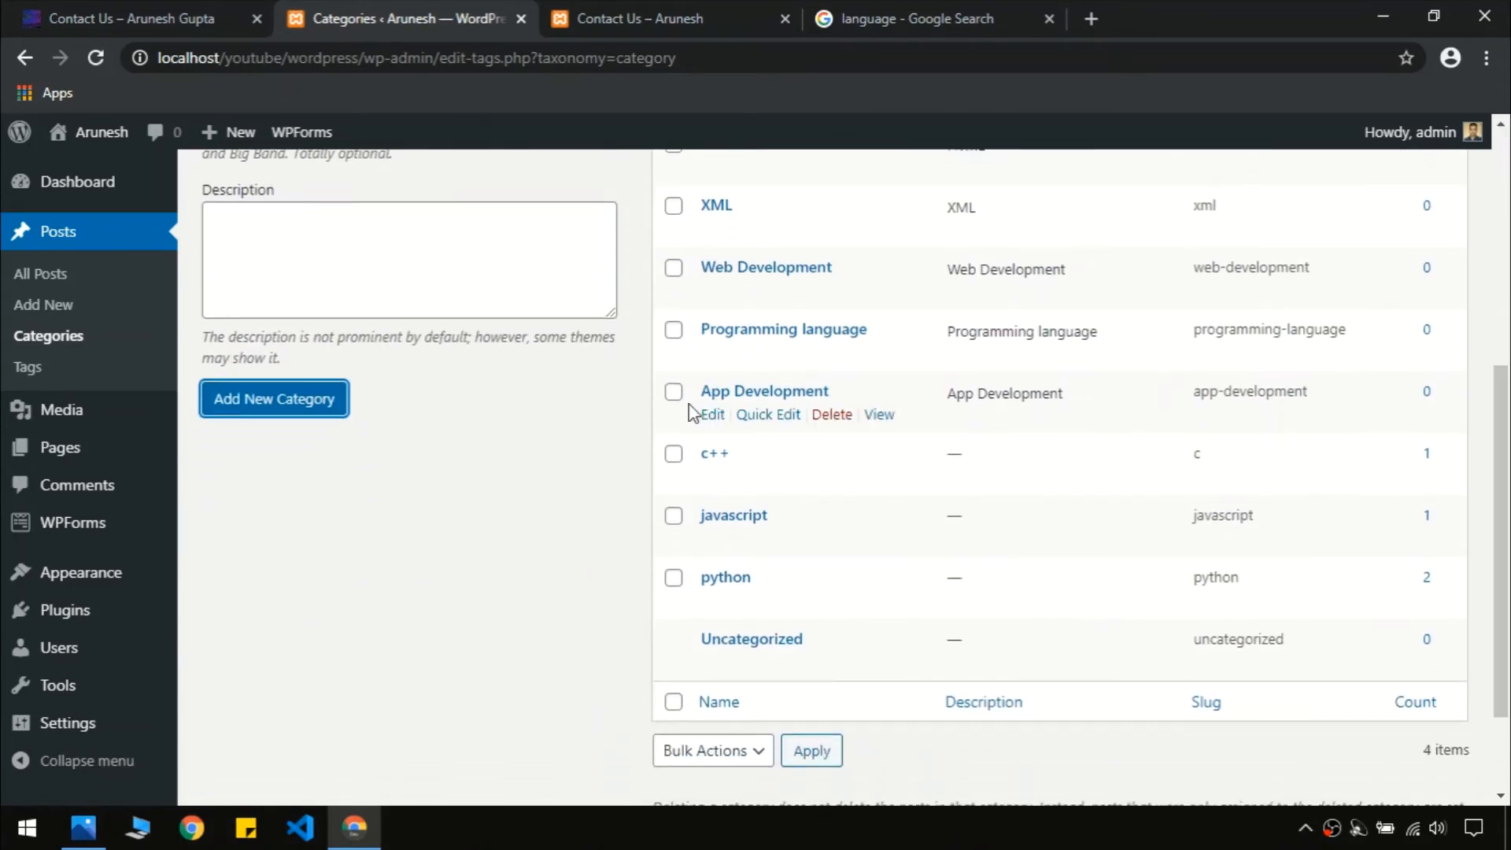
left_click(221, 3)
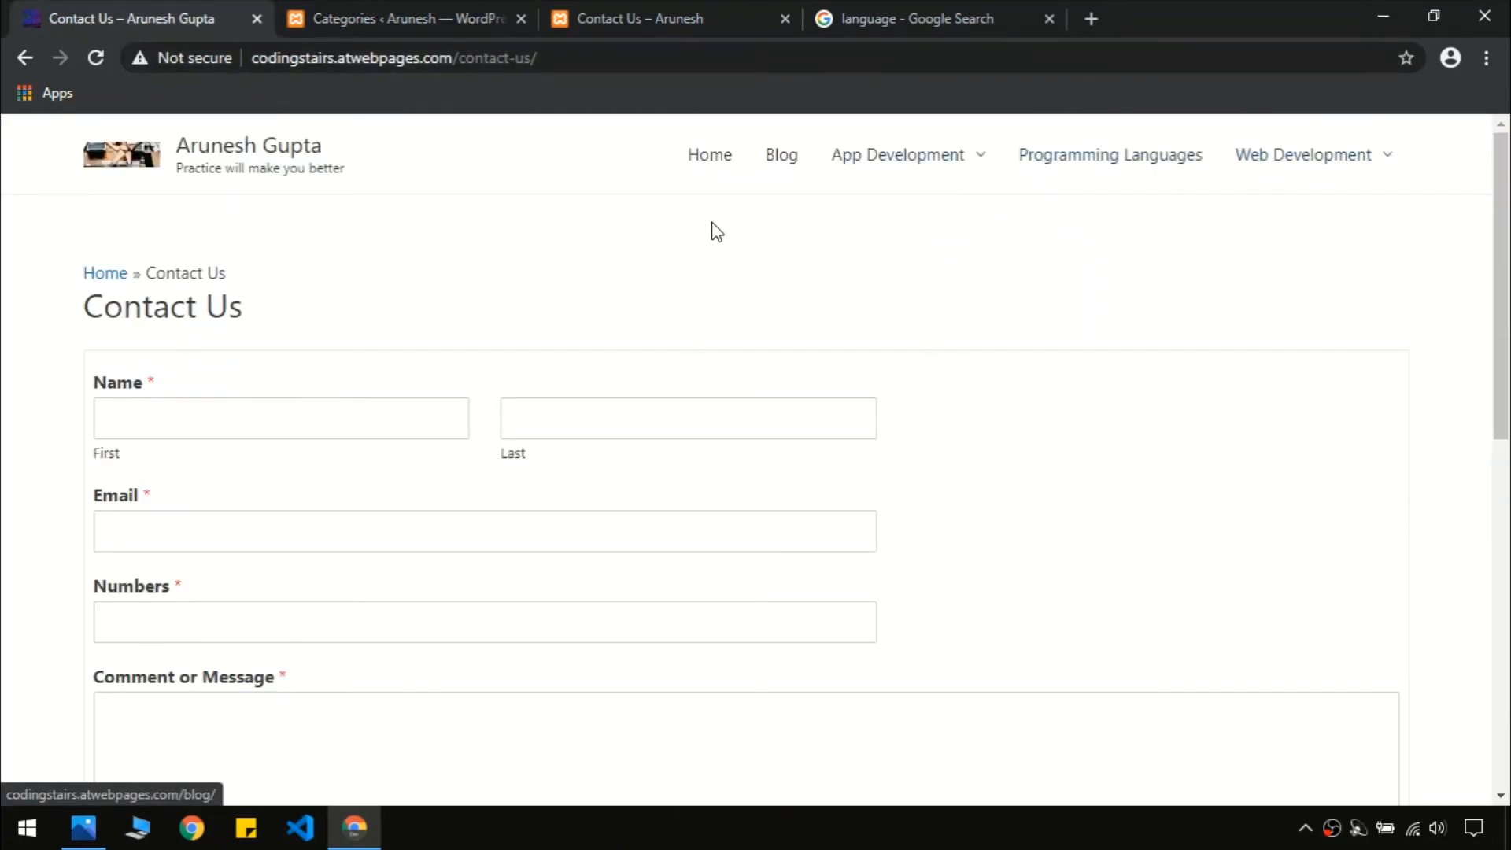
left_click(349, 12)
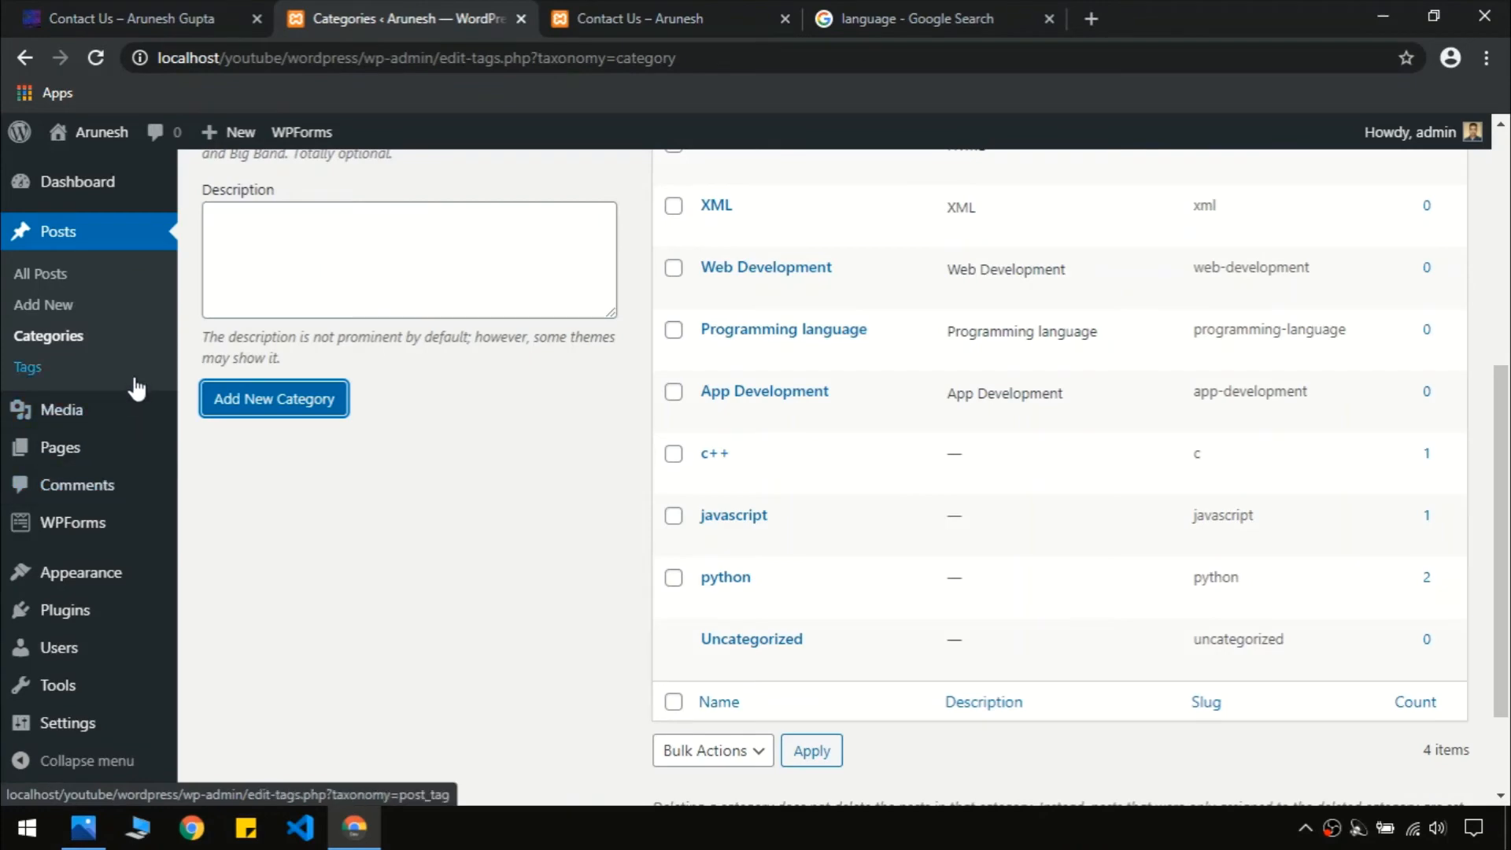
Go to Appearance > Menus and place the cursor in the empty Menu Name field
left_click(91, 596)
scroll(136, 535, "down", 3)
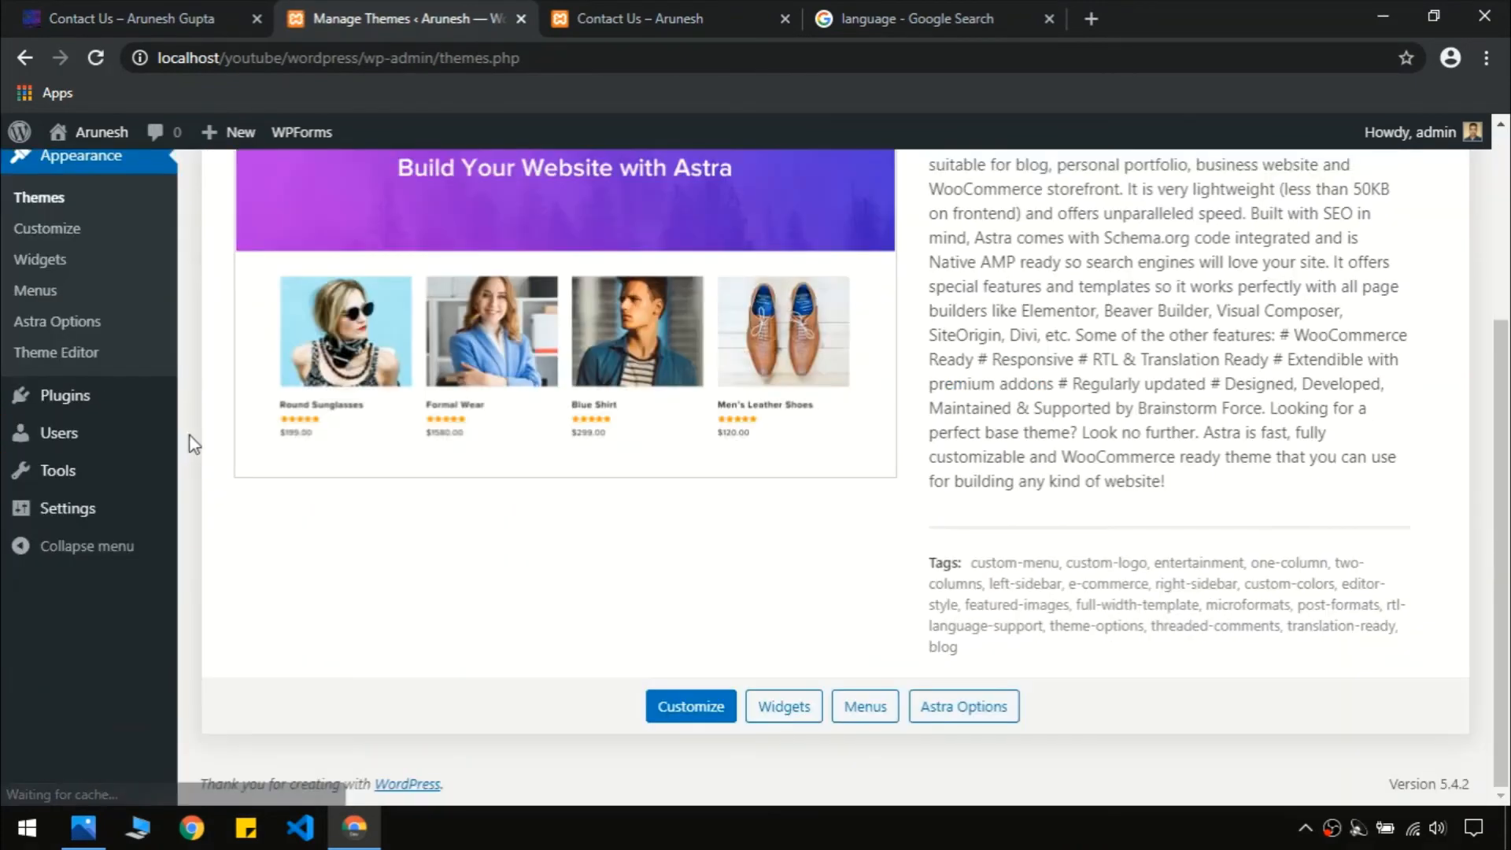
scroll(1509, 414, "up", 4)
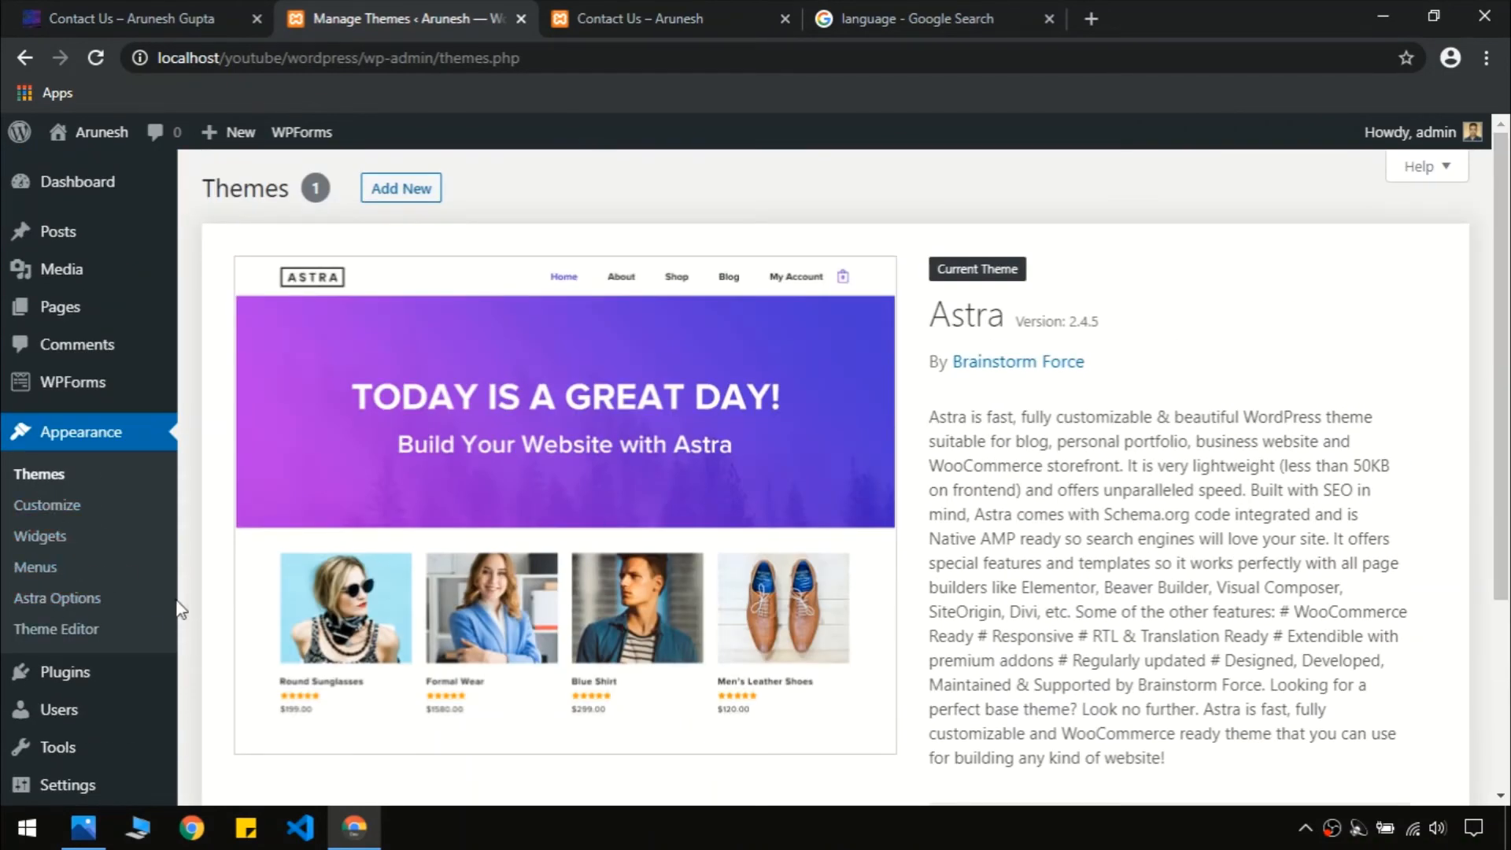
left_click(50, 569)
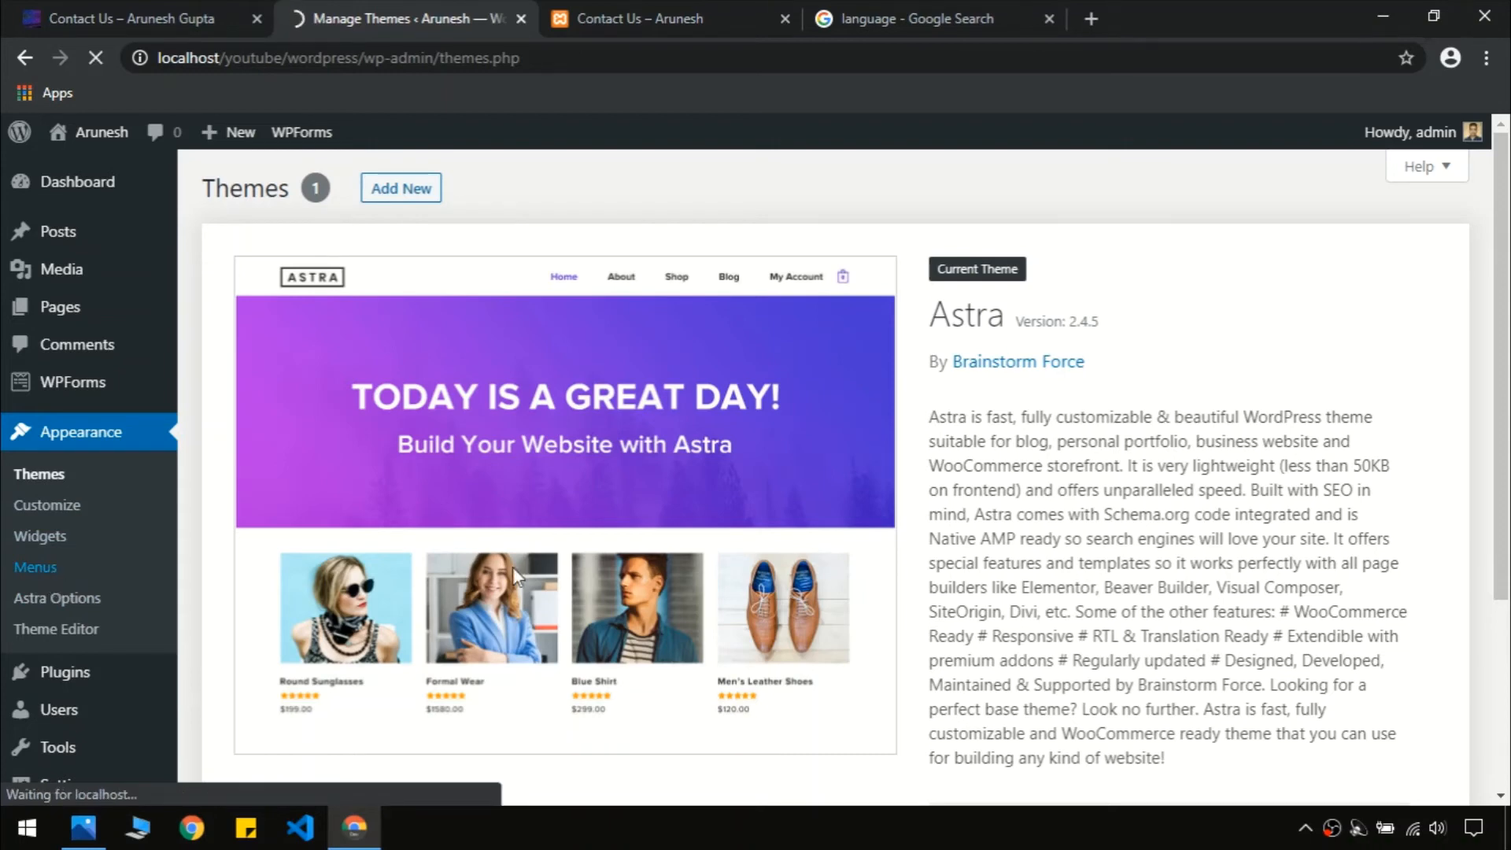
left_click(172, 4)
left_click(401, 10)
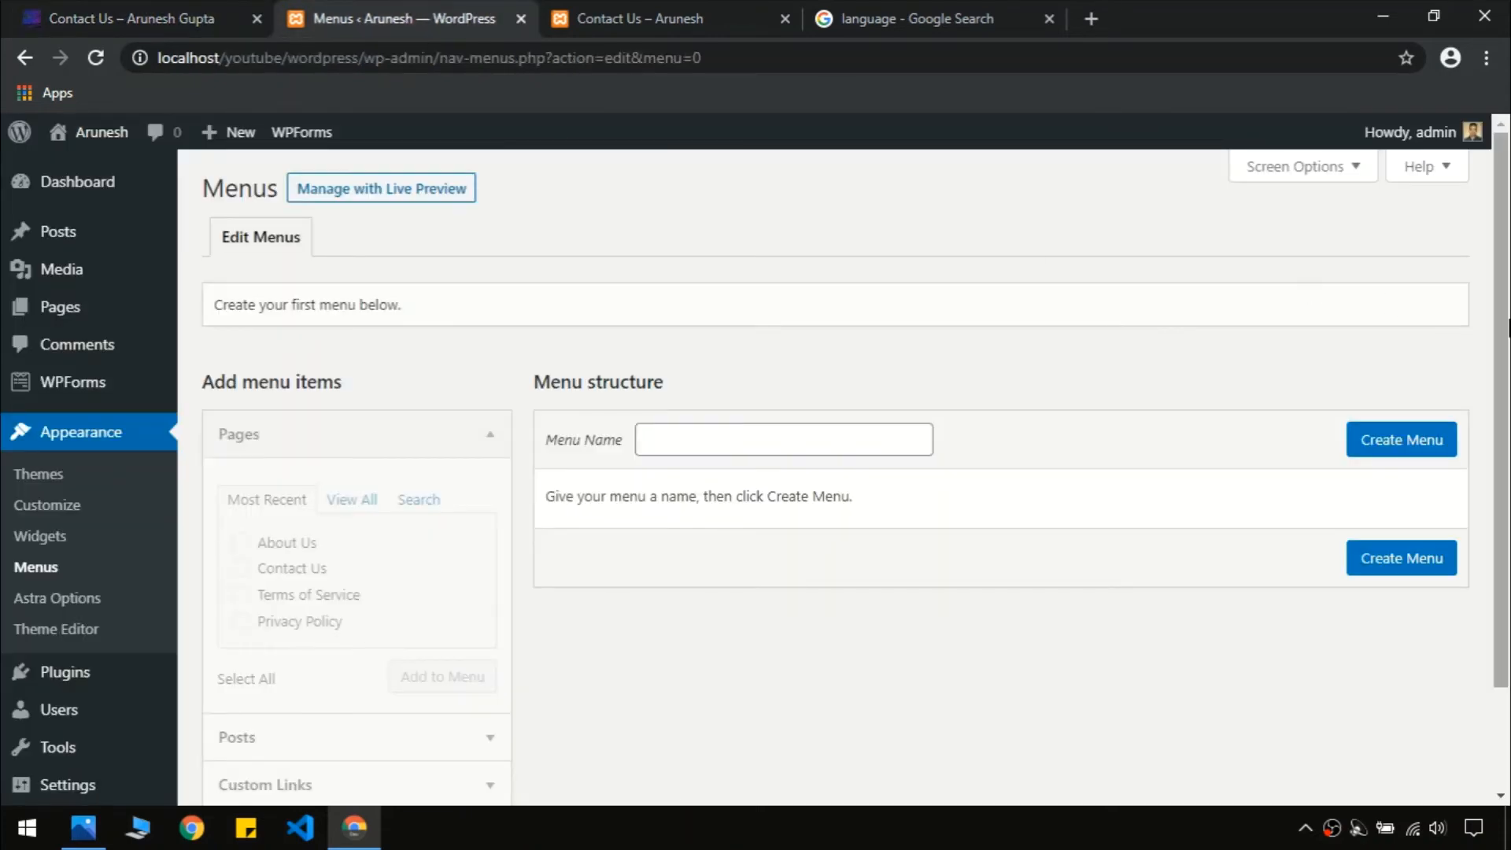
scroll(1503, 331, "down", 1)
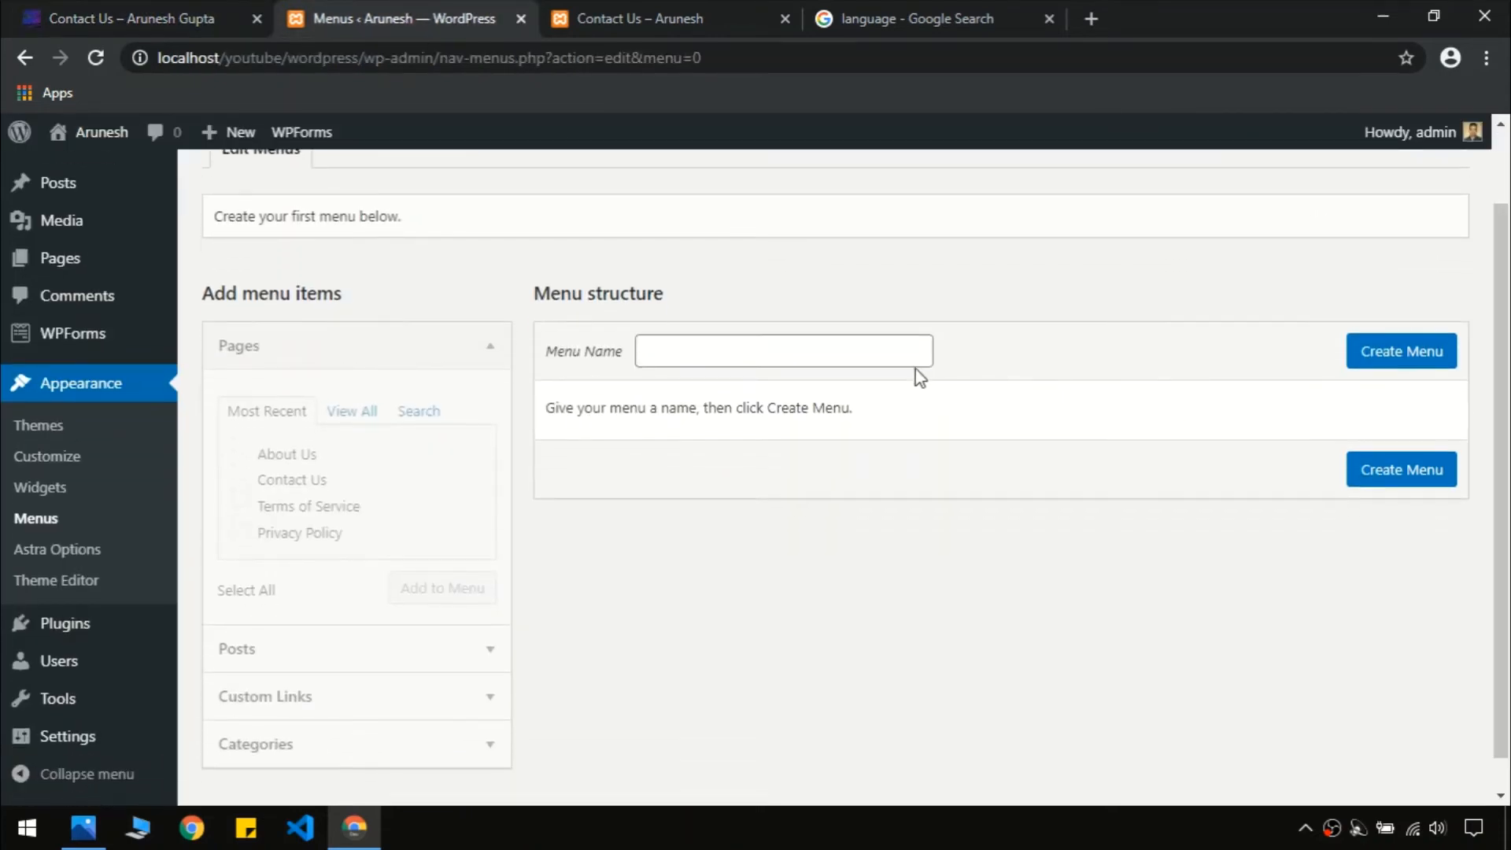
left_click(823, 347)
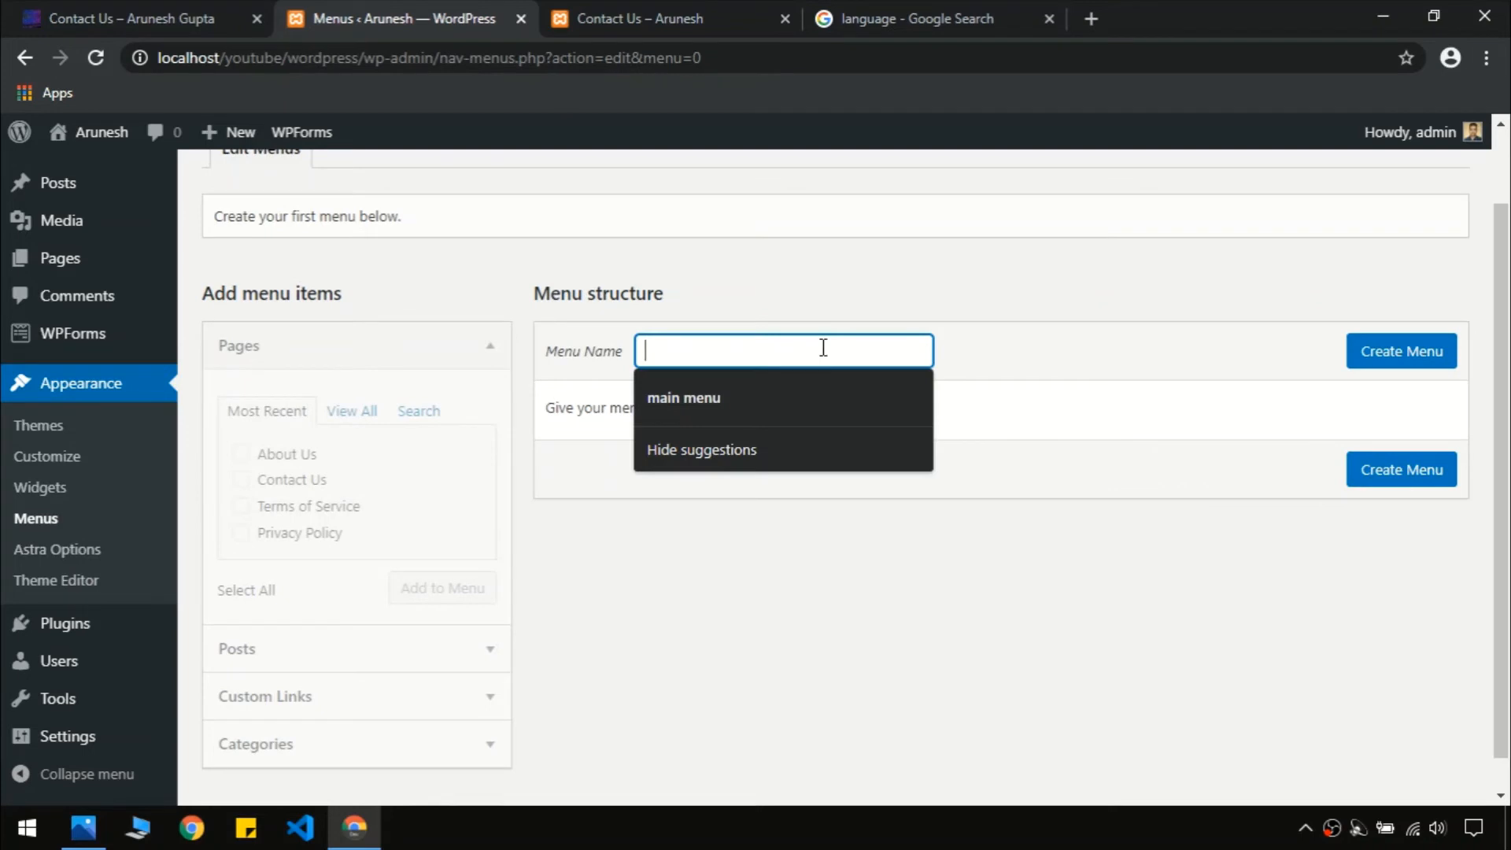
Create a new menu named 'main menu'
type("main menu")
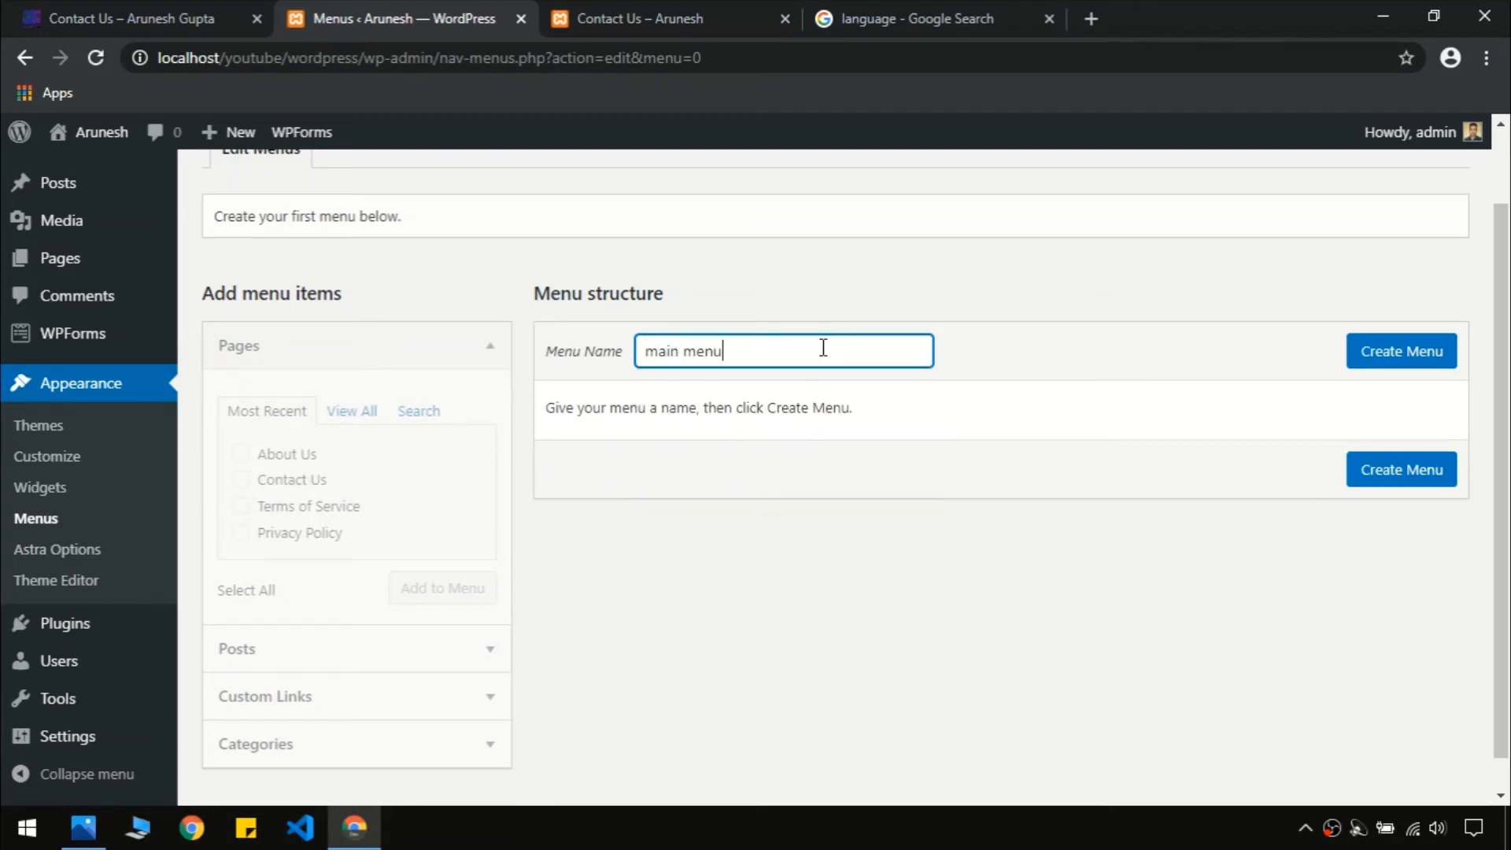
left_click(1384, 370)
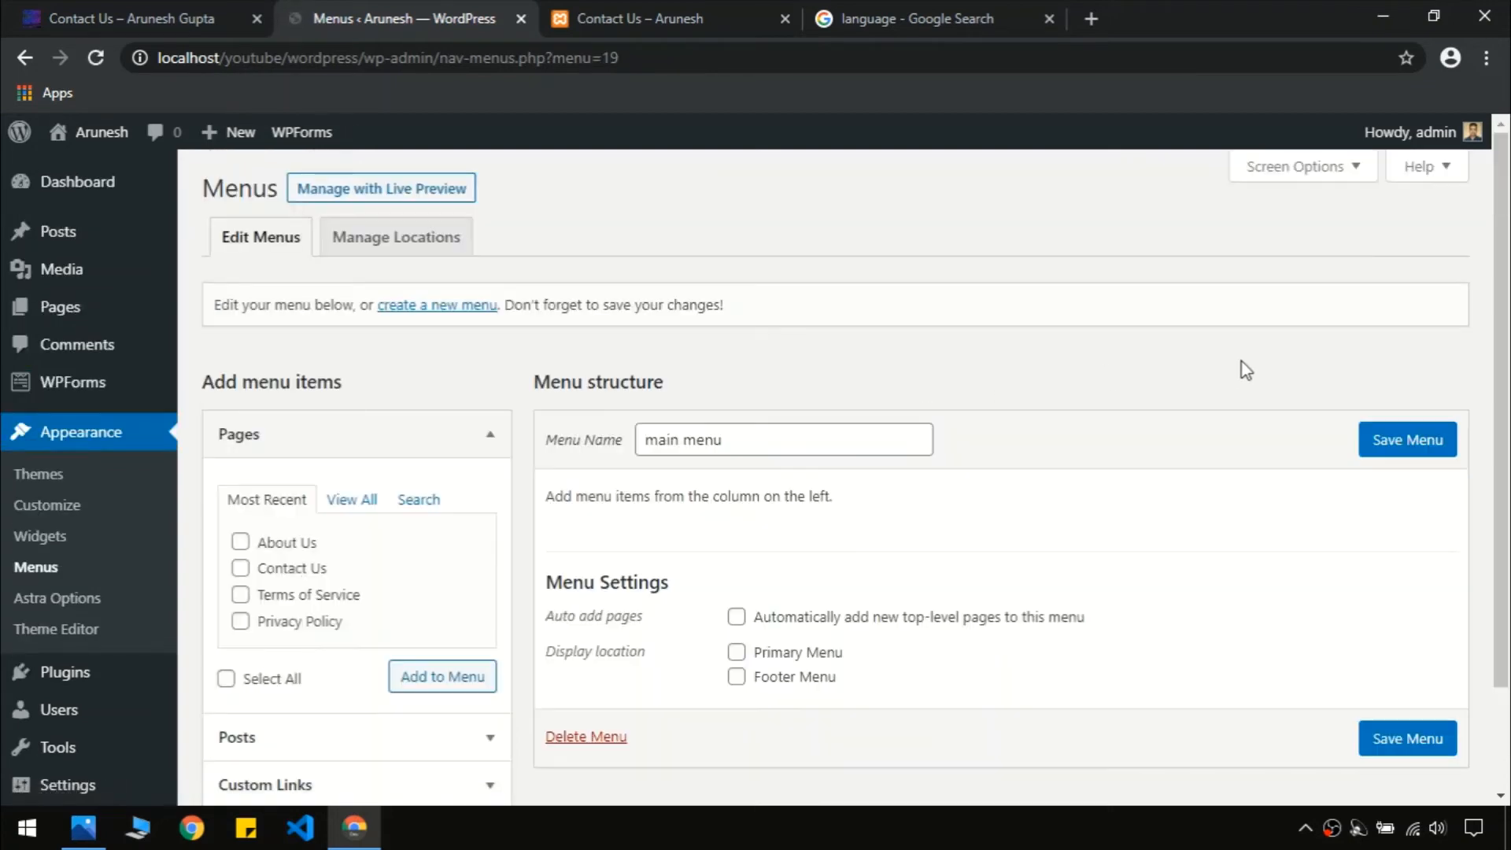
scroll(515, 480, "down", 2)
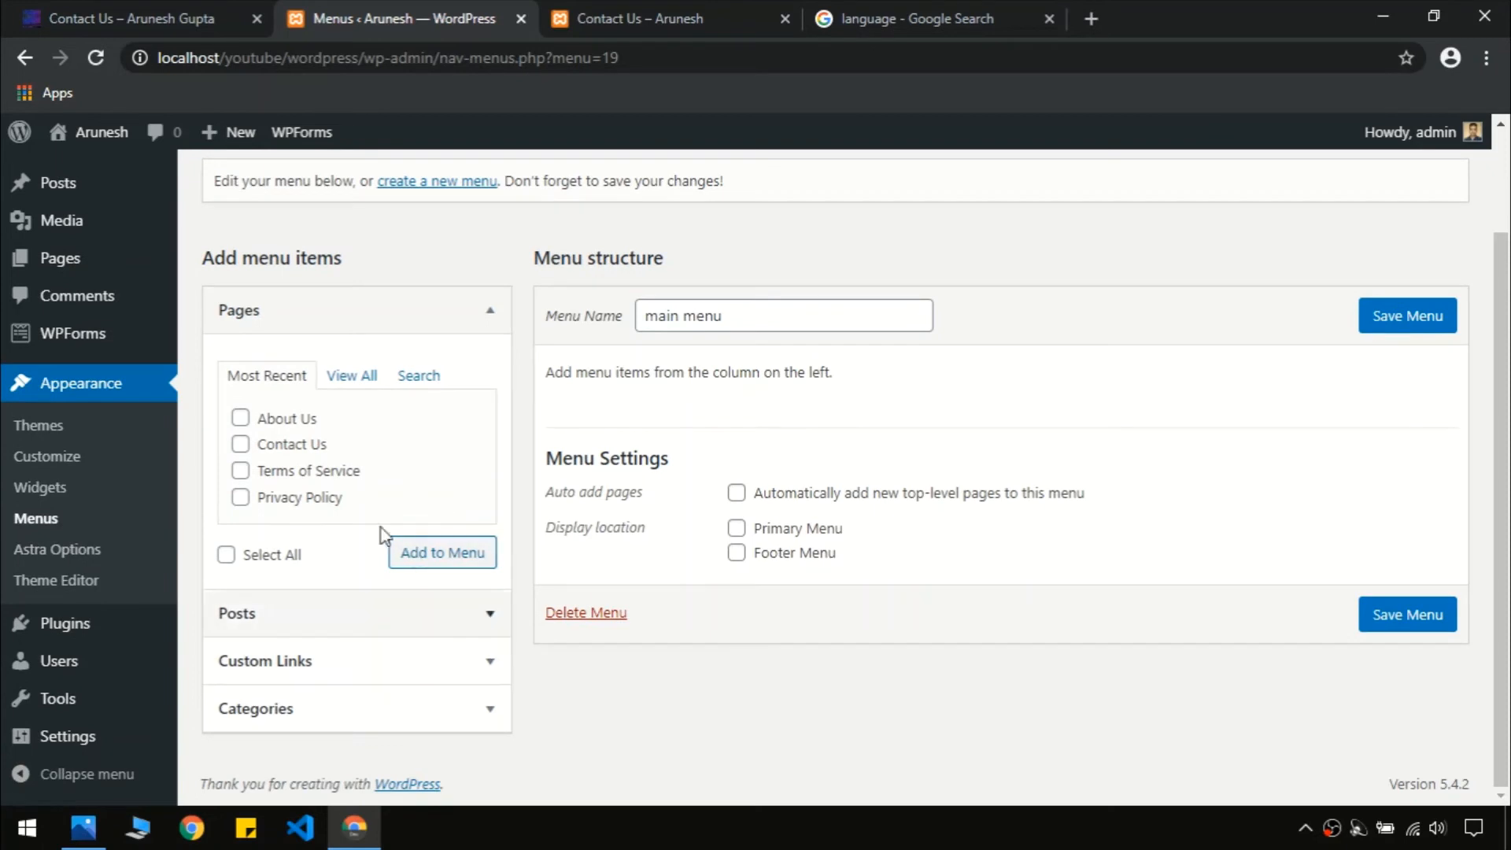
left_click(463, 317)
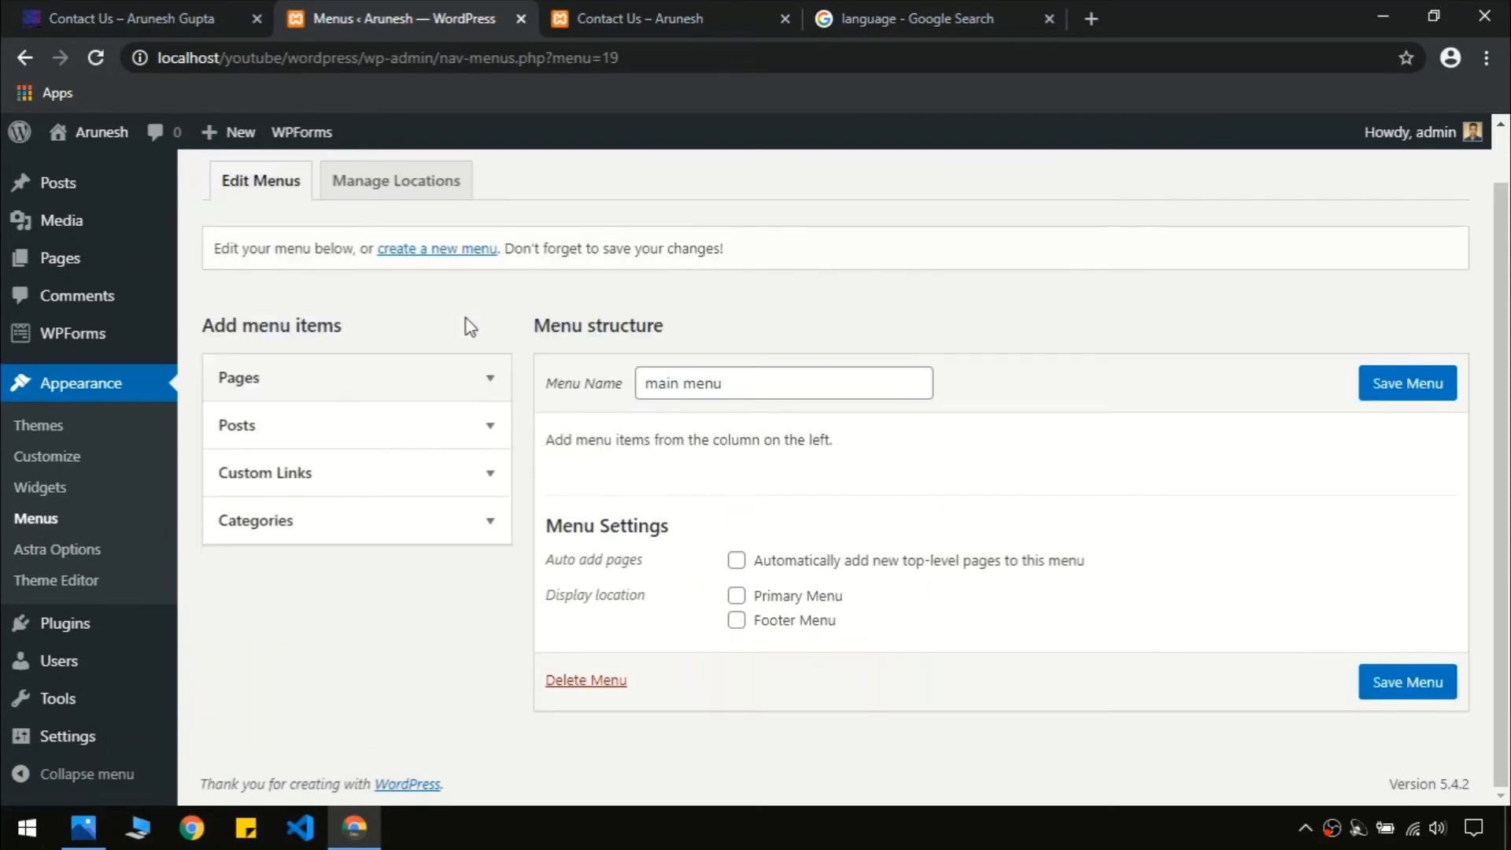
left_click(440, 538)
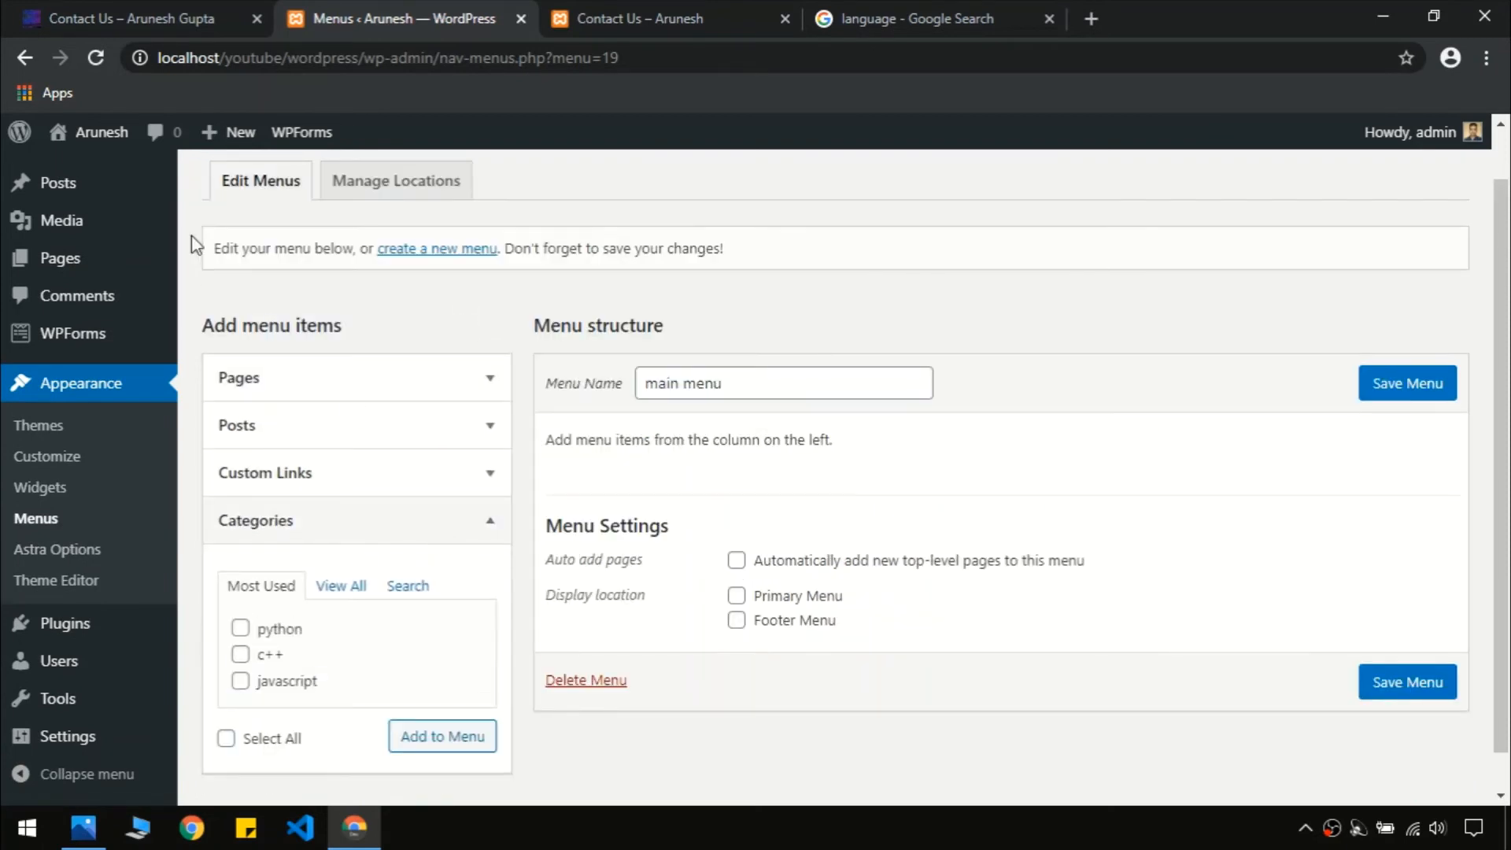
Compare with the live site's navigation, then list all pages, including Home and Blog
left_click(154, 11)
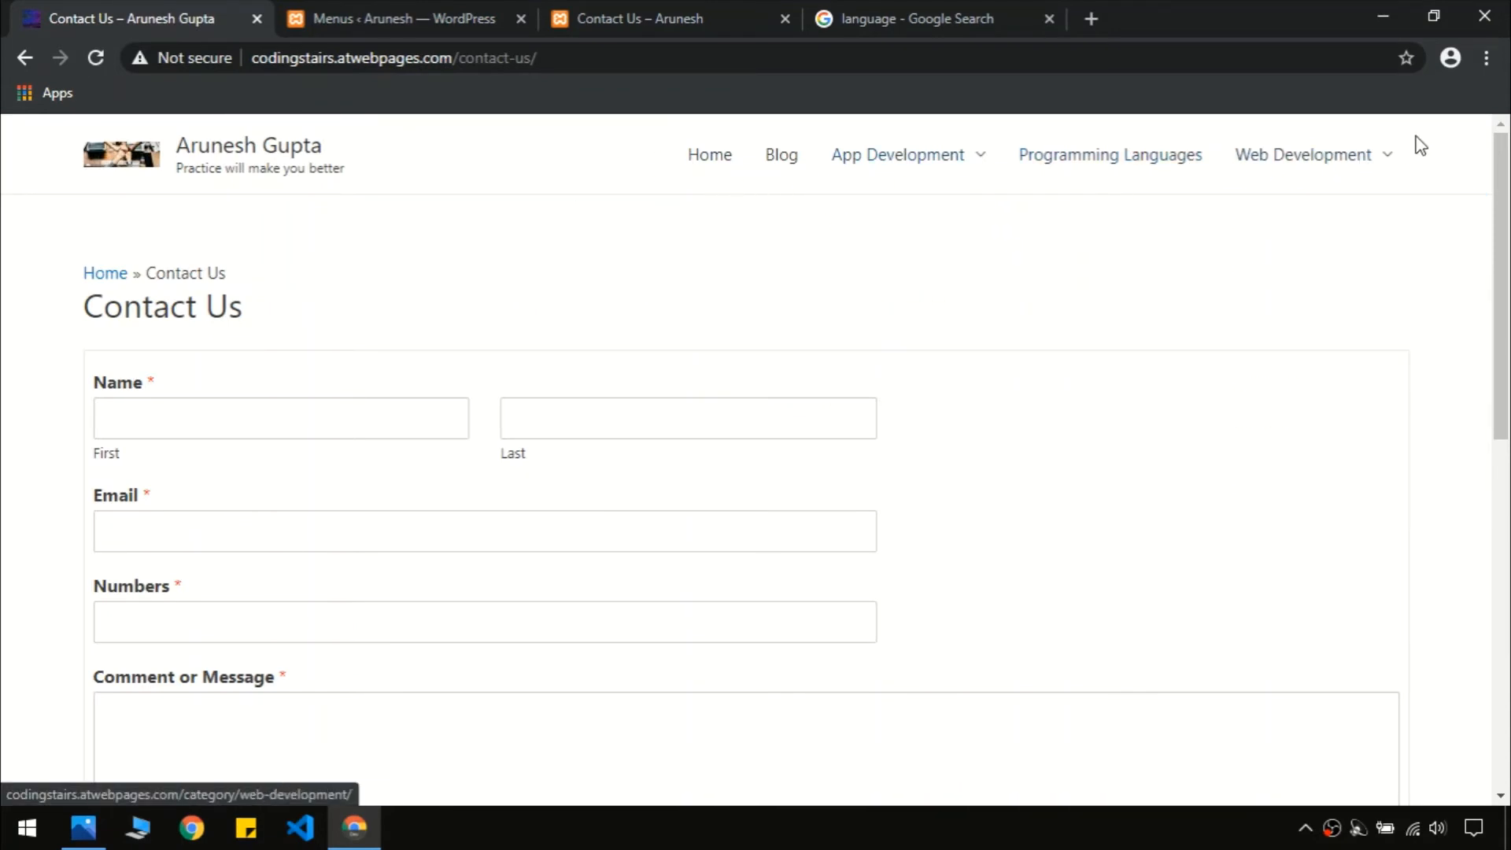
left_click(355, 11)
left_click(169, 11)
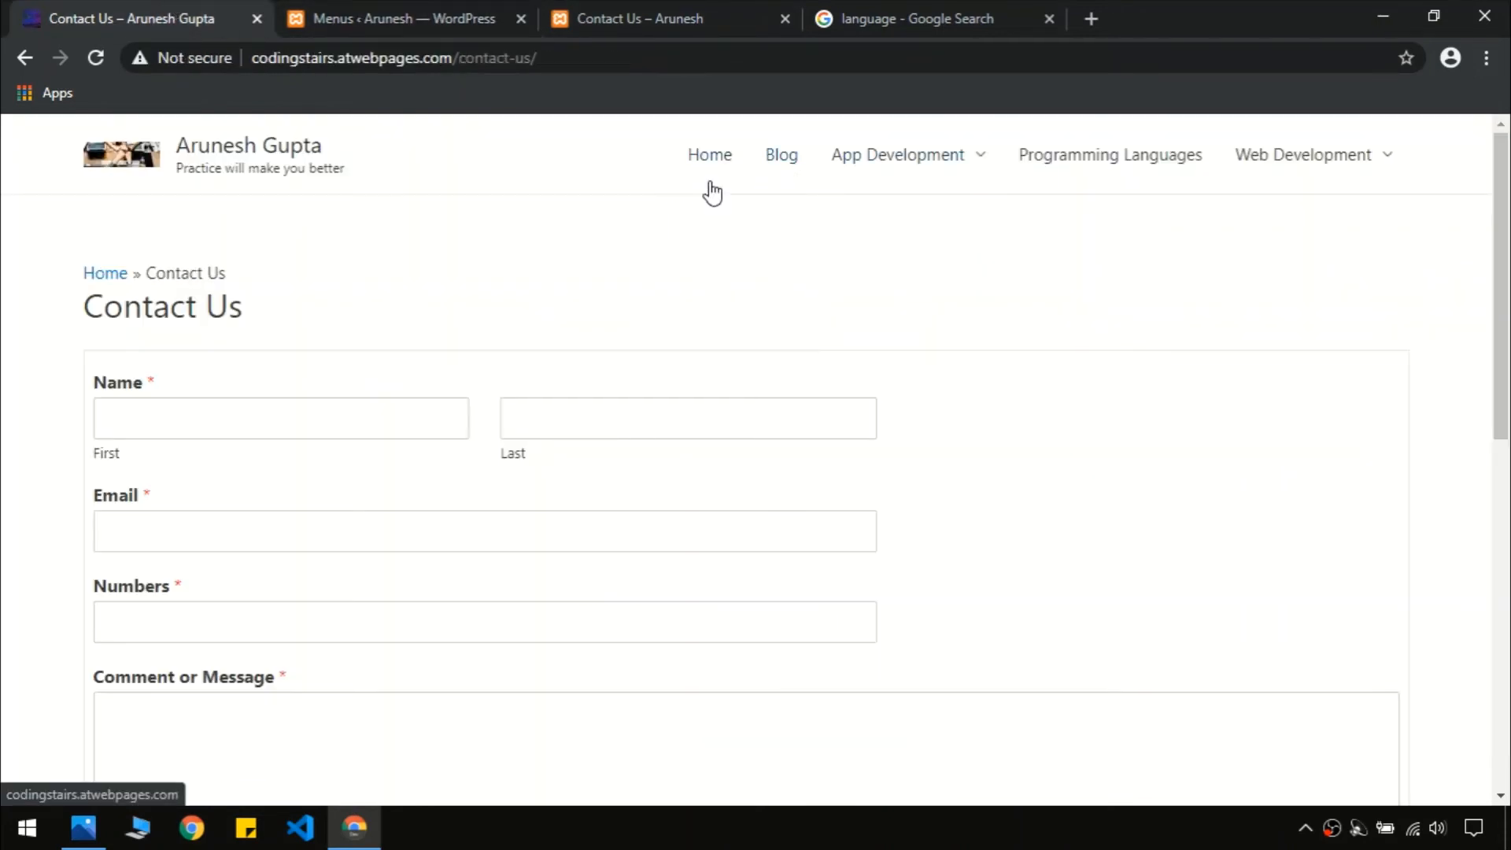
left_click(351, 15)
left_click(344, 397)
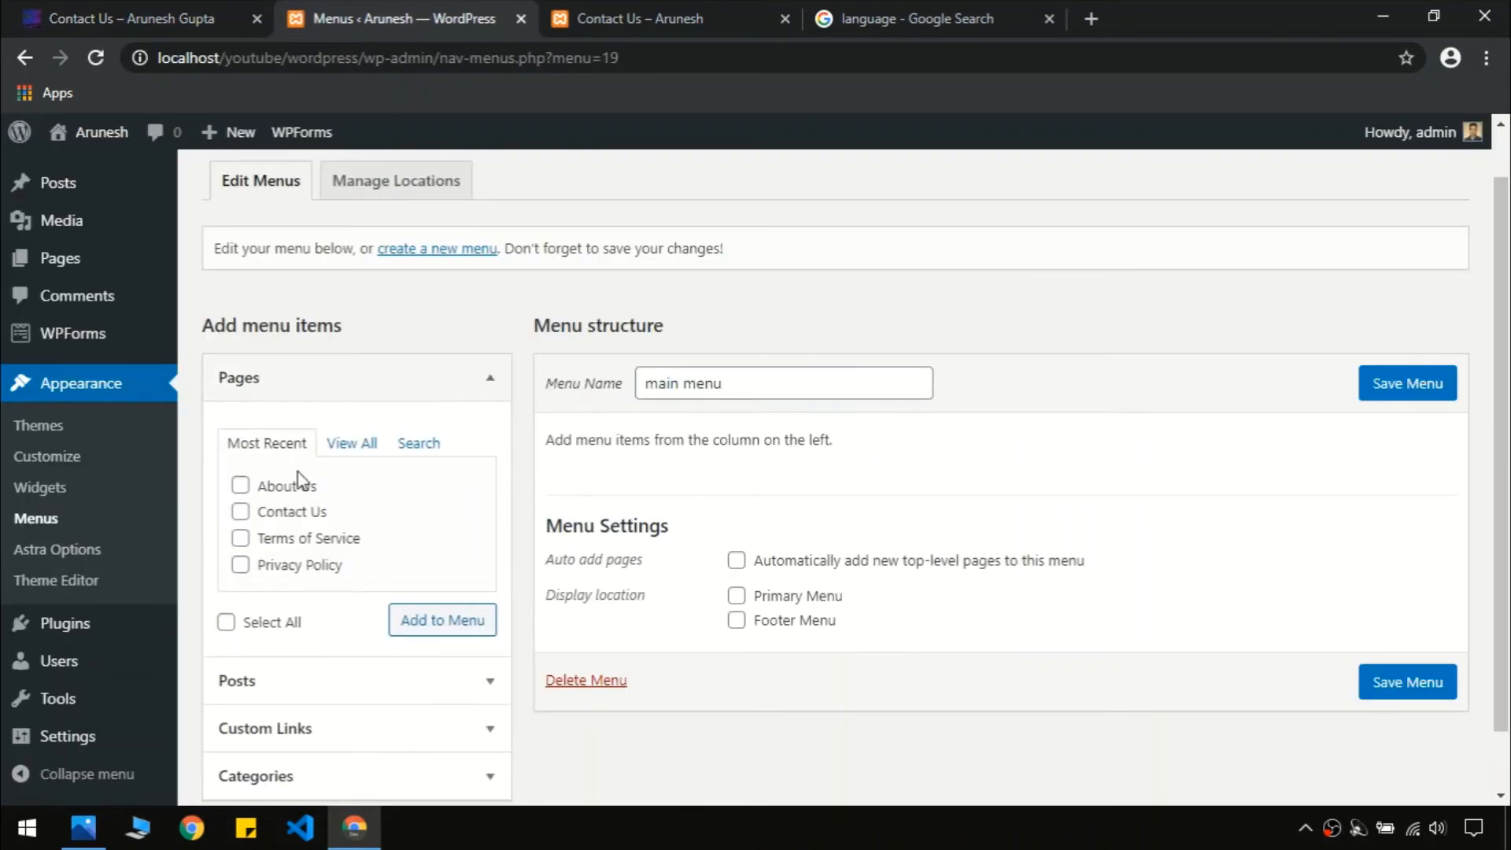
left_click(353, 443)
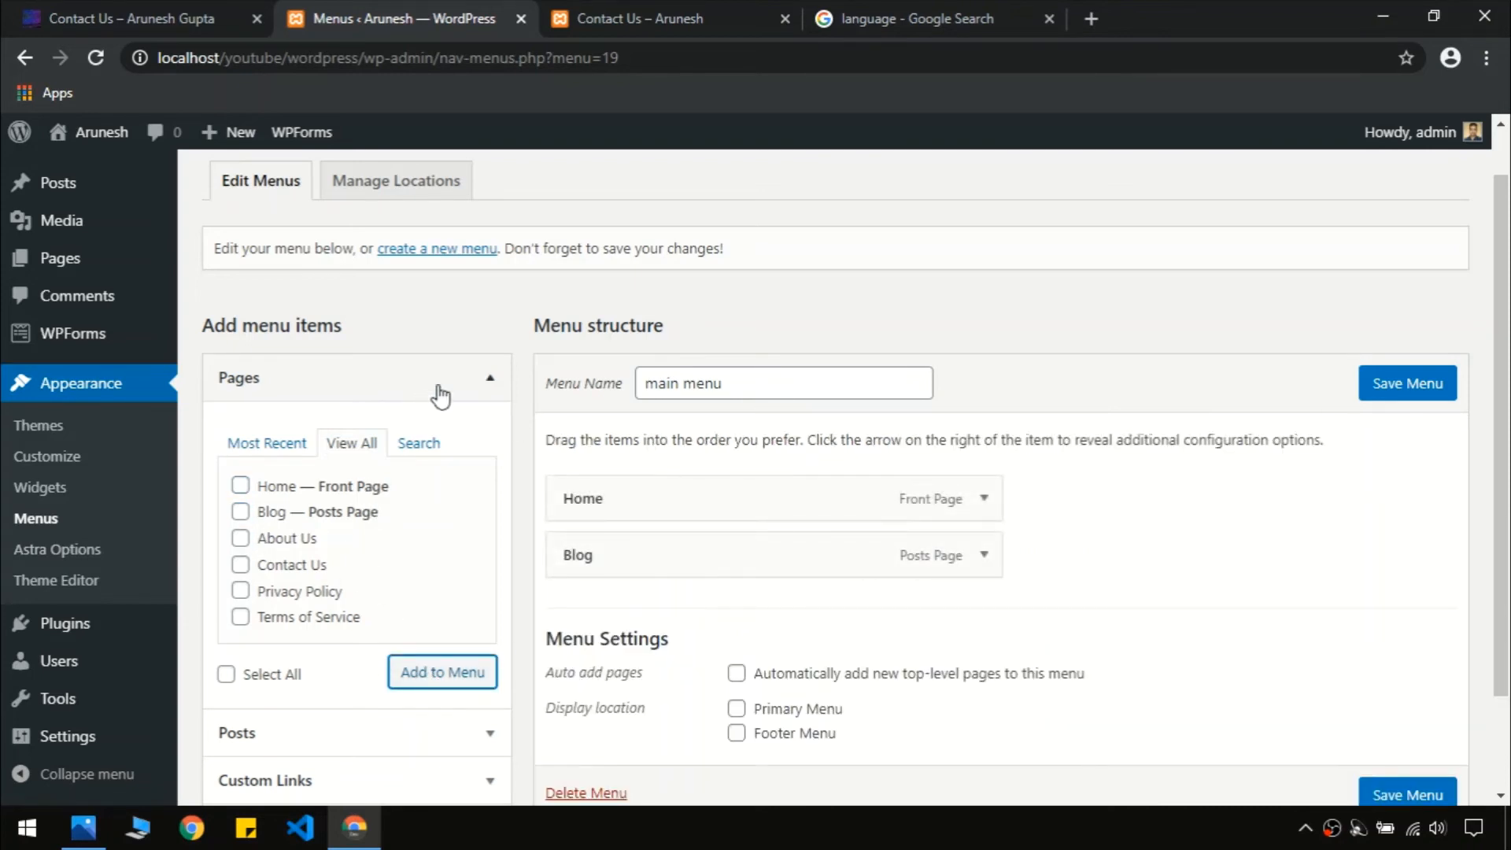
Add every category, from Angular to javascript, to the main menu and check the live site
left_click(440, 396)
scroll(472, 448, "down", 2)
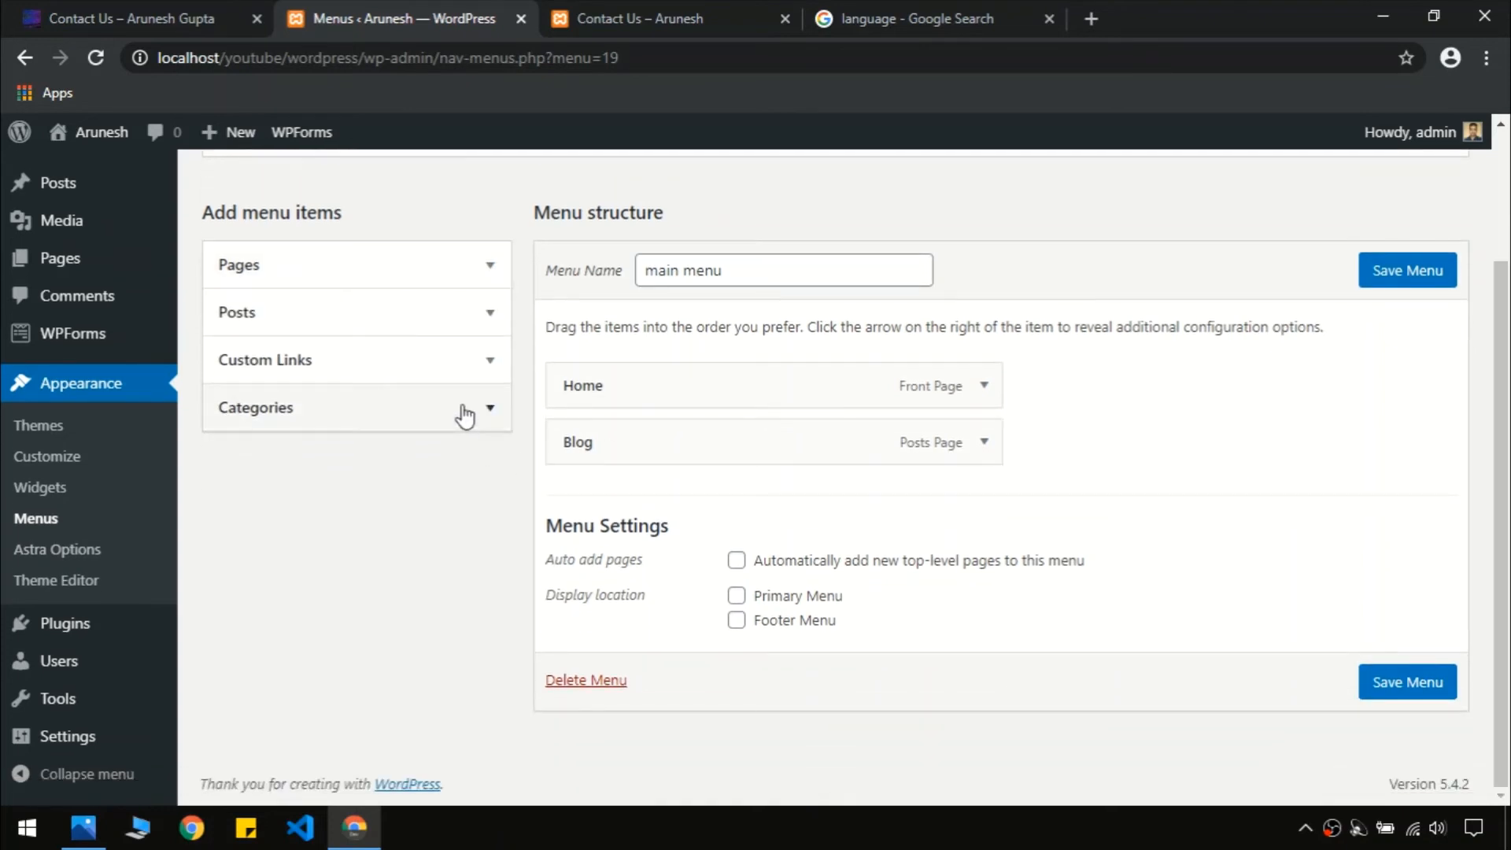
left_click(466, 415)
left_click(337, 474)
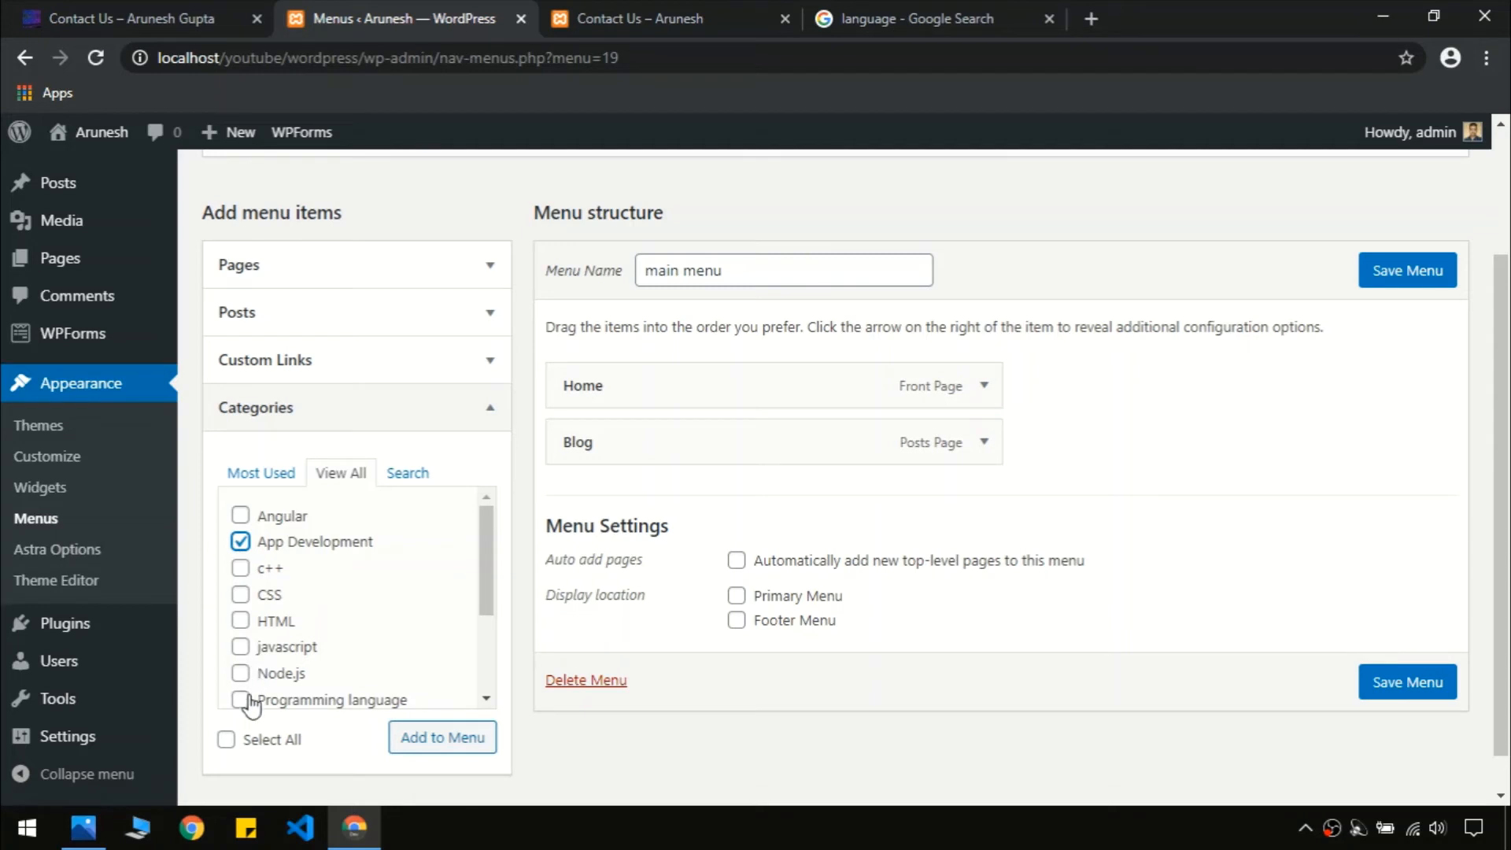
mouse_move(489, 582)
left_mouse_down()
mouse_move(492, 692)
mouse_move(502, 601)
left_mouse_up()
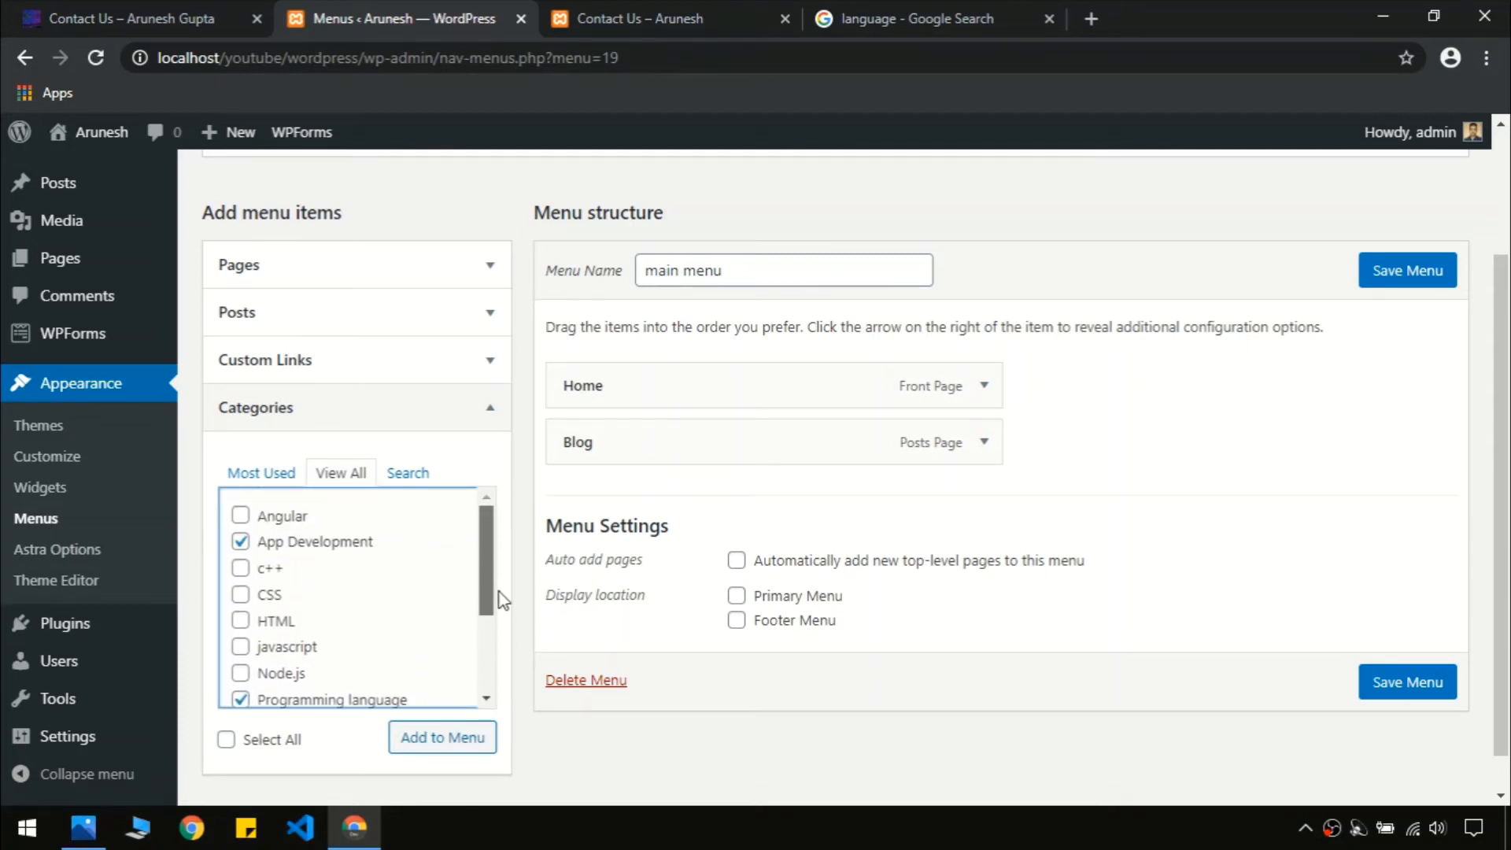
left_click(226, 739)
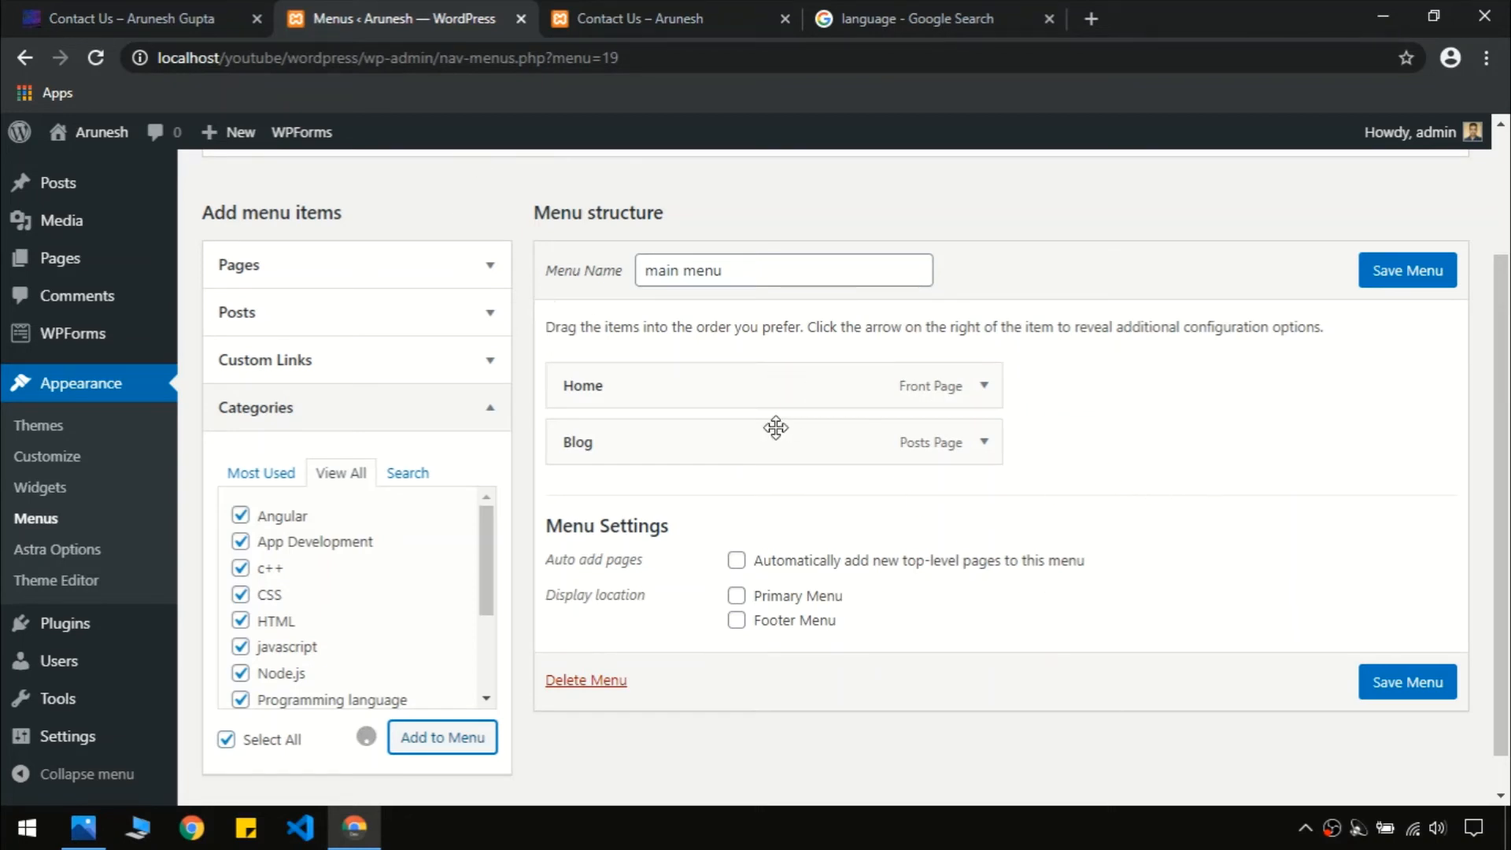
left_click(206, 11)
mouse_move(918, 169)
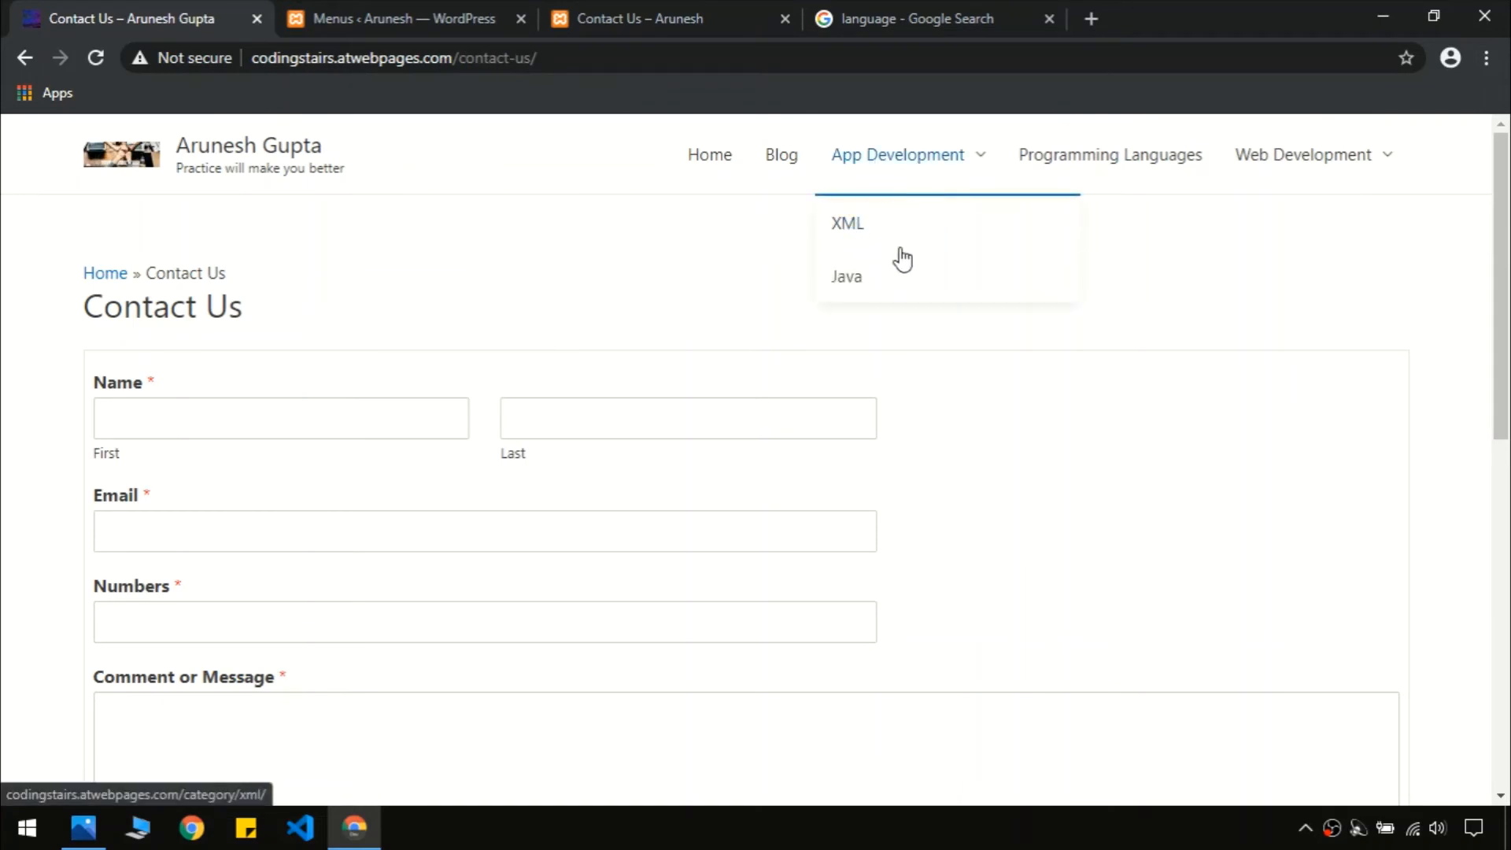
left_click(441, 18)
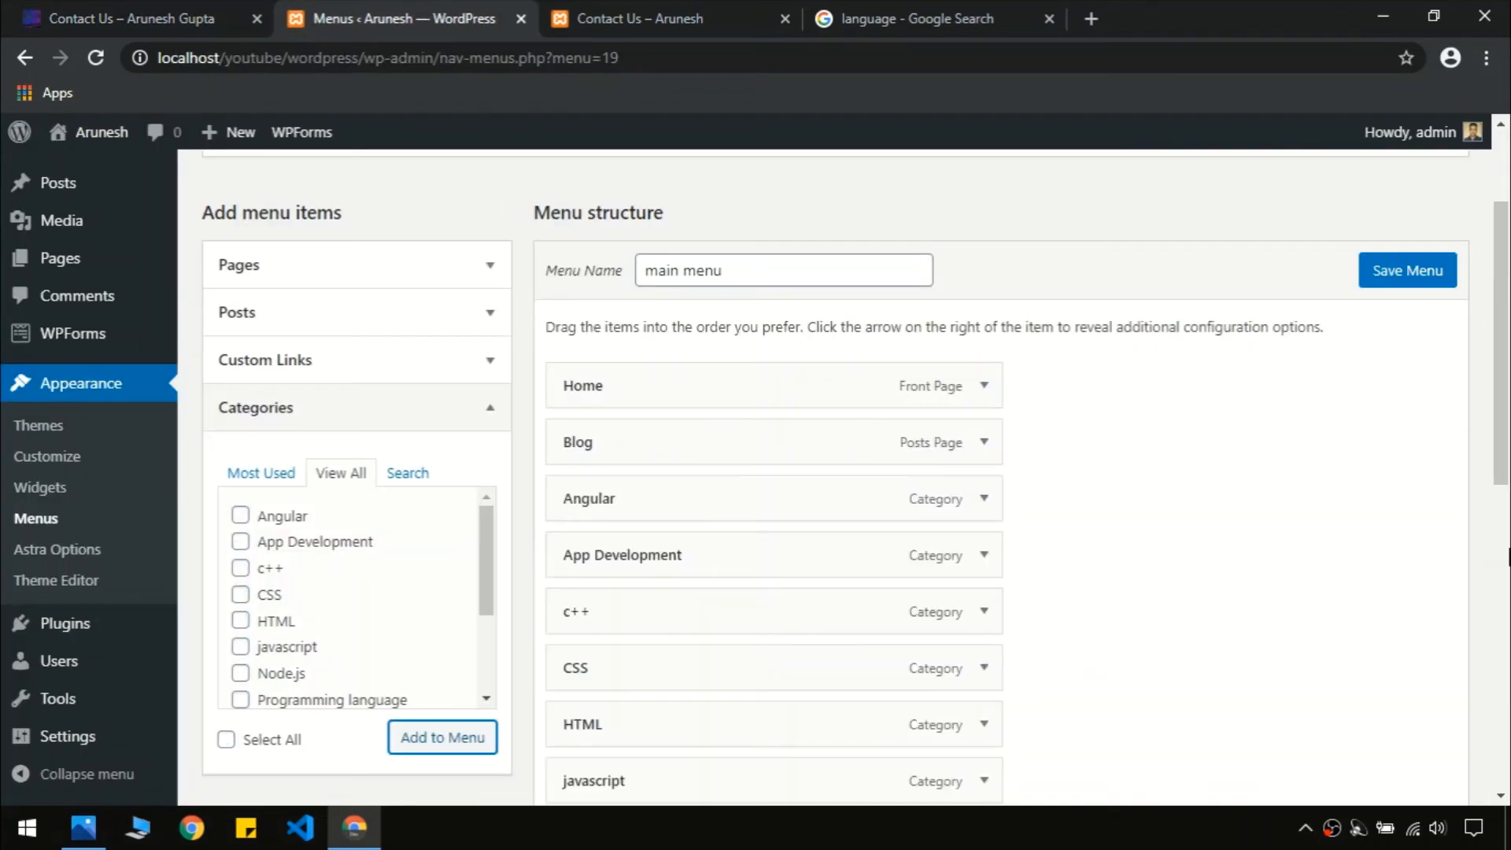
Check the live navigation, then move App Development above Angular, right after Blog
scroll(1107, 448, "down", 2)
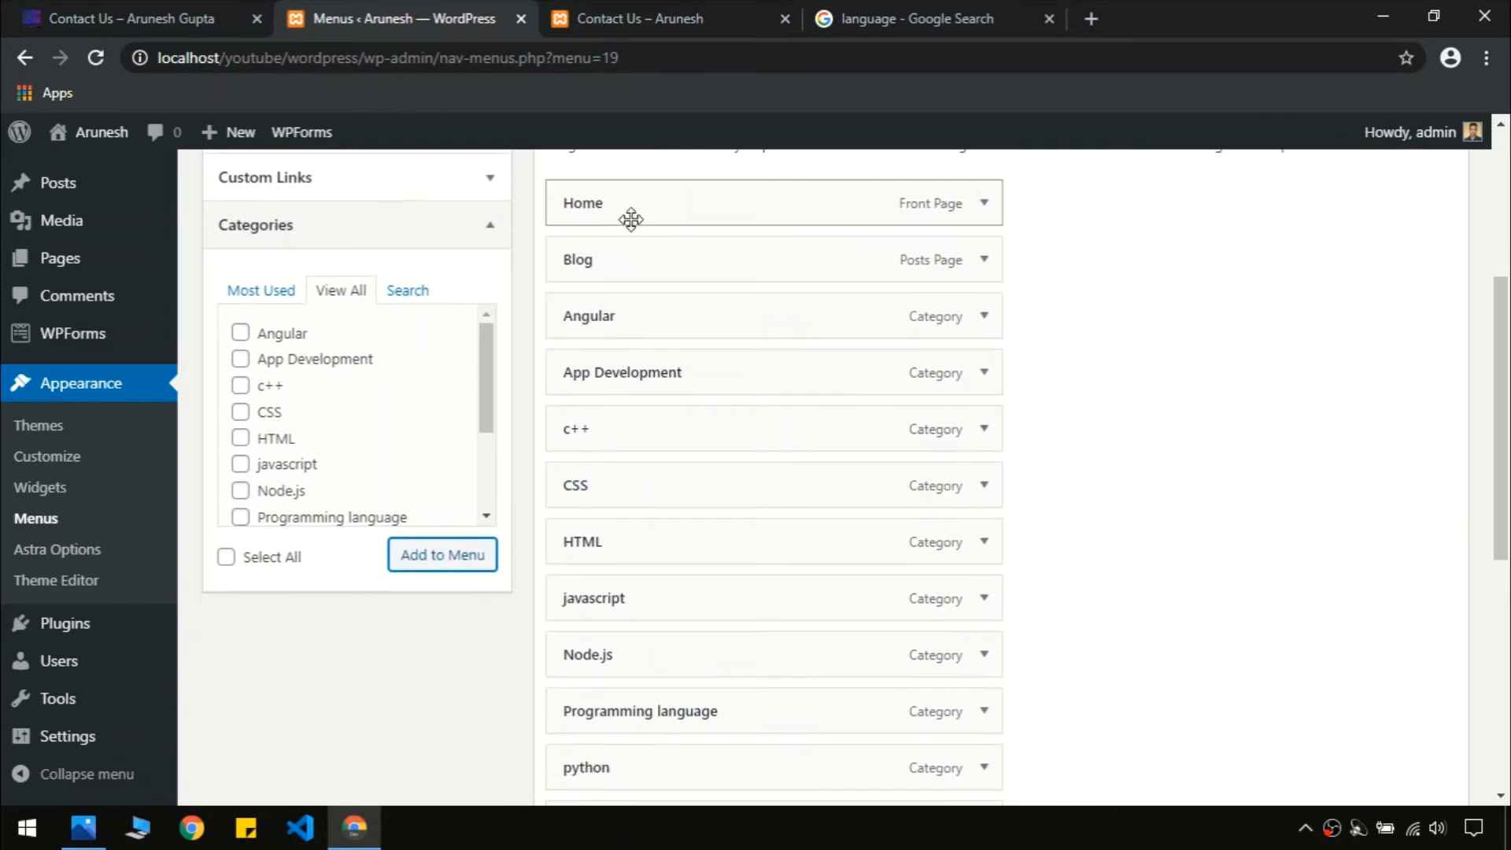
left_click(231, 22)
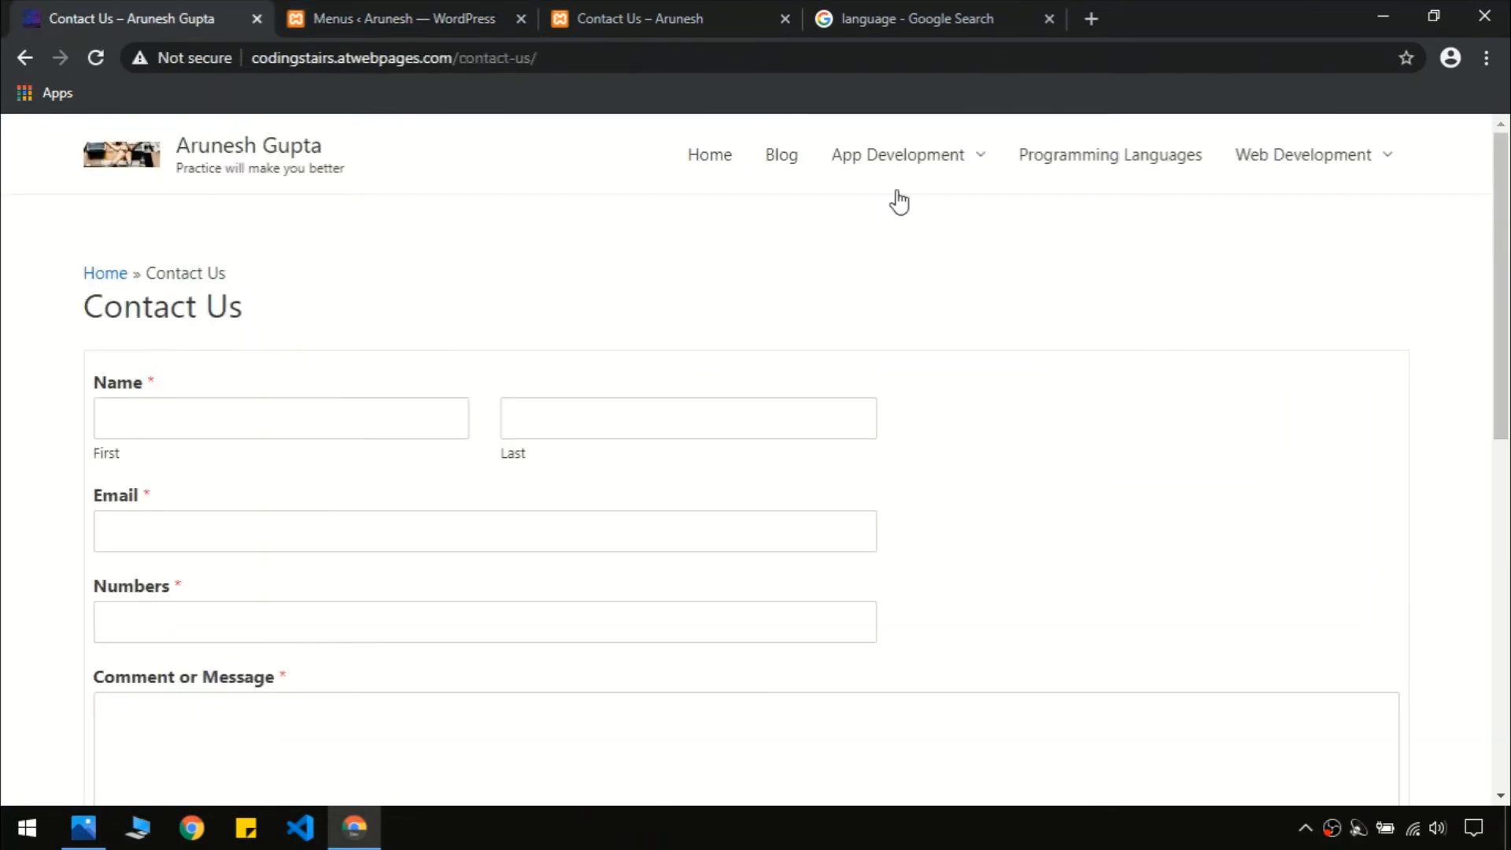
left_click(439, 12)
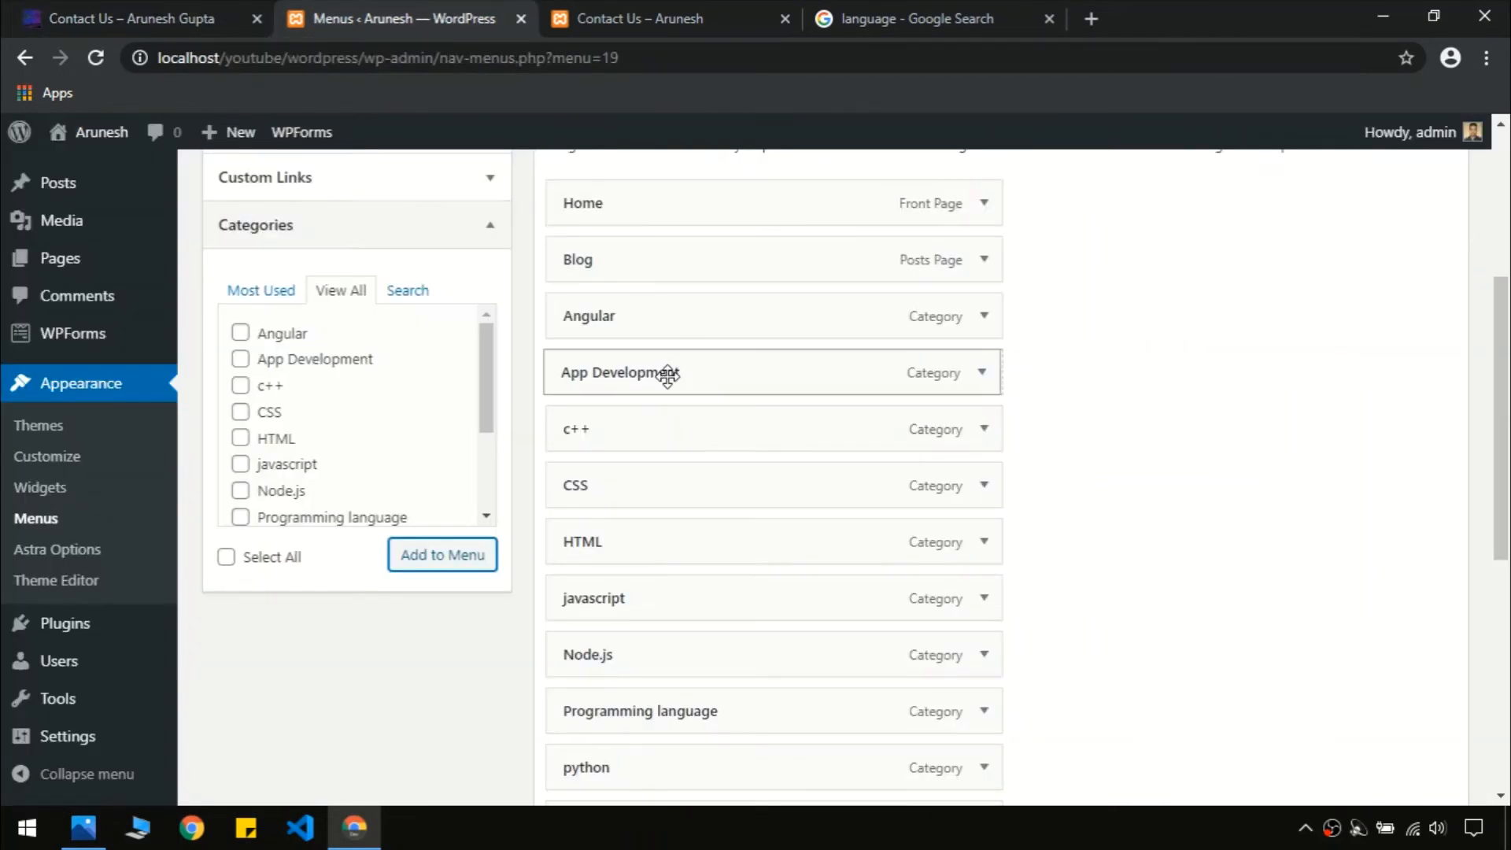
left_click_drag(667, 376, 658, 316)
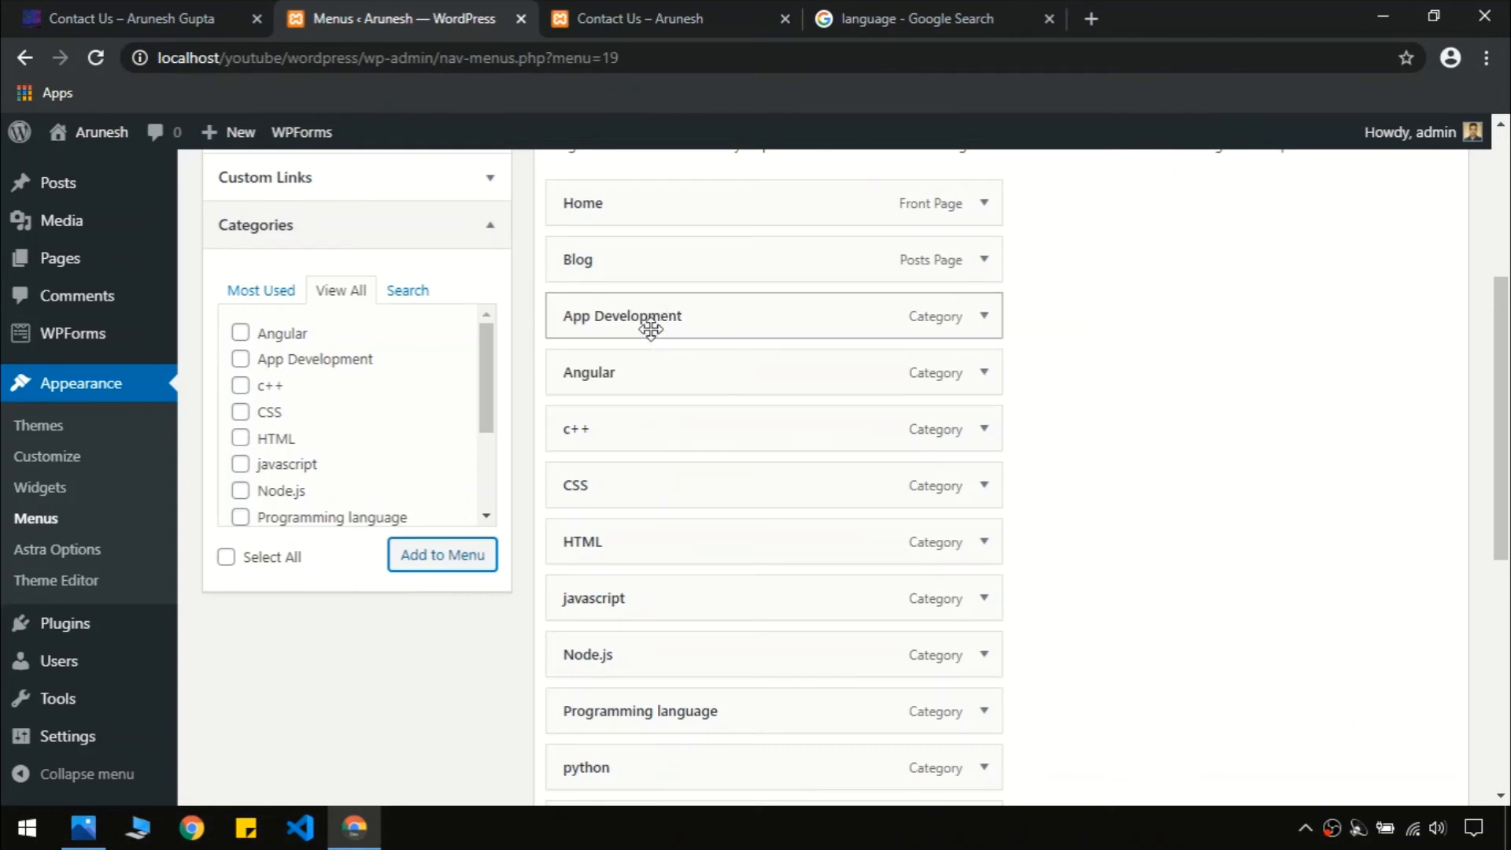
Move XML beneath App Development and indent it as a sub item
scroll(855, 475, "down", 1)
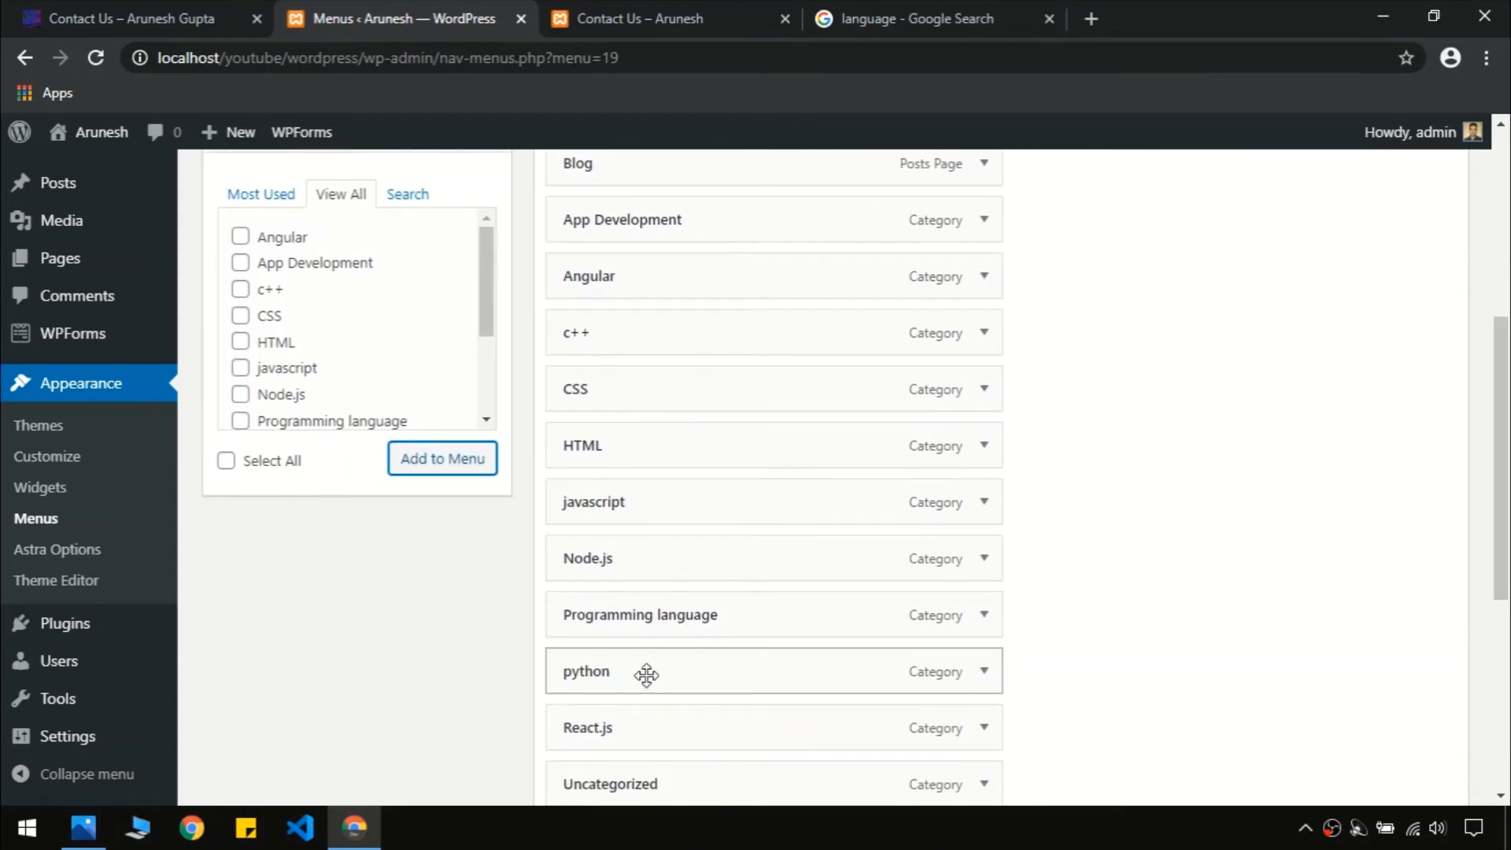
scroll(1507, 531, "down", 1)
mouse_move(1509, 524)
left_mouse_down()
mouse_move(1509, 505)
mouse_move(1509, 583)
mouse_move(1508, 546)
left_mouse_up()
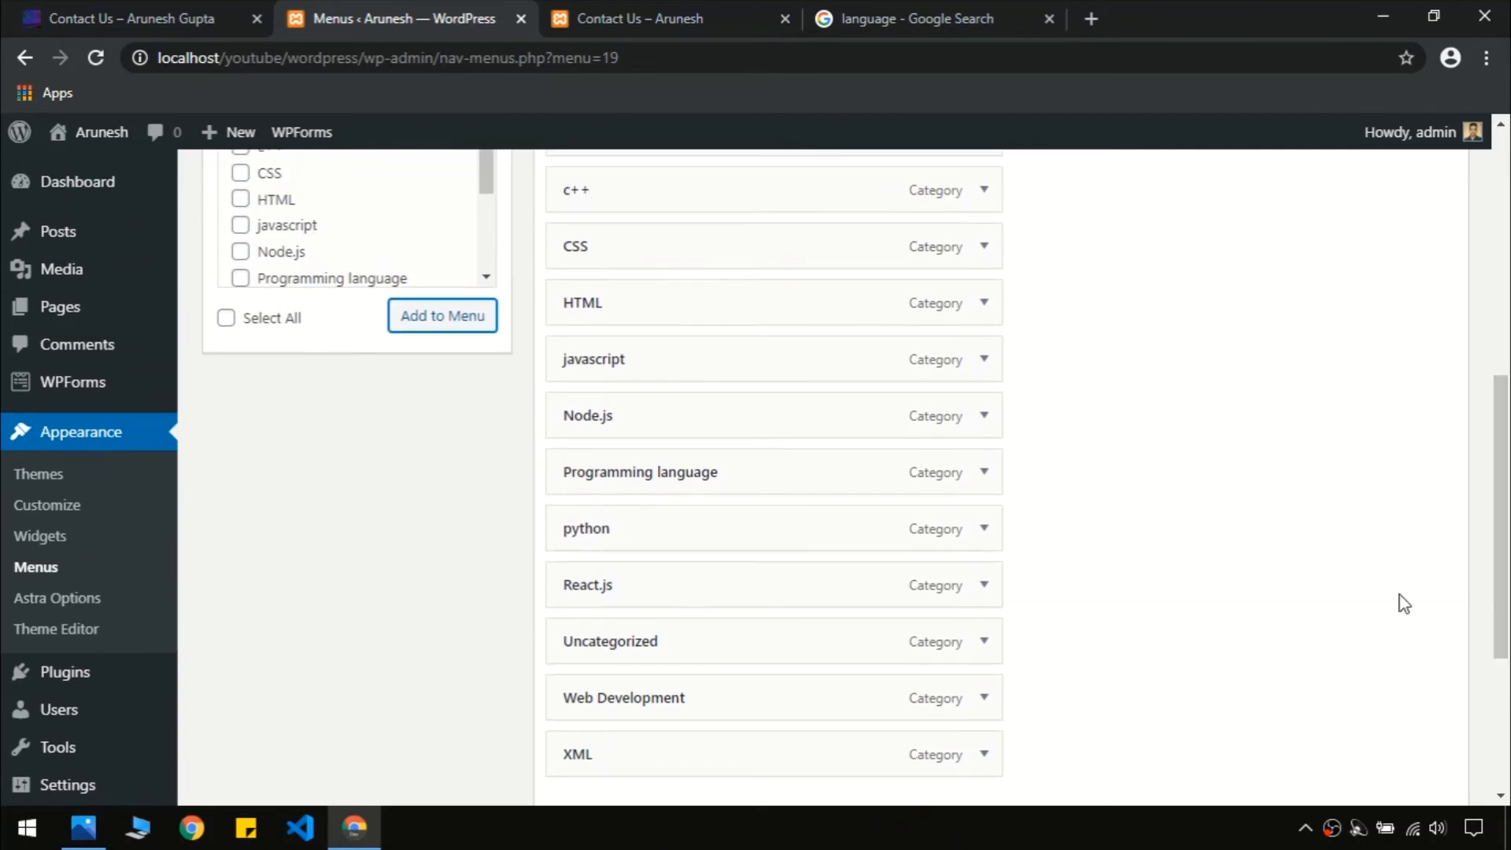
left_click_drag(738, 760, 689, 248)
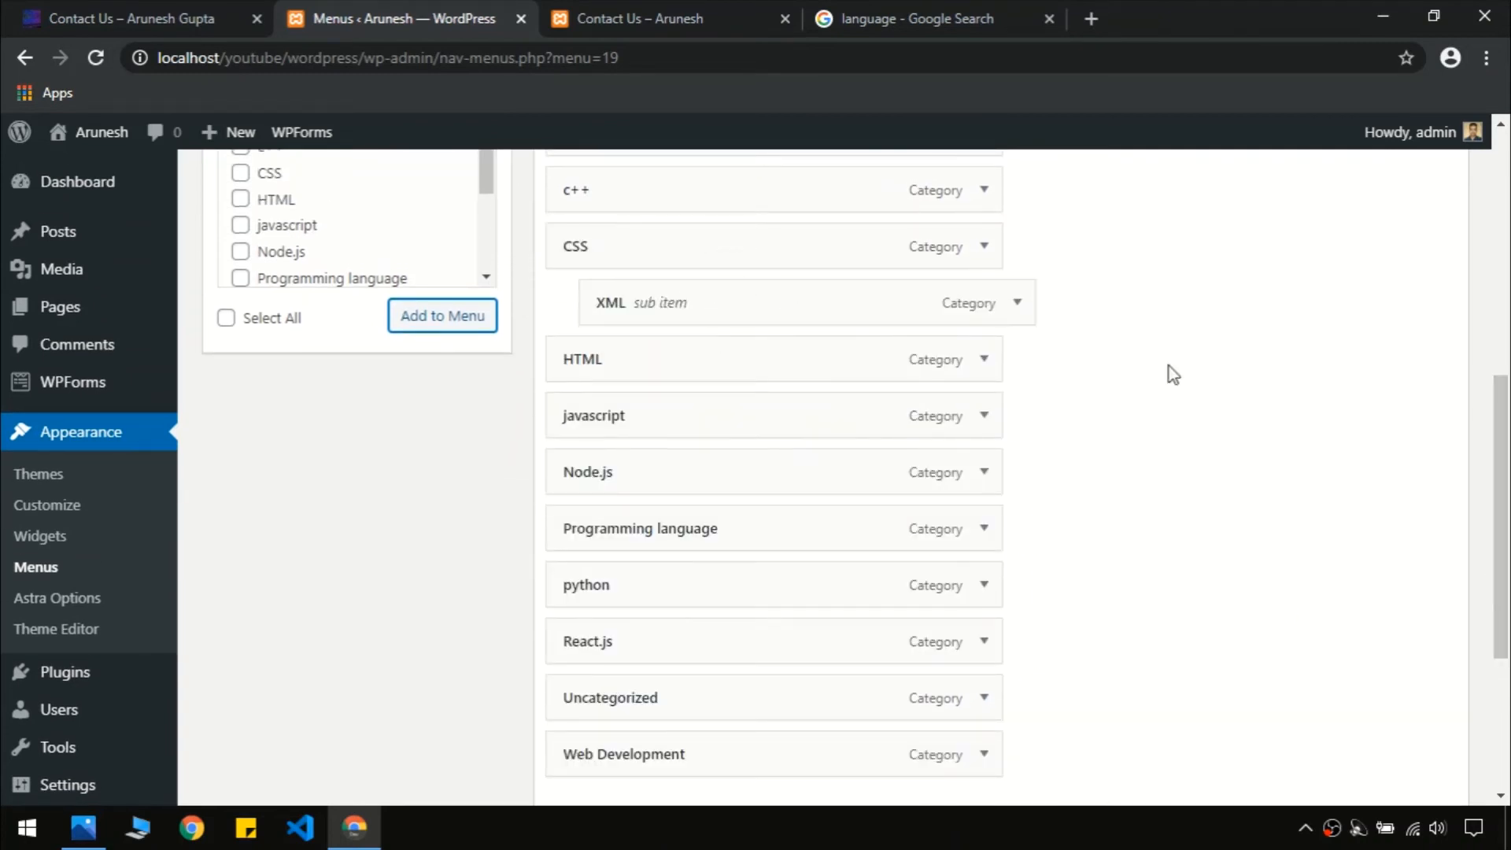
left_click_drag(1502, 512, 1502, 439)
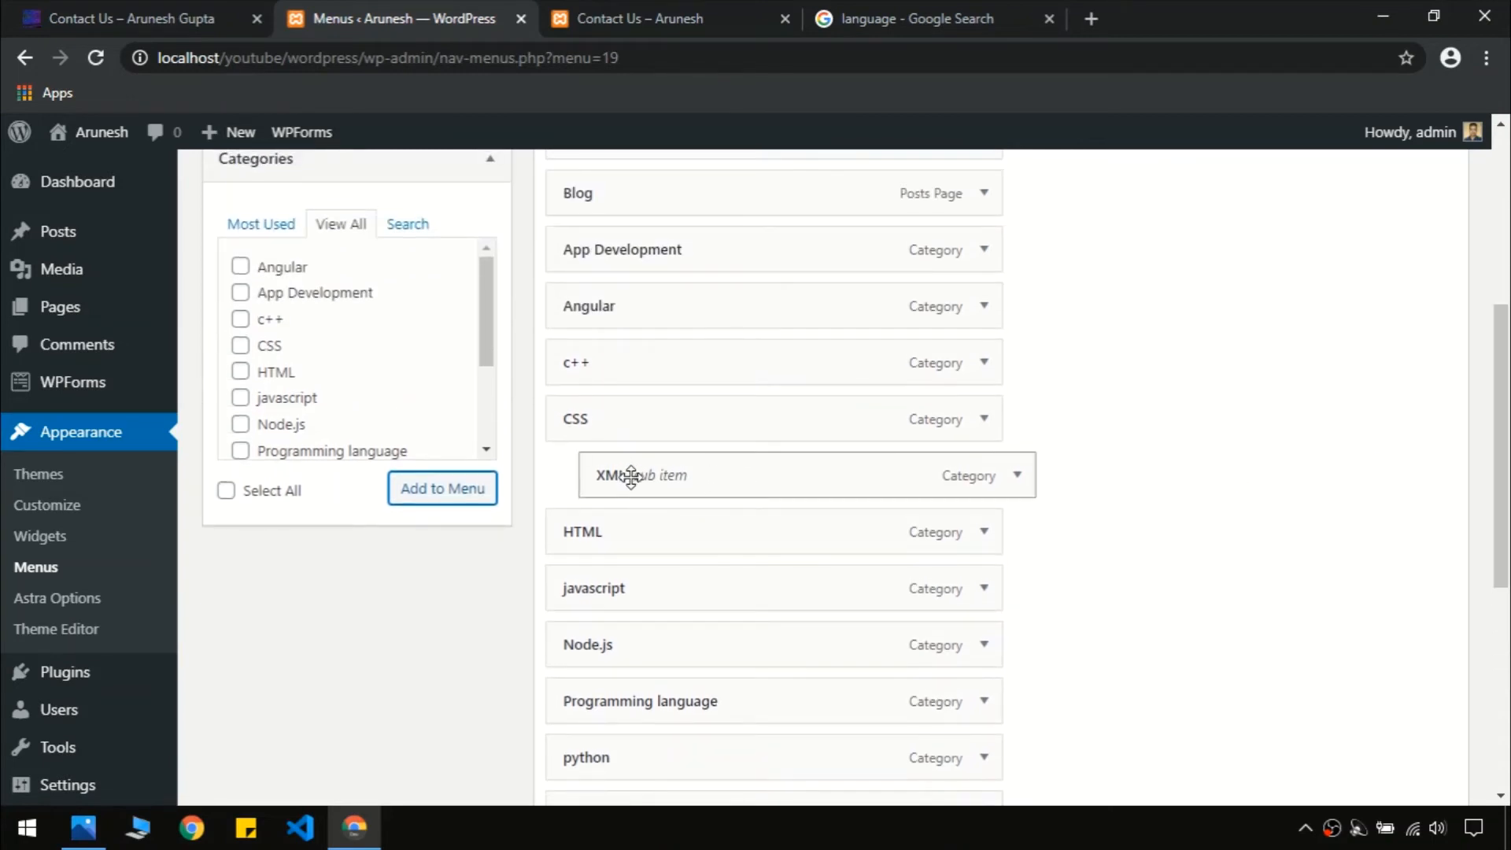
left_click_drag(632, 476, 625, 308)
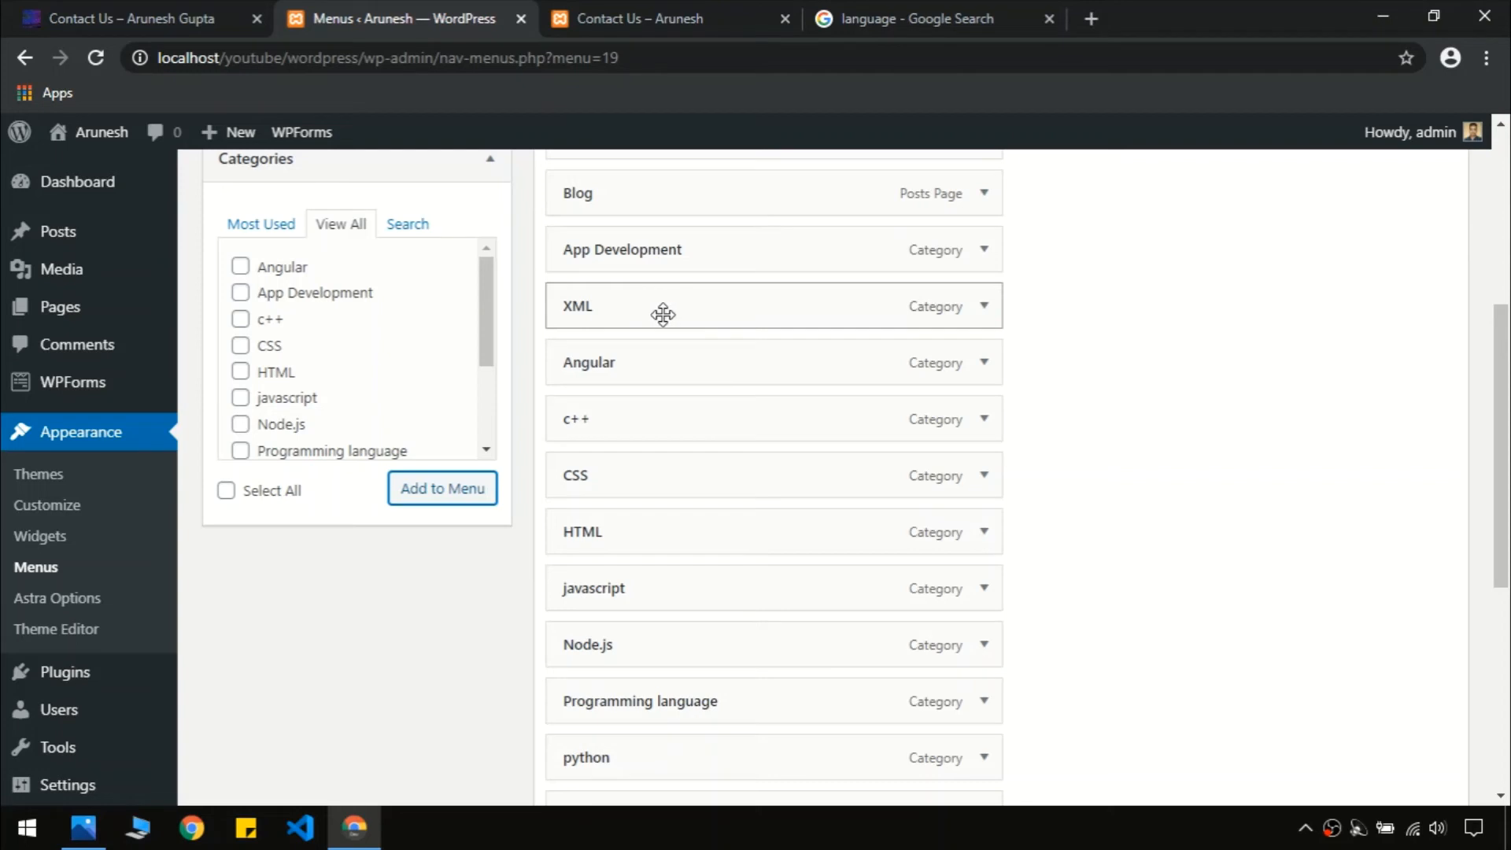
left_click_drag(691, 314, 712, 314)
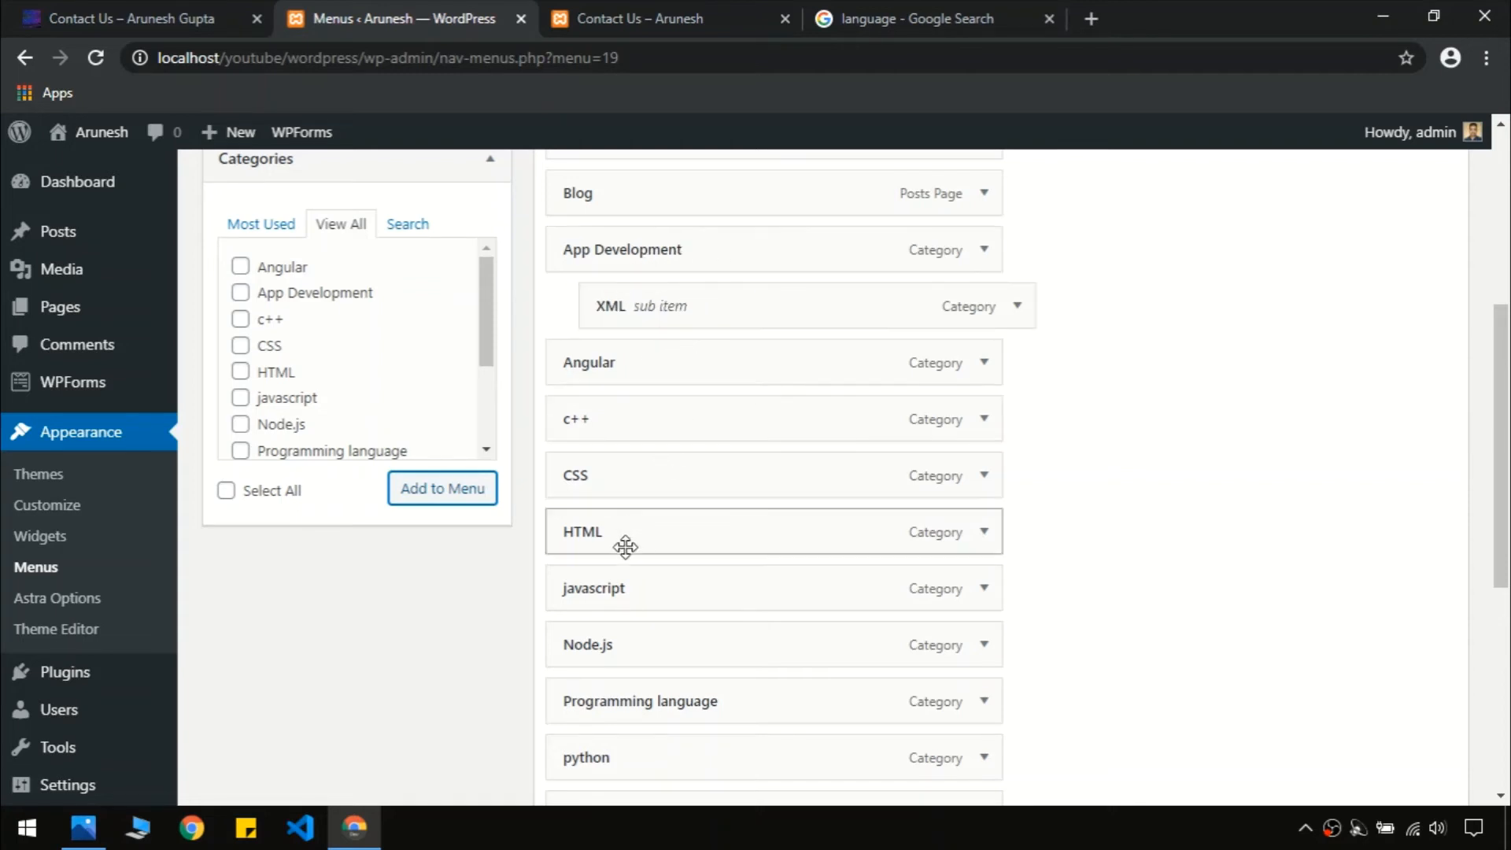
Nest Angular under App Development as a sub item after XML
left_click(155, 10)
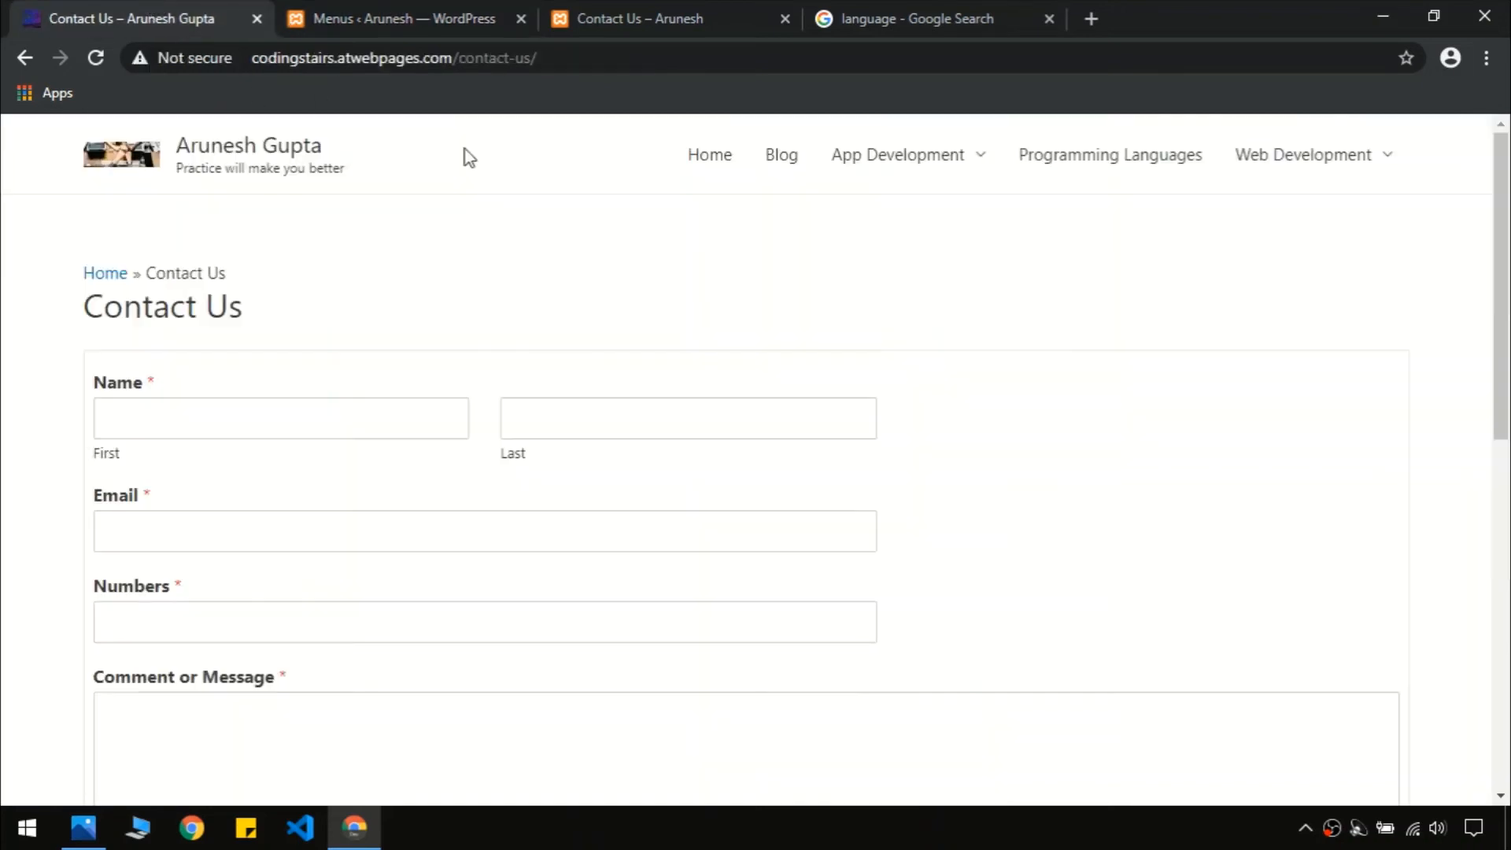
left_click(422, 10)
left_click_drag(1505, 454, 1507, 423)
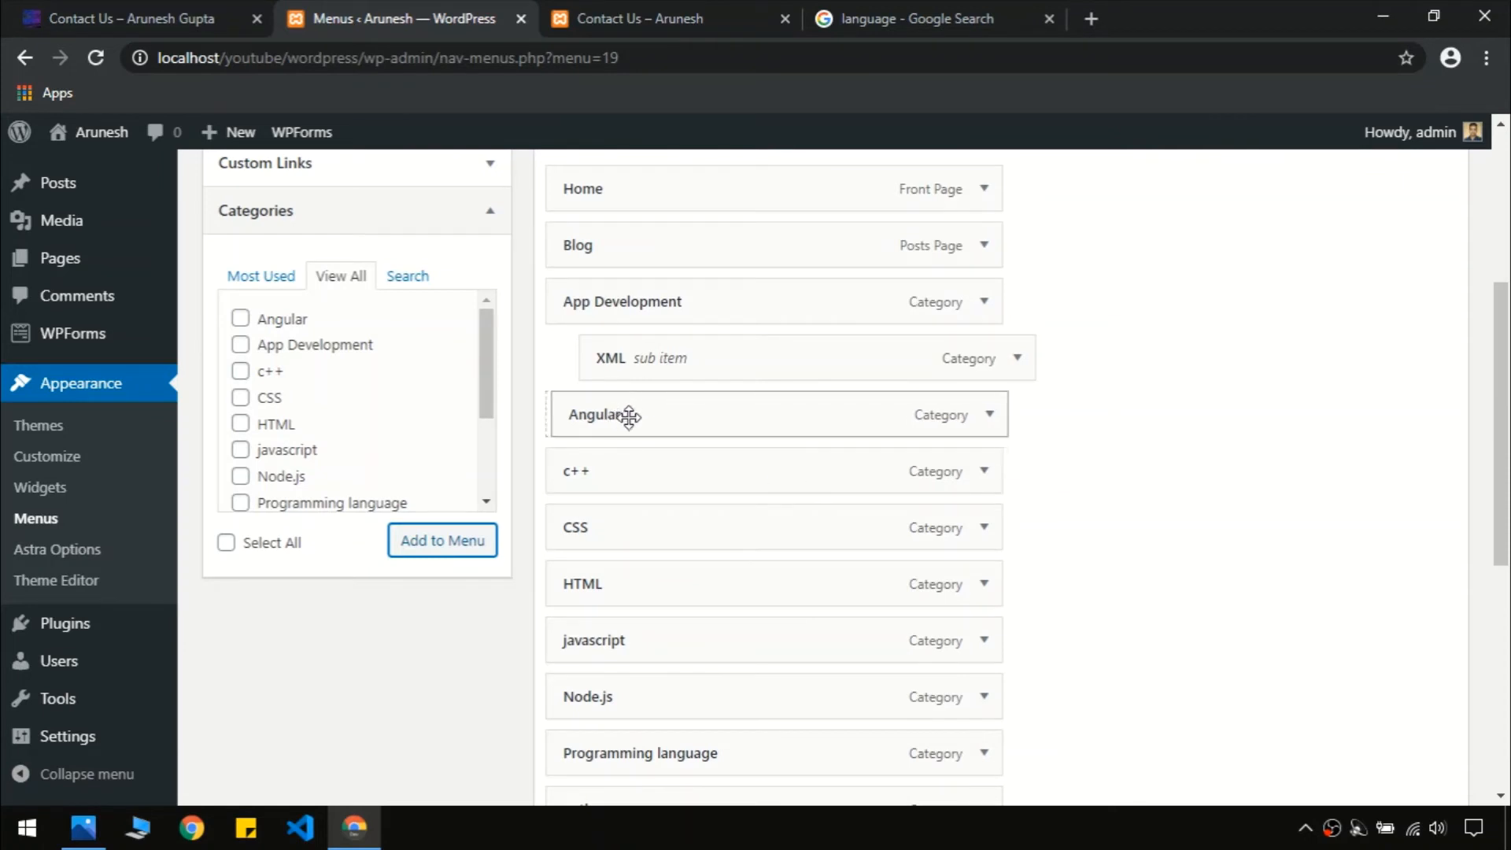
left_click_drag(629, 416, 695, 425)
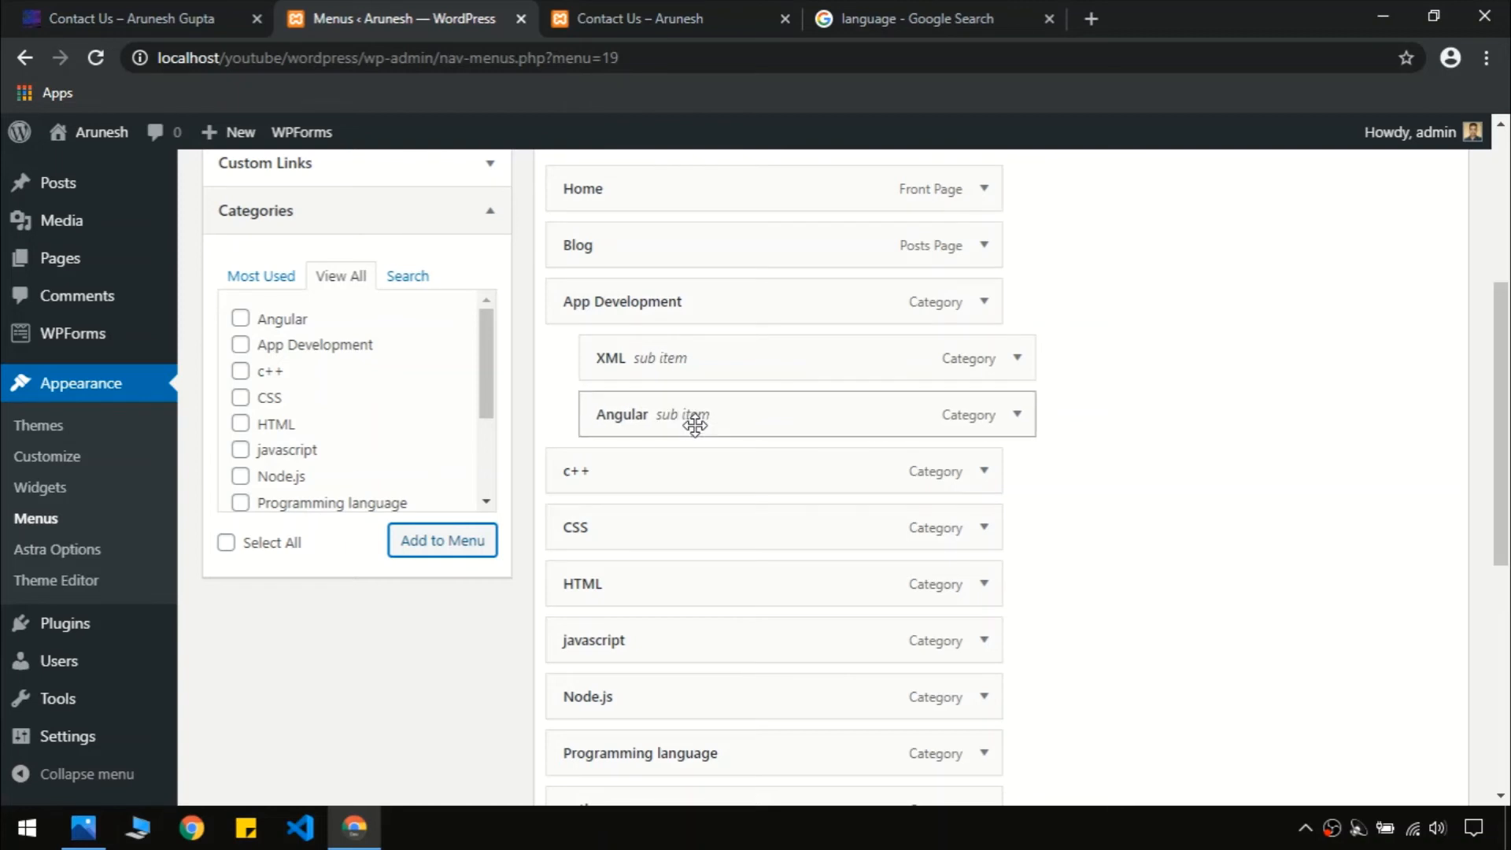
Move Programming language up above c++ in the main menu
scroll(1503, 431, "down", 2)
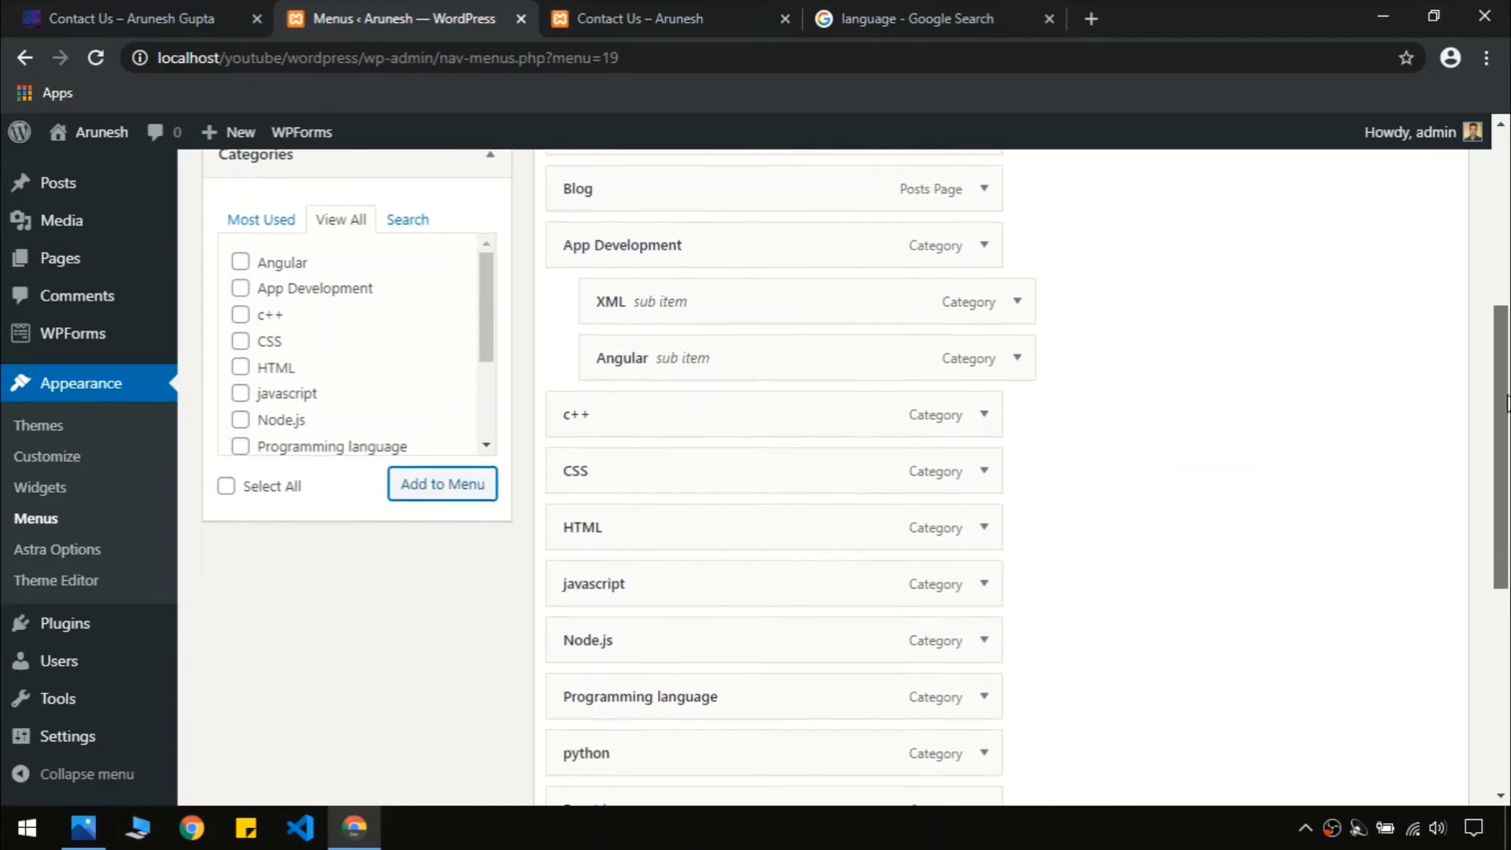
left_click_drag(1503, 431, 1507, 473)
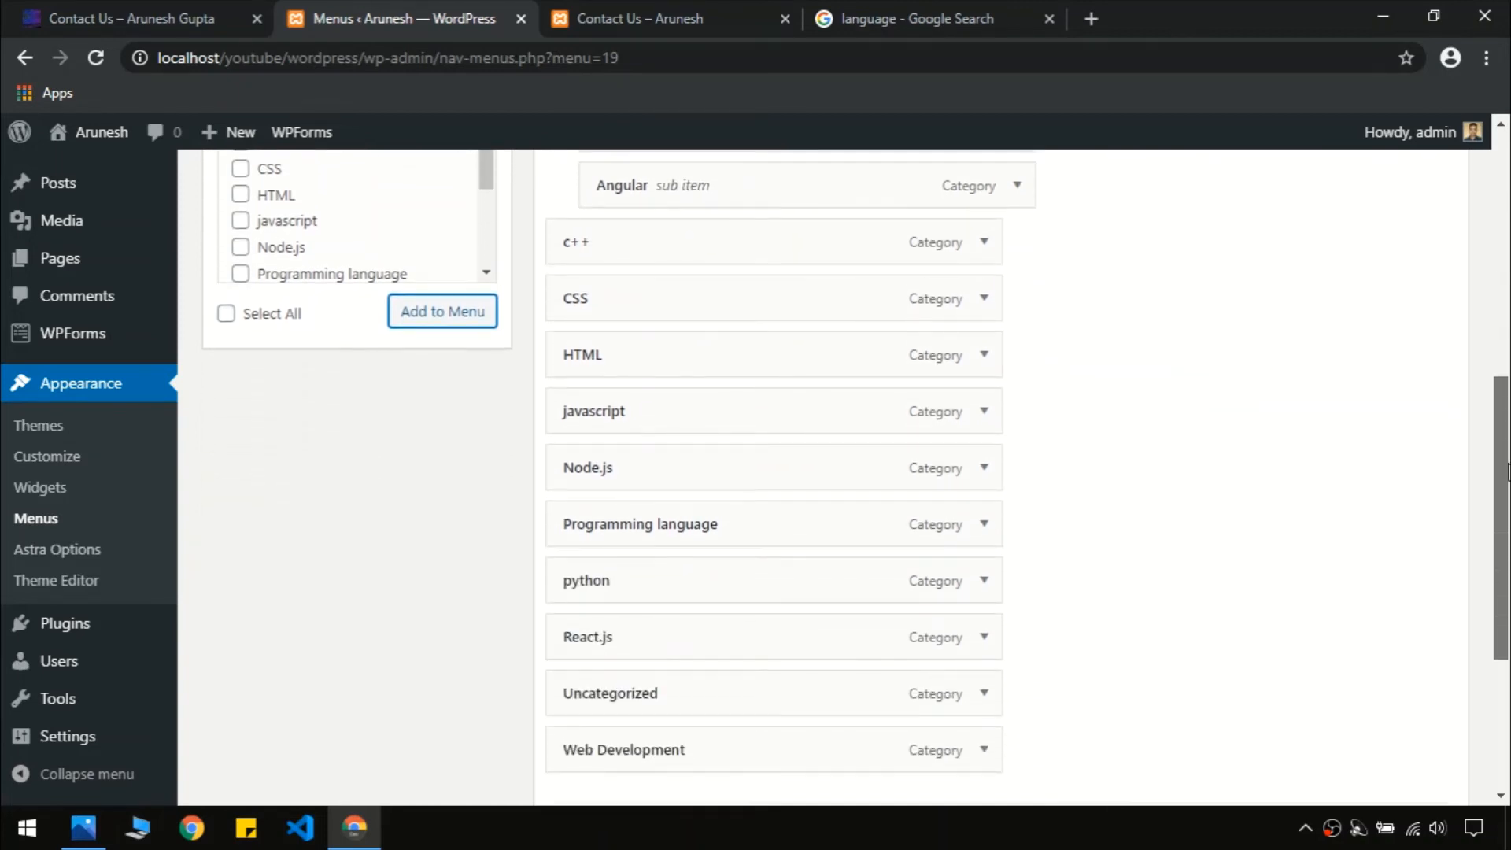
left_click(130, 18)
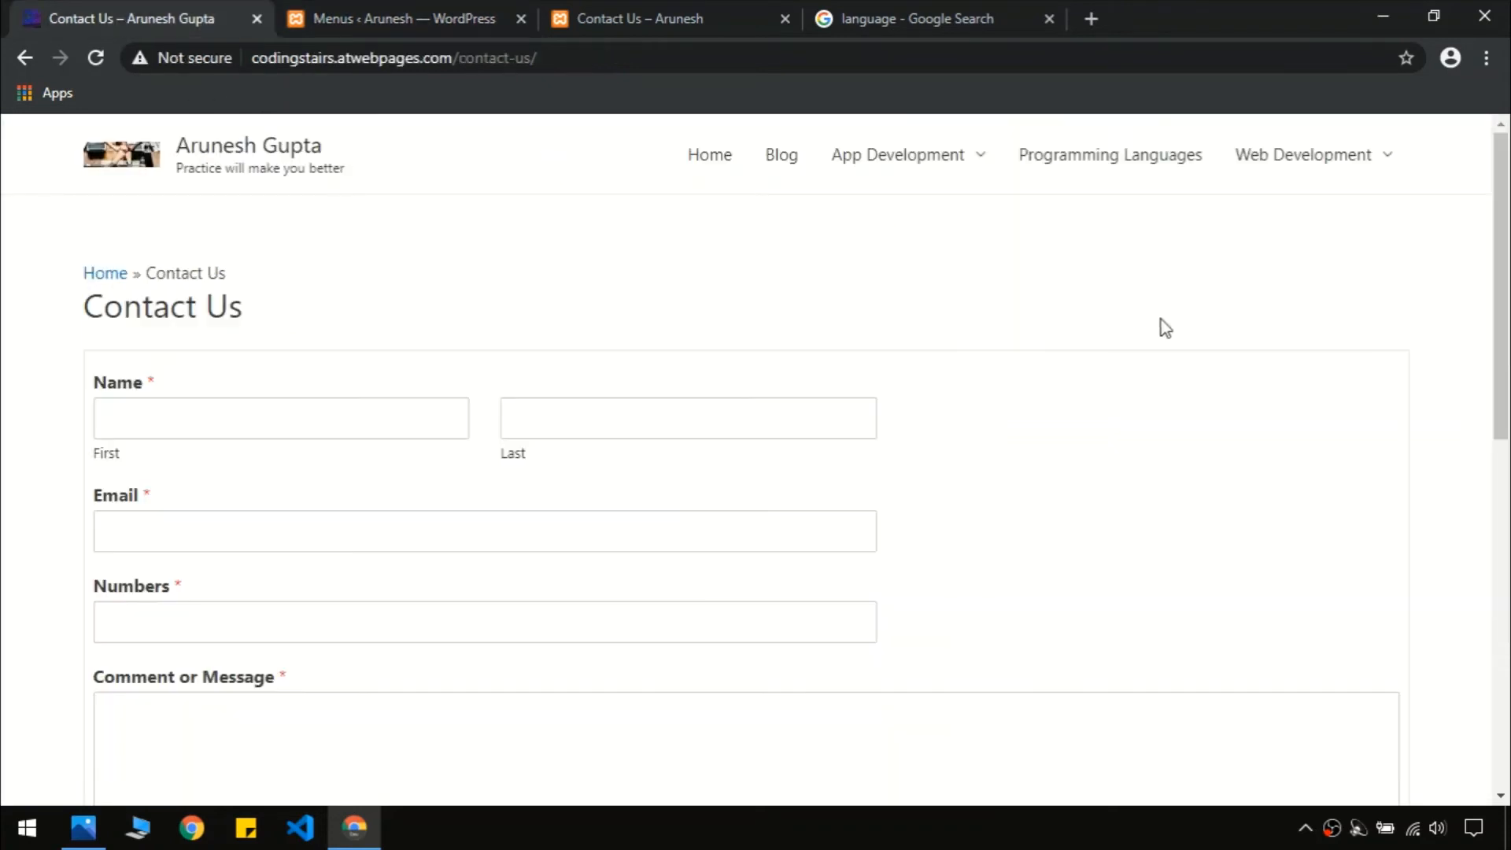
left_click(438, 14)
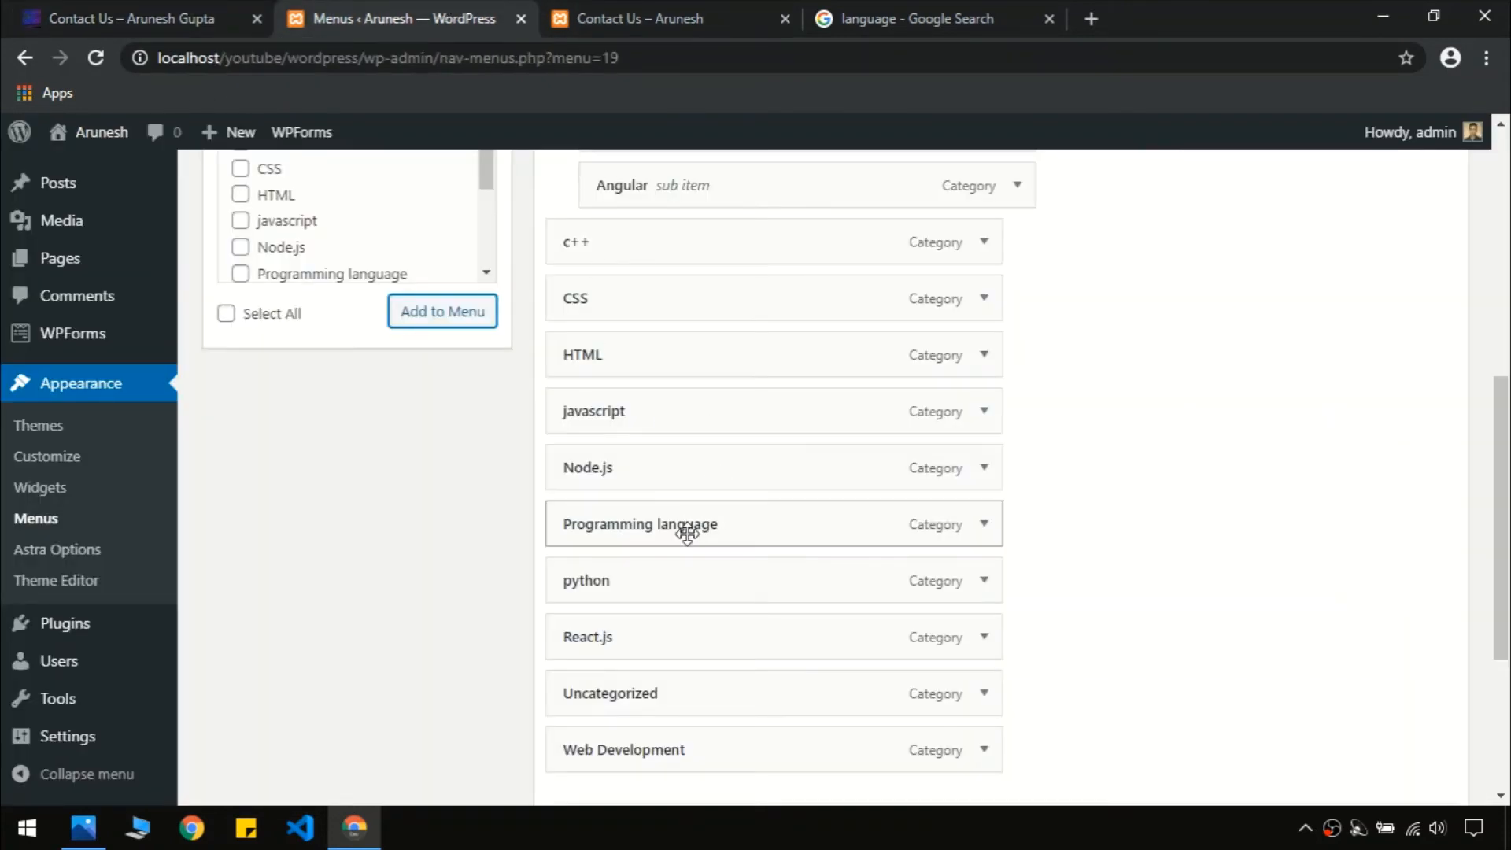
left_click_drag(687, 533, 610, 253)
left_click_drag(1503, 525, 1506, 543)
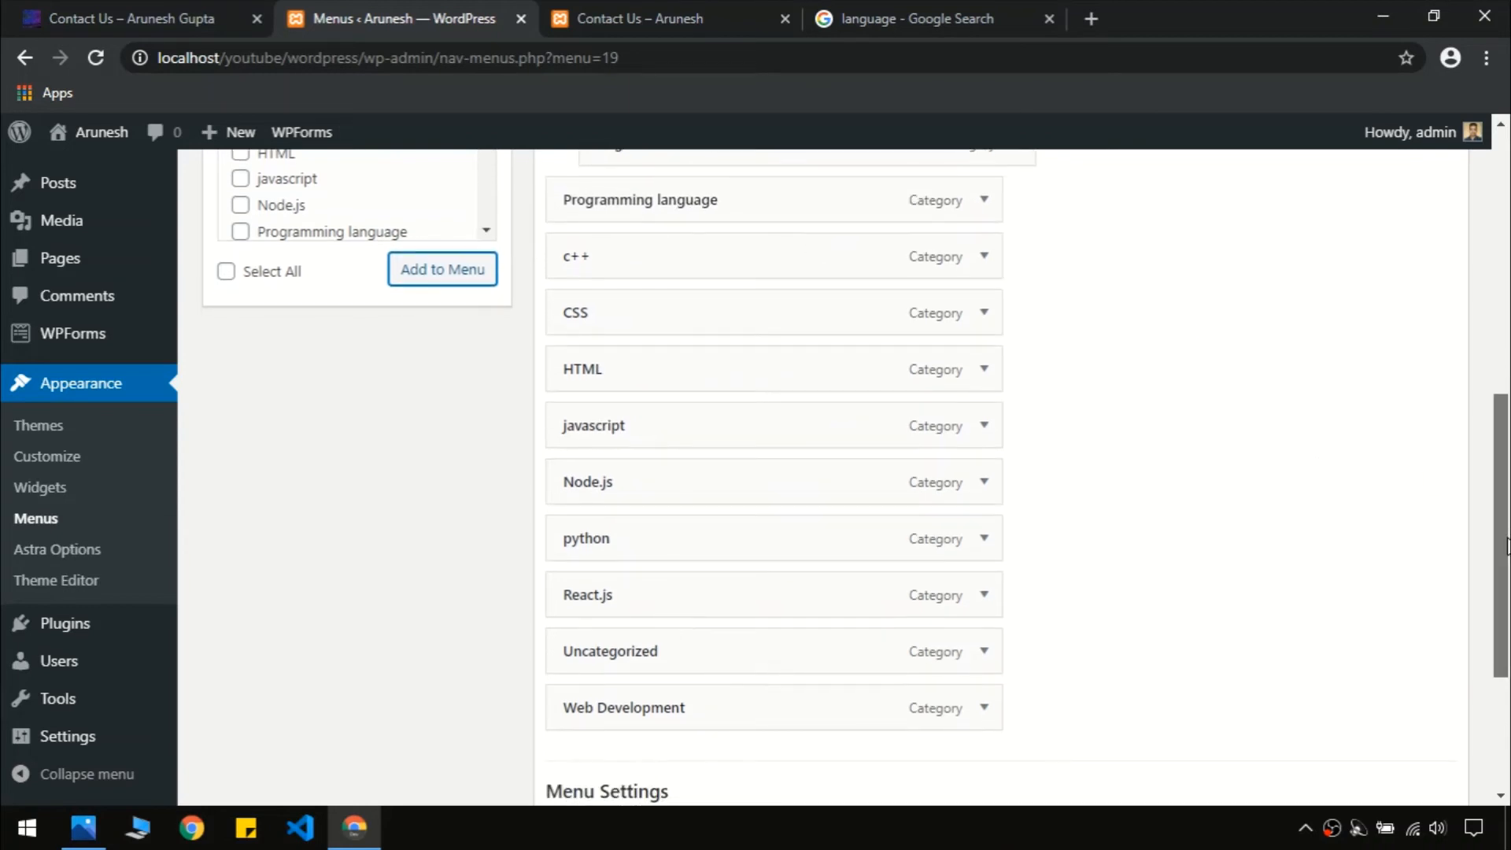
Place Web Development below Programming language and nest HTML, CSS, javascript, Node.js and React.js under it
left_click(154, 11)
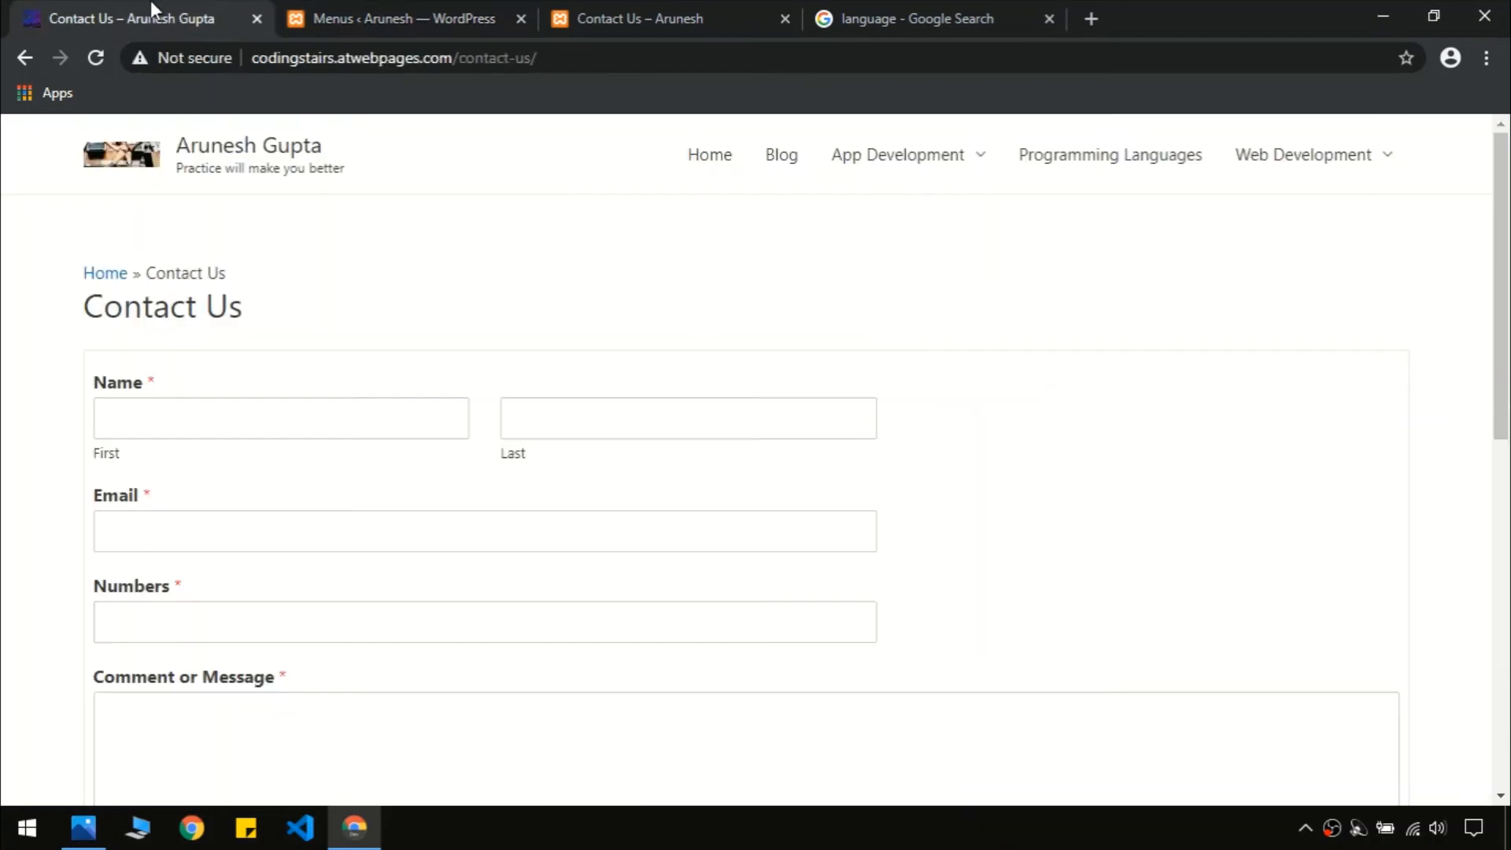
mouse_move(1265, 157)
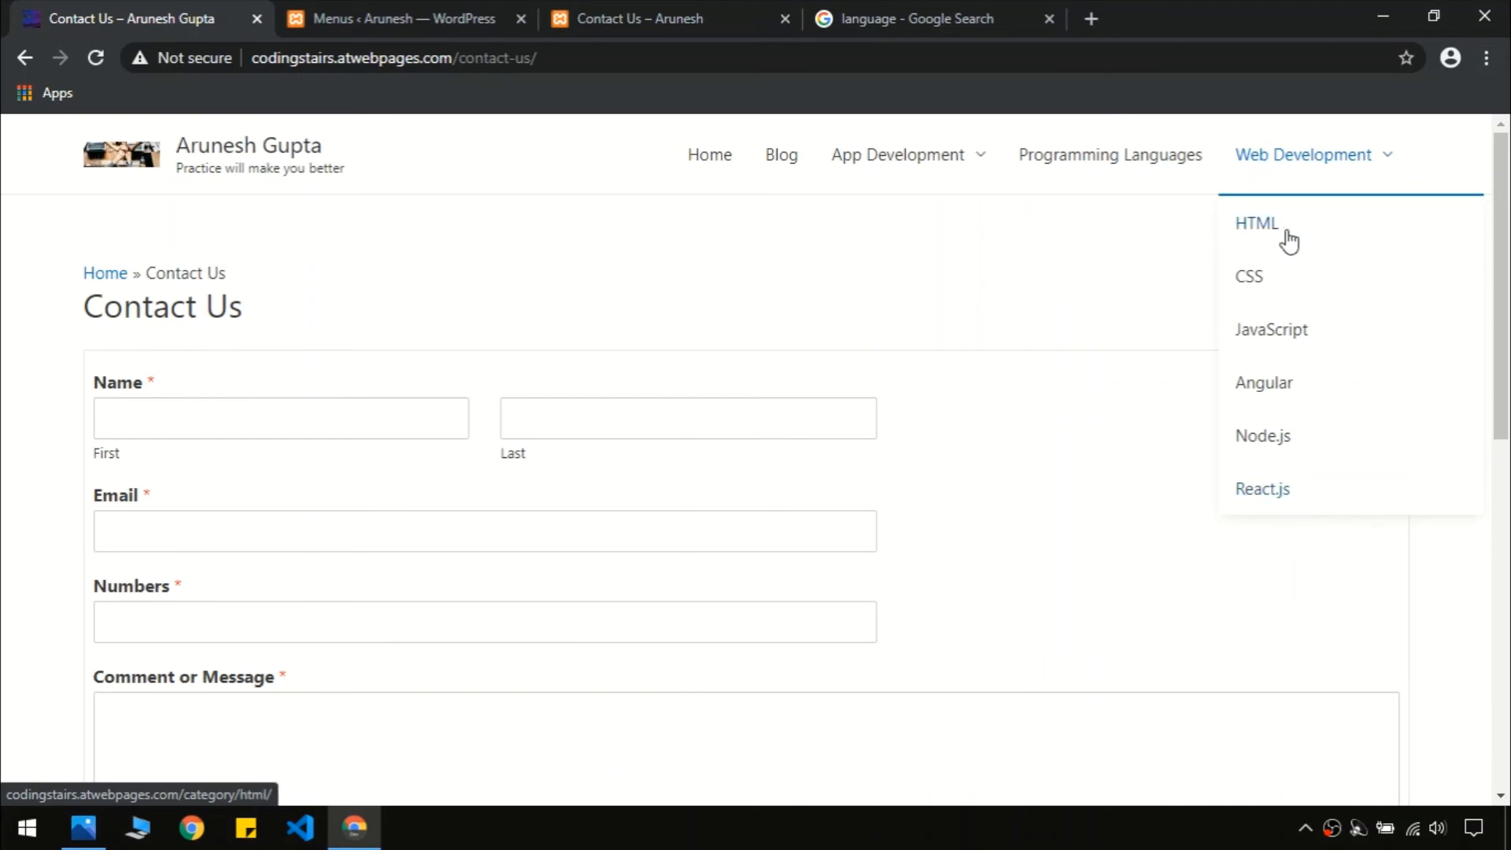
left_click(393, 9)
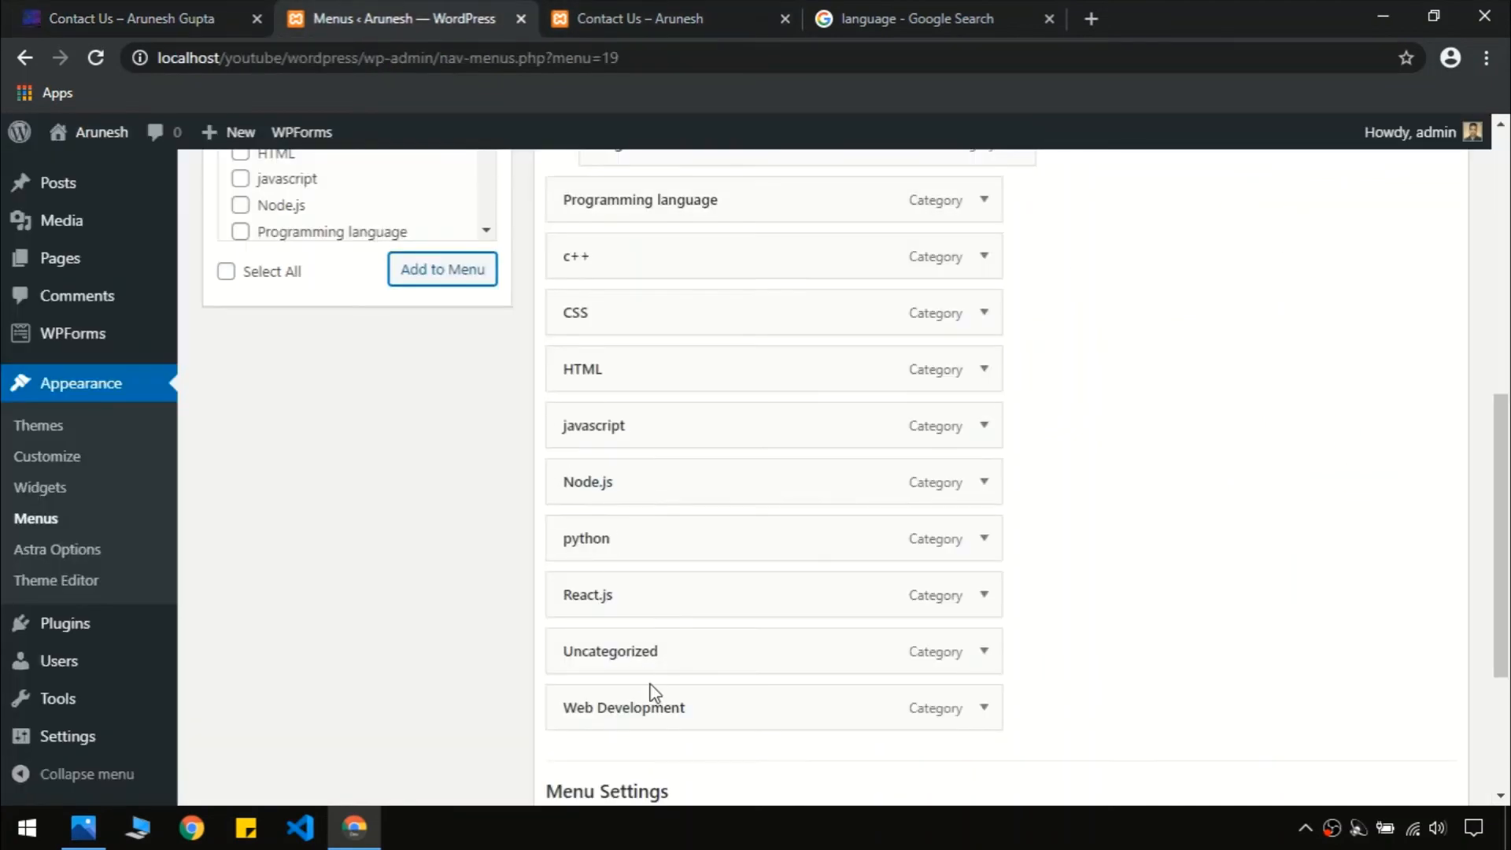
left_click_drag(630, 705, 607, 260)
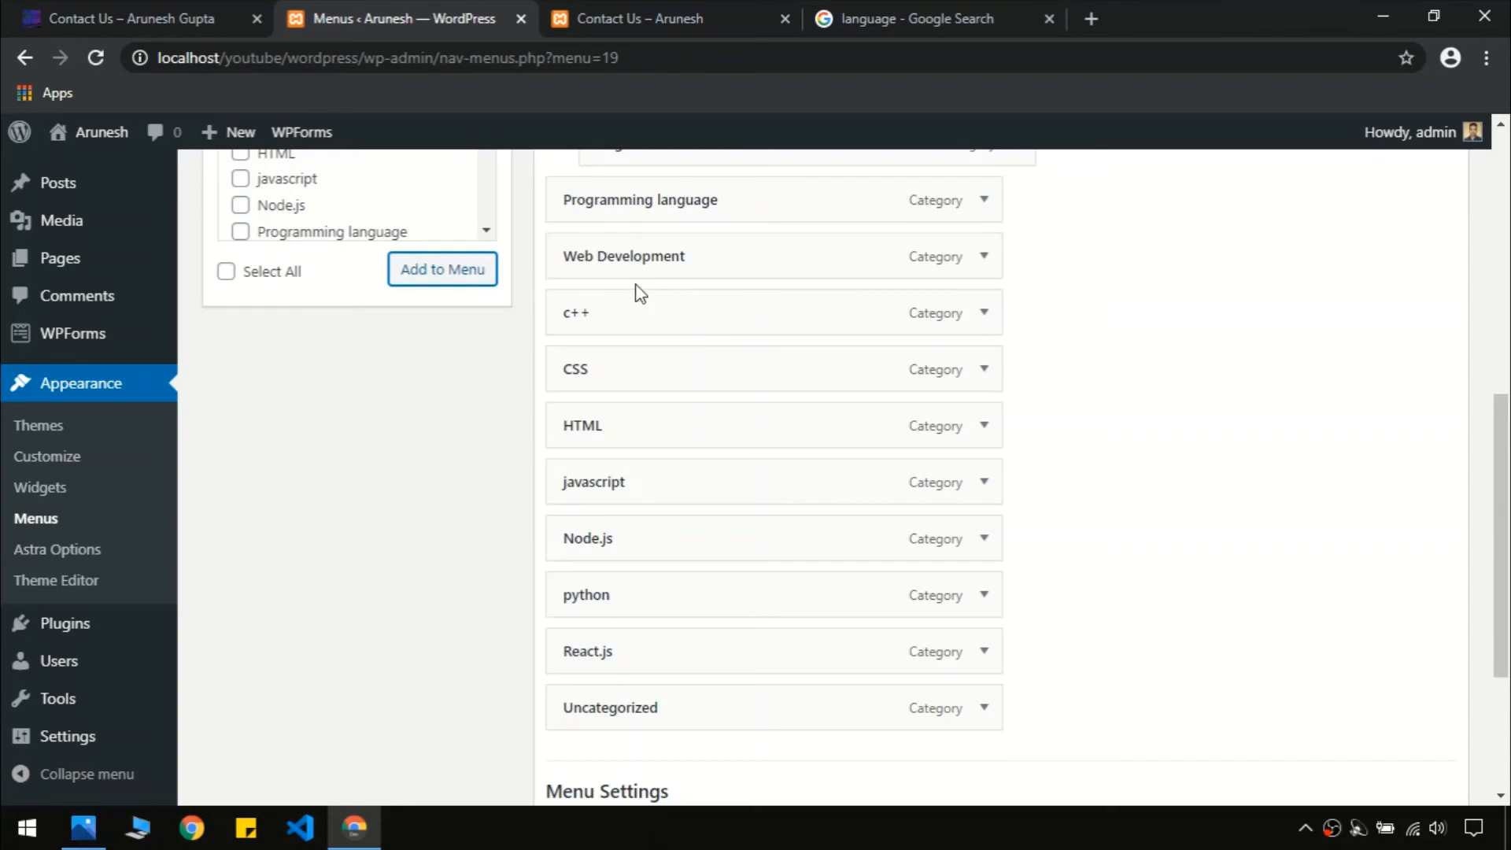
left_click_drag(669, 422, 698, 346)
left_click_drag(659, 430, 660, 379)
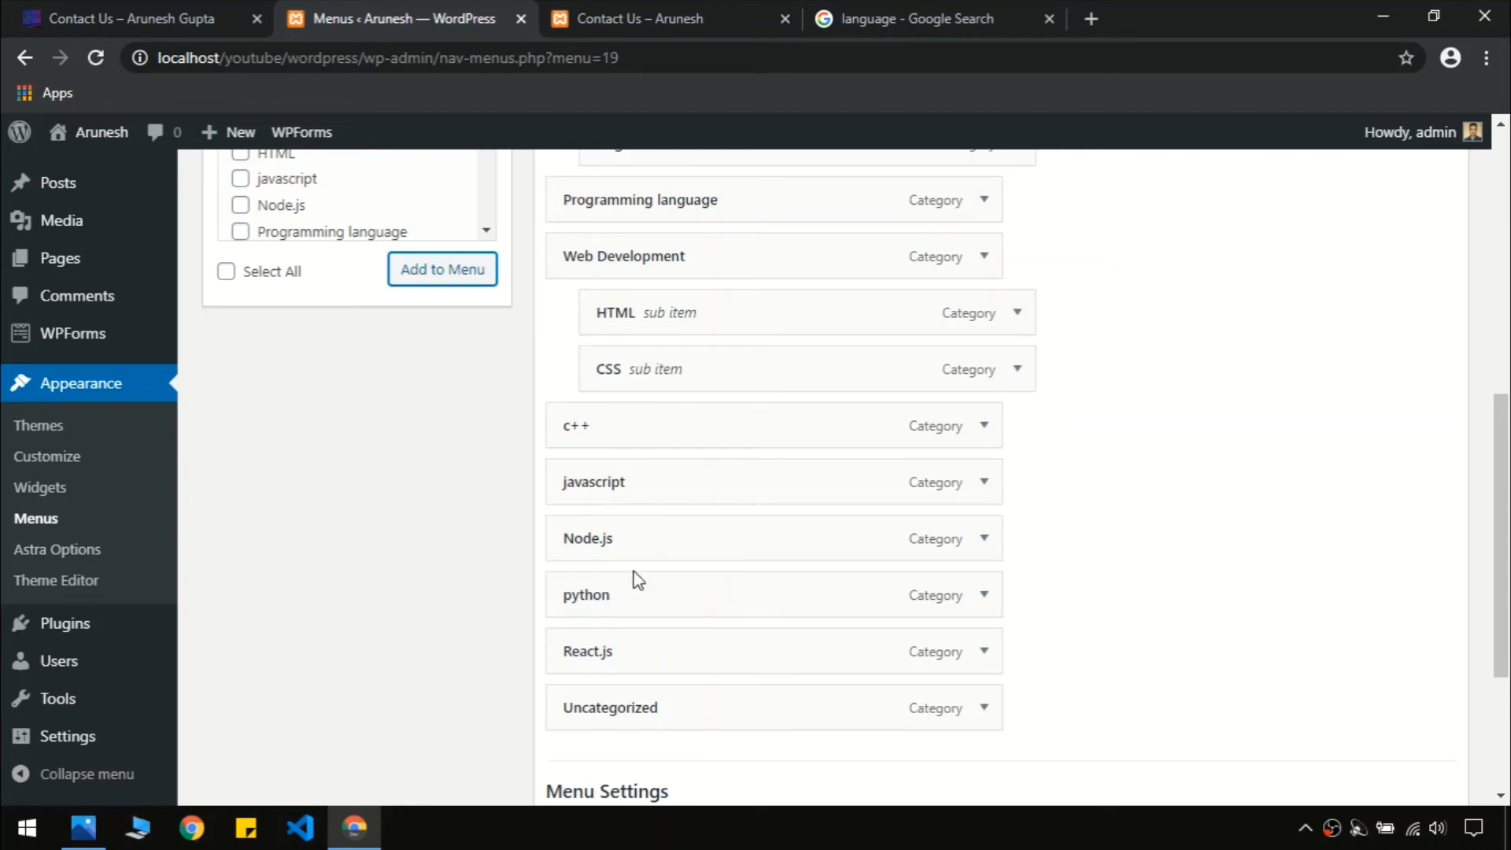
left_click_drag(664, 475, 651, 425)
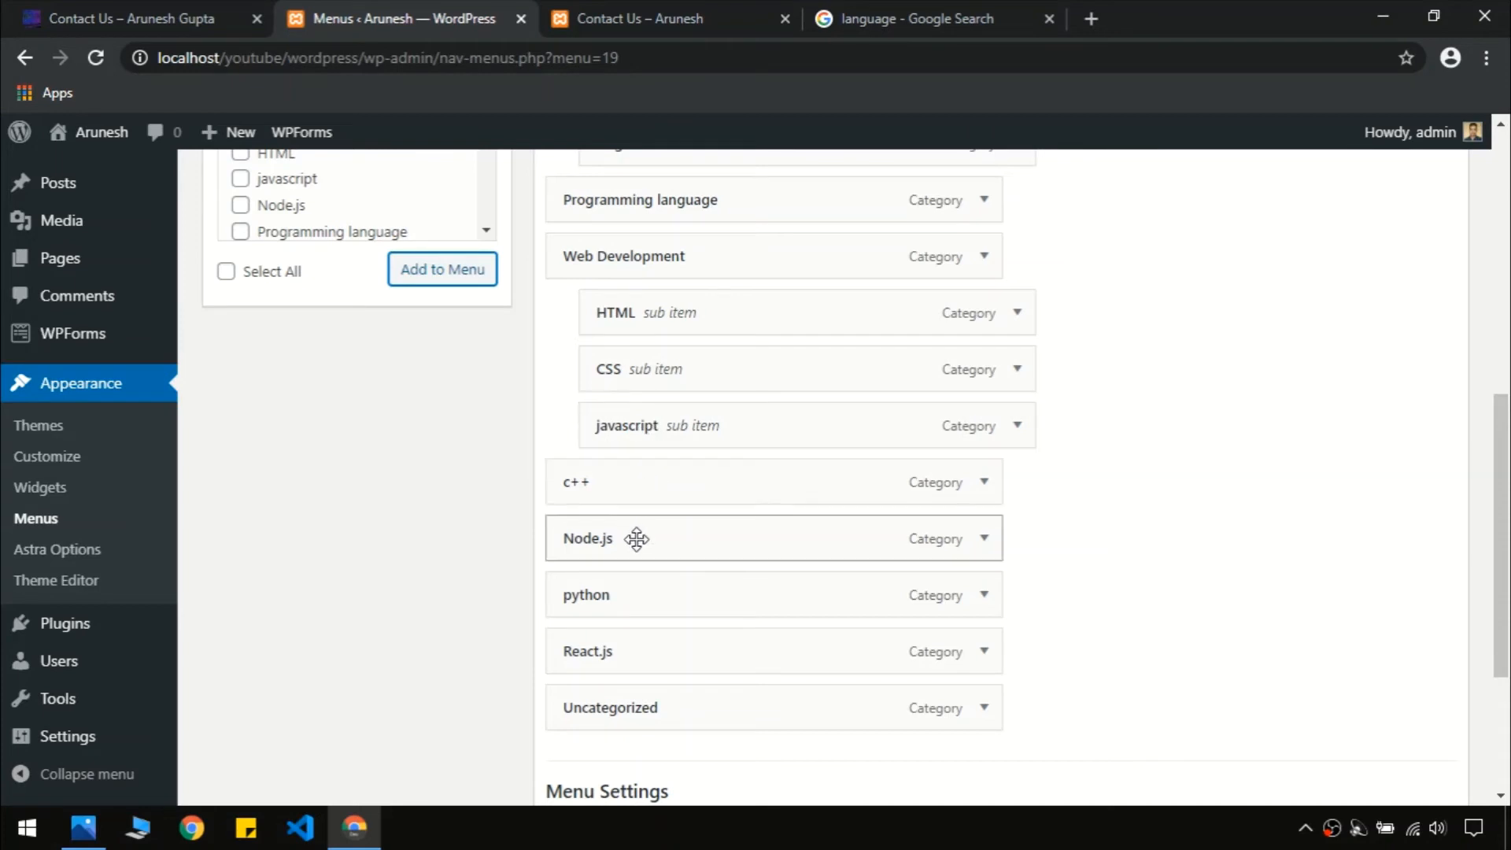
left_click_drag(643, 544, 730, 485)
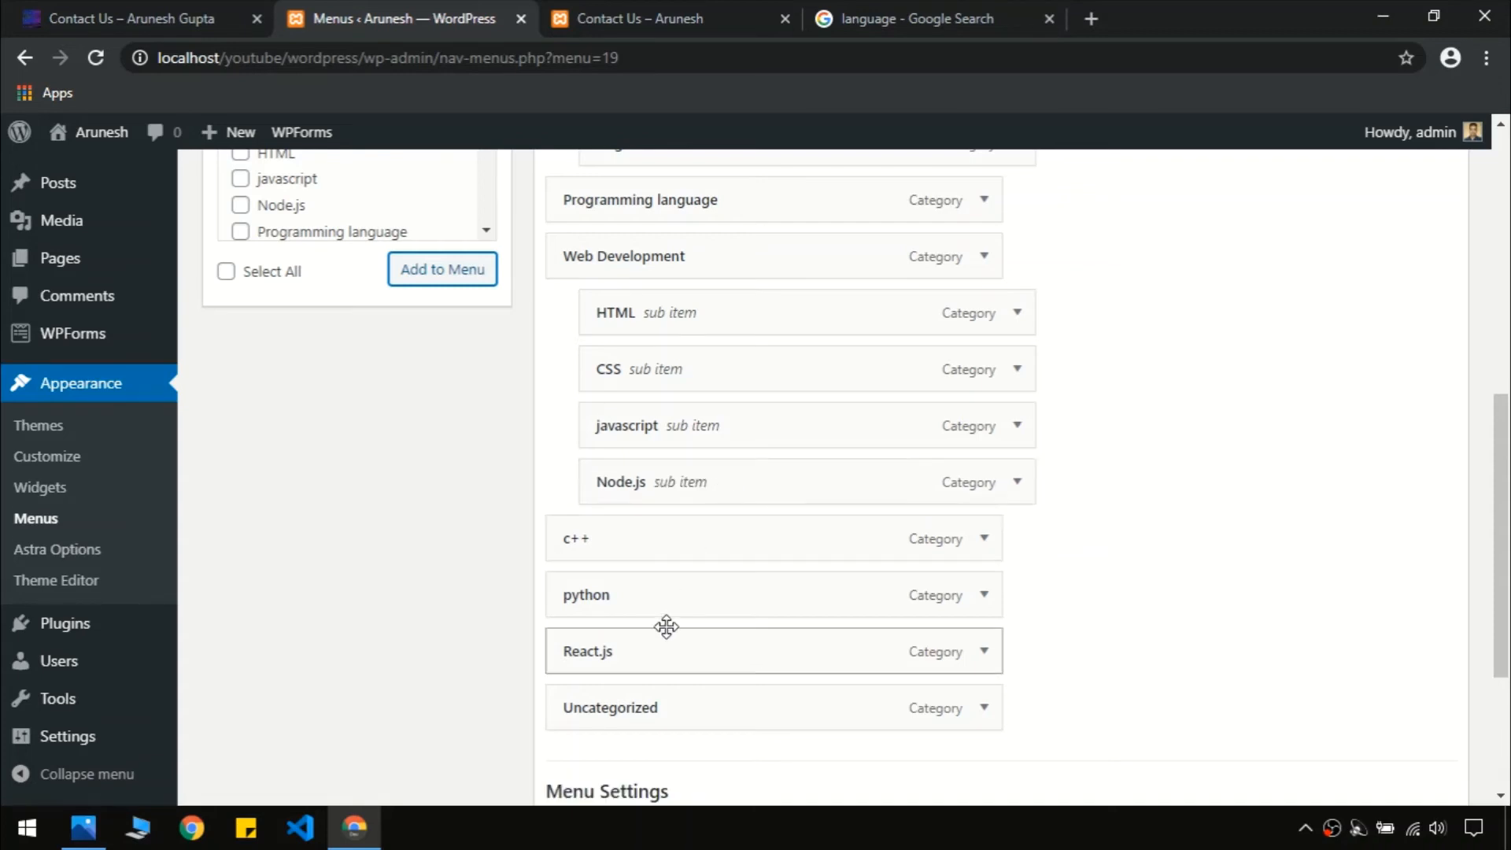
left_click_drag(651, 637, 681, 523)
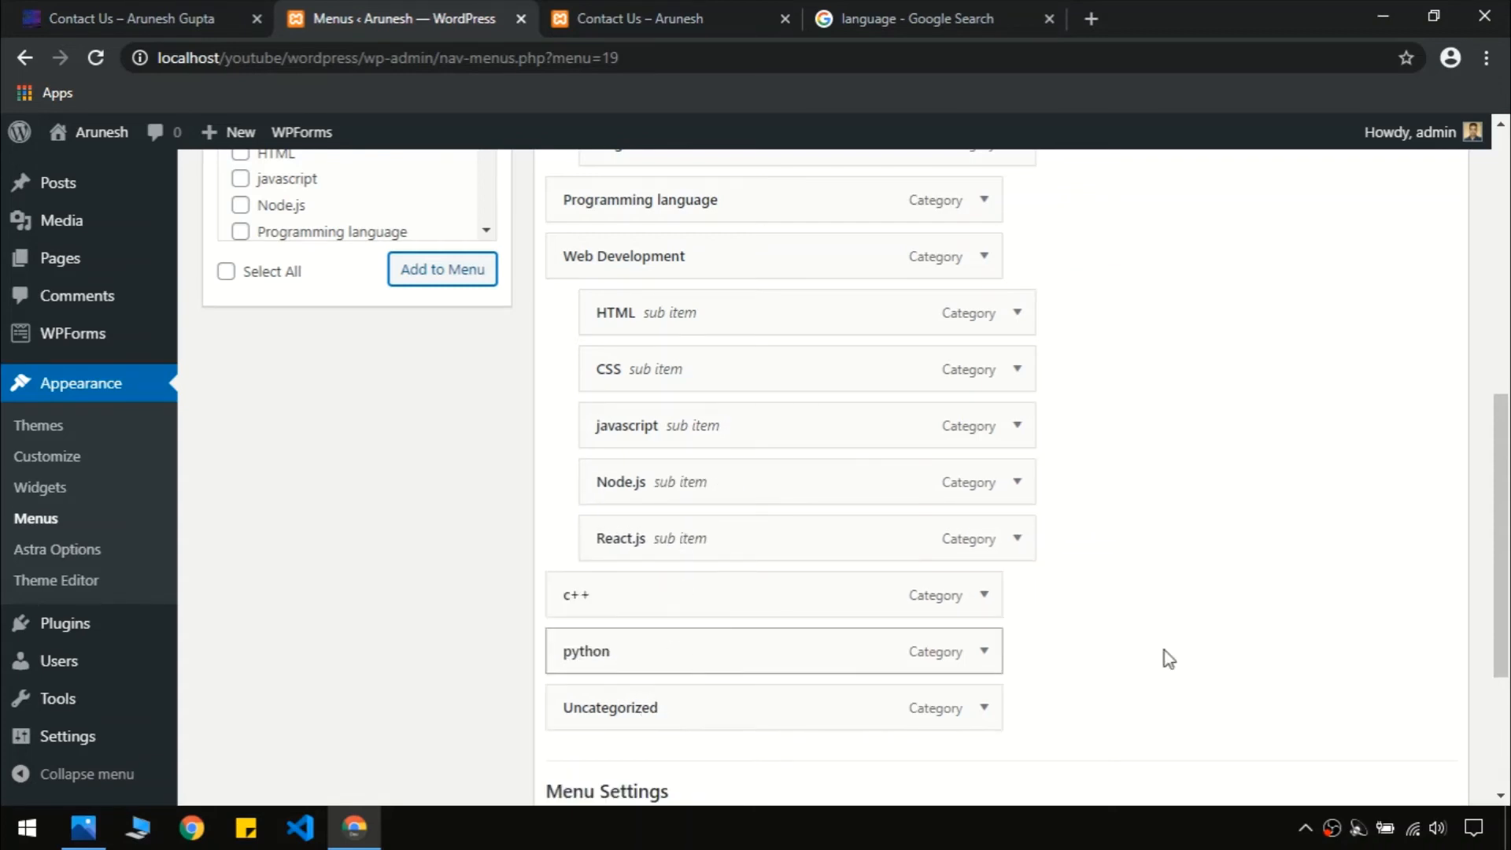
Nest c++ and python under App Development after Angular
scroll(1169, 660, "up", 2)
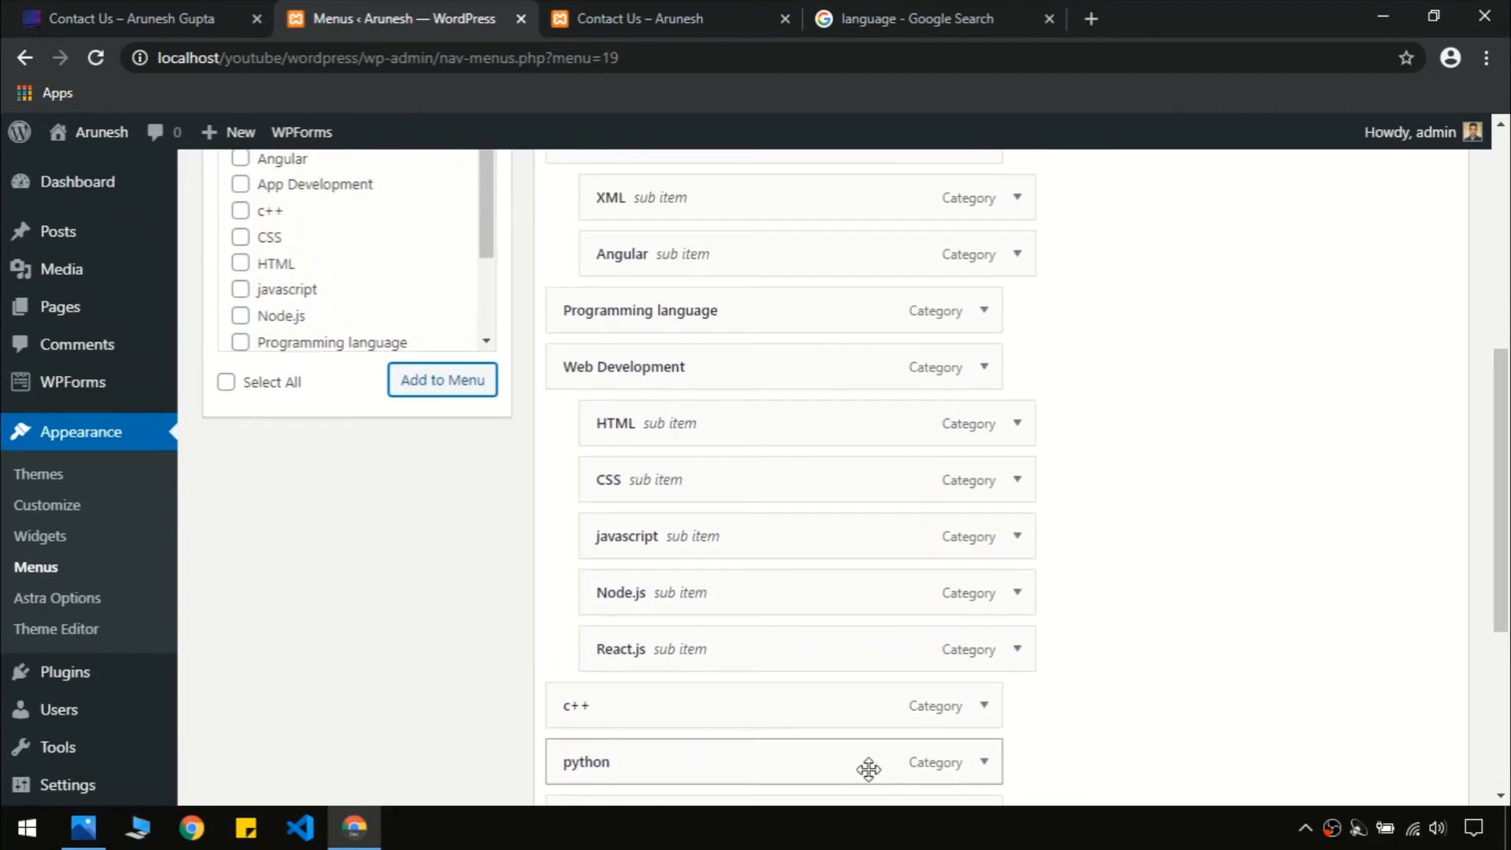
left_click_drag(772, 708, 805, 308)
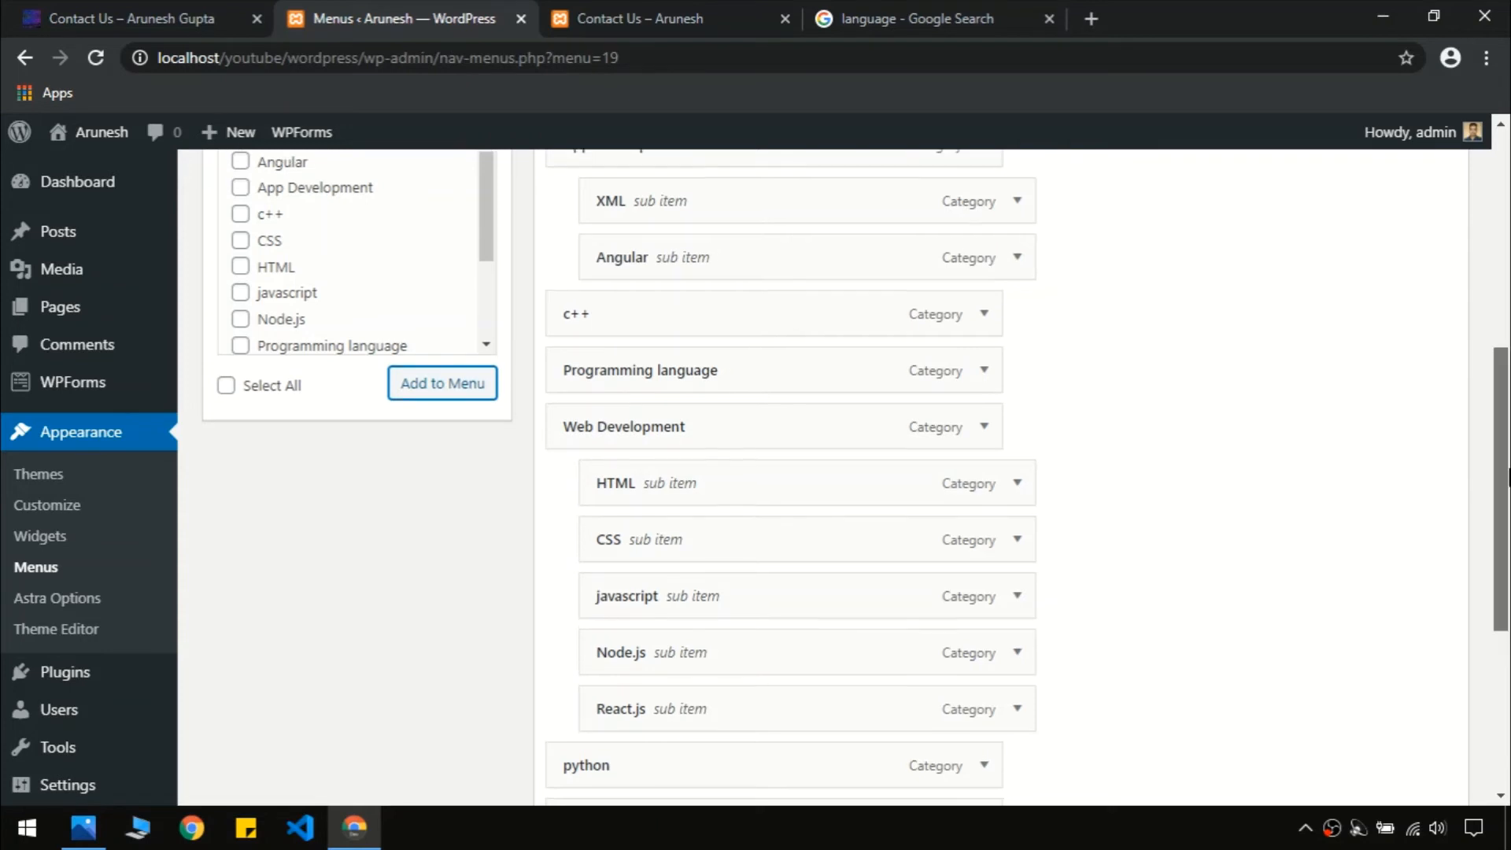
left_click_drag(1509, 478, 1508, 462)
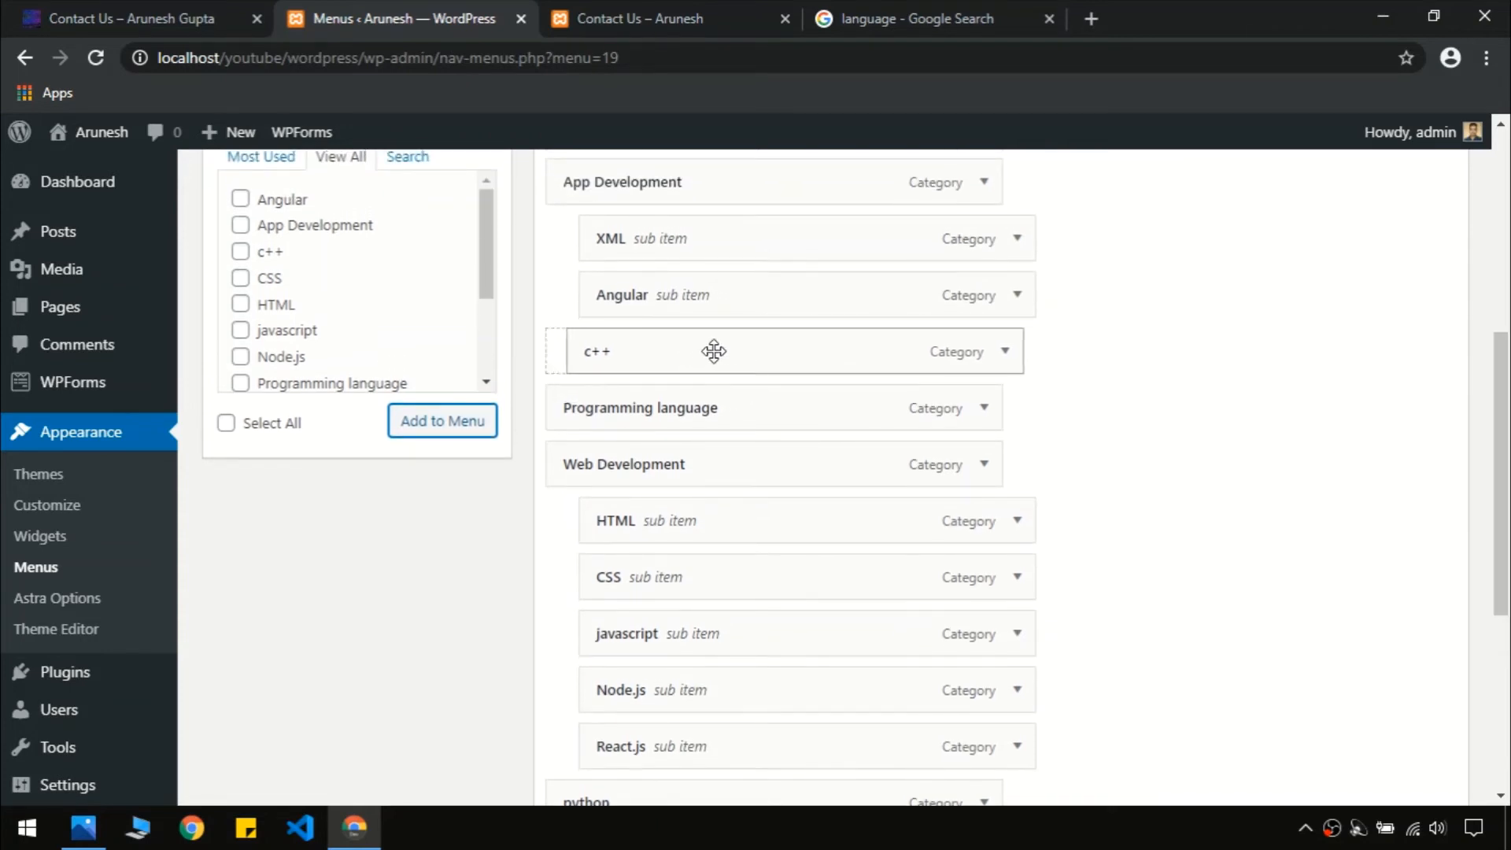
left_click_drag(722, 351, 758, 351)
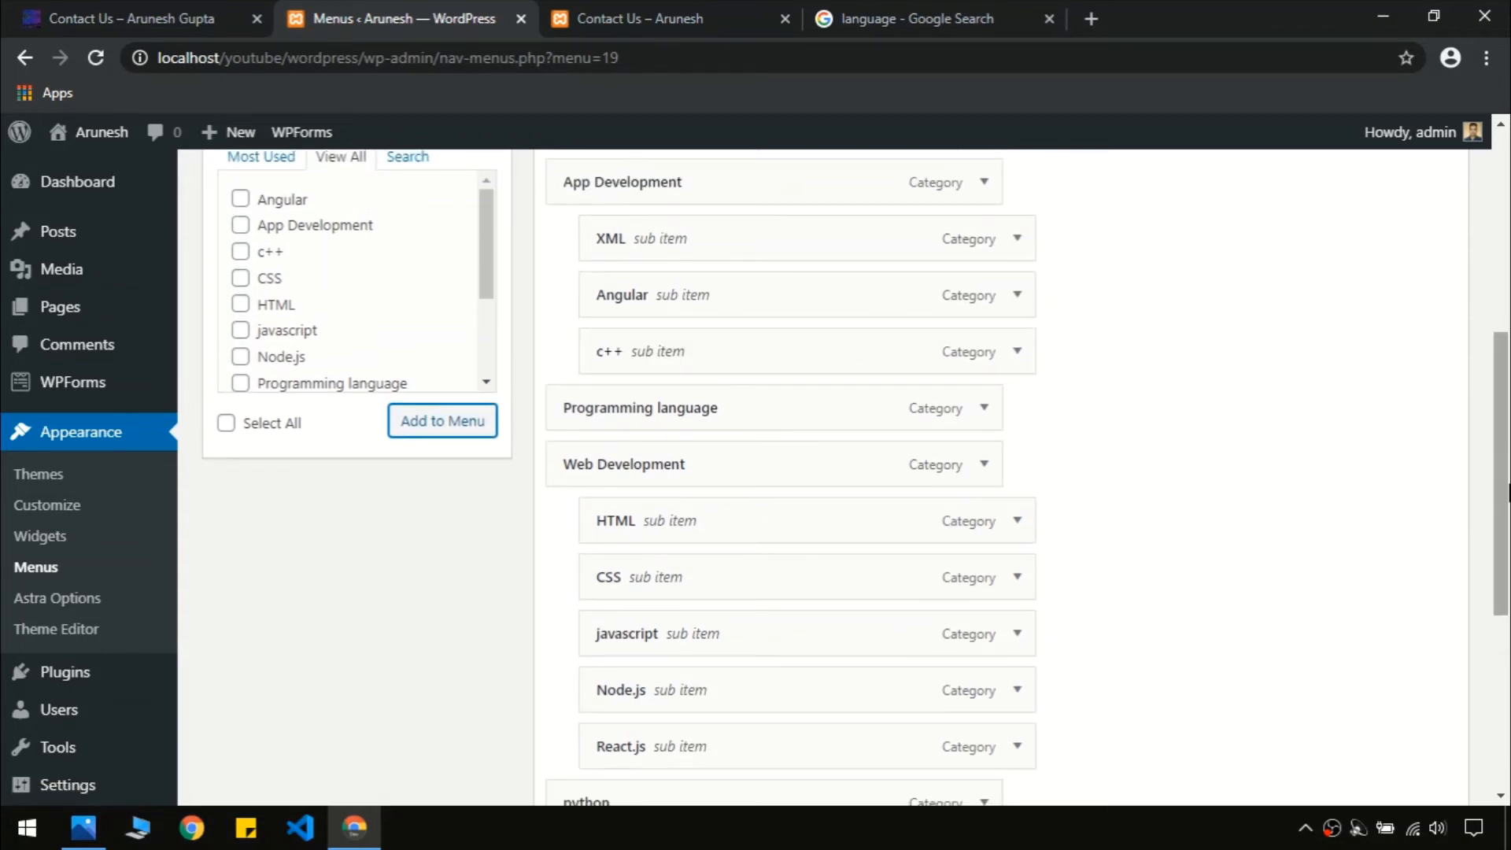
scroll(1417, 590, "down", 2)
left_click_drag(685, 616, 724, 219)
left_click_drag(704, 218, 701, 236)
Remove Uncategorized from the main menu and save the menu
scroll(842, 472, "down", 2)
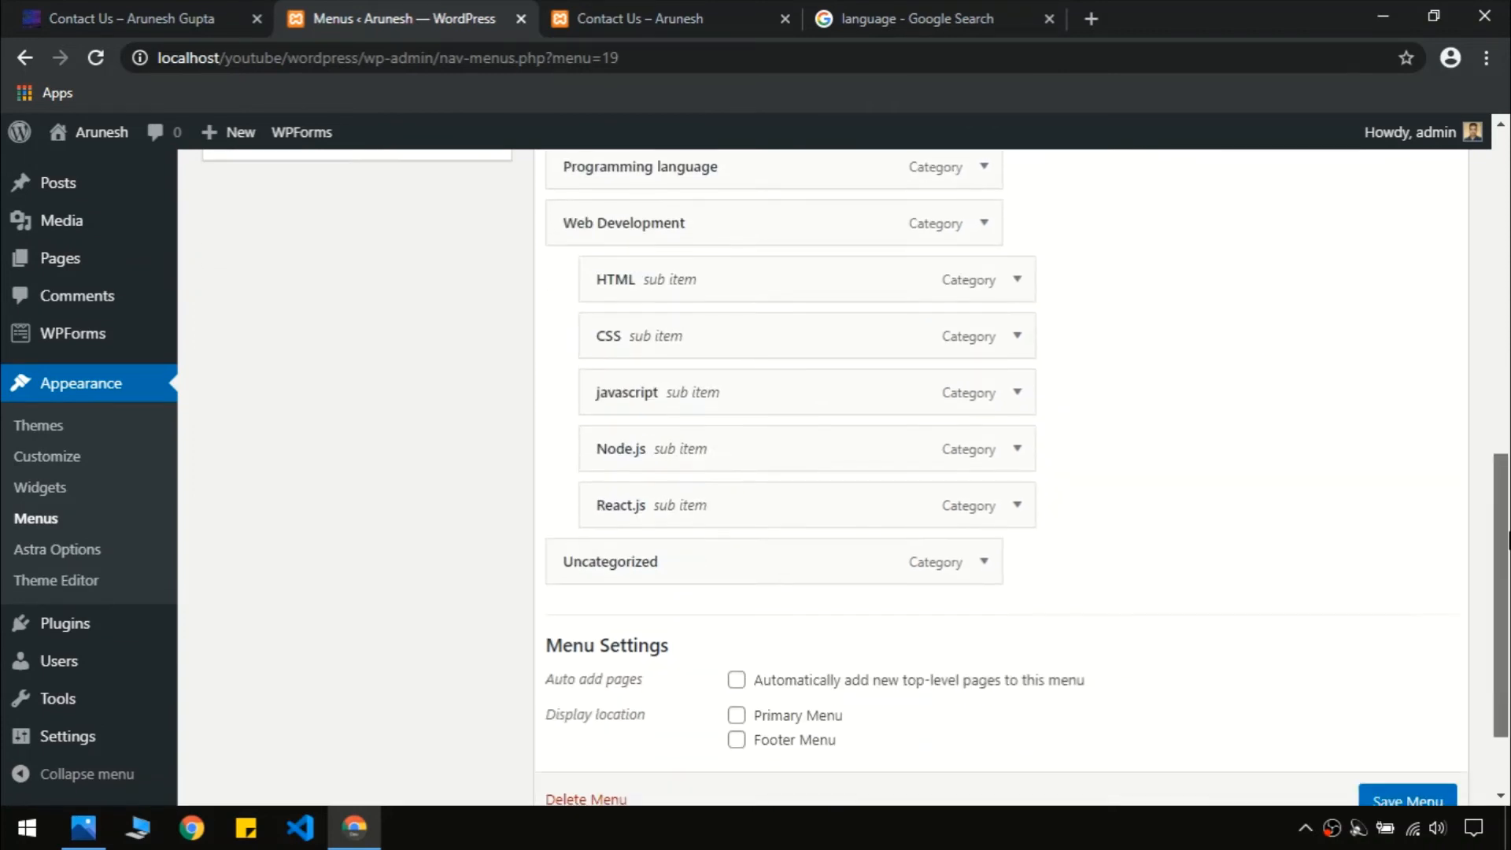
scroll(901, 550, "down", 2)
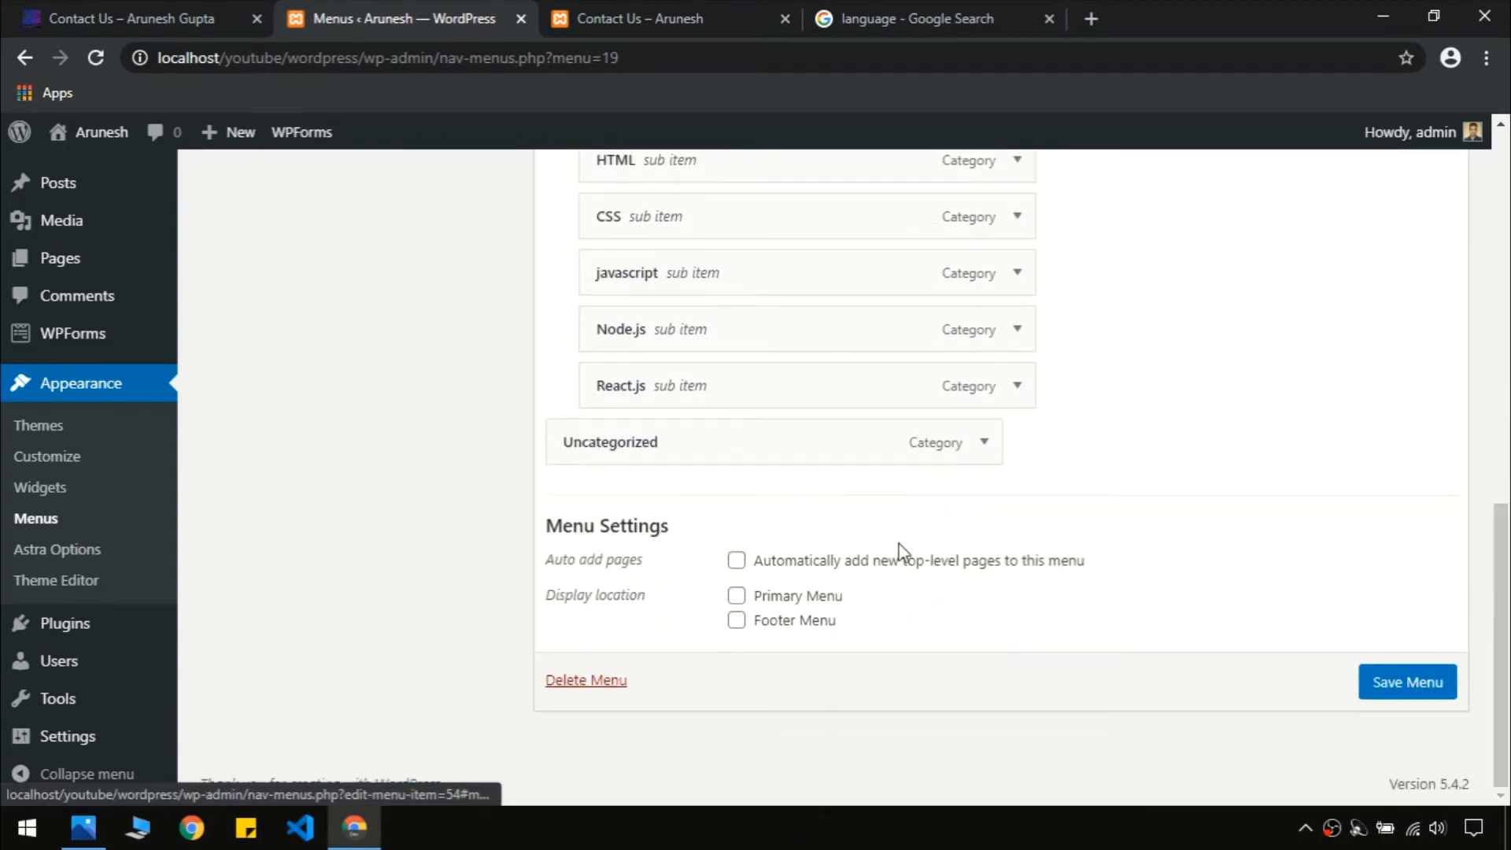
left_click(985, 444)
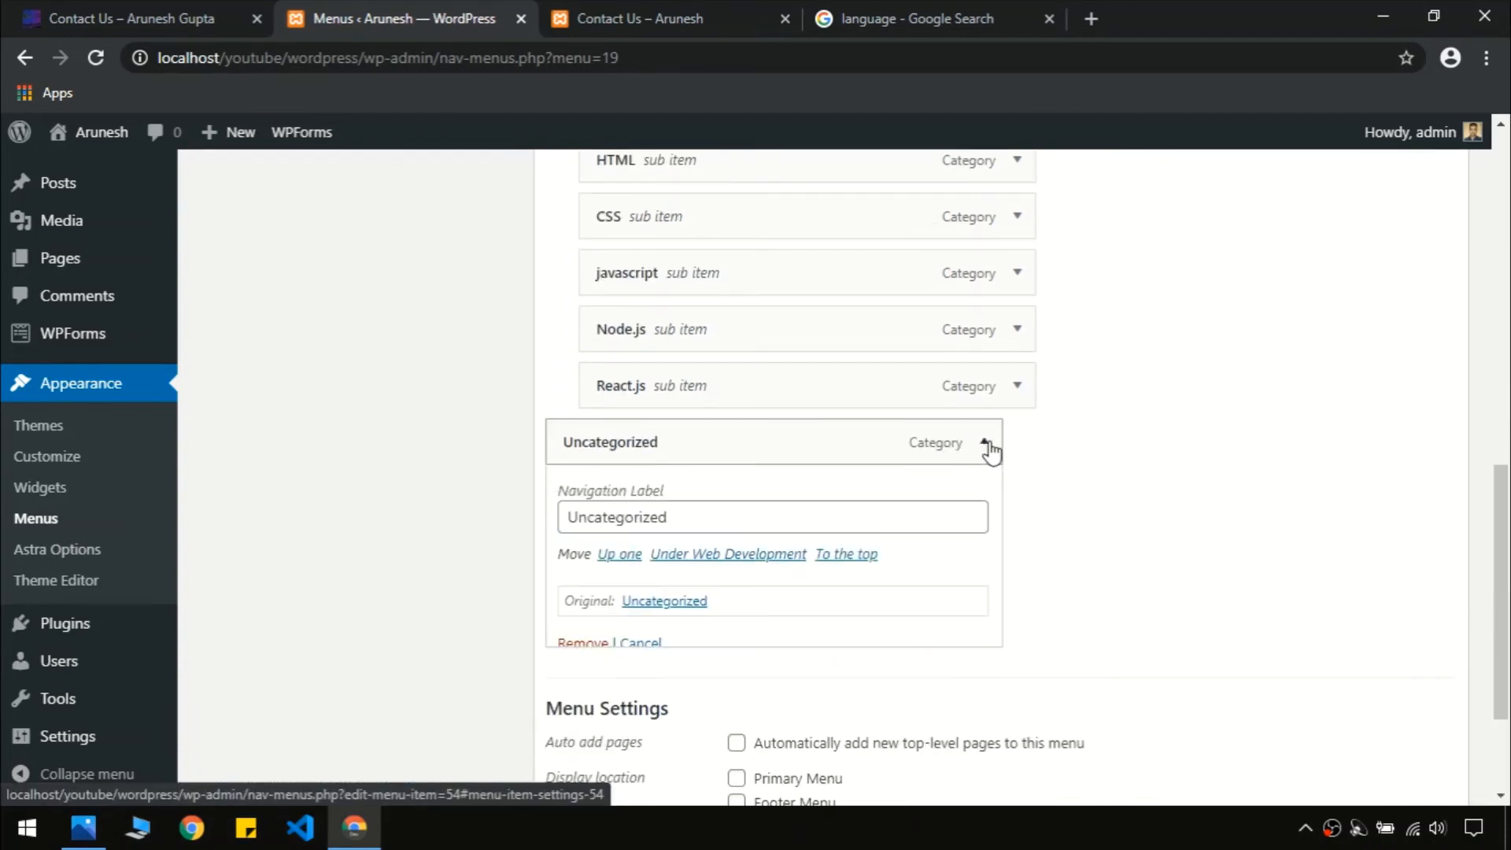
left_click(583, 646)
left_click_drag(1507, 583, 1507, 217)
left_click(1376, 449)
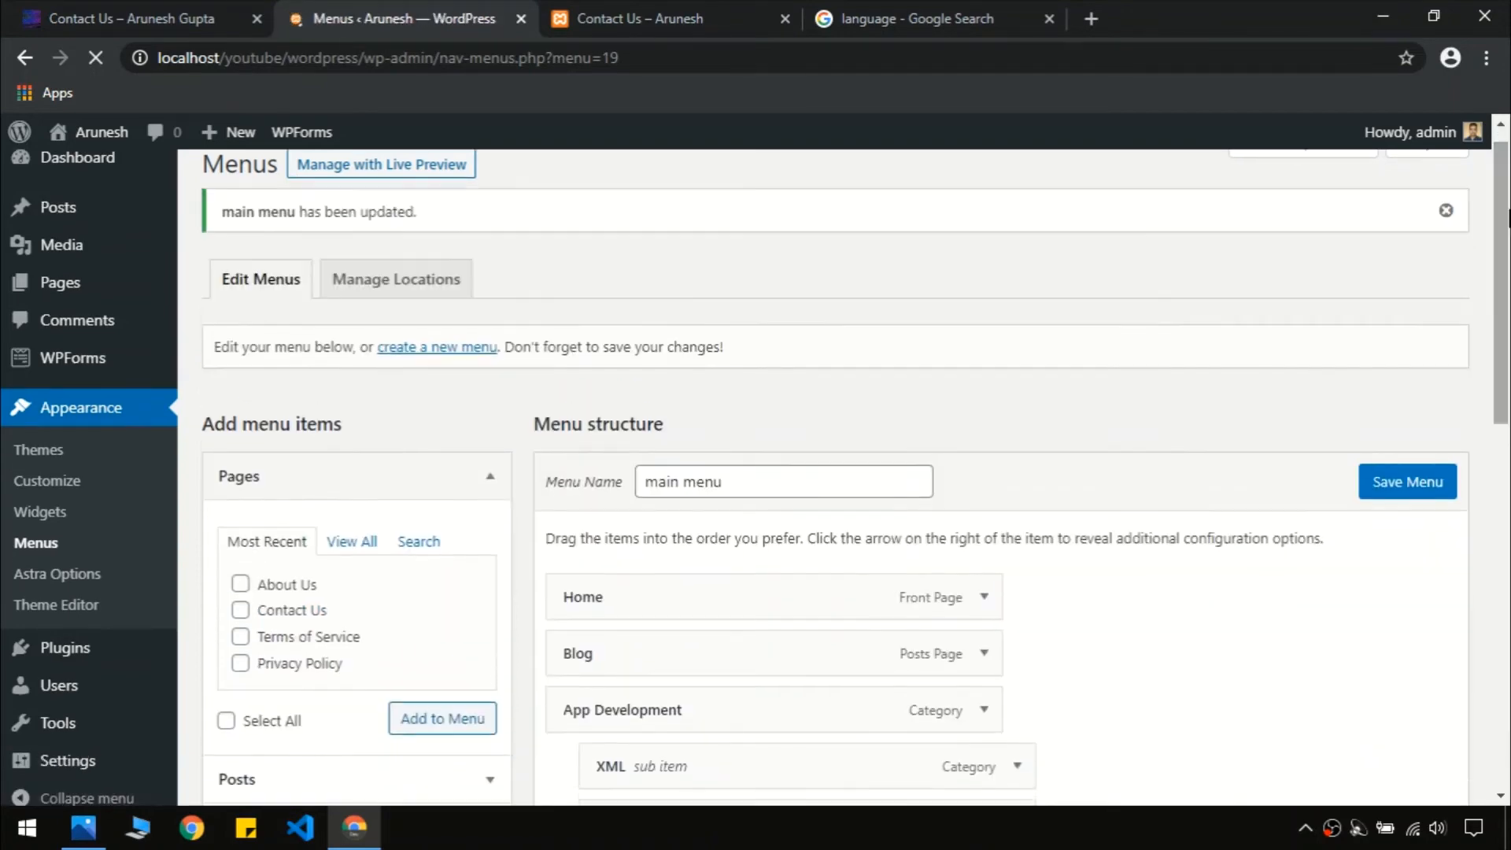
Assign 'main menu' to the Primary Menu location and save, then view the local Contact Us page
left_click(364, 303)
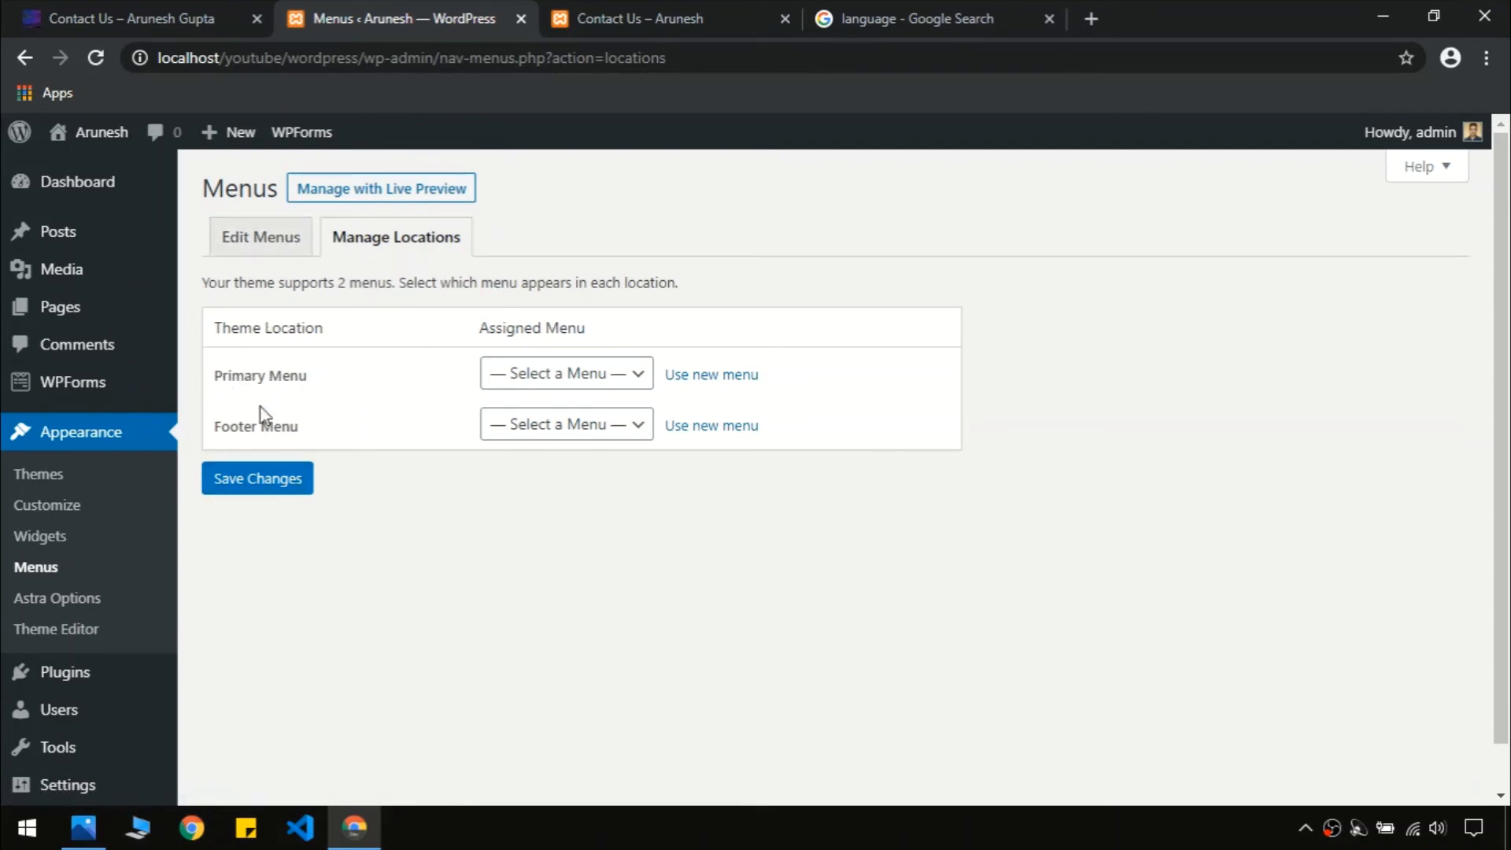
left_click(146, 18)
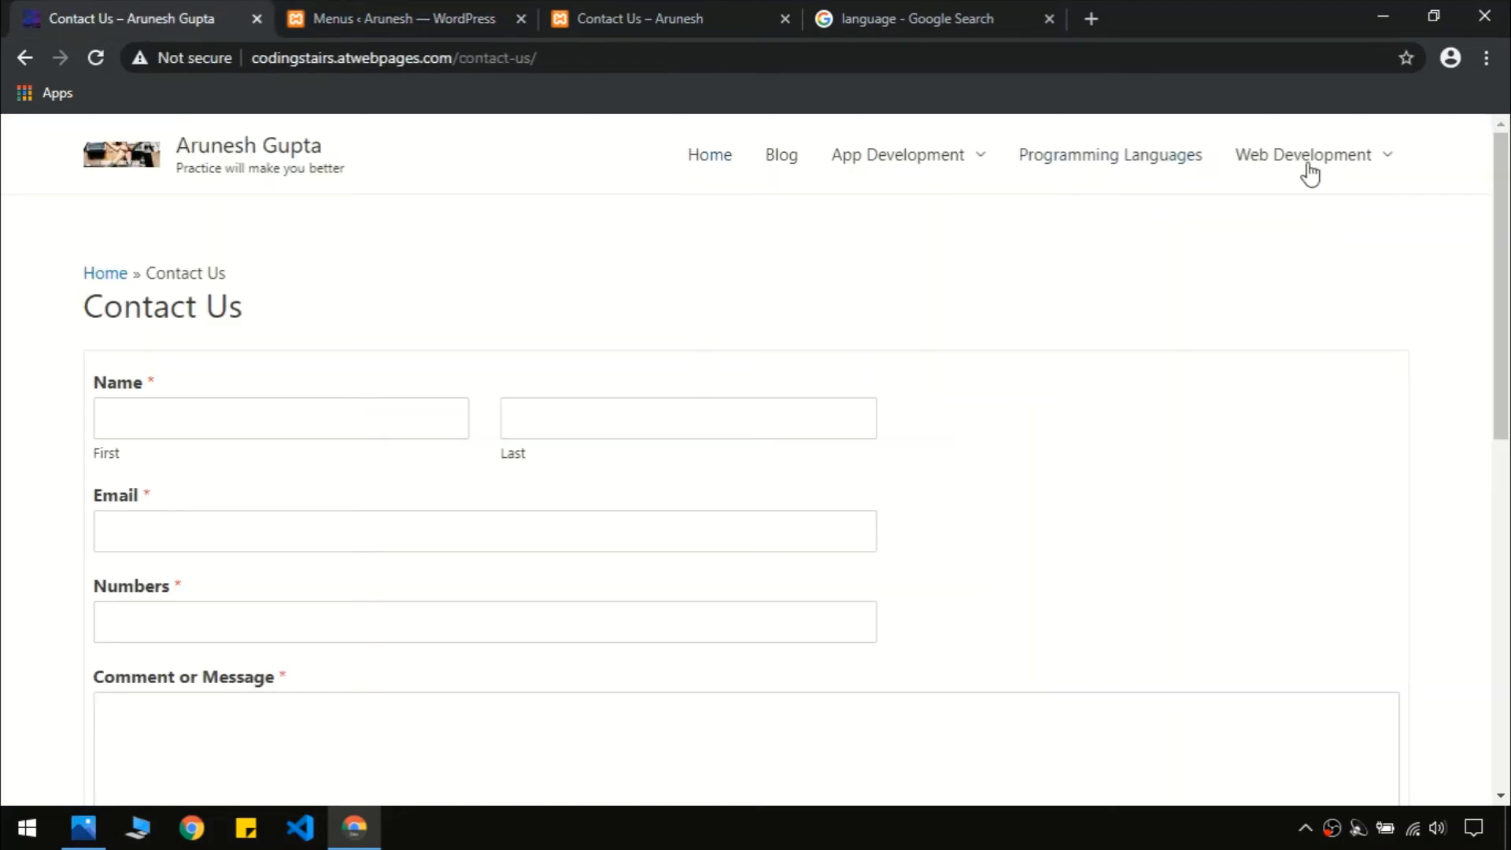
scroll(695, 223, "down", 10)
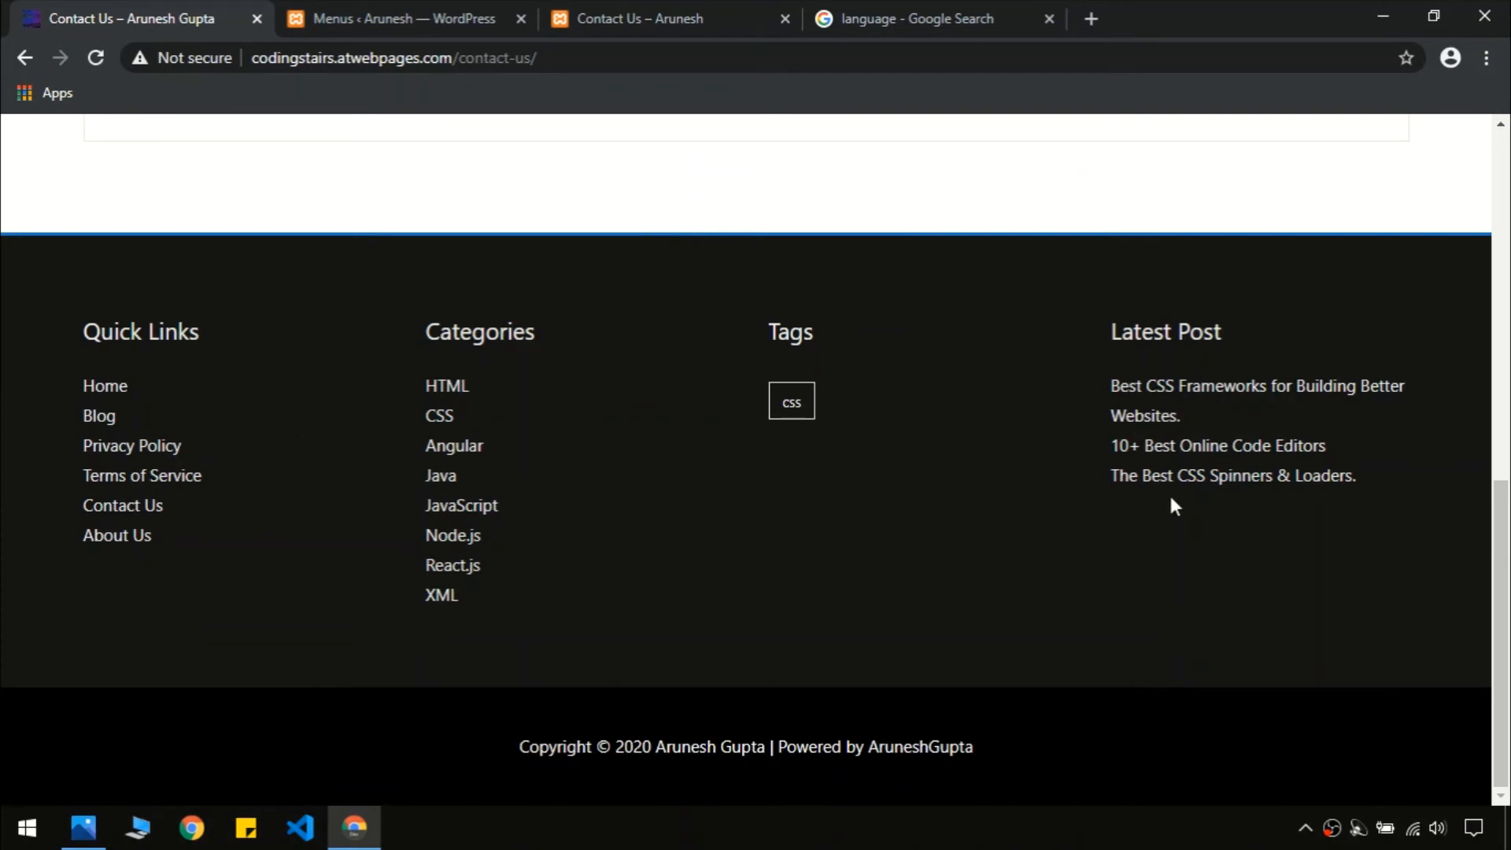
left_click(384, 16)
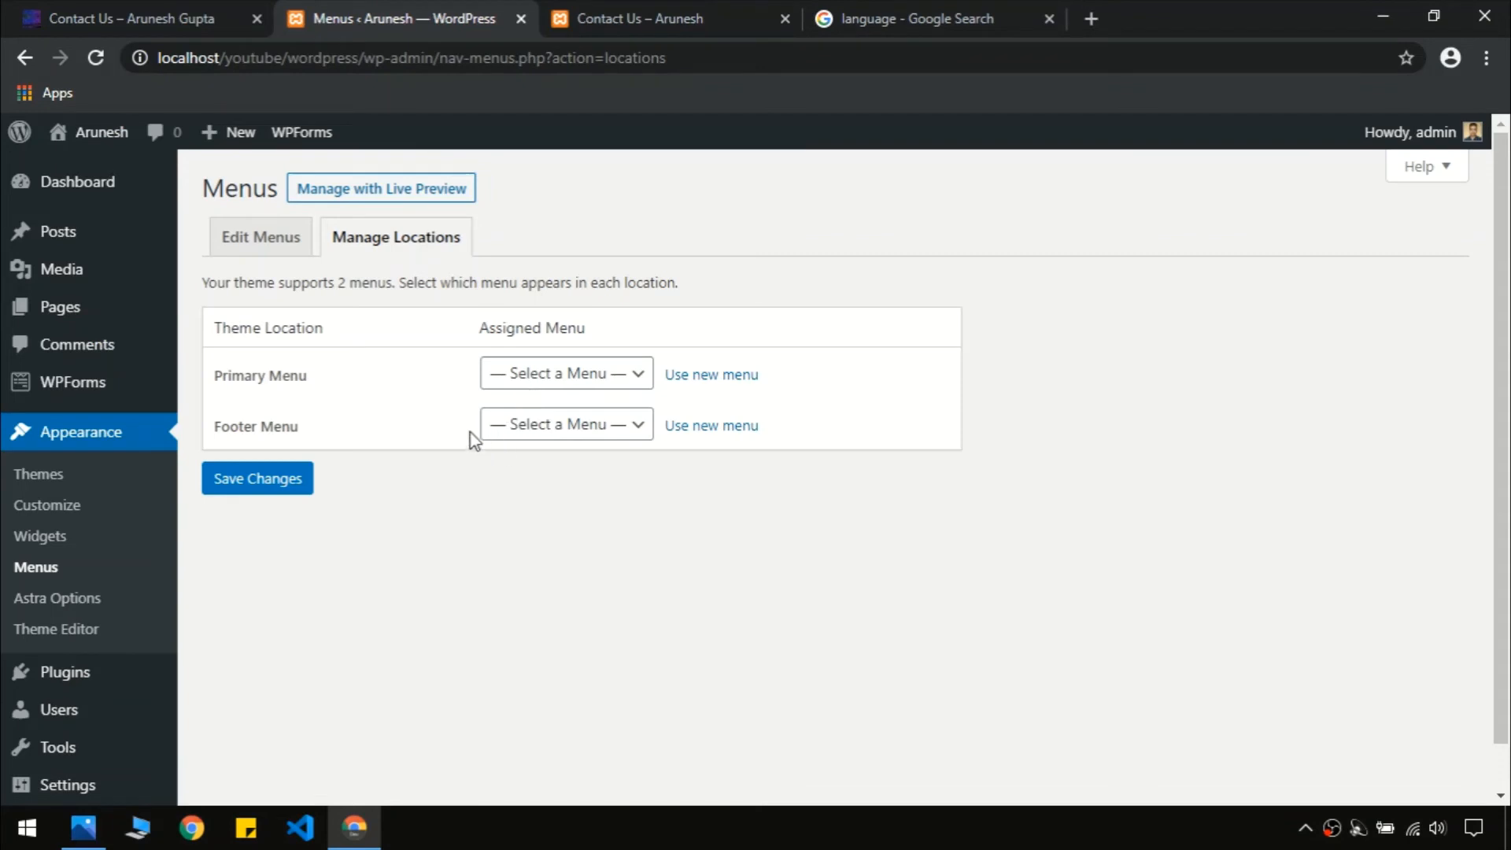
left_click(557, 391)
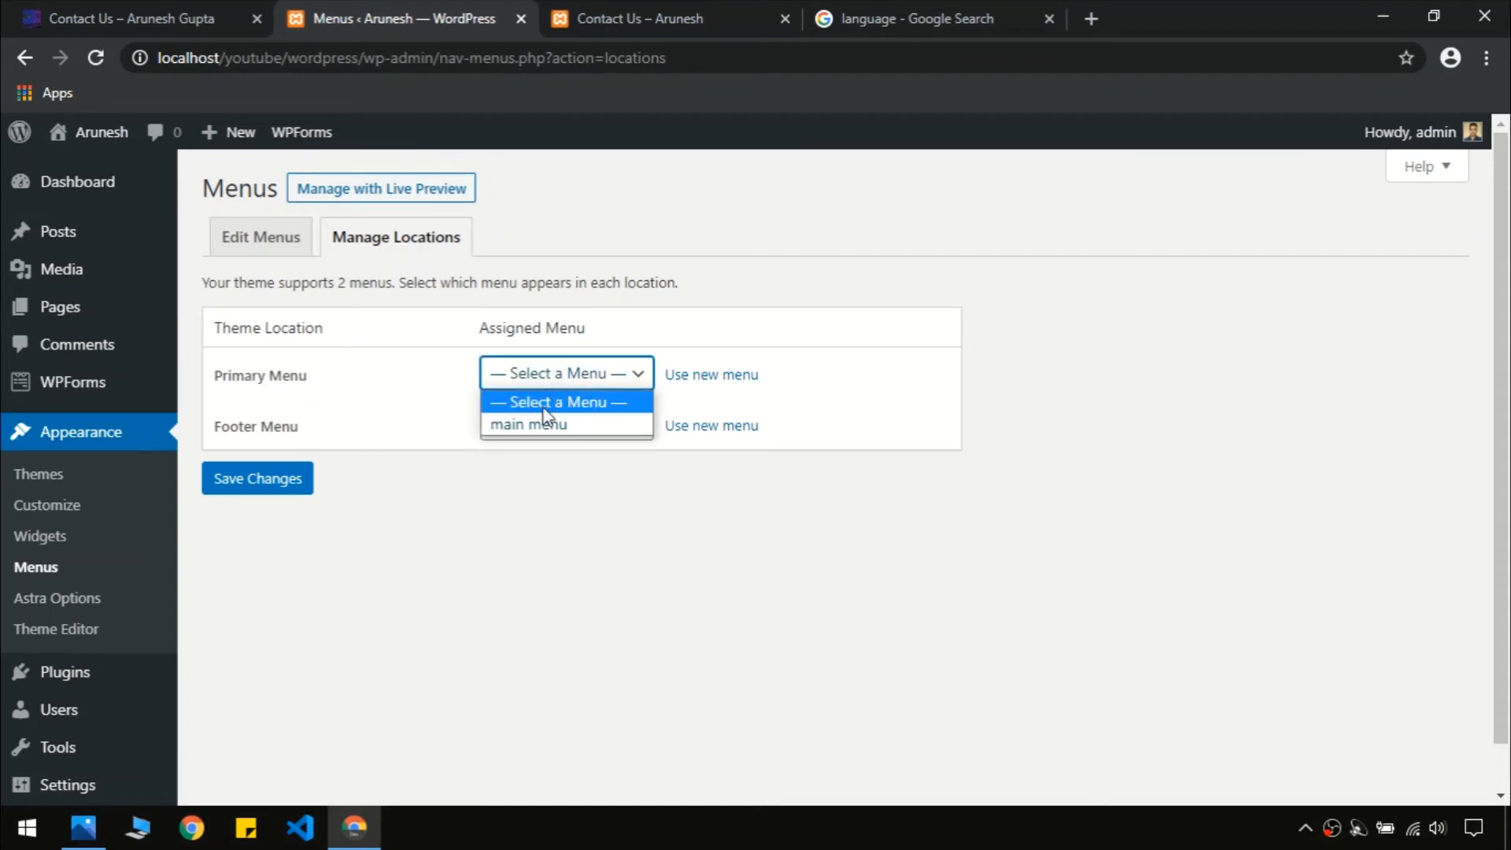
left_click(535, 425)
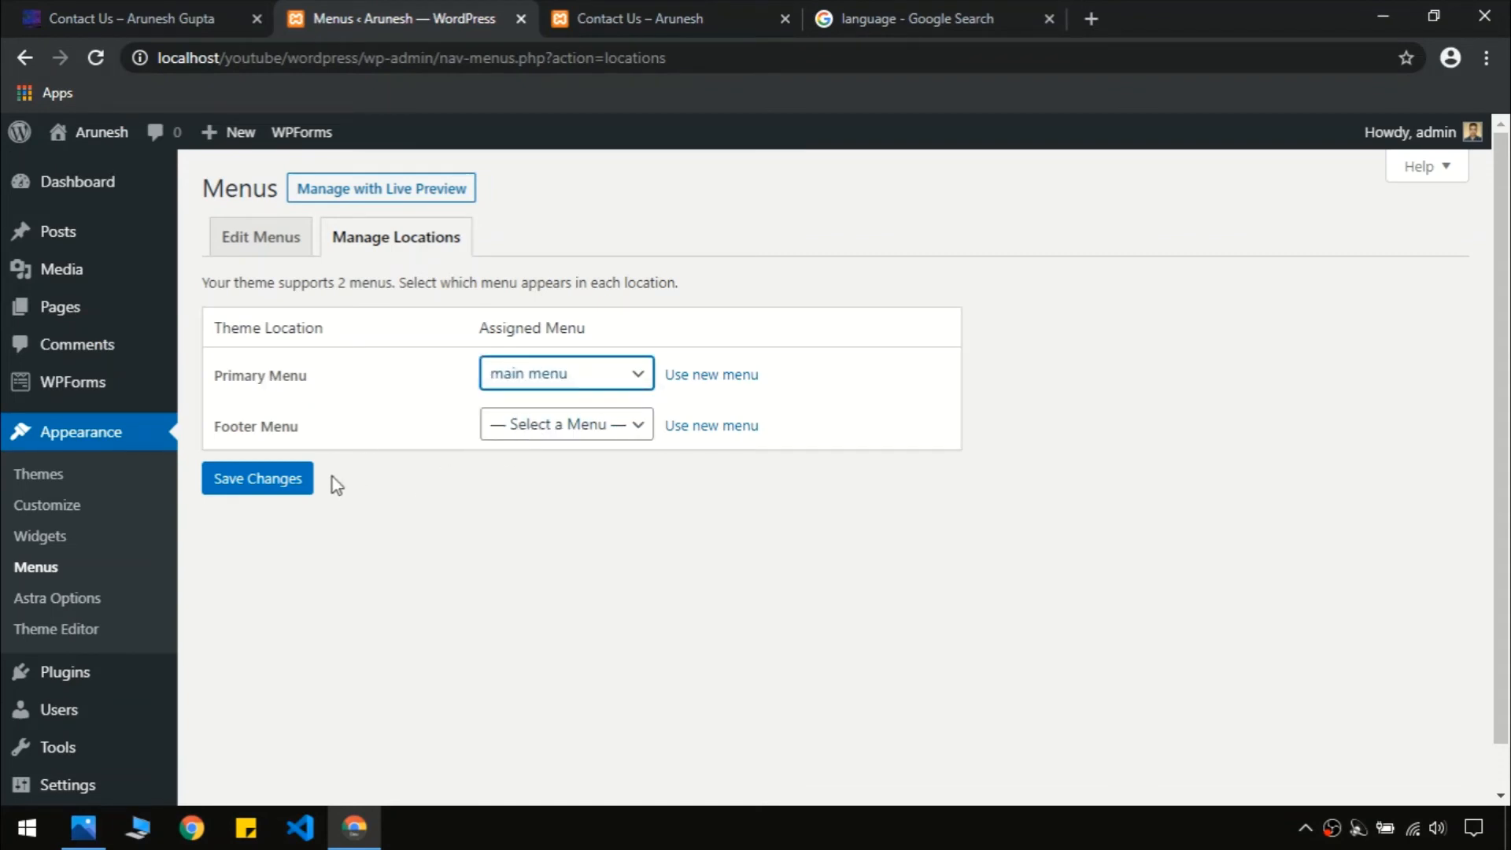
left_click(277, 481)
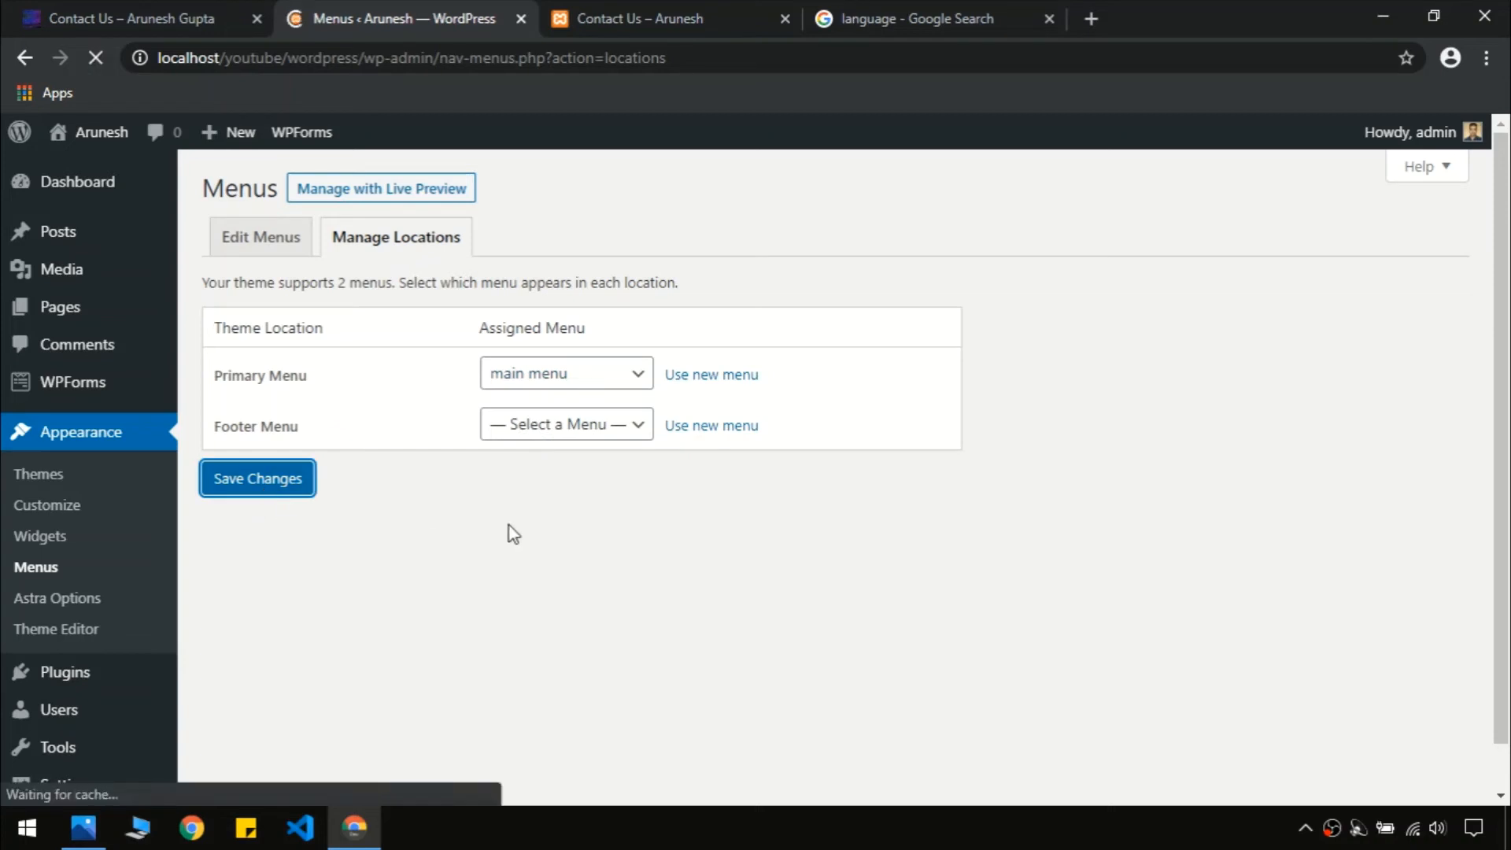
left_click(692, 3)
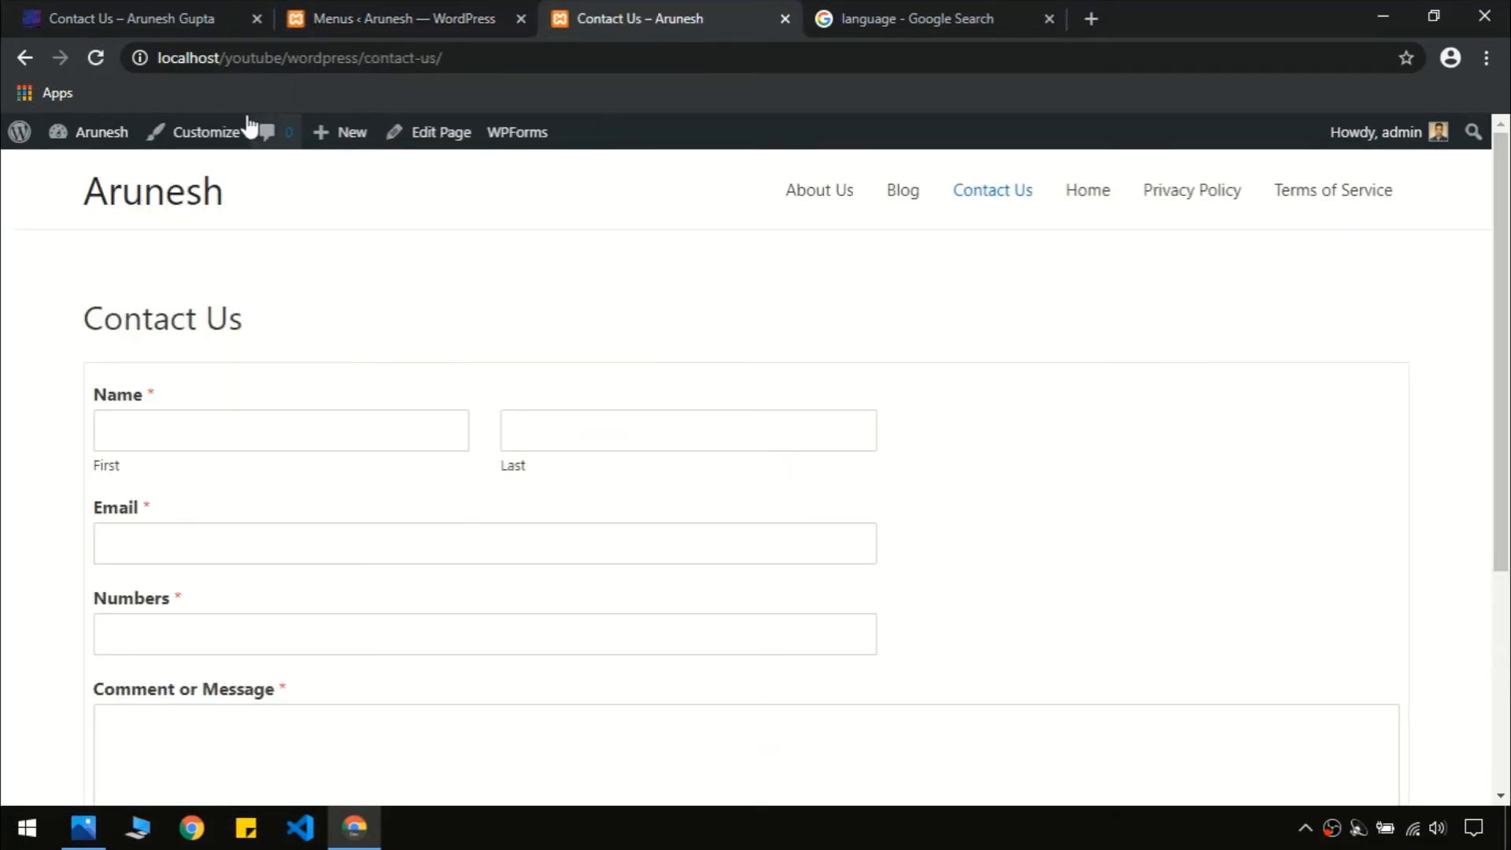
Compare the local home page's menu with the reference site's home page menu
left_click(207, 201)
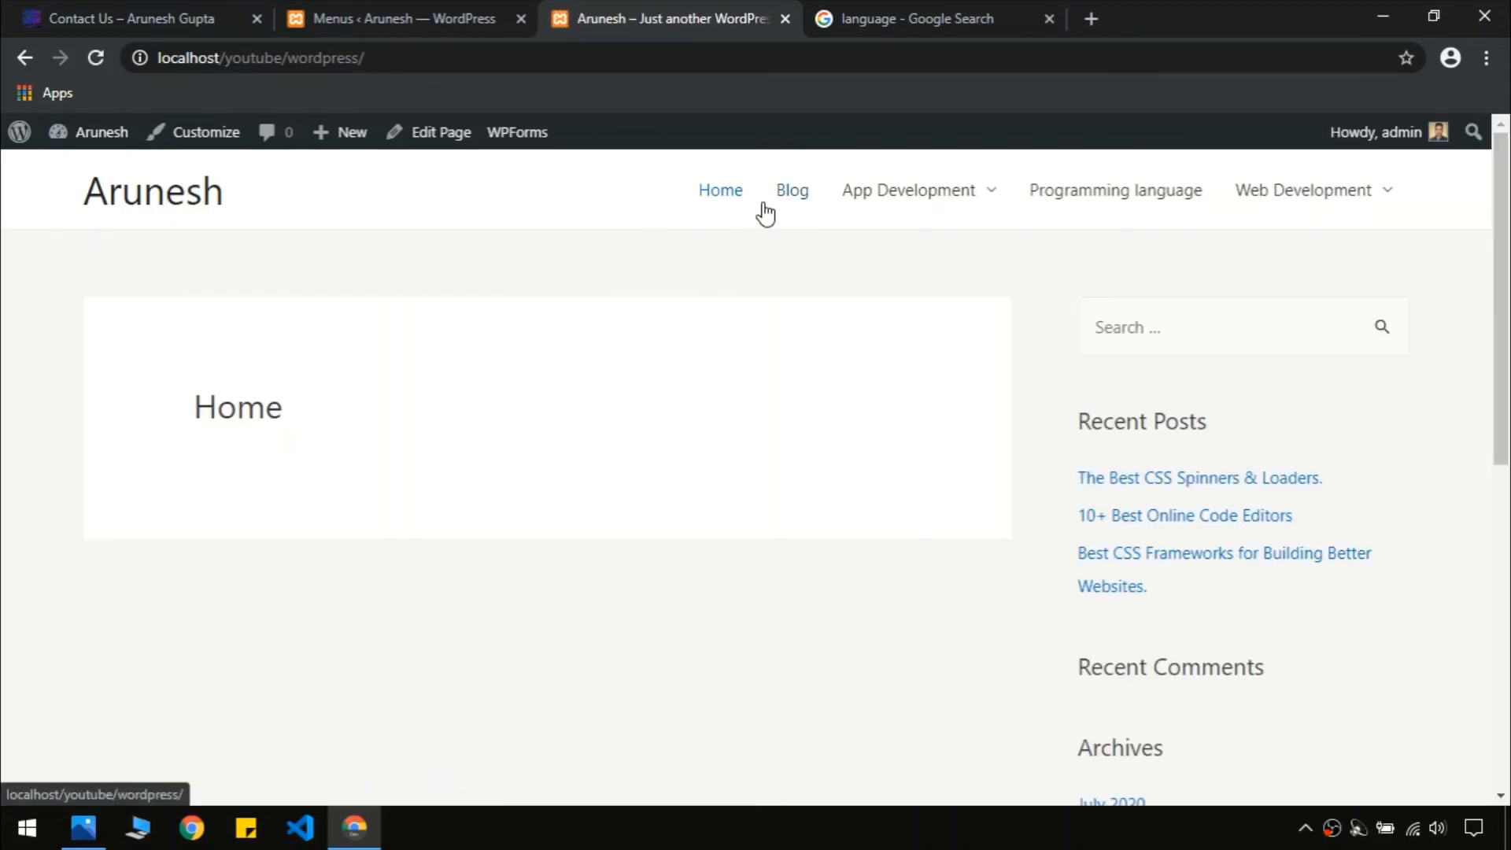
mouse_move(905, 206)
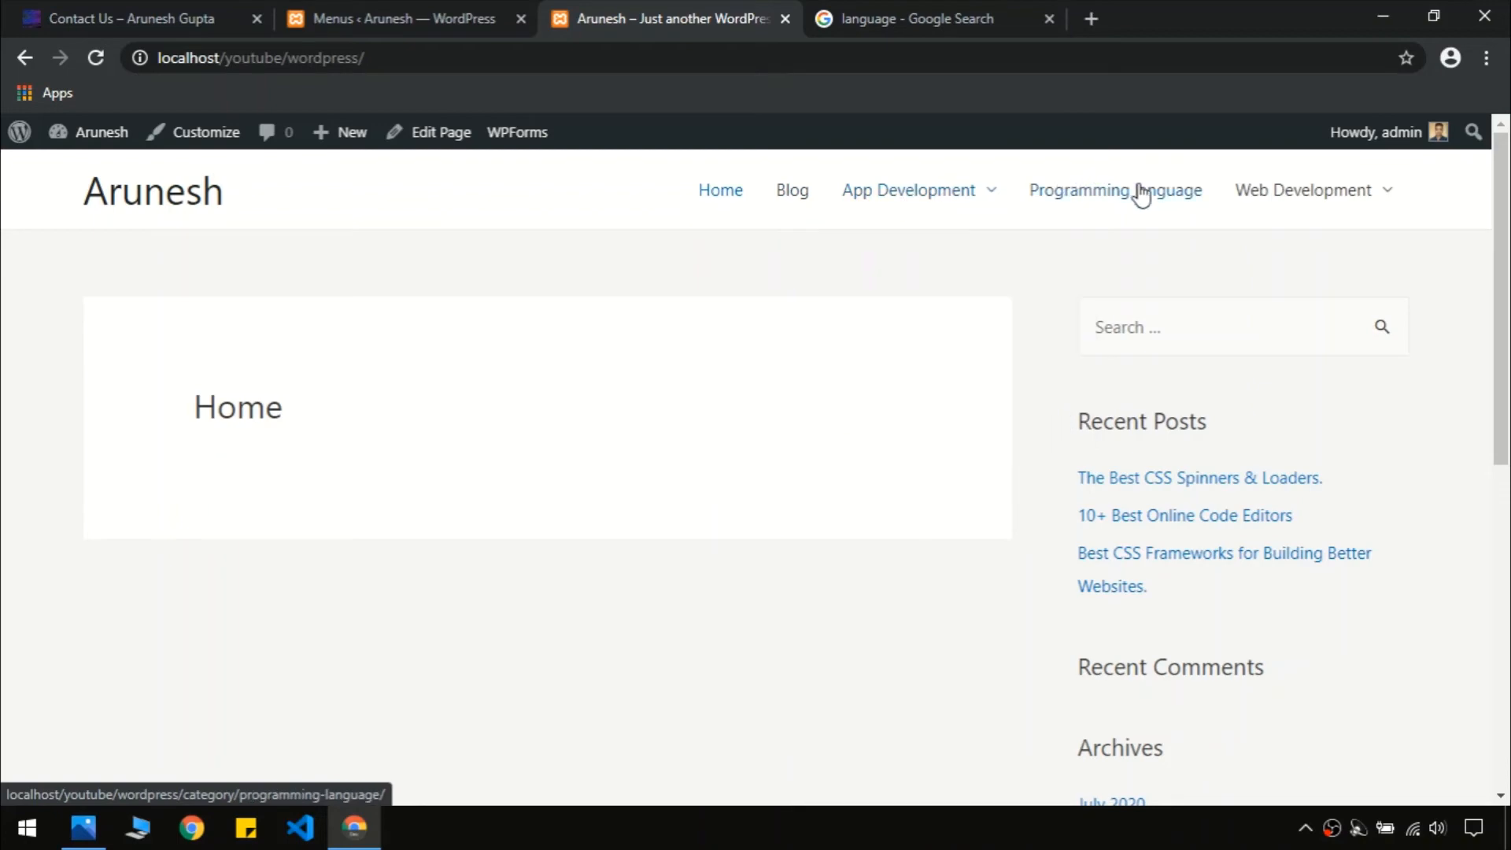
mouse_move(1299, 181)
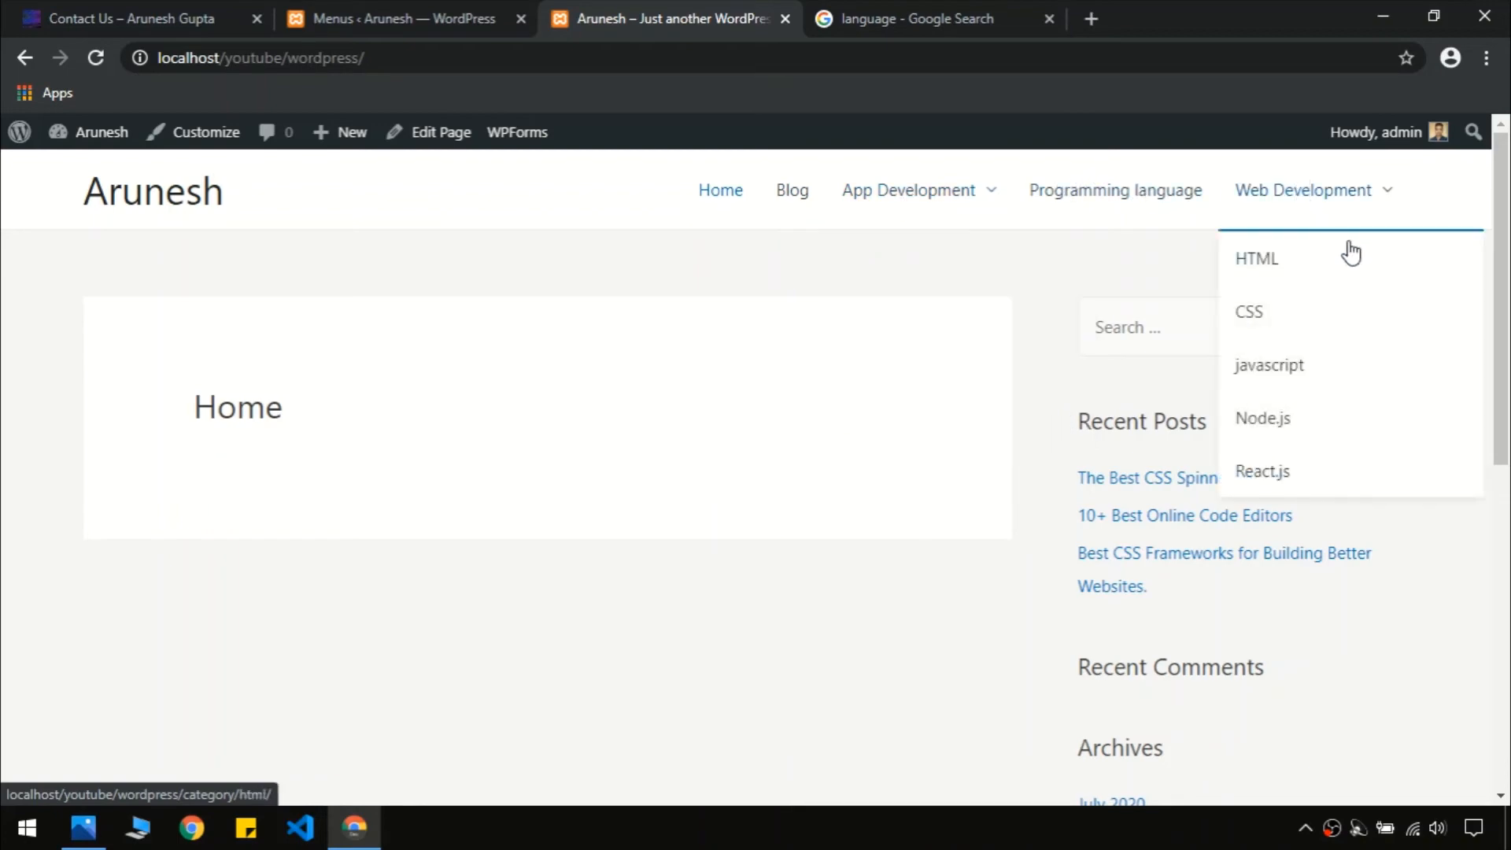
left_click(172, 6)
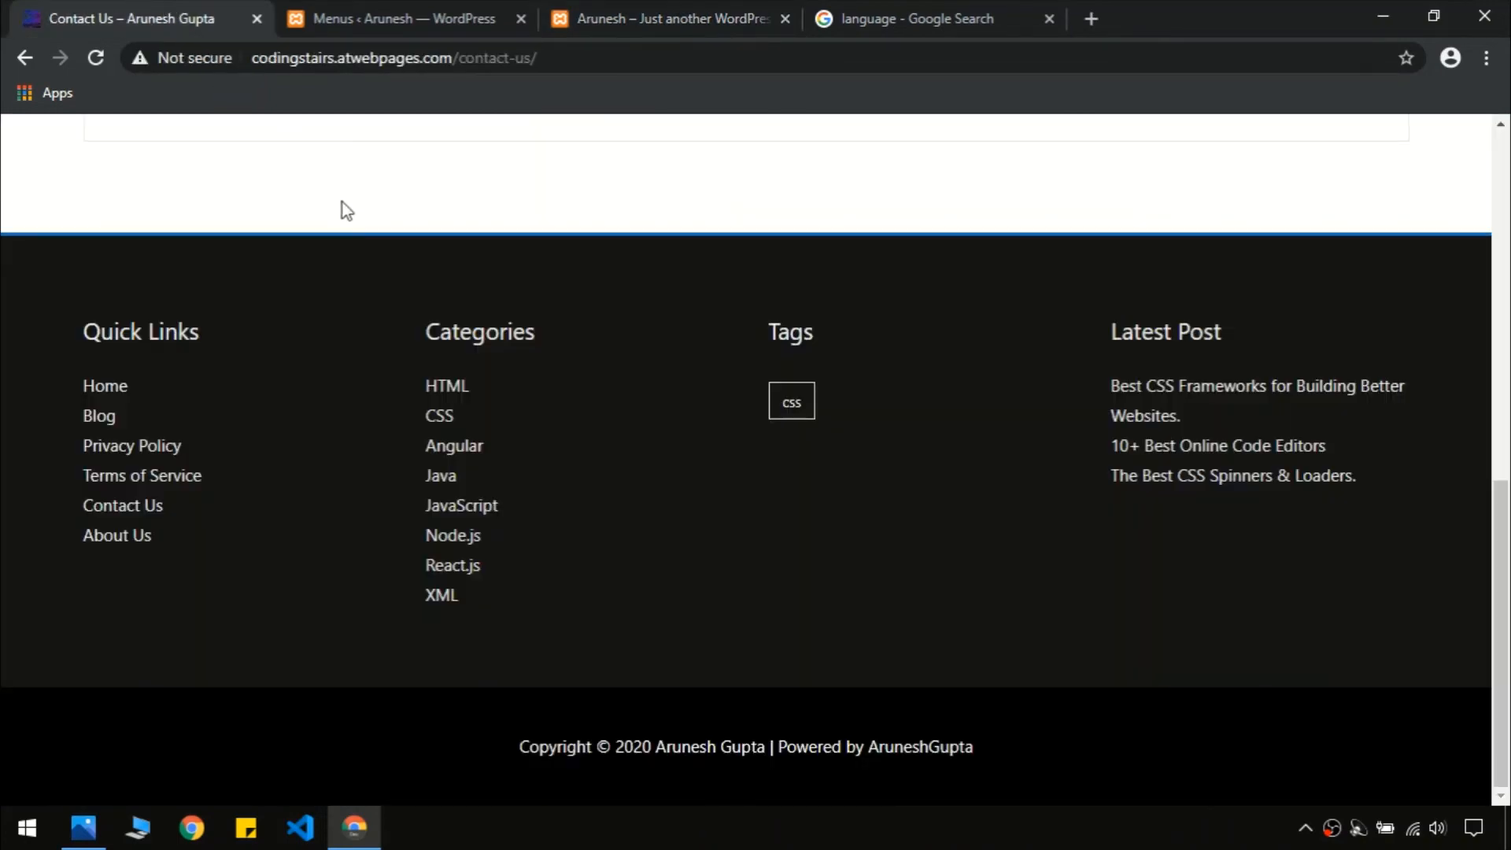
scroll(344, 205, "up", 8)
left_click(780, 162)
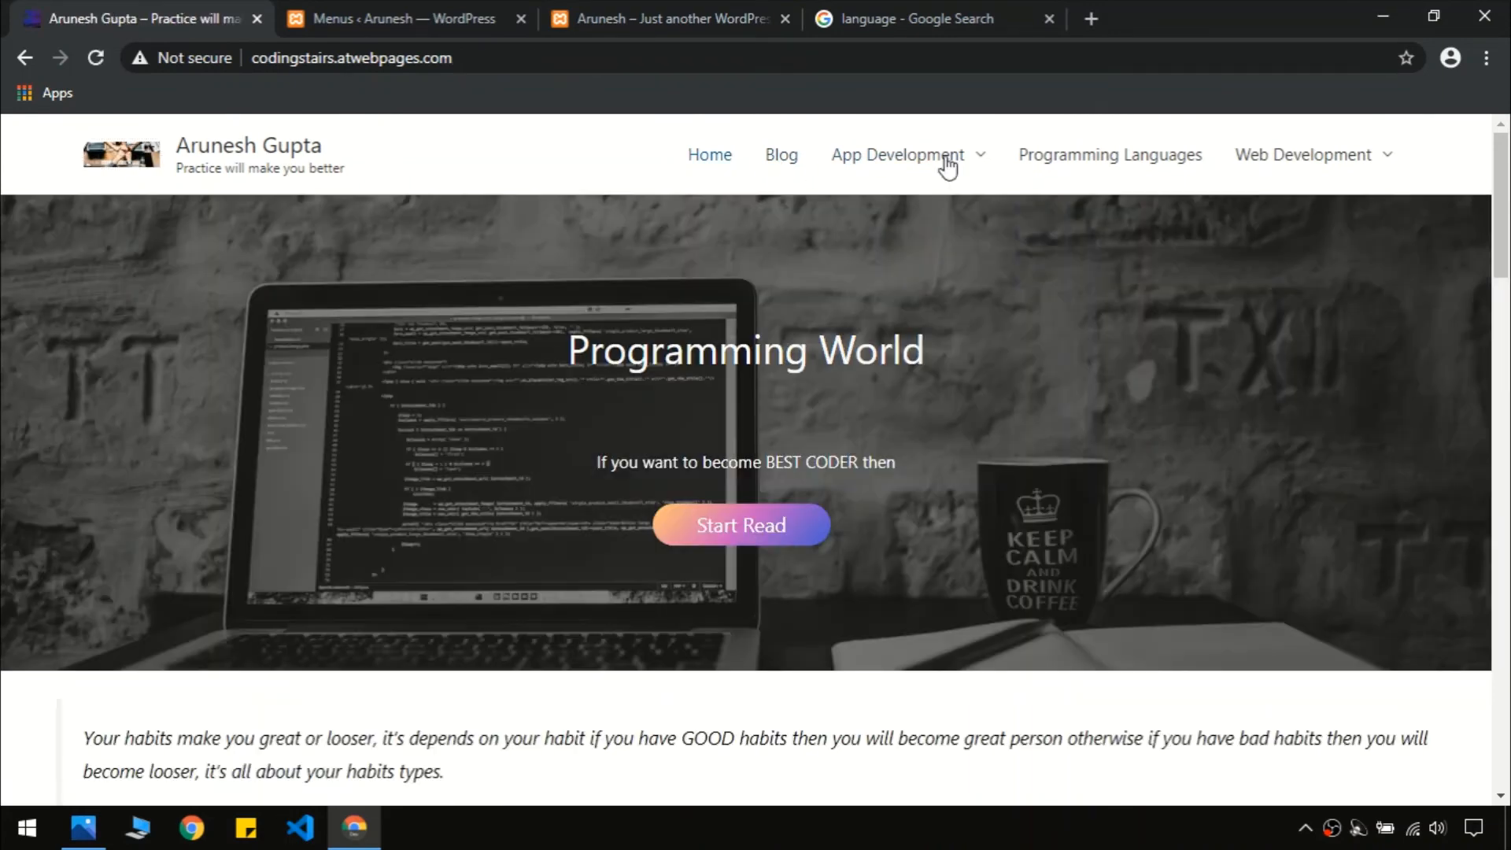
mouse_move(948, 165)
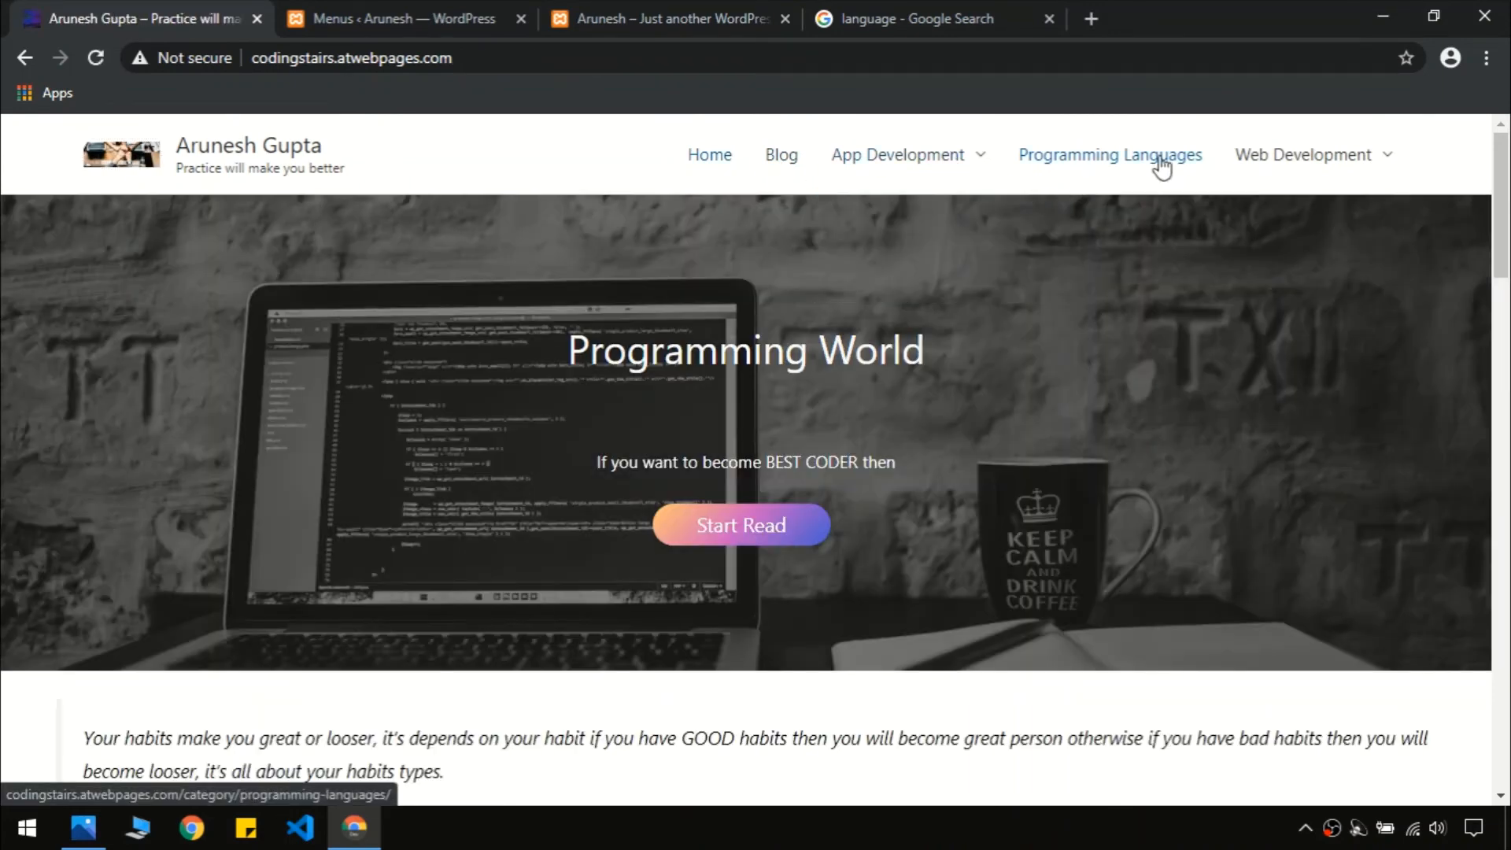
mouse_move(1305, 167)
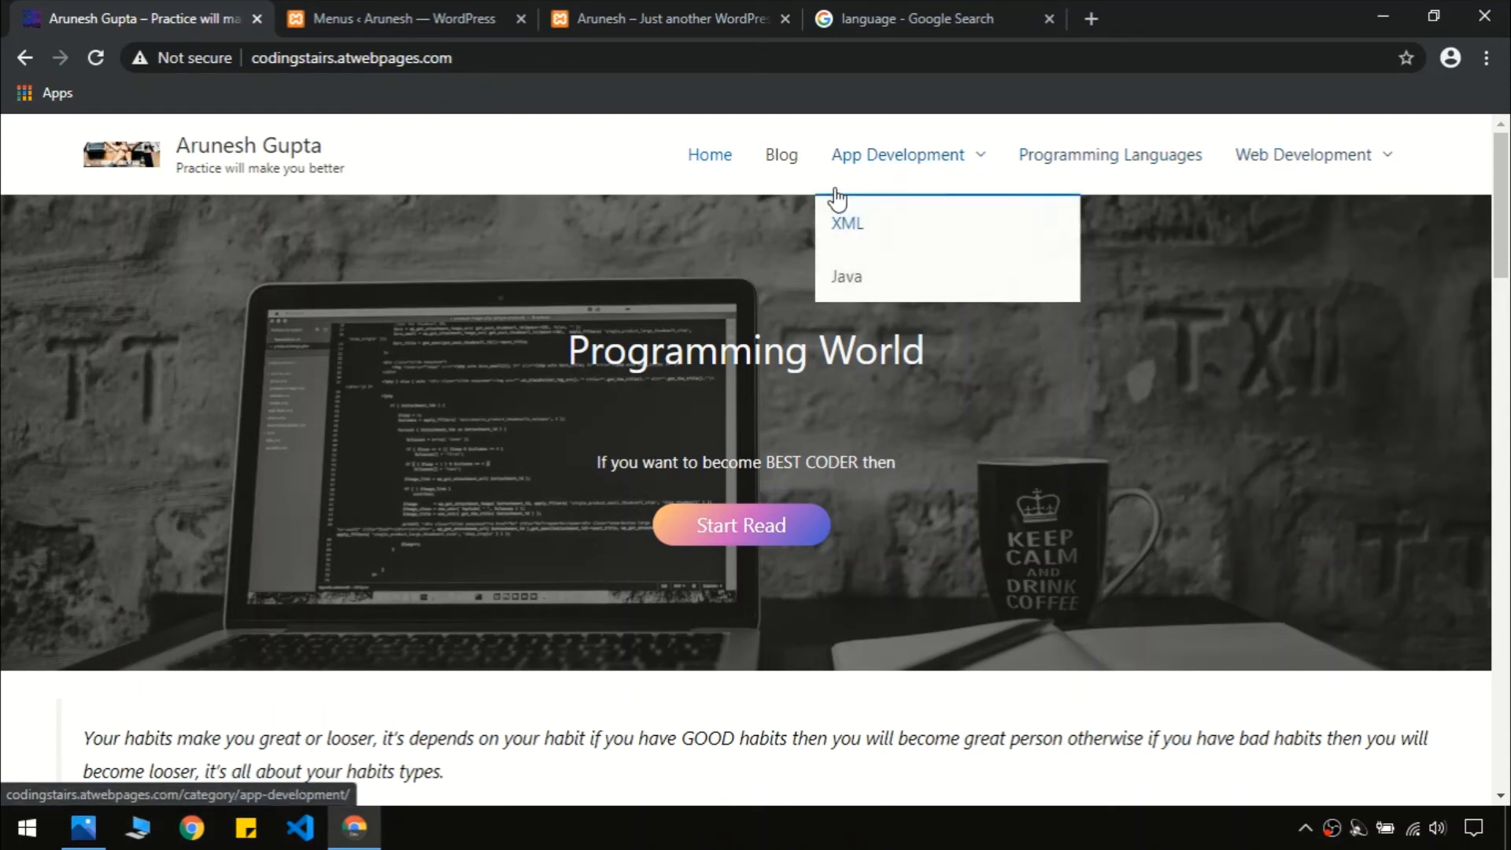
Return to the Menus admin and open Edit Menus on the main menu
left_click(370, 11)
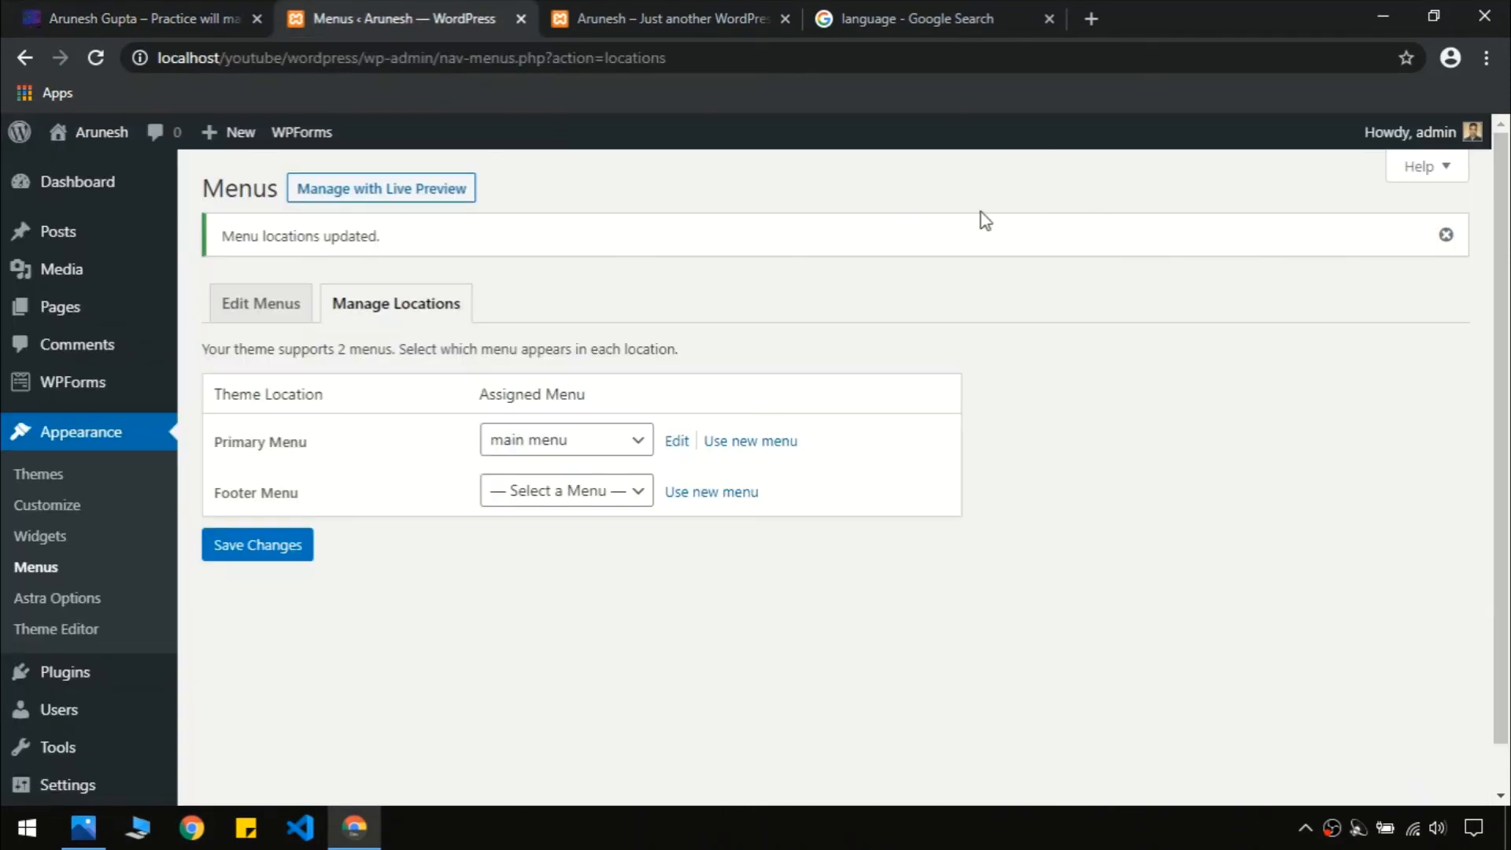
left_click(673, 18)
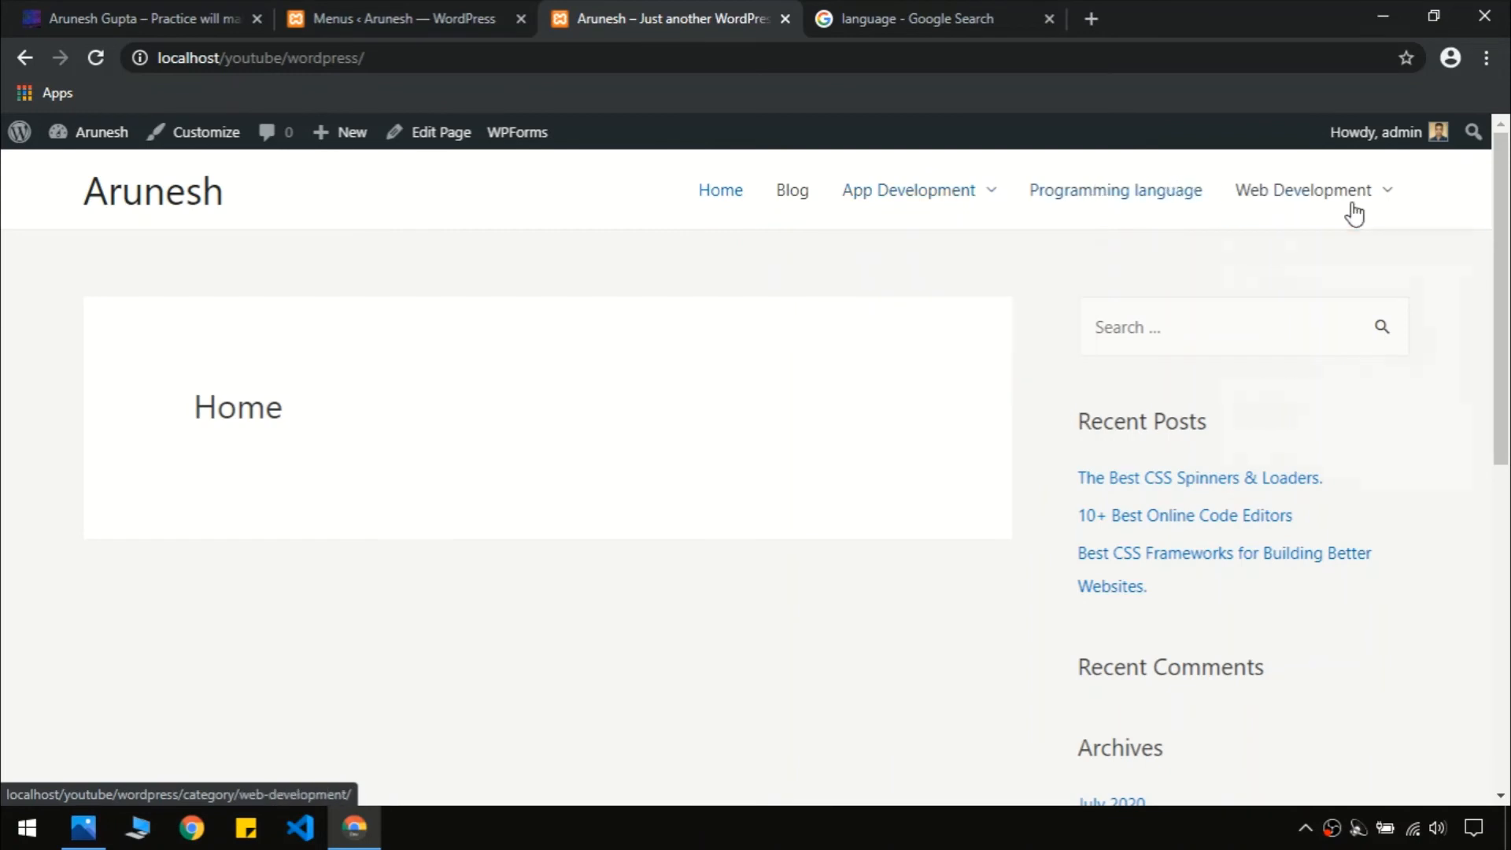
left_click_drag(1507, 252, 1509, 693)
left_click_drag(1508, 638, 1509, 307)
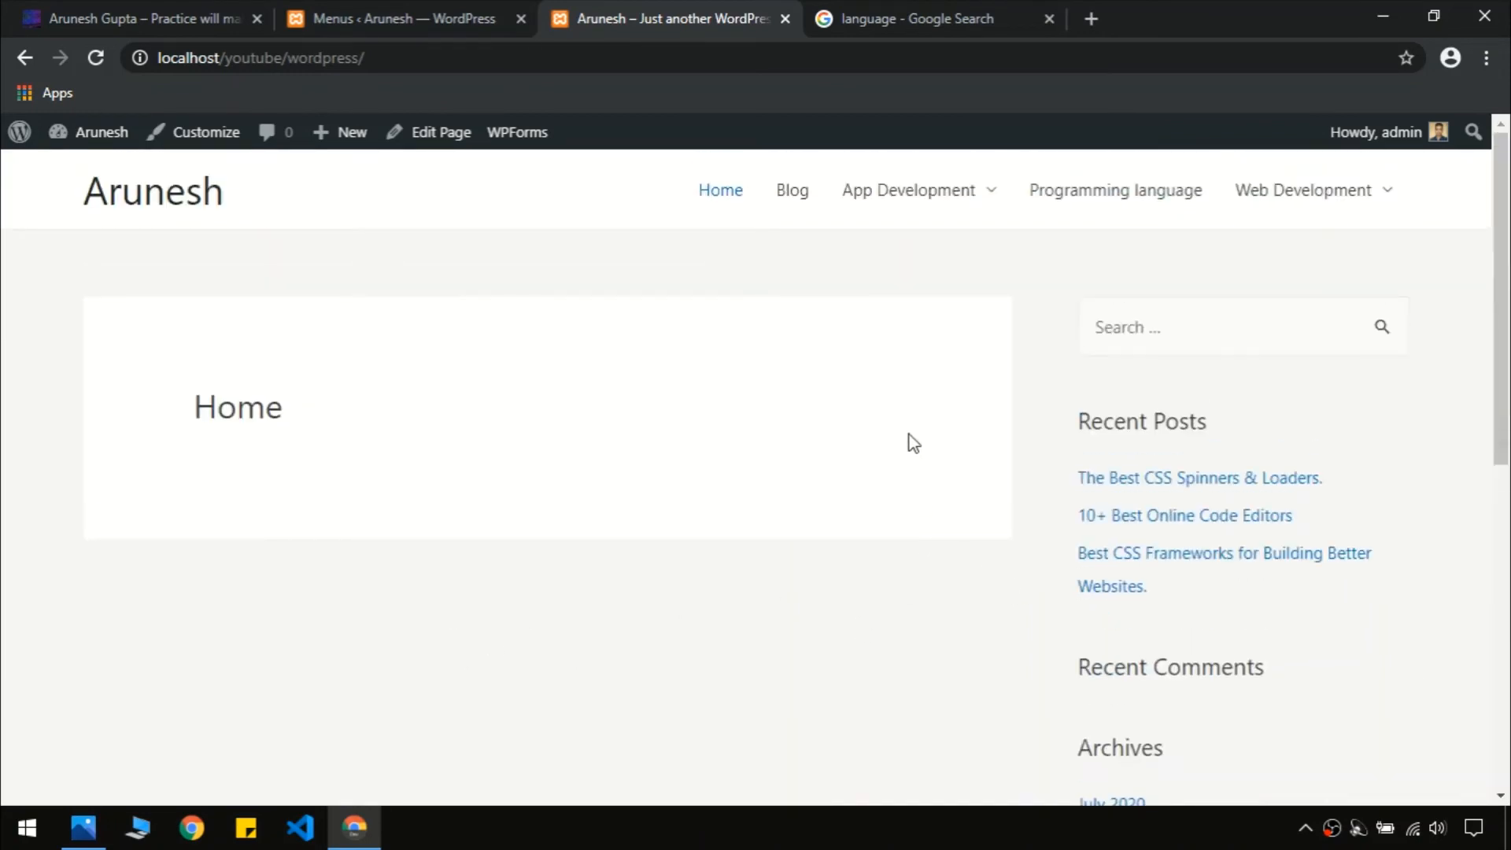
left_click(434, 5)
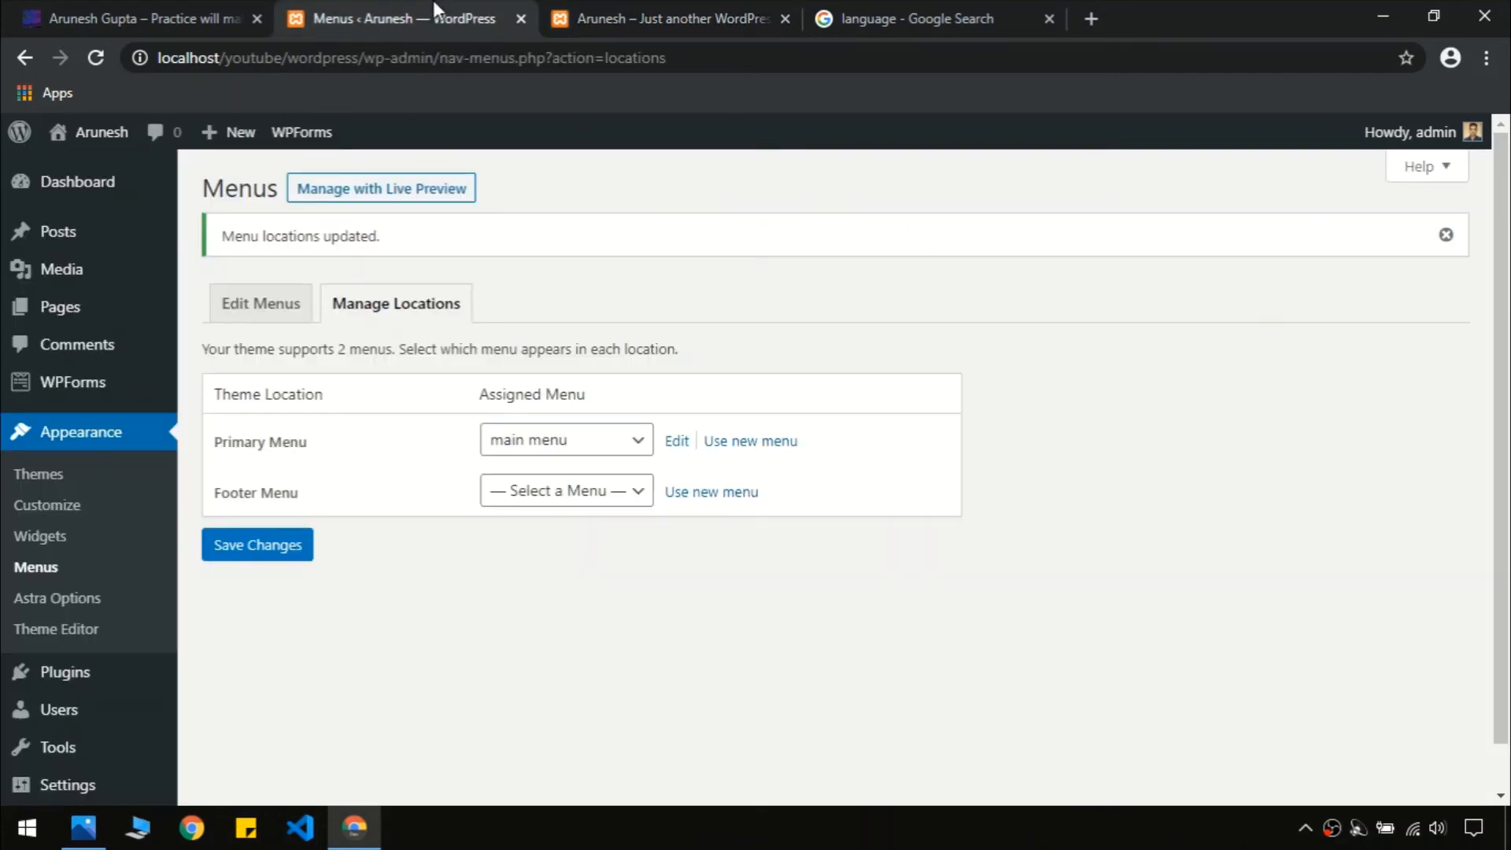
left_click(301, 317)
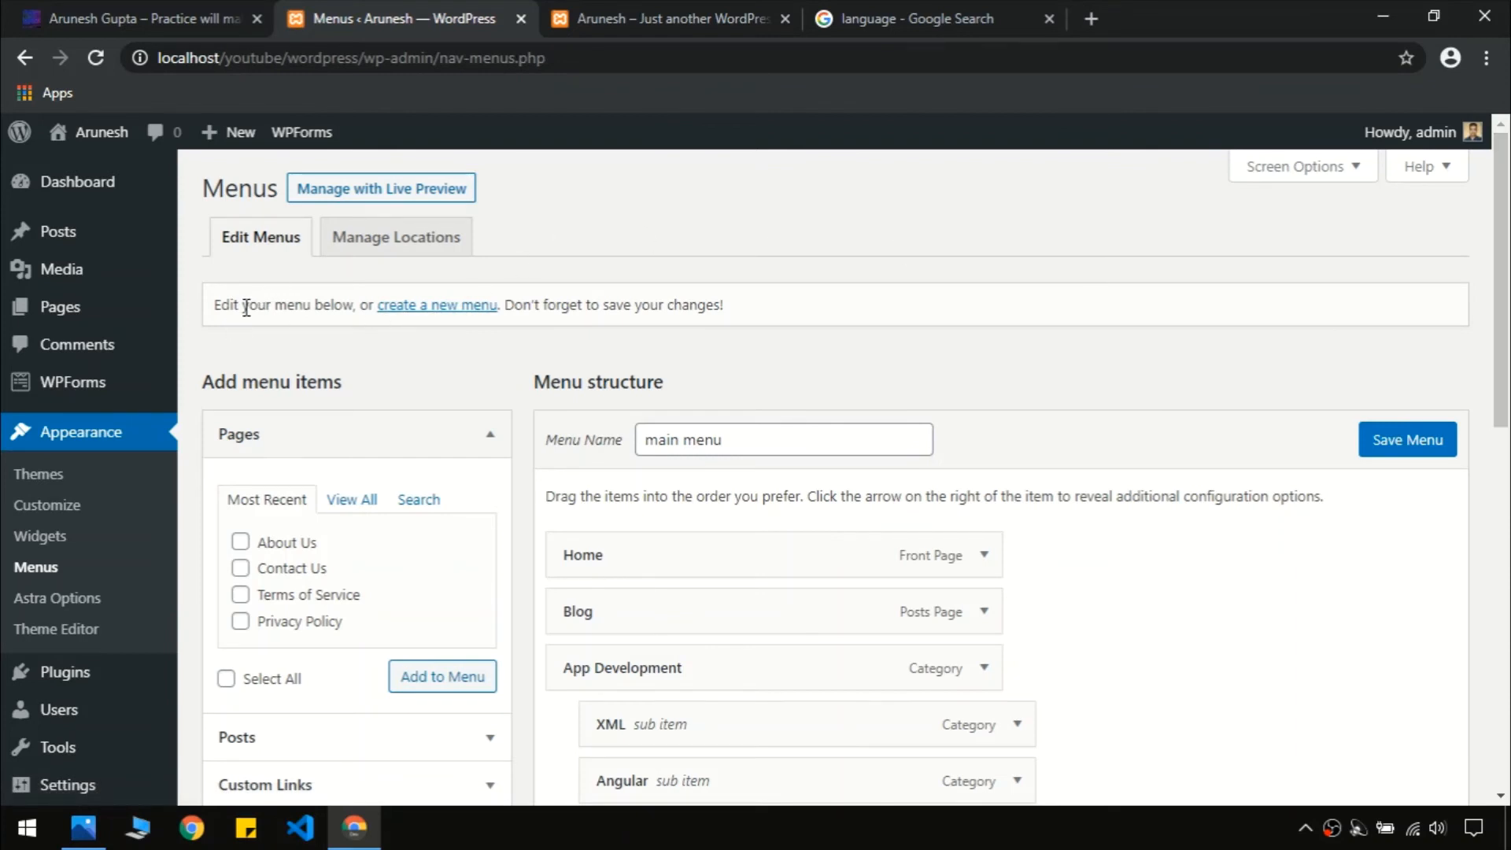
Create a new menu named 'footer menu'
left_click(407, 312)
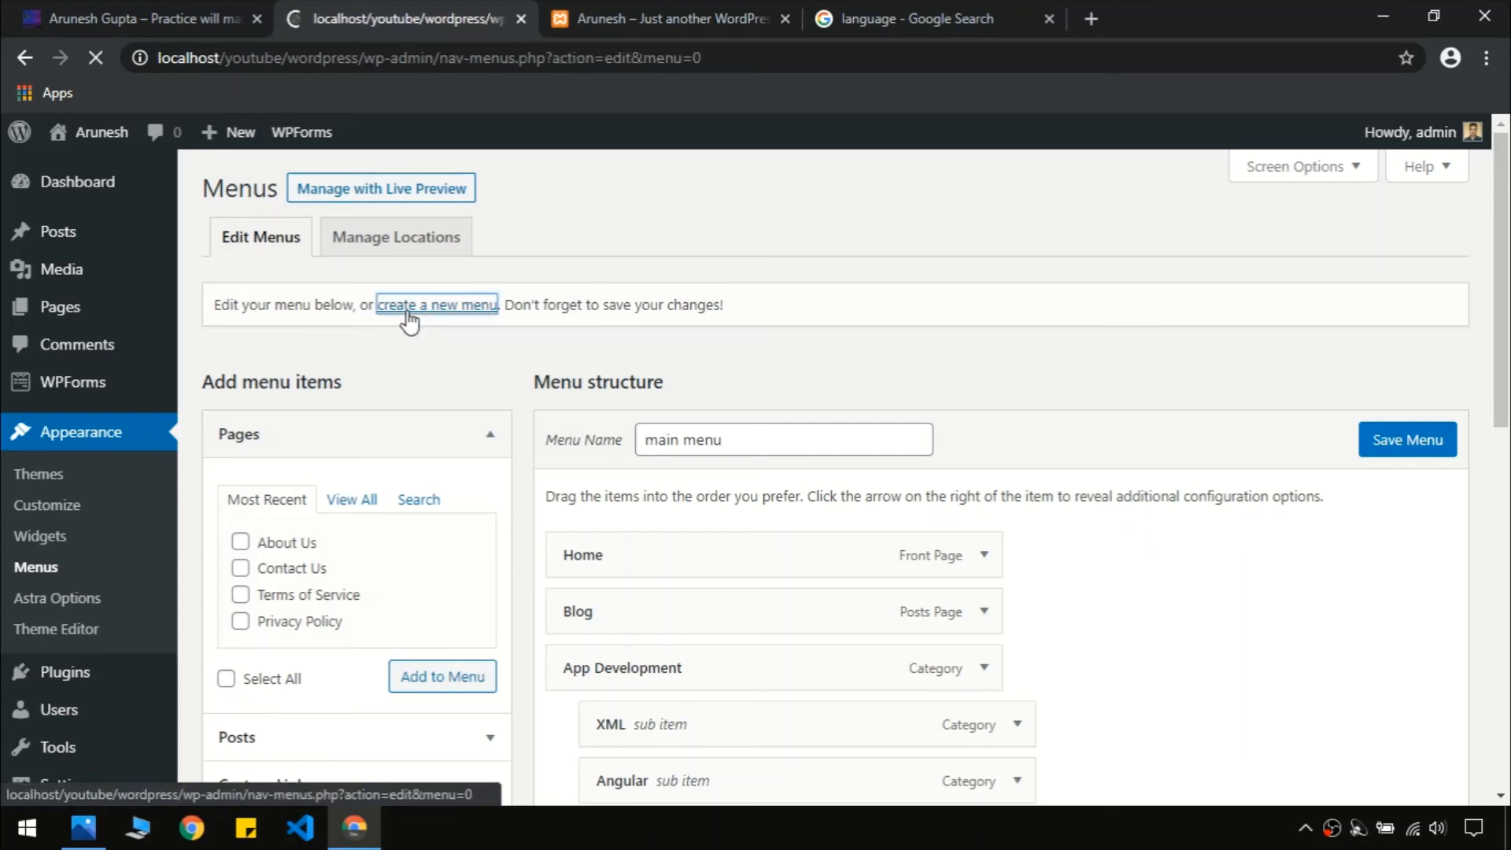
left_click(711, 436)
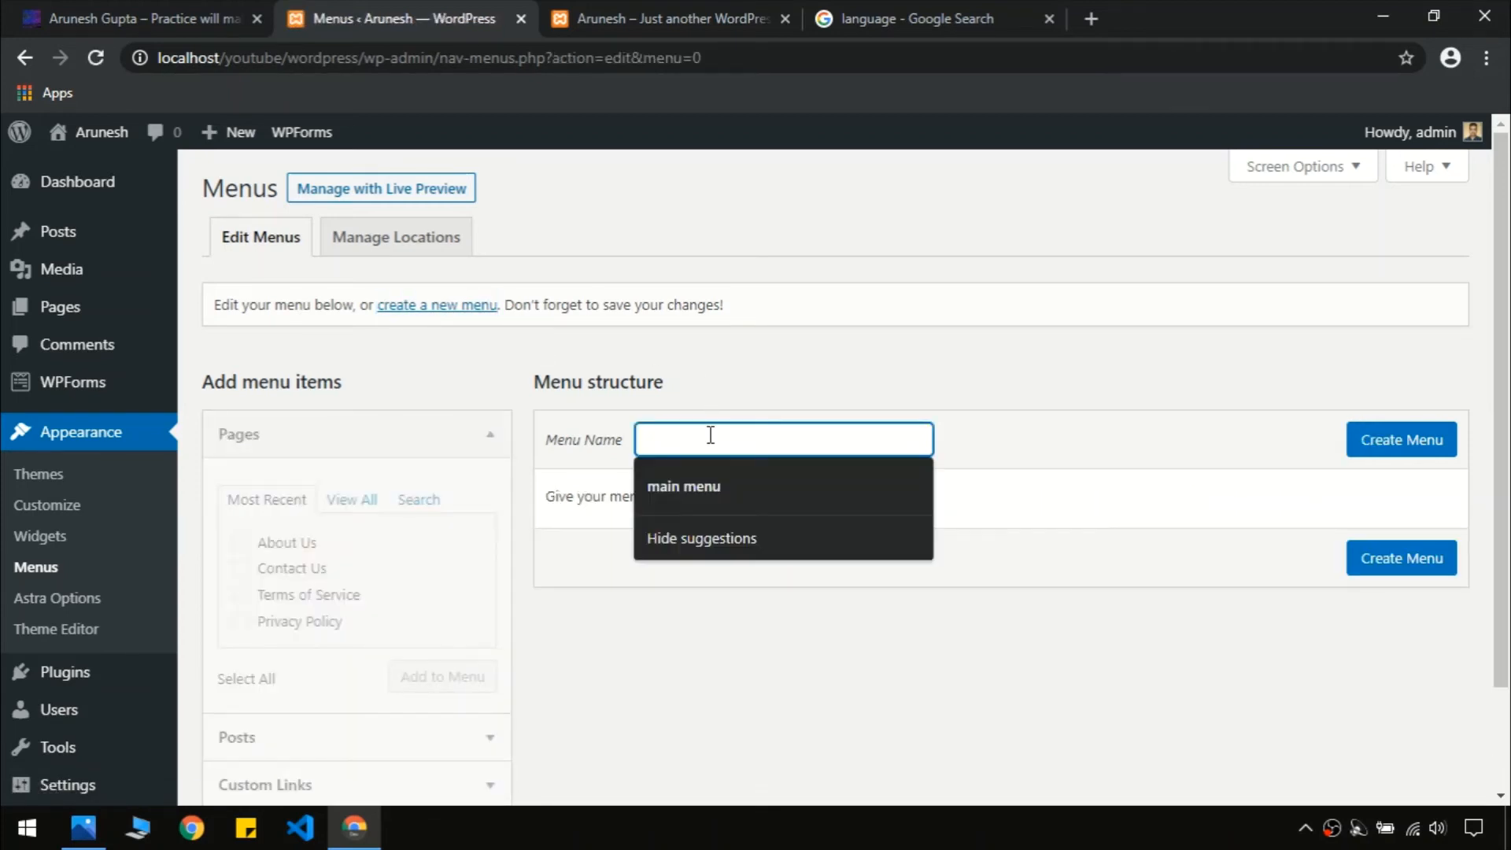
type("footer menu")
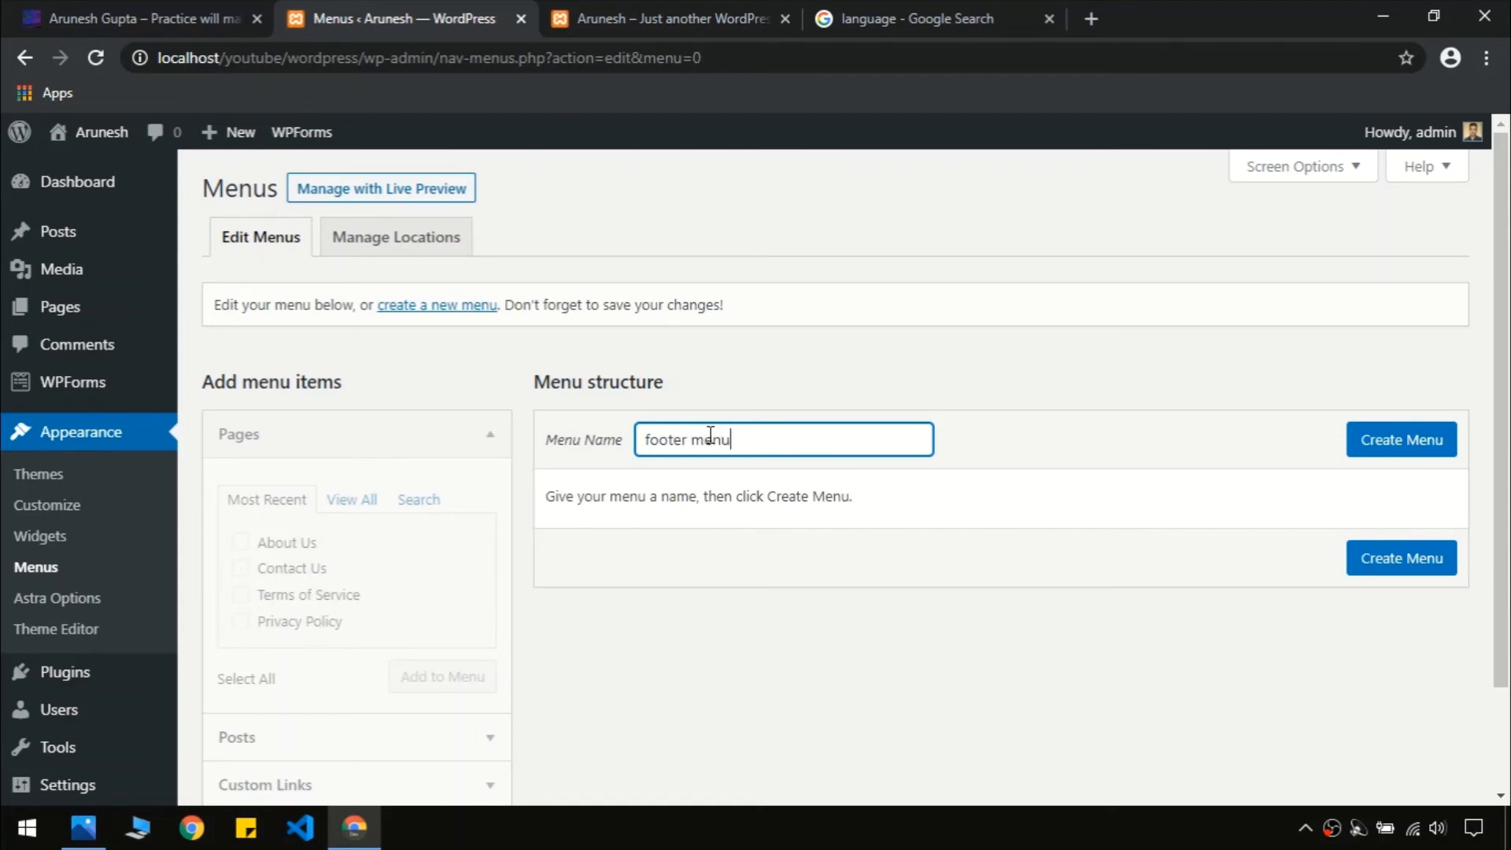
key("Return")
Add all six pages to the footer menu, checking the reference site's footer links
scroll(1508, 382, "down", 2)
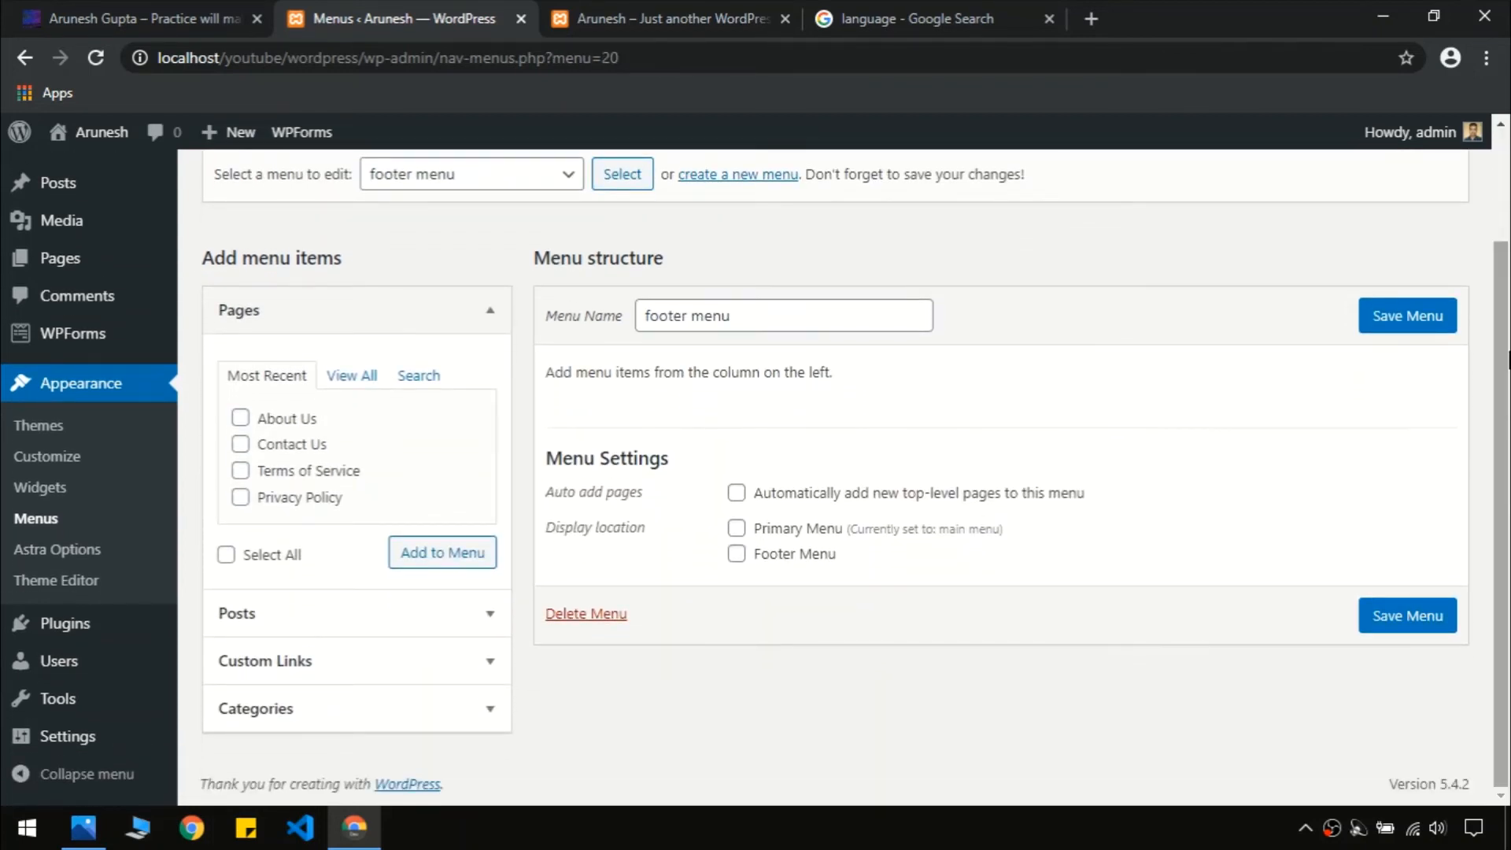
left_click(161, 13)
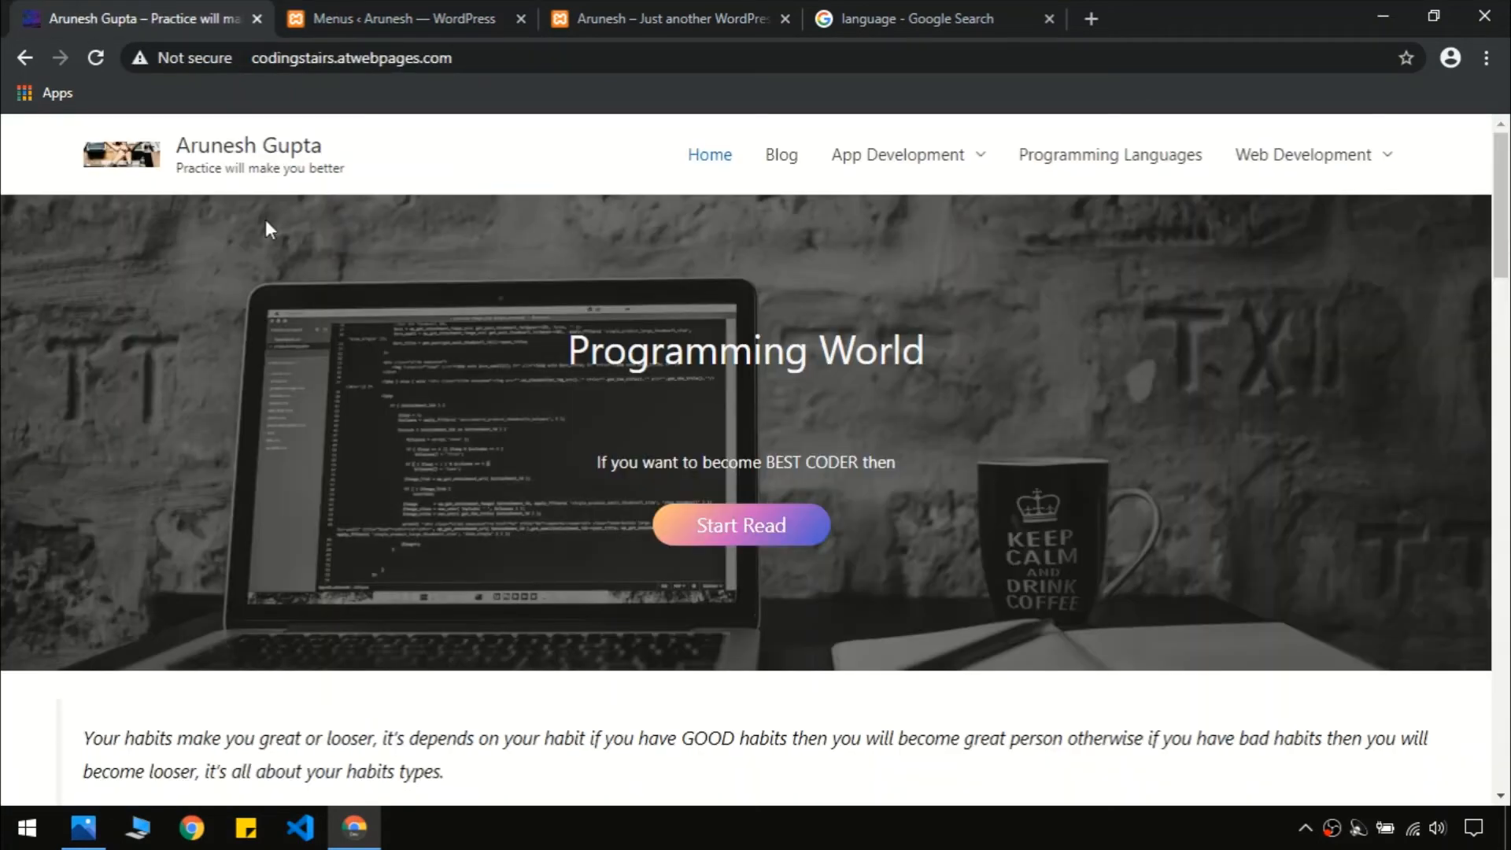
scroll(275, 306, "down", 15)
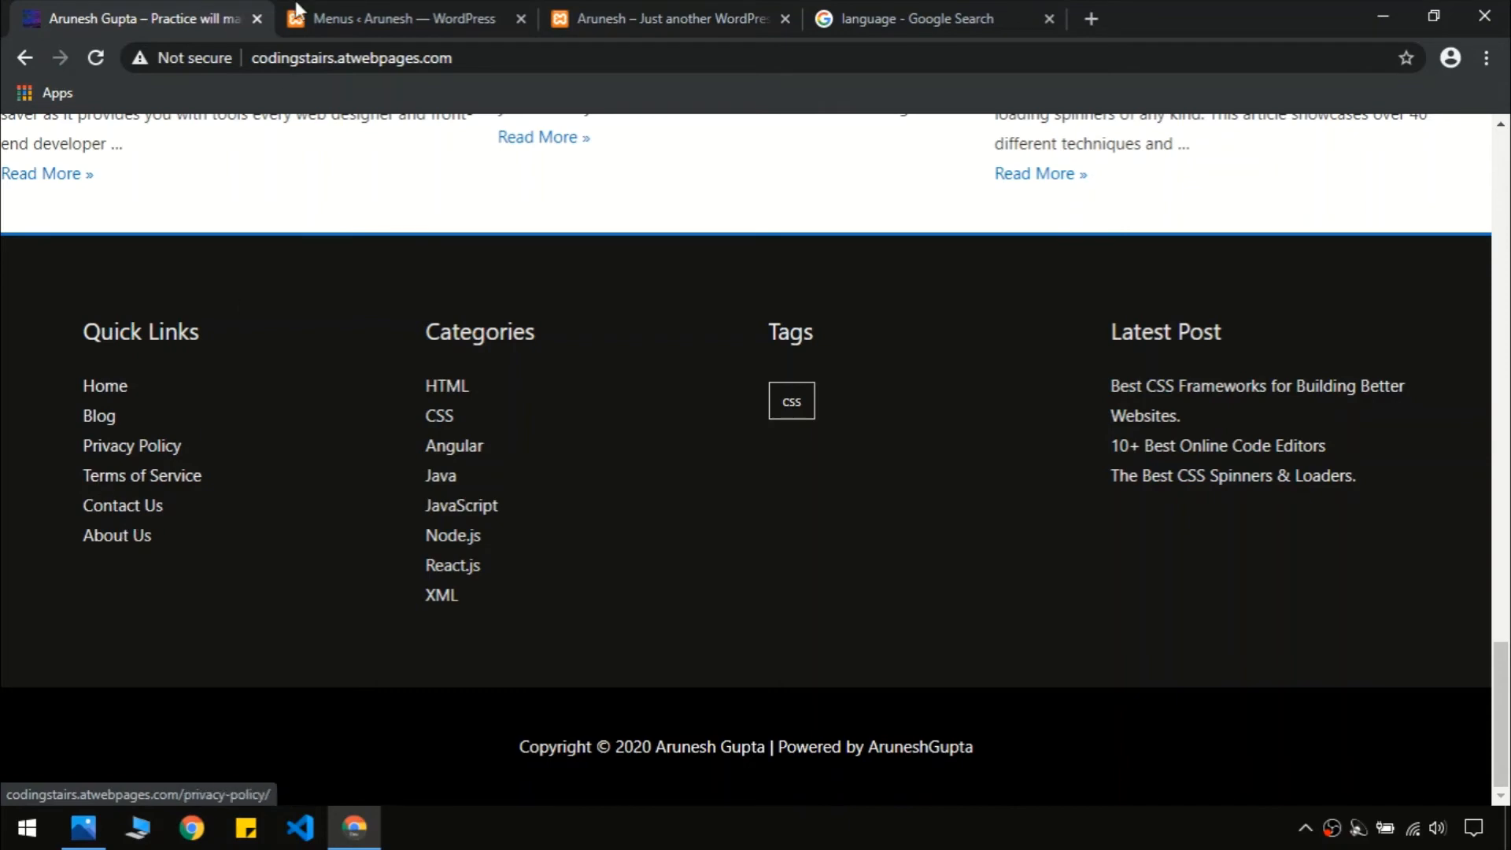
left_click(330, 18)
left_click(362, 378)
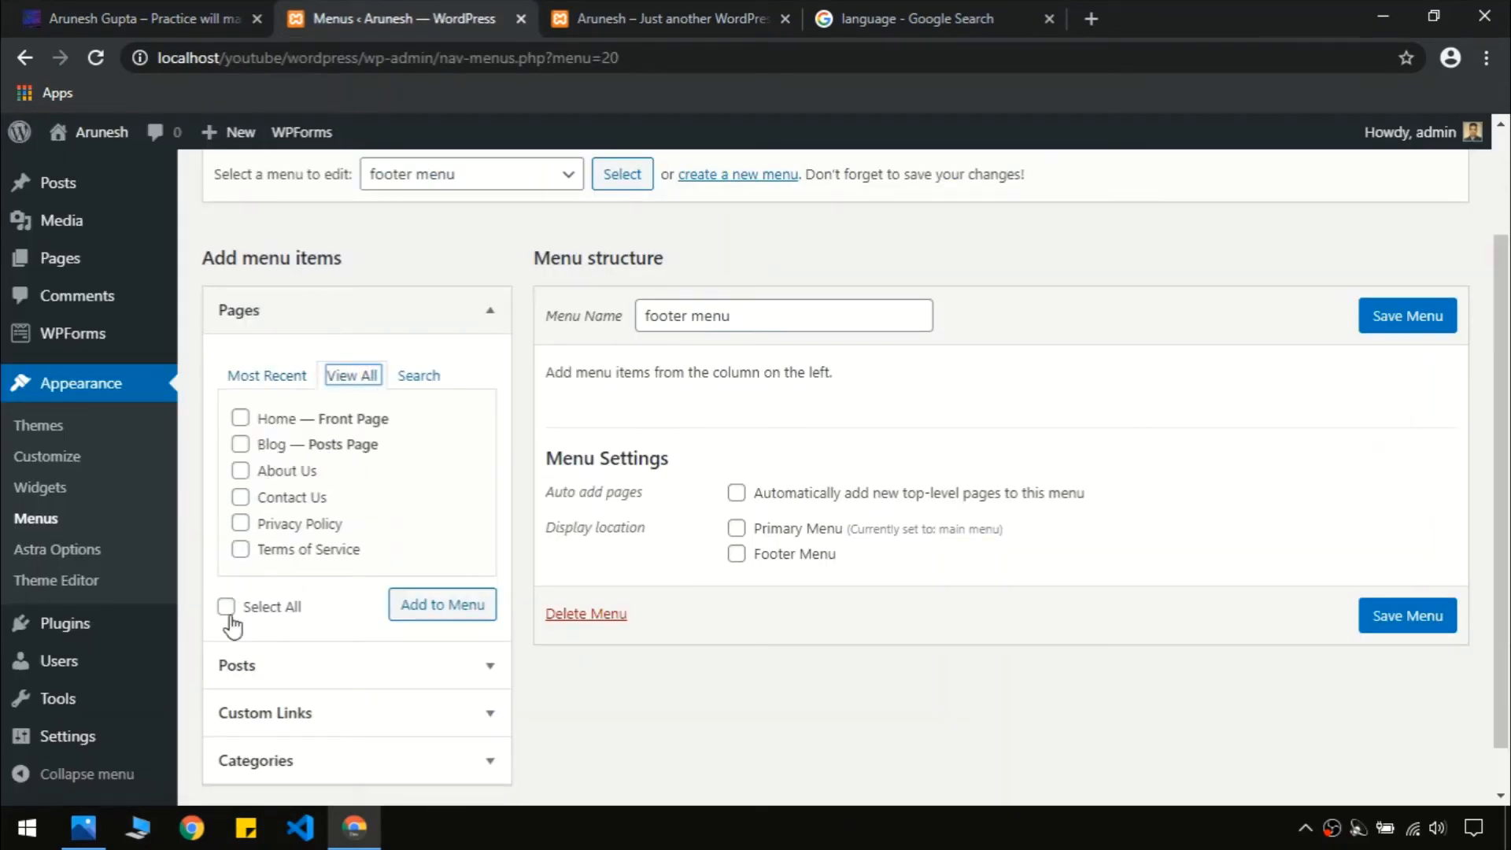
left_click(226, 608)
left_click(465, 608)
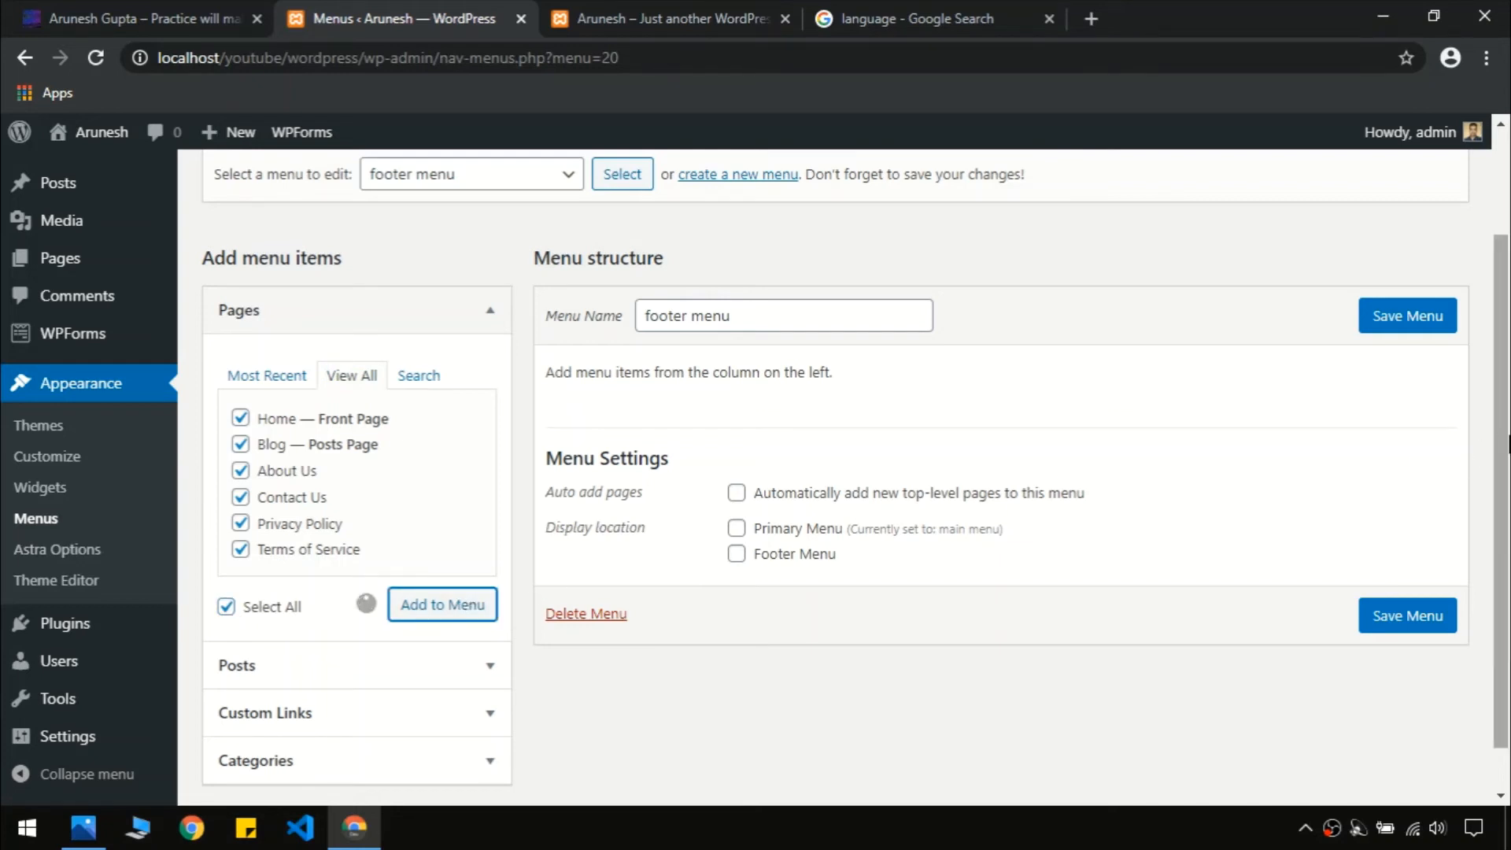
Move About Us to the bottom and Contact Us below Terms of Service, then save the footer menu
left_click_drag(1507, 444, 1508, 503)
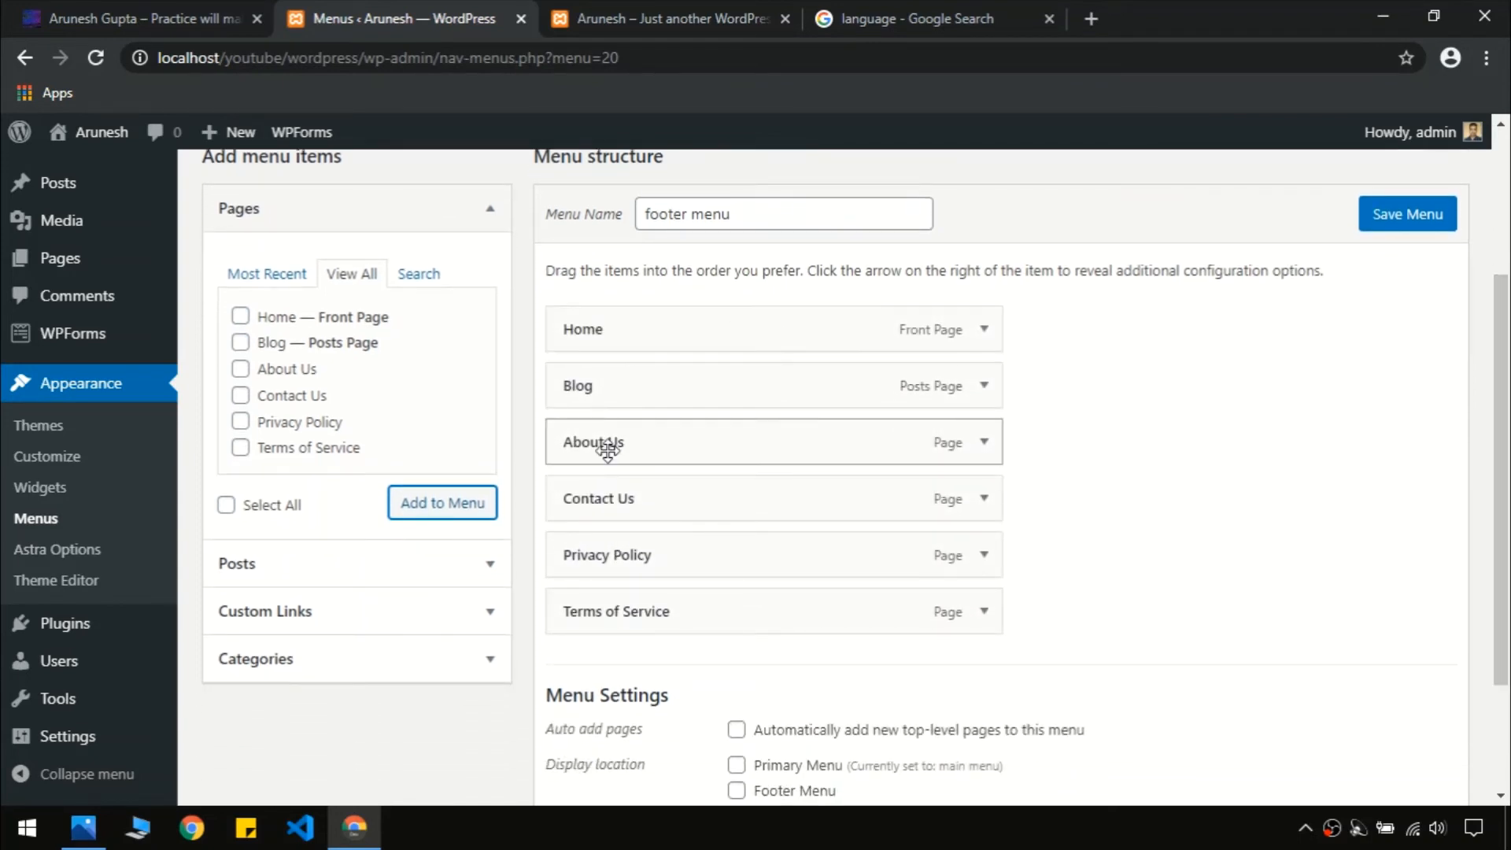
left_click_drag(608, 450, 594, 641)
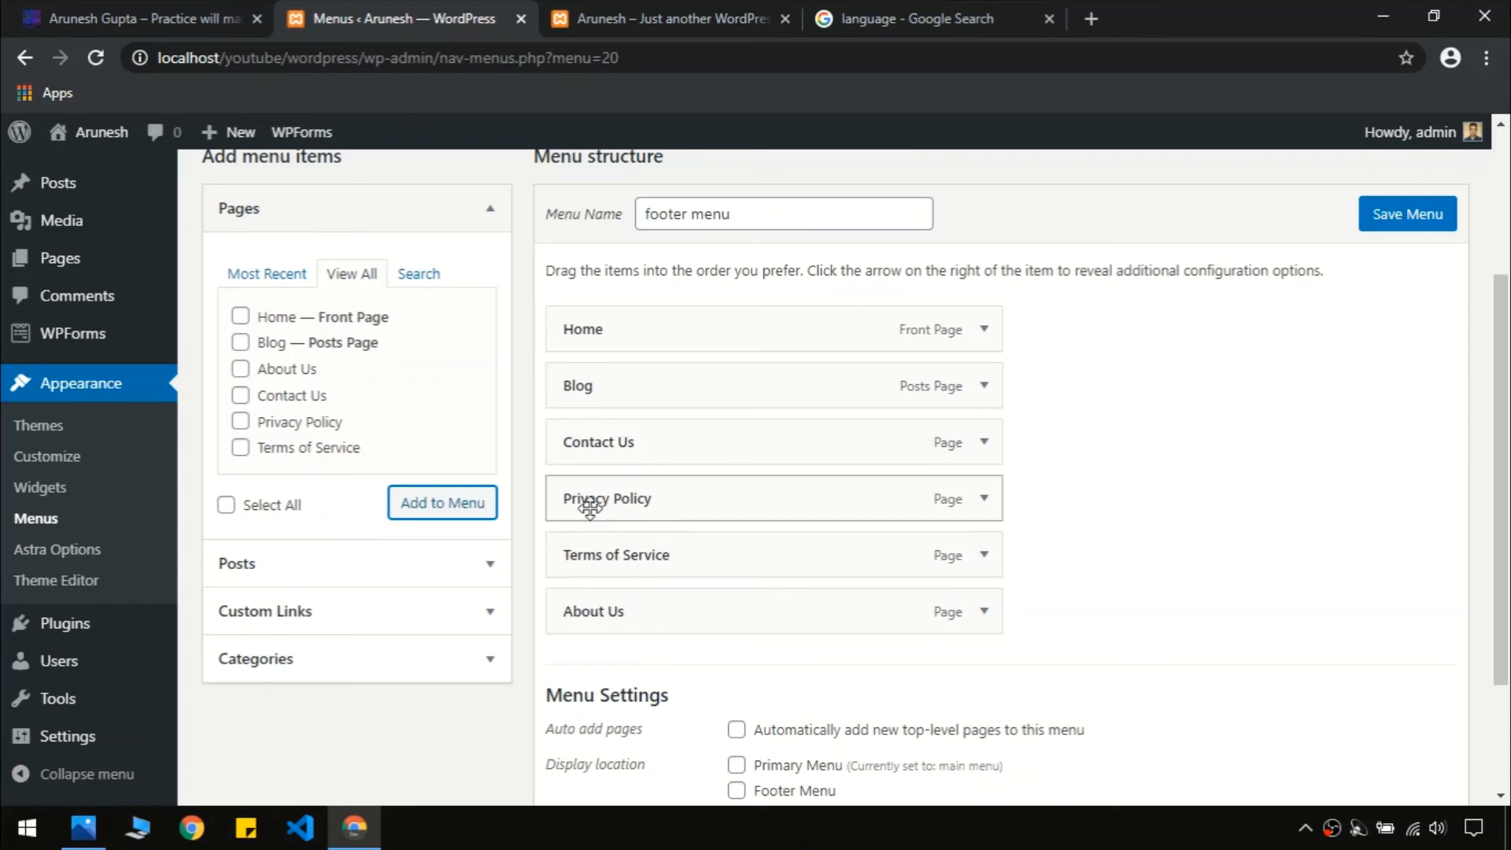
left_click_drag(584, 442, 589, 576)
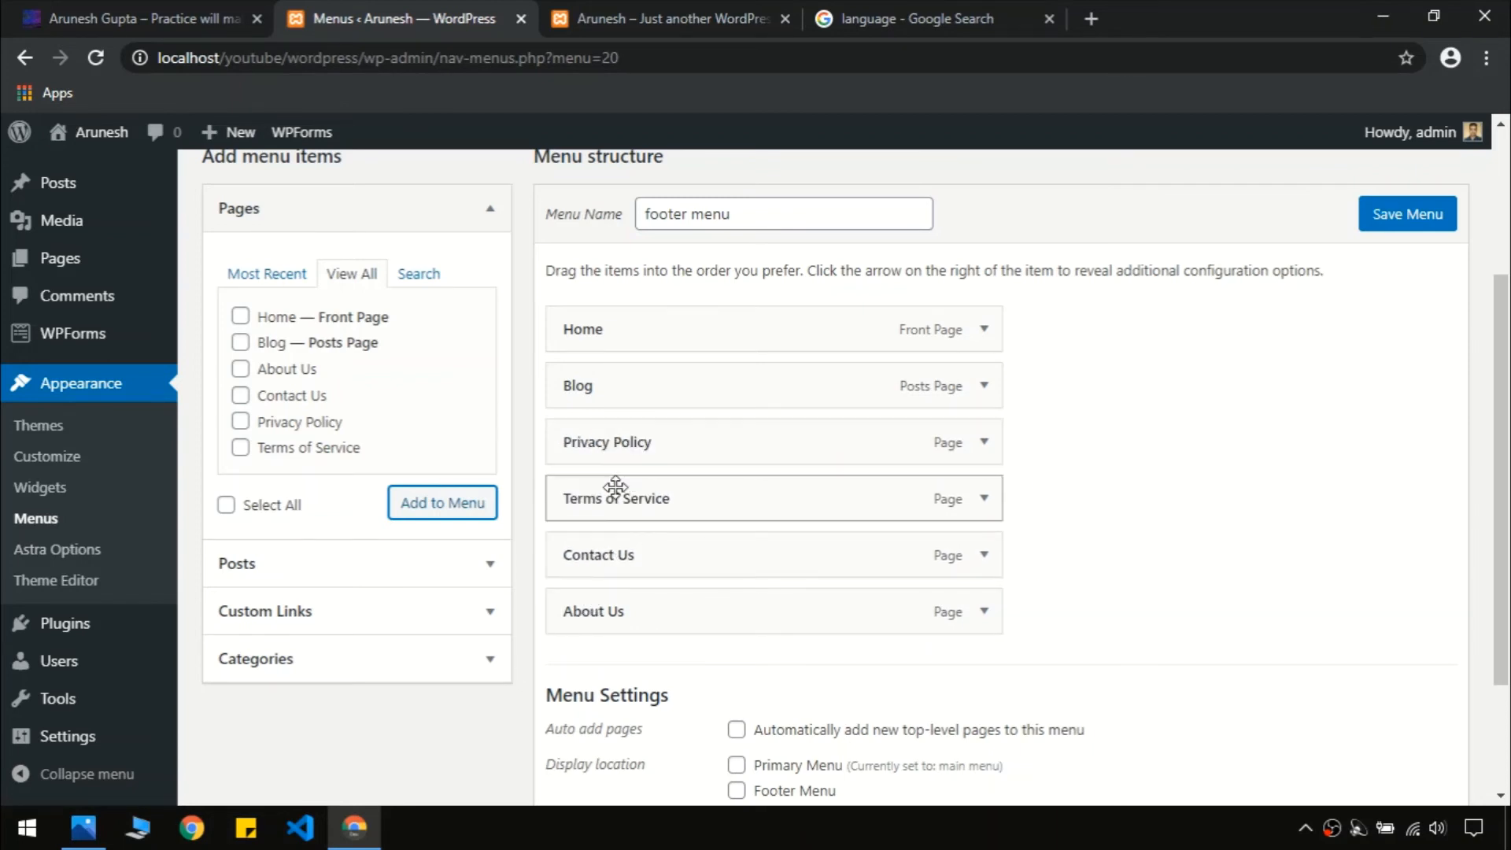
scroll(1180, 488, "up", 2)
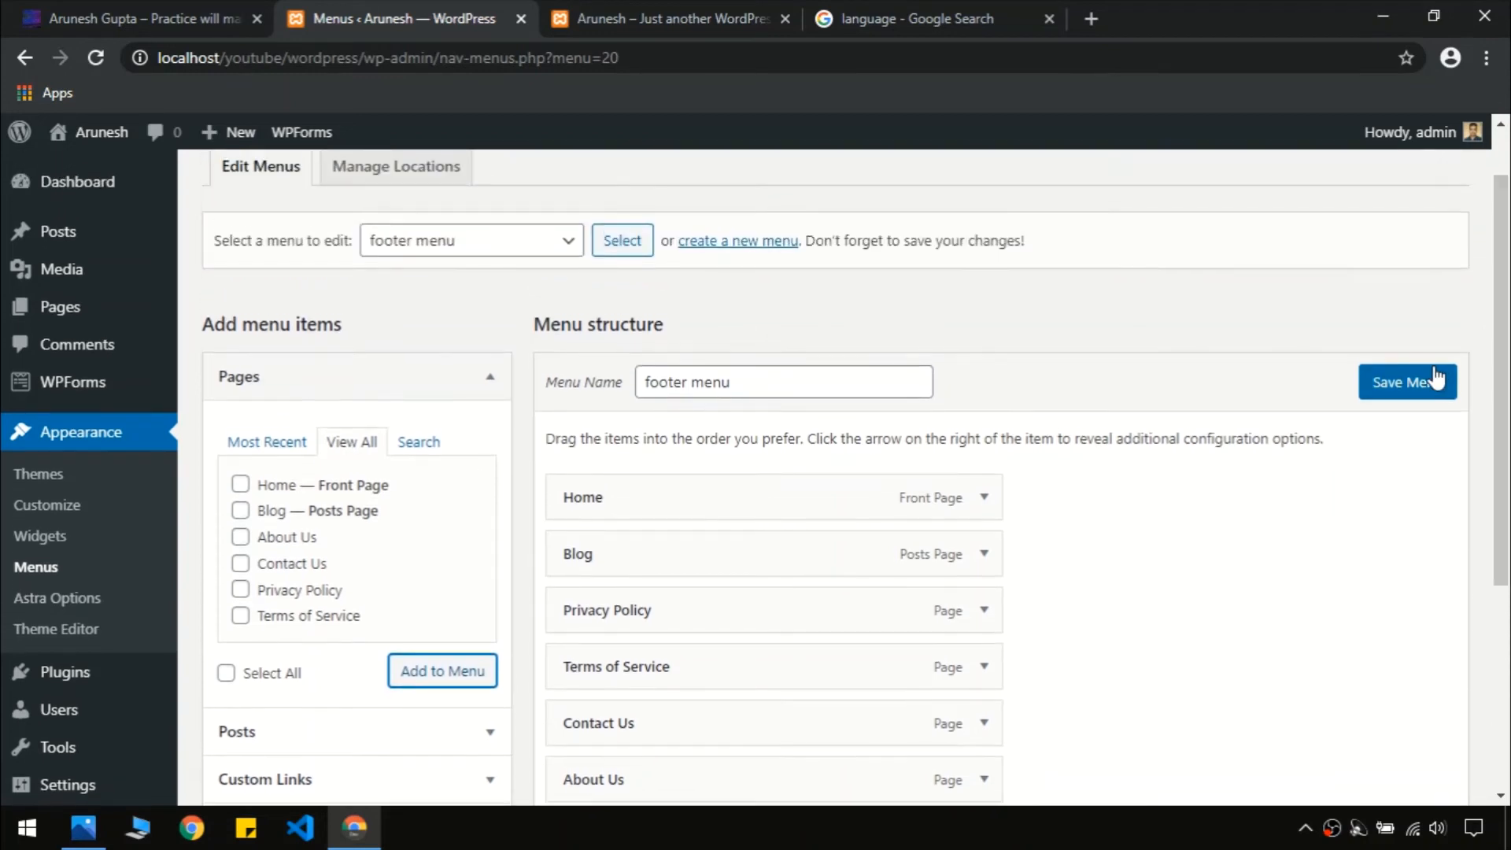
left_click(1428, 383)
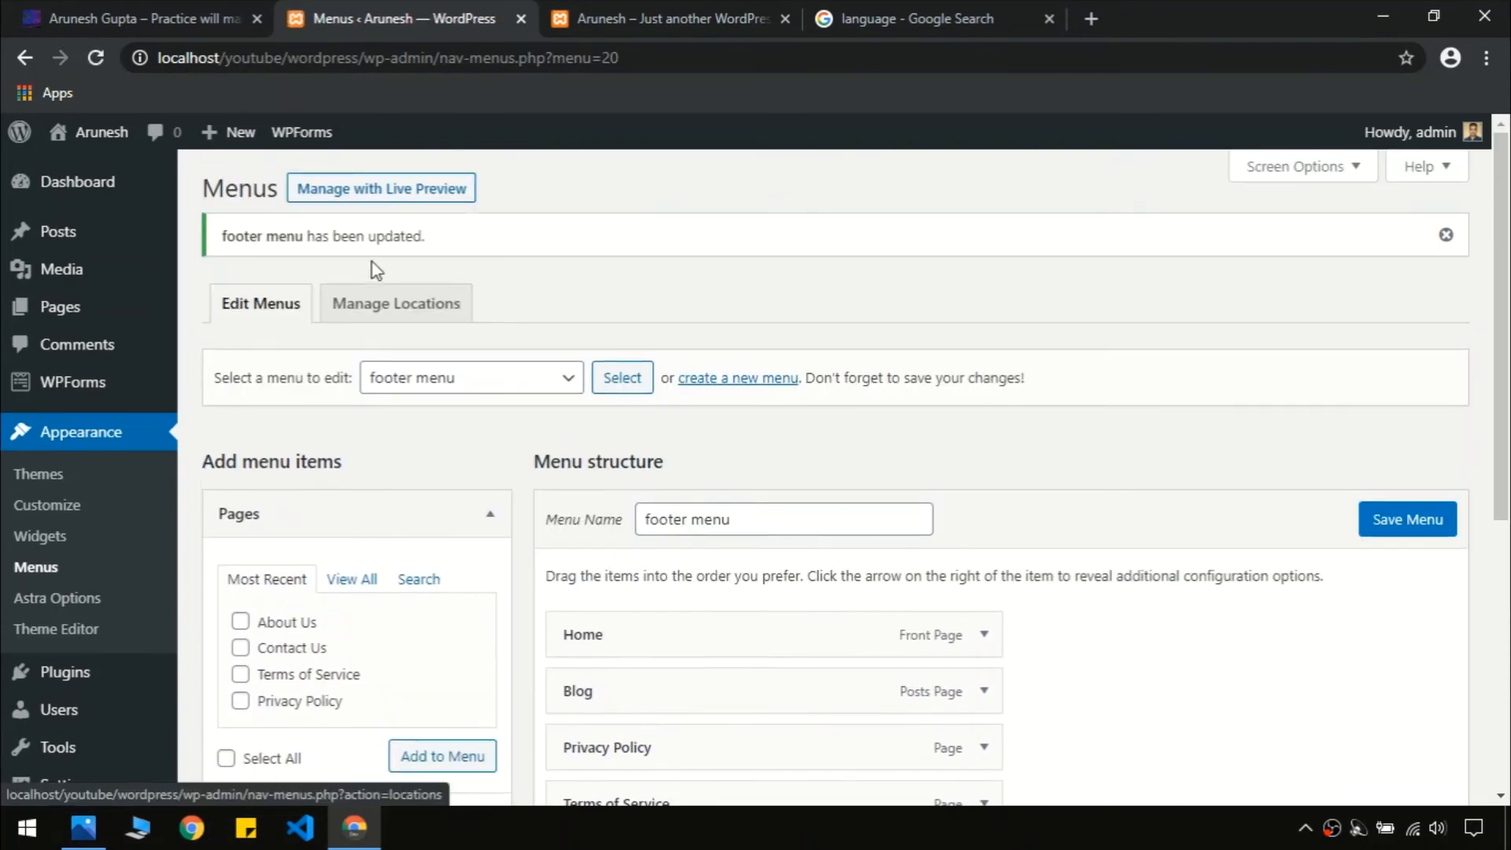
left_click(381, 305)
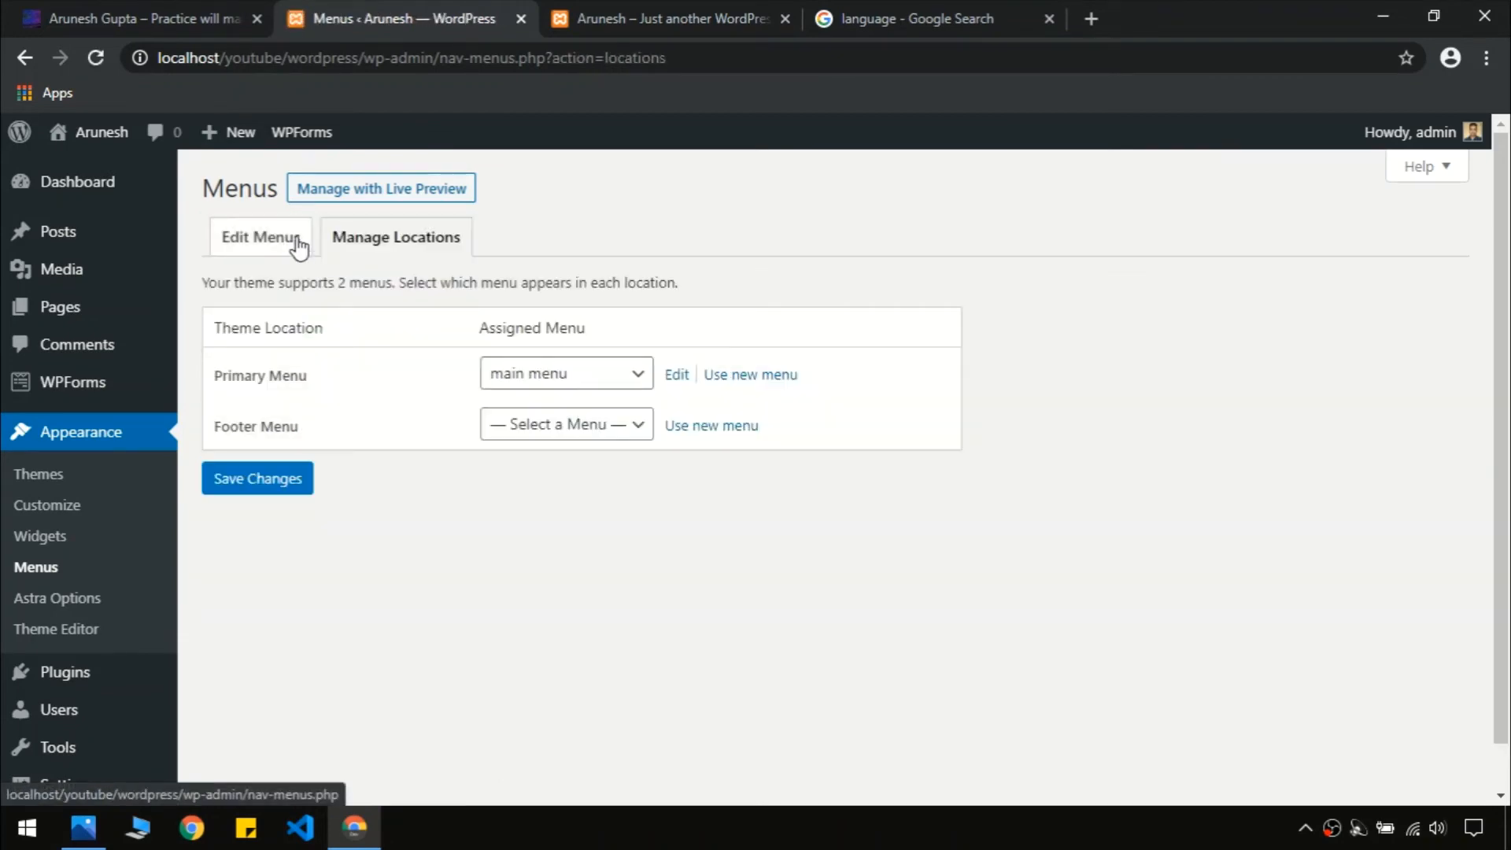
left_click(298, 247)
left_click(588, 17)
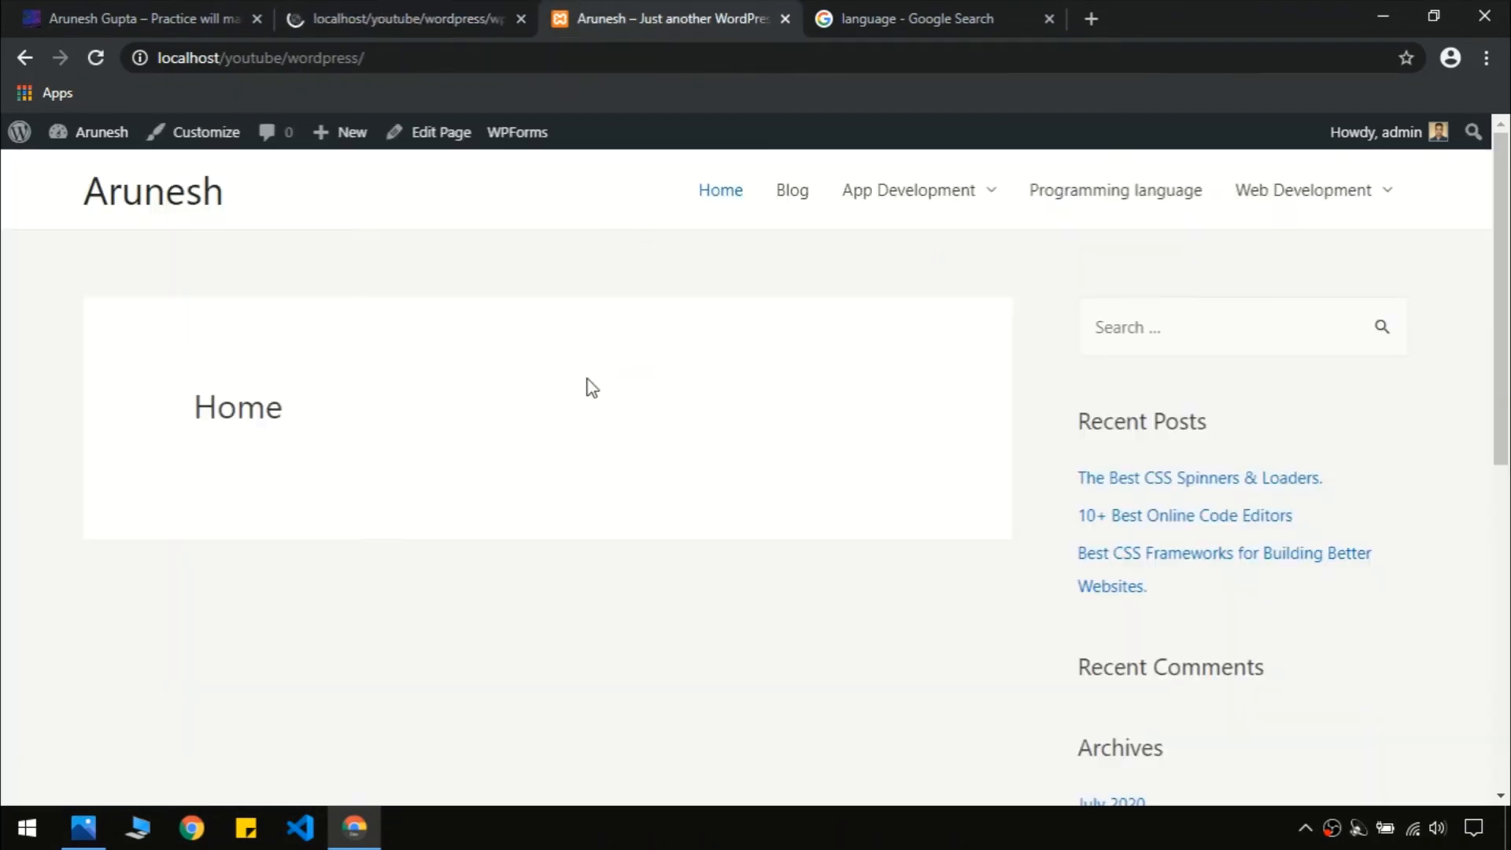
scroll(543, 521, "down", 8)
Compare the local site's footer with the reference site's footer
left_click(191, 16)
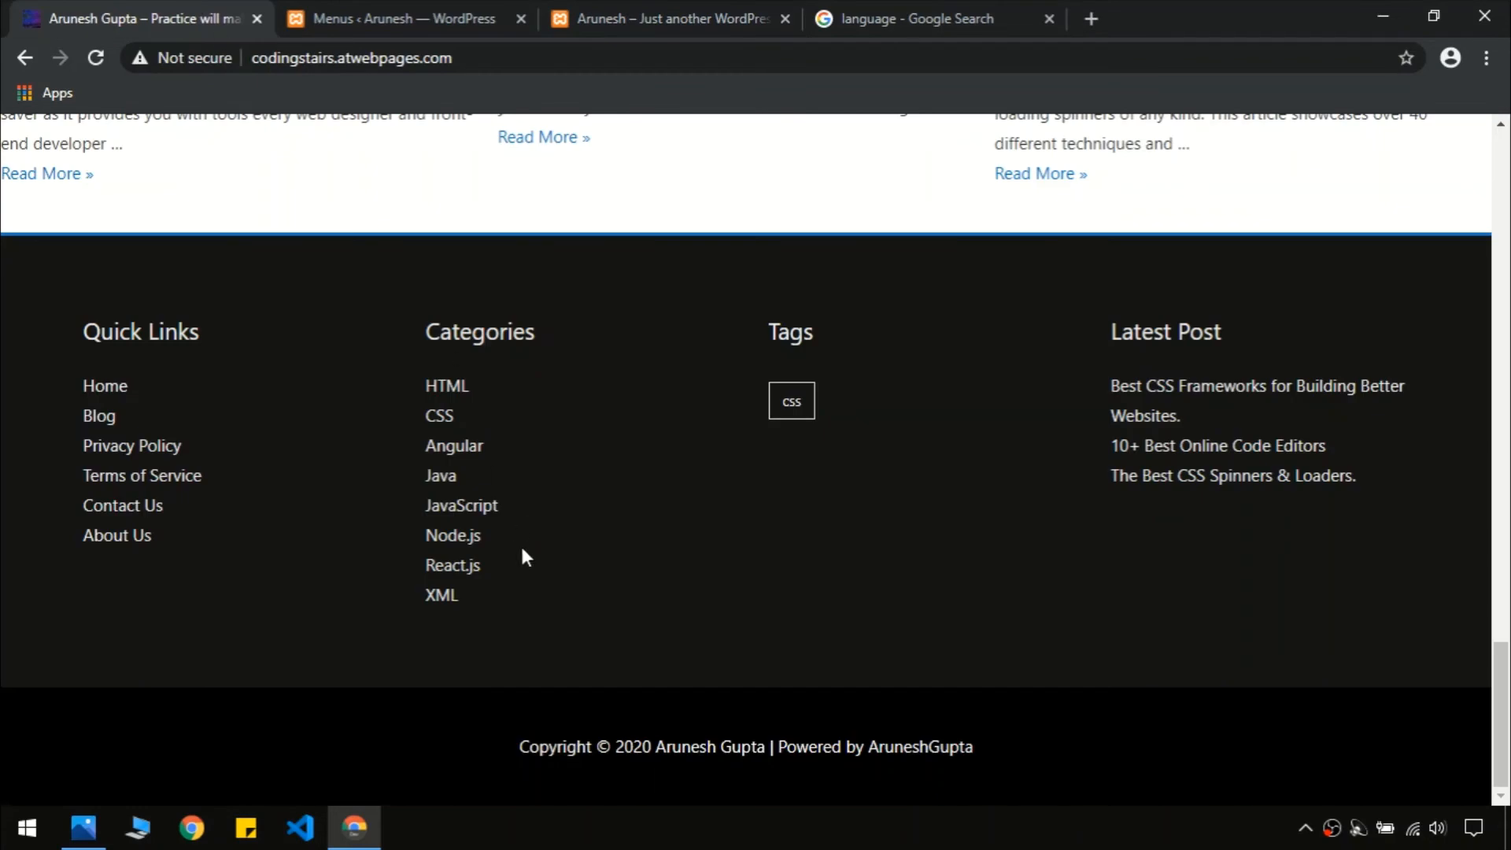
left_click_drag(1508, 704, 1508, 126)
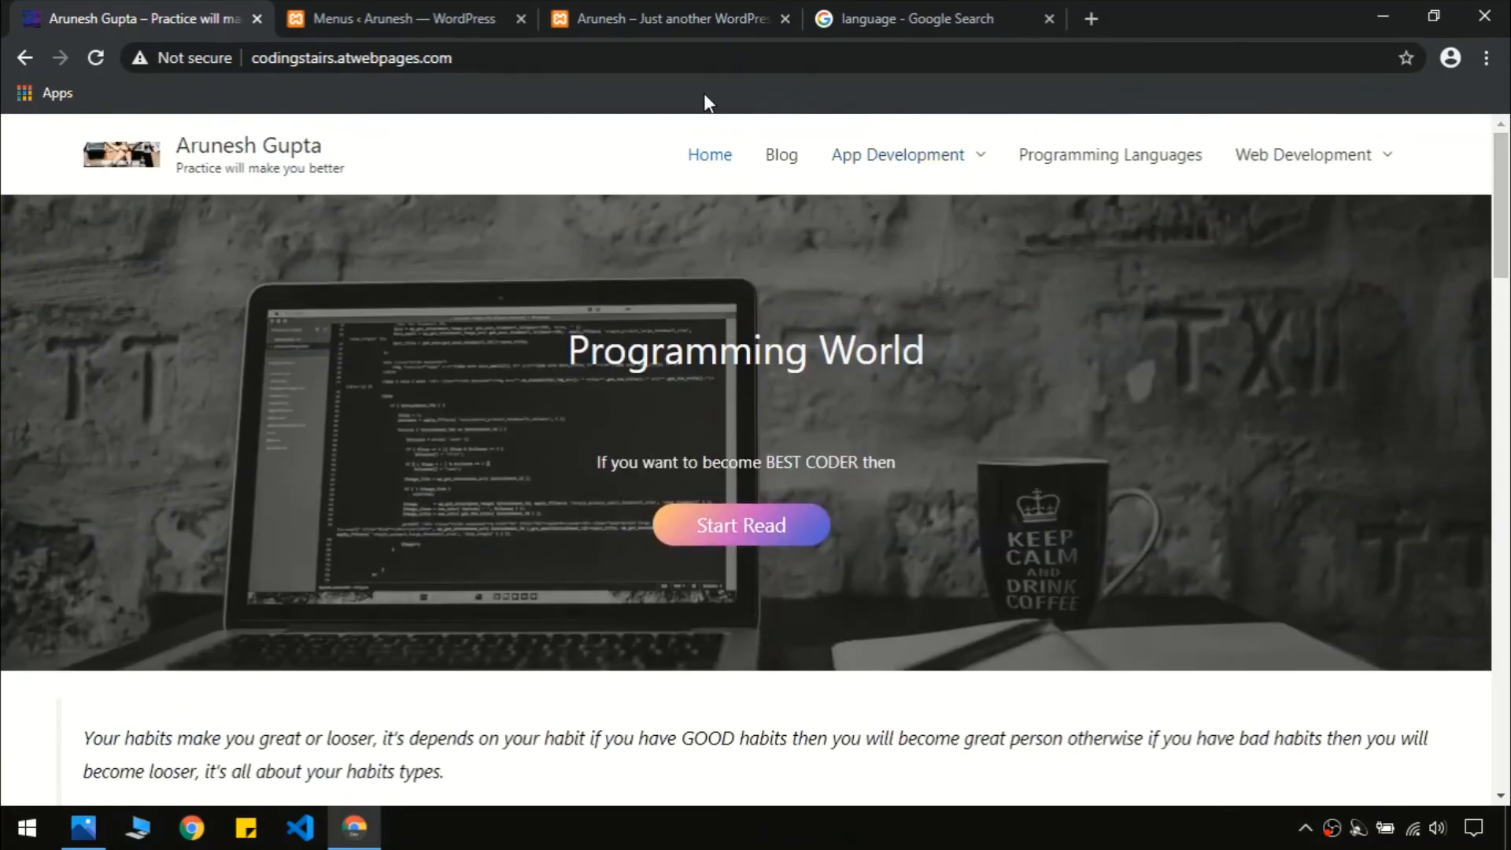
left_click(415, 14)
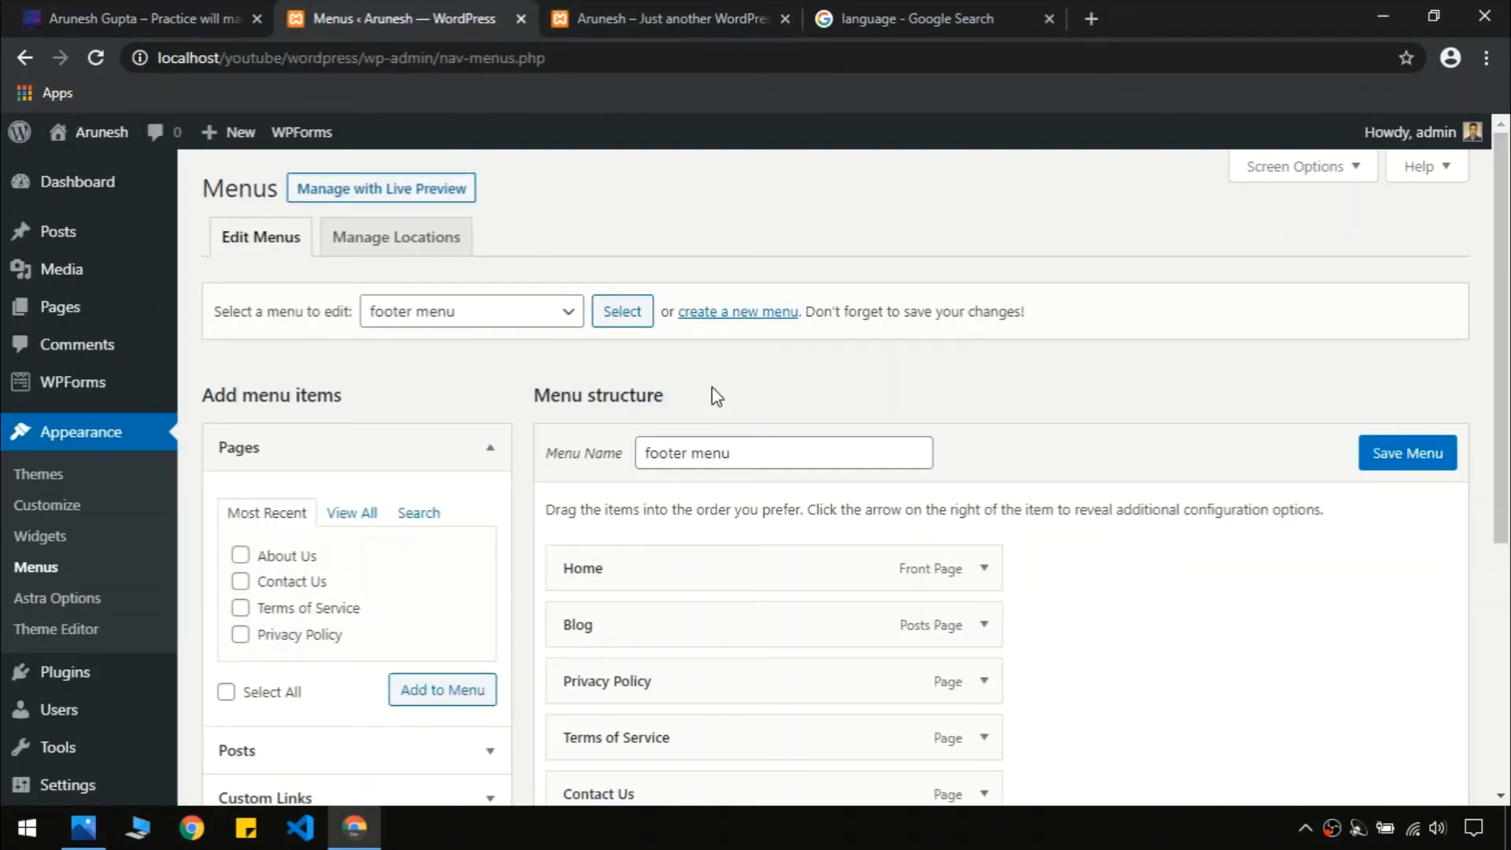
left_click_drag(1509, 374, 1508, 617)
scroll(1305, 378, "up", 5)
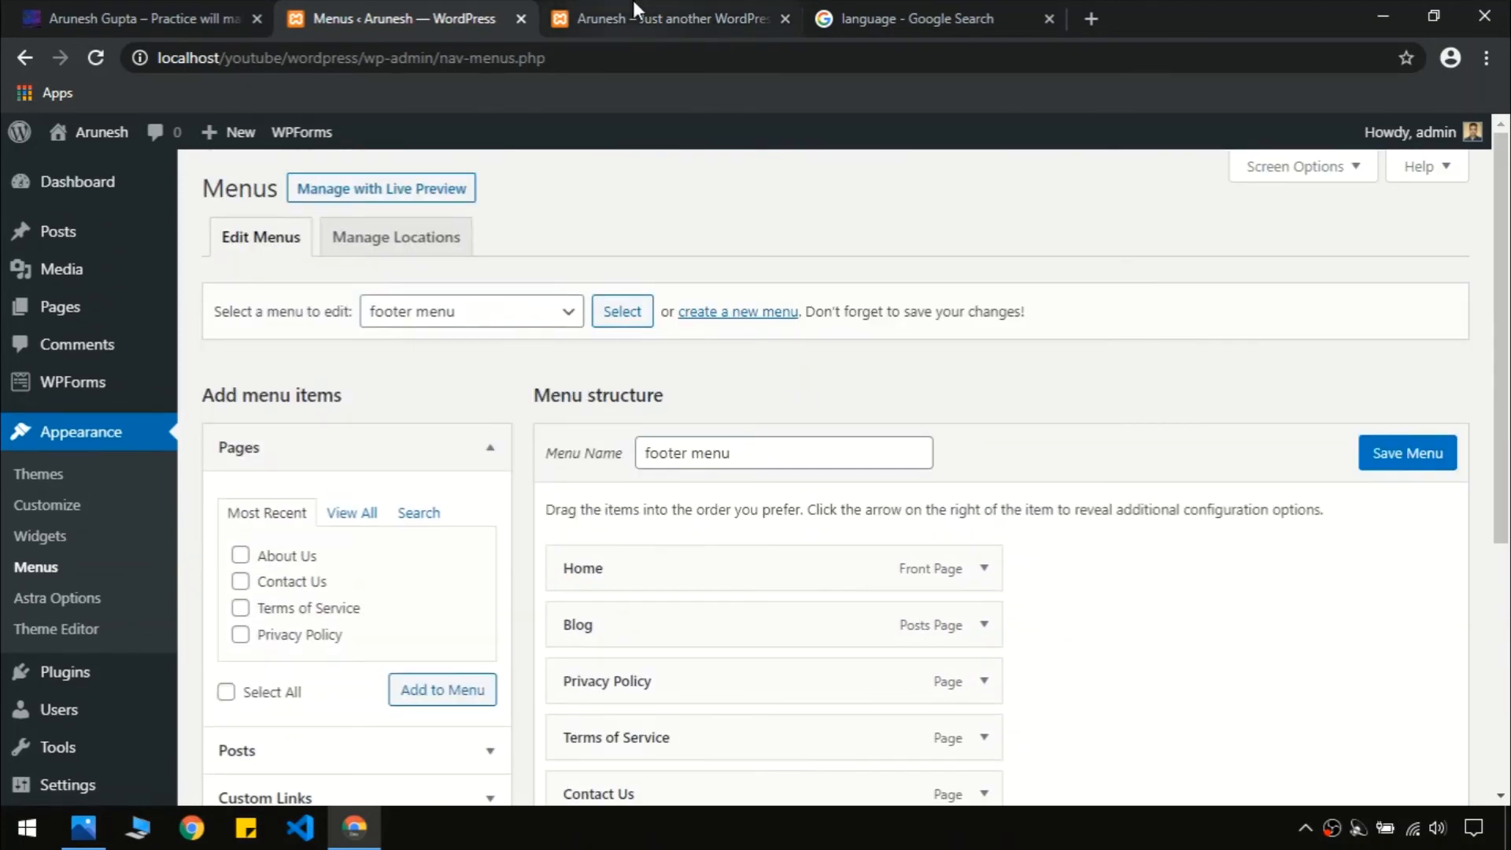
left_click(626, 13)
scroll(784, 394, "up", 10)
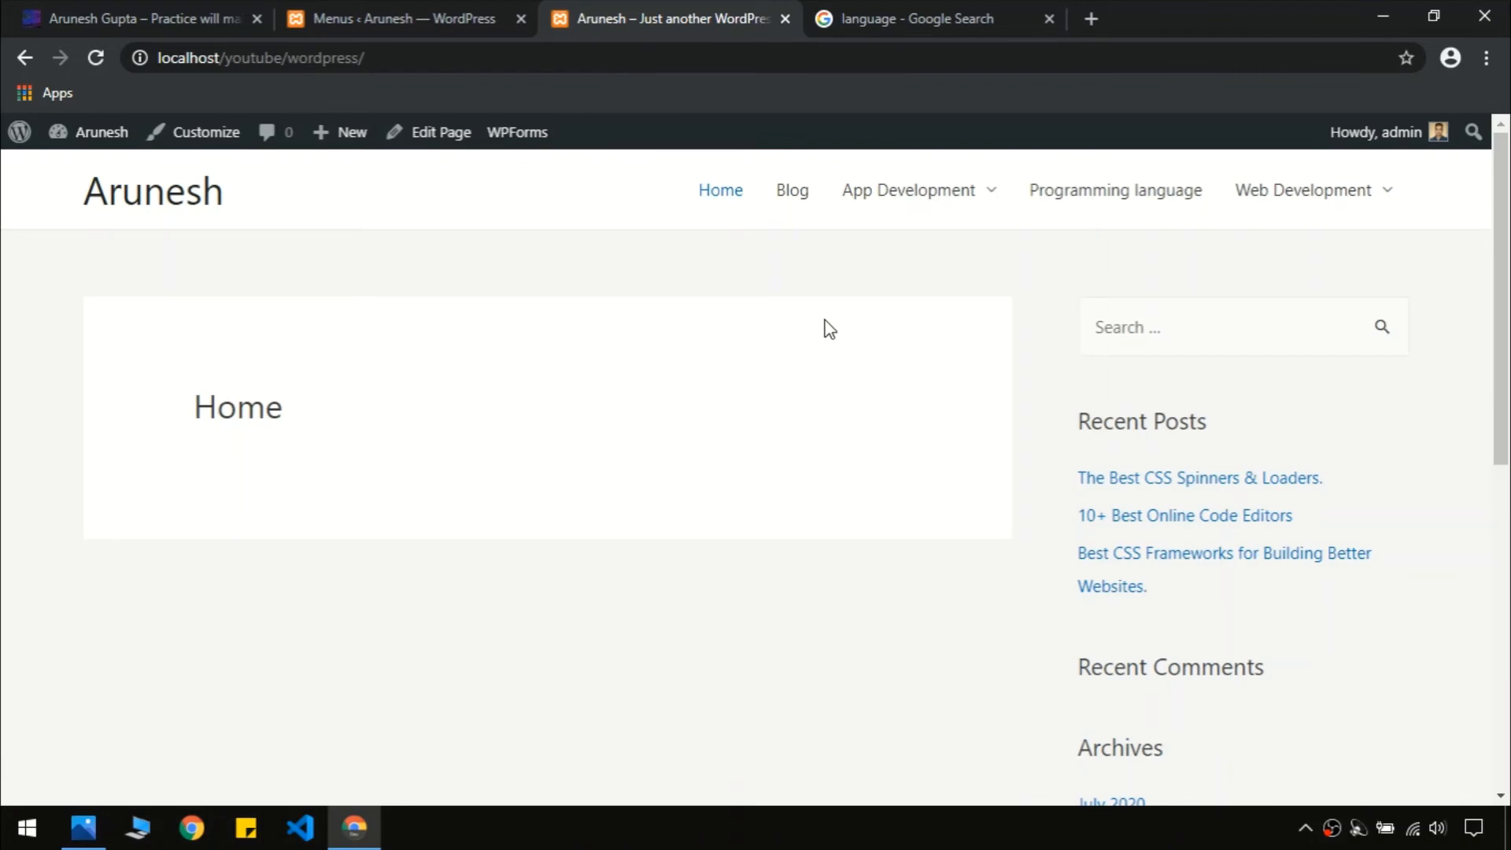
left_click(498, 12)
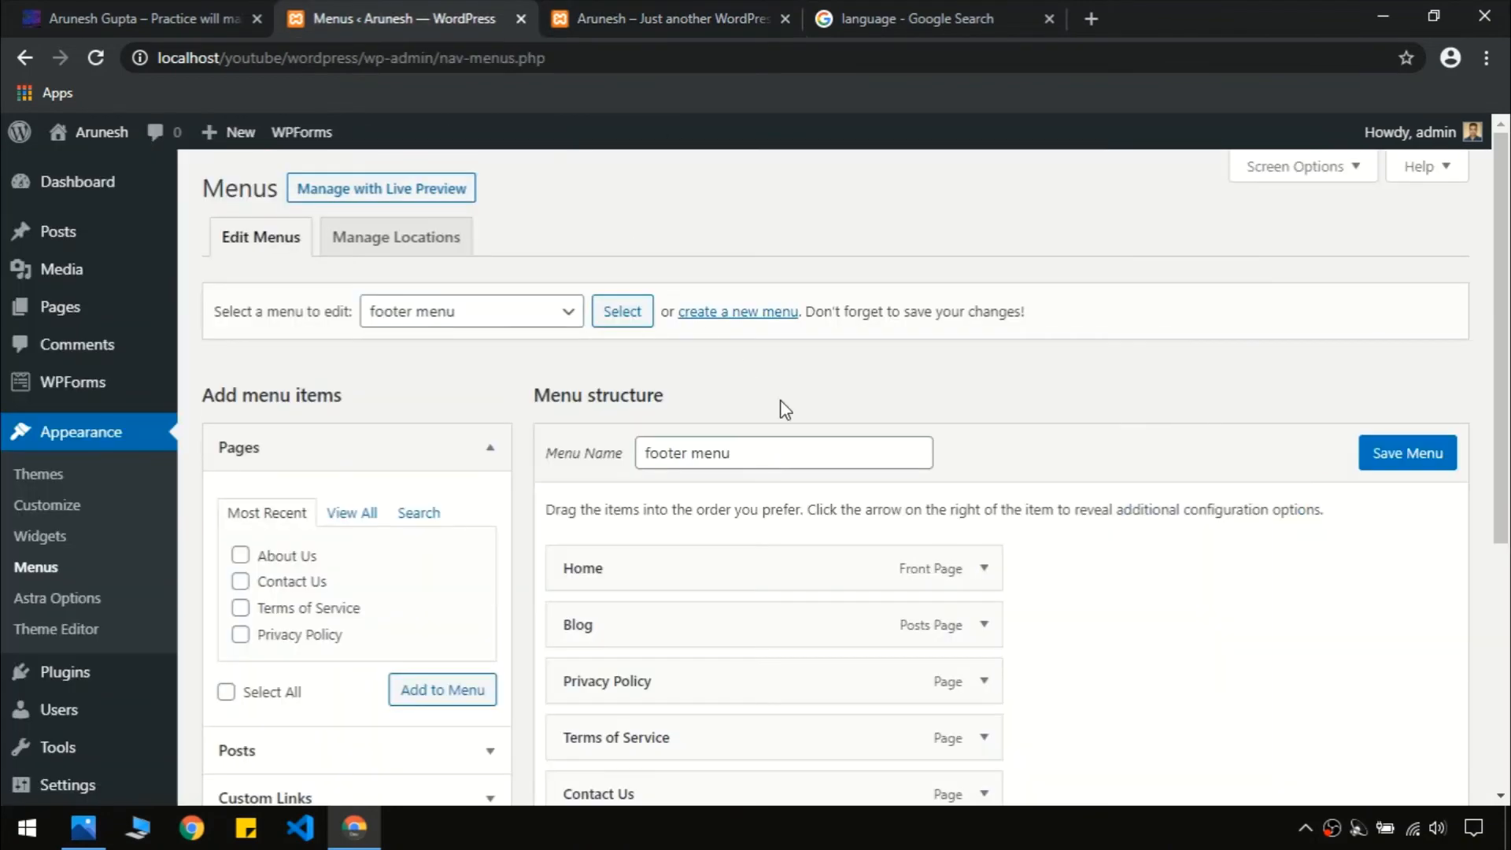
scroll(824, 393, "down", 5)
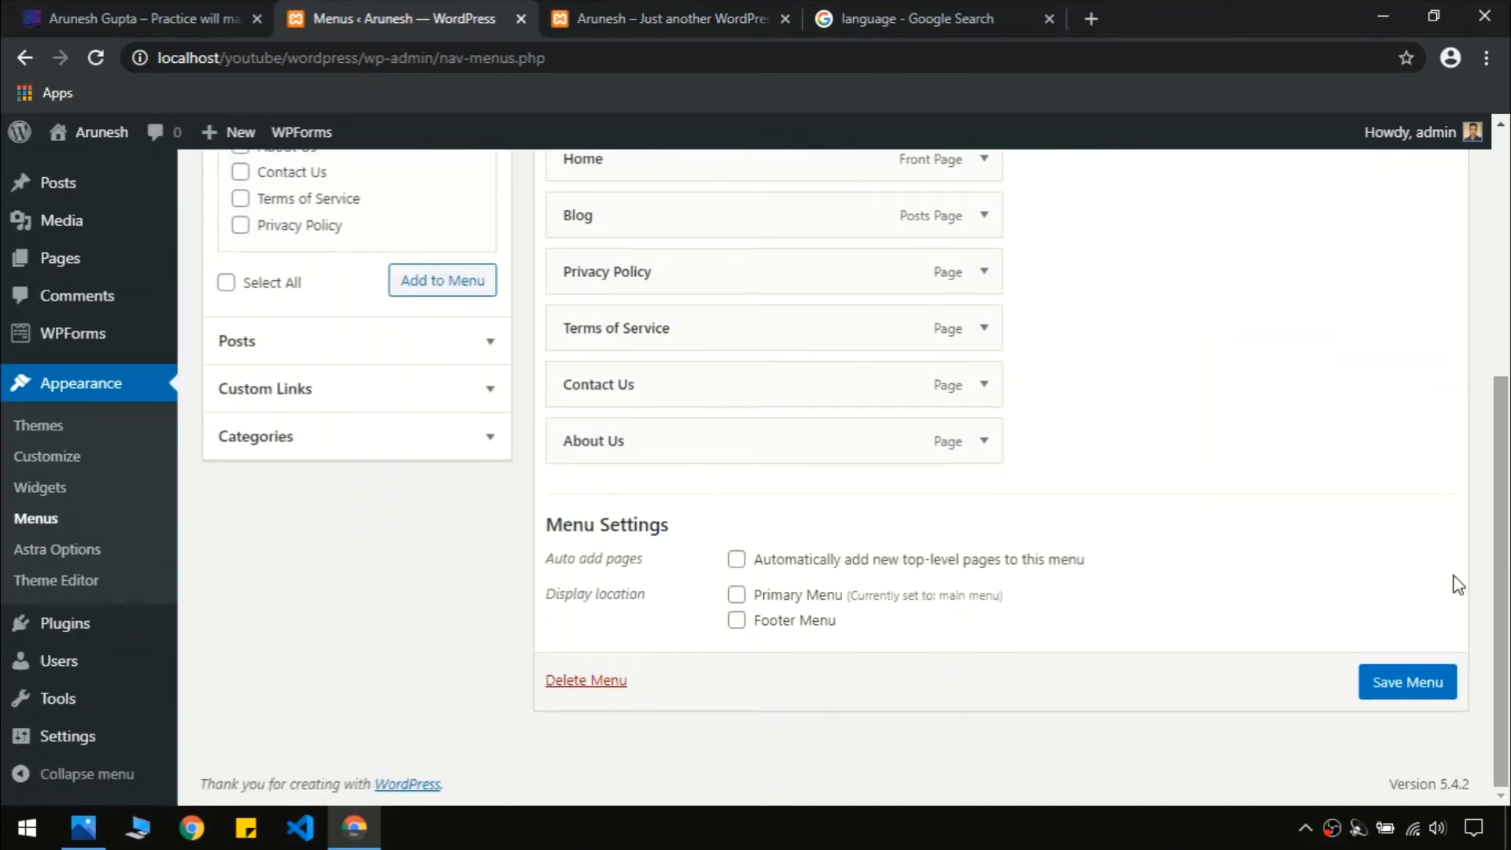
scroll(804, 433, "up", 4)
scroll(800, 430, "up", 2)
scroll(800, 432, "down", 5)
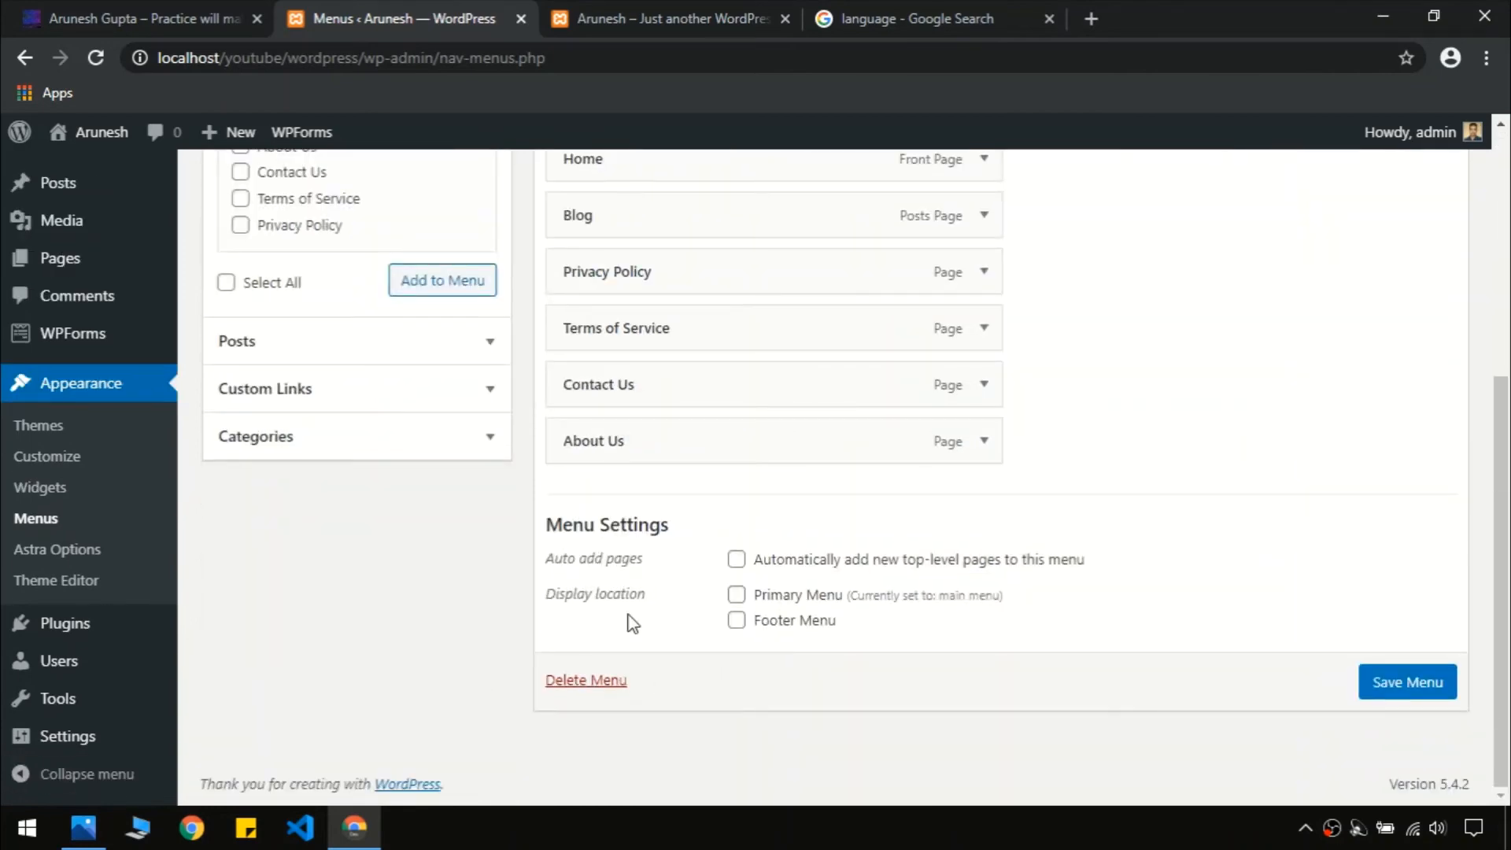
scroll(727, 505, "up", 5)
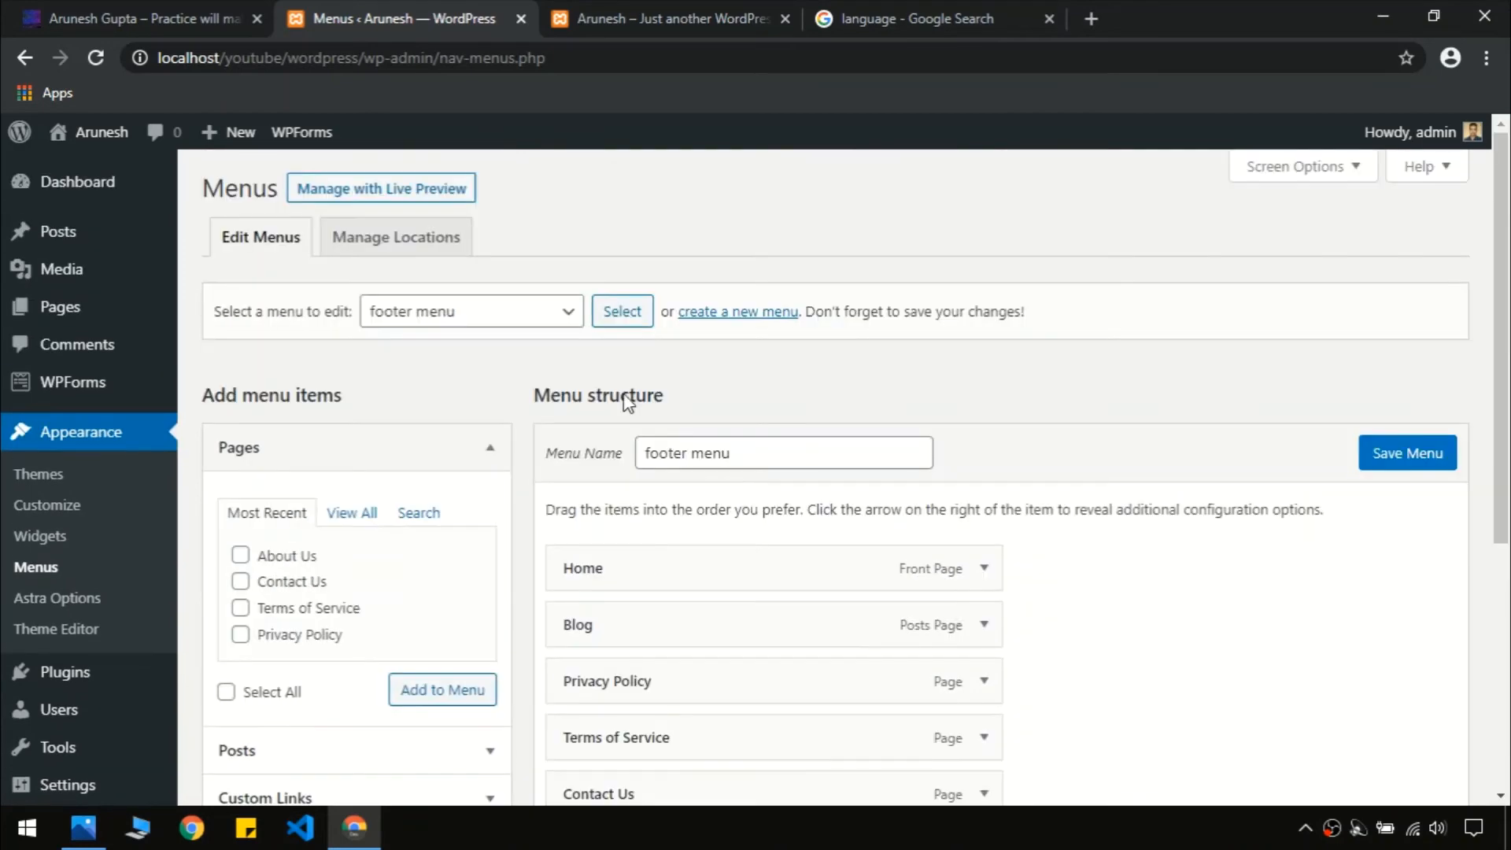
Review the menu locations and the local front page after the menu changes
left_click(430, 248)
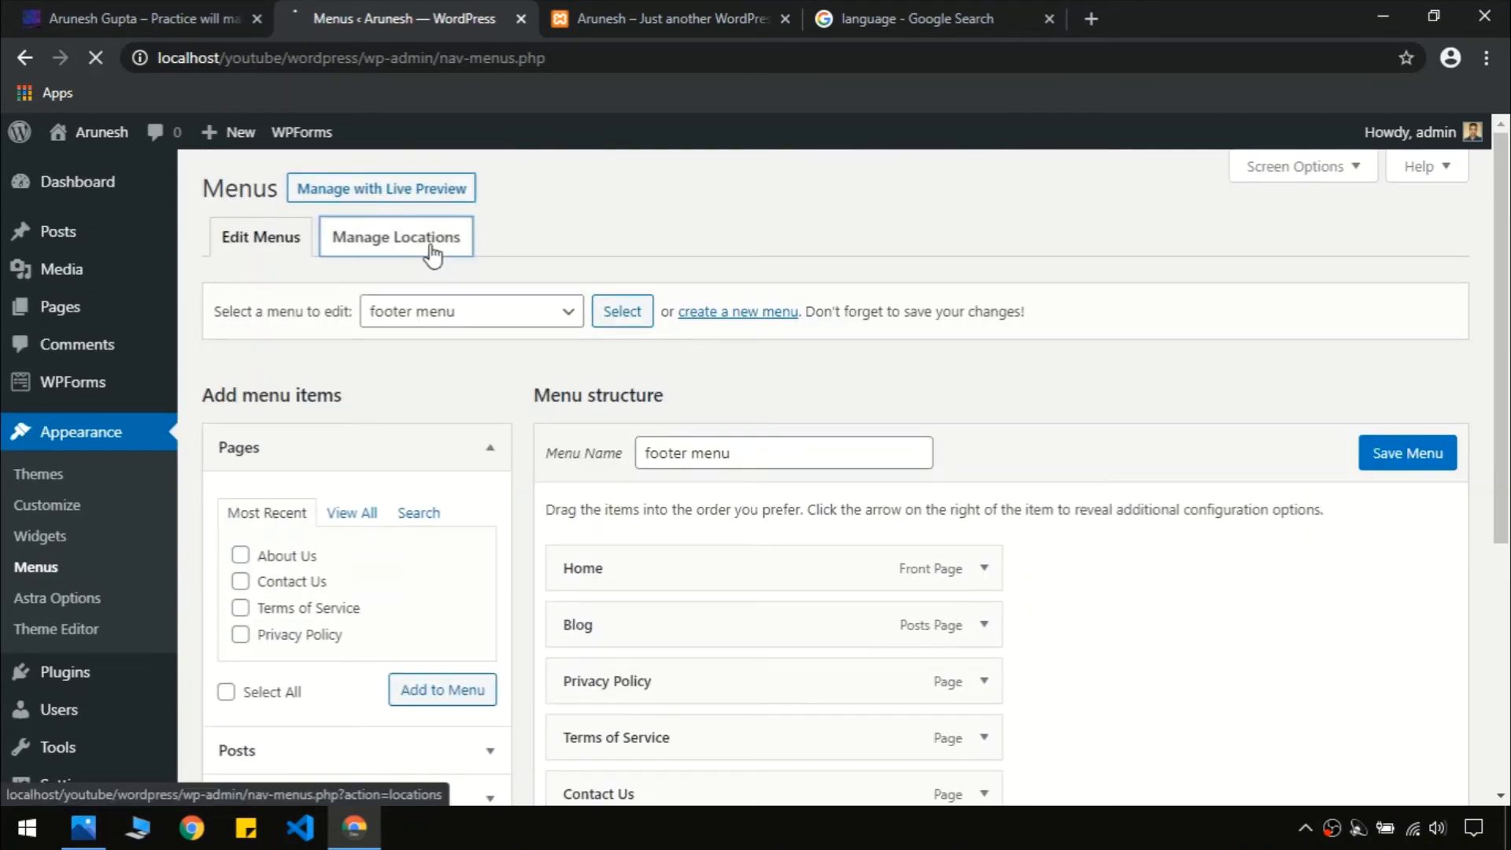
left_click(625, 6)
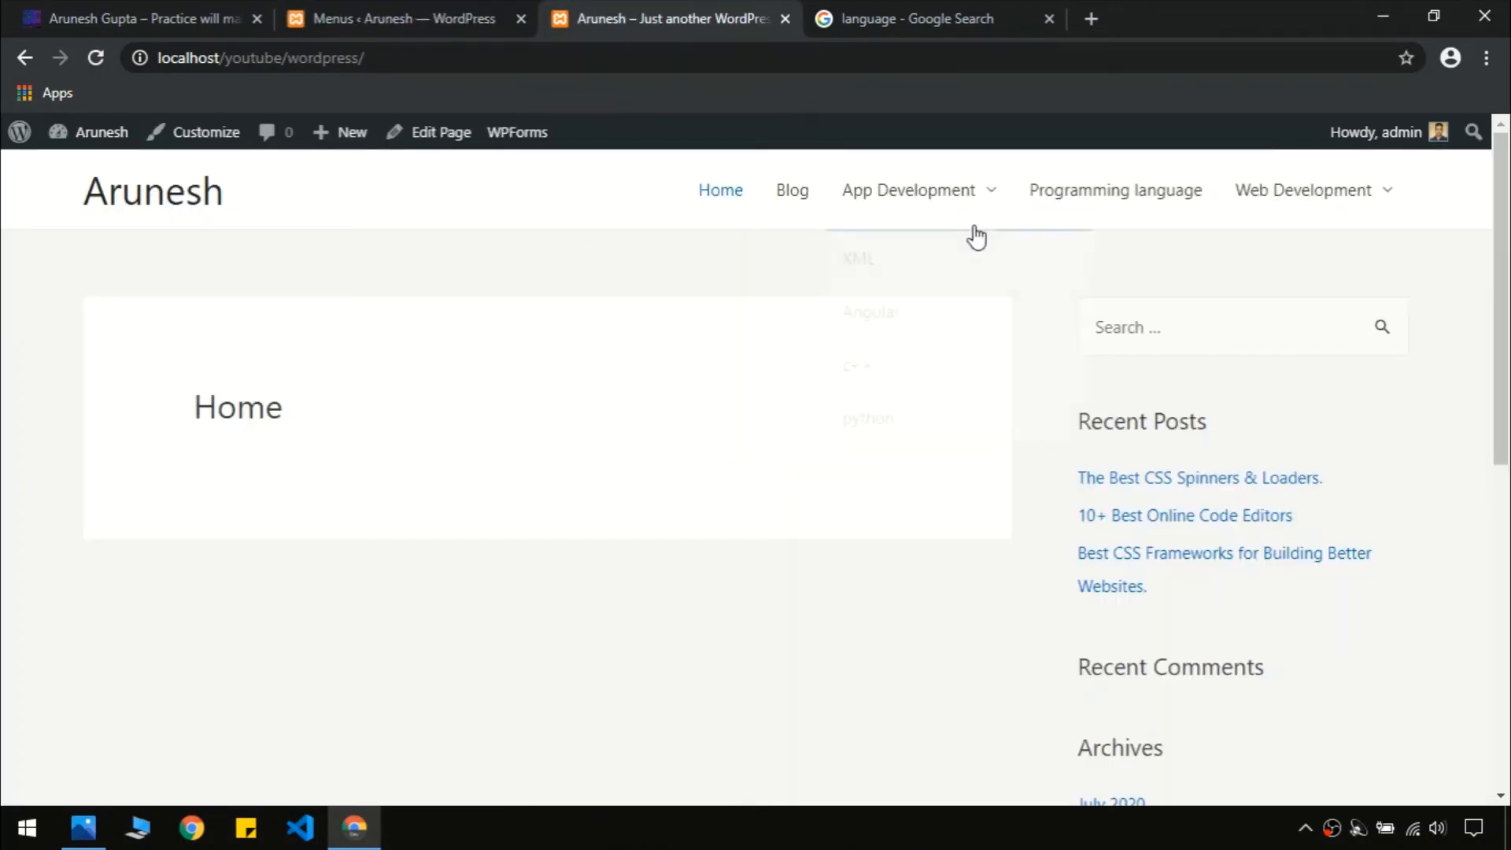
scroll(747, 472, "down", 8)
scroll(634, 560, "up", 8)
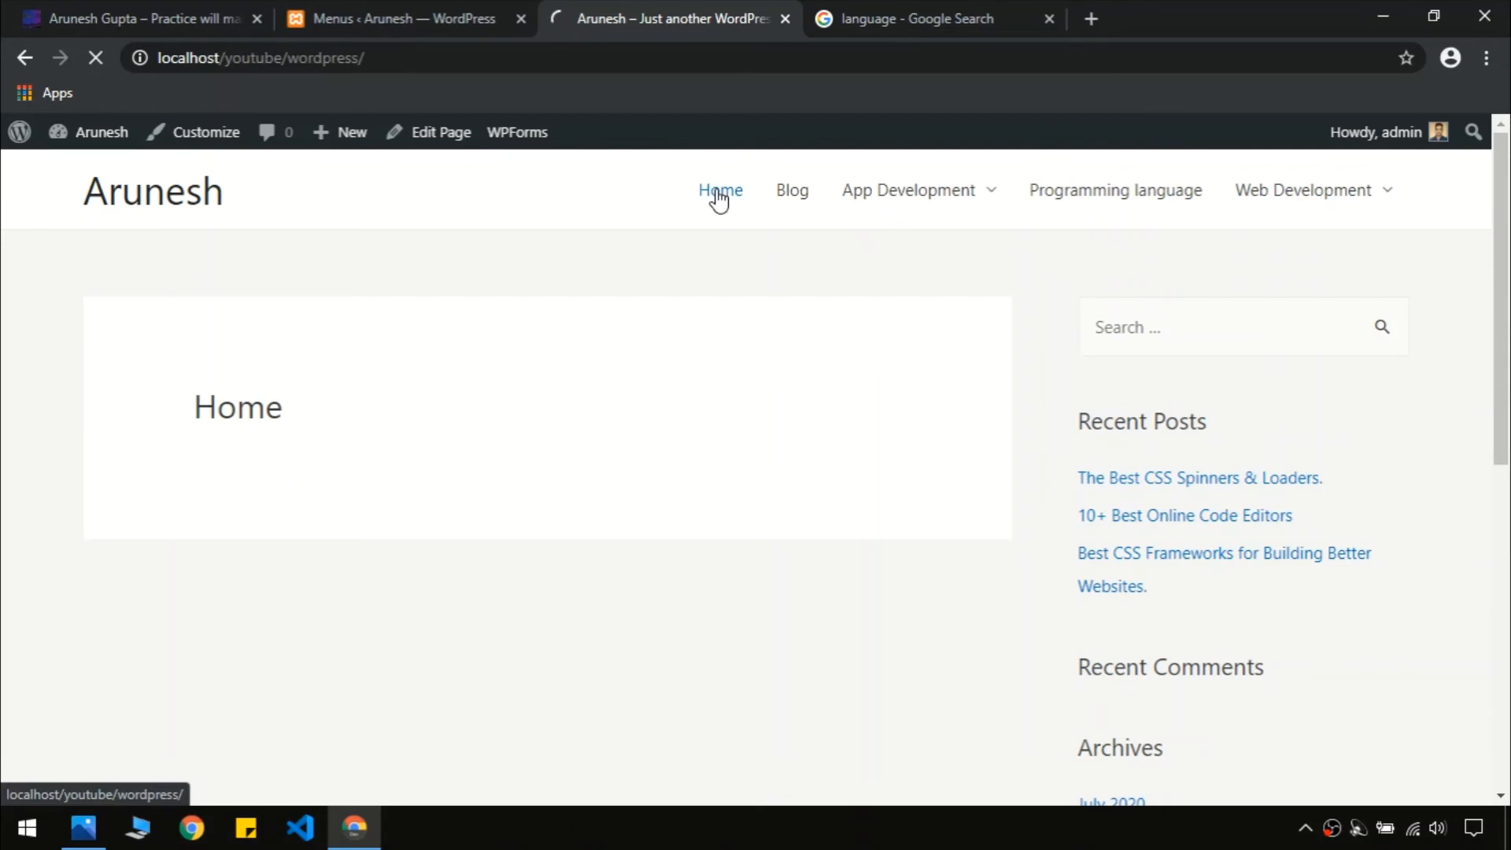
left_click_drag(1503, 331, 1508, 596)
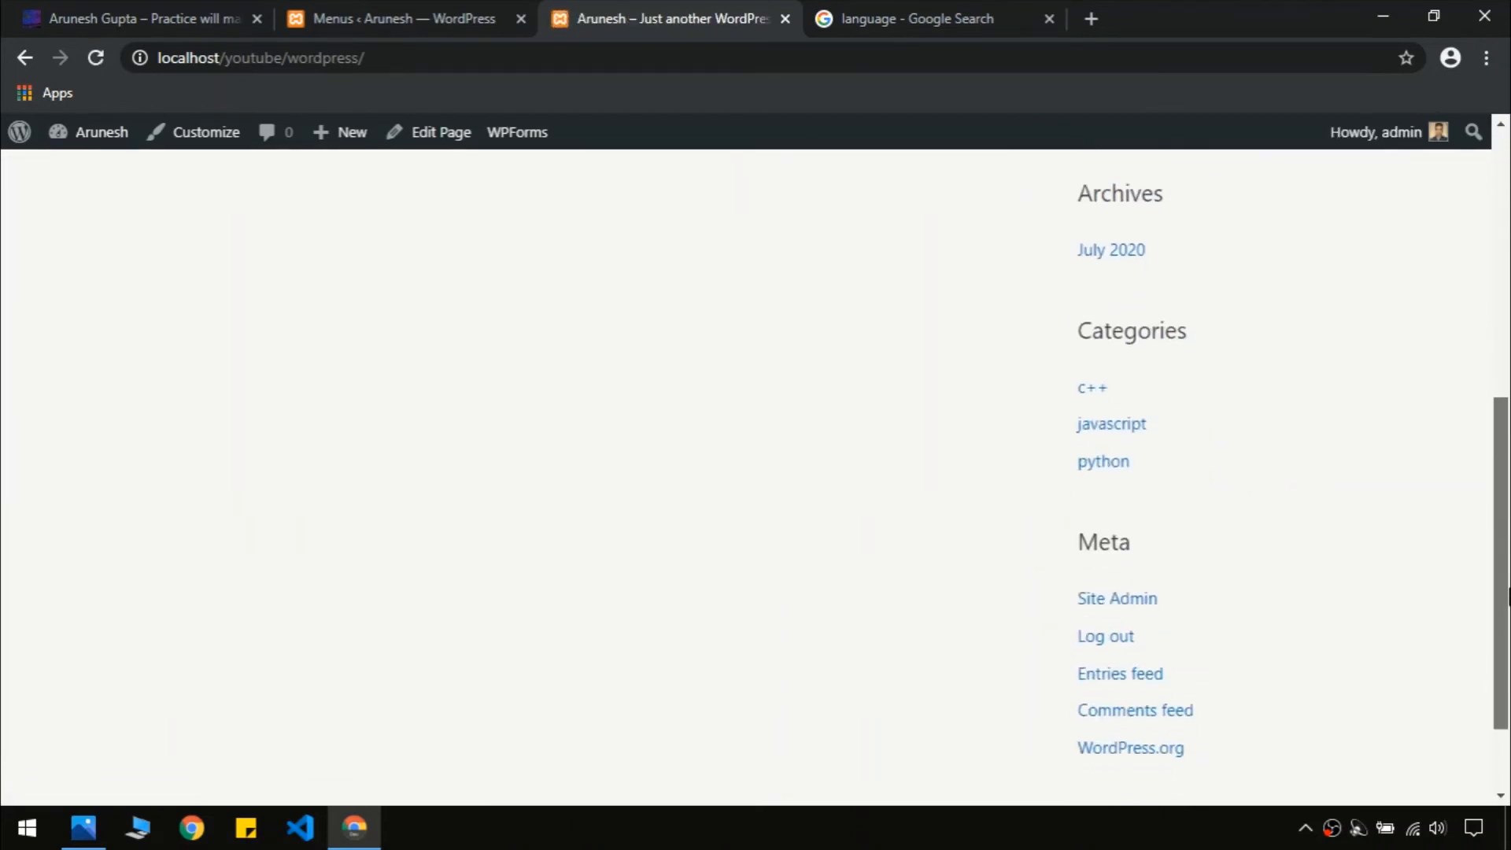
scroll(1355, 573, "down", 2)
scroll(884, 192, "up", 10)
left_click(422, 15)
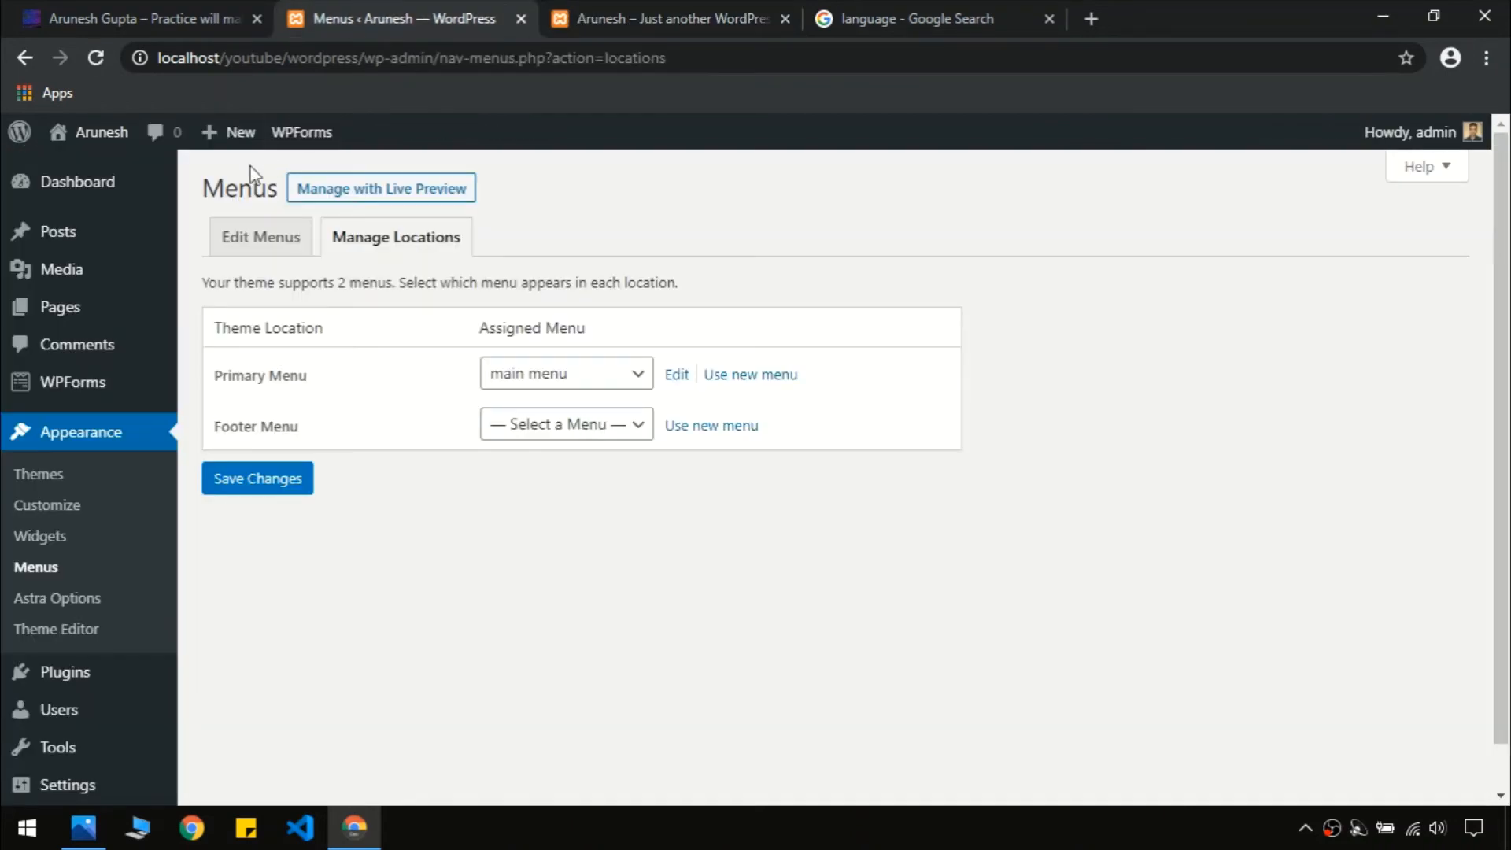
left_click(605, 14)
left_click_drag(1503, 378, 1508, 685)
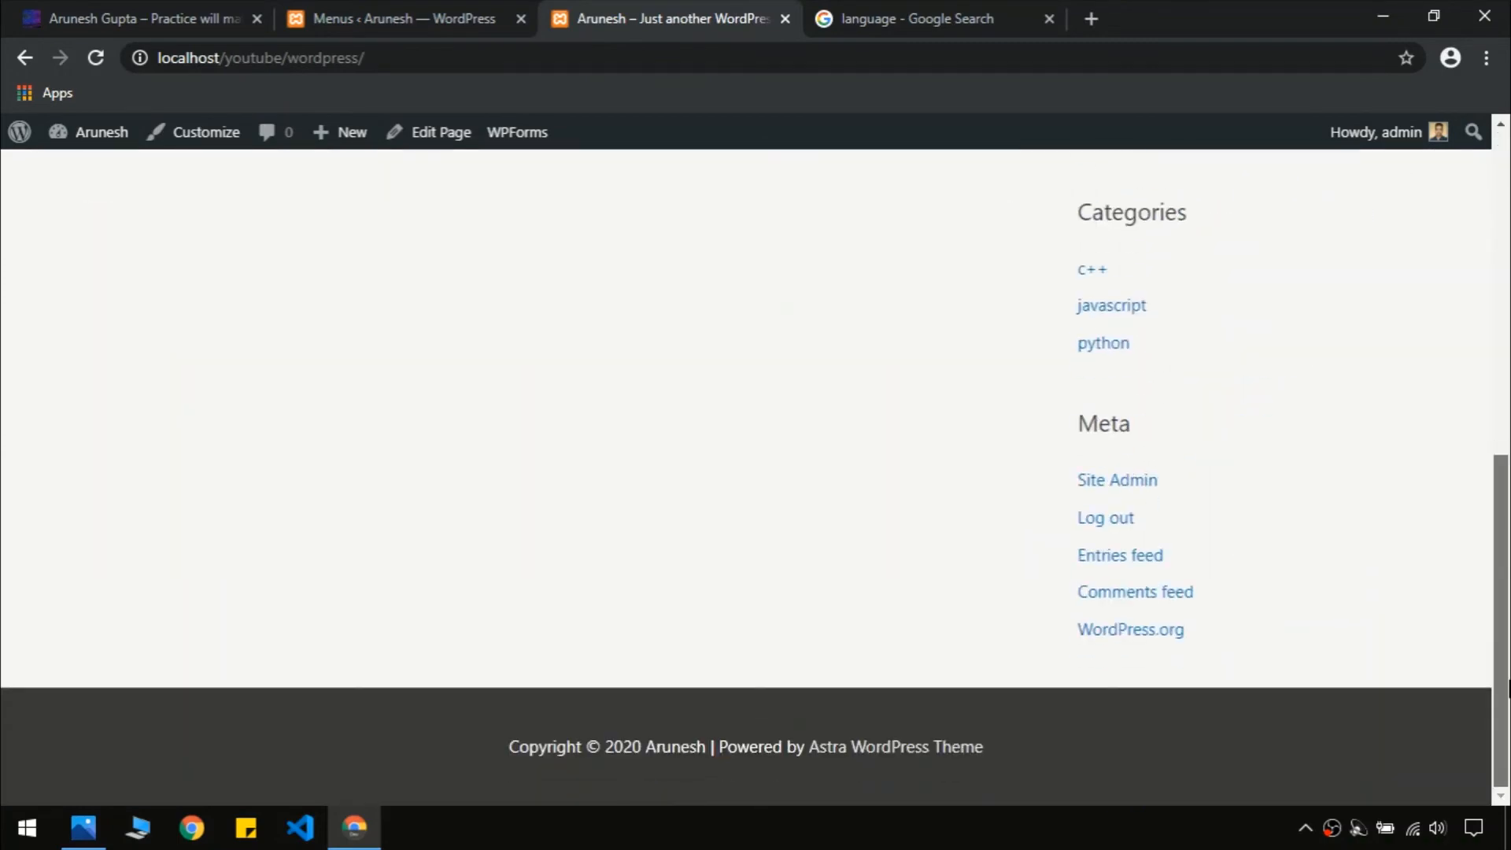
scroll(840, 307, "up", 10)
Check the reference codingstairs site, then go to Pages > All Pages in the dashboard
left_click(6, 9)
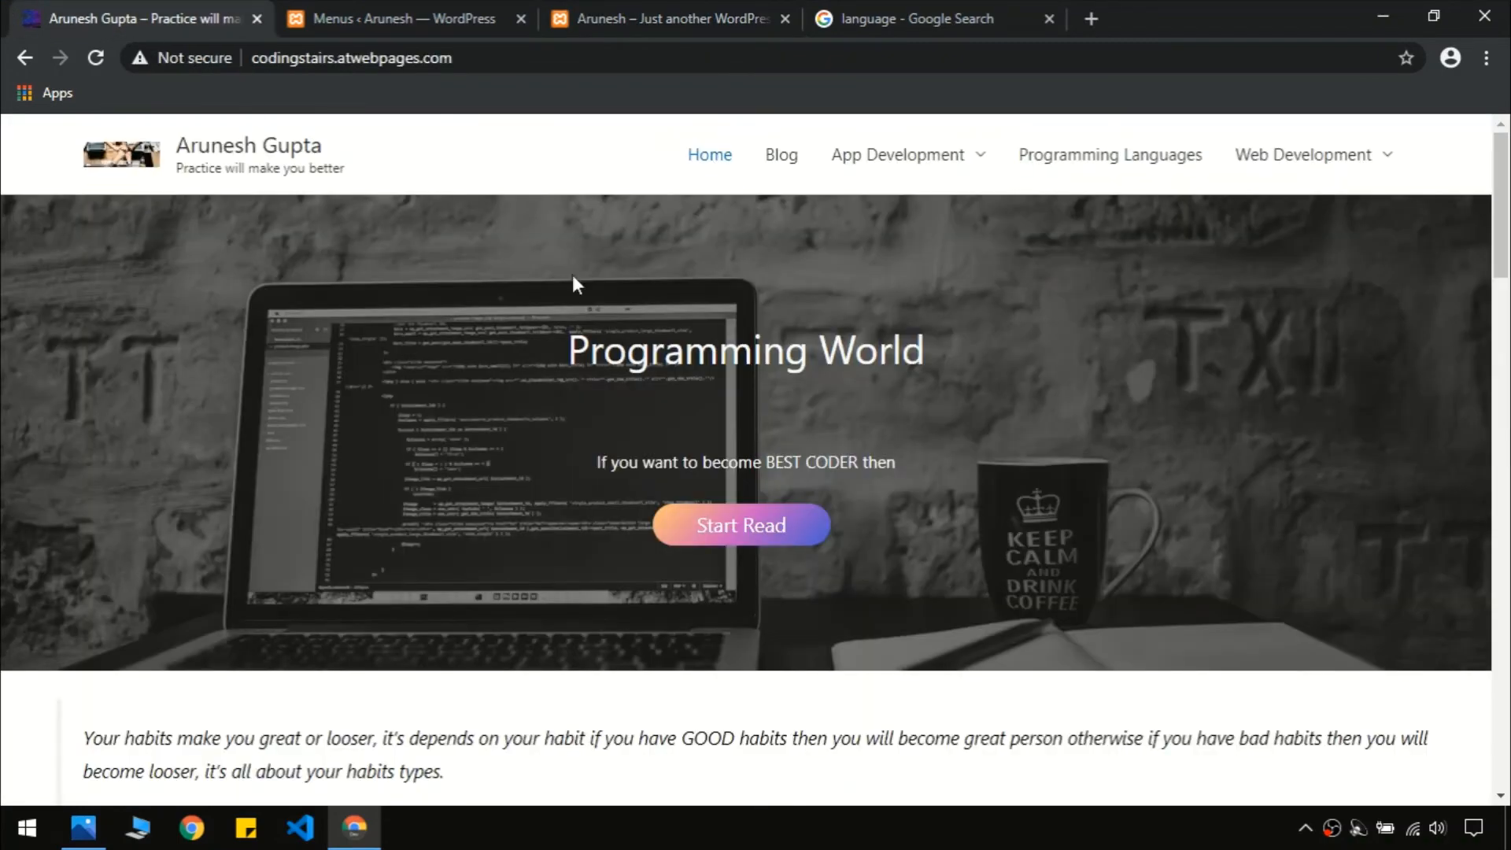
mouse_move(1508, 228)
left_mouse_down()
mouse_move(1508, 690)
mouse_move(1508, 228)
left_mouse_up()
left_click(472, 11)
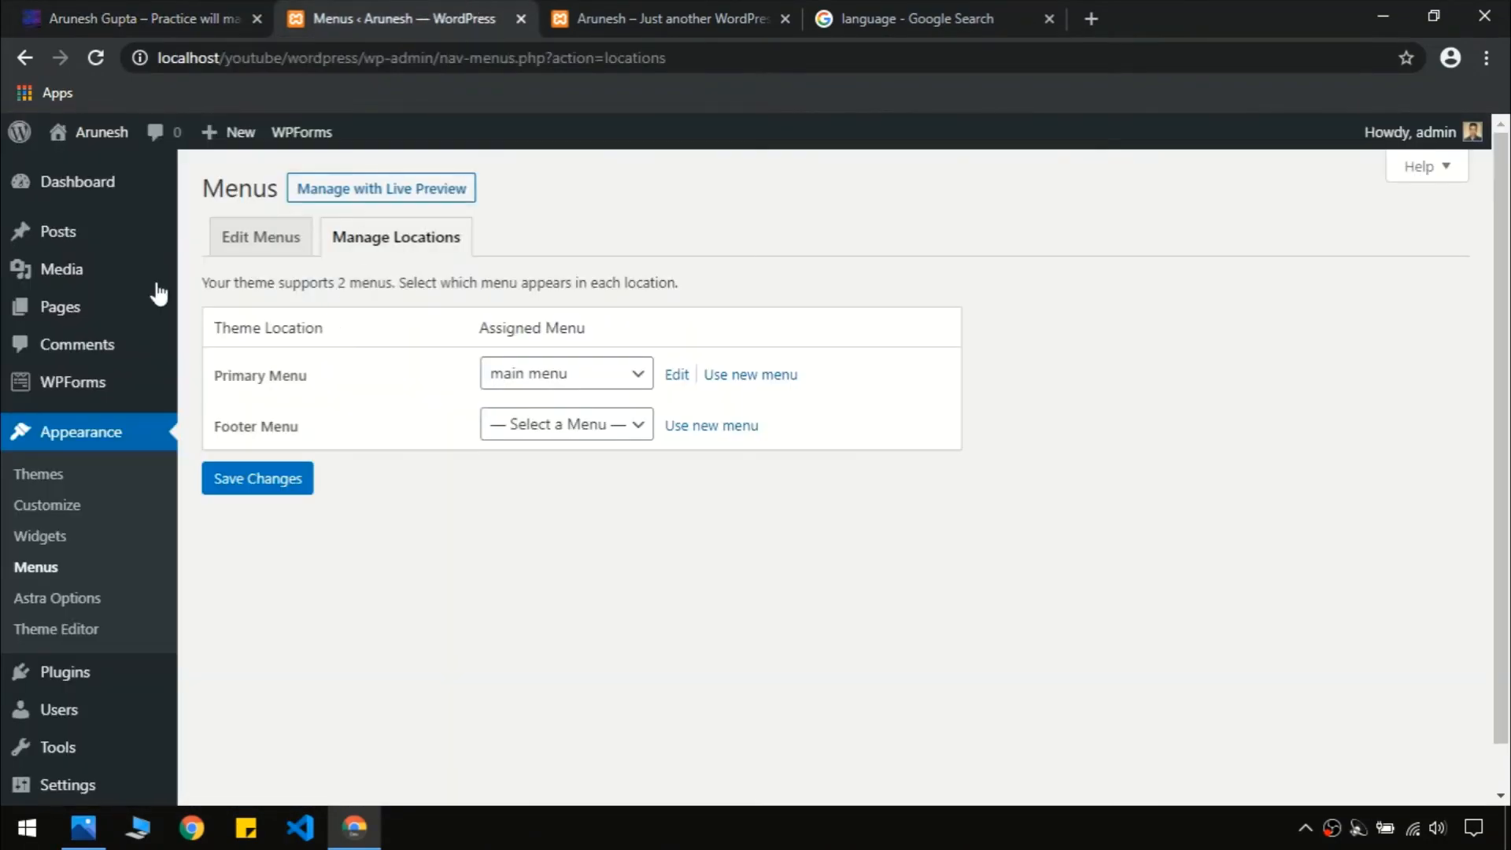
mouse_move(73, 325)
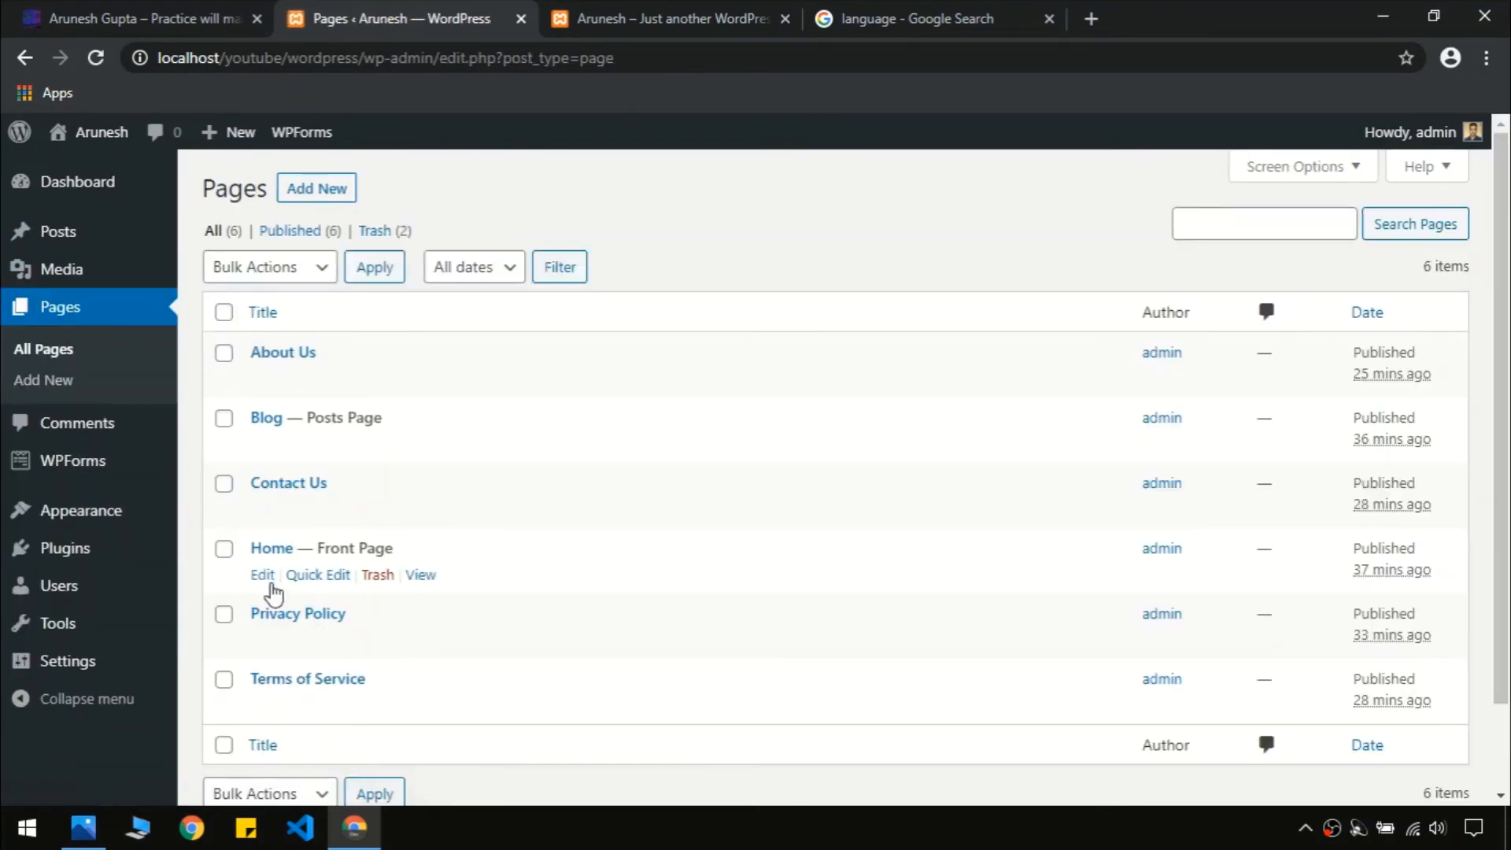
Open the Home page in the editor, comparing it with the reference site
left_click(270, 584)
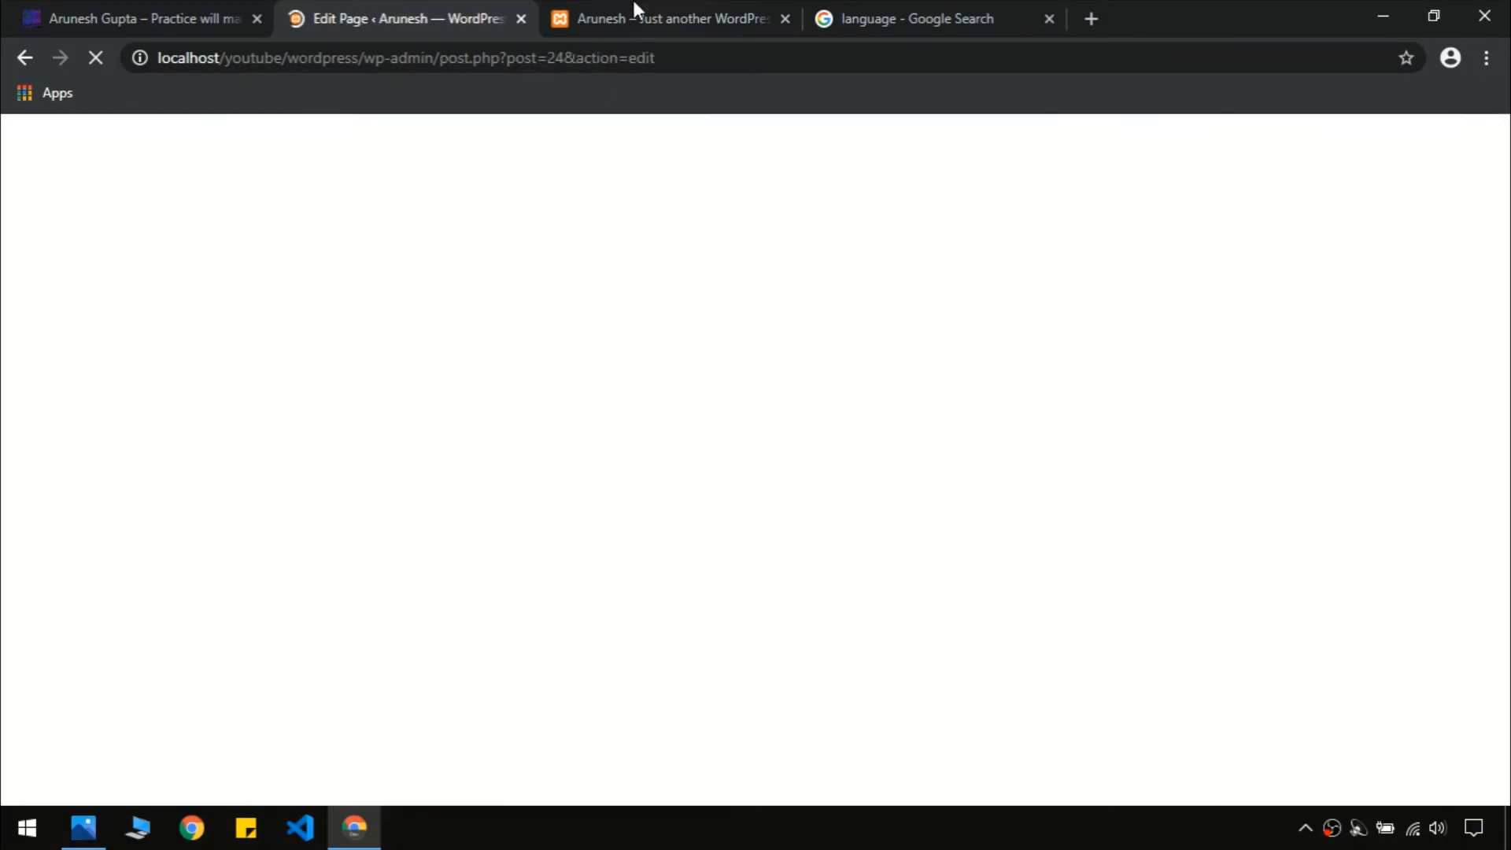
left_click(636, 9)
left_click(68, 7)
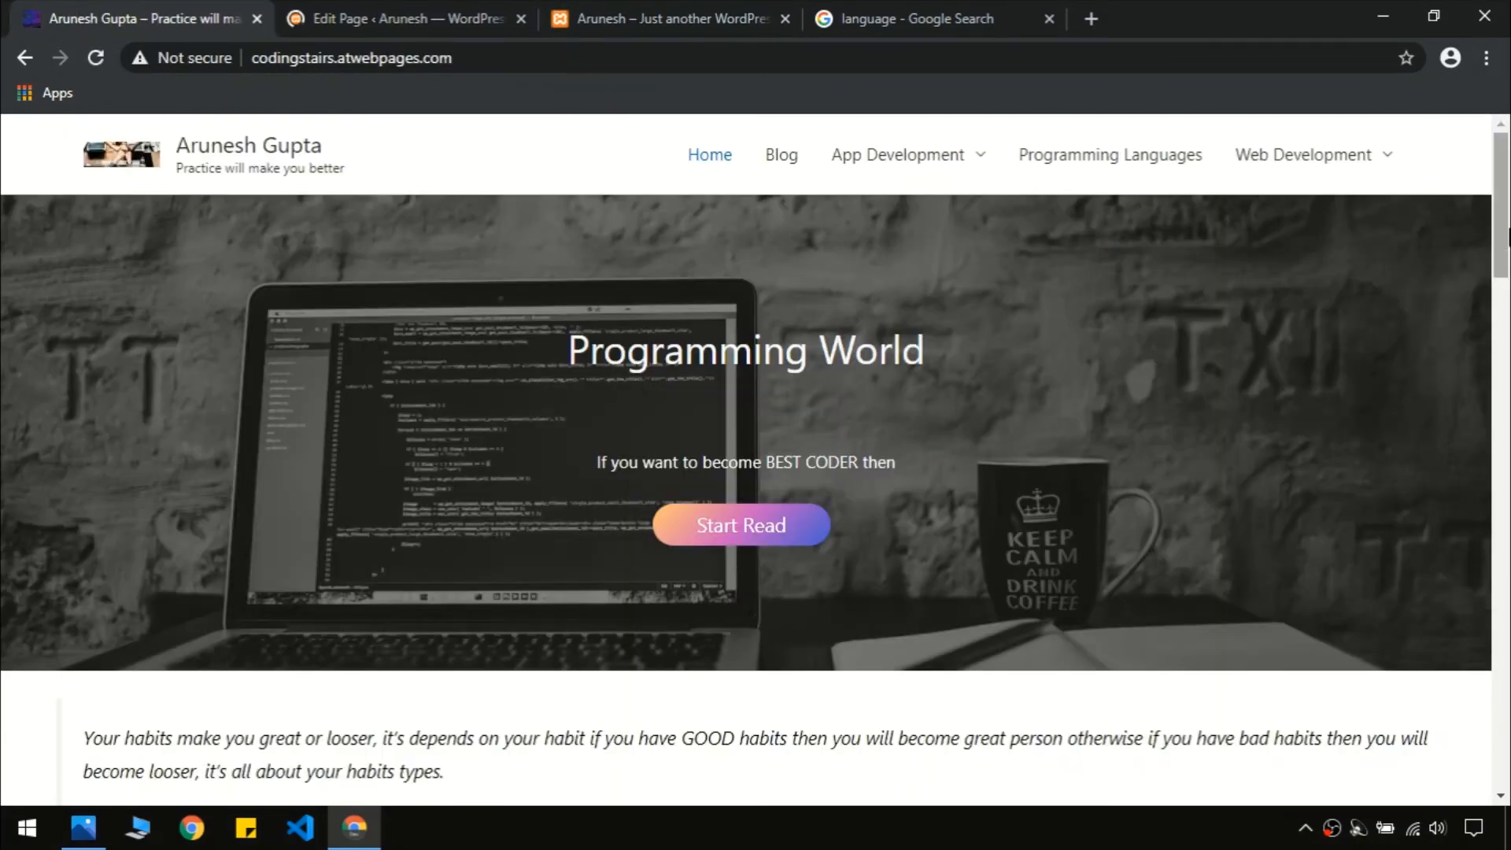
left_click_drag(1503, 233, 1506, 381)
scroll(1021, 775, "down", 20)
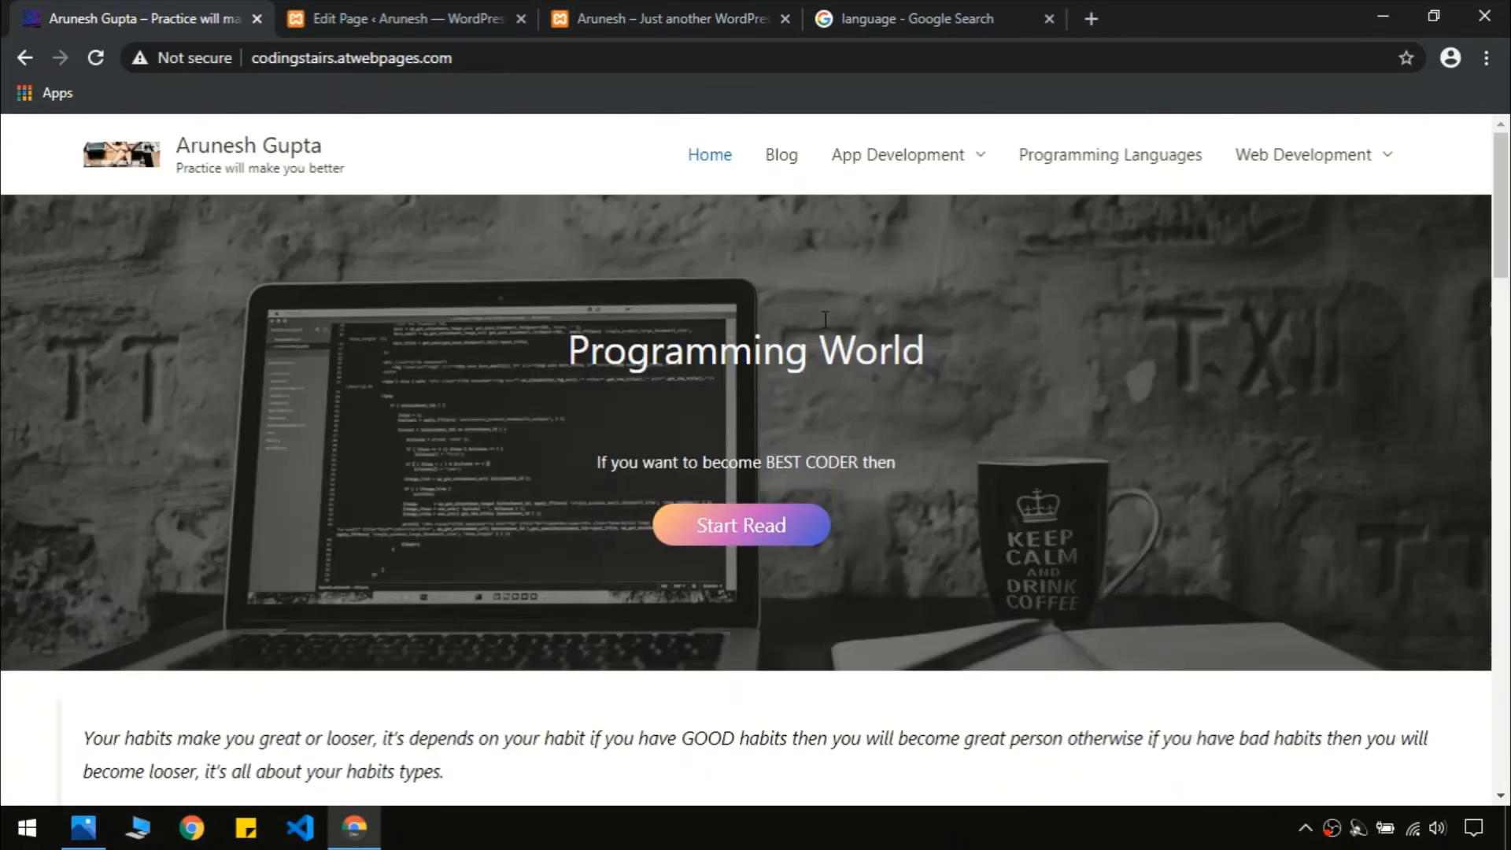
left_click(592, 11)
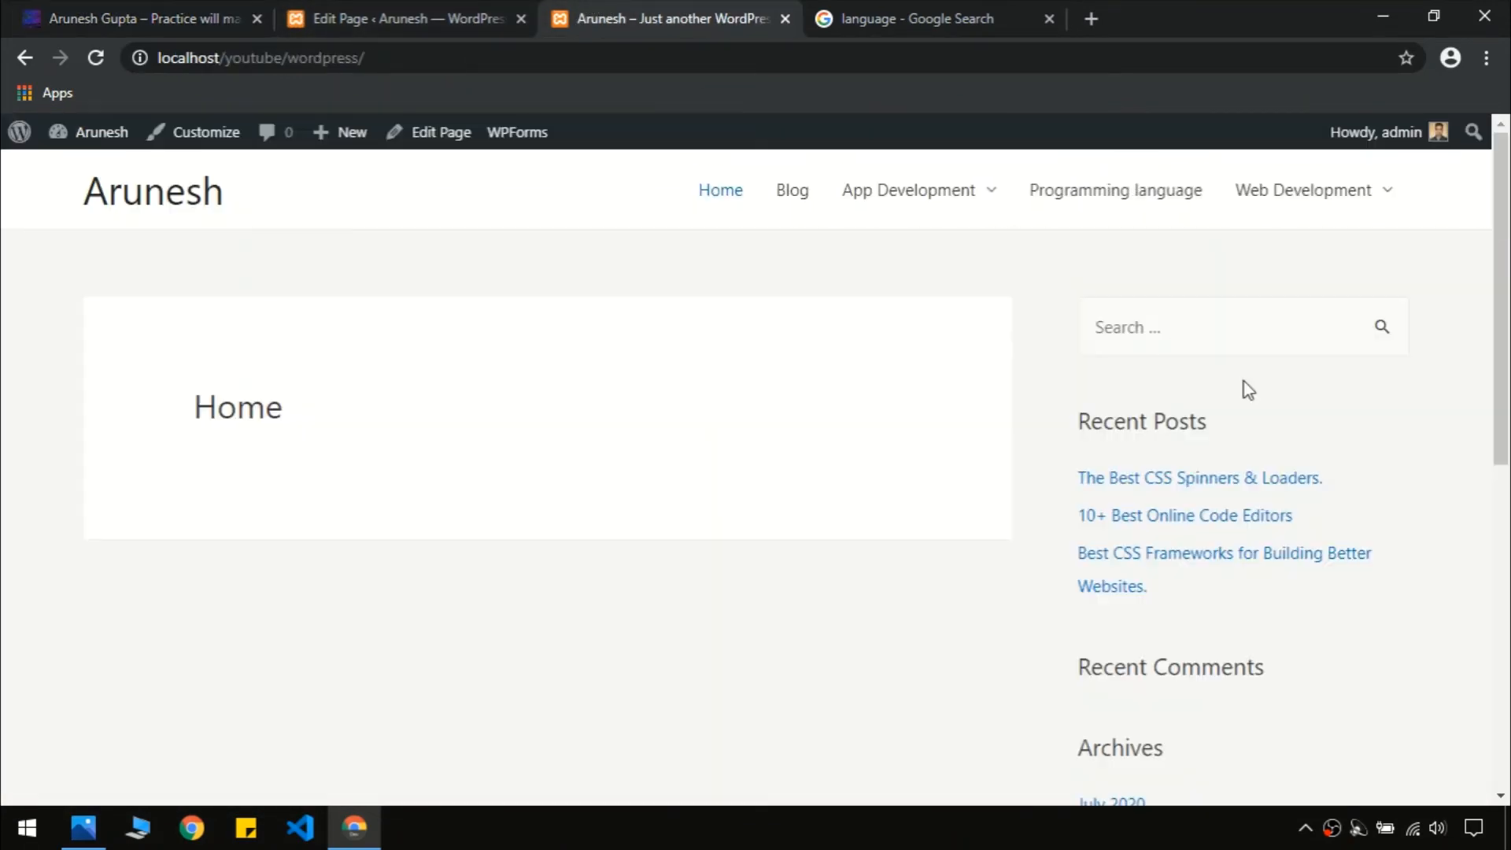
left_click(476, 18)
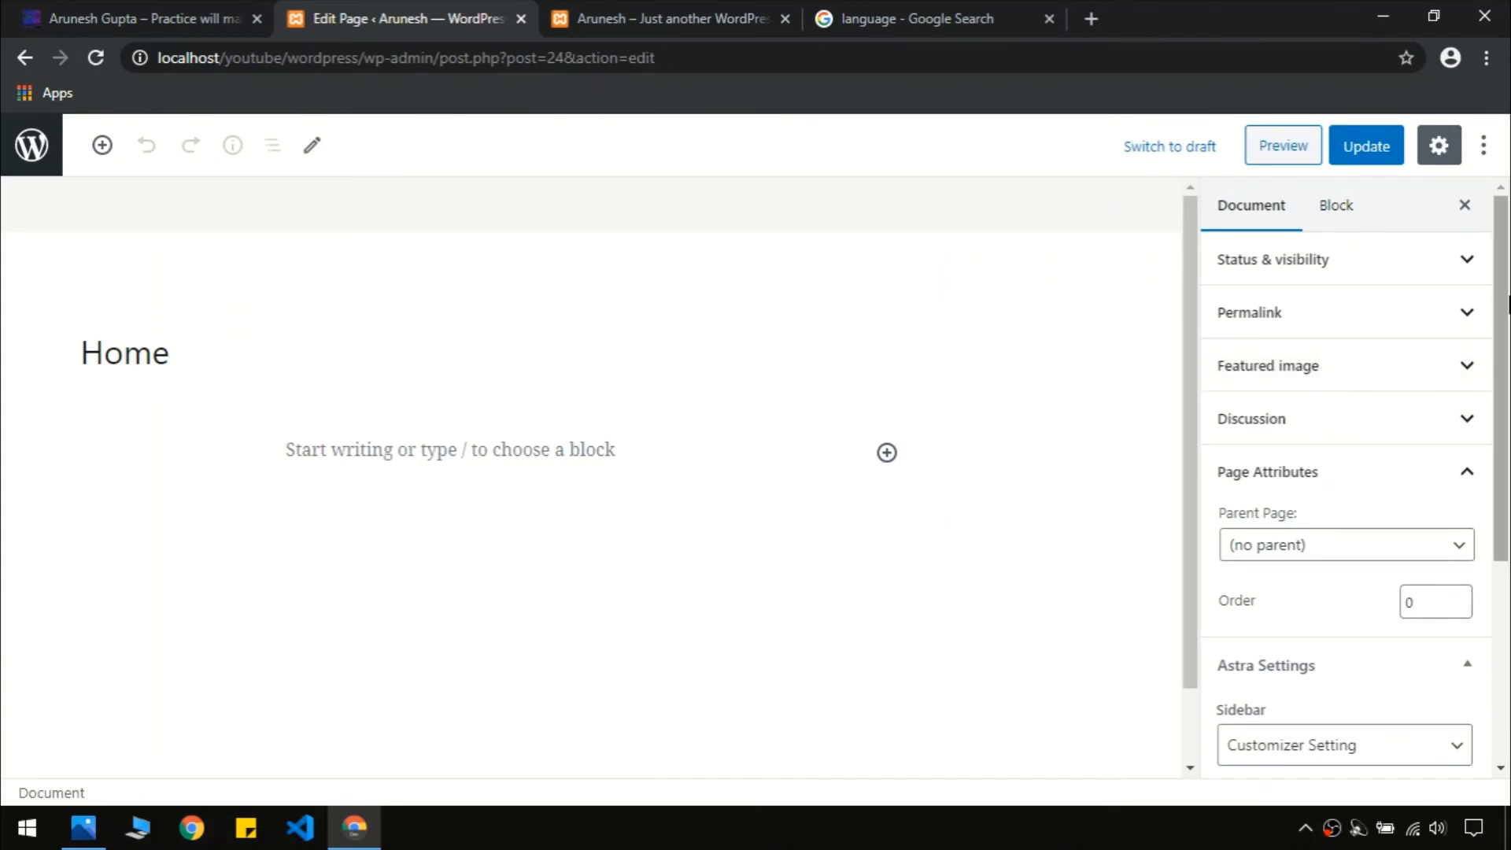
Set Home to No Sidebar and Full Width / Stretched, update, and reload the front page
scroll(1259, 378, "down", 4)
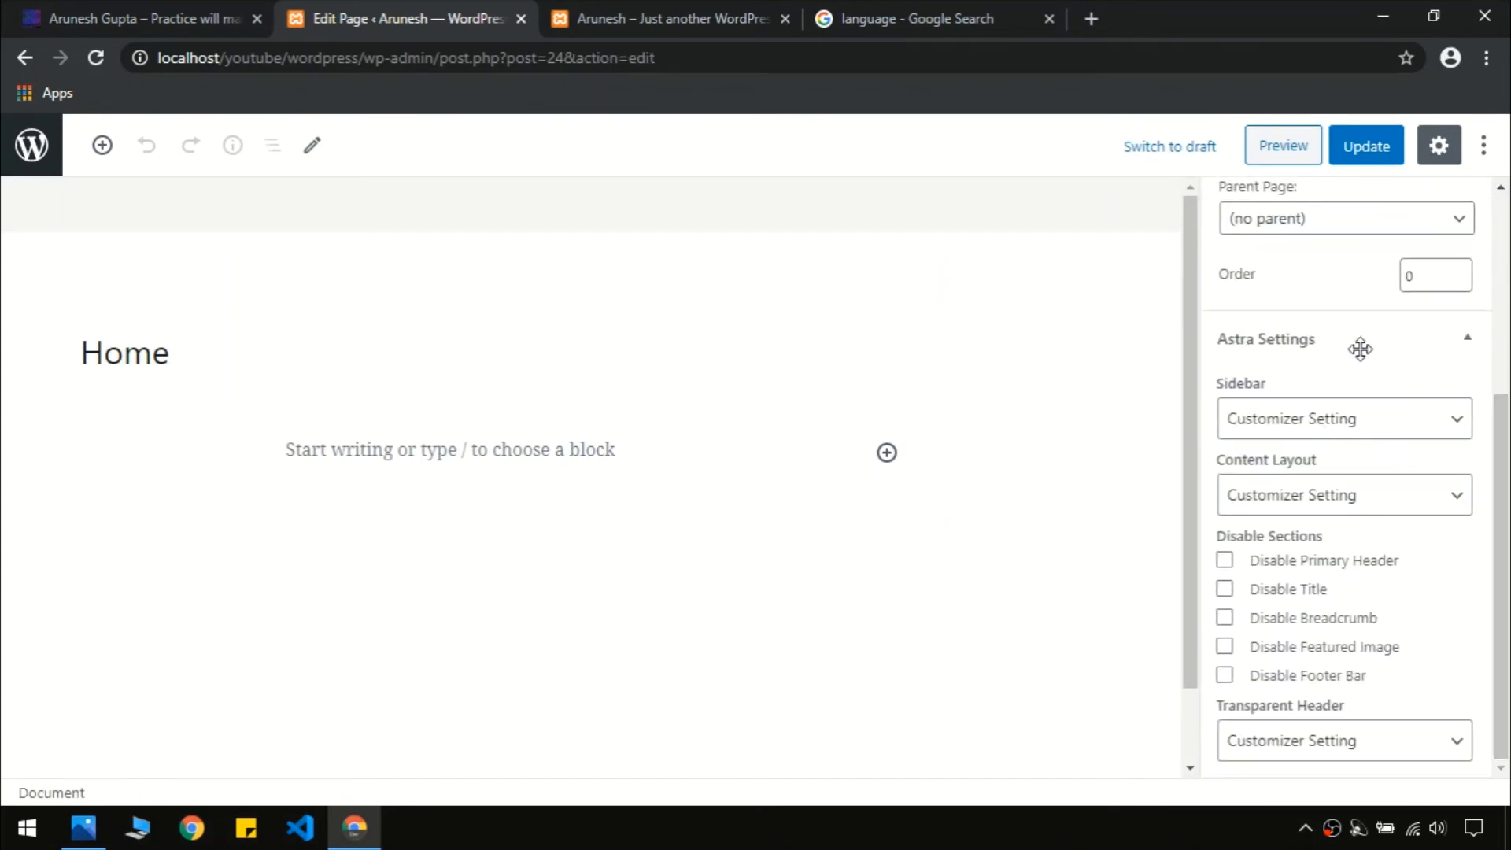
left_click(1312, 425)
left_click(1266, 519)
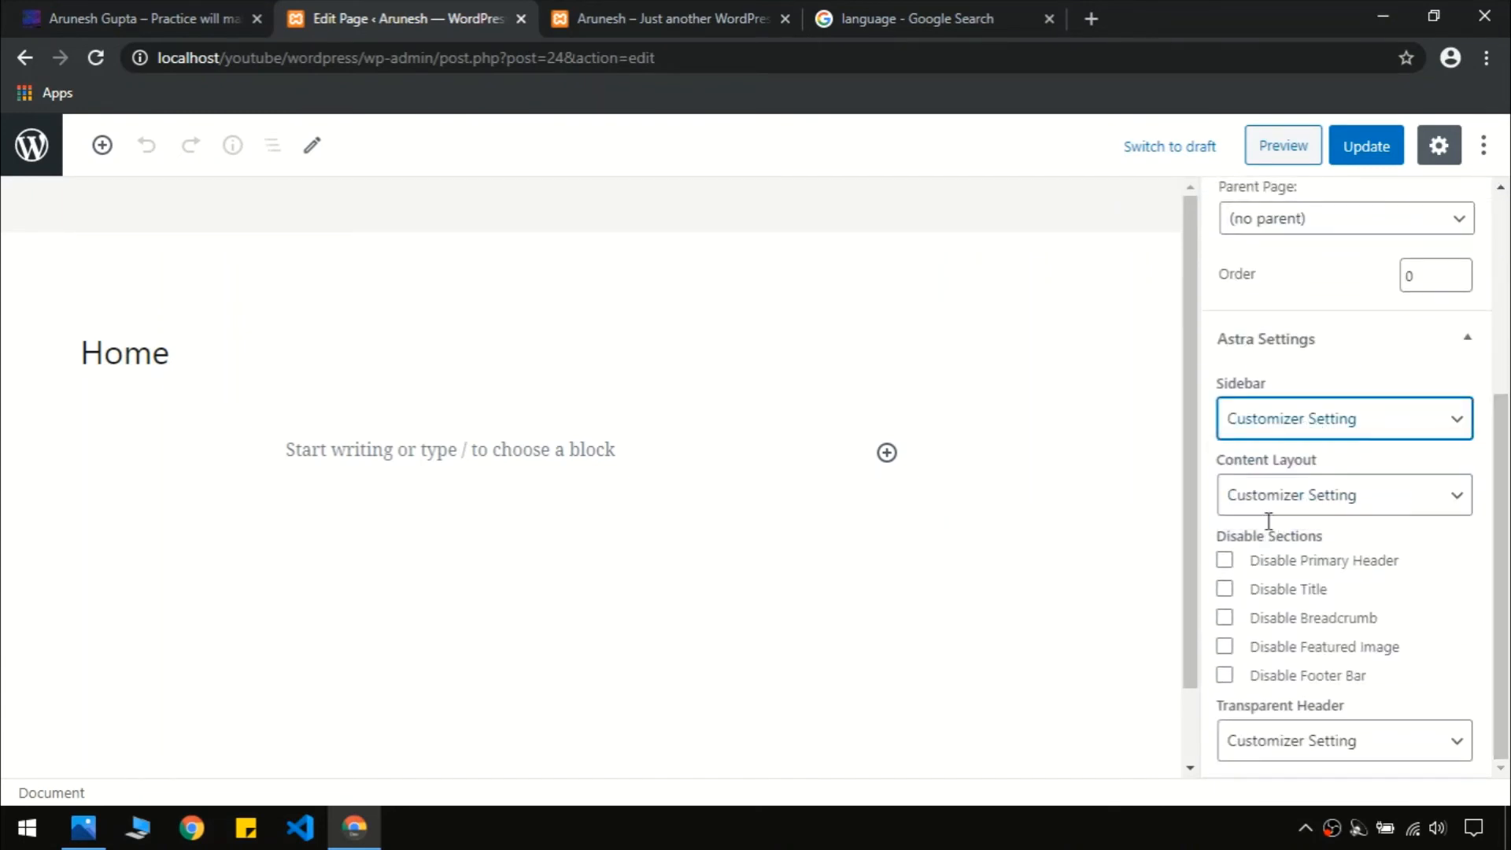
left_click(1314, 505)
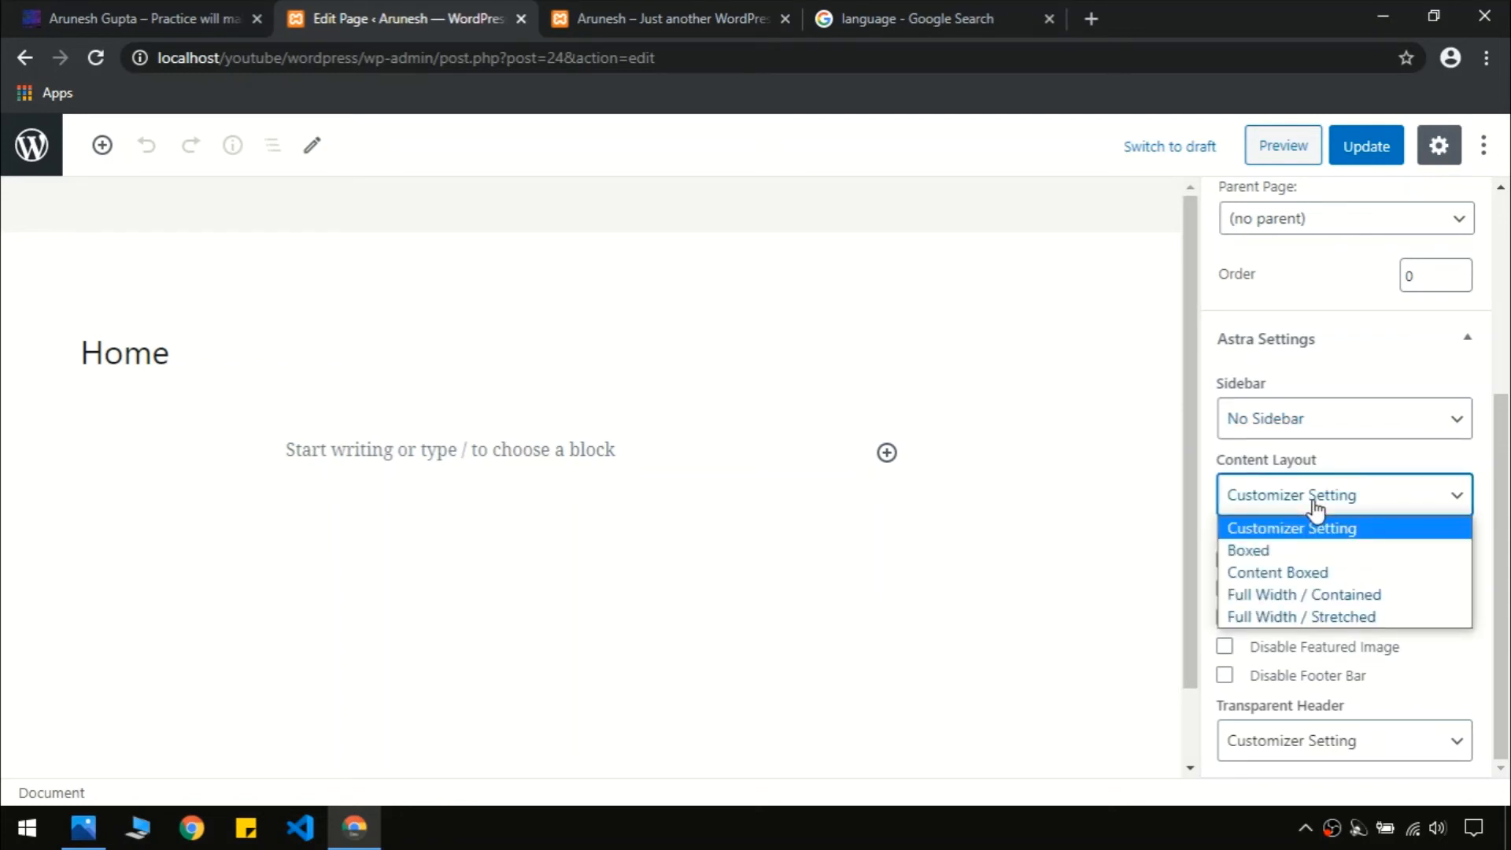
left_click(1334, 618)
left_click(1364, 156)
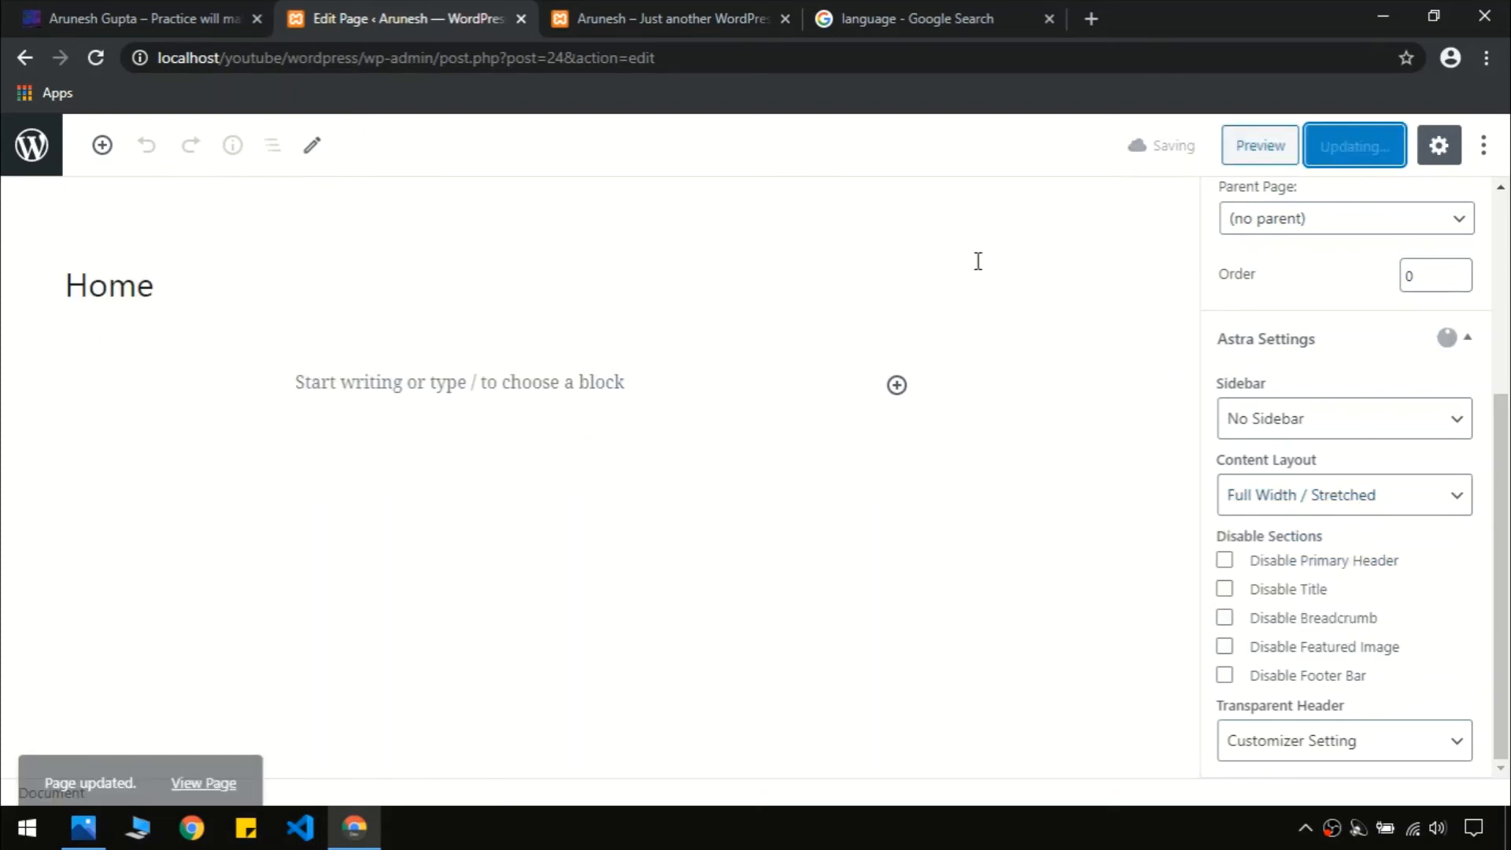
left_click(598, 11)
key("F5")
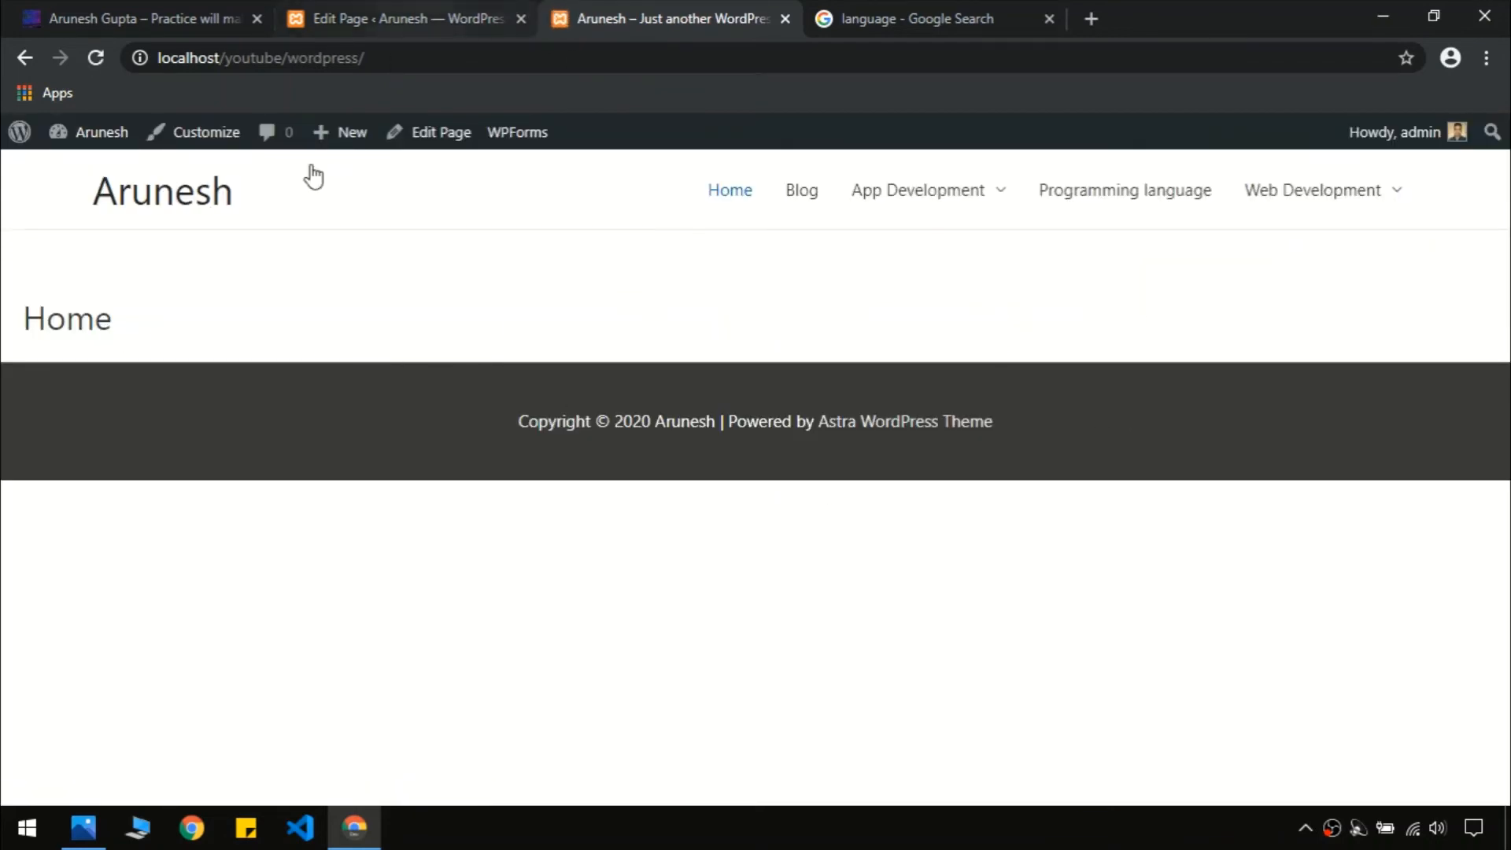
Tick Disable Title in Home's Astra Settings, update, and reload the front page to confirm
double_click(48, 329)
left_click(48, 329)
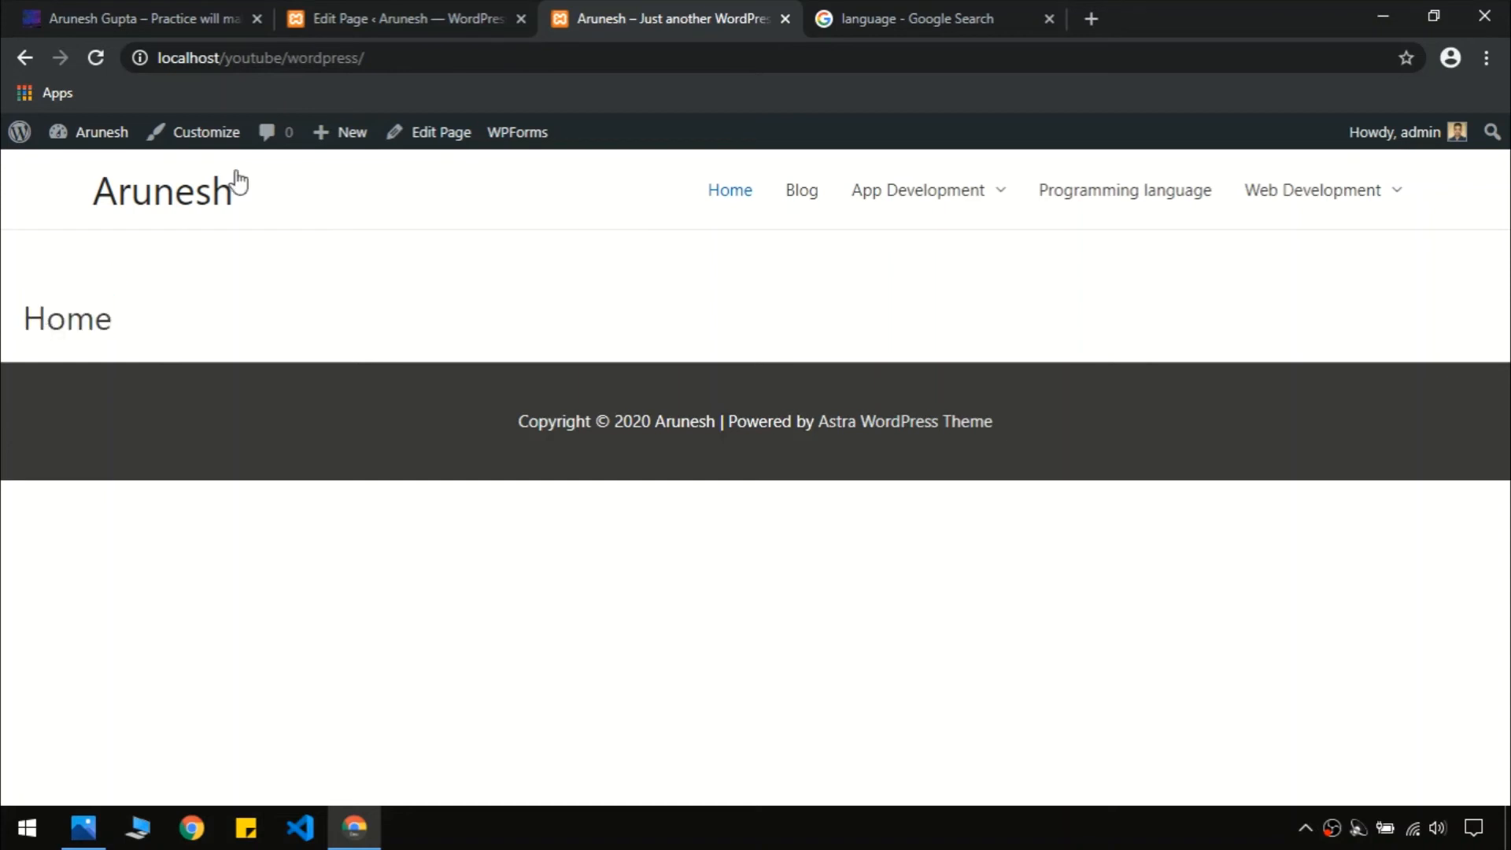
left_click(352, 22)
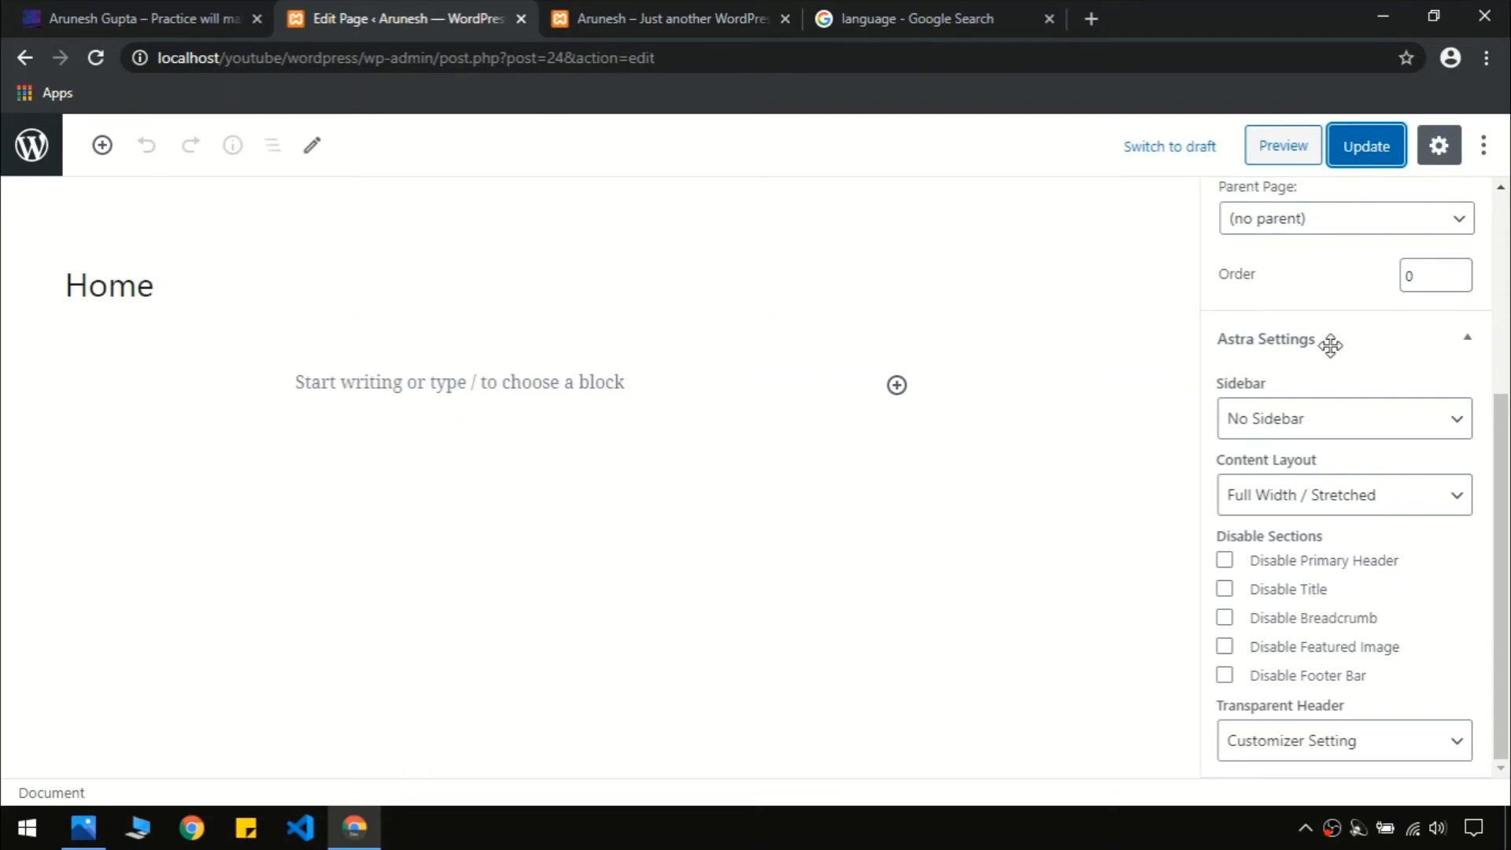
left_click(1409, 344)
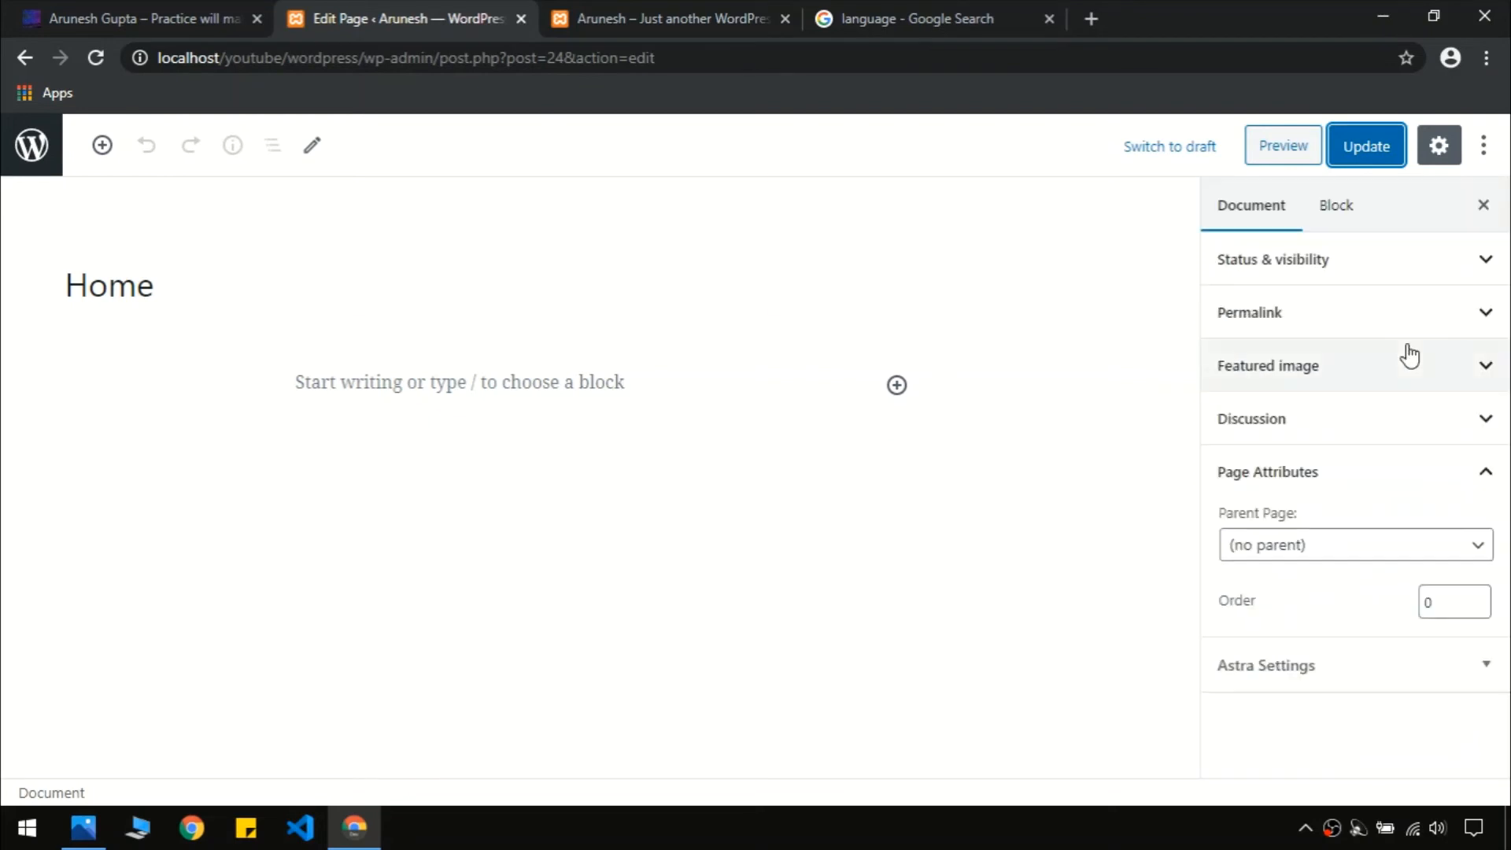
left_click(1393, 664)
scroll(1499, 551, "down", 2)
scroll(1508, 573, "down", 3)
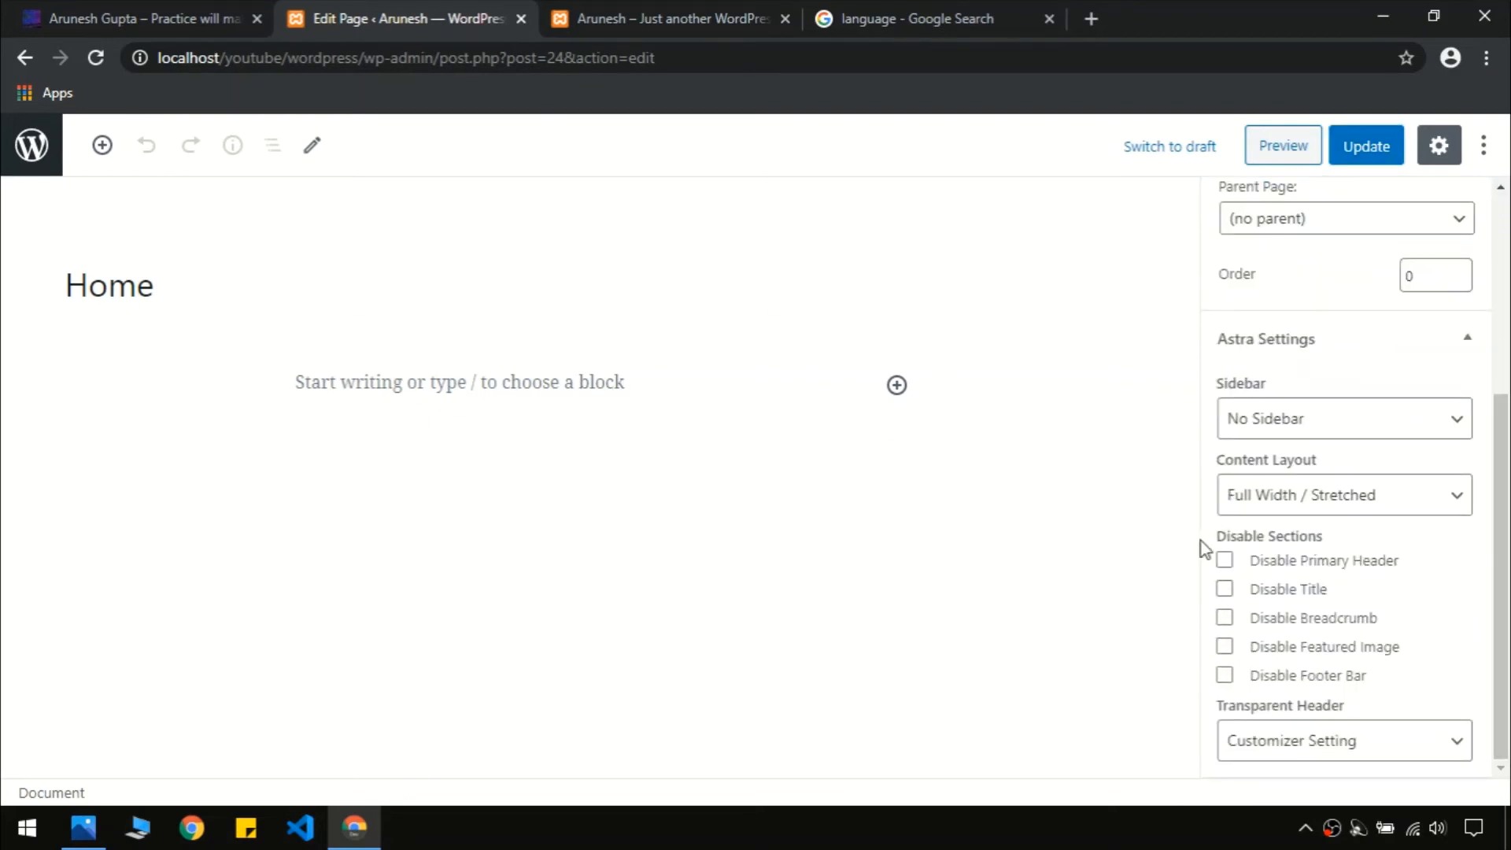
left_click(1226, 592)
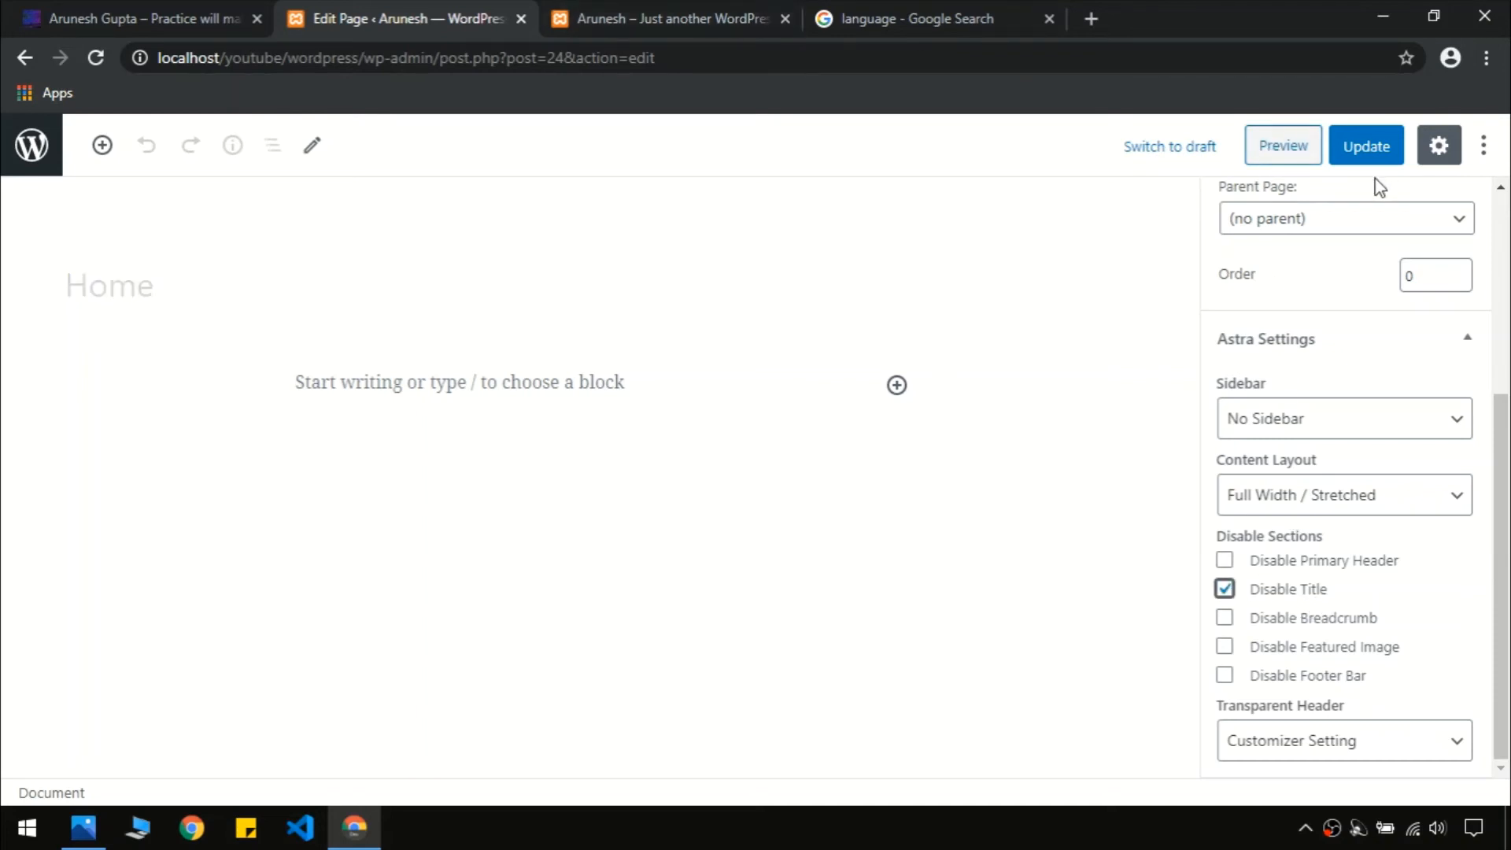
left_click(1364, 154)
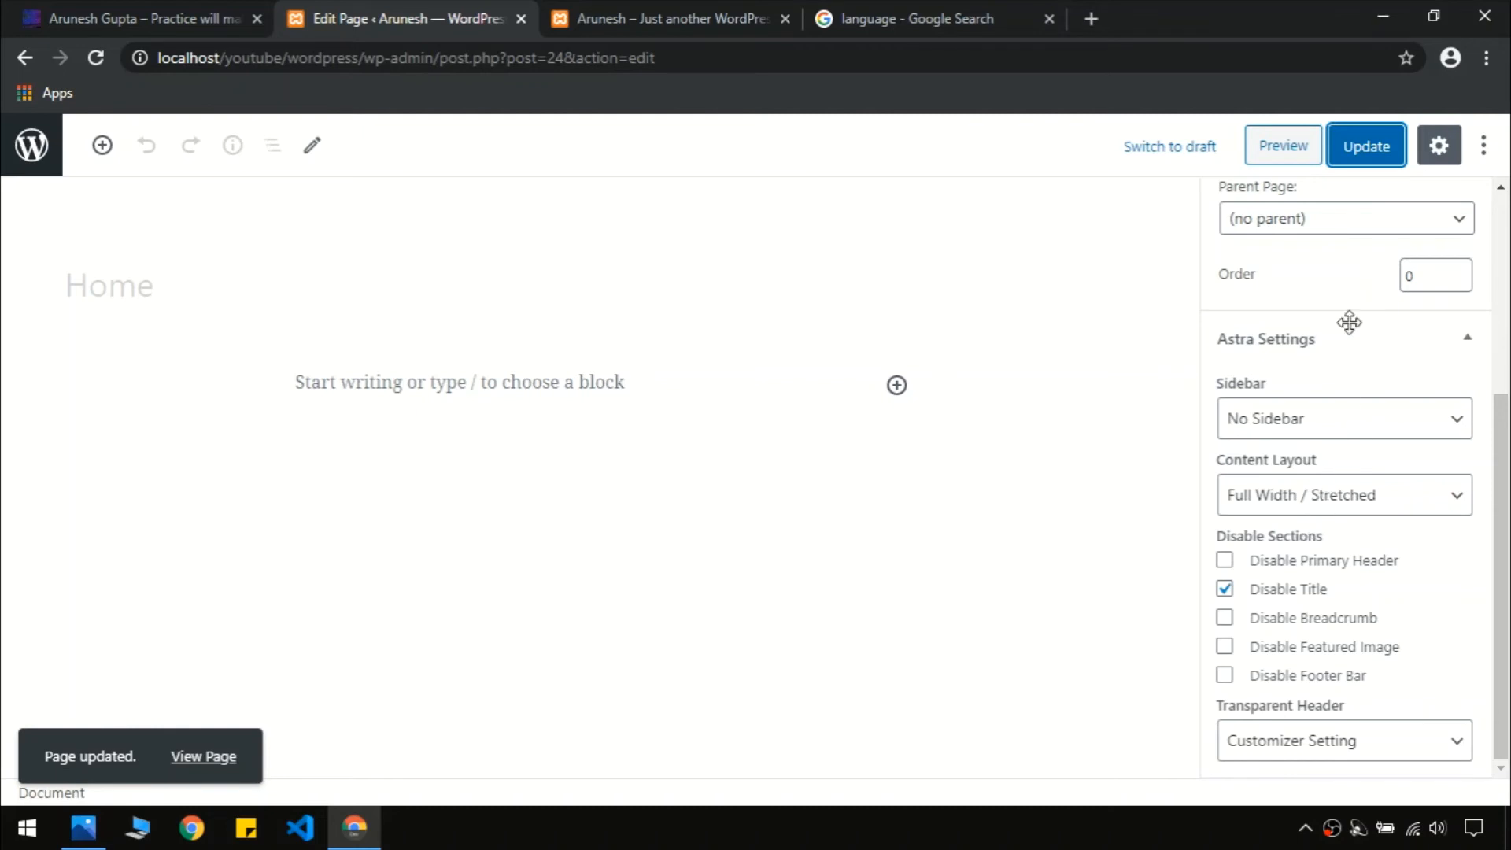
left_click(684, 18)
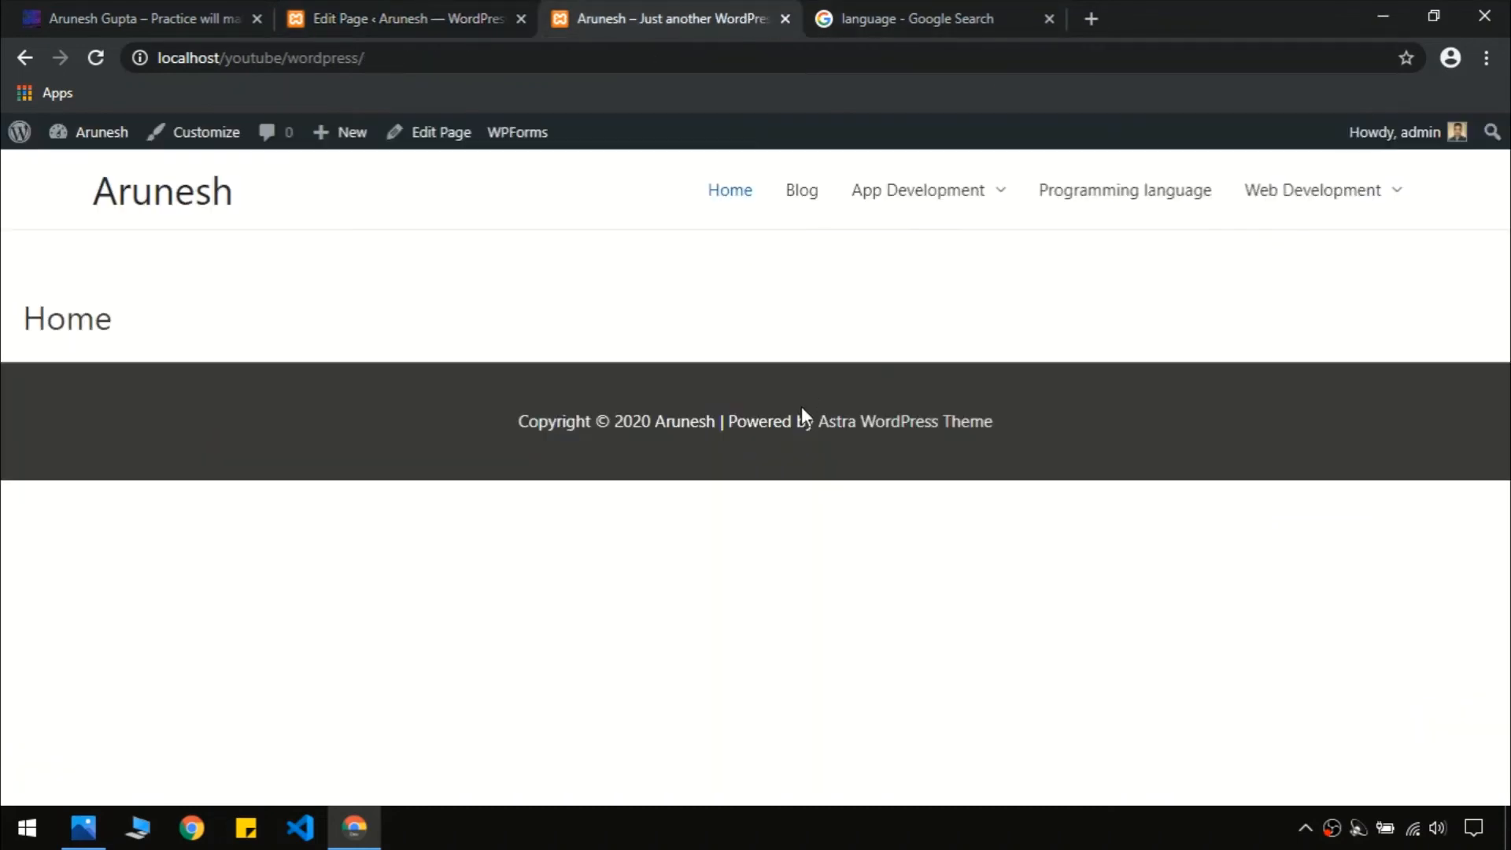
key("F5")
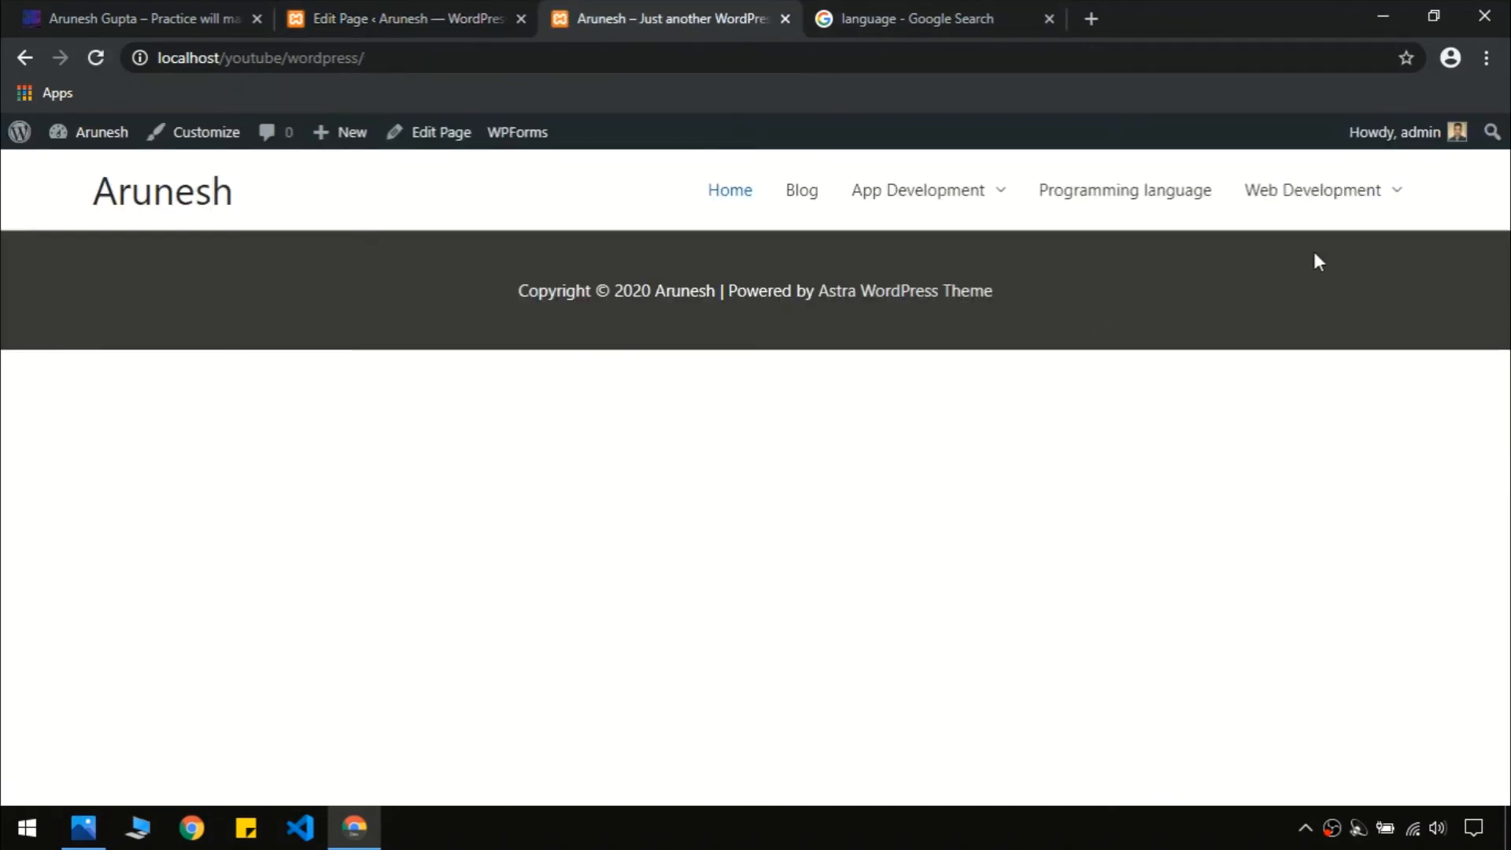
Check the word 'Programming' in the reference codingstairs site's hero heading, then return to the Home page editor
left_click(415, 14)
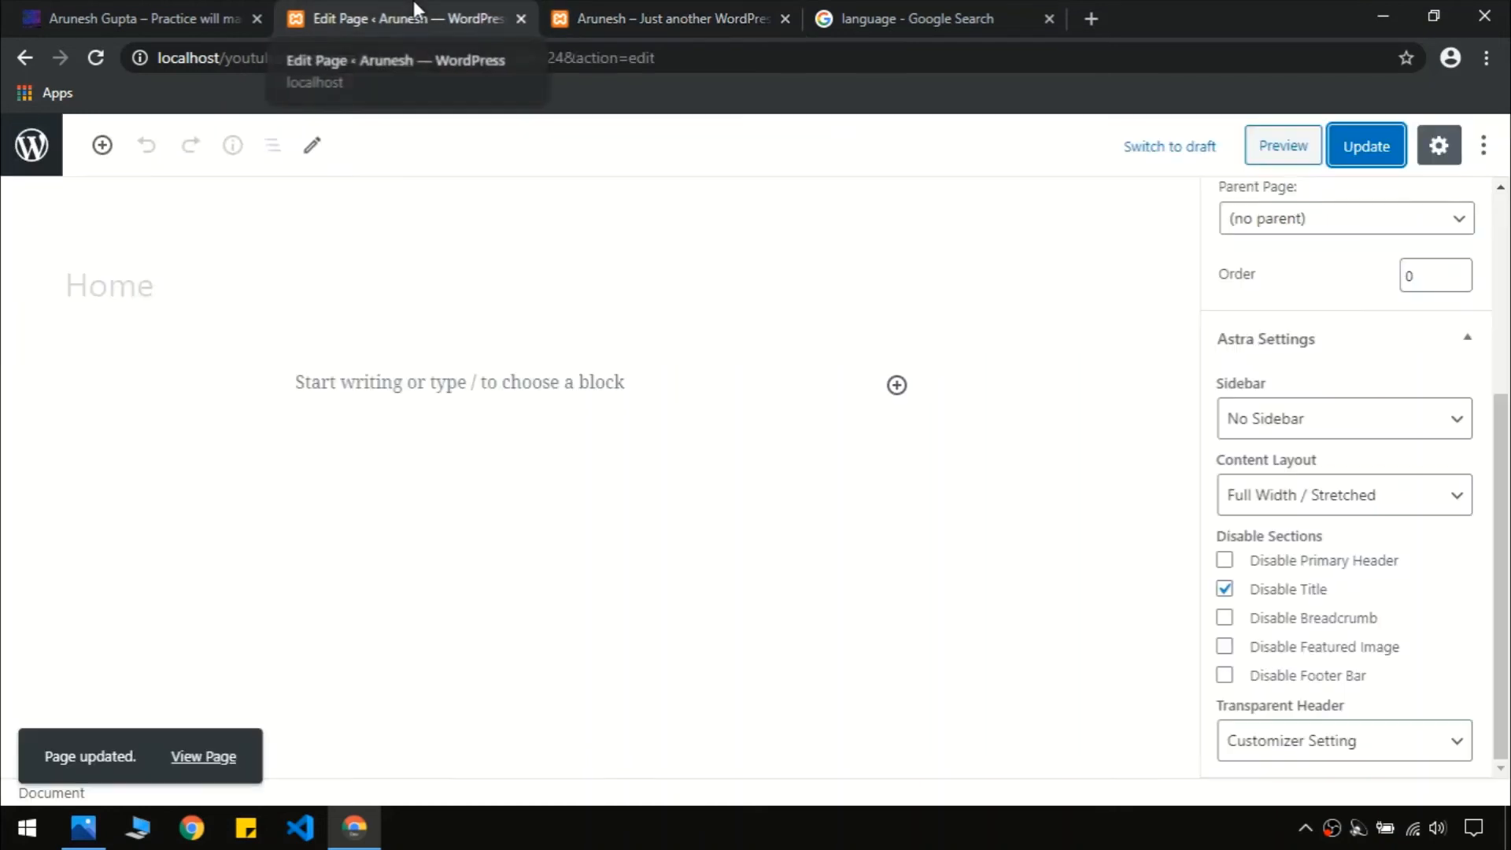
left_click(141, 18)
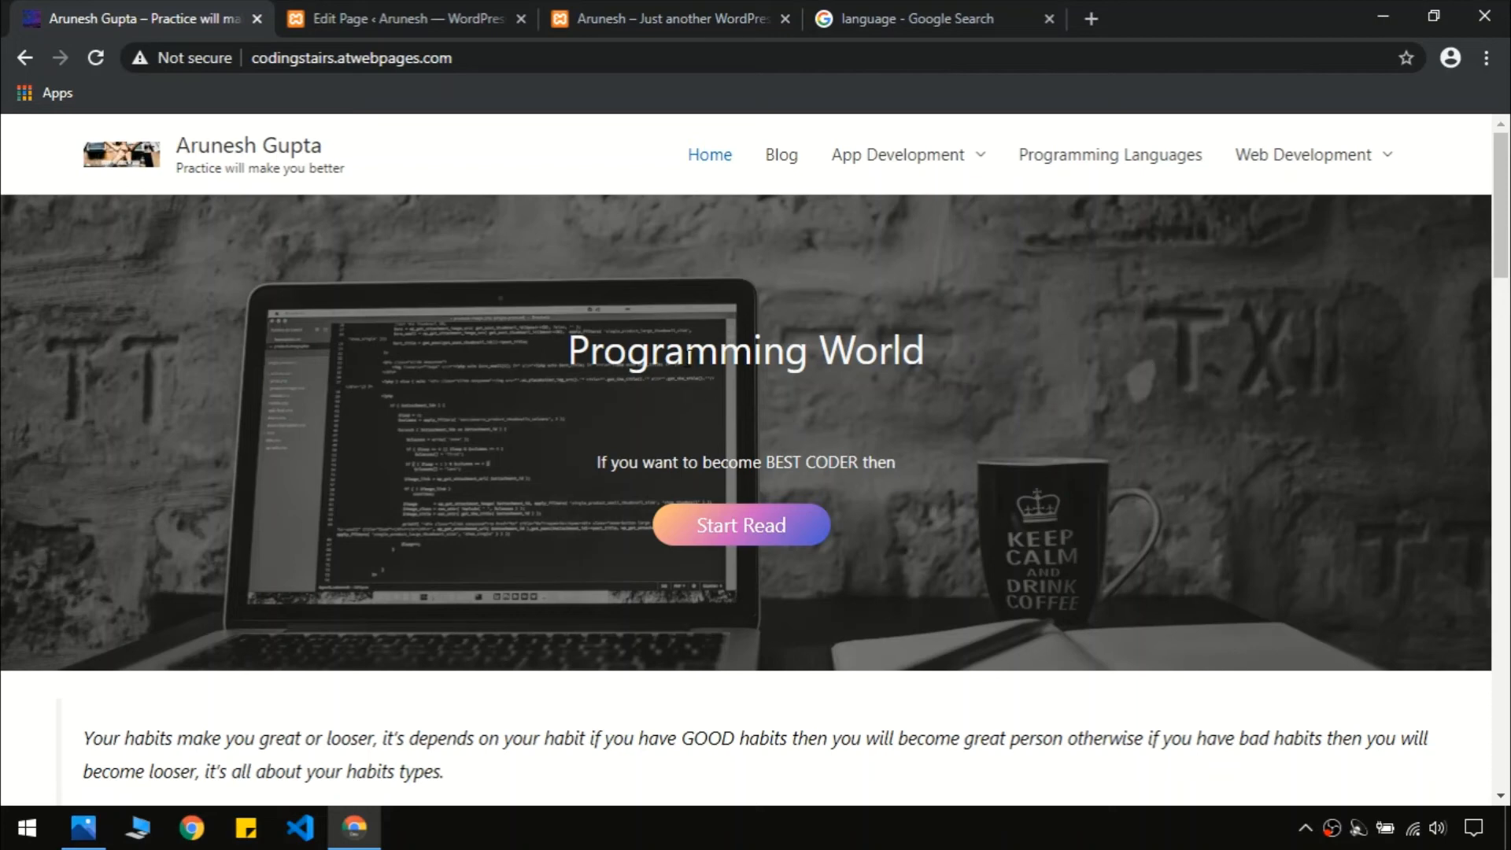
double_click(688, 357)
left_click(687, 357)
left_click(417, 11)
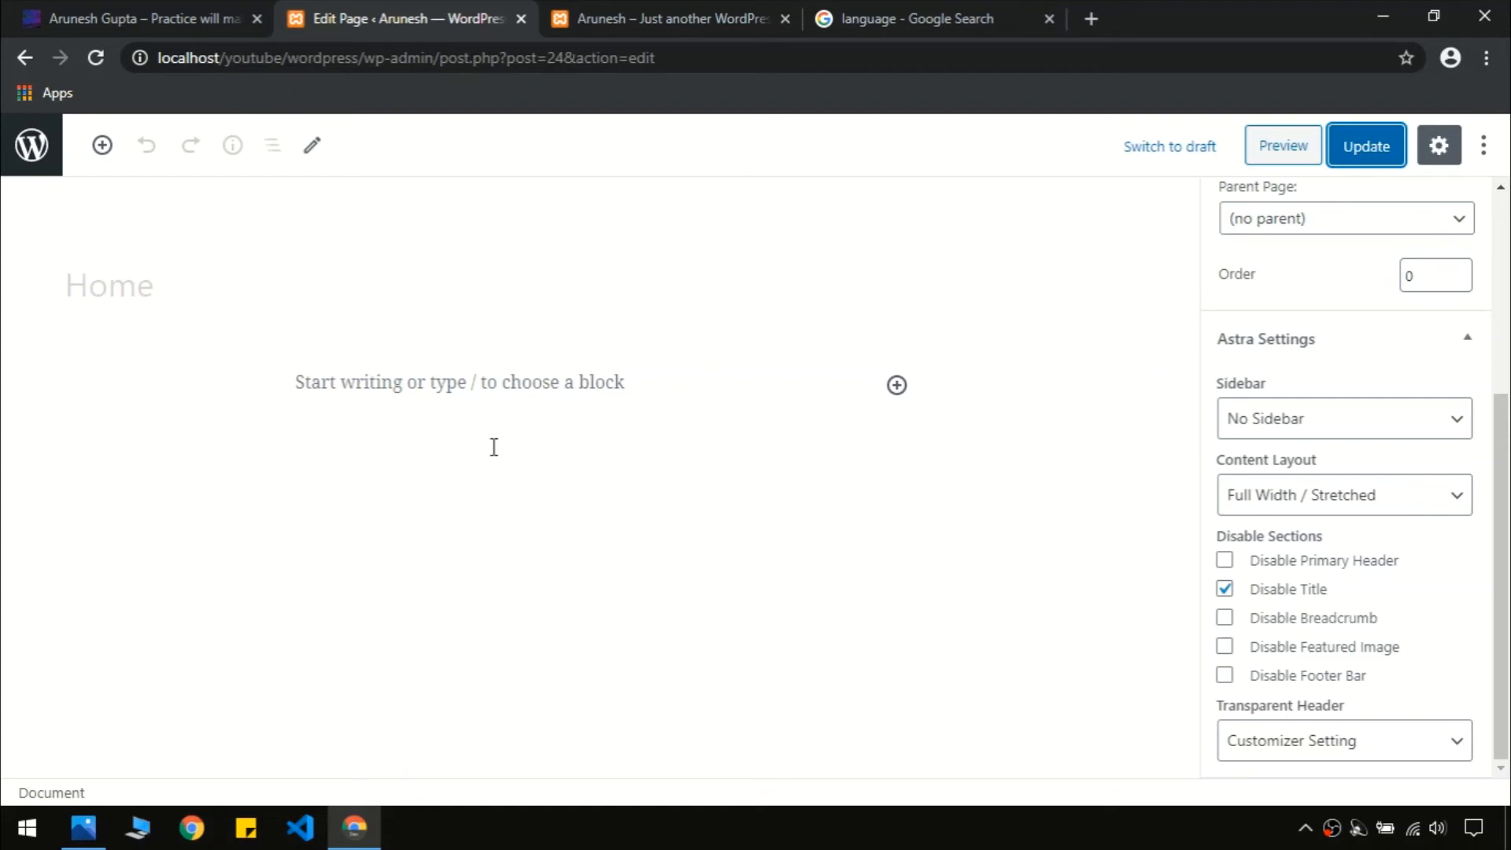
Bring up the block inserter on the empty Home page and focus its Search for a block field
left_click(897, 385)
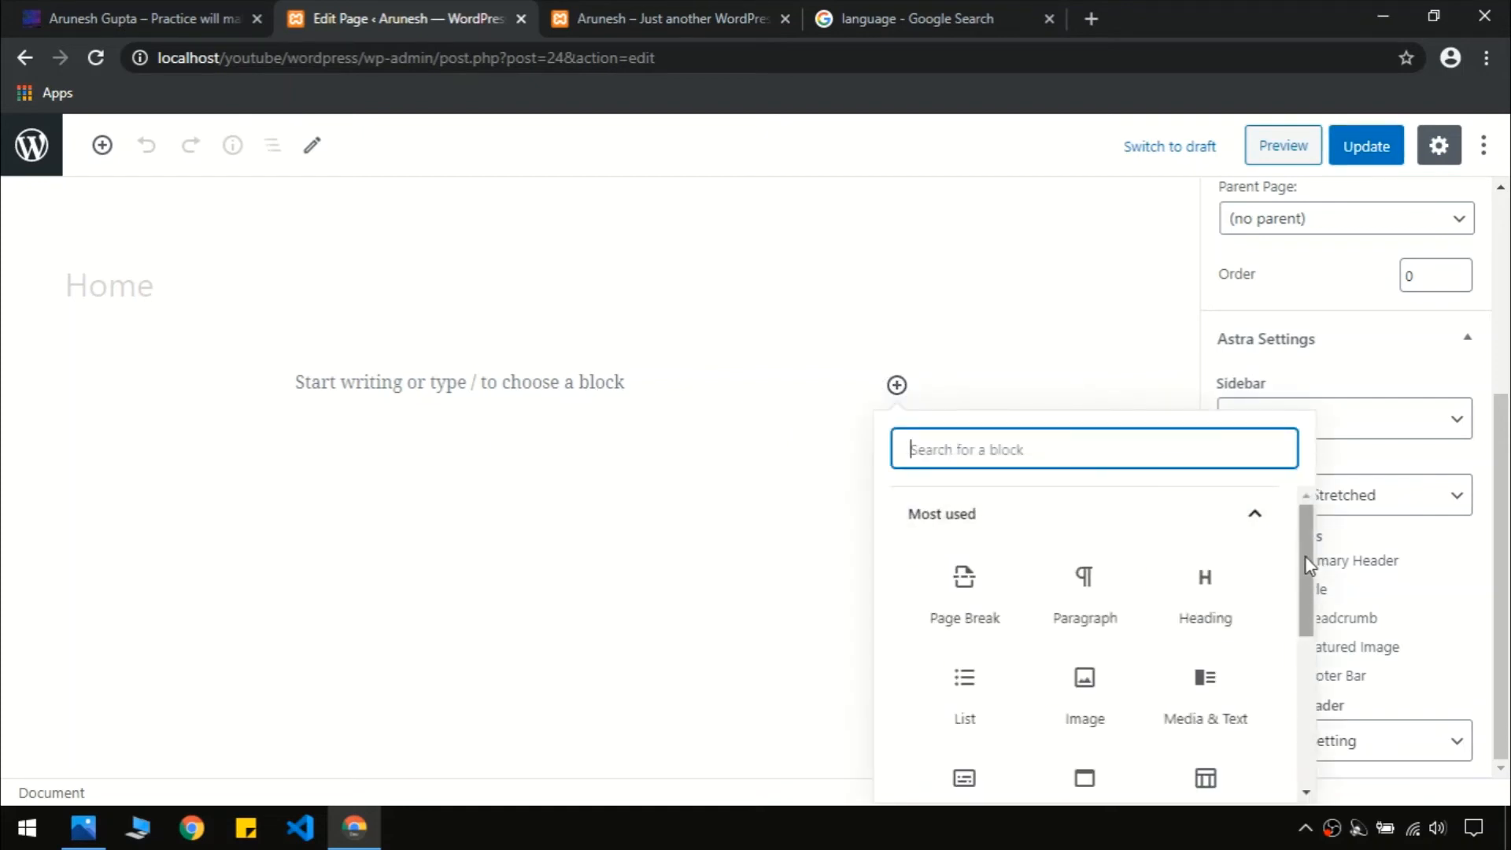
left_click_drag(1304, 555, 1254, 512)
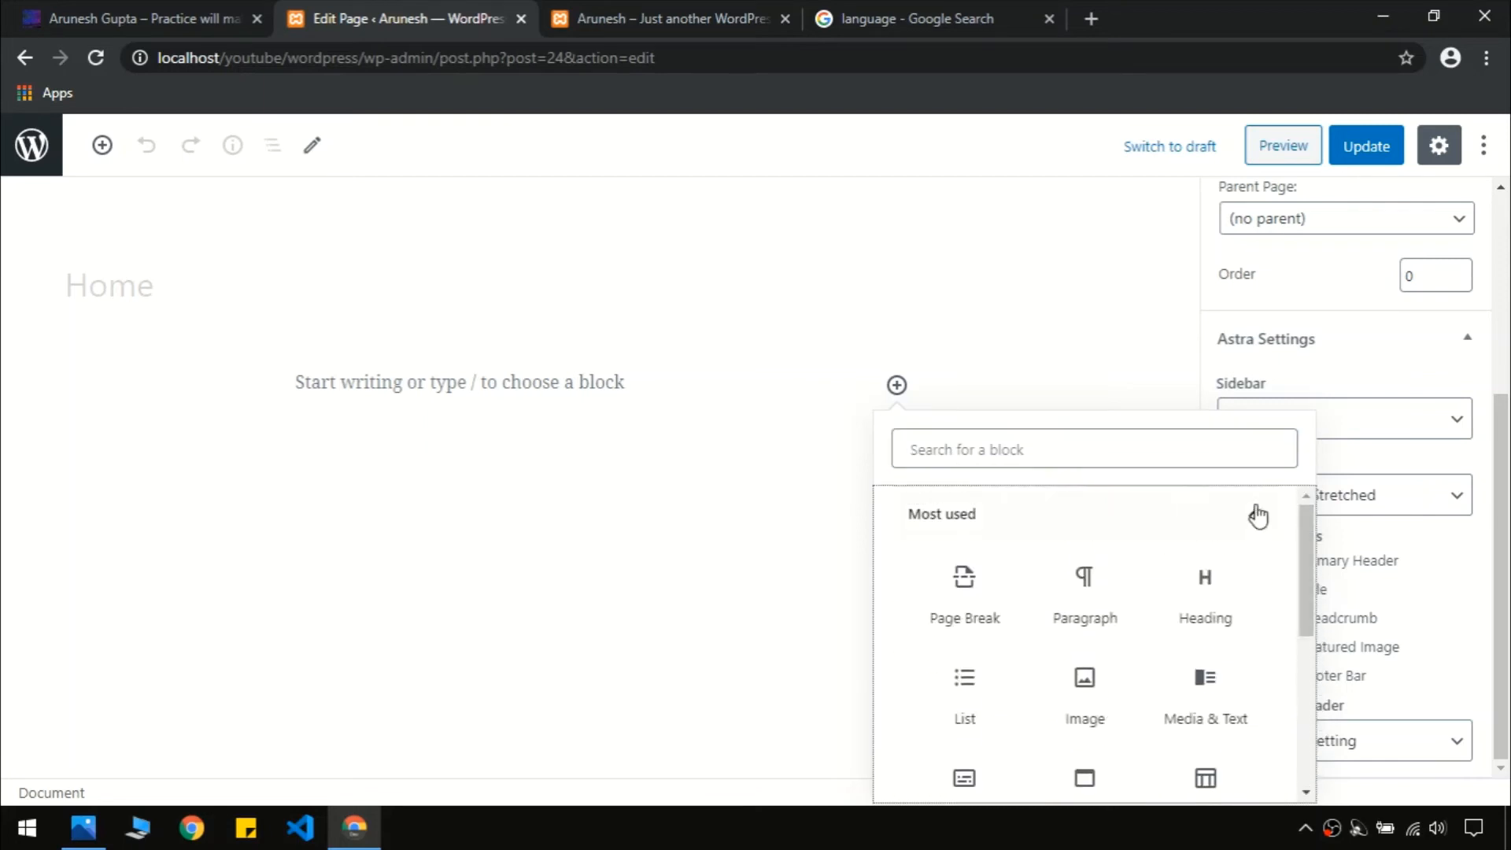
left_click(1075, 451)
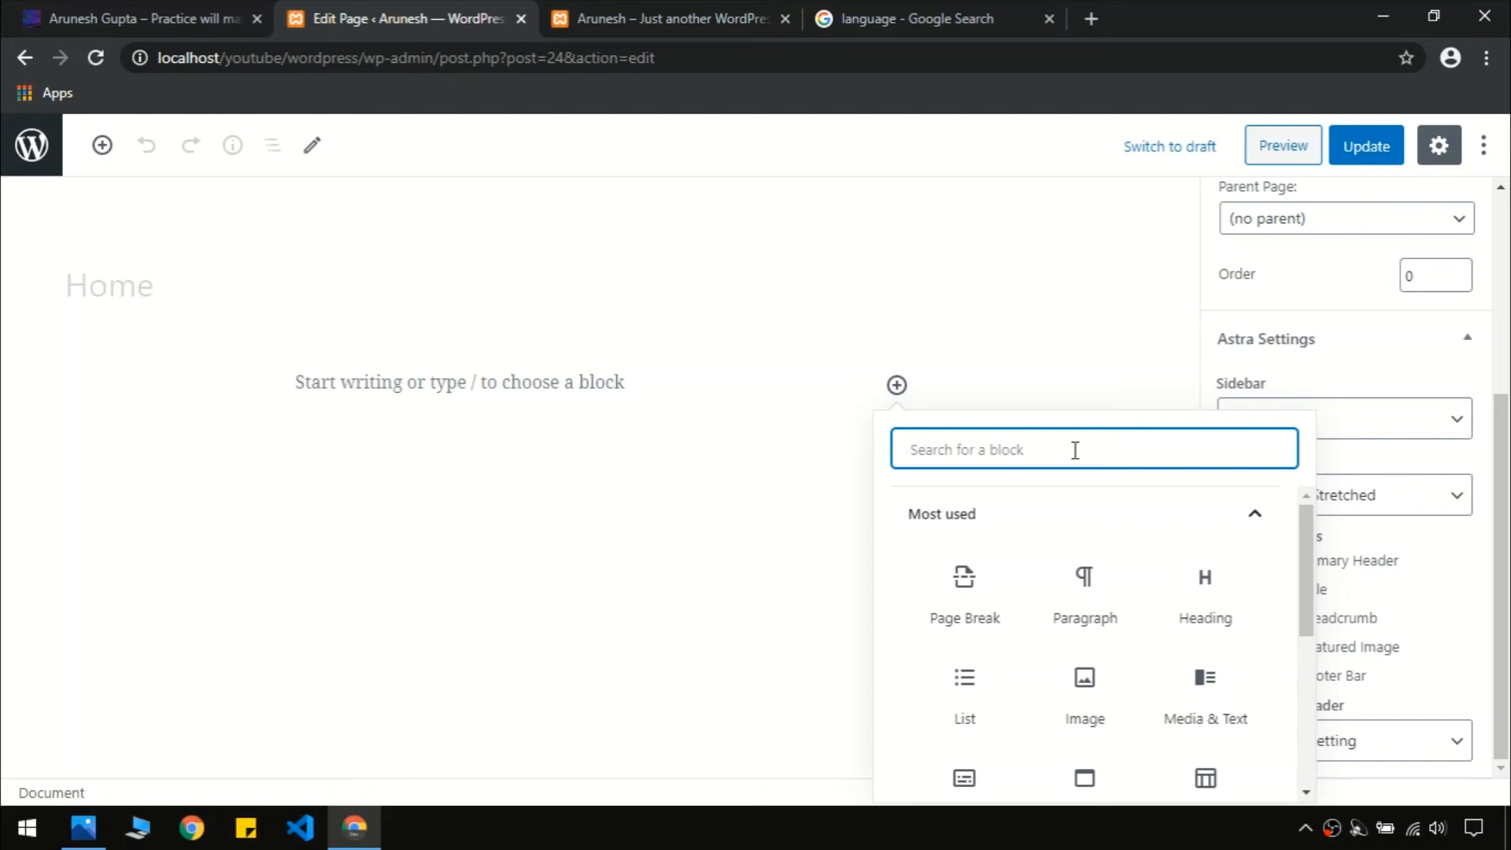
Insert a Cover block and give it the hands photo 1-scaled.jpg from the Media Library
type("co")
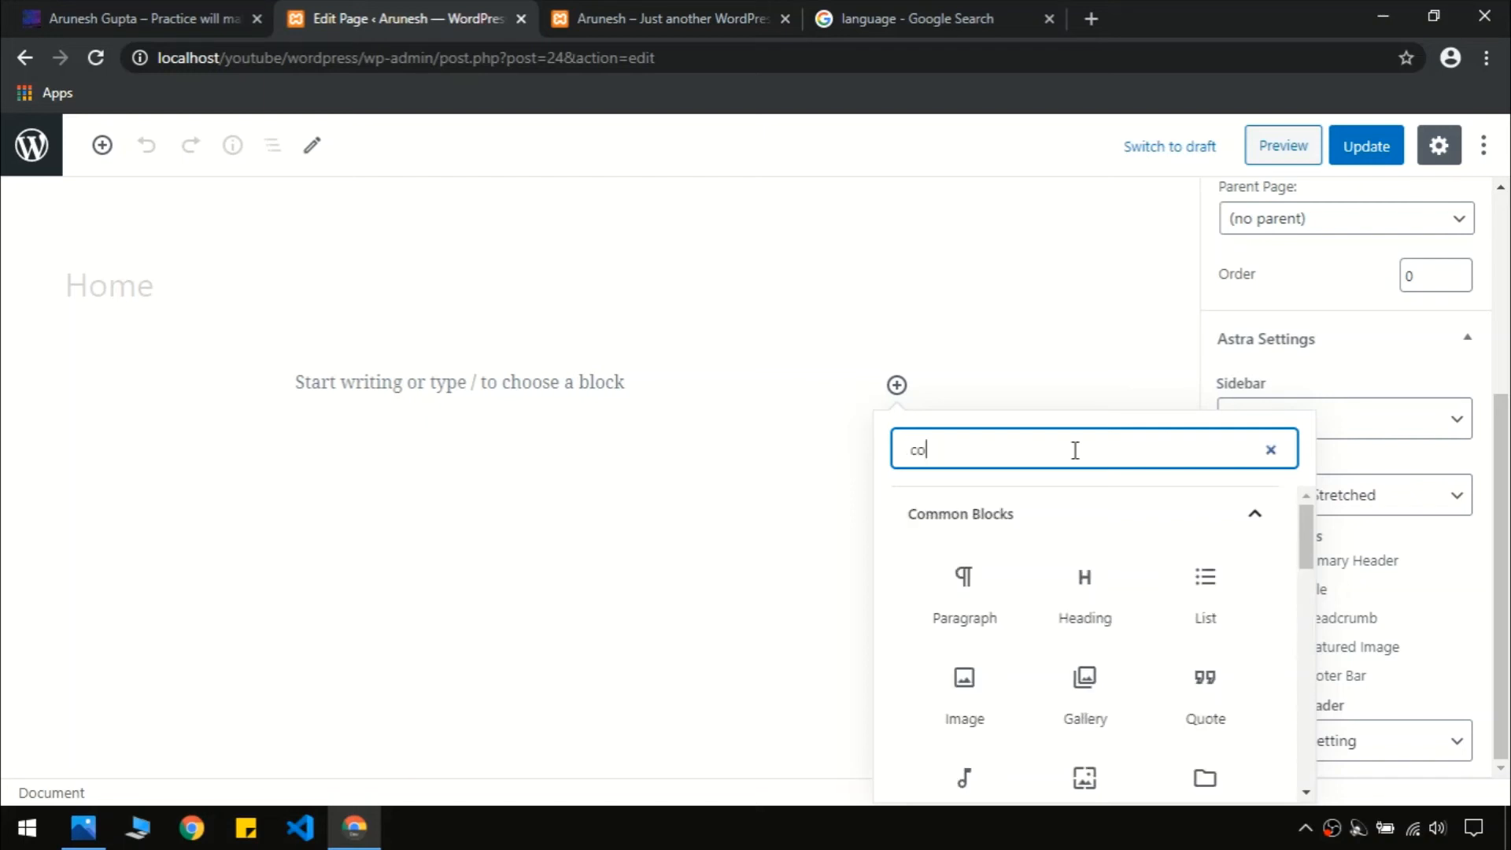
type("ver")
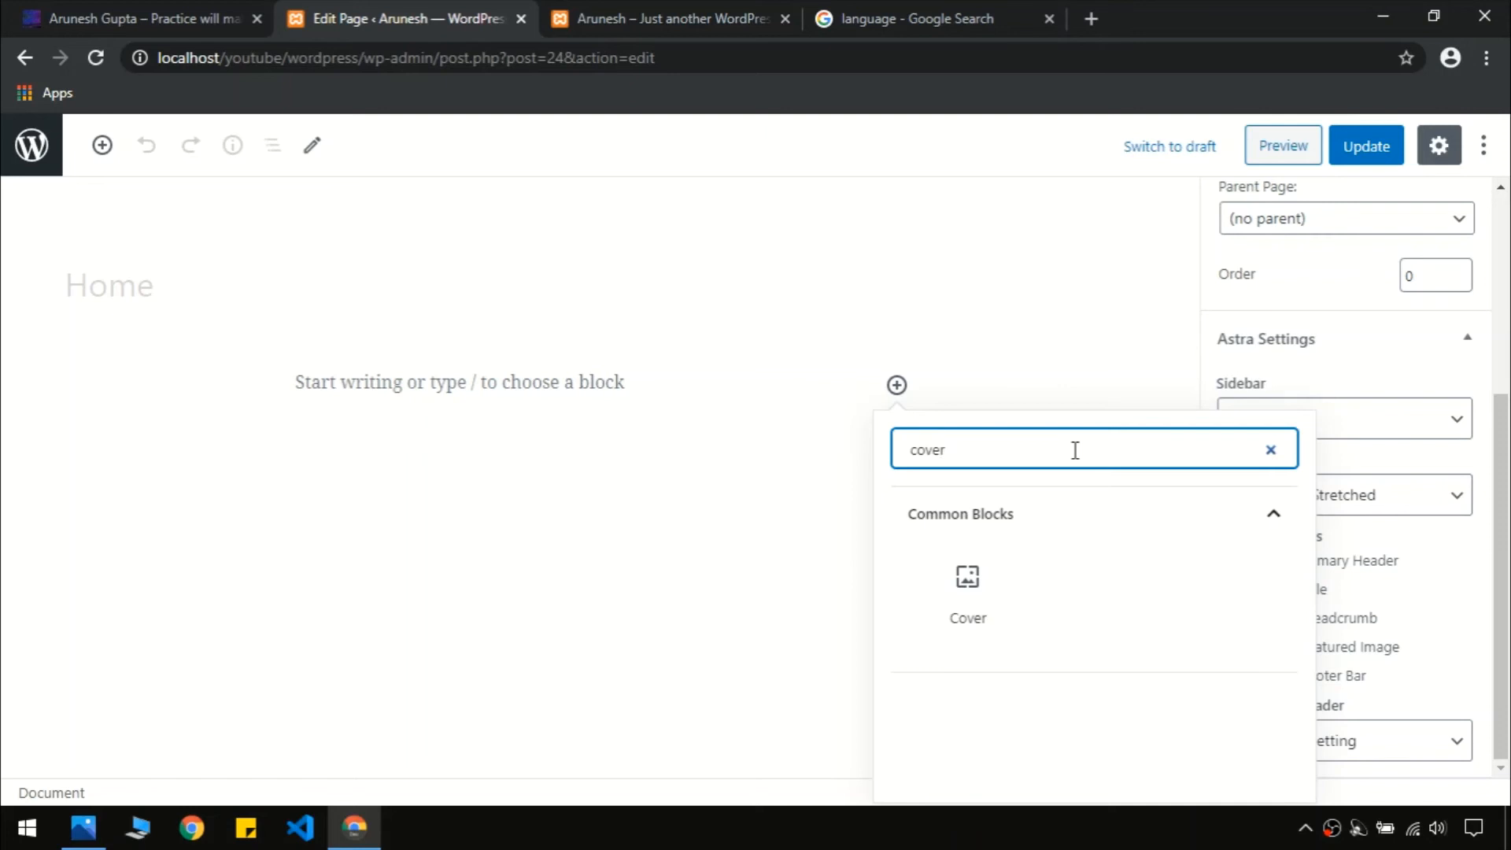
left_click(974, 600)
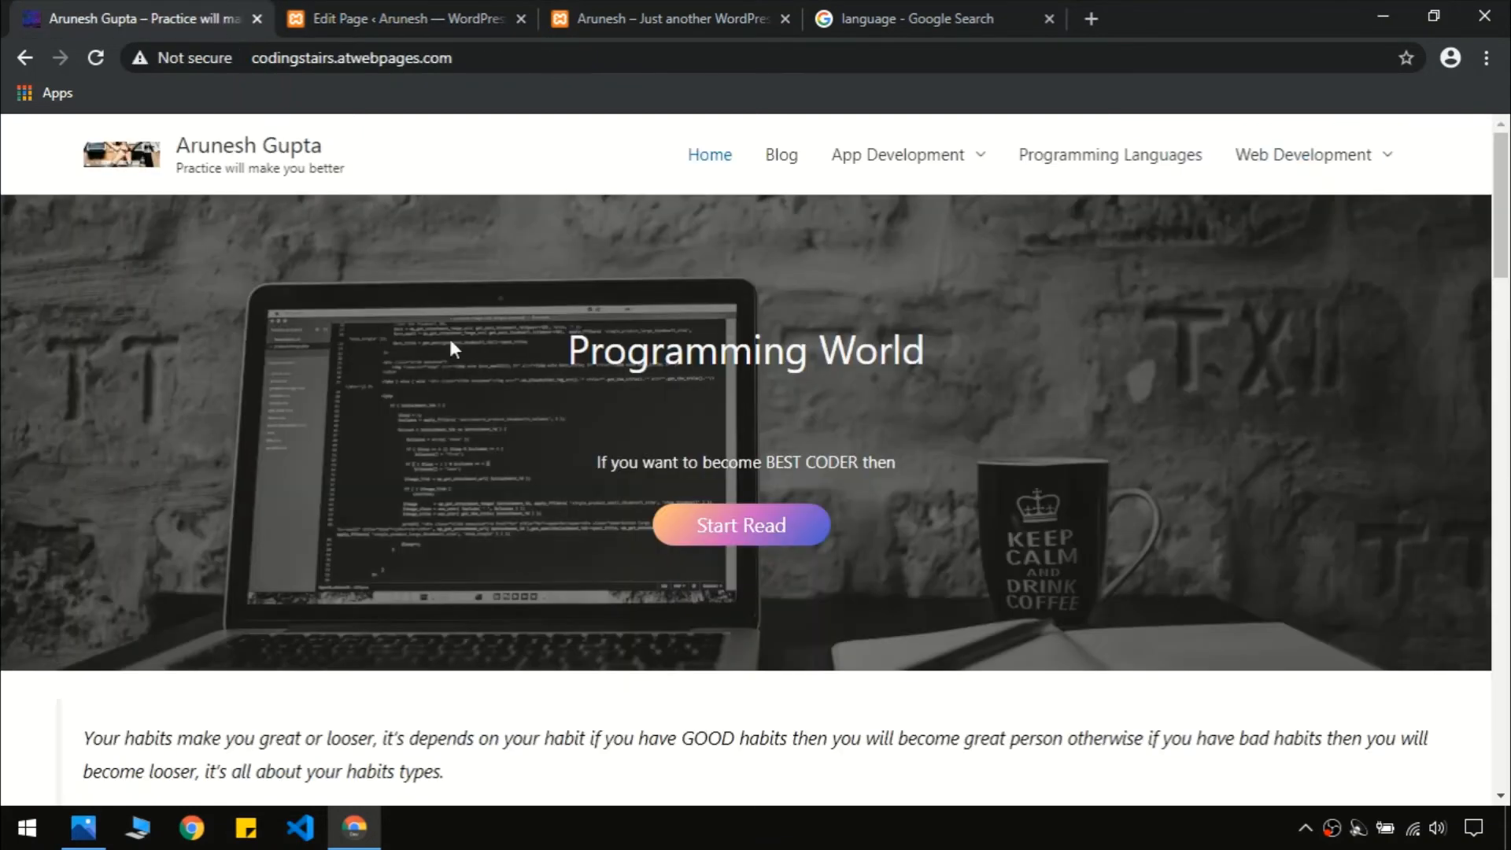
left_click(213, 1)
left_click(421, 22)
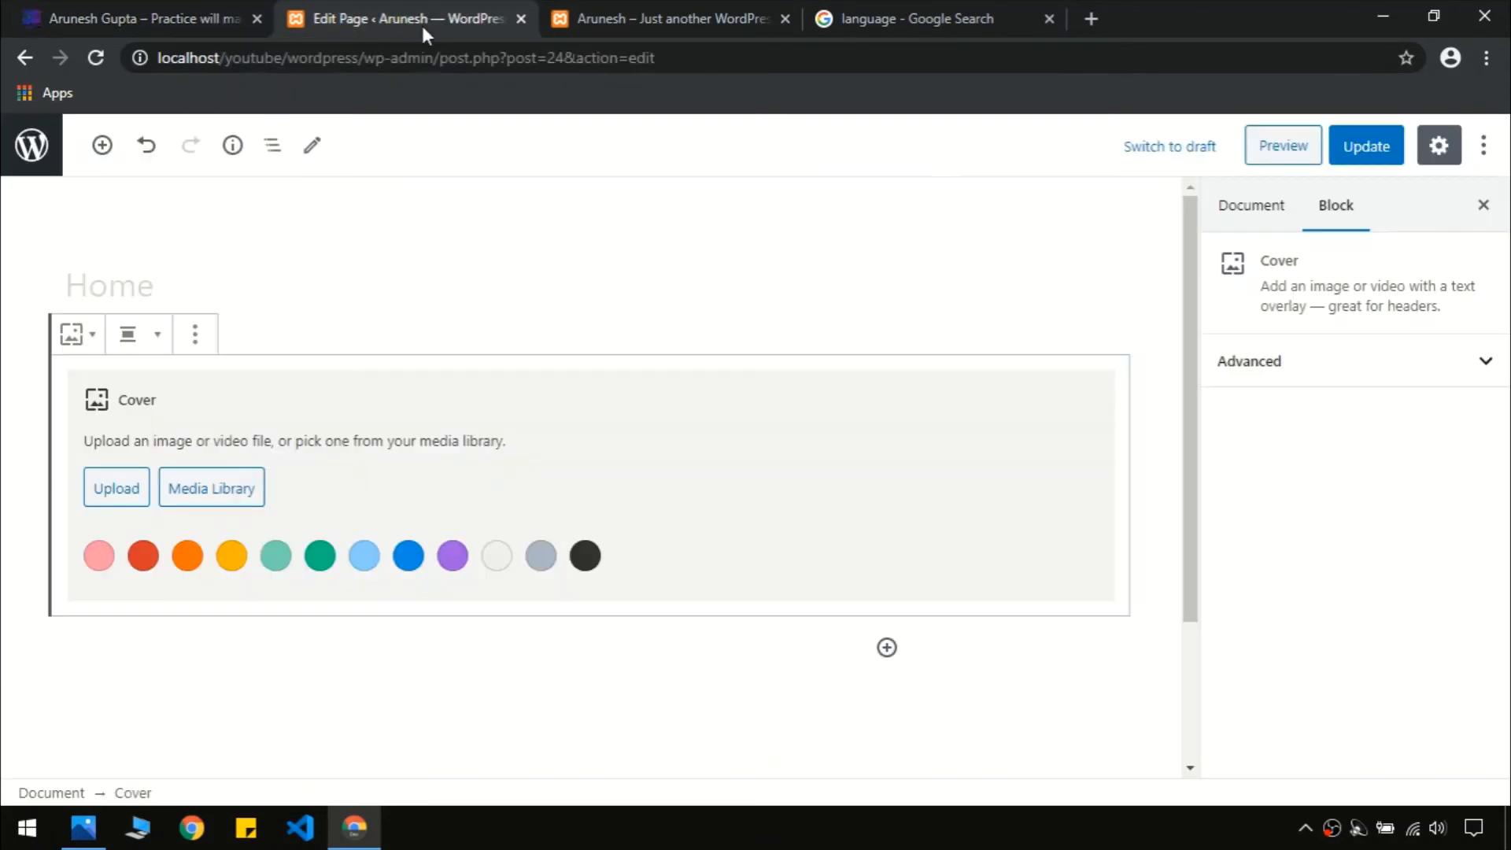
left_click(213, 489)
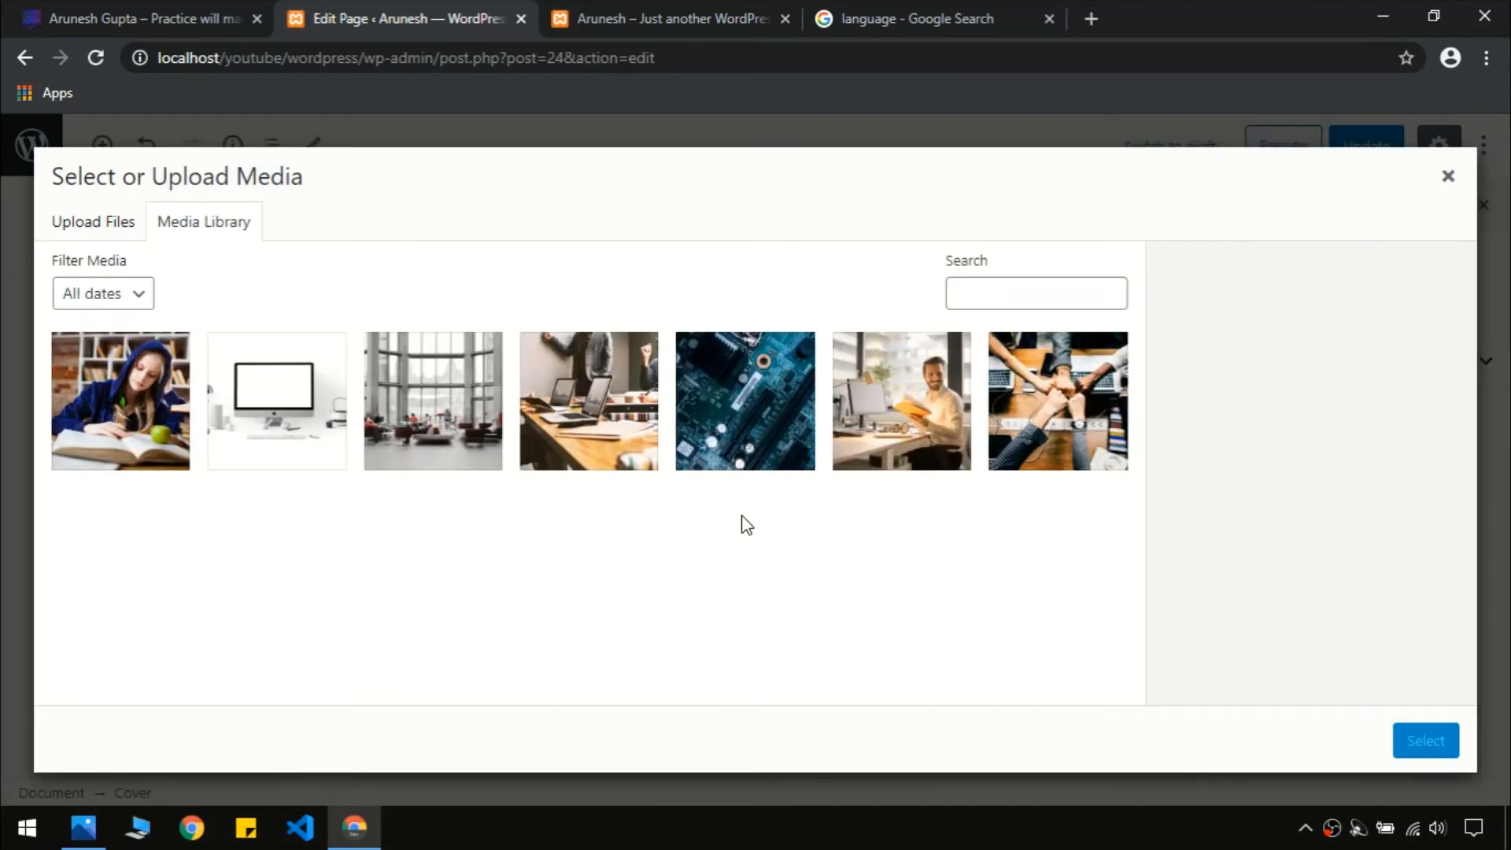
left_click(1075, 425)
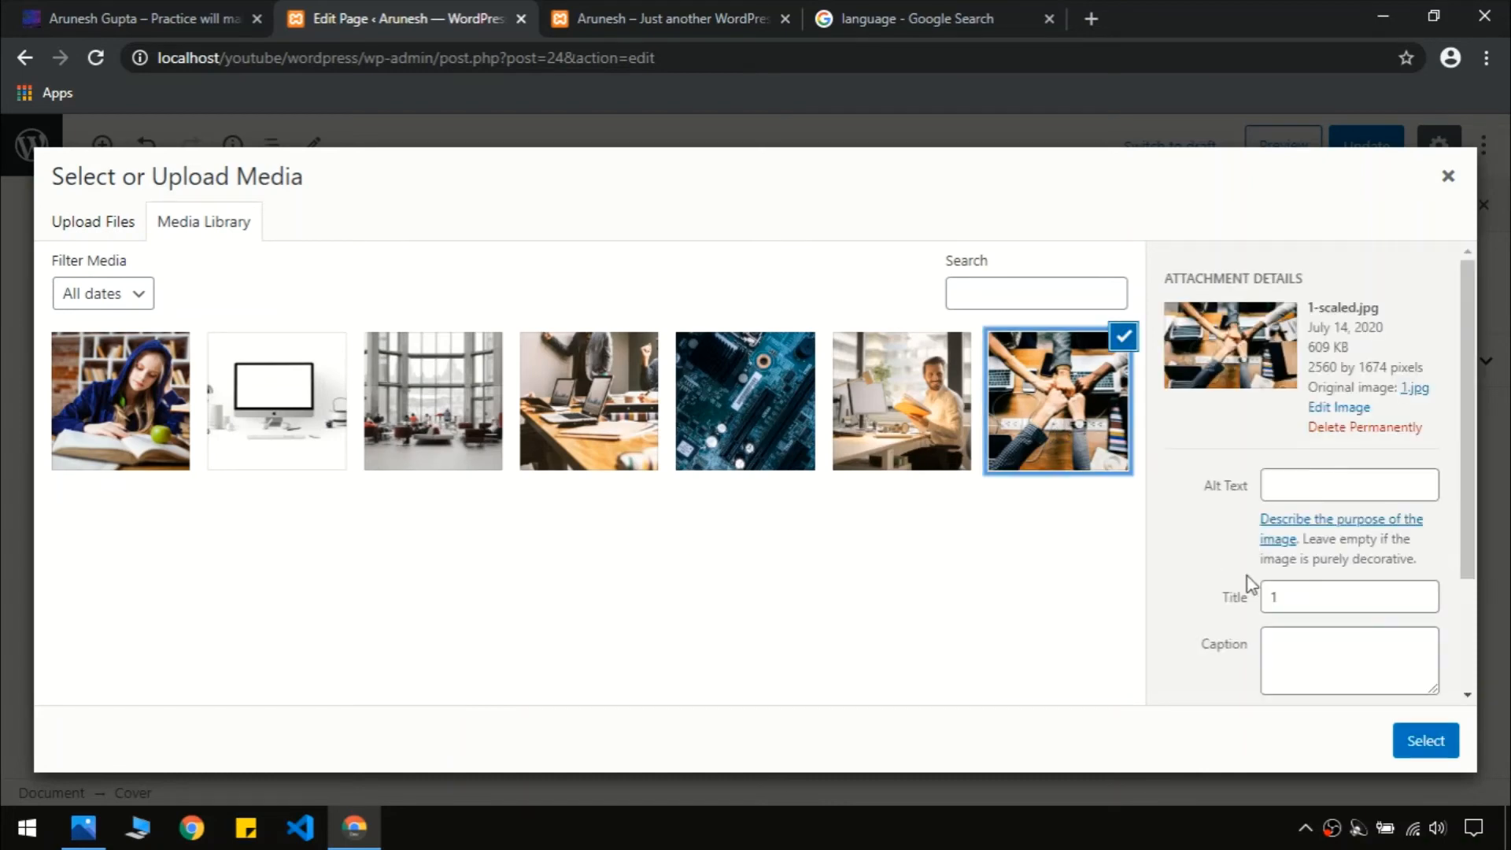
left_click(1413, 738)
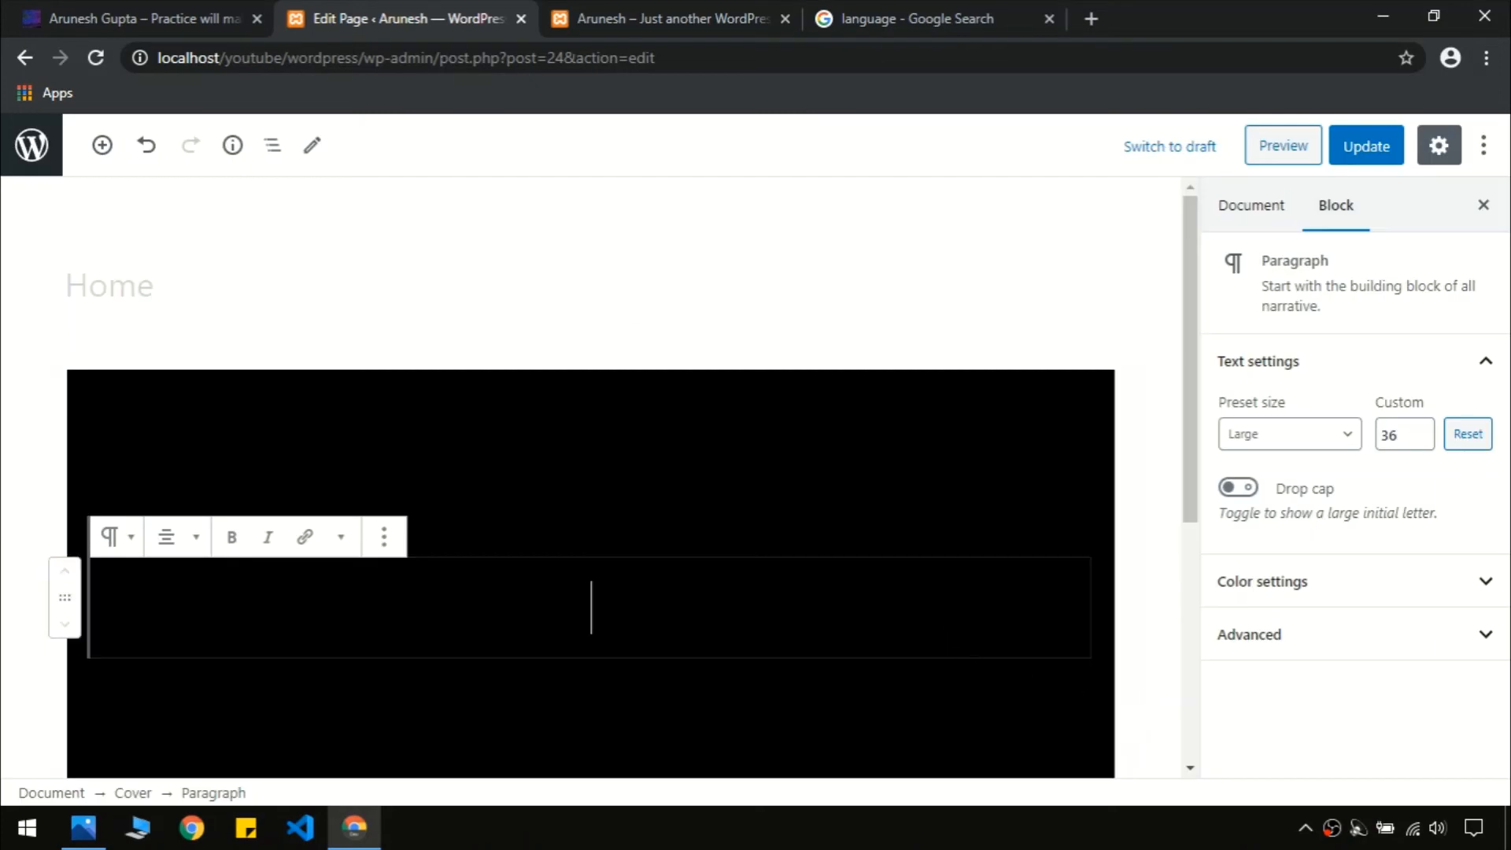
Copy the live site's 'Programming World' heading and paste it into the cover's title paragraph
left_click_drag(1196, 421, 1193, 499)
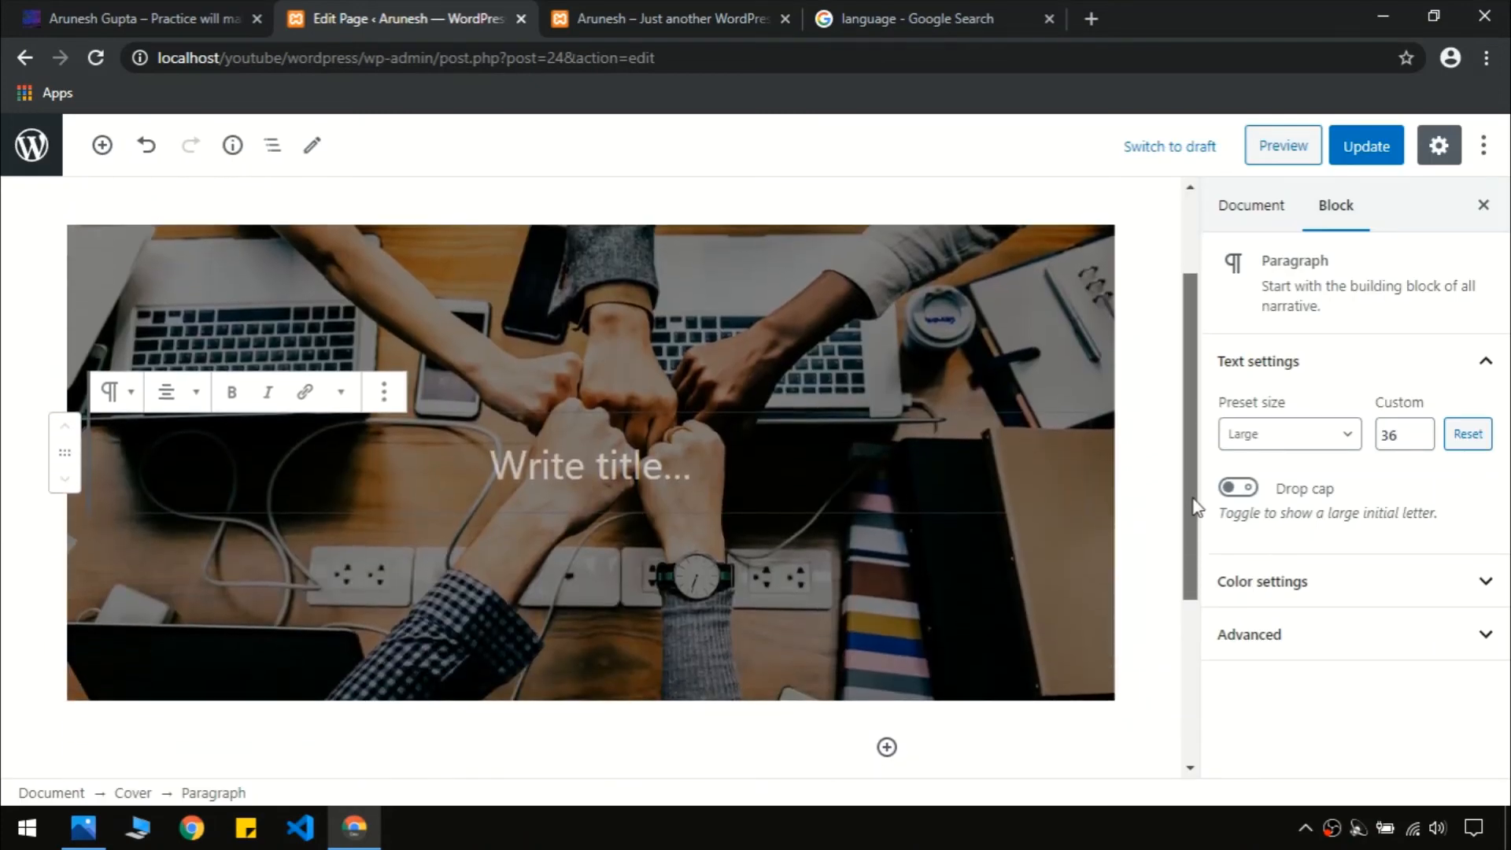
left_click(130, 18)
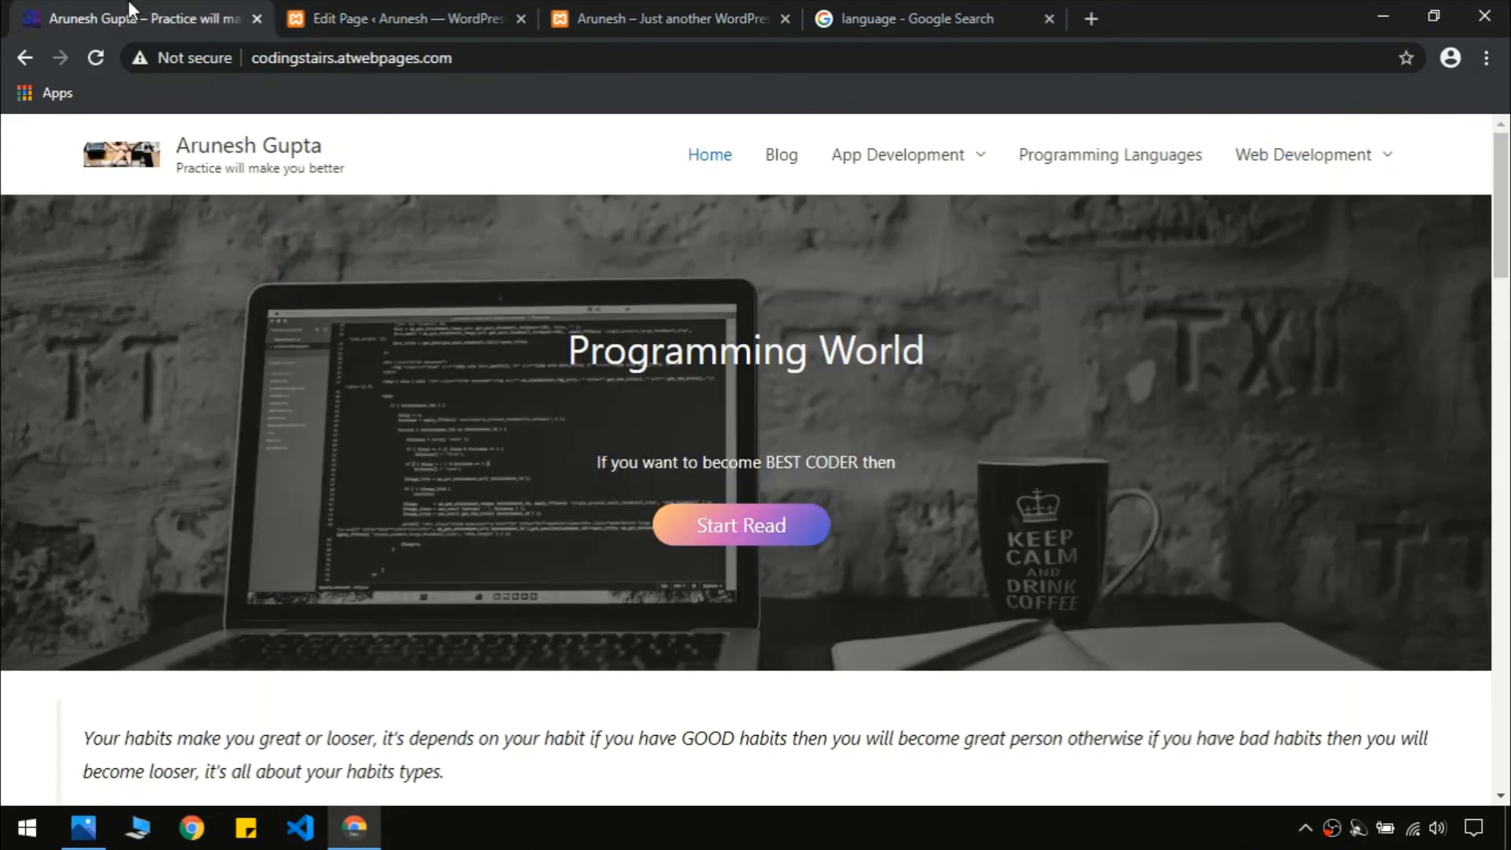
triple_click(760, 355)
key("ctrl+c")
left_click(760, 356)
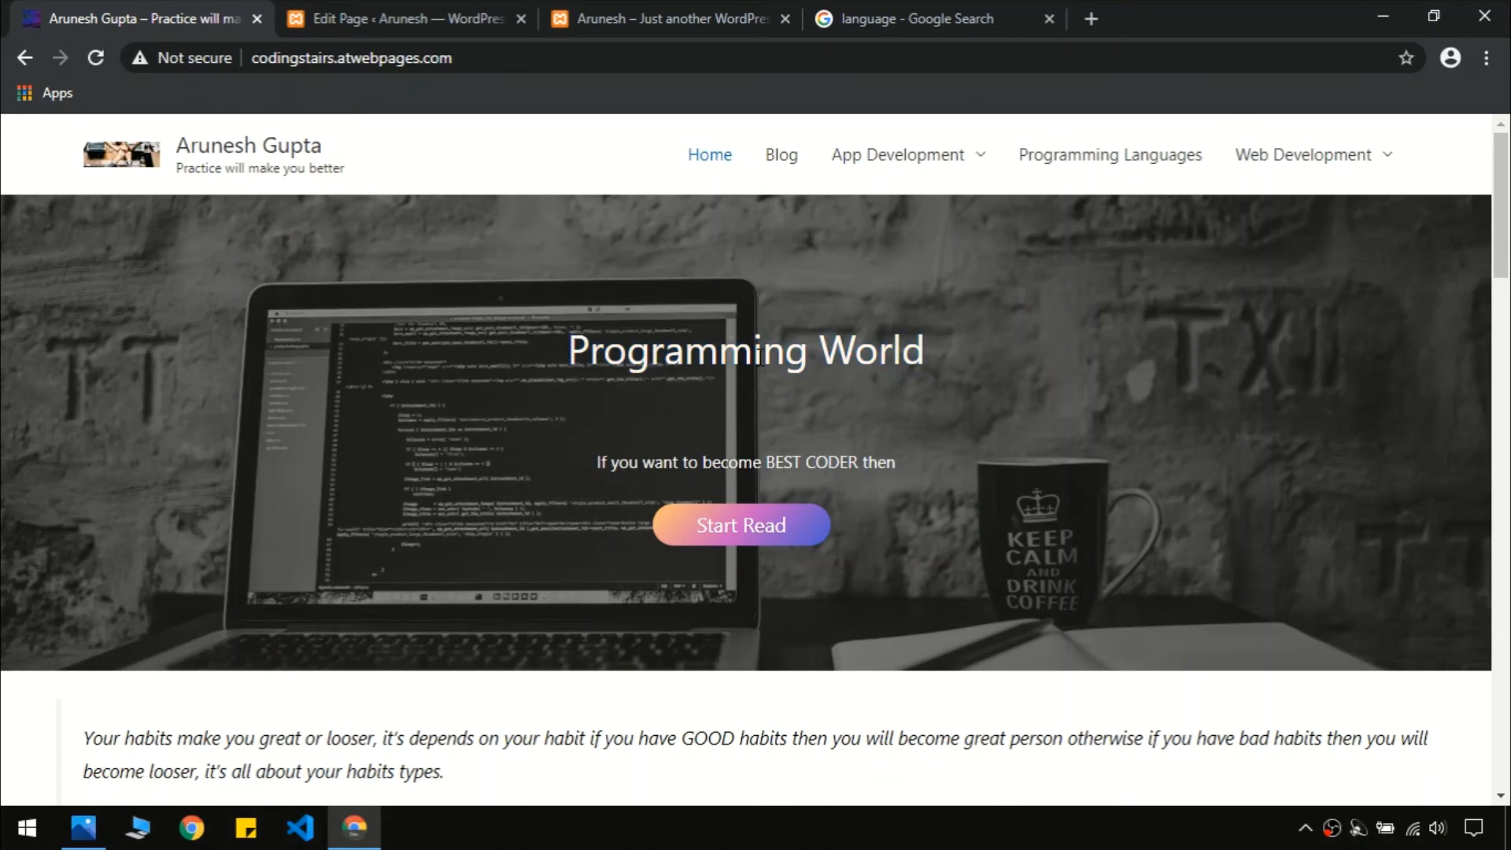
left_click(438, 15)
left_click(662, 480)
key("ctrl+v")
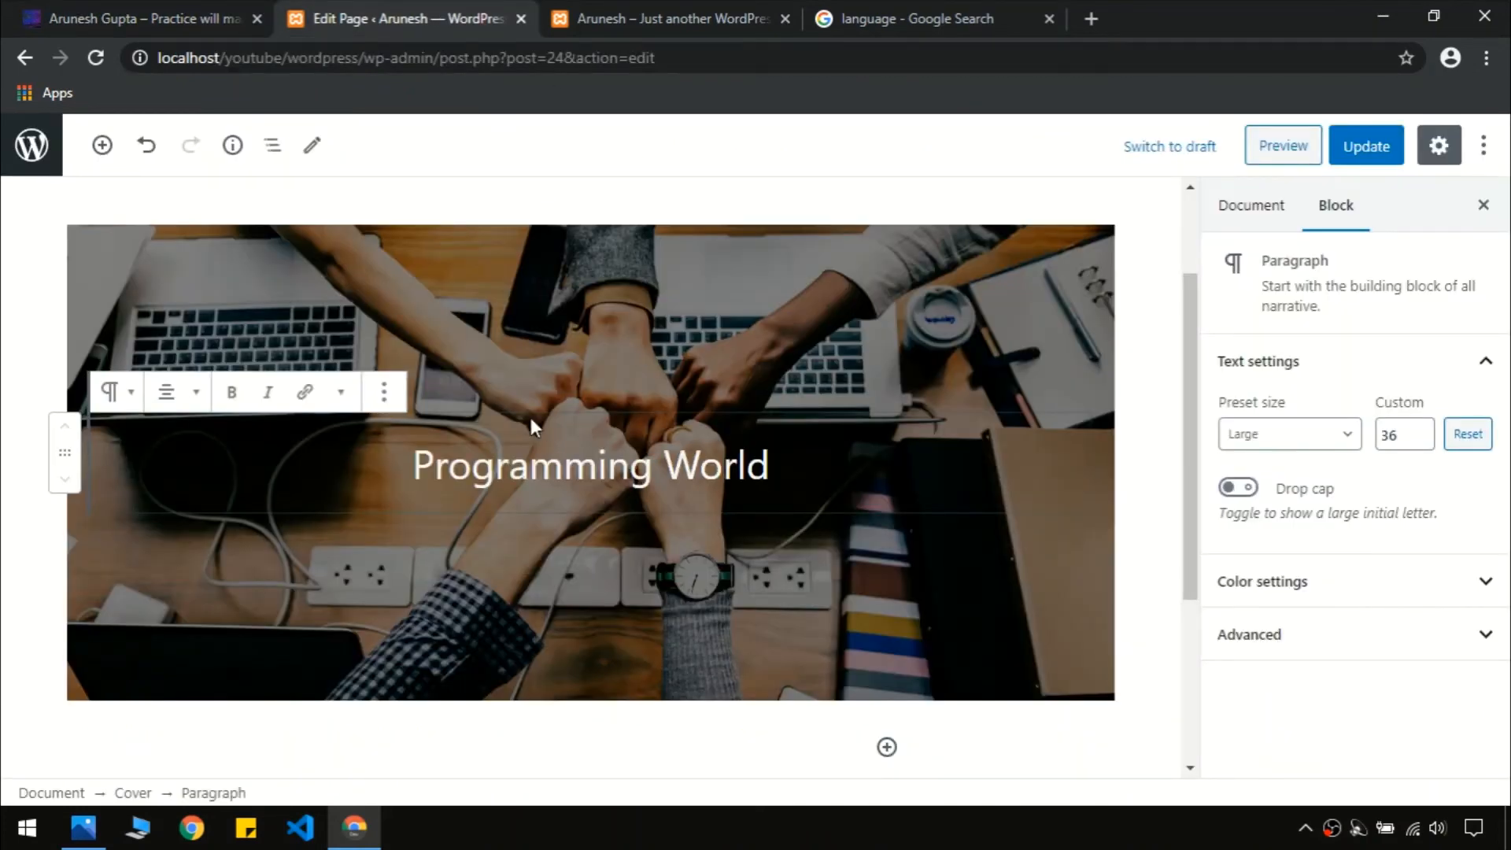
left_click(181, 15)
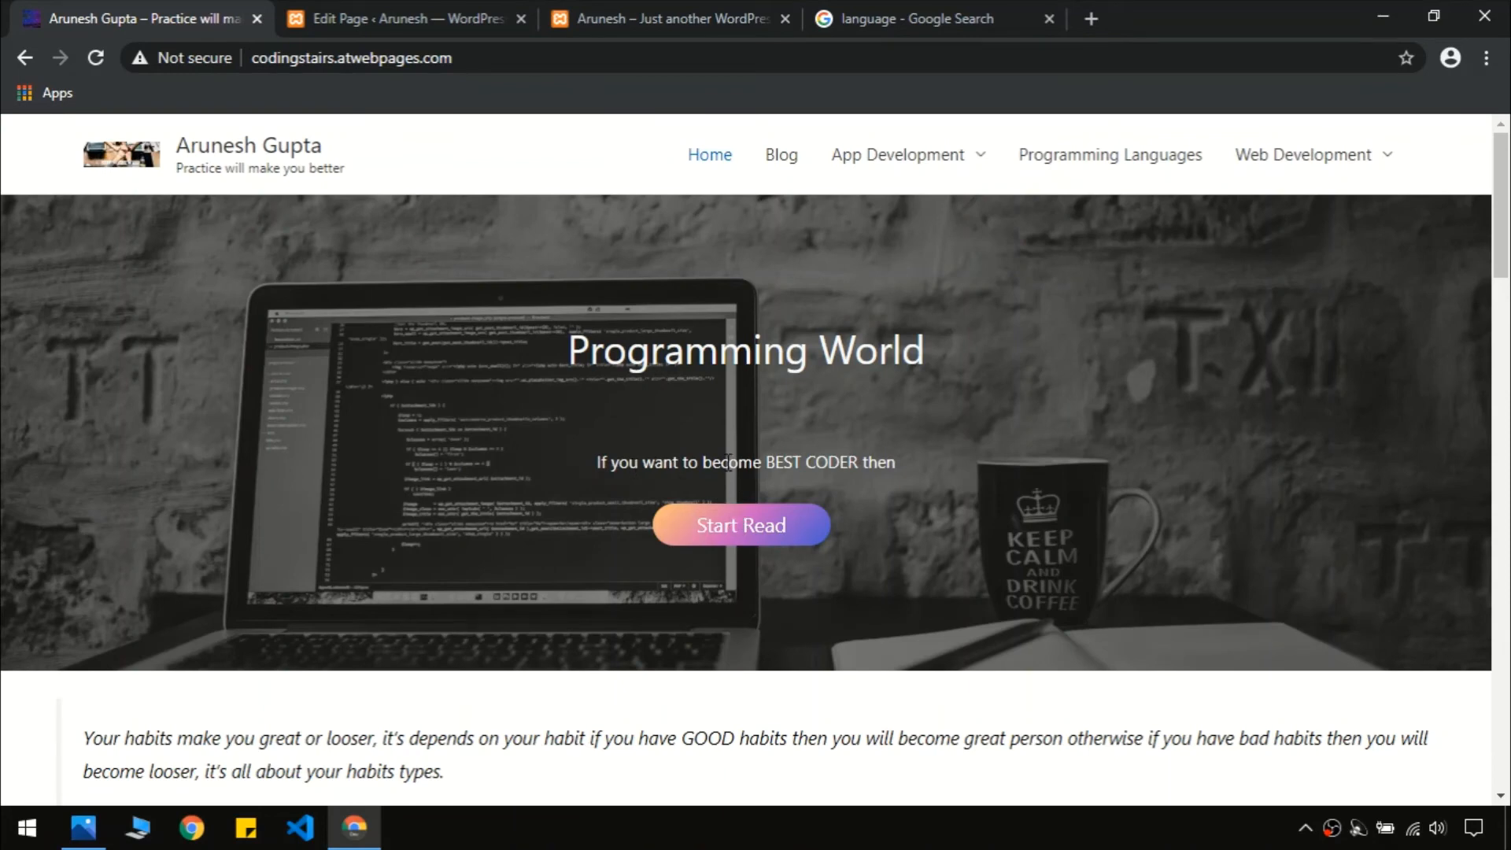
left_click(408, 18)
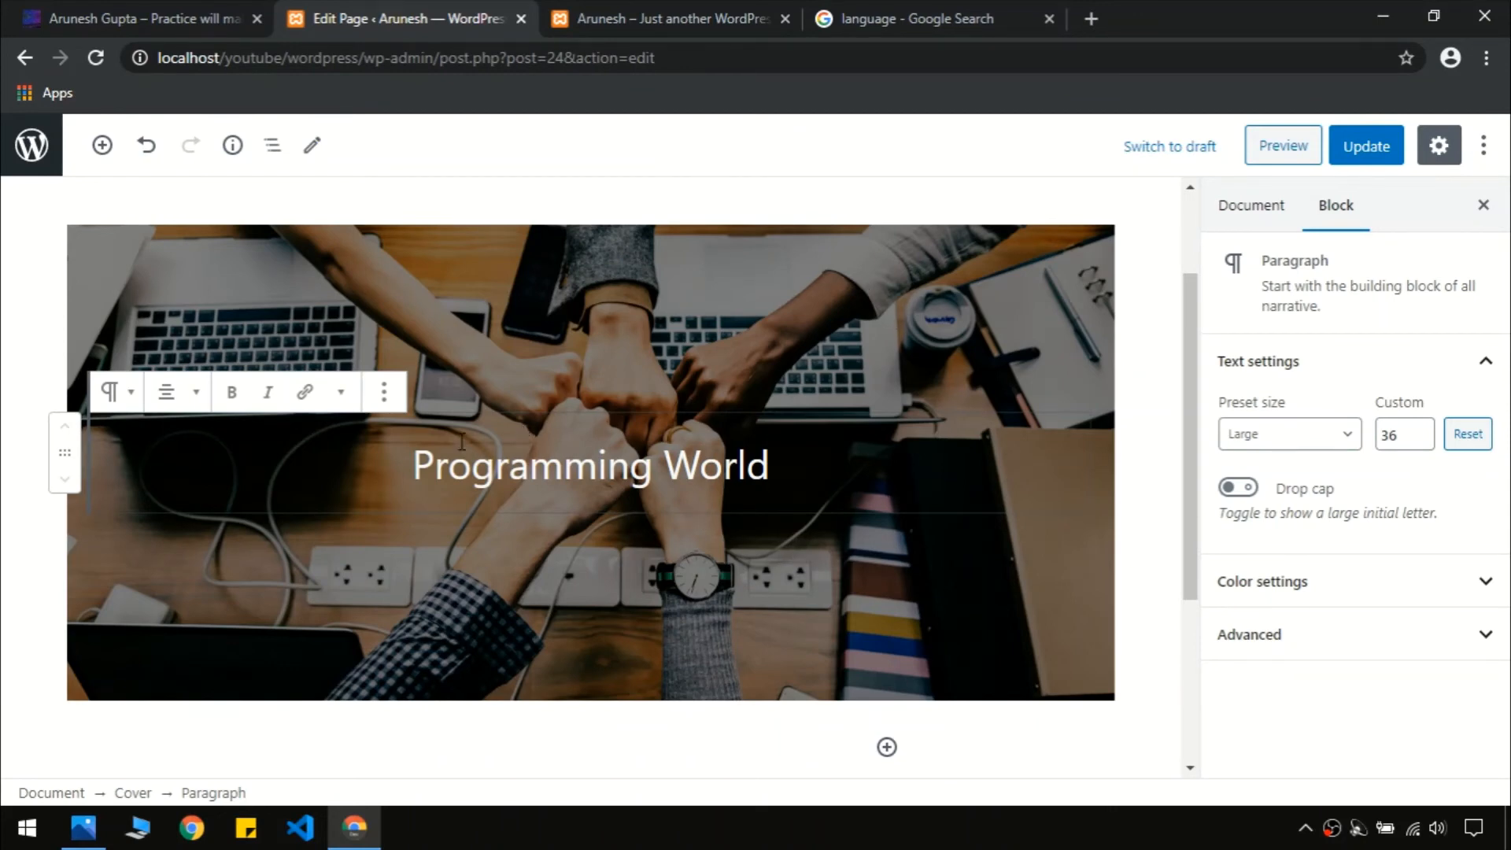
Wrap the Programming World title in a Group and add a Paragraph block beneath it
left_click(384, 393)
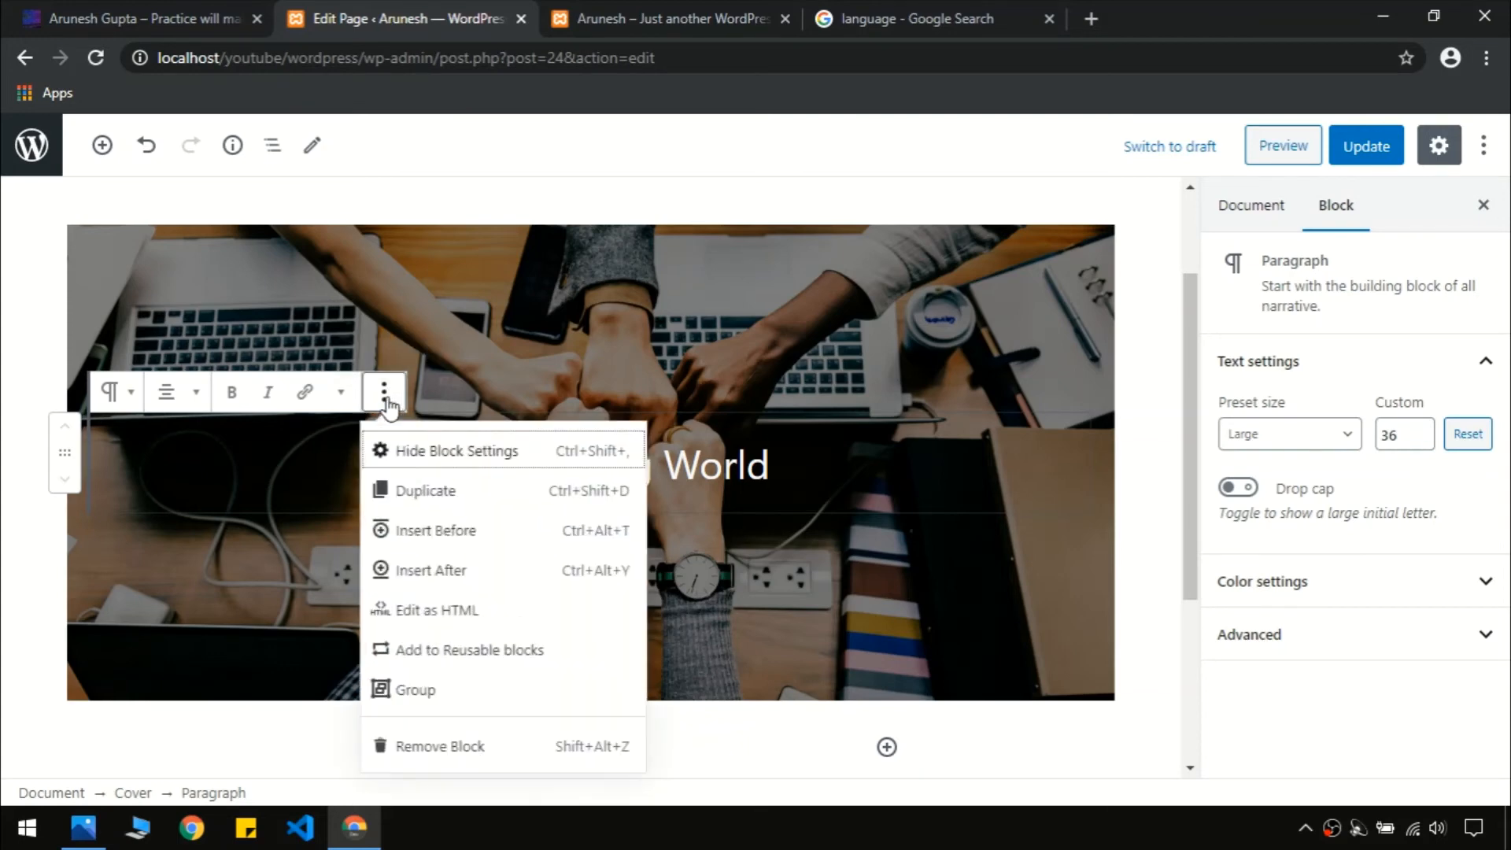
left_click(422, 691)
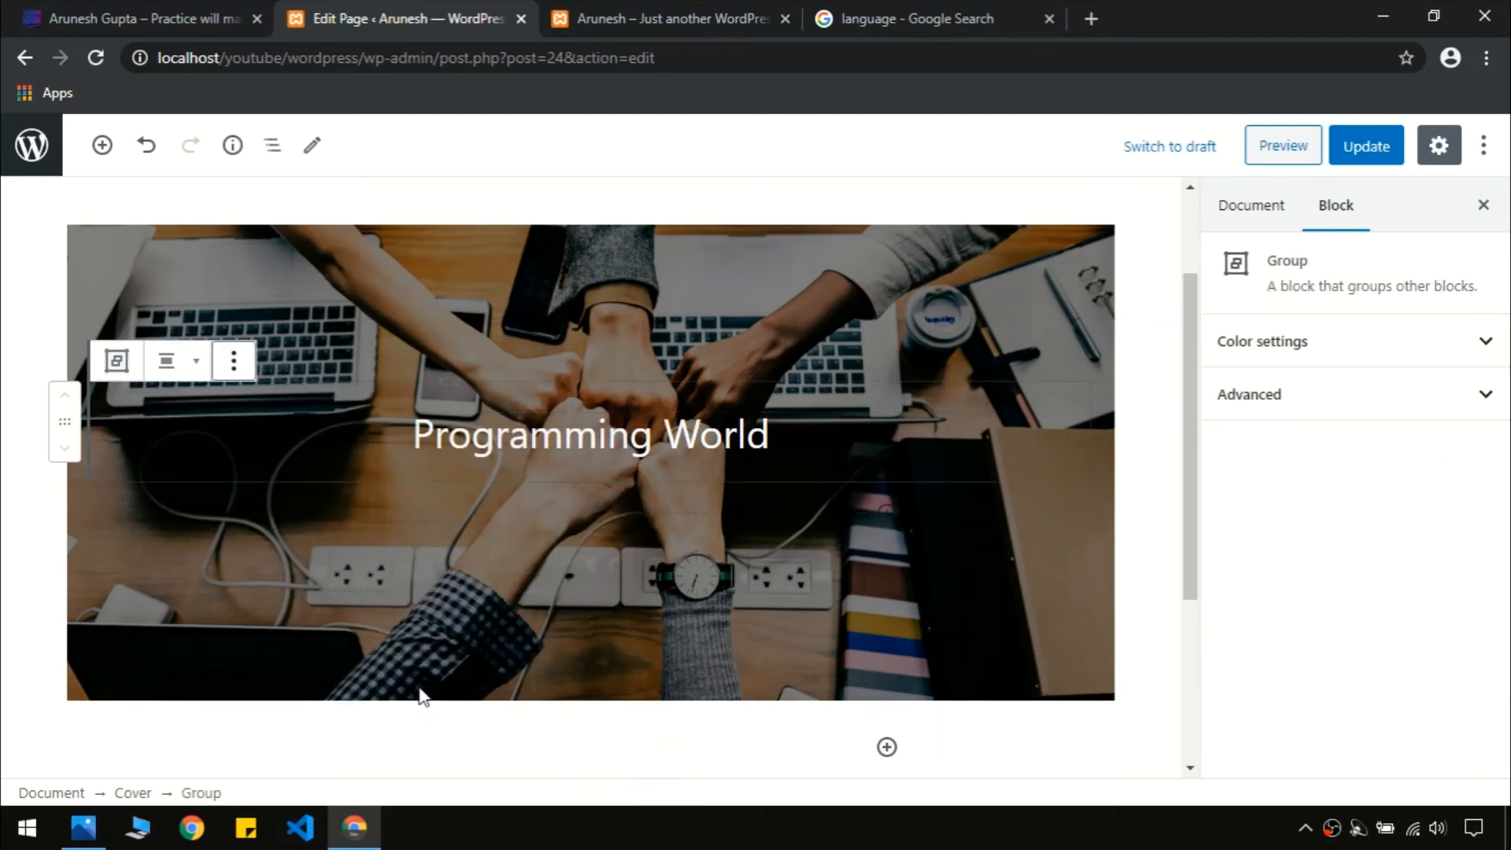
left_click(824, 471)
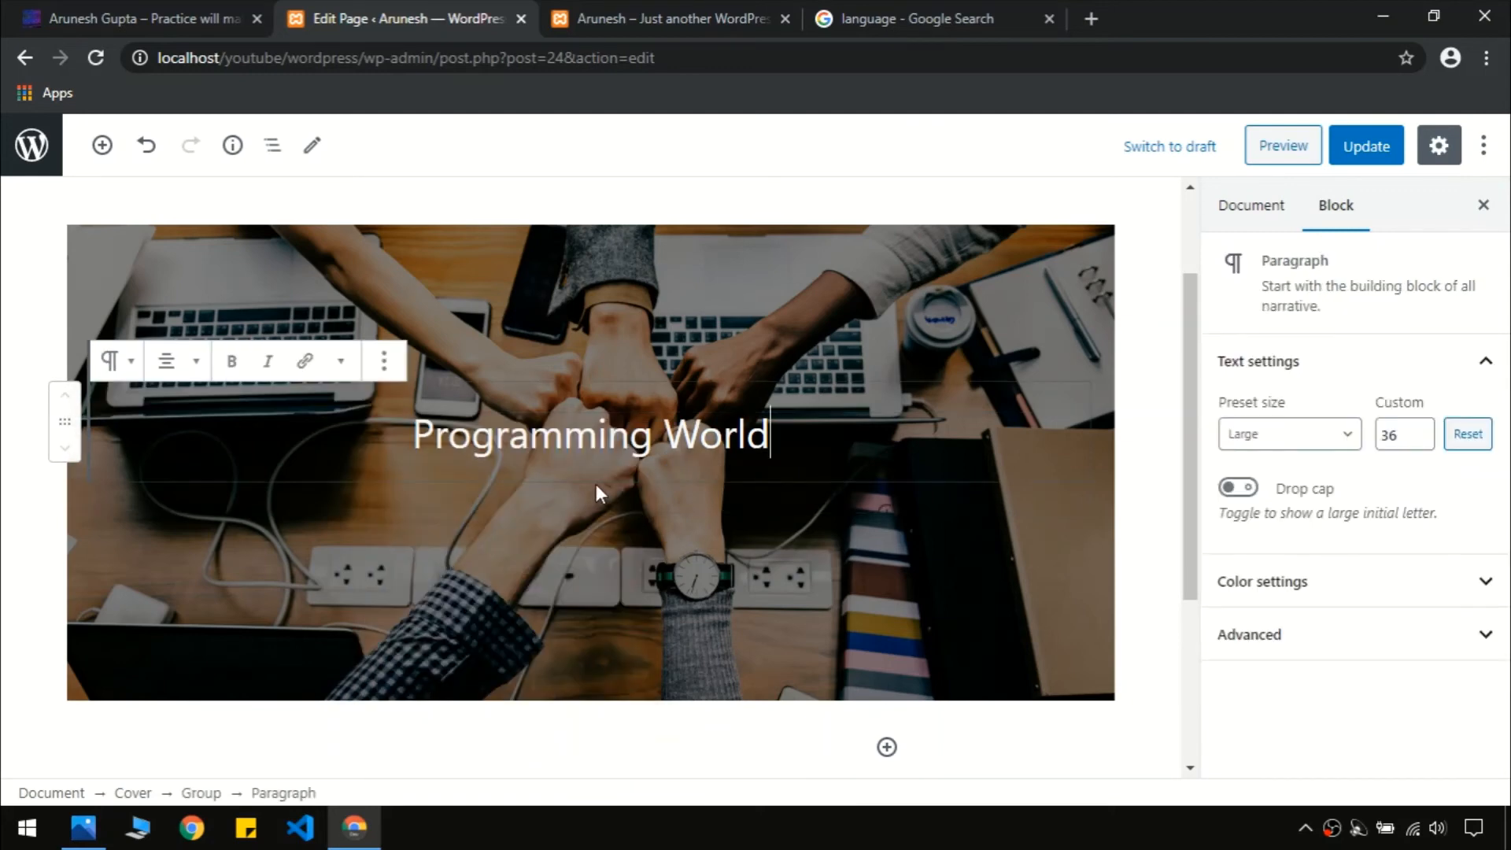
left_click(756, 510)
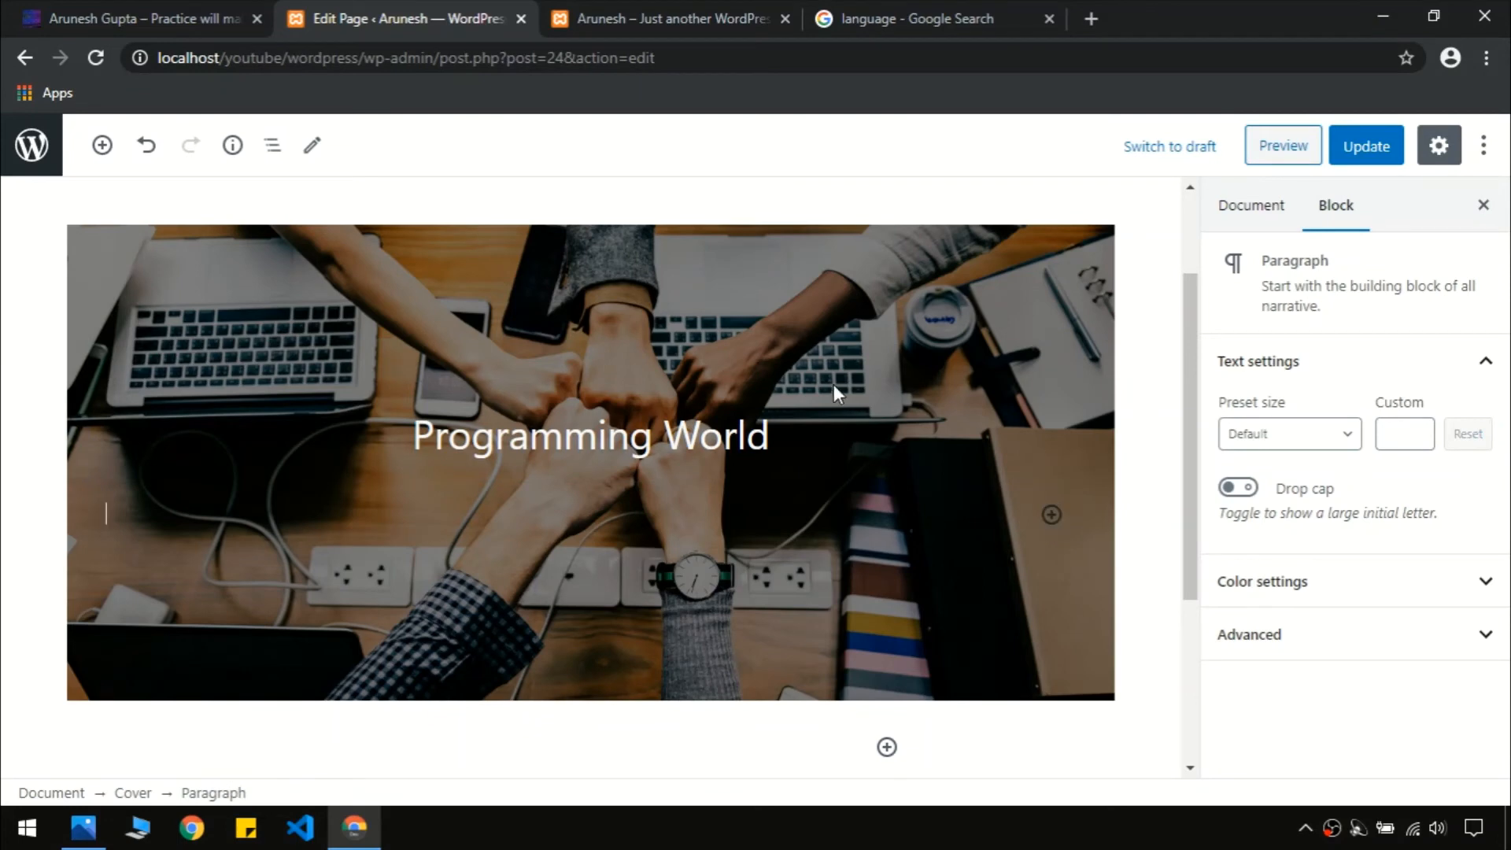
left_click(811, 448)
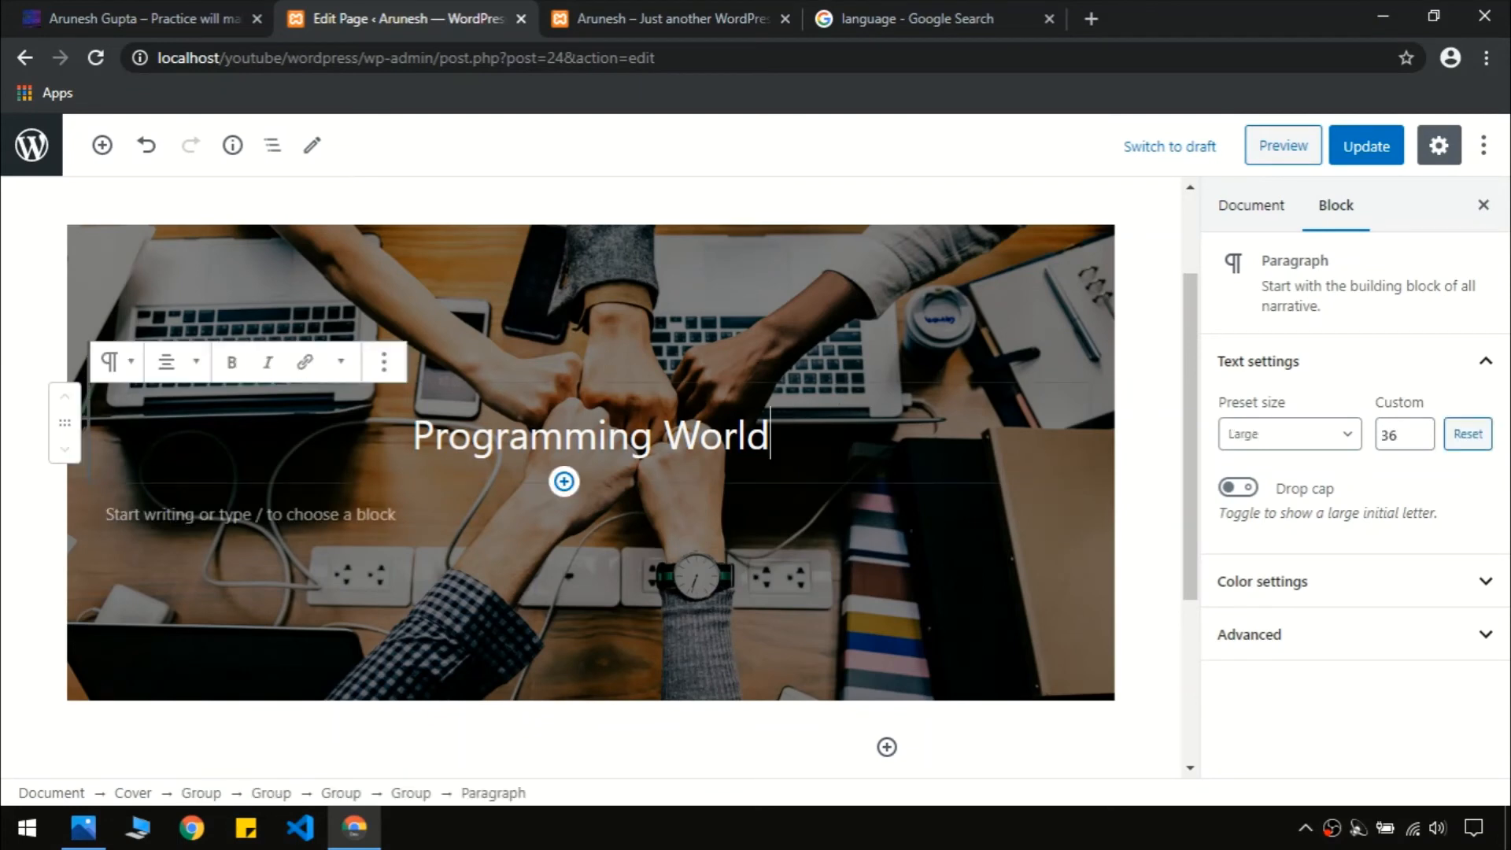
left_click(563, 481)
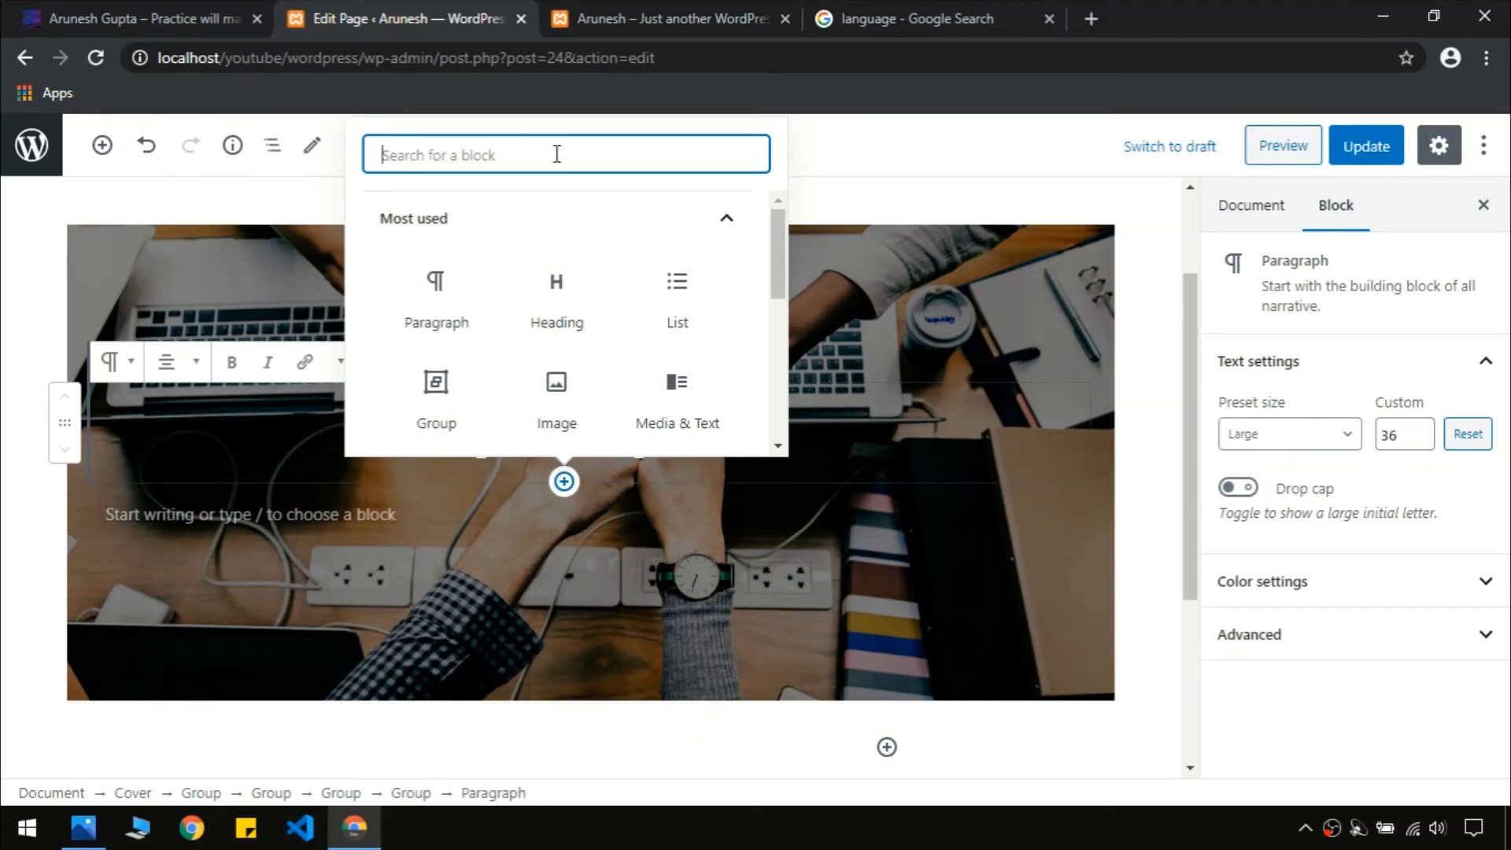
left_click(435, 287)
Copy the subtitle 'If you want to become BEST CODER then' from the live site
left_click(203, 18)
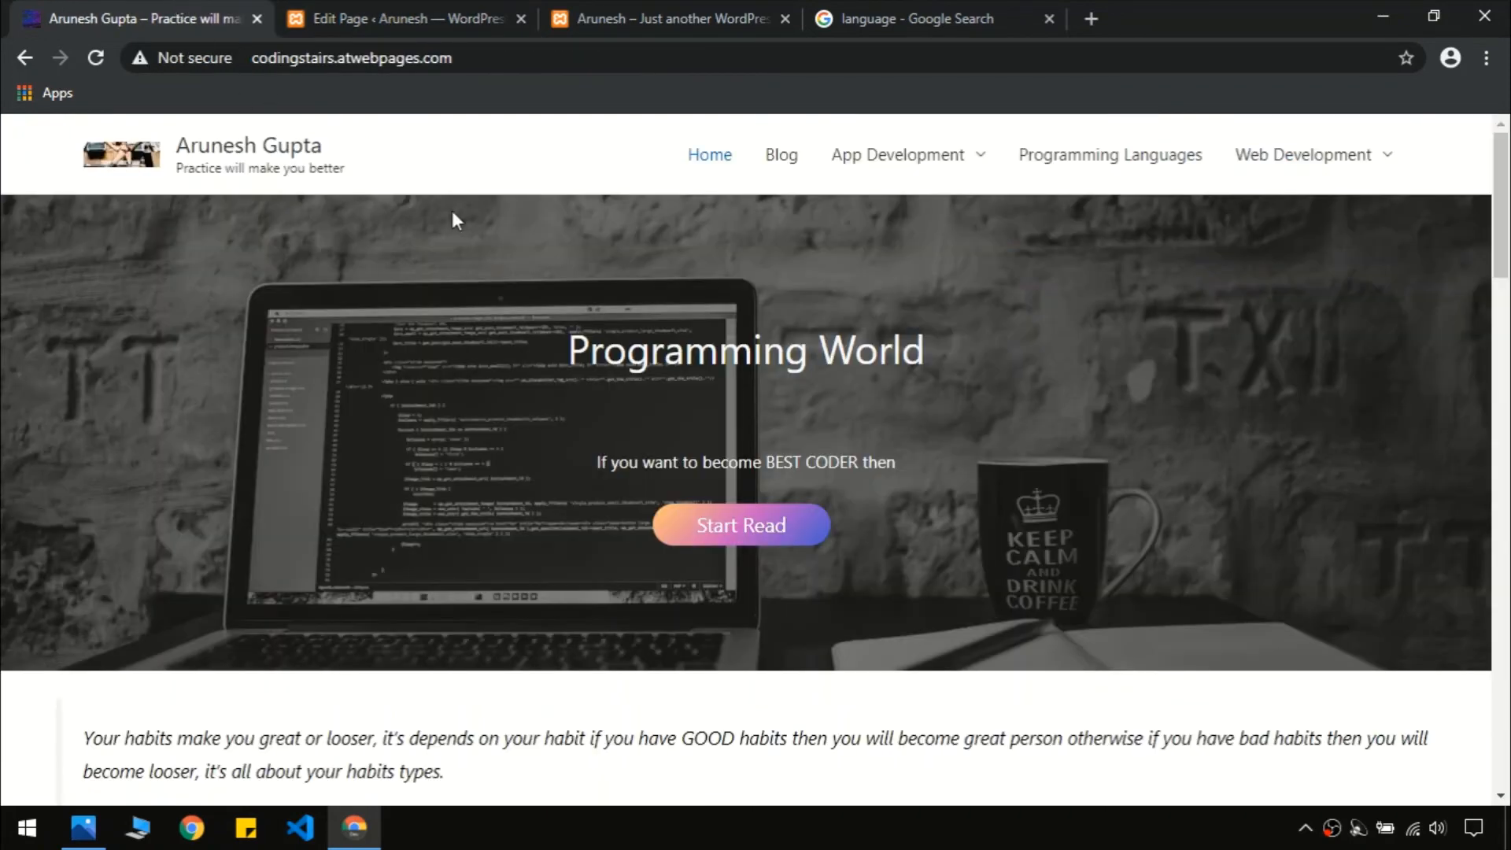
triple_click(660, 454)
key("ctrl+c")
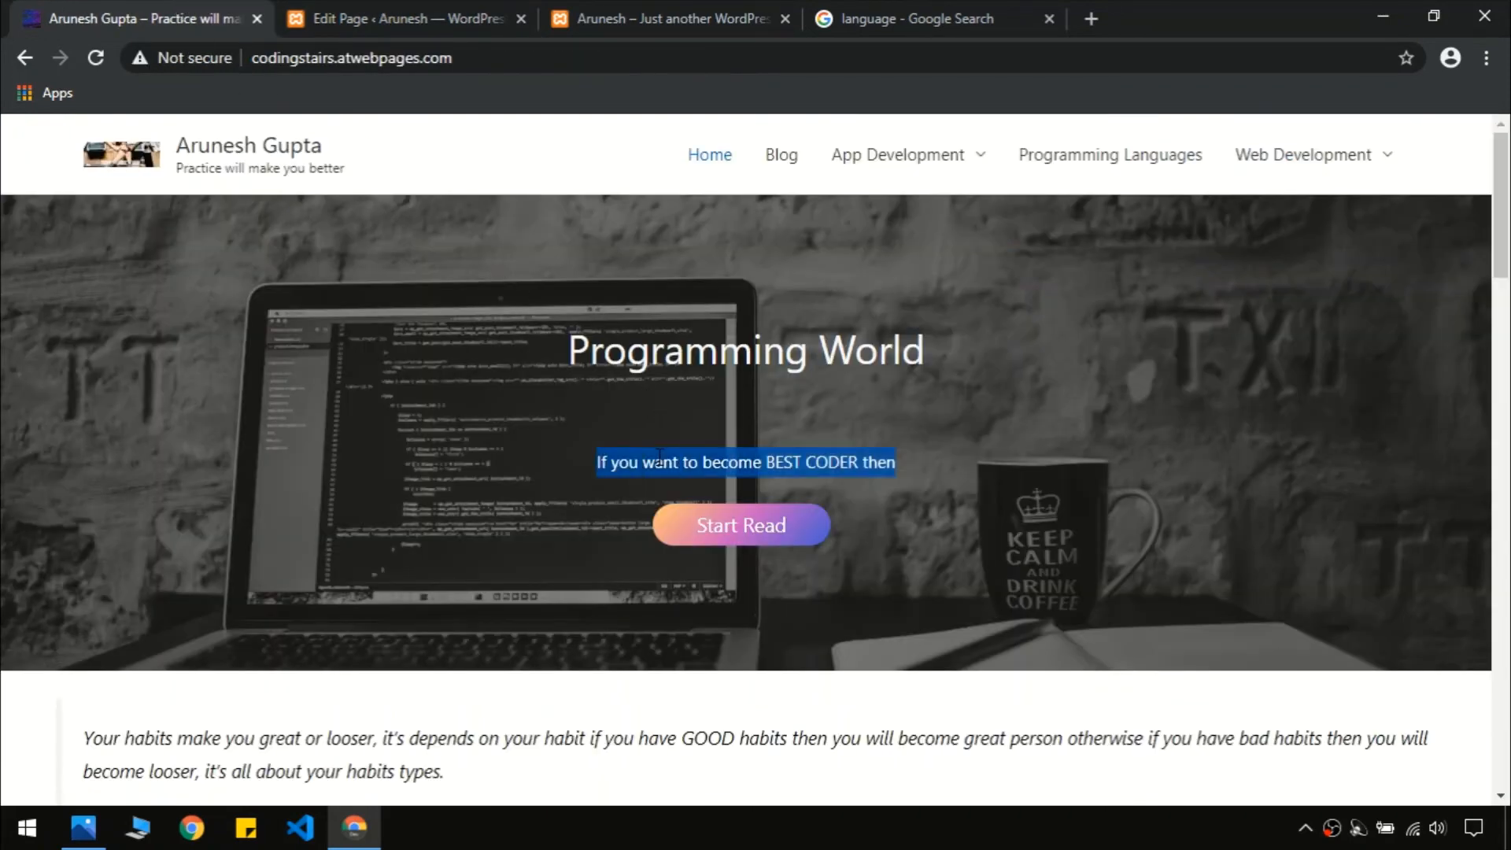
left_click(660, 458)
left_click(378, 18)
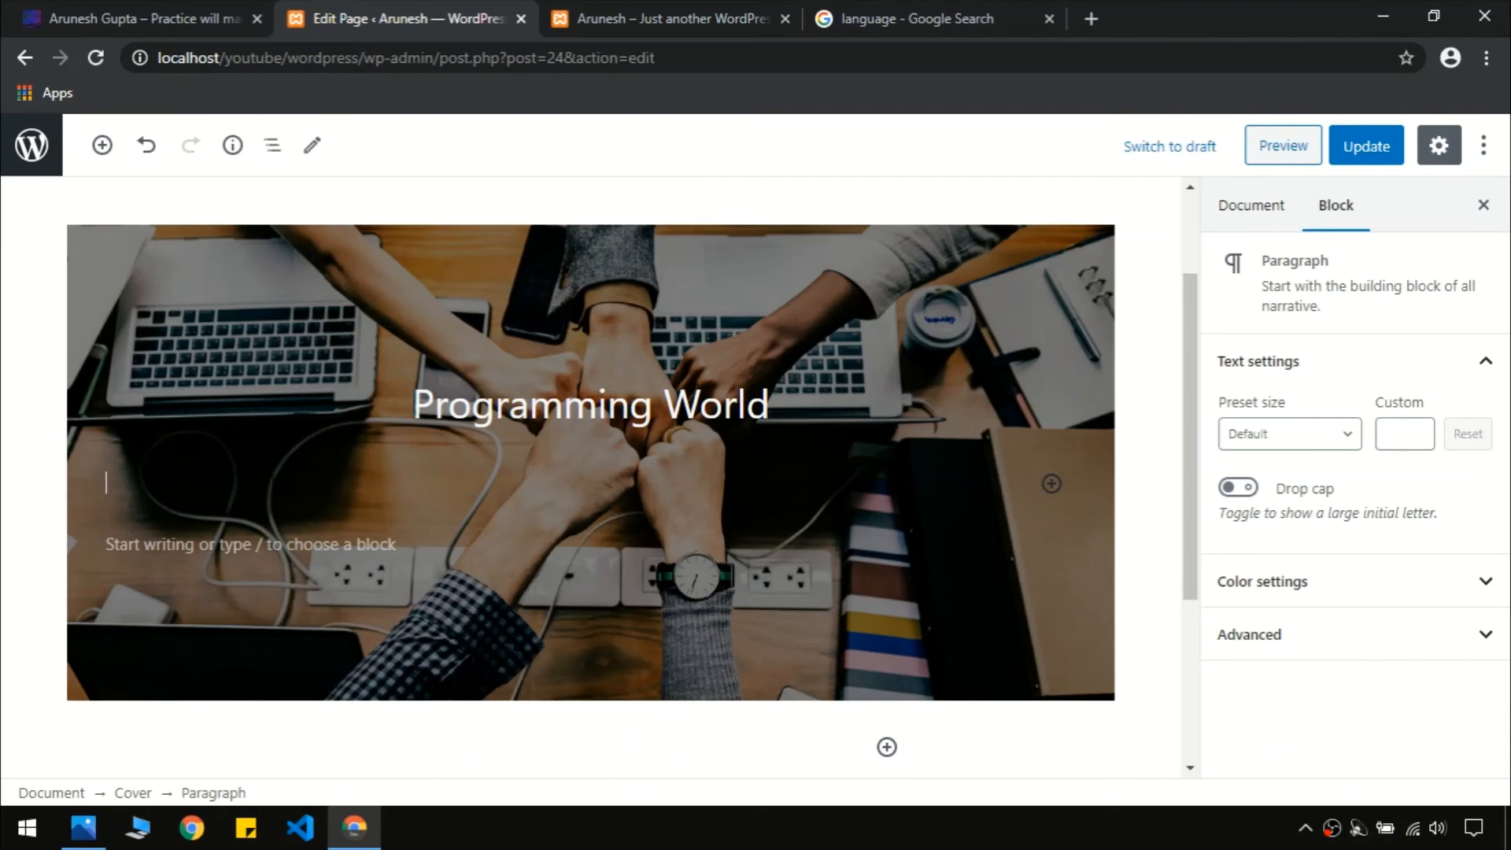
Paste the subtitle into the empty paragraph and centre-align it
key("ctrl+v")
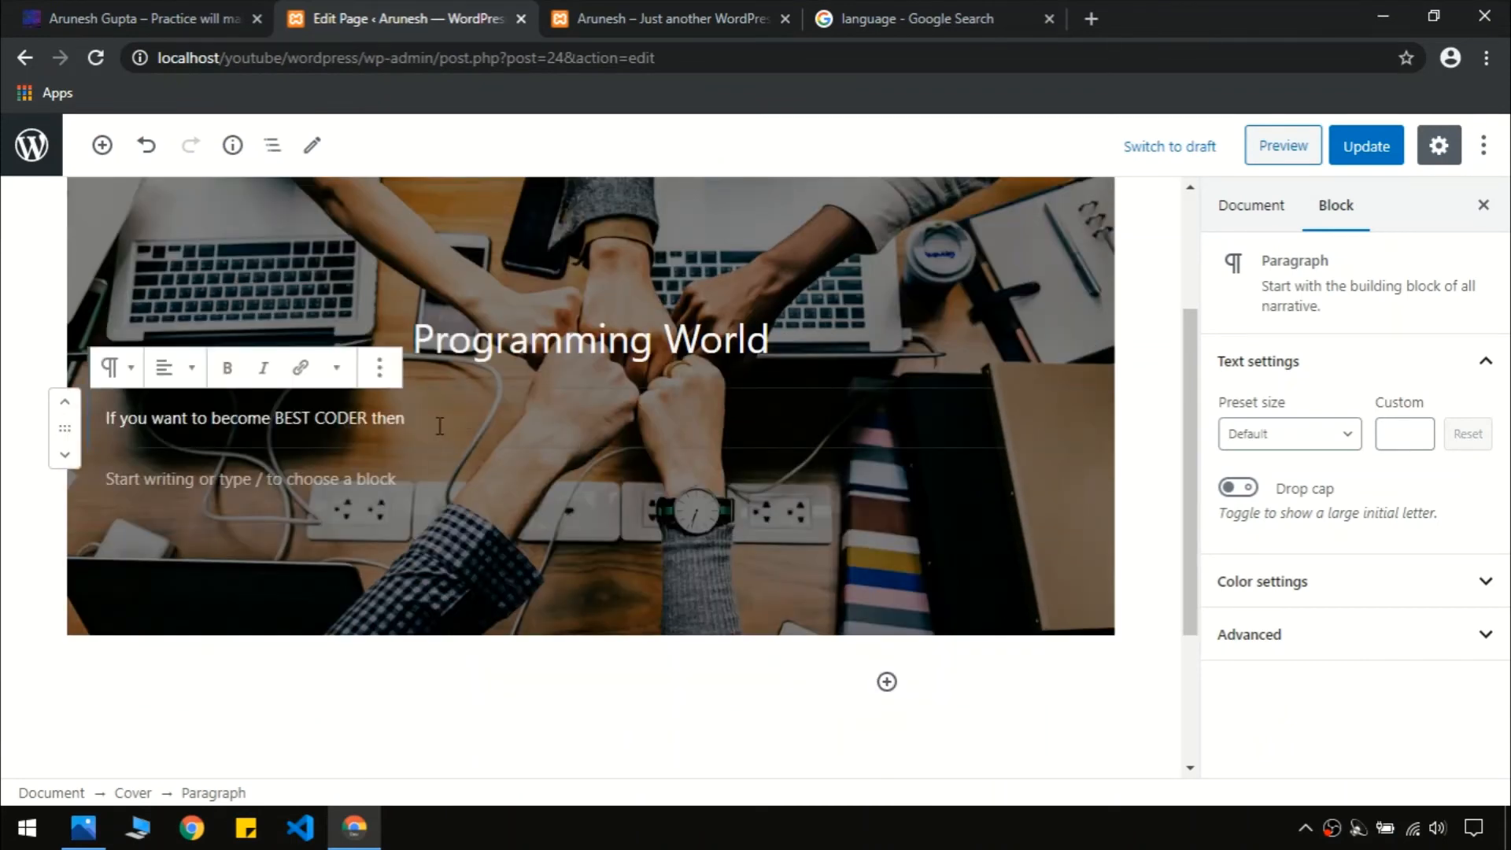
left_click(158, 17)
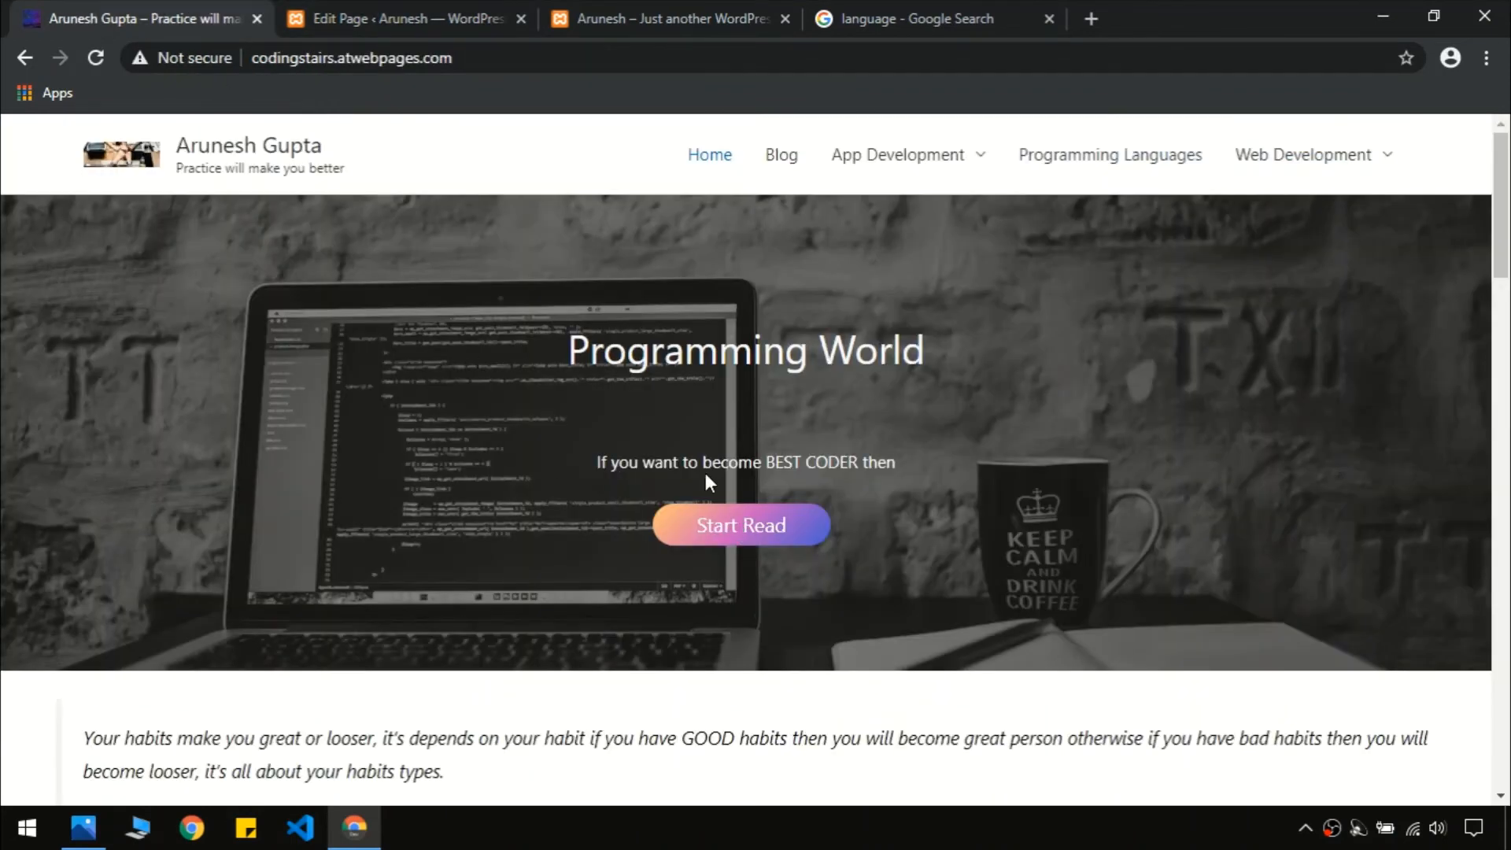
left_click(406, 11)
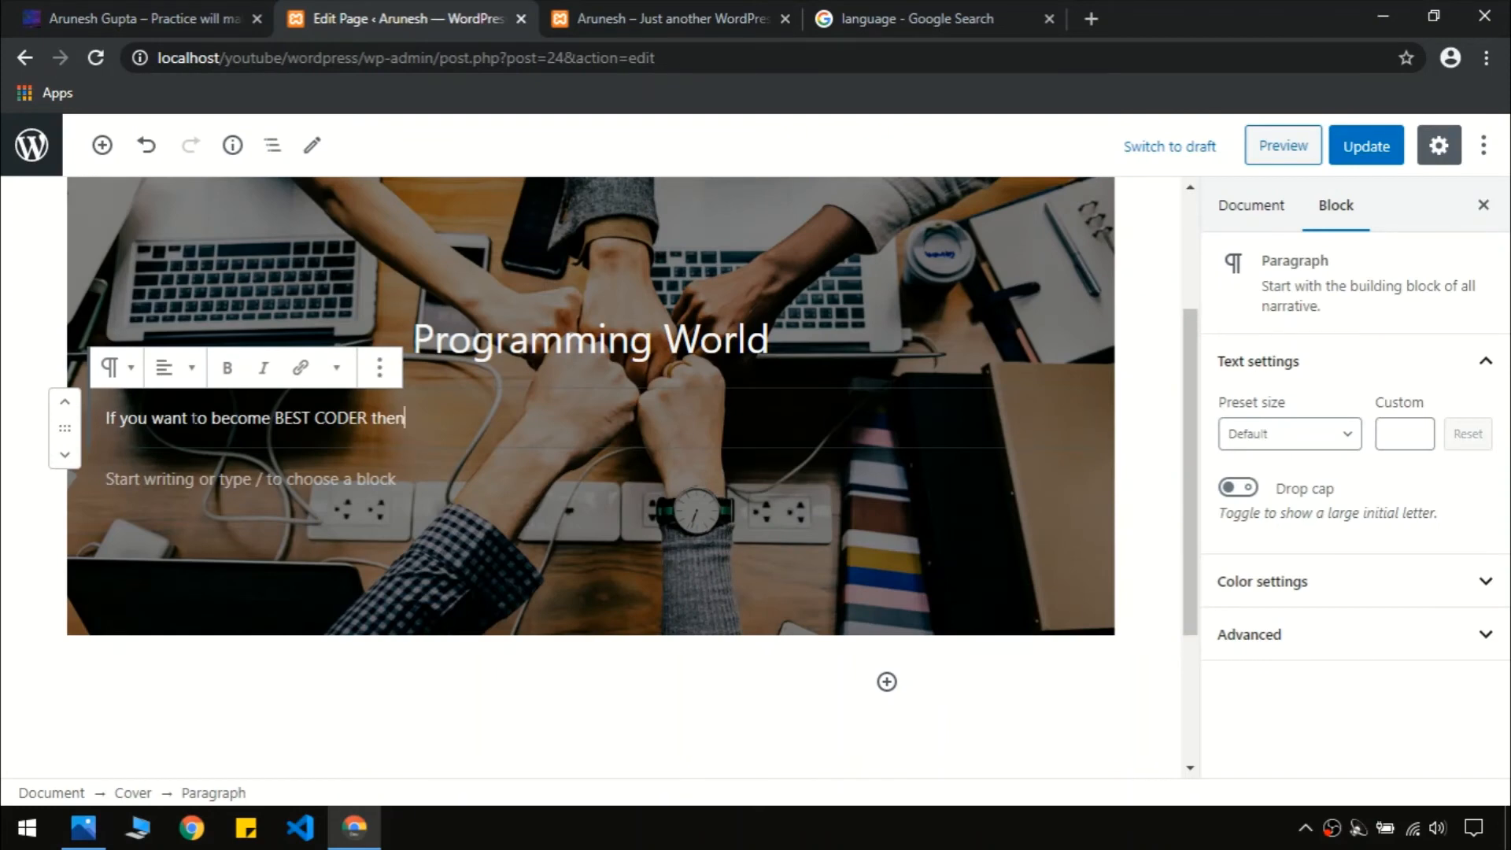
left_click(177, 370)
left_click(151, 261)
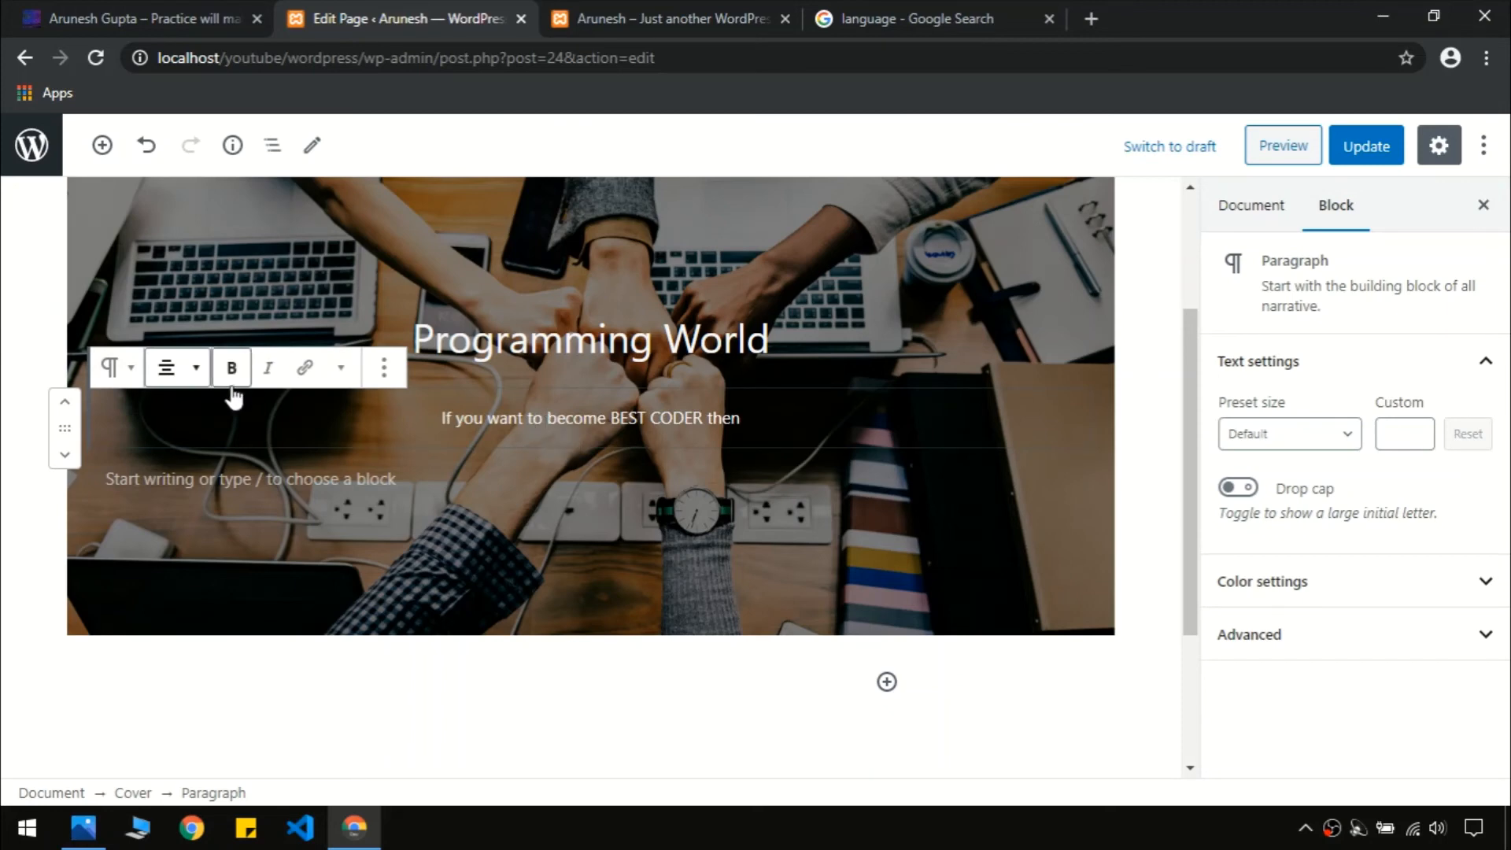
Try red and dark colours on the subtitle text, then settle on white
triple_click(475, 425)
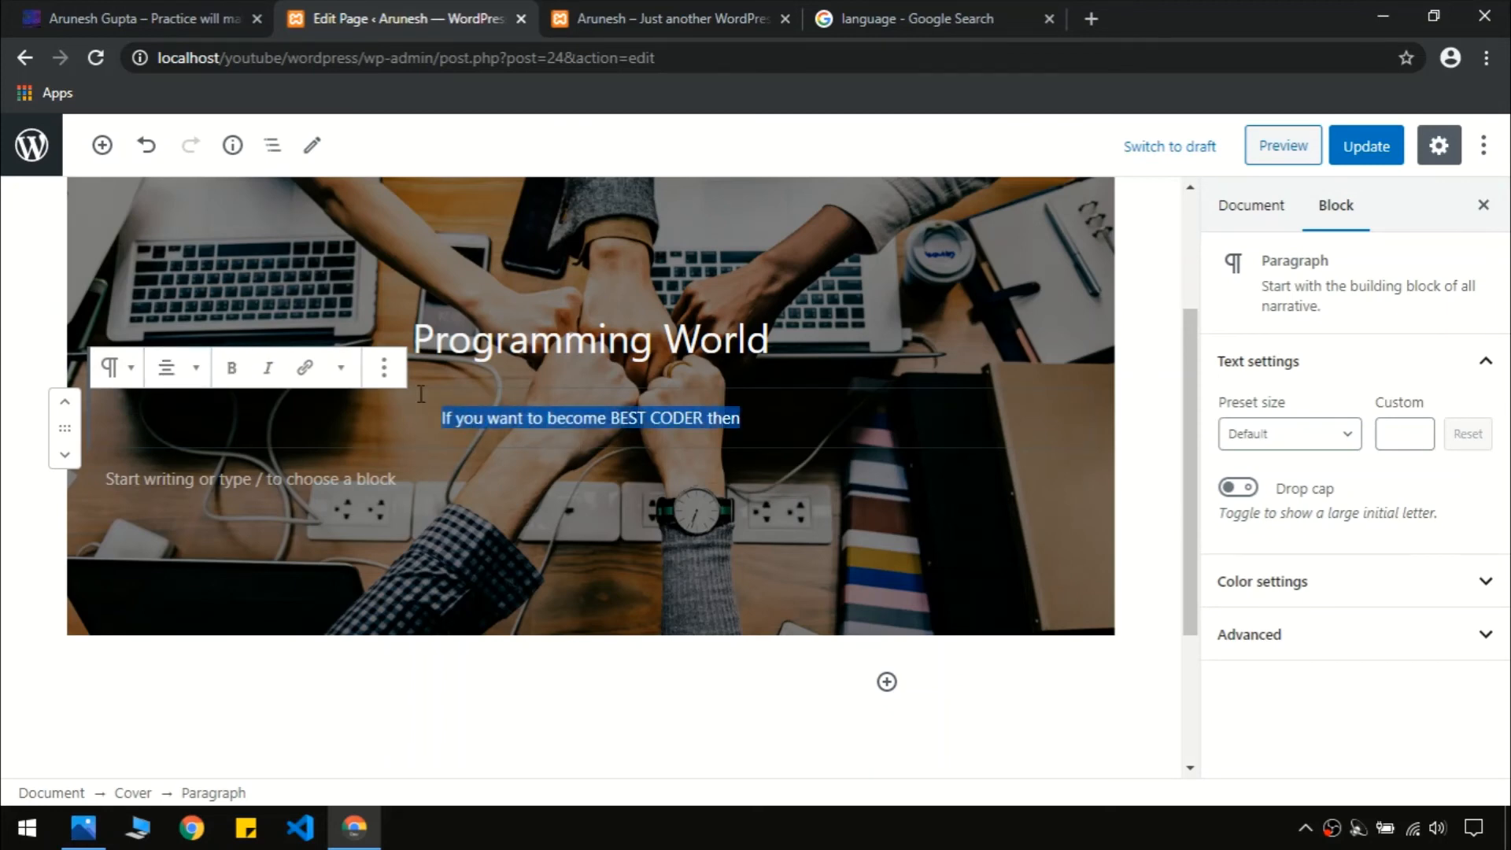
left_click(341, 368)
left_click(206, 557)
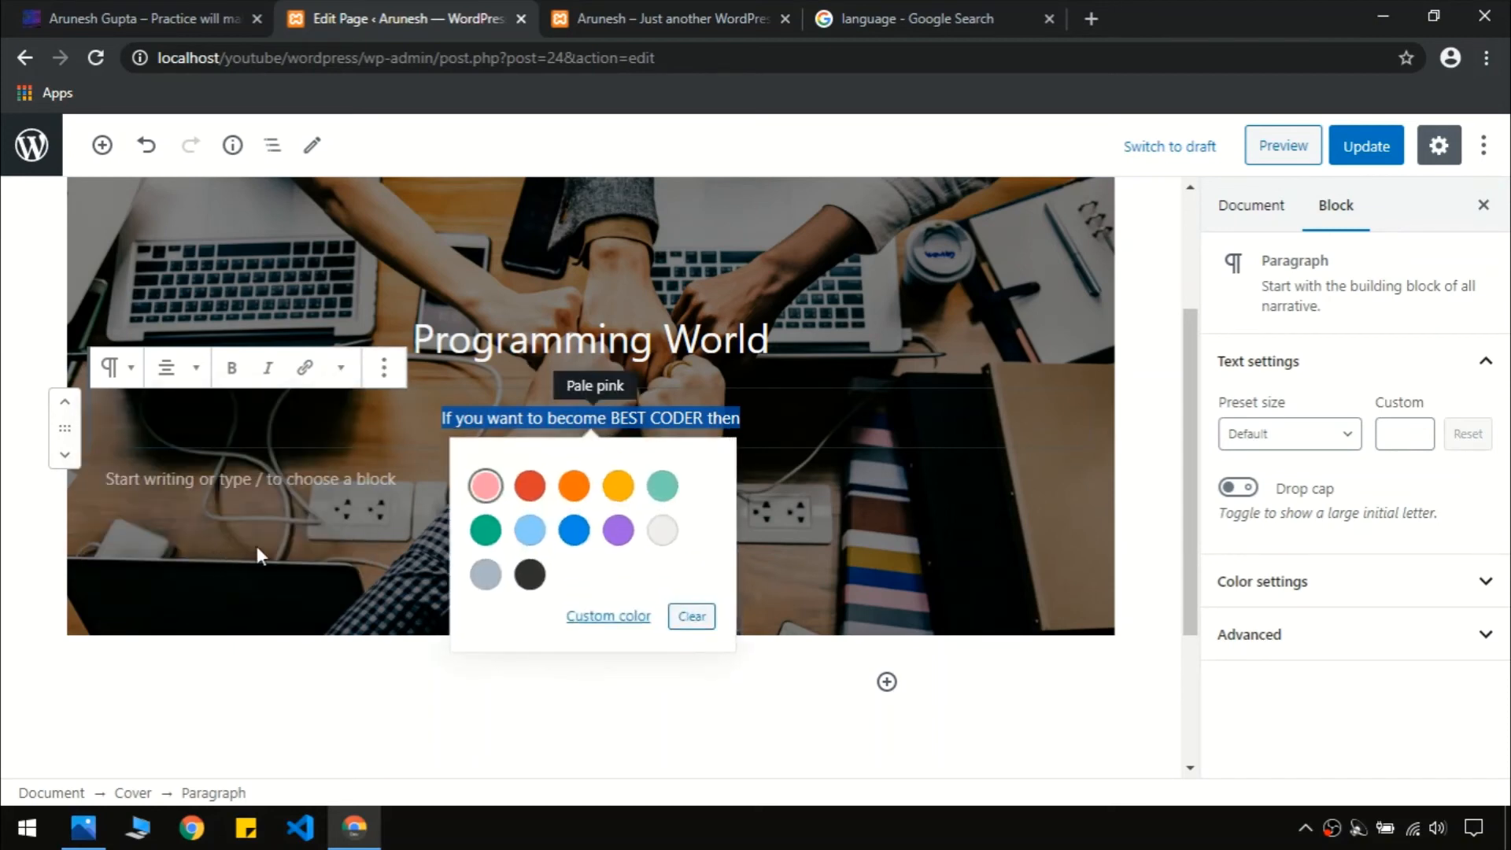
left_click(531, 487)
left_click(755, 421)
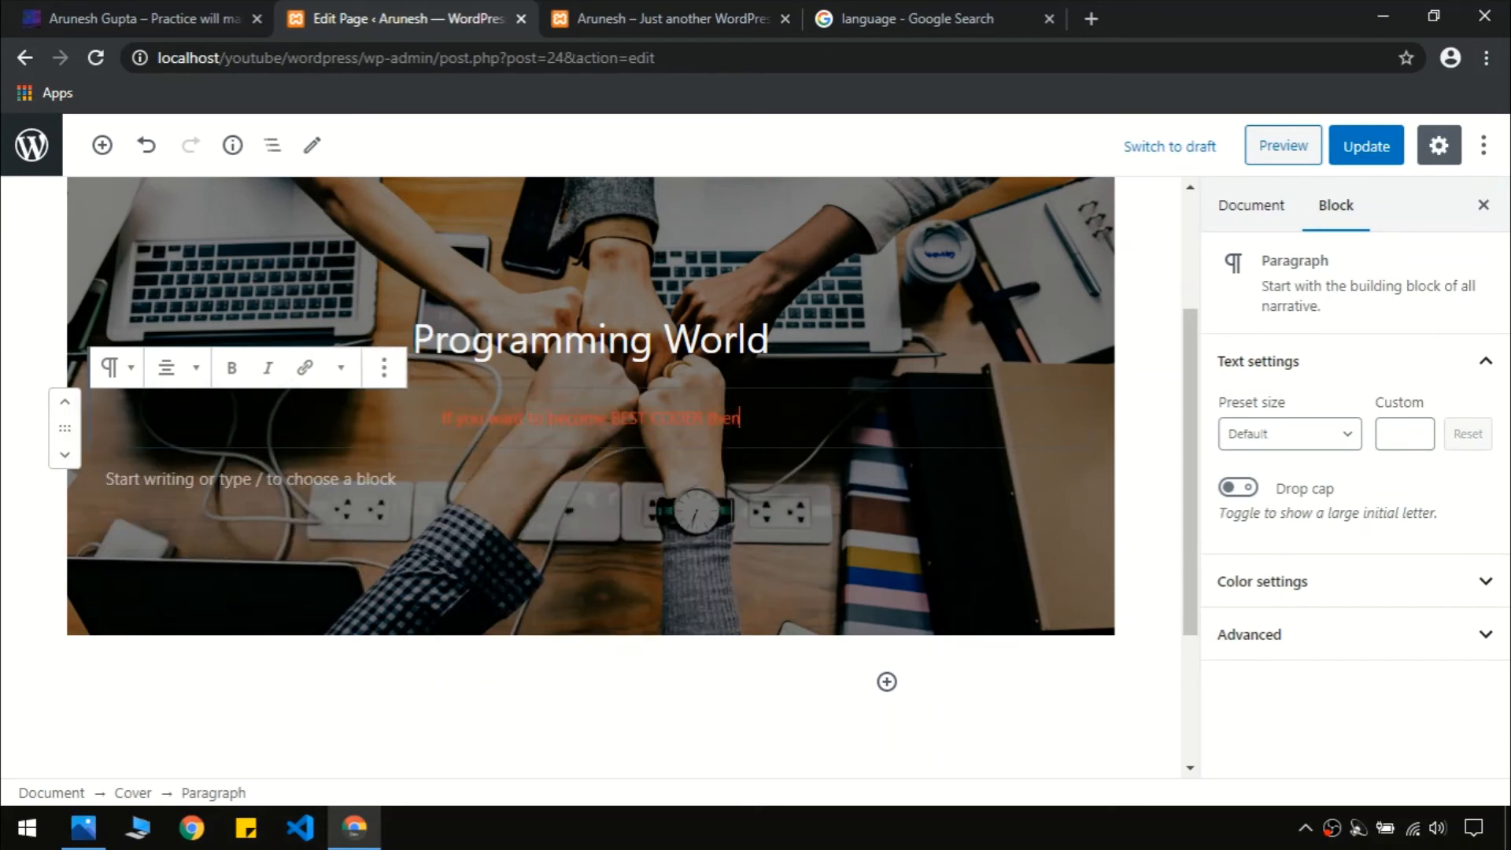
triple_click(606, 422)
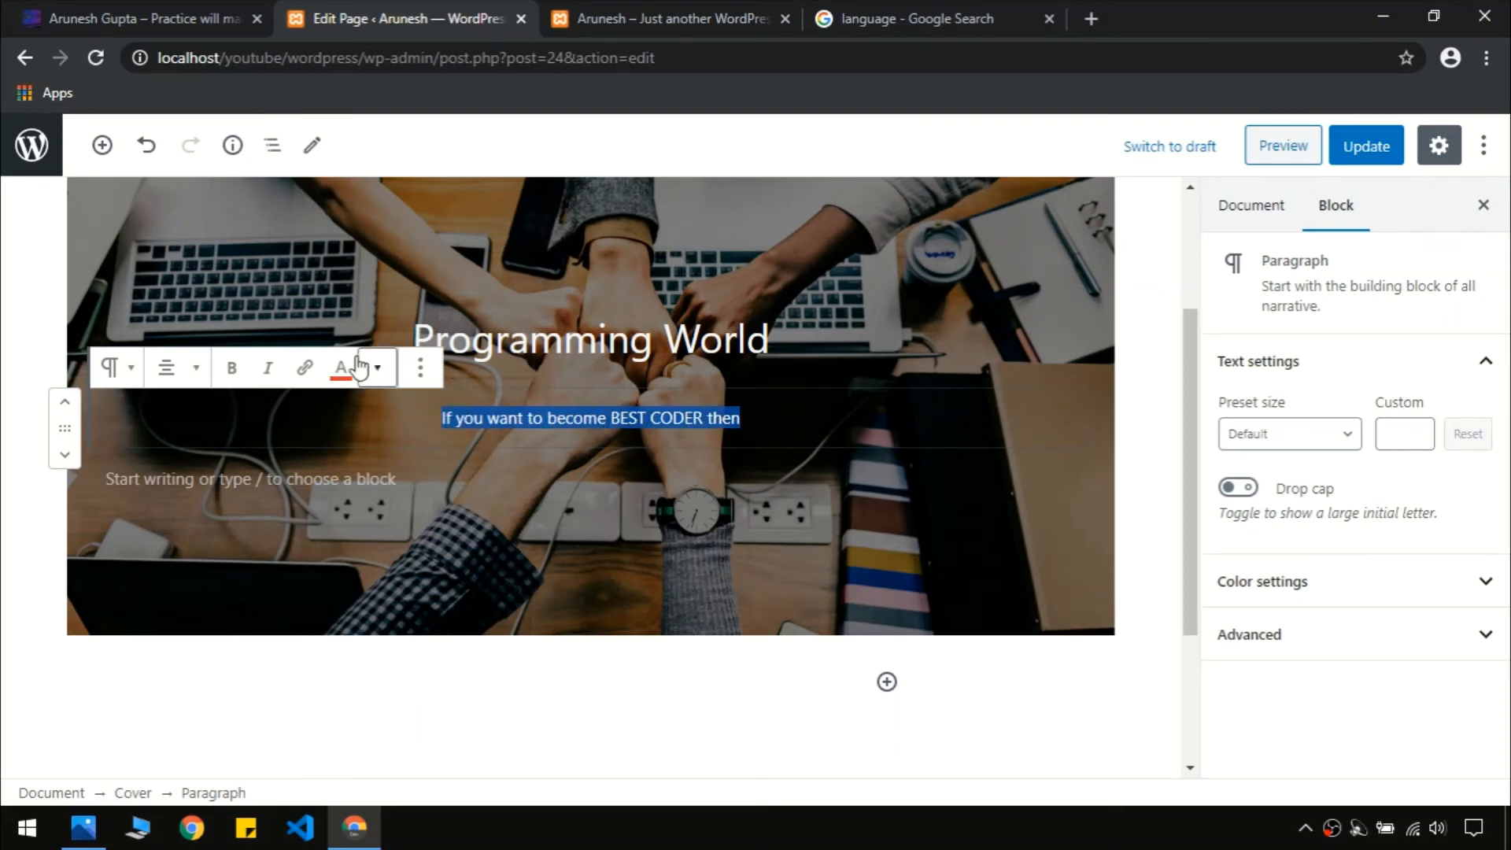
left_click(341, 367)
left_click(527, 571)
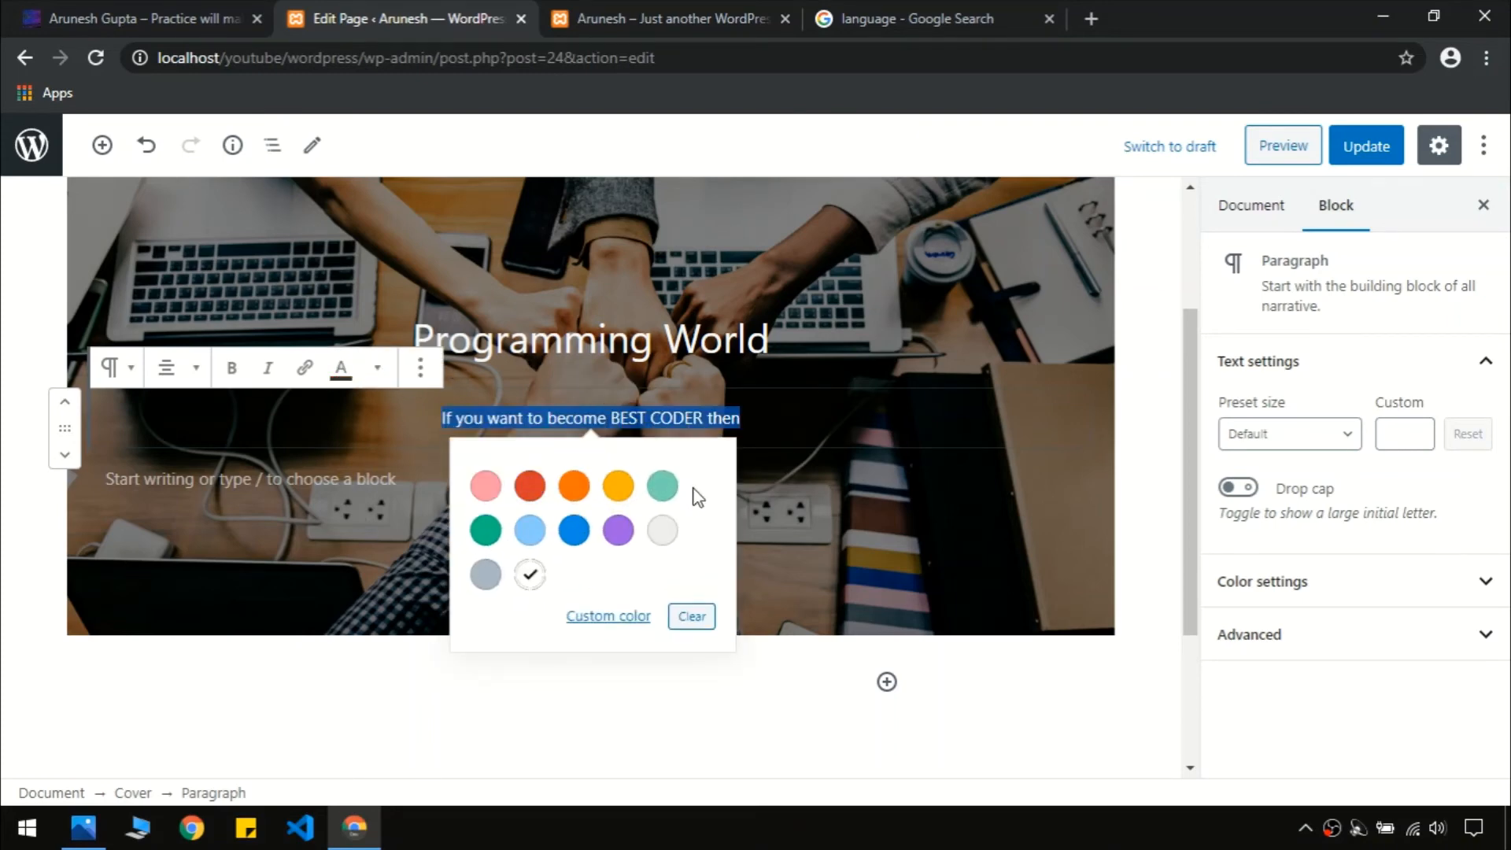
left_click(563, 434)
triple_click(564, 421)
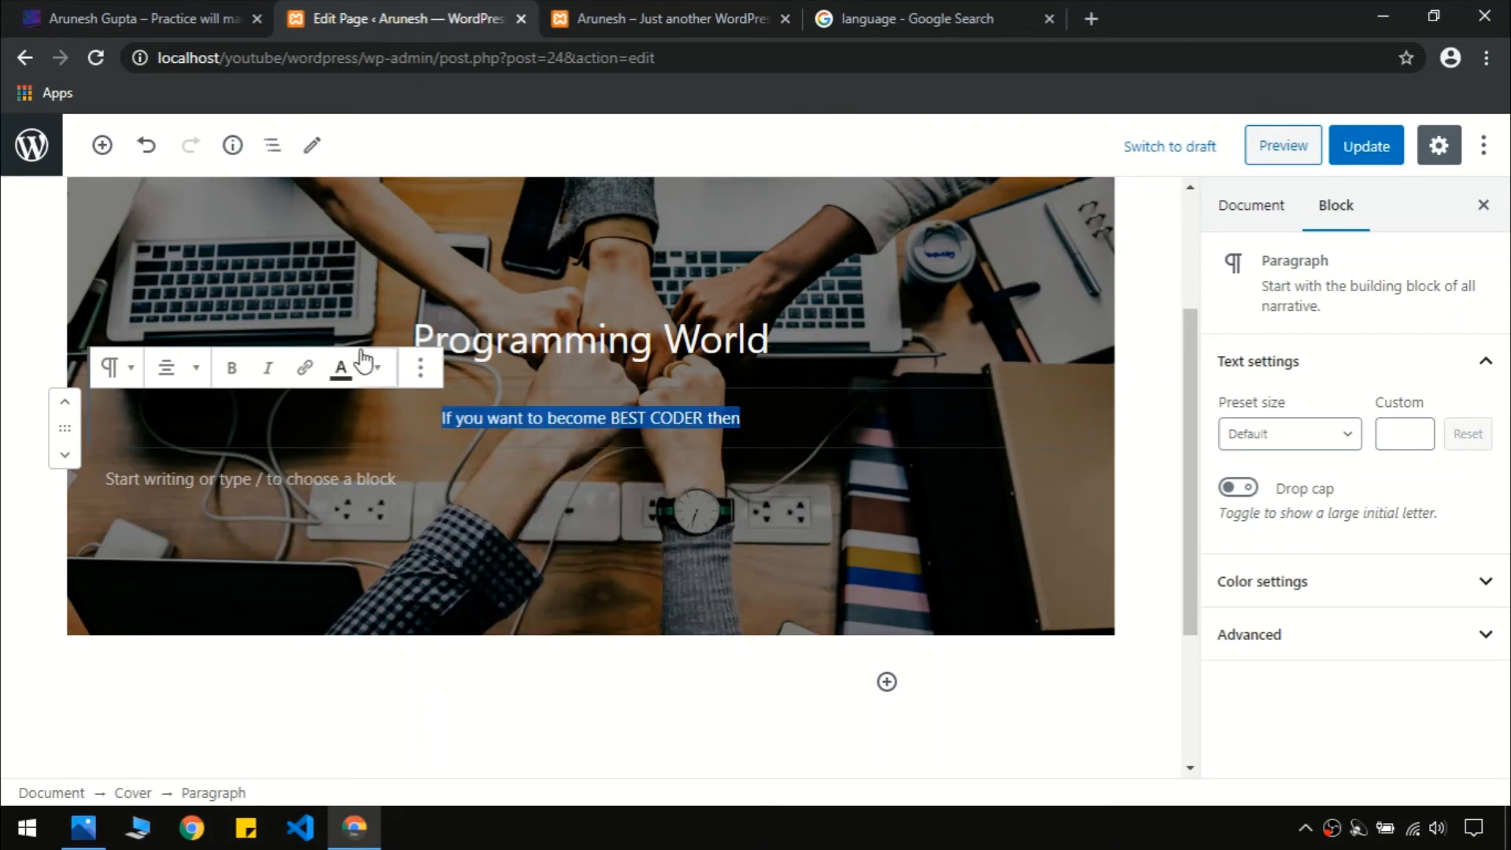
left_click(341, 367)
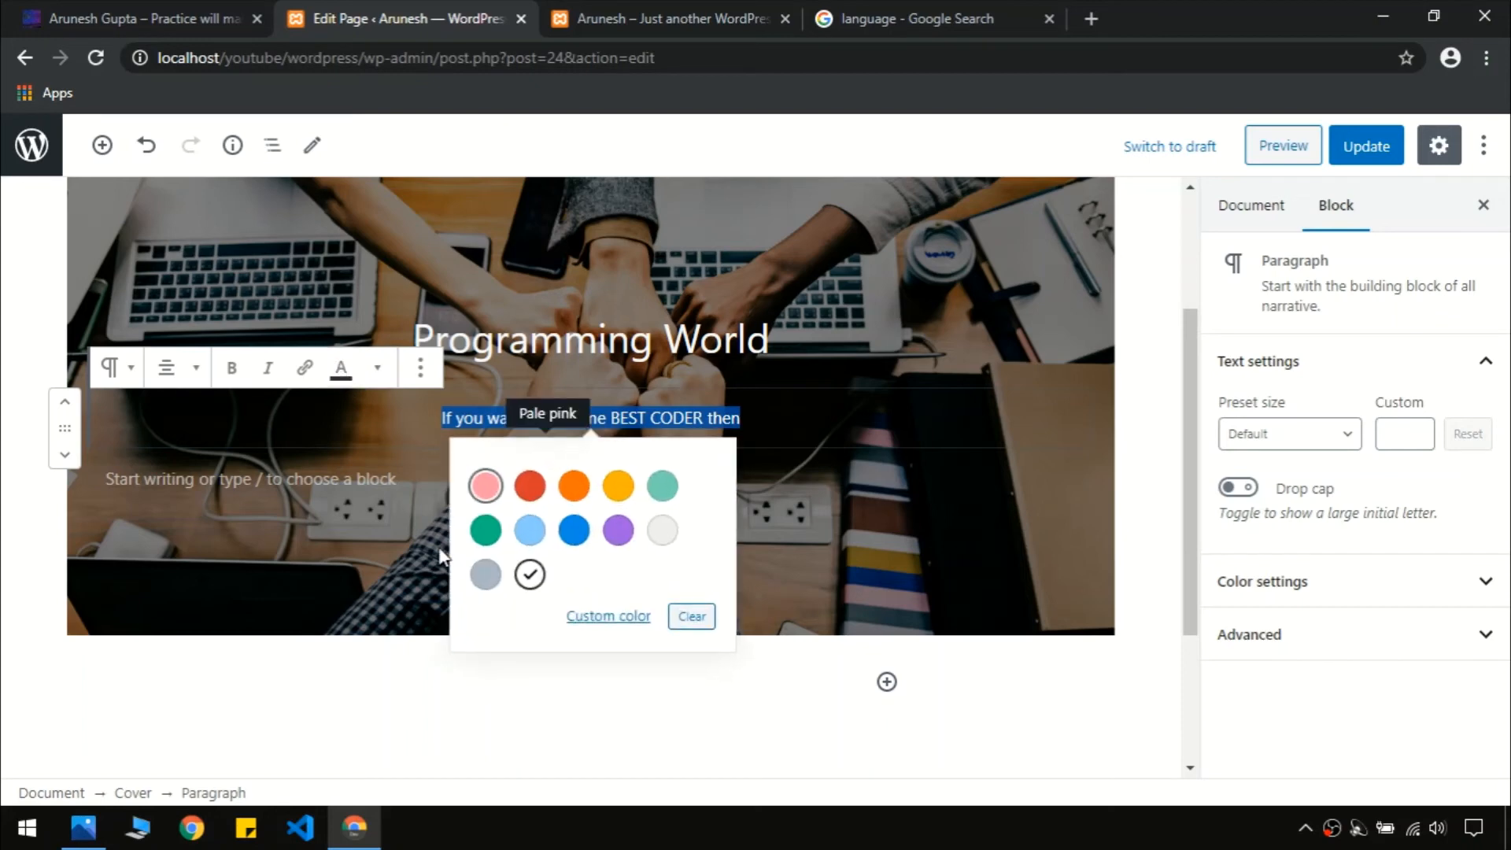
left_click(663, 530)
left_click(775, 425)
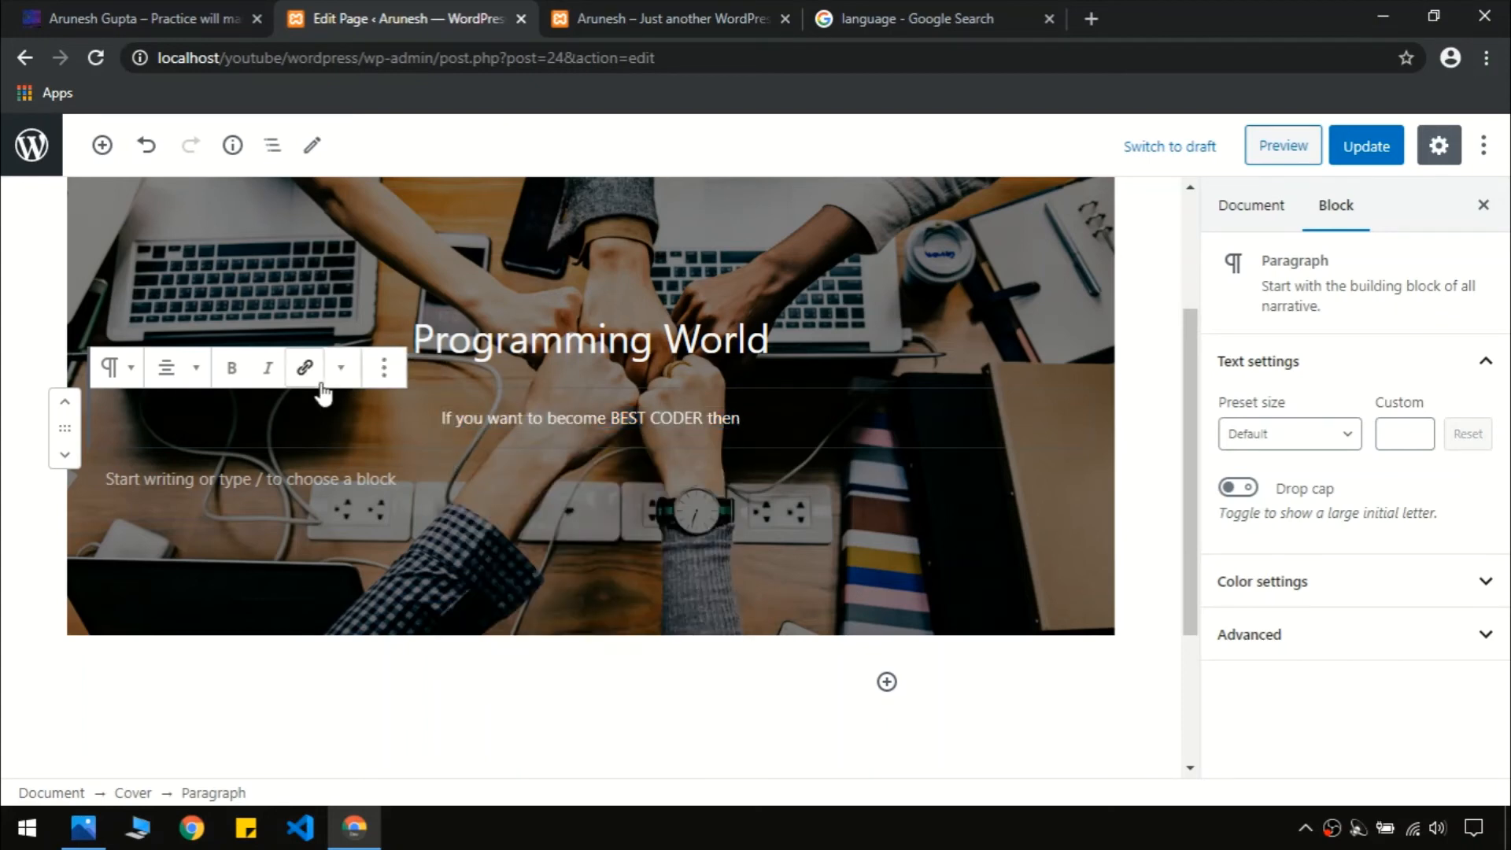
left_click(563, 447)
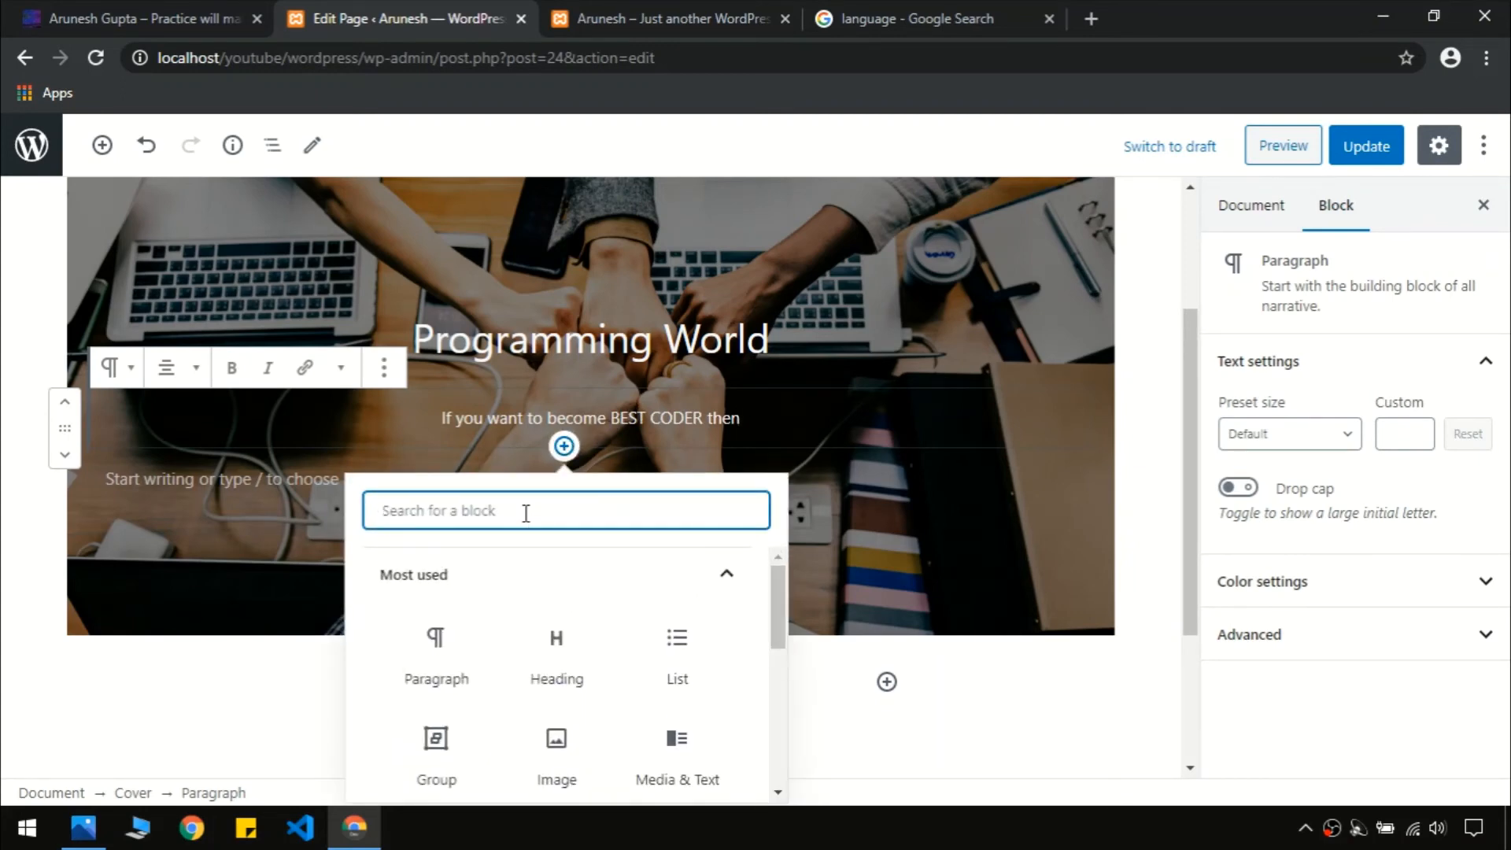
Add a Buttons block below the subtitle with the label 'Start Read'
type("butt")
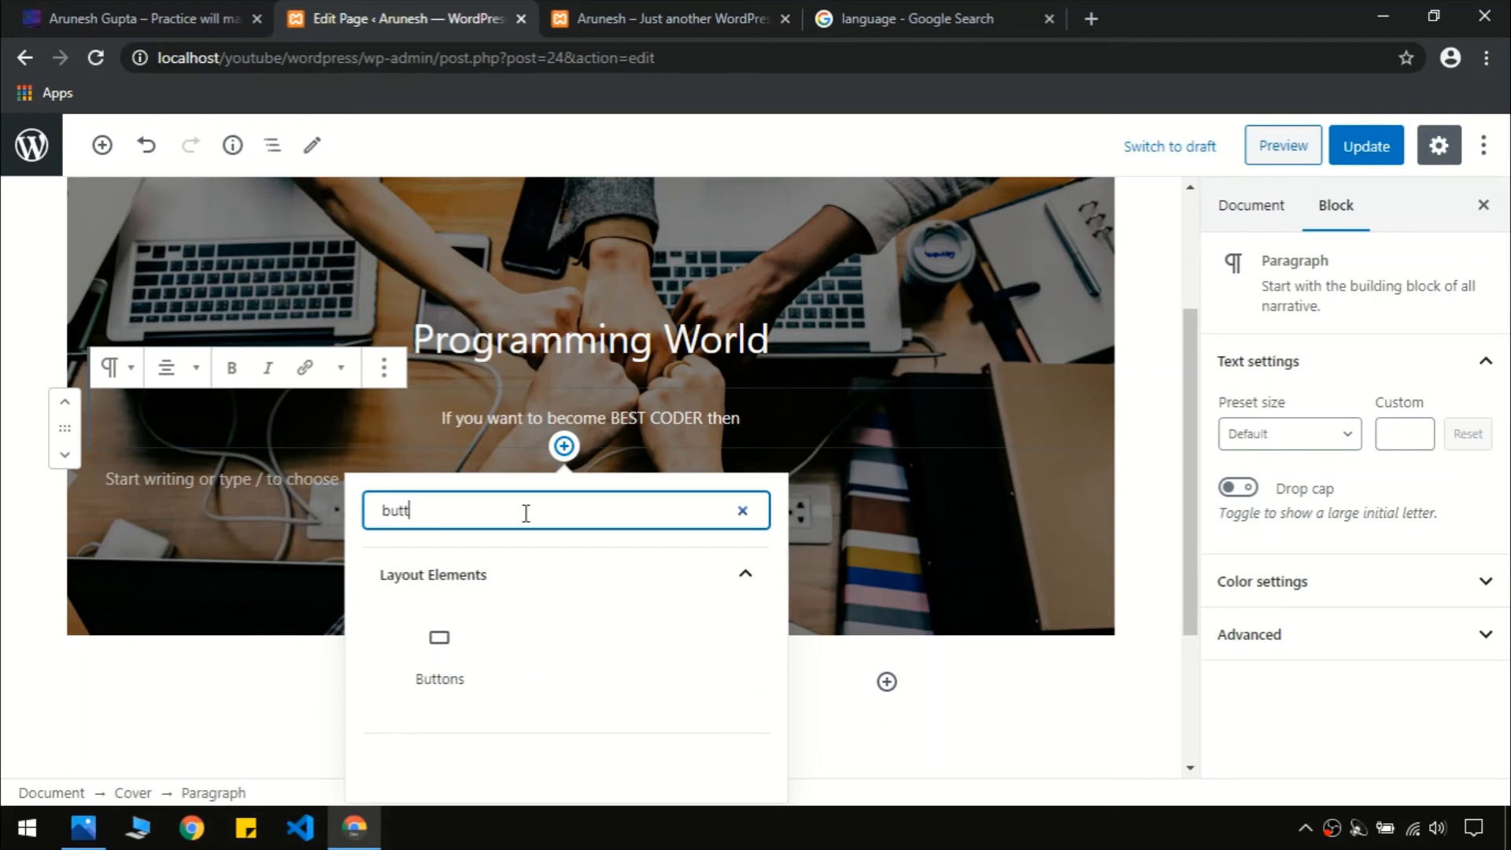
left_click(460, 688)
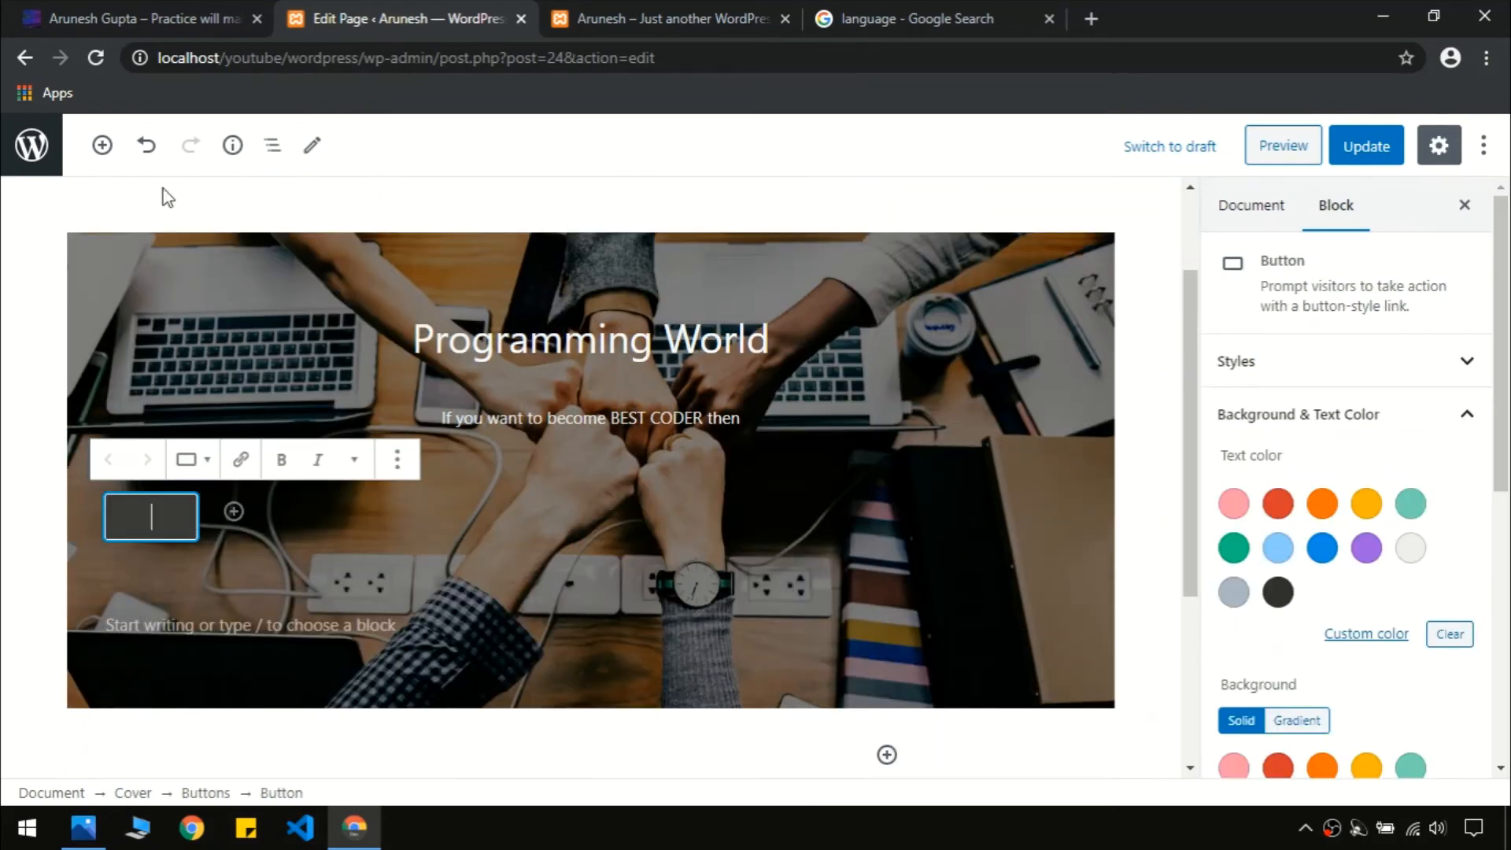
left_click(182, 9)
left_click(415, 11)
type("Sar")
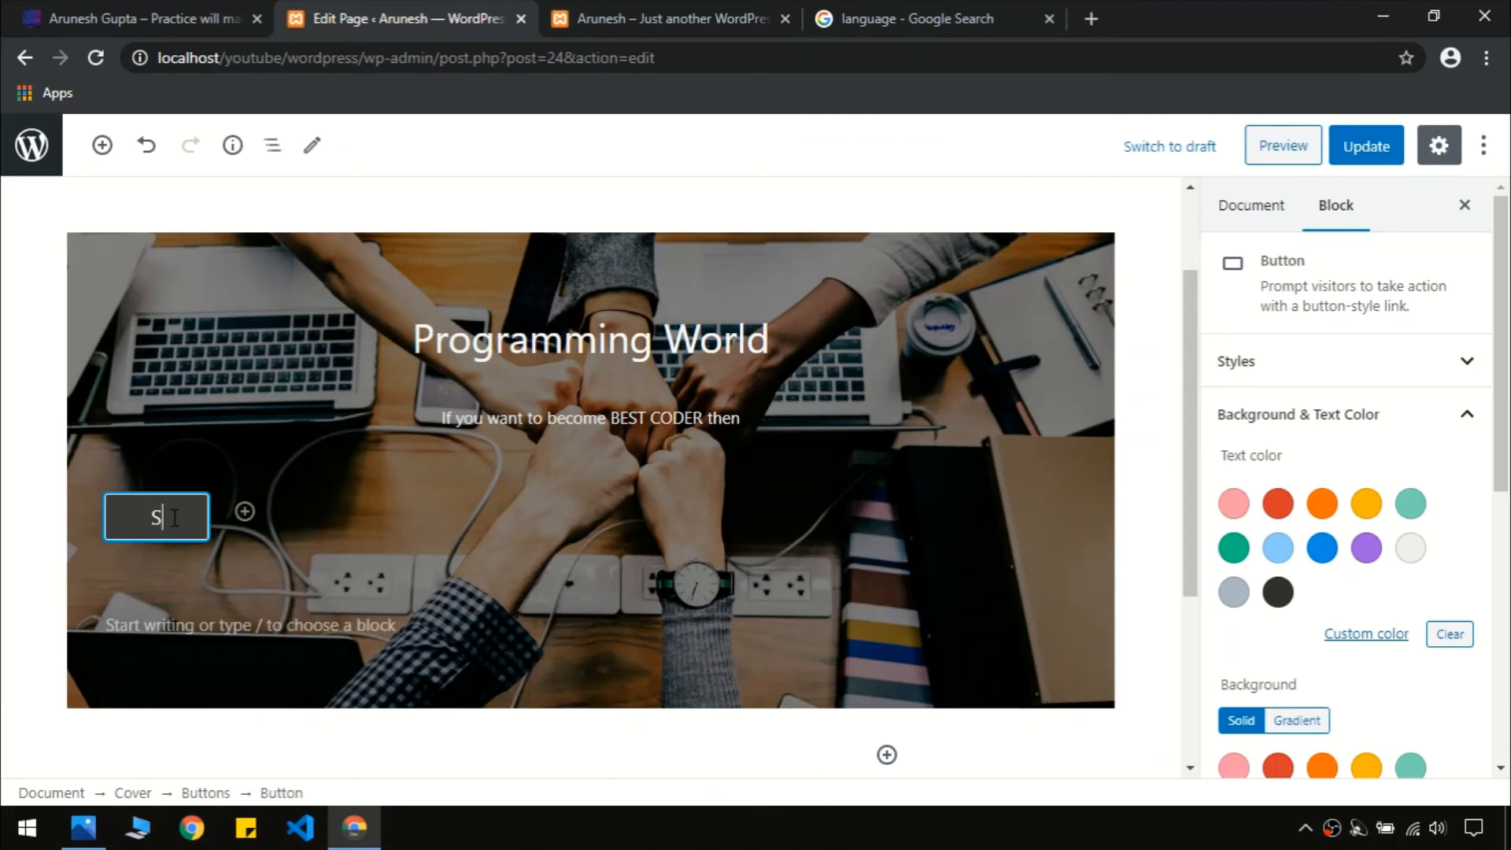
key("BackSpace")
key("BackSpace")
type("tart ")
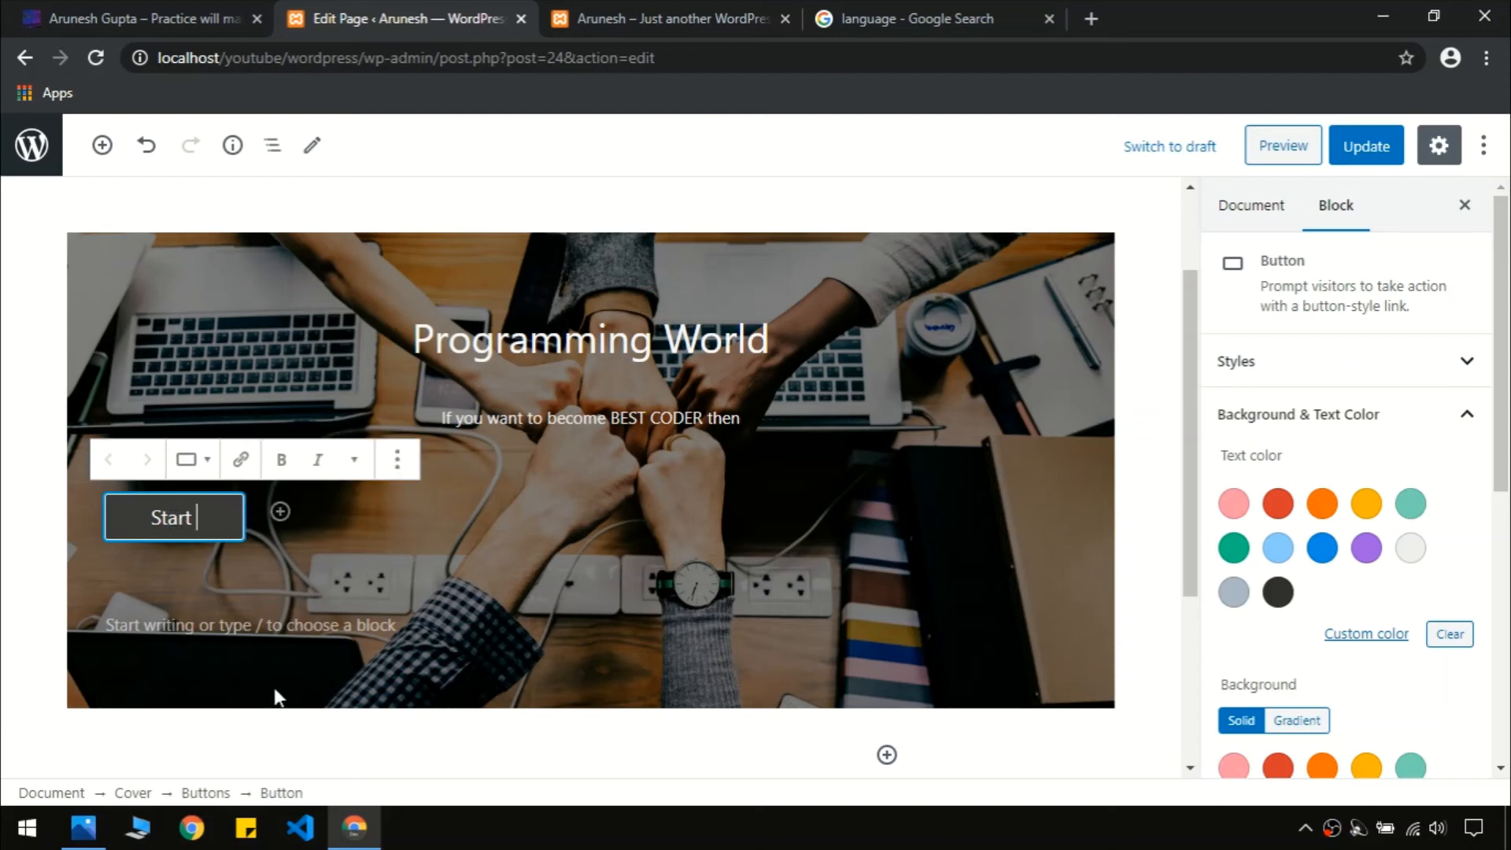
type("Reading")
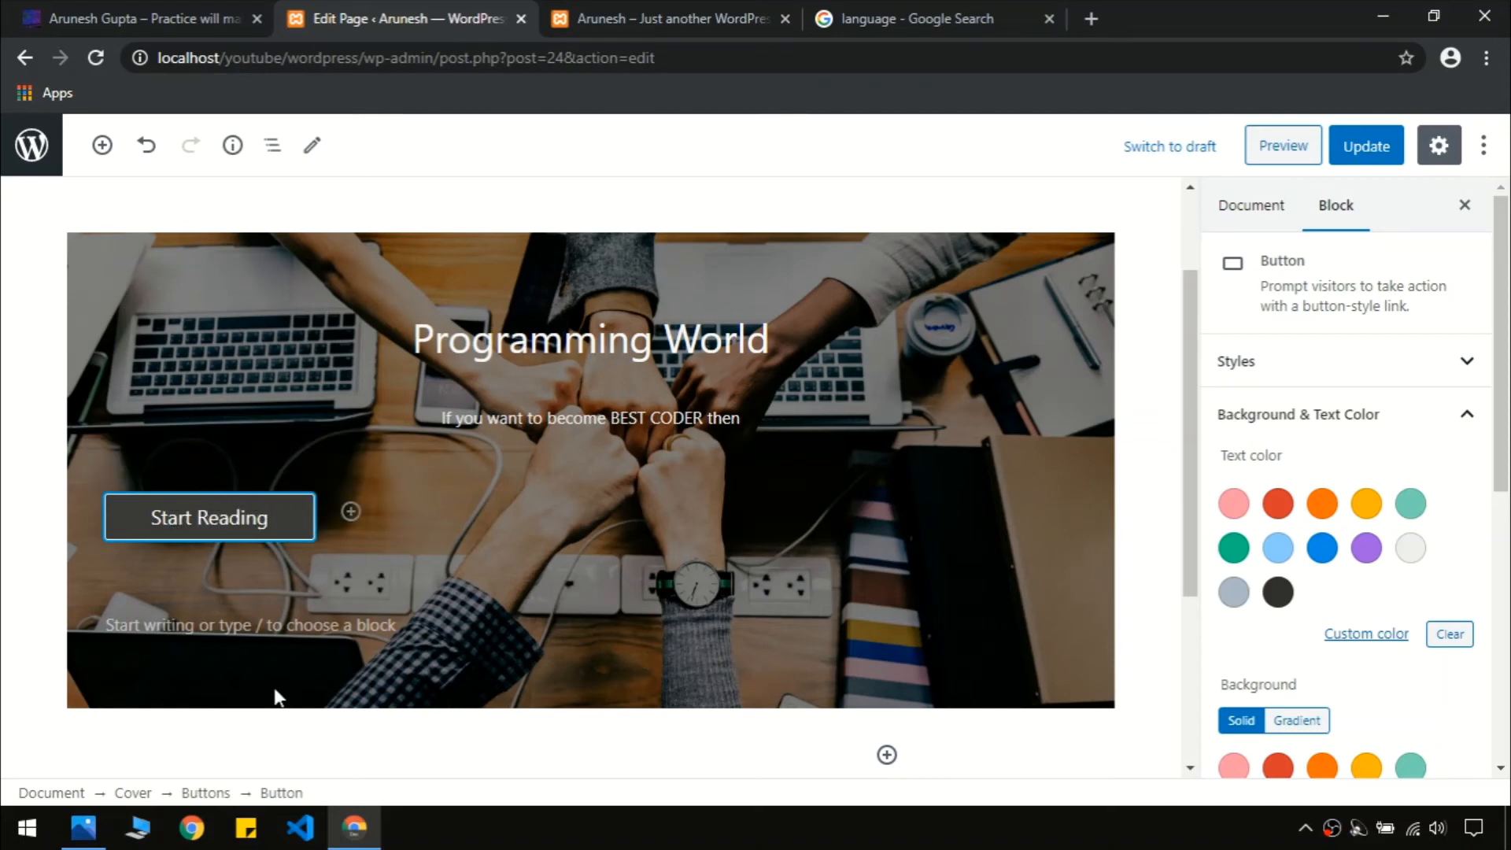
key("BackSpace")
key("BackSpace")
key("BackSpace")
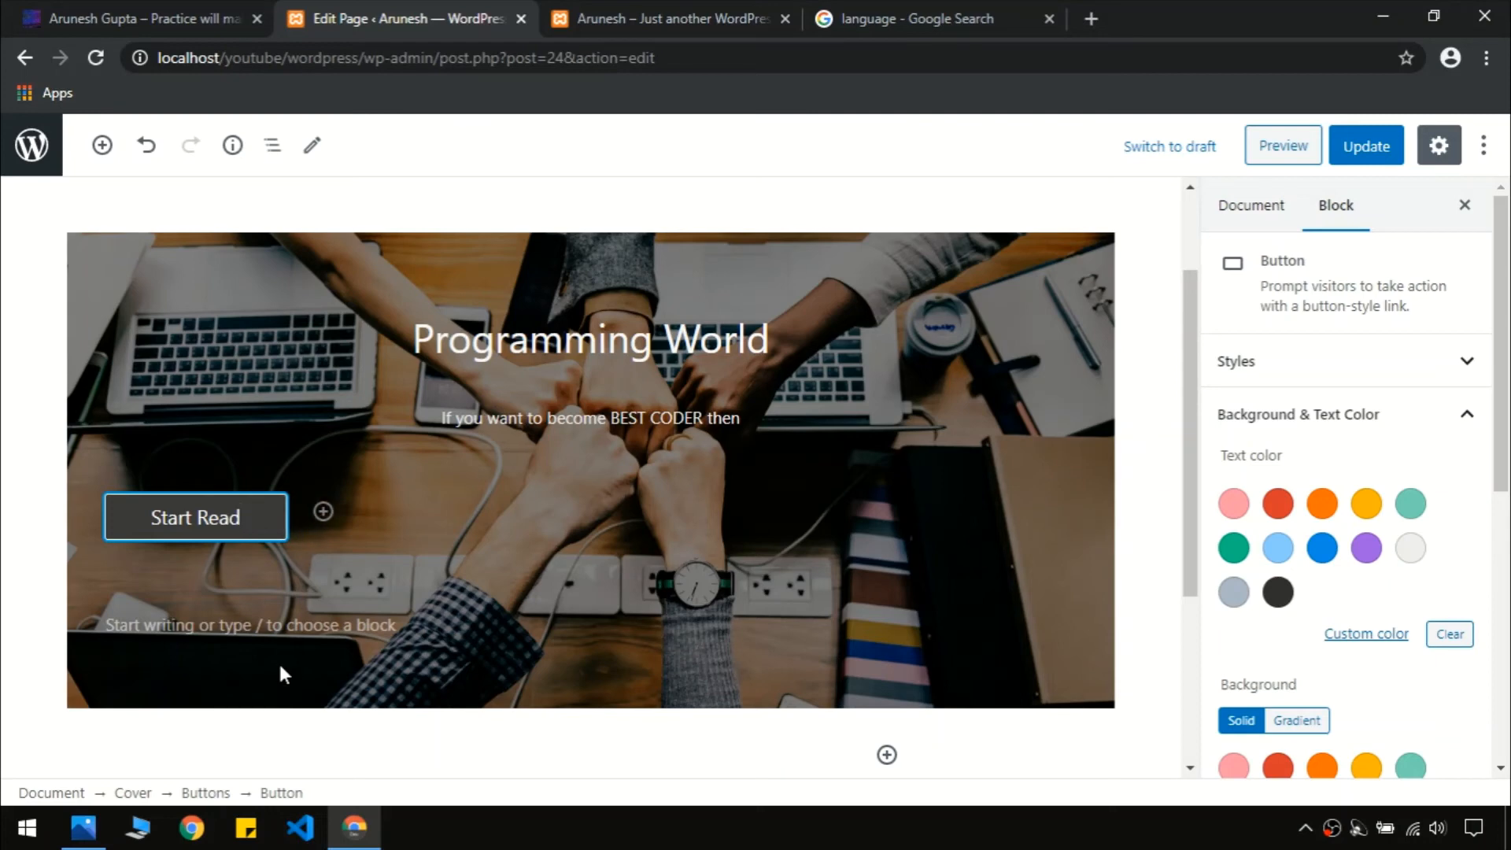
key("Return")
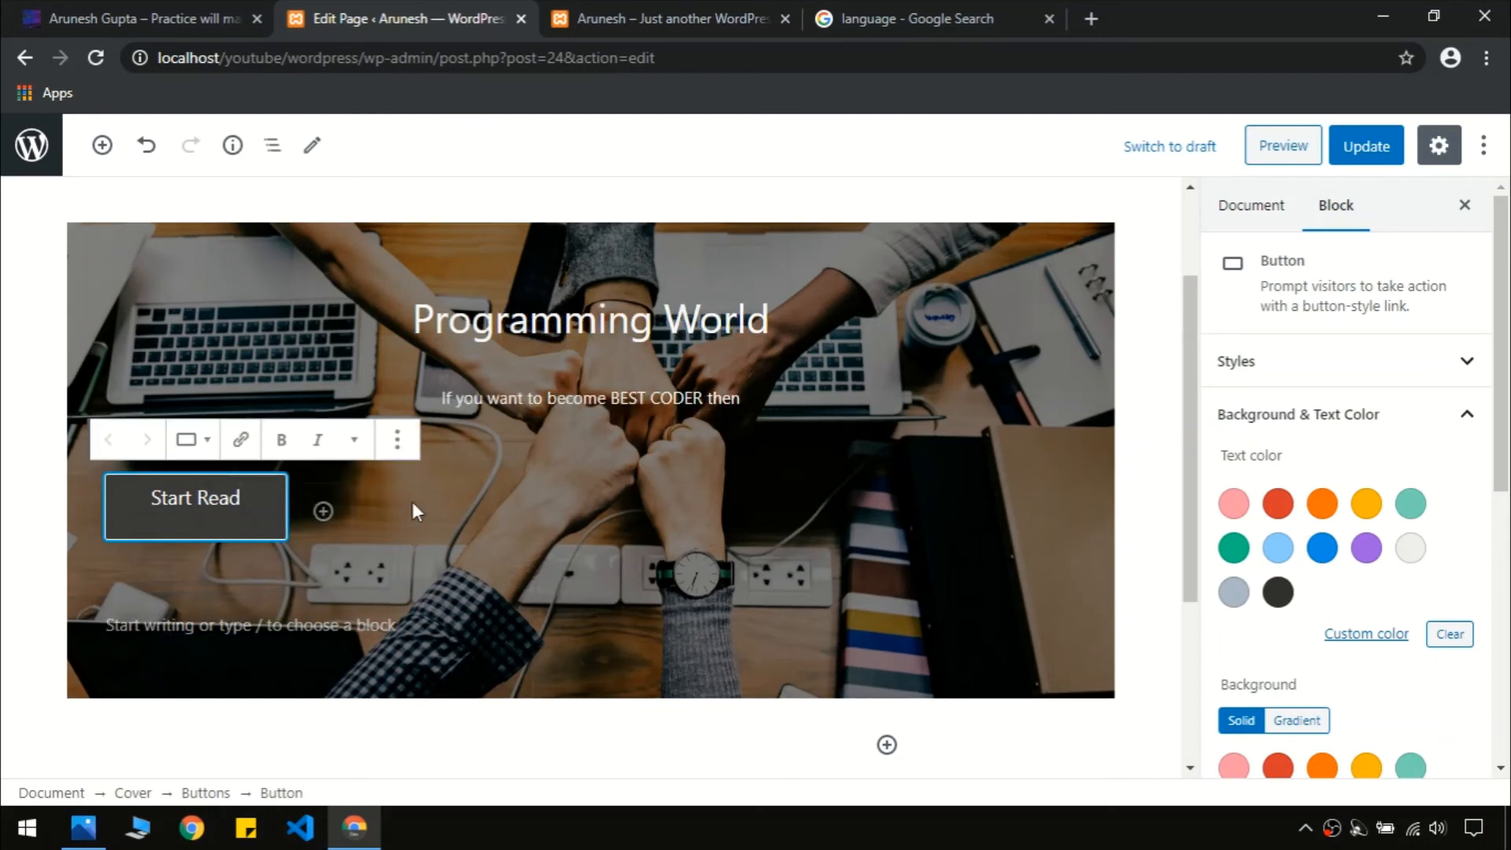
key("BackSpace")
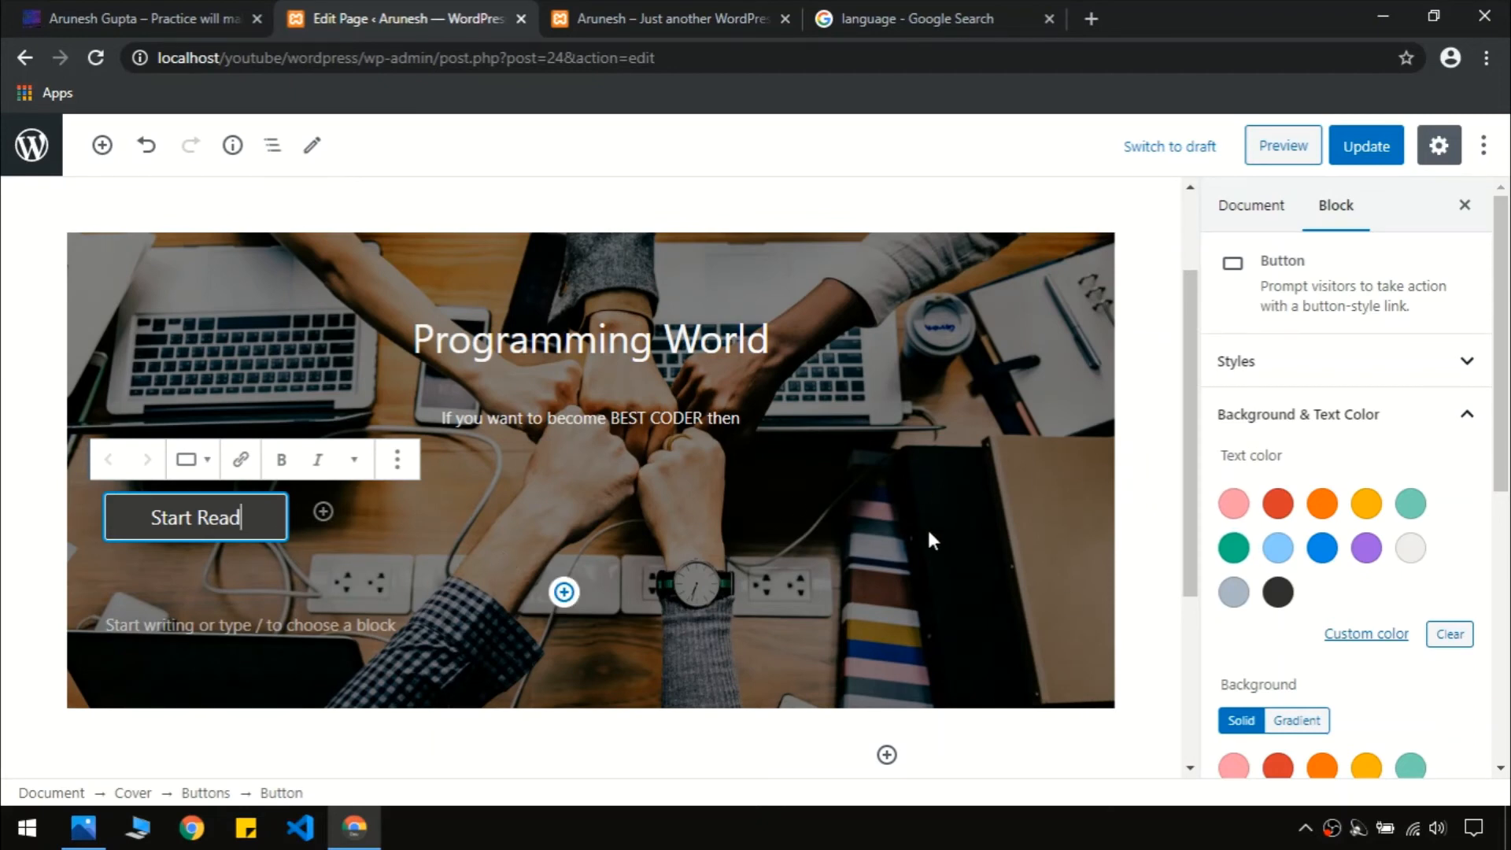
Compare the cover with the live site and select the Start Read button's group
left_click(1083, 553)
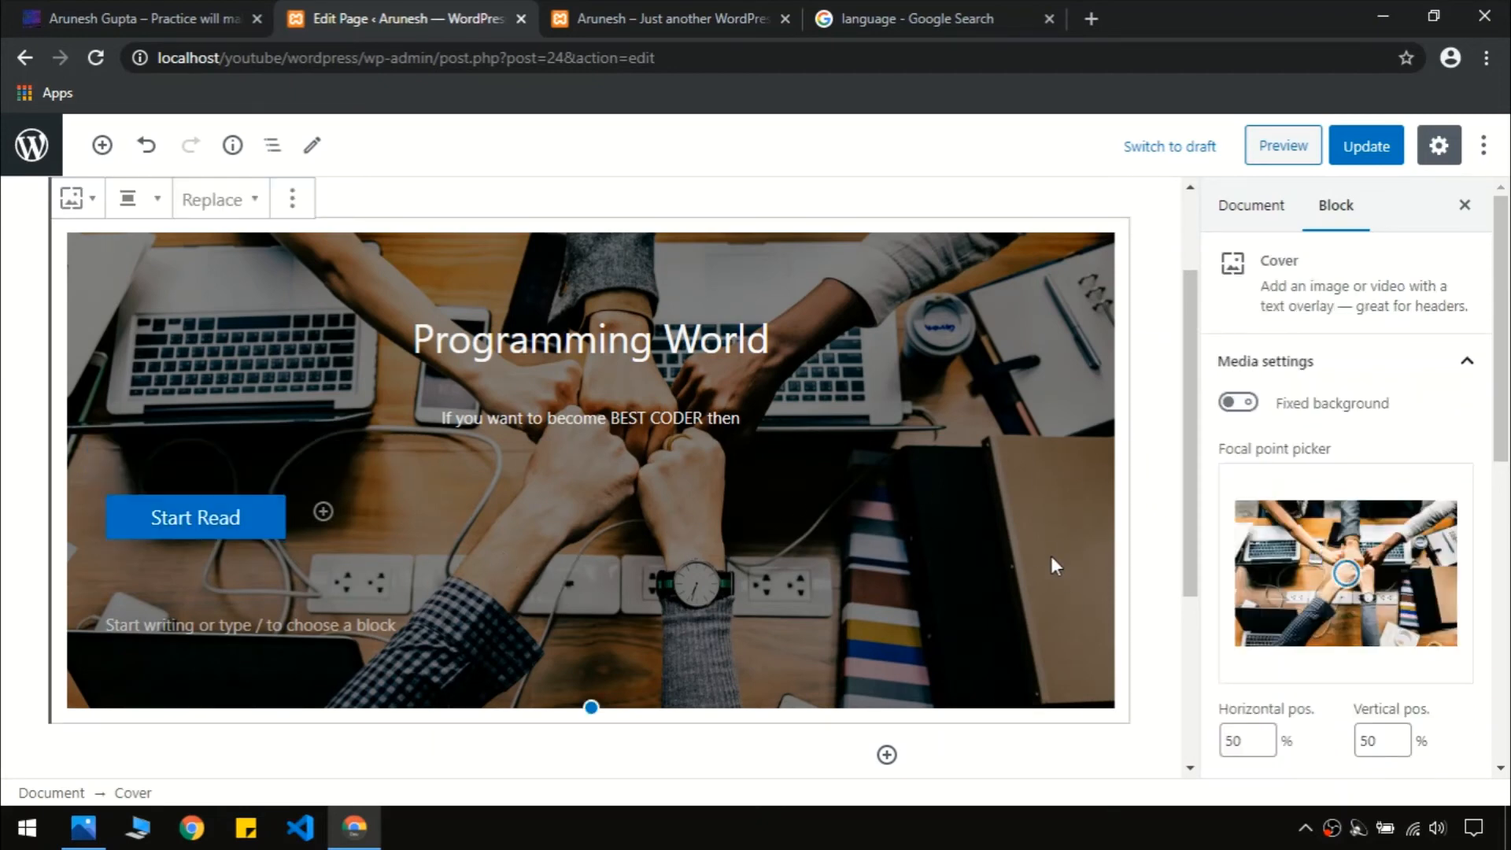
scroll(1503, 445, "down", 2)
scroll(1503, 445, "down", 1)
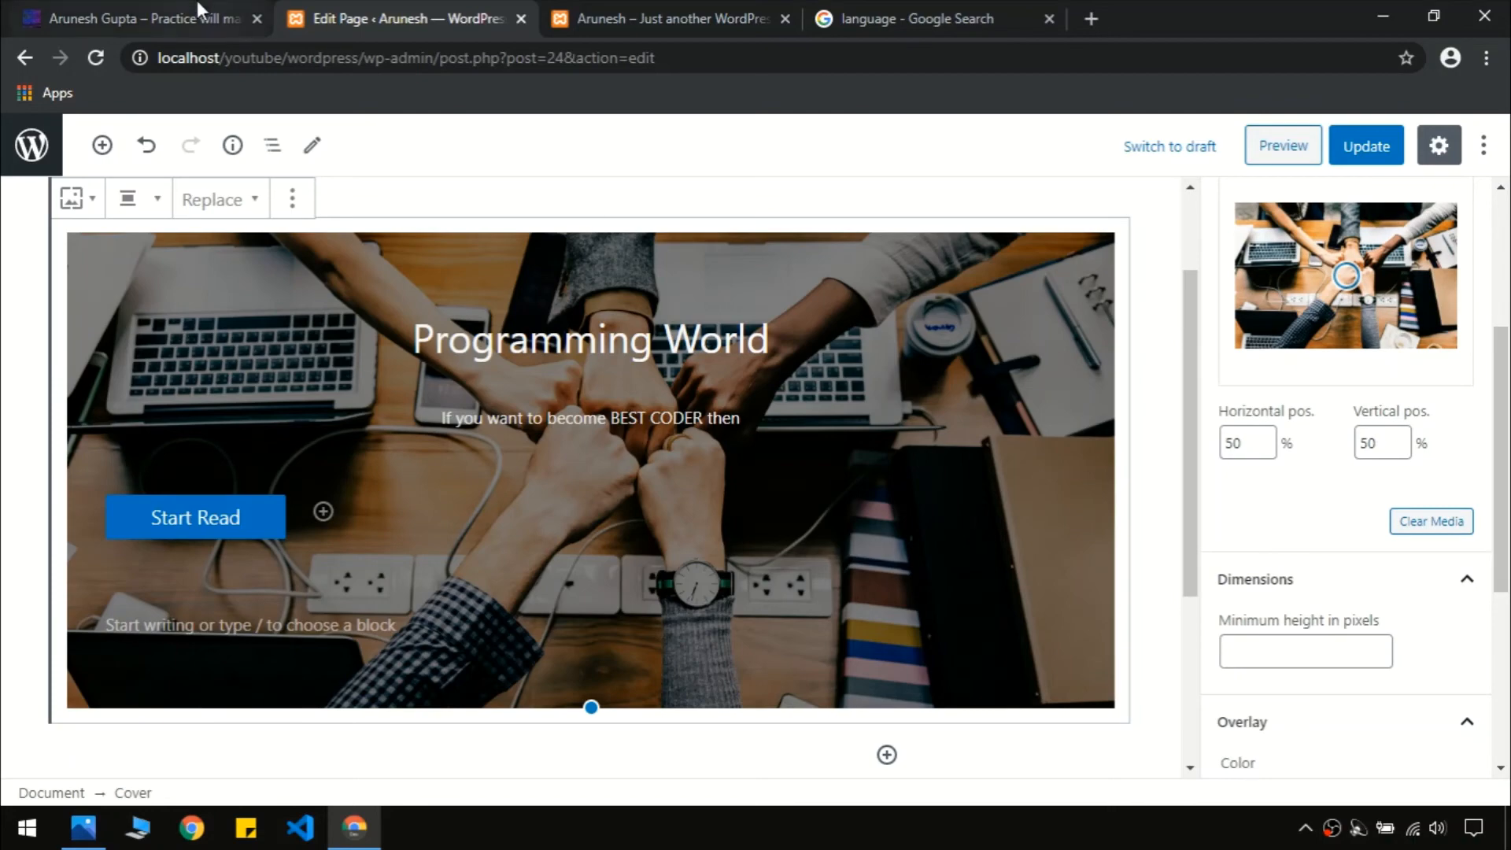
left_click(142, 18)
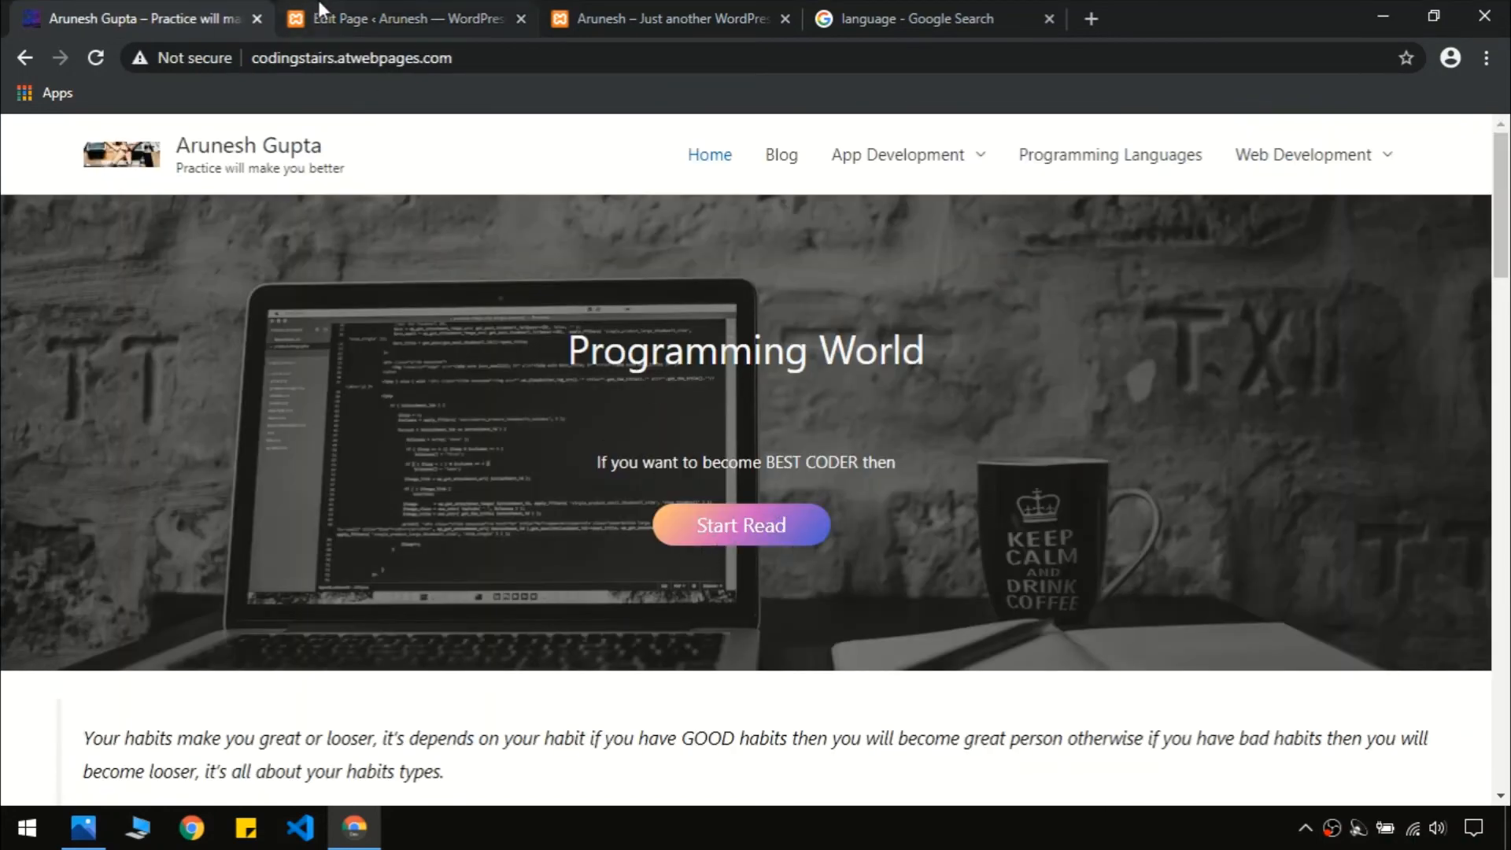
left_click(393, 18)
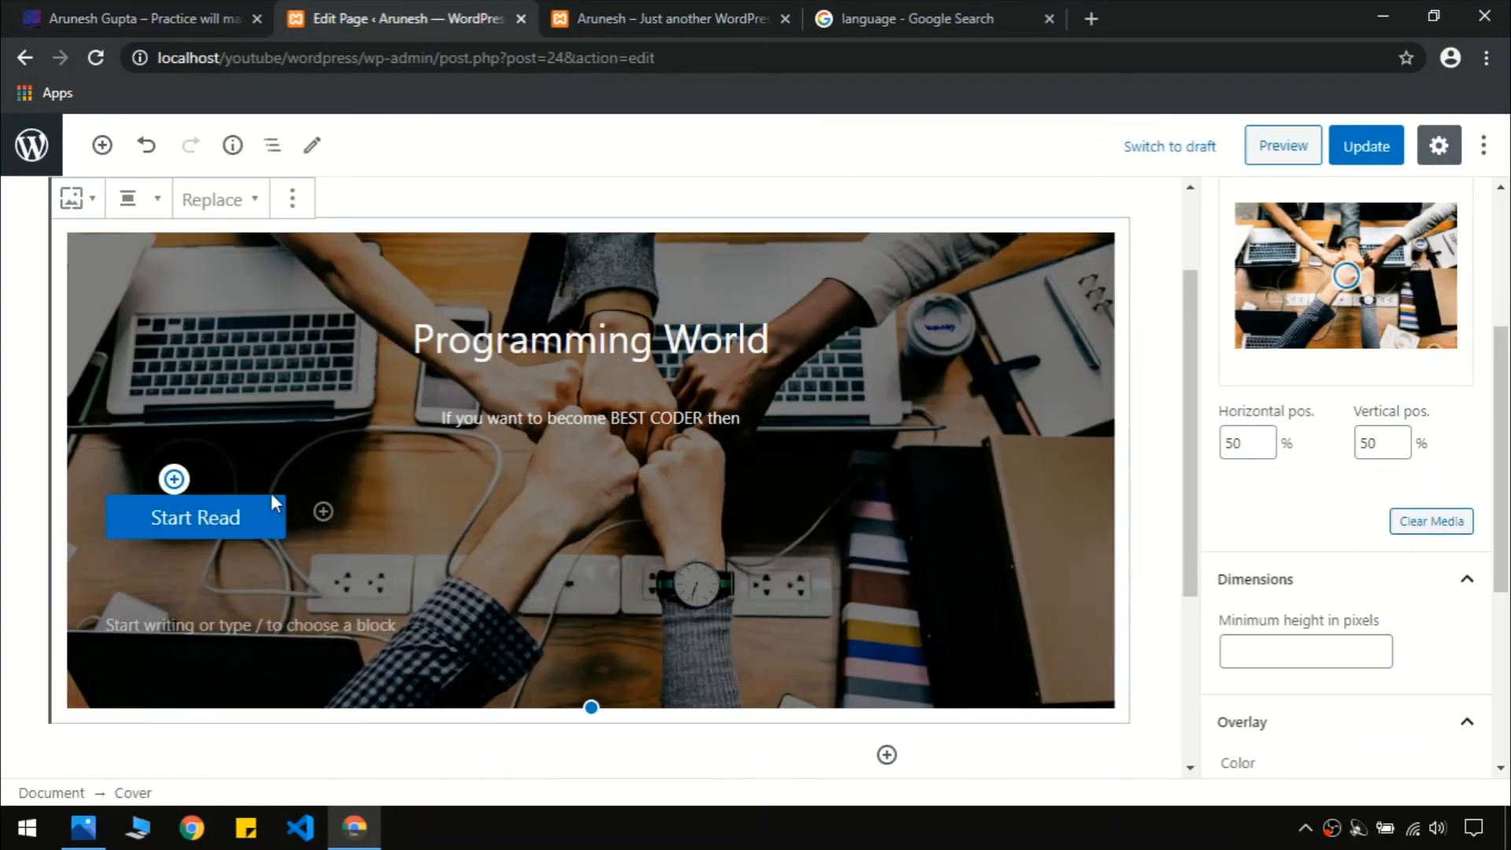
left_click(174, 480)
Centre the Start Read button group inside the cover
left_click(179, 451)
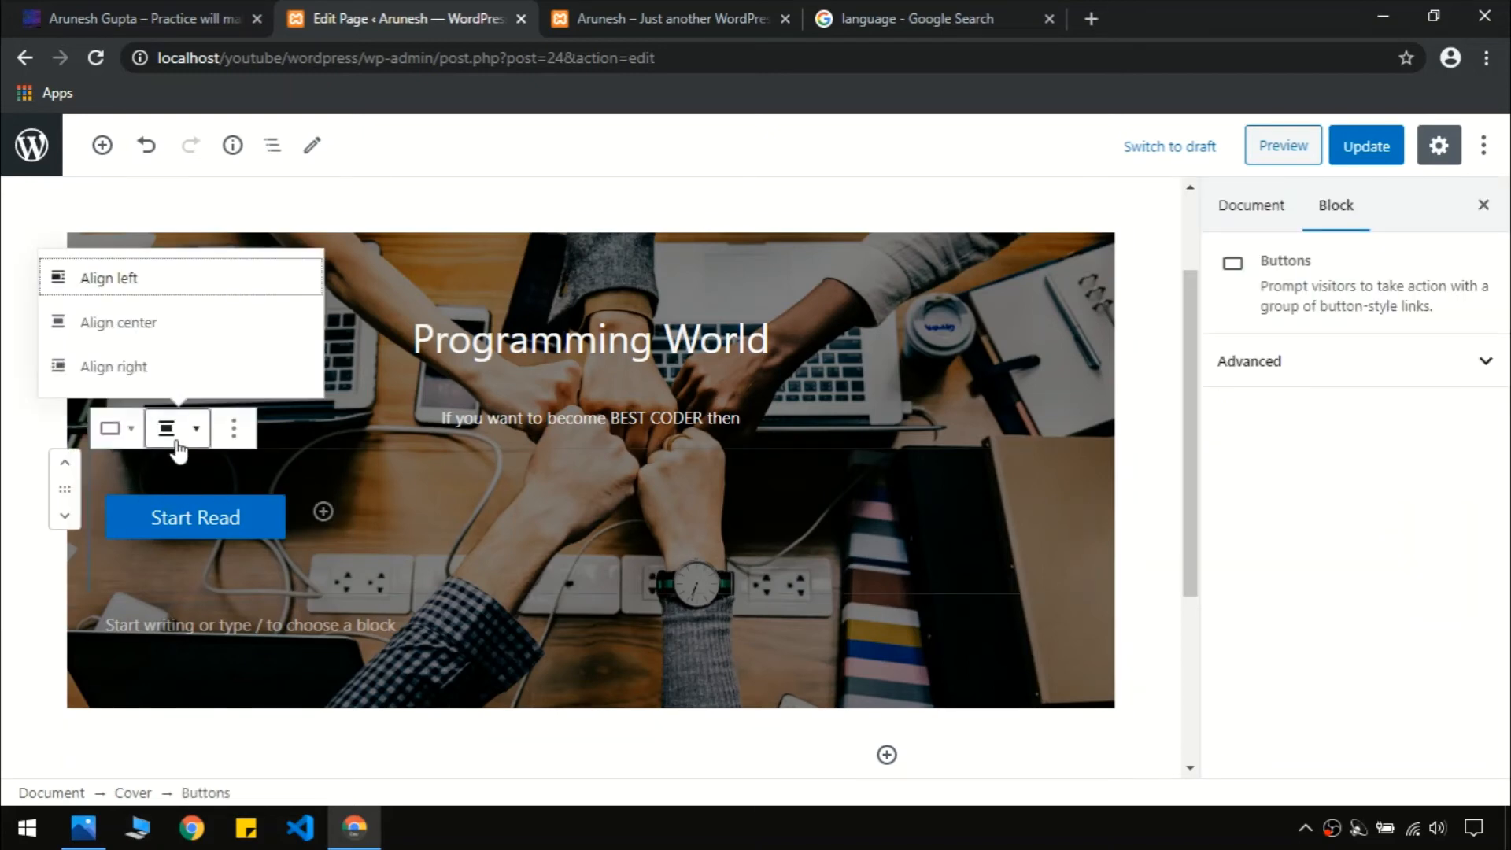
left_click(179, 326)
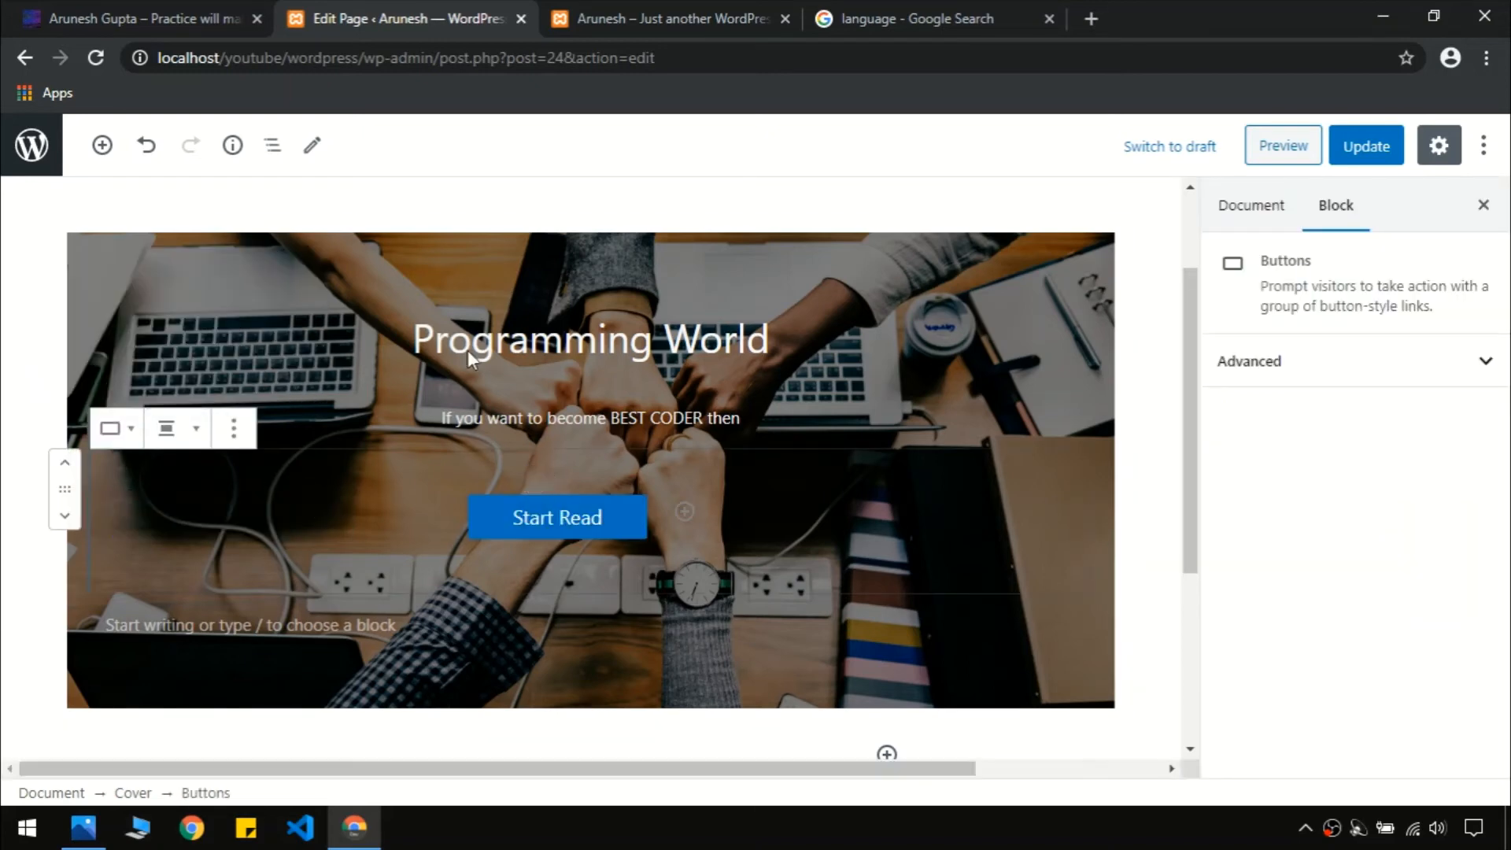
left_click(205, 18)
left_click(367, 10)
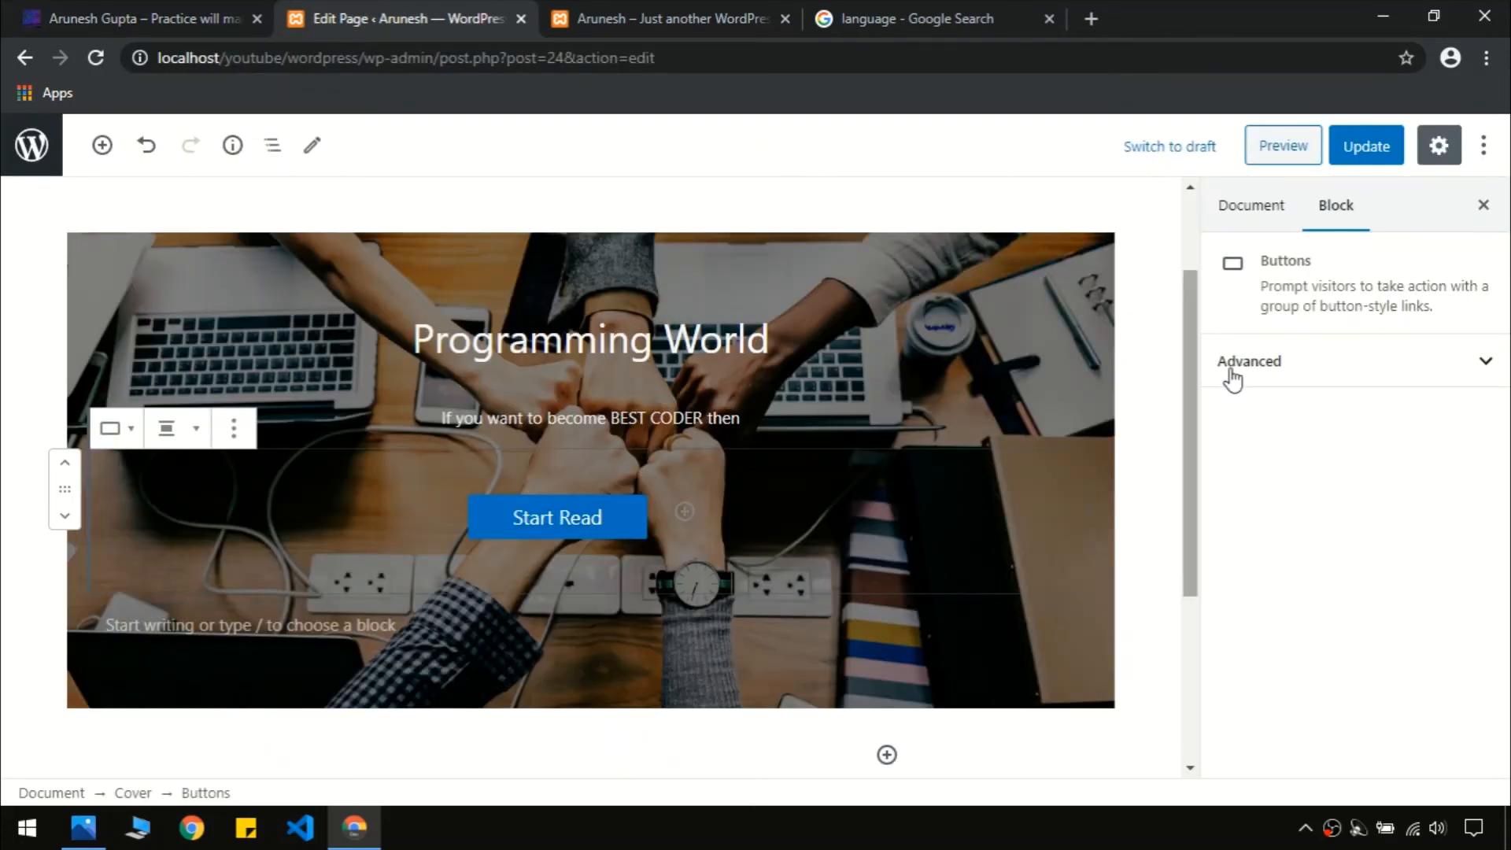
left_click(1385, 366)
left_click(1385, 366)
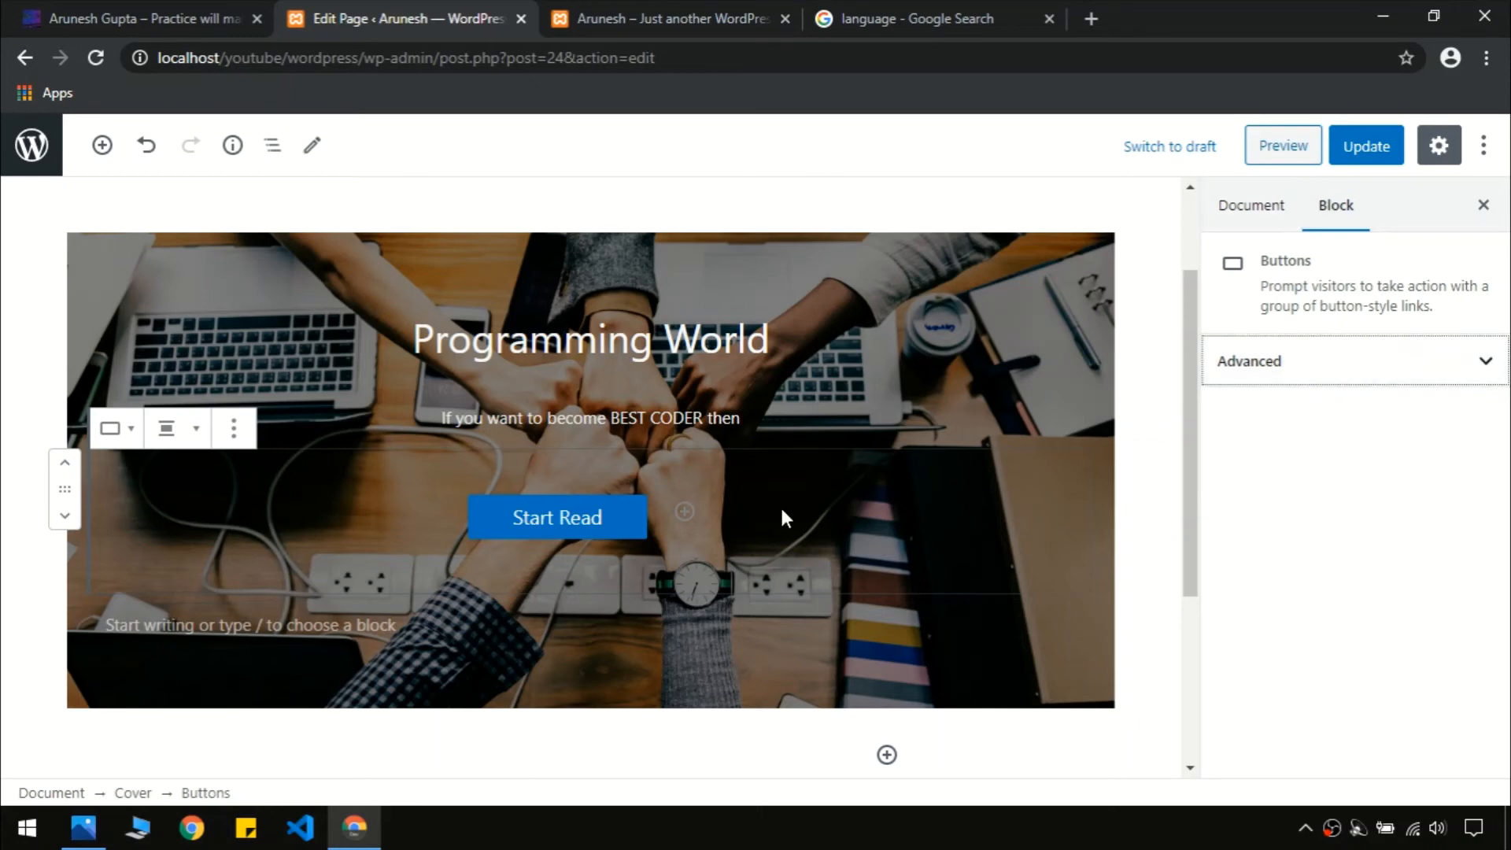
Make the Start Read button text white, trying a red background first
left_click(594, 517)
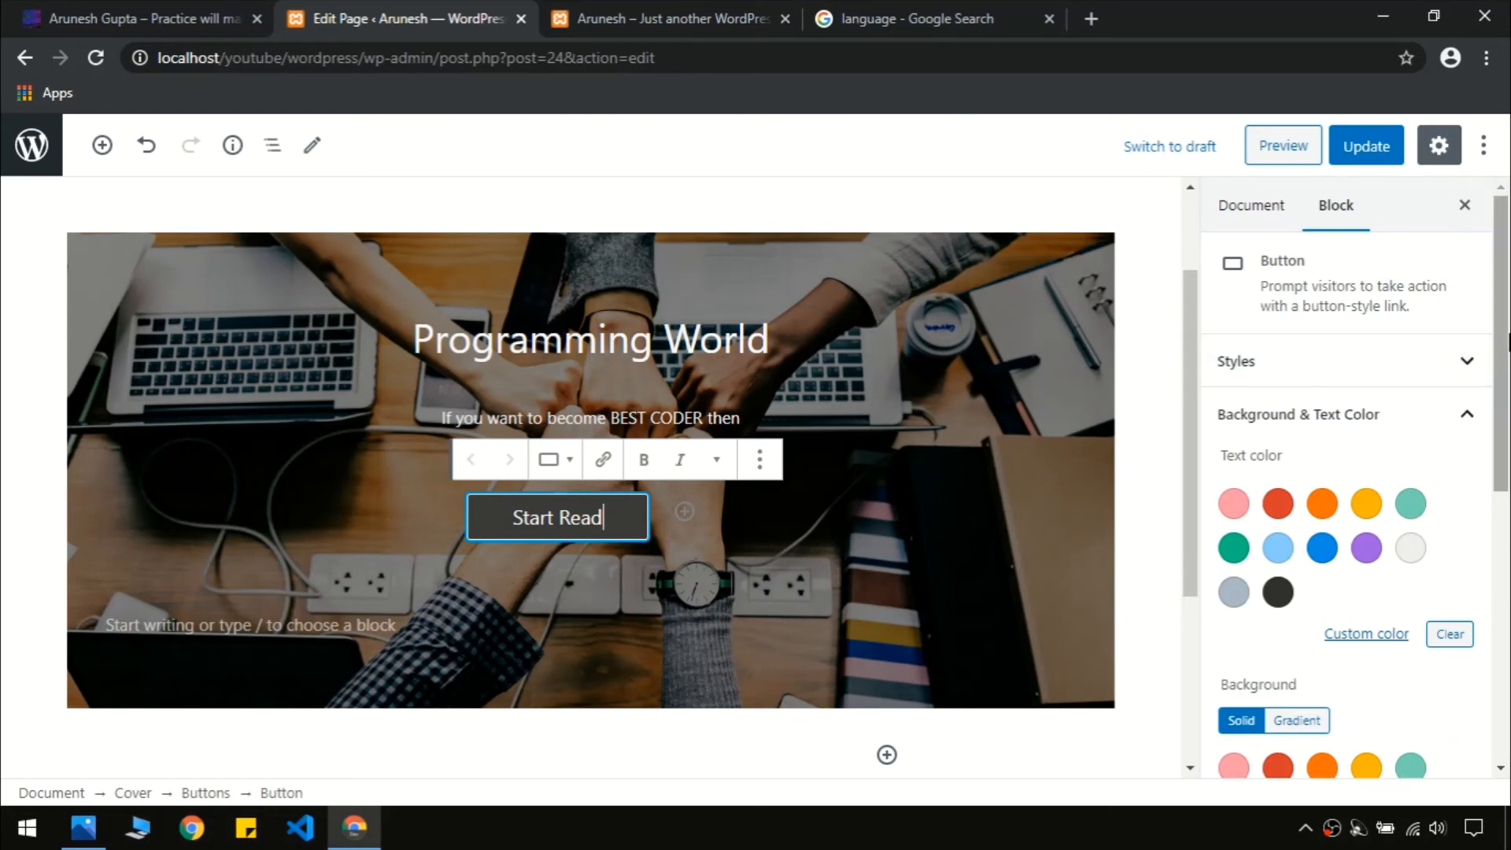
left_click(1324, 547)
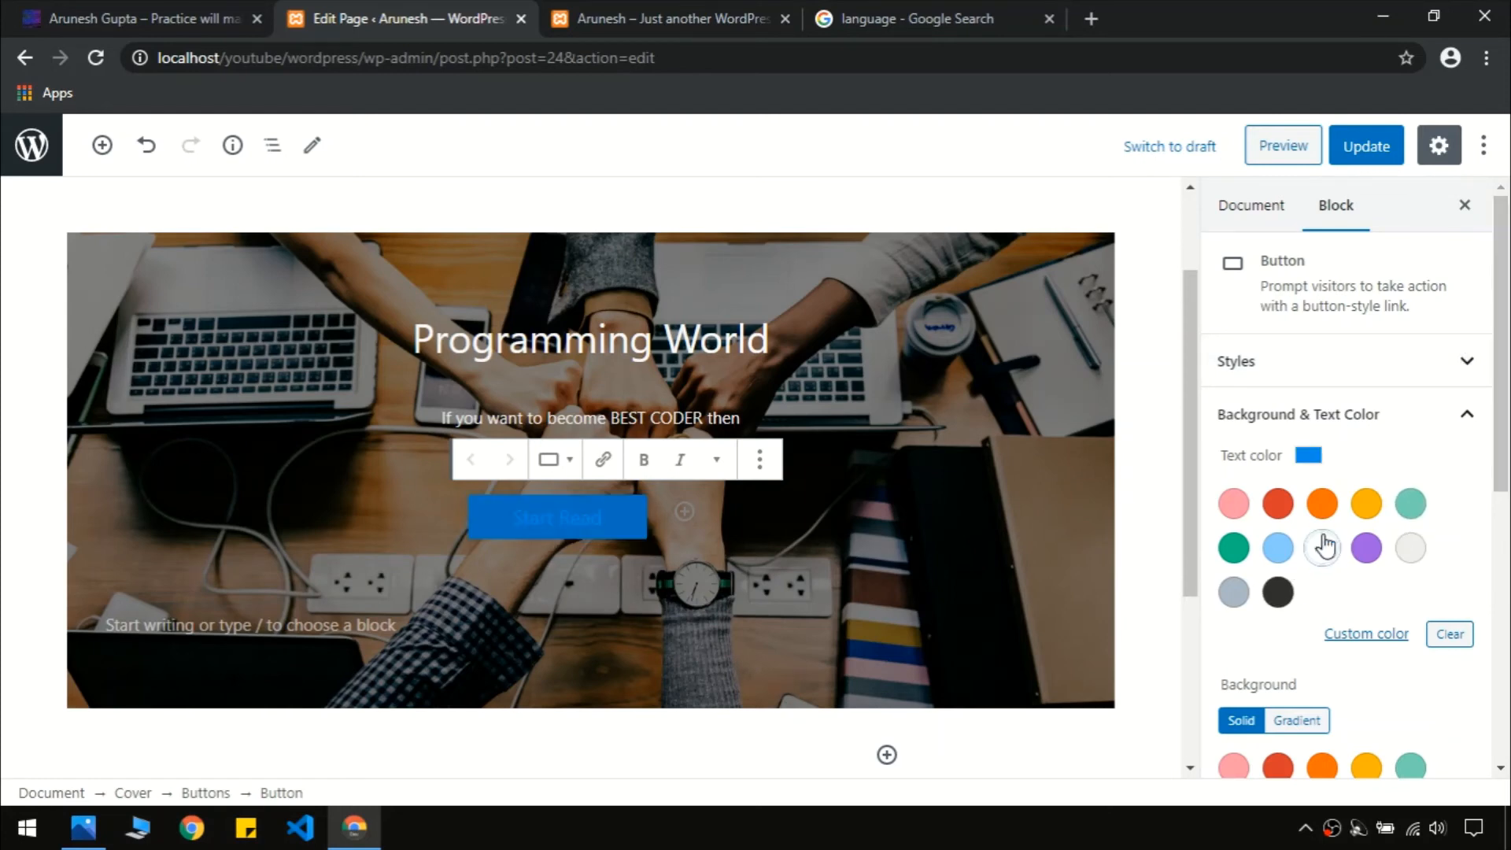
left_click(1279, 506)
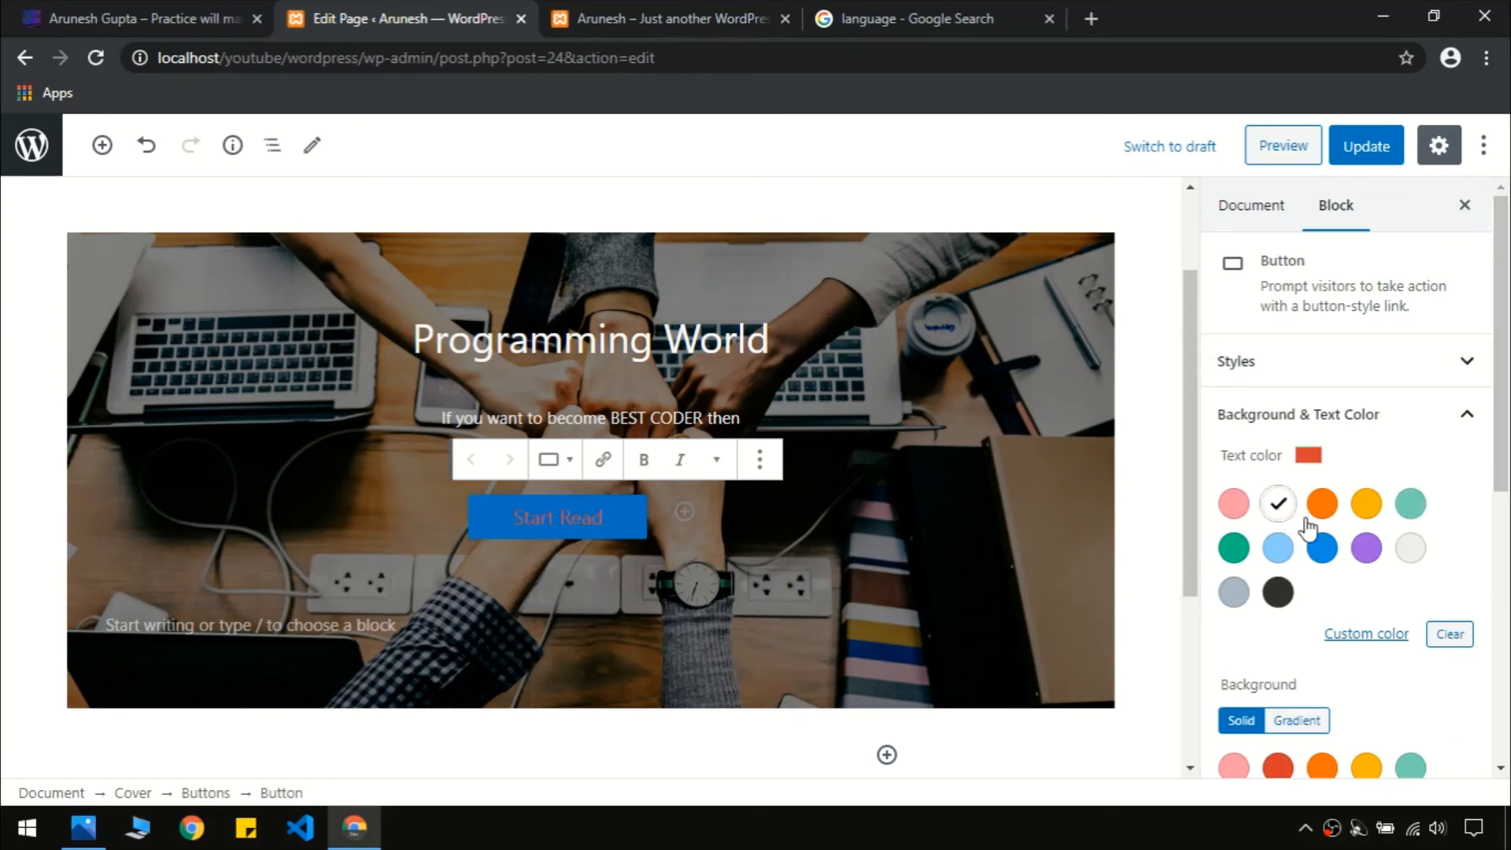
left_click(1409, 553)
left_click_drag(1509, 359, 1510, 558)
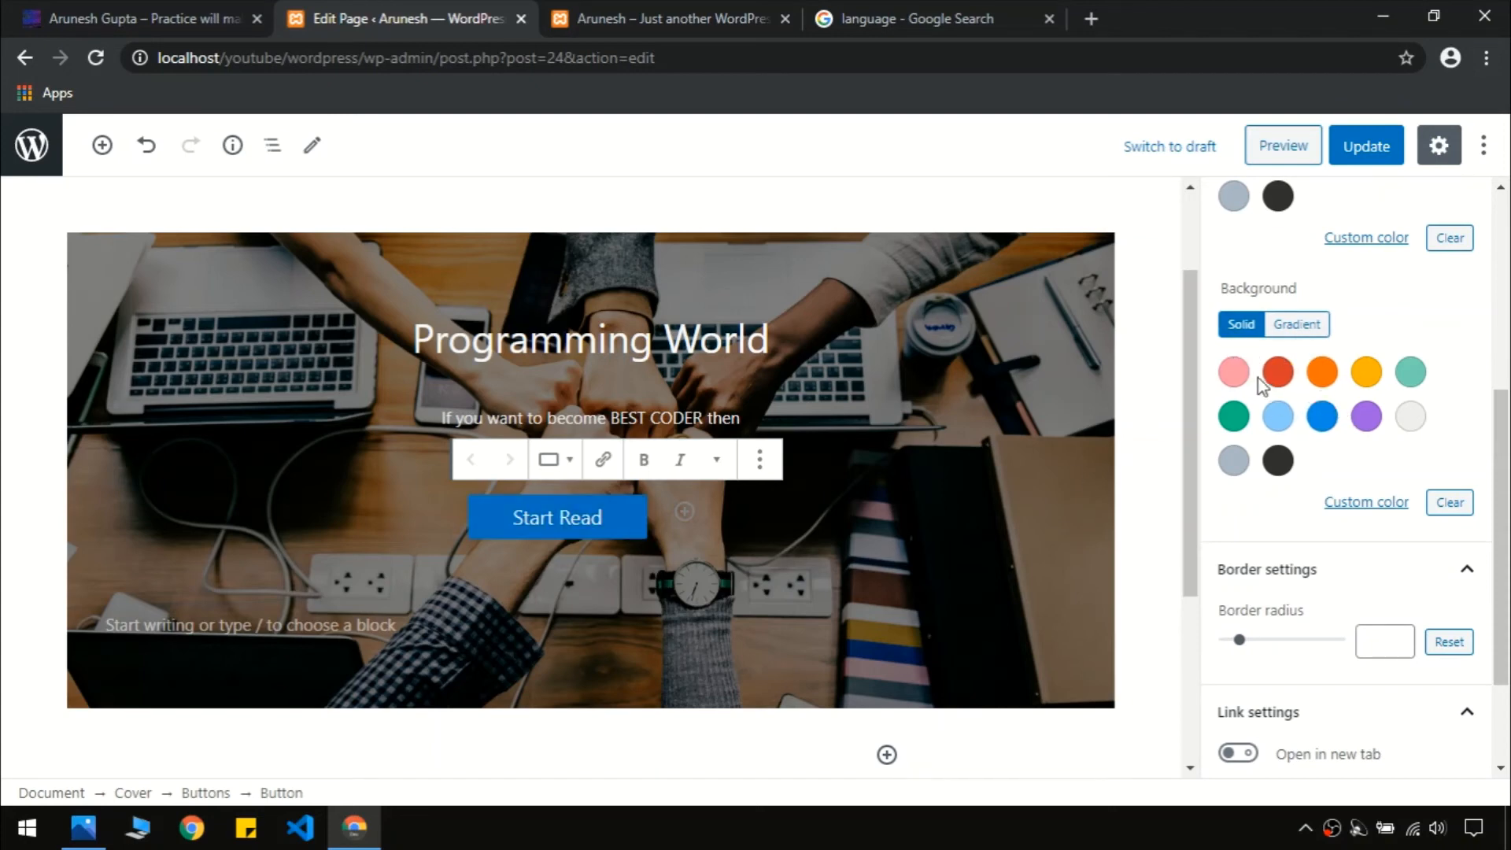
left_click(1291, 378)
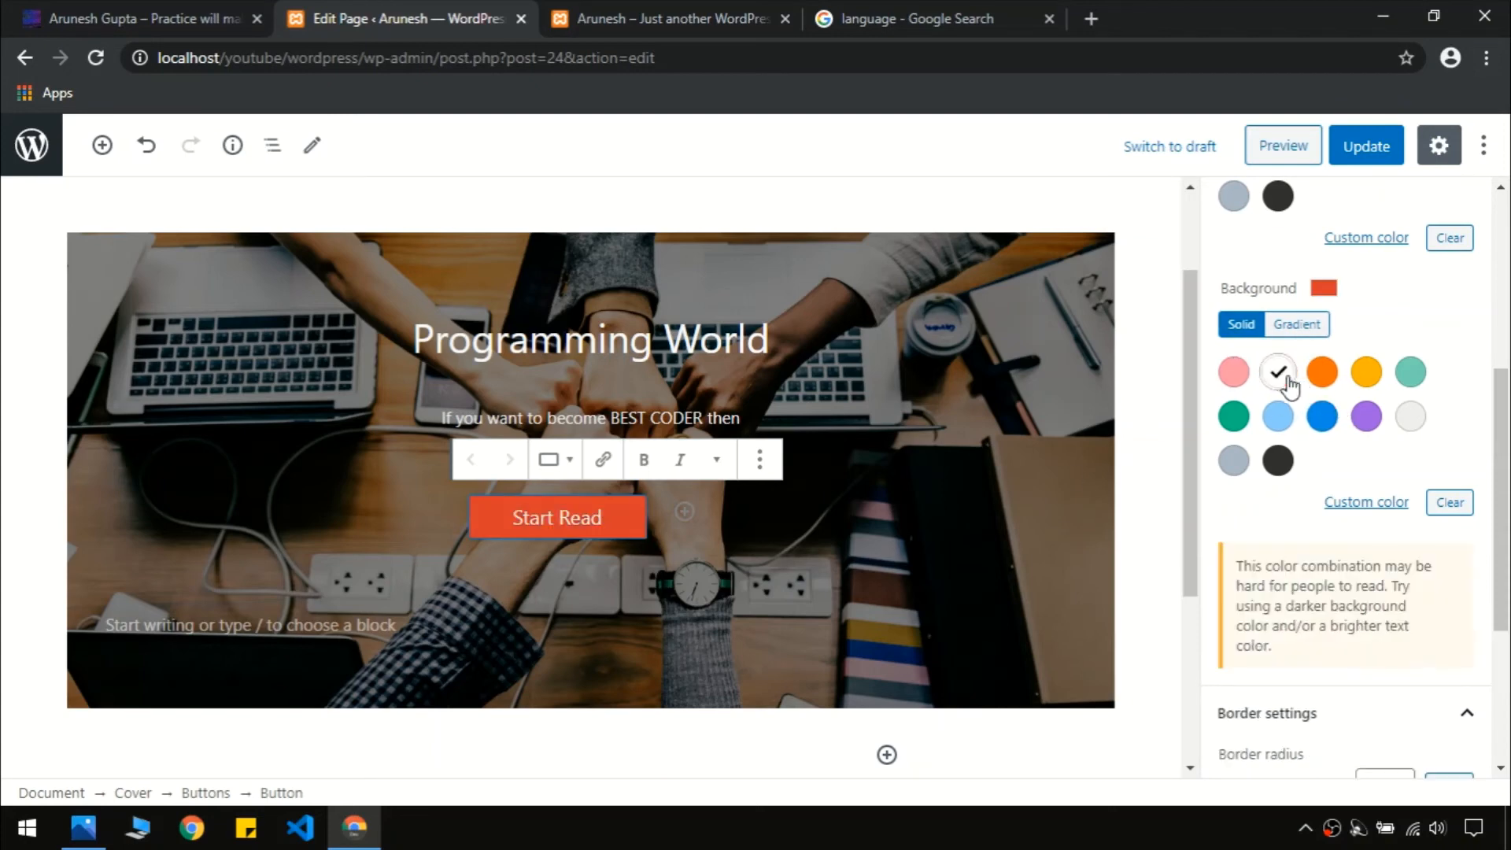
left_click(186, 16)
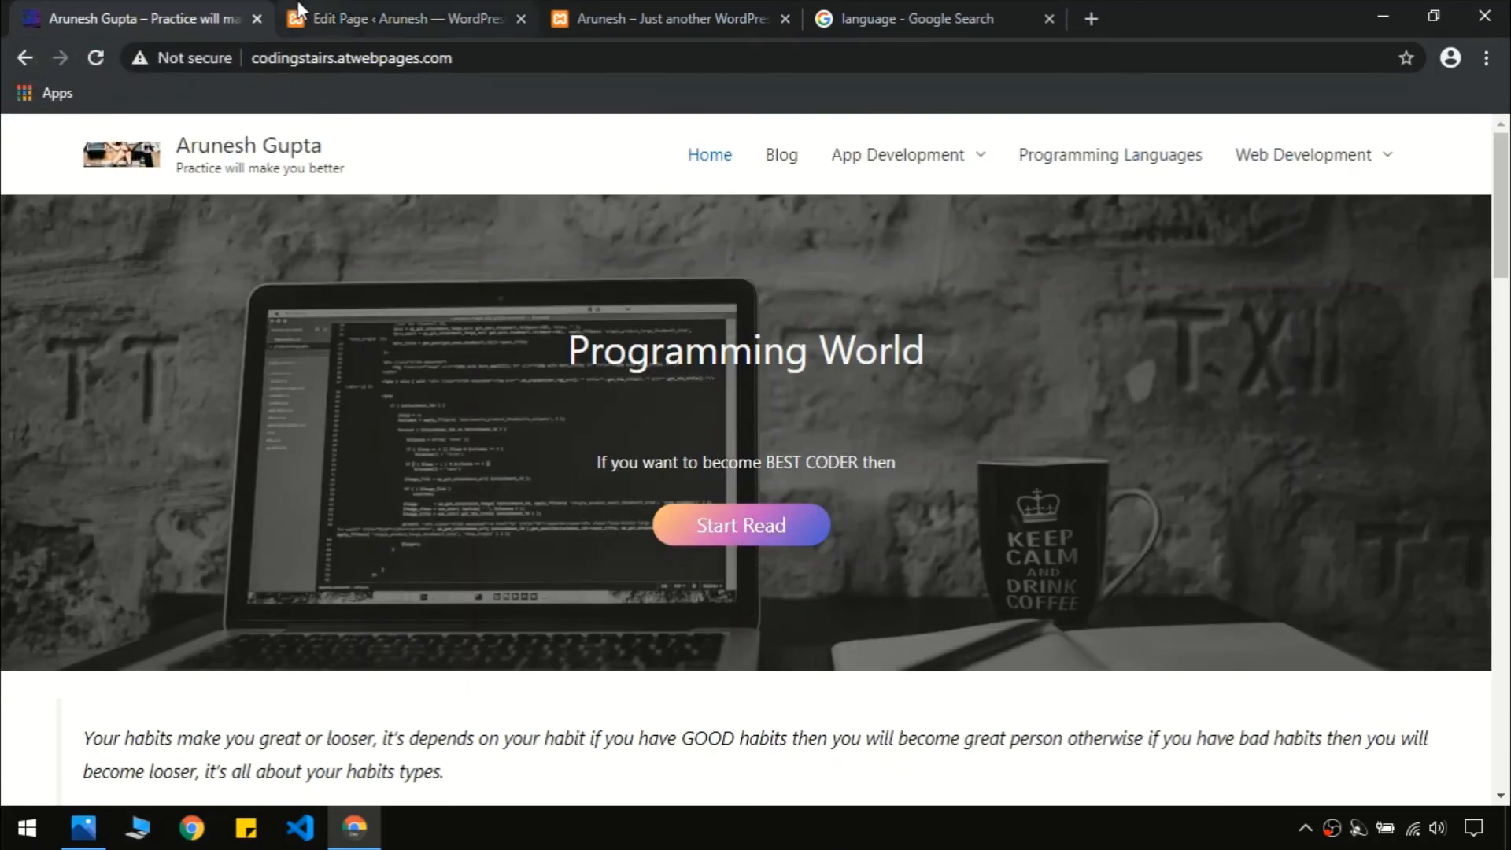
left_click(401, 18)
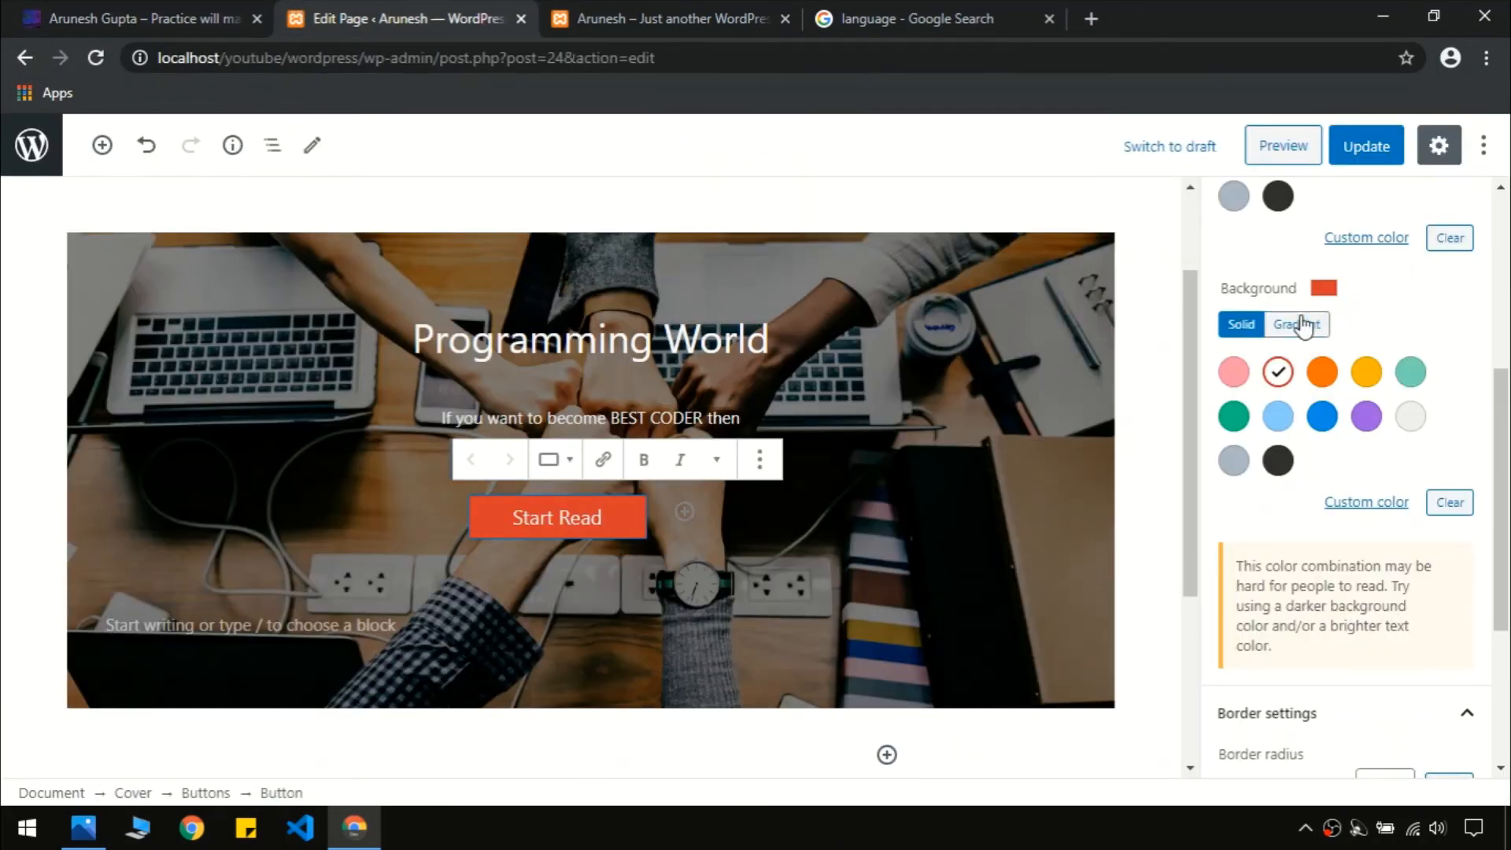
Give Start Read the pink-purple 135° gradient background and border radius 20
left_click(1299, 323)
left_click(1367, 421)
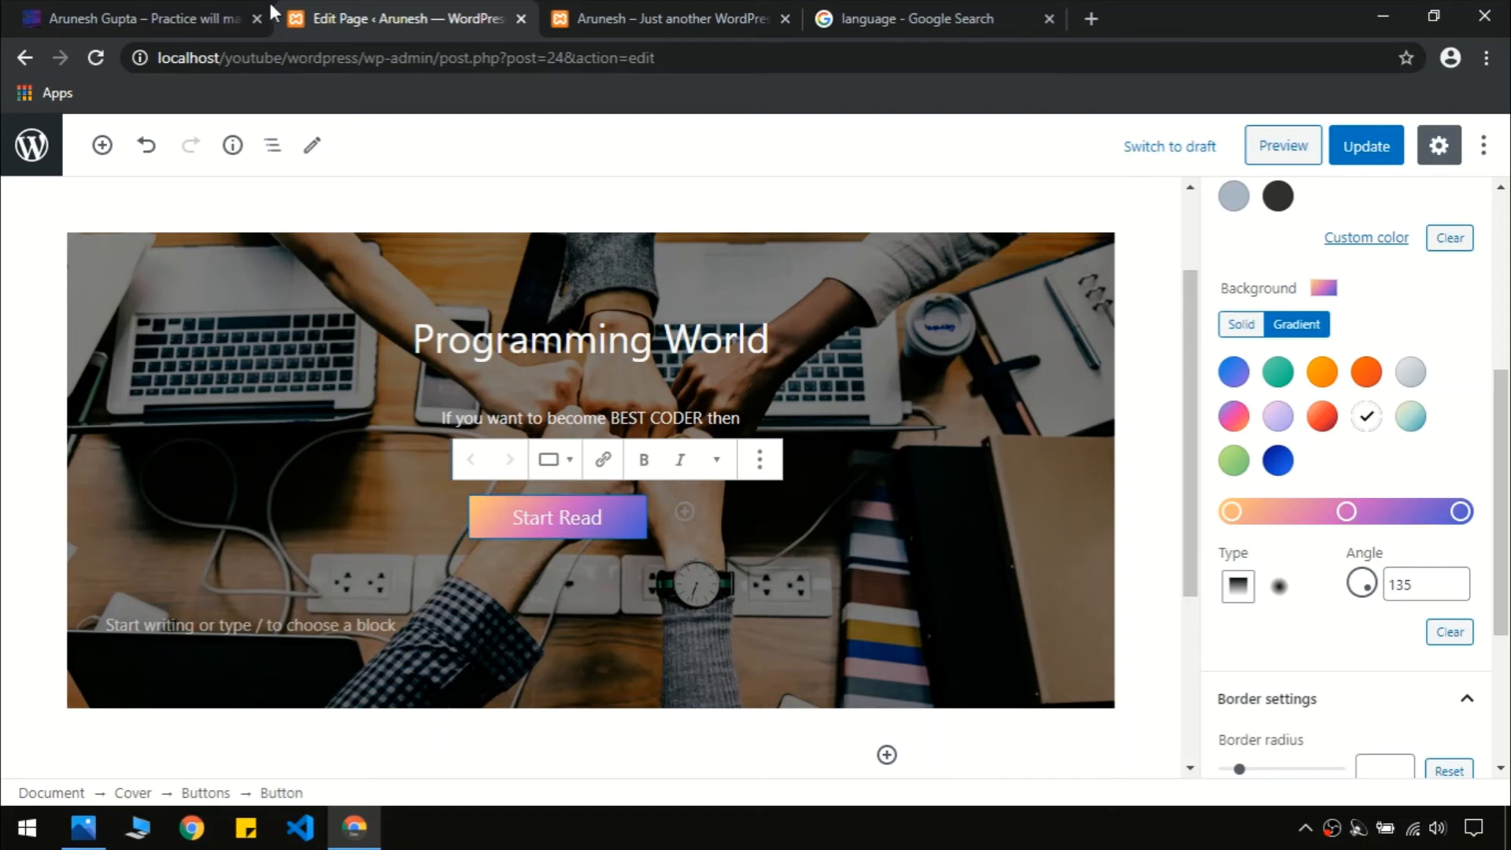
left_click(186, 13)
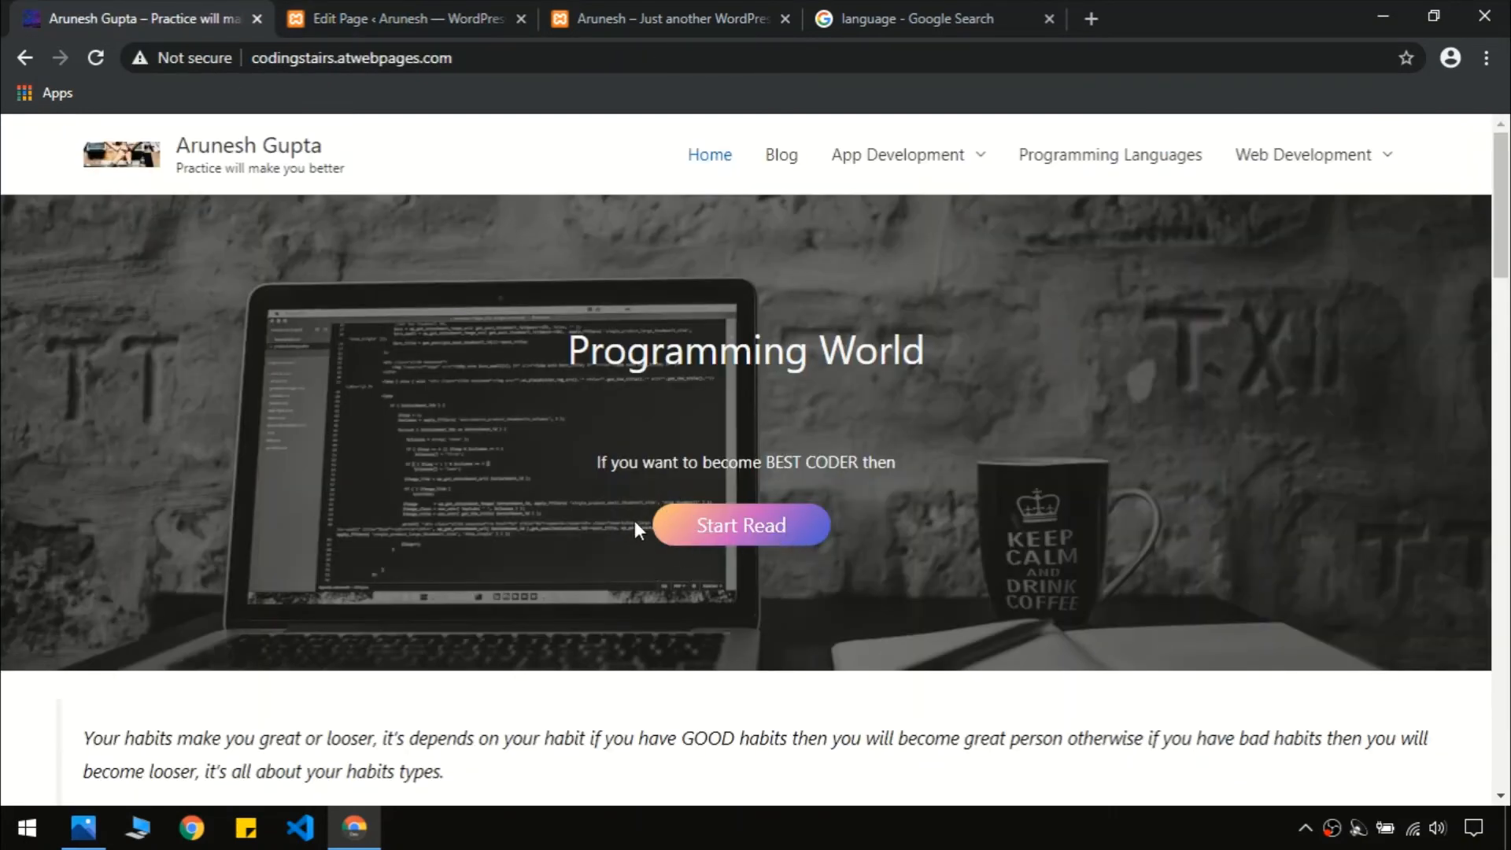
left_click(443, 9)
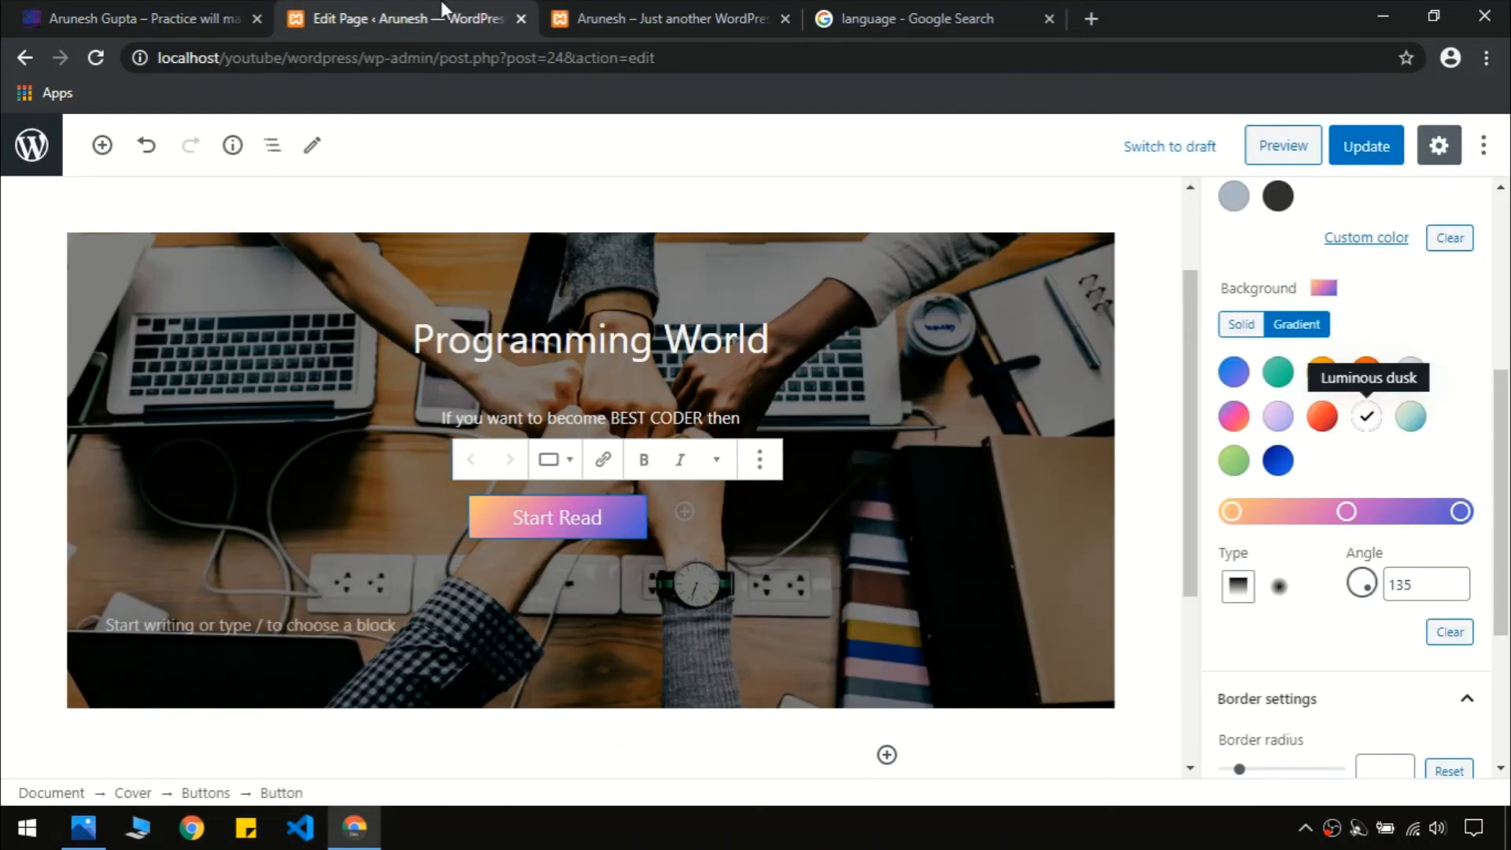
scroll(1507, 535, "down", 3)
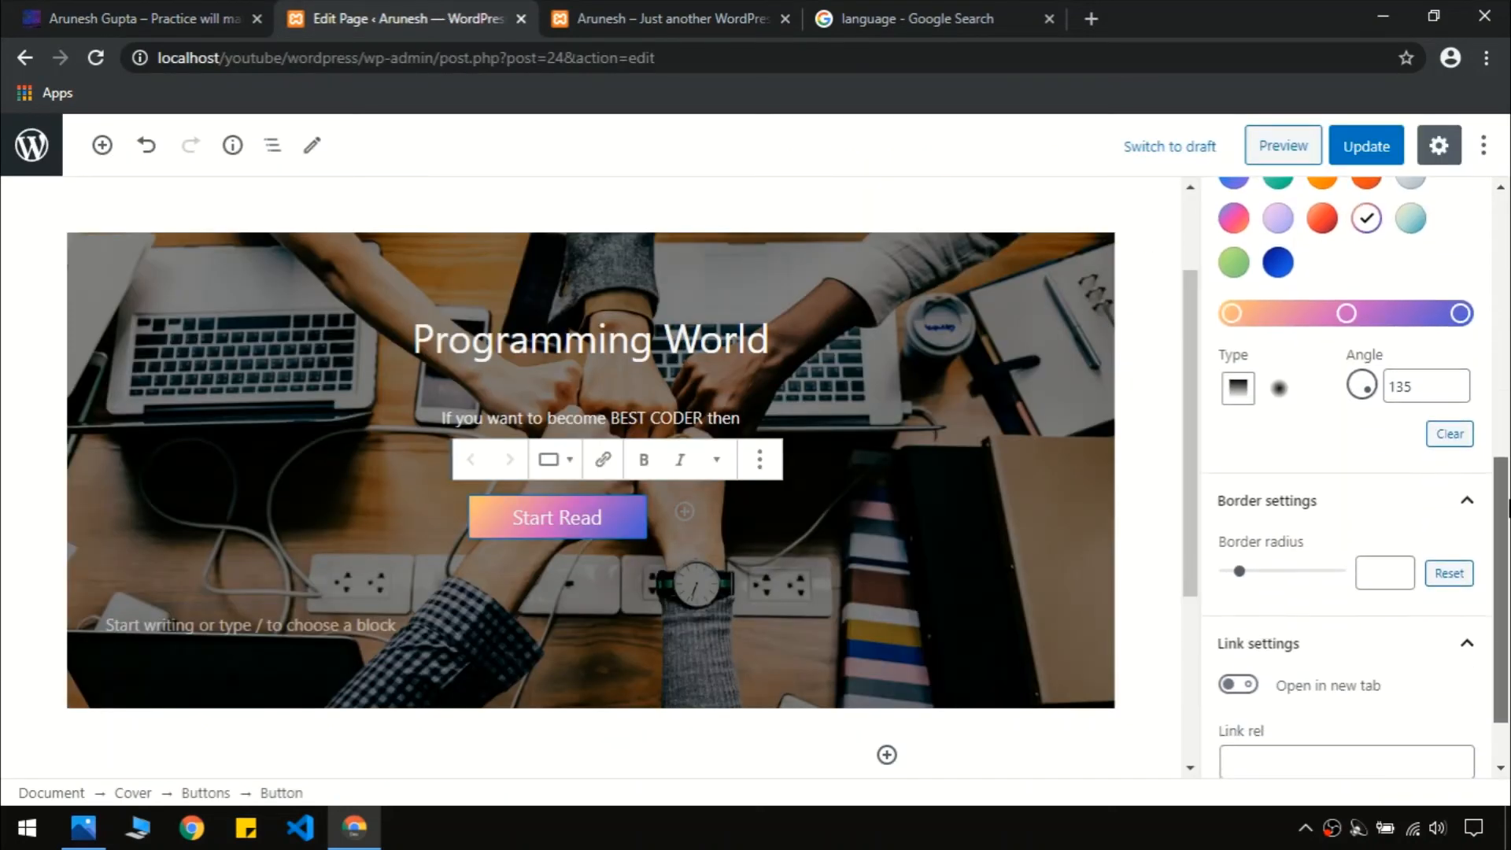
scroll(1507, 535, "up", 3)
scroll(1259, 488, "down", 3)
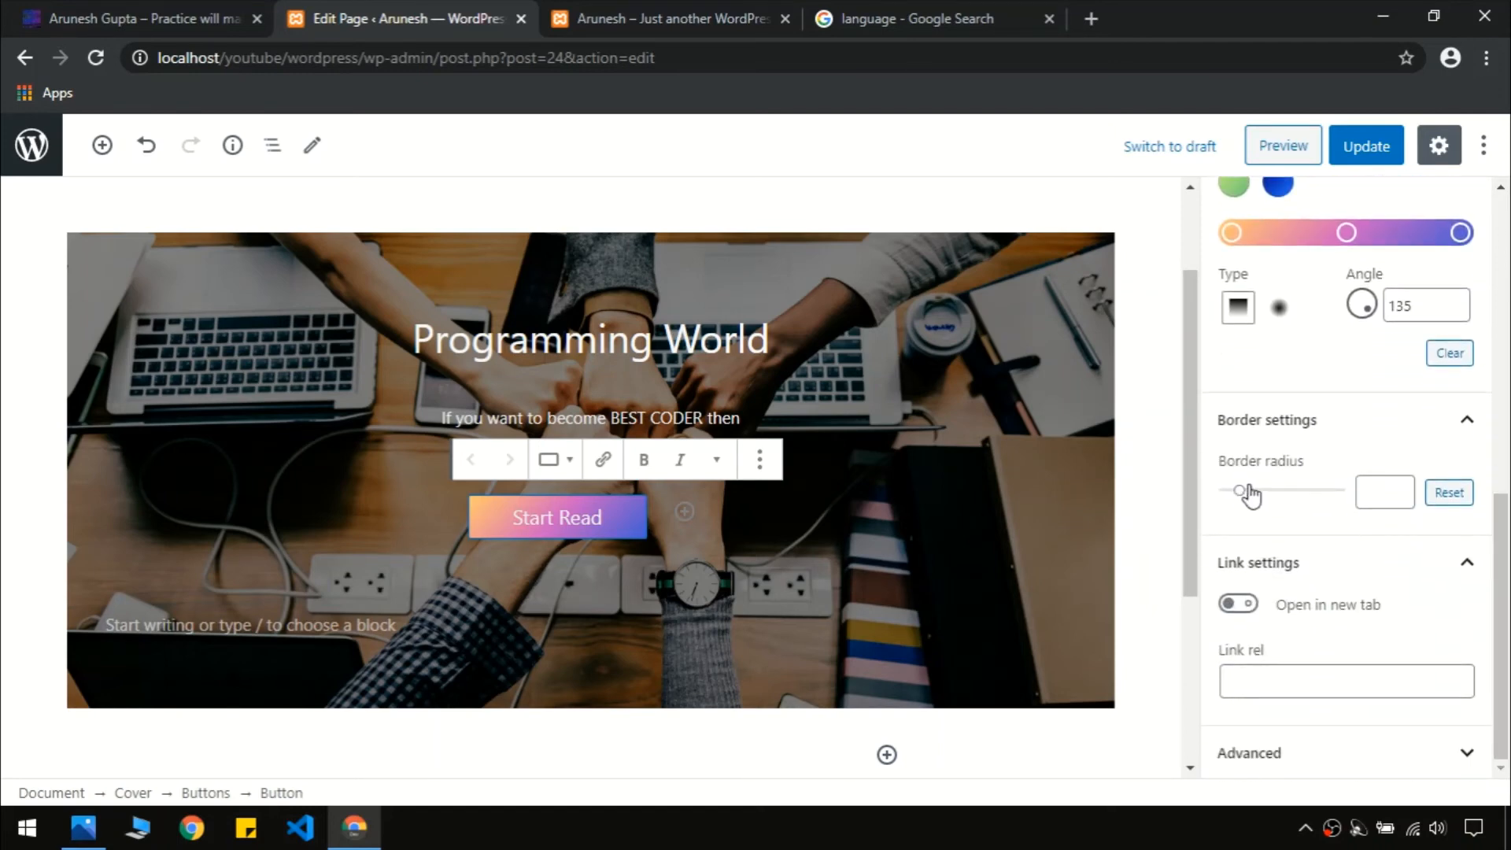
left_click_drag(1241, 489, 1268, 496)
Update the page and reload the front page to compare the button with the live site
left_click(1151, 462)
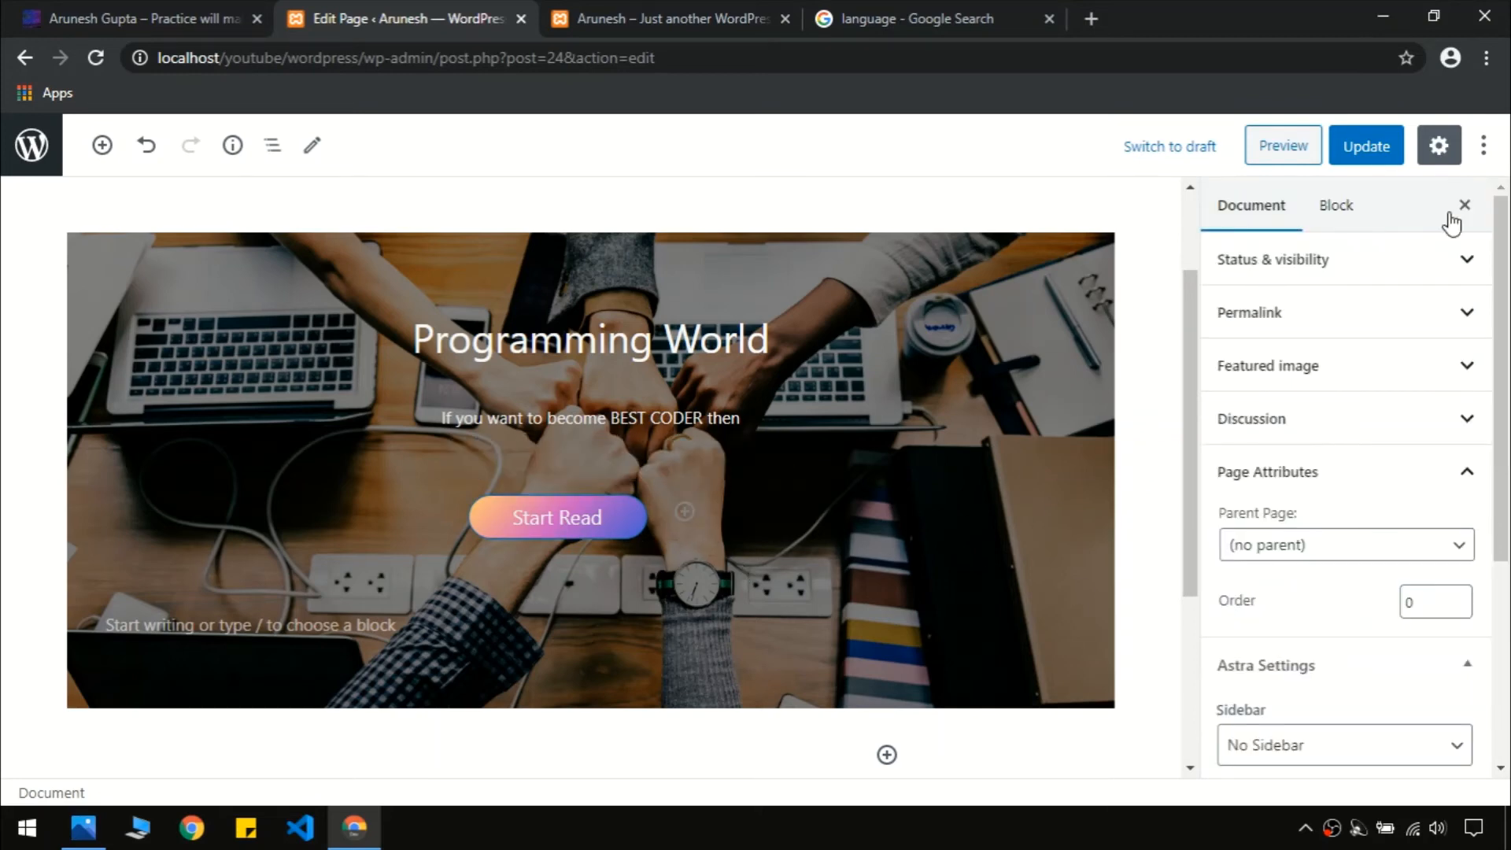
left_click(1385, 162)
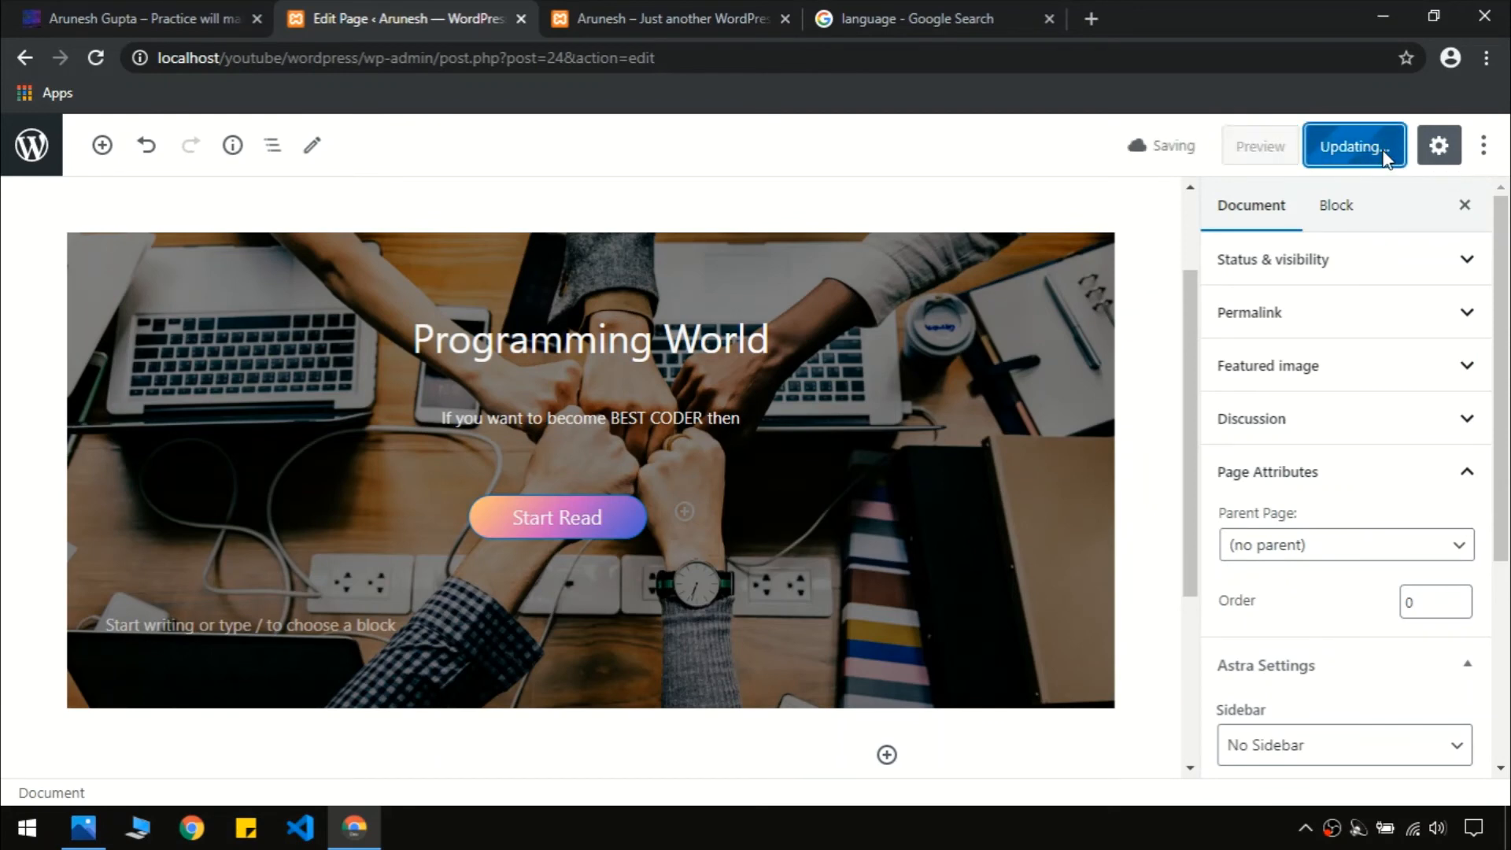
left_click(686, 8)
key("F5")
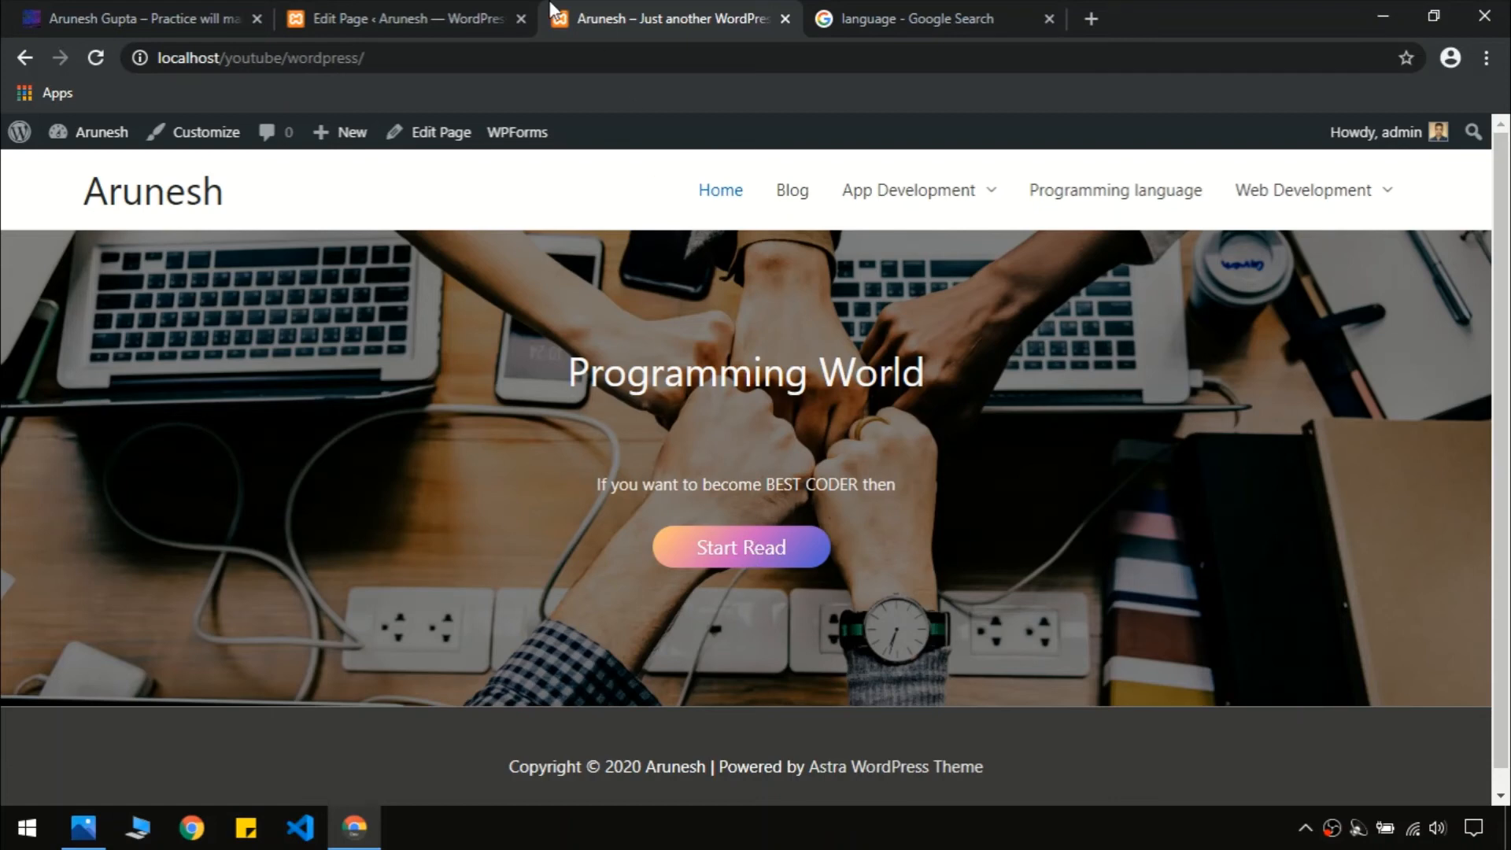
key("ctrl+shift+Tab")
key("ctrl+shift+Tab")
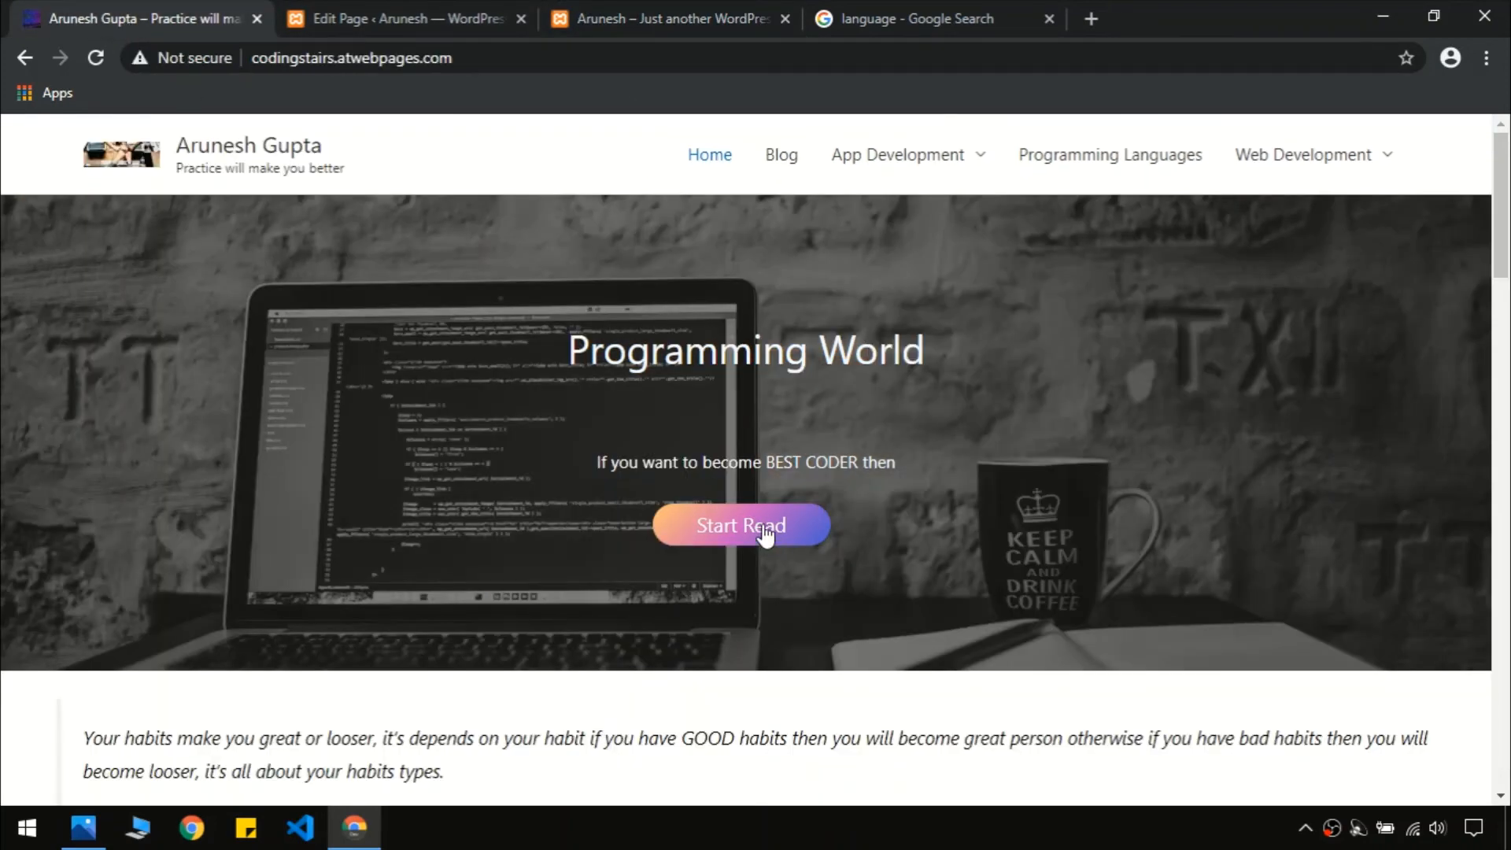
key("ctrl+Tab")
key("ctrl+Tab")
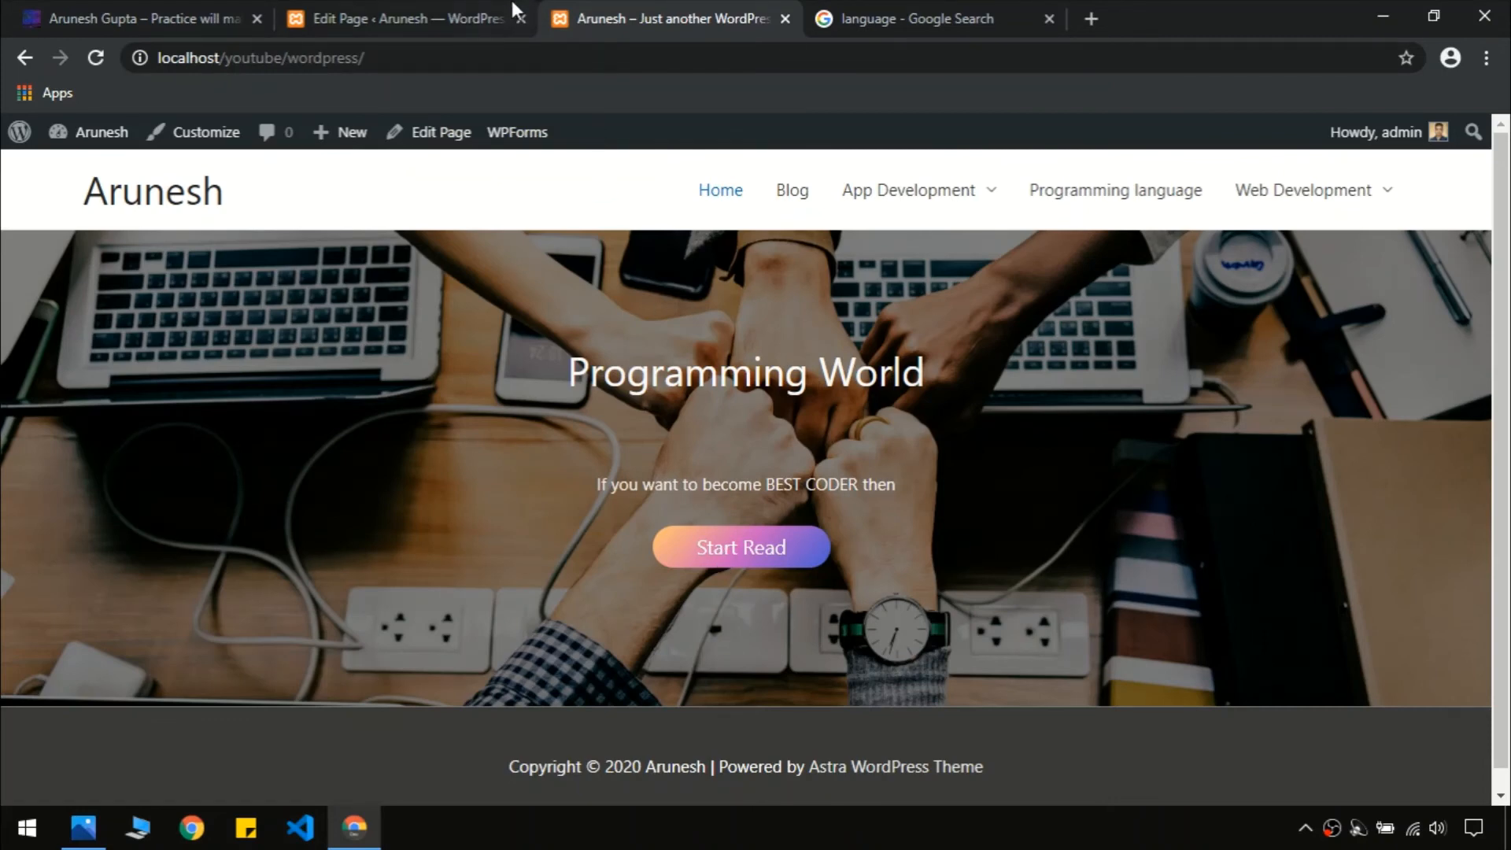
key("ctrl+shift+Tab")
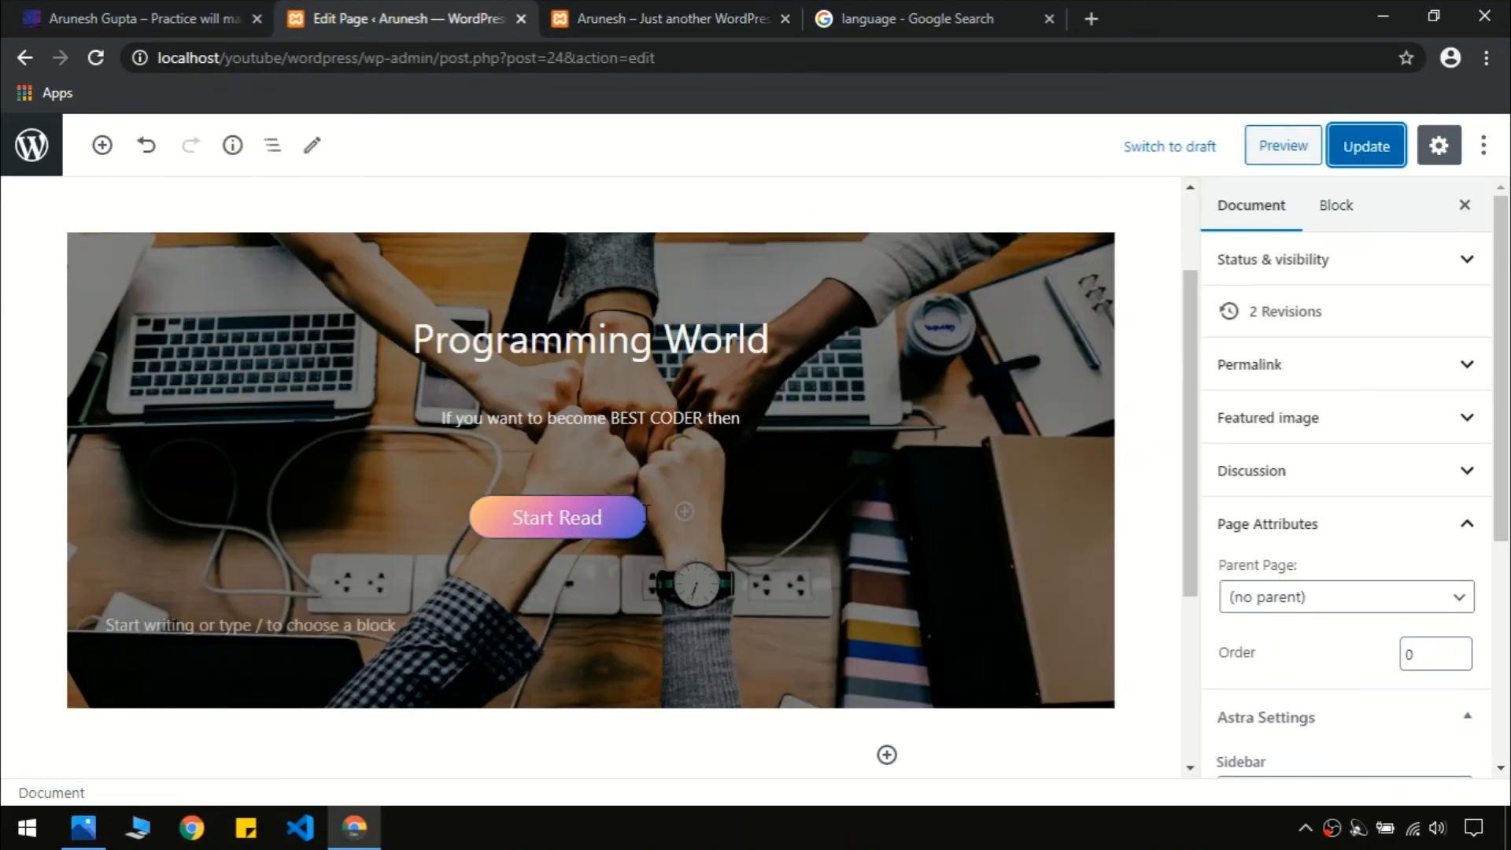
left_click(645, 509)
left_click(604, 464)
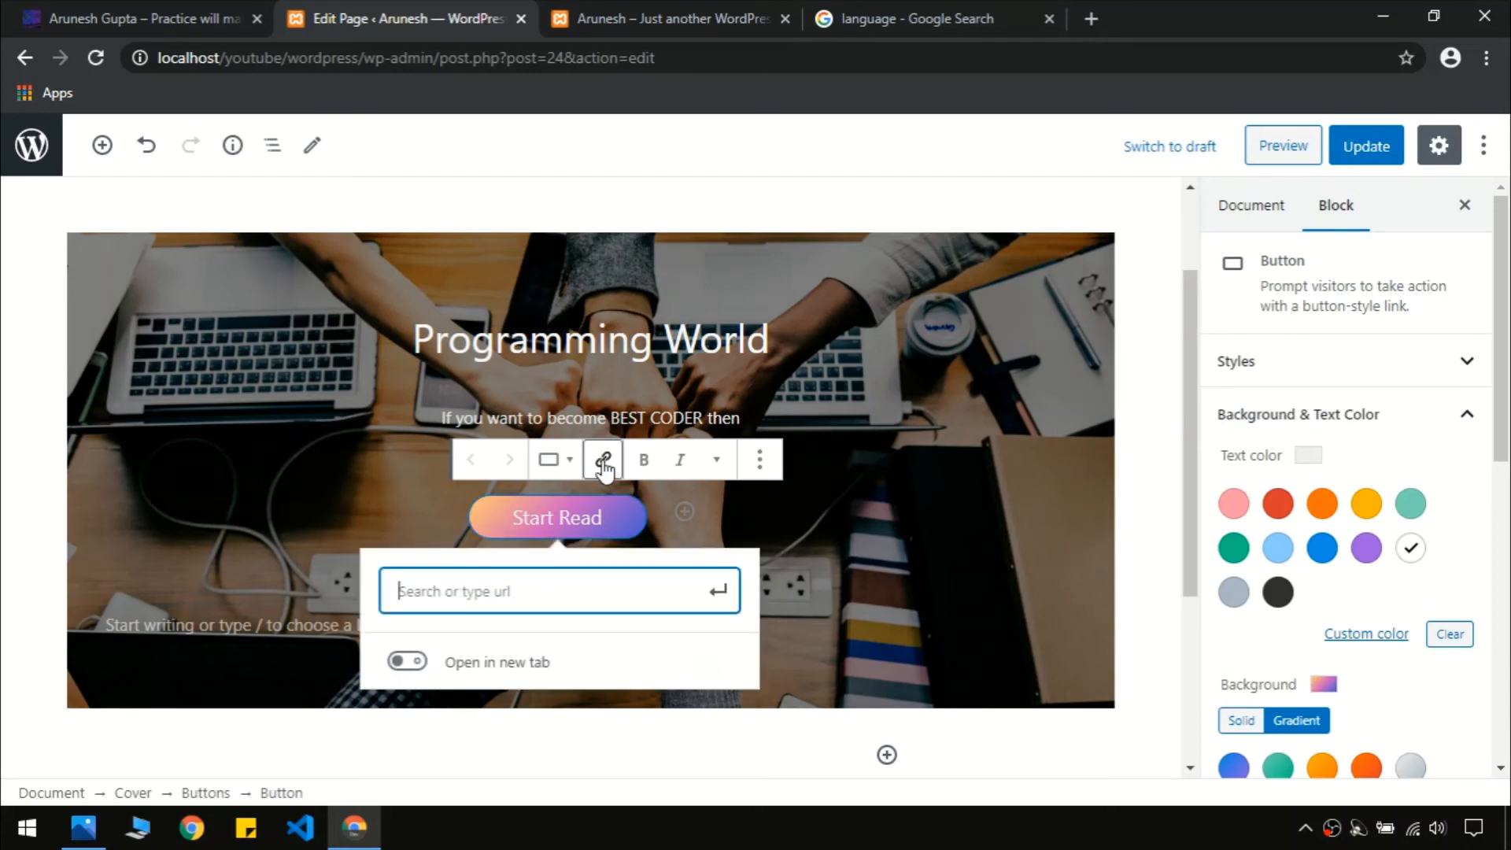
left_click(658, 7)
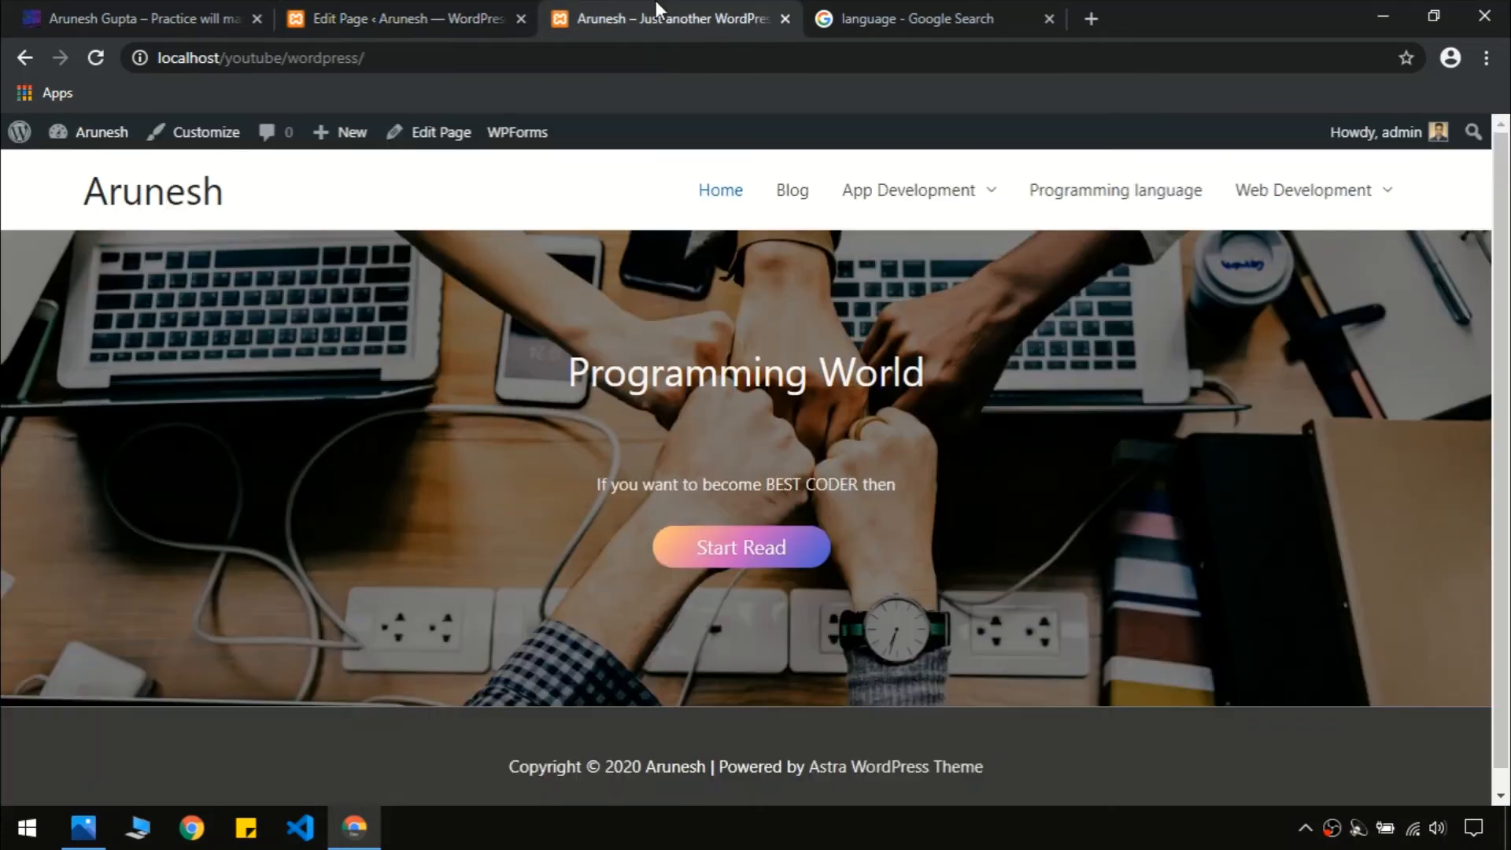
right_click(799, 202)
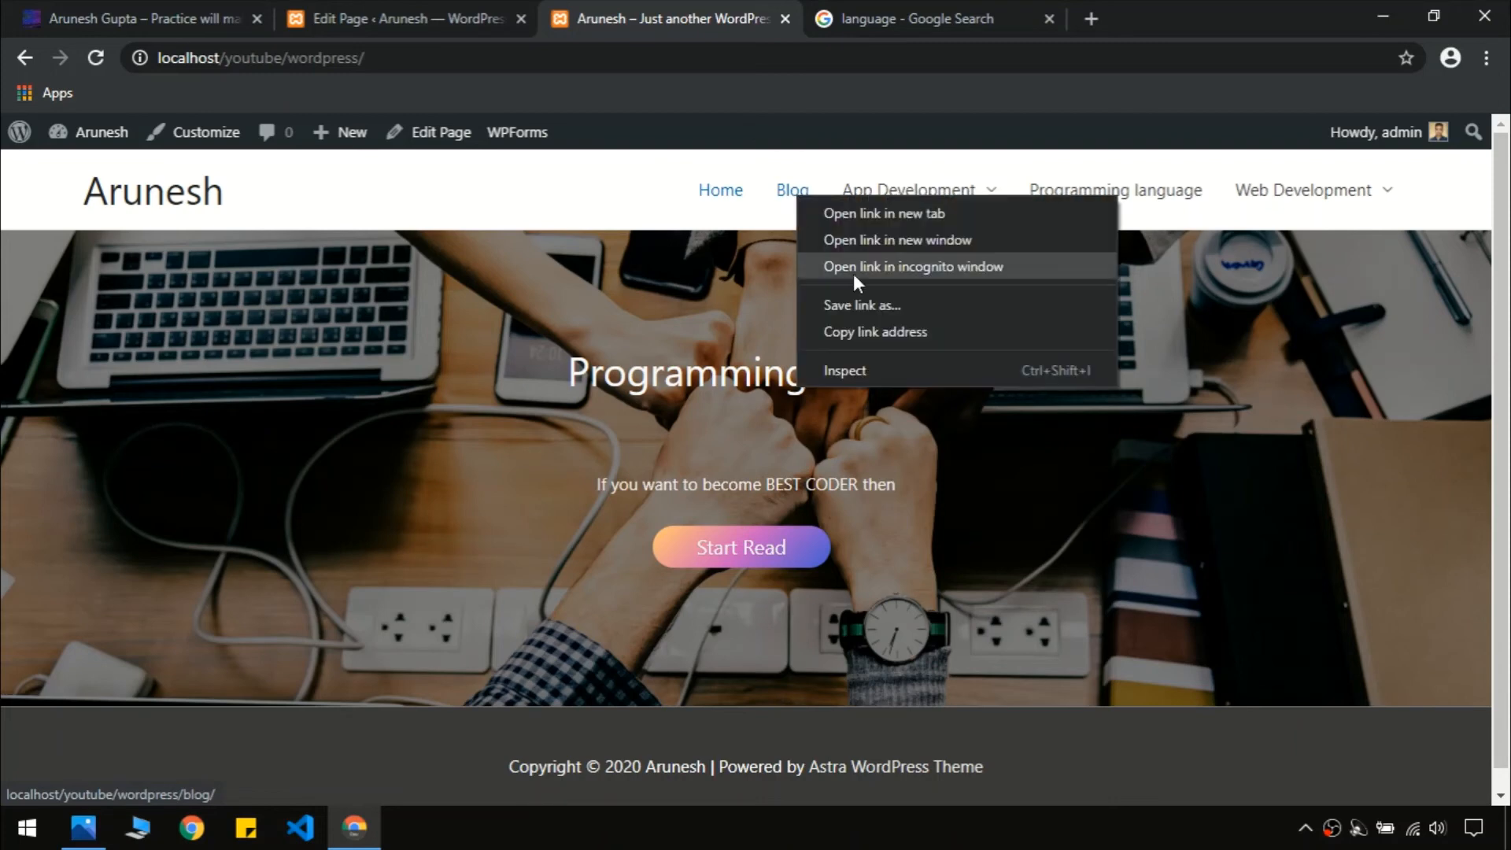
left_click(870, 326)
left_click(480, 21)
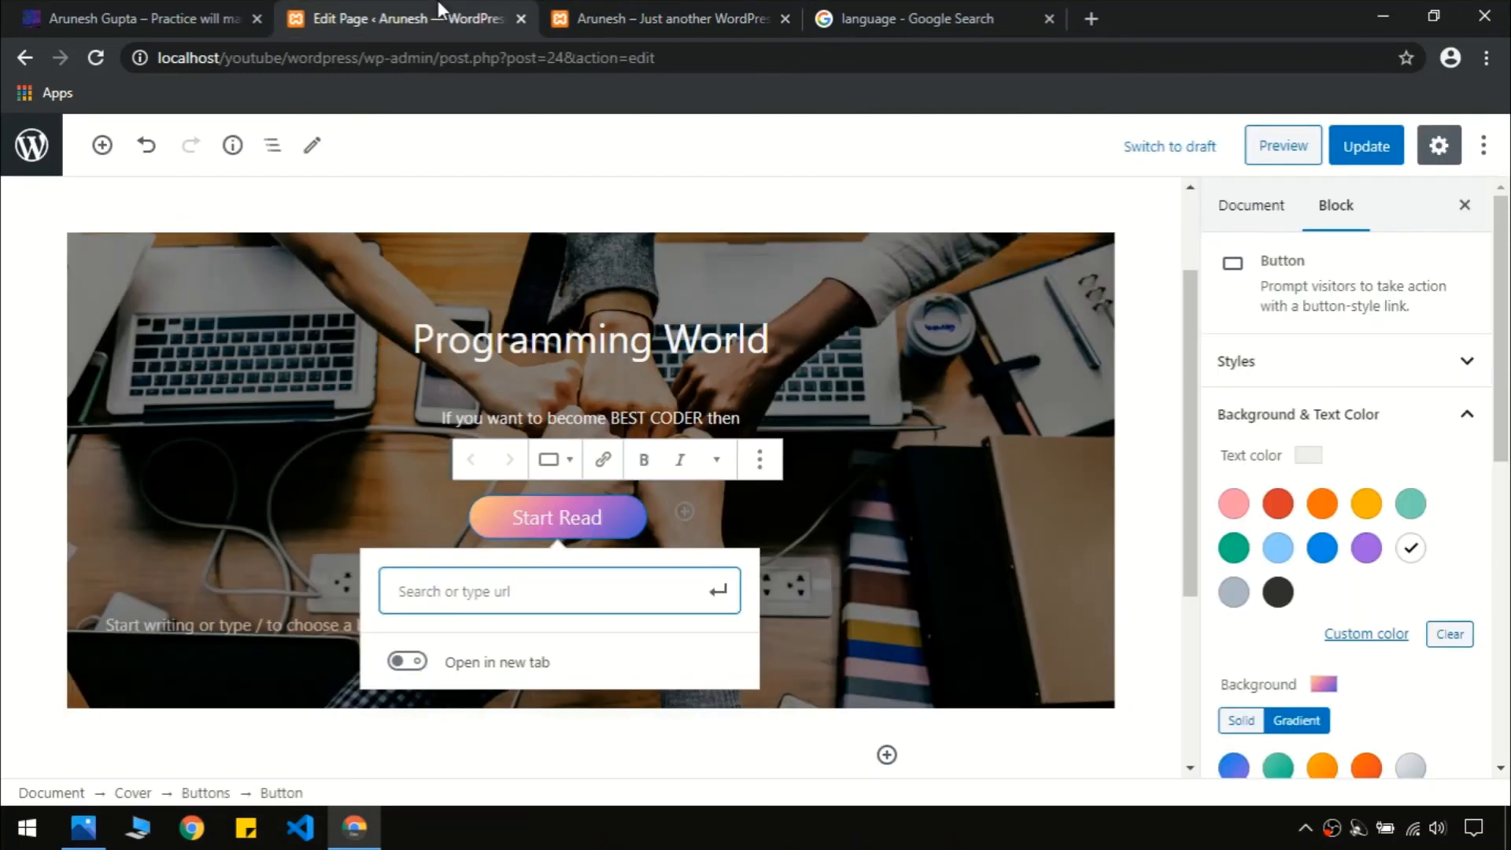
key("ctrl+v")
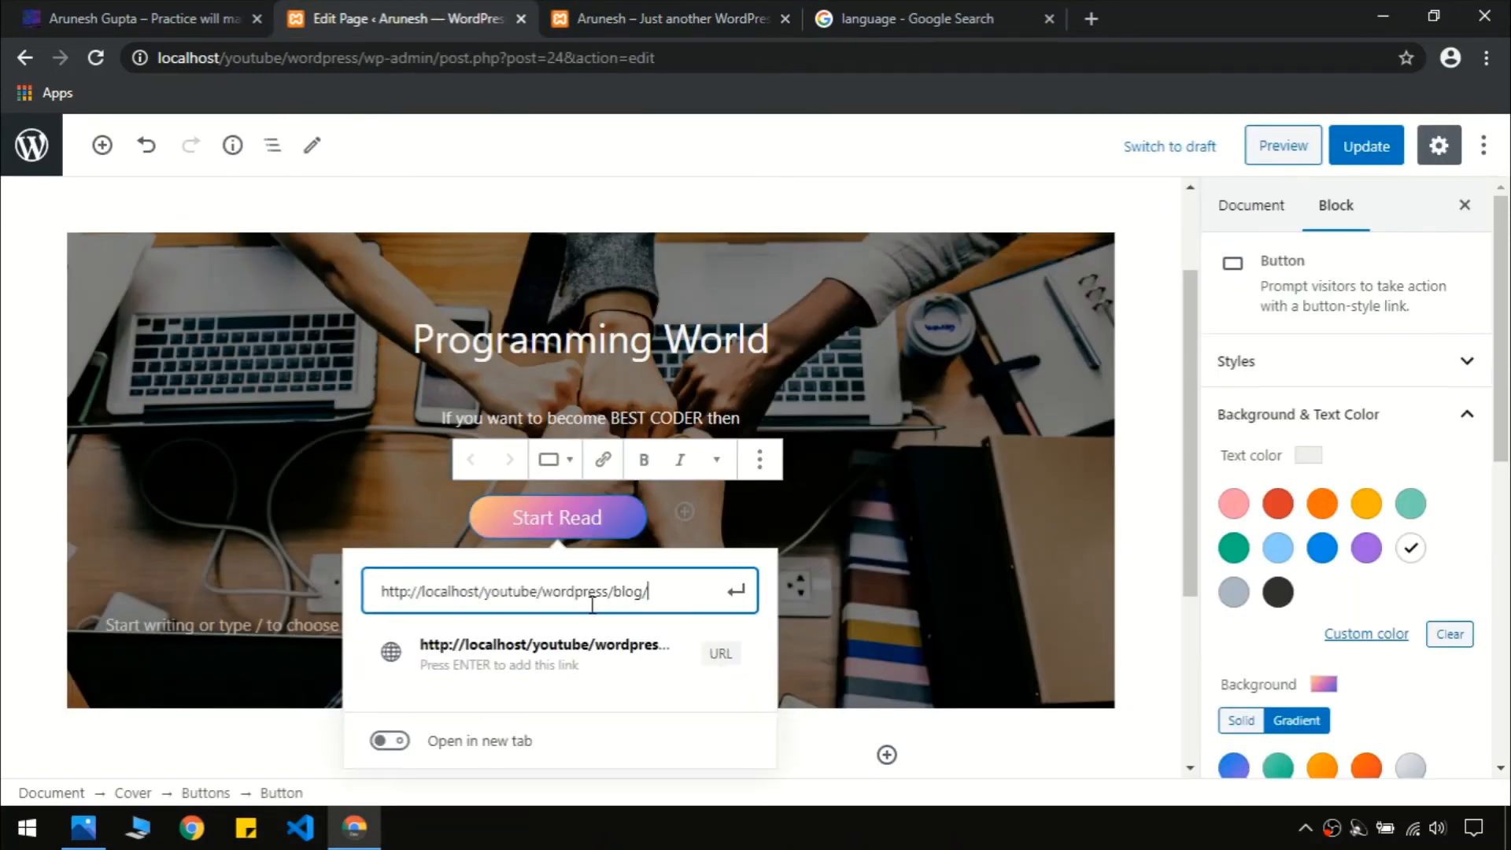
left_click(608, 662)
left_click(563, 591)
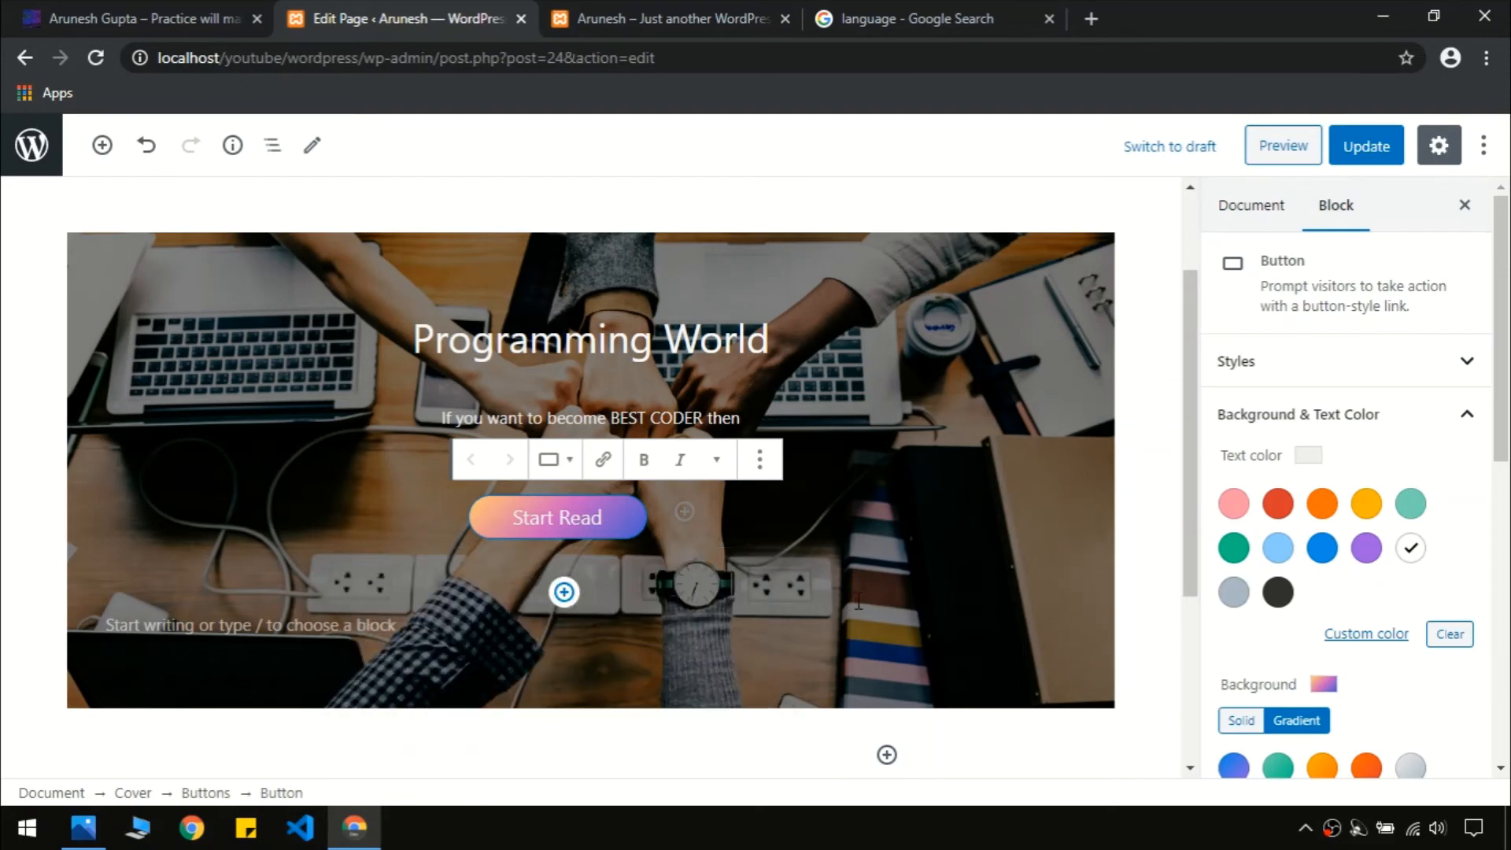
Update the page and reload the front page
left_click(1342, 162)
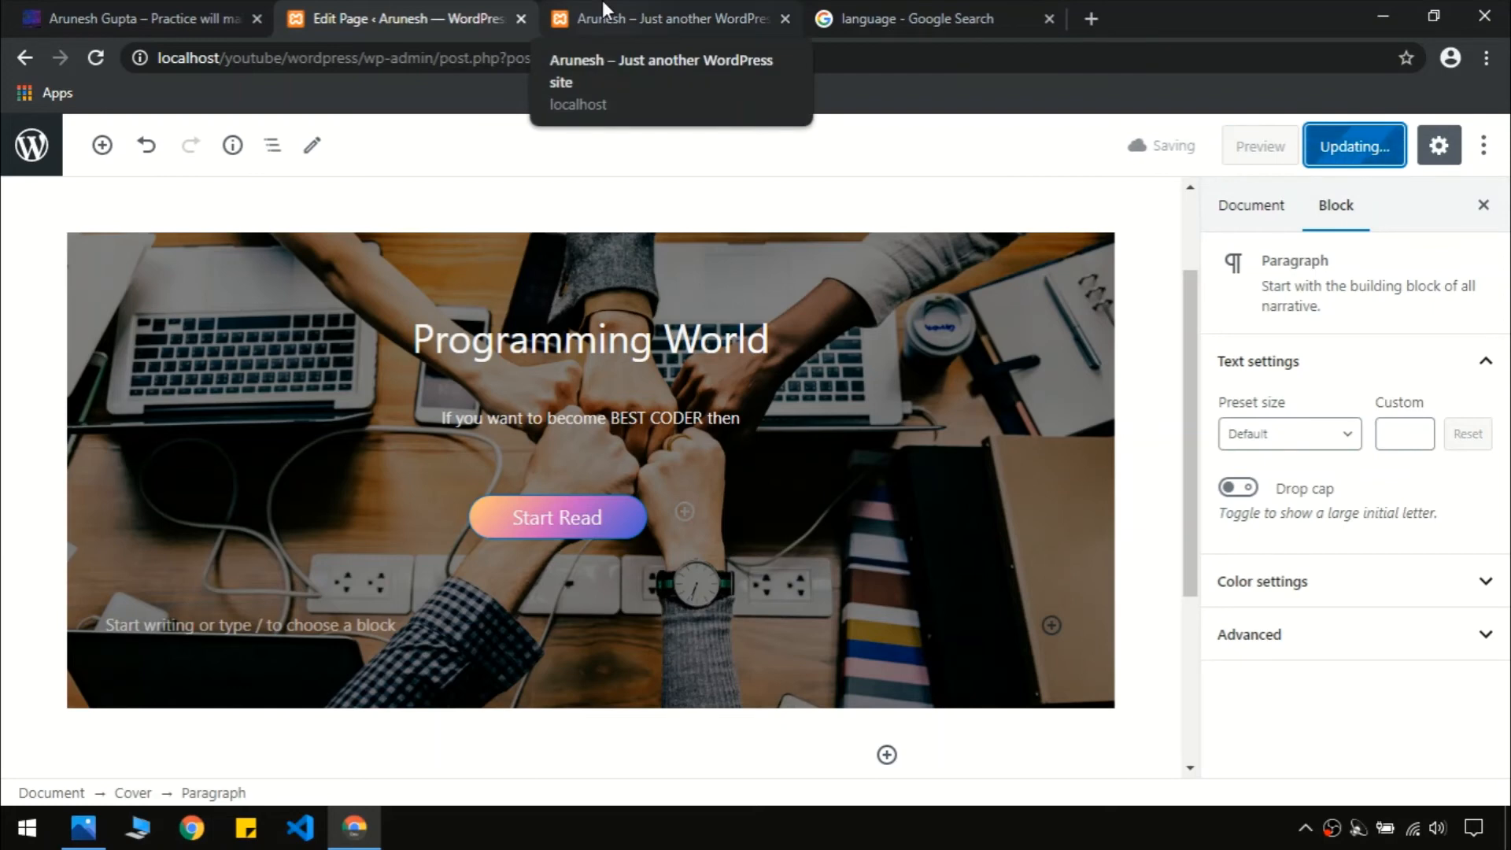
left_click(680, 21)
key("F5")
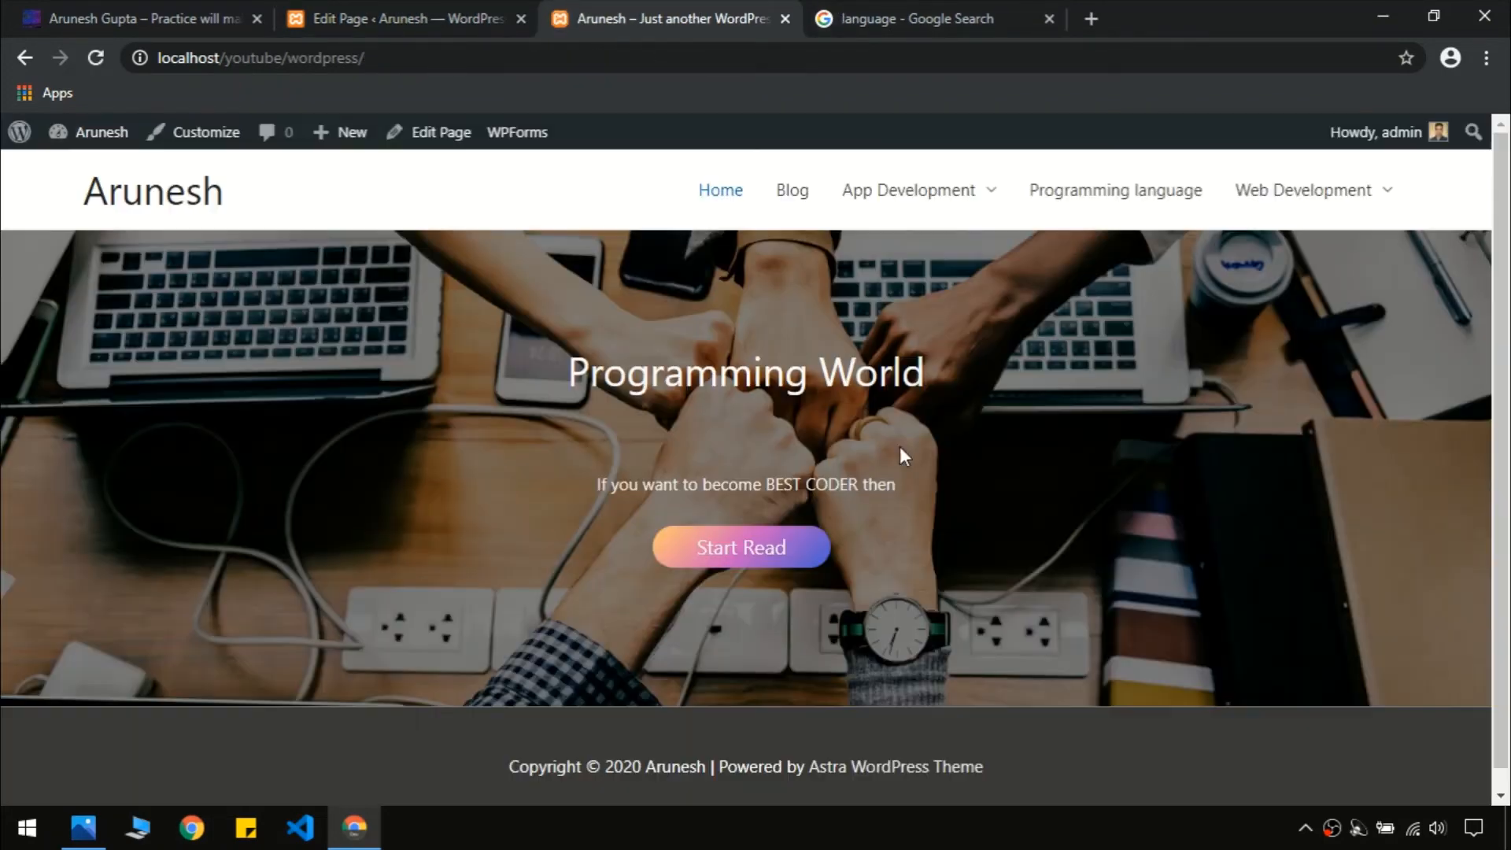
Verify Start Read opens the Blog page, go back Home and compare with the live site
left_click(700, 552)
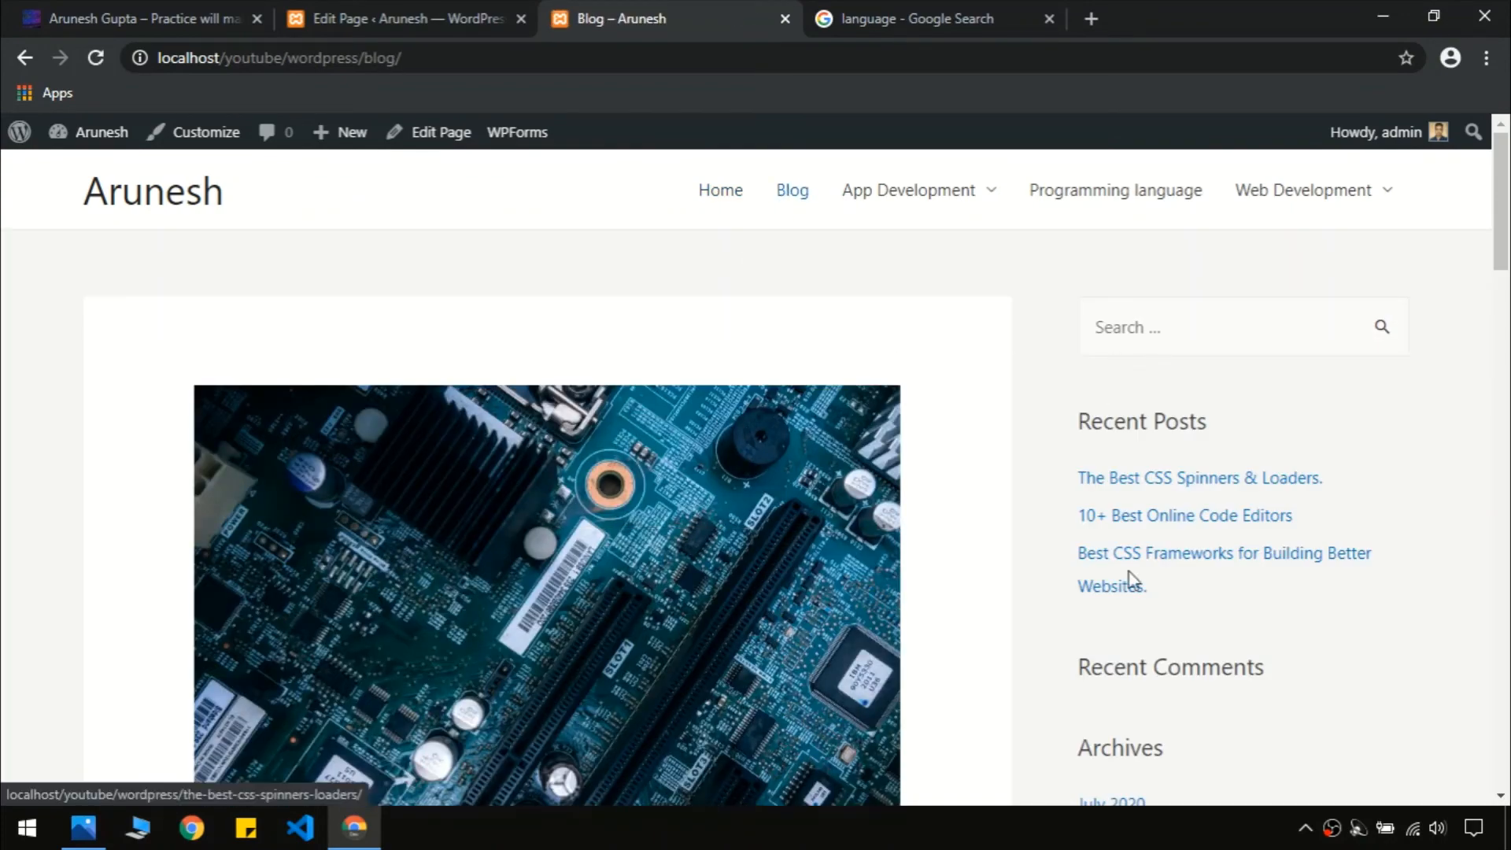
left_click_drag(1505, 246, 1507, 739)
scroll(714, 587, "up", 20)
left_click(743, 196)
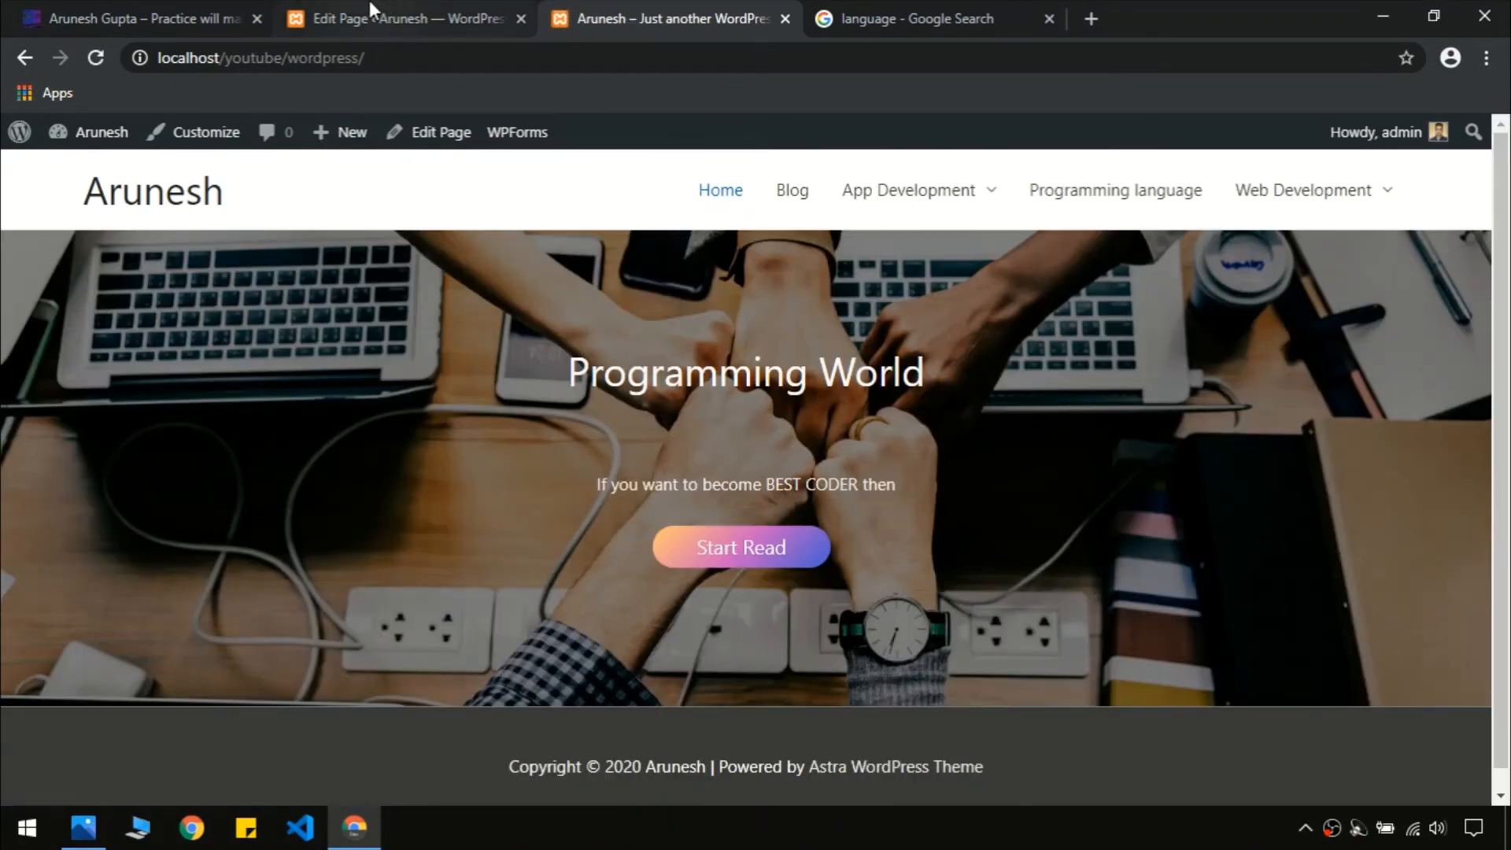
left_click(110, 18)
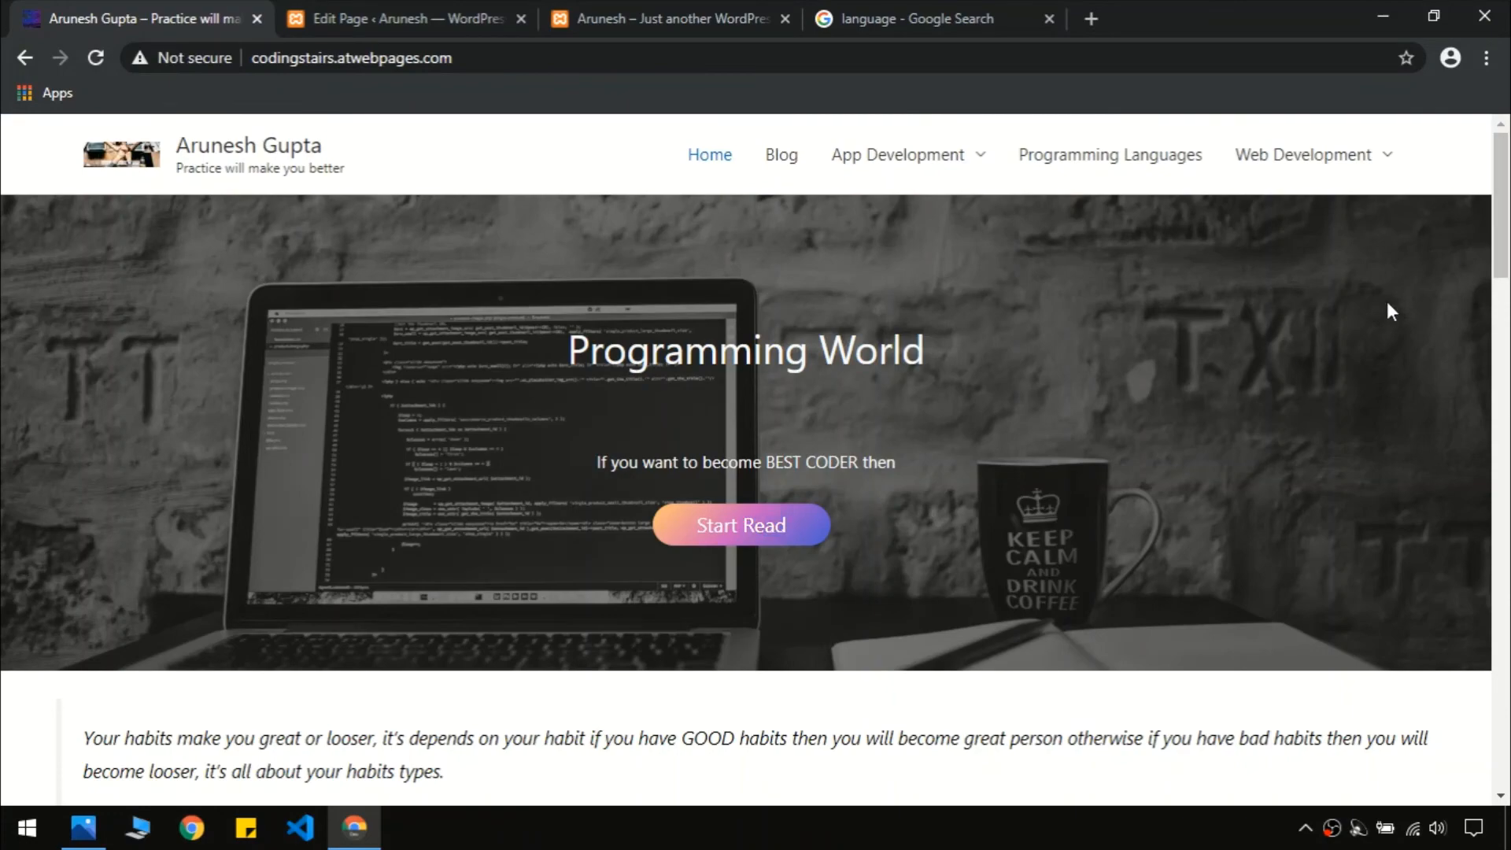
scroll(1259, 299, "down", 6)
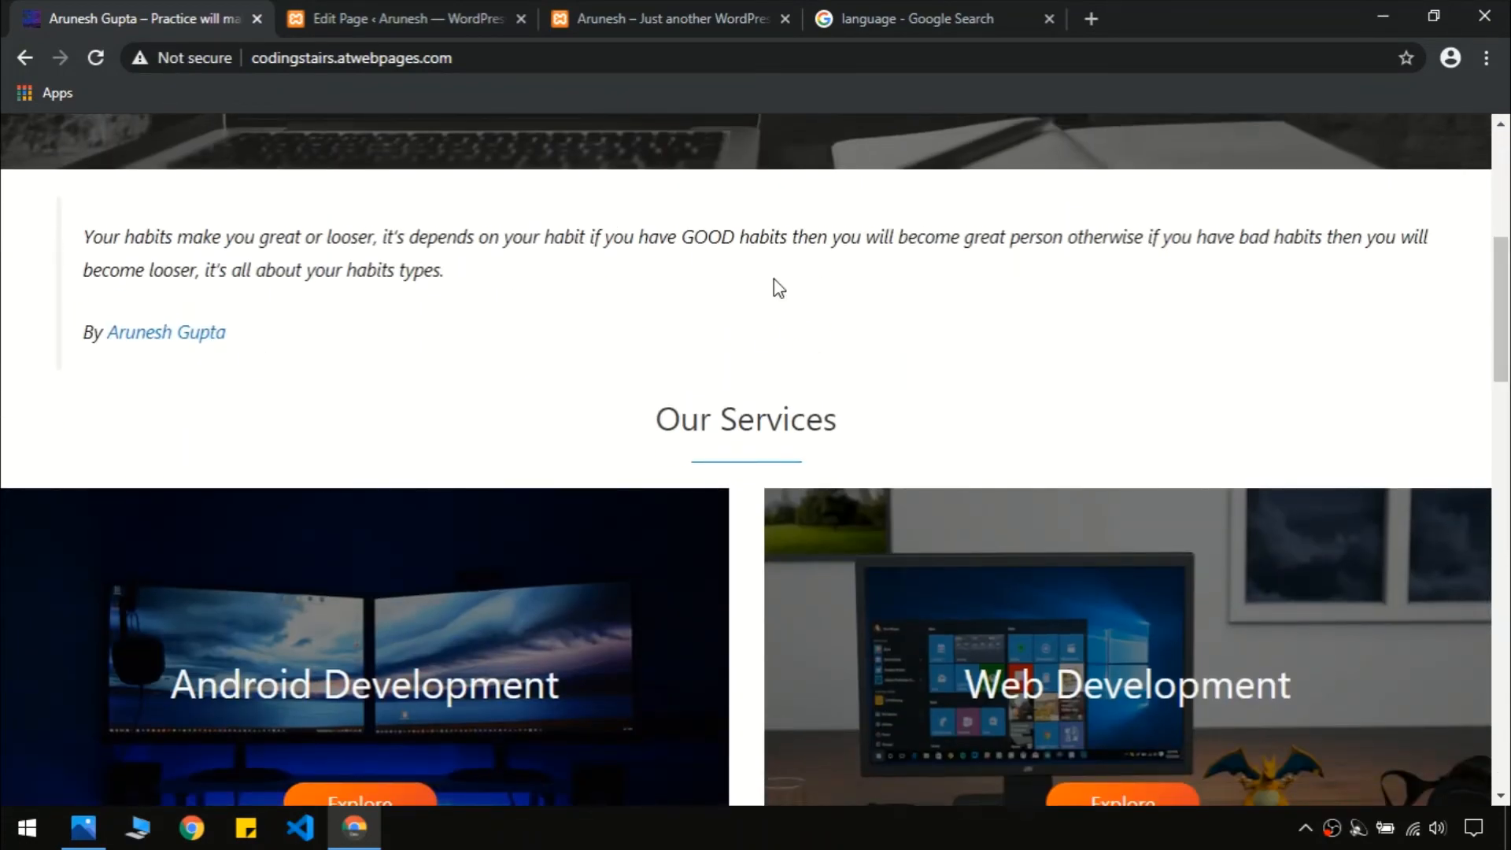
scroll(1426, 367, "up", 1)
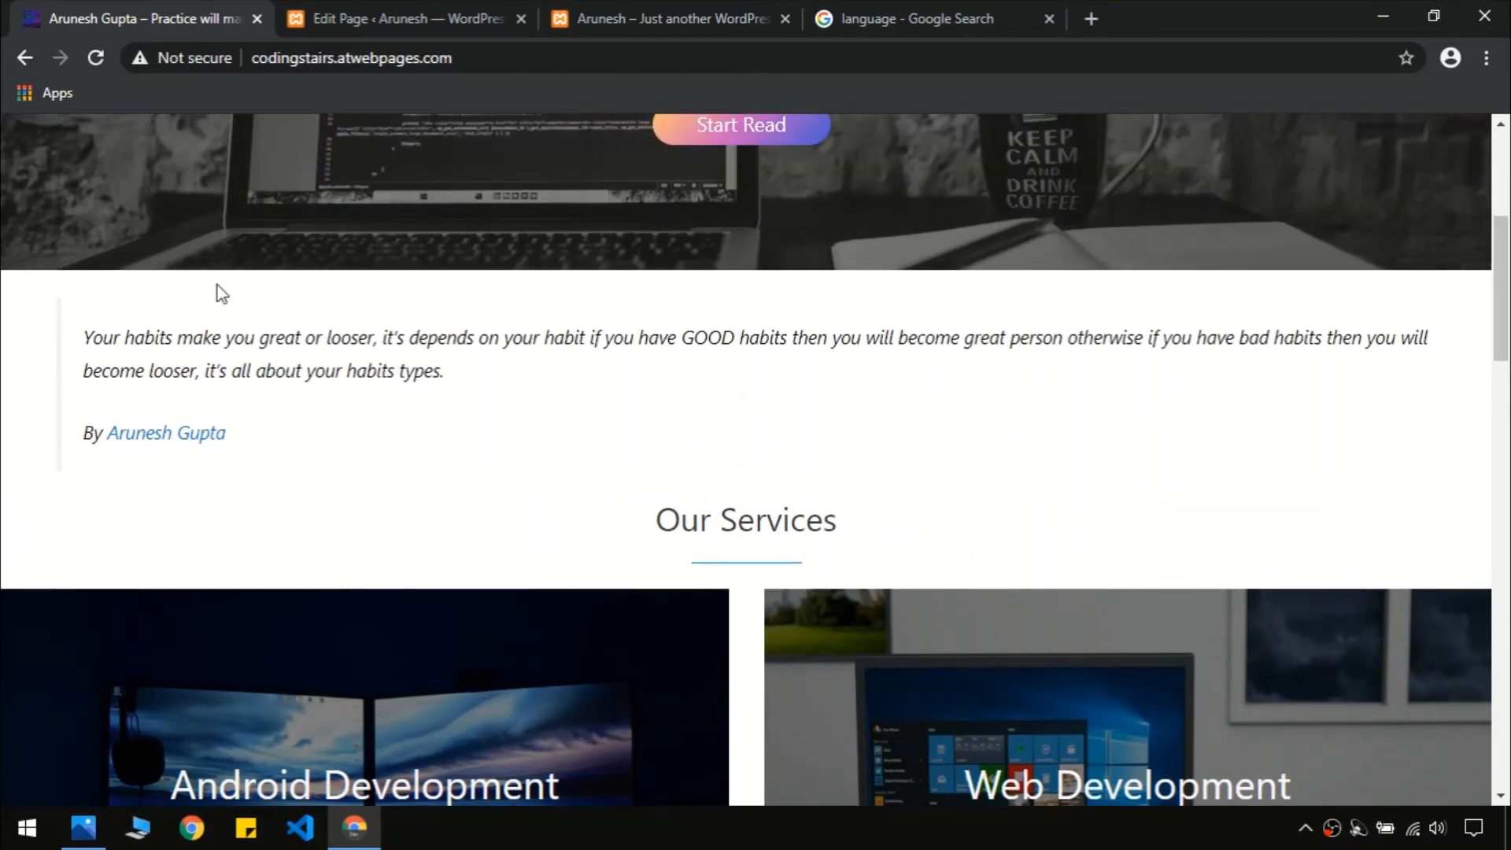
left_click(405, 17)
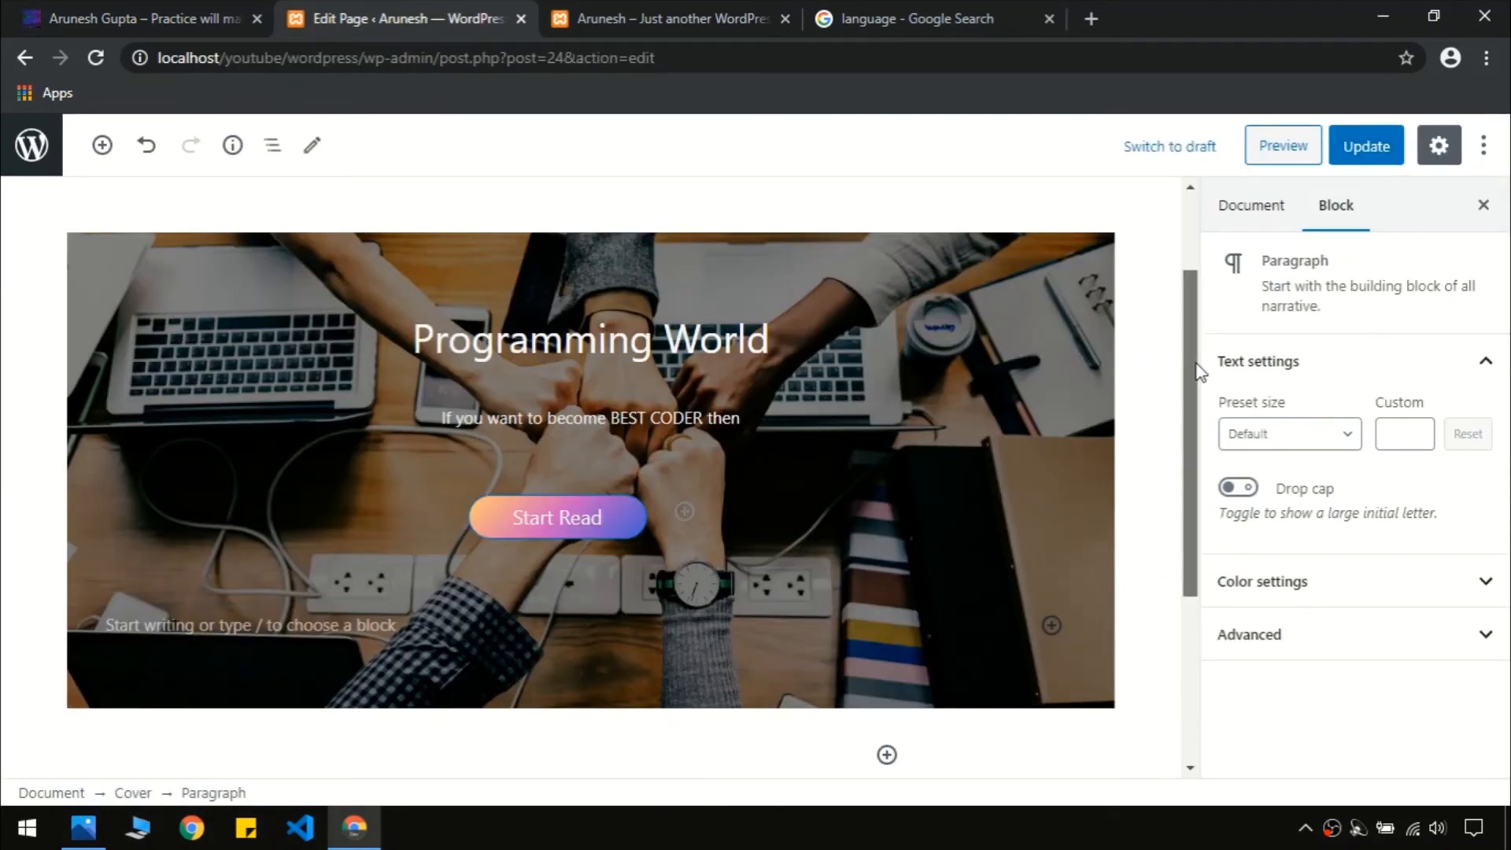
Insert a Quote block from Common Blocks directly below the Cover
left_click_drag(1197, 370, 1197, 573)
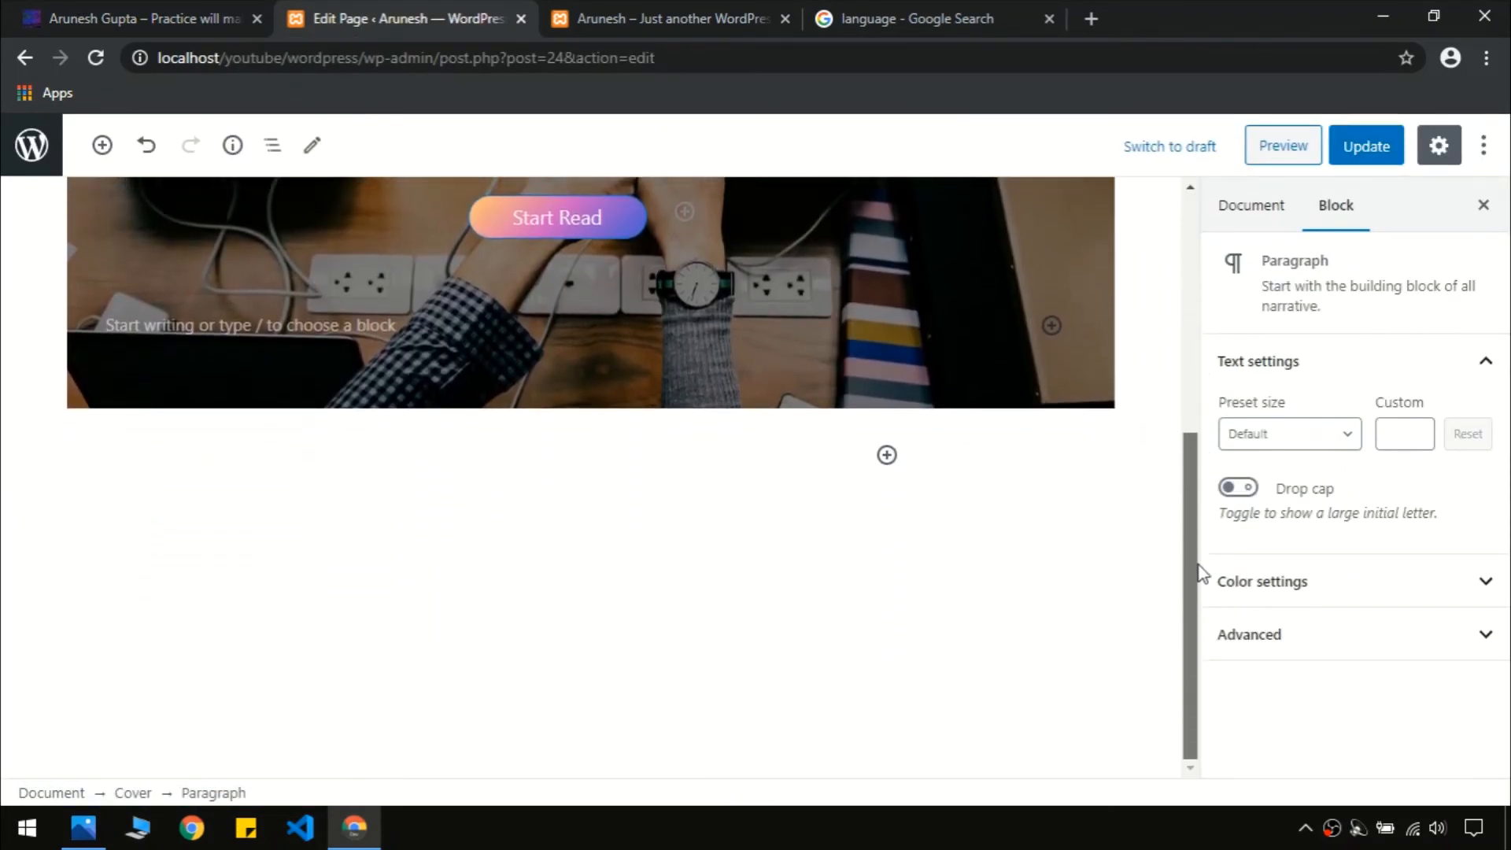
left_click(887, 456)
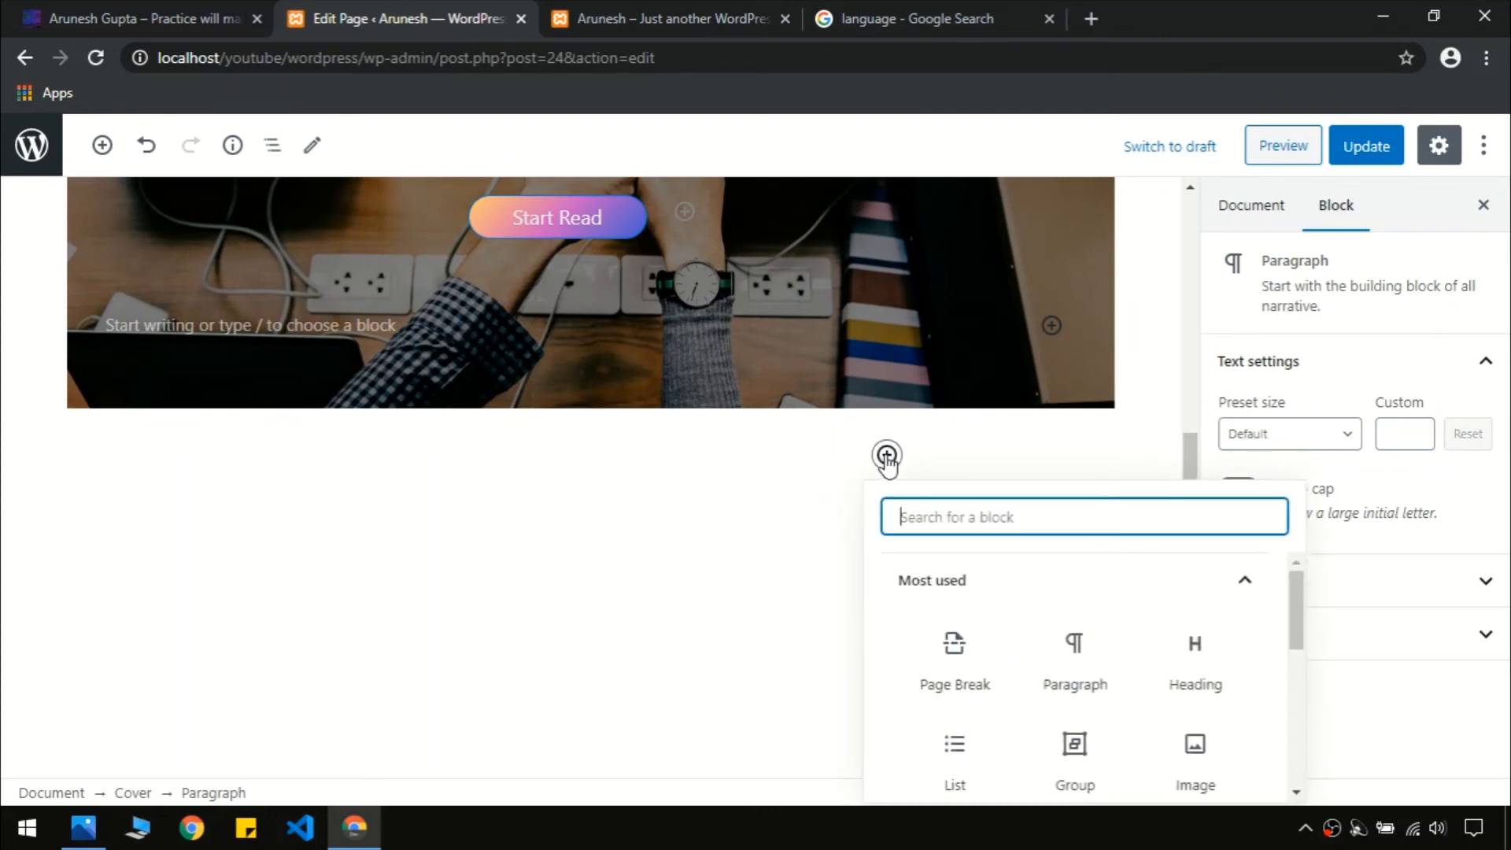
left_click(1298, 624)
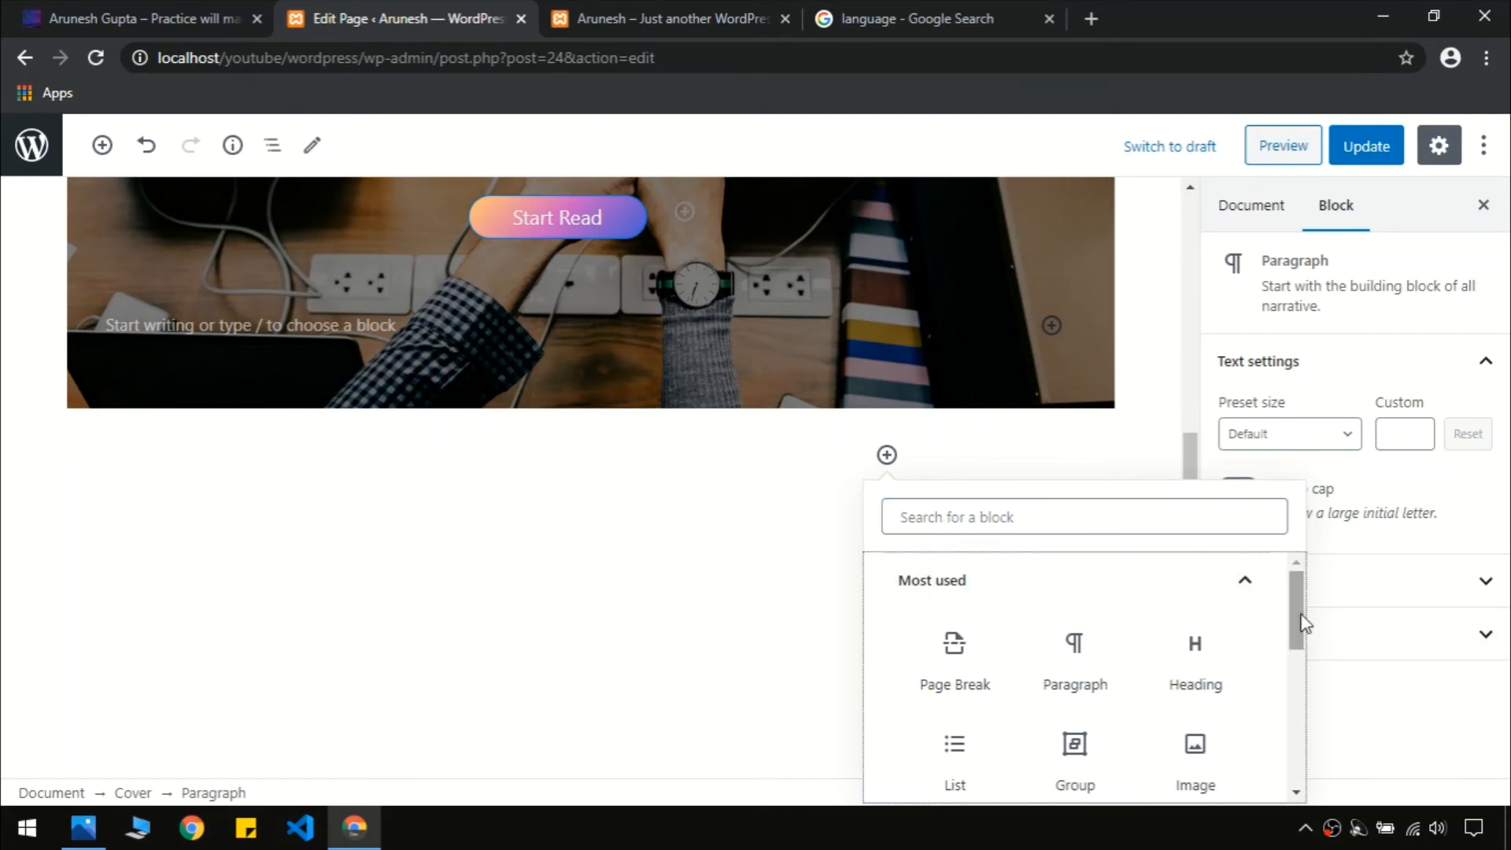
left_click_drag(1298, 624, 1310, 703)
scroll(1207, 734, "down", 3)
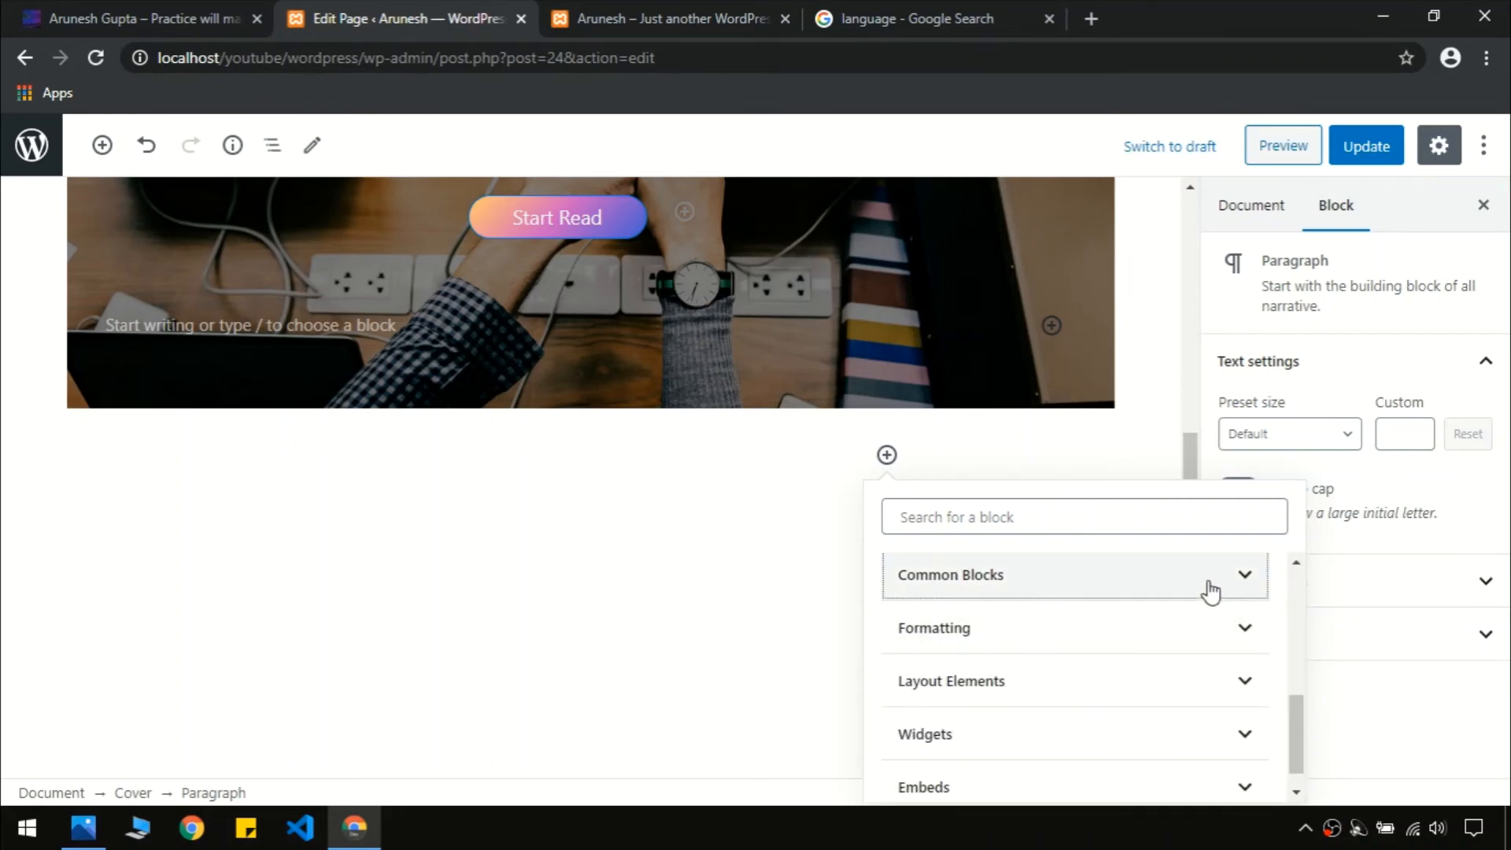
left_click(1210, 590)
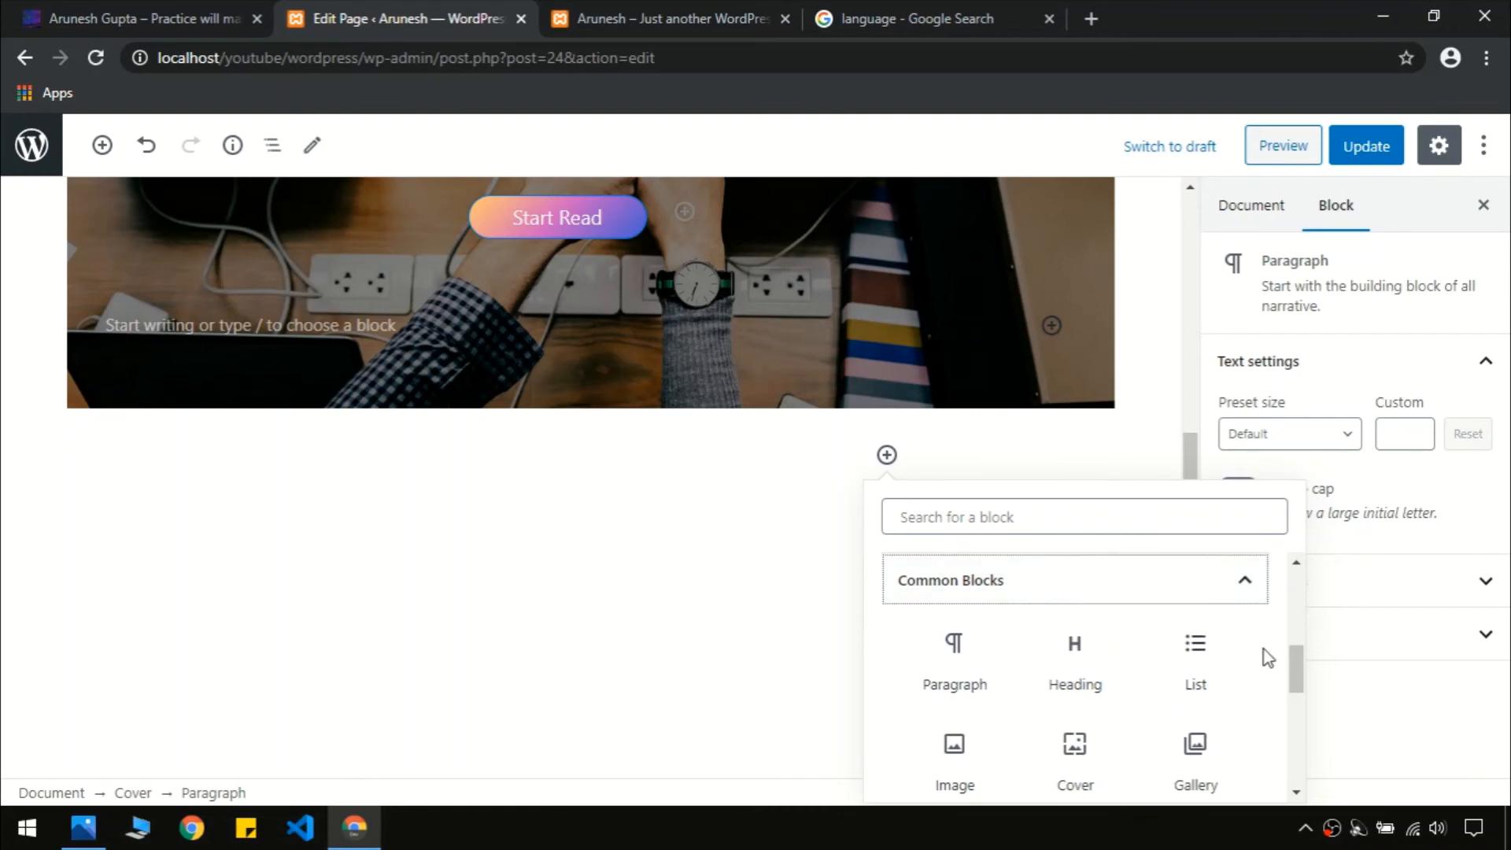
left_click_drag(1294, 657, 1299, 684)
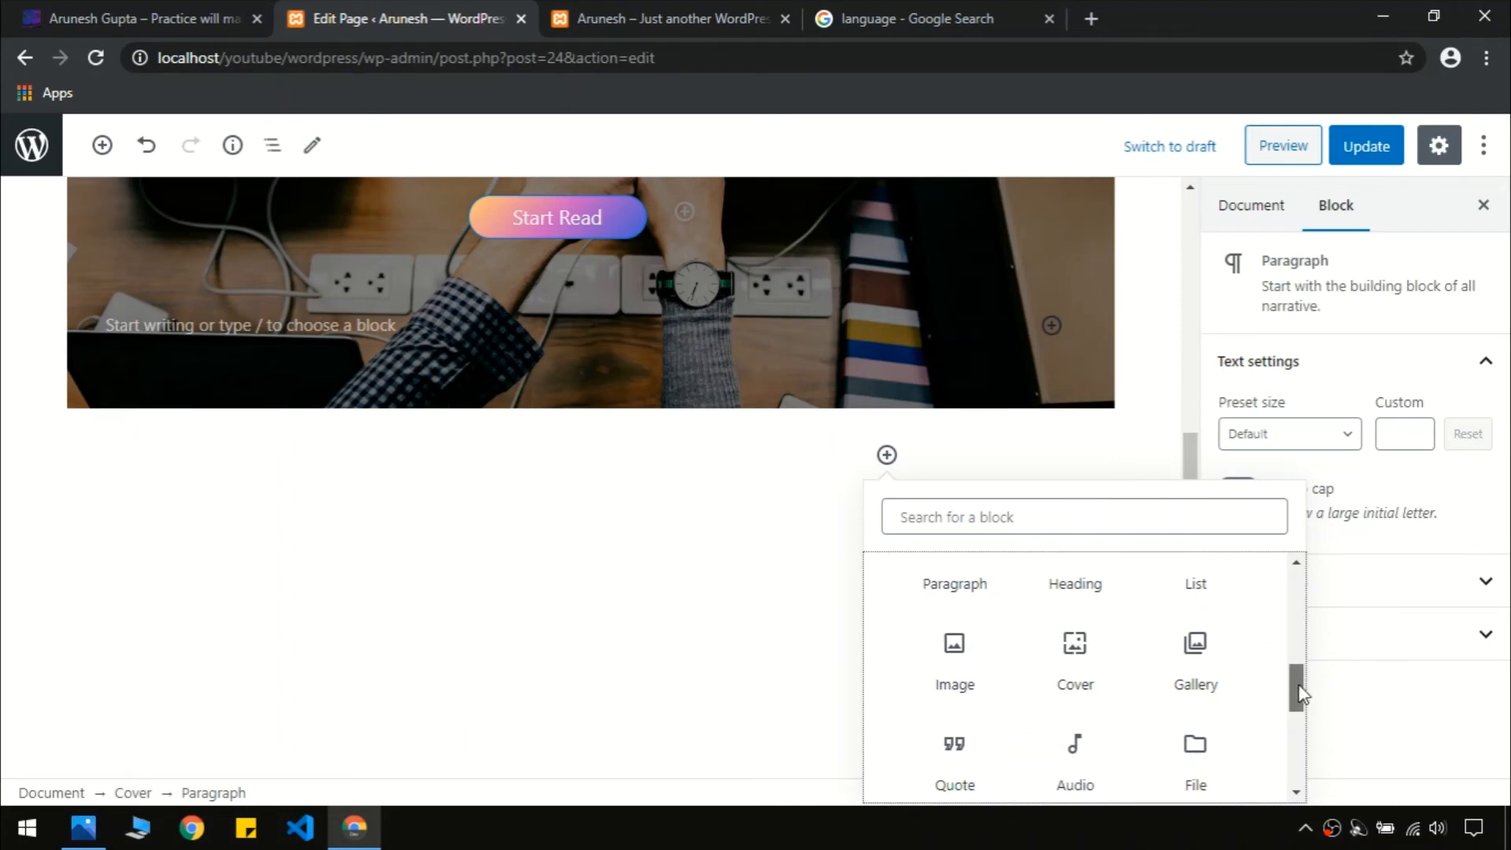
left_click_drag(1299, 698, 1298, 720)
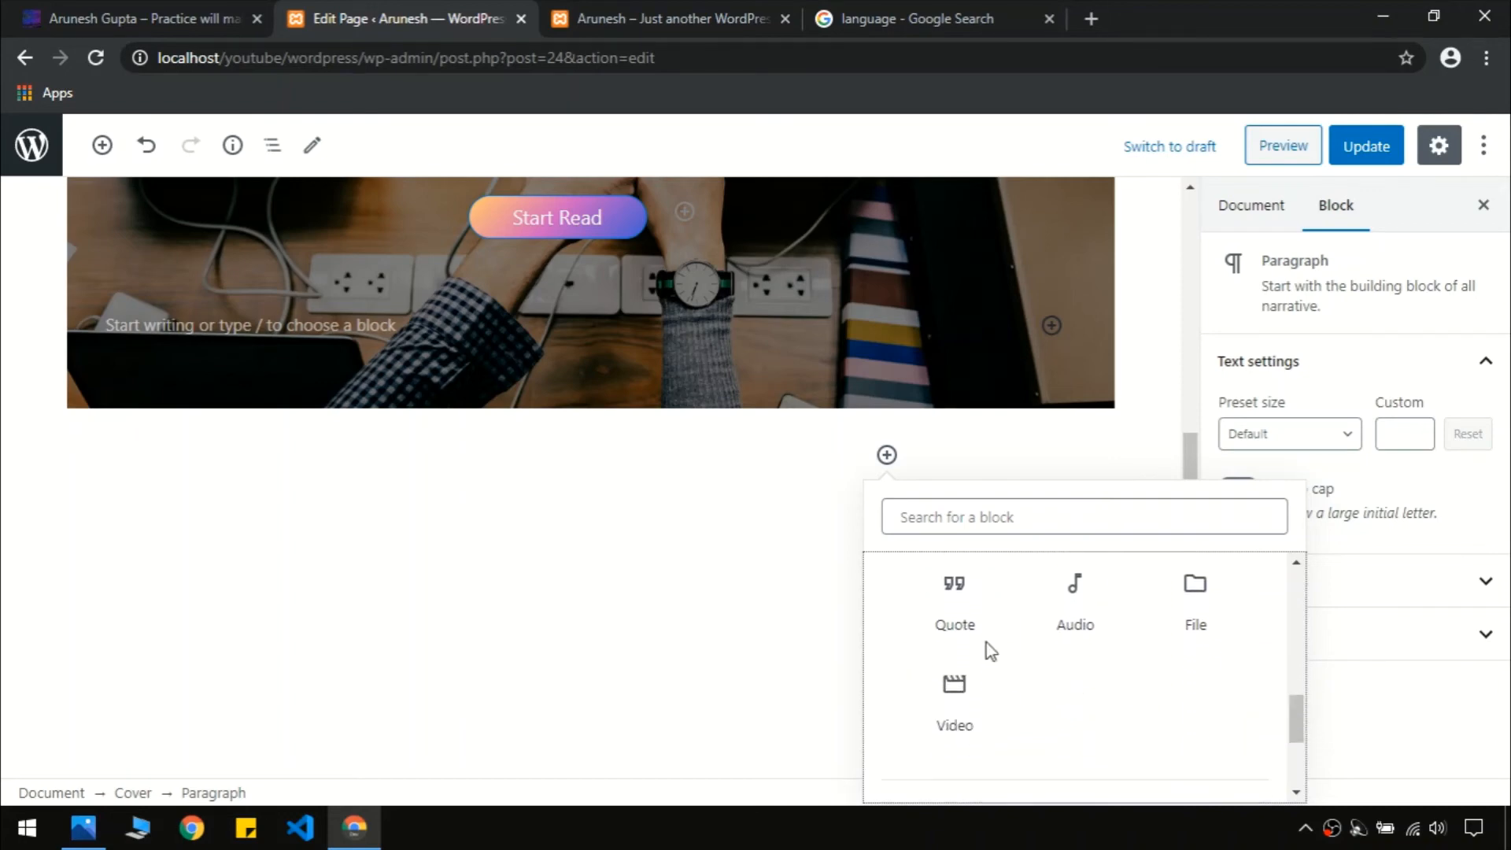
left_click(955, 602)
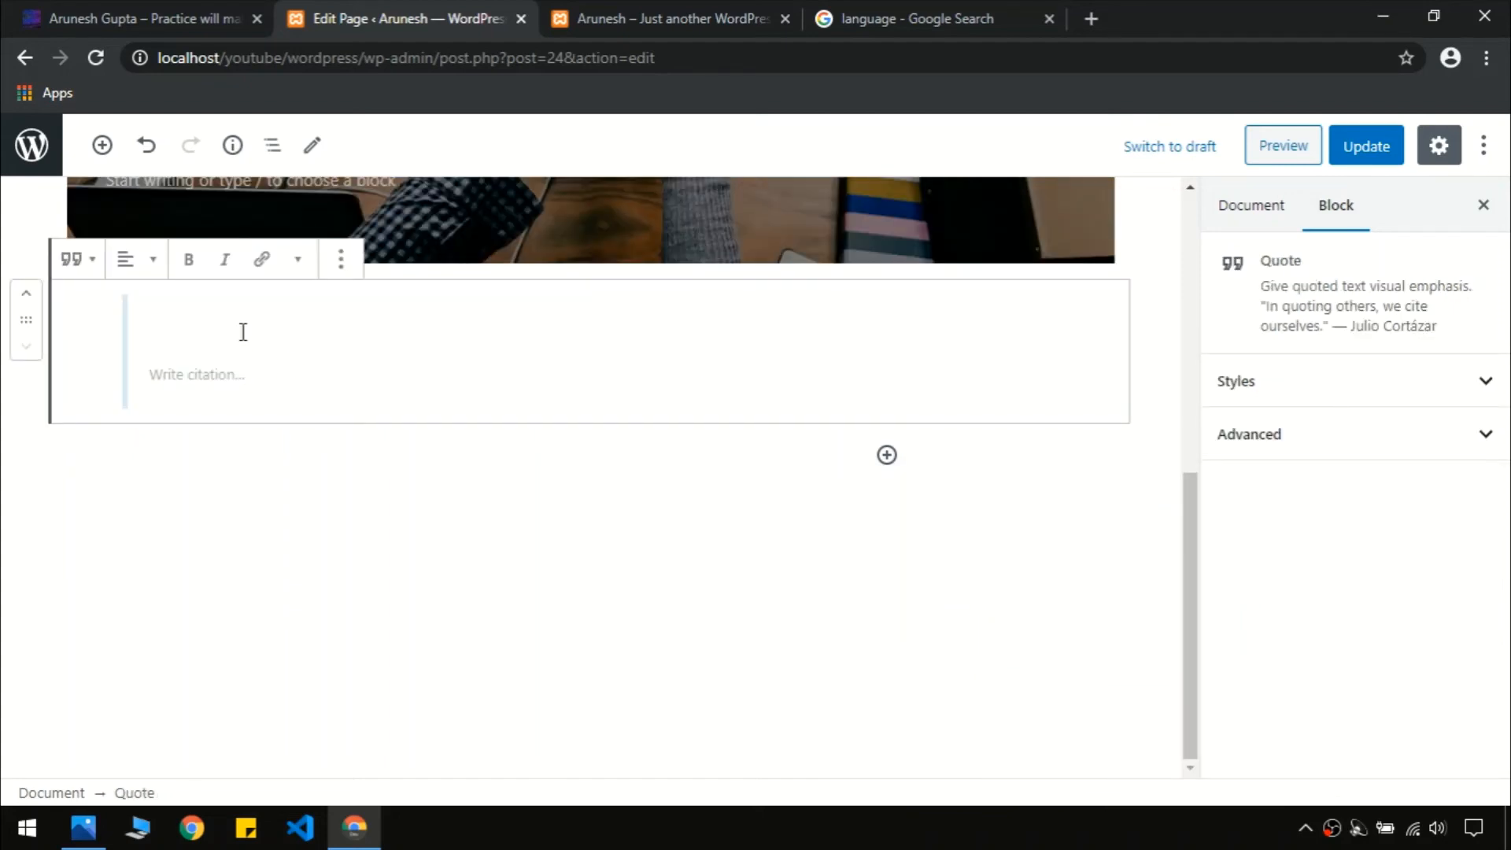
Copy the habits quote from the live site and paste it into the Quote block
left_click(183, 17)
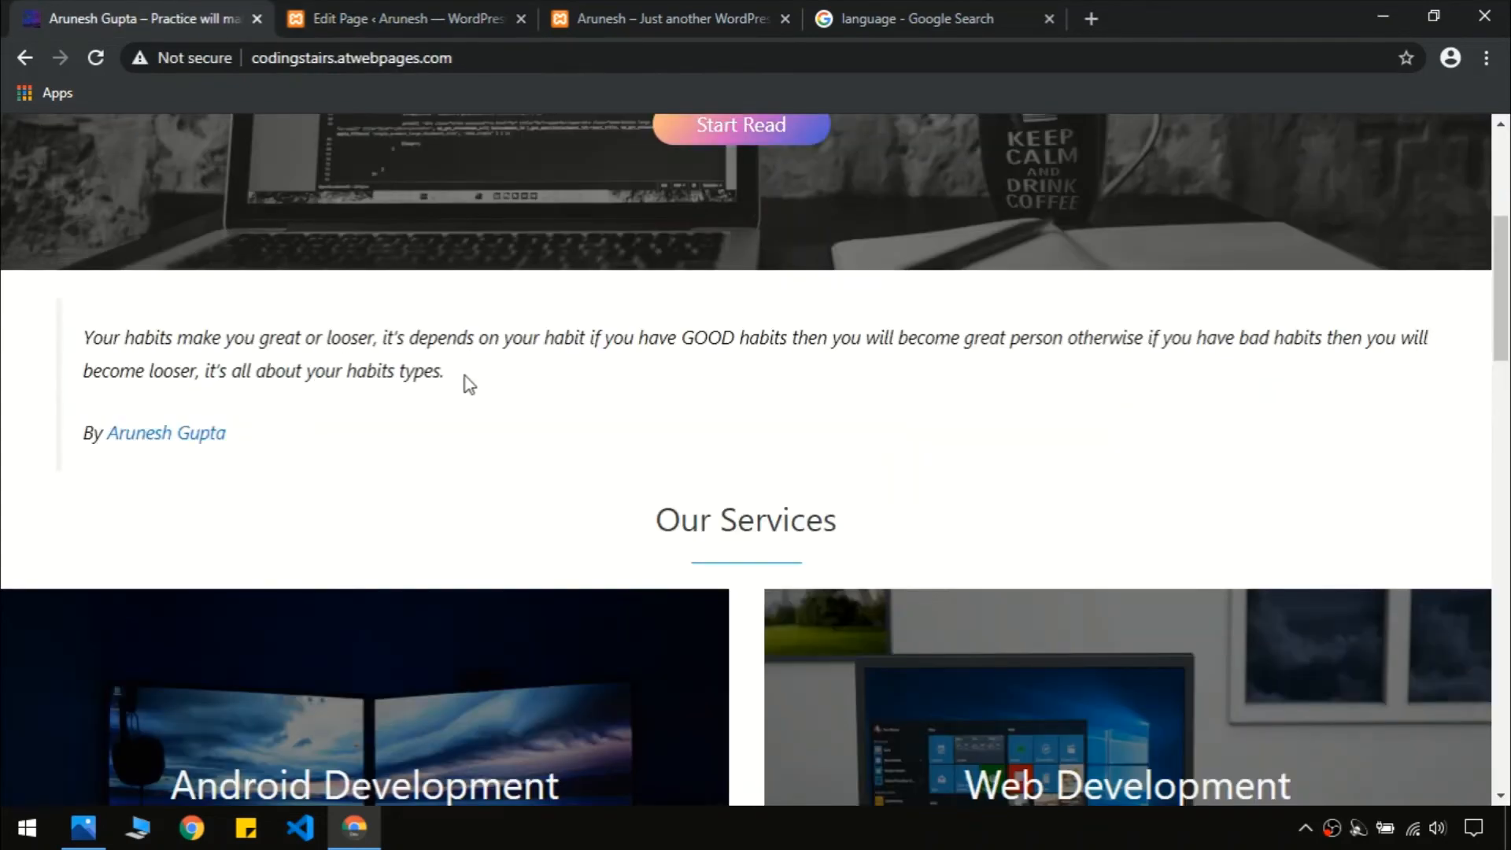
left_click_drag(465, 376, 88, 337)
key("ctrl+c")
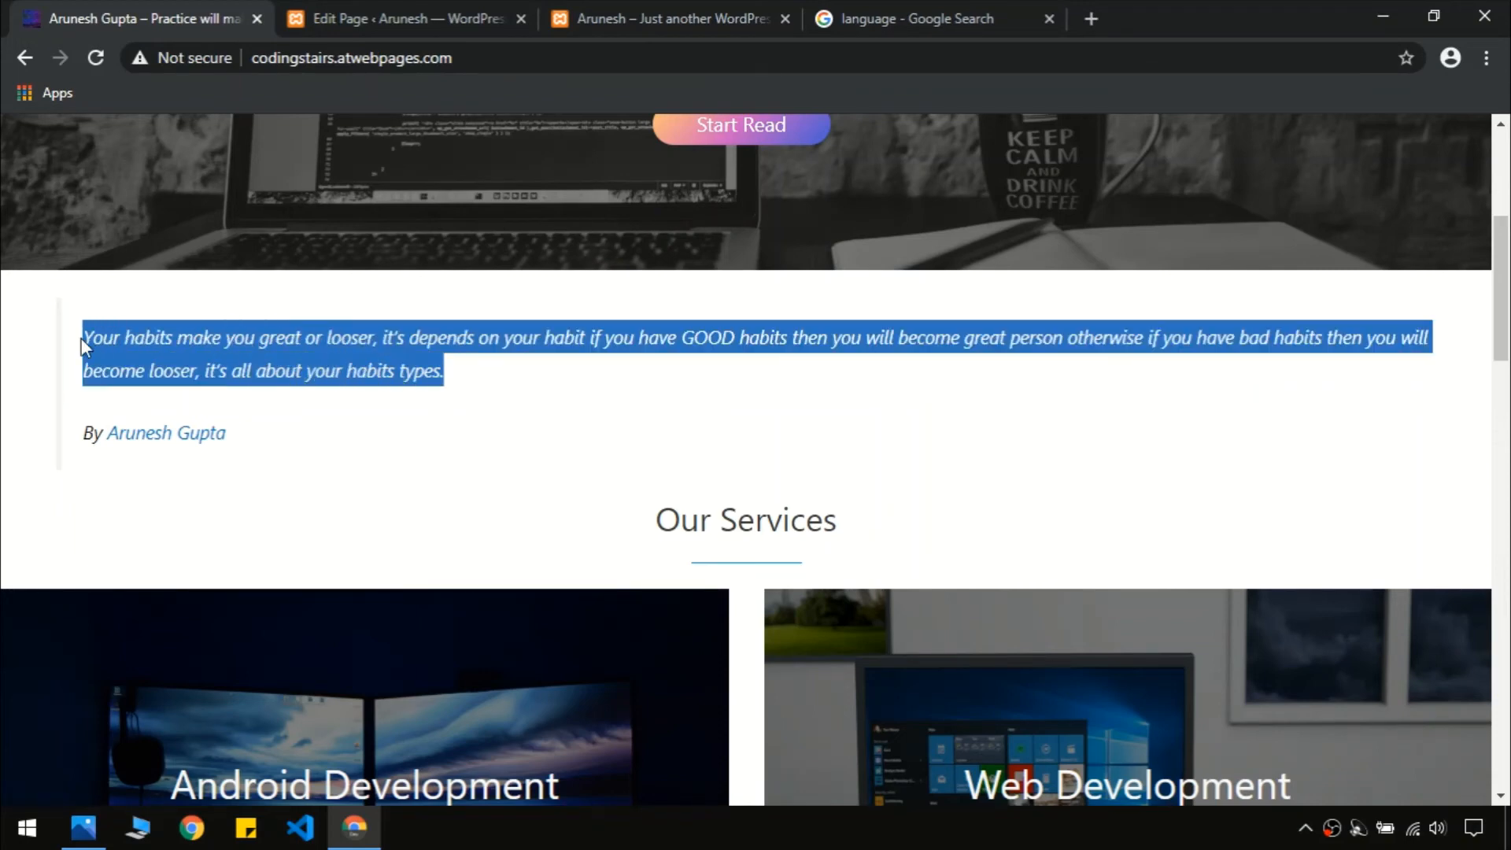
left_click(313, 12)
key("ctrl+v")
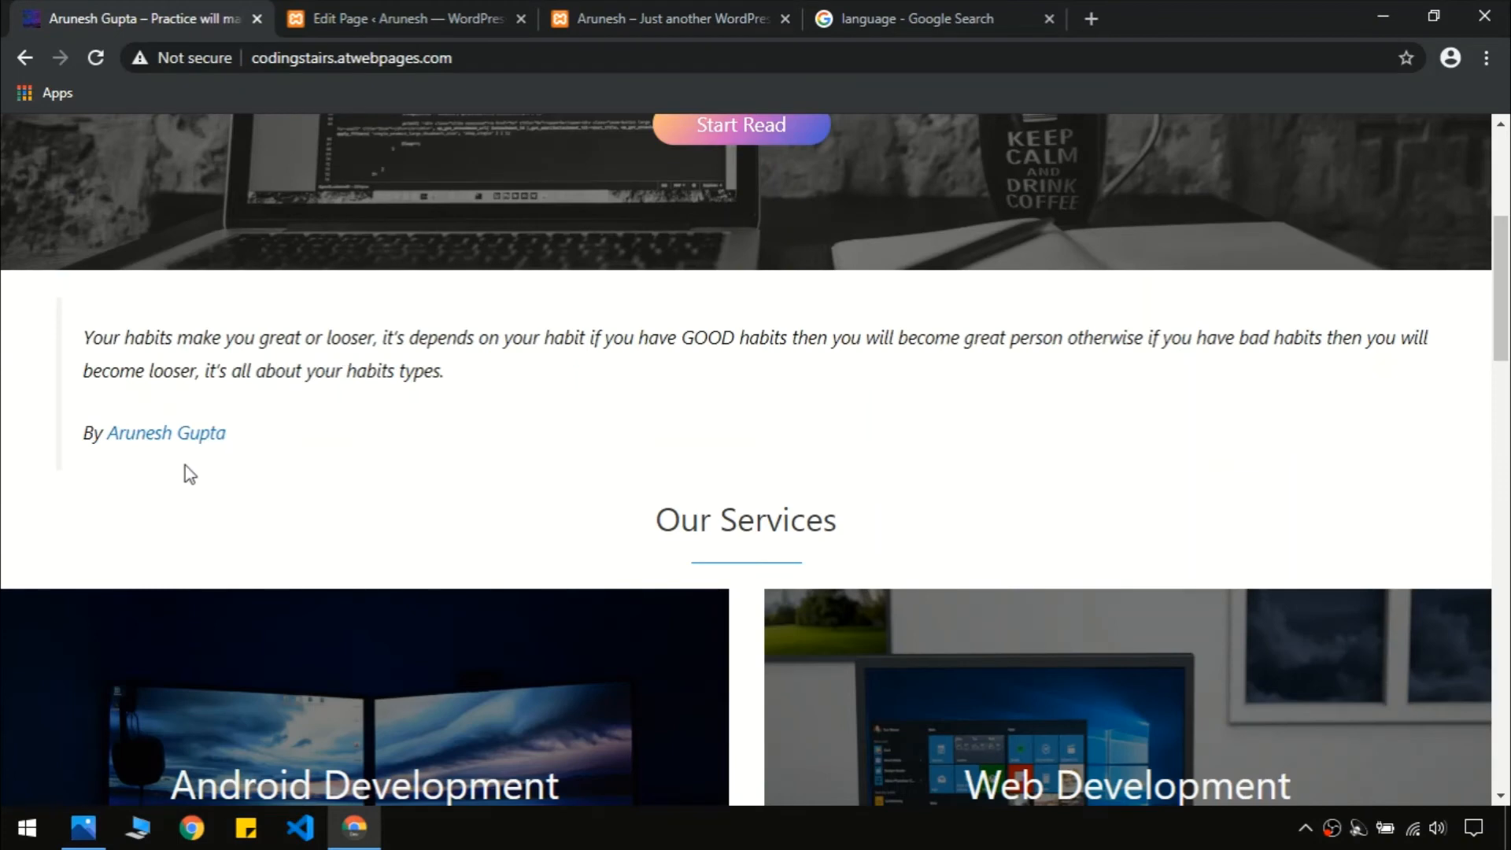
Begin the quote citation with 'By' and check where the live site's author link leads
left_click(417, 17)
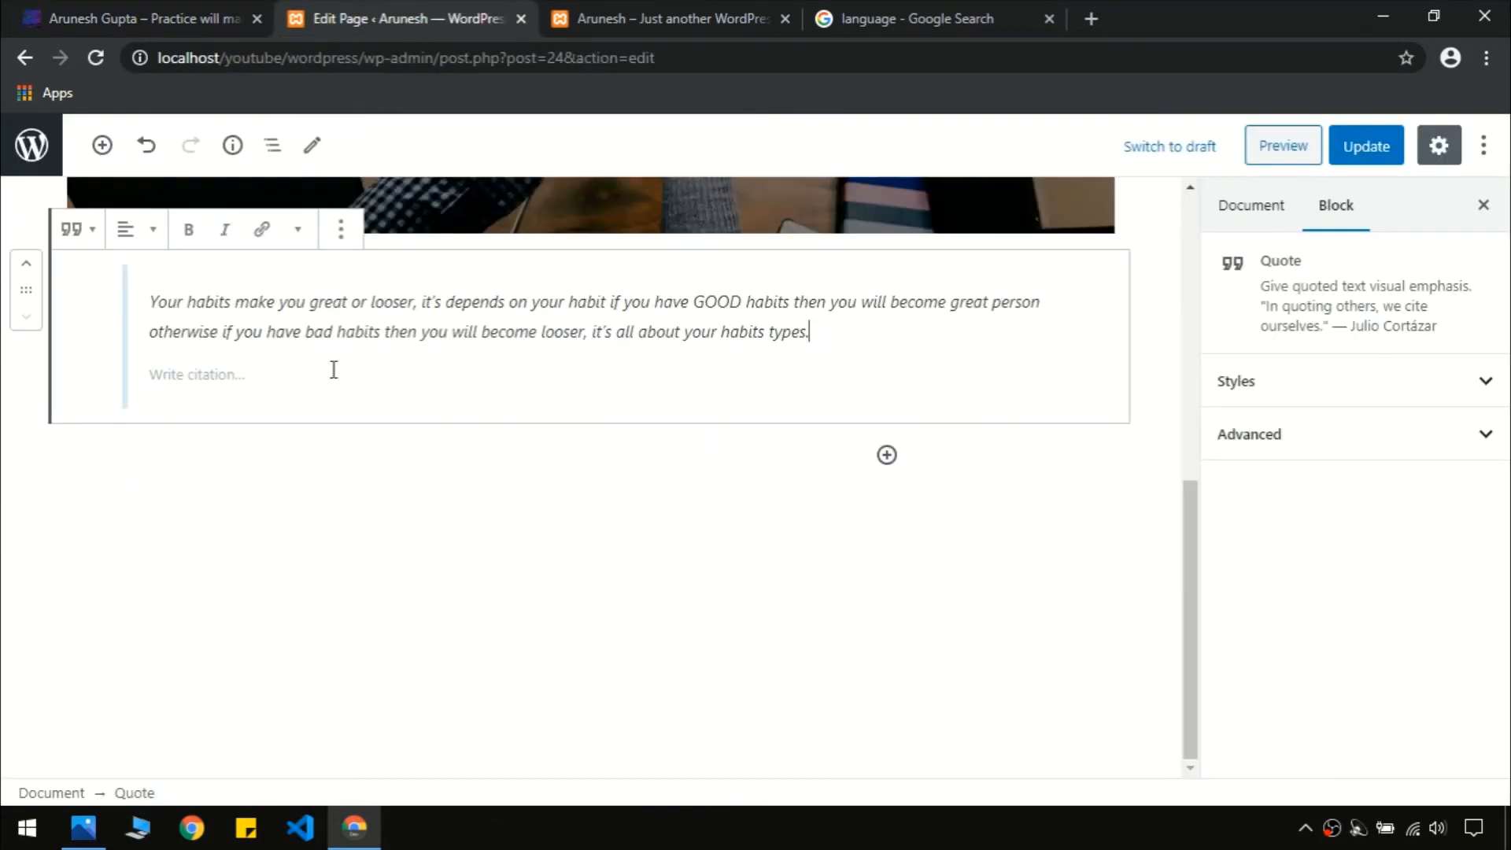
left_click(223, 378)
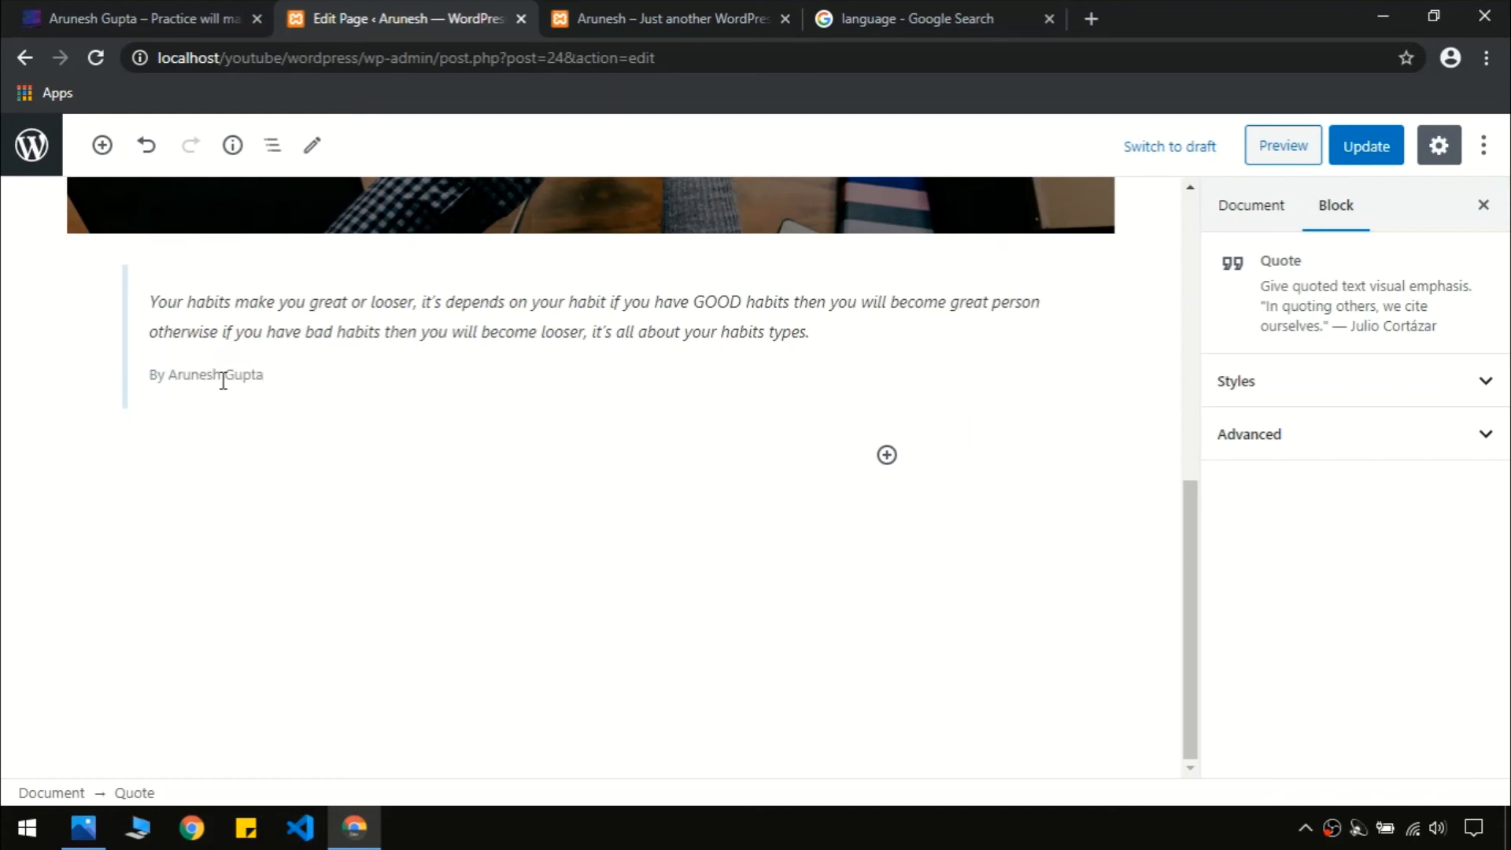
left_click(142, 17)
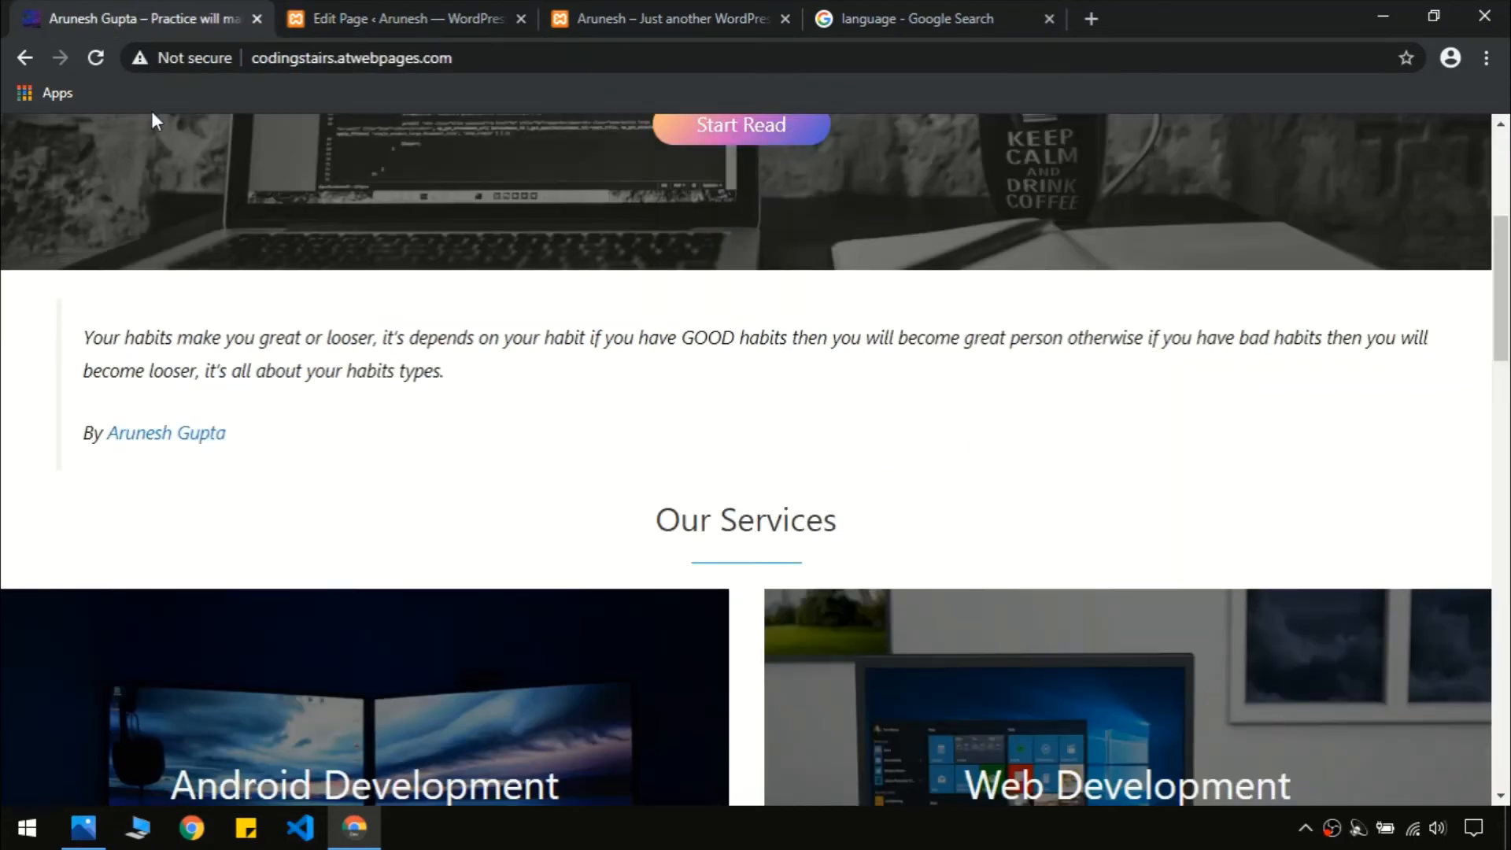
left_click(140, 434)
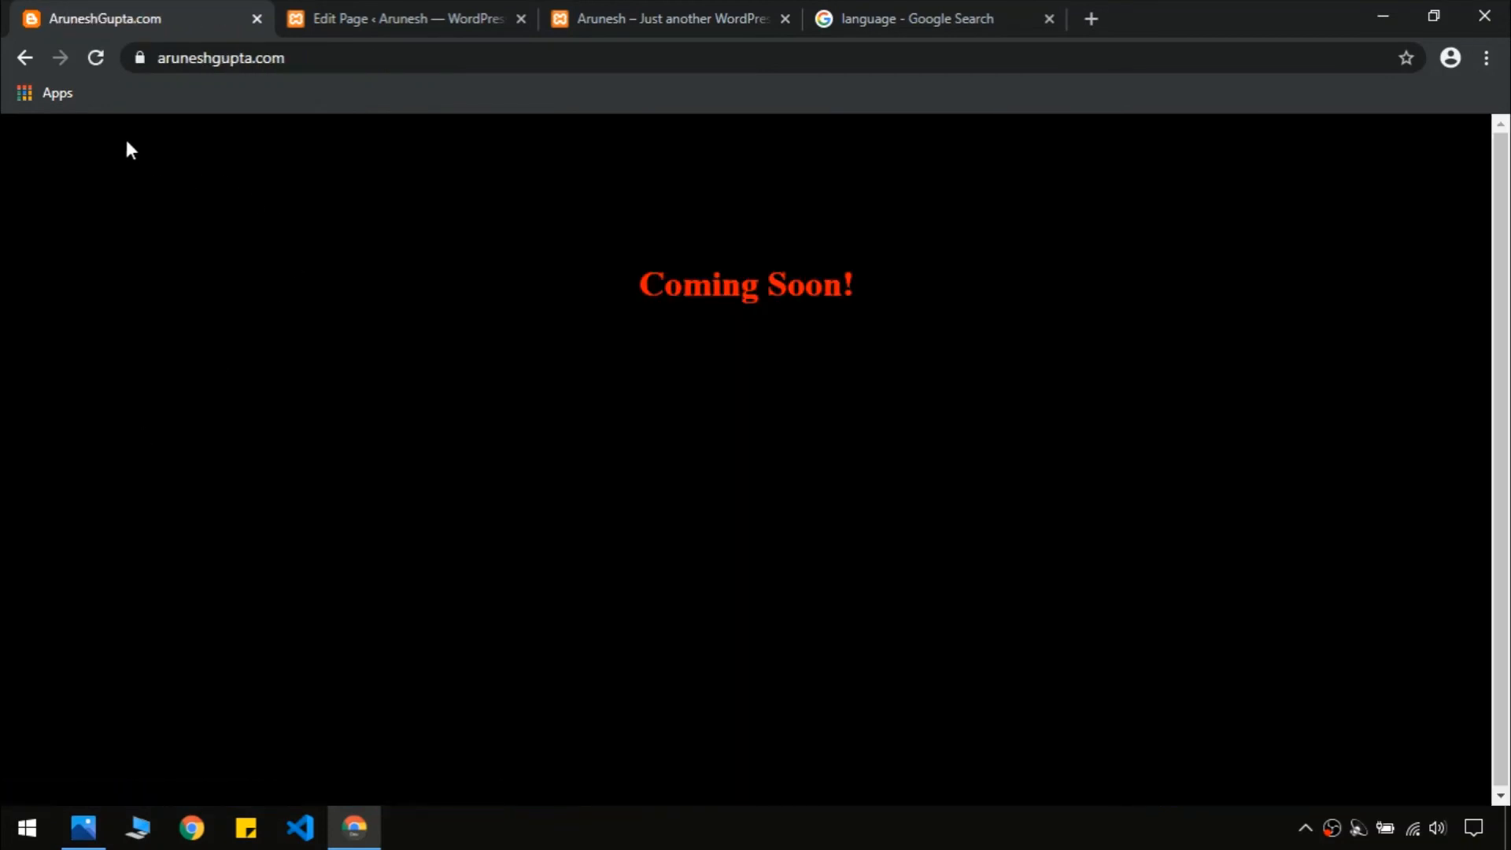
left_click(23, 58)
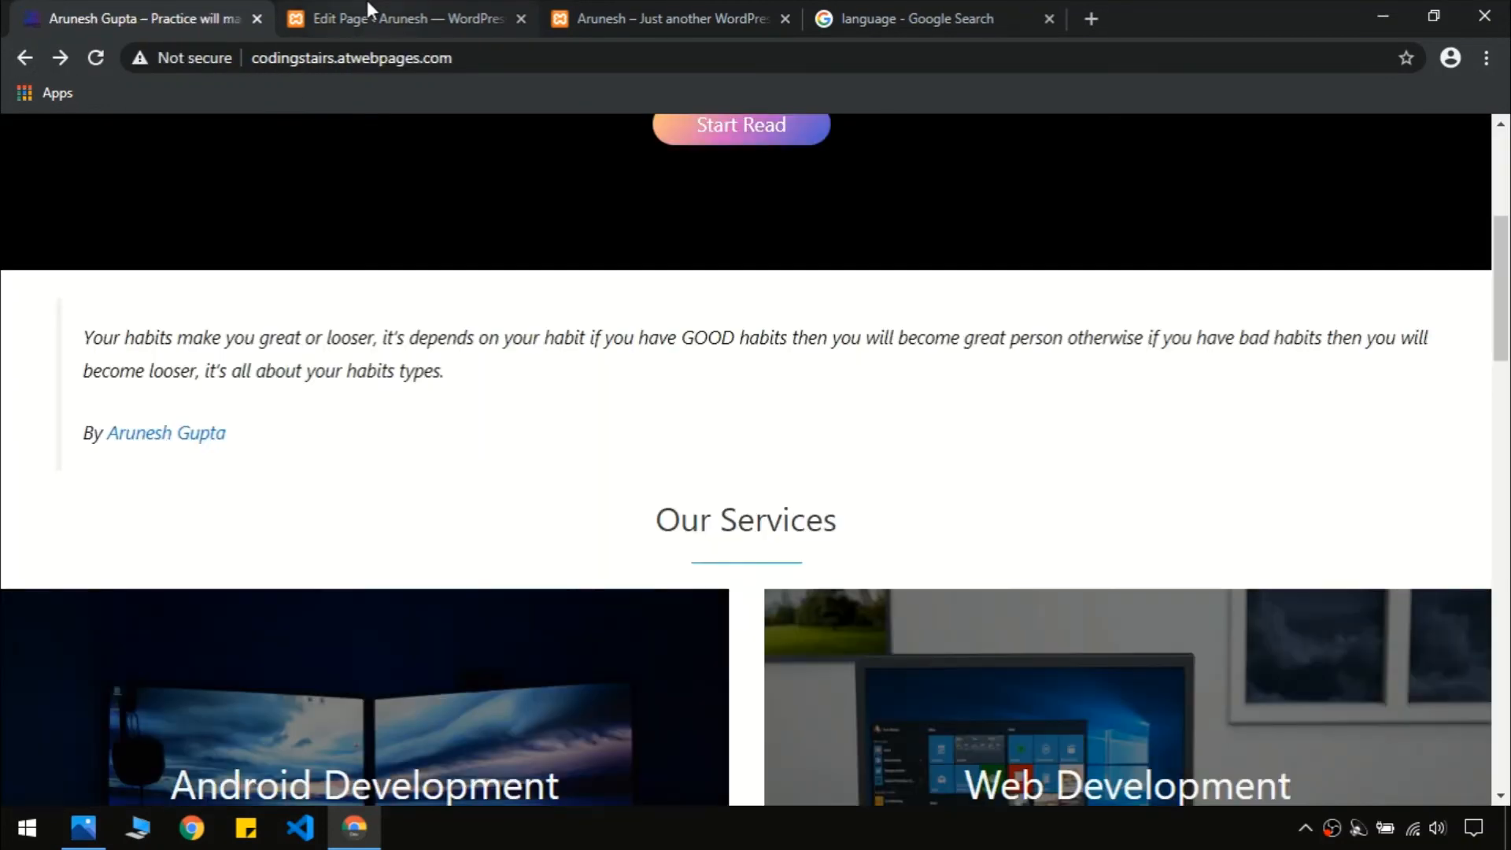
left_click(368, 11)
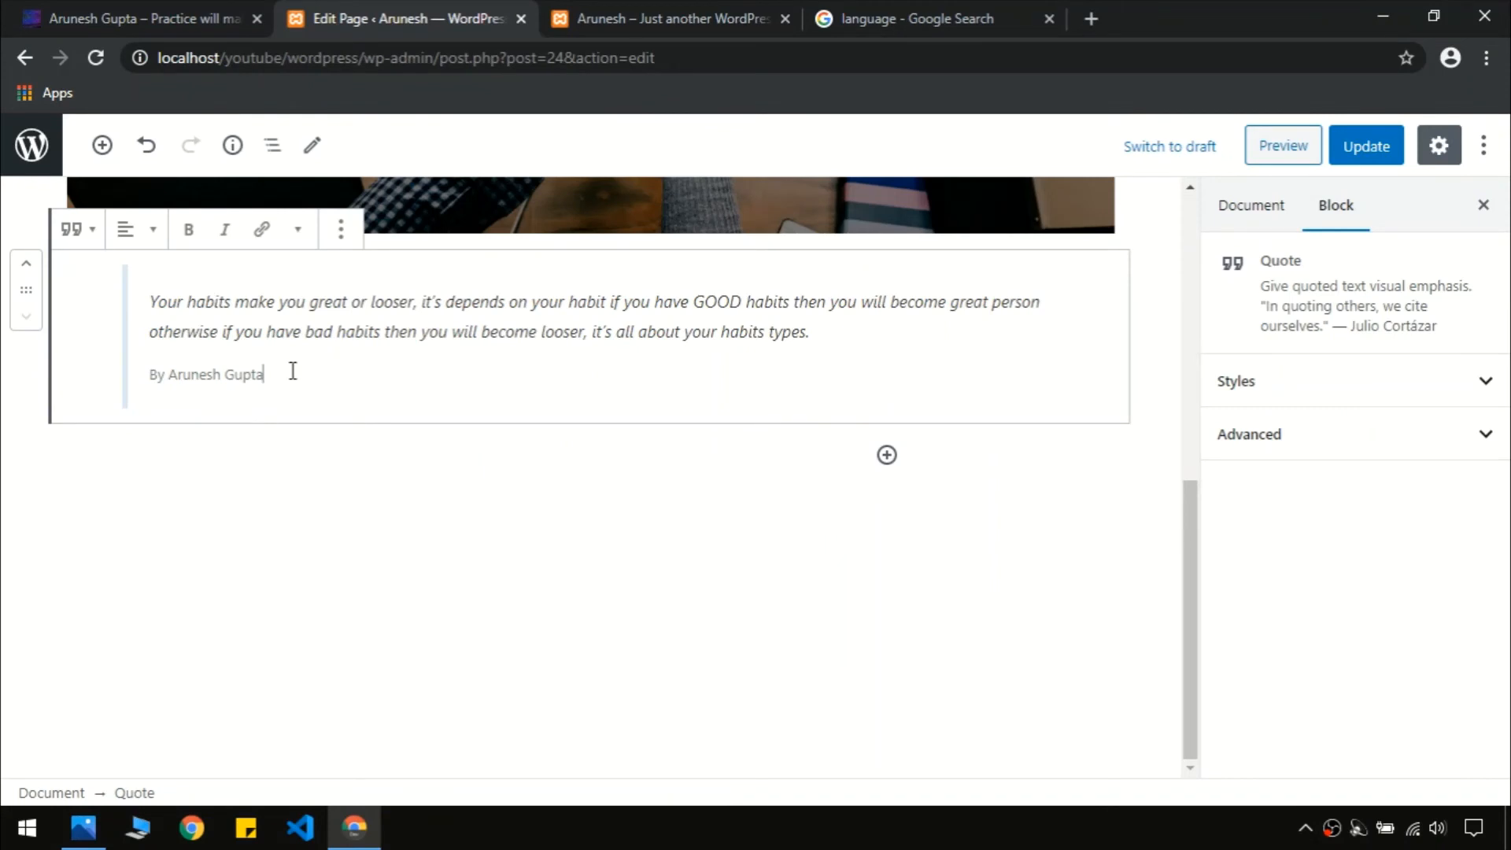
Add an empty paragraph below the quote and select the author's name in the citation
left_click_drag(264, 375, 170, 376)
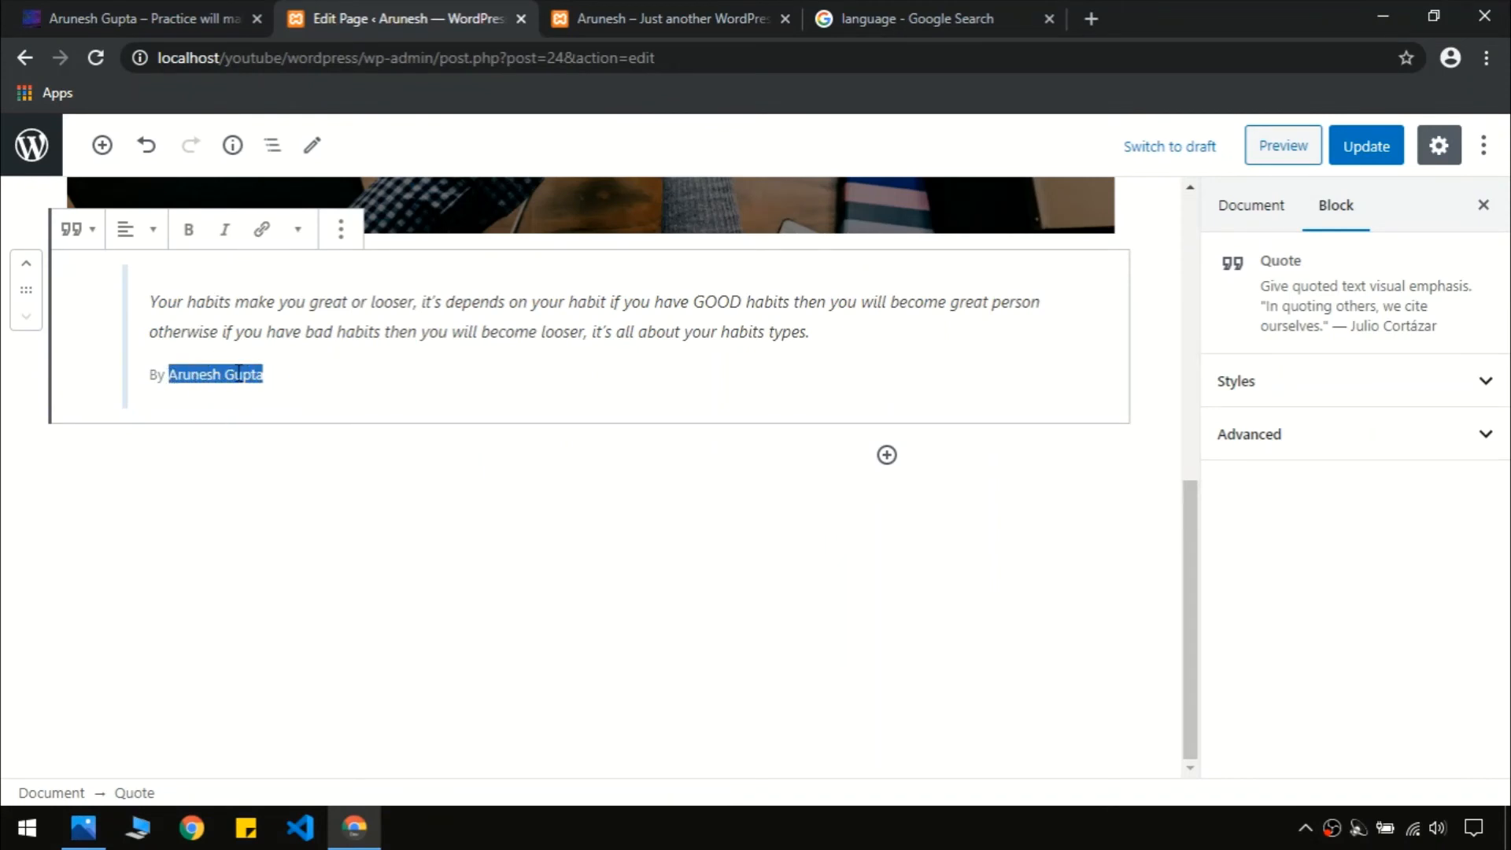
left_click(259, 506)
scroll(1192, 482, "up", 1)
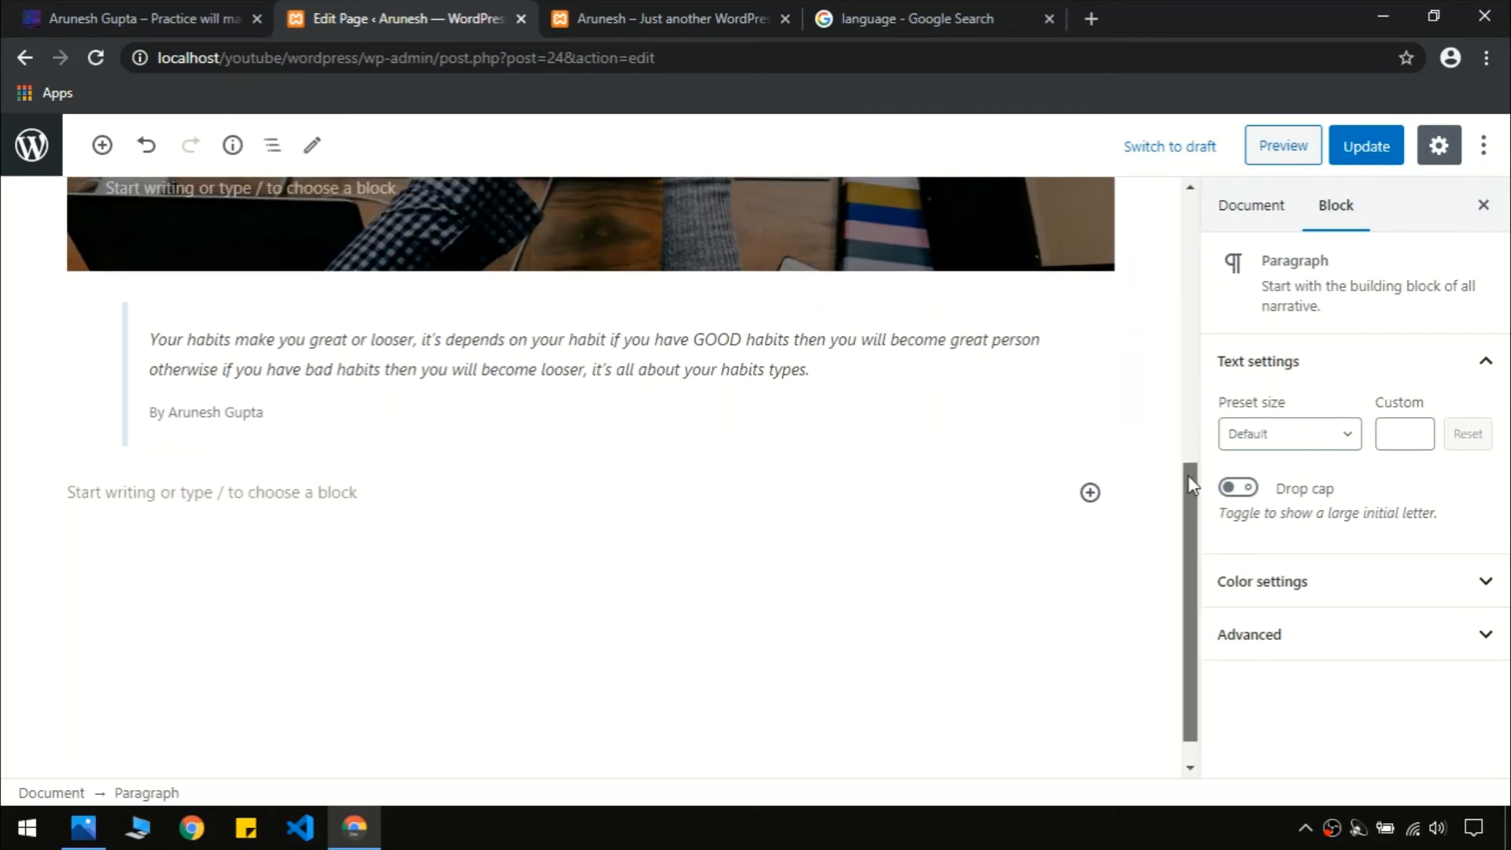
left_click(264, 445)
left_click_drag(264, 445, 169, 452)
Link the author's name to their personal website address and update the page
left_click(275, 314)
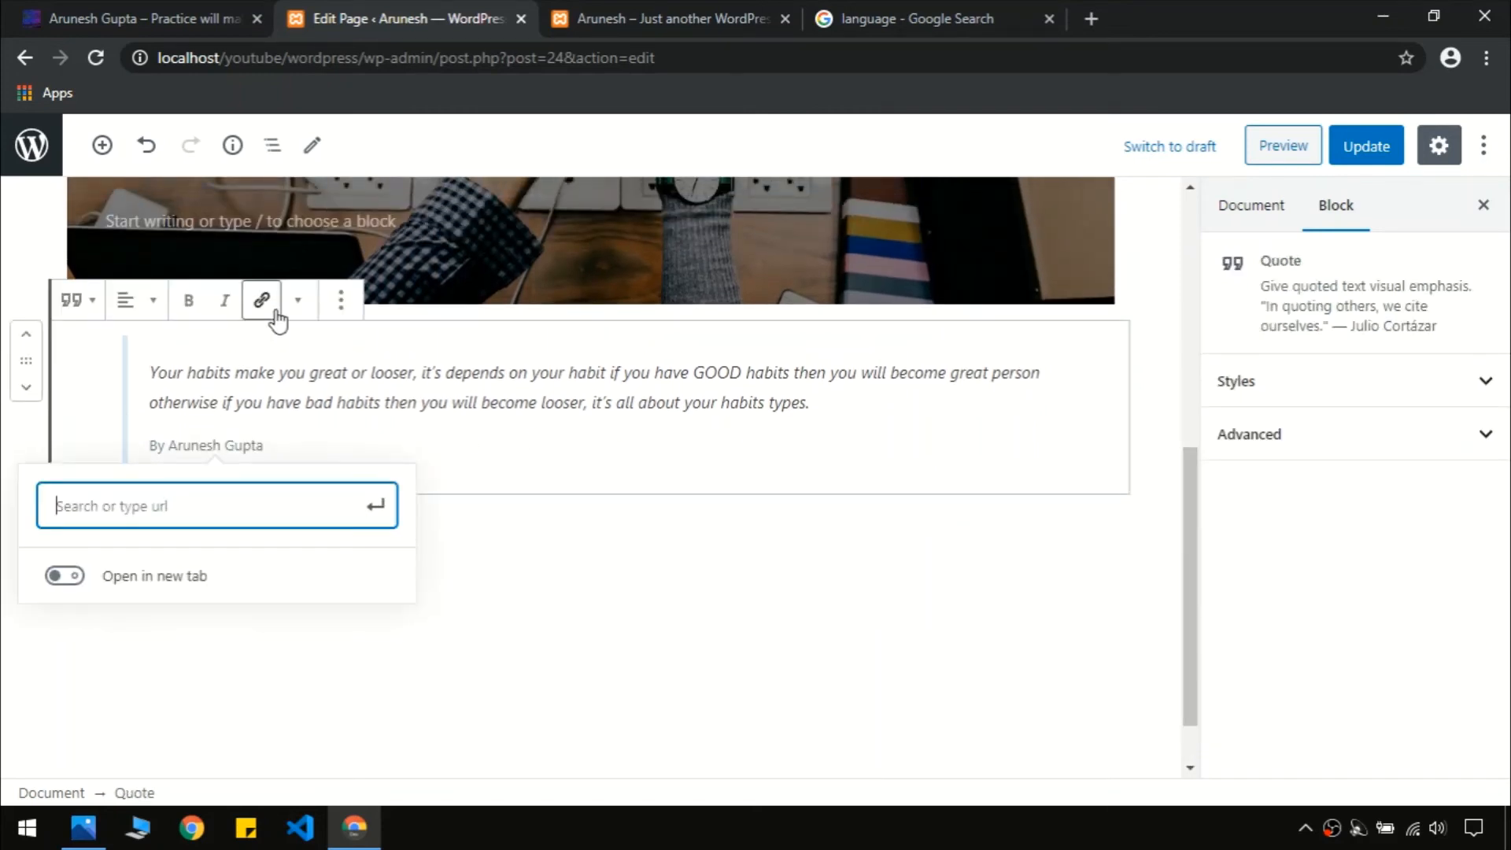
left_click(629, 16)
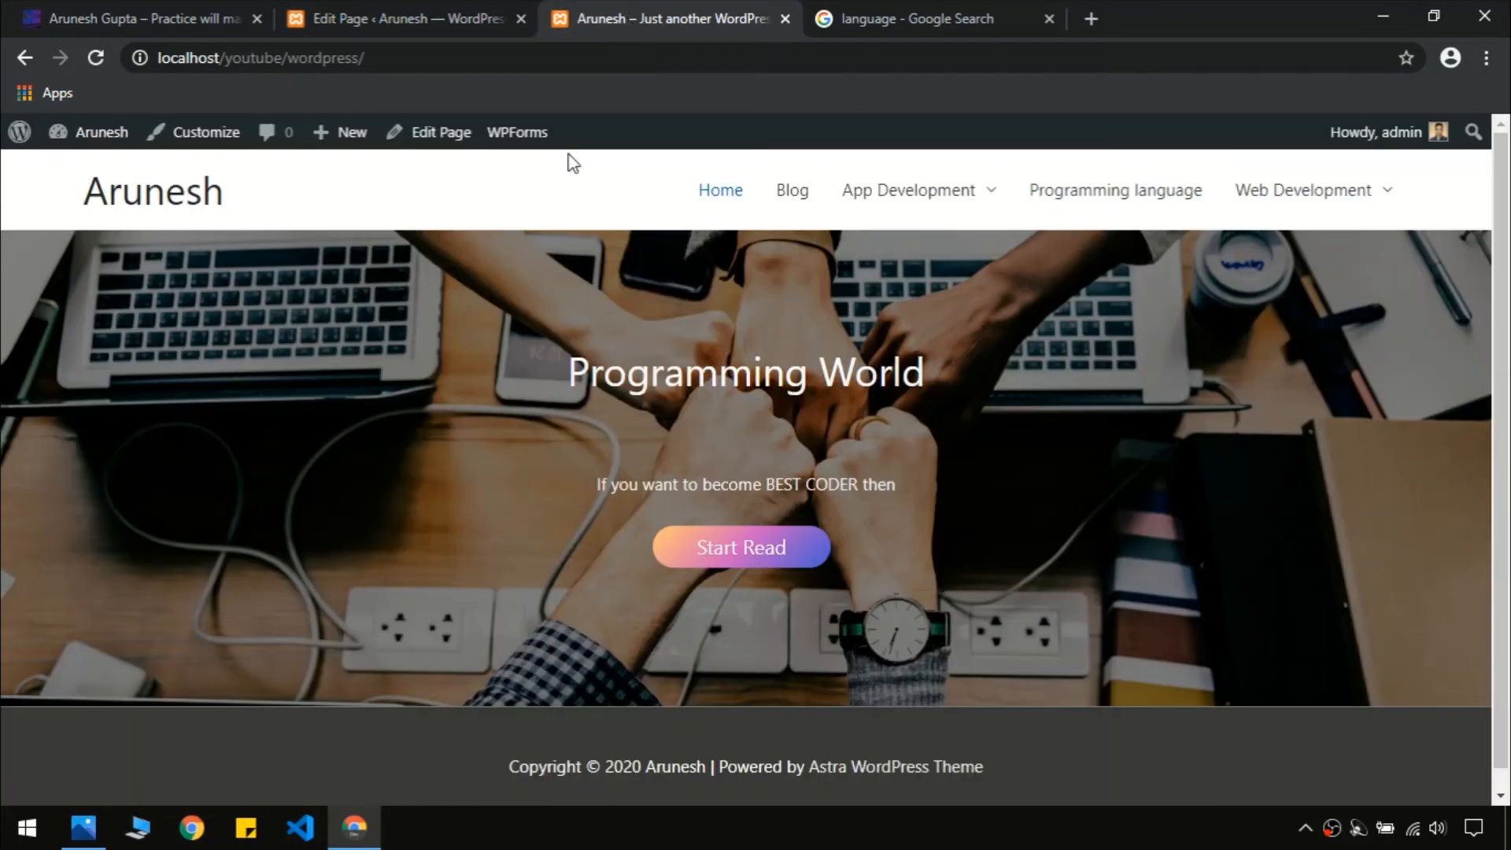
key("ctrl+t")
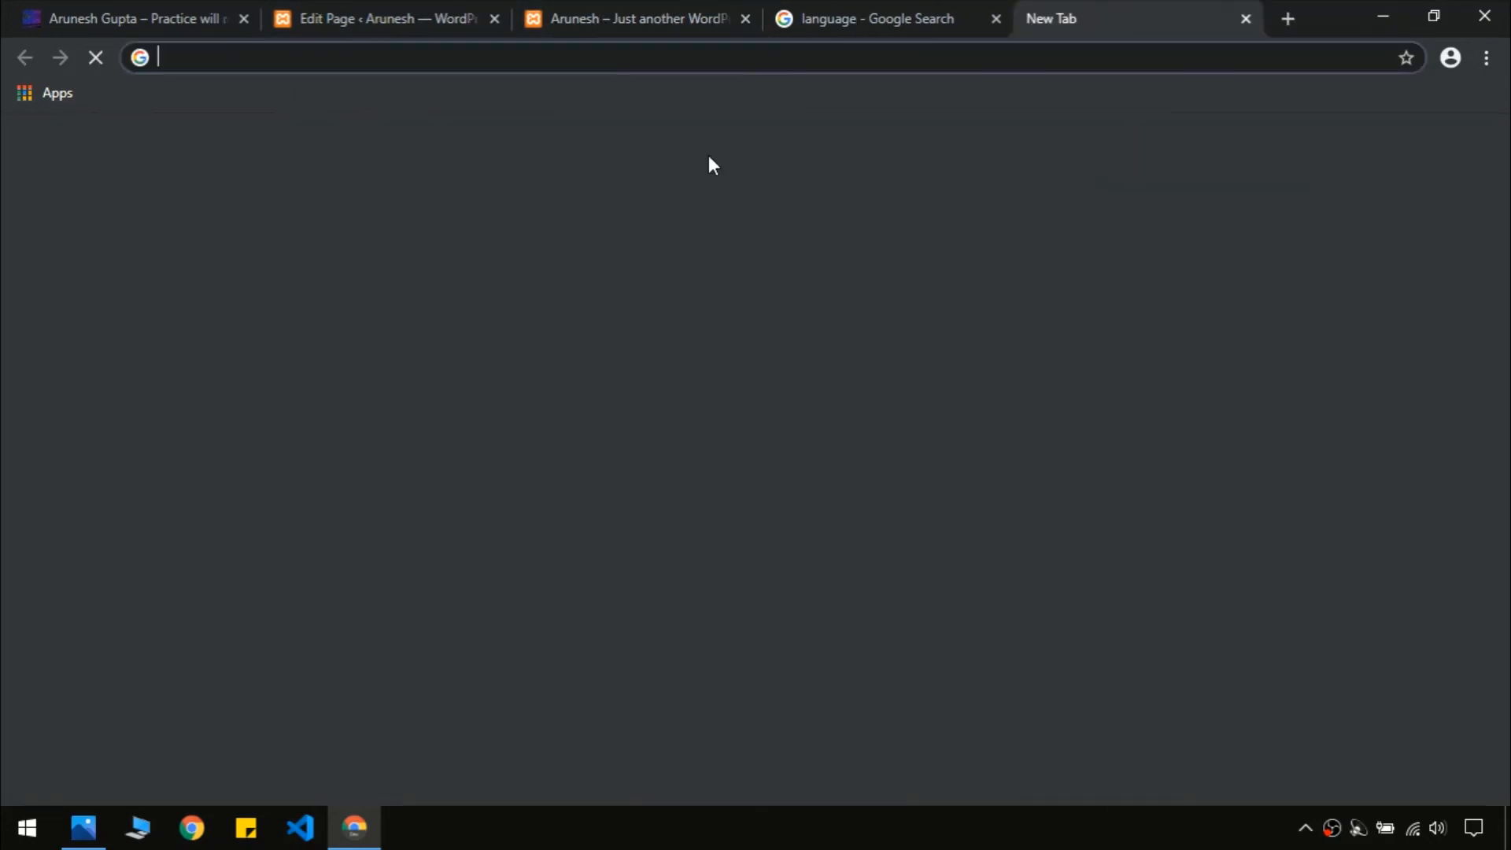
type("aruneshgupta.com")
key("Right")
key("ctrl+a")
key("ctrl+c")
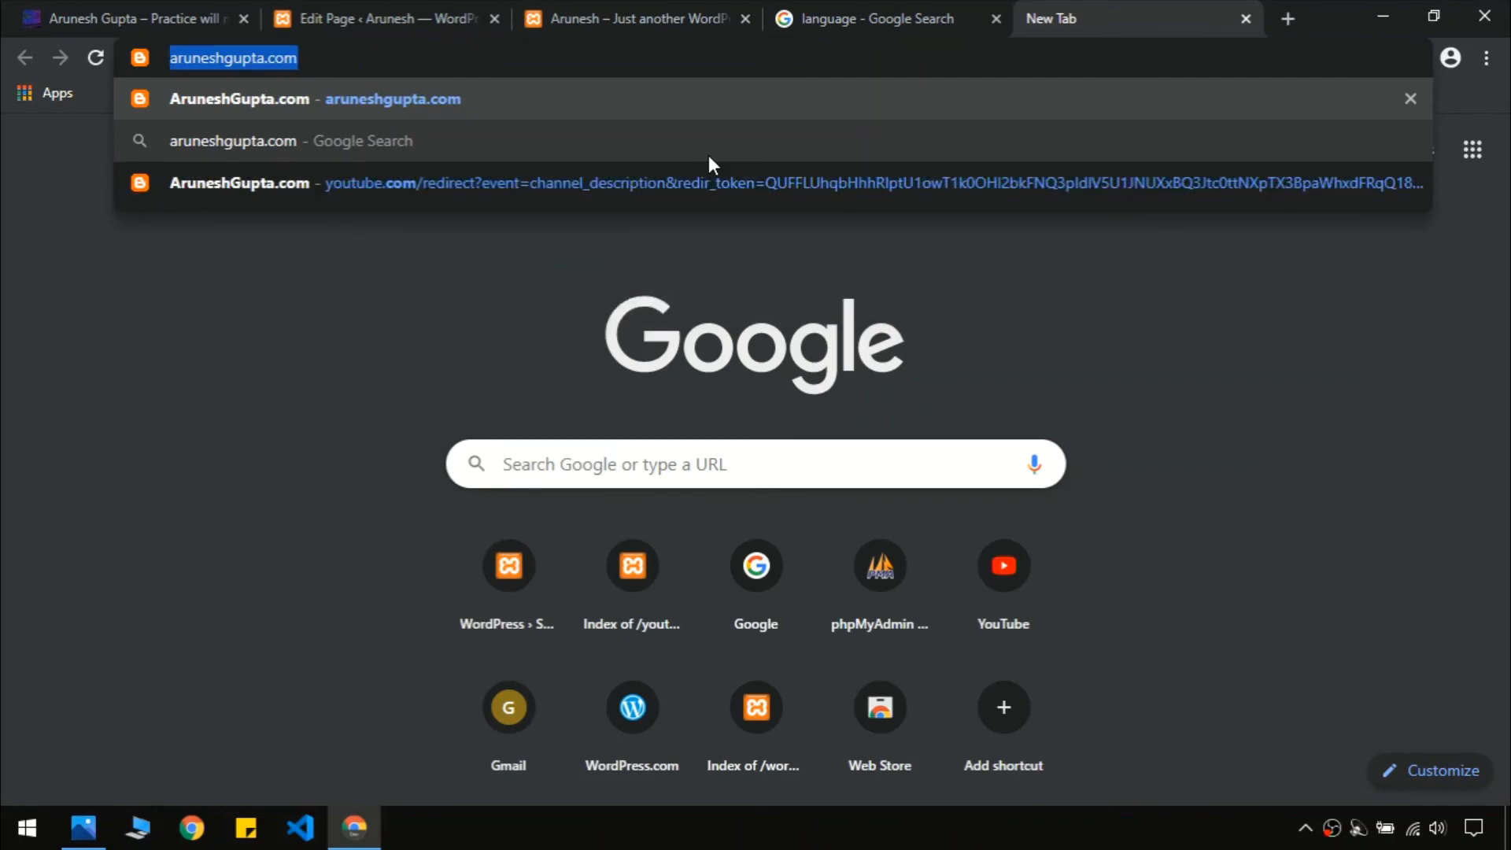
key("ctrl+w")
left_click(440, 18)
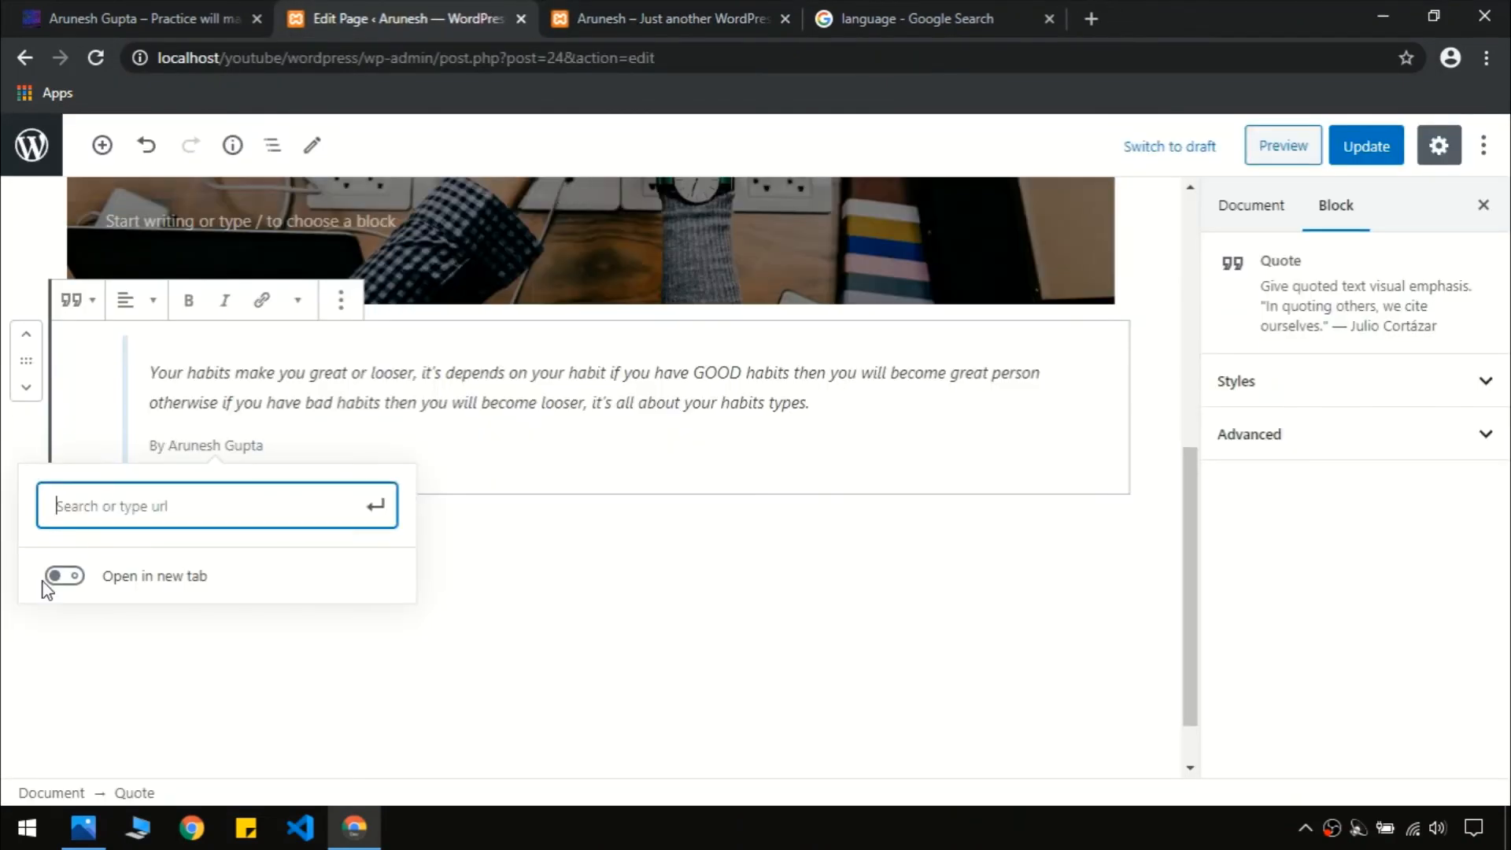
key("ctrl+v")
key("Return")
left_click(651, 587)
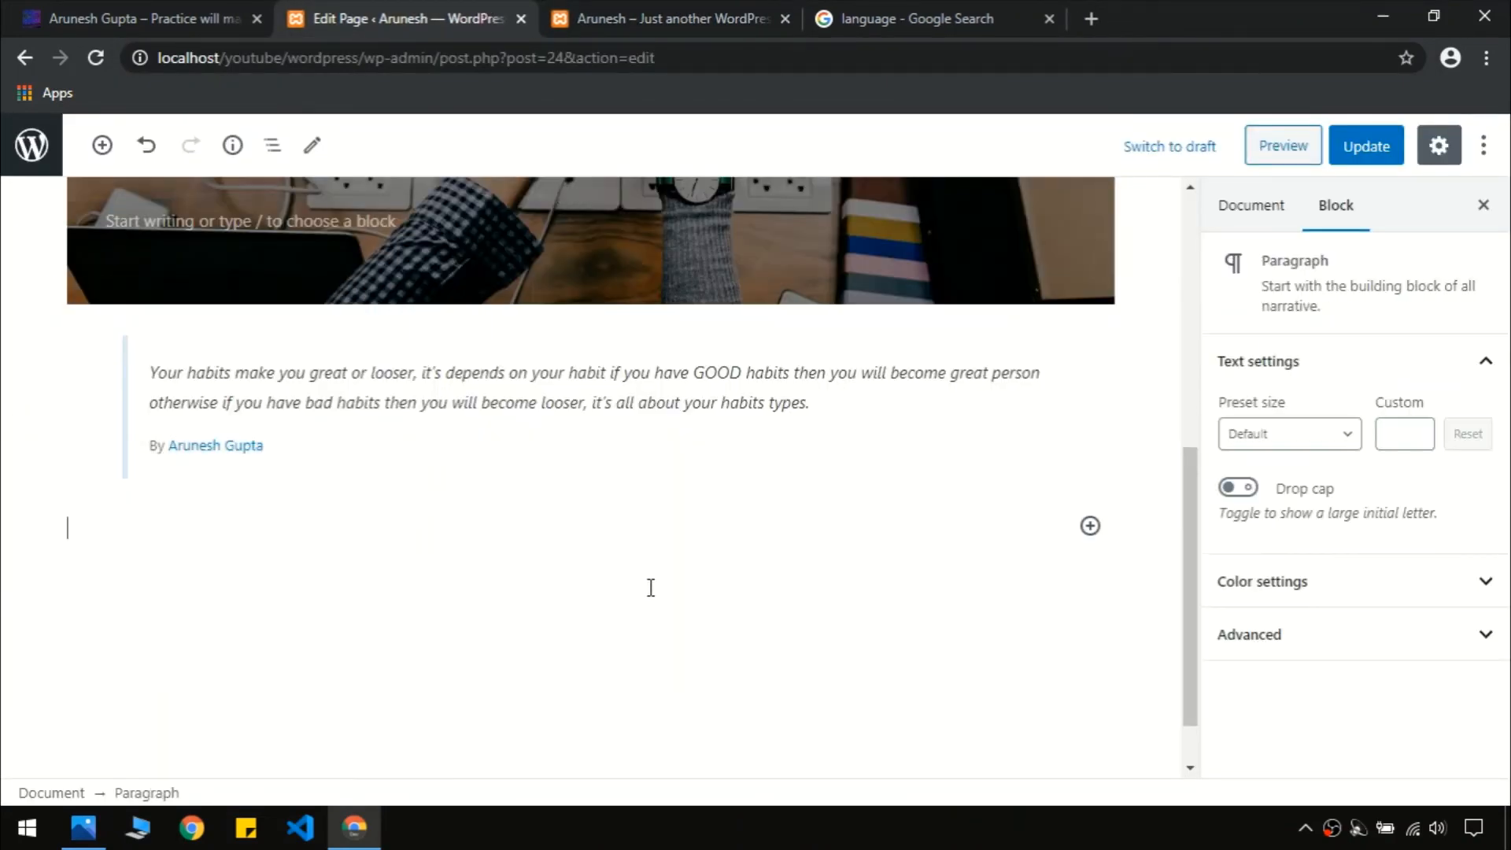
left_click(1373, 145)
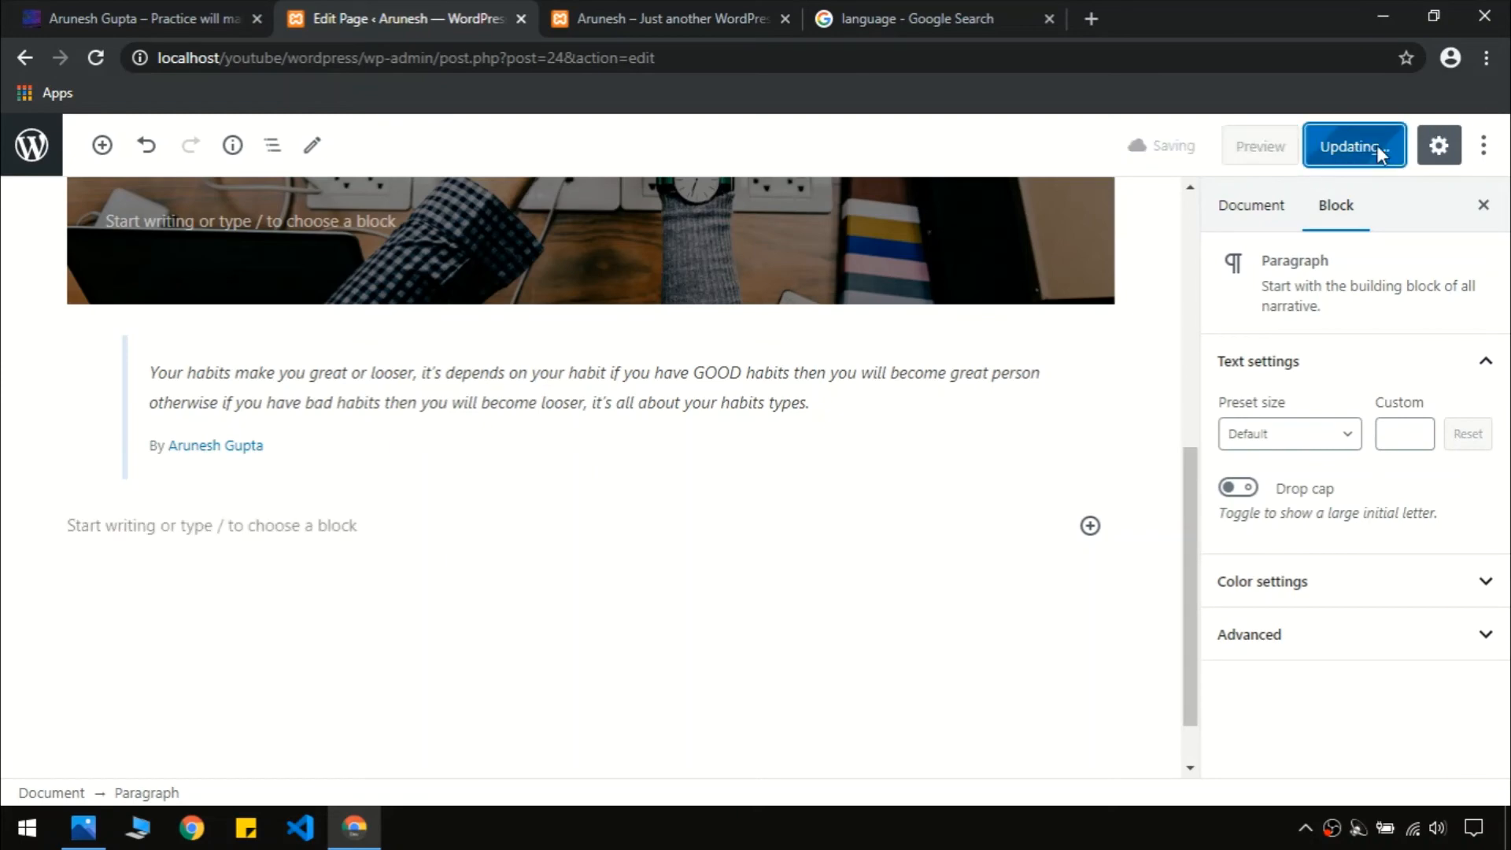
Reload the local front page to check the quote and compare it with the reference site
left_click(664, 10)
key("F5")
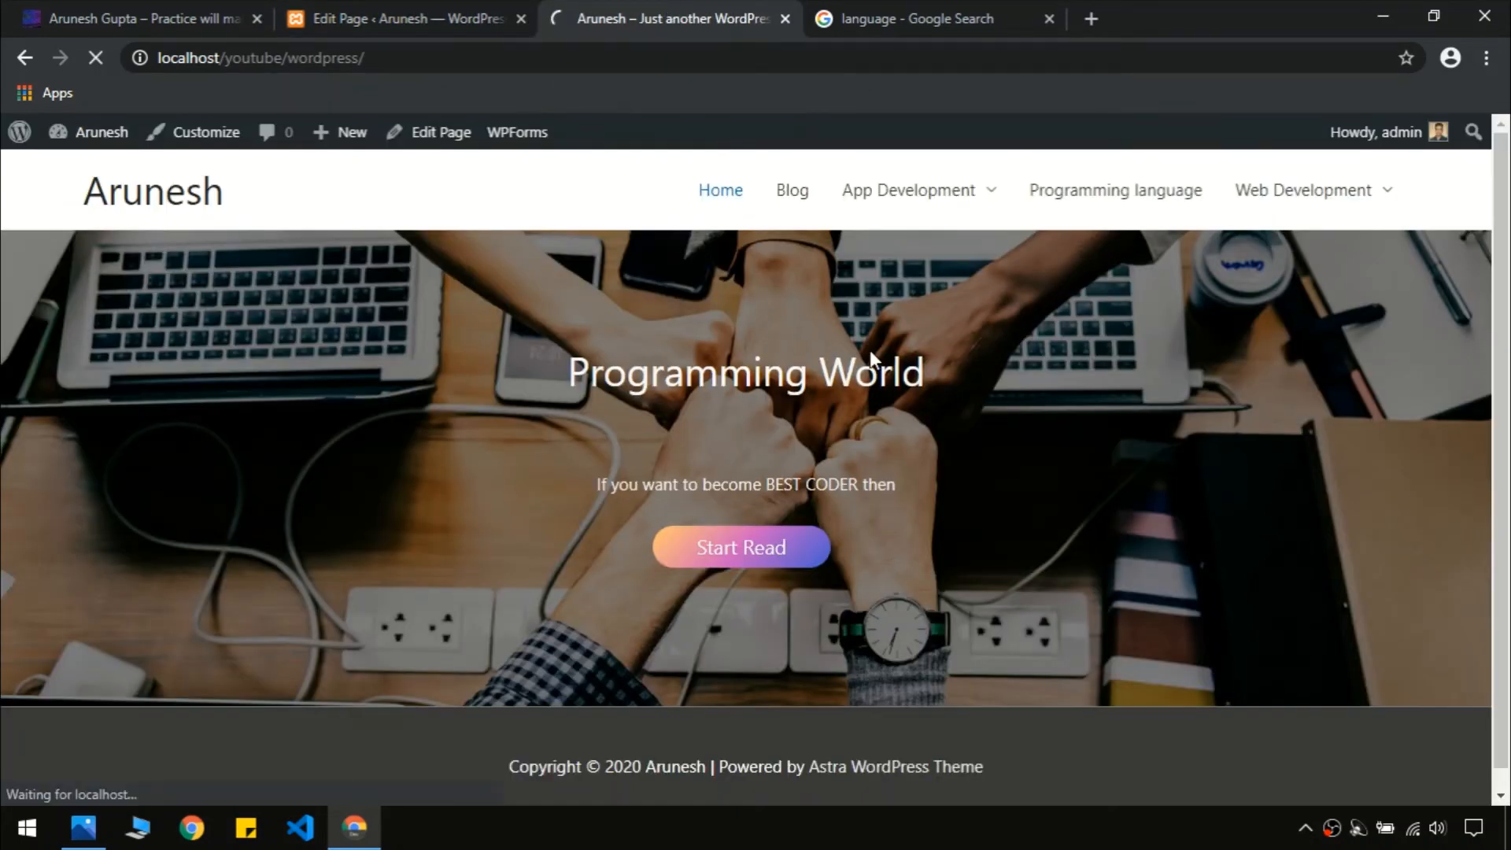
scroll(870, 349, "down", 3)
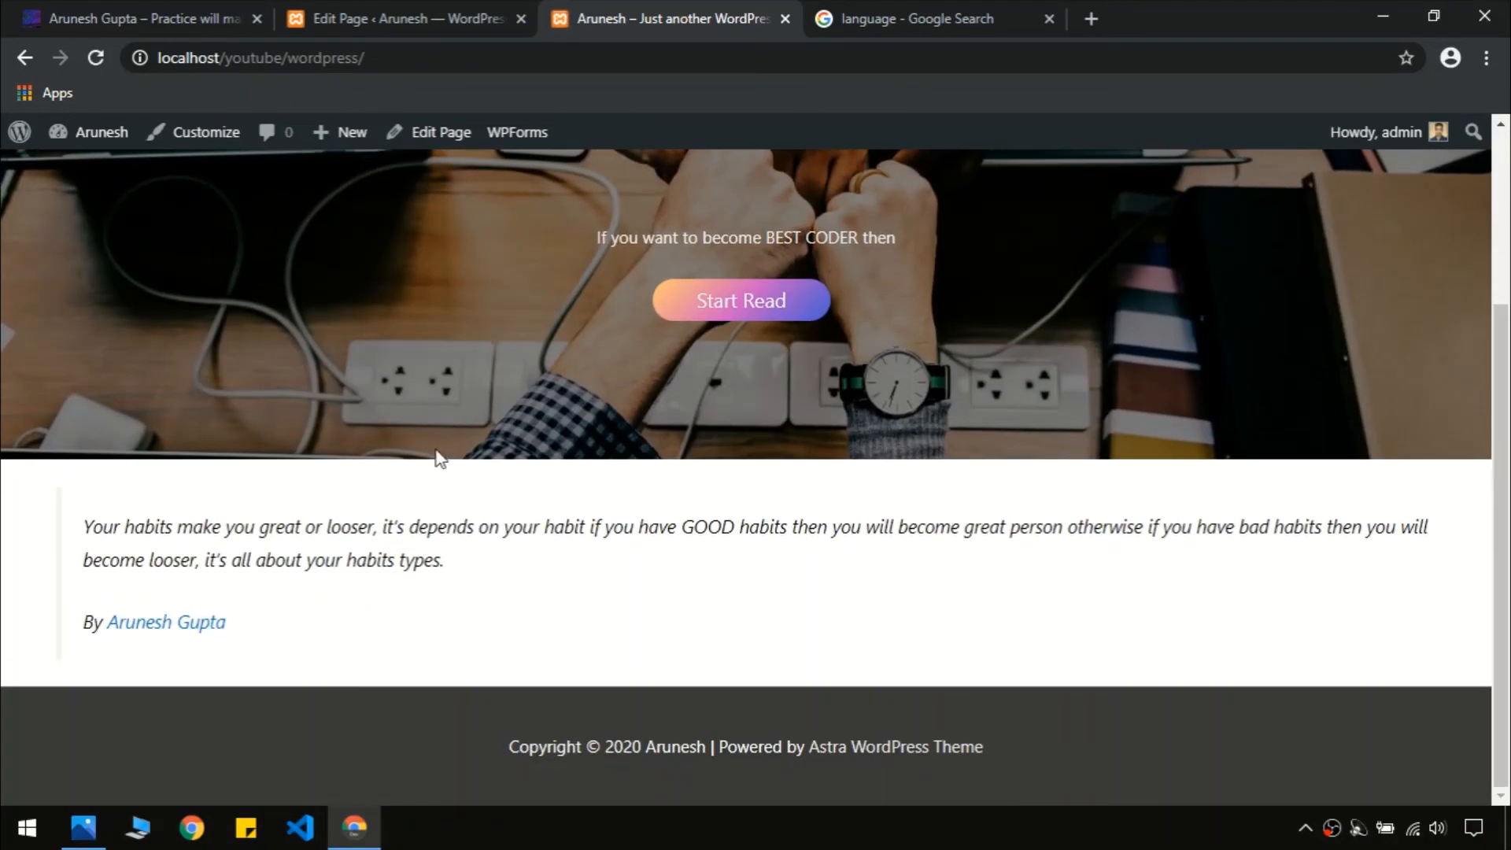
left_click(183, 11)
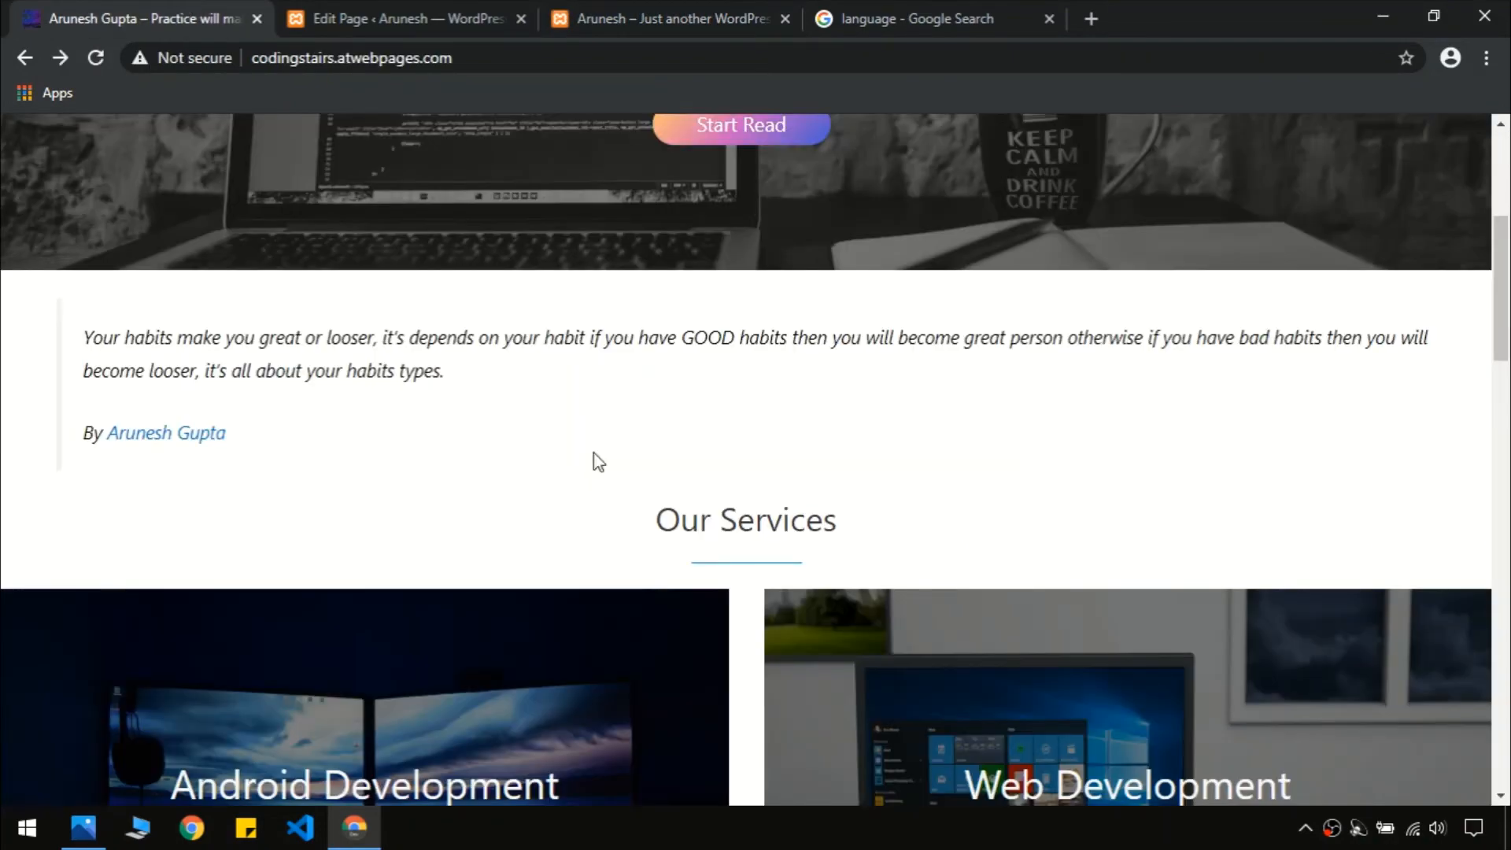
left_click(692, 4)
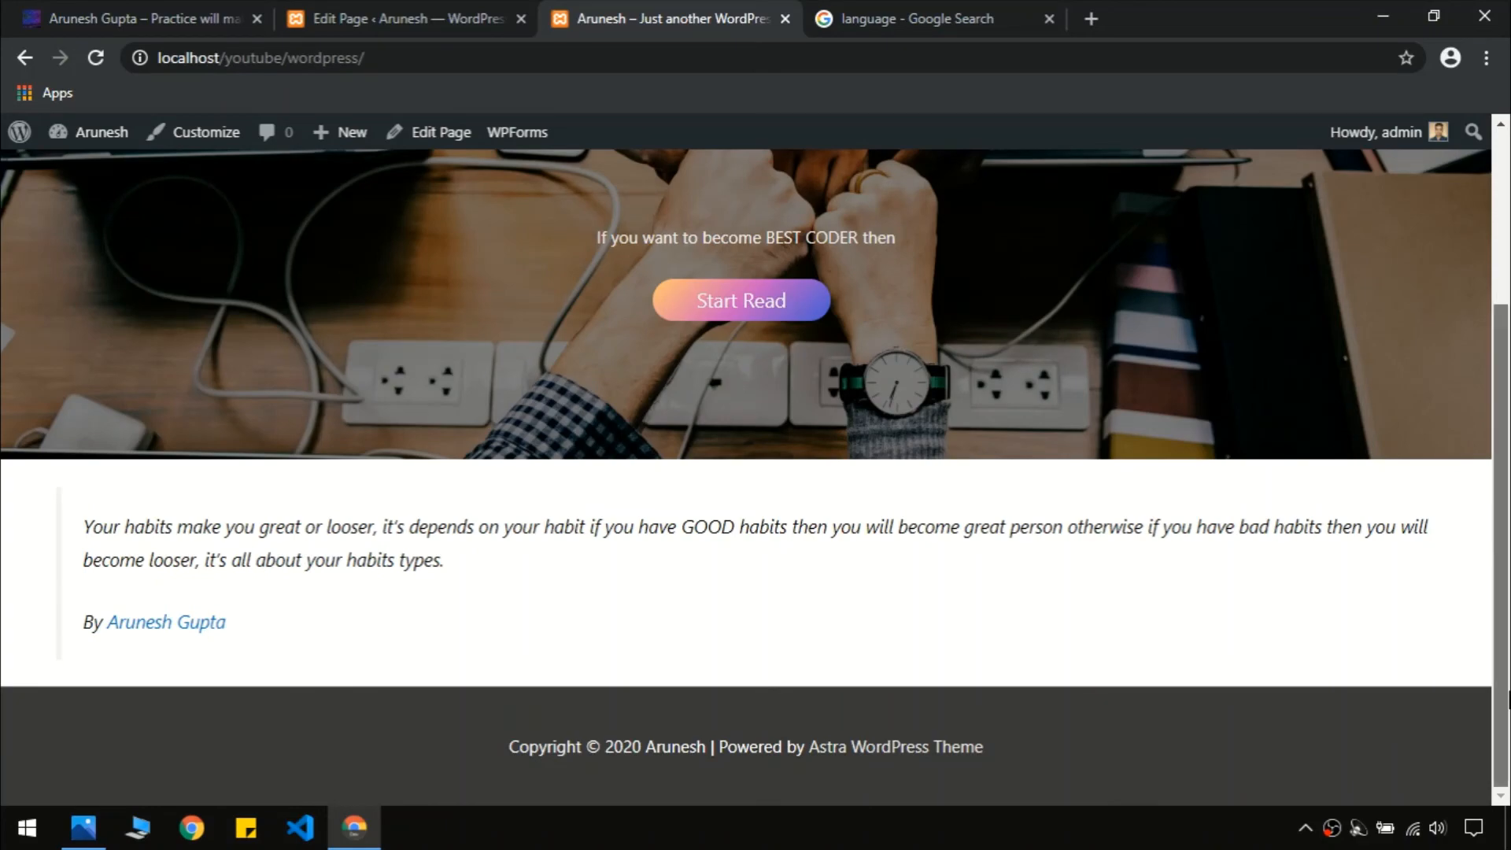
scroll(1501, 425, "up", 3)
scroll(1501, 425, "down", 3)
left_click(92, 9)
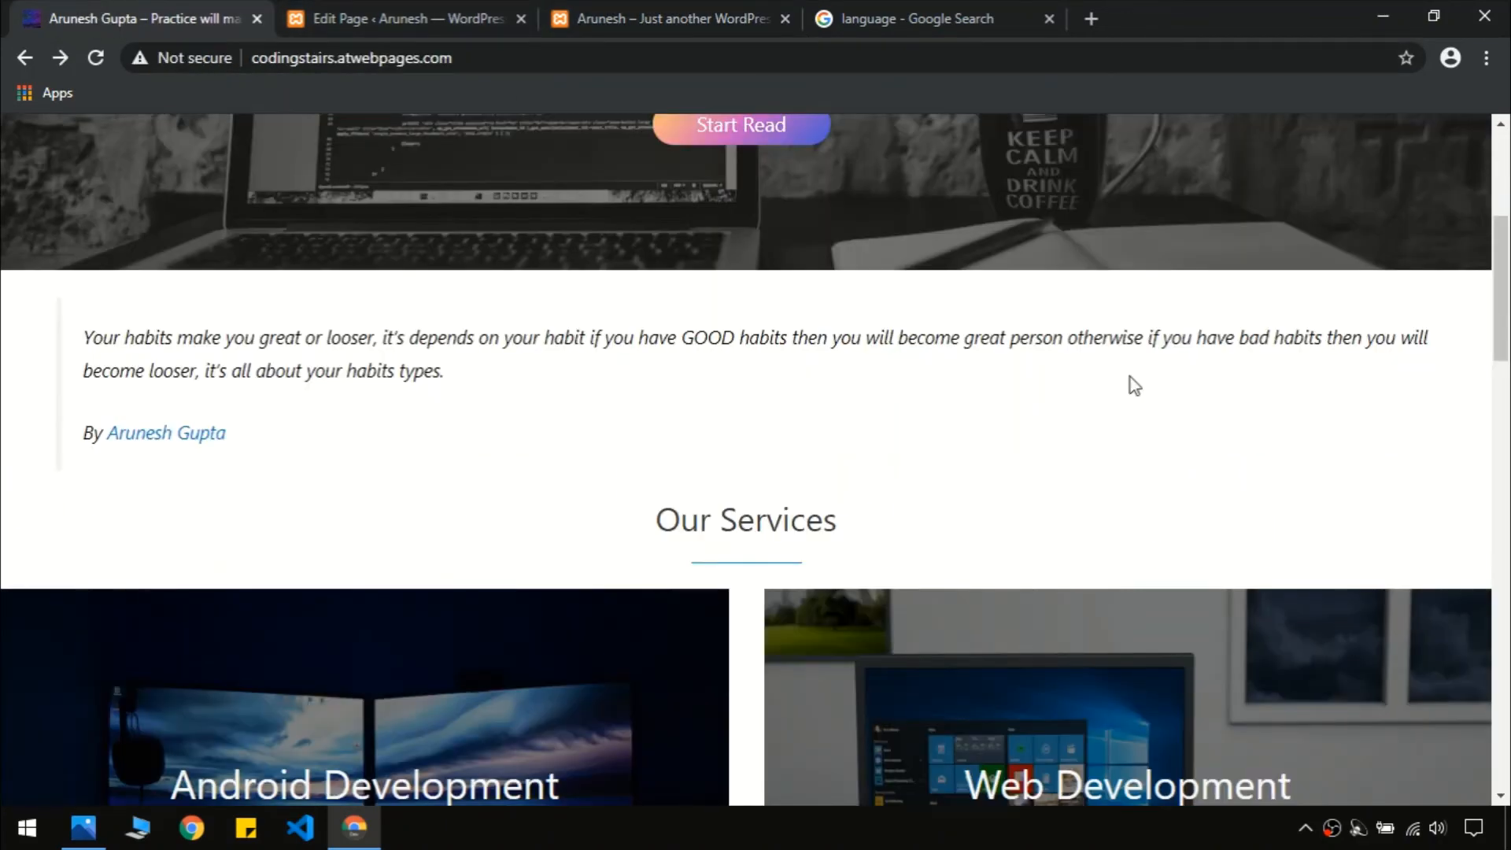
scroll(1501, 358, "down", 3)
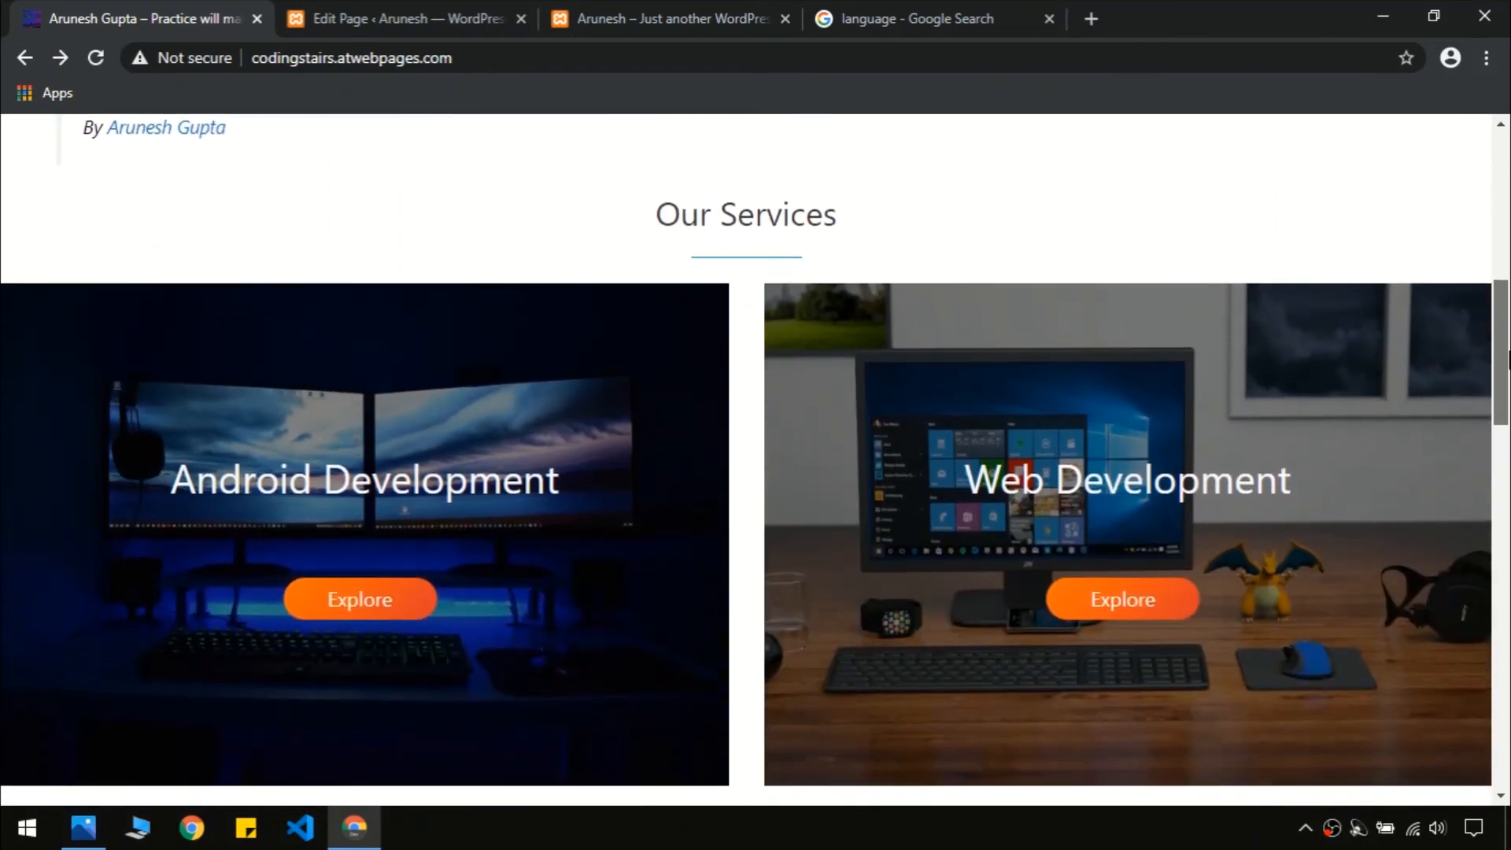
left_click_drag(1509, 359, 1451, 399)
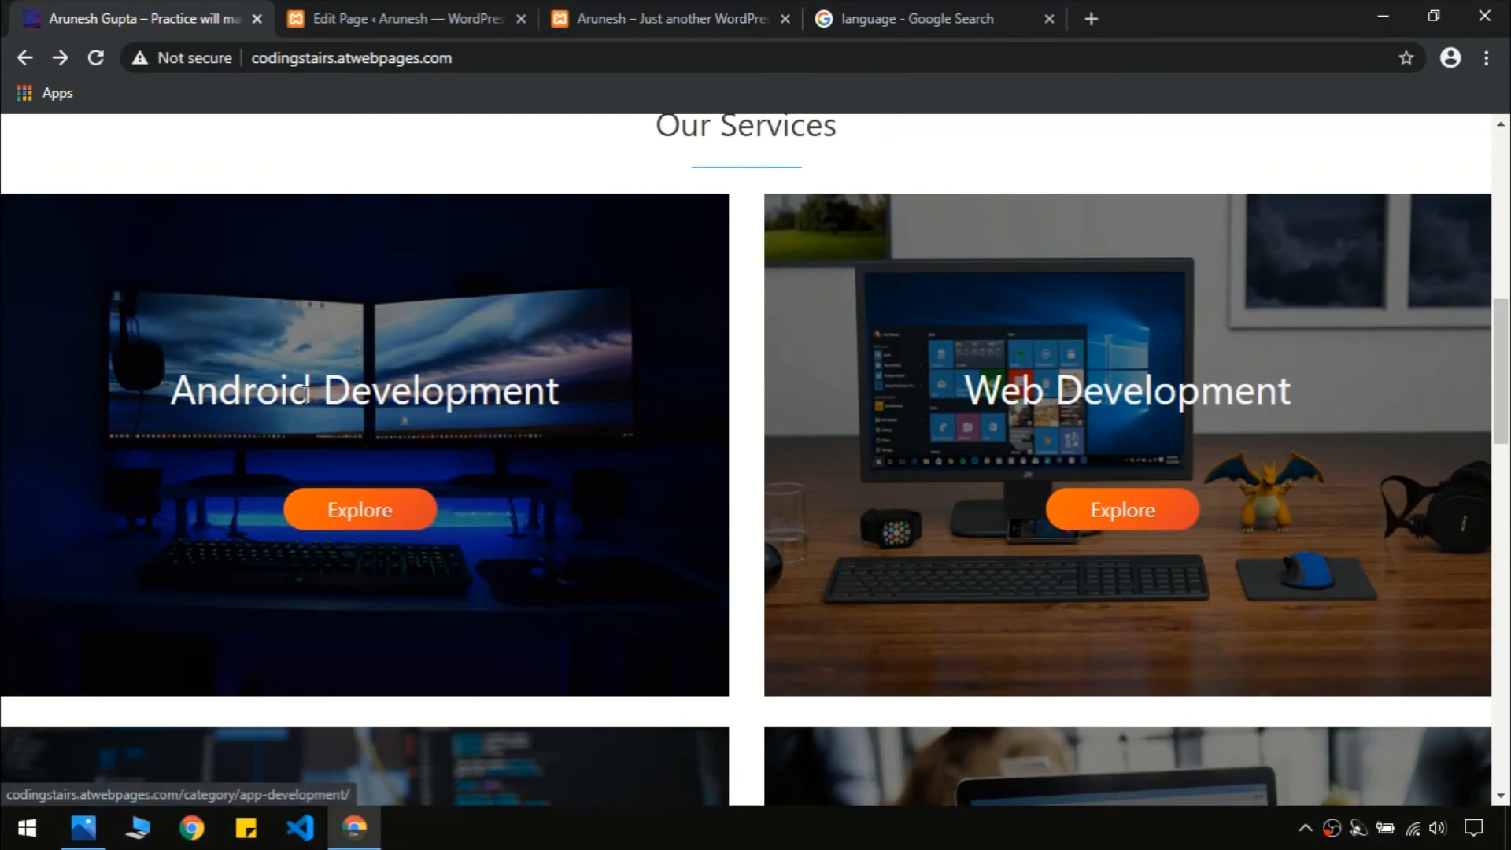
Test the Android card's Explore link on the live site, then return to Our Services
left_click(334, 524)
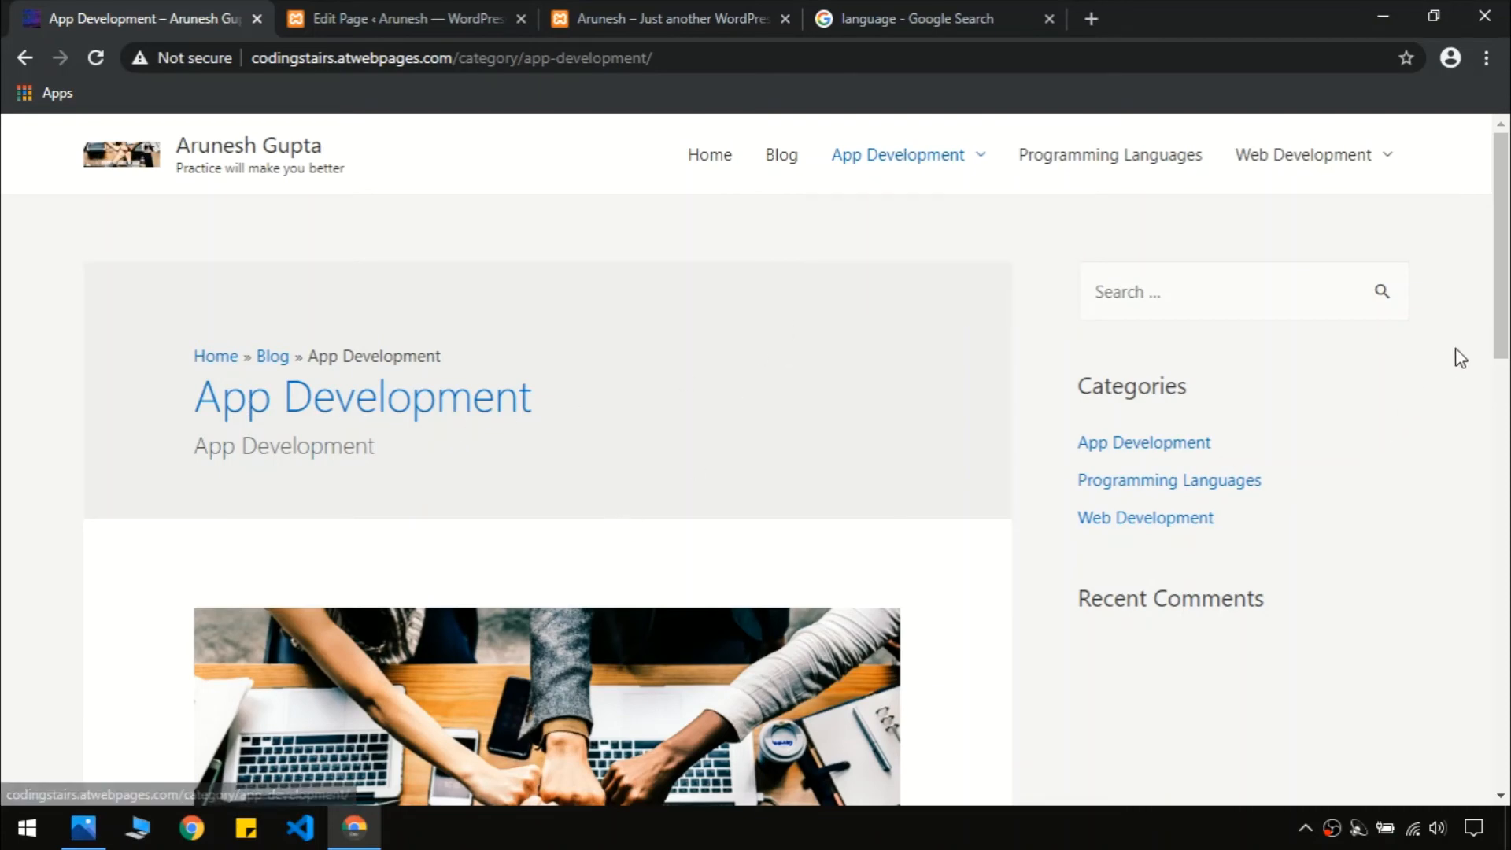
left_click_drag(1503, 336, 102, 235)
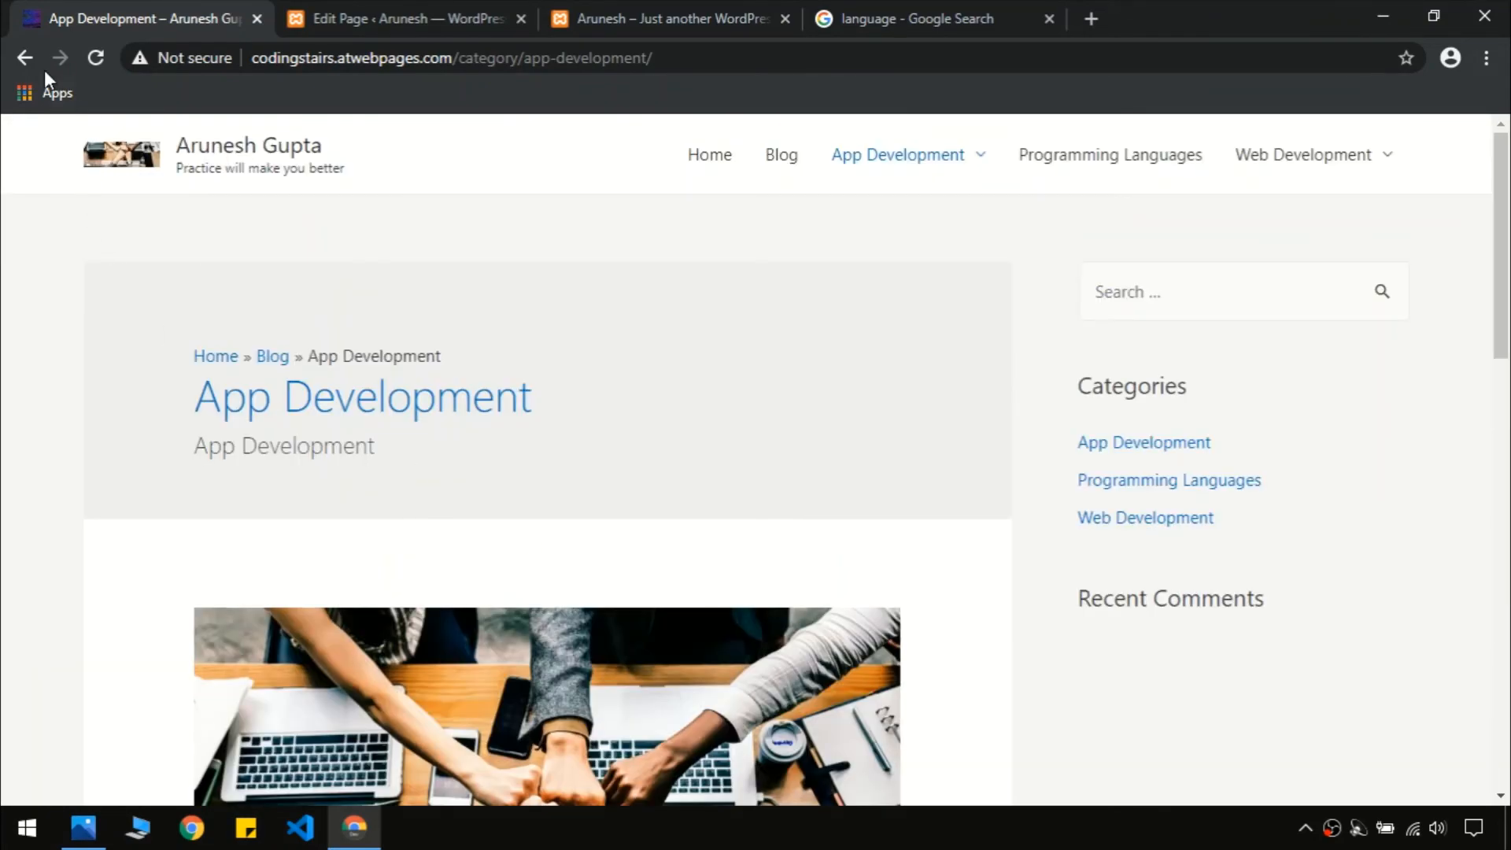
left_click(25, 57)
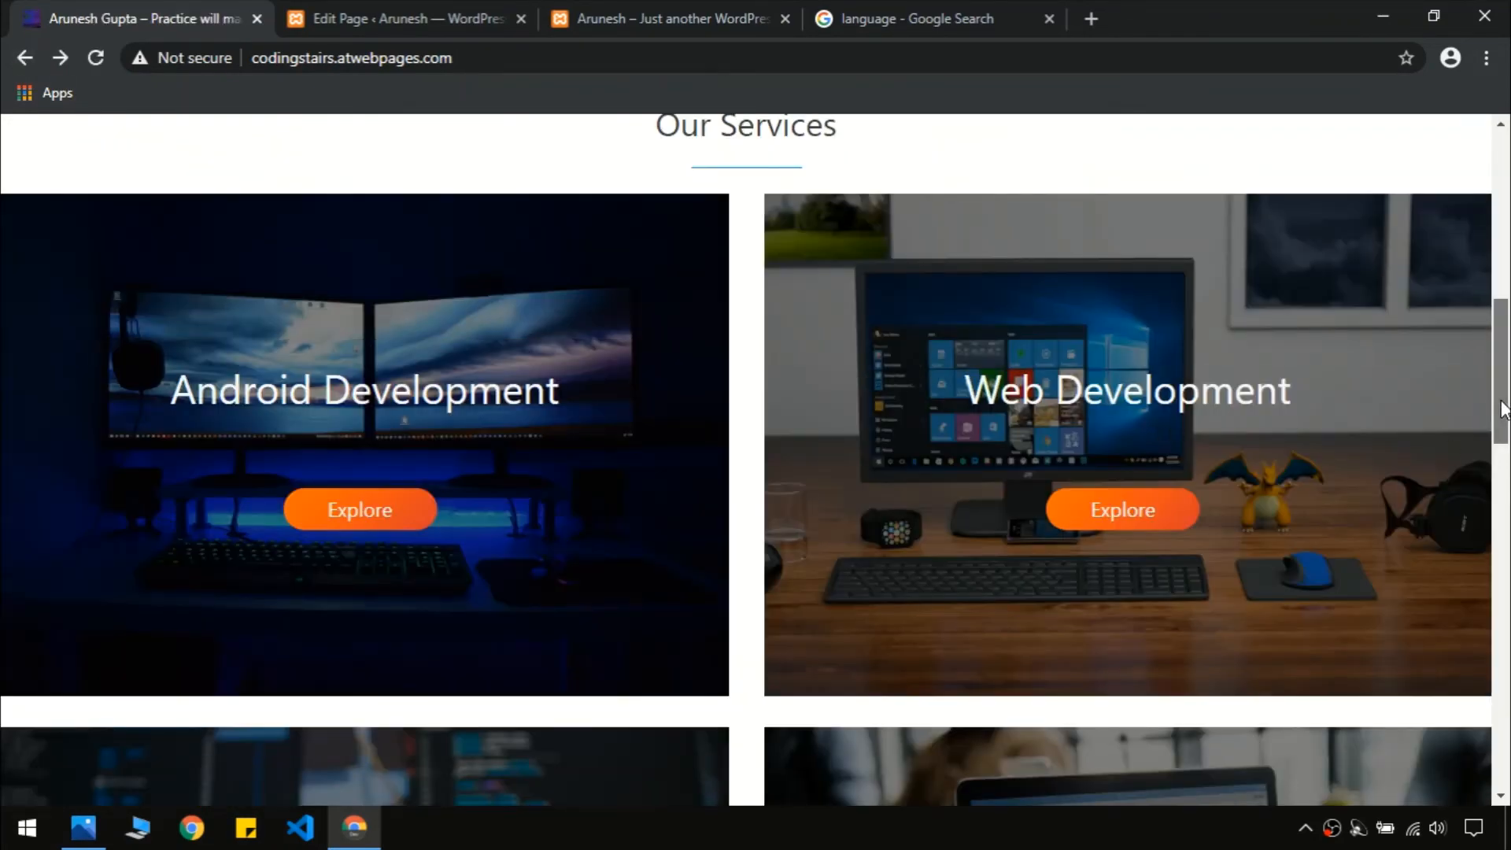
mouse_move(1501, 402)
left_mouse_down()
mouse_move(1503, 370)
mouse_move(1503, 406)
left_mouse_up()
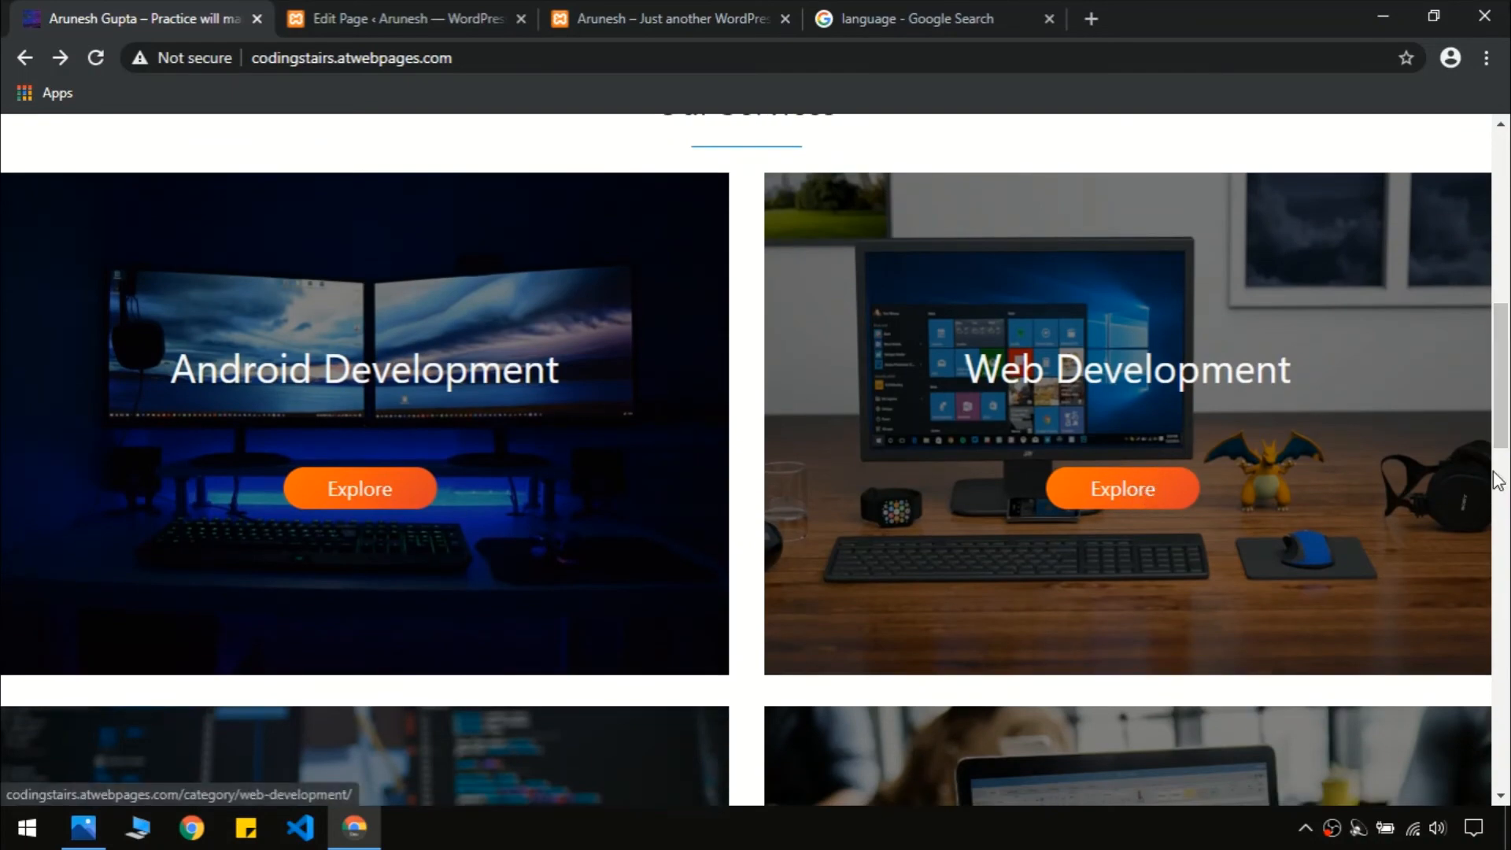
scroll(683, 495, "down", 7)
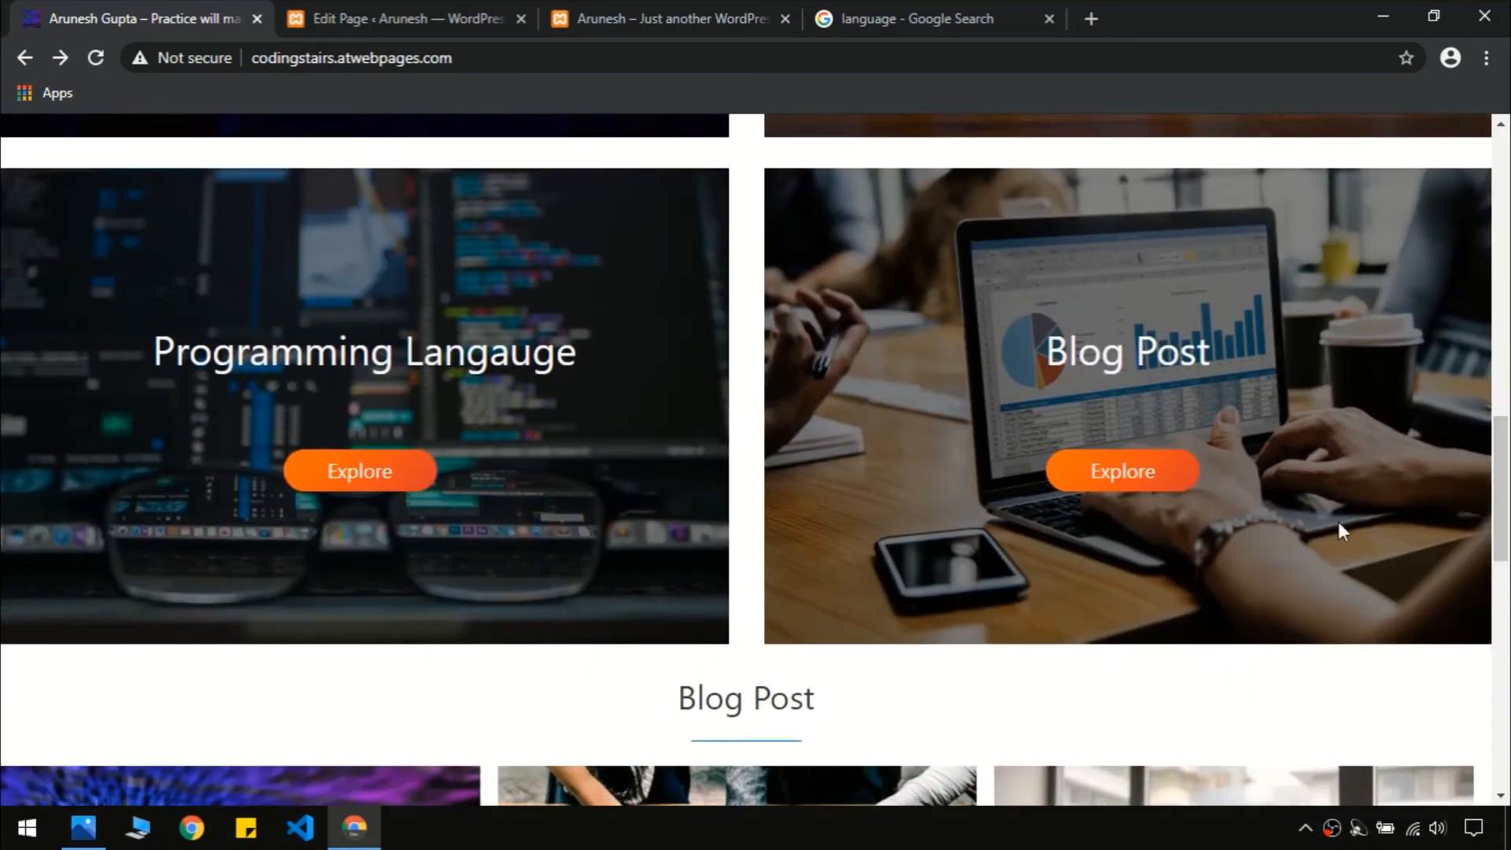
left_click_drag(1499, 512, 1506, 387)
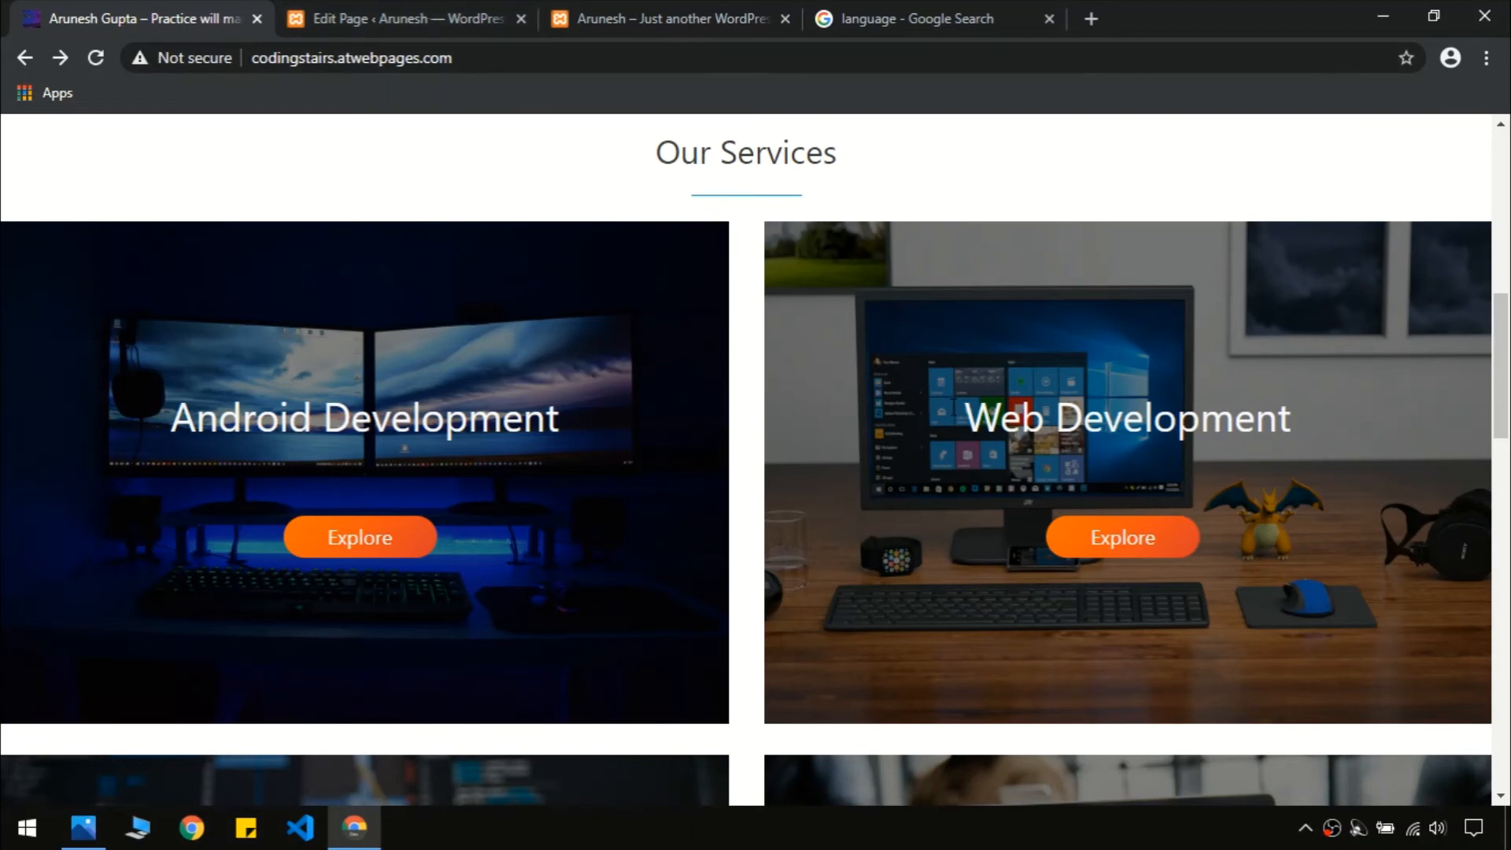
Search 'lay' in the inserter and add a Columns block below the quote
left_click(420, 9)
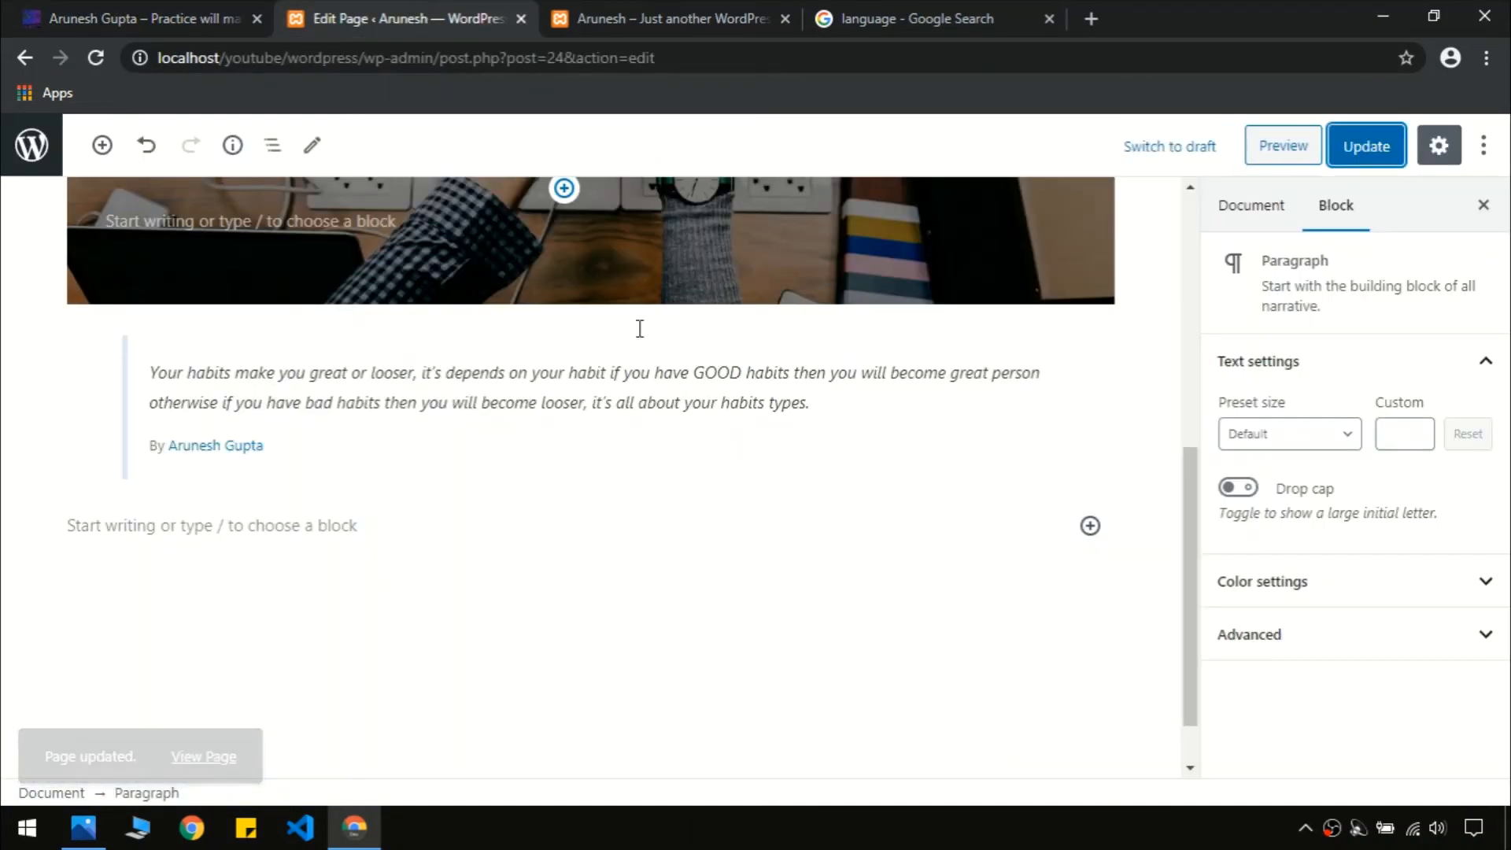
left_click_drag(1183, 543, 1182, 582)
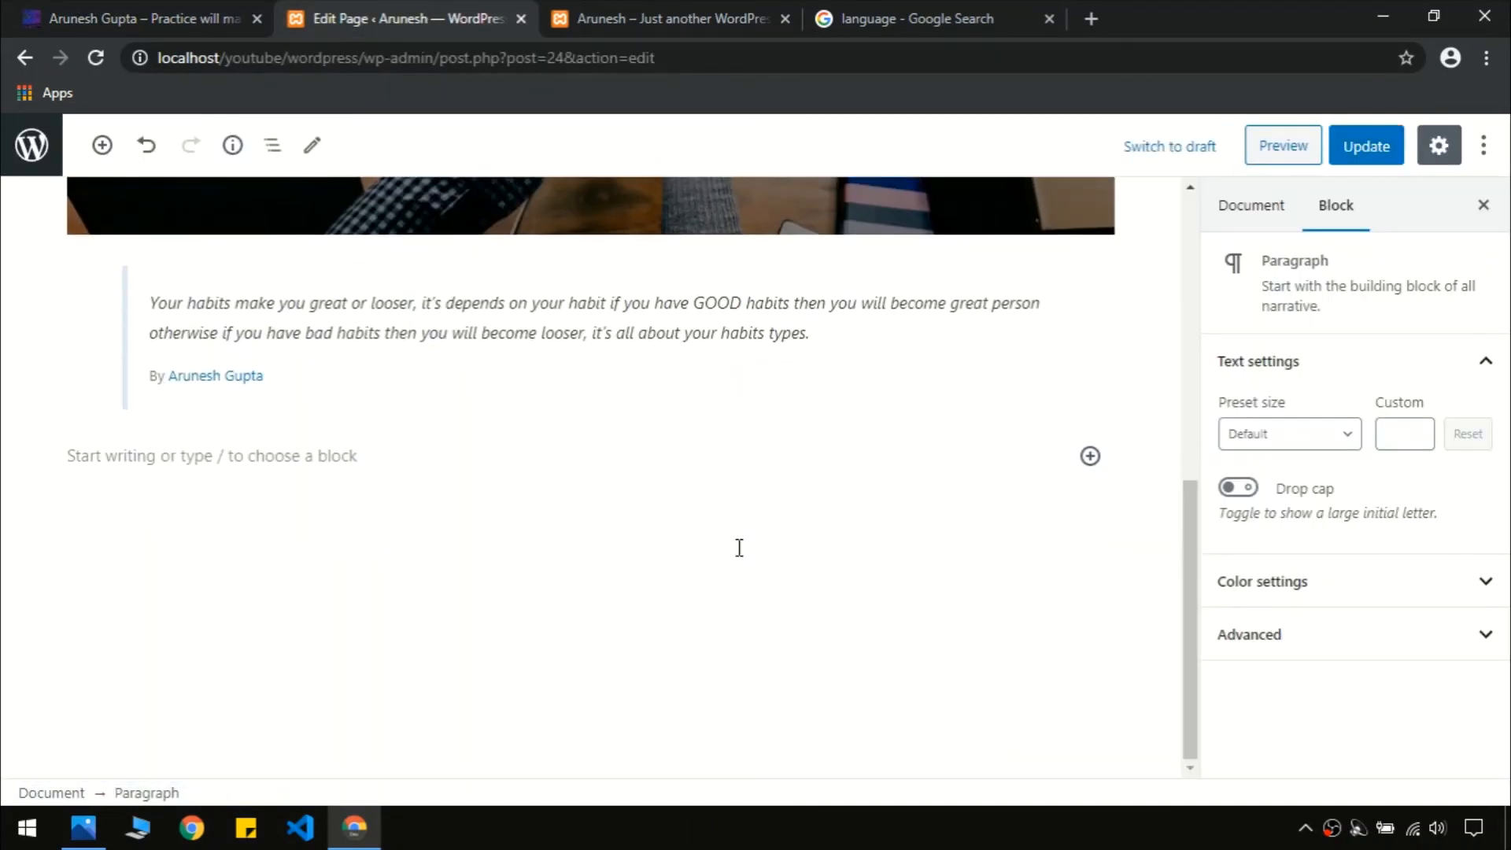
left_click(610, 568)
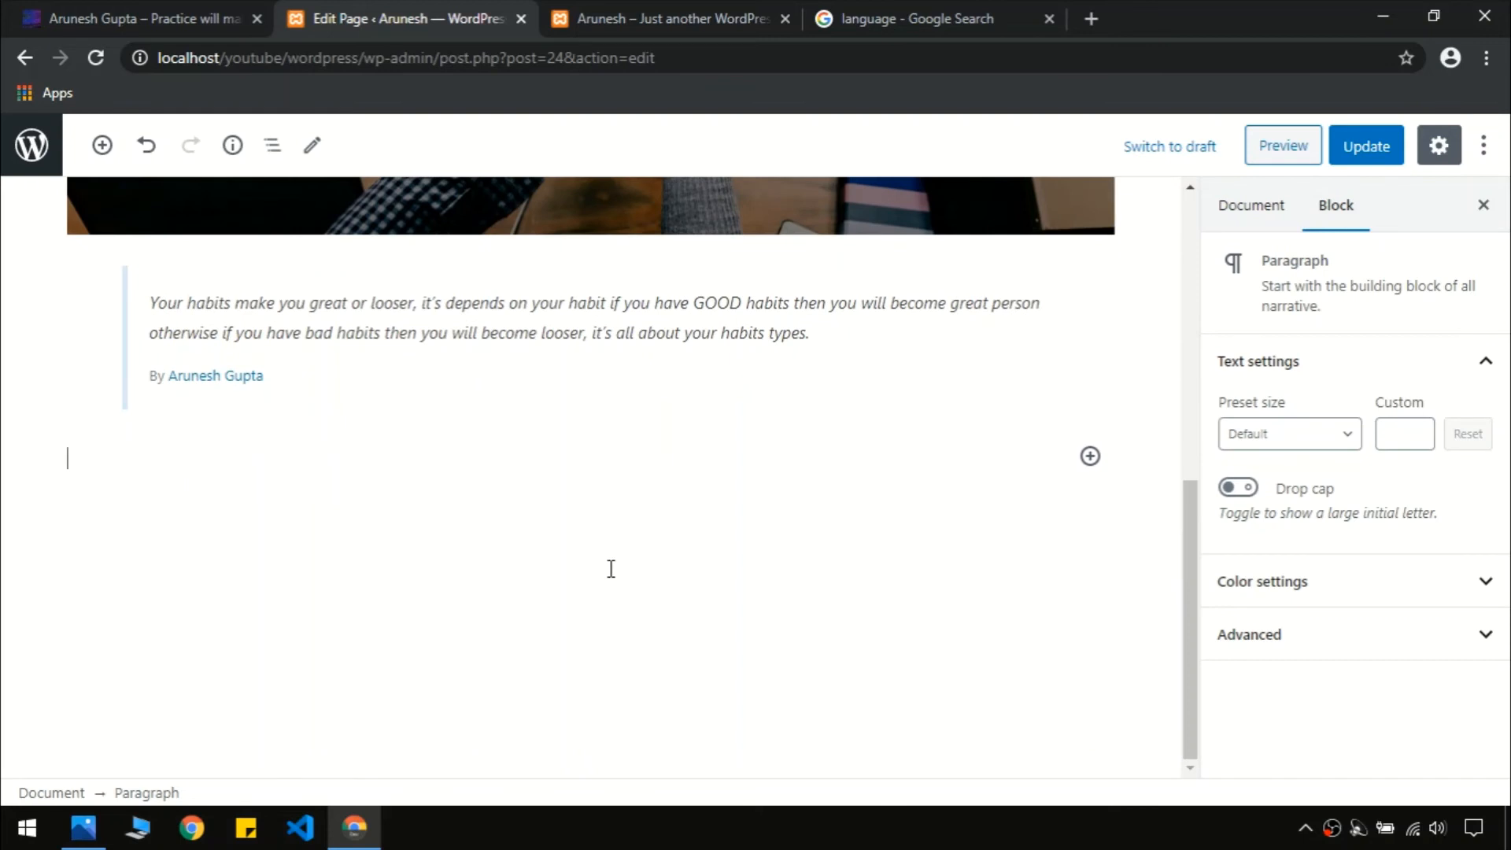
left_click(1092, 458)
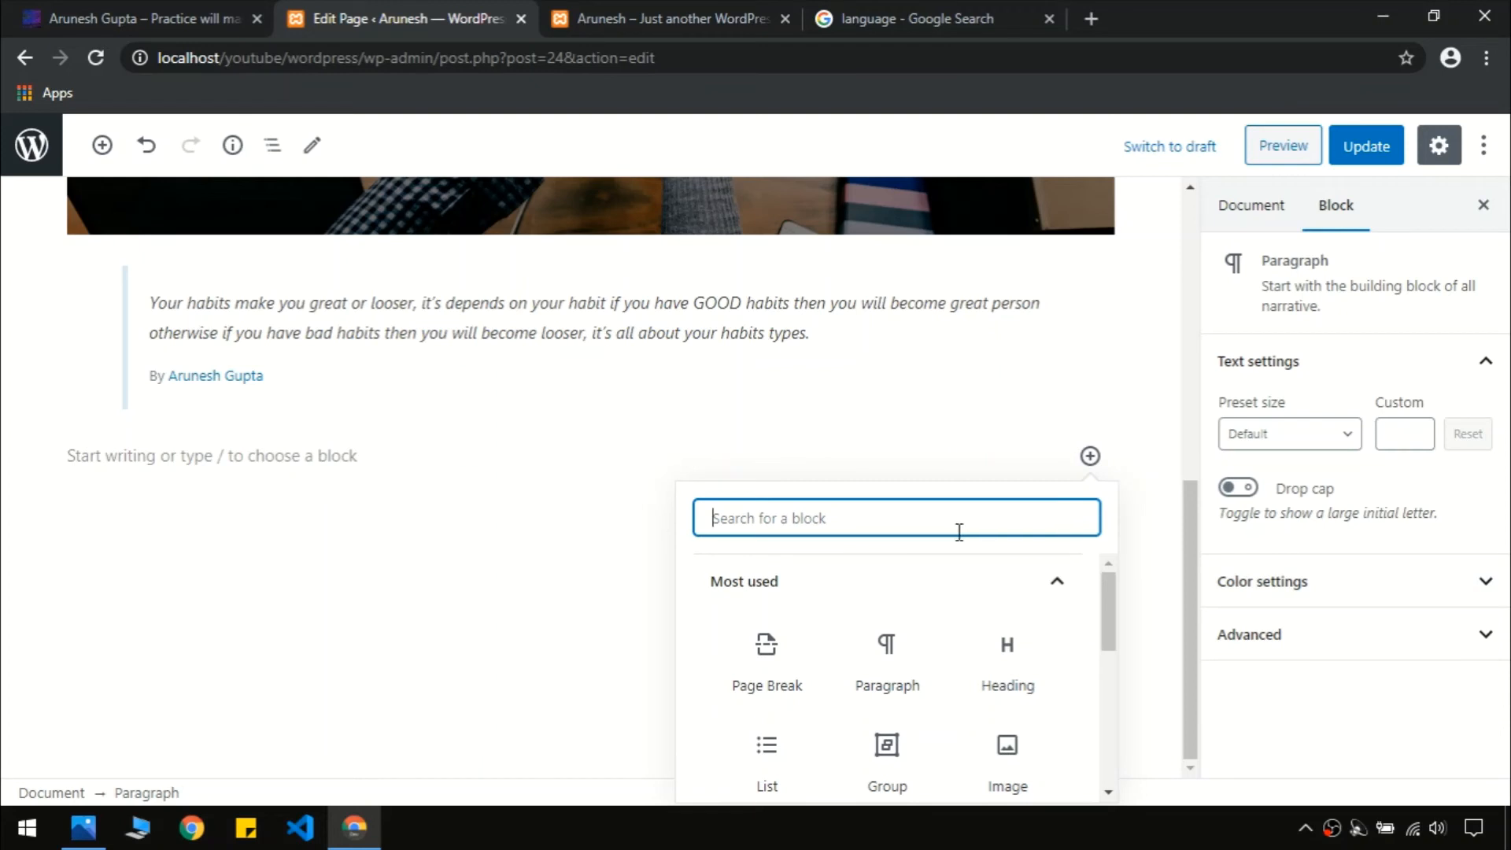
type("layout")
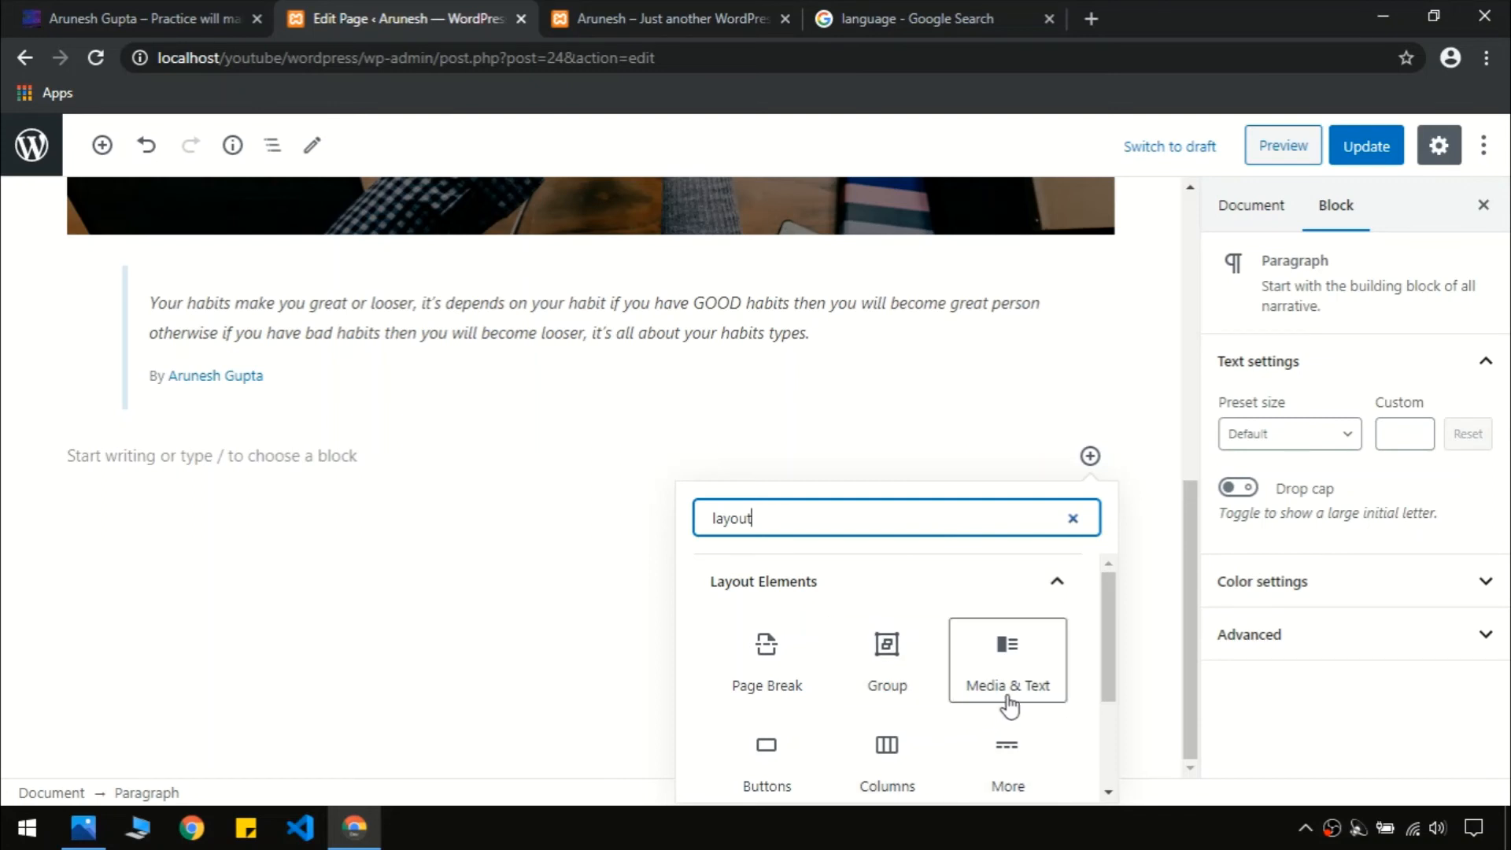
left_click_drag(1105, 645, 1108, 705)
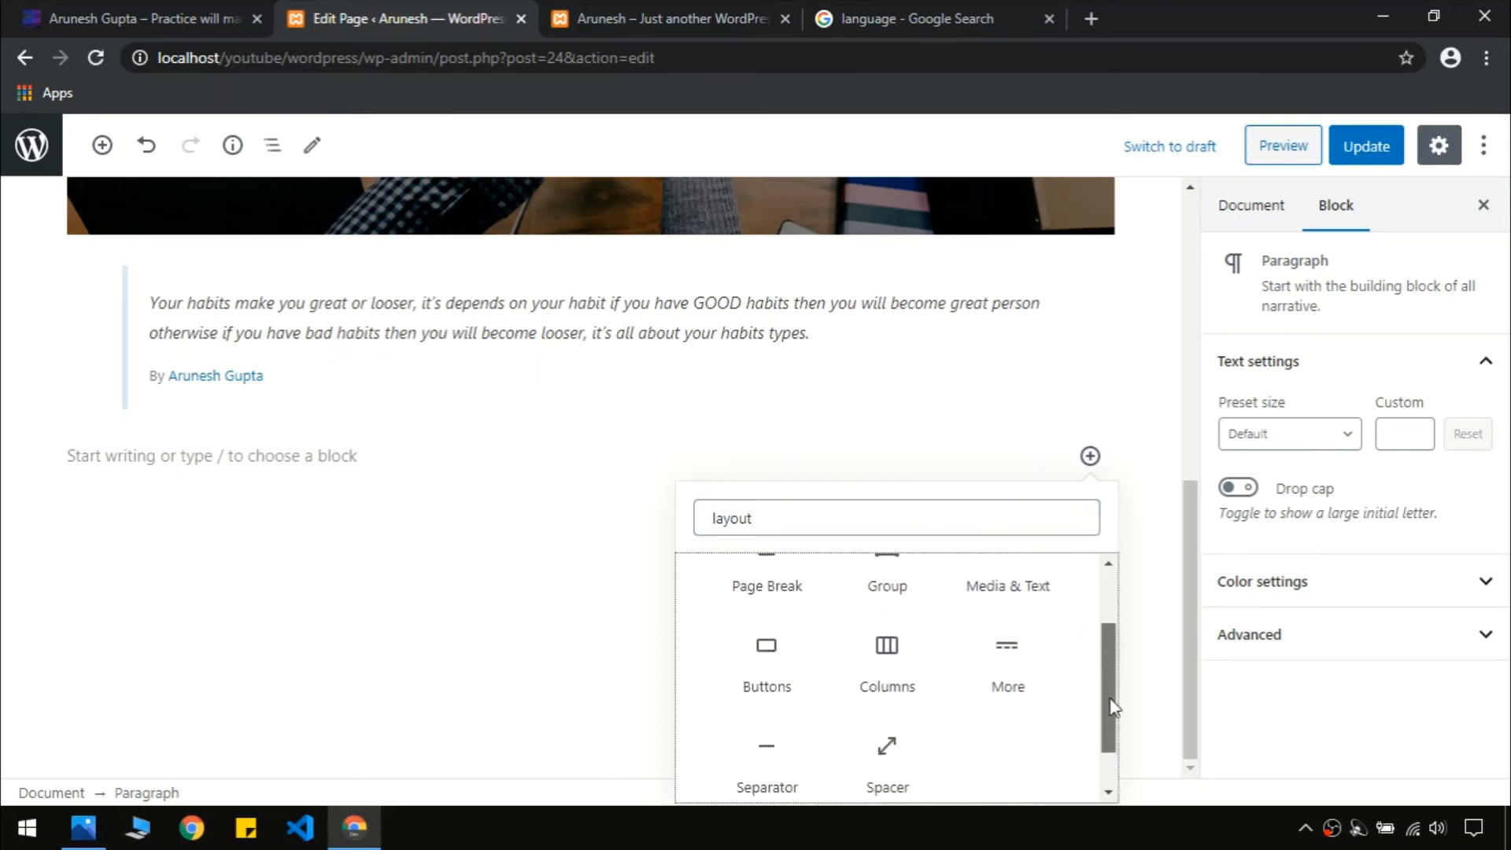
left_click(897, 676)
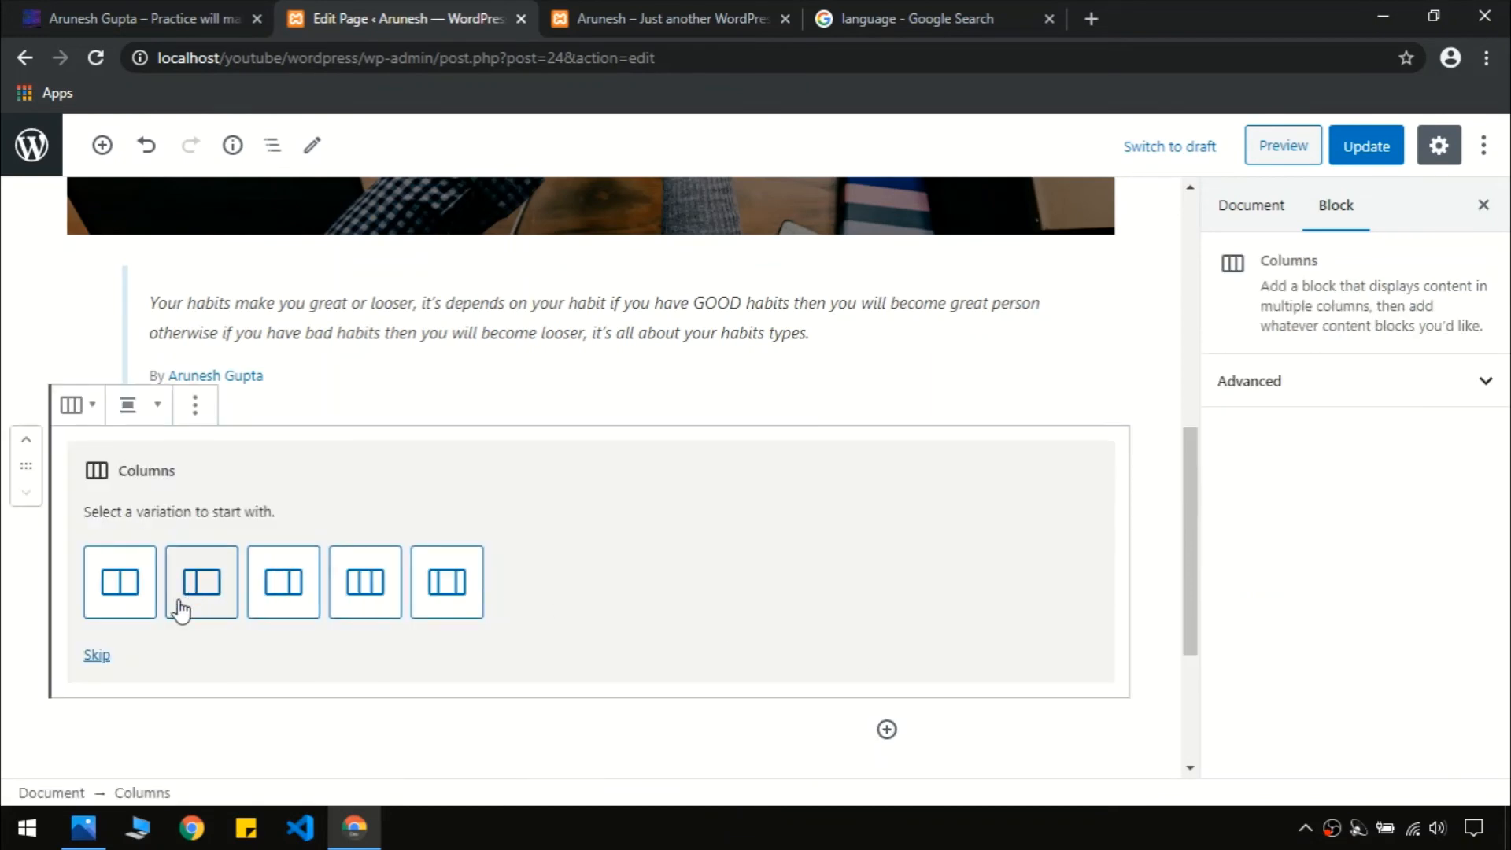
Choose the equal 50/50 two-column variation for the Columns block
left_click(139, 10)
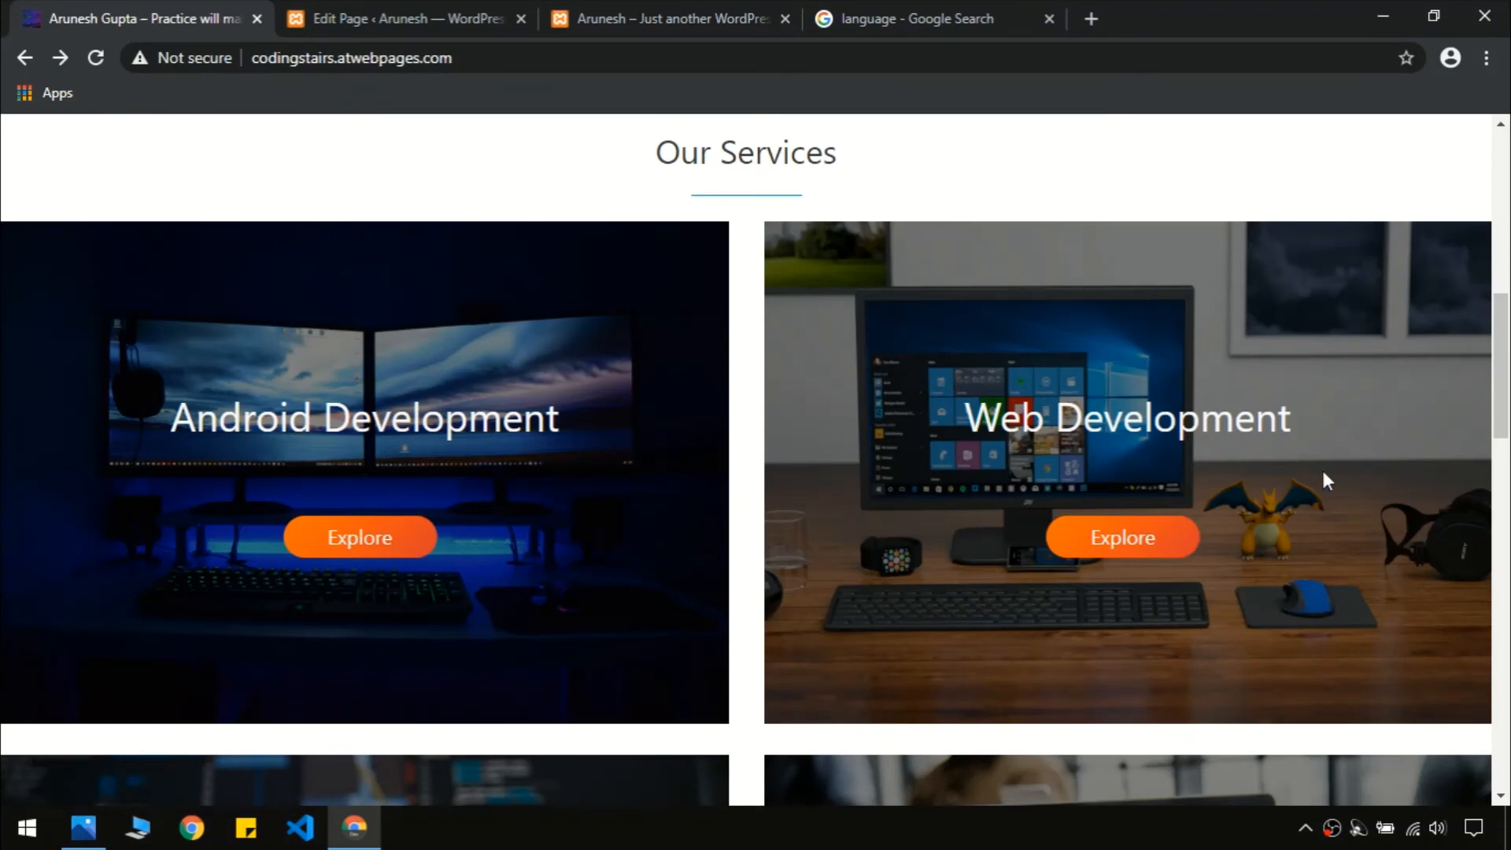
left_click(439, 12)
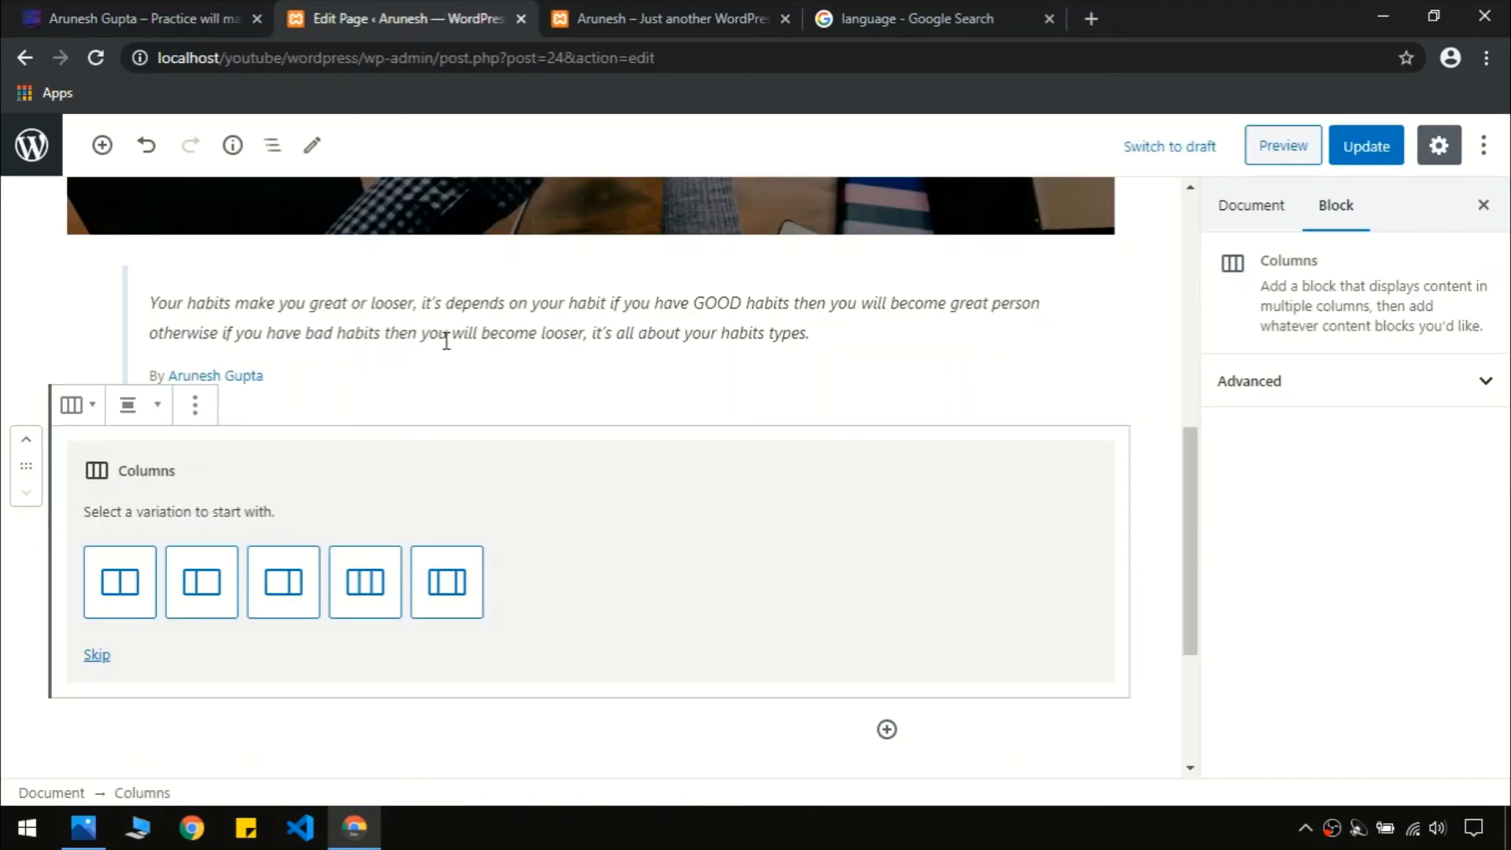
left_click(110, 602)
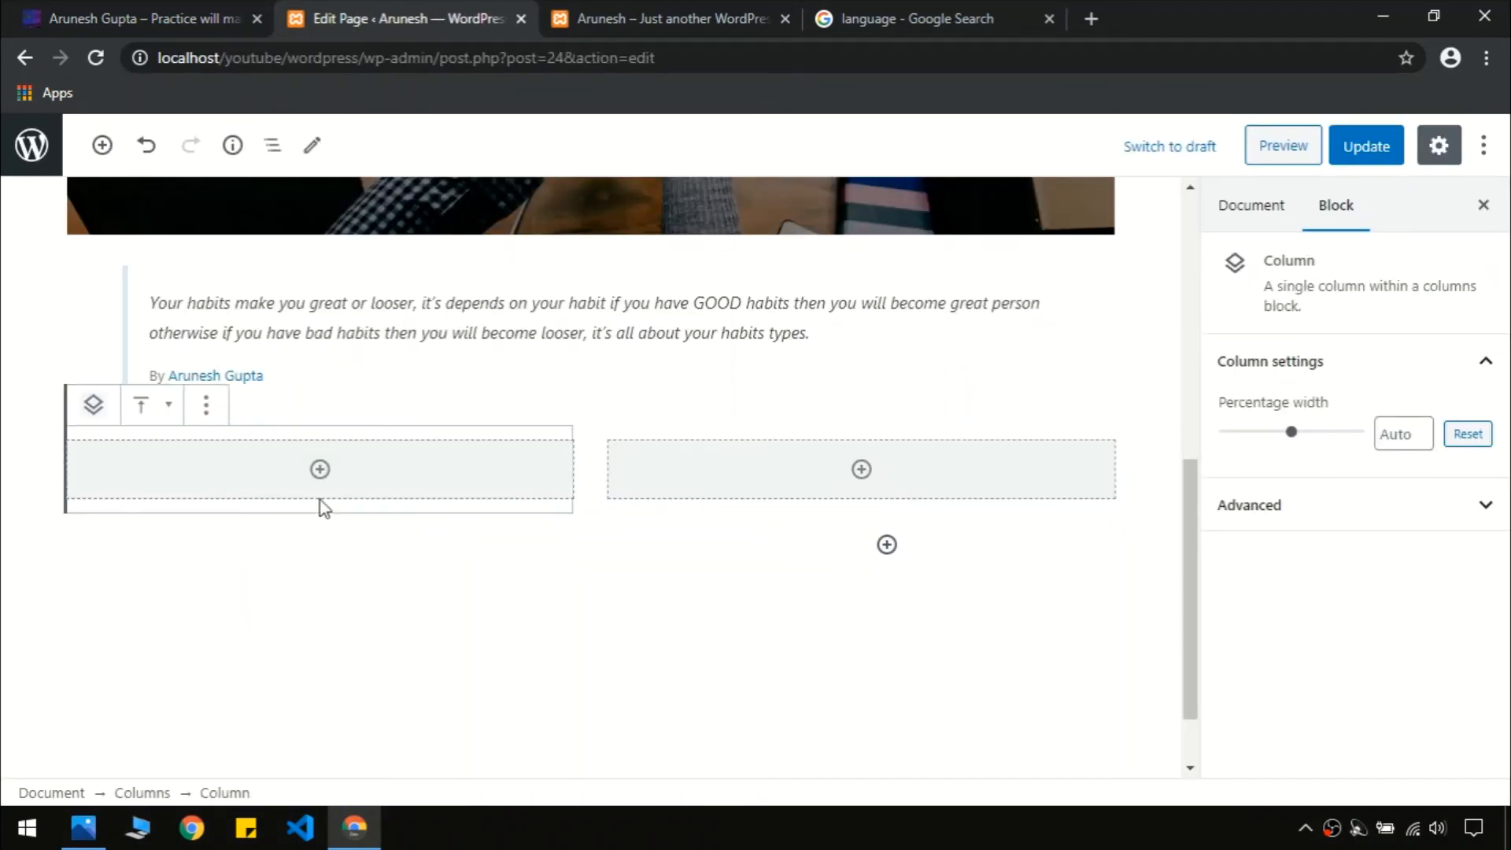
left_click(319, 470)
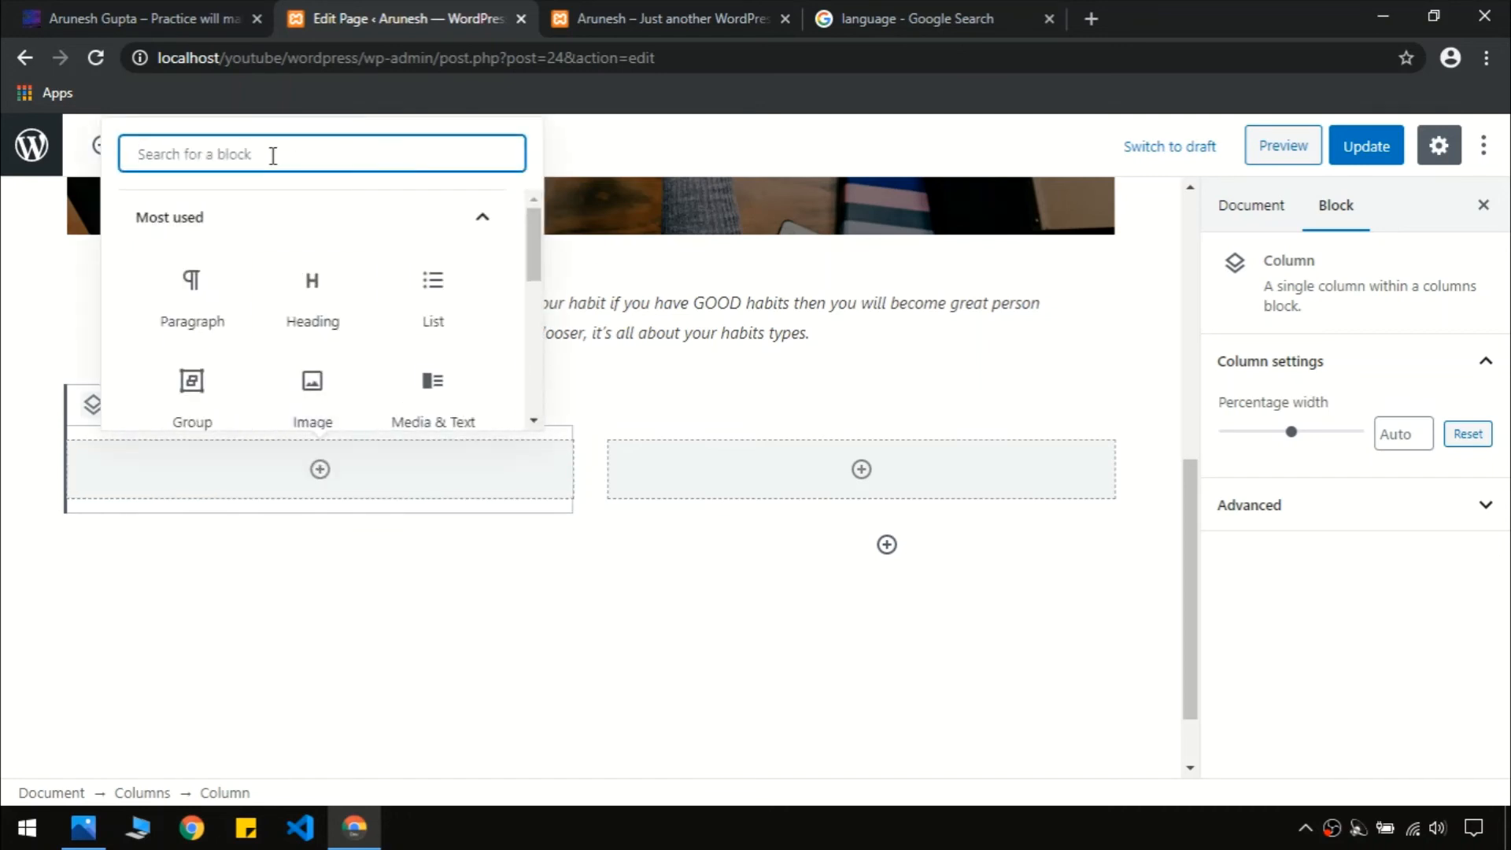
Insert a Cover block in the left column with 17-scaled.jpg from the Media Library
type("cover")
left_click(158, 18)
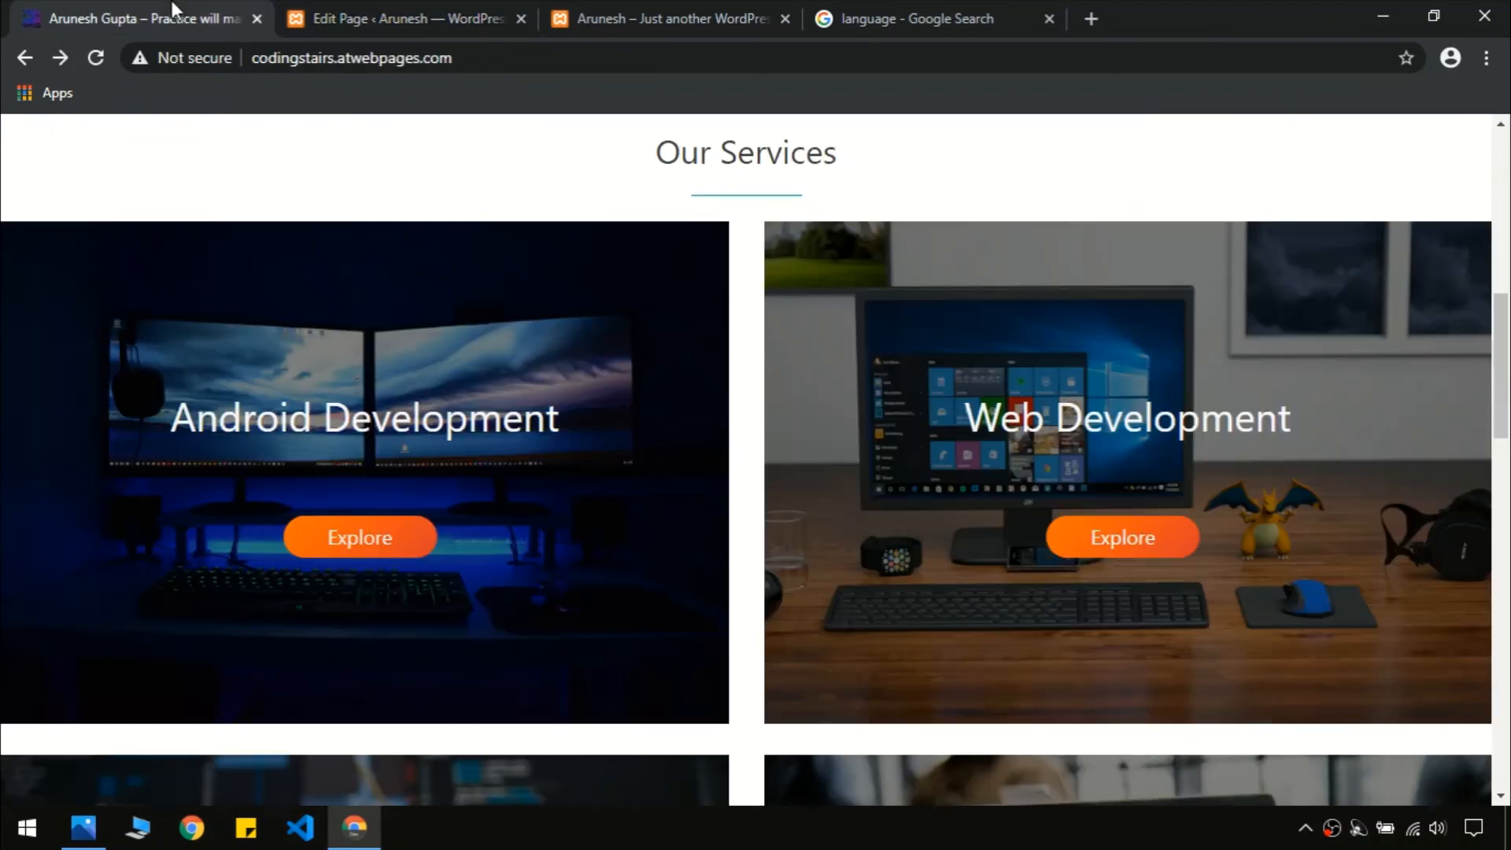
left_click(370, 19)
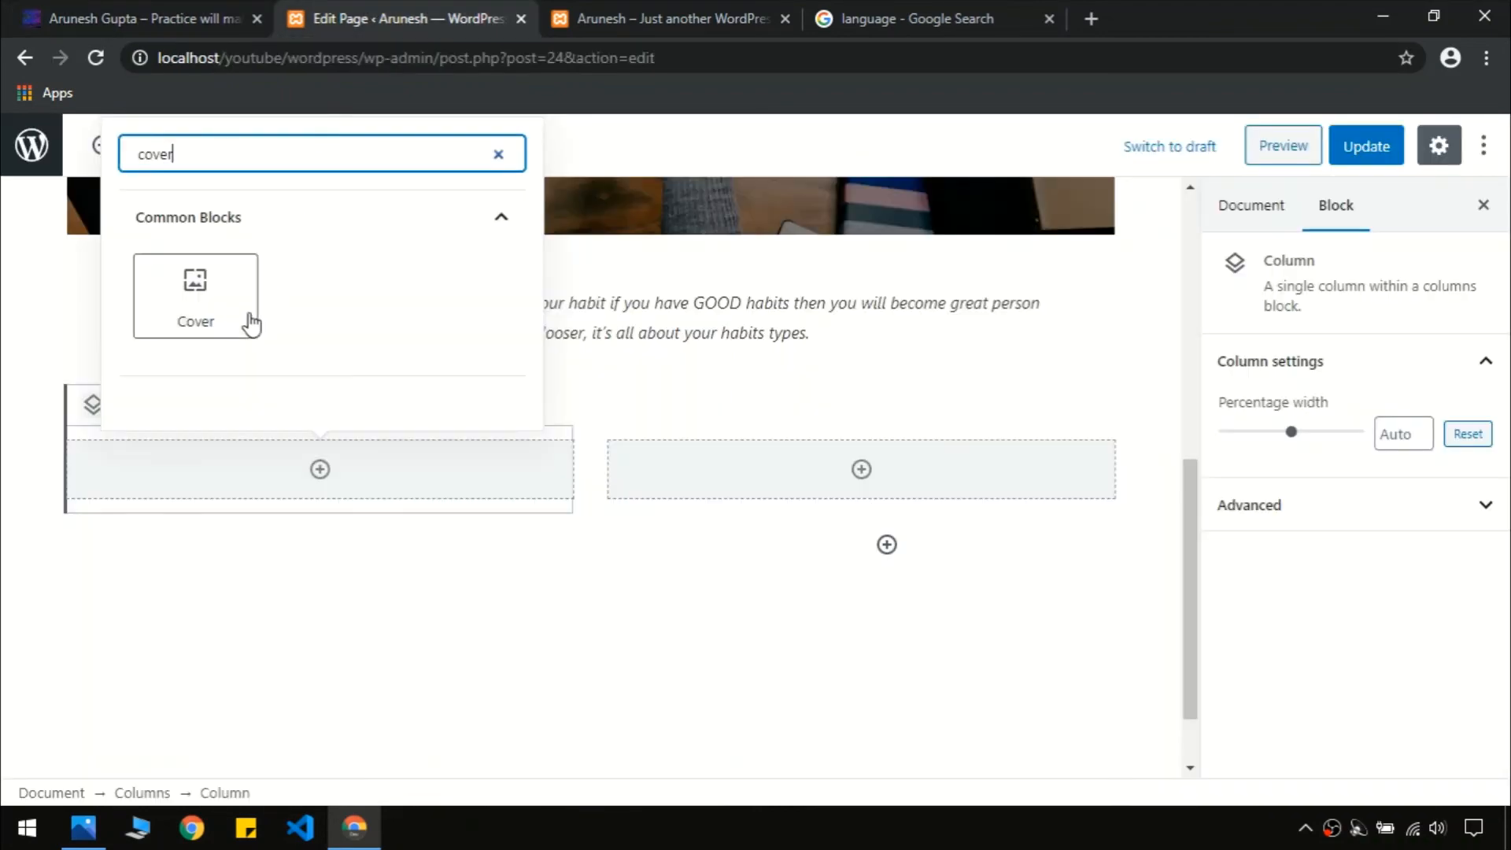
left_click(201, 297)
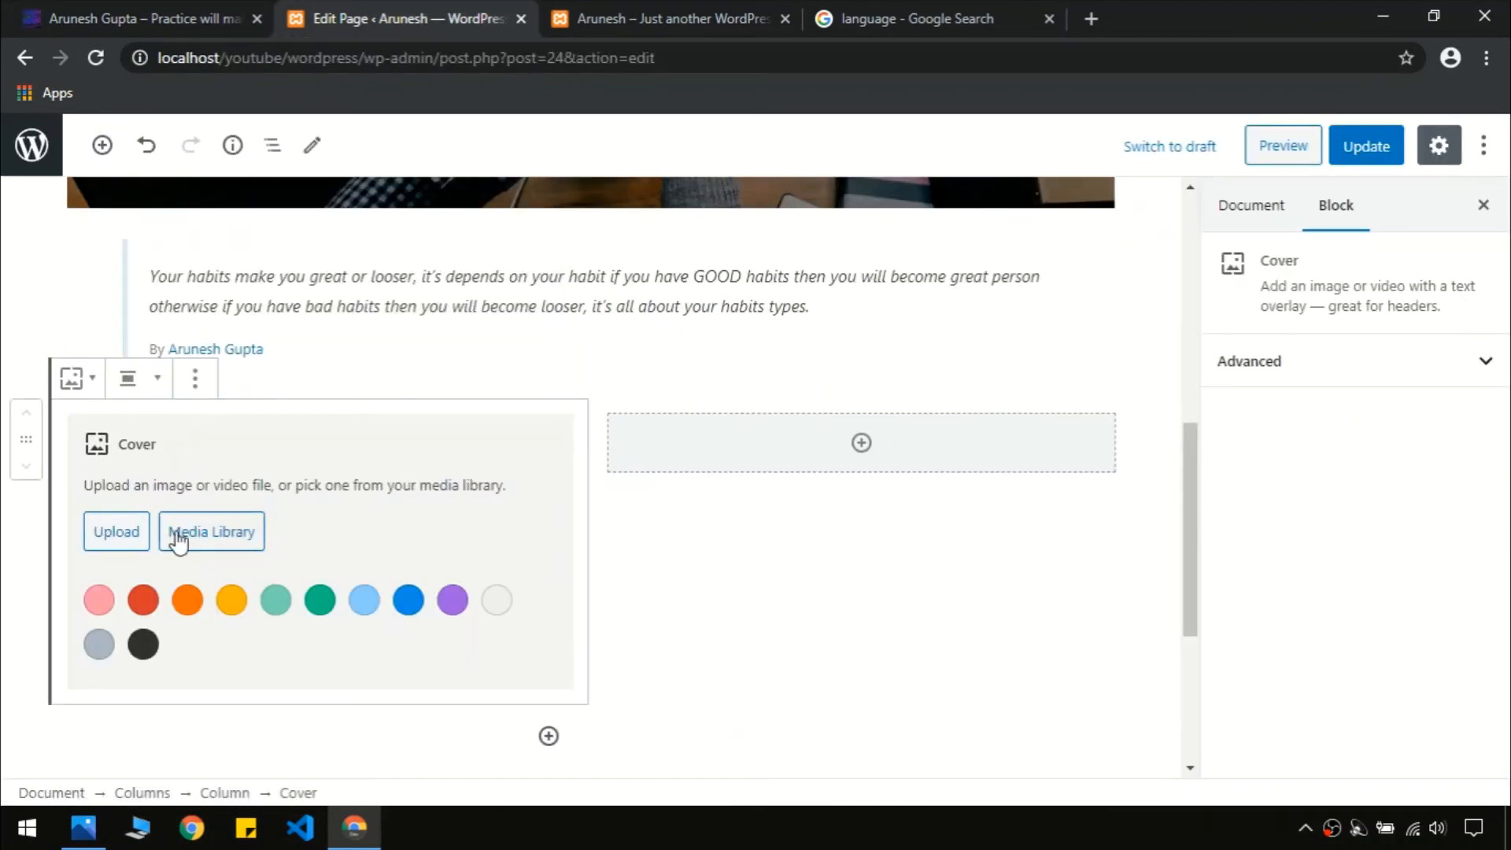
left_click(209, 543)
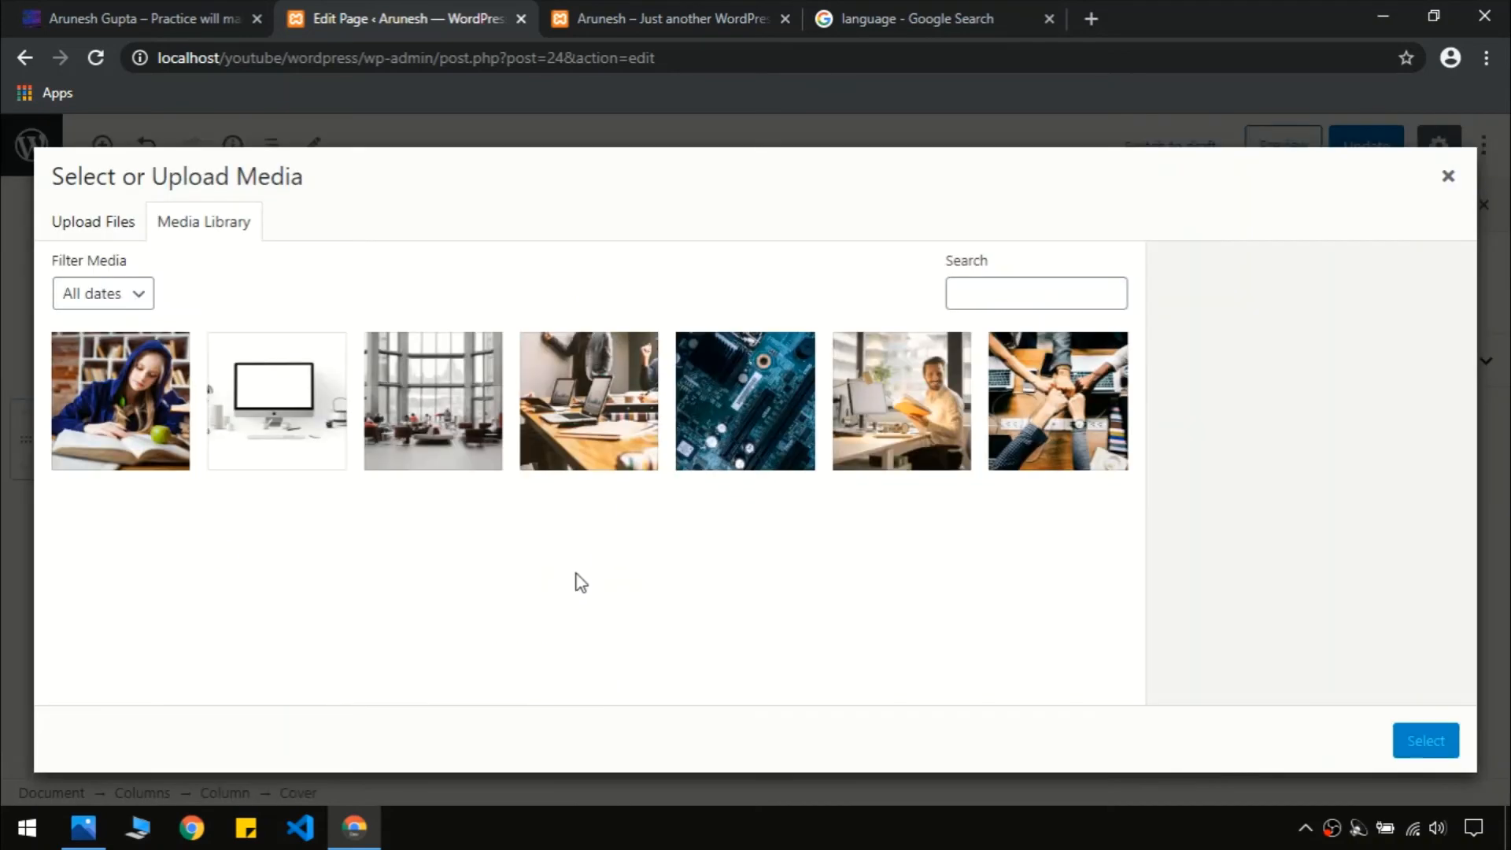
left_click(264, 402)
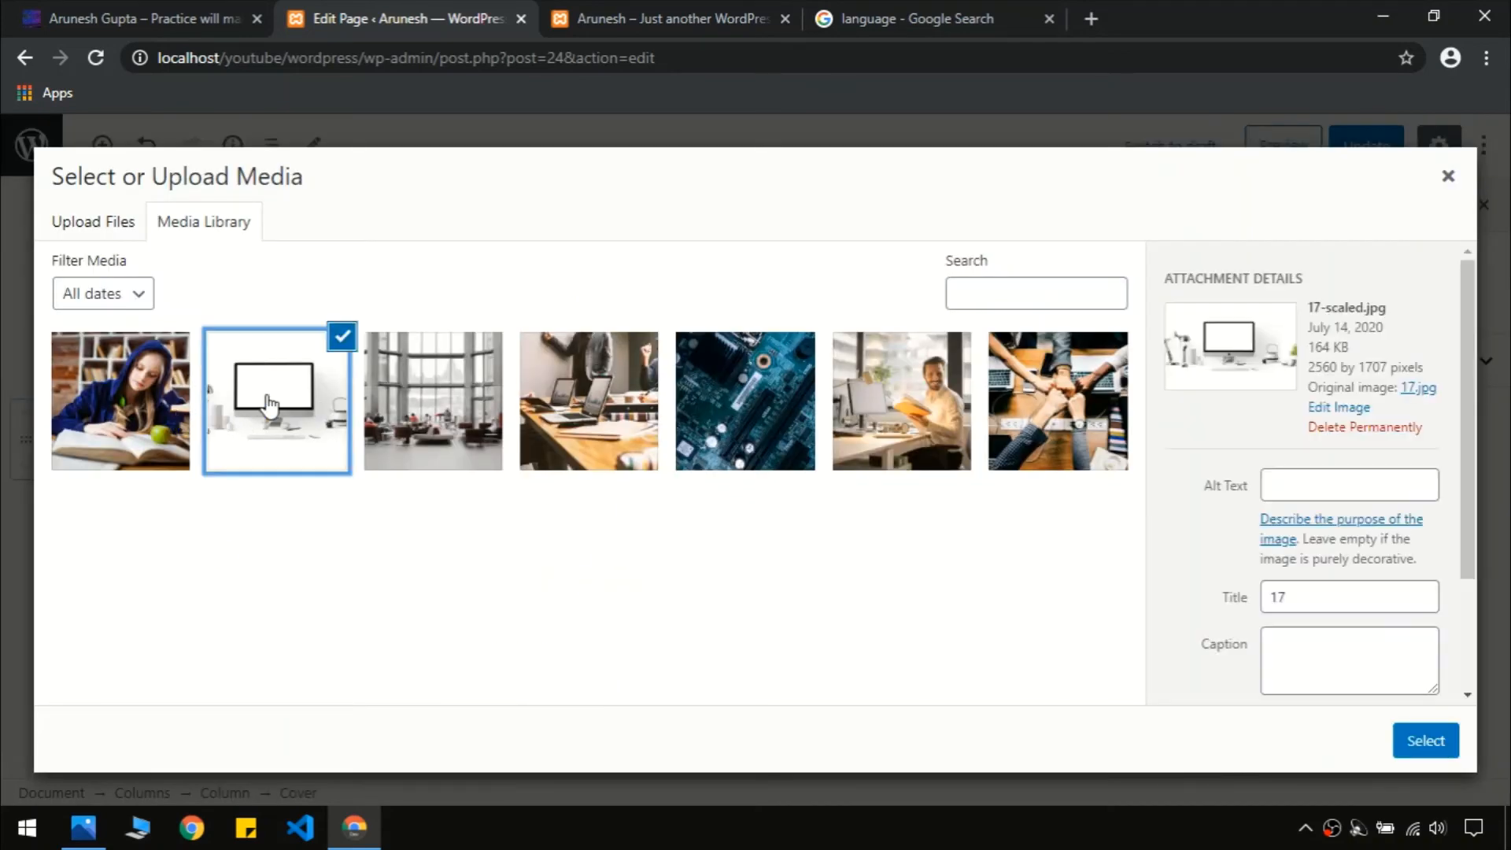
left_click(1425, 742)
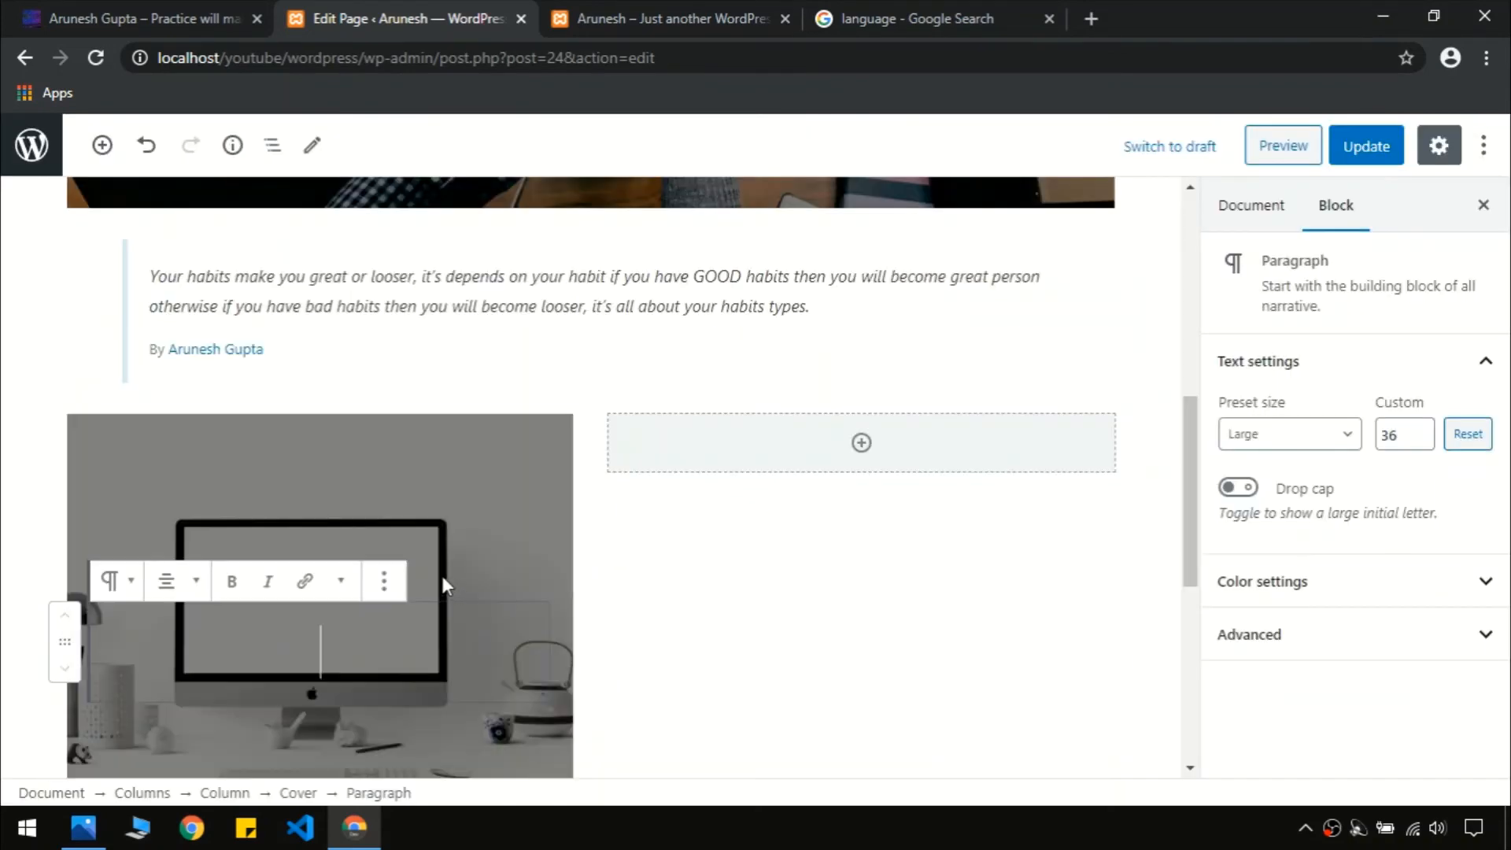
Copy 'Android Development' from the live site and paste it as the cover title
left_click_drag(1188, 530, 1191, 579)
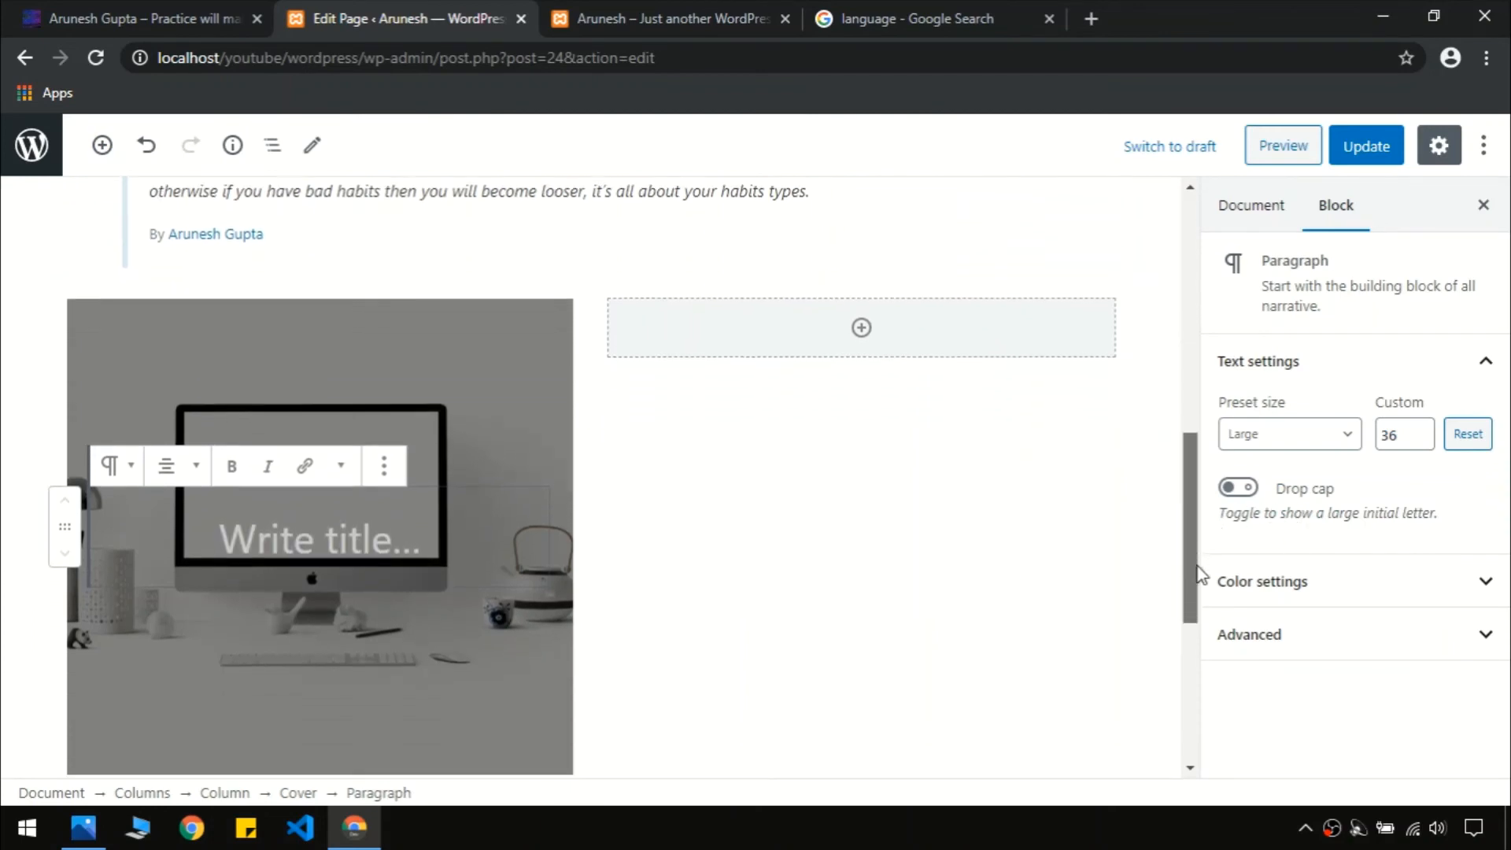
left_click(175, 25)
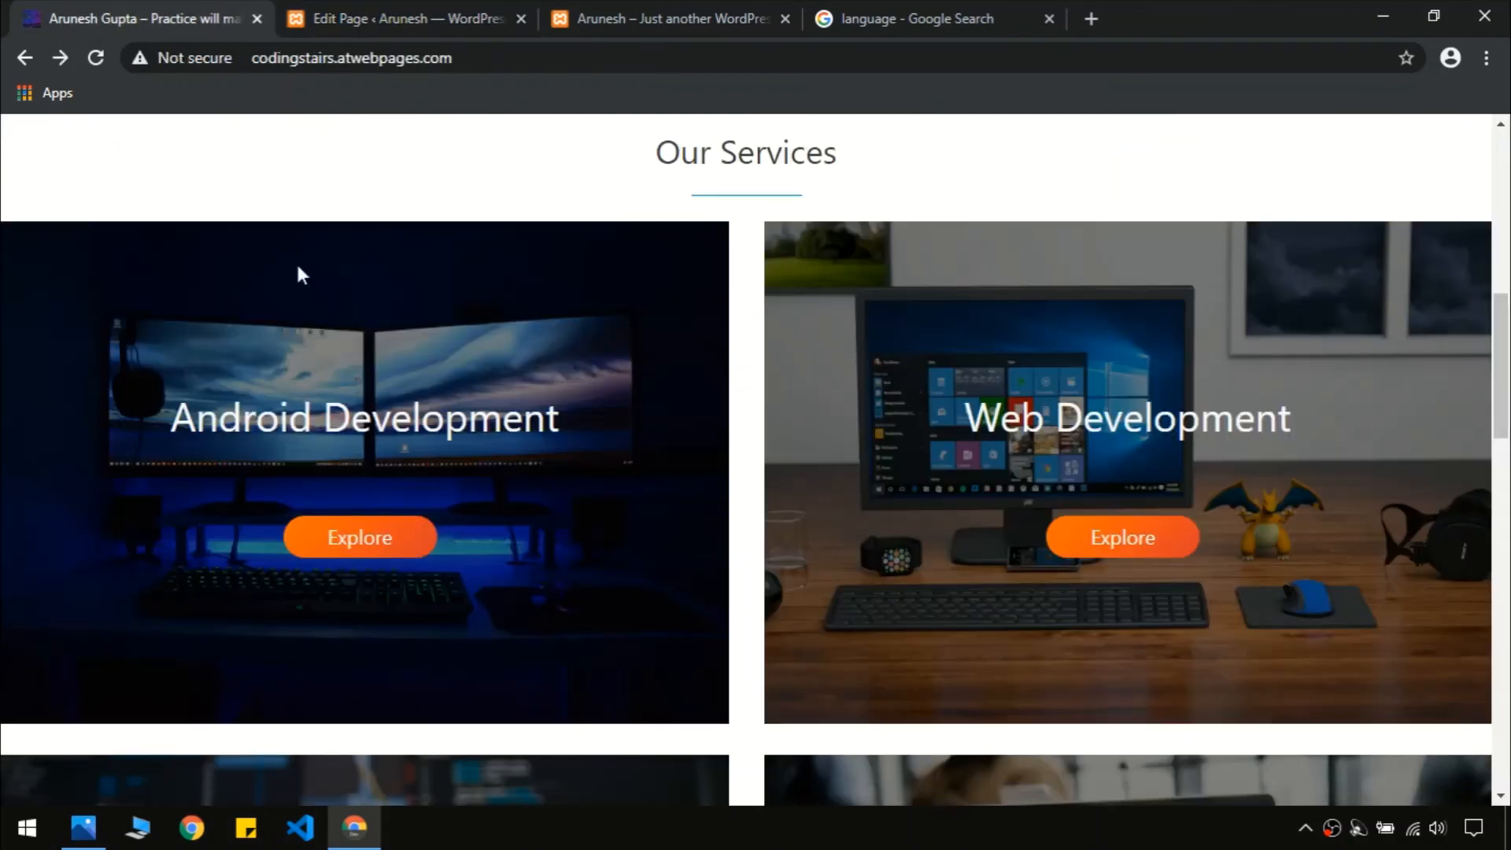
triple_click(345, 425)
key("ctrl+c")
left_click(344, 427)
left_click(433, 18)
scroll(295, 476, "up", 2)
key("ctrl+v")
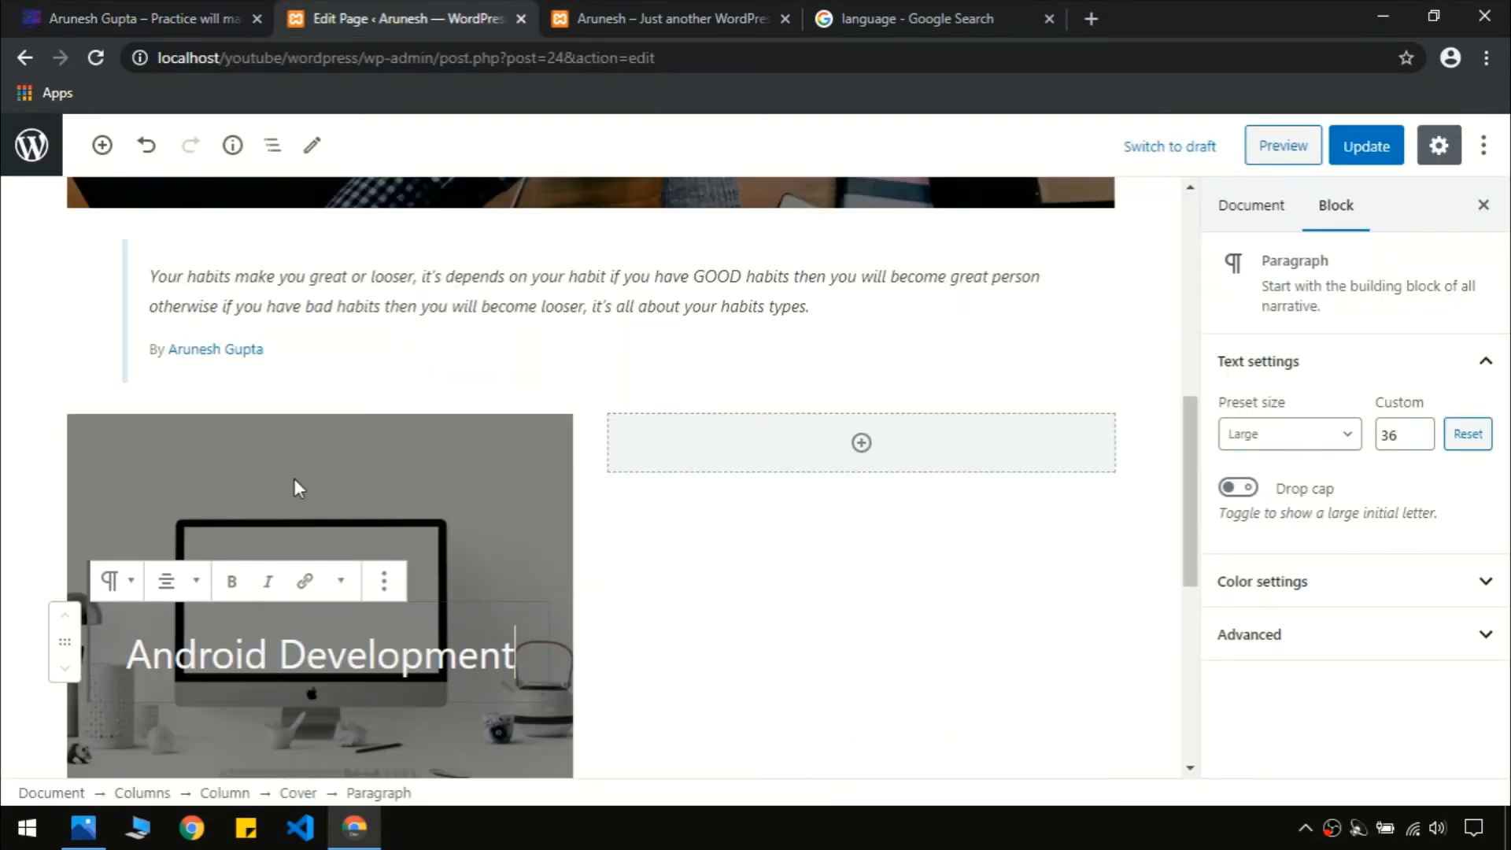
left_click_drag(1184, 509, 1182, 591)
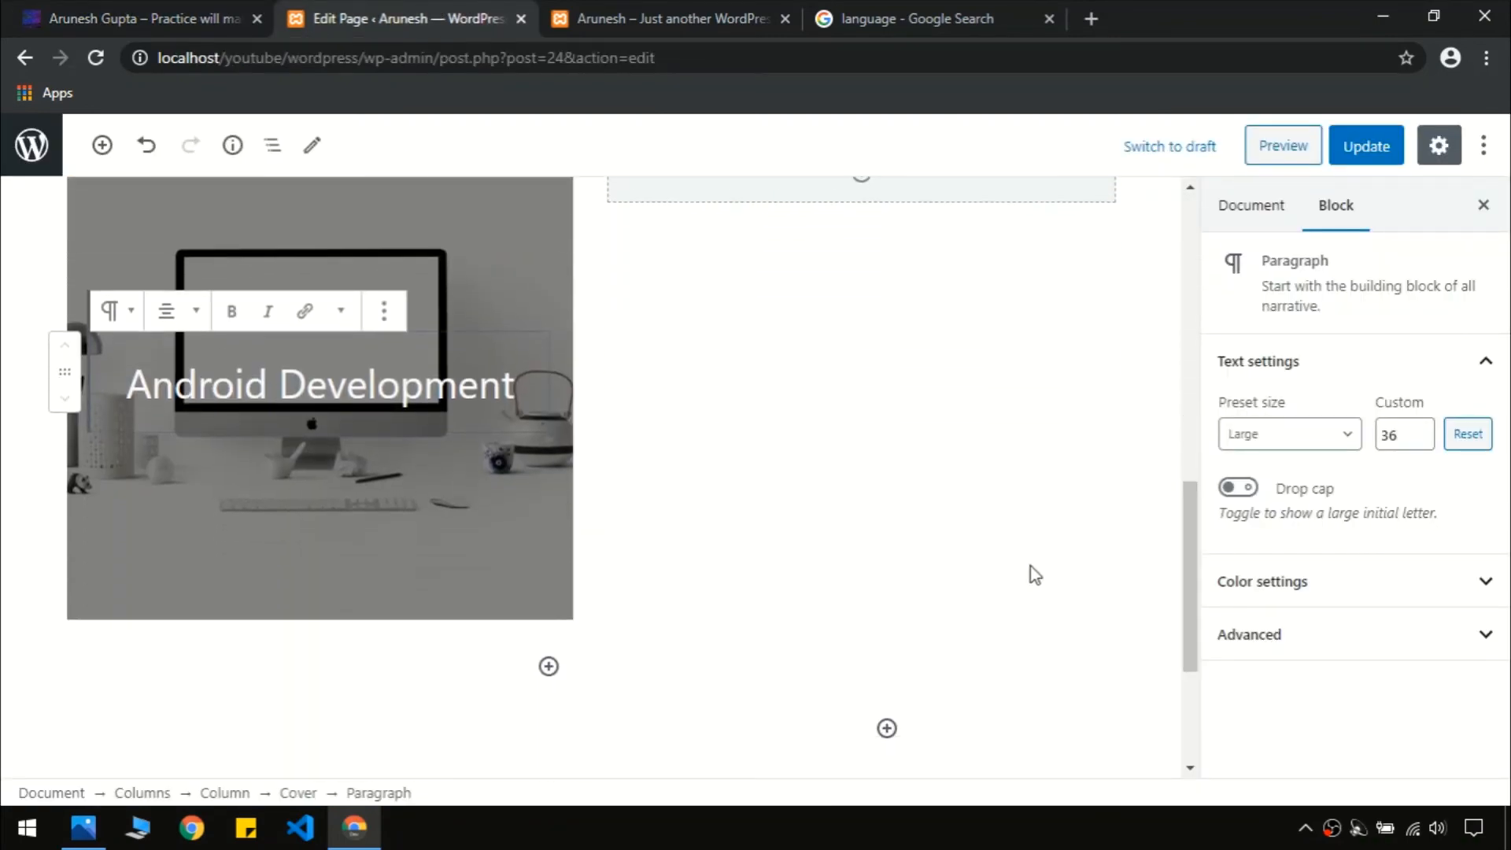
left_click(172, 14)
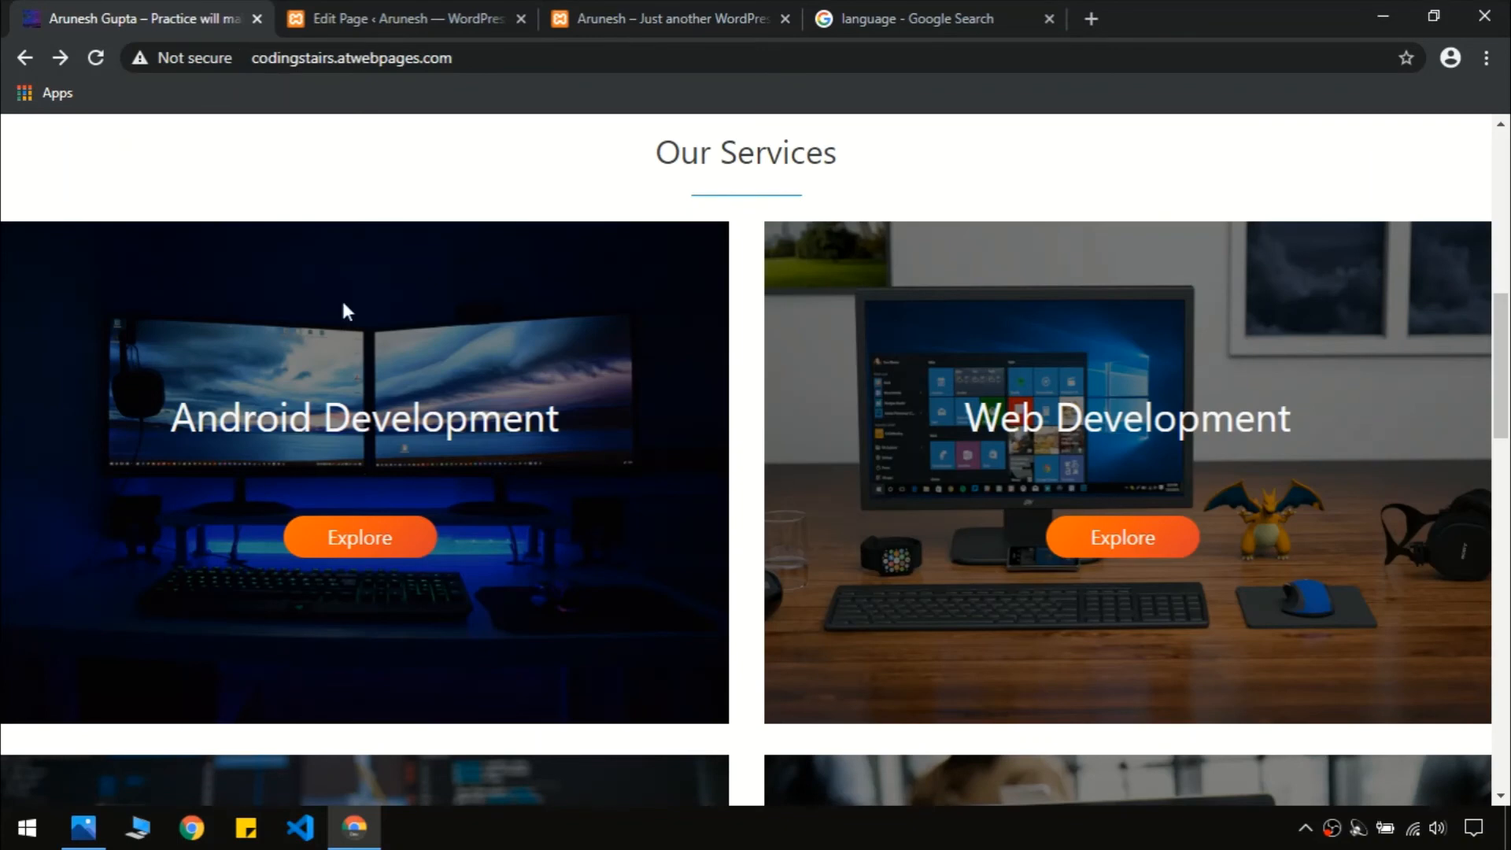
Wrap the Android Development title paragraph in a Group block from its More options menu
left_click(395, 14)
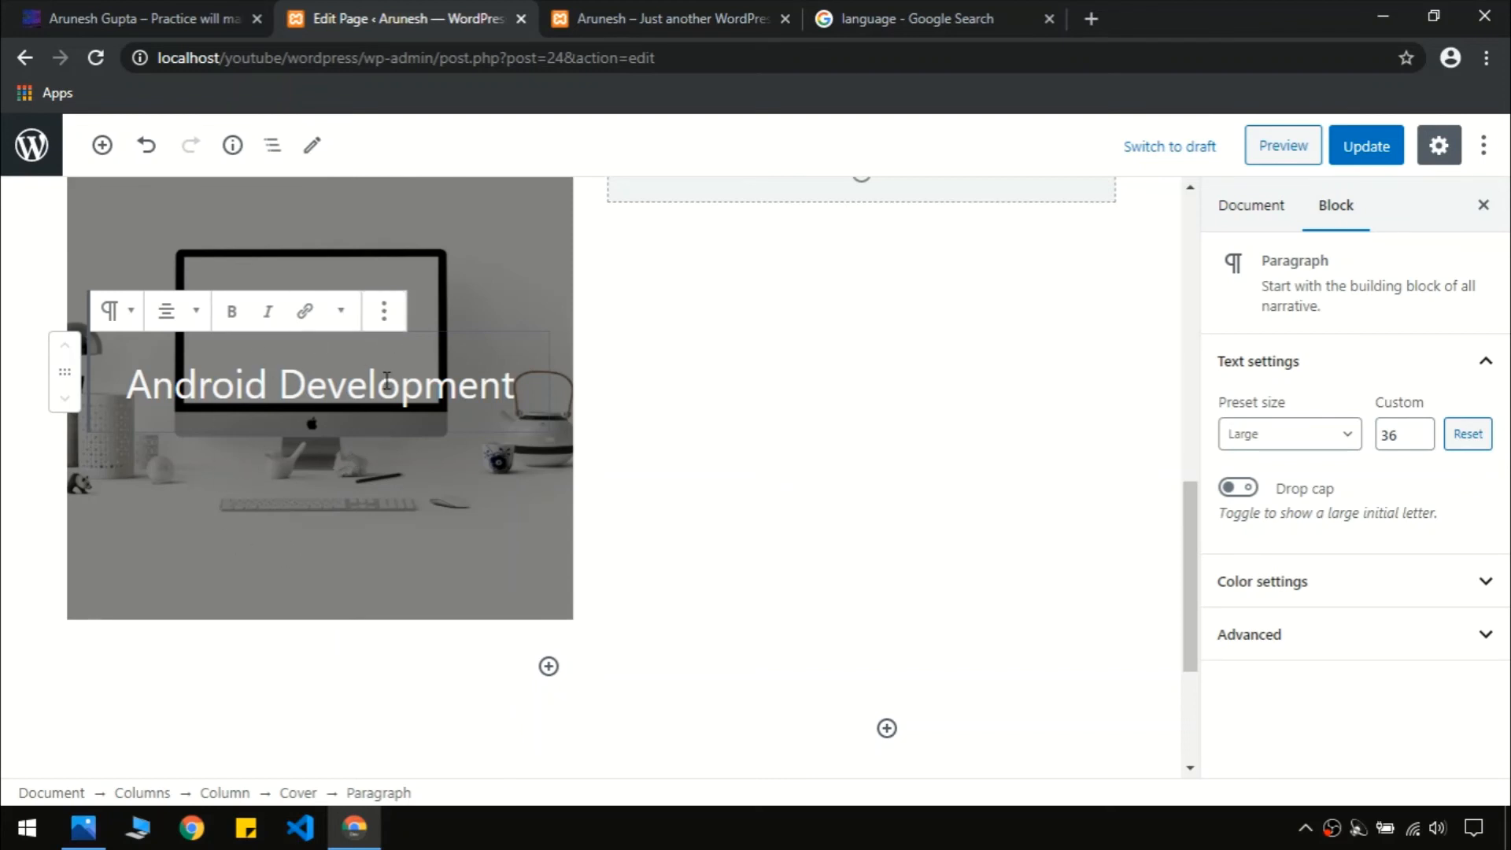
left_click(384, 311)
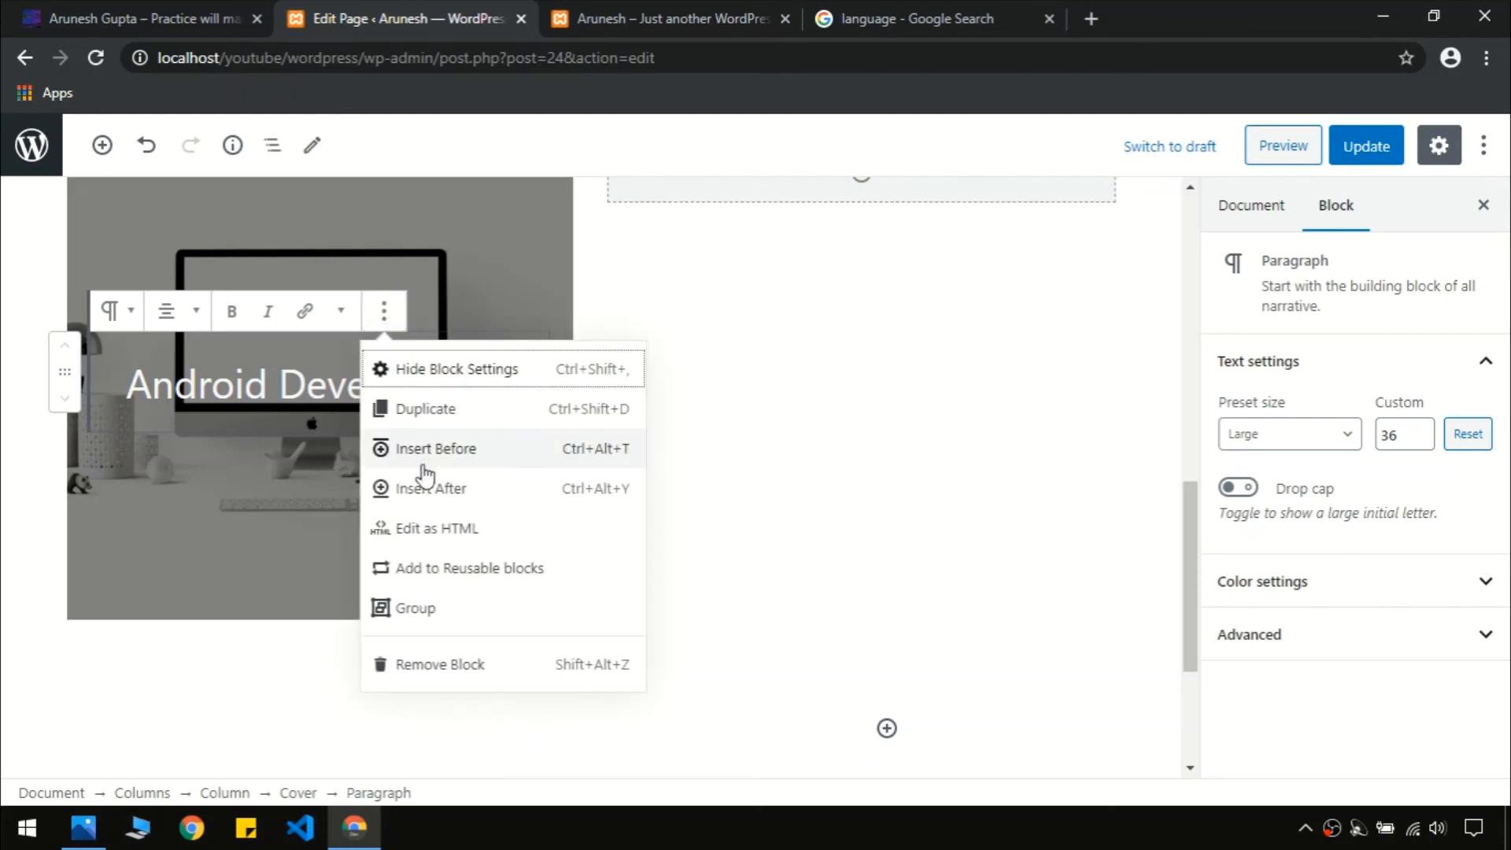
left_click(405, 608)
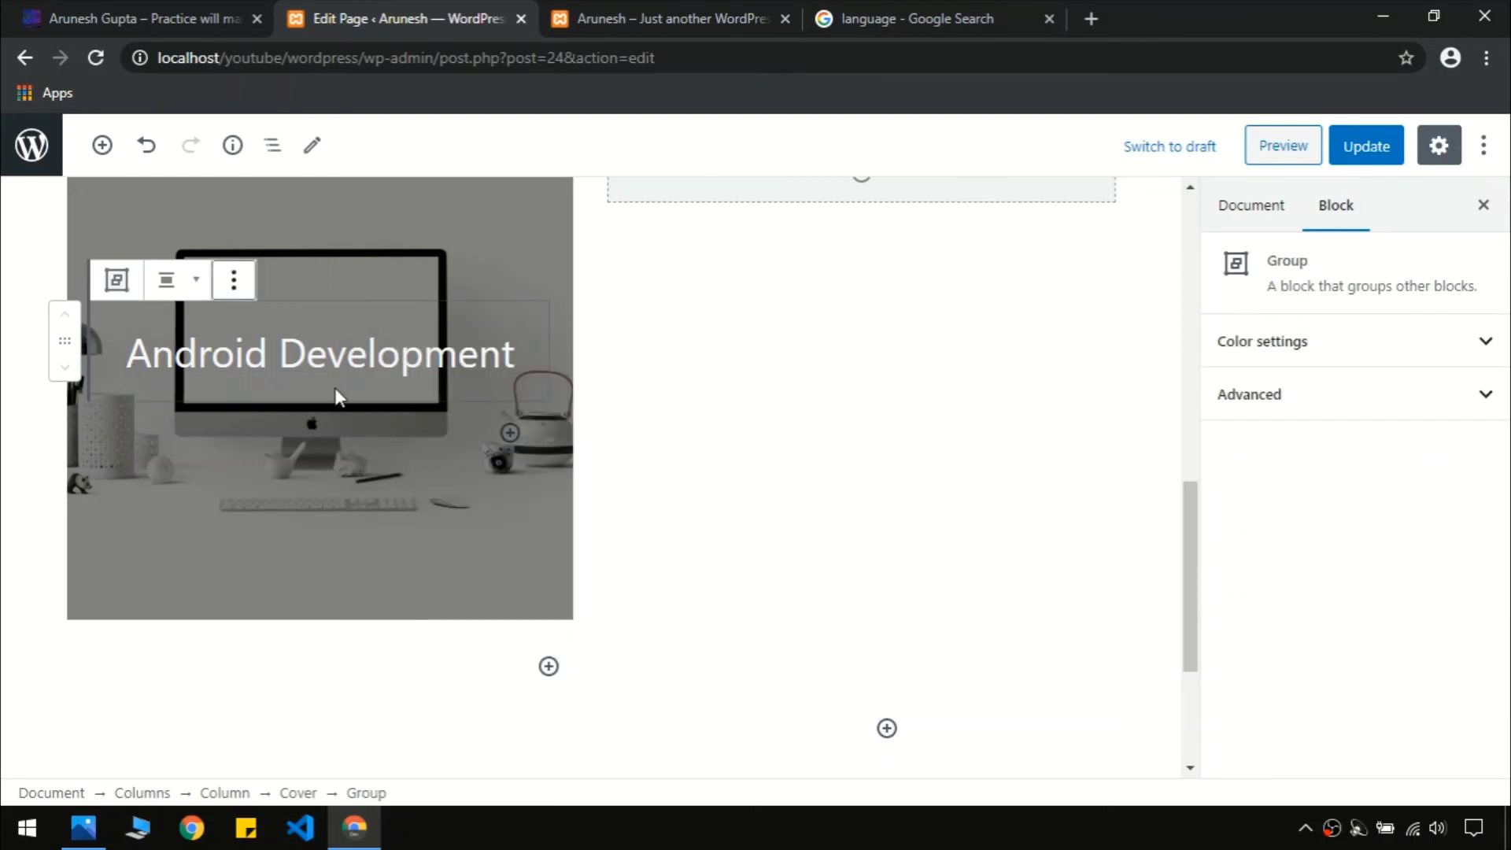
Add a Buttons block under the Android Development title with the label 'Explore'
left_click(512, 434)
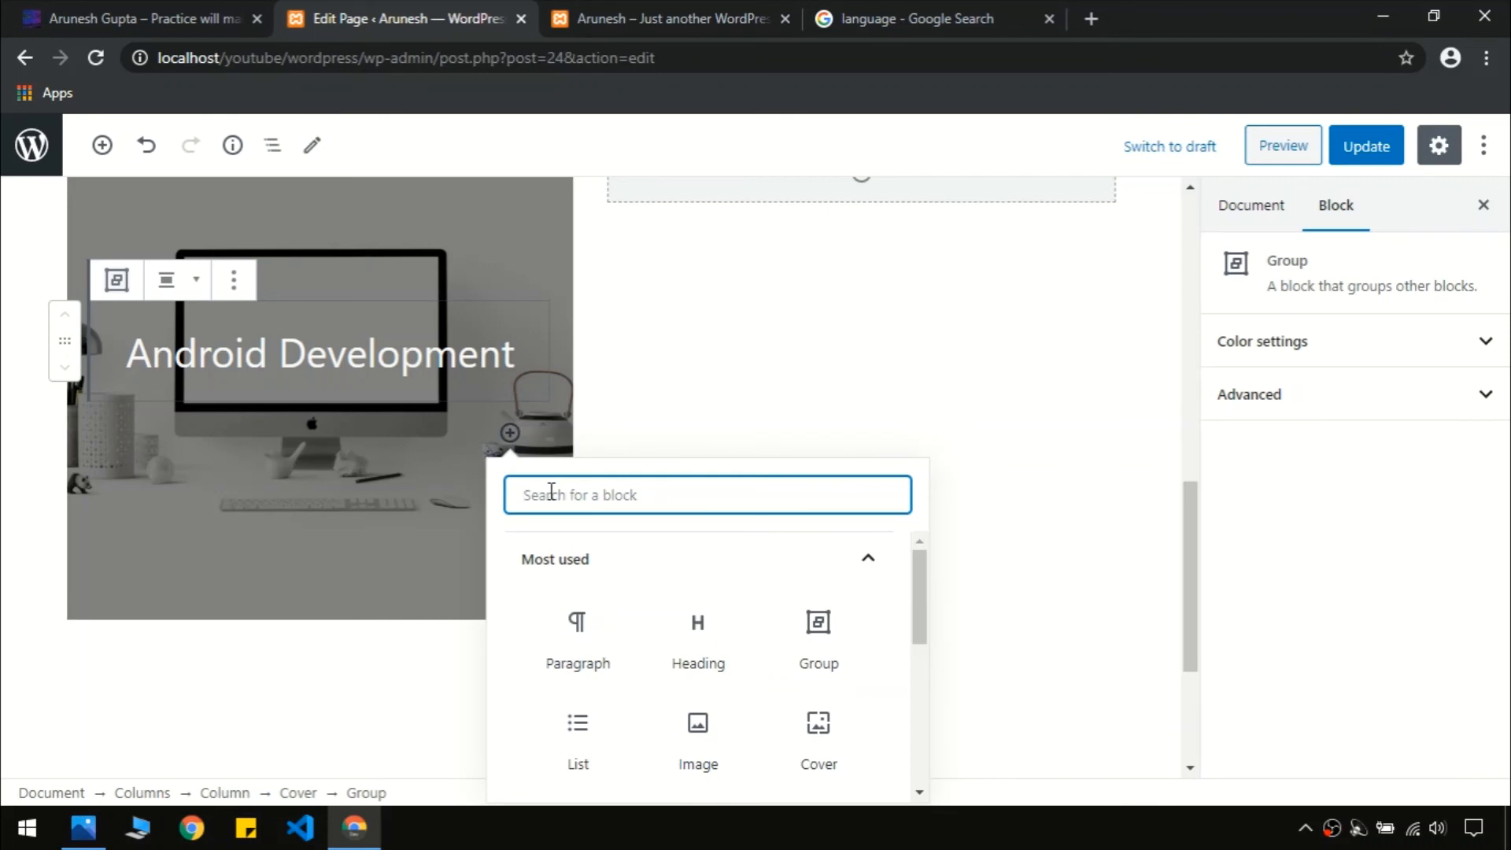
type("but")
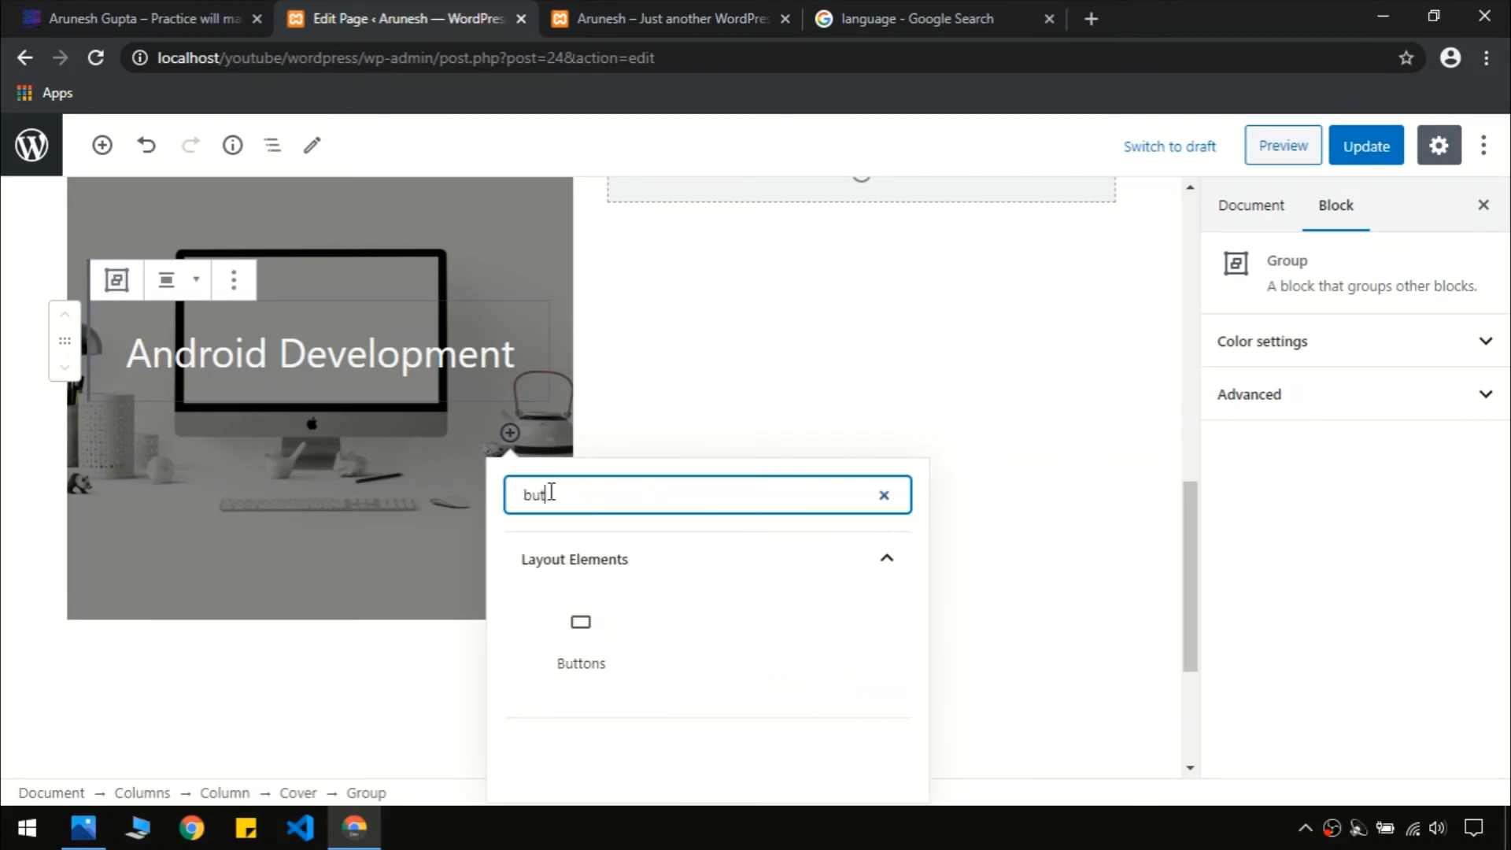
left_click(586, 627)
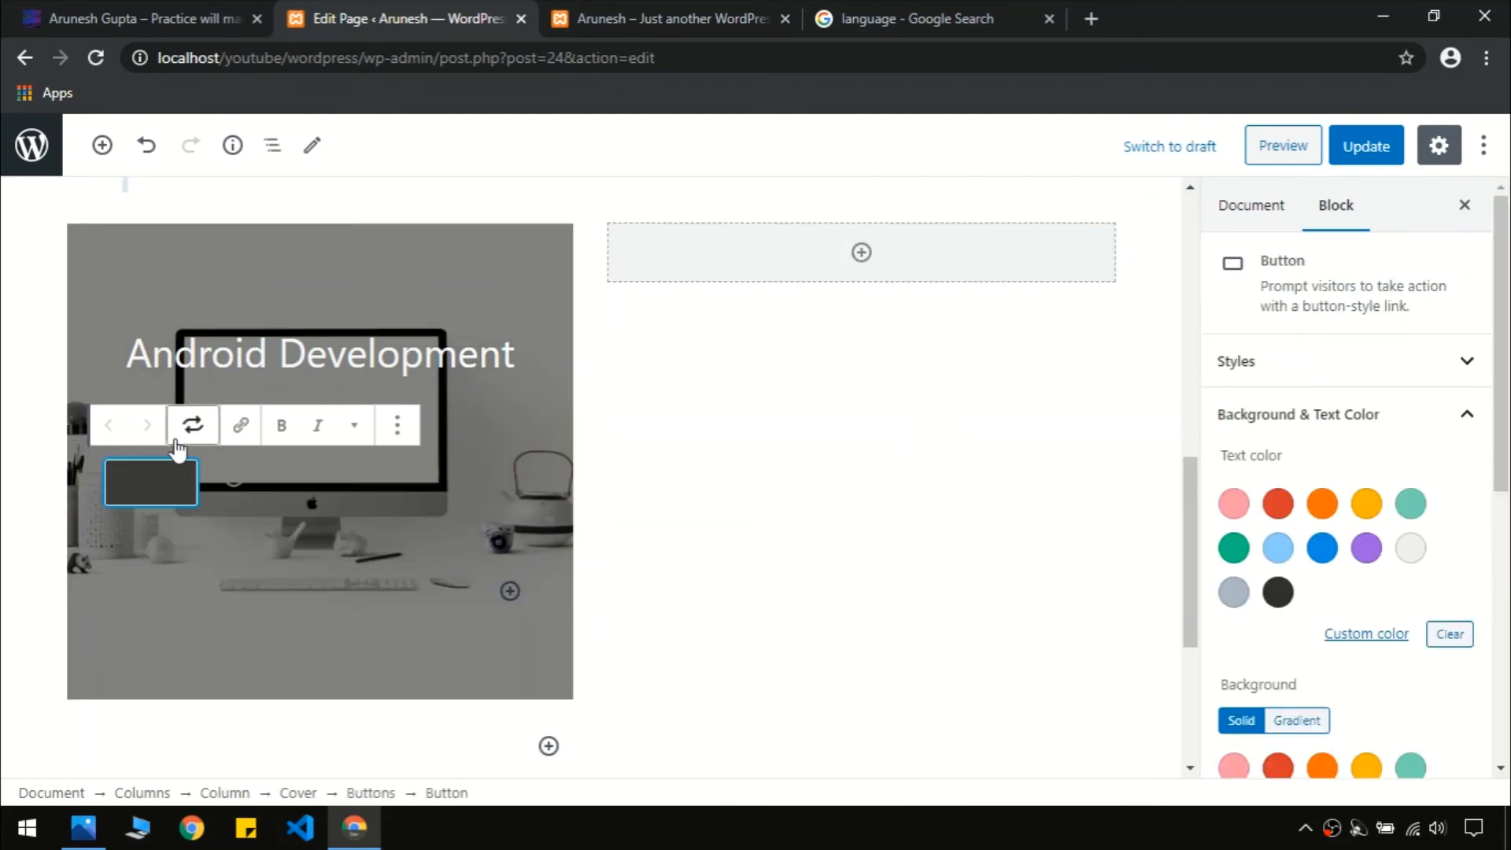
left_click(155, 10)
left_click(415, 10)
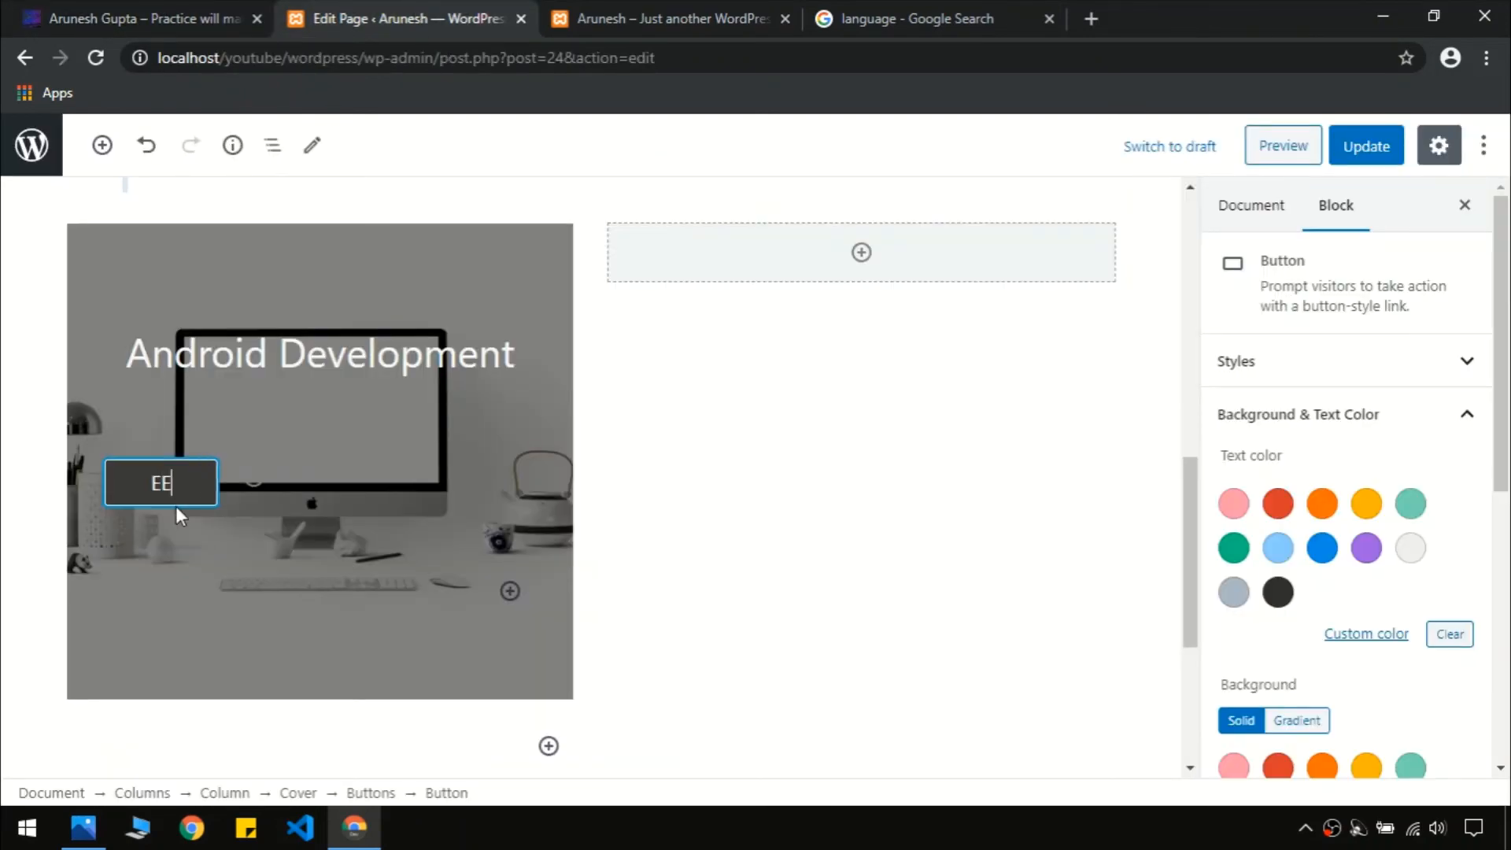
key("BackSpace")
key("BackSpace")
type("Explo")
key("BackSpace")
key("BackSpace")
key("BackSpace")
key("BackSpace")
key("BackSpace")
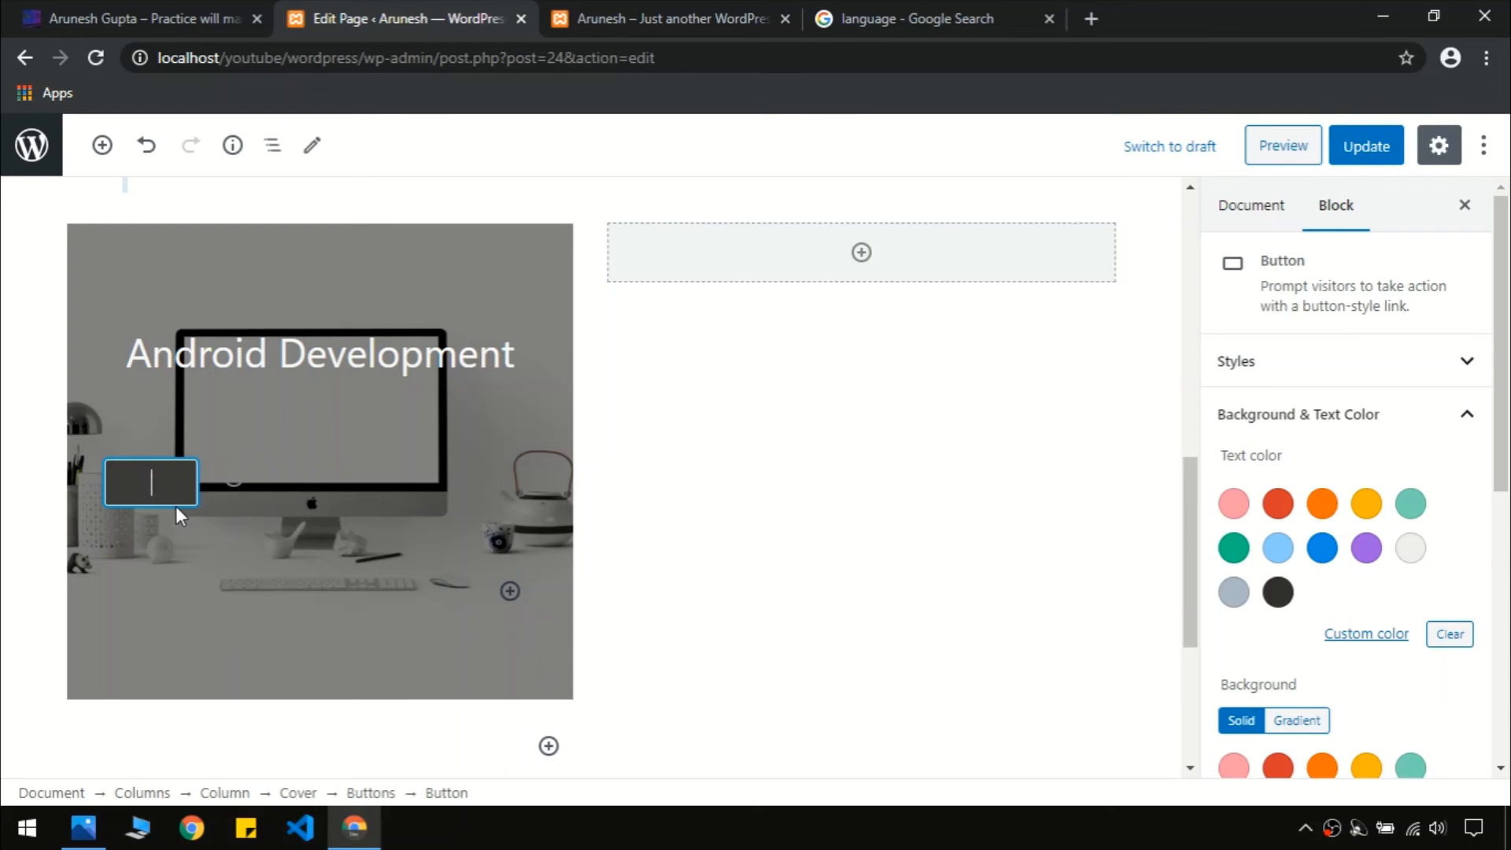
type("Explore")
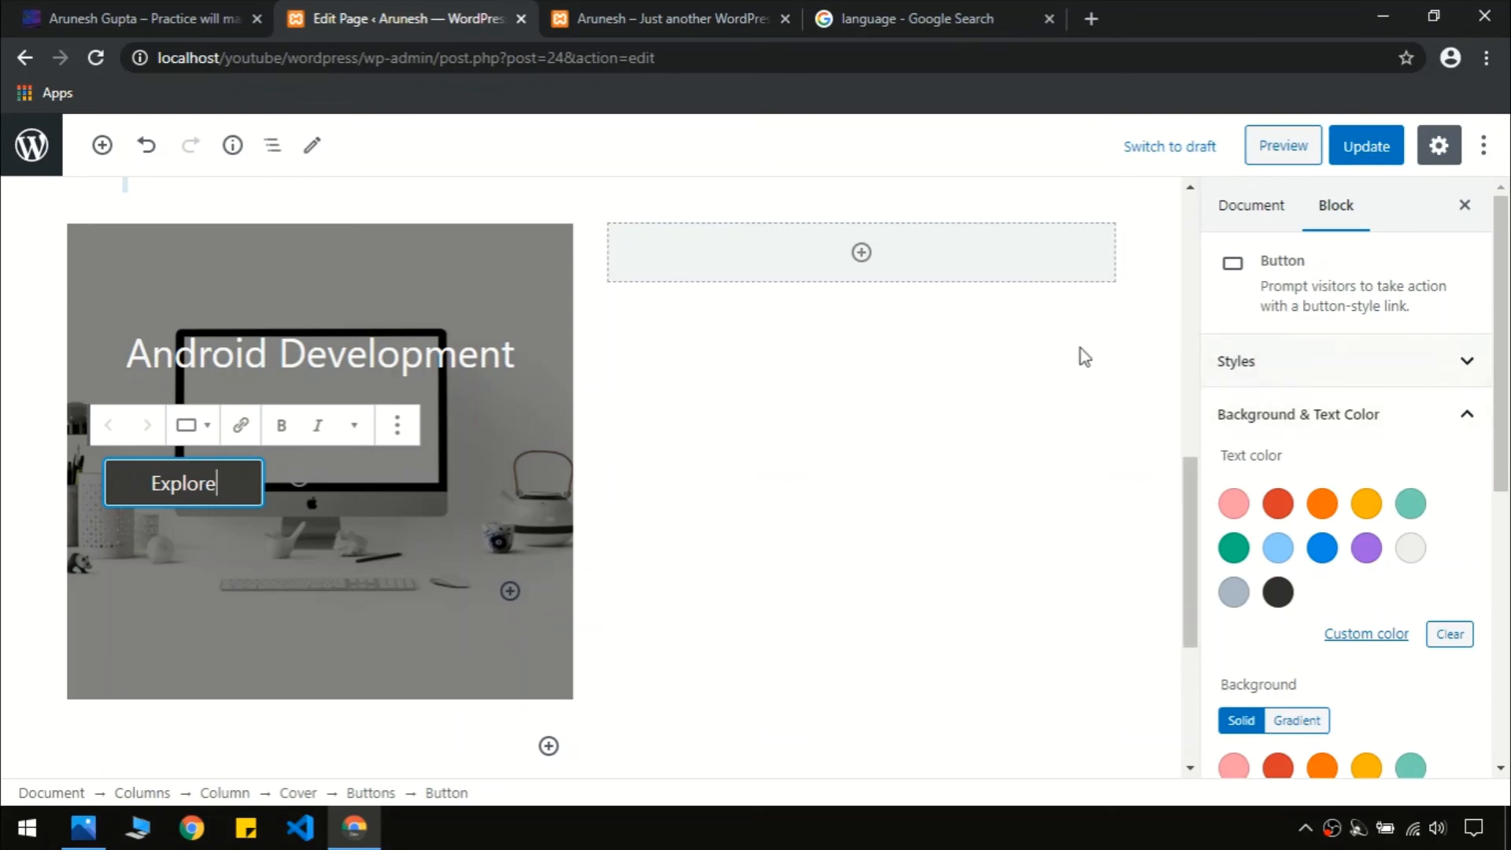
Give the Explore button an orange gradient background and a border radius of 23
left_click_drag(1509, 342, 1509, 549)
left_click(222, 8)
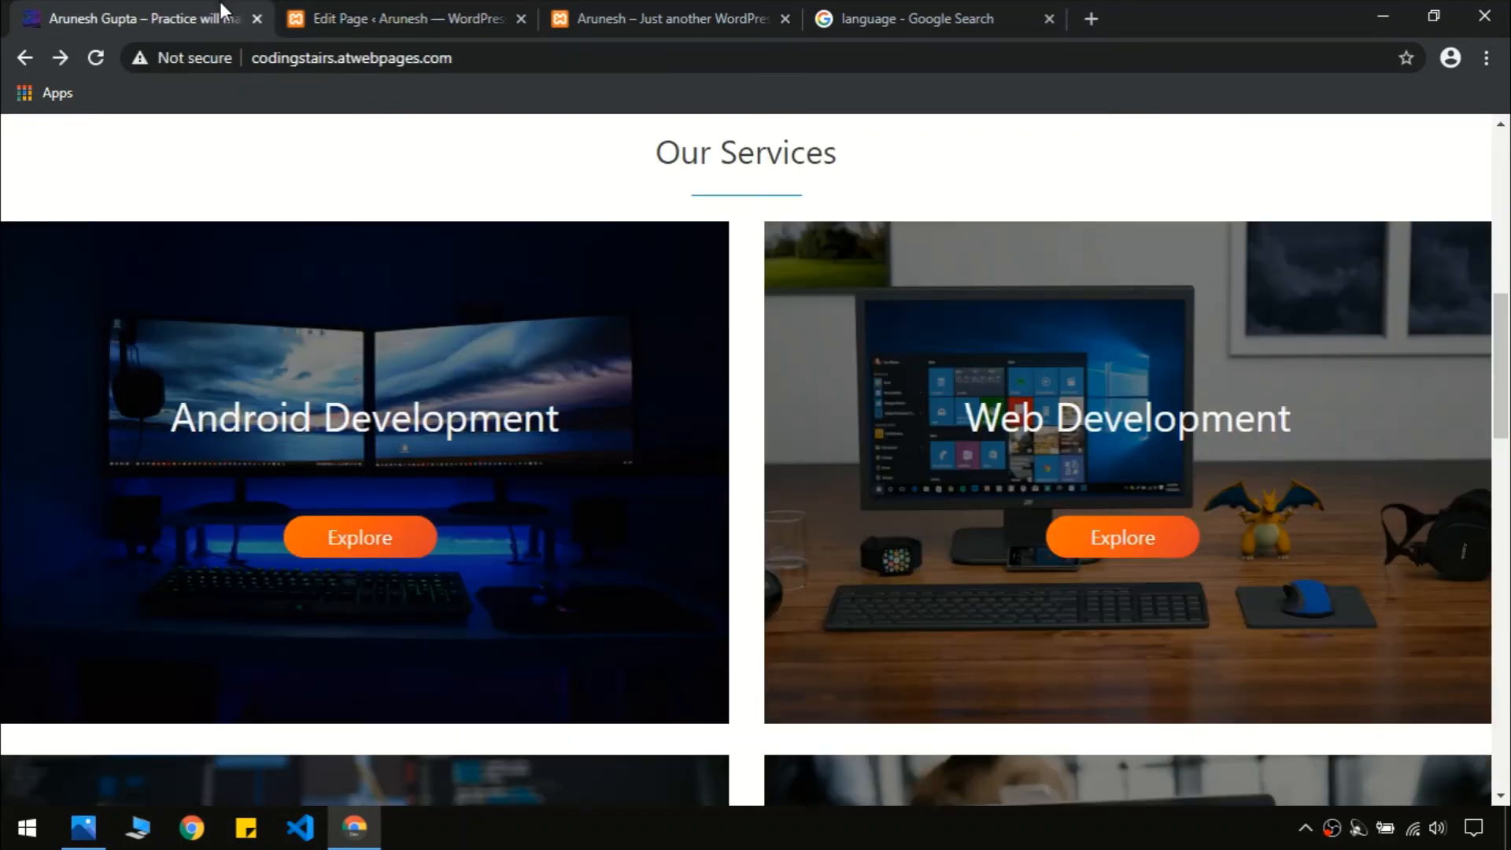
left_click(409, 9)
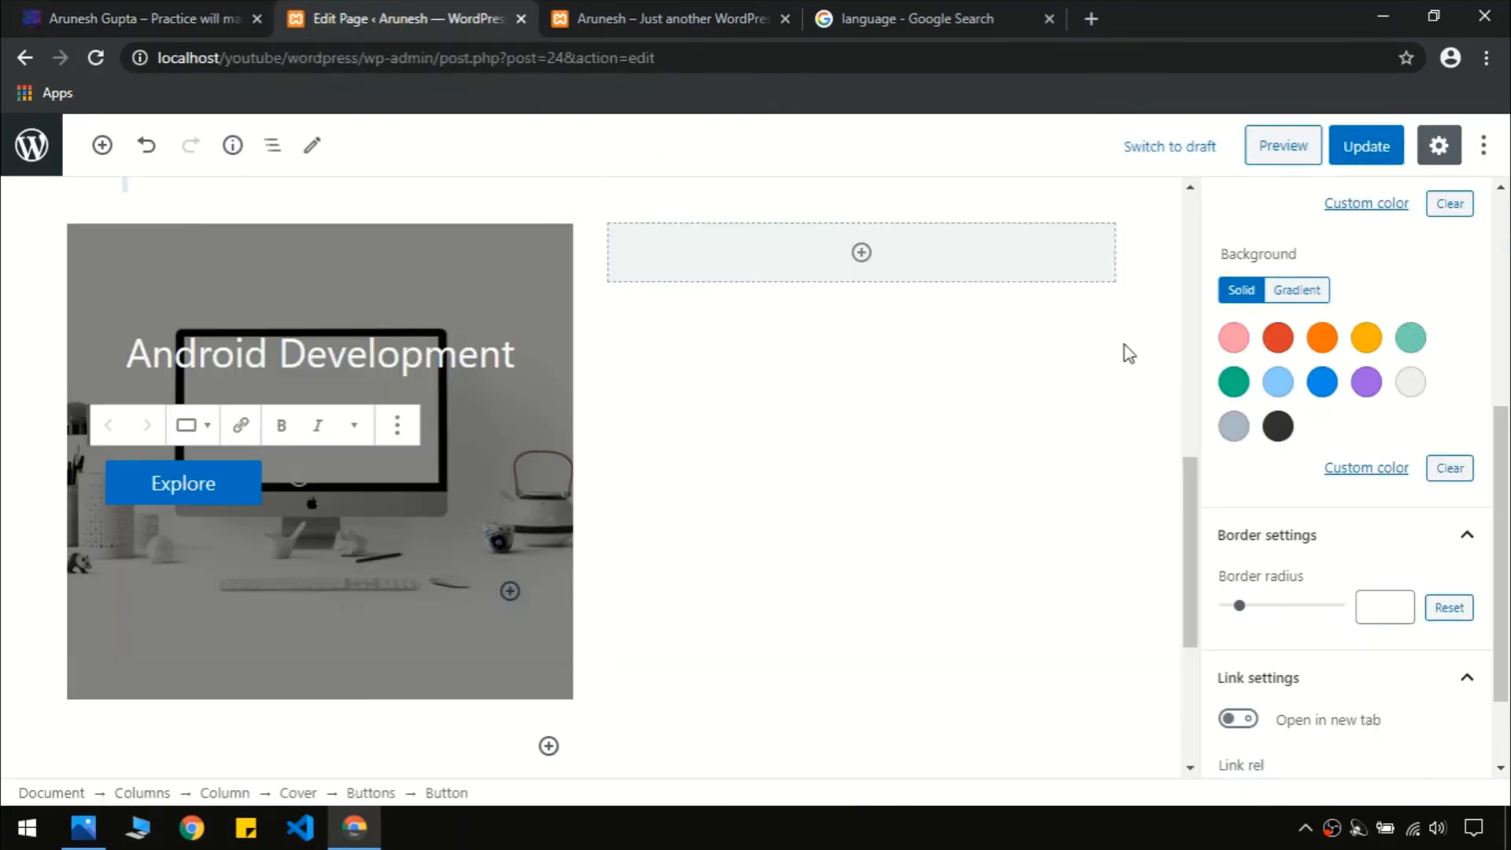
left_click(1297, 291)
left_click(1366, 338)
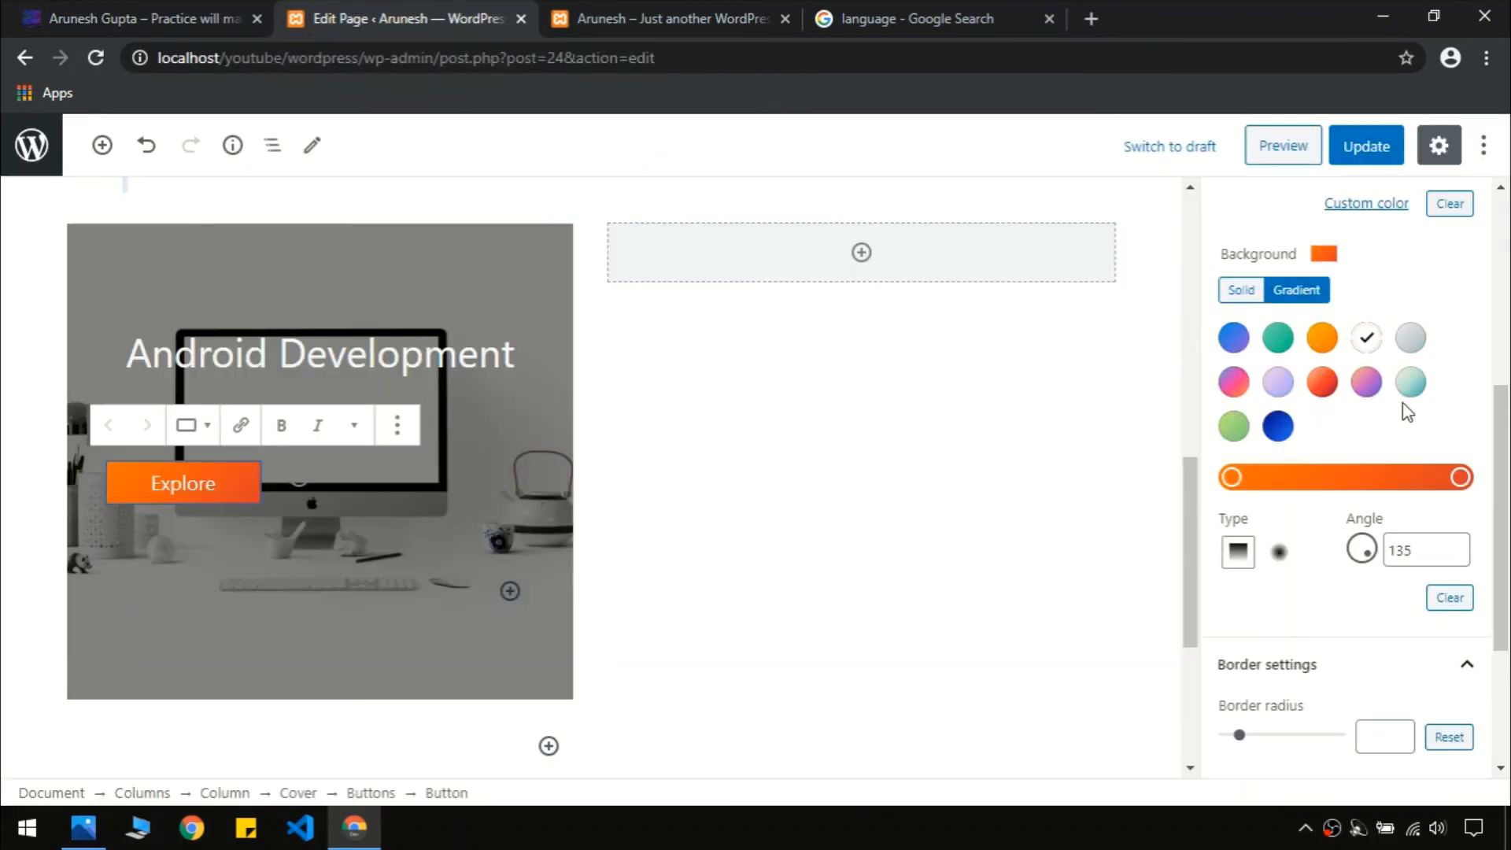
scroll(1338, 472, "down", 3)
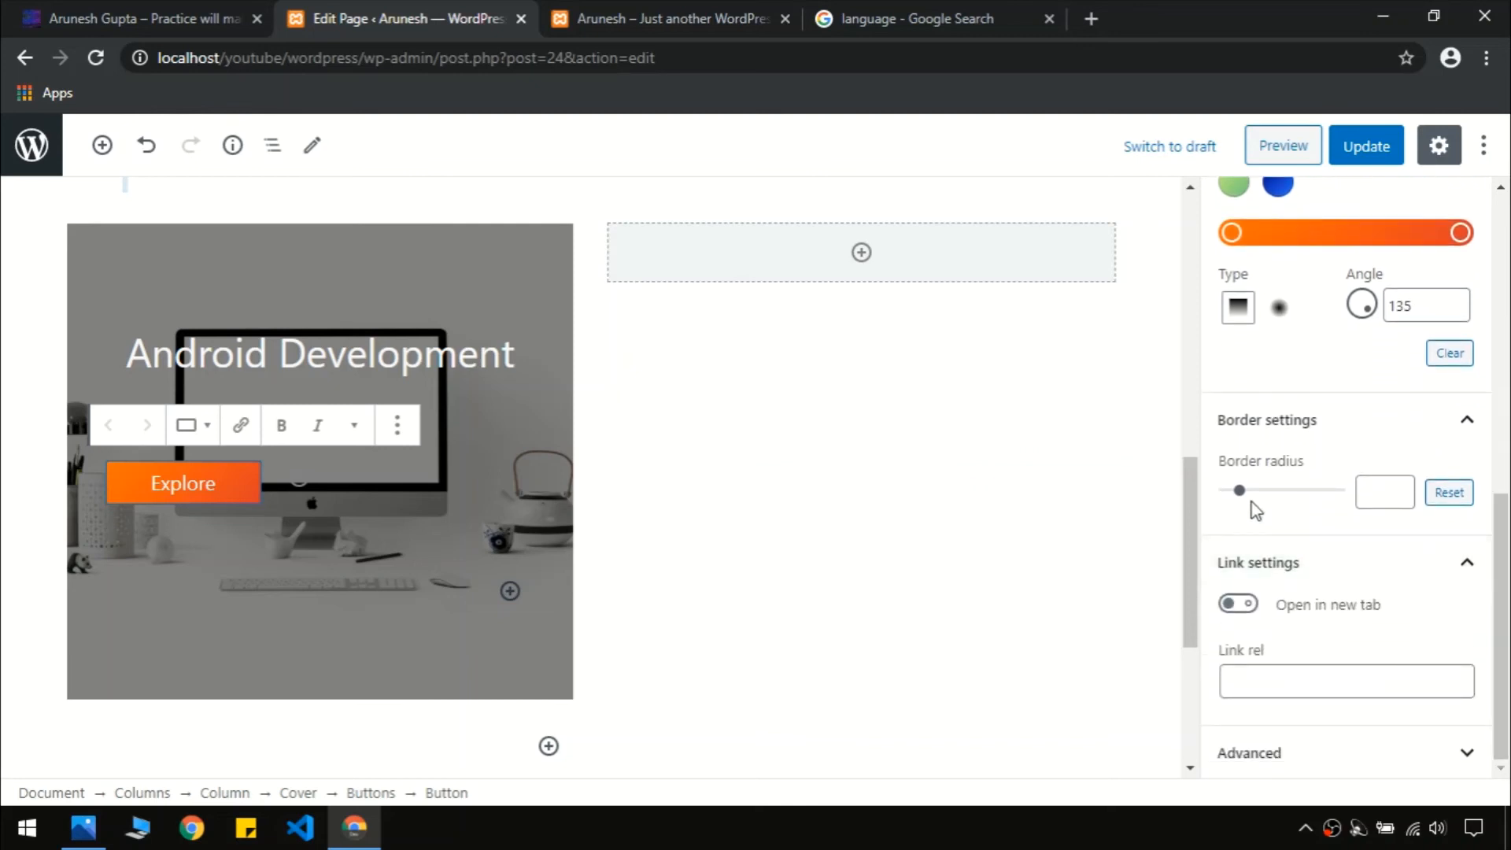
left_click_drag(1243, 496, 1282, 498)
Centre-align the Explore button group within the Android Development cover
left_click(282, 434)
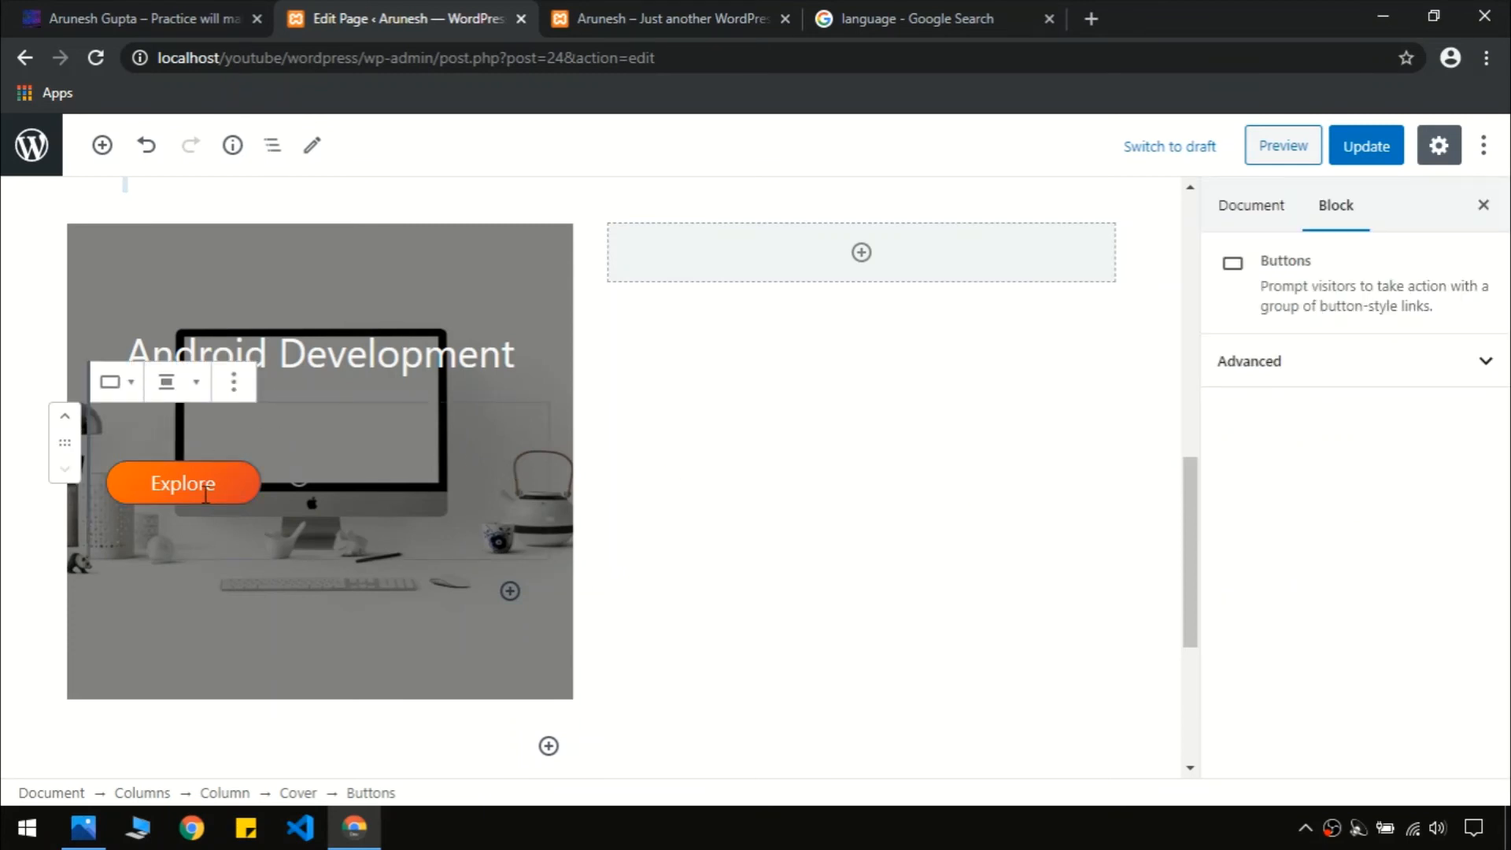
left_click(233, 381)
left_click(168, 383)
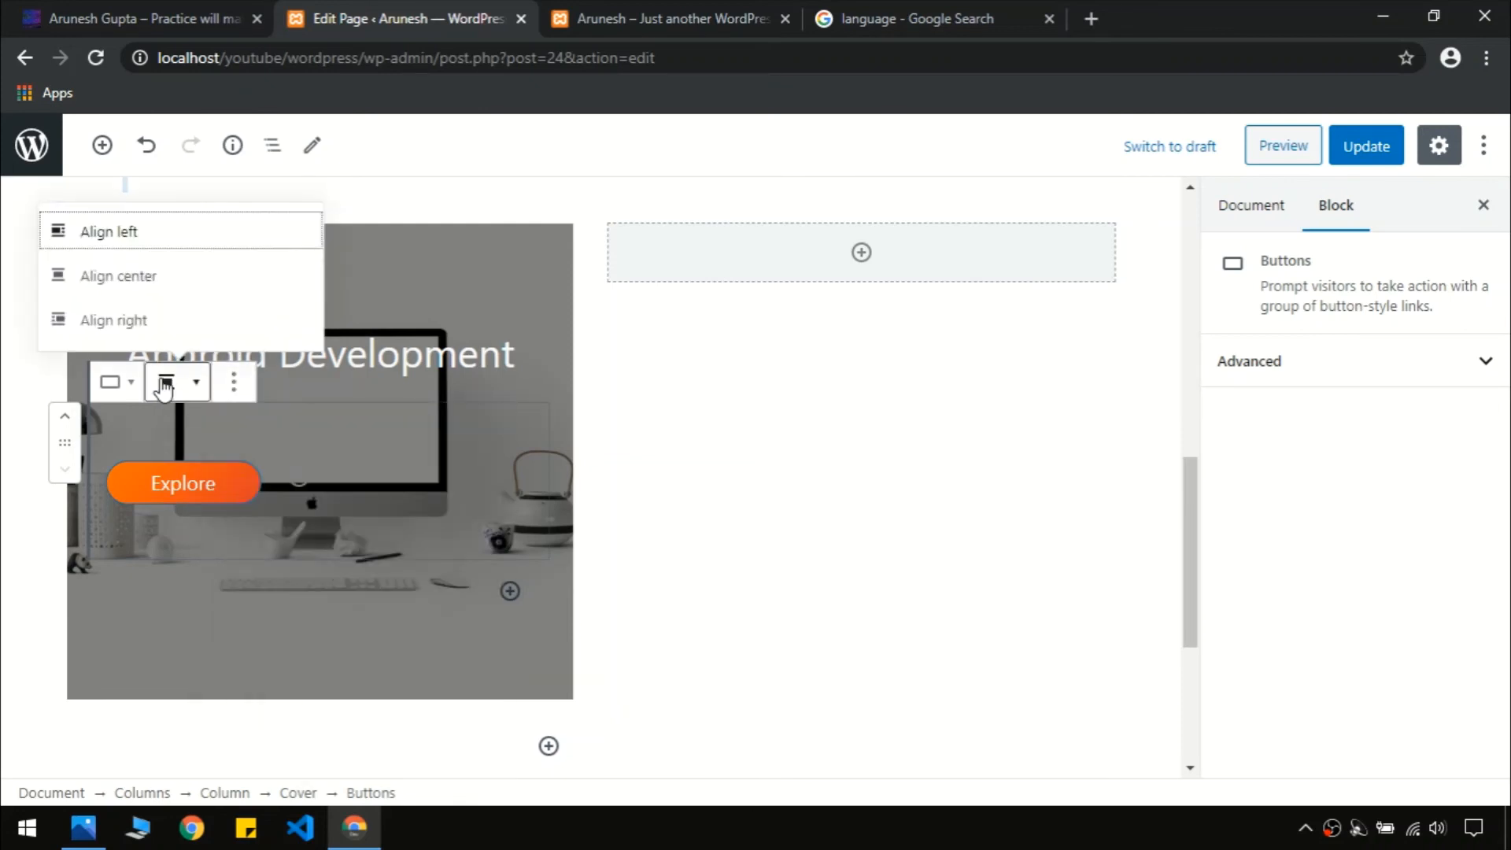
left_click(148, 285)
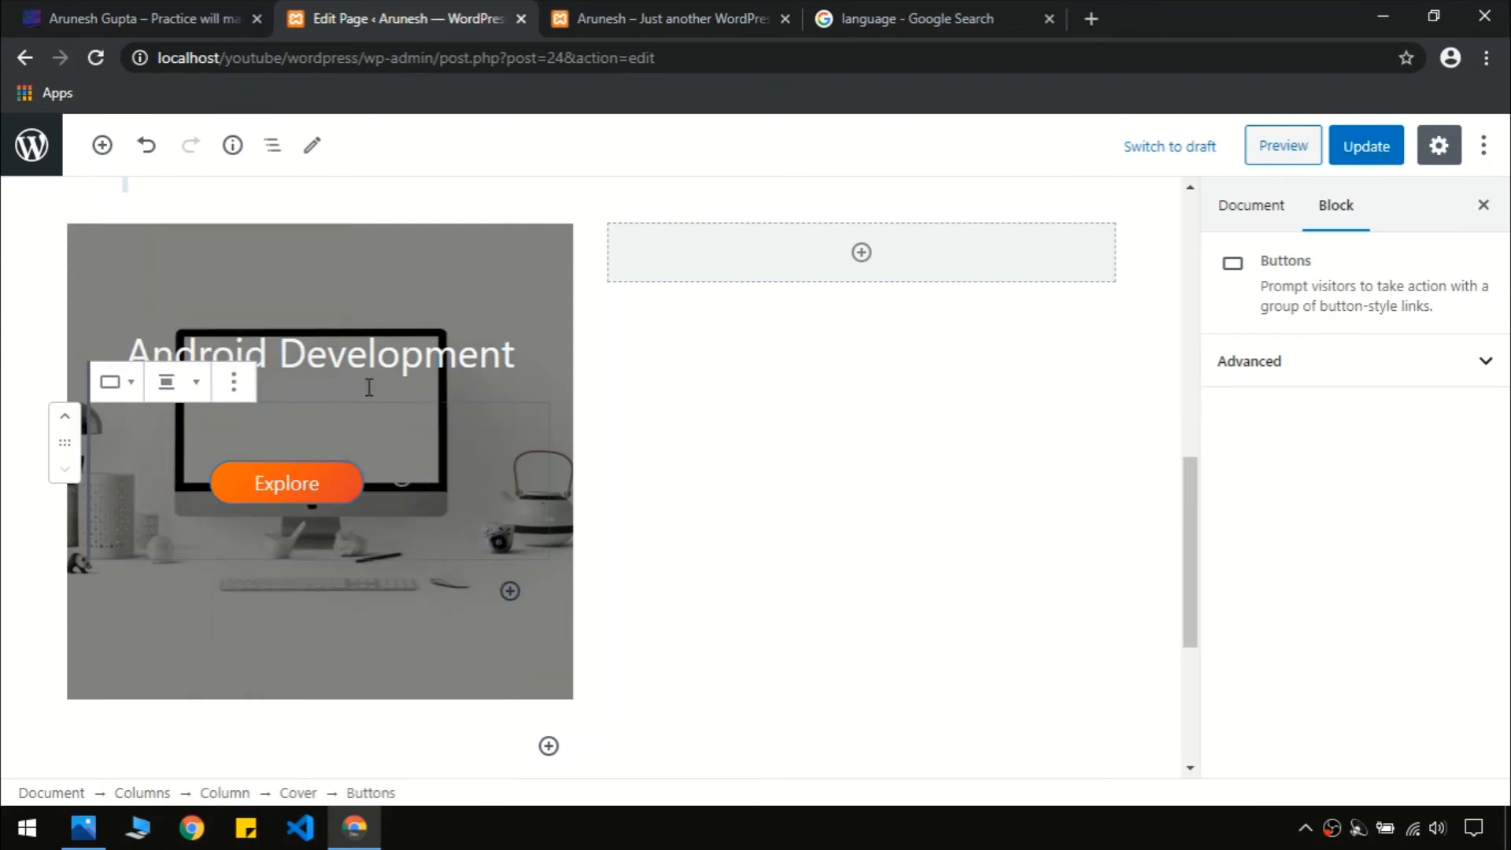
left_click(793, 507)
left_click(100, 11)
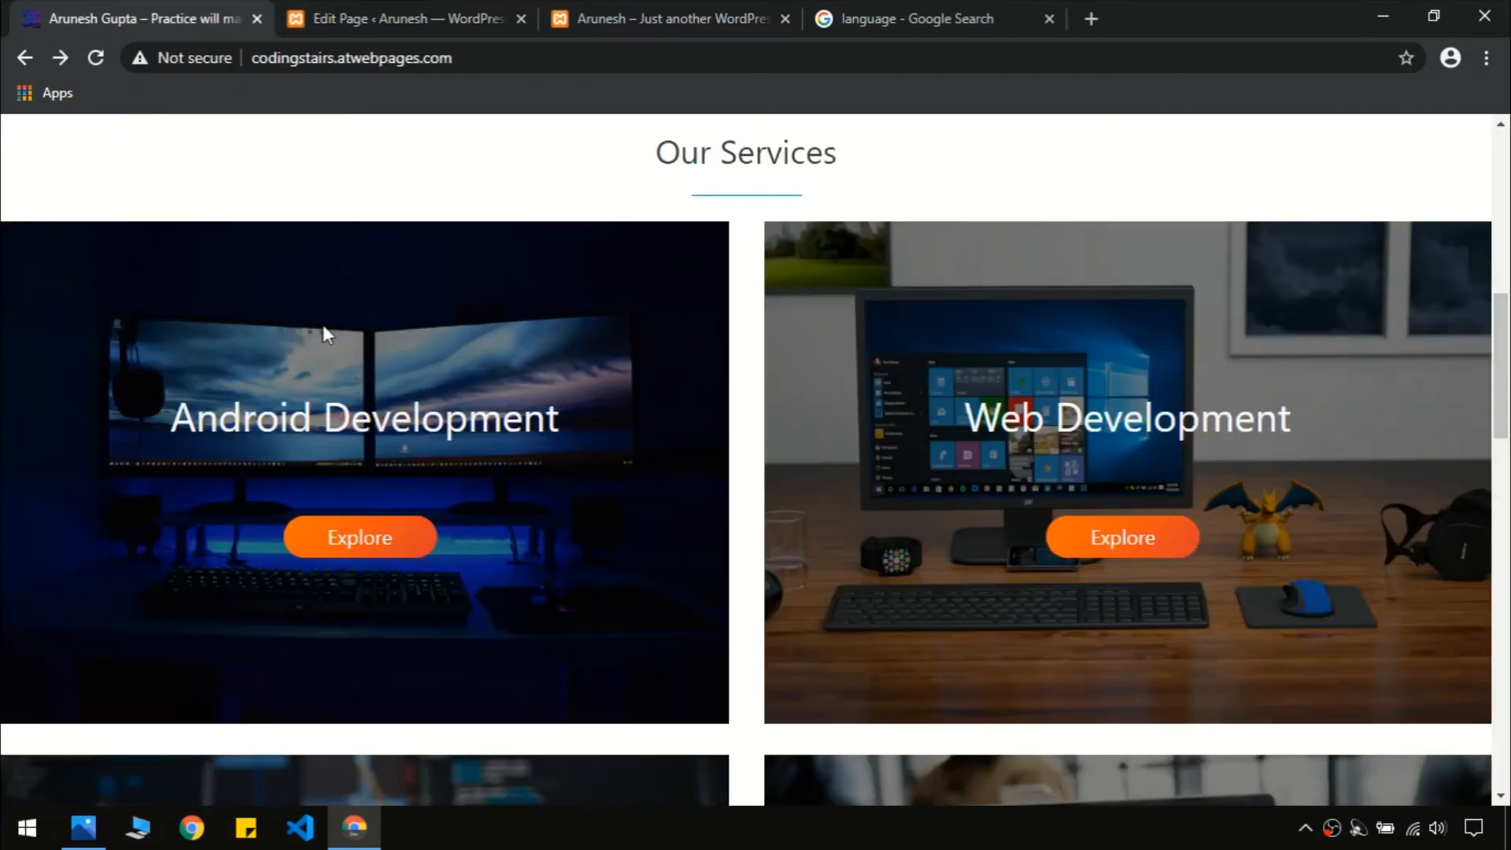
left_click(383, 11)
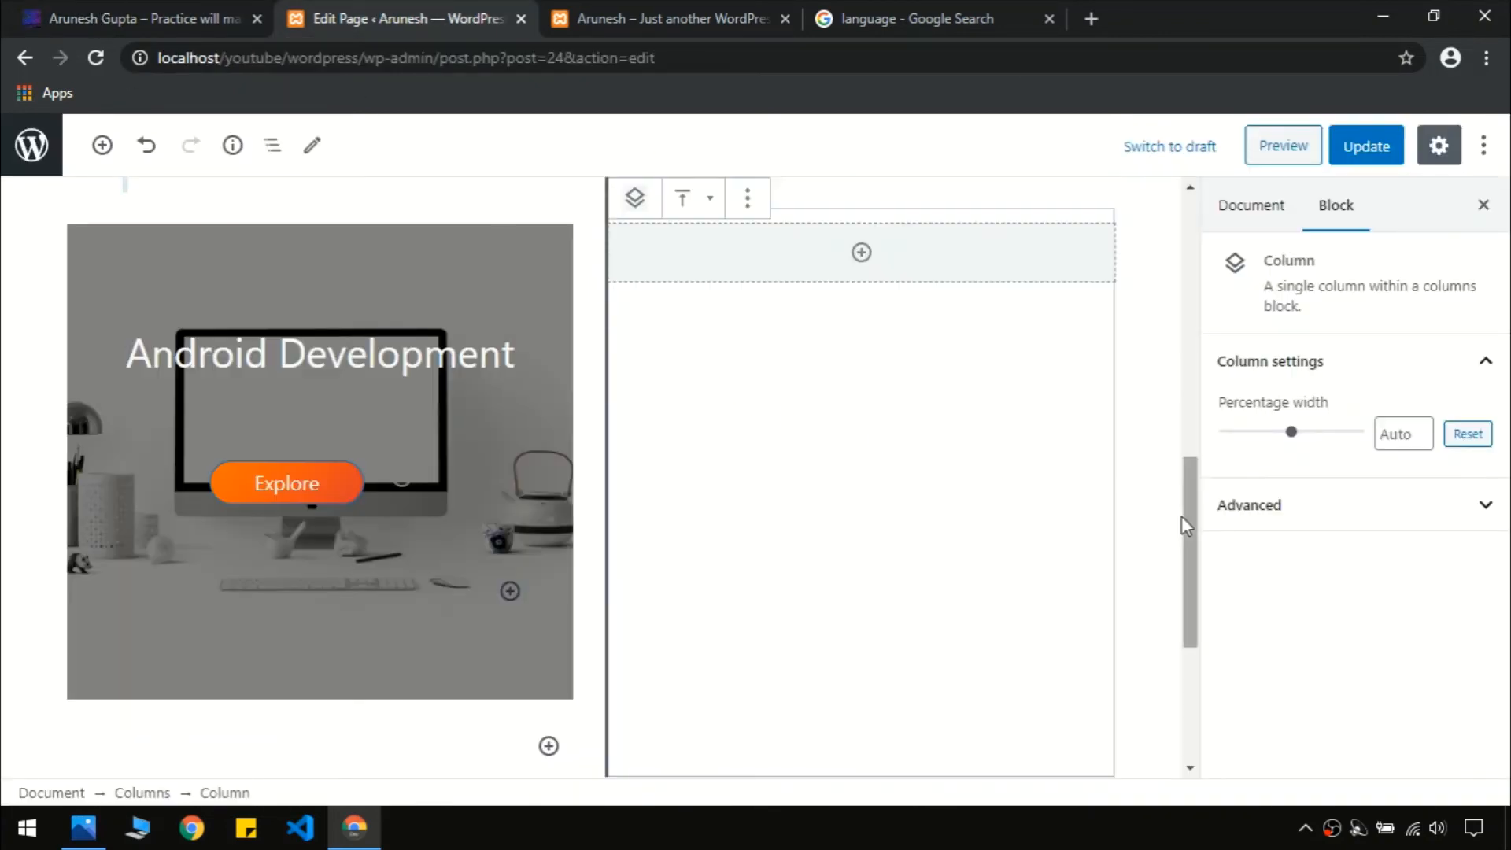
Insert a Cover block in the right column with the laptops-on-desk photo as background
left_click_drag(1188, 525, 1189, 506)
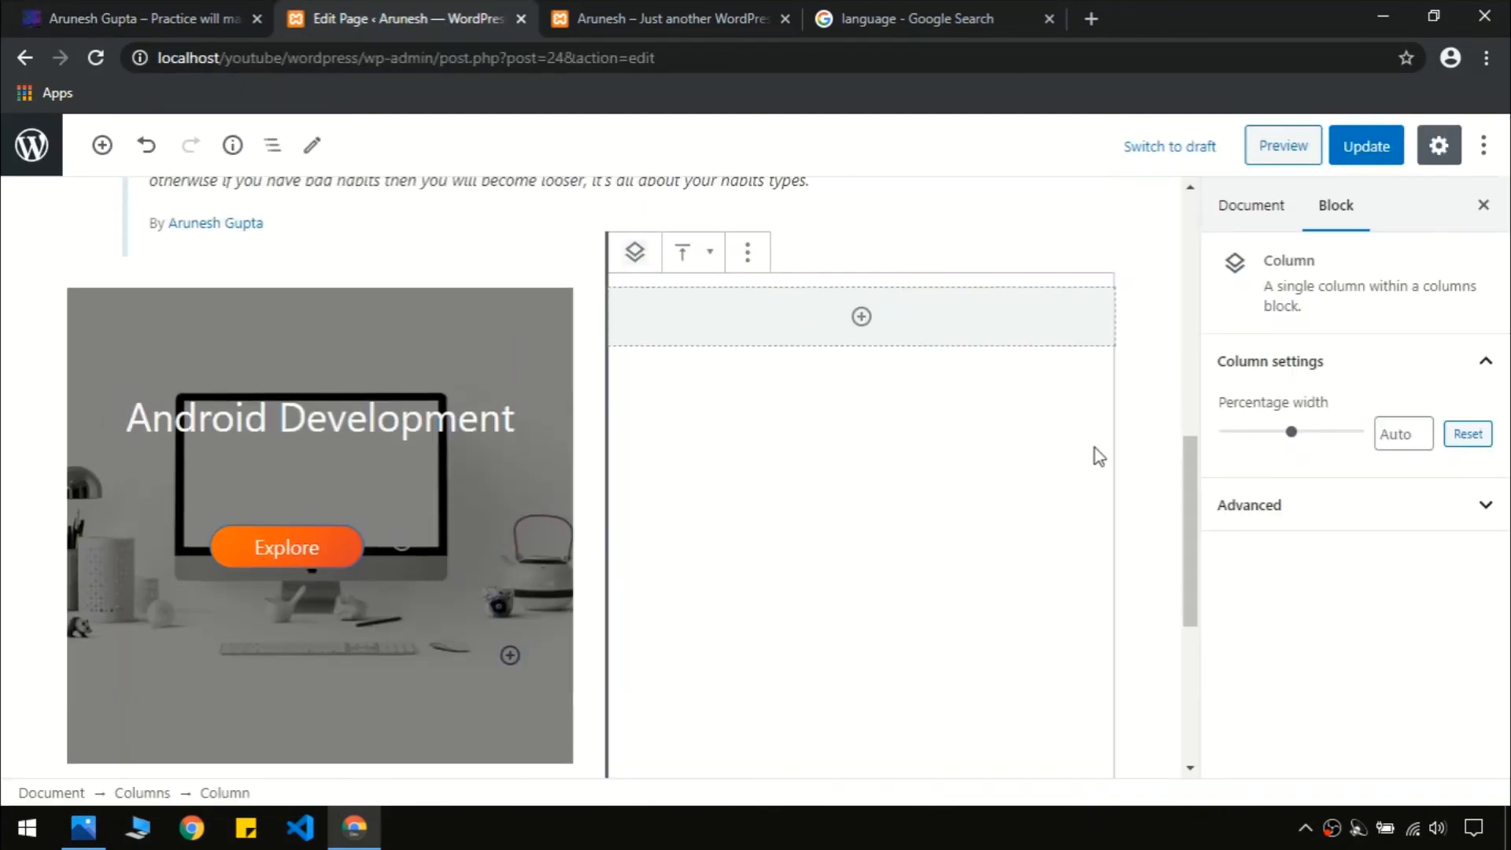
left_click(867, 334)
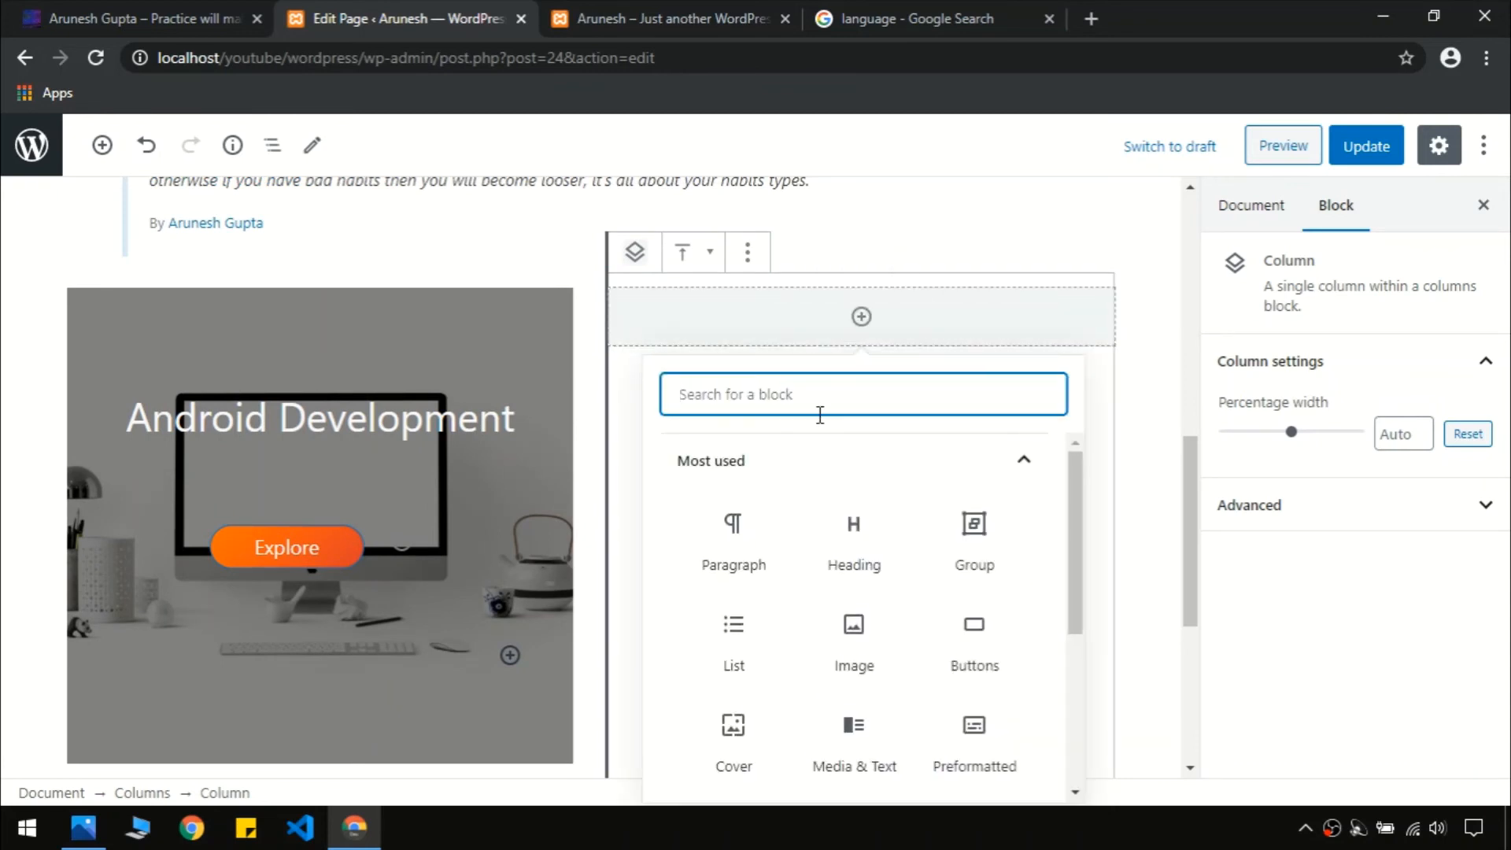
type("cover")
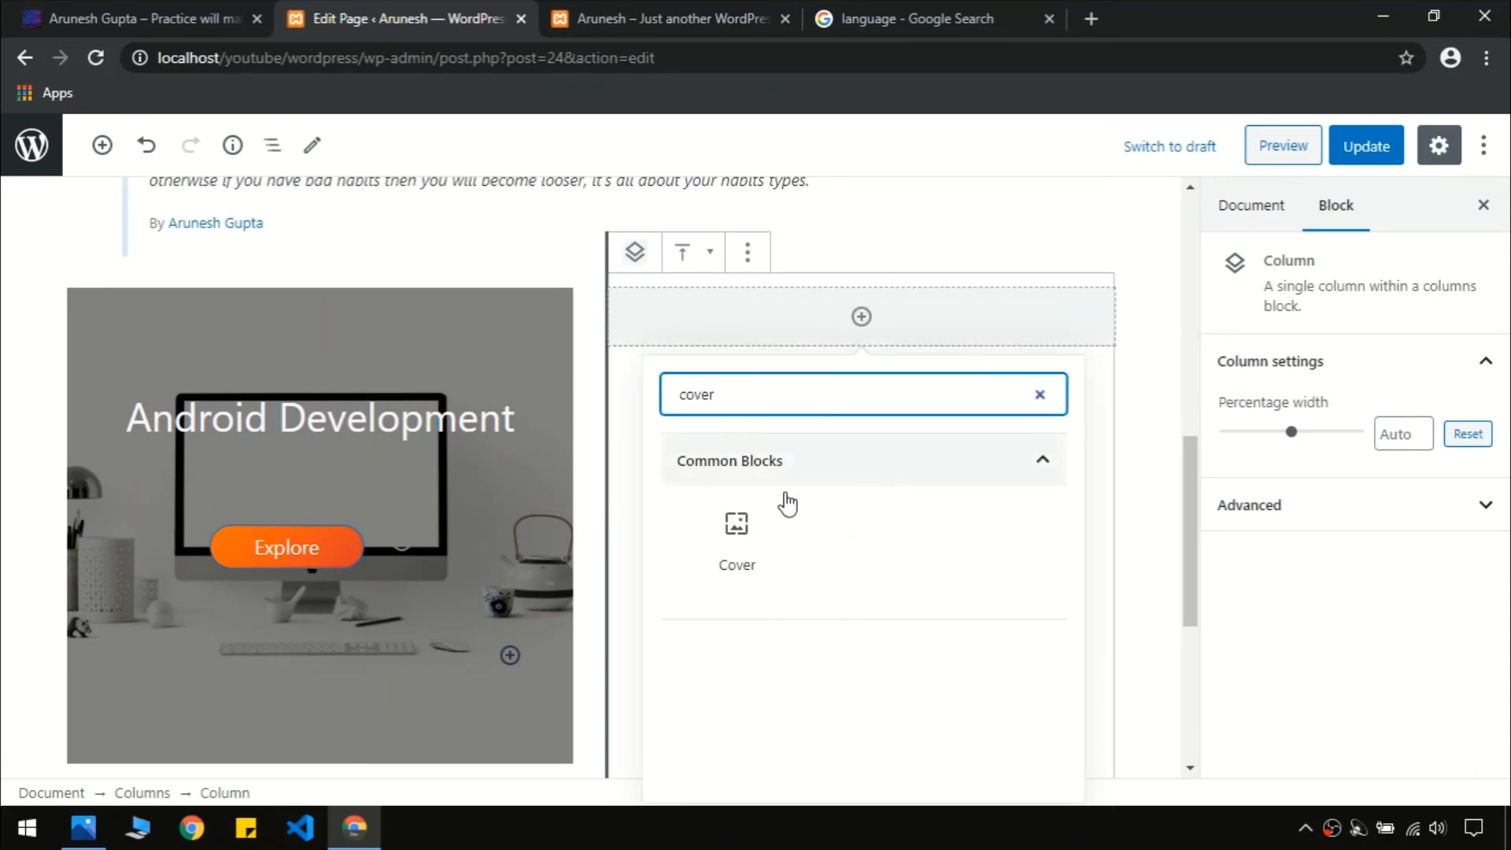
left_click(742, 526)
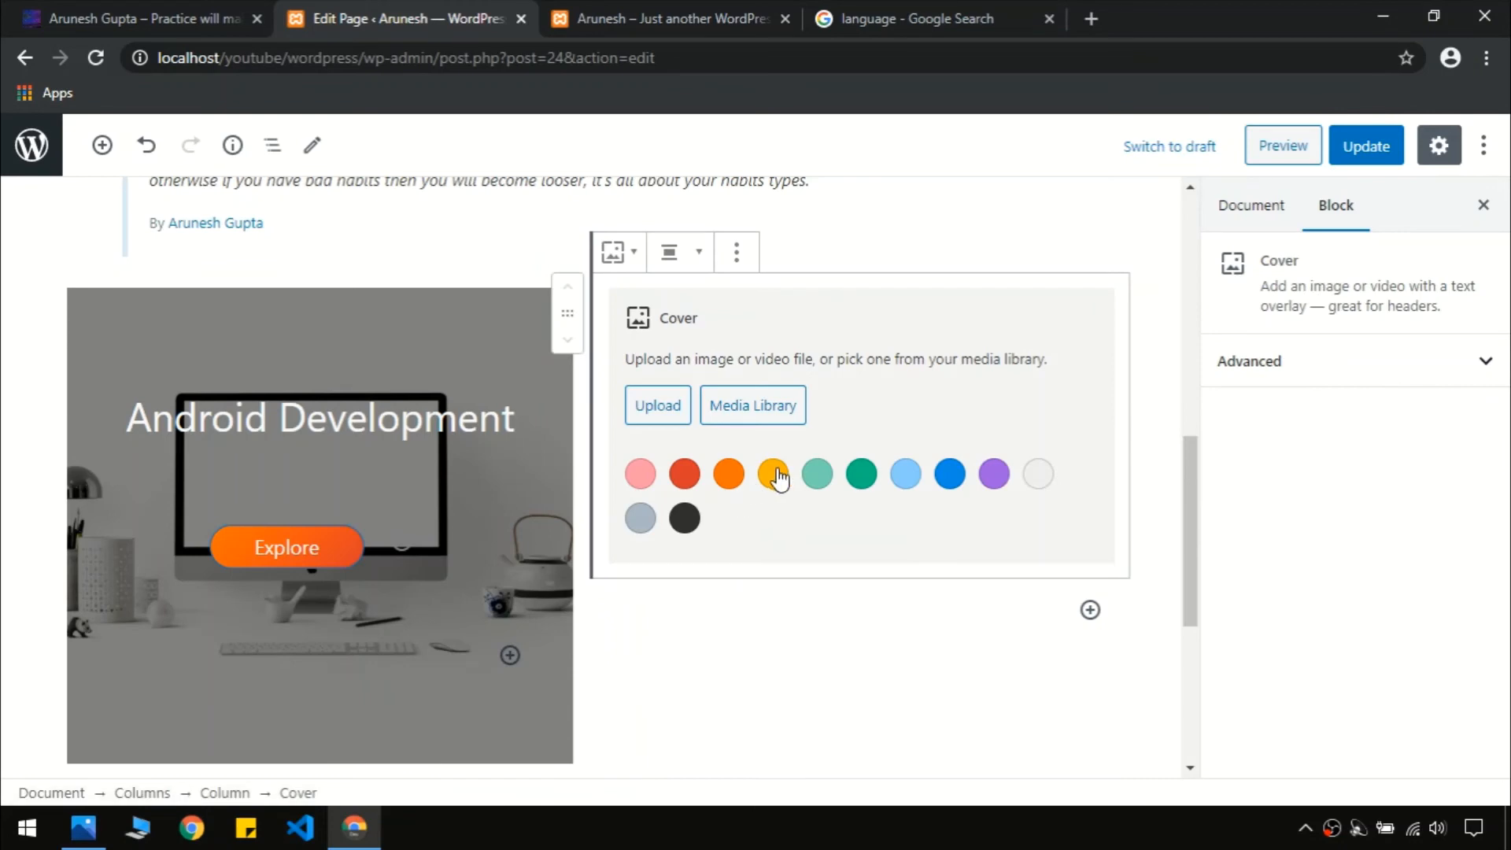
left_click(725, 418)
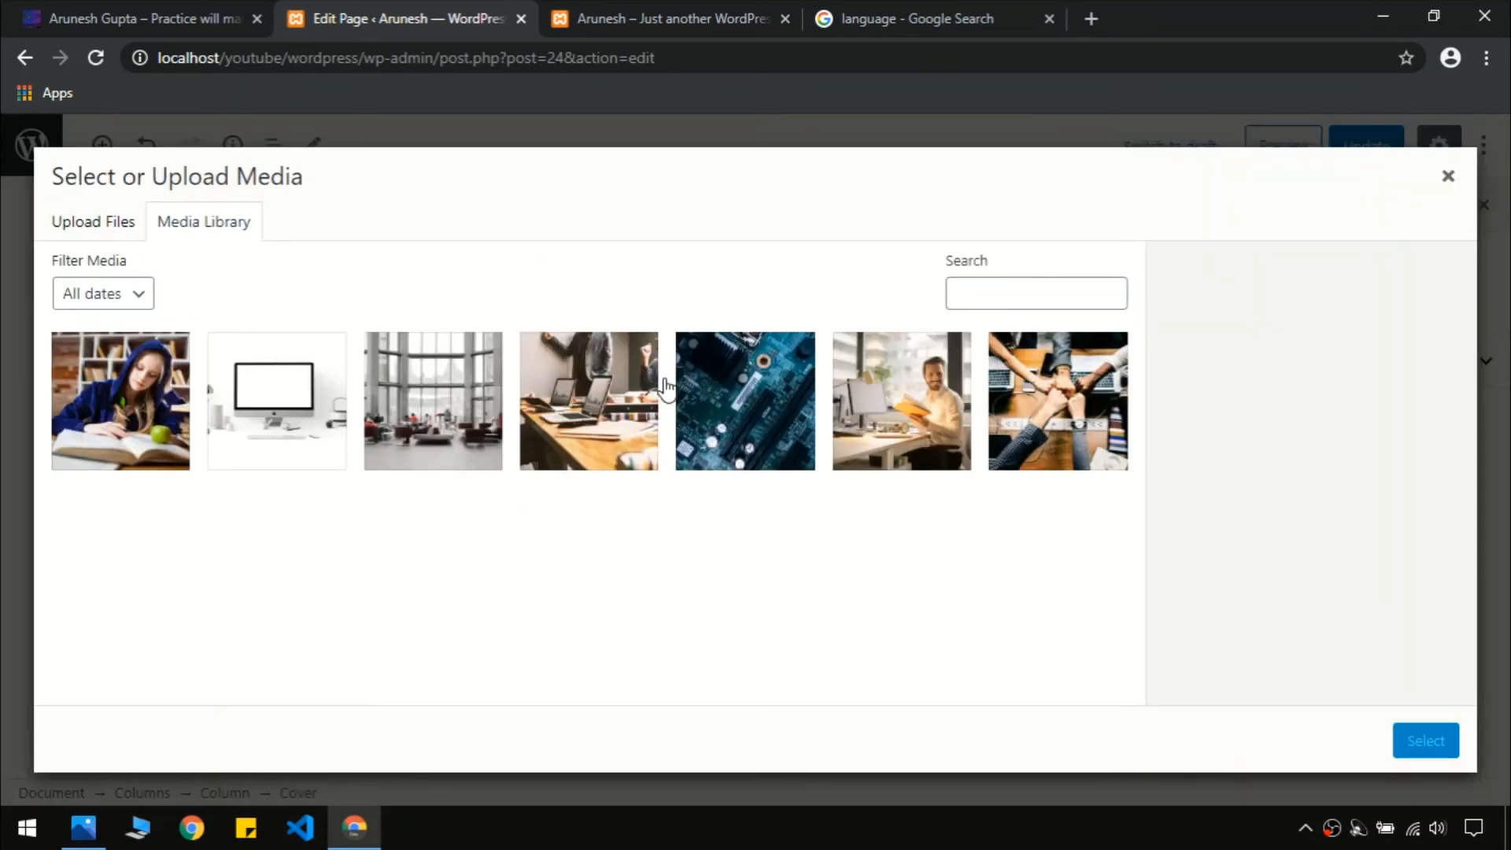
left_click(613, 401)
left_click(1420, 744)
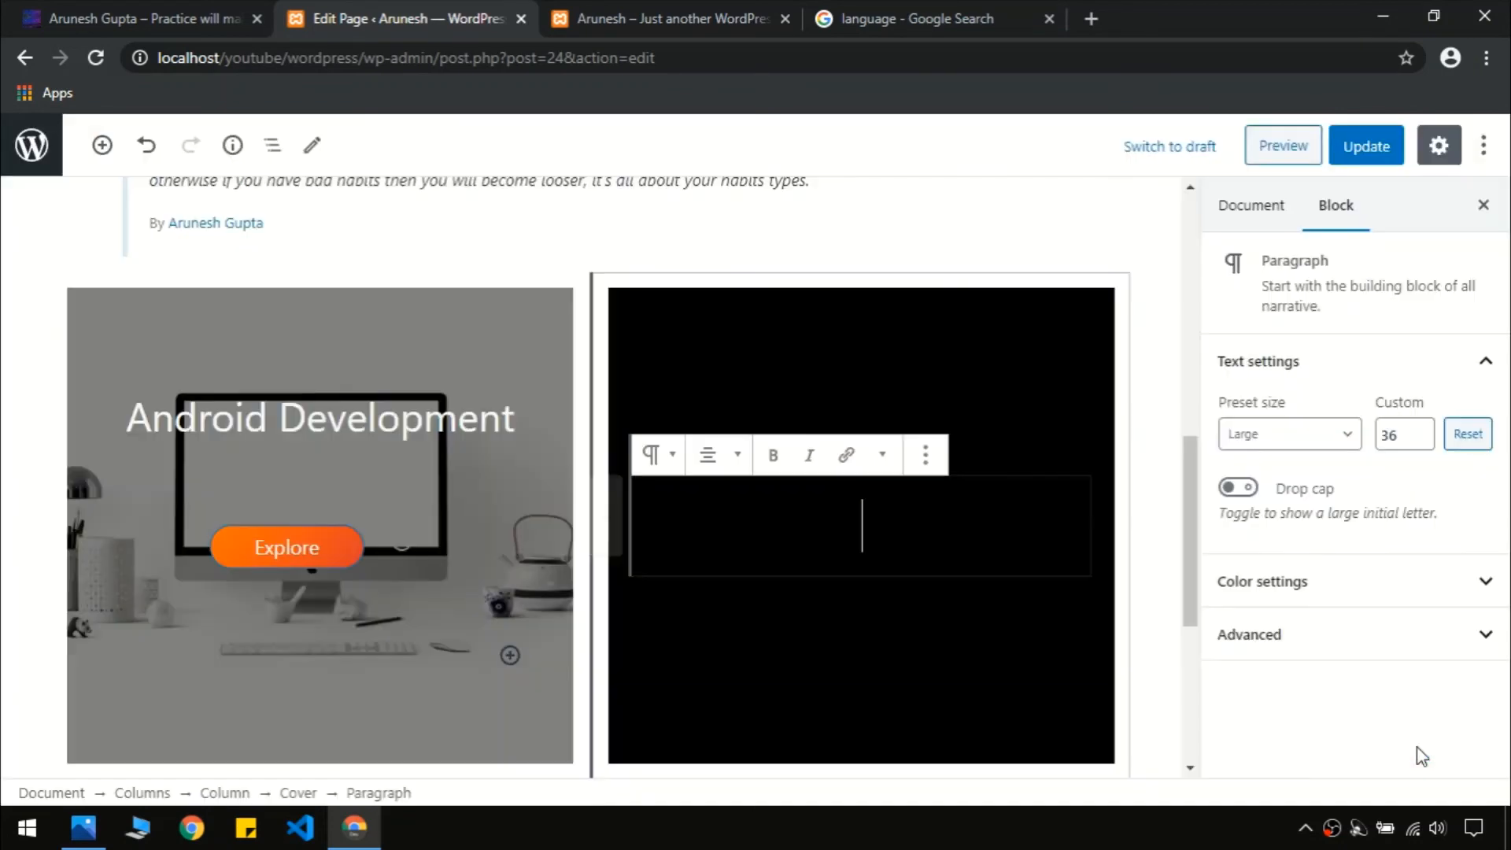
Paste 'Web Development' from the live site as the cover title and wrap it in a Group
left_click(88, 22)
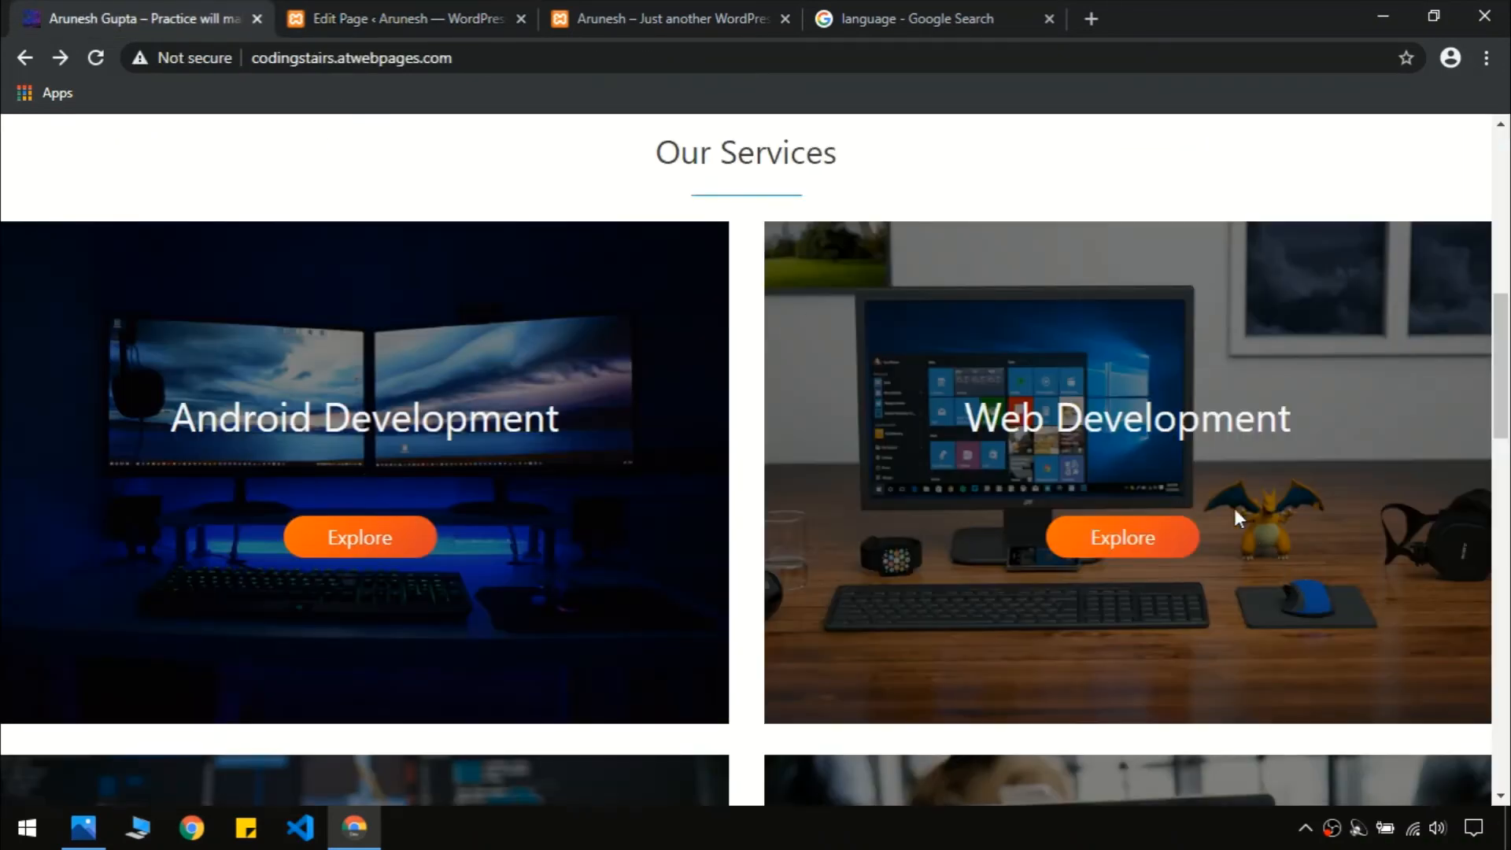
triple_click(1162, 426)
key("ctrl+c")
left_click(1161, 427)
left_click(474, 11)
key("ctrl+v")
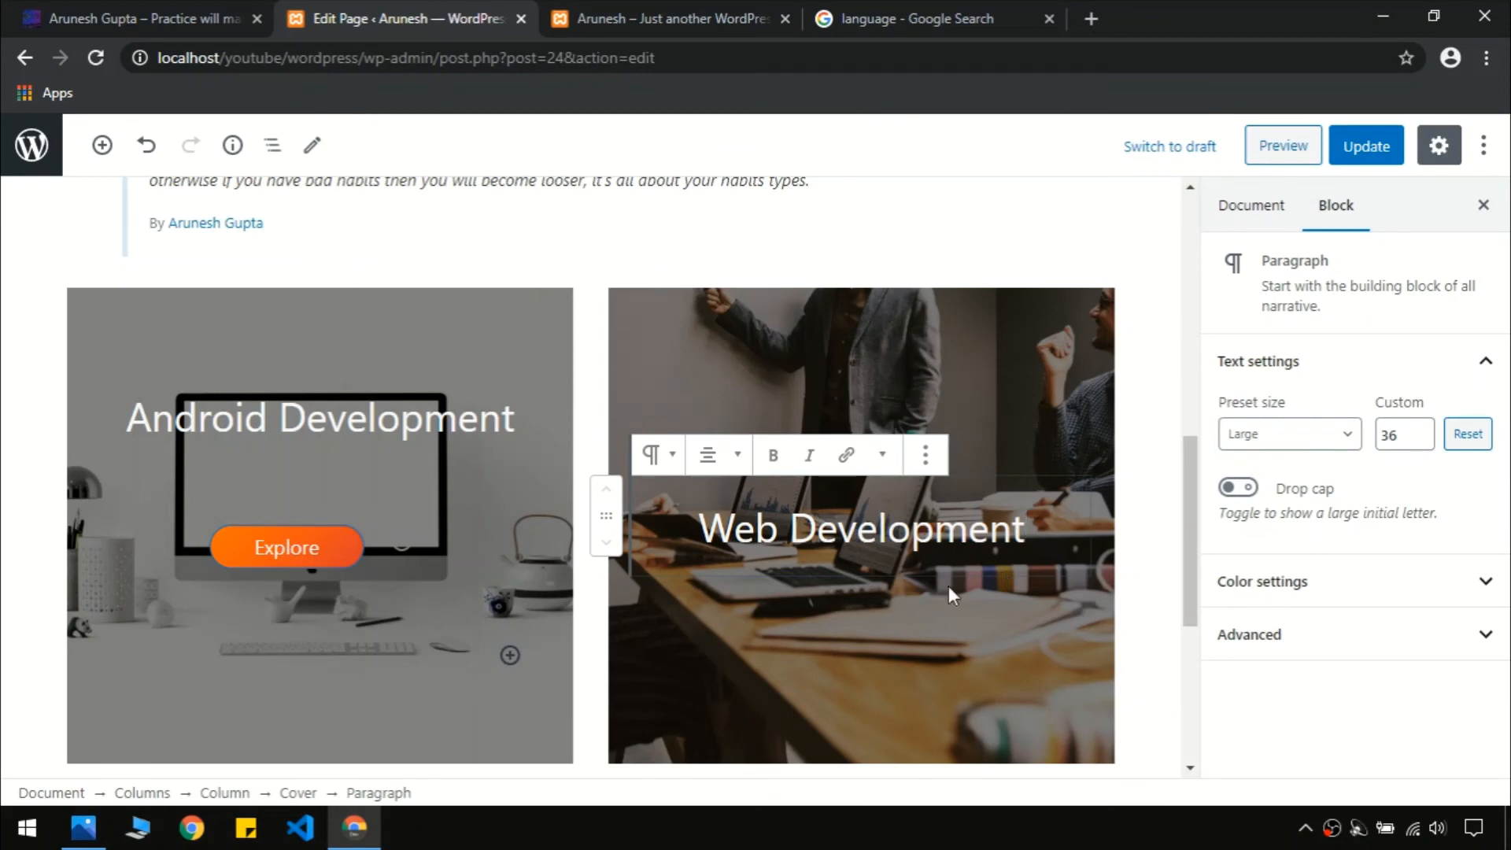
left_click(926, 454)
left_click(969, 720)
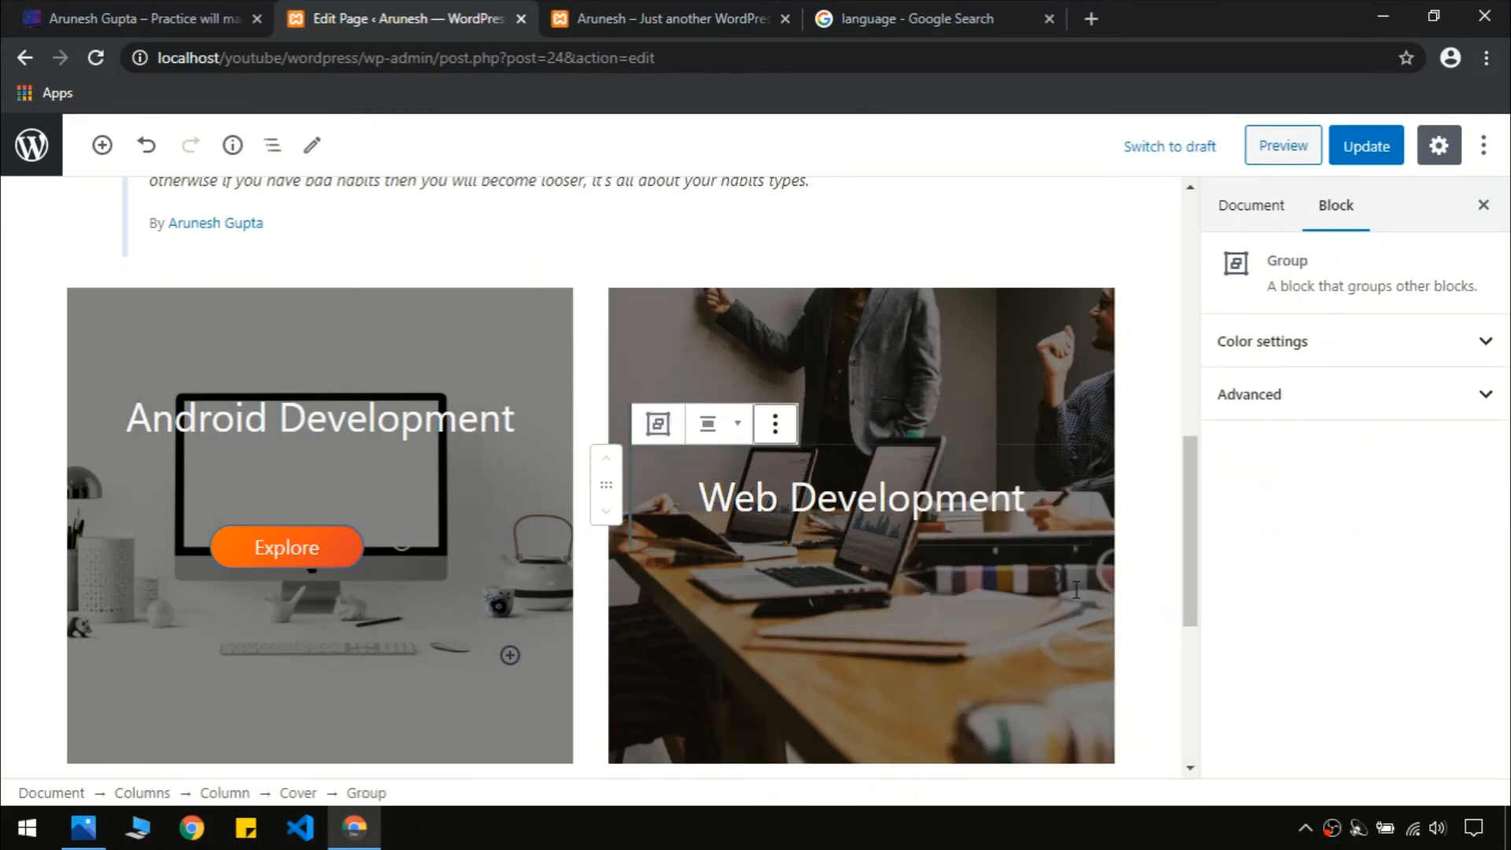
Add a Buttons block labelled 'Explore' inside the Web Development card
mouse_move(1061, 581)
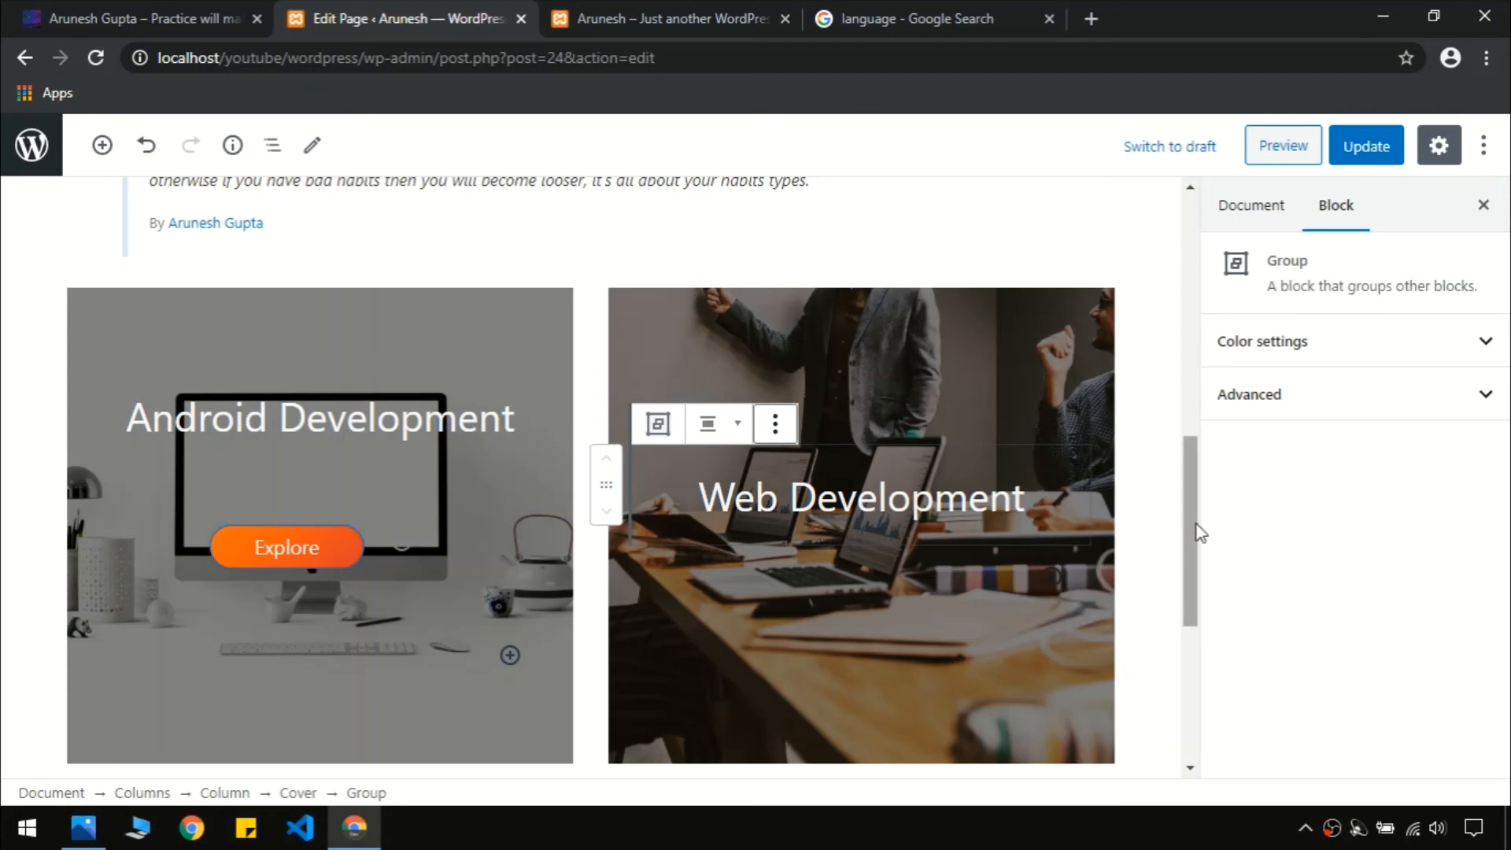
scroll(1197, 530, "down", 1)
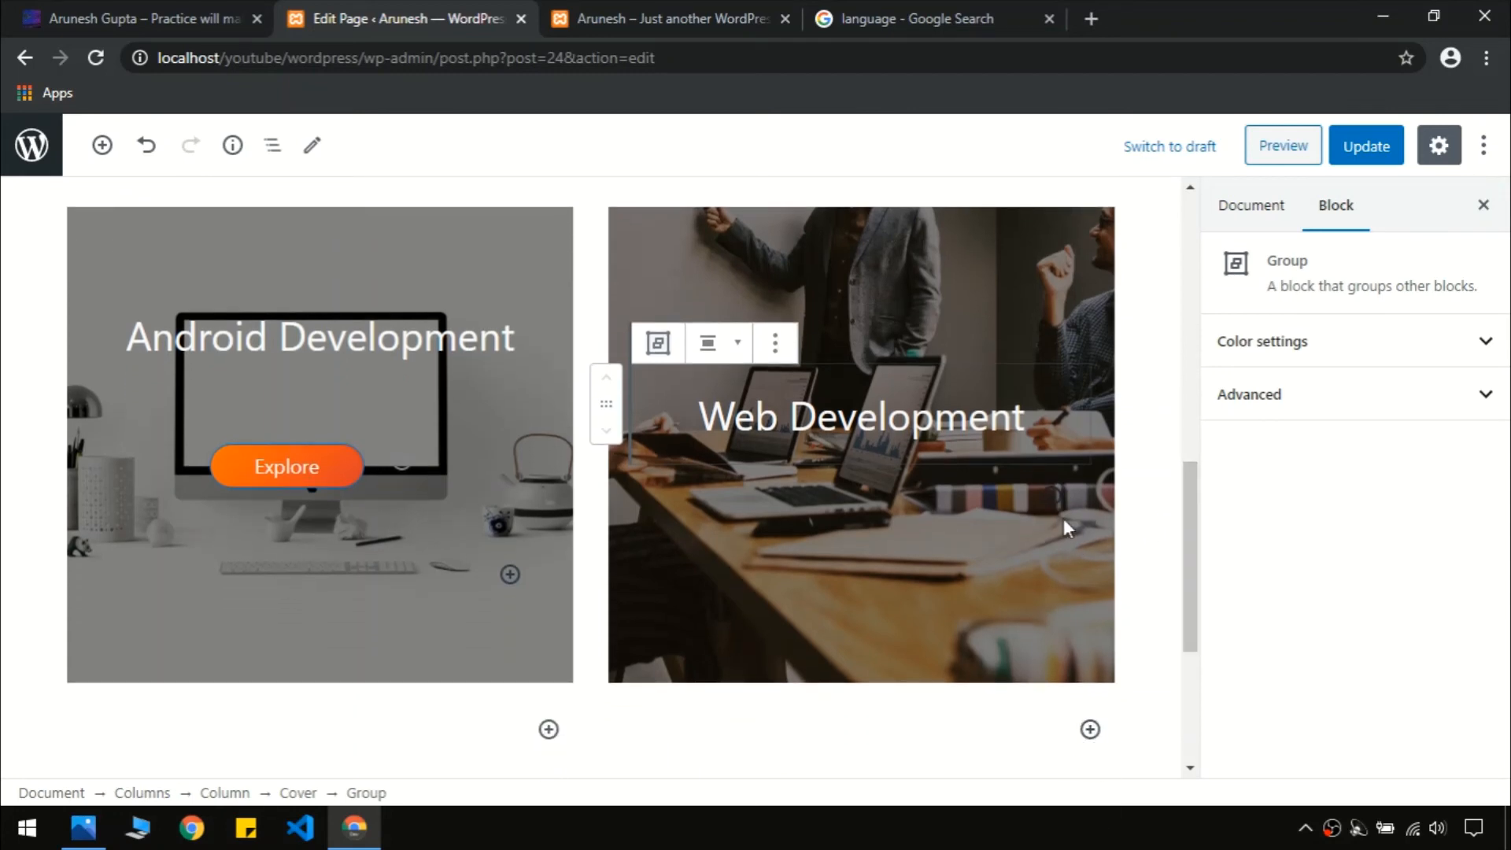
left_click(1053, 495)
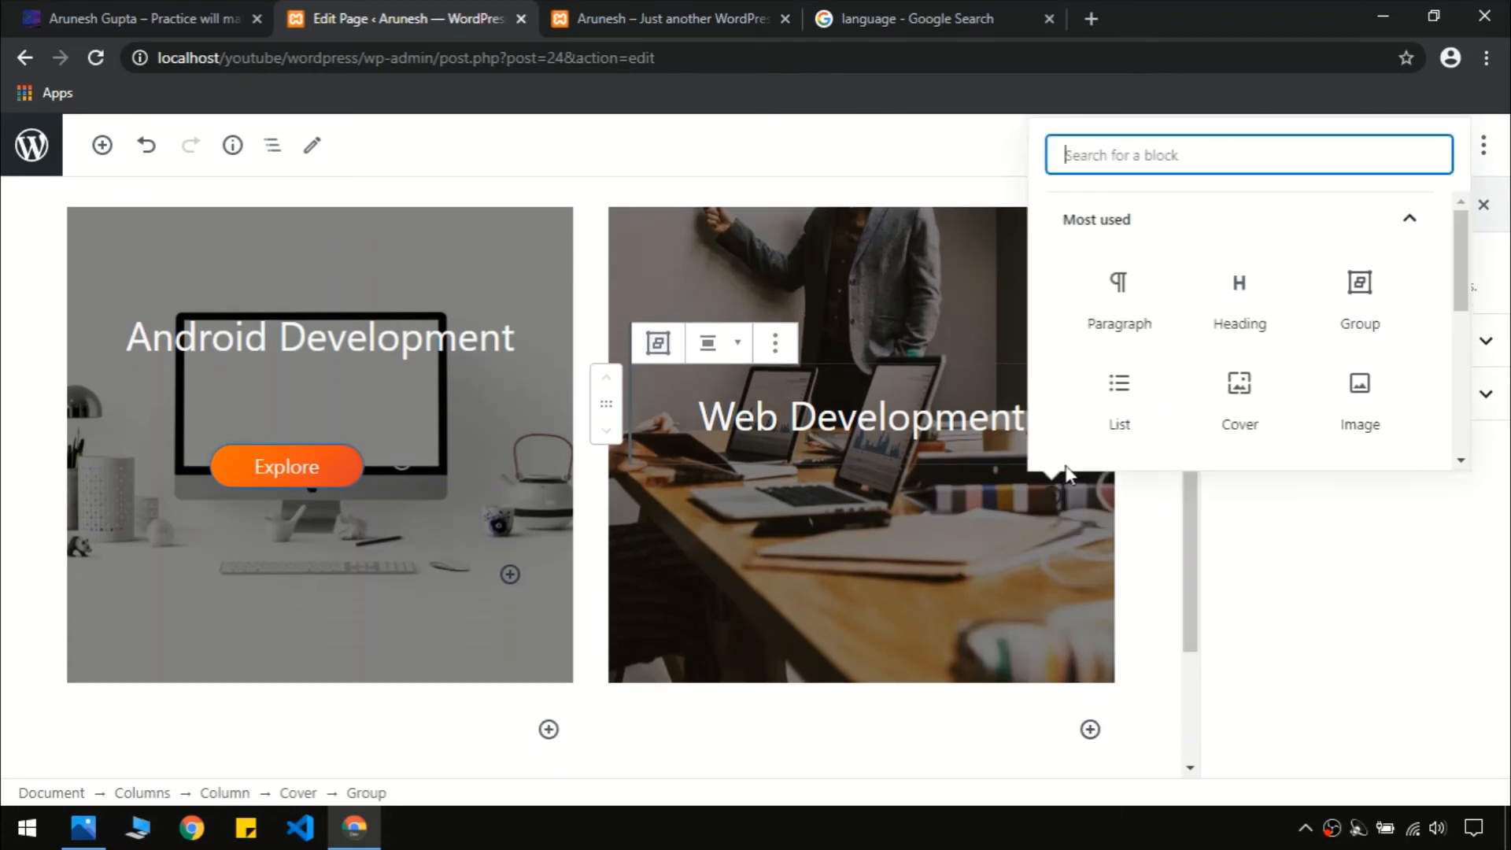
type("but")
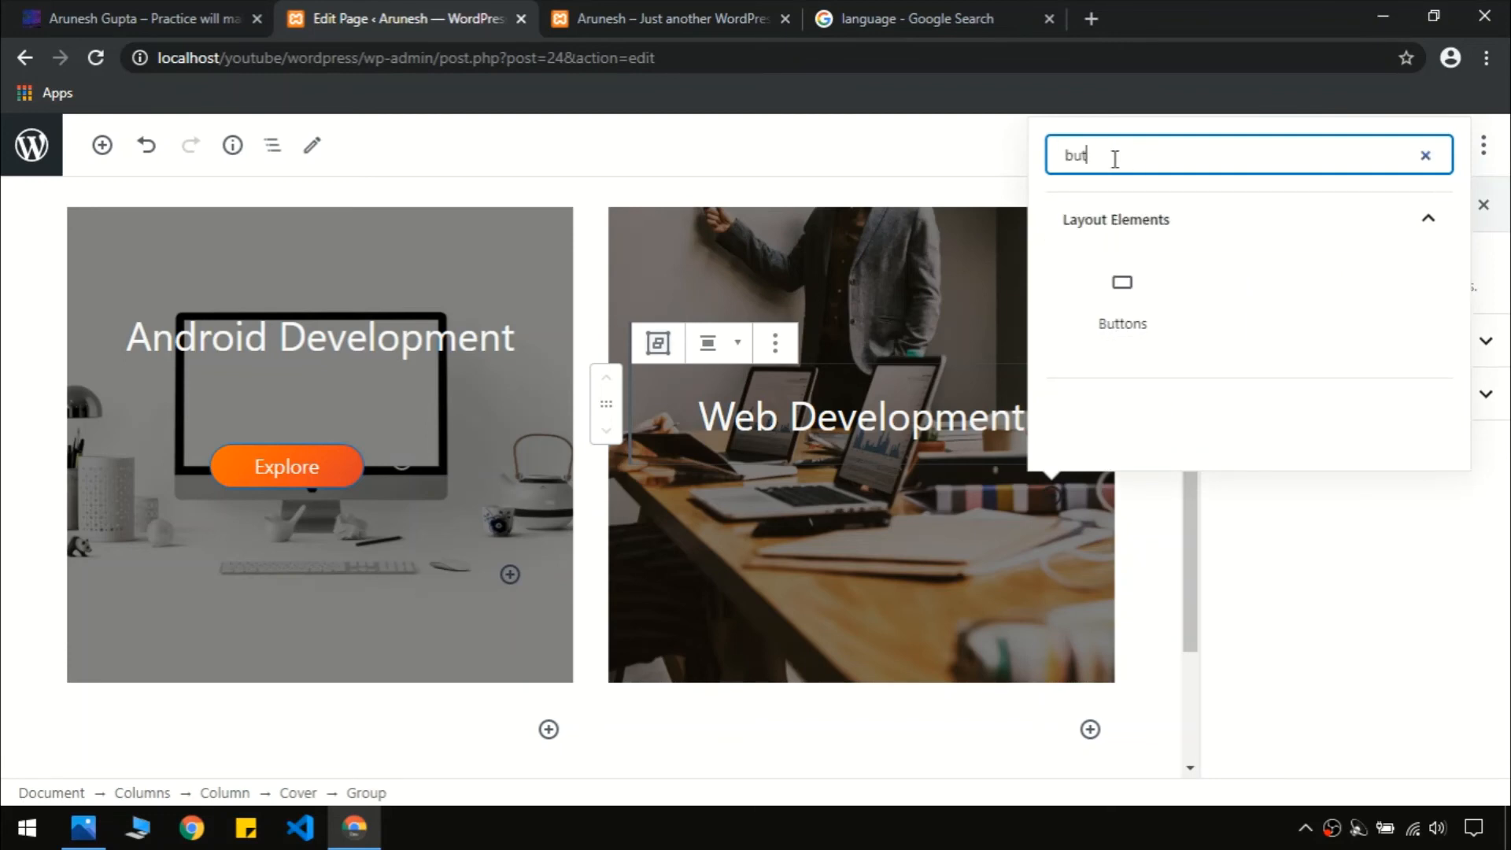
left_click(1122, 299)
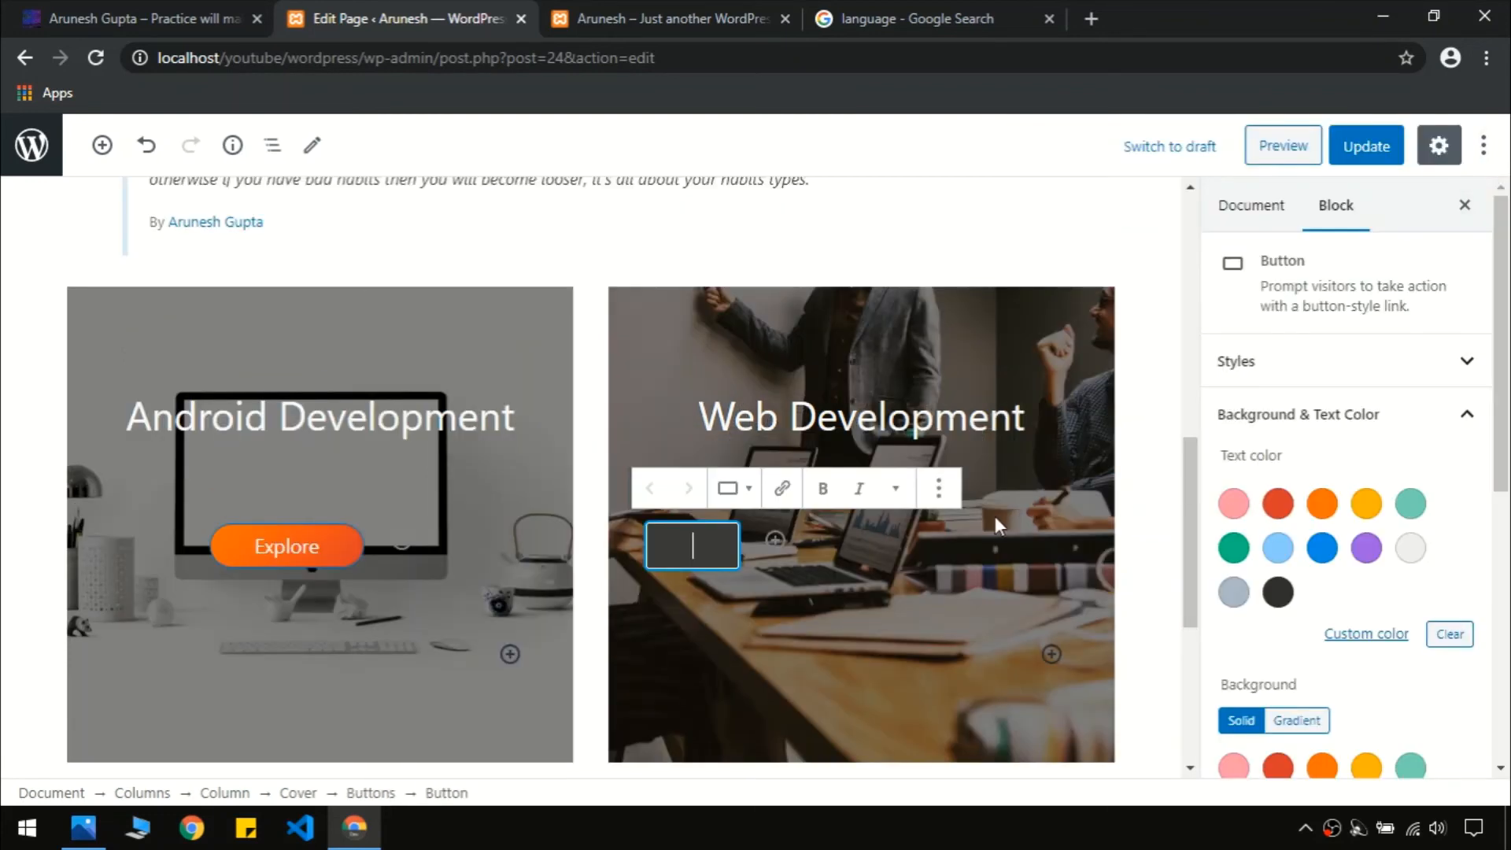
type("Explo")
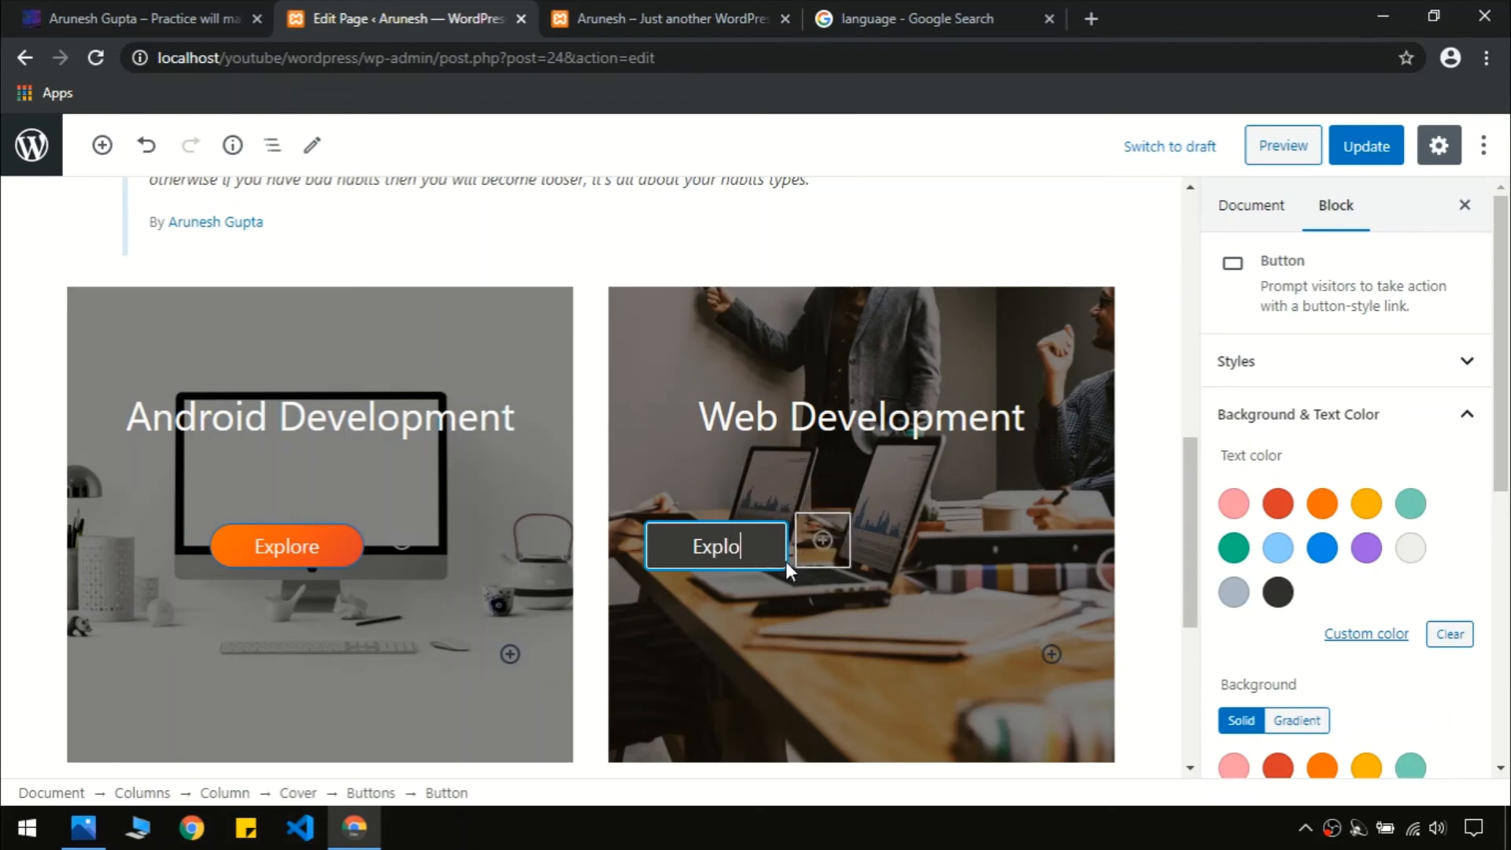
type("re")
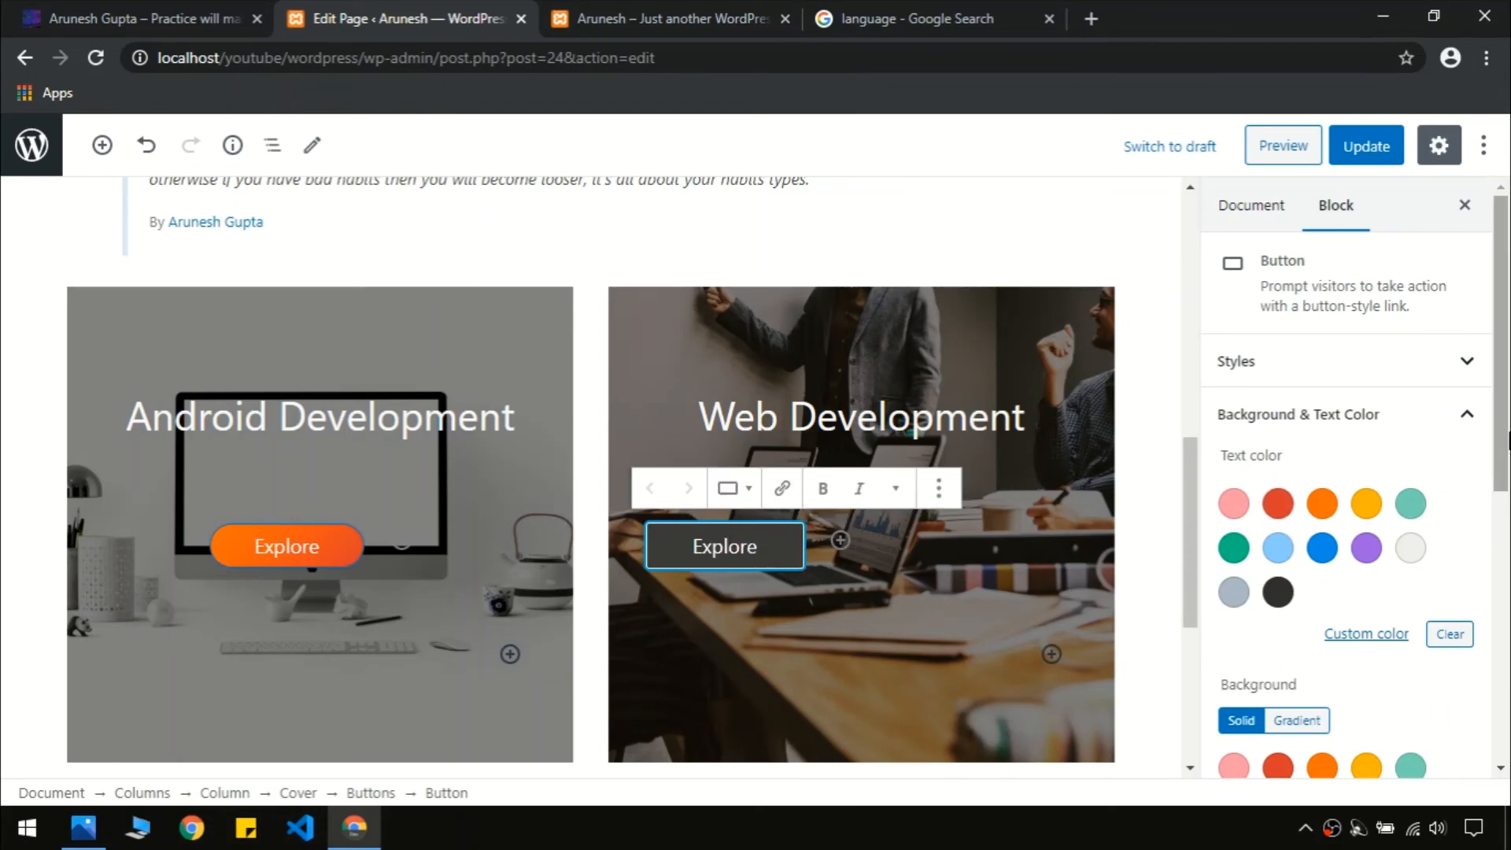
Give the Explore button the orange gradient background and a border radius of 25
left_click_drag(1506, 450, 1508, 664)
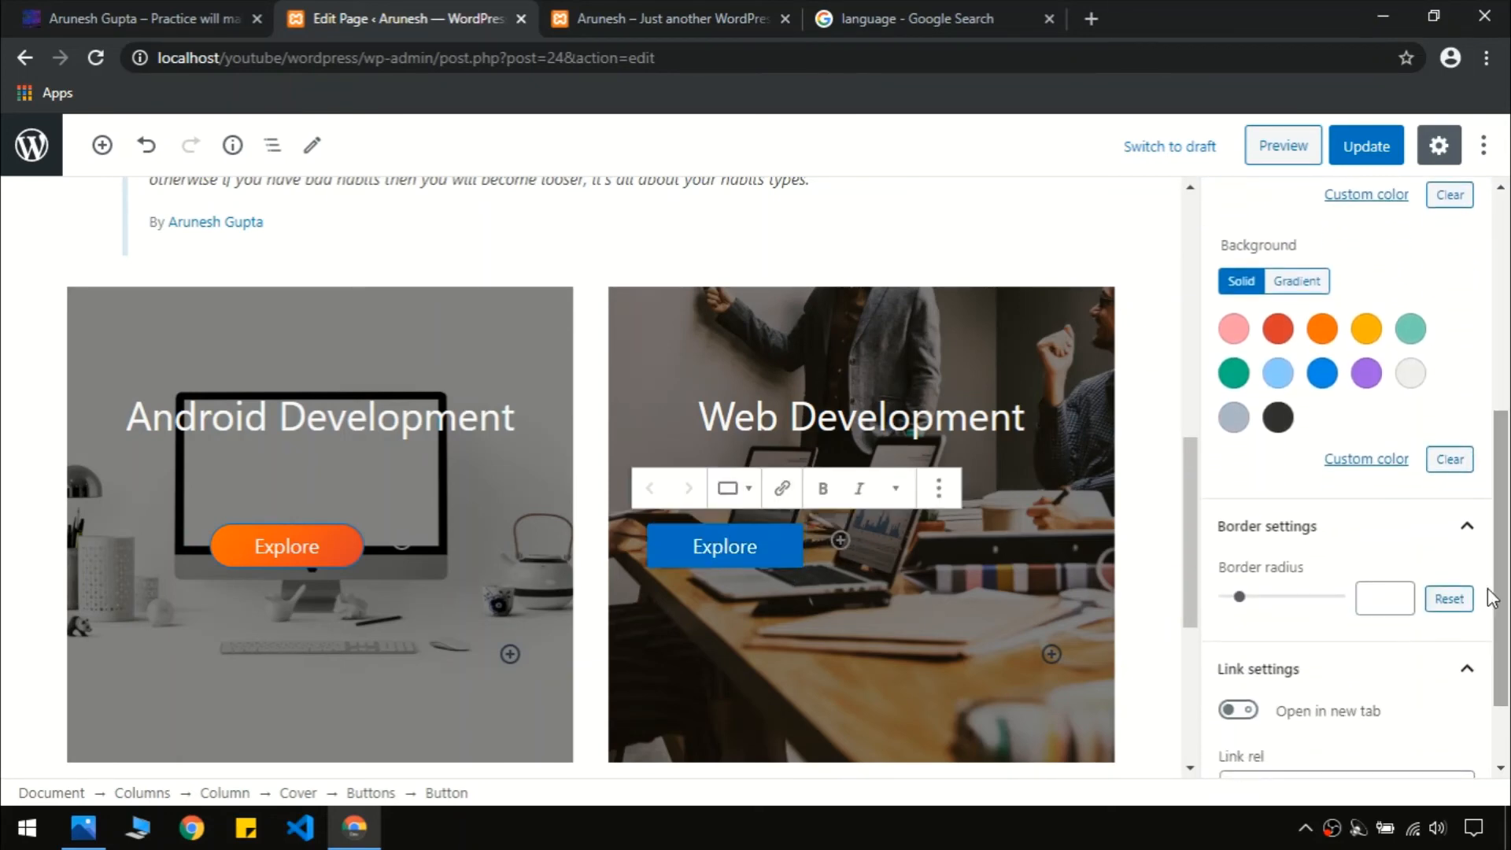
left_click(1296, 283)
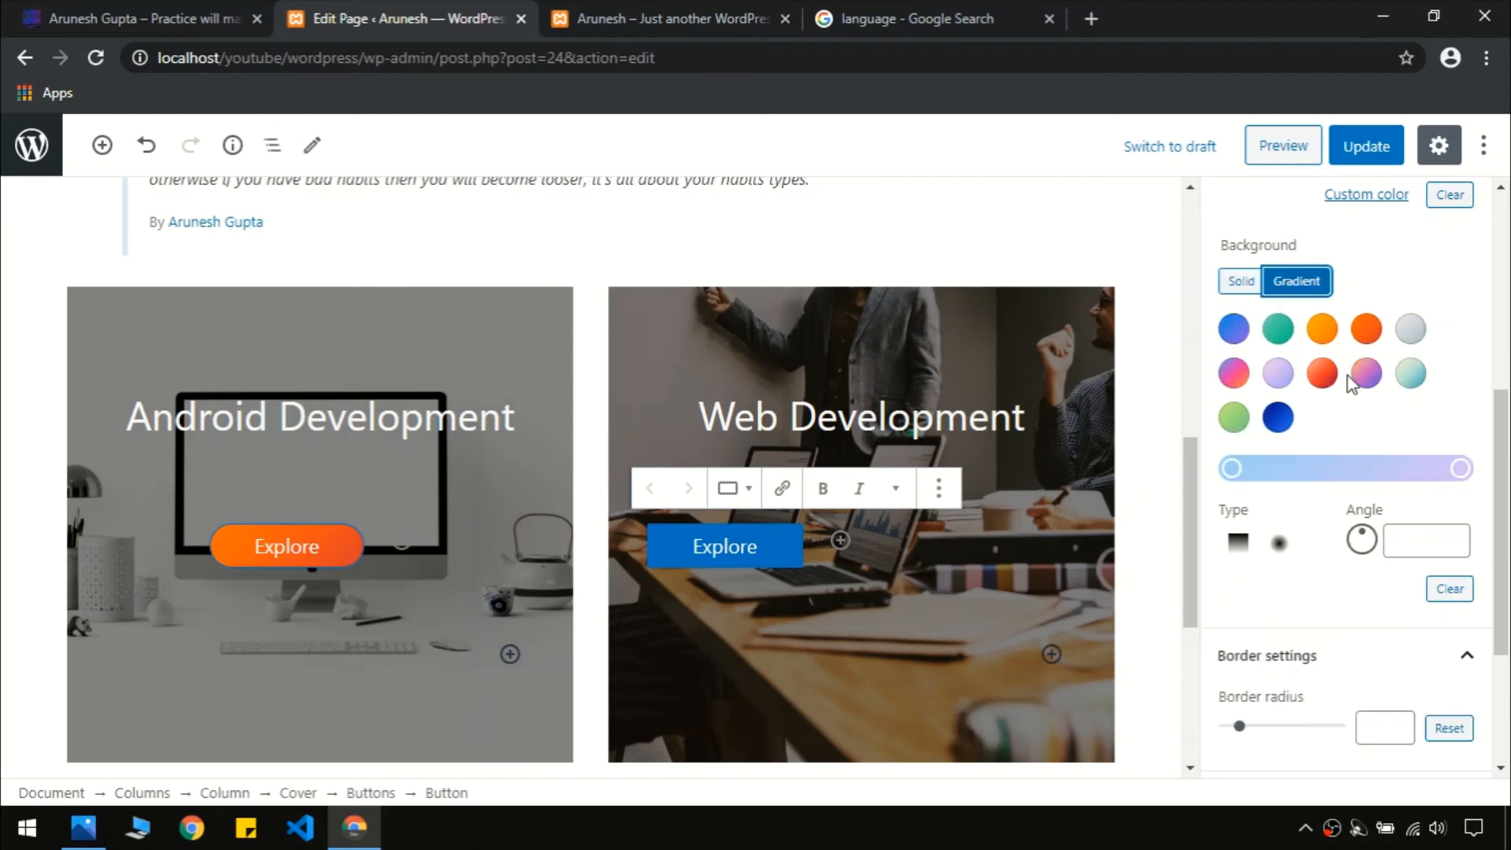
left_click(1367, 328)
left_click_drag(1499, 506, 1509, 617)
left_click_drag(1243, 500, 1280, 500)
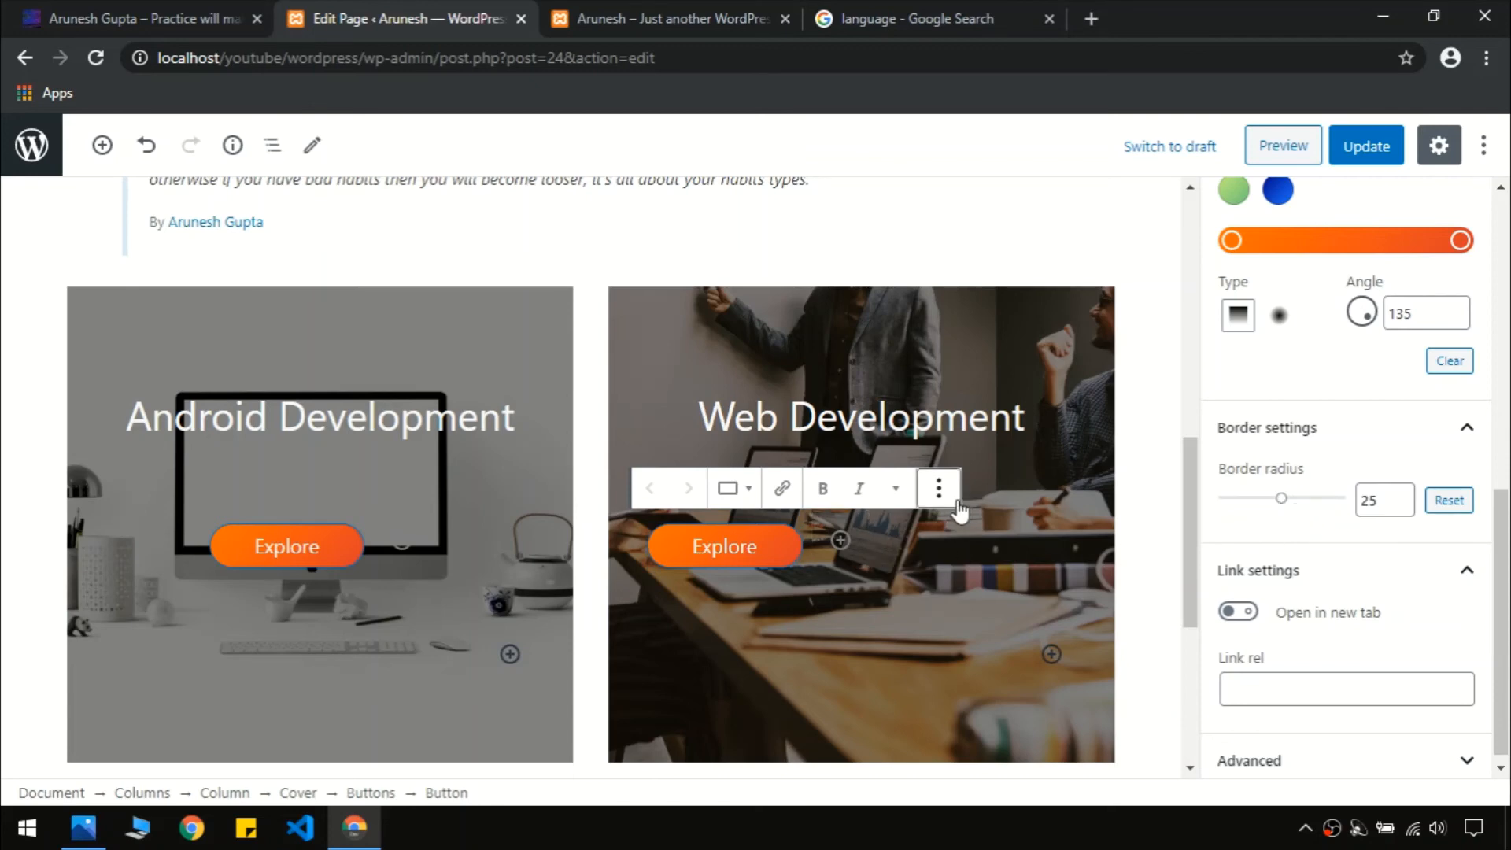
Centre-align the Explore button group within the Web Development card
left_click(948, 538)
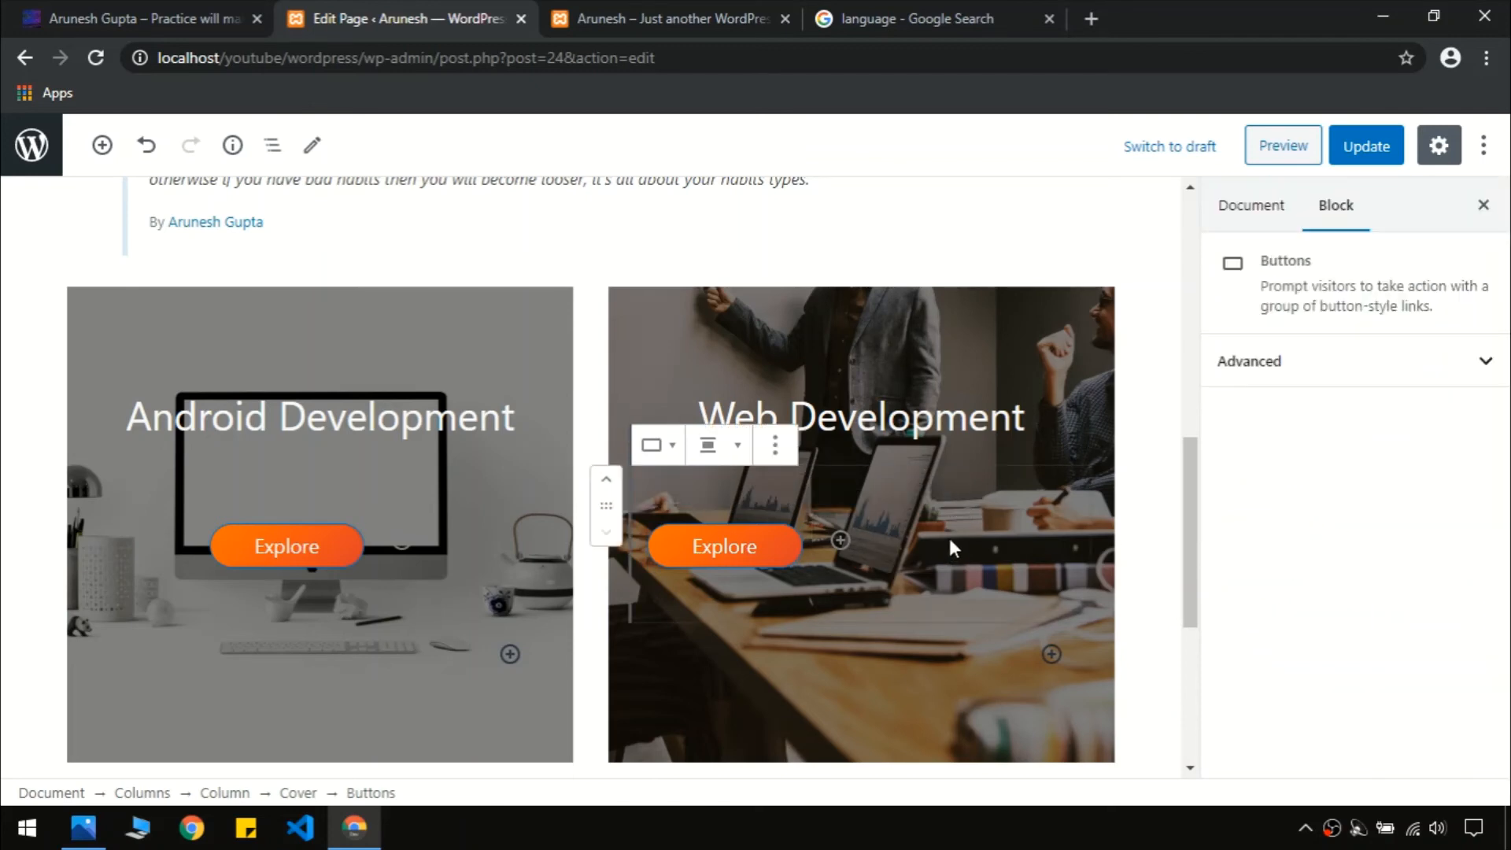
left_click(747, 546)
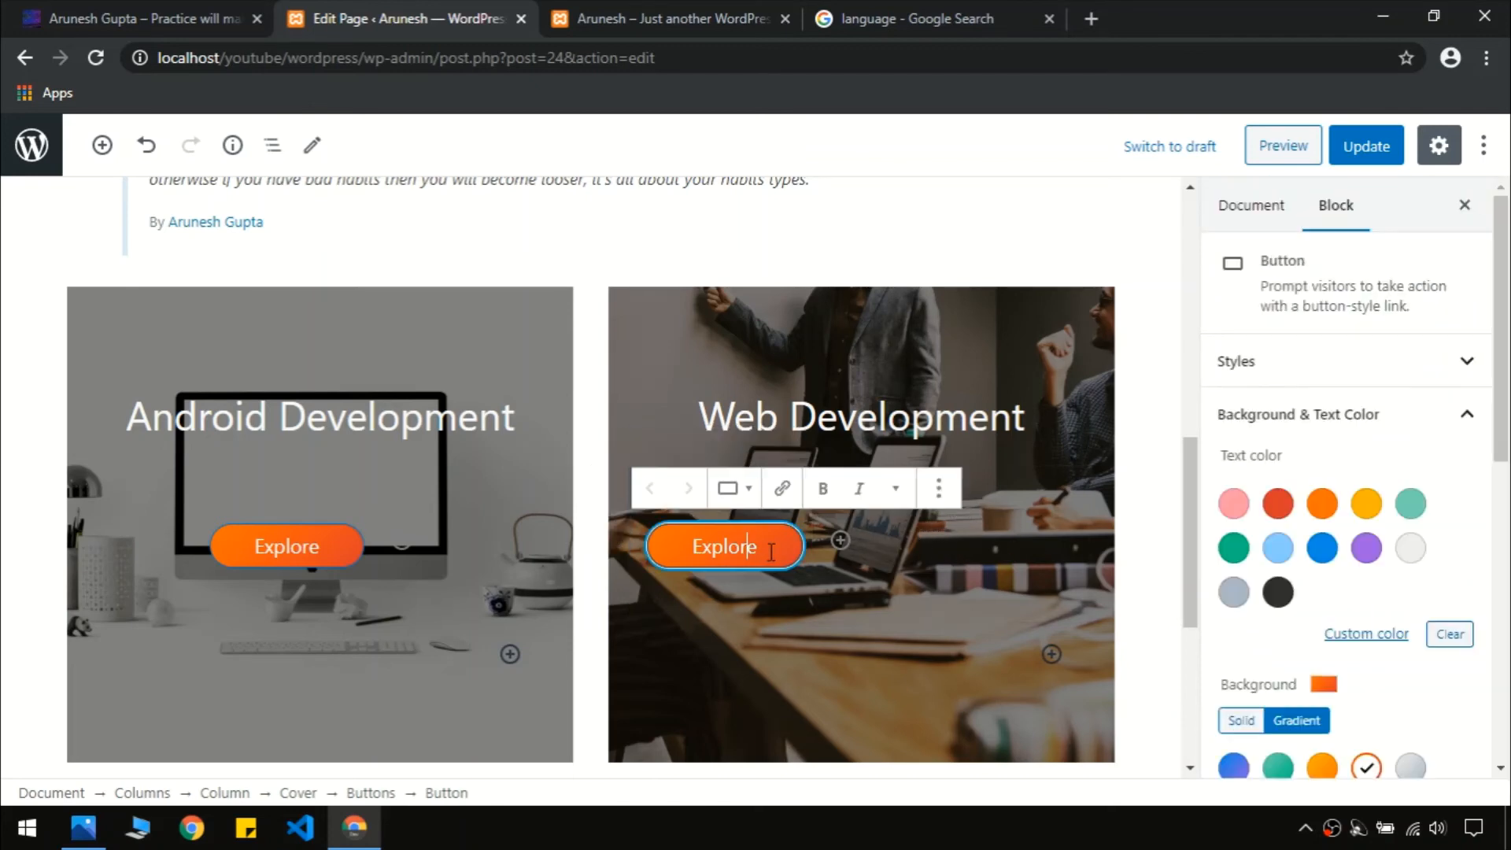
left_click(971, 537)
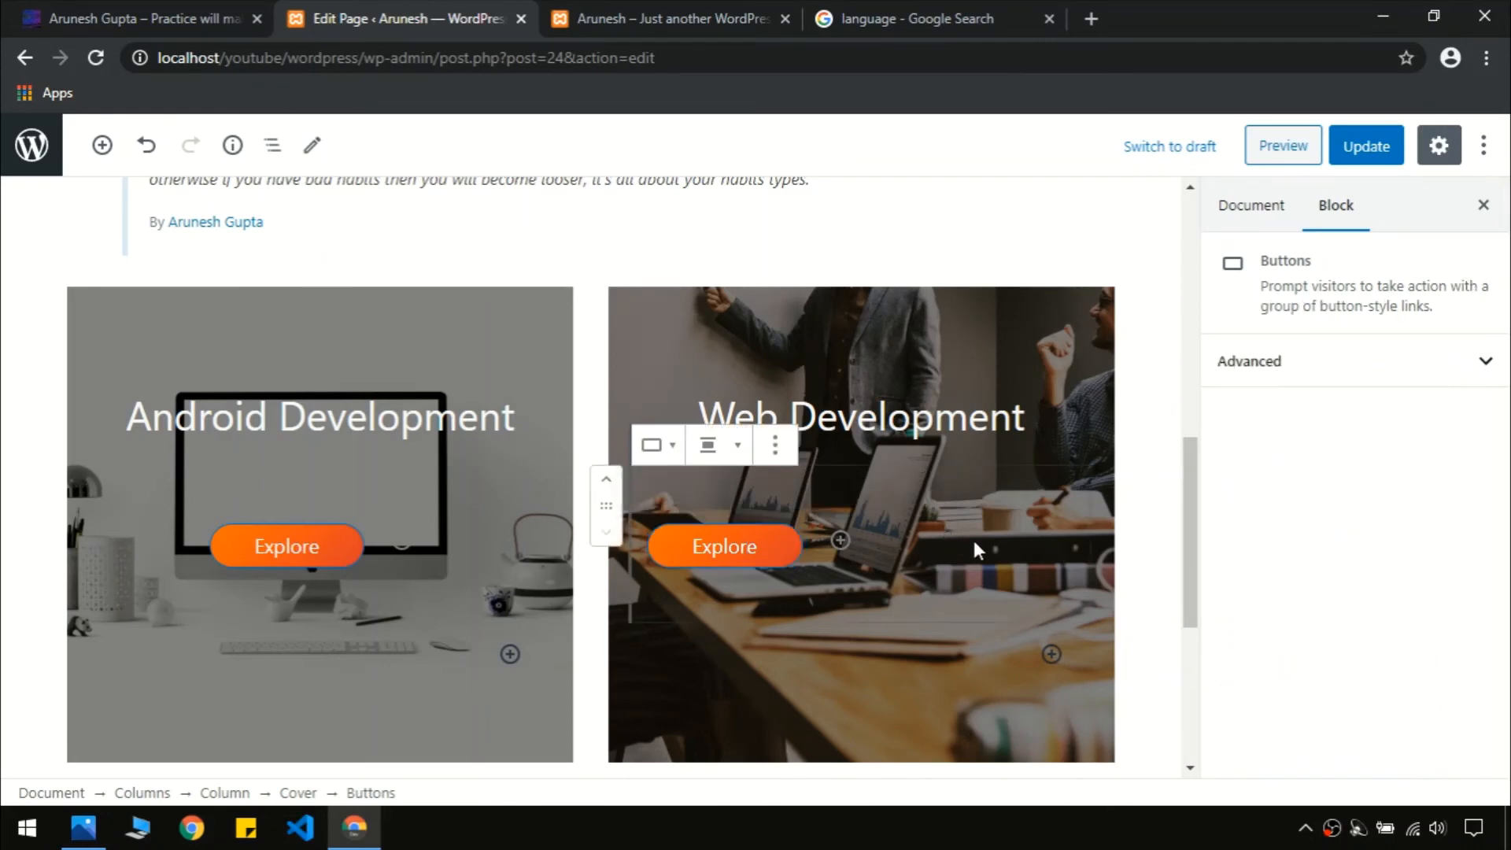
left_click(775, 445)
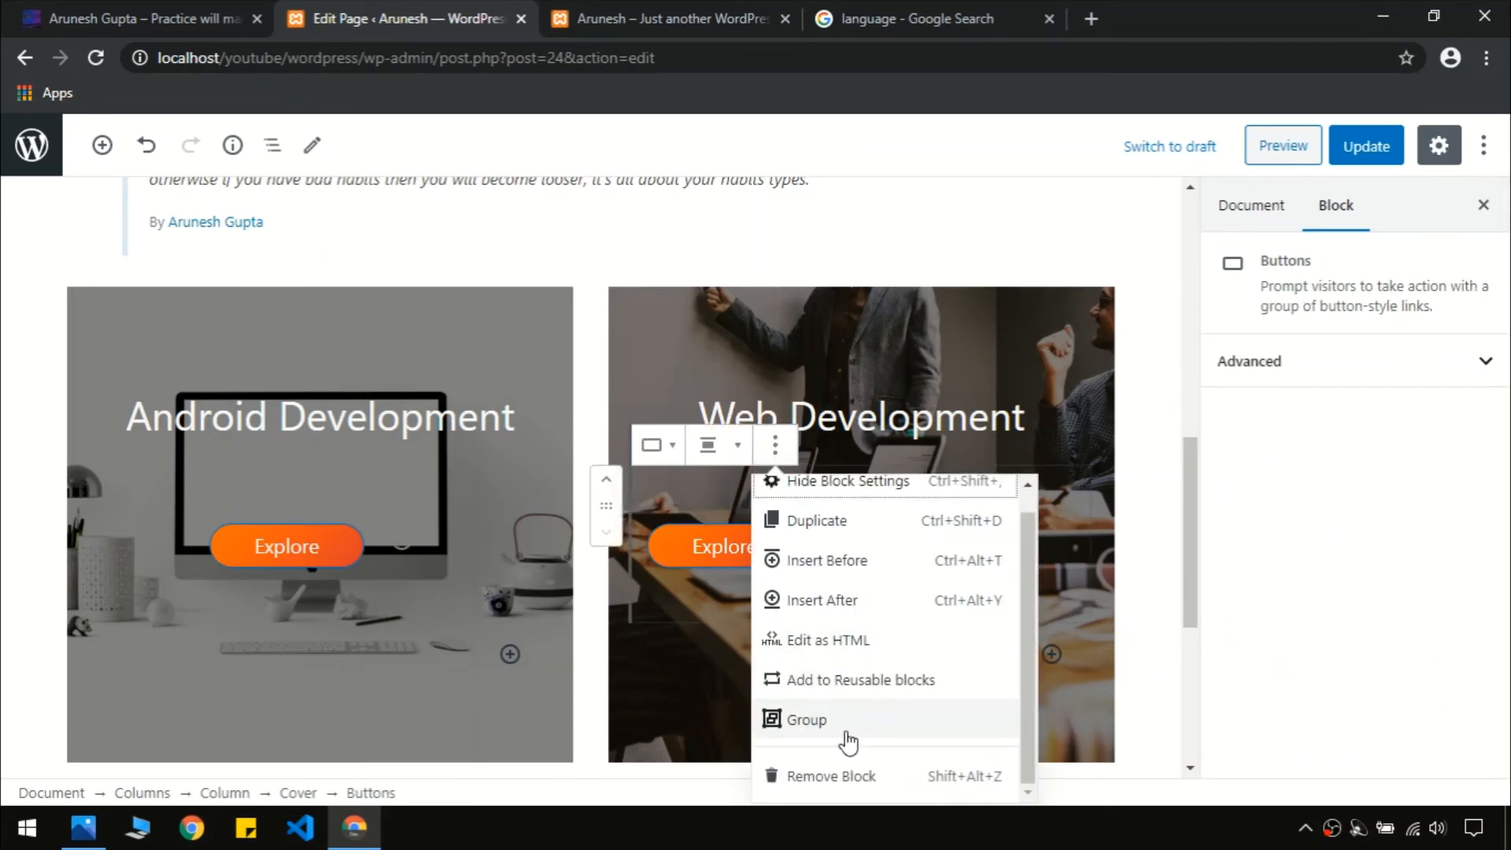
left_click(732, 444)
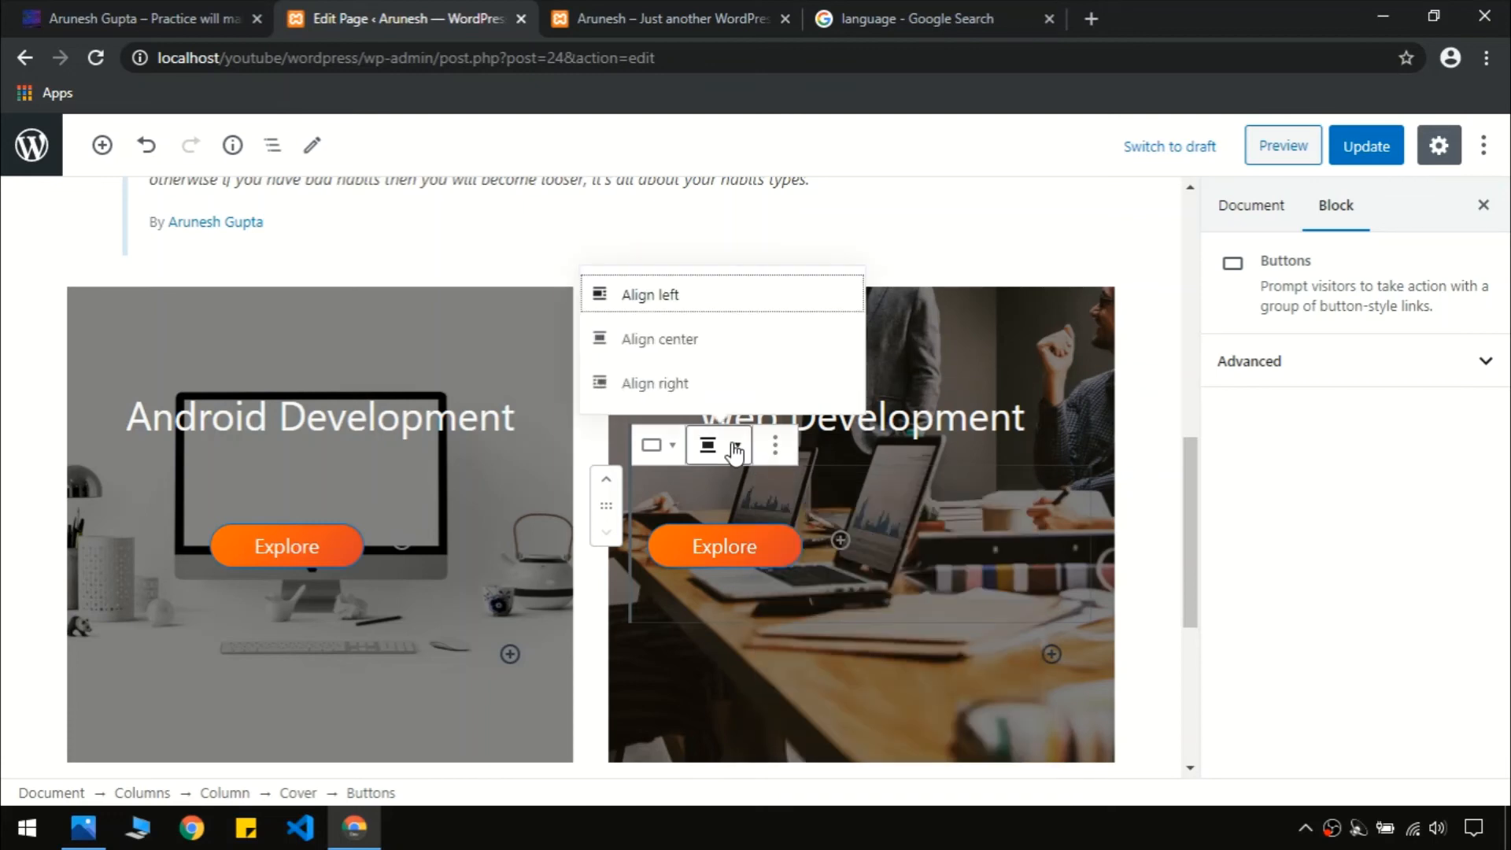
left_click(690, 339)
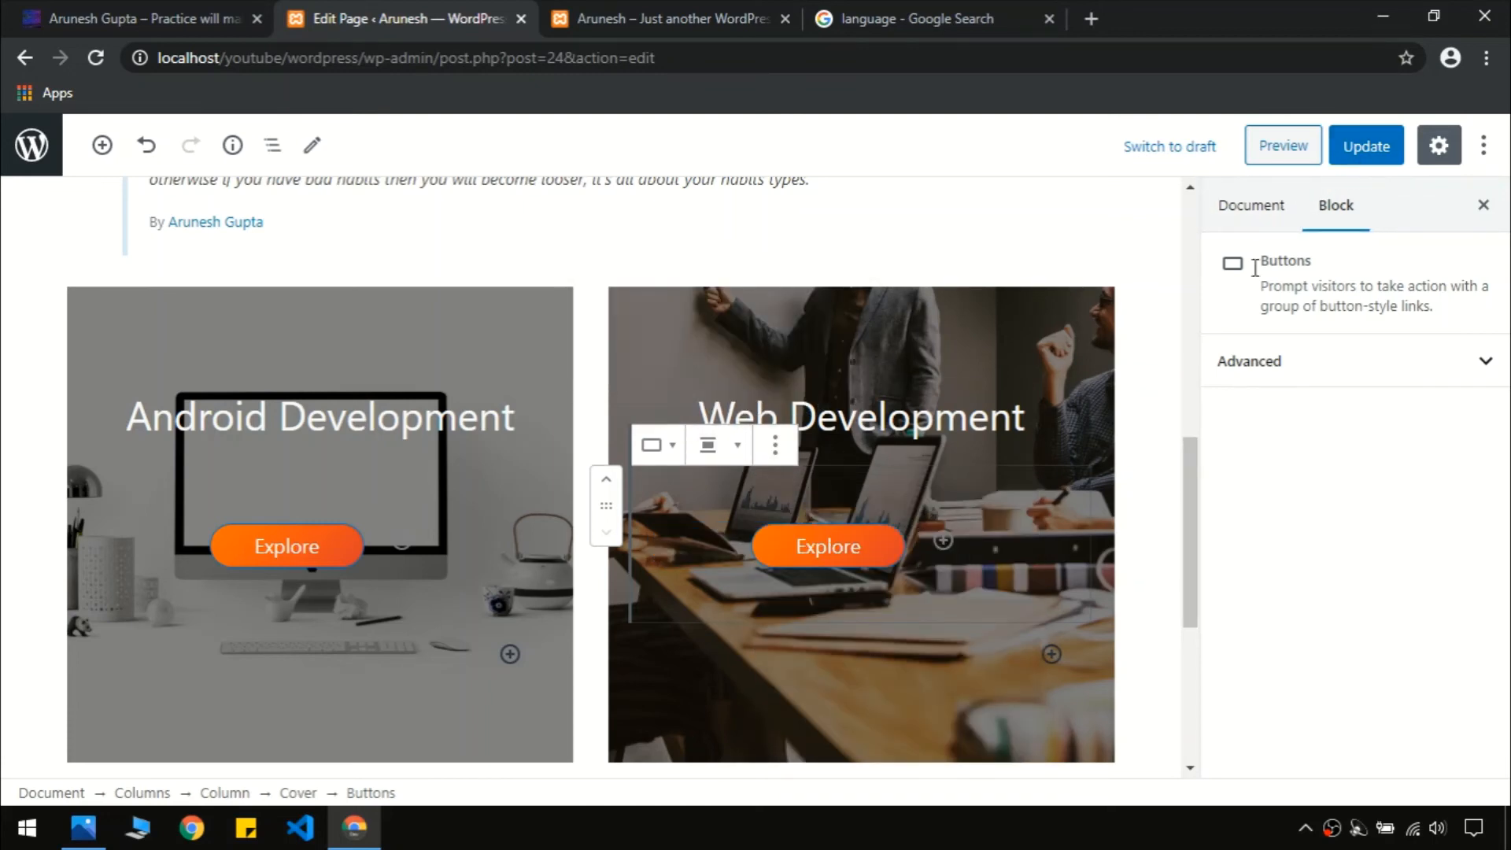
left_click(1378, 150)
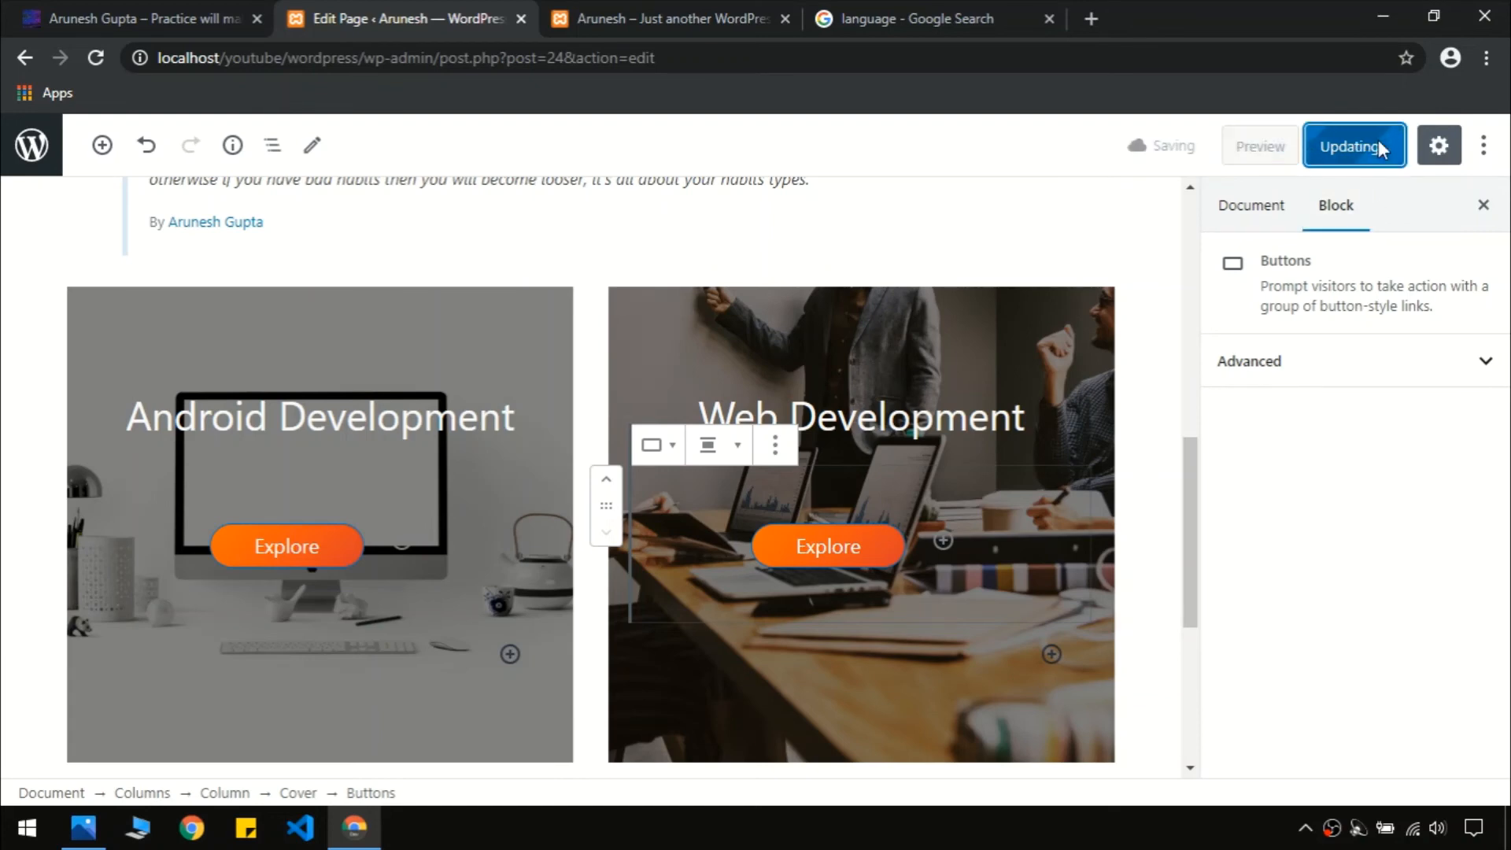
left_click(629, 6)
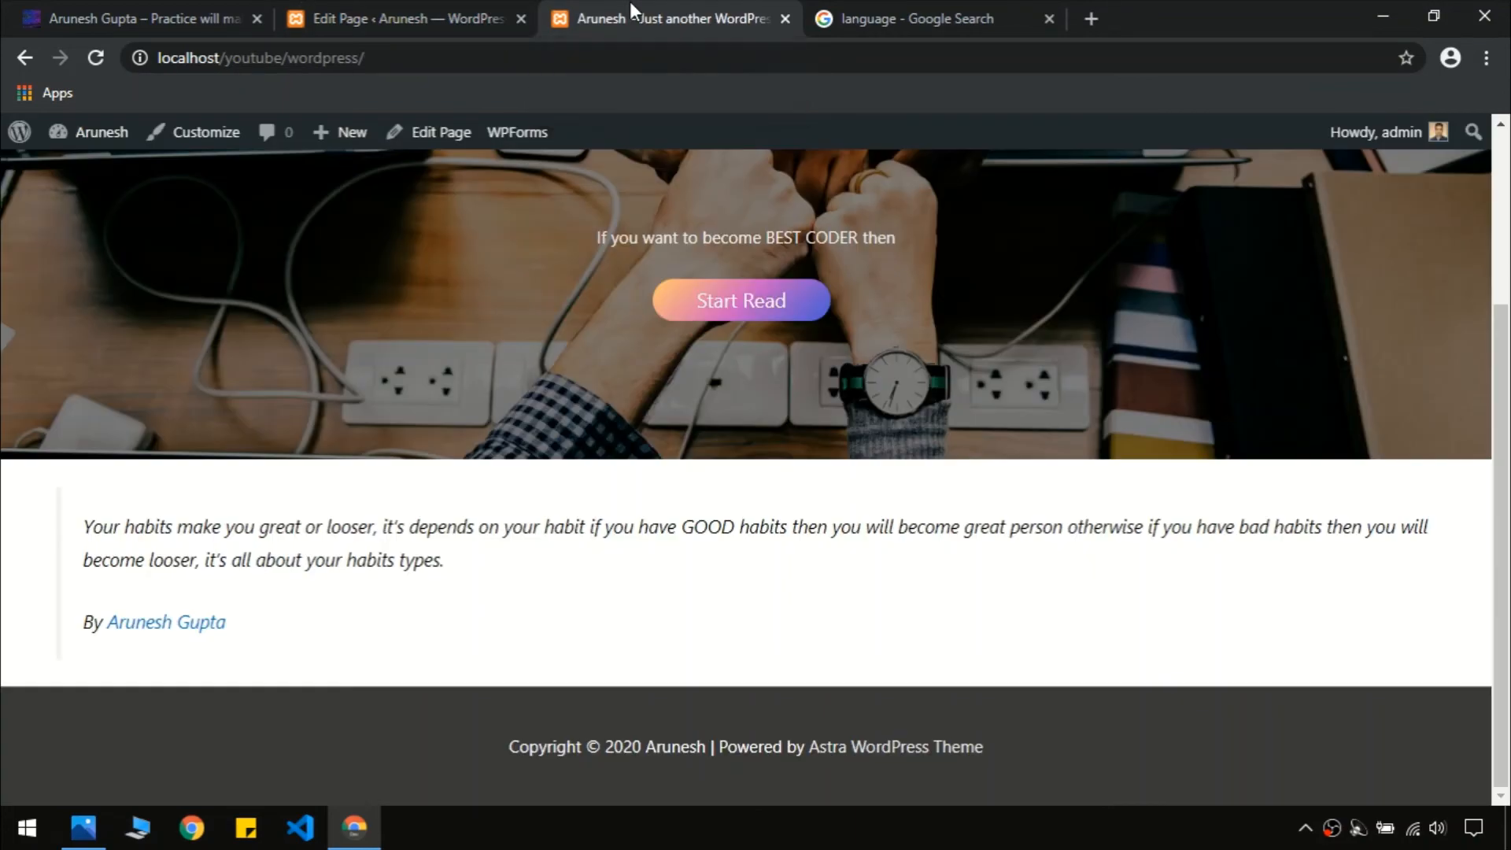
key("F5")
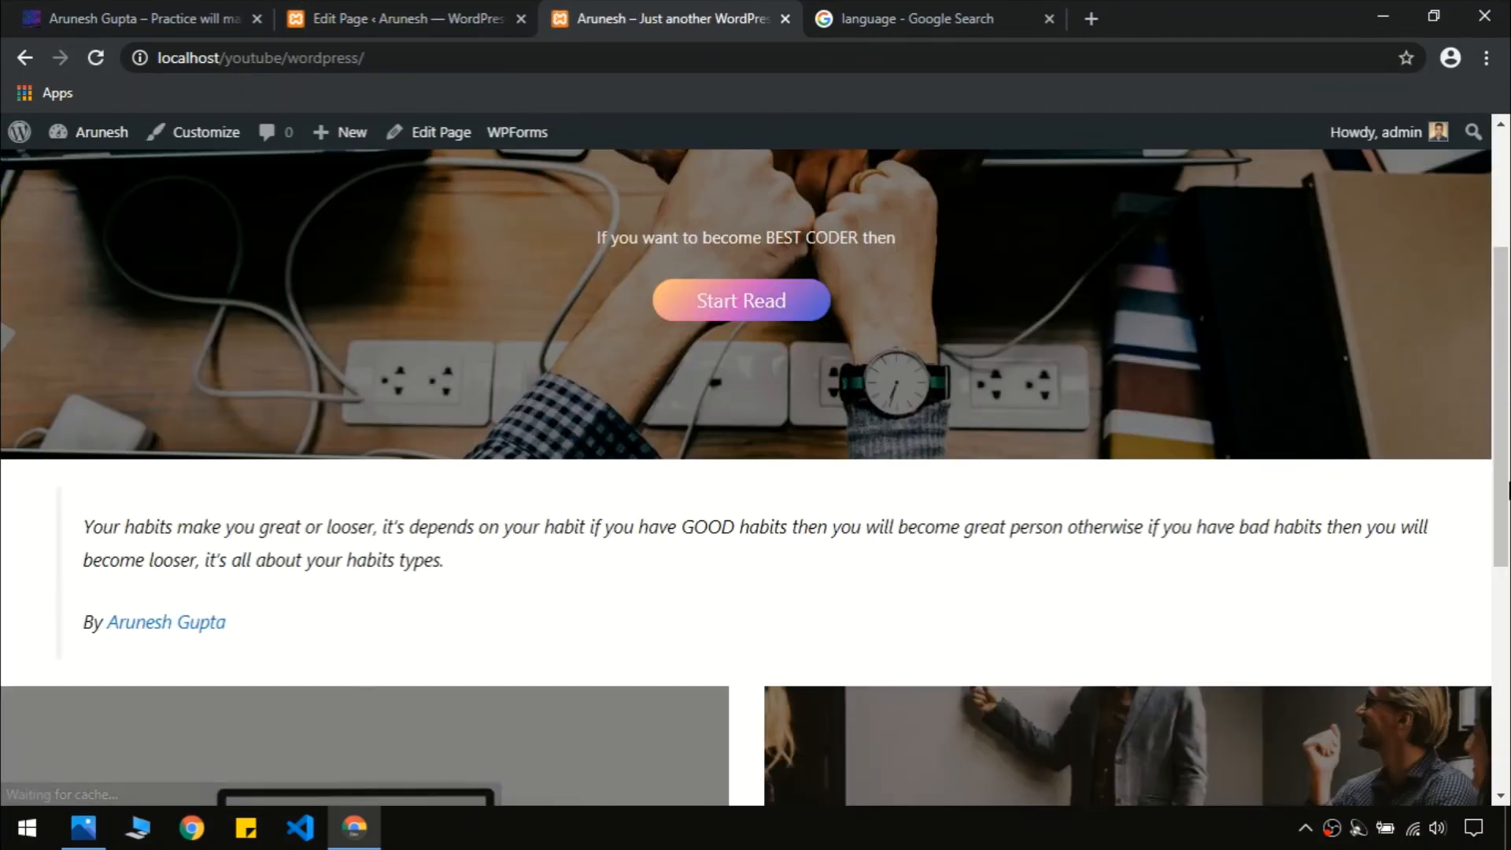
scroll(809, 504, "down", 5)
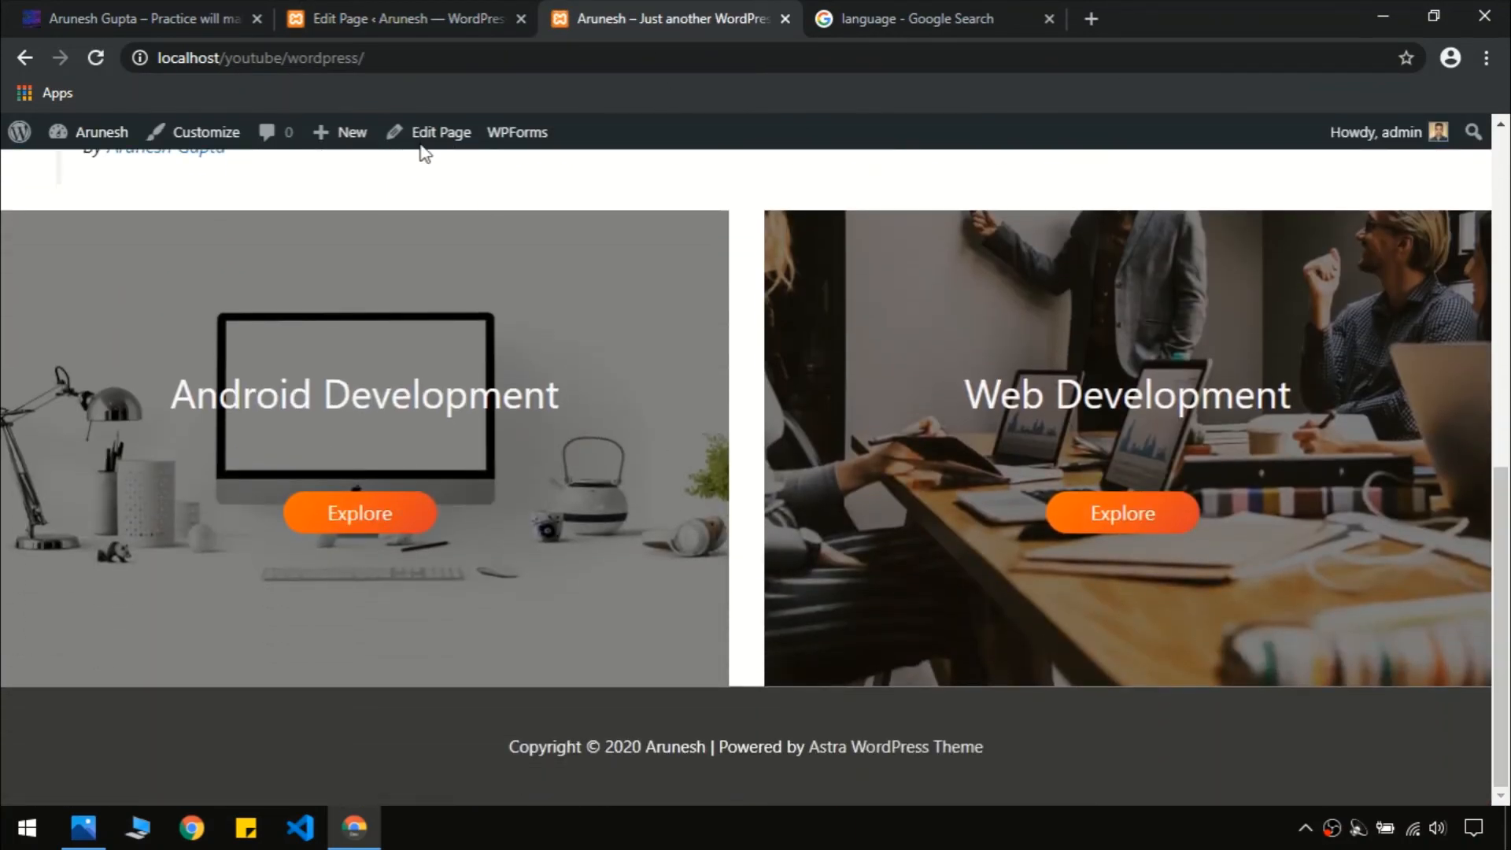
left_click(211, 9)
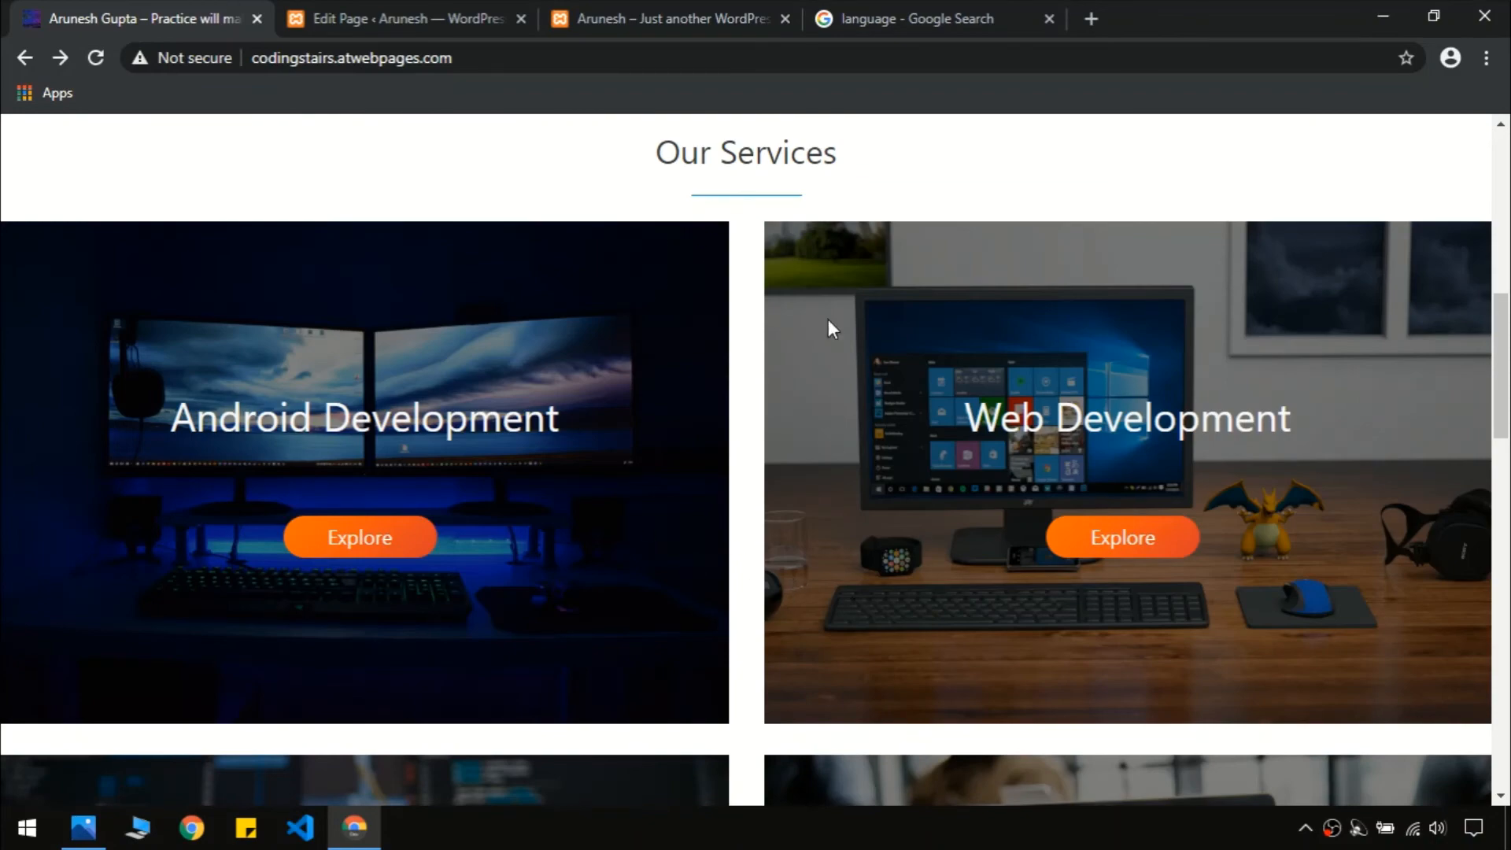
left_click(652, 9)
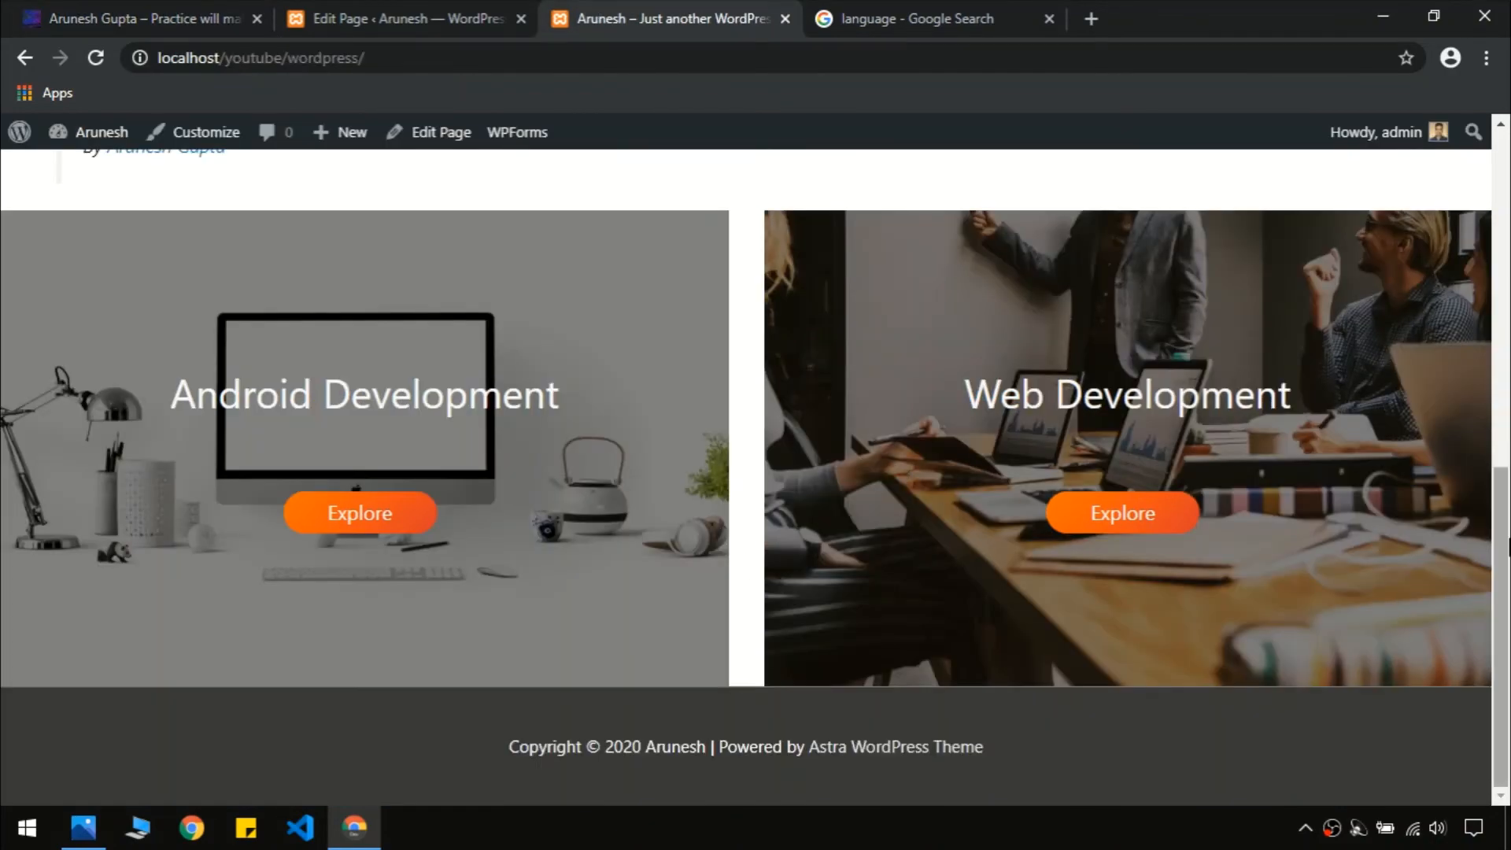
scroll(326, 370, "up", 2)
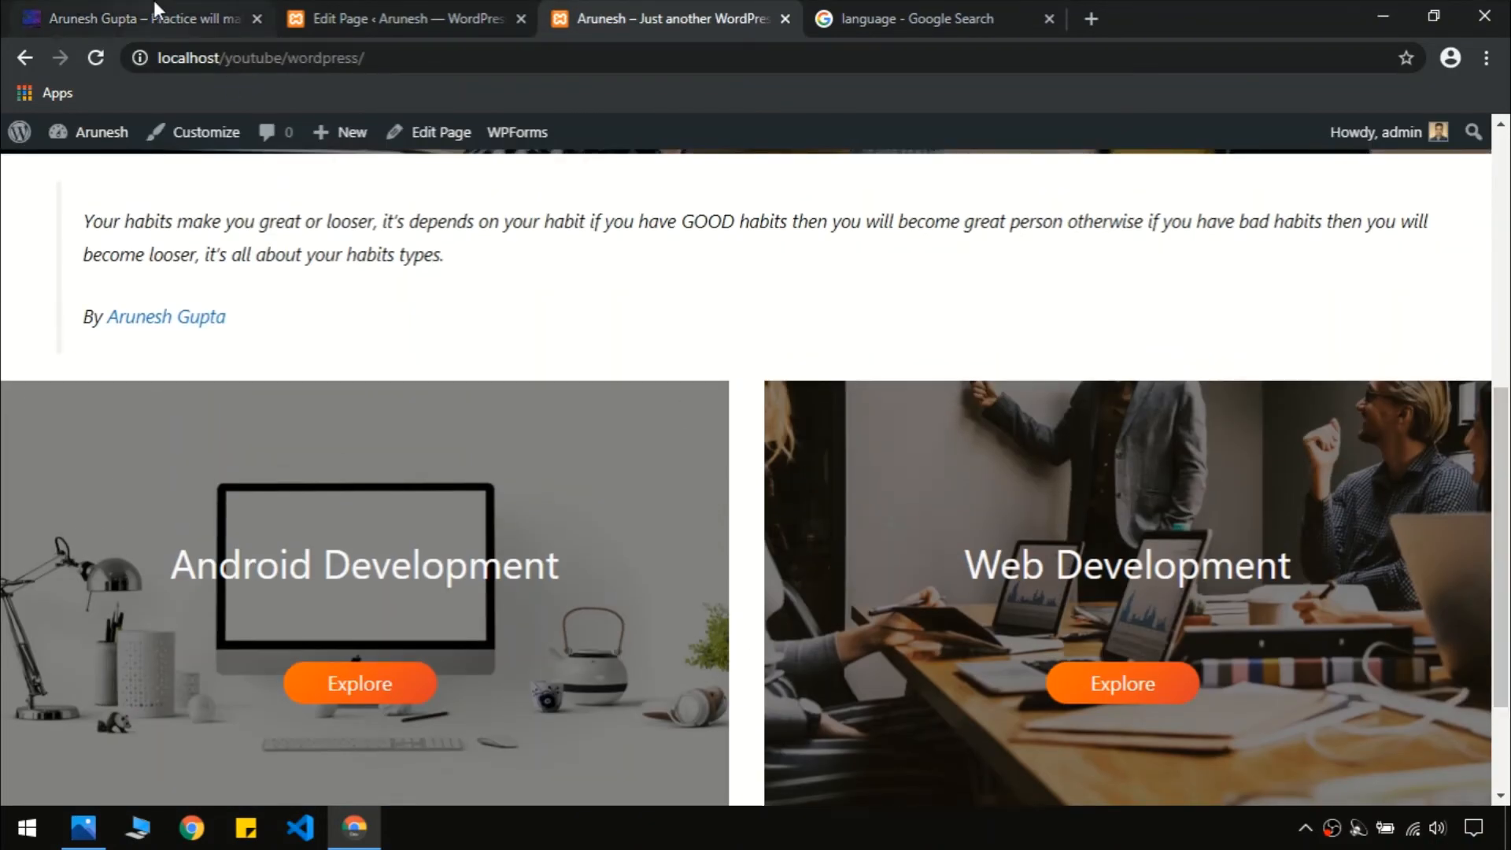
left_click(157, 18)
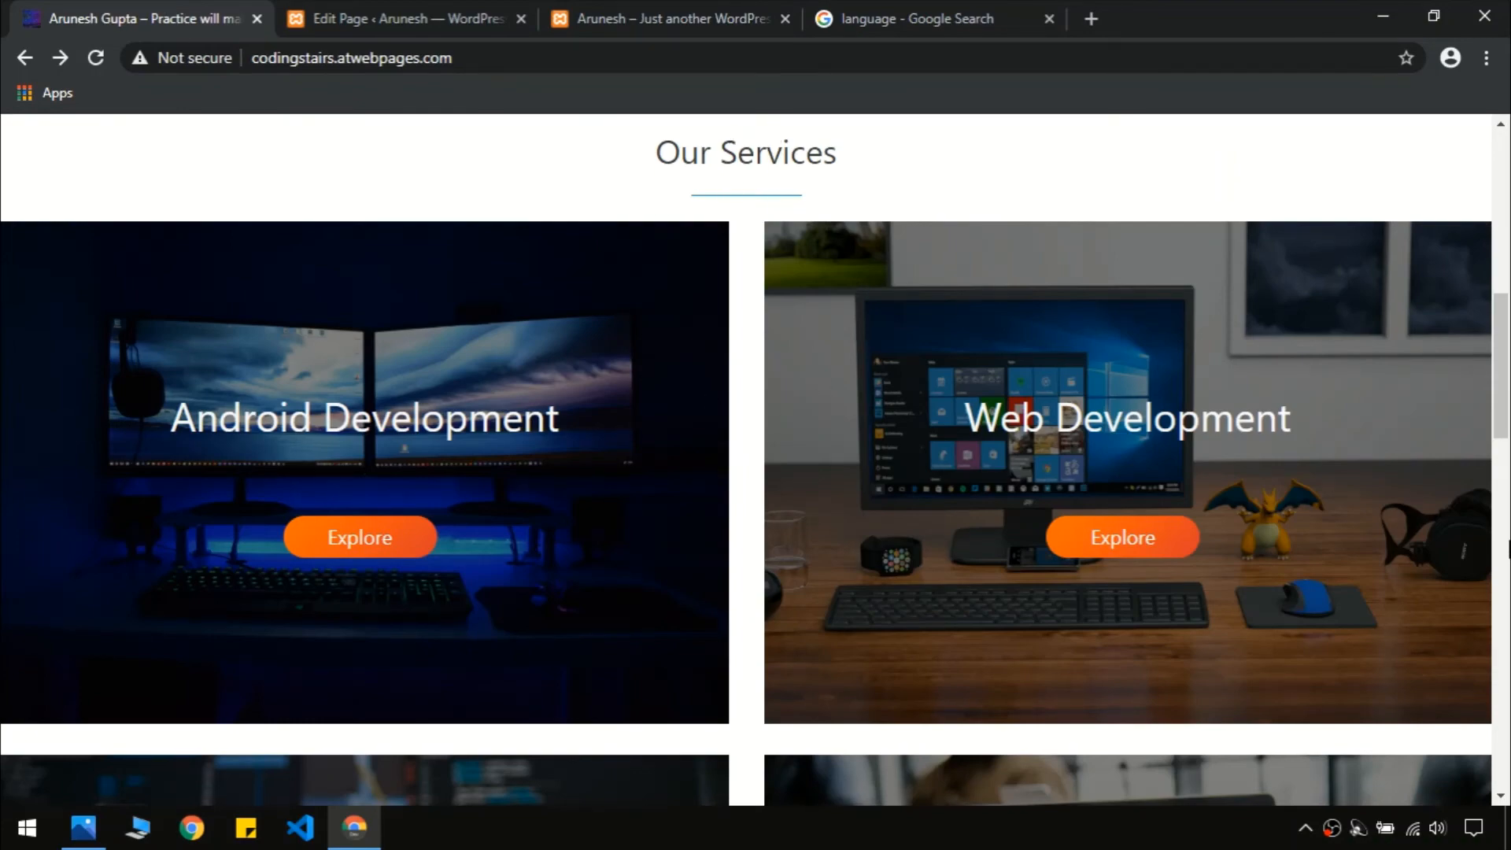
scroll(773, 423, "up", 3)
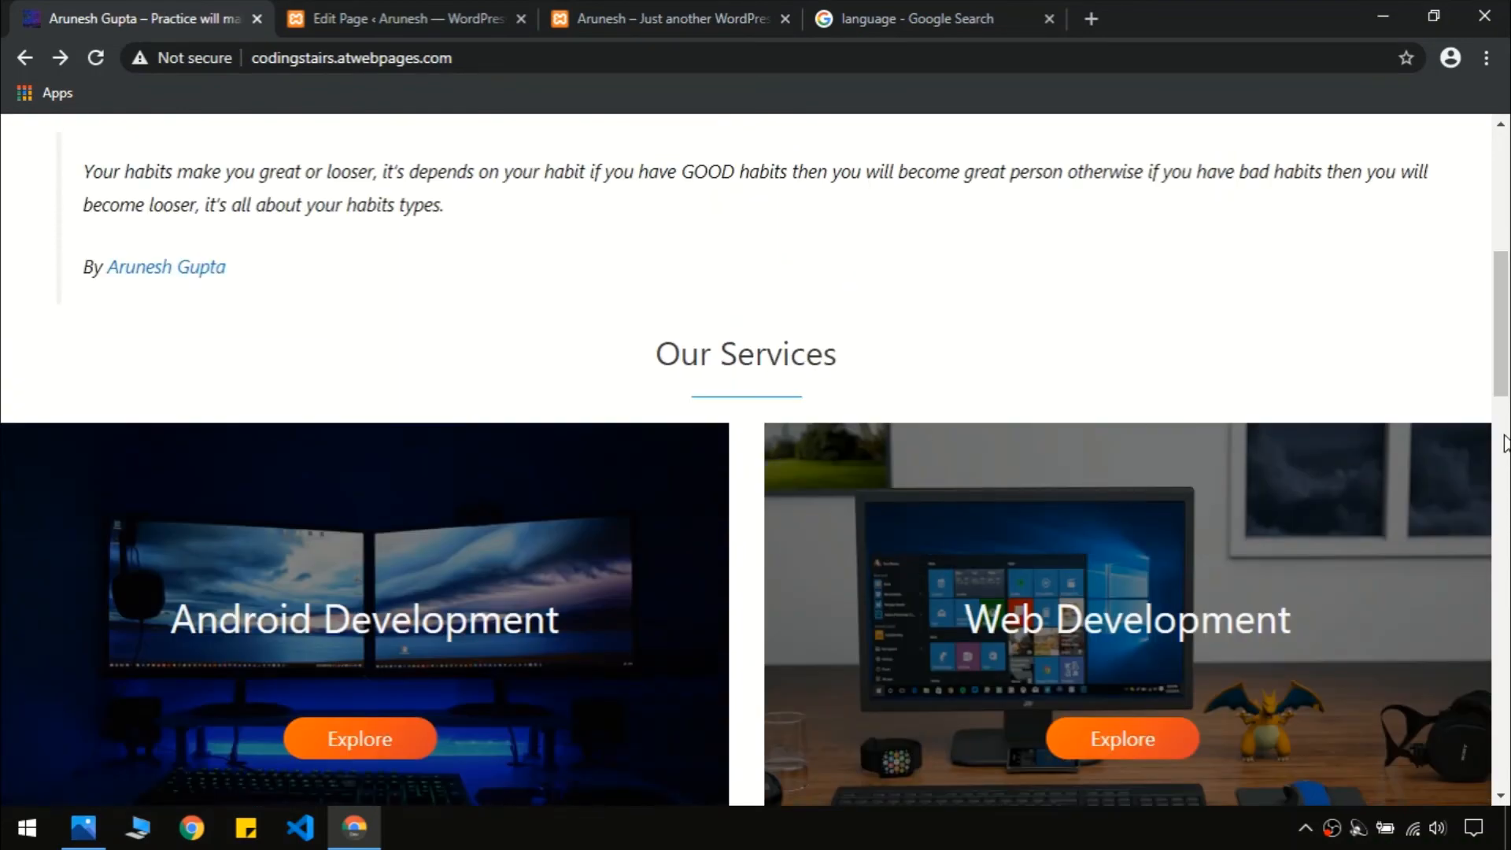
scroll(1503, 443, "down", 10)
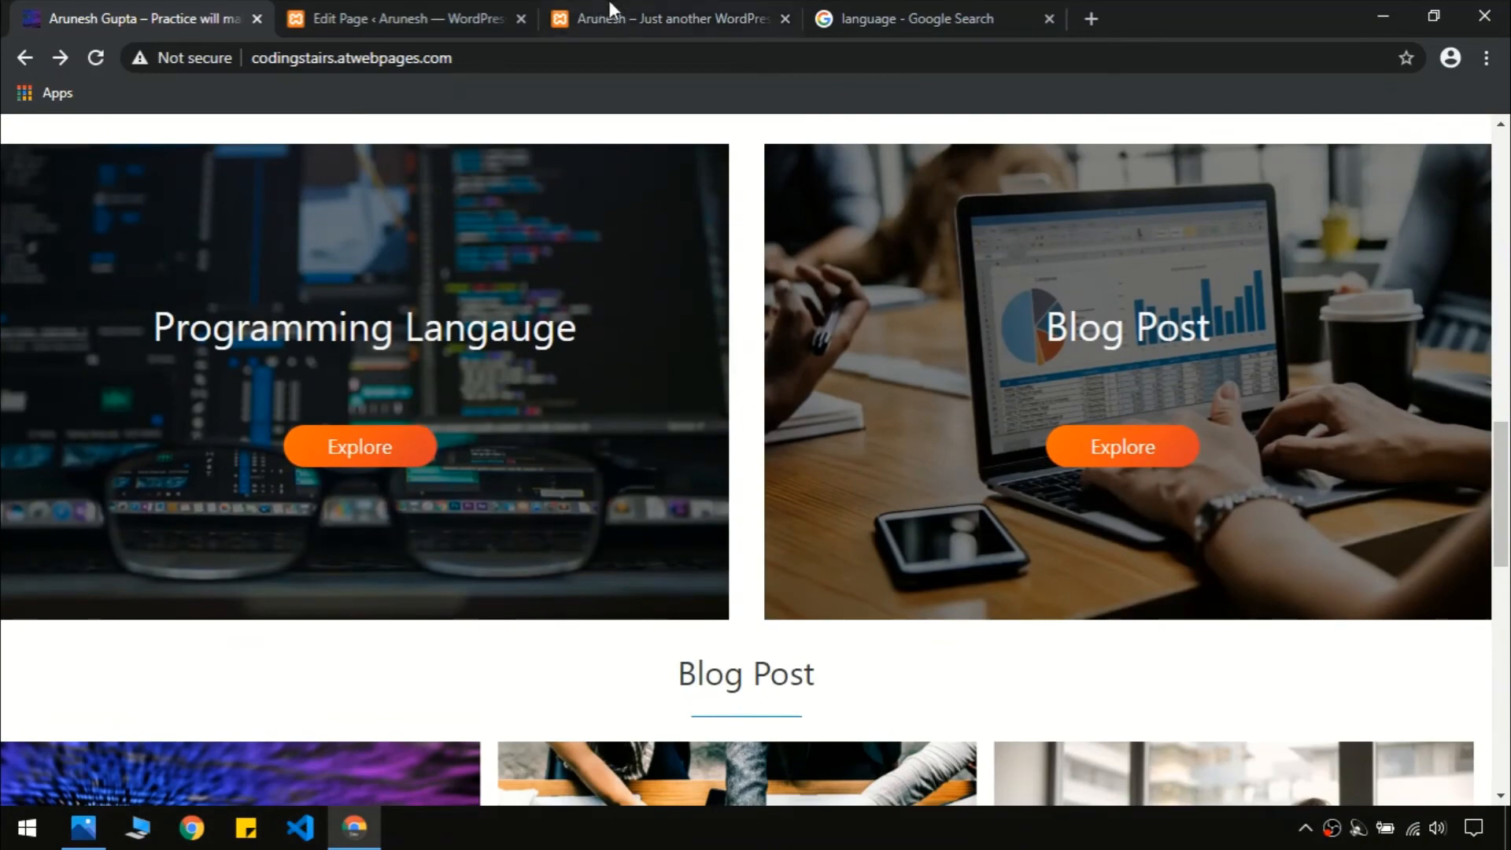
left_click(613, 10)
scroll(732, 271, "down", 3)
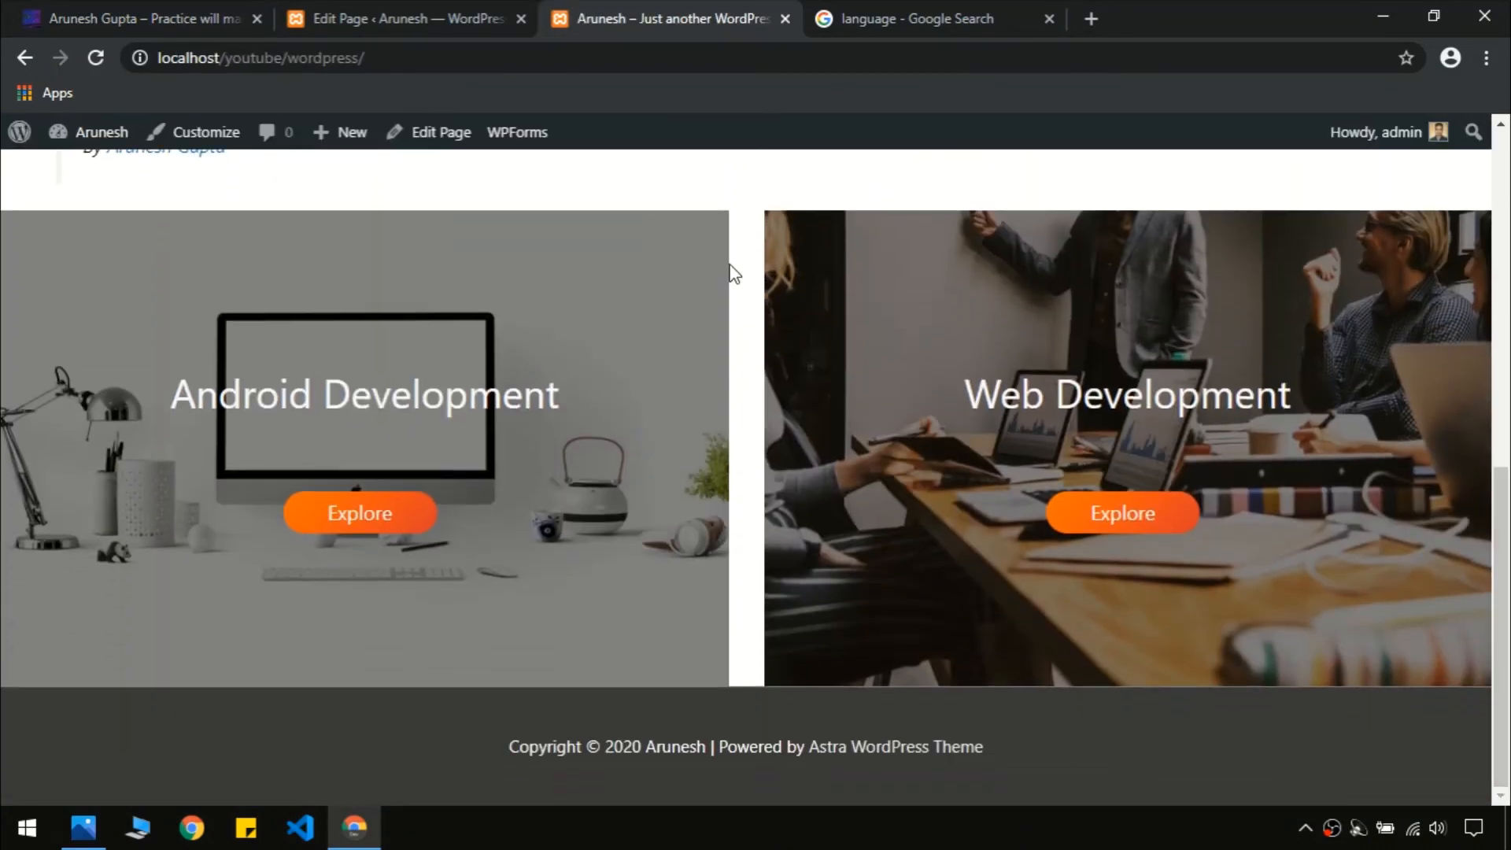
left_click(397, 16)
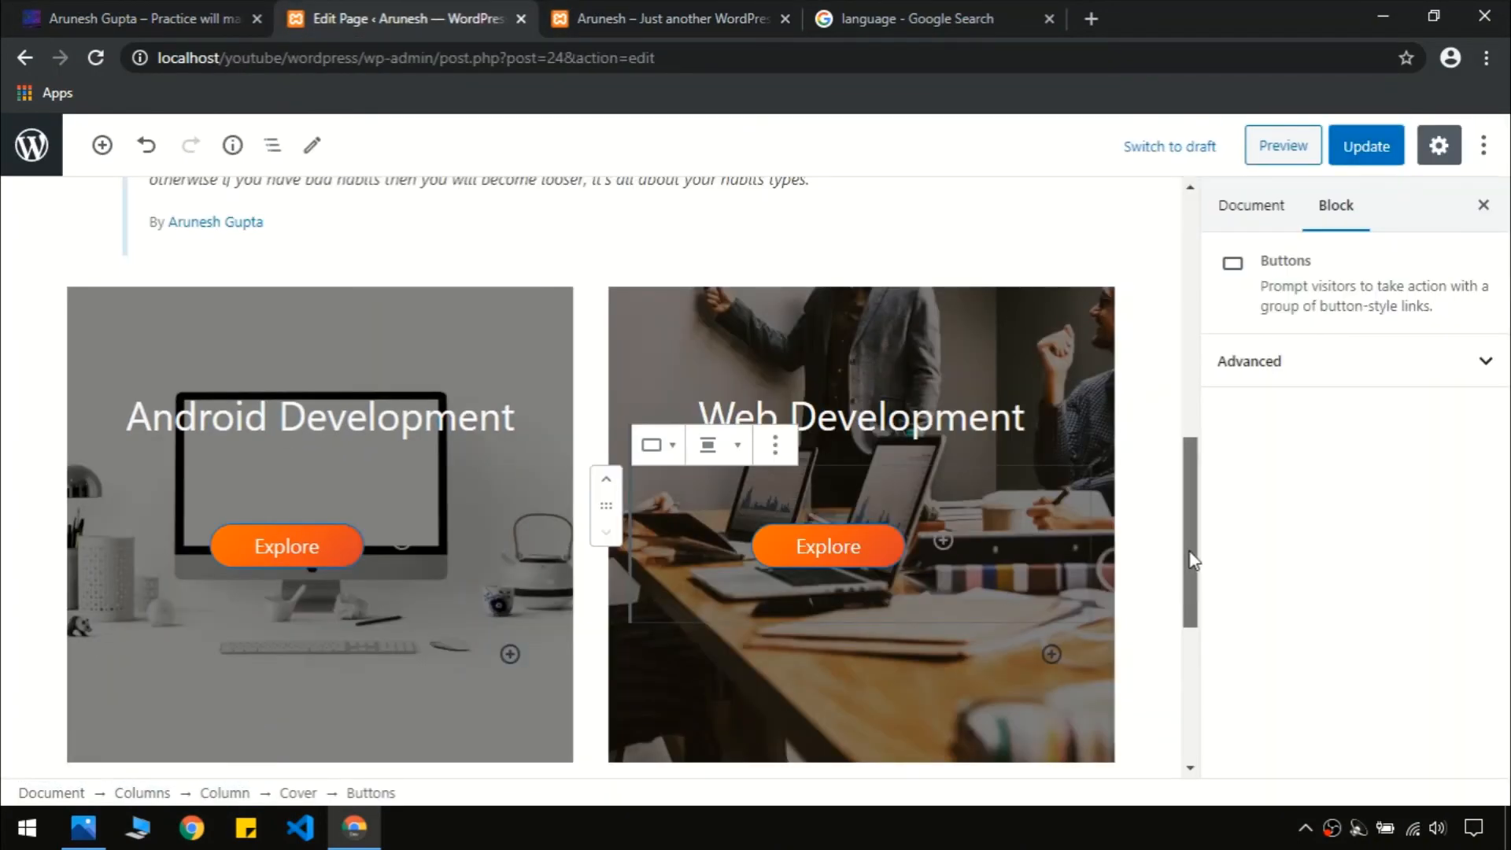
Insert a two-column Columns block below the existing service cover cards
mouse_move(1192, 560)
left_mouse_down()
mouse_move(1183, 648)
mouse_move(1218, 549)
left_mouse_up()
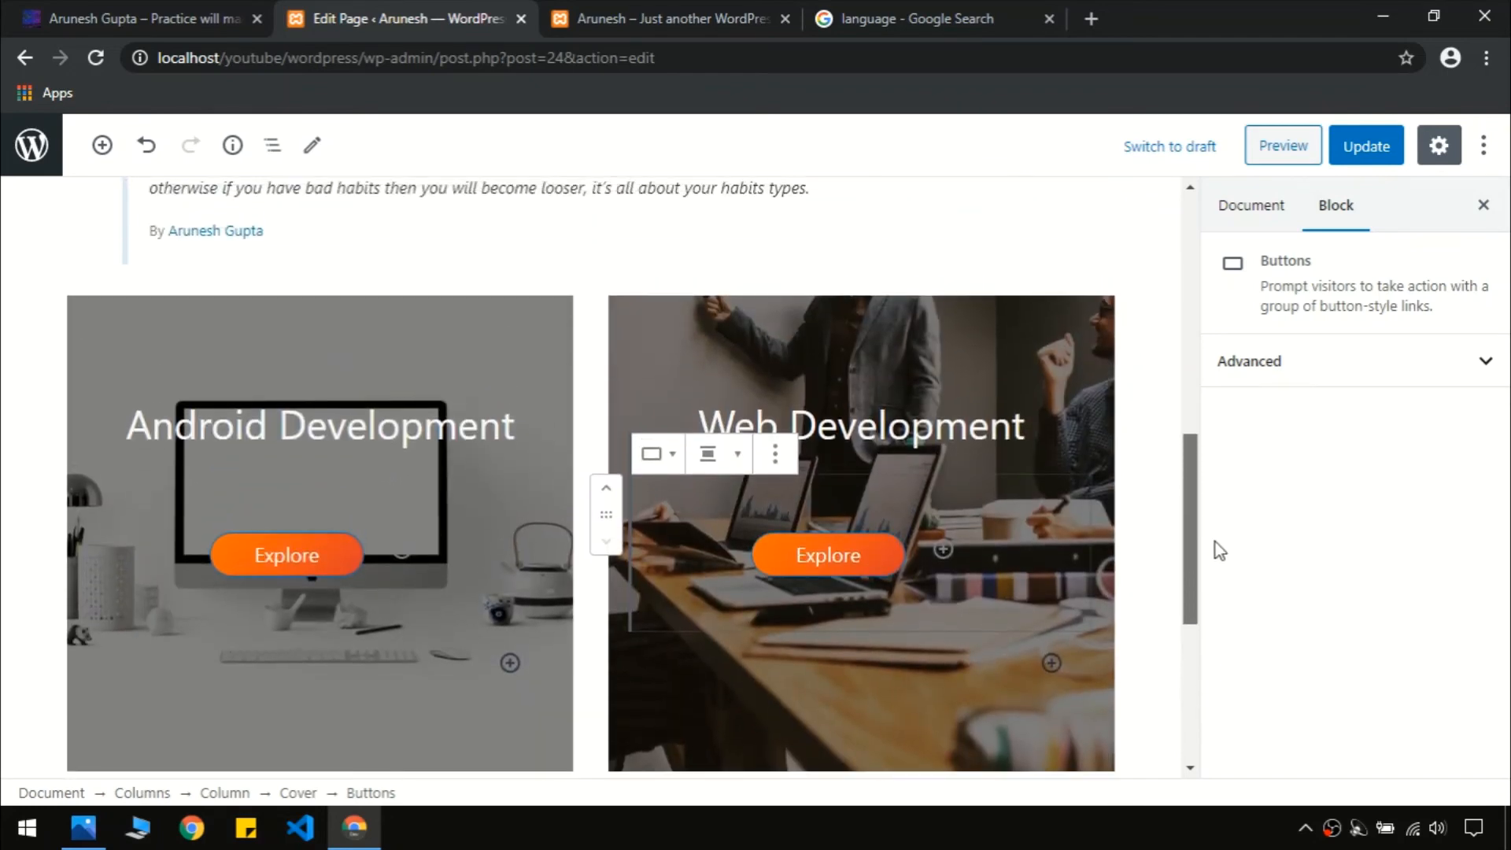
left_click(817, 374)
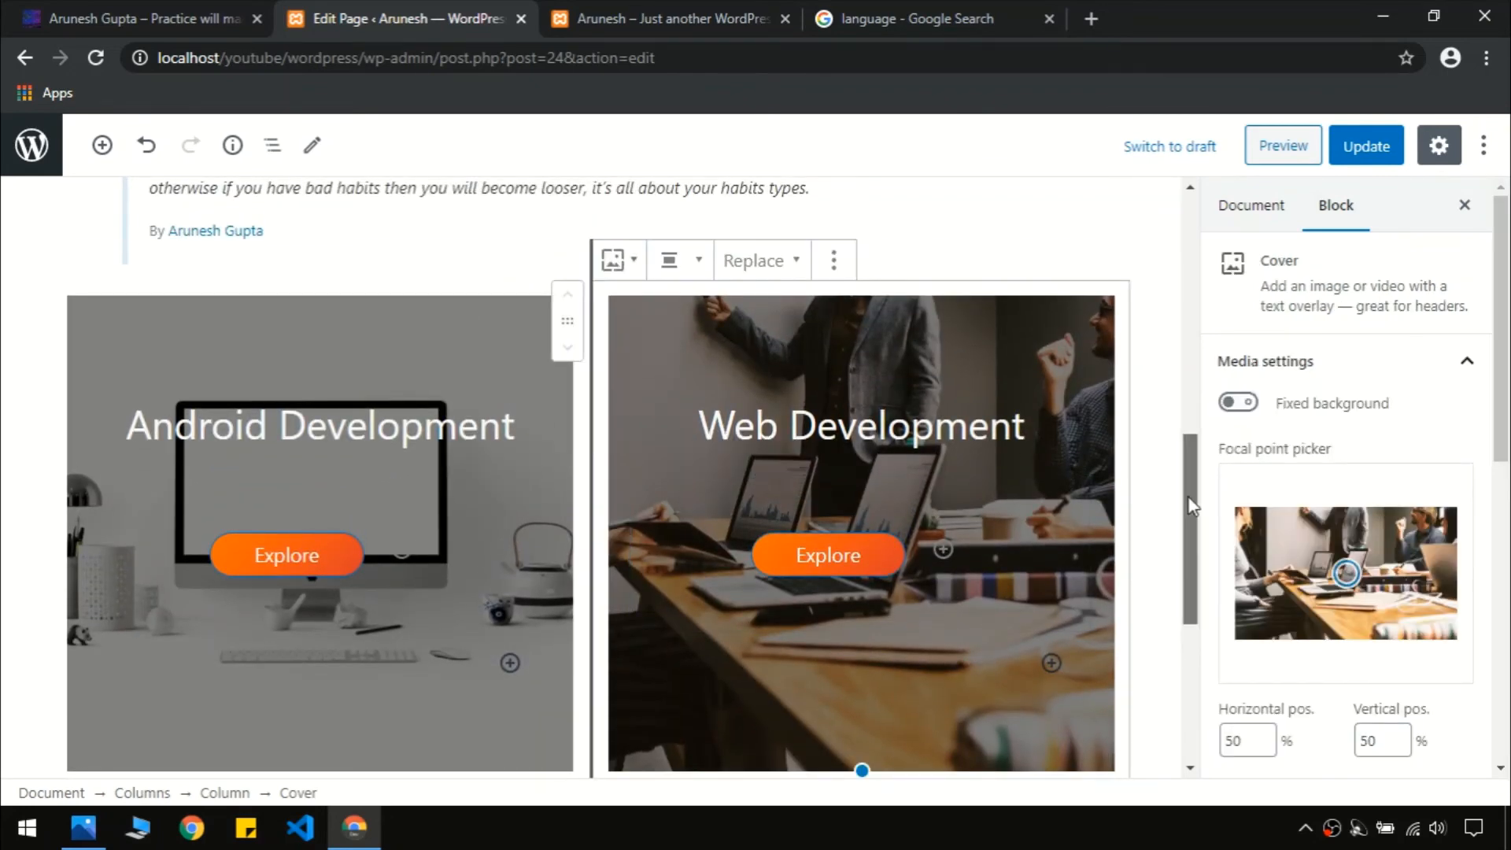
left_click_drag(1190, 551, 1190, 684)
left_click(887, 454)
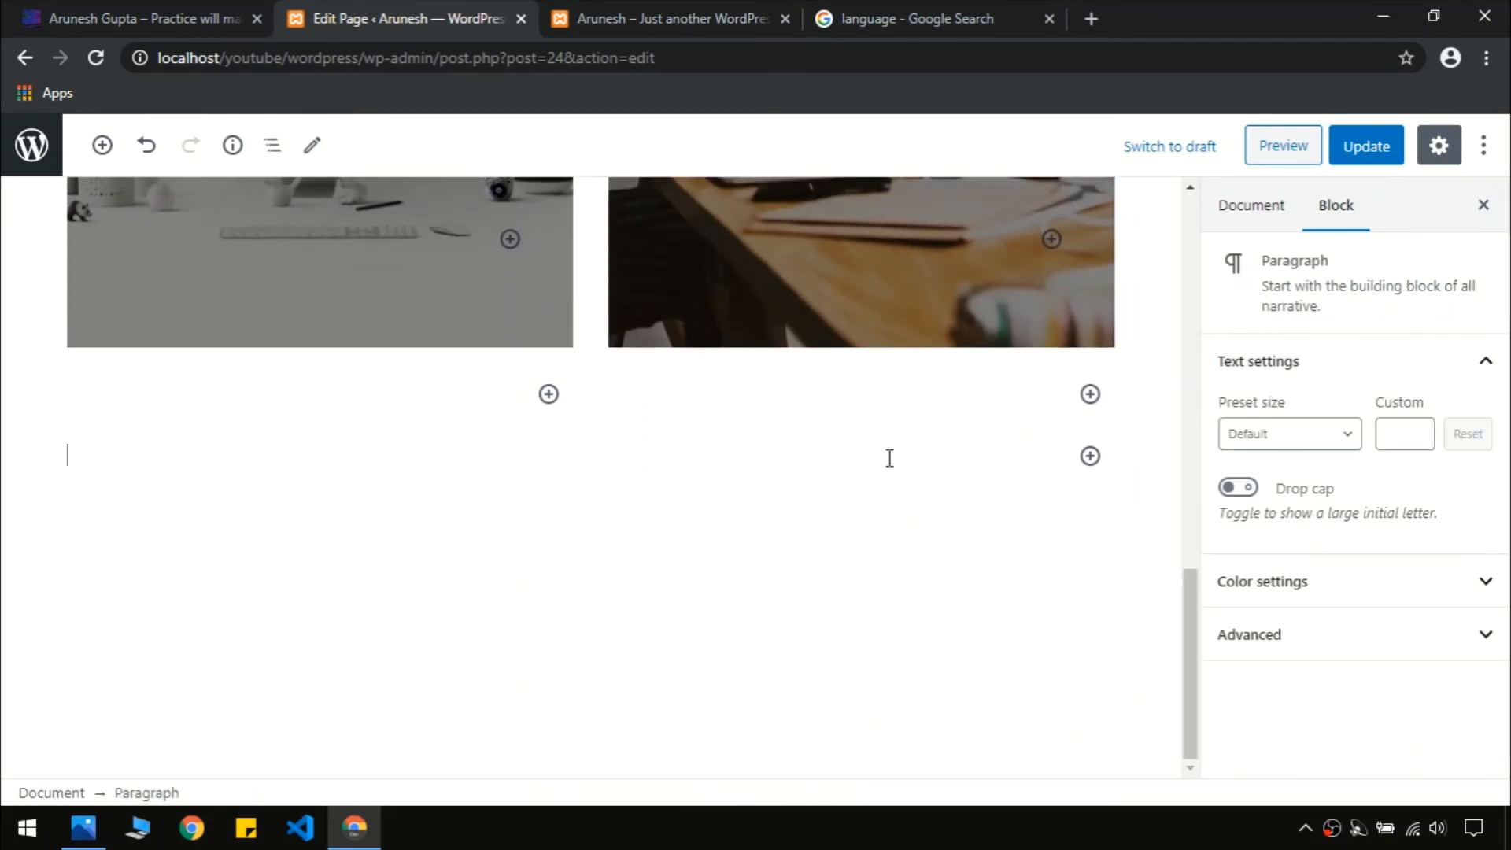
left_click(1090, 455)
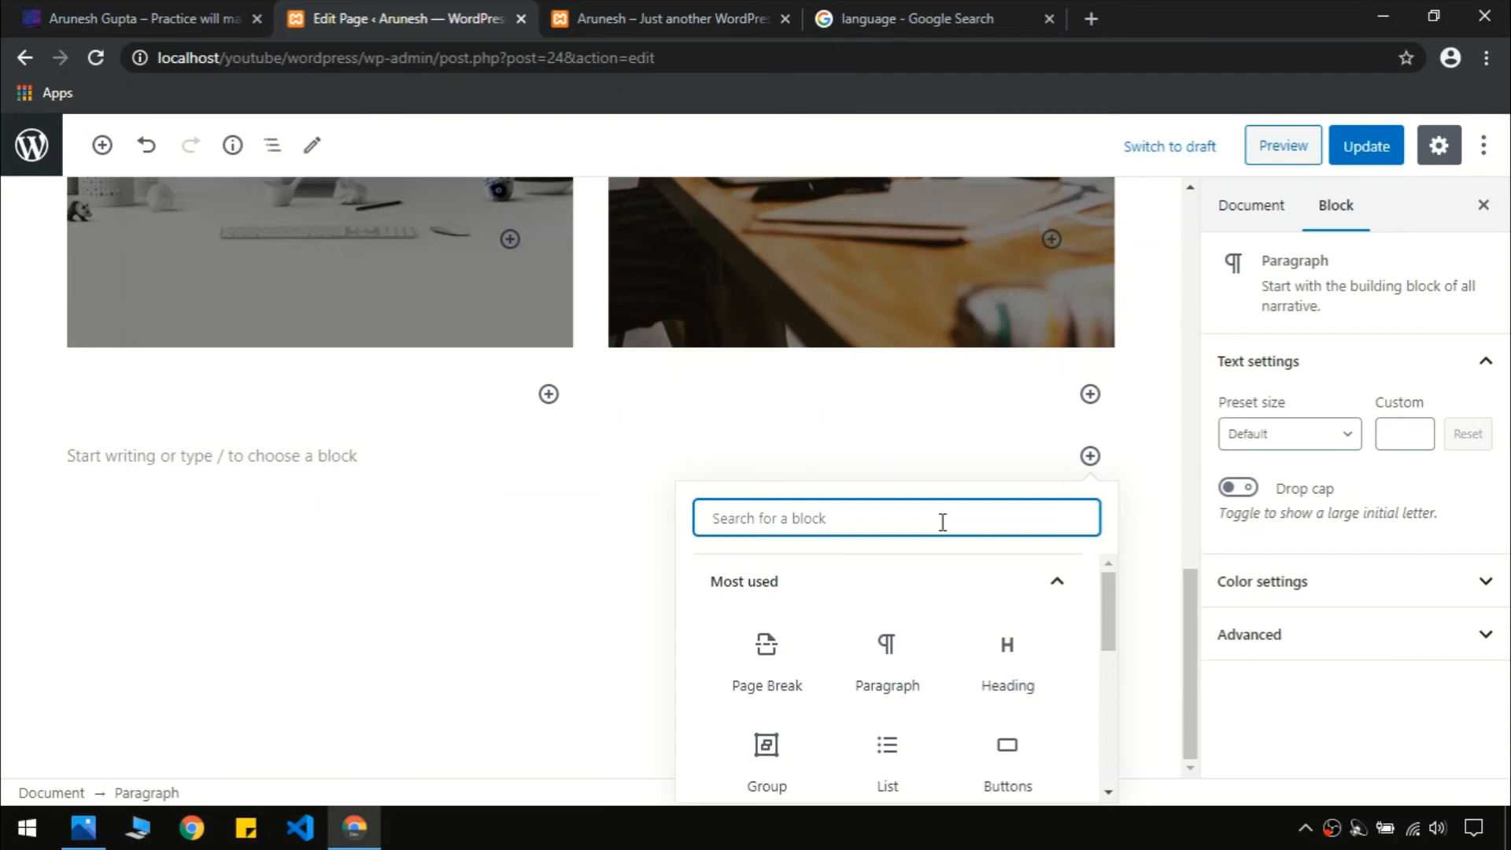
type("layout")
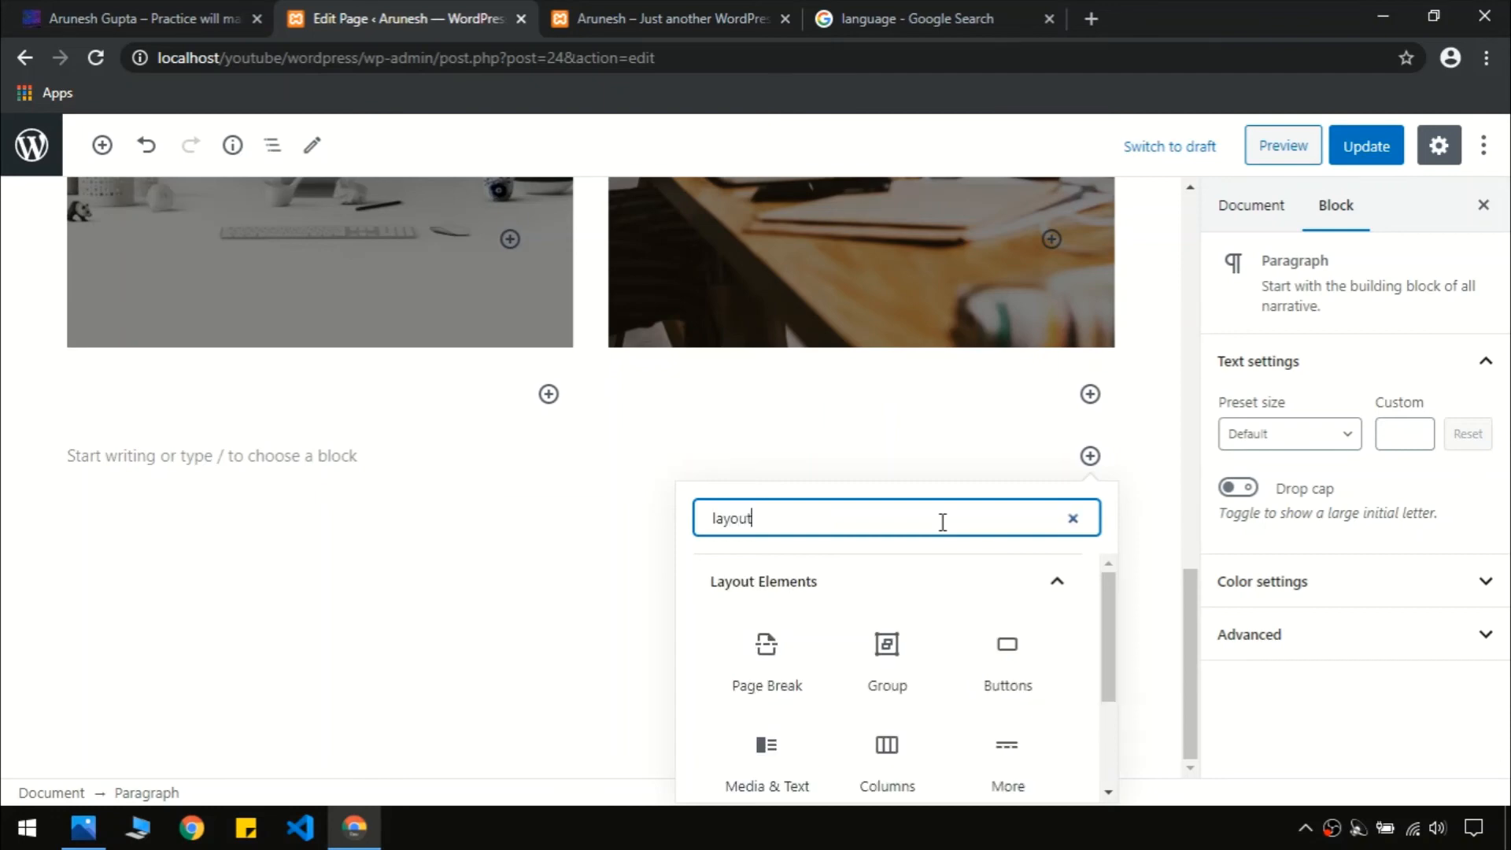
left_click(886, 775)
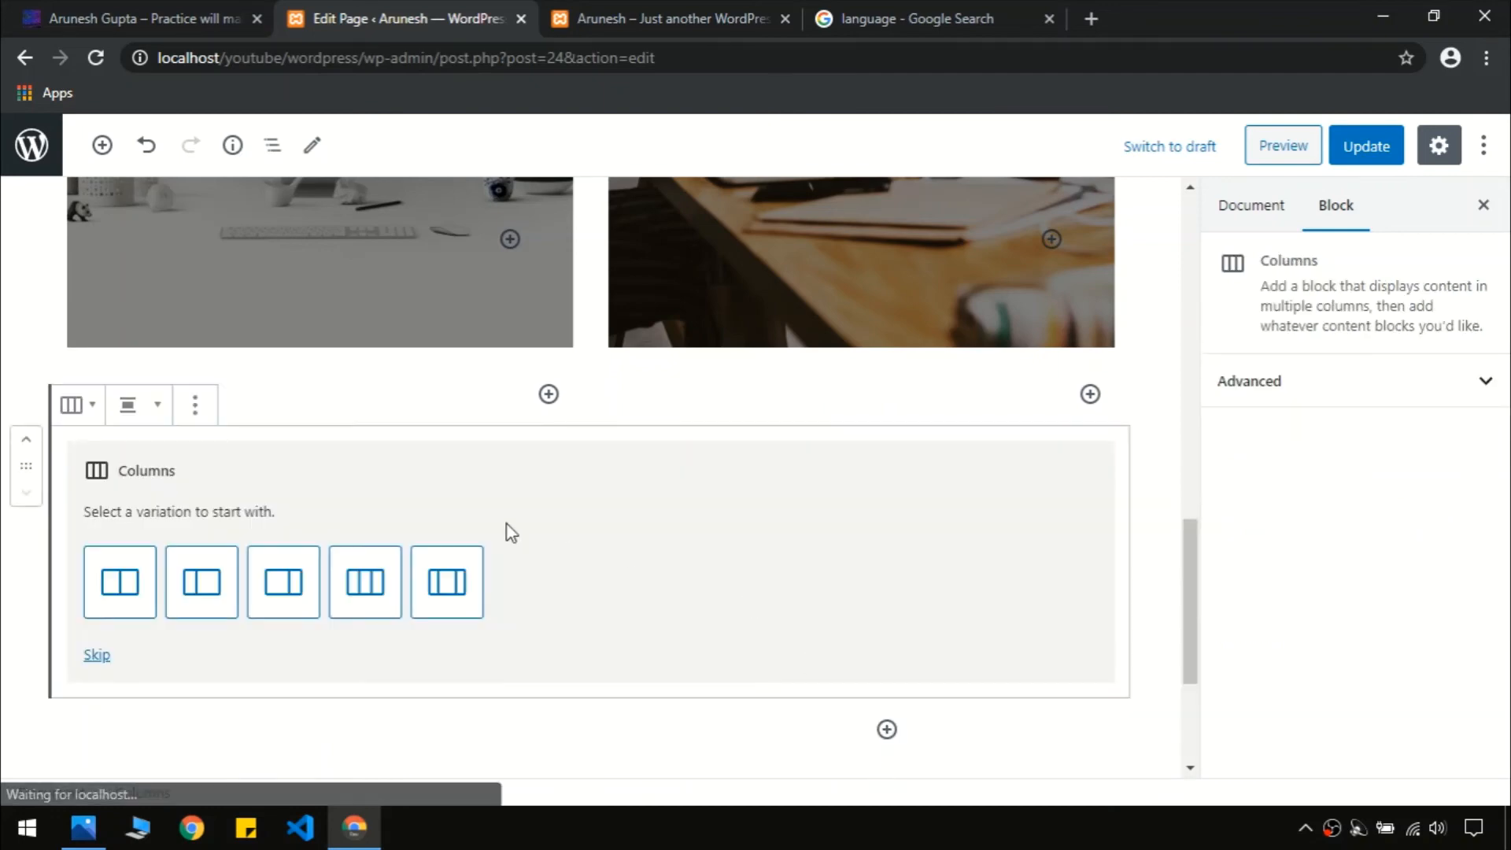
left_click(146, 590)
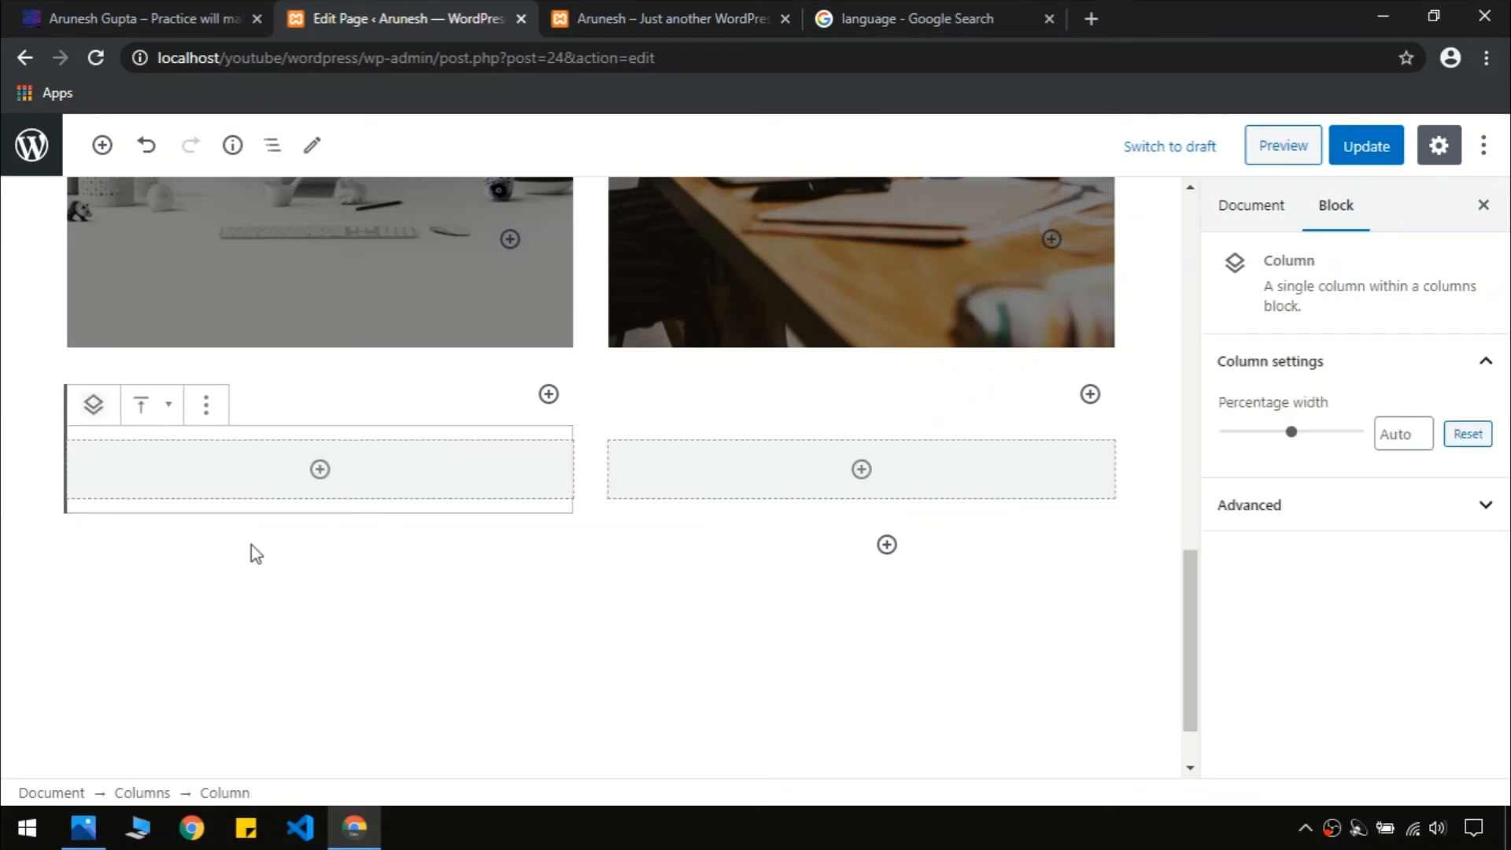
Add a Cover to the left column using the hands-together photo from the Media Library
left_click(319, 471)
type("cover")
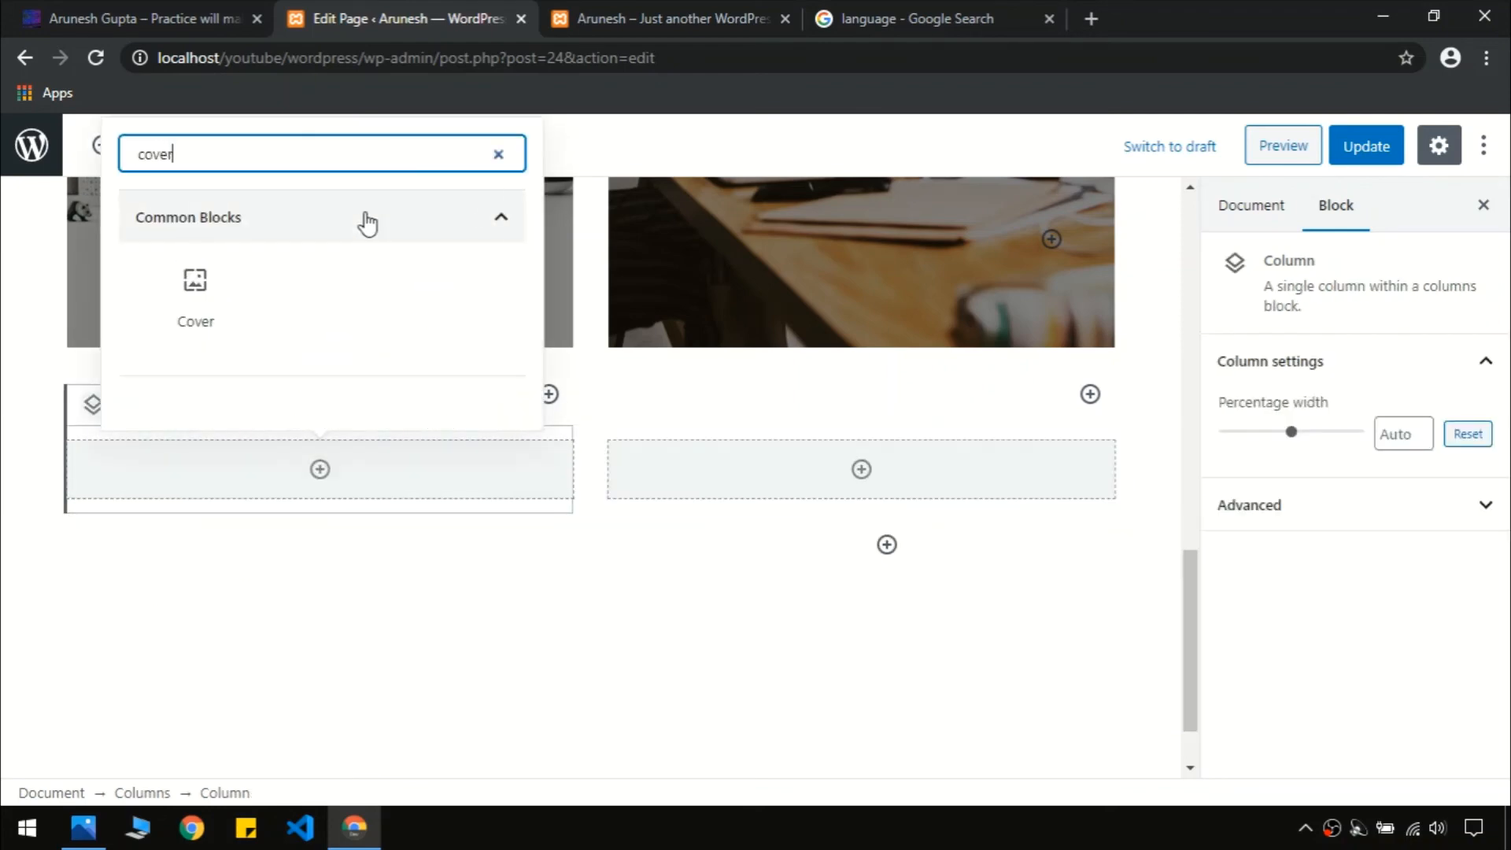
left_click(198, 291)
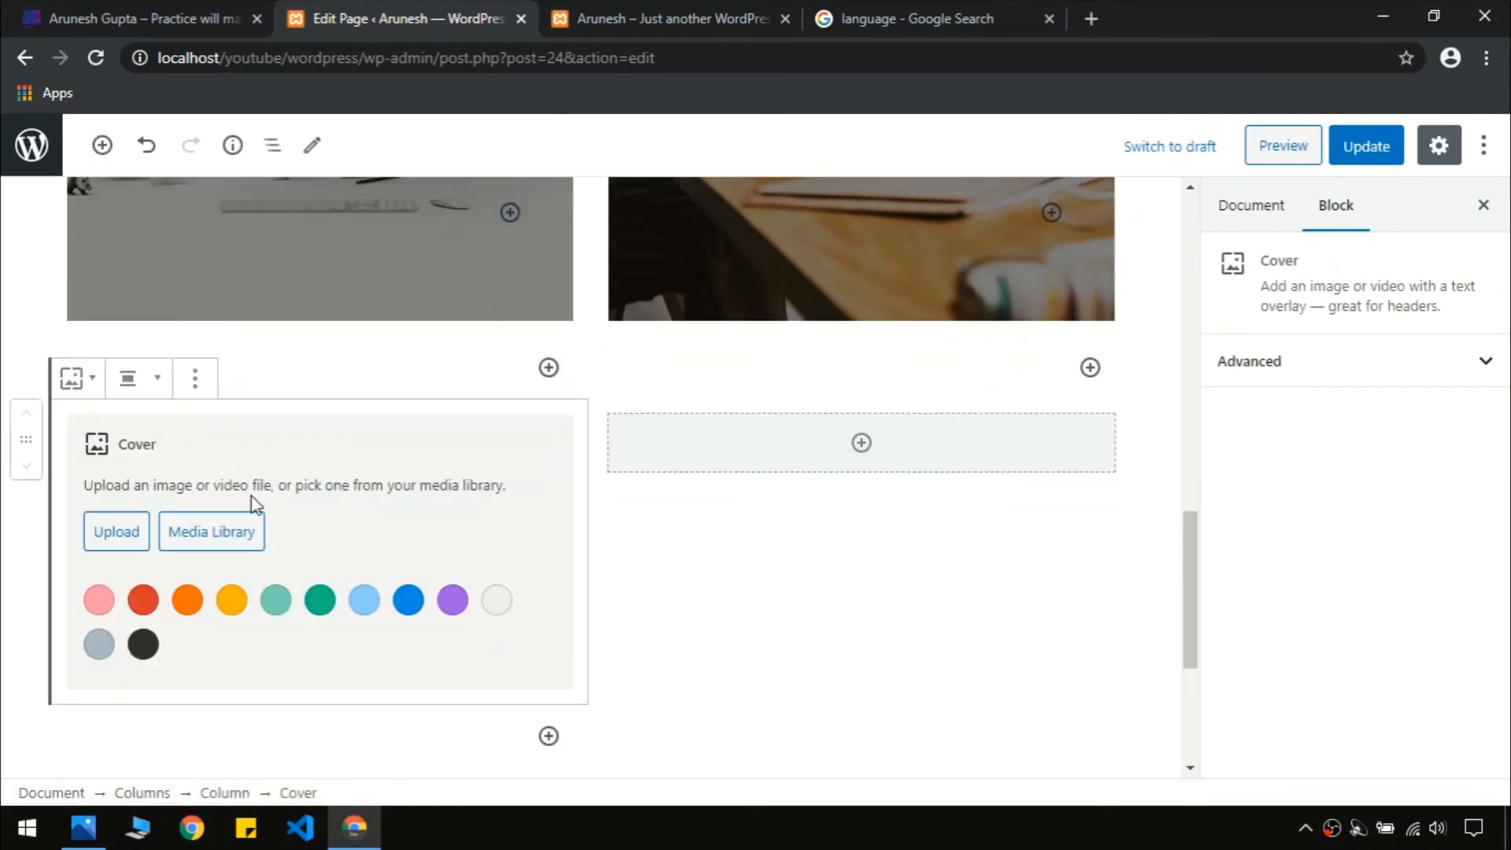
left_click(212, 553)
left_click(571, 543)
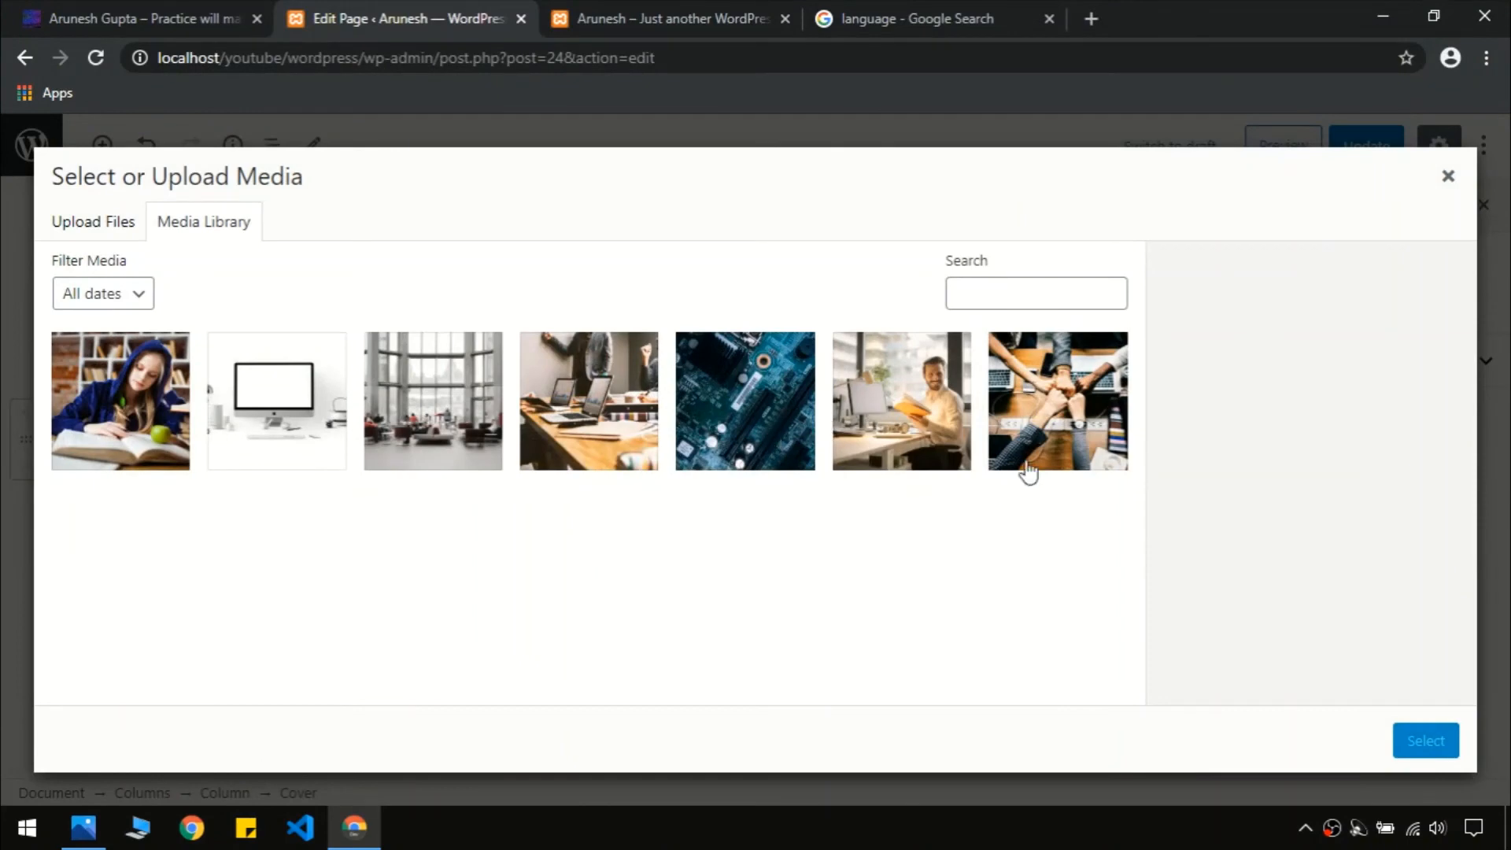
left_click(1070, 400)
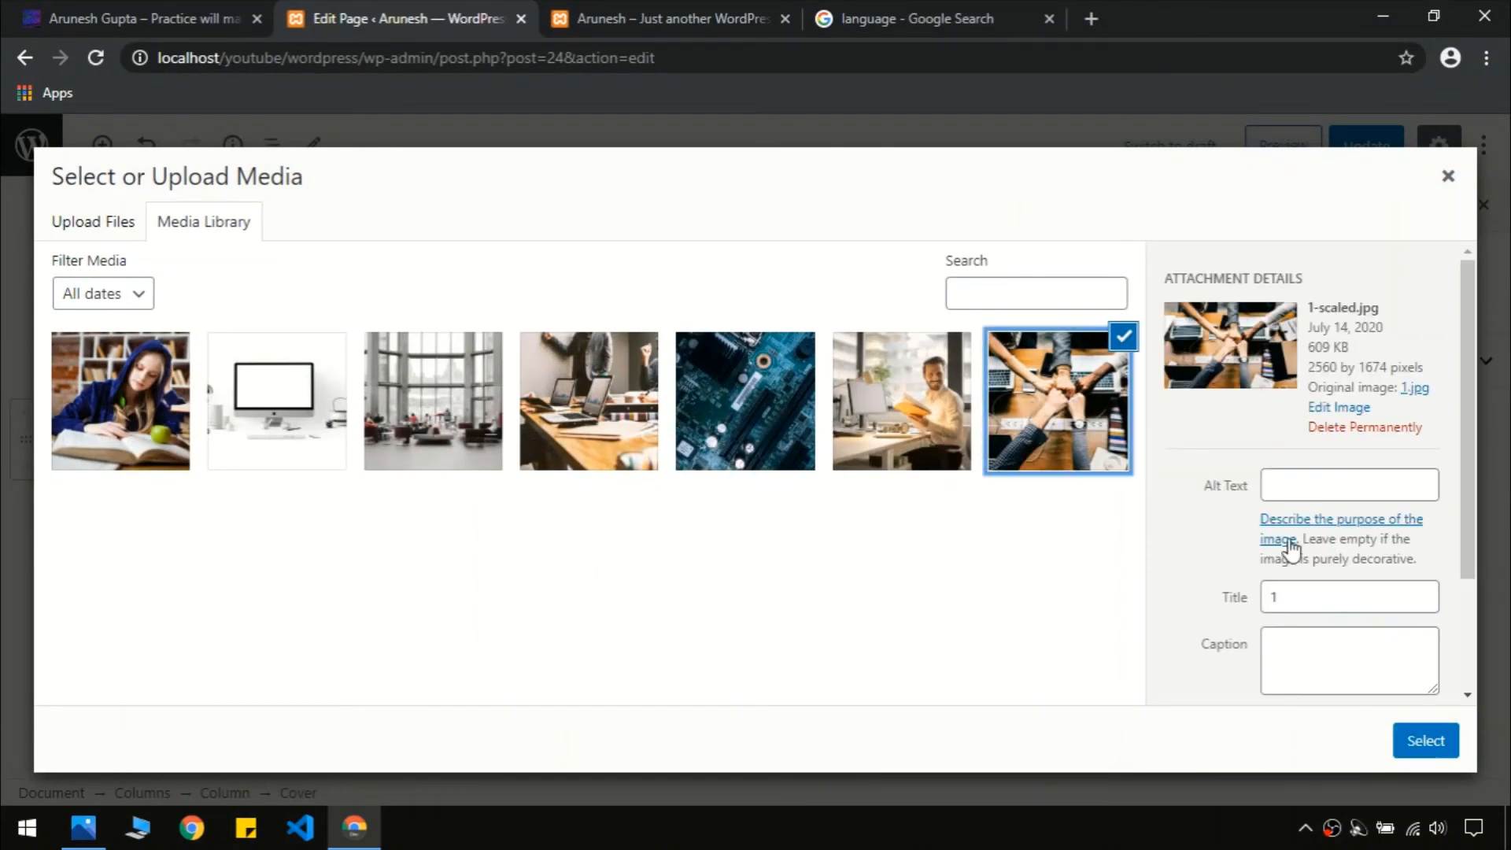
left_click(1412, 736)
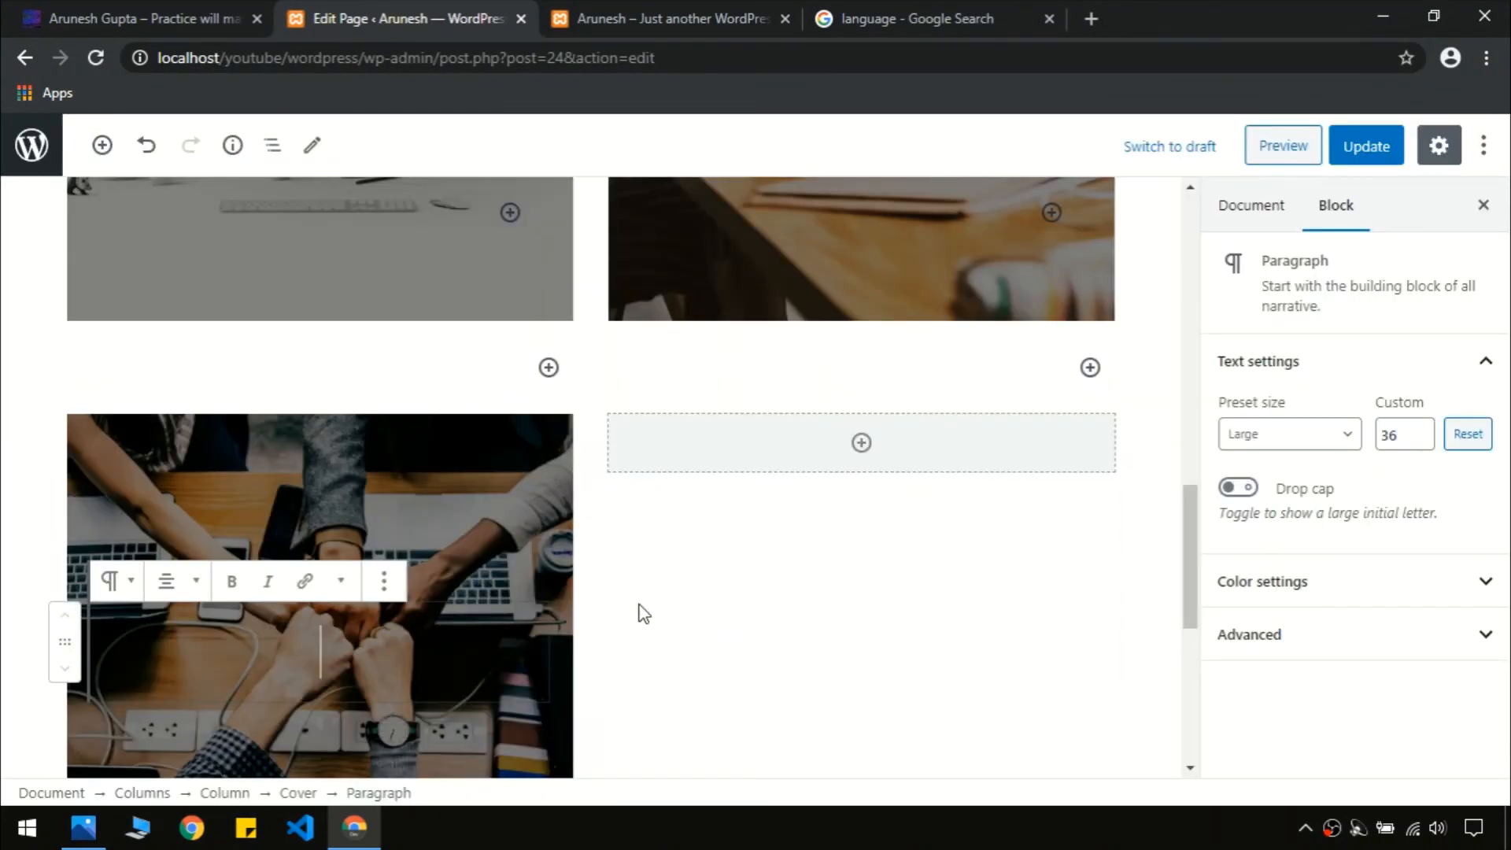
Copy the Programming Language heading from the live site and correct 'Langauge' to 'Language'
left_click(70, 8)
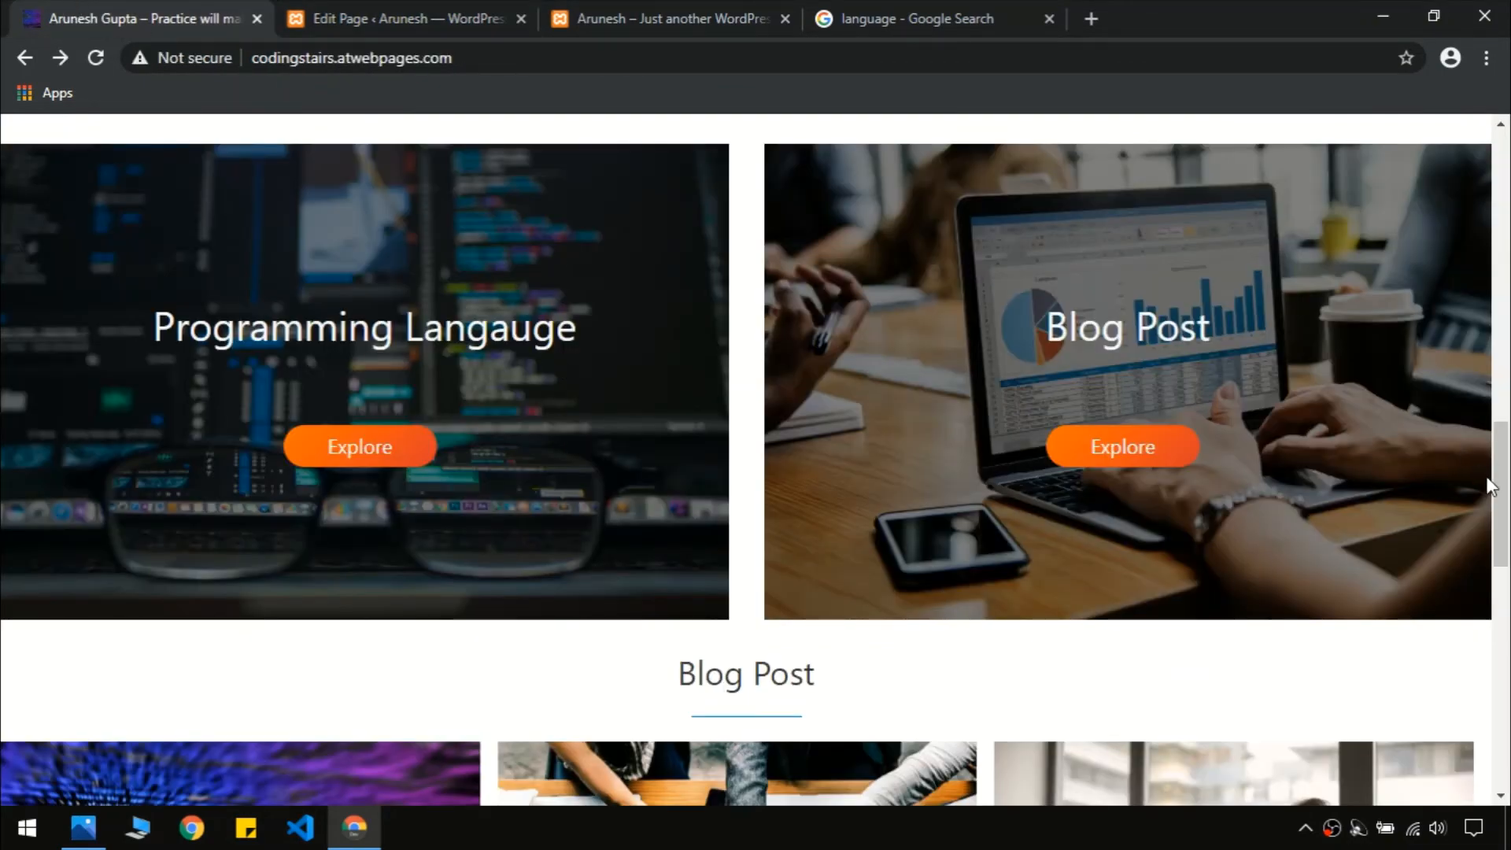
mouse_move(1500, 486)
left_mouse_down()
mouse_move(1503, 558)
mouse_move(1502, 434)
mouse_move(1500, 477)
left_mouse_up()
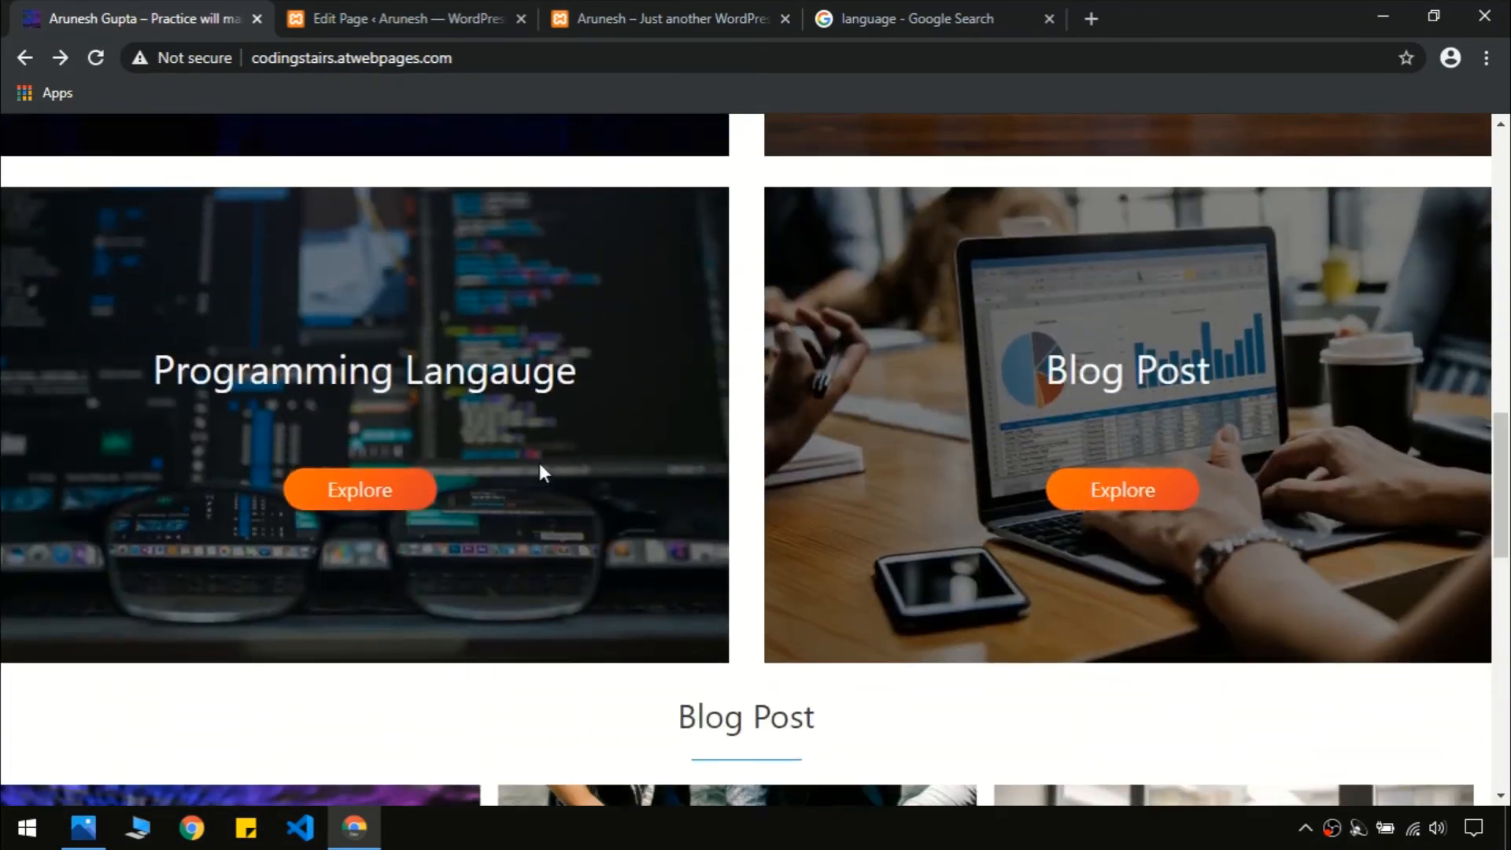
triple_click(405, 369)
left_click(421, 15)
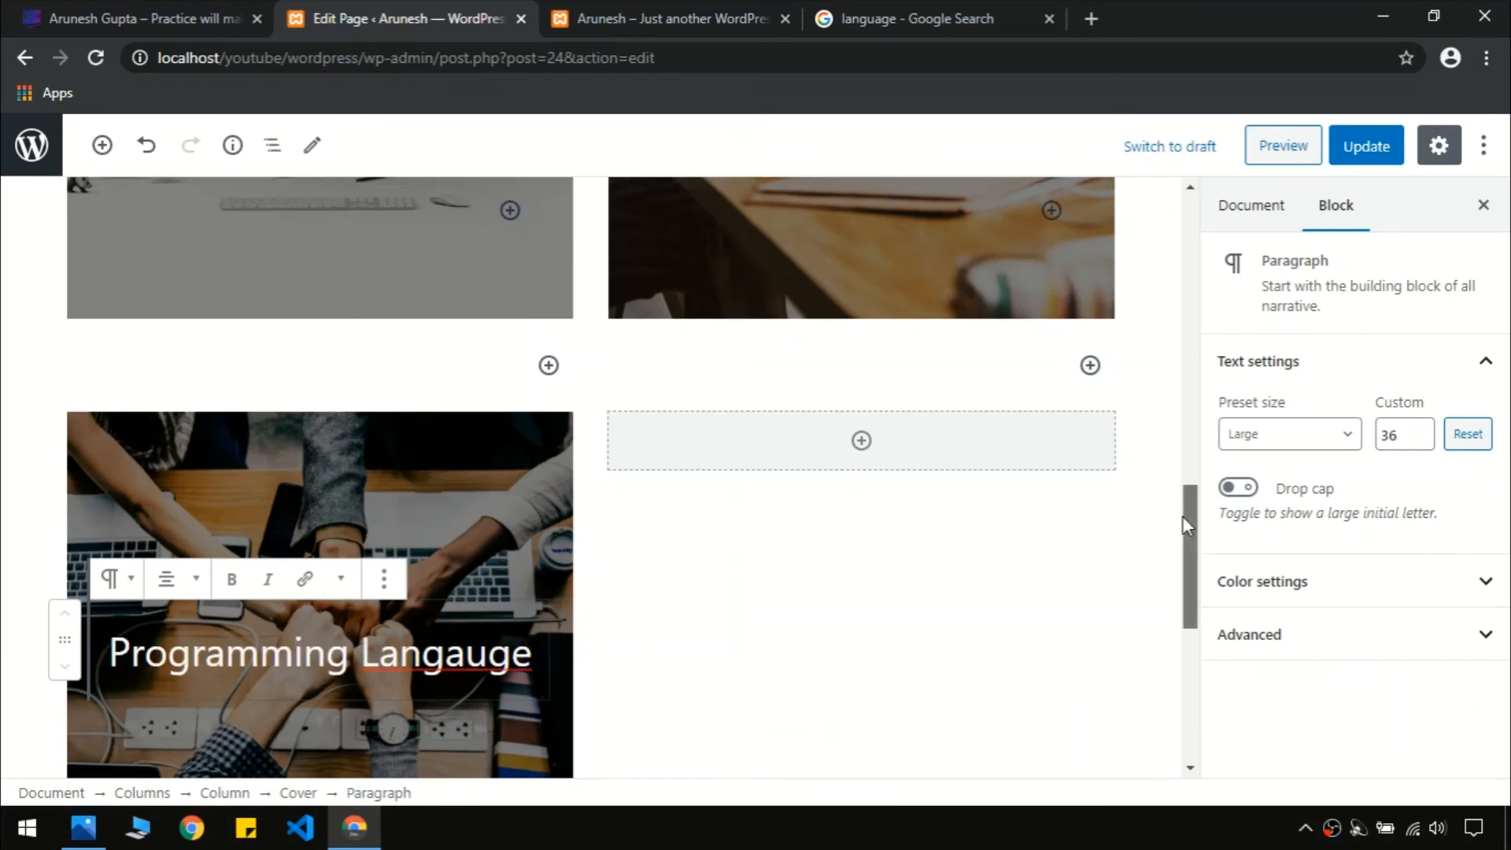
scroll(1201, 502, "down", 3)
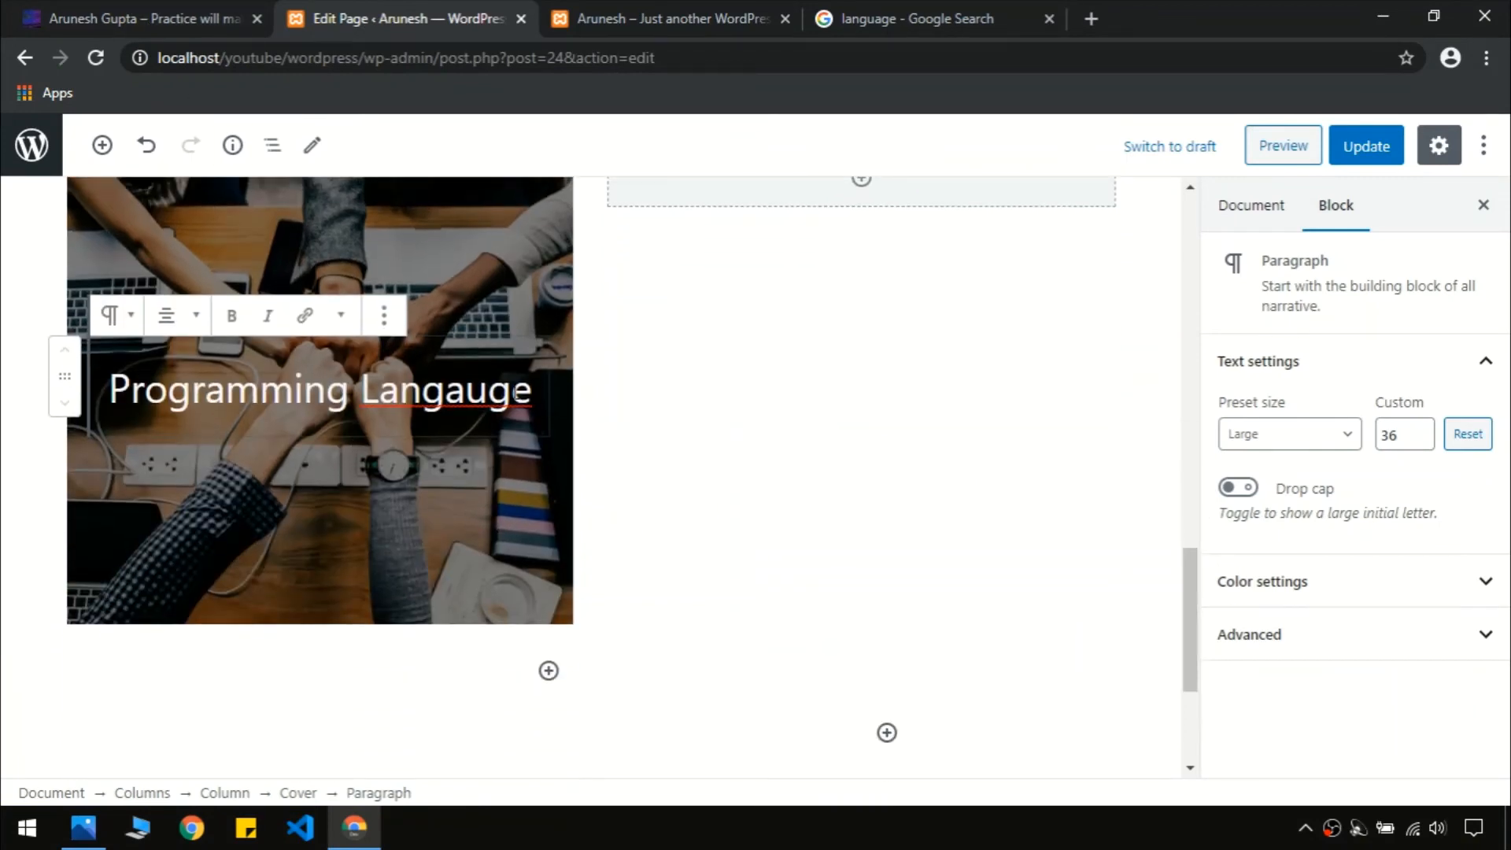
double_click(486, 387)
type("La")
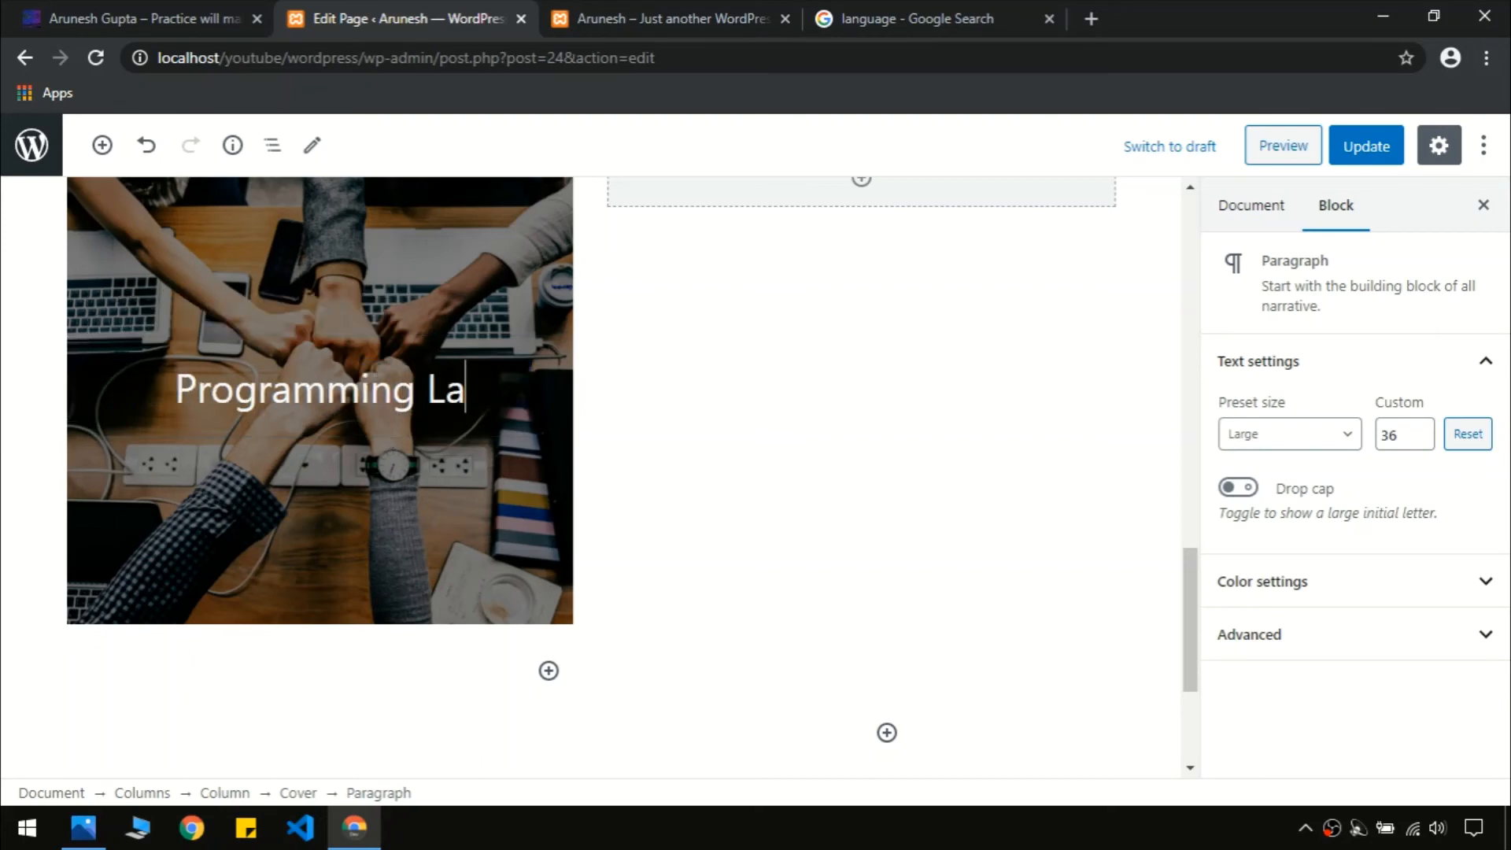
type("nguage")
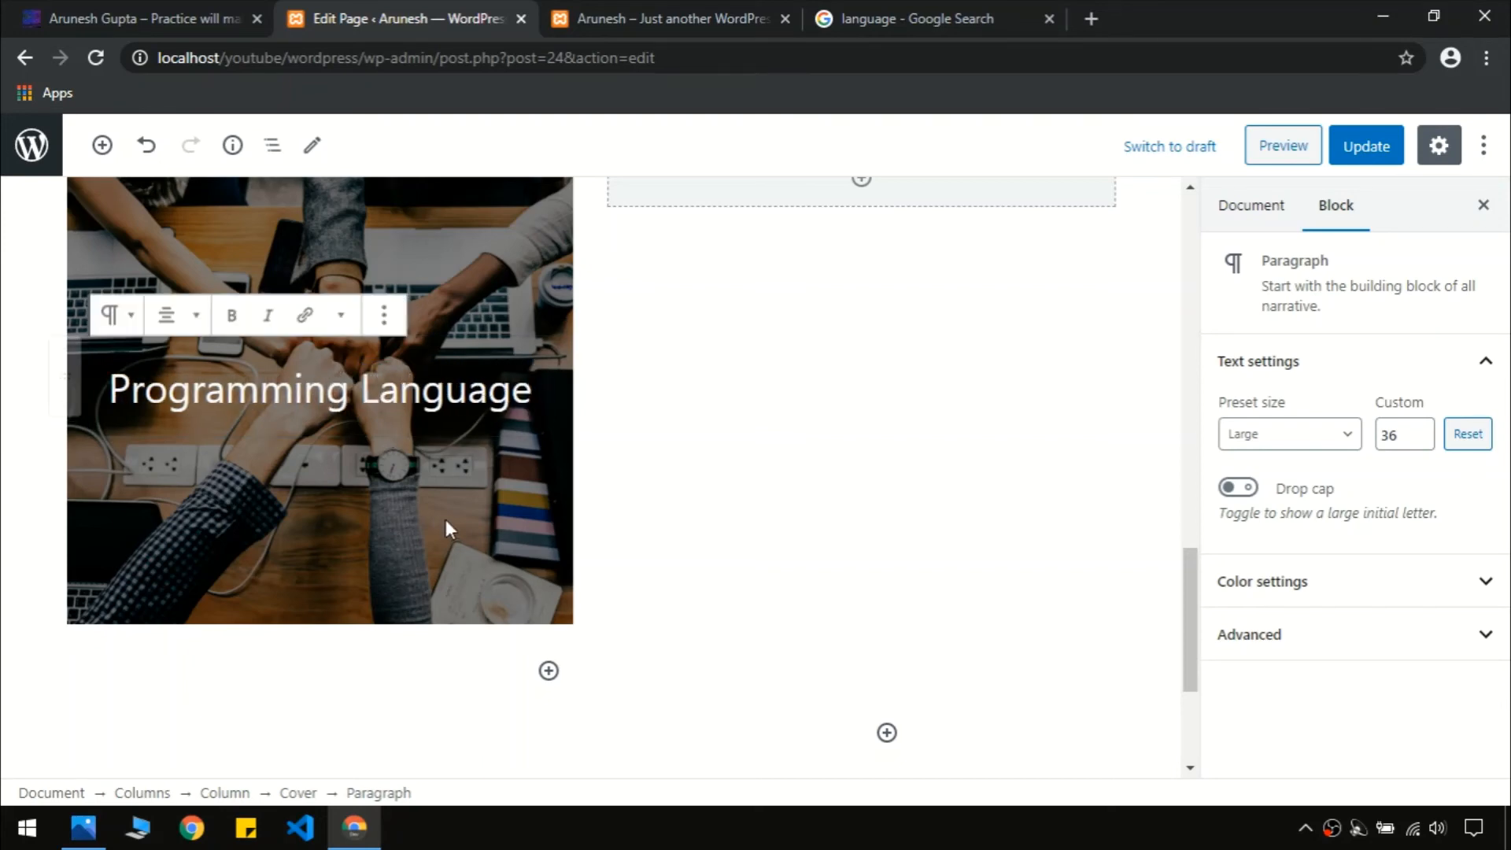
left_click(384, 316)
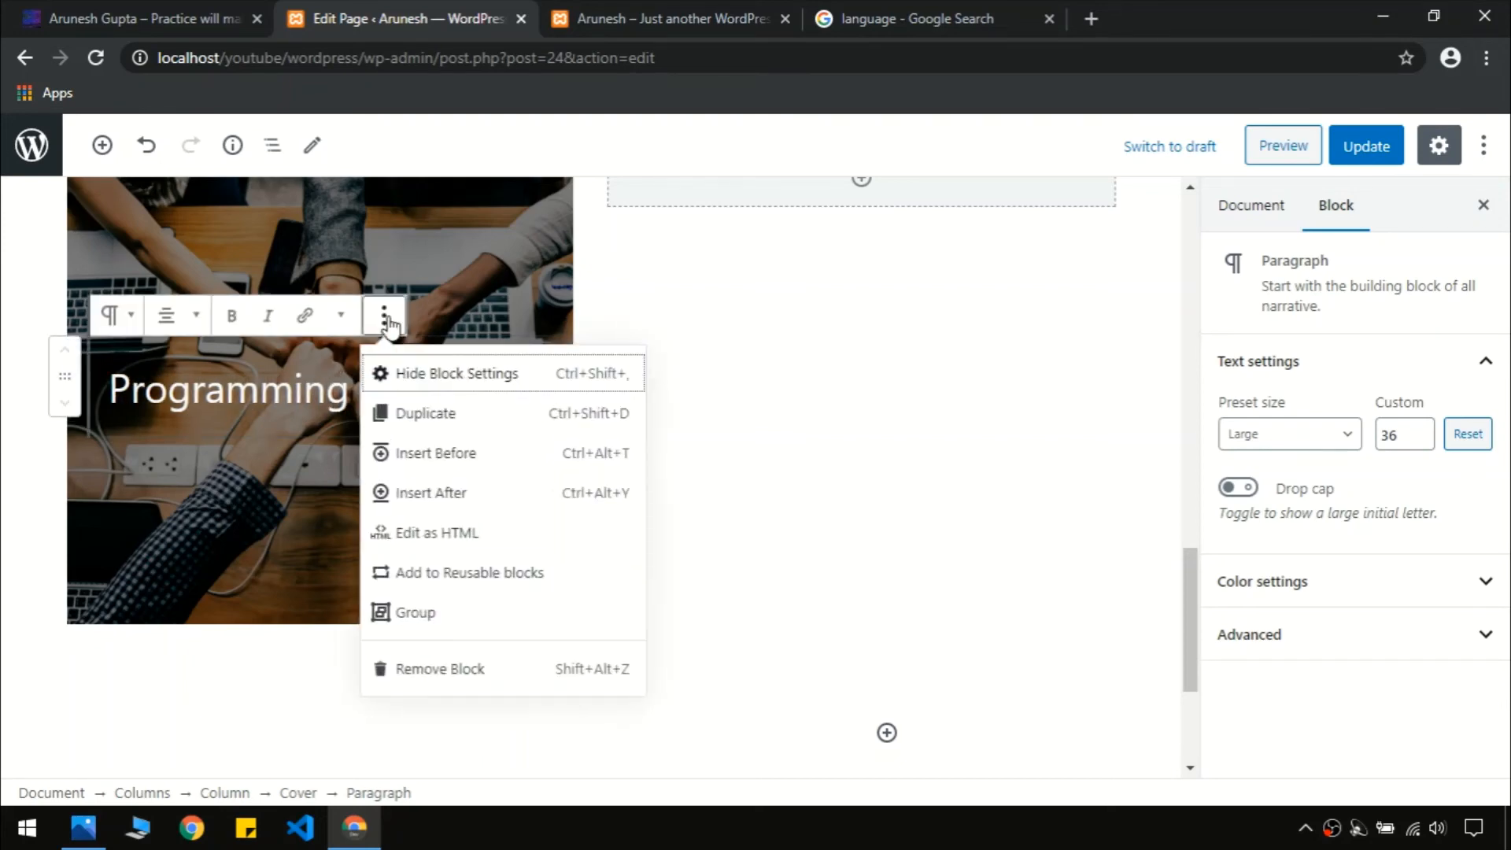
Group the heading and add a Buttons block labelled 'Explore' beneath it
left_click(447, 615)
left_click(510, 437)
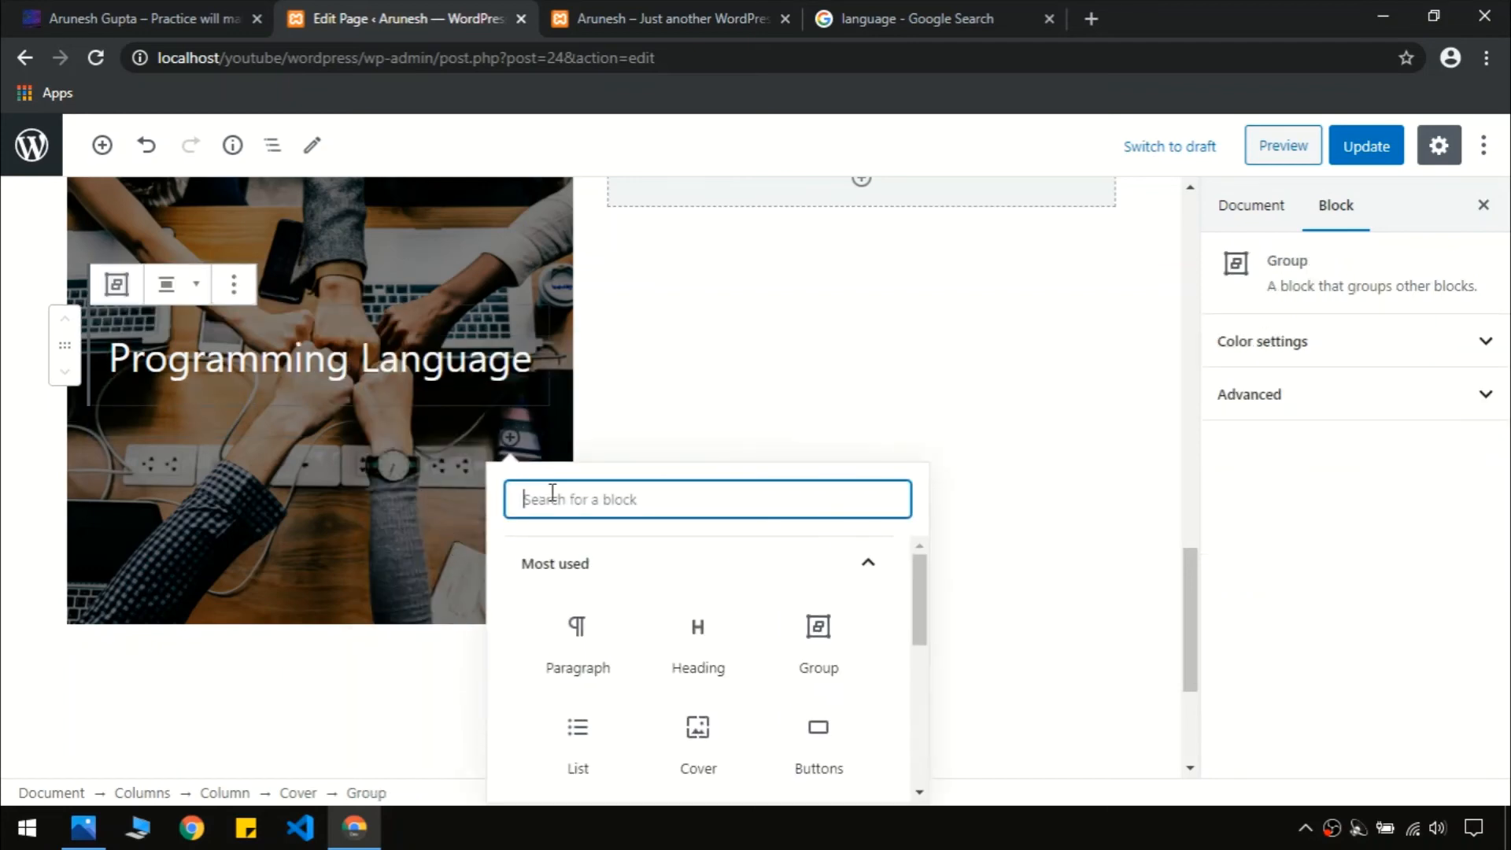
type("but")
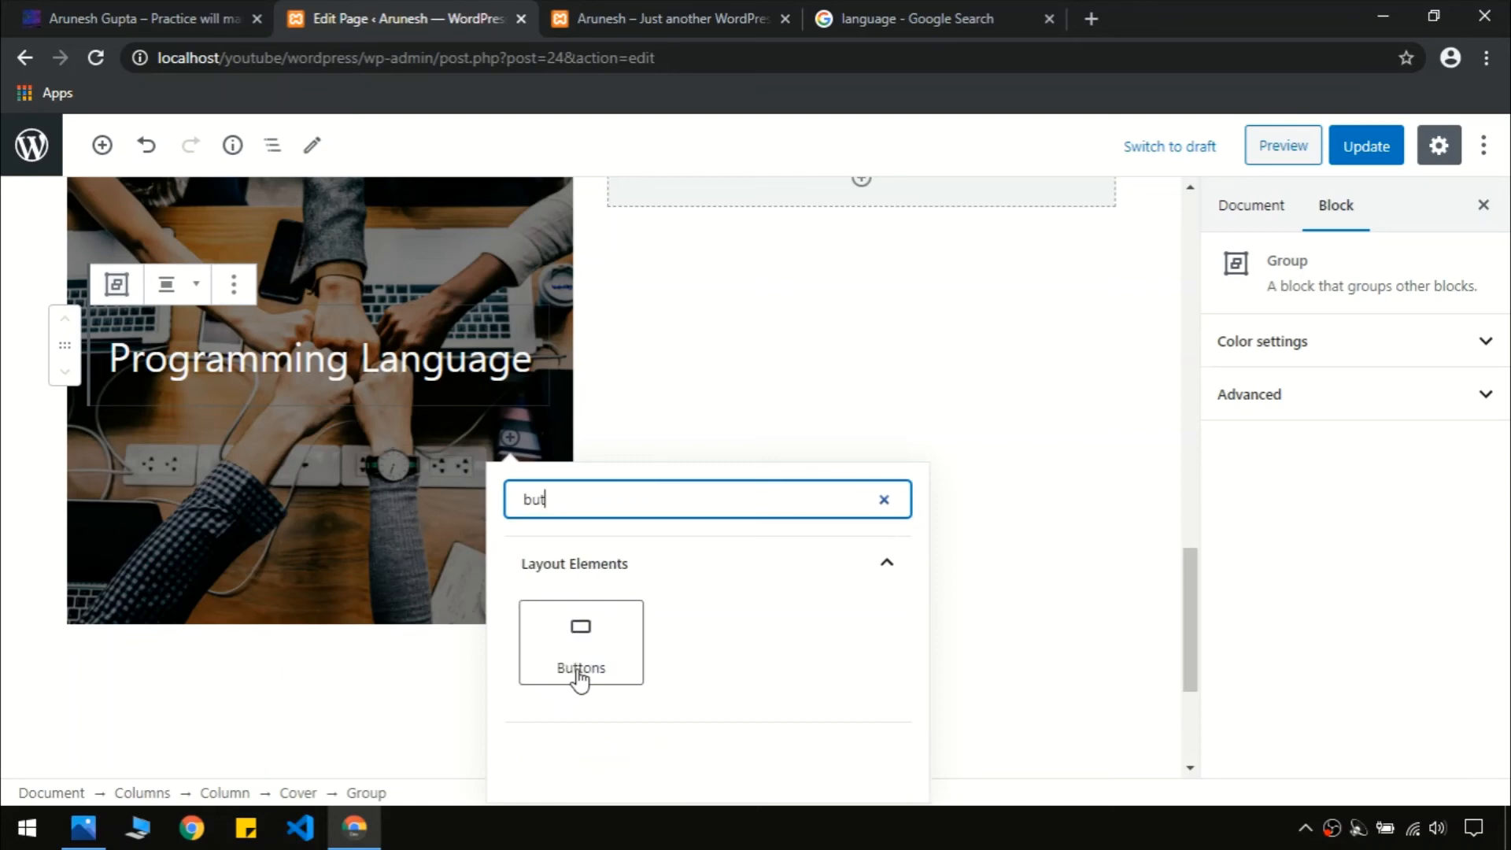
left_click(578, 644)
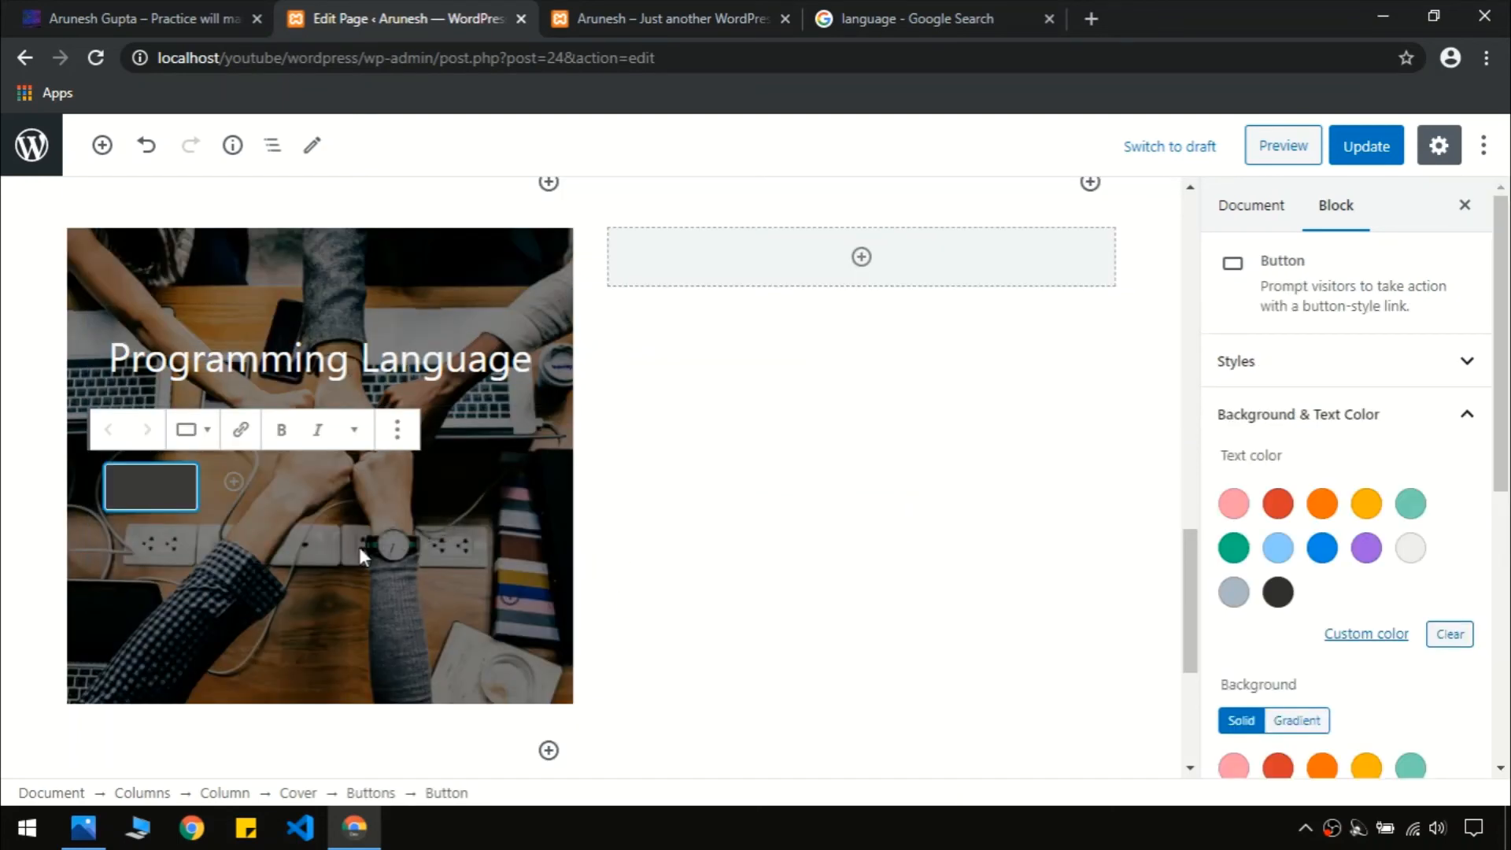
type("Explore")
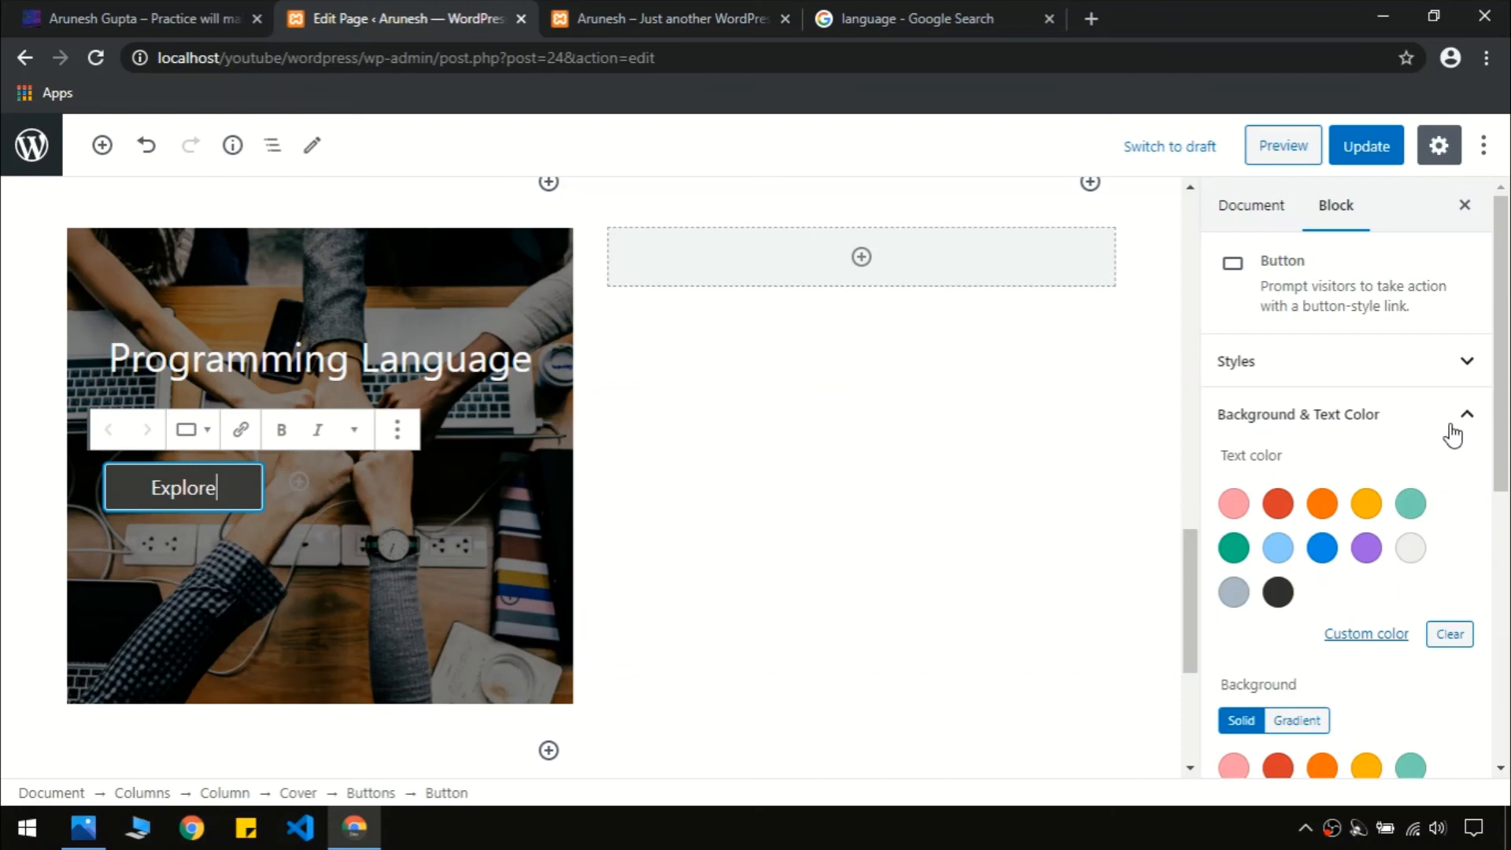
Give the Explore button an orange gradient background, border radius 26, and centre alignment
left_click_drag(1501, 341, 1508, 533)
left_click(1297, 325)
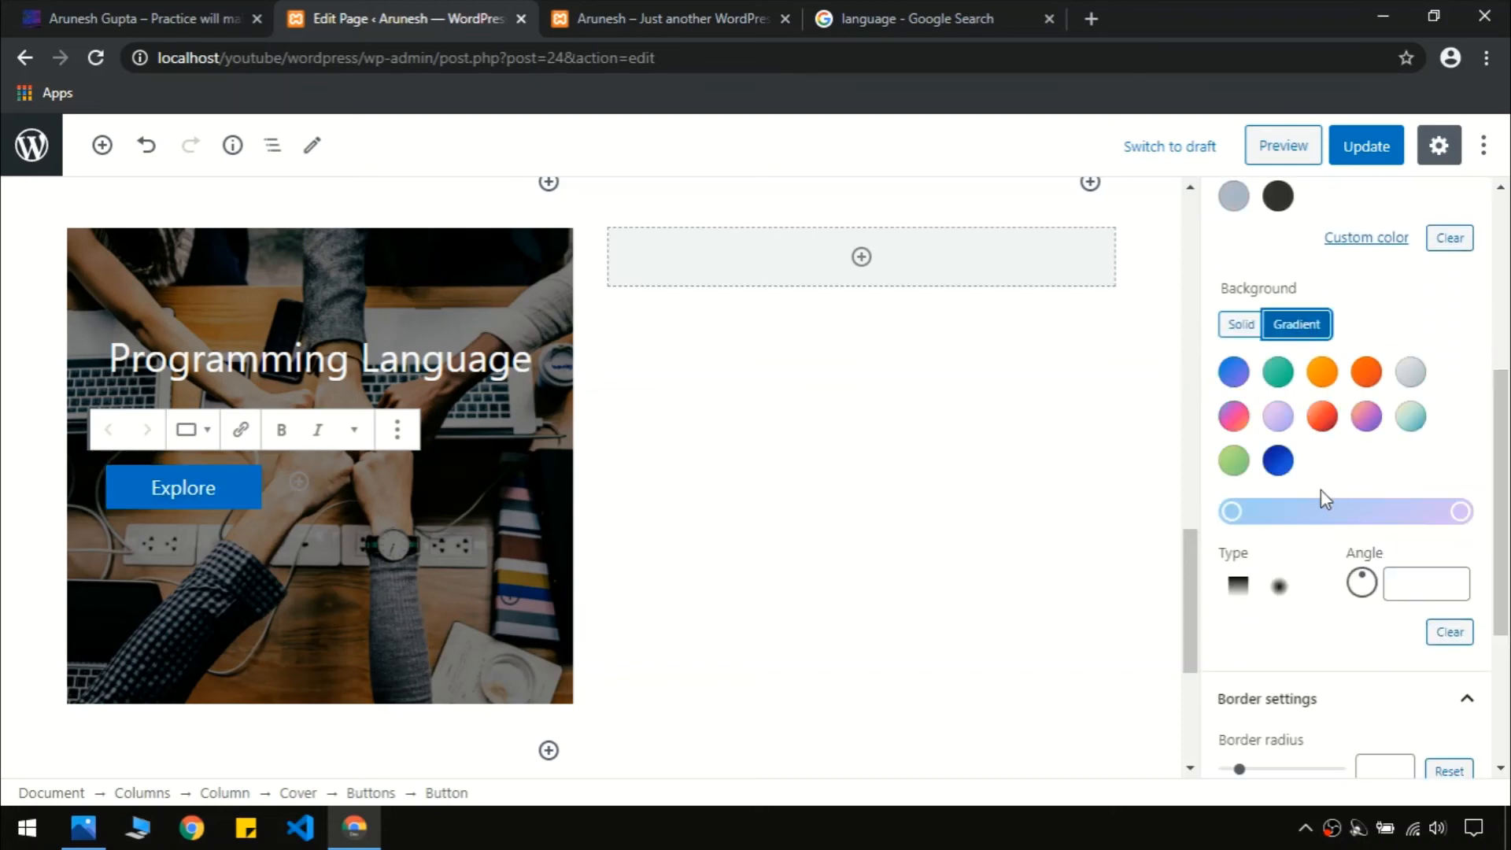
left_click(1367, 375)
scroll(1353, 511, "down", 4)
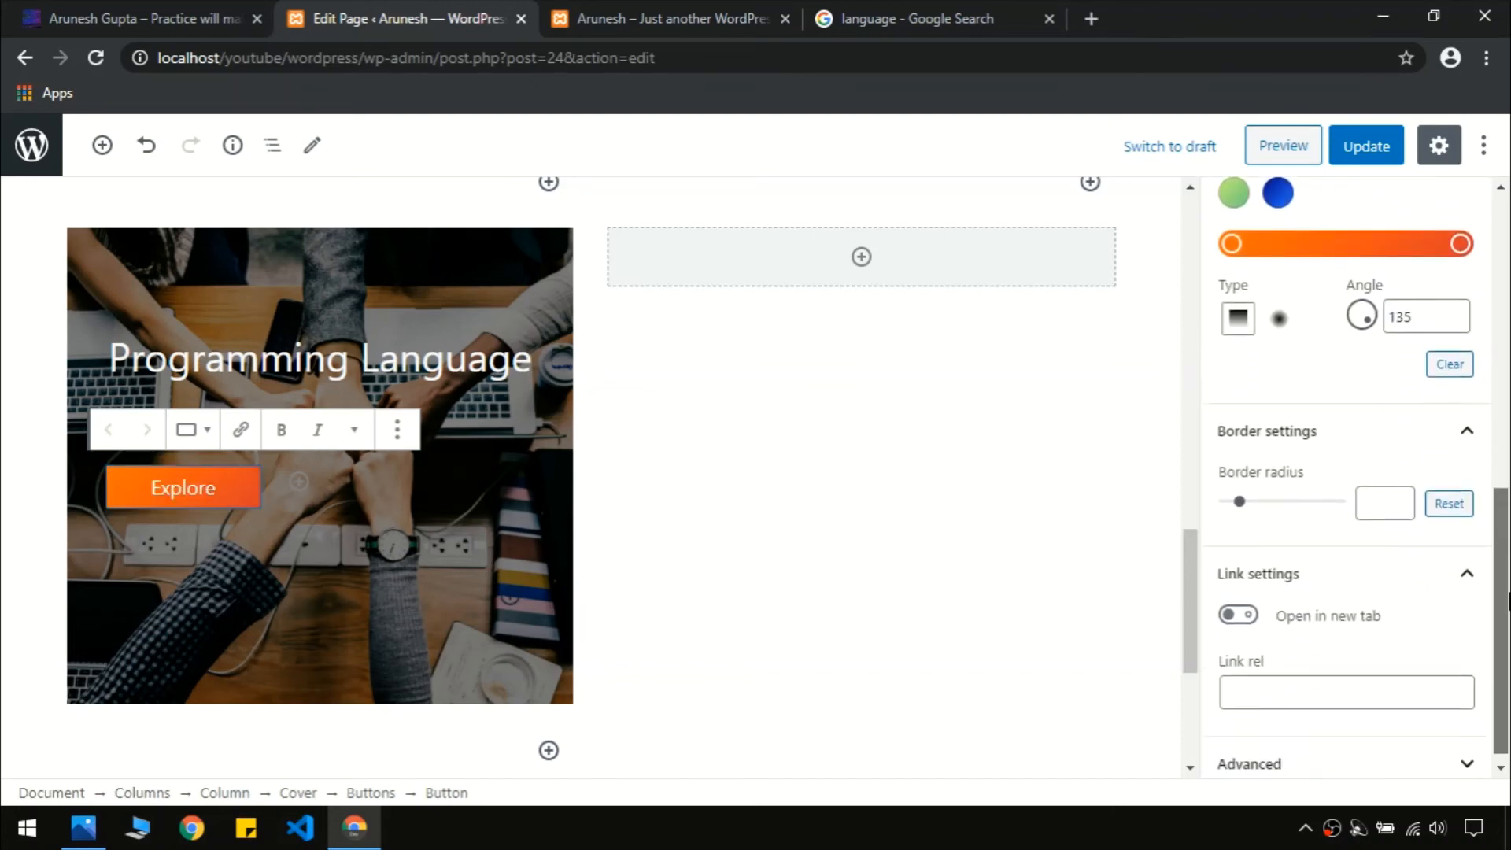
left_click_drag(1243, 493, 1277, 498)
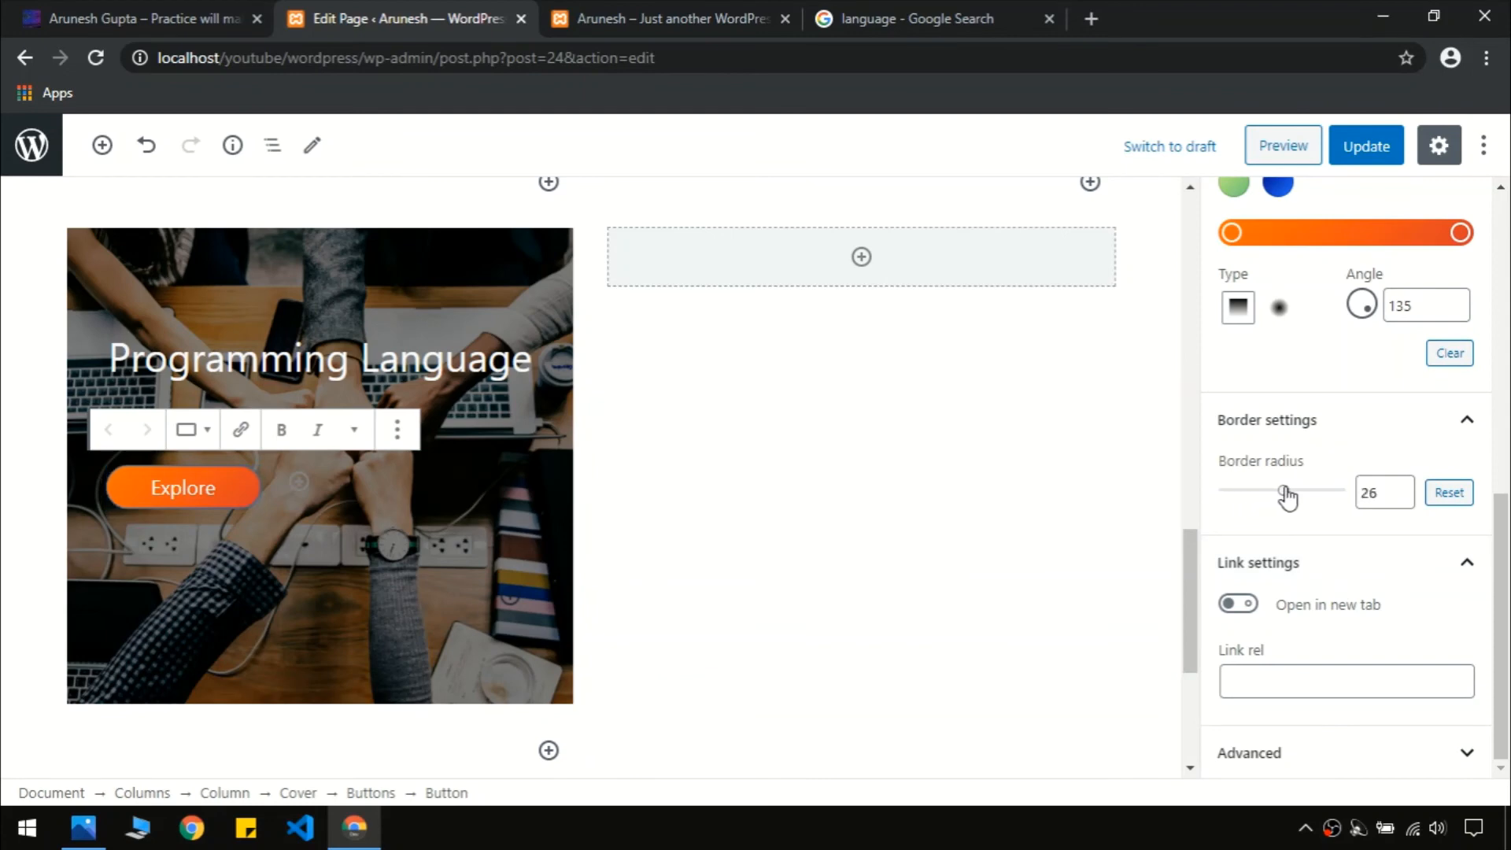
left_click(429, 477)
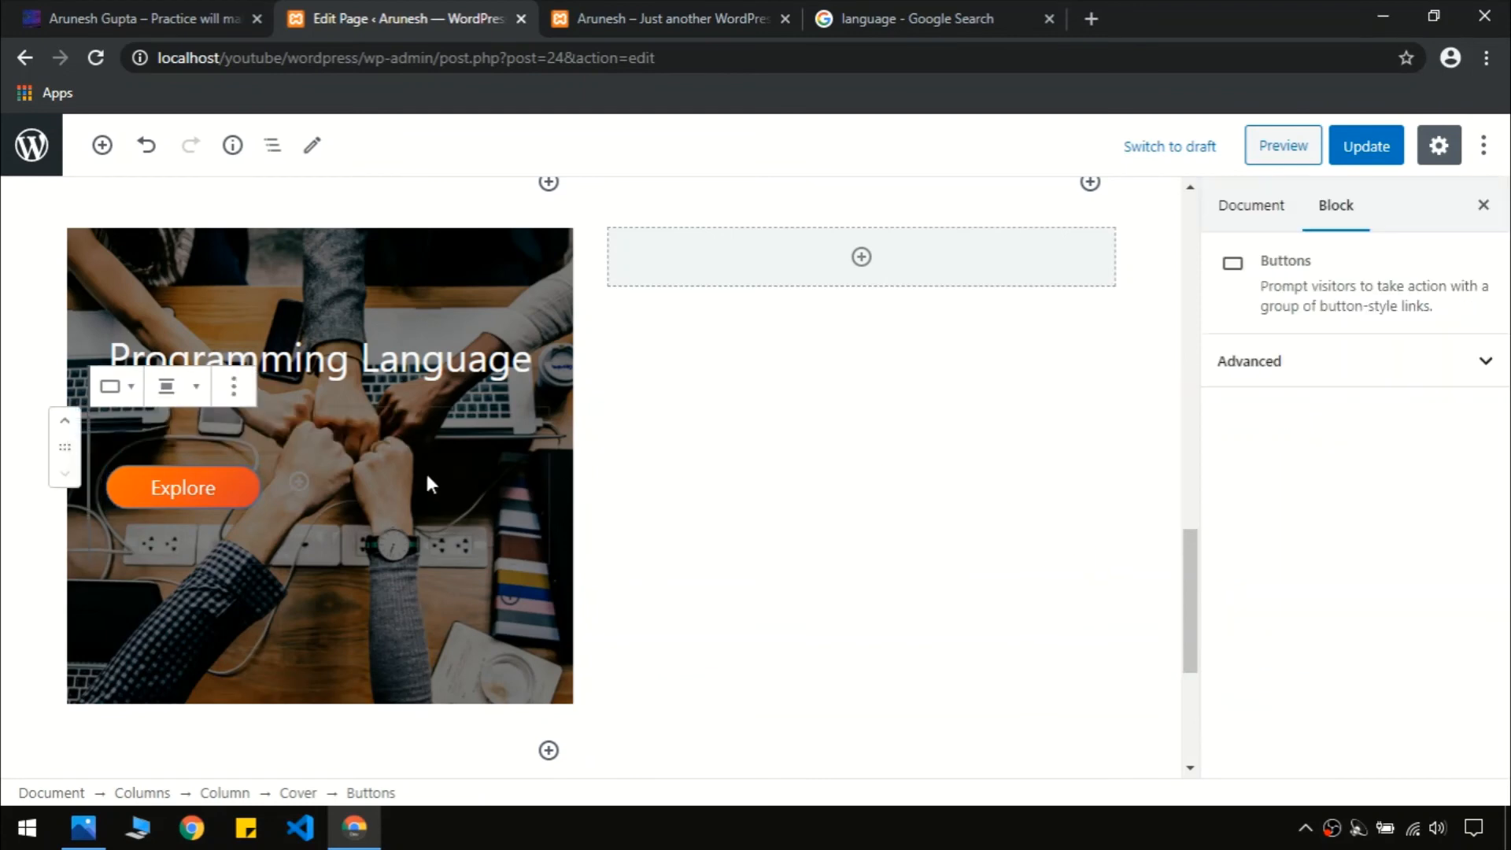
left_click(196, 386)
left_click(196, 322)
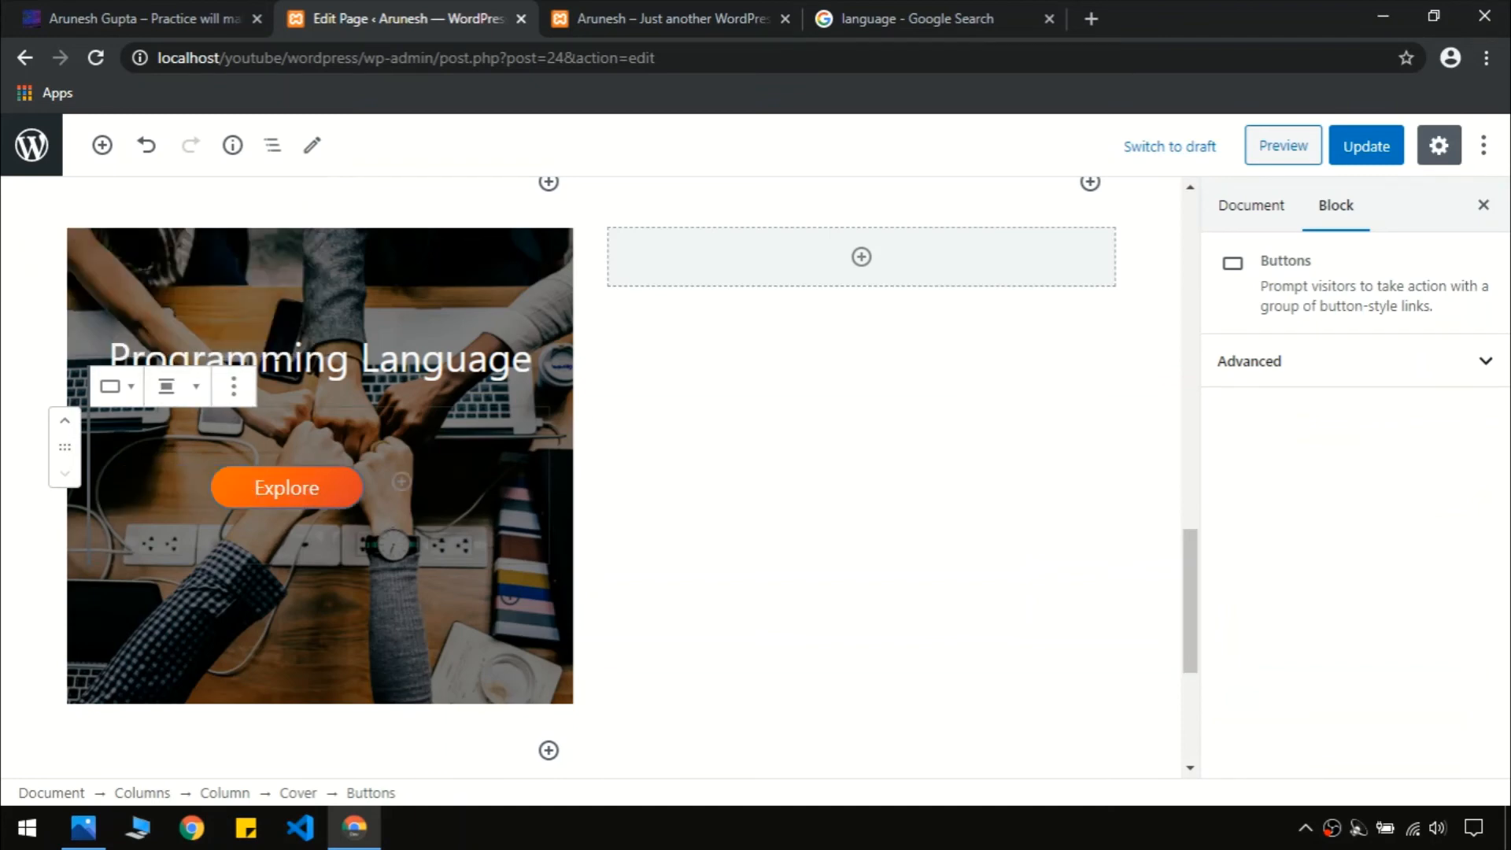
Add a Cover to the right column using the circuit-board photo 29-scaled.jpg
left_click(863, 258)
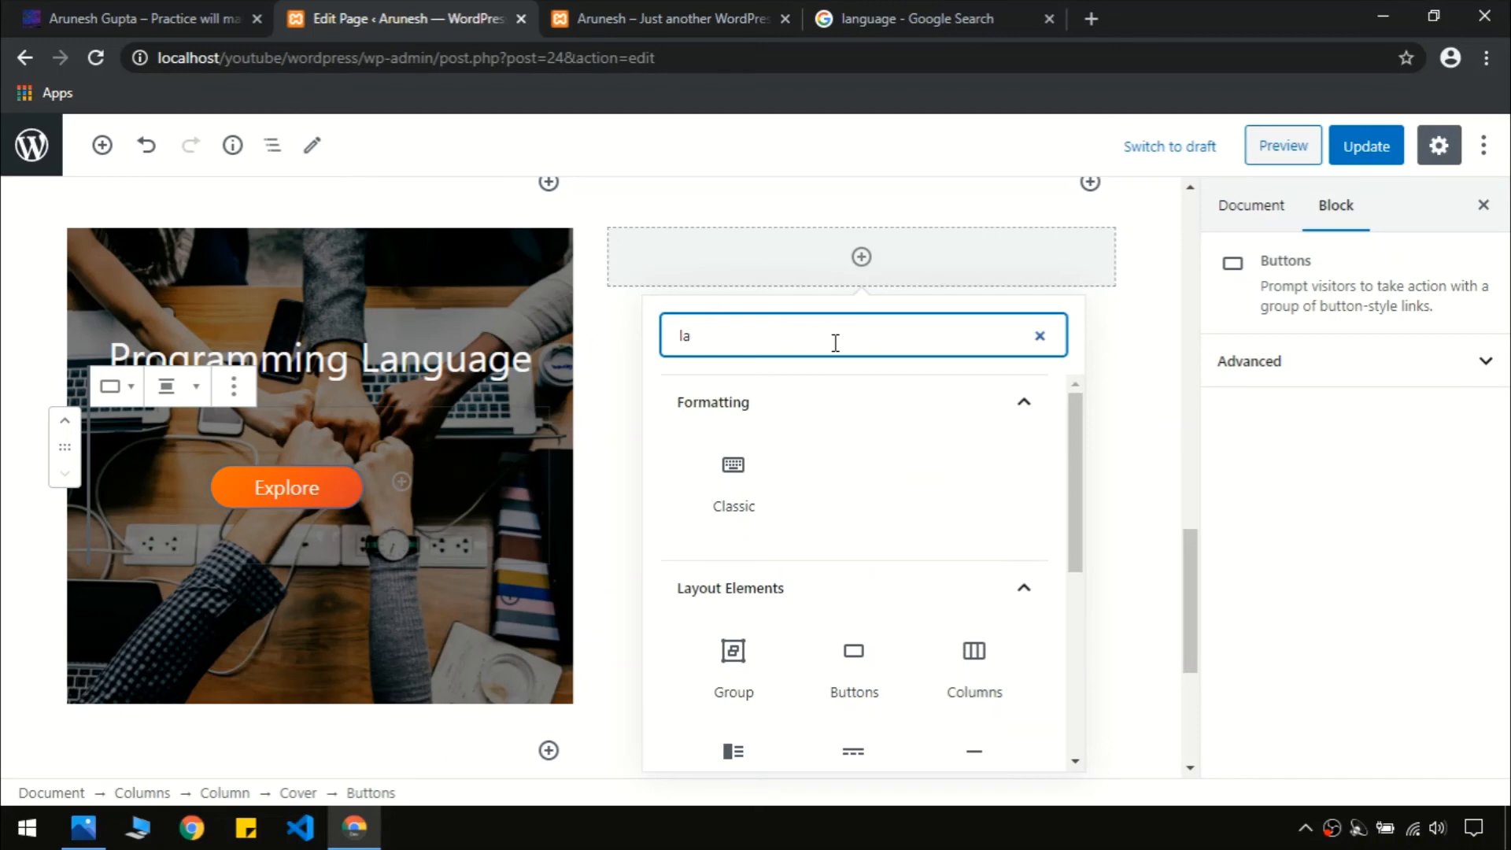
key("BackSpace")
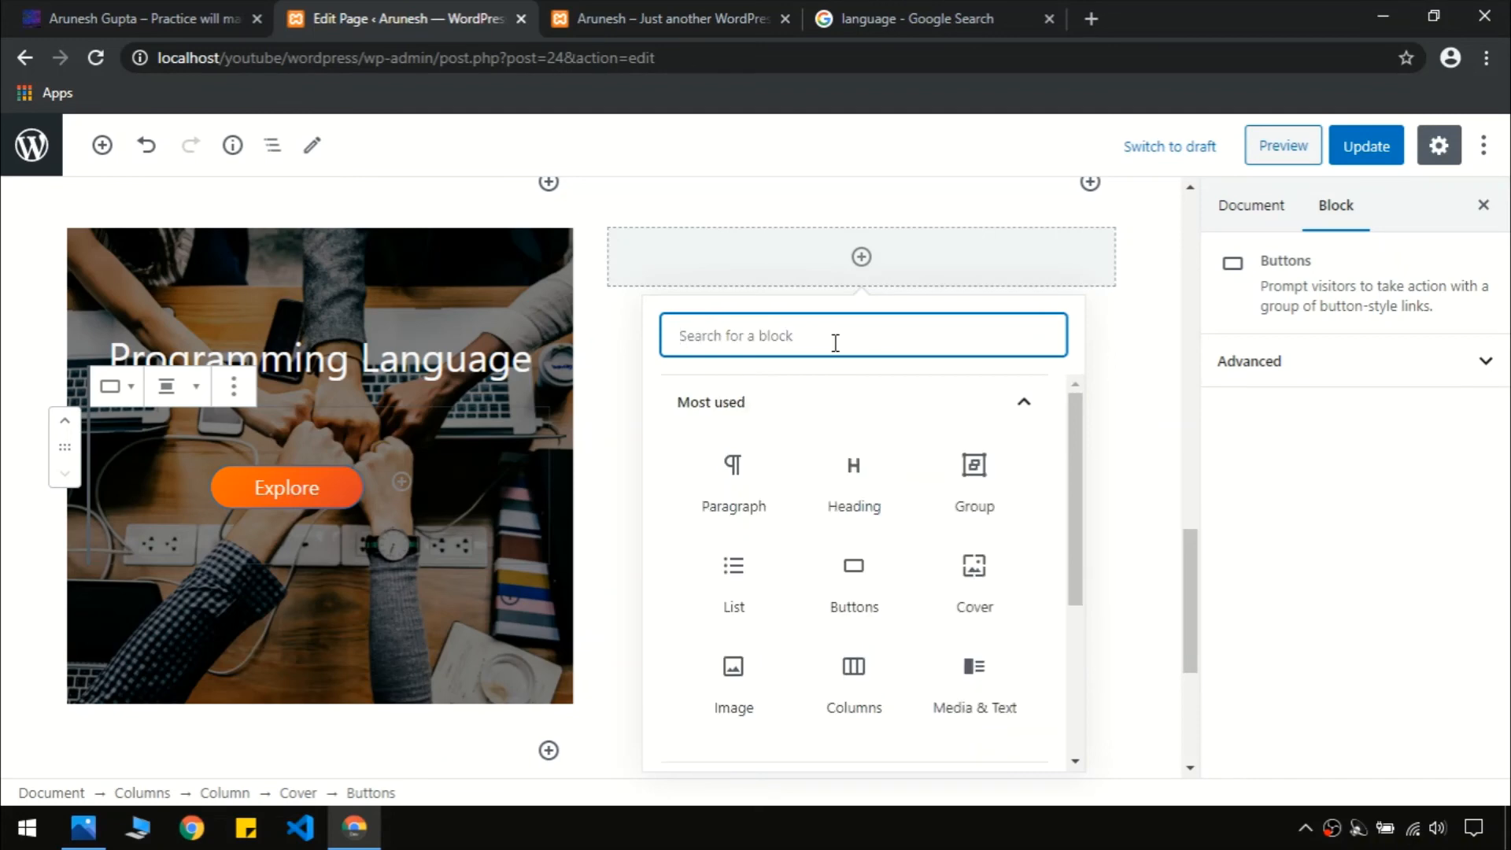
type("cover")
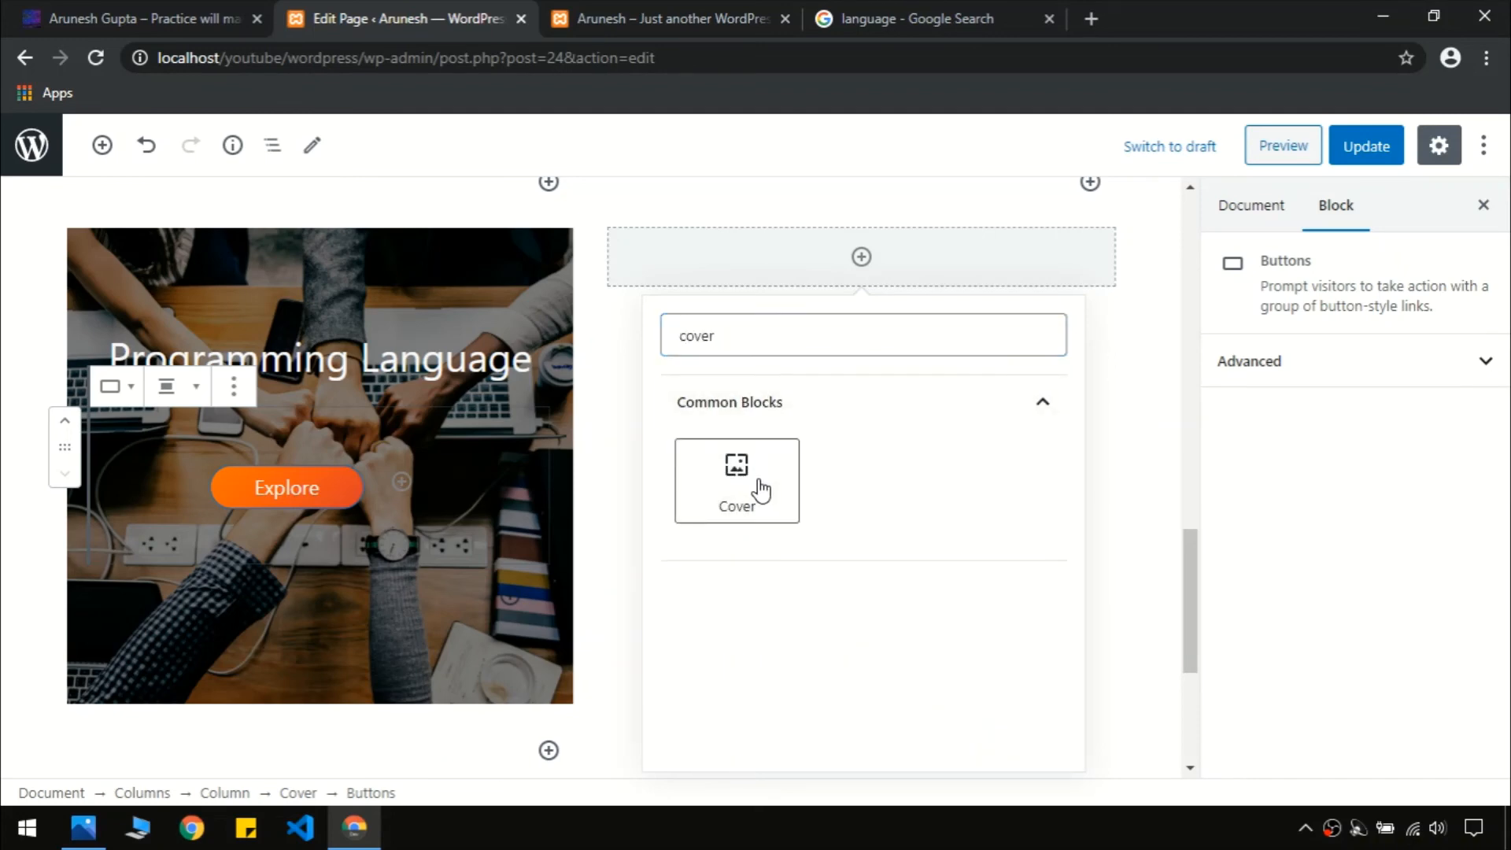
left_click(756, 492)
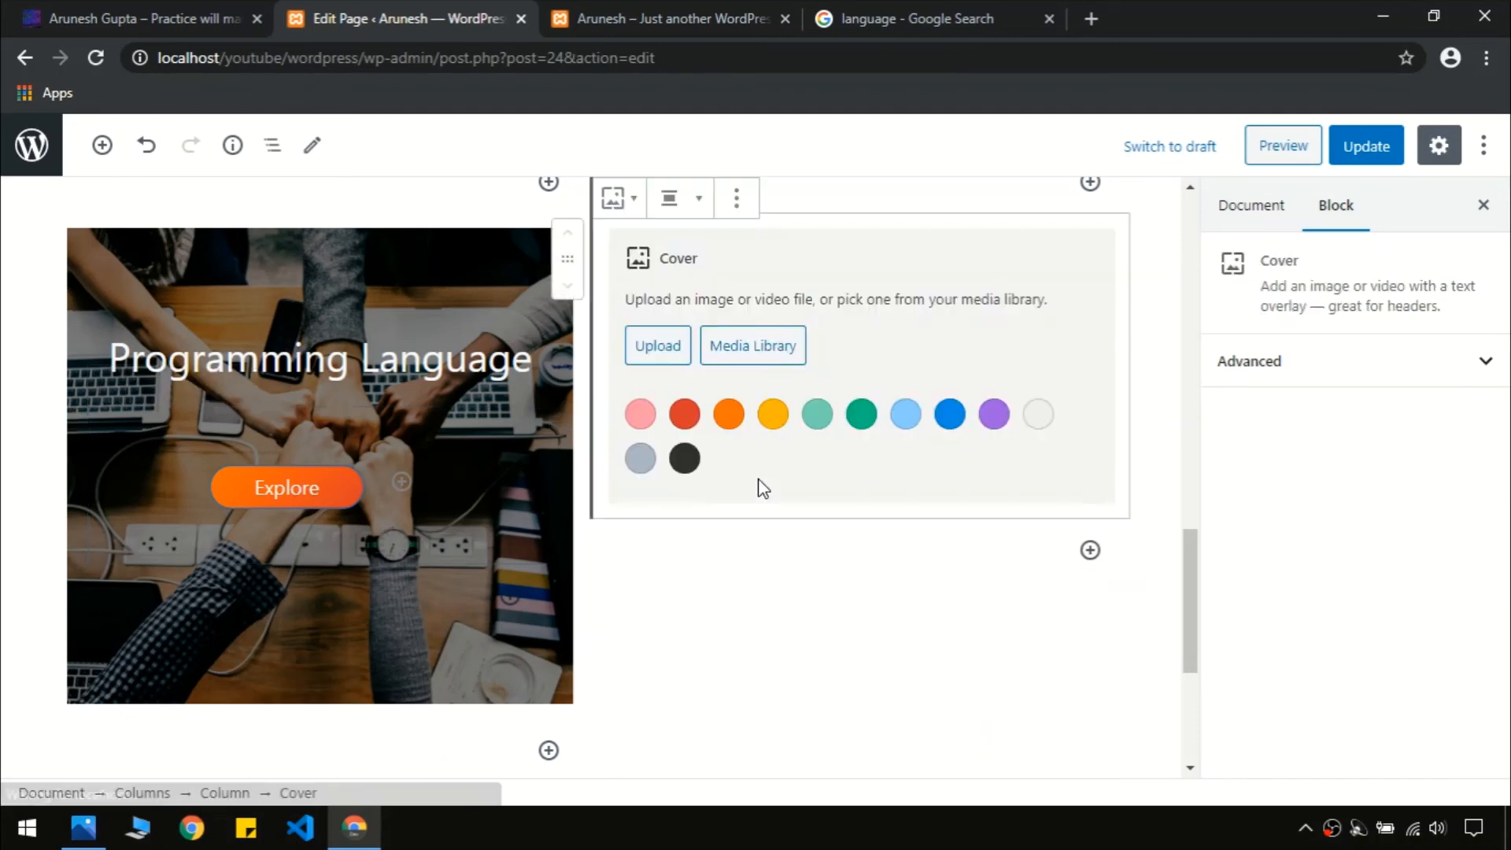
left_click(721, 339)
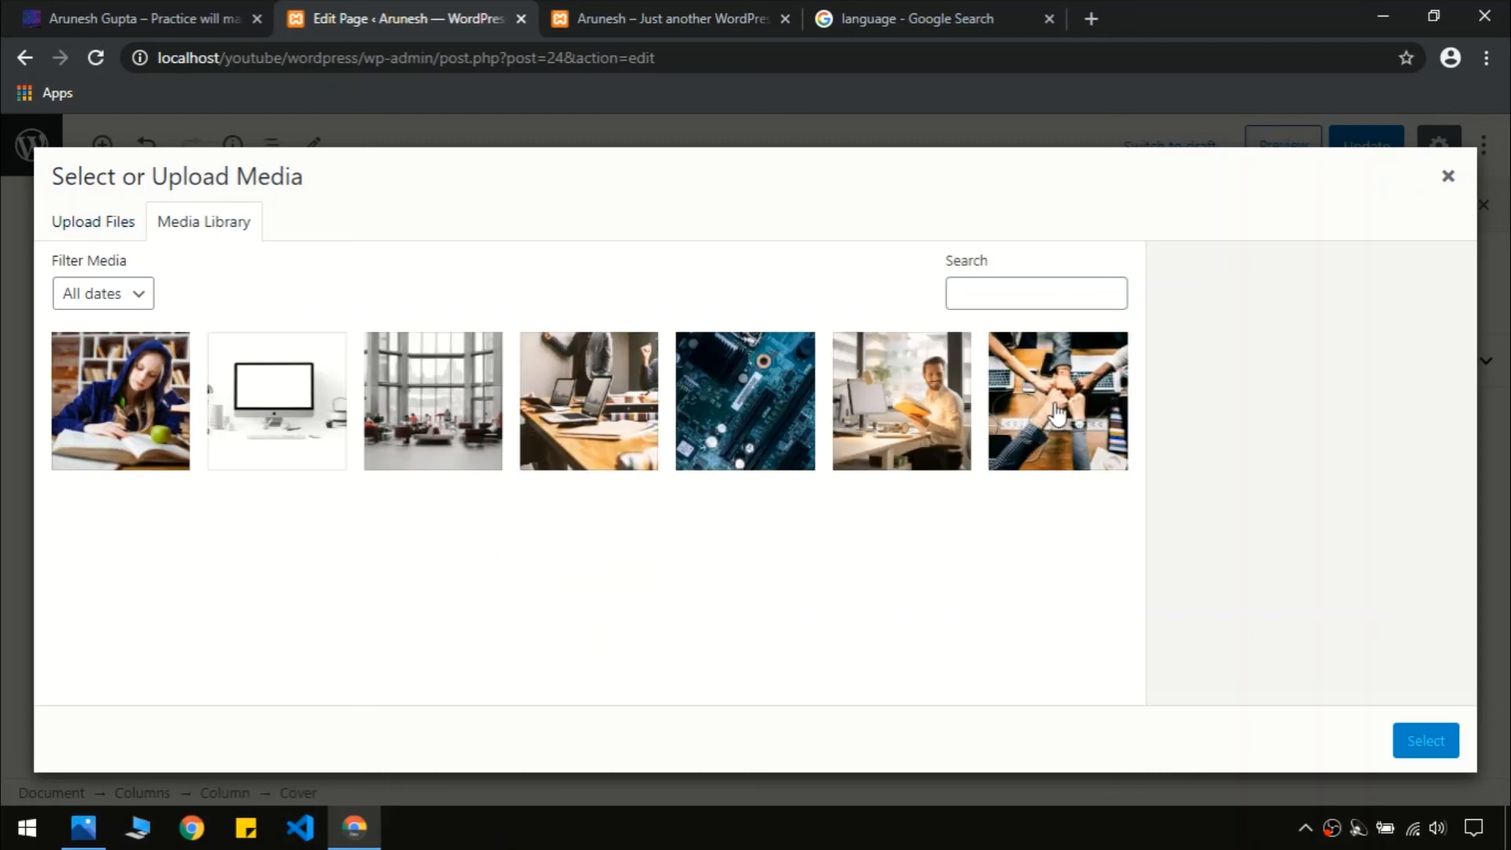
left_click(757, 406)
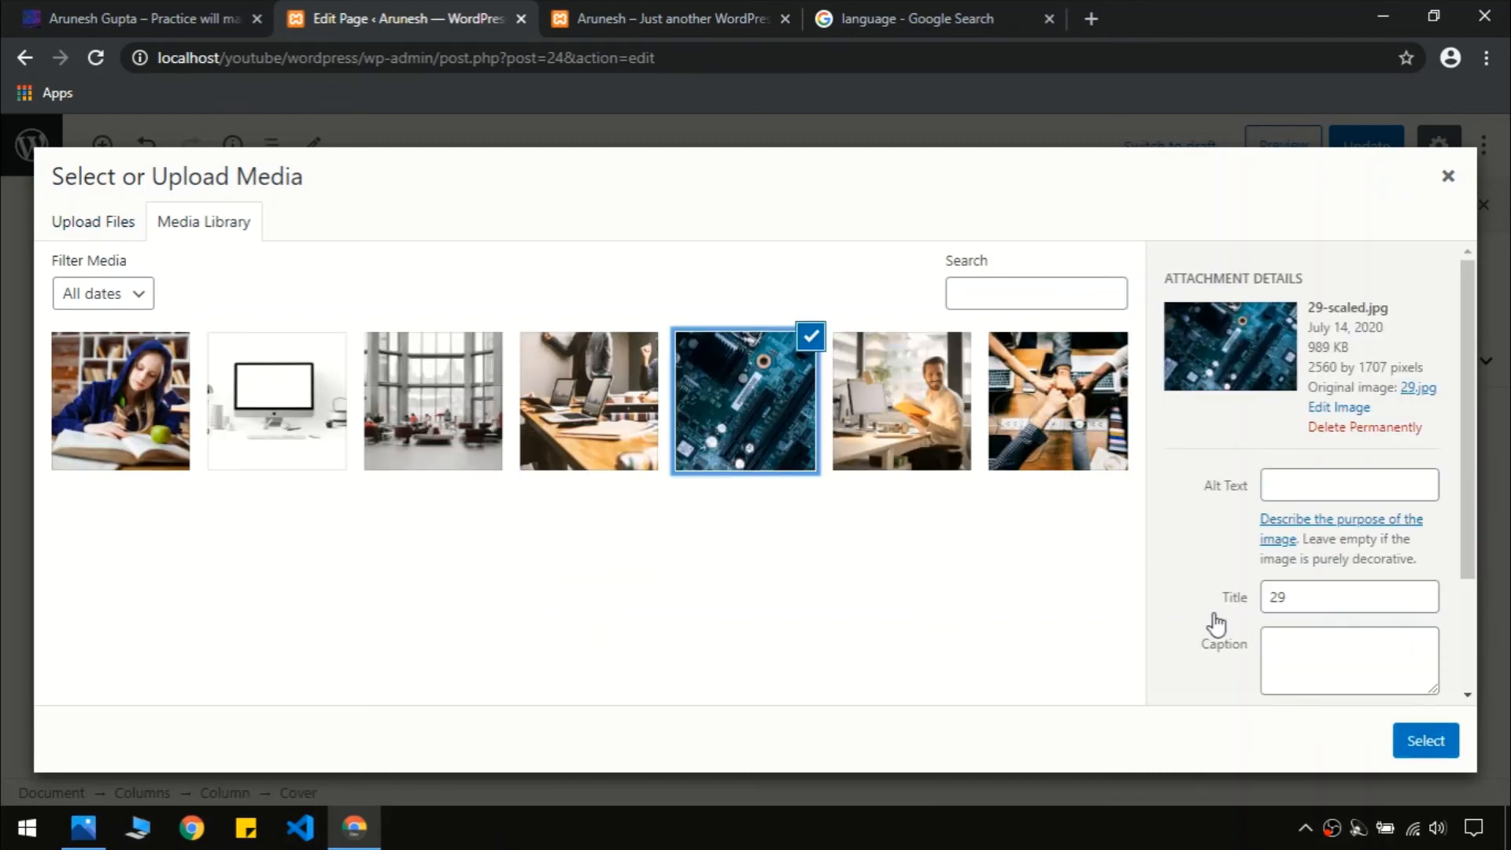
left_click(1426, 741)
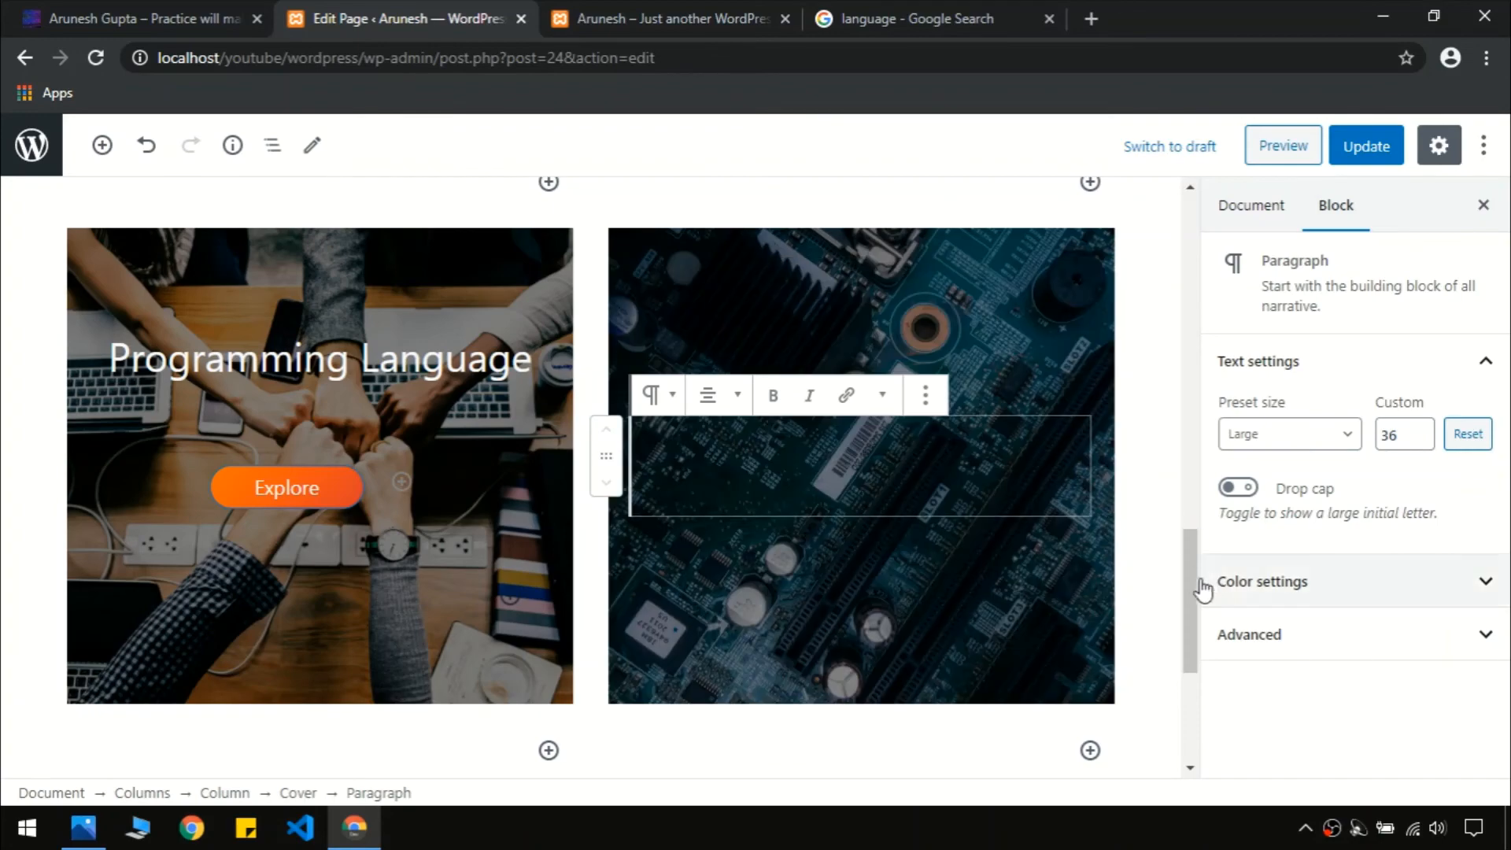
Write the title 'Blog Post' in the right cover's paragraph
mouse_move(1196, 580)
left_mouse_down()
mouse_move(1218, 512)
mouse_move(1220, 588)
left_mouse_up()
left_click(920, 425)
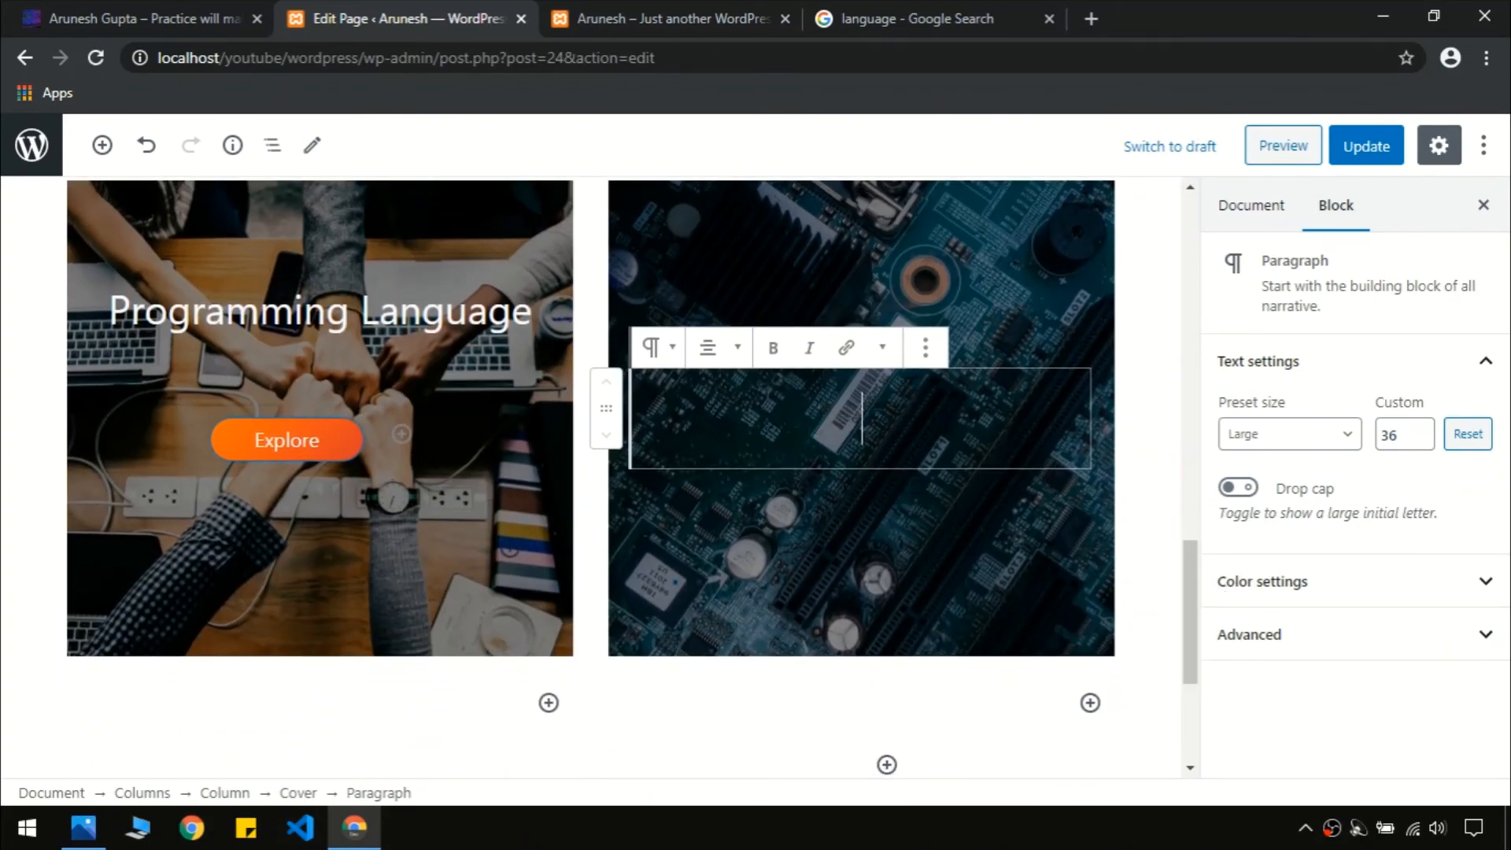
left_click(196, 18)
left_click(369, 11)
type("Blo")
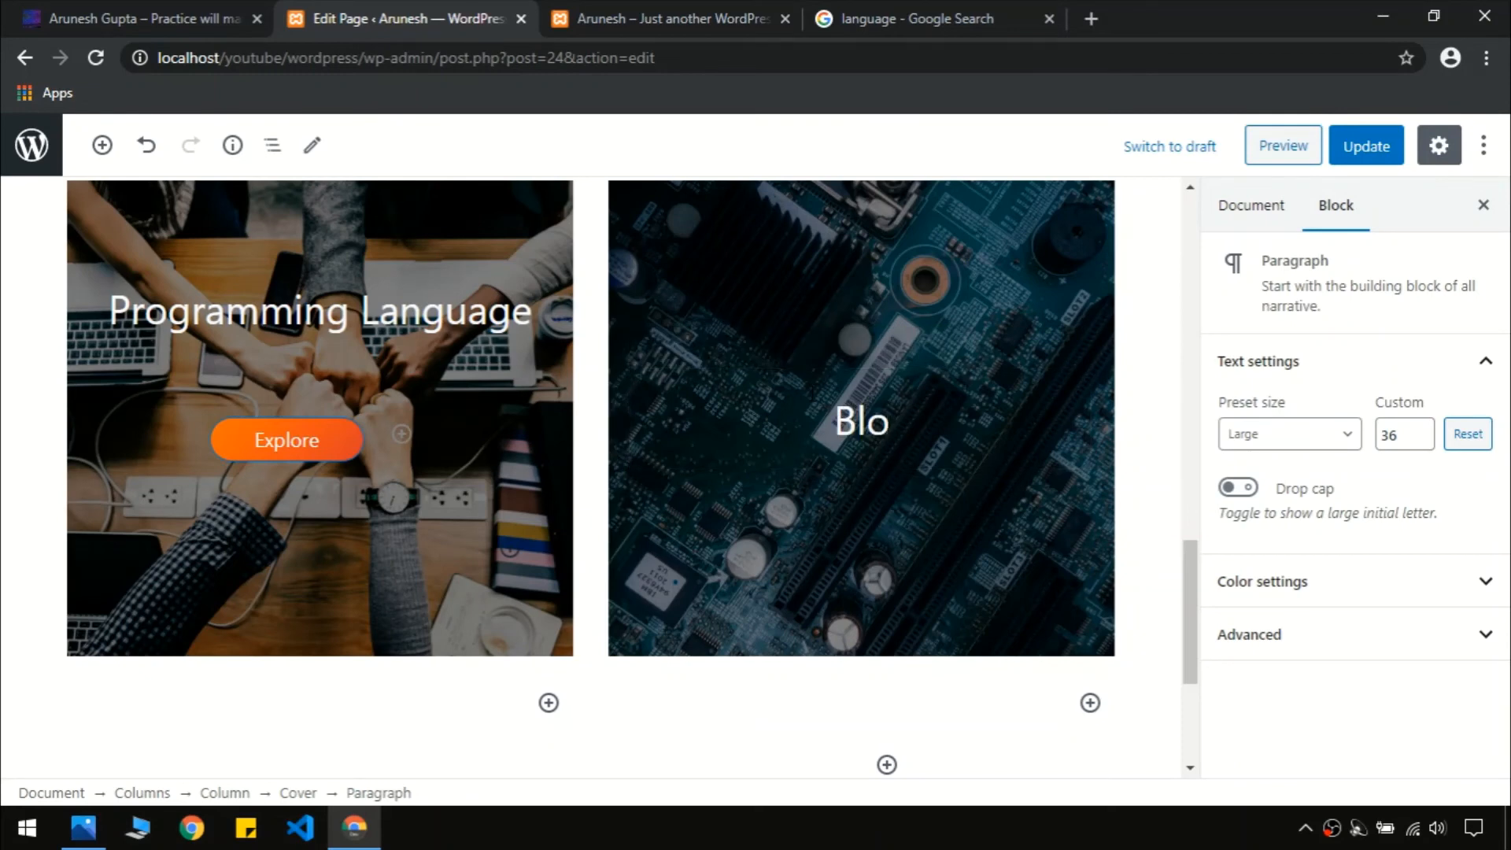
type("g Post")
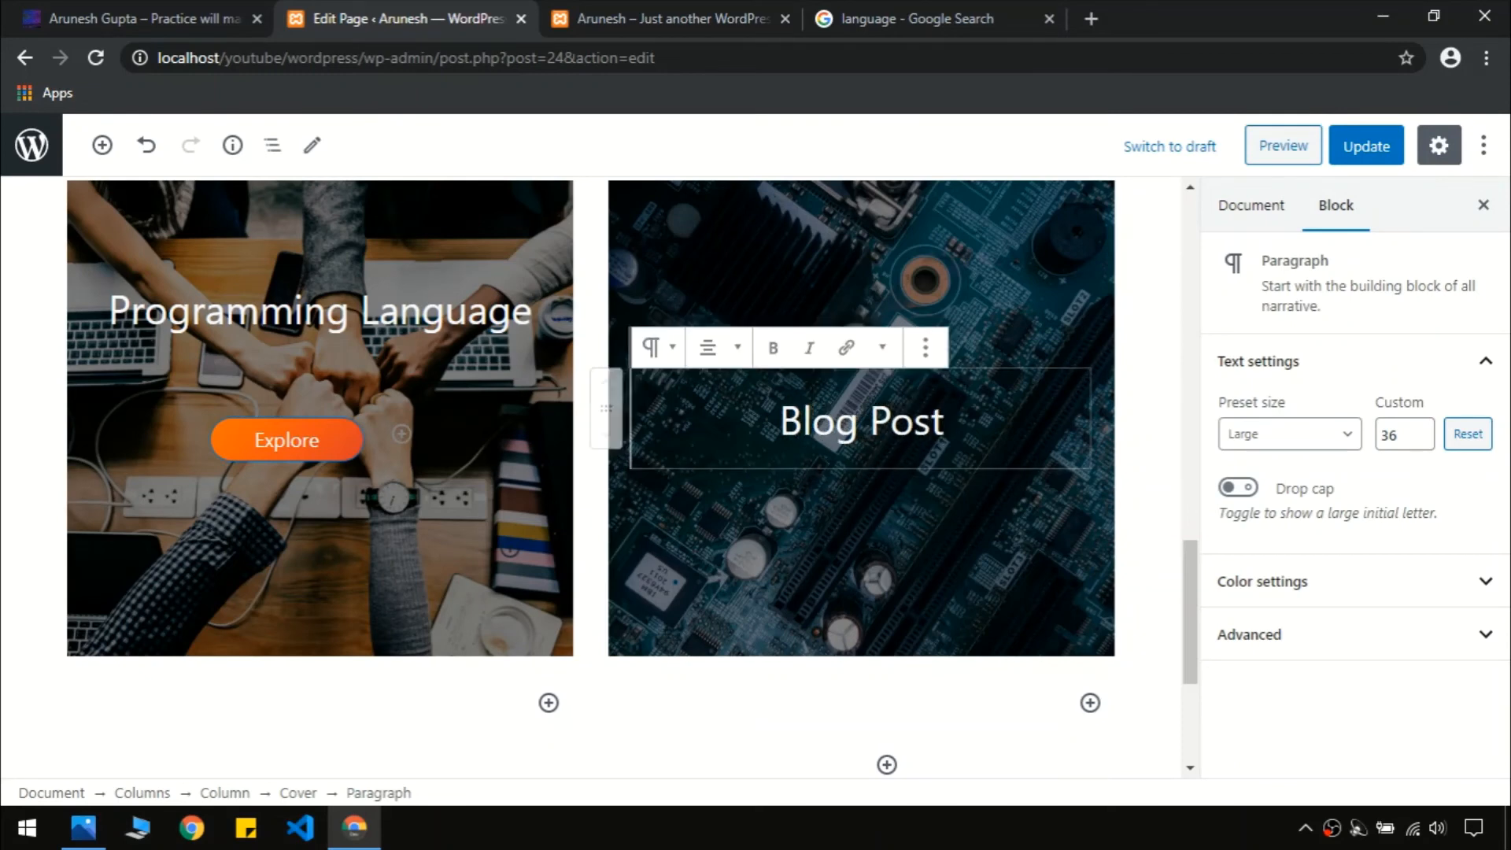
left_click(925, 347)
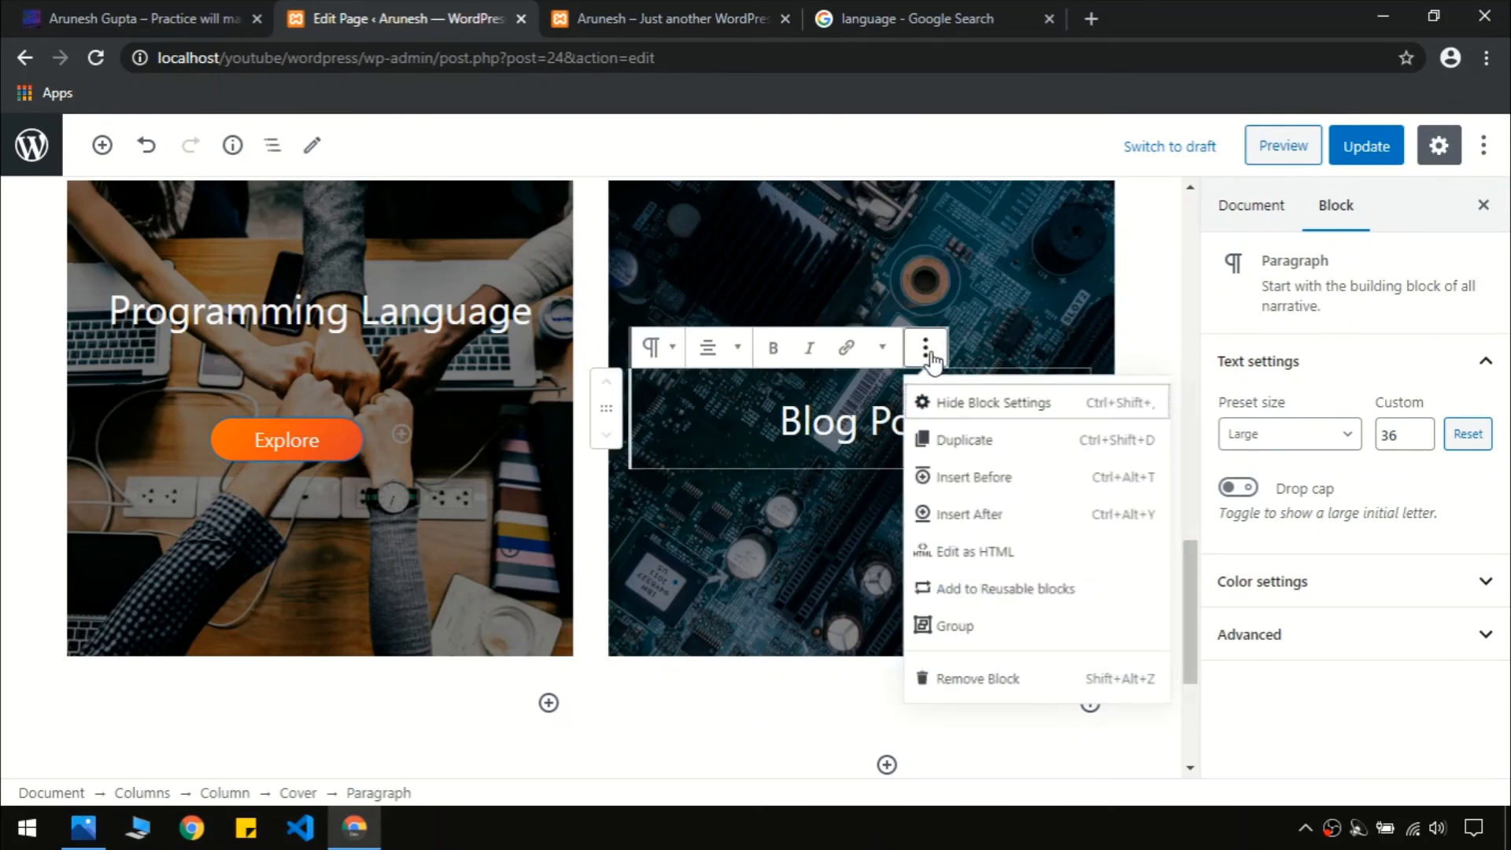
Group the Blog Post paragraph and add a Buttons block labelled 'Explore' inside the cover
left_click(993, 647)
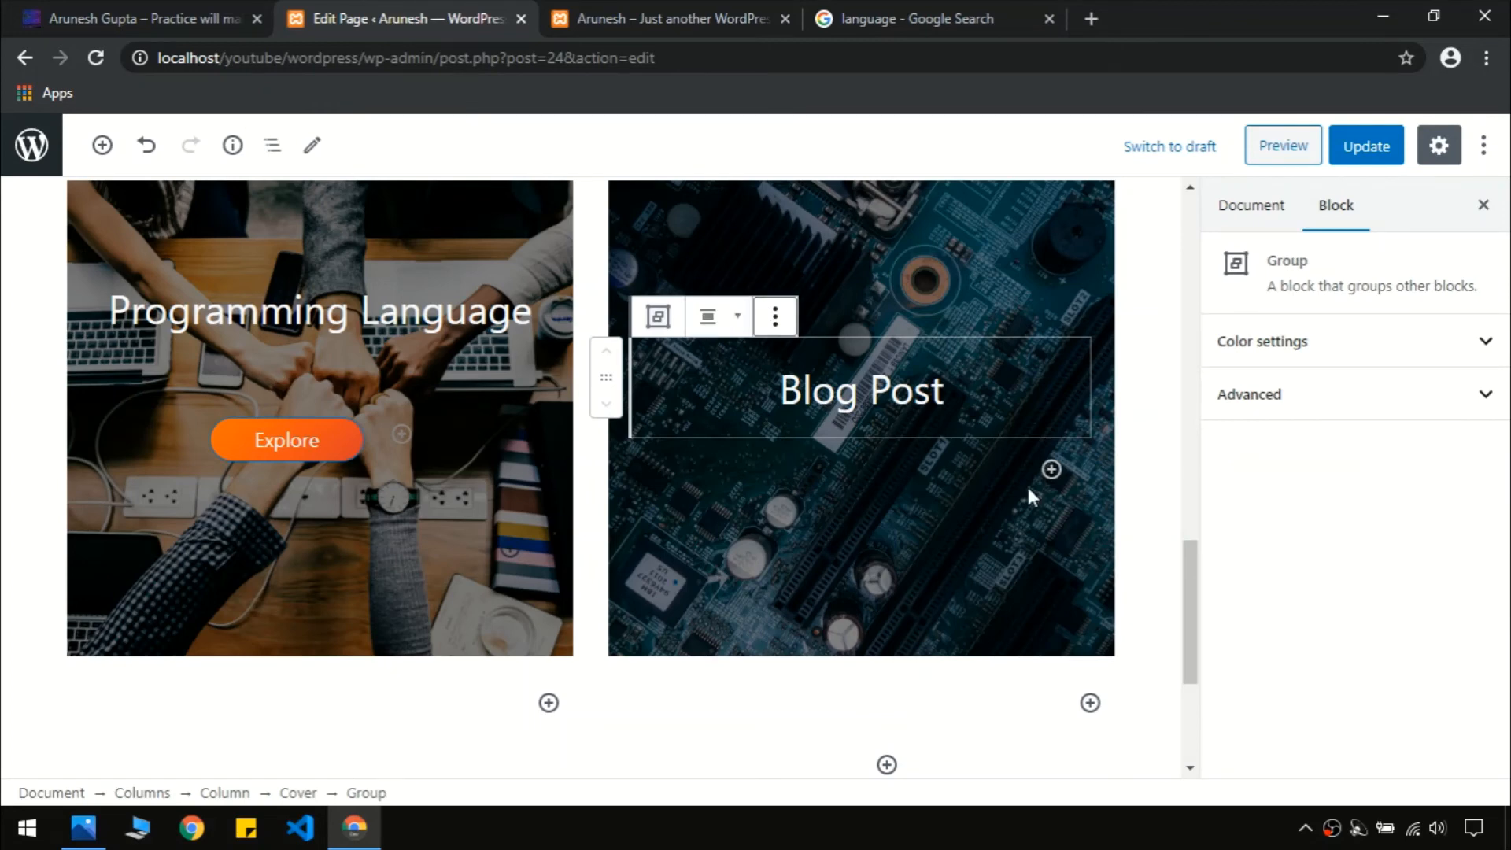
left_click(1058, 455)
left_click(1052, 469)
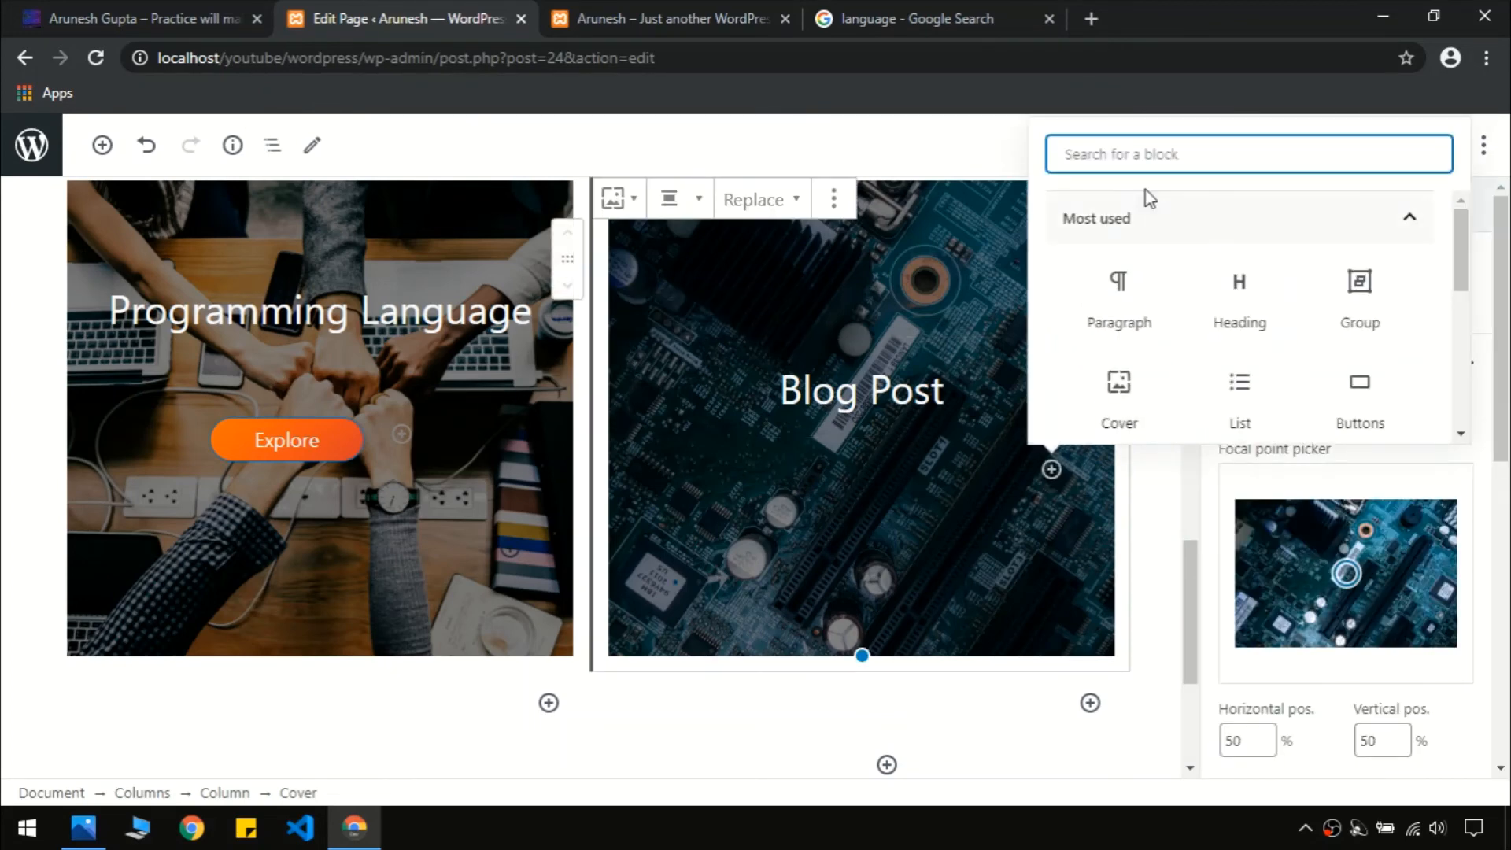
type("but")
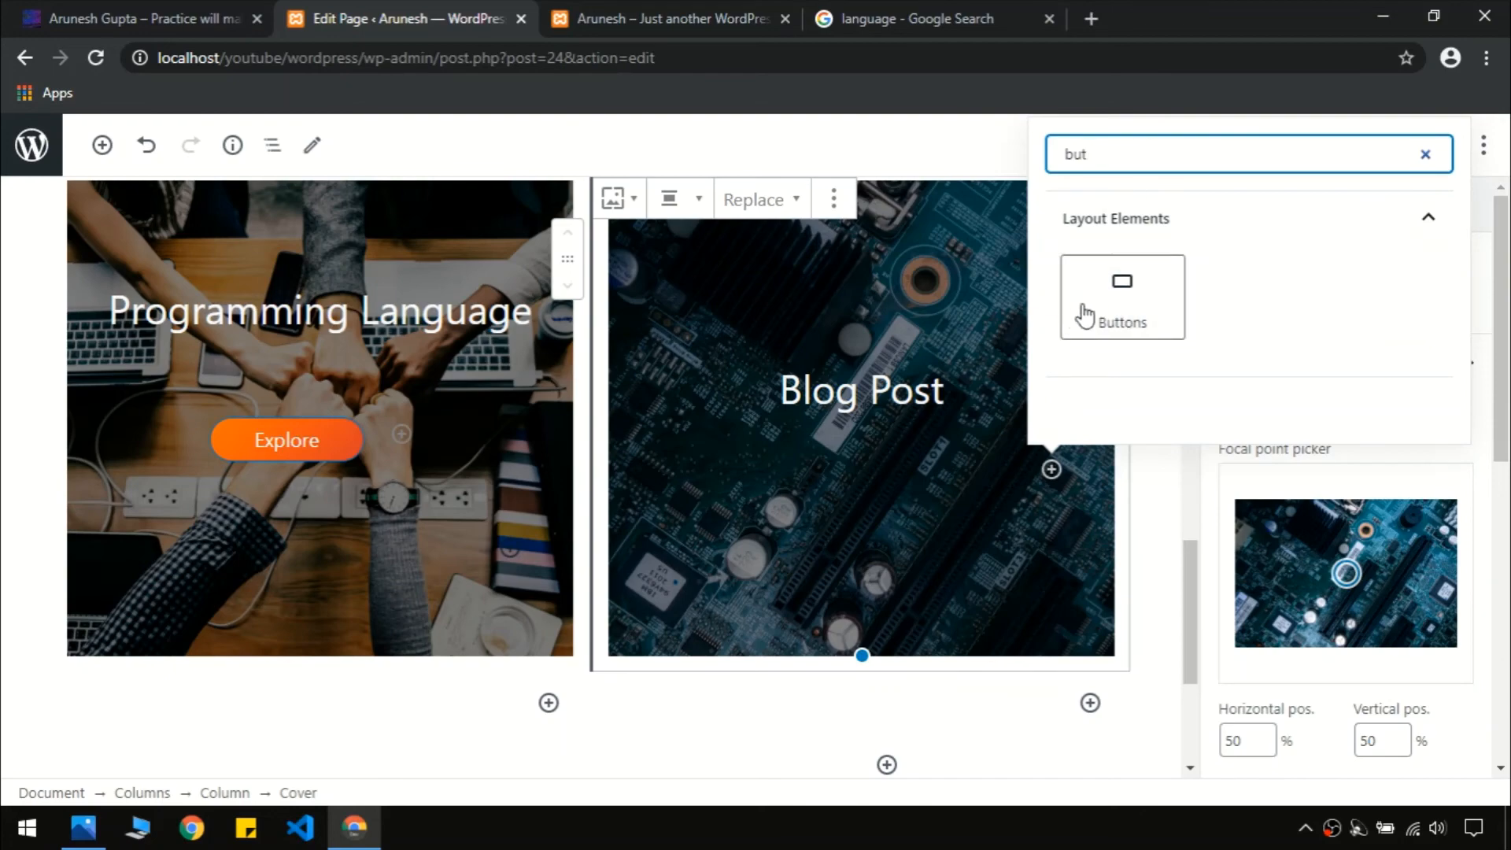
left_click(1093, 307)
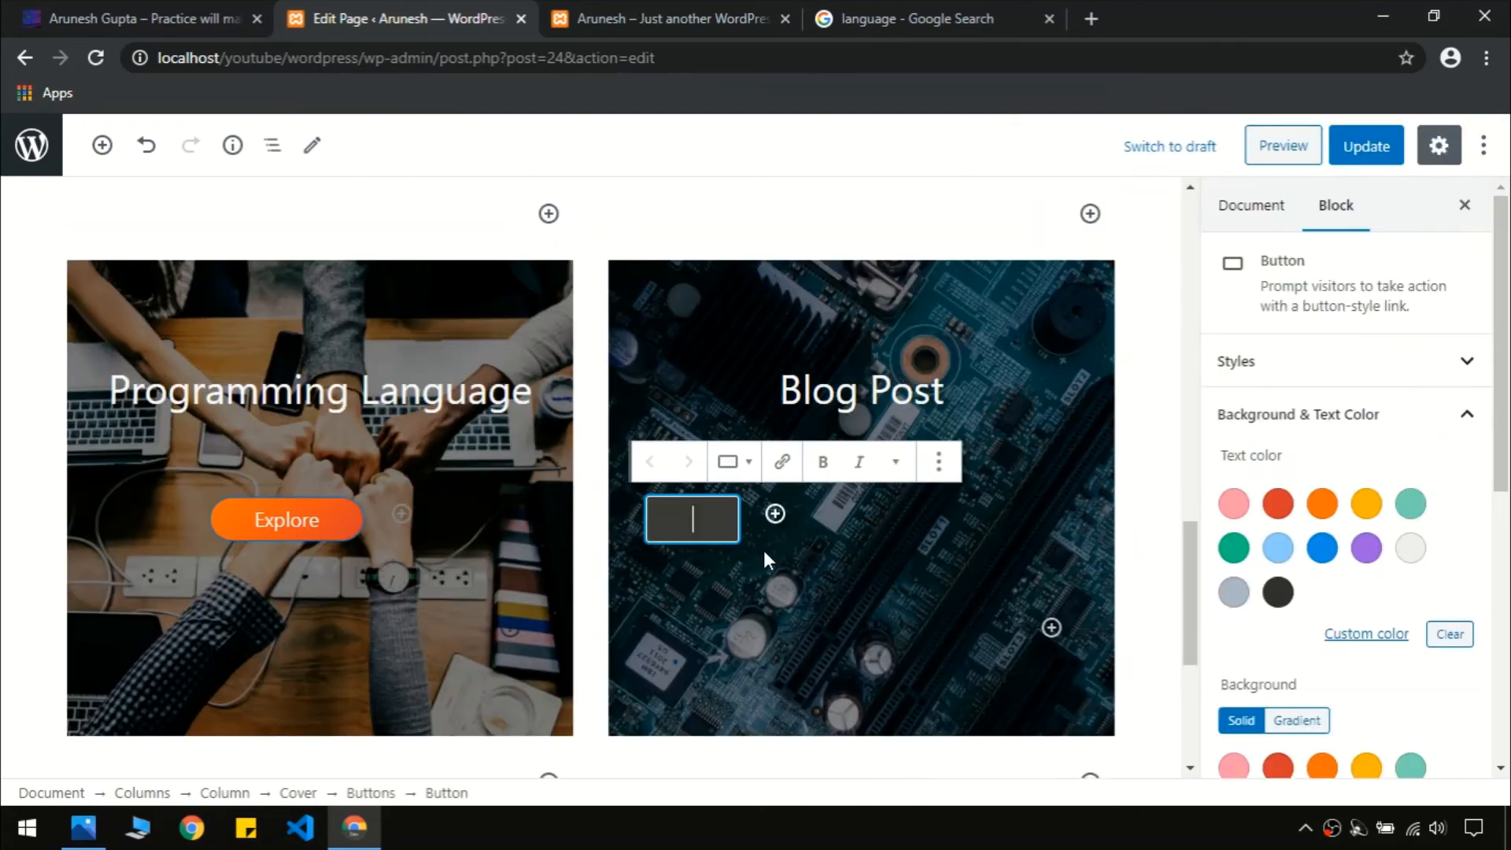
type("Explore")
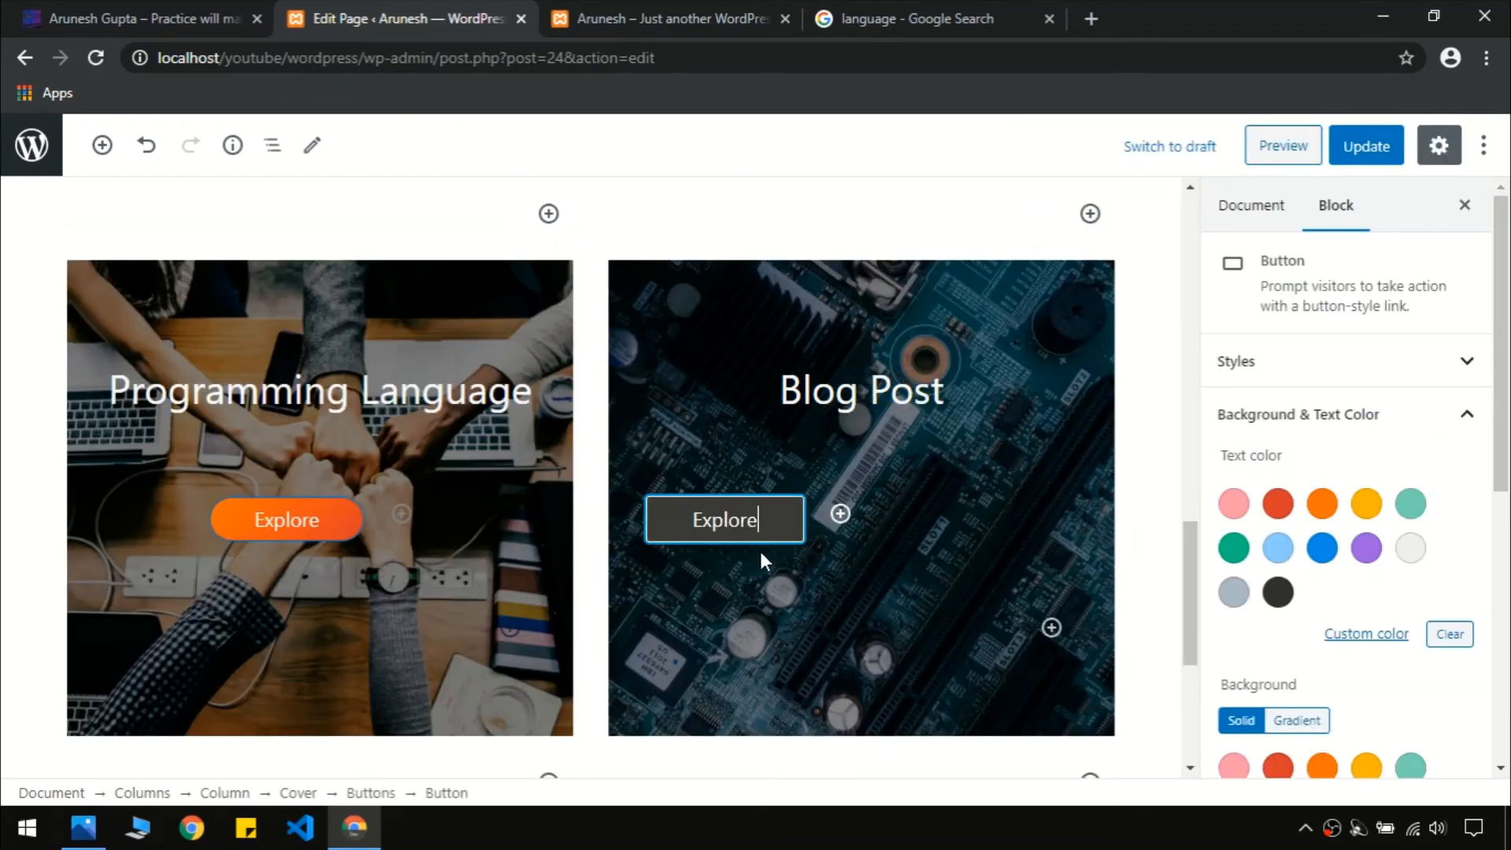
Give the Explore button the orange gradient background and border radius 26
scroll(1330, 586, "down", 3)
left_click(1322, 548)
scroll(1322, 548, "down", 2)
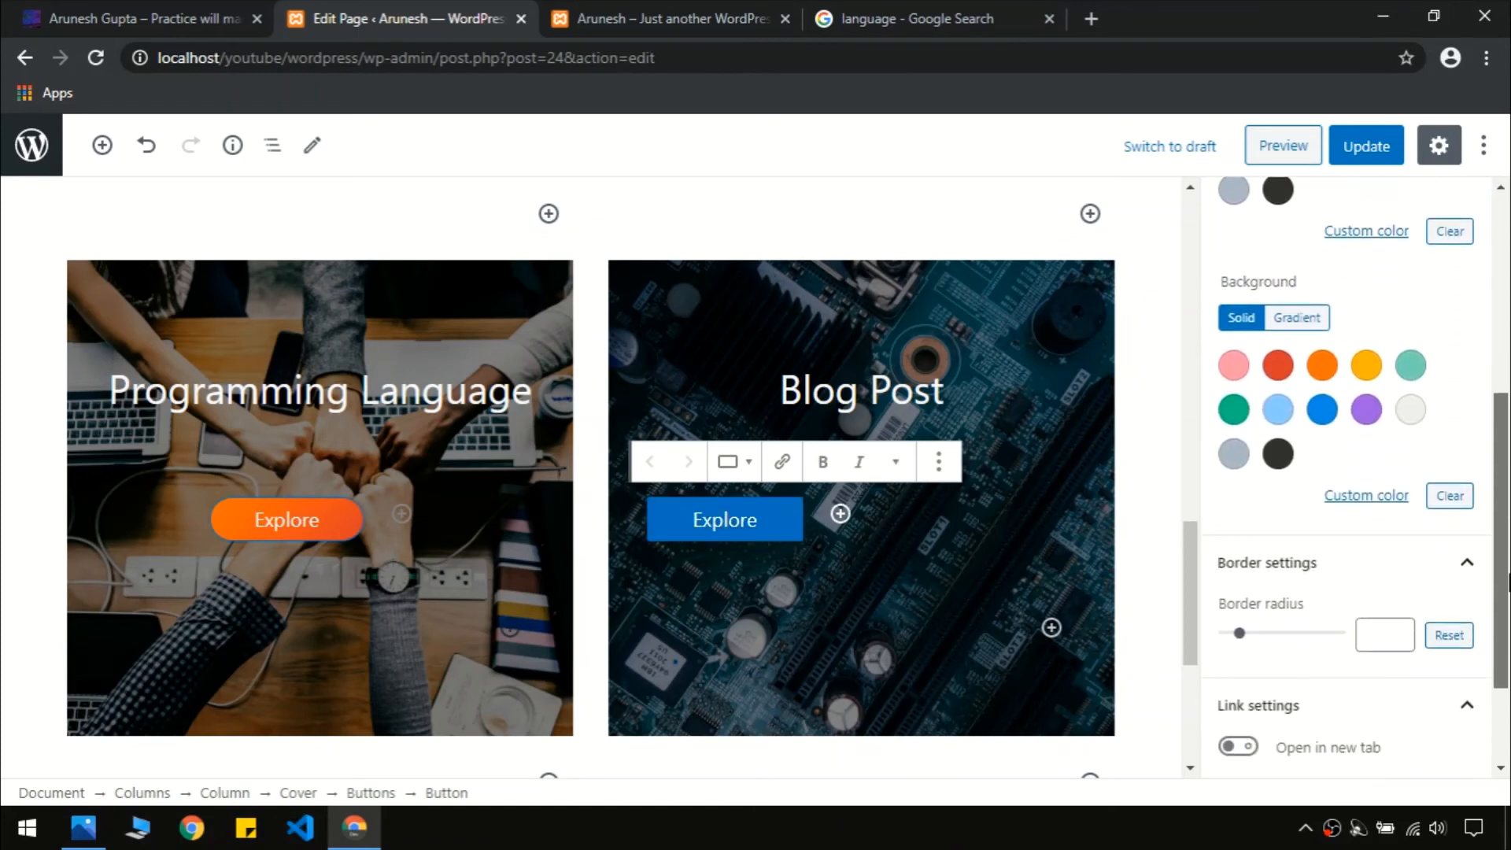
left_click(1285, 319)
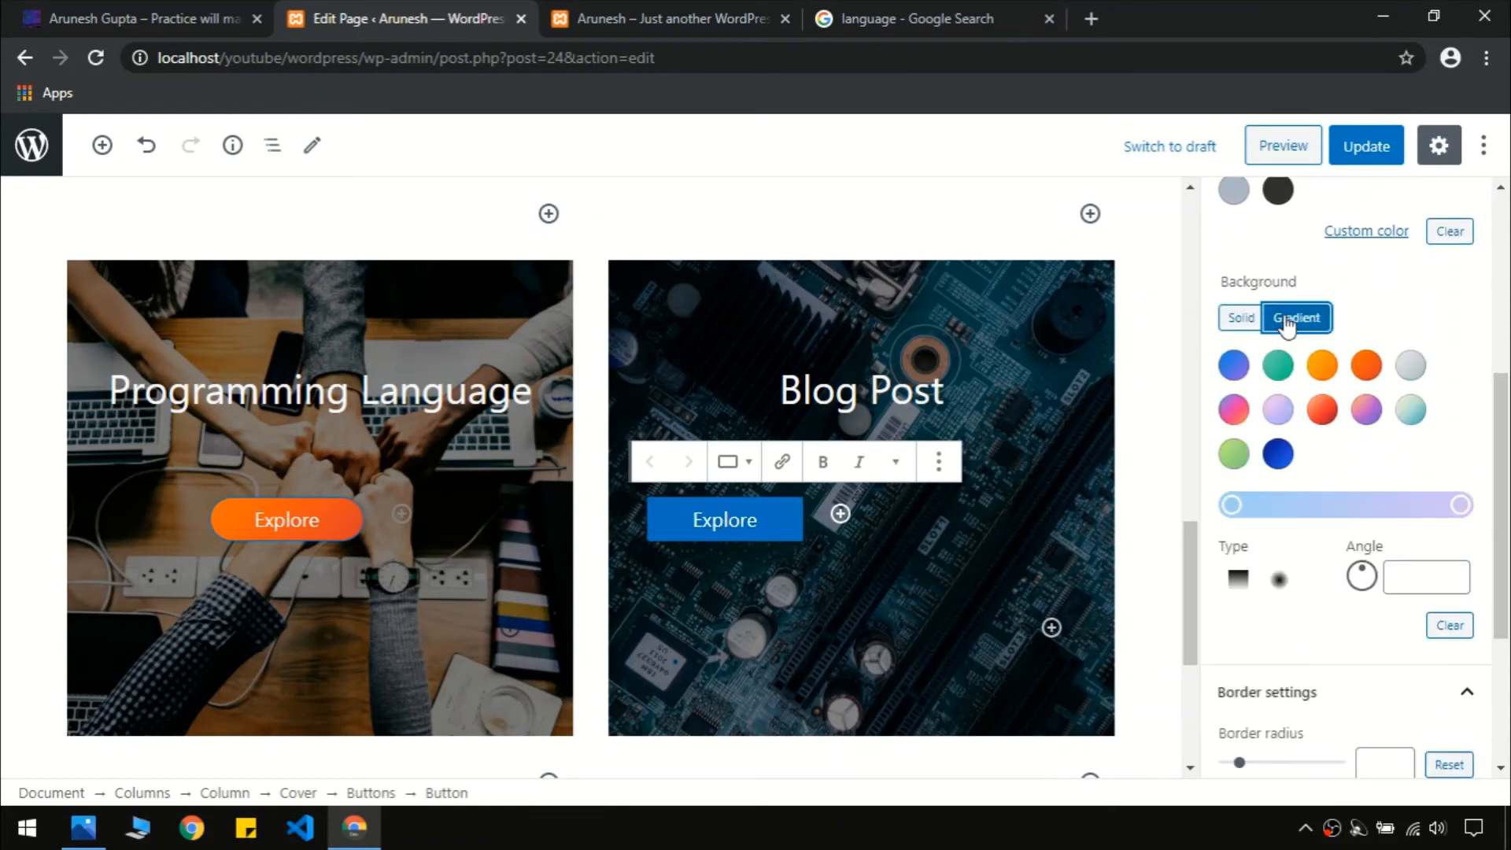
left_click(1366, 365)
scroll(1366, 370, "down", 3)
left_click_drag(1248, 529, 1283, 529)
scroll(1287, 520, "down", 1)
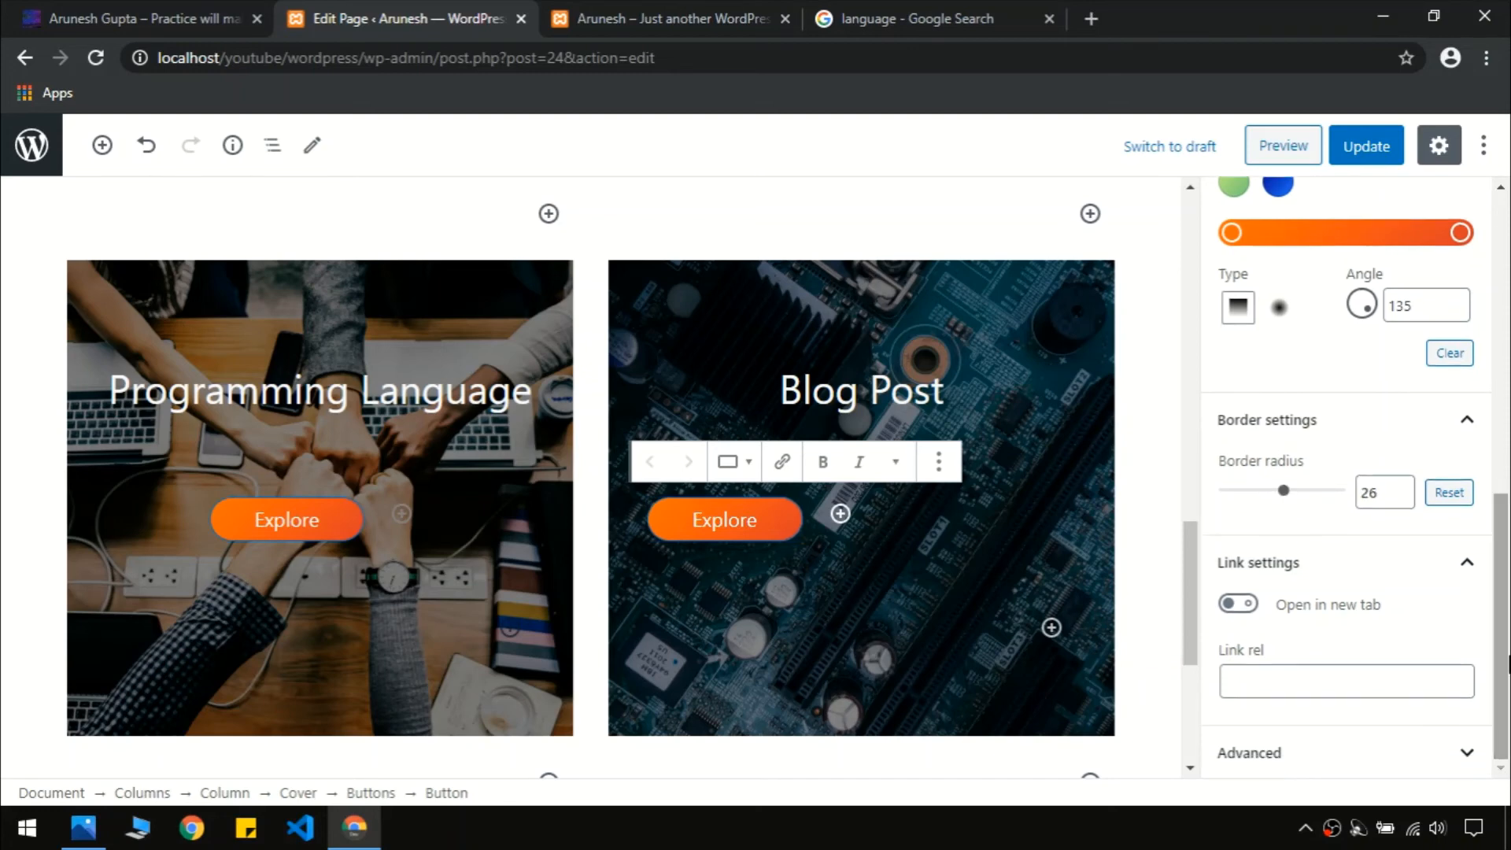
Centre-align the Explore button within the Blog Post cover
left_click(949, 504)
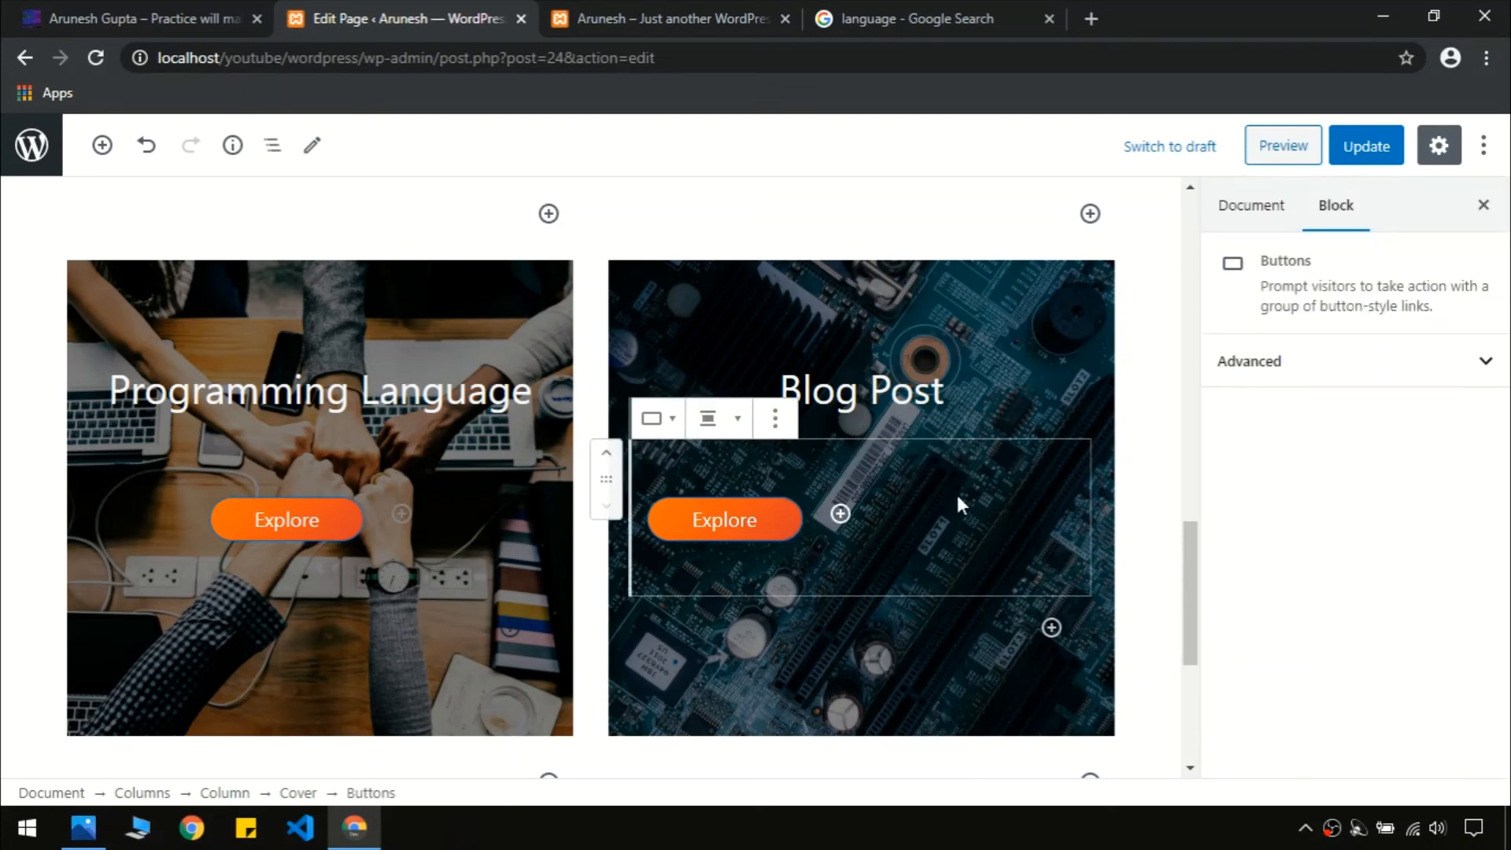
left_click(772, 419)
left_click(719, 425)
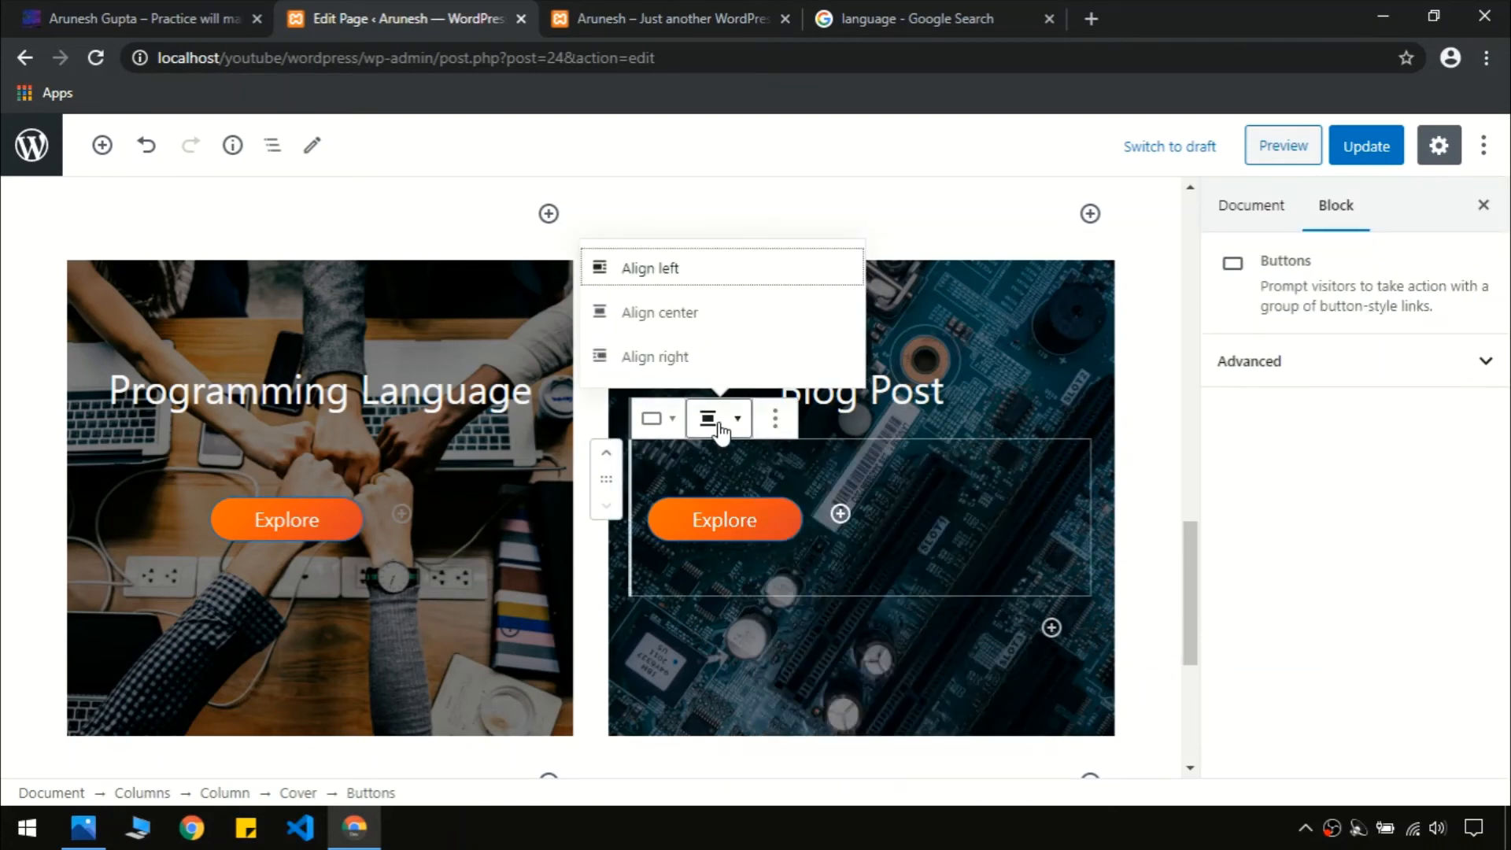
left_click(691, 313)
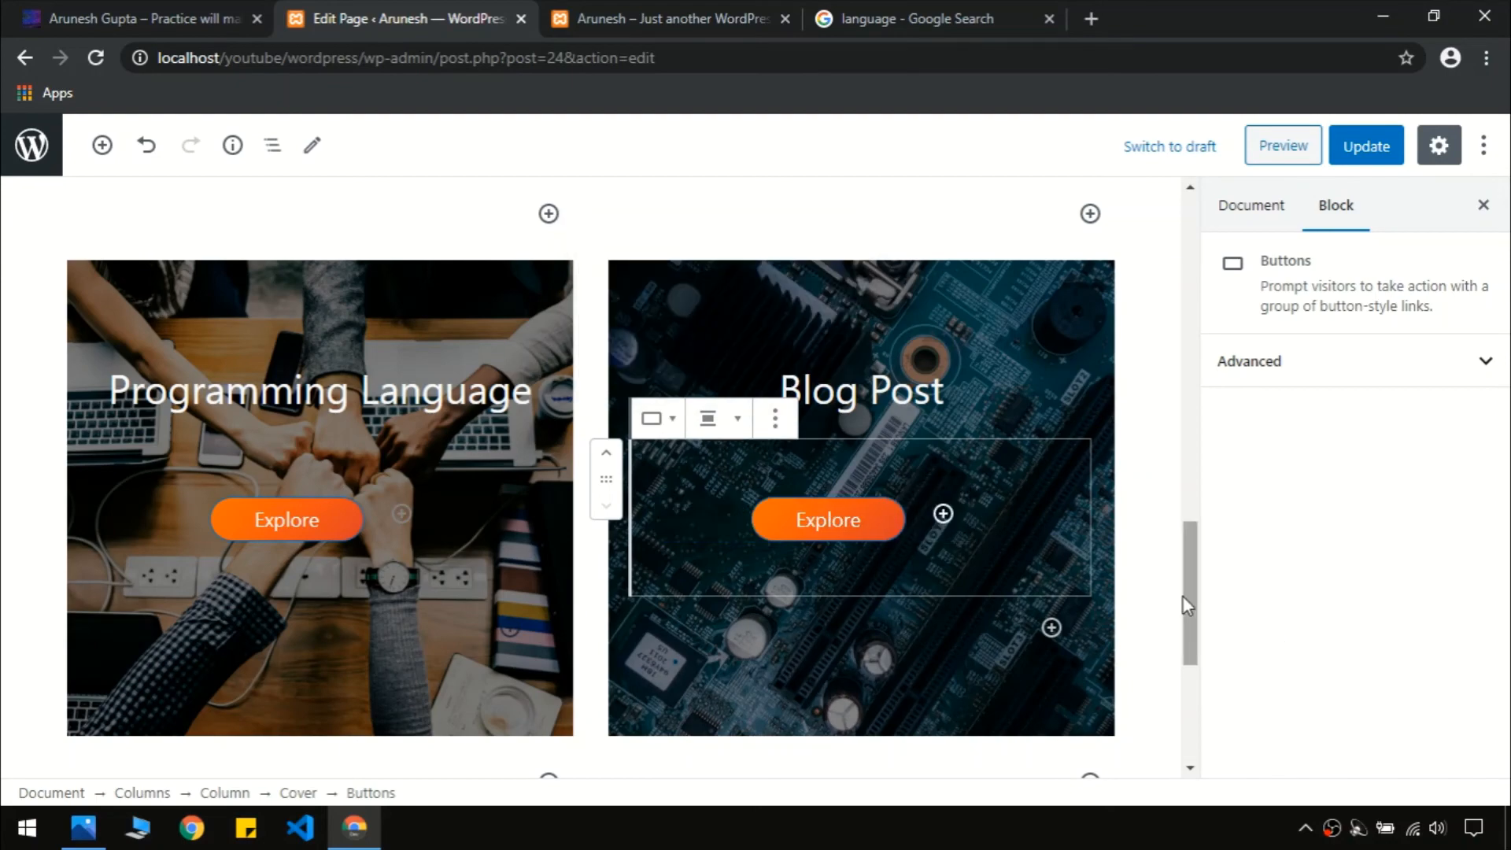
left_click_drag(1190, 606, 1192, 474)
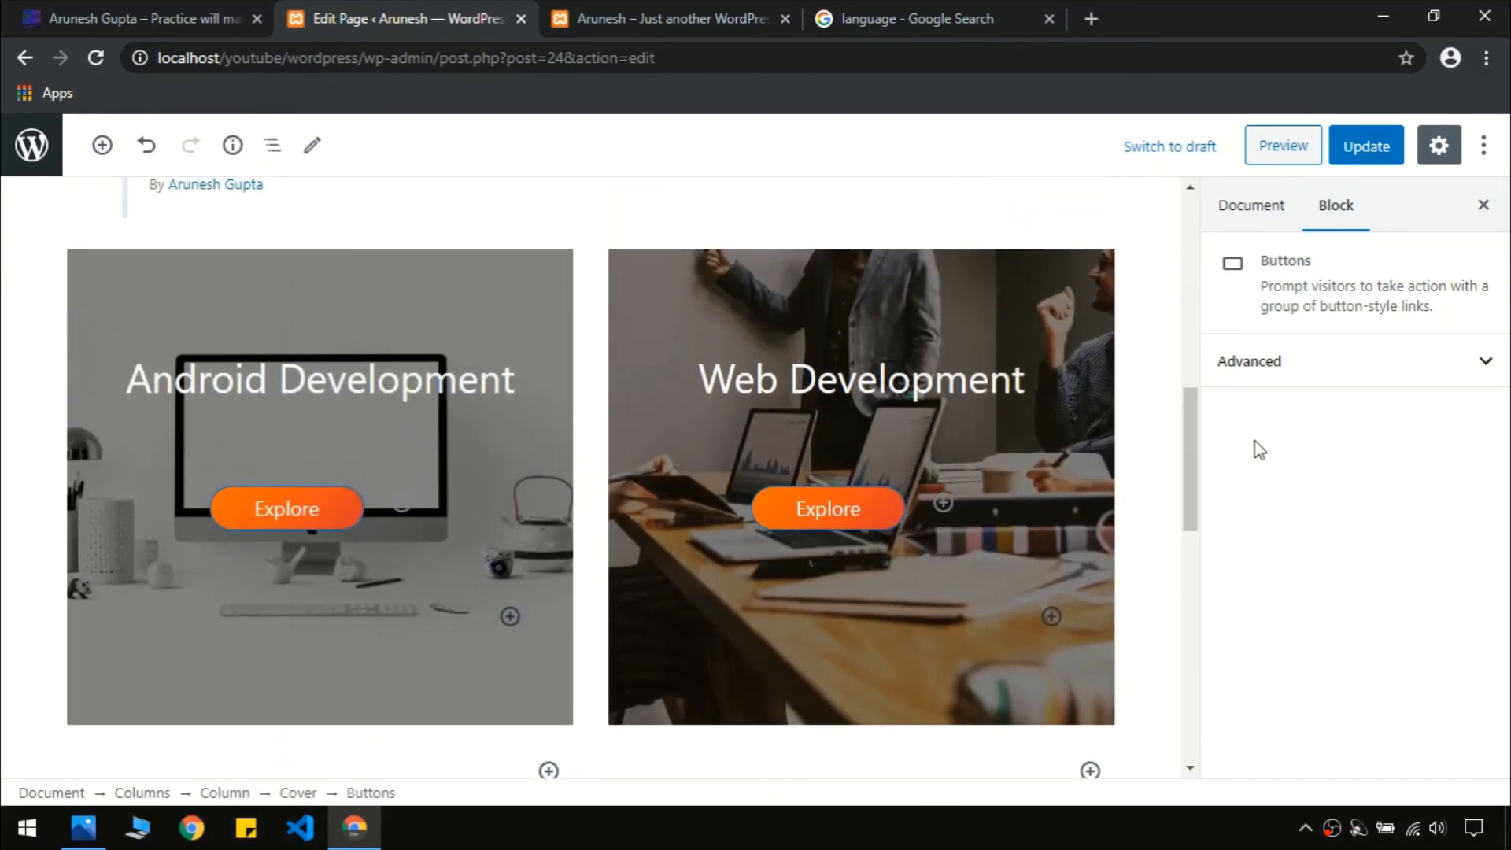
Update the page and reload the local live site to view the changes
left_click(1361, 145)
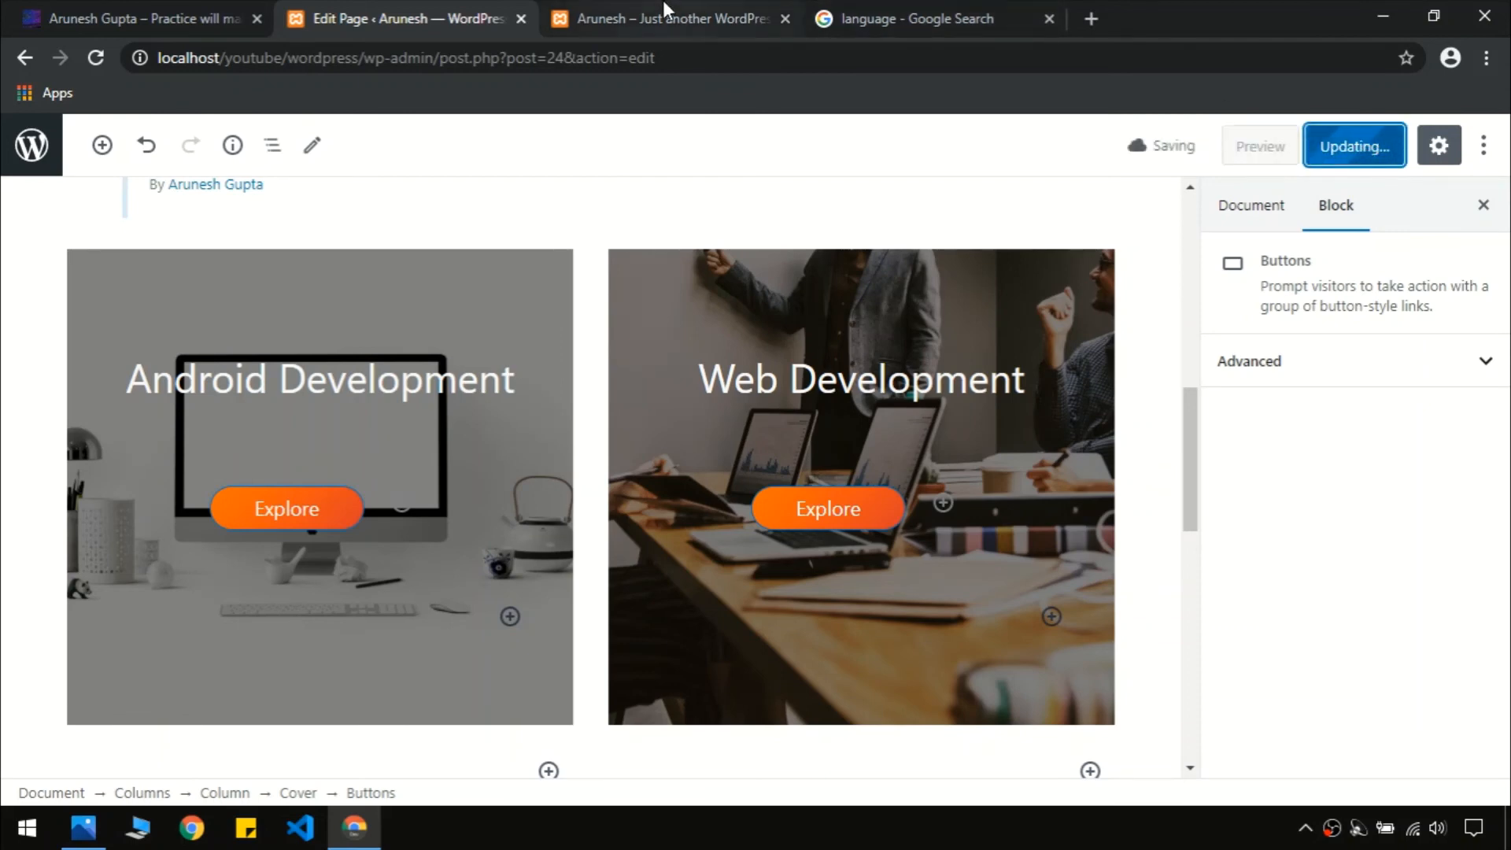
left_click(648, 16)
key("F5")
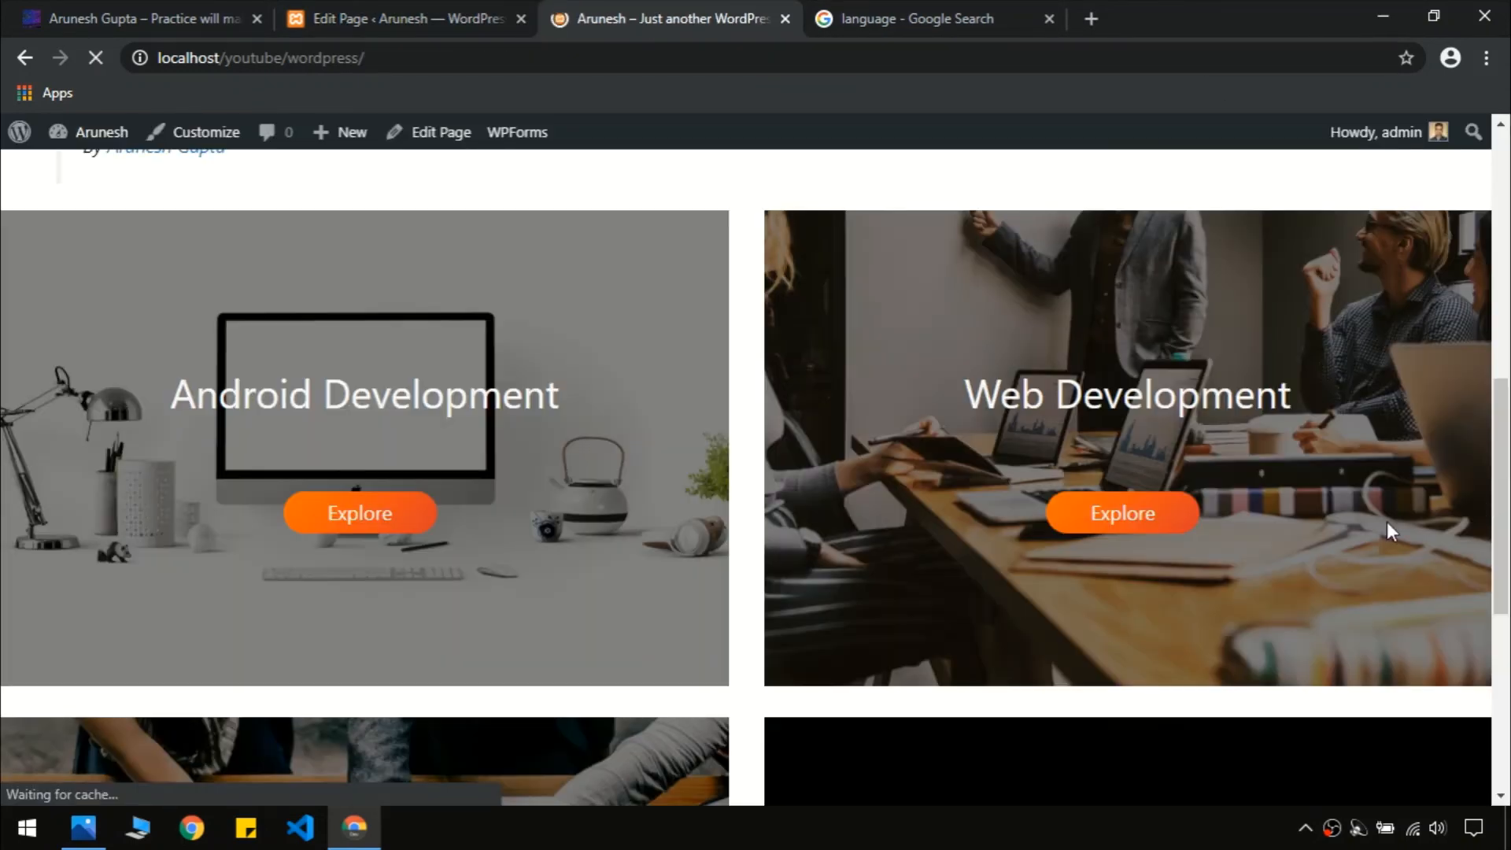
scroll(1503, 566, "down", 3)
scroll(755, 472, "down", 3)
scroll(755, 472, "up", 3)
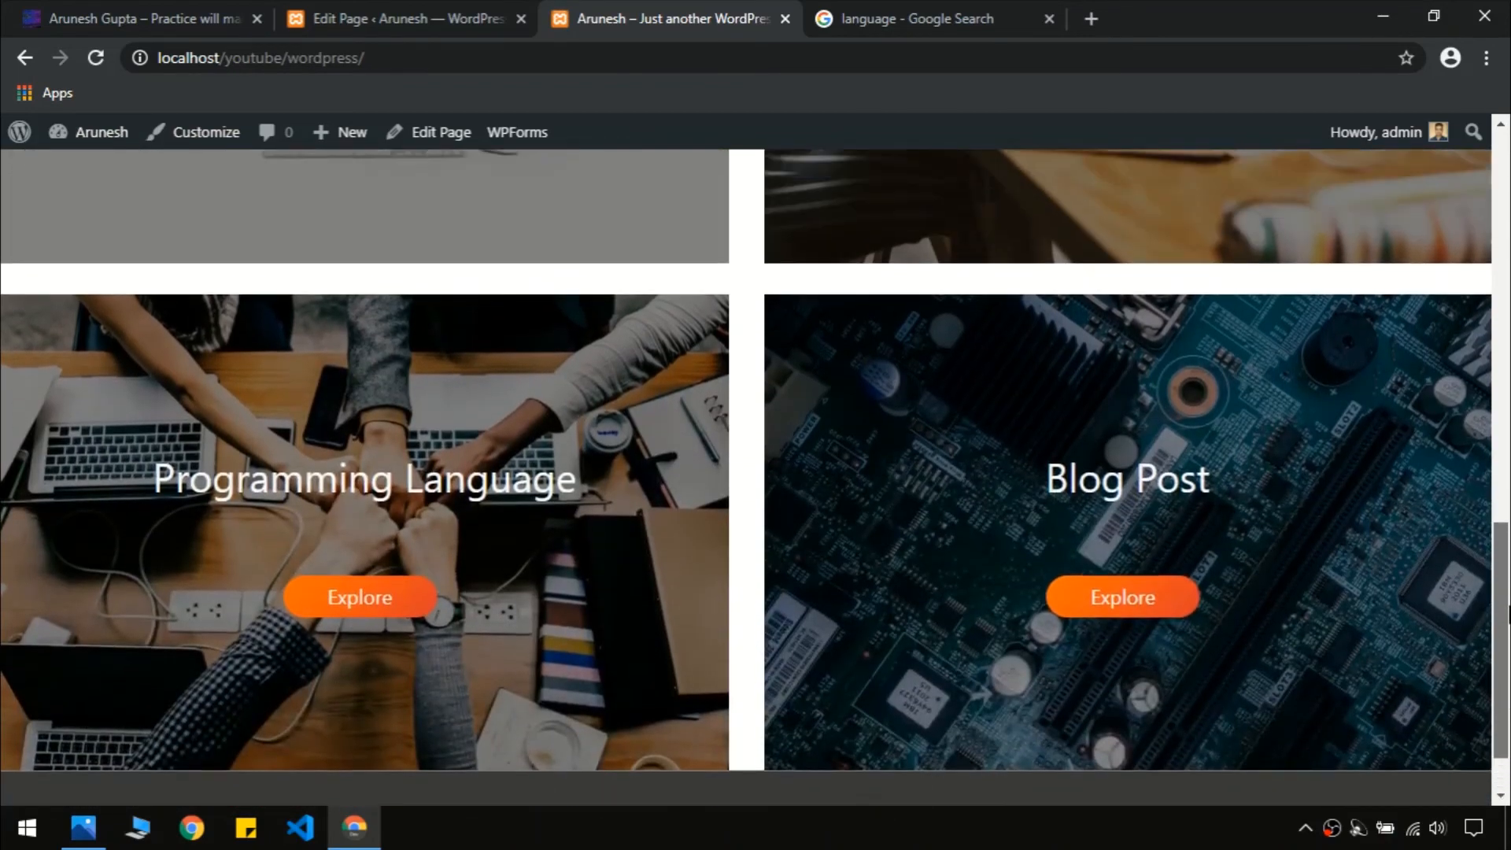
Compare the local site with the reference site's Our Services section
left_click(118, 9)
left_click_drag(1503, 531, 1503, 447)
left_click(604, 9)
left_click(398, 16)
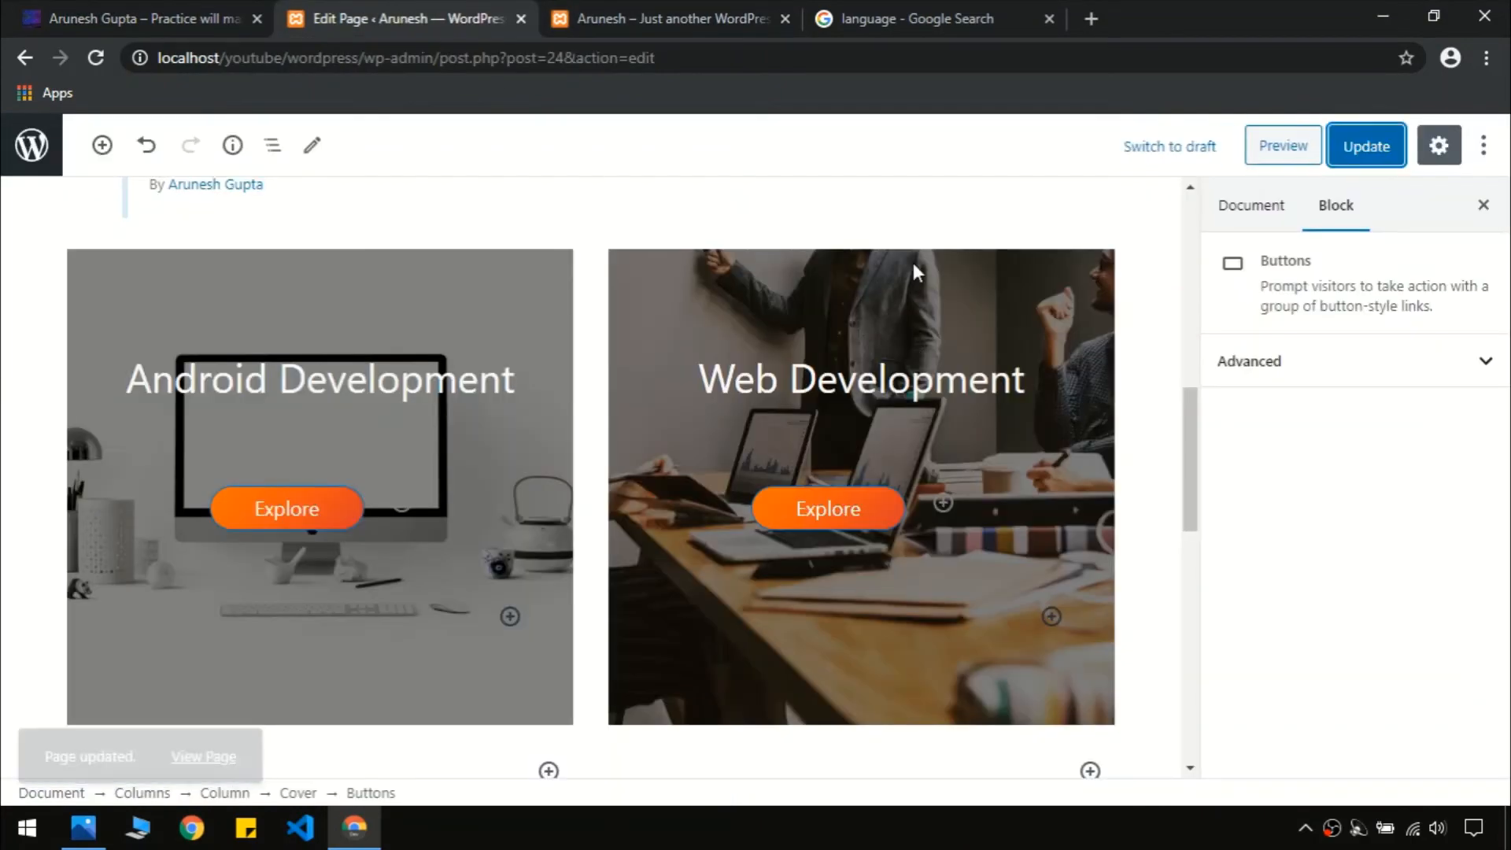
left_click(630, 16)
scroll(651, 219, "up", 5)
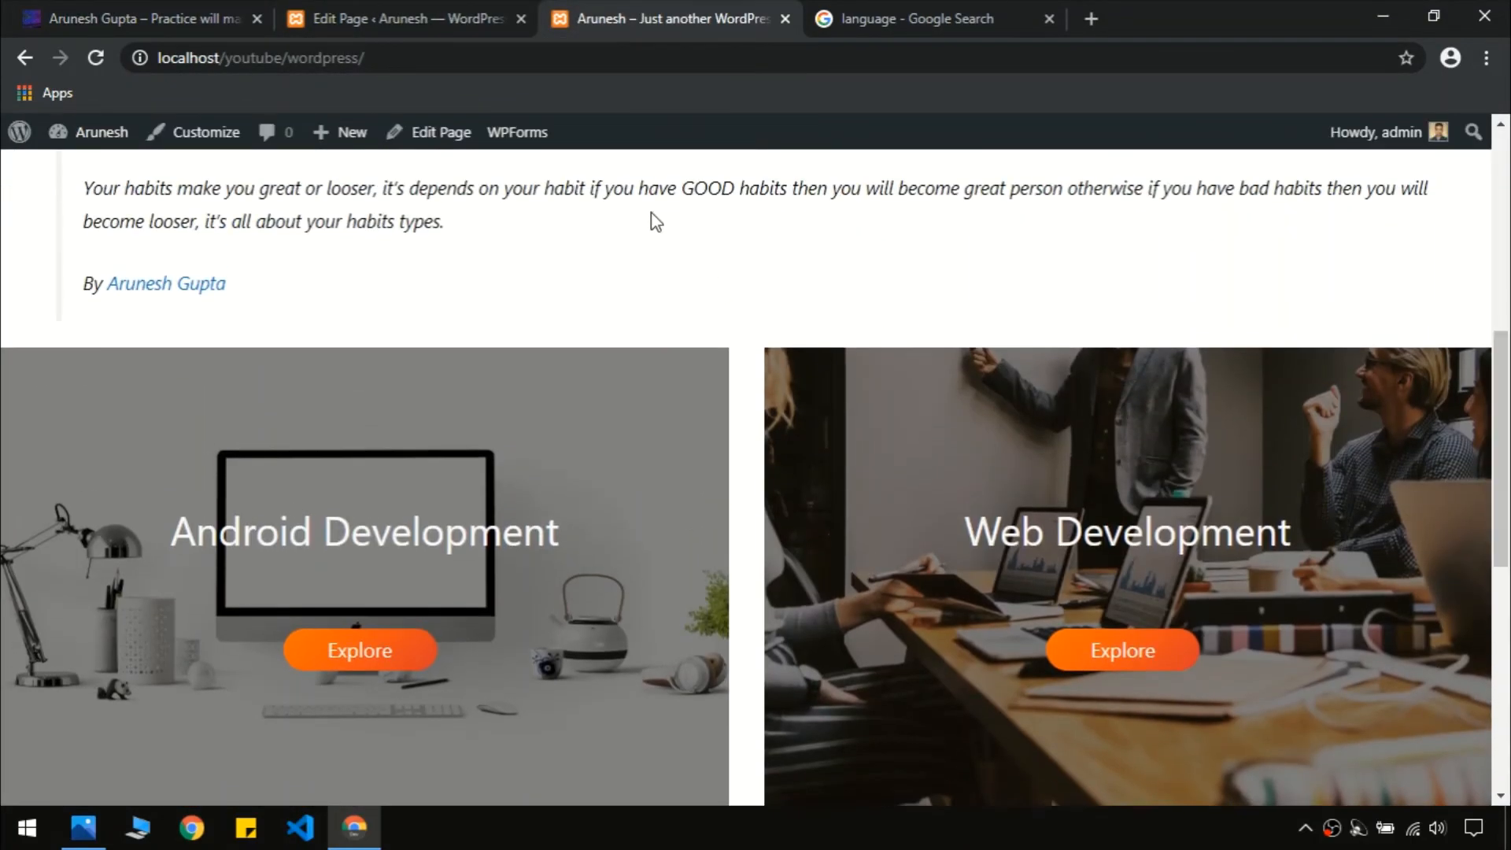
left_click(396, 17)
left_click_drag(1187, 481, 1186, 424)
left_click(118, 18)
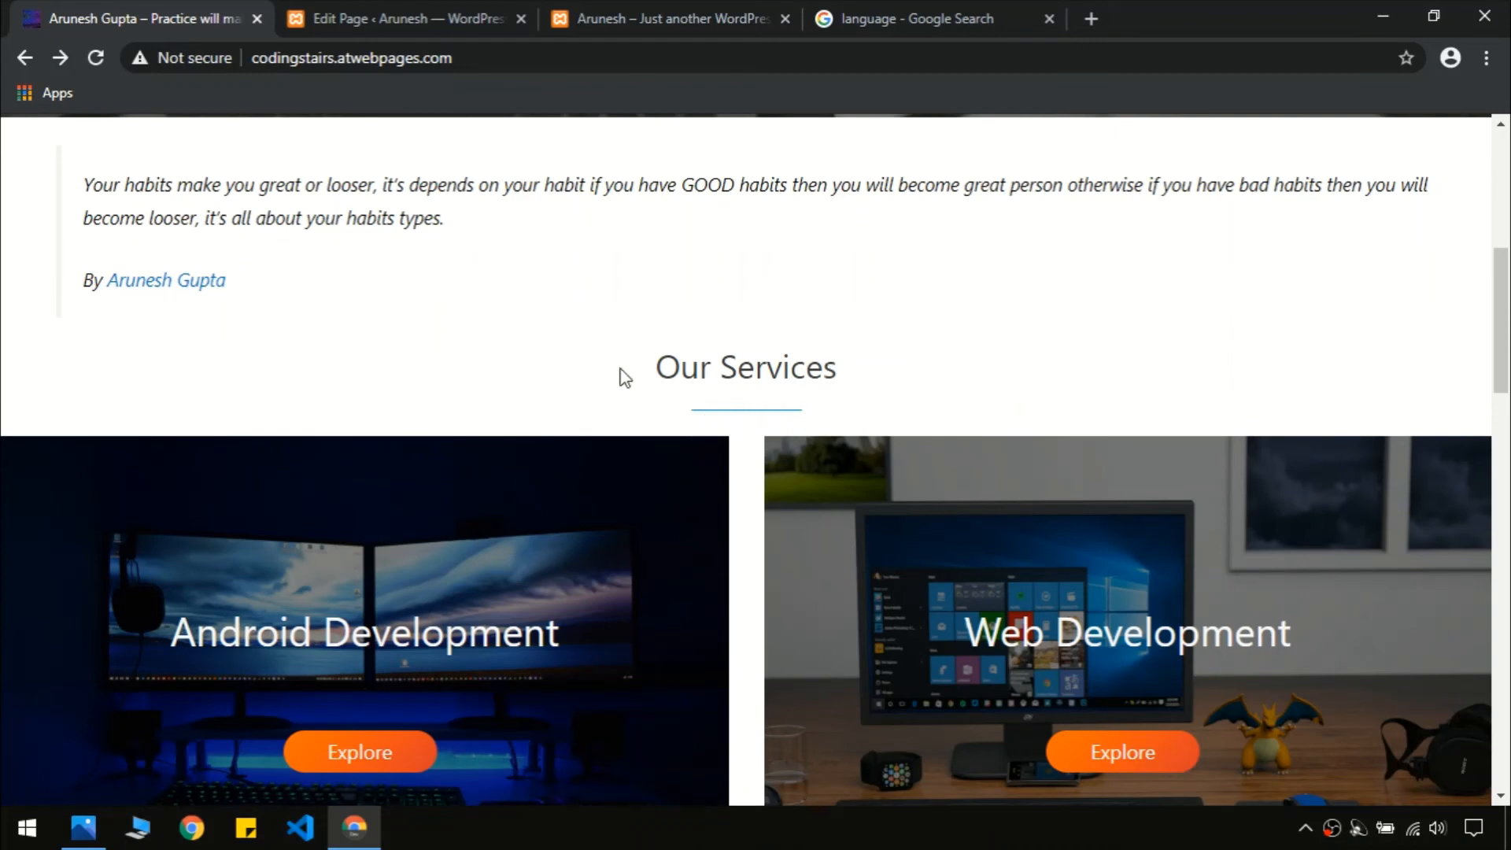
Back in the page editor, check the live site, then open the services Columns block's more-options menu
left_click(386, 11)
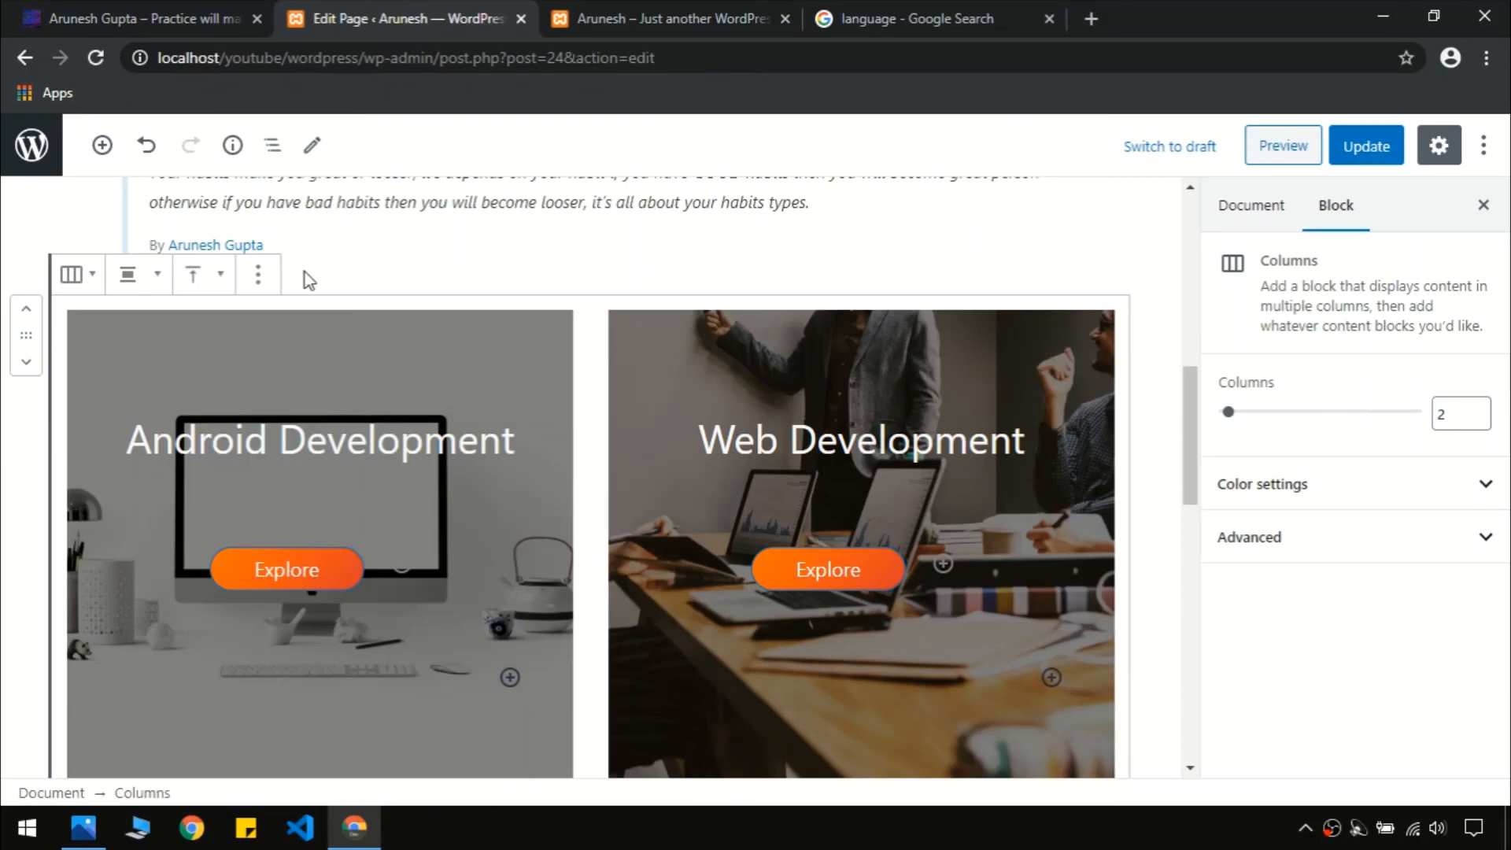
scroll(1198, 377, "up", 4)
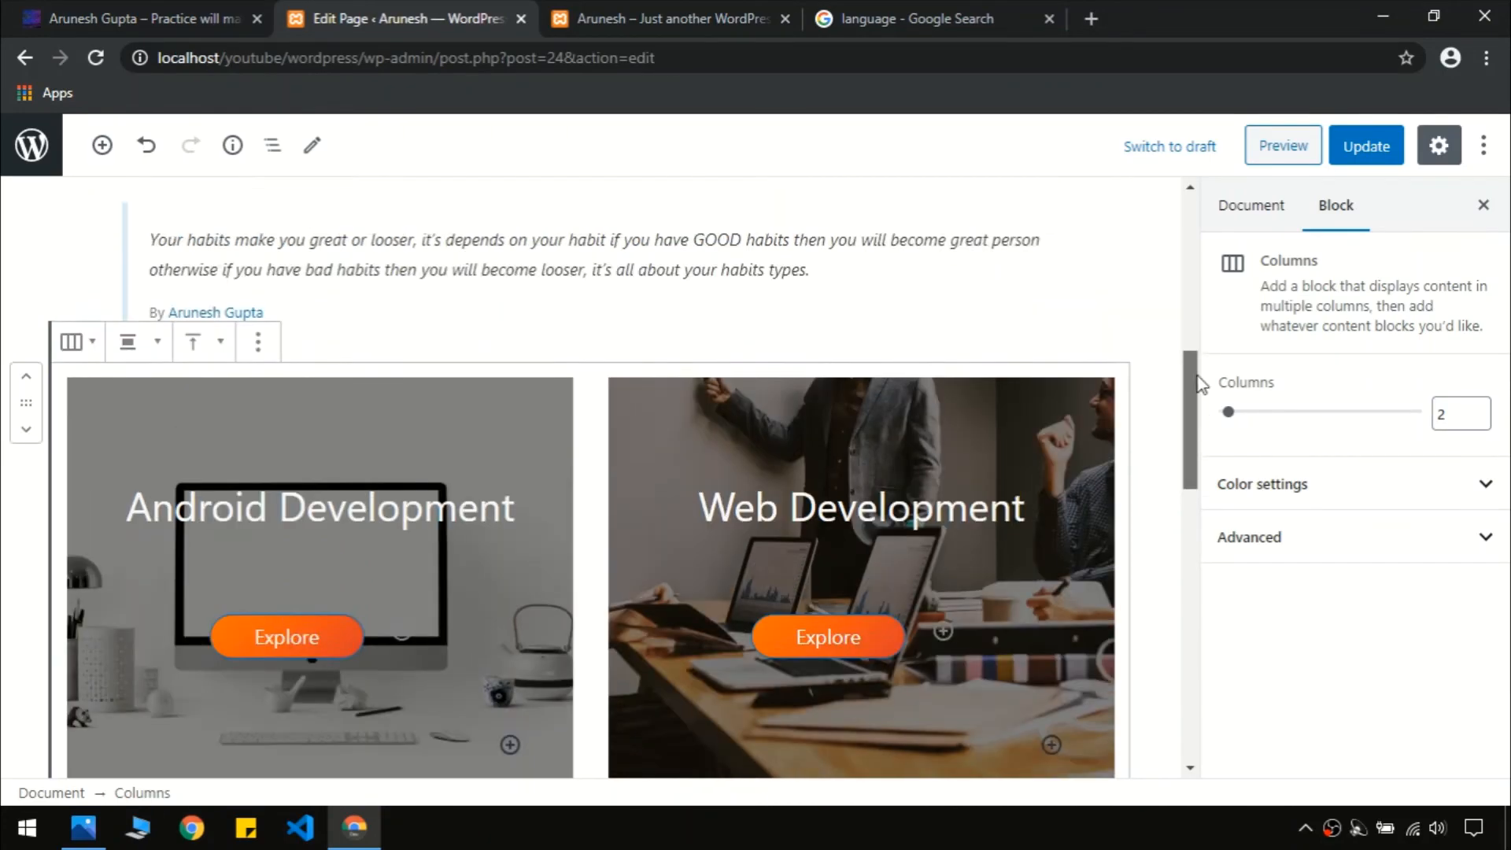
scroll(1201, 364, "down", 3)
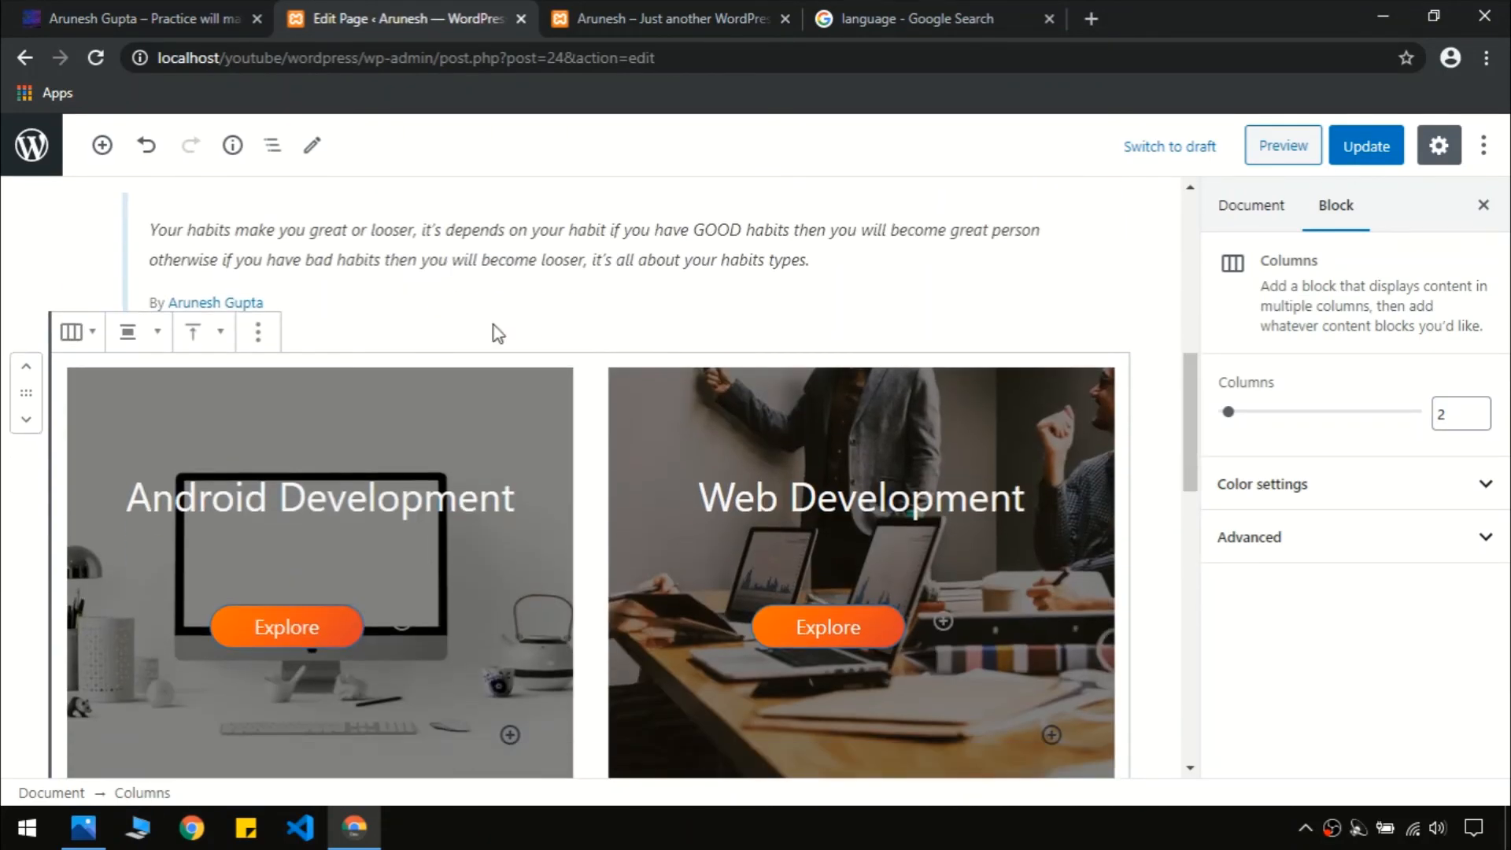
left_click(42, 6)
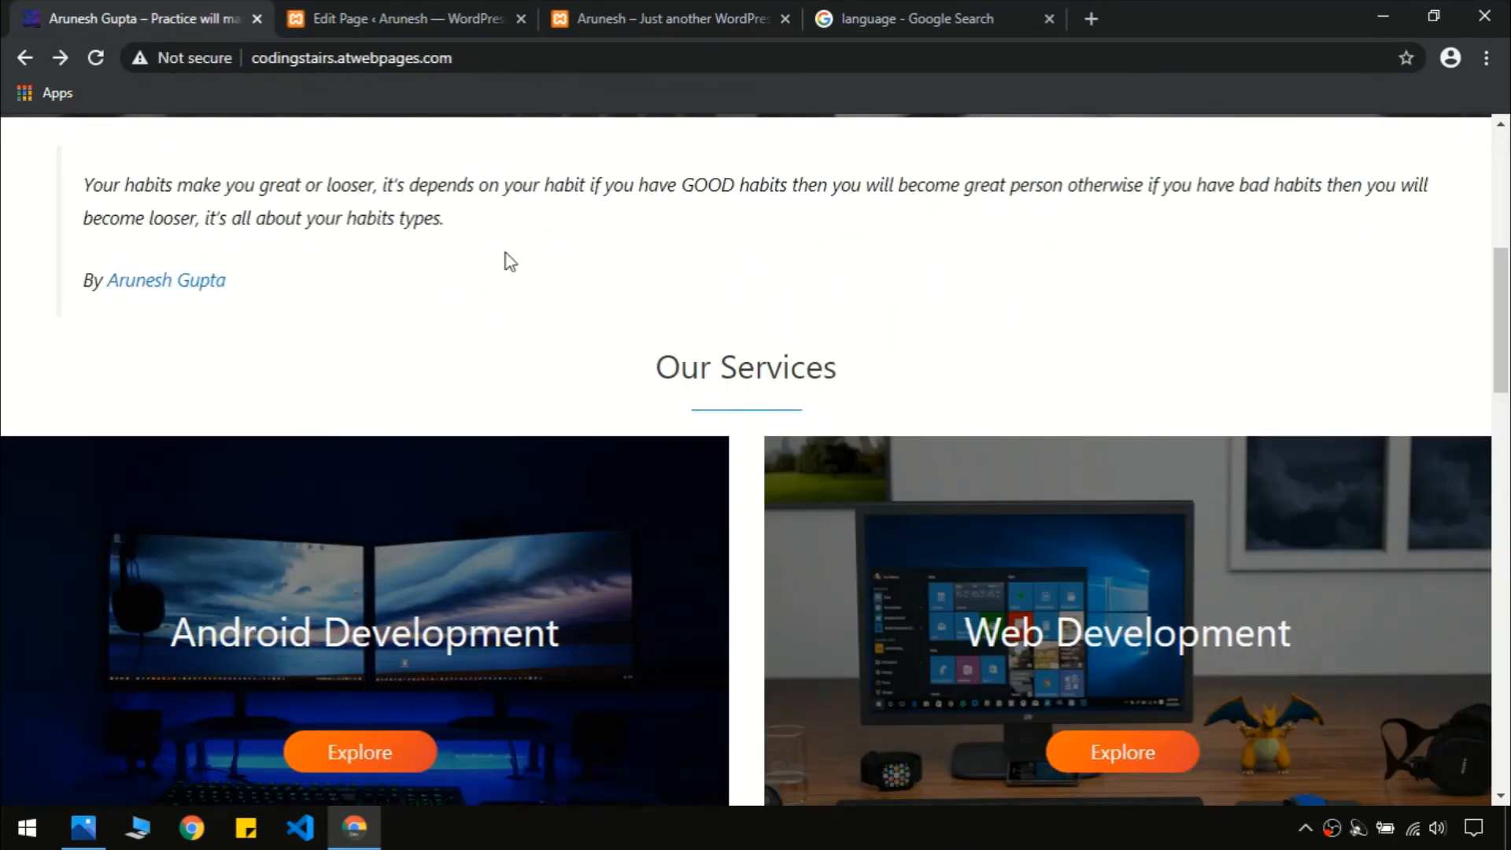
left_click(391, 10)
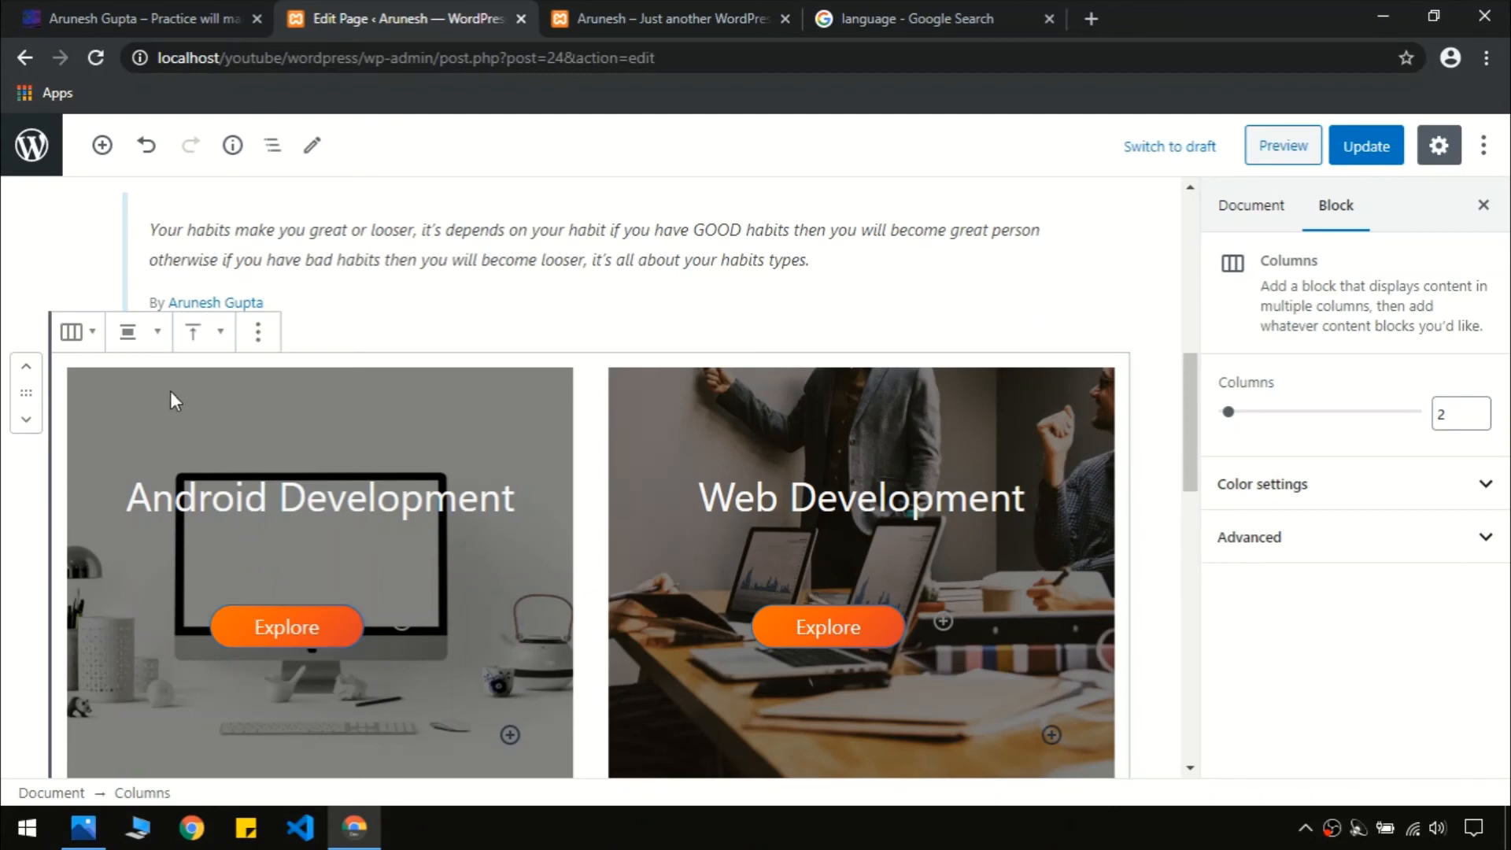
left_click(256, 335)
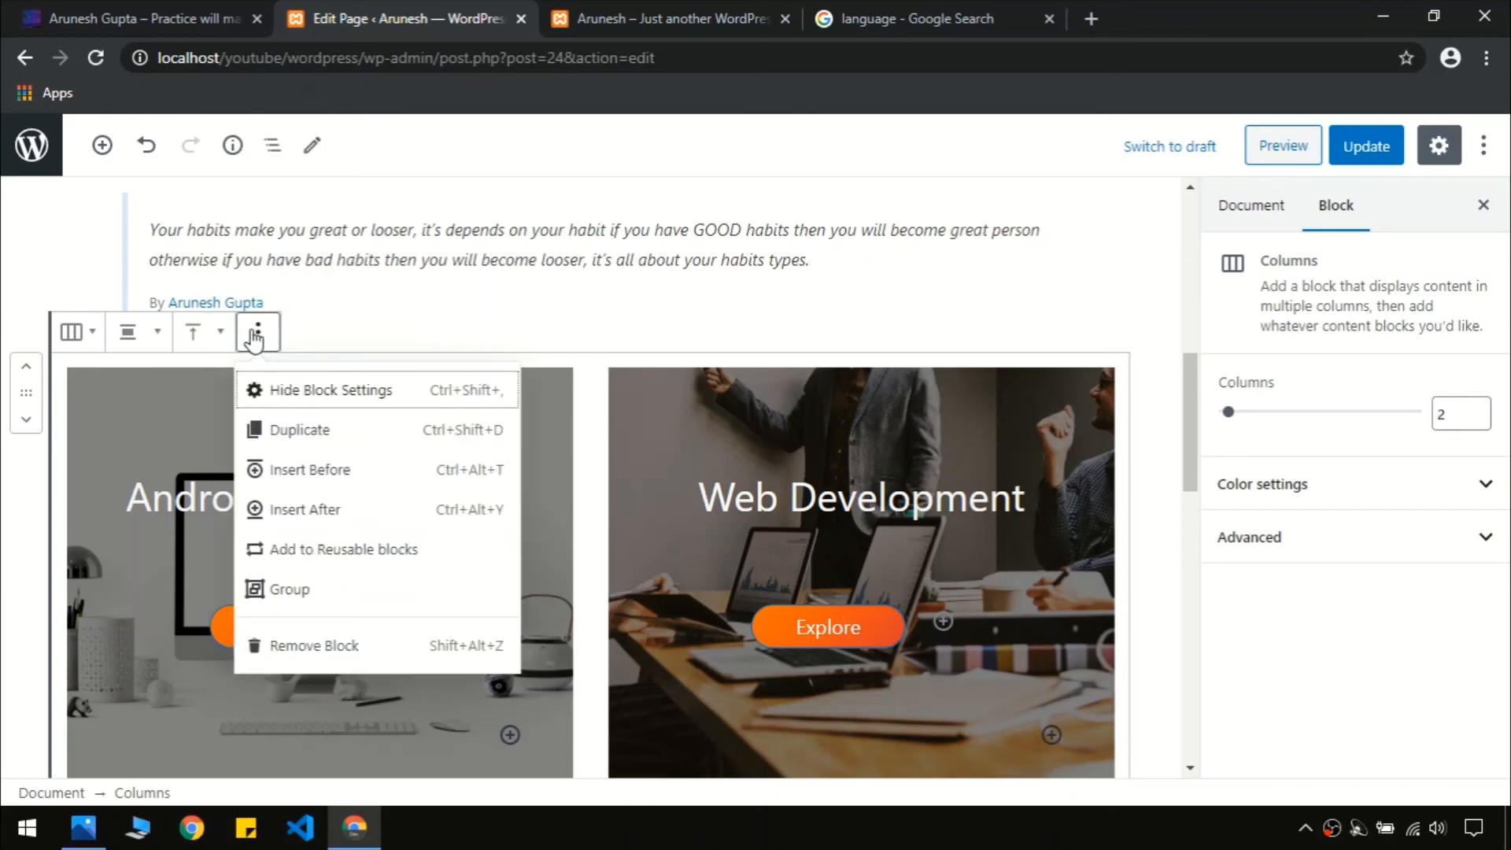
Insert a centred 'Our Service' Heading block before the services columns
left_click(320, 475)
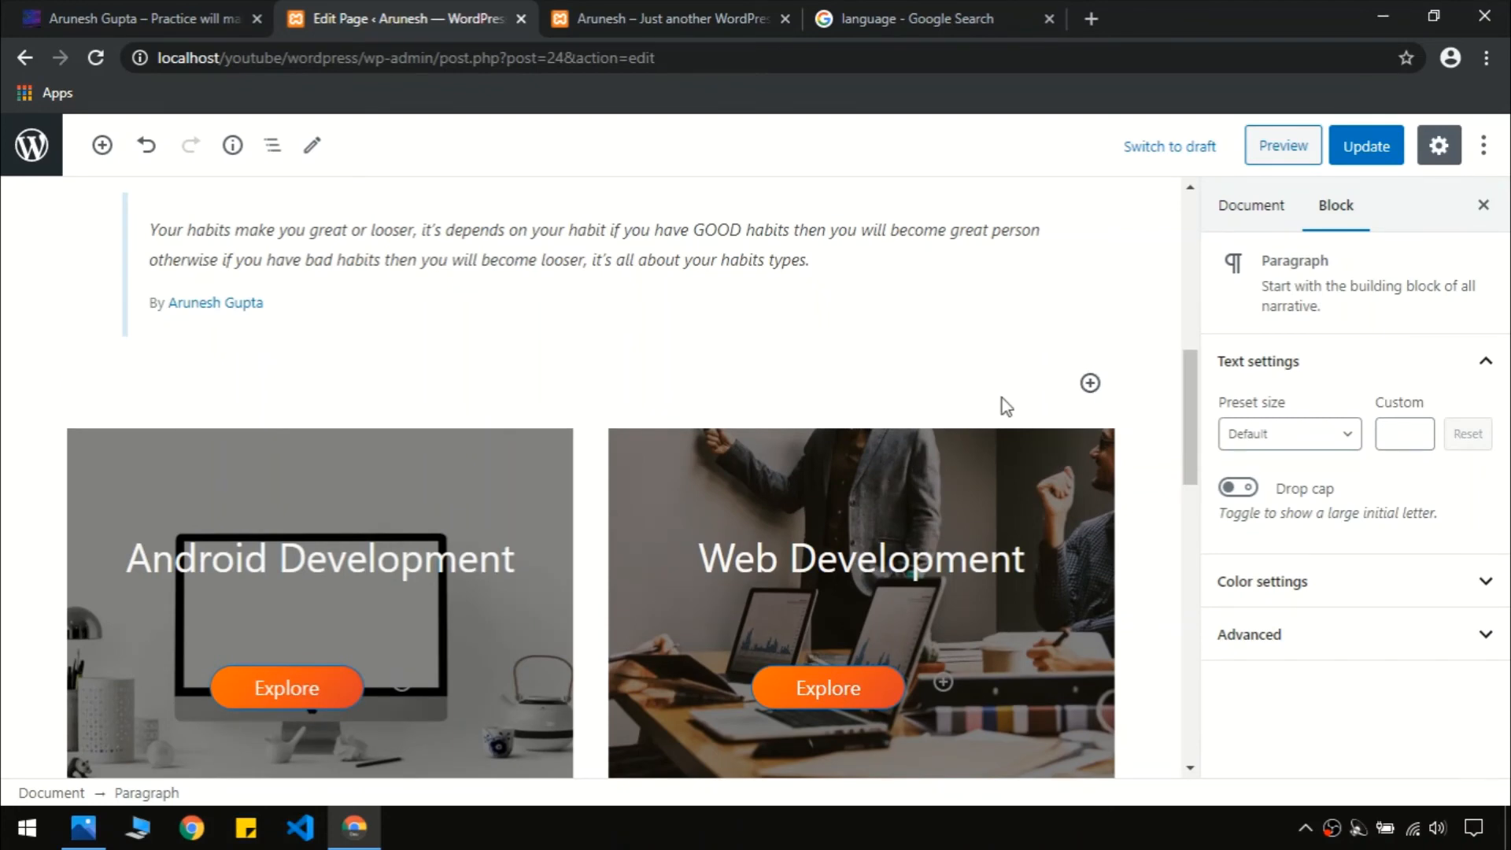
left_click(1090, 383)
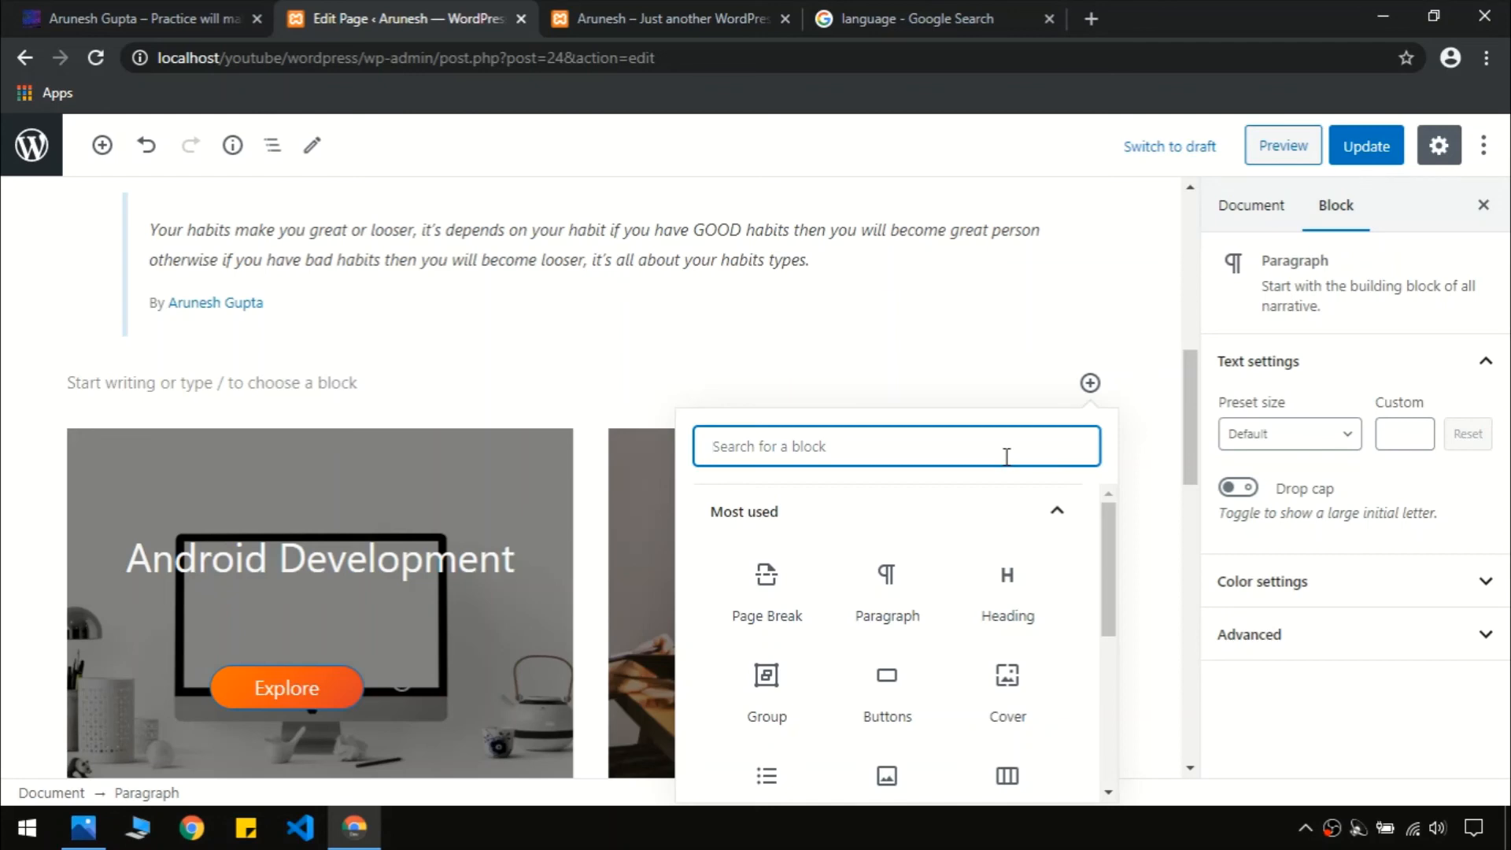
type("headin")
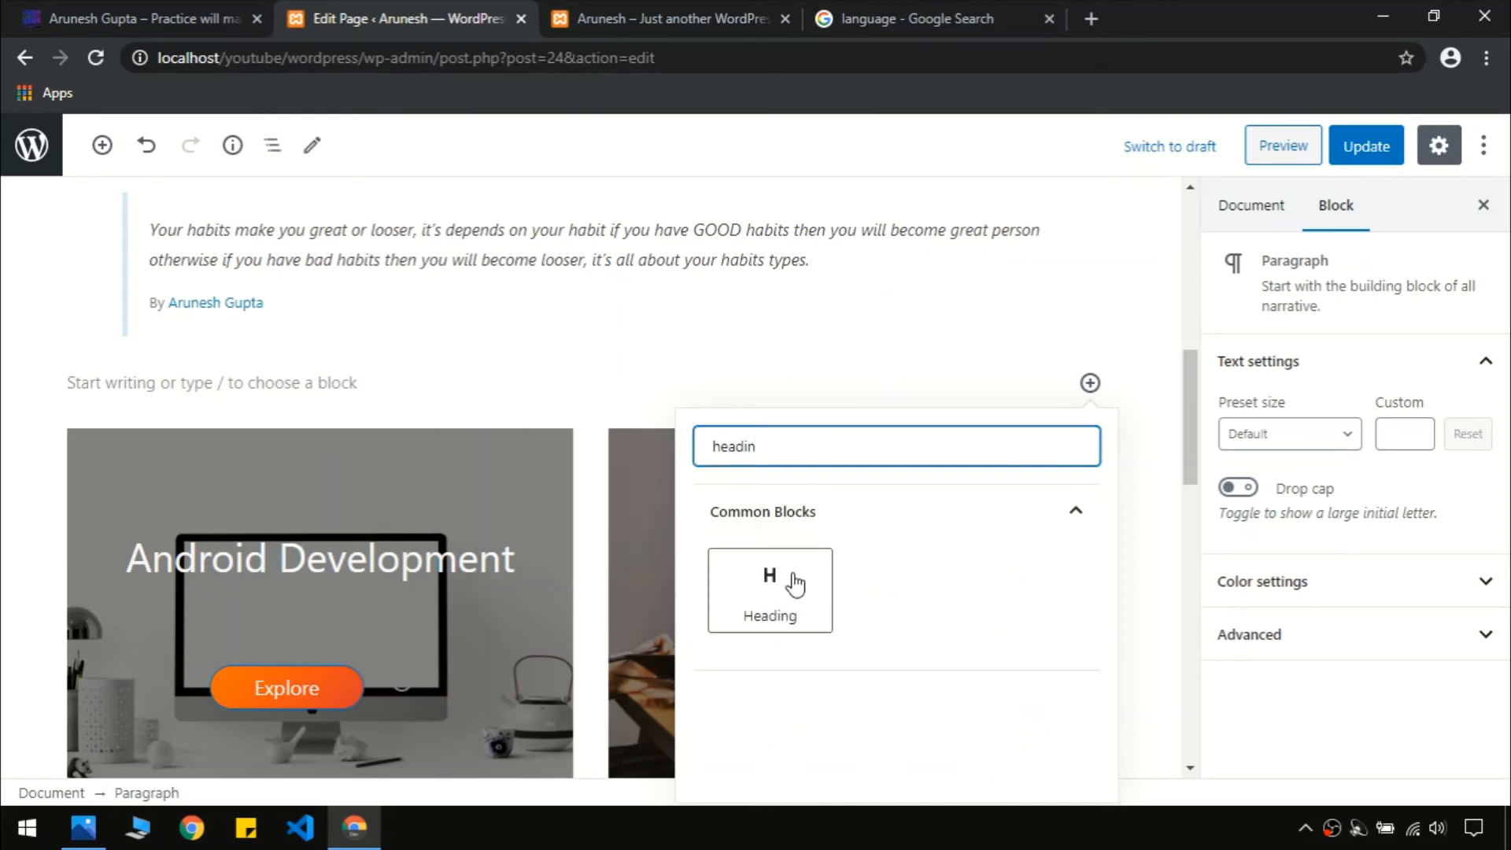
left_click(791, 583)
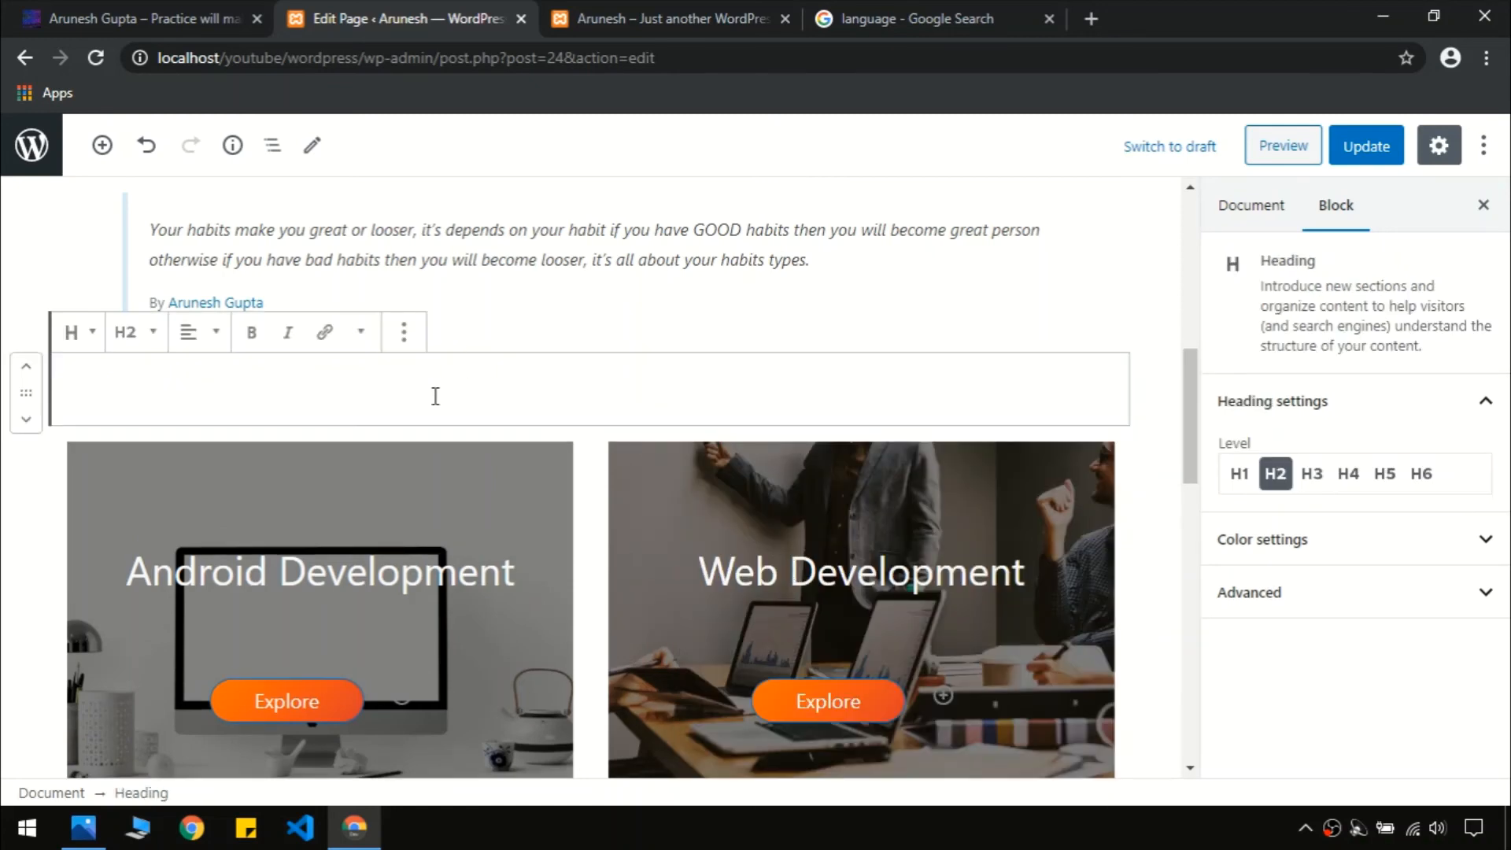
type("Our Service")
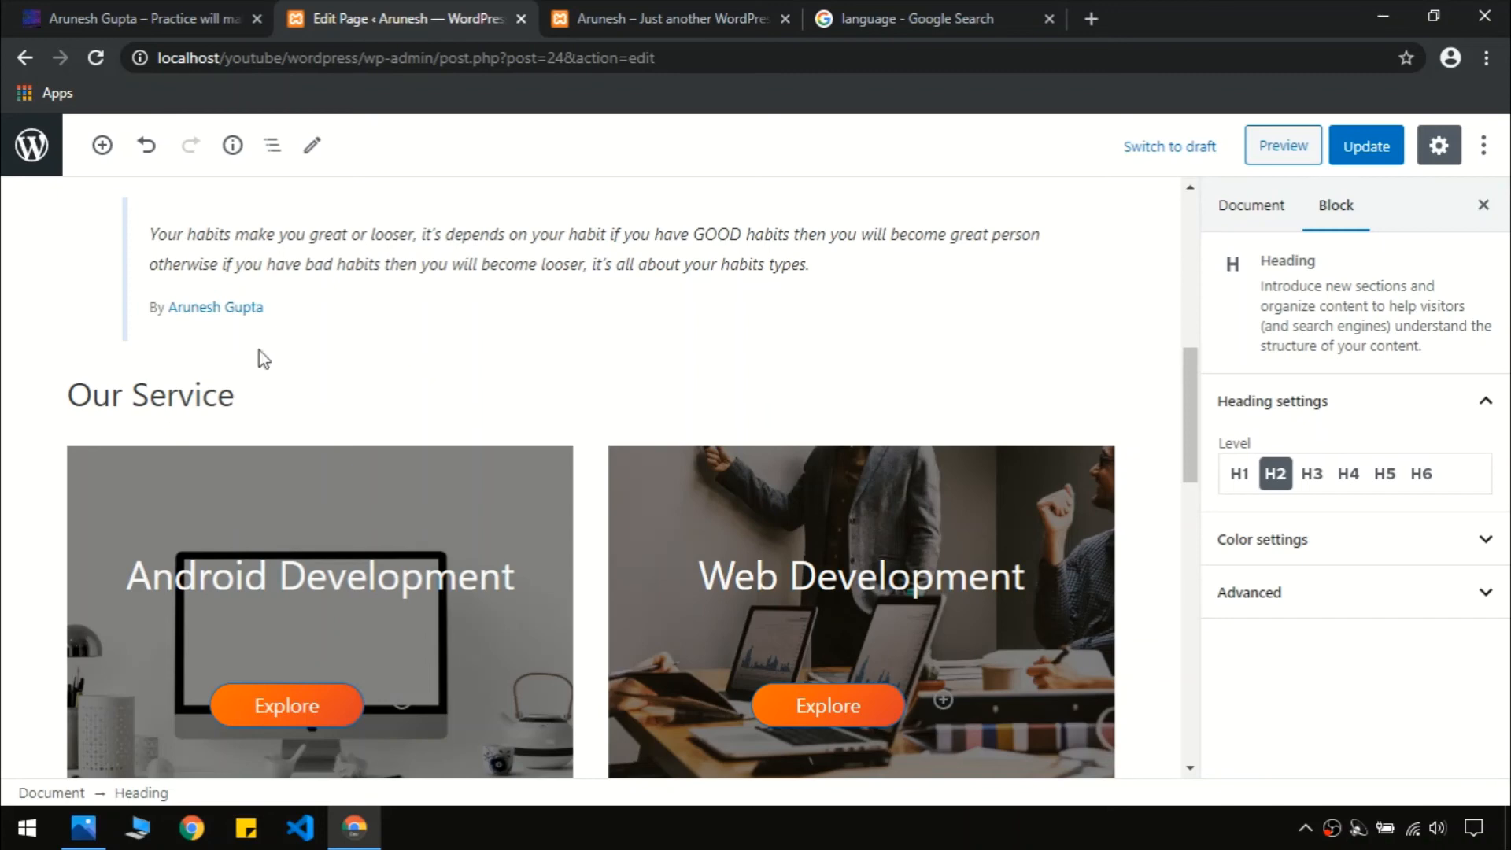
left_click(190, 336)
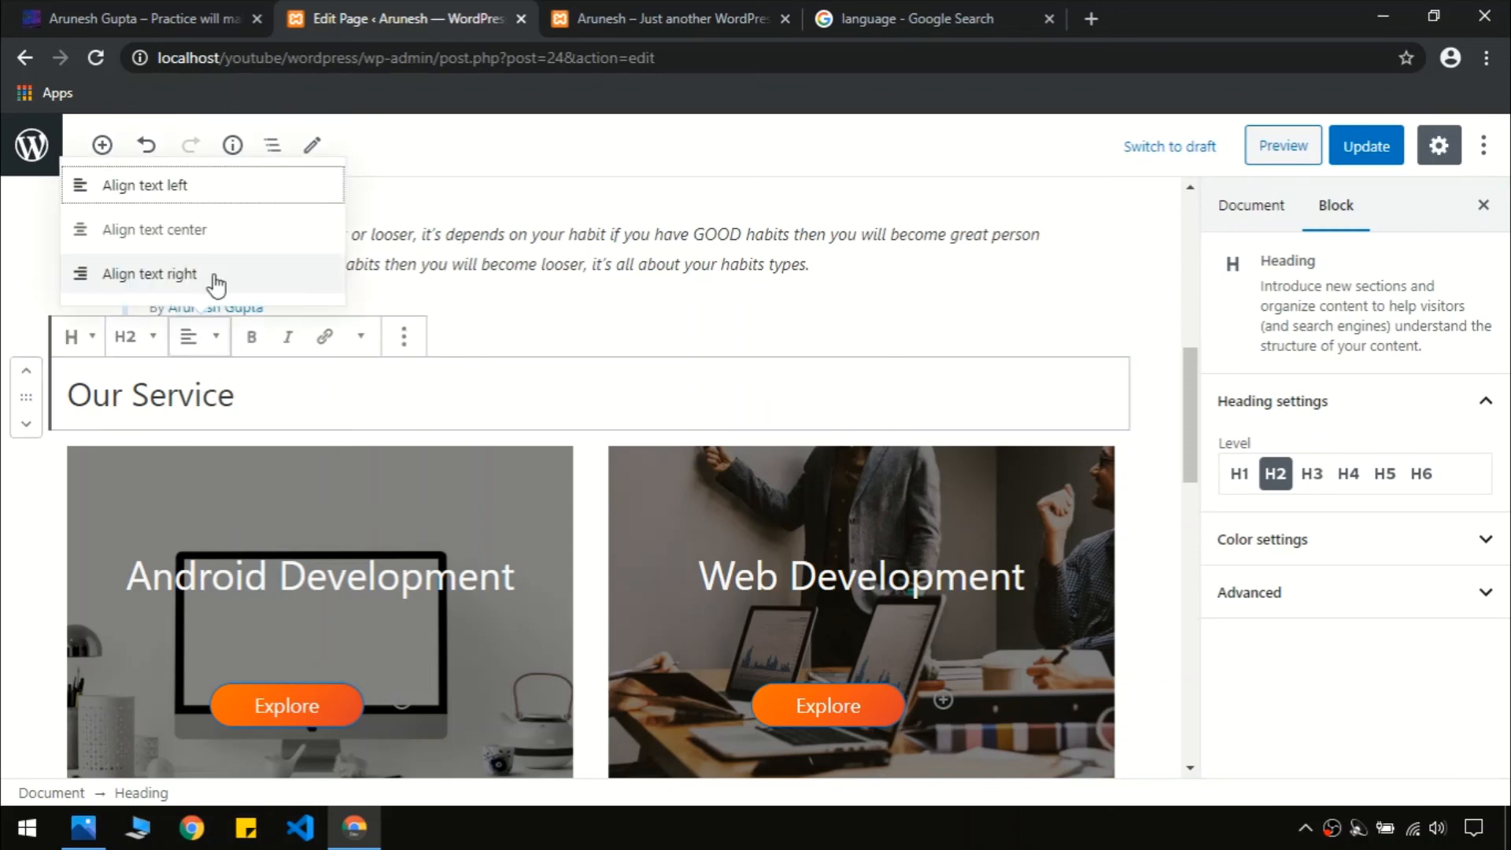
left_click(214, 230)
Wrap the heading in a Group and add a Separator block below it
left_click(406, 345)
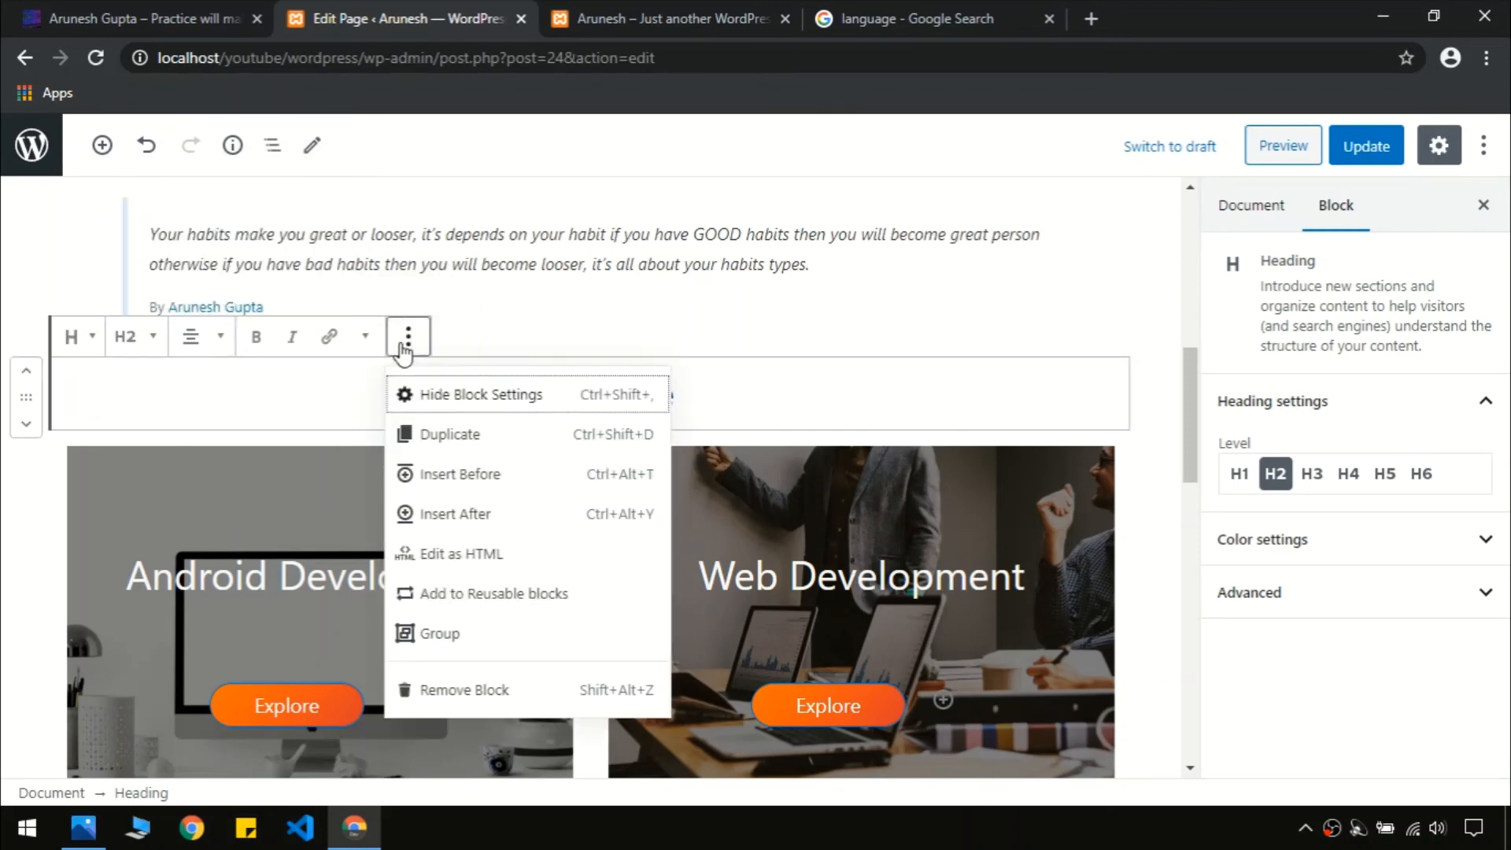
left_click(503, 629)
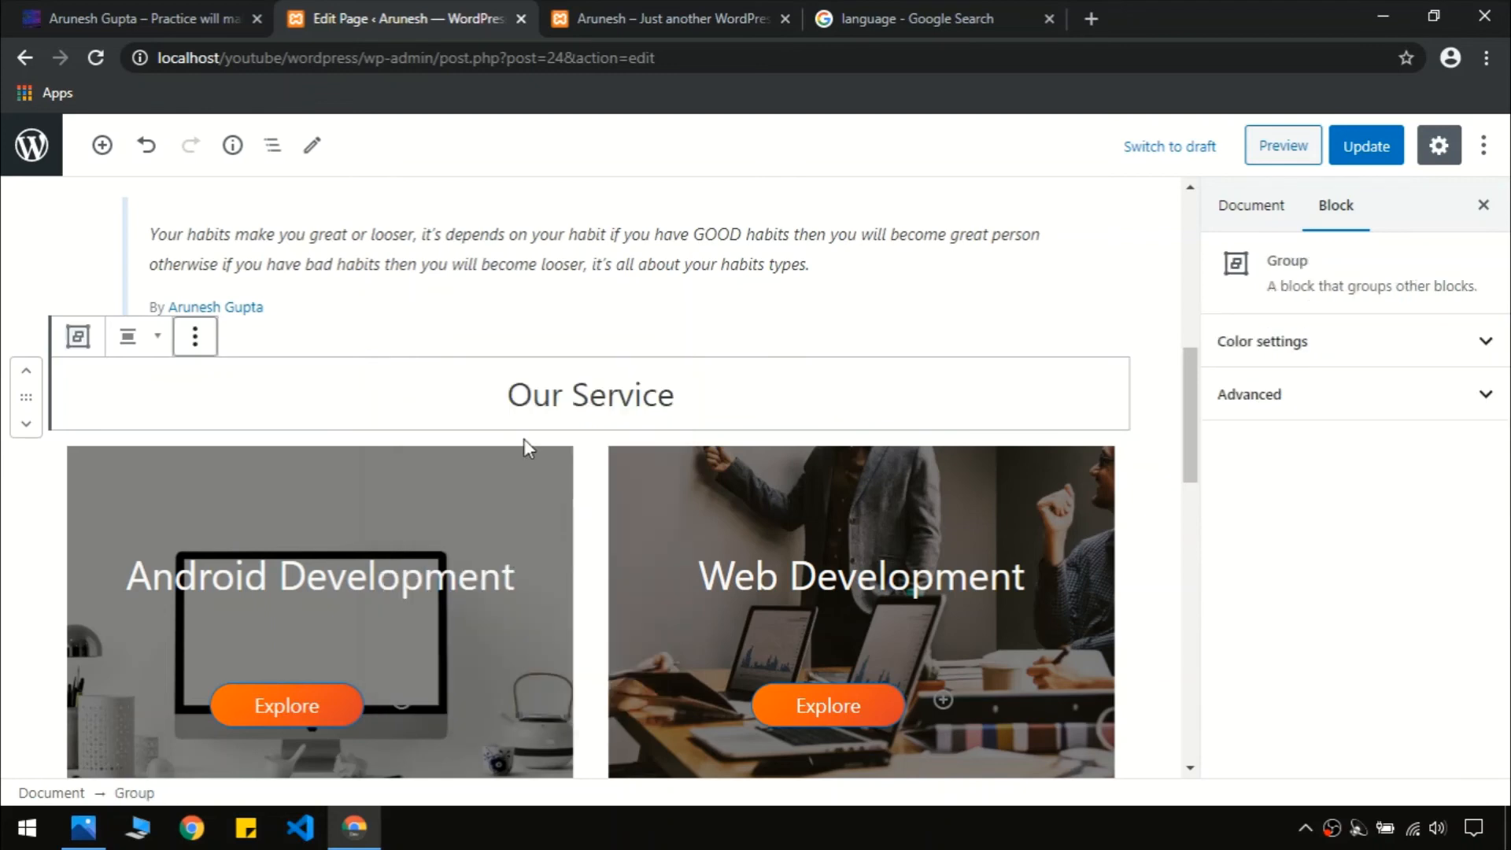
left_click(373, 392)
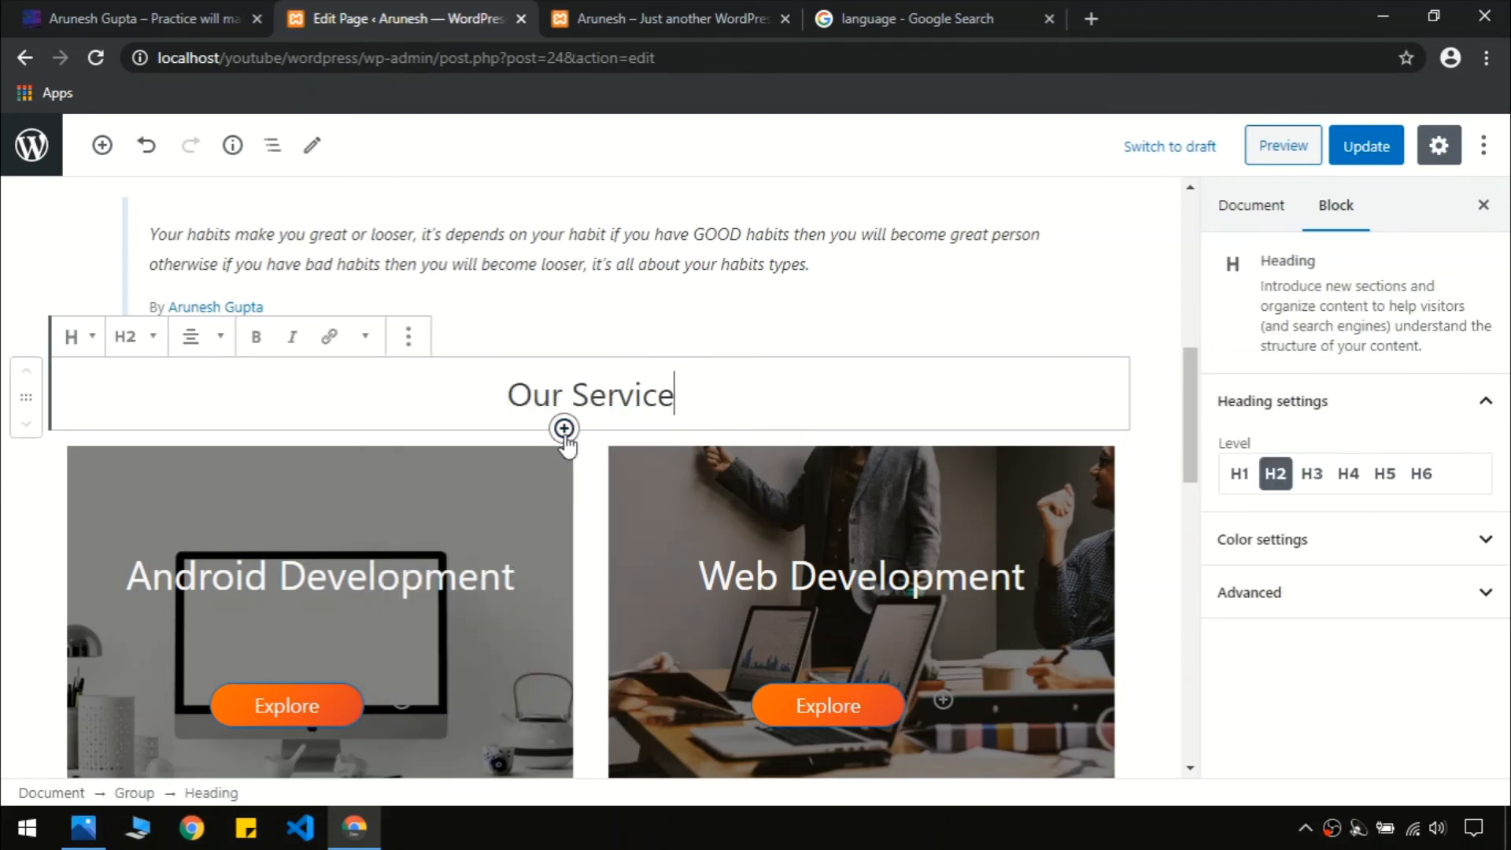
left_click(565, 431)
type("sep")
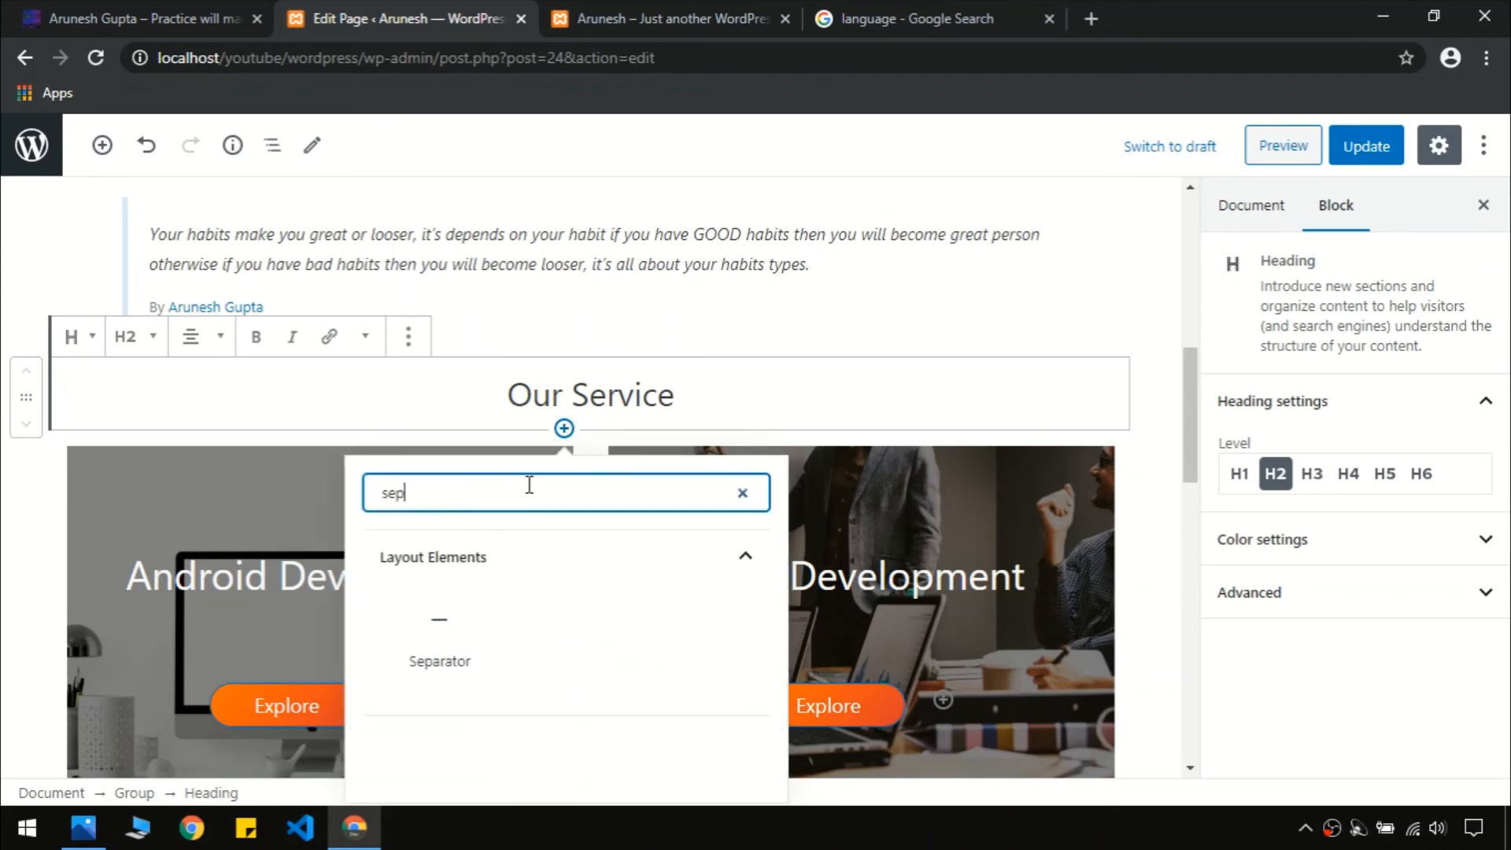
left_click(454, 654)
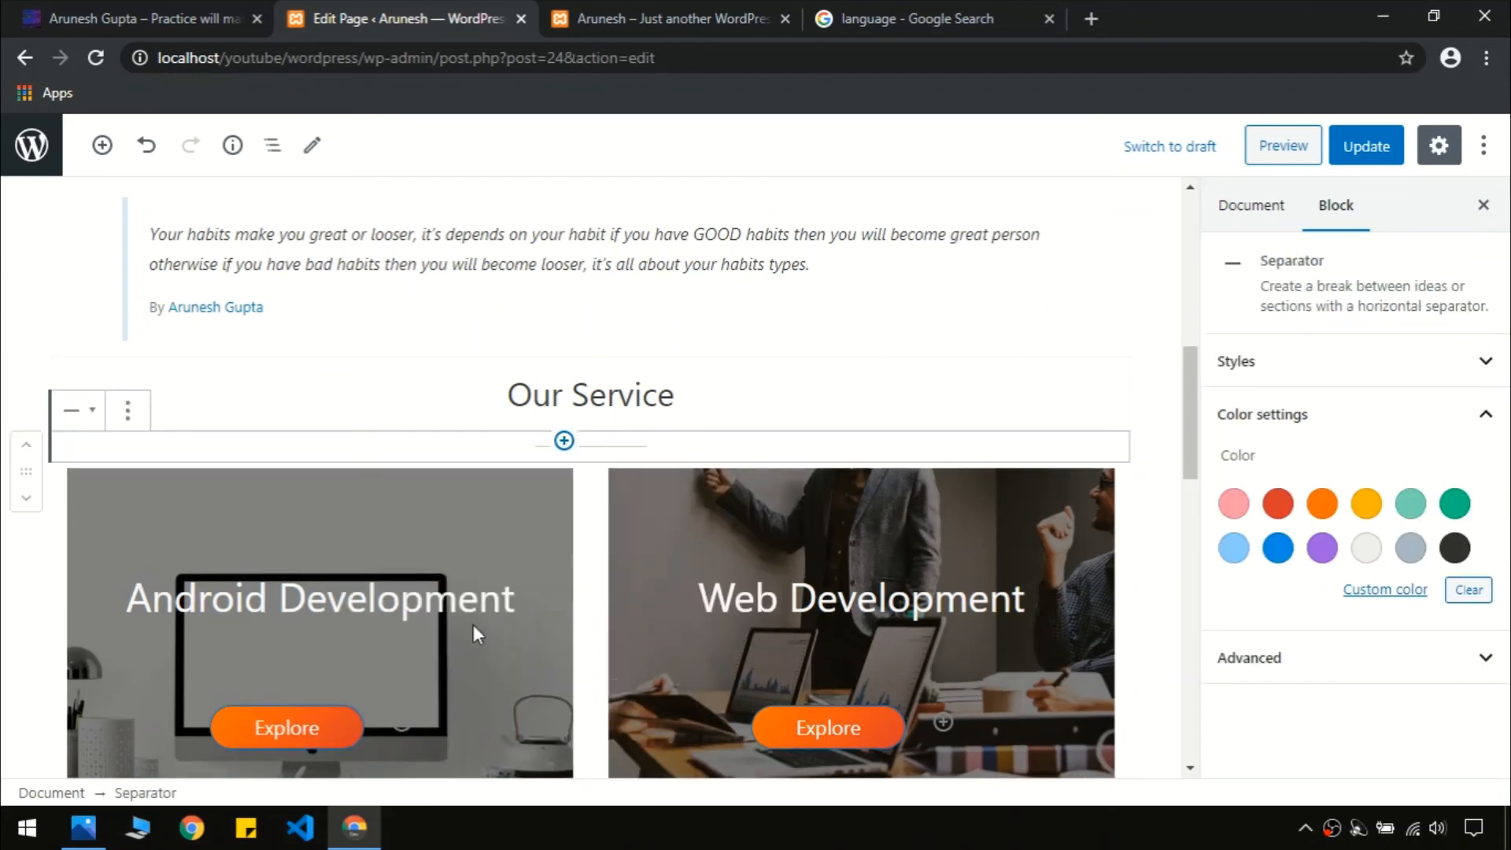
Colour the separator blue and update the page
left_click(1278, 548)
left_click(68, 9)
left_click(364, 6)
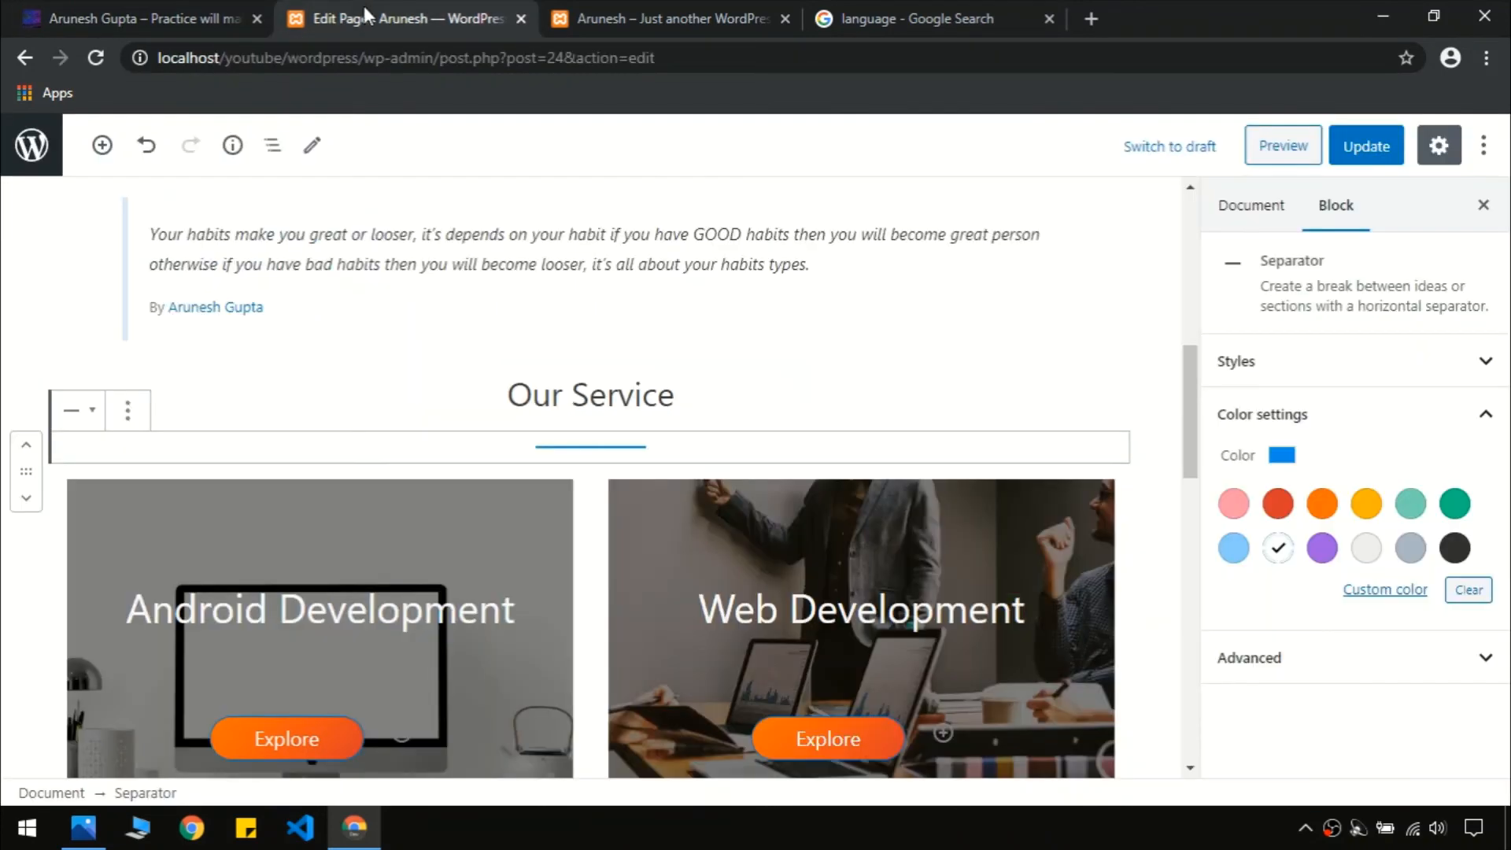
left_click(1378, 138)
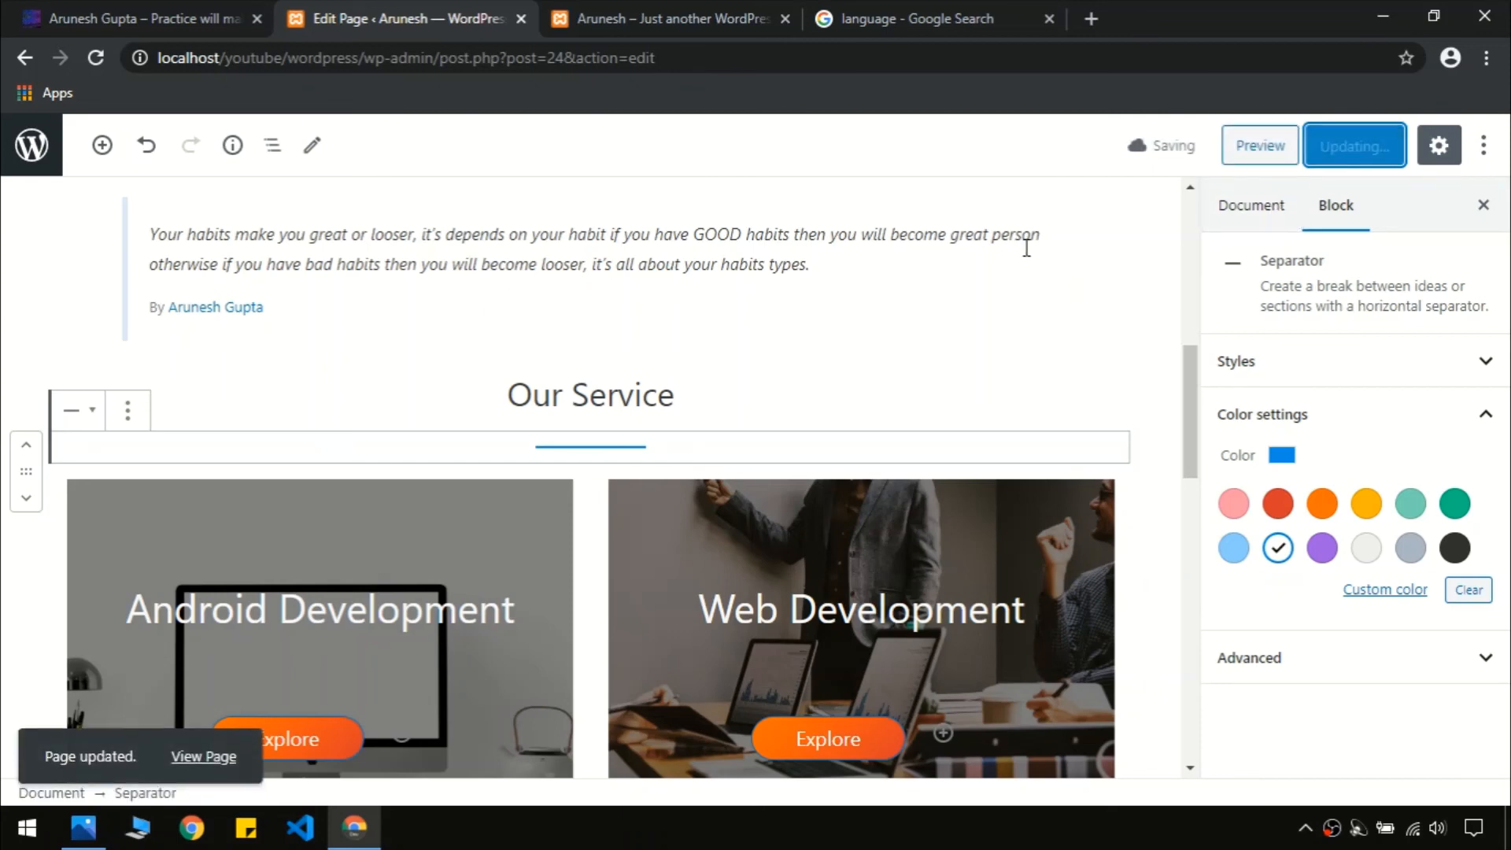
left_click(683, 10)
key("F5")
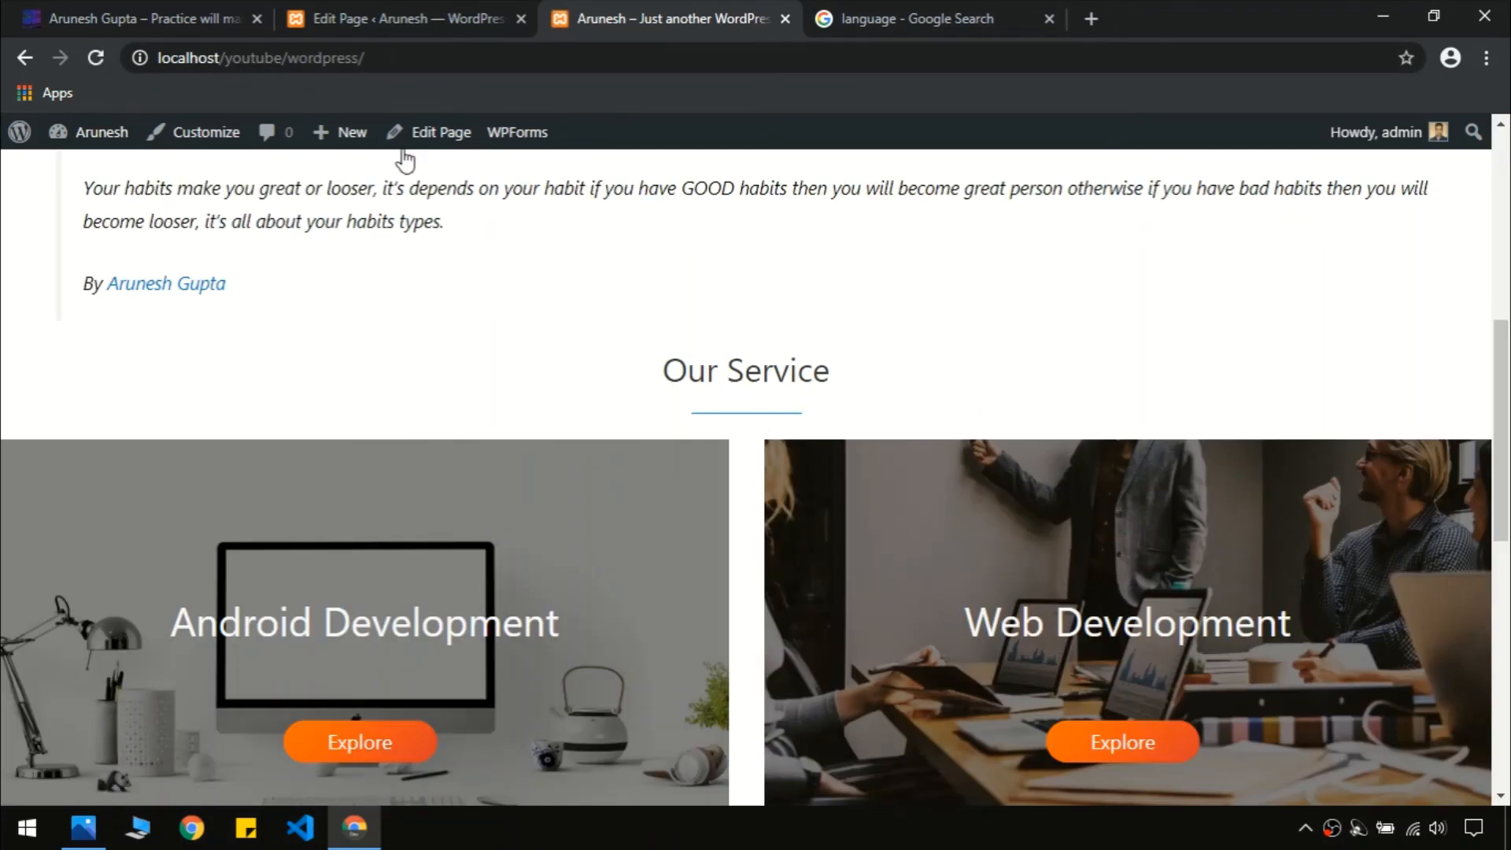
left_click(163, 10)
left_click(711, 10)
scroll(1507, 614, "down", 5)
left_click_drag(1507, 614, 1500, 236)
left_click(142, 18)
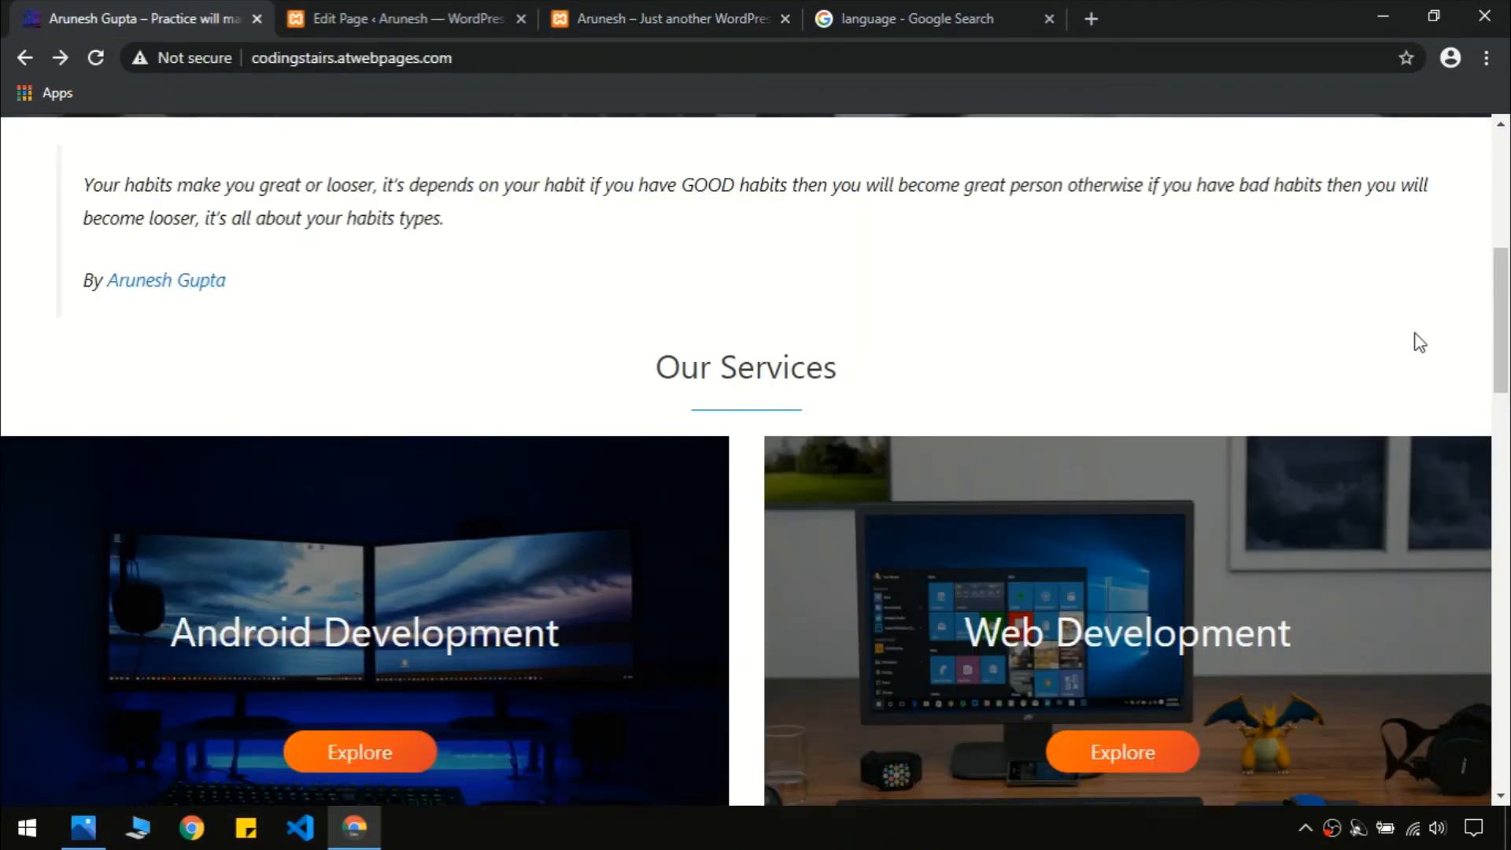
left_click_drag(1503, 313, 1508, 583)
Insert a Latest Posts block in the empty paragraph at the end of the page
left_click(405, 18)
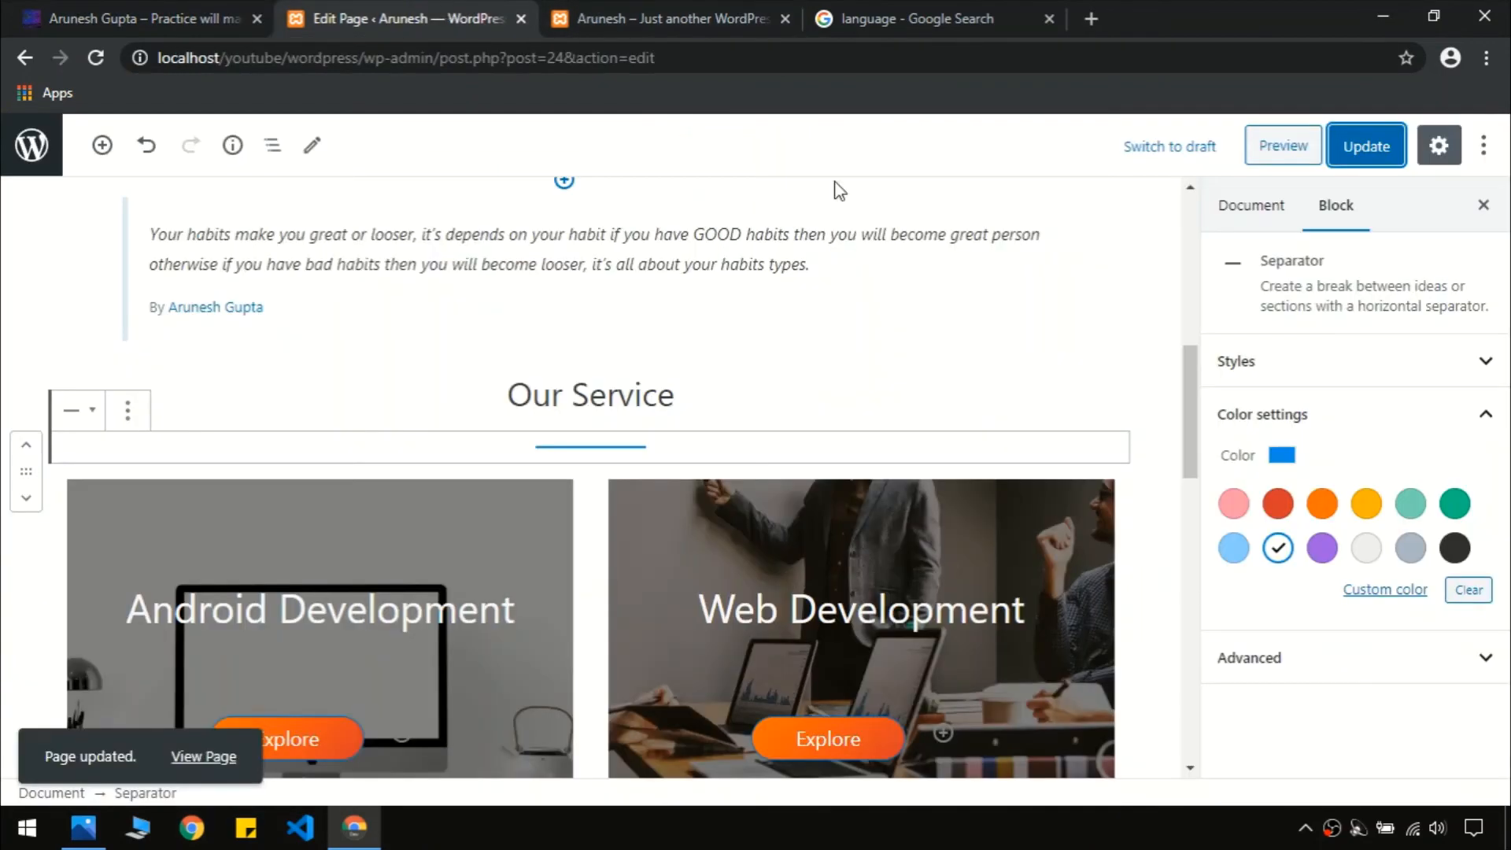
scroll(1185, 440, "down", 3)
left_click_drag(1202, 531, 1201, 669)
left_click(418, 534)
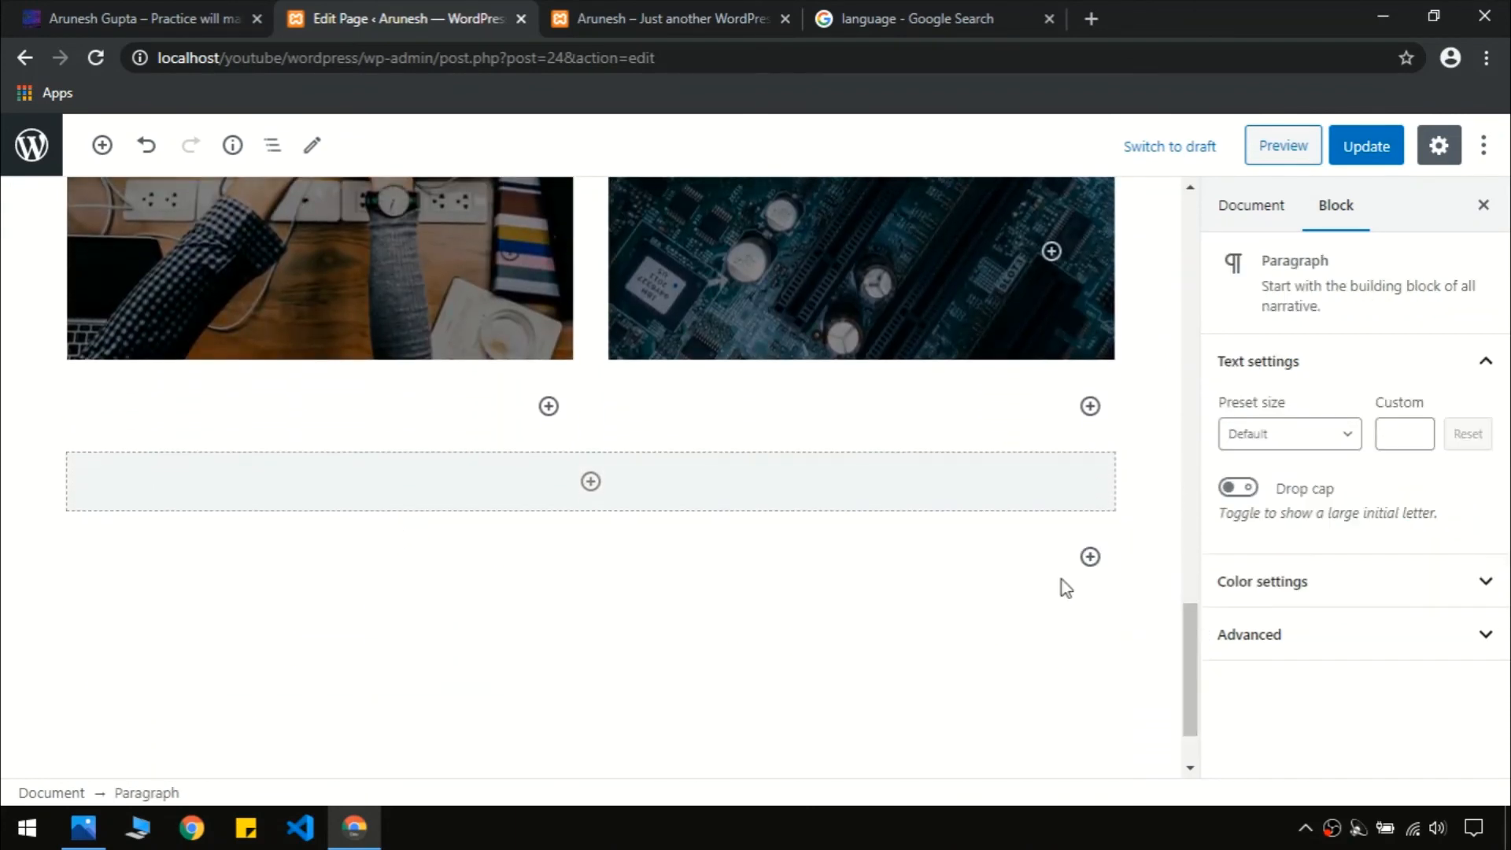
left_click(1089, 557)
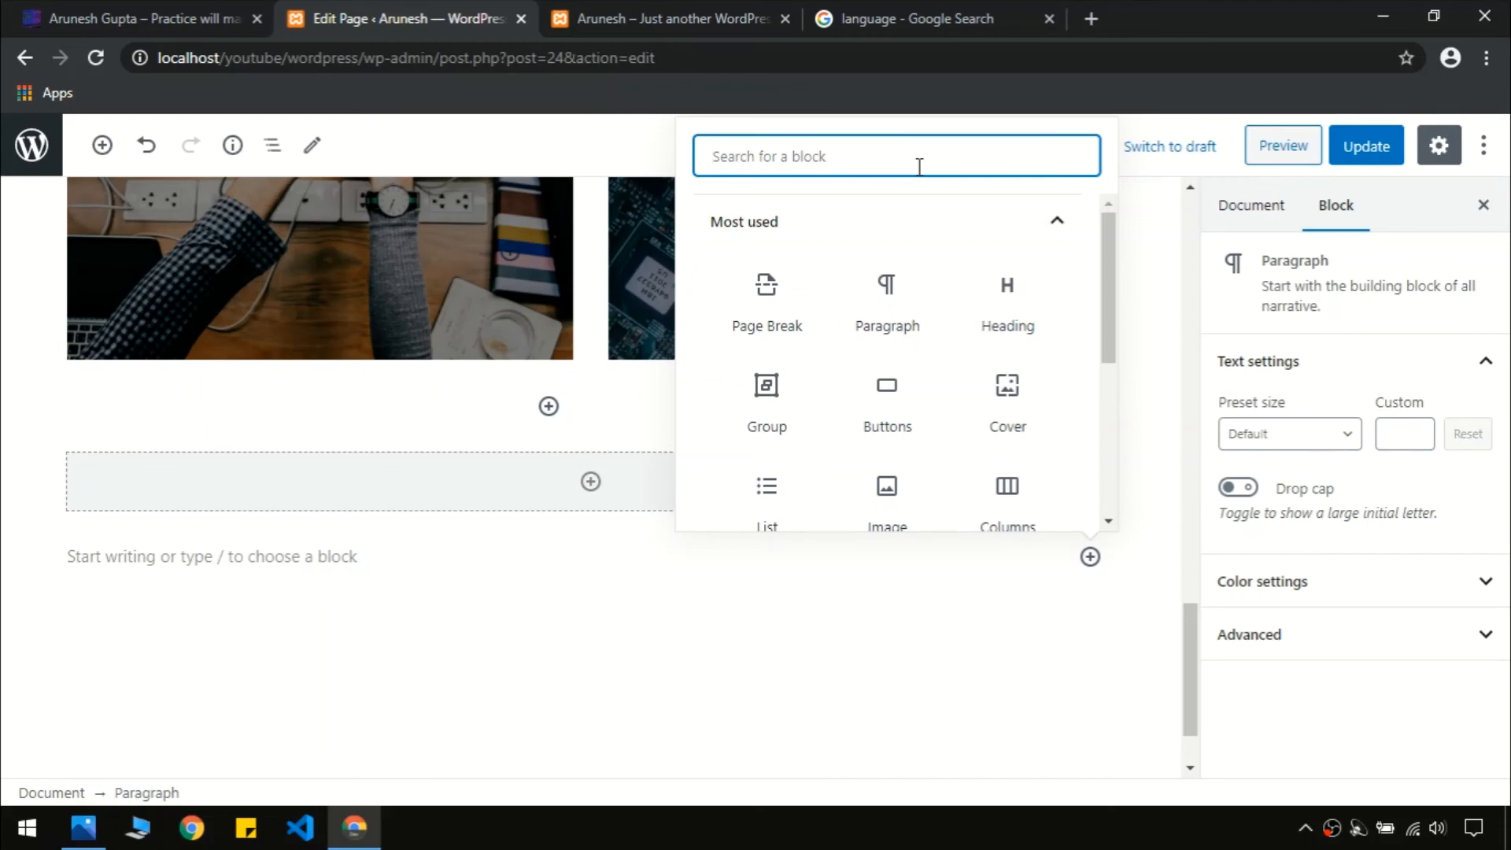
type("post")
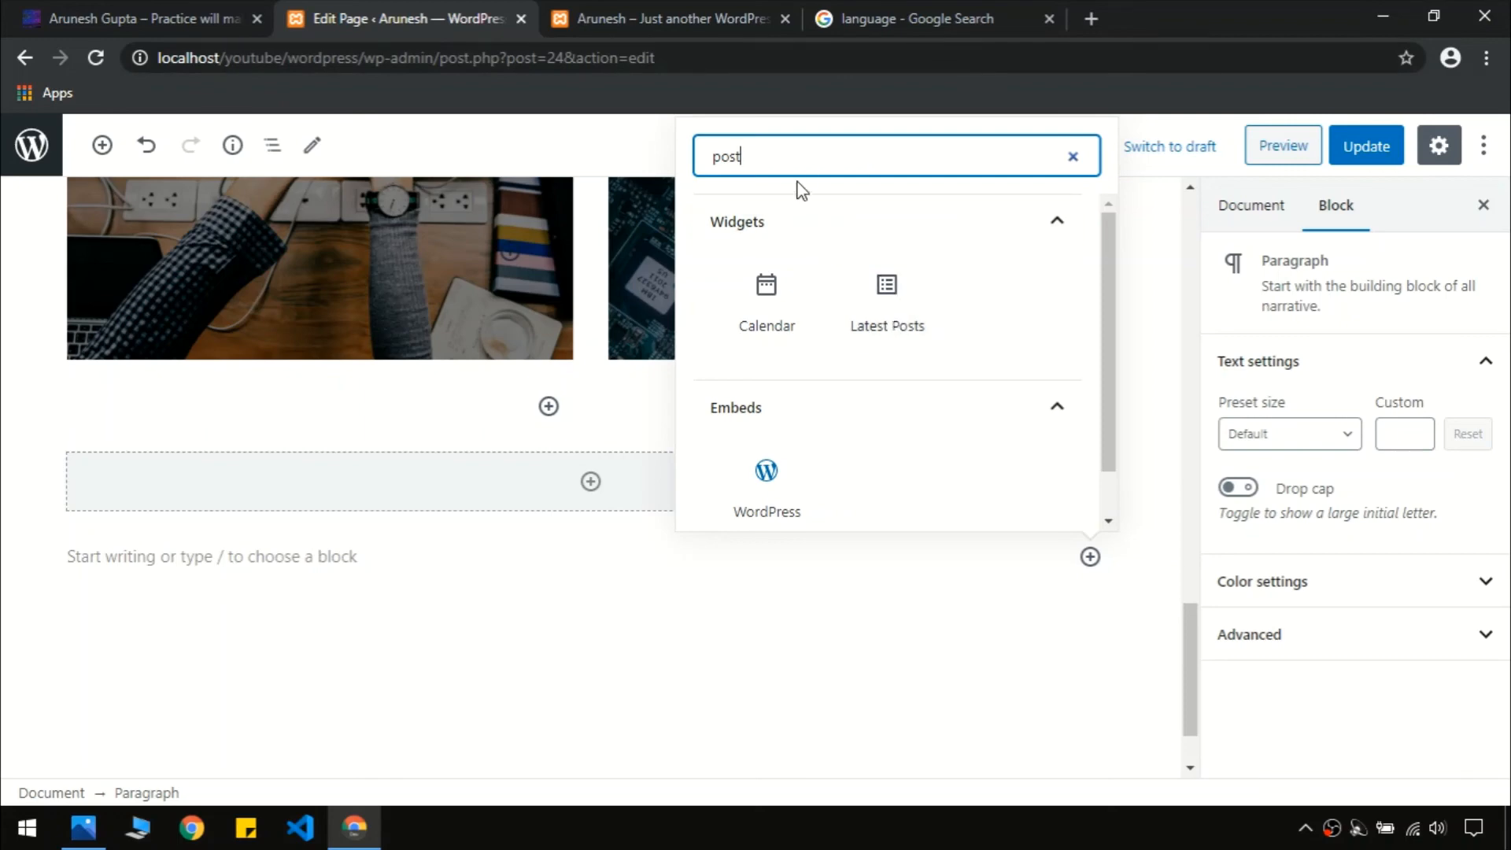
left_click(890, 323)
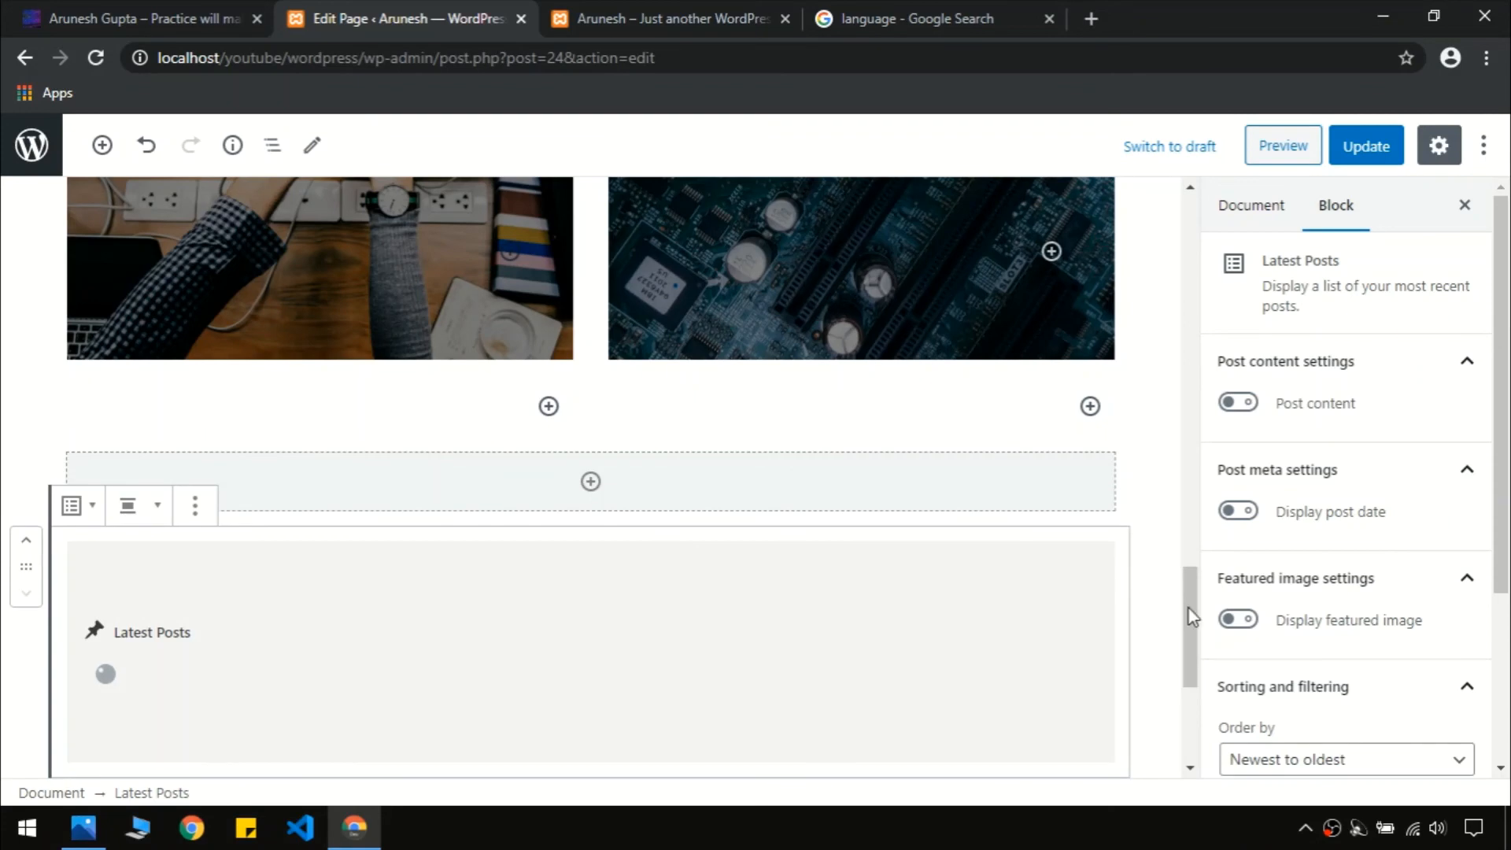
scroll(1192, 616, "down", 3)
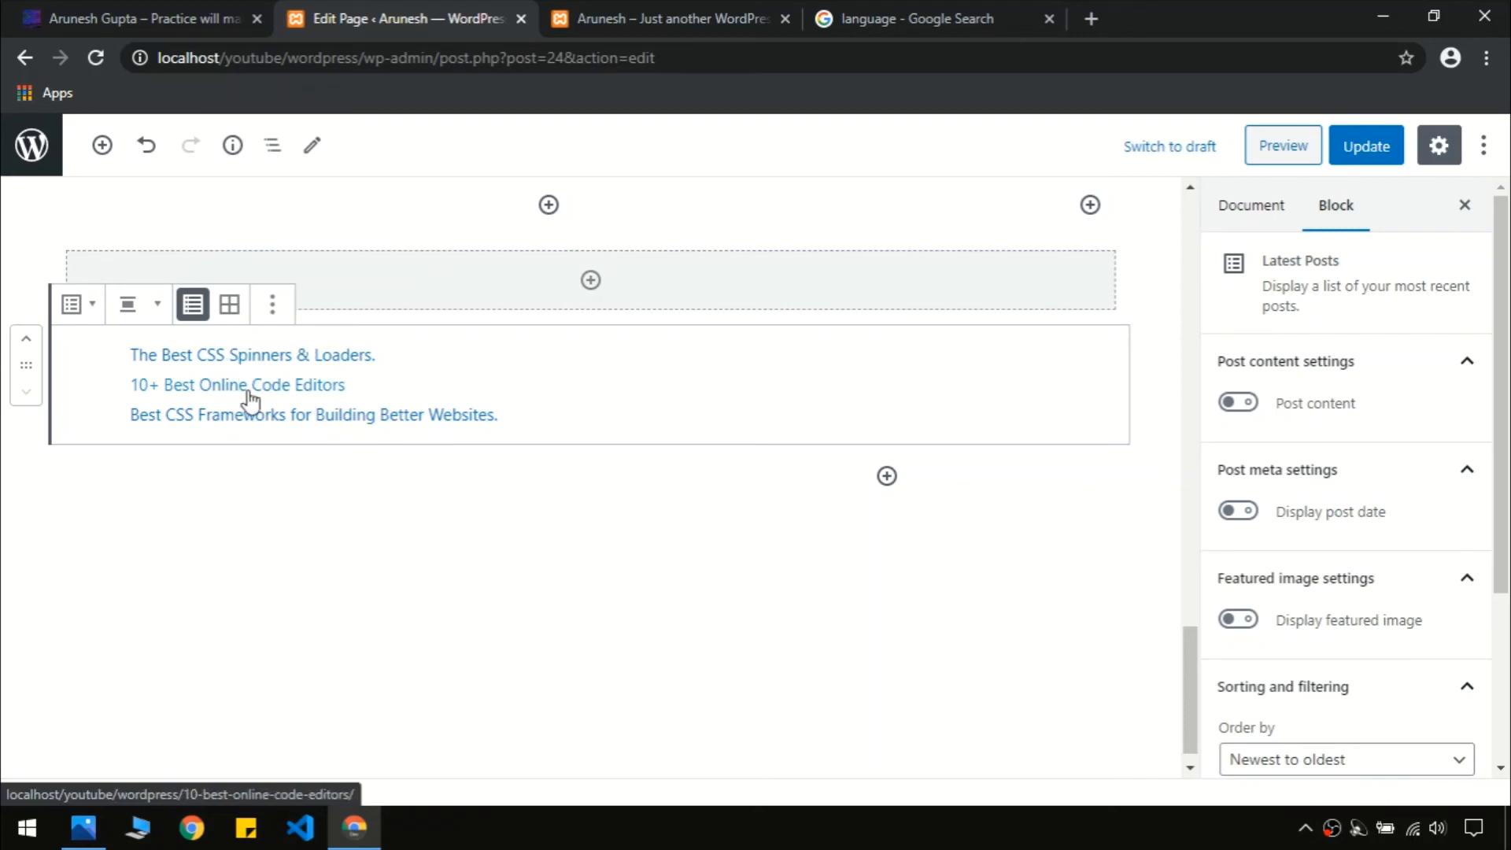
Show post excerpts in the Latest Posts block and switch it to grid view
left_click(193, 11)
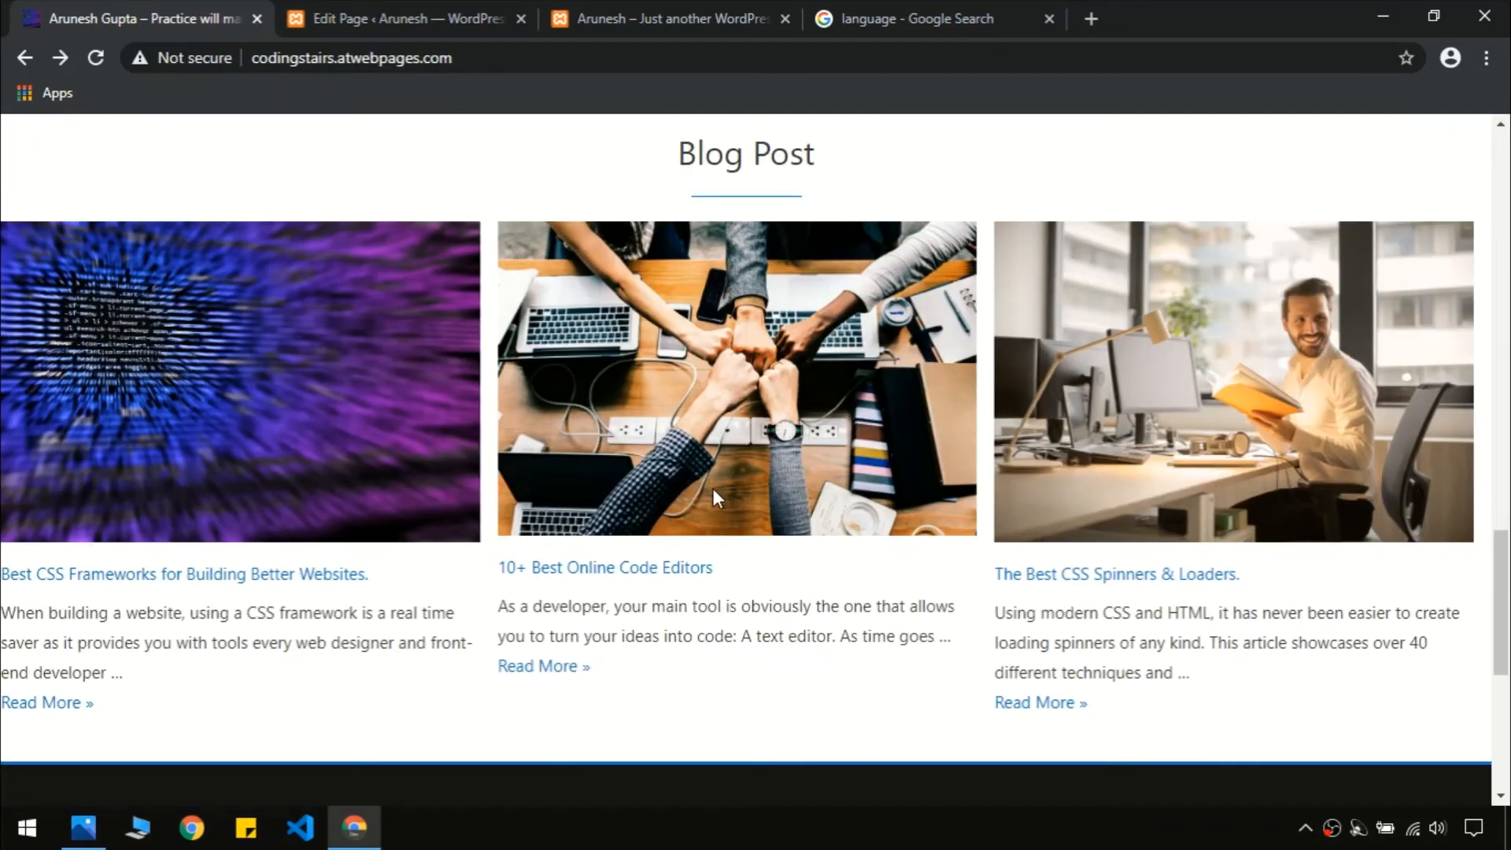
left_click(394, 18)
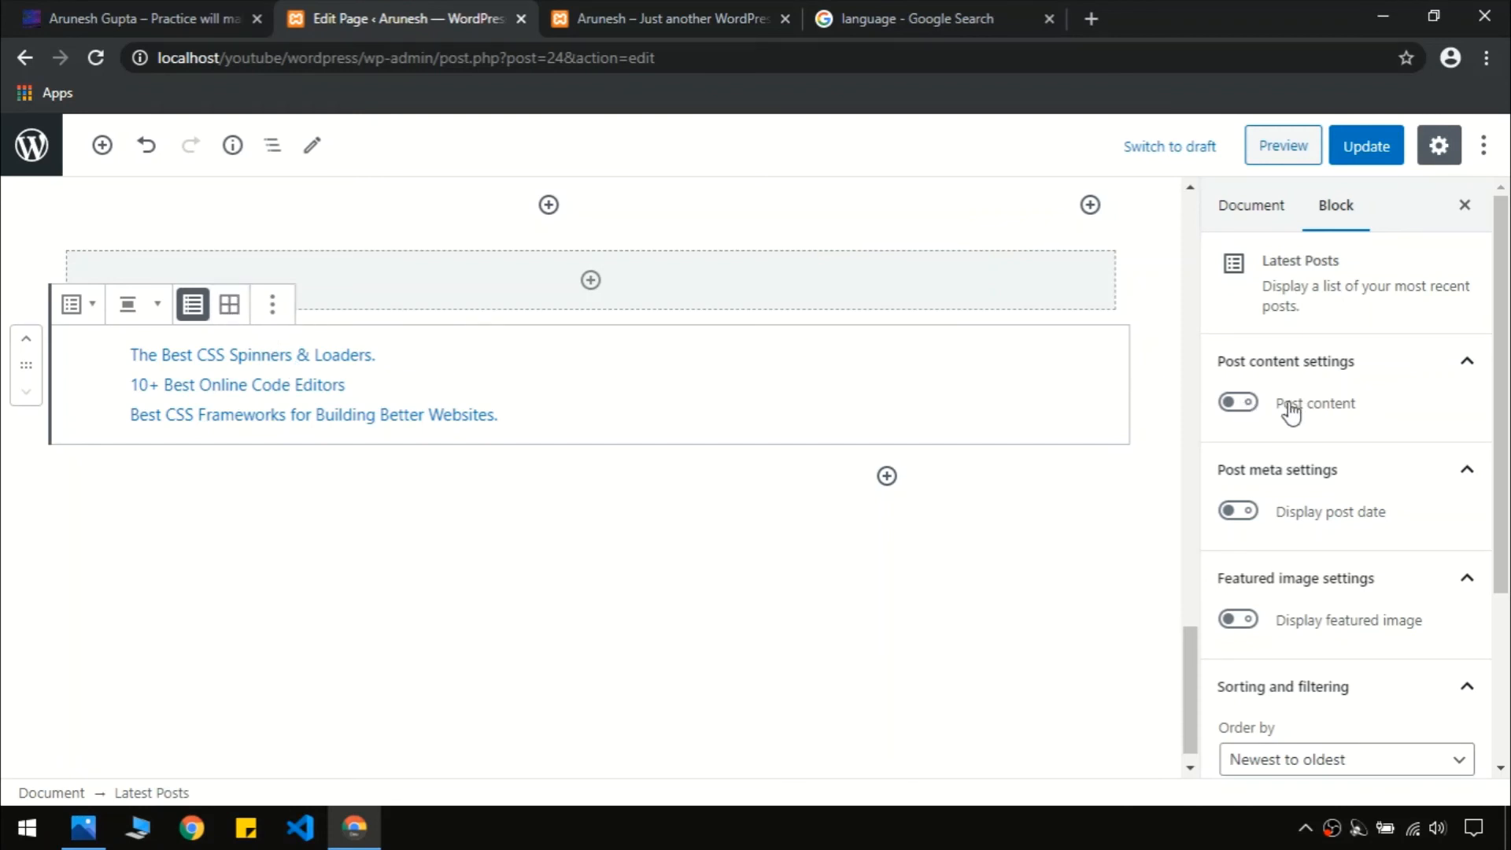
left_click(1240, 402)
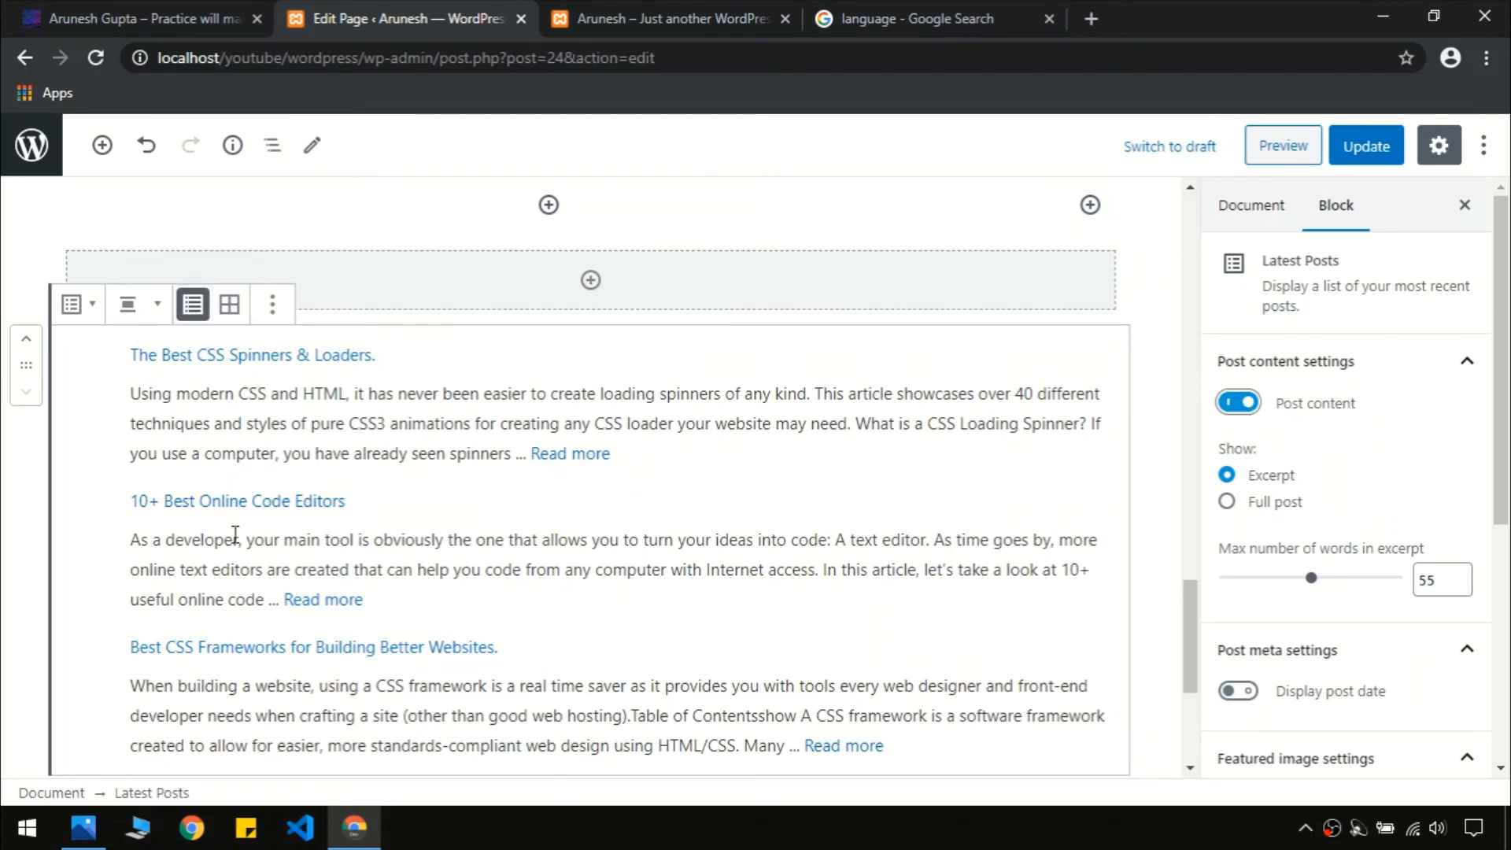
left_click(213, 20)
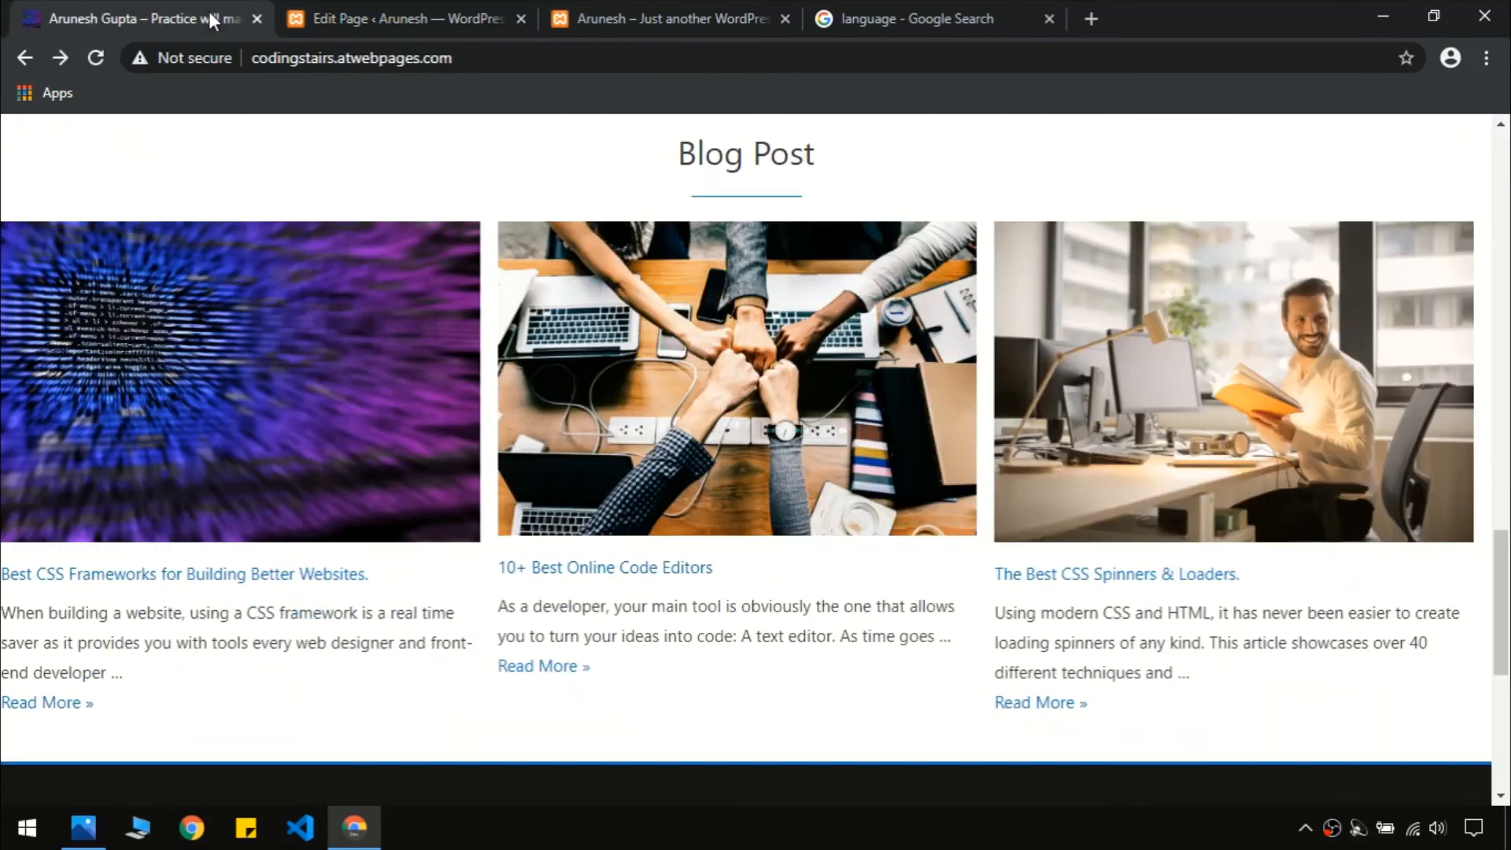
left_click(398, 12)
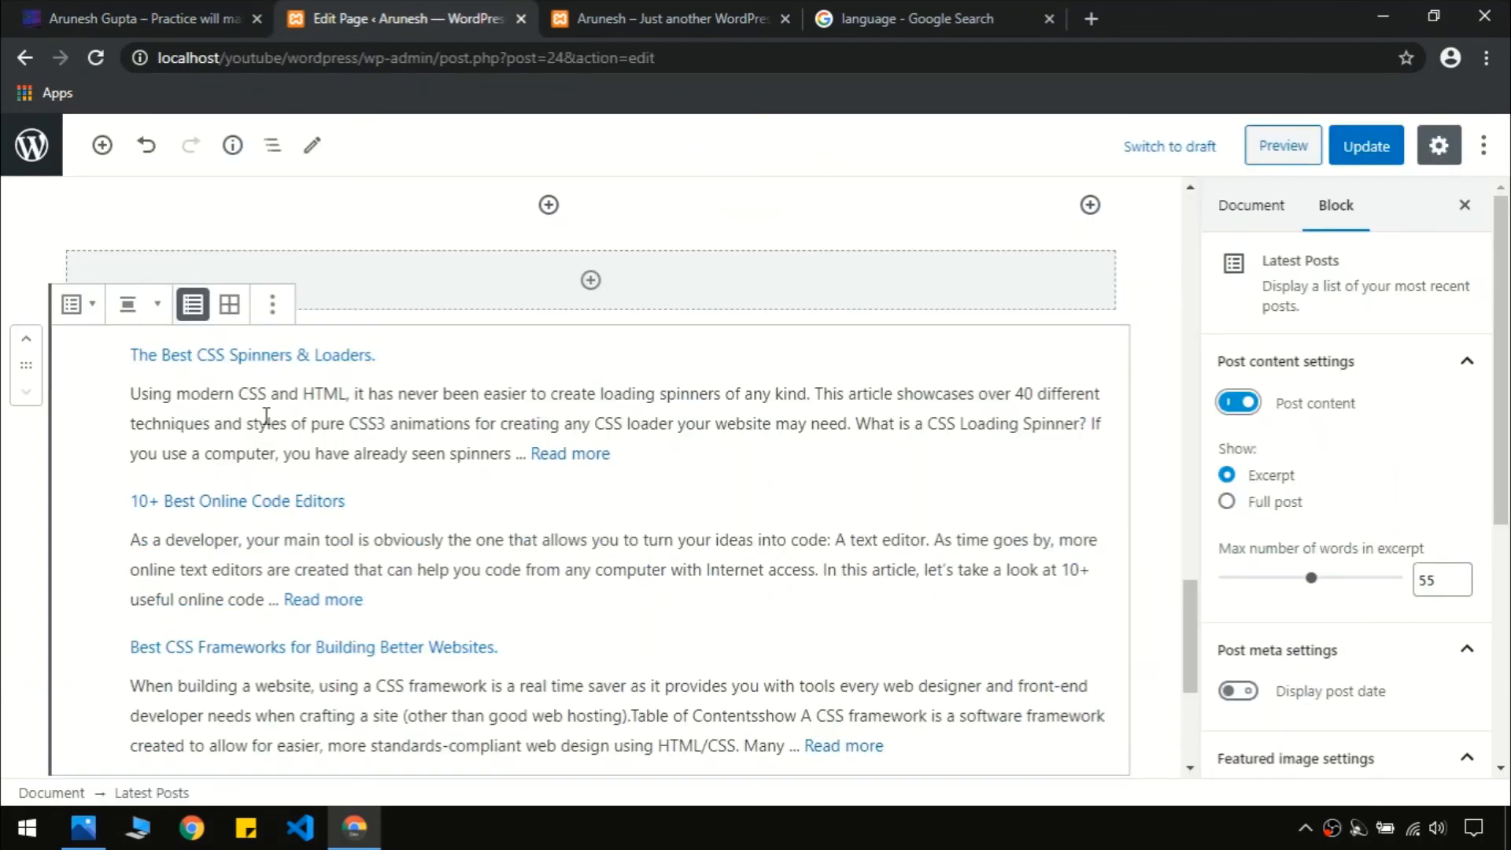
left_click(229, 306)
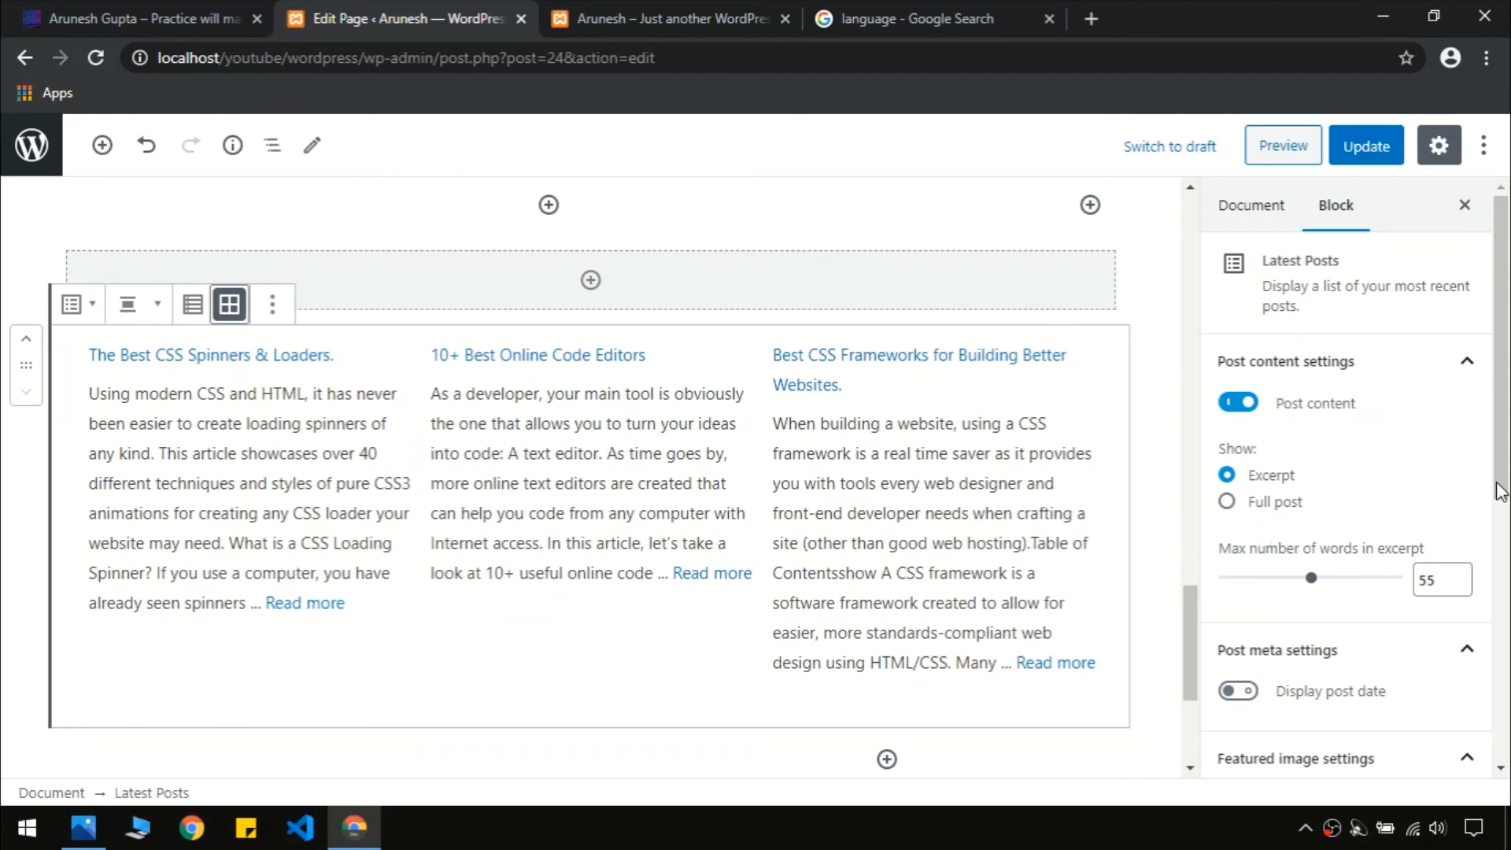
left_click_drag(1509, 401, 1508, 600)
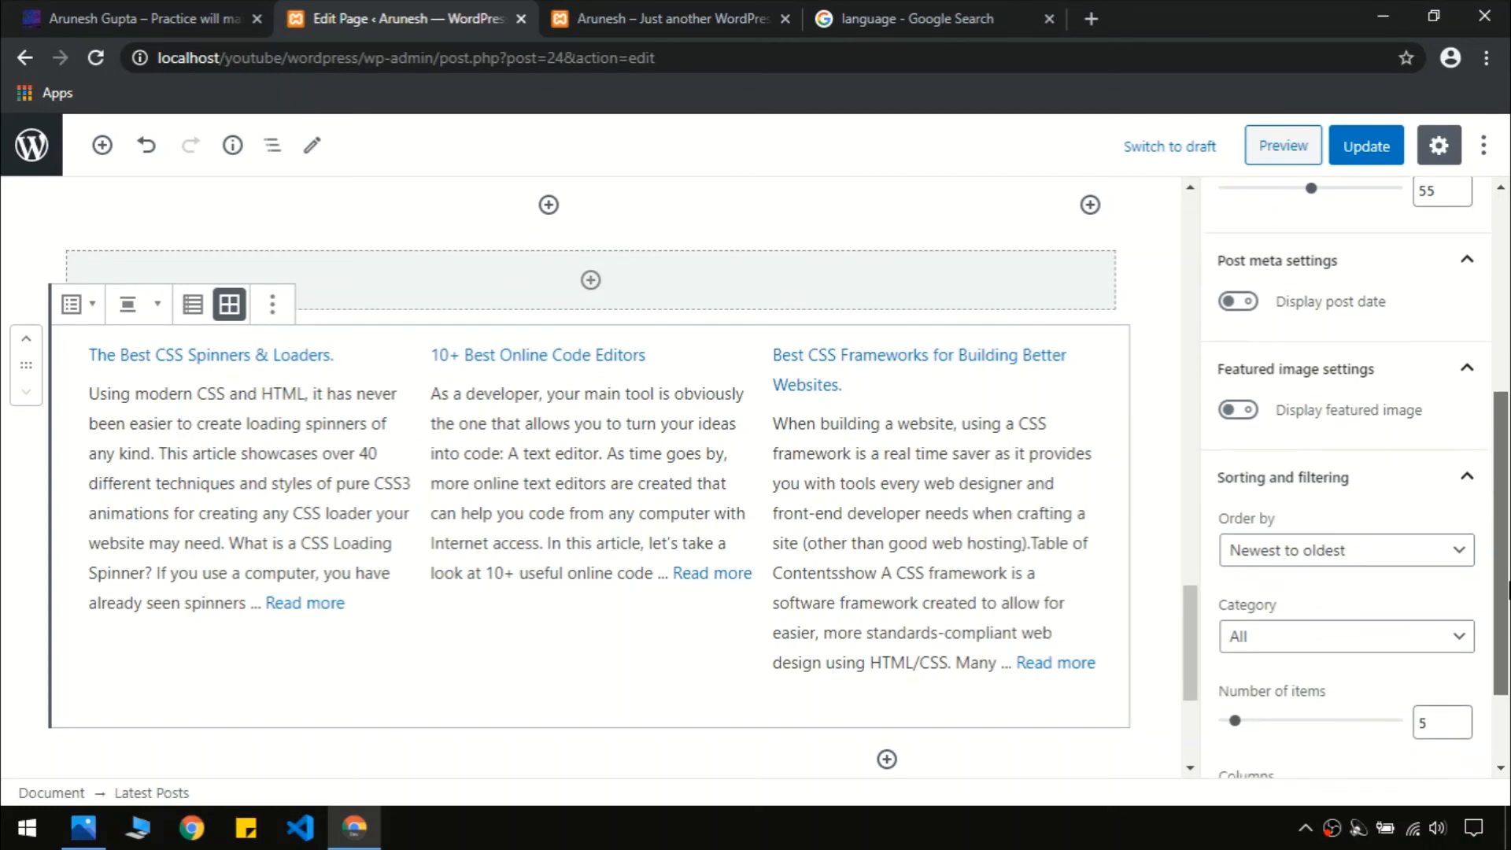
Turn on featured images for the posts and set their size to Large
left_click(1232, 411)
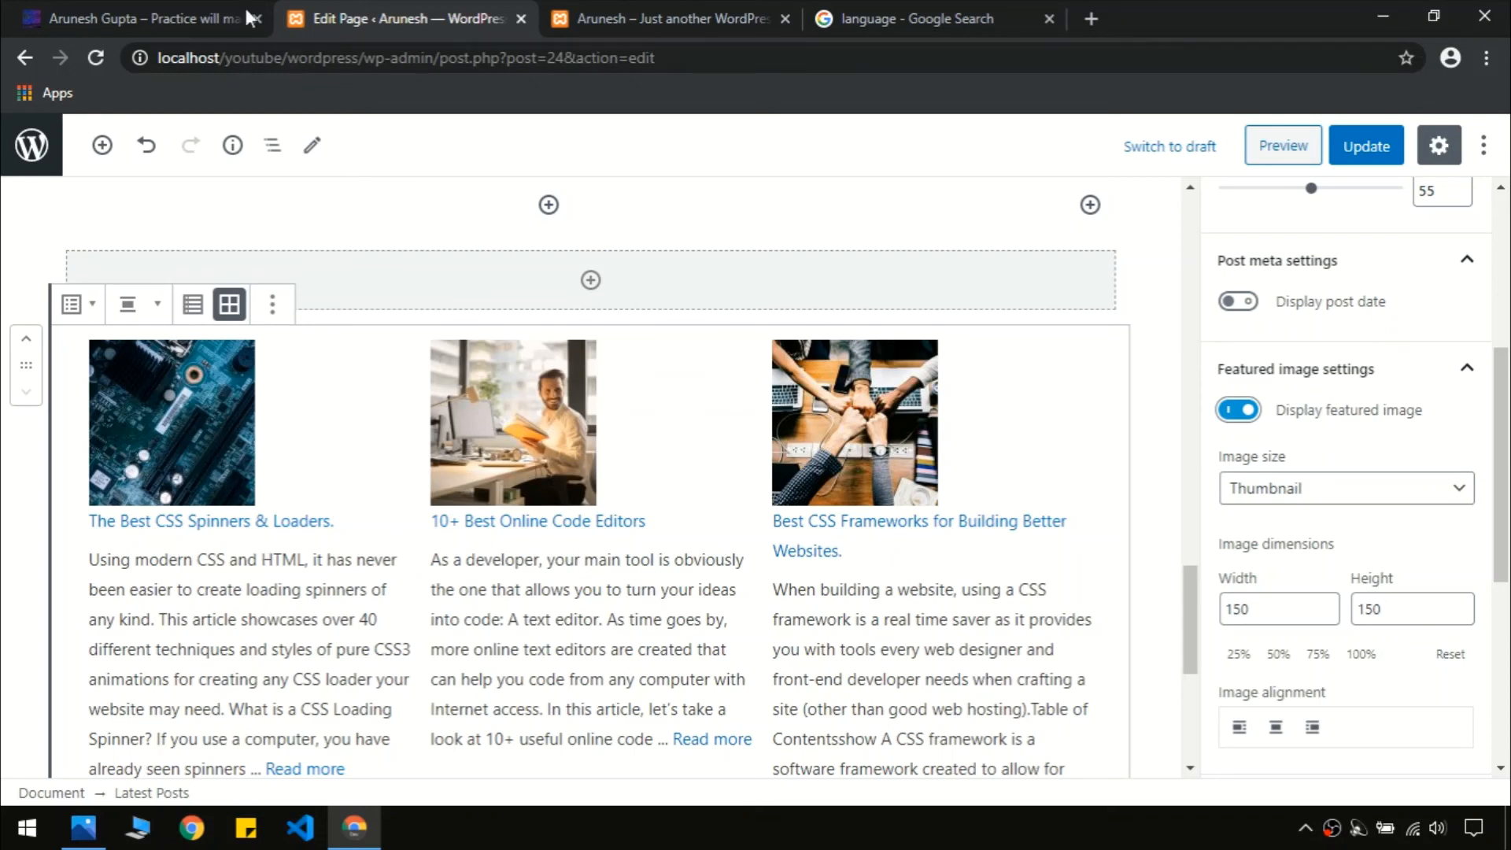
left_click(196, 15)
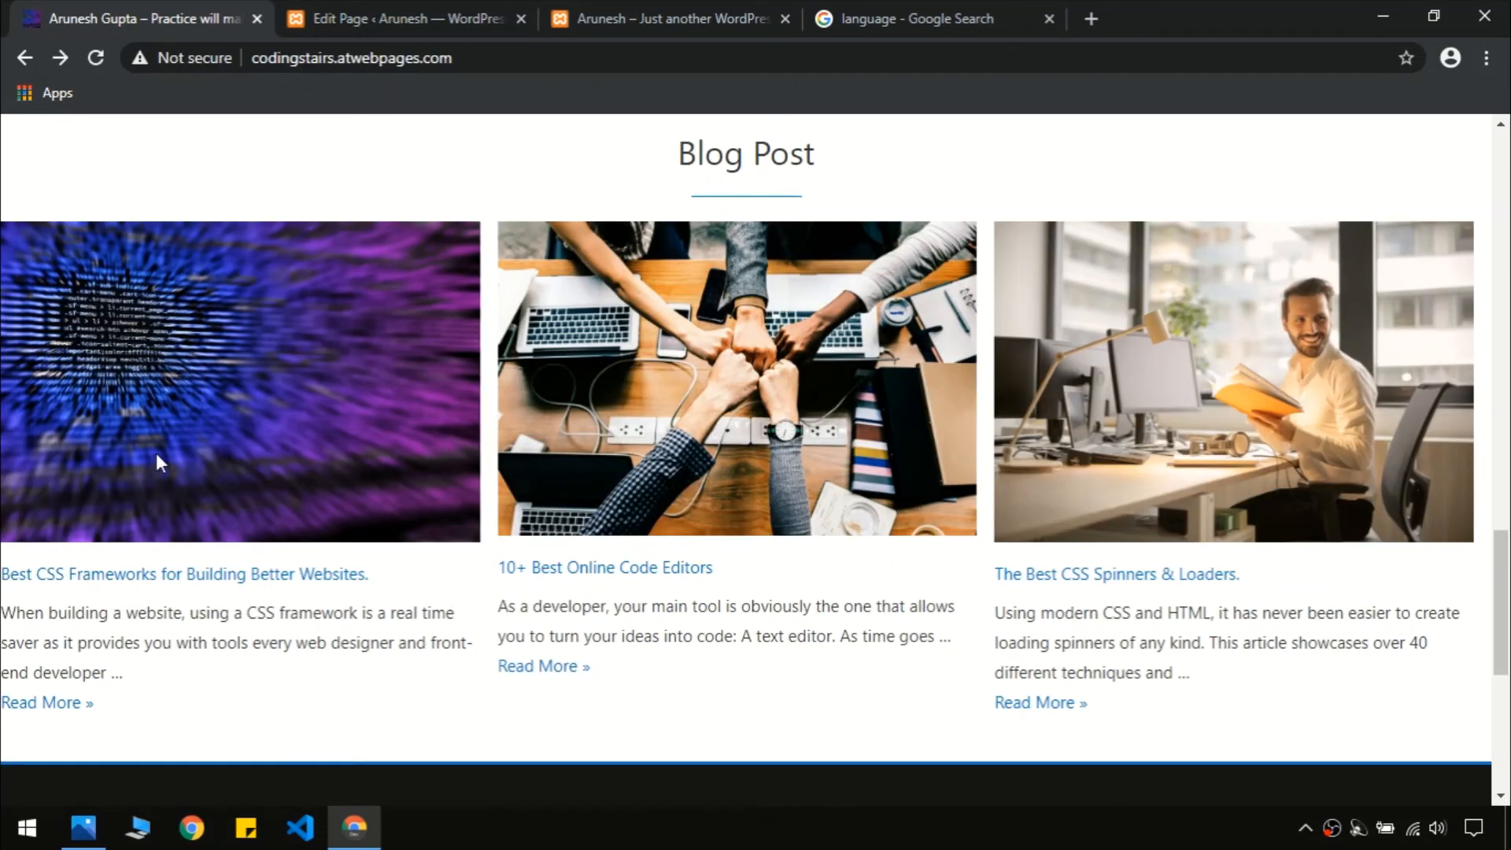
left_click(391, 14)
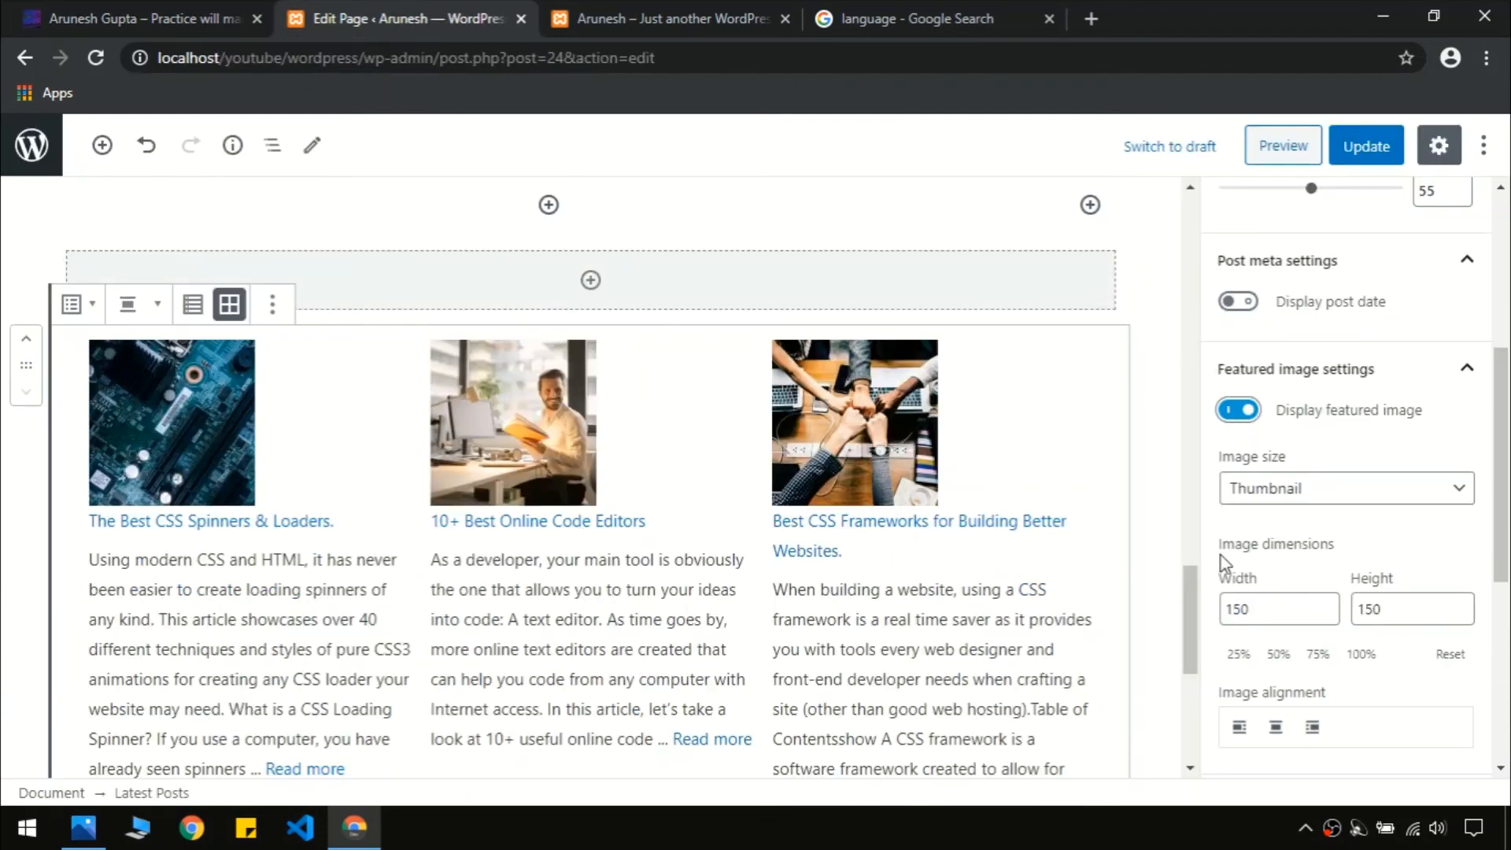
scroll(1184, 578, "down", 1)
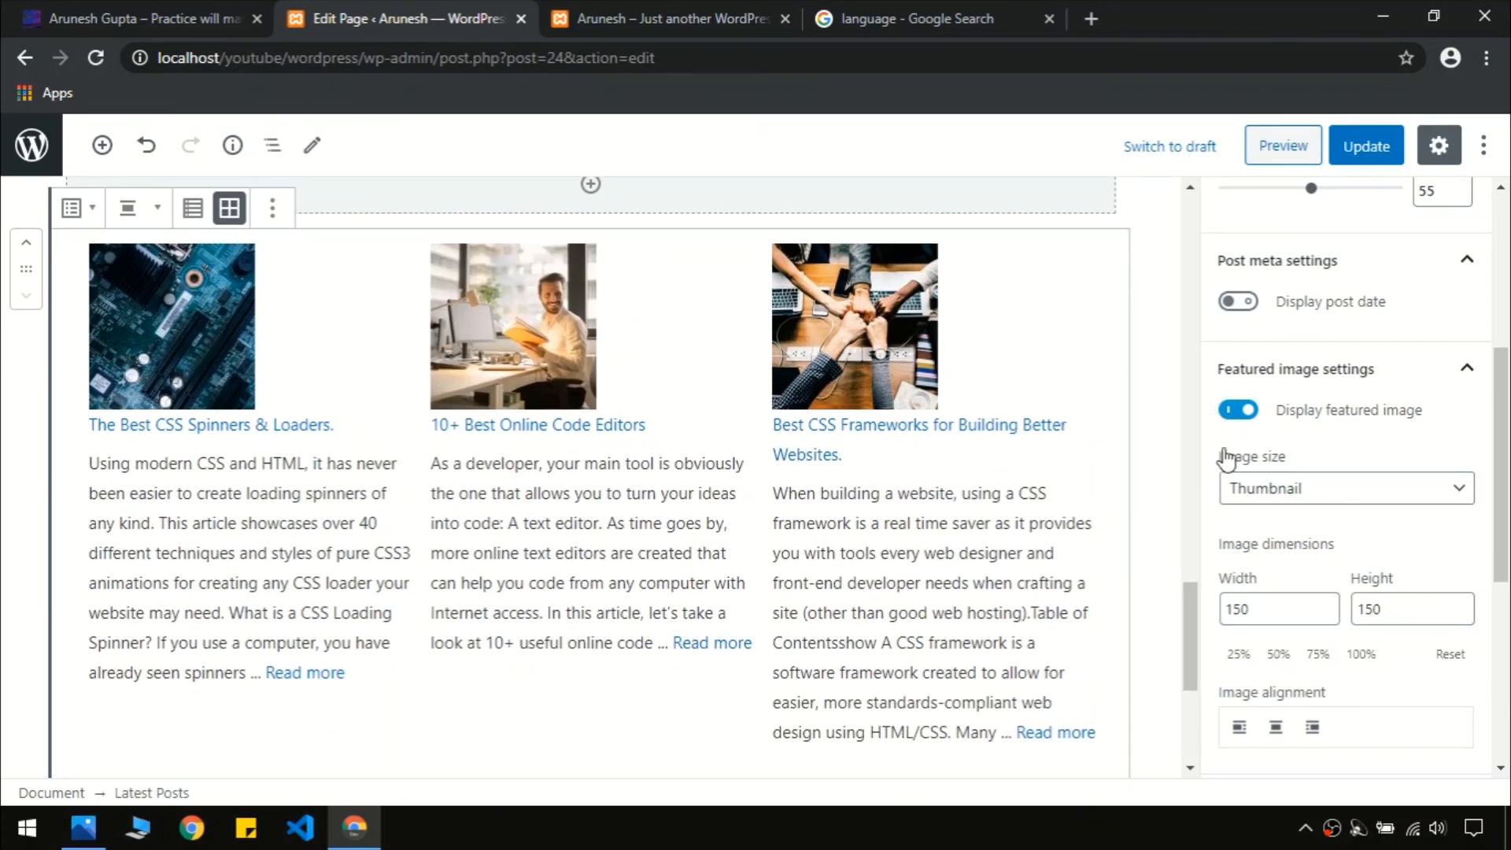
left_click(1281, 492)
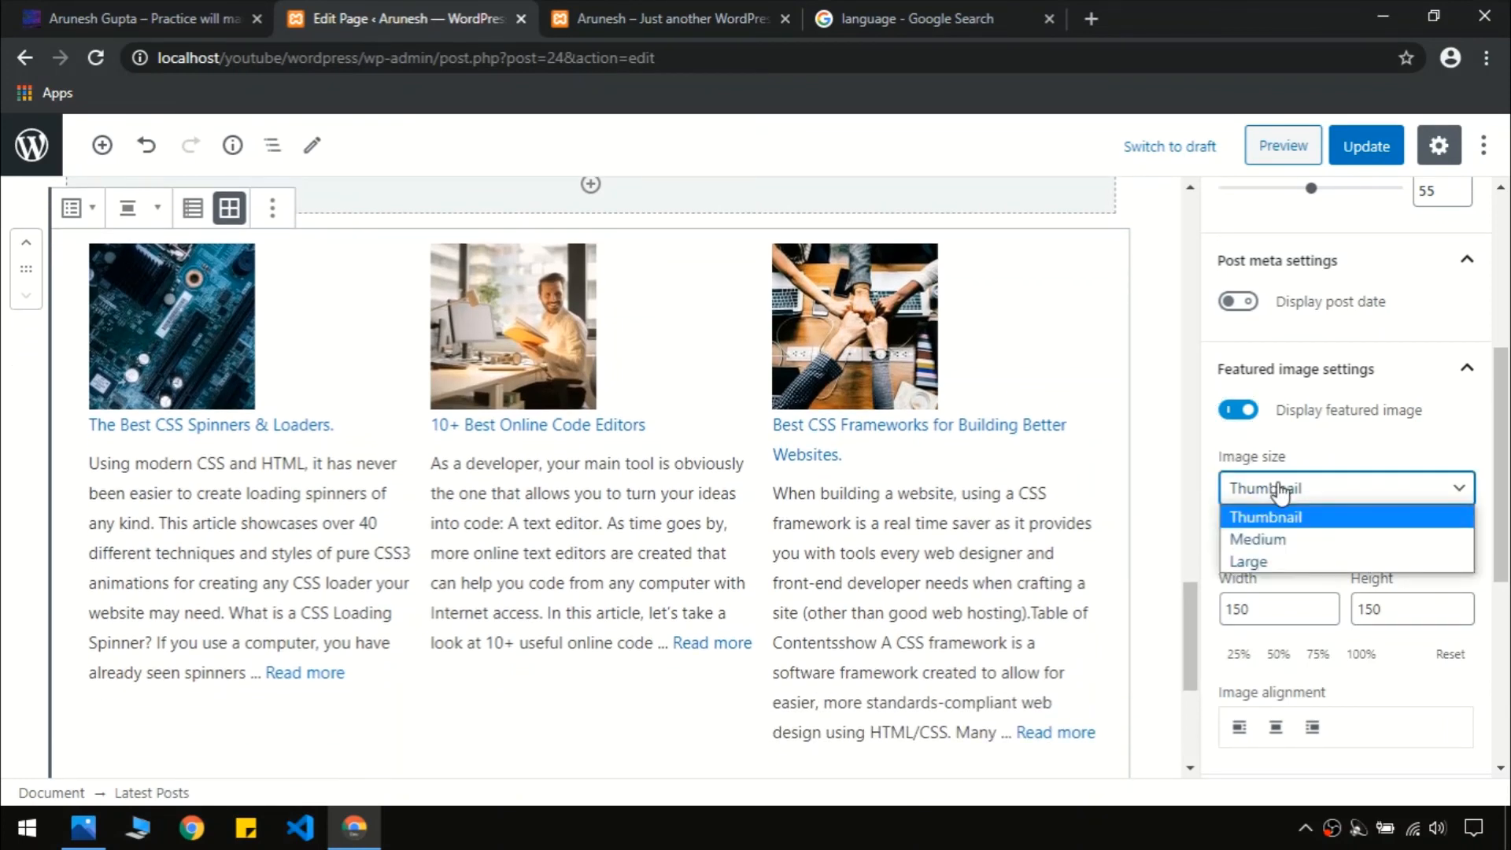
left_click(1329, 558)
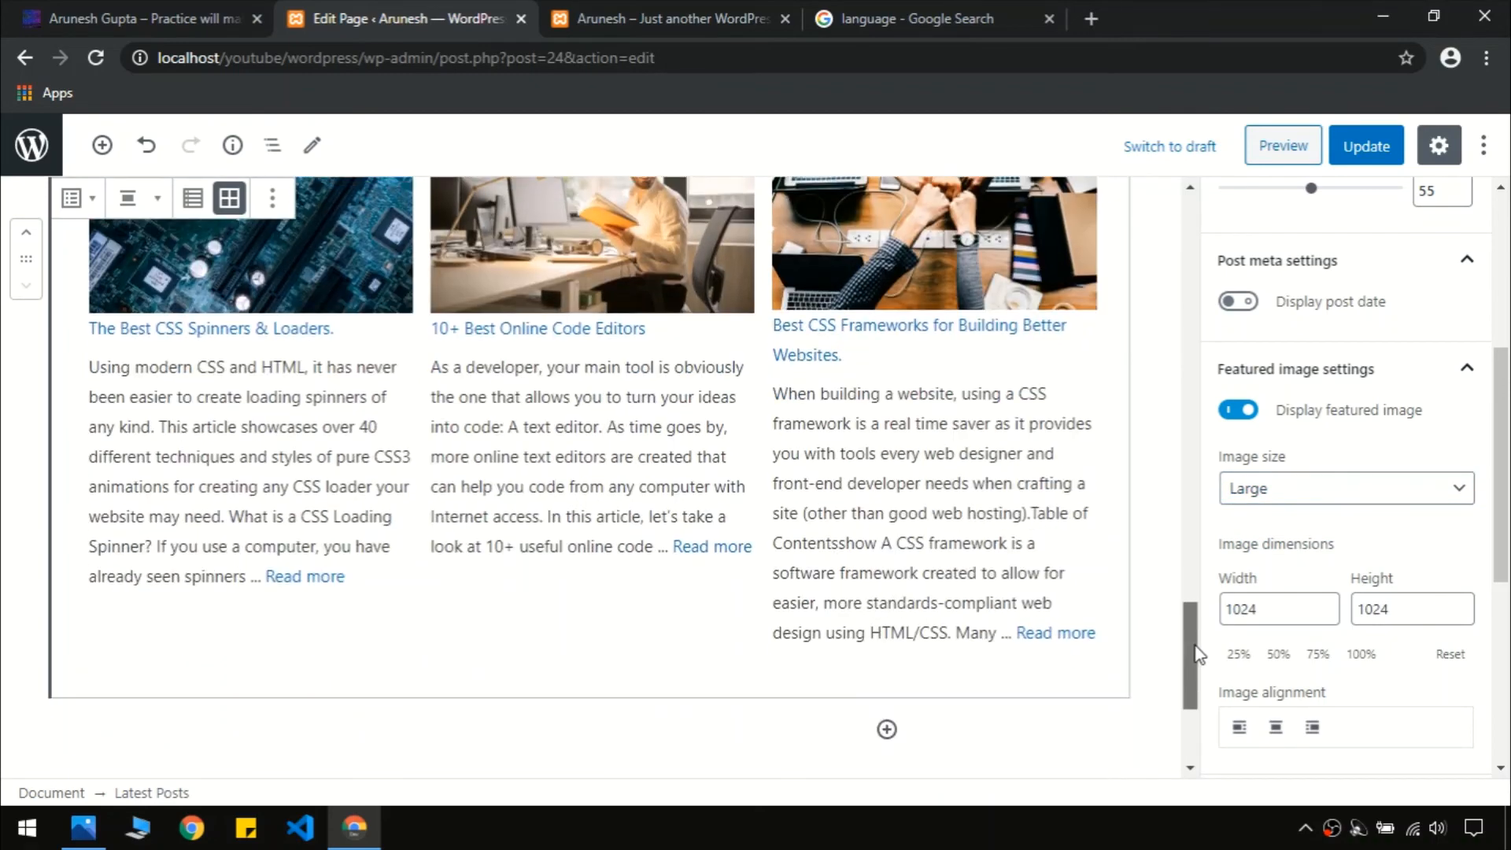
scroll(1192, 621, "up", 2)
scroll(1196, 580, "up", 2)
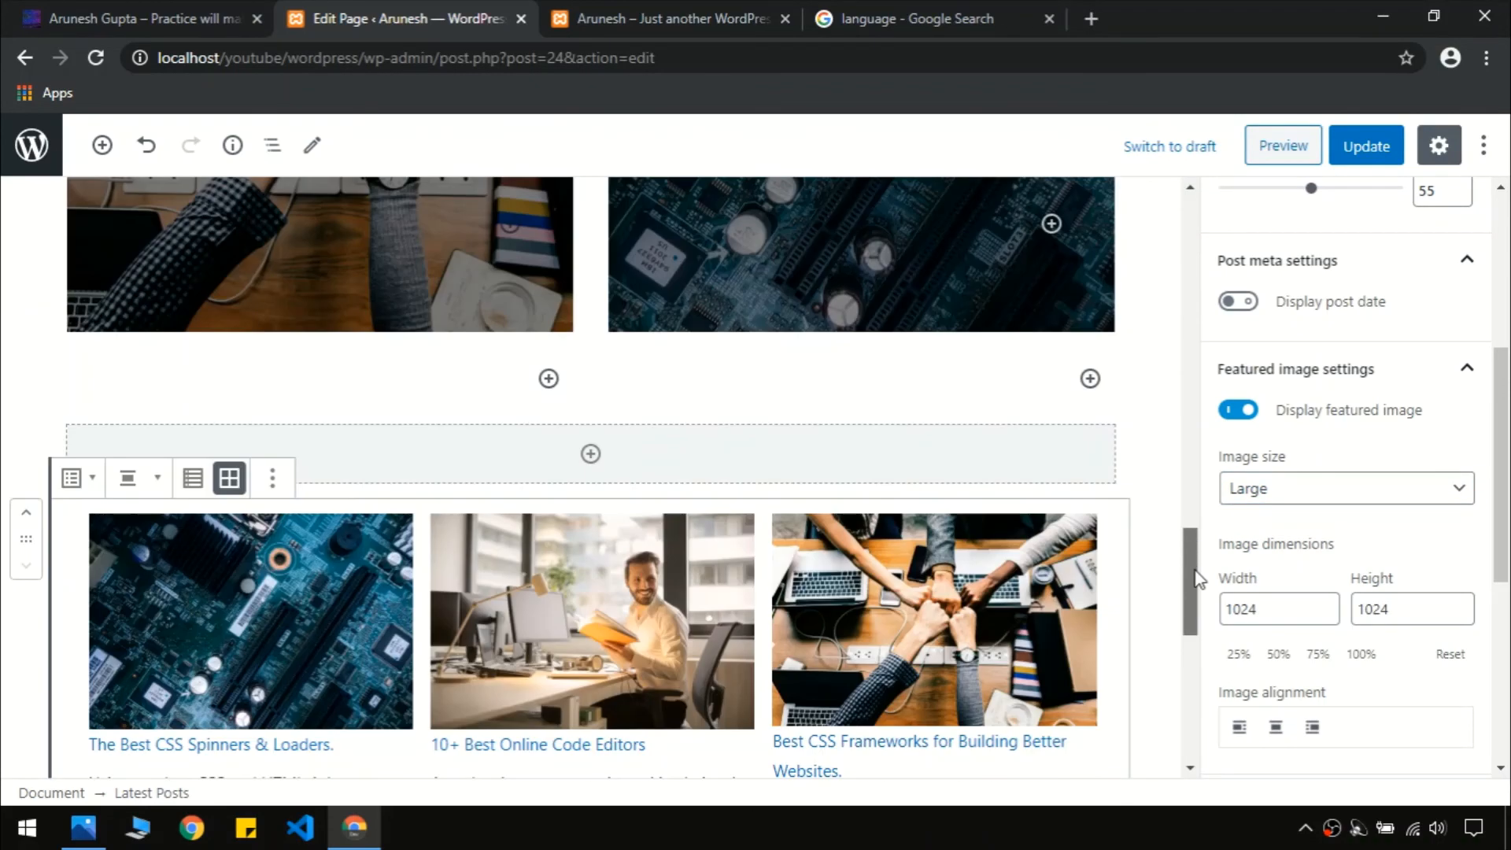
left_click(138, 15)
scroll(708, 197, "up", 1)
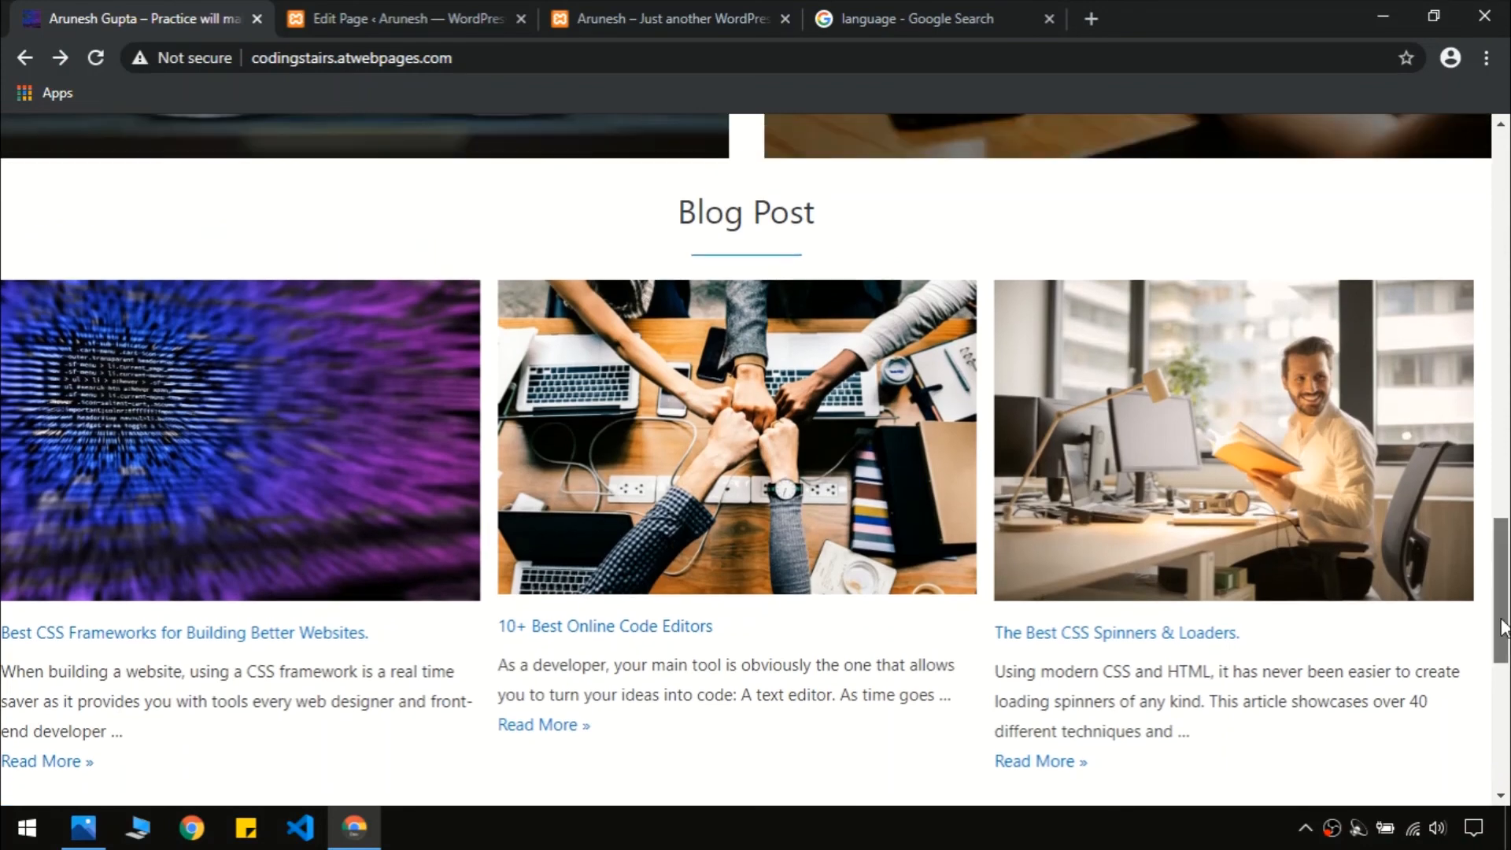
left_click(376, 16)
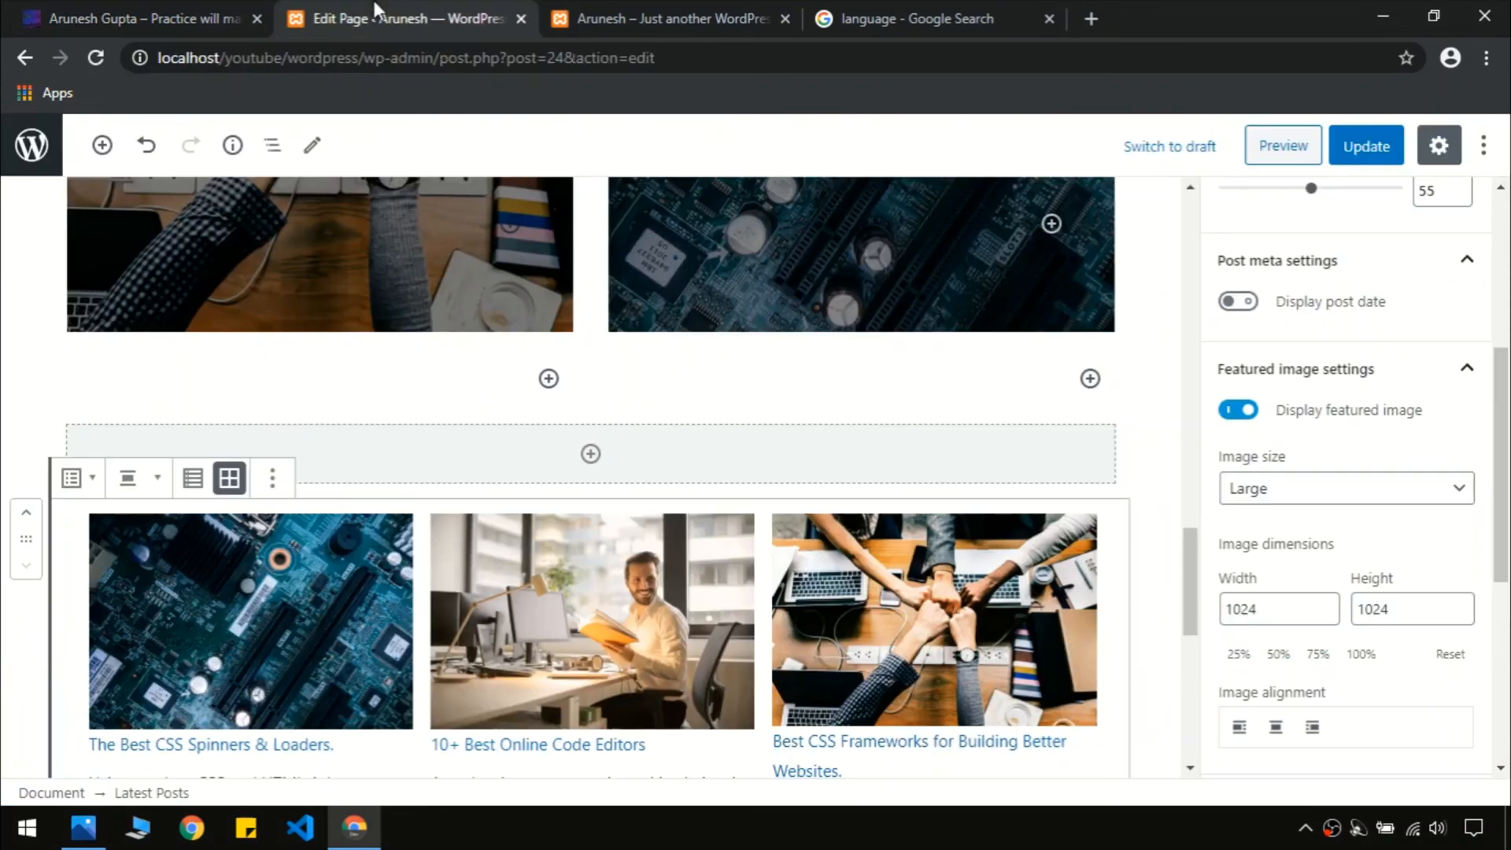
Update the page, reload the local site and compare its blog cards with the live site
left_click(1359, 152)
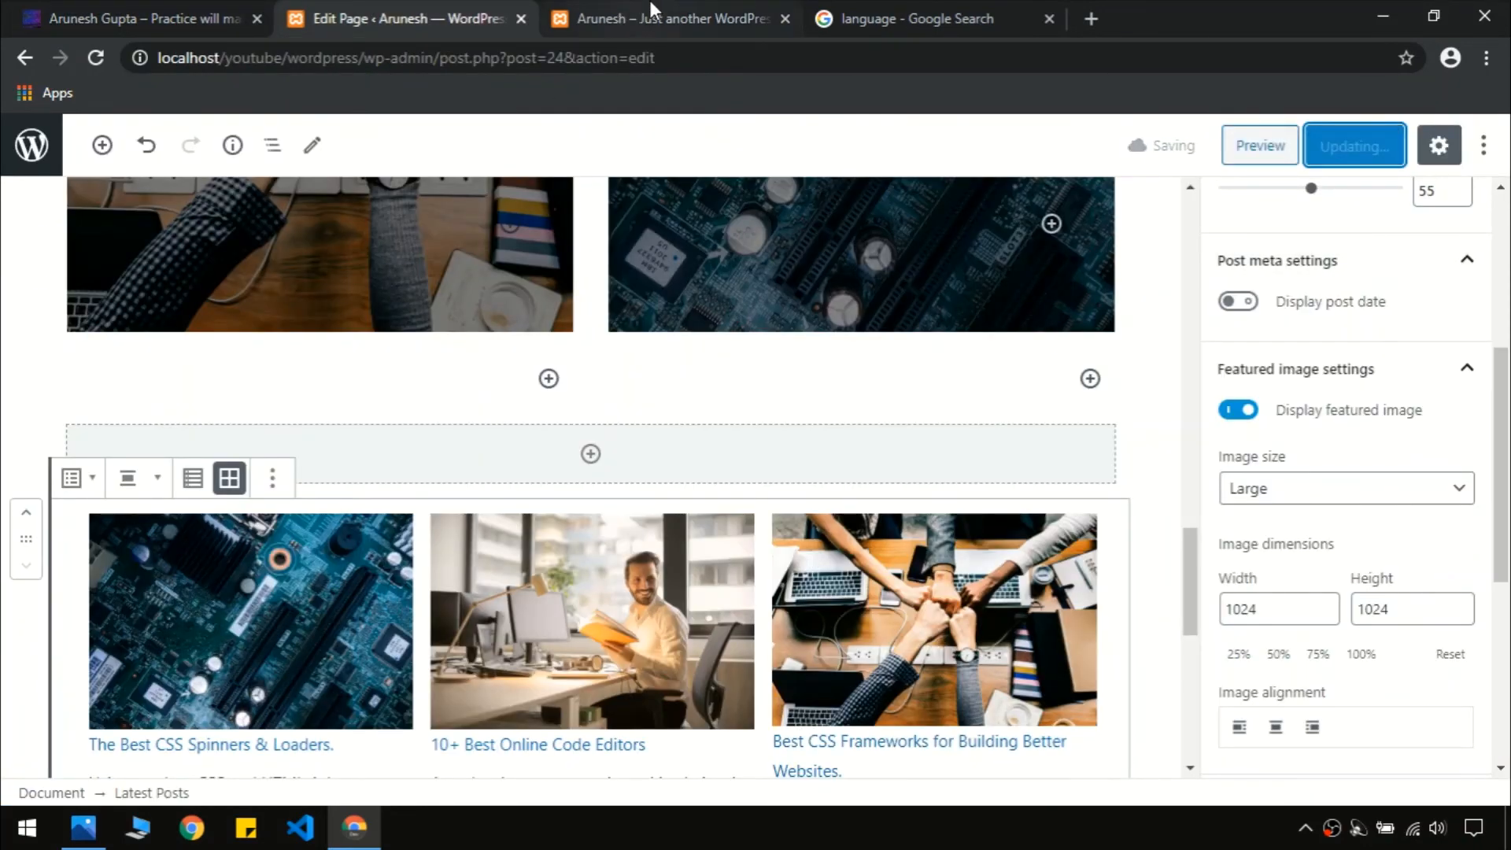
left_click(619, 11)
key("F5")
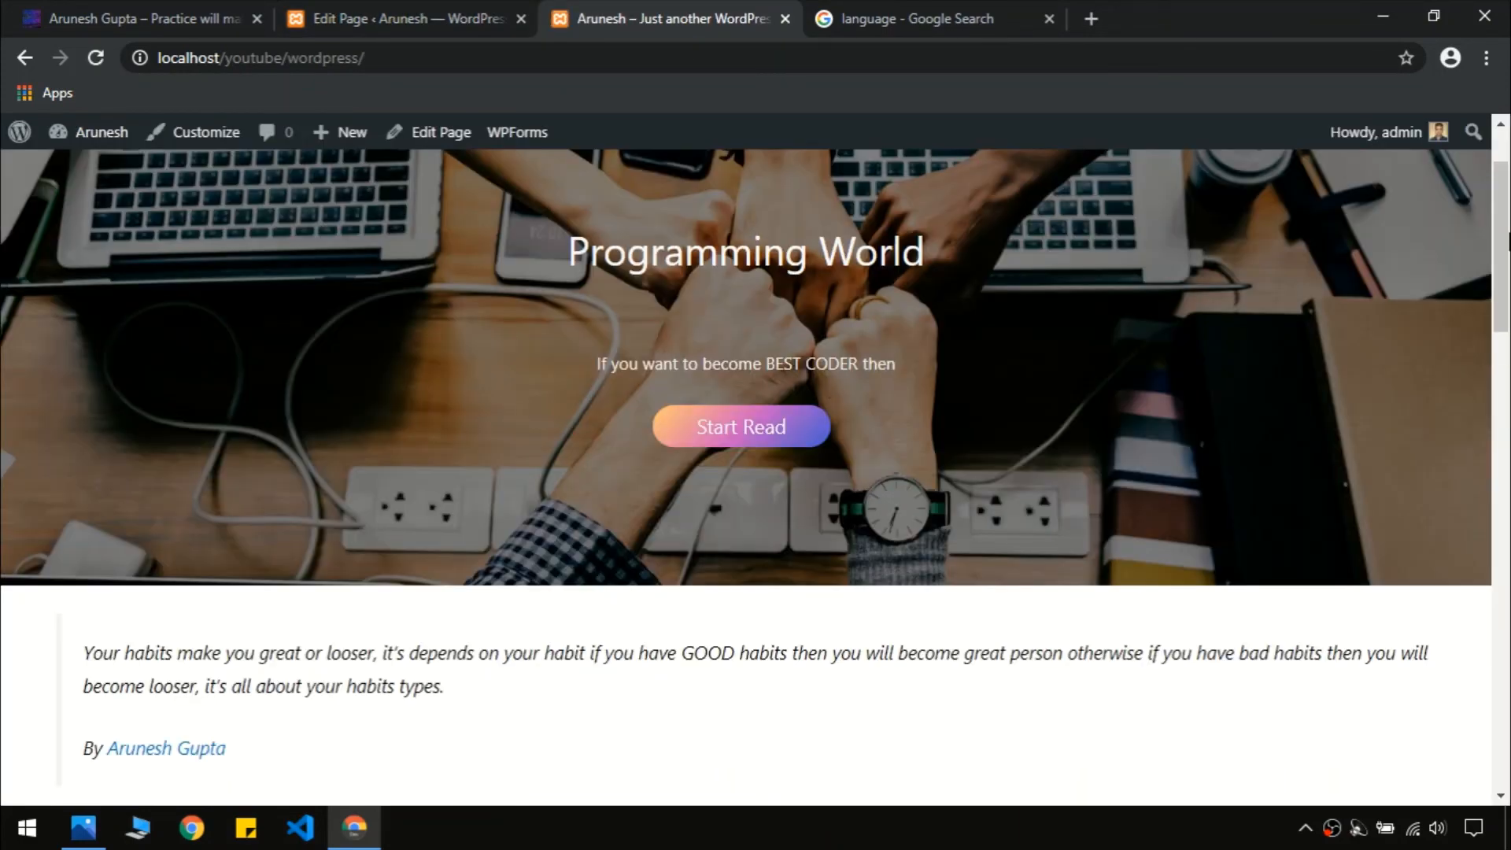
left_click_drag(1508, 244, 1508, 634)
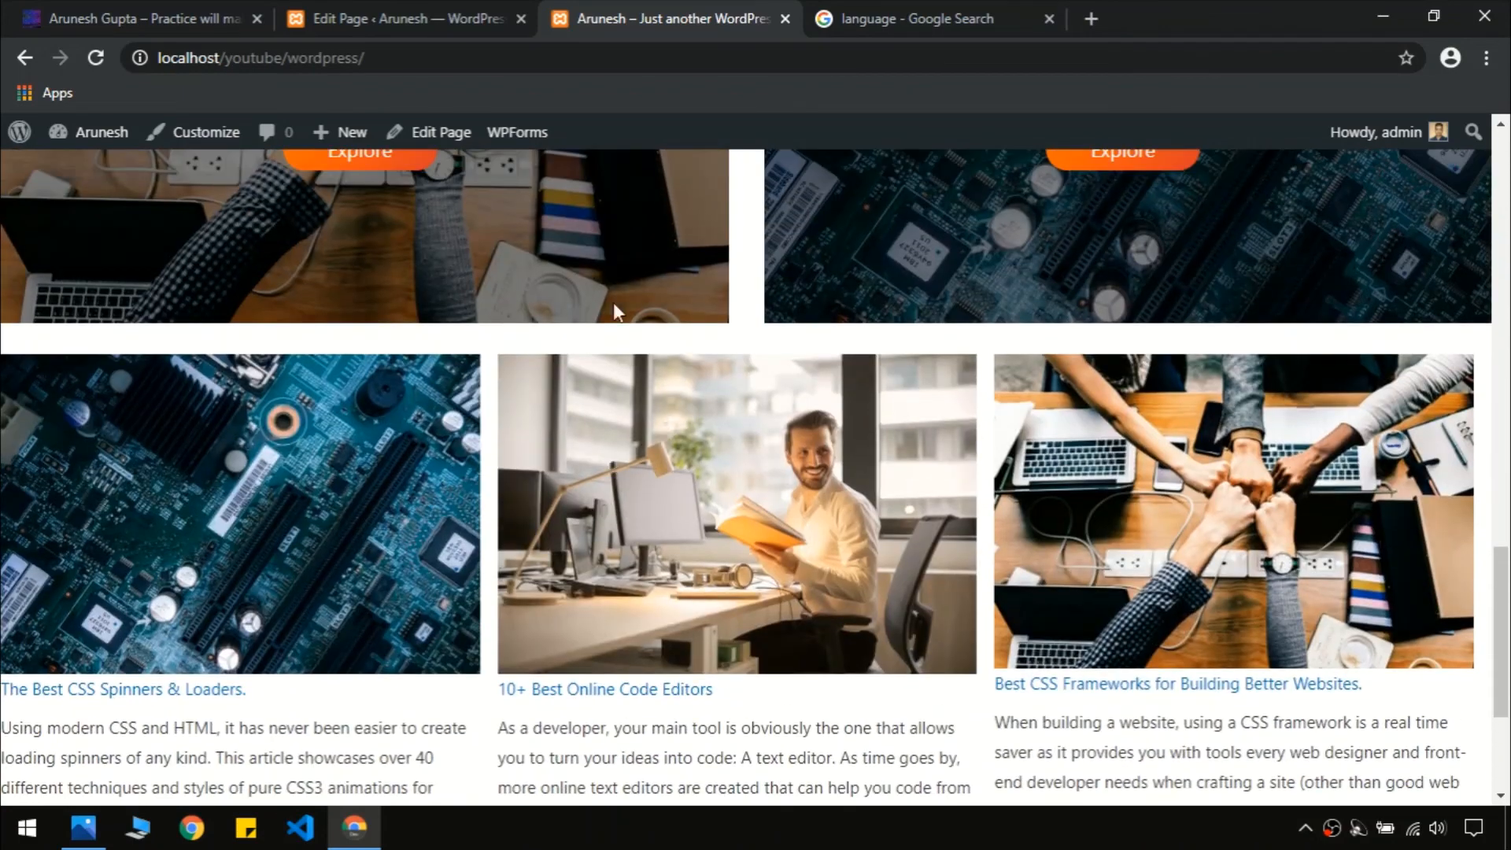
left_click(133, 18)
left_click(590, 11)
left_click(472, 16)
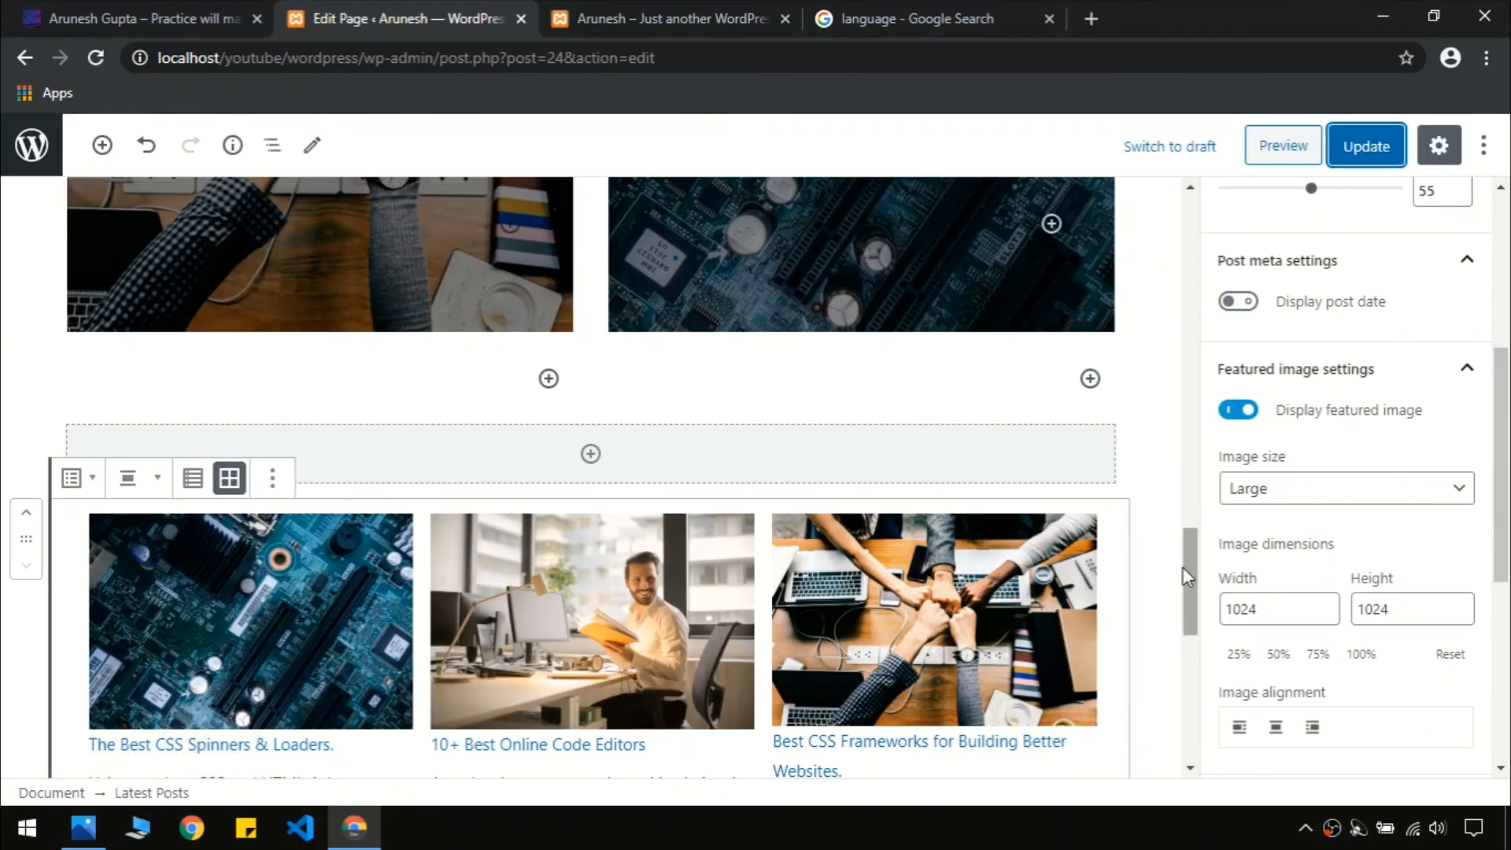
Locate the empty placeholder block between the service columns and the posts grid
left_click(591, 455)
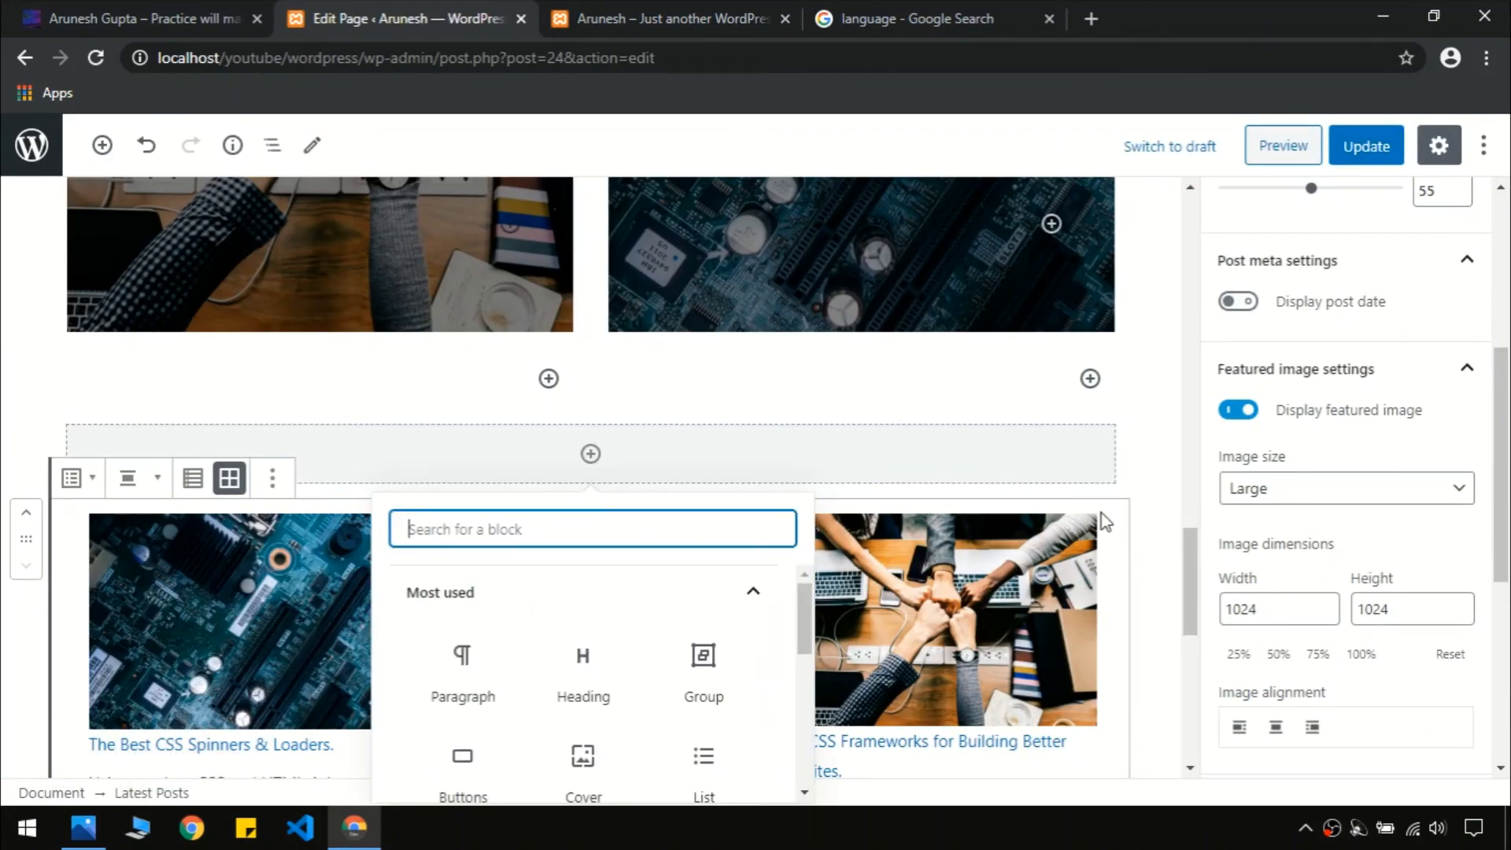
left_click(1187, 600)
scroll(1187, 599, "down", 1)
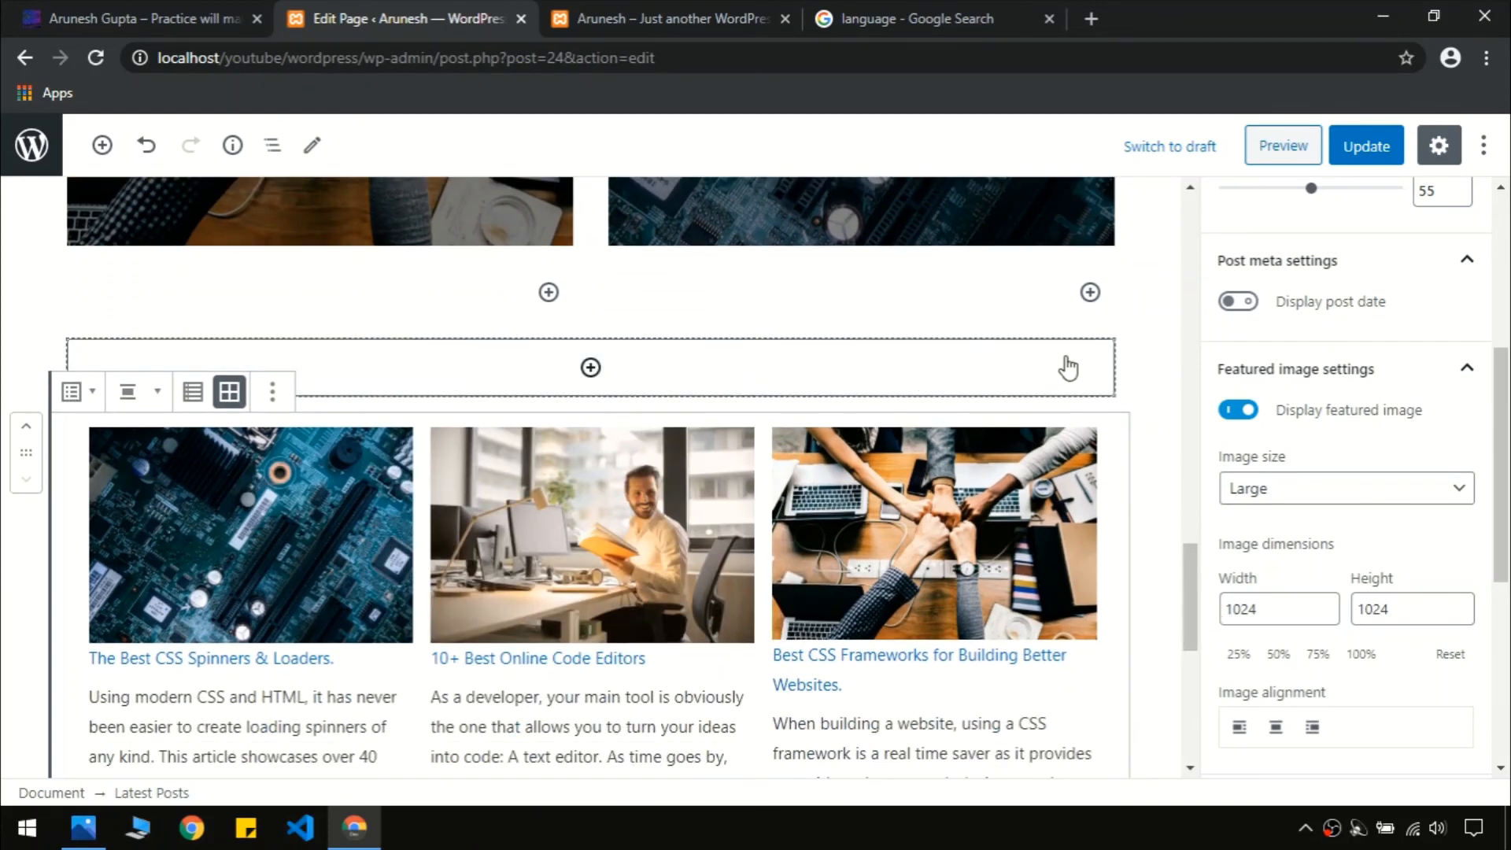
left_click(1138, 376)
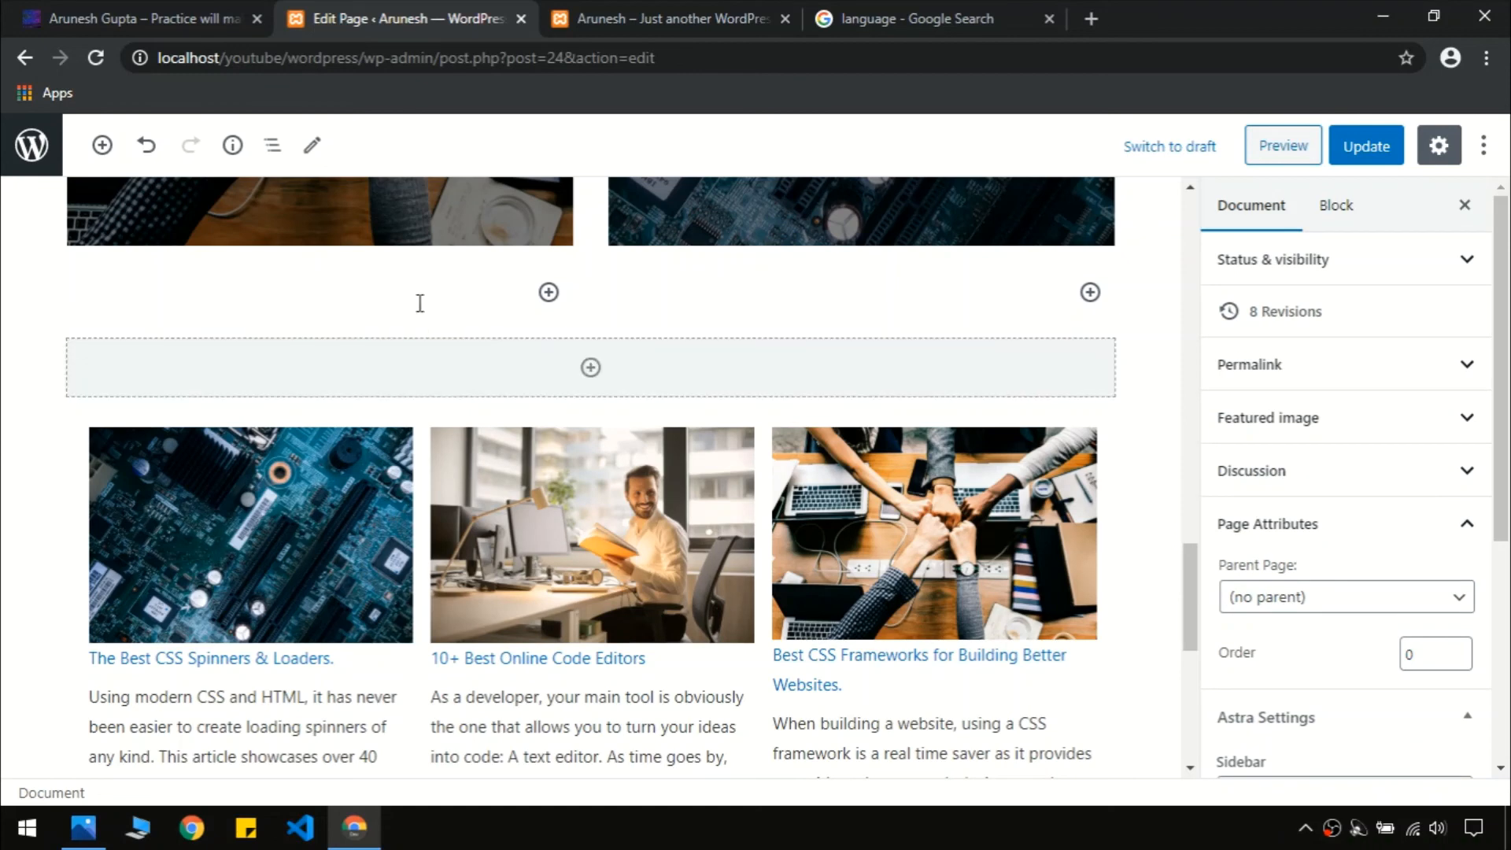
left_click(85, 313)
left_click(73, 348)
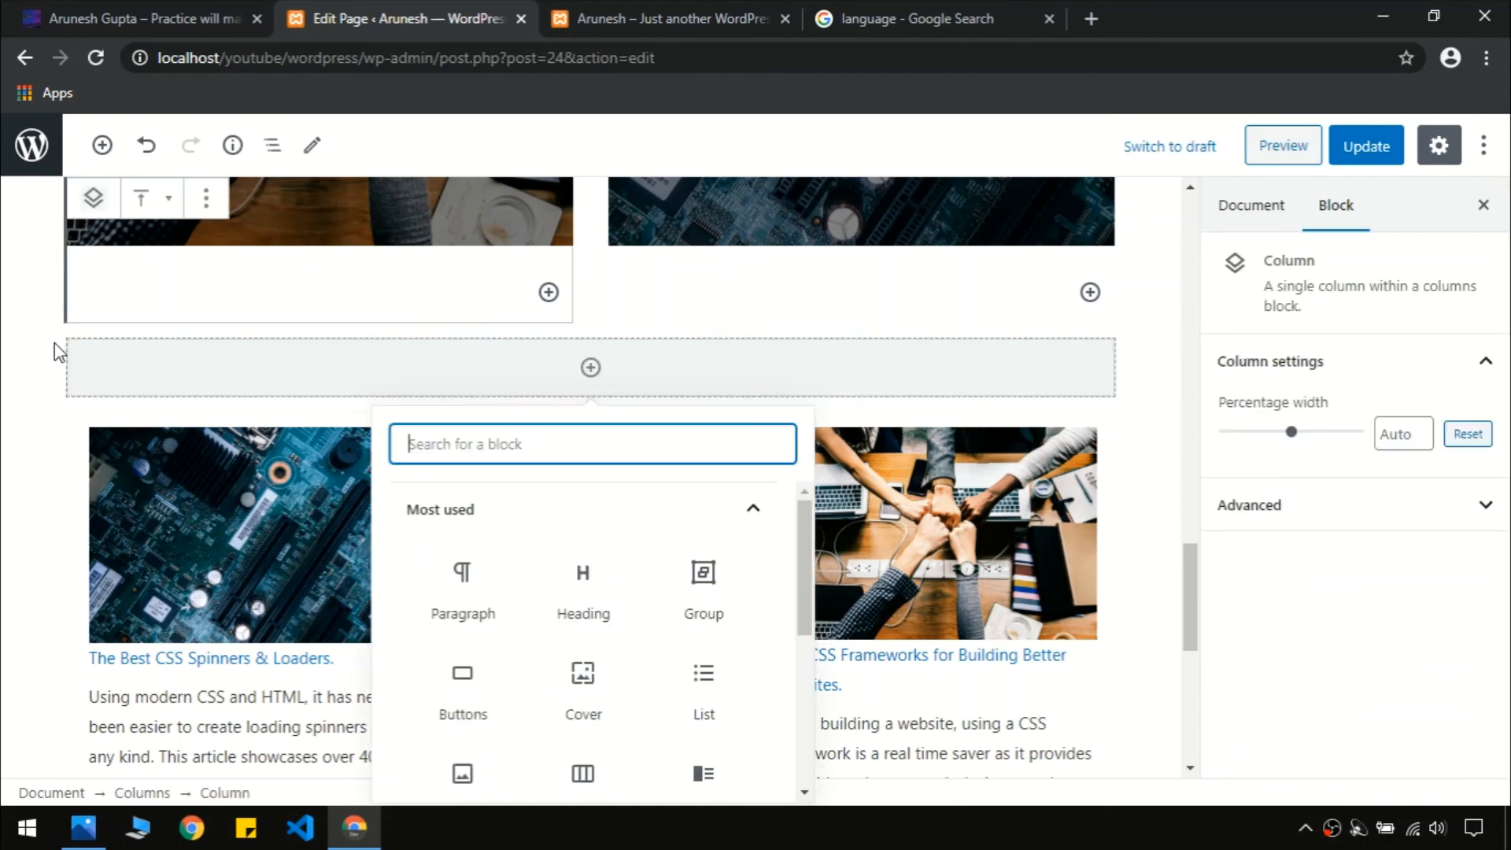
left_click(63, 344)
left_click(75, 343)
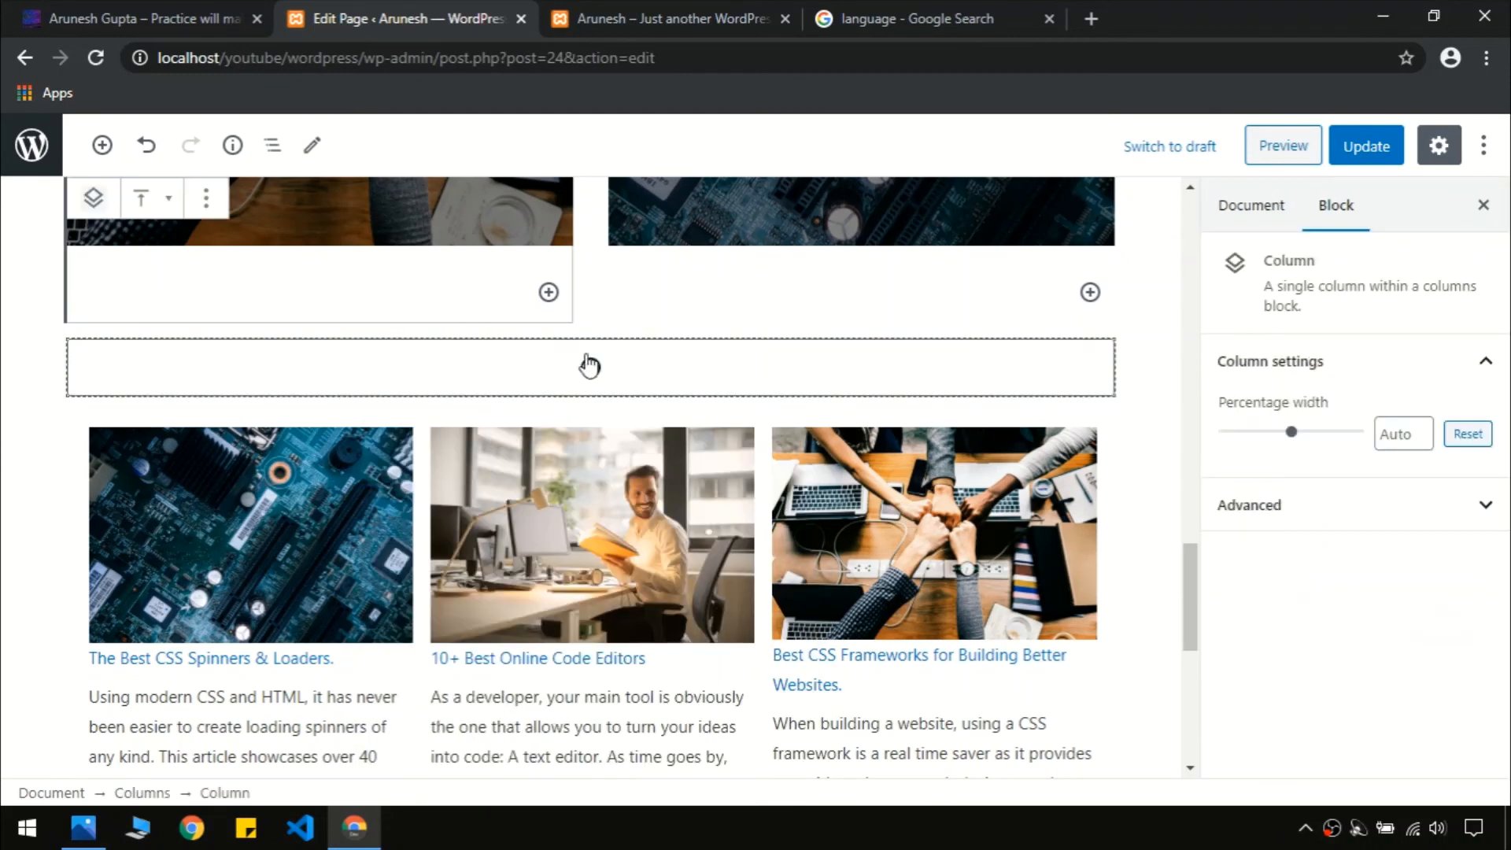
left_click(1121, 370)
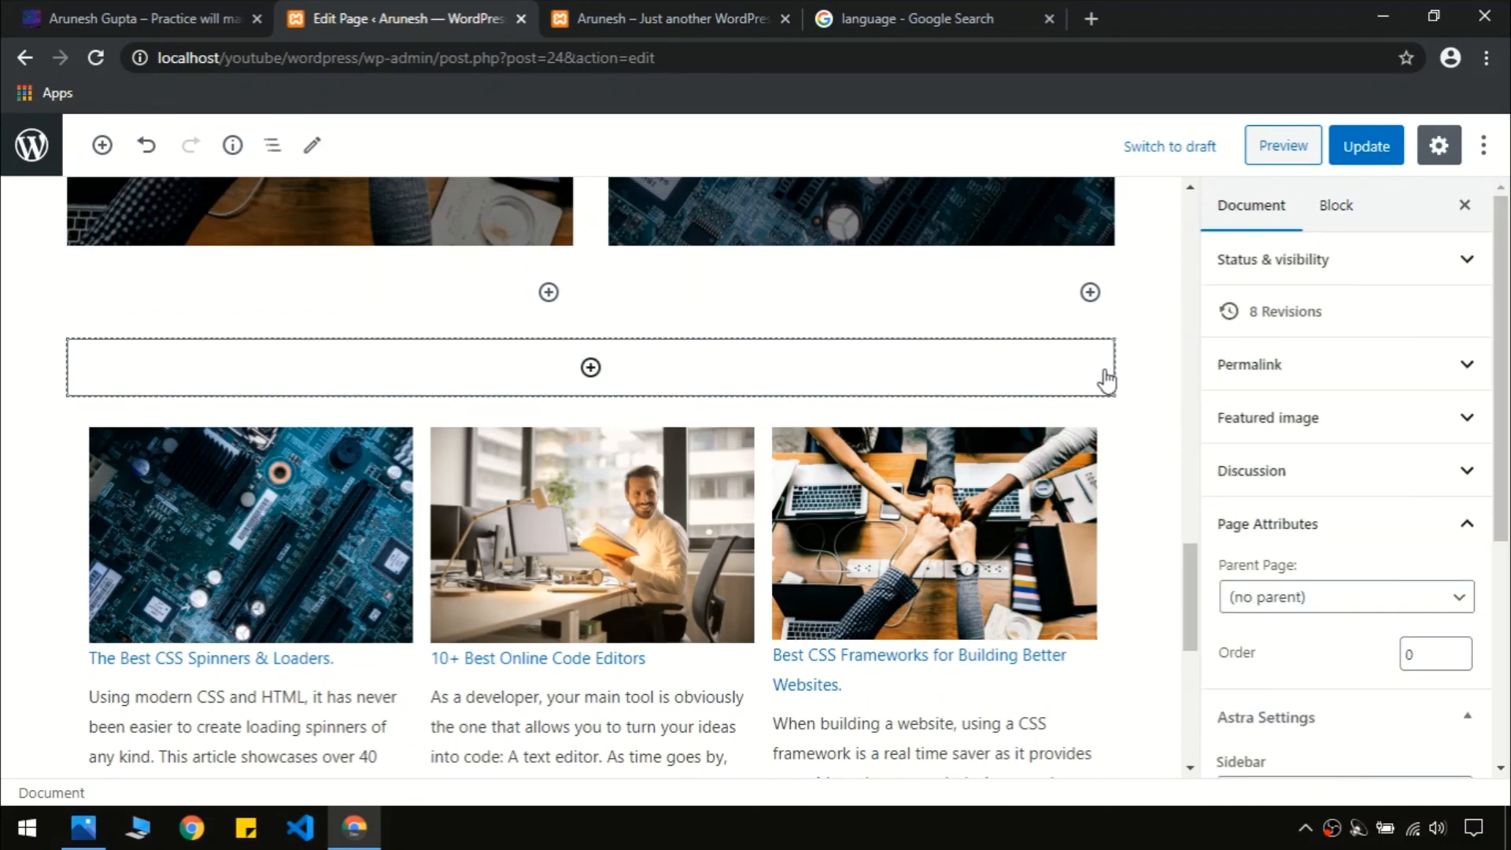
left_click(813, 392)
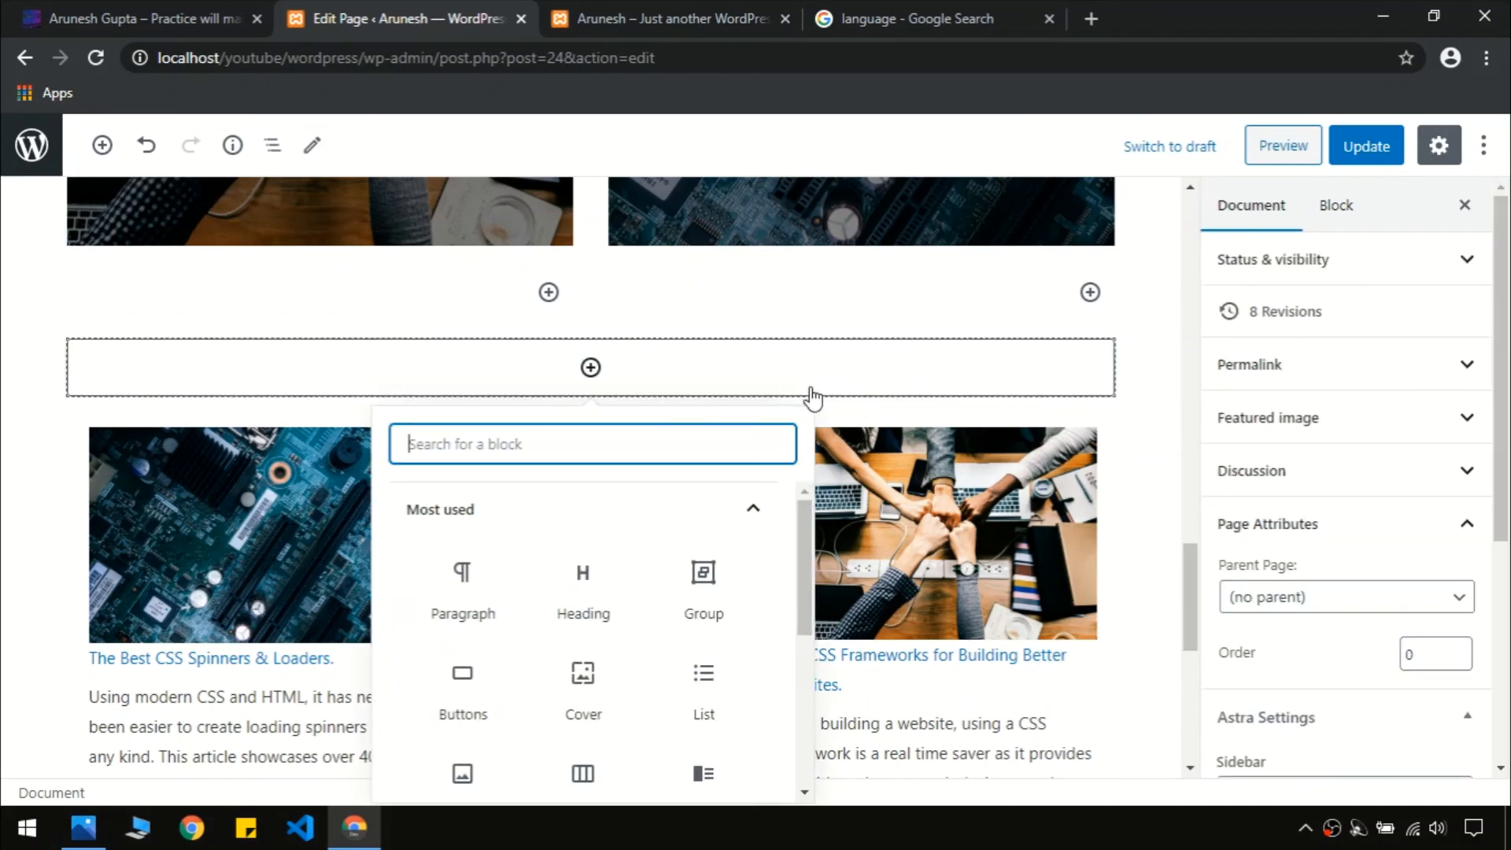
Remove the empty Group block and open the Latest Posts block's more options
left_click(248, 407)
left_click(195, 303)
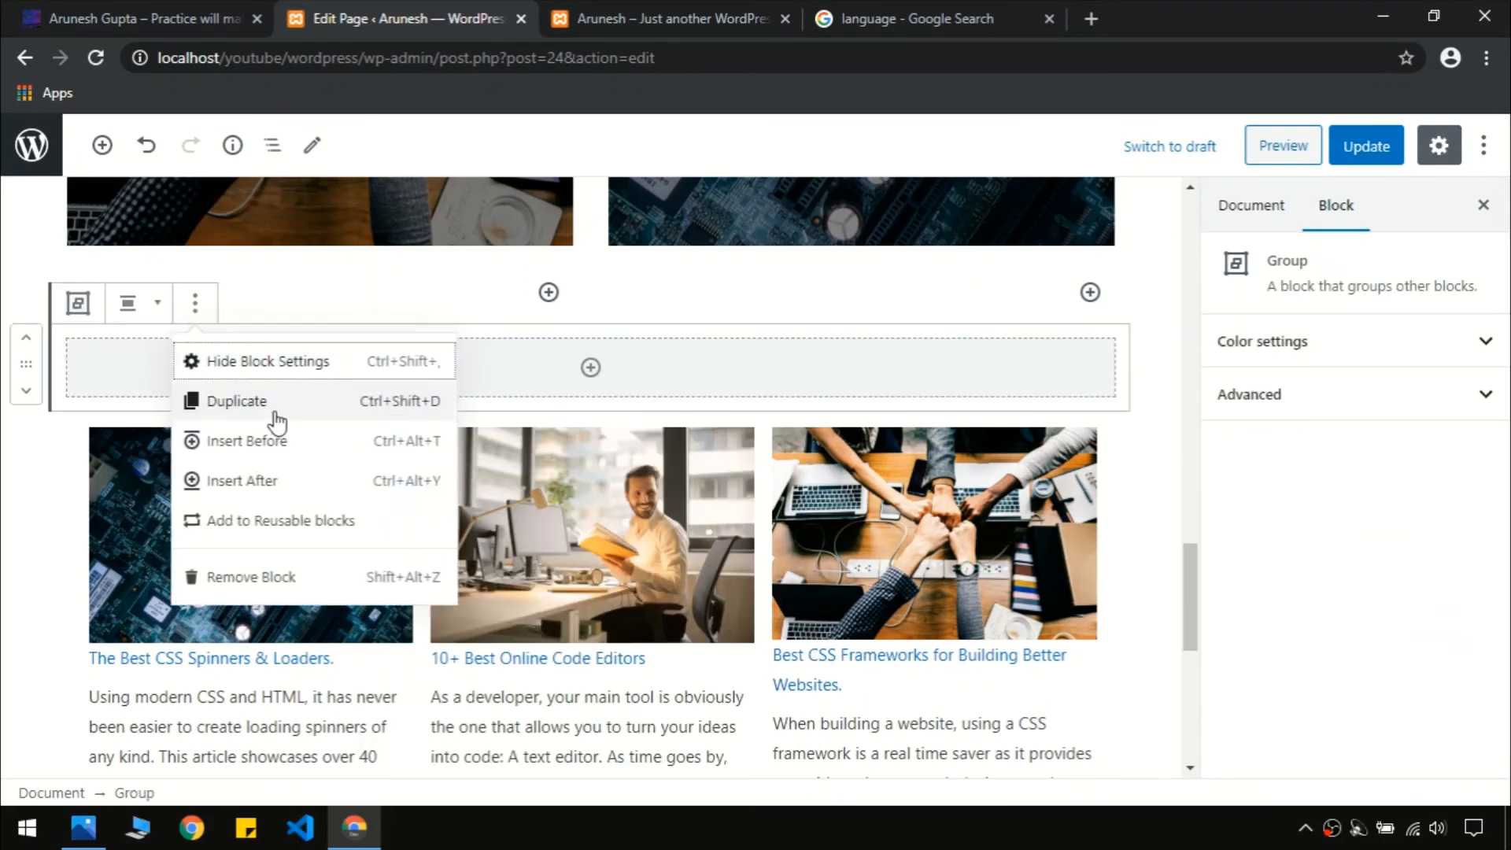
left_click(259, 578)
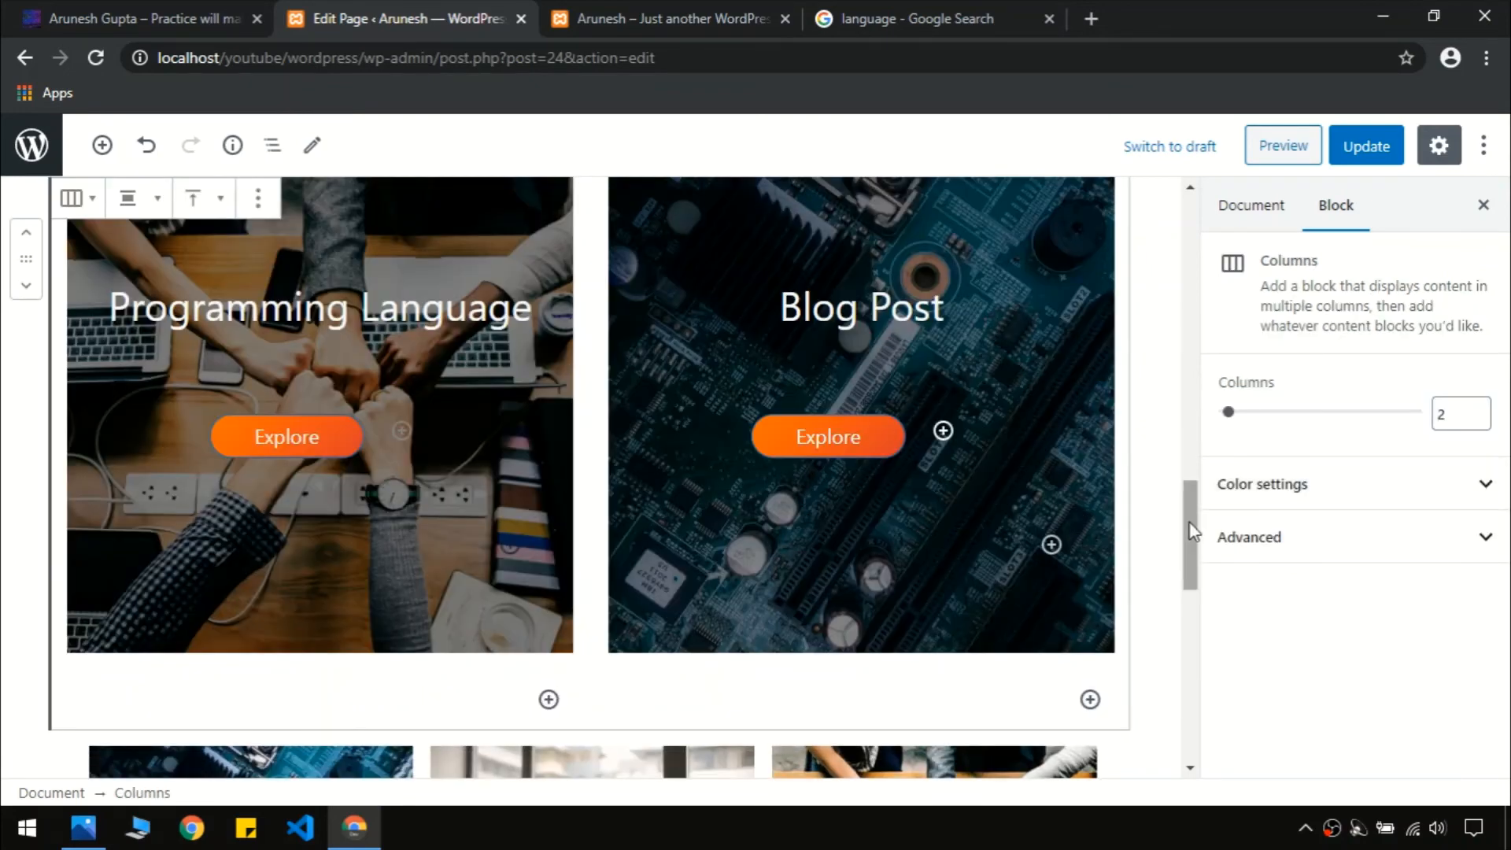
left_click_drag(1191, 529, 1194, 635)
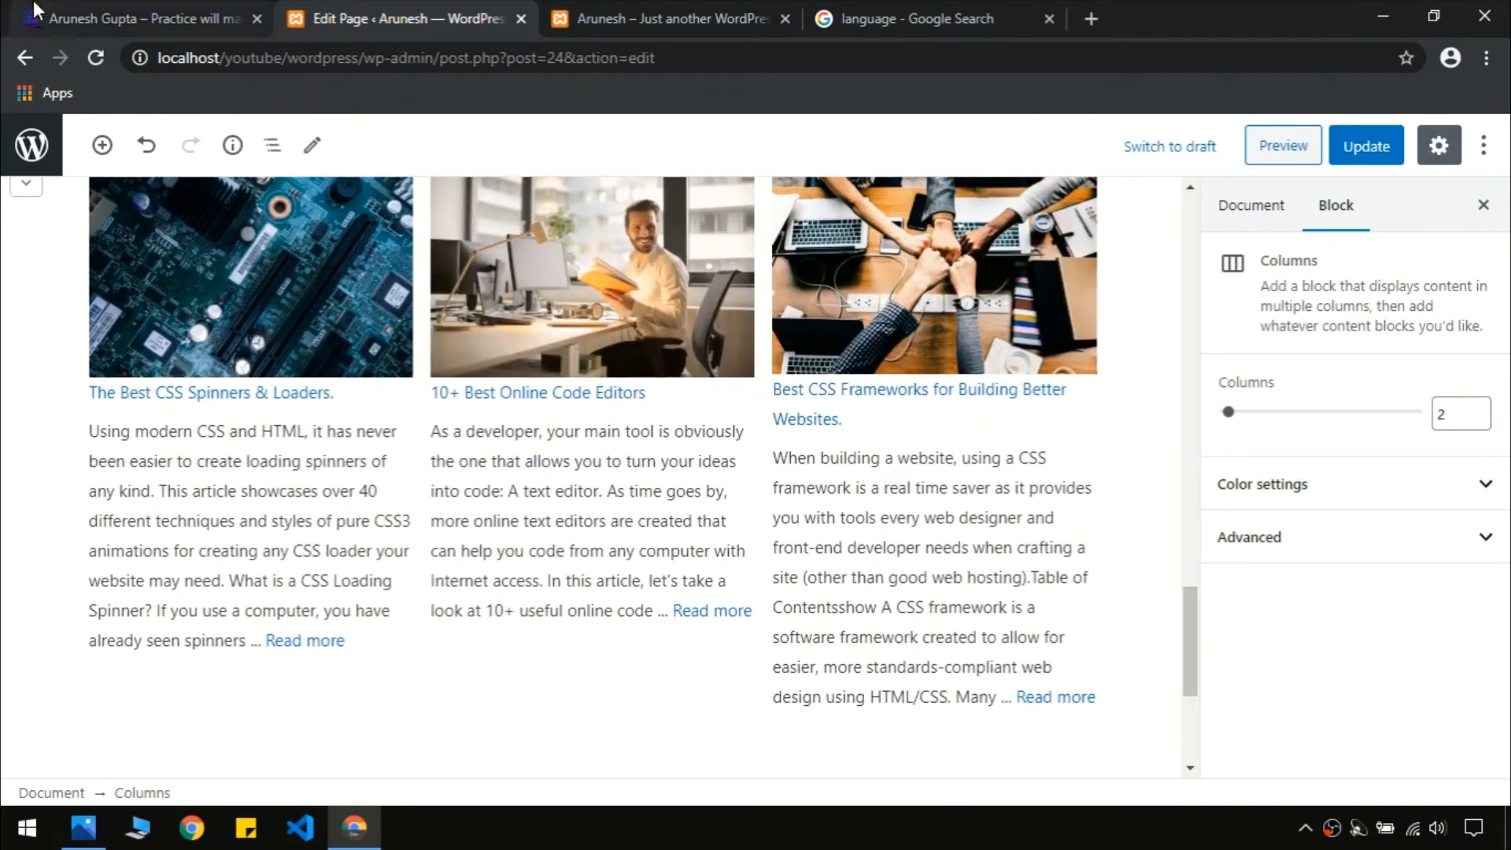
left_click(96, 7)
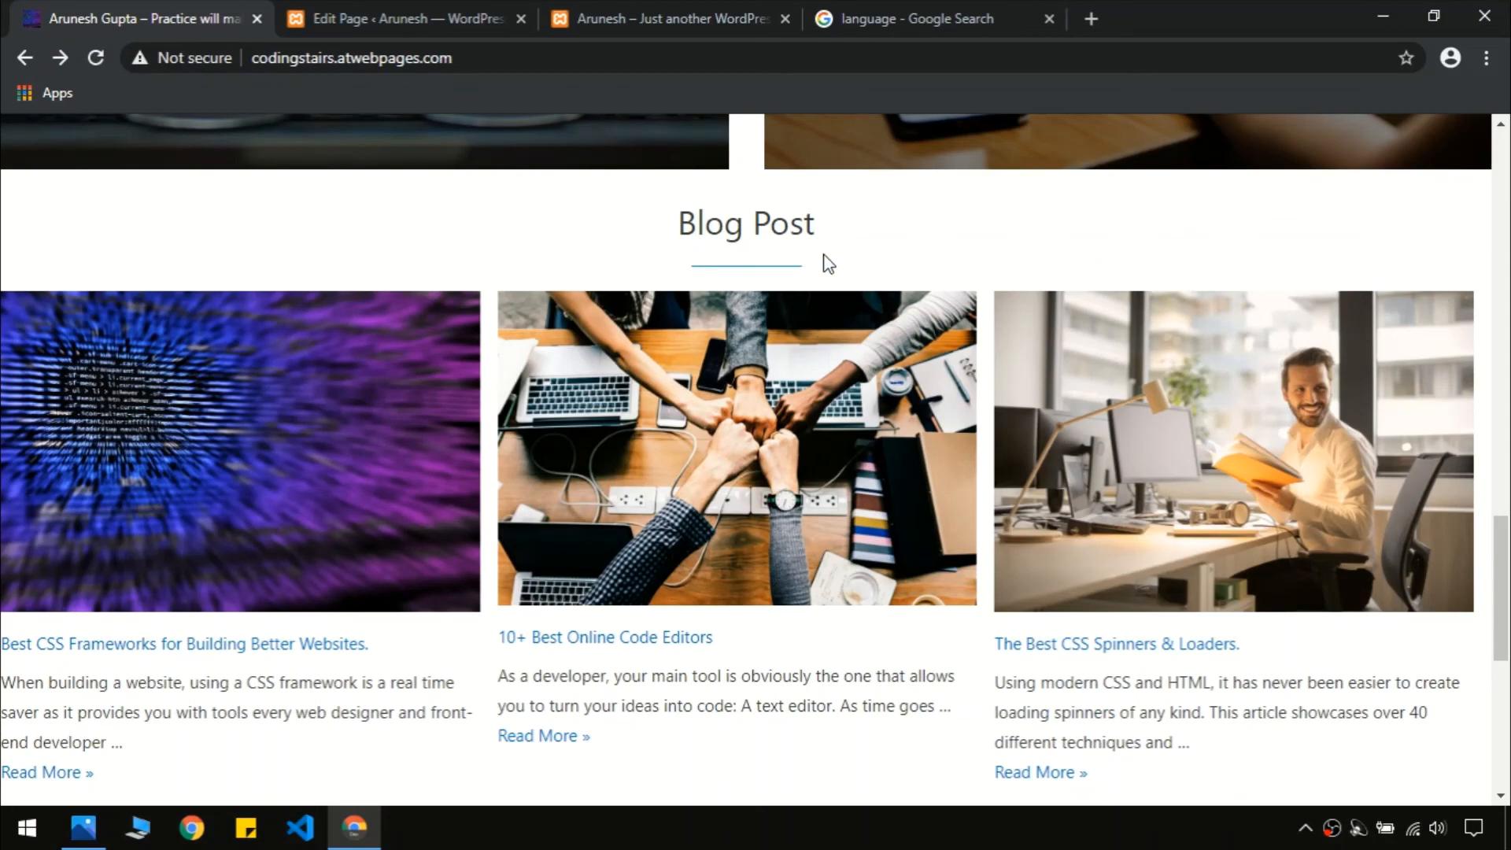
left_click(366, 16)
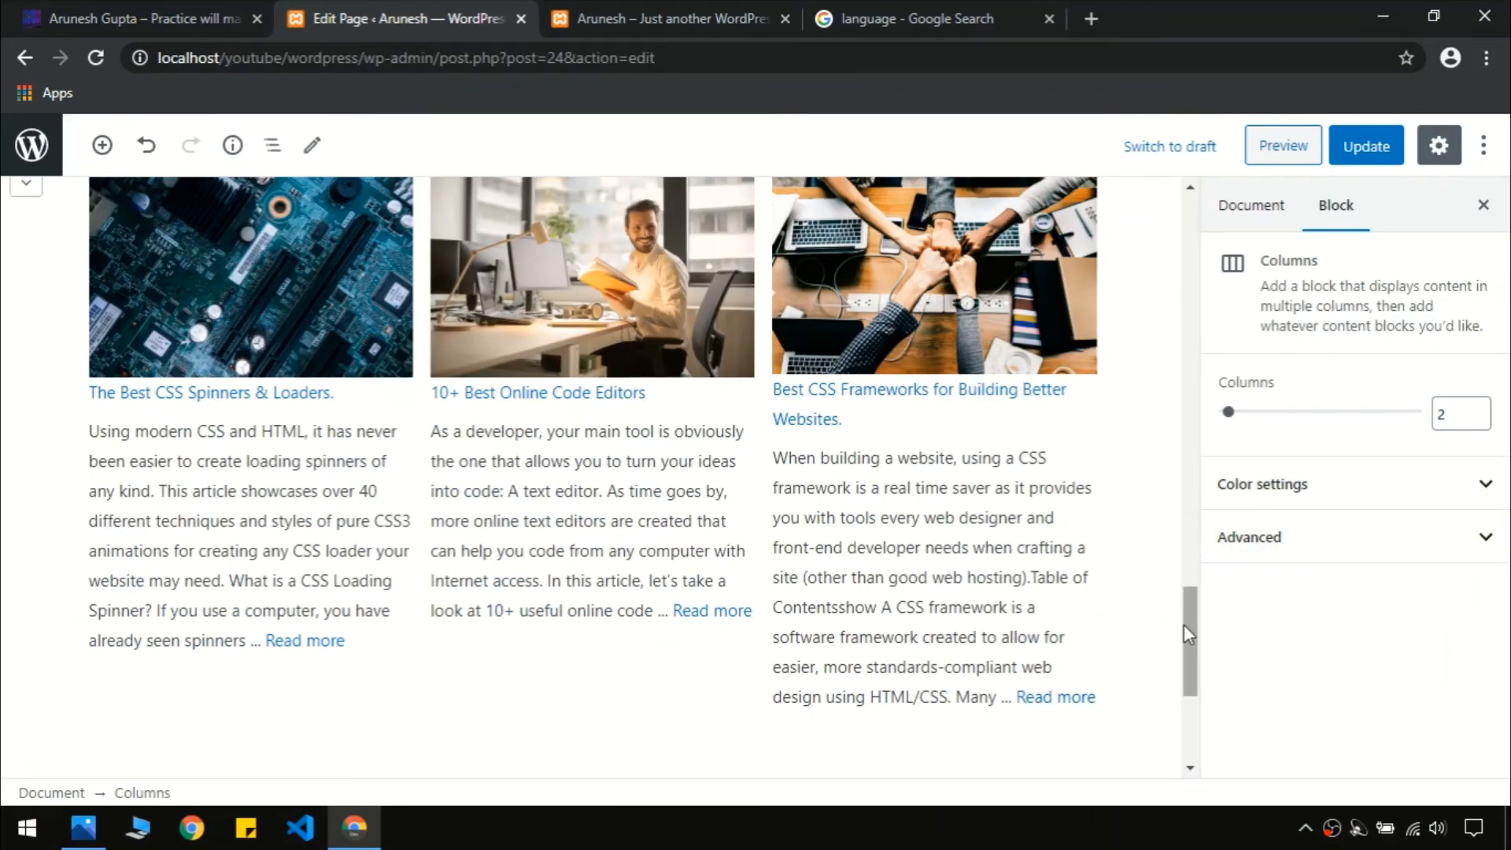
left_click_drag(1188, 635, 1190, 579)
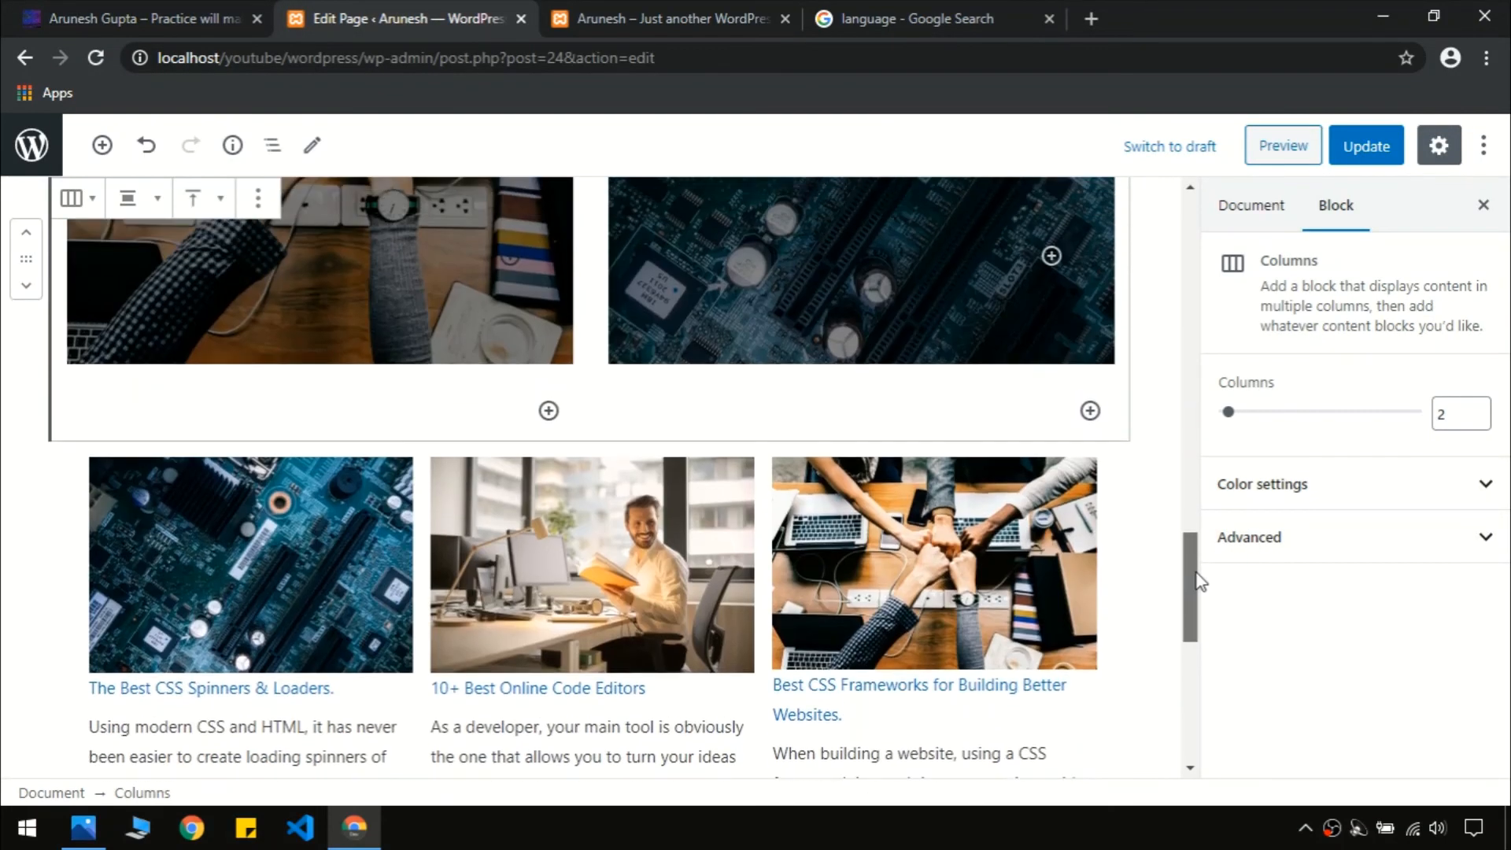
left_click(1116, 536)
left_click(1106, 539)
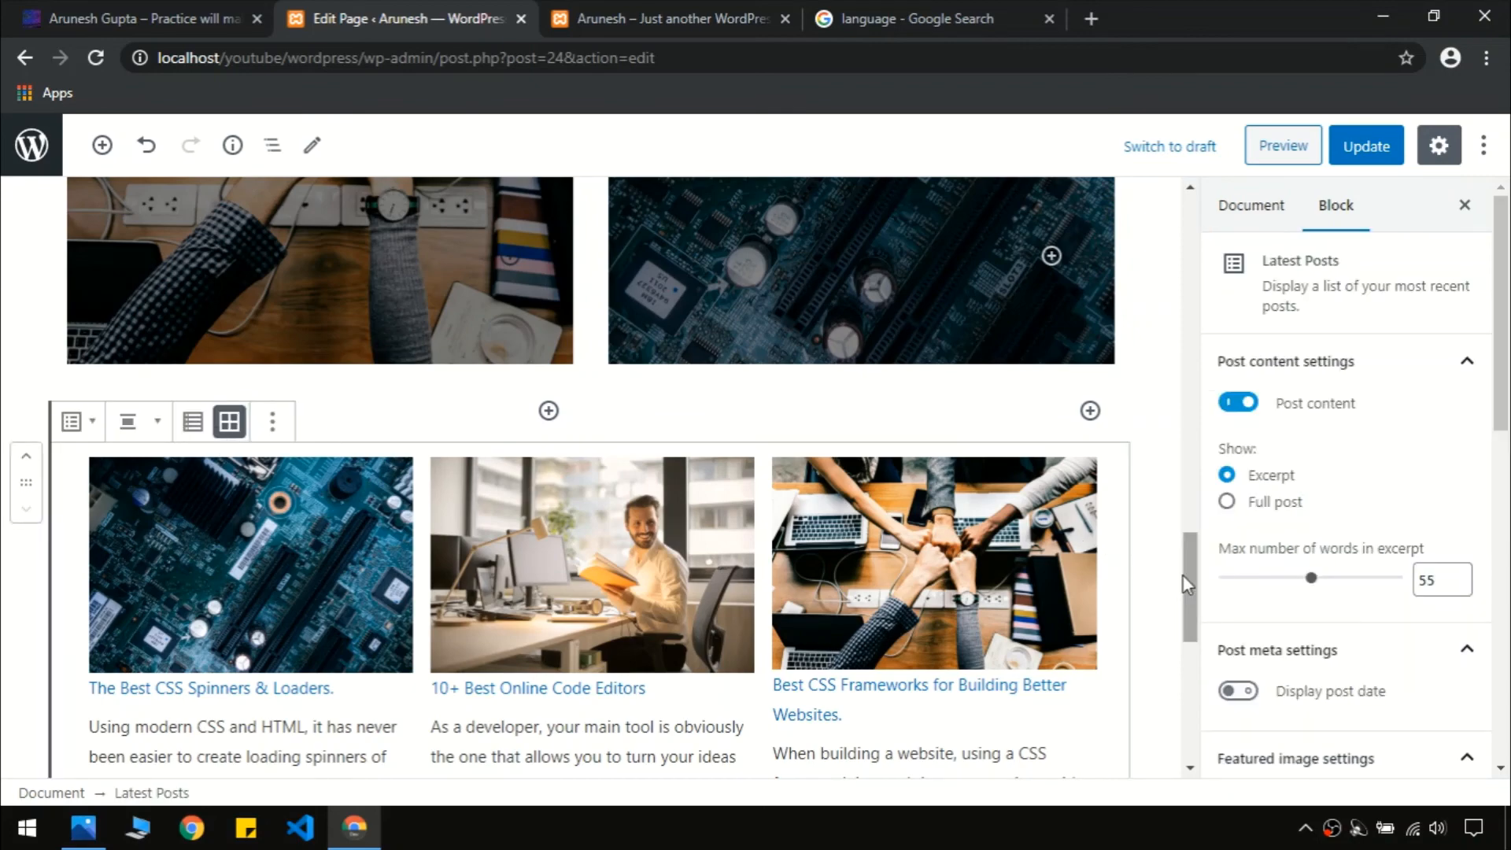
left_click_drag(1191, 564, 1221, 546)
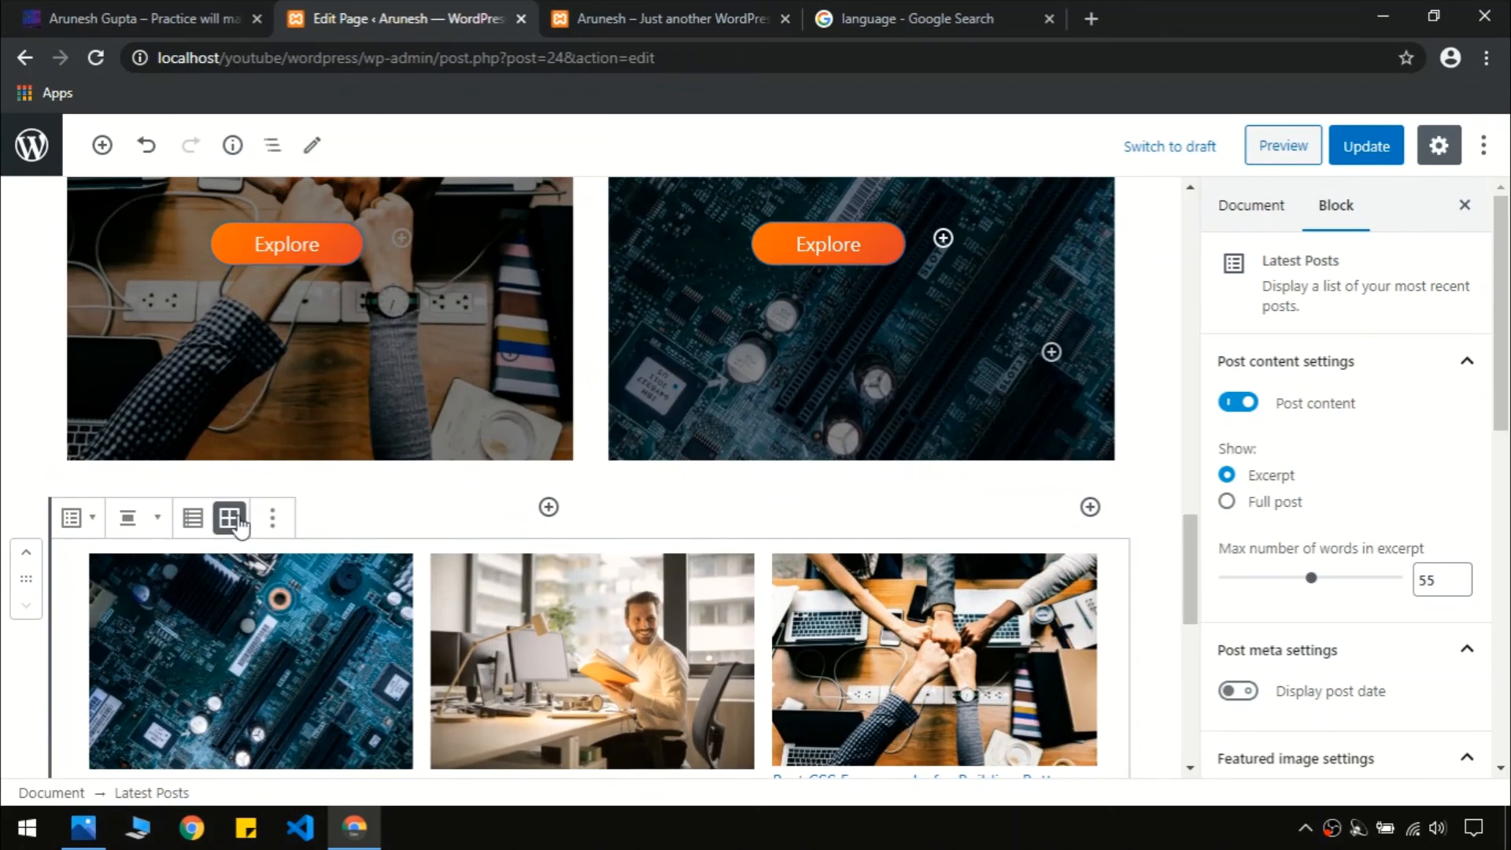
left_click(271, 527)
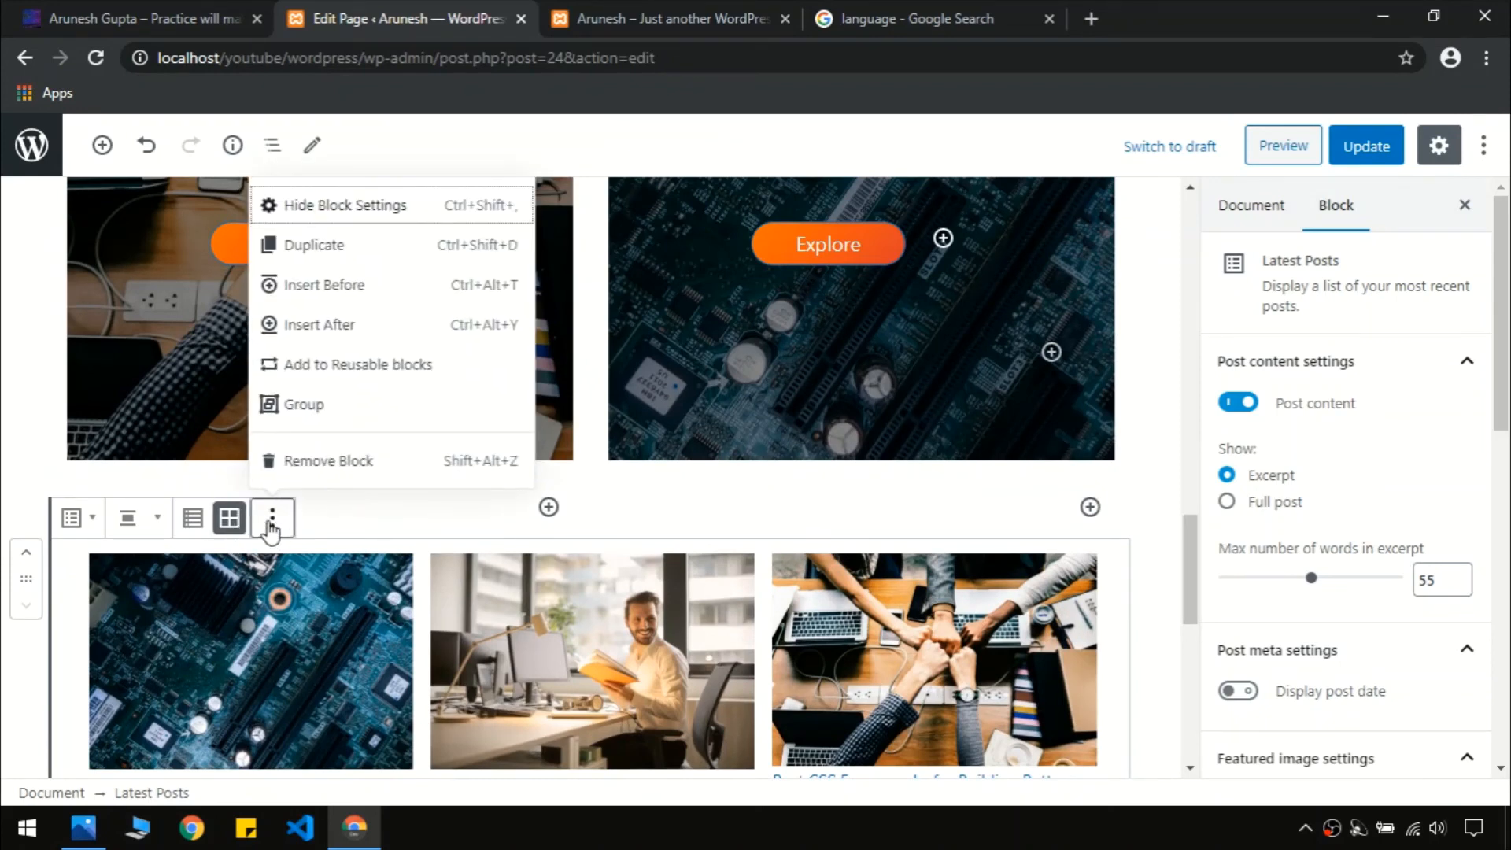
Add an empty paragraph above the Latest Posts grid and start typing 'Blog'
left_click(315, 297)
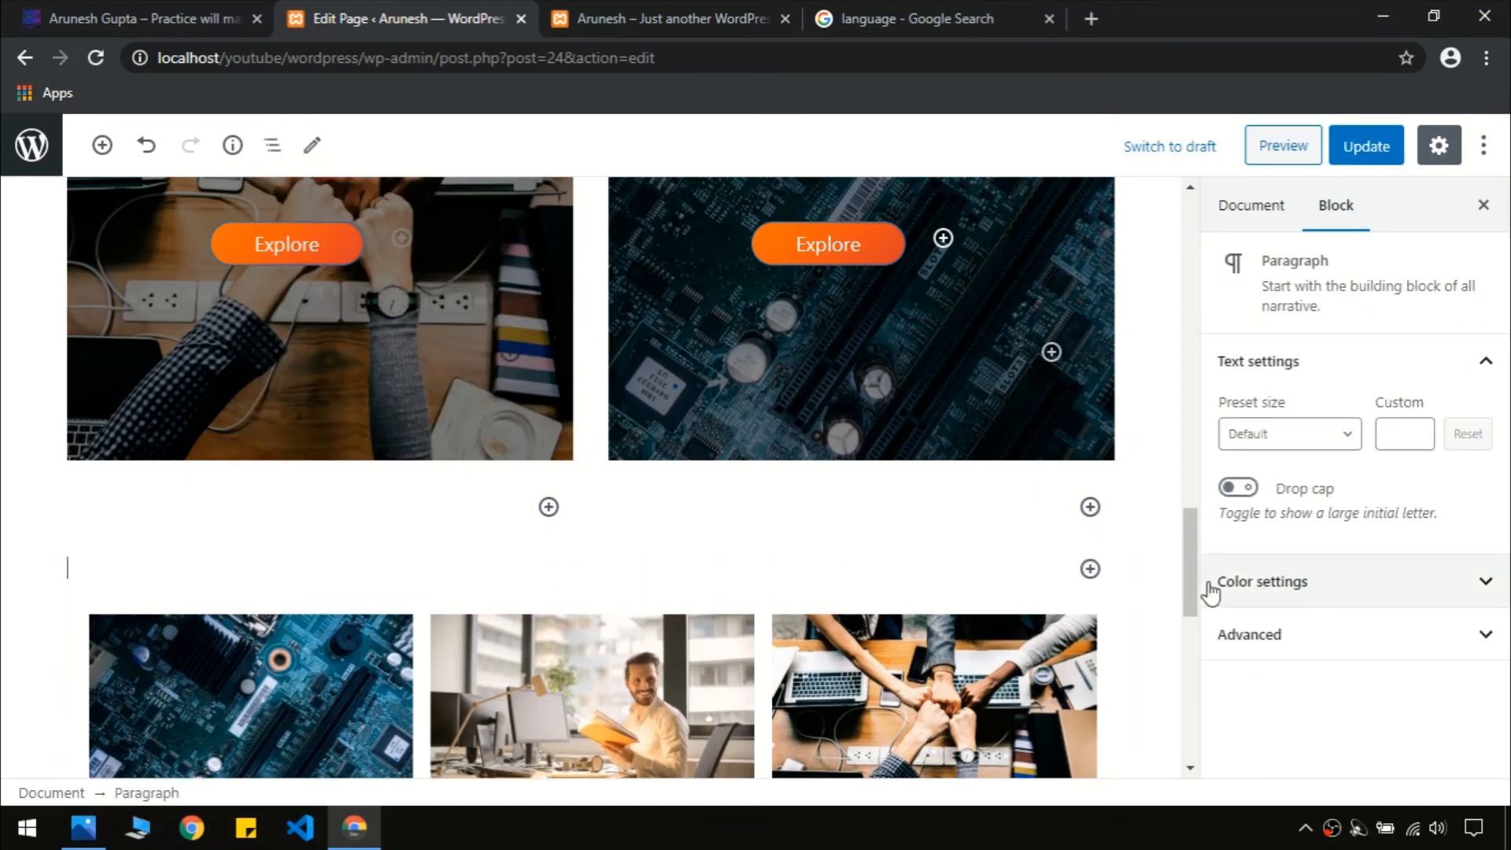
scroll(1190, 579, "down", 1)
left_click(419, 475)
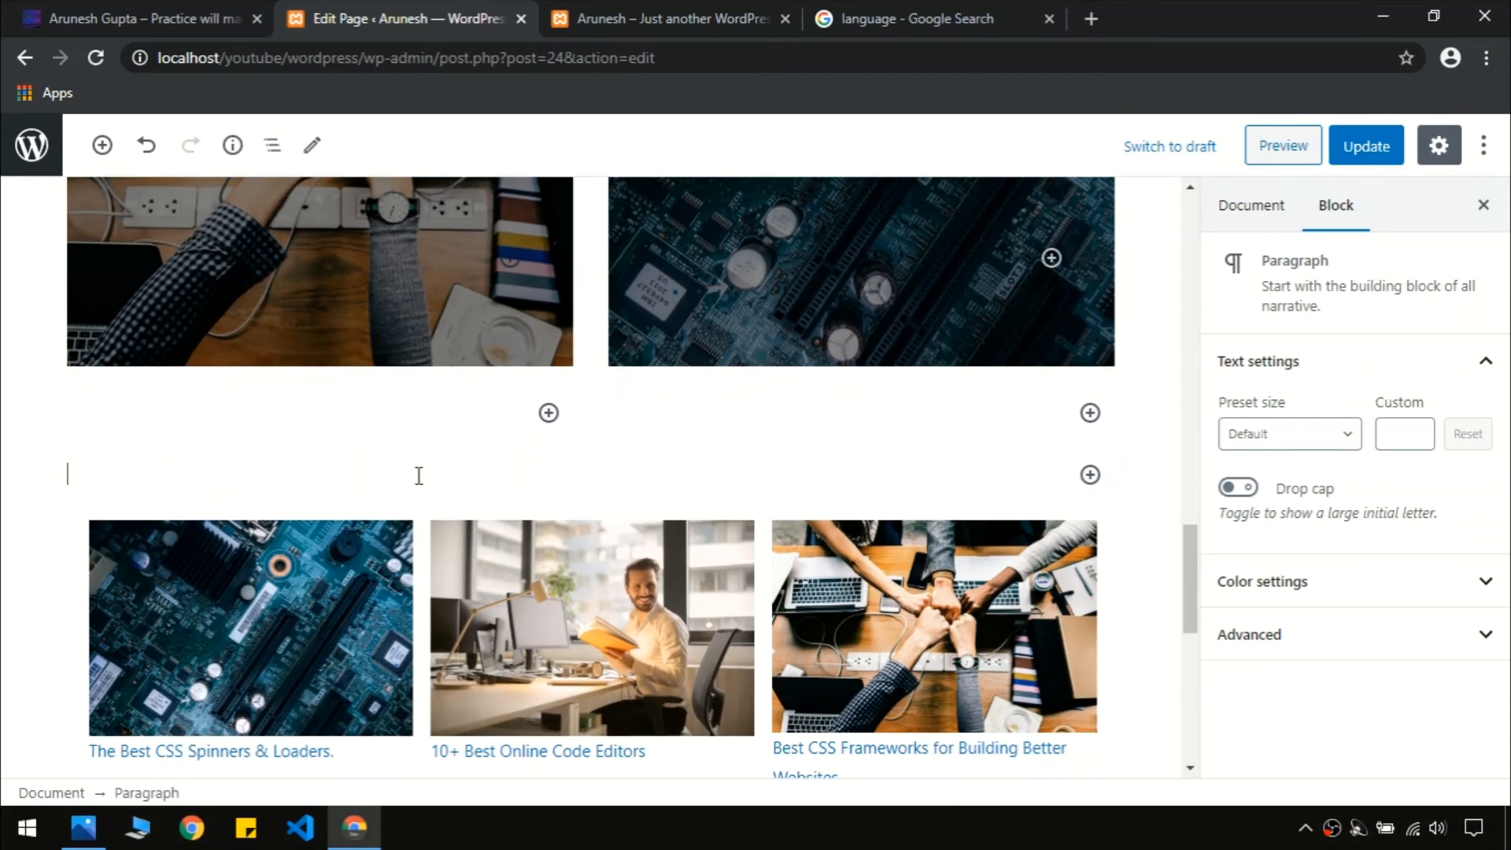
type("Blog")
key("ctrl+a")
key("ctrl+a")
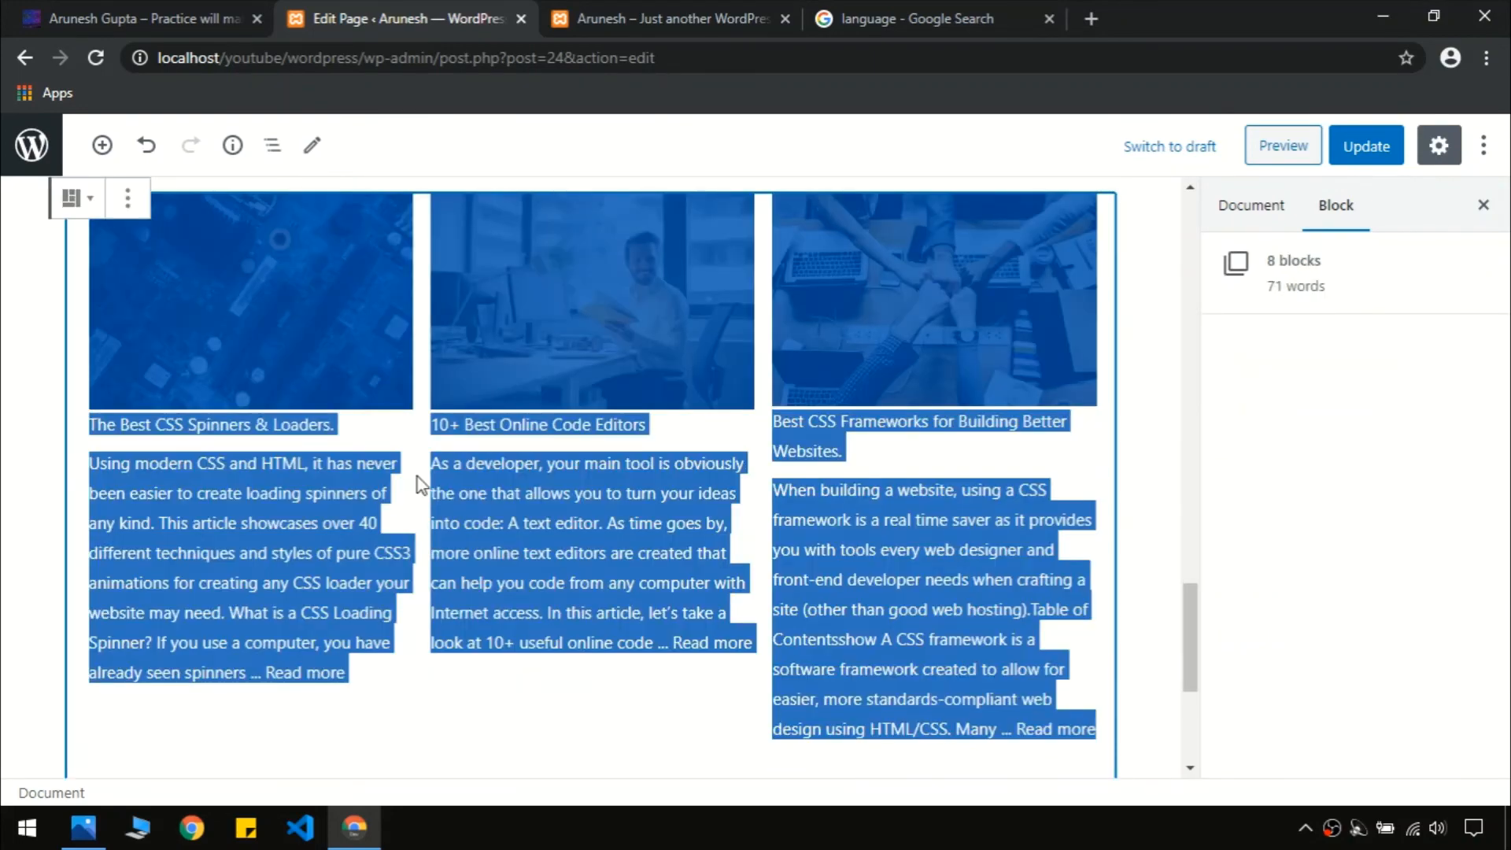
left_click(417, 475)
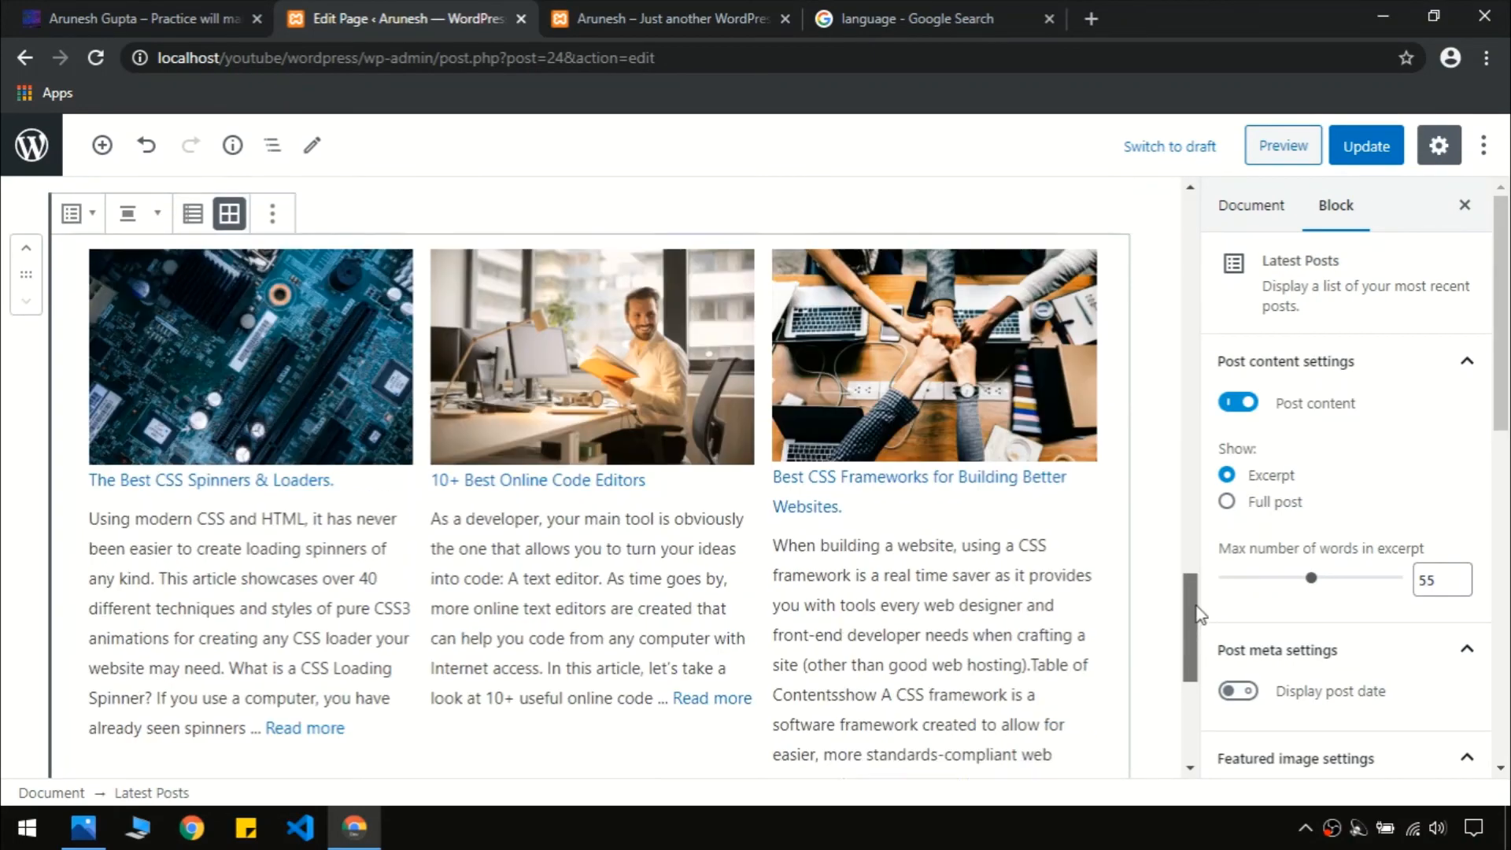
scroll(1003, 537, "up", 4)
left_click(442, 433)
Clear the partial 'Blog po' text from the new paragraph
left_click(536, 469)
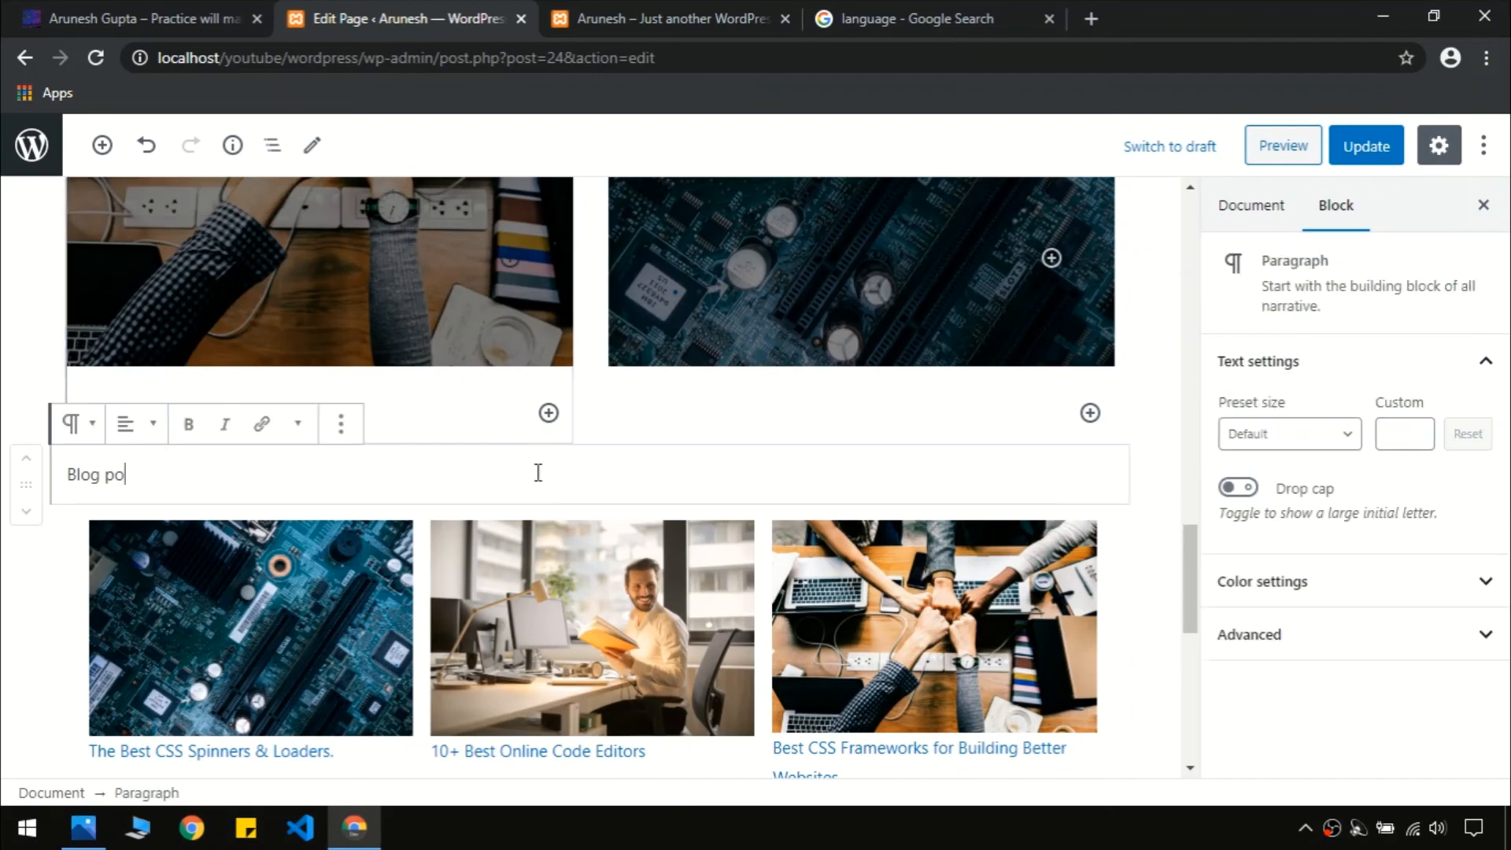
key("ctrl+a")
key("ctrl+a")
left_click(473, 463)
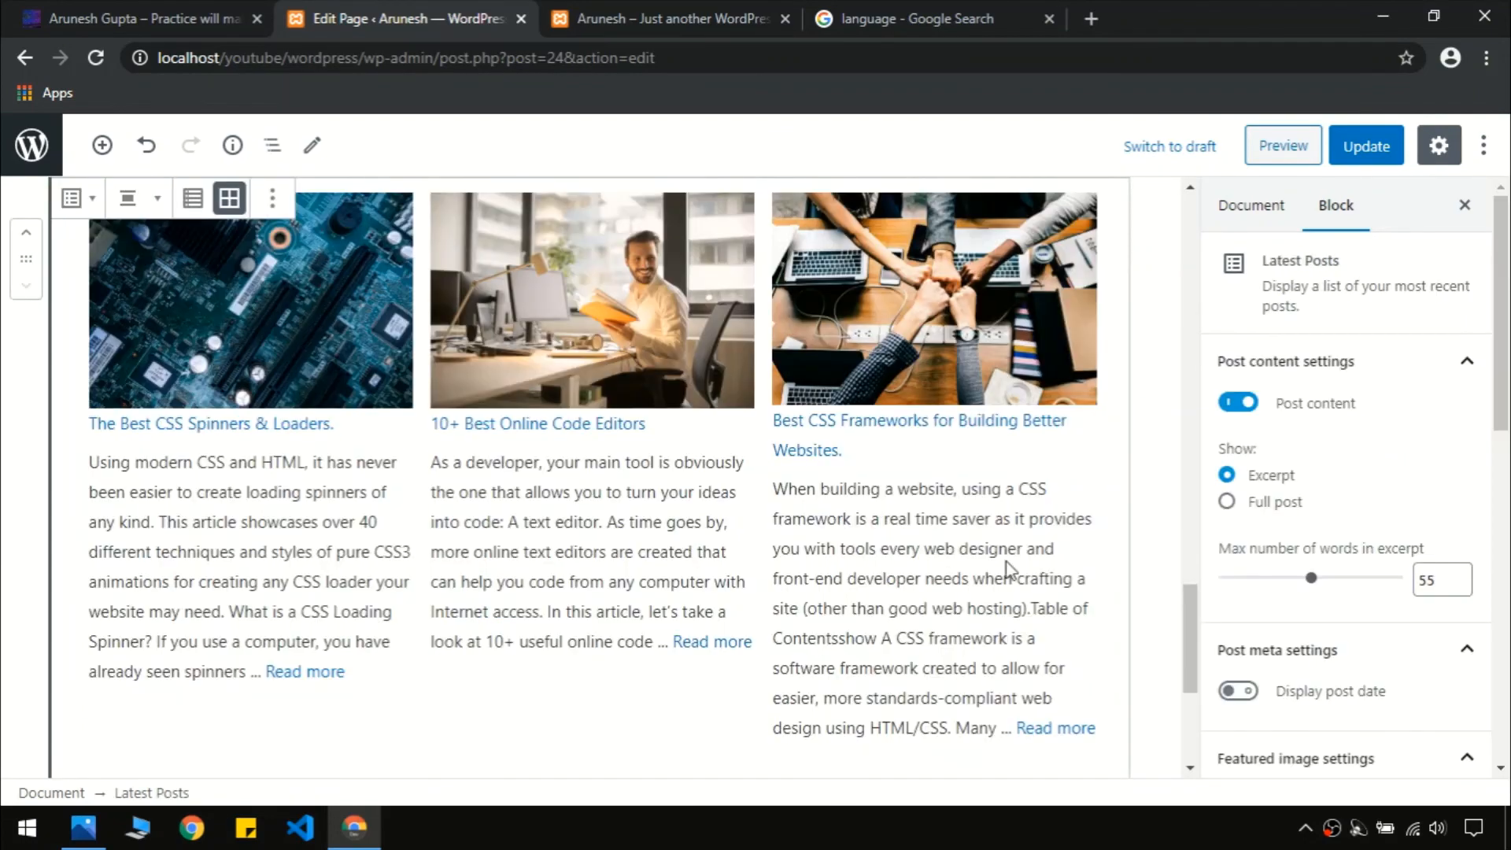
left_click_drag(1187, 616, 1184, 559)
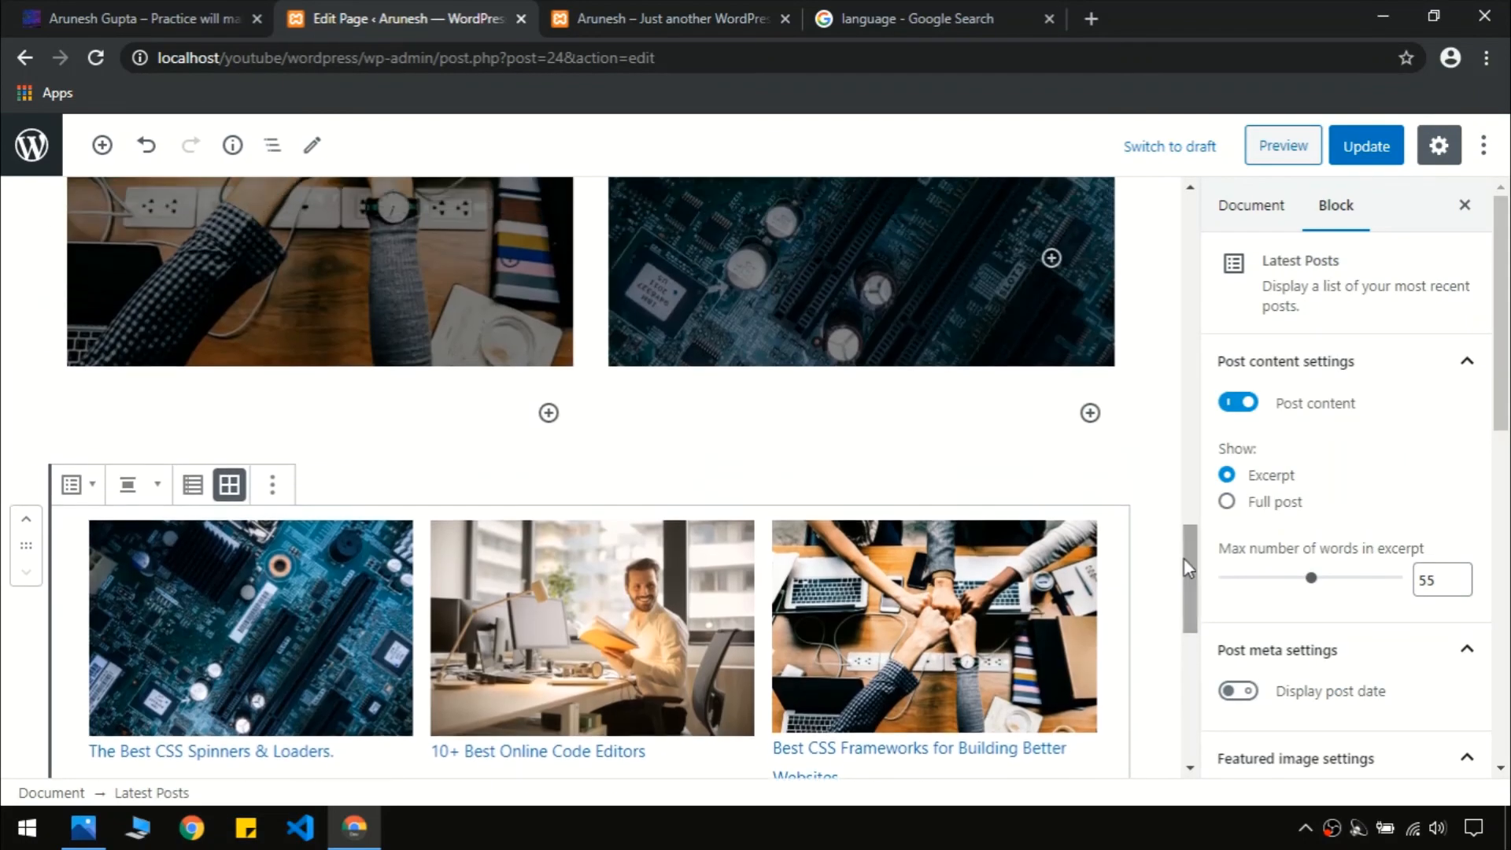
left_click(570, 473)
left_click(361, 462)
left_click(167, 472)
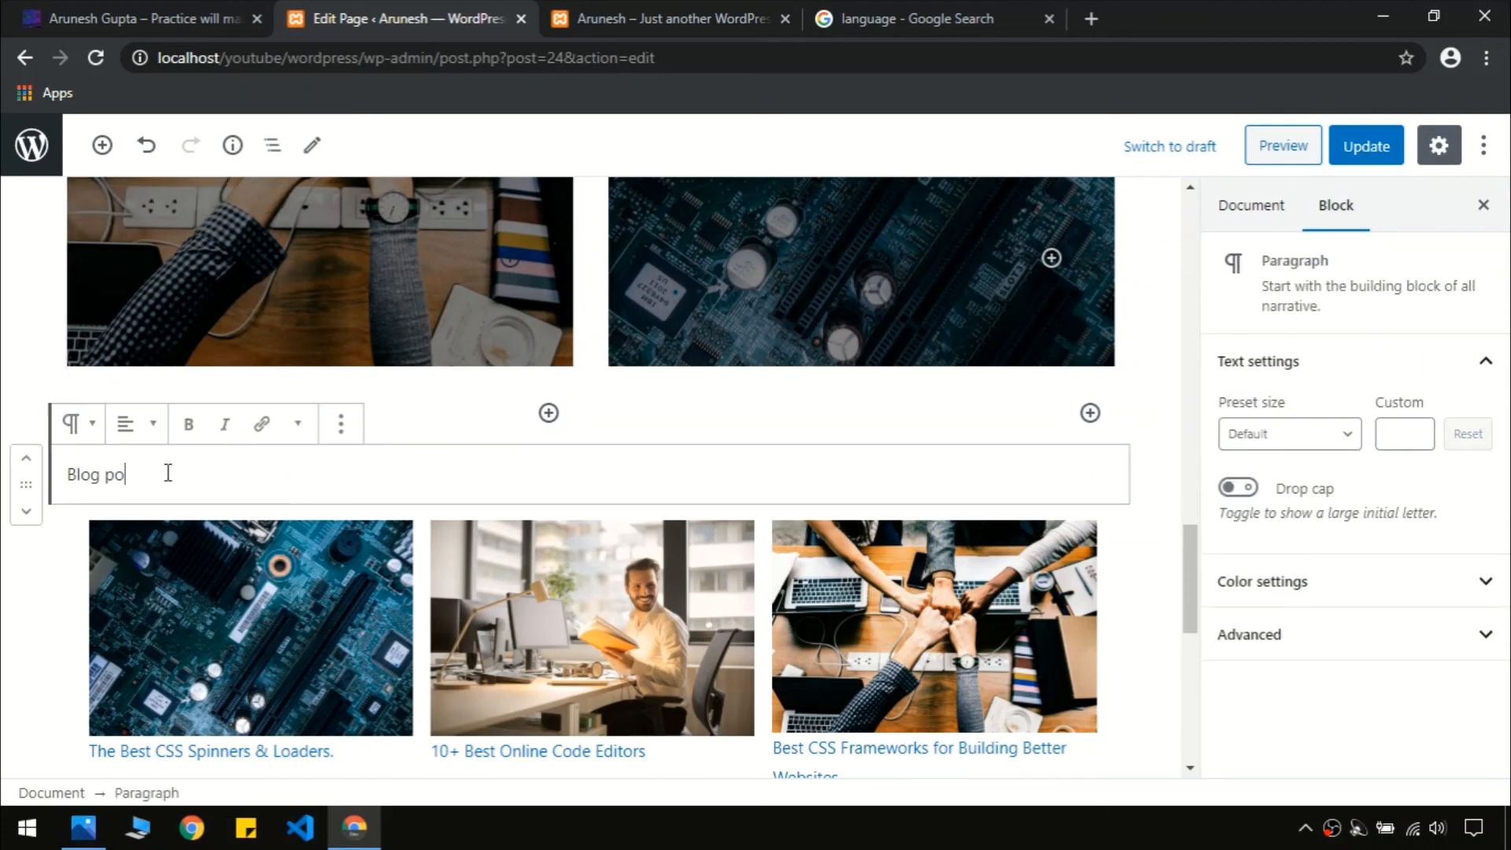
key("ctrl+a")
key("BackSpace")
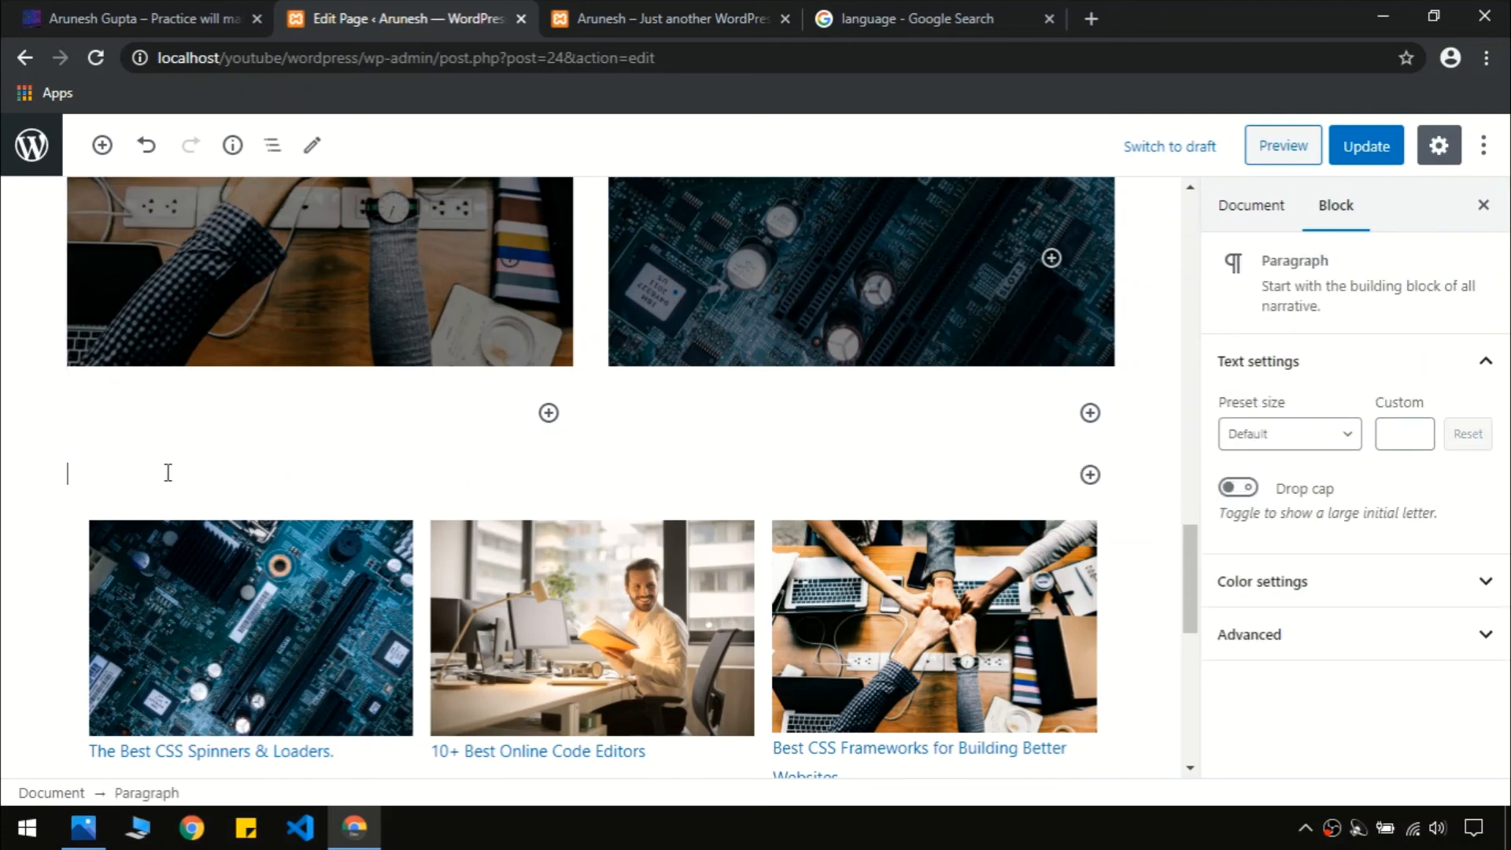
Turn the empty line into a Heading block reading 'Blog Post'
left_click(1089, 474)
type("h")
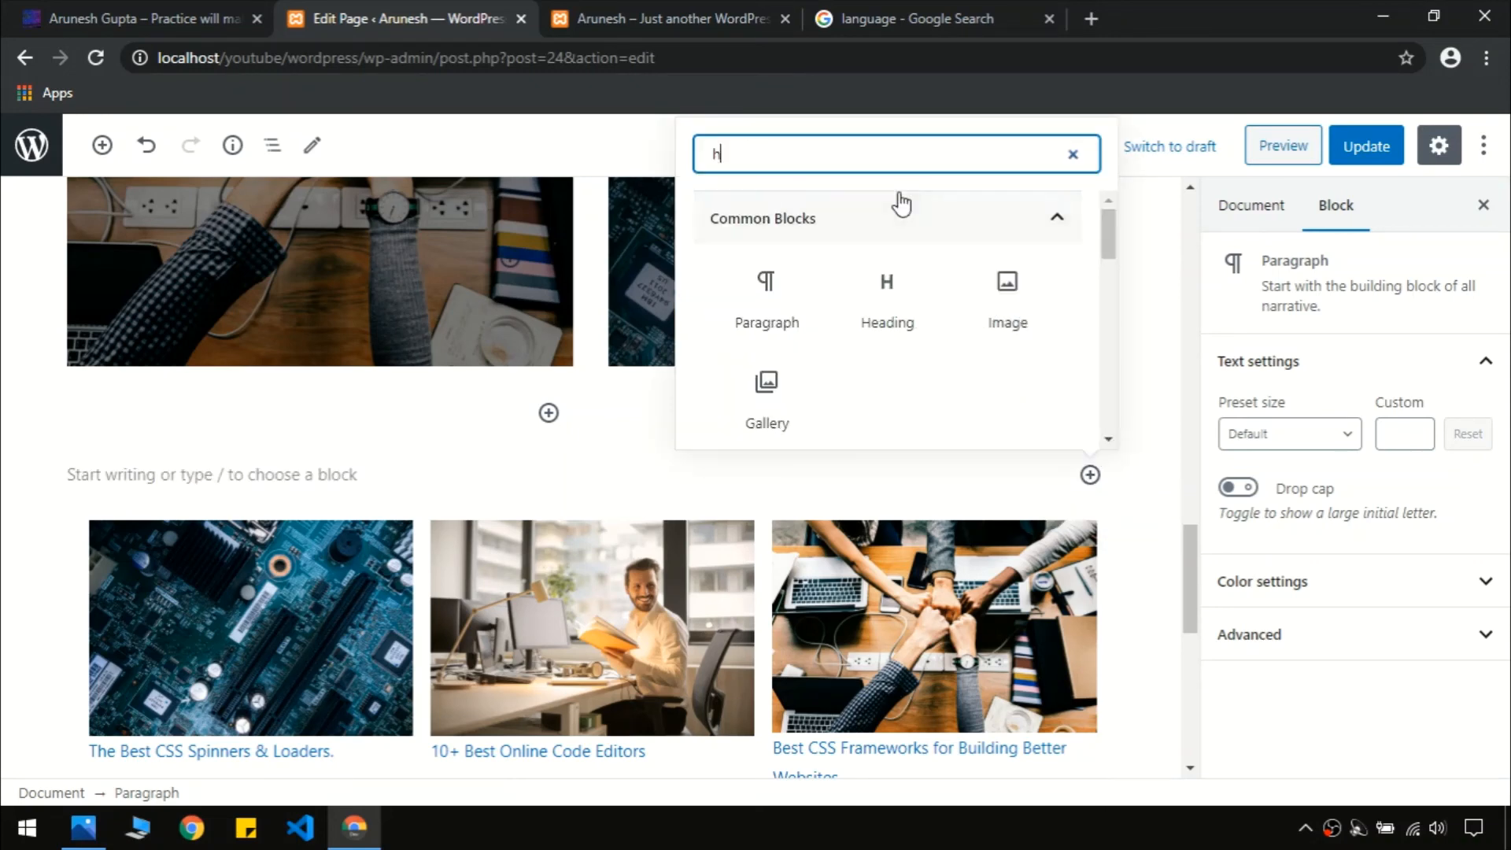
type("eading")
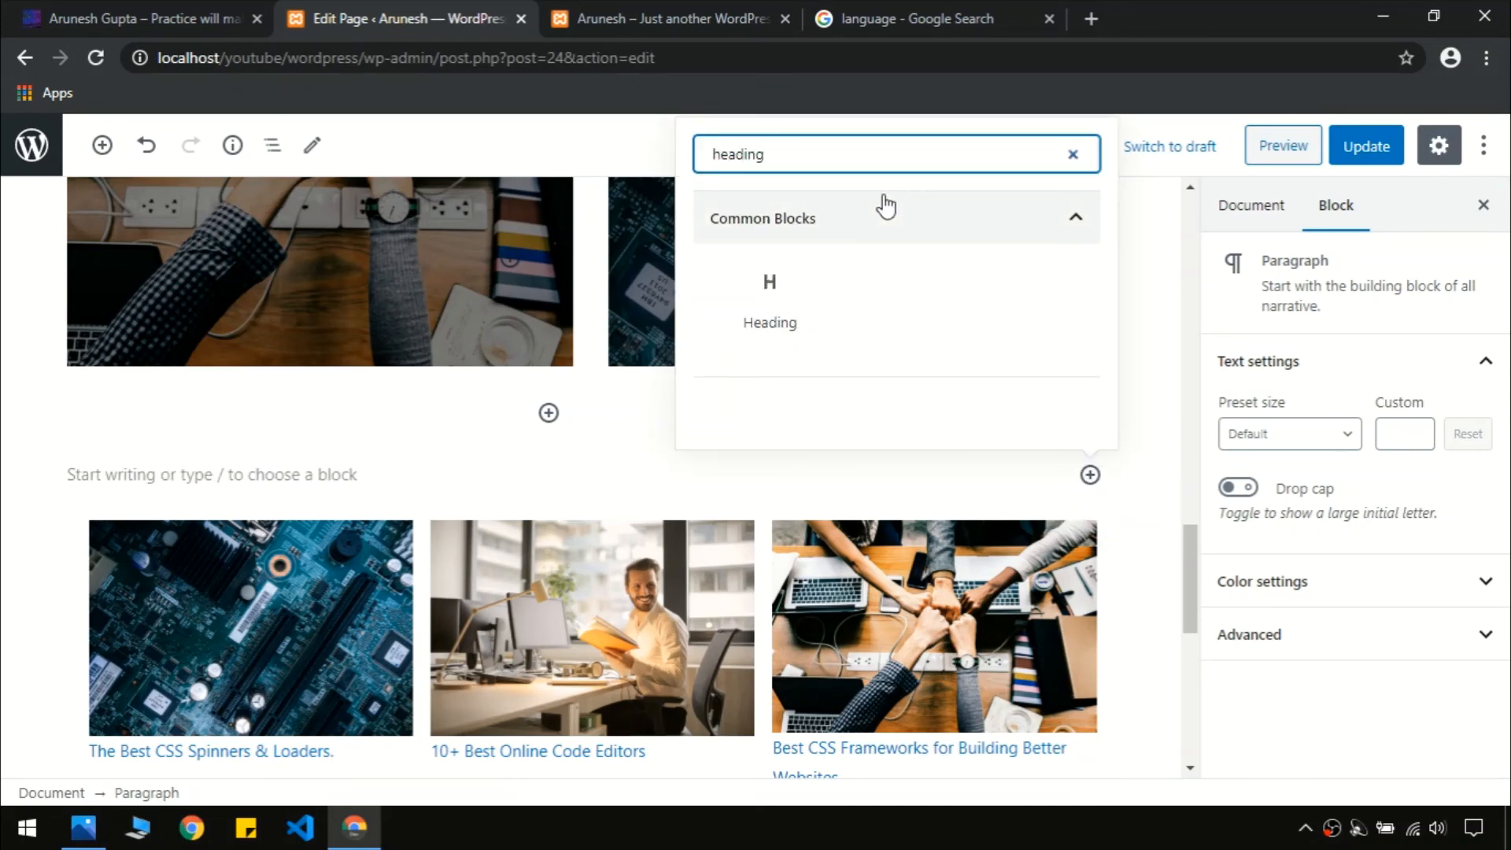
left_click(779, 334)
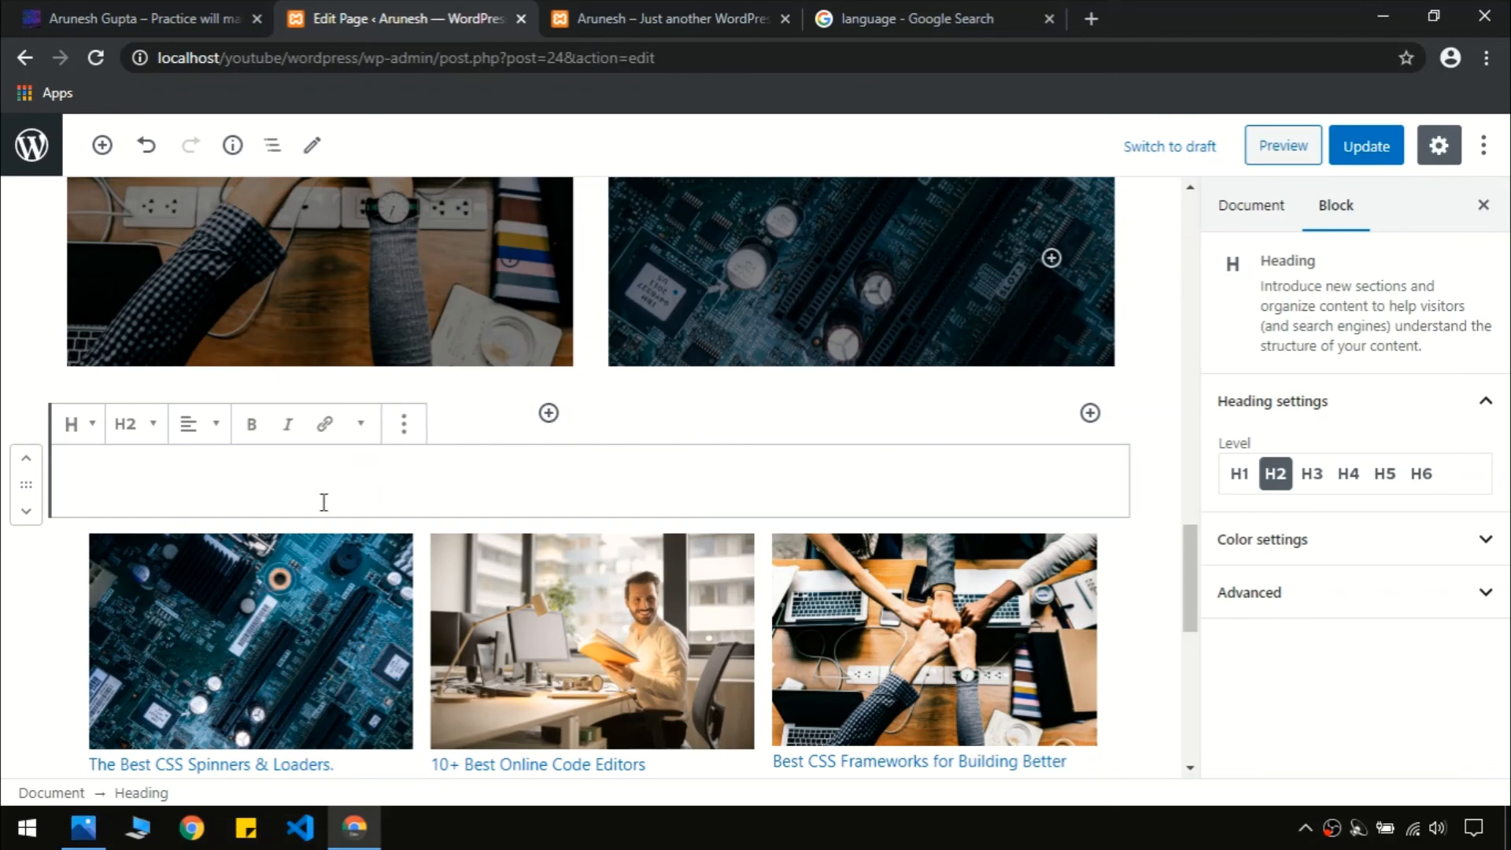
type("Blog Post")
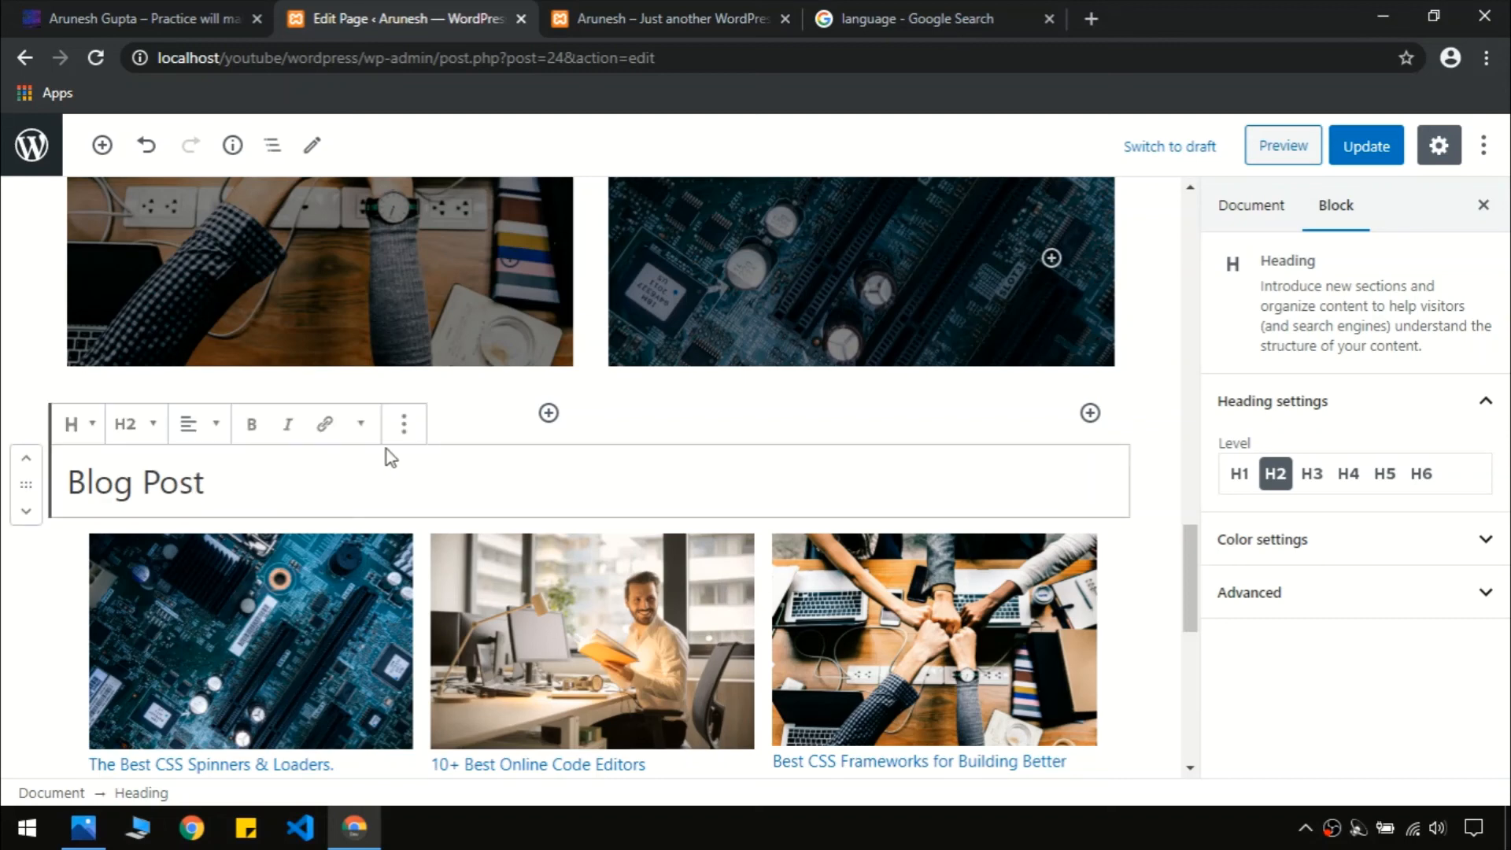
Centre the 'Blog Post' heading and wrap it in a Group
left_click(404, 425)
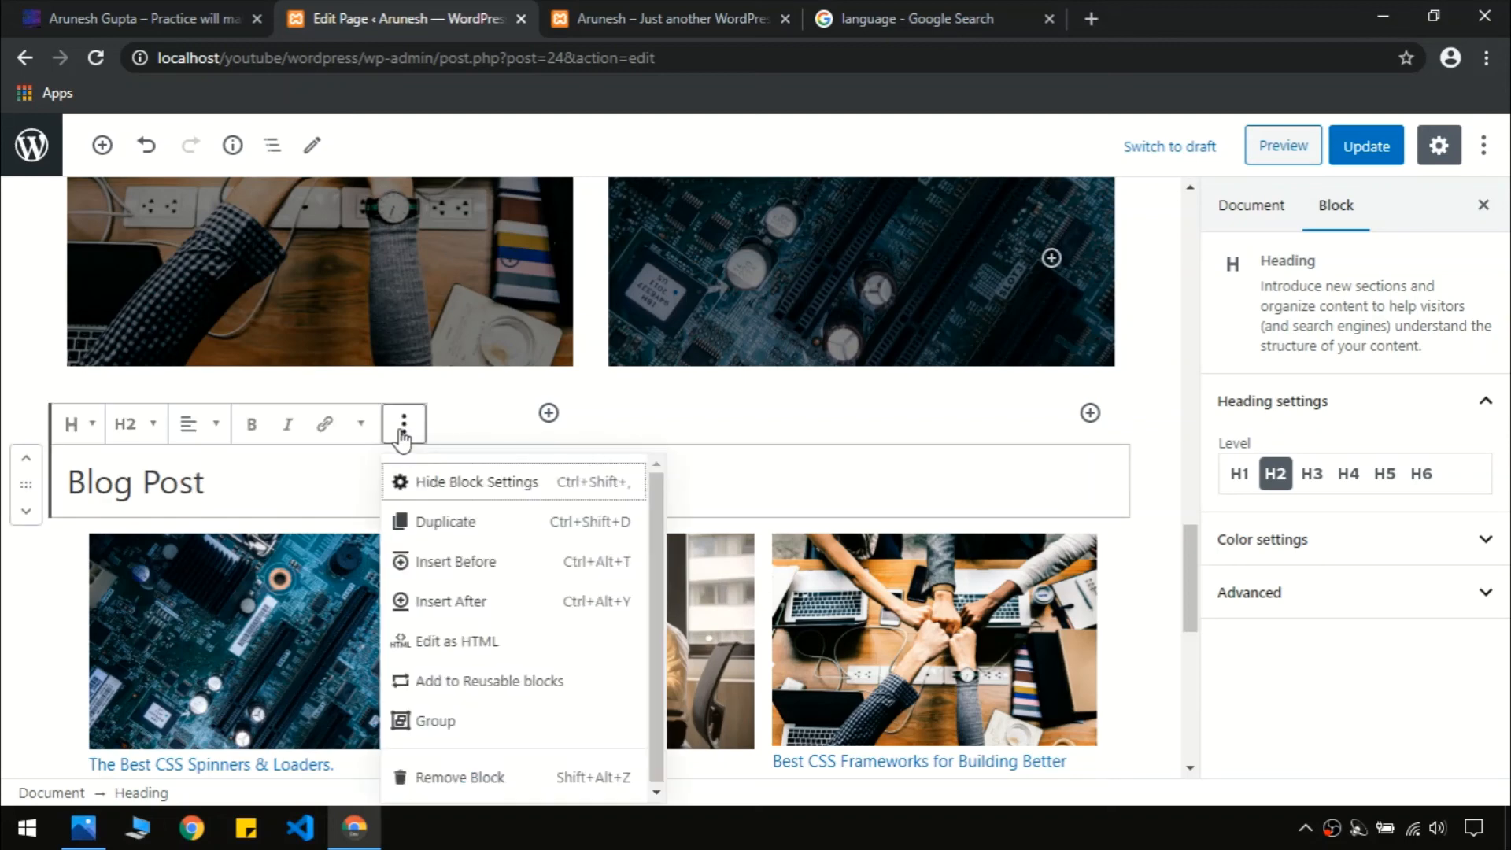
left_click(198, 425)
left_click(207, 319)
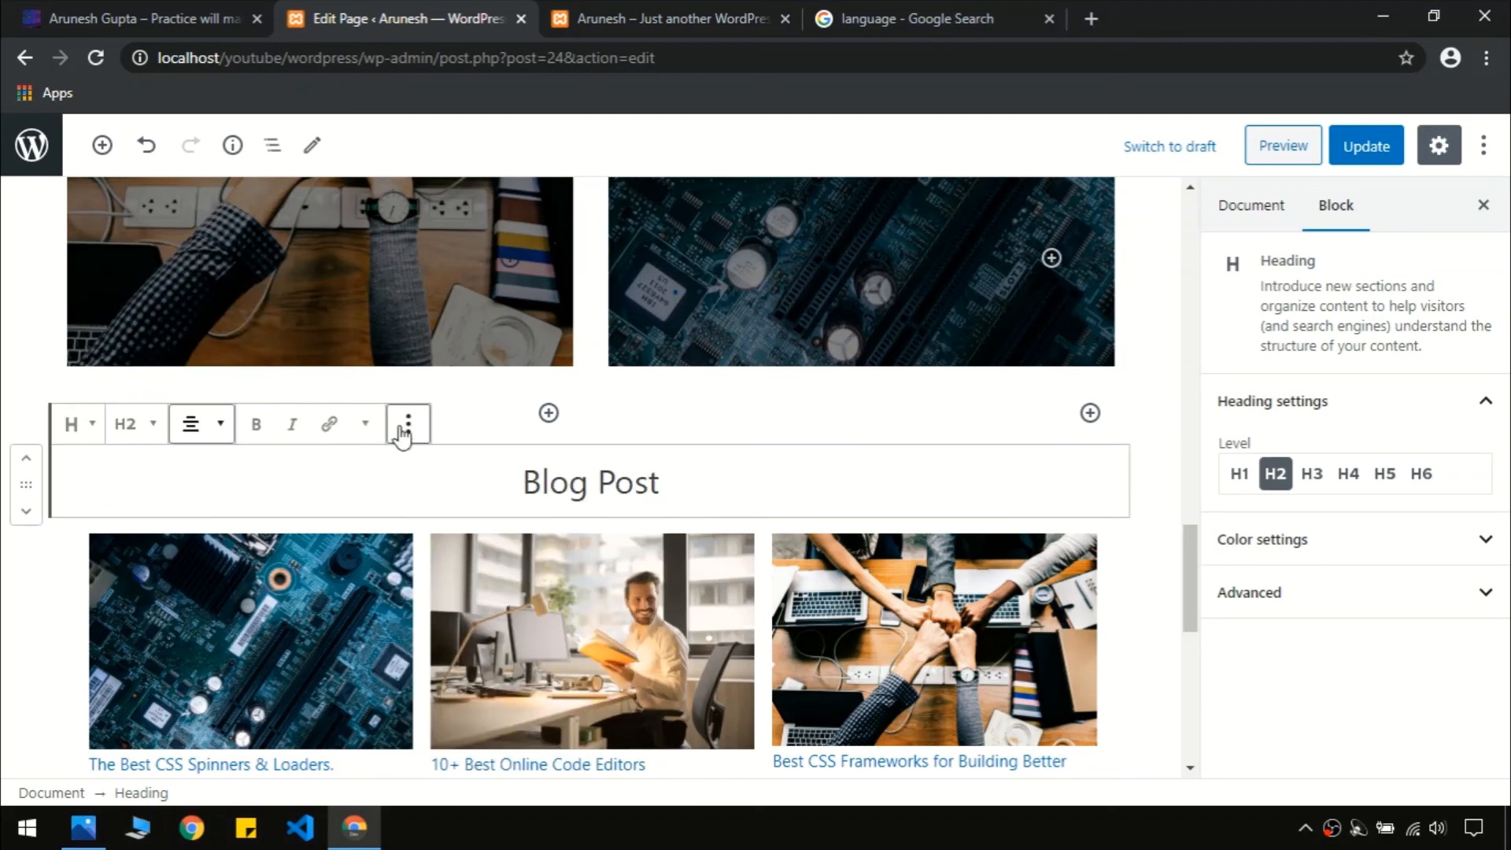
left_click(406, 426)
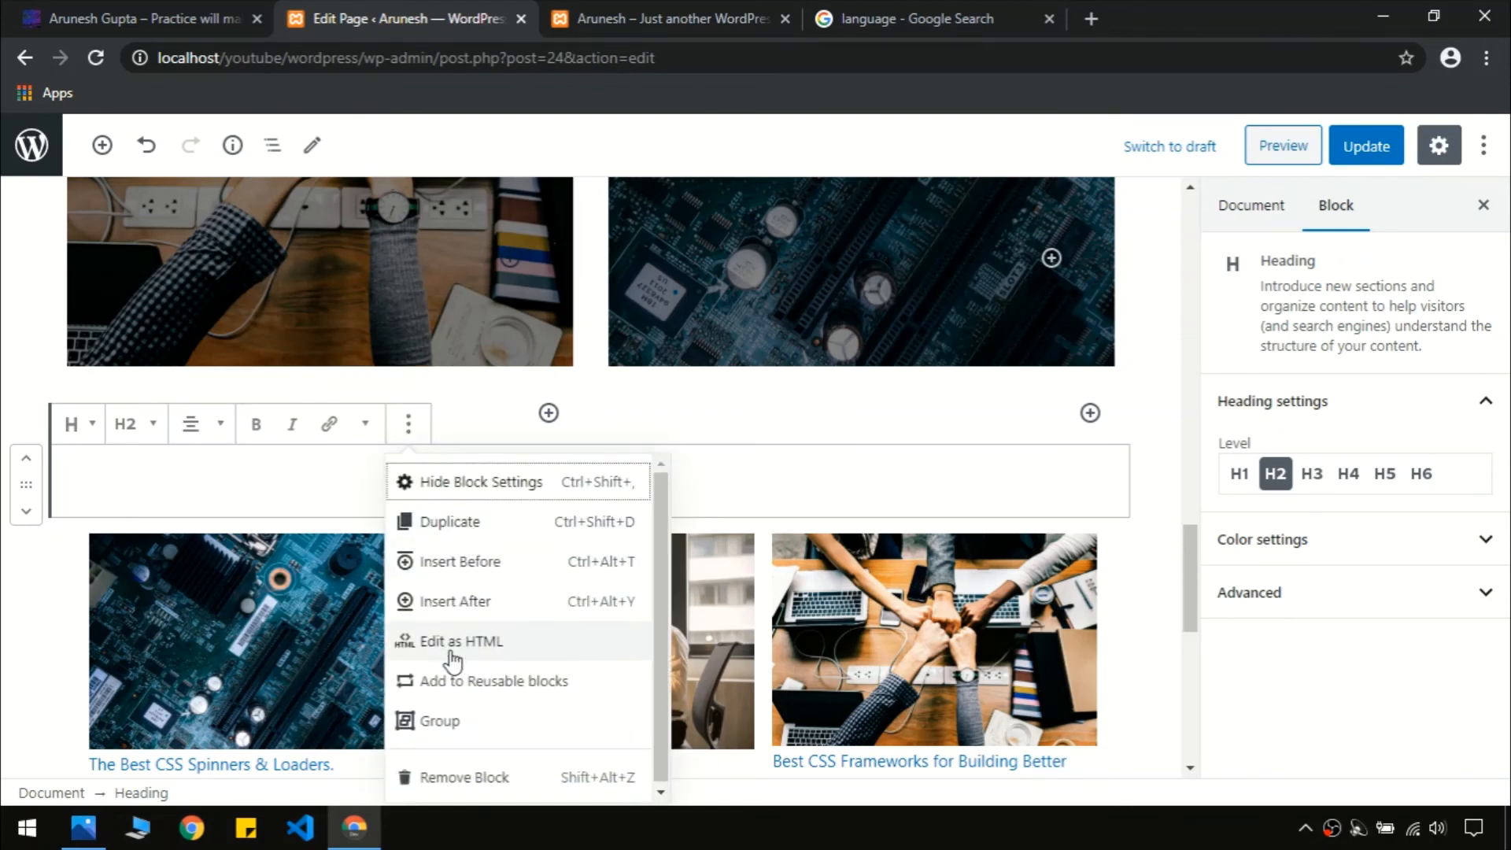
left_click(429, 720)
Add a blue Separator below the heading and update the page
left_click(712, 502)
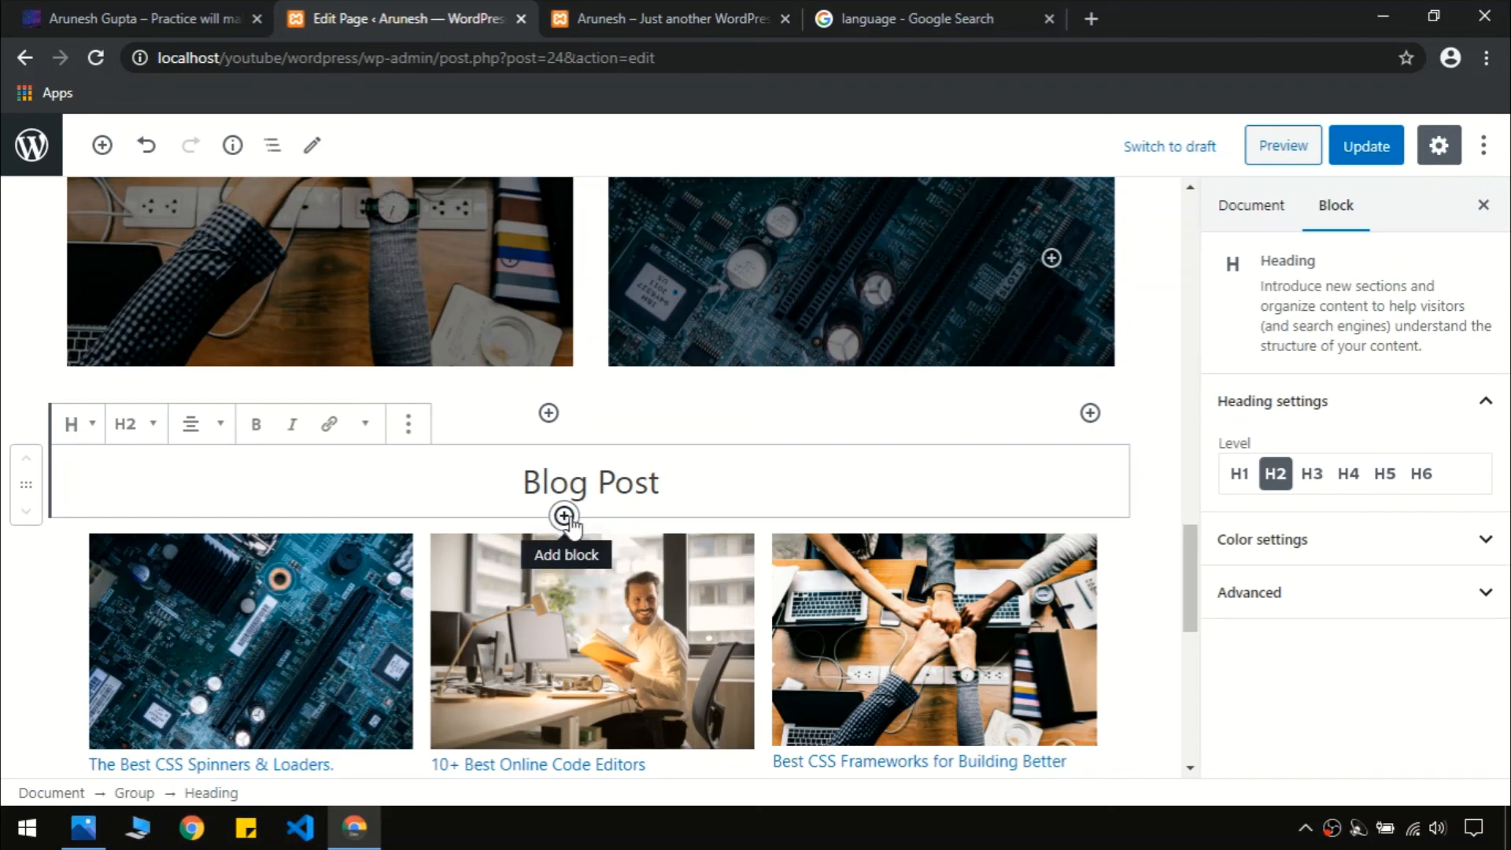
left_click(563, 516)
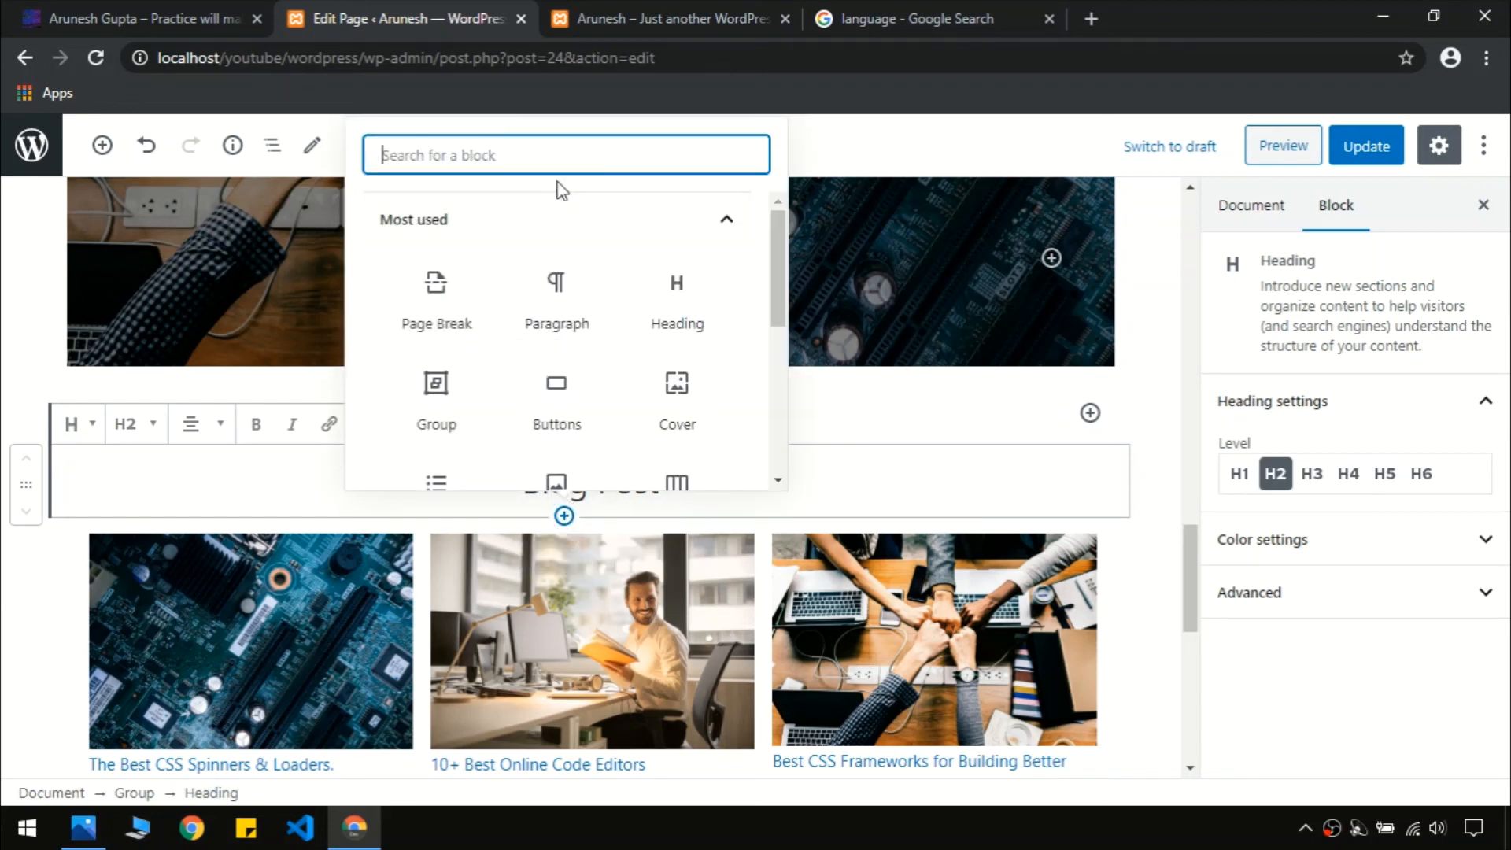
type("sep")
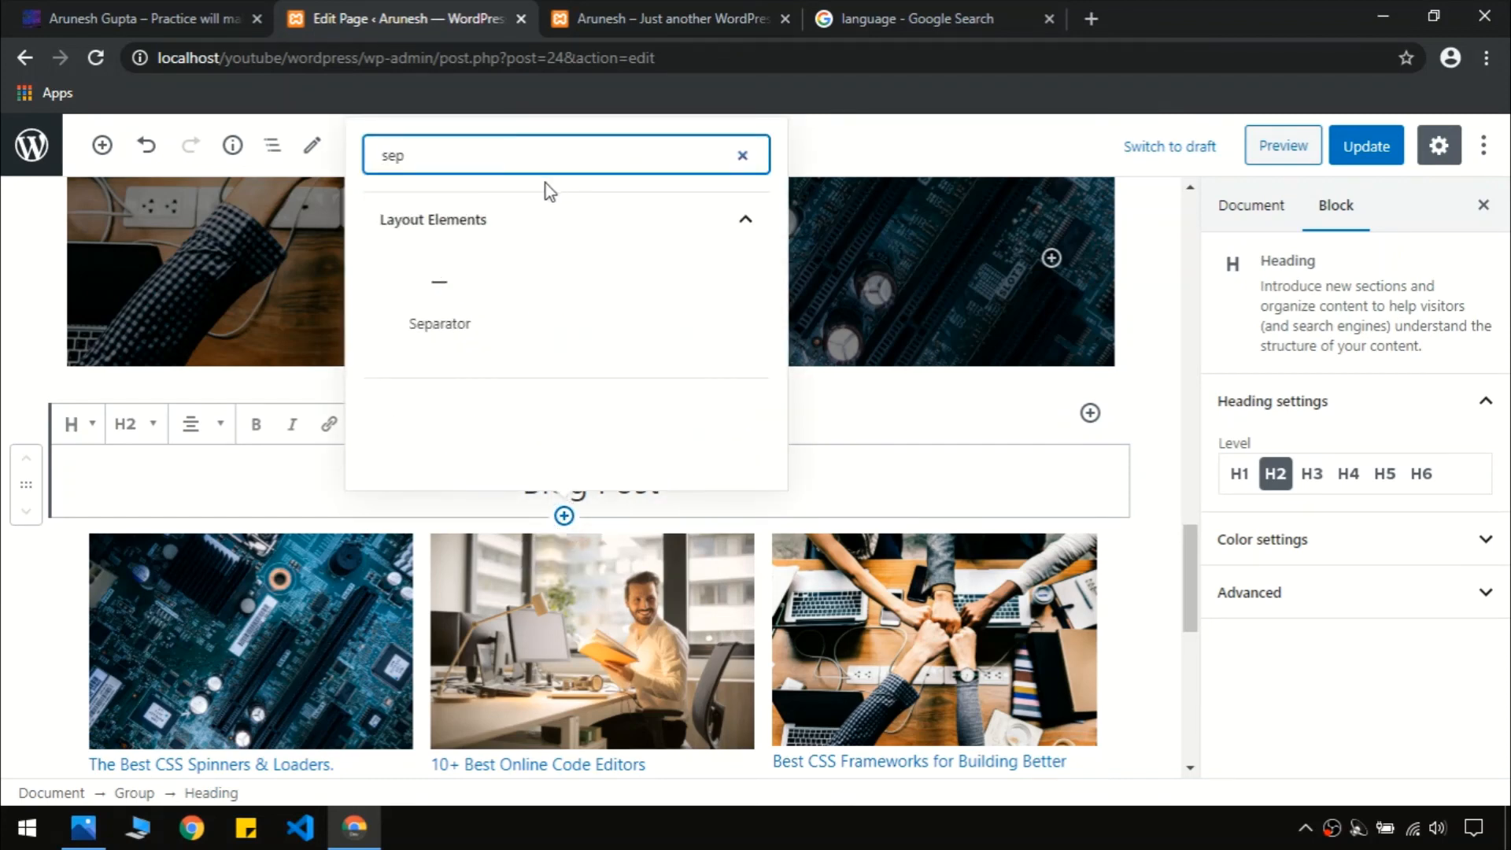
left_click(438, 291)
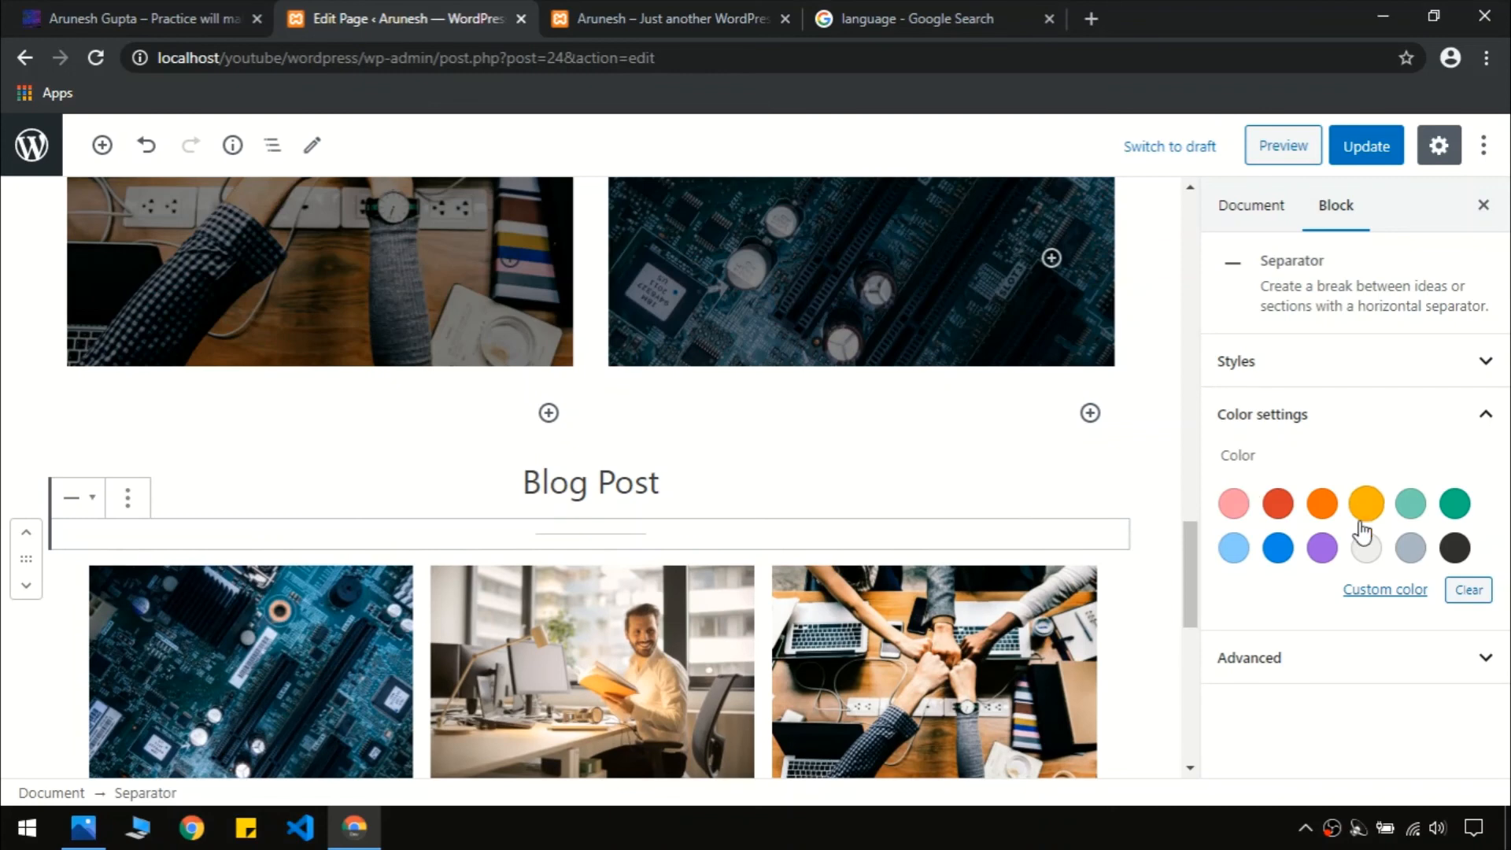
left_click(1278, 548)
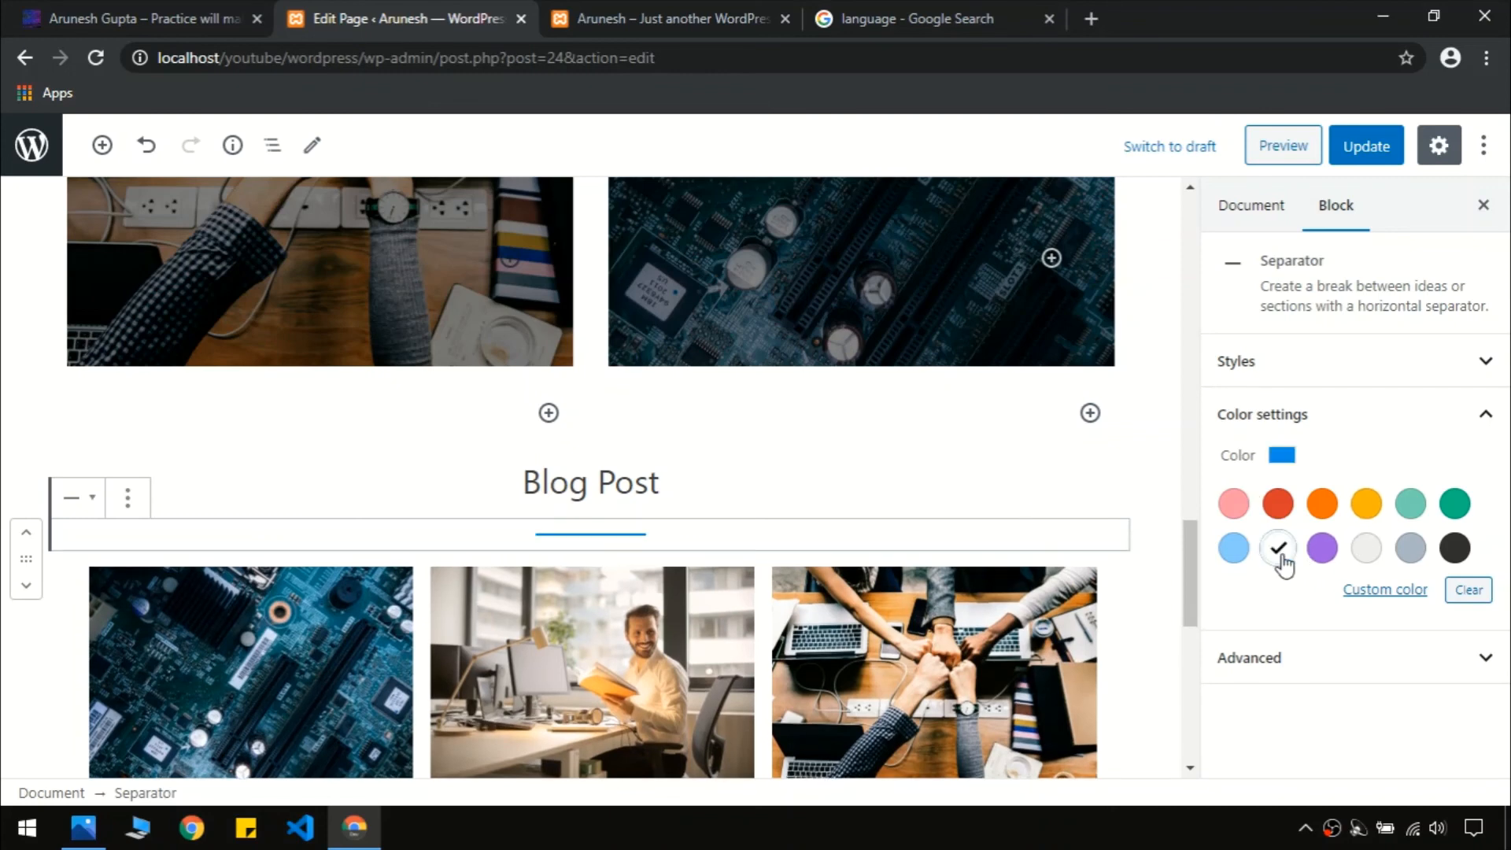
left_click(1367, 149)
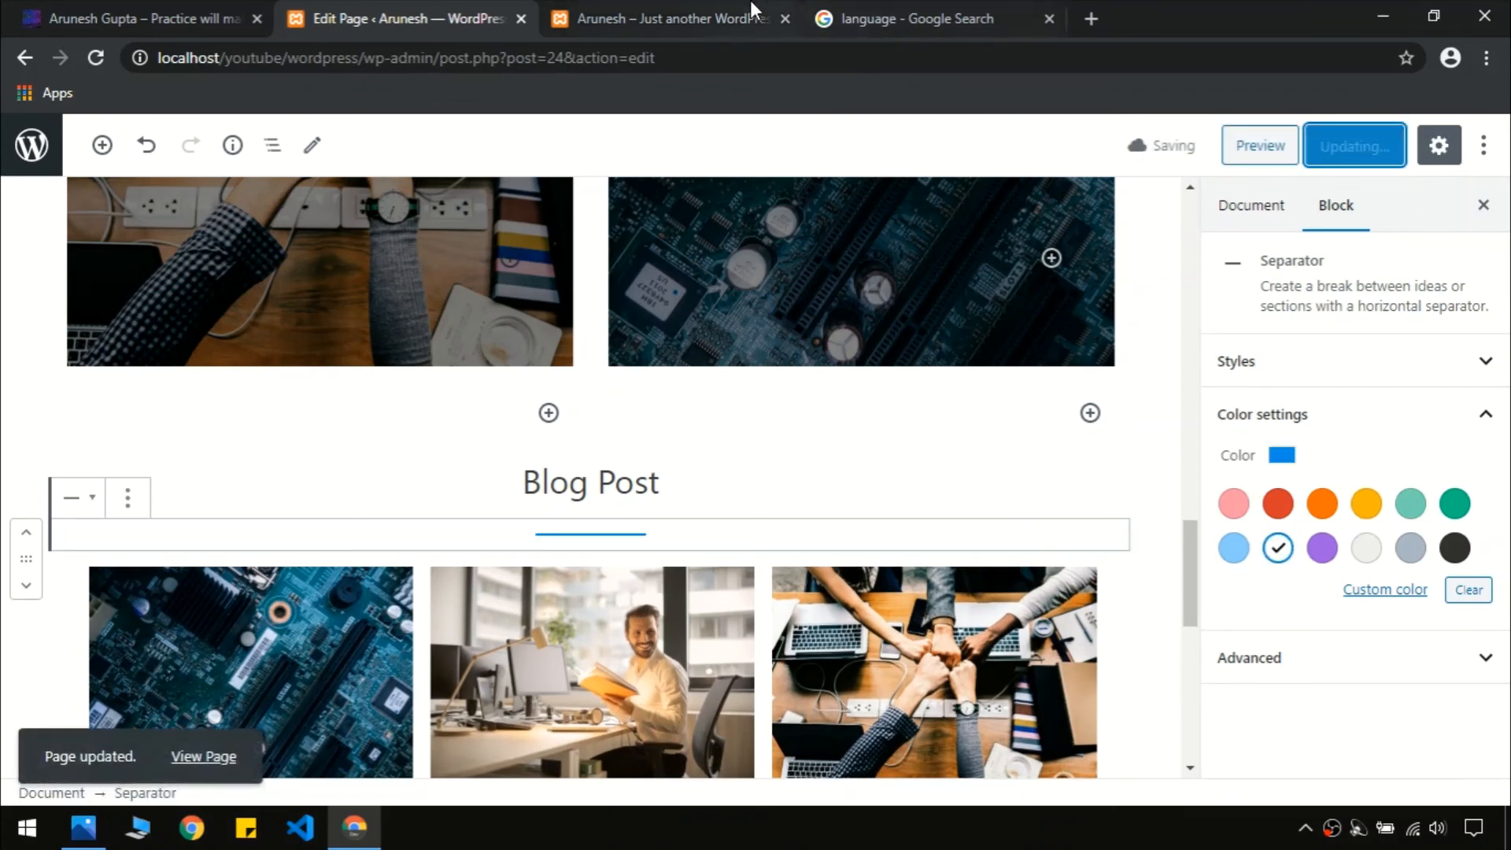
Reload the local site and compare its Blog Post section with the live site
left_click(696, 22)
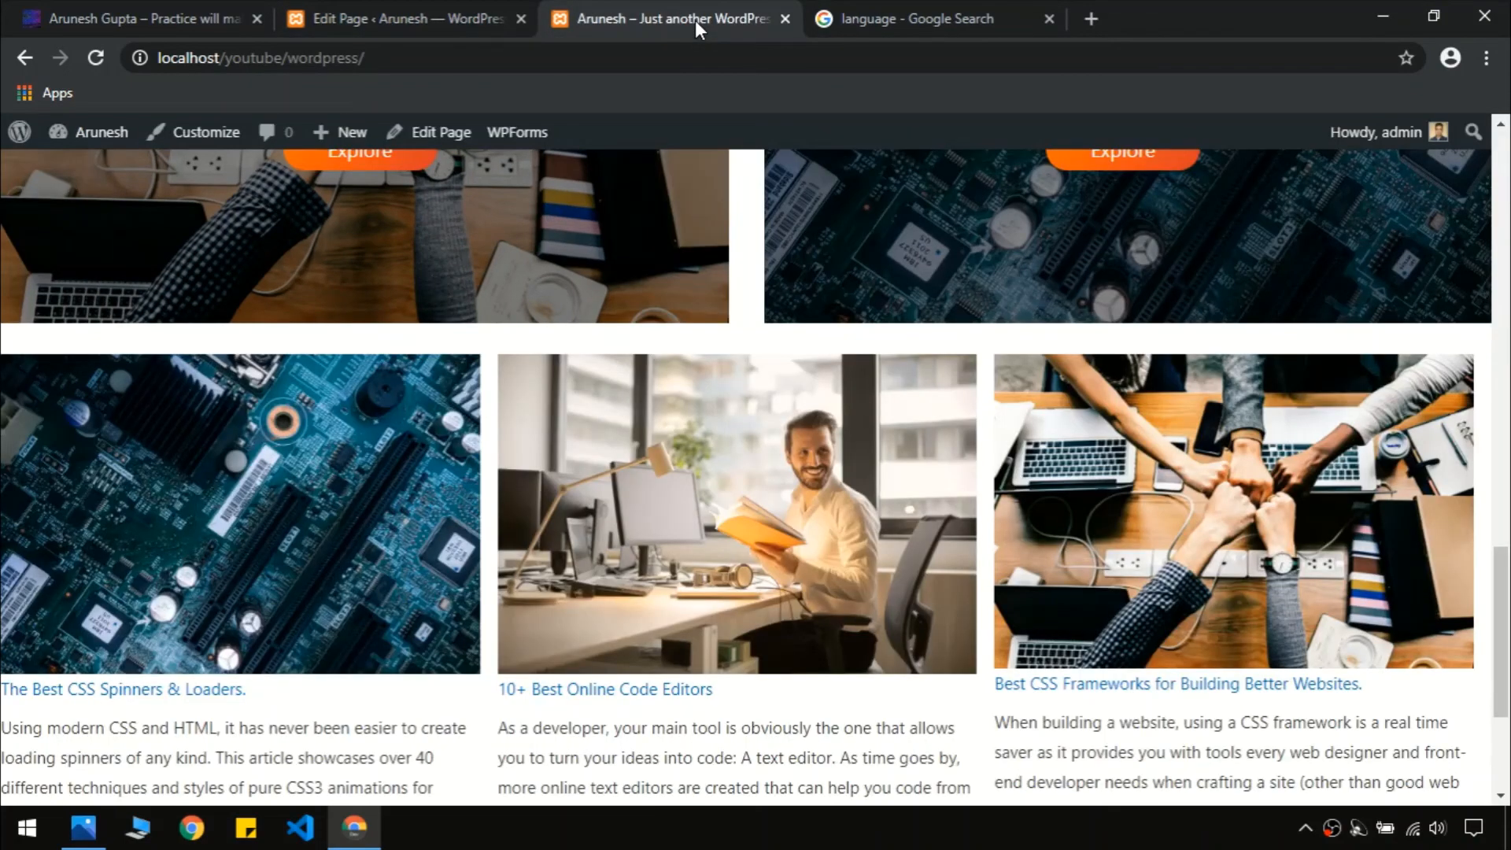
key("F5")
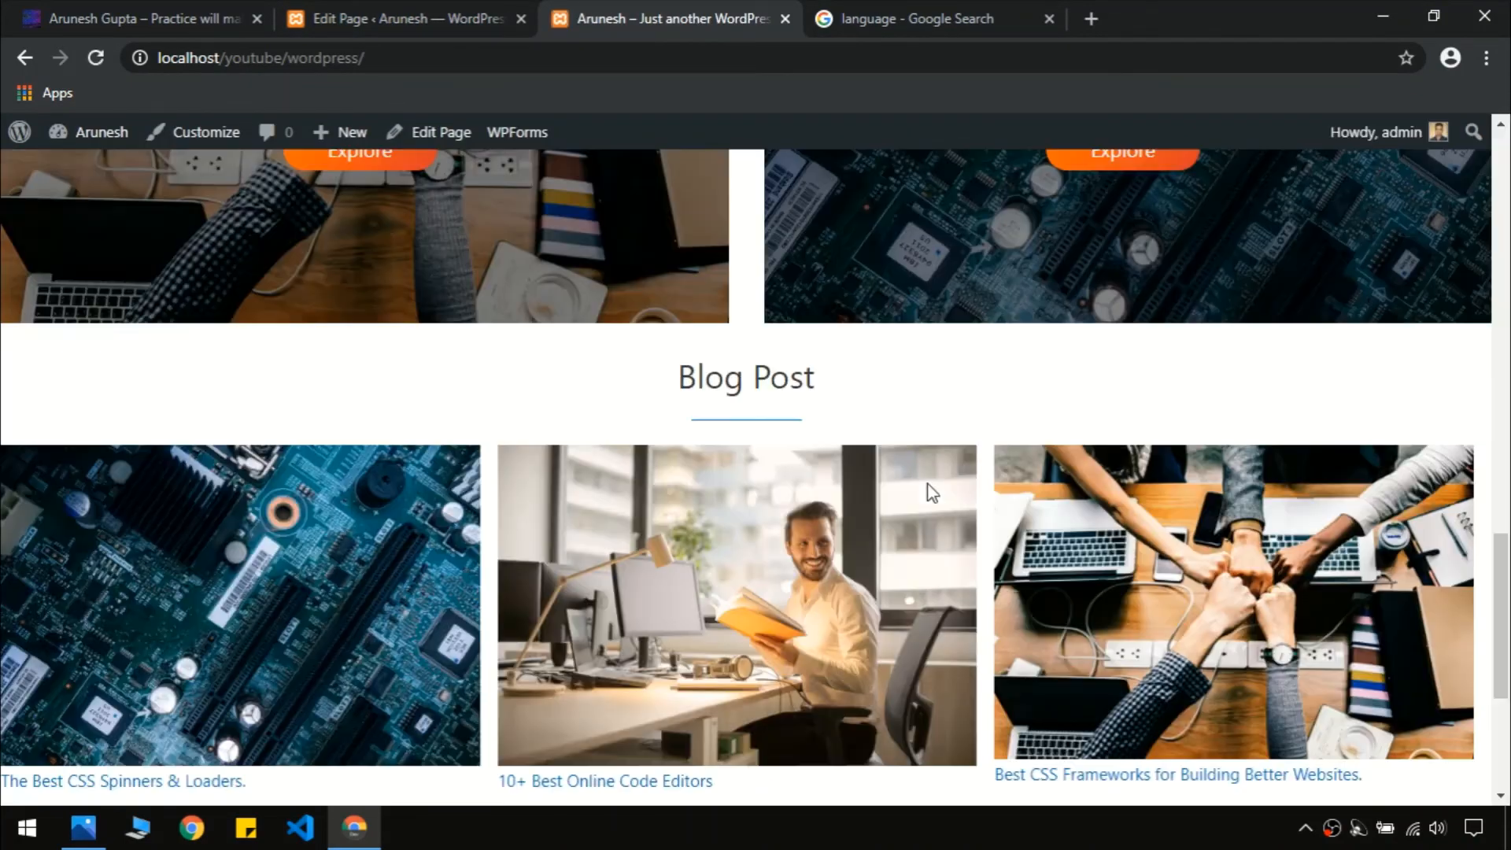
scroll(1509, 432, "down", 5)
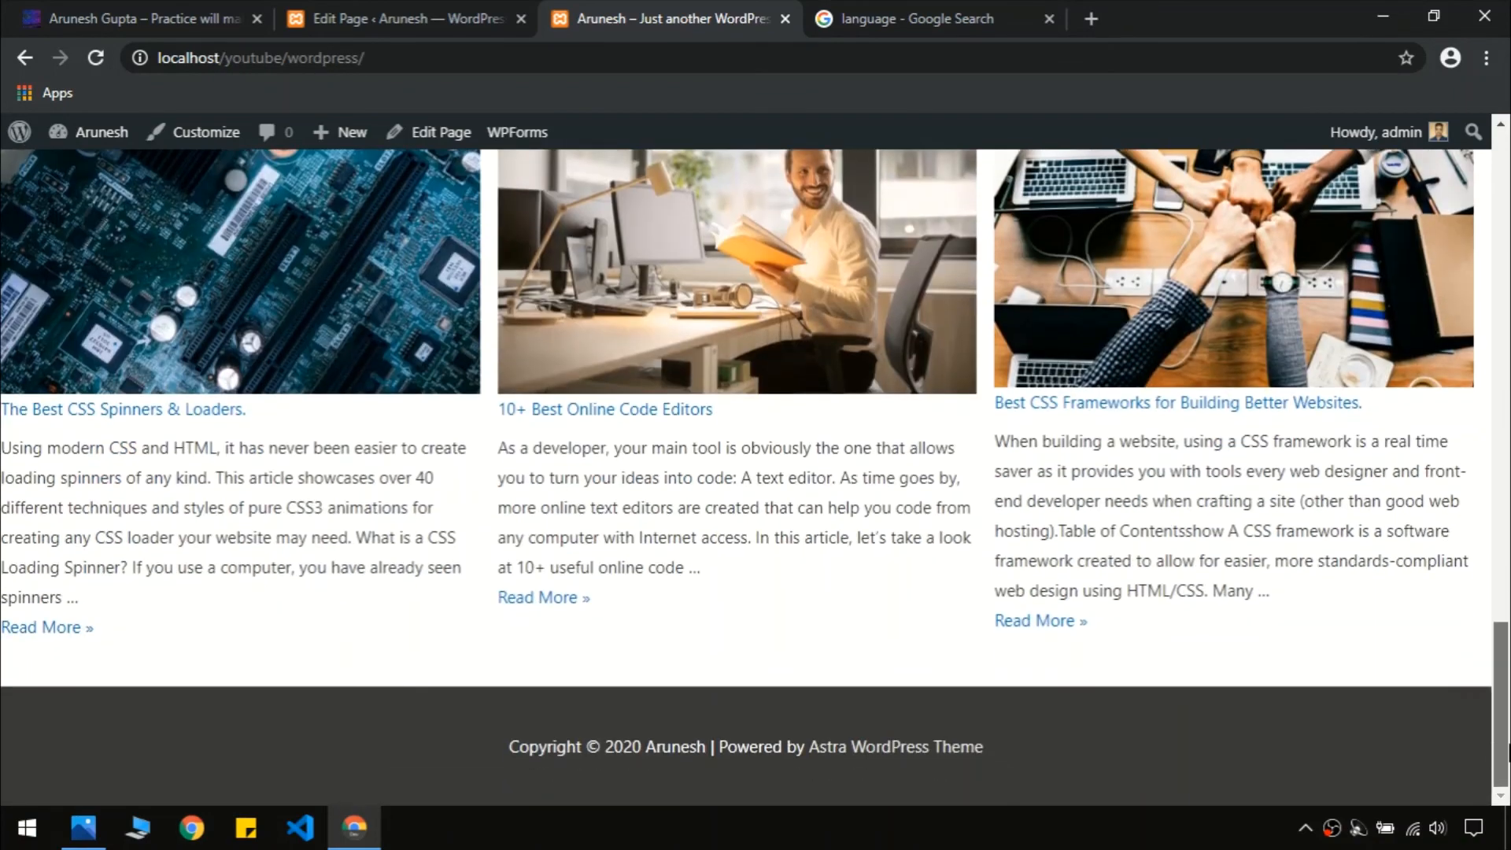
left_click_drag(1509, 702, 1504, 134)
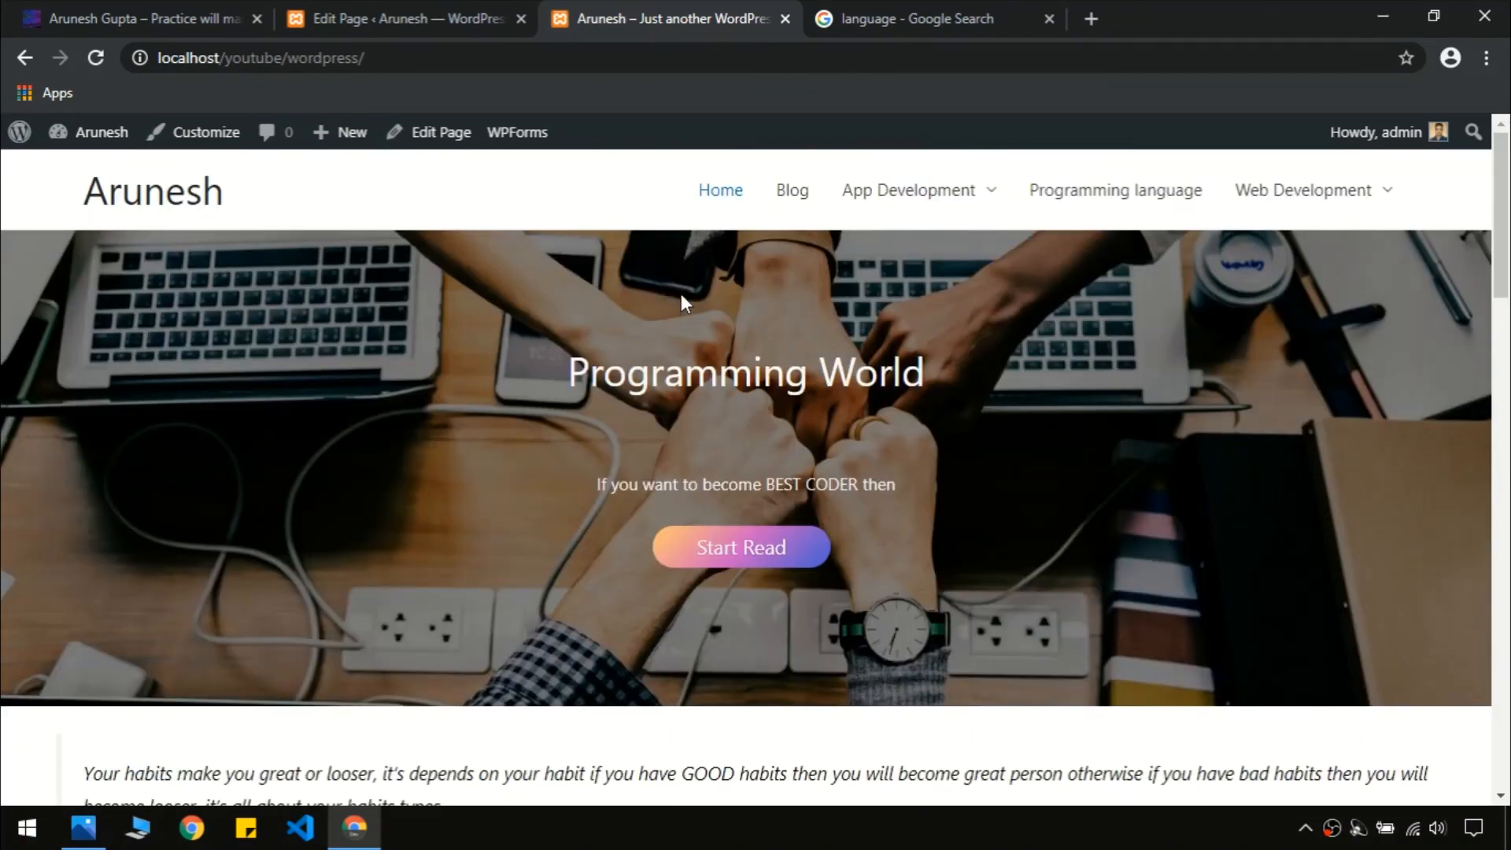
left_click(204, 11)
left_click_drag(1501, 539, 1504, 491)
left_click(556, 14)
left_click_drag(1505, 230, 1507, 718)
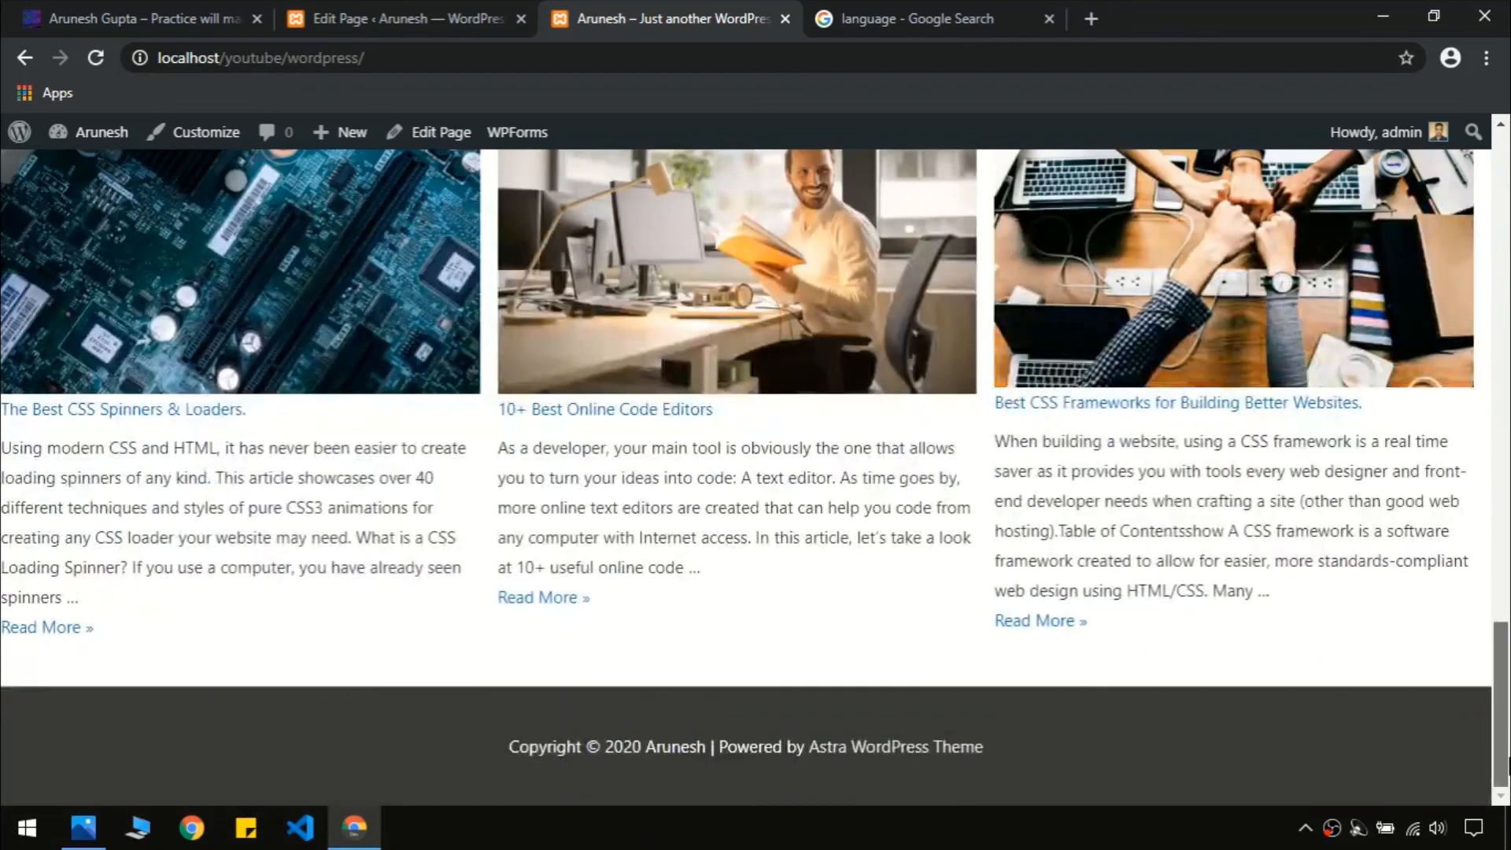
scroll(903, 323, "up", 20)
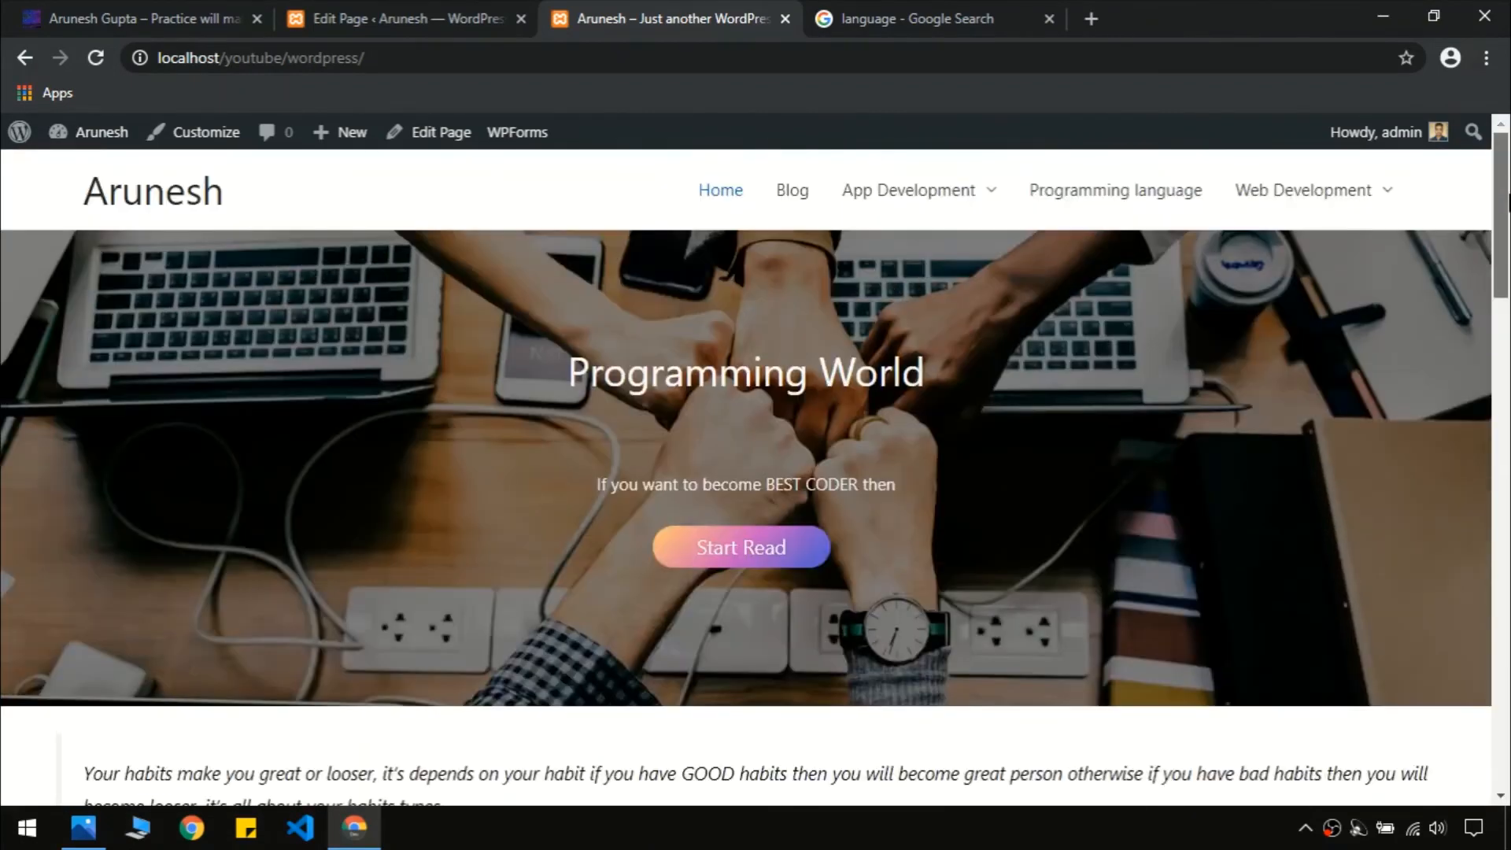
Browse the local Blog page and the Programming language and Web Development category pages
left_click(787, 193)
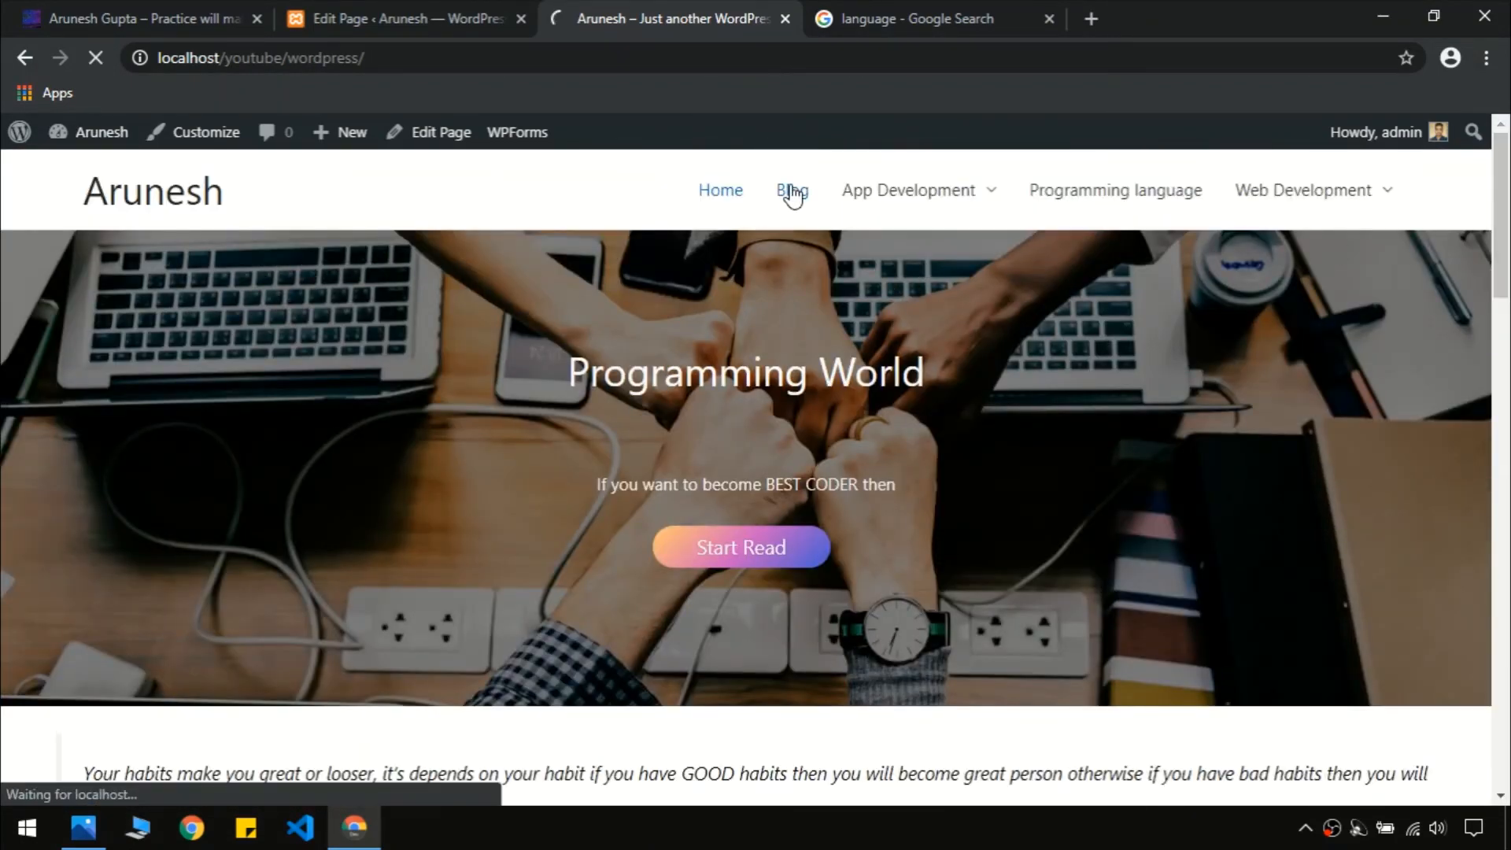
left_click_drag(1503, 244, 1506, 764)
scroll(1018, 560, "up", 20)
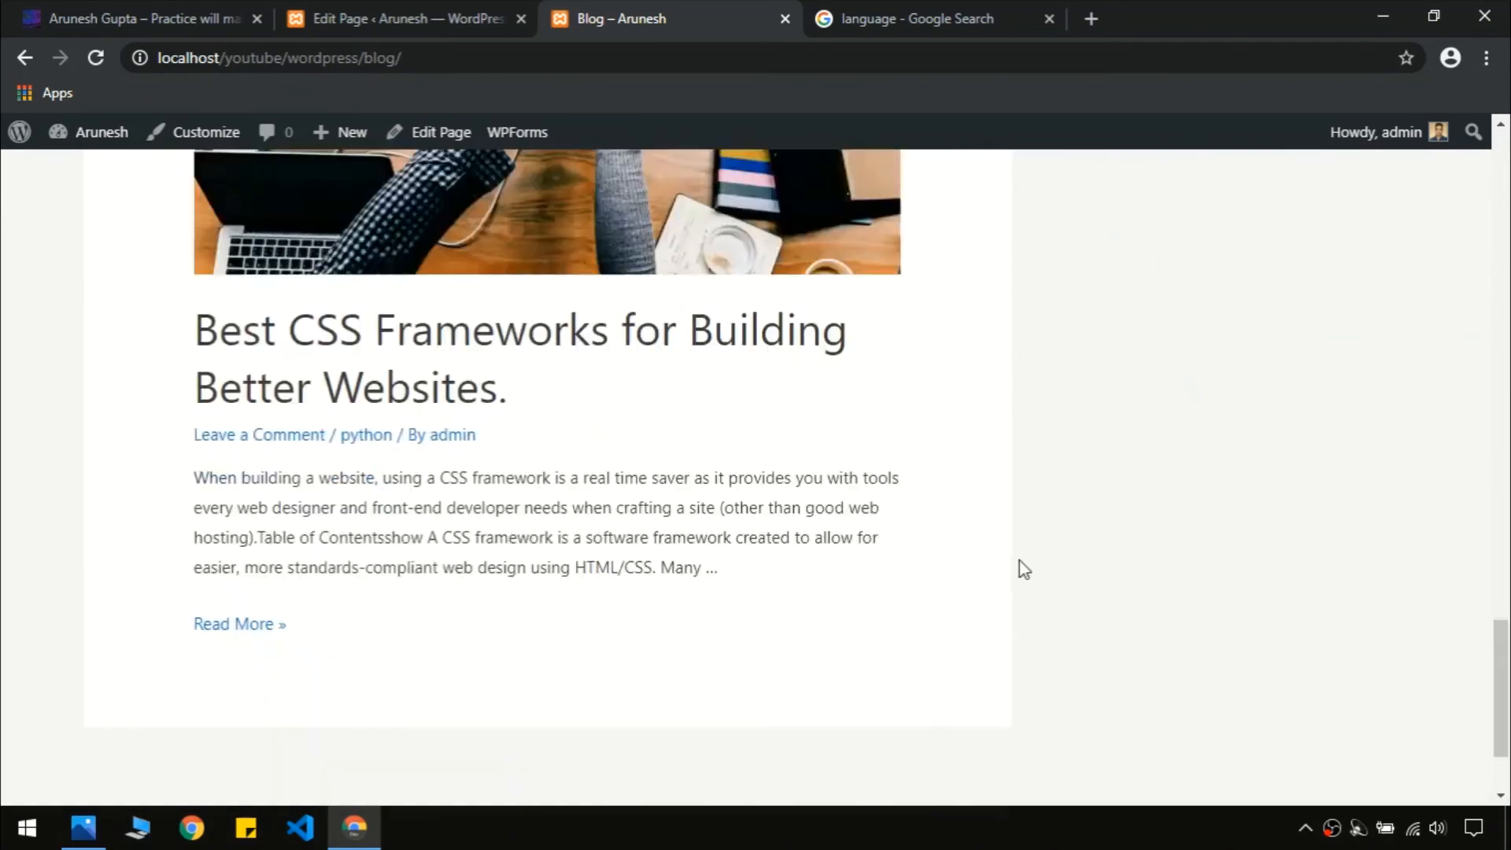
mouse_move(937, 202)
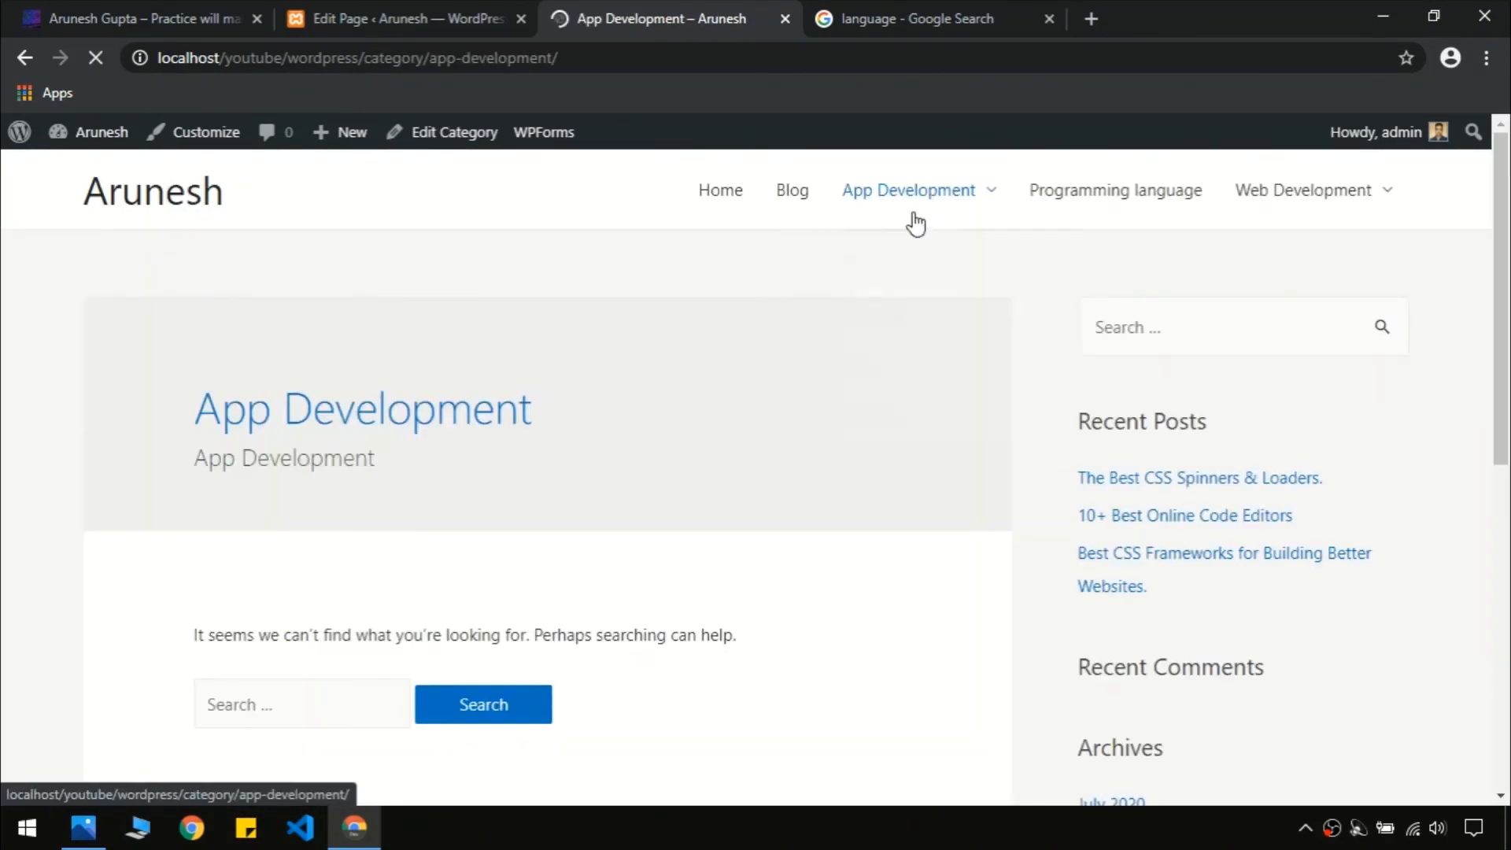
left_click_drag(1506, 221, 1508, 397)
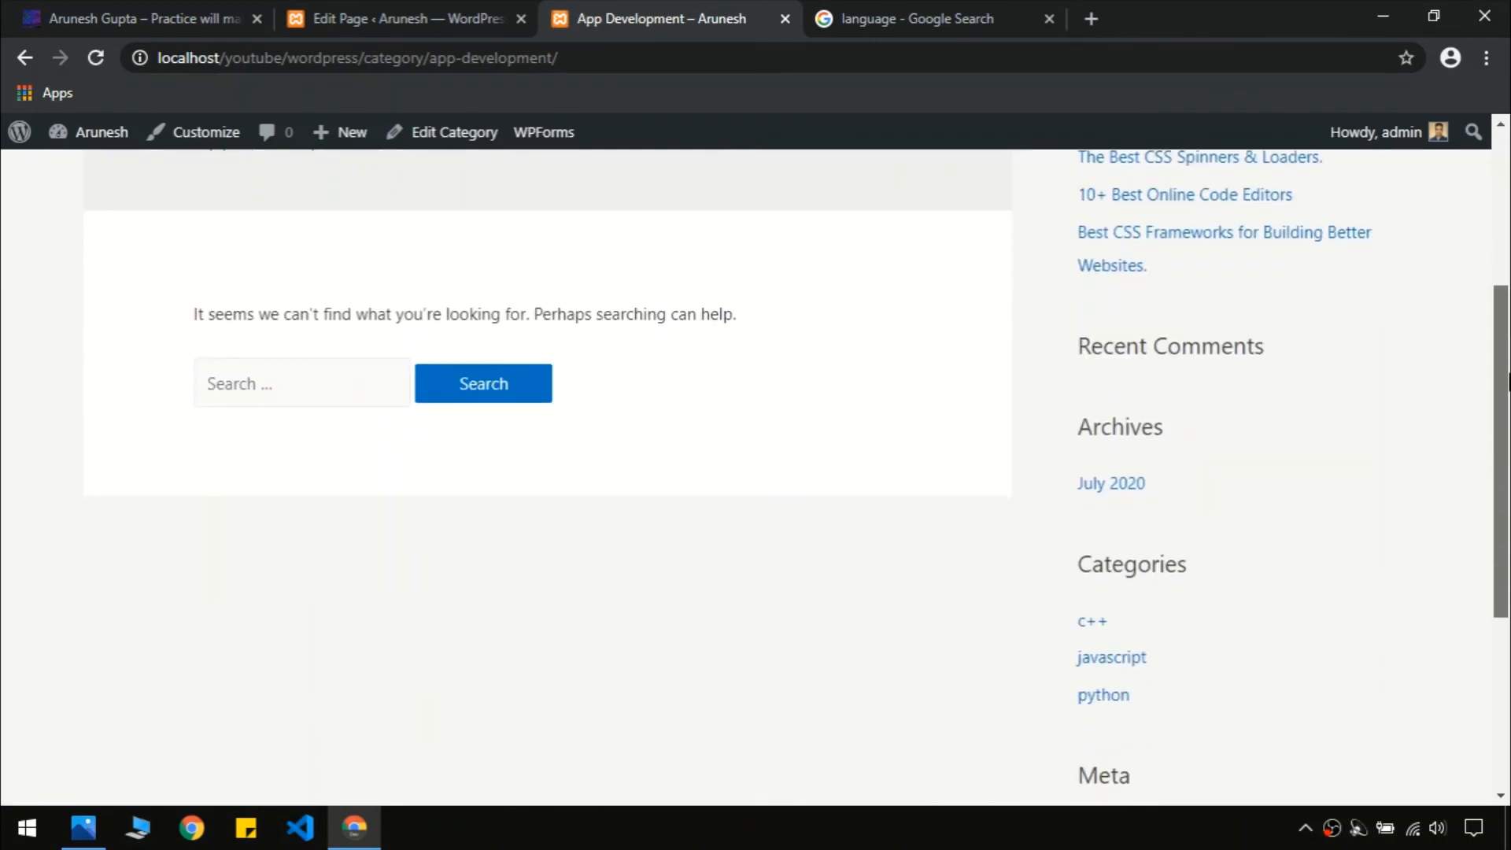
scroll(794, 417, "up", 4)
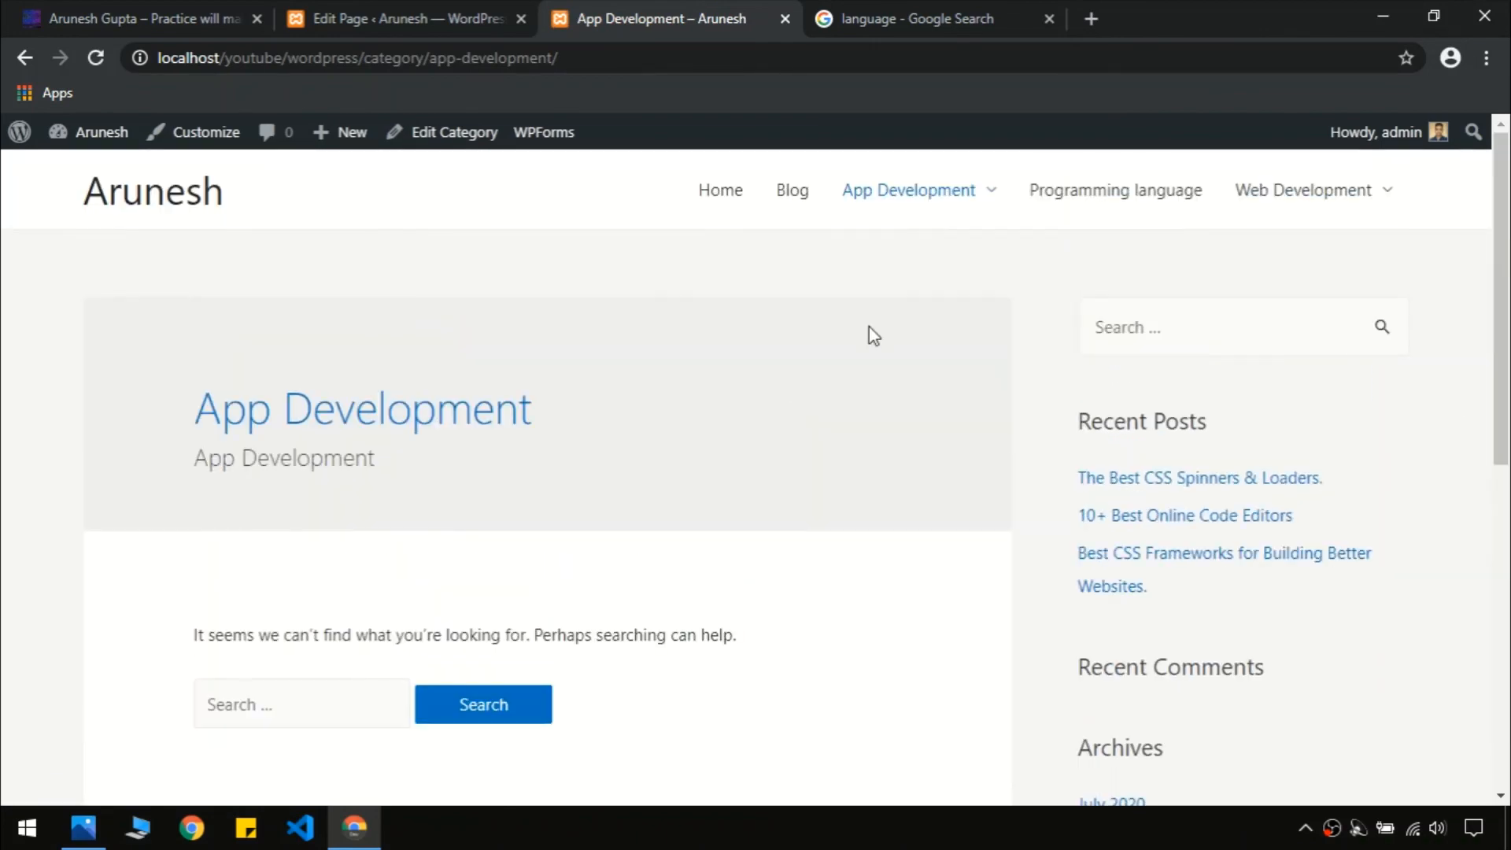
left_click(1112, 192)
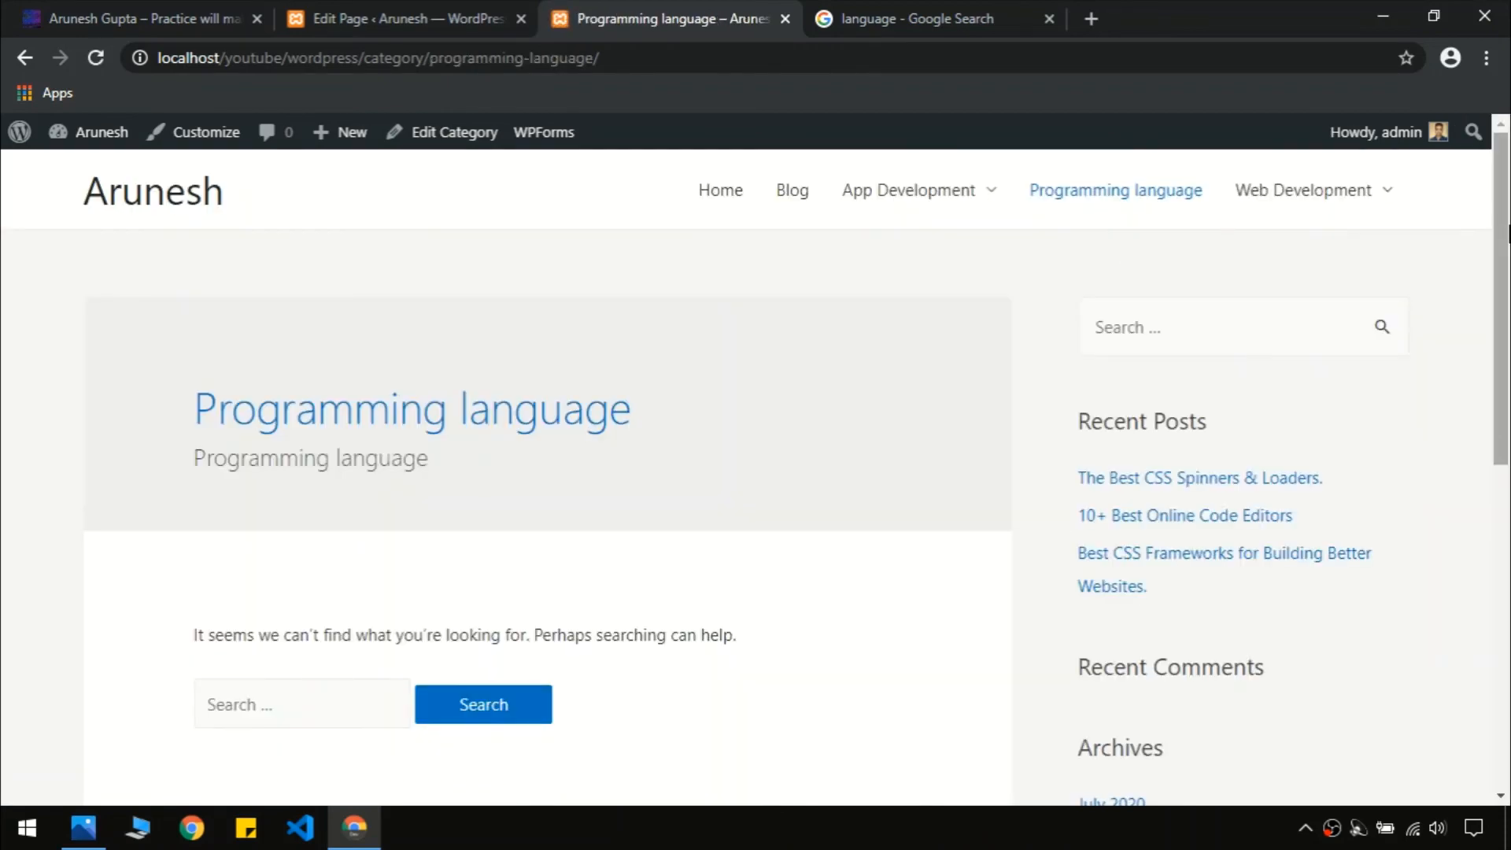
left_click_drag(1509, 244, 1508, 449)
scroll(1508, 448, "down", 2)
scroll(1177, 414, "up", 7)
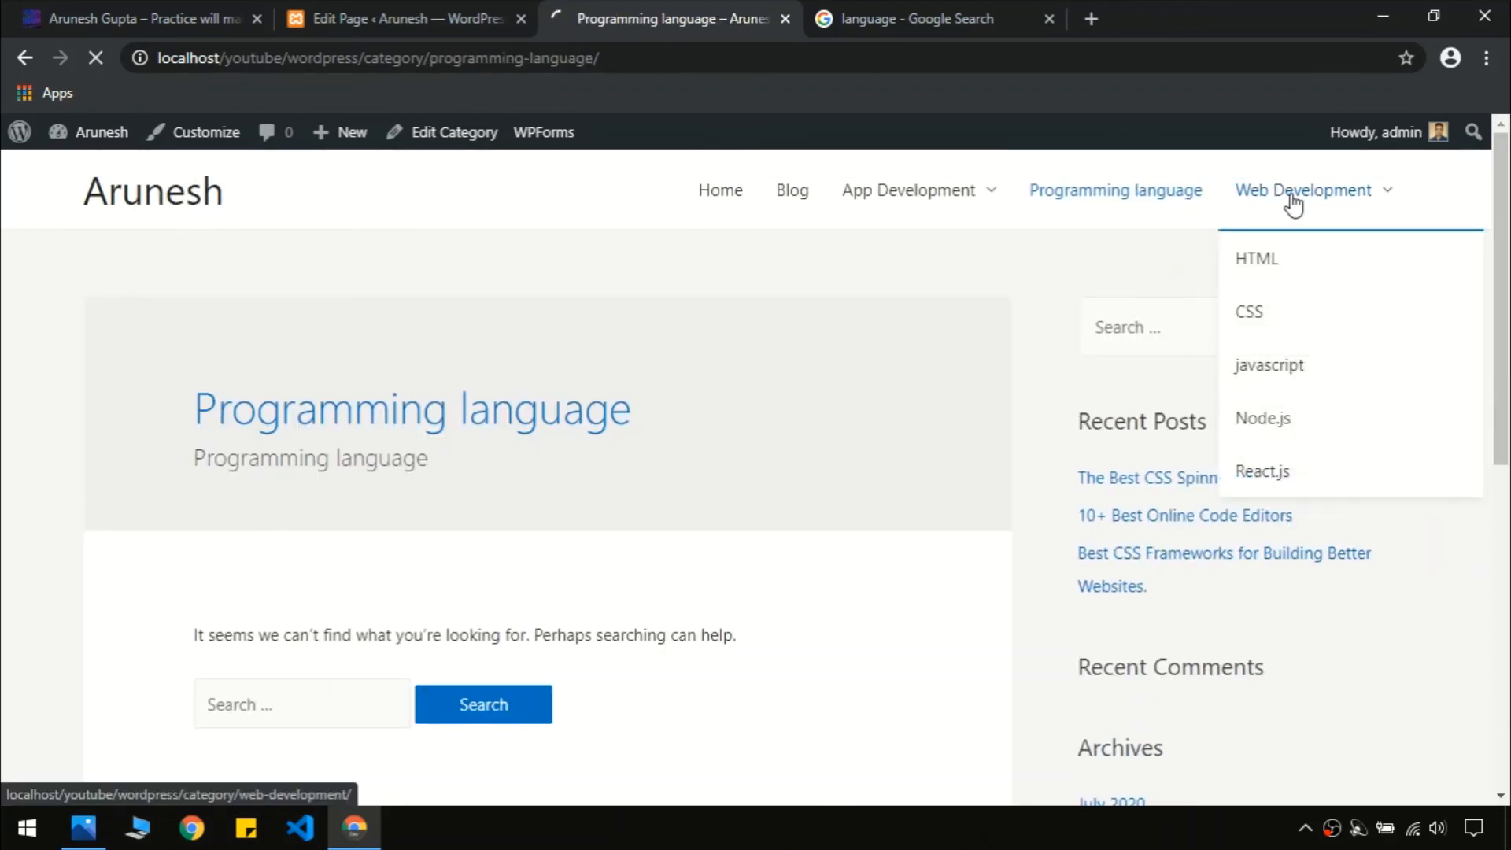
left_click(1285, 192)
scroll(668, 394, "down", 9)
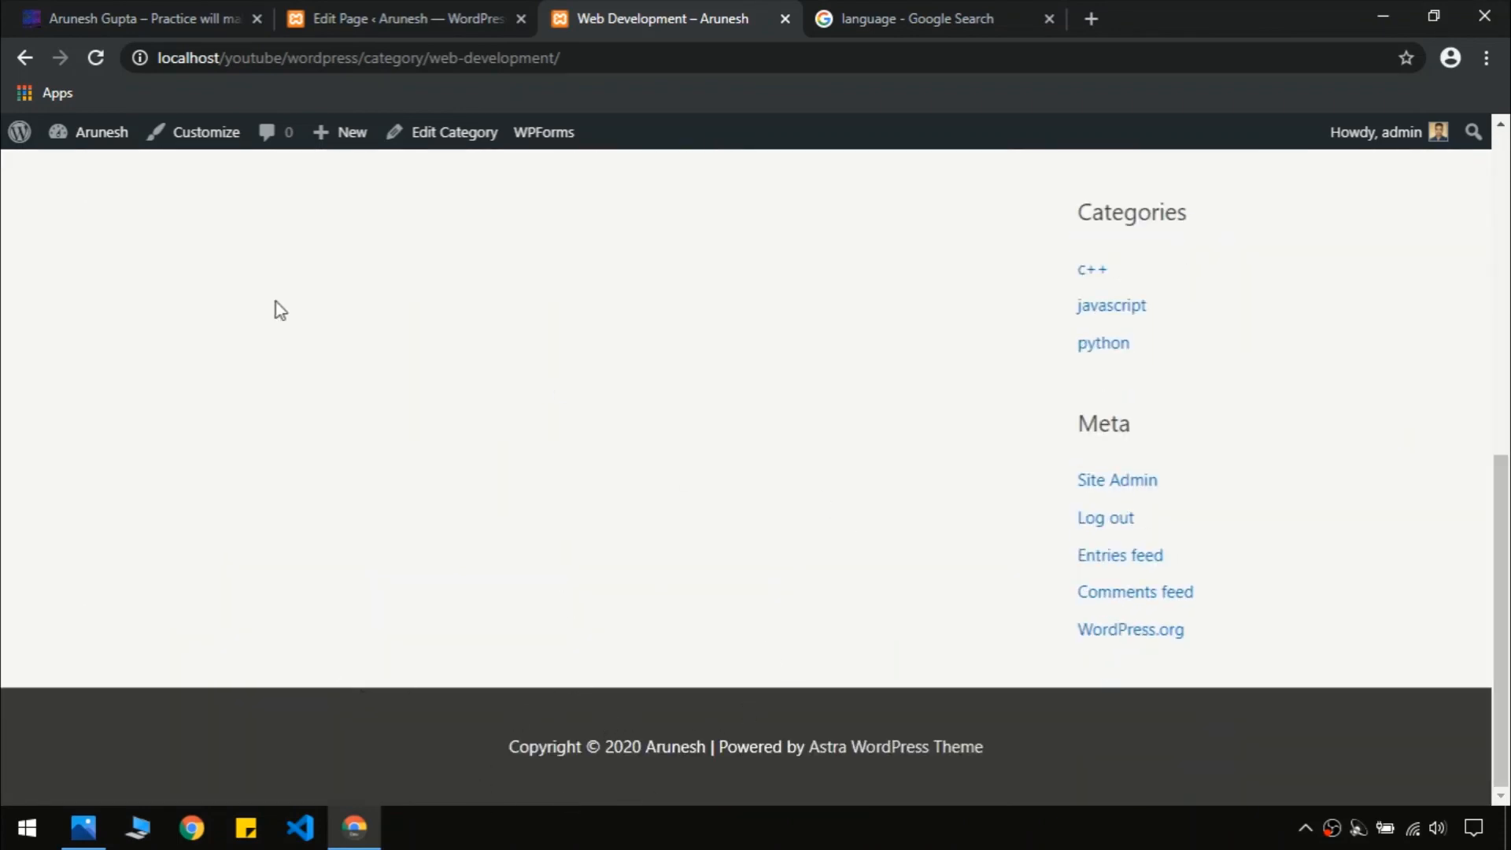
Check the live site's footer, then go back to the page editor
left_click(196, 15)
scroll(513, 426, "down", 10)
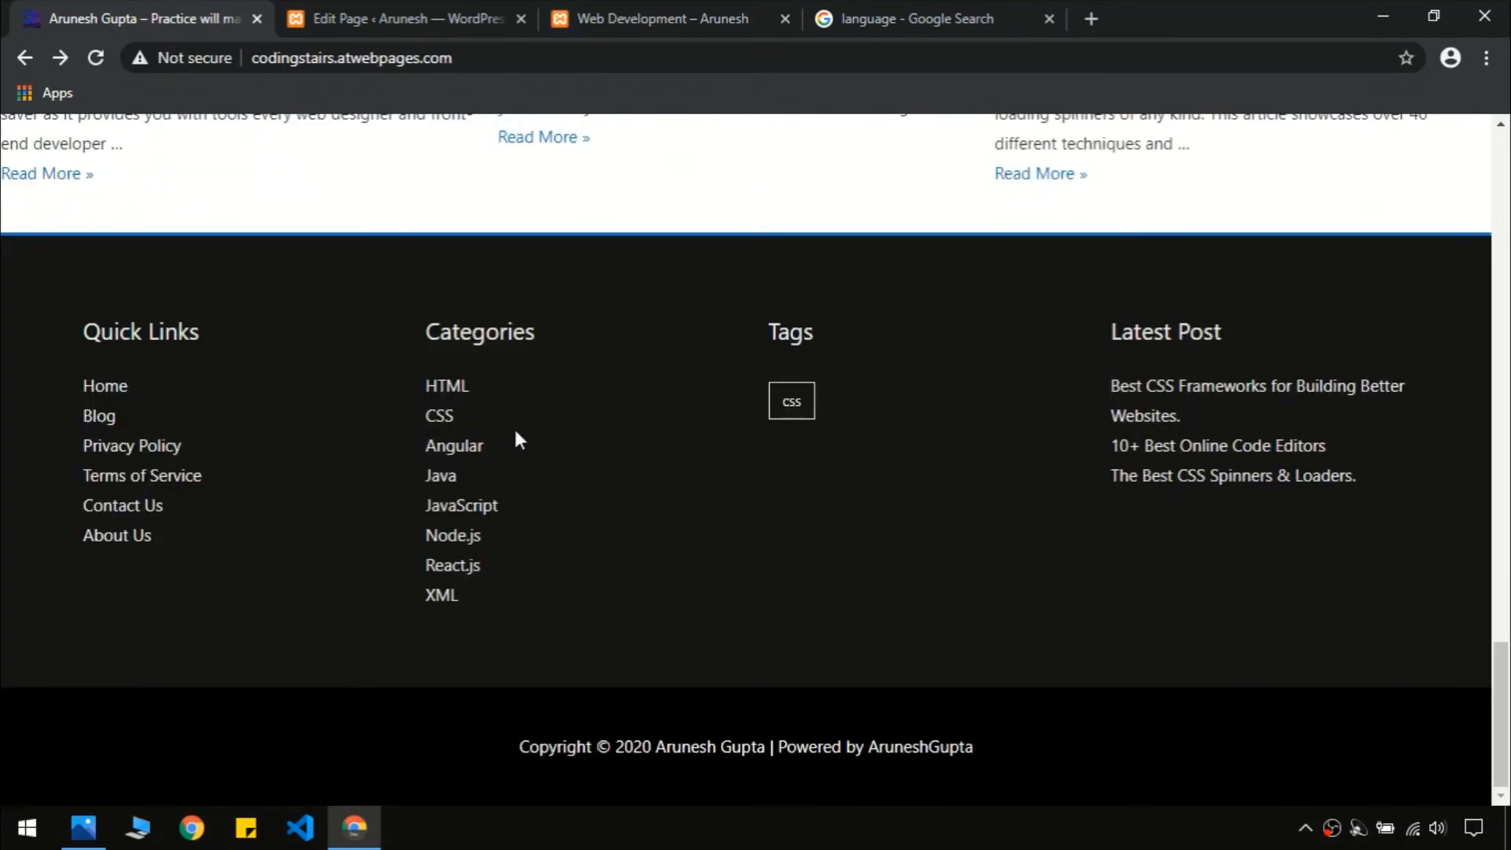
left_click(944, 8)
left_click(661, 18)
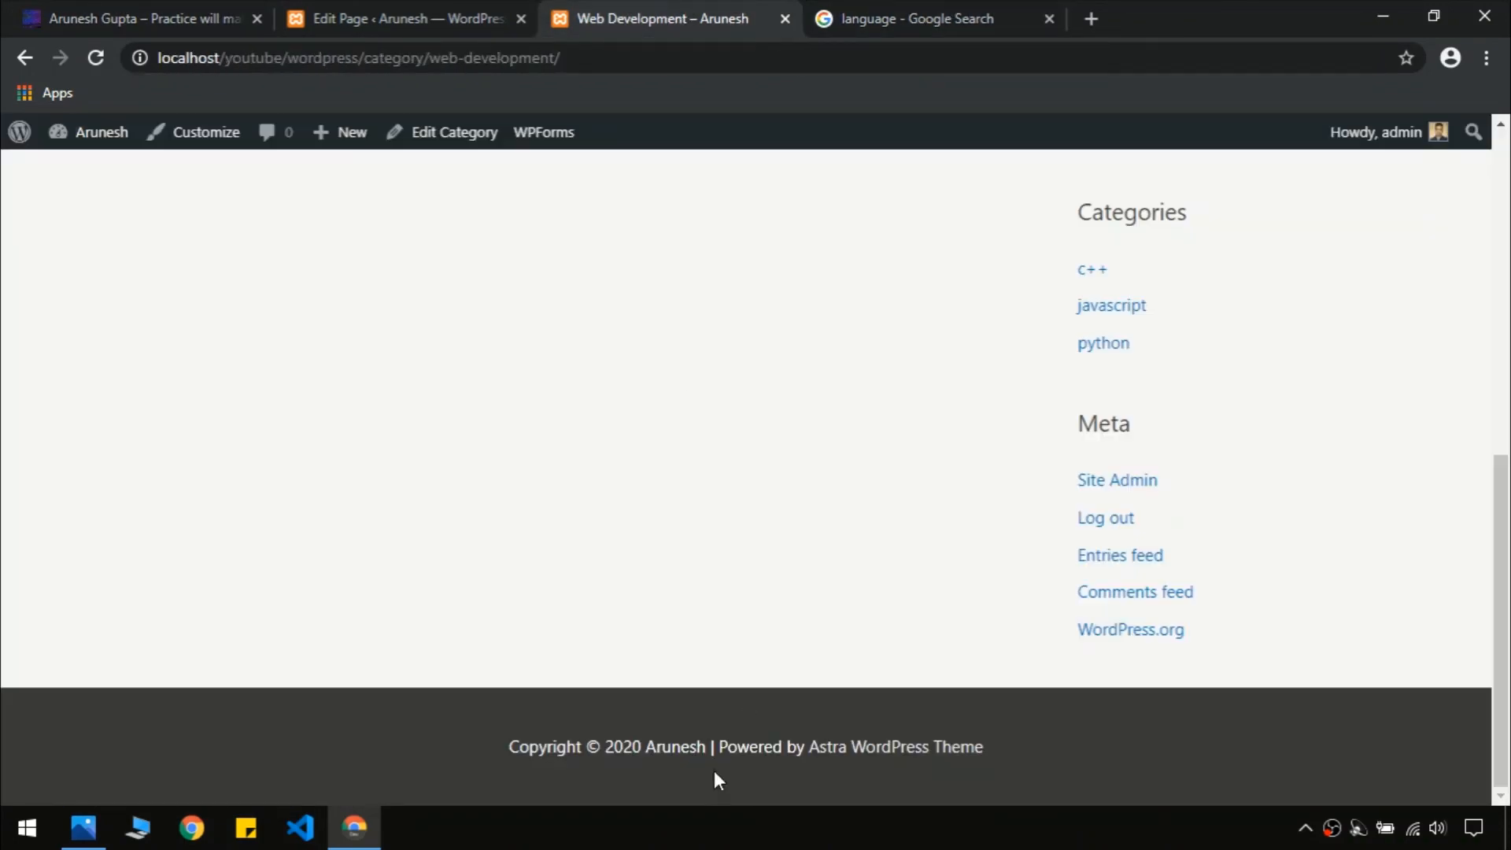
left_click(432, 10)
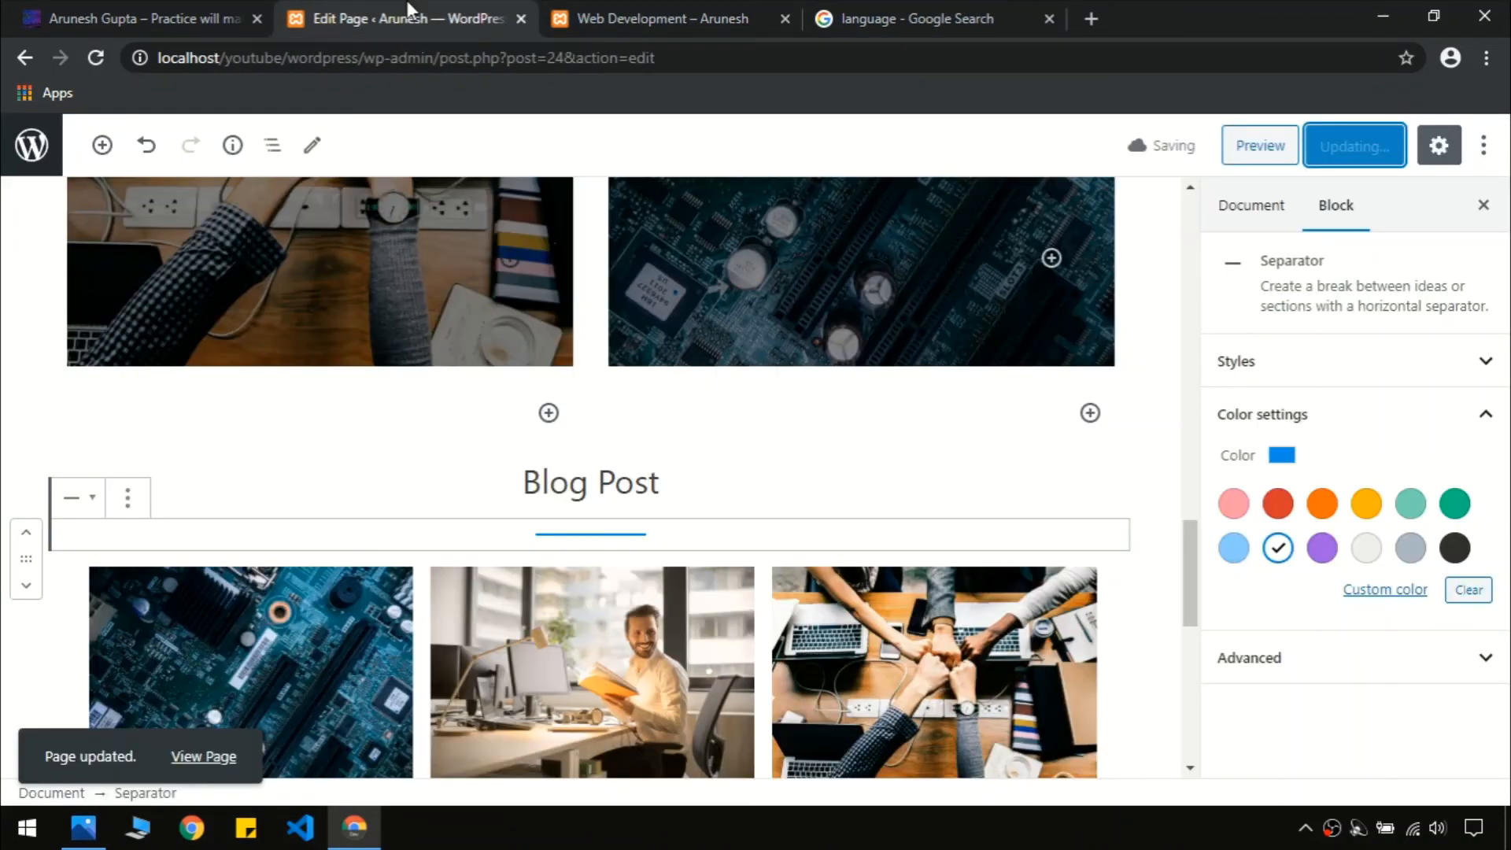
Leave the editor for the dashboard's Appearance > Themes screen to customize Astra
left_click(32, 141)
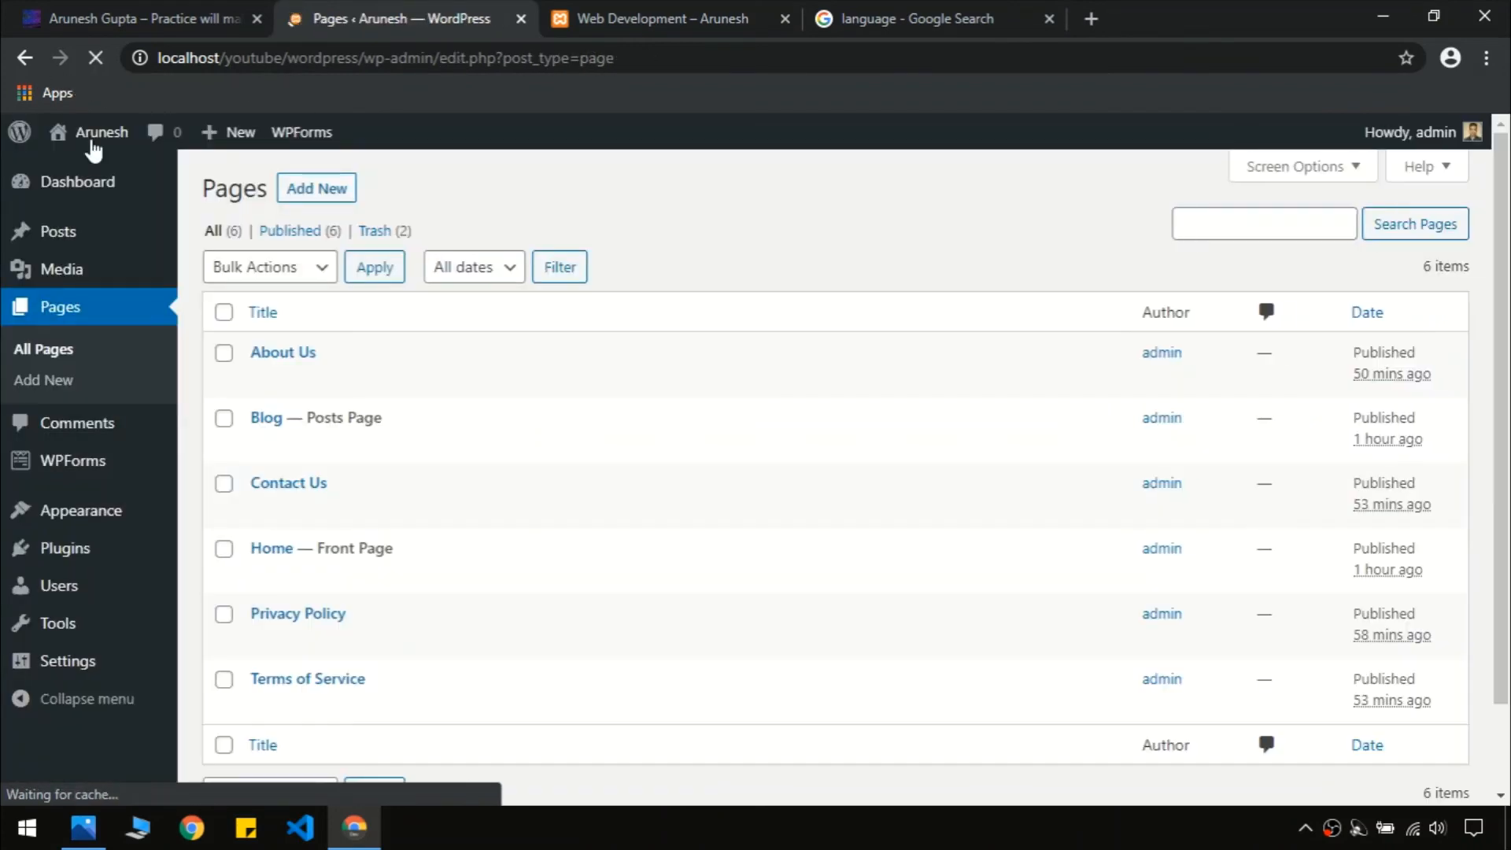
mouse_move(91, 528)
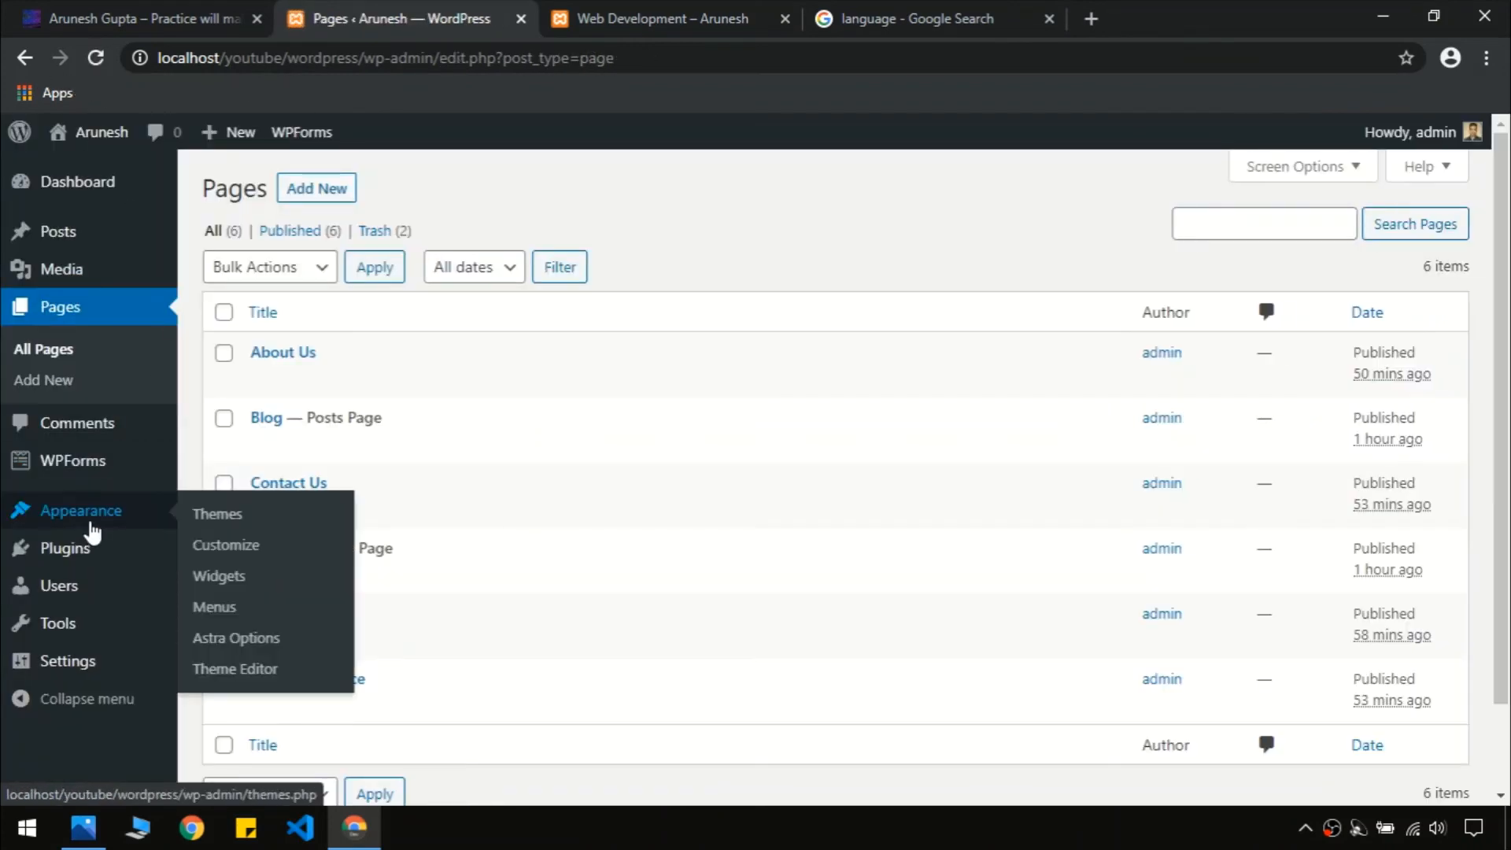
left_click(124, 523)
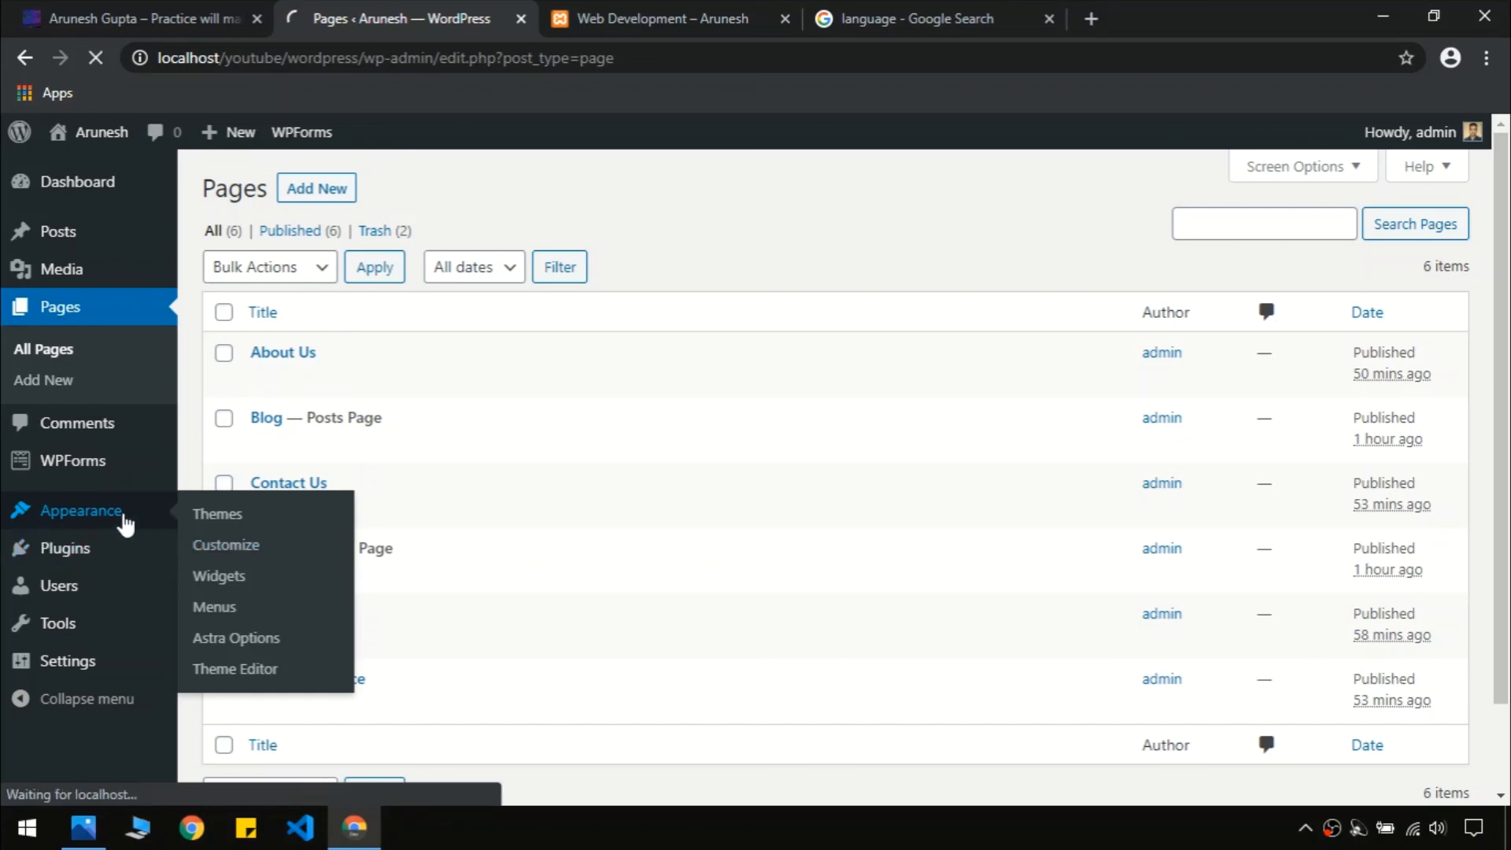
scroll(123, 523, "down", 4)
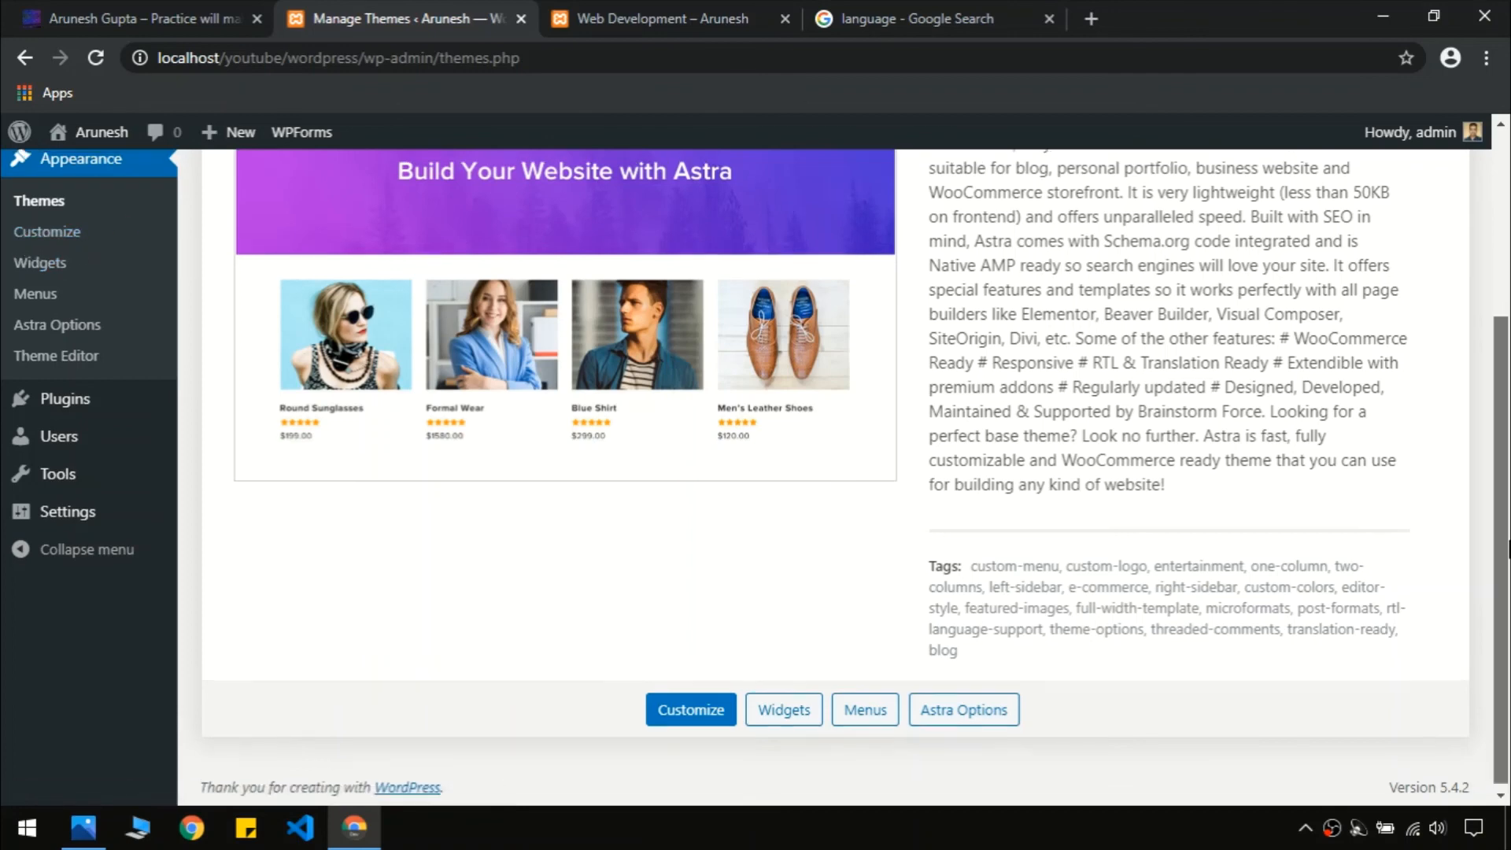
scroll(421, 314, "up", 1)
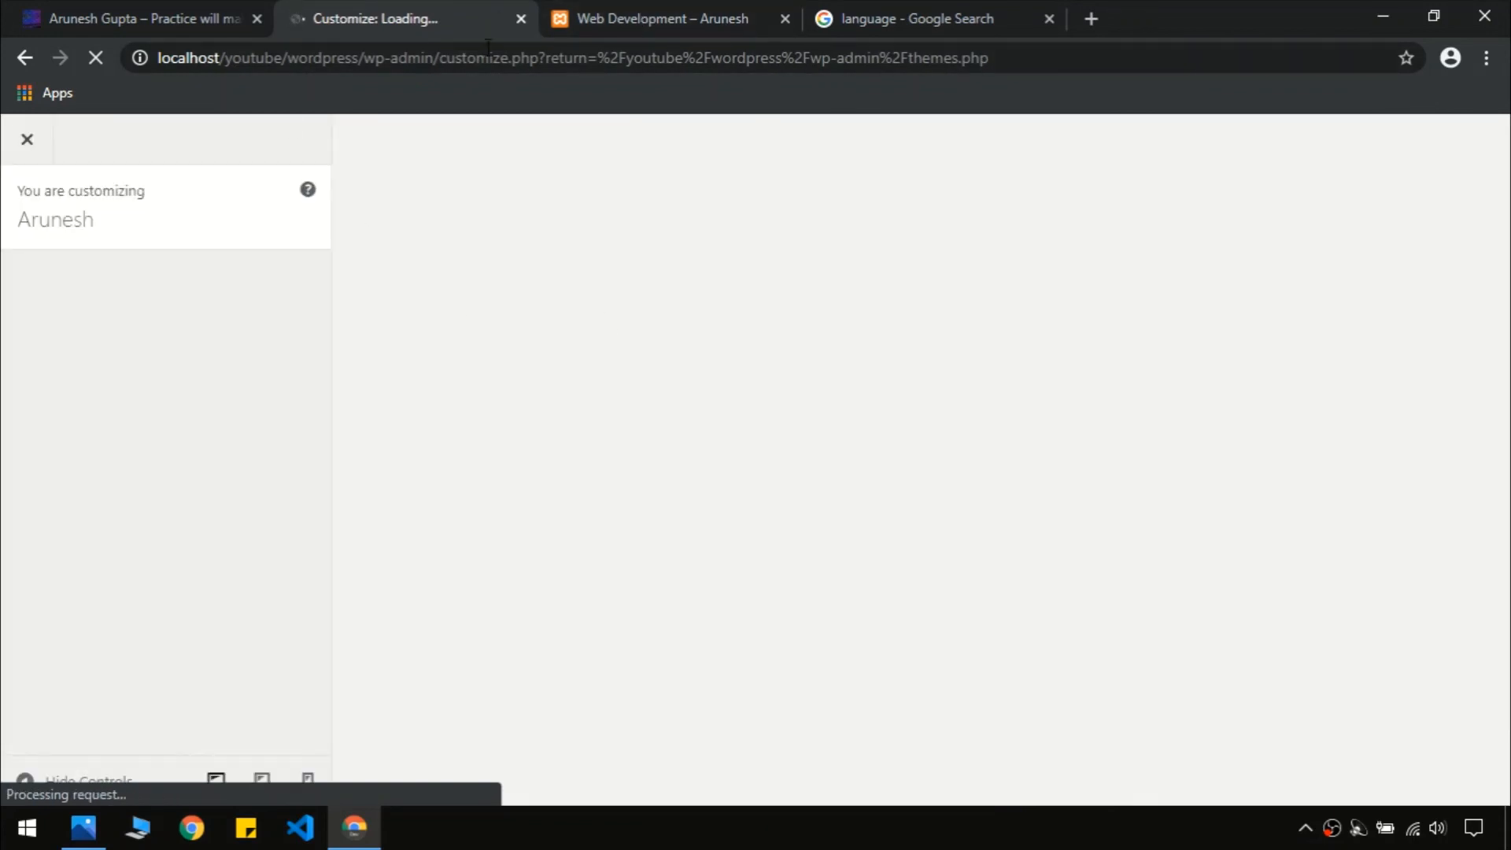
Compare the local site's footer with the live site's footer, then return to the Customizer
left_click(640, 11)
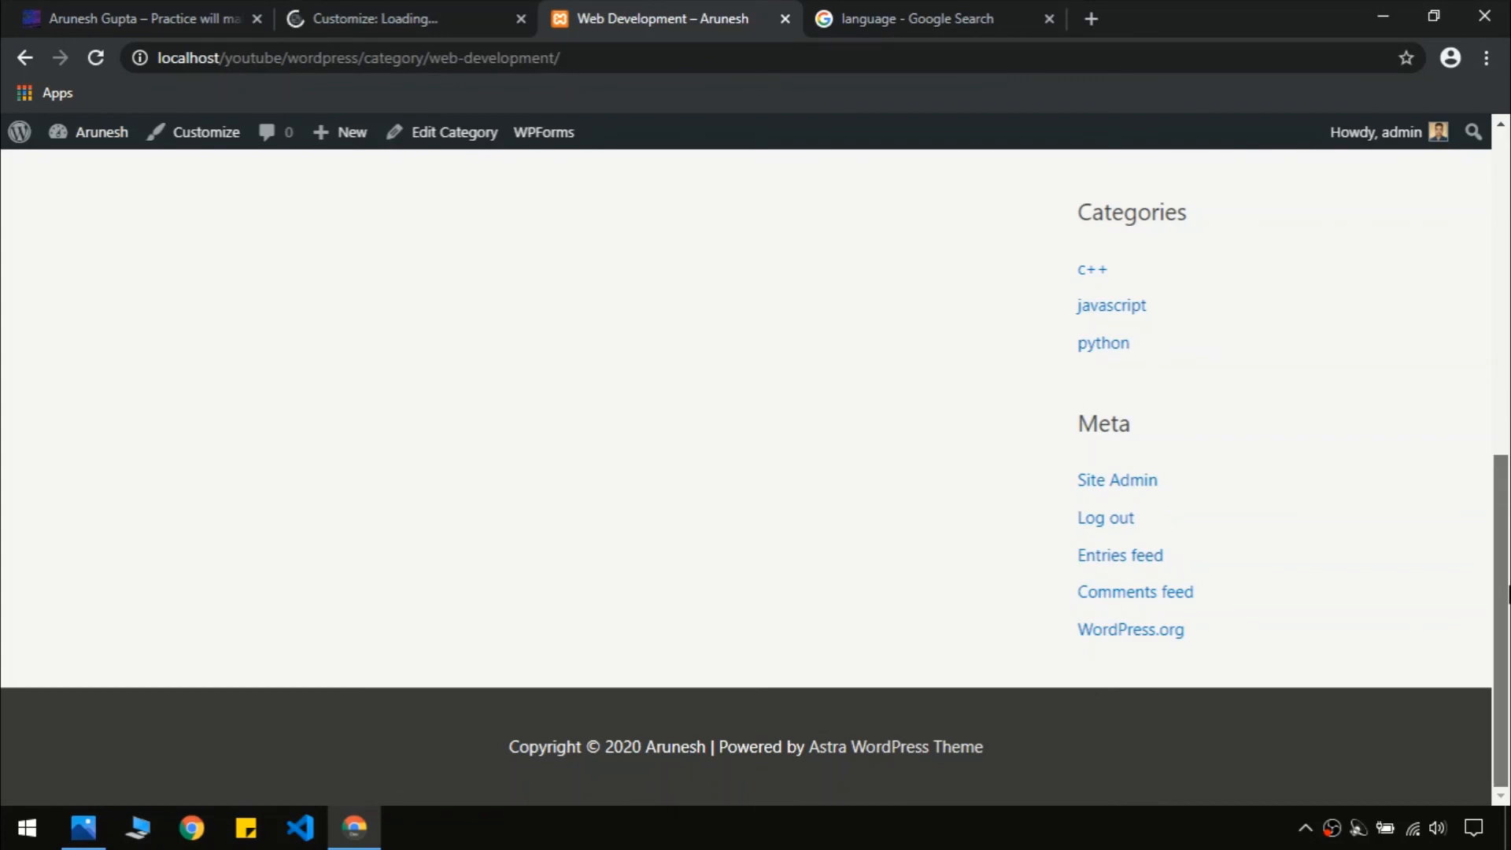
left_click(155, 10)
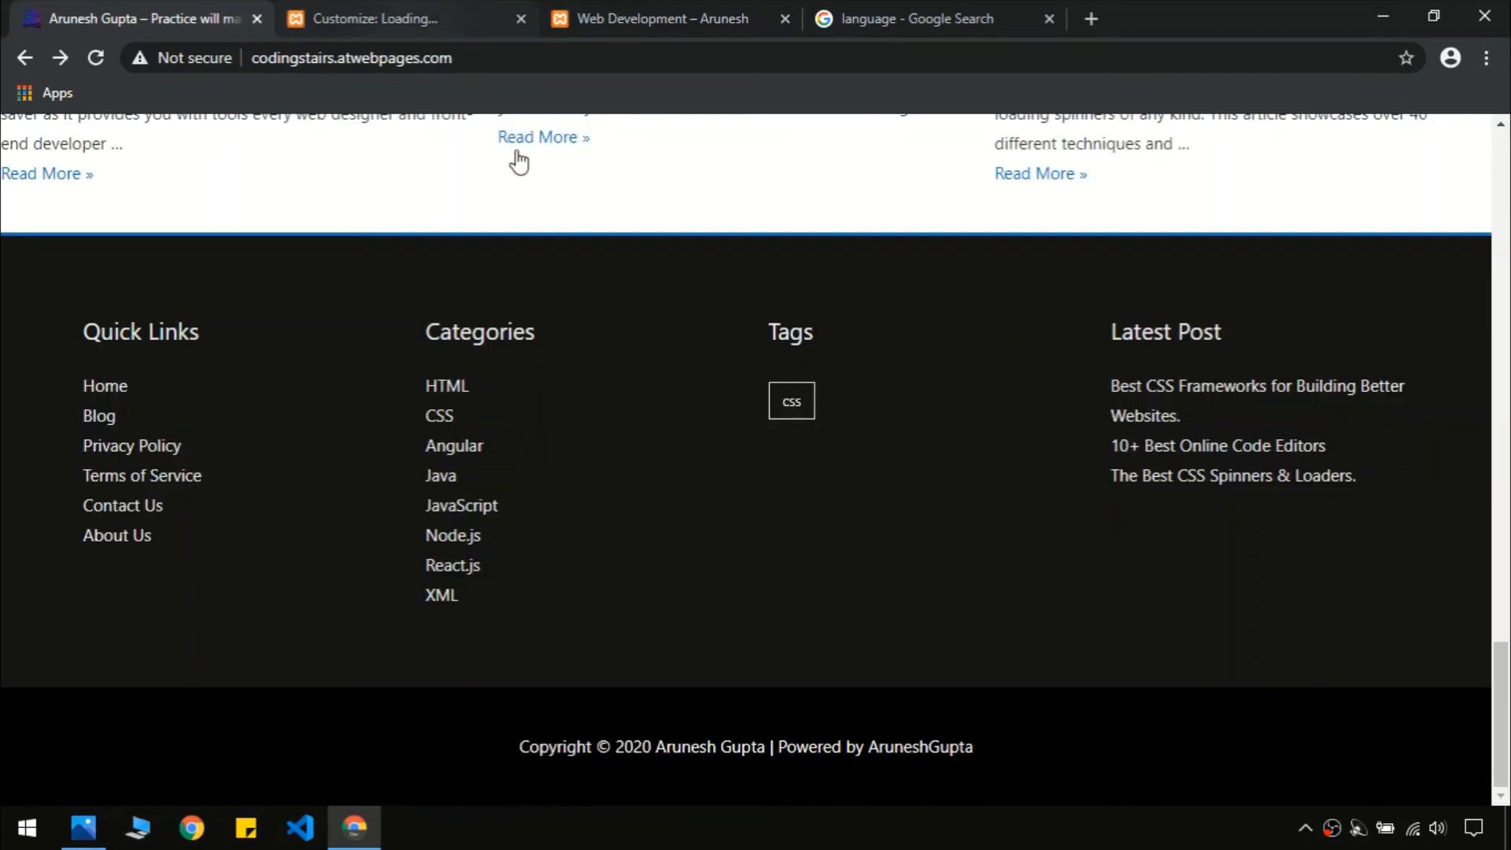
left_click(399, 5)
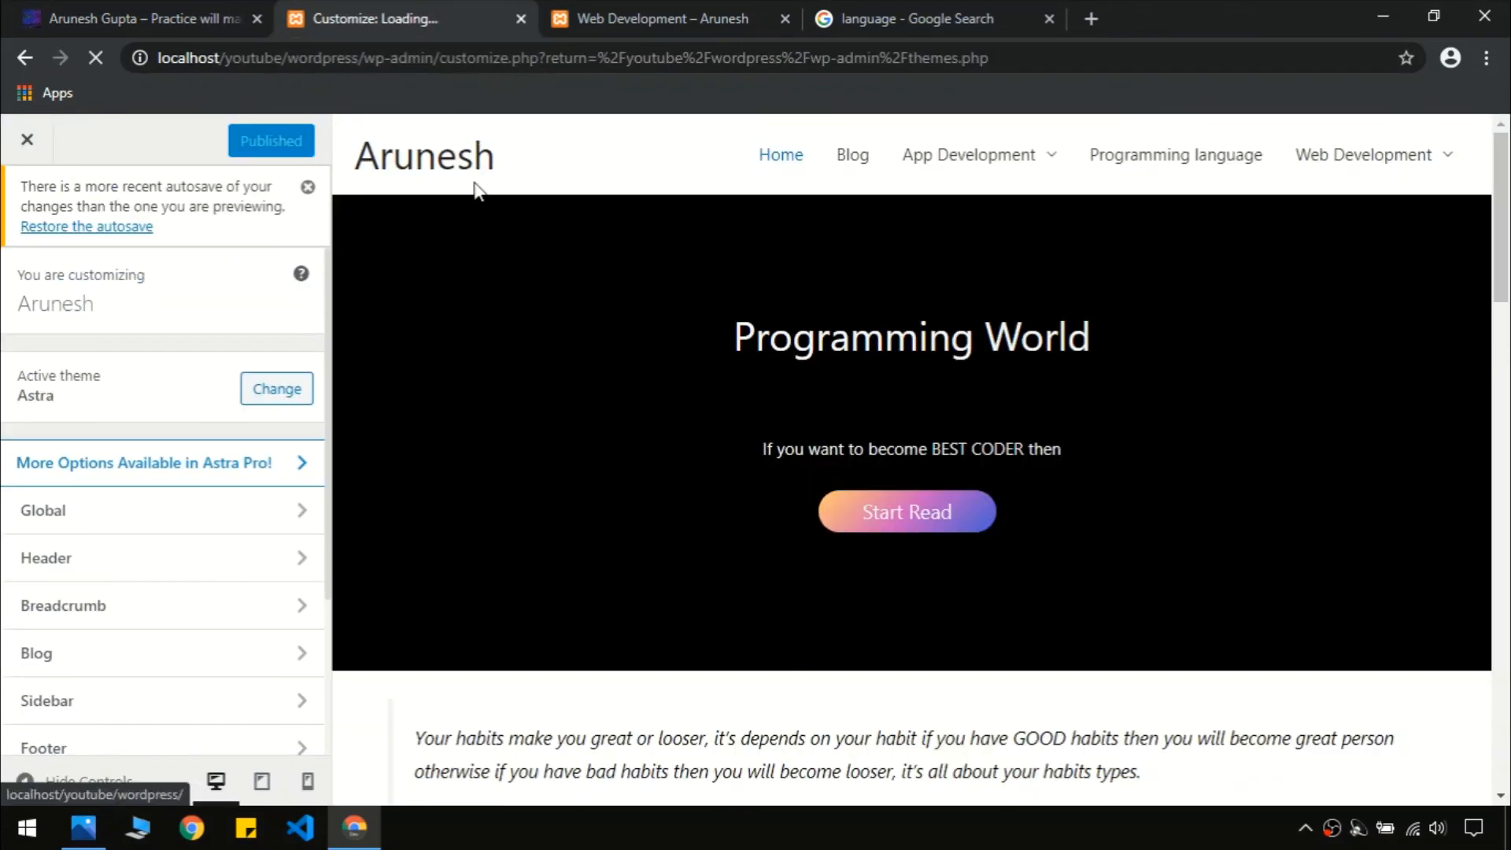
left_click_drag(1507, 281, 1508, 766)
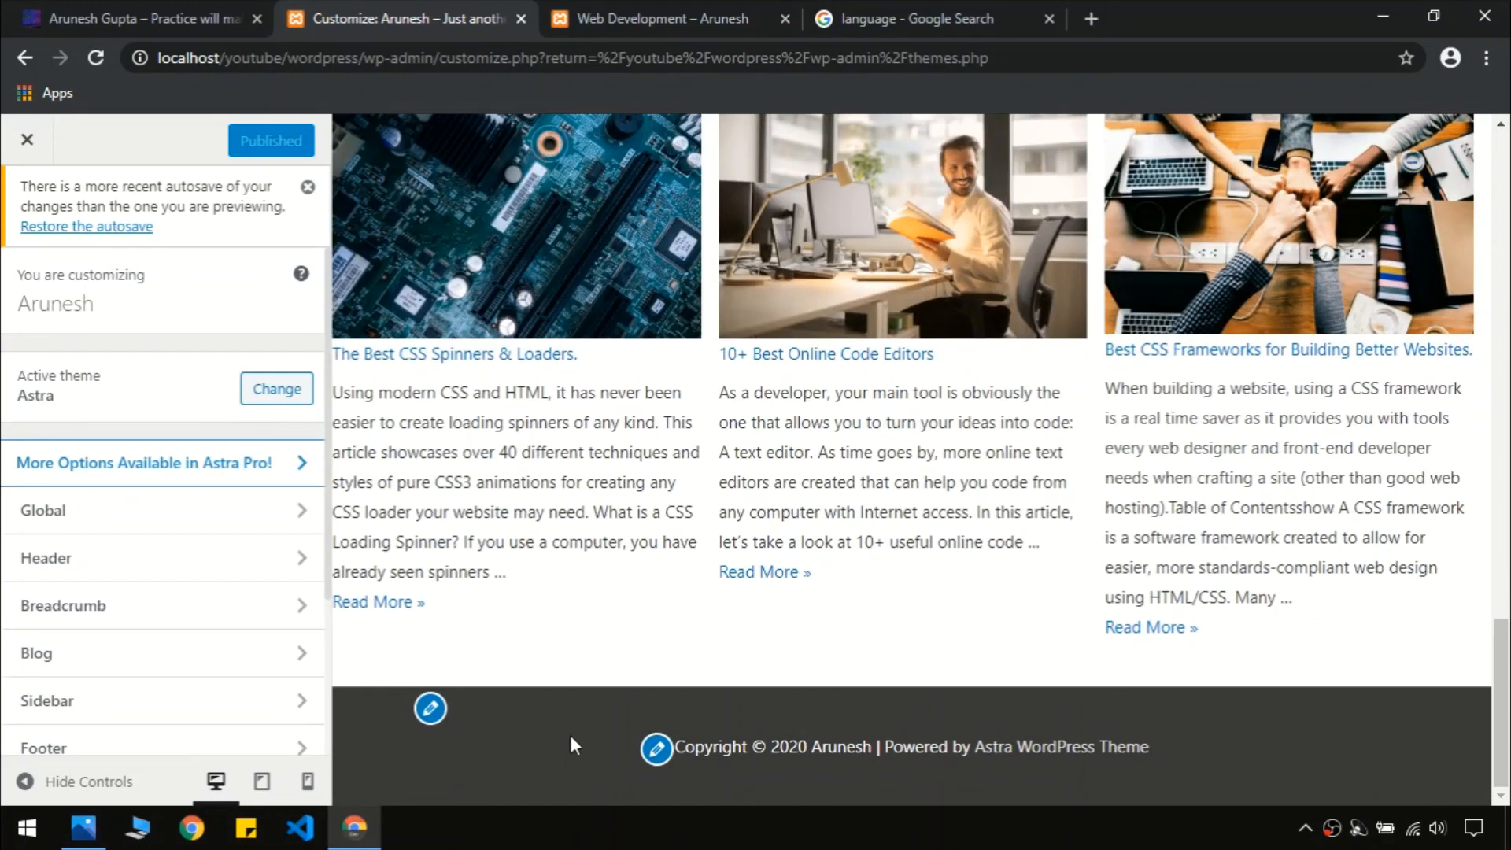
In Footer Bar settings, change Section 1 from Text to Widget and check against the live footer
left_click(655, 752)
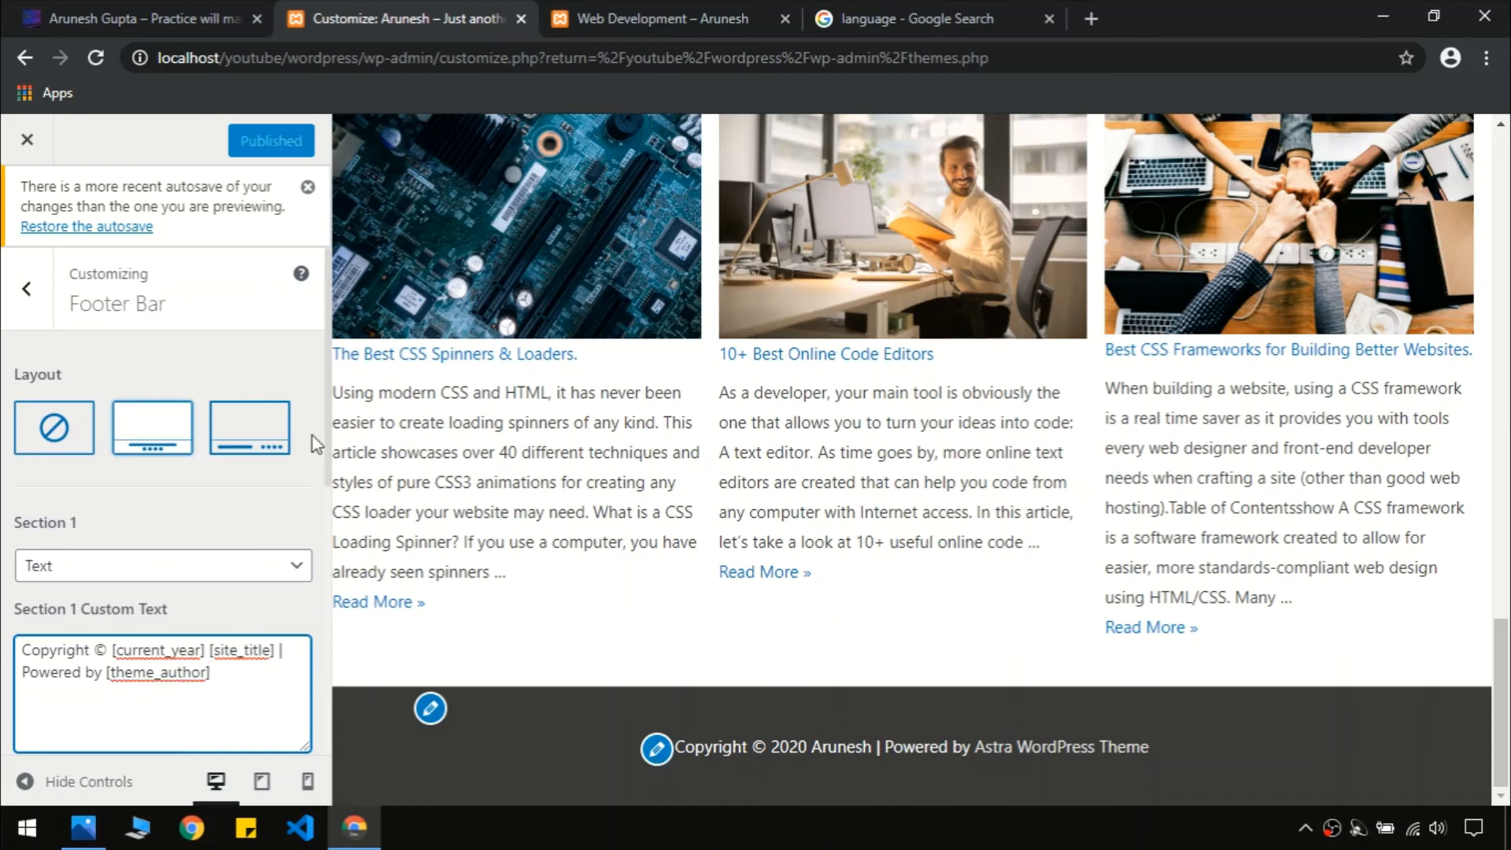
left_click_drag(329, 430, 326, 464)
left_click(321, 461)
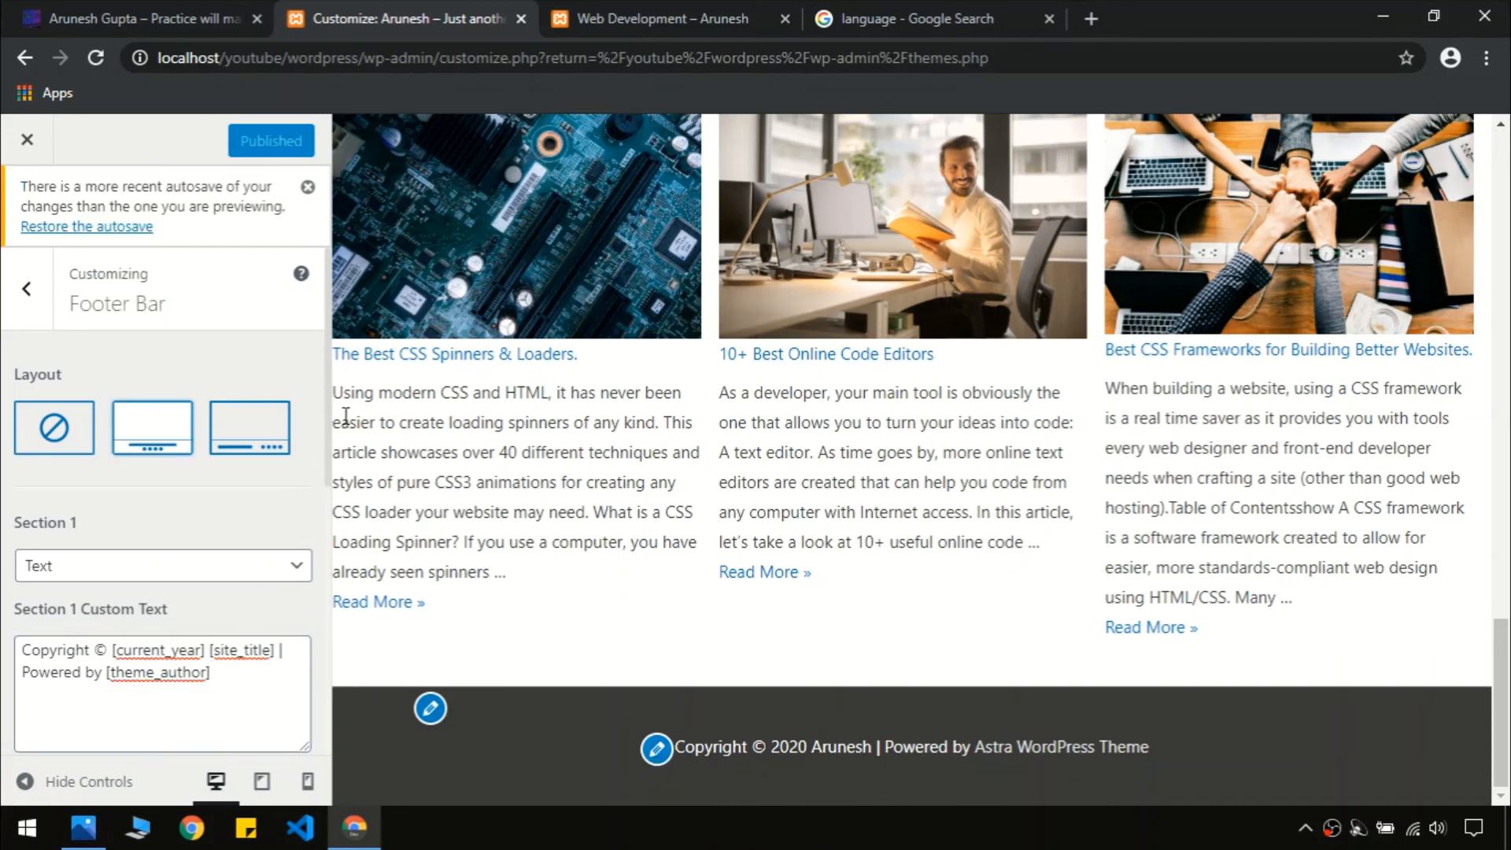
scroll(329, 425, "down", 3)
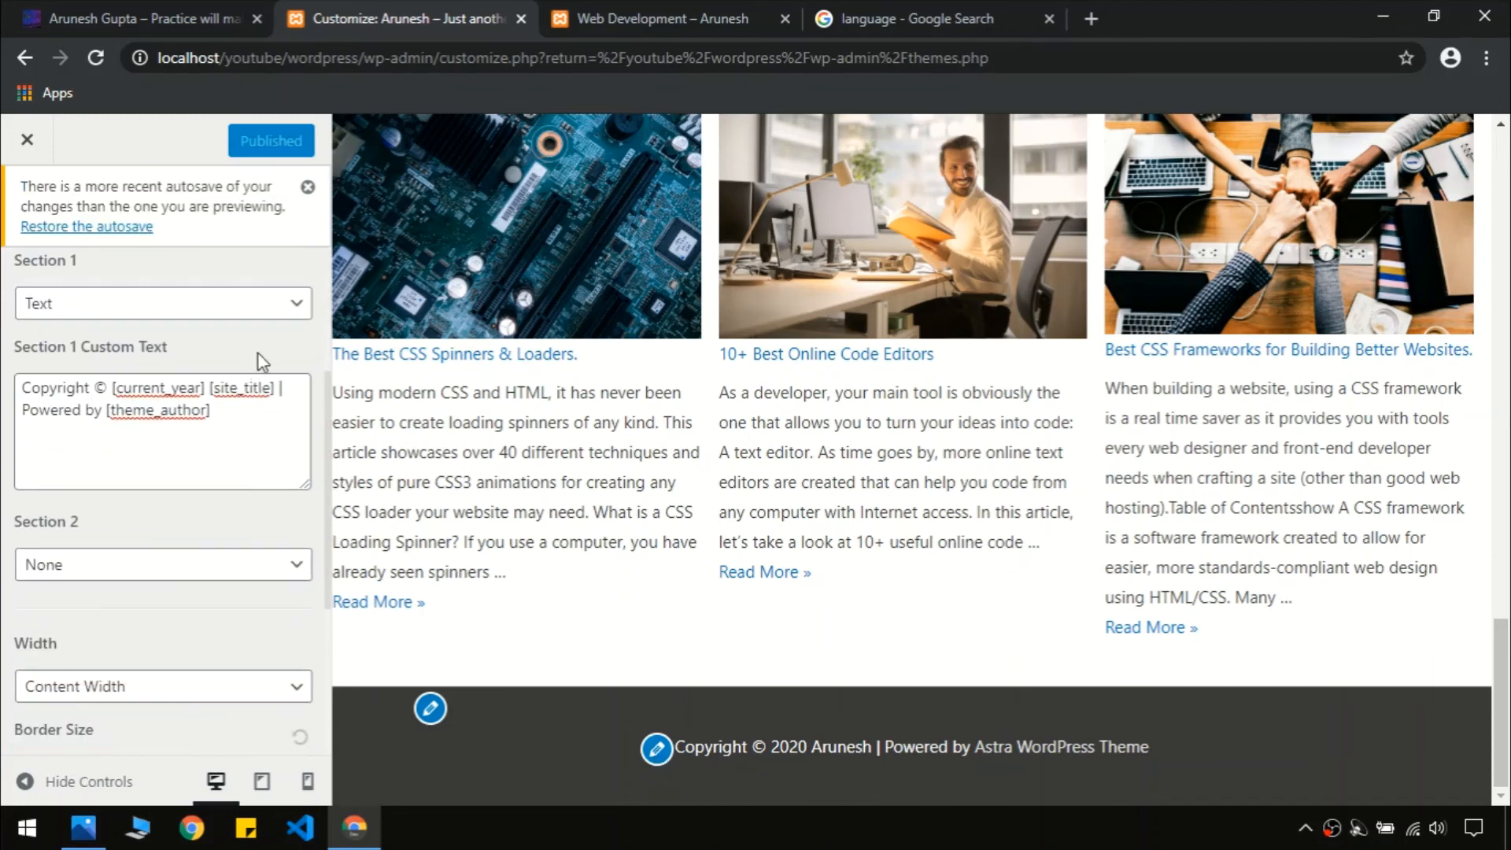
left_click(273, 315)
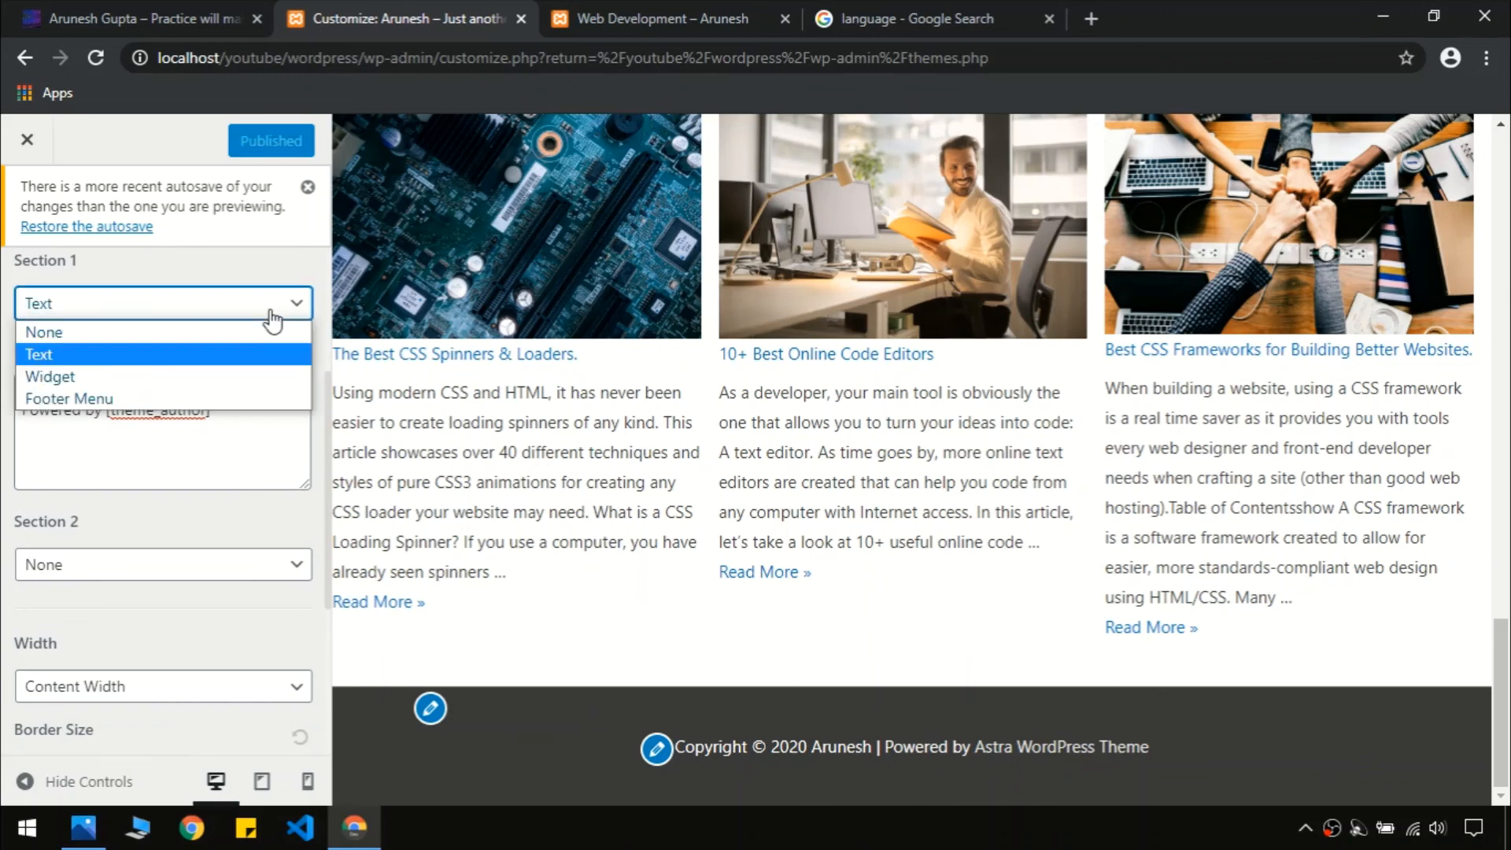
left_click(272, 314)
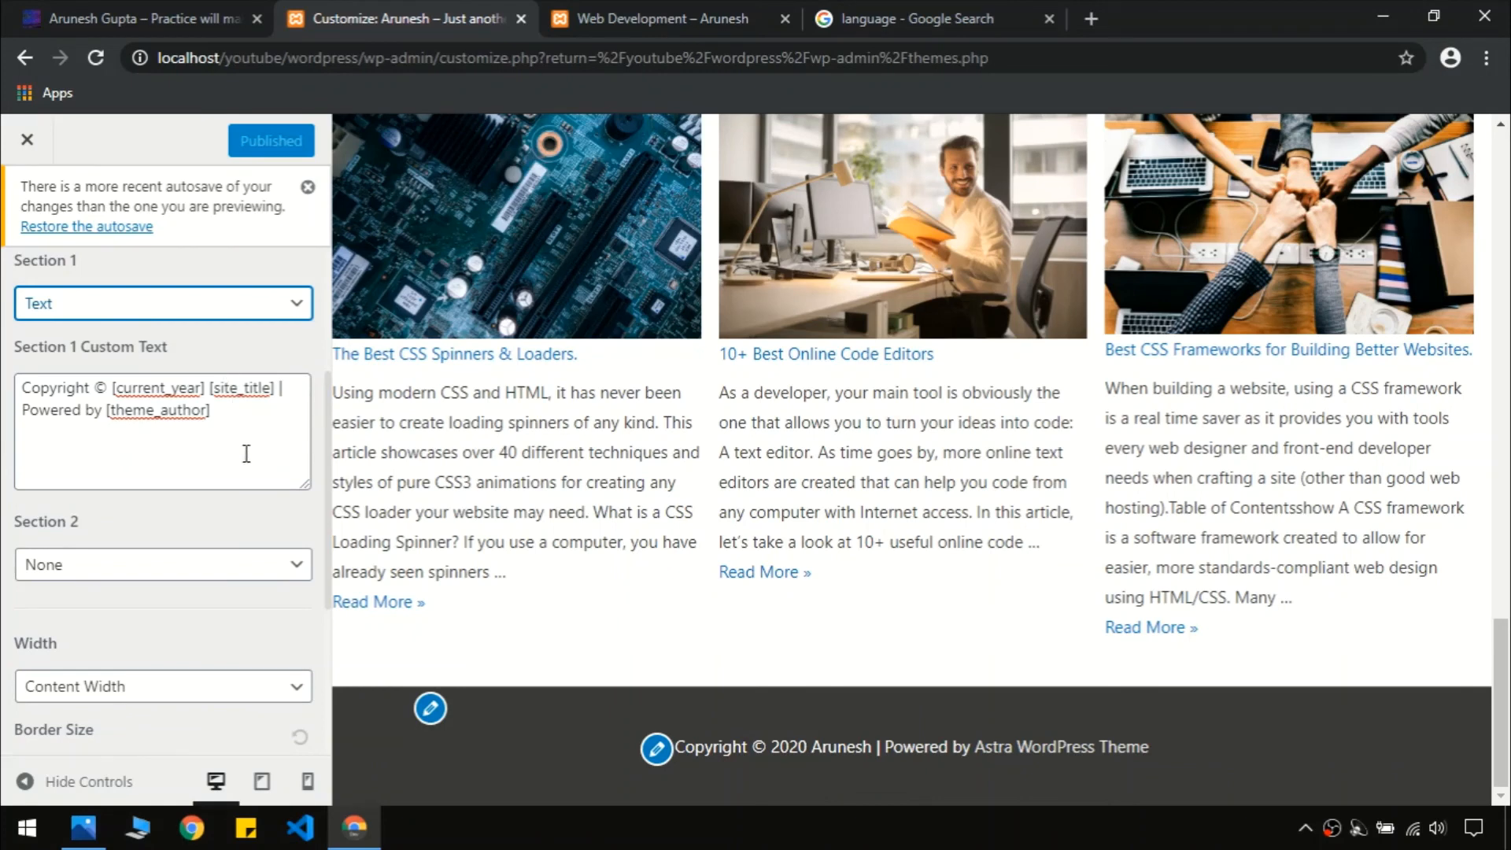
left_click(247, 309)
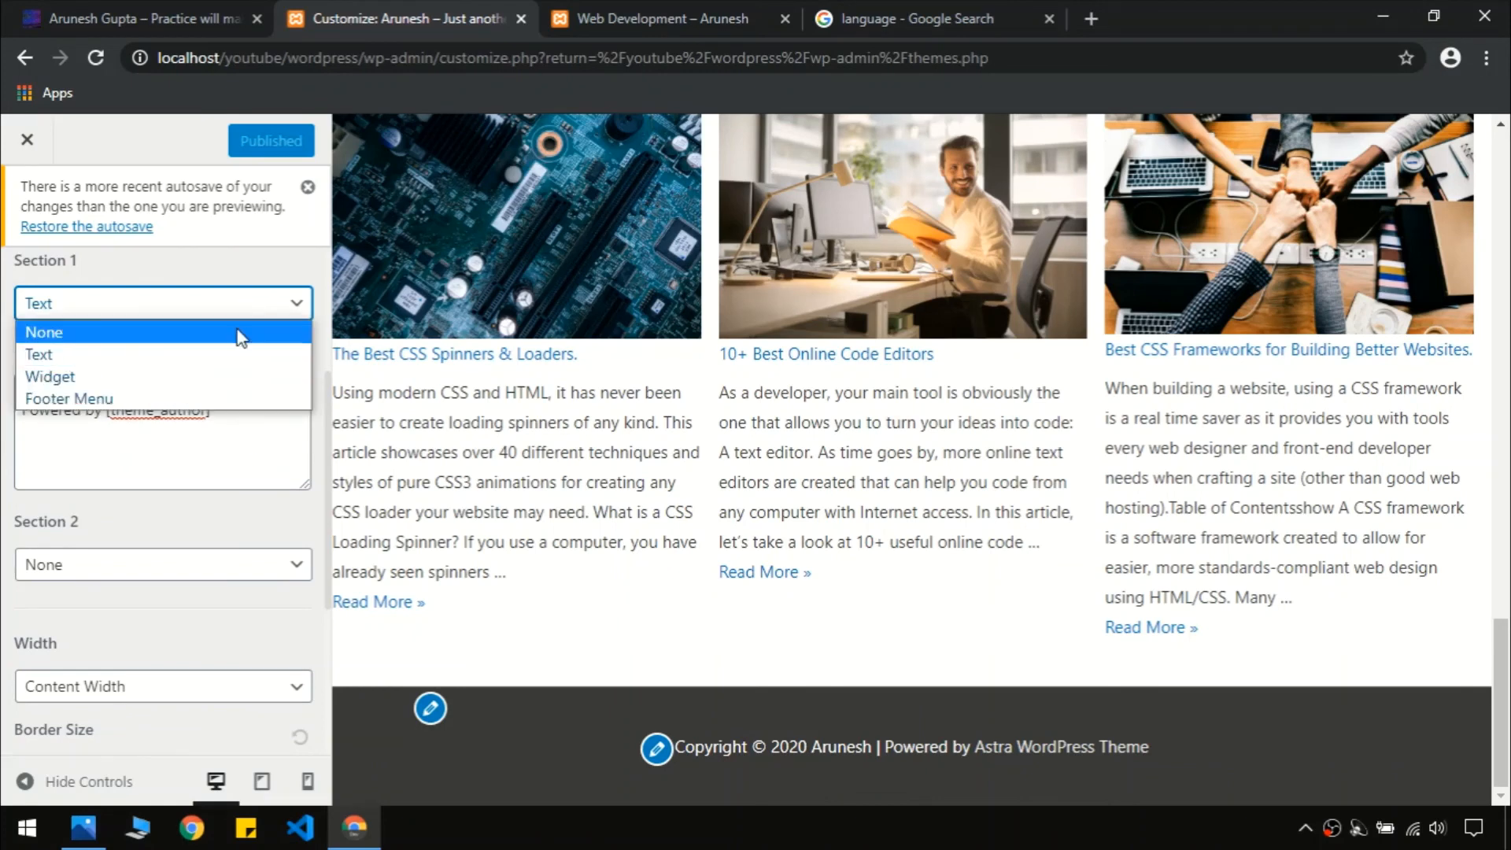
left_click(281, 284)
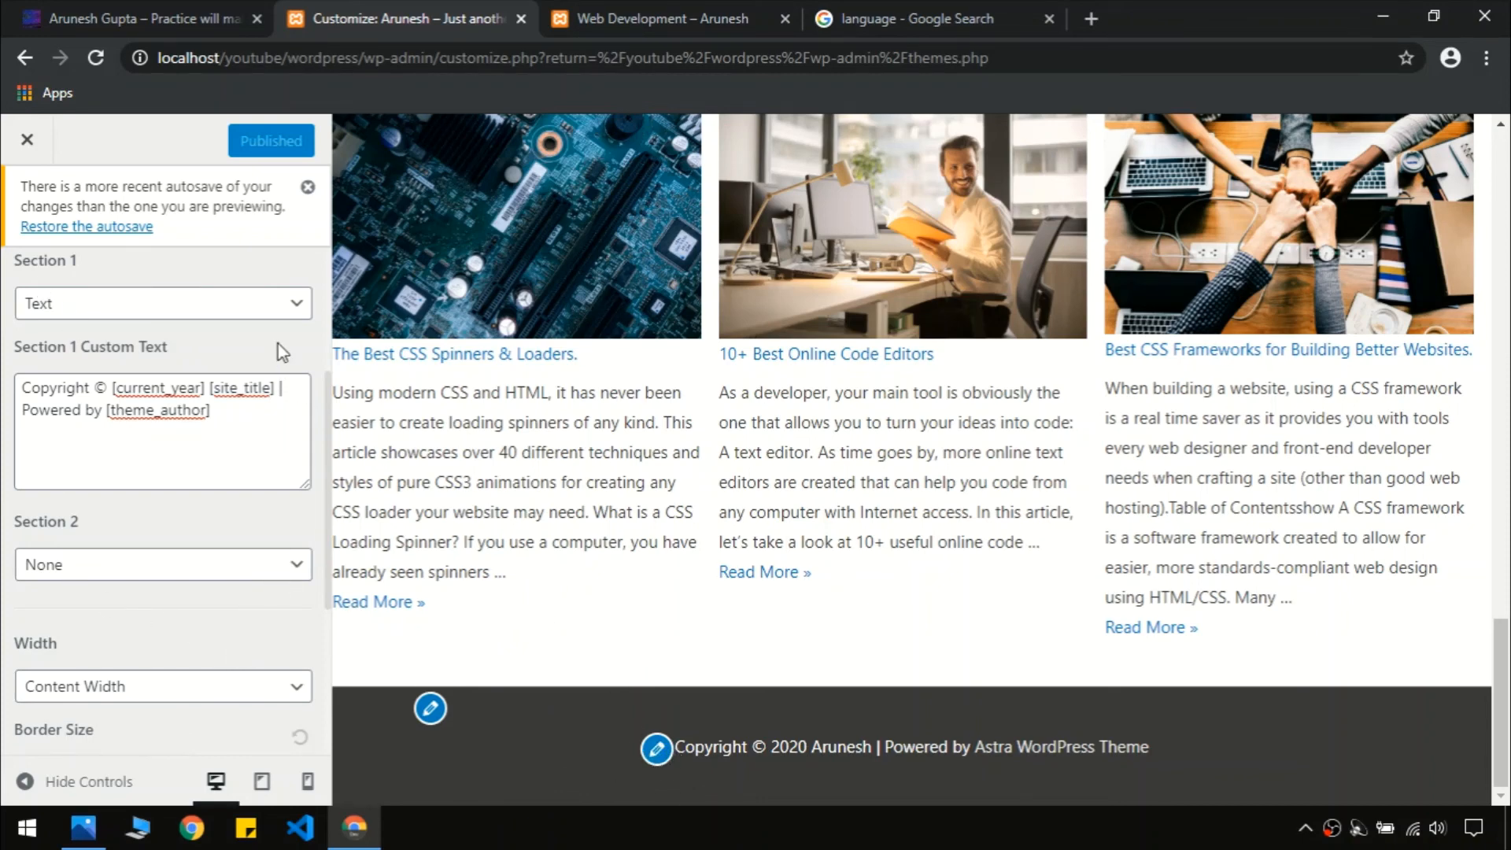
left_click(248, 315)
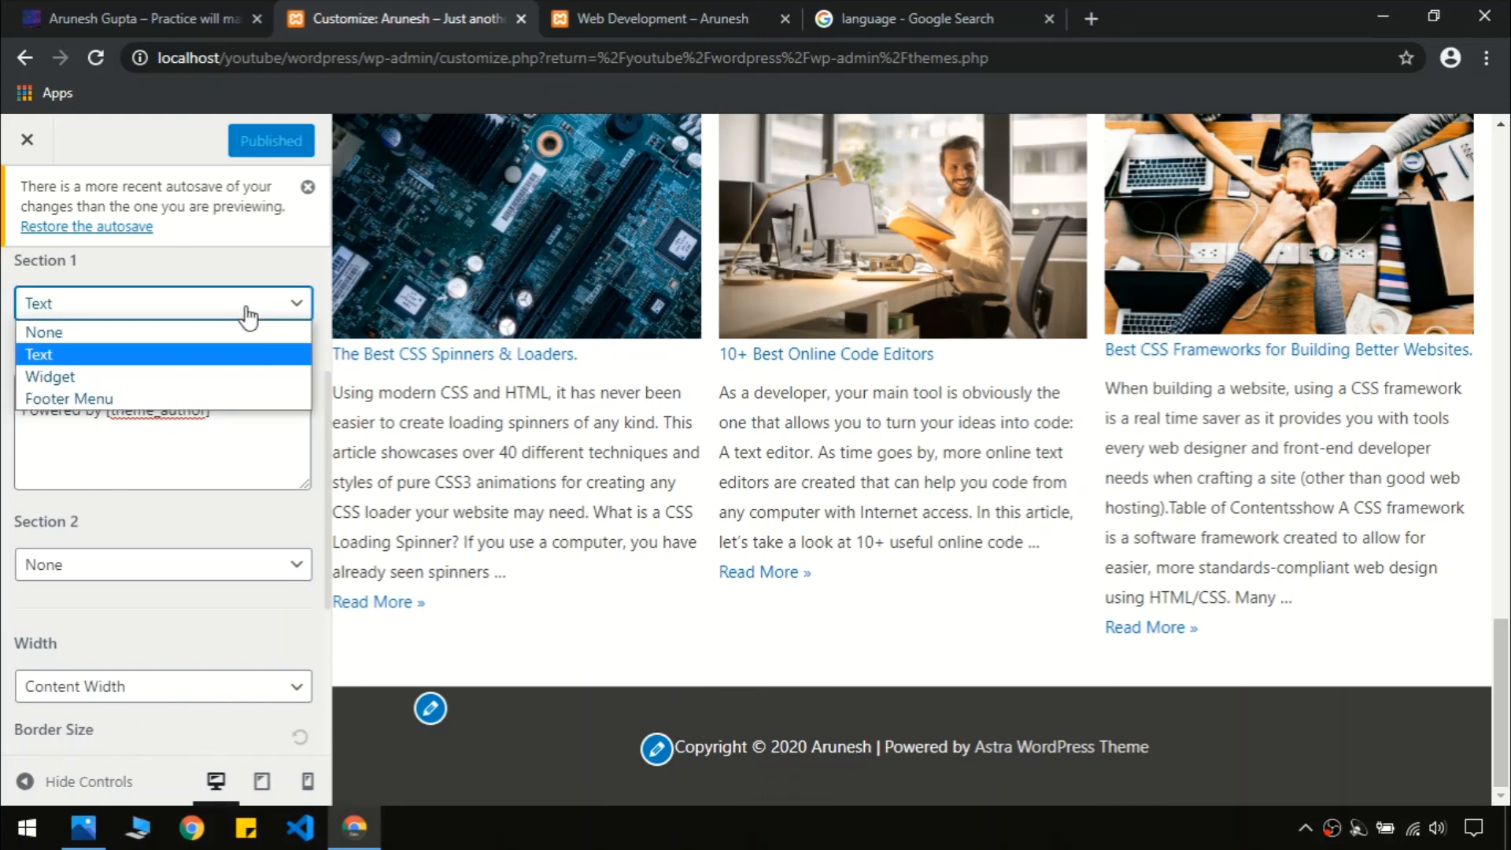
left_click(203, 384)
left_click(128, 17)
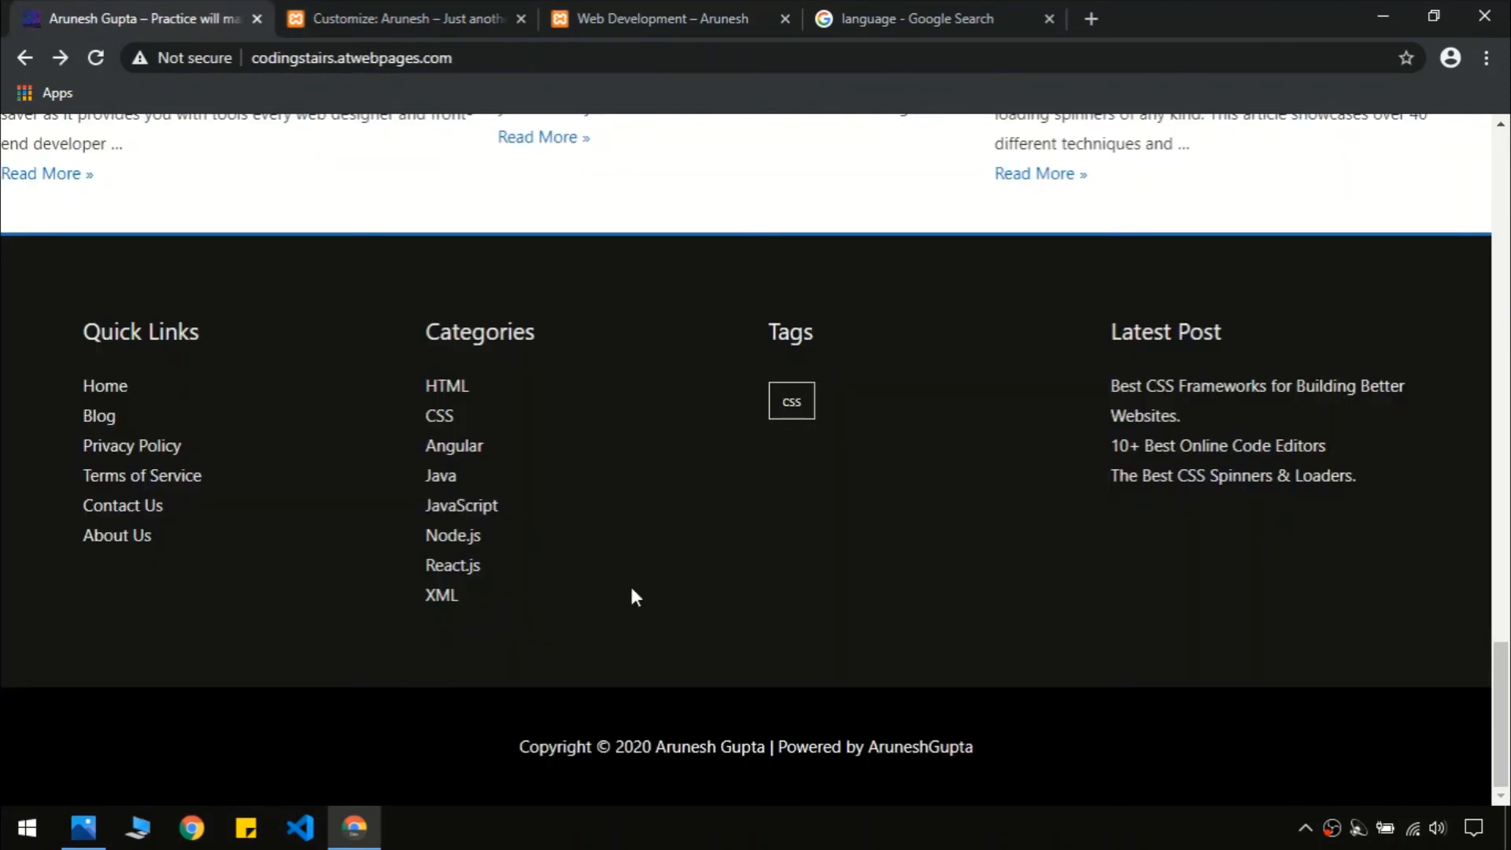
left_click(311, 15)
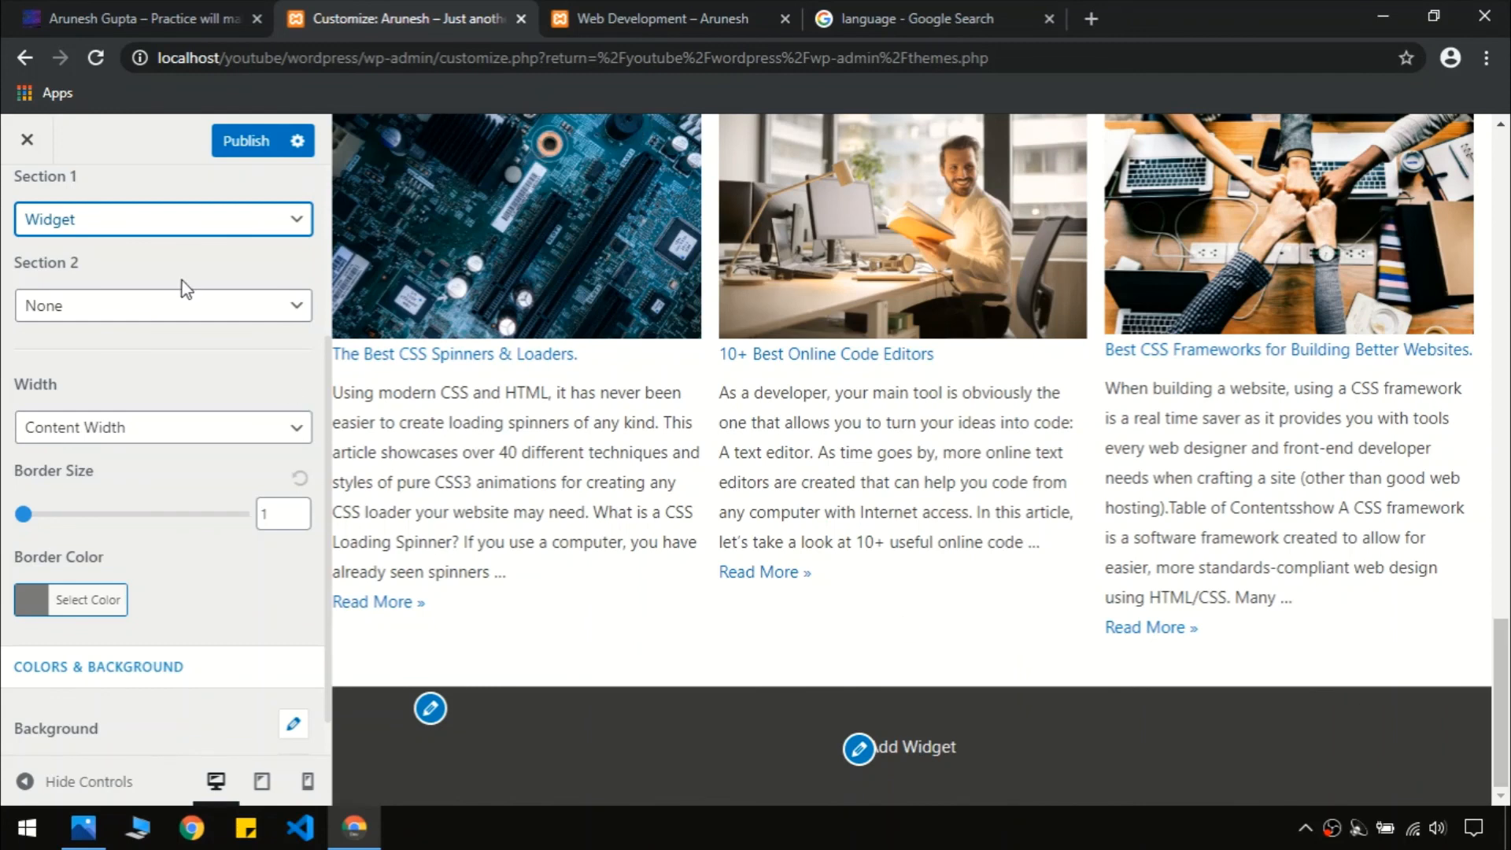
Set footer Section 2 to Text and replace [theme_author] in the copyright text with the site name
left_click(99, 317)
left_click(102, 362)
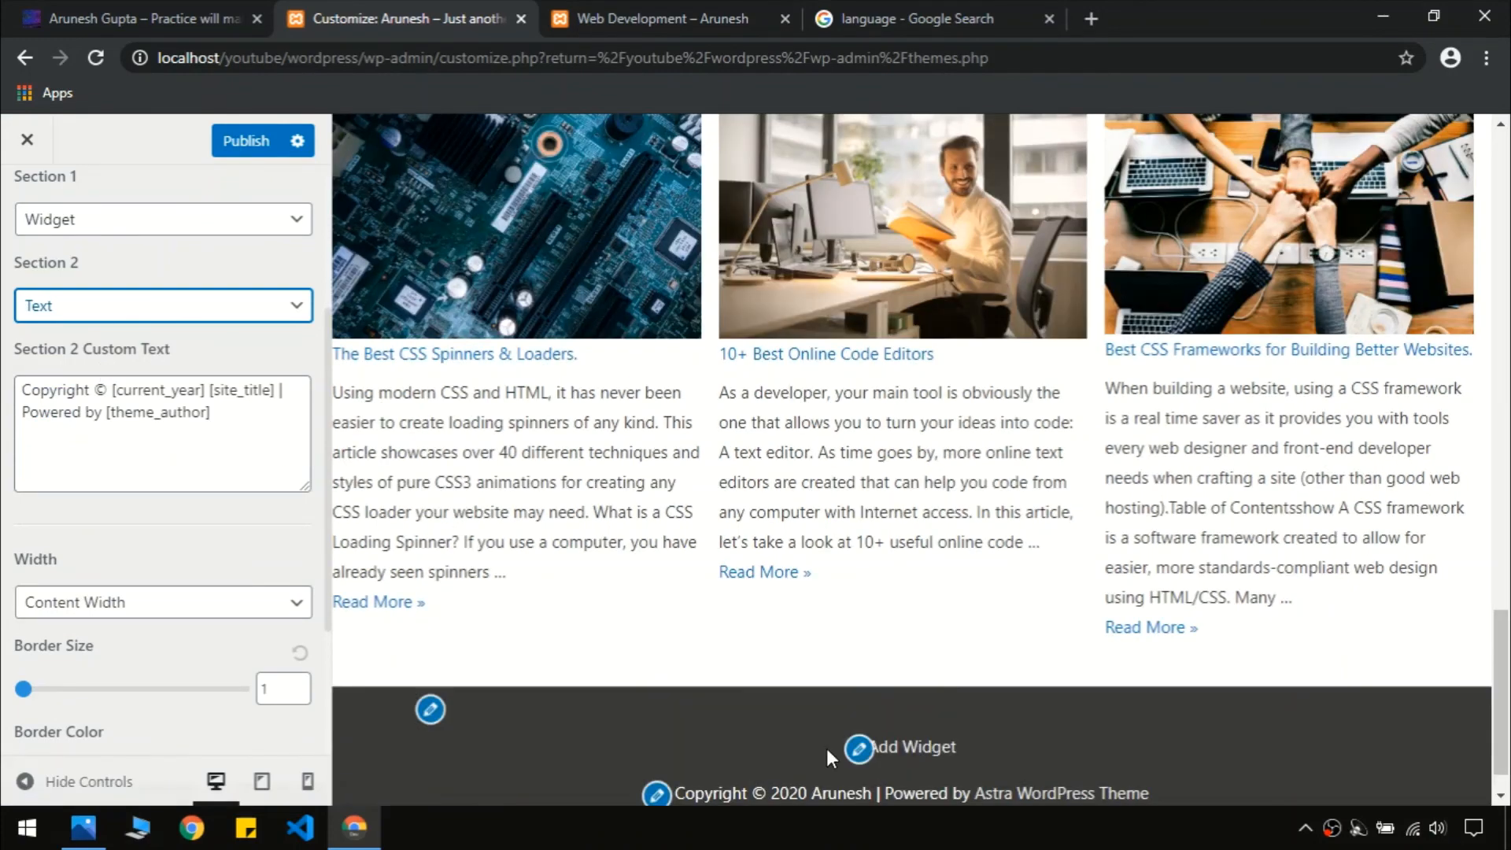
scroll(1297, 777, "down", 1)
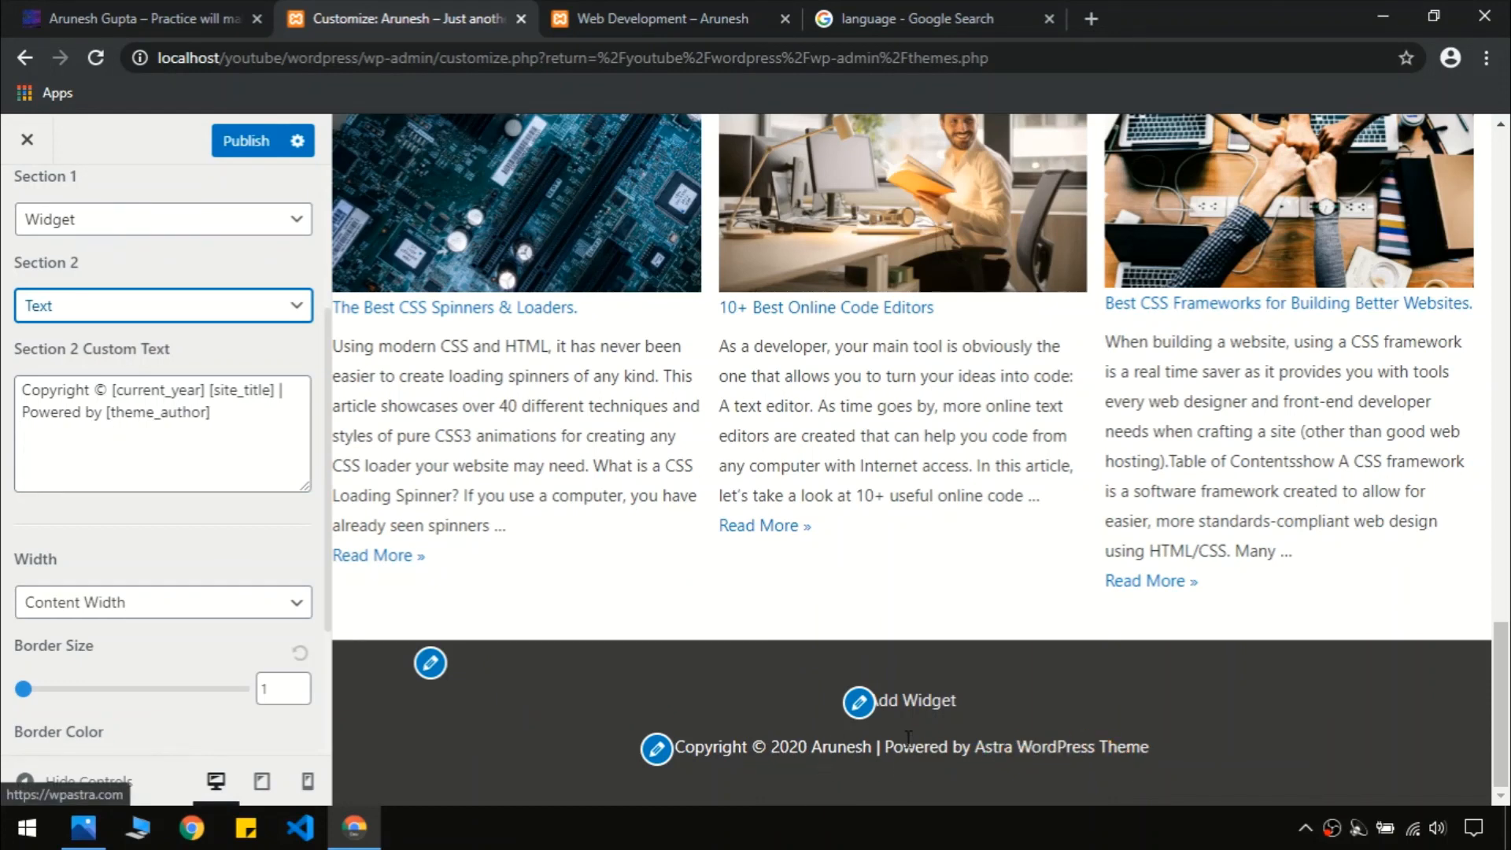
left_click_drag(210, 412, 103, 427)
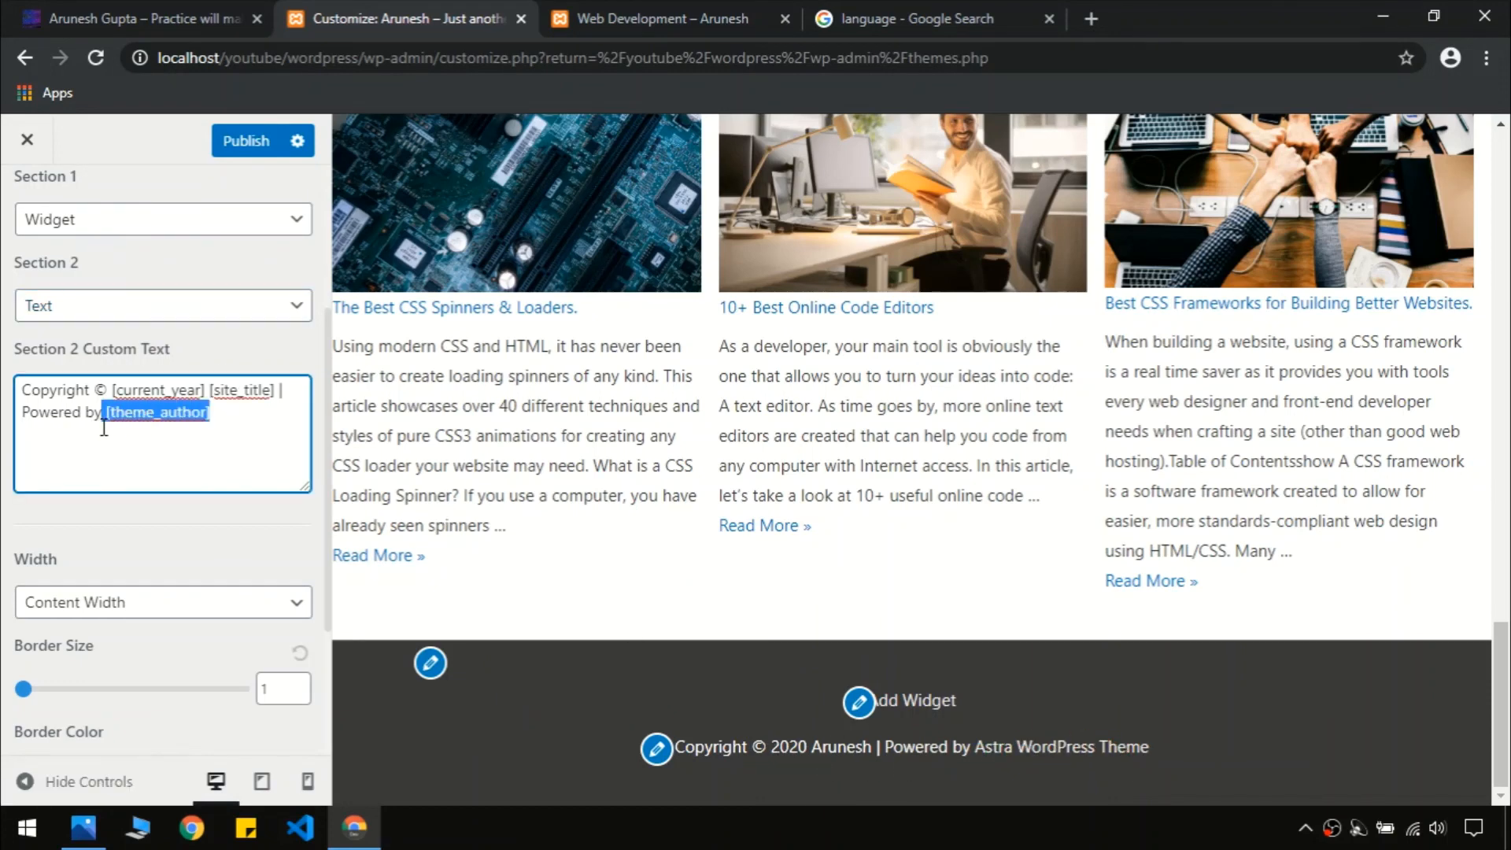
key("BackSpace")
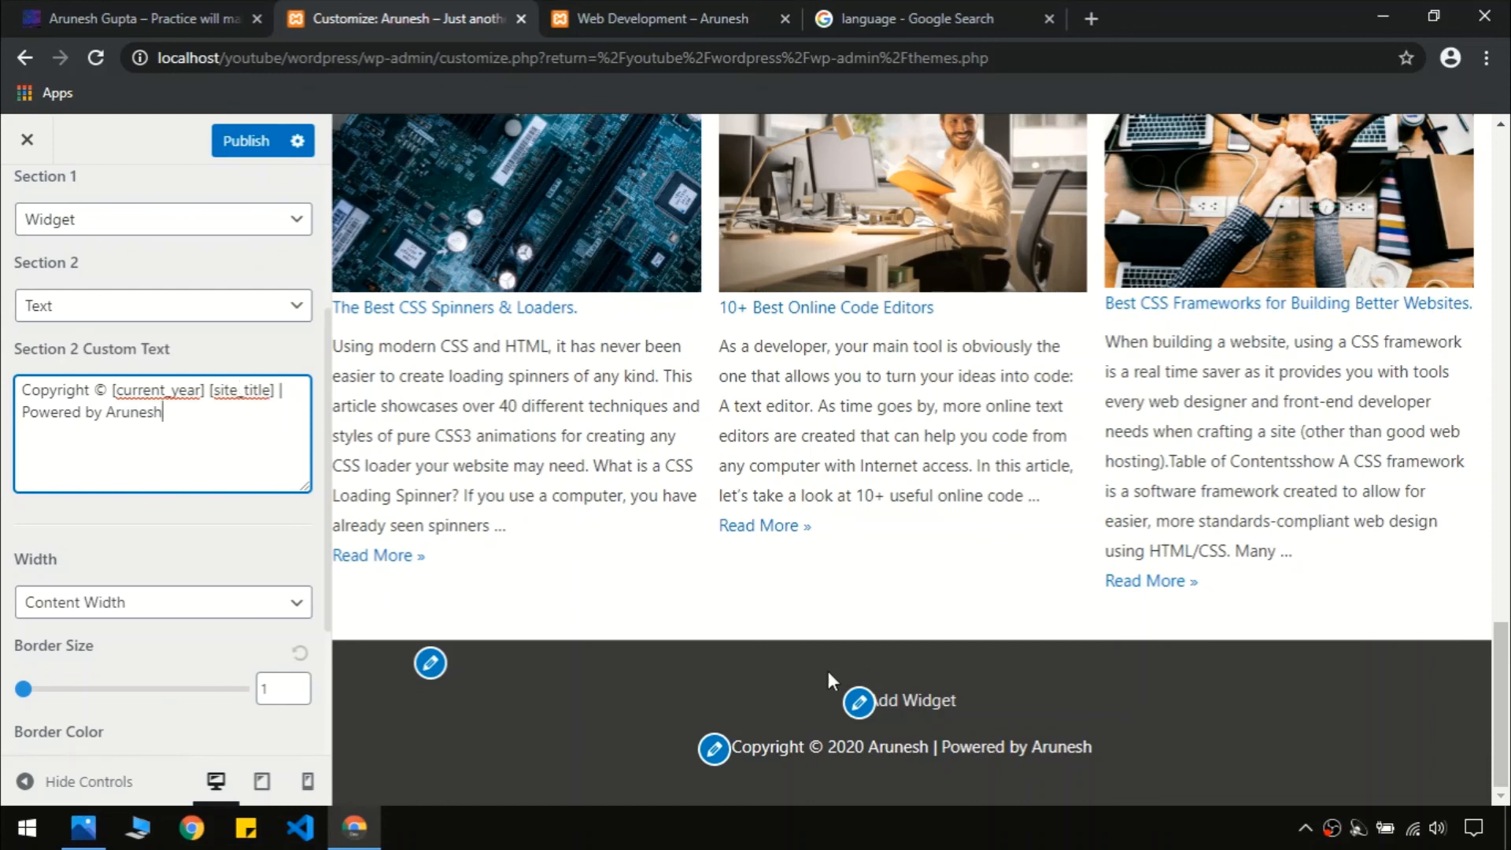
left_click(904, 751)
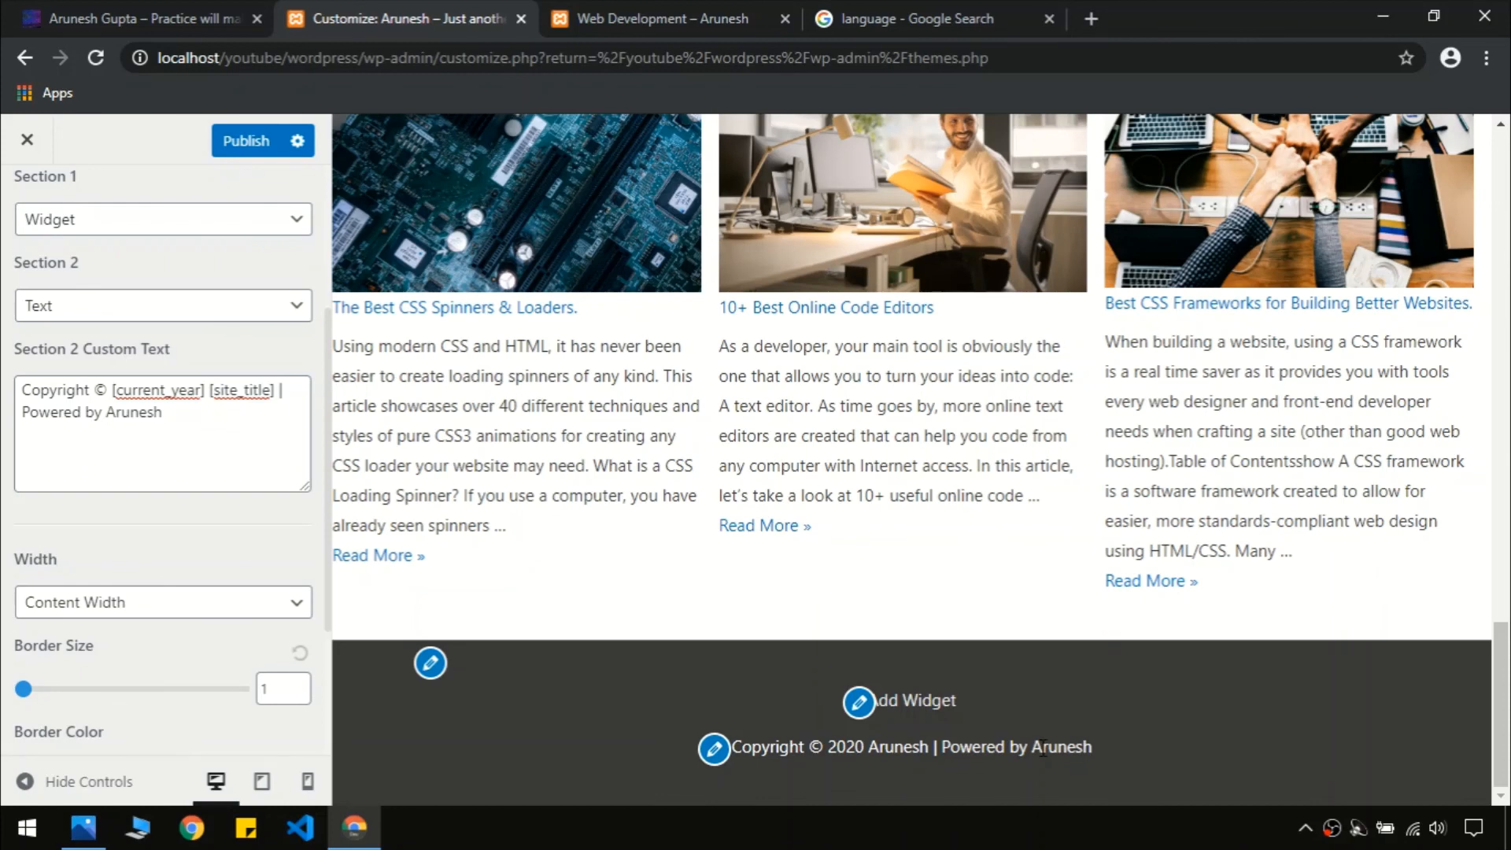
left_click_drag(1053, 749, 1092, 744)
left_click(26, 786)
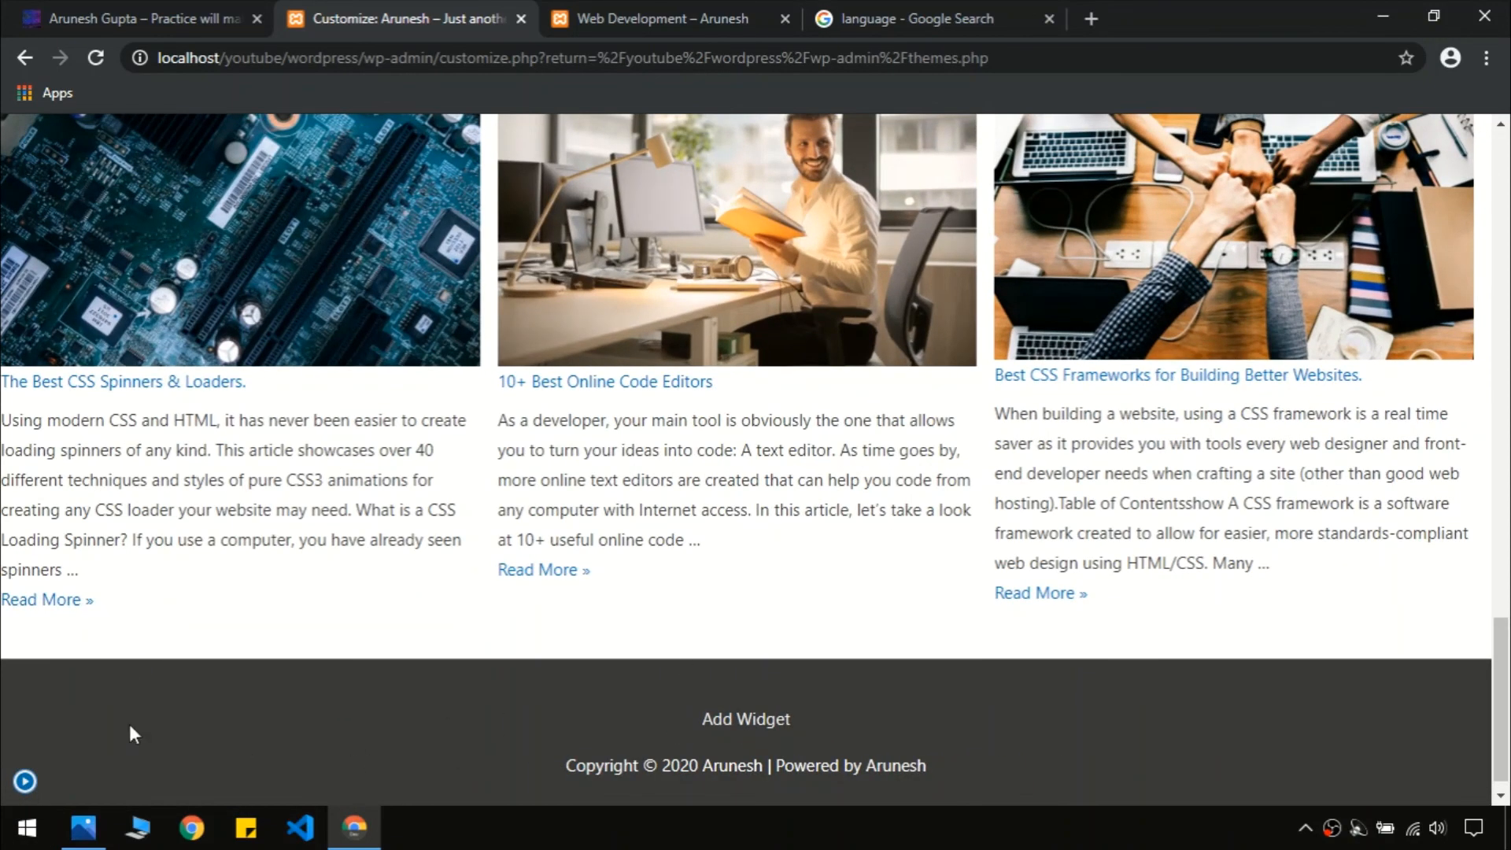
left_click(27, 782)
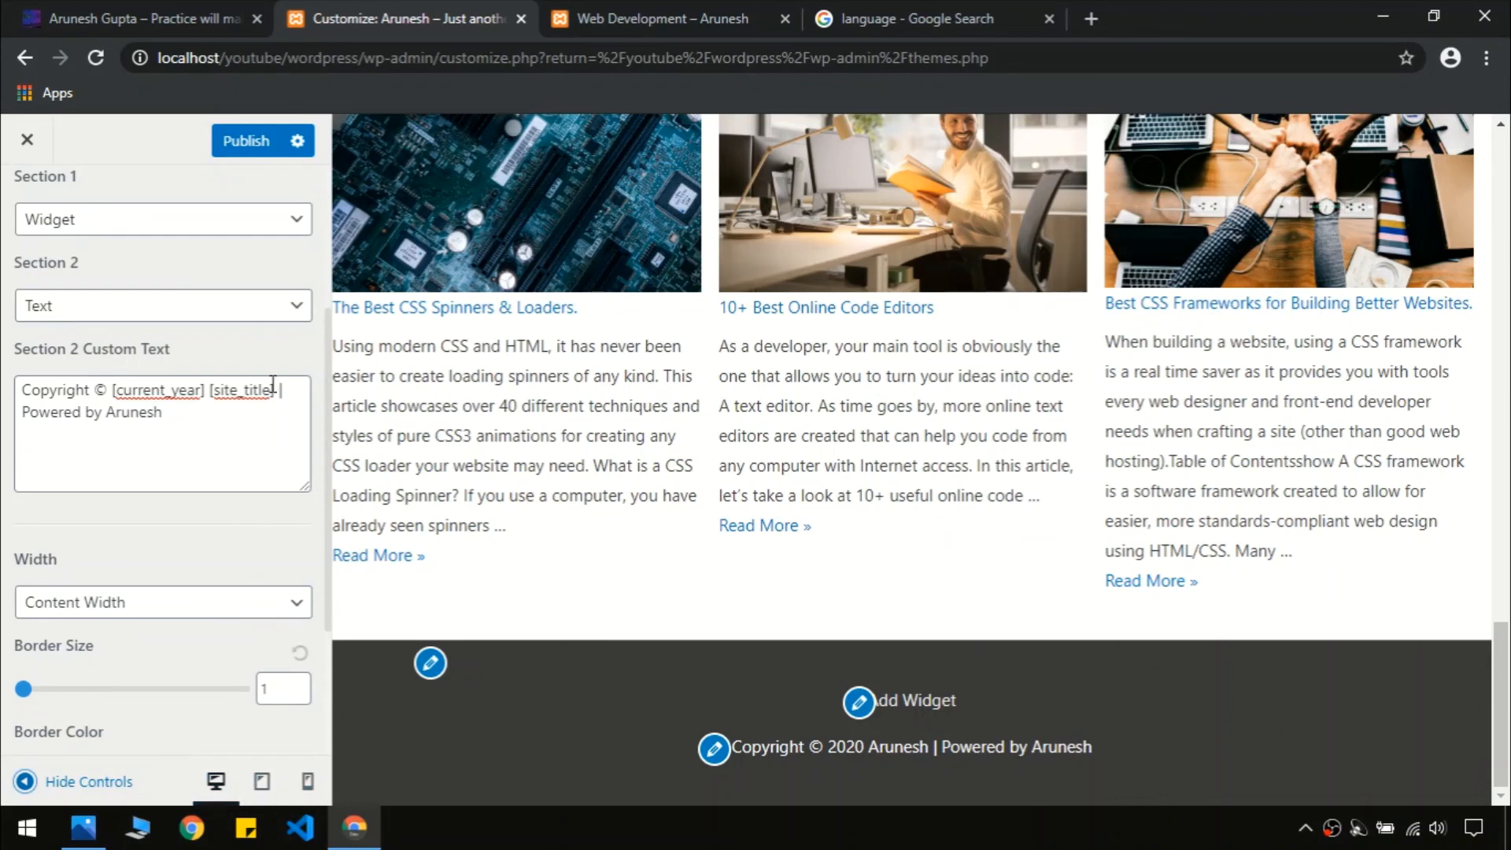
scroll(232, 401, "up", 3)
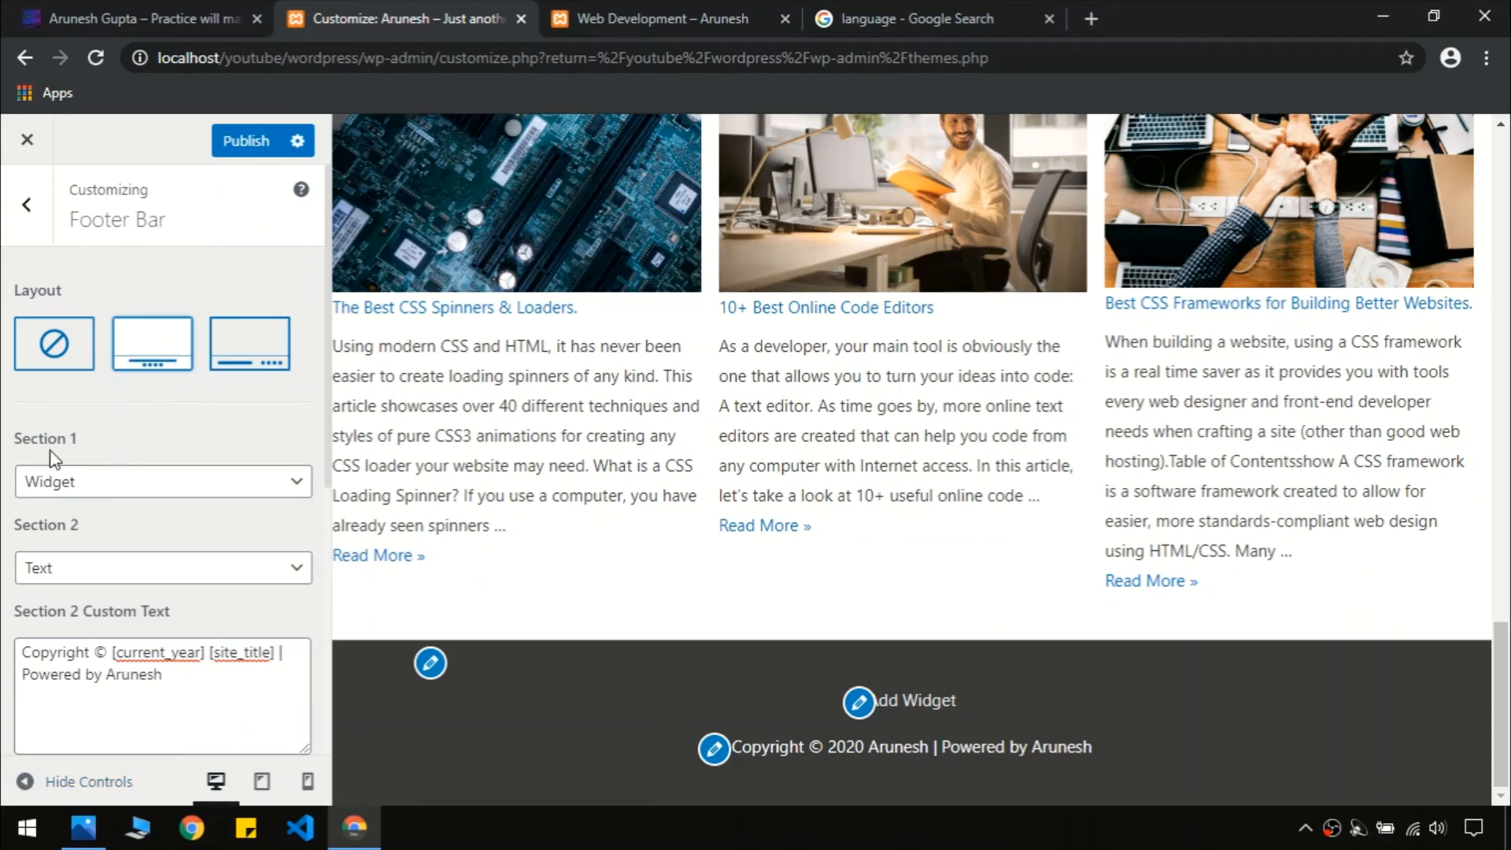
left_click(860, 706)
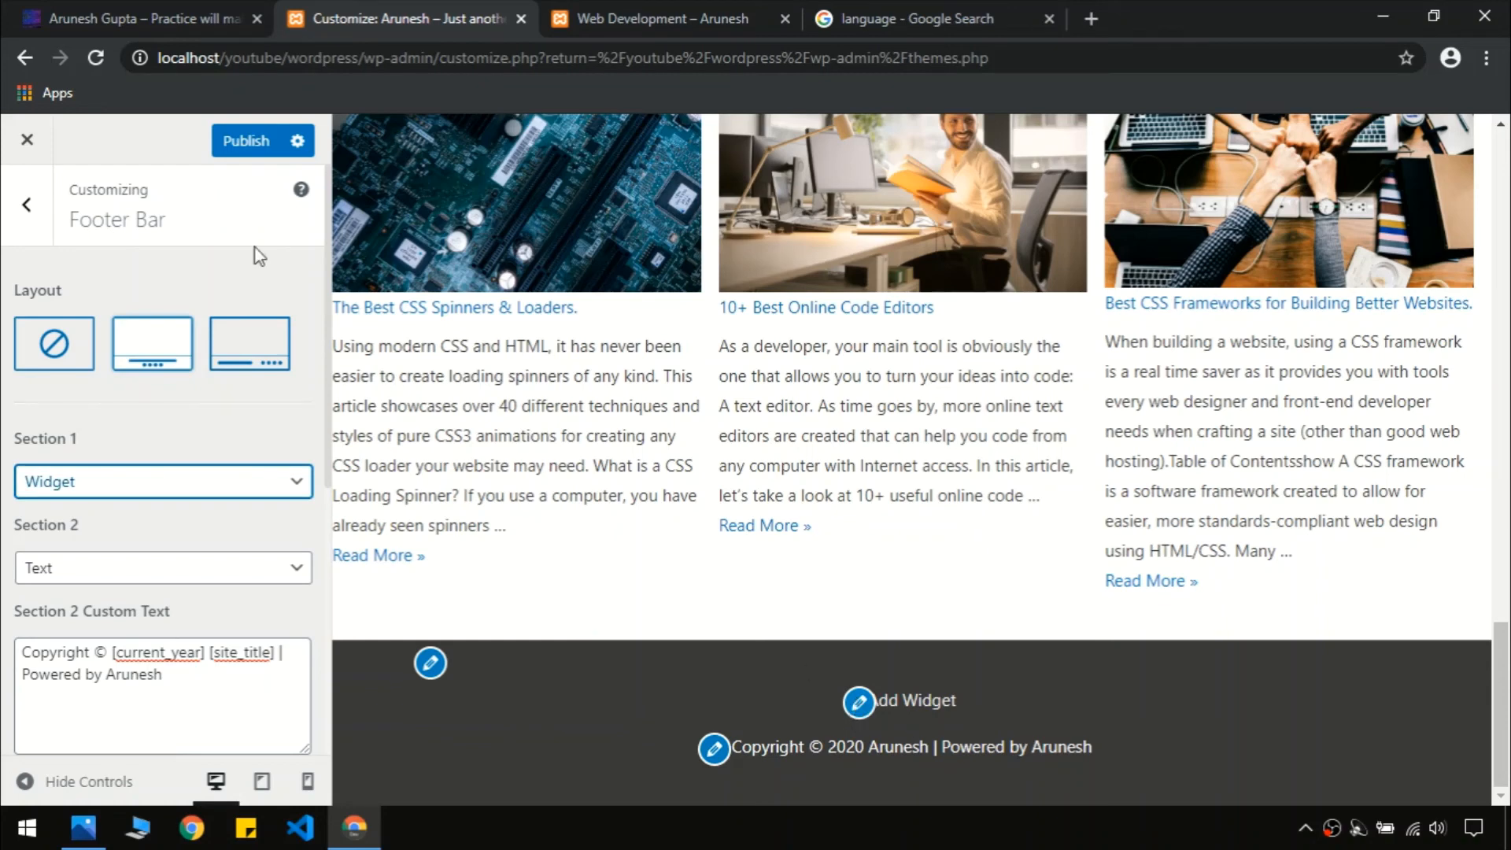
Set the Footer Widgets layout to four columns, matching the live site's footer
left_click(30, 216)
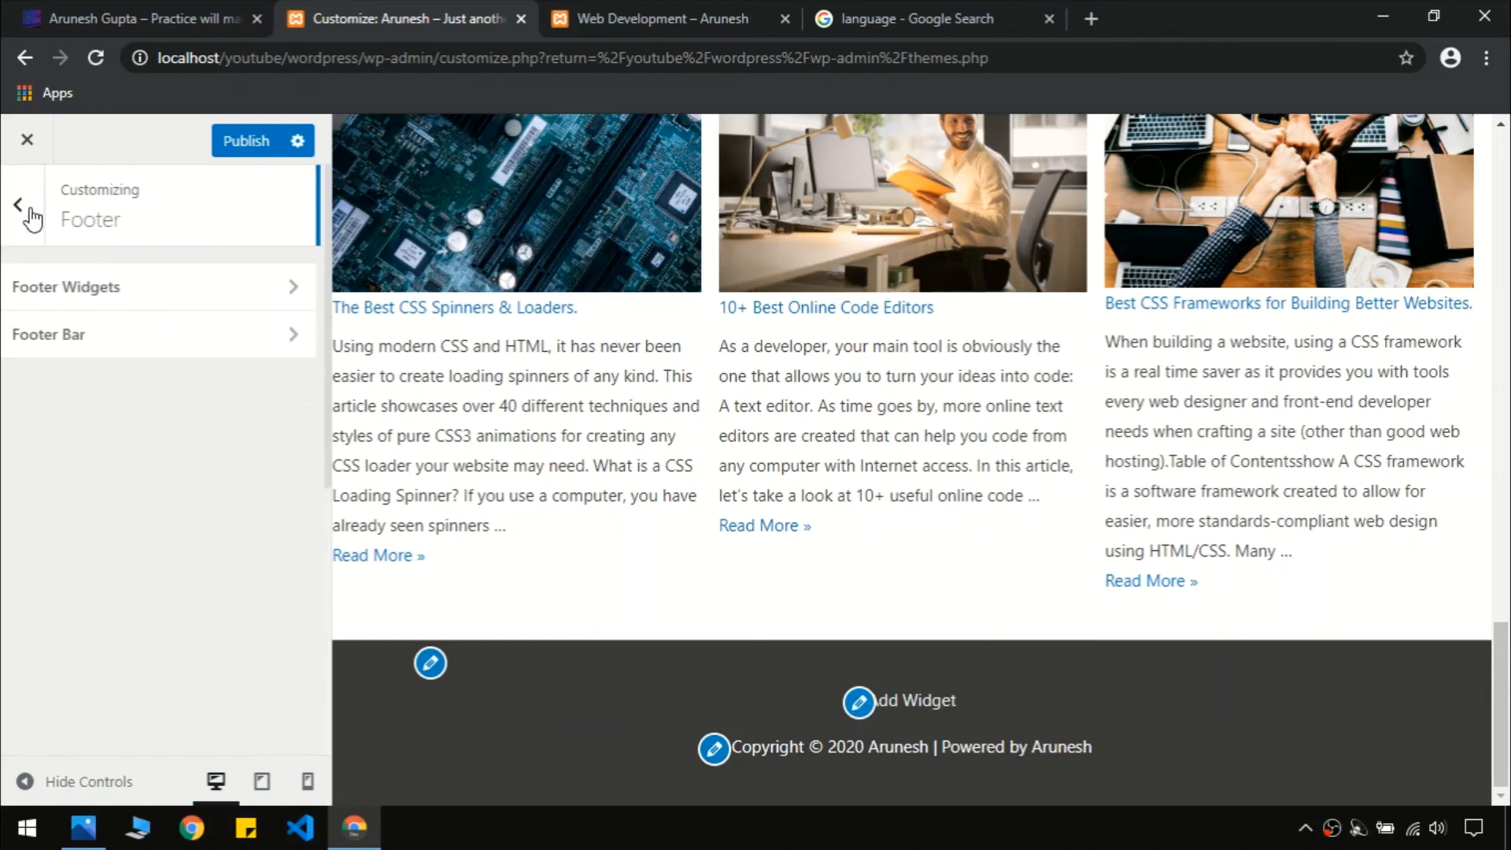
left_click(118, 299)
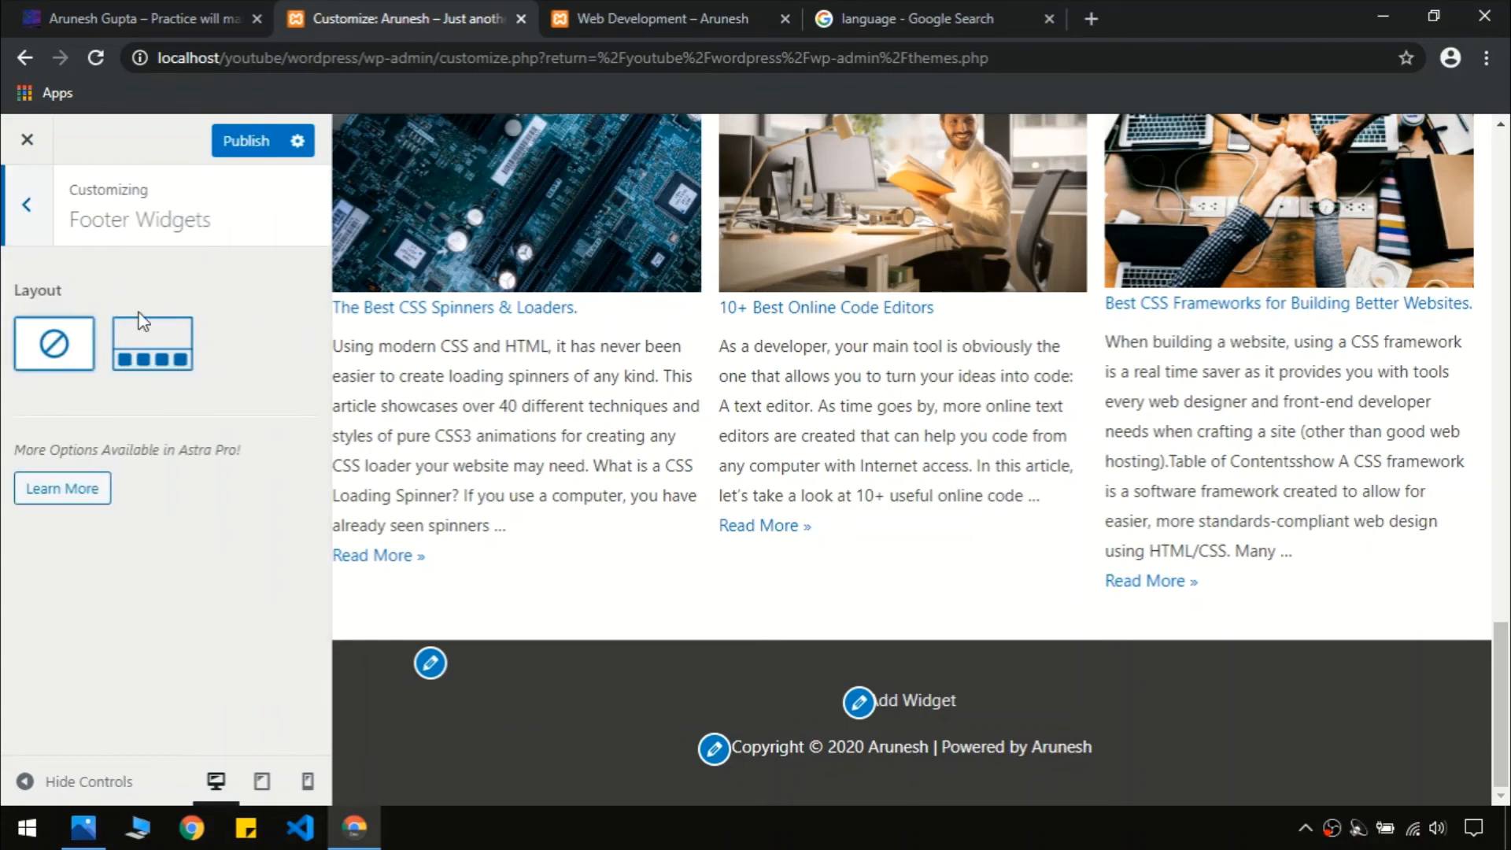
left_click(158, 352)
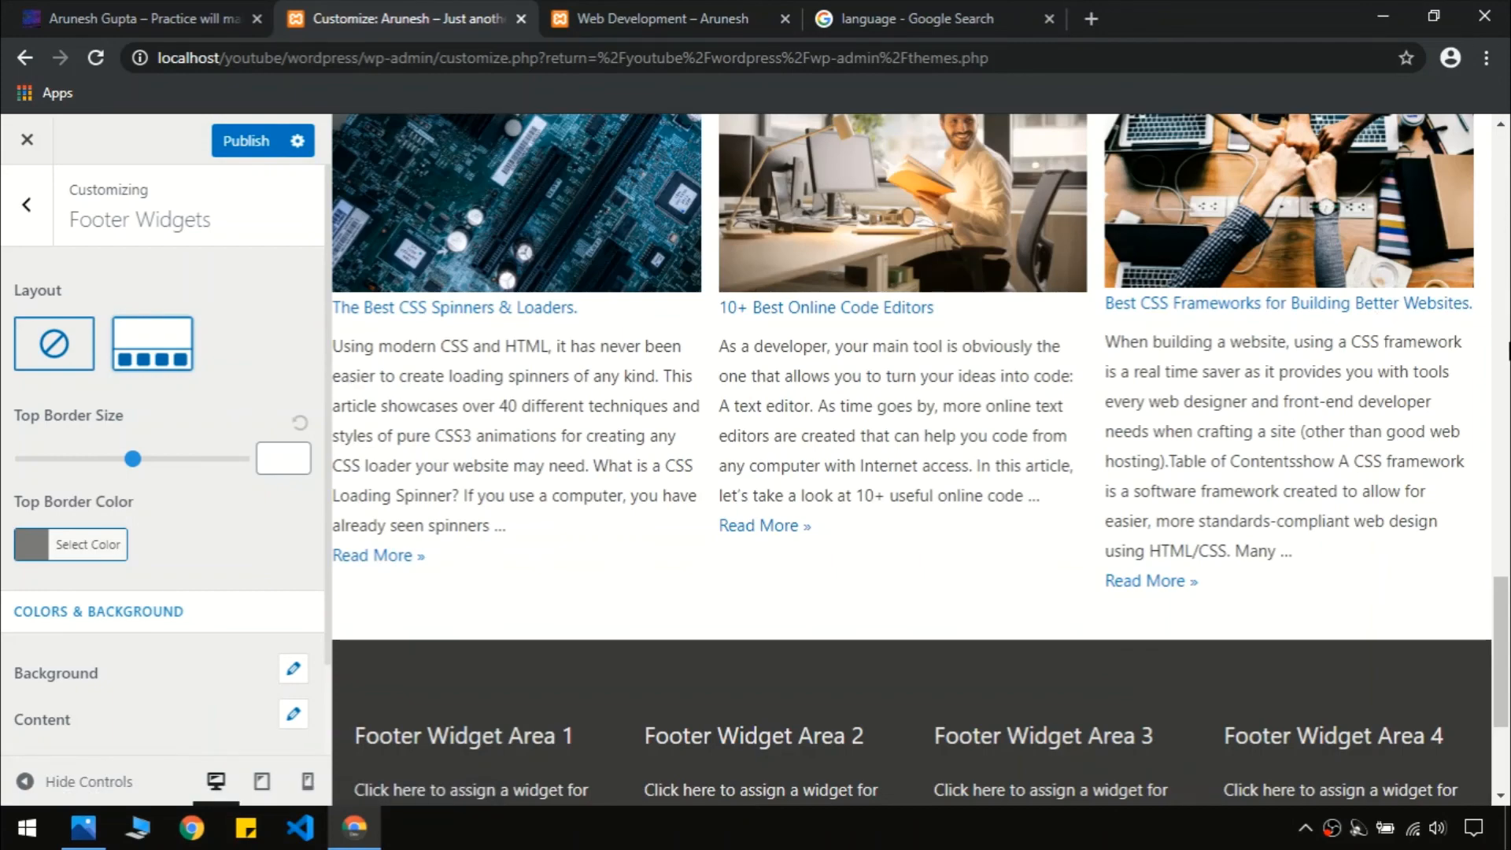
scroll(328, 370, "down", 3)
left_click(39, 6)
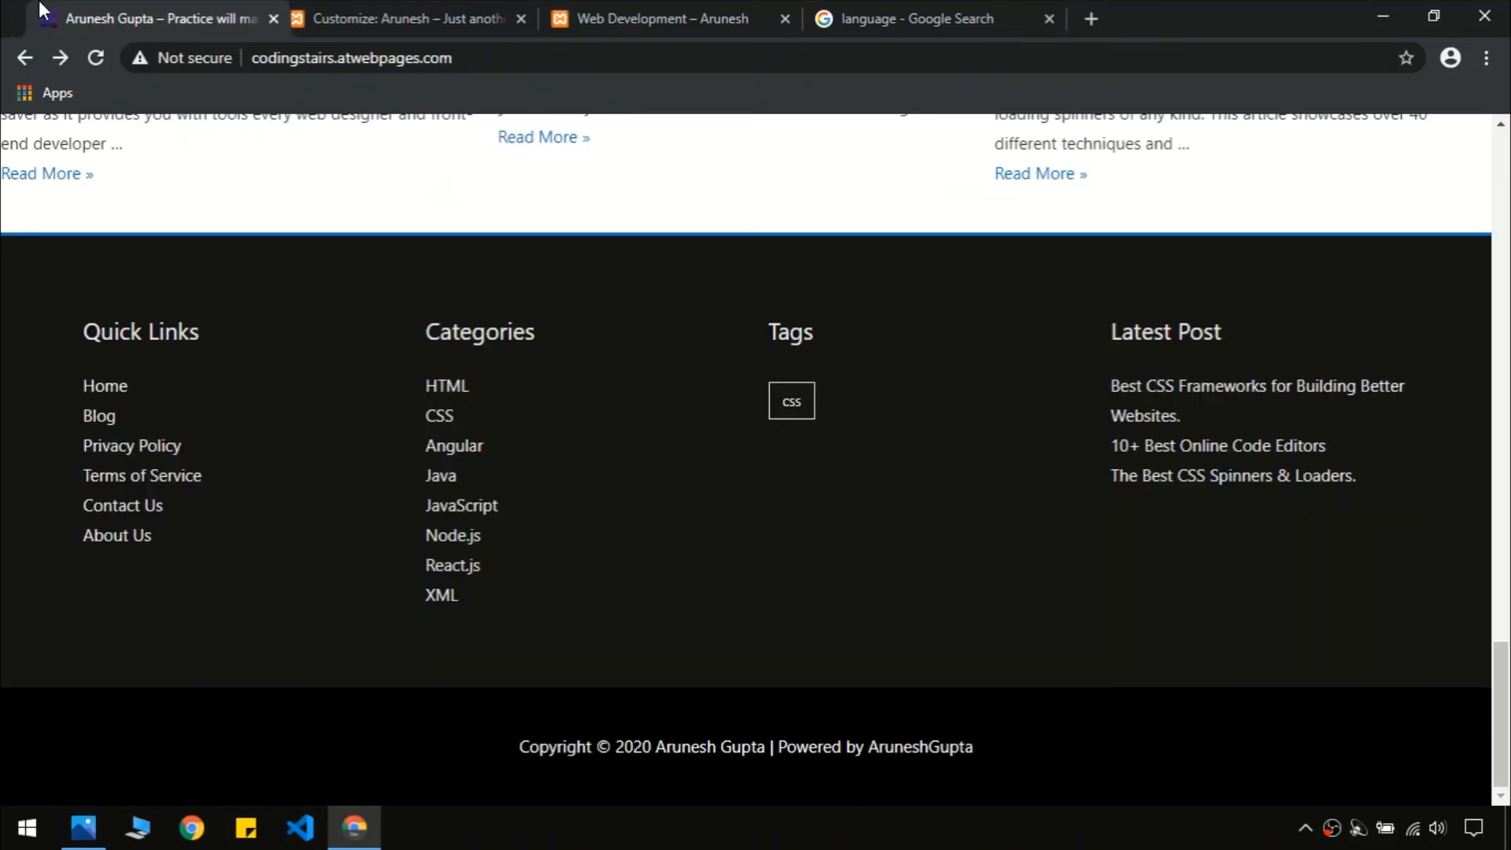
left_click(504, 7)
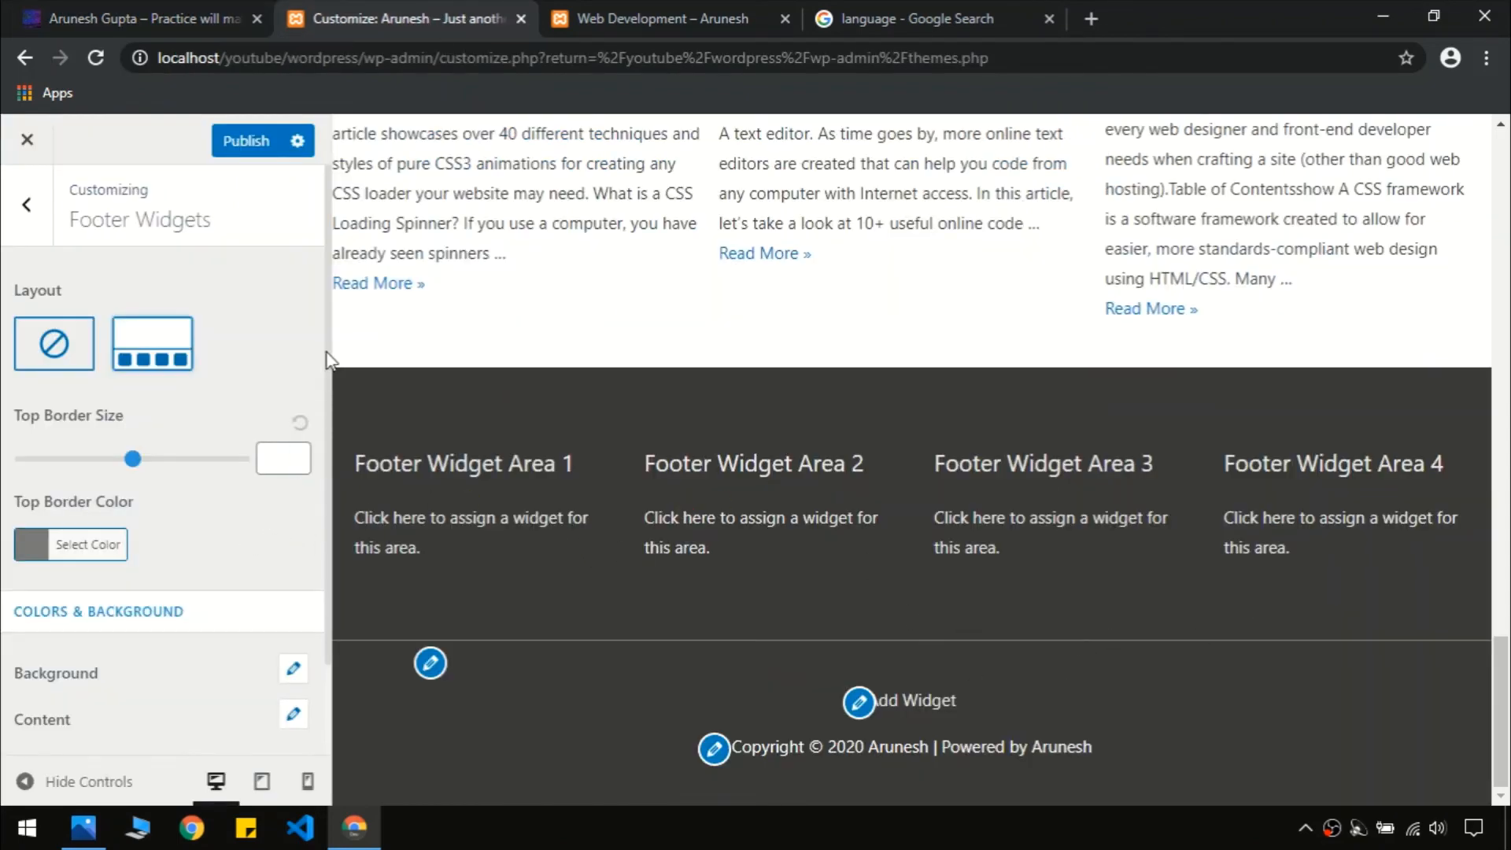
scroll(328, 362, "down", 2)
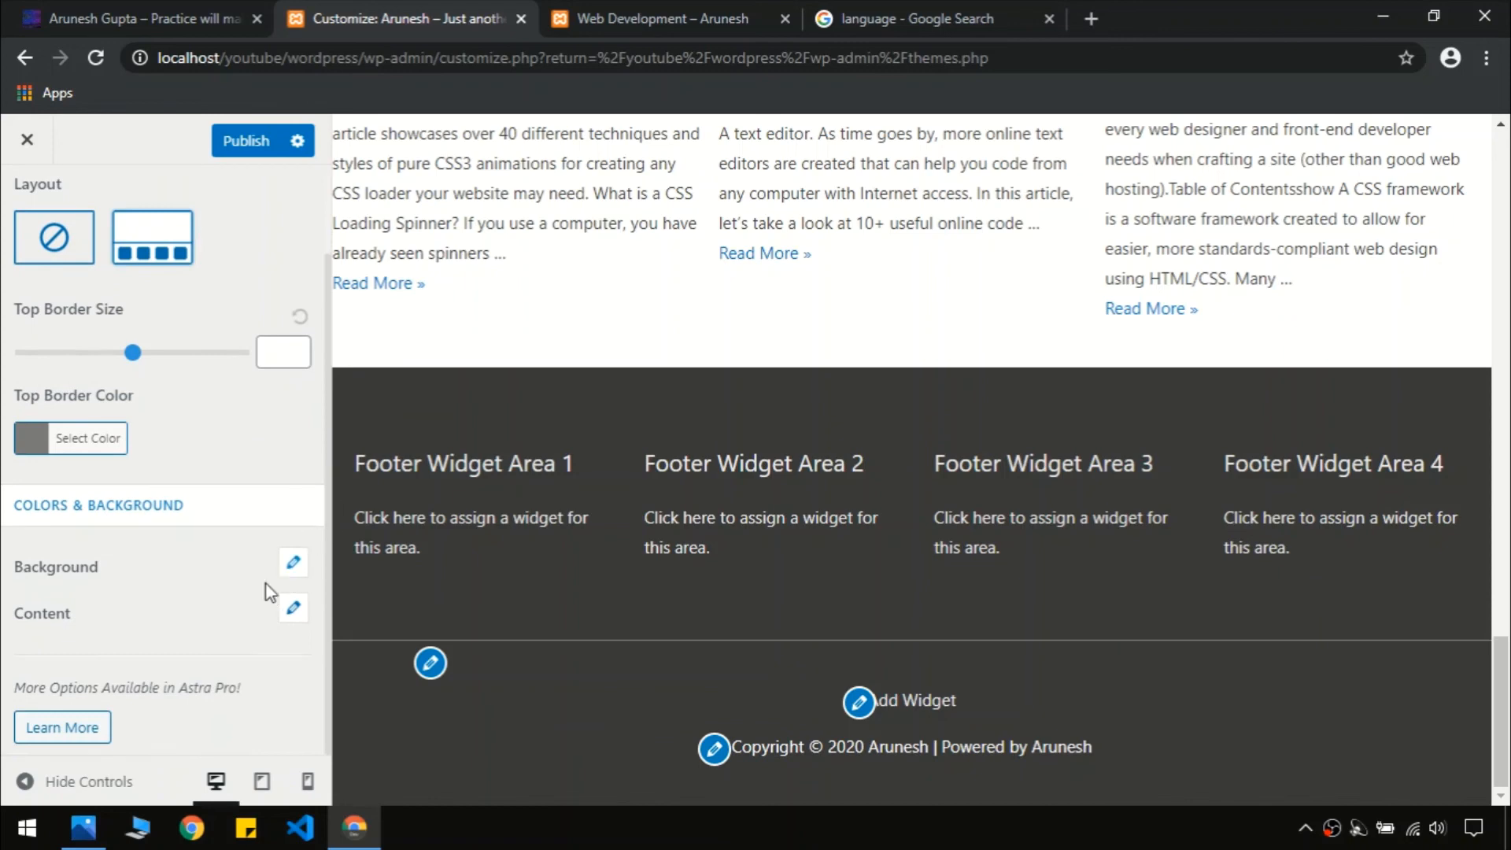
scroll(236, 588, "up", 2)
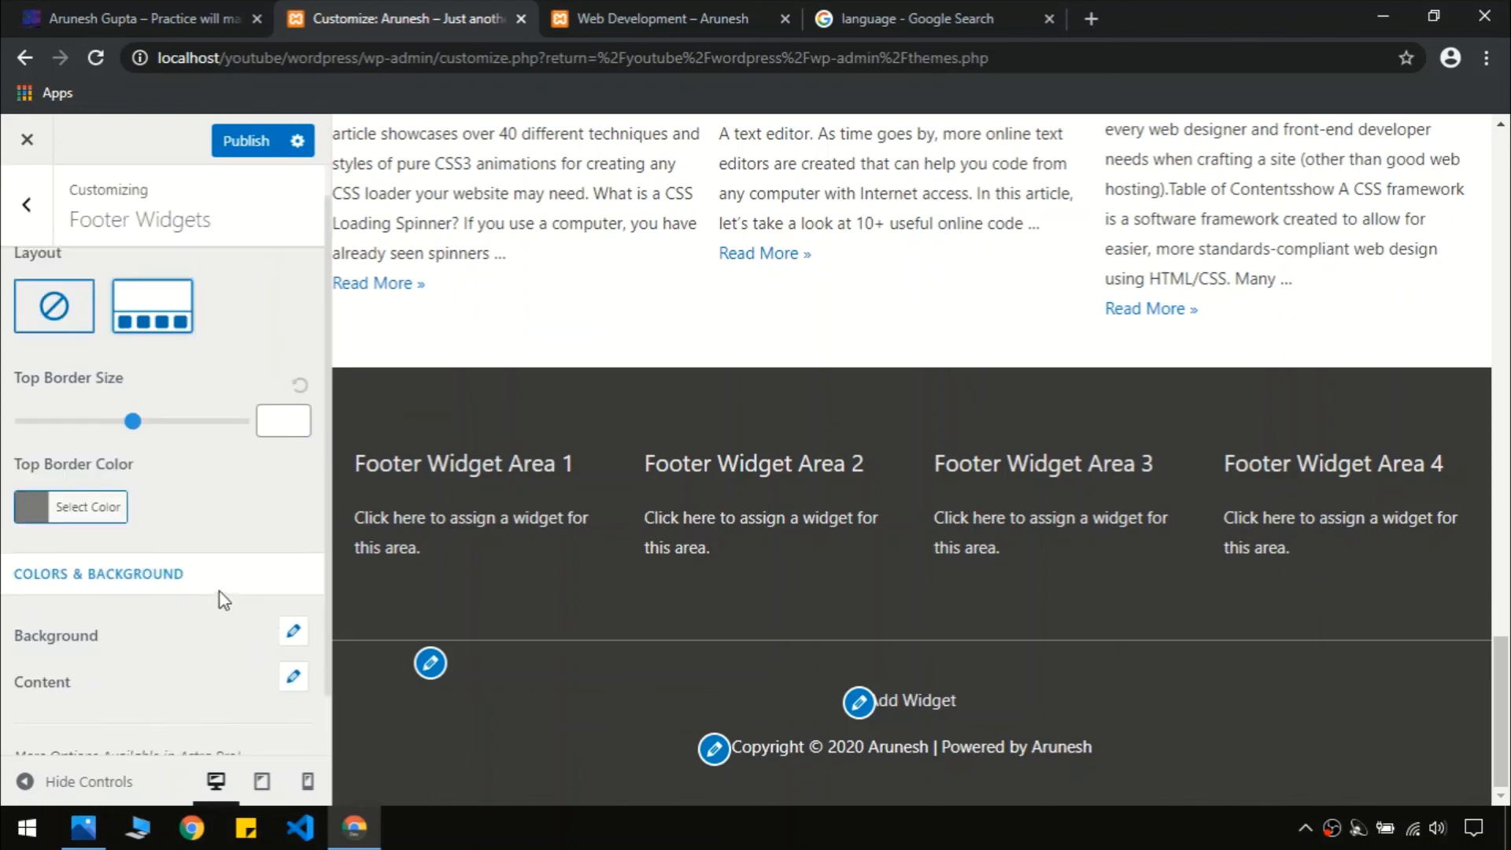
left_click(29, 224)
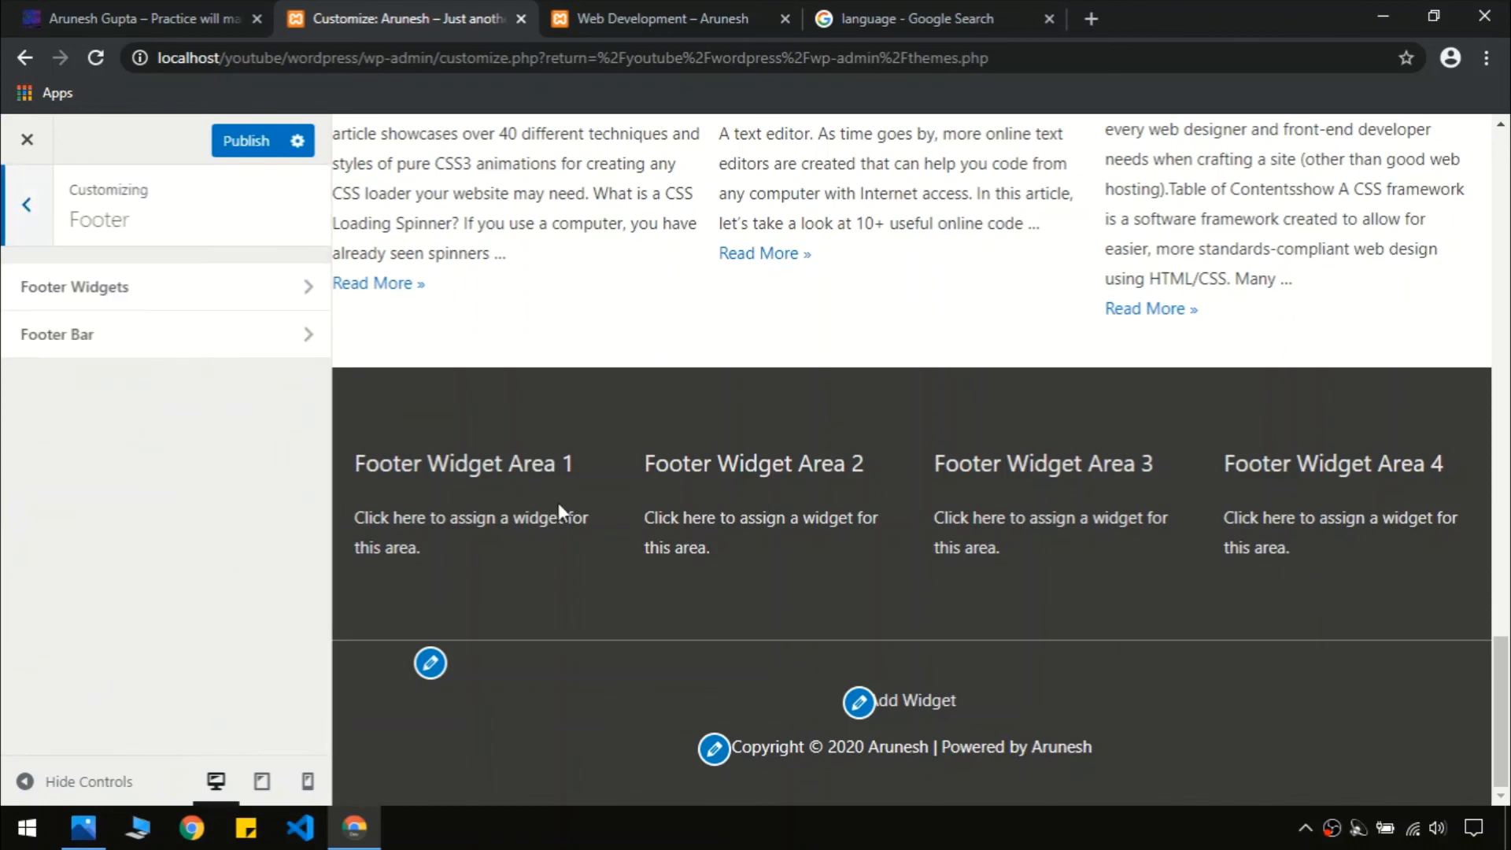
Open the Widgets panel and peek at Footer Bar Section 1 before returning to the area list
left_click(36, 223)
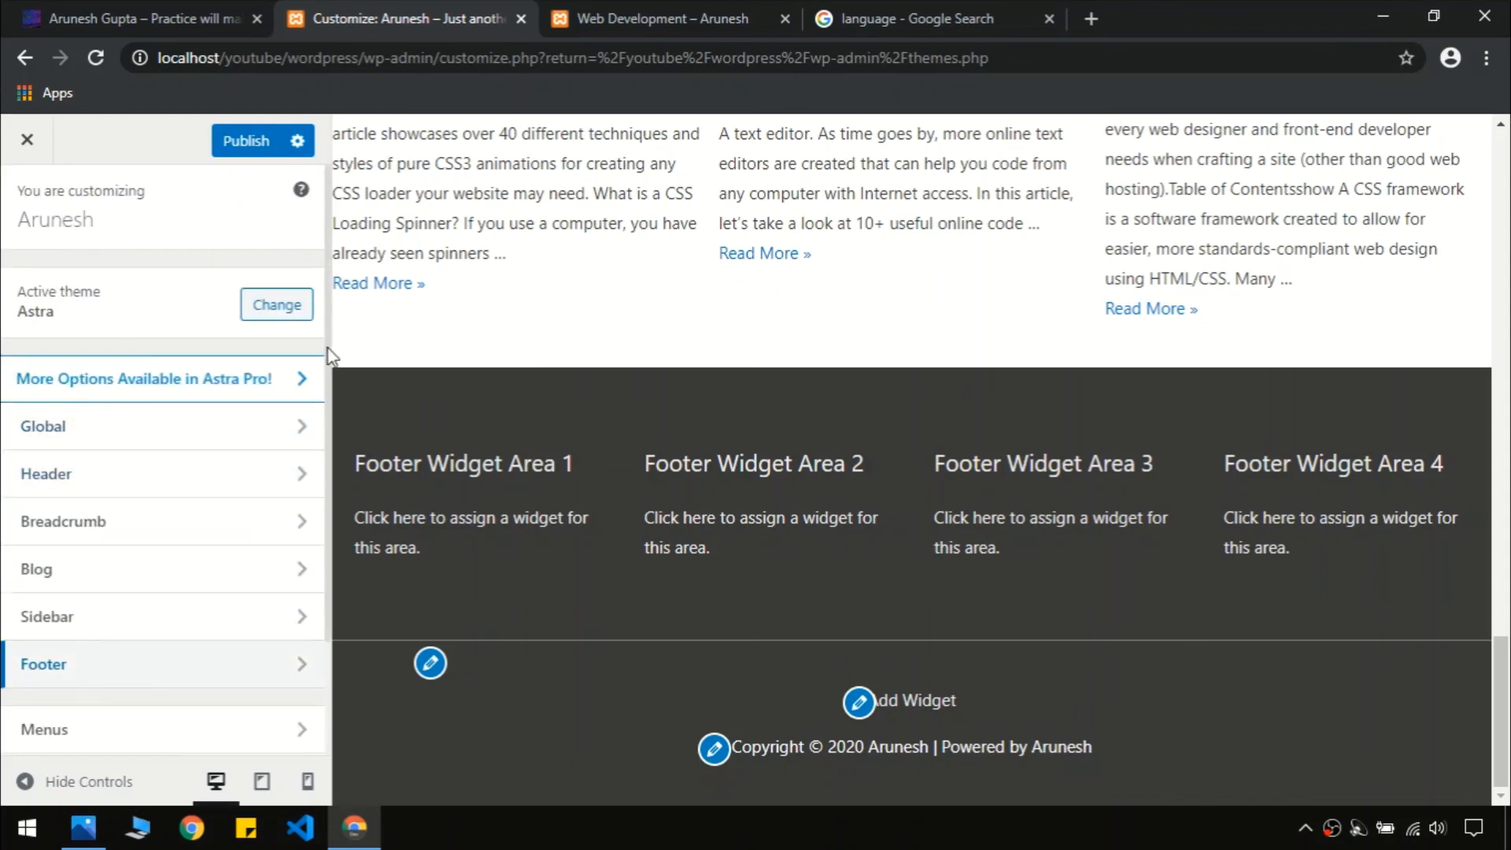
scroll(327, 354, "down", 2)
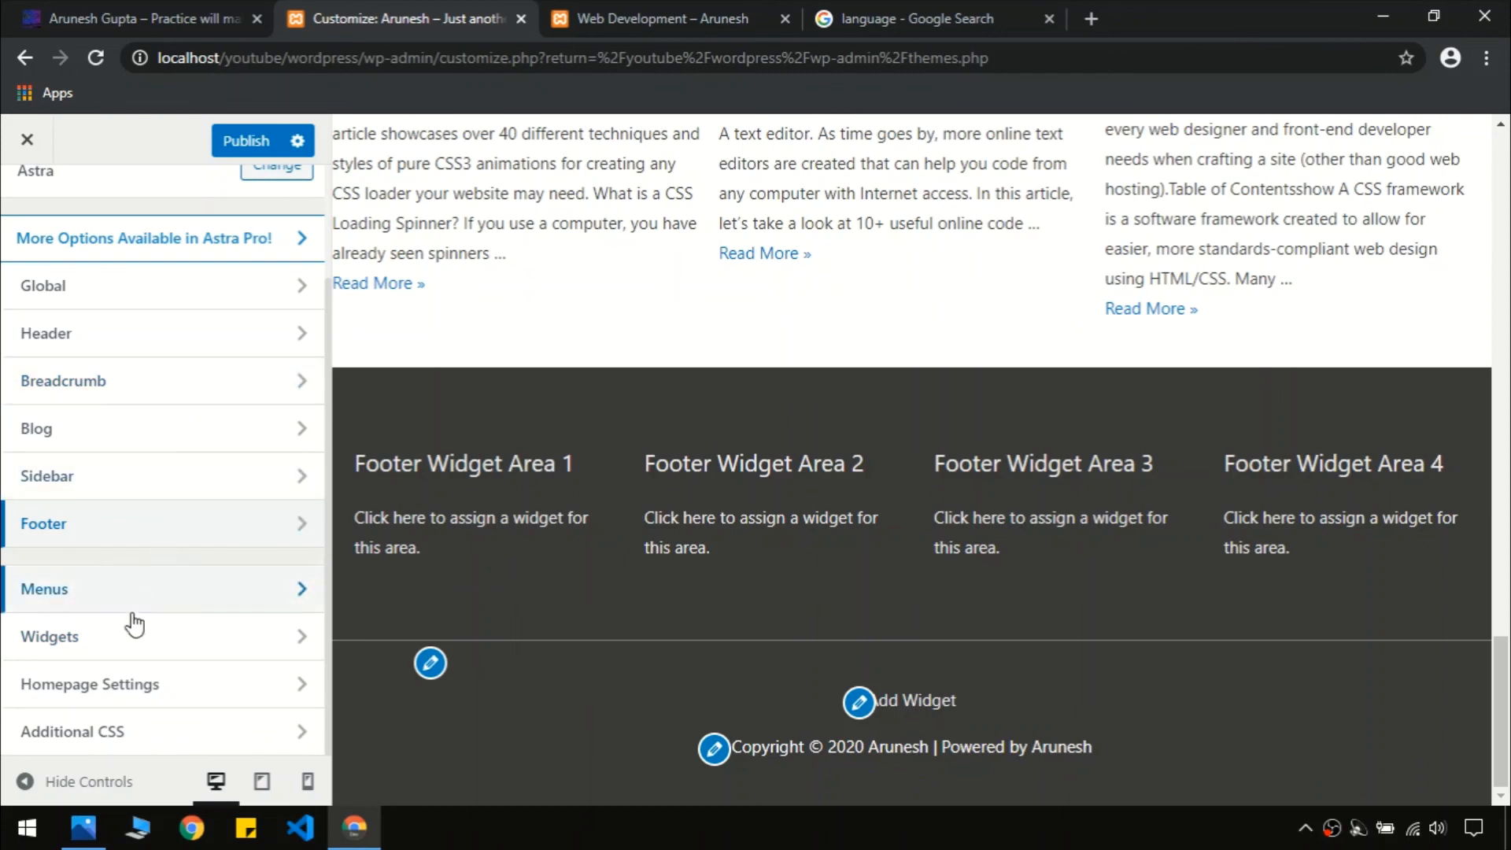
left_click(30, 642)
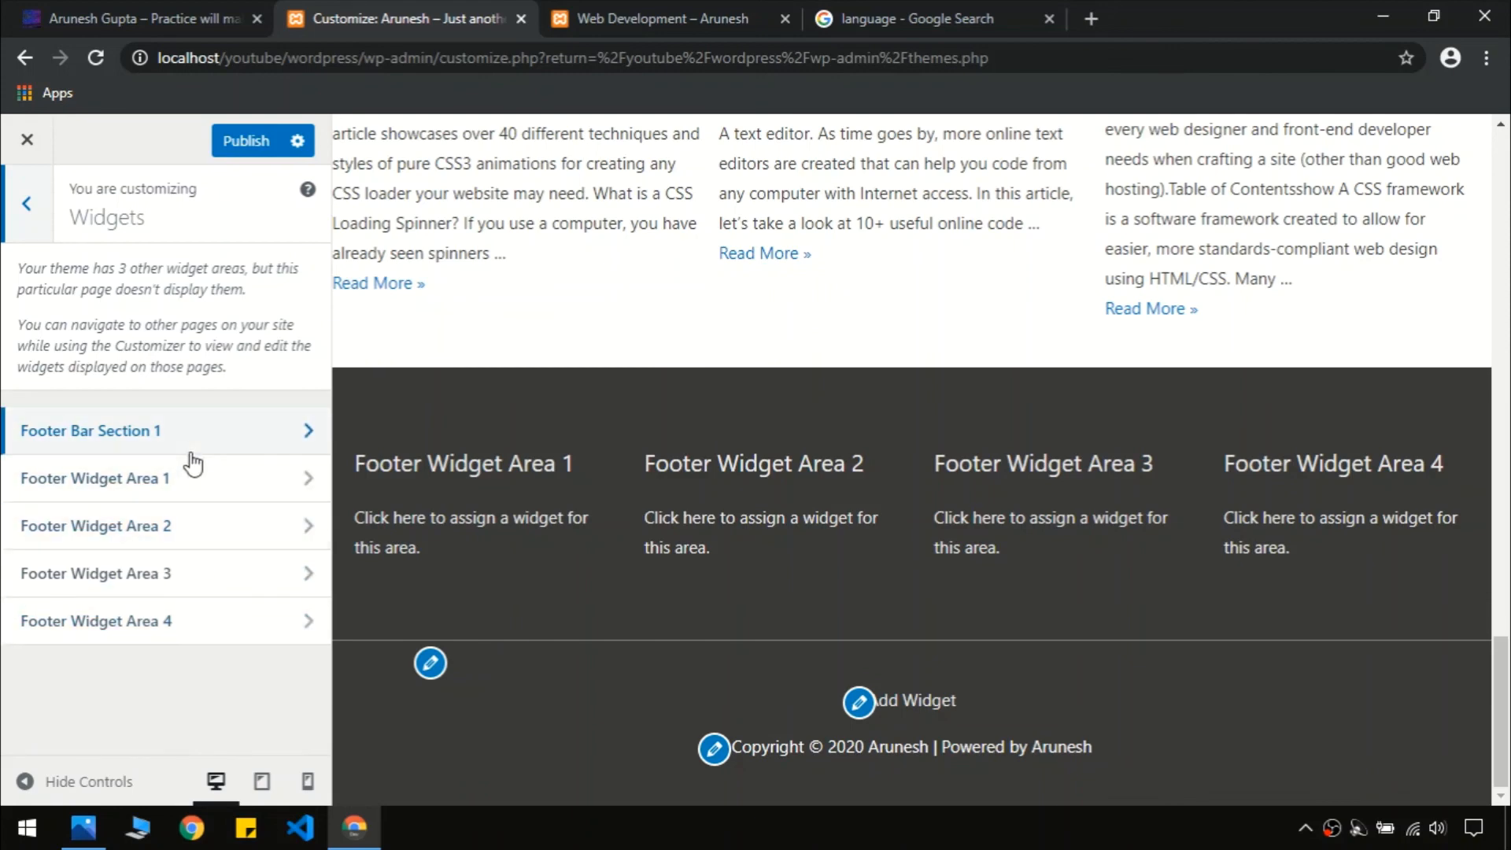
left_click(90, 433)
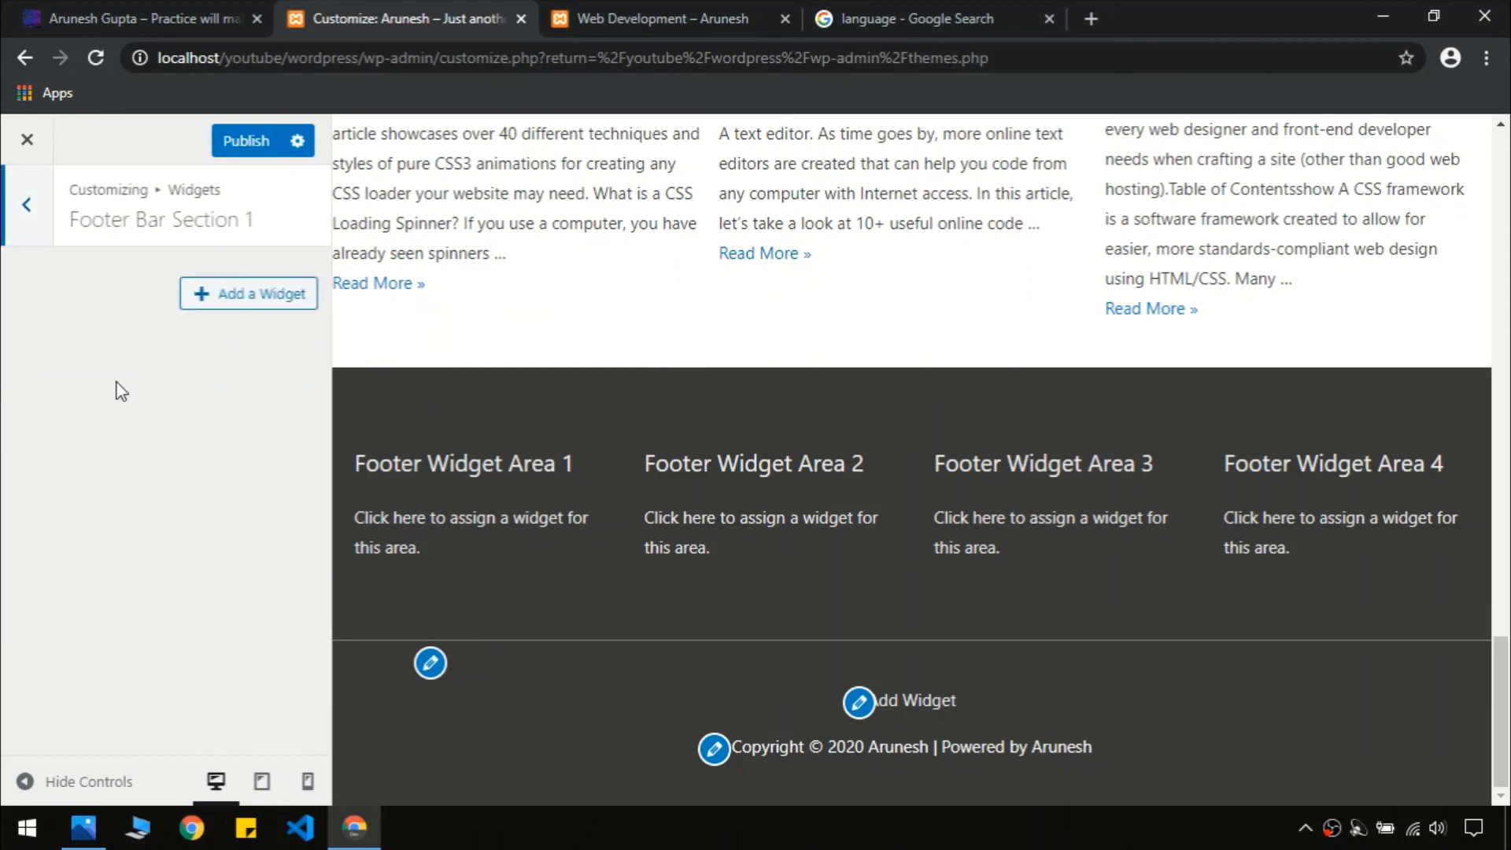
left_click(28, 207)
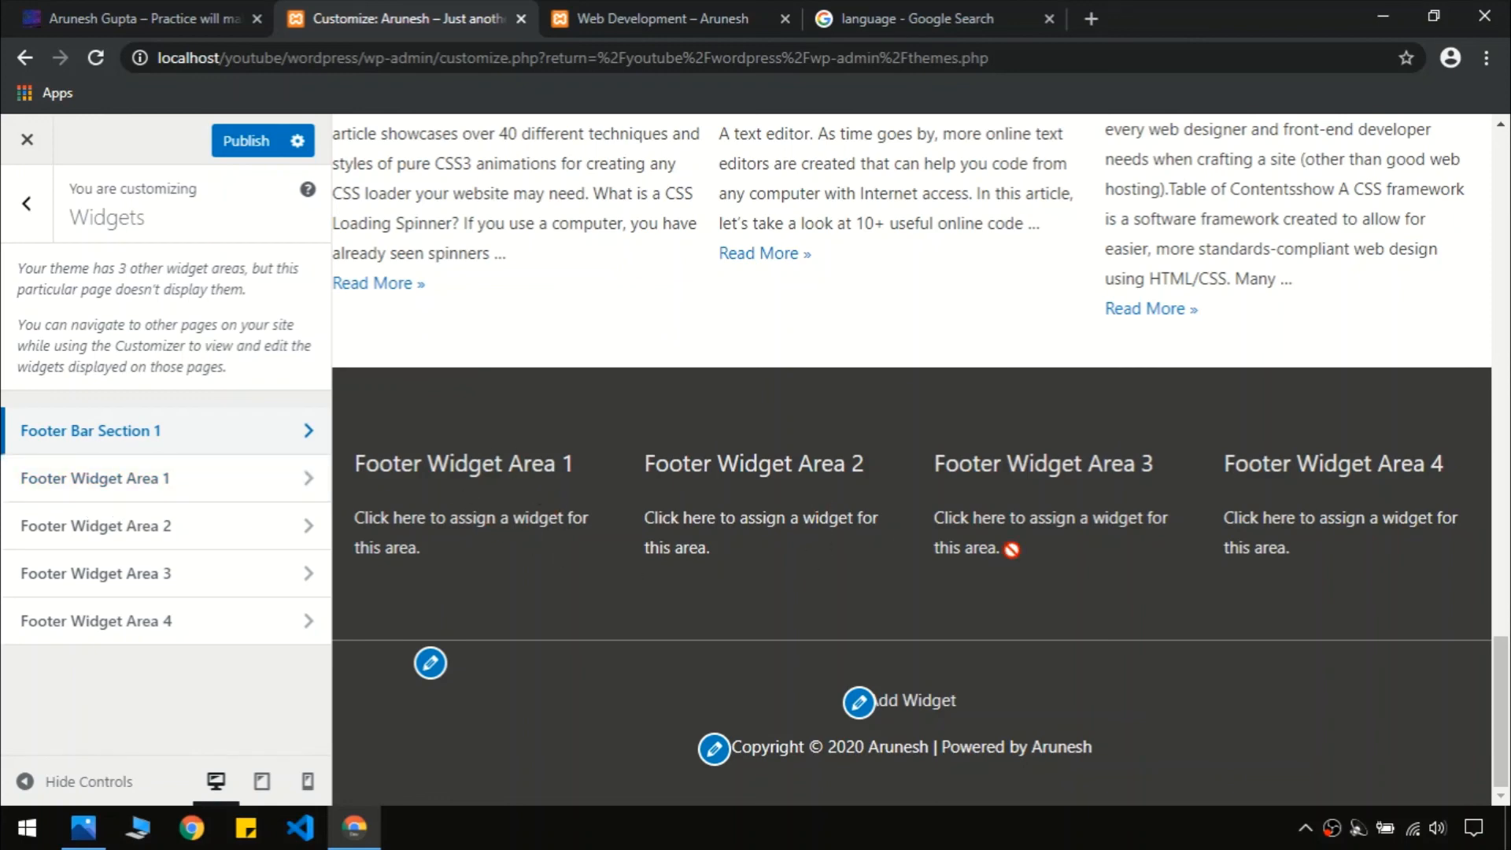
Add a Navigation Menu widget to Footer Widget Area 1
left_click(154, 482)
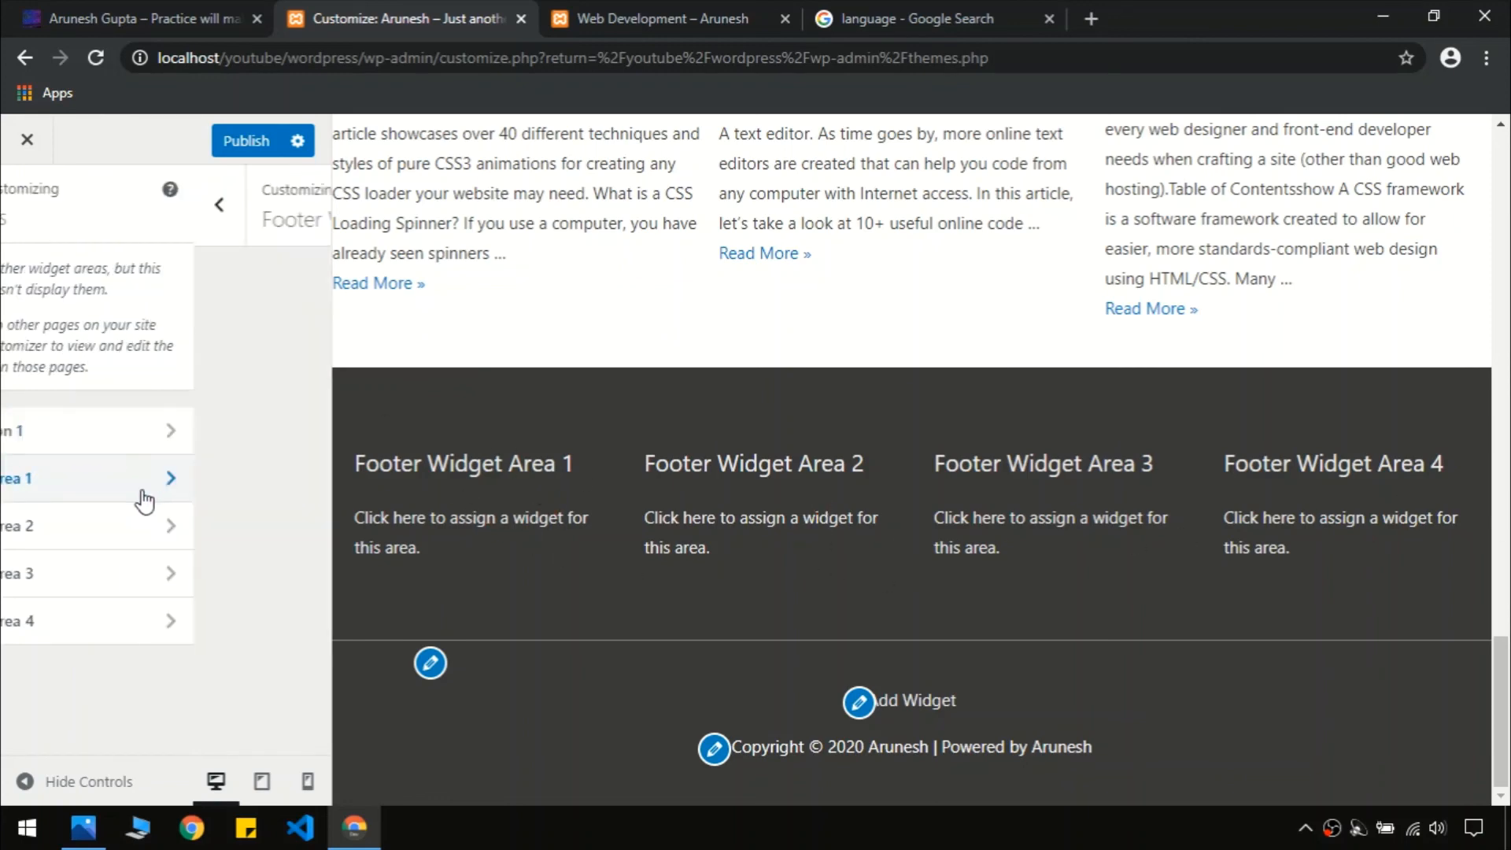
left_click(218, 299)
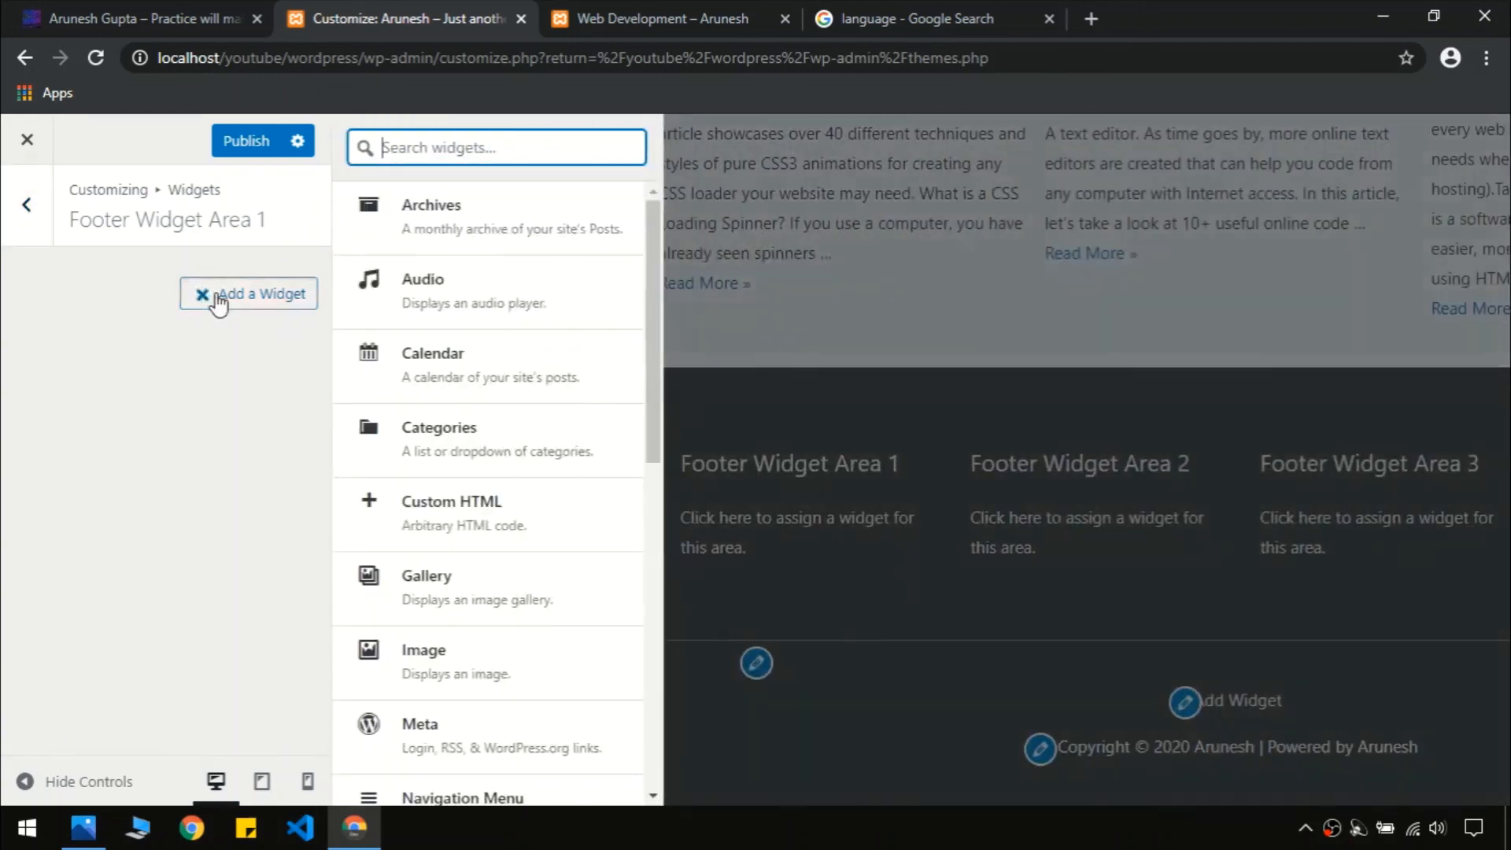
left_click(200, 6)
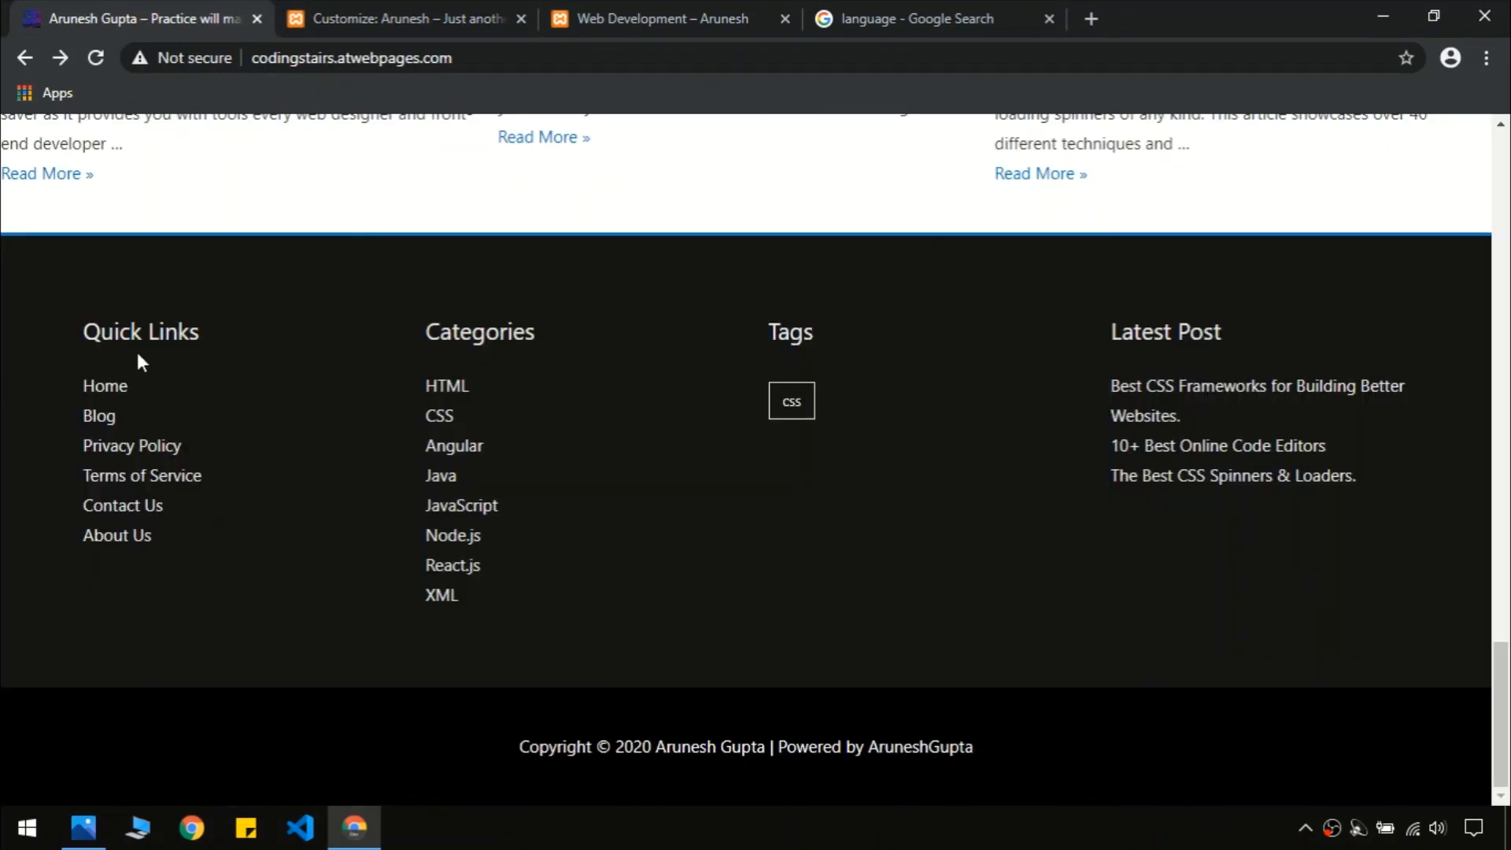
left_click(406, 6)
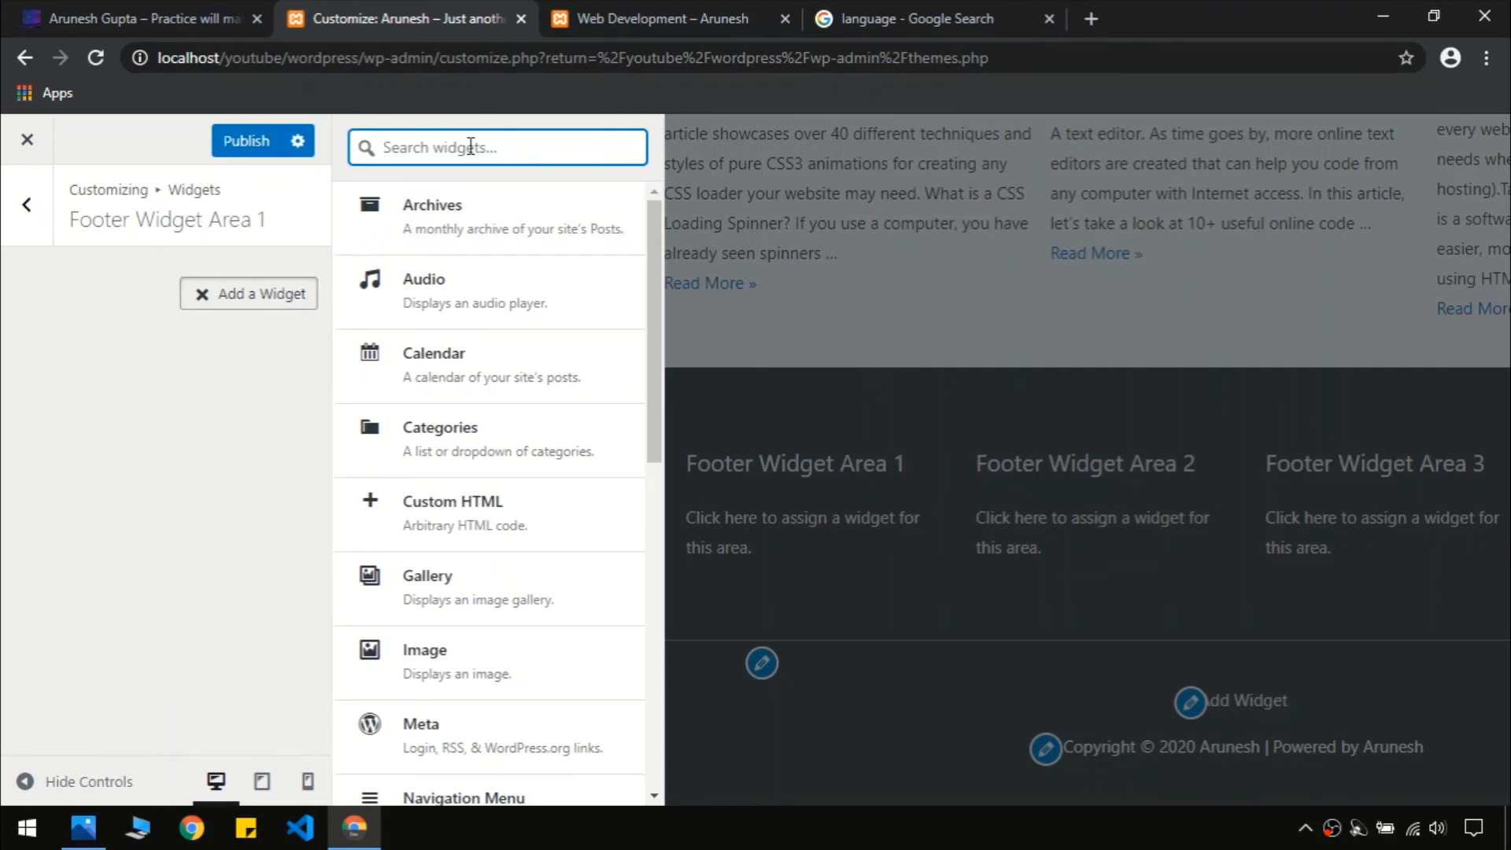
type("men")
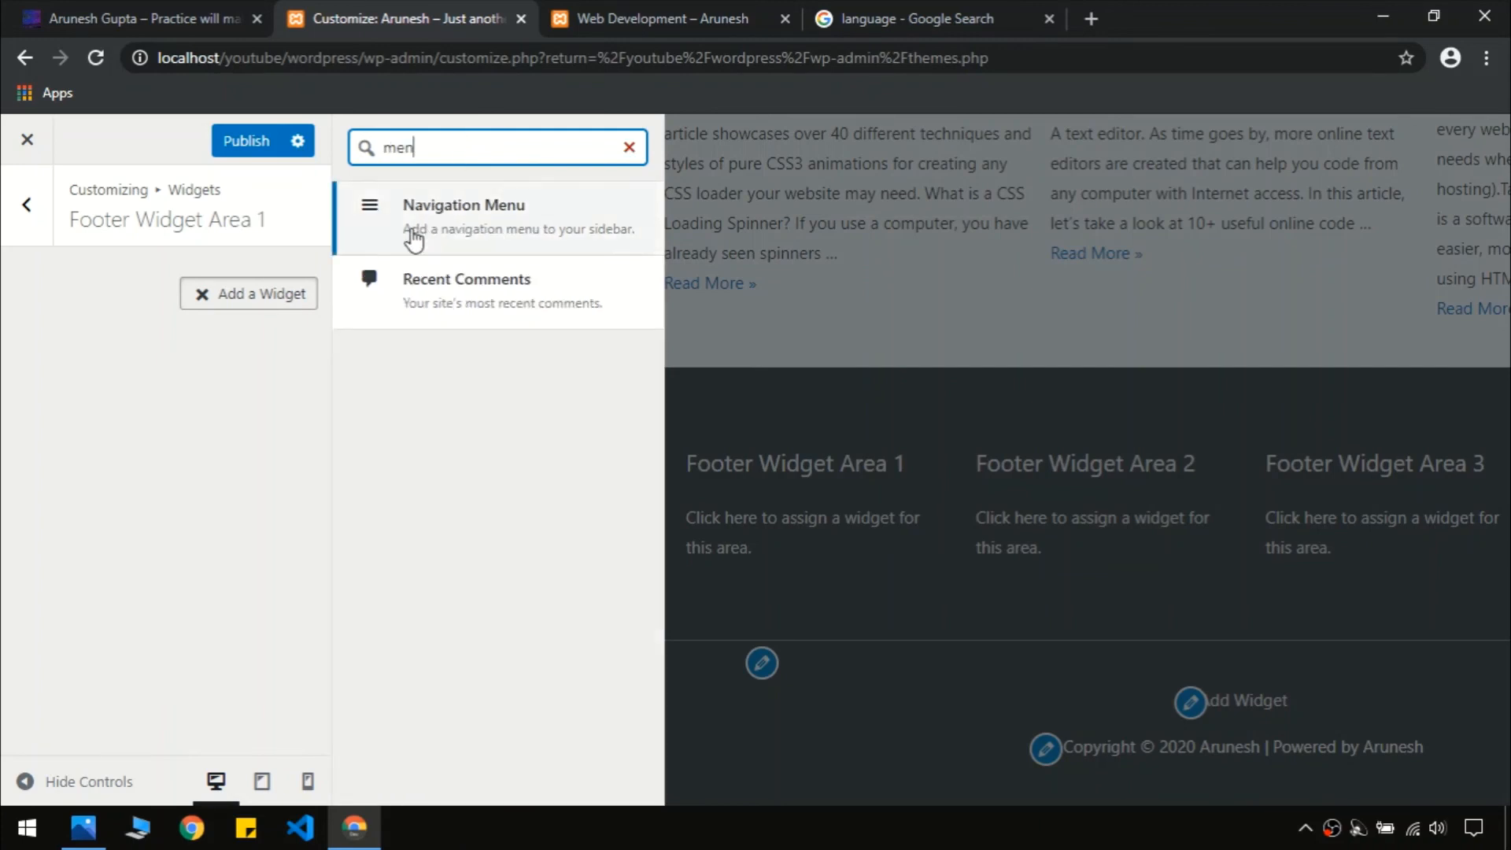
left_click(413, 236)
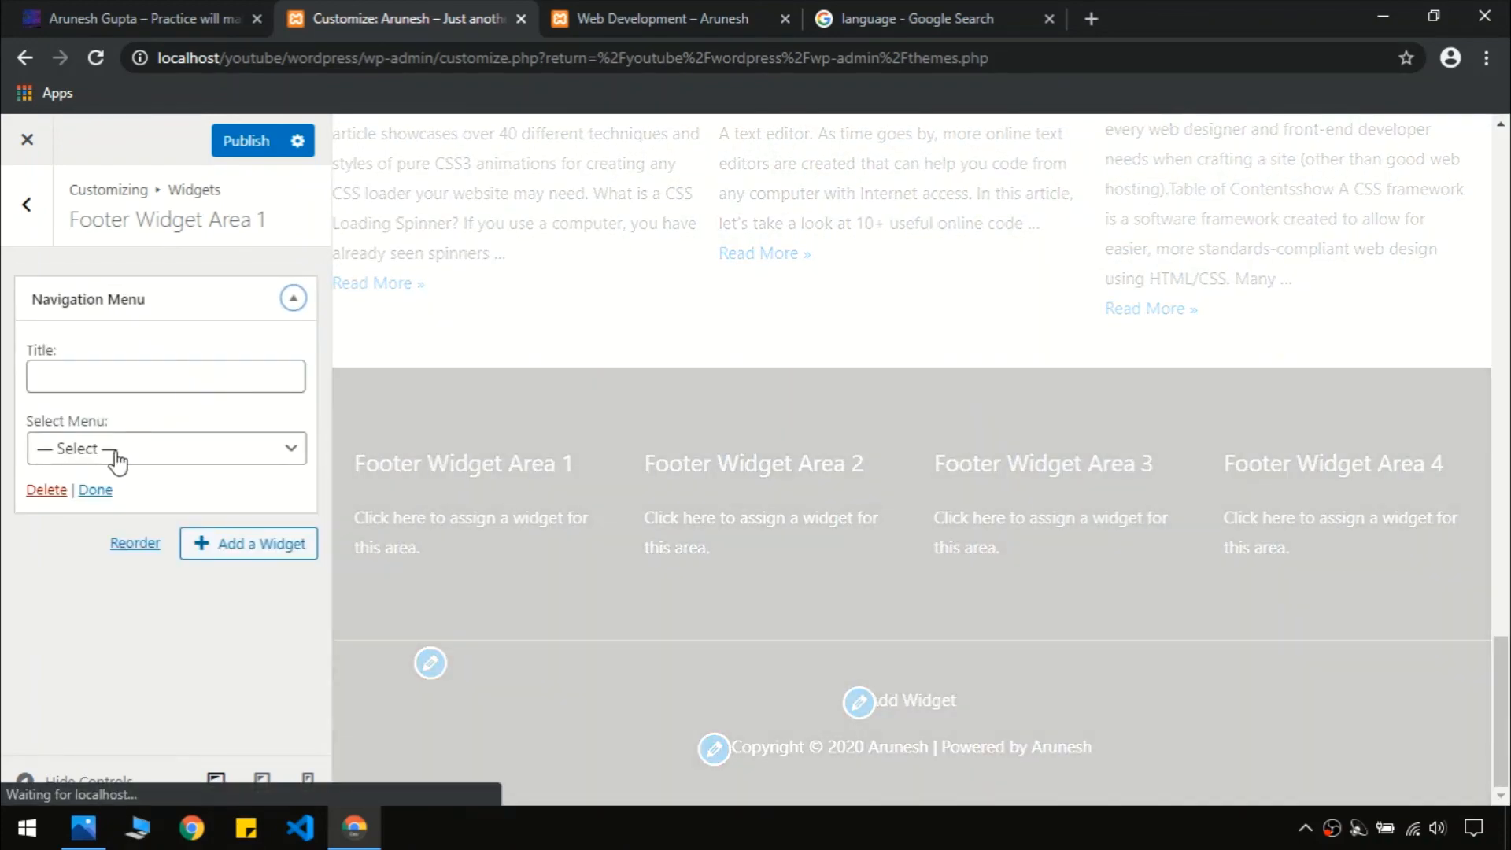
Title the widget 'Quick Links', copied from the live site, and have it display the footer menu
left_click(126, 18)
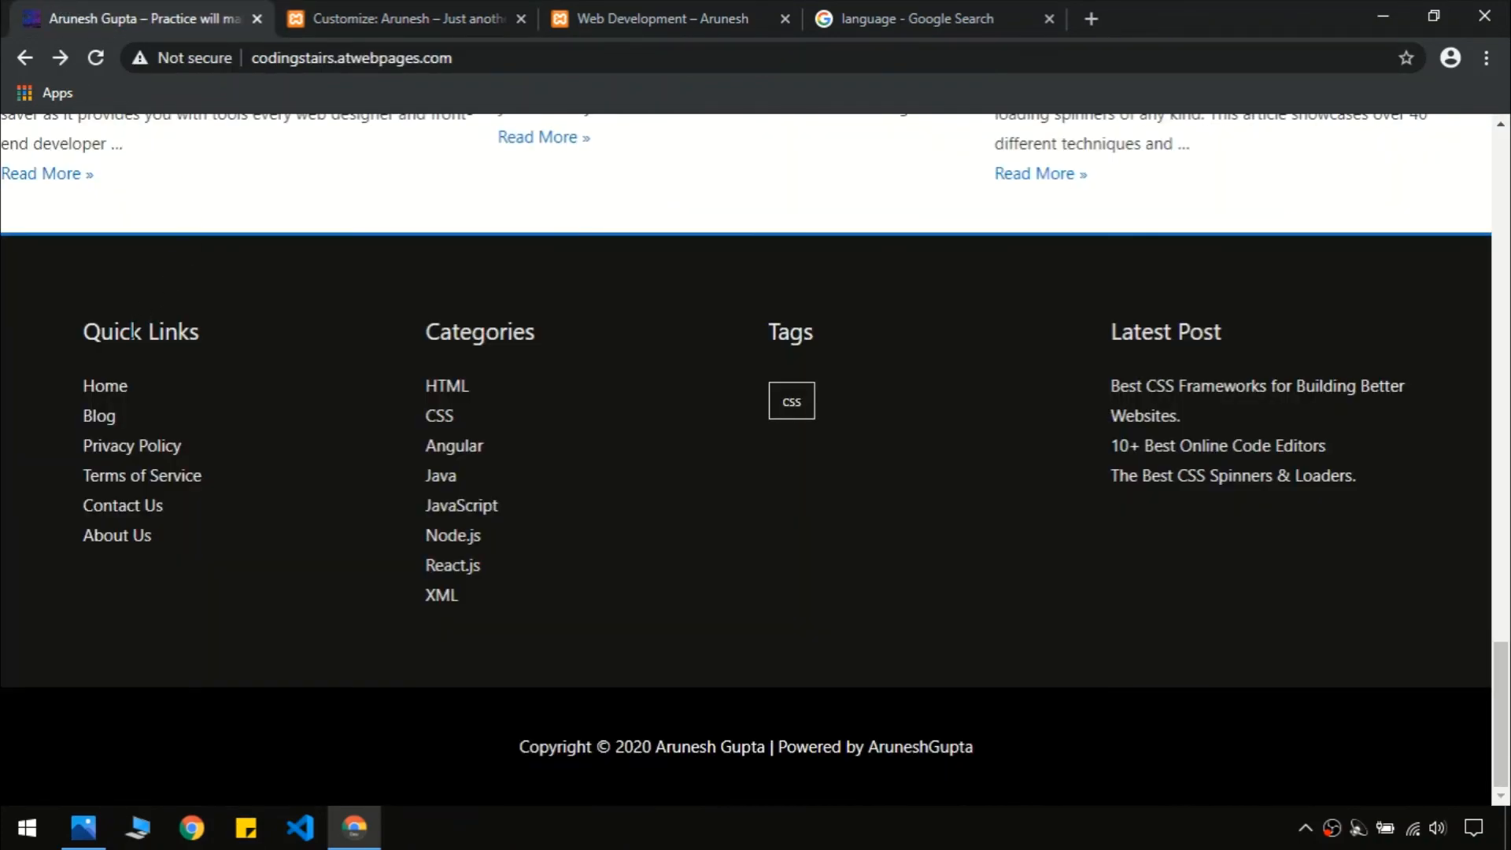
triple_click(134, 331)
key("ctrl+c")
key("ctrl+Tab")
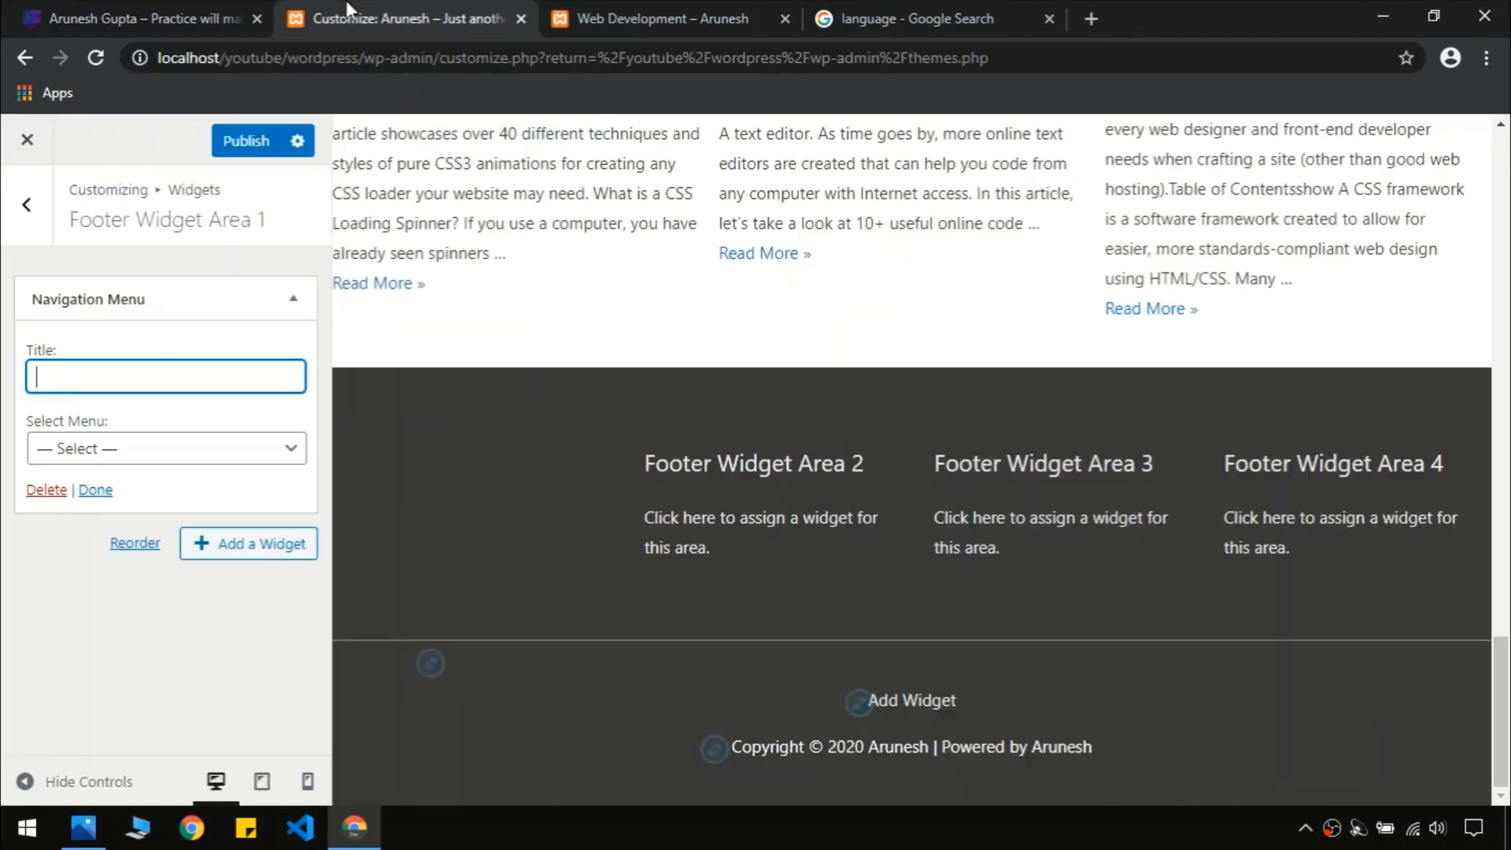
key("ctrl+v")
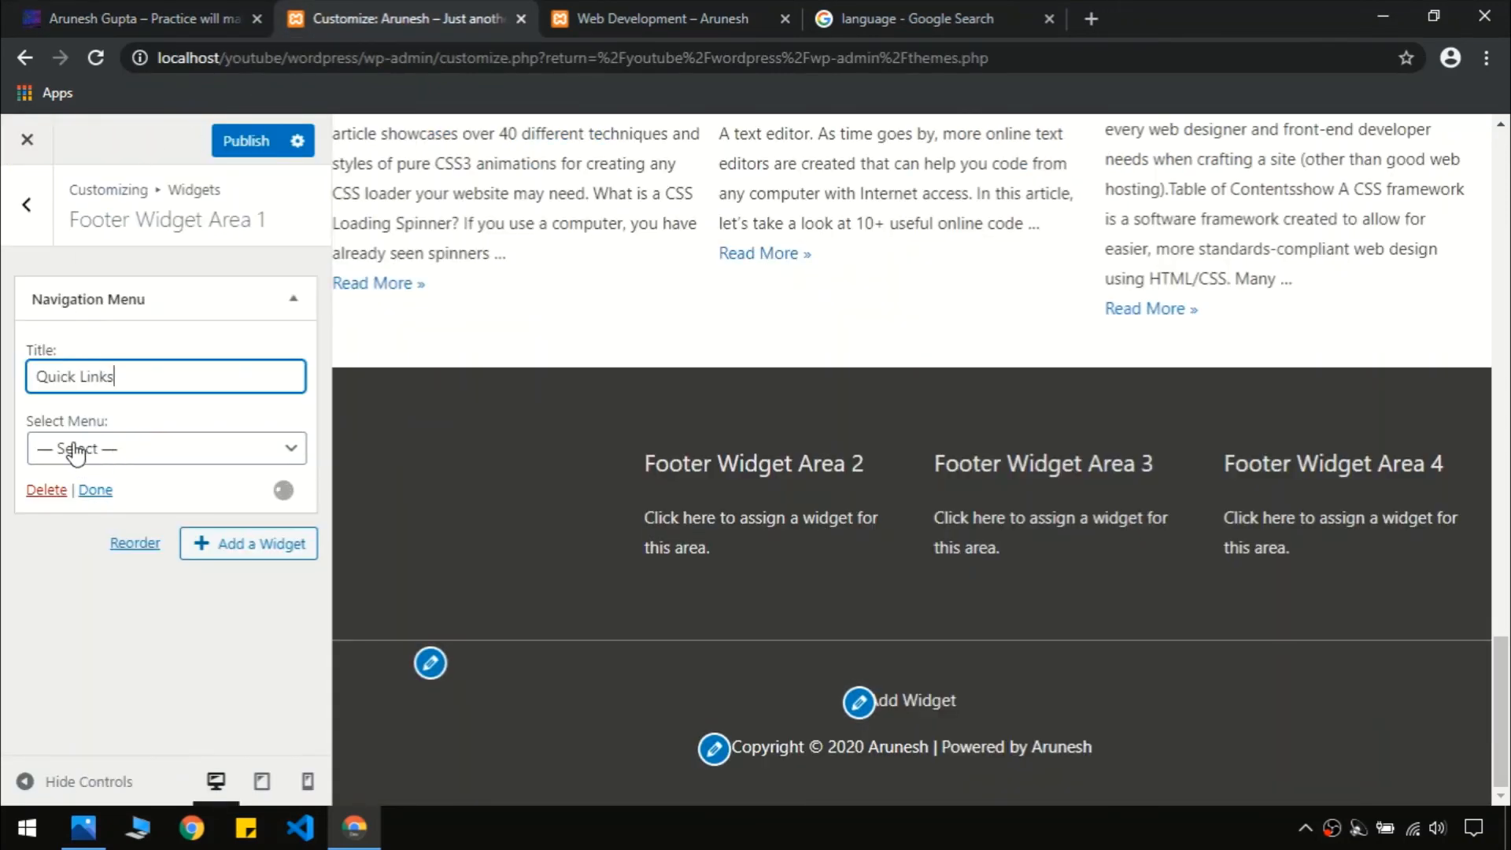
left_click(115, 453)
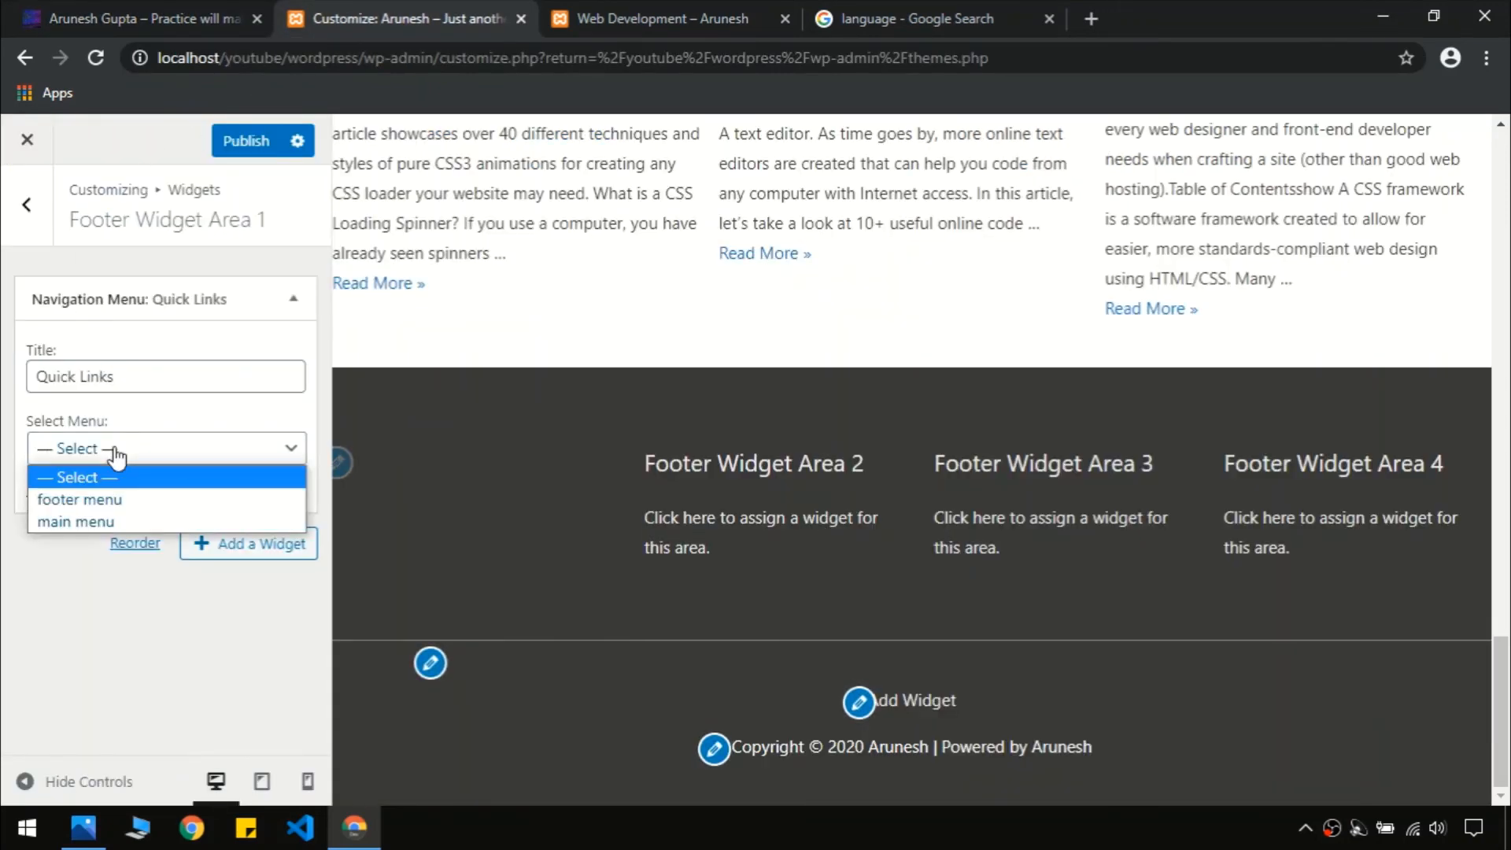
left_click(107, 502)
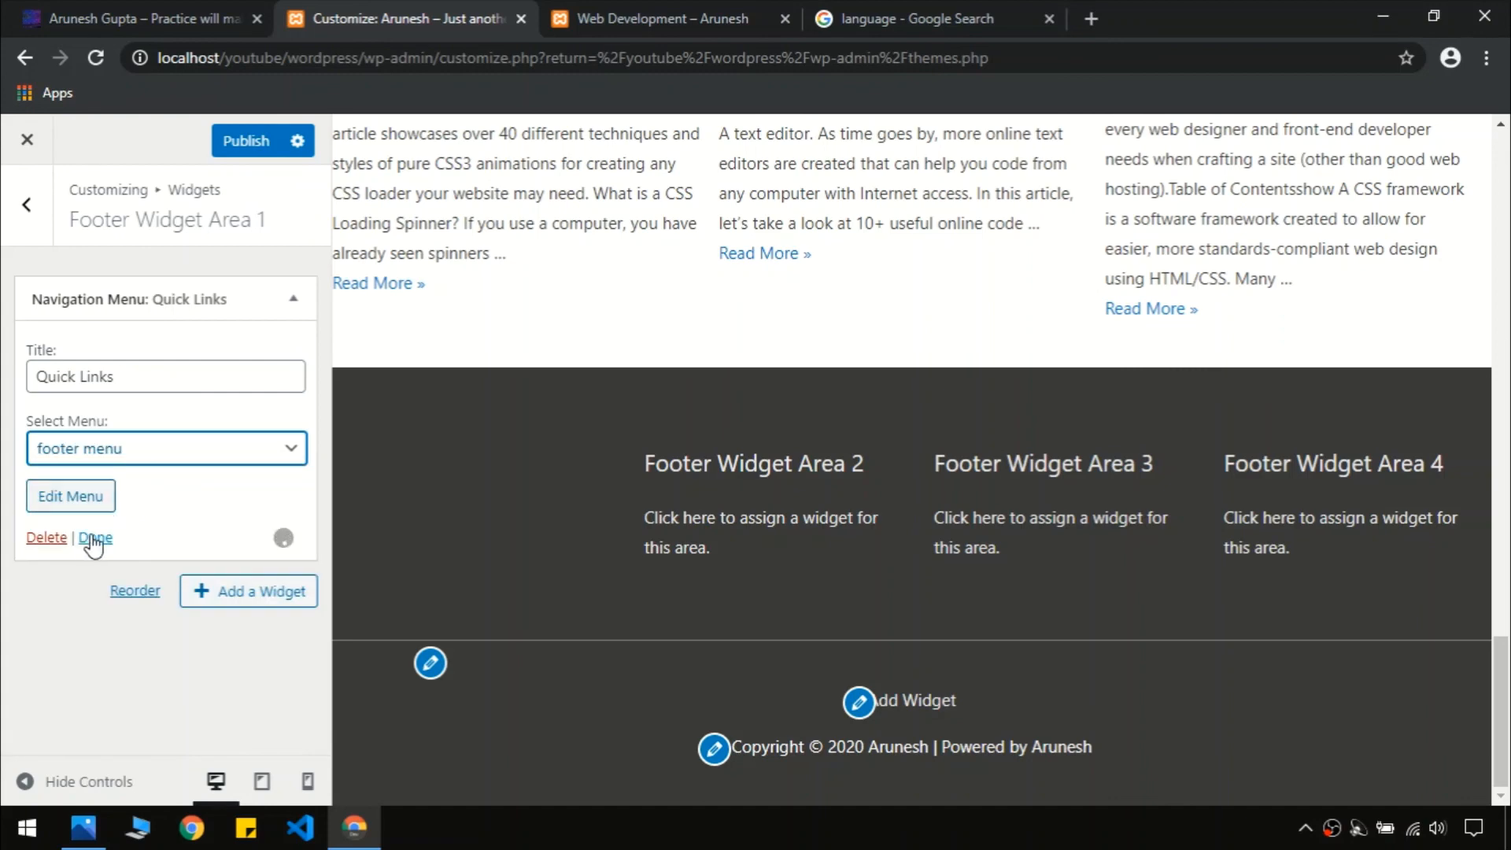
left_click(95, 538)
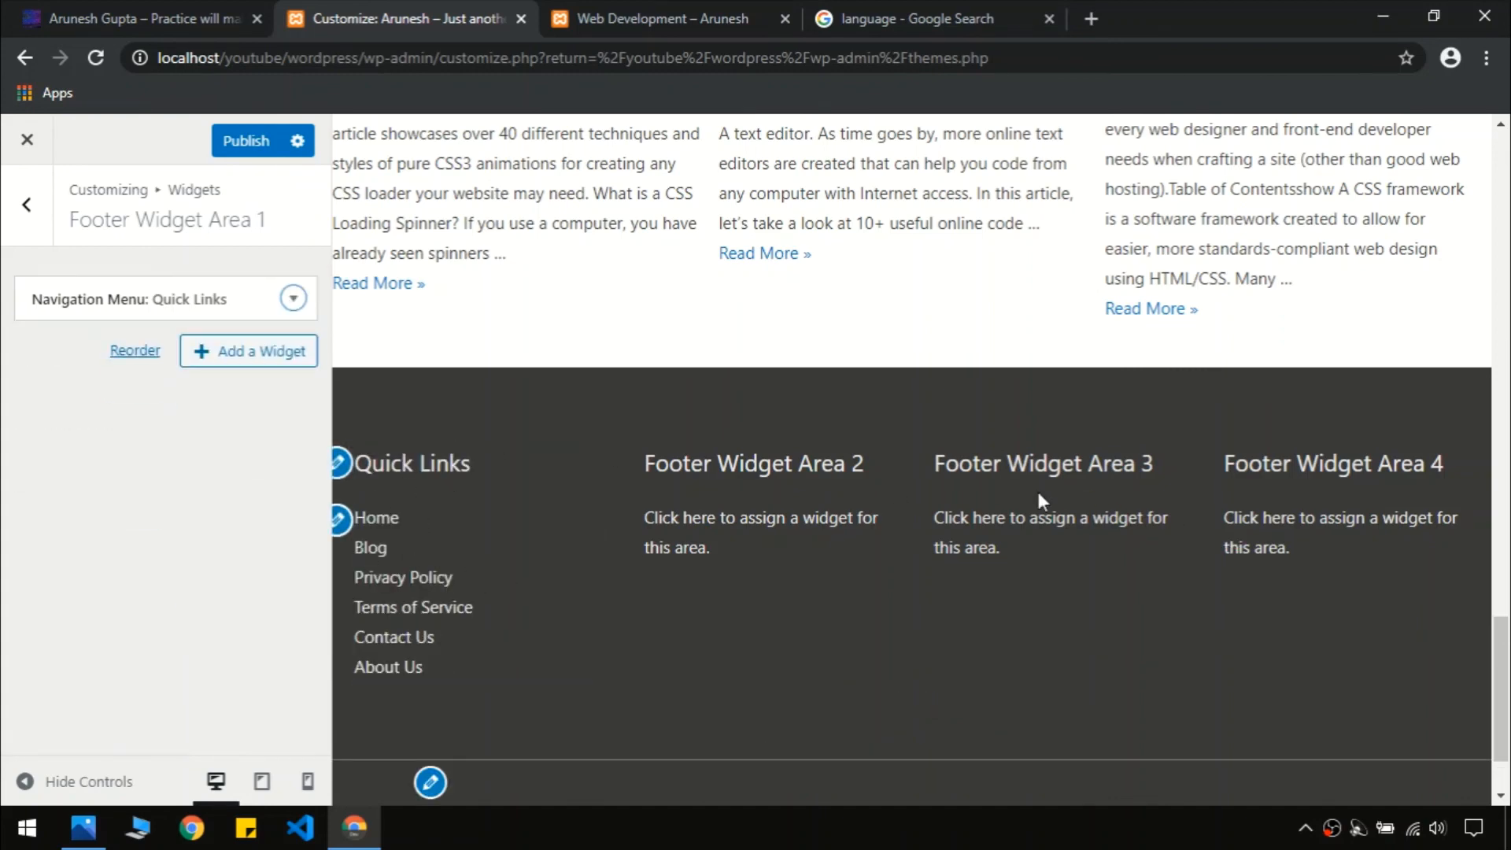
scroll(1037, 492, "down", 1)
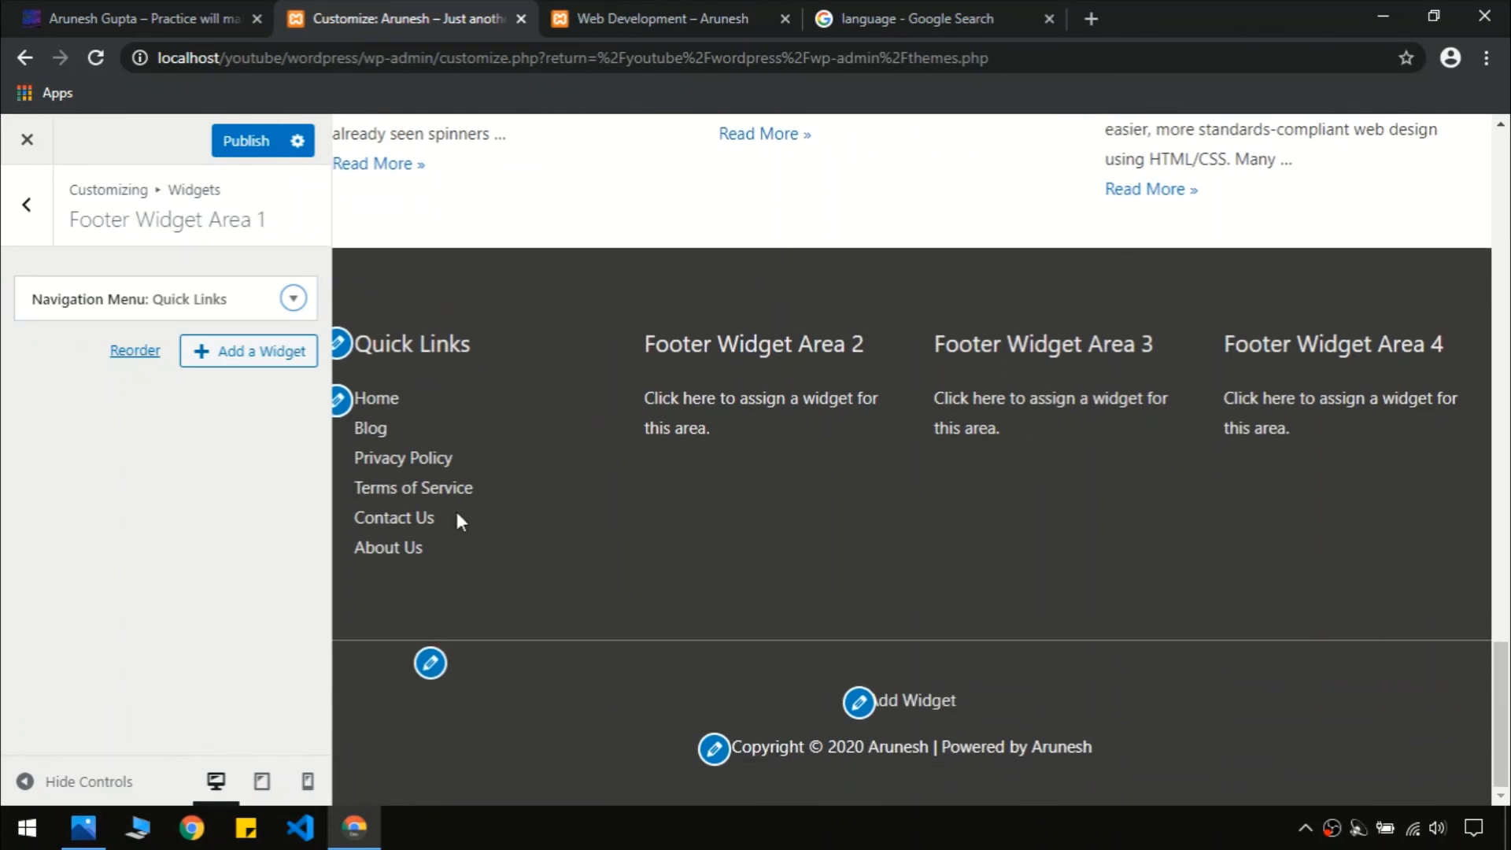
left_click(39, 224)
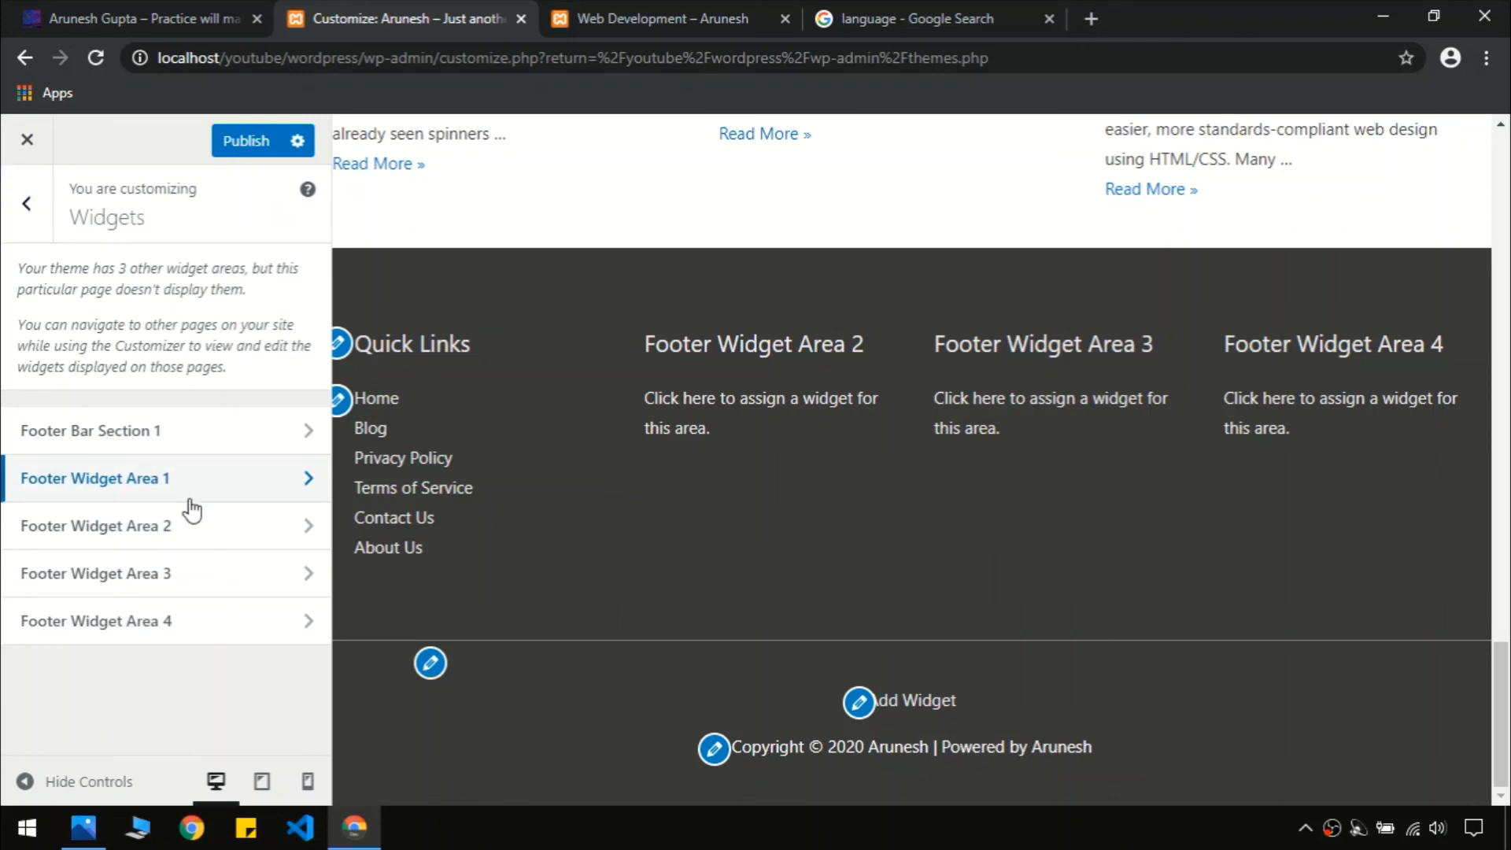
Add a Navigation Menu widget to Footer Widget Area 2 via a 'menu' search
left_click(165, 527)
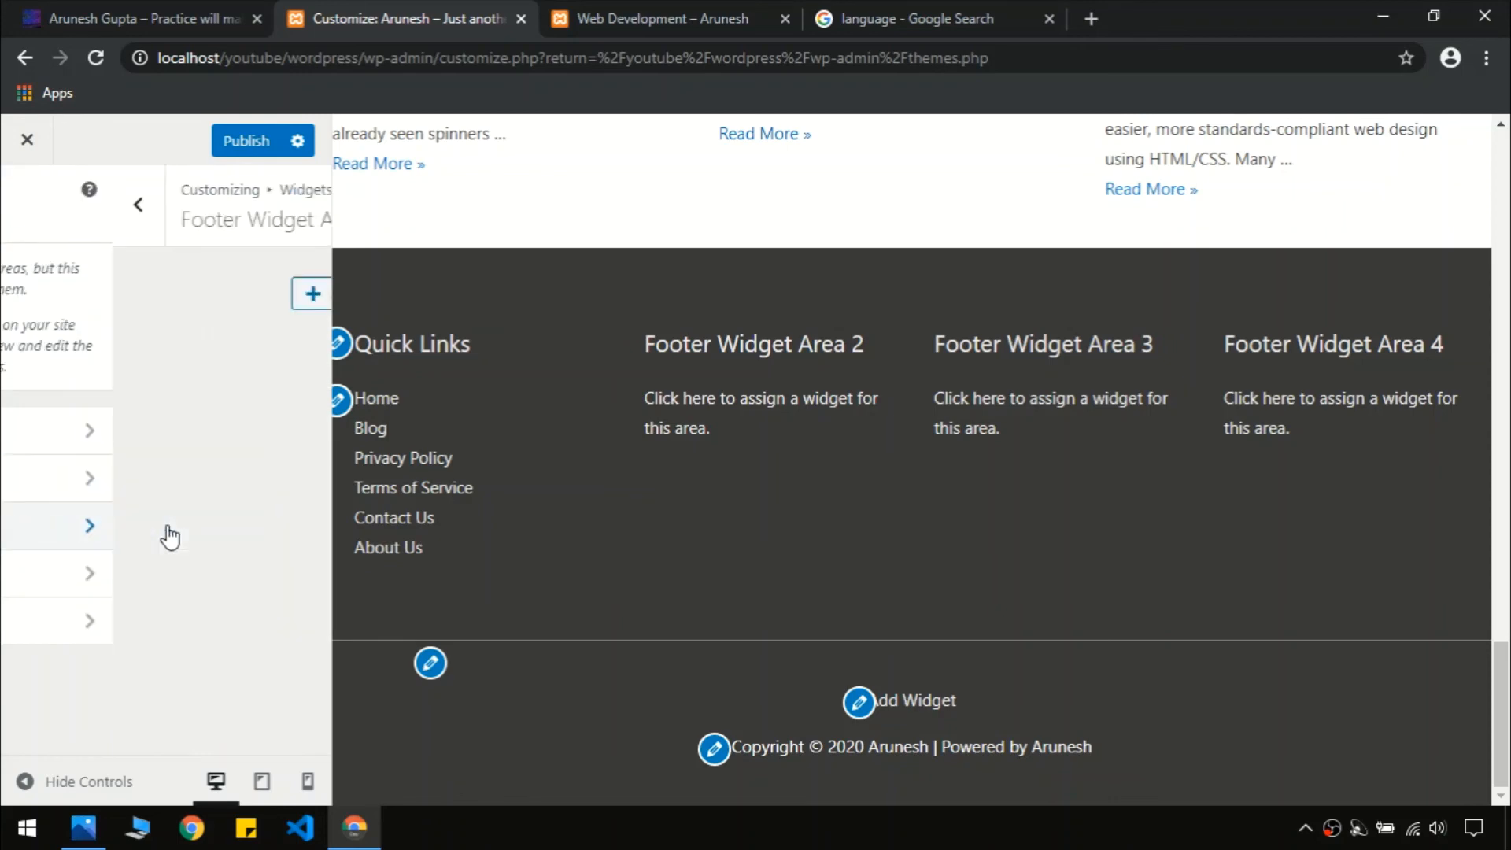
left_click(151, 14)
double_click(457, 336)
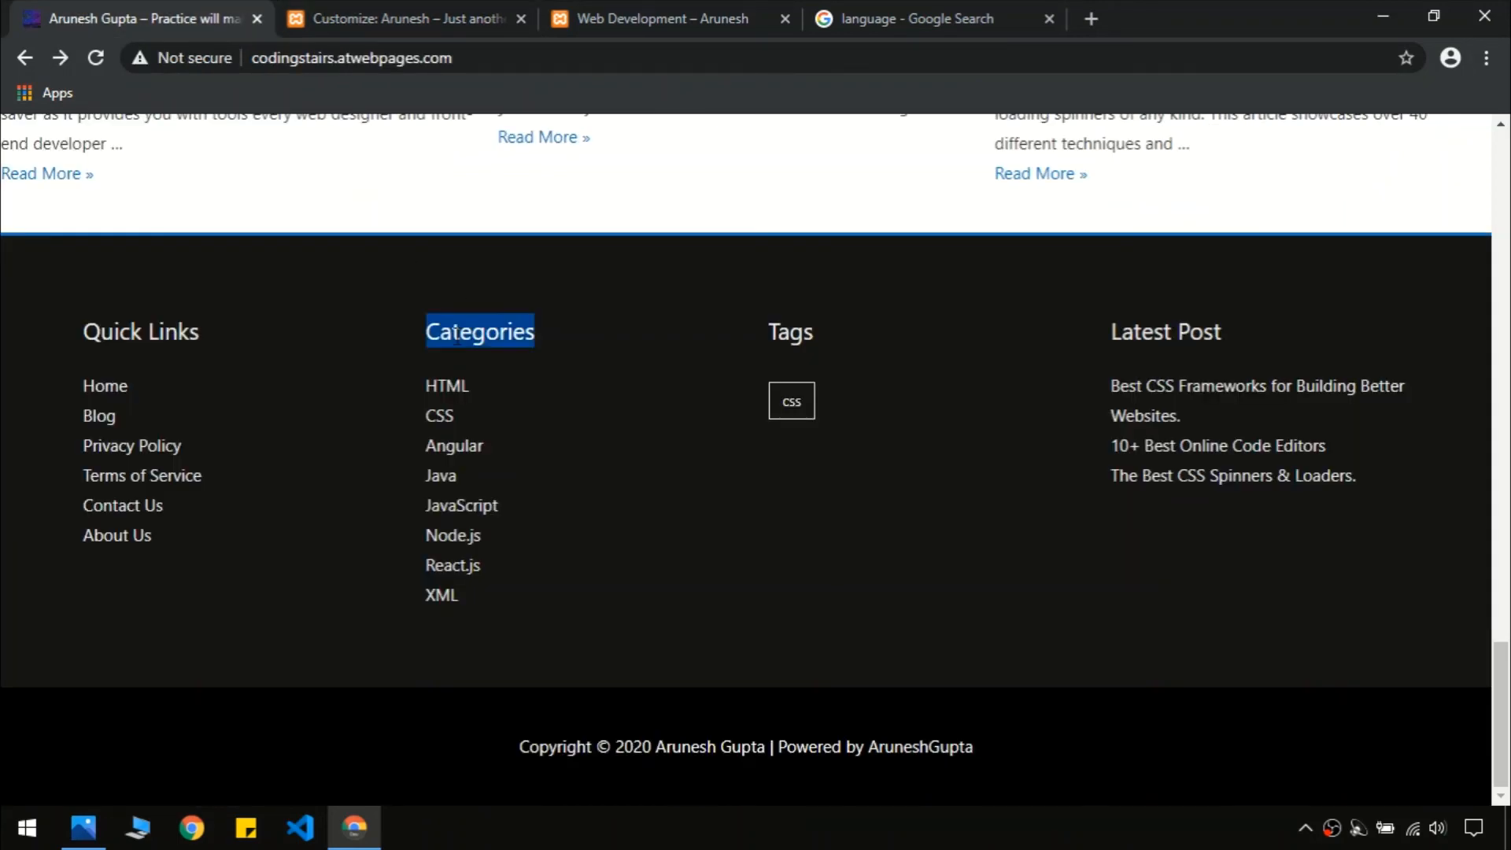
left_click(484, 162)
left_click(397, 19)
left_click(244, 299)
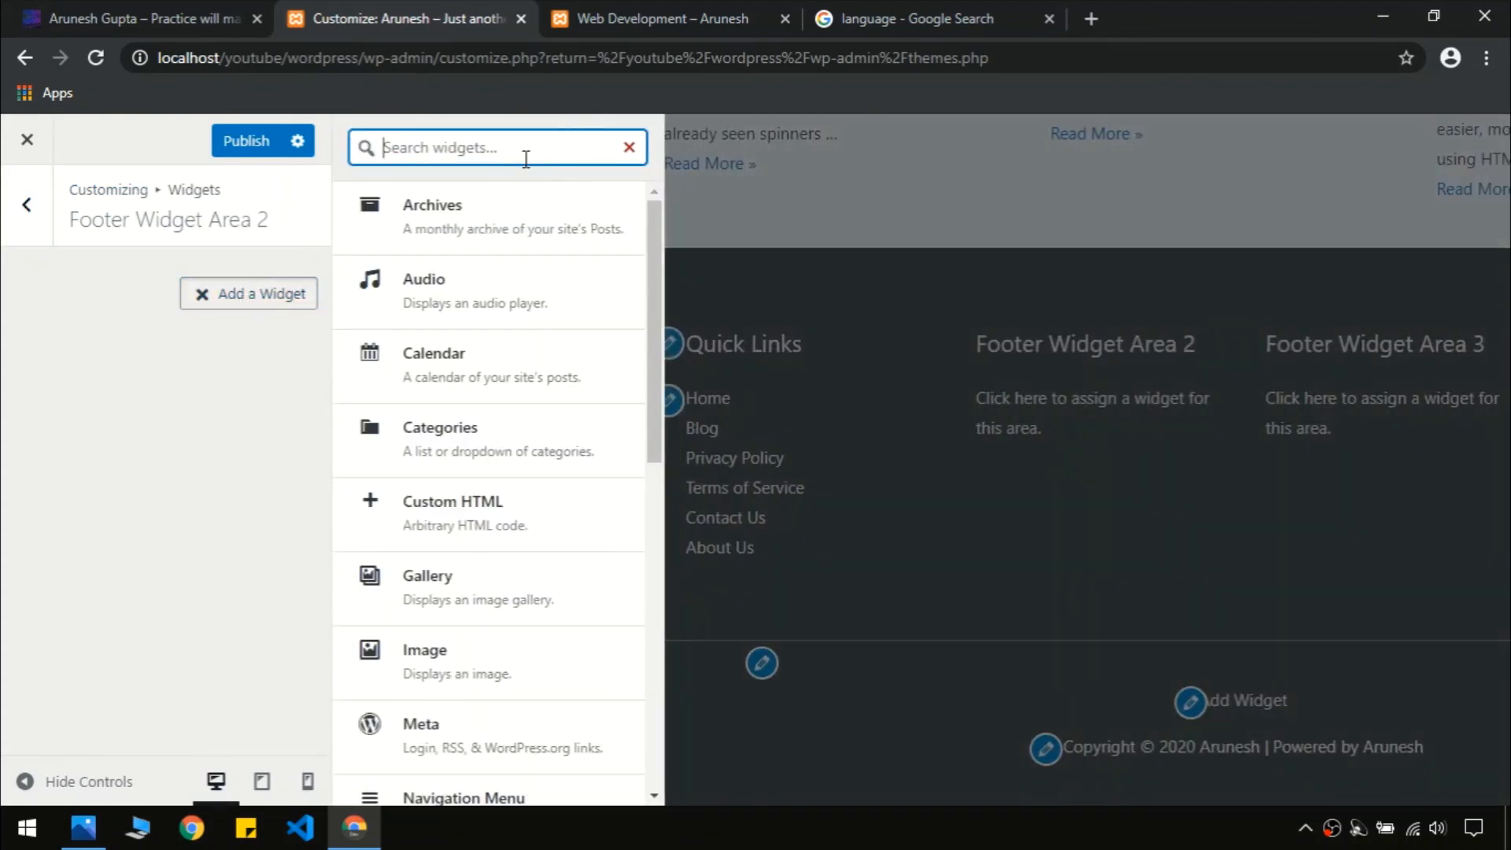
type("menu")
left_click(496, 209)
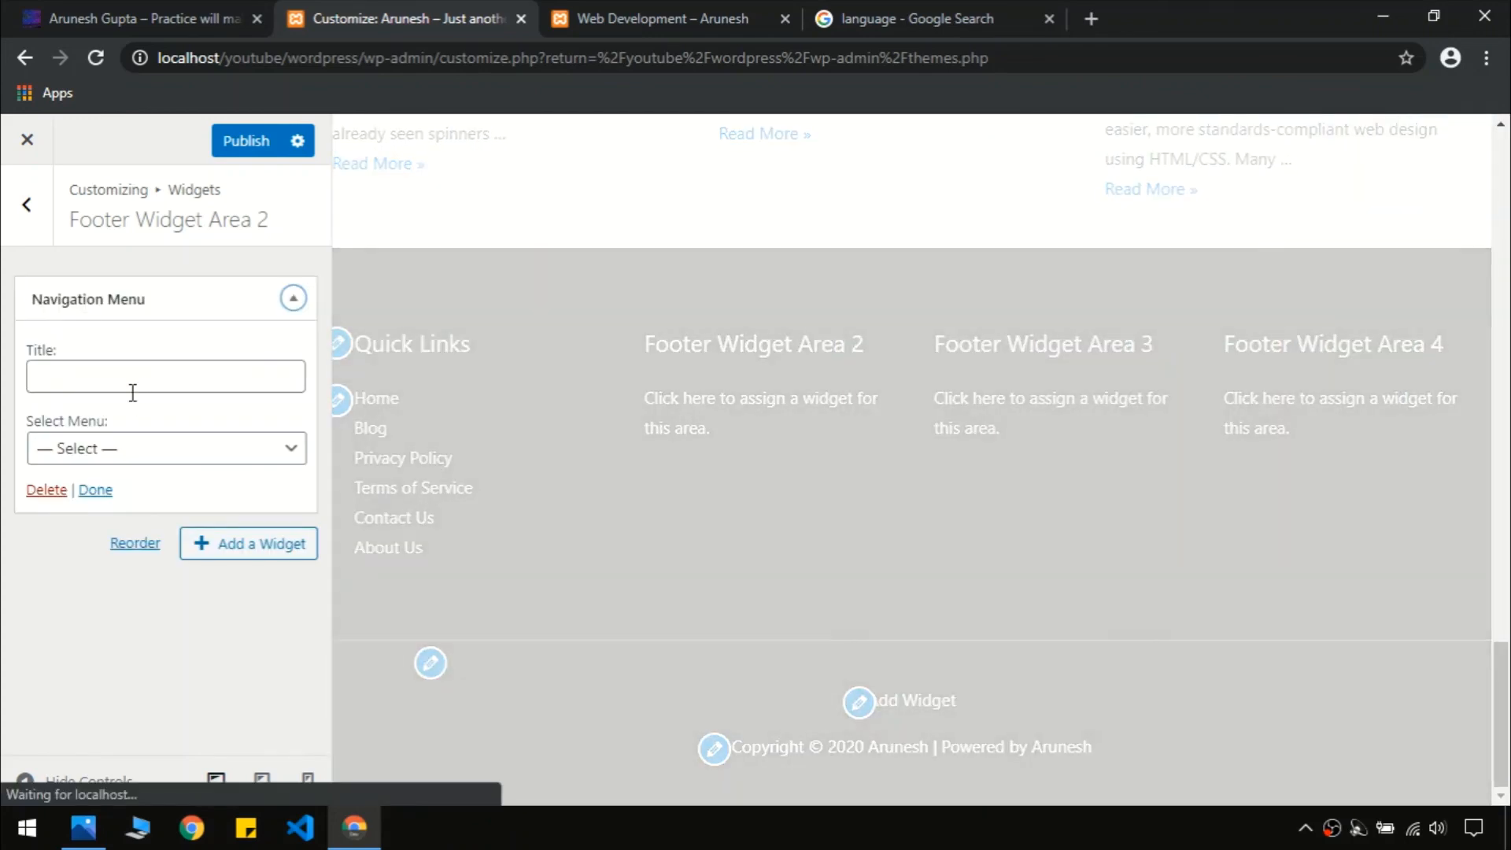
Title the widget 'Categories' and have it display the main menu
left_click(133, 387)
type("Categories")
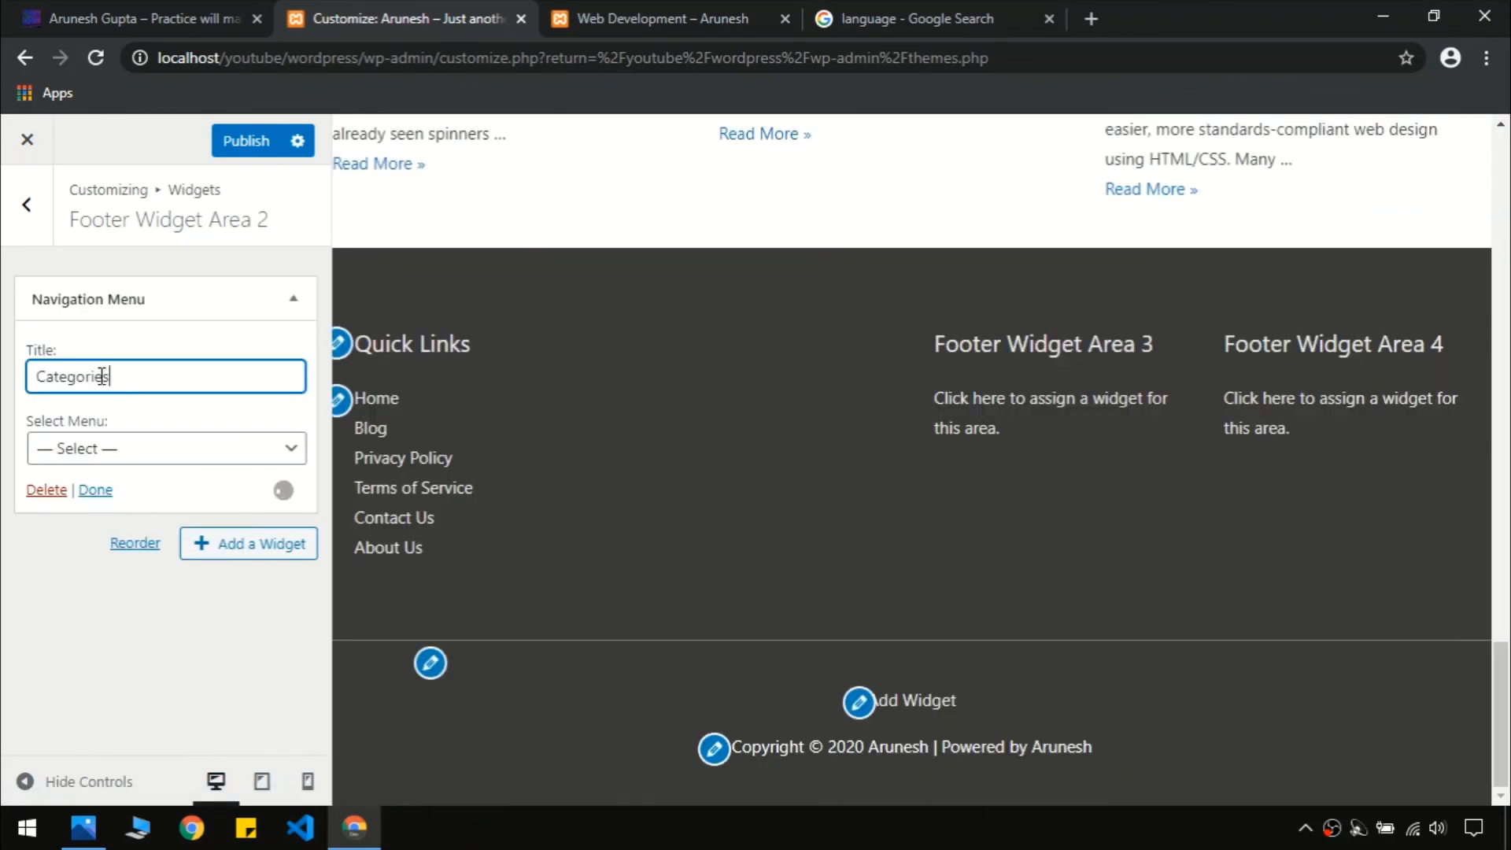
left_click(112, 449)
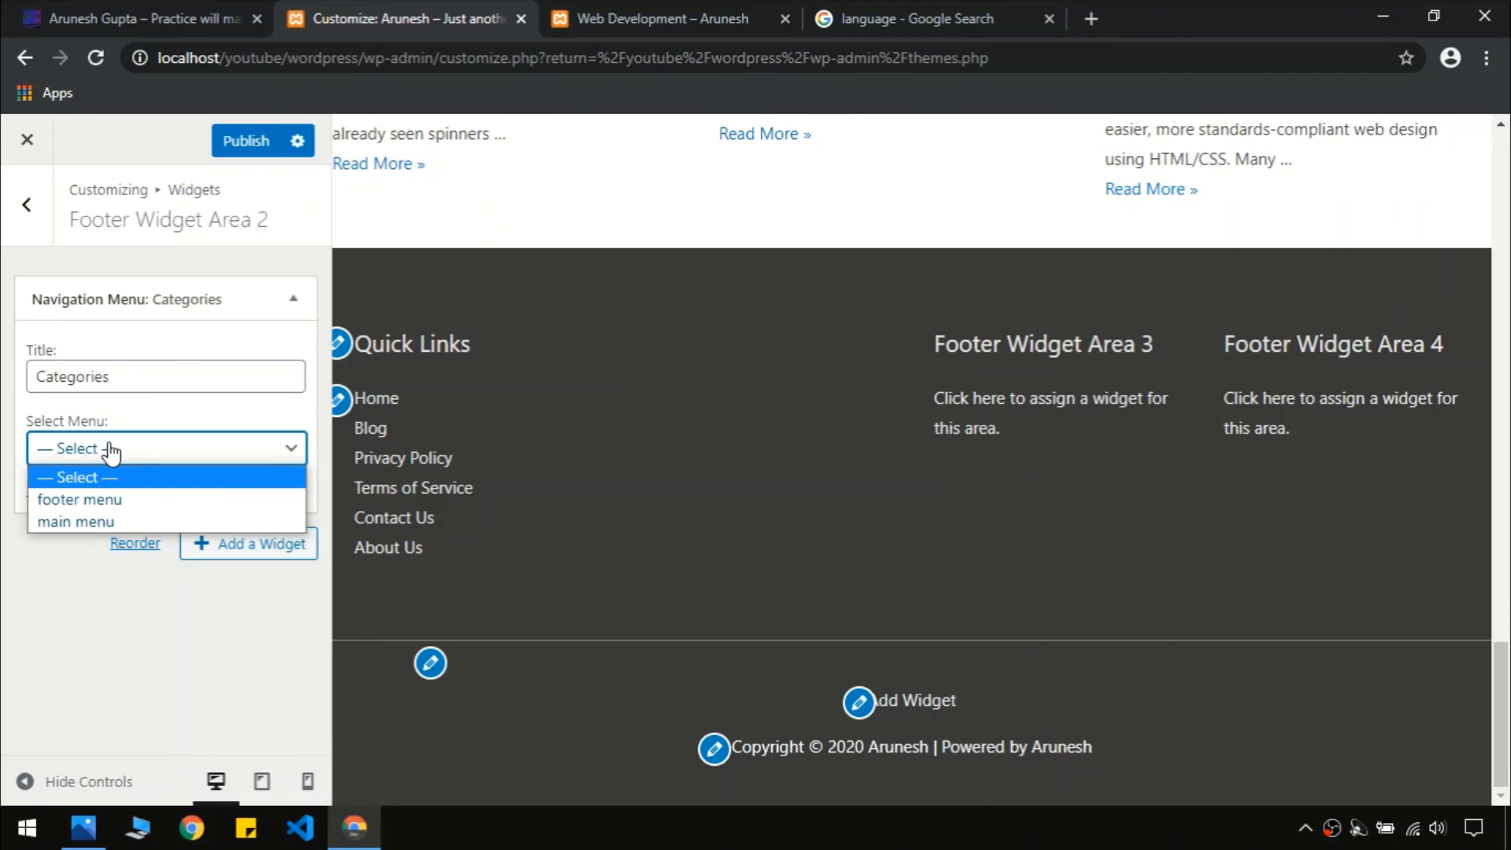
left_click(125, 521)
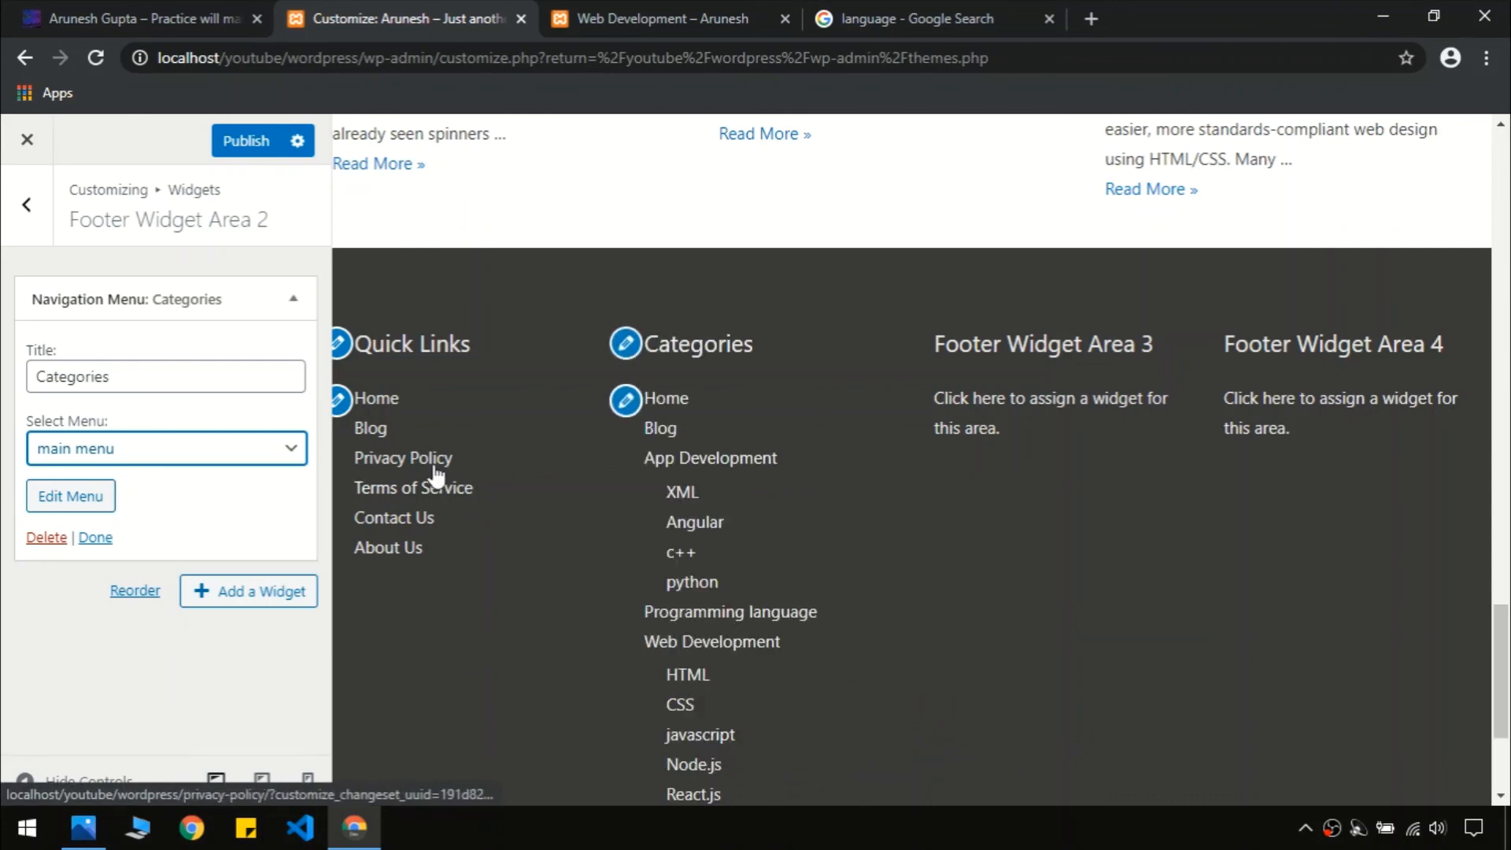
Remove App Development, Programming language and Web Development from the main menu
left_click(69, 503)
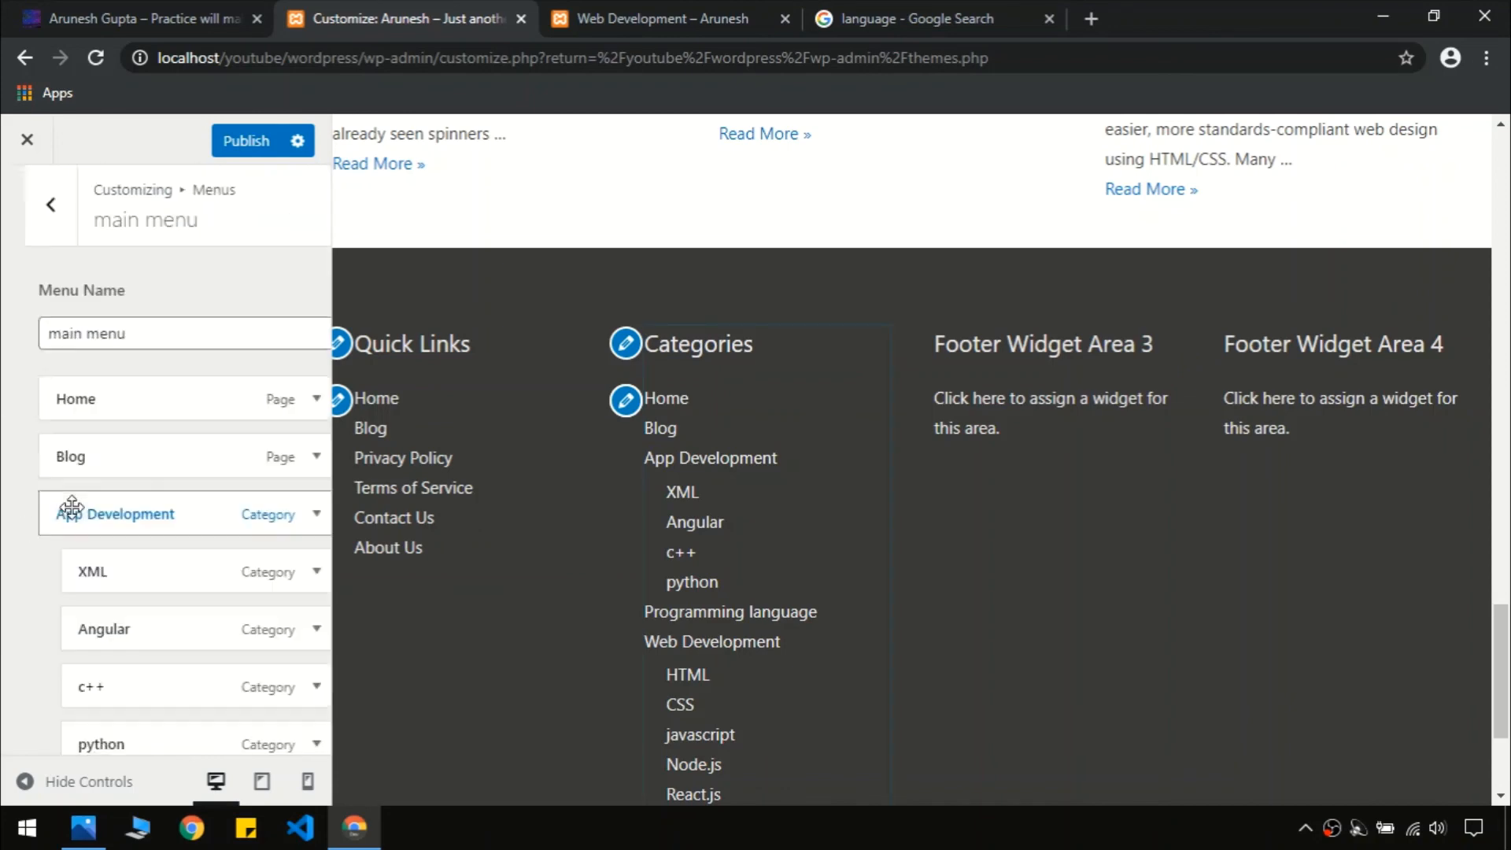
scroll(299, 356, "down", 2)
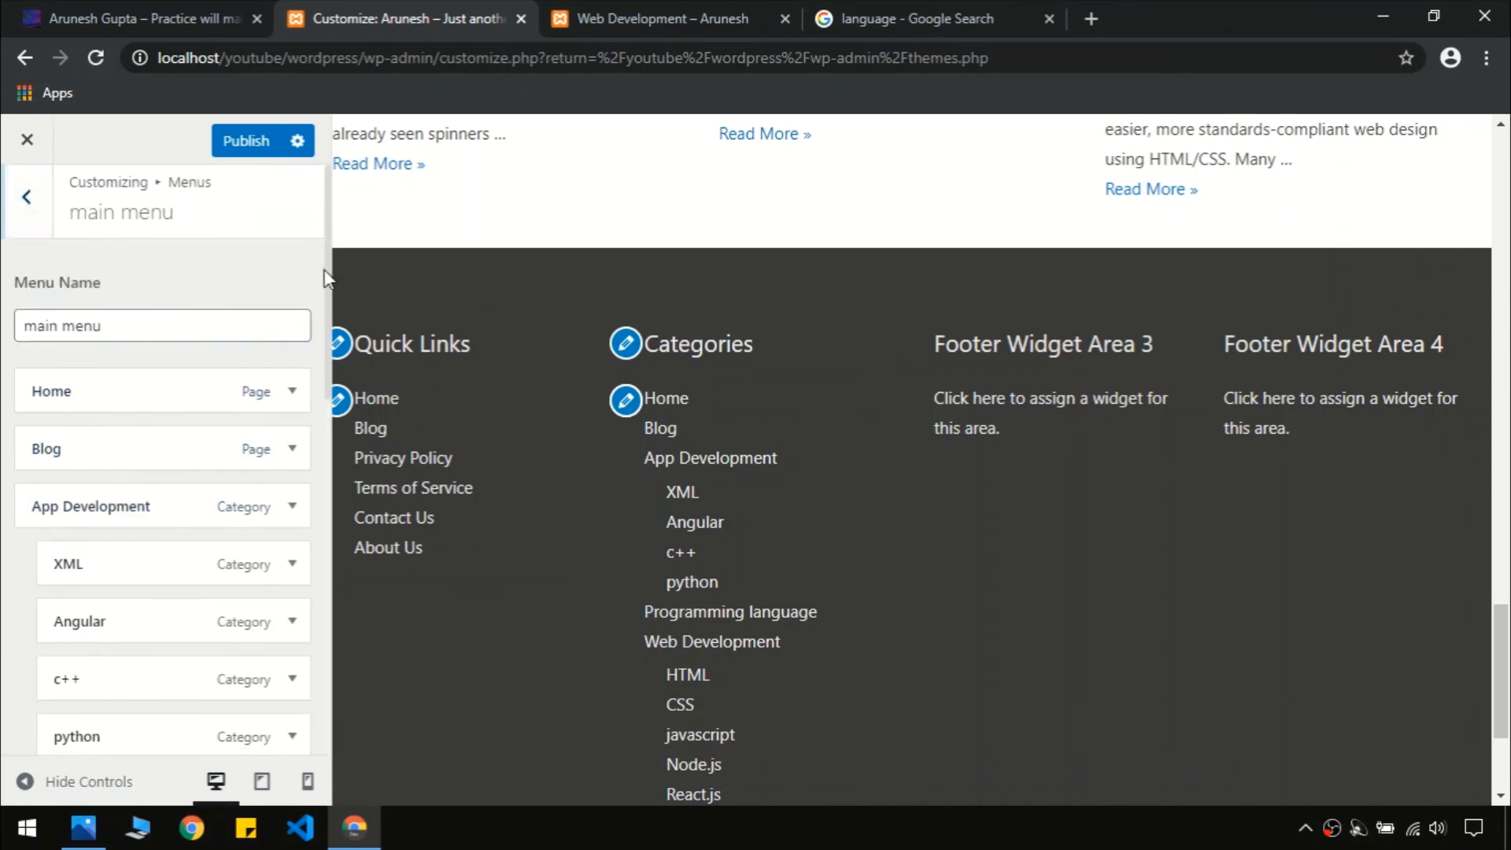
scroll(1256, 563, "down", 2)
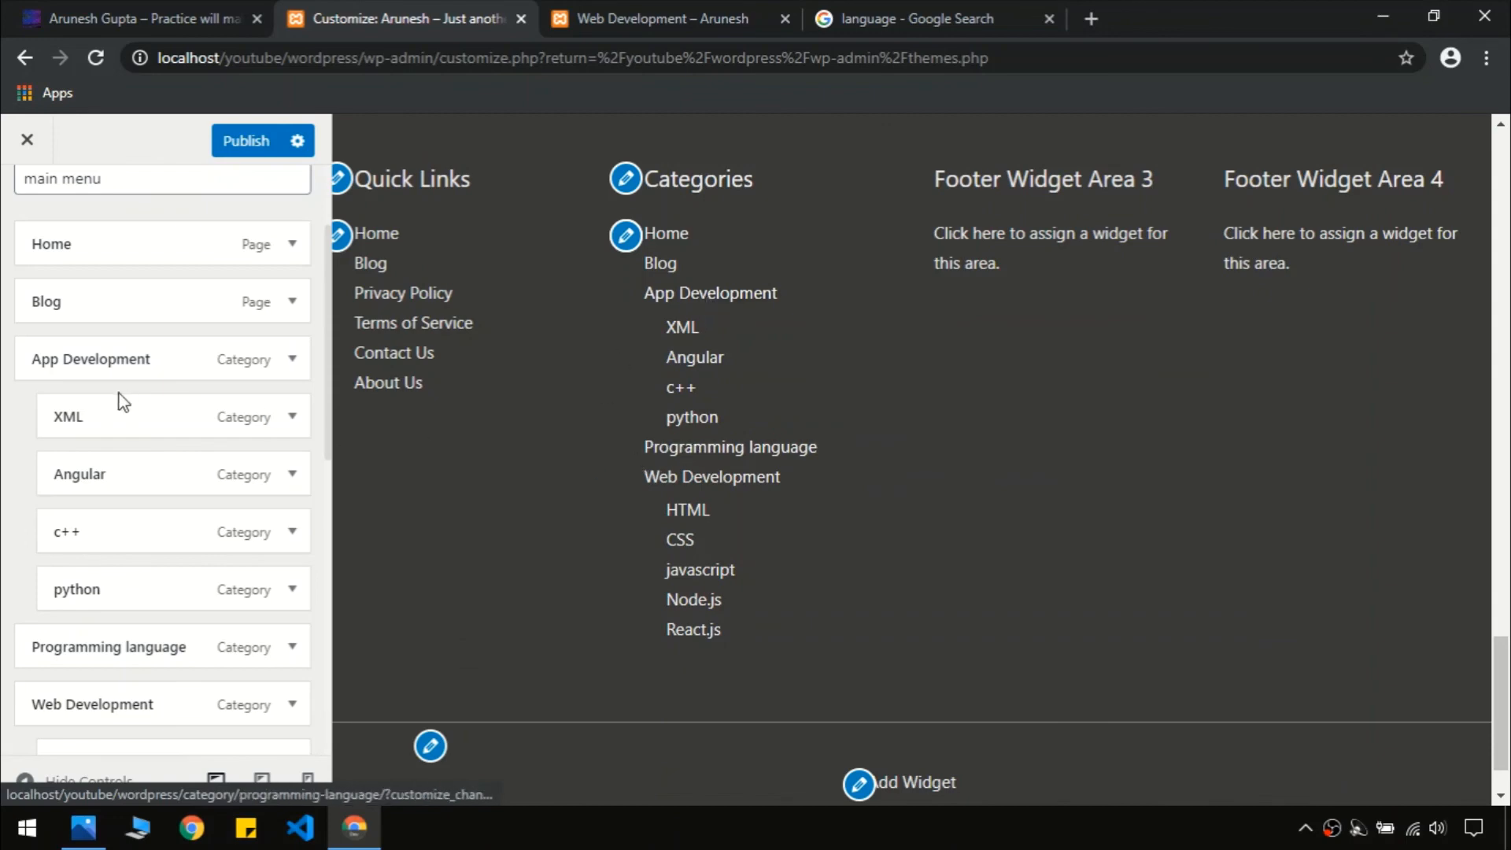
left_click(292, 418)
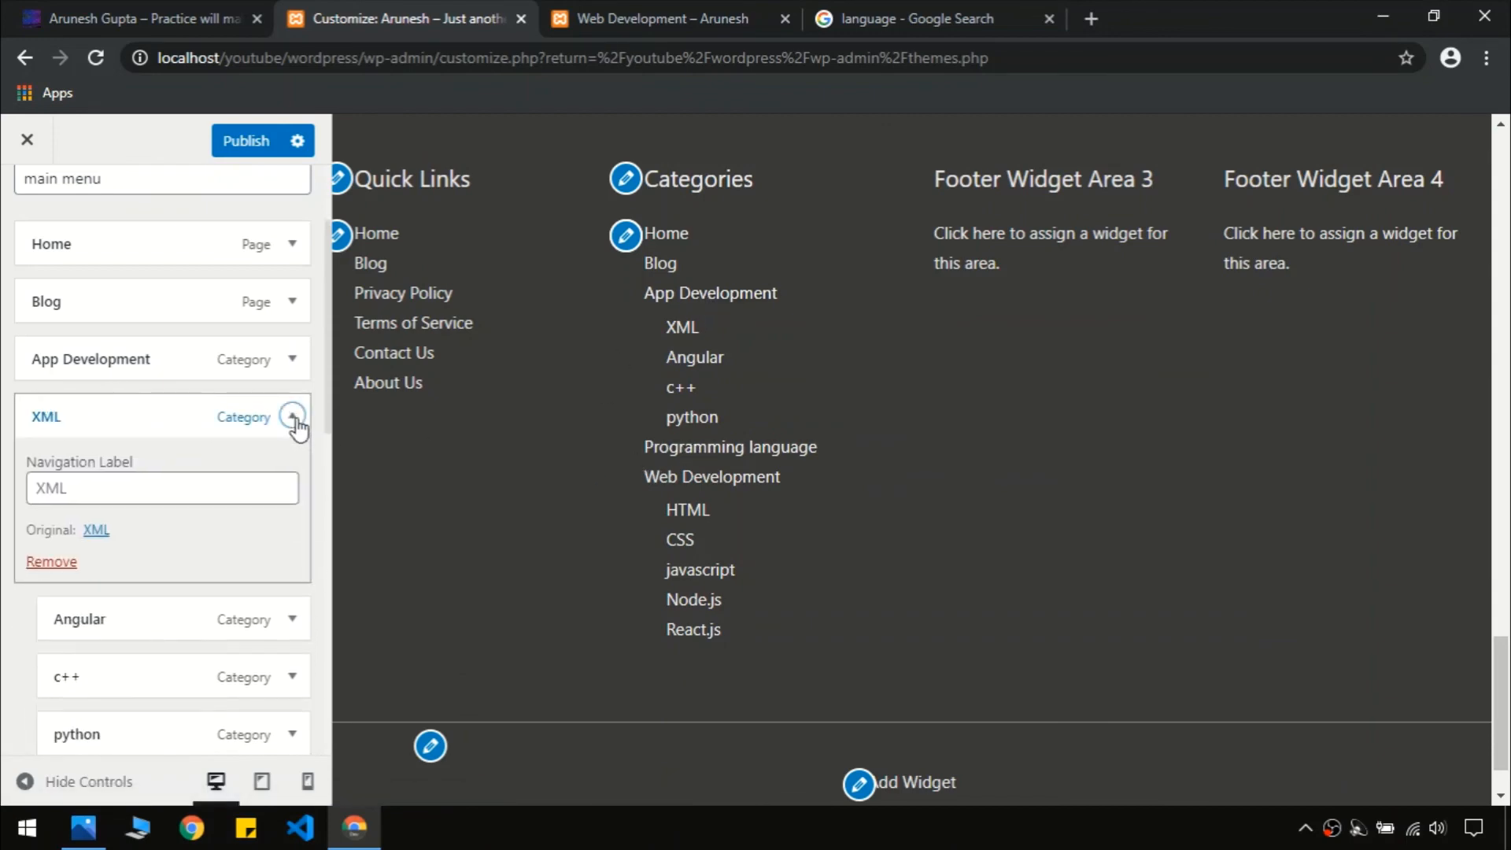
left_click(296, 421)
left_click(292, 359)
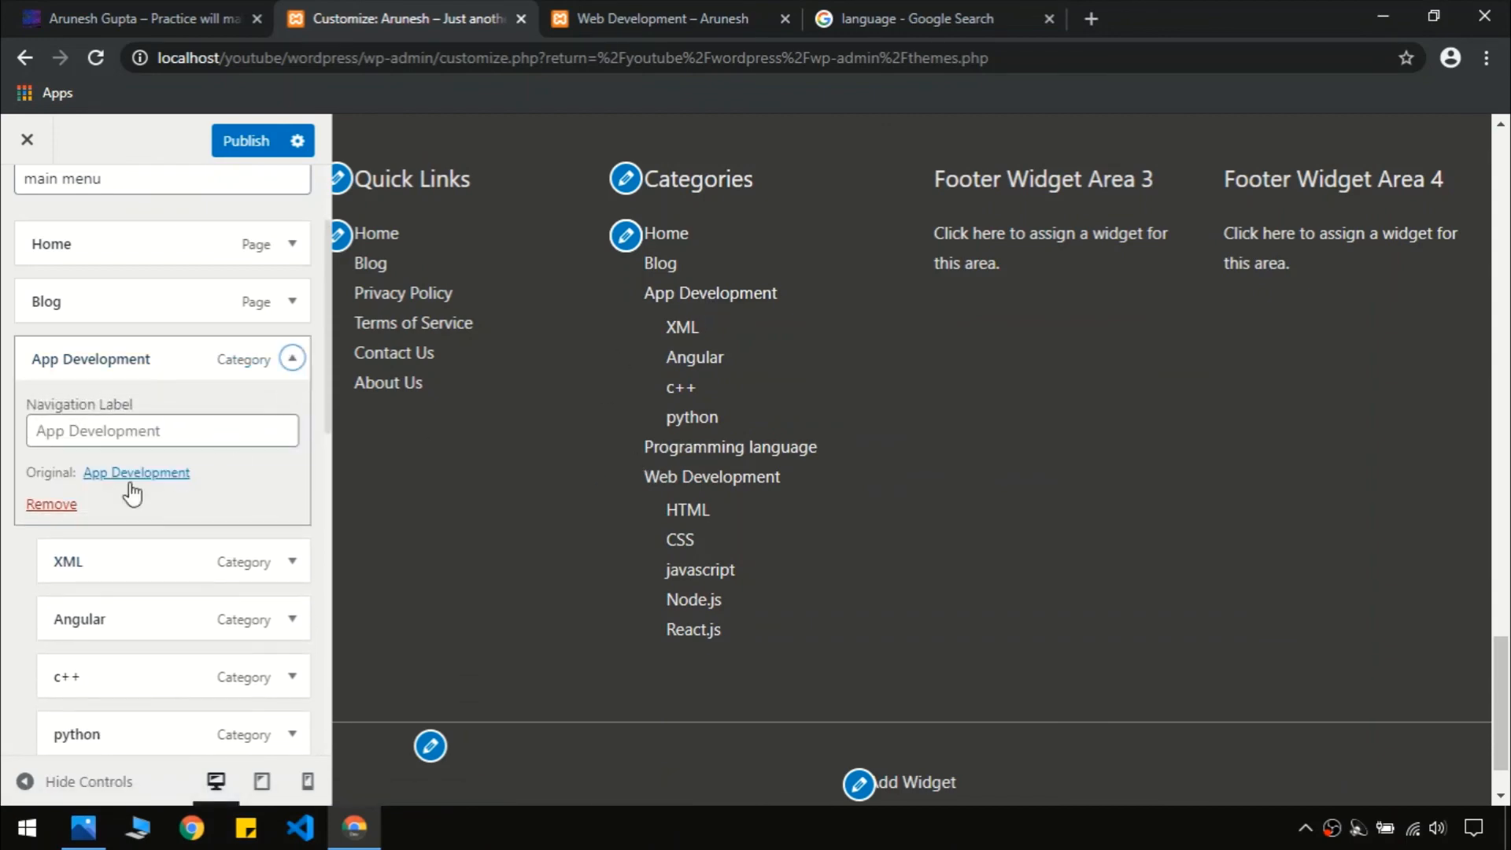
left_click(62, 502)
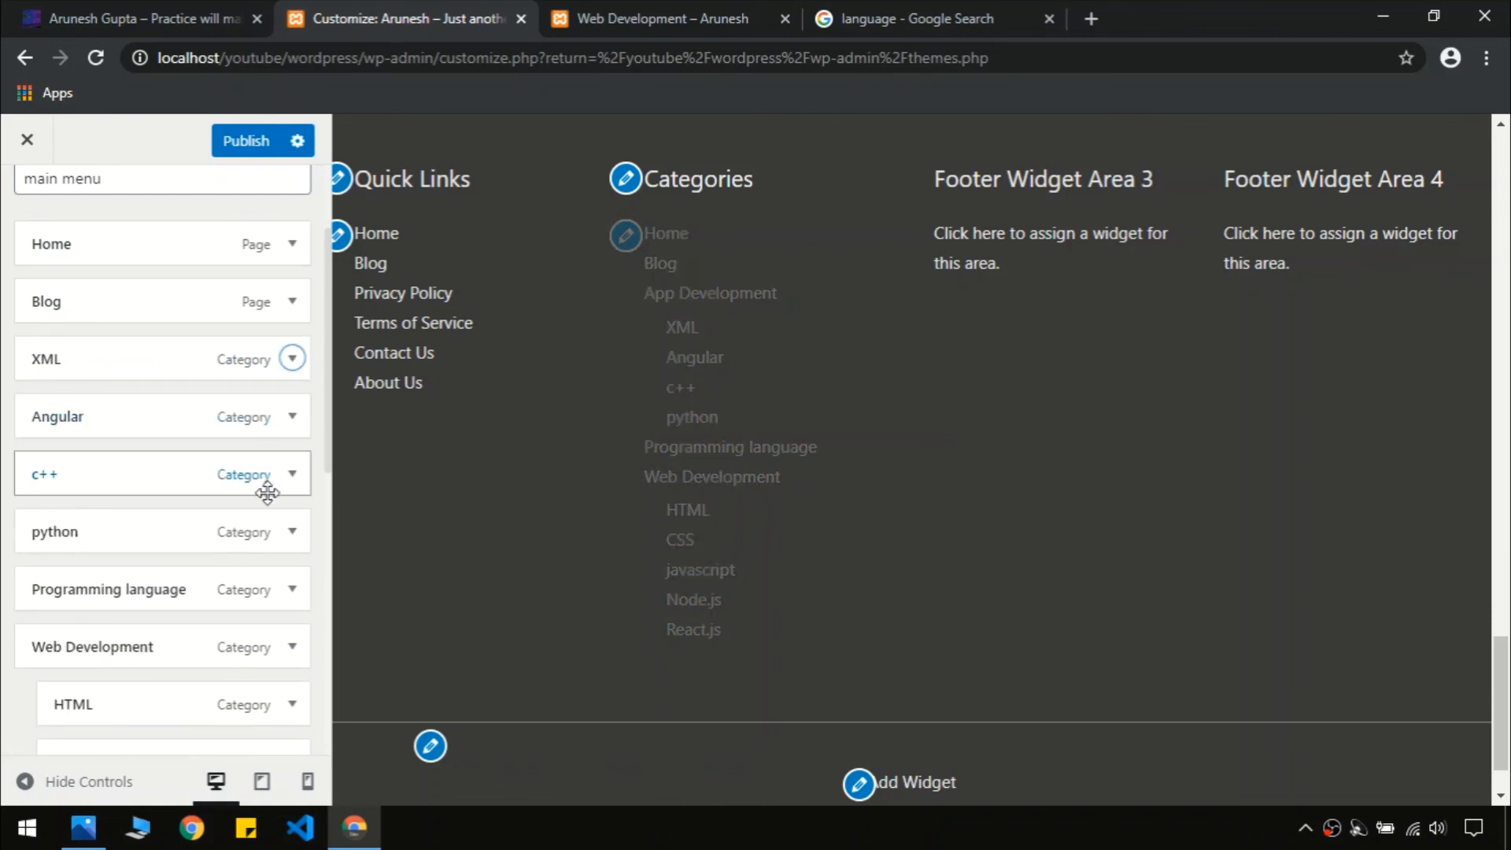
left_click(291, 594)
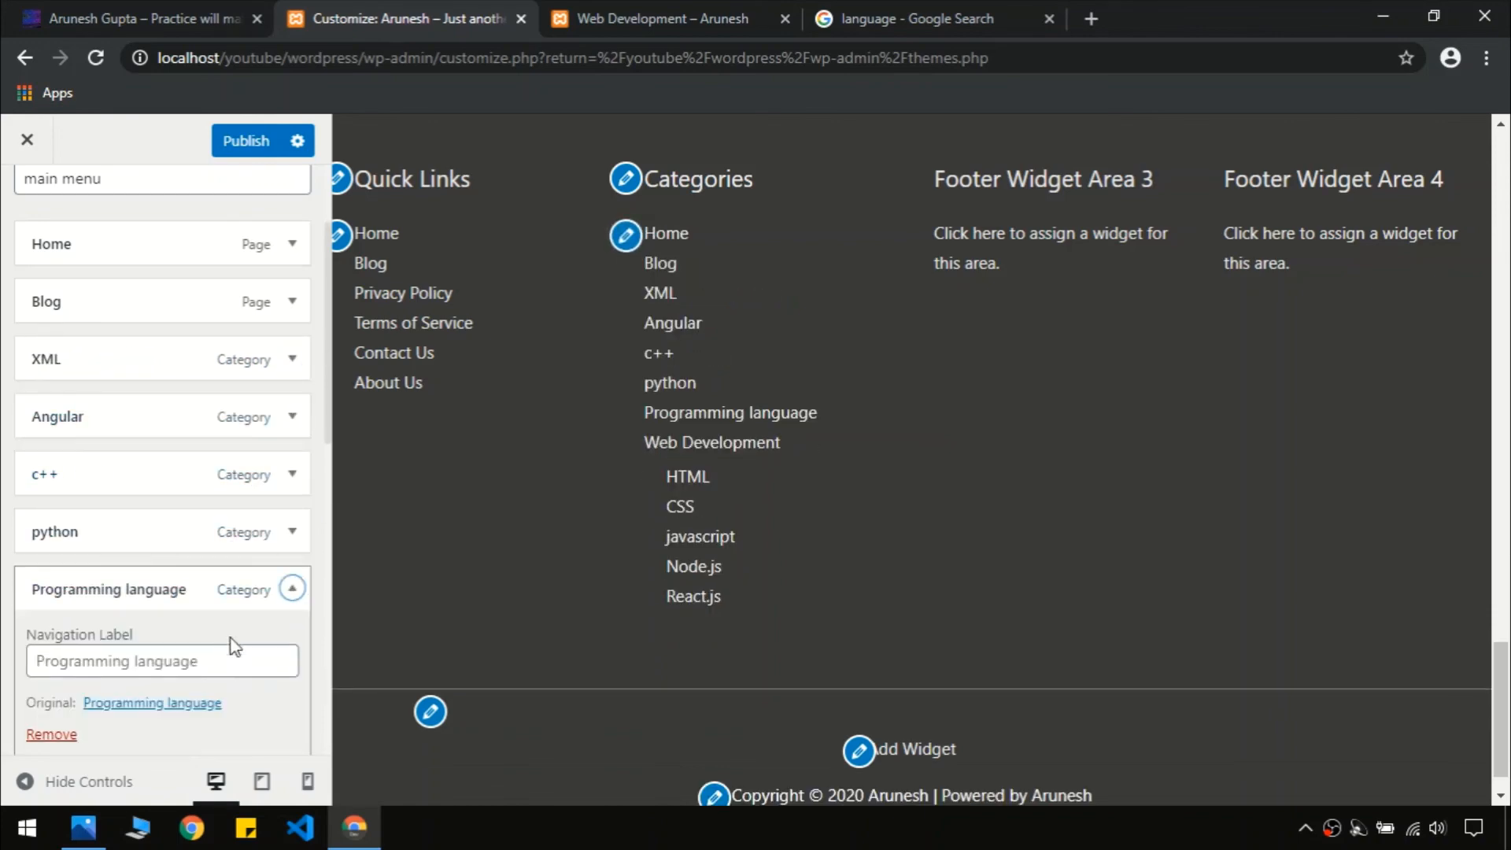
left_click(77, 743)
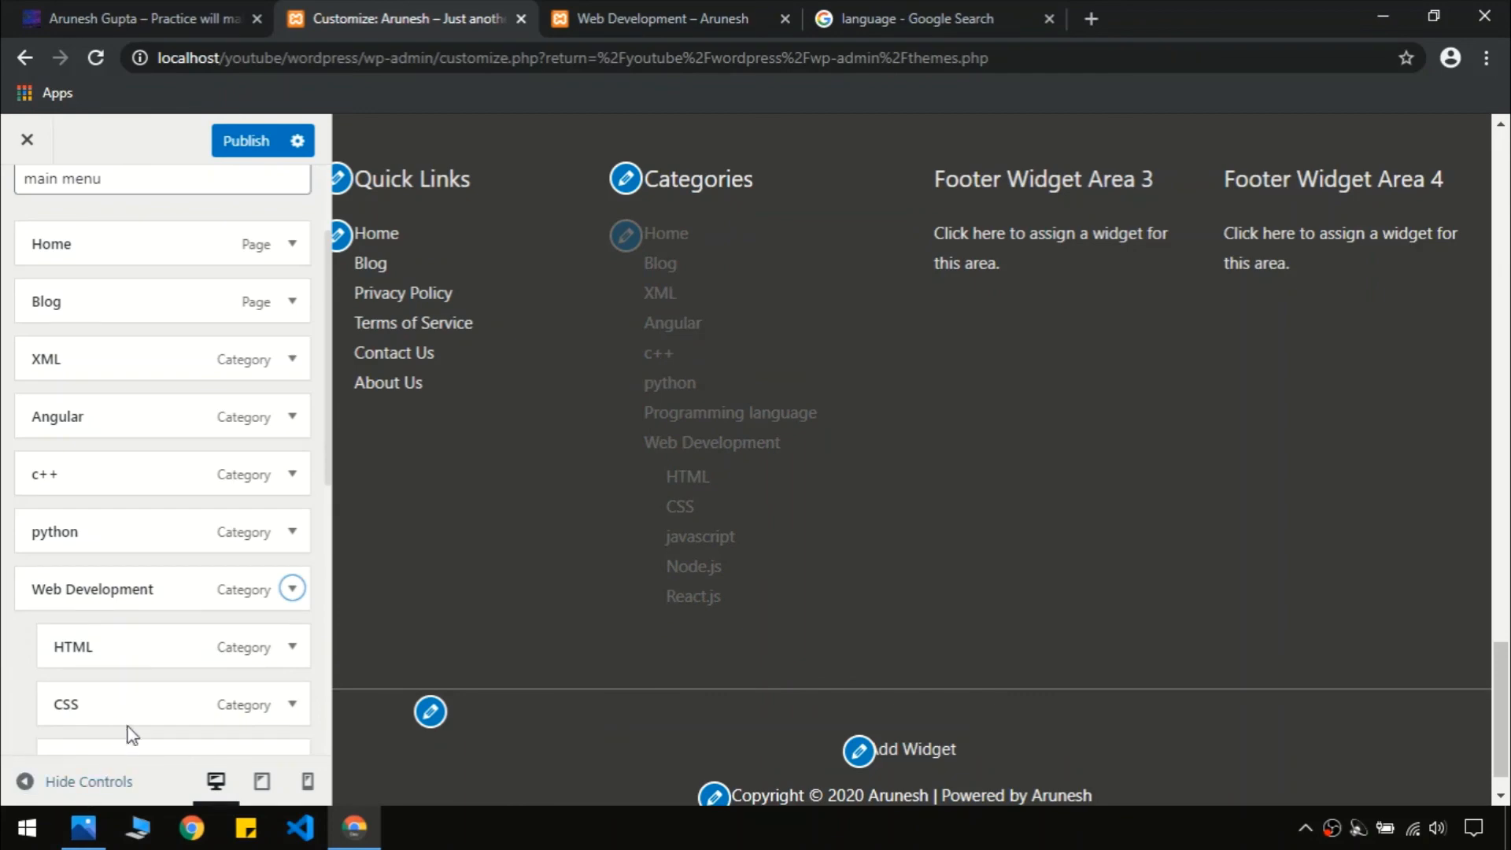
left_click(292, 589)
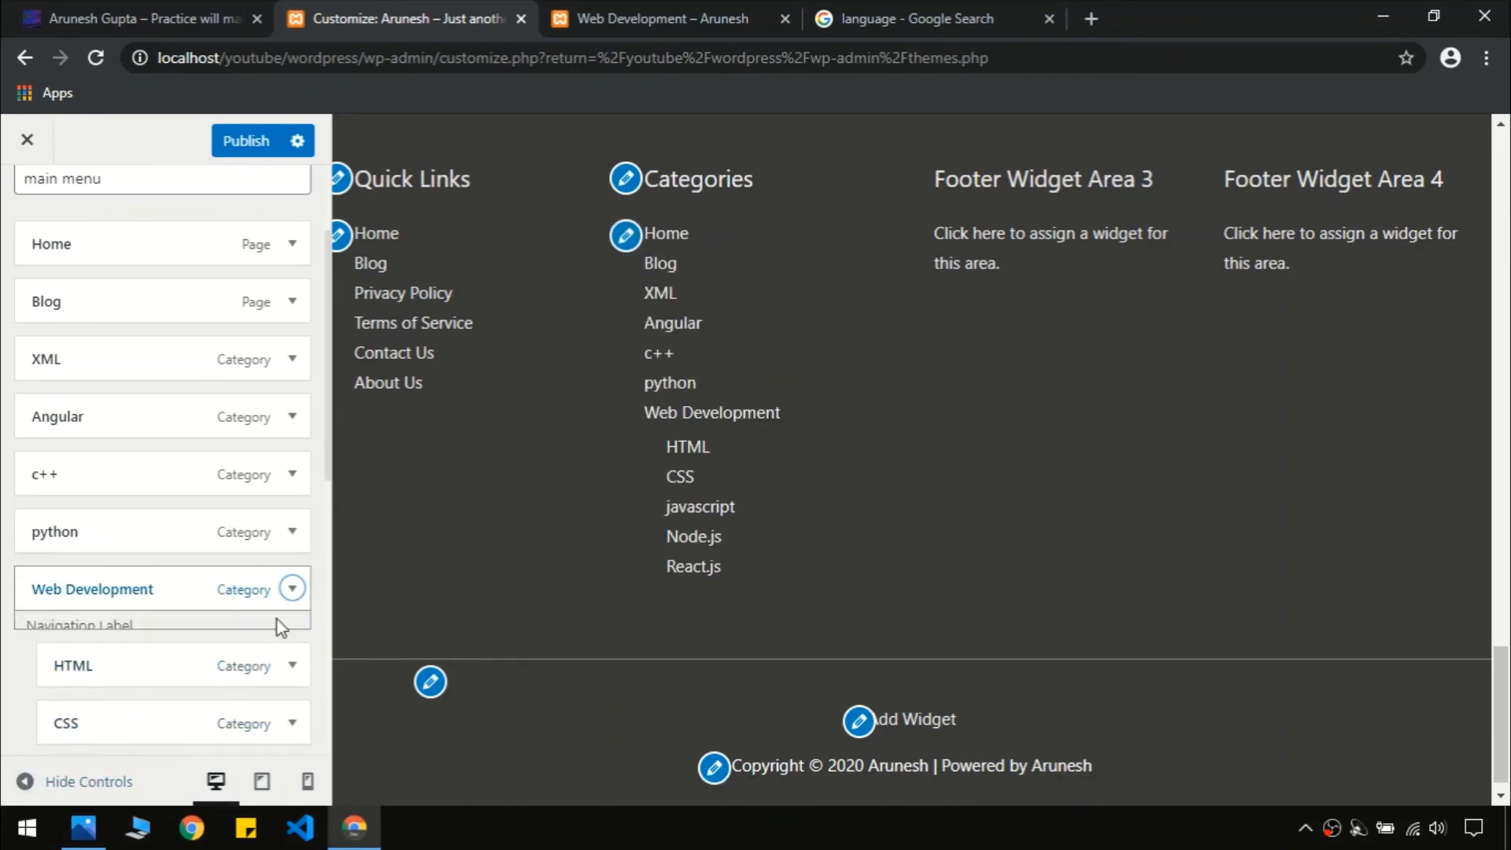
left_click(69, 743)
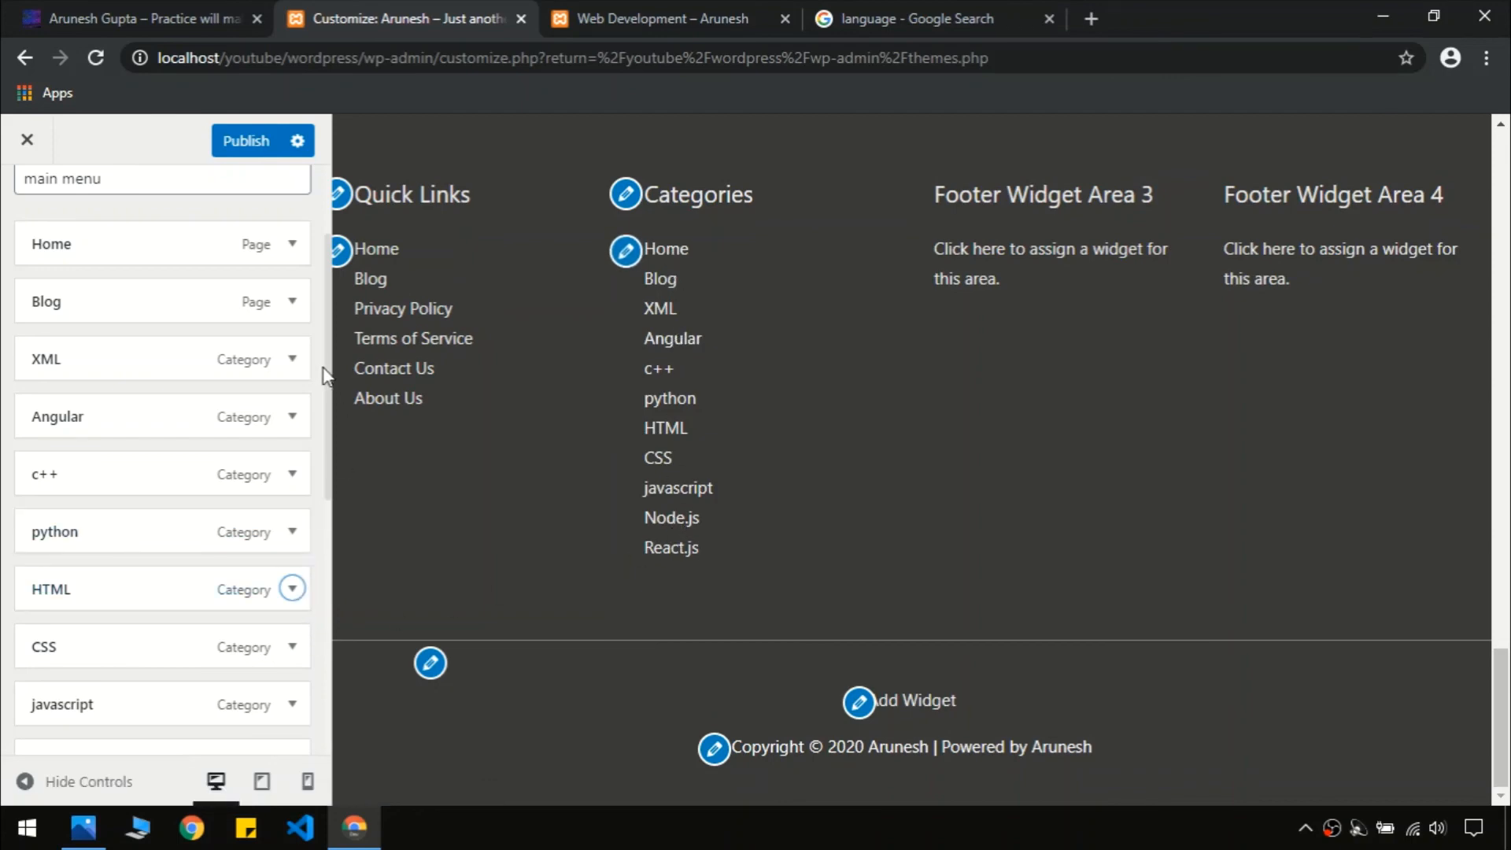
Remove XML, Angular, c++, CSS and javascript from the main menu
left_click(292, 359)
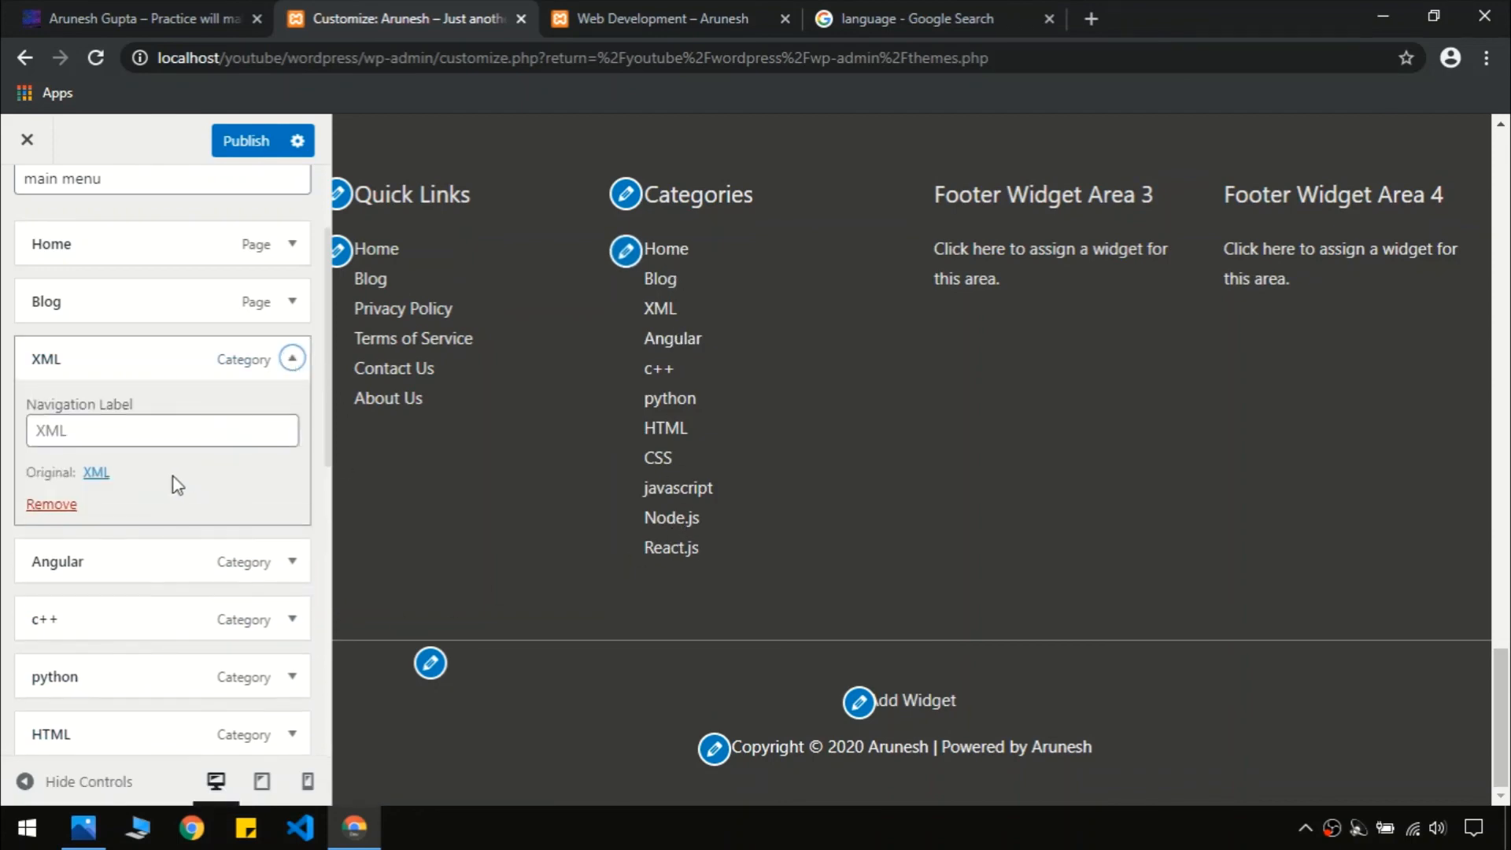
left_click(50, 499)
left_click(292, 359)
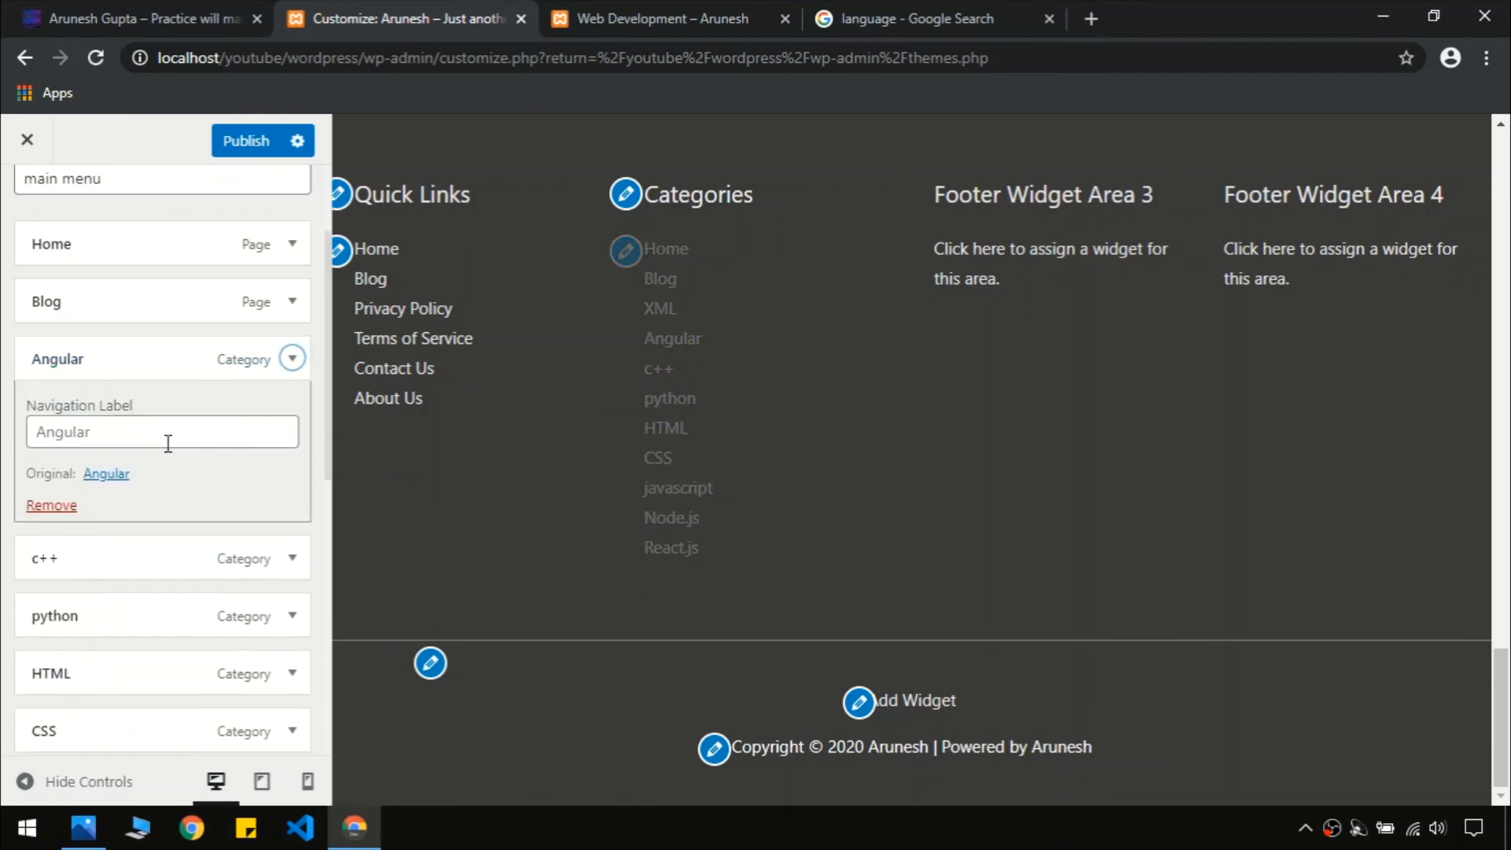
left_click(49, 499)
left_click(292, 359)
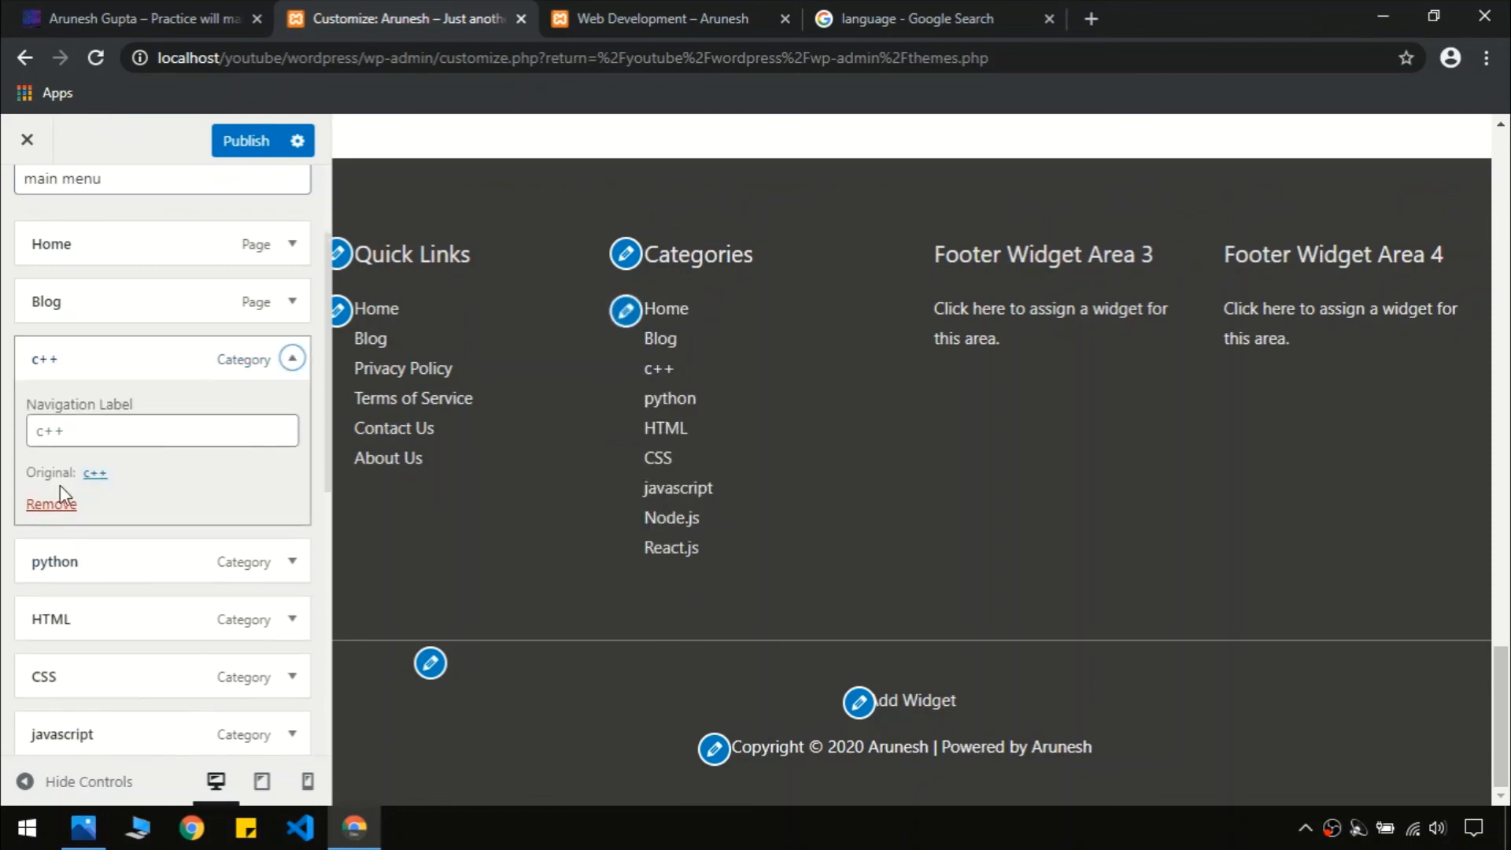
left_click(50, 504)
scroll(258, 376, "up", 2)
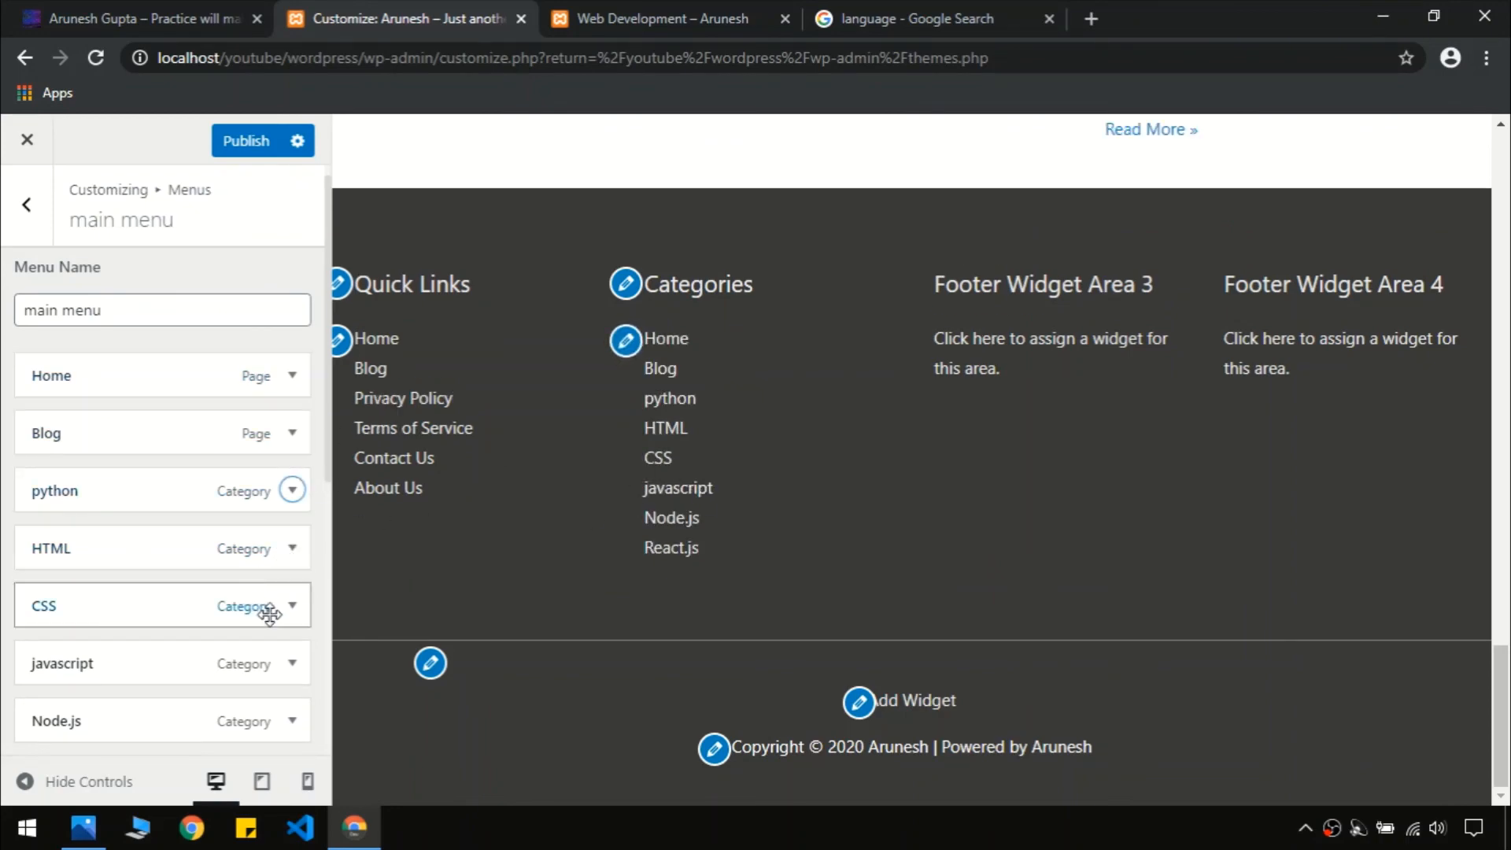
left_click(292, 605)
left_click(57, 754)
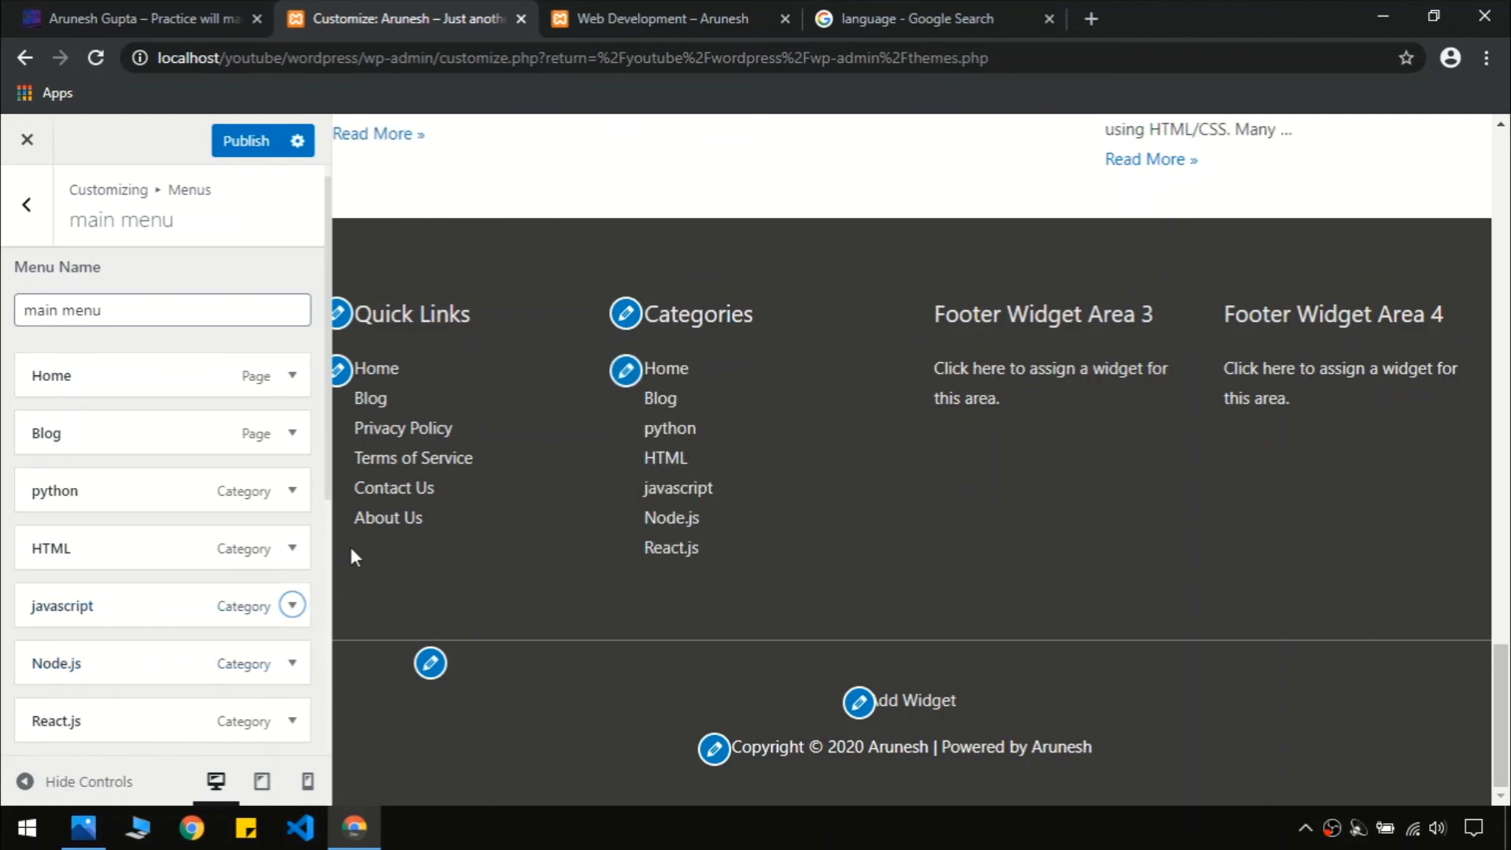
left_click(292, 605)
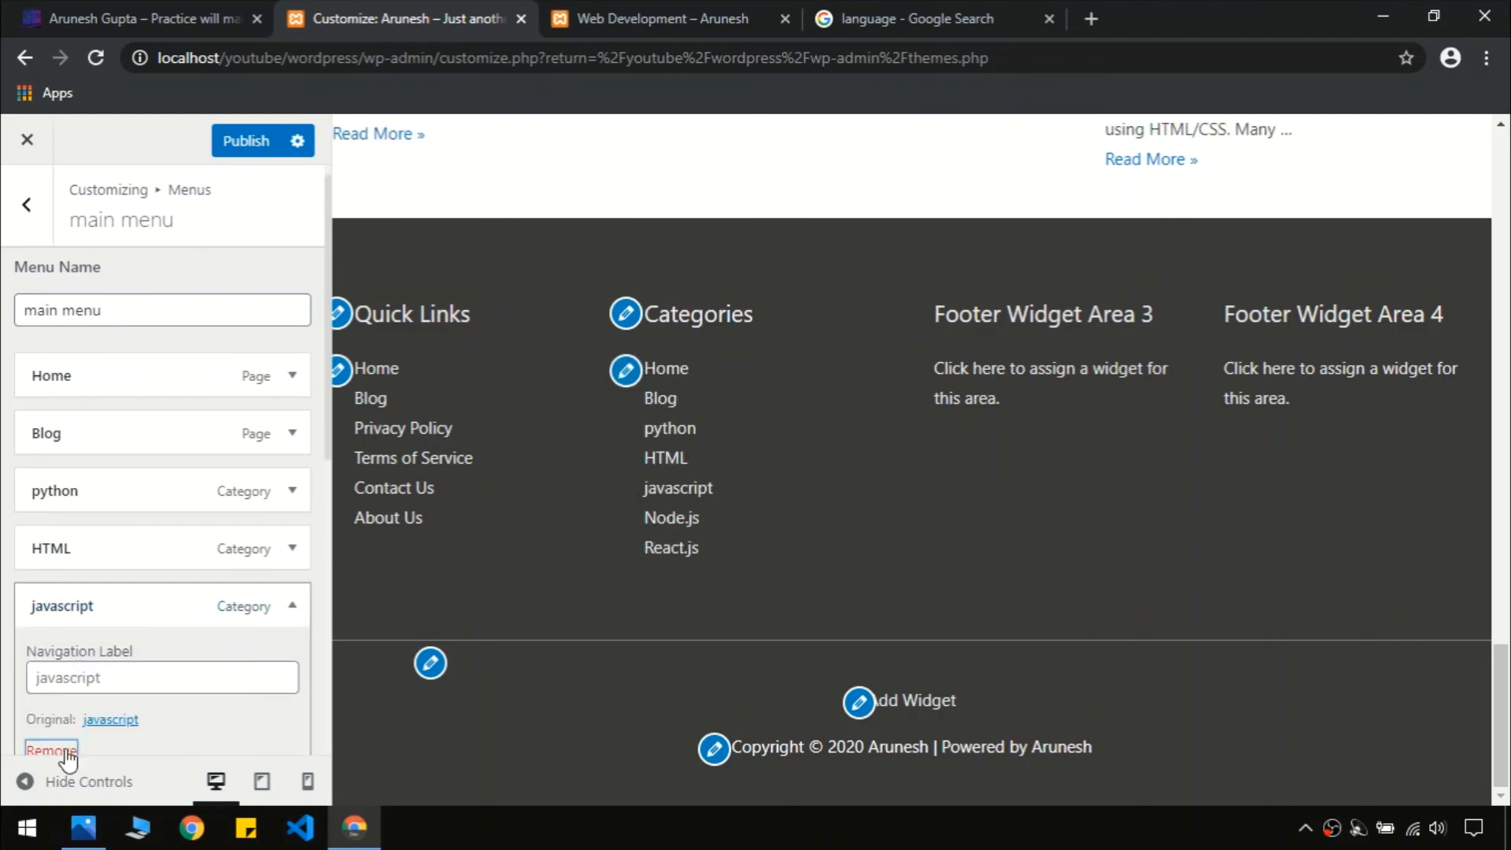
left_click(67, 752)
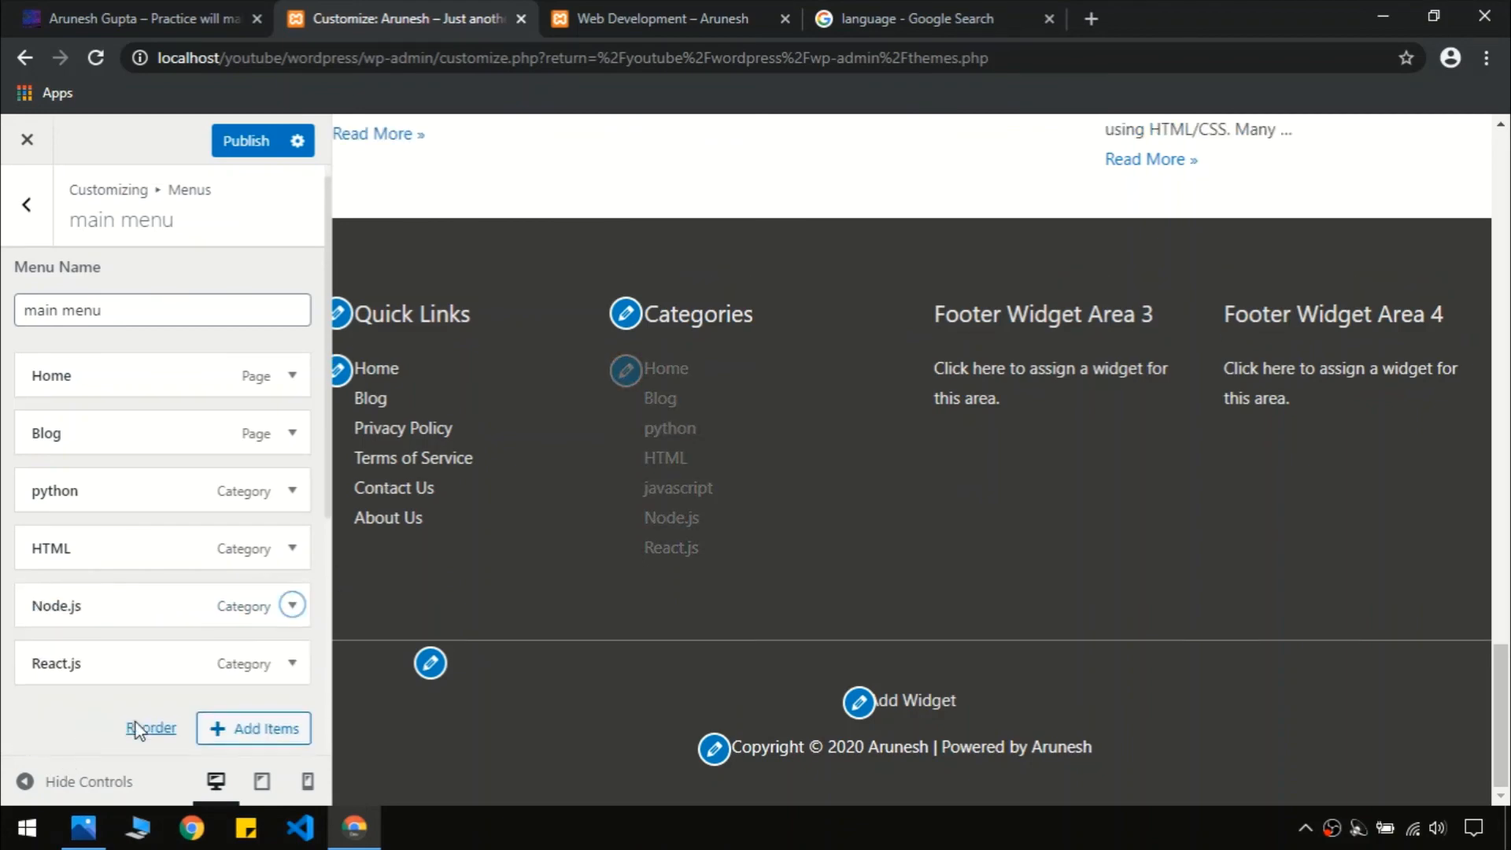
left_click(26, 222)
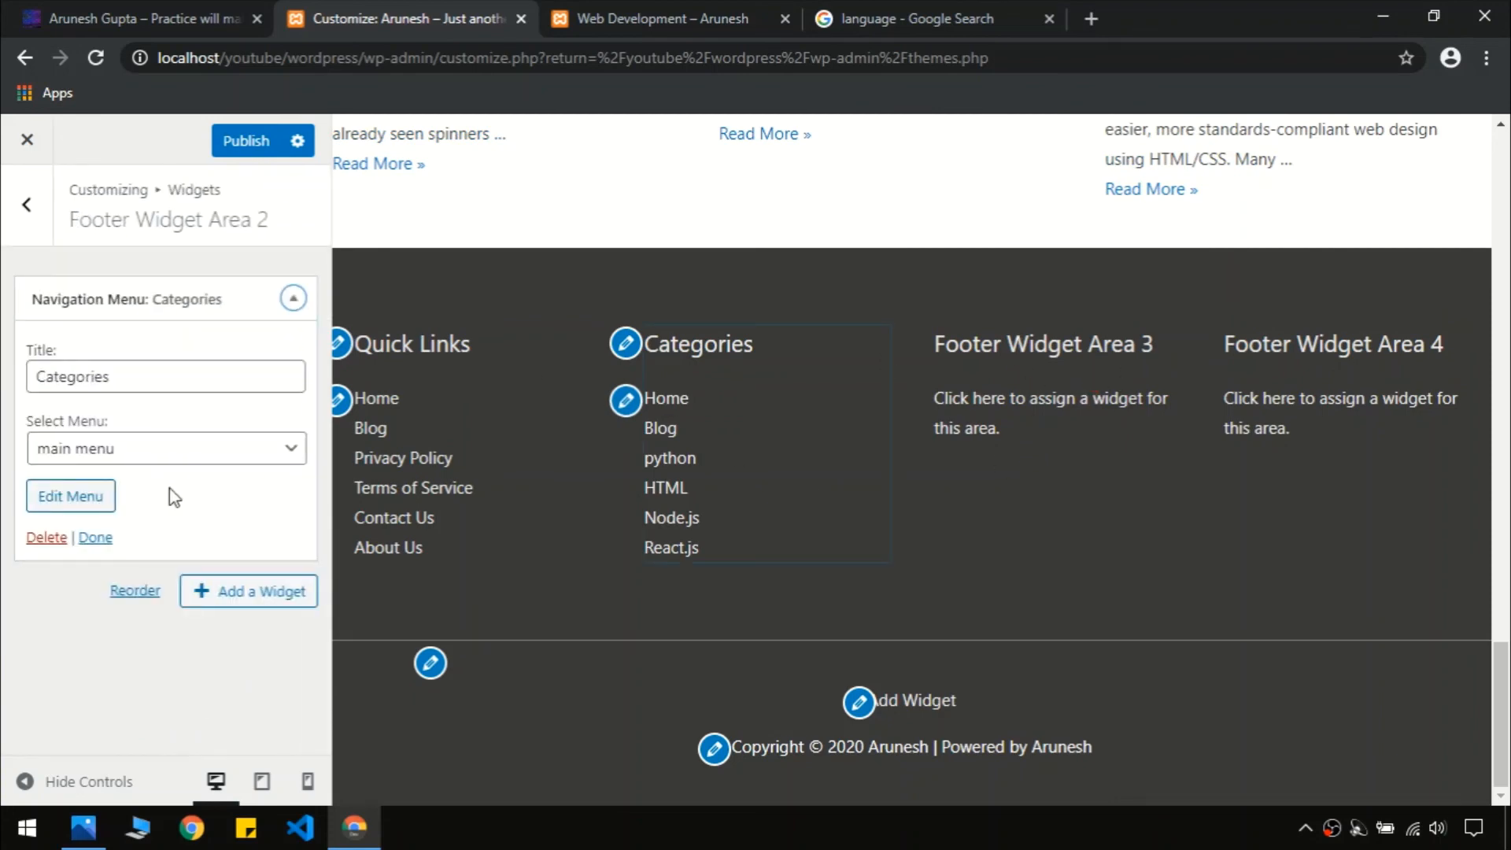
Add a Tag Cloud widget using the Tags taxonomy to Footer Widget Area 3
left_click(26, 205)
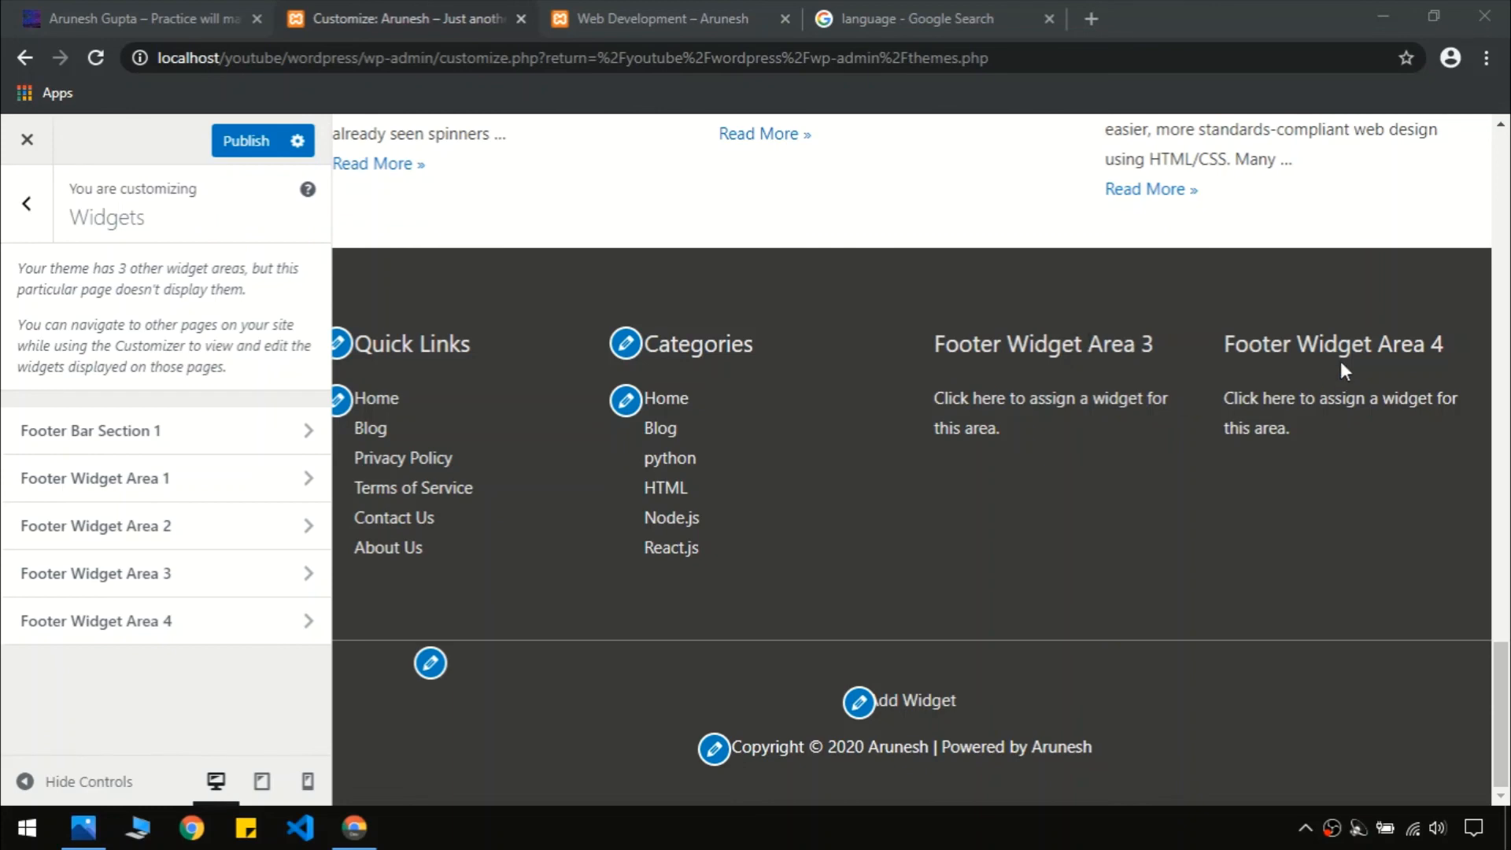
left_click(169, 575)
left_click(216, 301)
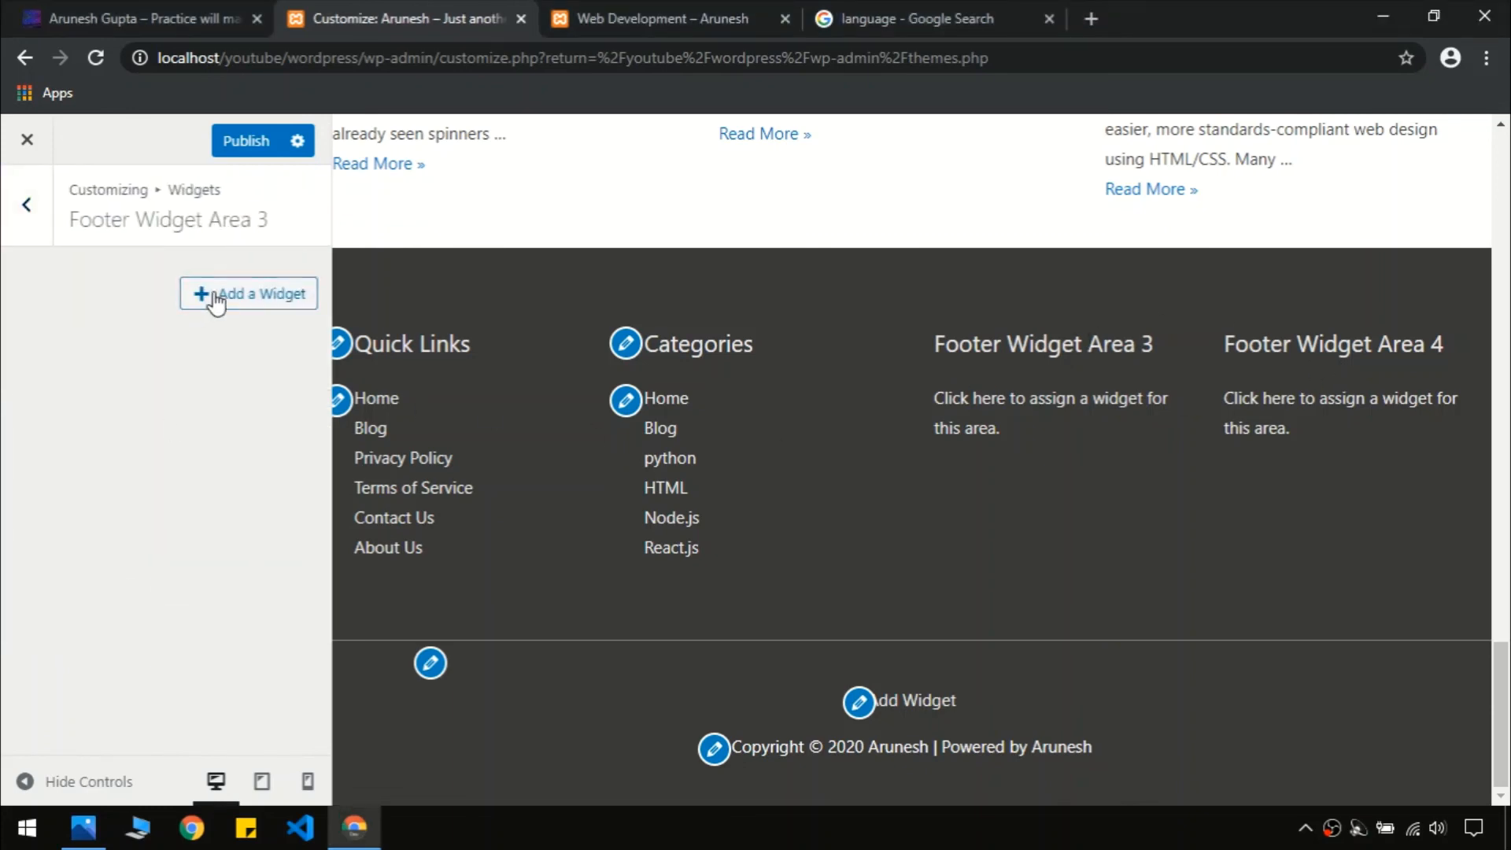
left_click(138, 11)
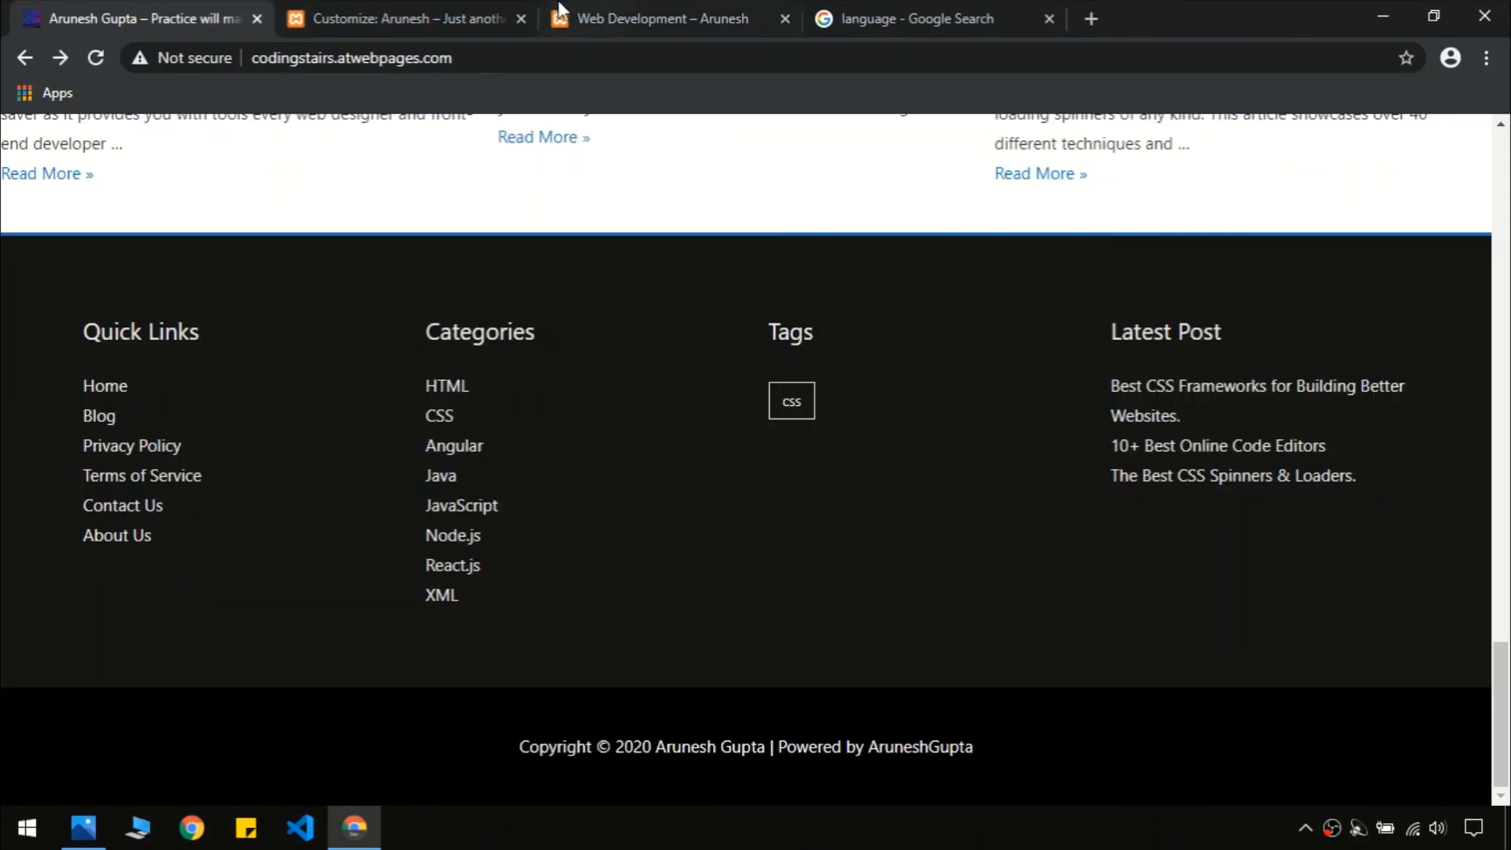
left_click(401, 13)
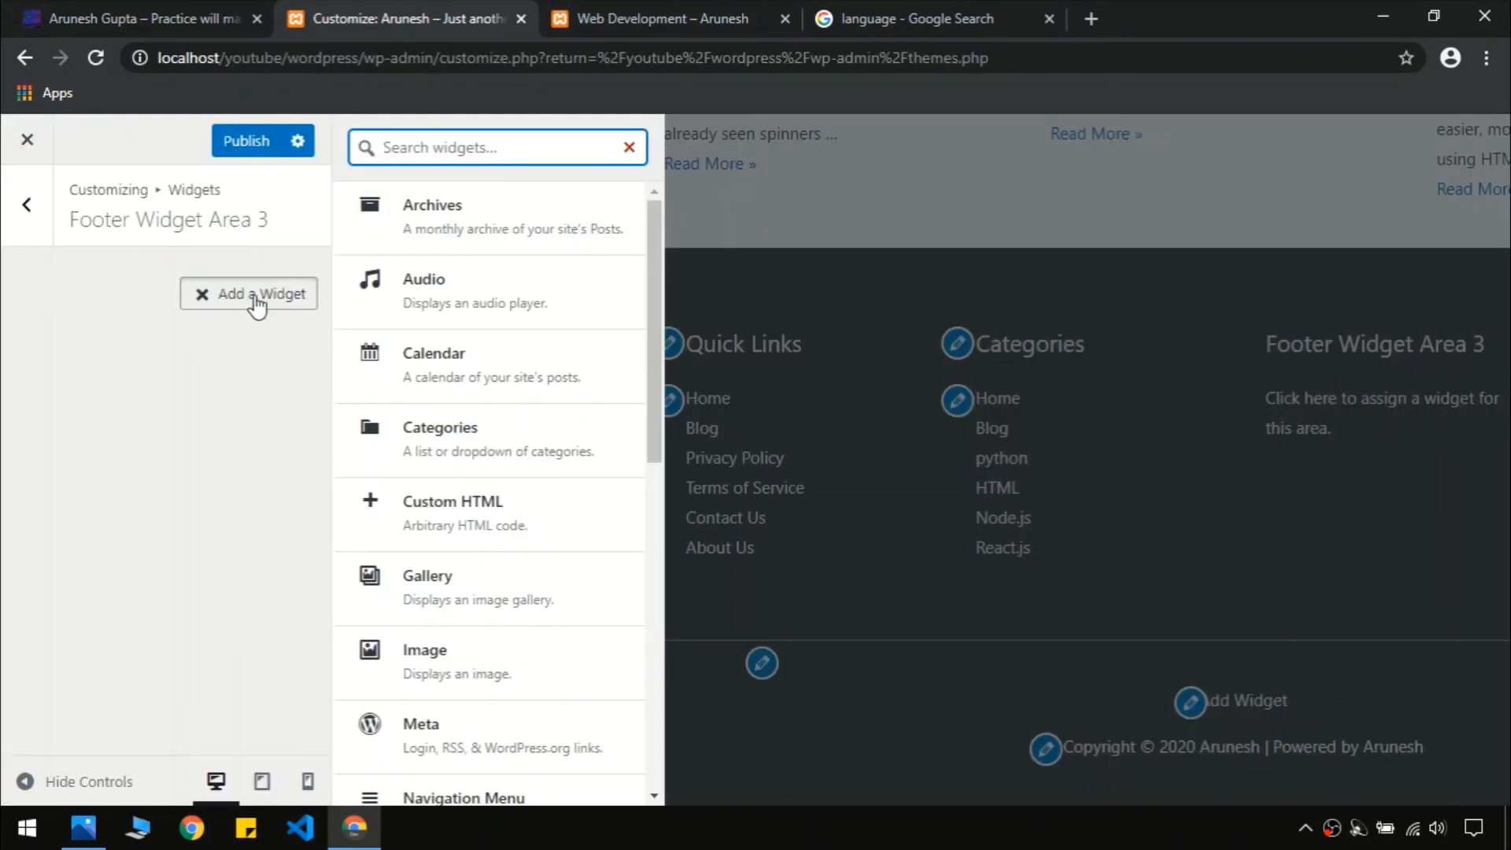
type("tag")
left_click(437, 236)
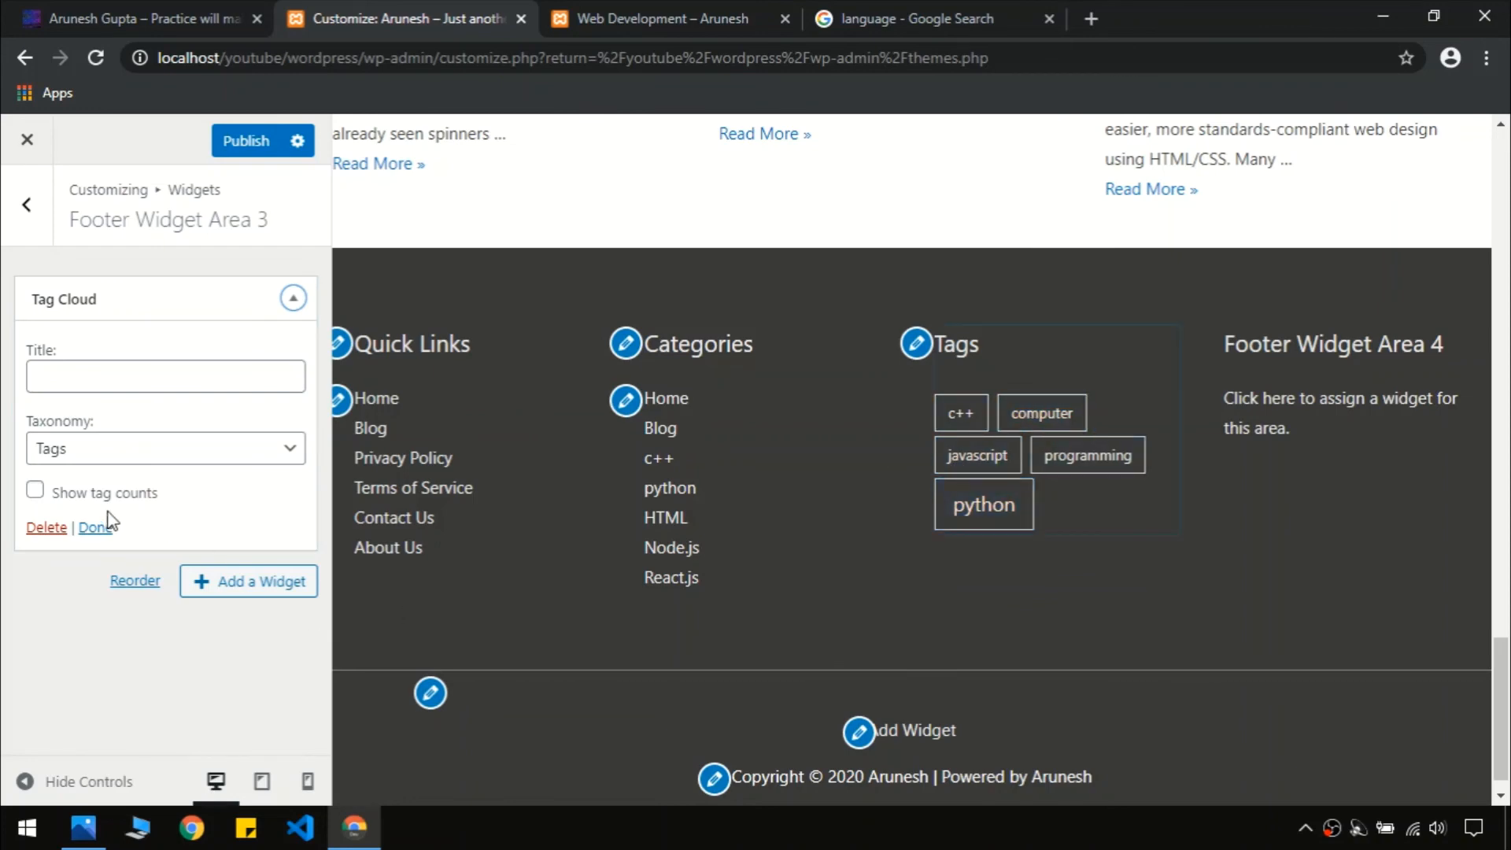
left_click(54, 458)
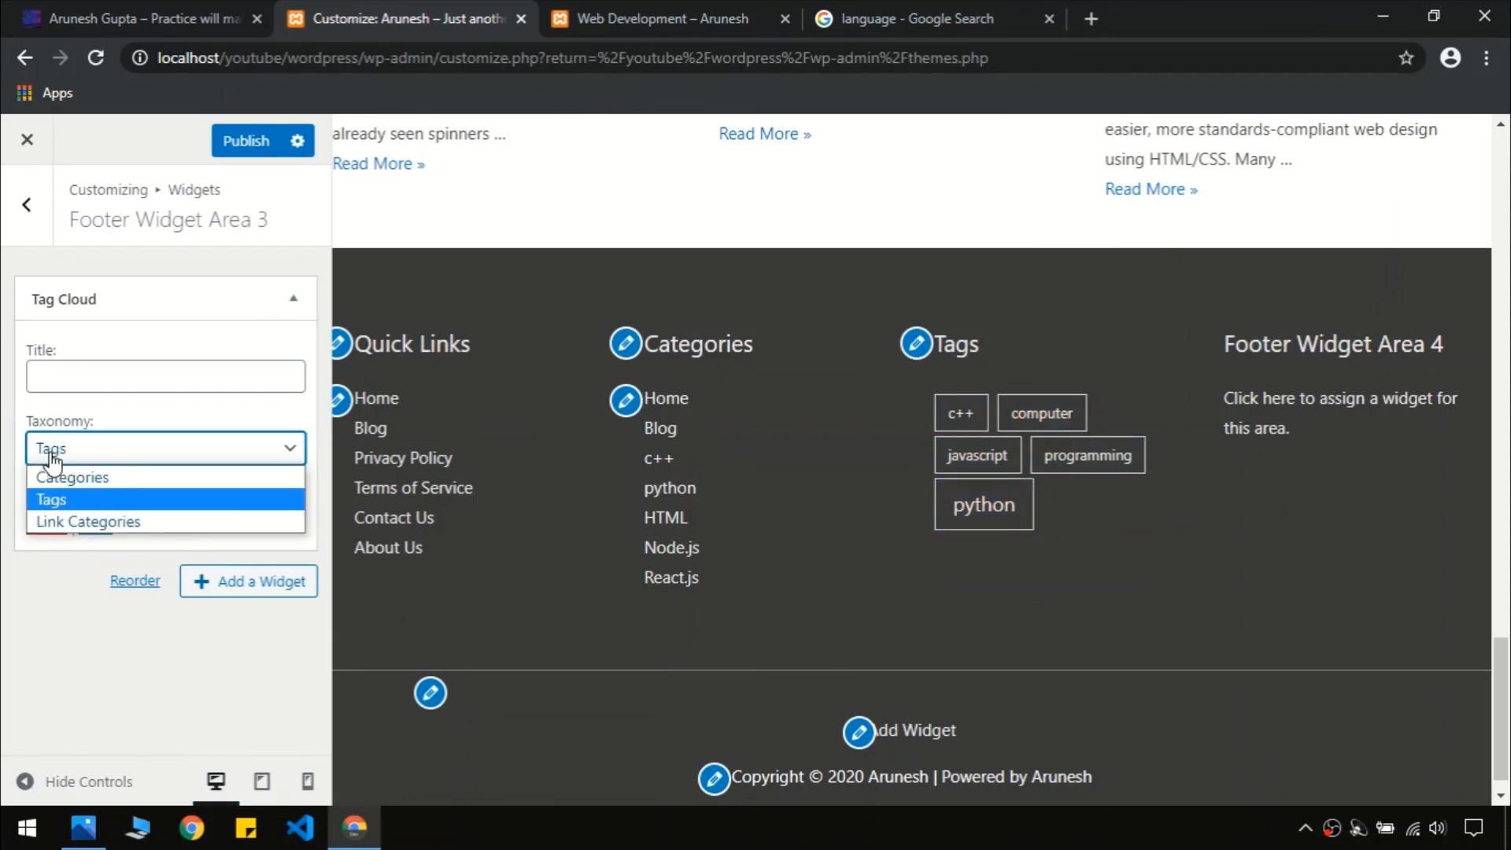
left_click(53, 458)
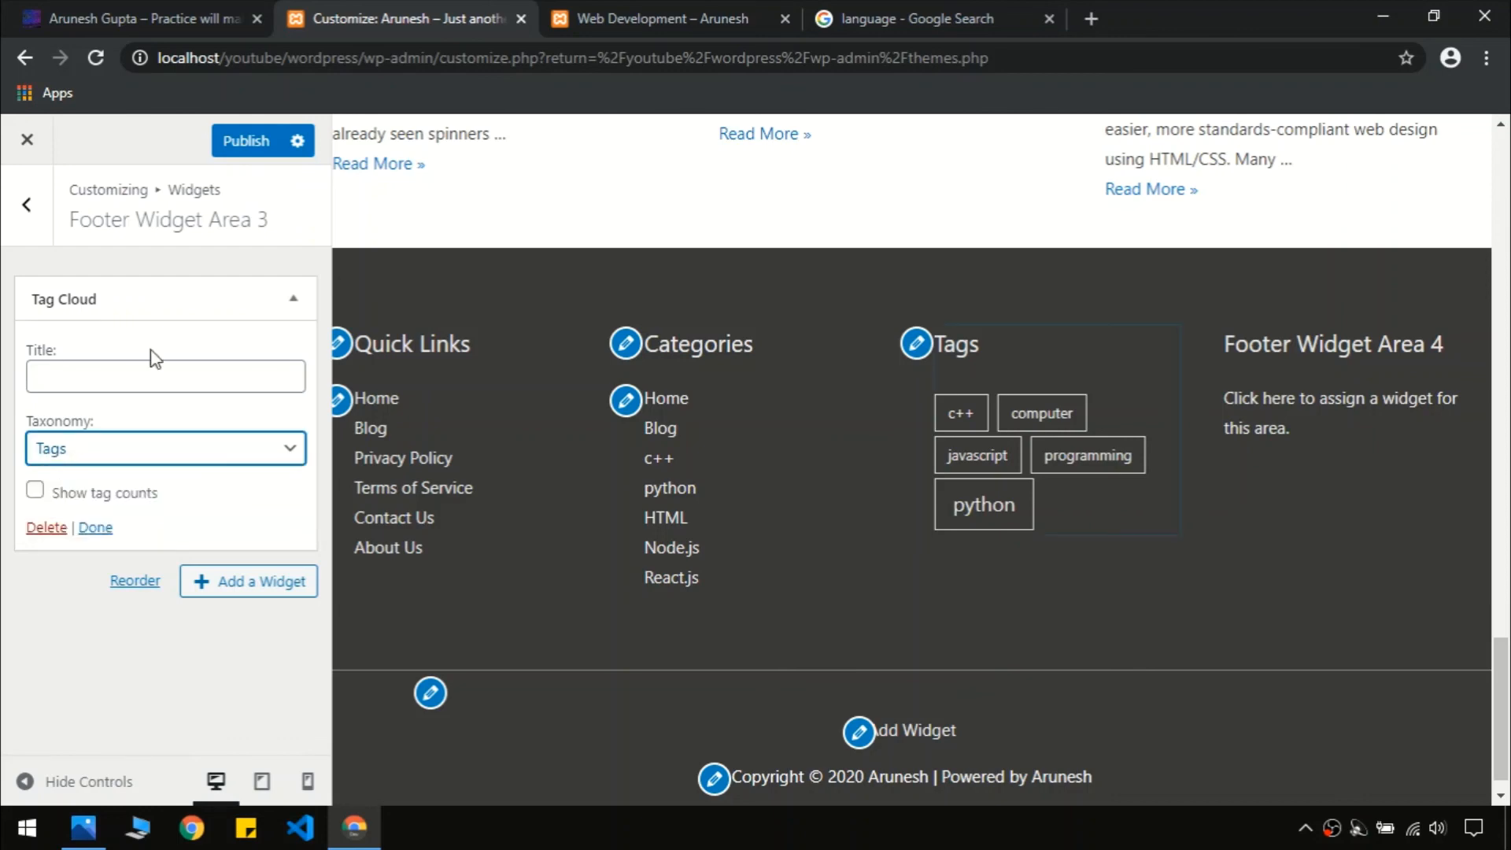
Open Footer Widget Area 4 and view the live site's footer for reference
left_click(32, 208)
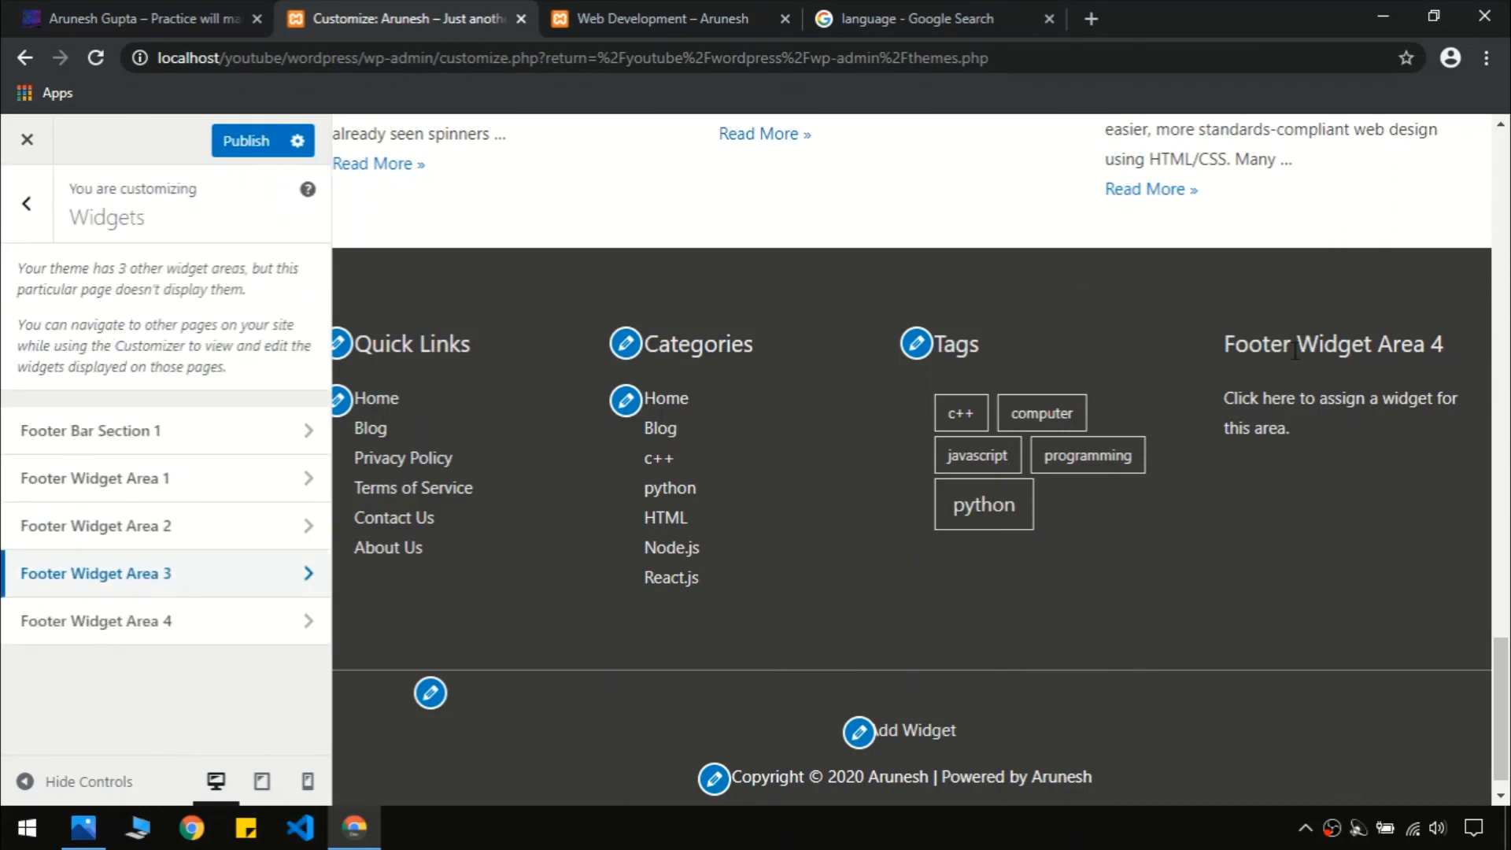
left_click(196, 623)
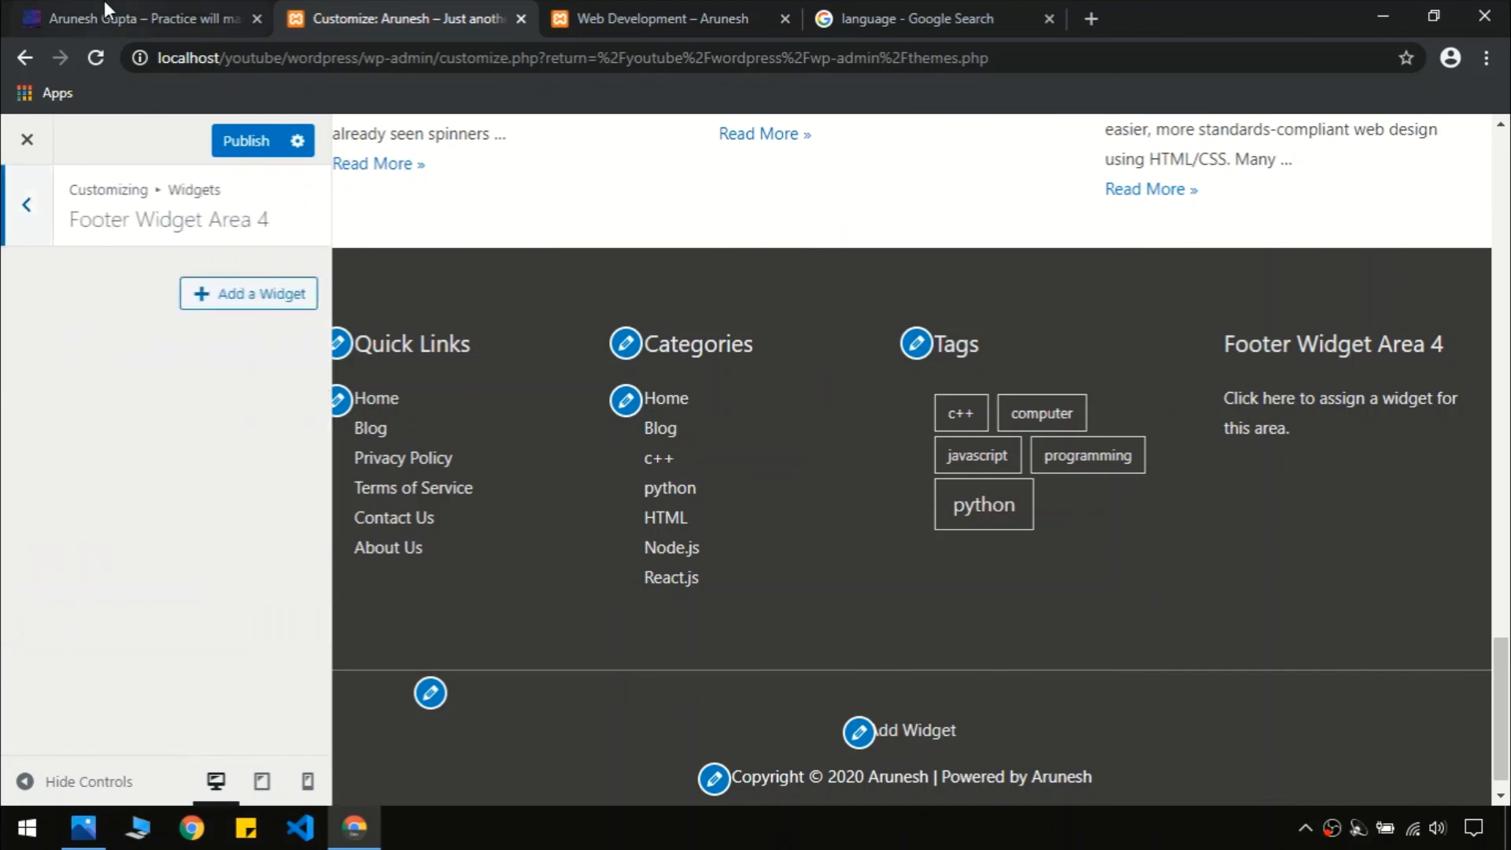
left_click(103, 5)
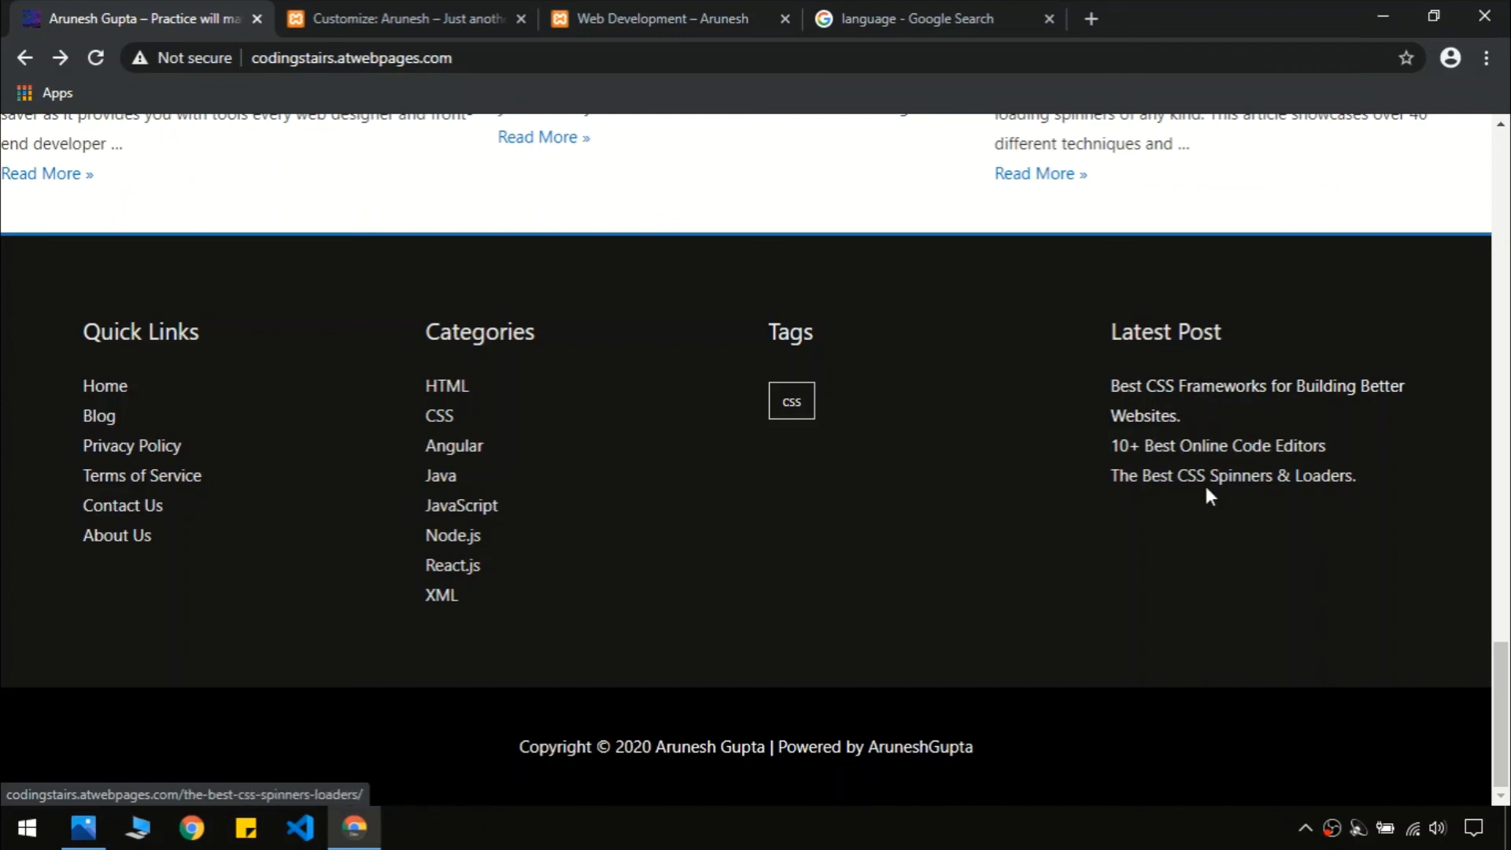
Add a Recent Posts widget to Footer Widget Area 4 via a 'post' search
left_click(412, 11)
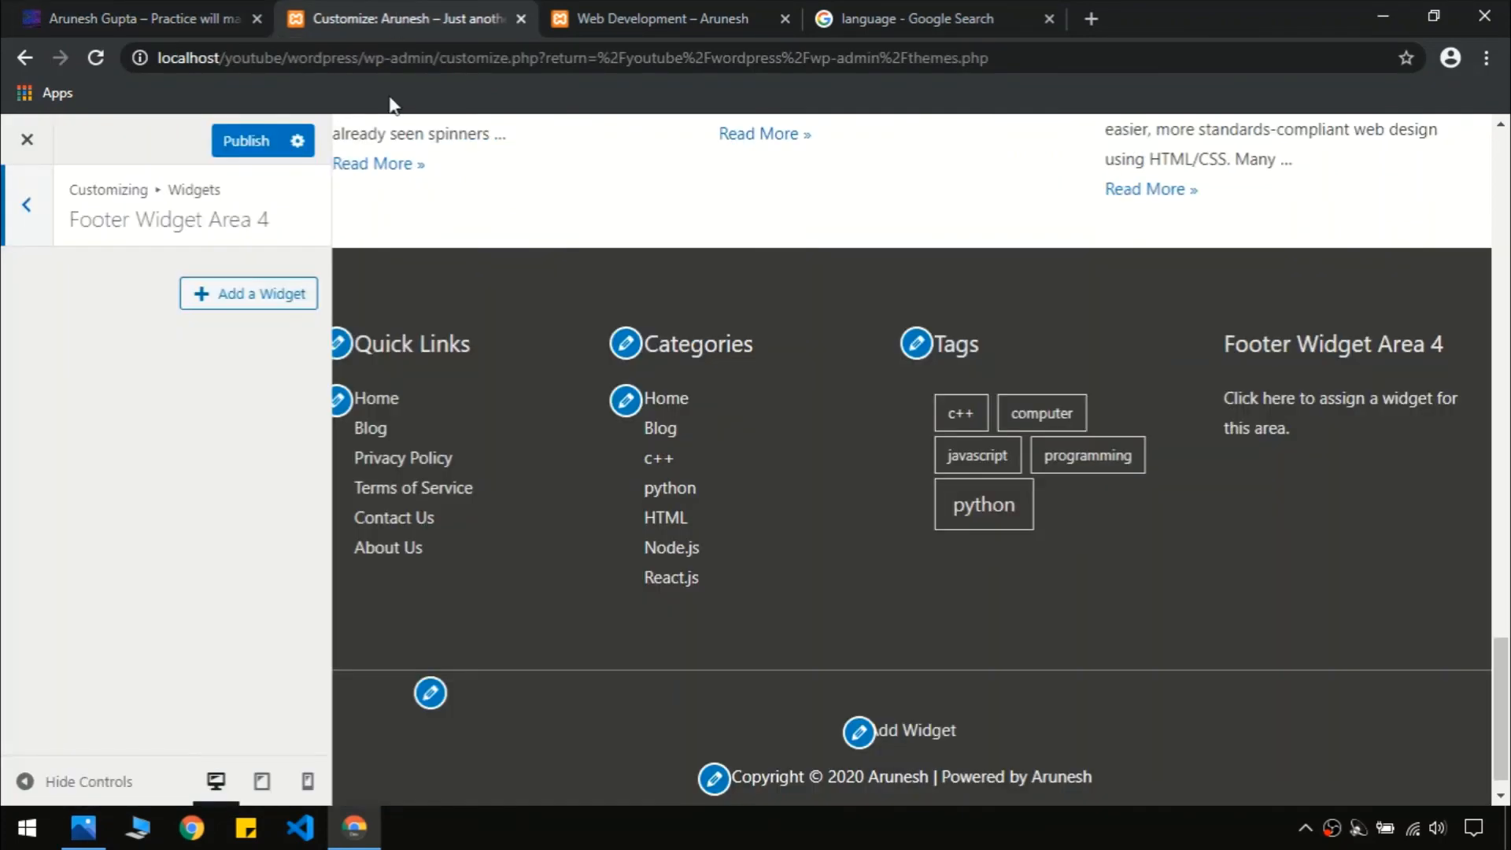
left_click(213, 293)
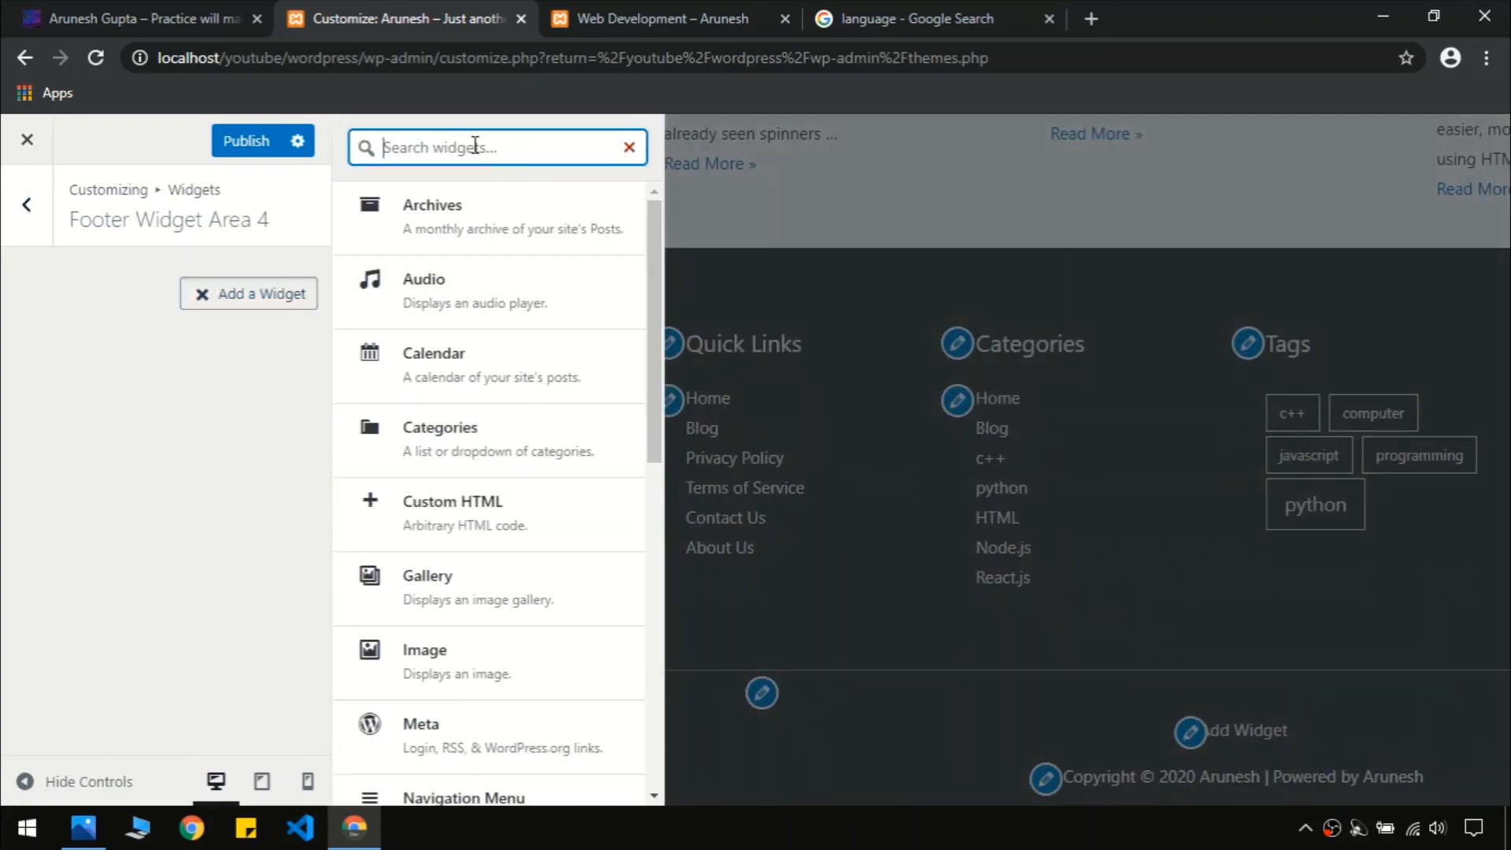
type("post")
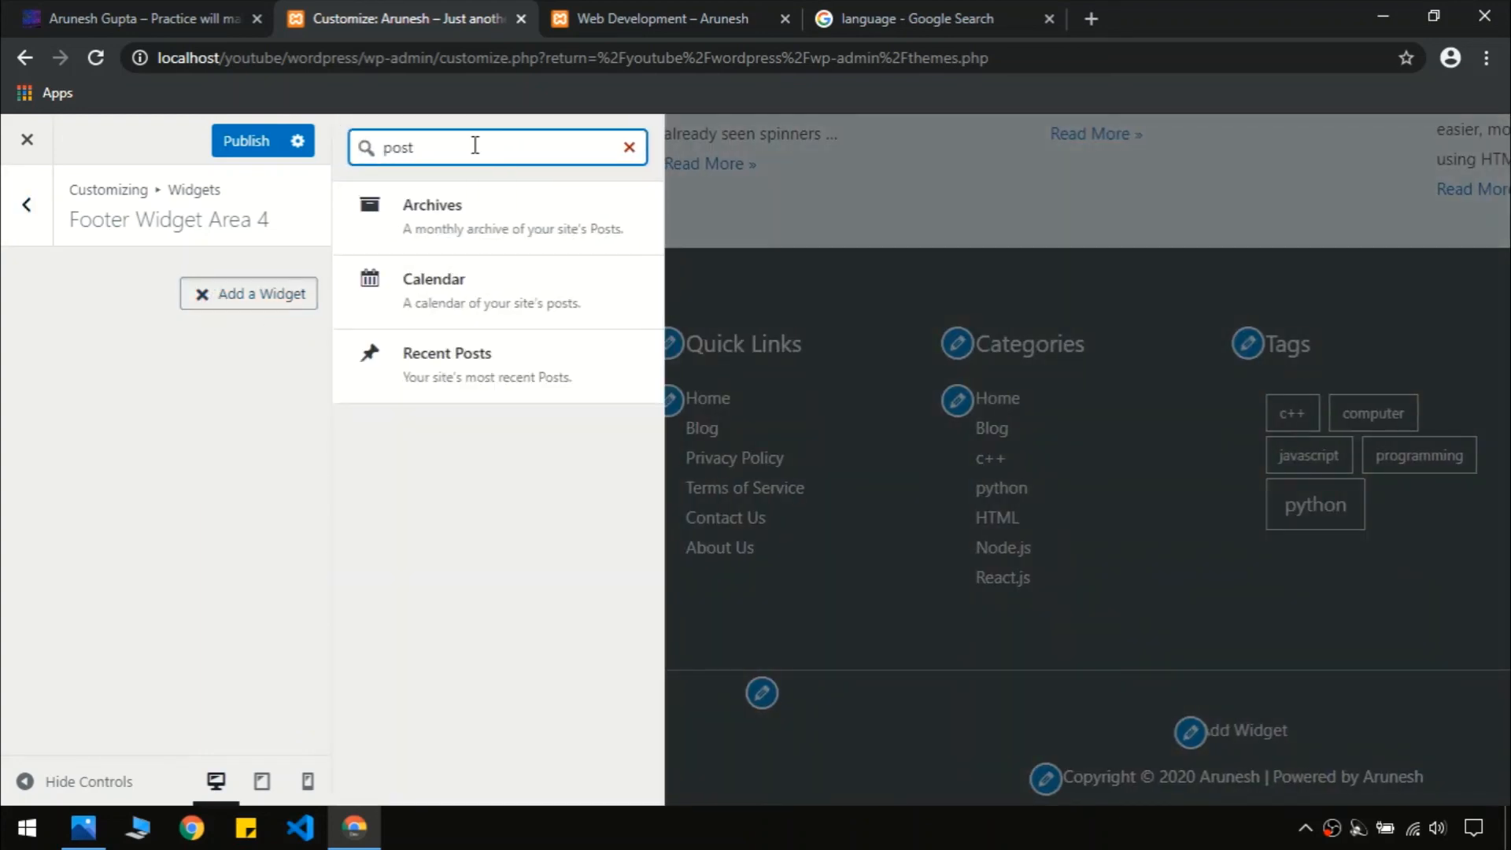
left_click(415, 379)
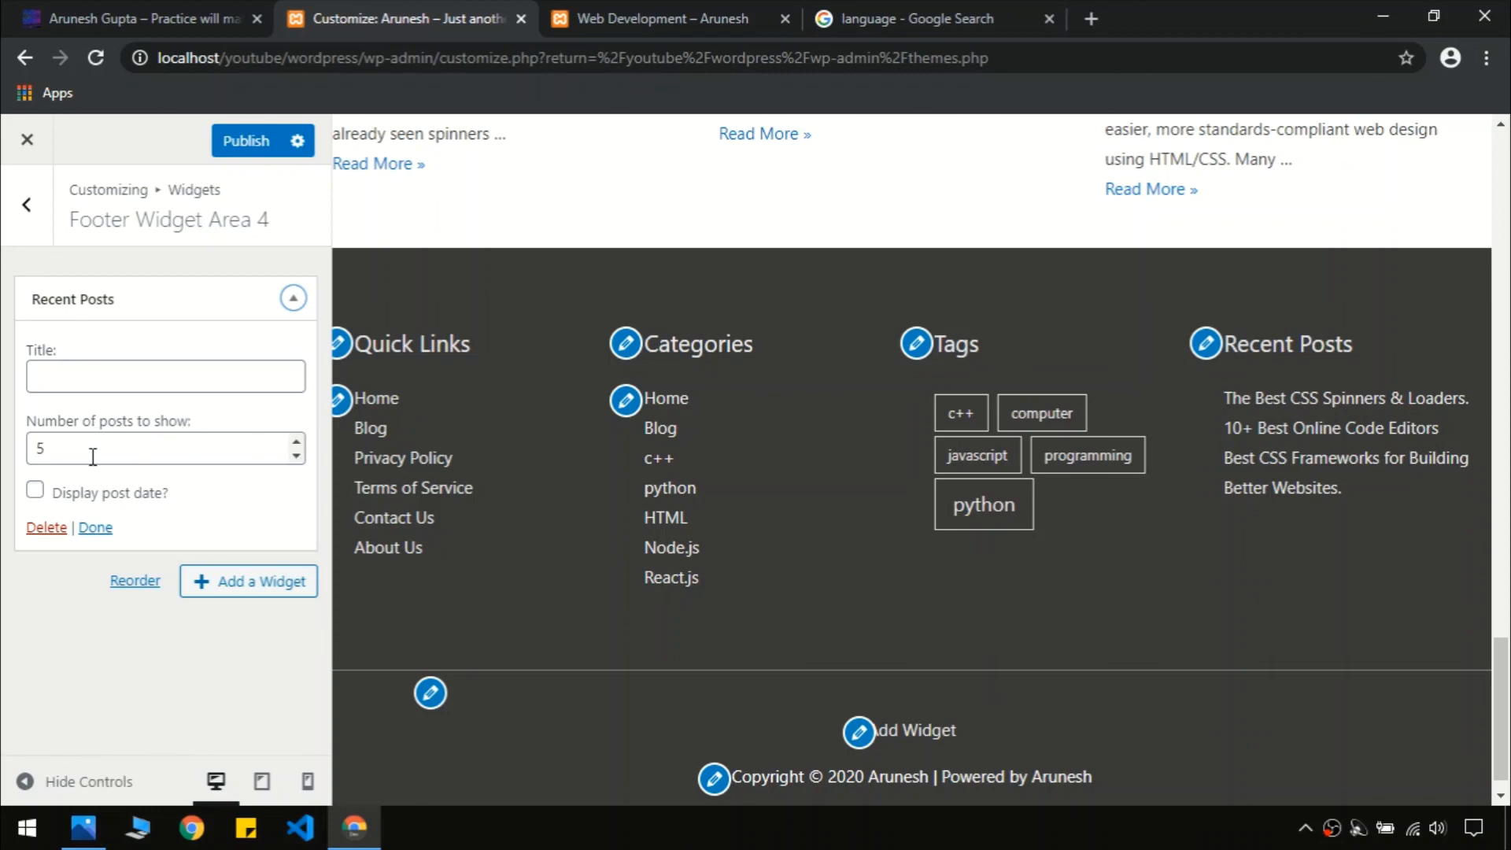
left_click(33, 498)
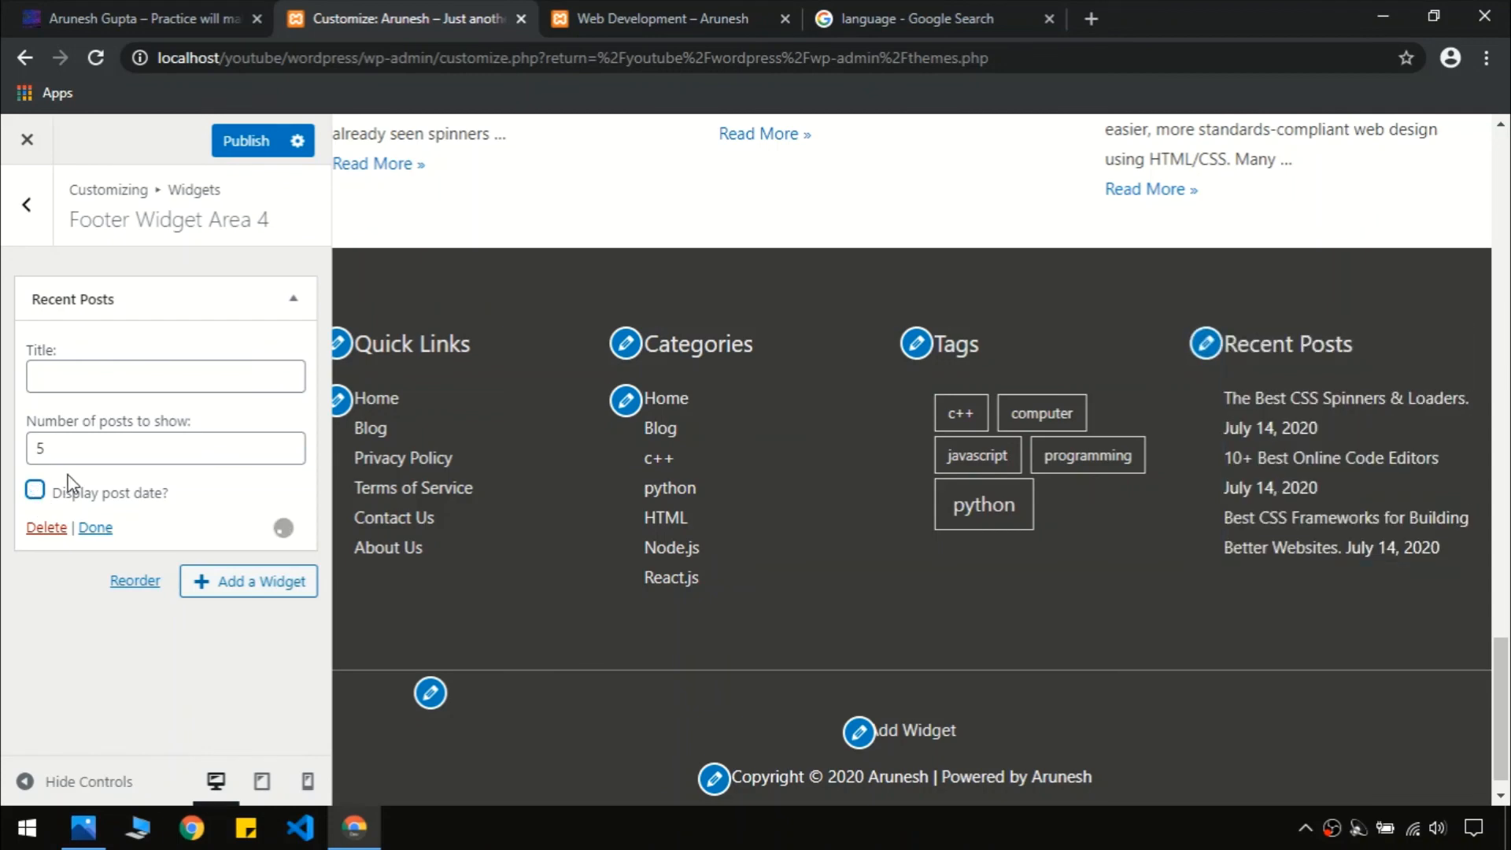
Title the Recent Posts widget 'Latest Post', matching the live site's footer
left_click(239, 12)
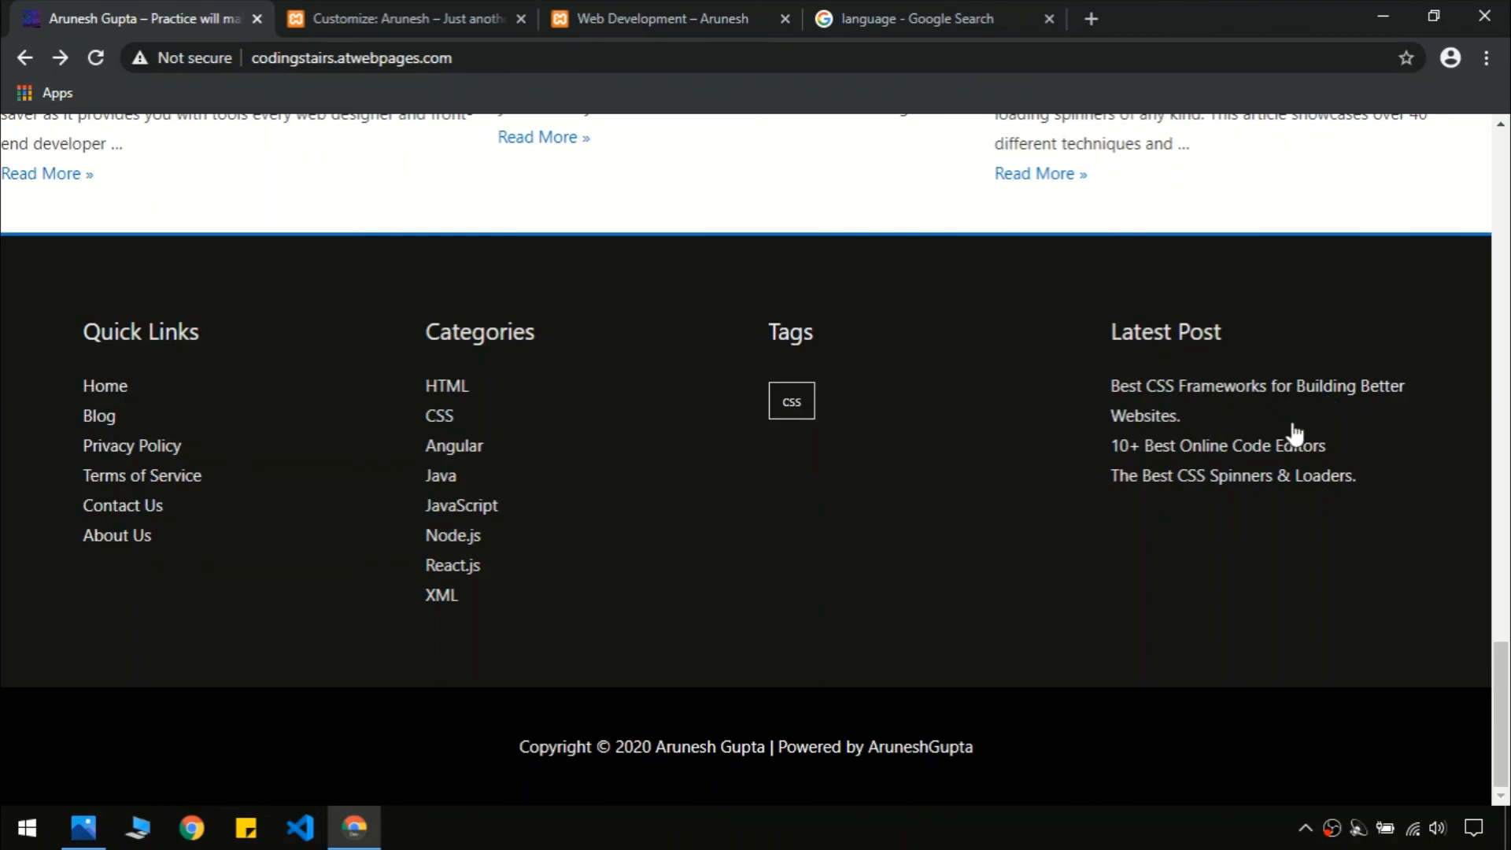
left_click(398, 18)
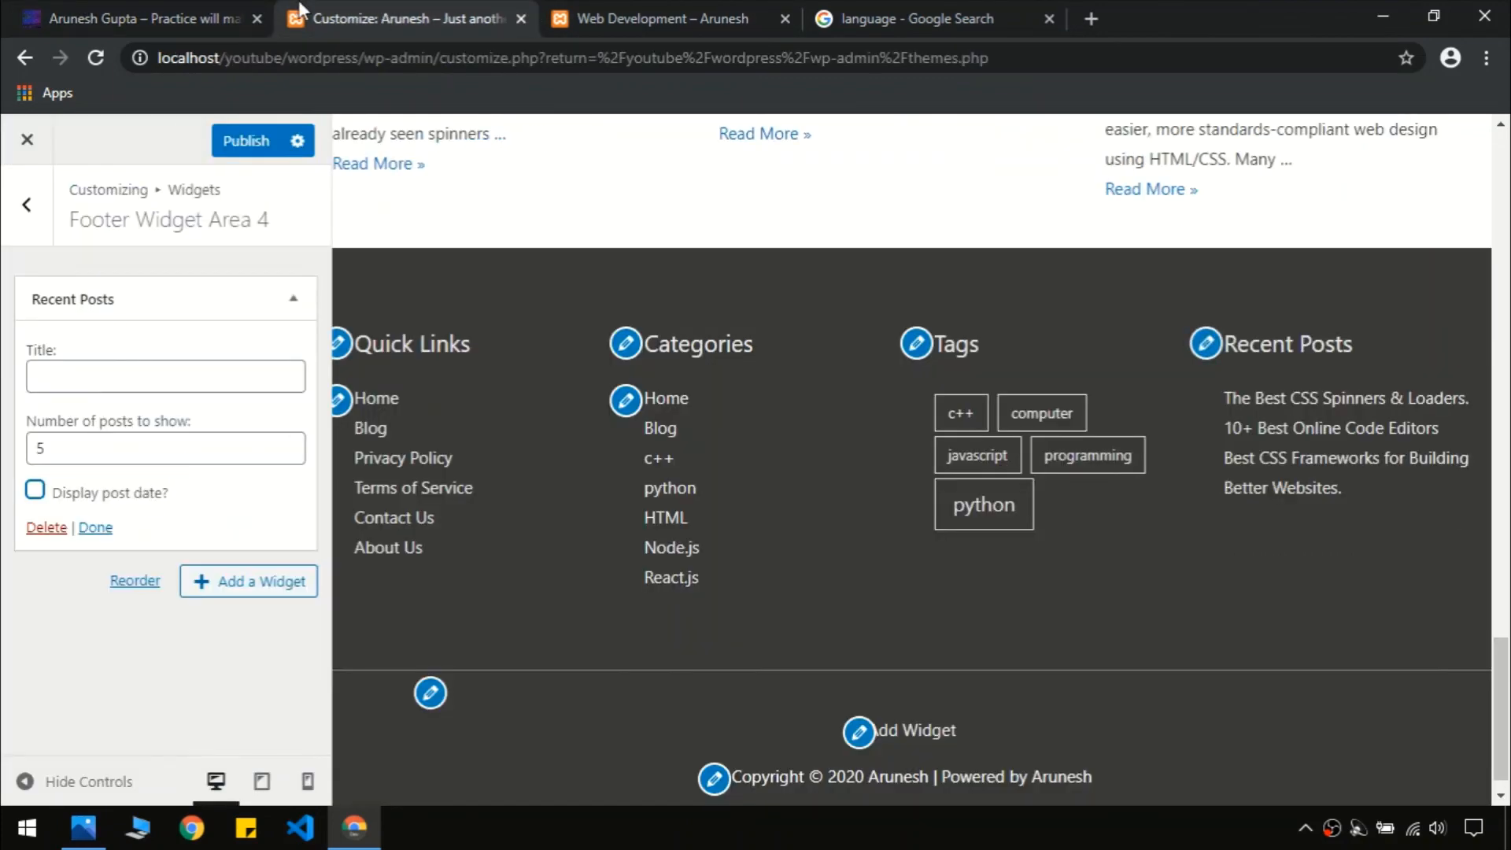
left_click(249, 386)
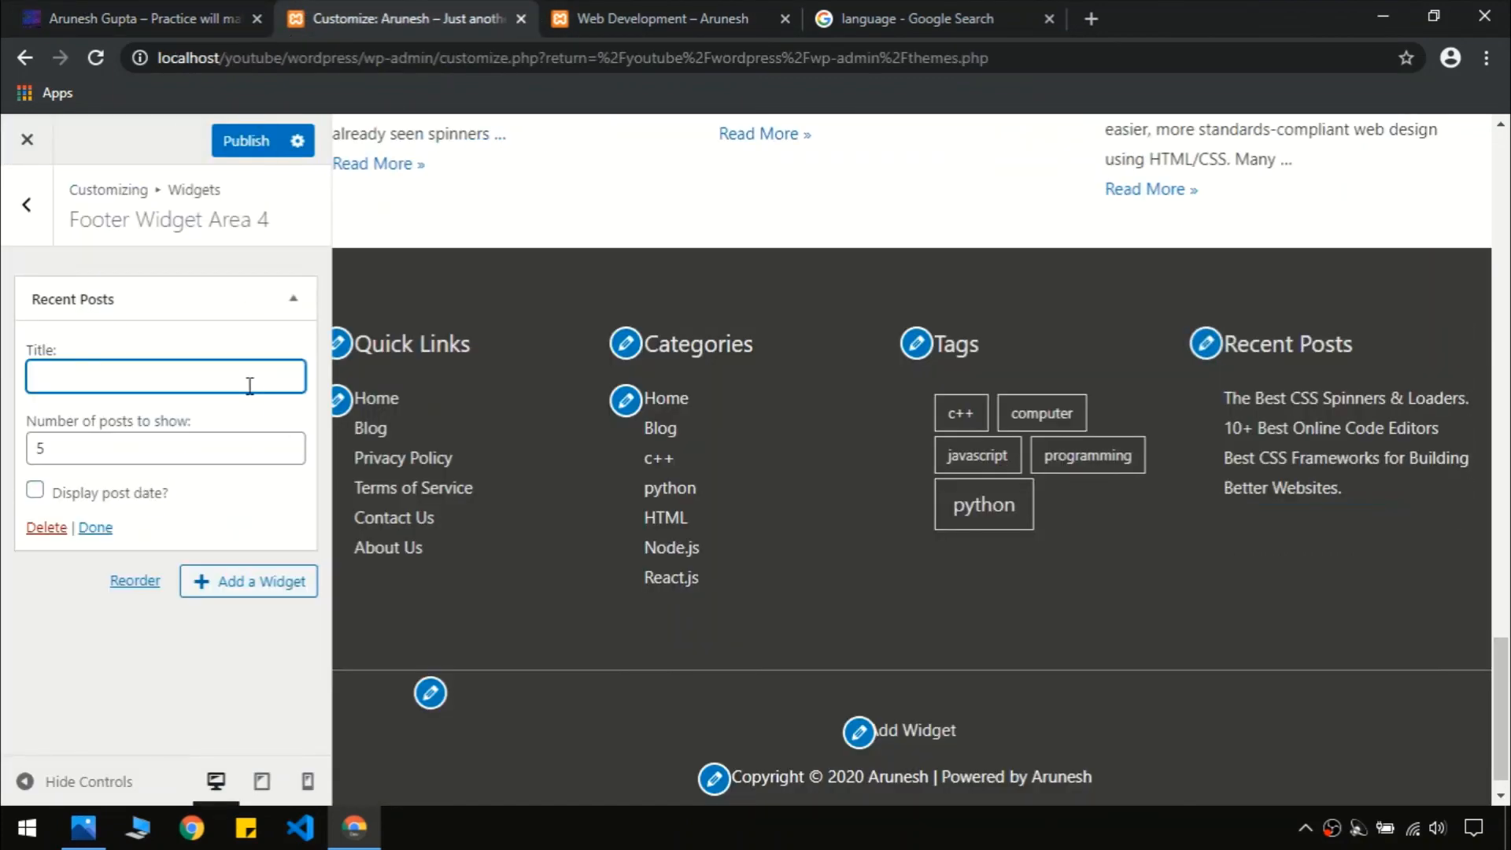
type("Latest Post")
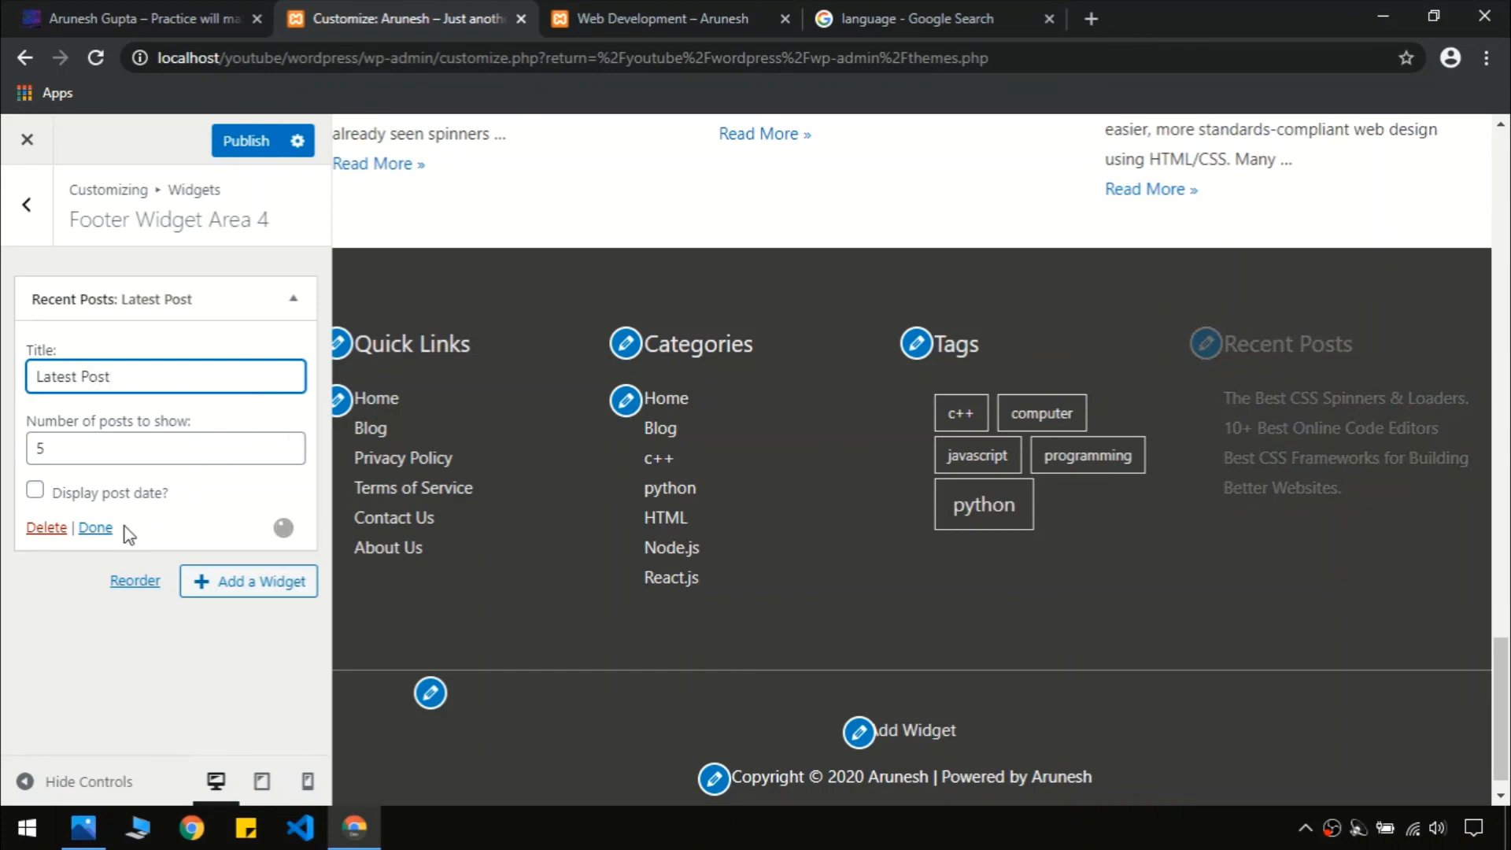
left_click(95, 527)
left_click(36, 208)
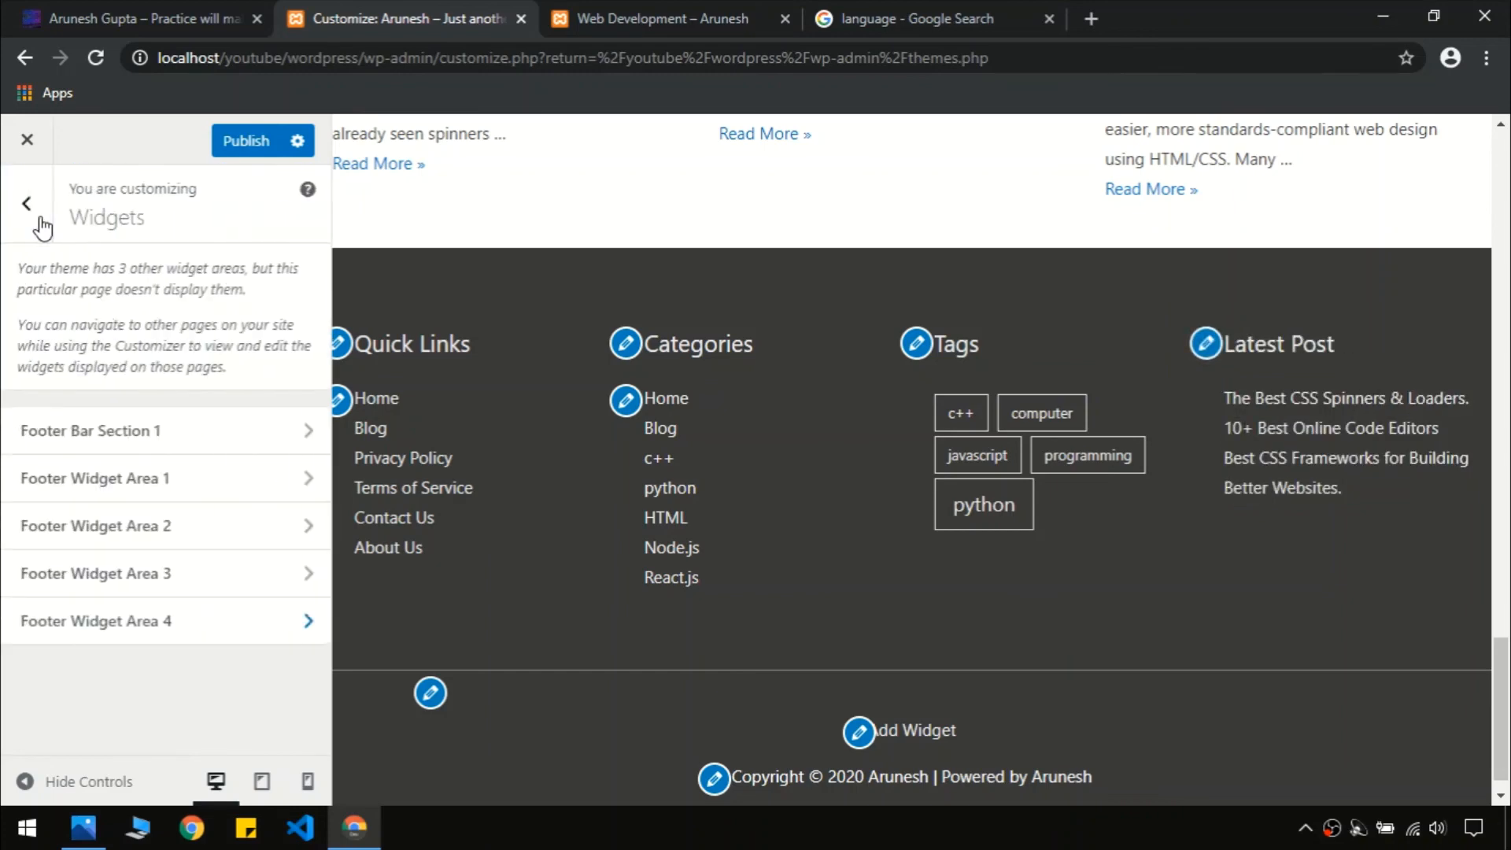
Publish the changes and reload the live category page to verify its four footer columns
left_click(244, 143)
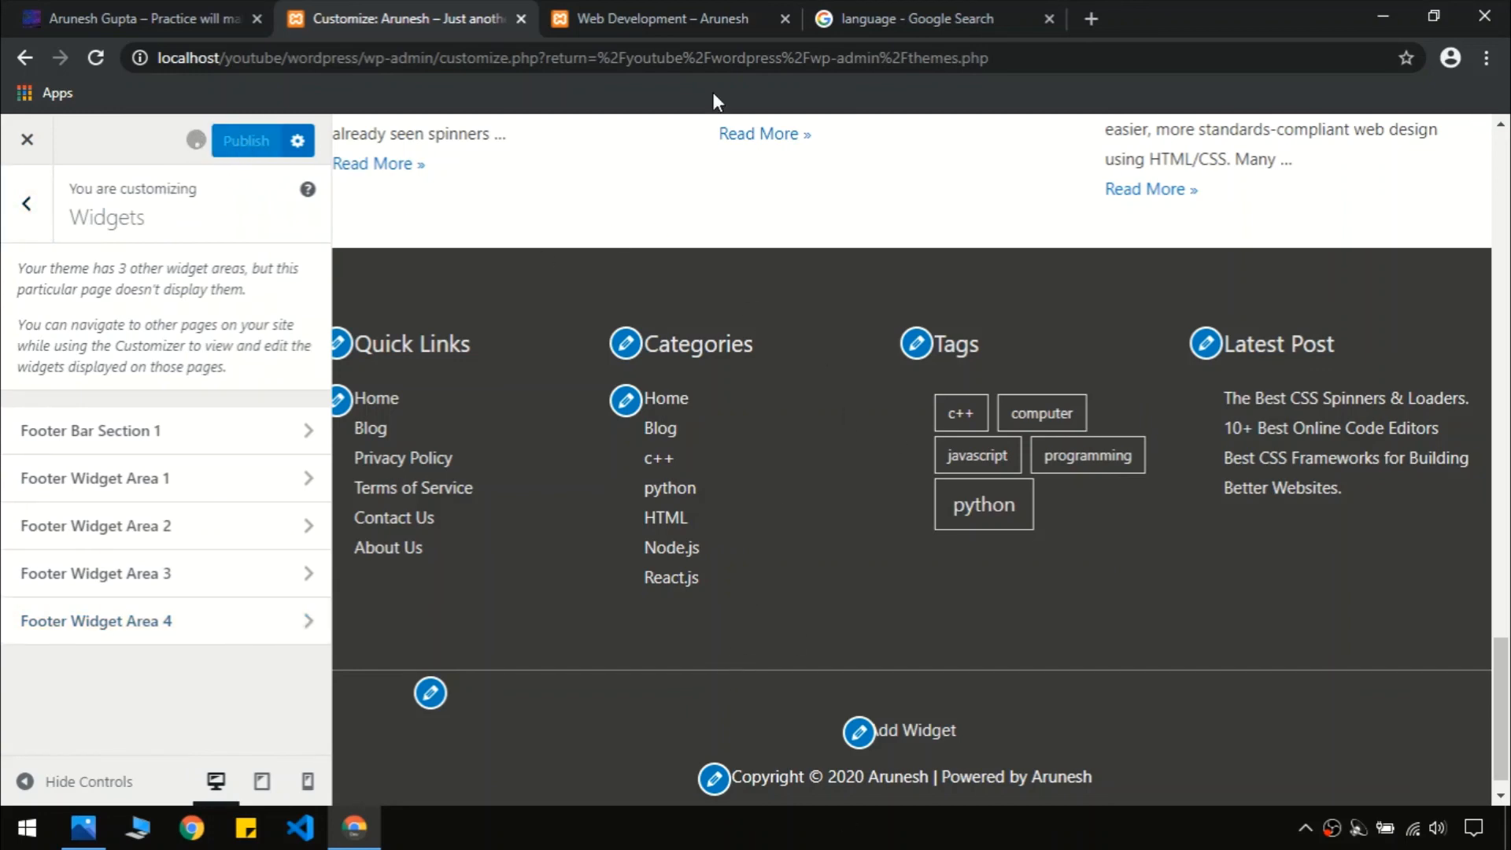
left_click(677, 11)
key("F5")
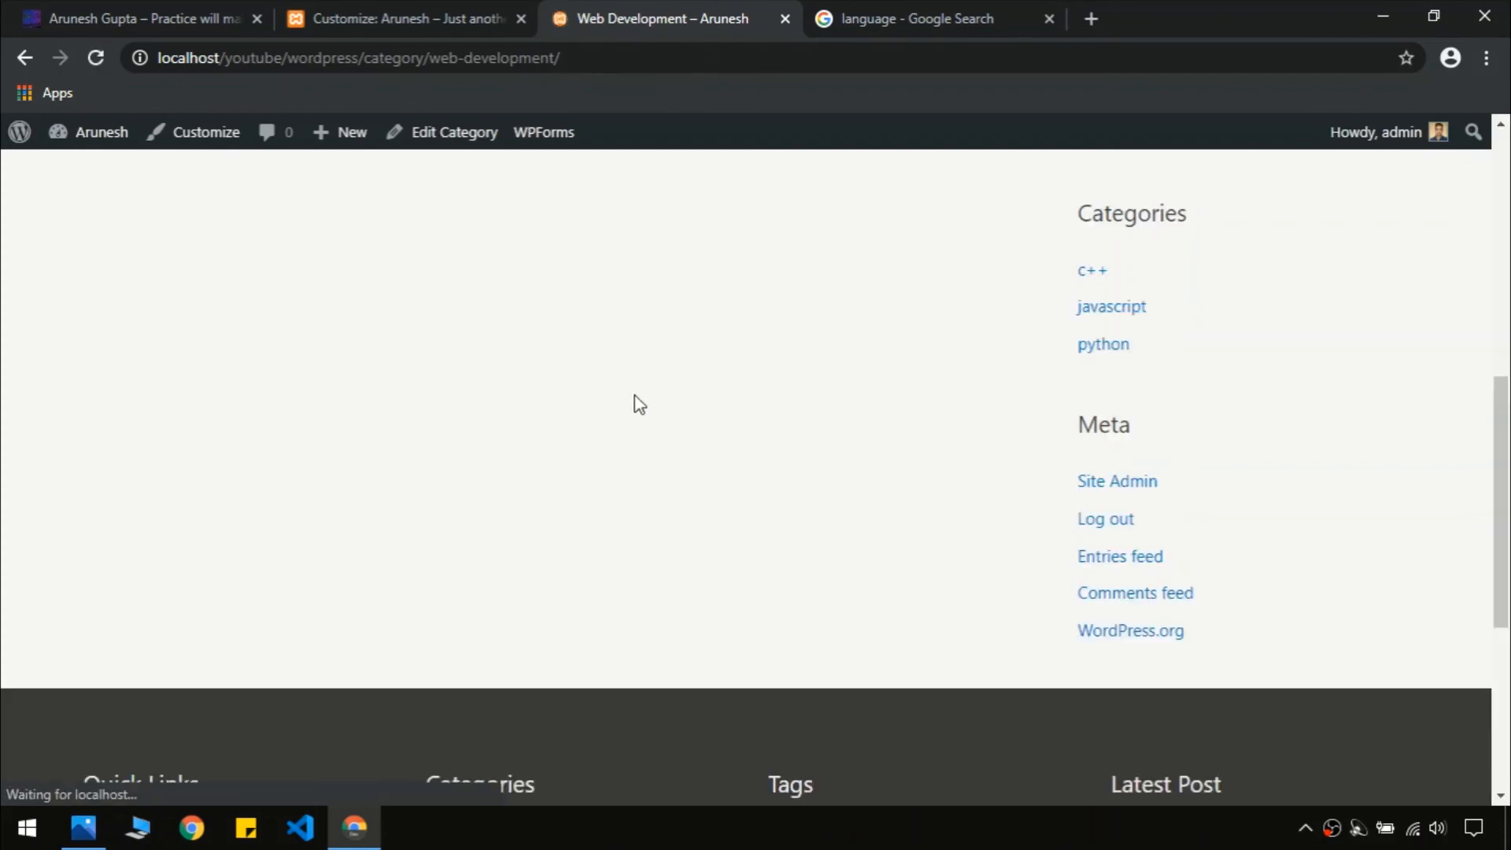
scroll(872, 462, "down", 5)
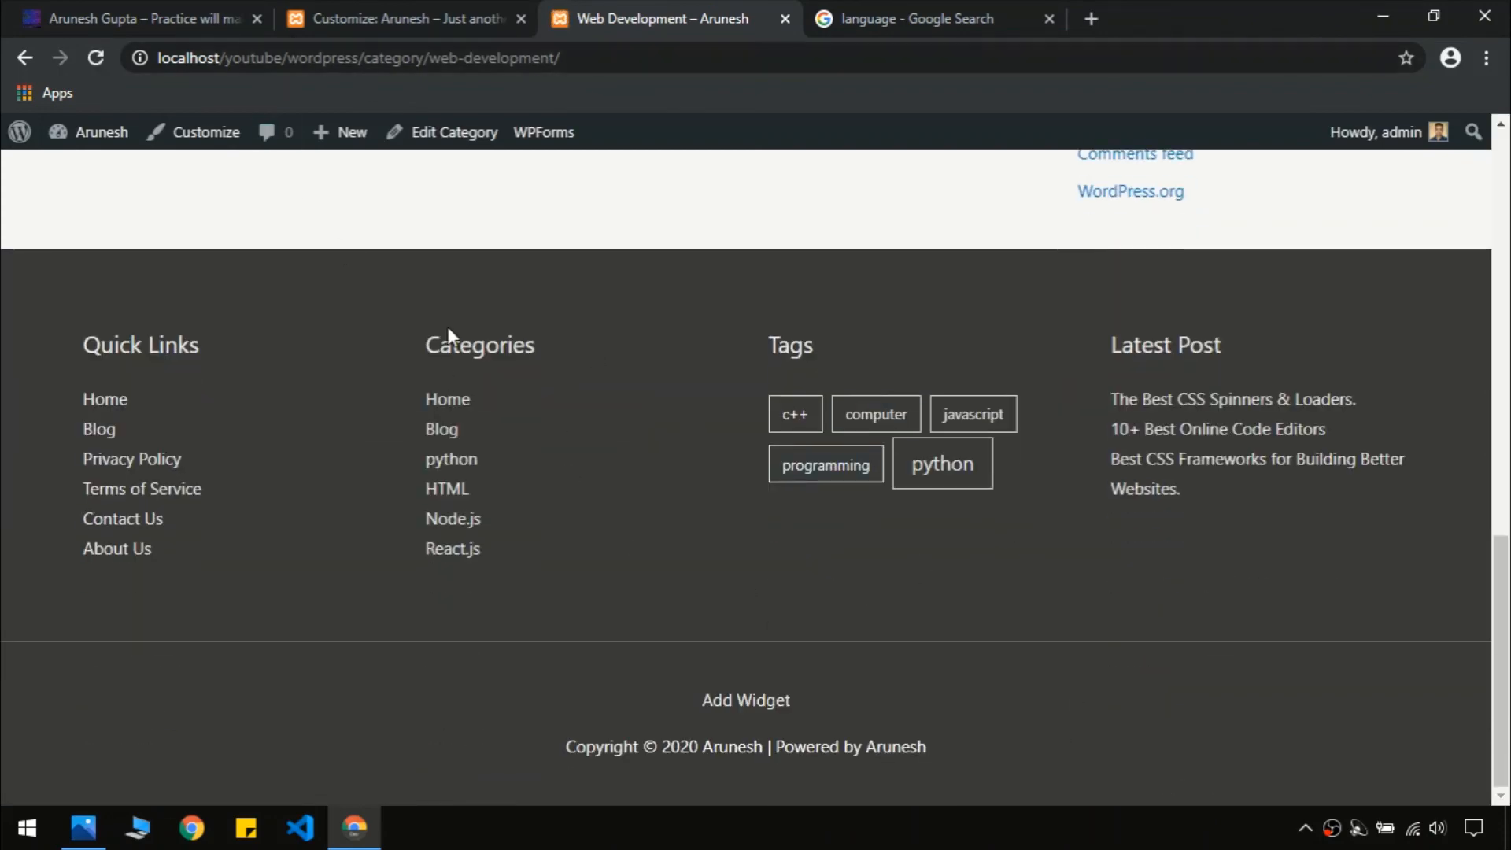
left_click(405, 18)
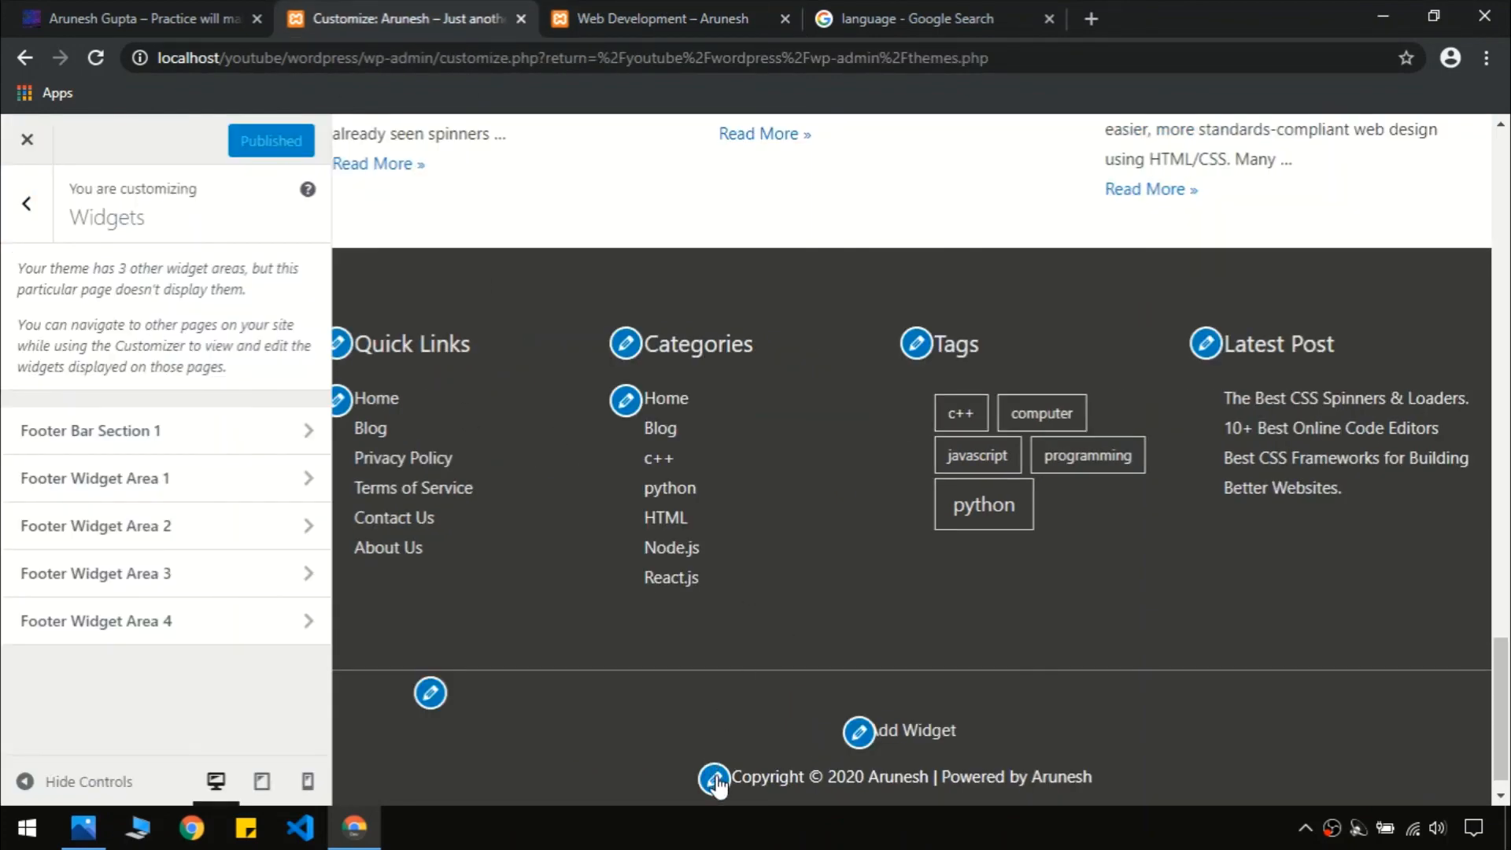
Navigate to the Footer > Footer Widgets background settings in the Customizer
left_click(26, 203)
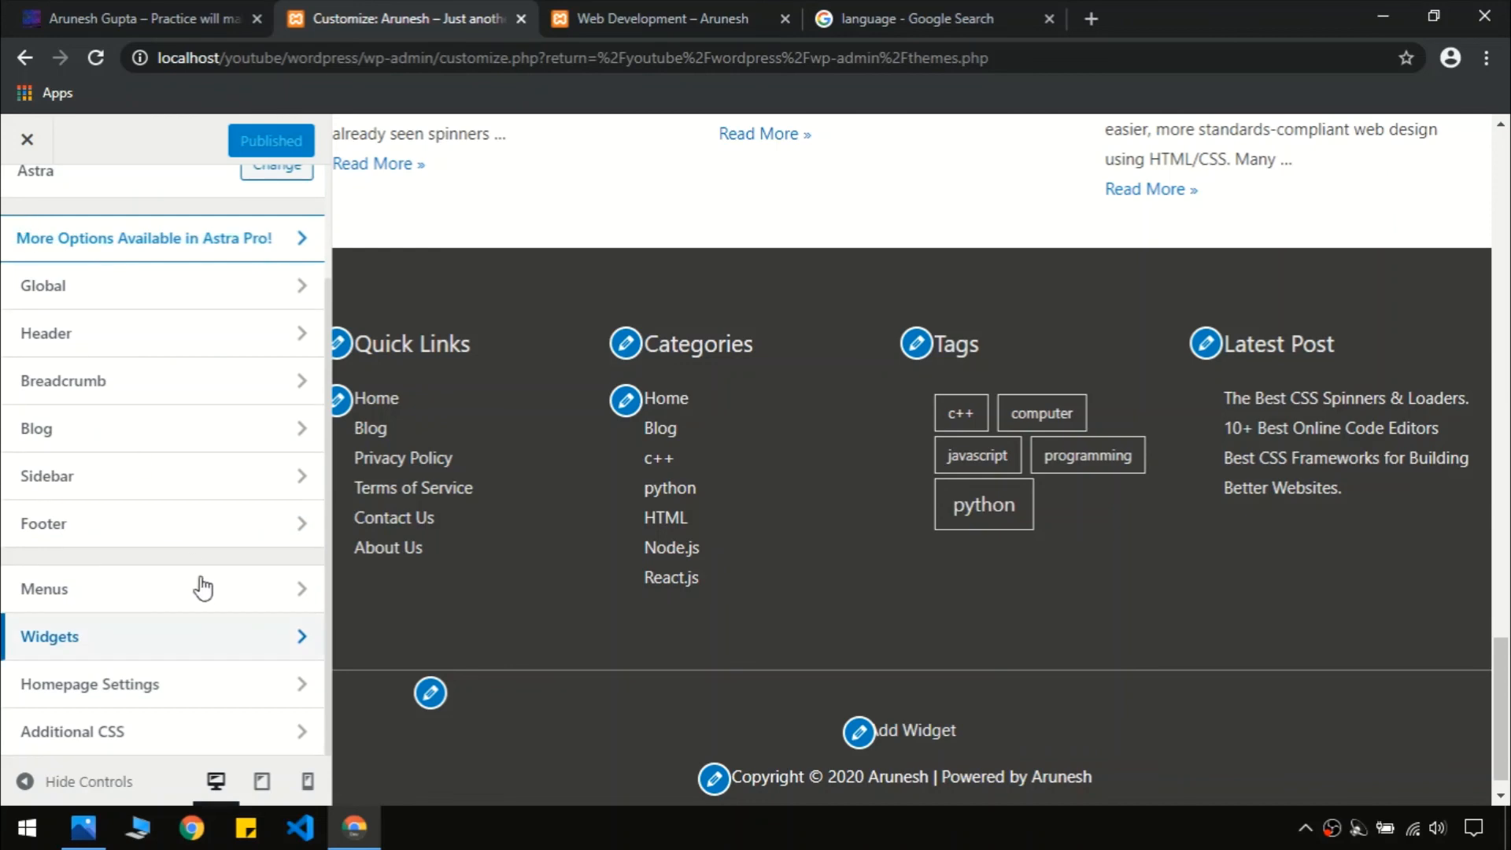
left_click(130, 526)
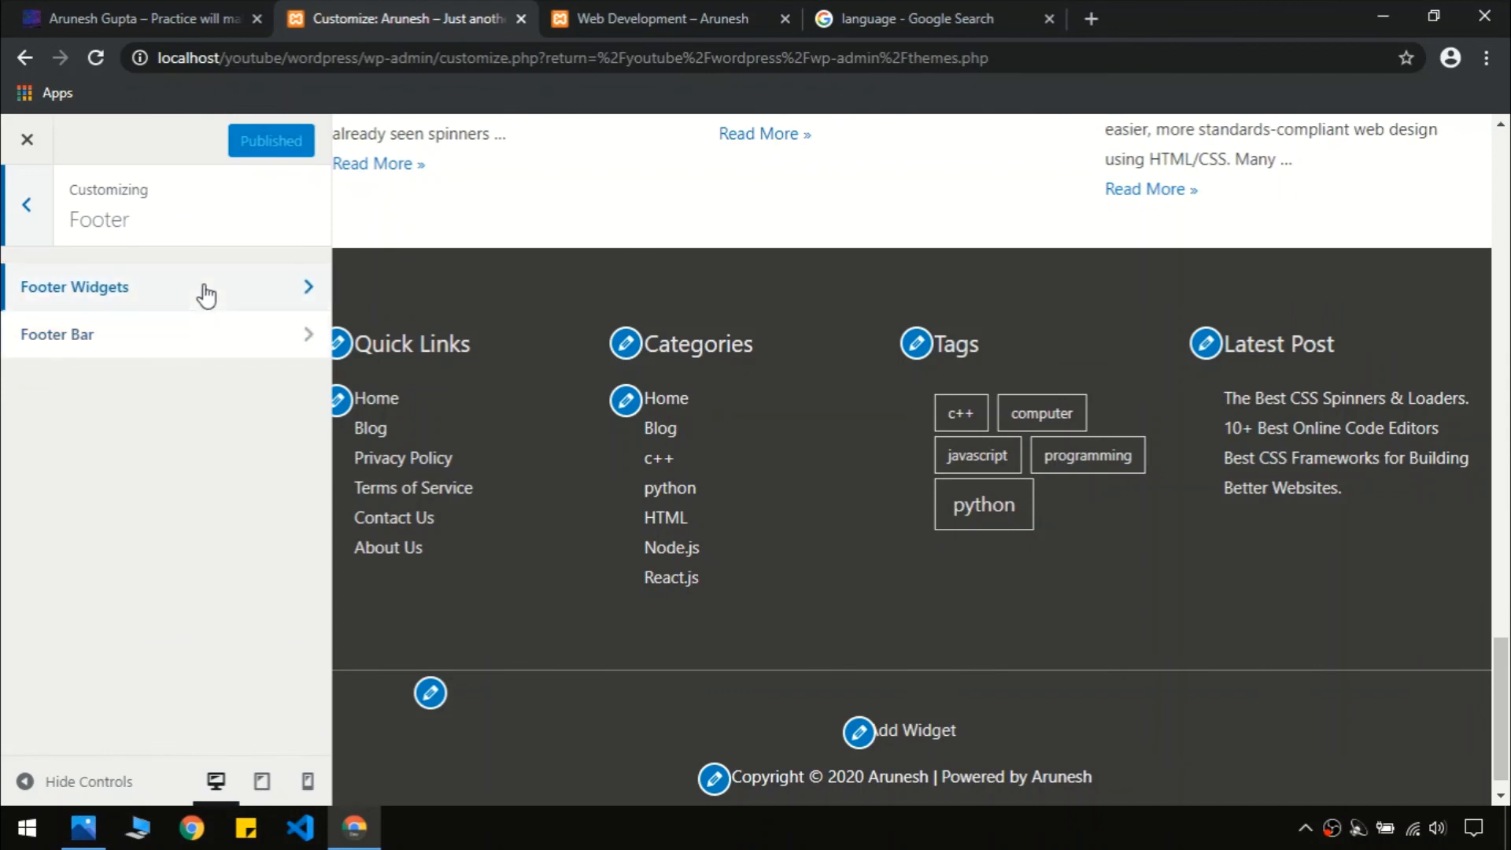
left_click(153, 304)
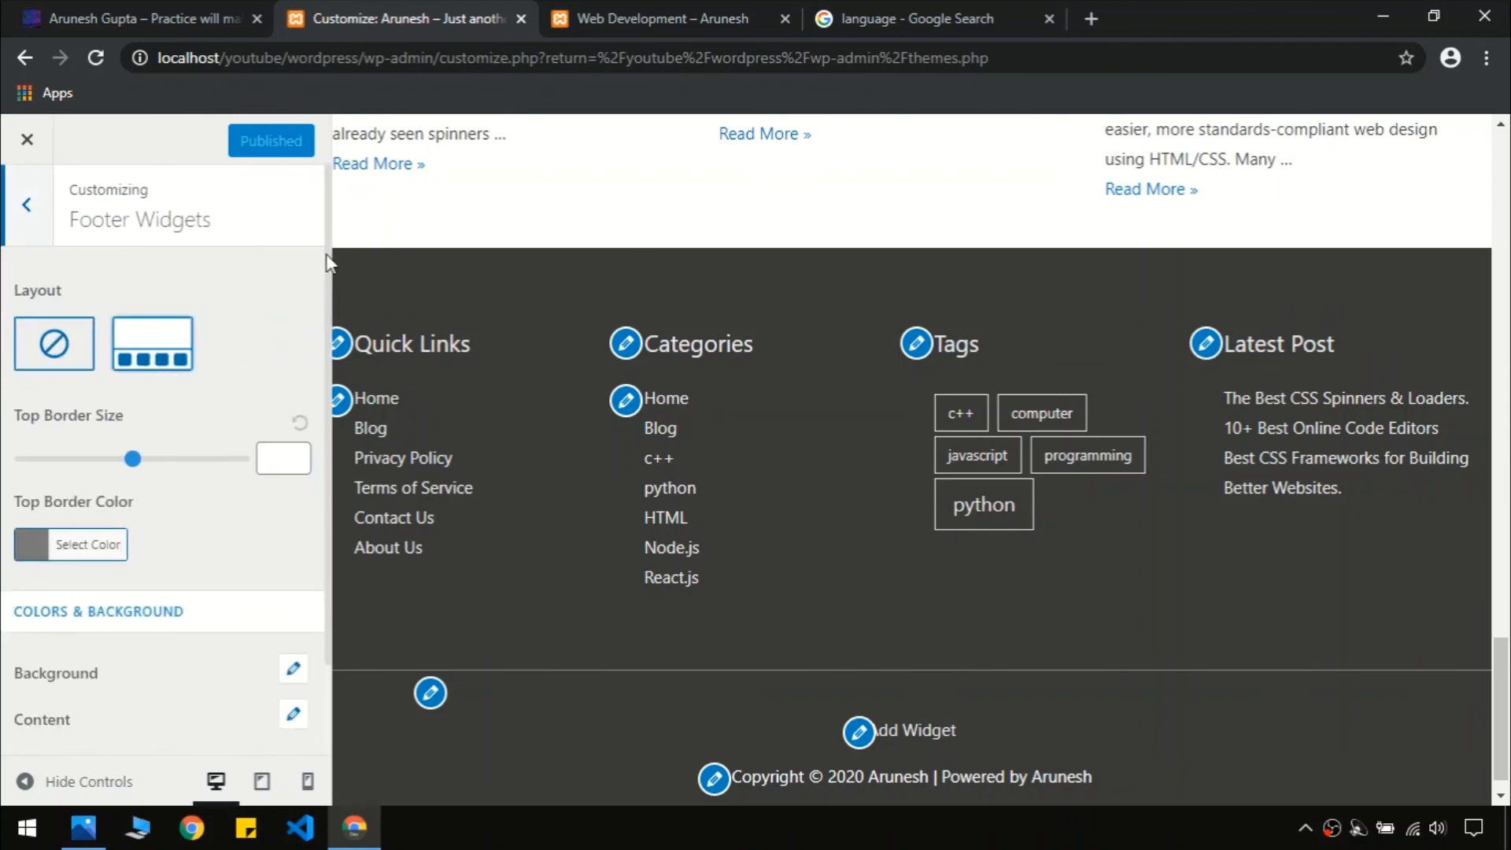
scroll(329, 268, "down", 2)
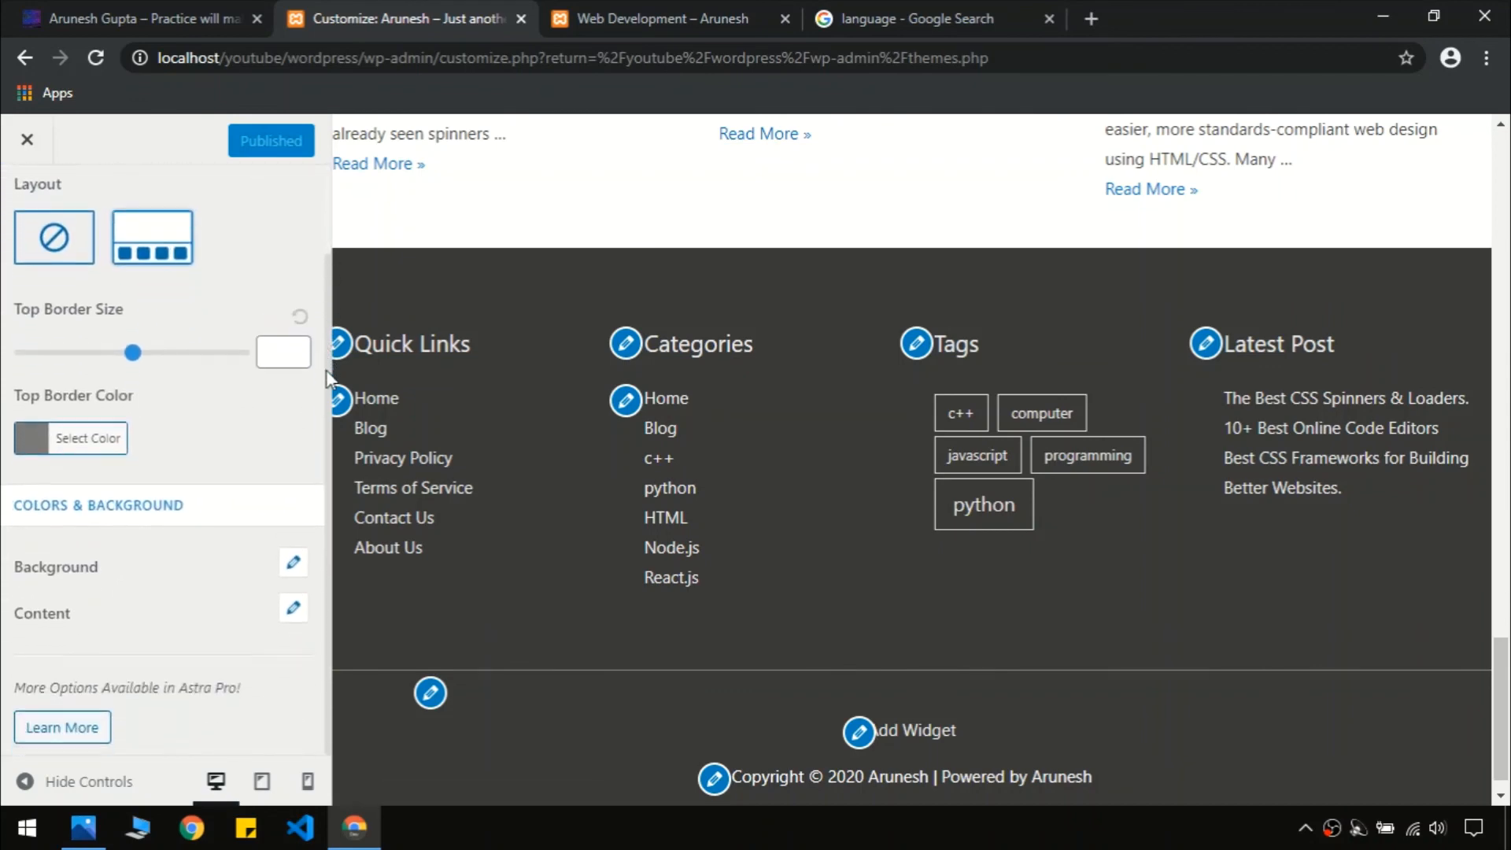
left_click(294, 562)
scroll(176, 661, "down", 2)
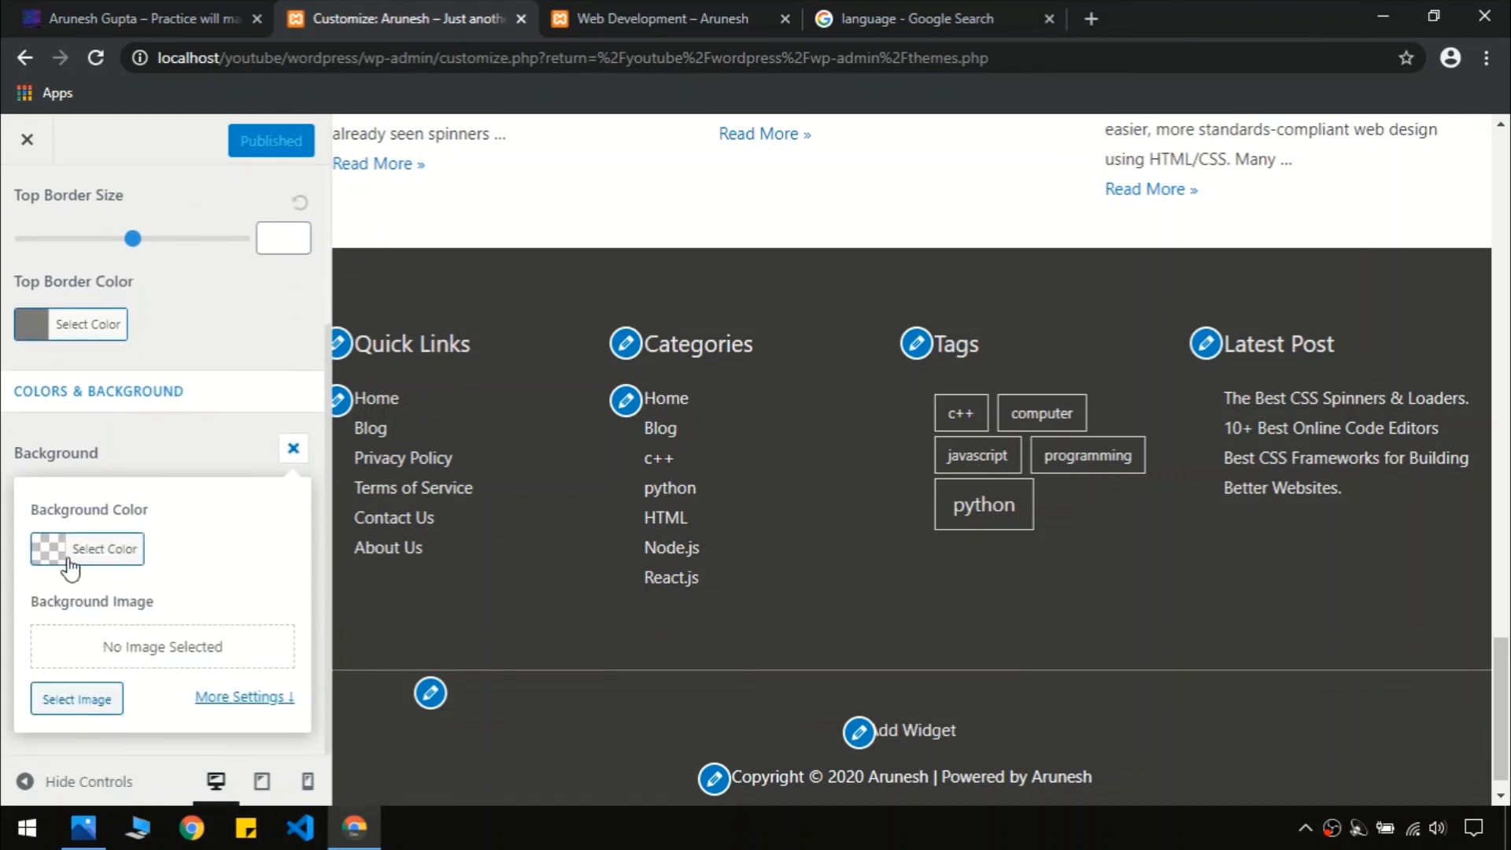
Set the footer widget background to near-black #1e1e1e, starting from black
left_click(43, 566)
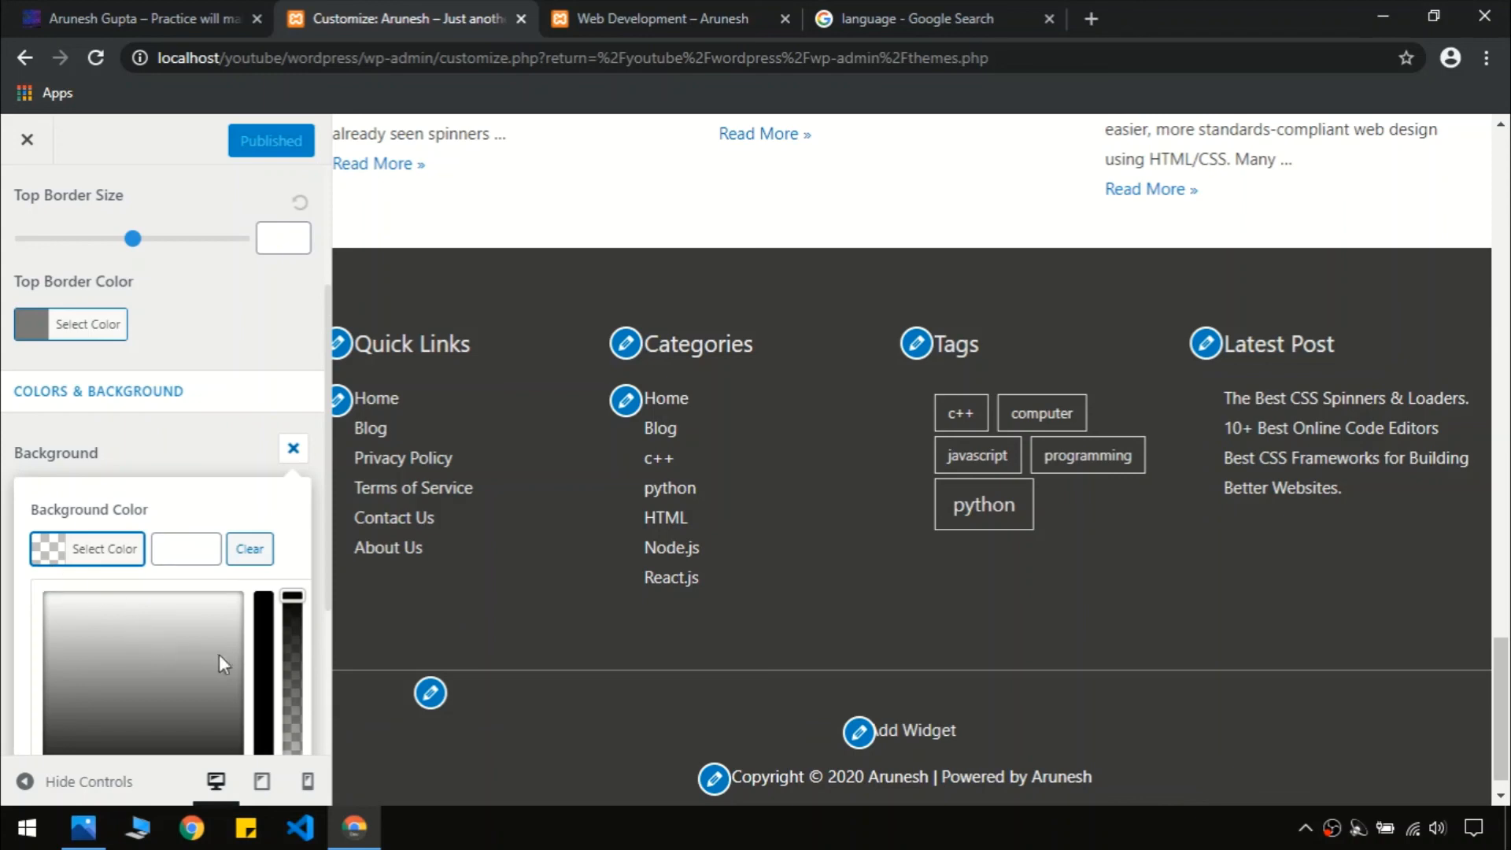
left_click(190, 639)
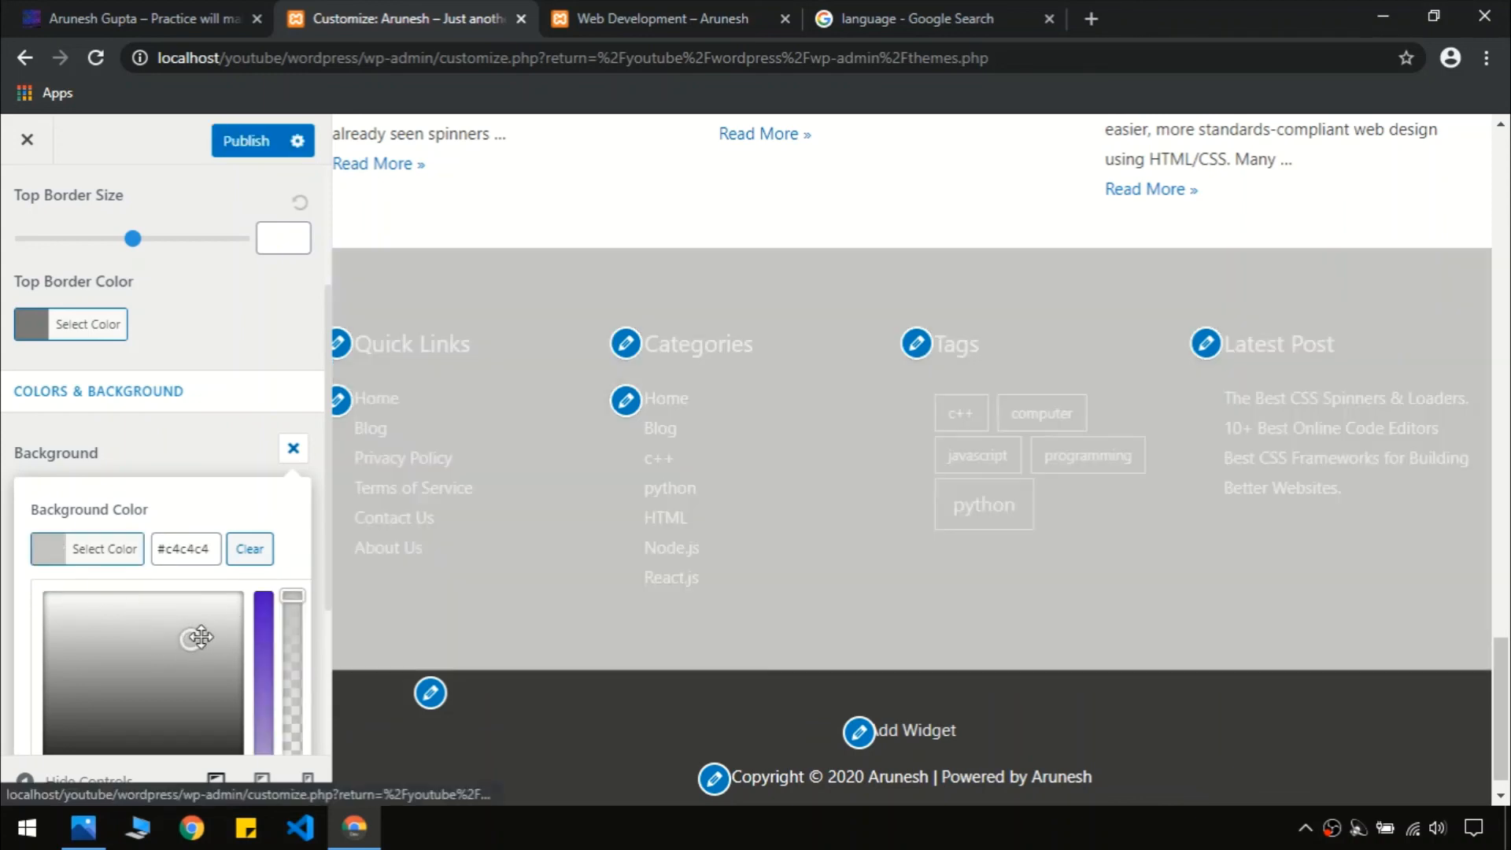
scroll(236, 634, "down", 3)
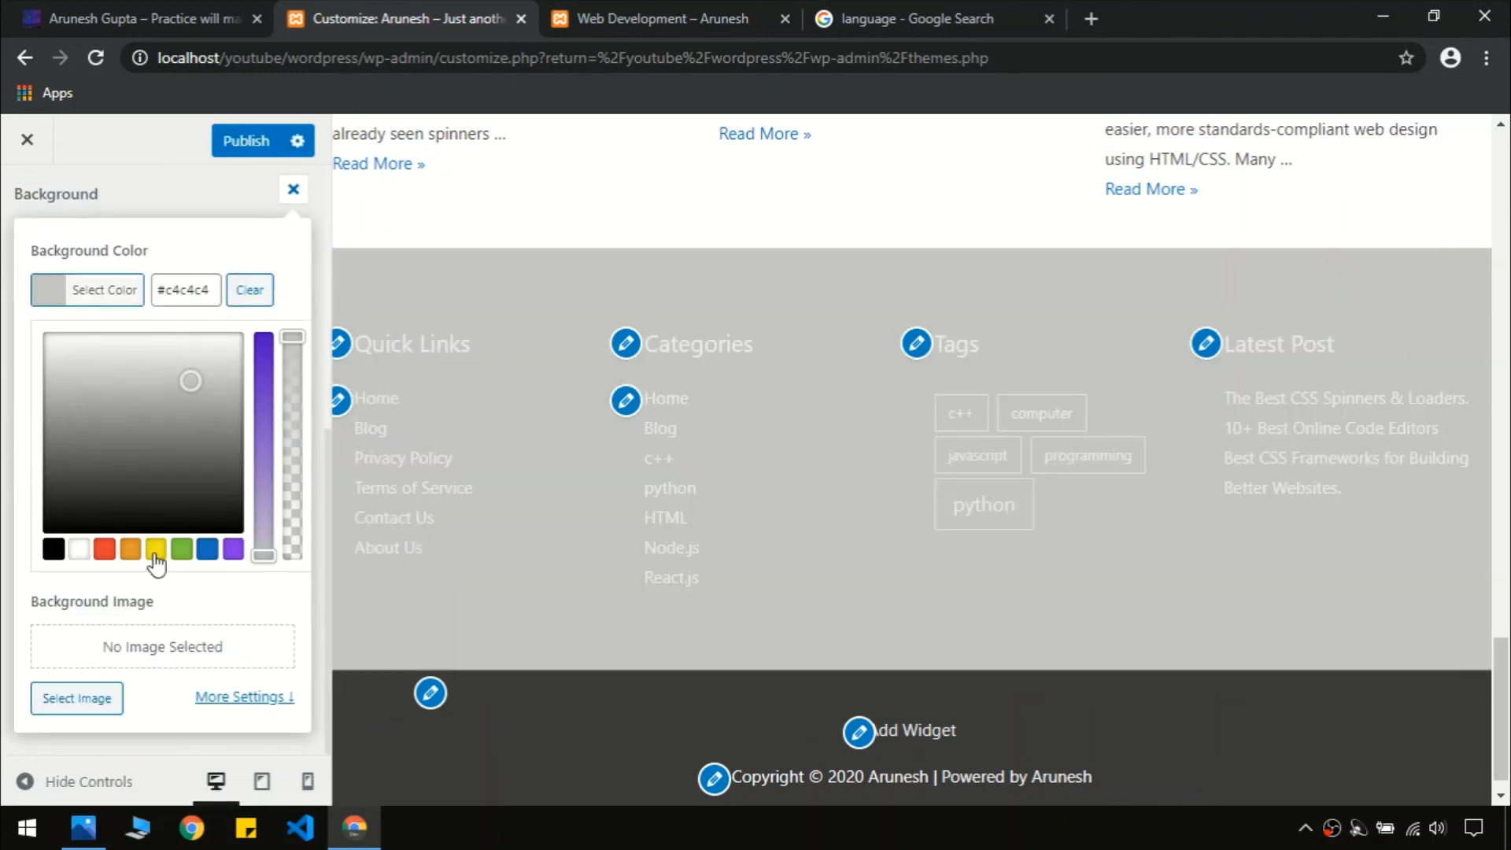
left_click(55, 550)
left_click(142, 10)
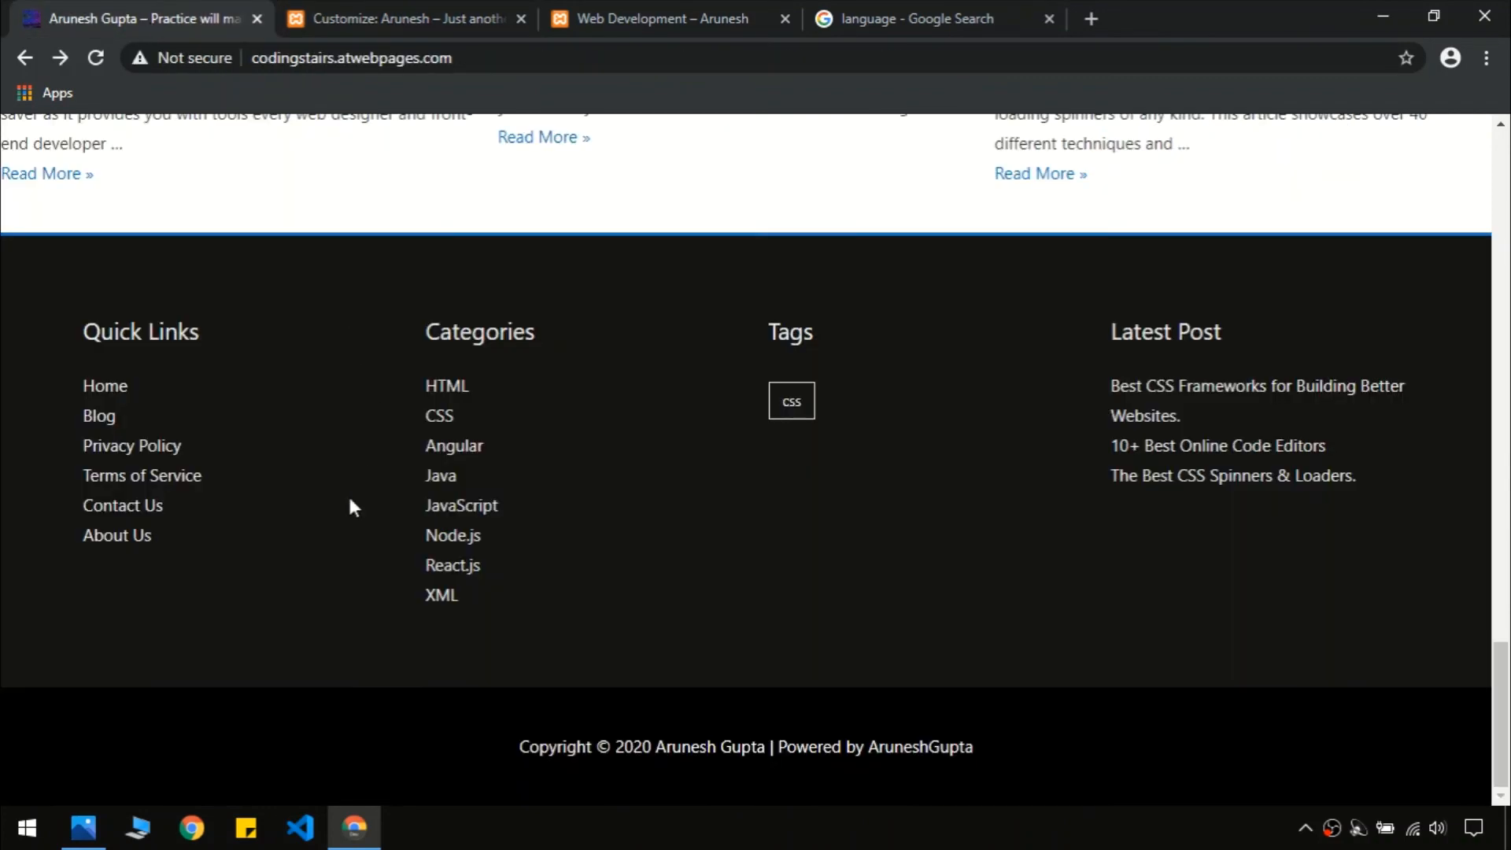
left_click(381, 12)
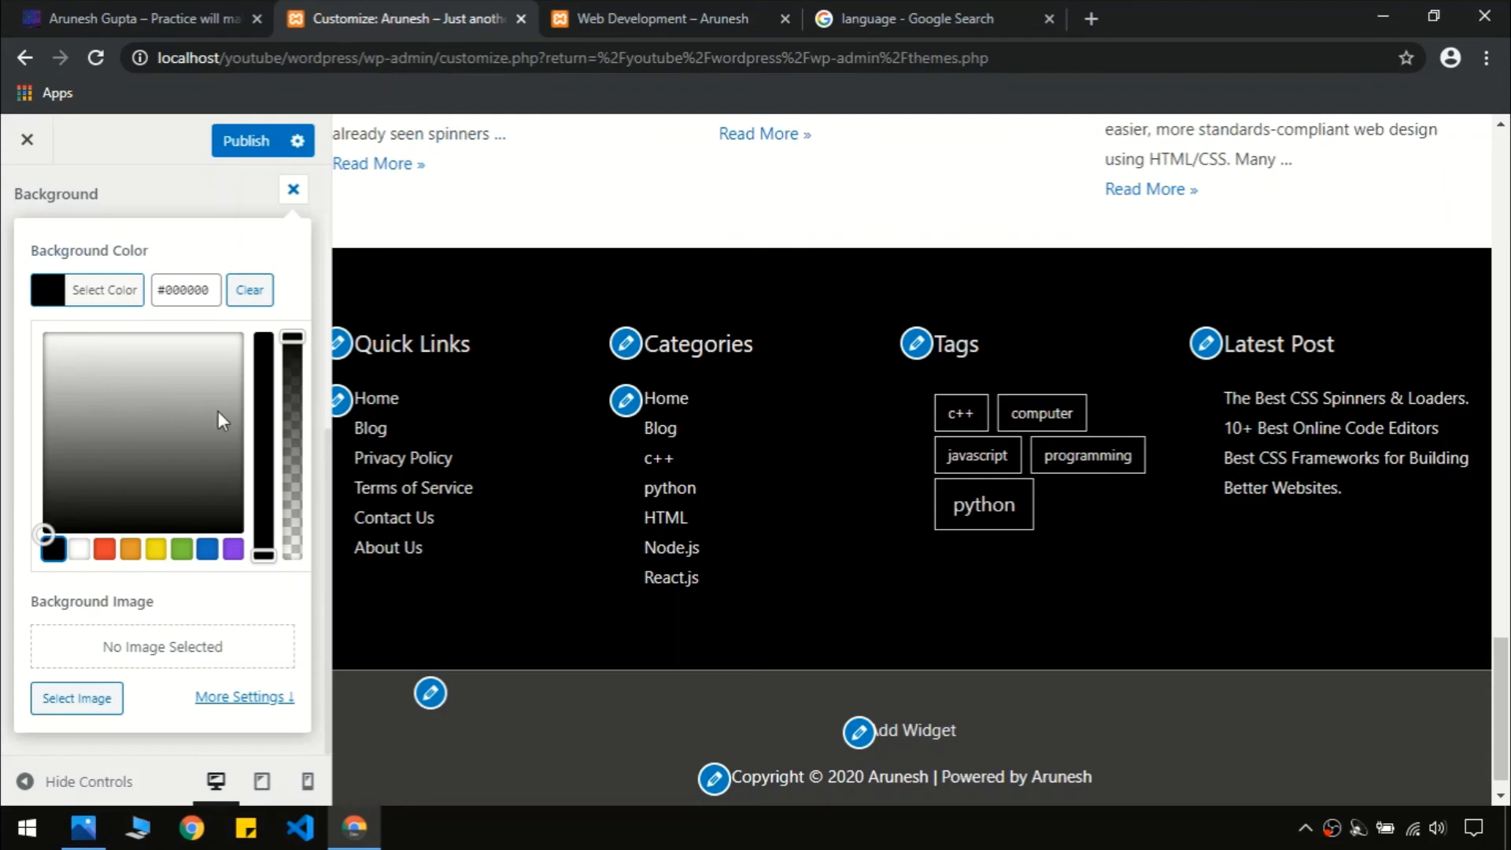
left_click(46, 524)
left_click_drag(50, 515, 55, 512)
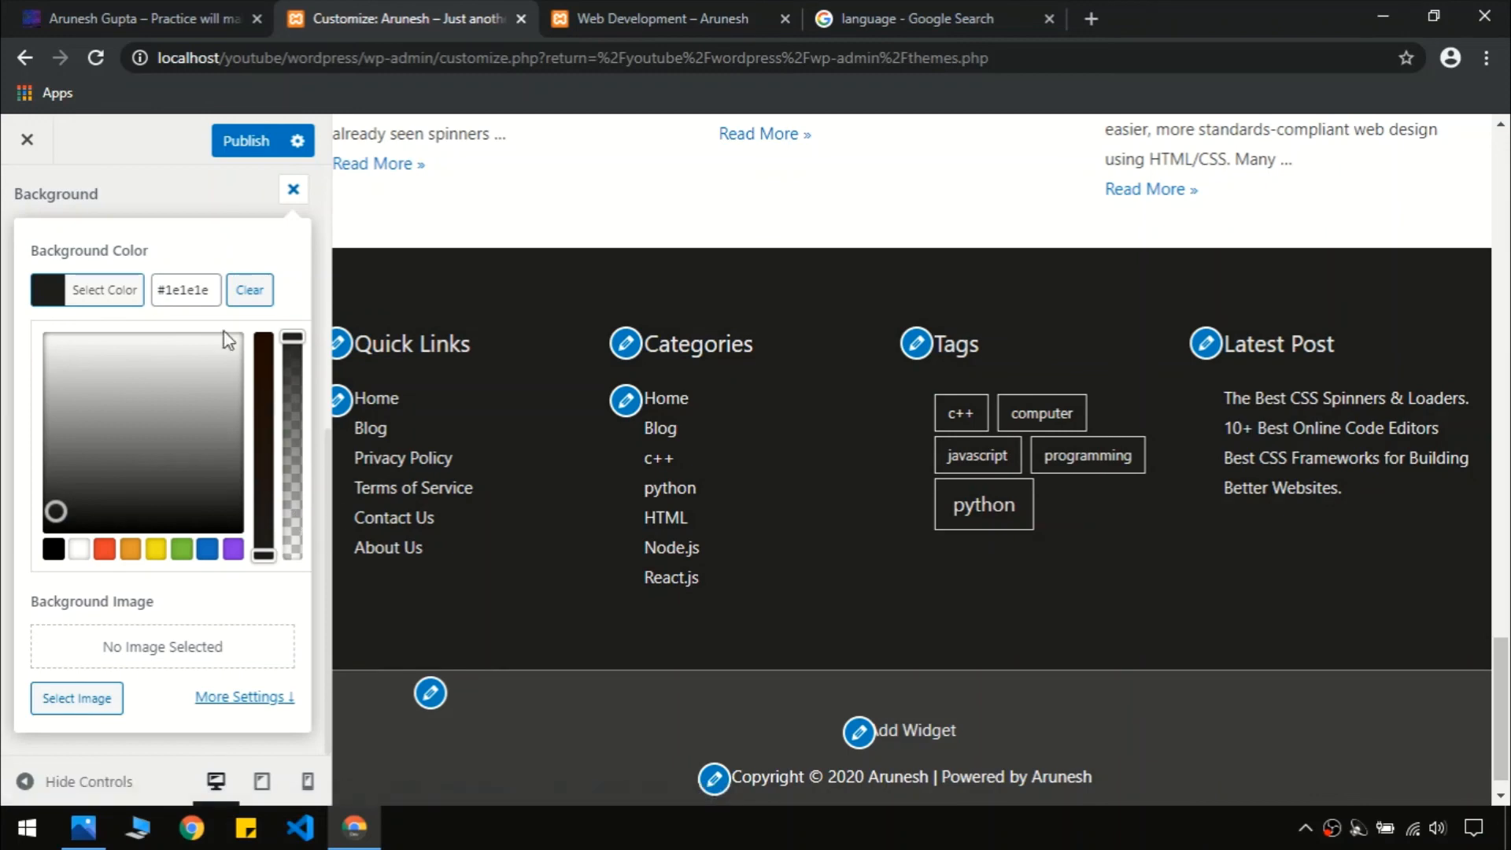
left_click(291, 194)
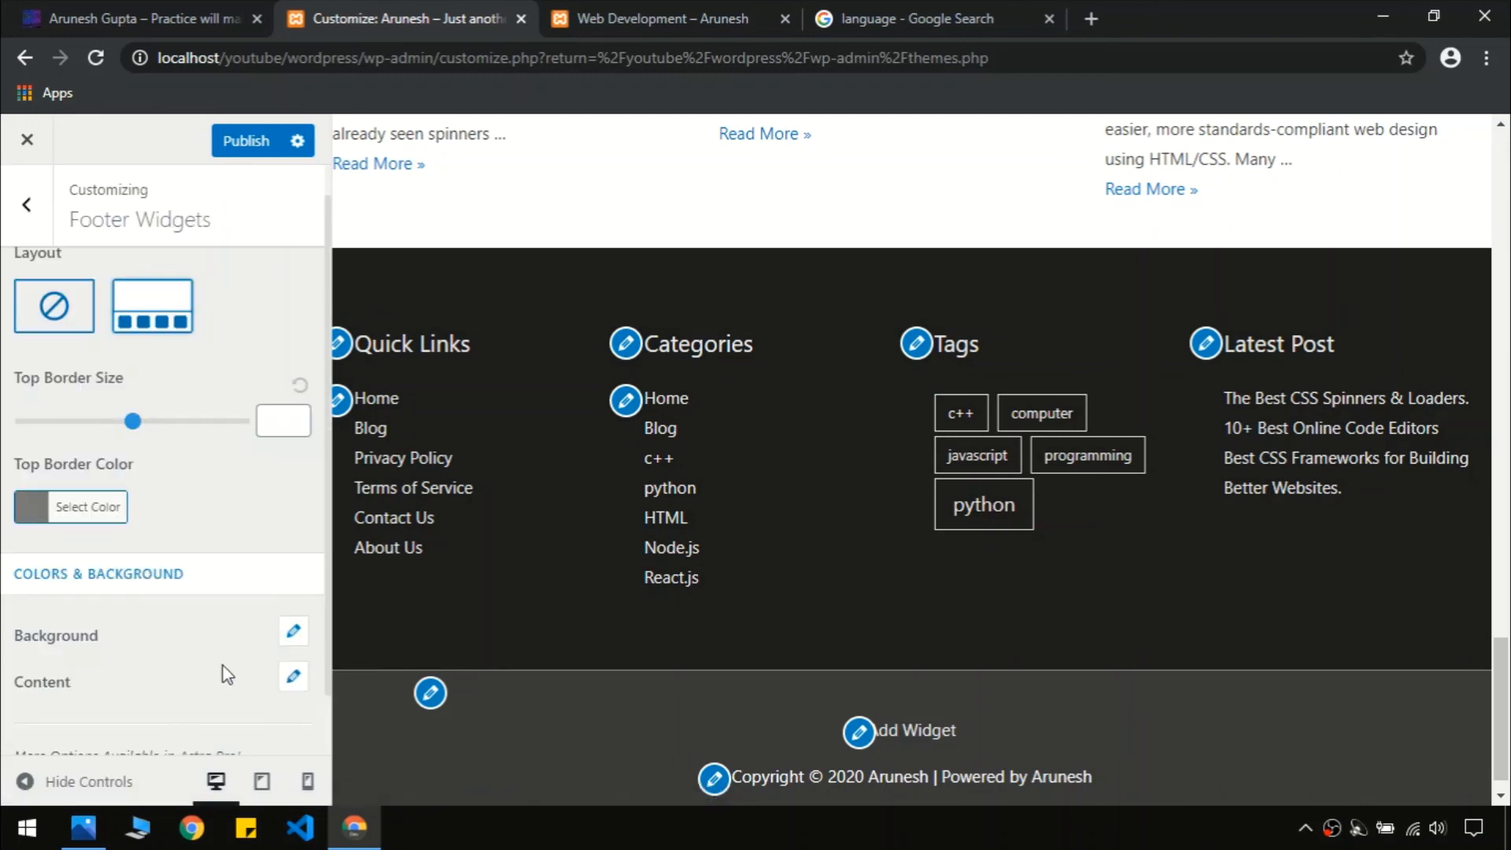
scroll(224, 666, "down", 1)
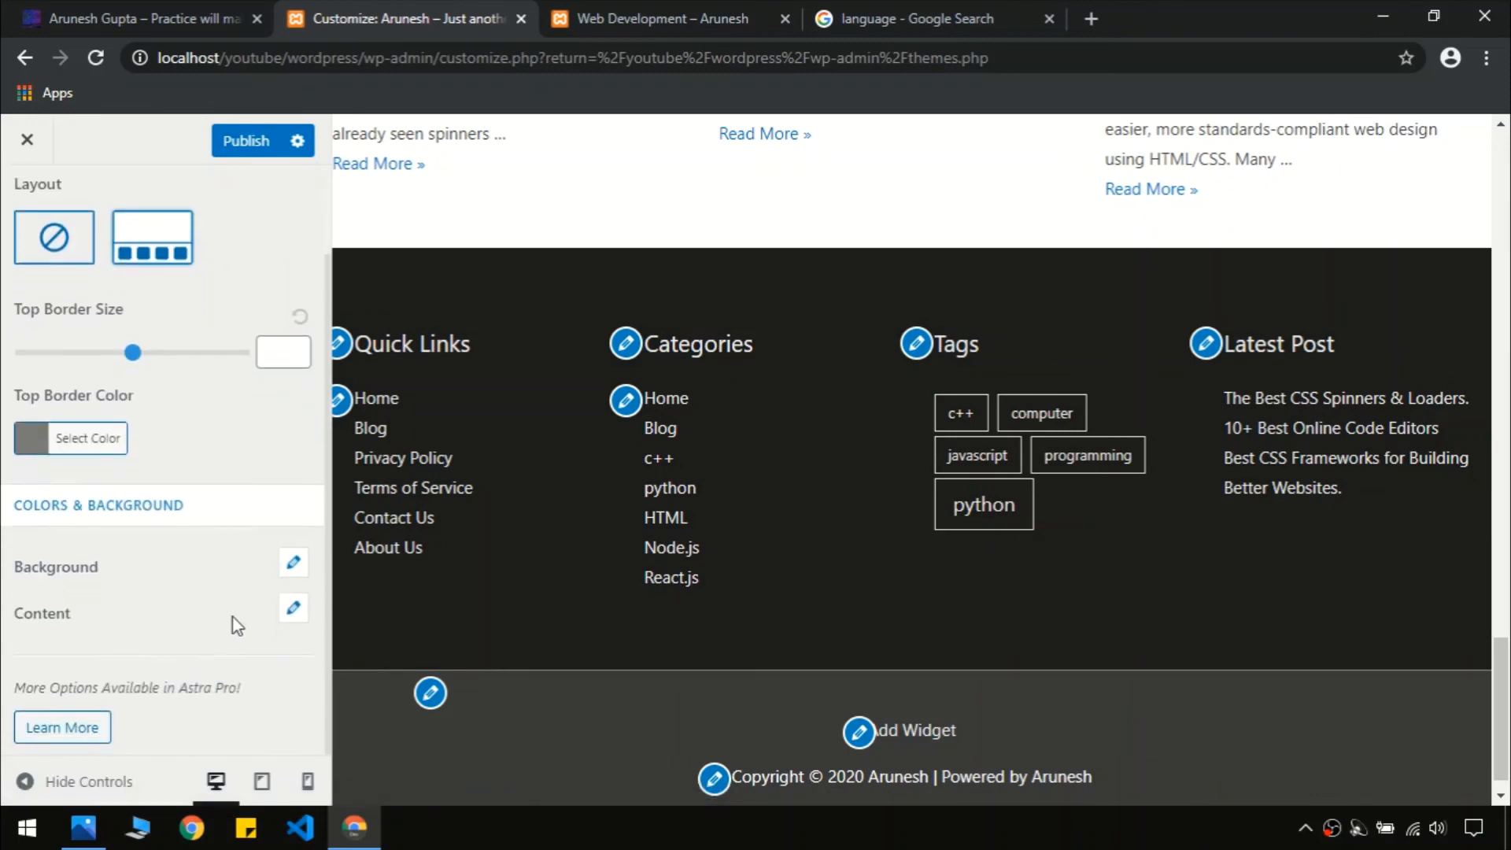
Reduce the footer widgets' top border size from 11 to 3
left_click(293, 613)
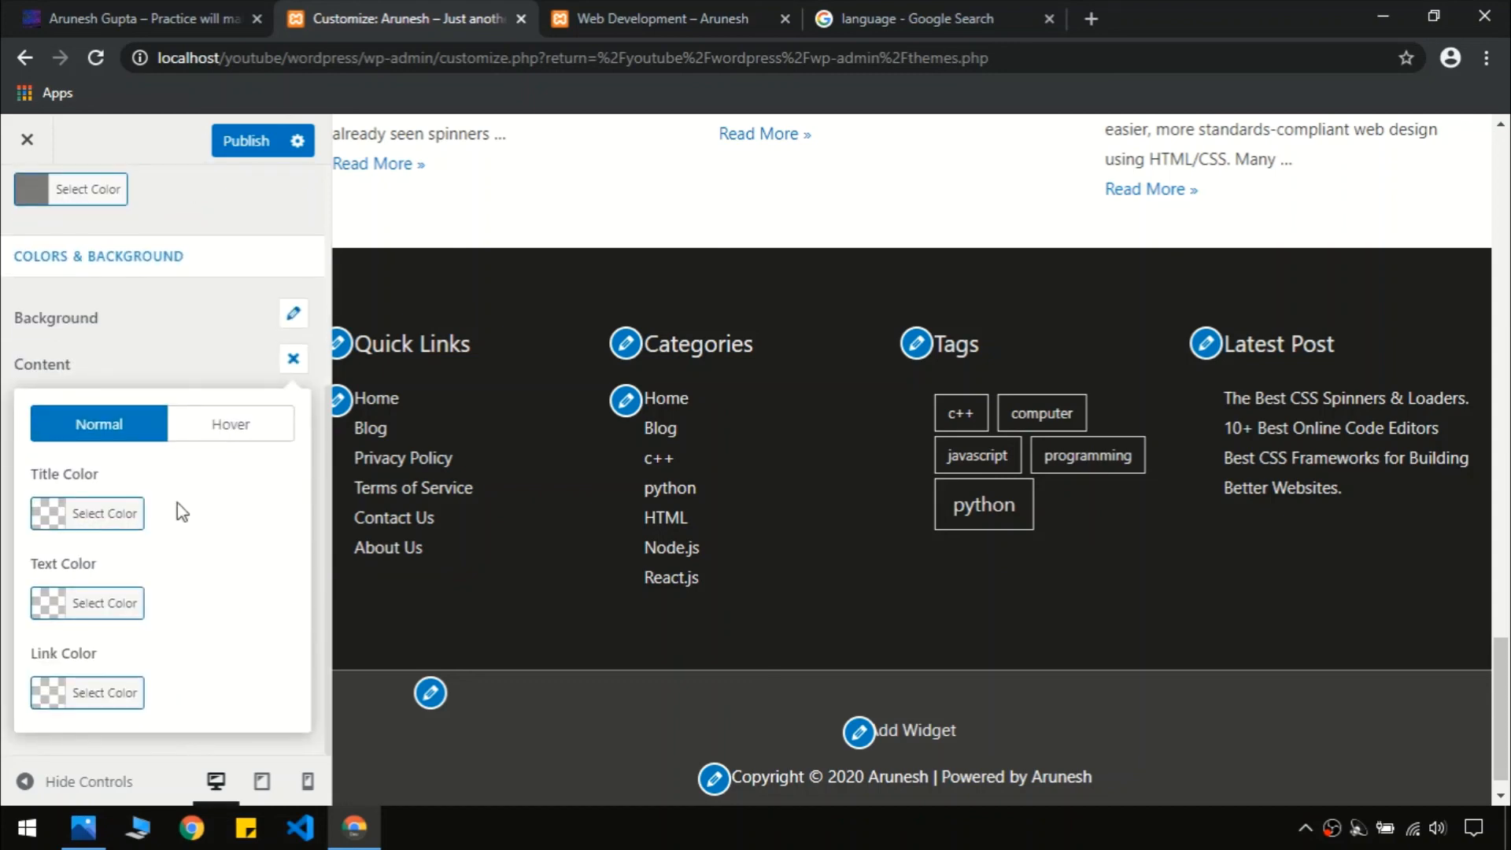
left_click(295, 362)
scroll(118, 658, "down", 1)
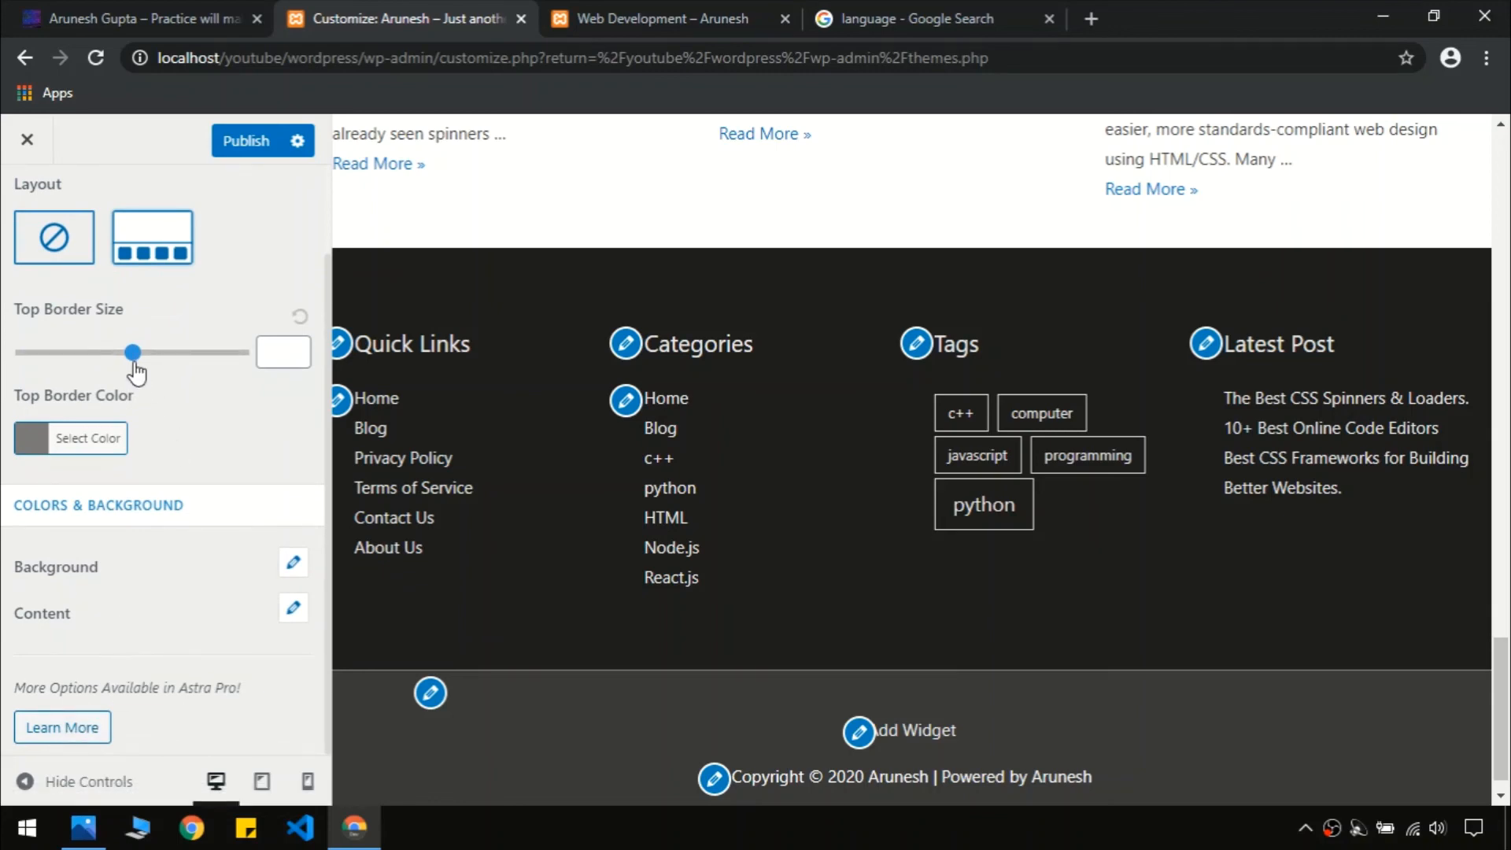
left_click_drag(135, 354, 17, 352)
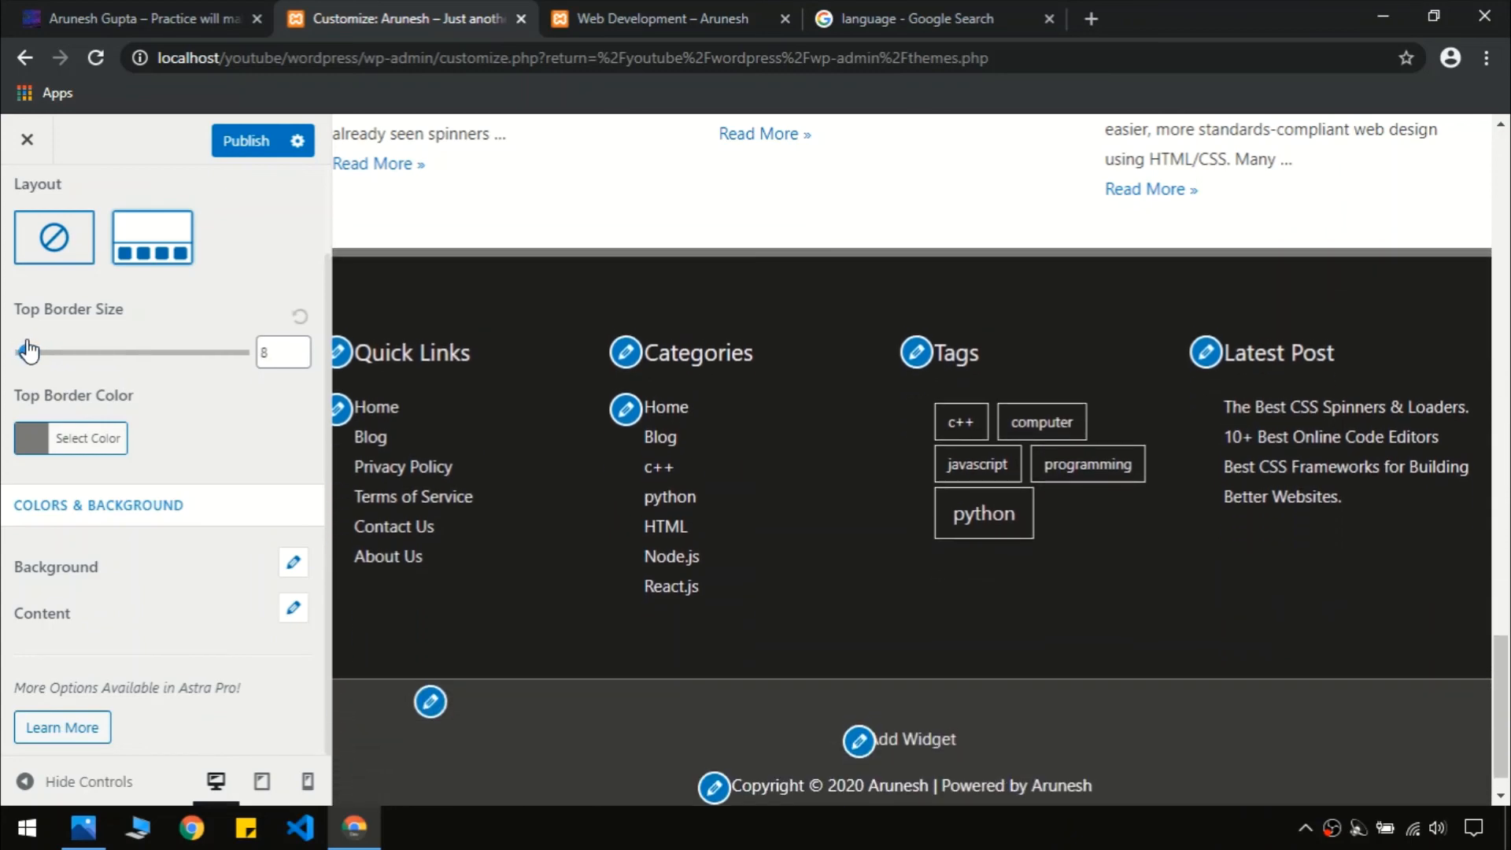
left_click(87, 19)
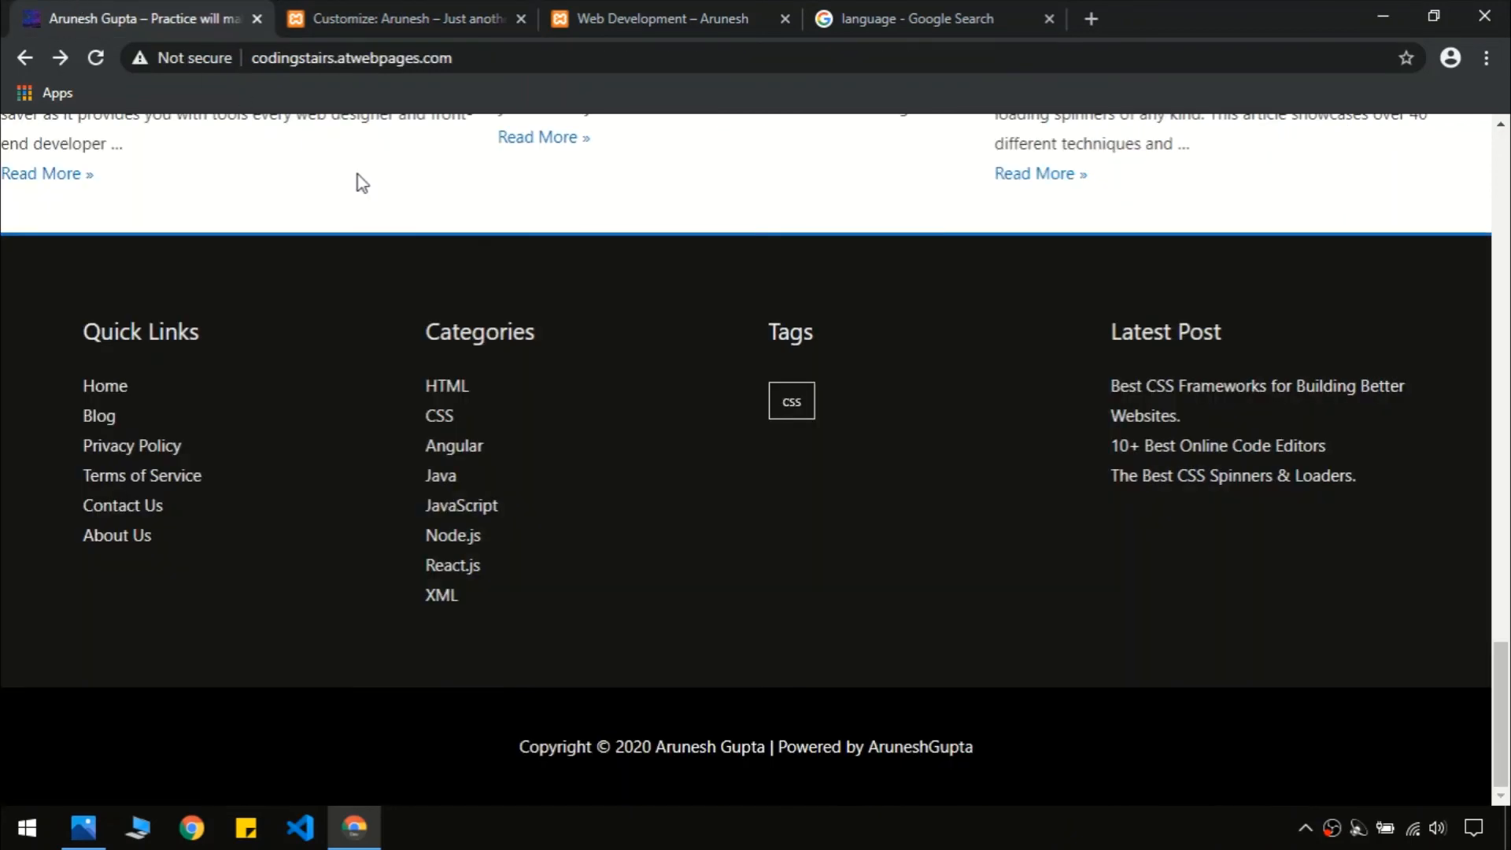
left_click(417, 12)
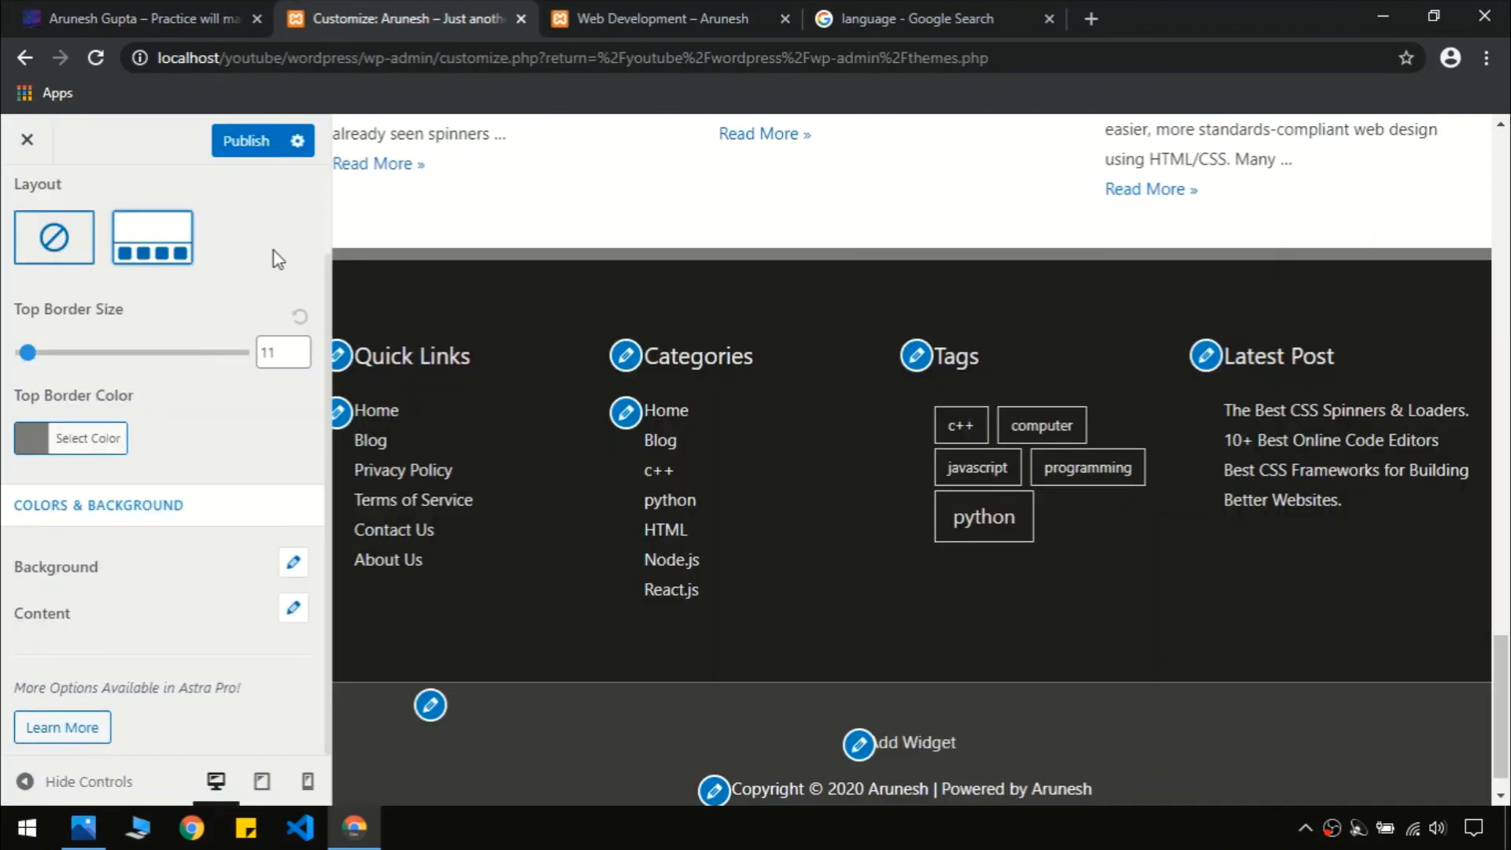
double_click(278, 352)
type("3")
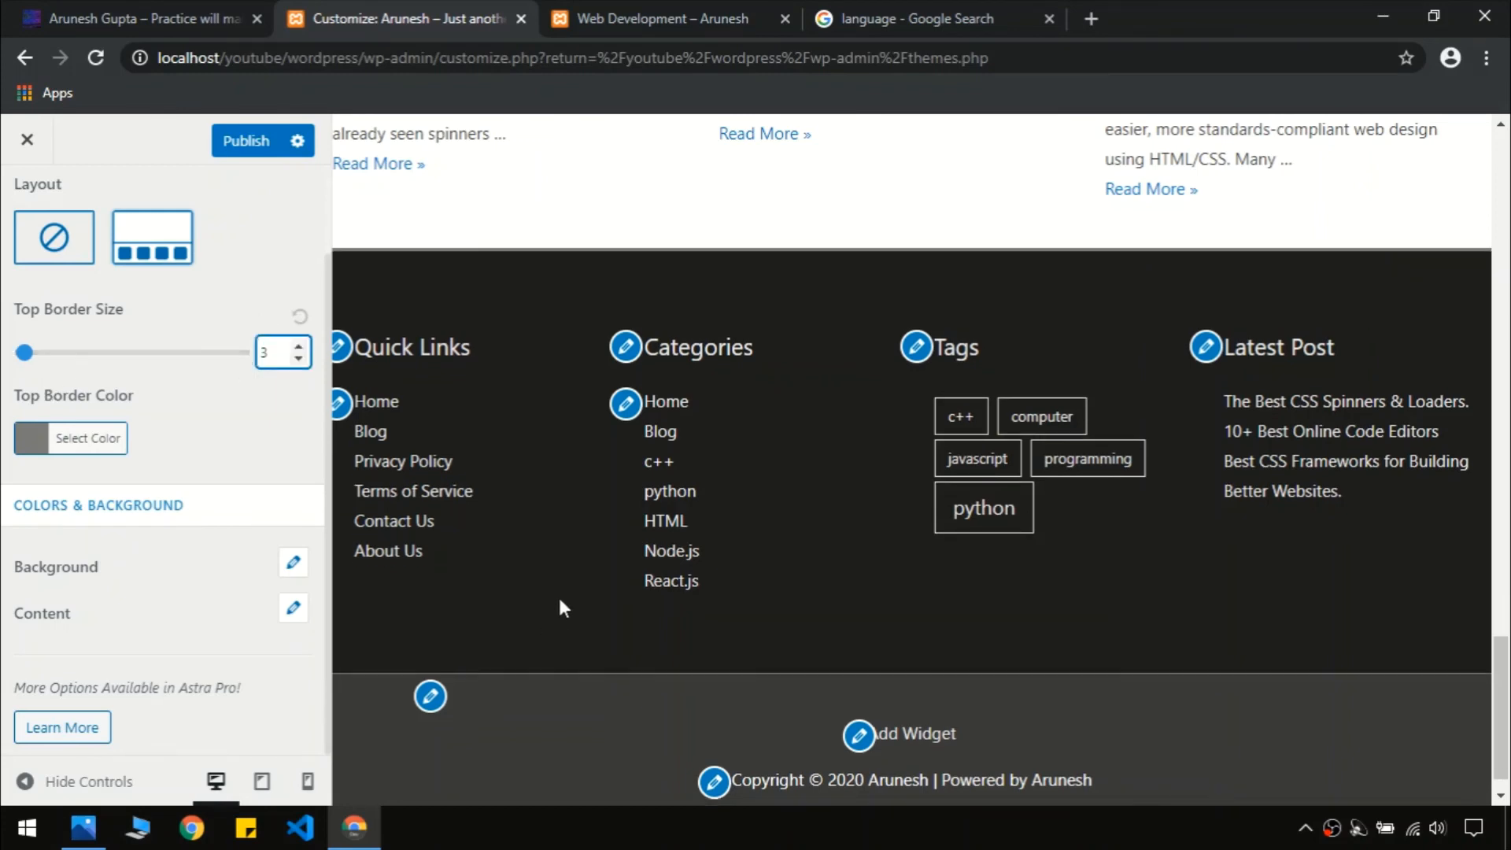
Make the footer widgets' top border blue #1e73be, checking it against the live site
left_click(71, 438)
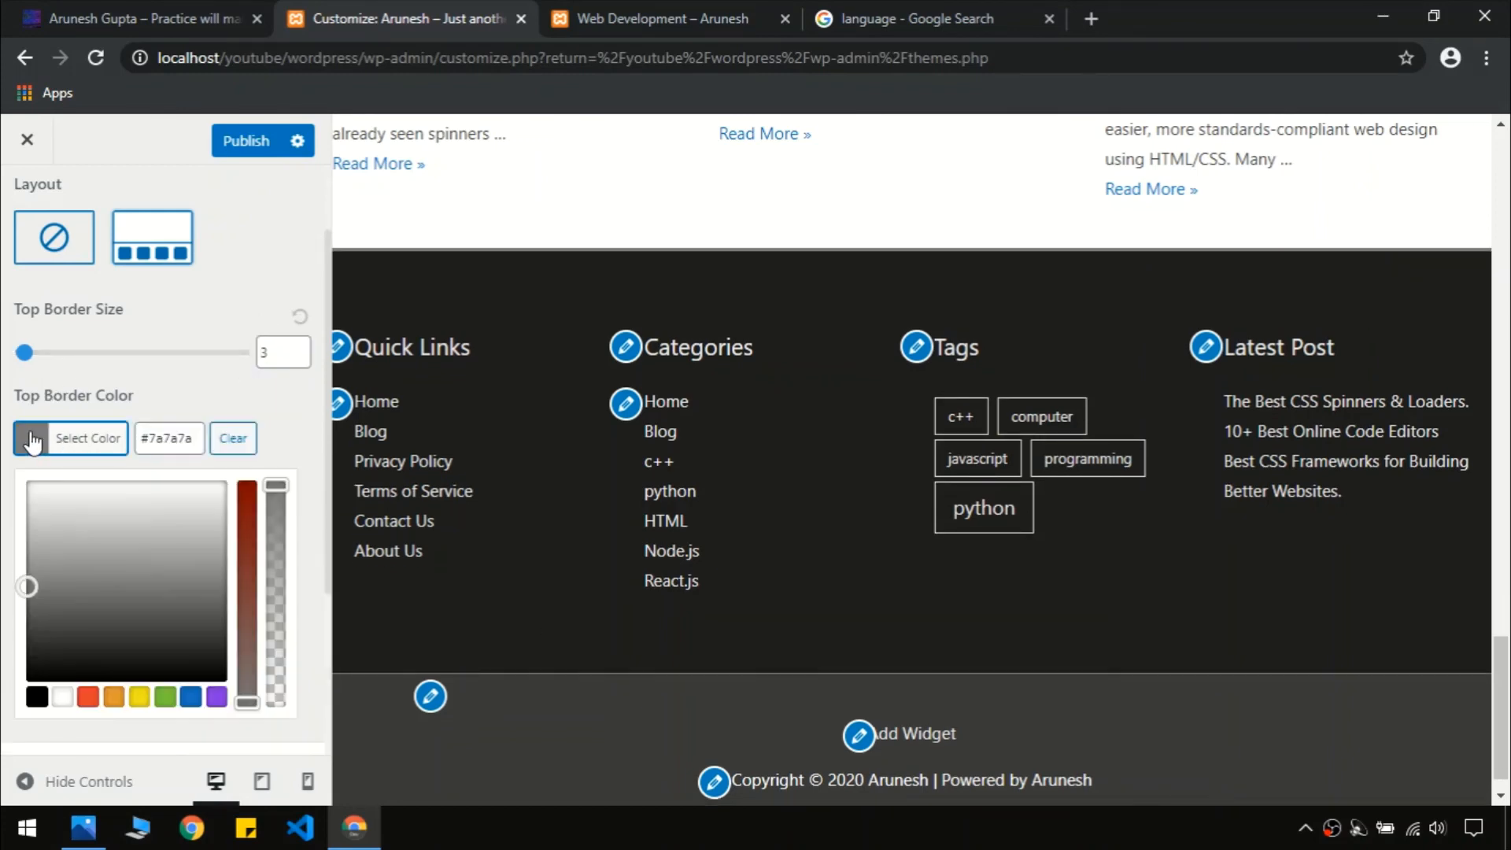
left_click(208, 19)
left_click(401, 18)
left_click(193, 698)
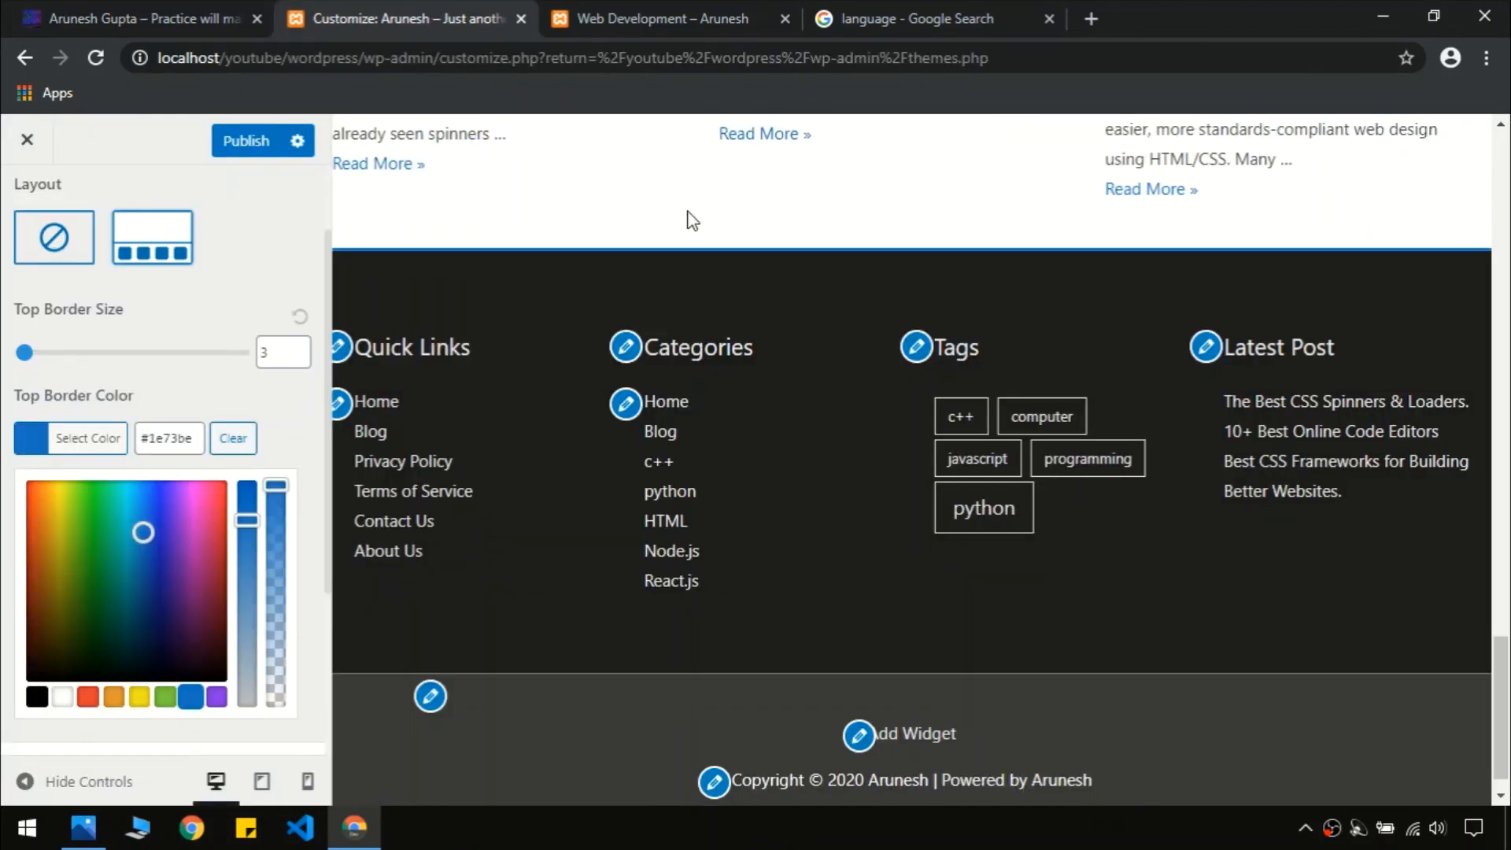
left_click(99, 17)
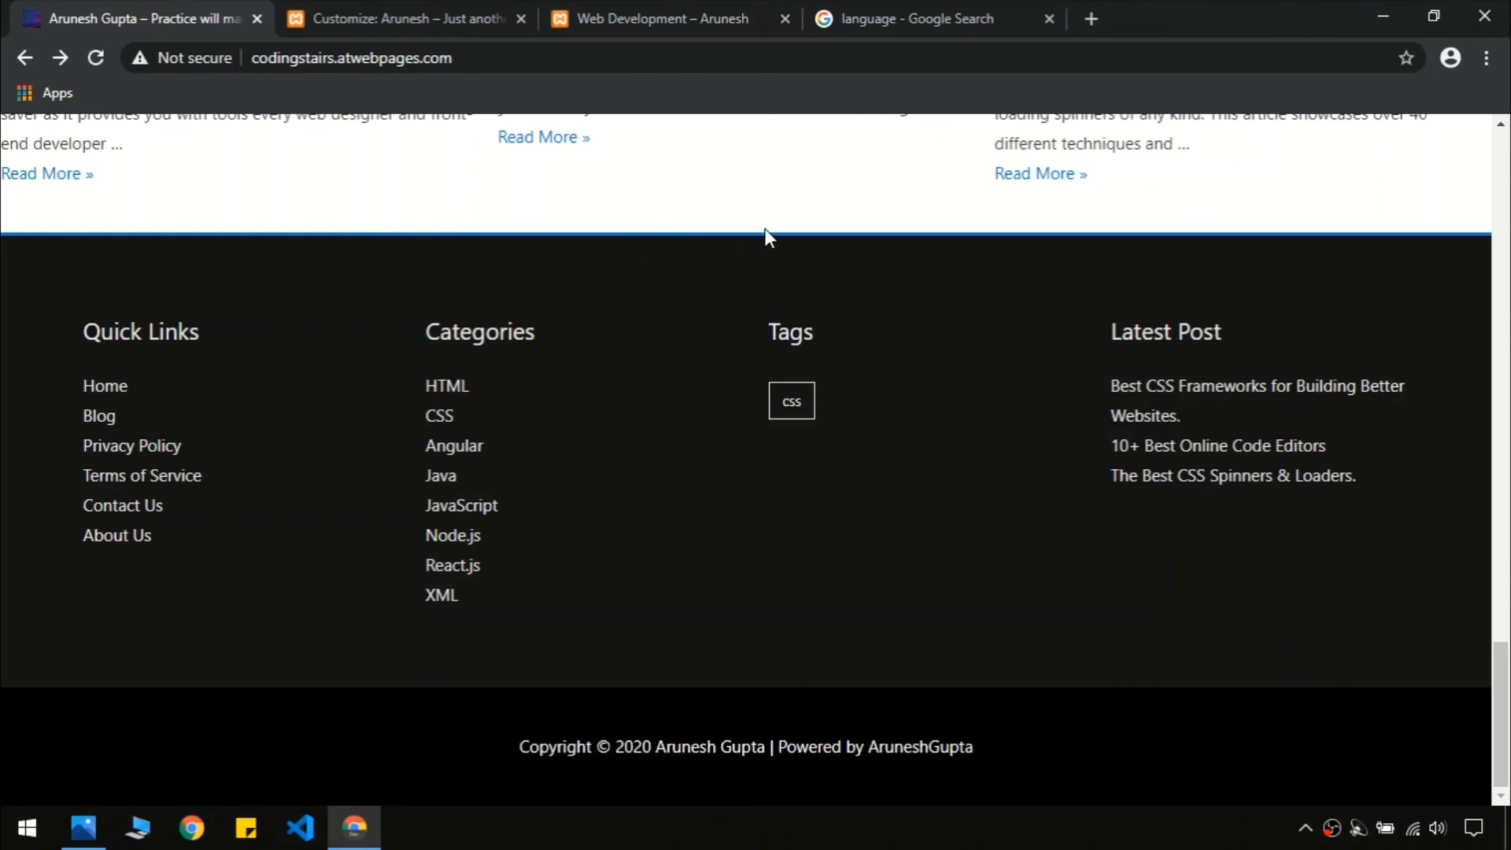
left_click(422, 23)
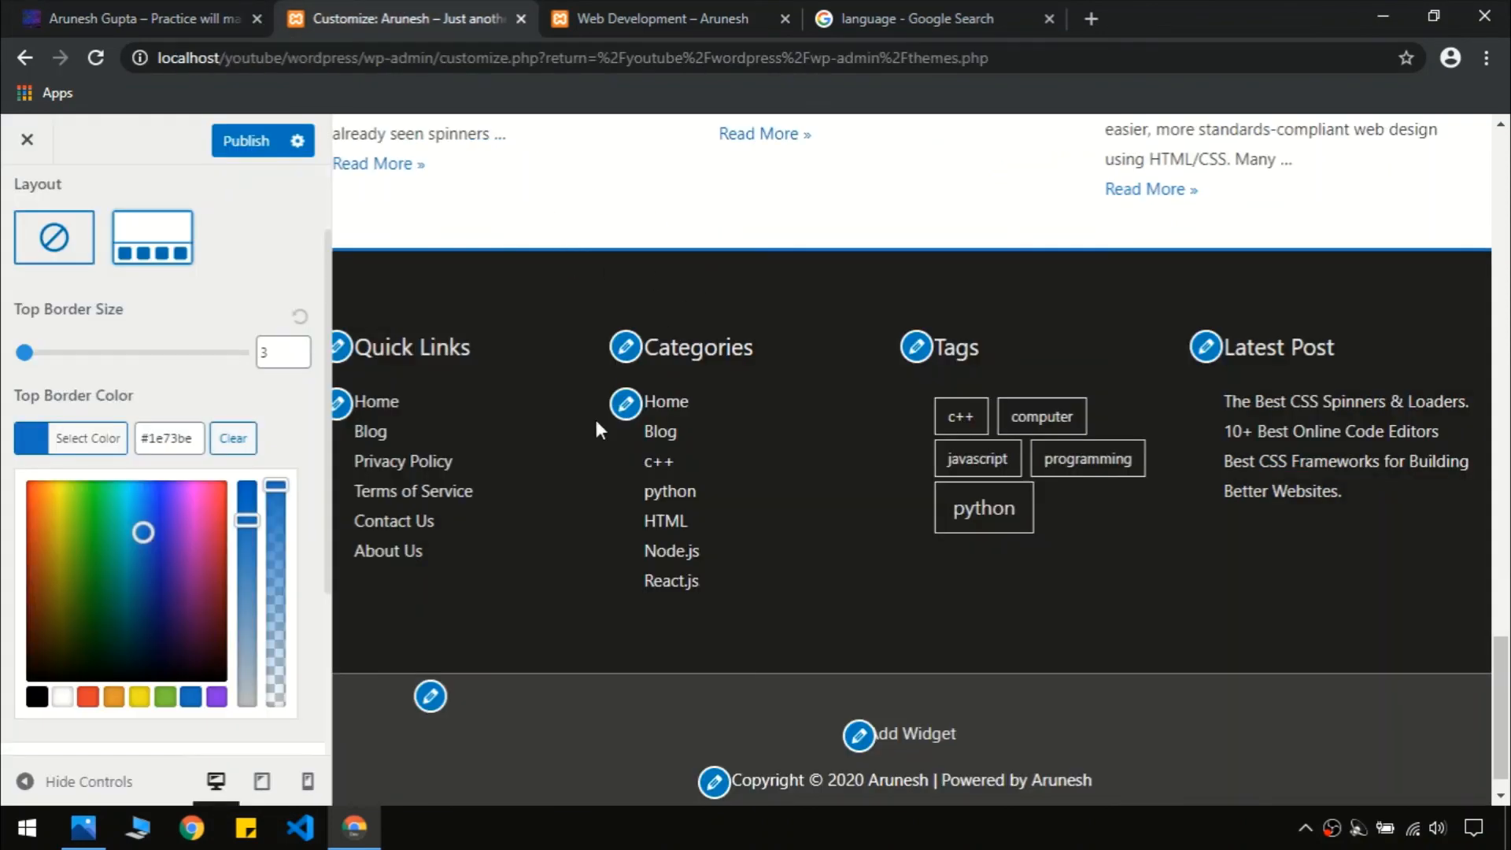
left_click(296, 455)
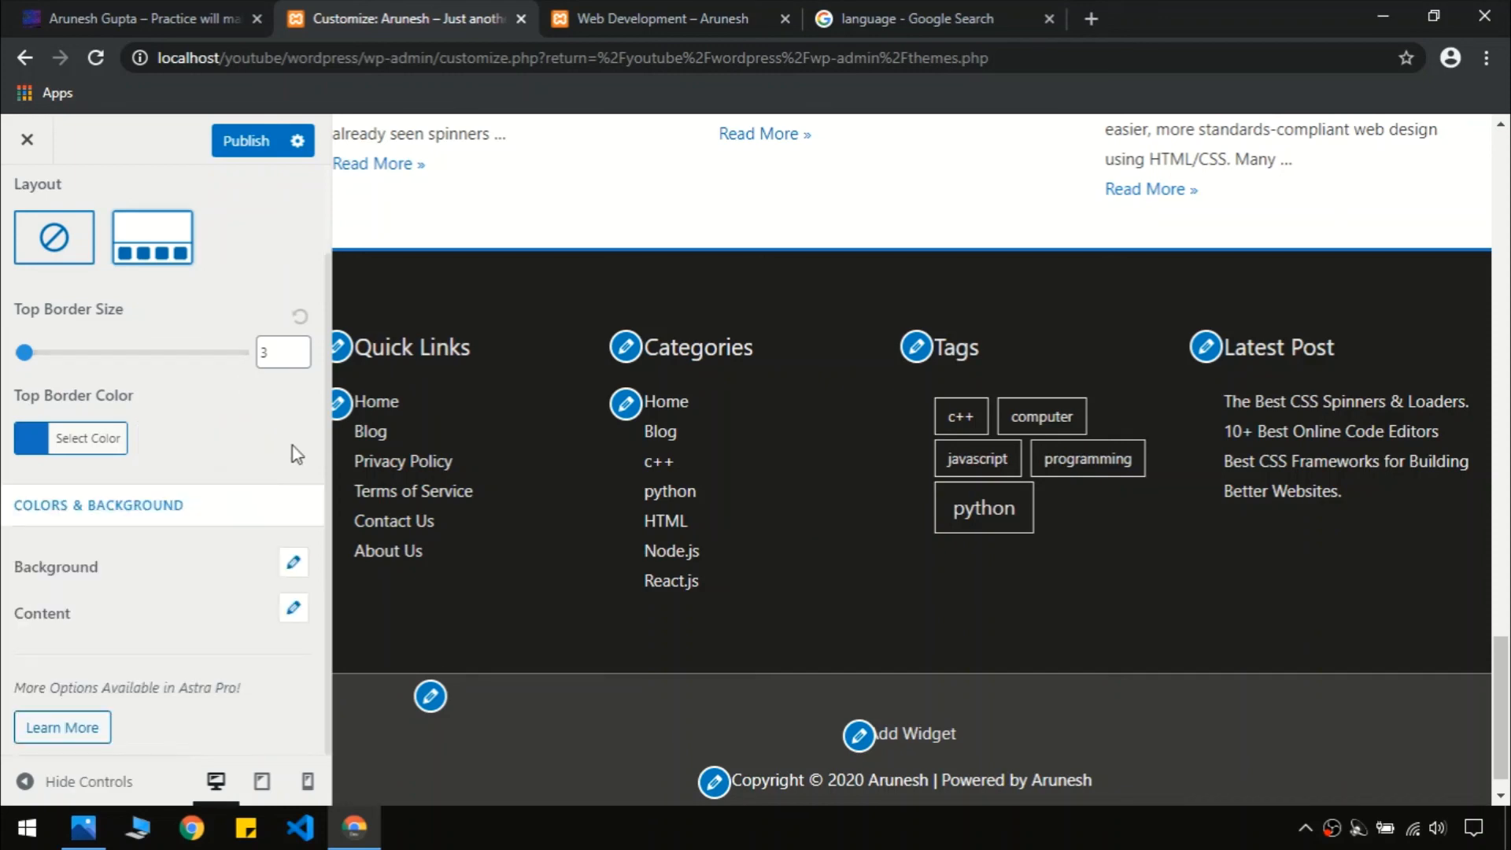
scroll(183, 374, "up", 3)
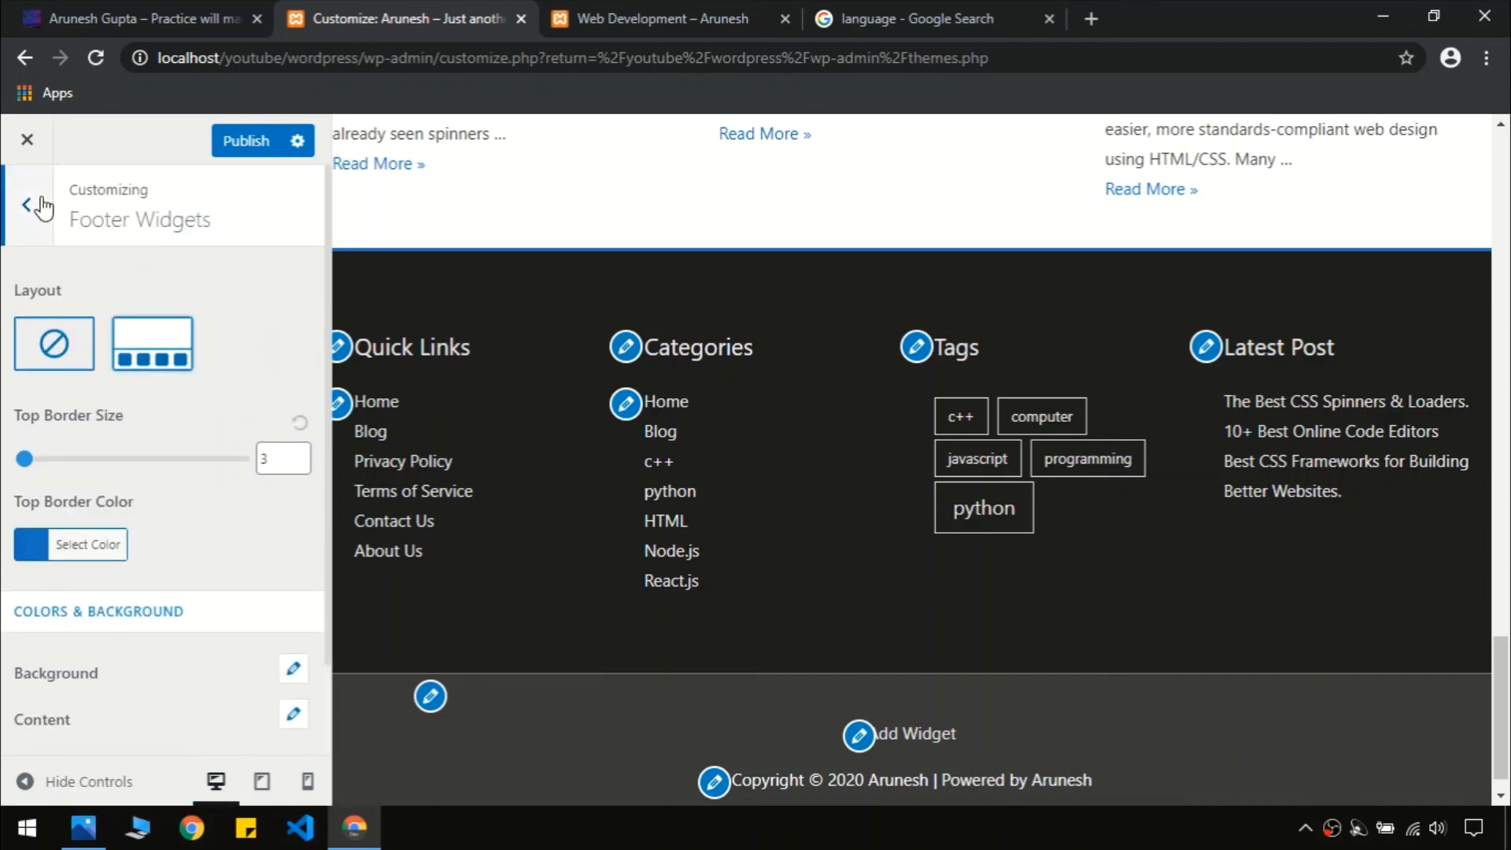
Set the Footer Bar border size to 0
left_click(26, 205)
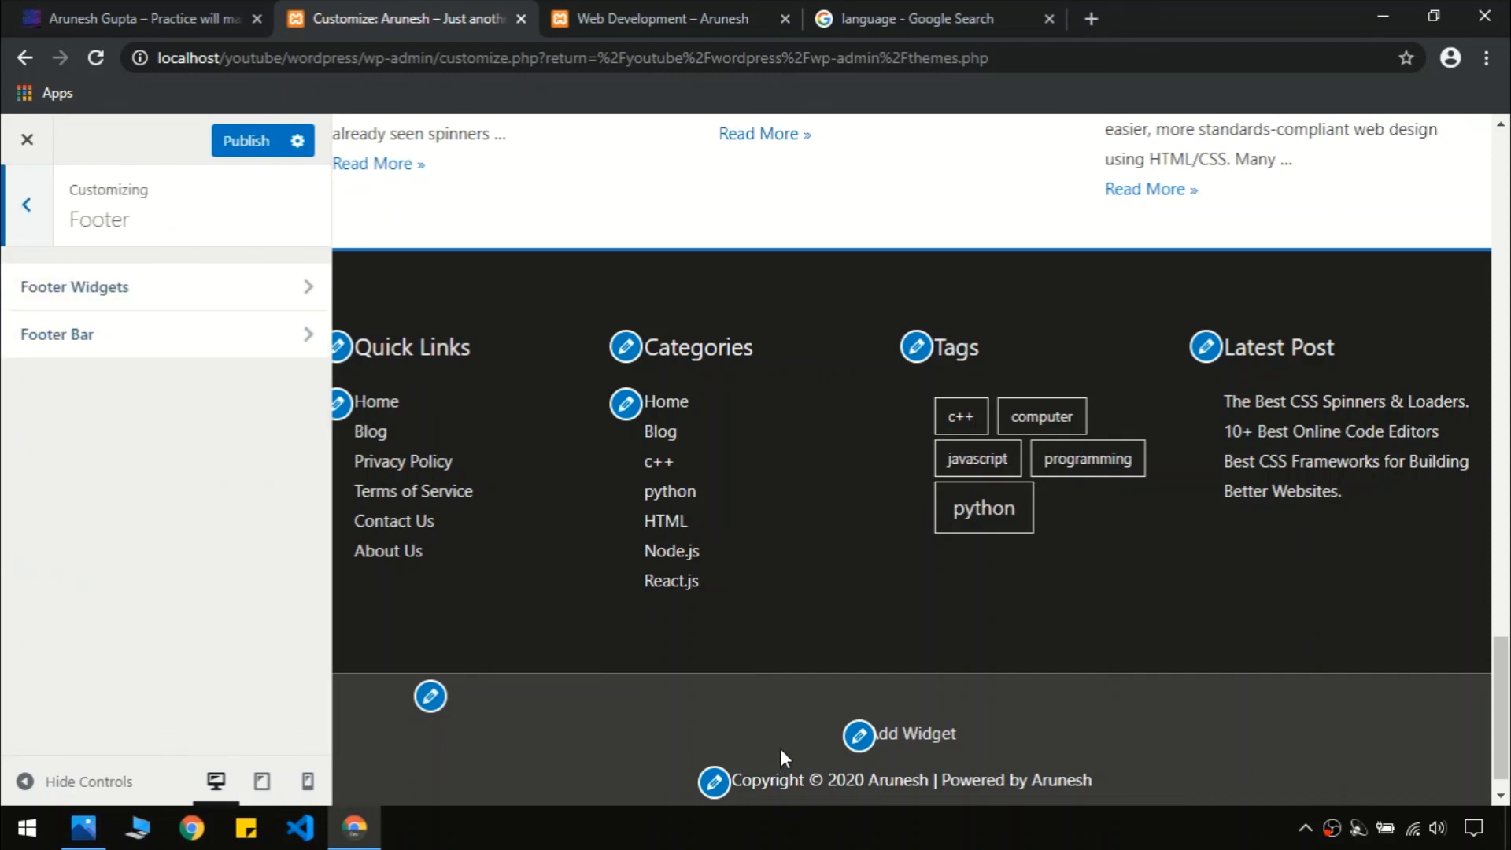
scroll(781, 748, "down", 1)
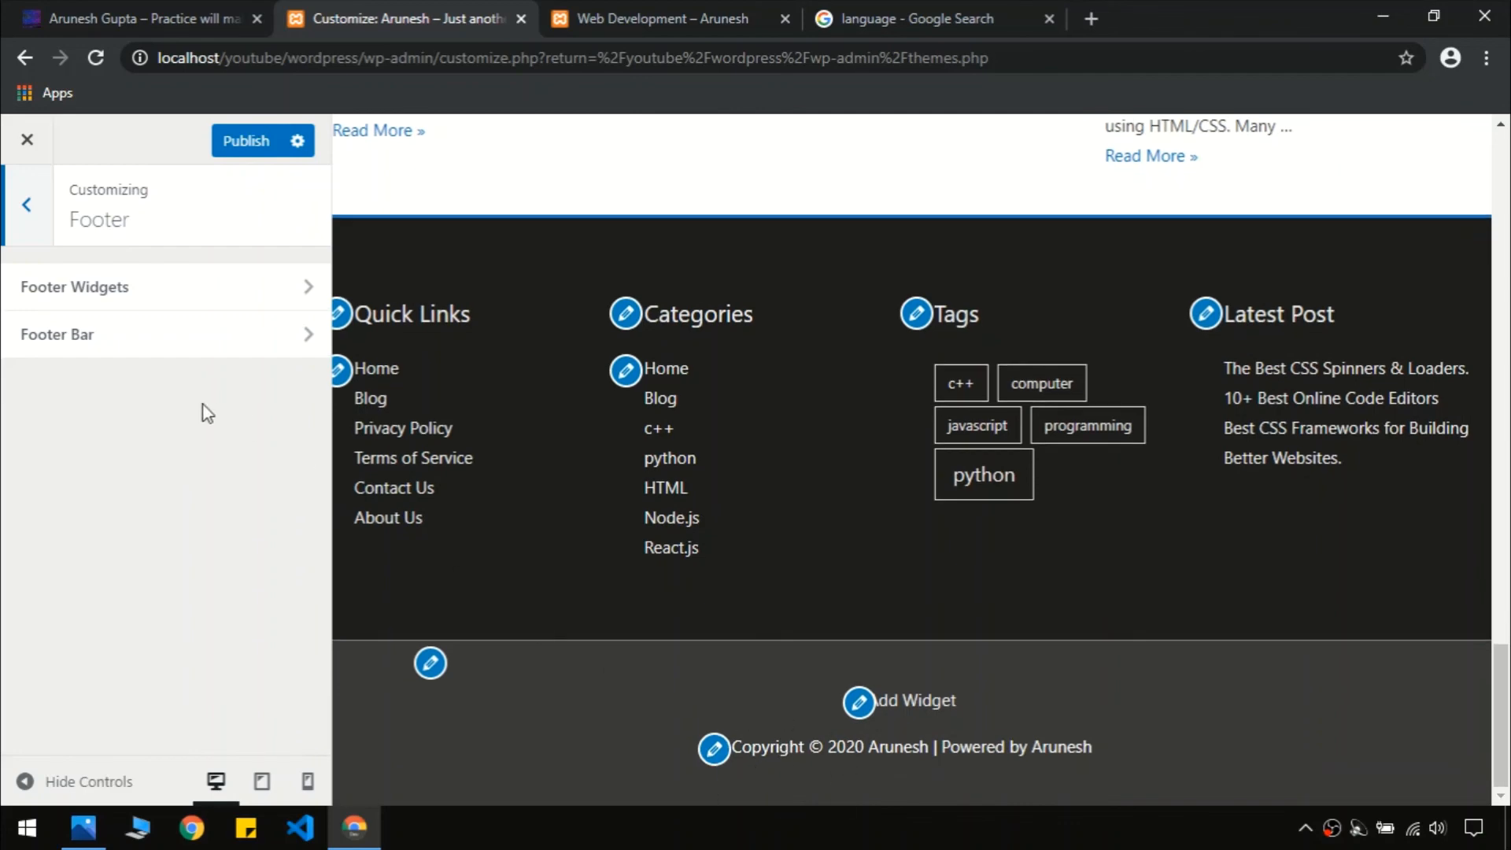
left_click(138, 350)
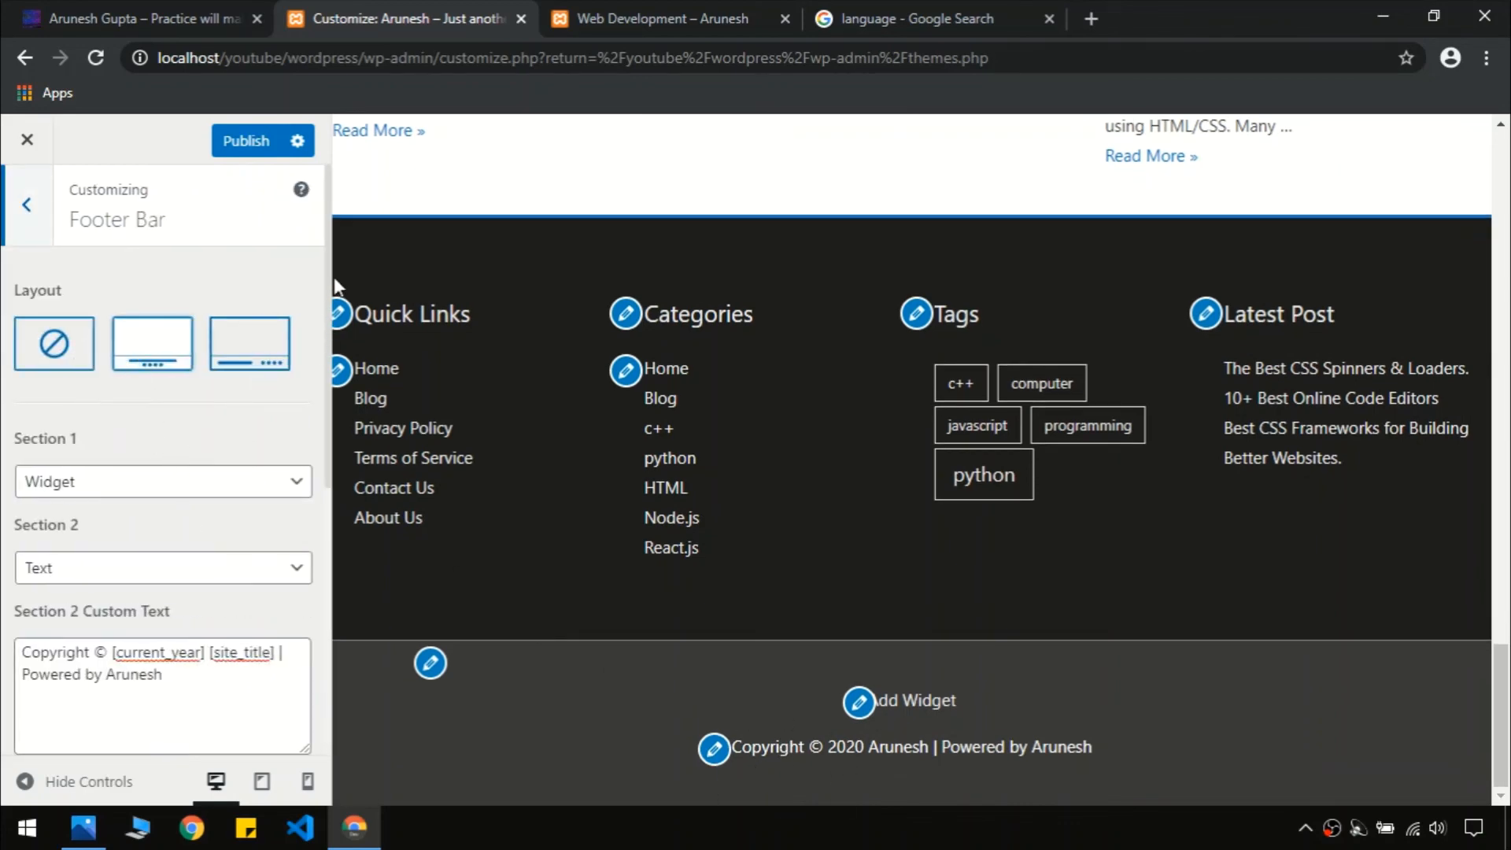
scroll(260, 459, "down", 6)
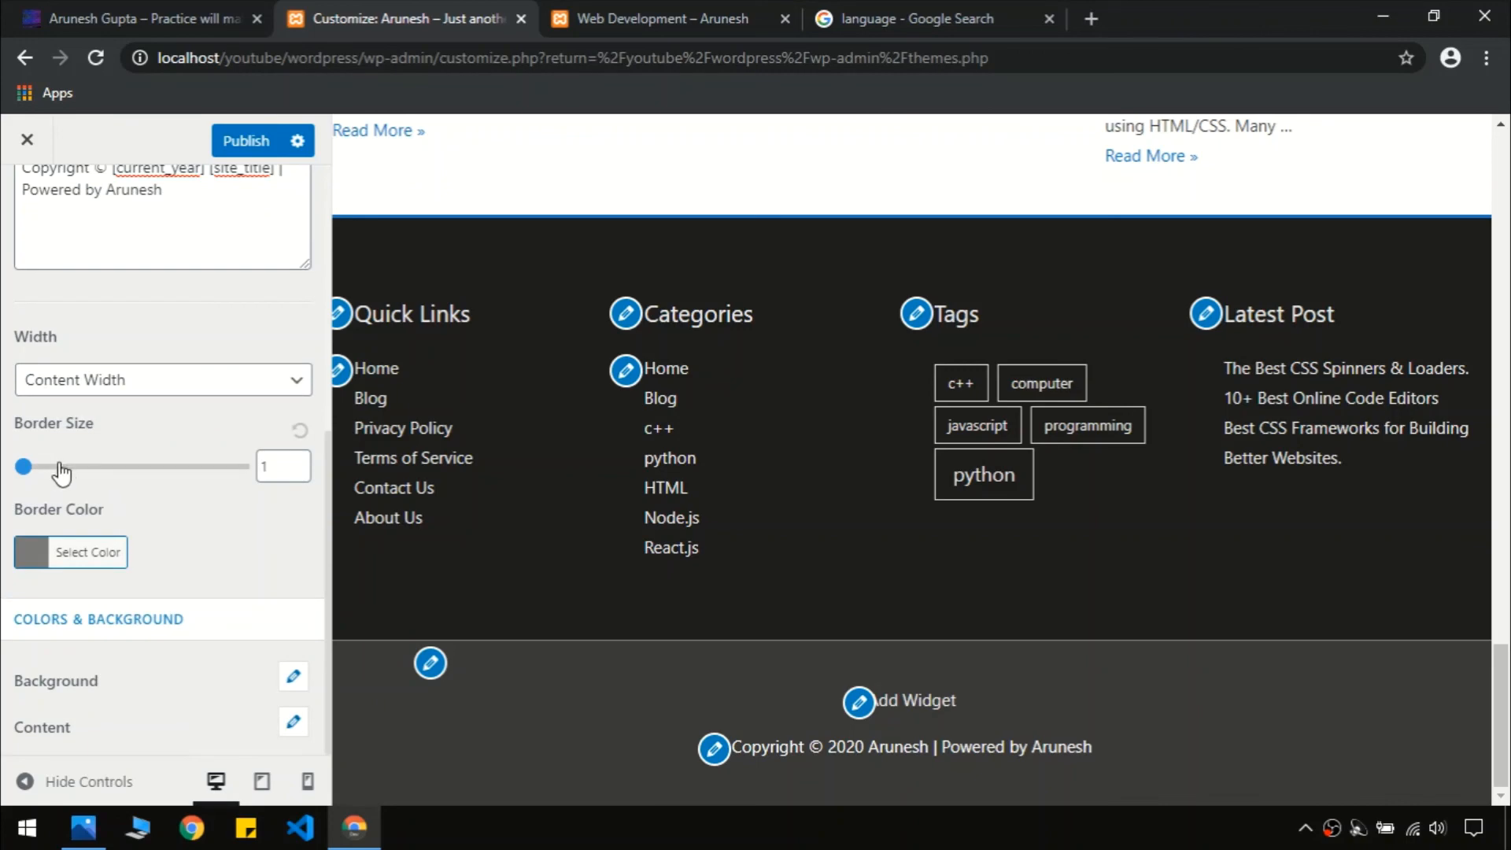
left_click_drag(278, 470, 236, 470)
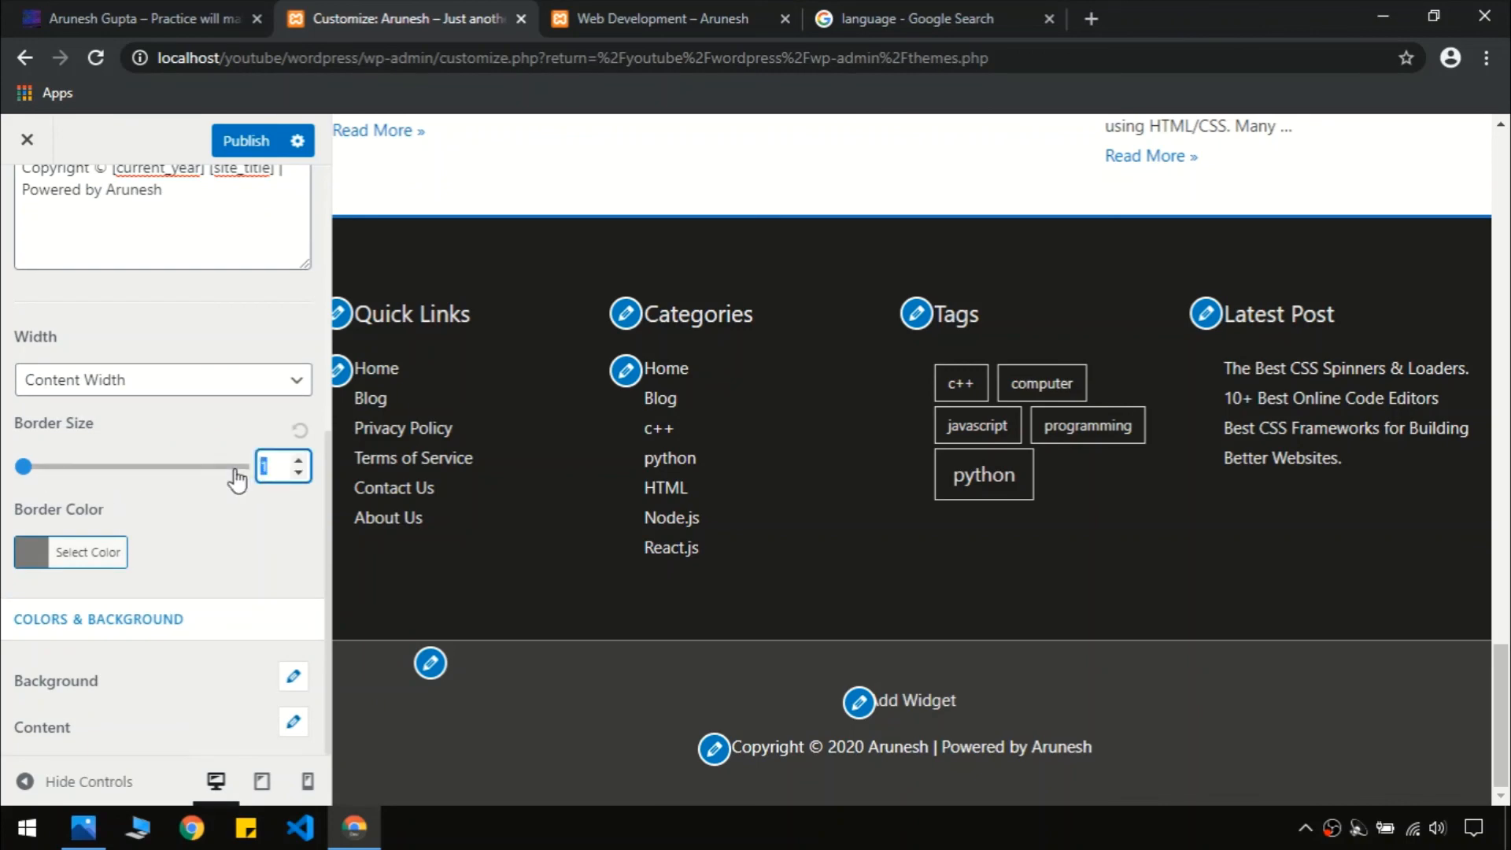
type("0")
left_click(126, 12)
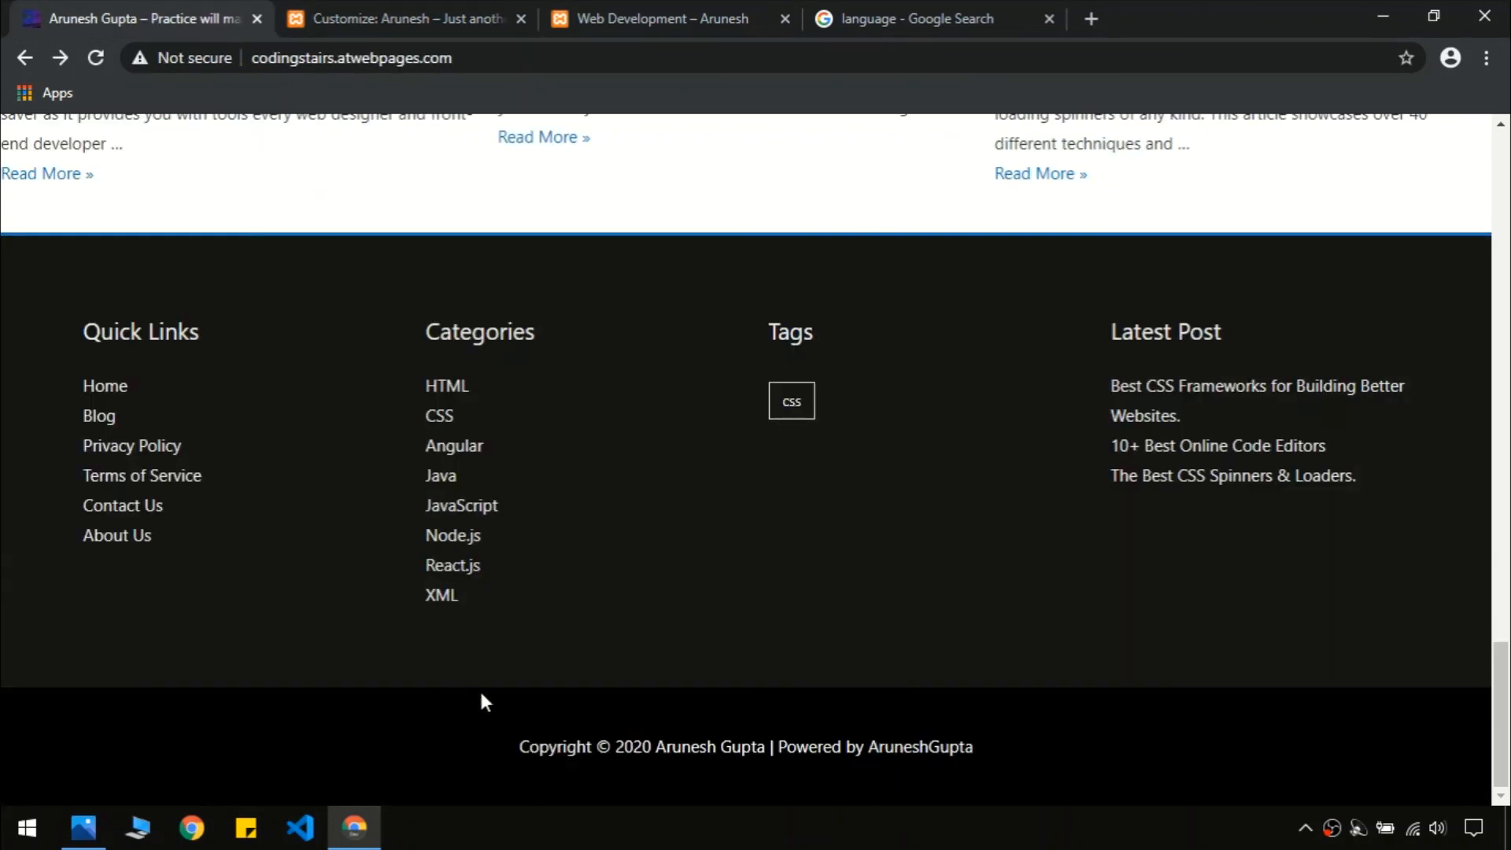
key("ctrl+Tab")
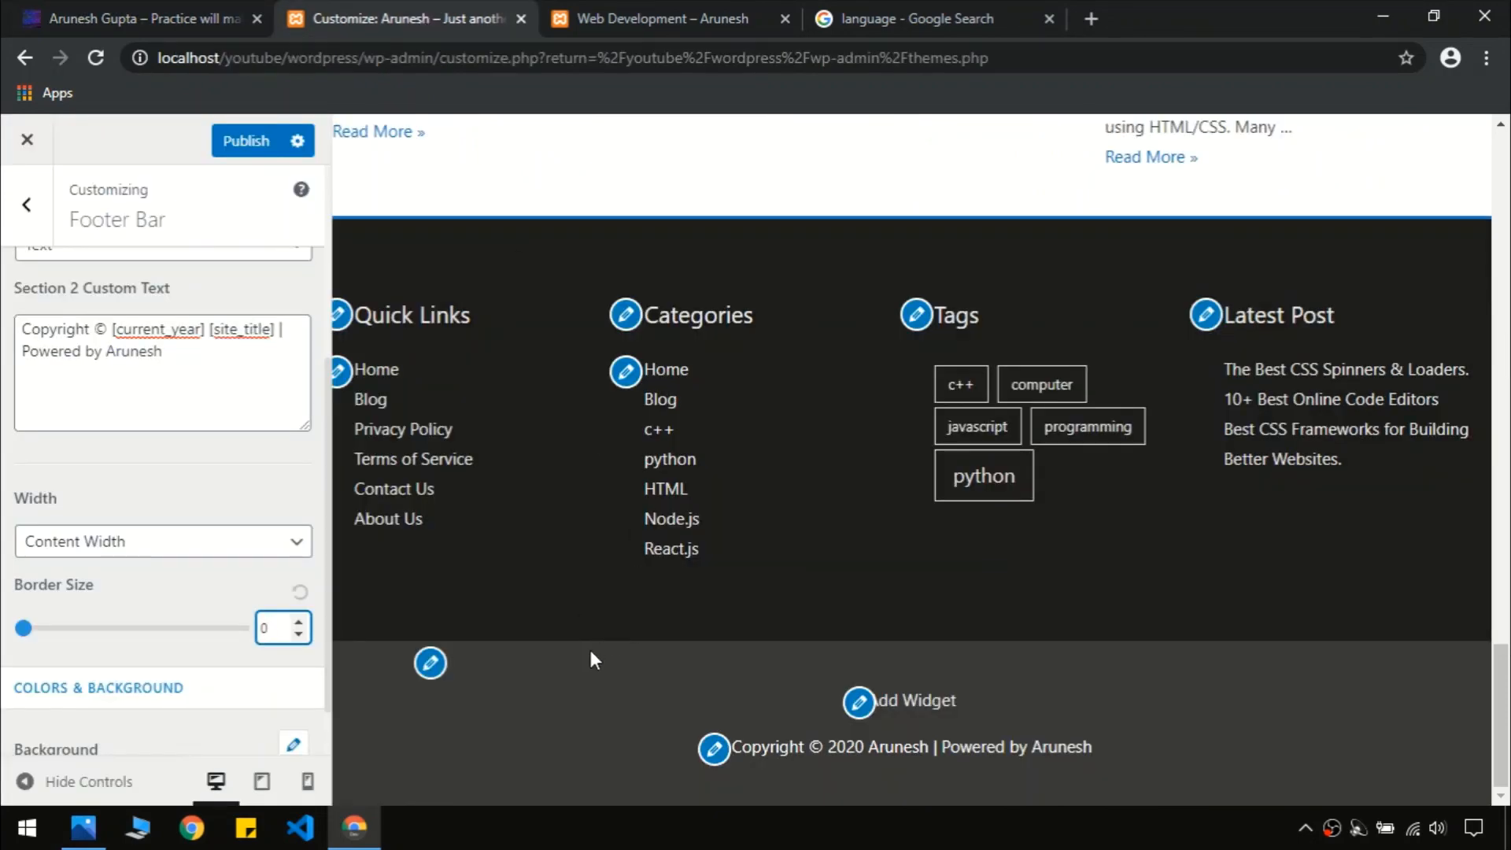
left_click(238, 452)
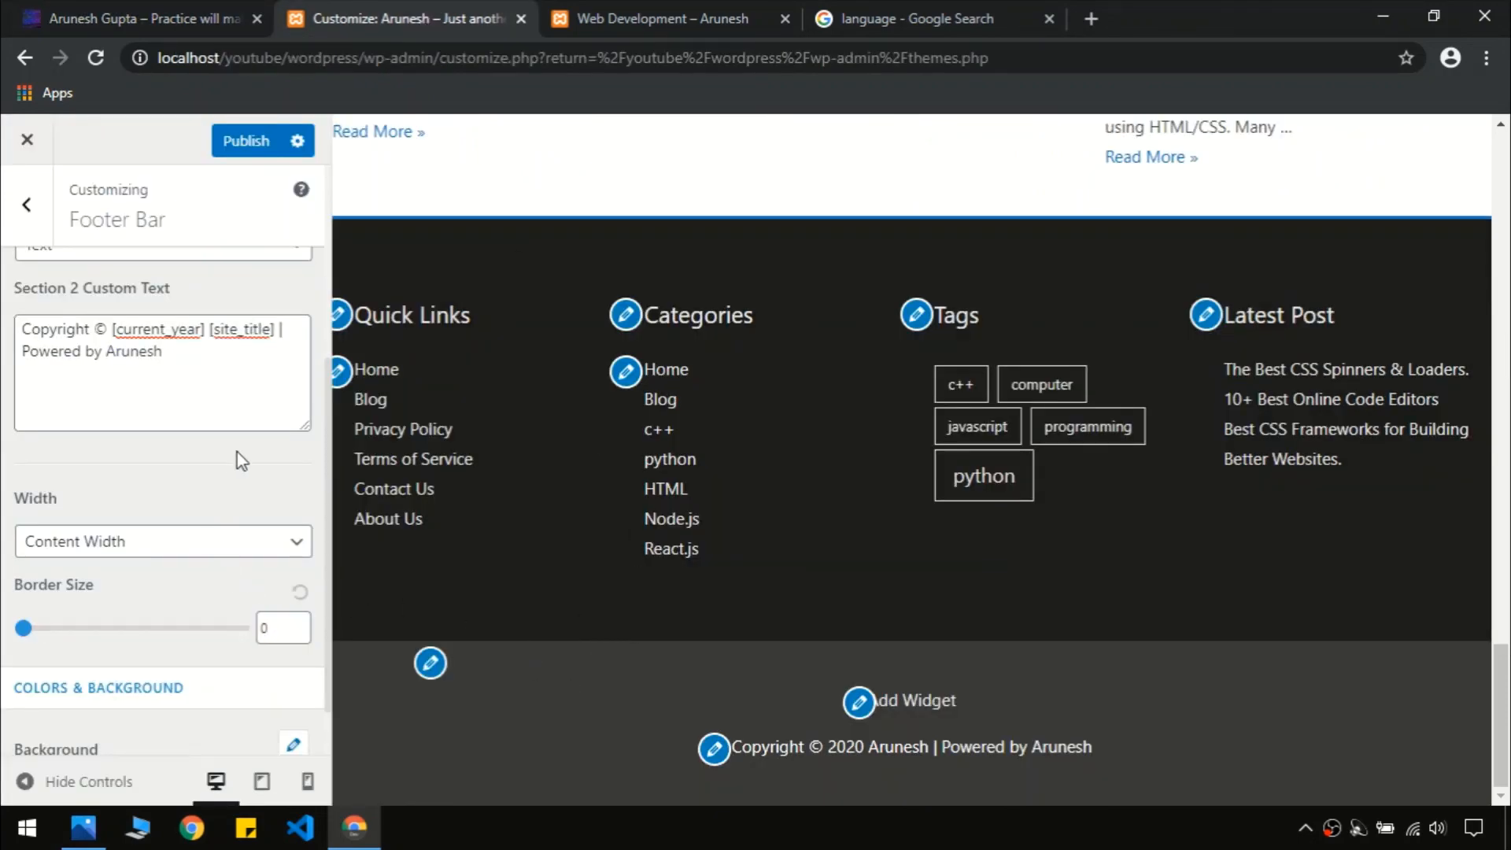
scroll(237, 455, "down", 1)
scroll(234, 469, "down", 1)
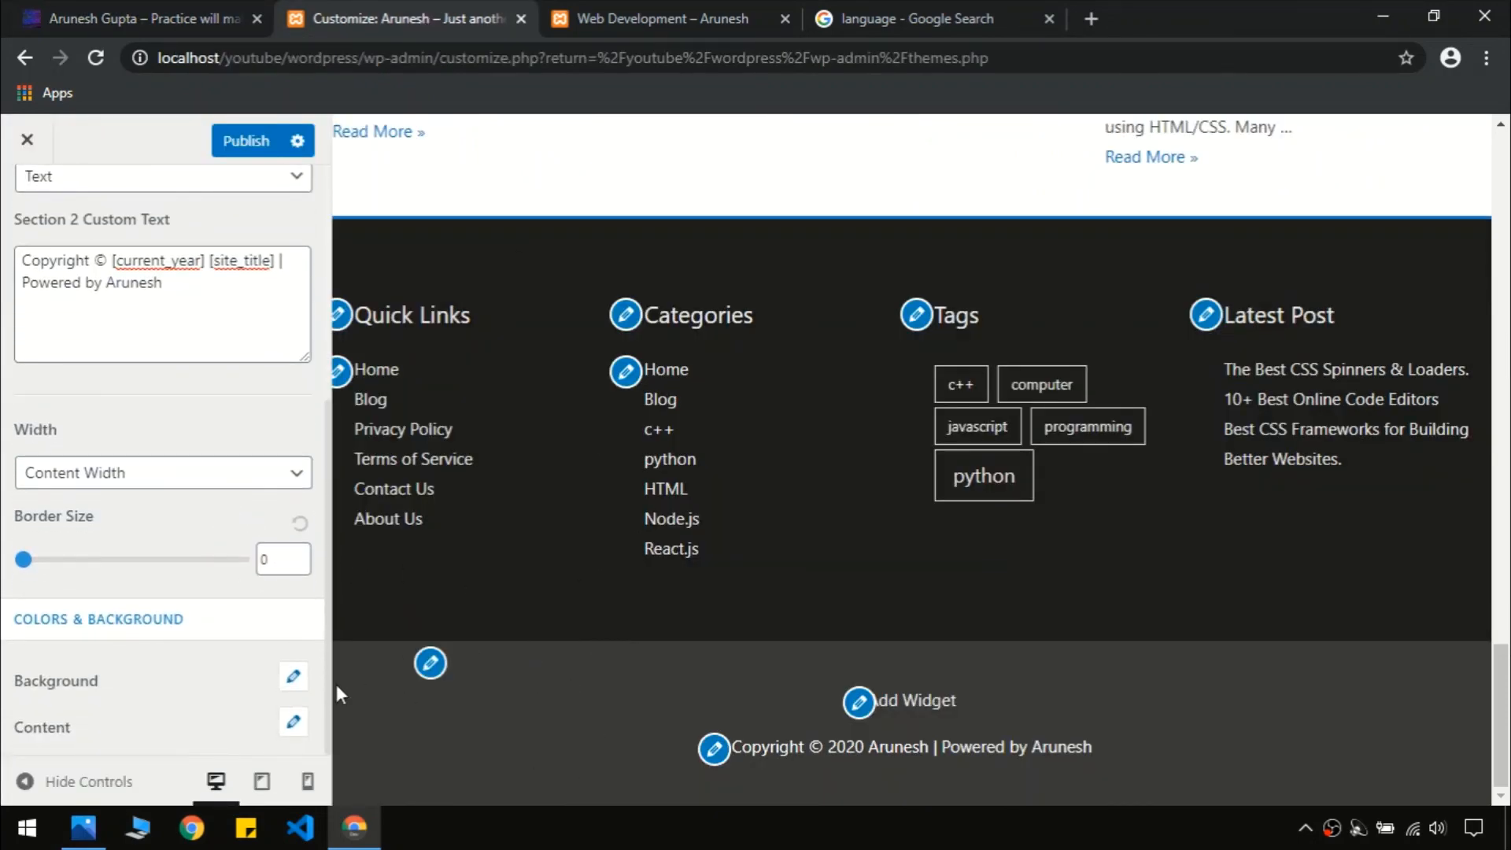
Give the Footer Bar a black #000000 background colour
left_click(293, 677)
scroll(209, 602, "down", 4)
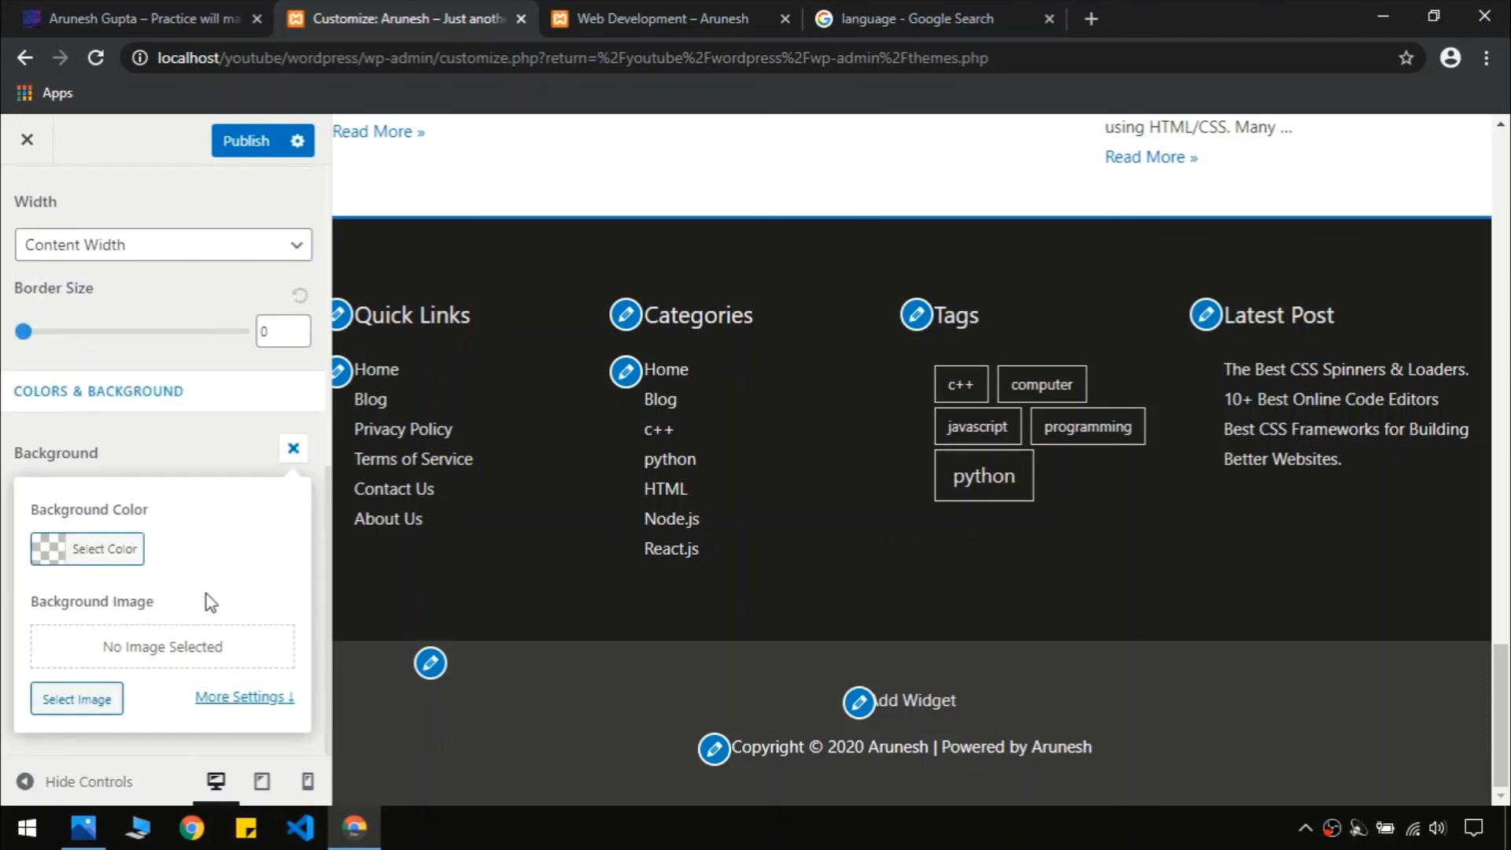
left_click(292, 448)
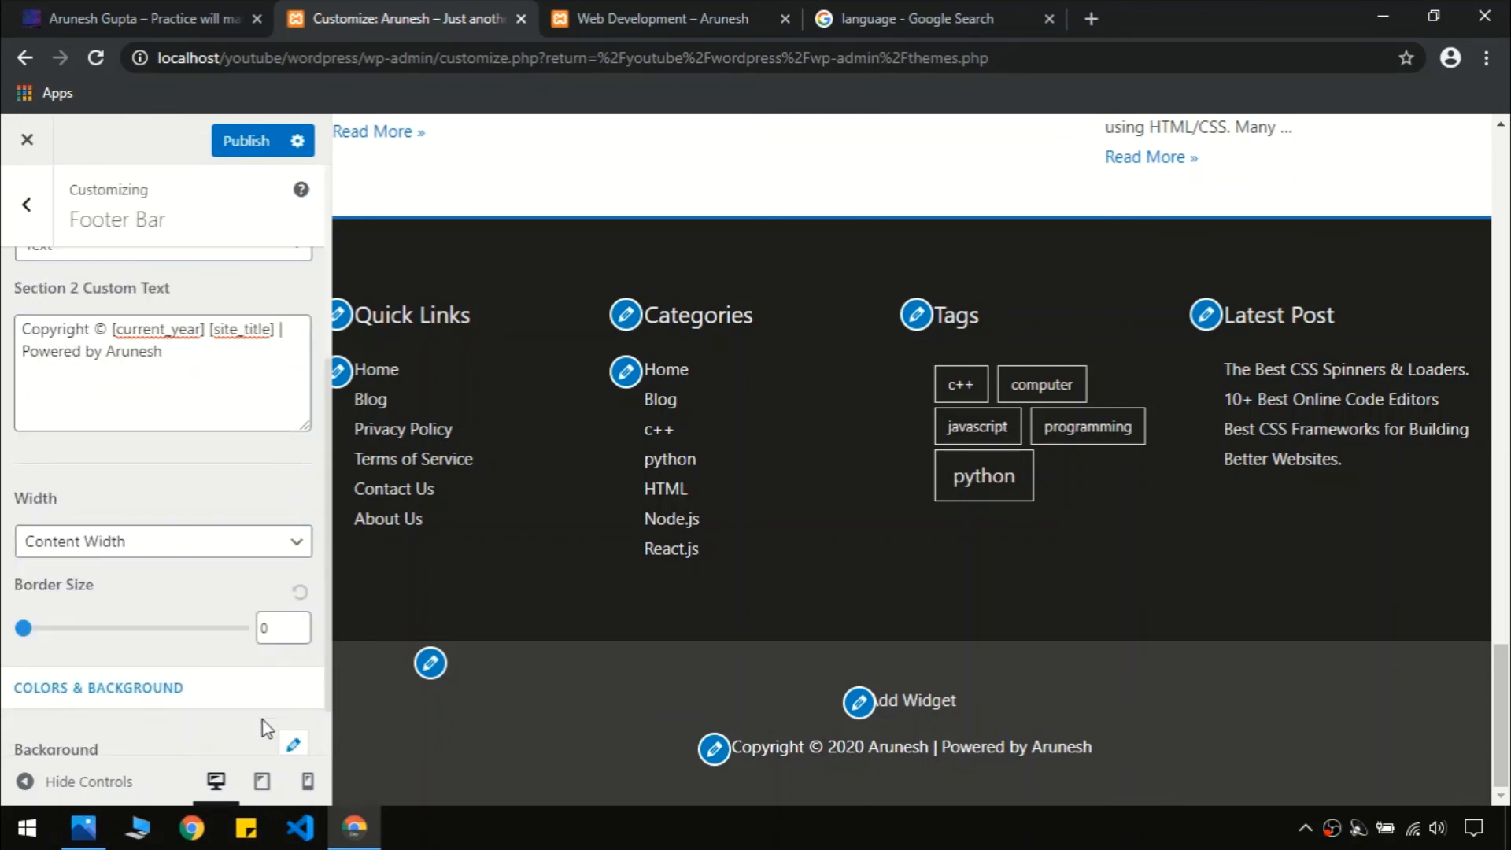
scroll(268, 716, "down", 1)
left_click(292, 677)
scroll(186, 668, "down", 3)
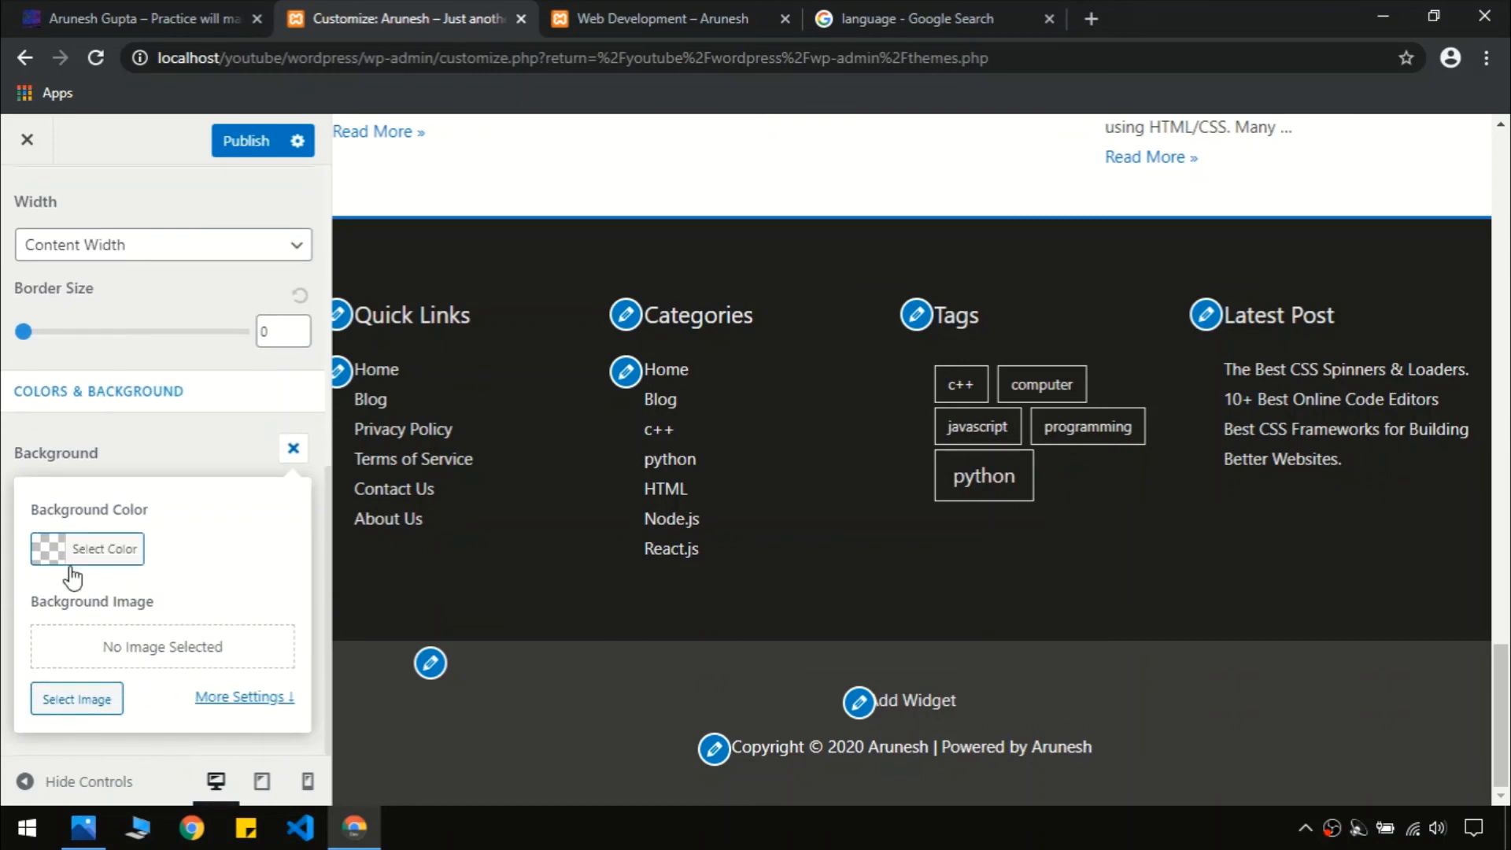
left_click(52, 550)
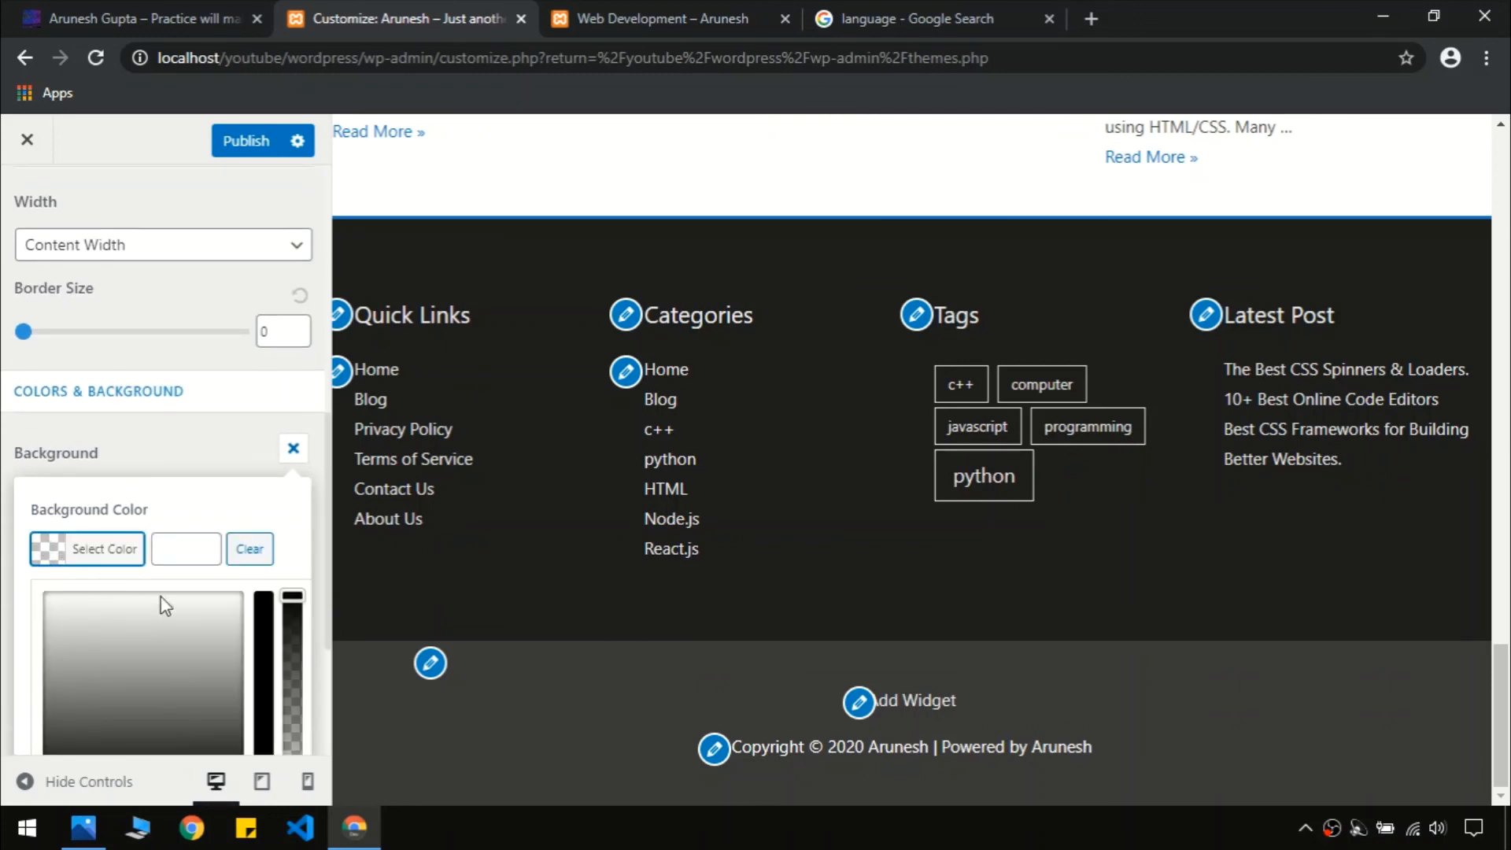
scroll(164, 604, "down", 4)
left_click(53, 551)
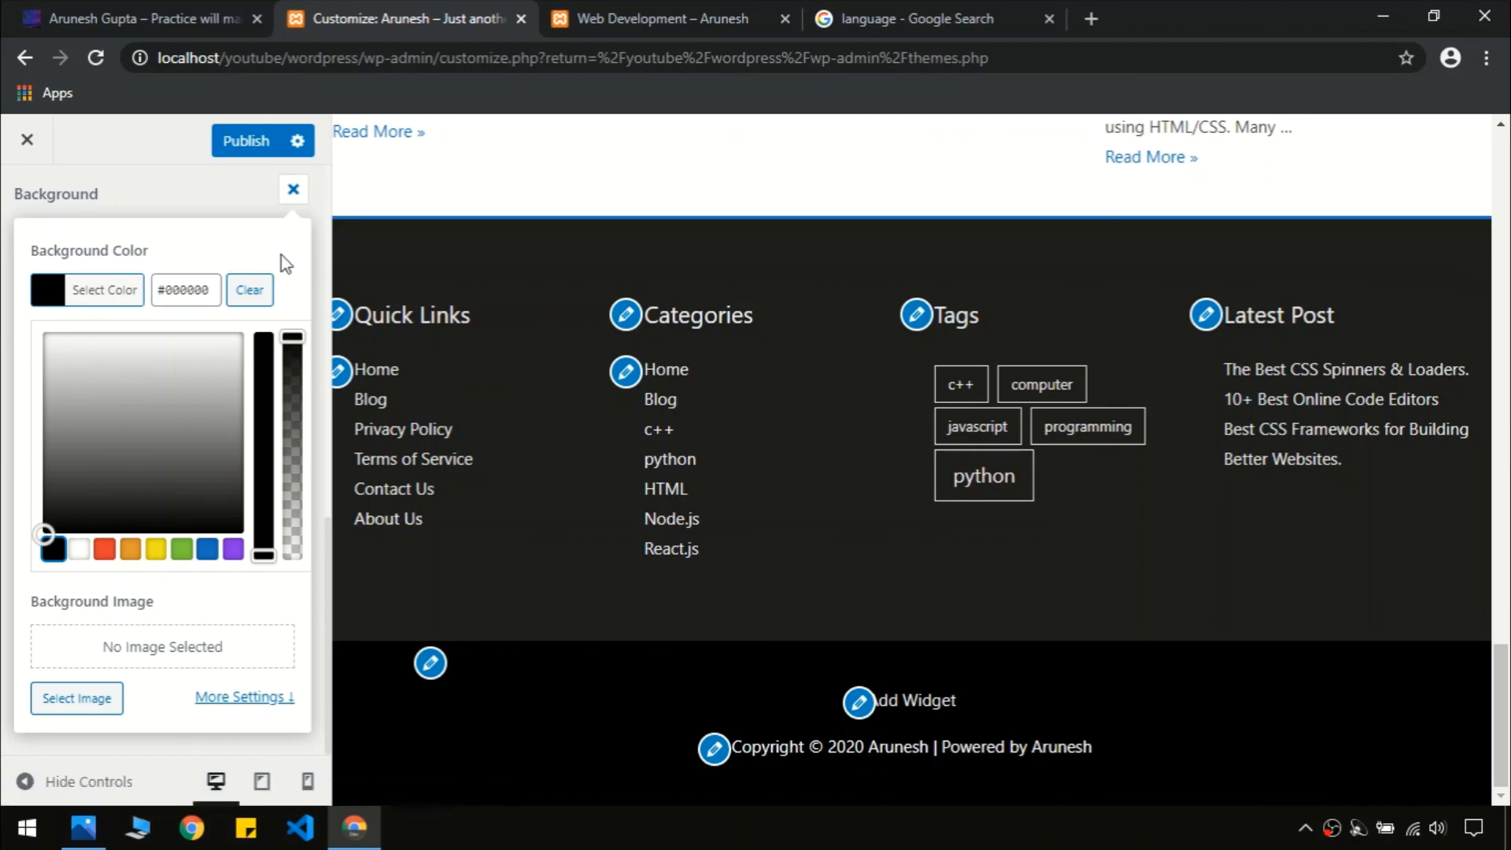
left_click(292, 191)
scroll(261, 445, "up", 3)
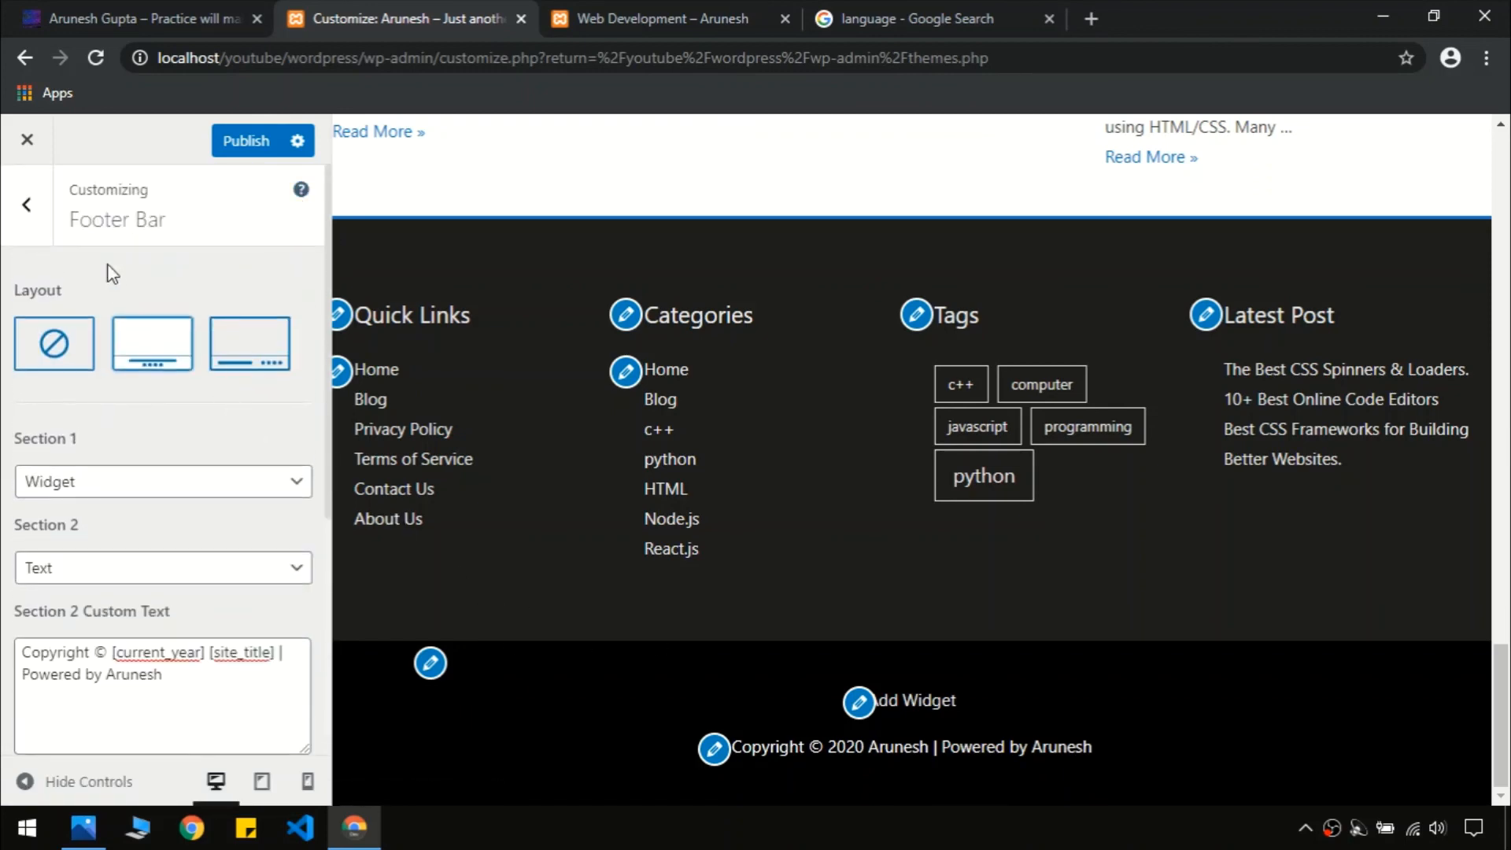
Compare the footer with the live site and publish the changes
left_click(26, 206)
left_click(145, 18)
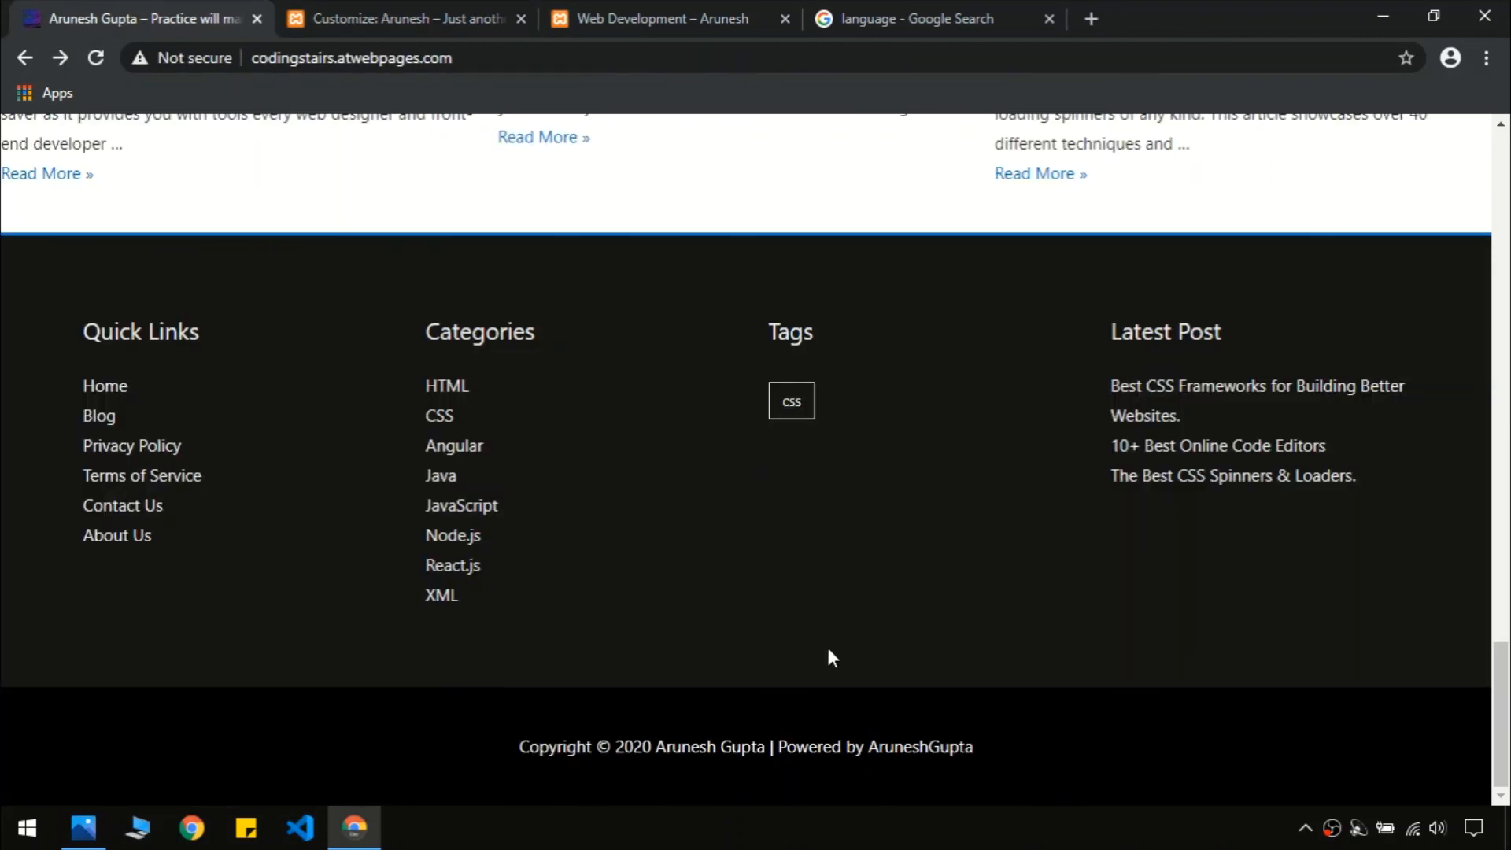
left_click(411, 29)
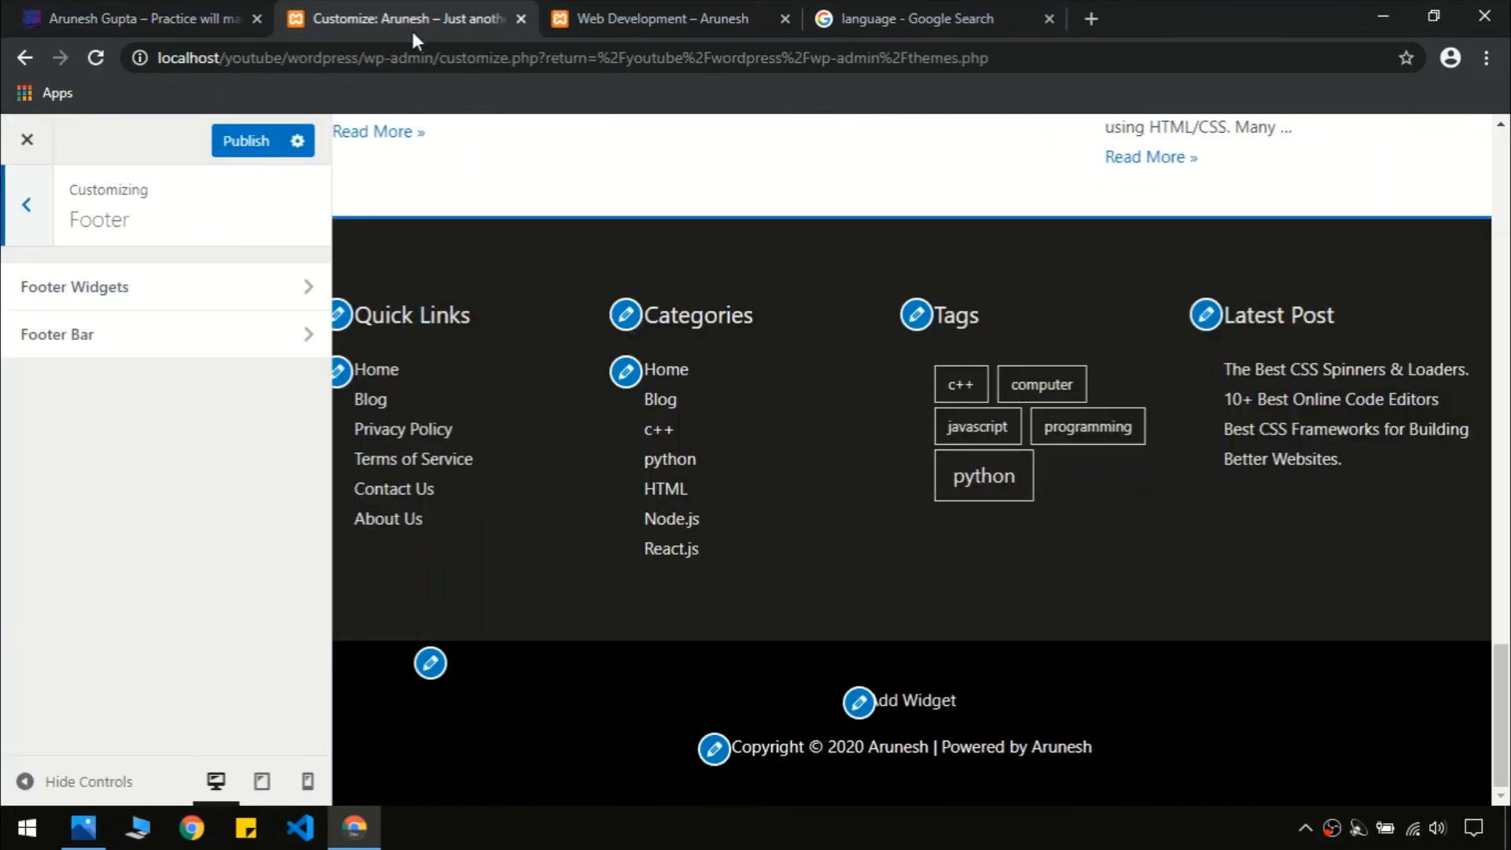
left_click(243, 155)
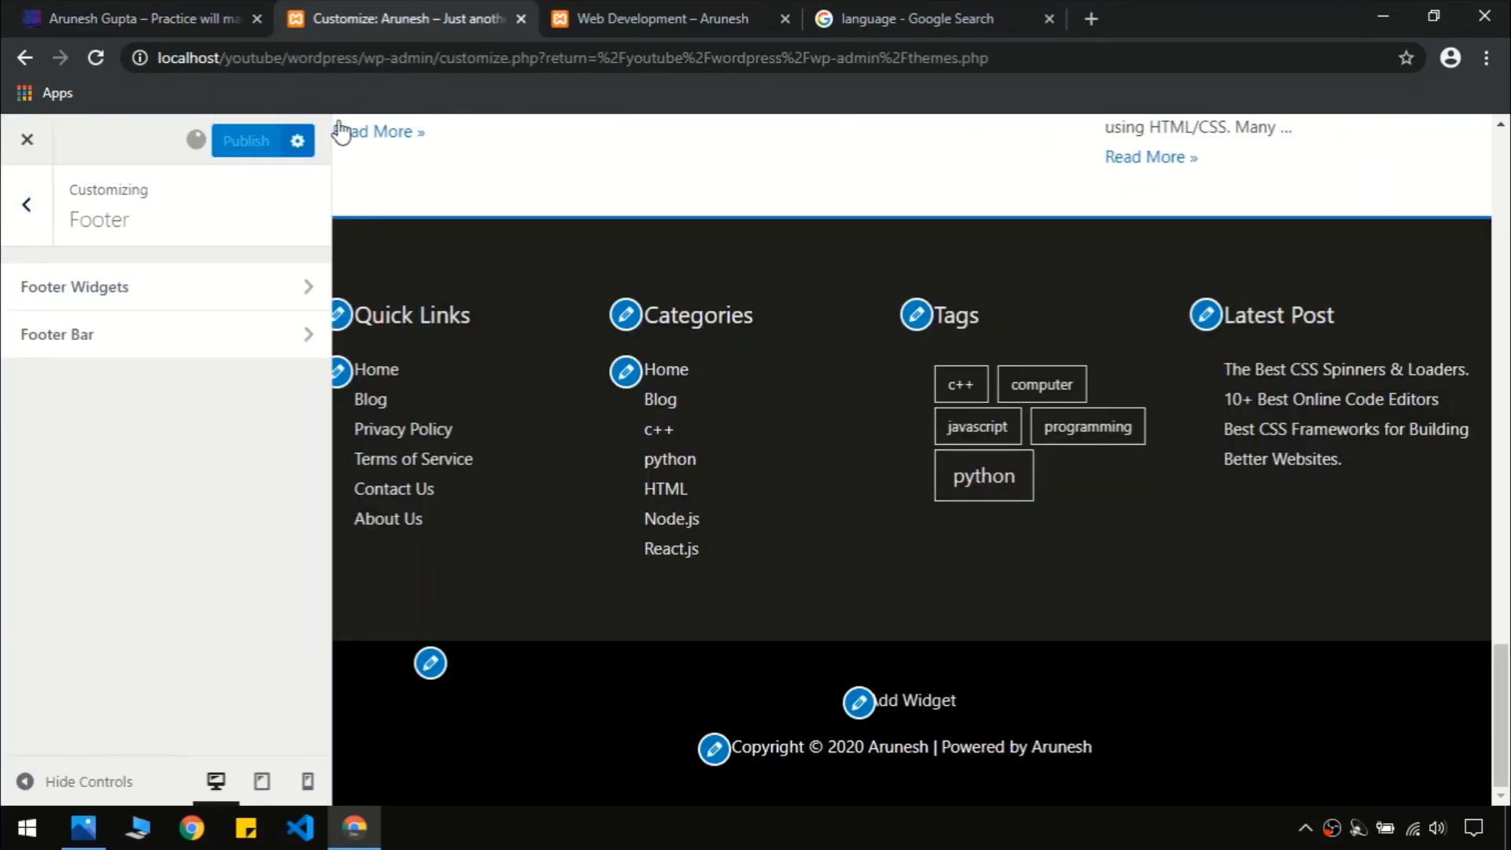
left_click(683, 10)
key("F5")
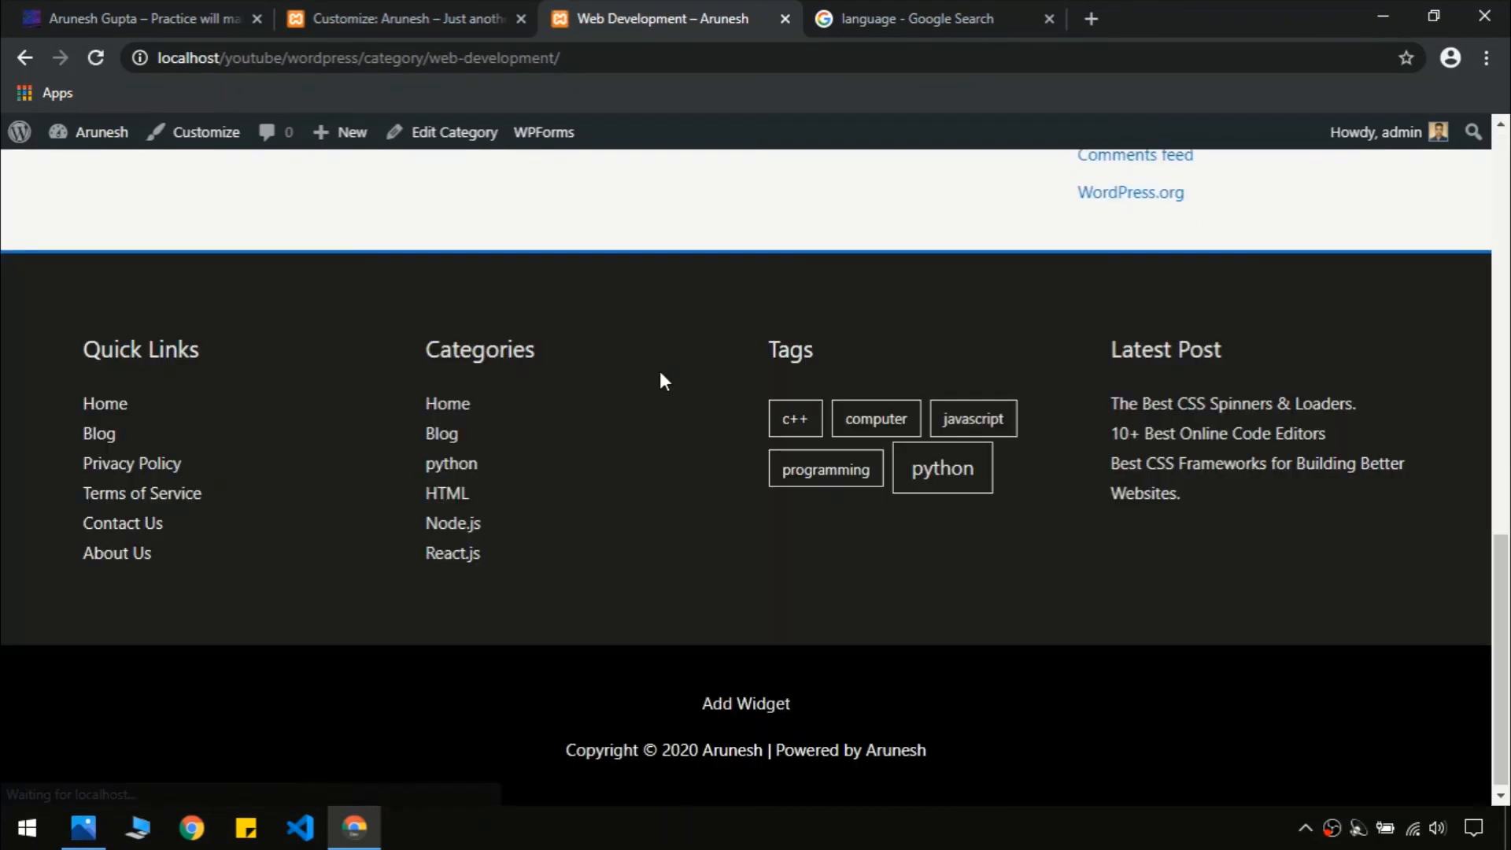
key("ctrl+1")
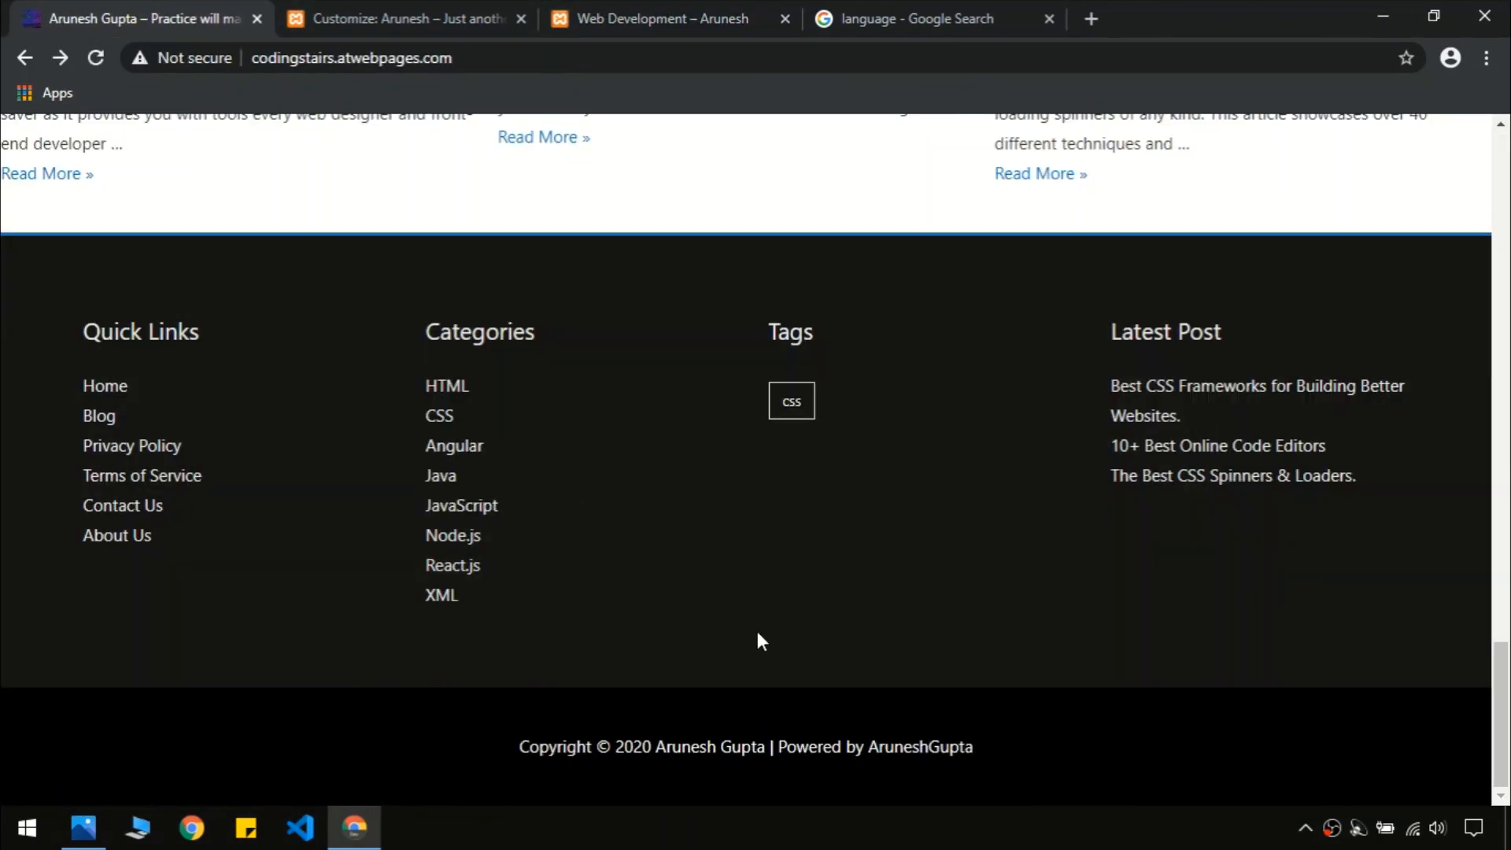
left_click(722, 30)
left_click(198, 11)
left_click(612, 12)
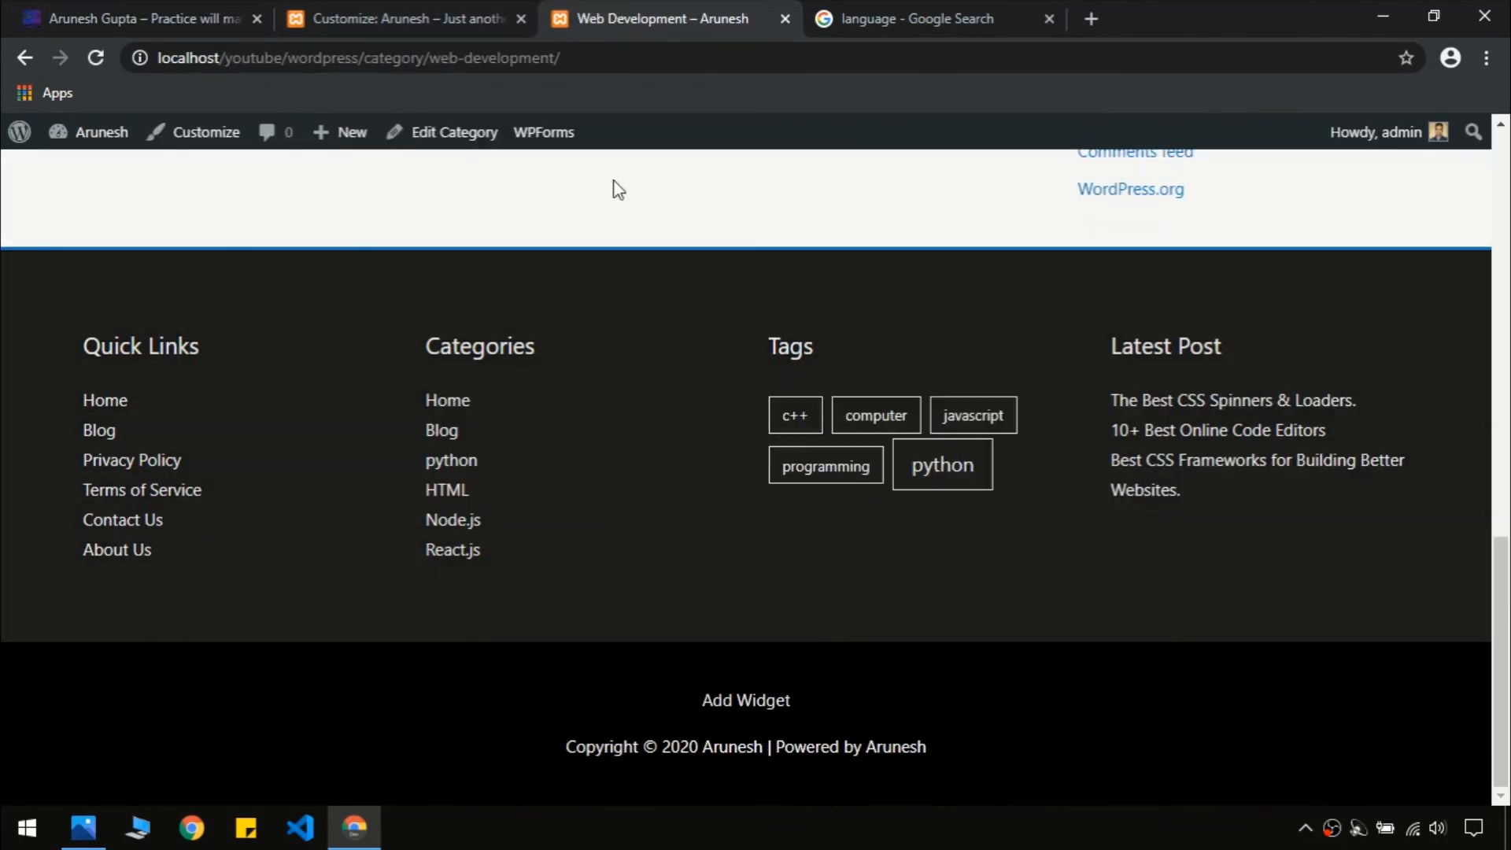
left_click(722, 708)
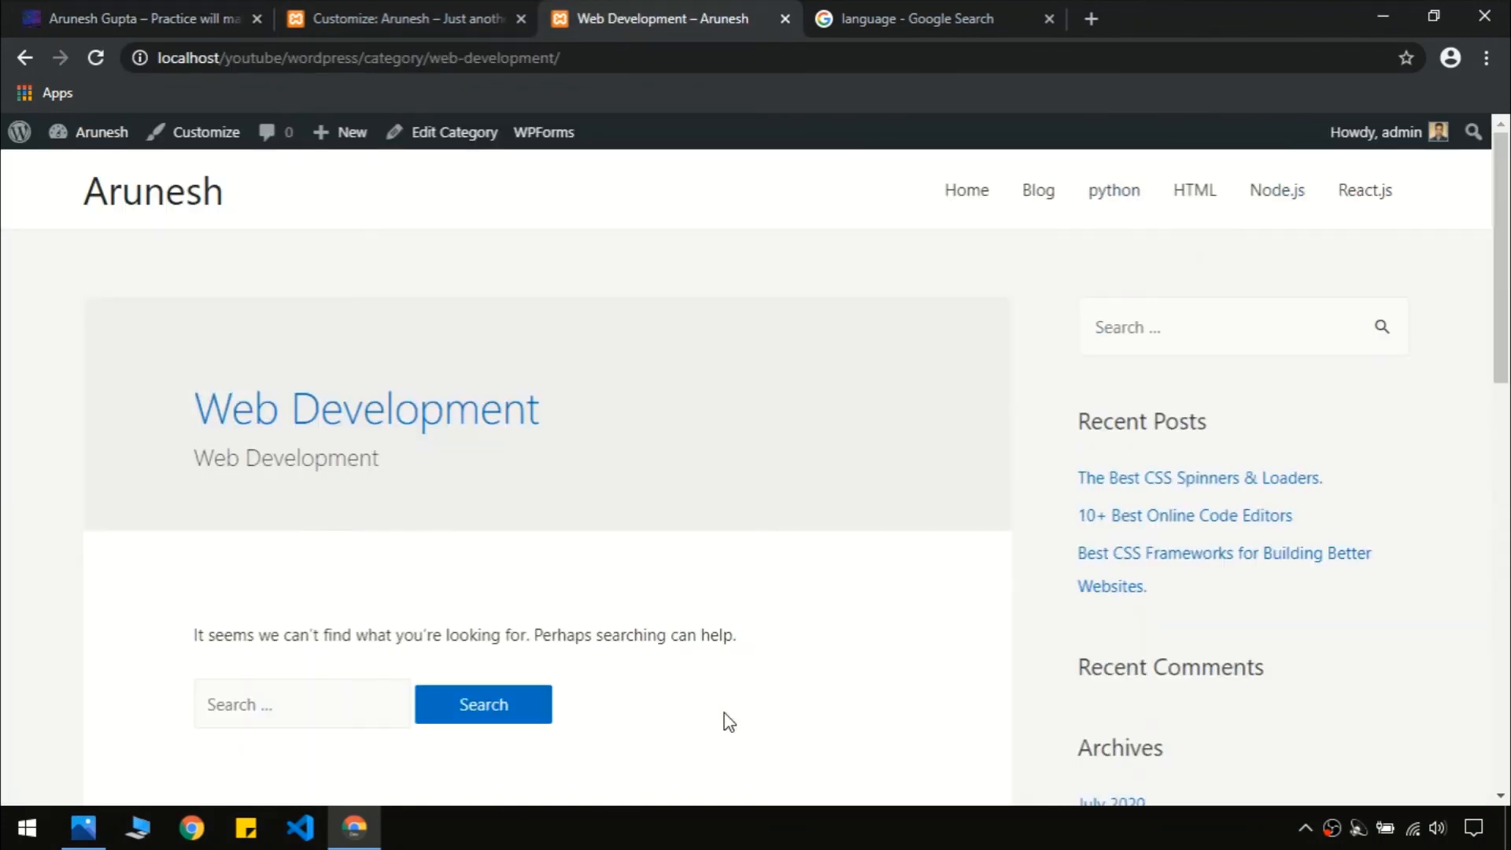
left_click(173, 208)
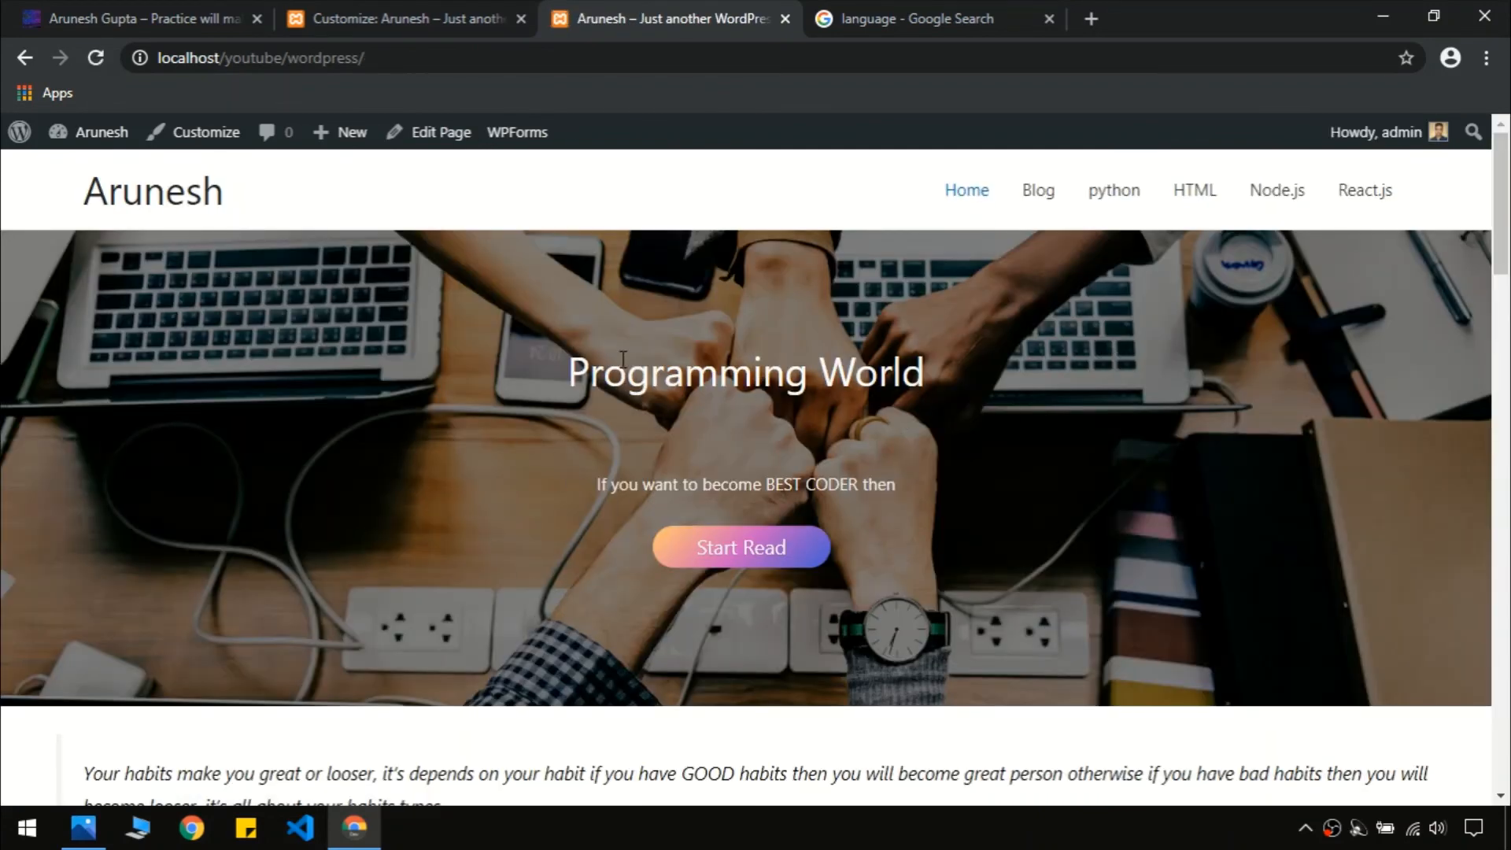
scroll(1503, 250, "down", 2)
left_click_drag(1506, 250, 1506, 702)
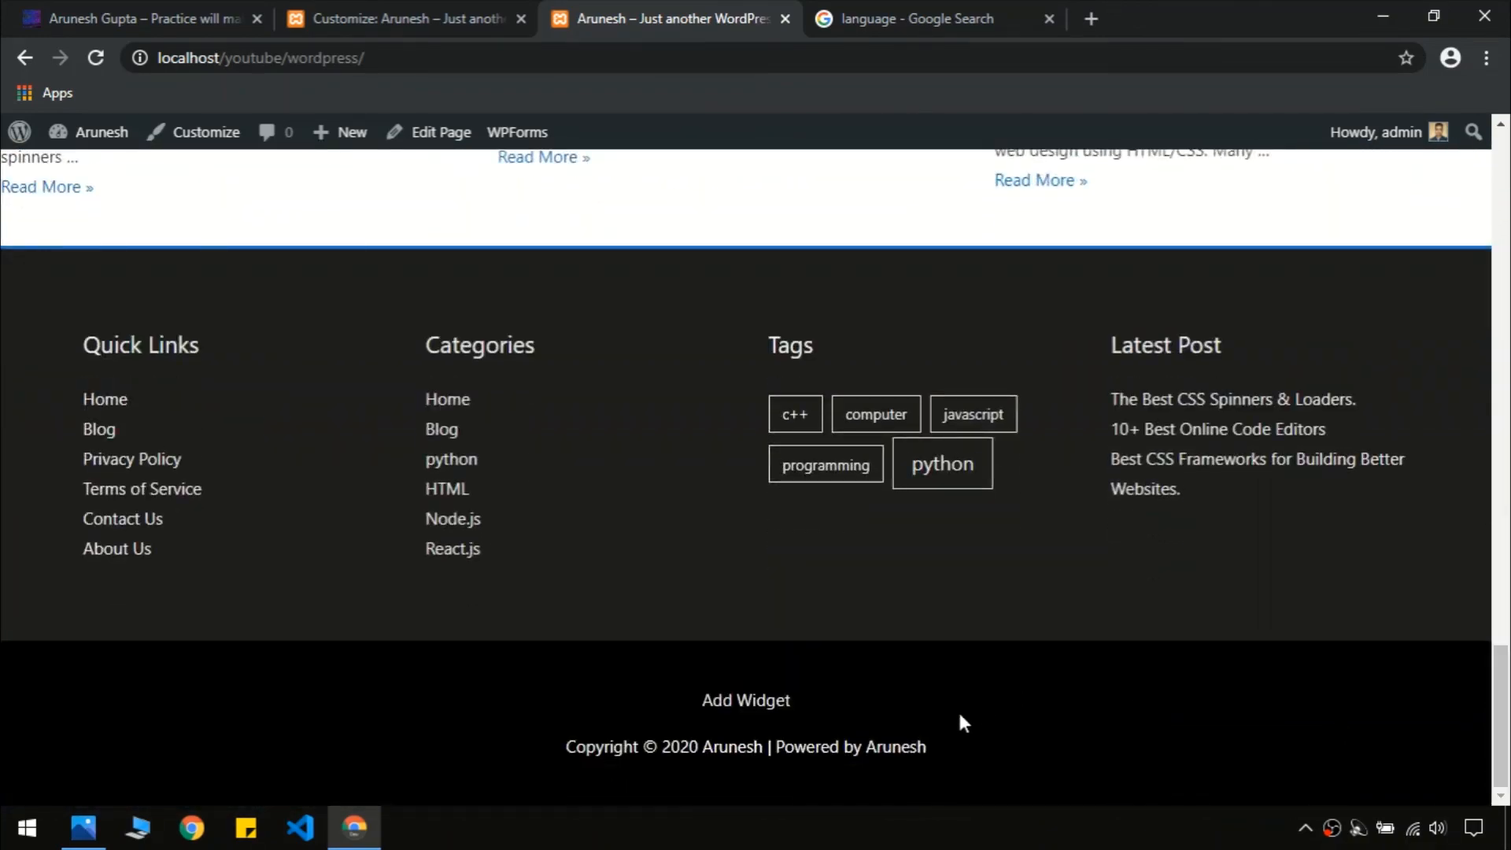
left_click_drag(1503, 706, 1503, 162)
left_click(1030, 197)
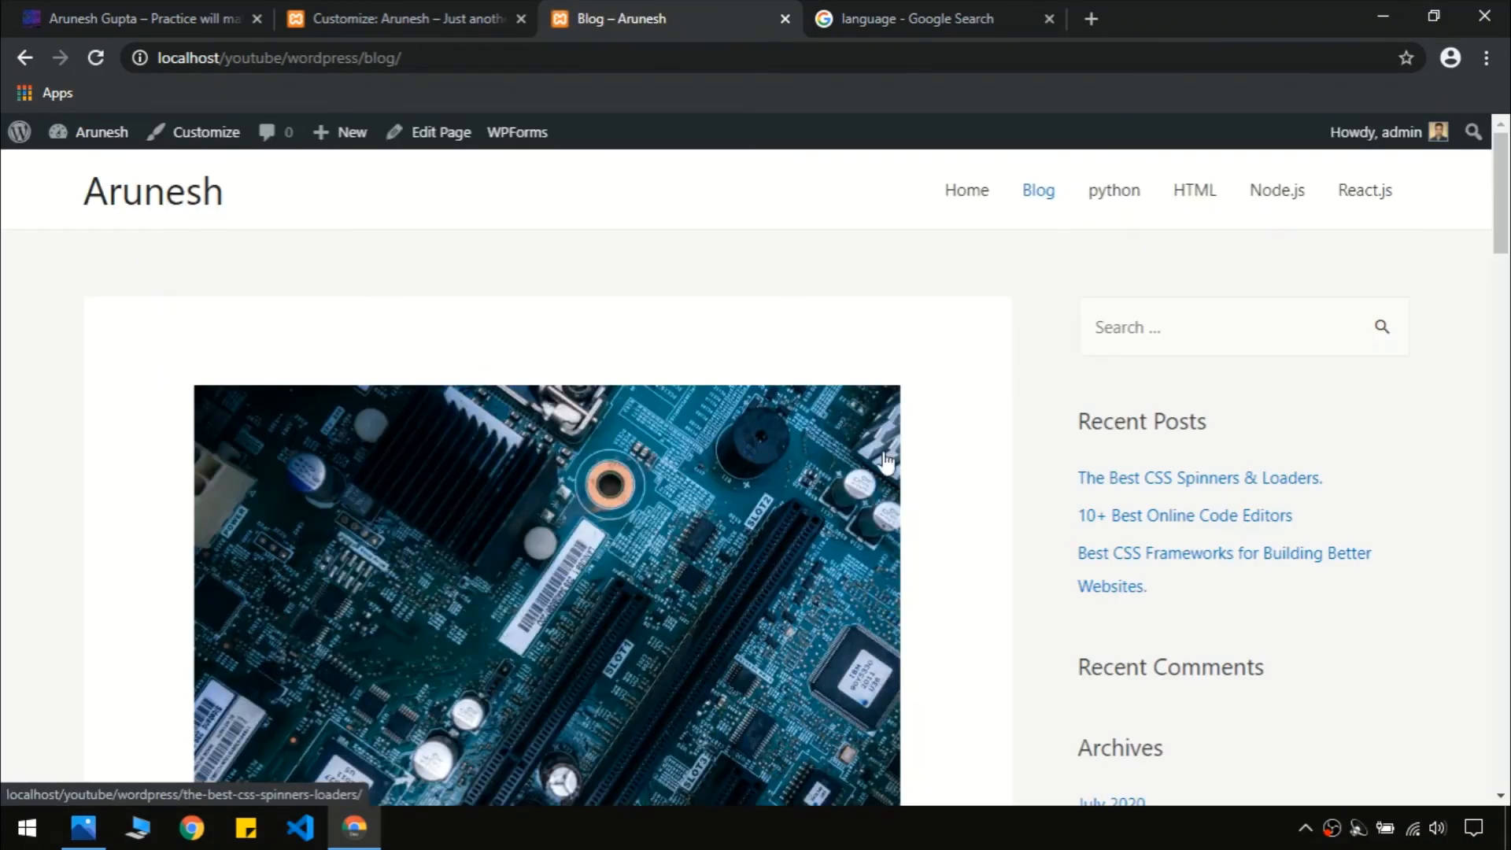
left_click(1505, 311)
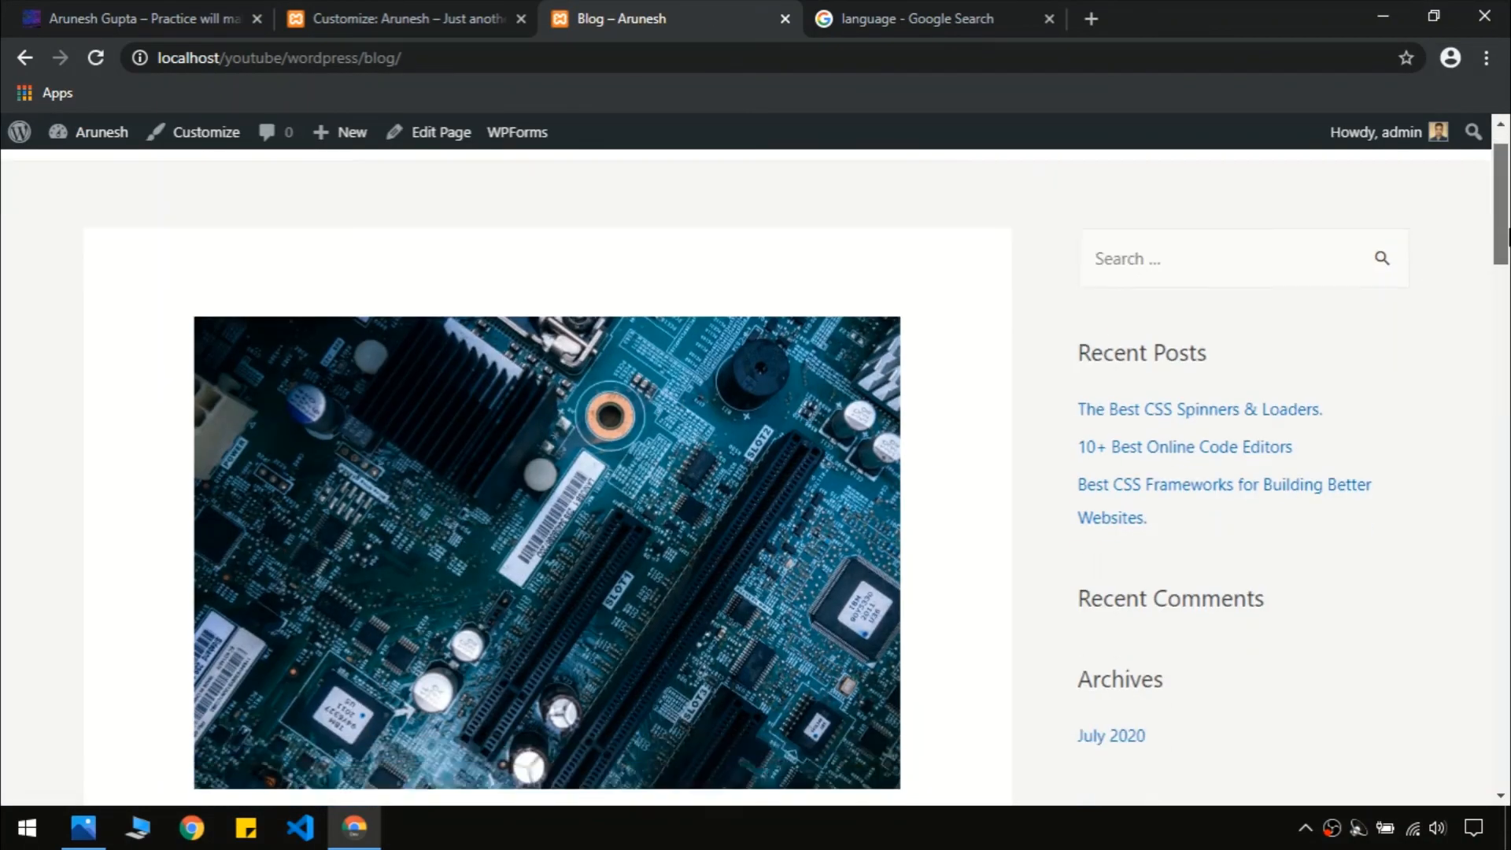
left_click_drag(1508, 311, 1508, 177)
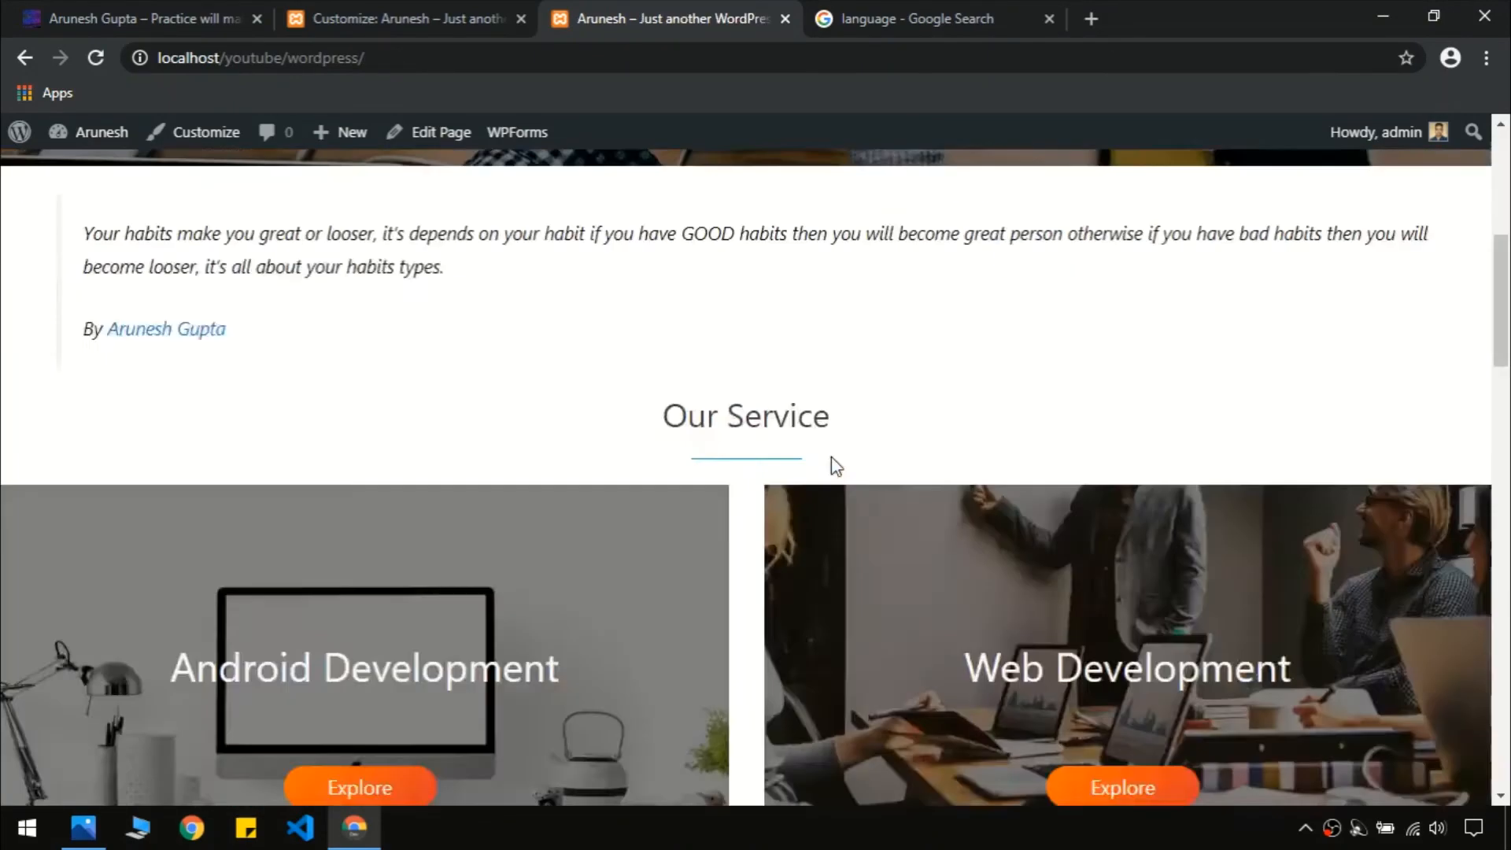
scroll(728, 344, "up", 7)
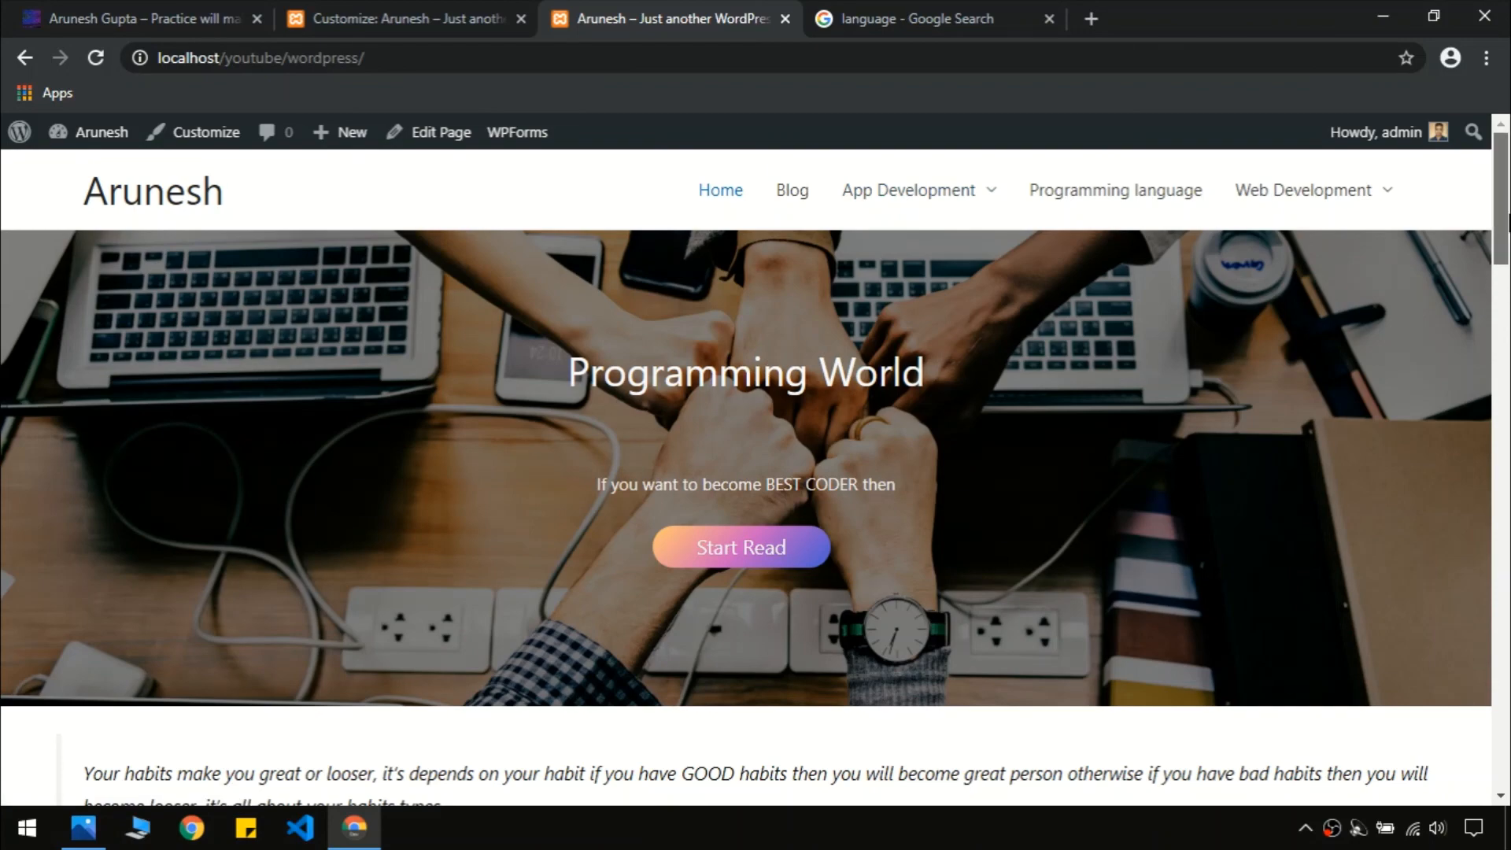
left_click_drag(1507, 216, 1508, 370)
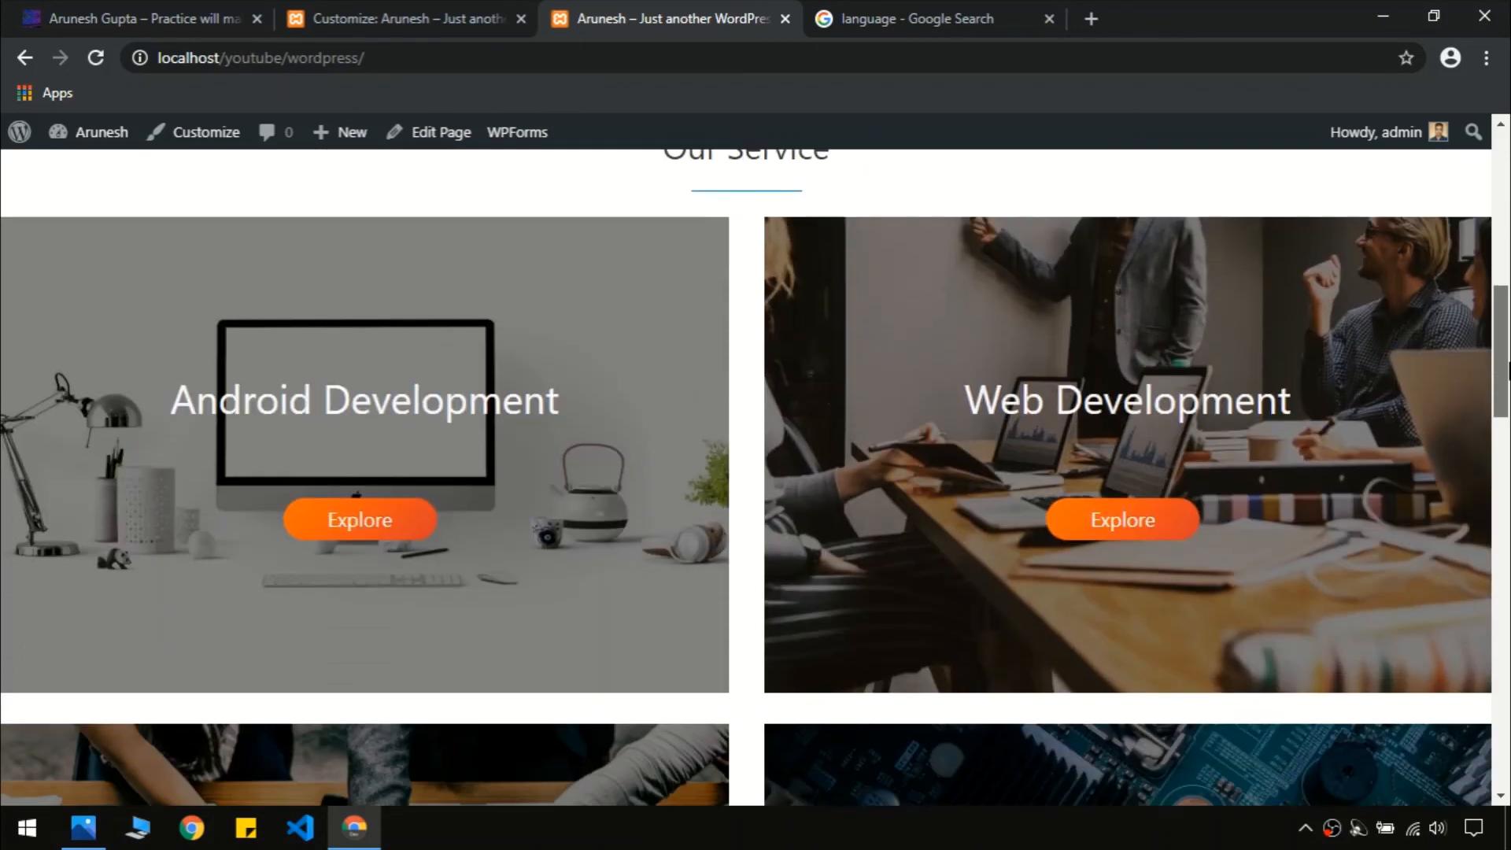
left_click(126, 4)
scroll(674, 368, "up", 15)
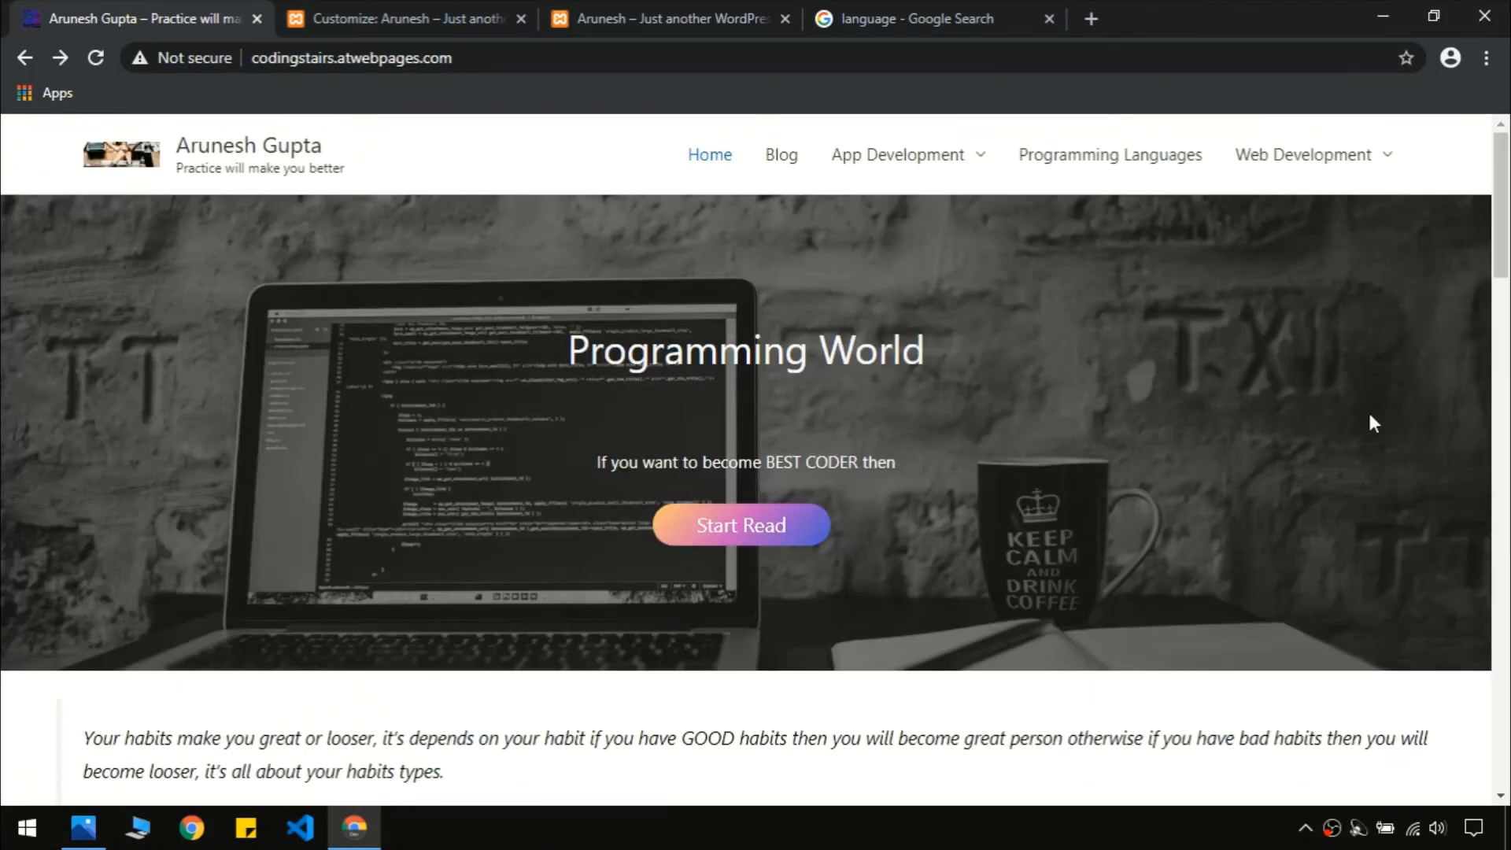
left_click_drag(1501, 205, 1501, 126)
left_click(621, 35)
scroll(790, 203, "up", 10)
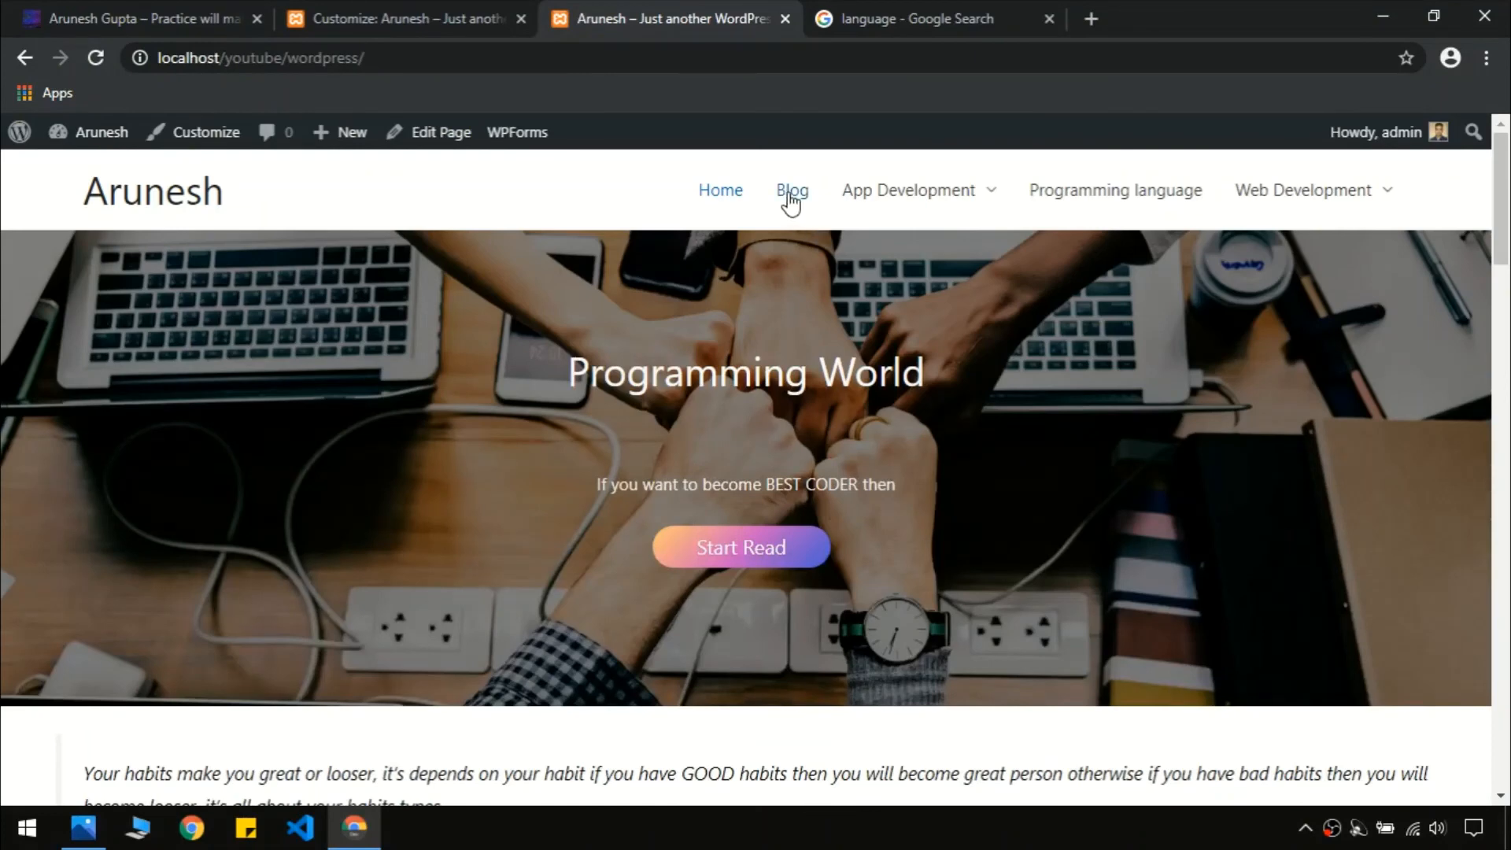
left_click(791, 203)
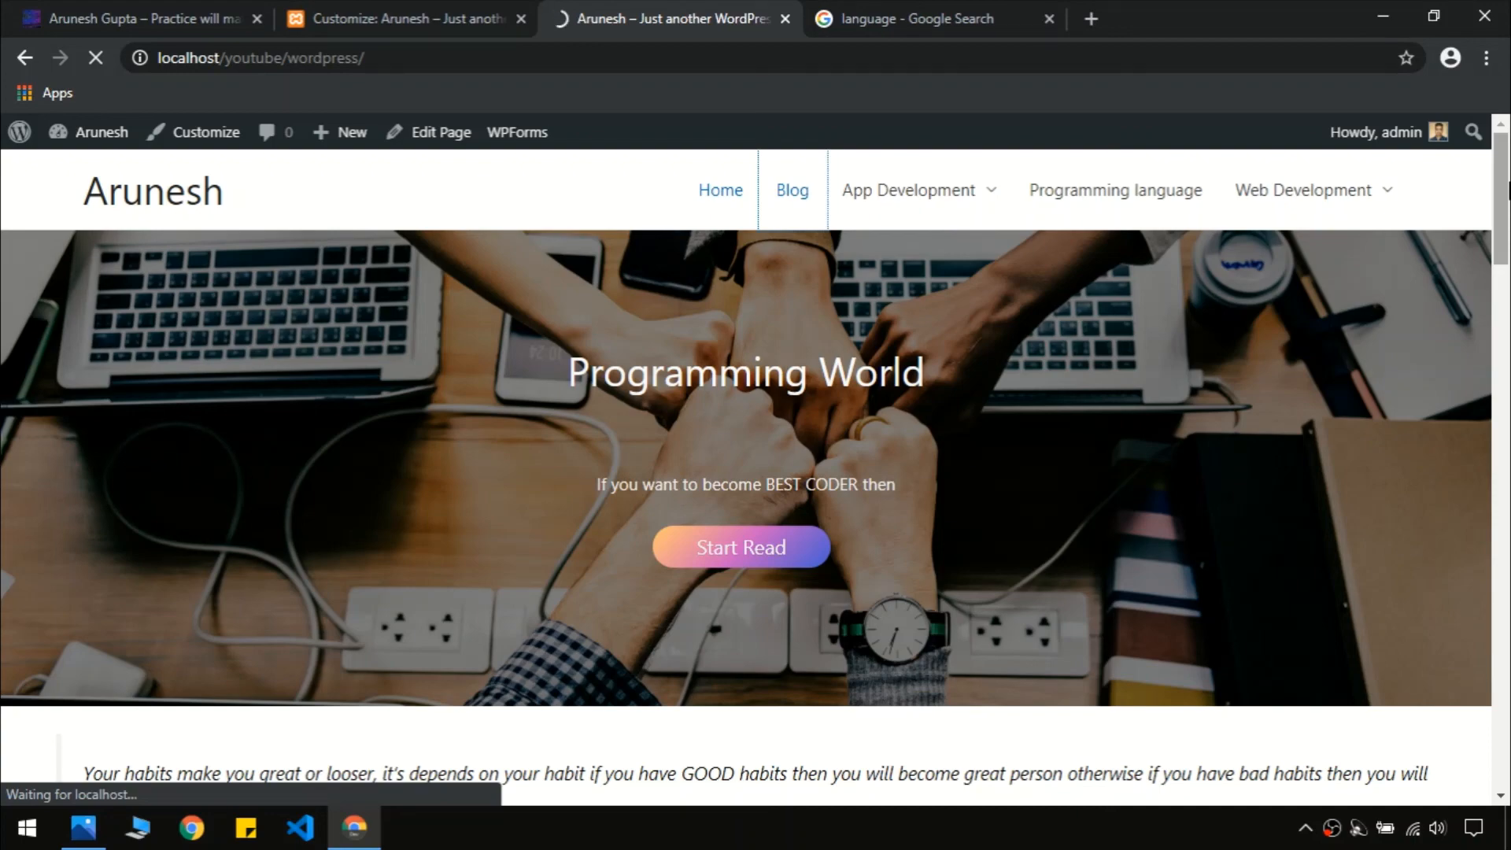
left_click(427, 15)
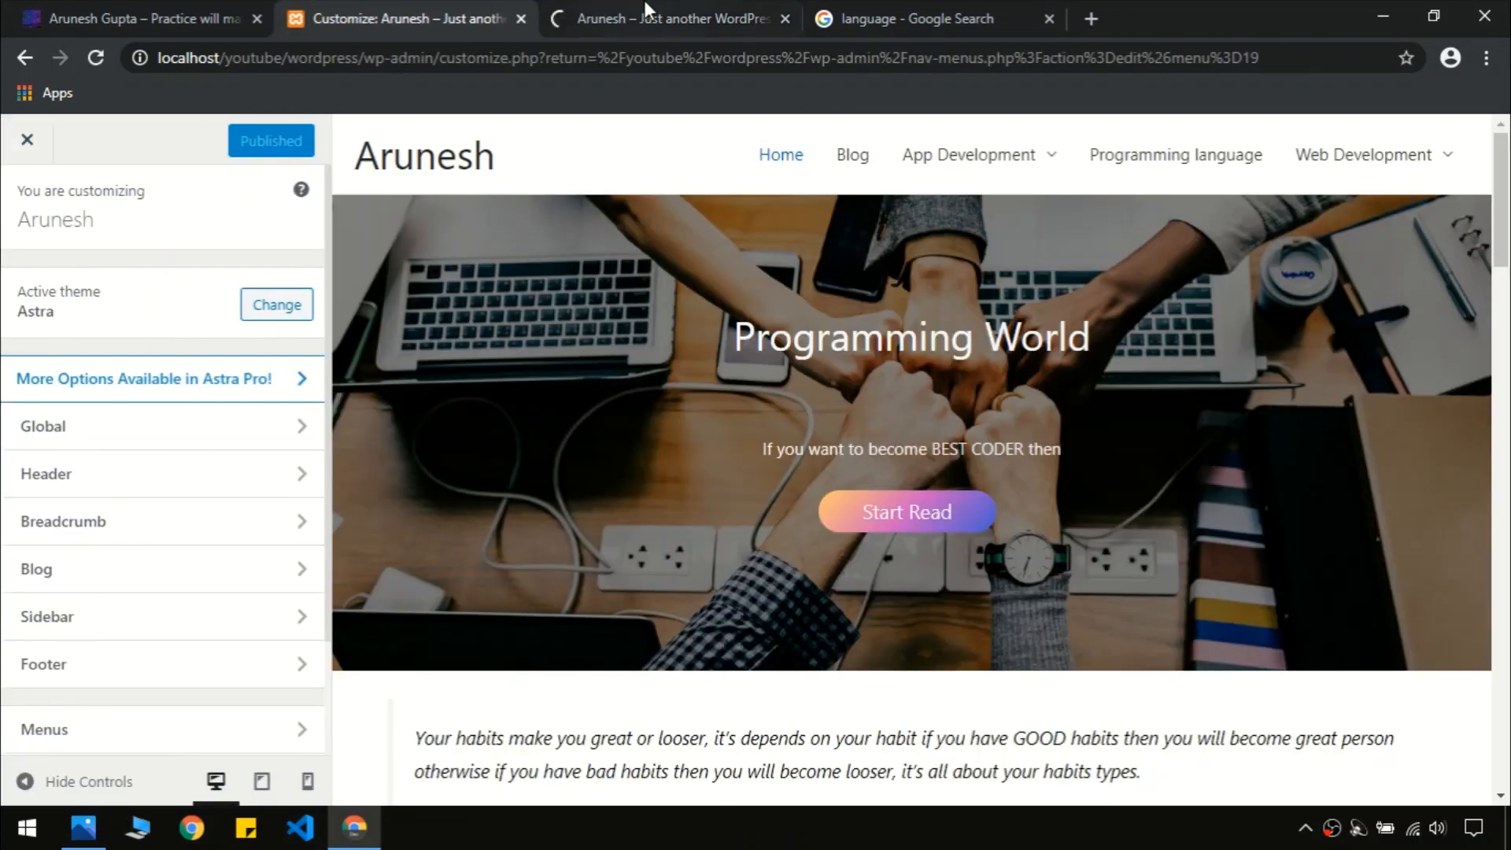
left_click(635, 20)
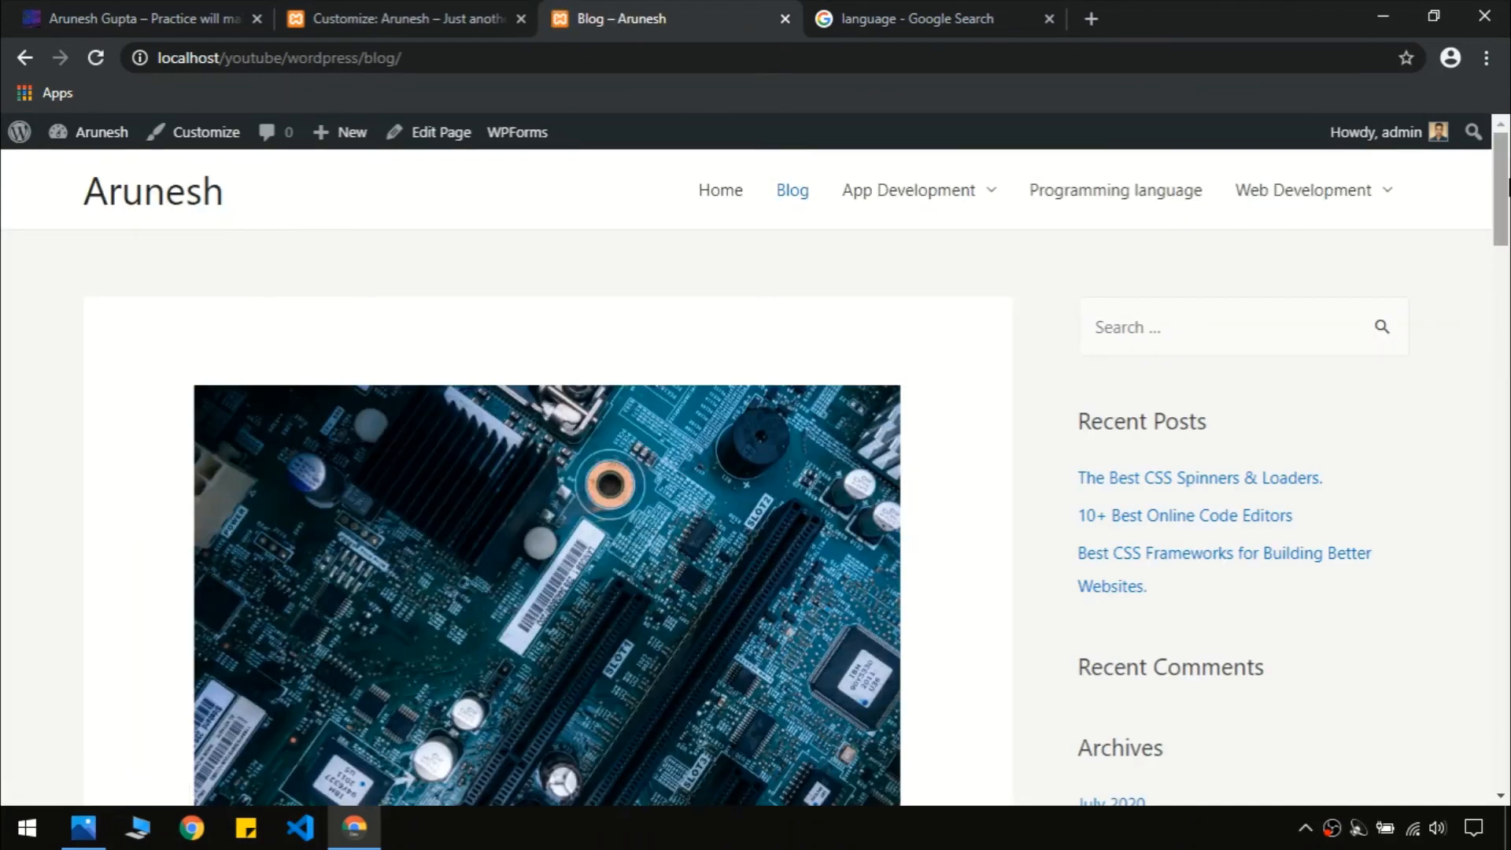
mouse_move(1507, 187)
left_mouse_down()
mouse_move(1507, 586)
mouse_move(1507, 185)
left_mouse_up()
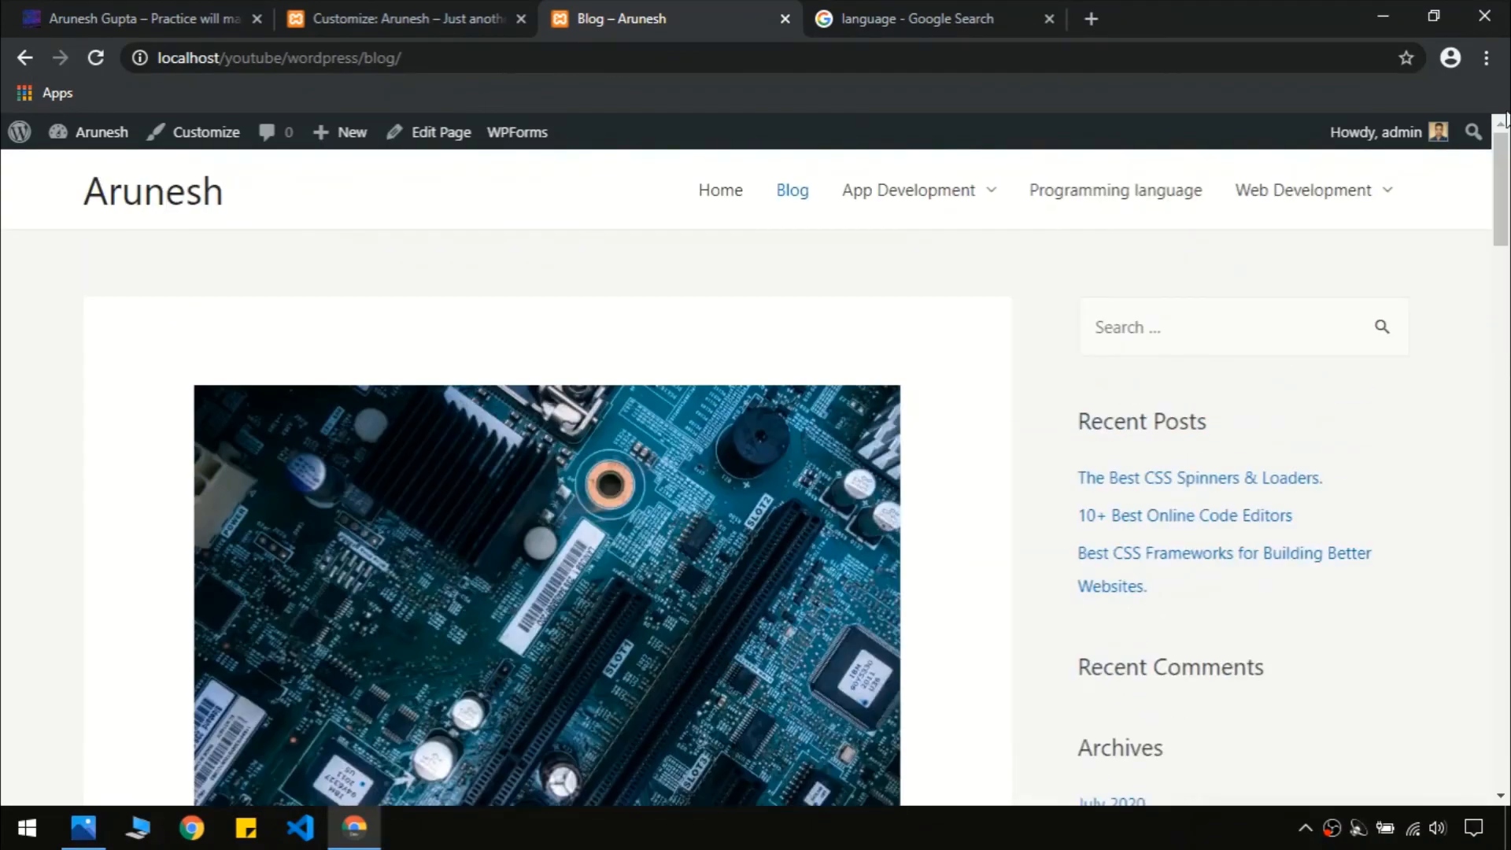
mouse_move(913, 228)
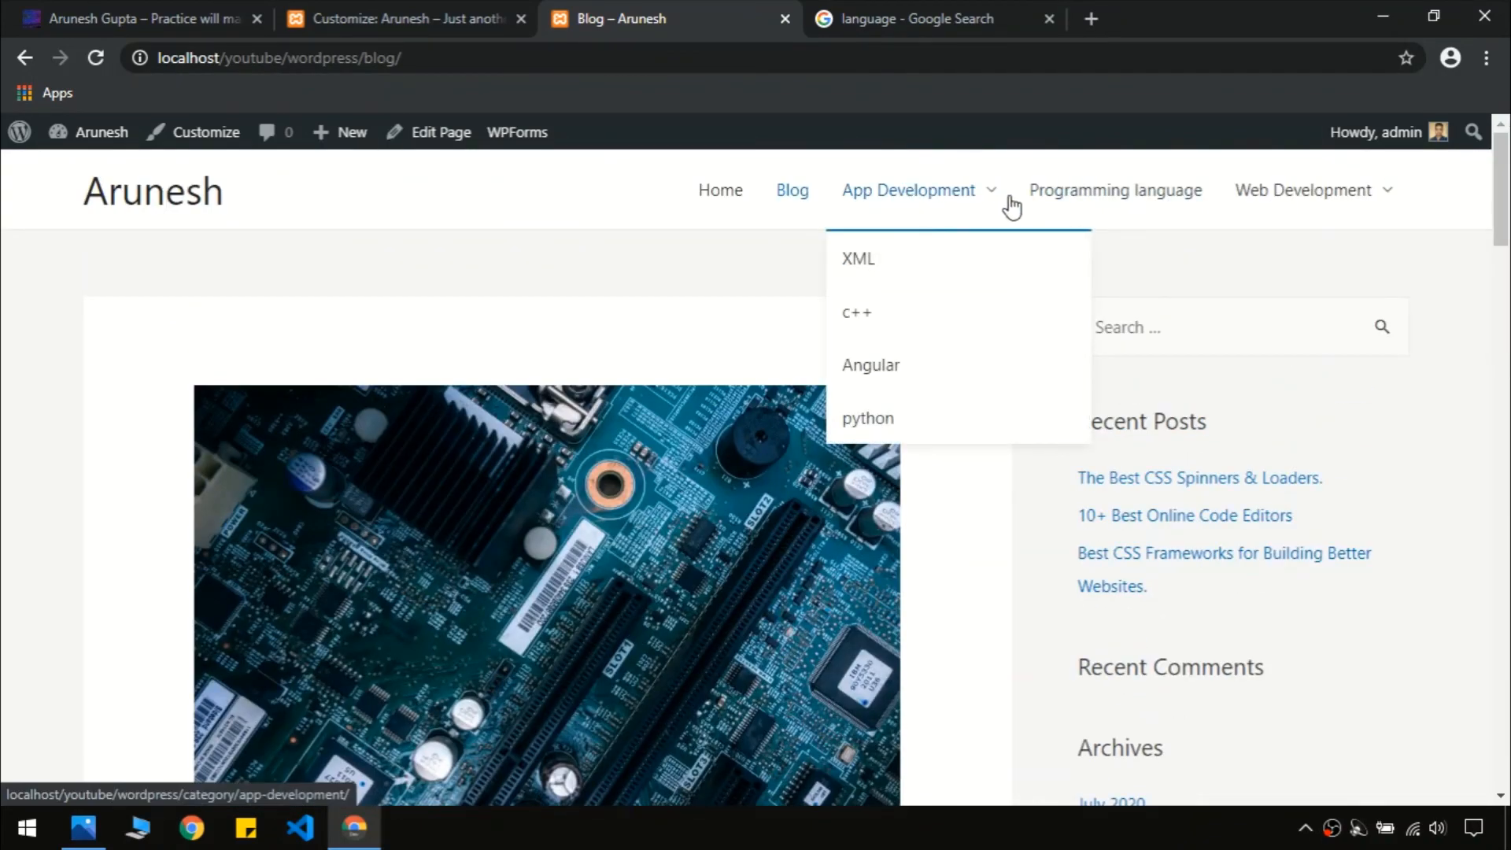
mouse_move(1349, 203)
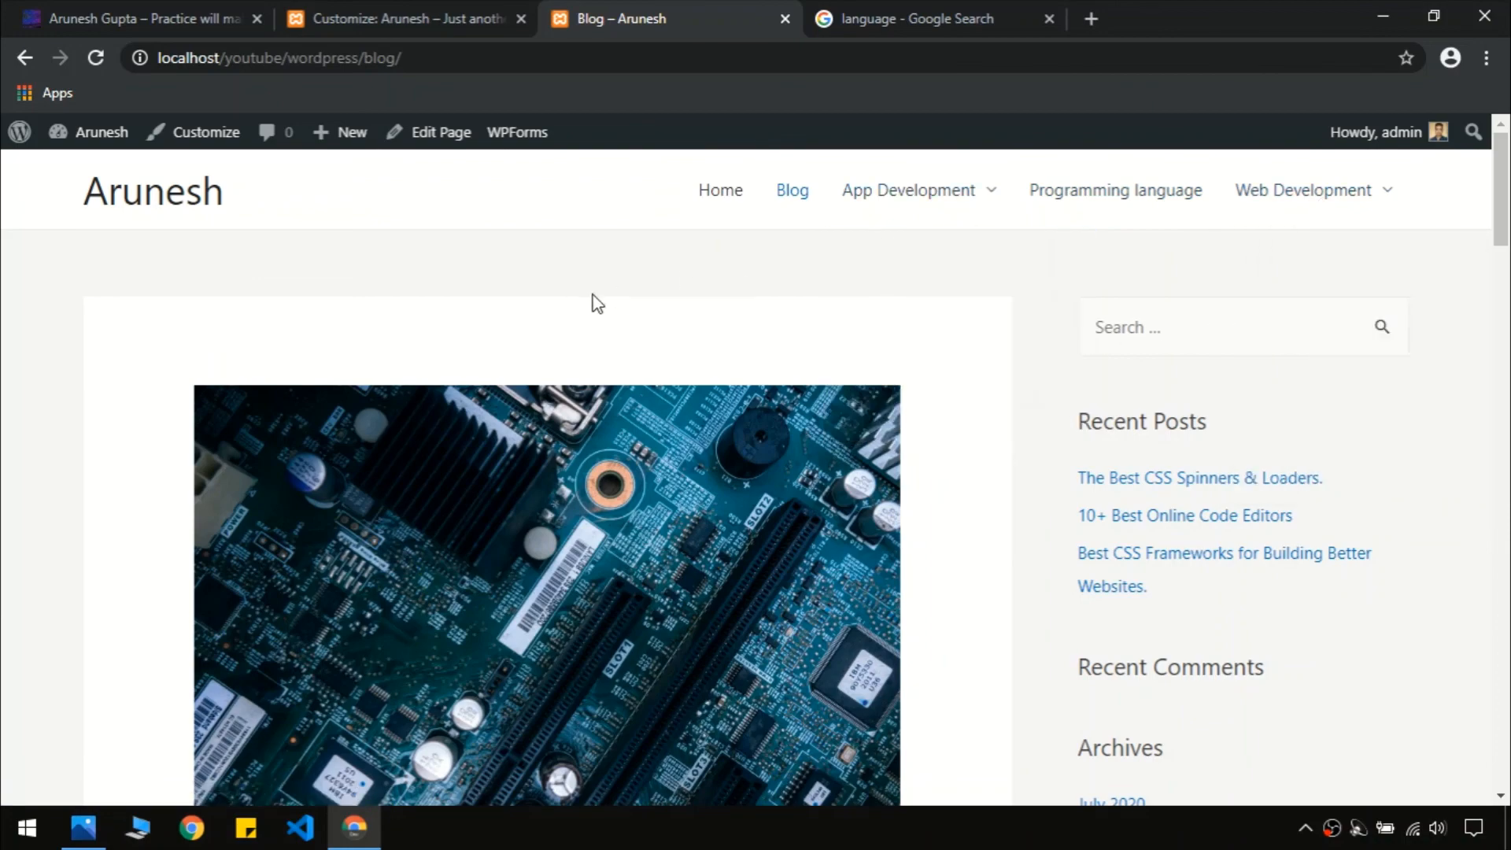
scroll(592, 296, "down", 20)
left_click_drag(1500, 729, 1508, 665)
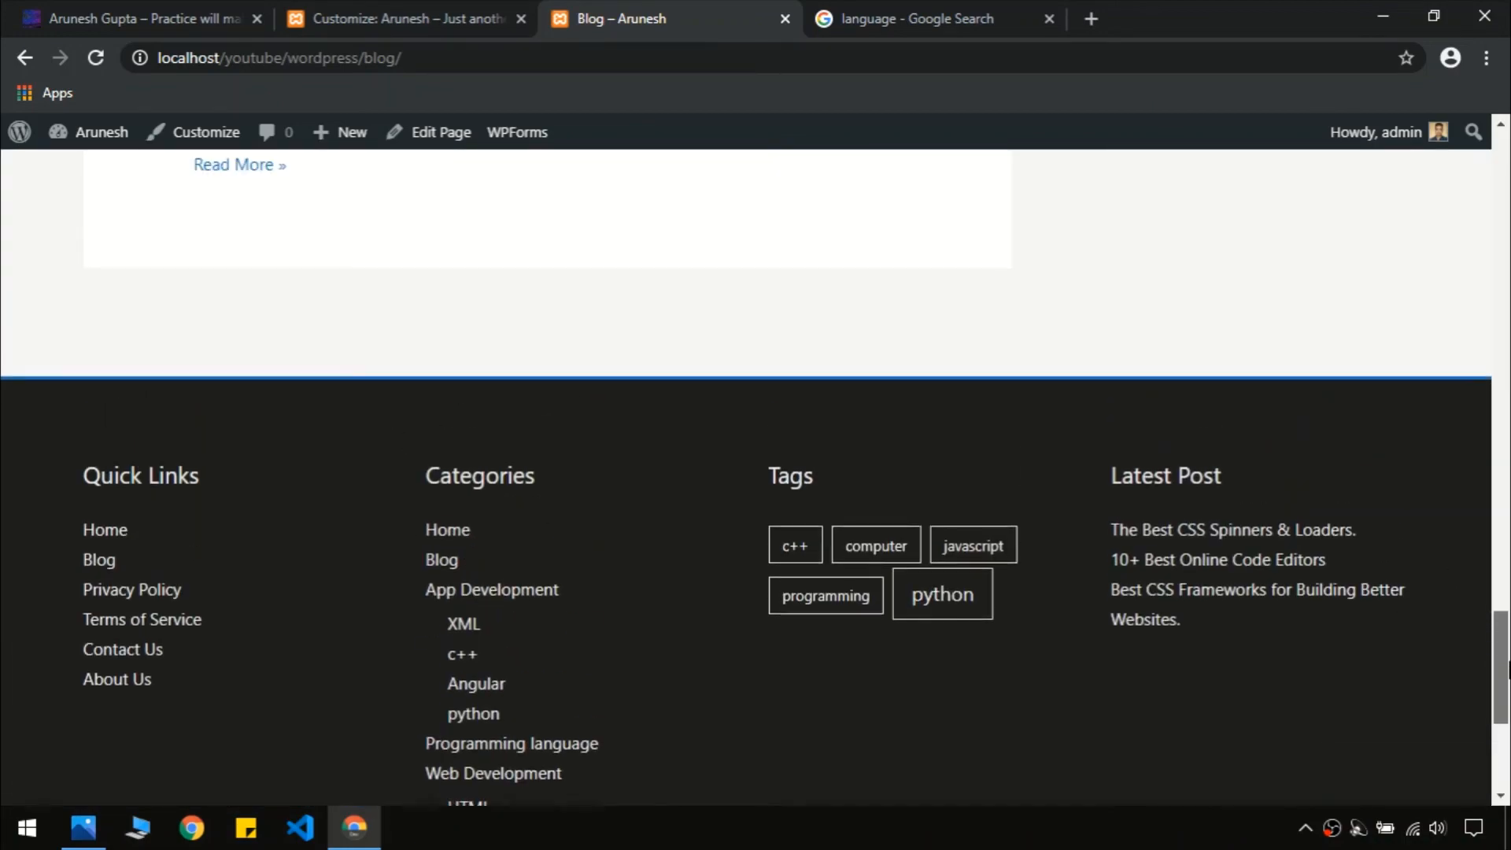
scroll(754, 480, "down", 1)
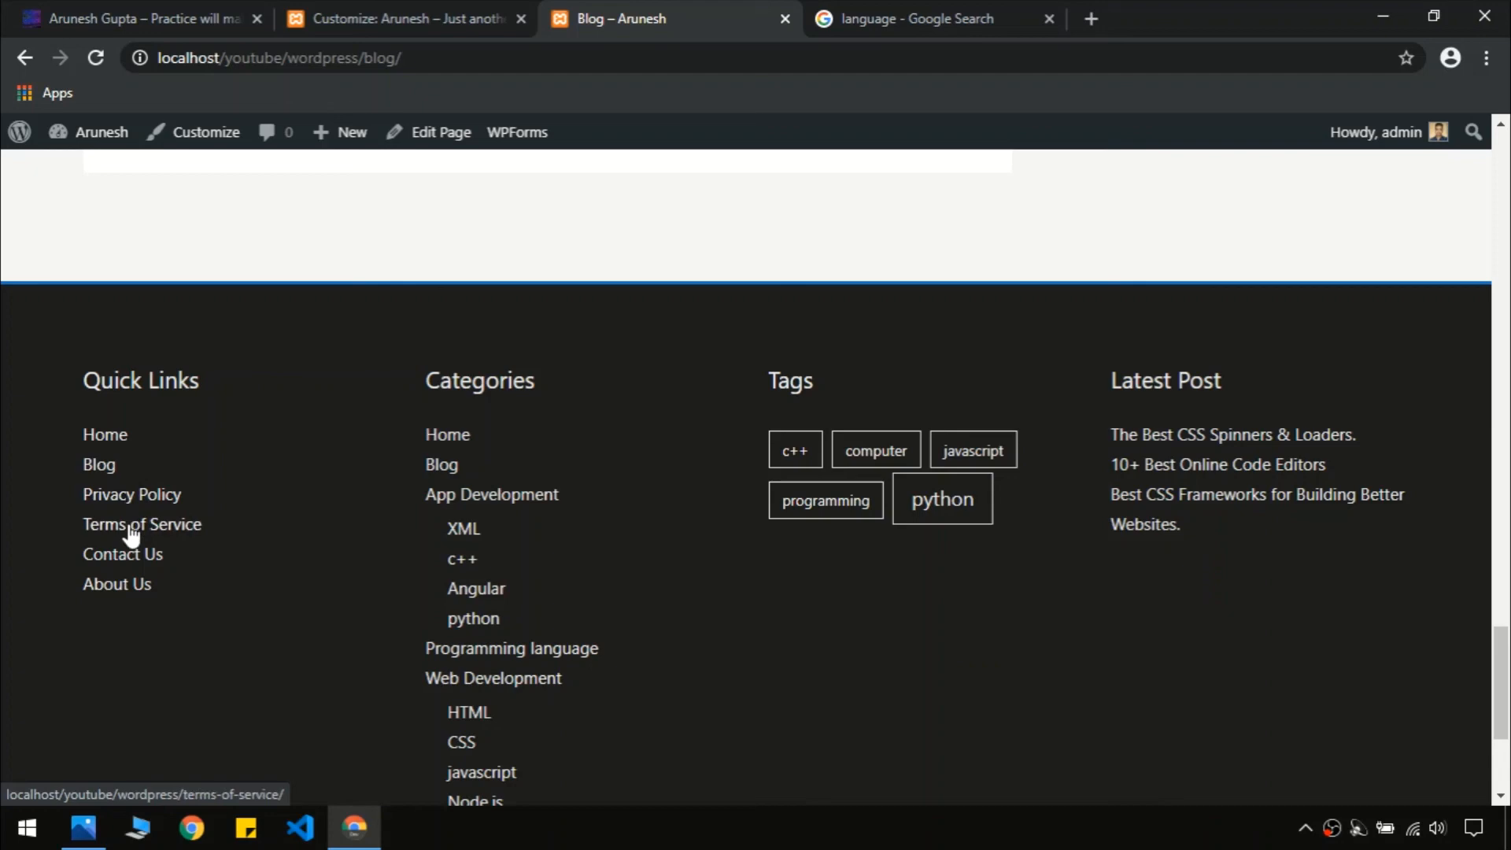
left_click(142, 558)
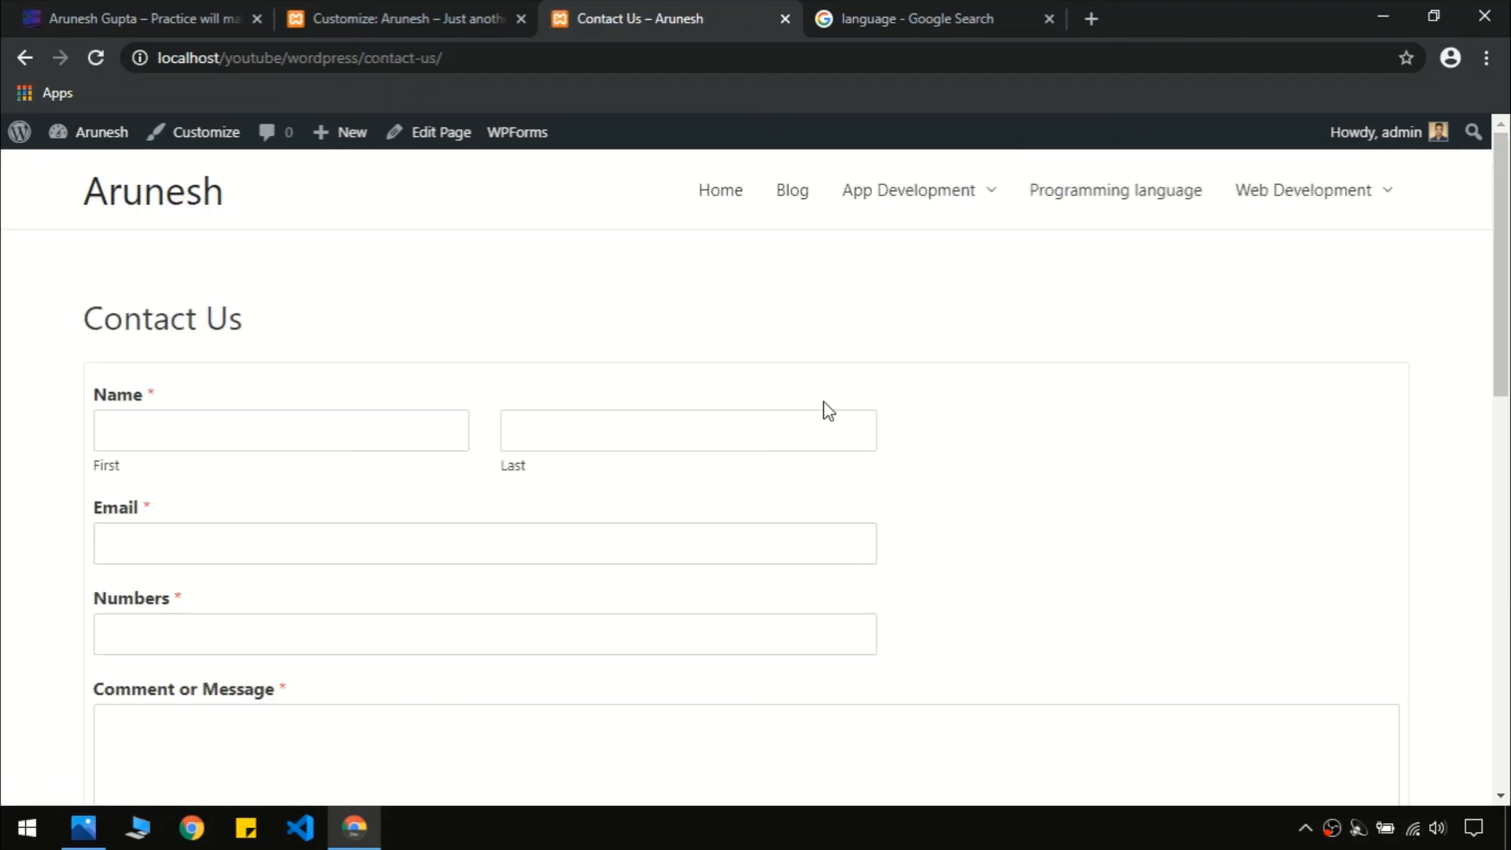
left_click(725, 198)
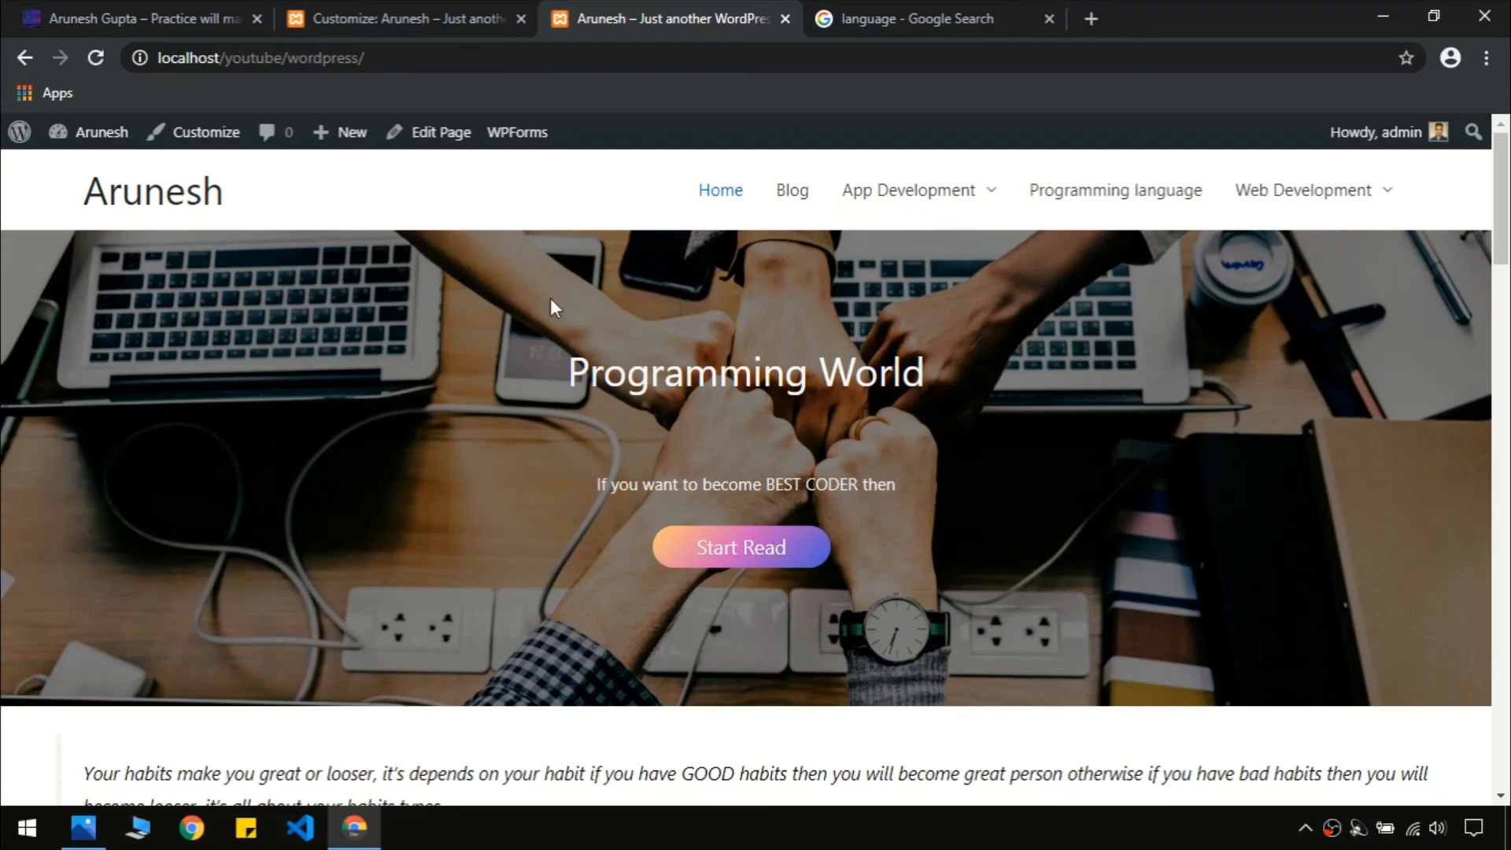
Close the Customizer and review the local home page's five-item header menu
left_click(409, 18)
left_click(28, 133)
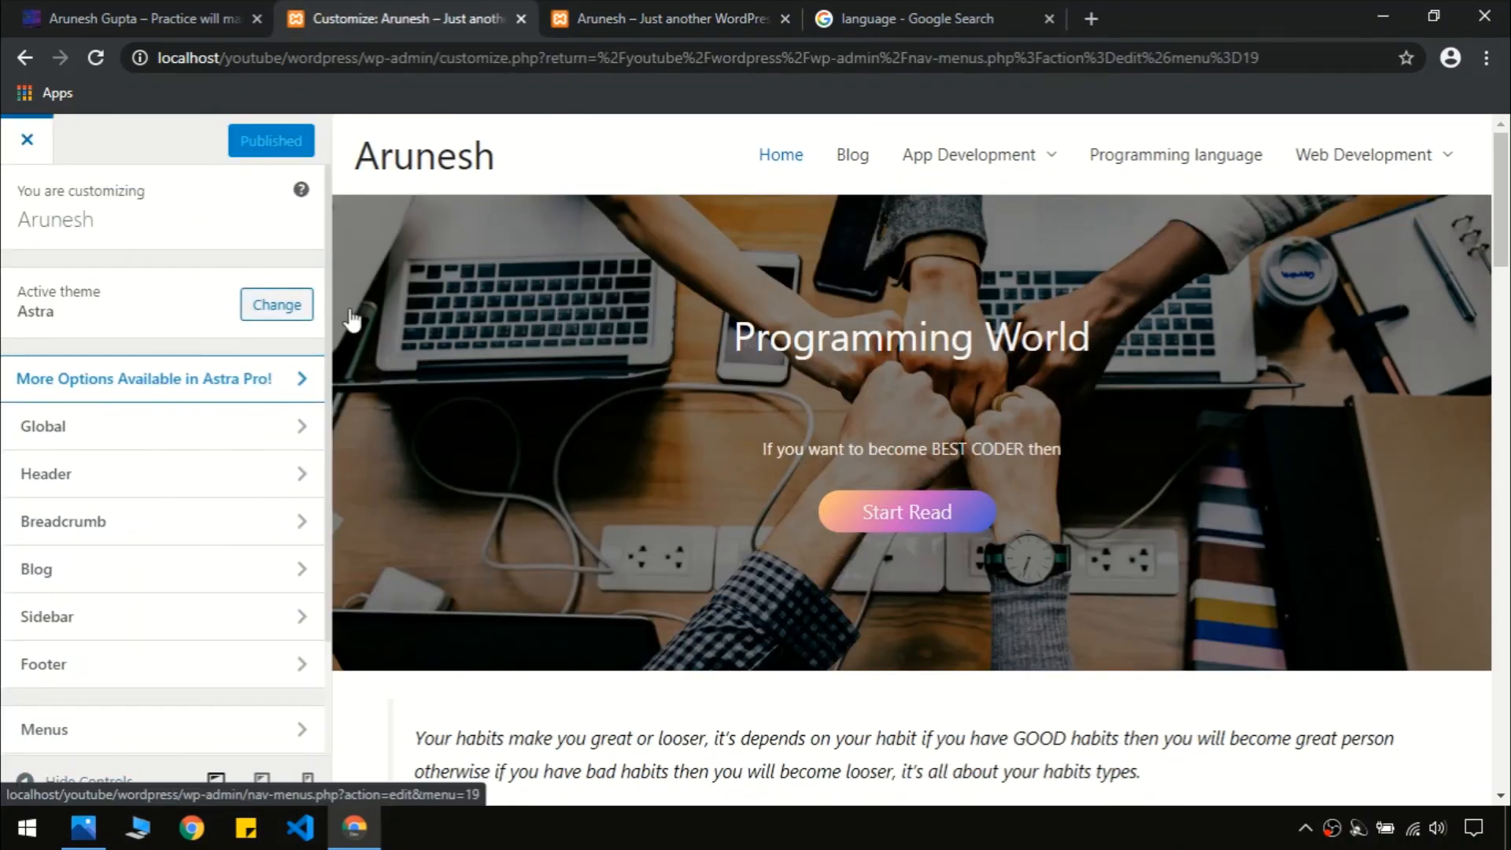
left_click(586, 11)
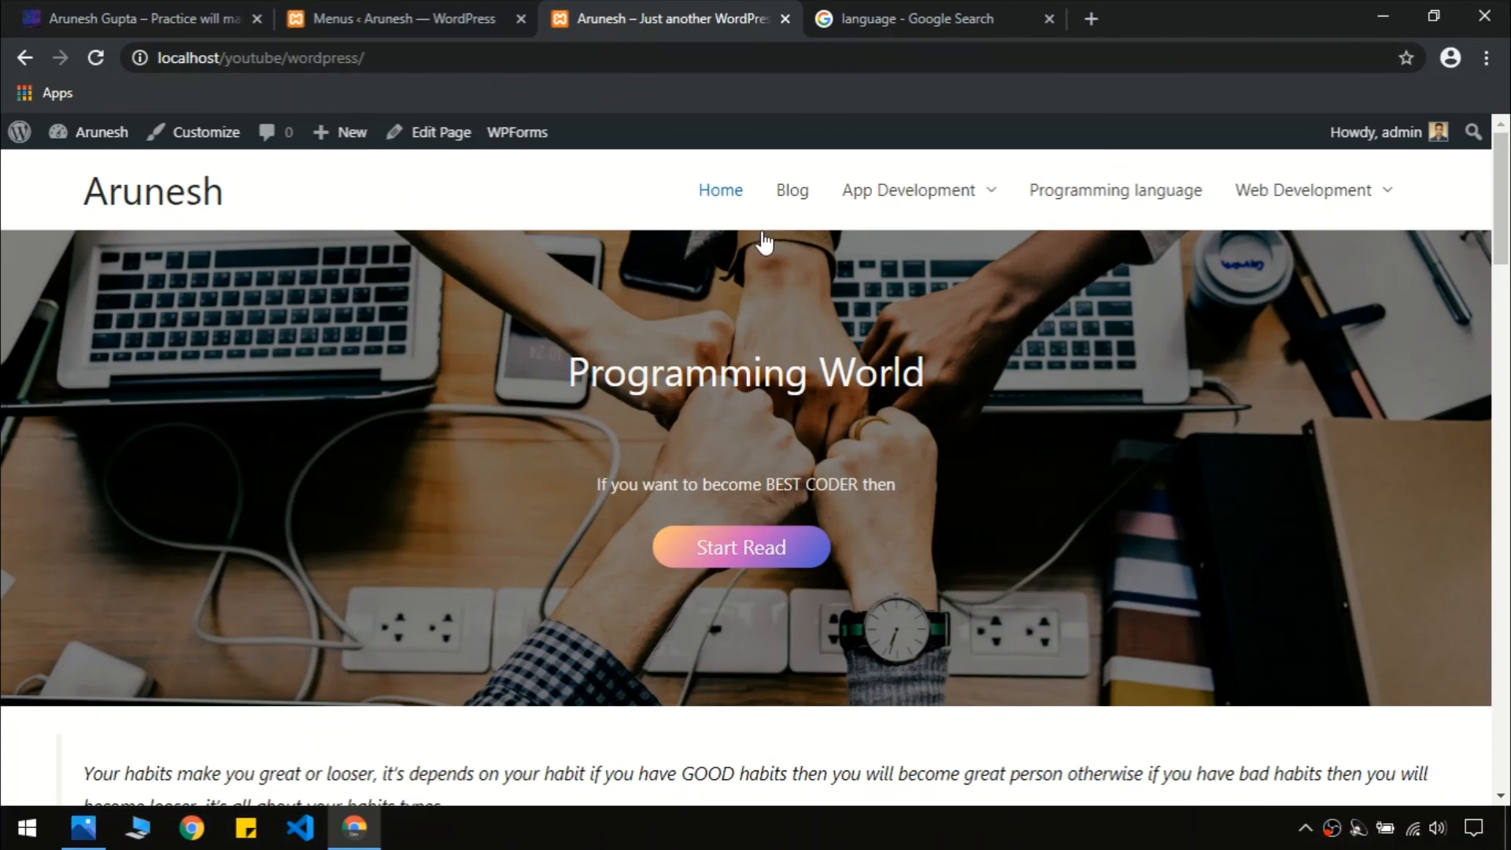
mouse_move(1509, 201)
left_mouse_down()
mouse_move(1508, 425)
mouse_move(1509, 182)
left_mouse_up()
scroll(756, 370, "down", 8)
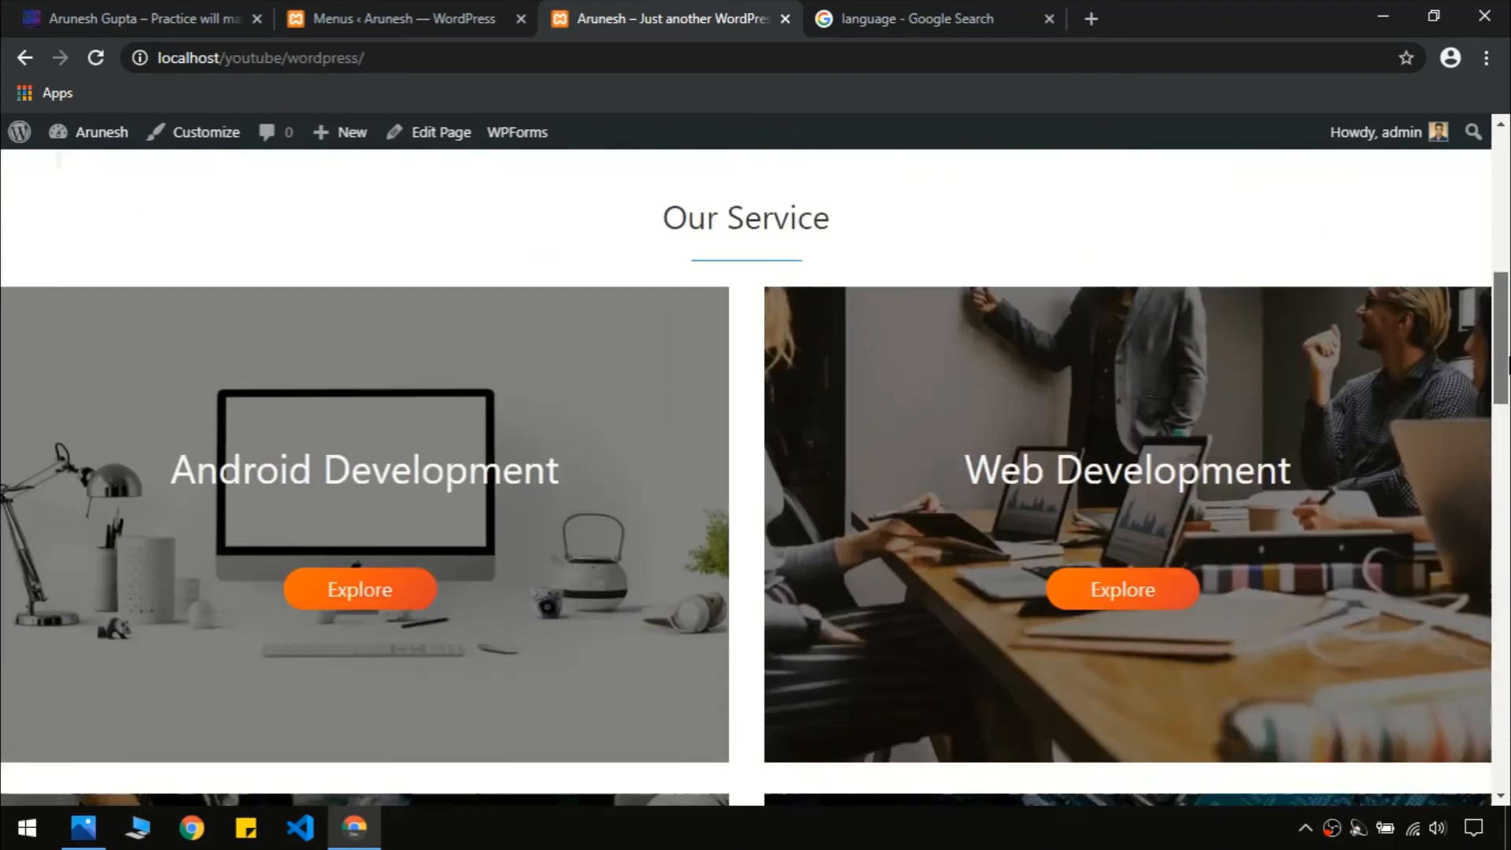
scroll(754, 468, "up", 8)
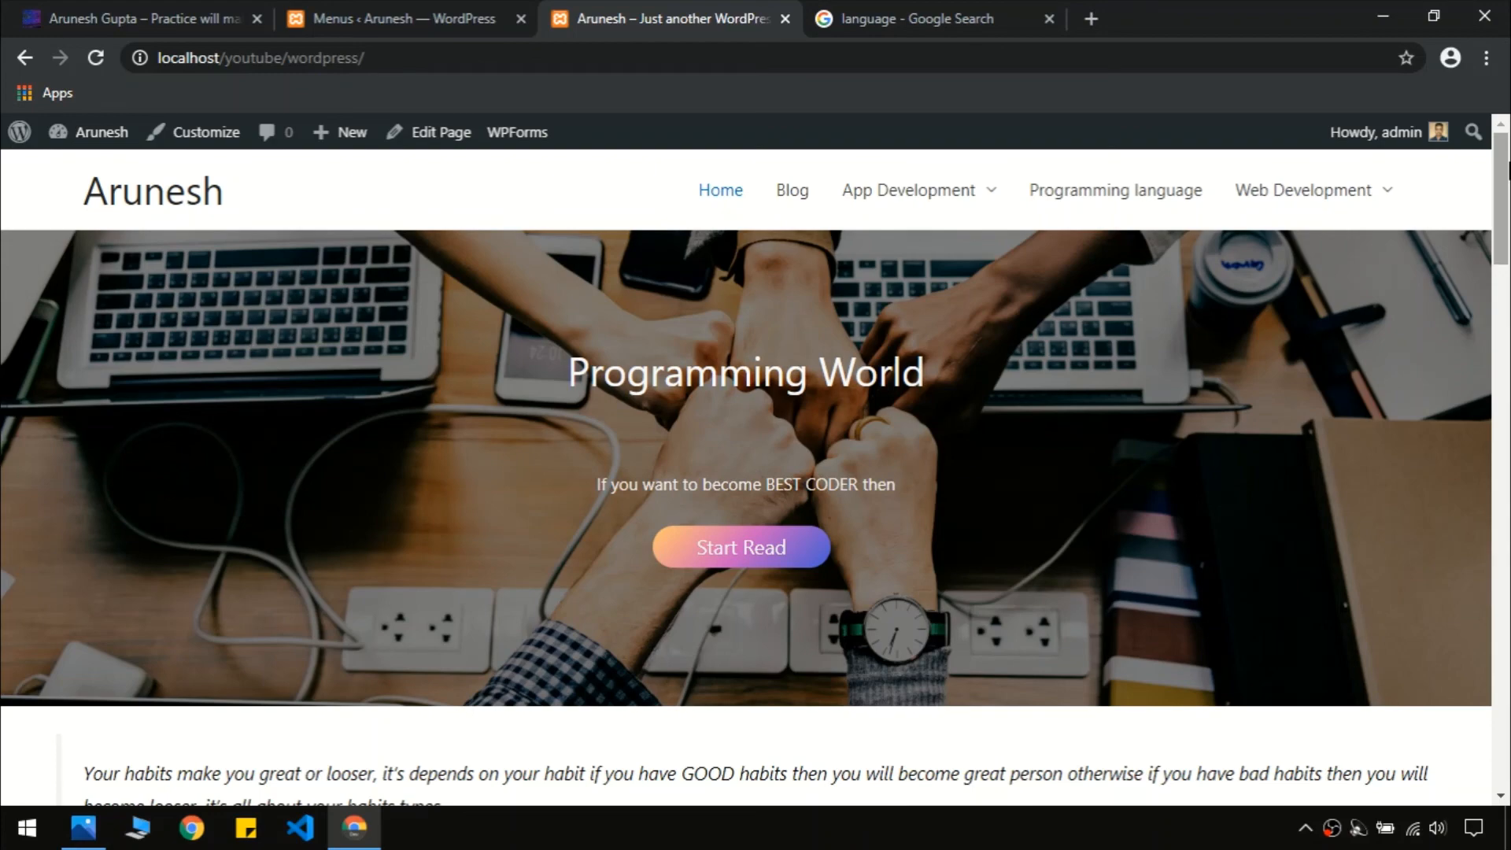
scroll(881, 429, "down", 10)
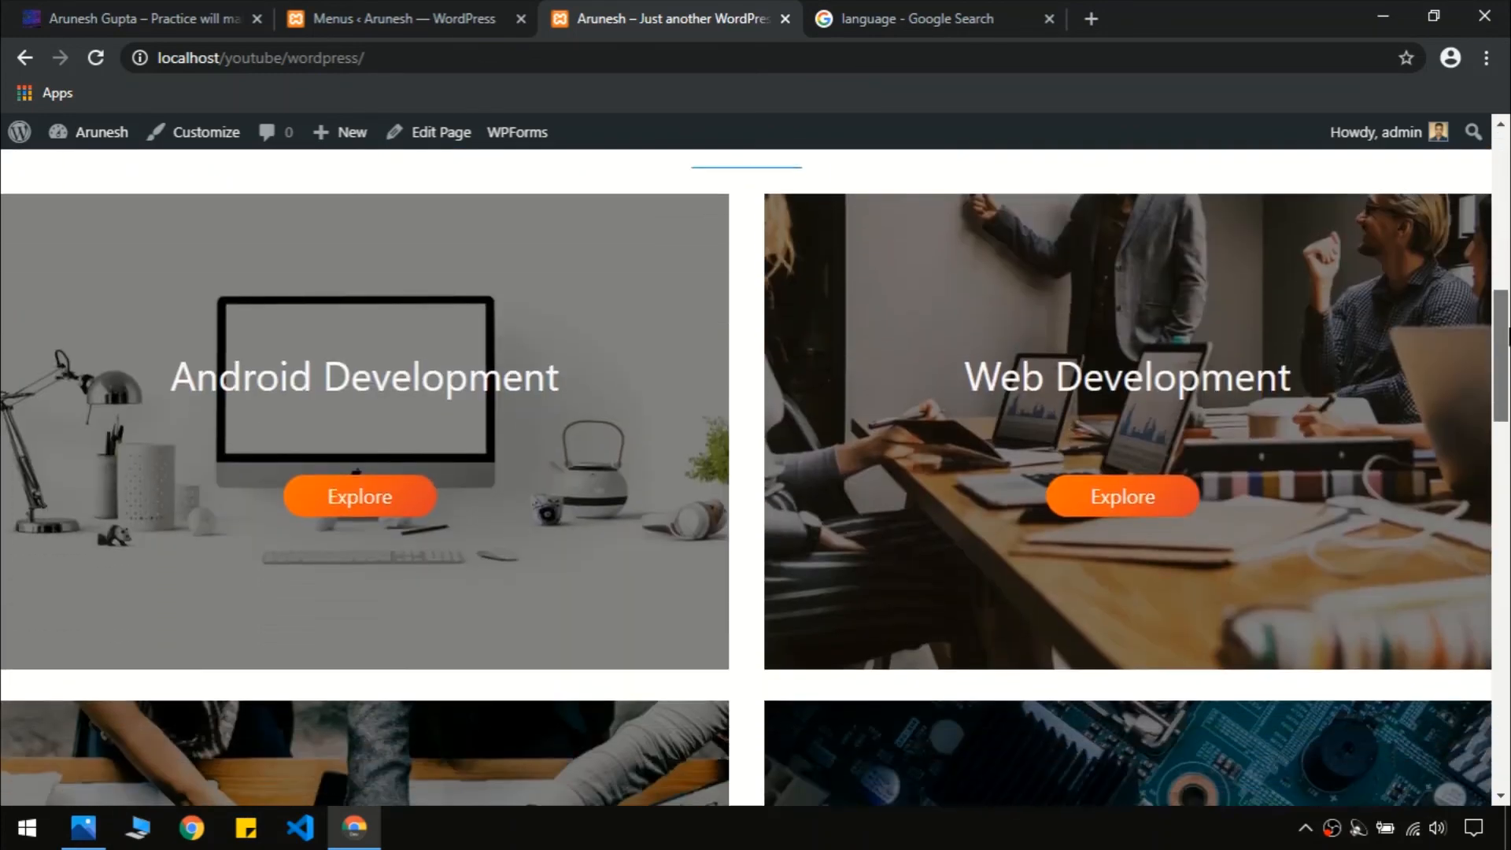
scroll(834, 410, "up", 10)
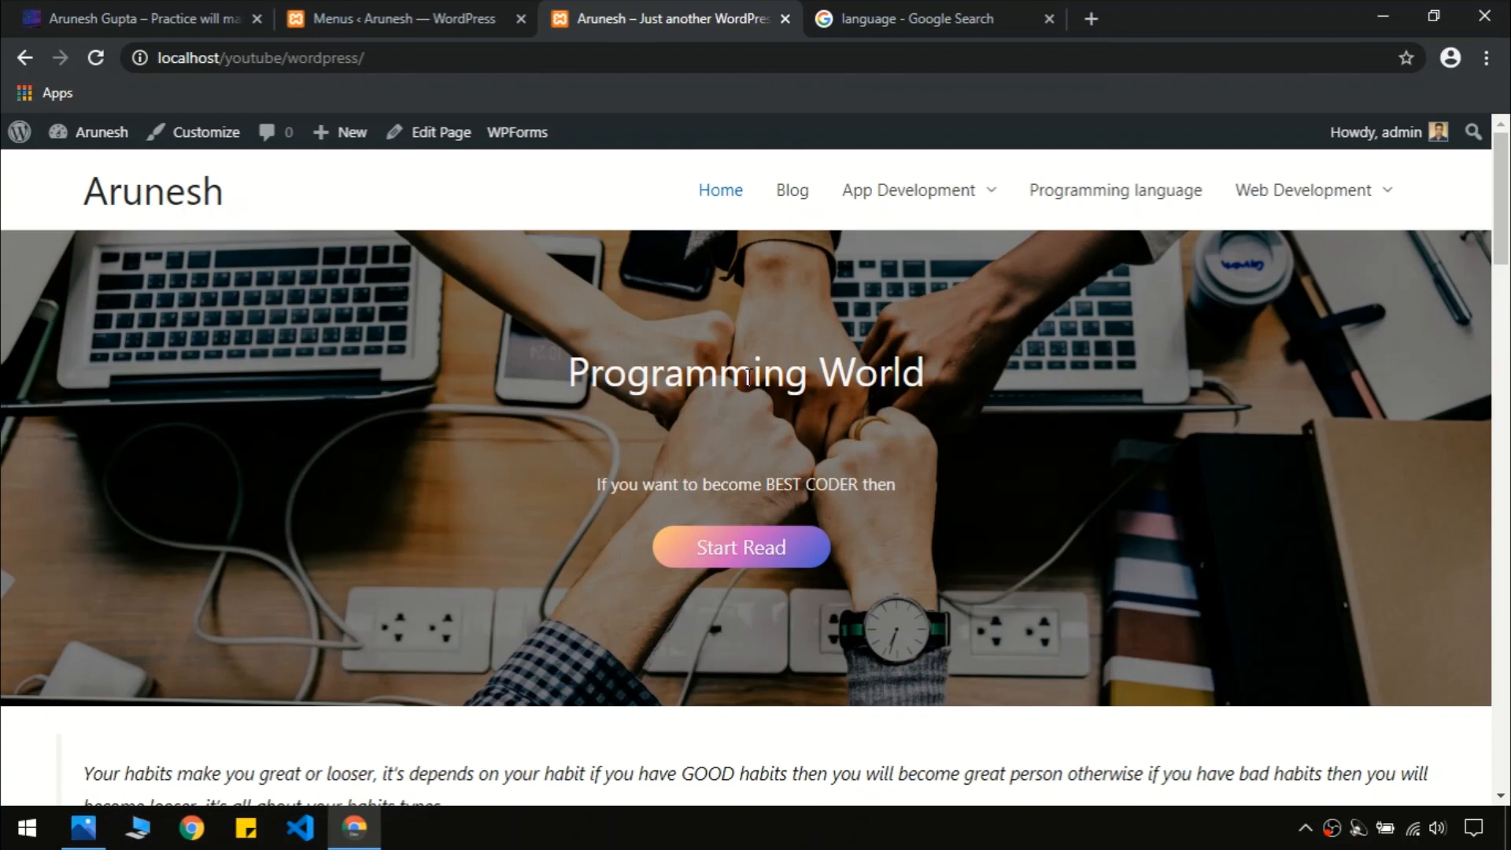
Switch to the live site's tab and look over its home page
left_click(144, 3)
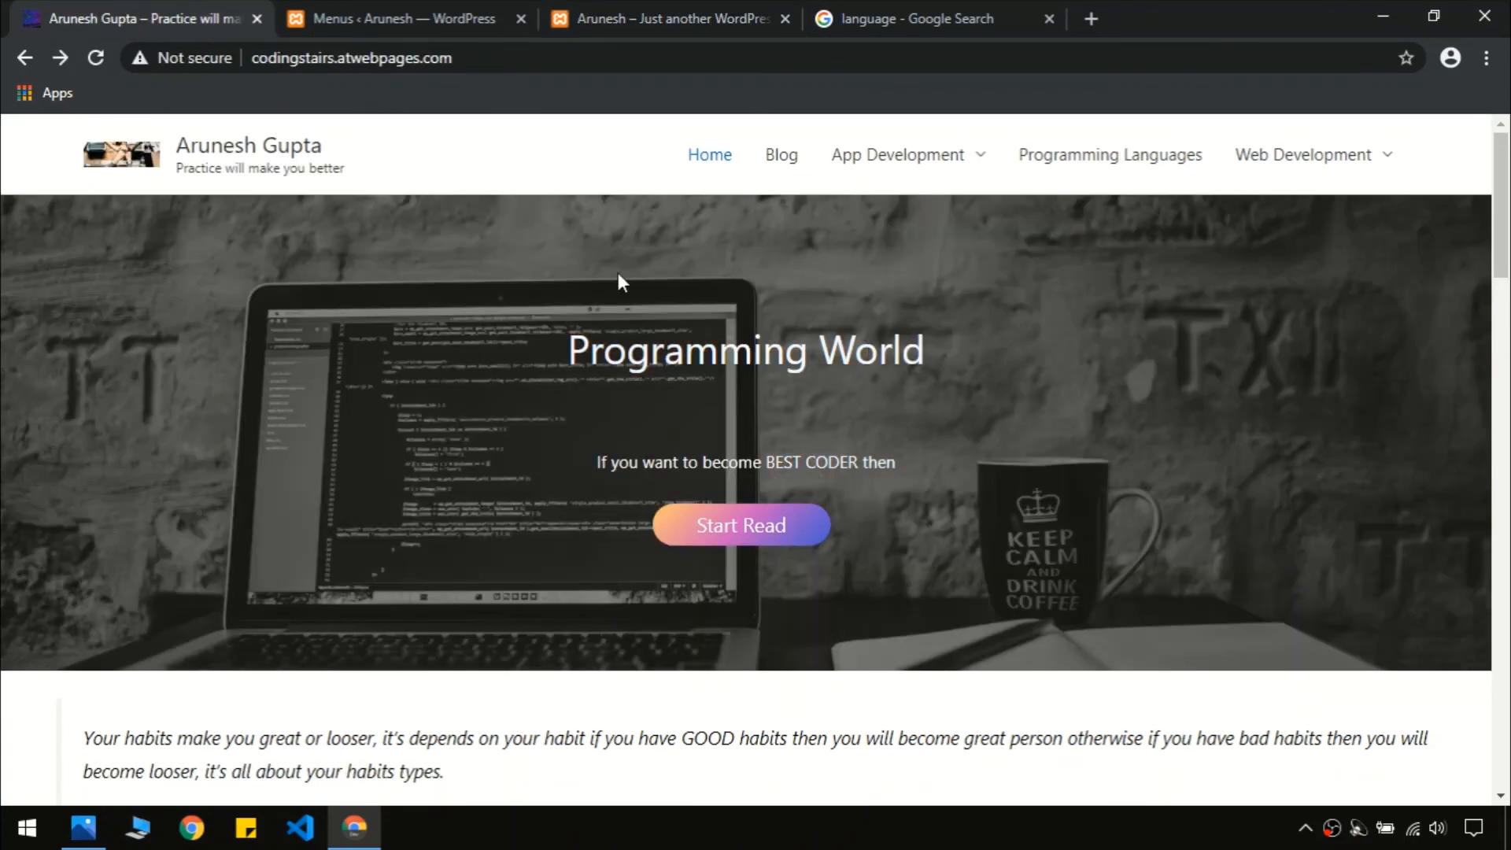
left_click(475, 57)
left_click(670, 9)
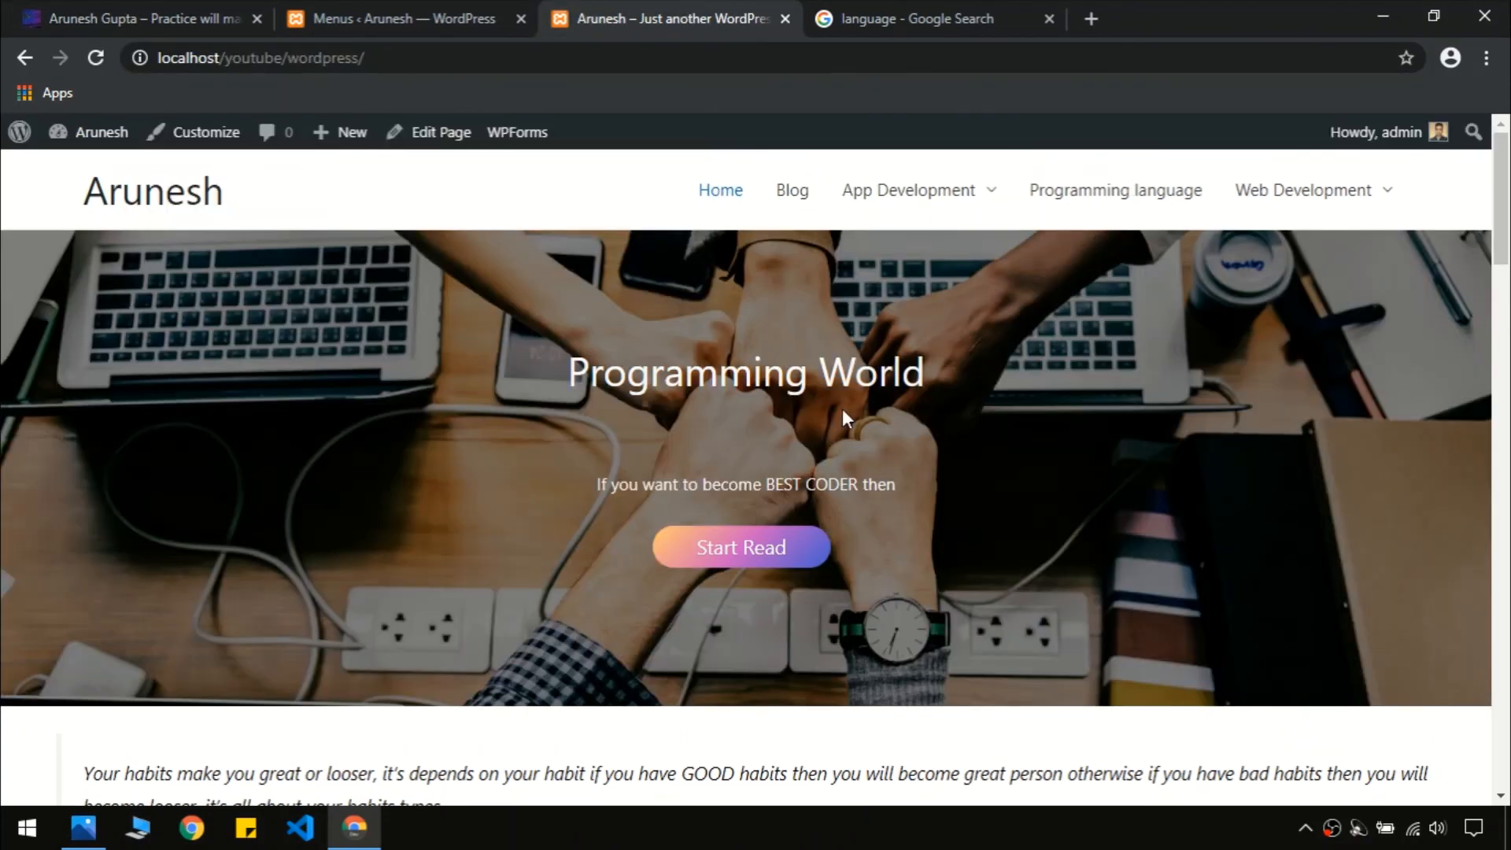
left_click(142, 17)
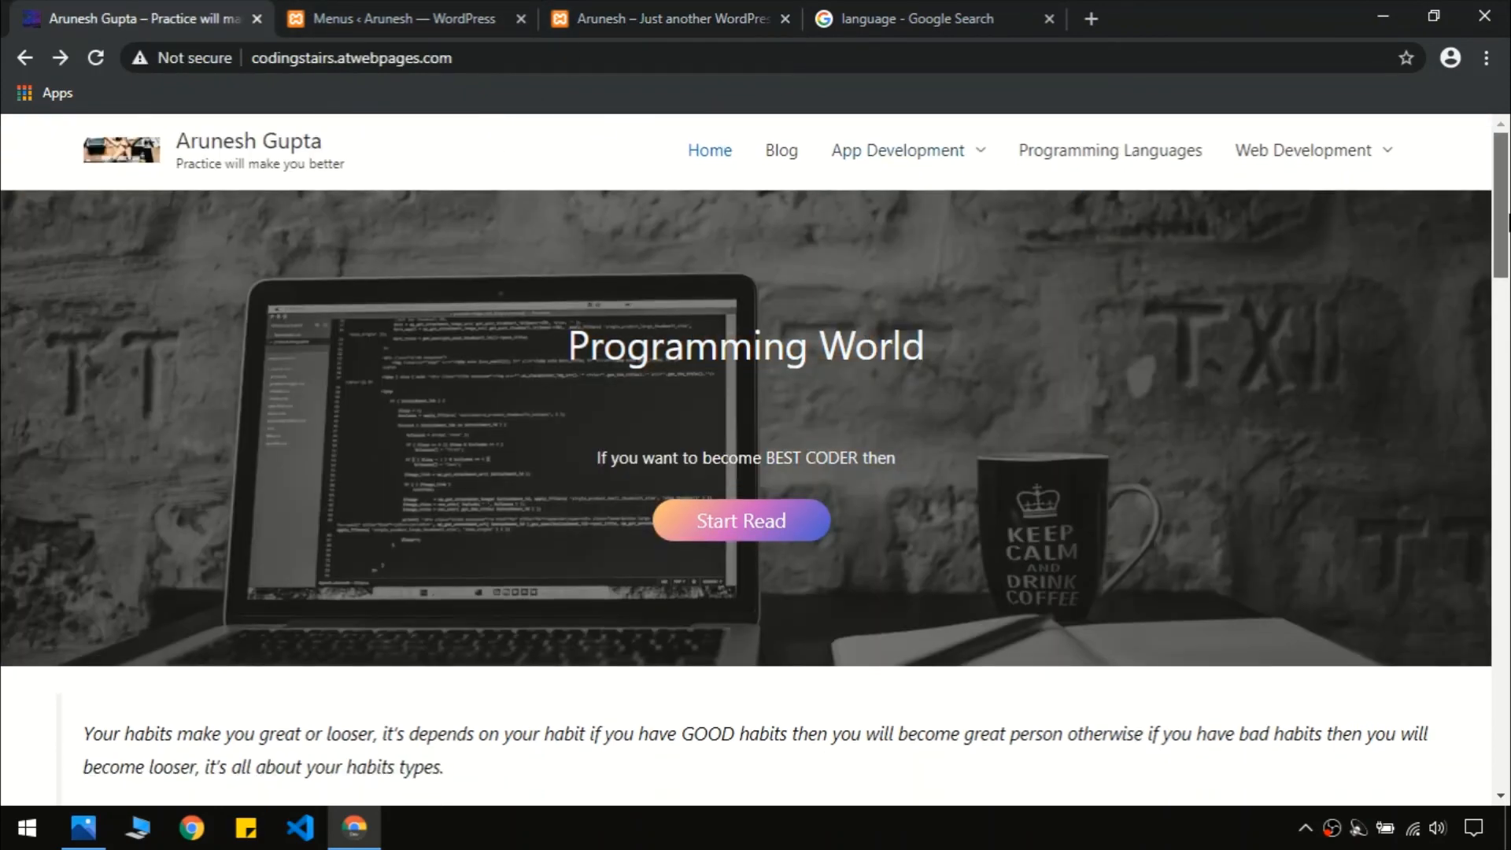
scroll(1508, 308, "down", 5)
scroll(1056, 513, "up", 5)
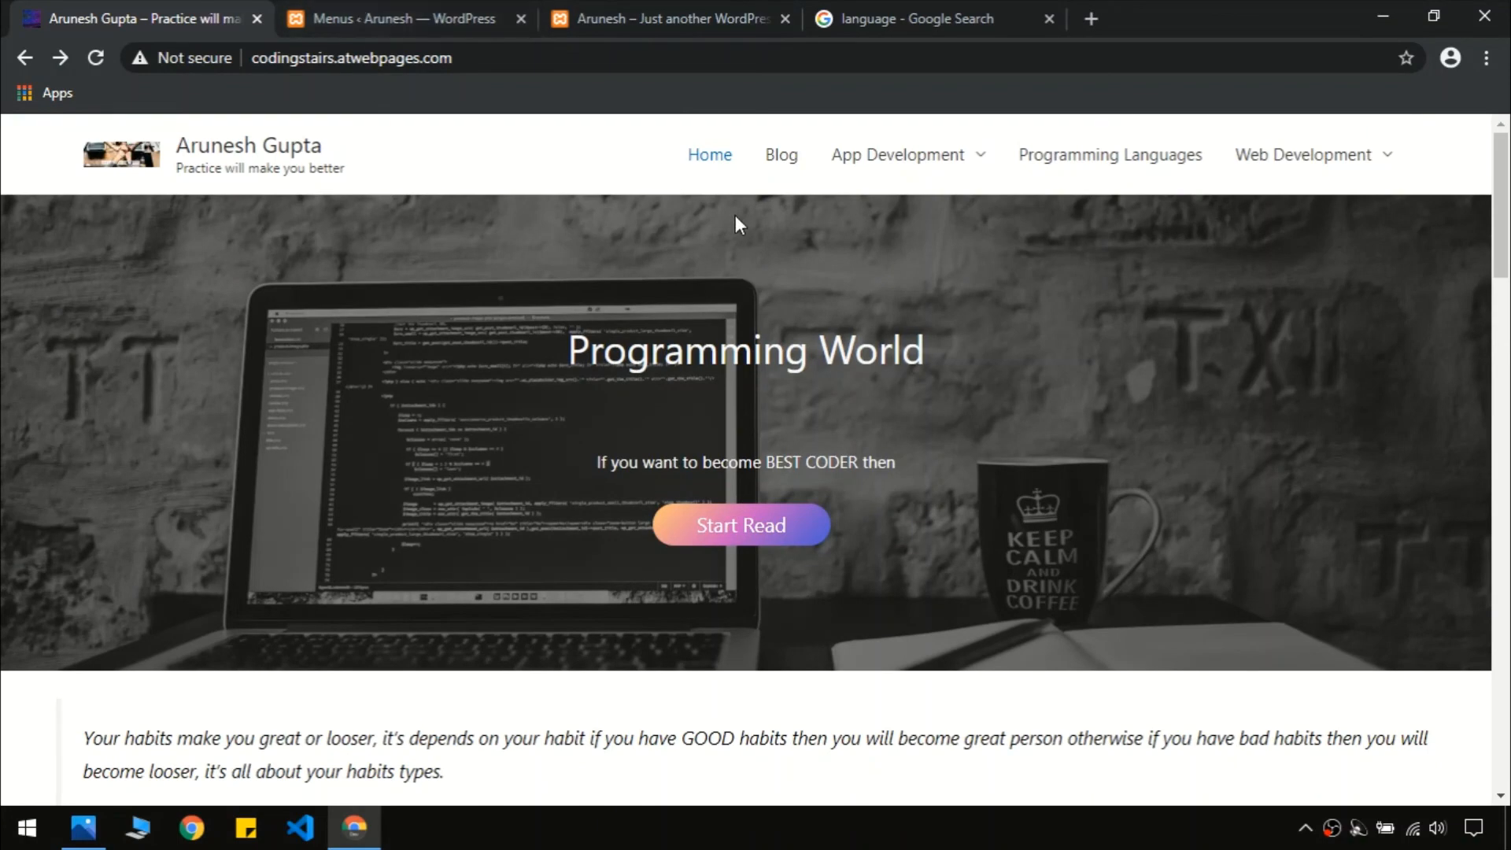
left_click(415, 9)
left_click(96, 11)
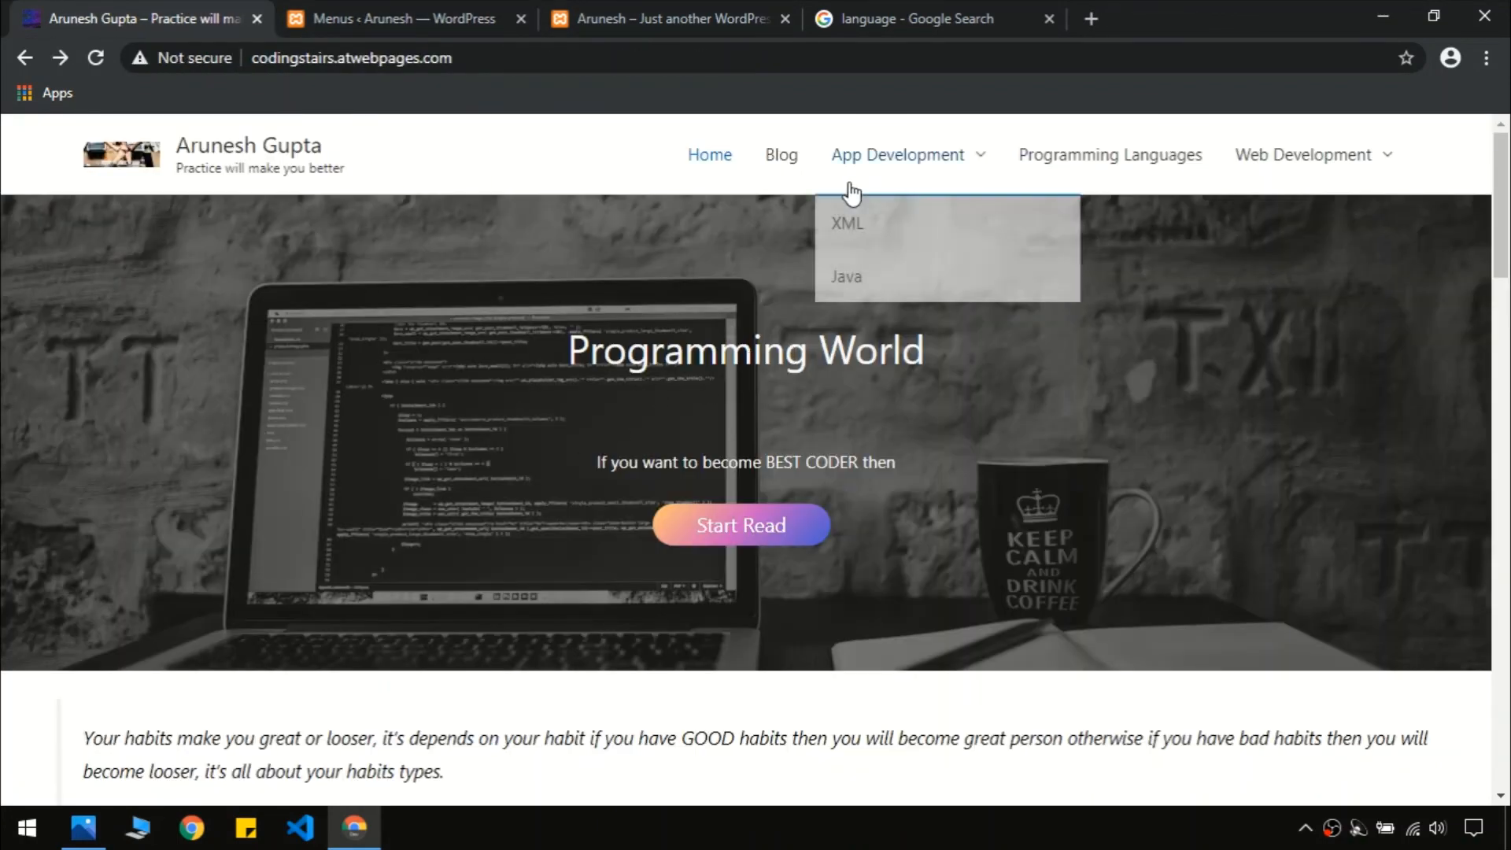
Open the live site's Blog page with its Categories sidebar, then return to the local home page
left_click(781, 154)
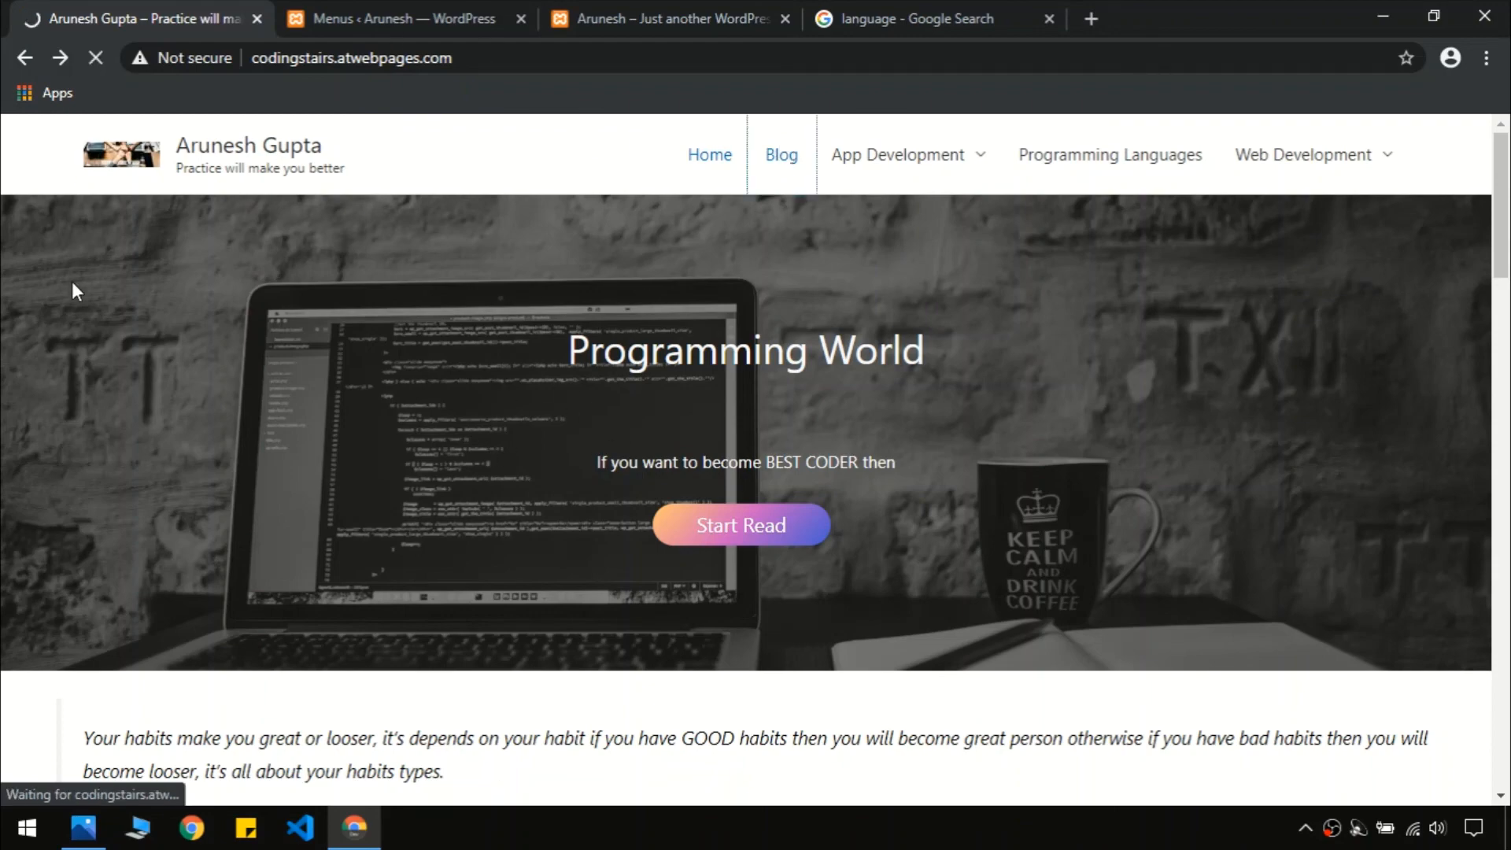
scroll(1464, 364, "down", 7)
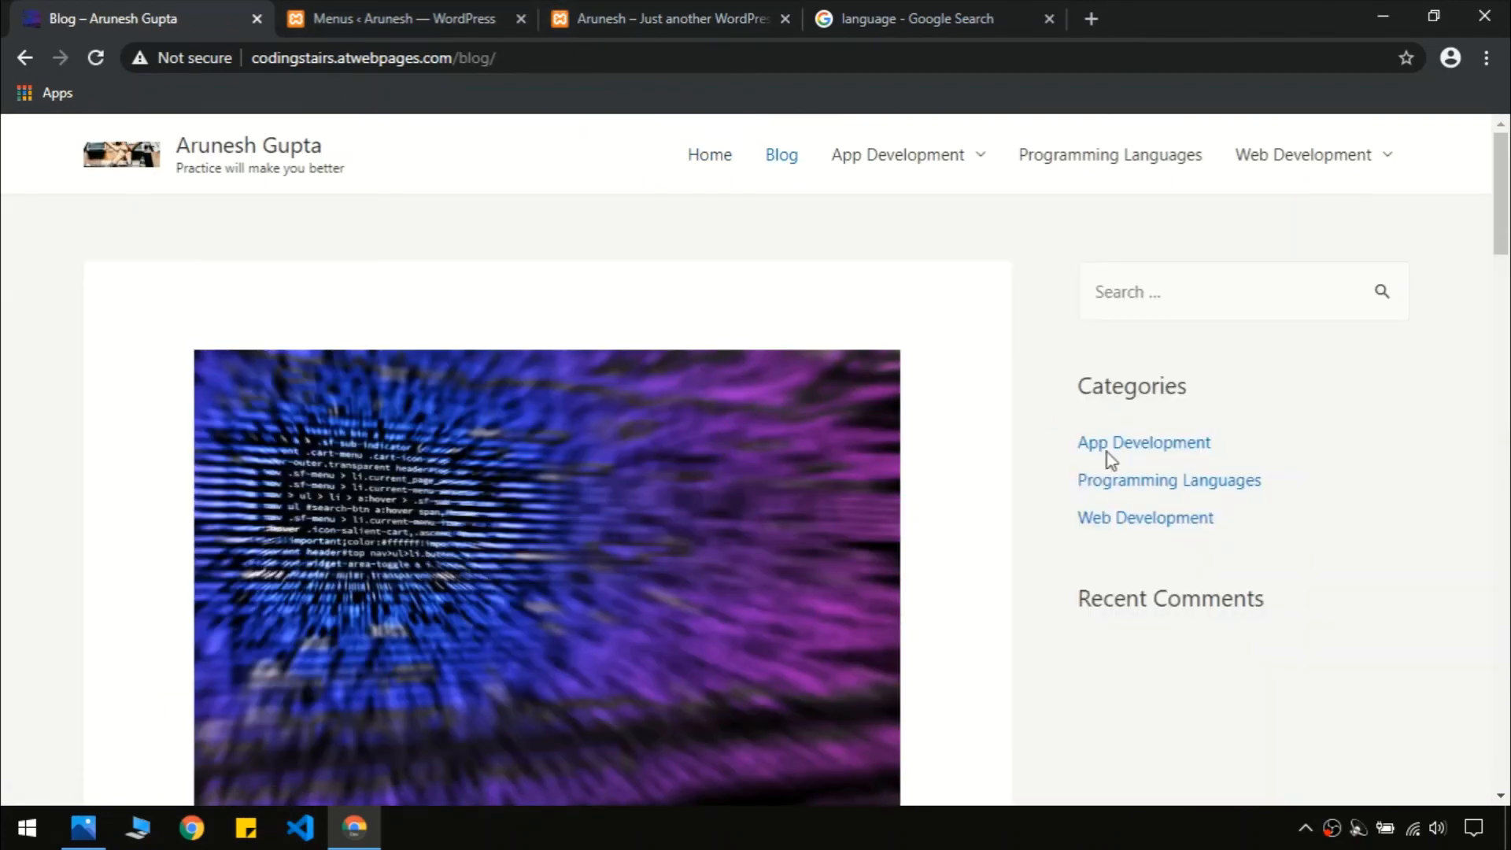
left_click(426, 11)
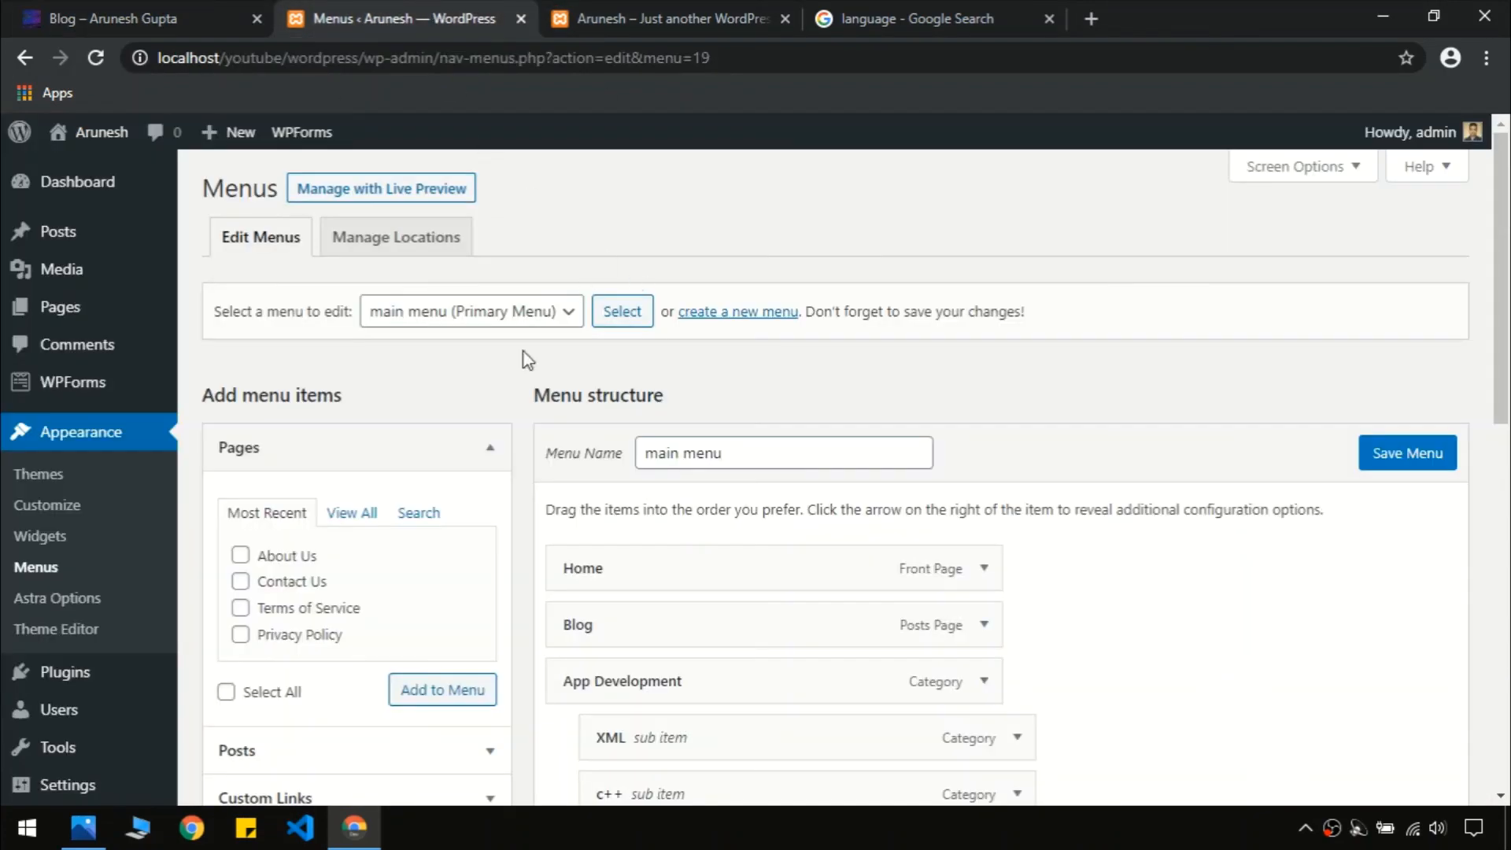
left_click(639, 11)
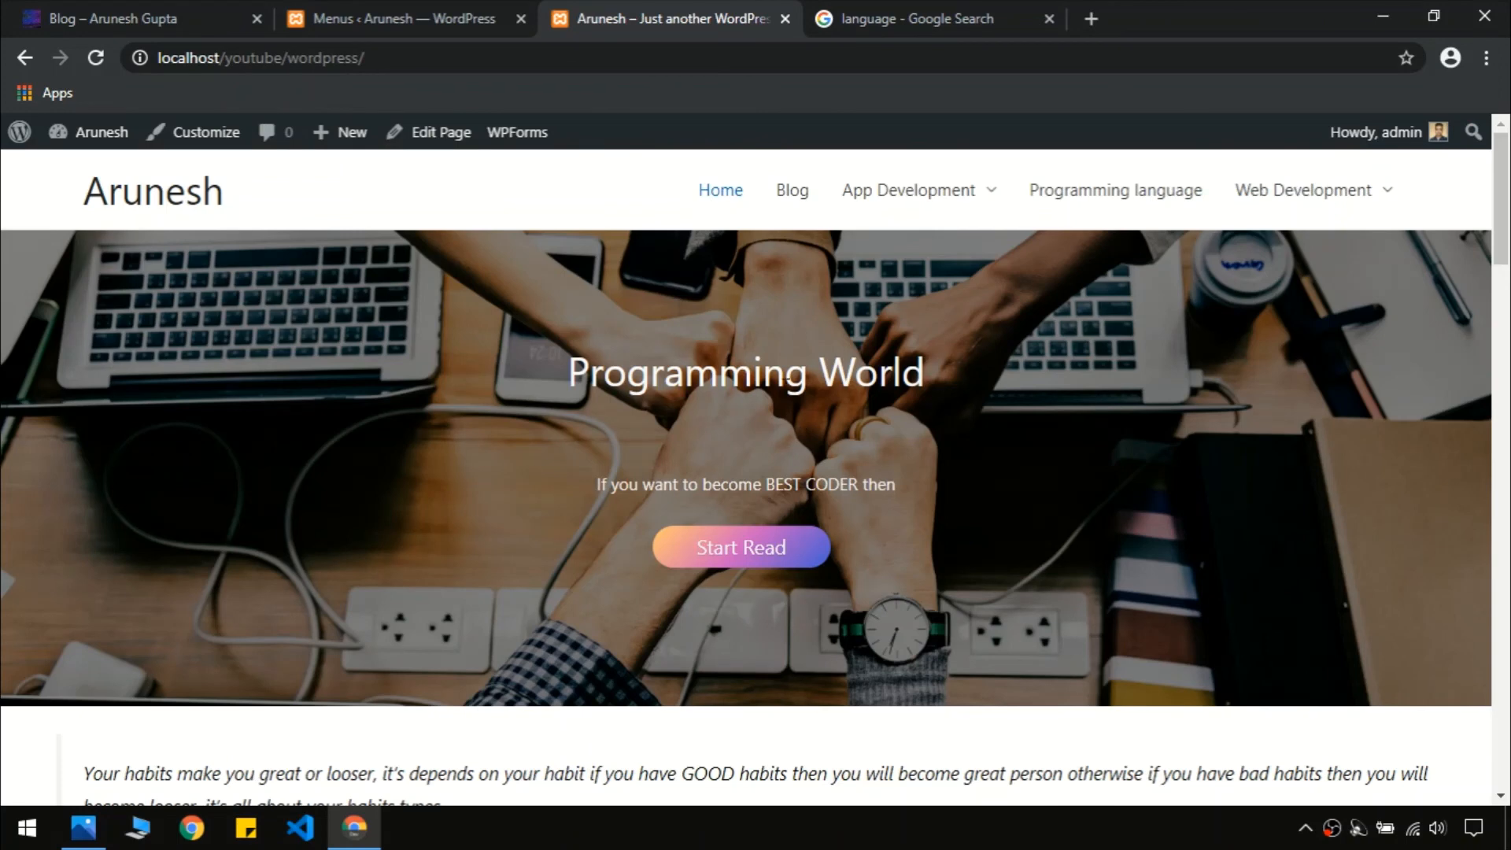